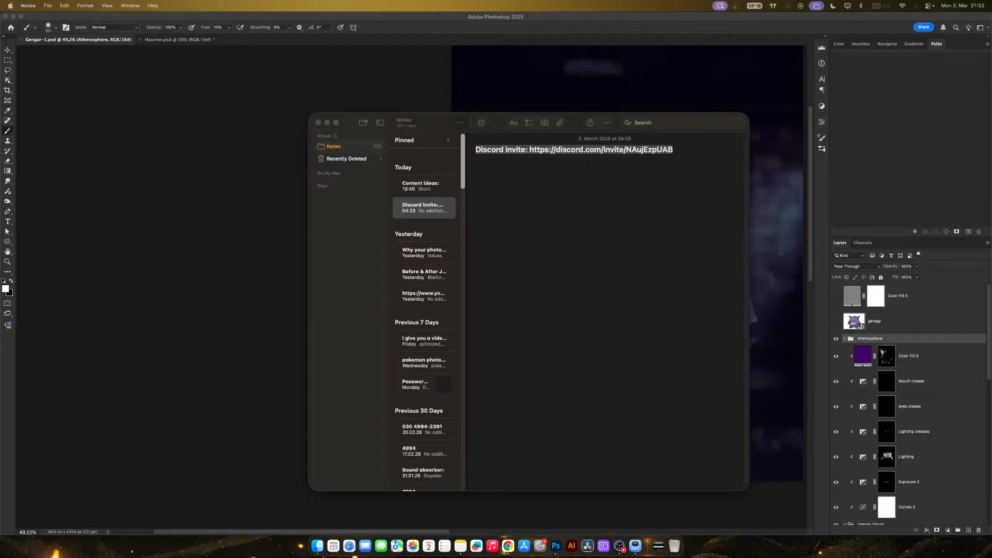
# - Close the Notes window and return to the Gengar artwork in Photoshop
pyautogui.click(318, 123)
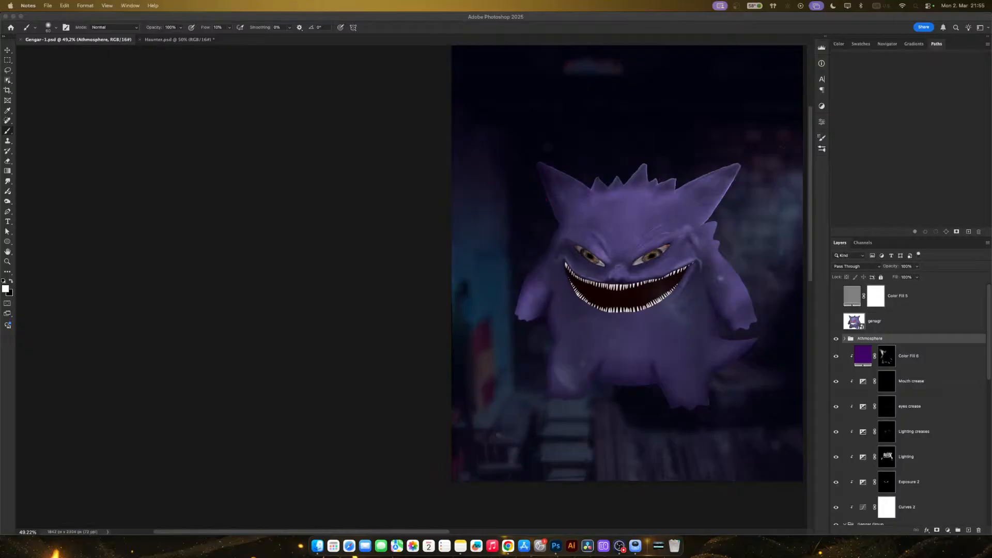
pyautogui.click(644, 298)
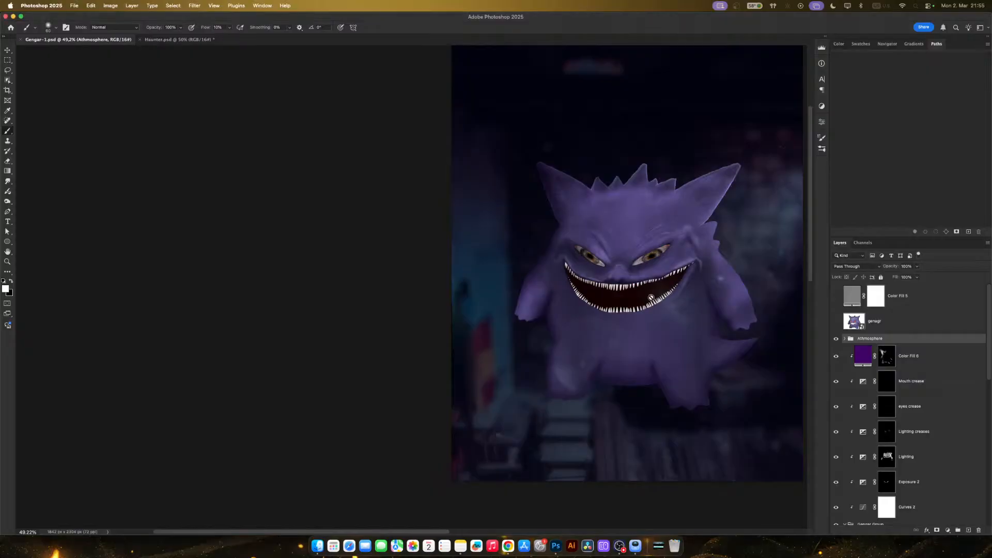
pyautogui.moveTo(628, 299); pyautogui.dragTo(577, 351)
pyautogui.moveTo(635, 348)
pyautogui.mouseDown()
pyautogui.moveTo(615, 341)
pyautogui.moveTo(645, 335)
pyautogui.mouseUp()
pyautogui.press('b')
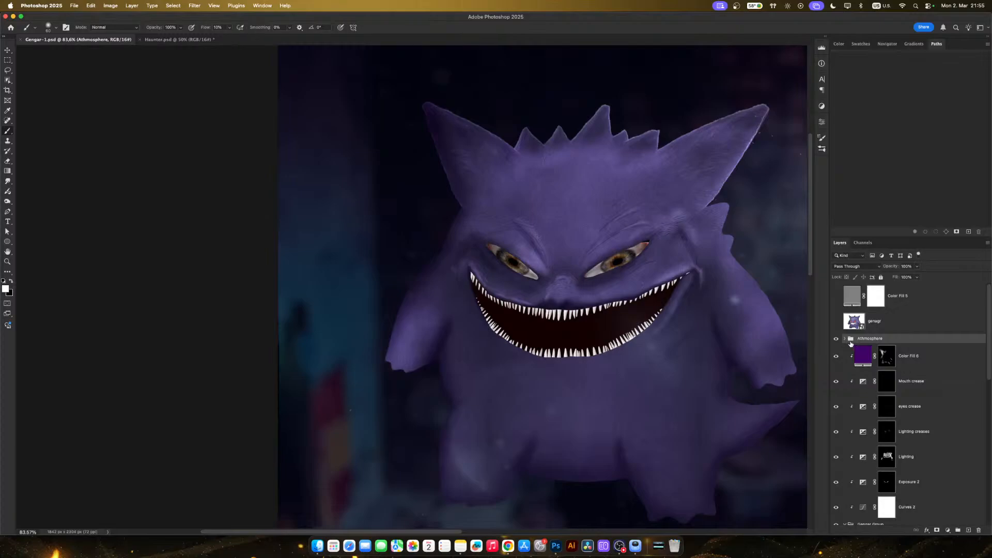
# - Show the gray Color Fill 5 layer above the artwork to check its tonal values, and look through the layer stack
pyautogui.click(836, 296)
pyautogui.scroll(-5, 927, 403)
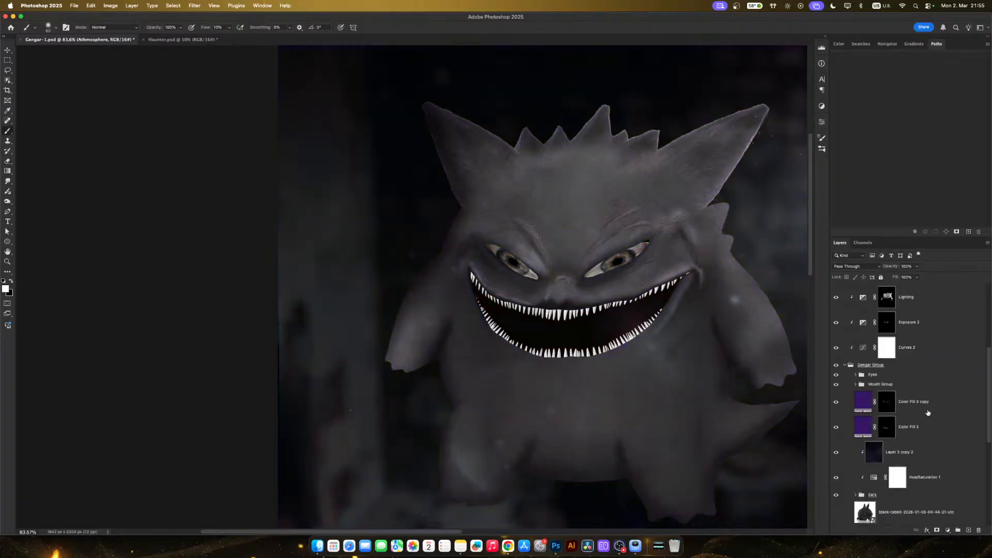
pyautogui.scroll(-2, 924, 401)
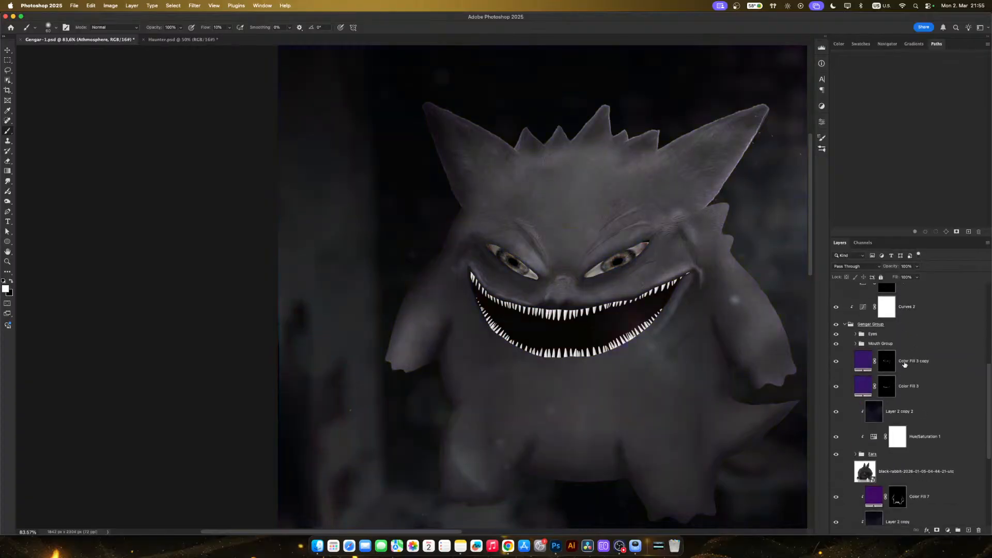
pyautogui.scroll(2, 921, 353)
pyautogui.scroll(5, 924, 351)
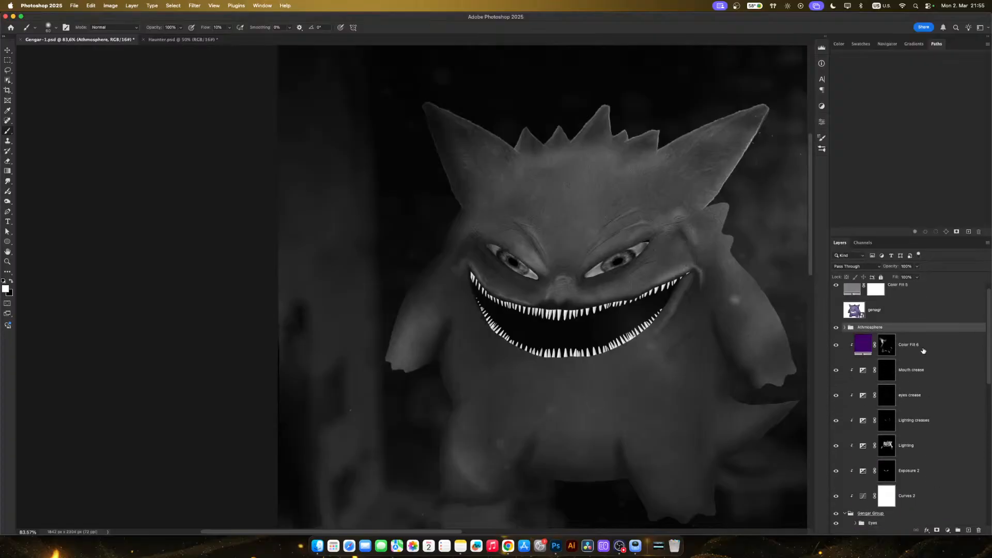
pyautogui.scroll(-6, 922, 387)
pyautogui.scroll(-7, 922, 387)
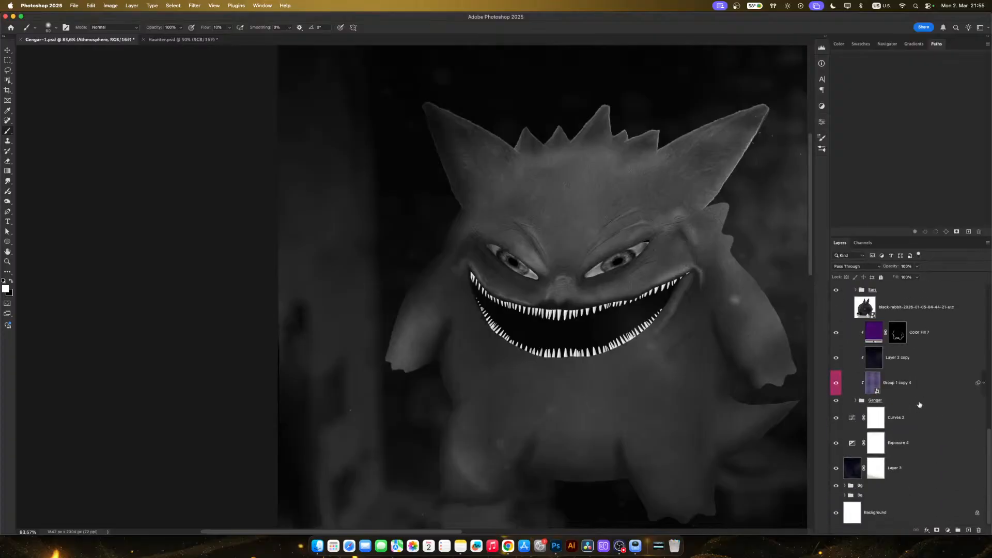
pyautogui.scroll(3, 920, 400)
pyautogui.scroll(7, 919, 404)
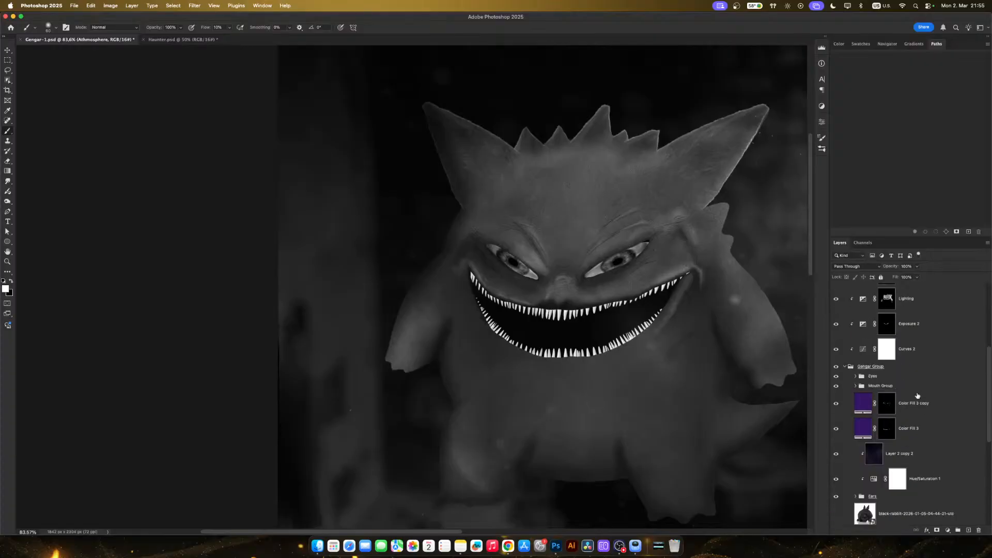
# - Merge the Group 1 copy and Group 1 teeth layers inside the Mouth Group into a single layer
pyautogui.click(880, 387)
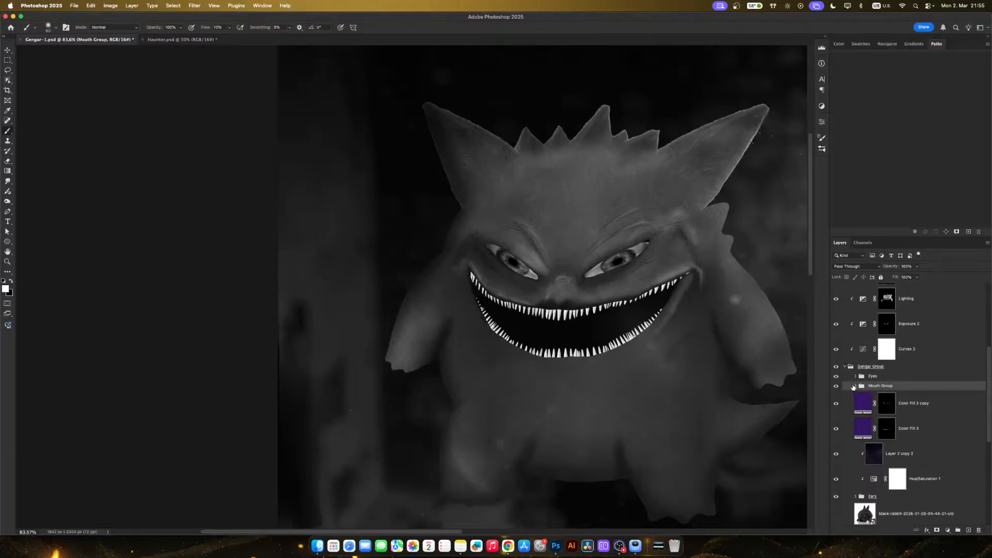
pyautogui.click(855, 387)
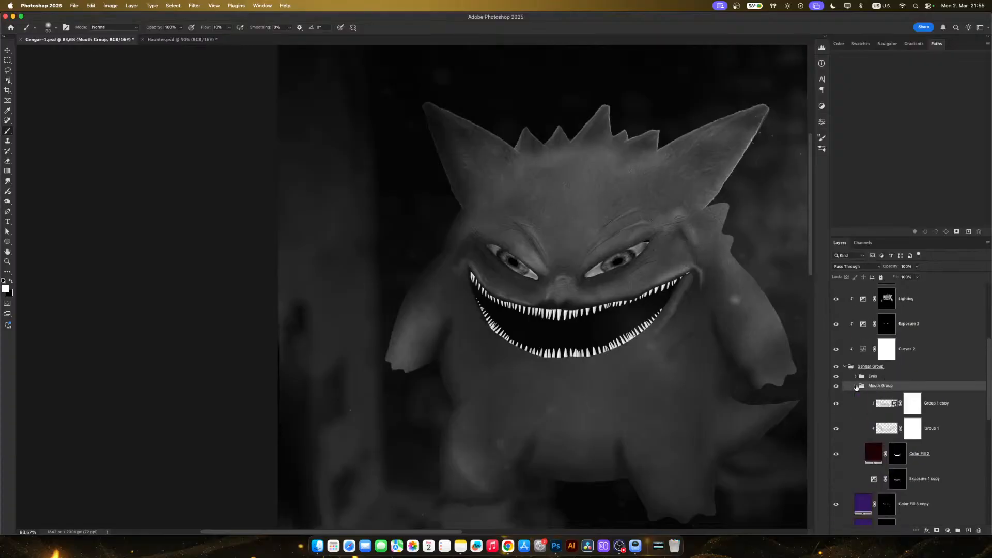
pyautogui.click(887, 406)
pyautogui.keyDown('shift'); pyautogui.click(949, 427); pyautogui.keyUp('shift')
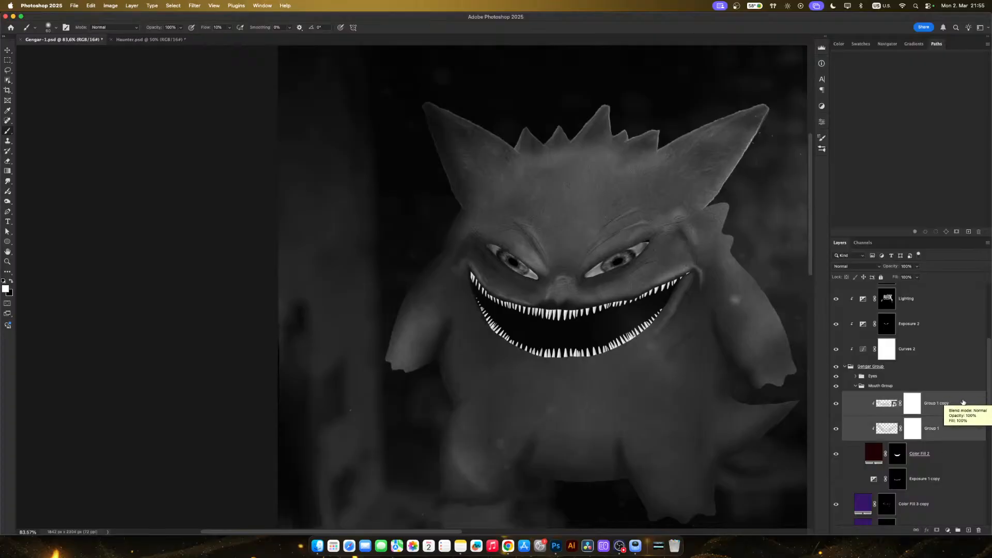
pyautogui.rightClick(953, 411)
pyautogui.click(925, 373)
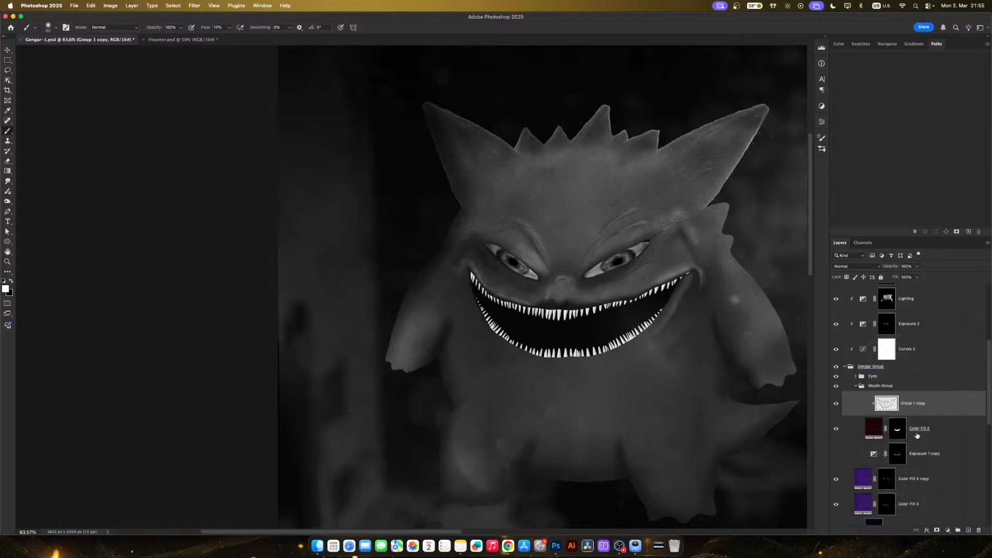
# - Darken the merged teeth layer with Levels, using midtone input 0.38 and white output 158, and hide the Color Fill 5 layer
pyautogui.click(948, 530)
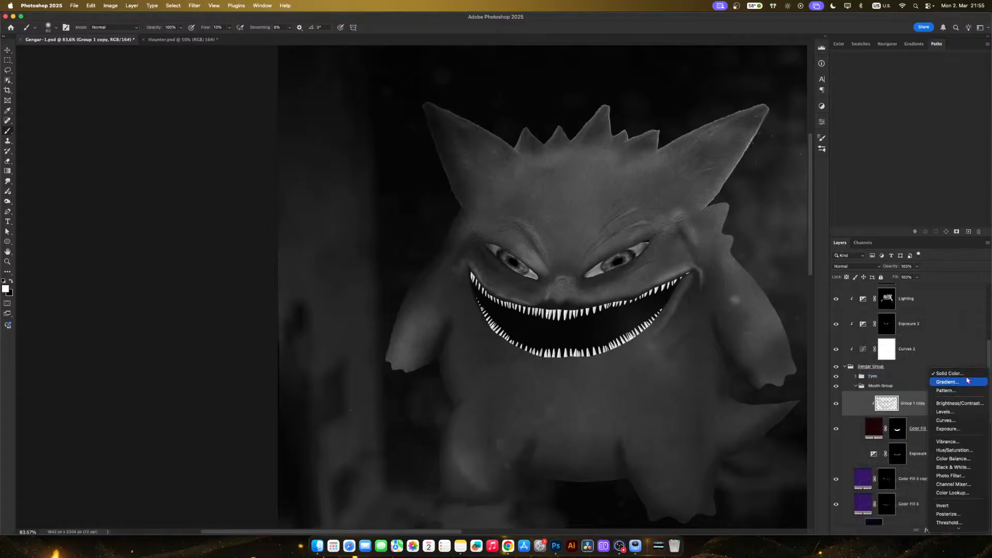
pyautogui.click(905, 400)
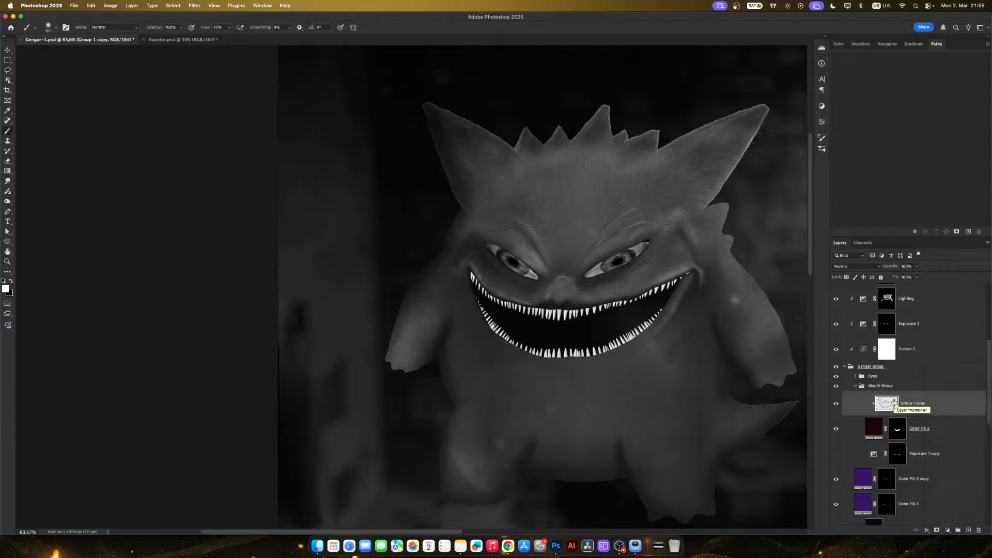
pyautogui.press('super+l')
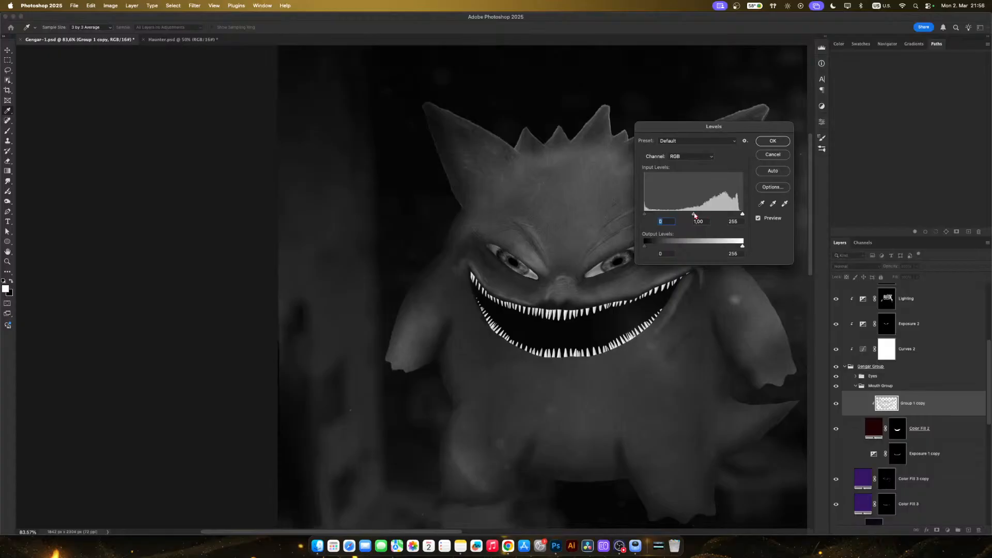
pyautogui.moveTo(691, 214); pyautogui.dragTo(705, 248)
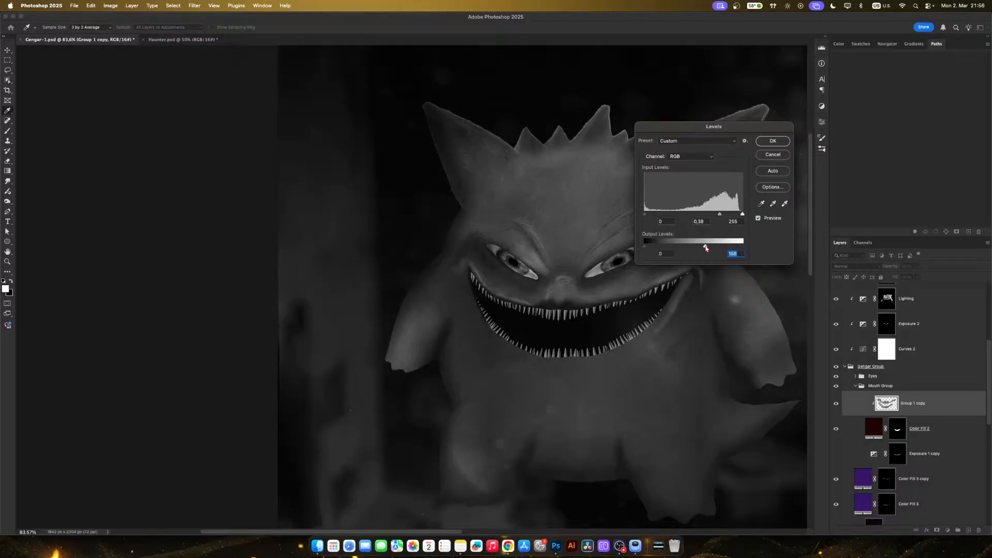
pyautogui.hscroll(3, 597, 416)
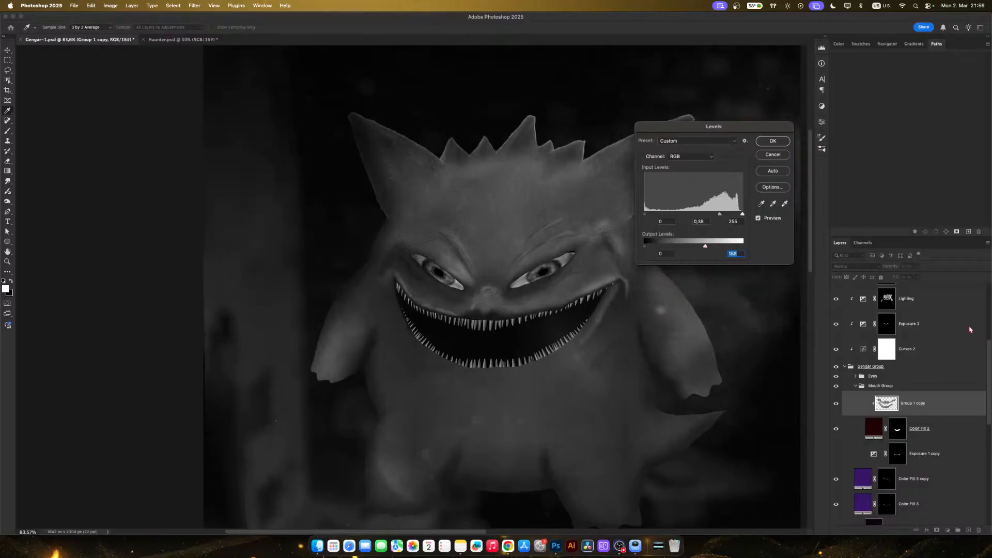
pyautogui.scroll(5, 884, 304)
pyautogui.scroll(10, 672, 439)
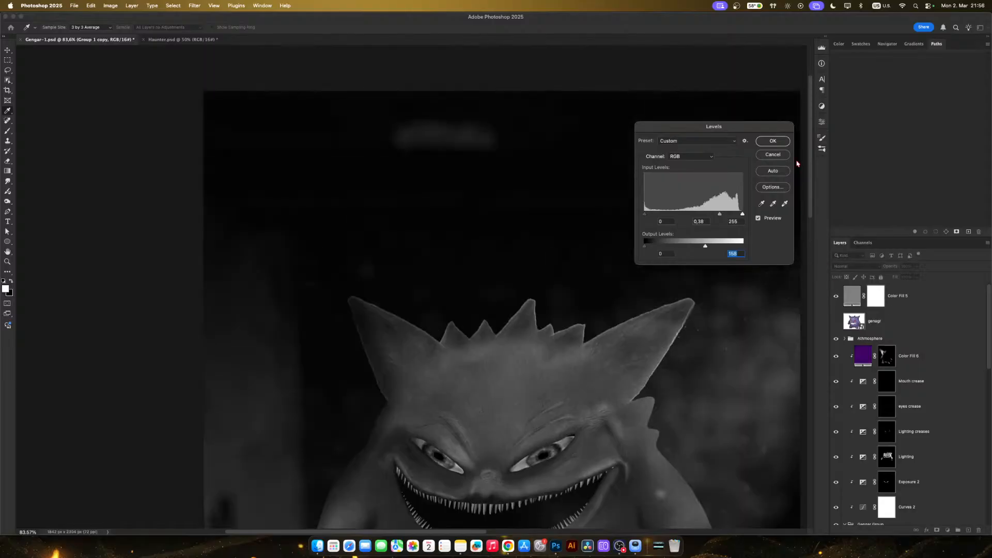
pyautogui.scroll(-10, 702, 424)
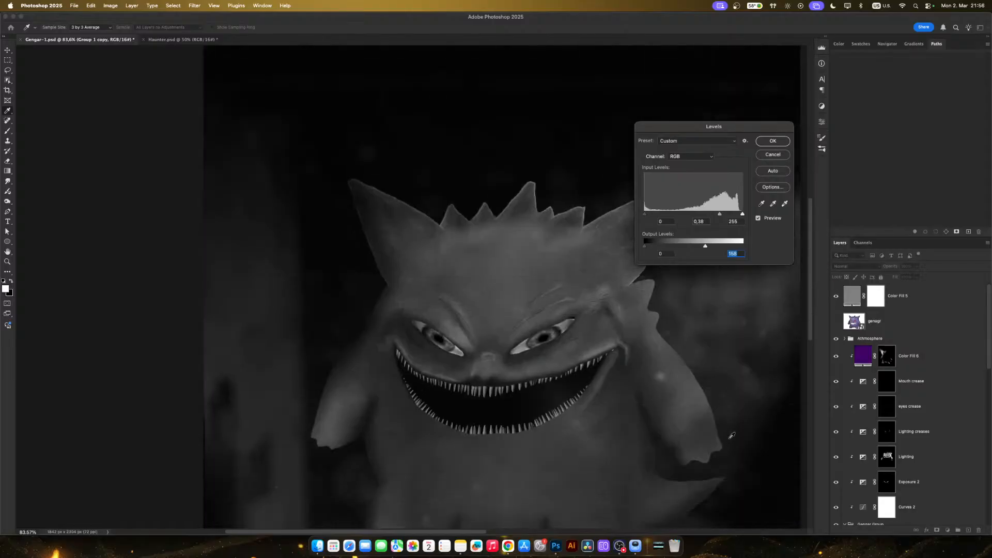
pyautogui.click(768, 144)
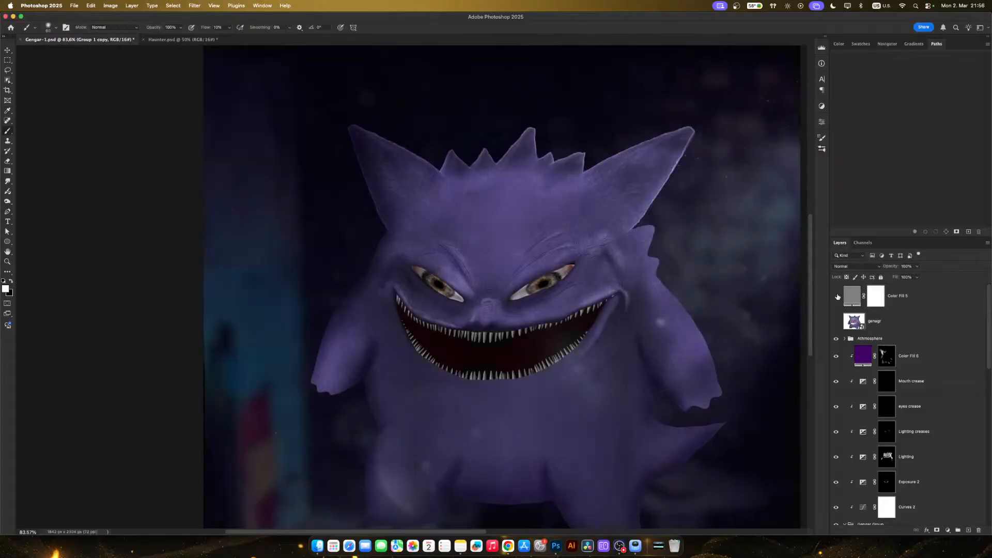
# - Examine the darkened teeth and mouth in full color, both close up and against the whole picture
pyautogui.press('z')
pyautogui.moveTo(655, 344)
pyautogui.mouseDown()
pyautogui.moveTo(634, 342)
pyautogui.moveTo(646, 353)
pyautogui.mouseUp()
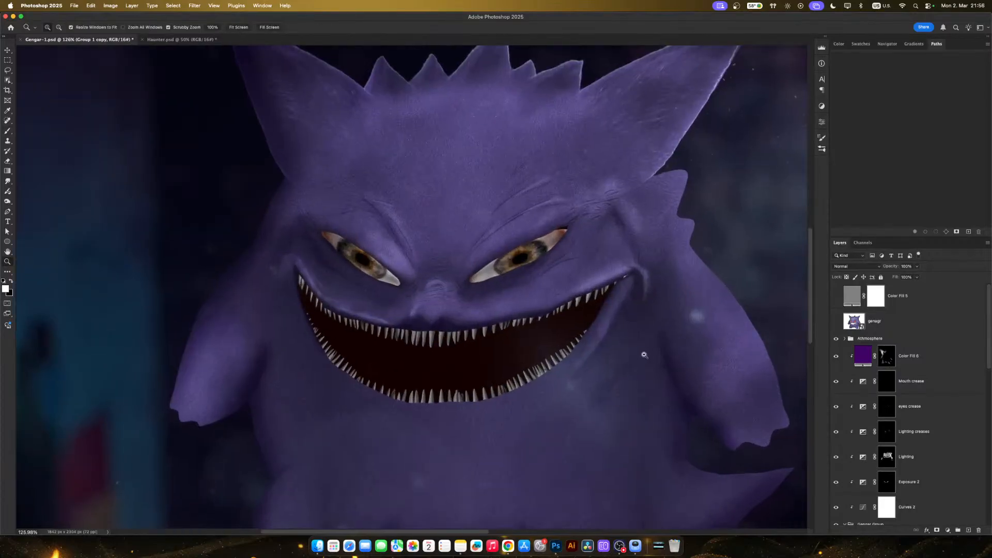
pyautogui.moveTo(584, 367)
pyautogui.mouseDown()
pyautogui.moveTo(610, 361)
pyautogui.moveTo(600, 355)
pyautogui.mouseUp()
pyautogui.press('b')
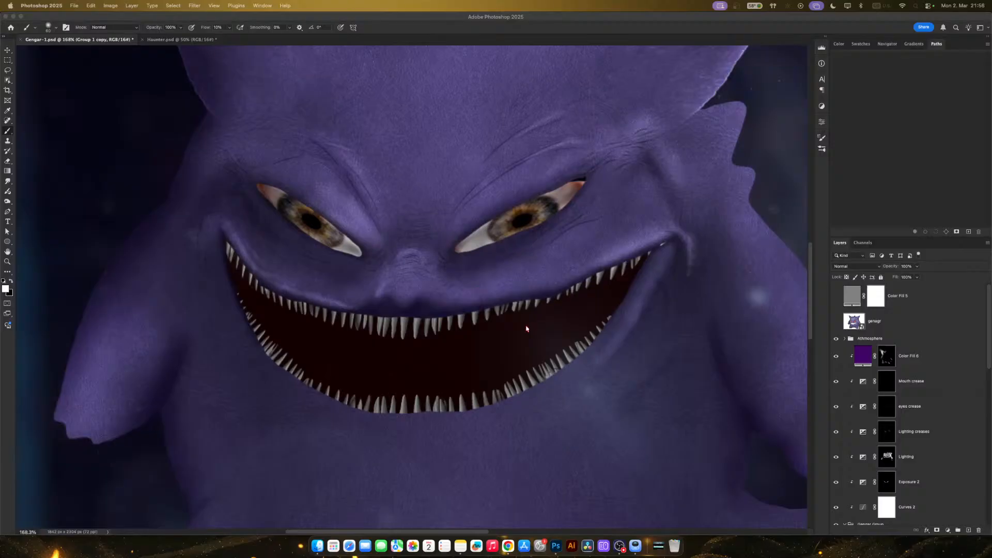
pyautogui.click(598, 330)
pyautogui.moveTo(536, 354); pyautogui.dragTo(579, 343)
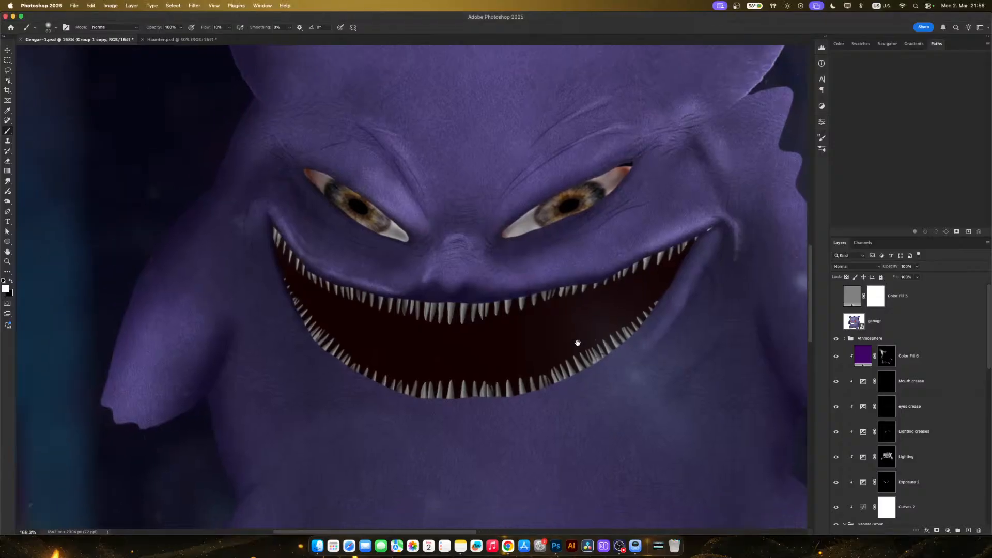
pyautogui.scroll(-4, 578, 343)
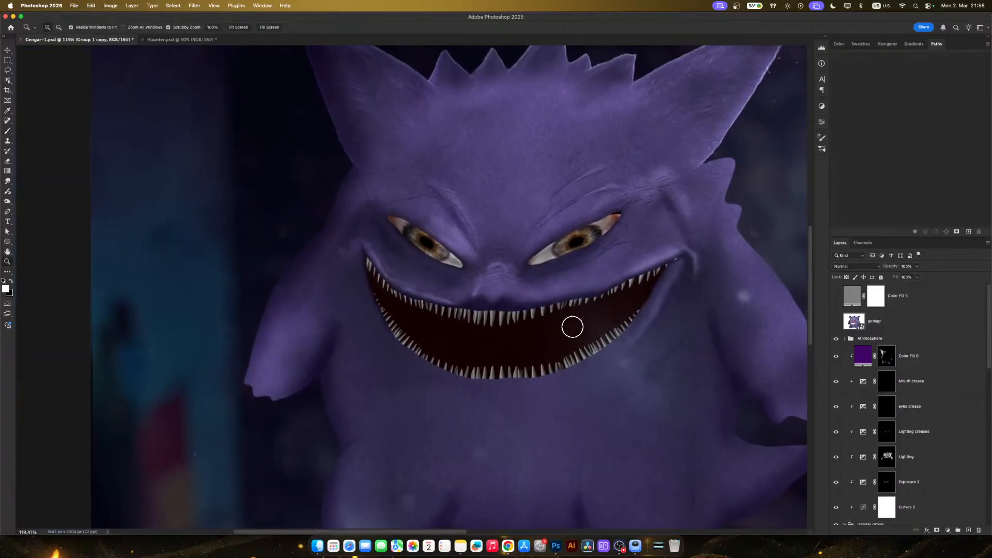
pyautogui.scroll(5, 531, 325)
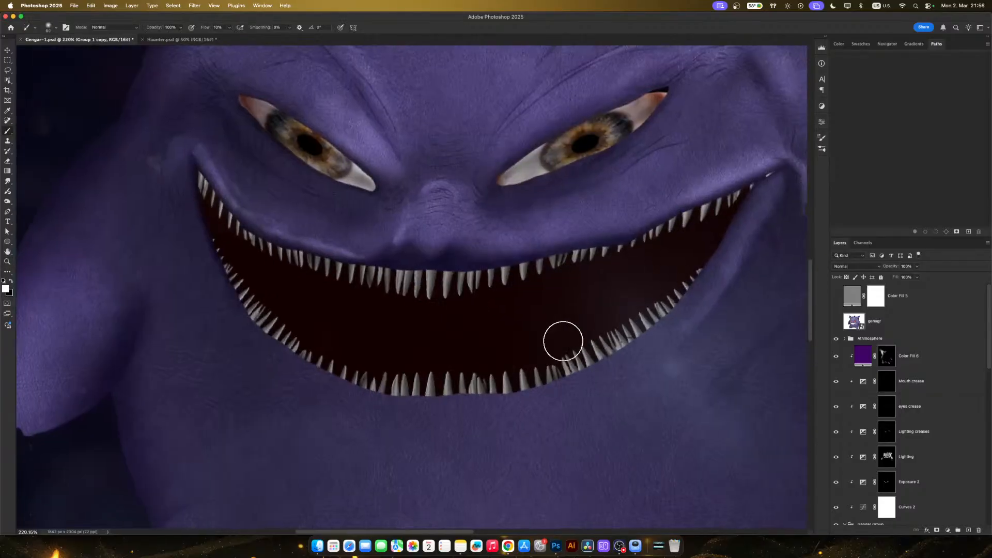
pyautogui.moveTo(563, 339)
pyautogui.mouseDown()
pyautogui.moveTo(577, 345)
pyautogui.moveTo(551, 348)
pyautogui.mouseUp()
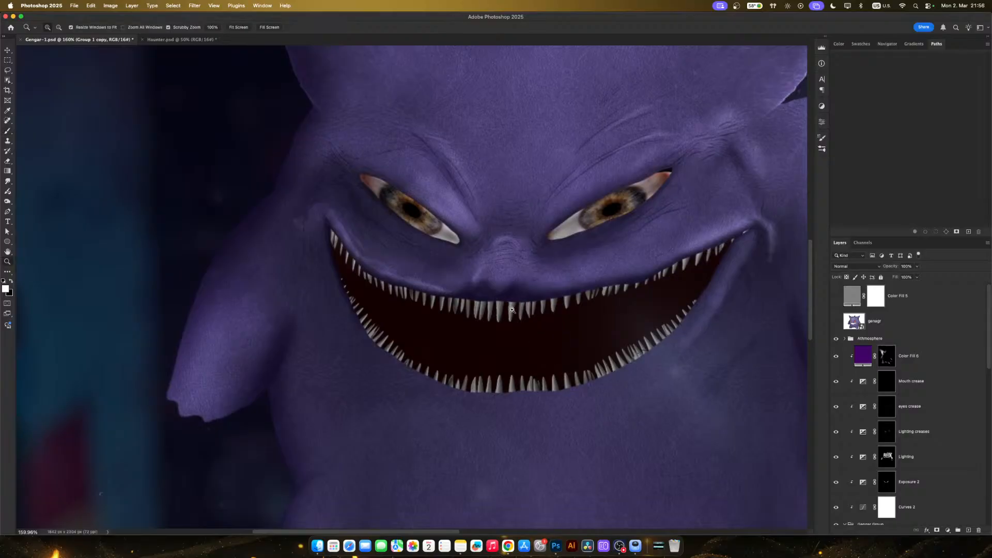
pyautogui.moveTo(519, 310)
pyautogui.mouseDown()
pyautogui.moveTo(434, 331)
pyautogui.moveTo(450, 334)
pyautogui.mouseUp()
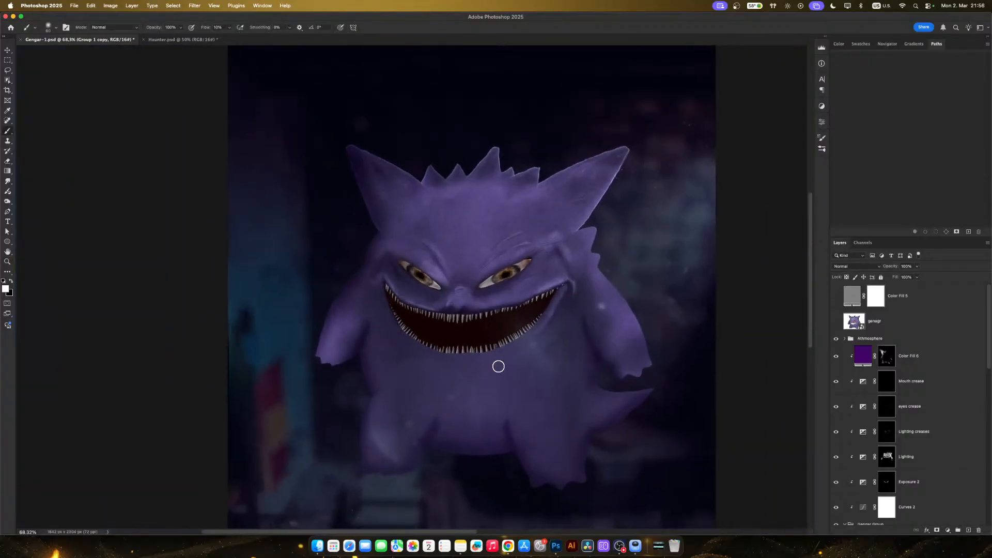
pyautogui.moveTo(503, 356)
pyautogui.mouseDown()
pyautogui.moveTo(554, 340)
pyautogui.moveTo(476, 333)
pyautogui.moveTo(572, 317)
pyautogui.moveTo(547, 321)
pyautogui.mouseUp()
pyautogui.press('b')
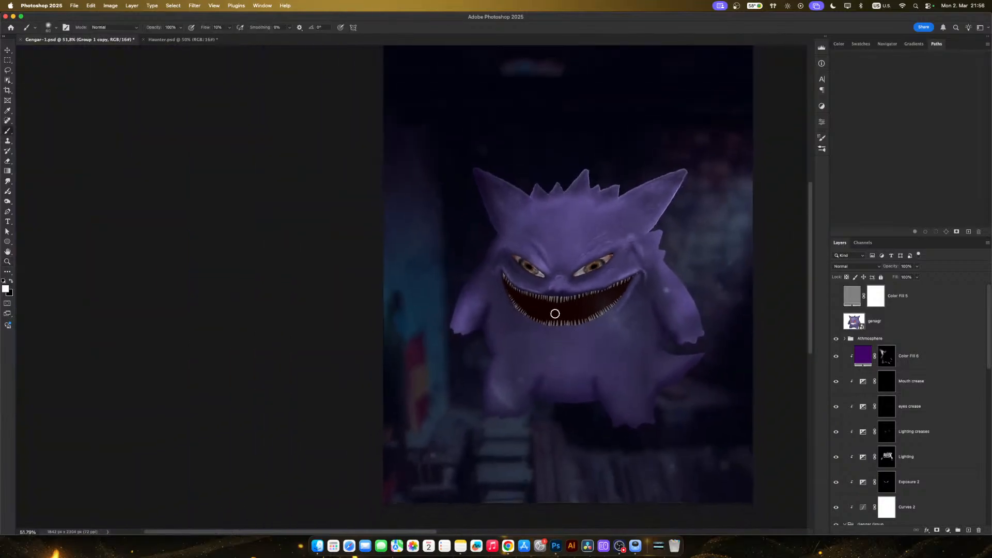
# - Compare the Gengar artwork with the Haunter.psd document and look through Gengar's layer stack
pyautogui.scroll(-5, 922, 359)
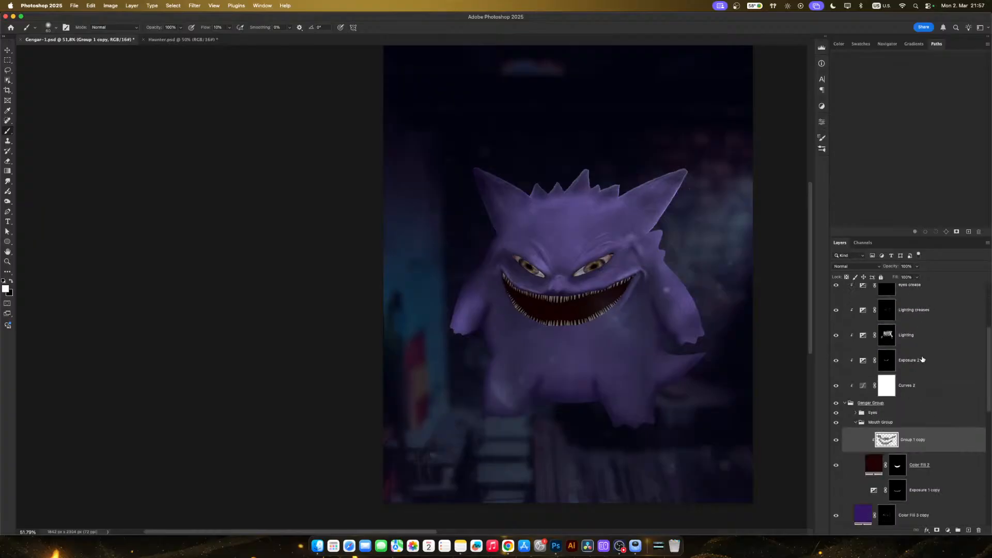
pyautogui.scroll(-4, 922, 359)
pyautogui.scroll(4, 915, 361)
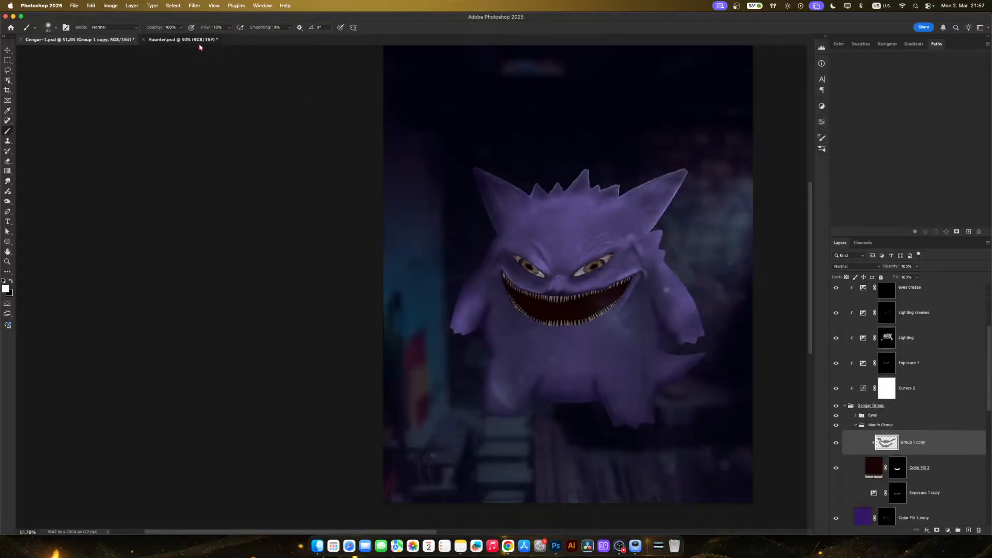
pyautogui.click(203, 42)
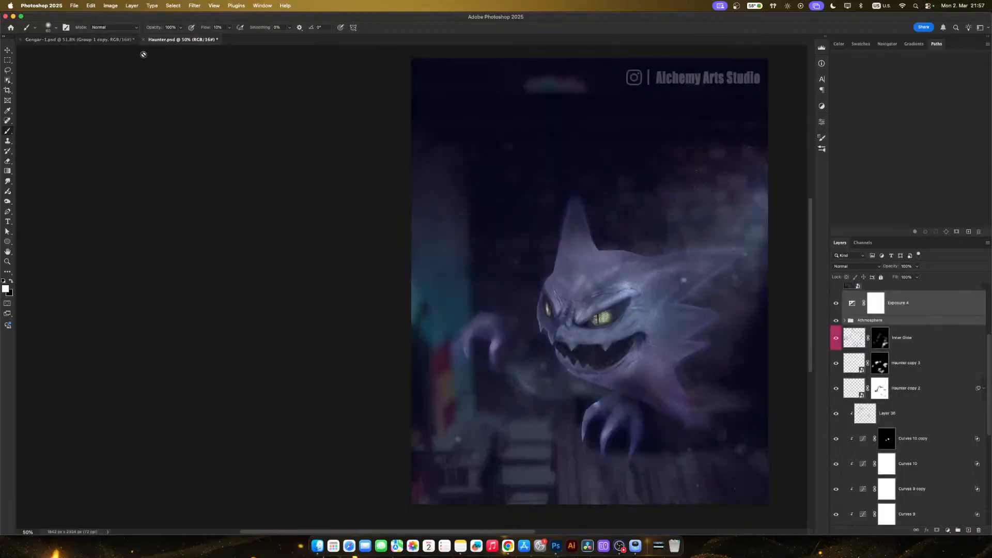
pyautogui.click(66, 39)
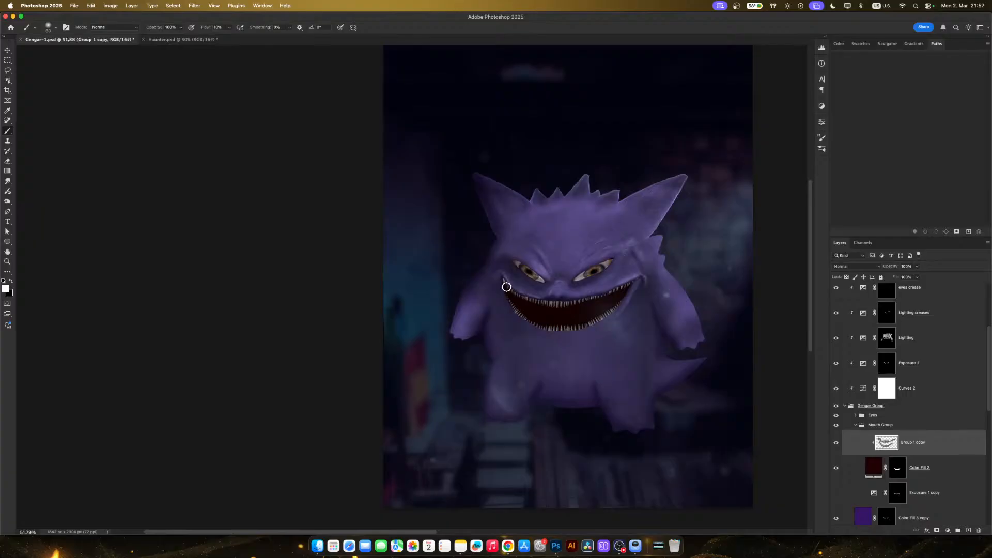
pyautogui.click(180, 40)
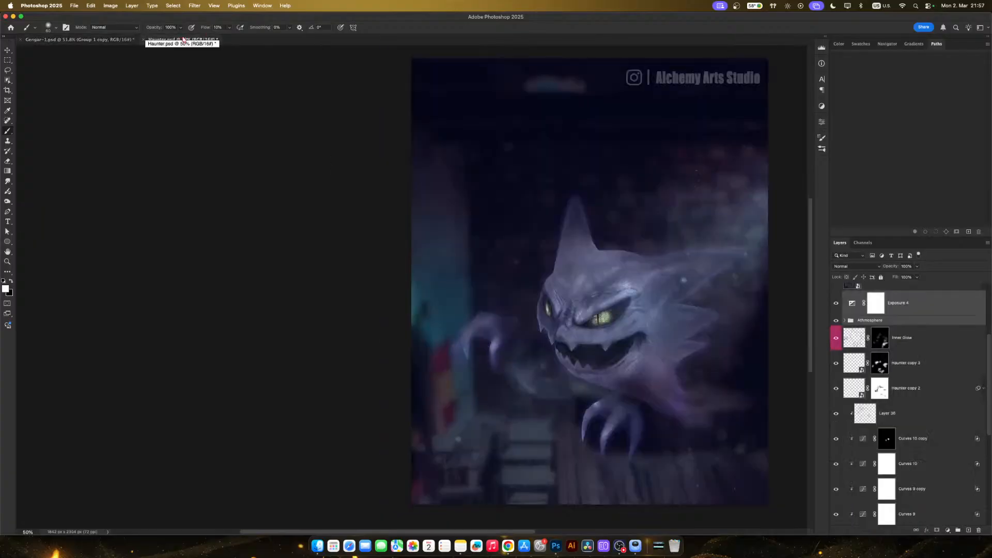
pyautogui.click(87, 40)
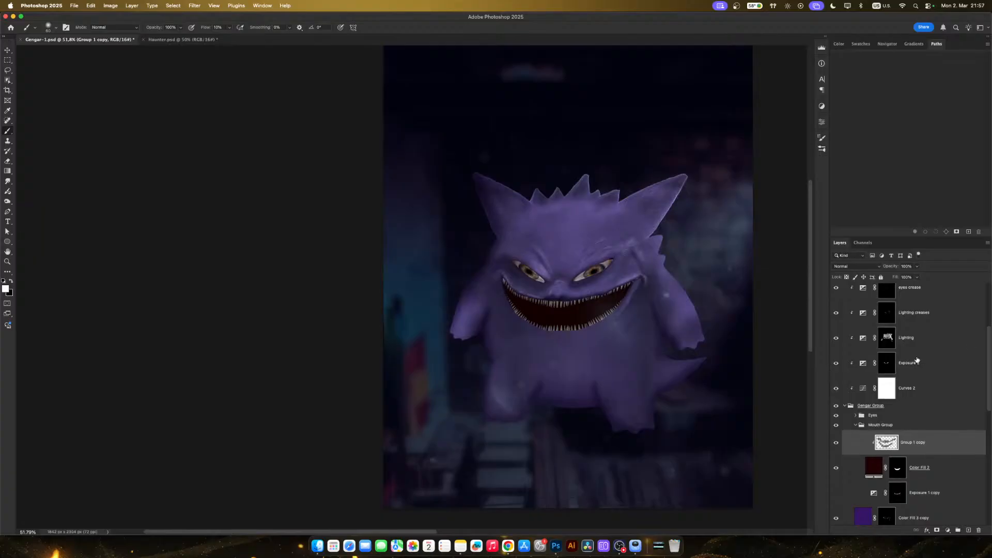
pyautogui.scroll(-10, 946, 420)
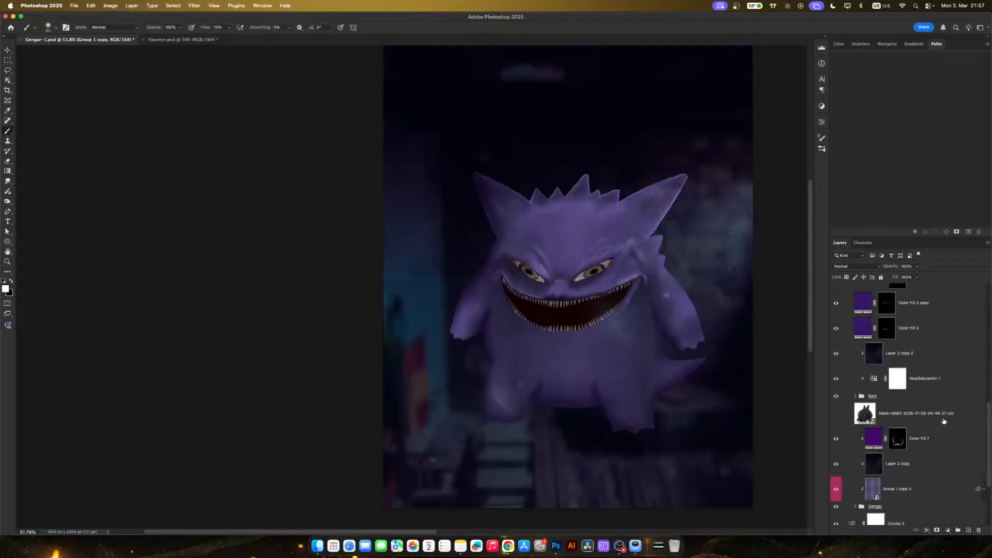
# - Look through Gengar's layer stack and check the extent of the Athmosphere group with Free Transform
pyautogui.scroll(5, 942, 423)
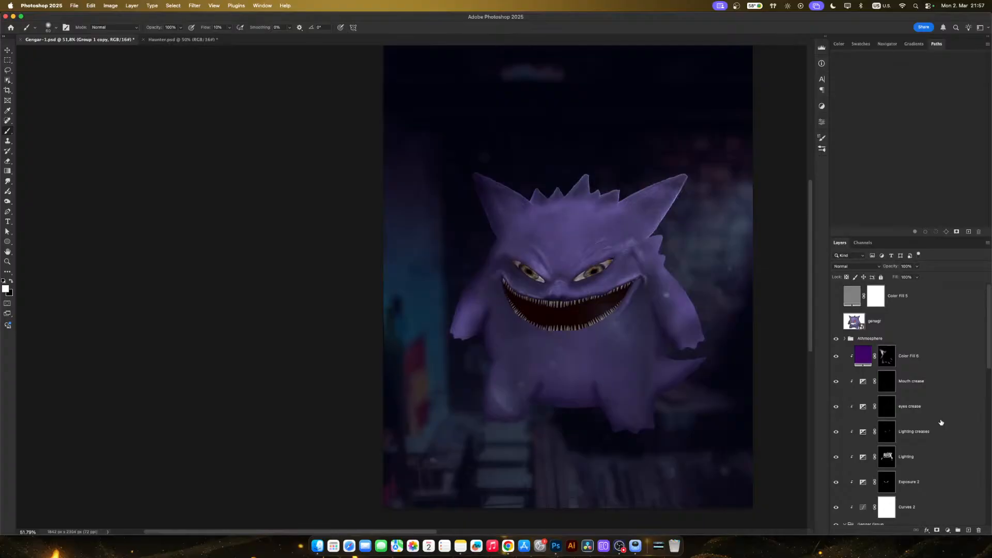
pyautogui.scroll(-3, 930, 403)
pyautogui.scroll(3, 920, 372)
pyautogui.scroll(-1, 905, 341)
pyautogui.click(895, 328)
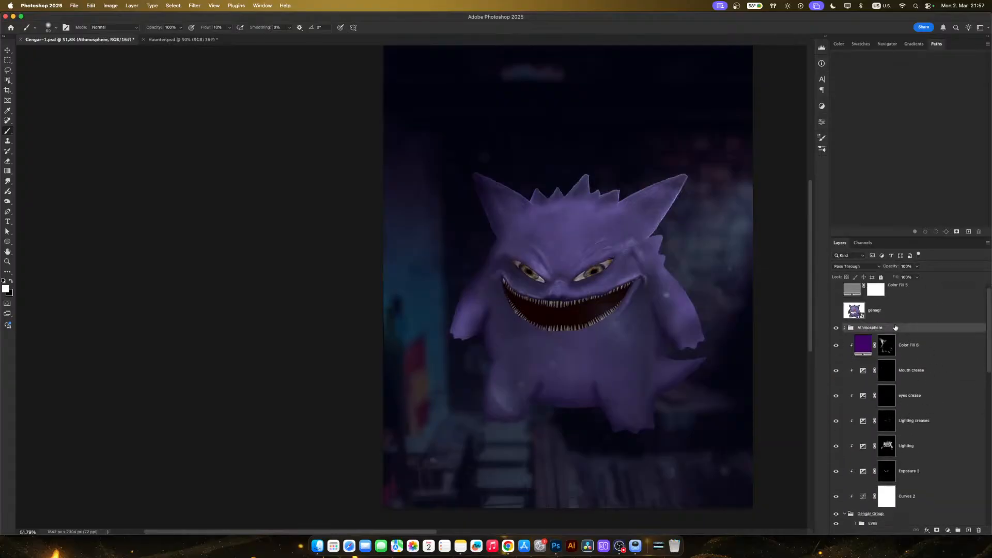
pyautogui.press('super+t')
pyautogui.moveTo(724, 314); pyautogui.dragTo(724, 314)
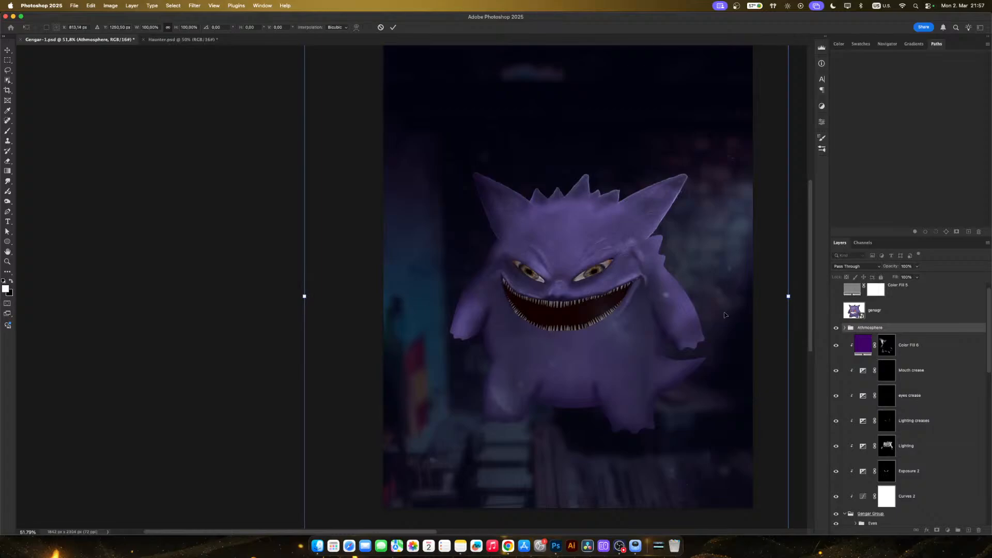
pyautogui.press('Return')
pyautogui.press('b')
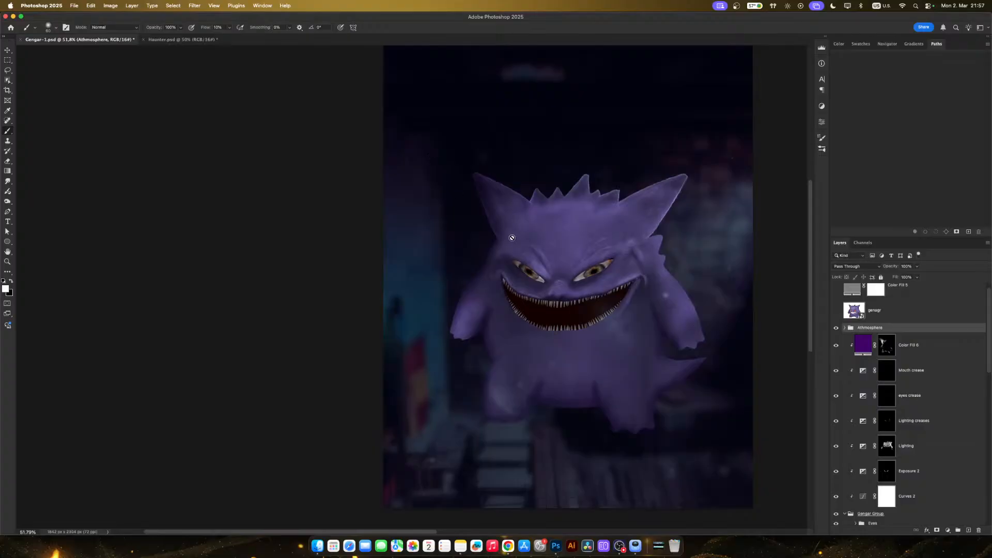
# - Compare the overall tones of the Gengar picture with the Haunter.psd artwork, then inspect Gengar up close
pyautogui.moveTo(642, 358); pyautogui.dragTo(629, 374)
pyautogui.press('z')
pyautogui.moveTo(627, 317)
pyautogui.mouseDown()
pyautogui.moveTo(643, 324)
pyautogui.moveTo(612, 321)
pyautogui.mouseUp()
pyautogui.press('b')
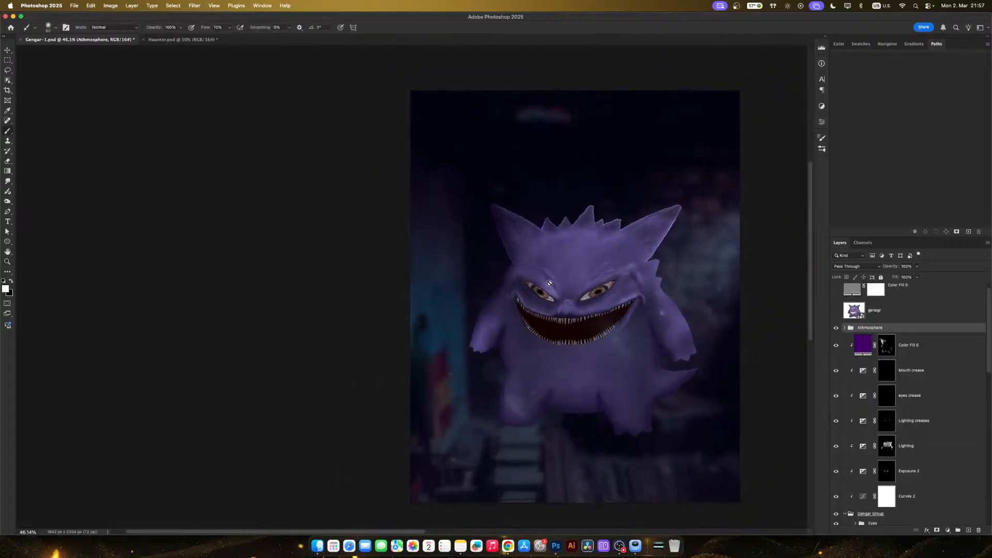
pyautogui.click(170, 42)
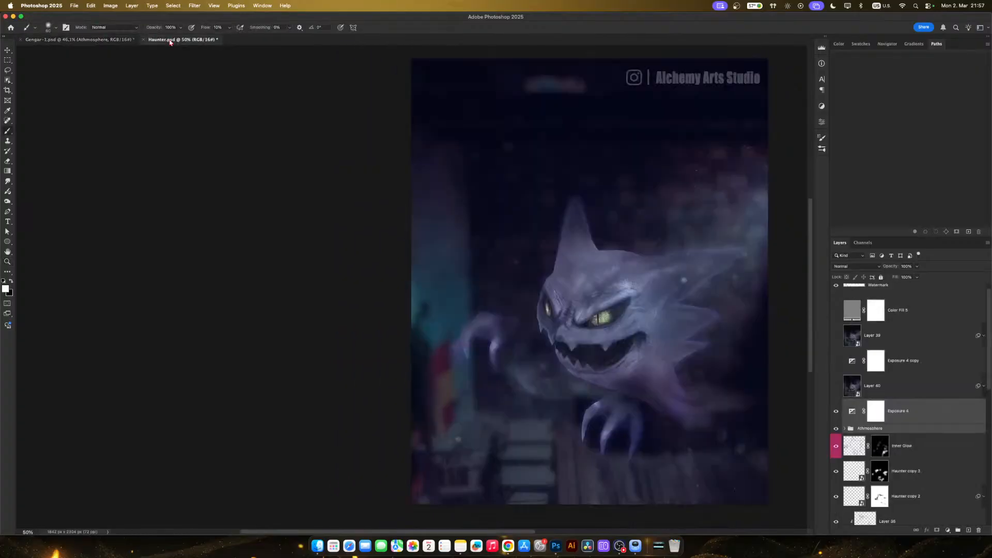
pyautogui.click(77, 40)
pyautogui.press('z')
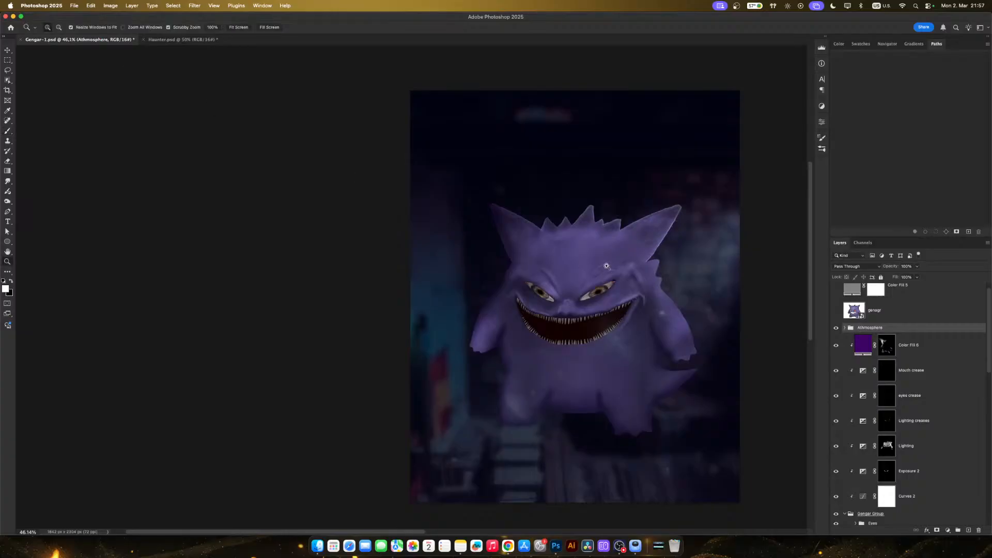
pyautogui.moveTo(615, 264)
pyautogui.mouseDown()
pyautogui.moveTo(642, 267)
pyautogui.moveTo(624, 269)
pyautogui.mouseUp()
pyautogui.press('b')
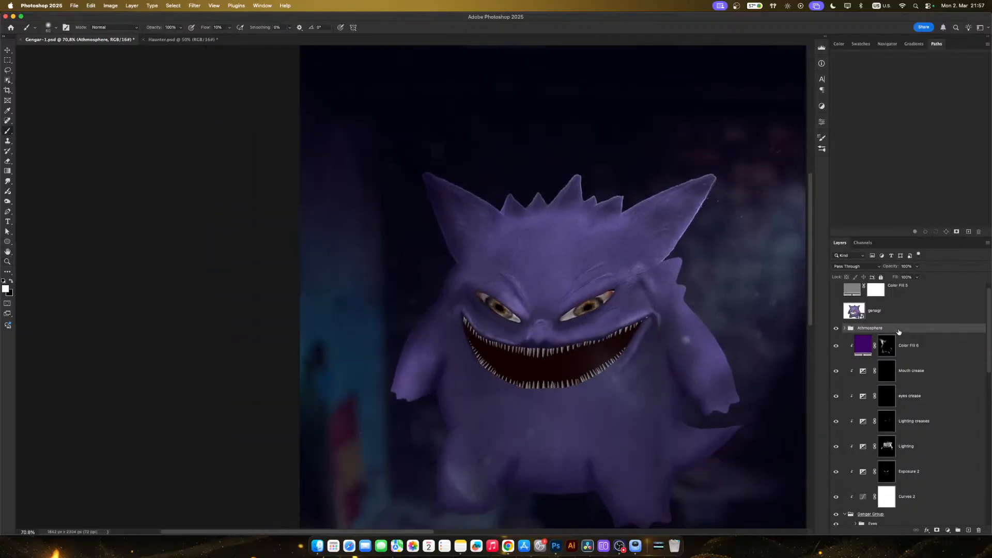
# - Toggle the Lighting layer's visibility repeatedly to judge its effect on Gengar's body and face
pyautogui.scroll(1, 902, 337)
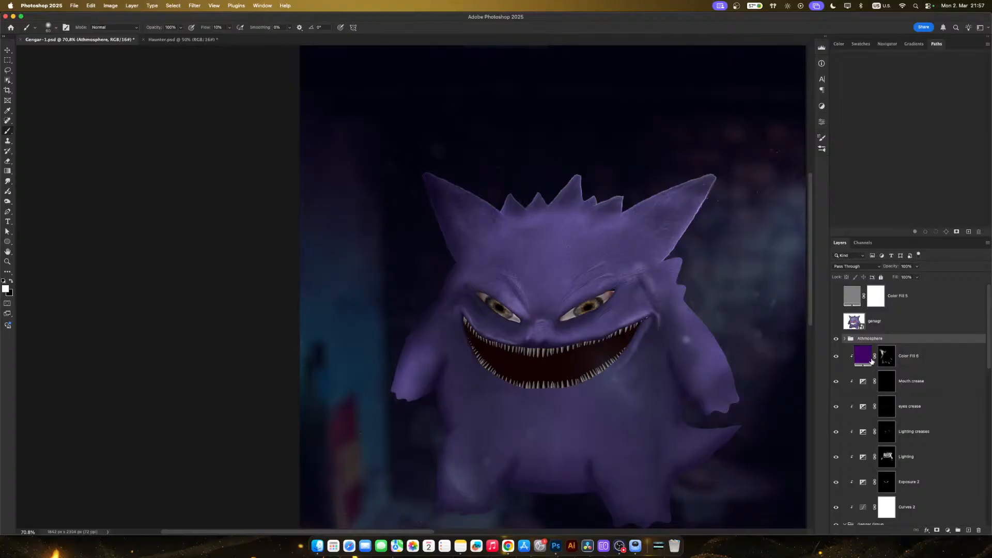
pyautogui.scroll(-2, 910, 439)
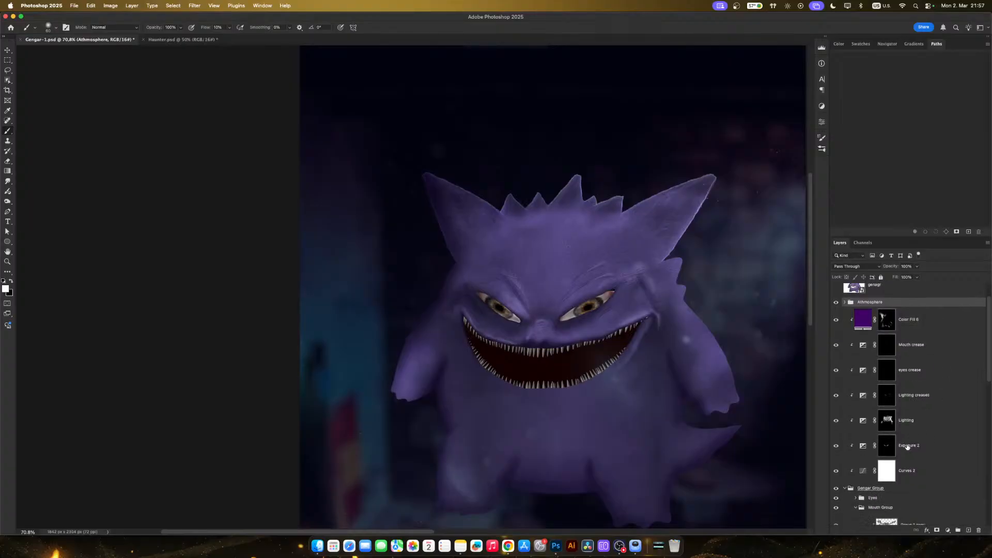
pyautogui.click(907, 447)
pyautogui.click(847, 421)
pyautogui.click(835, 421)
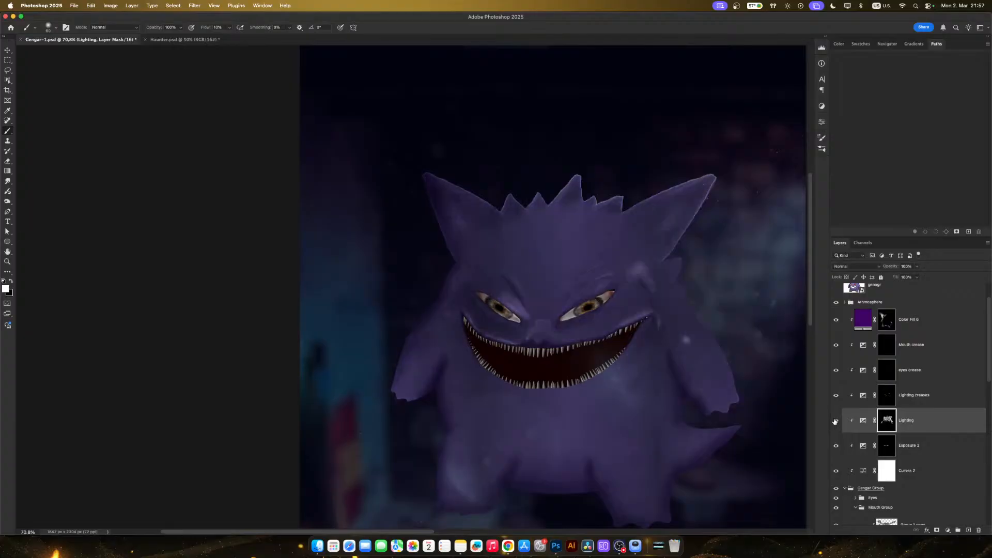
pyautogui.click(836, 421)
pyautogui.click(838, 422)
pyautogui.click(836, 422)
pyautogui.click(836, 421)
pyautogui.click(836, 421)
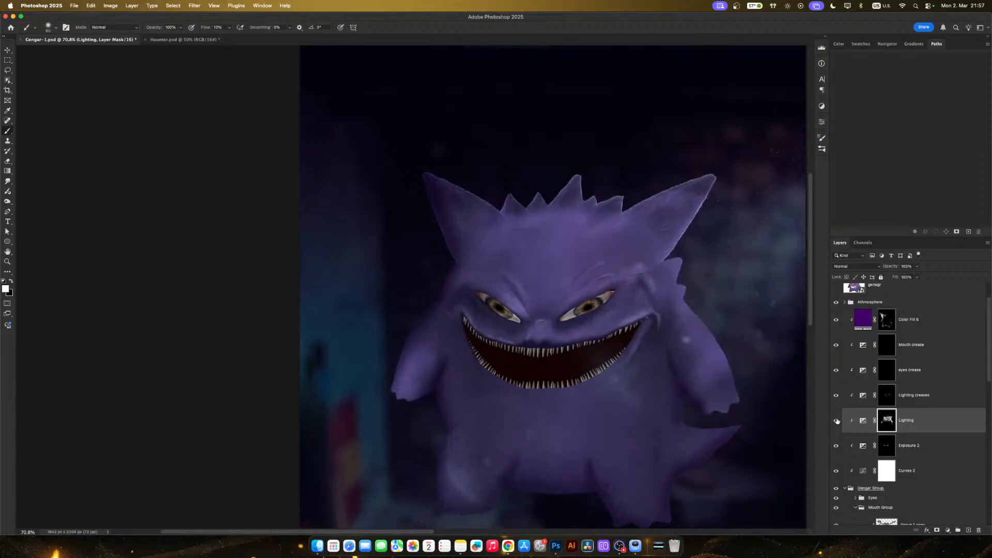
pyautogui.click(836, 421)
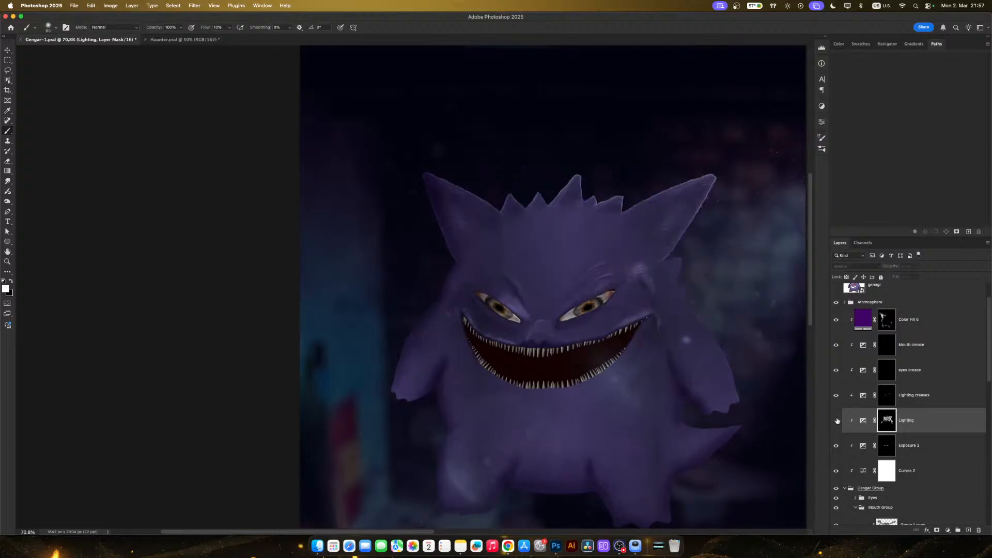
pyautogui.click(838, 421)
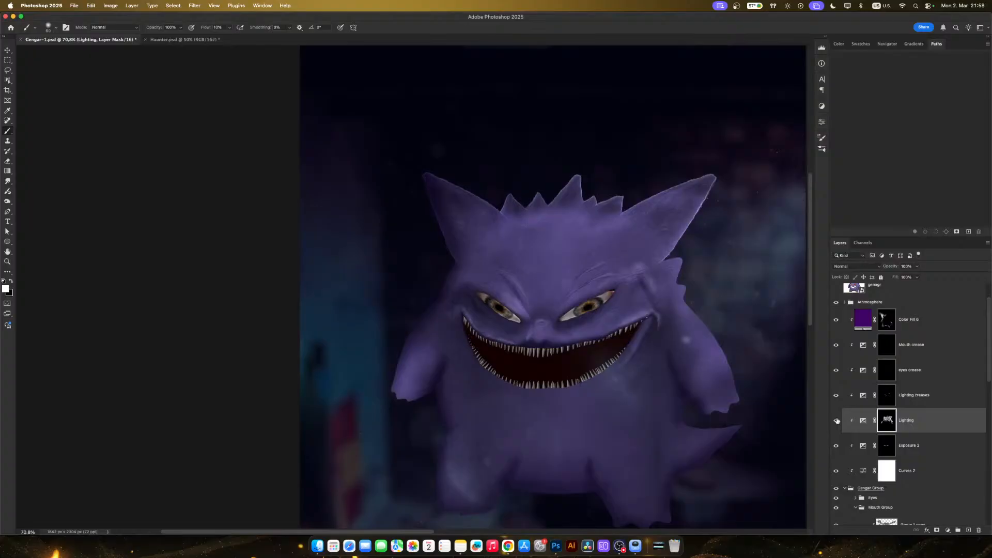
pyautogui.click(836, 421)
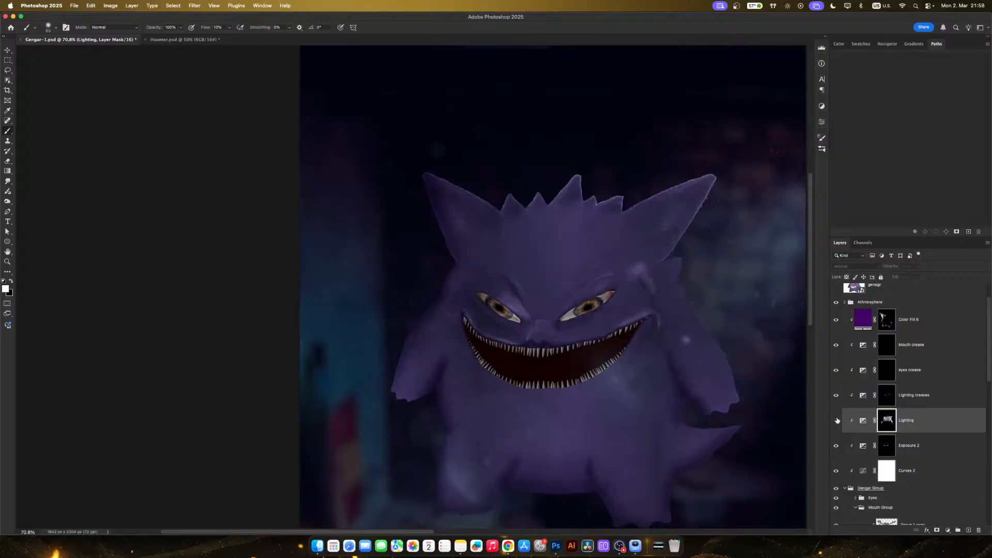
pyautogui.click(837, 421)
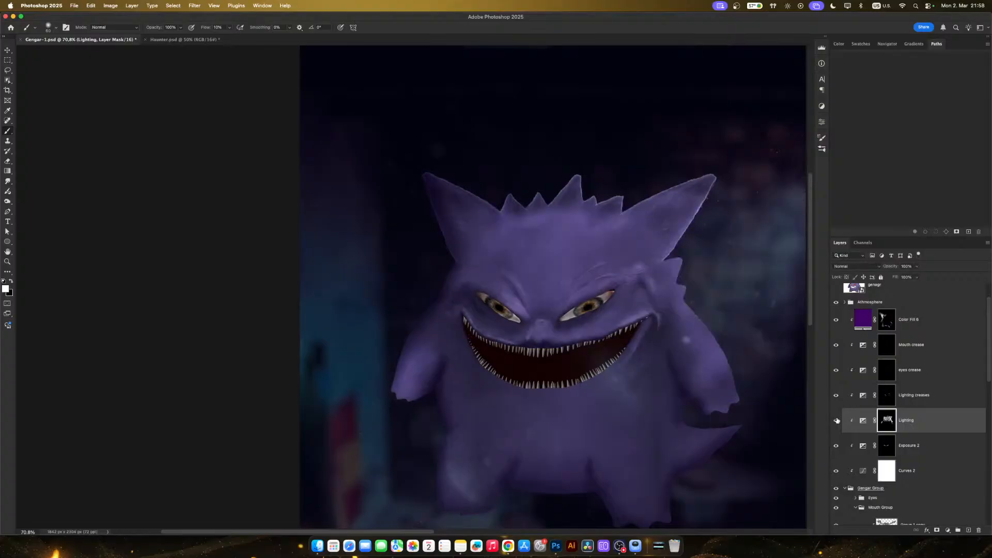
# - Lower the Lighting adjustment layer's exposure to +1.87 after checking the settings of Lighting creases
pyautogui.click(939, 396)
pyautogui.doubleClick(863, 396)
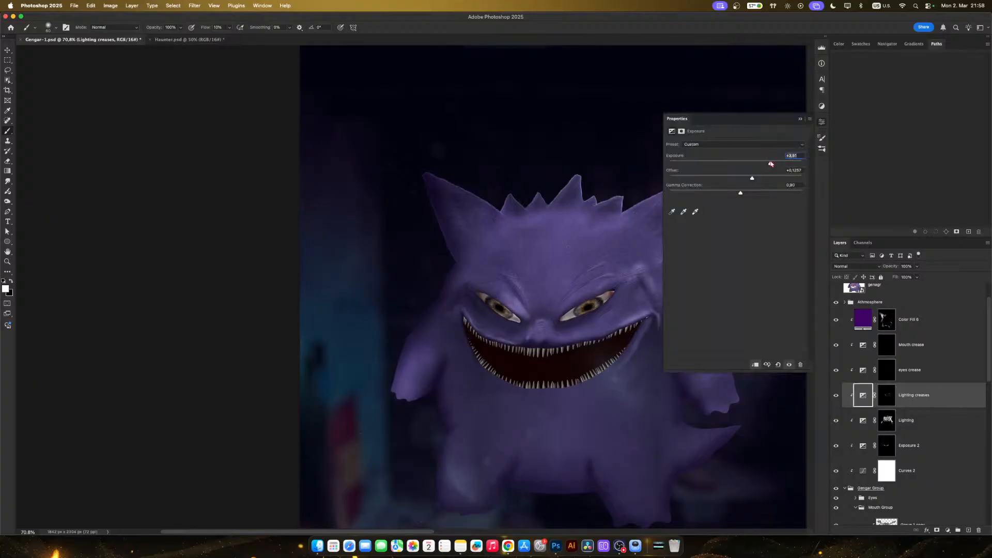
pyautogui.click(823, 123)
pyautogui.click(865, 423)
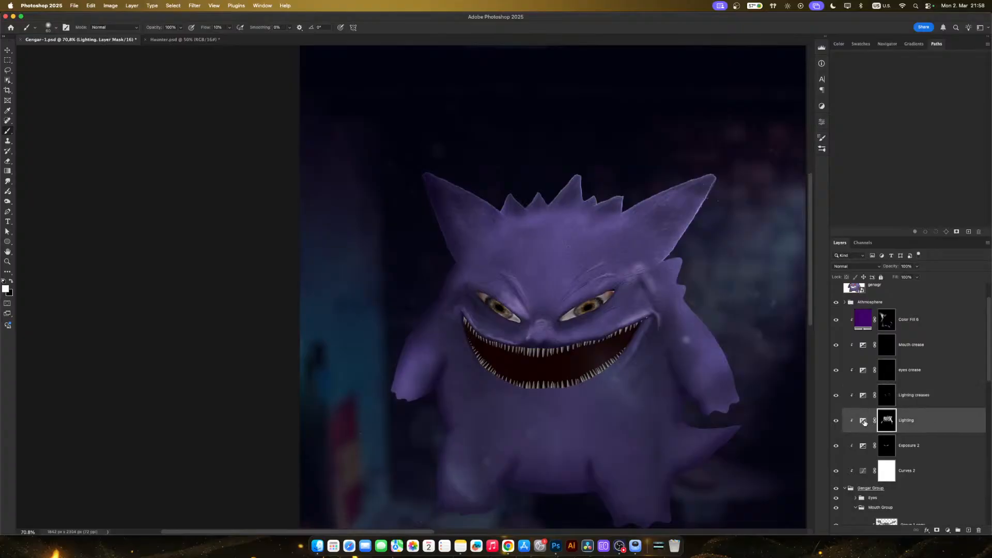
pyautogui.doubleClick(862, 420)
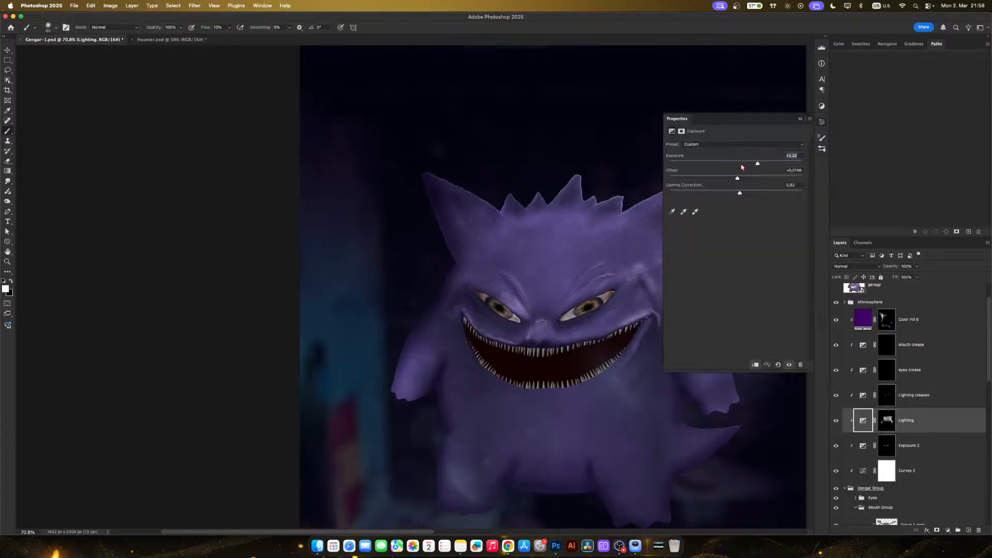
pyautogui.click(763, 164)
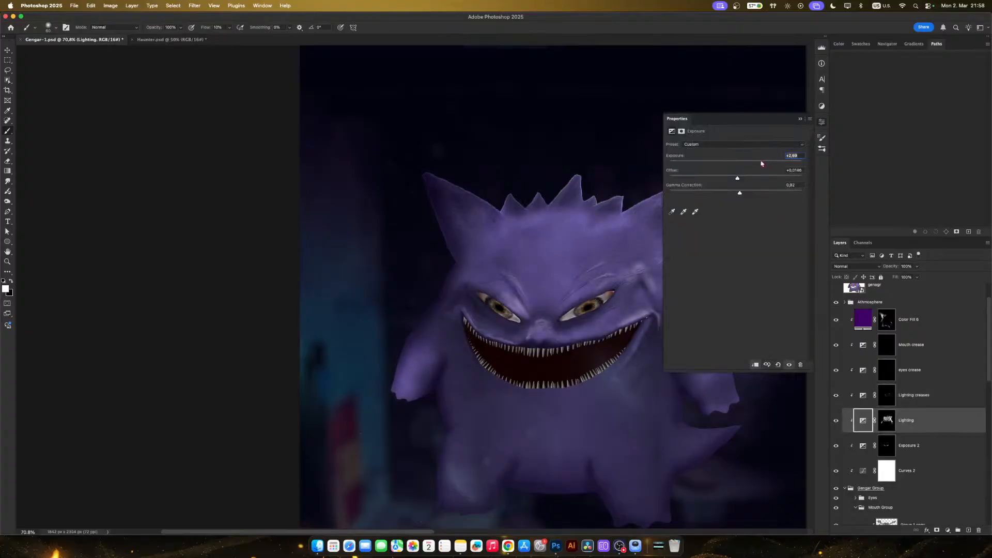
pyautogui.moveTo(761, 163); pyautogui.dragTo(758, 164)
pyautogui.moveTo(565, 241); pyautogui.dragTo(524, 251)
pyautogui.press('z')
pyautogui.press('b')
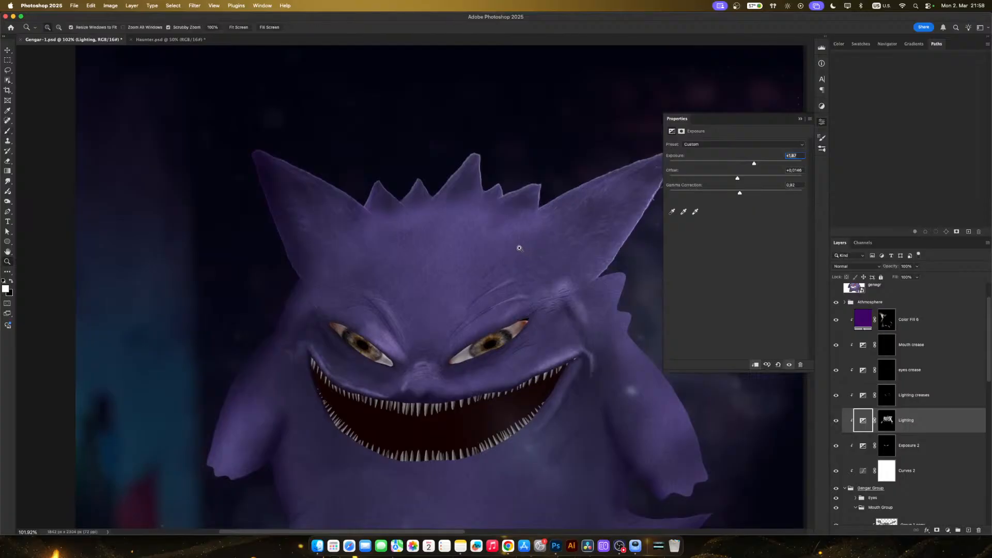
pyautogui.scroll(-2, 524, 252)
pyautogui.scroll(-2, 529, 267)
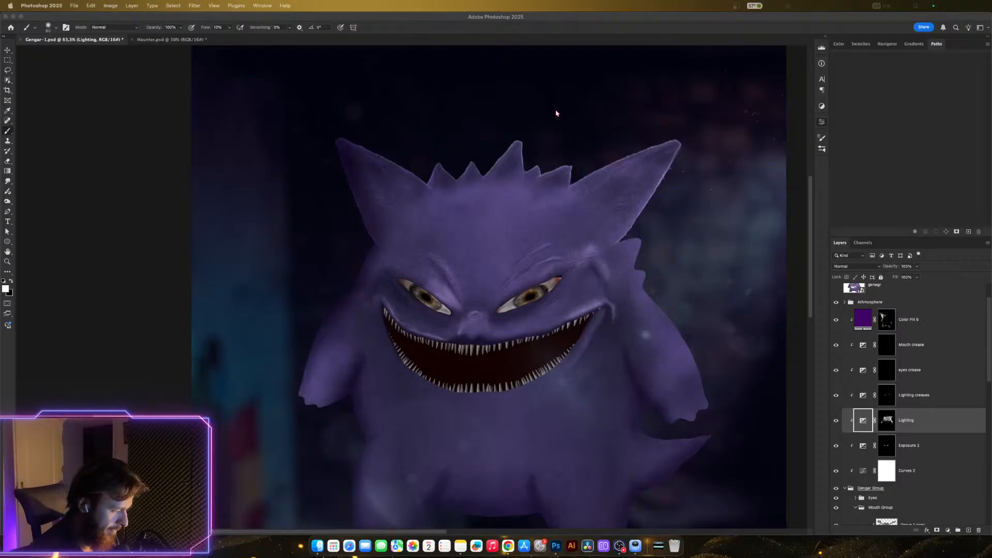
pyautogui.click(605, 311)
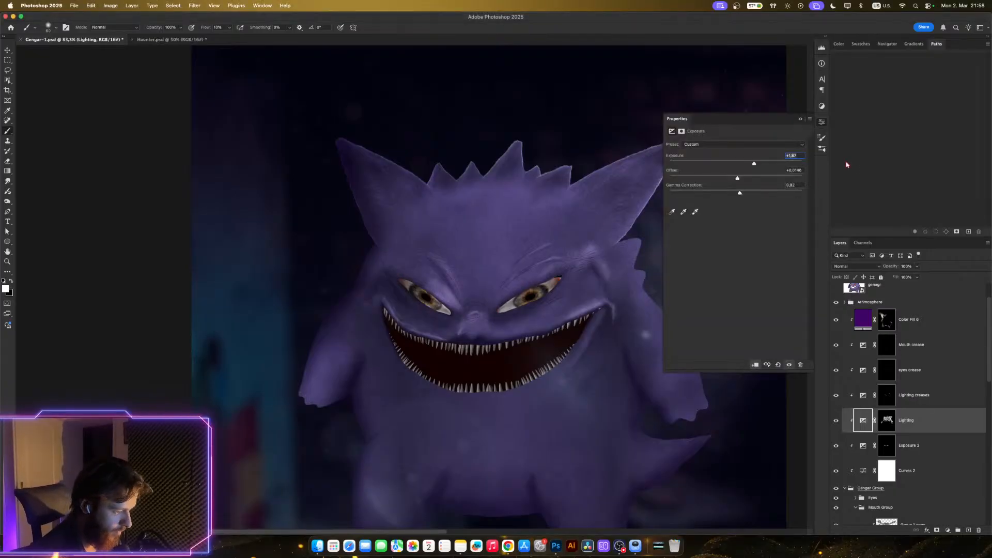
pyautogui.click(822, 122)
# - Add an Exposure adjustment layer above the Athmosphere group with exposure set to +0.31
pyautogui.press('z')
pyautogui.moveTo(708, 283); pyautogui.dragTo(682, 279)
pyautogui.press('b')
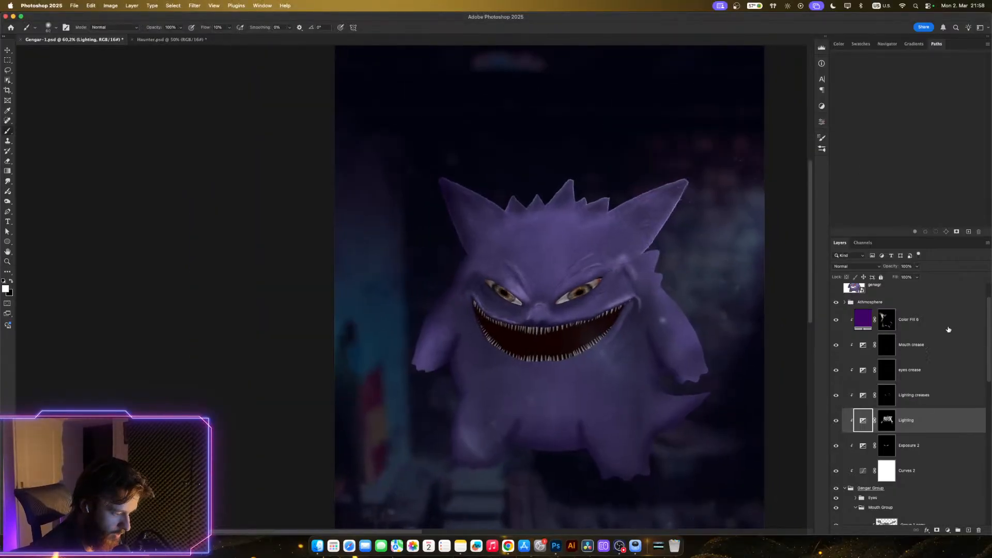
pyautogui.scroll(2, 928, 333)
pyautogui.click(927, 338)
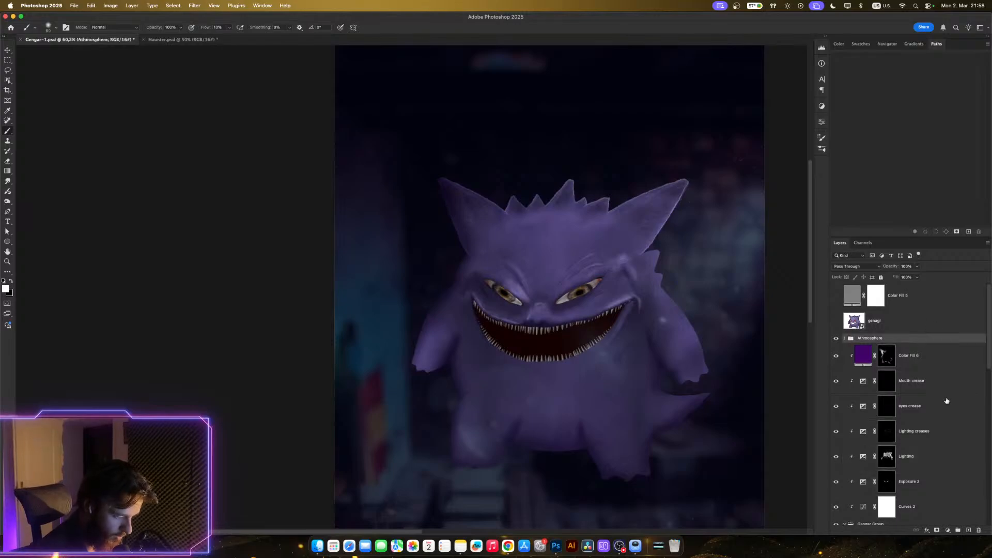
pyautogui.click(948, 529)
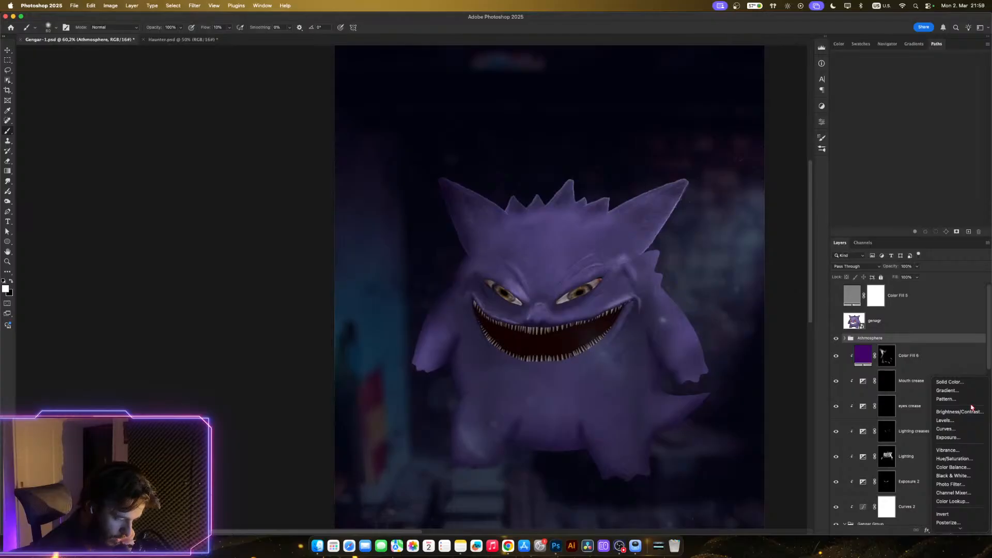
pyautogui.click(959, 438)
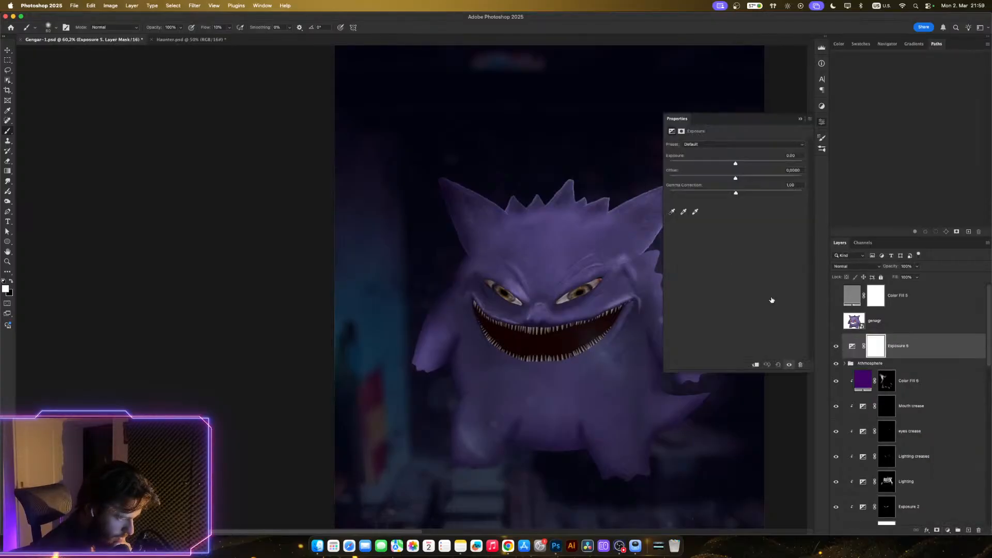
pyautogui.click(740, 165)
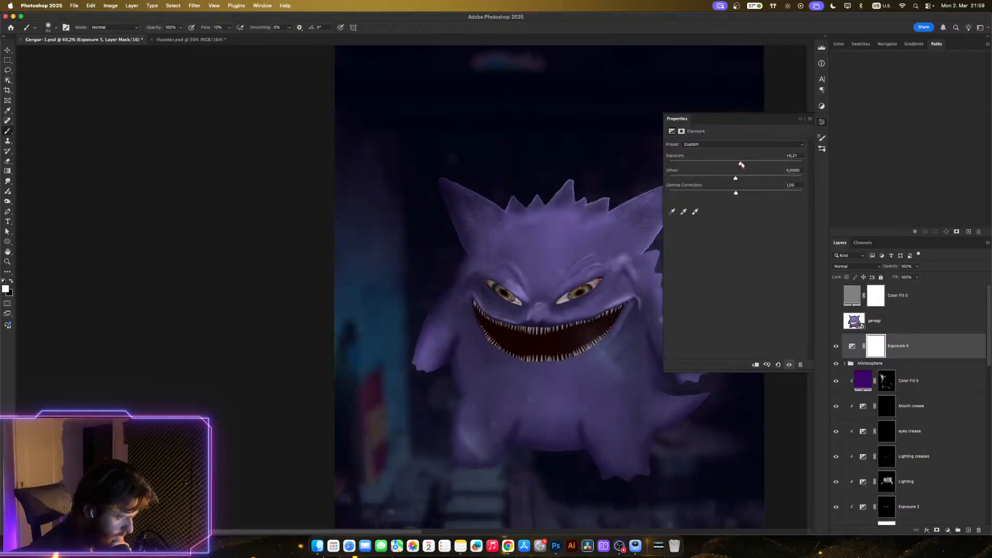
pyautogui.click(759, 195)
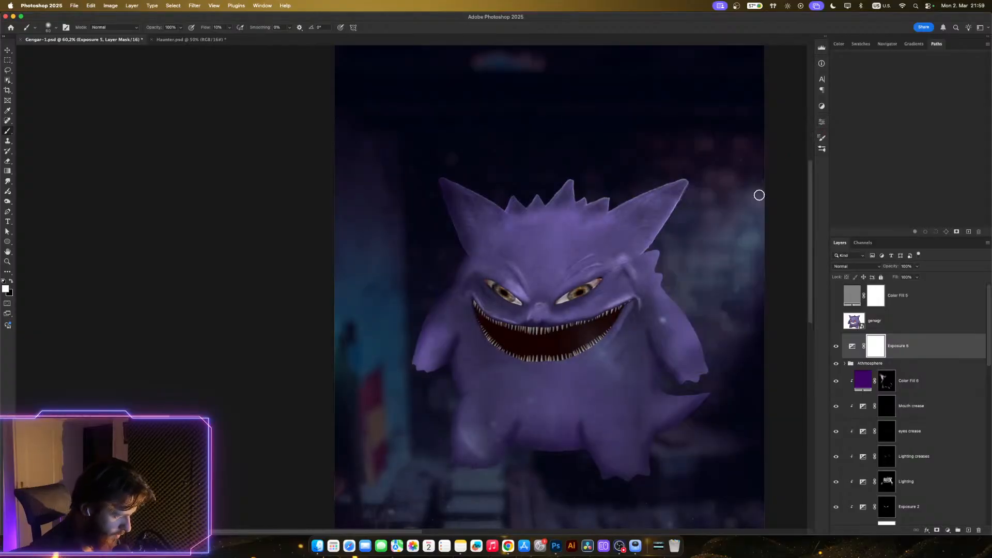
# - Examine the brightened Gengar picture at several magnifications and compare it with the Haunter.psd artwork
pyautogui.press('z')
pyautogui.moveTo(663, 287)
pyautogui.mouseDown()
pyautogui.moveTo(635, 274)
pyautogui.moveTo(687, 276)
pyautogui.moveTo(651, 270)
pyautogui.moveTo(628, 290)
pyautogui.mouseUp()
pyautogui.press('z')
pyautogui.press('b')
pyautogui.press('z')
pyautogui.press('b')
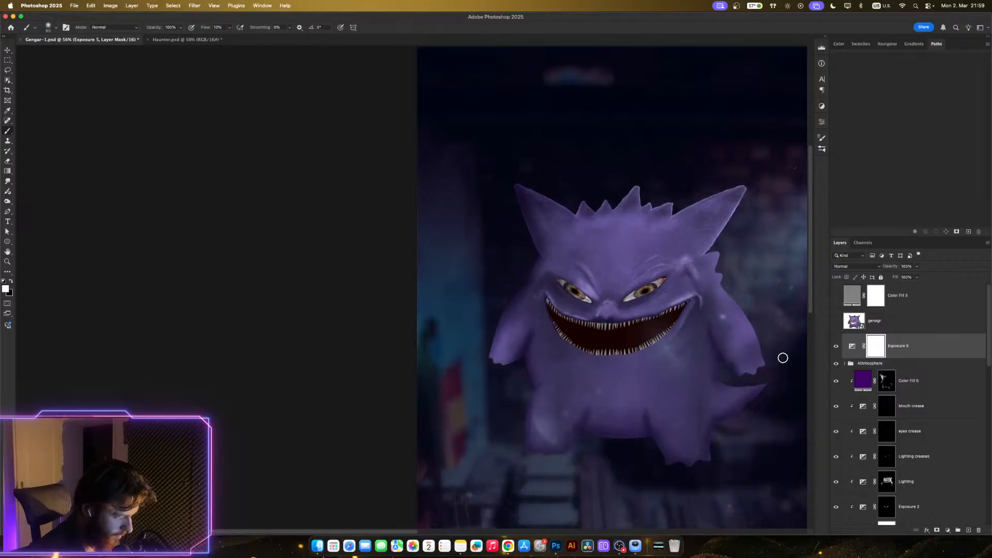
pyautogui.press('z')
pyautogui.moveTo(765, 356)
pyautogui.mouseDown()
pyautogui.moveTo(737, 354)
pyautogui.moveTo(748, 354)
pyautogui.mouseUp()
pyautogui.press('b')
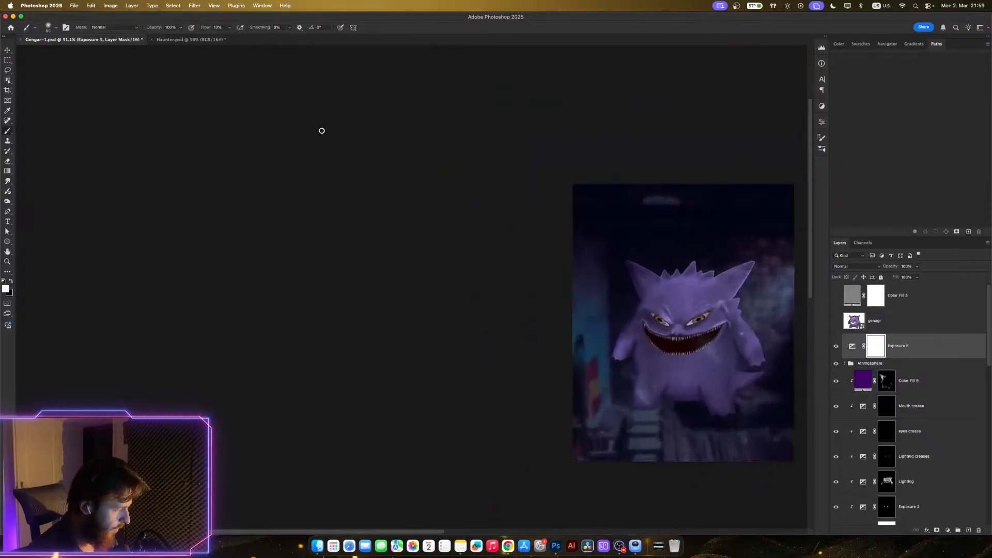
pyautogui.click(192, 41)
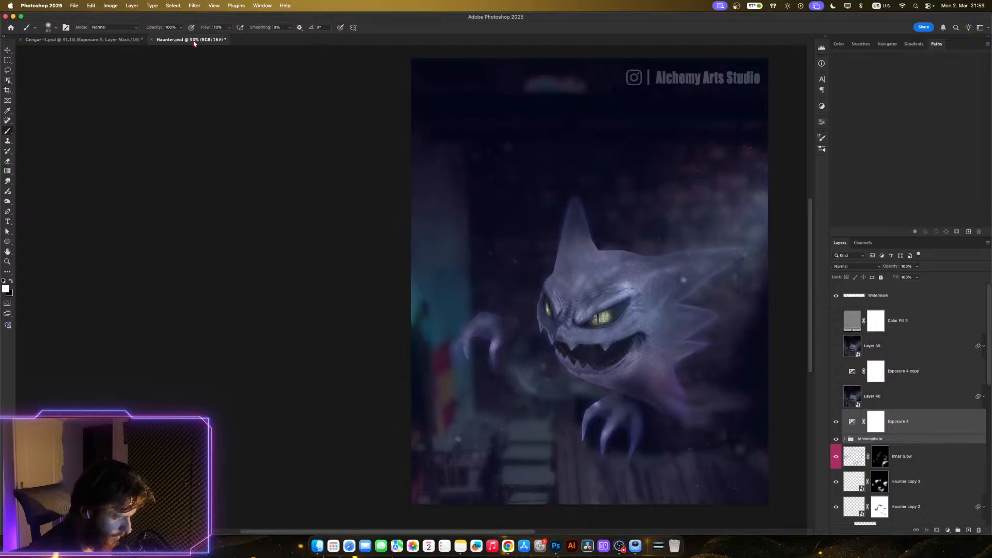
pyautogui.click(109, 40)
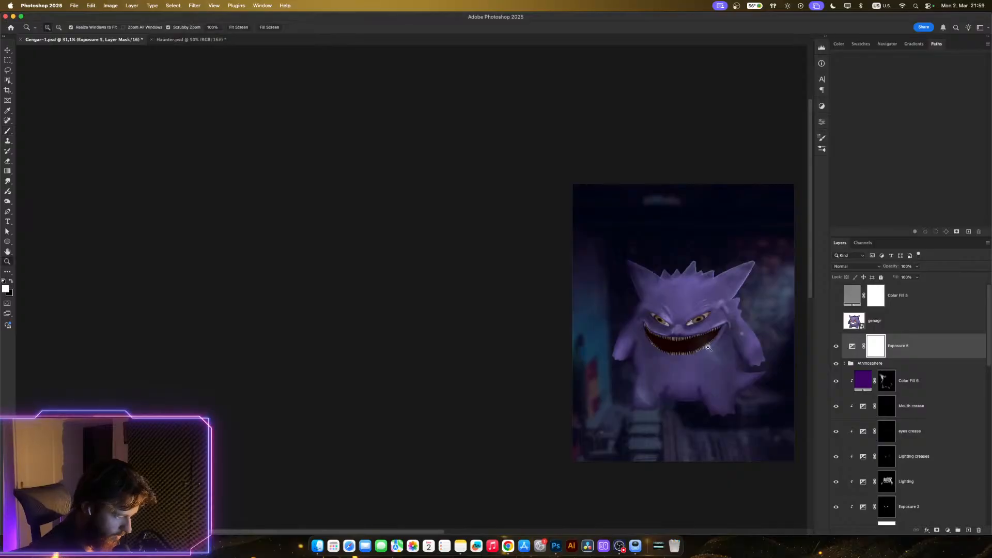
# - Toggle the visibility of Color Fill 6 and of the Gengar Group to judge their effect on the picture
pyautogui.scroll(3, 701, 341)
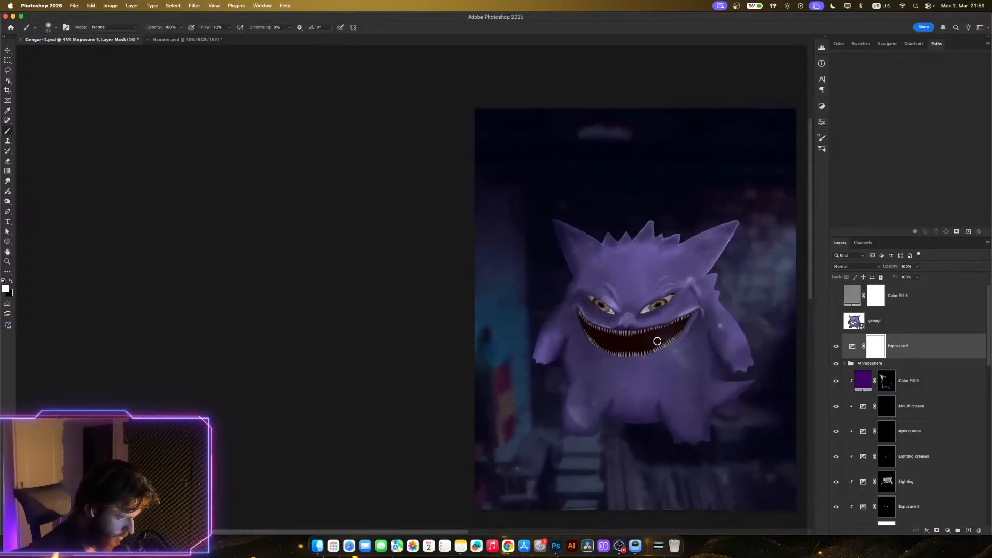
pyautogui.click(837, 381)
pyautogui.click(837, 381)
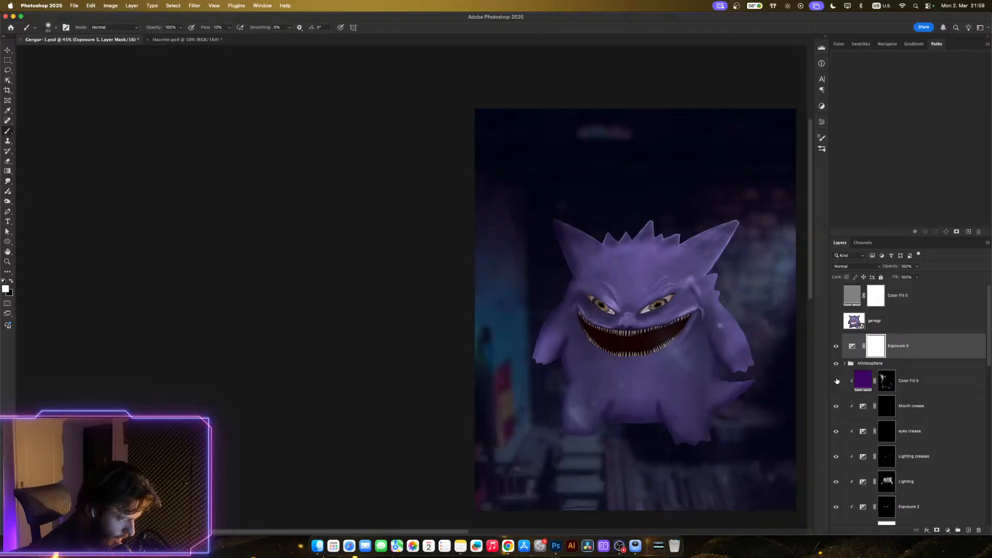
pyautogui.click(836, 381)
pyautogui.click(836, 381)
pyautogui.scroll(-5, 845, 380)
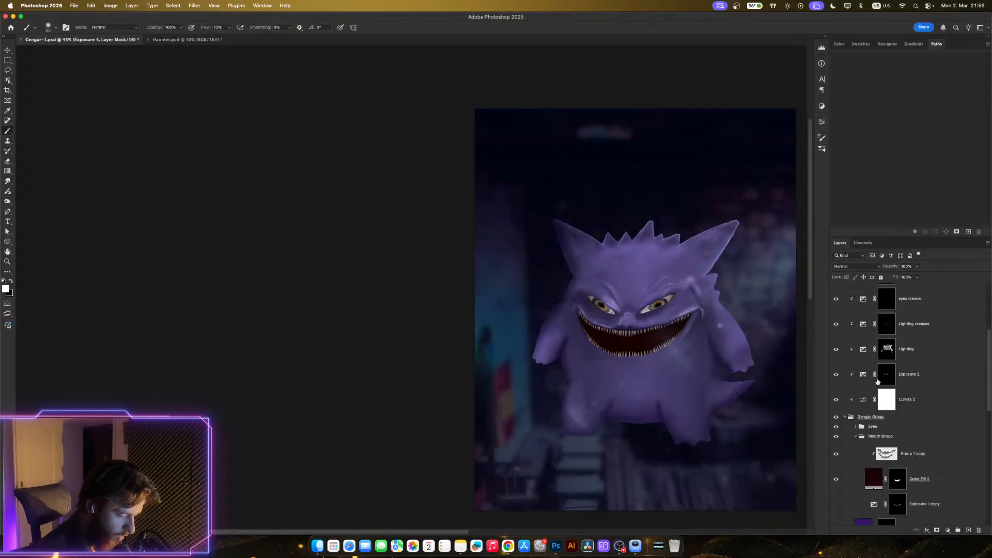
pyautogui.scroll(-2, 878, 381)
pyautogui.click(836, 356)
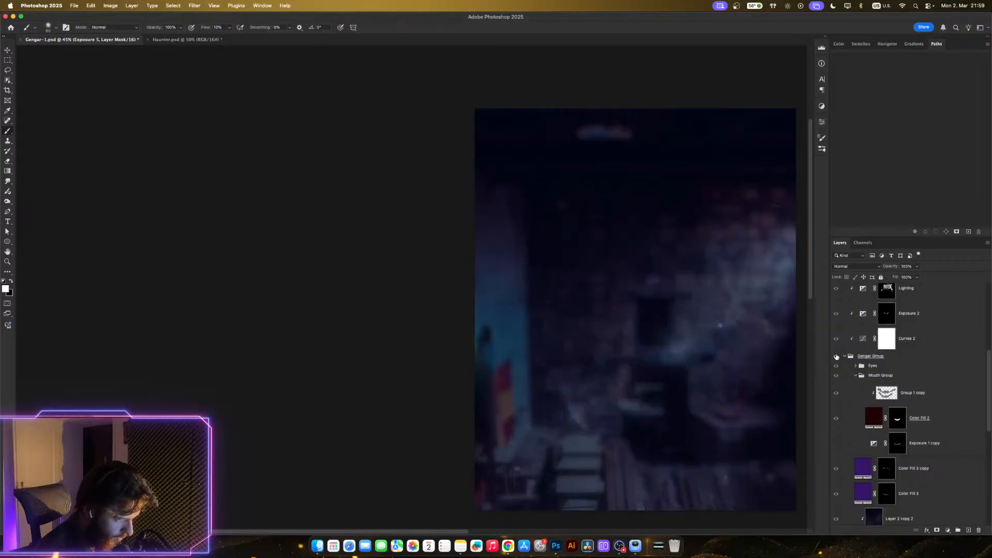
pyautogui.click(836, 356)
pyautogui.scroll(-1, 840, 413)
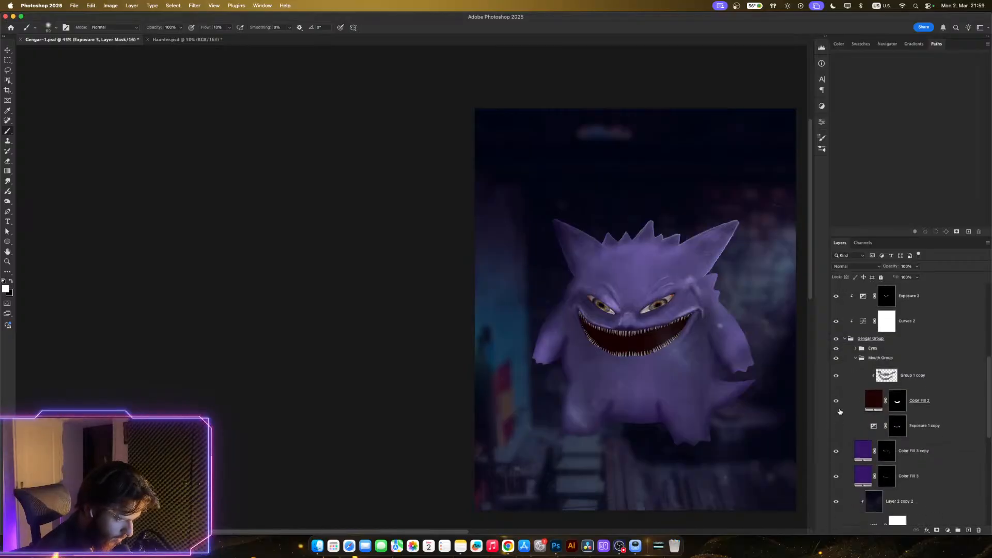
pyautogui.doubleClick(874, 396)
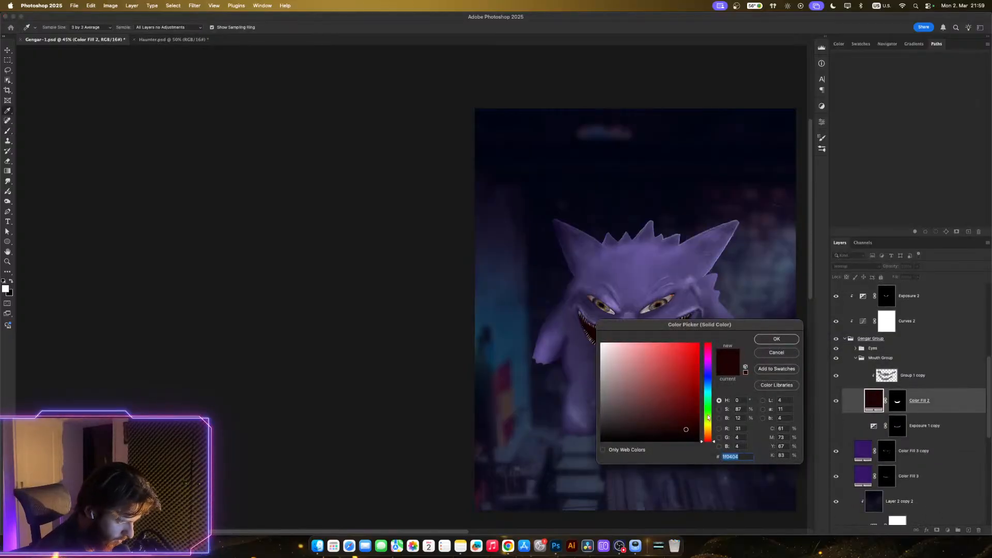
pyautogui.scroll(-2, 680, 317)
pyautogui.hscroll(2, 679, 317)
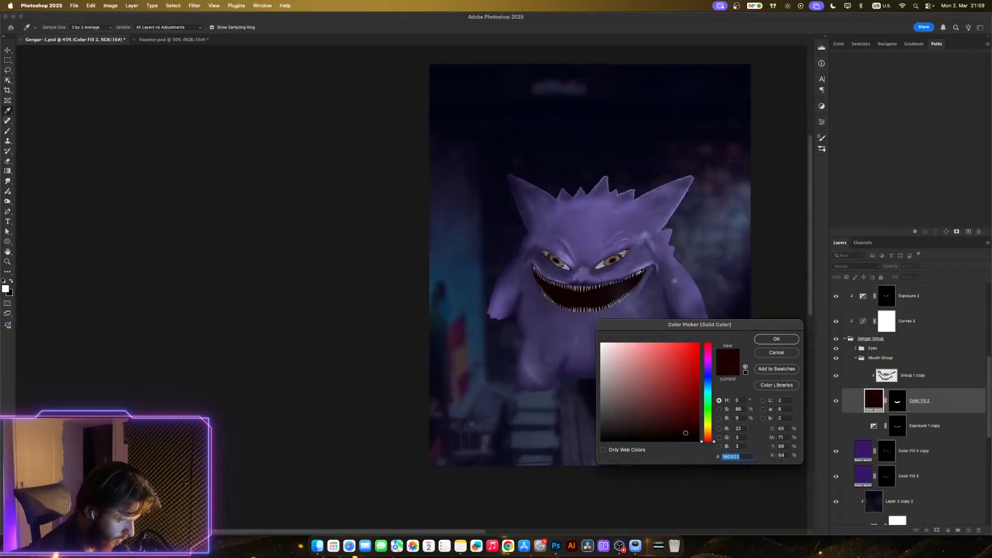
pyautogui.click(684, 257)
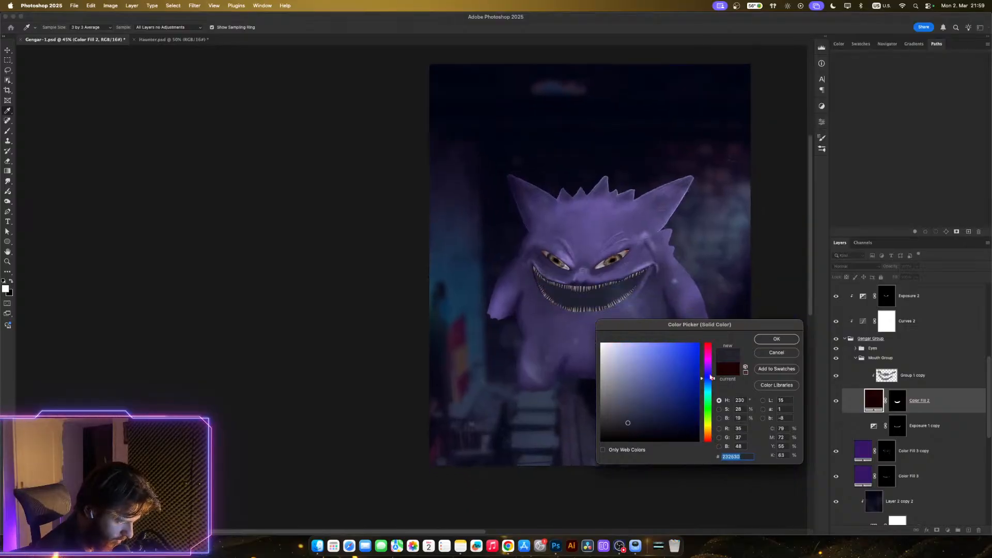
pyautogui.click(776, 352)
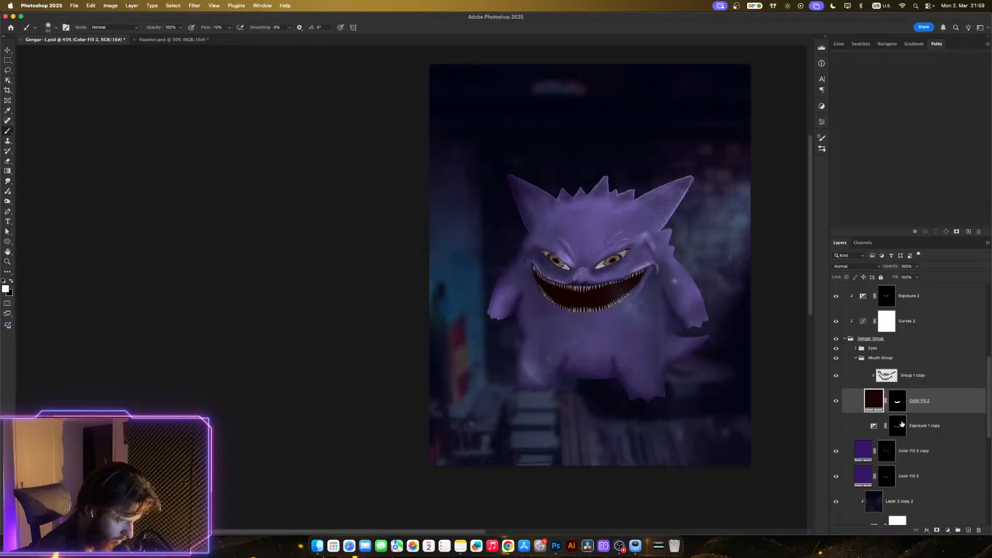
# - Darken the mouth interior by setting the Color Fill 2 layer's colour to the very dark red 160303
pyautogui.doubleClick(874, 401)
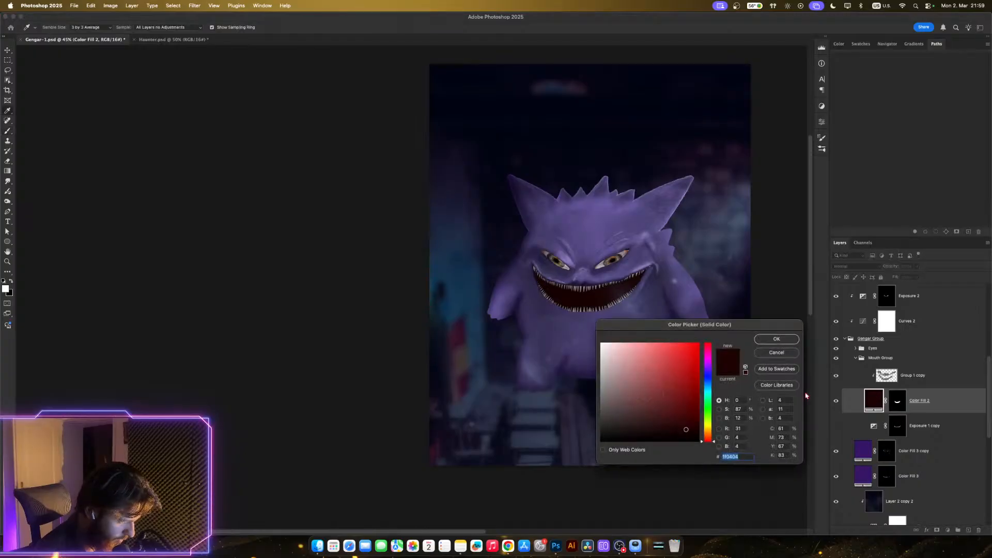
pyautogui.click(687, 432)
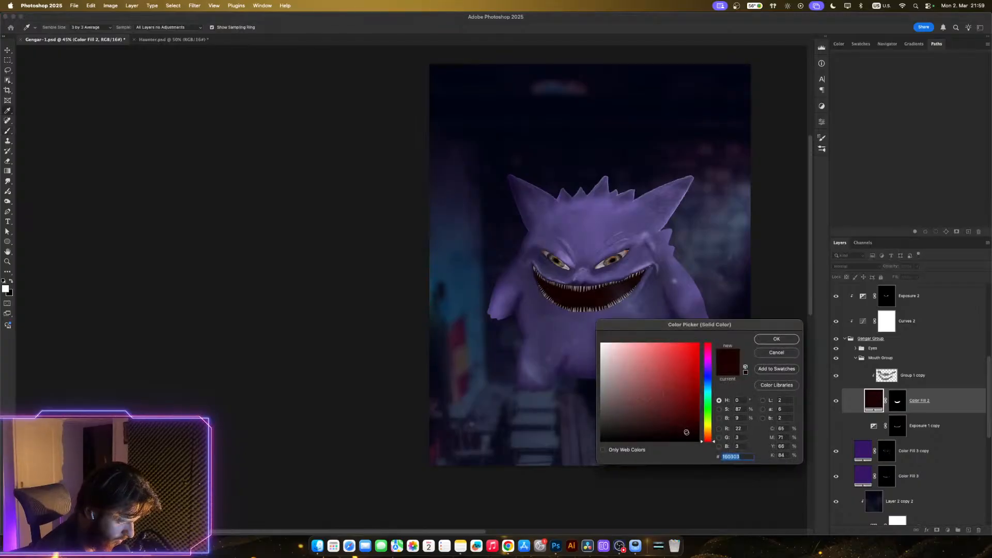
pyautogui.click(776, 339)
pyautogui.press('z')
pyautogui.moveTo(646, 306)
pyautogui.mouseDown()
pyautogui.moveTo(670, 307)
pyautogui.moveTo(620, 313)
pyautogui.mouseUp()
pyautogui.press('b')
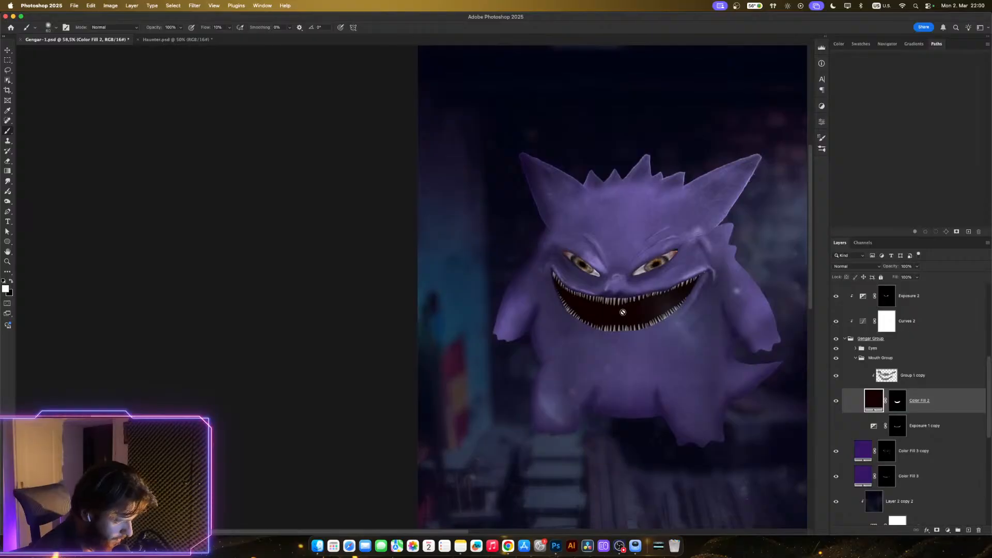
pyautogui.press('super+equal')
# - Compare the picture with and without Color Fill 6 and the Exposure layer above the Athmosphere group
pyautogui.scroll(5, 907, 383)
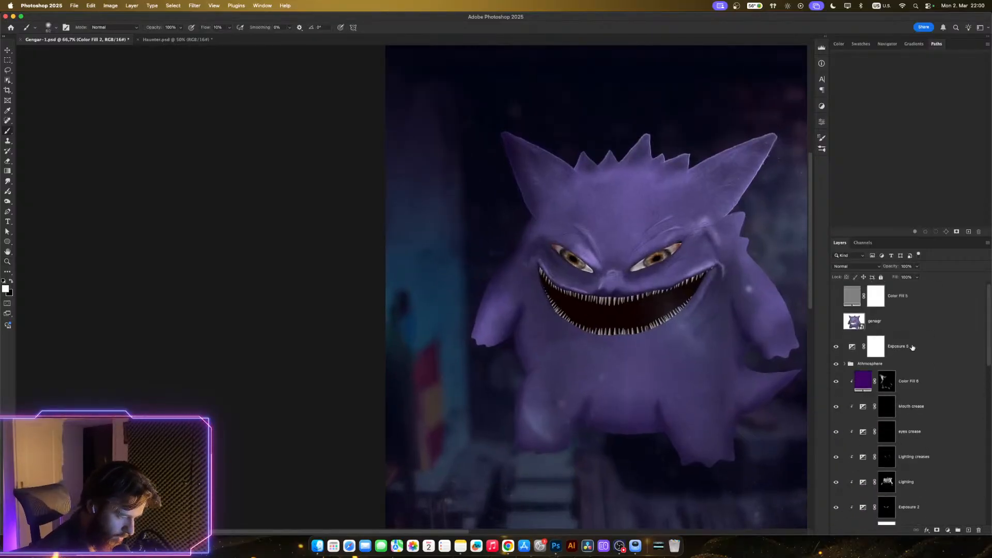
pyautogui.click(862, 383)
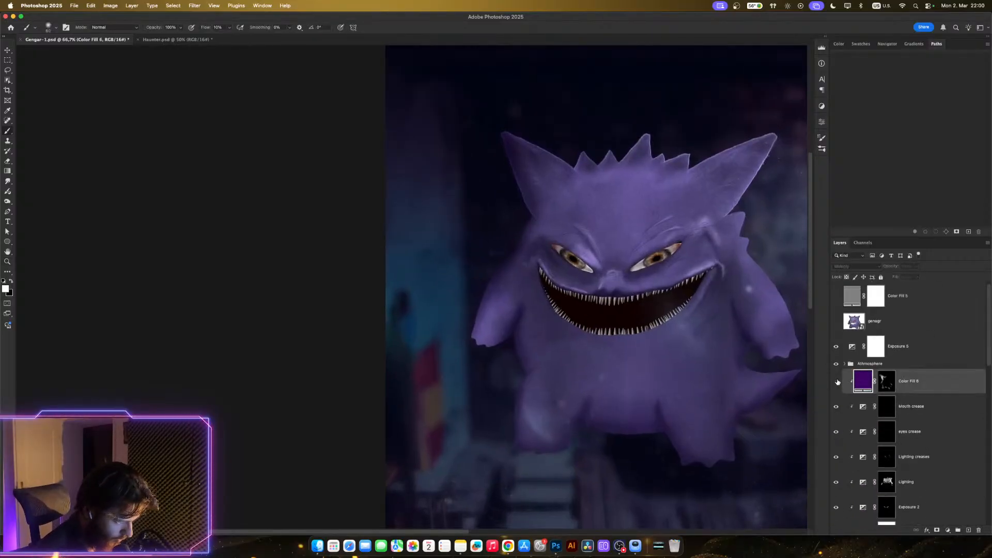
pyautogui.click(836, 382)
pyautogui.click(836, 382)
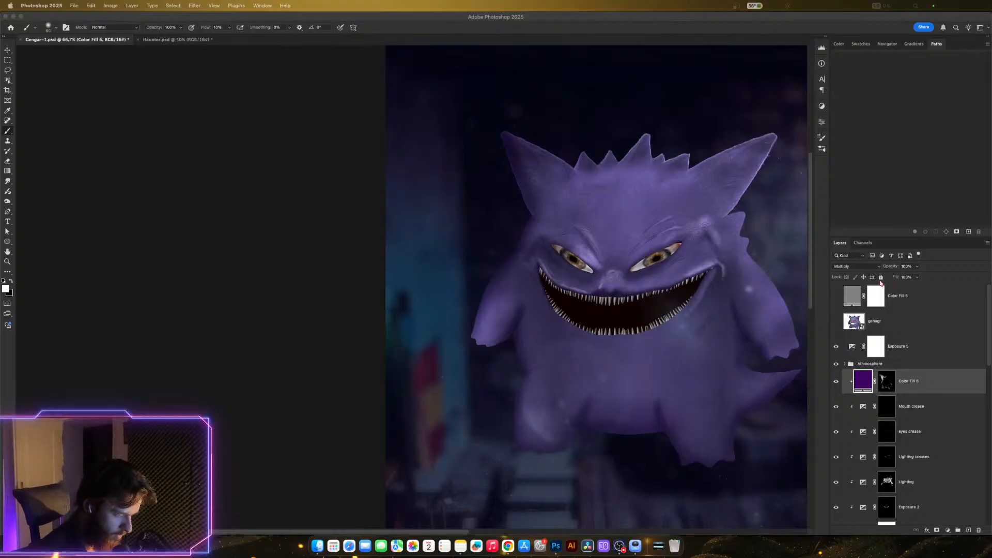
pyautogui.click(833, 347)
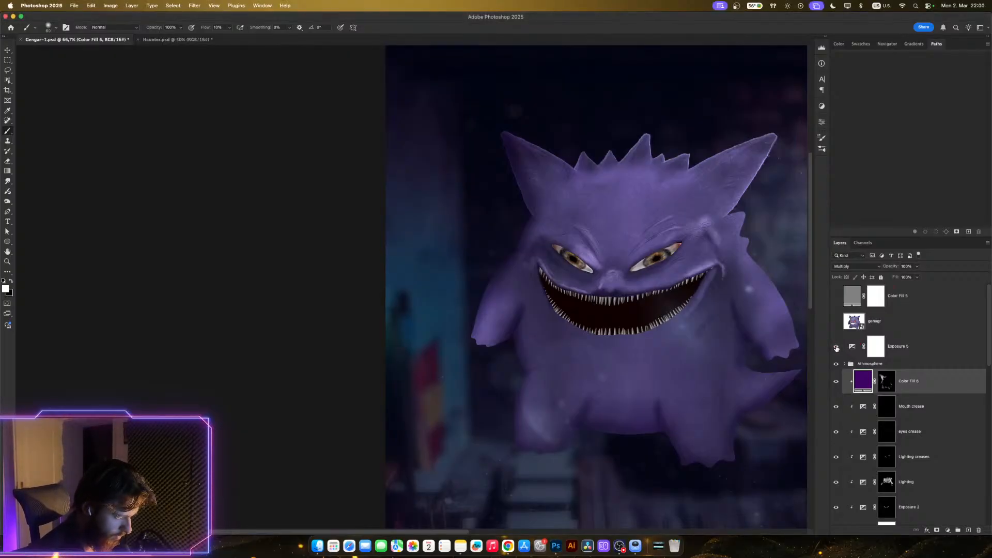
pyautogui.click(837, 348)
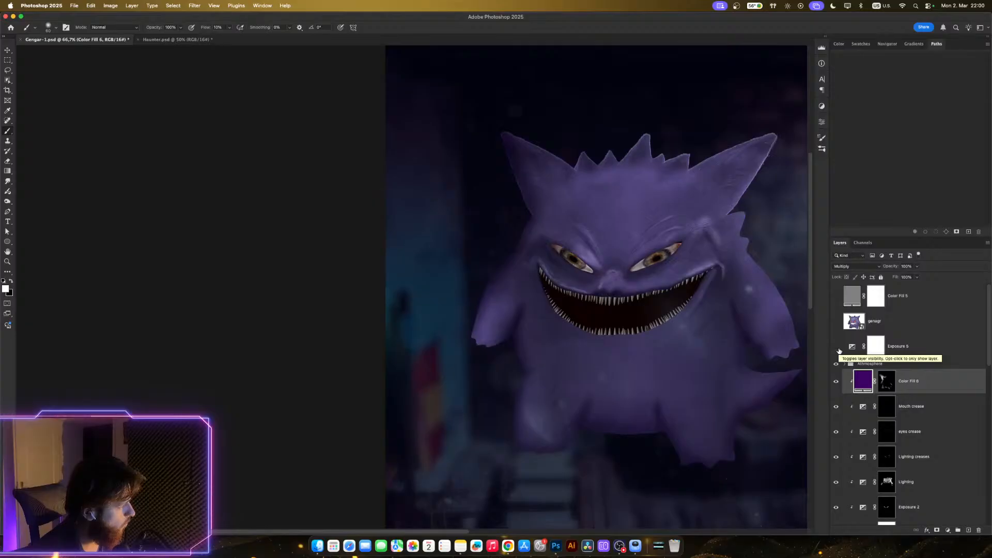
pyautogui.click(837, 348)
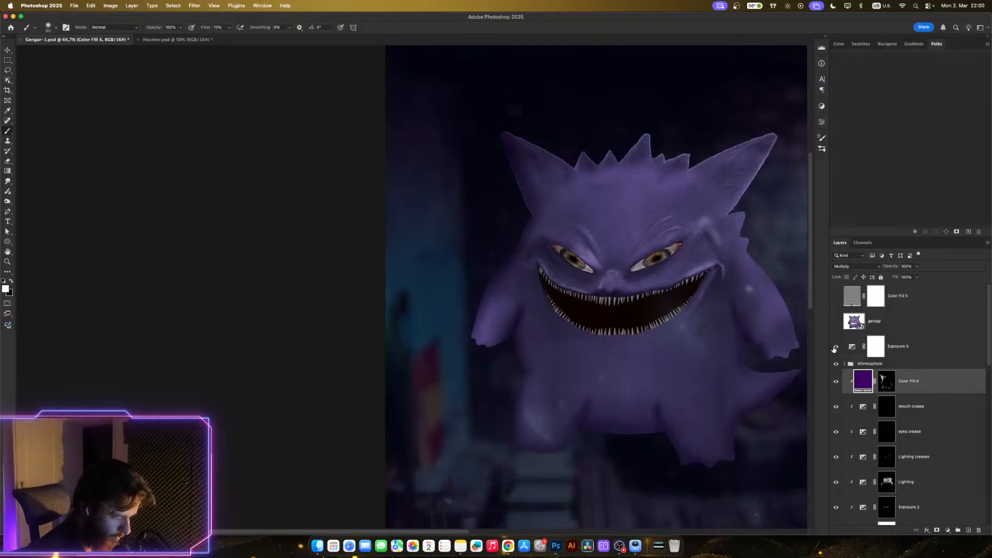
# - Toggle the Lighting creases and Lighting layers off and on to compare their effect on Gengar
pyautogui.scroll(-1, 951, 407)
pyautogui.scroll(-2, 912, 391)
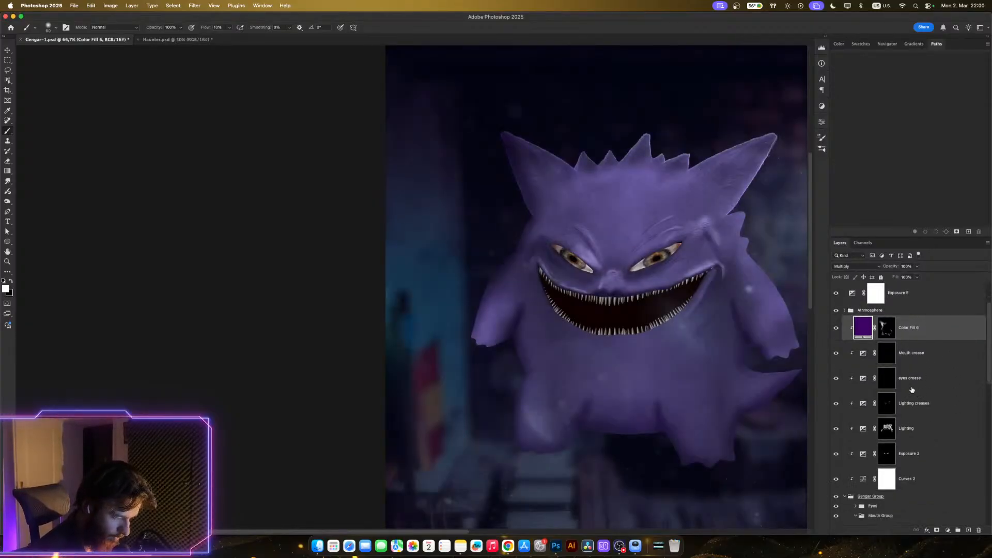
pyautogui.scroll(-1, 848, 366)
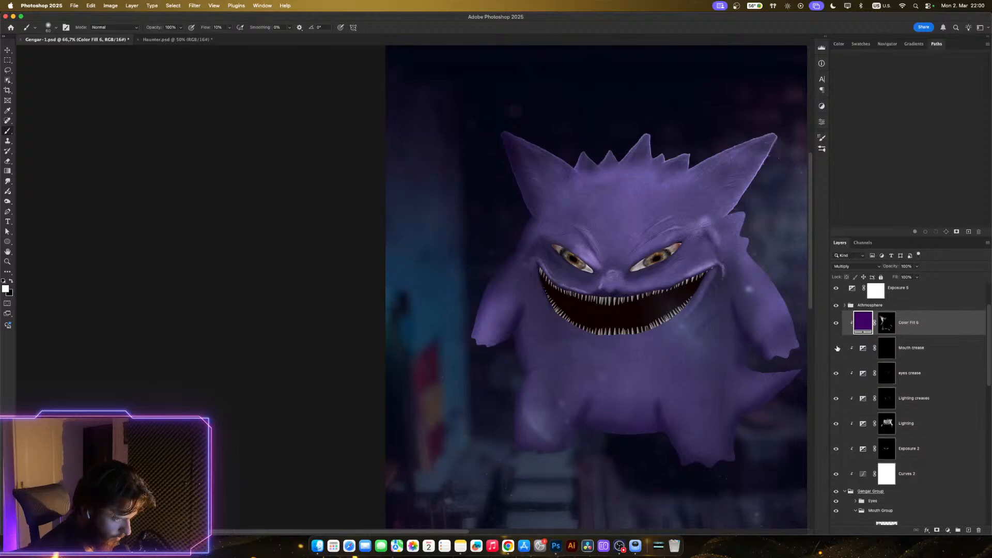
pyautogui.click(837, 399)
pyautogui.click(837, 398)
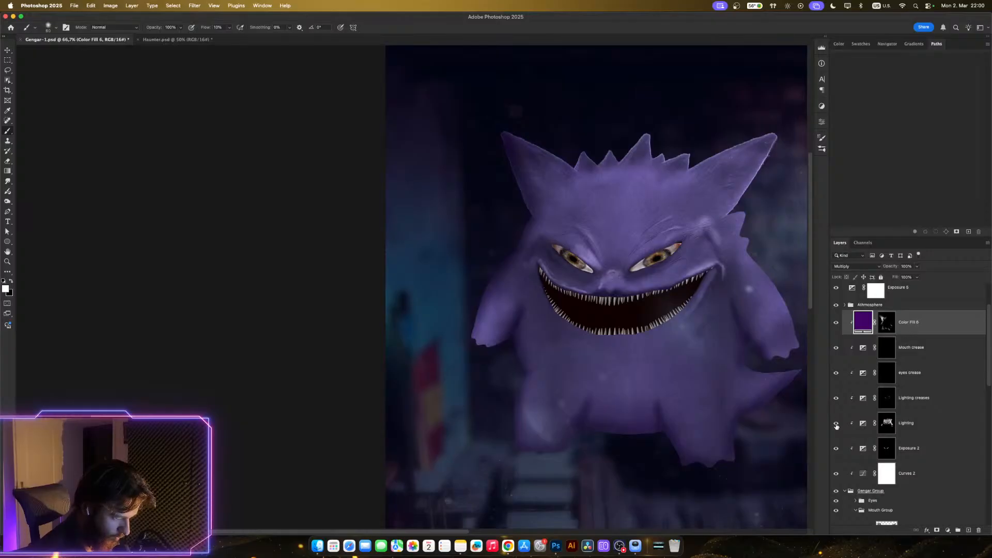
pyautogui.click(837, 424)
pyautogui.click(837, 425)
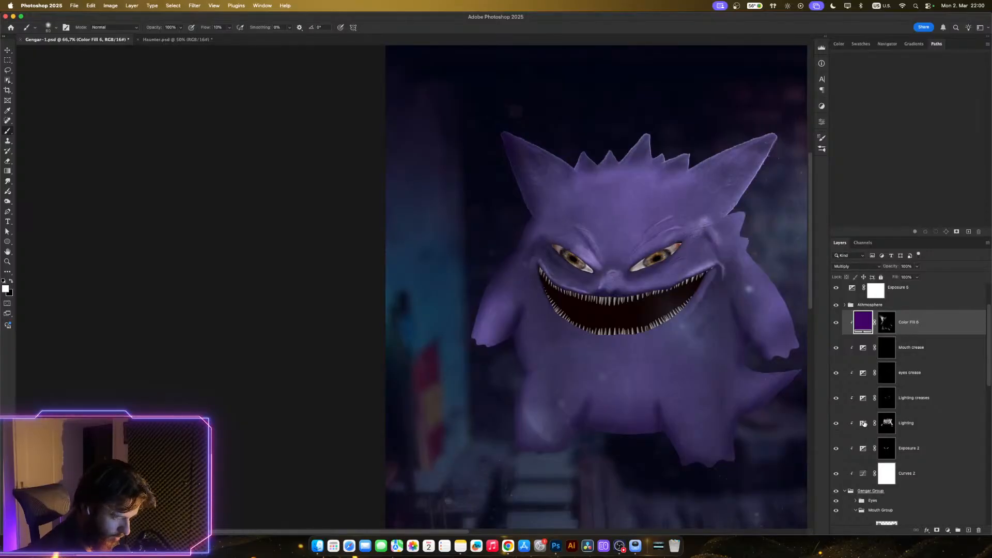
# - Raise the Lighting adjustment layer's exposure to +2.11 and compare the face with the layer hidden and shown
pyautogui.doubleClick(862, 425)
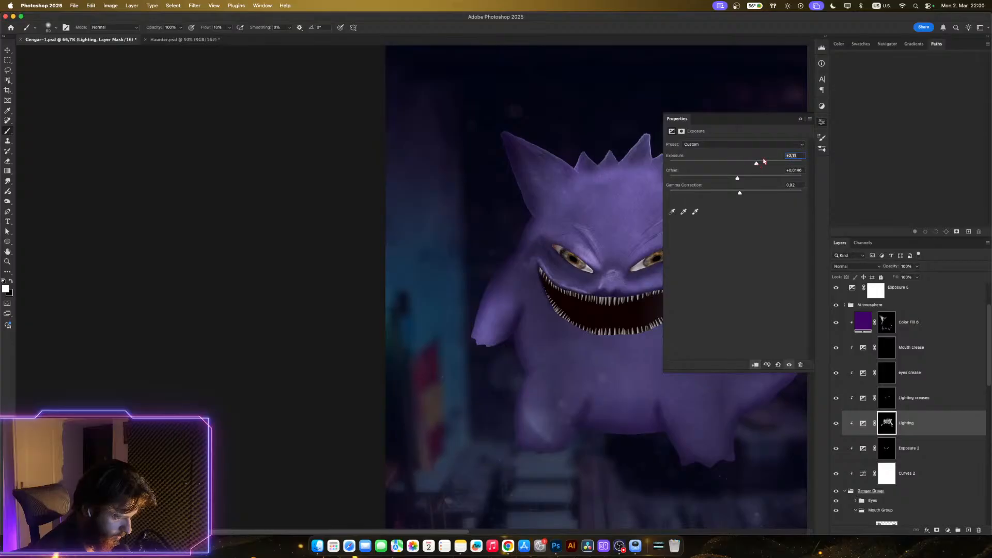
pyautogui.click(822, 122)
pyautogui.moveTo(711, 294)
pyautogui.mouseDown()
pyautogui.moveTo(676, 289)
pyautogui.moveTo(719, 281)
pyautogui.moveTo(713, 267)
pyautogui.moveTo(722, 265)
pyautogui.mouseUp()
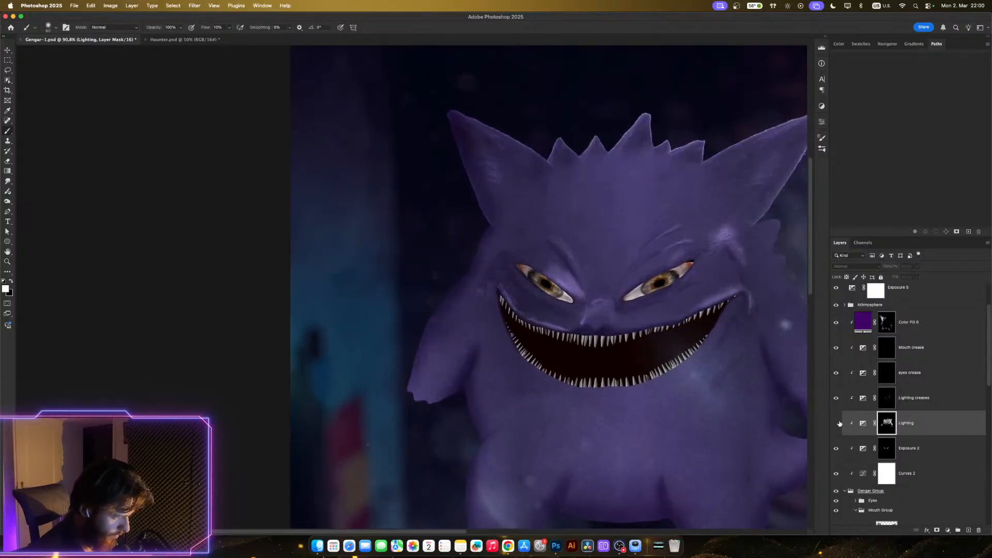
pyautogui.click(837, 423)
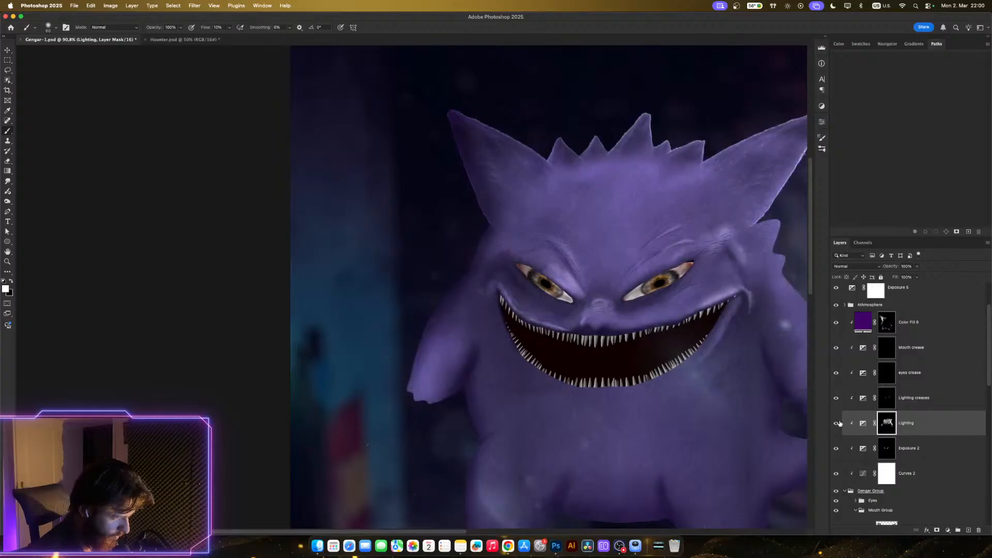
pyautogui.click(837, 424)
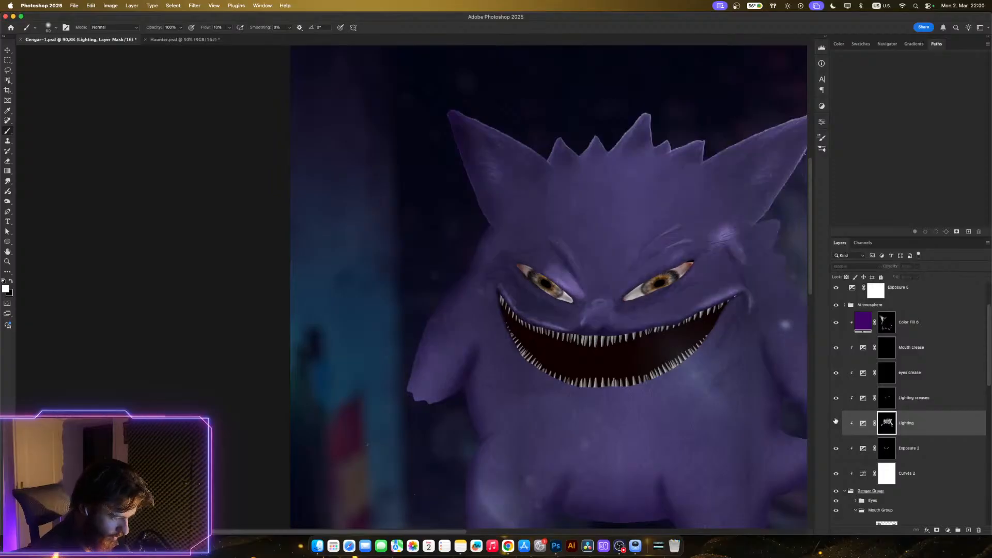
pyautogui.click(836, 422)
# - Paint with white on the Lighting creases layer mask around the inner eye corners and nose
pyautogui.click(890, 452)
pyautogui.click(893, 399)
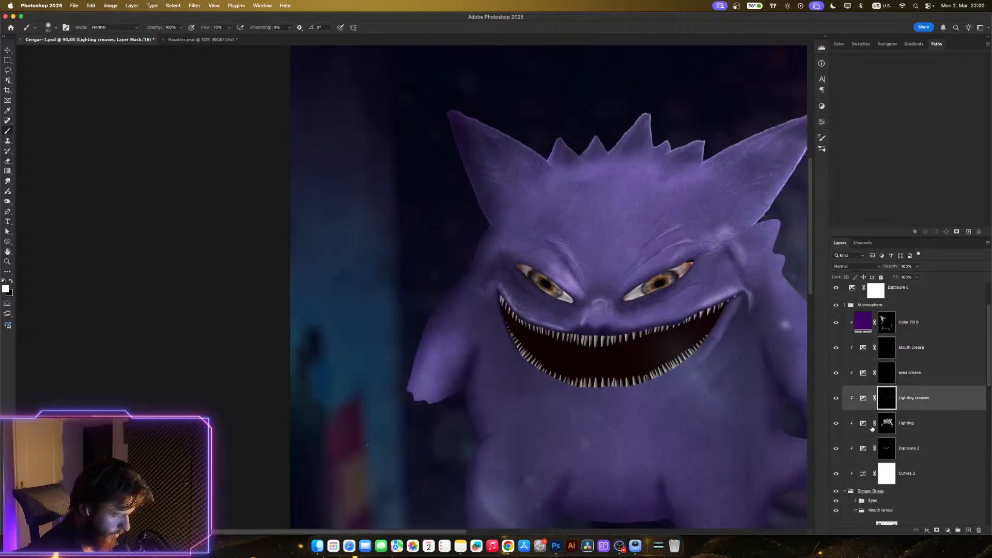
pyautogui.moveTo(580, 303); pyautogui.dragTo(579, 293)
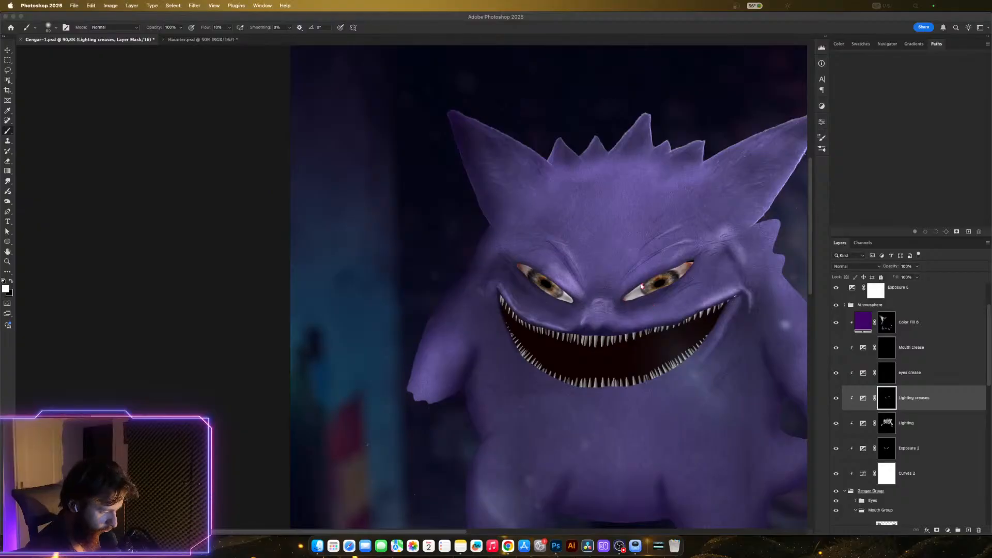
pyautogui.press('z')
pyautogui.click(672, 293)
pyautogui.press('b')
pyautogui.moveTo(683, 300); pyautogui.dragTo(704, 283)
# - Set Lighting creases' Blend If for the underlying layer with the black slider split at about 18 / 71
pyautogui.doubleClick(979, 399)
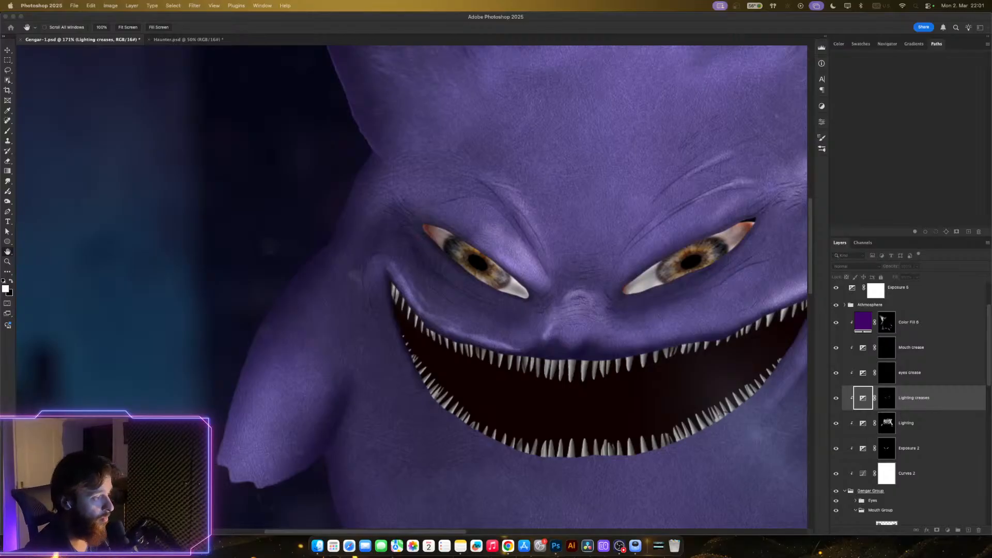
pyautogui.moveTo(642, 102); pyautogui.dragTo(682, 339)
pyautogui.moveTo(681, 328); pyautogui.dragTo(672, 360)
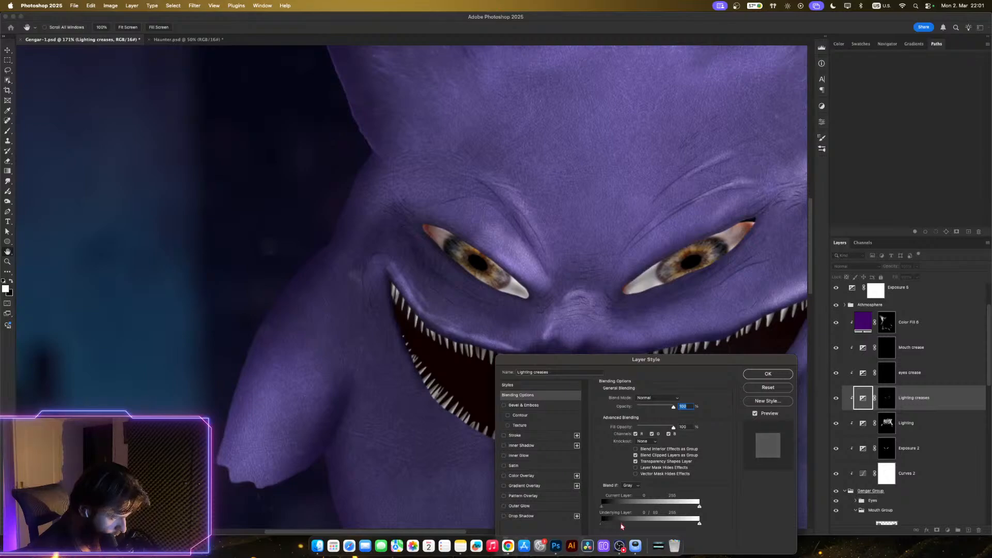
pyautogui.moveTo(629, 526)
pyautogui.mouseDown()
pyautogui.moveTo(608, 526)
pyautogui.moveTo(638, 526)
pyautogui.moveTo(629, 524)
pyautogui.mouseUp()
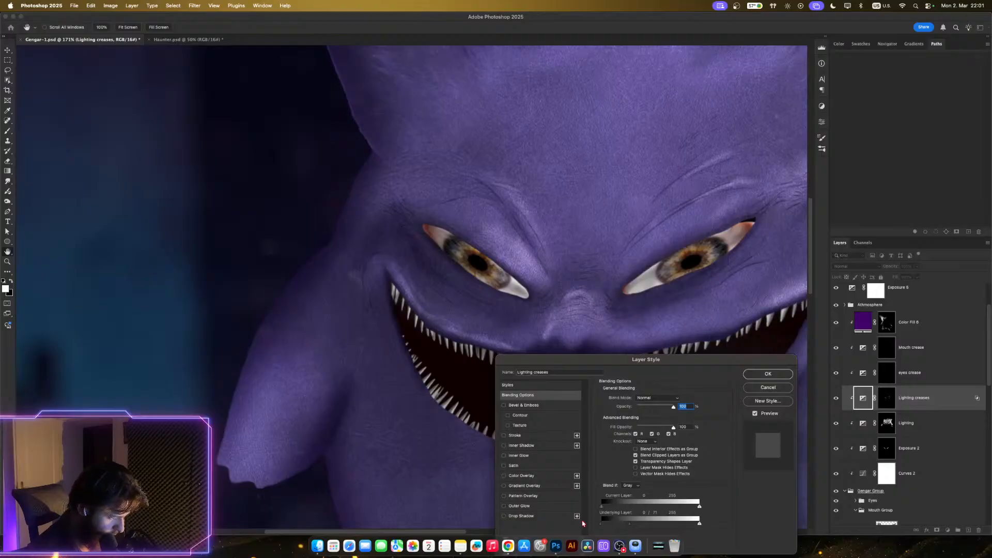
pyautogui.moveTo(629, 525); pyautogui.dragTo(601, 524)
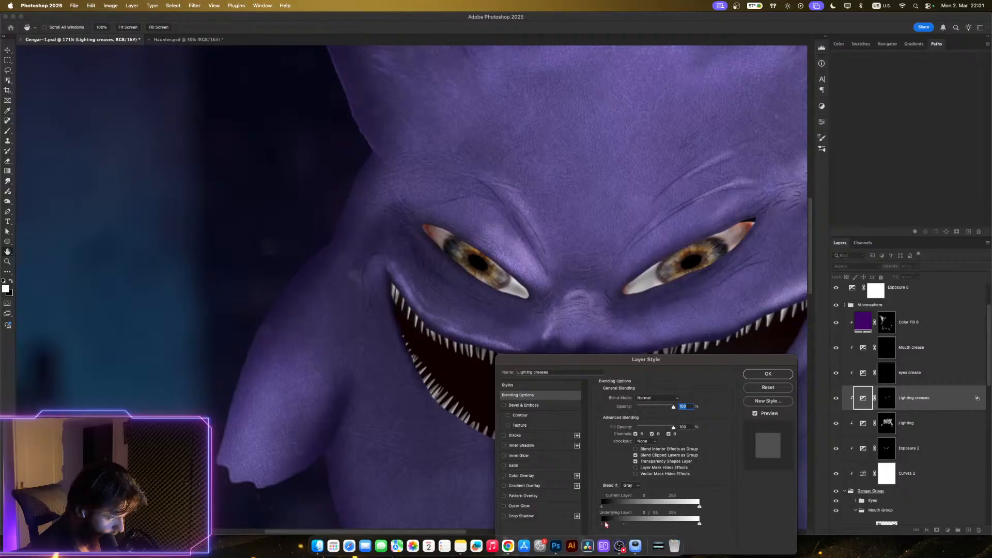
pyautogui.moveTo(616, 526)
pyautogui.mouseDown()
pyautogui.moveTo(600, 525)
pyautogui.moveTo(634, 526)
pyautogui.moveTo(608, 526)
pyautogui.mouseUp()
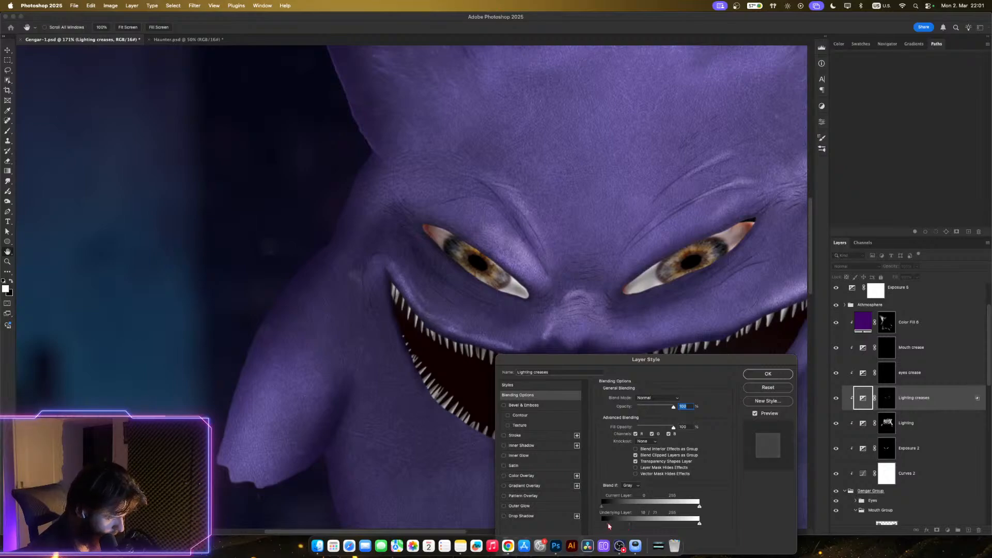
pyautogui.click(767, 374)
# - Inspect the lit creases around the eye and nose up close and at whole-face size
pyautogui.press('z')
pyautogui.moveTo(556, 289); pyautogui.dragTo(580, 288)
pyautogui.press('b')
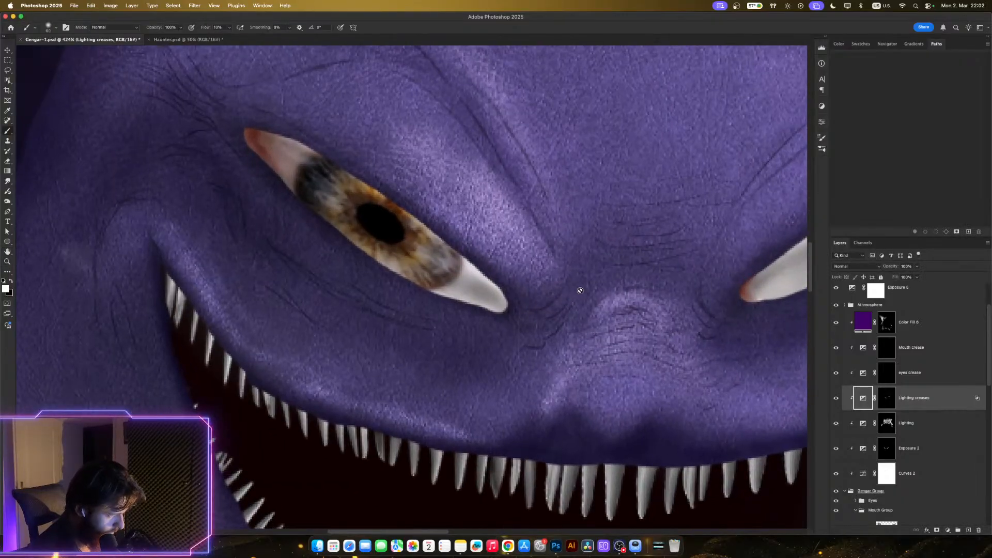
pyautogui.press('super+space')
pyautogui.moveTo(580, 356); pyautogui.dragTo(523, 354)
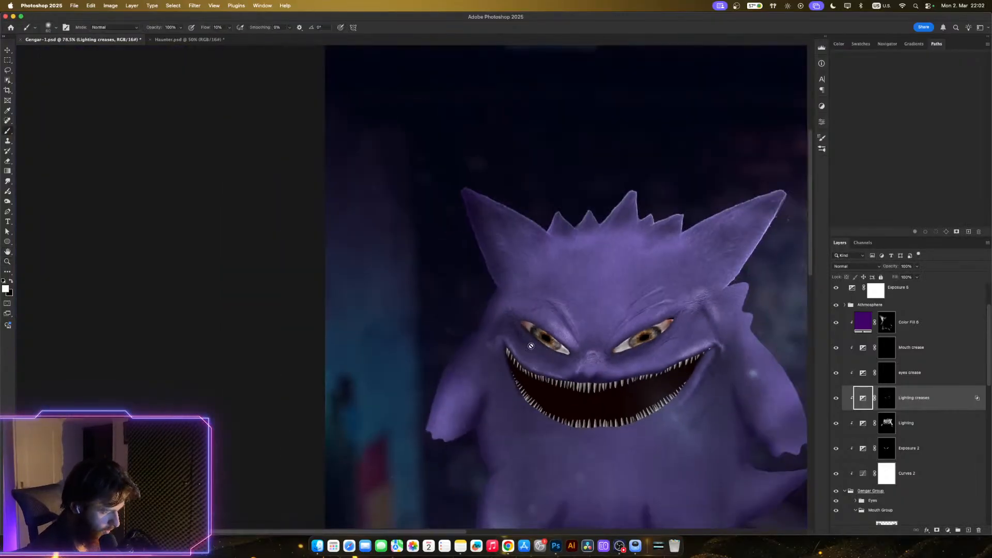
# - Compare the face up close with the Lighting creases layer shown and hidden
pyautogui.press('super+space')
pyautogui.moveTo(615, 341)
pyautogui.mouseDown()
pyautogui.moveTo(628, 342)
pyautogui.moveTo(640, 309)
pyautogui.mouseUp()
pyautogui.press('super+space')
pyautogui.click(836, 398)
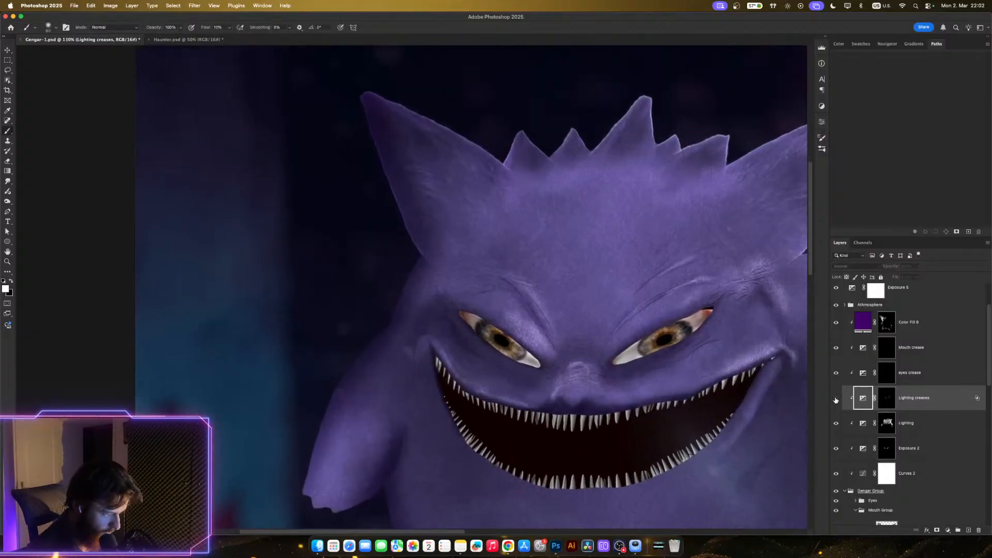
pyautogui.click(836, 398)
pyautogui.click(836, 398)
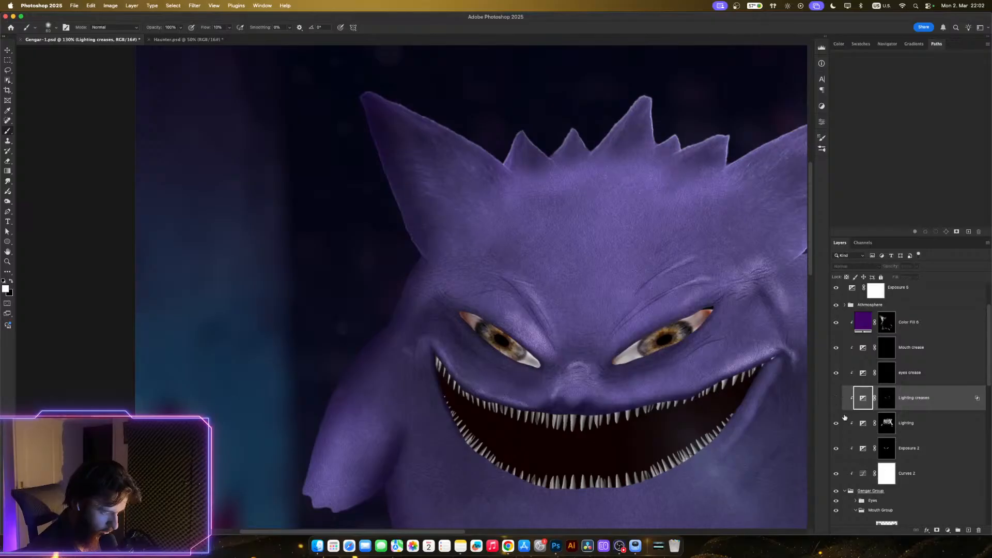
pyautogui.press('super+space')
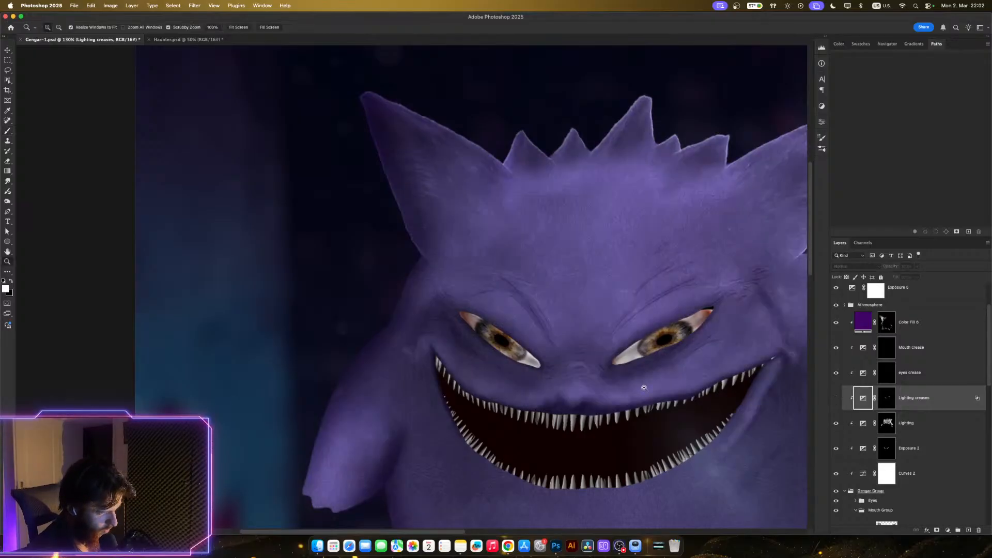
pyautogui.moveTo(643, 387)
pyautogui.mouseDown()
pyautogui.moveTo(595, 383)
pyautogui.moveTo(644, 381)
pyautogui.moveTo(611, 376)
pyautogui.moveTo(633, 377)
pyautogui.mouseUp()
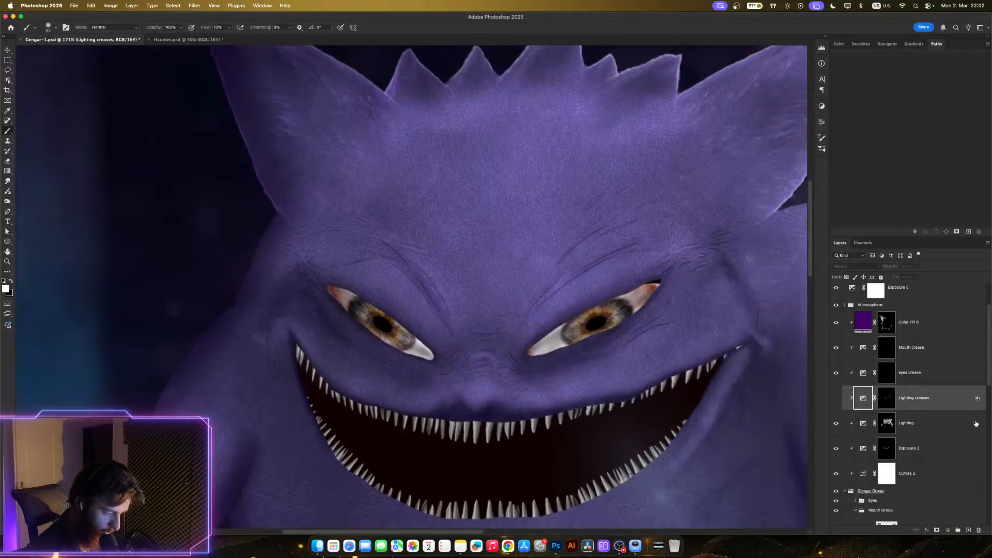
# - Split the Lighting layer's underlying Blend If black slider, keeping its lower half at 0, and show the Lighting creases layer again
pyautogui.doubleClick(976, 426)
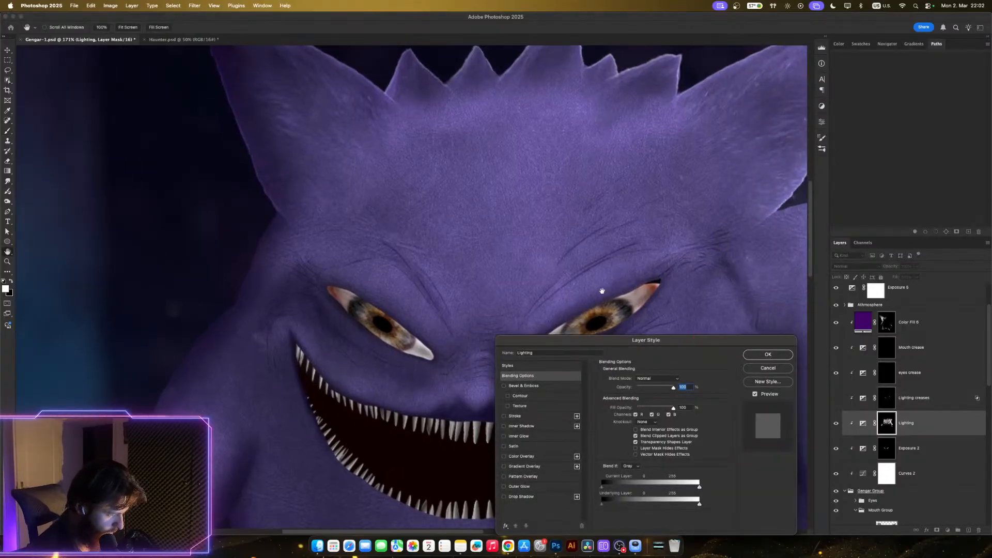
pyautogui.moveTo(597, 287); pyautogui.dragTo(599, 252)
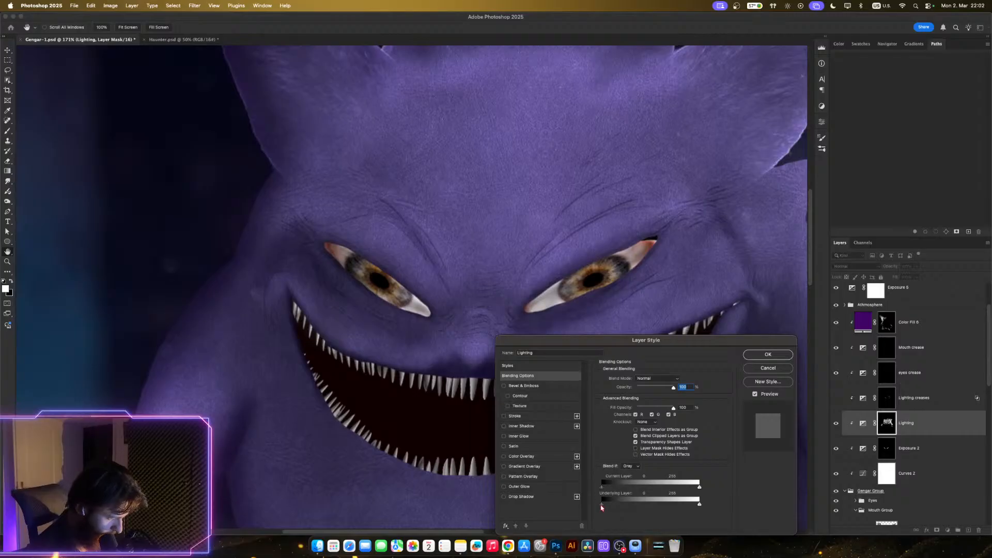
pyautogui.moveTo(601, 503); pyautogui.dragTo(624, 509)
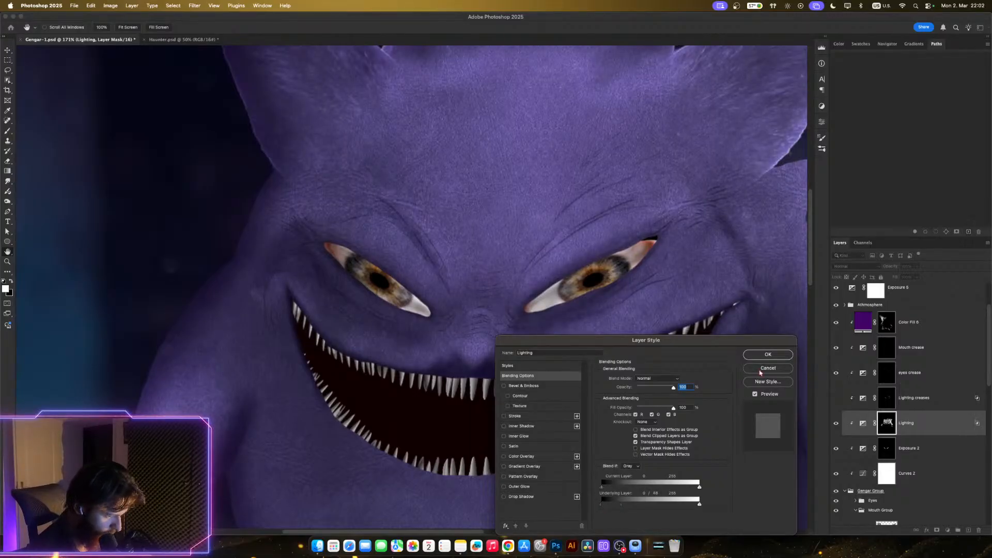
pyautogui.click(768, 355)
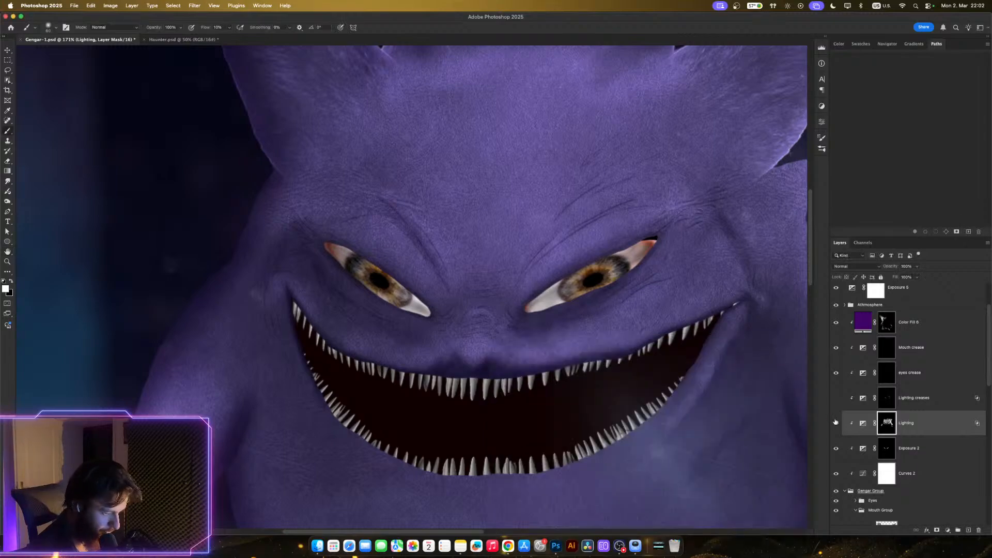
pyautogui.click(837, 399)
# - Set the Lighting adjustment layer's exposure to +2.14
pyautogui.moveTo(716, 383)
pyautogui.mouseDown()
pyautogui.moveTo(665, 363)
pyautogui.moveTo(682, 369)
pyautogui.moveTo(698, 403)
pyautogui.moveTo(686, 371)
pyautogui.mouseUp()
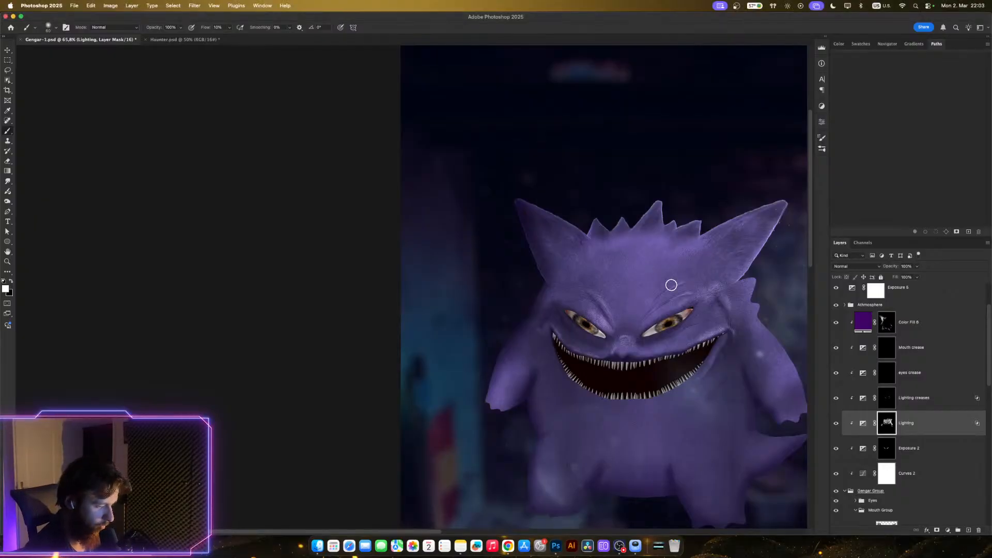
pyautogui.hscroll(3, 670, 284)
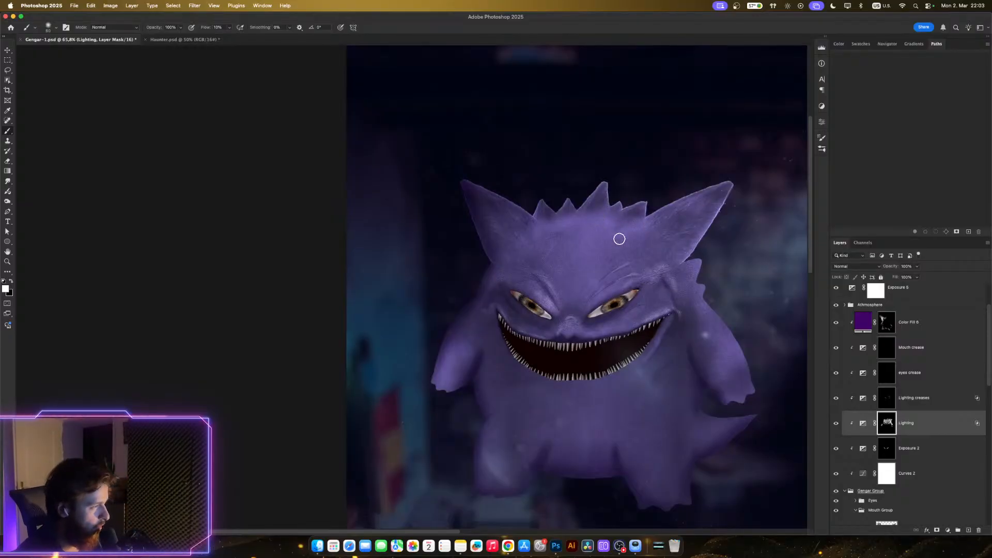
pyautogui.scroll(-5, 654, 275)
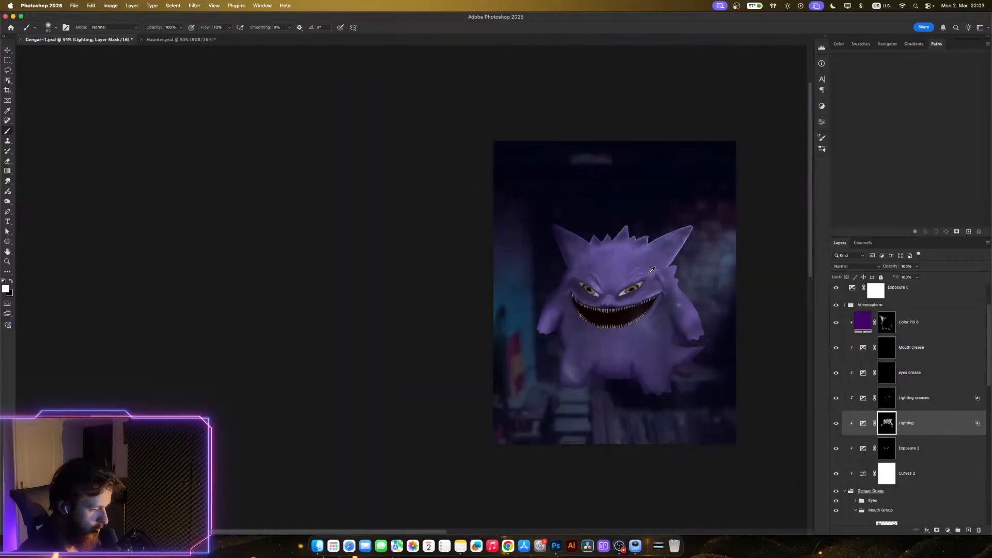
pyautogui.scroll(8, 654, 271)
pyautogui.scroll(-1, 655, 274)
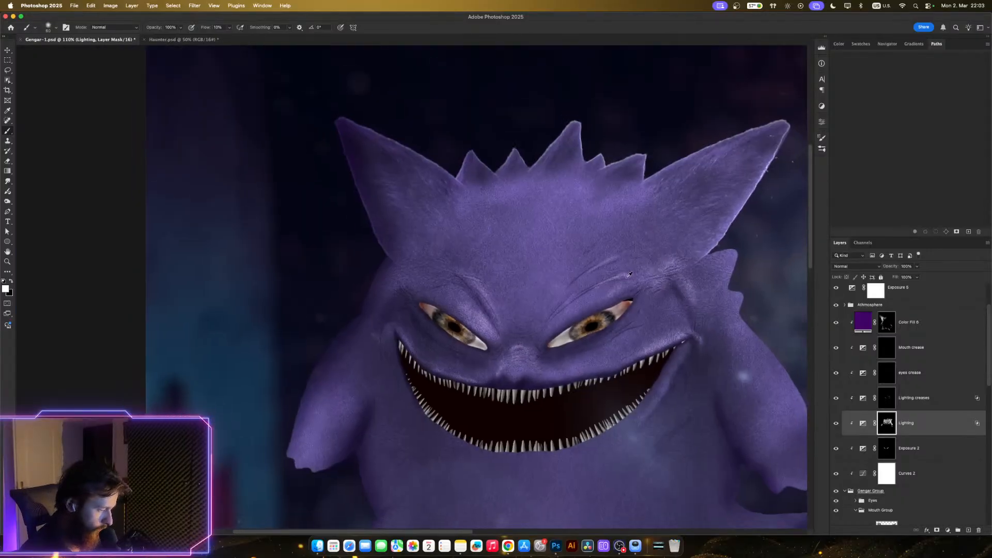
pyautogui.scroll(-2, 629, 274)
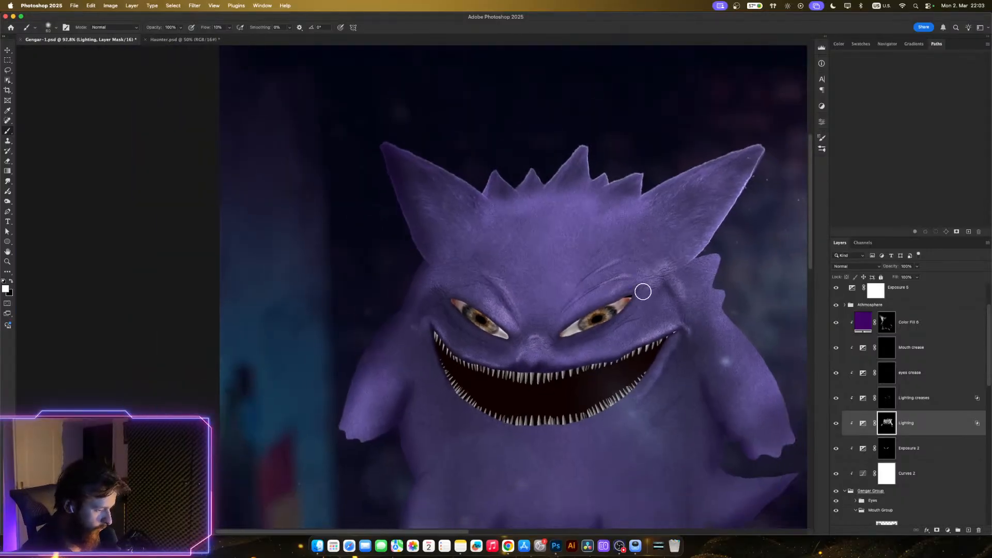
pyautogui.doubleClick(862, 423)
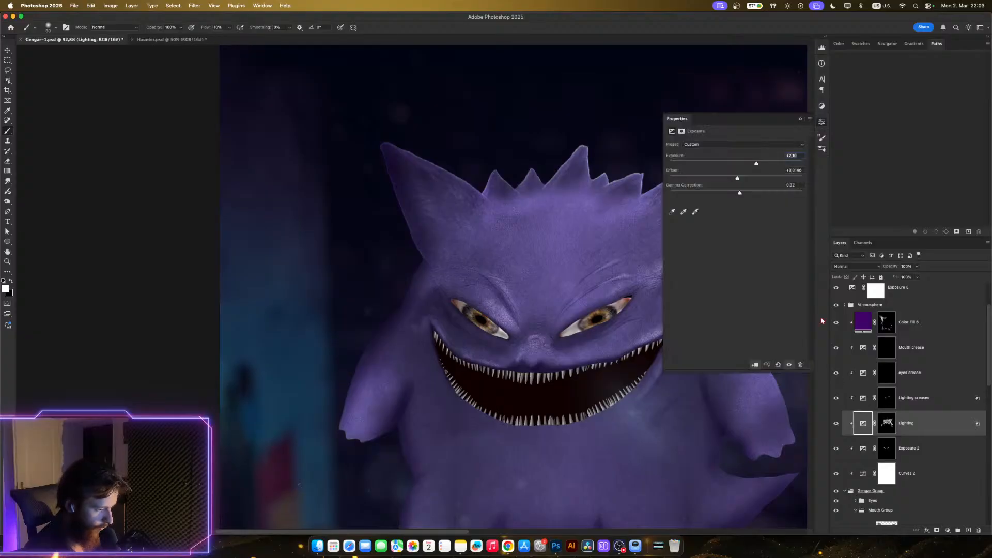
pyautogui.moveTo(762, 166); pyautogui.dragTo(755, 166)
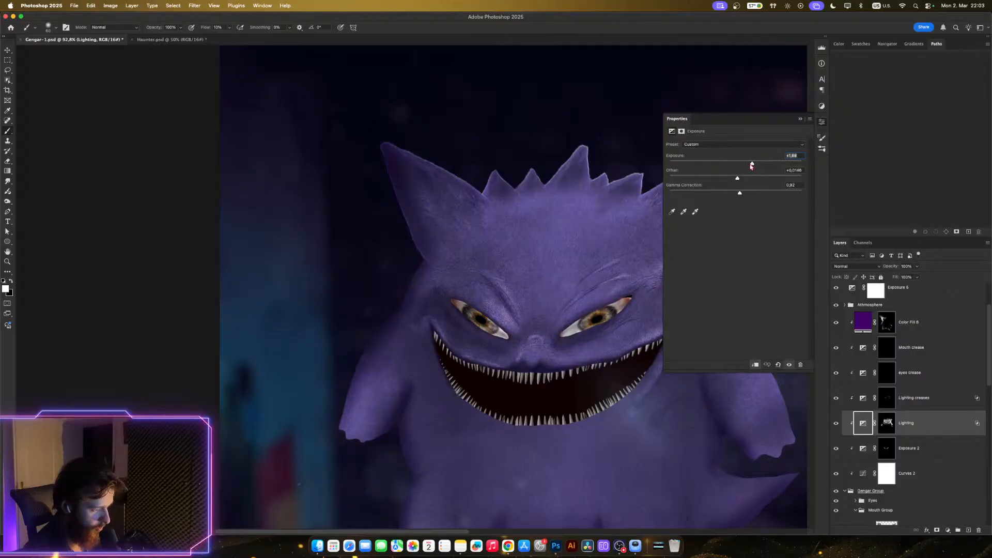
pyautogui.moveTo(750, 166); pyautogui.dragTo(755, 167)
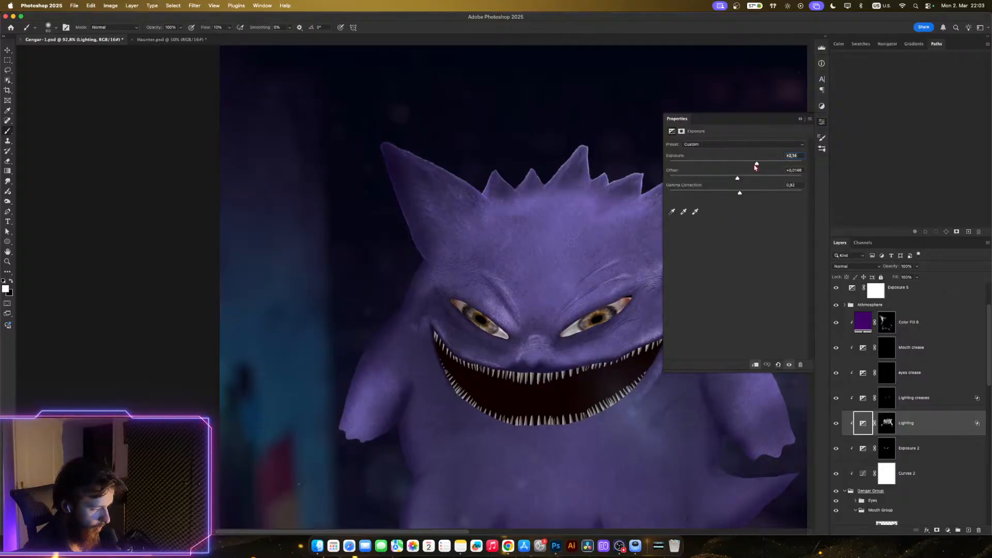
pyautogui.click(822, 122)
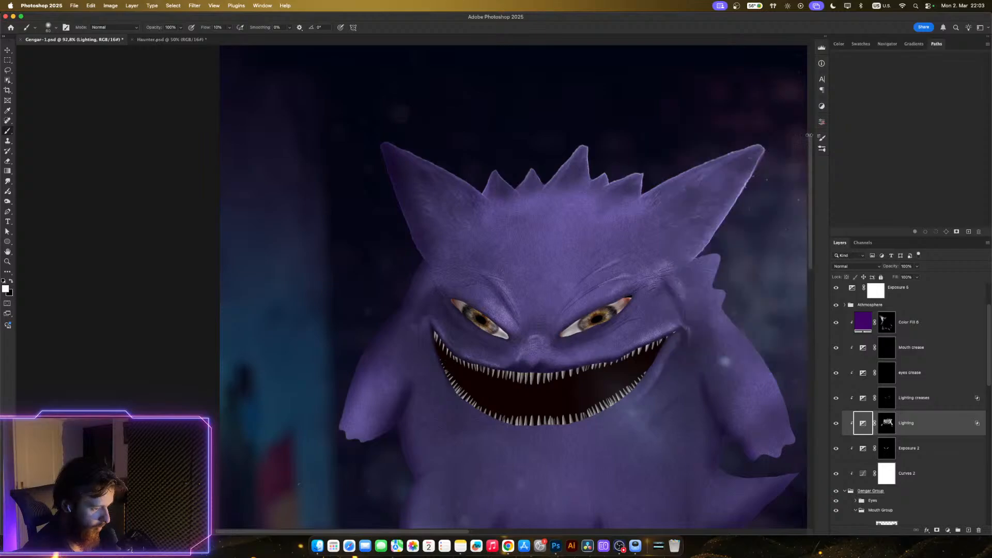
# - Examine the lighting on Gengar's face and body, both at whole-figure size and closer up
pyautogui.press('z')
pyautogui.moveTo(684, 241)
pyautogui.mouseDown()
pyautogui.moveTo(606, 224)
pyautogui.moveTo(622, 231)
pyautogui.mouseUp()
pyautogui.press('z')
pyautogui.press('z')
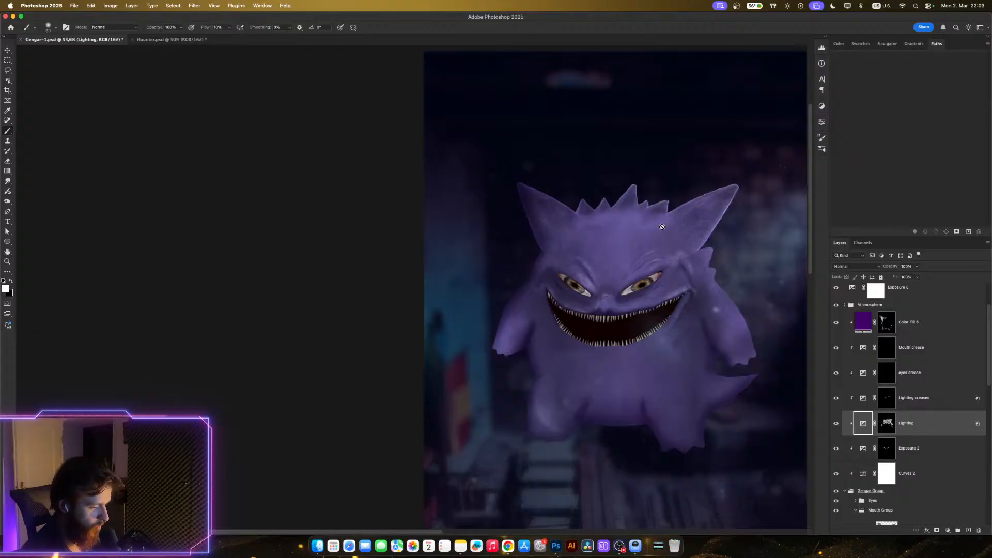
pyautogui.press('z')
pyautogui.moveTo(662, 227); pyautogui.dragTo(668, 234)
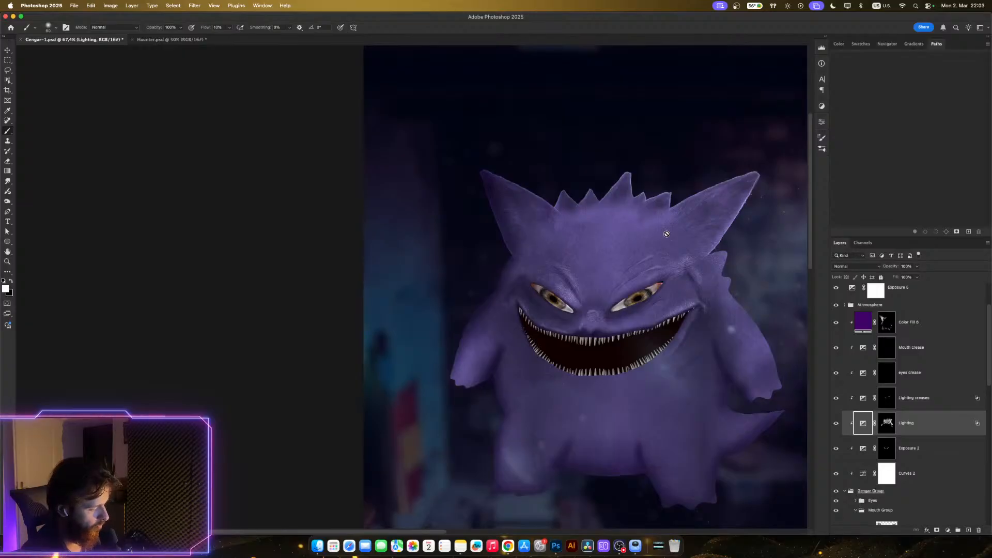
pyautogui.press('z')
pyautogui.moveTo(661, 247)
pyautogui.mouseDown()
pyautogui.moveTo(612, 251)
pyautogui.moveTo(667, 242)
pyautogui.moveTo(624, 238)
pyautogui.moveTo(660, 231)
pyautogui.moveTo(663, 216)
pyautogui.mouseUp()
pyautogui.press('space')
pyautogui.press('z')
pyautogui.press('space')
pyautogui.press('z')
pyautogui.press('space')
pyautogui.moveTo(674, 294); pyautogui.dragTo(698, 265)
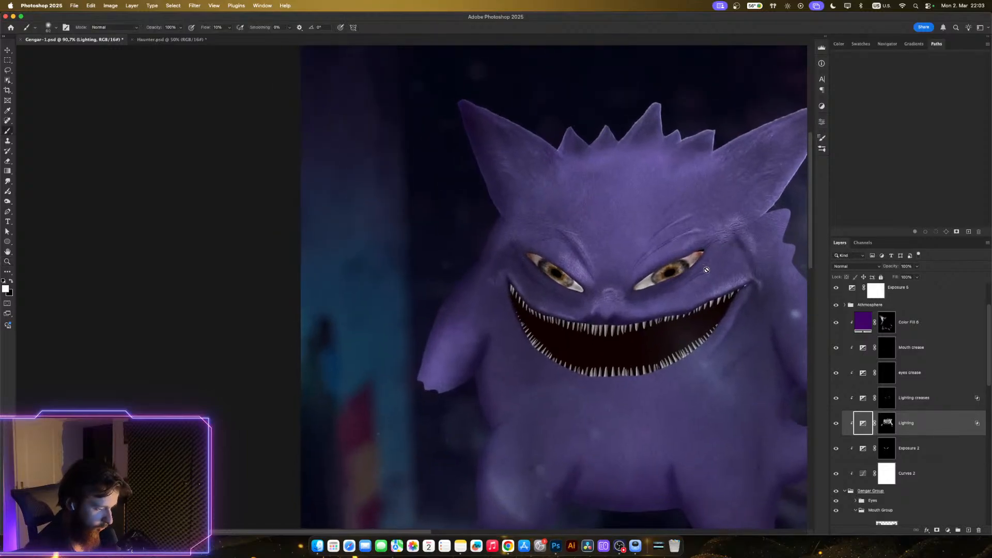
# - Select the purple Color Fill layer below the Athmosphere group and compare the figure with it hidden and shown
pyautogui.scroll(3, 914, 412)
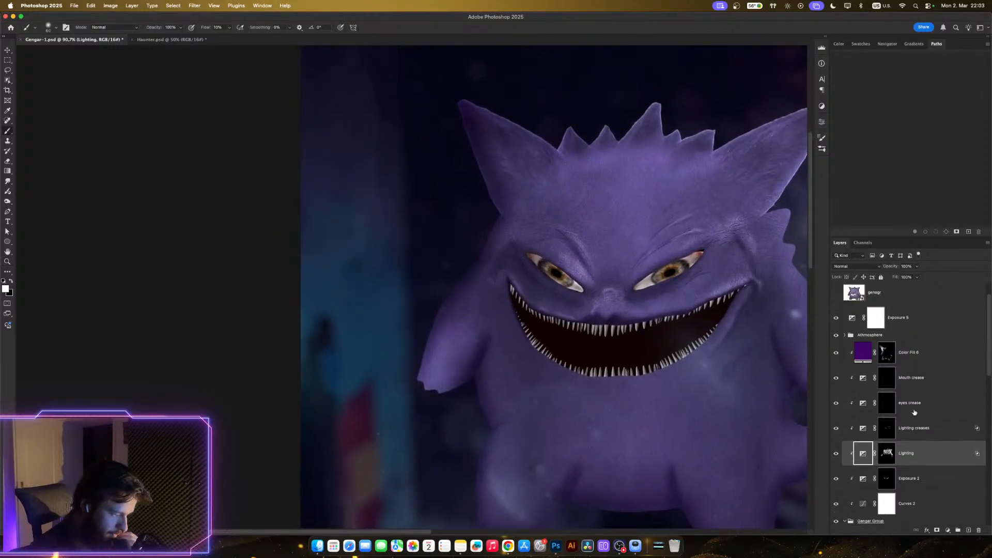
pyautogui.scroll(3, 915, 408)
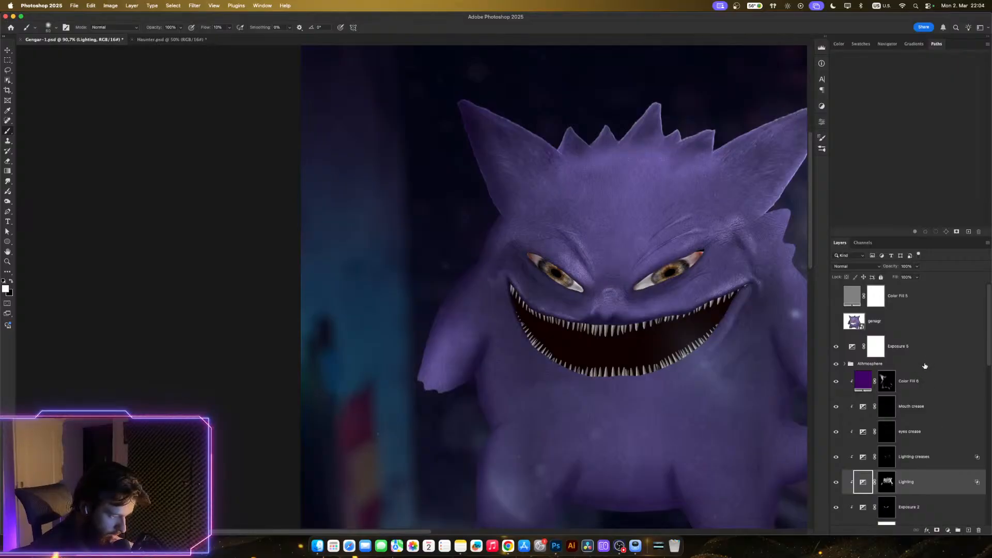
pyautogui.click(923, 366)
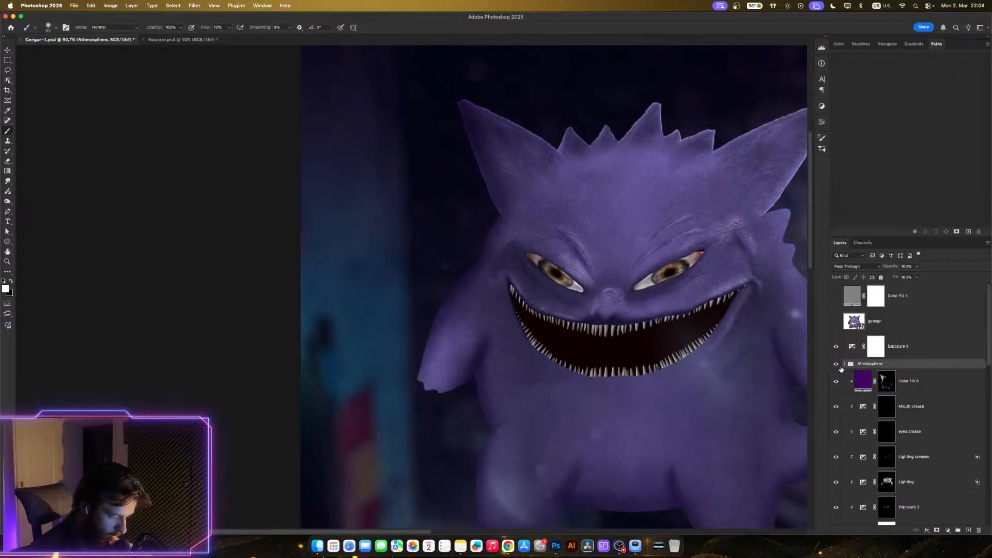
pyautogui.click(936, 383)
pyautogui.click(836, 381)
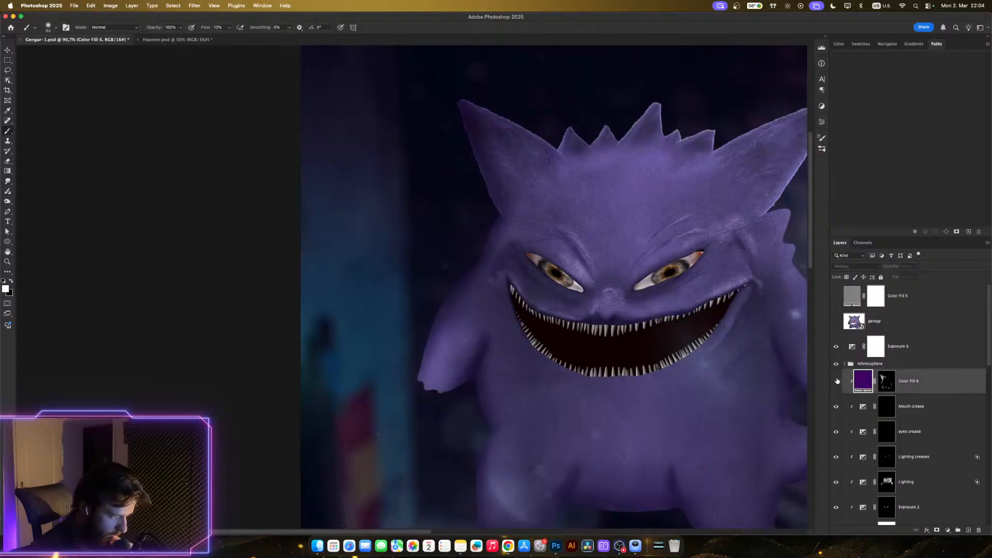
pyautogui.click(837, 380)
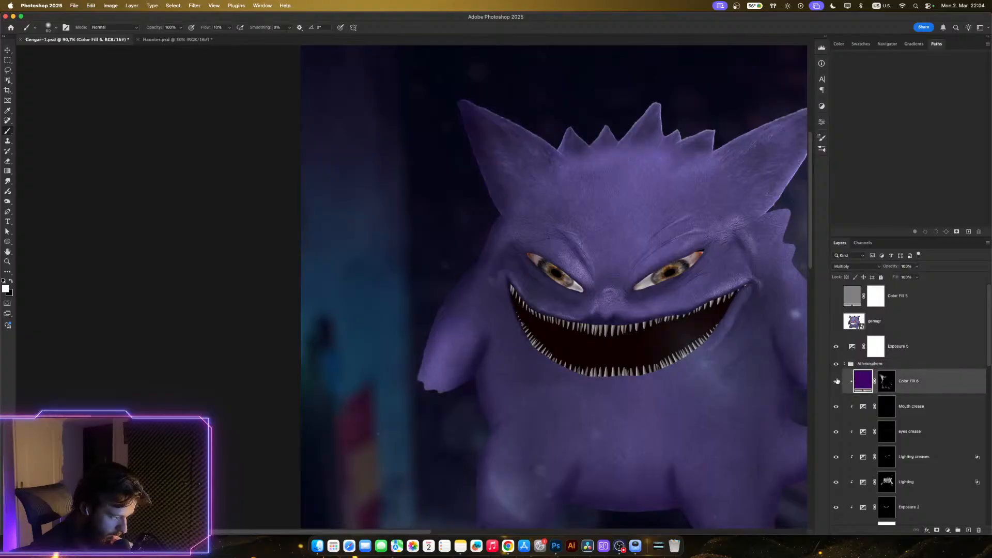
# - Add a Hue/Saturation adjustment above the purple Color Fill layer with saturation -20 and clip it to the layers below
pyautogui.click(949, 530)
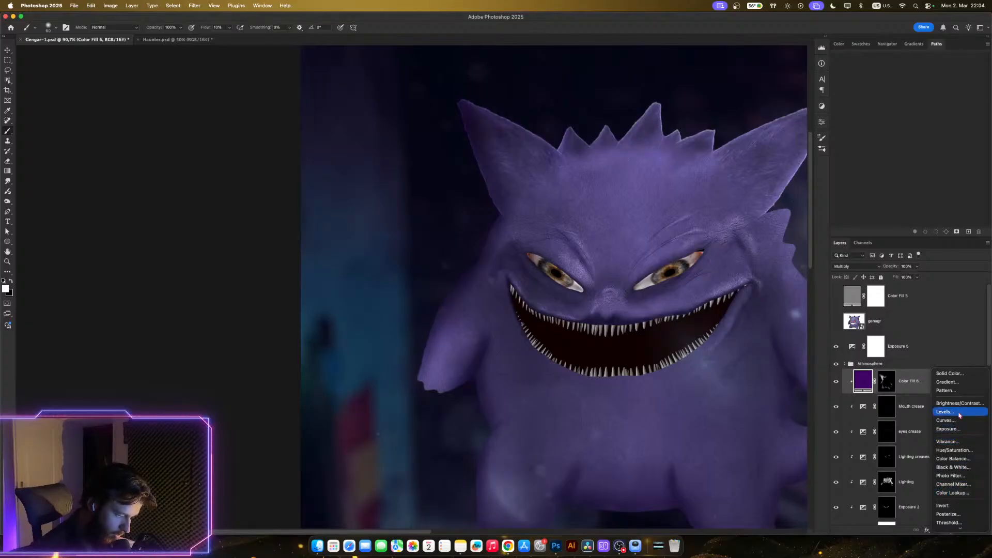
pyautogui.click(961, 450)
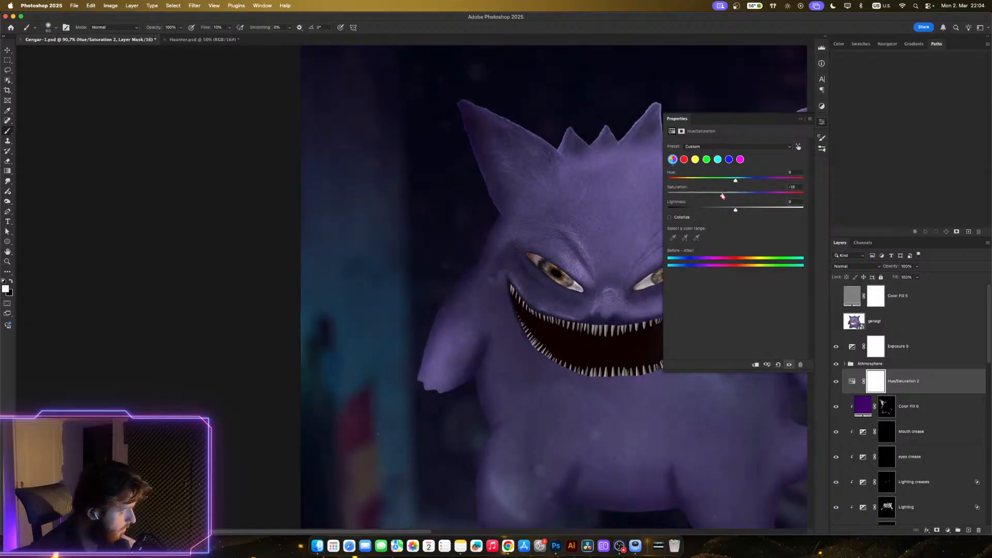
pyautogui.press('super+z')
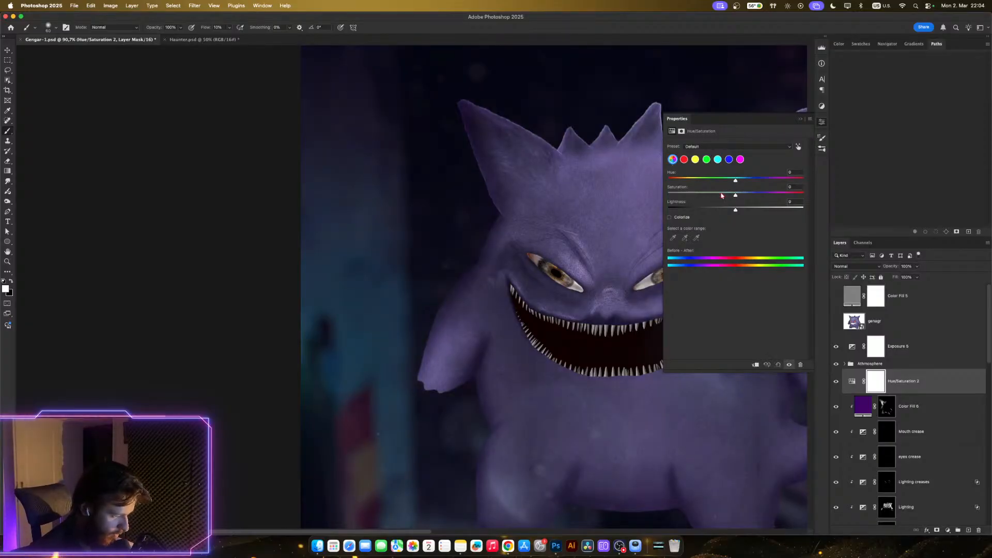
pyautogui.click(722, 195)
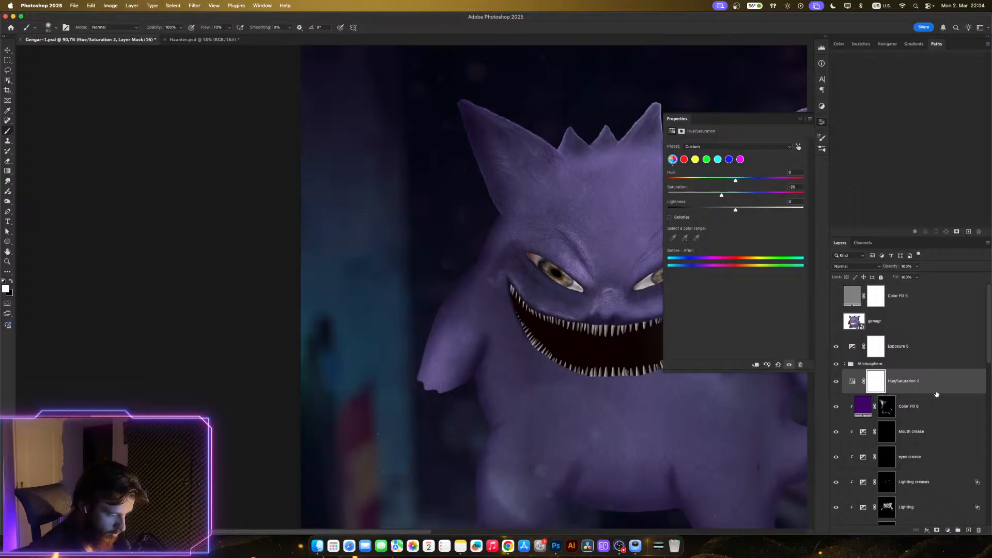
pyautogui.keyDown('alt'); pyautogui.click(937, 392); pyautogui.keyUp('alt')
pyautogui.click(826, 125)
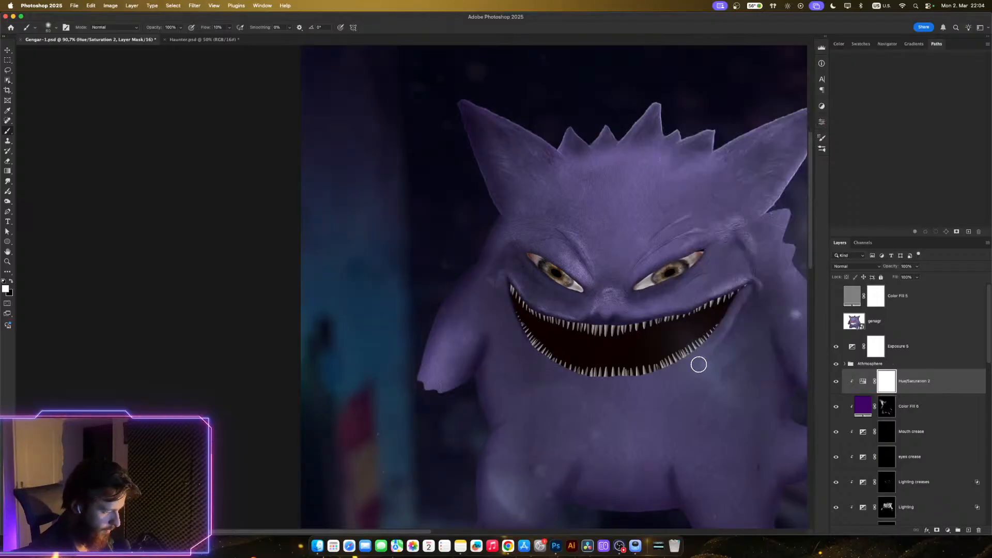
# - Set the saturation of the Hue/Saturation adjustment above the purple Color Fill layer to -23, judging it on the whole figure
pyautogui.moveTo(688, 389)
pyautogui.mouseDown()
pyautogui.moveTo(623, 380)
pyautogui.moveTo(641, 380)
pyautogui.moveTo(636, 344)
pyautogui.mouseUp()
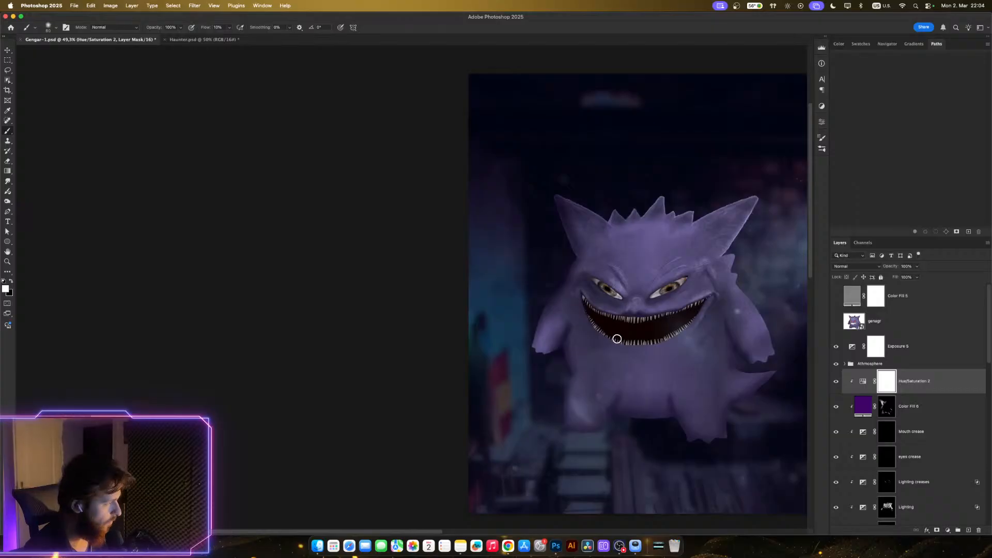
pyautogui.press('z')
pyautogui.moveTo(645, 327); pyautogui.dragTo(744, 336)
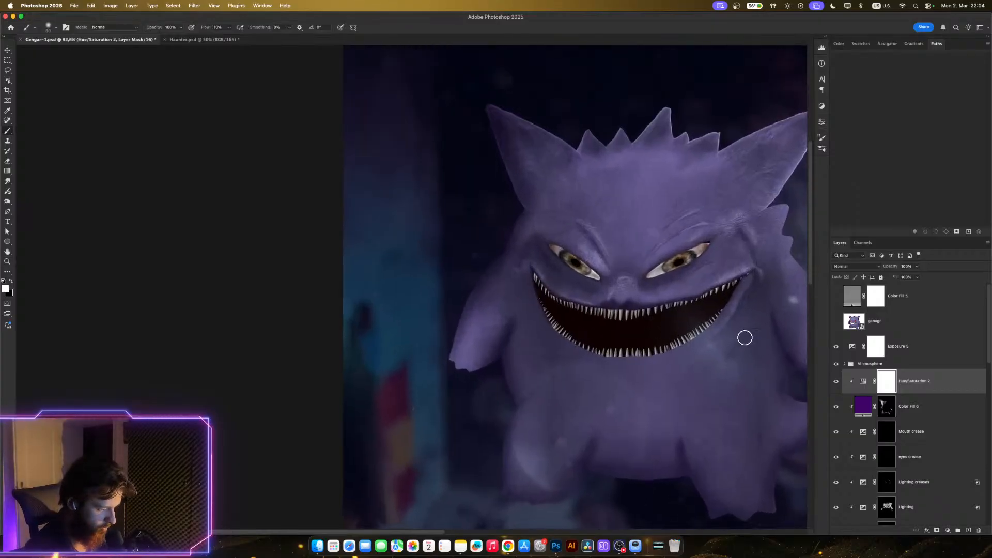
pyautogui.doubleClick(862, 381)
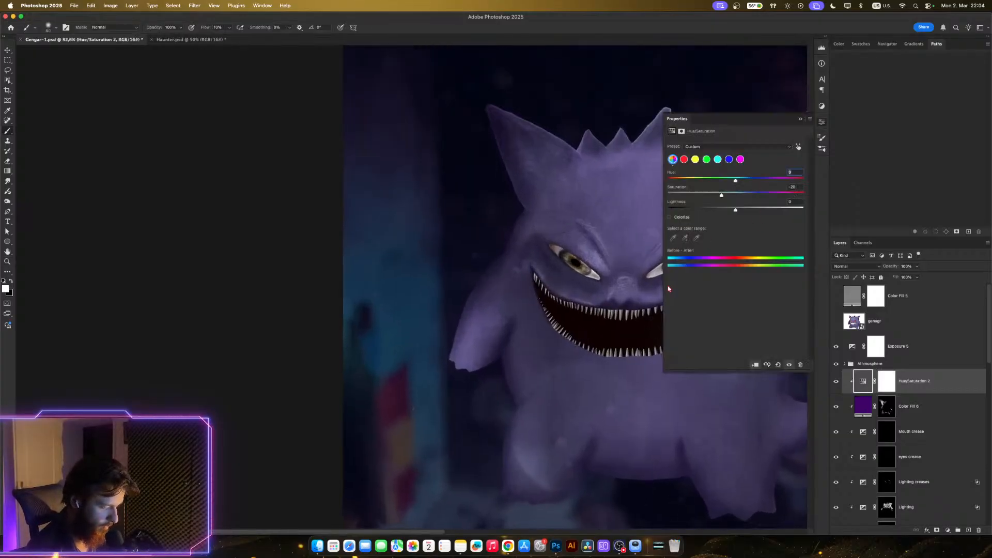
pyautogui.hscroll(4, 589, 301)
pyautogui.scroll(-3, 560, 269)
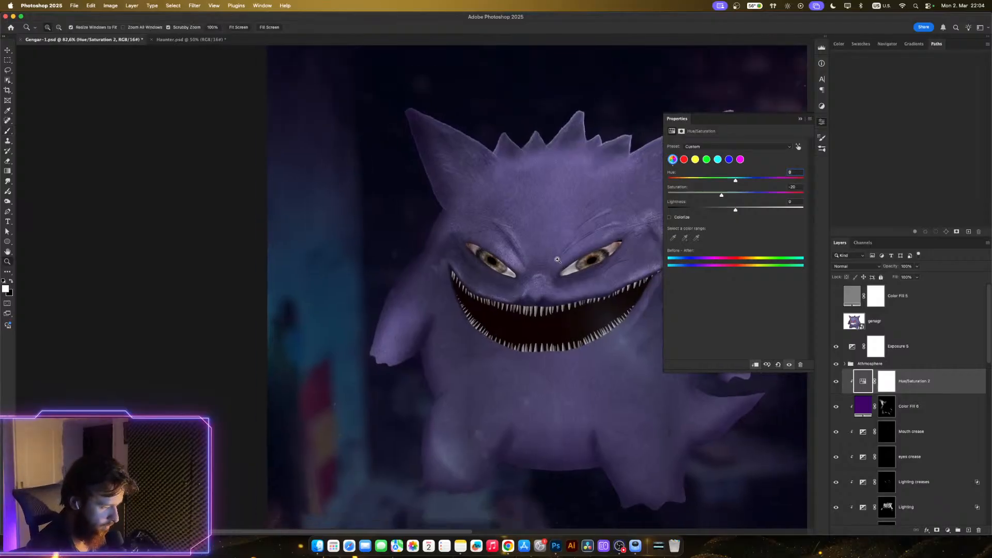
pyautogui.moveTo(564, 274); pyautogui.dragTo(488, 273)
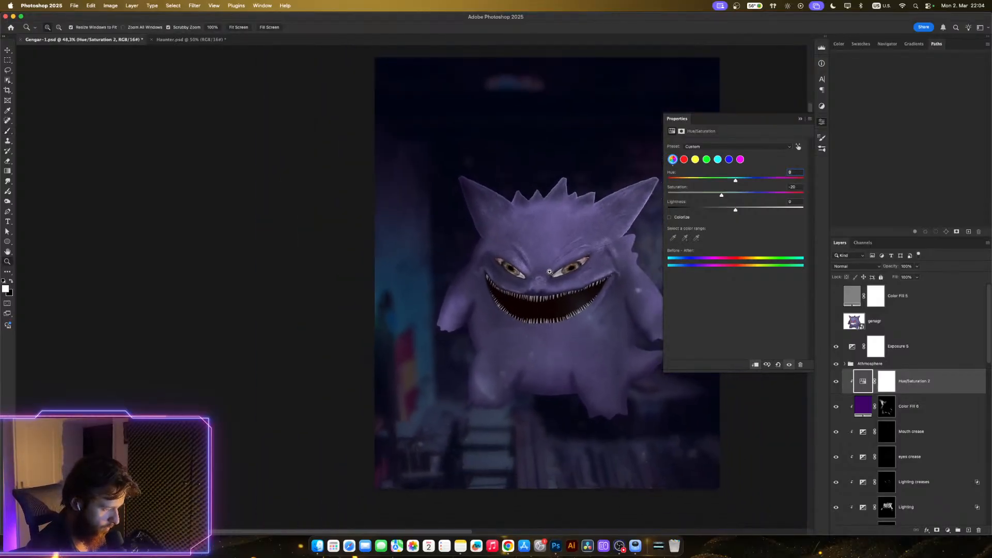
pyautogui.moveTo(599, 247); pyautogui.dragTo(576, 266)
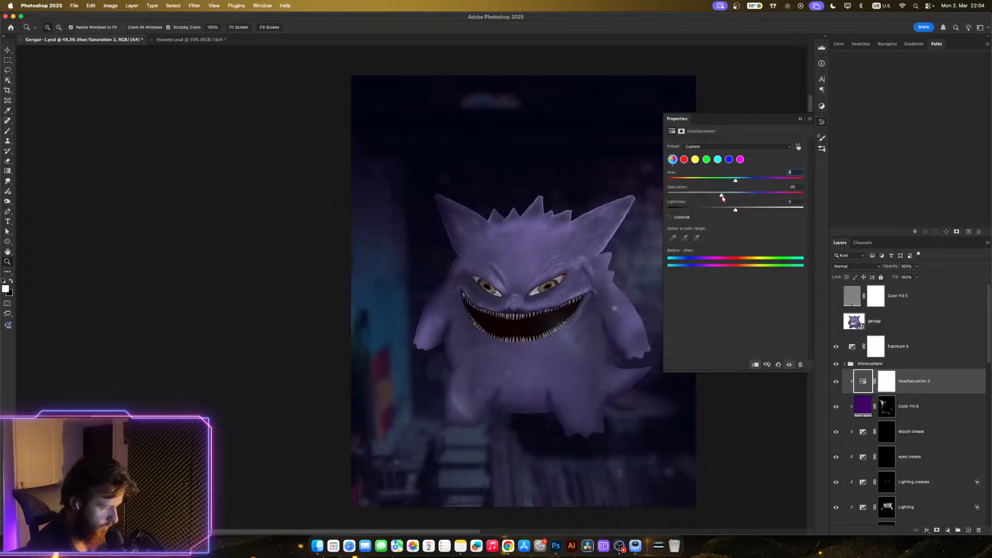
pyautogui.press('super+z')
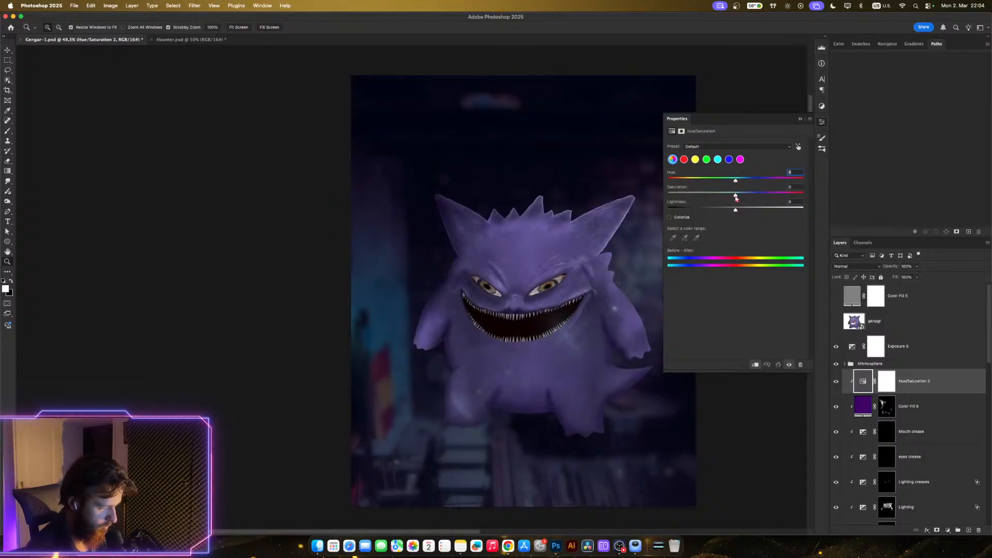
pyautogui.moveTo(737, 198)
pyautogui.mouseDown()
pyautogui.moveTo(695, 199)
pyautogui.moveTo(731, 197)
pyautogui.mouseUp()
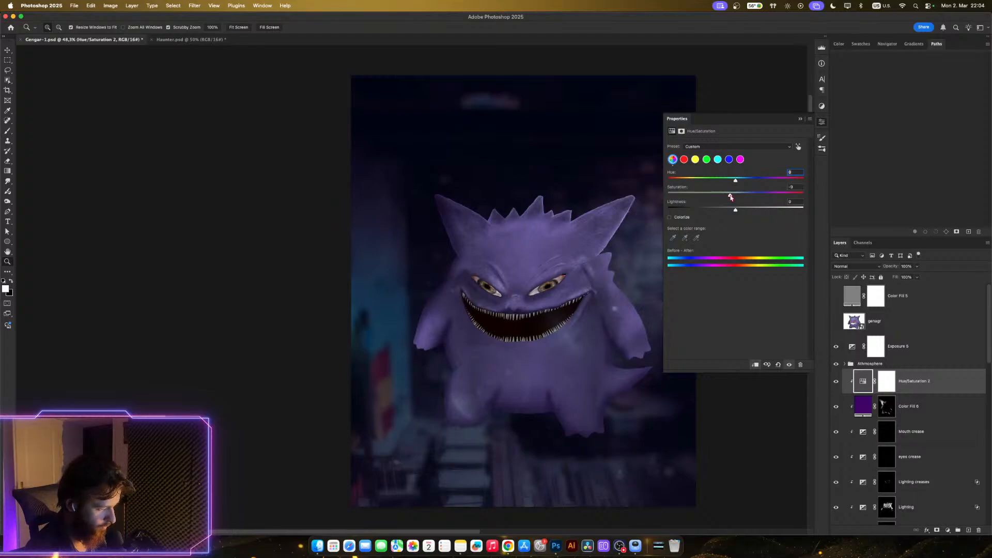
pyautogui.moveTo(728, 197)
pyautogui.mouseDown()
pyautogui.moveTo(700, 198)
pyautogui.moveTo(721, 201)
pyautogui.mouseUp()
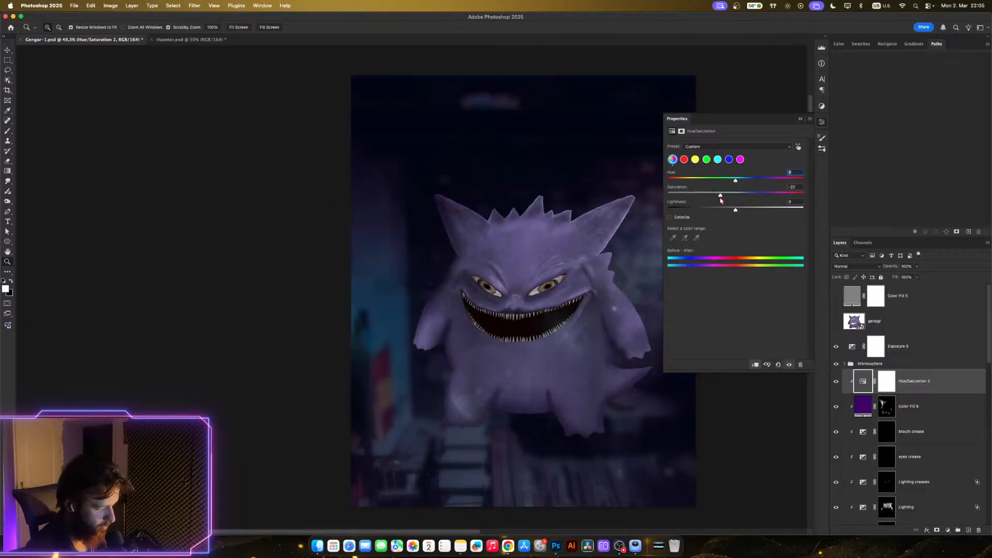
pyautogui.click(822, 123)
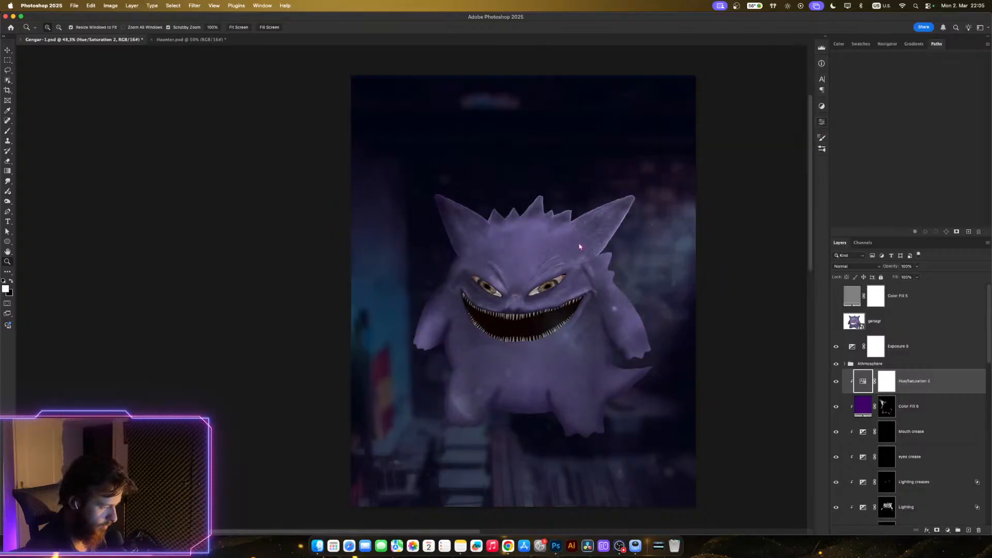
# - Inspect Gengar's face closely and compare it with the Lighting creases layer hidden and shown
pyautogui.moveTo(558, 256); pyautogui.dragTo(597, 253)
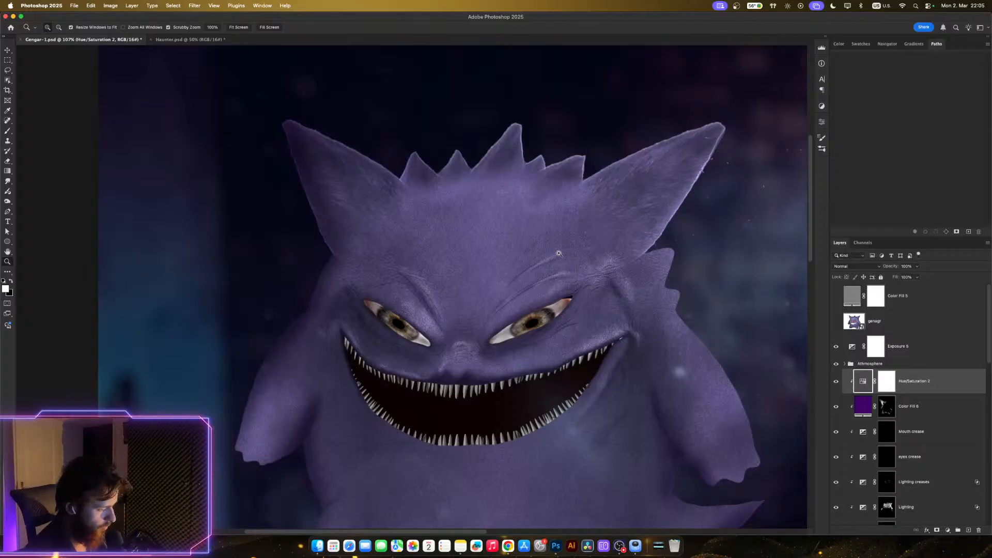
pyautogui.scroll(-5, 558, 253)
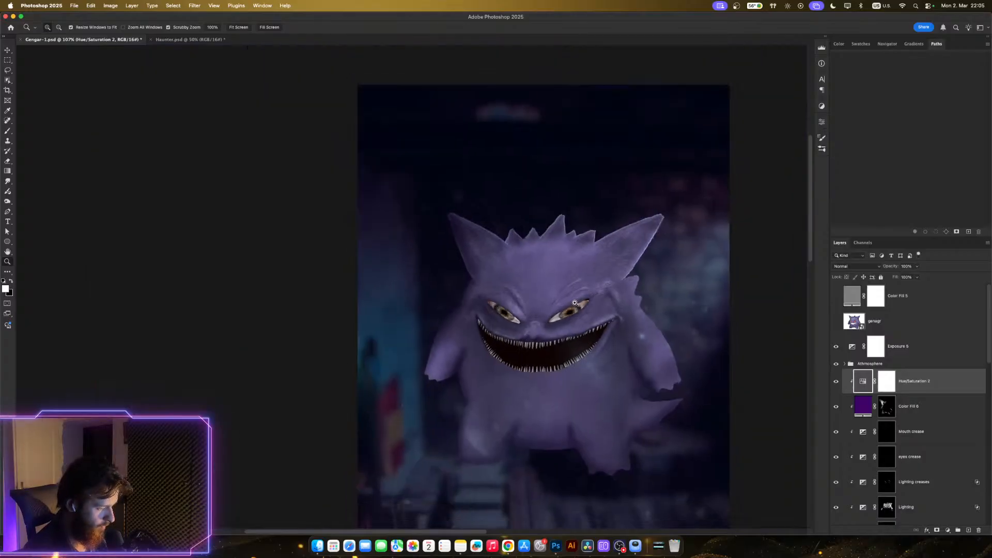
pyautogui.scroll(5, 596, 296)
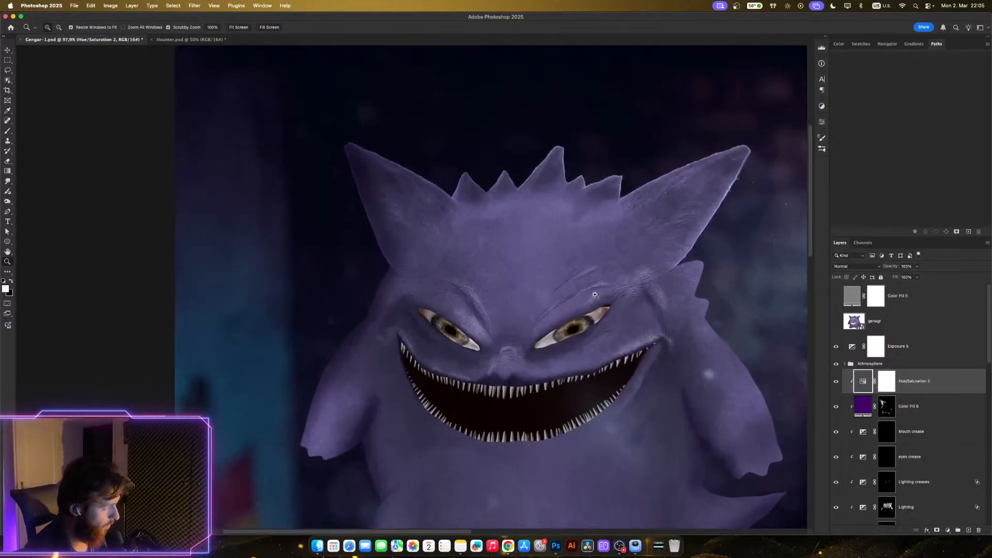
pyautogui.click(939, 432)
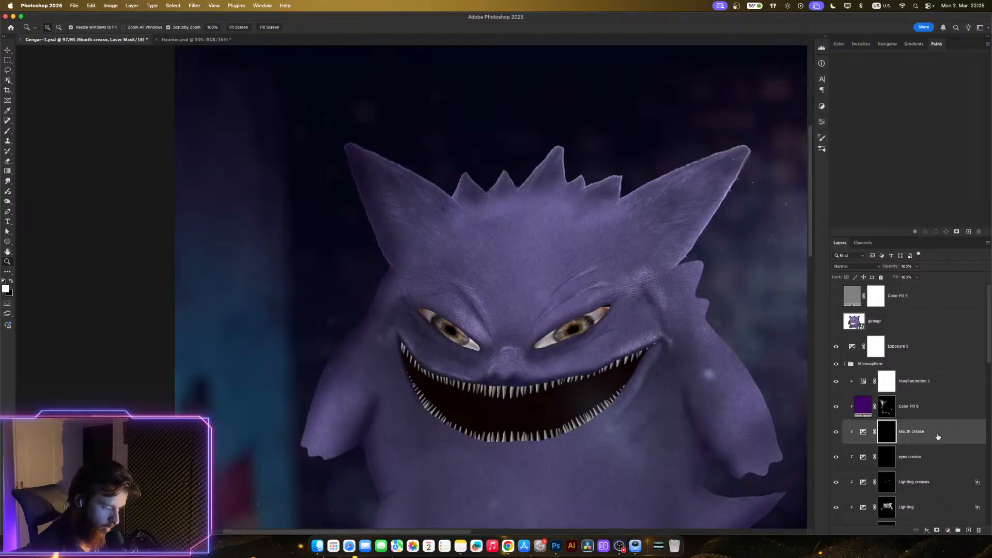
pyautogui.click(933, 487)
pyautogui.click(836, 483)
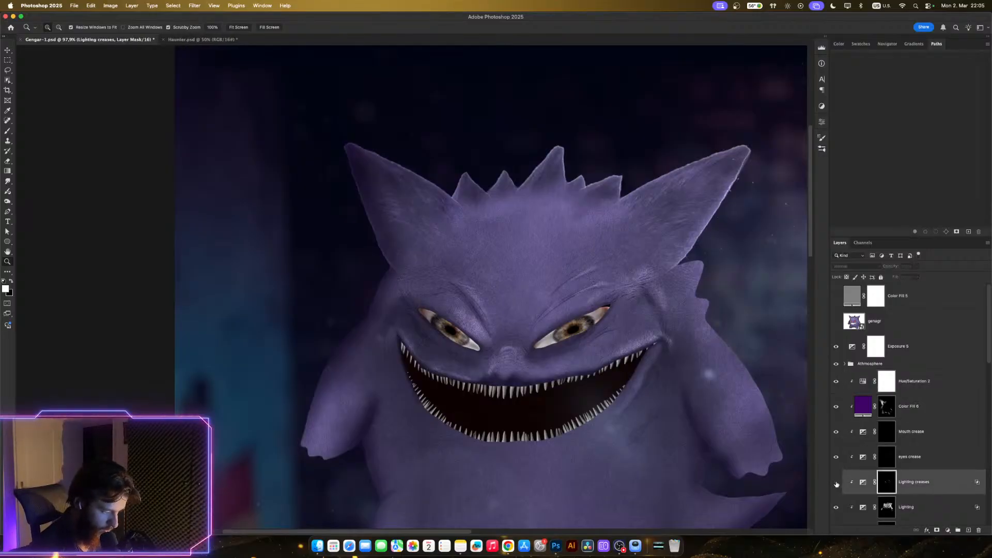
pyautogui.click(837, 482)
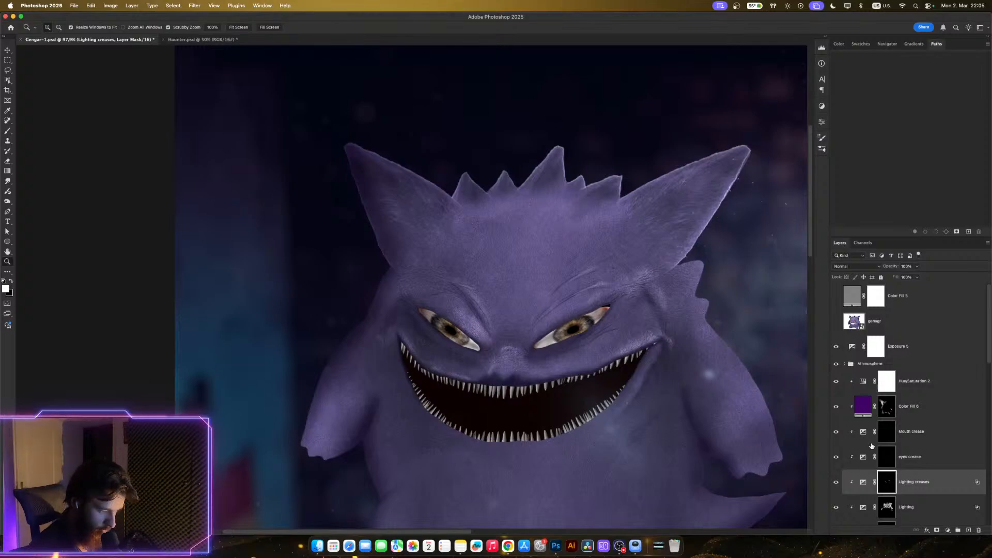
# - Look through the Lighting, Exposure 2 and Mouth crease adjustment layers
pyautogui.scroll(-5, 909, 445)
pyautogui.click(920, 449)
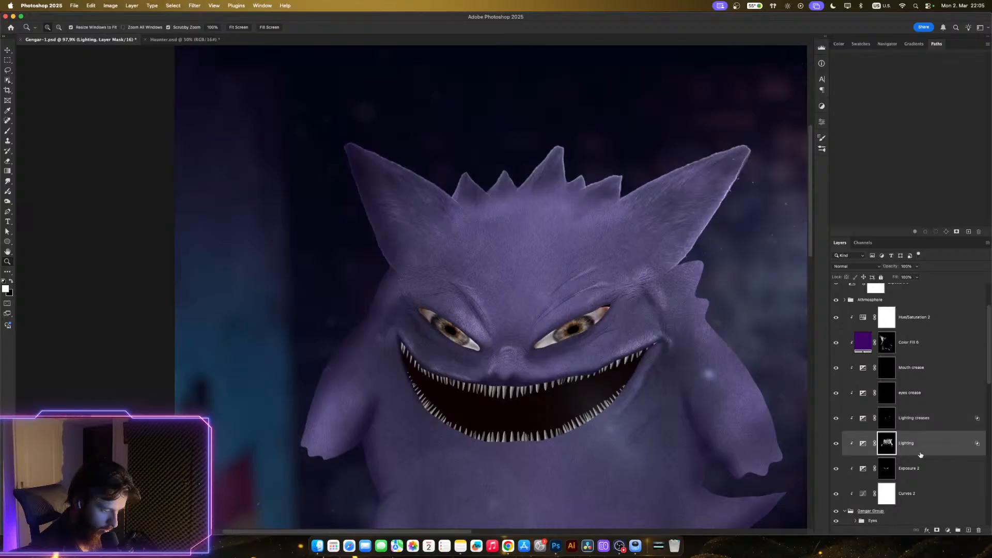
pyautogui.click(921, 468)
pyautogui.click(918, 448)
pyautogui.scroll(-3, 920, 456)
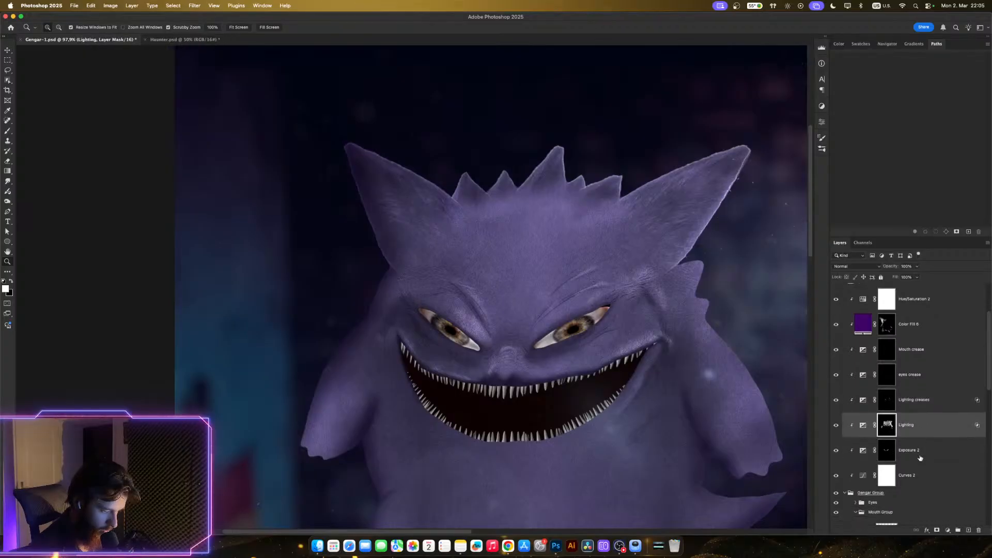
pyautogui.scroll(2, 920, 458)
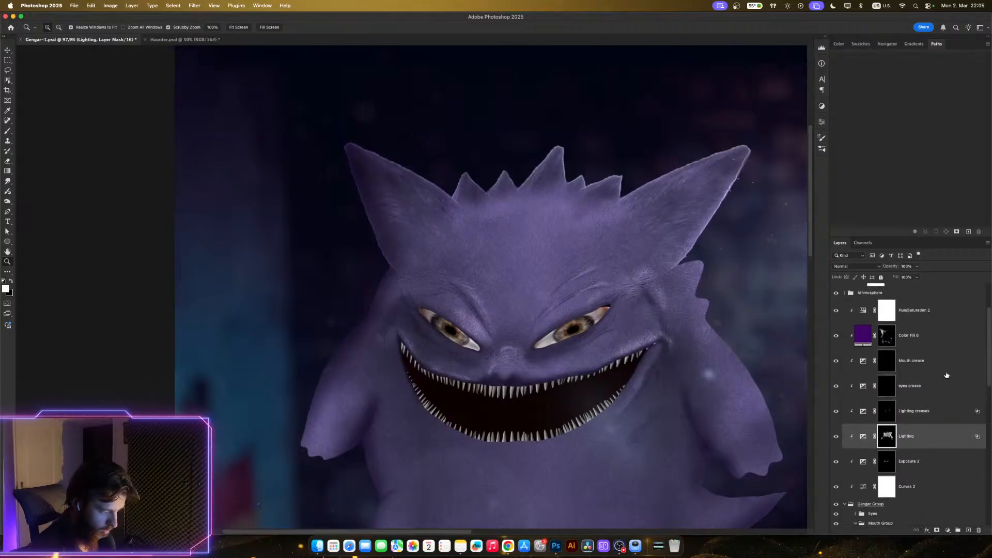
pyautogui.click(929, 367)
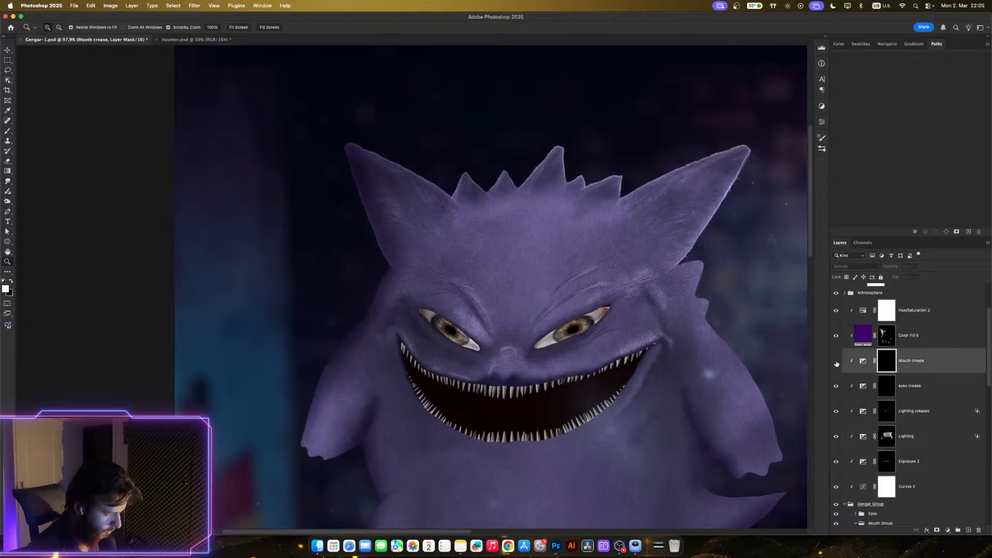
pyautogui.scroll(2, 910, 375)
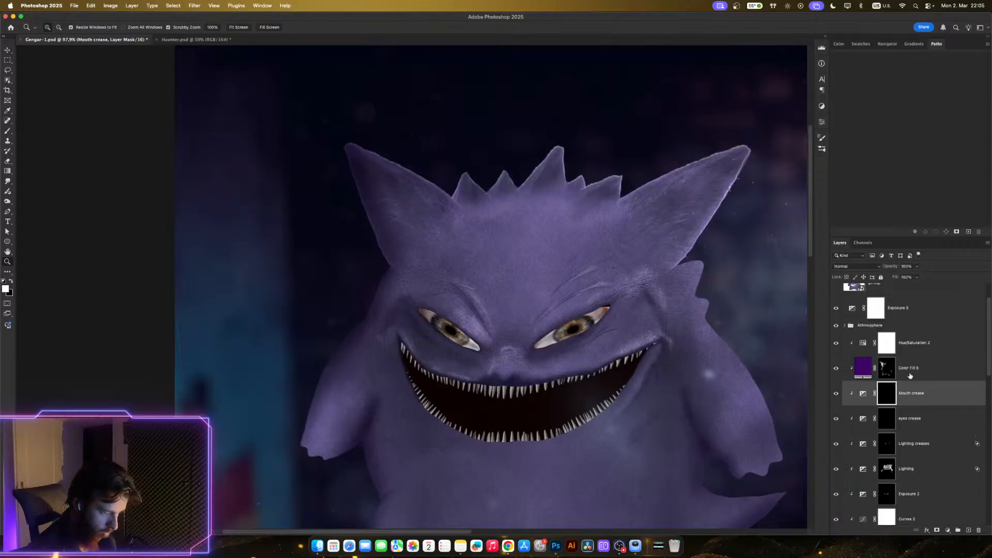
# - Compare the figure with the purple Color Fill layer above Mouth crease hidden and shown, and rename that layer to Shadows
pyautogui.click(835, 368)
pyautogui.click(835, 368)
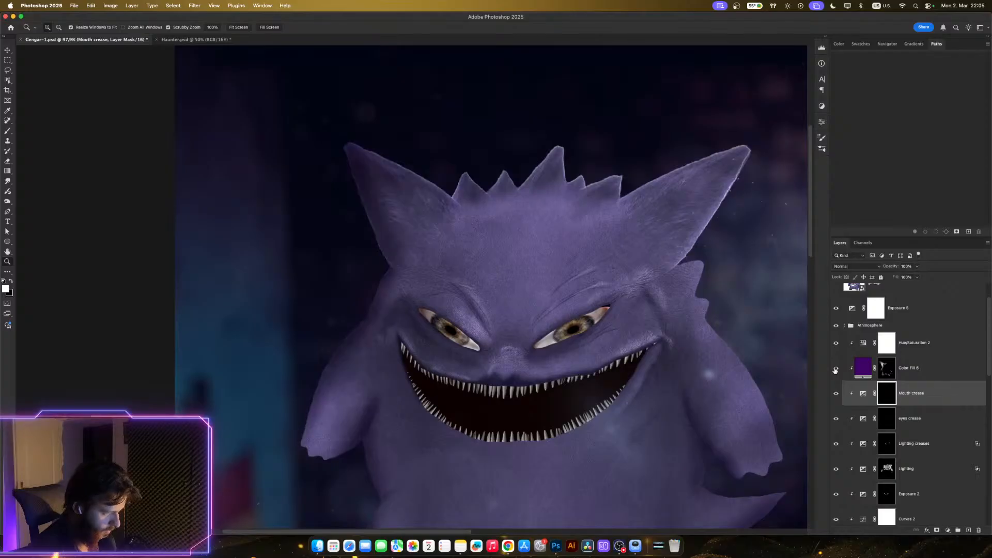
pyautogui.doubleClick(907, 367)
pyautogui.write('Sh')
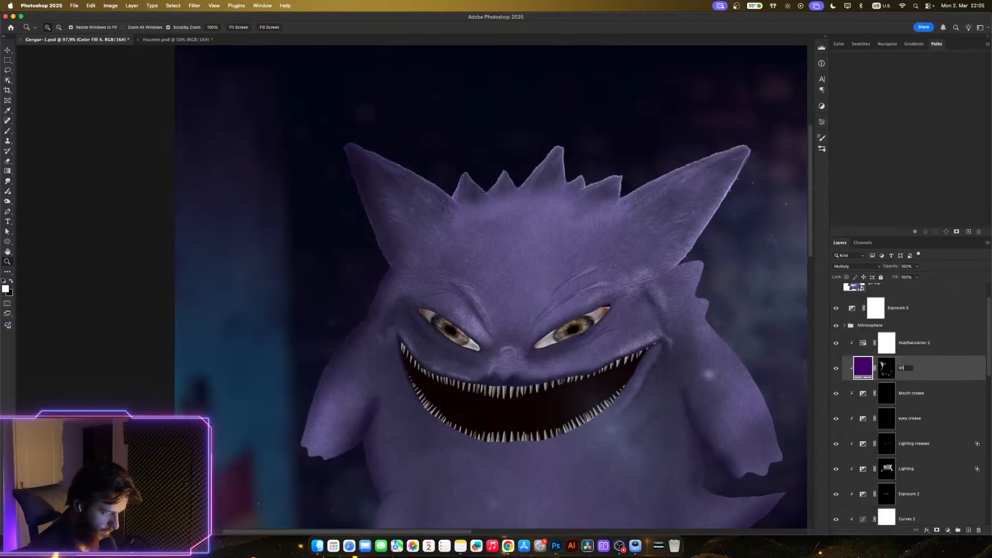
pyautogui.write('adows')
pyautogui.press('Return')
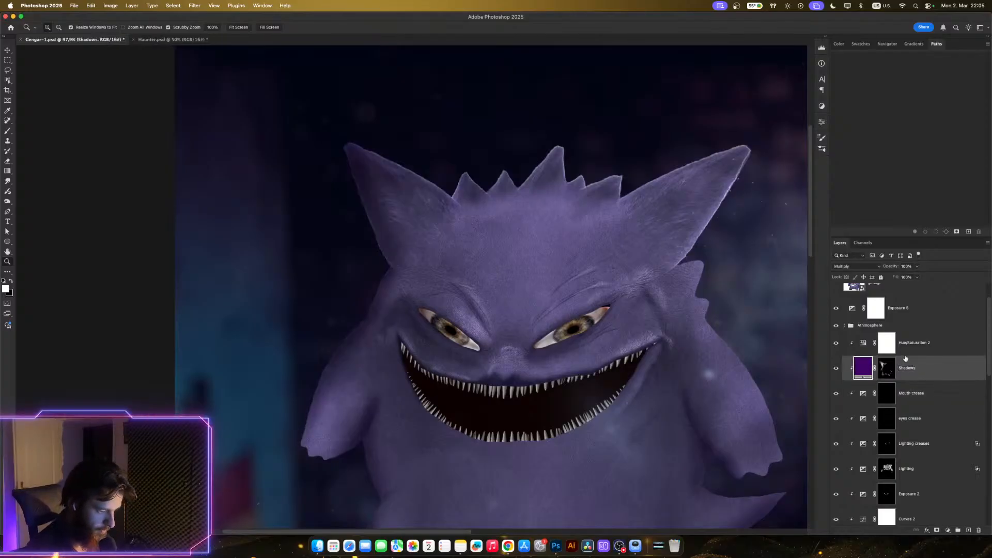
# - Select the Color Fill 3 copy layer below the Mouth Group and compare the figure with it hidden and shown
pyautogui.scroll(2, 906, 357)
pyautogui.scroll(-1, 906, 399)
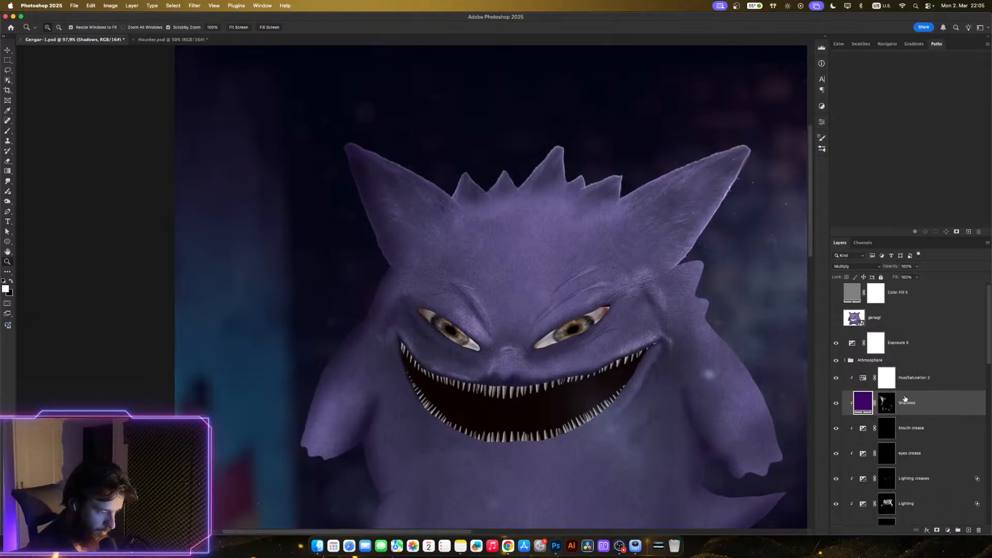
pyautogui.scroll(1, 904, 400)
pyautogui.scroll(-5, 871, 390)
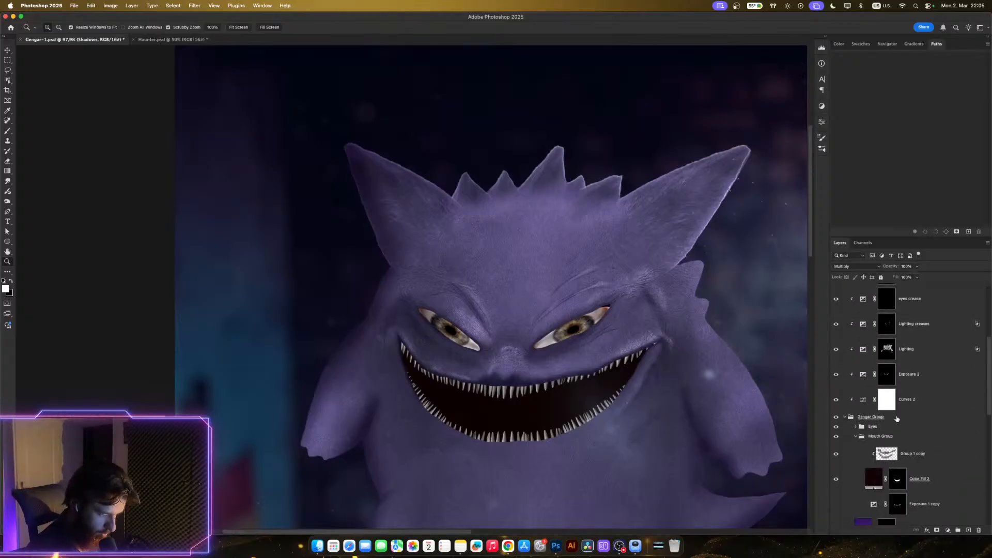
pyautogui.scroll(-3, 915, 429)
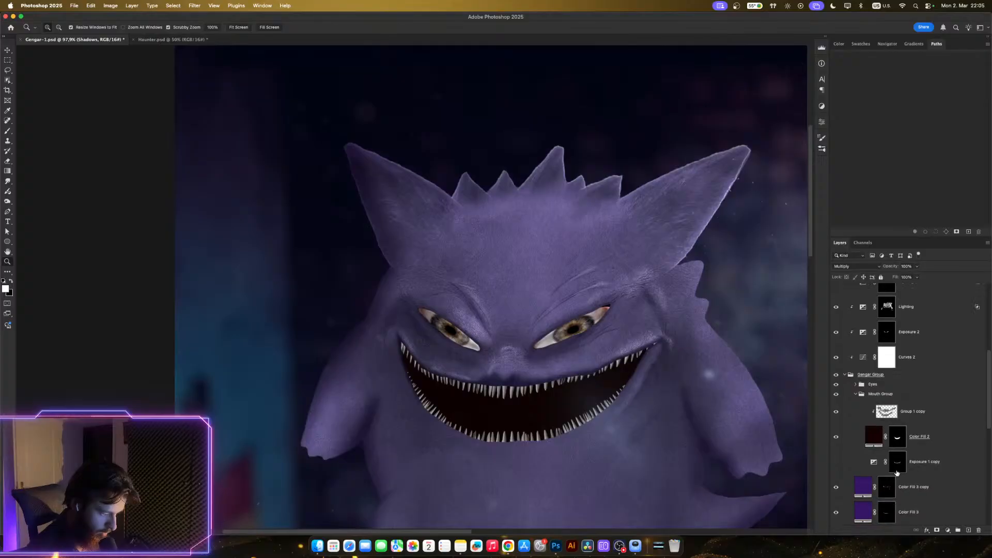
pyautogui.click(897, 478)
pyautogui.scroll(-2, 889, 465)
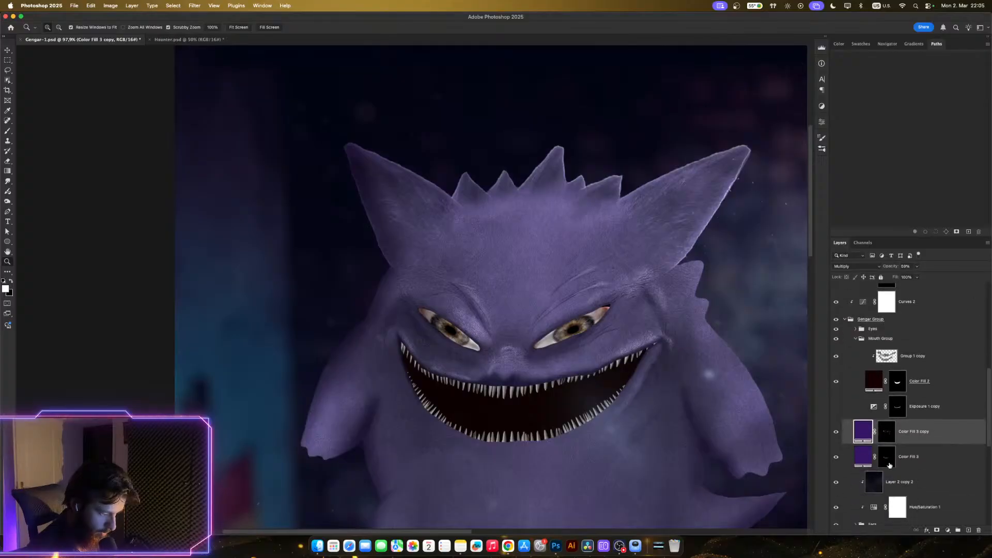
pyautogui.click(836, 431)
pyautogui.click(837, 431)
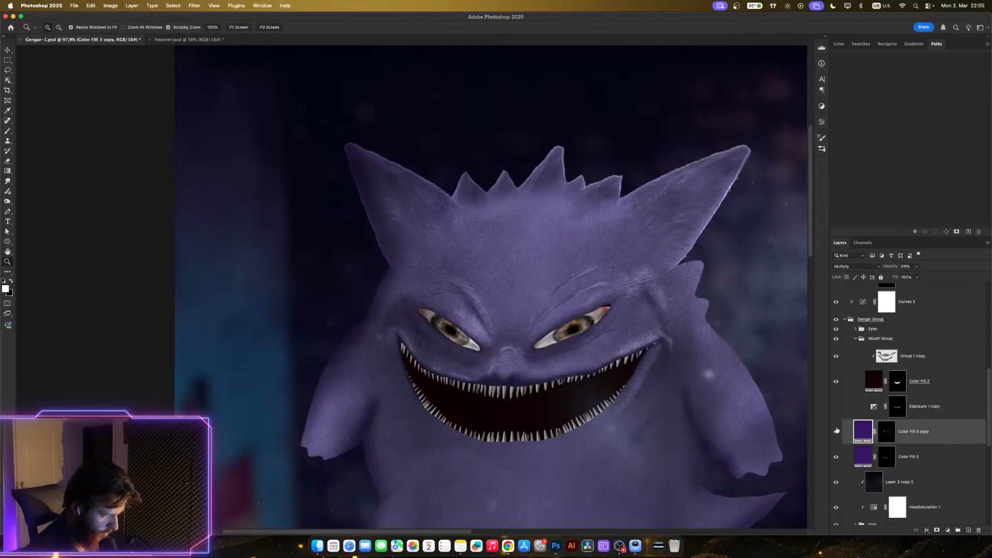
# - Compare the mouth area with the Color Fill 3 layer hidden and shown
pyautogui.click(836, 459)
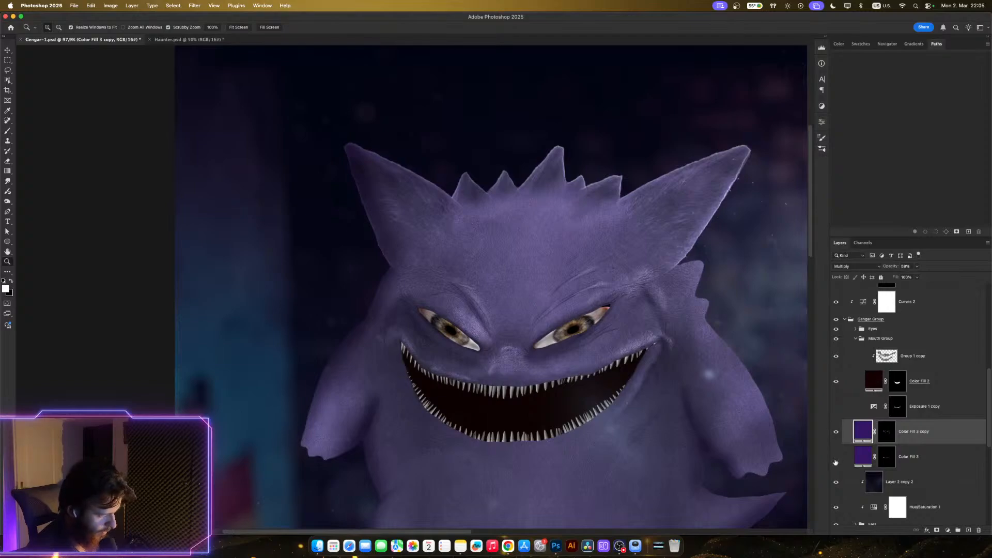
pyautogui.click(836, 459)
pyautogui.click(836, 459)
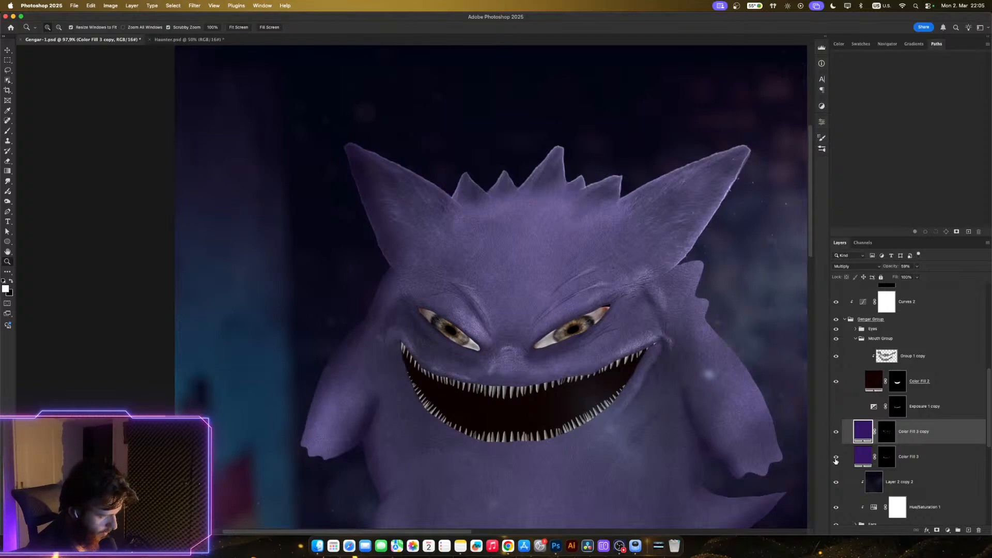
pyautogui.click(836, 459)
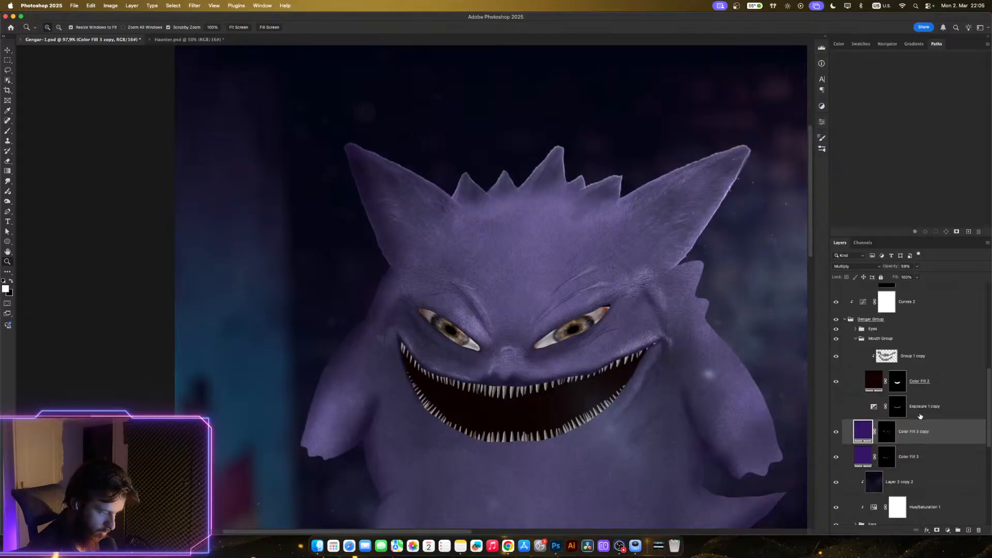
# - Make the hidden Exposure 1 copy adjustment in the Mouth Group visible, comparing the mouth with and without it
pyautogui.click(847, 408)
pyautogui.click(837, 407)
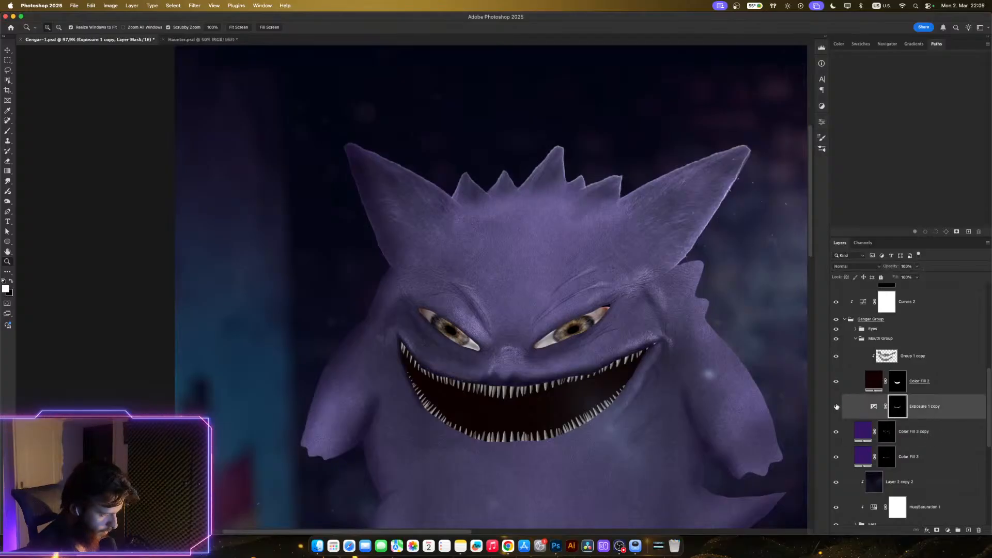
pyautogui.click(836, 407)
pyautogui.click(836, 407)
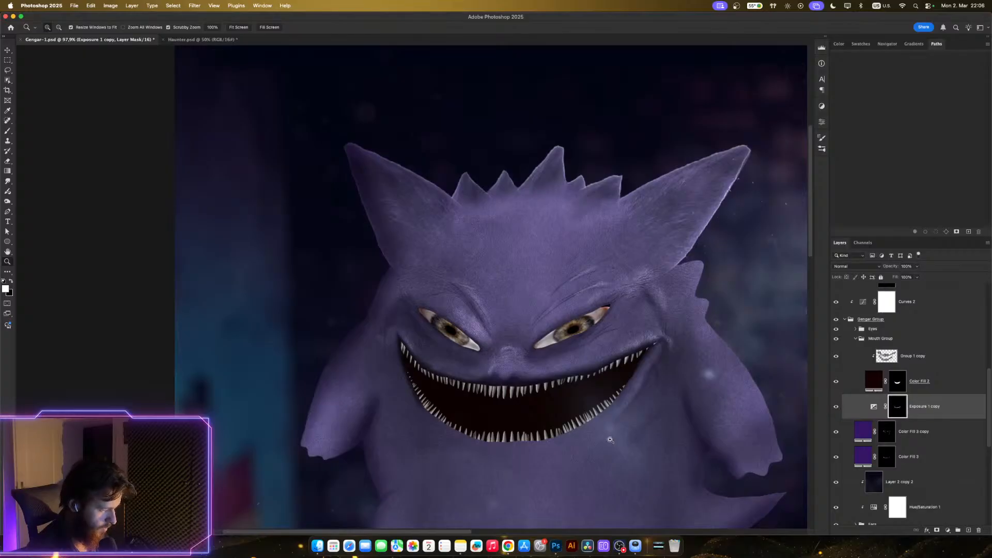
pyautogui.moveTo(622, 440); pyautogui.dragTo(582, 430)
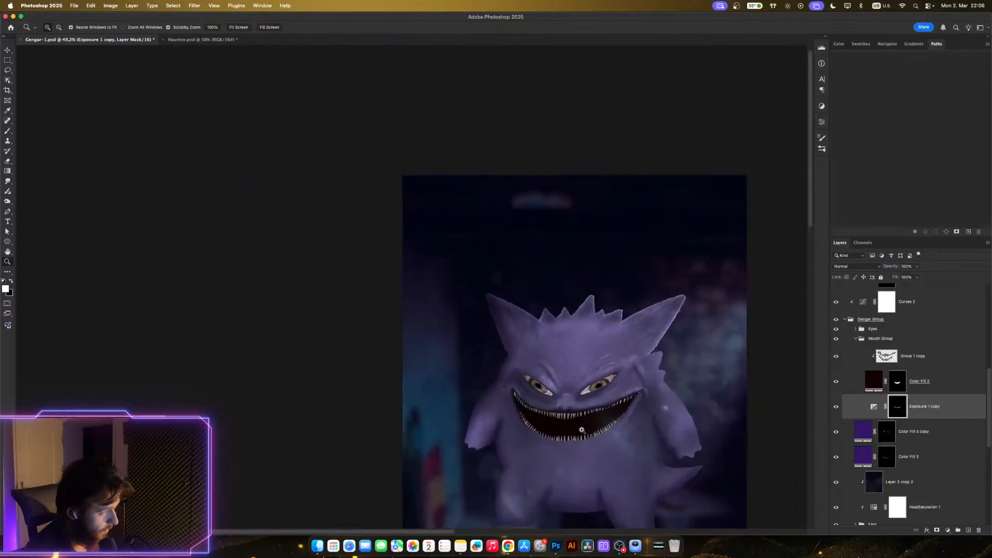
# - Set the Exposure 1 copy adjustment's exposure to about -0.90 to soften the shading around the mouth
pyautogui.moveTo(569, 426); pyautogui.dragTo(593, 429)
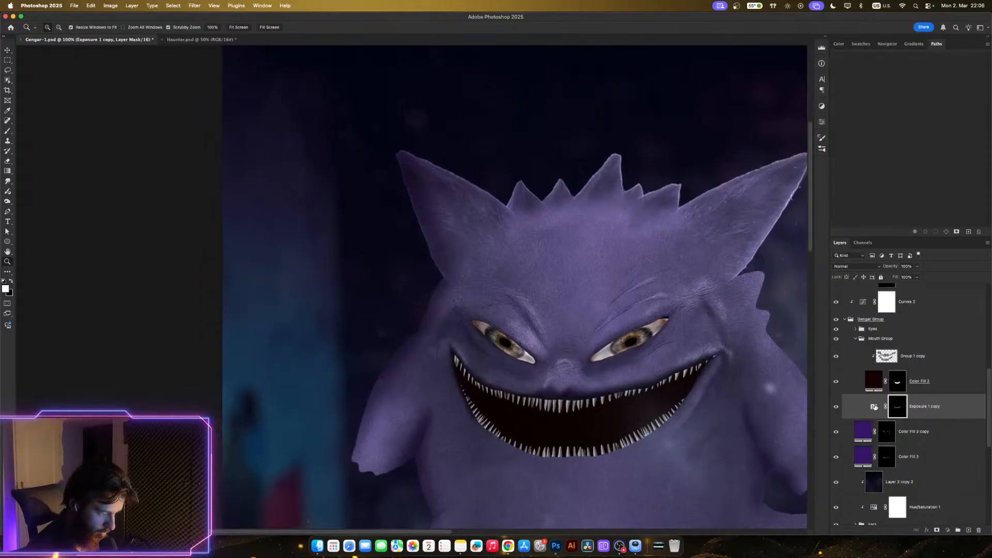
pyautogui.click(874, 407)
pyautogui.doubleClick(874, 407)
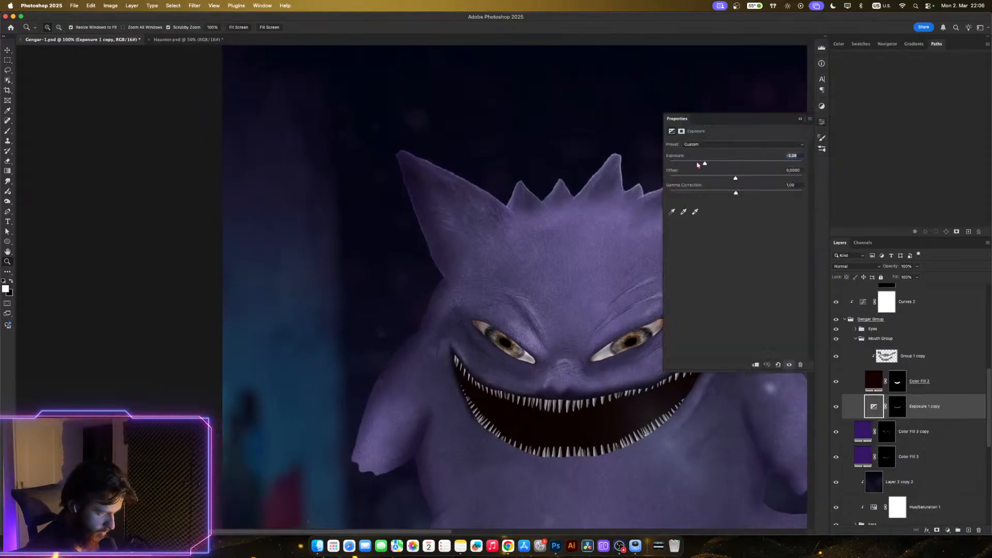
pyautogui.click(722, 164)
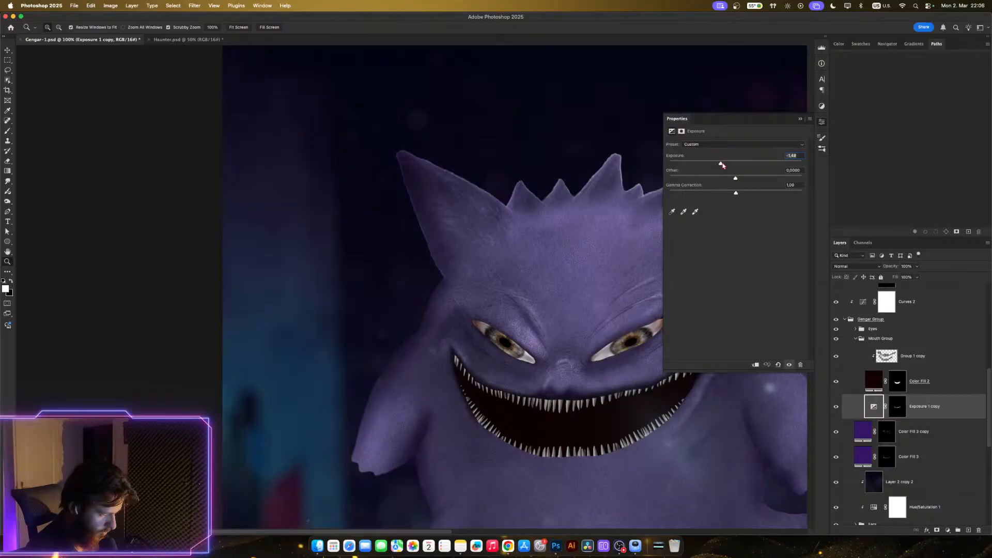
pyautogui.click(727, 166)
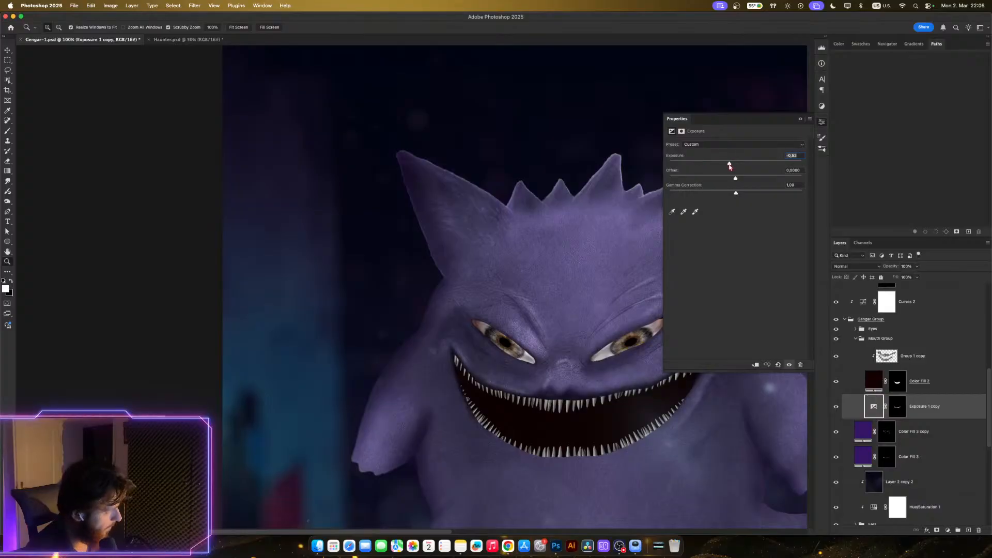
pyautogui.moveTo(713, 166); pyautogui.dragTo(701, 165)
pyautogui.click(730, 172)
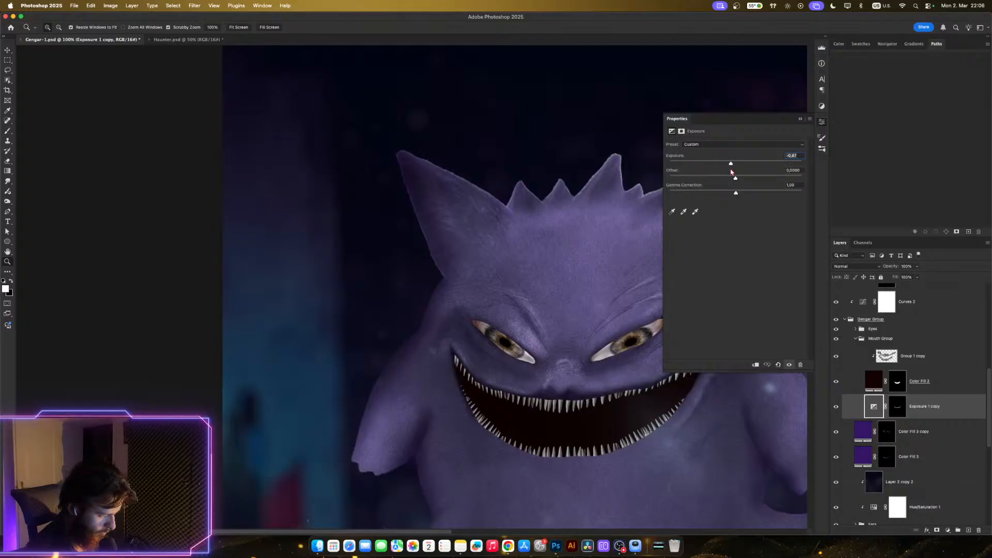
pyautogui.moveTo(727, 172); pyautogui.dragTo(726, 171)
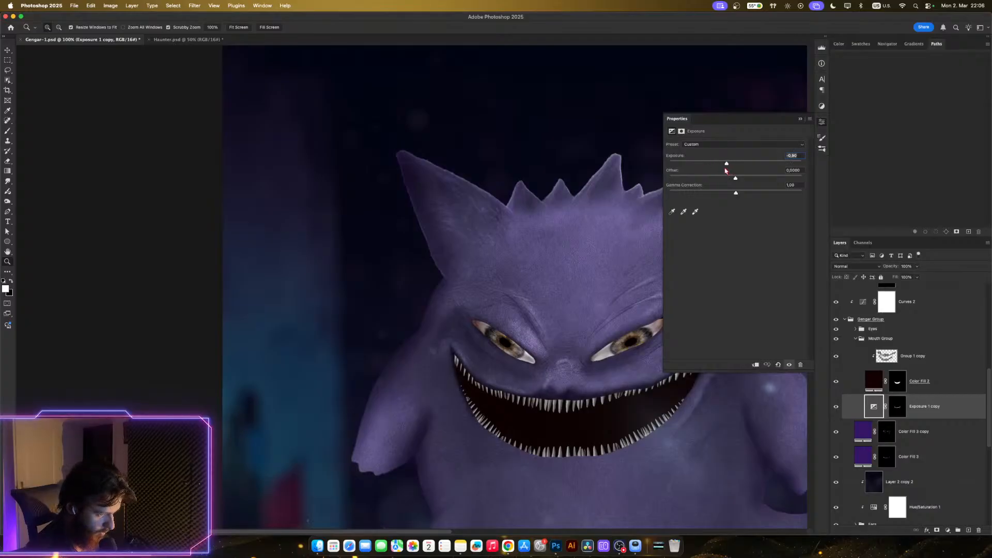
pyautogui.click(822, 125)
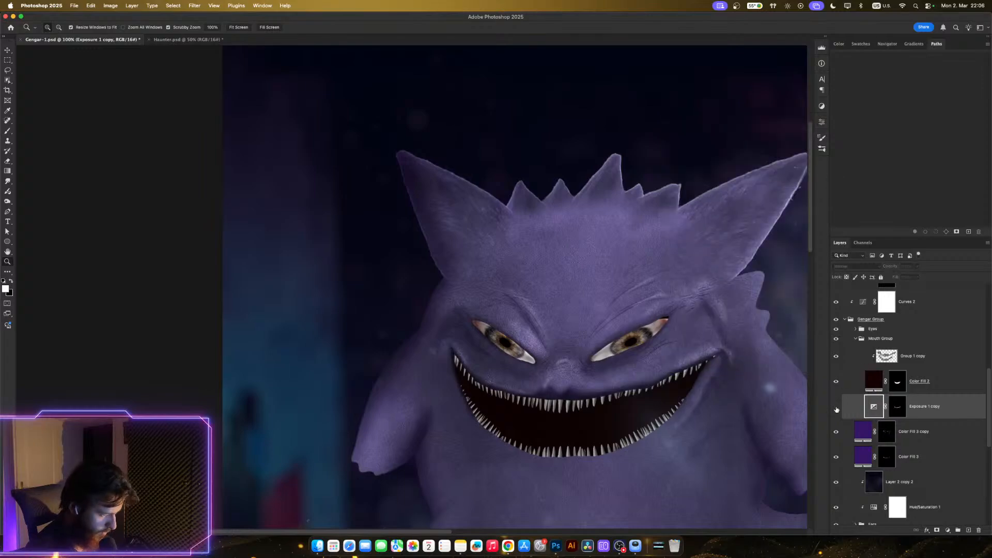
# - Compare the mouth area with the Exposure 1 copy adjustment hidden and shown
pyautogui.click(836, 408)
pyautogui.click(837, 408)
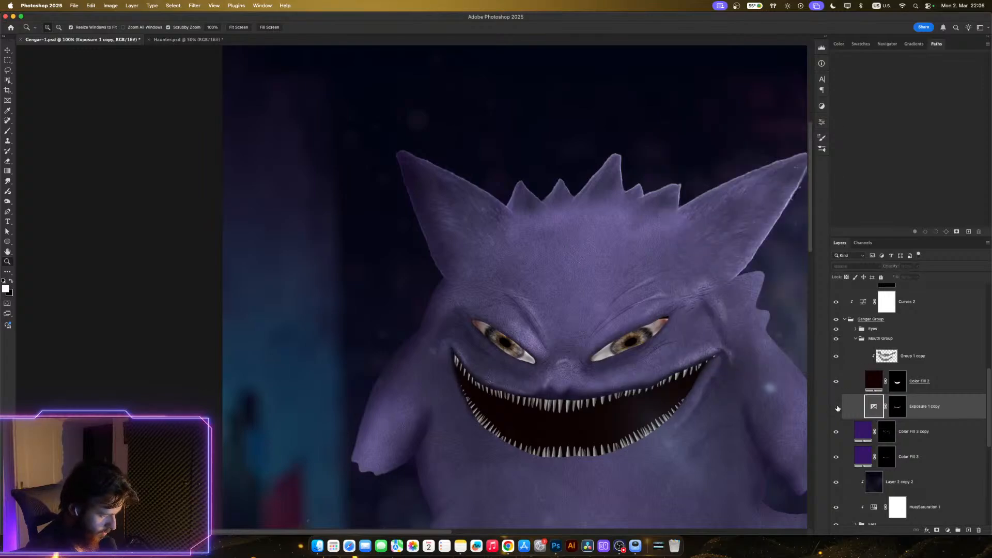
pyautogui.click(837, 408)
pyautogui.click(837, 408)
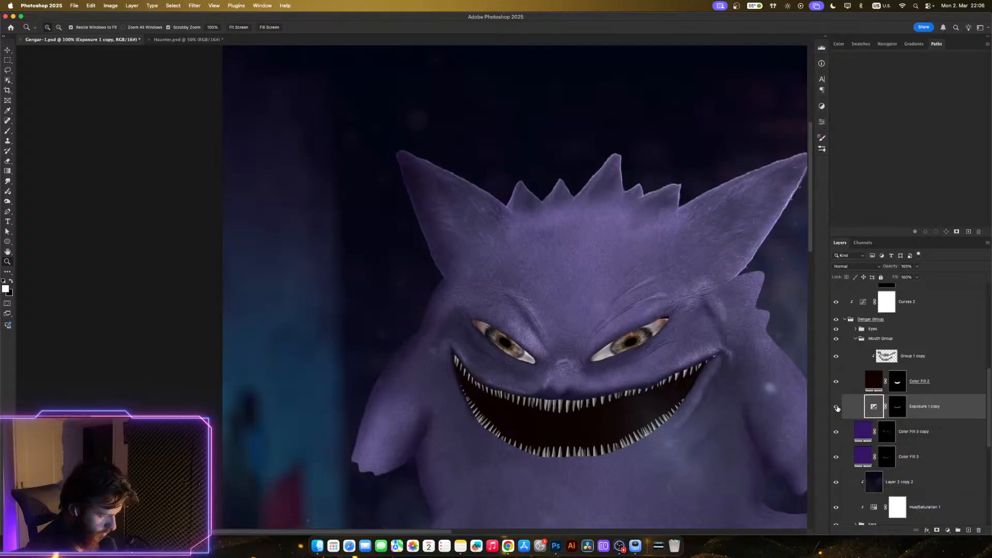
pyautogui.click(837, 409)
pyautogui.click(837, 408)
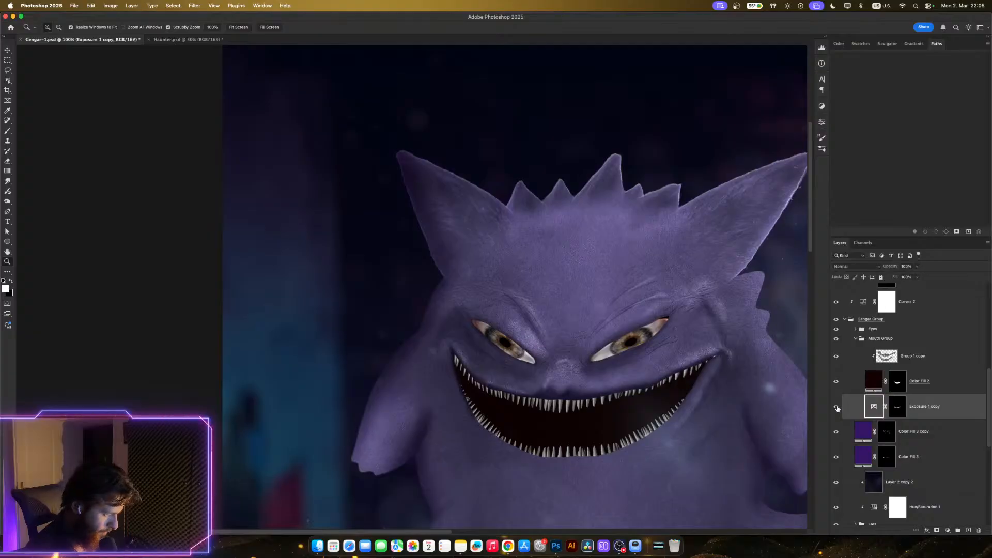
pyautogui.click(837, 408)
pyautogui.click(837, 408)
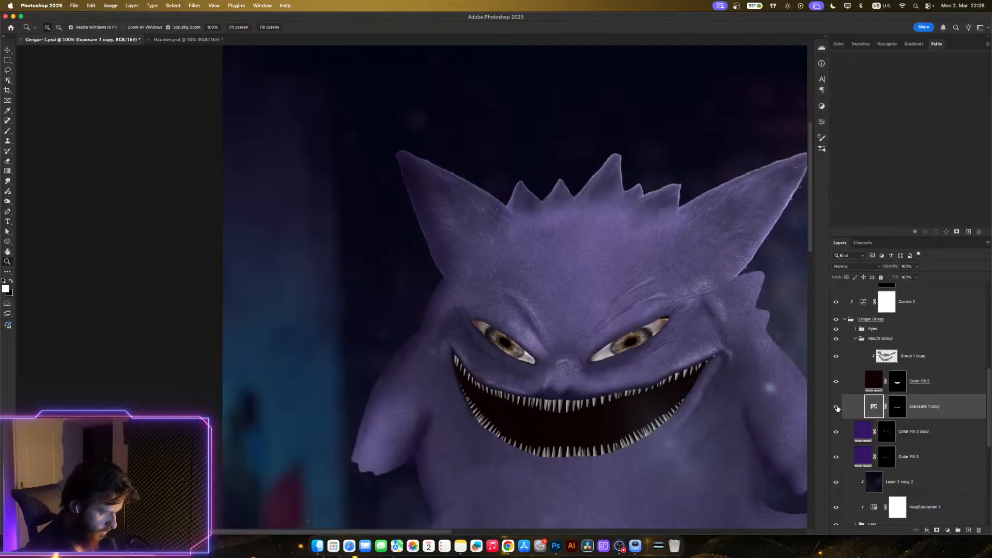
pyautogui.click(837, 408)
pyautogui.click(837, 408)
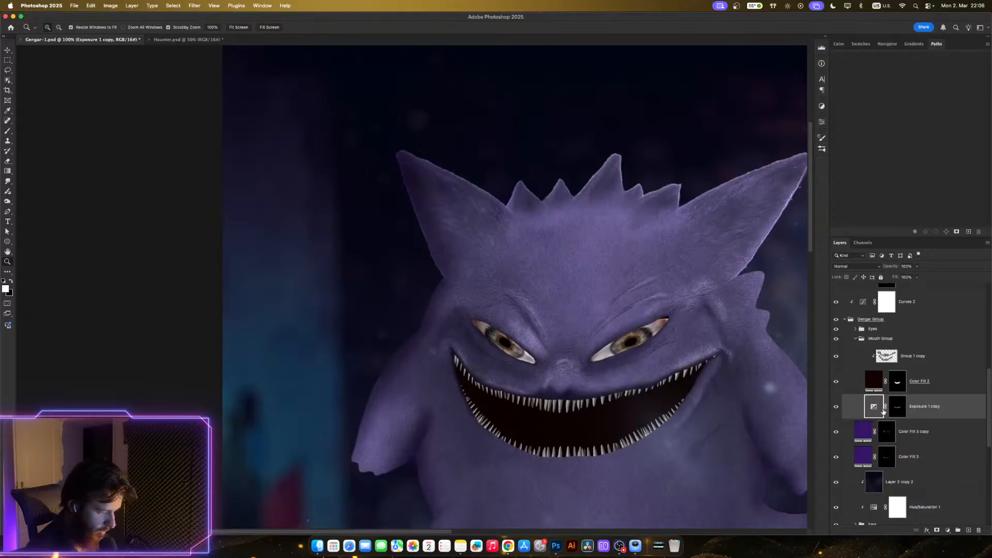
# - Refine the Exposure 1 copy layer mask with Shift Edge at -36%, comparing the mouth with the adjustment hidden and shown
pyautogui.click(902, 409)
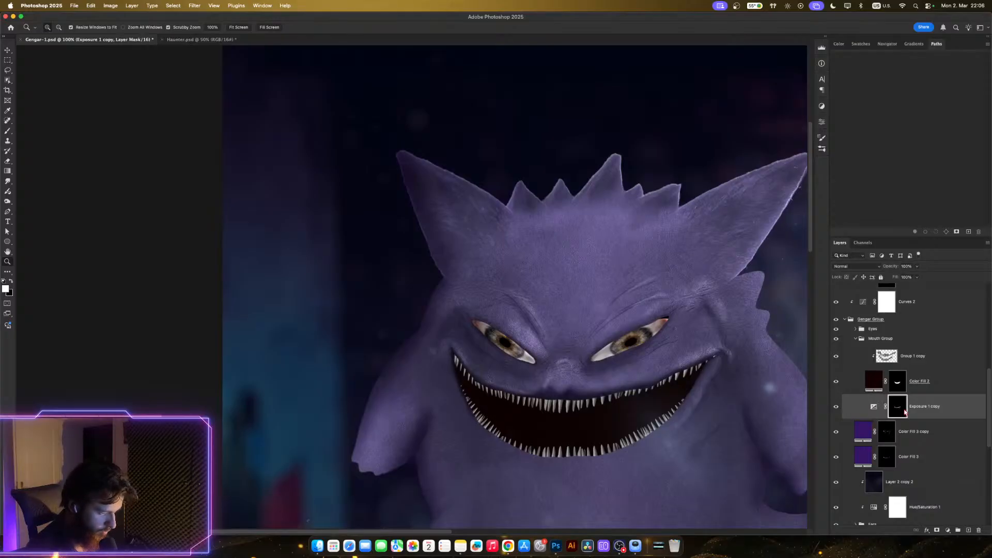
pyautogui.doubleClick(898, 406)
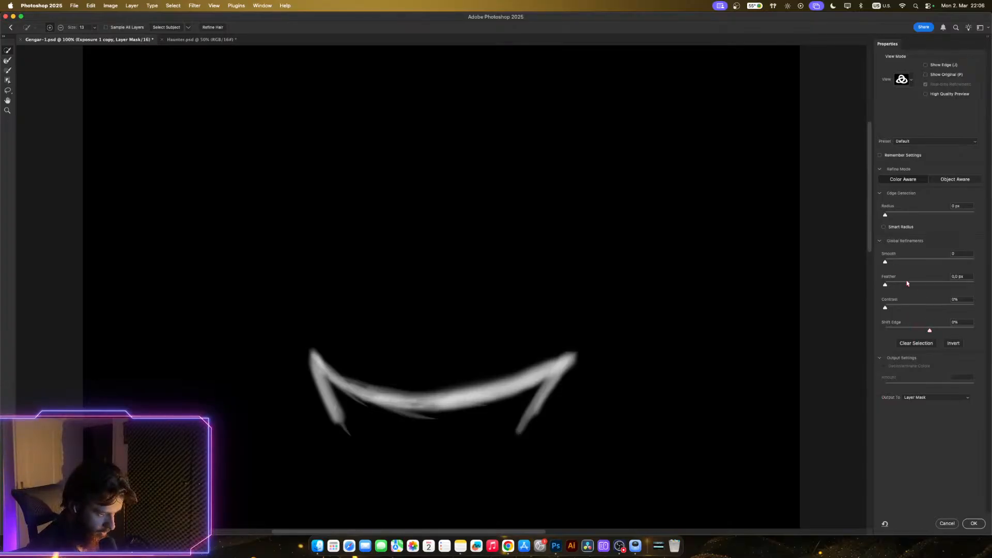
pyautogui.moveTo(923, 333); pyautogui.dragTo(915, 332)
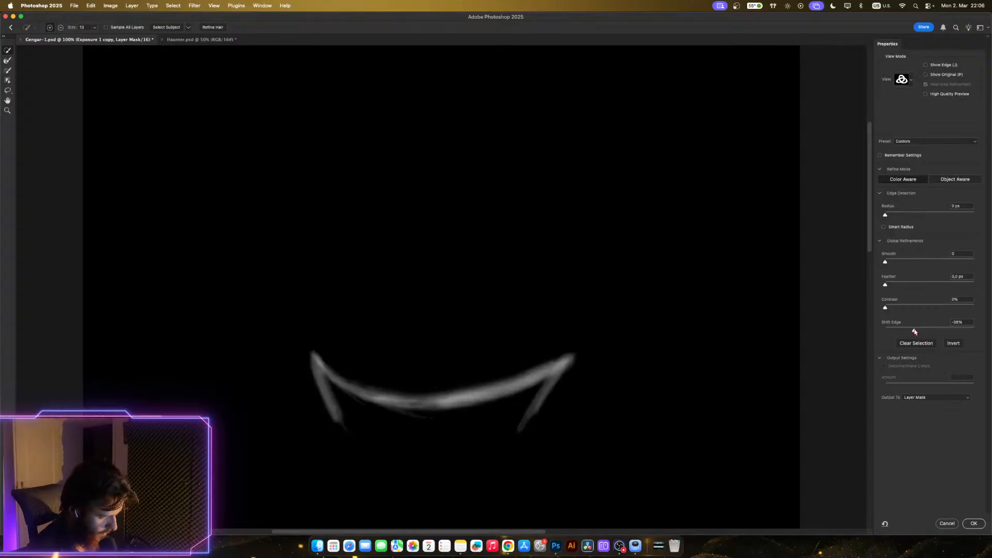
pyautogui.click(971, 523)
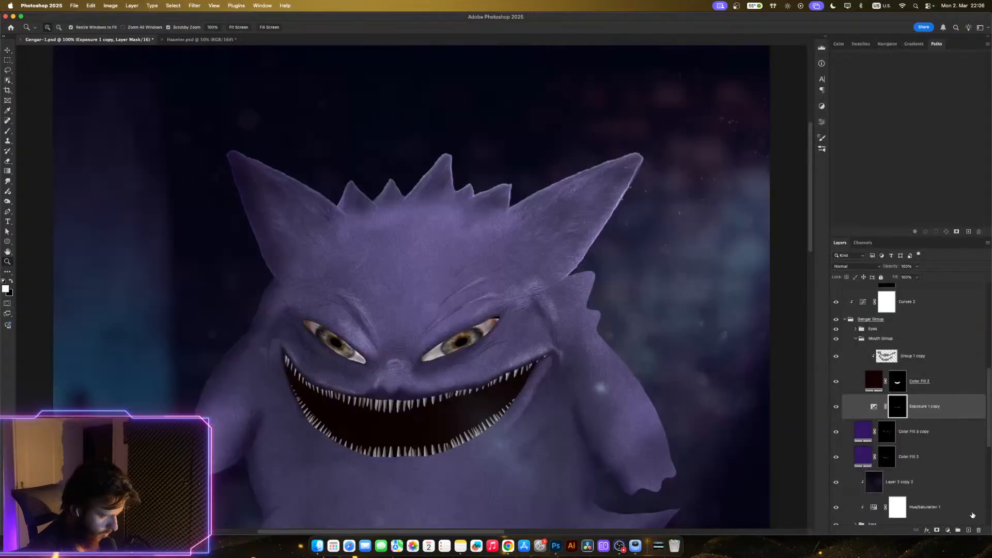
pyautogui.click(836, 407)
pyautogui.click(837, 407)
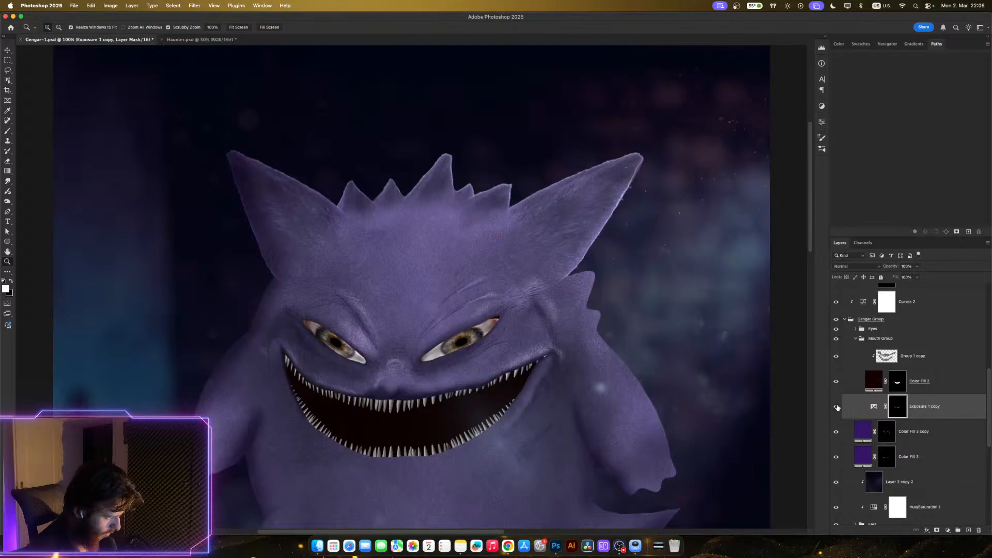
pyautogui.click(837, 407)
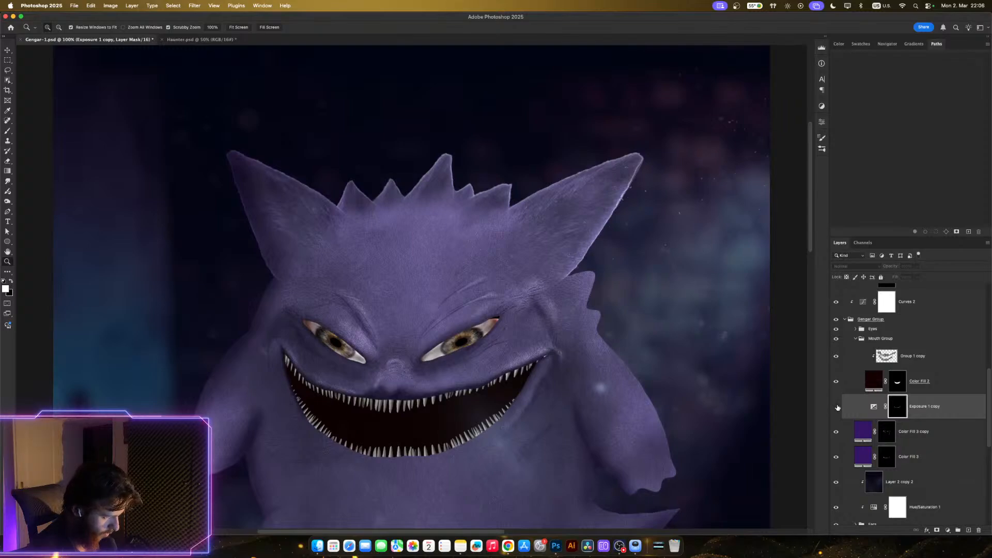
pyautogui.click(837, 406)
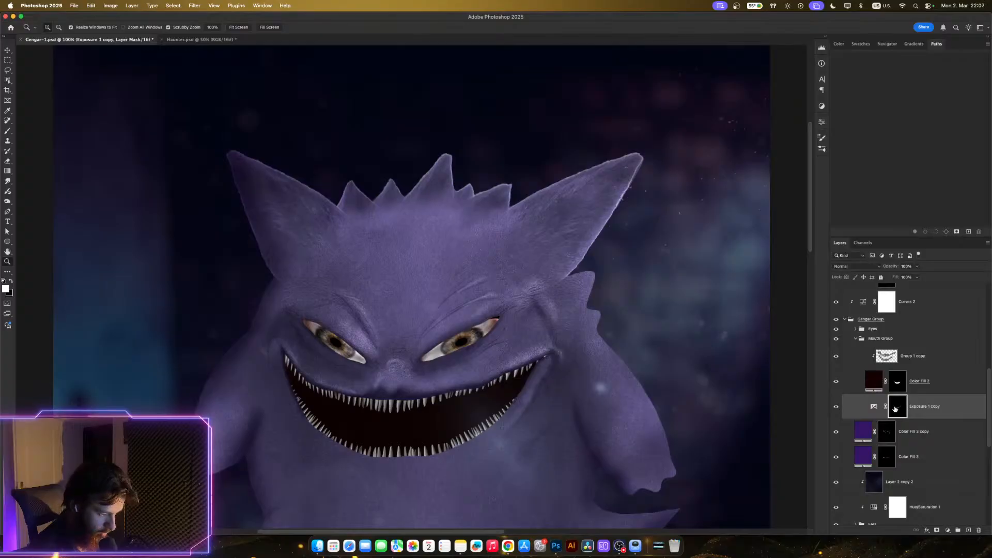
# - Refine the Exposure 1 copy mask again with Contrast at 17% and check the adjustment's effect on the mouth
pyautogui.press('super+alt+r')
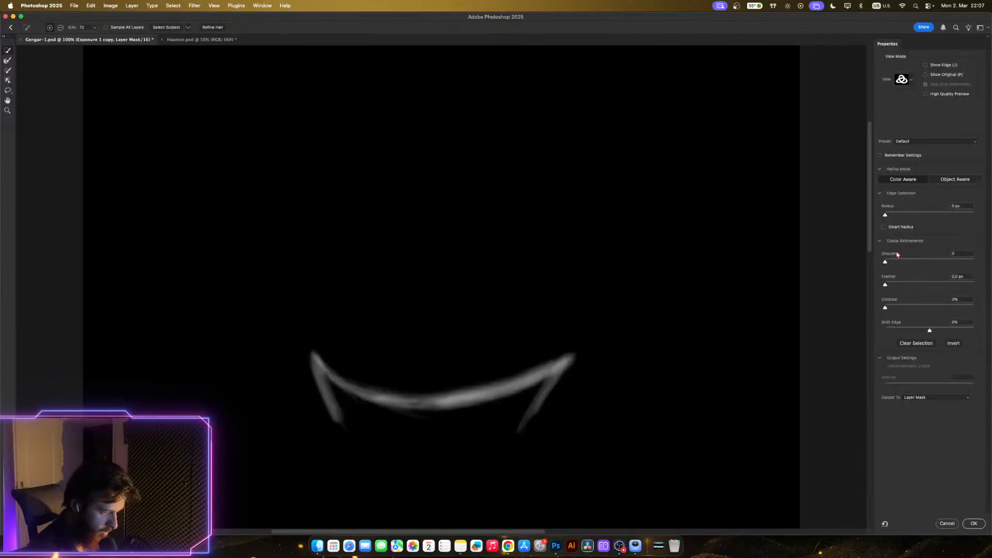
pyautogui.moveTo(885, 308); pyautogui.dragTo(888, 310)
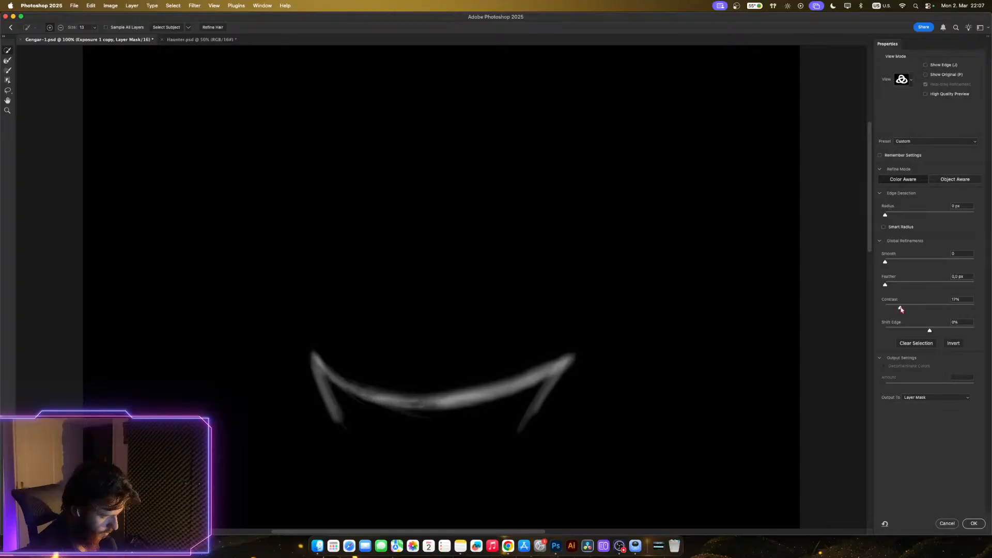
pyautogui.click(901, 309)
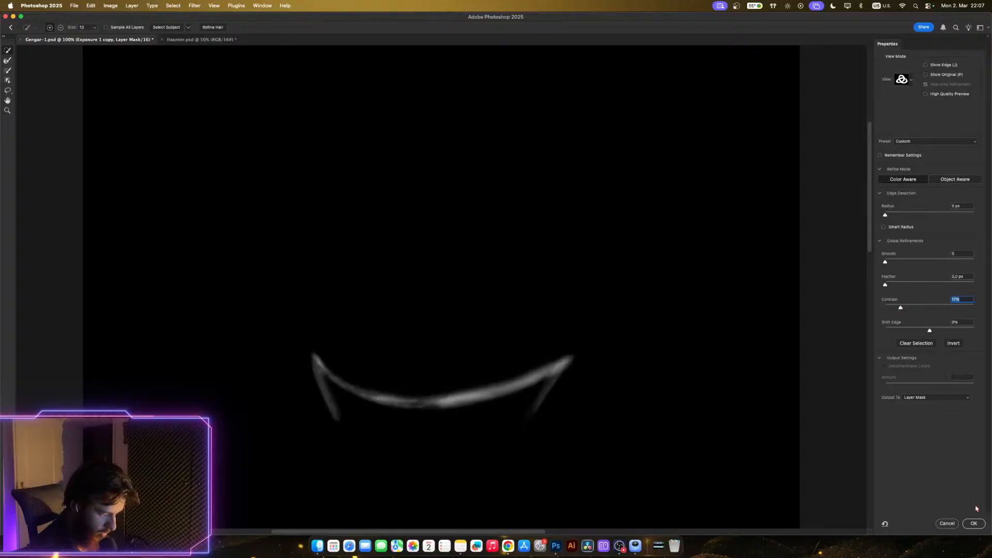
pyautogui.click(973, 523)
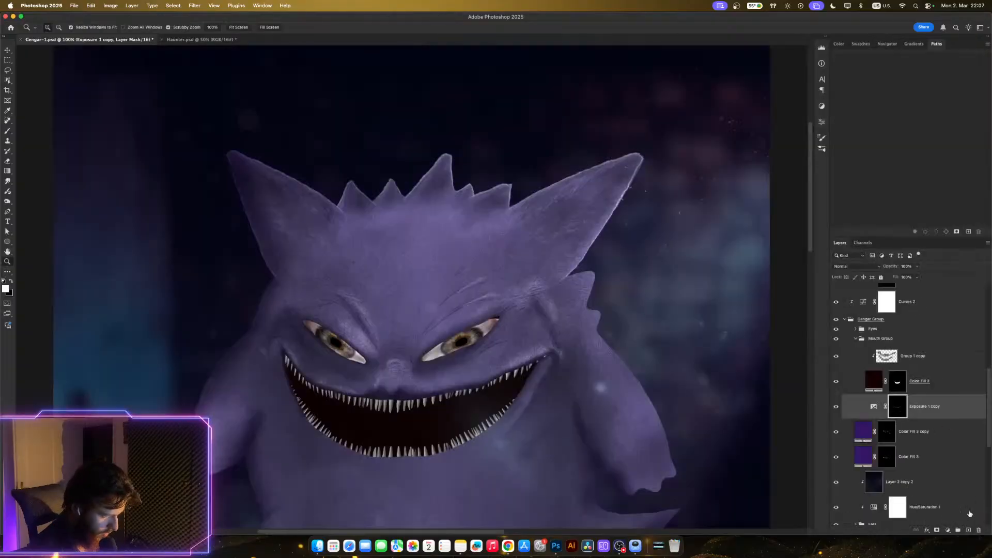
pyautogui.click(837, 407)
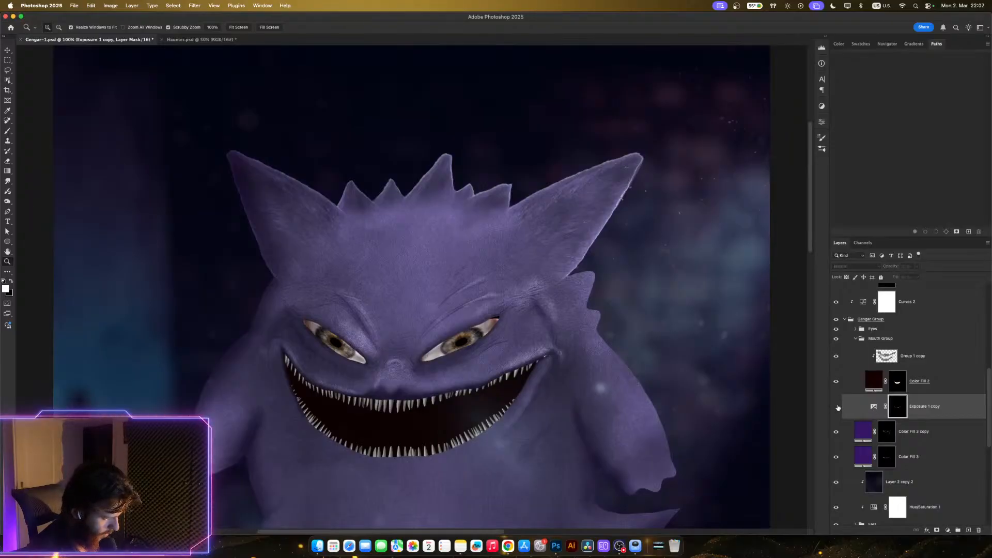
pyautogui.click(837, 407)
# - Darken the Exposure 1 copy adjustment to an exposure of about -1.87, checking the shading around the mouth
pyautogui.doubleClick(878, 408)
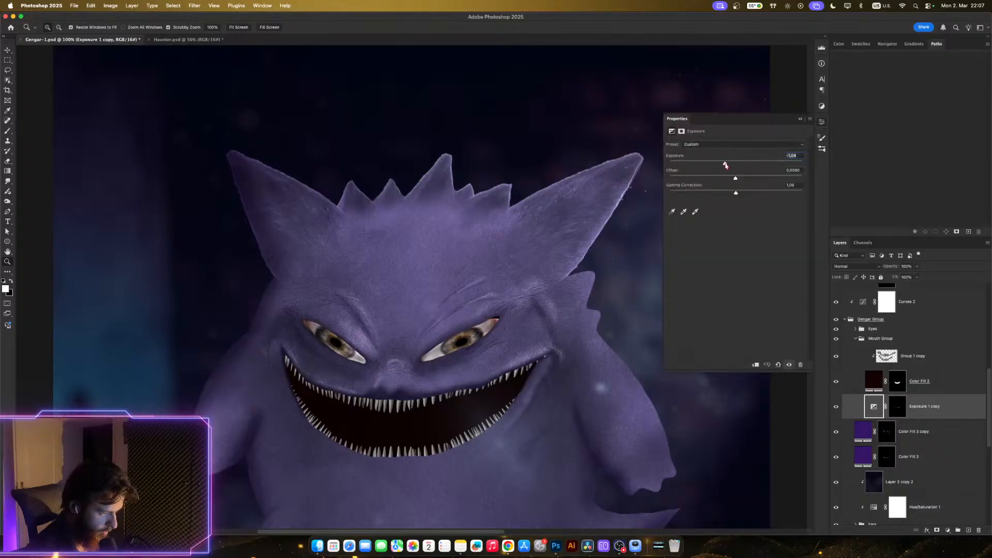
pyautogui.moveTo(723, 165); pyautogui.dragTo(719, 164)
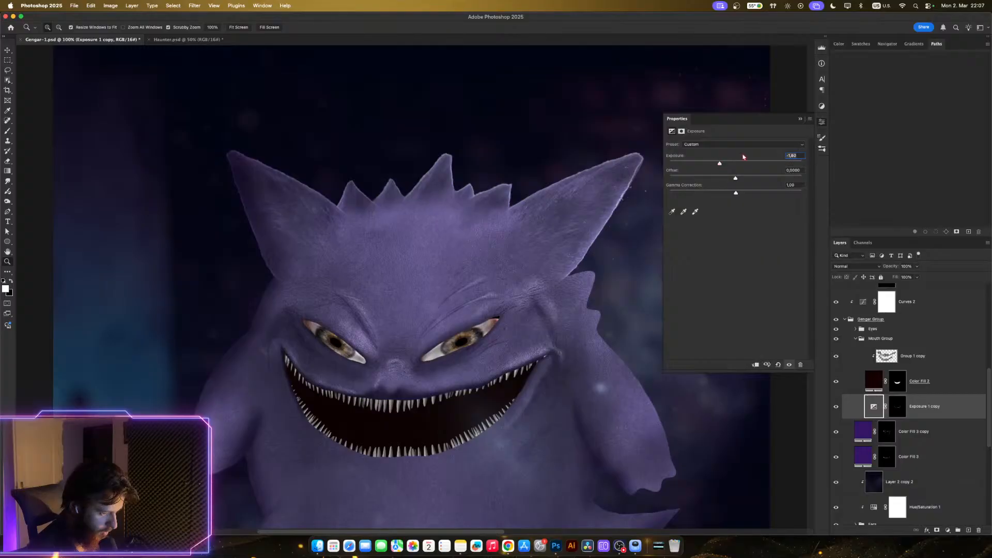
pyautogui.click(836, 407)
pyautogui.click(836, 407)
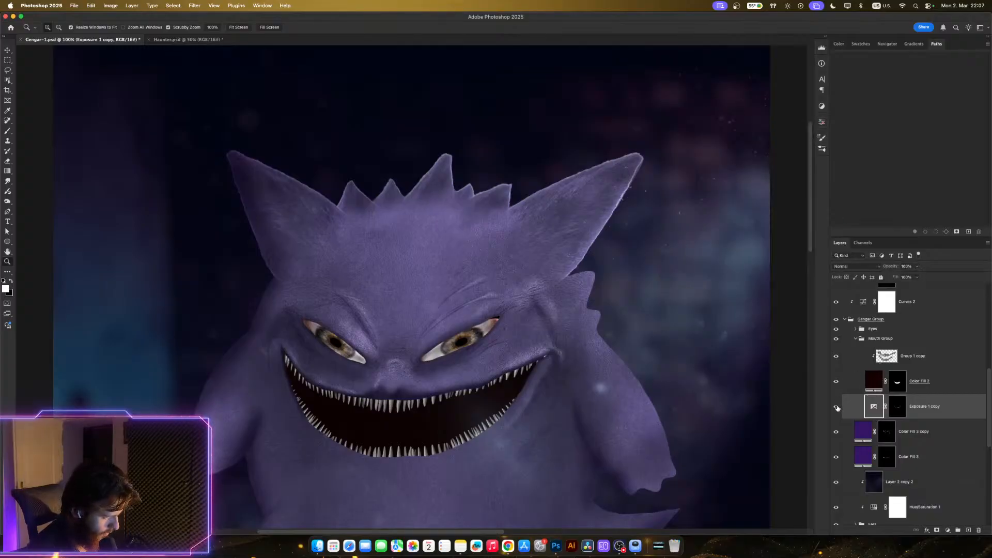
pyautogui.moveTo(648, 384); pyautogui.dragTo(631, 380)
pyautogui.moveTo(581, 317); pyautogui.dragTo(661, 284)
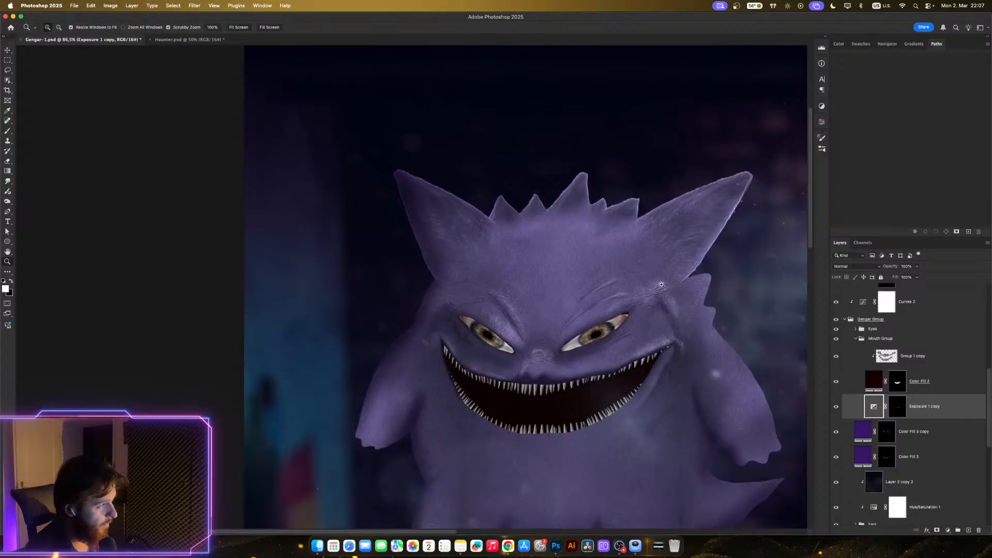
pyautogui.doubleClick(872, 407)
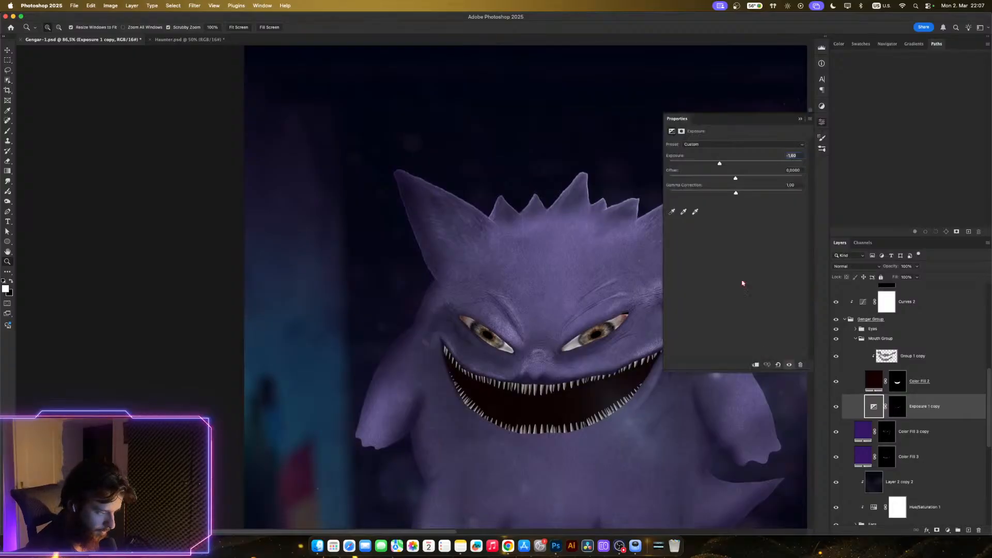
pyautogui.moveTo(718, 164); pyautogui.dragTo(716, 164)
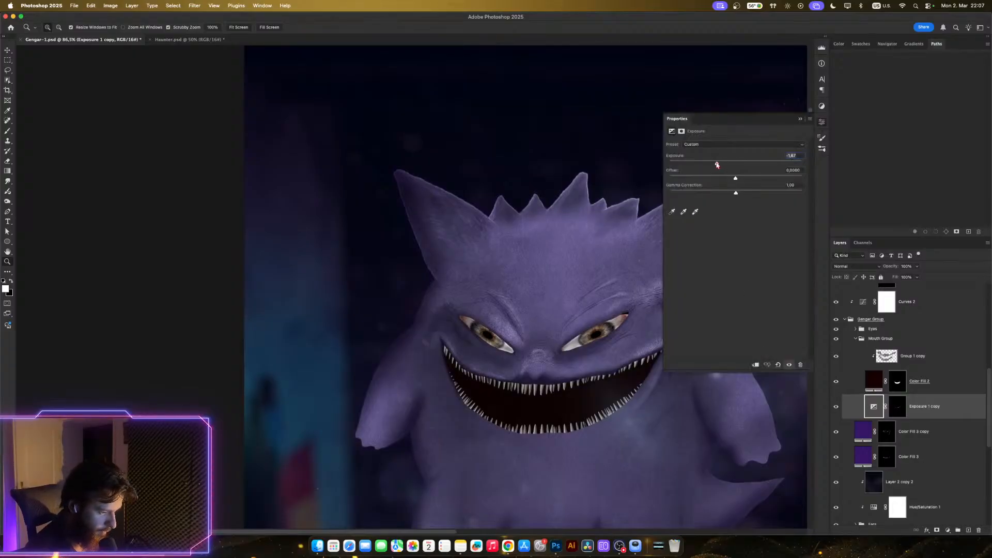
pyautogui.click(821, 124)
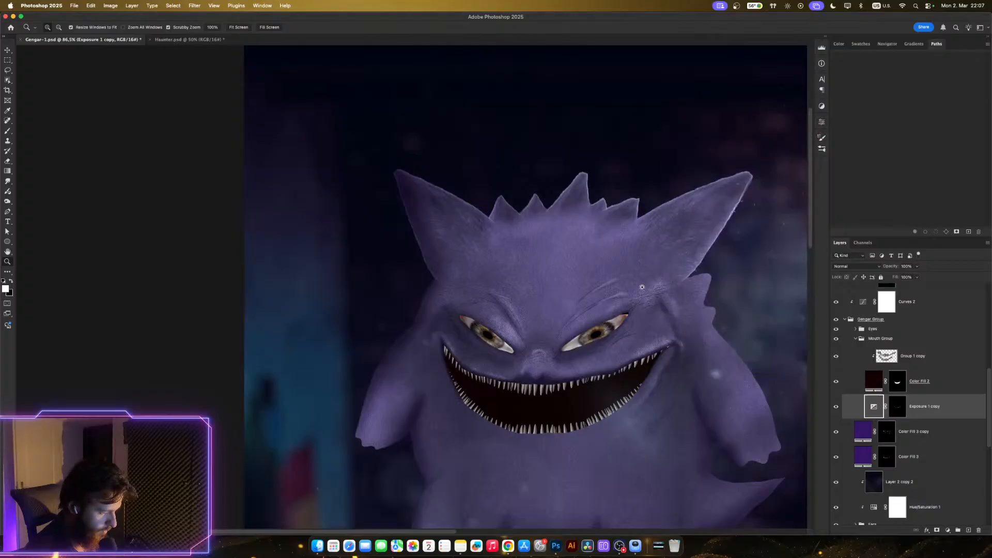
pyautogui.moveTo(642, 287)
pyautogui.mouseDown()
pyautogui.moveTo(605, 274)
pyautogui.moveTo(640, 284)
pyautogui.mouseUp()
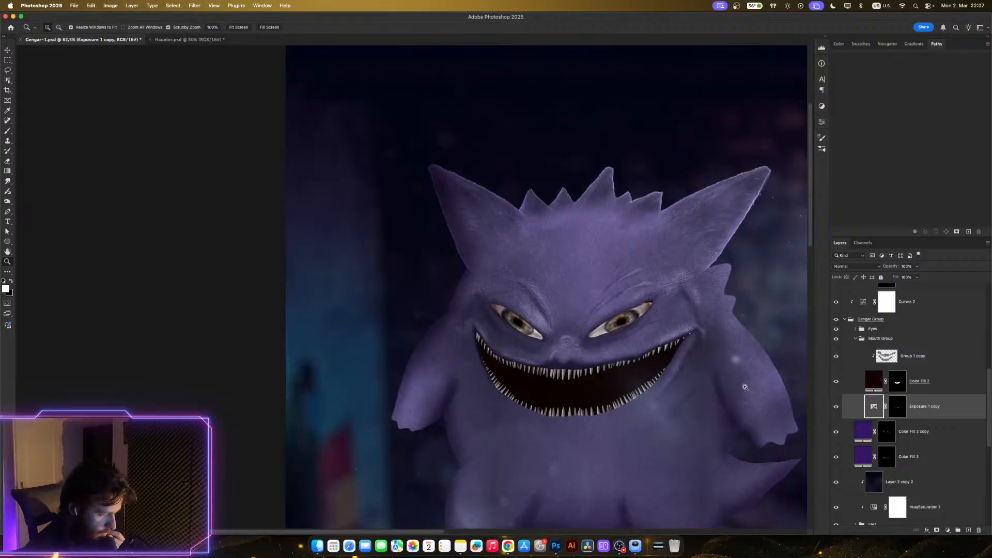
# - Paint white on the Color Fill 7 layer mask with a soft brush to deepen the shadow across the belly below the mouth
pyautogui.scroll(-1, 920, 425)
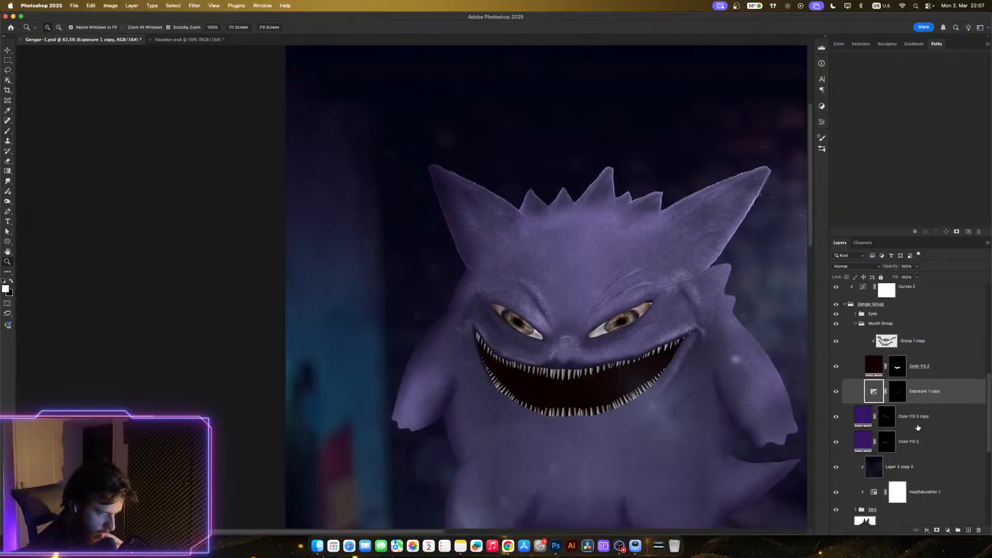
pyautogui.scroll(-2, 918, 427)
pyautogui.scroll(-2, 915, 435)
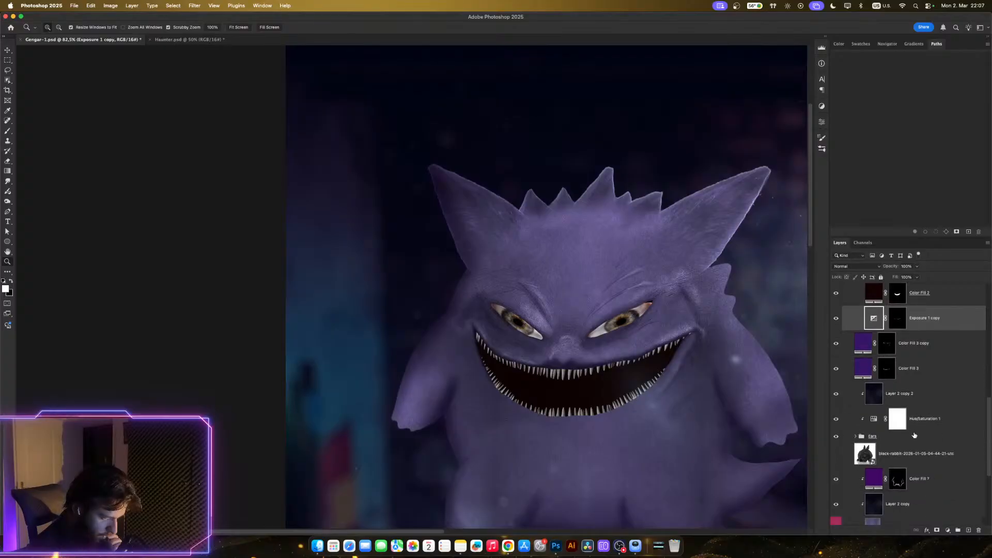
pyautogui.scroll(-2, 915, 436)
pyautogui.moveTo(680, 385); pyautogui.dragTo(661, 324)
pyautogui.moveTo(663, 372)
pyautogui.mouseDown()
pyautogui.moveTo(641, 368)
pyautogui.moveTo(670, 367)
pyautogui.moveTo(655, 364)
pyautogui.moveTo(661, 355)
pyautogui.mouseUp()
pyautogui.click(902, 423)
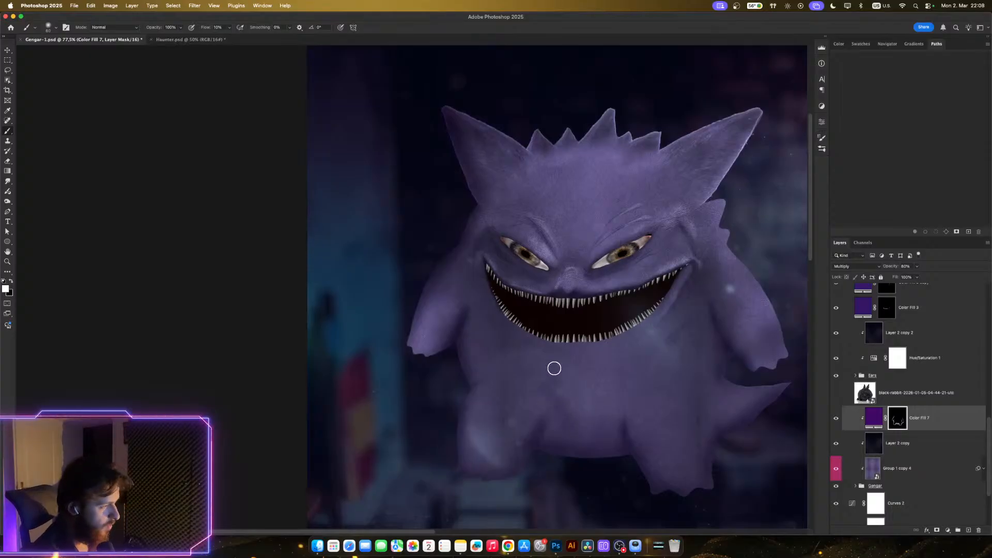
pyautogui.press(']')
pyautogui.press(']')
pyautogui.press(']')
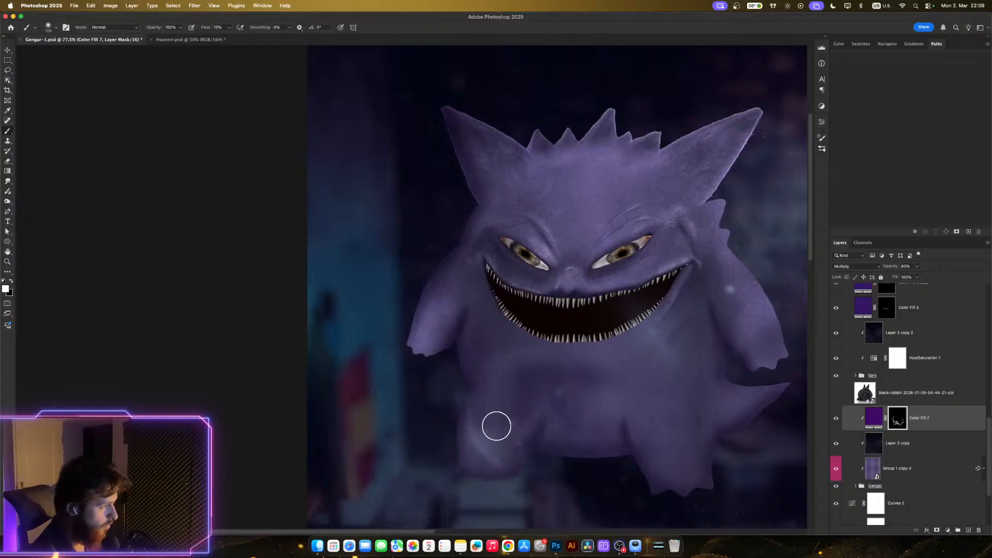
# - Extend the Color Fill 7 shadow with a larger brush over the leg and body side nearer the blue wall
pyautogui.press(']')
pyautogui.press(']')
pyautogui.press(']')
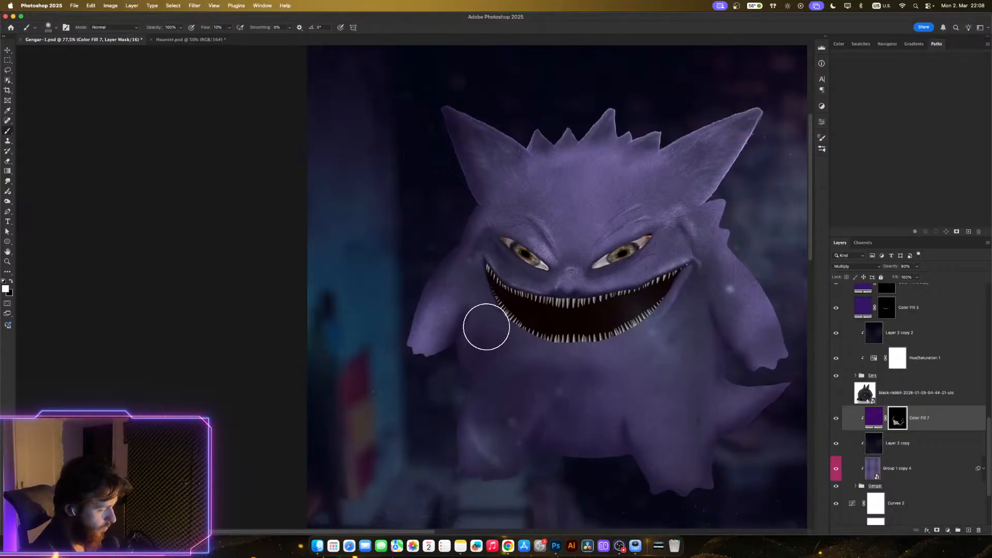
pyautogui.press('[')
pyautogui.press('[')
pyautogui.press('[')
pyautogui.press('[')
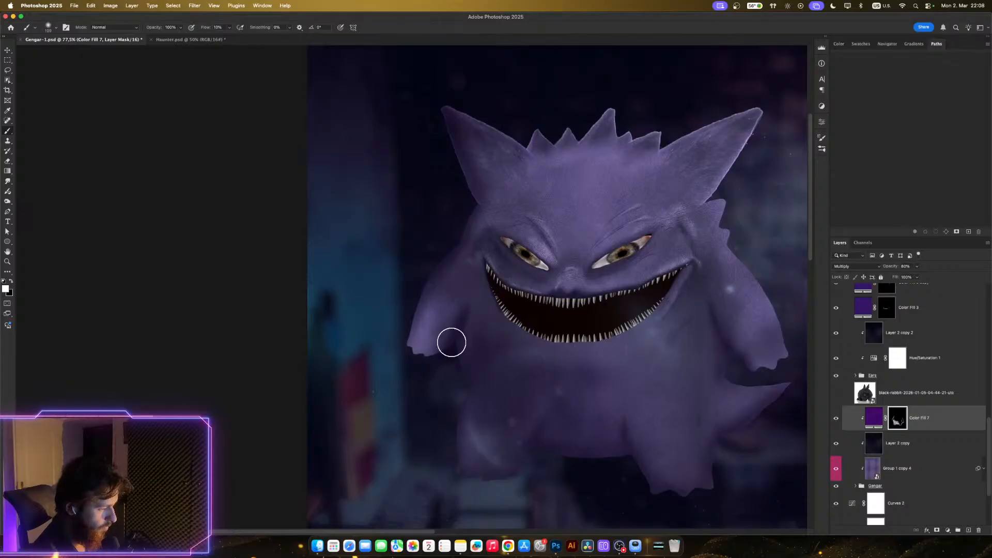
# - Touch up the Color Fill 7 shadow around the lower body and leg with a smaller brush, checking the whole figure
pyautogui.press('z')
pyautogui.moveTo(534, 470); pyautogui.dragTo(505, 465)
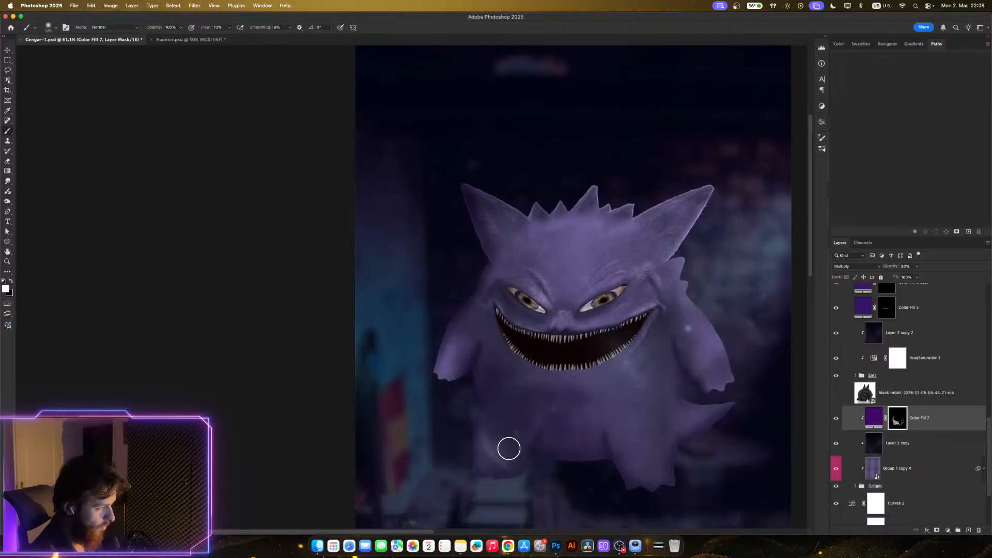
pyautogui.press('z')
pyautogui.moveTo(617, 509)
pyautogui.mouseDown()
pyautogui.moveTo(598, 483)
pyautogui.moveTo(615, 513)
pyautogui.moveTo(642, 510)
pyautogui.mouseUp()
pyautogui.press('z')
pyautogui.press('z')
pyautogui.moveTo(486, 392); pyautogui.dragTo(589, 368)
pyautogui.press('space')
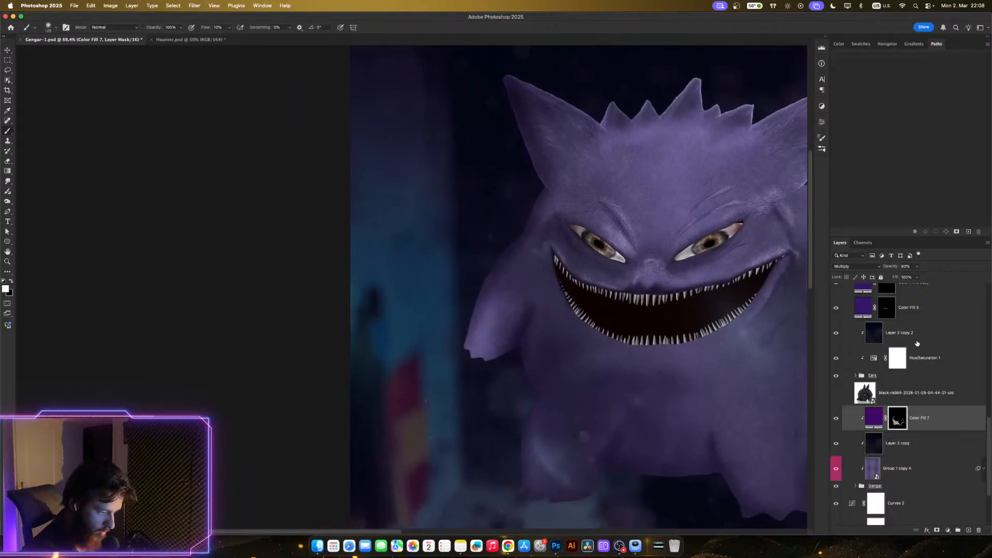
# - Compare the figure with the Shadows layer hidden and shown
pyautogui.scroll(5, 916, 343)
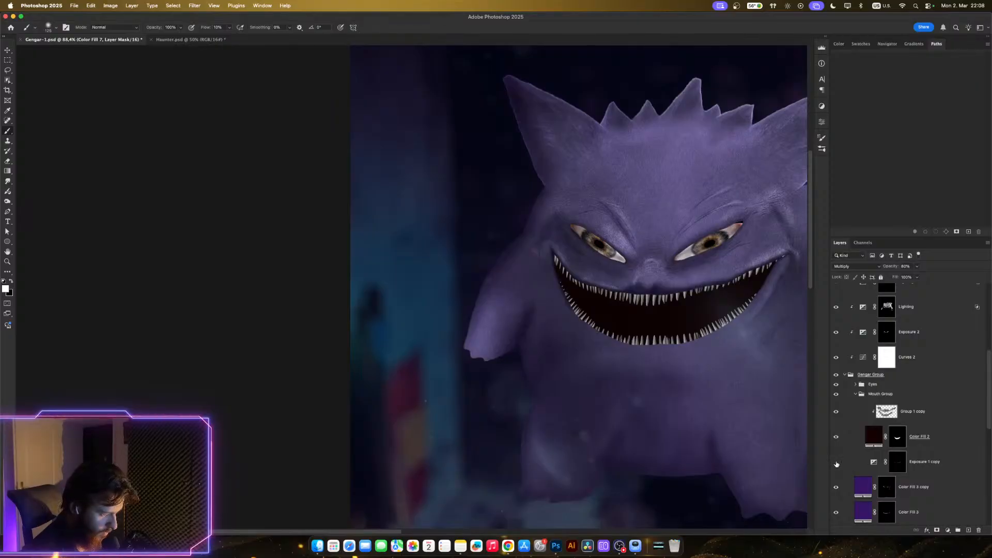
pyautogui.scroll(7, 878, 439)
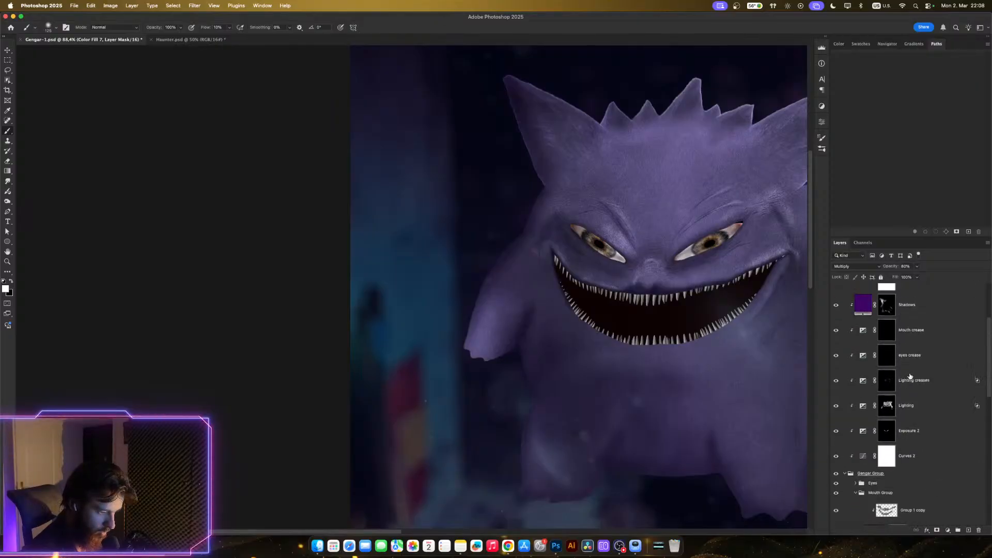
pyautogui.click(836, 371)
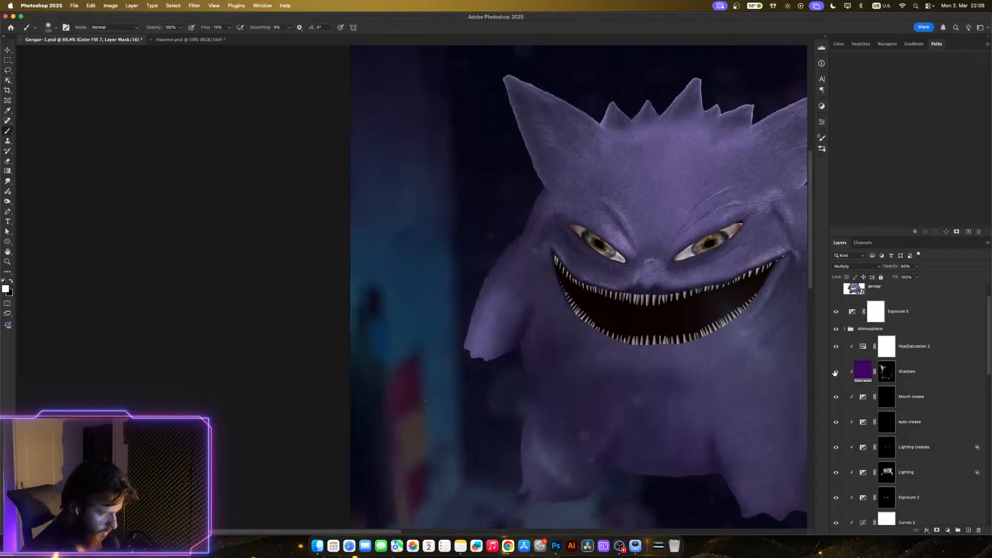
pyautogui.click(835, 372)
pyautogui.click(835, 371)
pyautogui.click(836, 371)
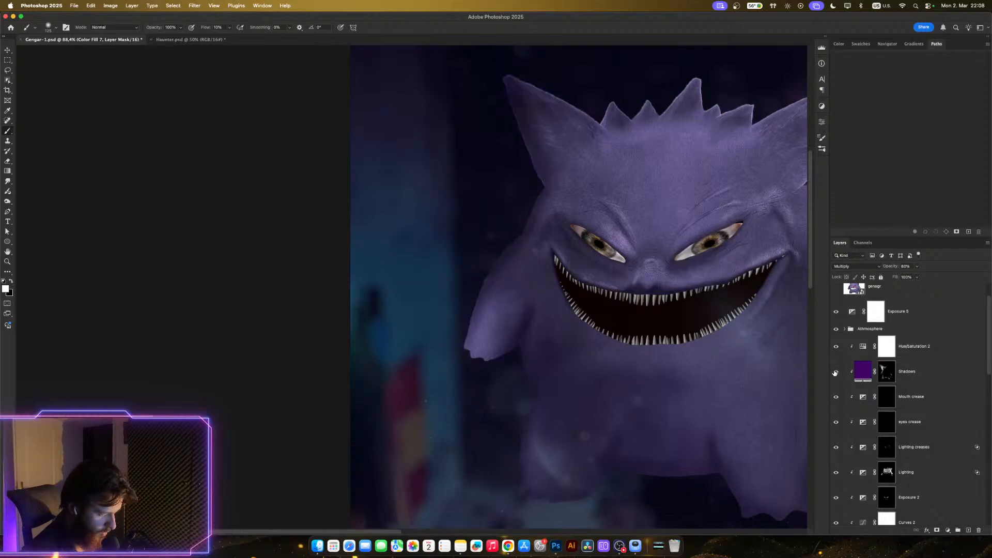
pyautogui.click(835, 372)
pyautogui.click(836, 372)
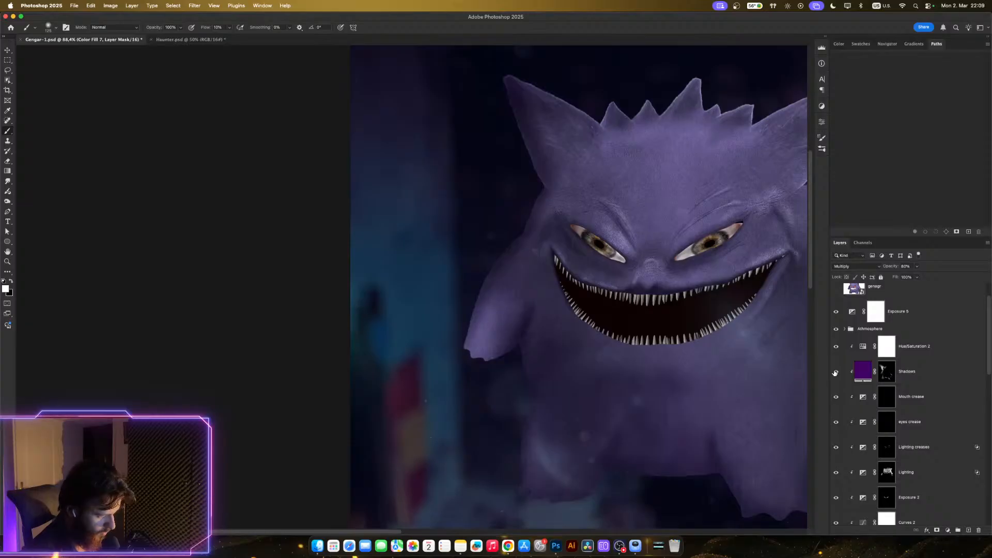
pyautogui.click(836, 372)
pyautogui.click(835, 372)
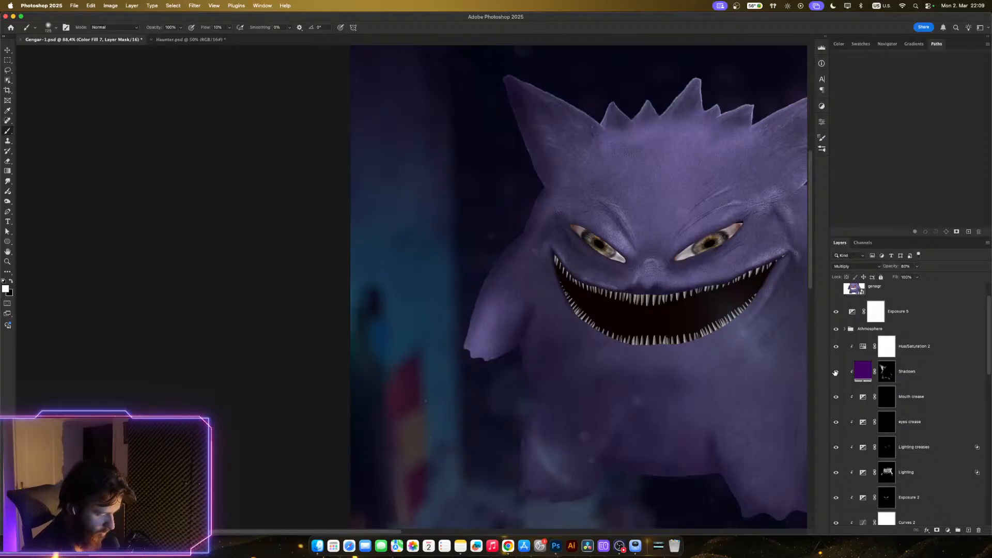
# - Paint black on the Lighting layer mask to remove the highlight from the hand nearer the blue wall, after checking the layer's effect
pyautogui.scroll(1, 930, 392)
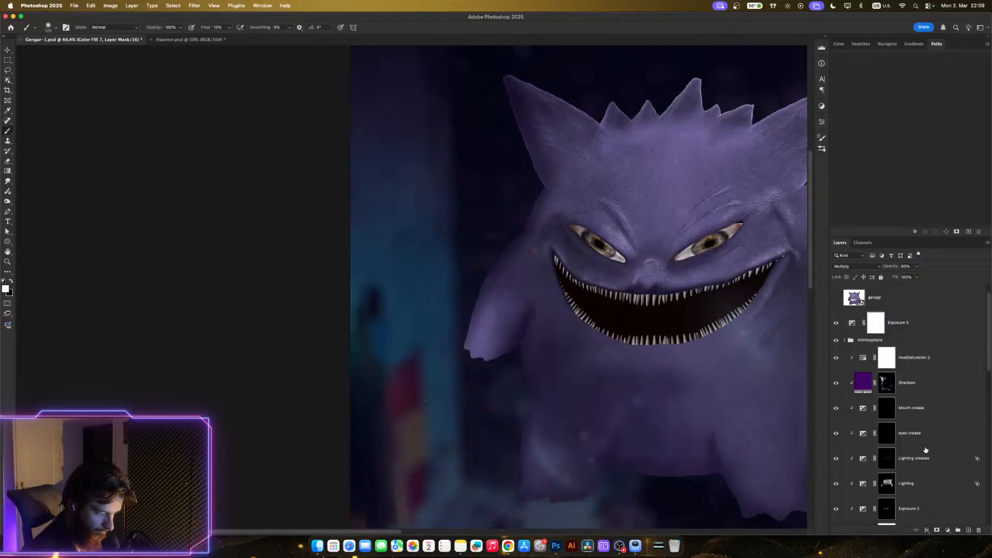
pyautogui.scroll(-1, 876, 448)
pyautogui.scroll(-2, 919, 460)
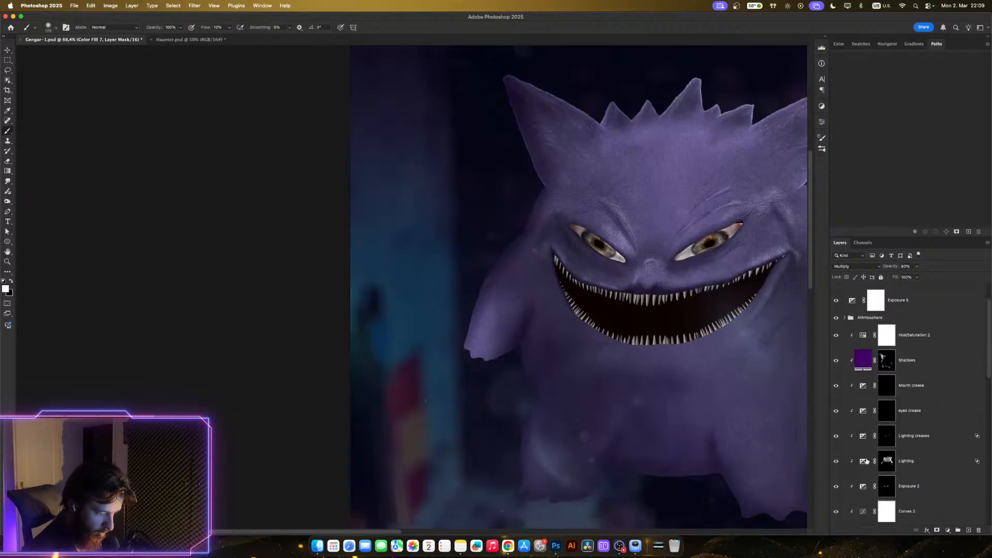
pyautogui.click(836, 461)
pyautogui.click(837, 461)
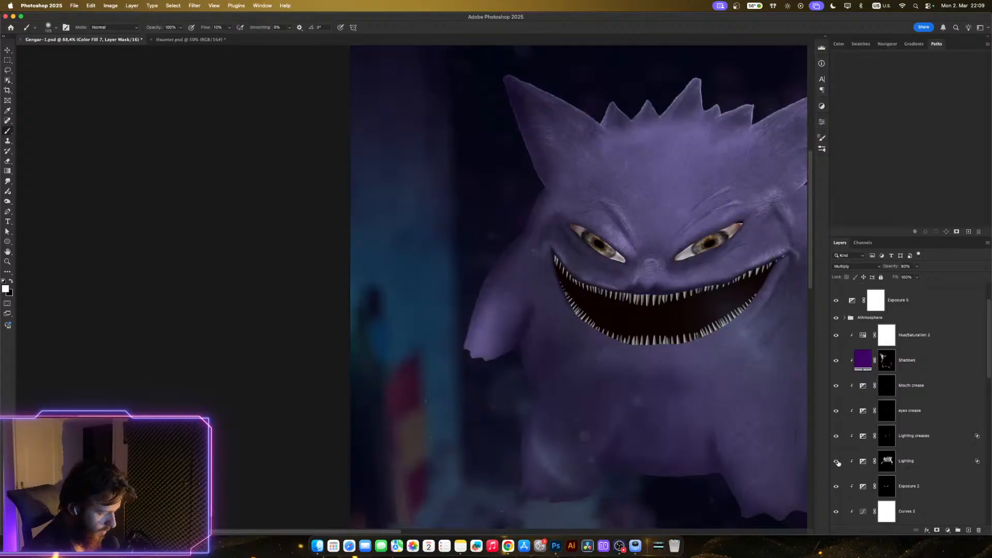
pyautogui.click(882, 462)
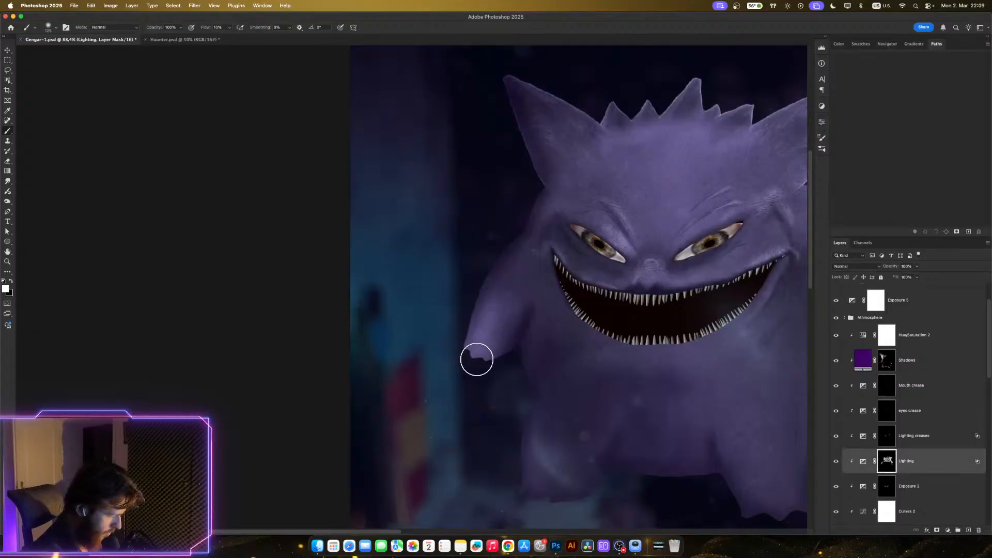
pyautogui.press('x')
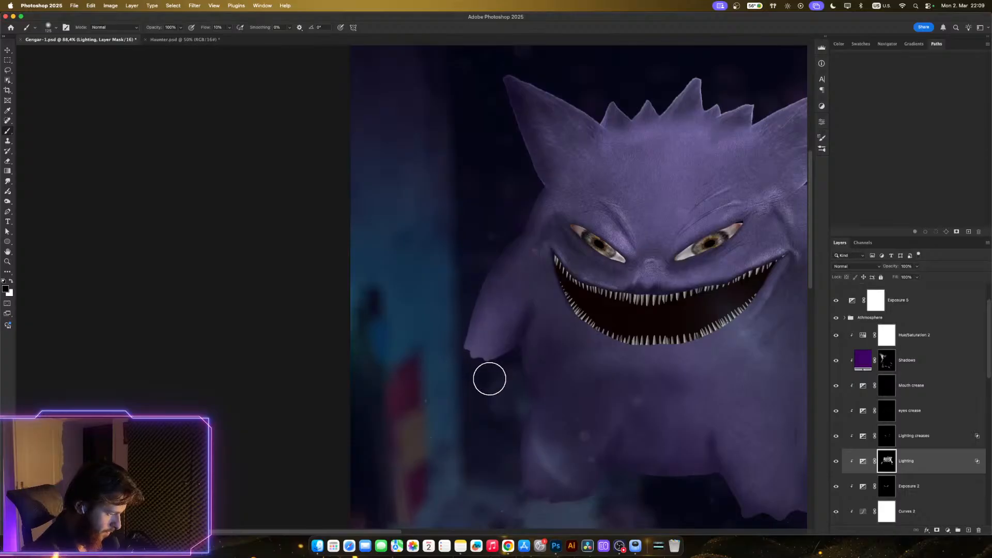
pyautogui.press('z')
pyautogui.moveTo(684, 443); pyautogui.dragTo(647, 432)
pyautogui.press('b')
pyautogui.moveTo(715, 463)
pyautogui.mouseDown()
pyautogui.moveTo(663, 427)
pyautogui.moveTo(706, 421)
pyautogui.mouseUp()
pyautogui.scroll(3, 686, 425)
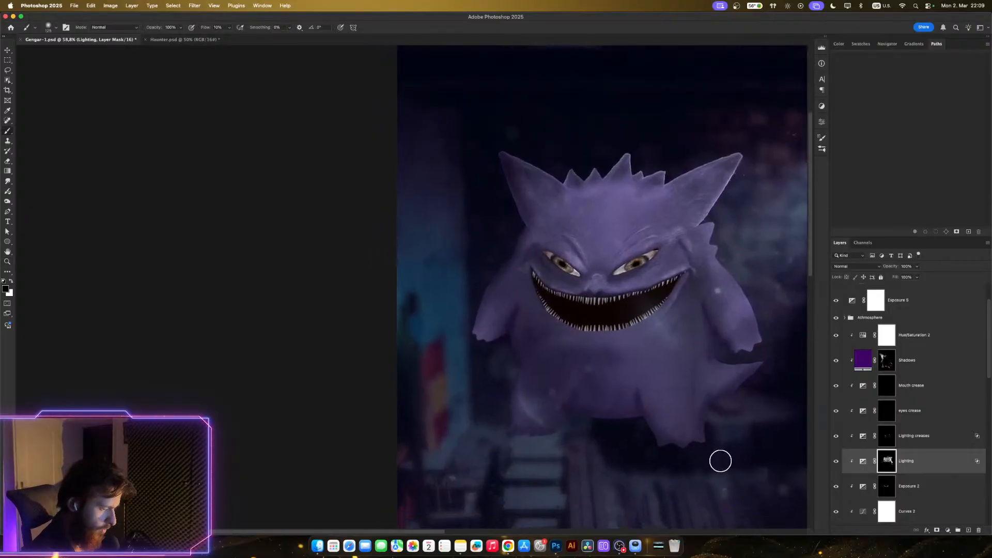
pyautogui.press('z')
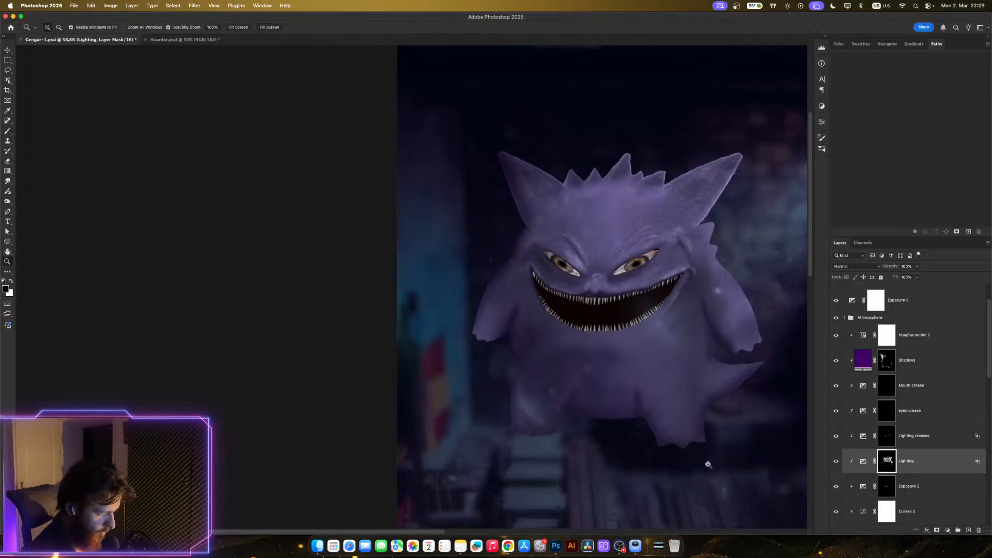
pyautogui.moveTo(708, 465)
pyautogui.mouseDown()
pyautogui.moveTo(689, 461)
pyautogui.moveTo(711, 462)
pyautogui.moveTo(721, 445)
pyautogui.mouseUp()
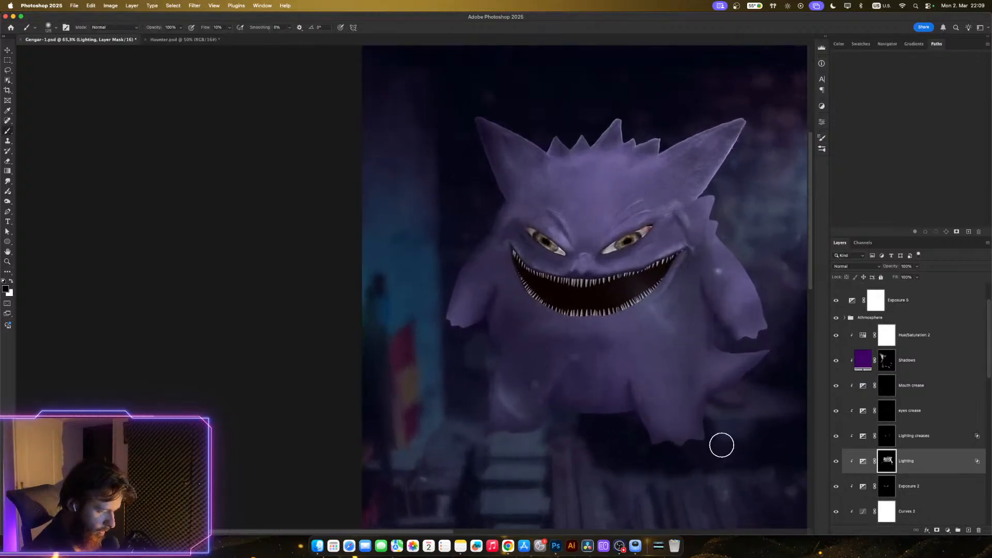
# - Compare the figure with the Shadows, Color Fill 3 copy and Color Fill 3 layers each hidden and shown
pyautogui.click(886, 365)
pyautogui.click(838, 362)
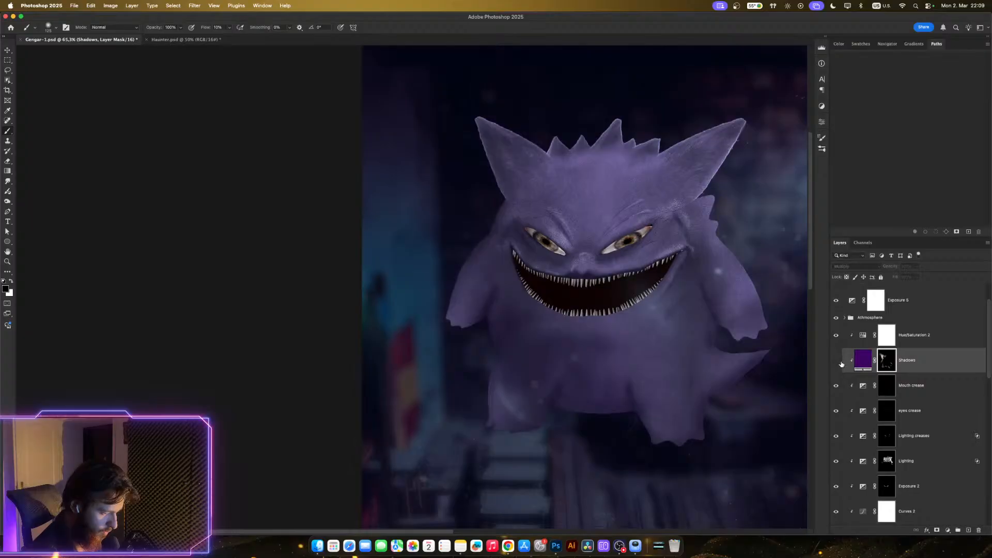
pyautogui.click(837, 362)
pyautogui.scroll(-5, 863, 429)
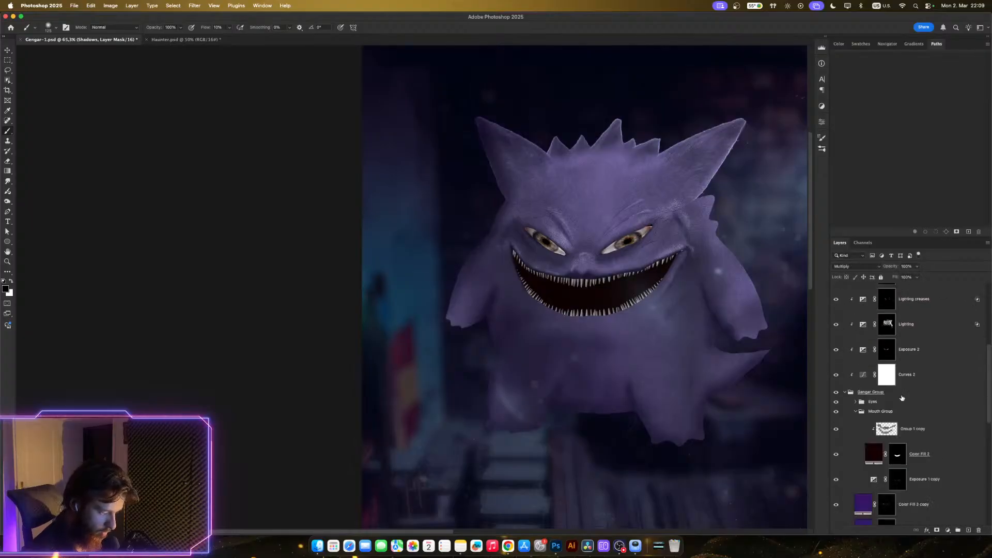
pyautogui.click(868, 462)
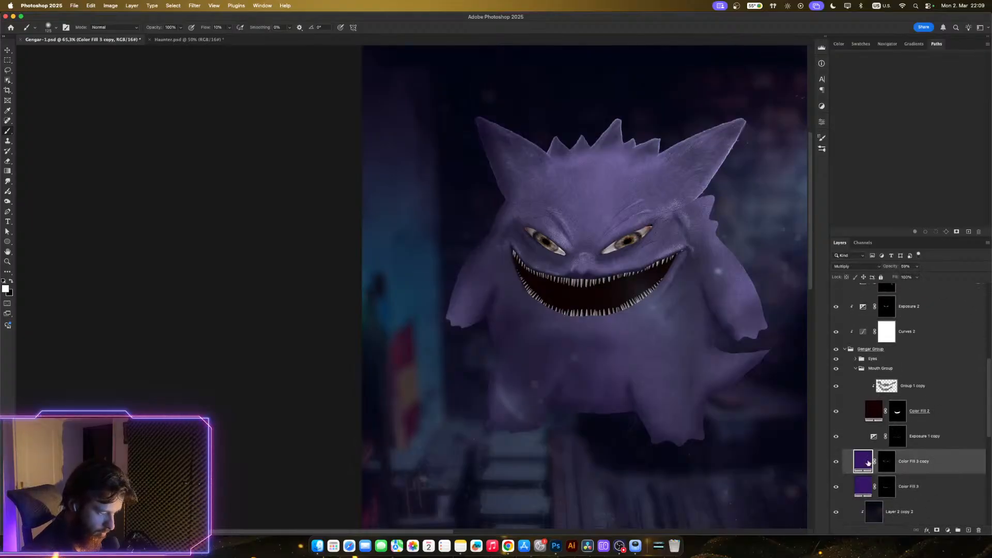
pyautogui.click(837, 463)
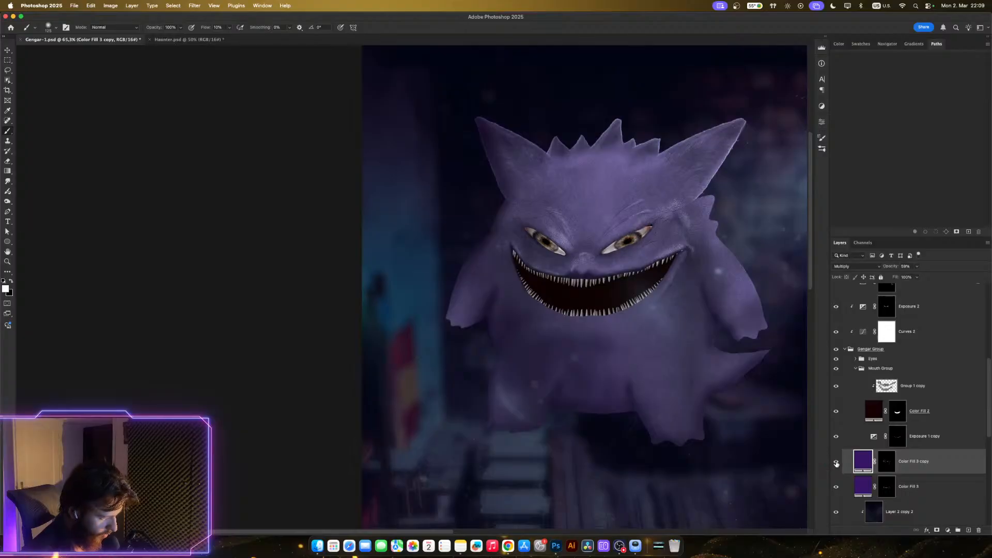
pyautogui.click(837, 463)
pyautogui.scroll(-1, 951, 484)
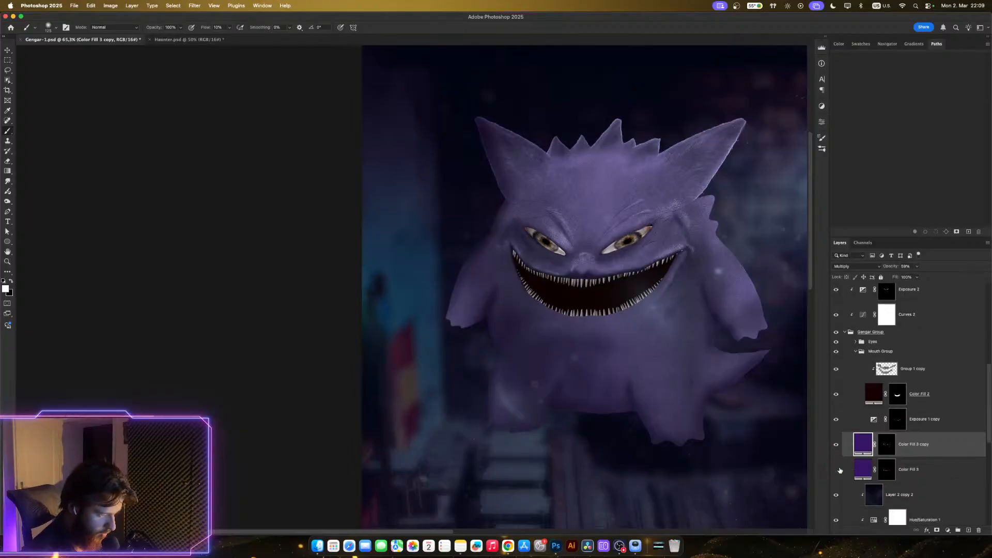
pyautogui.click(836, 469)
pyautogui.click(836, 469)
# - Compare the body shading with the Color Fill 7 layer hidden and shown
pyautogui.scroll(-4, 915, 459)
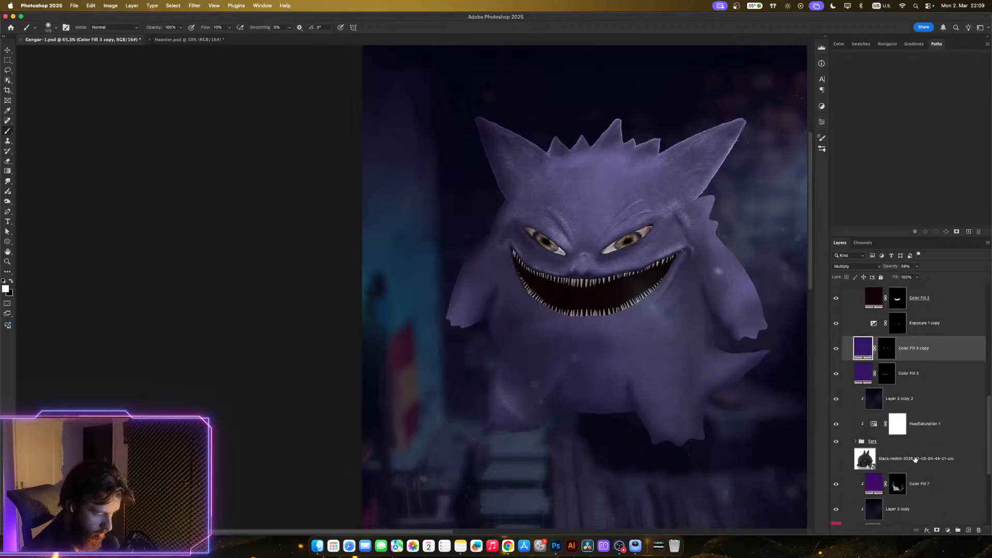
pyautogui.scroll(-2, 915, 460)
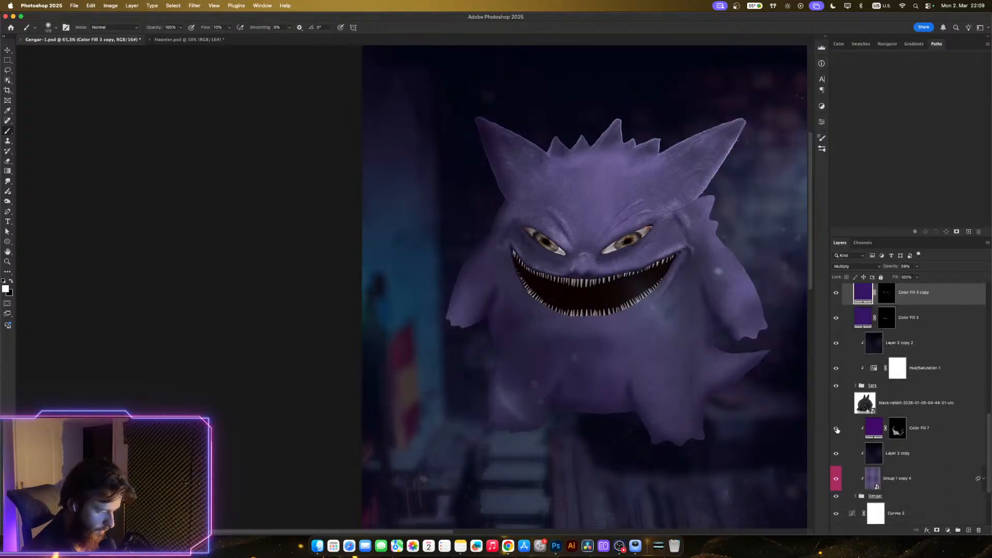
pyautogui.click(836, 428)
pyautogui.click(837, 428)
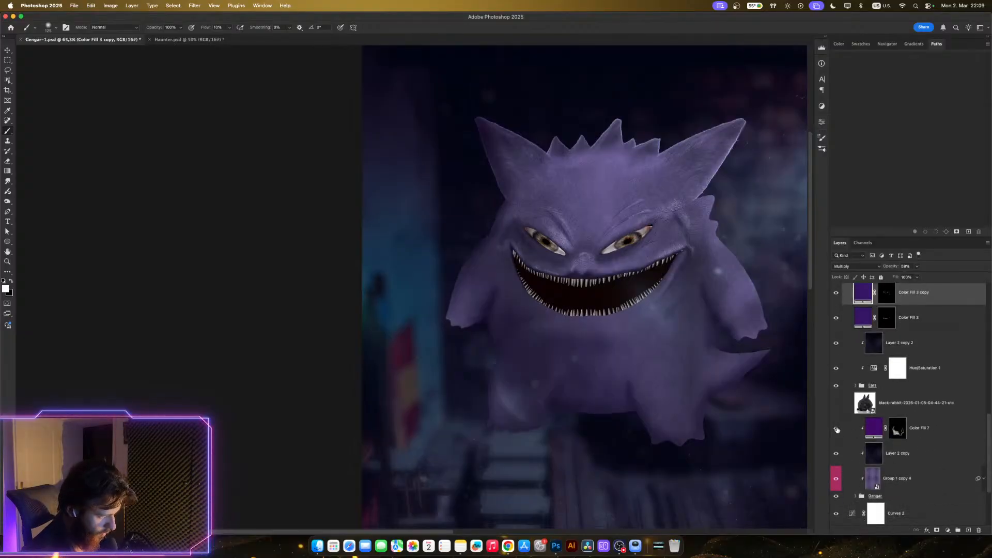
pyautogui.click(837, 429)
pyautogui.click(837, 428)
# - Paint white on the Color Fill 7 mask with a larger brush to darken the arm nearer the blue wall
pyautogui.click(895, 433)
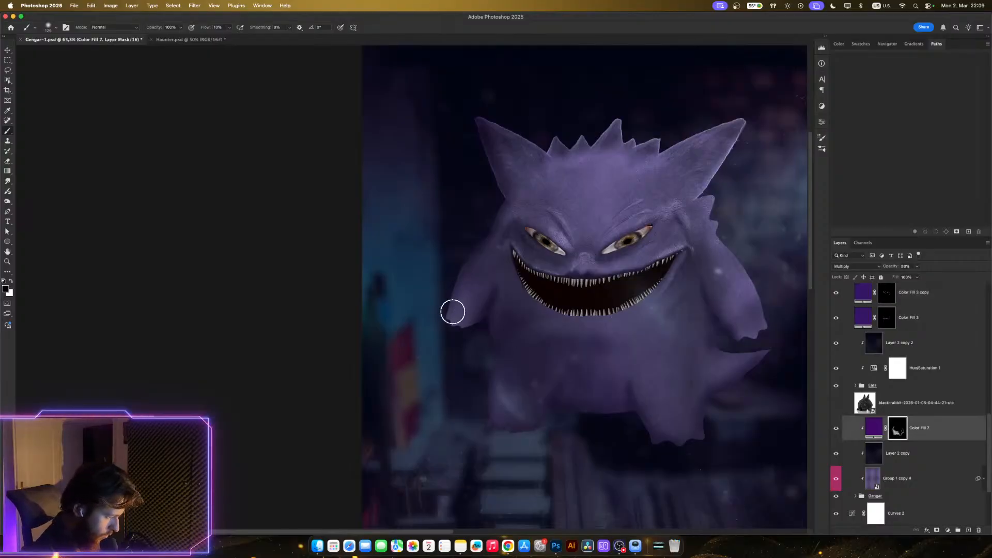
pyautogui.press('x')
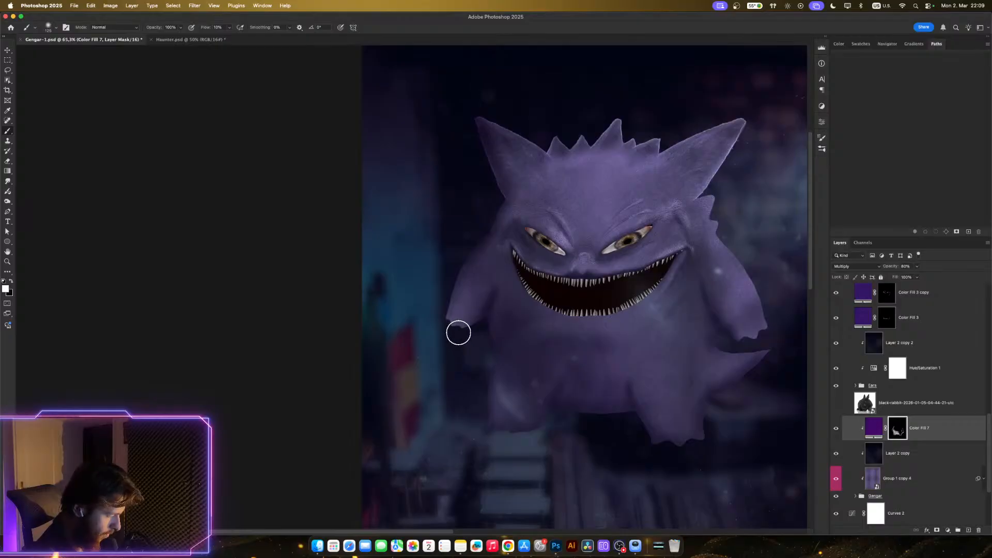
pyautogui.press(']')
pyautogui.press(']')
pyautogui.press(']')
pyautogui.press(']')
pyautogui.press(']')
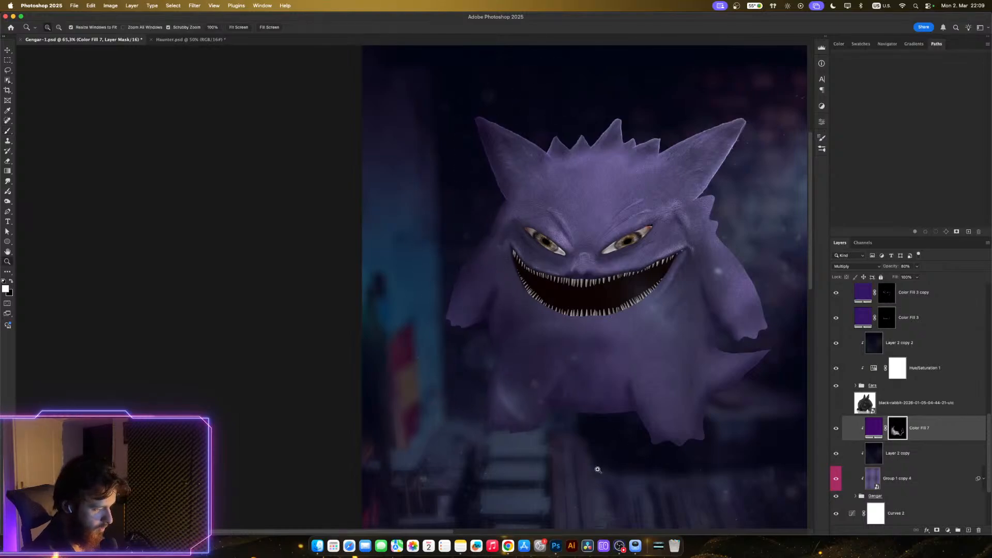
pyautogui.scroll(-3, 579, 465)
pyautogui.scroll(3, 660, 387)
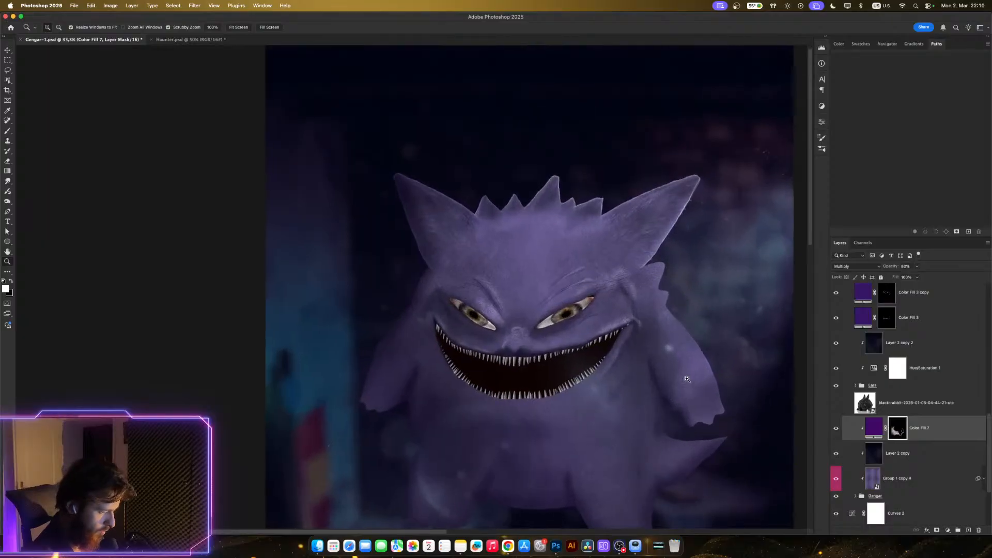
pyautogui.moveTo(663, 483); pyautogui.dragTo(666, 412)
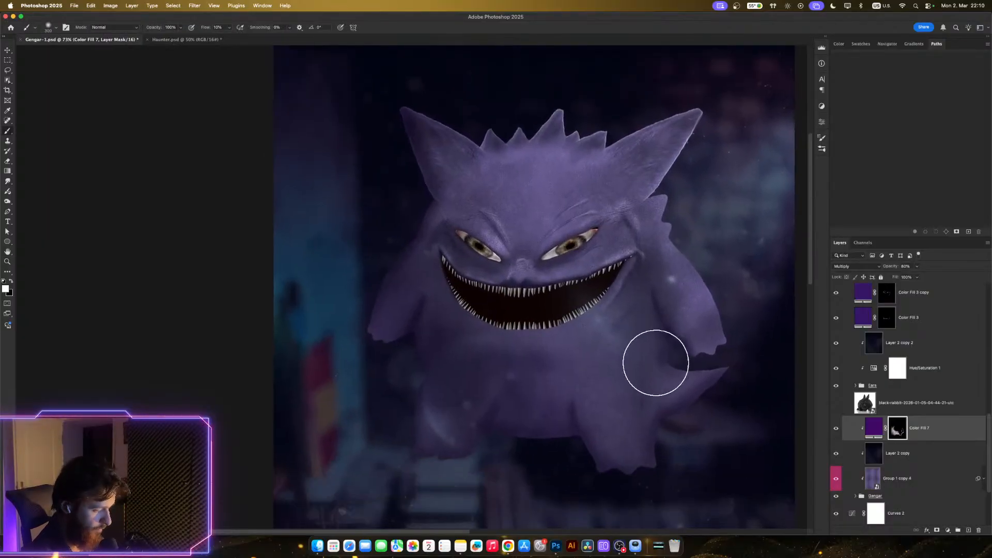
# - Paint white on the Color Fill 7 mask with progressively smaller brushes to darken the lower body and the leg farther from the blue wall
pyautogui.press('[')
pyautogui.press('[')
pyautogui.press('[')
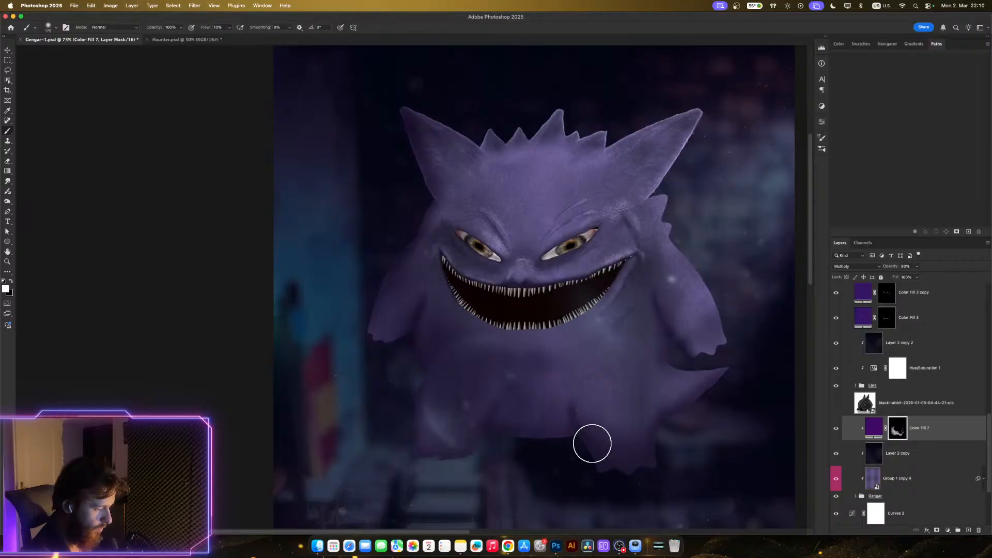
pyautogui.press('[')
pyautogui.press('[')
pyautogui.press('[')
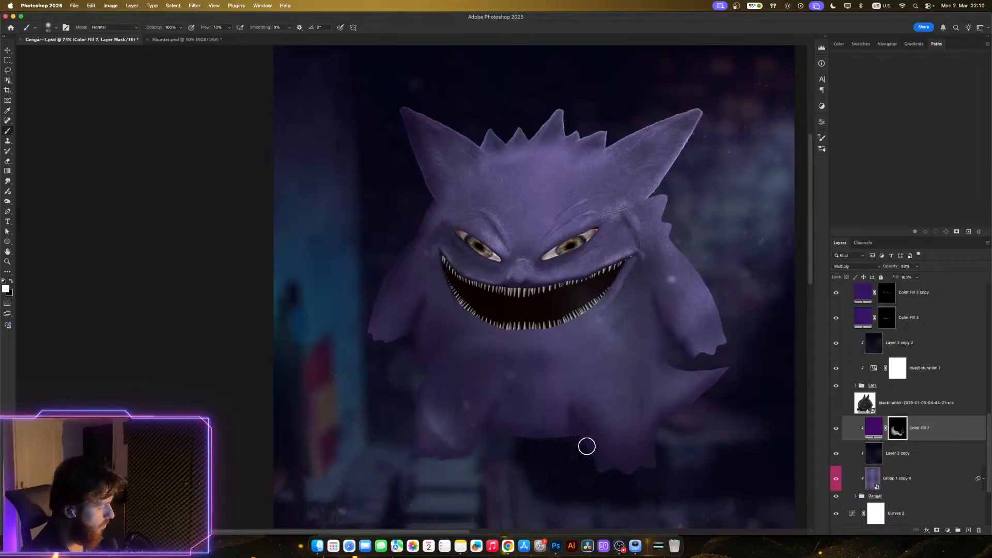
# - Apply Gray Blend If to Color Fill 7, splitting the Underlying Layer's highlight limit to about 74 and 204
pyautogui.scroll(3, 587, 446)
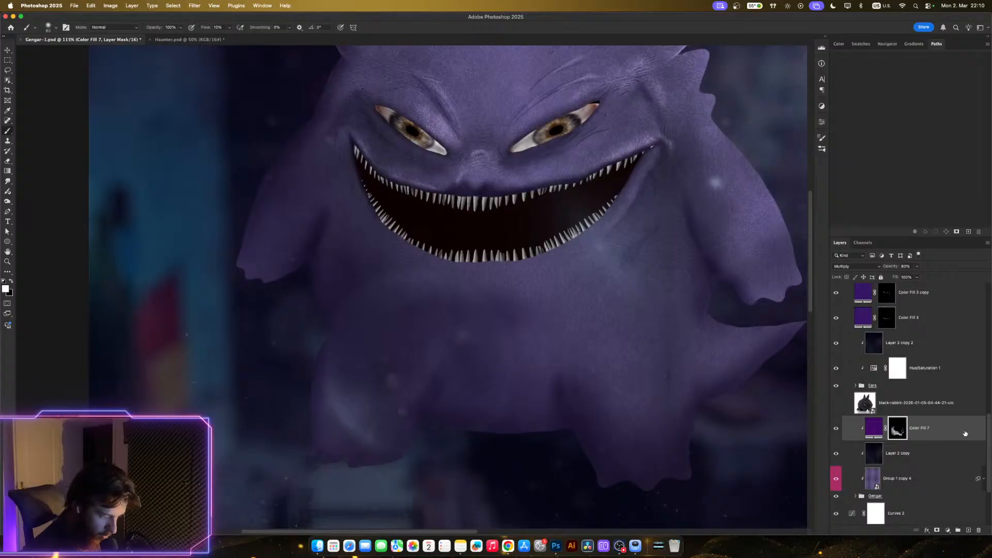
pyautogui.doubleClick(978, 429)
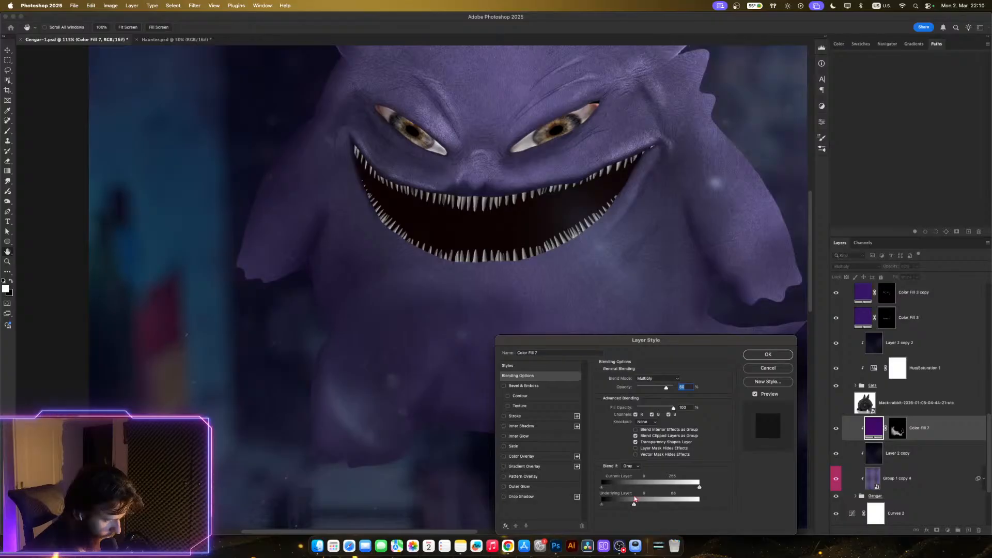
pyautogui.moveTo(590, 343); pyautogui.dragTo(720, 283)
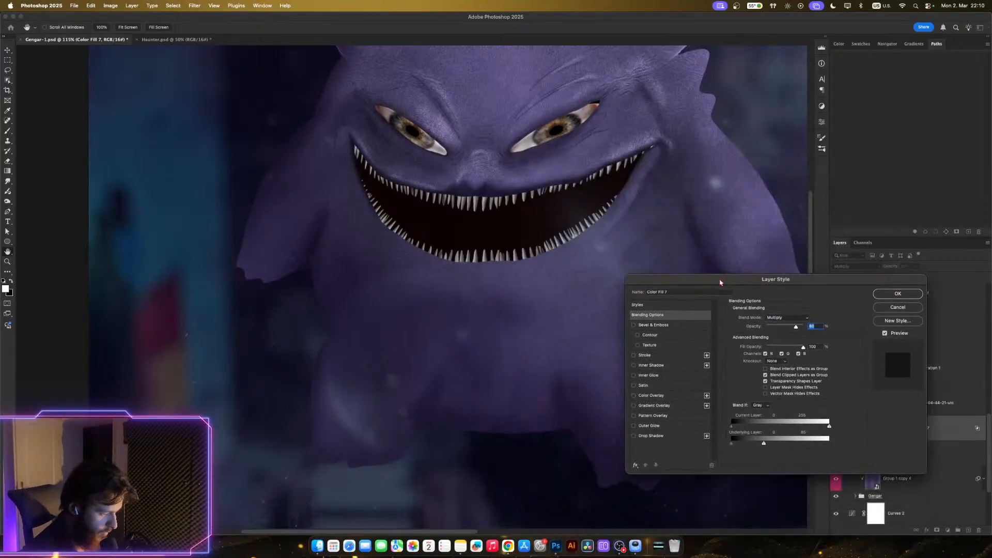
pyautogui.moveTo(444, 339); pyautogui.dragTo(521, 365)
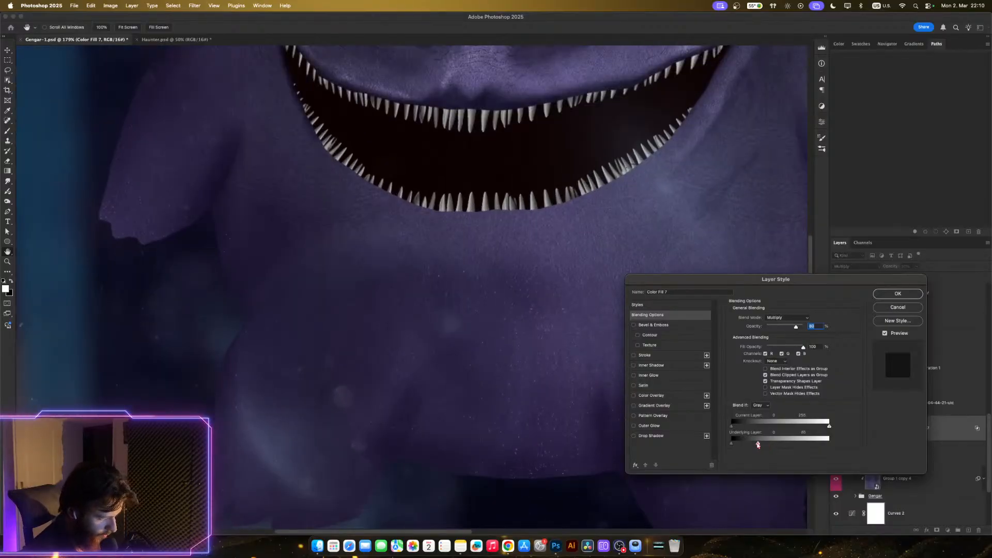
pyautogui.moveTo(751, 444); pyautogui.dragTo(777, 452)
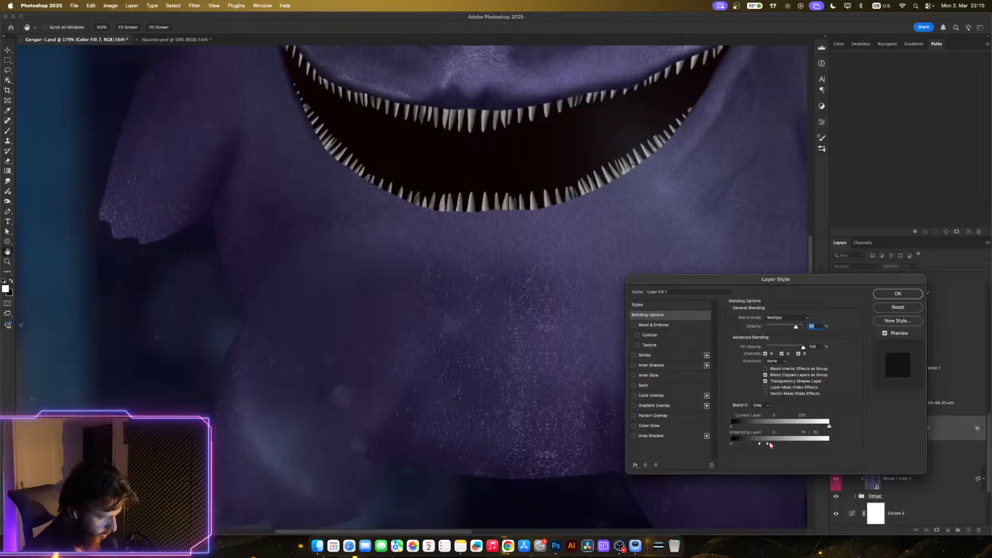
pyautogui.moveTo(788, 443); pyautogui.dragTo(790, 442)
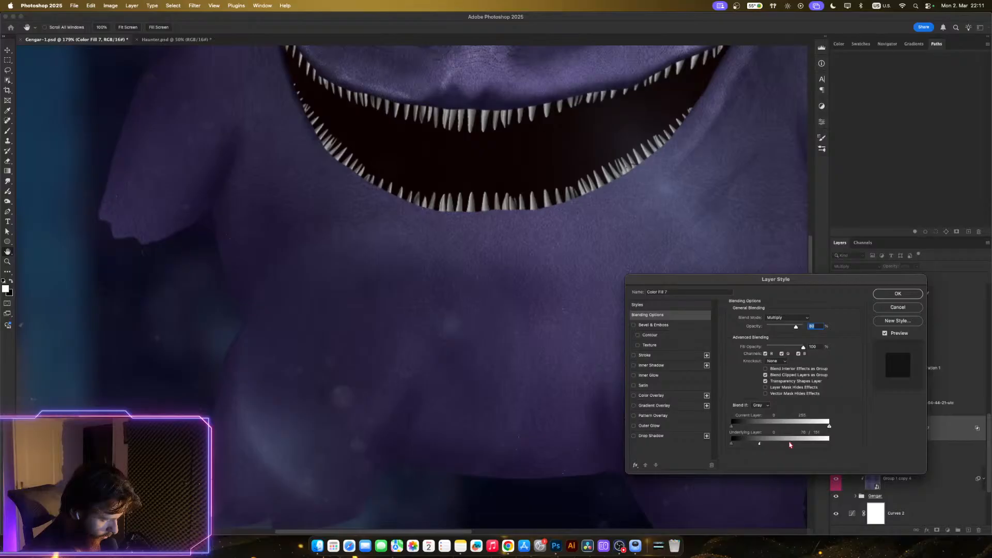
pyautogui.press('alt')
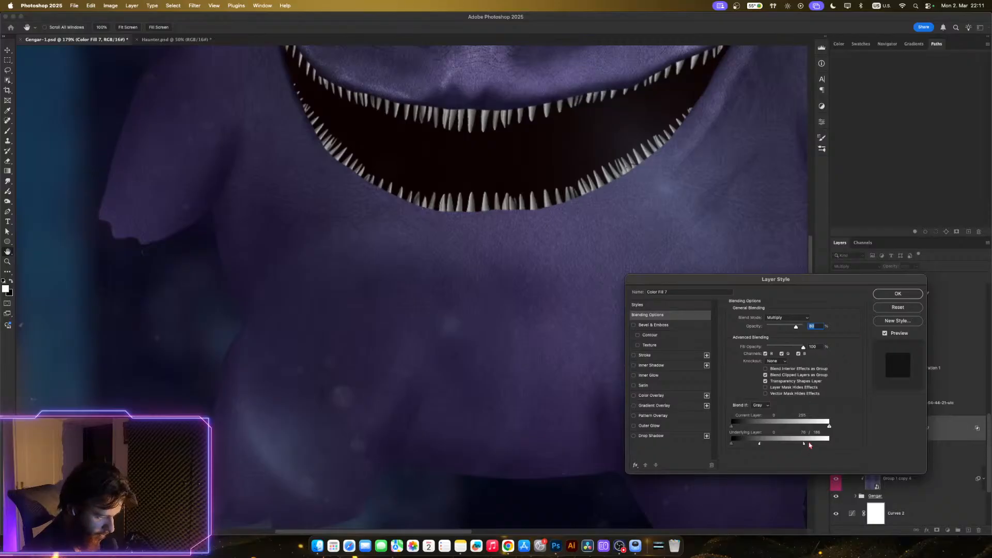
pyautogui.click(887, 300)
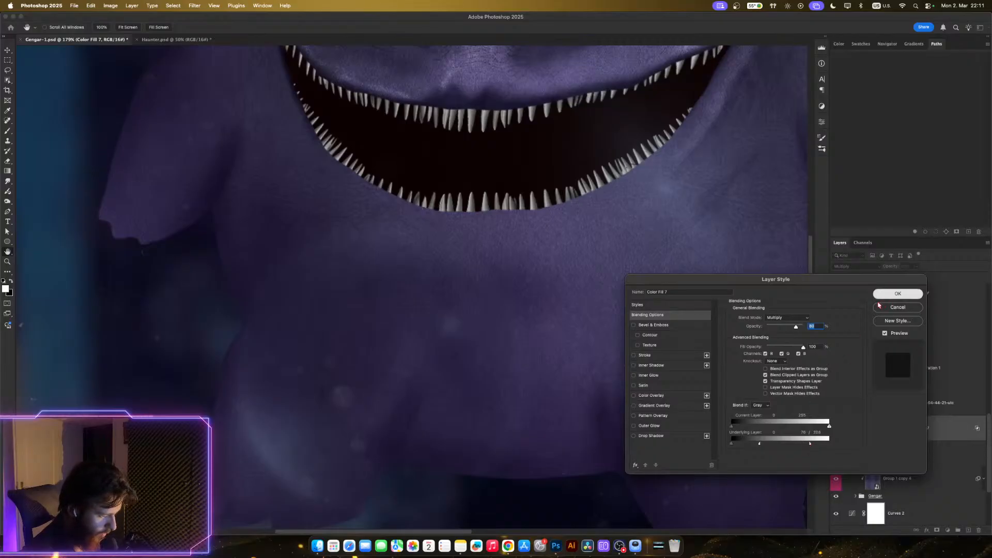
# - Move the Color Fill 7 layer below Layer 2 copy and check the skin shading with both stacking orders
pyautogui.keyDown('alt'); pyautogui.click(666, 392); pyautogui.keyUp('alt')
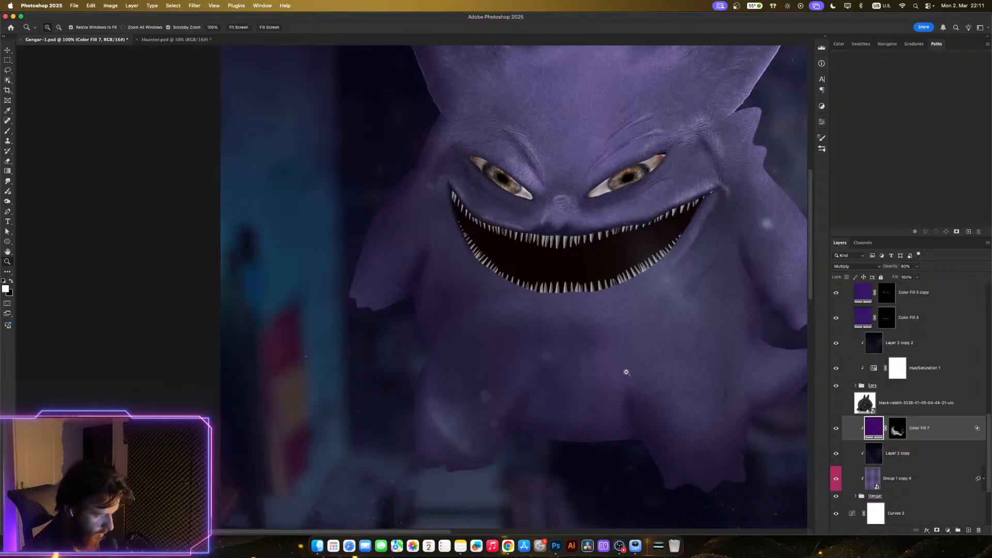
pyautogui.moveTo(626, 372); pyautogui.dragTo(651, 392)
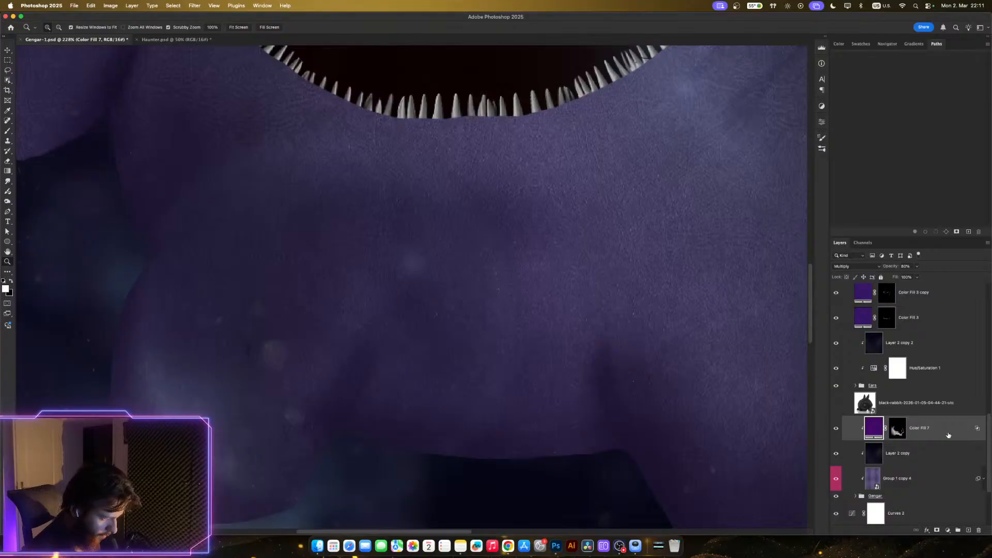
pyautogui.moveTo(948, 435); pyautogui.dragTo(948, 461)
pyautogui.scroll(-10, 707, 421)
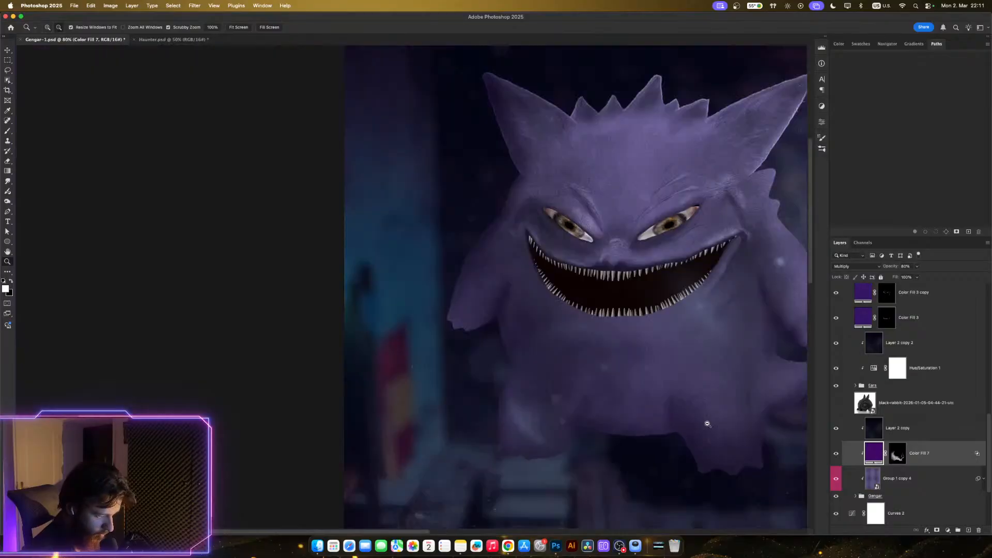
pyautogui.scroll(9, 700, 409)
pyautogui.scroll(-2, 701, 409)
pyautogui.scroll(-8, 700, 409)
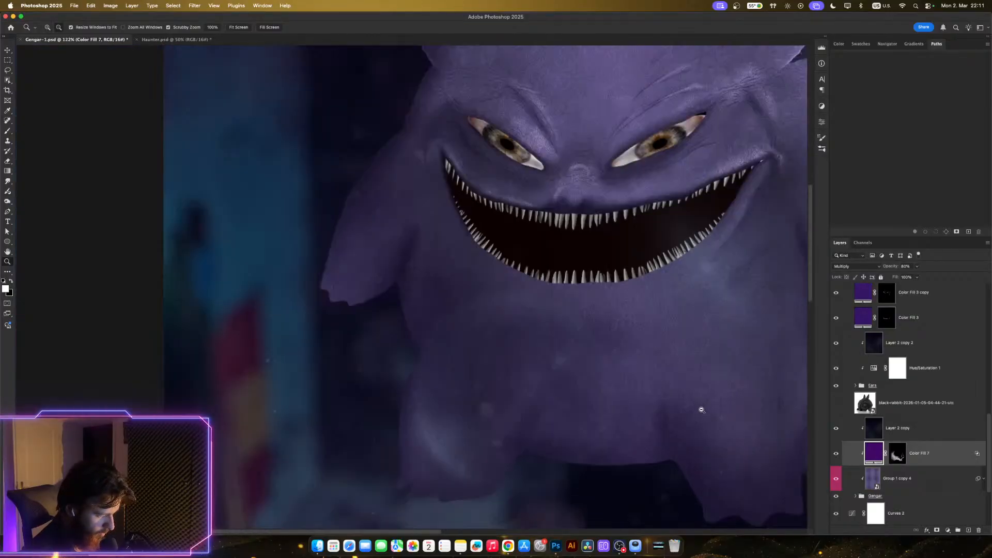
pyautogui.scroll(10, 700, 405)
pyautogui.scroll(-3, 699, 405)
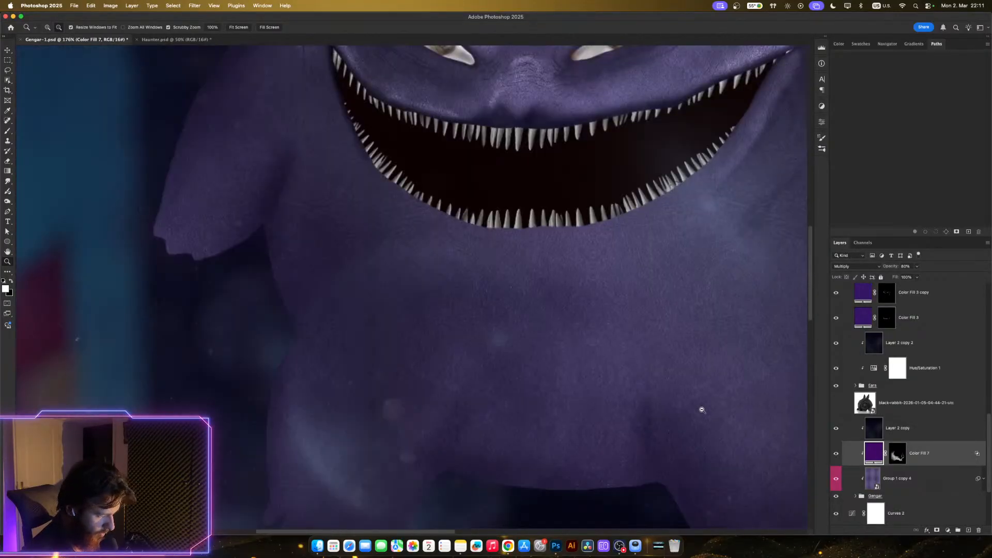
pyautogui.scroll(-3, 702, 409)
pyautogui.press('super+bracketright')
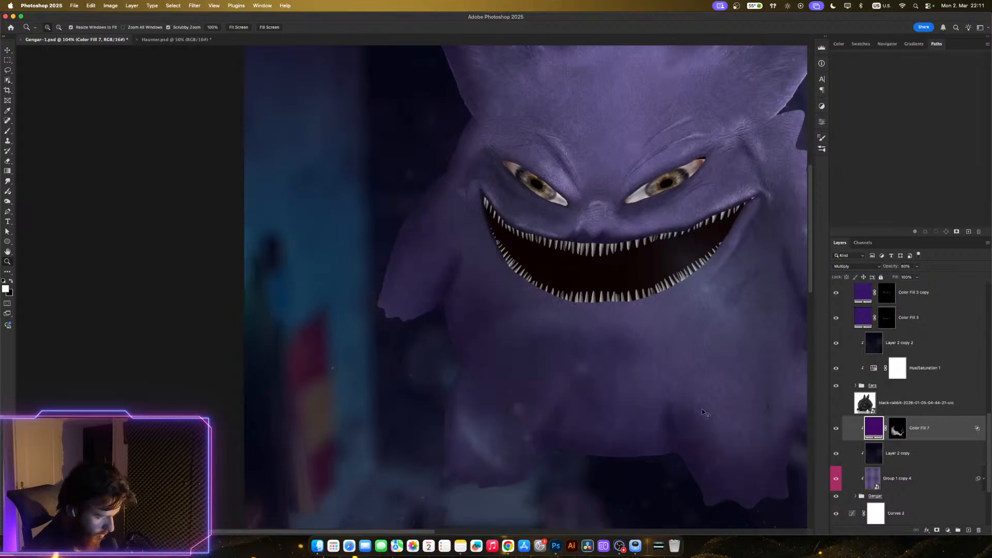
pyautogui.press('super+bracketleft')
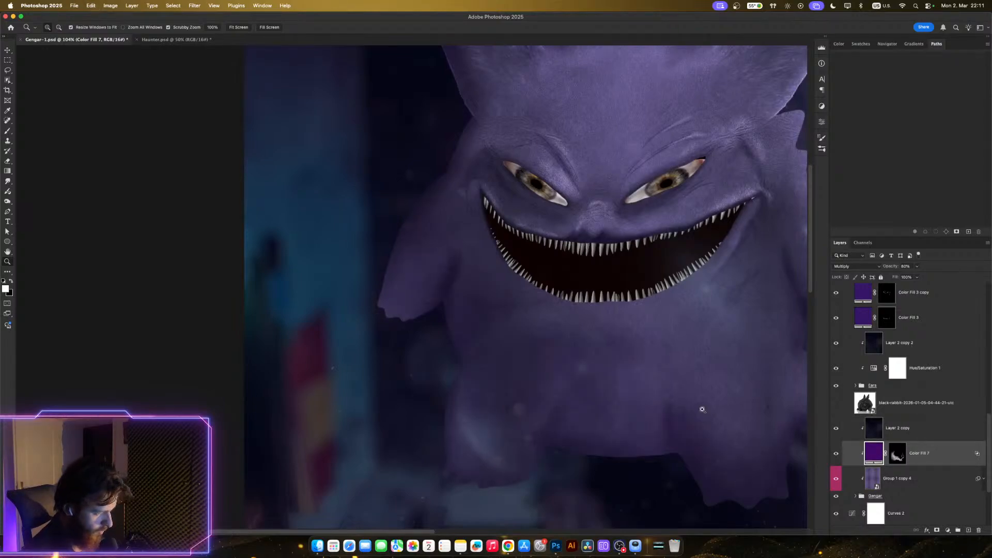
pyautogui.scroll(8, 666, 394)
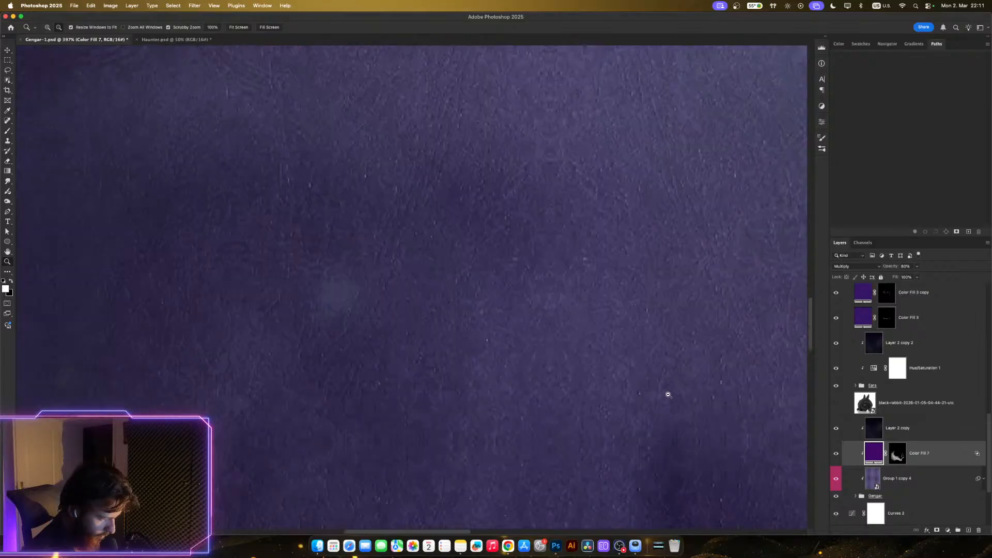
pyautogui.scroll(-4, 668, 394)
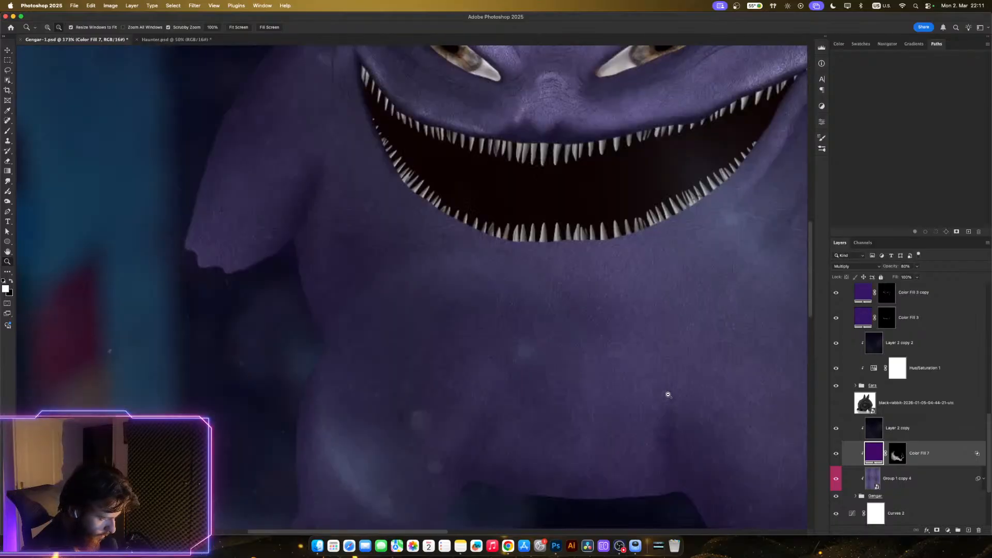
# - Try different Underlying Layer highlight limits for Color Fill 7, then remove its Blend If restriction
pyautogui.doubleClick(976, 455)
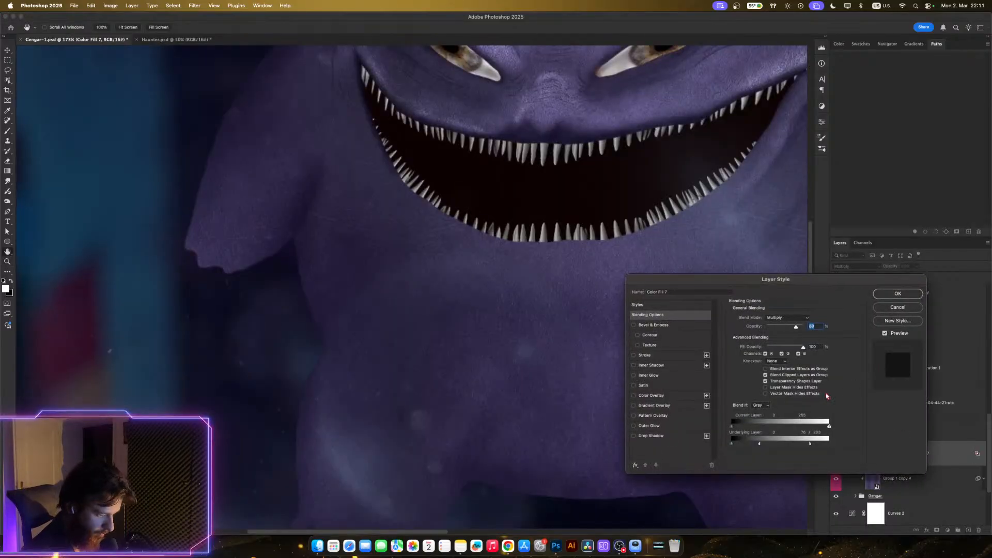
pyautogui.moveTo(508, 387); pyautogui.dragTo(325, 323)
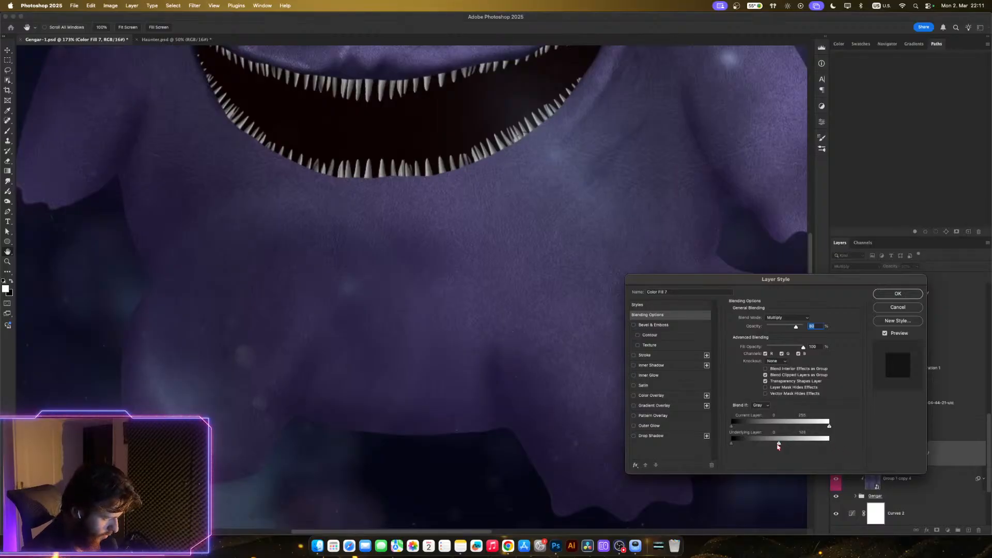
pyautogui.moveTo(764, 444); pyautogui.dragTo(775, 444)
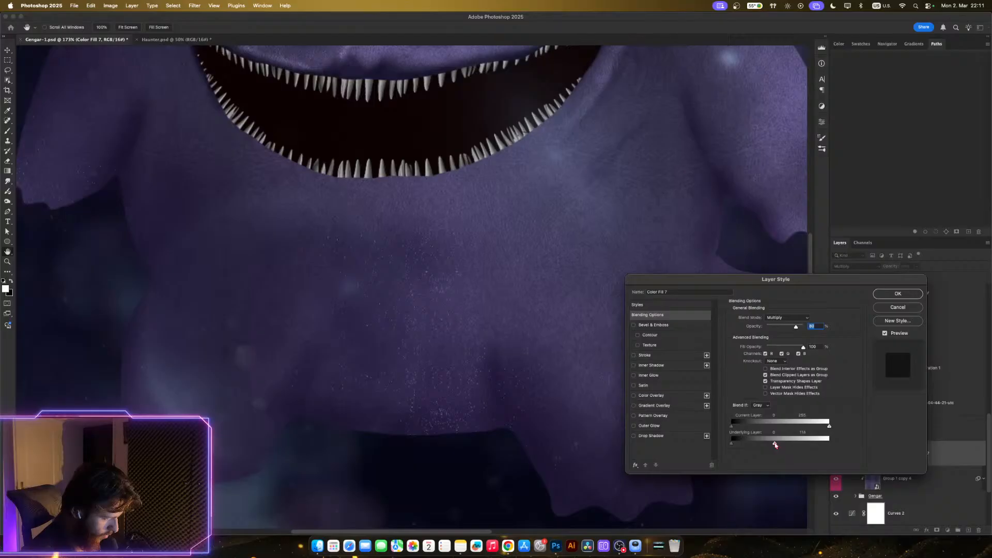
pyautogui.click(898, 294)
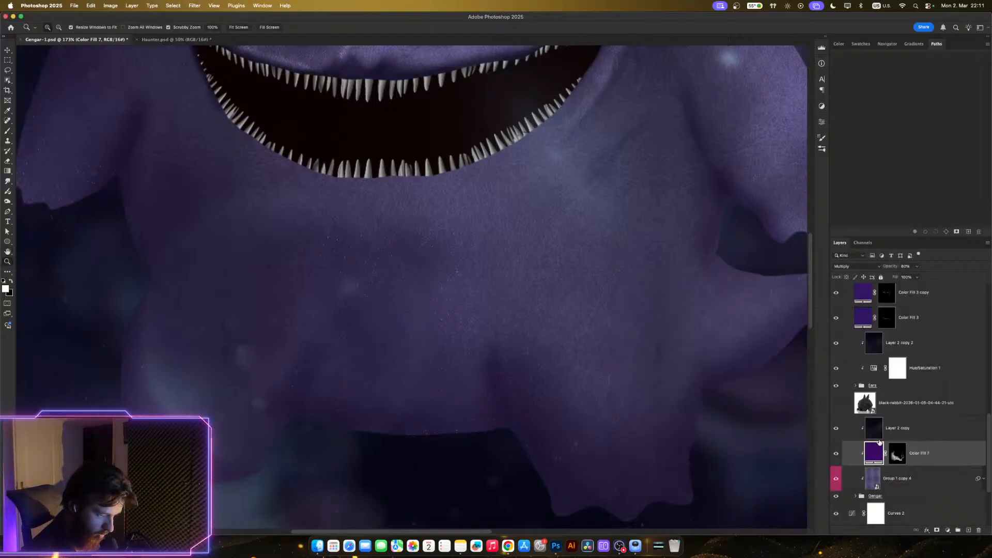
# - Compare the whole figure with Color Fill 7 stacked above and below Layer 2 copy, leaving it below
pyautogui.moveTo(874, 454); pyautogui.dragTo(875, 421)
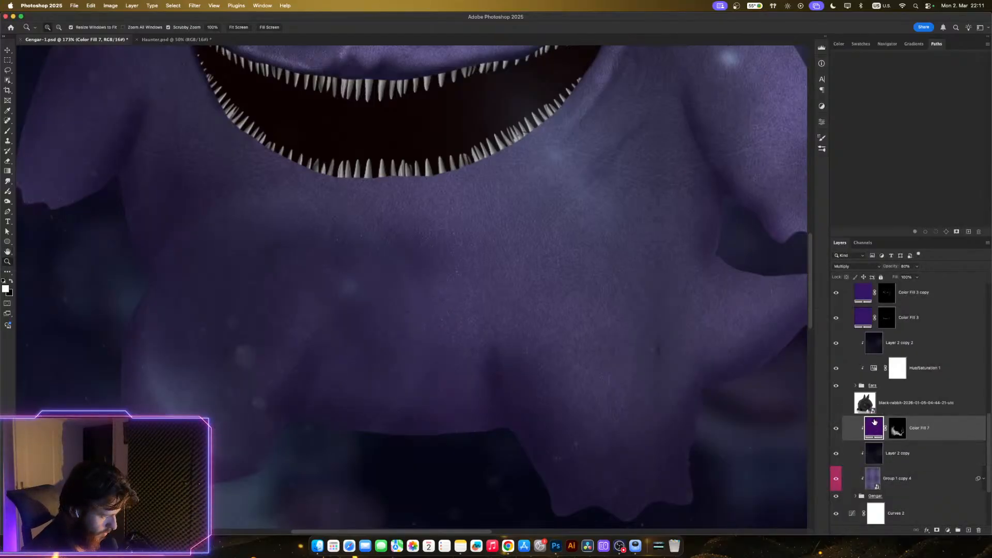
pyautogui.press('super+z')
pyautogui.keyDown('alt'); pyautogui.click(708, 408); pyautogui.keyUp('alt')
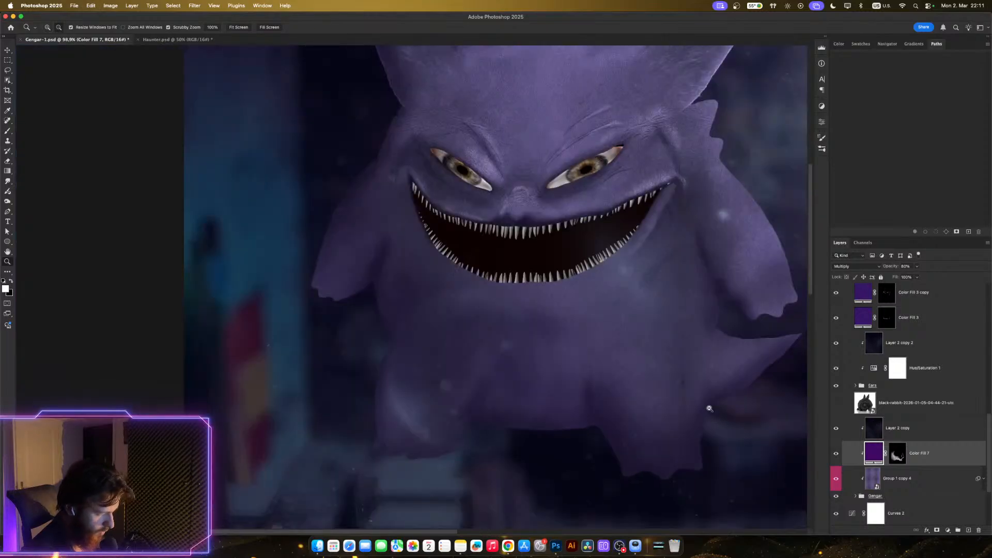
pyautogui.keyDown('alt'); pyautogui.click(709, 408); pyautogui.keyUp('alt')
pyautogui.keyDown('alt'); pyautogui.click(704, 418); pyautogui.keyUp('alt')
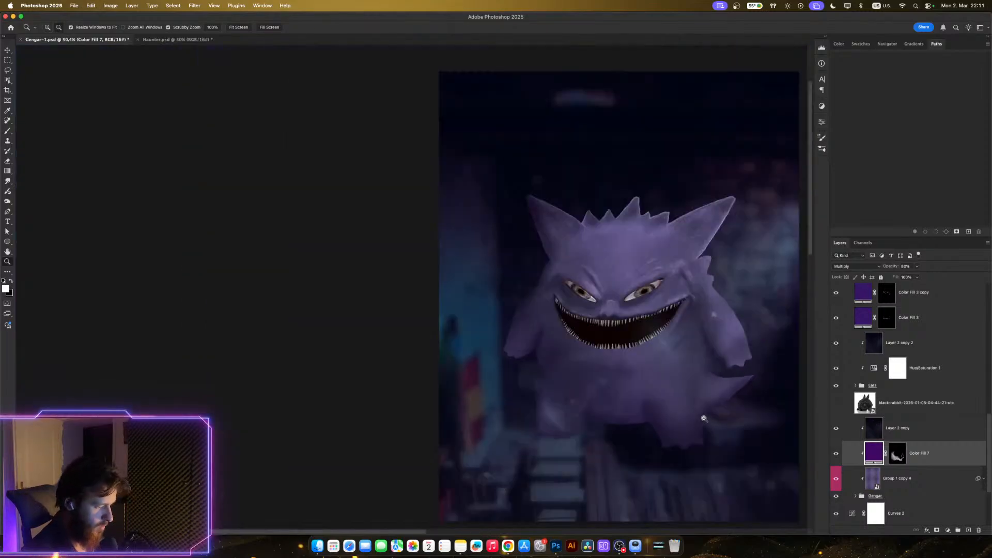
pyautogui.click(704, 418)
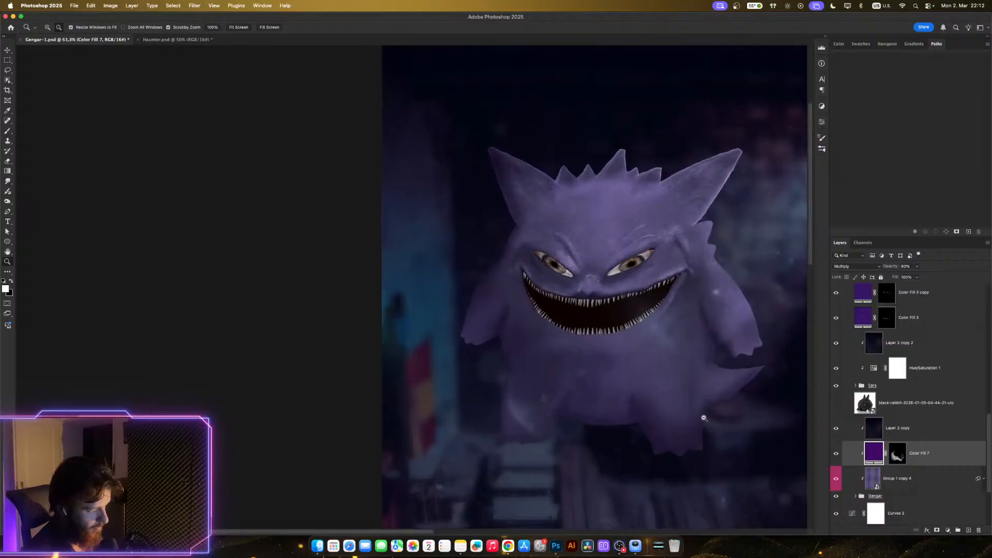
pyautogui.press('super+bracketright')
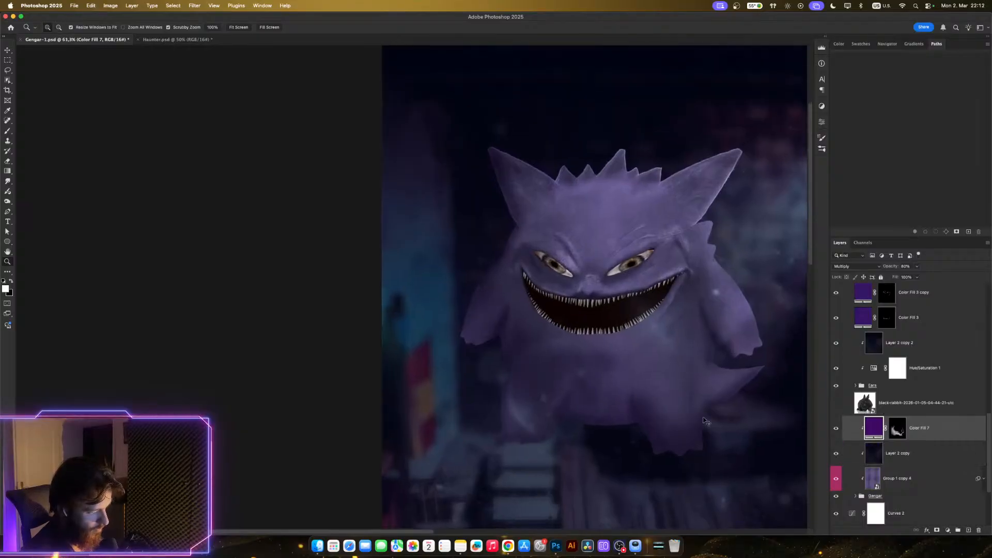
pyautogui.press('super+bracketleft')
pyautogui.press('super+bracketright')
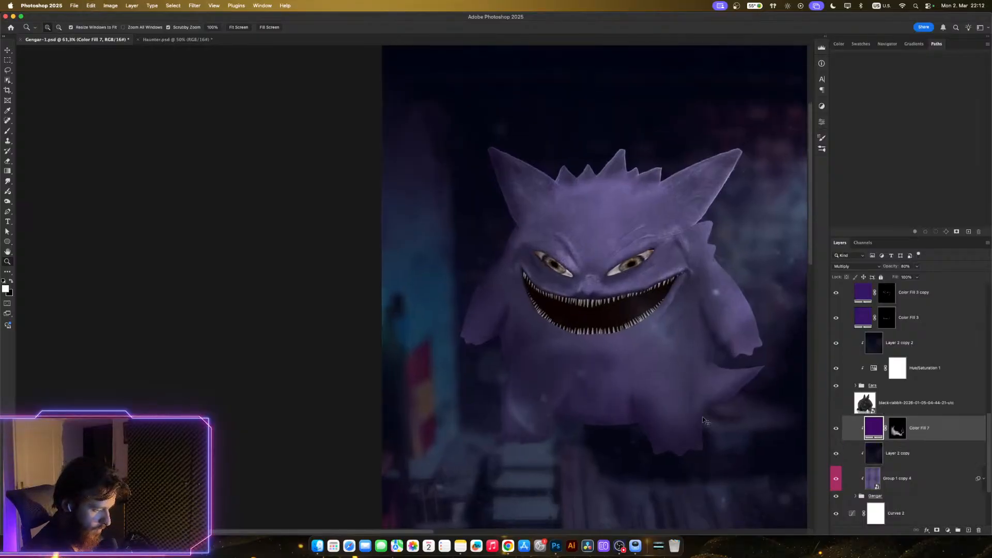
pyautogui.press('super+bracketleft')
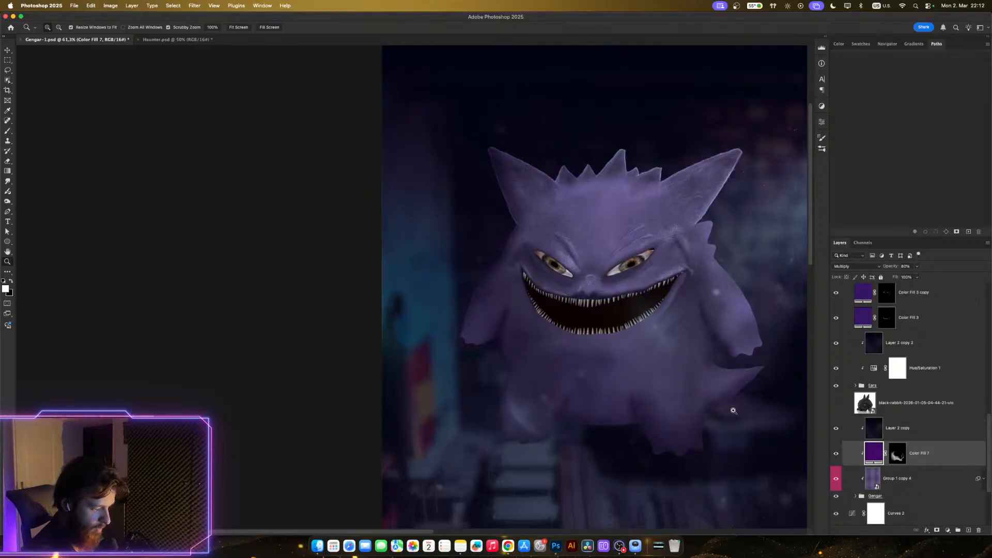
# - Compare the figure's overall brightness with the Layer 2 copy layer hidden and shown
pyautogui.scroll(1, 925, 349)
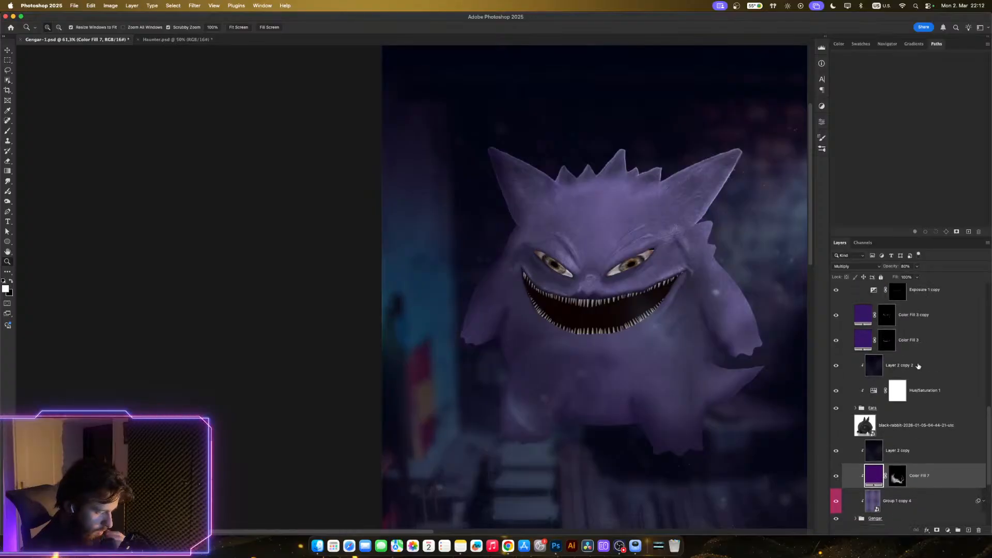
pyautogui.click(861, 449)
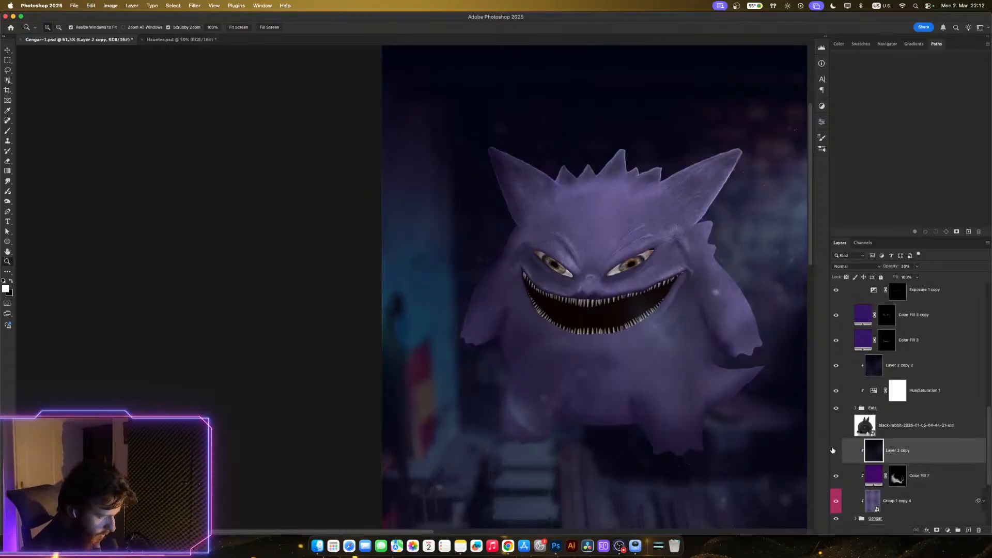
pyautogui.click(832, 450)
pyautogui.click(832, 450)
pyautogui.click(832, 450)
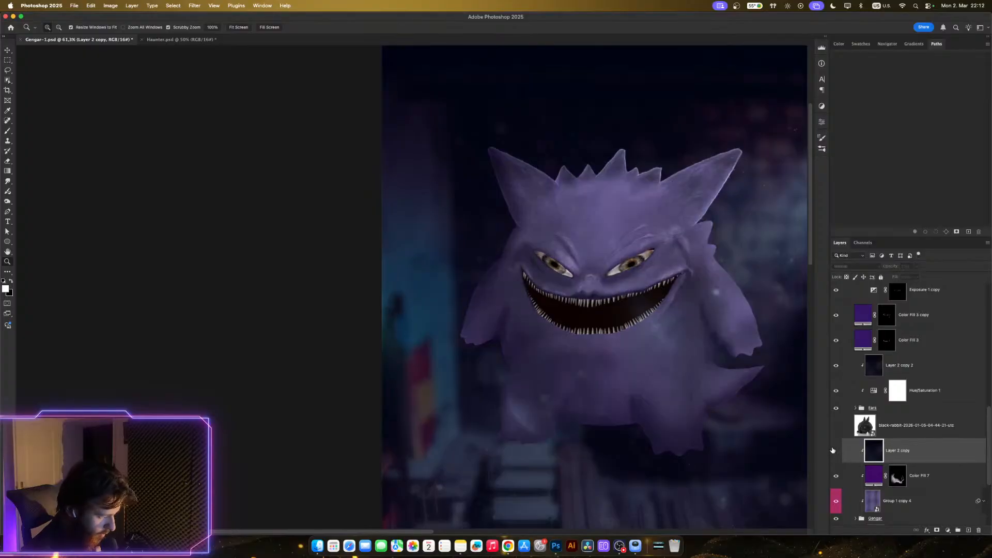
pyautogui.click(832, 450)
pyautogui.click(833, 451)
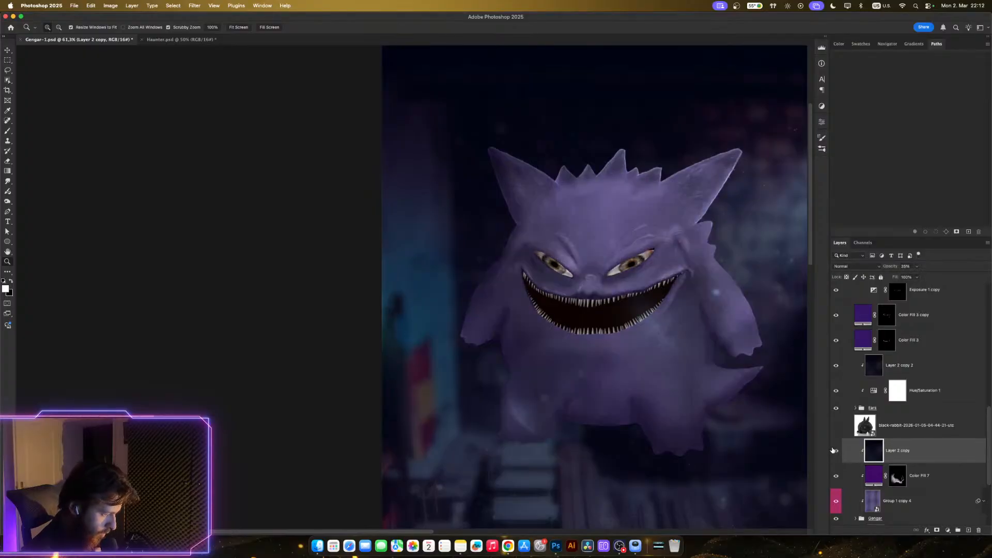
pyautogui.click(832, 450)
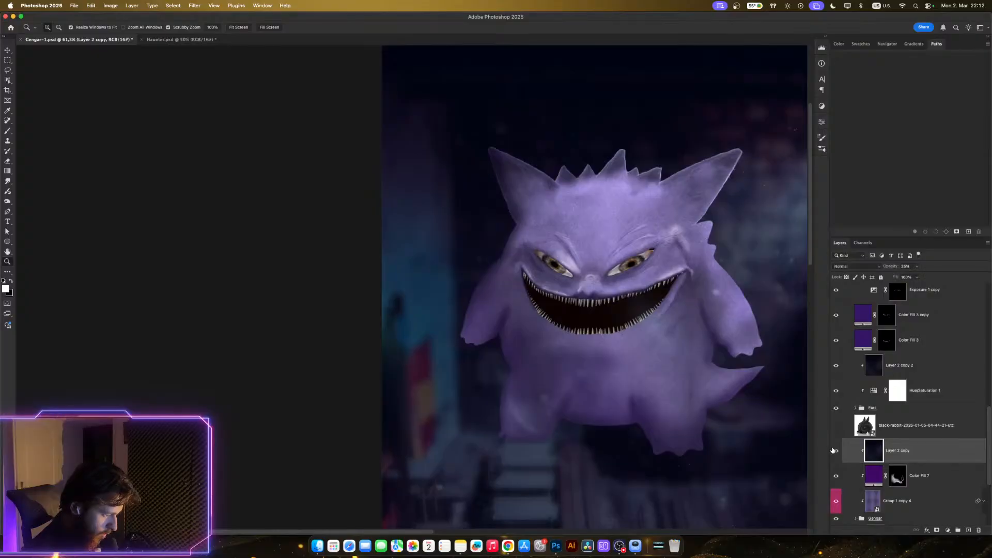
# - Show the Layer 2 copy layer again and examine how the darkened figure sits in the scene
pyautogui.click(833, 451)
pyautogui.scroll(1, 912, 407)
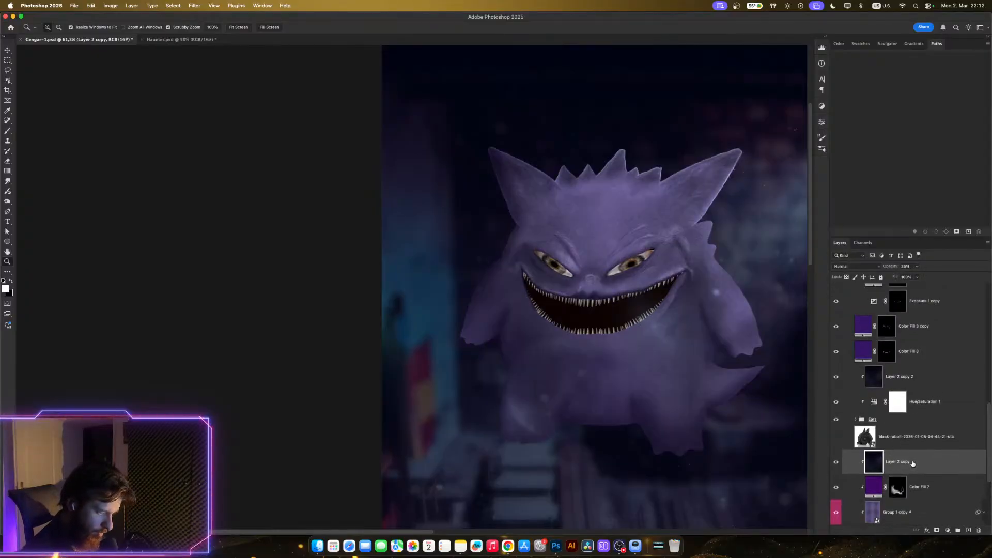
pyautogui.scroll(1, 909, 451)
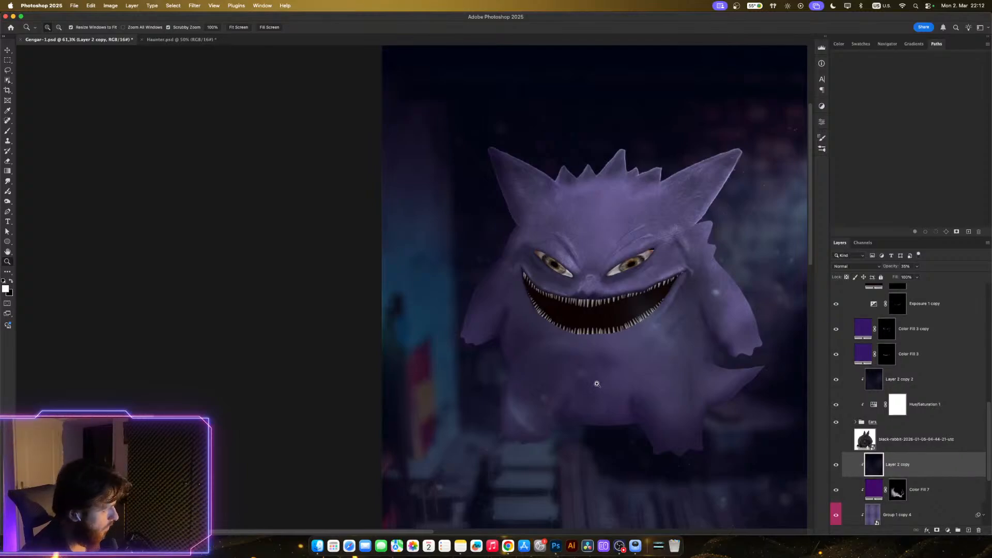
pyautogui.scroll(3, 596, 384)
pyautogui.scroll(2, 596, 387)
pyautogui.scroll(-1, 595, 388)
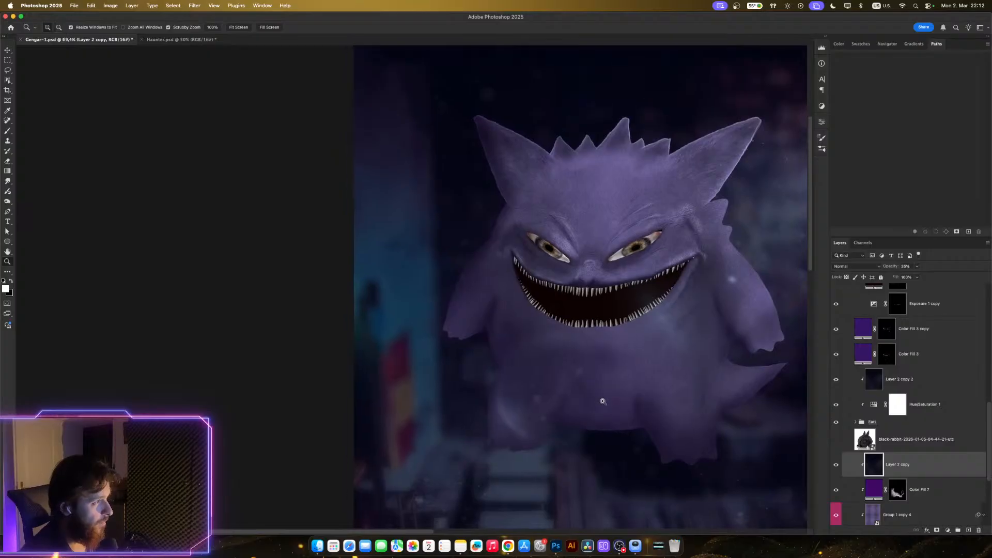
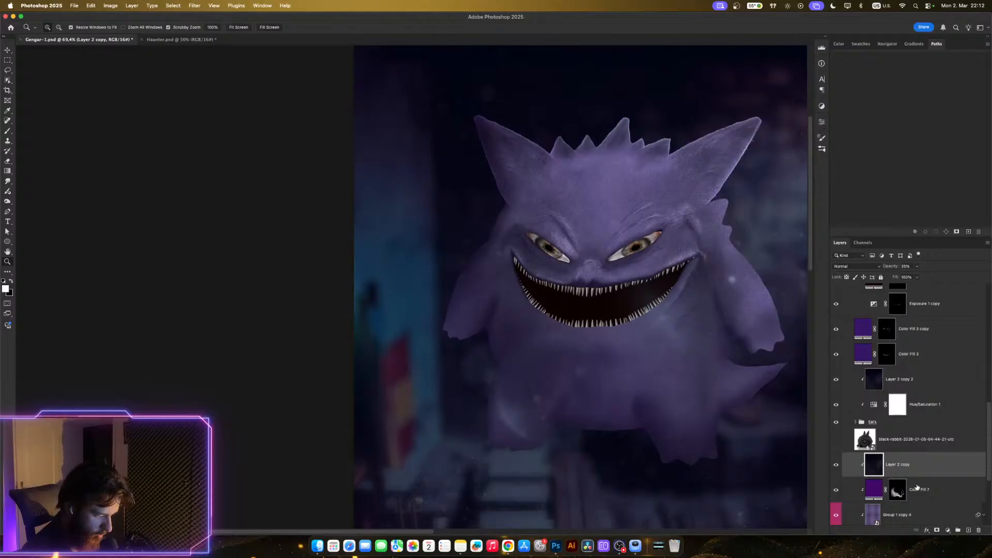
# - Restrict Color Fill 7 with Blend If, splitting the Underlying Layer highlight limit to about 106 / 207
pyautogui.click(900, 491)
pyautogui.scroll(2, 598, 413)
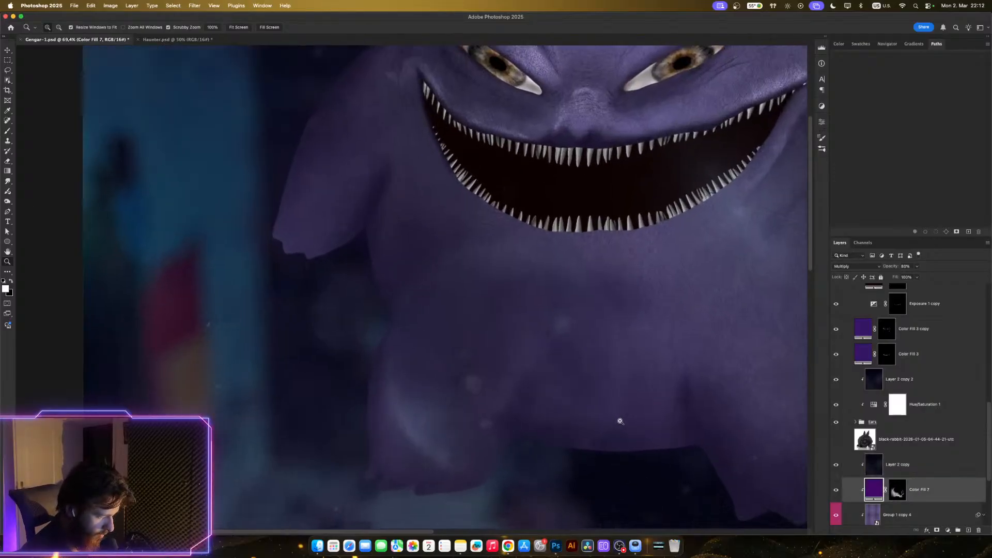
pyautogui.moveTo(771, 443); pyautogui.dragTo(726, 450)
pyautogui.doubleClick(981, 486)
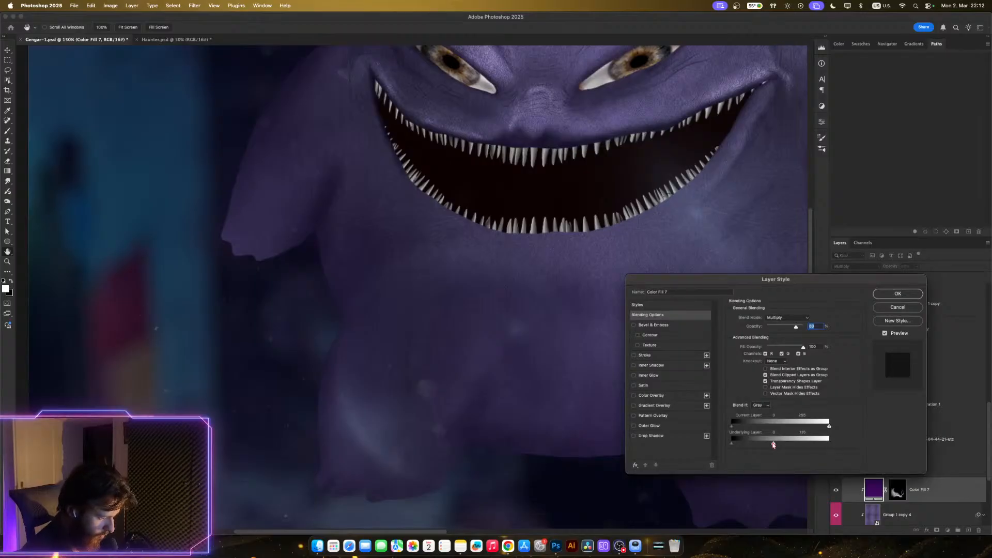
pyautogui.moveTo(773, 444); pyautogui.dragTo(820, 450)
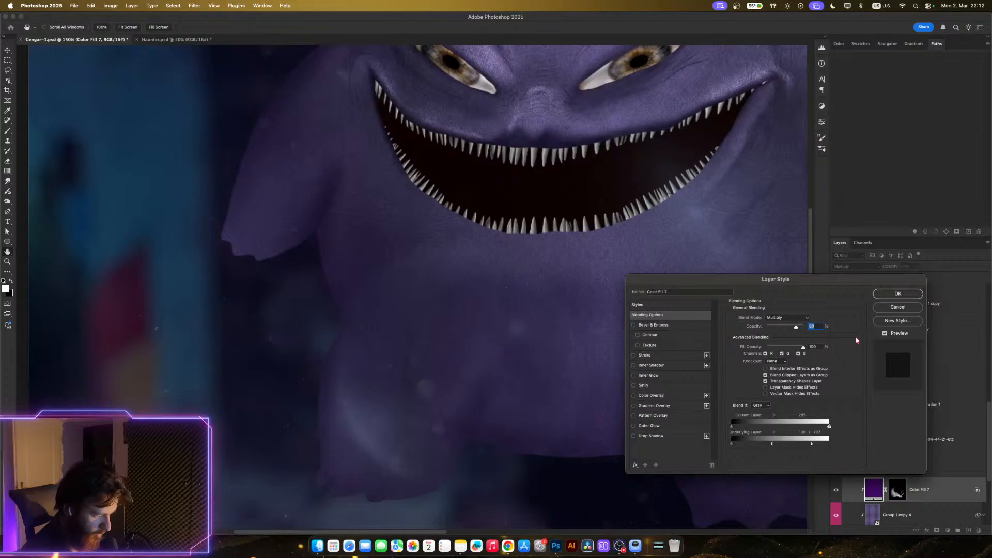
pyautogui.click(898, 294)
# - Raise the opacity of the Color Fill 7 layer to 100%
pyautogui.press('z')
pyautogui.moveTo(637, 383); pyautogui.dragTo(576, 351)
pyautogui.click(897, 492)
pyautogui.moveTo(723, 422); pyautogui.dragTo(681, 418)
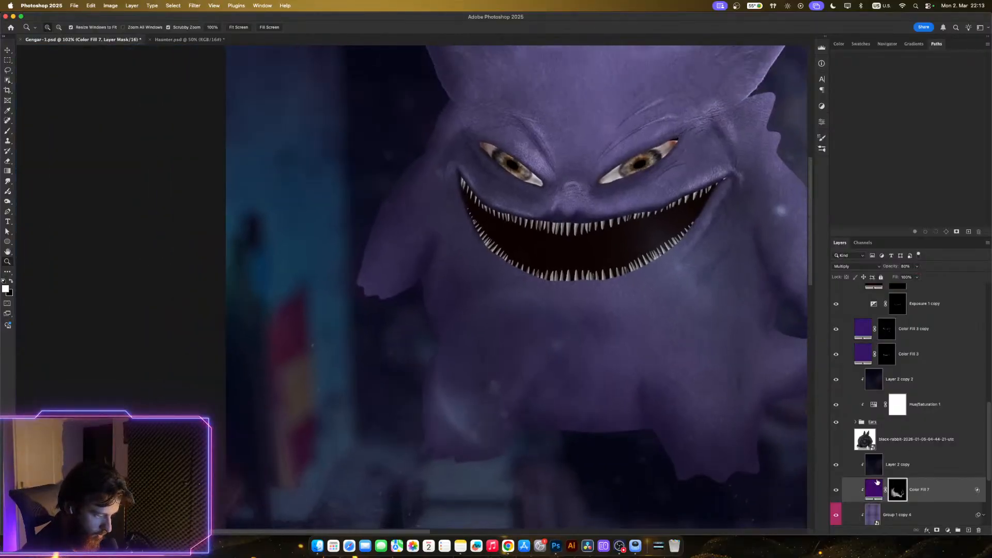
pyautogui.click(877, 482)
pyautogui.click(918, 267)
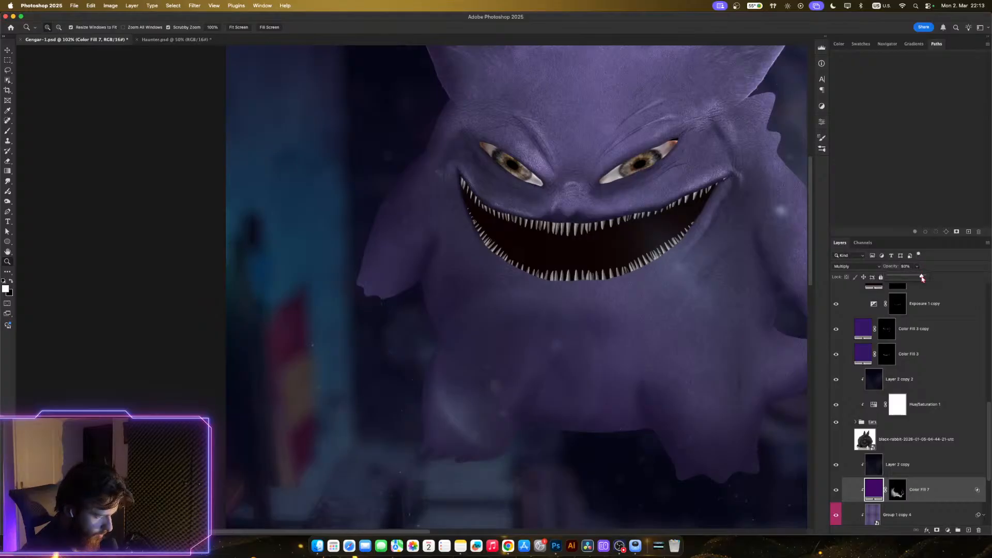
pyautogui.moveTo(706, 310); pyautogui.dragTo(626, 319)
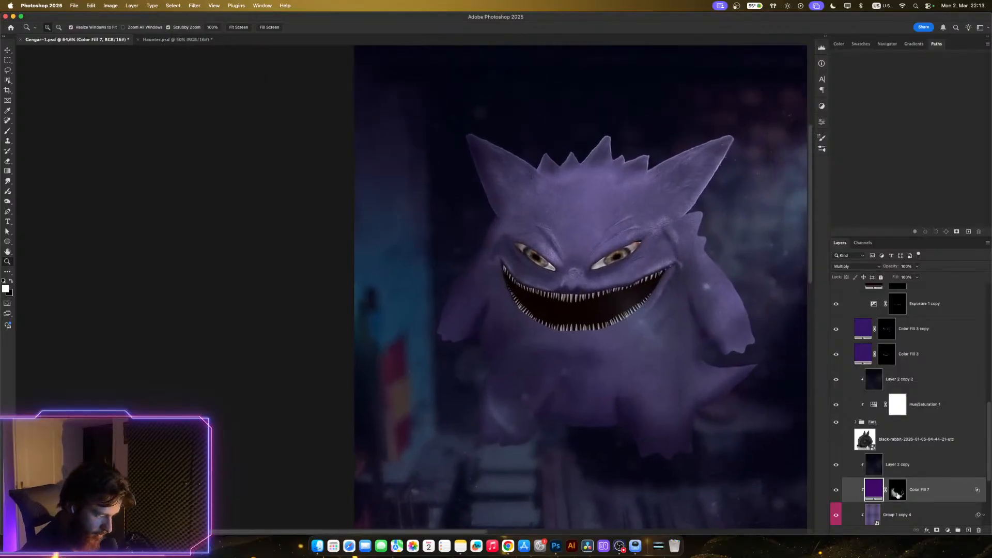
# - Paint white on the Color Fill 7 mask with a soft brush to deepen the shadow across the lower belly
pyautogui.click(898, 495)
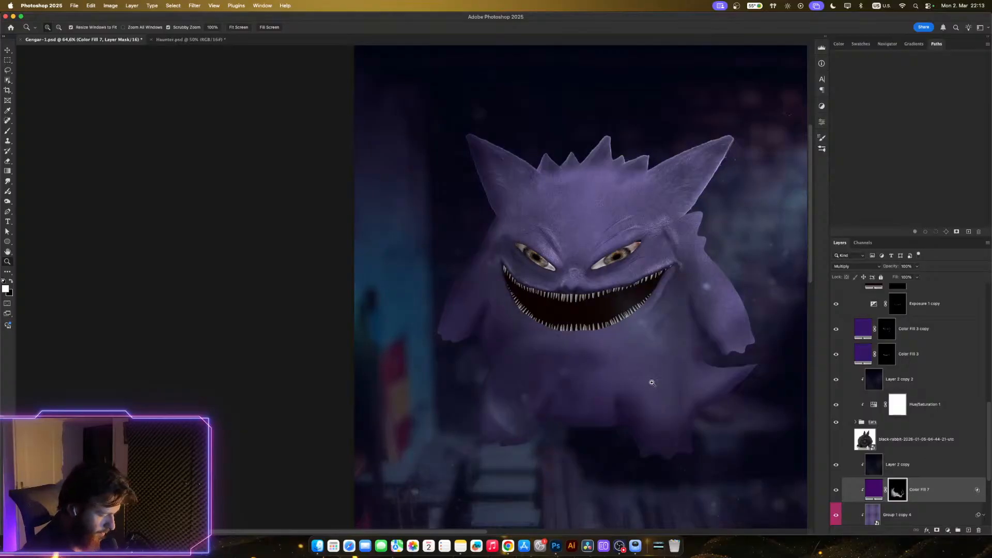
pyautogui.moveTo(591, 381); pyautogui.dragTo(603, 383)
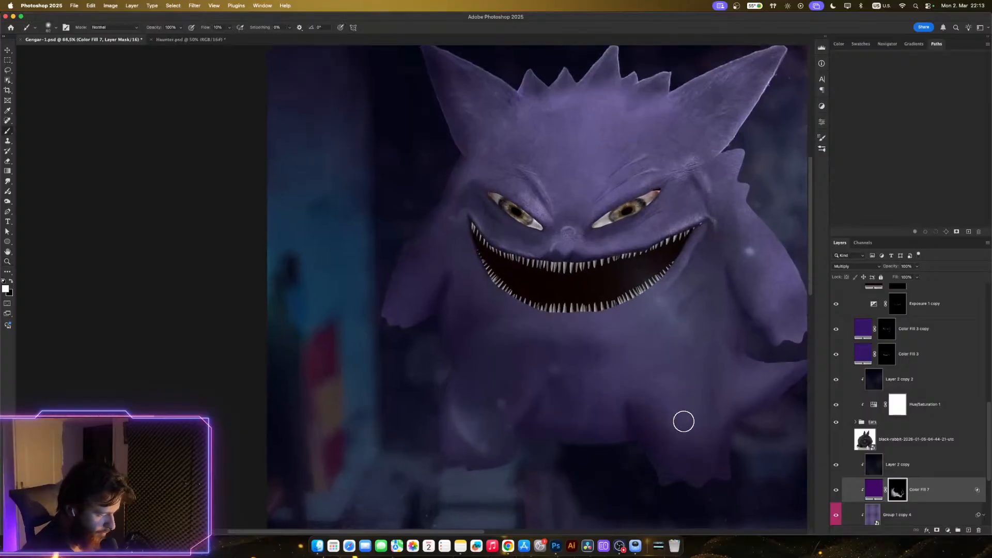
pyautogui.moveTo(684, 421); pyautogui.dragTo(589, 417)
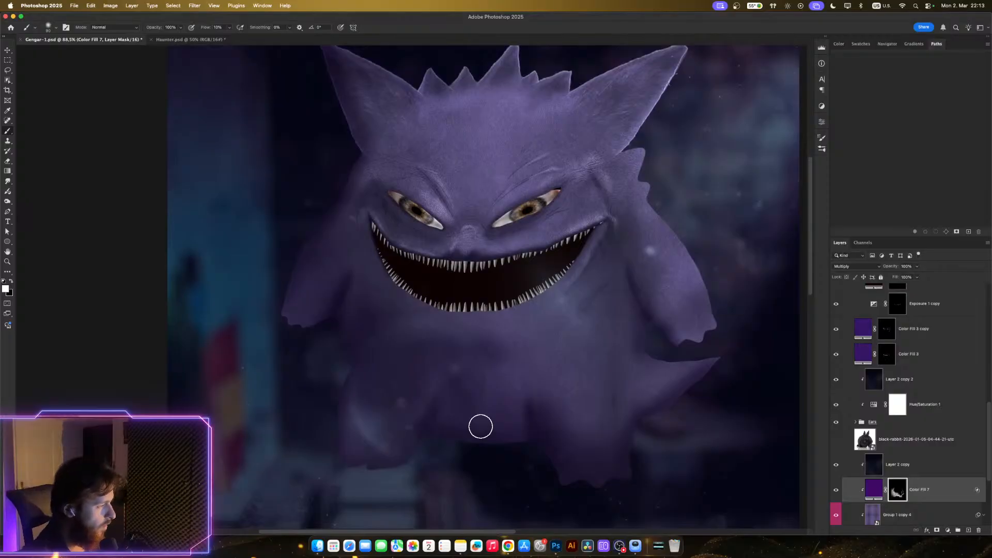
pyautogui.press(']')
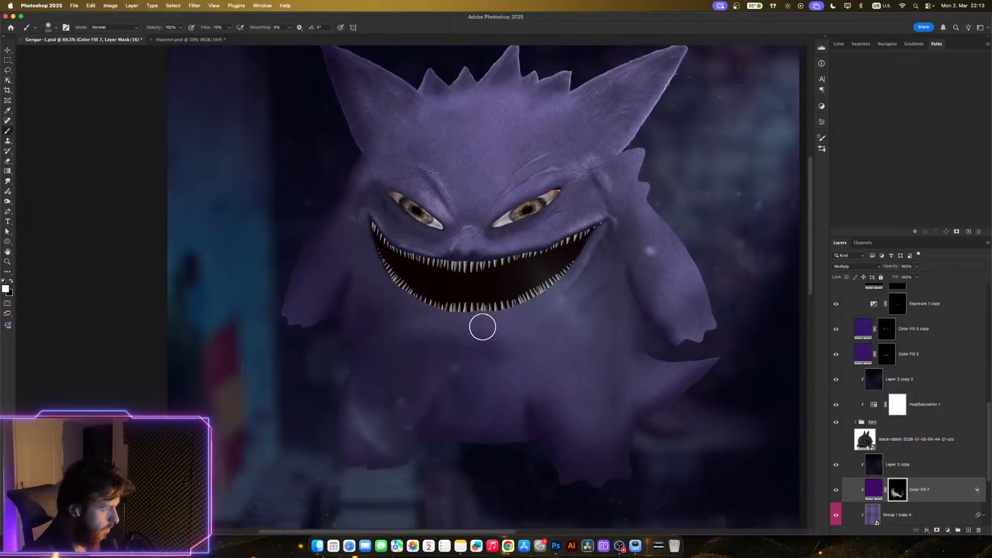
pyautogui.press('[')
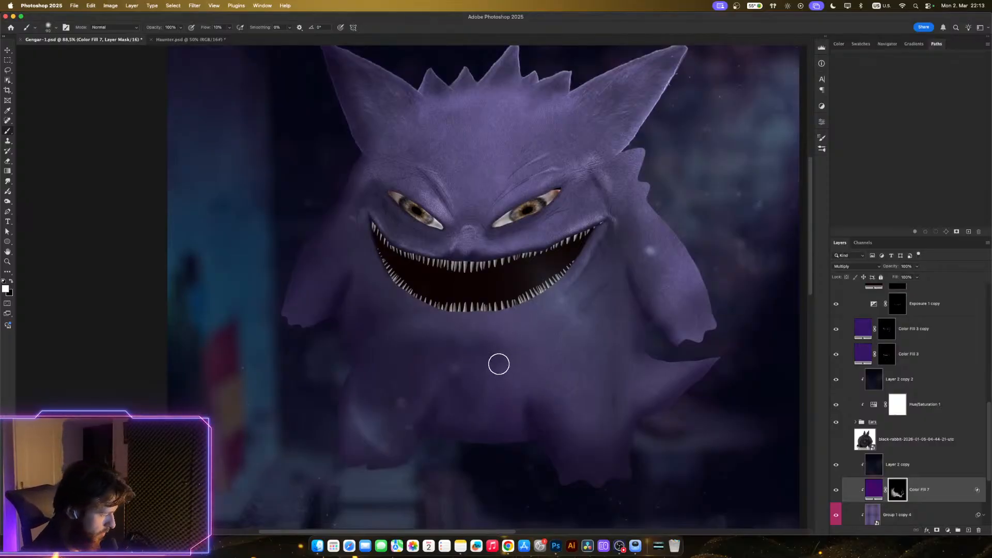
pyautogui.press('[')
pyautogui.press('[')
pyautogui.press('[')
pyautogui.moveTo(467, 460)
pyautogui.mouseDown()
pyautogui.moveTo(624, 402)
pyautogui.moveTo(634, 412)
pyautogui.mouseUp()
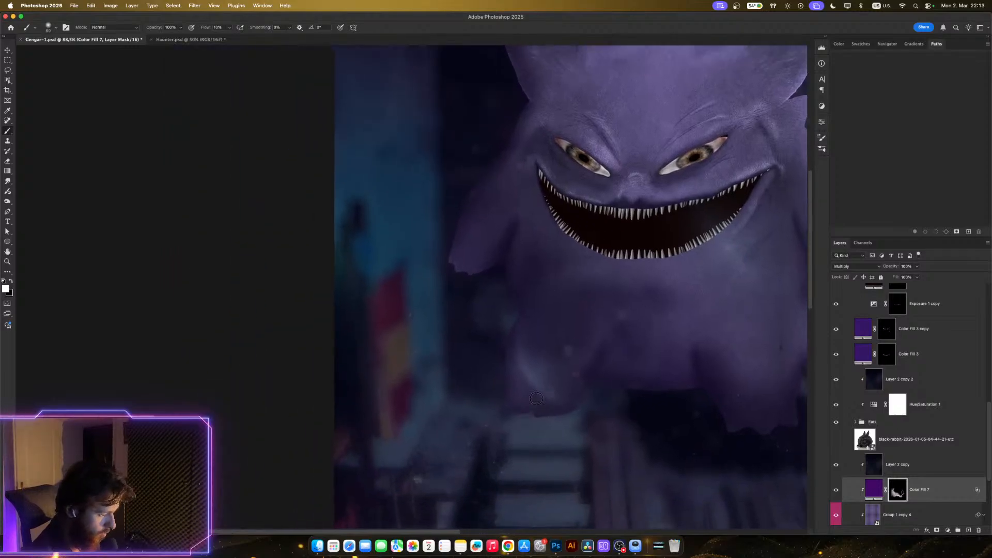
# - Shade the lower edge of the figure's left-hand foot on the Color Fill 7 mask with a smaller brush
pyautogui.press('[')
pyautogui.press('[')
pyautogui.press('[')
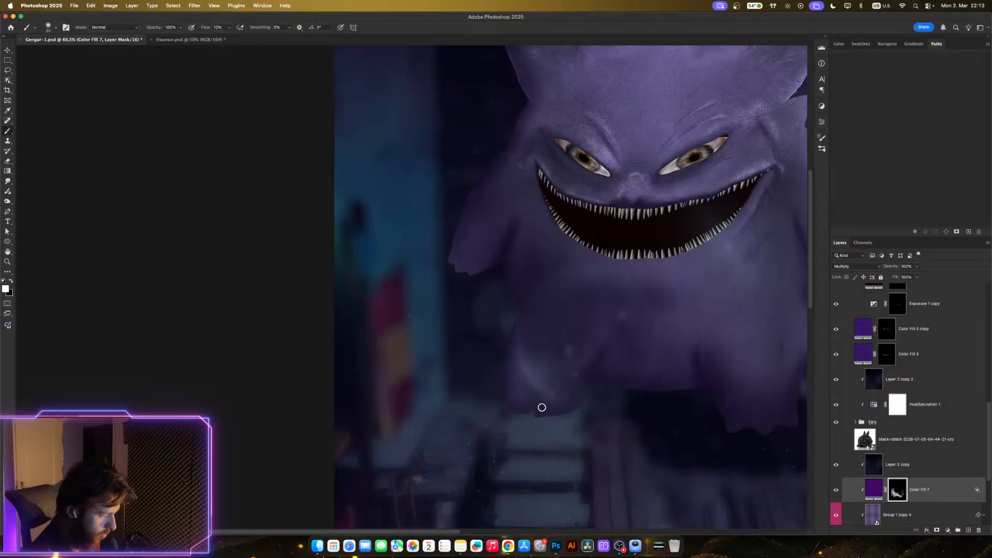
pyautogui.press('[')
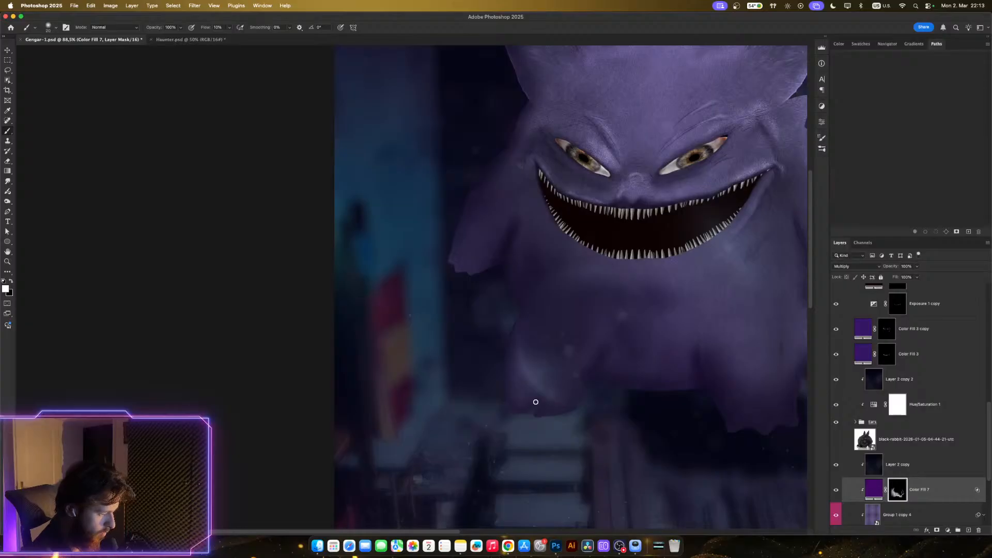
pyautogui.hscroll(5, 549, 374)
pyautogui.scroll(1, 548, 374)
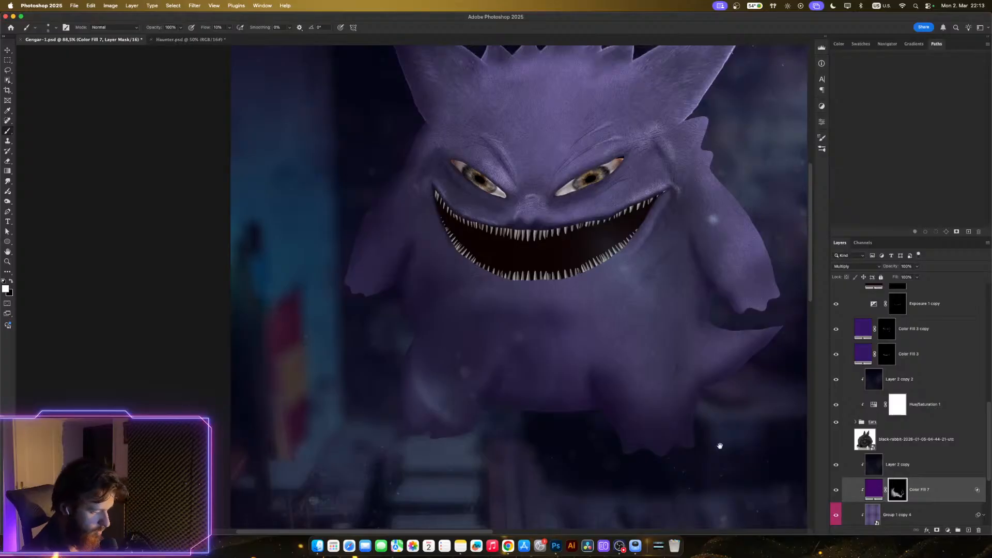
pyautogui.moveTo(714, 461)
pyautogui.mouseDown()
pyautogui.moveTo(673, 500)
pyautogui.moveTo(673, 464)
pyautogui.moveTo(689, 463)
pyautogui.mouseUp()
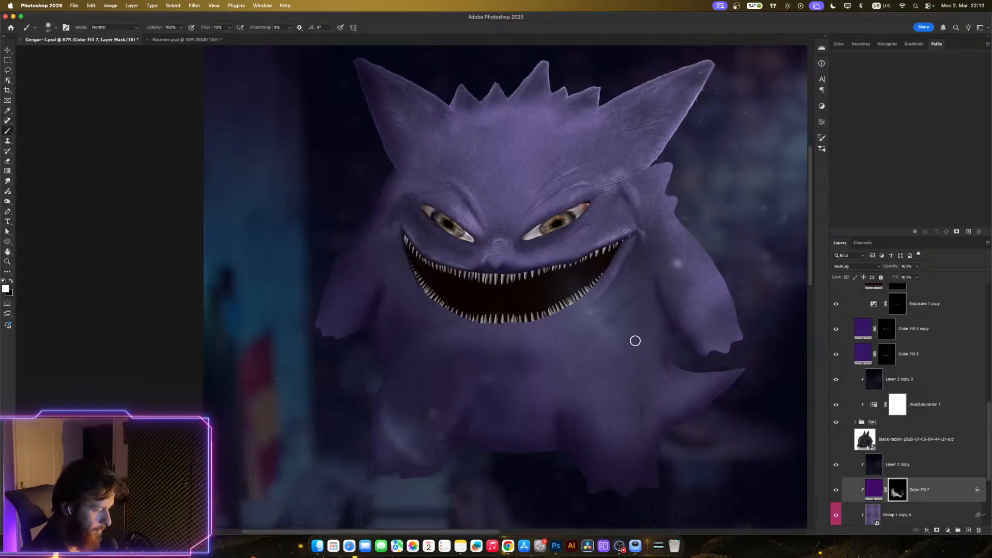
# - Add shadow to the Color Fill 7 mask where the right-hand leg meets the belly, varying the brush size
pyautogui.press(']')
pyautogui.press(']')
pyautogui.press(']')
pyautogui.press(']')
pyautogui.press(']')
pyautogui.press(']')
pyautogui.press(']')
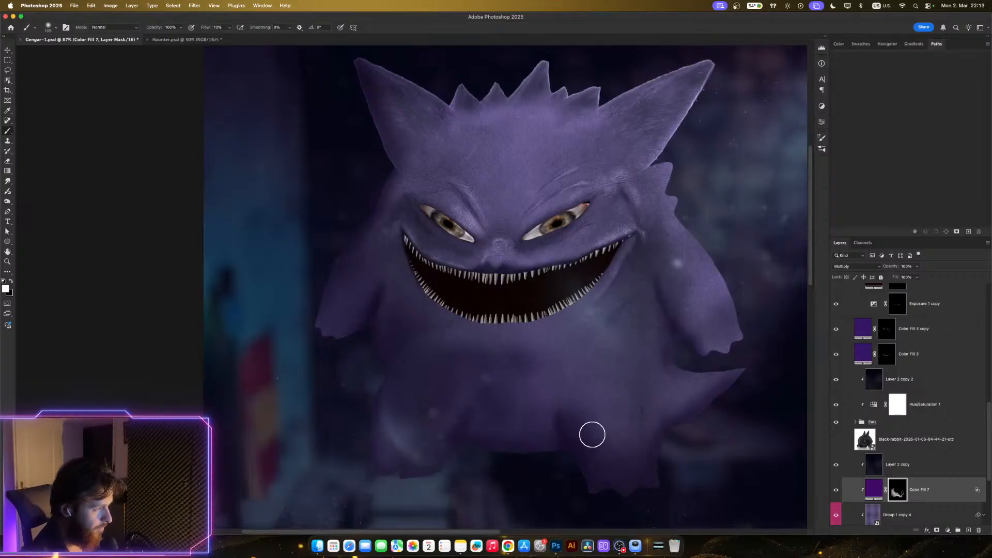
pyautogui.press('[')
pyautogui.press('[')
pyautogui.press('[')
pyautogui.press('[')
pyautogui.press('[')
pyautogui.press('[')
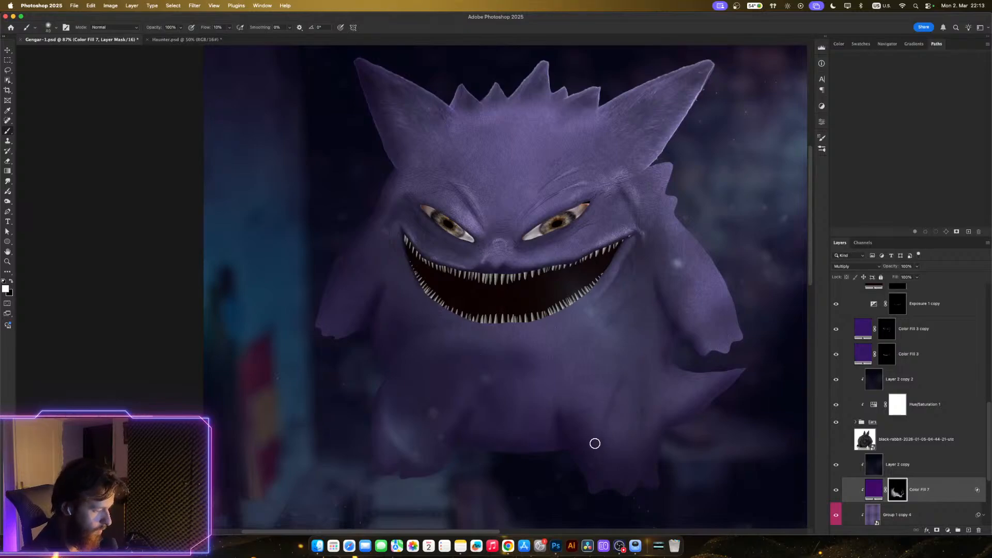
# - Brush more shadow onto the right-hand leg and the torso beside the right-hand arm, enlarging the brush for softer coverage
pyautogui.press(']')
pyautogui.press(']')
pyautogui.press(']')
pyautogui.press(']')
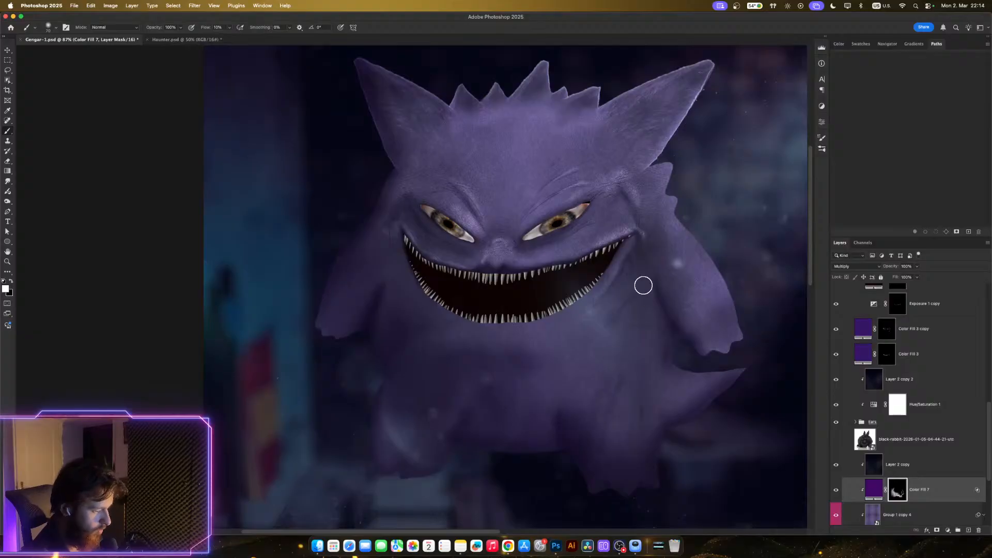
pyautogui.press(']')
pyautogui.press(']')
pyautogui.press(']')
pyautogui.press(']')
pyautogui.press(']')
pyautogui.press(']')
pyautogui.press(']')
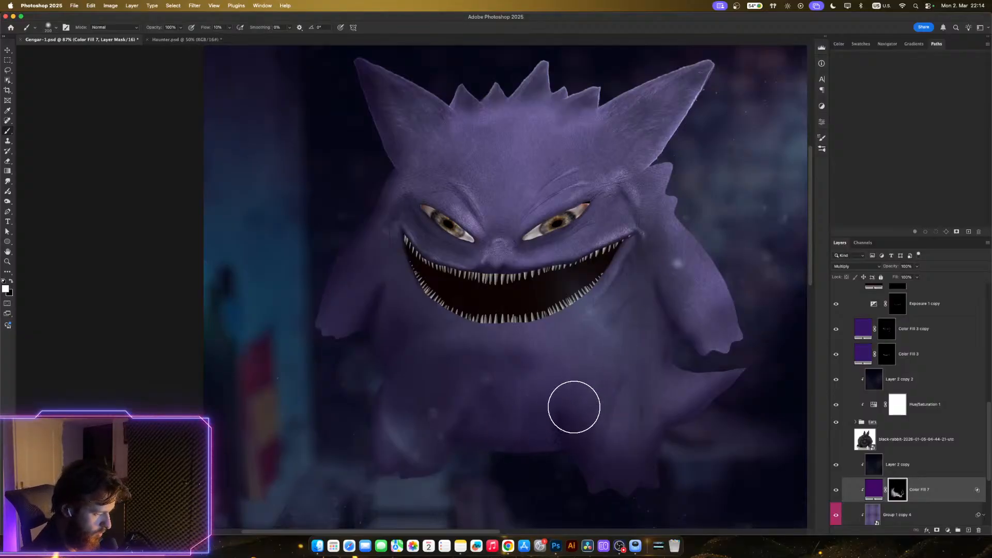
# - Darken the upper crease of the right-hand thigh on the Color Fill 7 mask with a progressively smaller brush
pyautogui.press('[')
pyautogui.press('[')
pyautogui.press('[')
pyautogui.press('[')
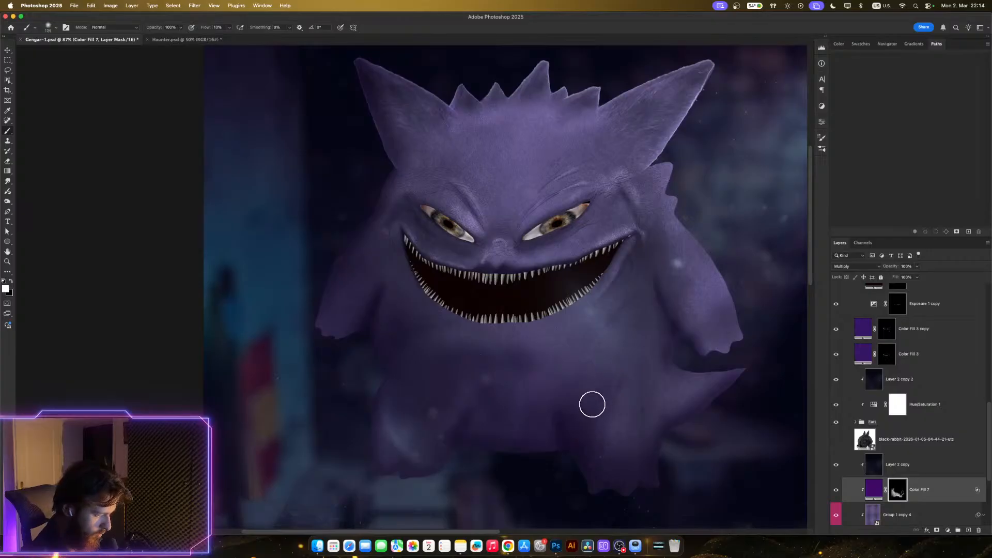
pyautogui.press('[')
pyautogui.press('[')
pyautogui.press('[')
pyautogui.press('[')
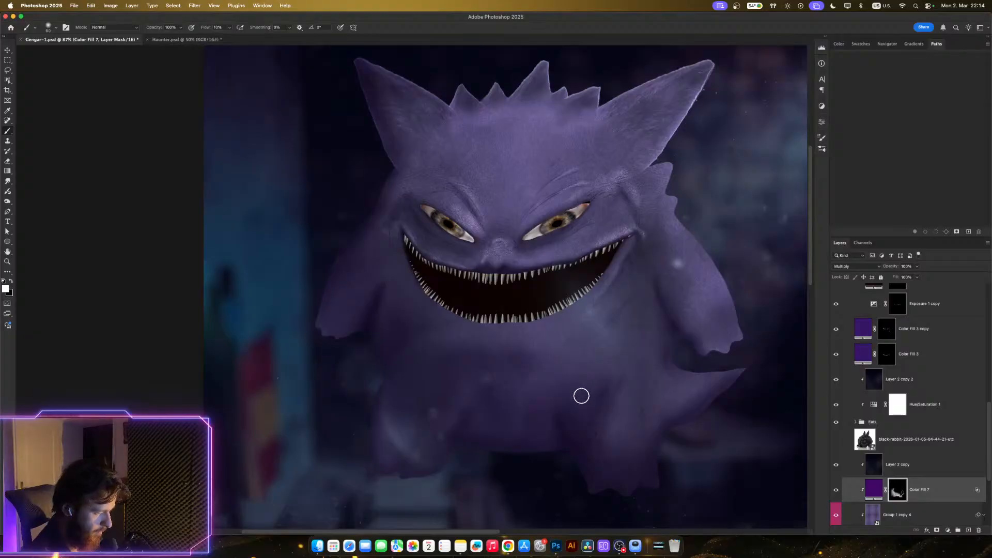
pyautogui.moveTo(583, 447); pyautogui.dragTo(620, 461)
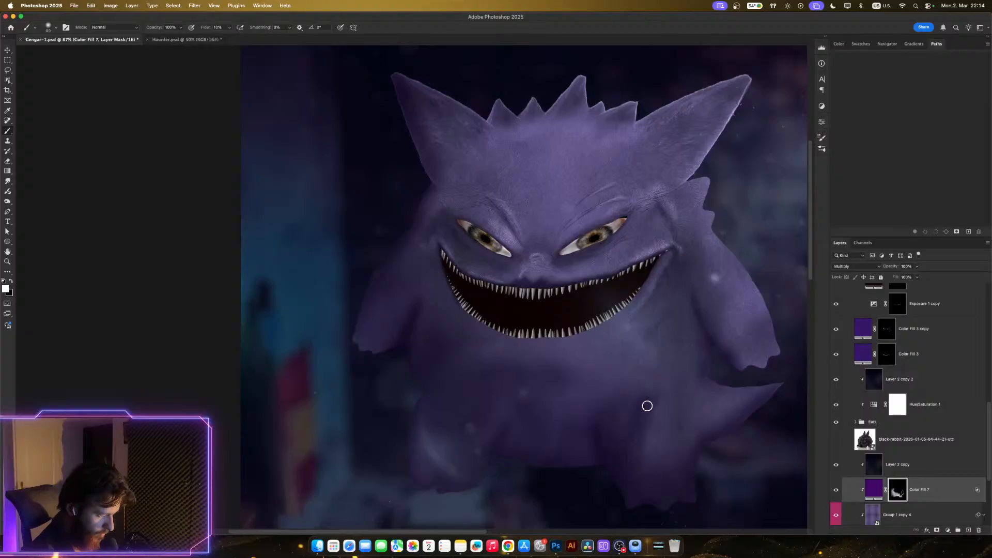
# - Paint broader shadow over the lower belly and around the right-hand thigh so the leg stands out from the body
pyautogui.press(']')
pyautogui.press(']')
pyautogui.press(']')
pyautogui.press(']')
pyautogui.press(']')
pyautogui.press(']')
pyautogui.press(']')
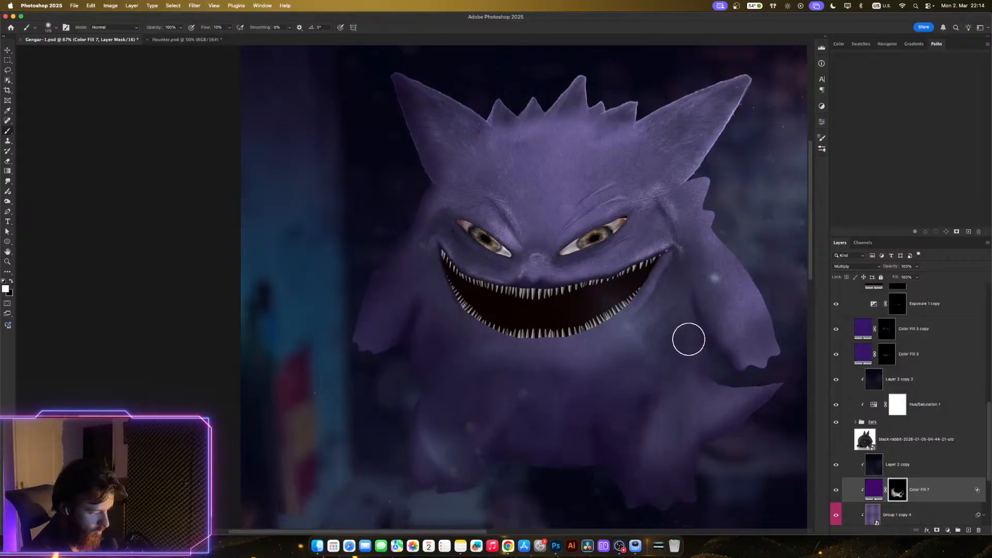
# - Shade the torso below the right-hand arm and the base of the tail, adjusting the brush size for each area
pyautogui.press('[')
pyautogui.press('[')
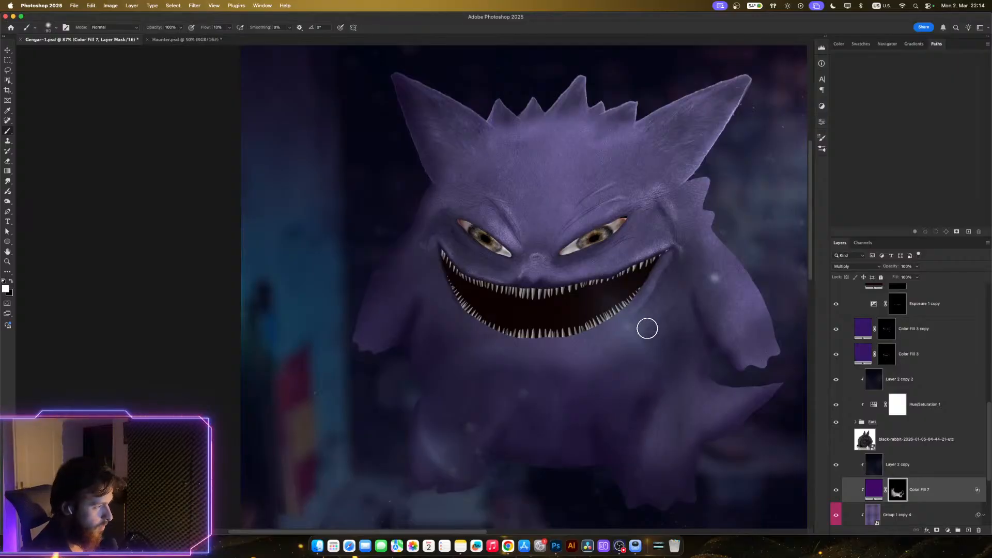
pyautogui.press('[')
pyautogui.press('[')
pyautogui.press('[')
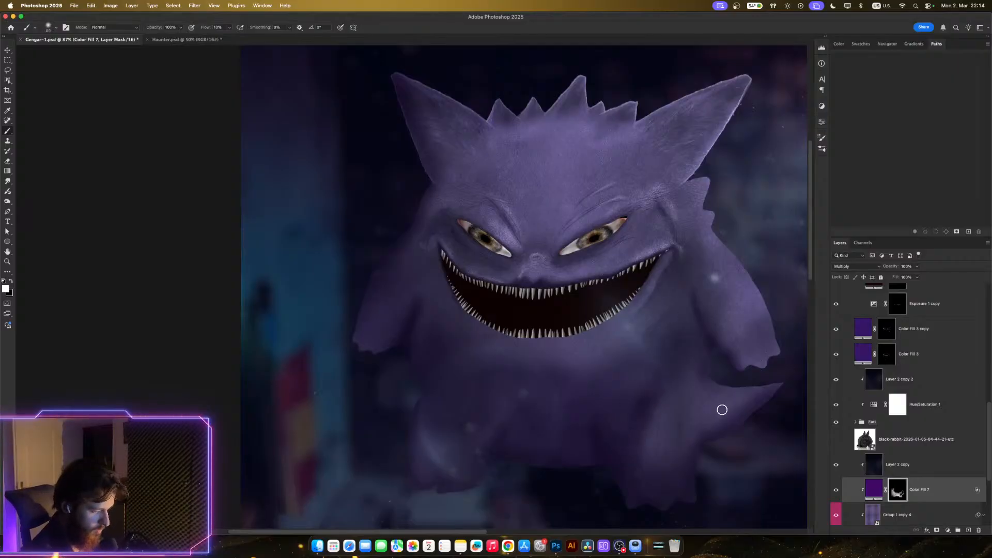
pyautogui.press(']')
pyautogui.press(']')
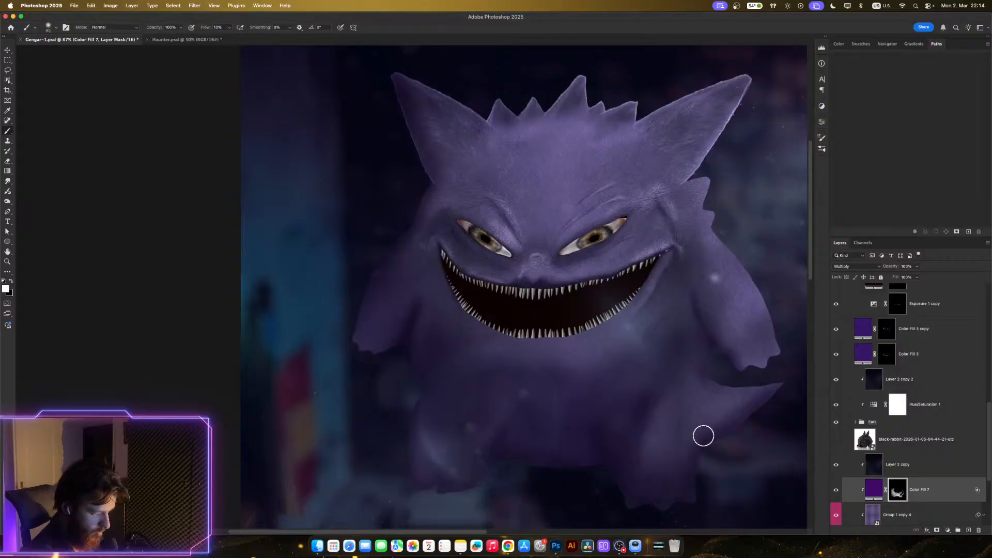
pyautogui.press('[')
pyautogui.press('[')
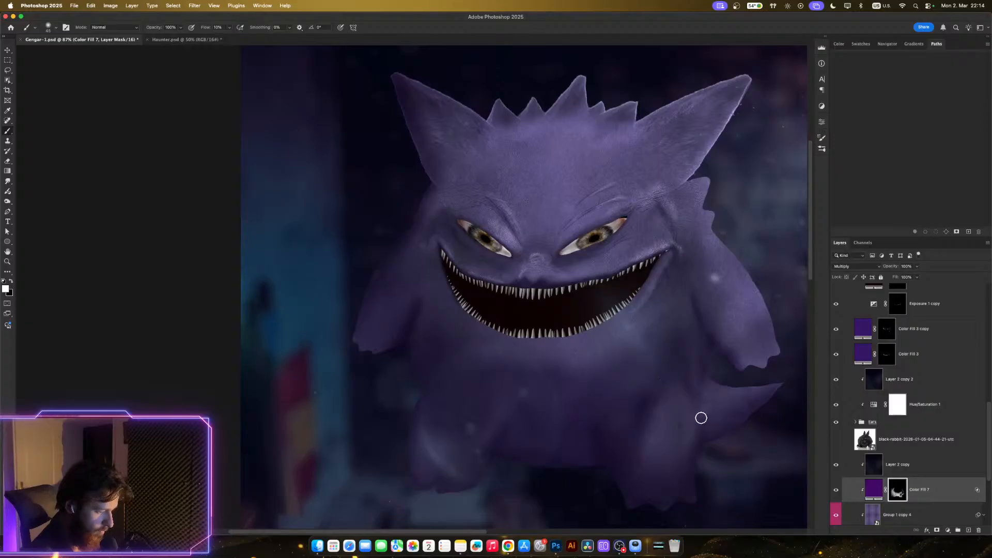
# - Deepen the shadow between the right-hand leg and the tail, and check the shading on the whole figure
pyautogui.press(']')
pyautogui.press(']')
pyautogui.press(']')
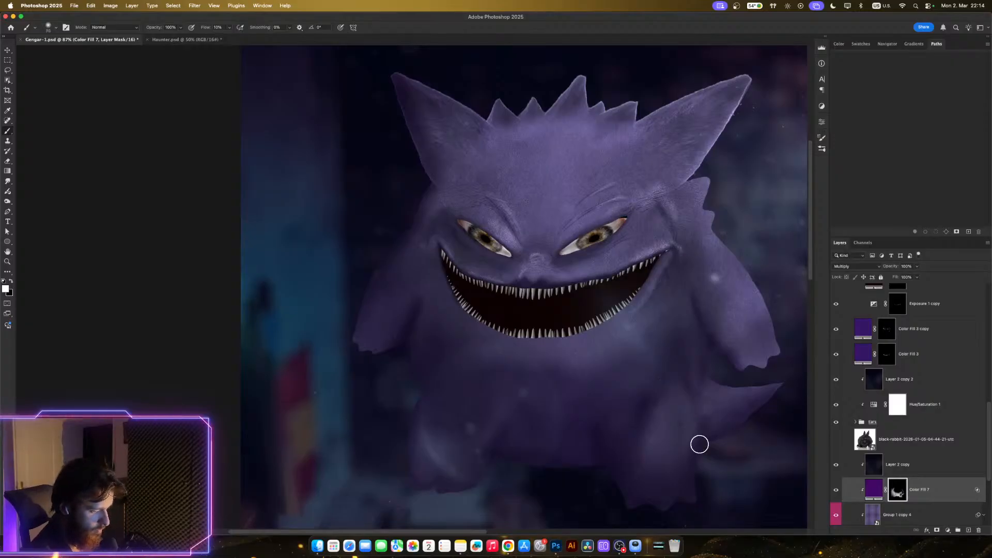
pyautogui.scroll(-3, 706, 466)
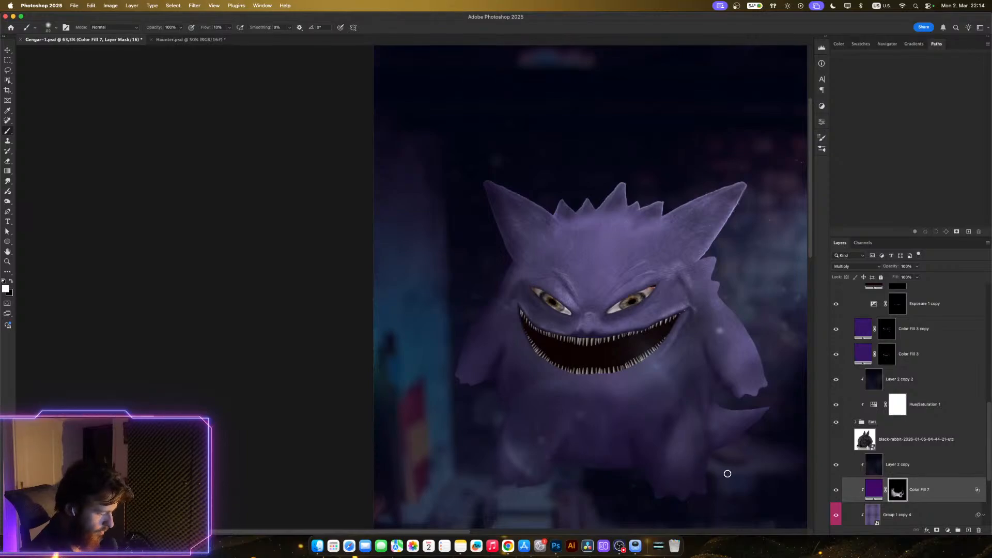
pyautogui.scroll(-3, 727, 474)
pyautogui.scroll(5, 719, 472)
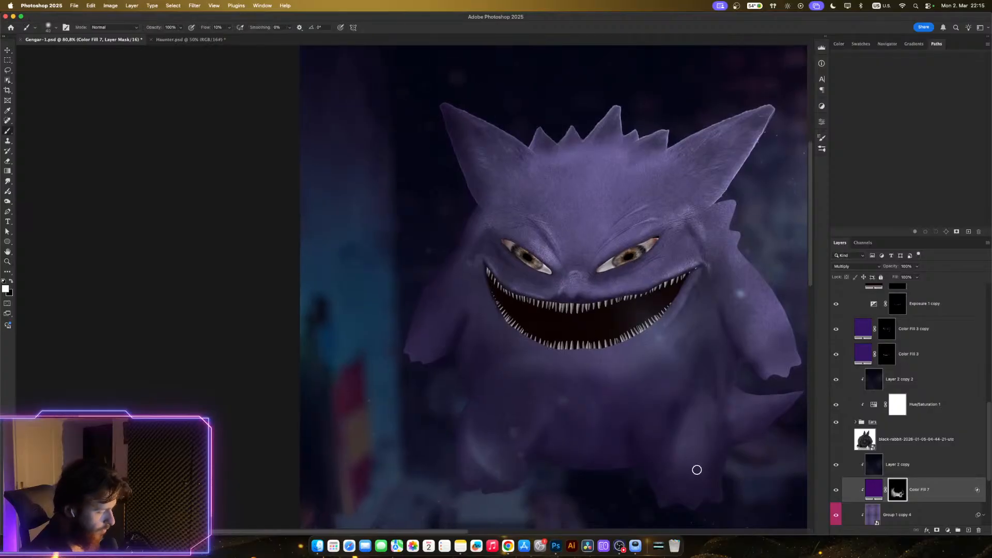
# - Paint broad soft shadow across the belly beneath the mouth on the Color Fill 7 mask with an enlarged brush
pyautogui.scroll(3, 696, 470)
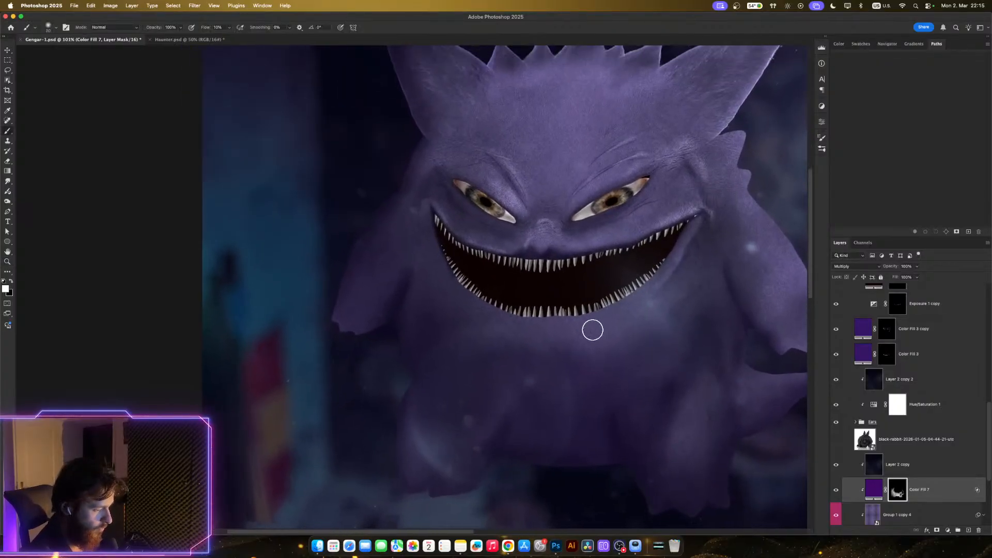
pyautogui.press(']')
pyautogui.press(']')
pyautogui.press(']')
pyautogui.press(']')
pyautogui.press(']')
pyautogui.press(']')
pyautogui.press(']')
pyautogui.press(']')
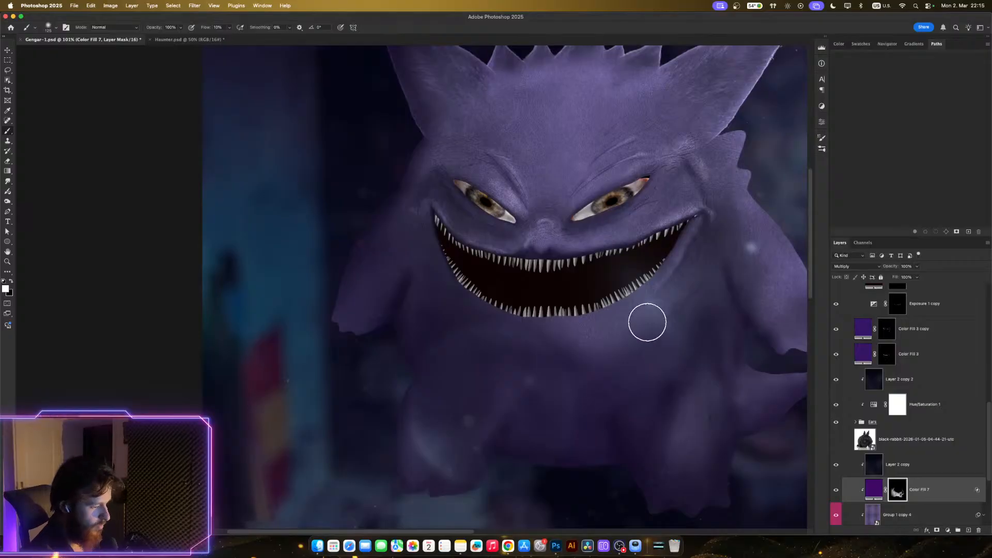
# - Shade the torso just below the right-hand side of the mouth using a smaller brush
pyautogui.press('[')
pyautogui.press('[')
pyautogui.press('[')
pyautogui.press('[')
pyautogui.press('[')
pyautogui.press('[')
pyautogui.press('[')
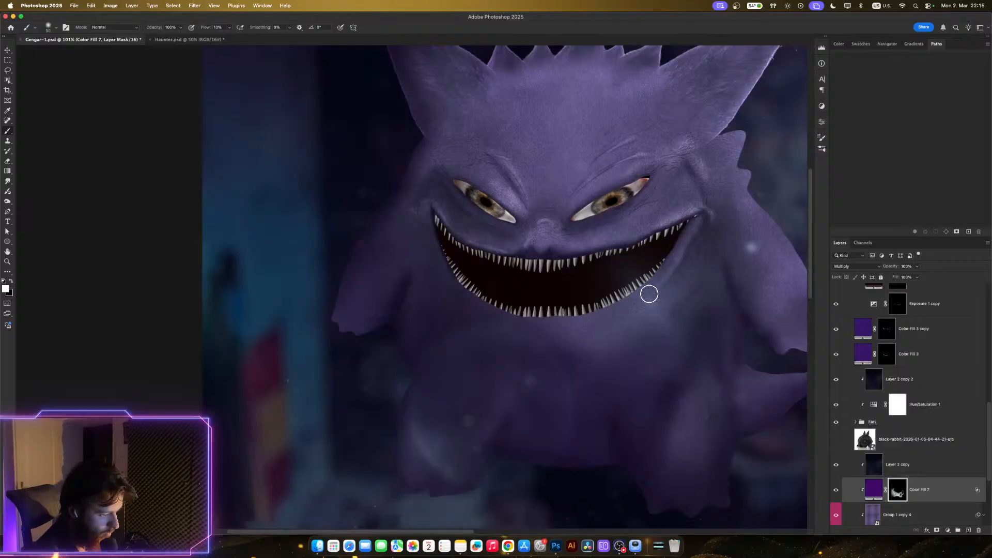
pyautogui.press('[')
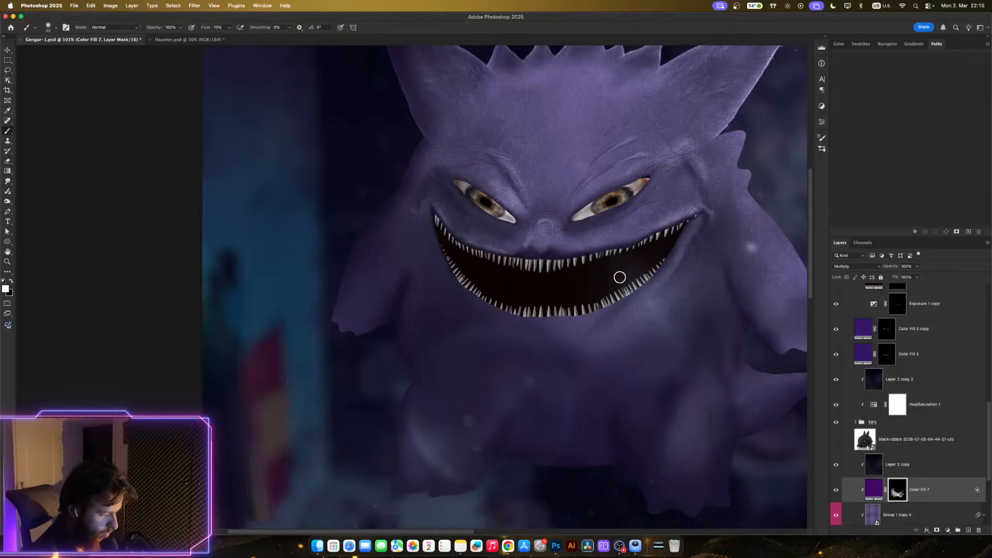
# - Blend the shadow under the centre of the mouth with a slightly larger brush and check it on the whole figure
pyautogui.press(']')
pyautogui.press(']')
pyautogui.press(']')
pyautogui.press(']')
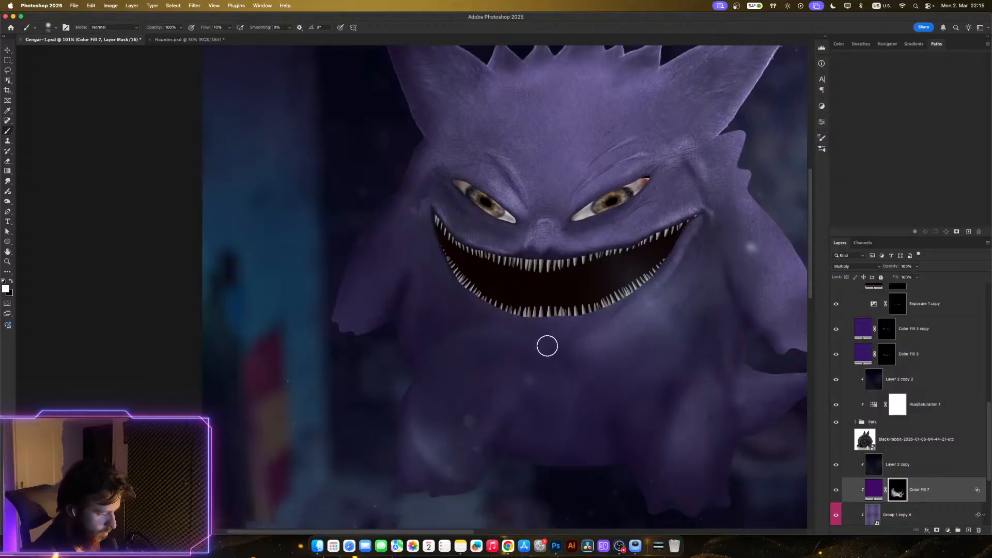
pyautogui.scroll(-3, 612, 408)
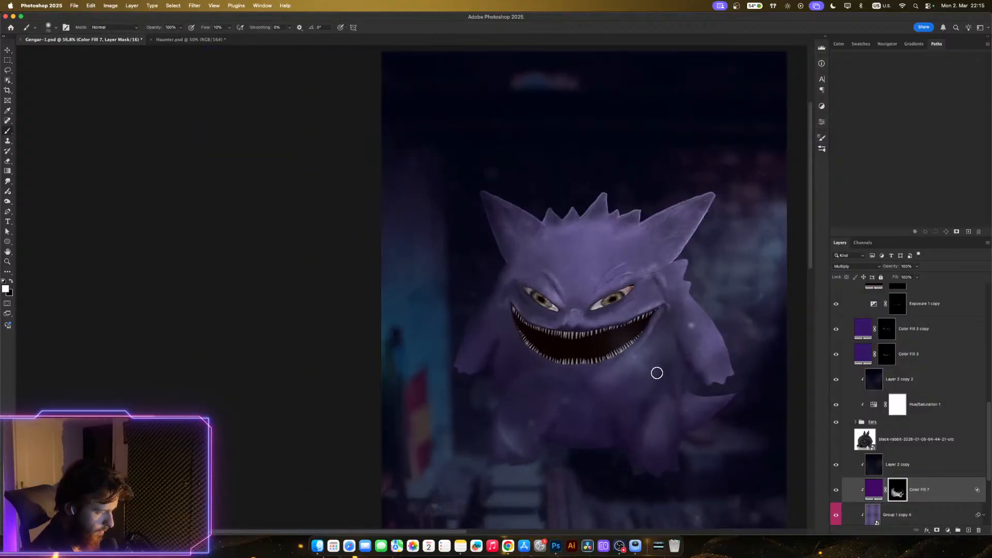
# - Paint black on the Color Fill 7 mask with a small brush to carve a lighter bulge on the right-hand side of the belly
pyautogui.press('z')
pyautogui.moveTo(646, 404)
pyautogui.mouseDown()
pyautogui.moveTo(631, 405)
pyautogui.moveTo(675, 393)
pyautogui.mouseUp()
pyautogui.press('b')
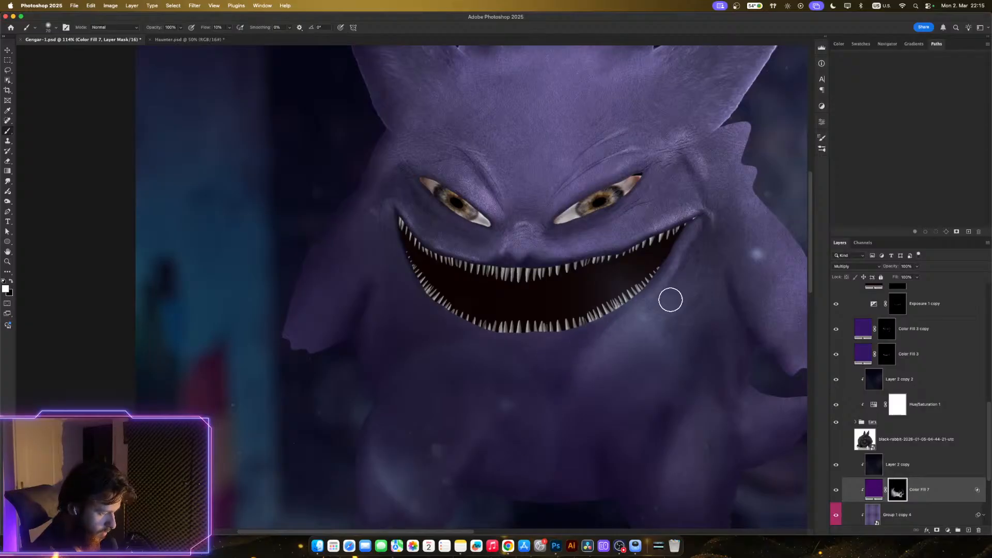
pyautogui.press('x')
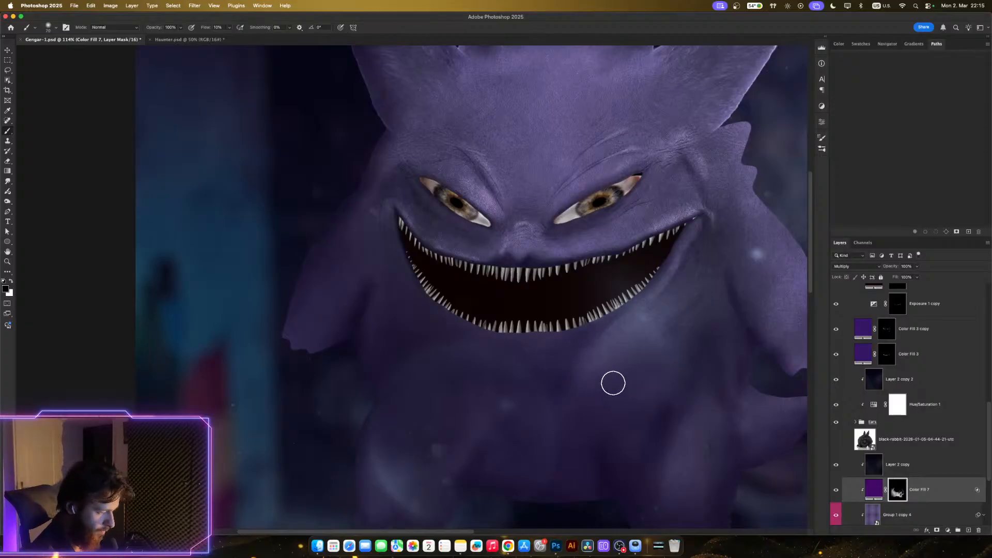
pyautogui.press(']')
pyautogui.press('[')
pyautogui.press('[')
pyautogui.press('[')
pyautogui.press('[')
pyautogui.press('[')
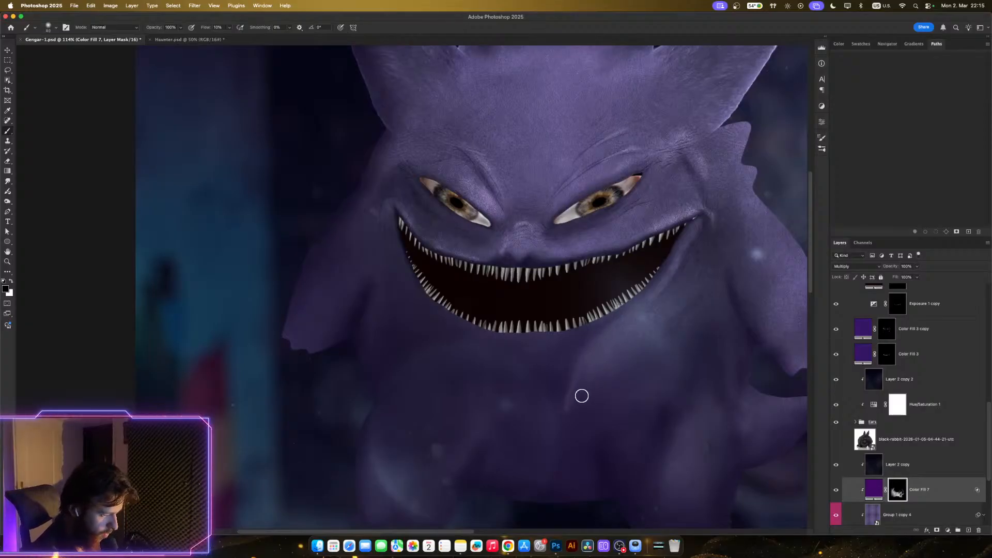
pyautogui.press(']')
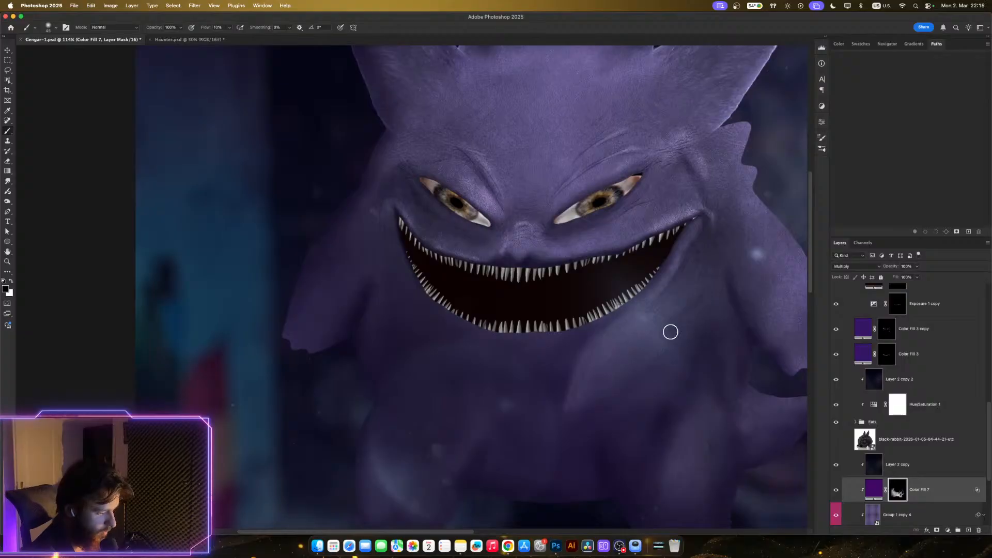
# - Check the lighter belly bulge on the whole figure and refine its edge up close with black
pyautogui.scroll(-5, 670, 332)
pyautogui.press('z')
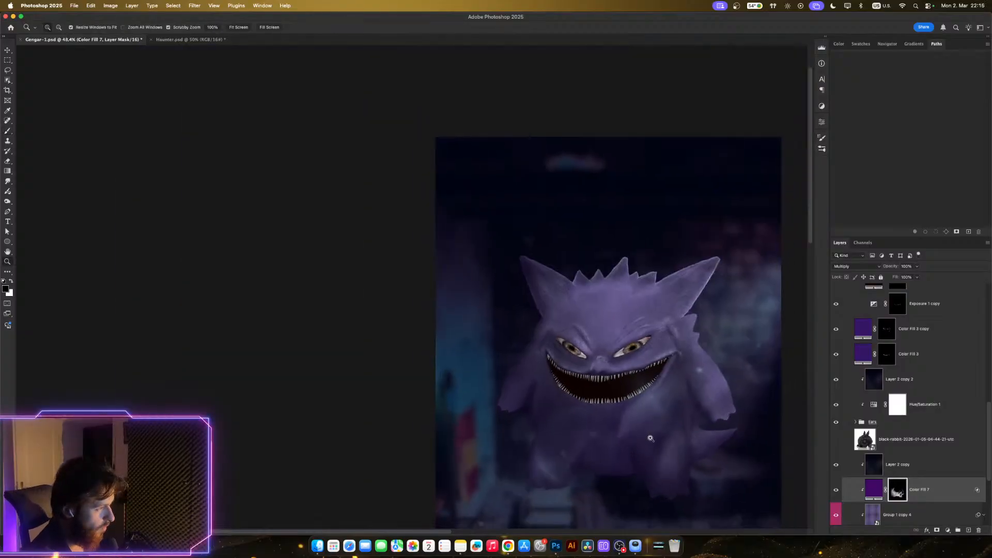
pyautogui.scroll(4, 664, 429)
pyautogui.scroll(2, 658, 438)
pyautogui.press('b')
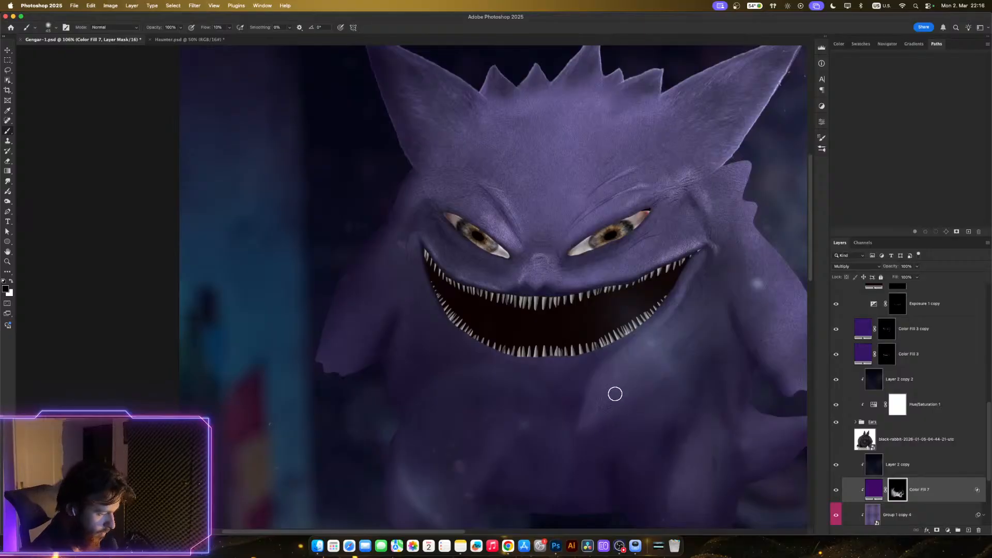
pyautogui.scroll(2, 608, 444)
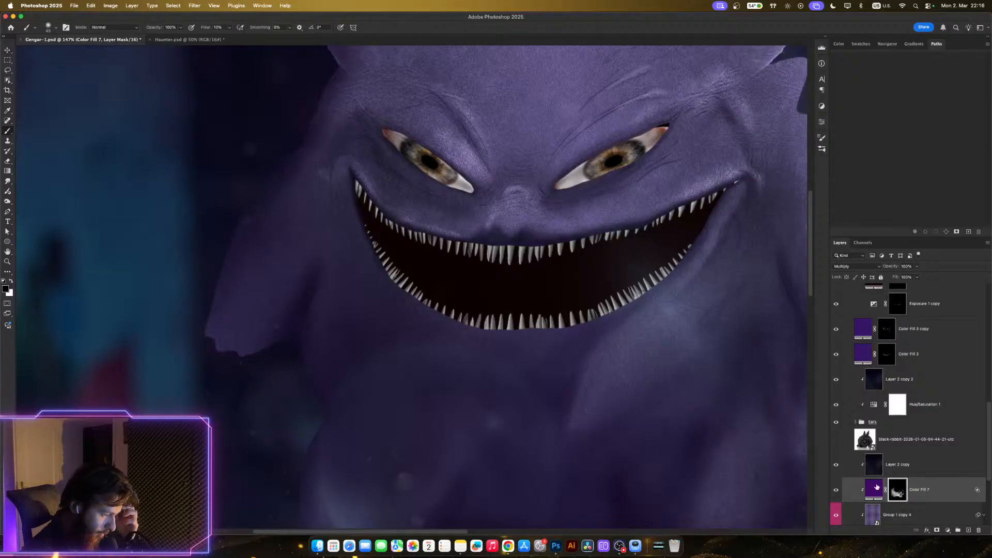
# - Hide and show the Color Fill 7 layer repeatedly to compare the body with and without the painted shadows
pyautogui.click(836, 490)
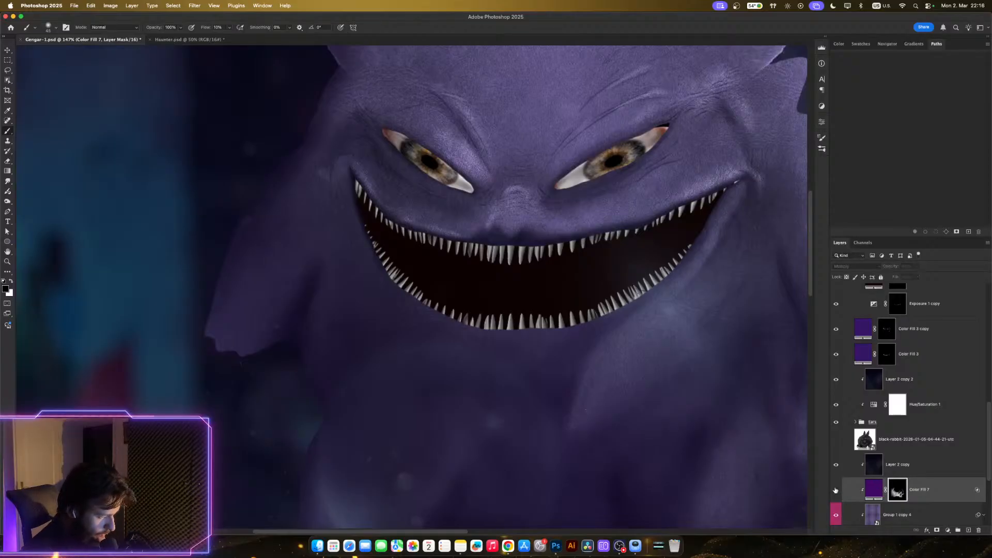
pyautogui.click(836, 489)
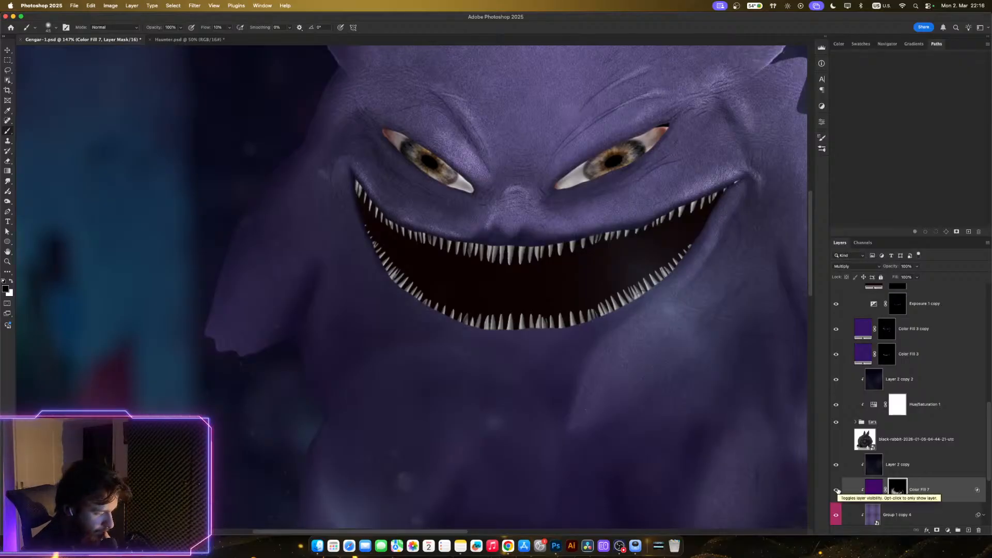
pyautogui.click(836, 490)
pyautogui.click(837, 490)
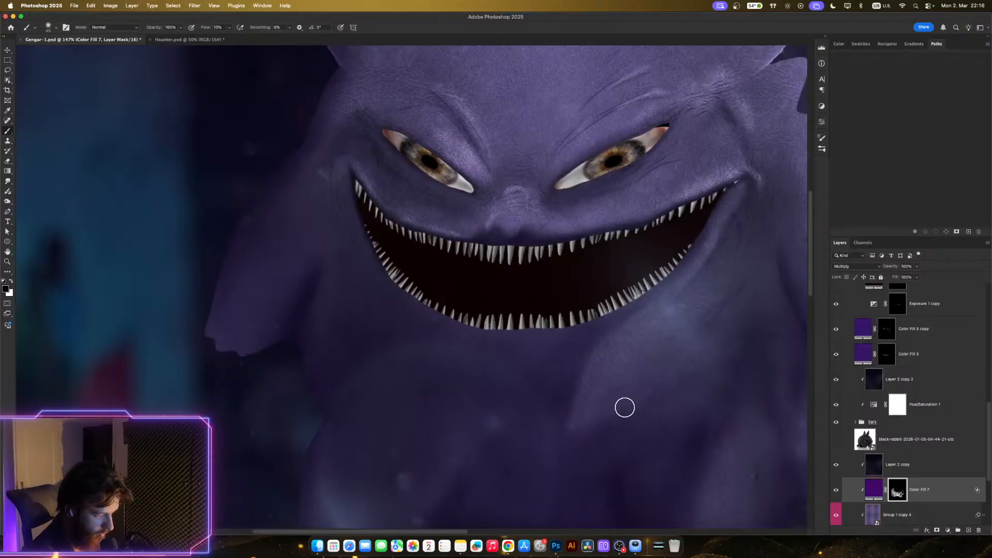
# - Check the overall shading and remove more shadow along the right-hand belly bulge on the mask
pyautogui.press('z')
pyautogui.moveTo(698, 444)
pyautogui.mouseDown()
pyautogui.moveTo(594, 439)
pyautogui.moveTo(700, 435)
pyautogui.moveTo(684, 416)
pyautogui.mouseUp()
pyautogui.press('b')
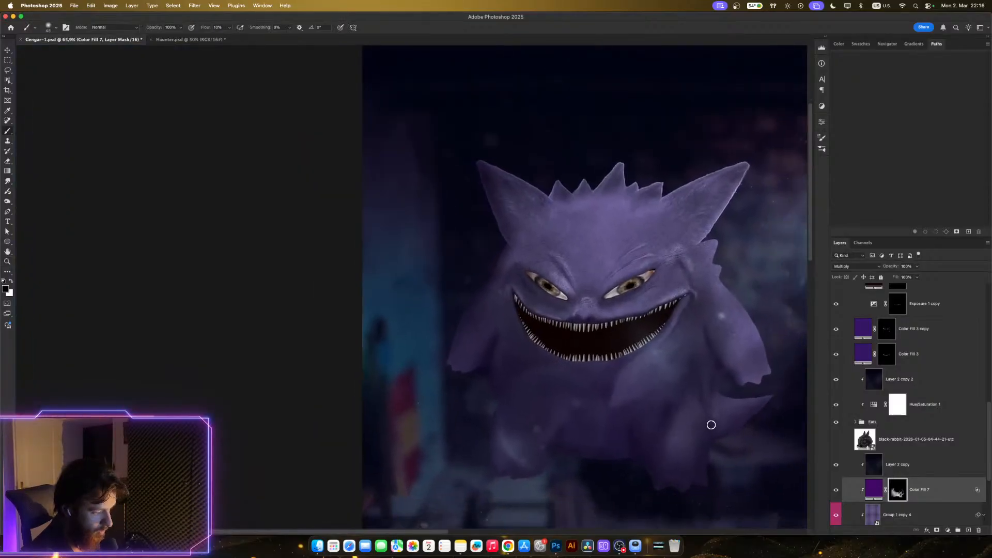
pyautogui.scroll(2, 695, 424)
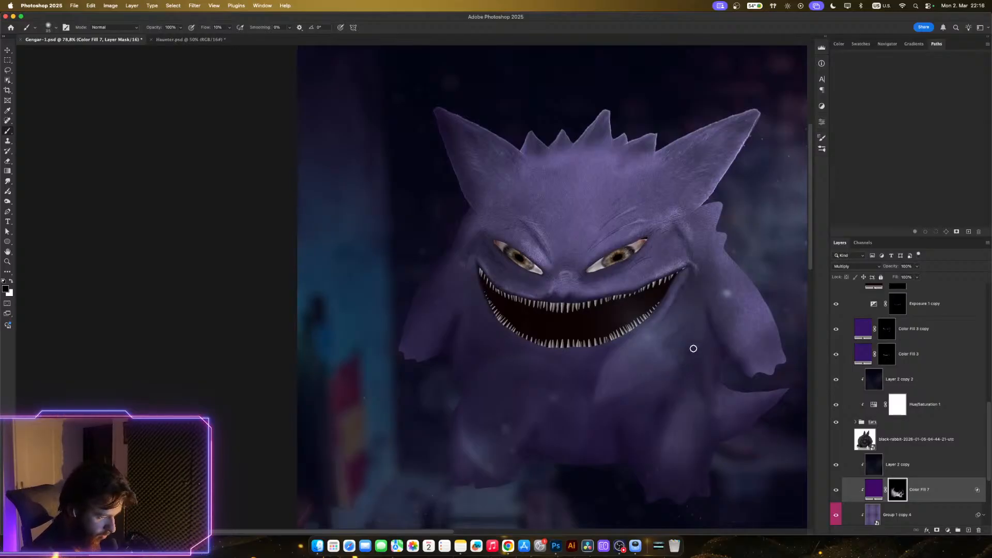
pyautogui.scroll(3, 721, 294)
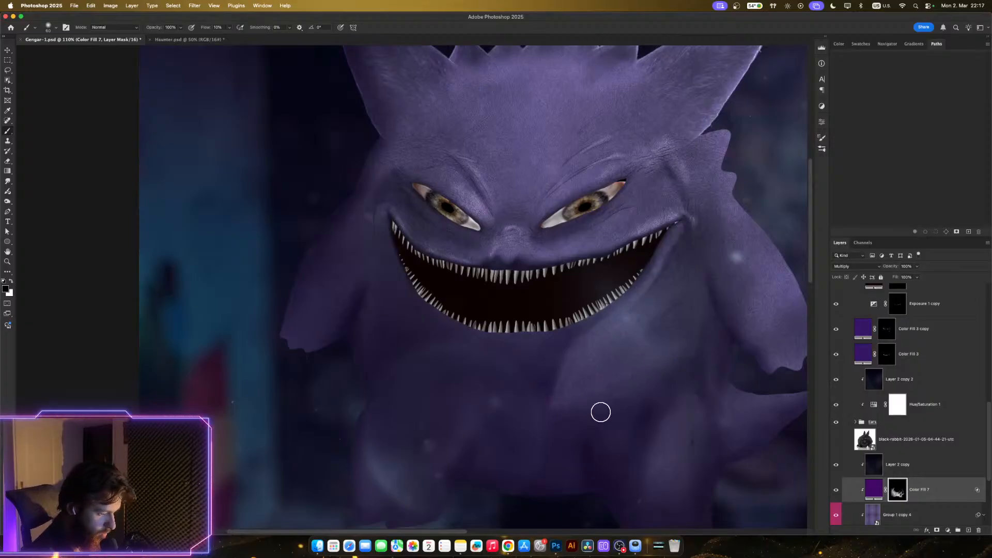
# - Examine the lit bulge on the right-hand side of the belly at whole-figure and close-up scale
pyautogui.scroll(-5, 707, 434)
pyautogui.press('z')
pyautogui.moveTo(721, 468); pyautogui.dragTo(656, 468)
pyautogui.moveTo(715, 417); pyautogui.dragTo(786, 416)
pyautogui.moveTo(723, 427); pyautogui.dragTo(718, 429)
pyautogui.scroll(-3, 718, 429)
pyautogui.hscroll(-2, 719, 430)
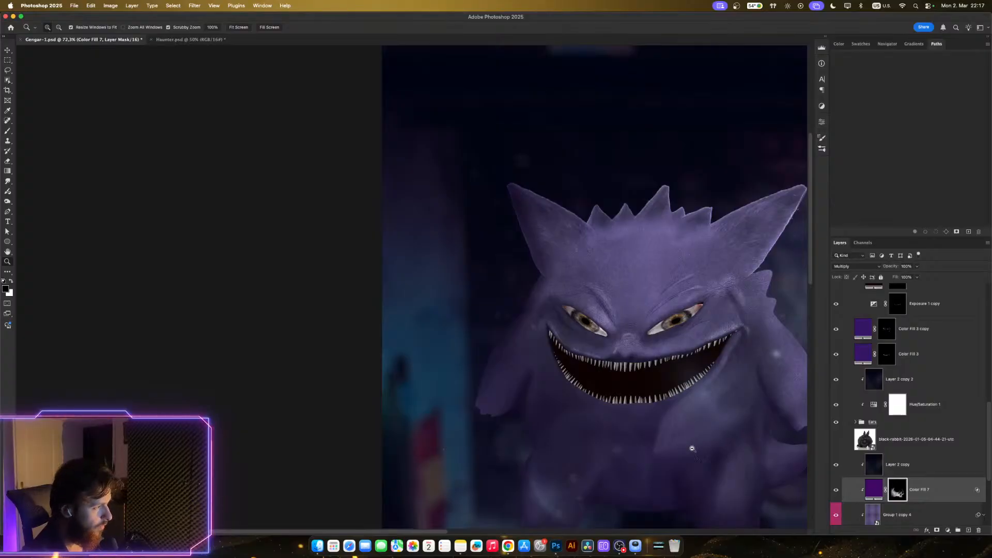
pyautogui.moveTo(692, 449)
pyautogui.mouseDown()
pyautogui.moveTo(696, 437)
pyautogui.moveTo(684, 455)
pyautogui.moveTo(684, 441)
pyautogui.mouseUp()
pyautogui.press('b')
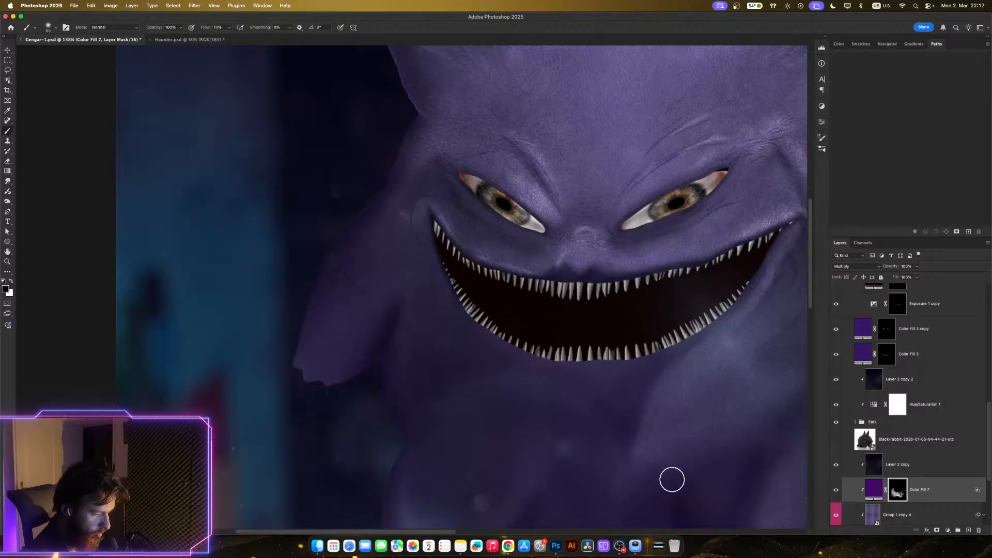
# - Examine how the belly, arm and leg shading reads in the full scene and around the mouth
pyautogui.press('z')
pyautogui.moveTo(711, 461)
pyautogui.mouseDown()
pyautogui.moveTo(682, 456)
pyautogui.moveTo(709, 414)
pyautogui.moveTo(756, 419)
pyautogui.moveTo(729, 419)
pyautogui.mouseUp()
pyautogui.press('b')
pyautogui.press('z')
pyautogui.press('b')
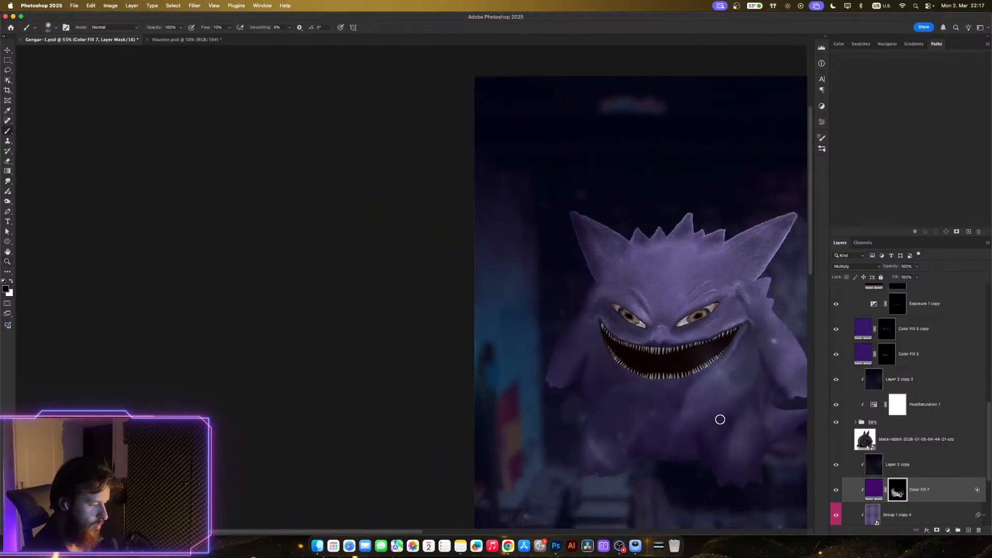
pyautogui.press('z')
pyautogui.moveTo(772, 388); pyautogui.dragTo(740, 385)
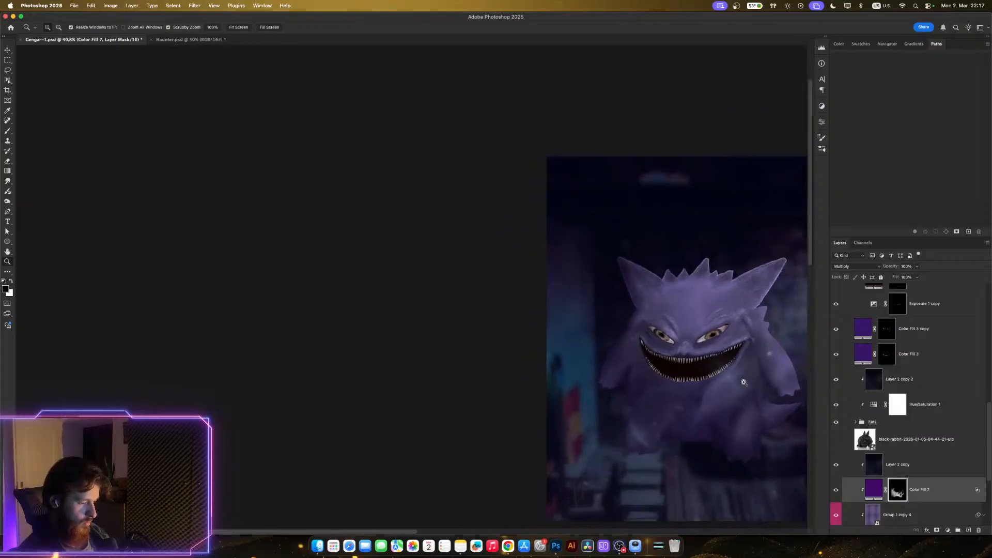
pyautogui.press('b')
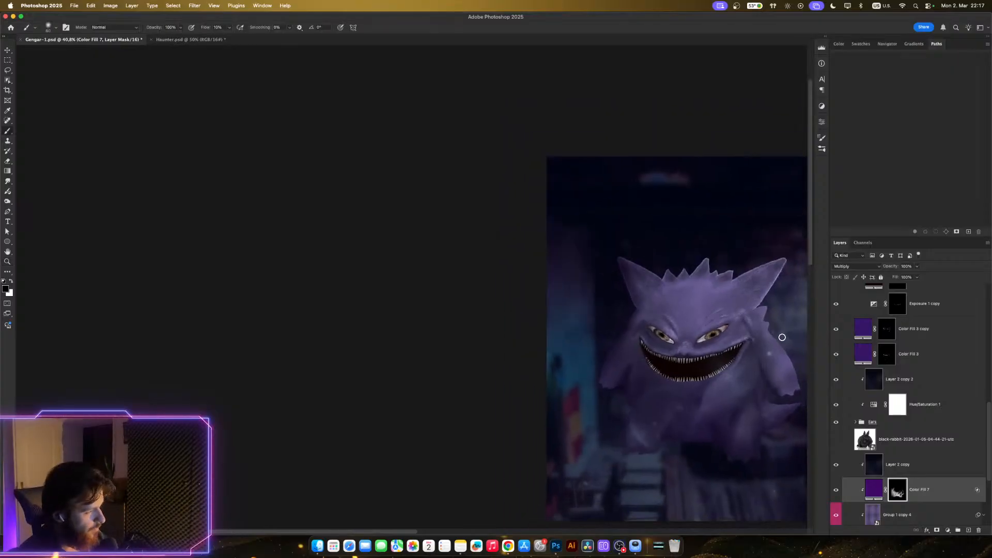
pyautogui.press('z')
pyautogui.moveTo(747, 353)
pyautogui.mouseDown()
pyautogui.moveTo(764, 355)
pyautogui.moveTo(761, 372)
pyautogui.mouseUp()
pyautogui.press('b')
pyautogui.press('z')
pyautogui.press('b')
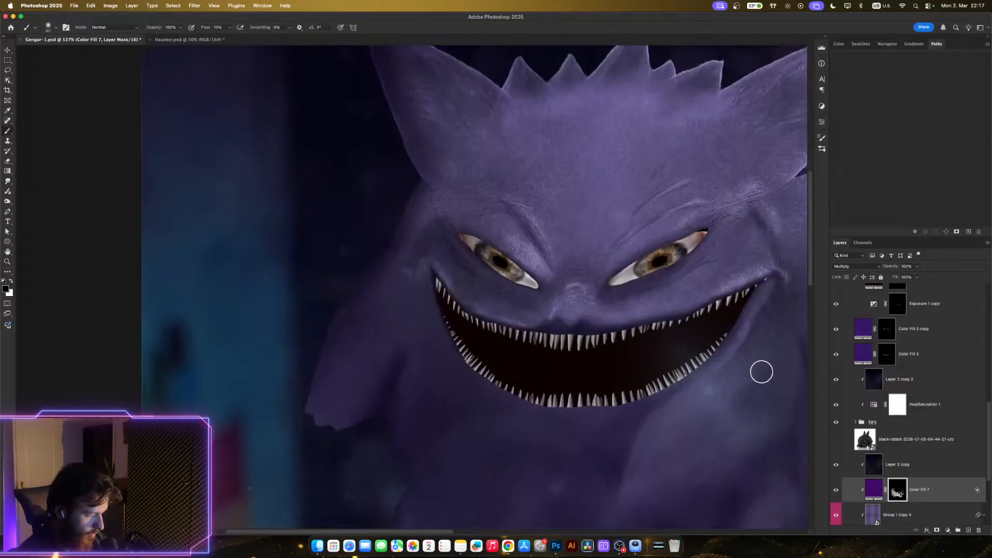
pyautogui.moveTo(746, 388)
pyautogui.mouseDown()
pyautogui.moveTo(748, 353)
pyautogui.moveTo(706, 368)
pyautogui.moveTo(613, 354)
pyautogui.moveTo(632, 364)
pyautogui.moveTo(671, 335)
pyautogui.mouseUp()
pyautogui.press('z')
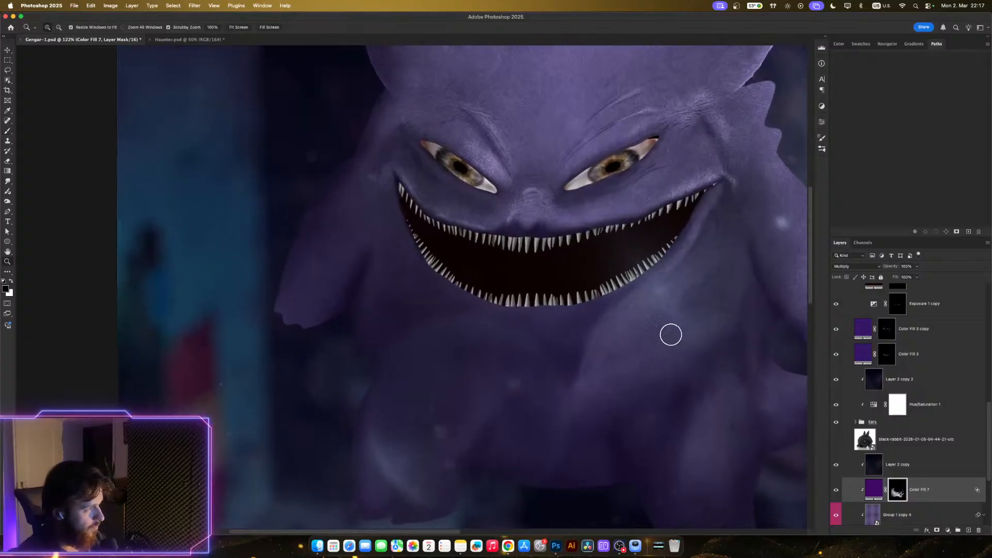
pyautogui.press('b')
pyautogui.scroll(3, 689, 370)
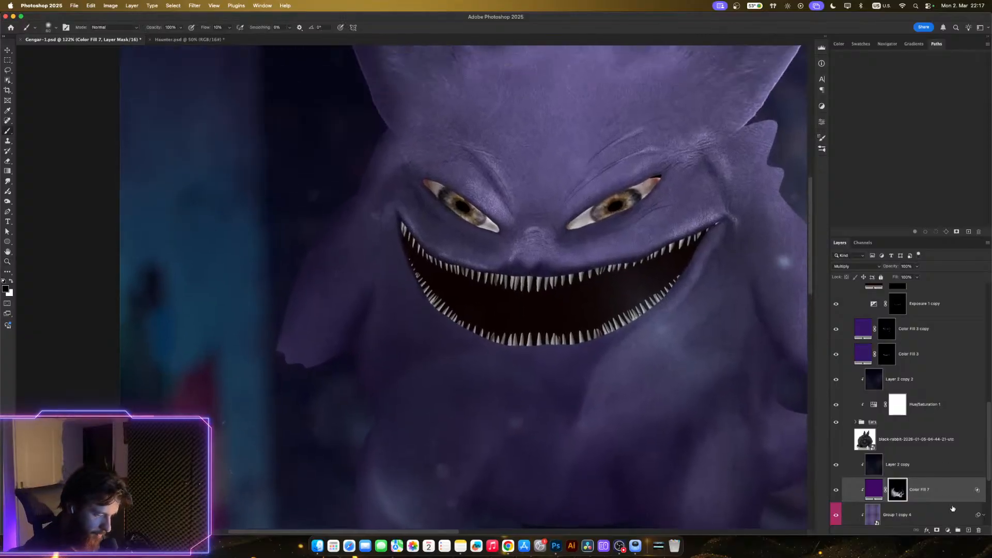
# - Add a solid colour fill layer above Color Fill 7 in teal green #24b98d
pyautogui.click(948, 530)
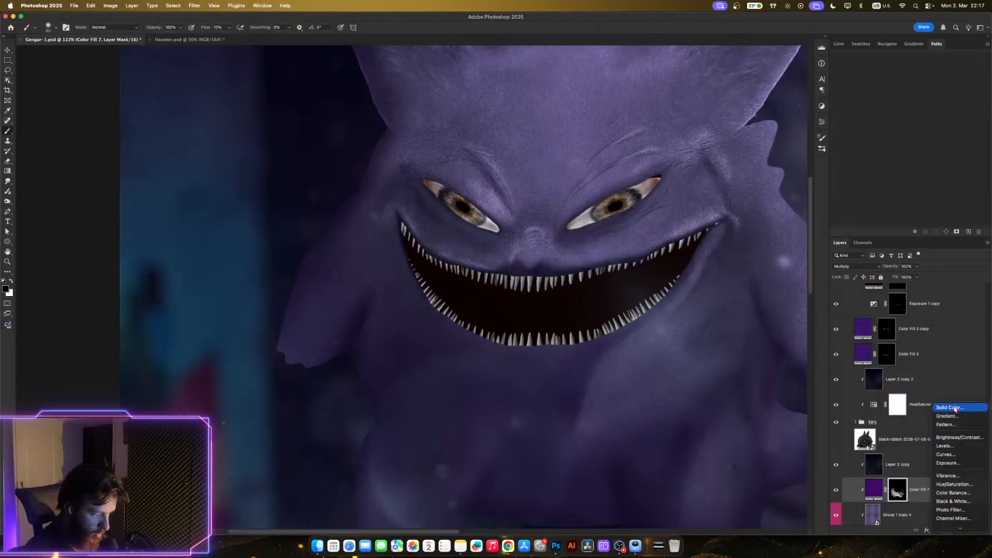
pyautogui.click(953, 409)
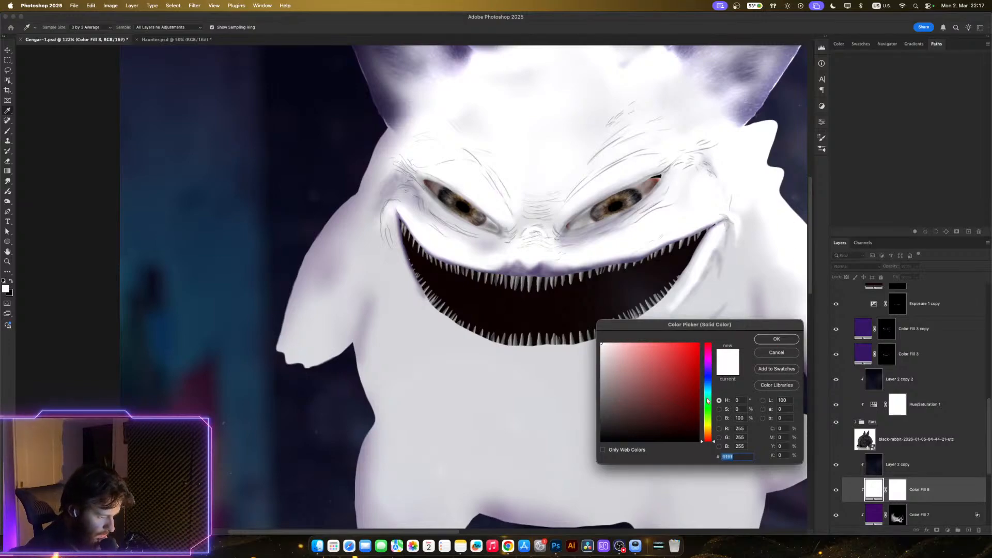
pyautogui.click(708, 399)
pyautogui.click(682, 369)
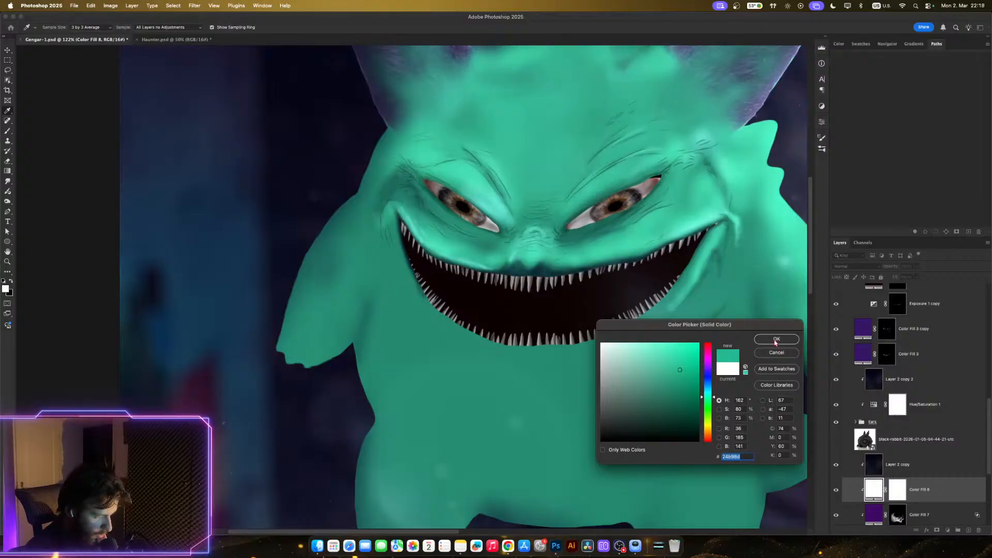
pyautogui.click(776, 339)
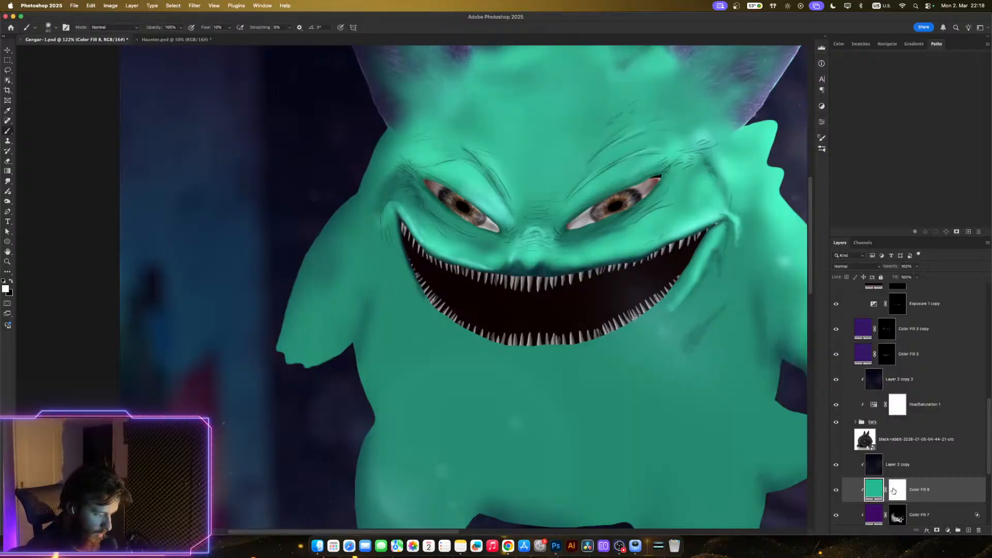
# - Invert the new teal fill layer's mask to hide the colour, and make its fill active instead of the mask
pyautogui.click(894, 491)
pyautogui.press('super+i')
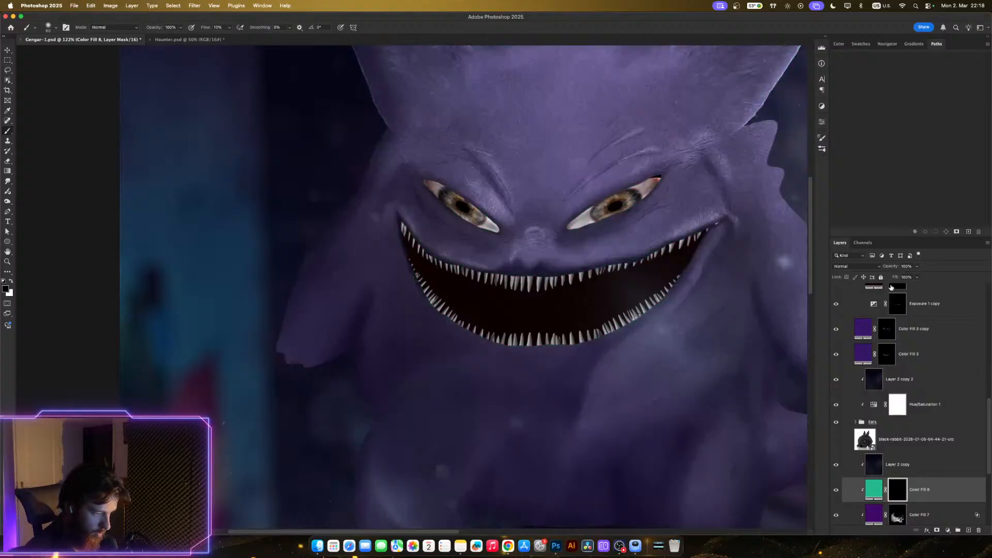
pyautogui.click(868, 484)
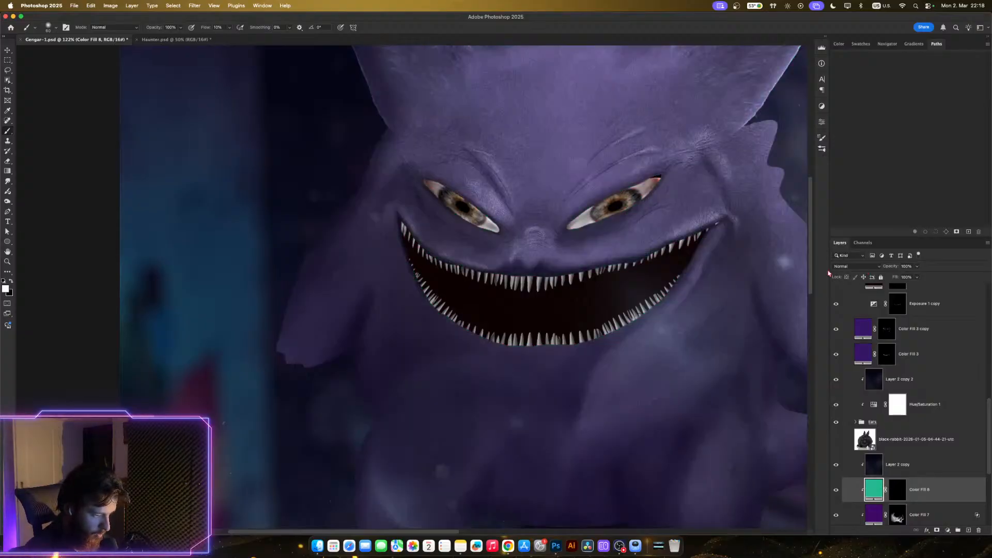
# - Set the blend mode of the teal Color Fill 8 layer to Screen
pyautogui.click(857, 266)
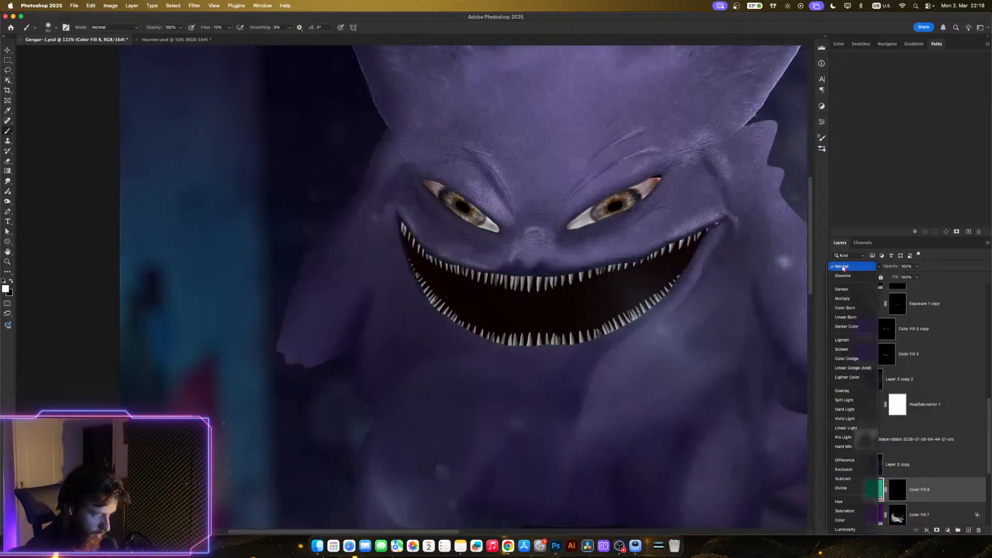
pyautogui.click(841, 349)
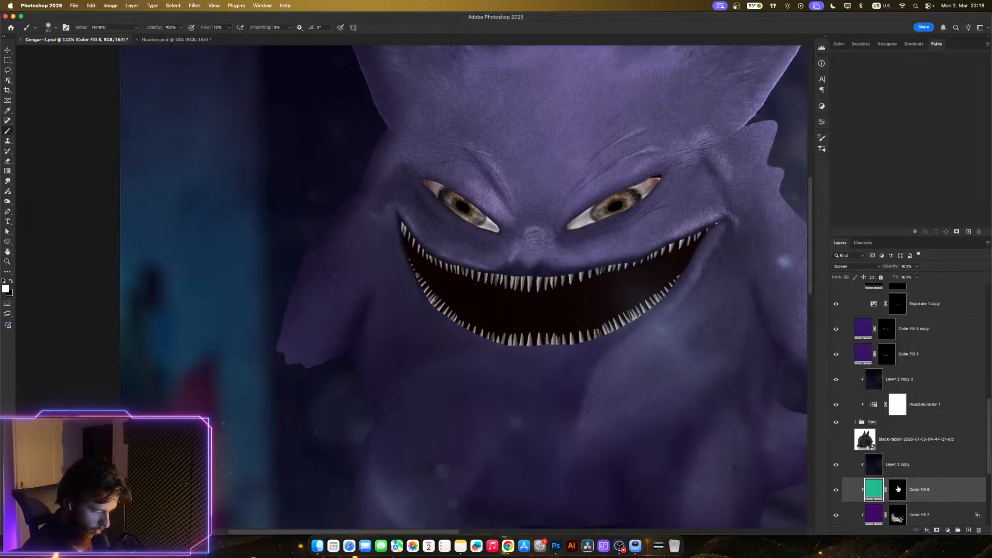
# - Paint white with an enlarged brush on the Color Fill 8 mask to reveal a teal glow on the body beneath the mouth's right corner
pyautogui.click(898, 490)
pyautogui.press('x')
pyautogui.press(']')
pyautogui.press(']')
pyautogui.press(']')
pyautogui.press(']')
pyautogui.press(']')
pyautogui.press(']')
pyautogui.press(']')
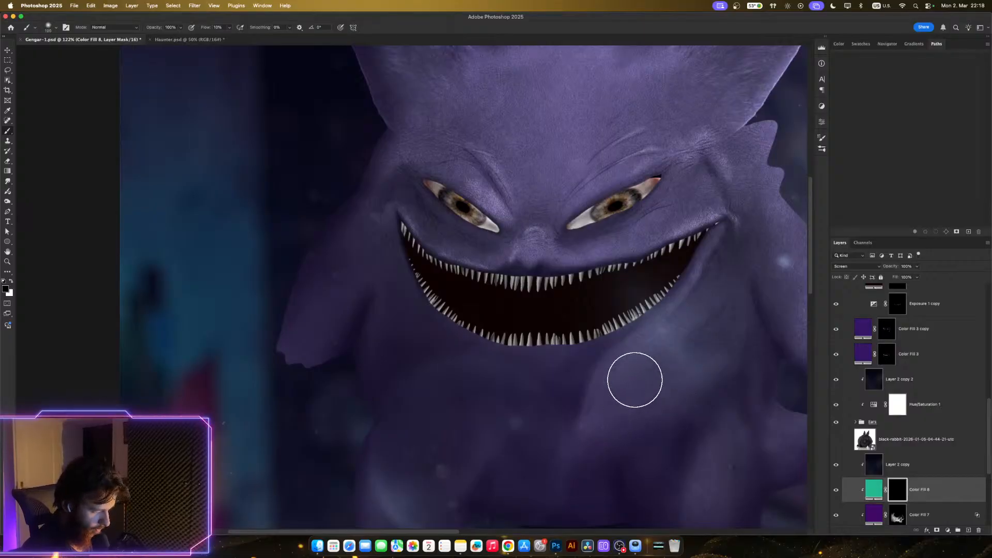
pyautogui.press('x')
pyautogui.moveTo(610, 410); pyautogui.dragTo(661, 354)
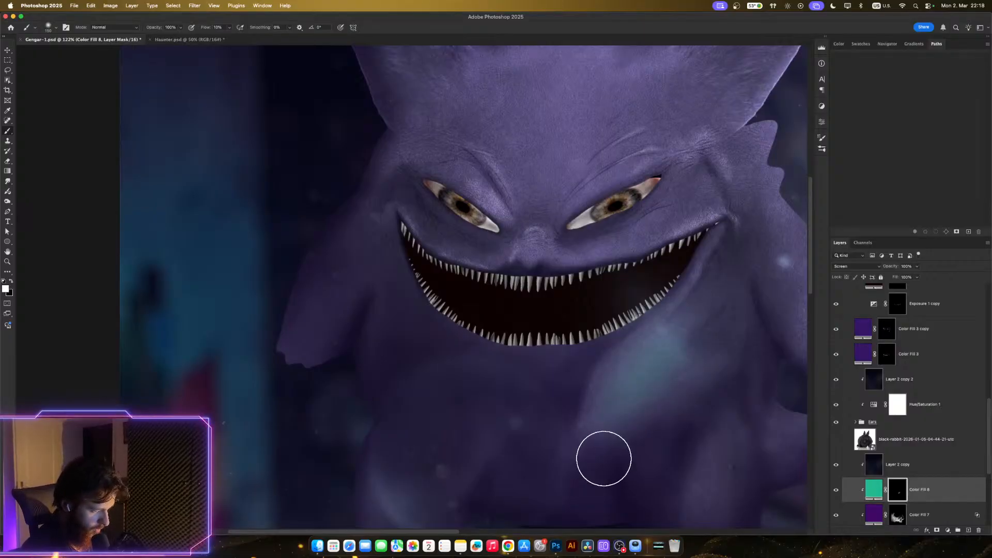
pyautogui.press('super+z')
pyautogui.moveTo(610, 410); pyautogui.dragTo(620, 367)
pyautogui.moveTo(697, 320)
pyautogui.mouseDown()
pyautogui.moveTo(634, 388)
pyautogui.moveTo(617, 387)
pyautogui.moveTo(686, 297)
pyautogui.moveTo(641, 383)
pyautogui.moveTo(696, 320)
pyautogui.moveTo(673, 364)
pyautogui.moveTo(641, 364)
pyautogui.moveTo(634, 407)
pyautogui.moveTo(708, 291)
pyautogui.moveTo(675, 358)
pyautogui.moveTo(718, 338)
pyautogui.moveTo(649, 402)
pyautogui.moveTo(601, 422)
pyautogui.moveTo(644, 408)
pyautogui.moveTo(702, 346)
pyautogui.moveTo(709, 321)
pyautogui.moveTo(684, 387)
pyautogui.mouseUp()
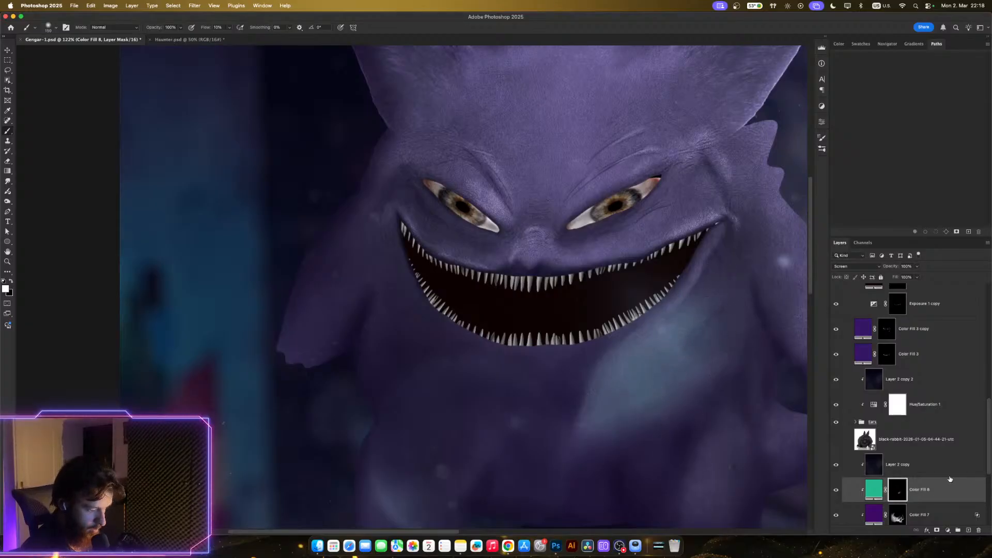
# - Move the Color Fill 8 layer beneath the purple Color Fill 7 layer in the clipped stack
pyautogui.scroll(5, 671, 362)
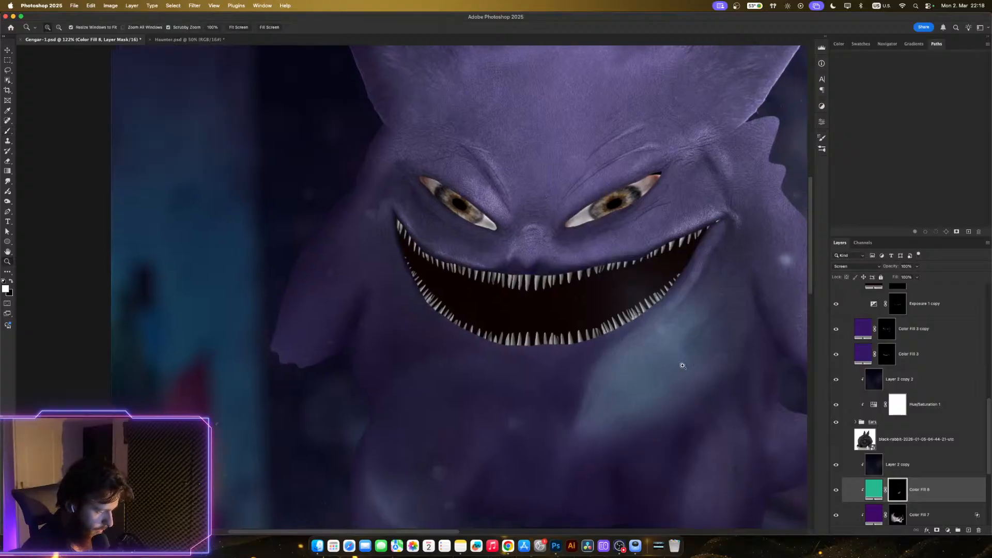
pyautogui.scroll(3, 627, 336)
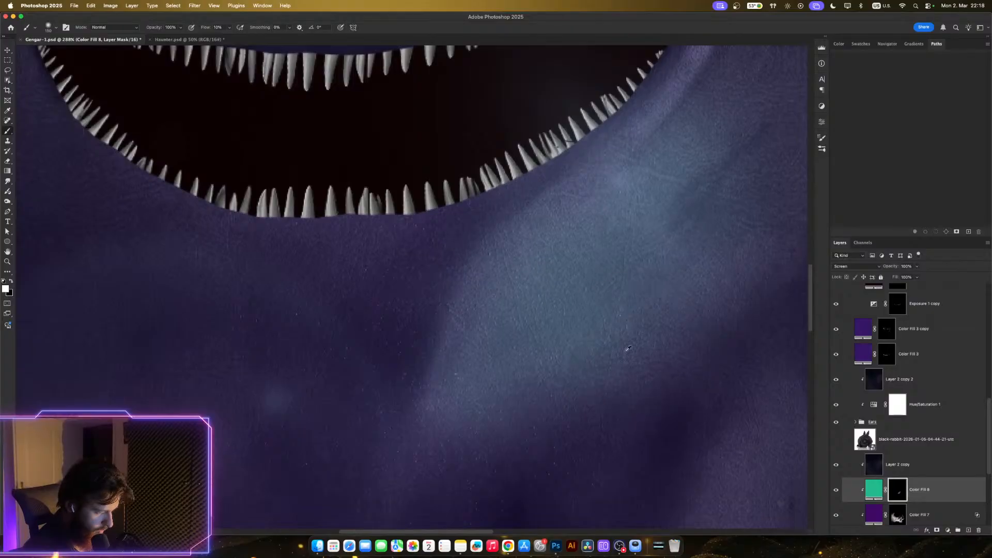
pyautogui.scroll(-2, 628, 349)
pyautogui.scroll(-1, 628, 349)
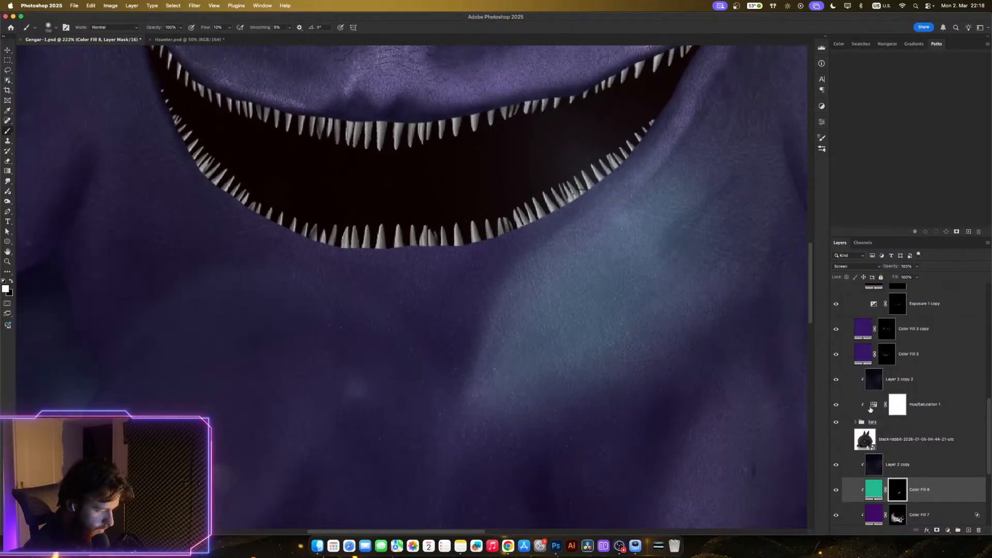
pyautogui.scroll(-2, 879, 458)
pyautogui.moveTo(932, 458); pyautogui.dragTo(895, 485)
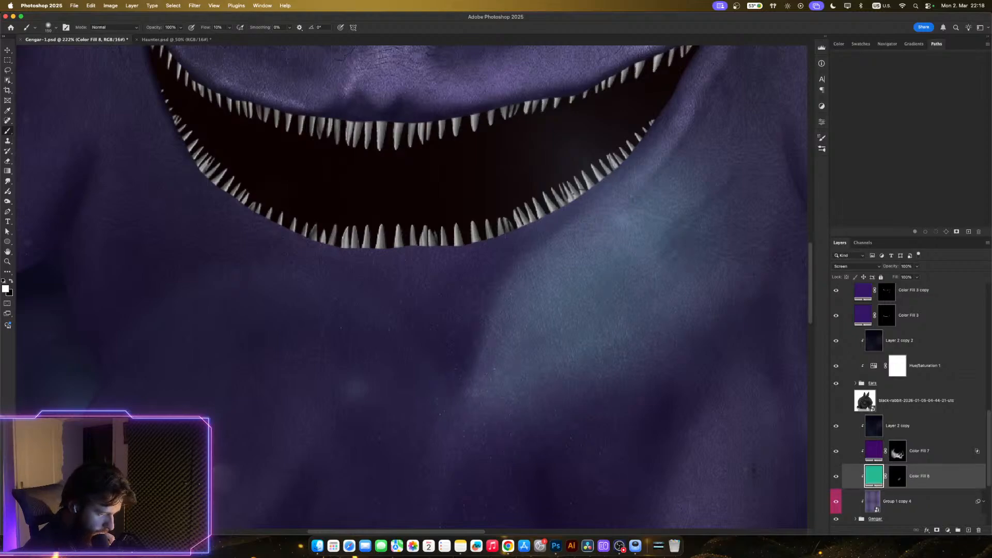
pyautogui.doubleClick(981, 475)
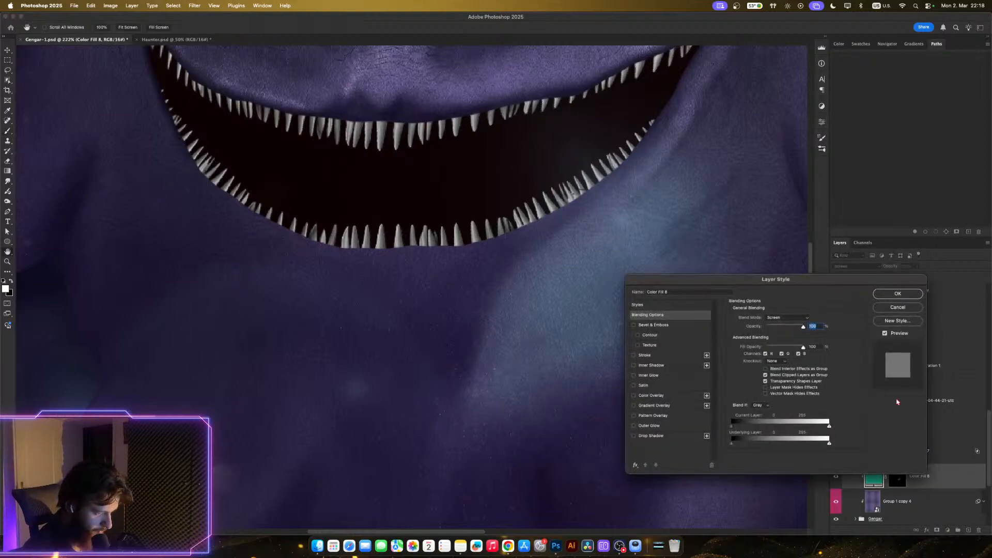
pyautogui.press('Escape')
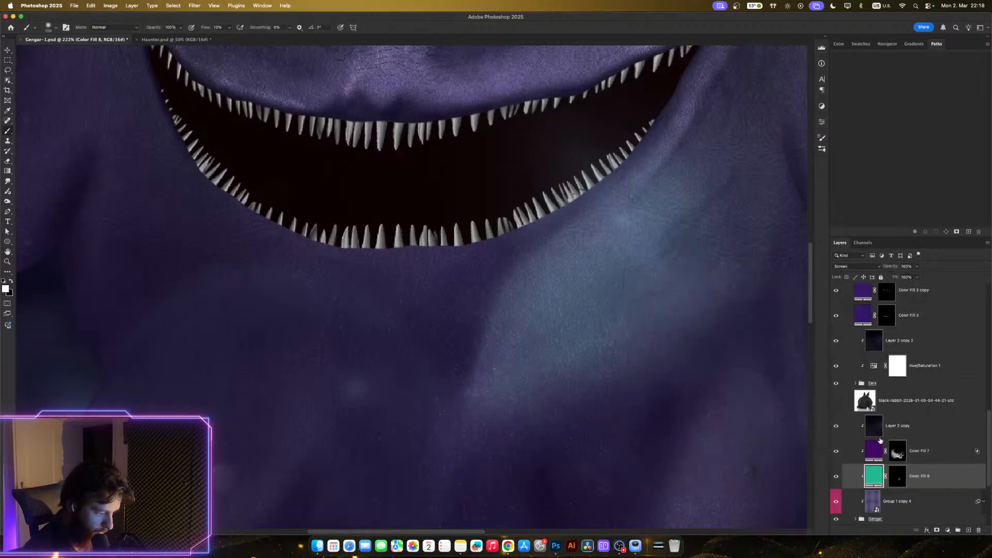
# - Hide the purple Color Fill 7 layer and check the teal glow against the whole figure
pyautogui.click(836, 452)
pyautogui.click(836, 452)
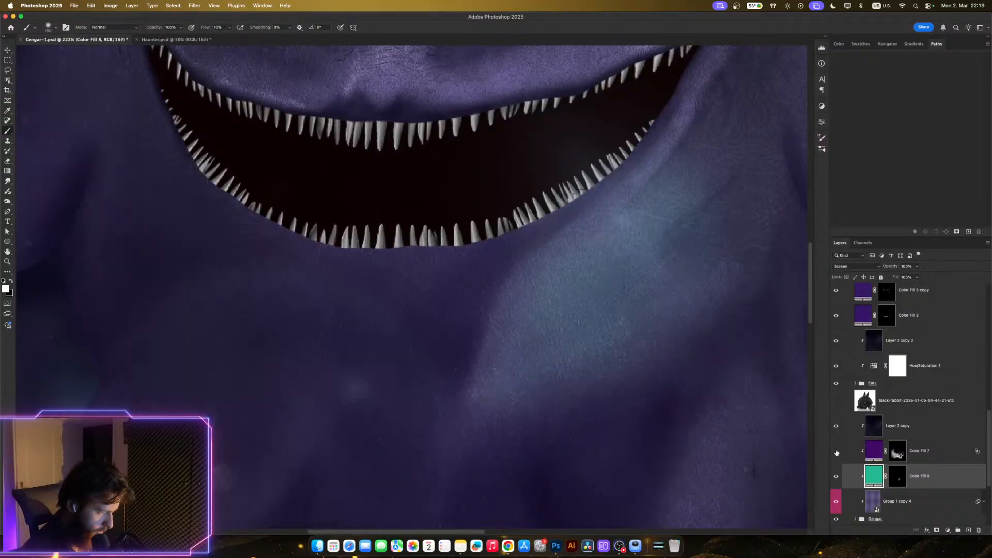
pyautogui.click(836, 452)
pyautogui.press('z')
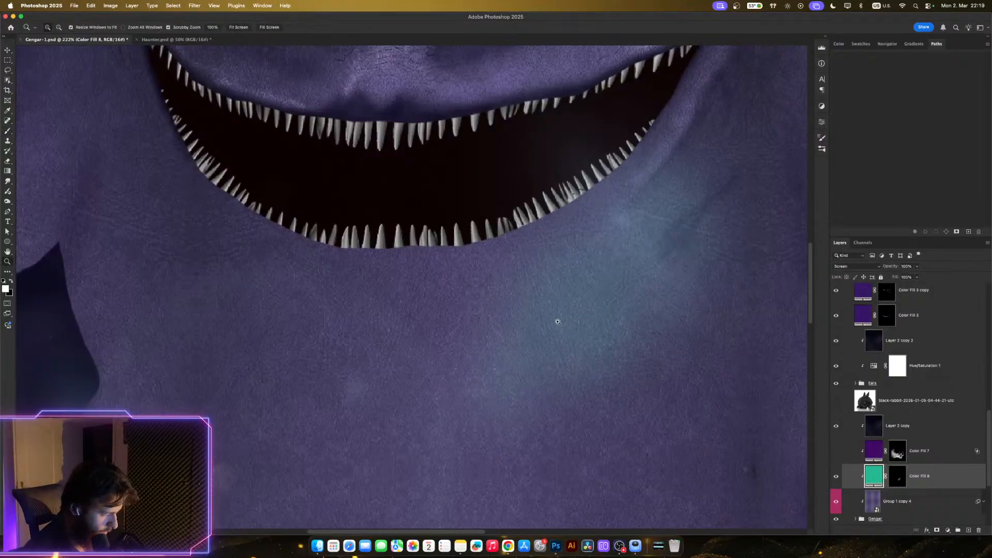
pyautogui.moveTo(569, 325); pyautogui.dragTo(539, 326)
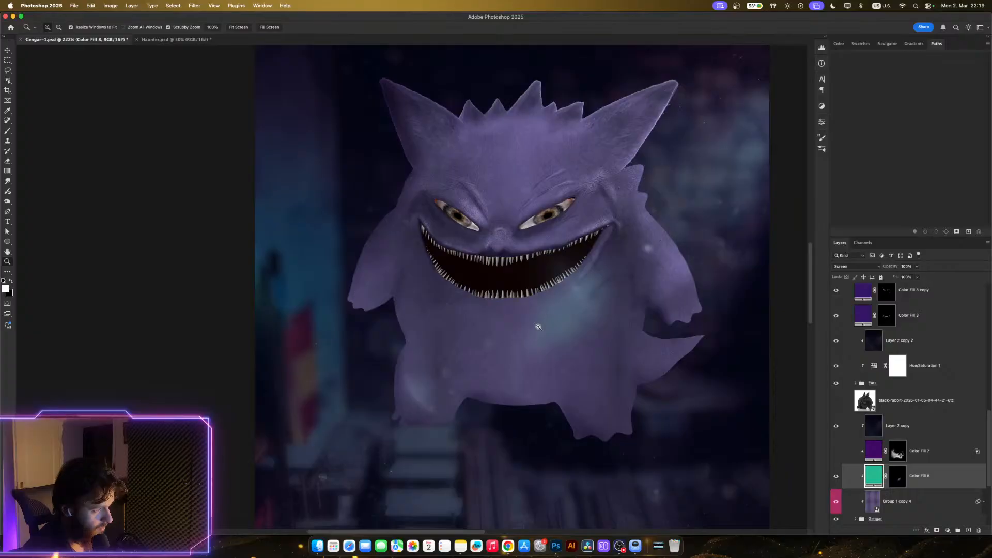
pyautogui.moveTo(538, 327); pyautogui.dragTo(561, 336)
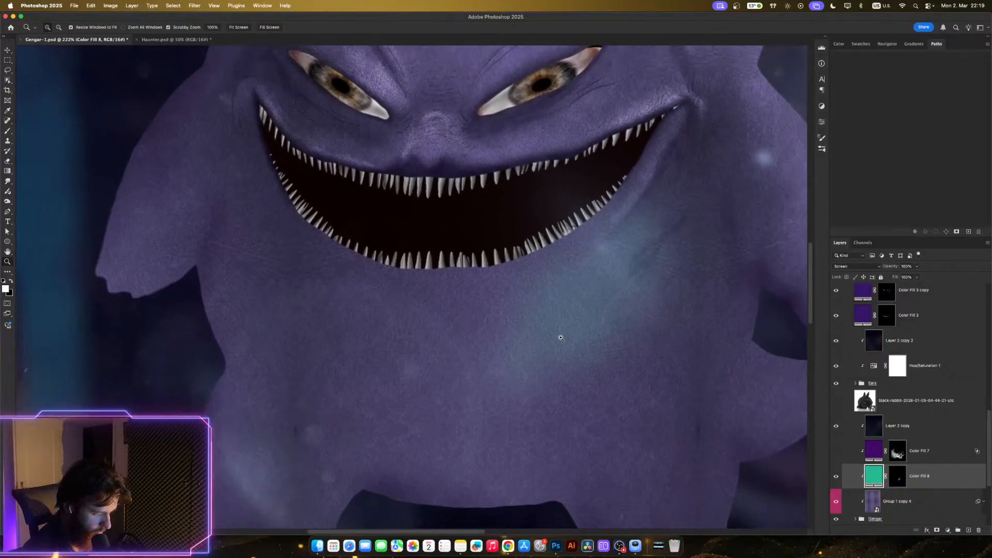
# - Try different shadow, midtone and highlight input values in the Levels smart filter of the Group 1 copy 4 layer
pyautogui.scroll(-1, 968, 483)
pyautogui.click(983, 490)
pyautogui.scroll(-3, 952, 497)
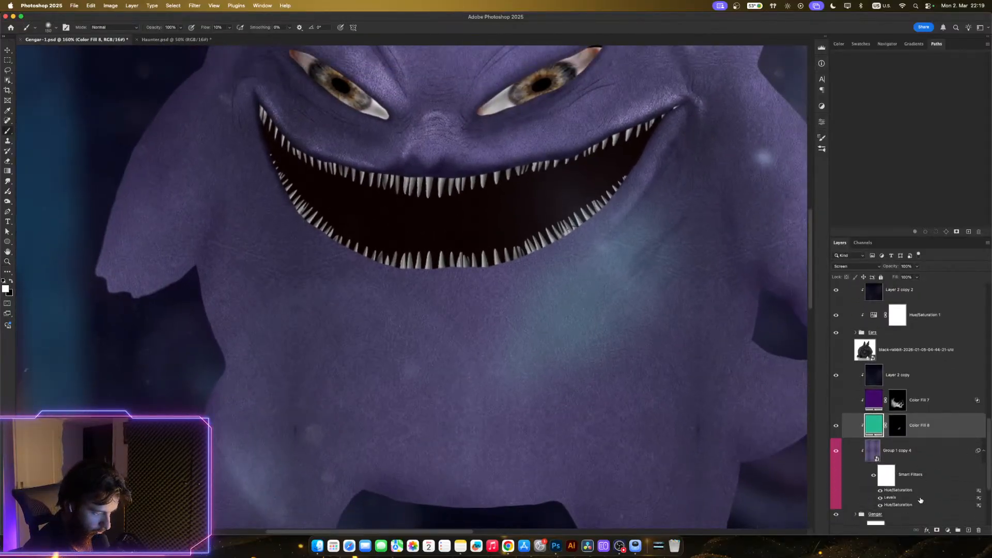
pyautogui.doubleClick(896, 464)
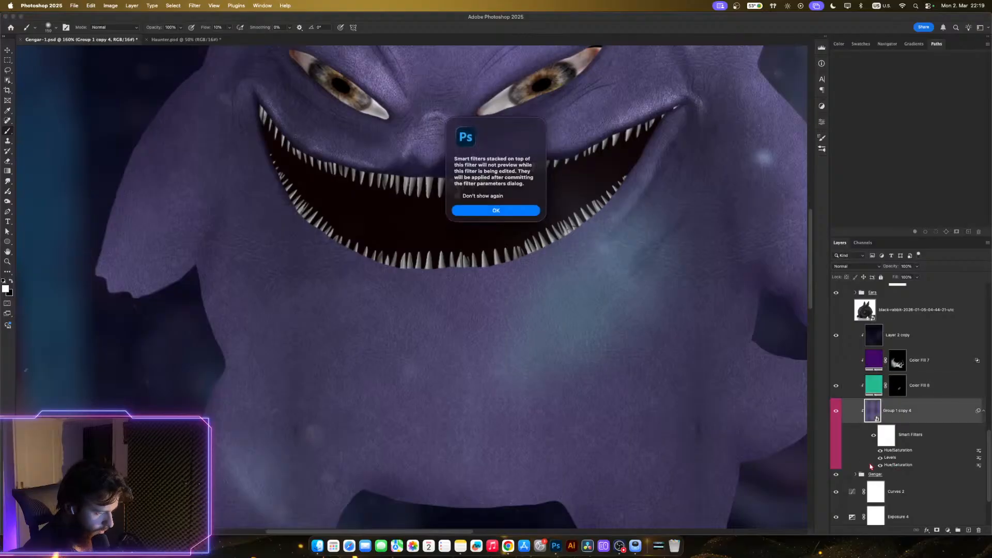
pyautogui.click(514, 216)
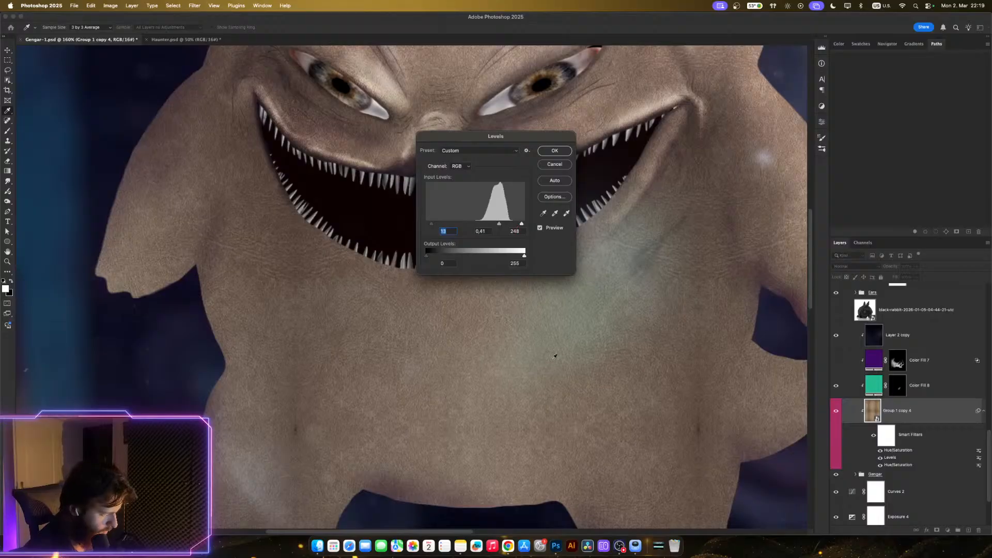
pyautogui.scroll(2, 554, 356)
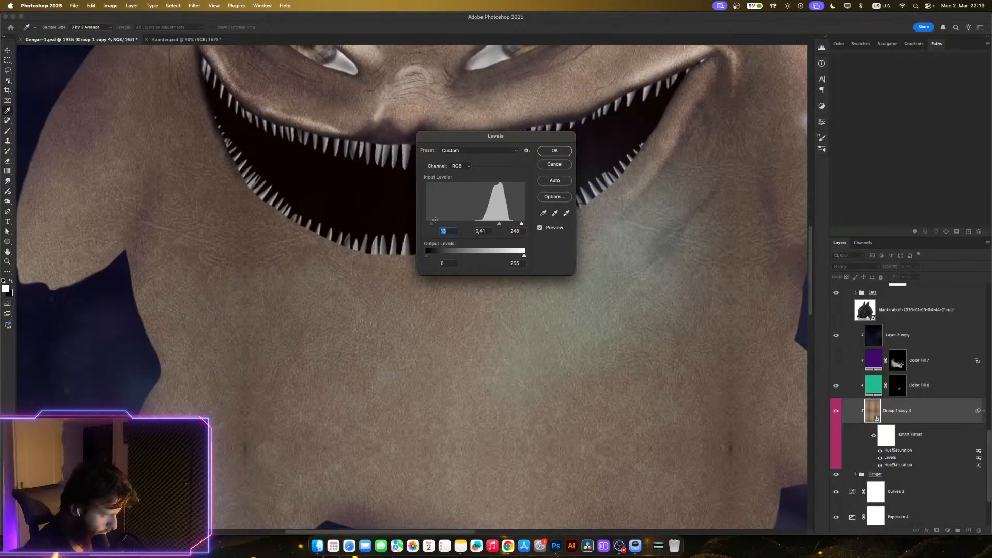
pyautogui.moveTo(433, 225)
pyautogui.mouseDown()
pyautogui.moveTo(421, 225)
pyautogui.moveTo(435, 227)
pyautogui.mouseUp()
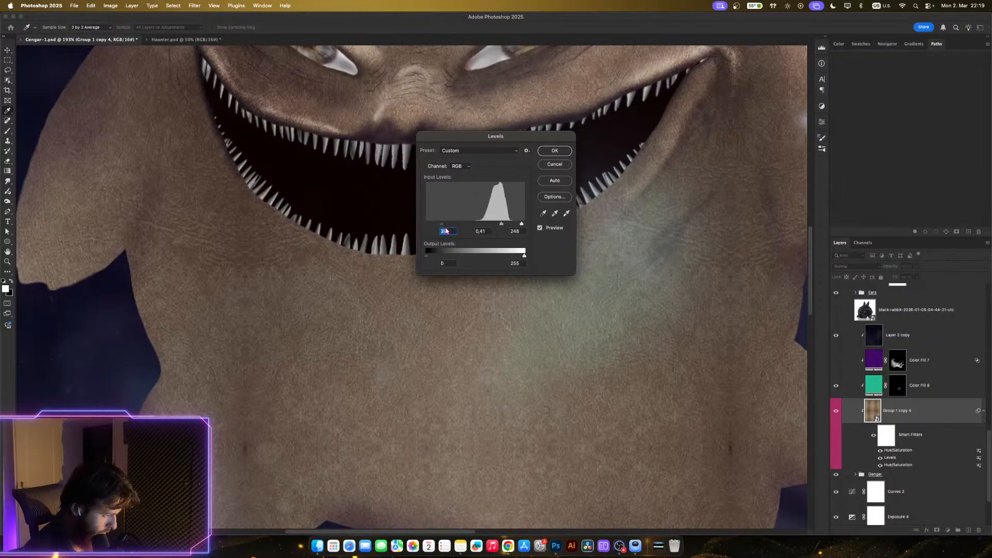
pyautogui.write('0')
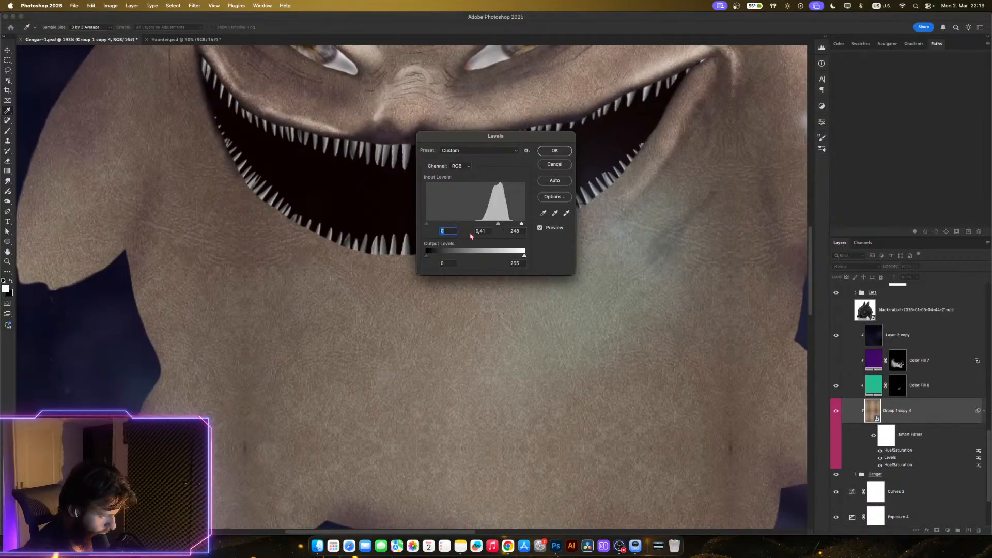
pyautogui.write('13')
pyautogui.moveTo(499, 224); pyautogui.dragTo(510, 228)
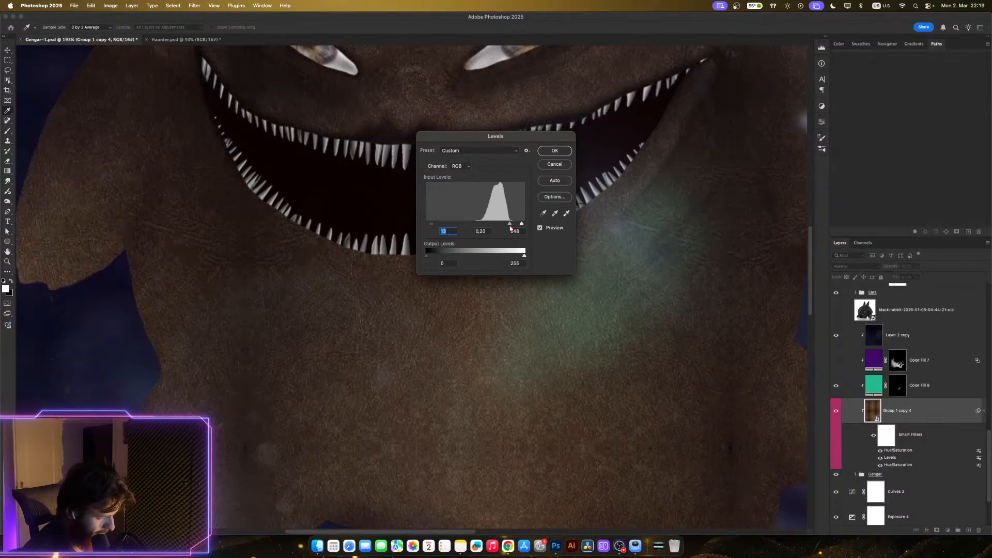
pyautogui.moveTo(510, 227)
pyautogui.mouseDown()
pyautogui.moveTo(492, 226)
pyautogui.moveTo(501, 229)
pyautogui.mouseUp()
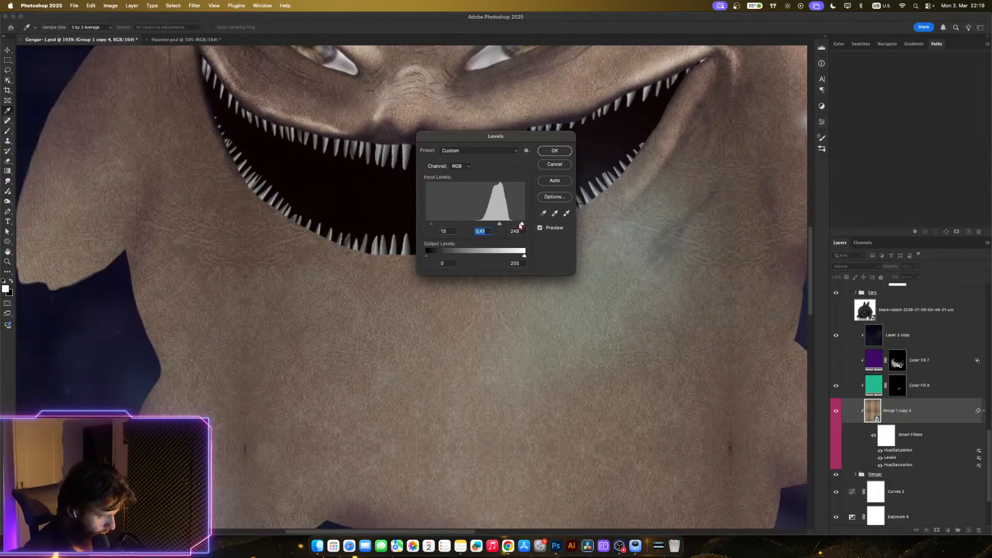
pyautogui.moveTo(518, 225)
pyautogui.mouseDown()
pyautogui.moveTo(510, 225)
pyautogui.moveTo(521, 226)
pyautogui.mouseUp()
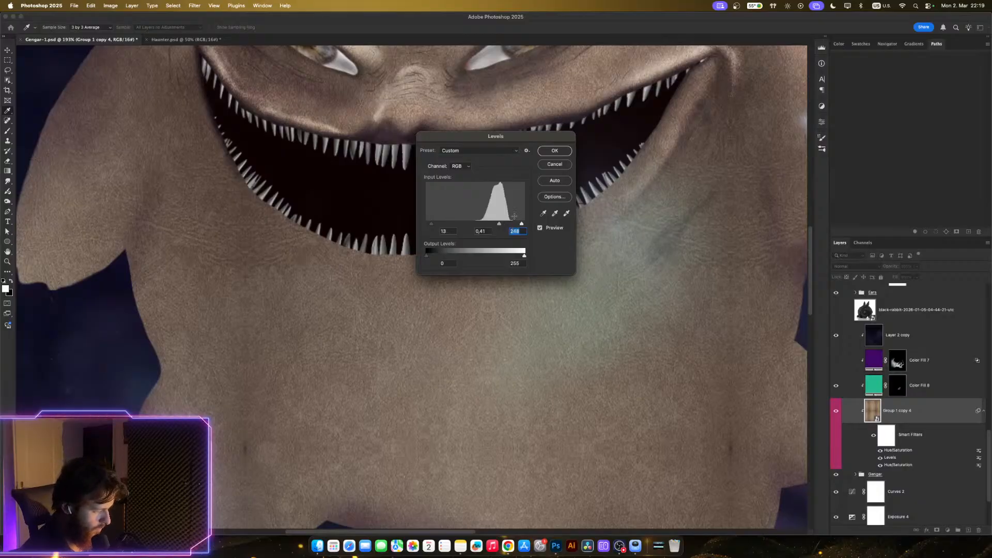
pyautogui.click(553, 164)
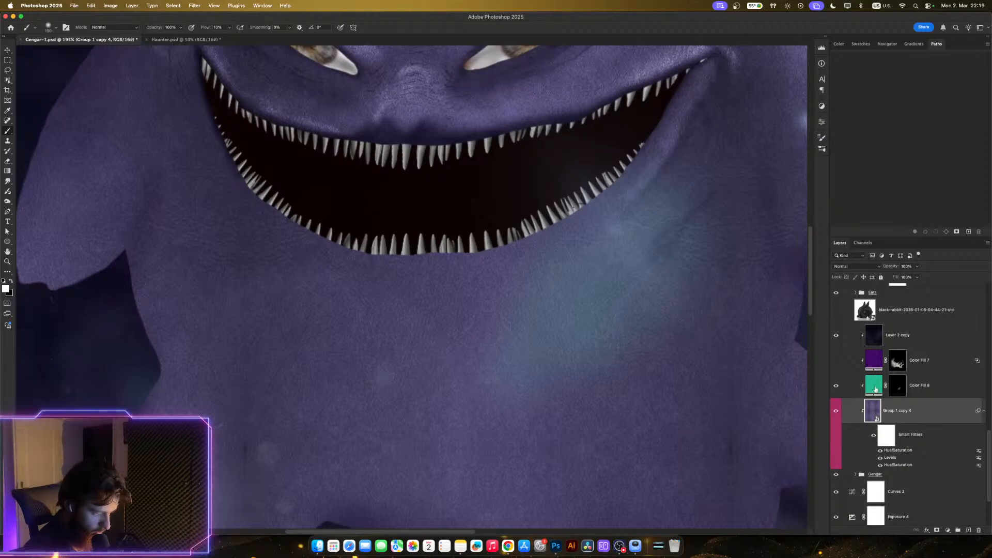
# - Apply Blend If to Color Fill 8, splitting the underlying layer's shadow slider so the teal glow fades softly out of the dark skin texture
pyautogui.scroll(2, 499, 365)
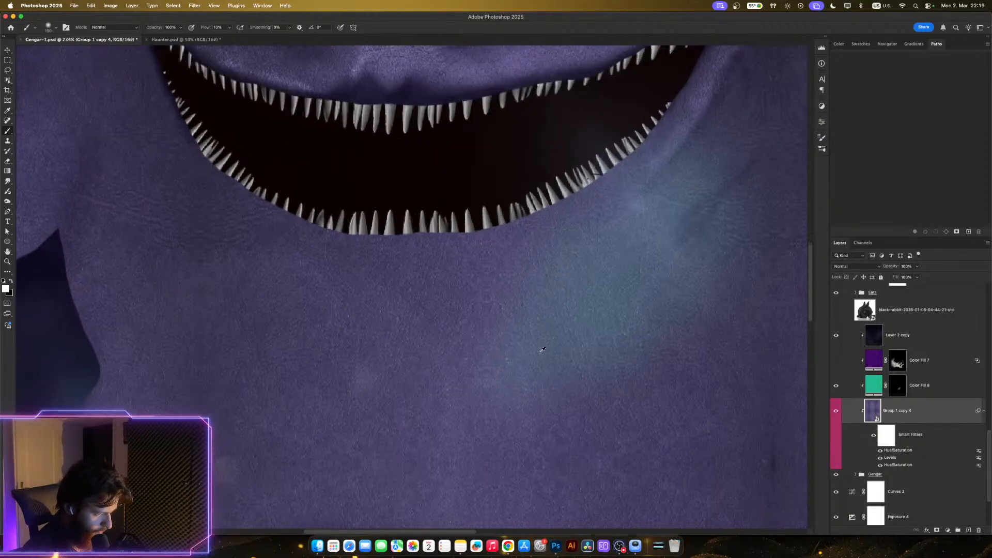
pyautogui.scroll(1, 568, 336)
pyautogui.hscroll(2, 602, 339)
pyautogui.click(975, 388)
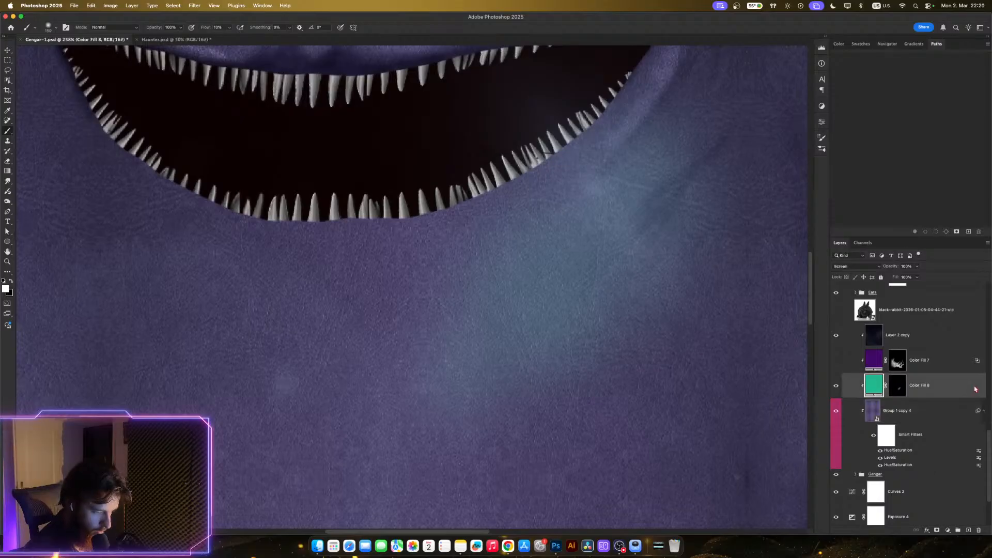
pyautogui.doubleClick(975, 389)
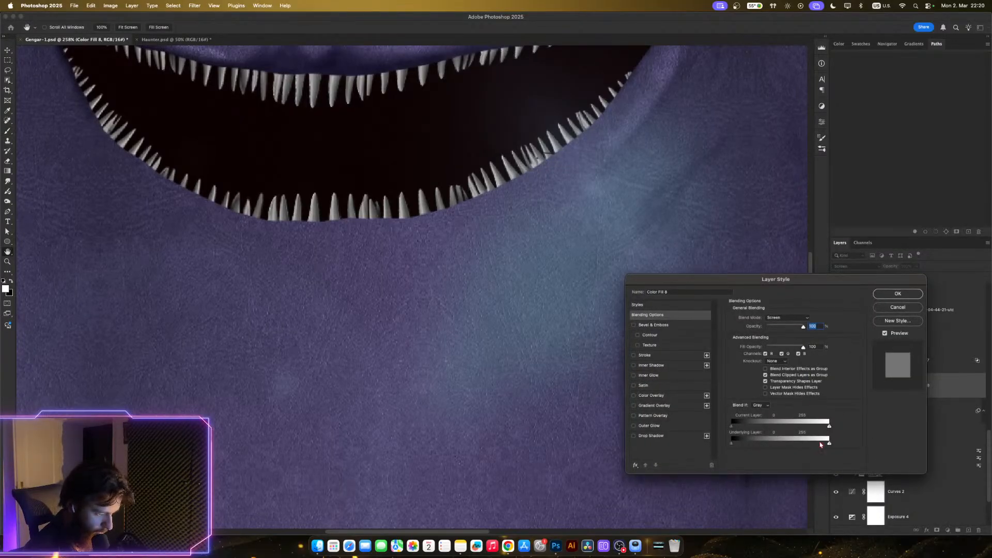
pyautogui.moveTo(829, 443)
pyautogui.mouseDown()
pyautogui.moveTo(769, 442)
pyautogui.moveTo(811, 442)
pyautogui.mouseUp()
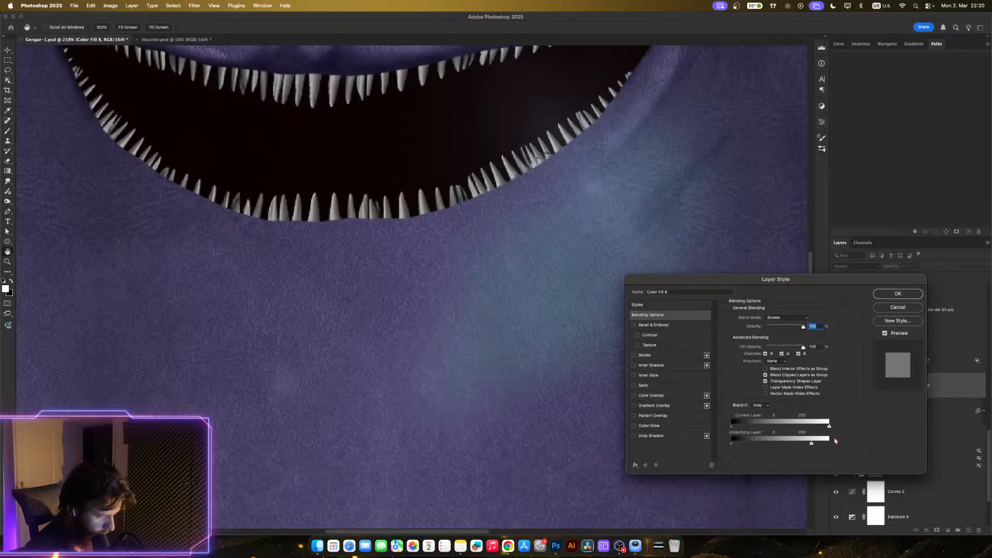
pyautogui.moveTo(752, 448); pyautogui.dragTo(765, 448)
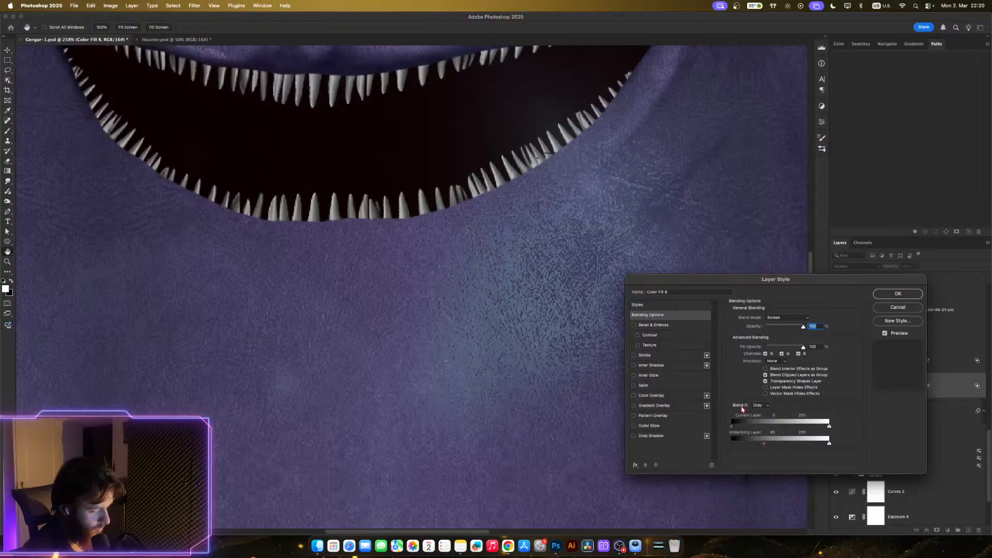
pyautogui.press('alt')
pyautogui.moveTo(763, 445); pyautogui.dragTo(753, 445)
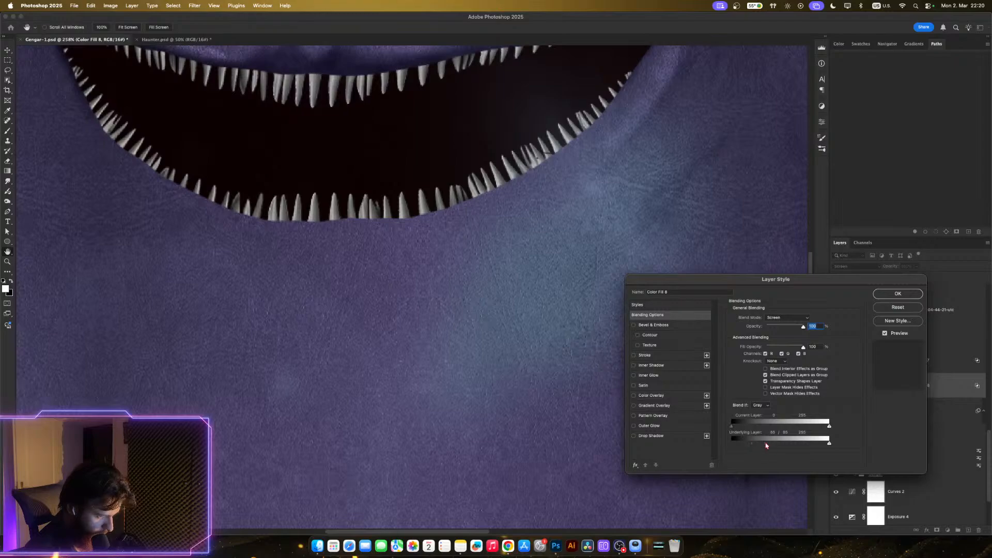
pyautogui.moveTo(775, 446); pyautogui.dragTo(769, 445)
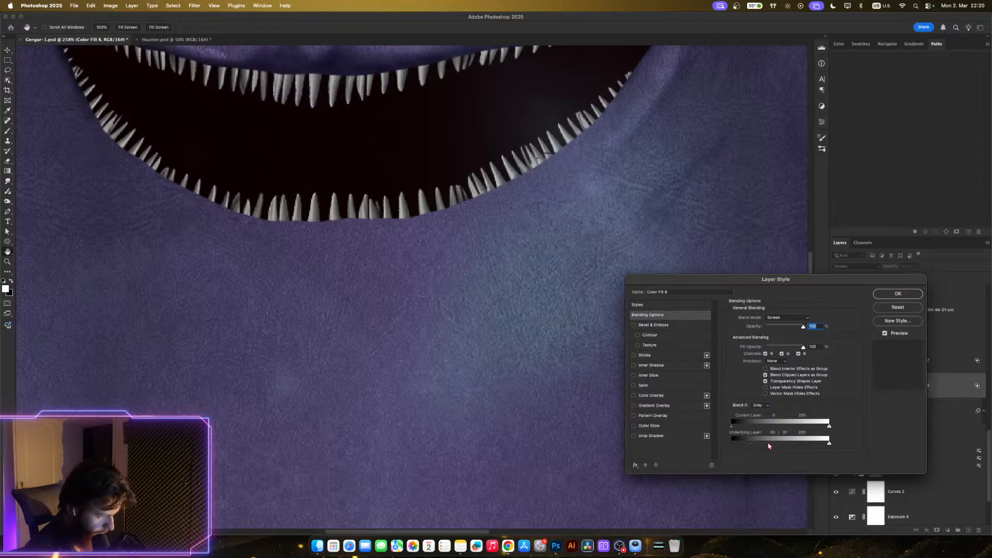
pyautogui.click(905, 293)
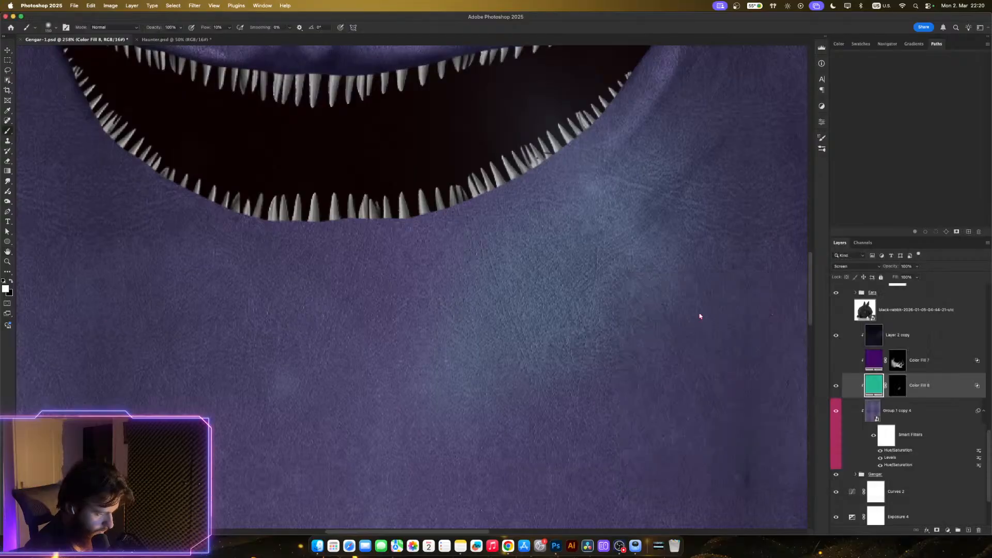
# - Change the blending mode of the Color Fill 8 layer from Screen to Linear Dodge (Add)
pyautogui.press('z')
pyautogui.moveTo(656, 343)
pyautogui.mouseDown()
pyautogui.moveTo(582, 339)
pyautogui.moveTo(675, 312)
pyautogui.moveTo(650, 314)
pyautogui.mouseUp()
pyautogui.press('b')
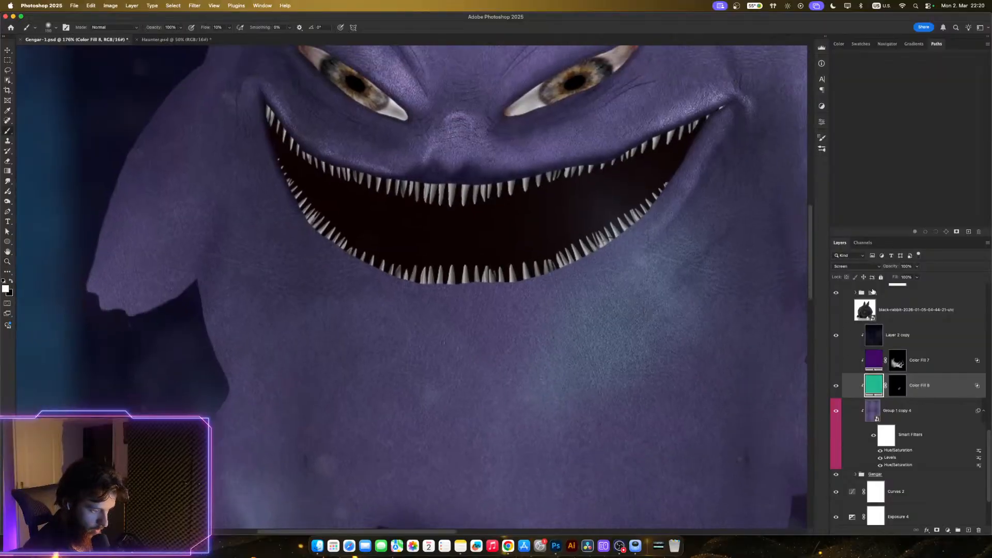
pyautogui.click(872, 266)
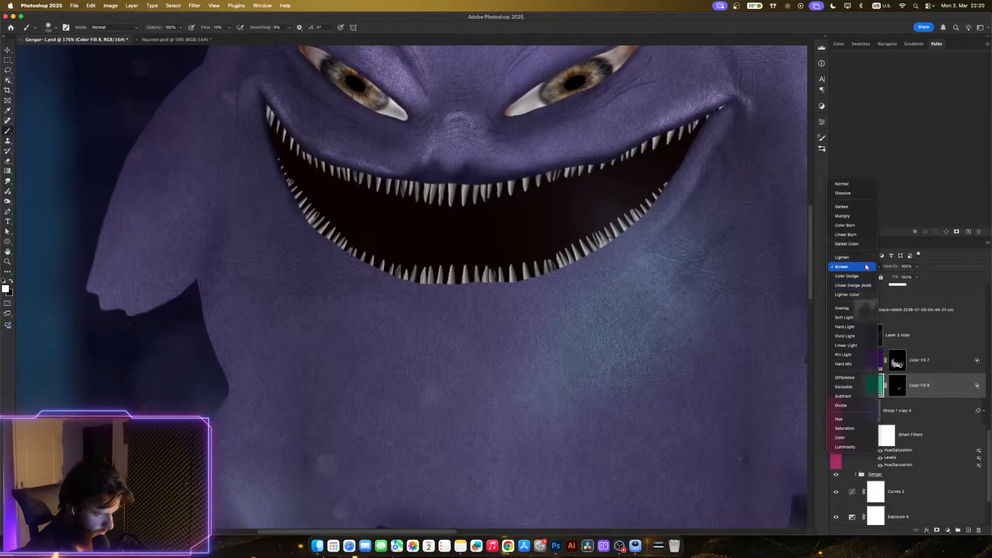
pyautogui.click(871, 287)
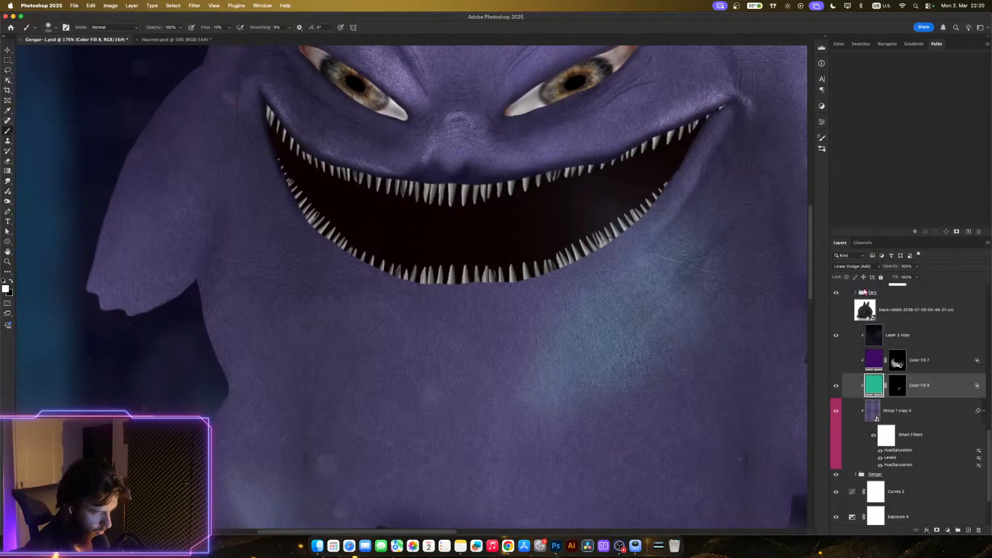
# - Recolor Color Fill 8 to a brighter, fully saturated green with hue 157, saturation 100 and brightness 87
pyautogui.moveTo(673, 316)
pyautogui.mouseDown()
pyautogui.moveTo(713, 317)
pyautogui.moveTo(685, 317)
pyautogui.mouseUp()
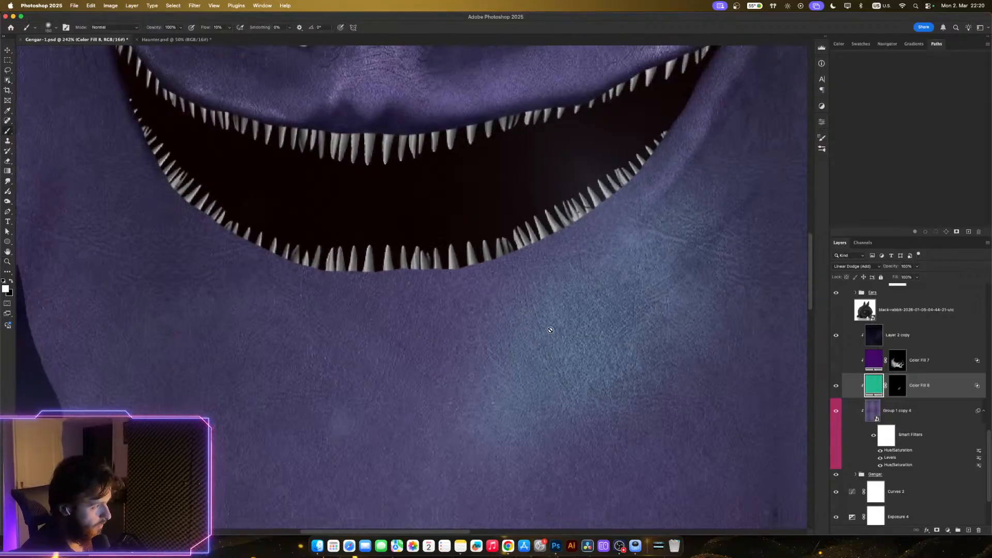
pyautogui.click(605, 359)
pyautogui.moveTo(605, 359); pyautogui.dragTo(601, 359)
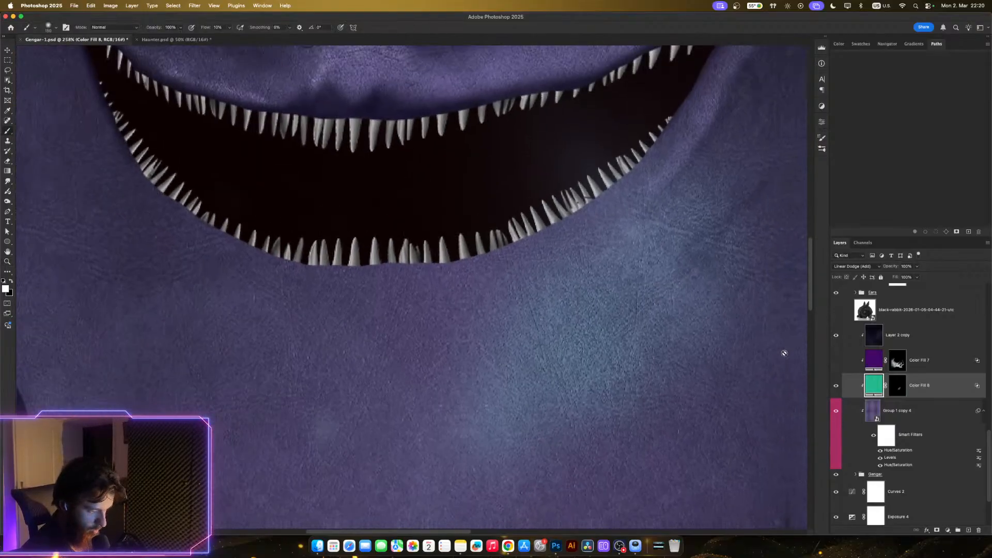
pyautogui.doubleClick(866, 381)
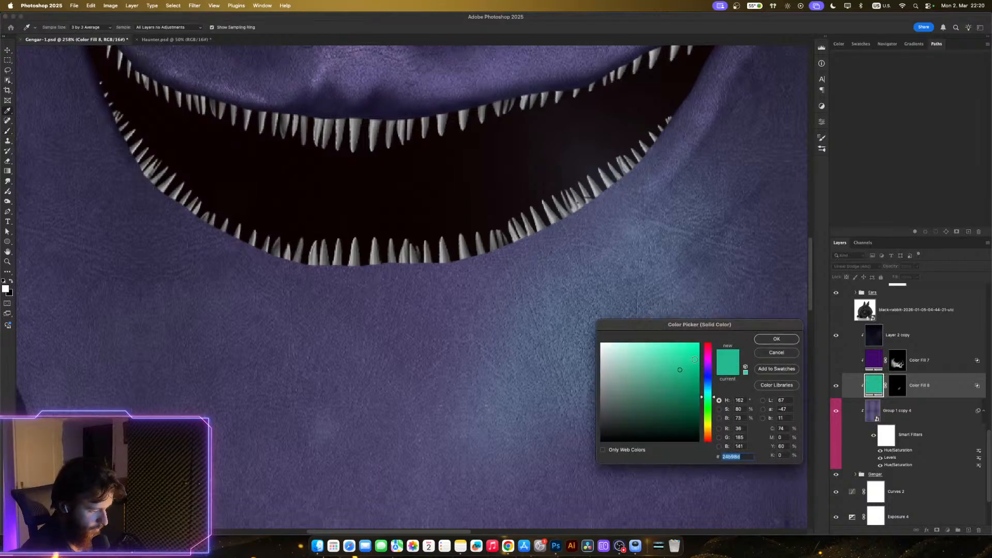
pyautogui.moveTo(683, 361)
pyautogui.mouseDown()
pyautogui.moveTo(691, 377)
pyautogui.moveTo(698, 370)
pyautogui.mouseUp()
pyautogui.click(703, 372)
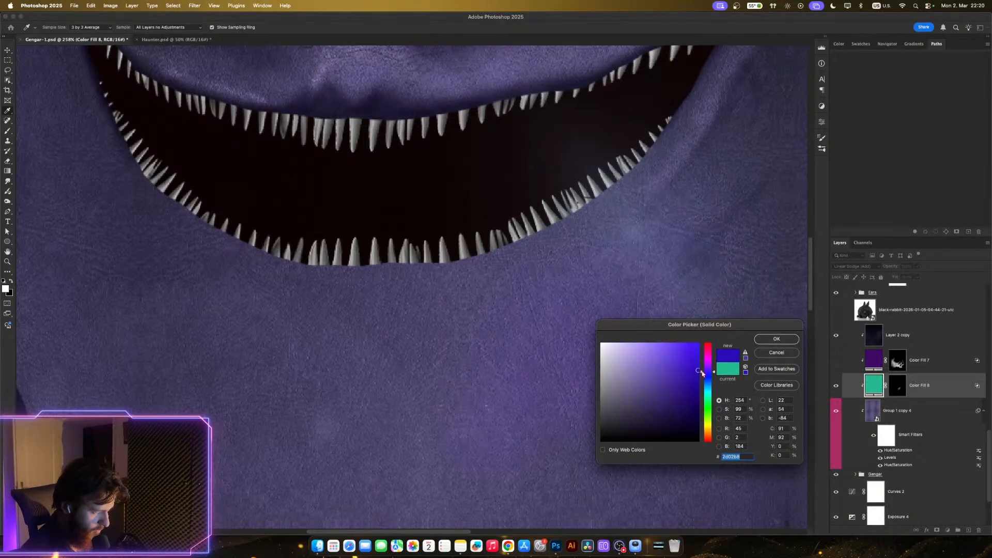
pyautogui.click(710, 401)
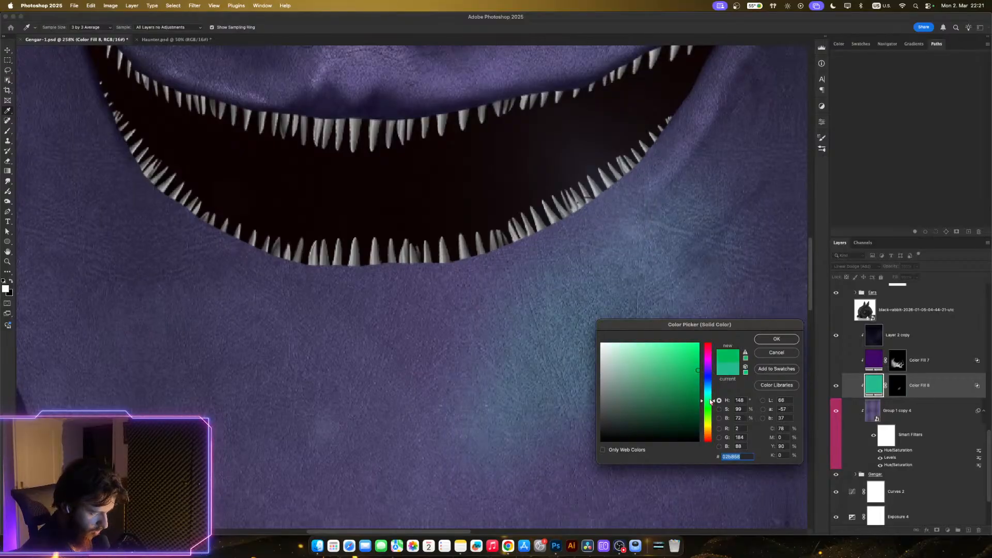
pyautogui.click(710, 399)
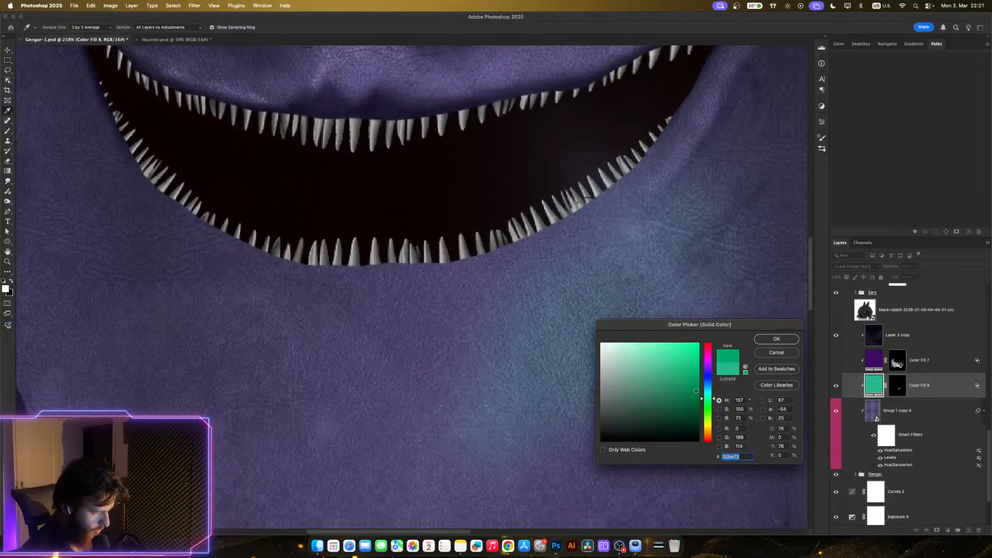
pyautogui.moveTo(696, 392)
pyautogui.mouseDown()
pyautogui.moveTo(716, 338)
pyautogui.moveTo(724, 351)
pyautogui.mouseUp()
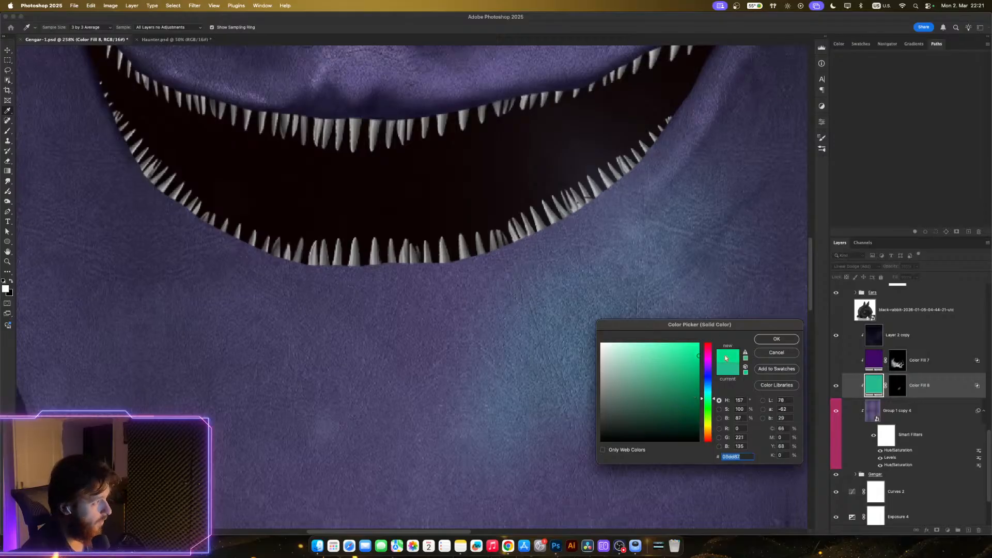
pyautogui.click(776, 339)
# - Add a clipped Exposure adjustment layer above Color Fill 8 and replace its mask with a copy of the Color Fill 8 mask
pyautogui.press('z')
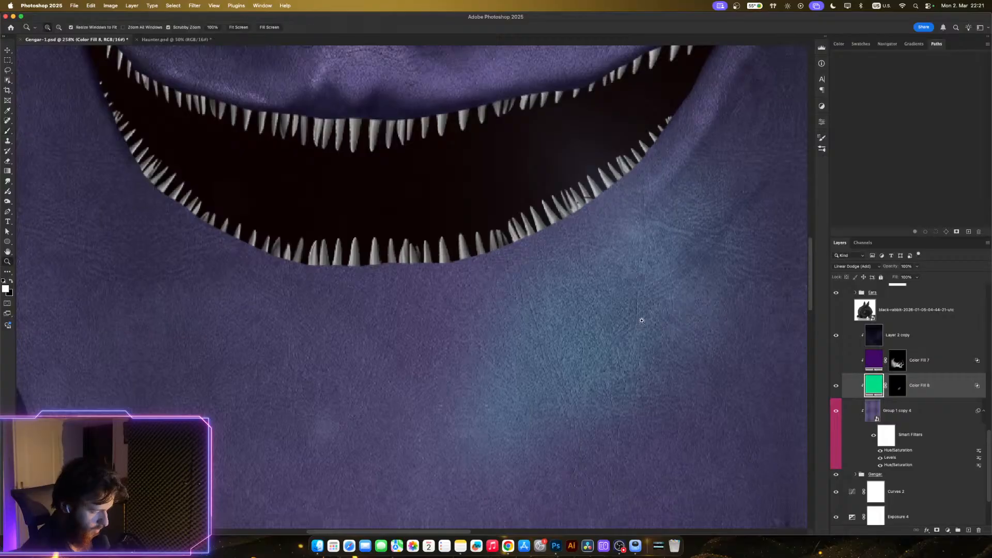
pyautogui.moveTo(682, 307)
pyautogui.mouseDown()
pyautogui.moveTo(589, 314)
pyautogui.moveTo(622, 314)
pyautogui.moveTo(618, 305)
pyautogui.moveTo(606, 310)
pyautogui.moveTo(636, 319)
pyautogui.mouseUp()
pyautogui.press('b')
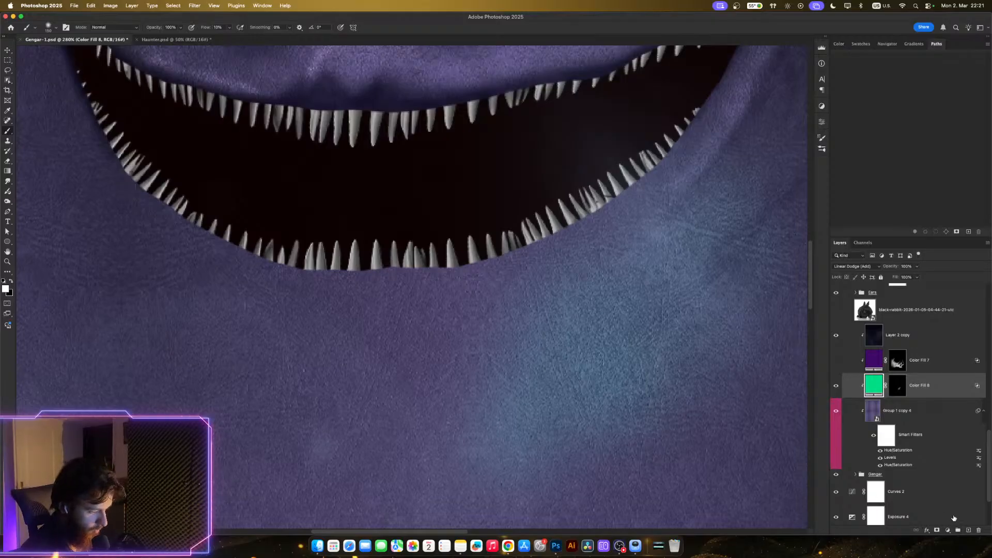
pyautogui.scroll(-3, 708, 444)
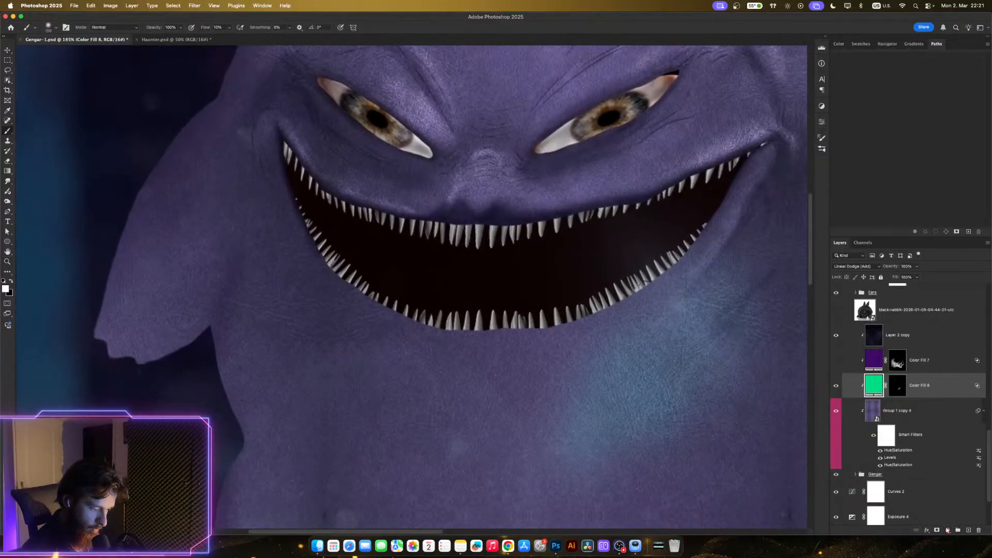
pyautogui.click(948, 531)
pyautogui.click(951, 422)
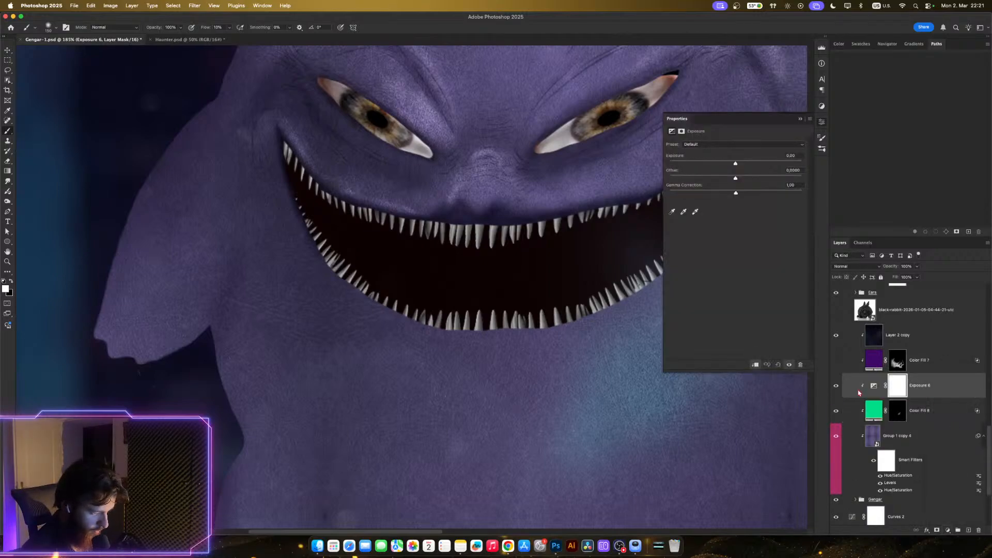
pyautogui.hscroll(10, 546, 322)
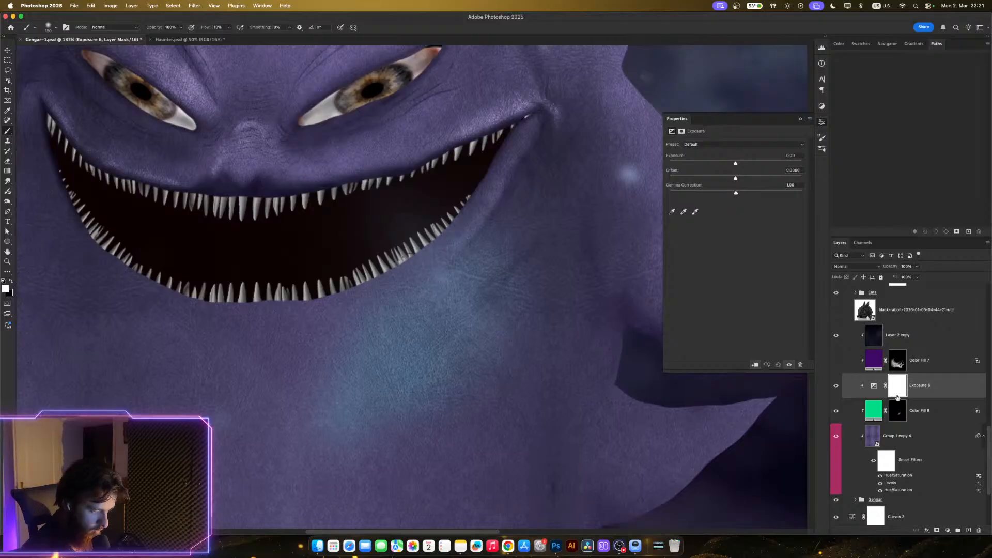
pyautogui.click(822, 123)
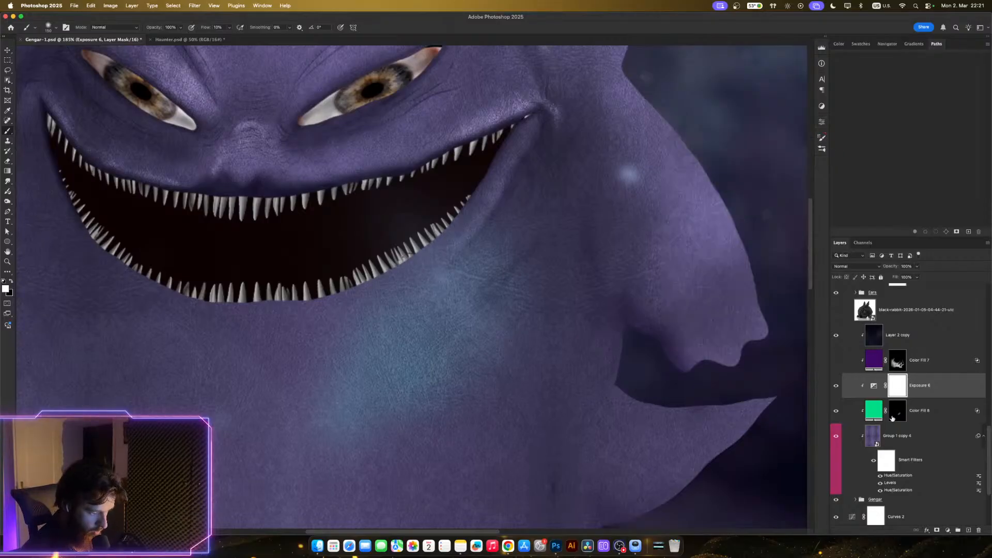
pyautogui.moveTo(898, 411); pyautogui.dragTo(897, 390)
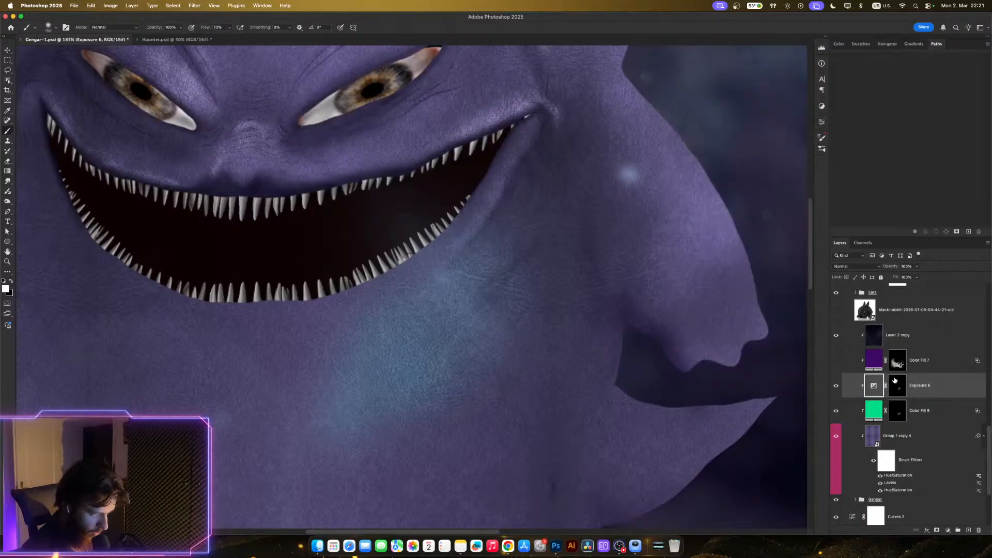
# - Raise the exposure value of the new adjustment layer to about +1.2 to brighten the masked glow area
pyautogui.doubleClick(873, 387)
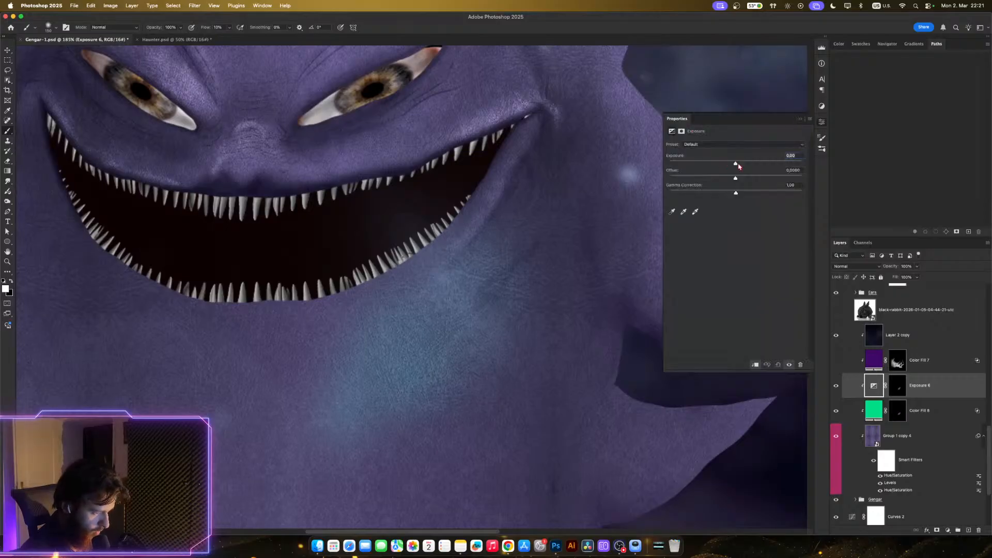
pyautogui.moveTo(736, 164)
pyautogui.mouseDown()
pyautogui.moveTo(761, 168)
pyautogui.moveTo(728, 166)
pyautogui.moveTo(737, 165)
pyautogui.mouseUp()
pyautogui.click(753, 166)
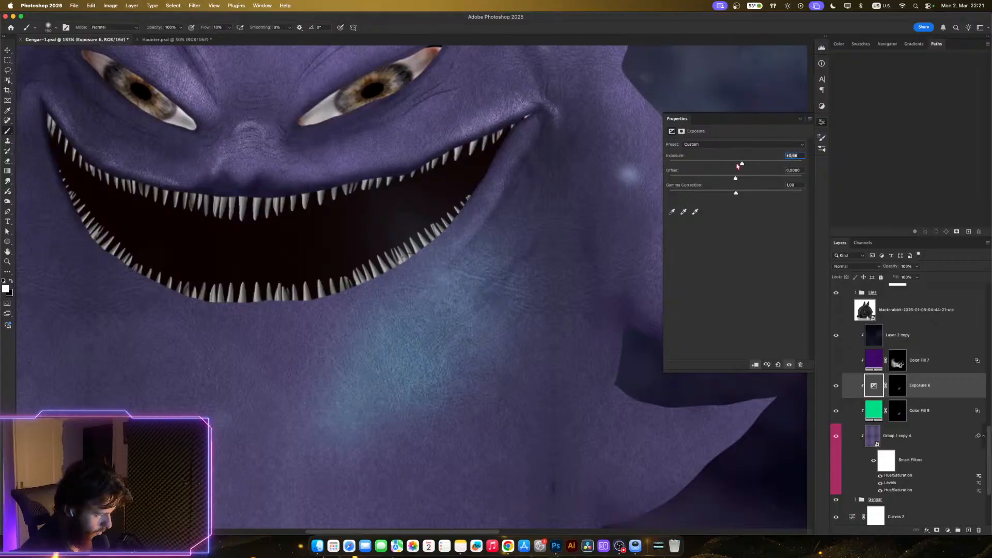
pyautogui.scroll(3, 393, 342)
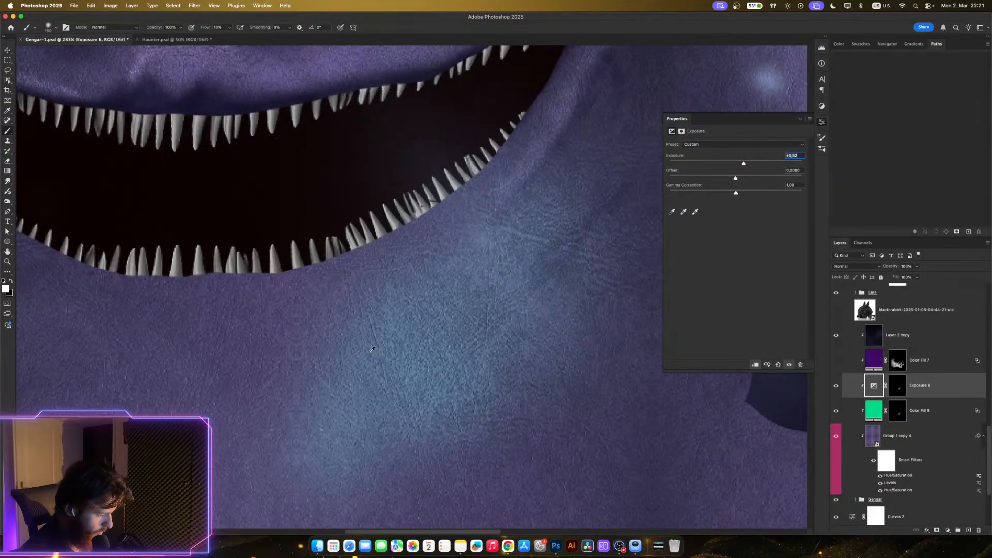
pyautogui.moveTo(391, 339); pyautogui.dragTo(461, 320)
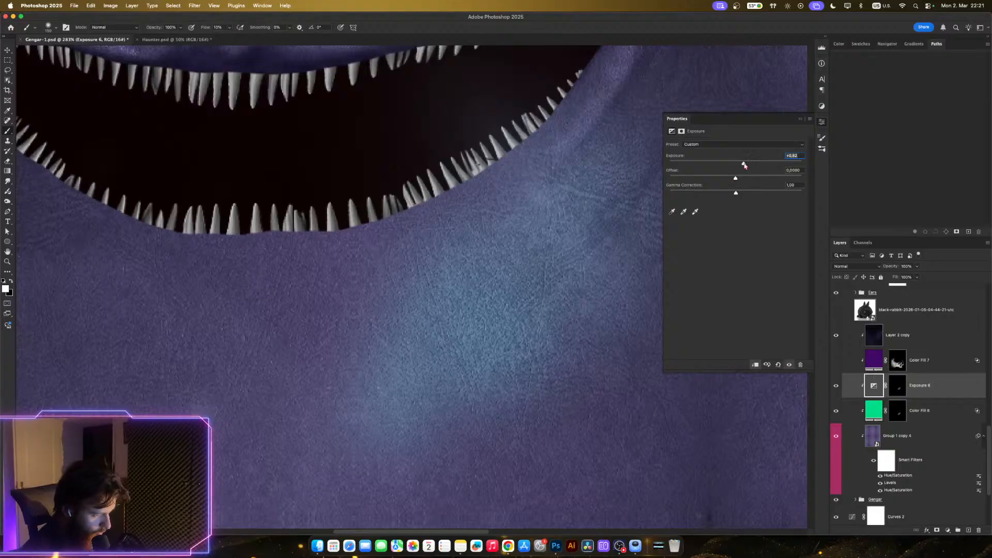
pyautogui.moveTo(747, 166); pyautogui.dragTo(748, 168)
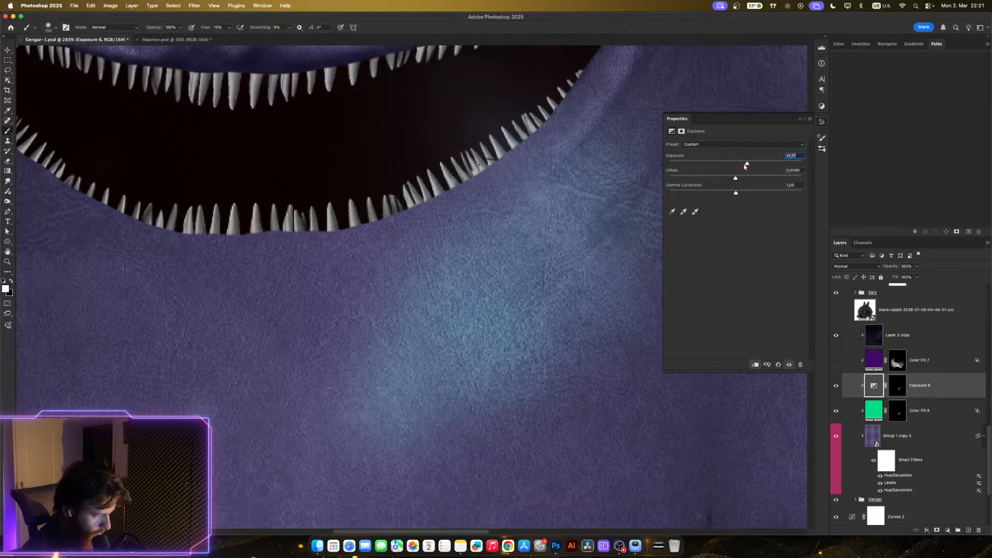
pyautogui.click(823, 123)
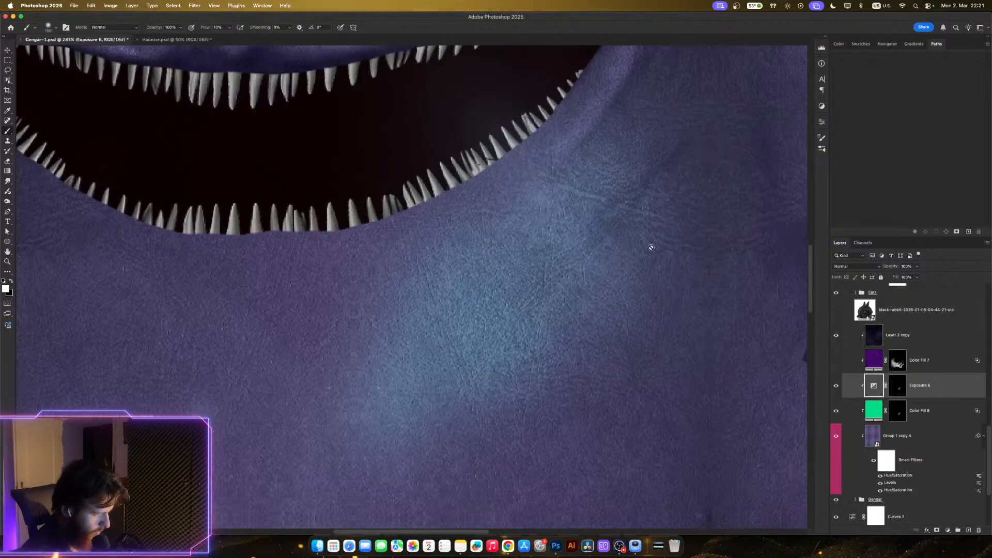
# - Scale up the Group 1 copy 4 skin texture with Free Transform, extending it beyond both sides of the figure
pyautogui.press('z')
pyautogui.moveTo(651, 247)
pyautogui.mouseDown()
pyautogui.moveTo(606, 269)
pyautogui.moveTo(626, 271)
pyautogui.moveTo(622, 263)
pyautogui.mouseUp()
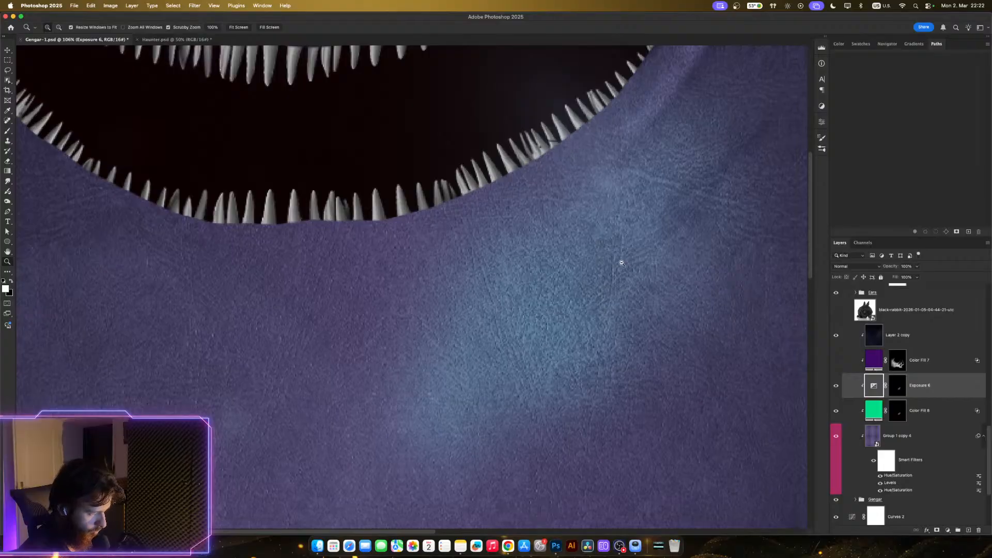
pyautogui.moveTo(622, 263); pyautogui.dragTo(605, 322)
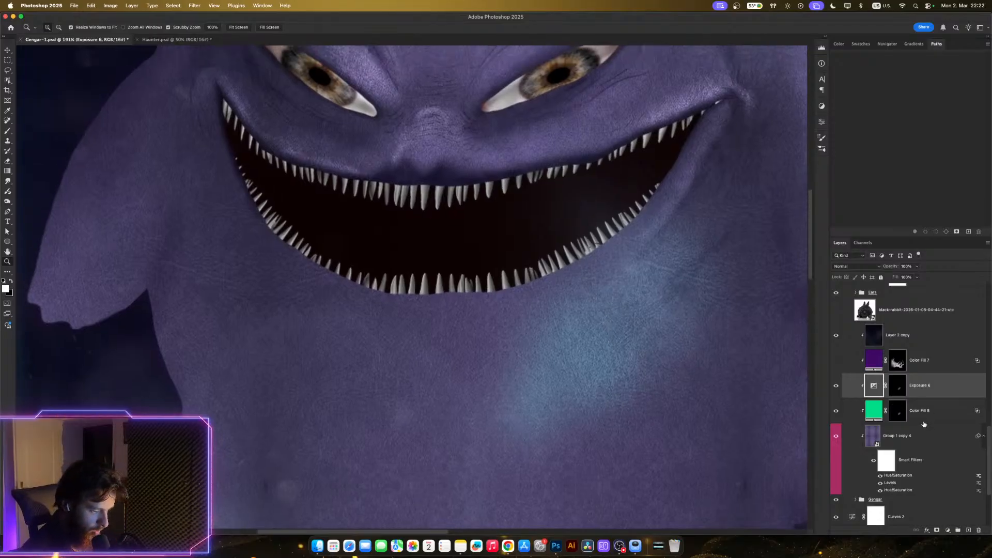
pyautogui.moveTo(641, 378)
pyautogui.mouseDown()
pyautogui.moveTo(612, 380)
pyautogui.moveTo(629, 382)
pyautogui.mouseUp()
pyautogui.click(916, 437)
pyautogui.press('super+t')
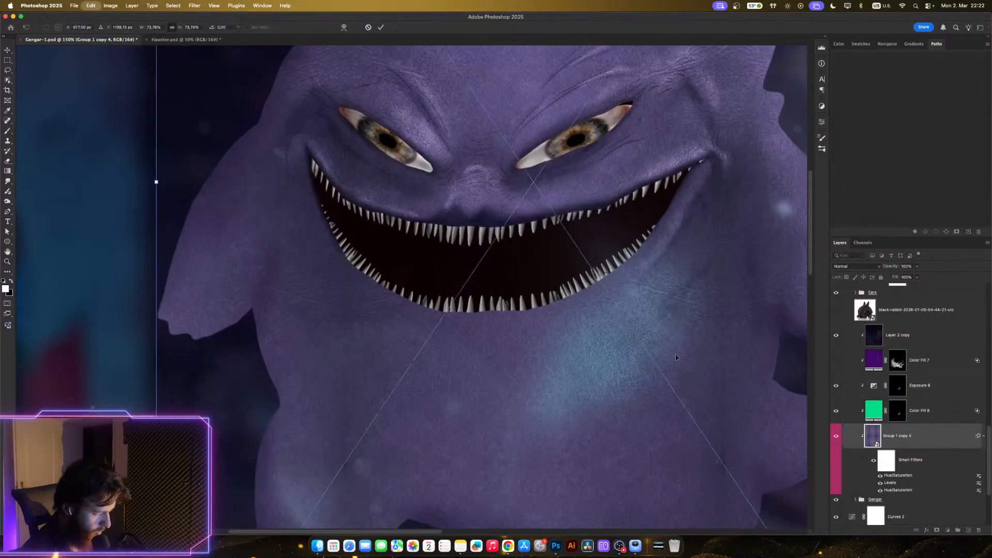
pyautogui.scroll(-6, 622, 332)
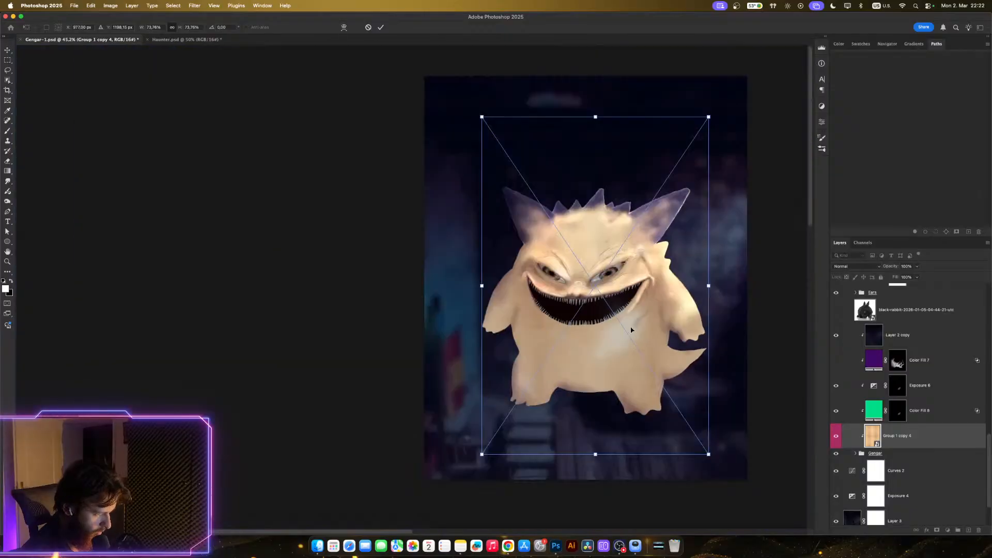
pyautogui.scroll(4, 640, 323)
pyautogui.scroll(2, 771, 258)
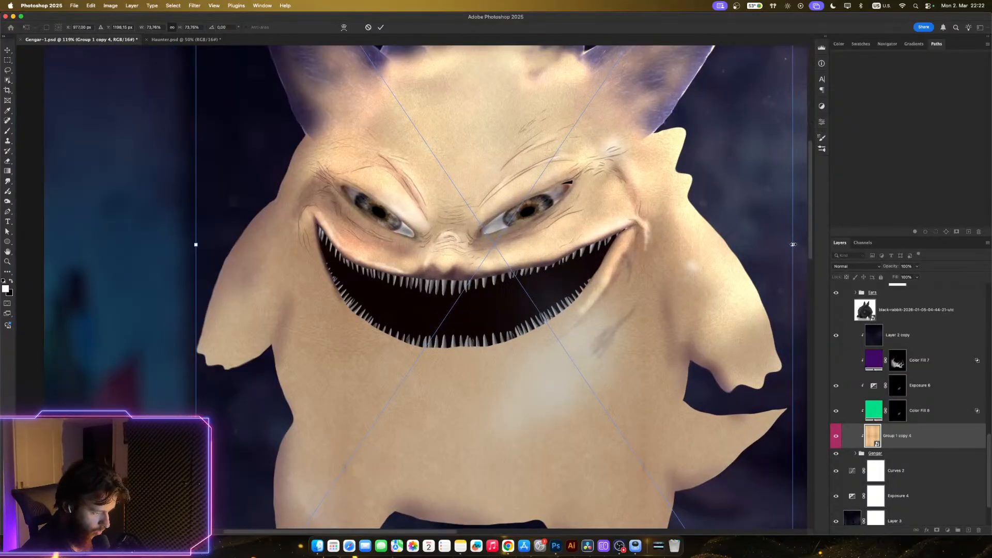
pyautogui.moveTo(793, 244); pyautogui.dragTo(860, 246)
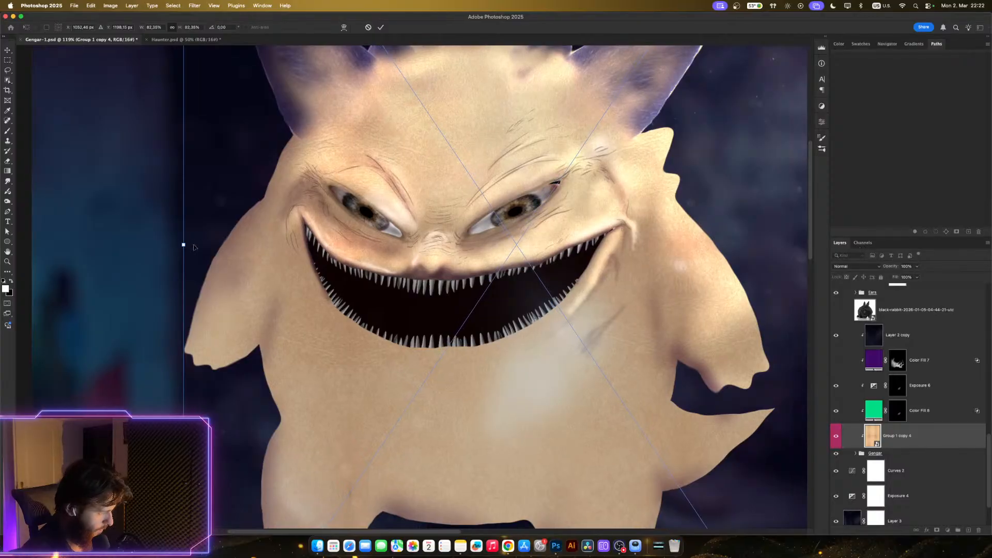
pyautogui.moveTo(182, 245); pyautogui.dragTo(42, 236)
pyautogui.press('Return')
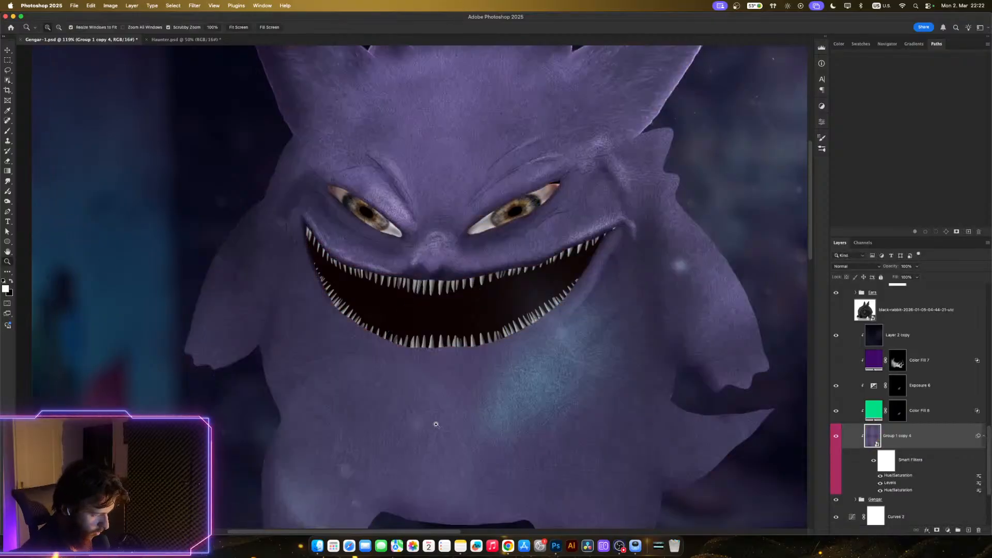
# - Inspect the enlarged skin texture around the teal glow and show the purple Color Fill 7 layer again
pyautogui.scroll(3, 549, 383)
pyautogui.scroll(-5, 550, 384)
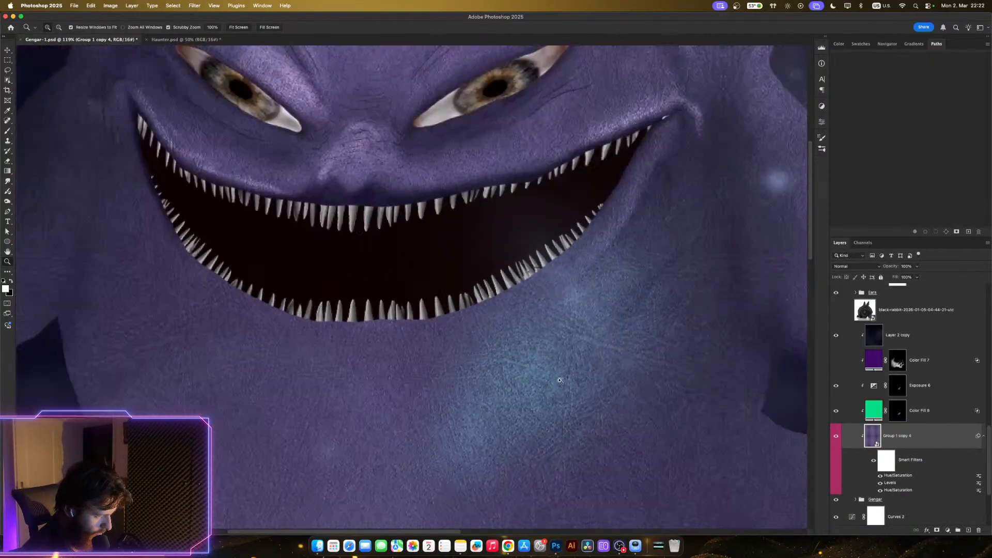
pyautogui.scroll(3, 550, 384)
pyautogui.scroll(-6, 569, 362)
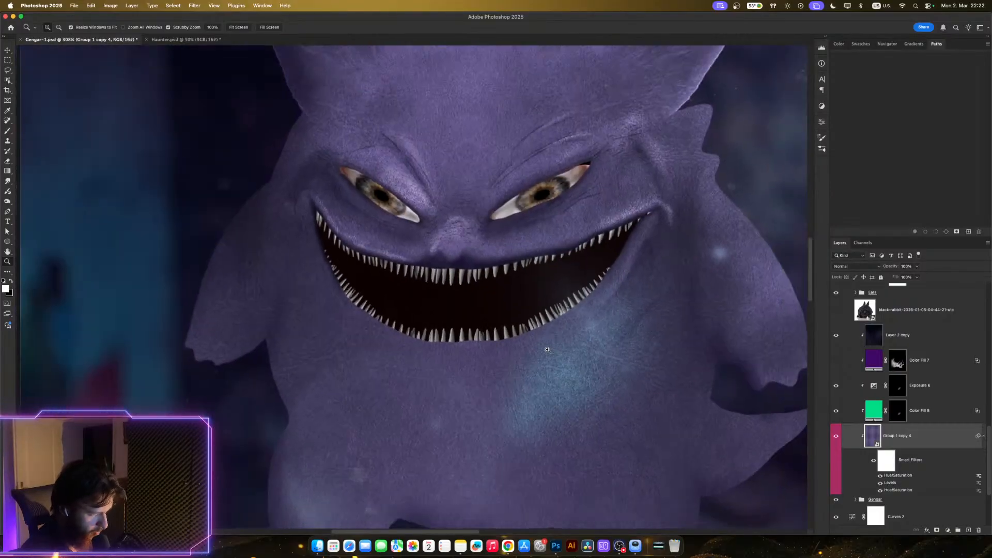
pyautogui.scroll(5, 526, 345)
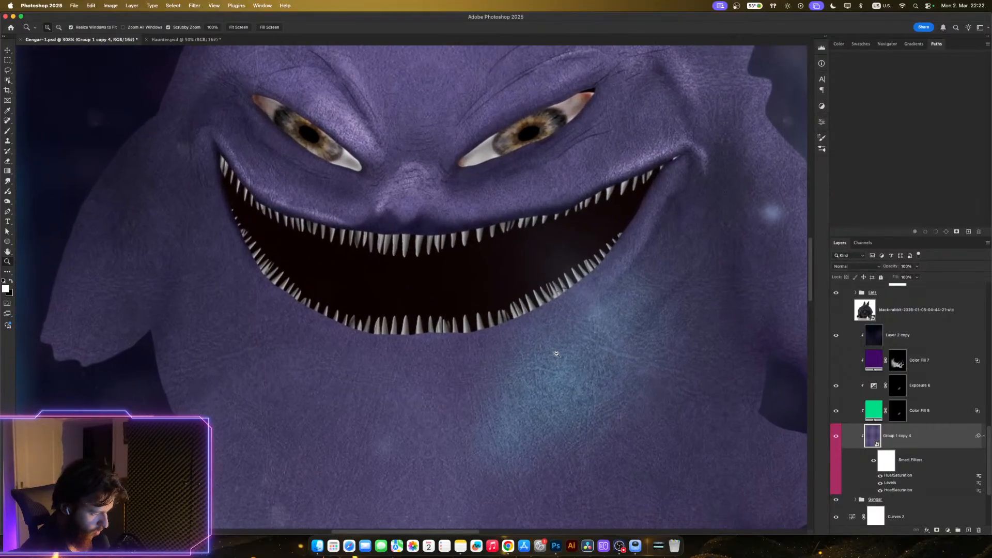
pyautogui.scroll(-4, 560, 355)
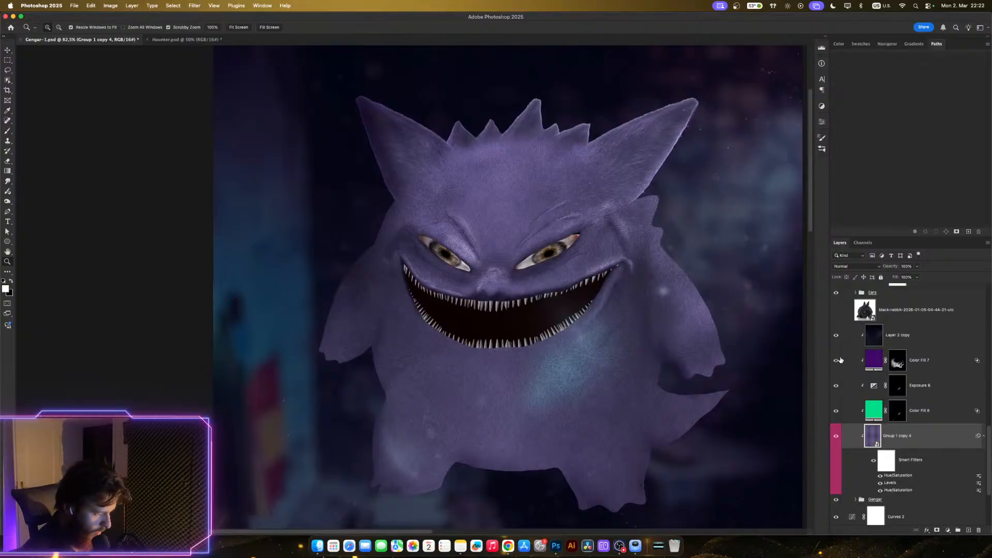
pyautogui.click(835, 386)
pyautogui.scroll(-3, 586, 351)
pyautogui.scroll(6, 620, 367)
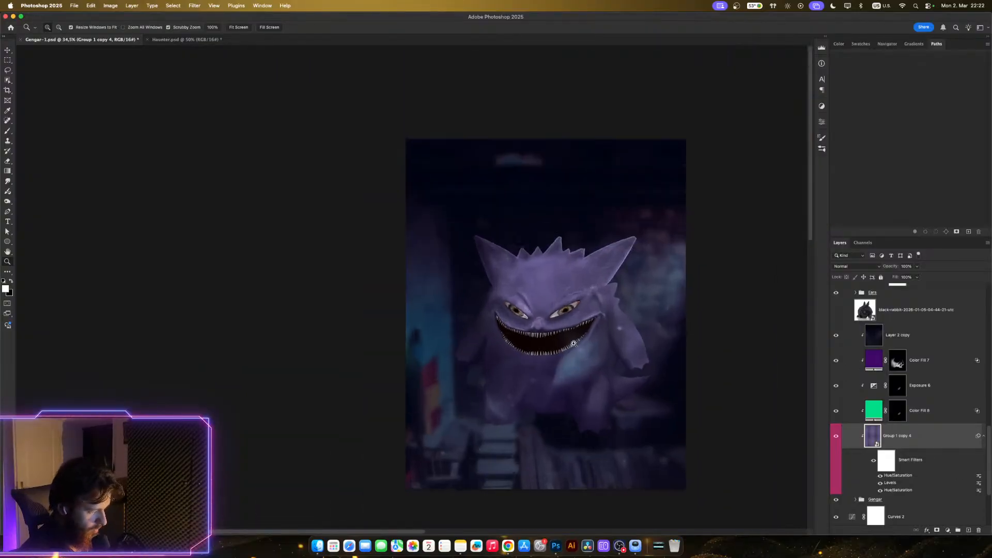
# - Paint white with a smaller brush on the Color Fill 8 mask to define the teal glow's inner edge below the mouth
pyautogui.scroll(-5, 621, 368)
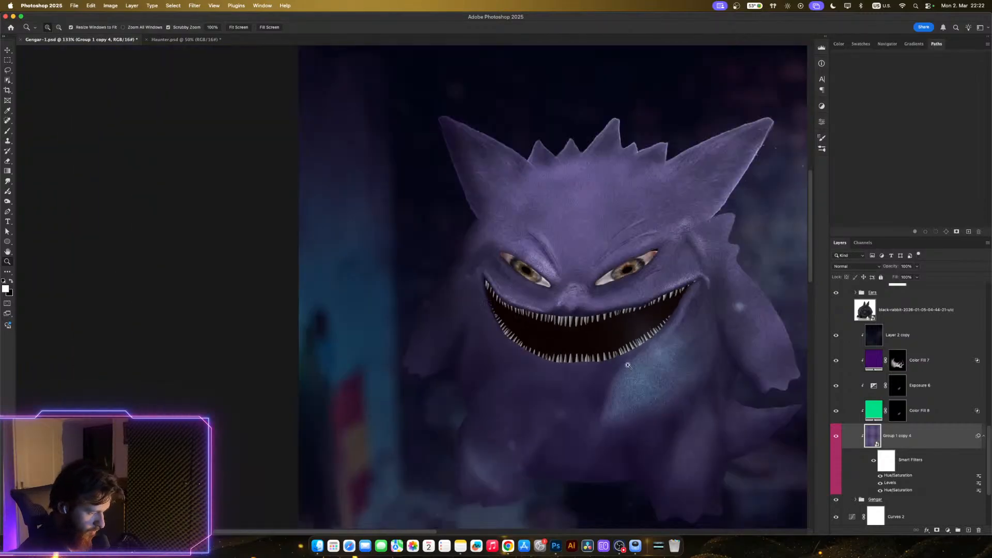
pyautogui.scroll(3, 623, 368)
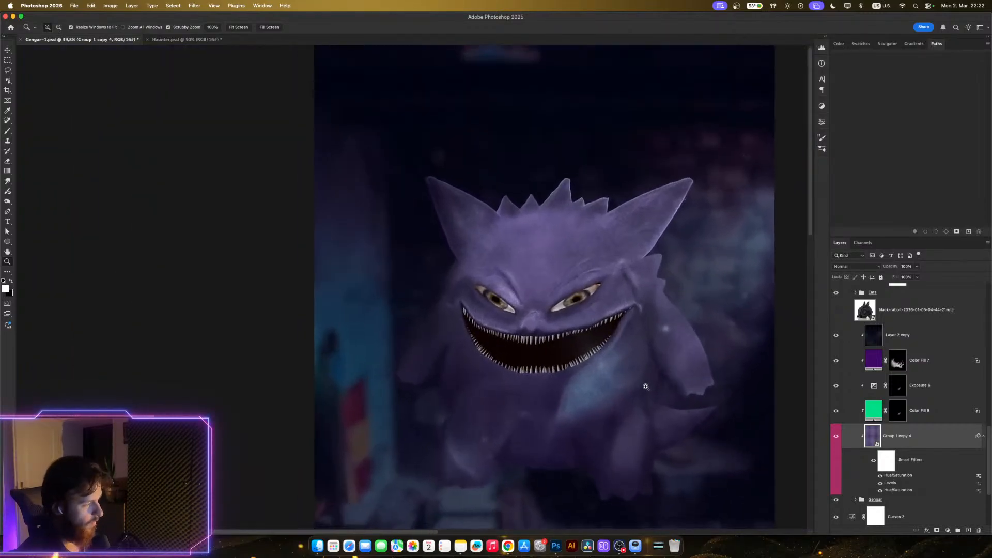
pyautogui.scroll(3, 615, 378)
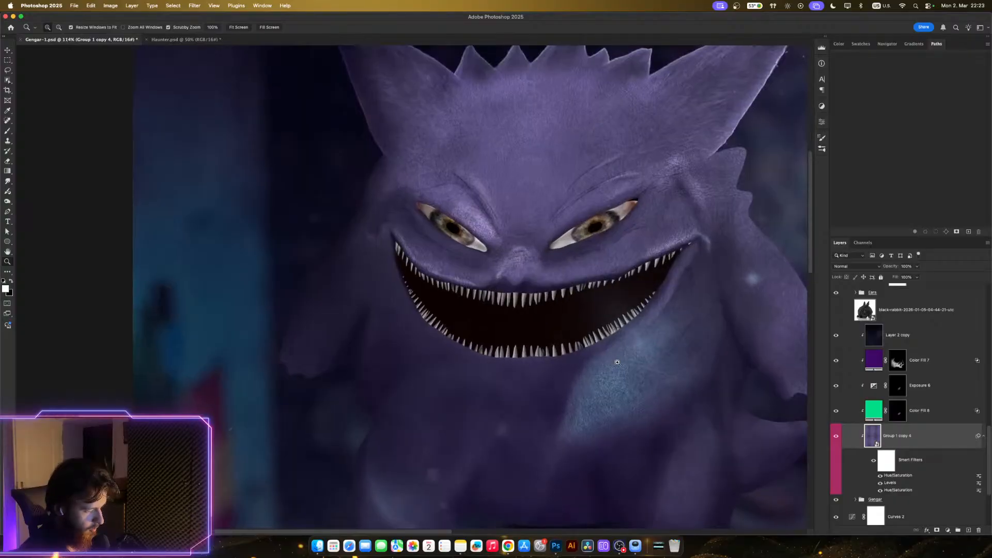
pyautogui.moveTo(615, 352); pyautogui.dragTo(653, 355)
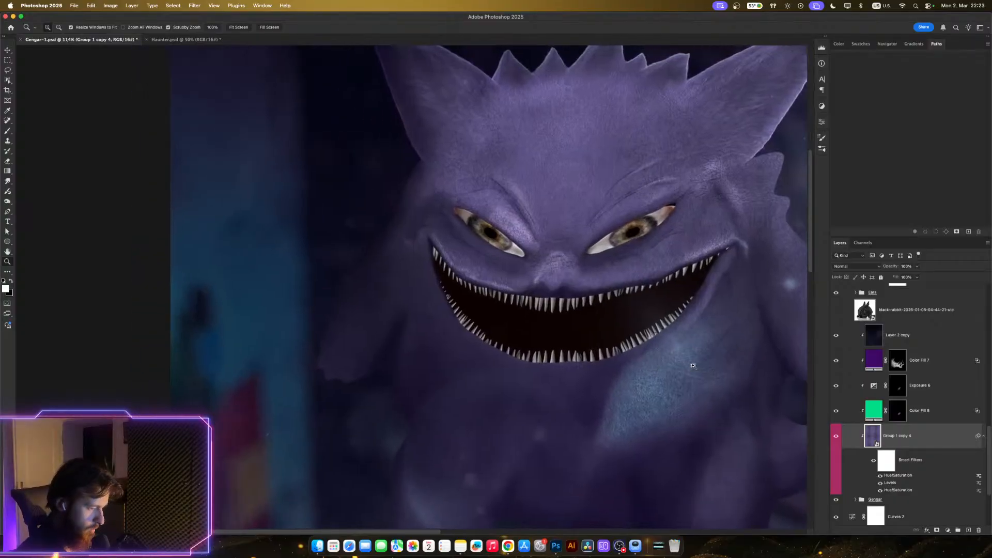
pyautogui.click(900, 413)
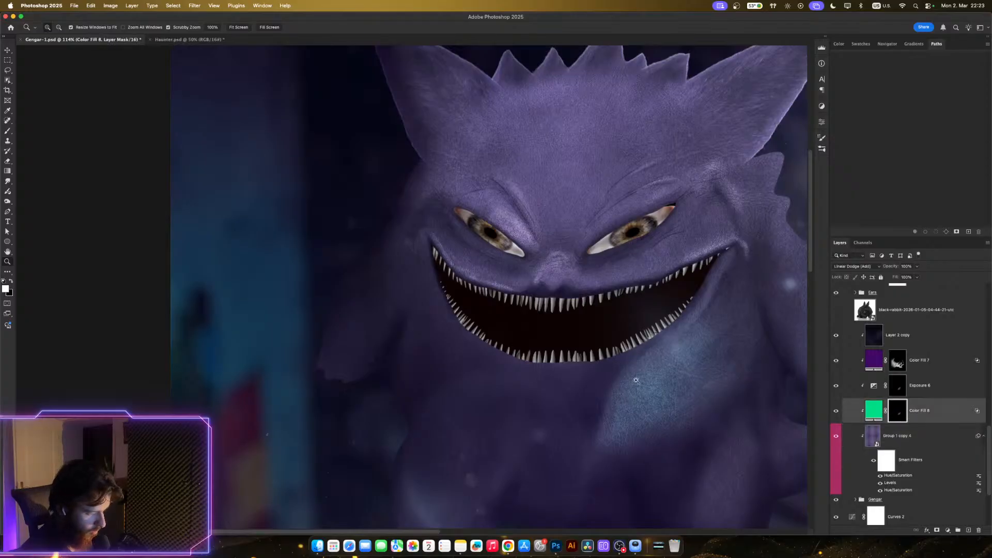
pyautogui.moveTo(636, 380); pyautogui.dragTo(675, 379)
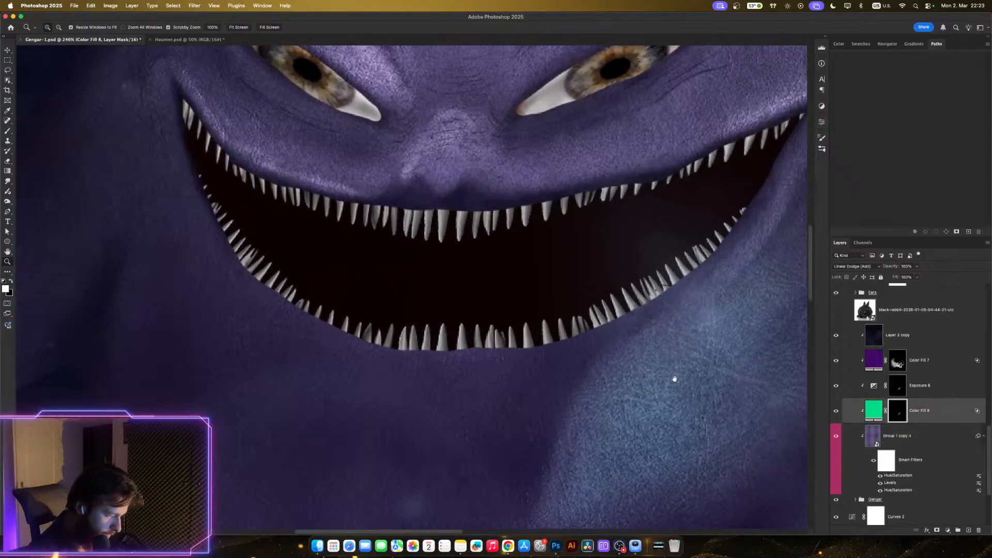
pyautogui.moveTo(682, 425); pyautogui.dragTo(746, 348)
pyautogui.press('b')
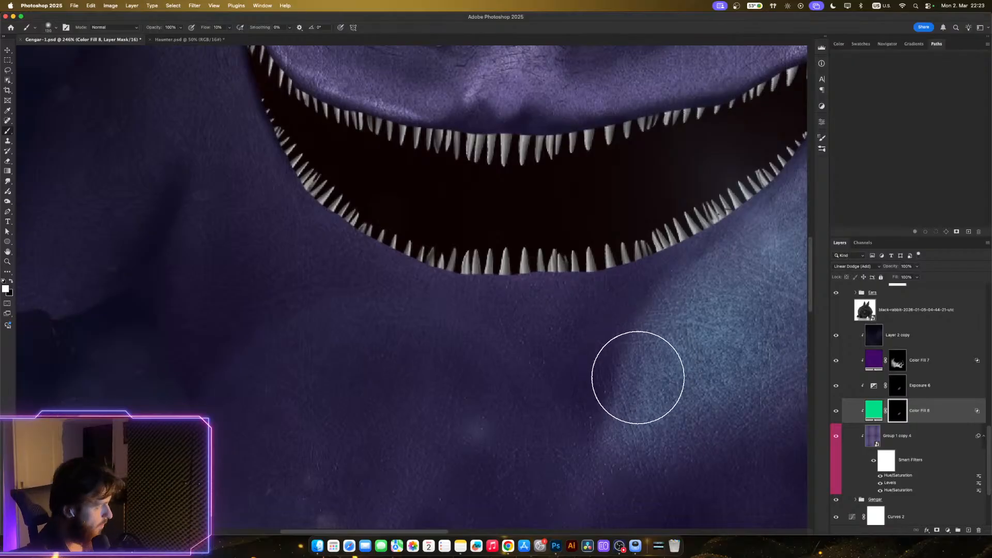
pyautogui.press('[')
pyautogui.press('[')
pyautogui.press('[')
pyautogui.press('[')
pyautogui.press('[')
pyautogui.press('[')
pyautogui.press('[')
pyautogui.press('[')
pyautogui.press('[')
pyautogui.press('[')
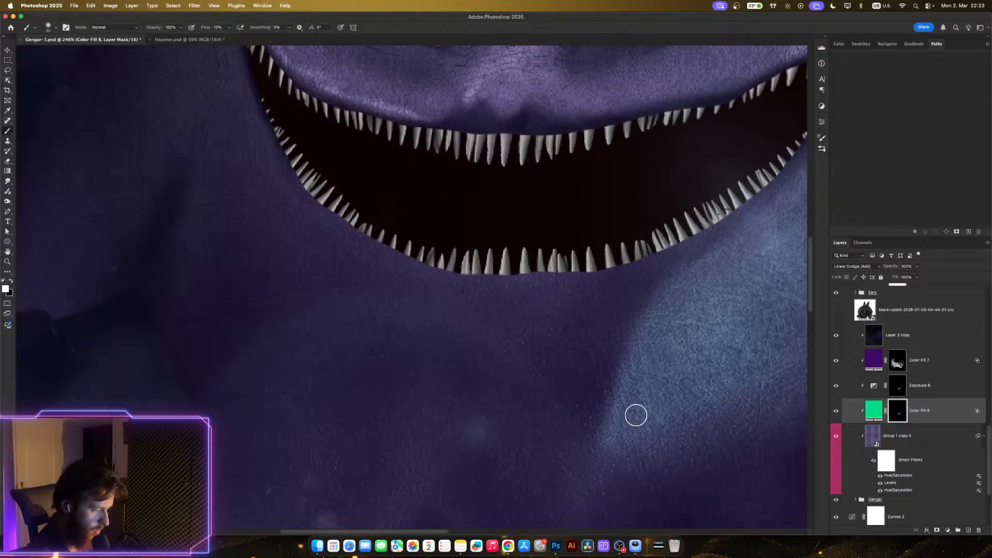
# - Extend the teal glow on the Color Fill 8 mask up along the cheek towards the corner of the mouth
pyautogui.hscroll(5, 636, 416)
pyautogui.scroll(2, 665, 463)
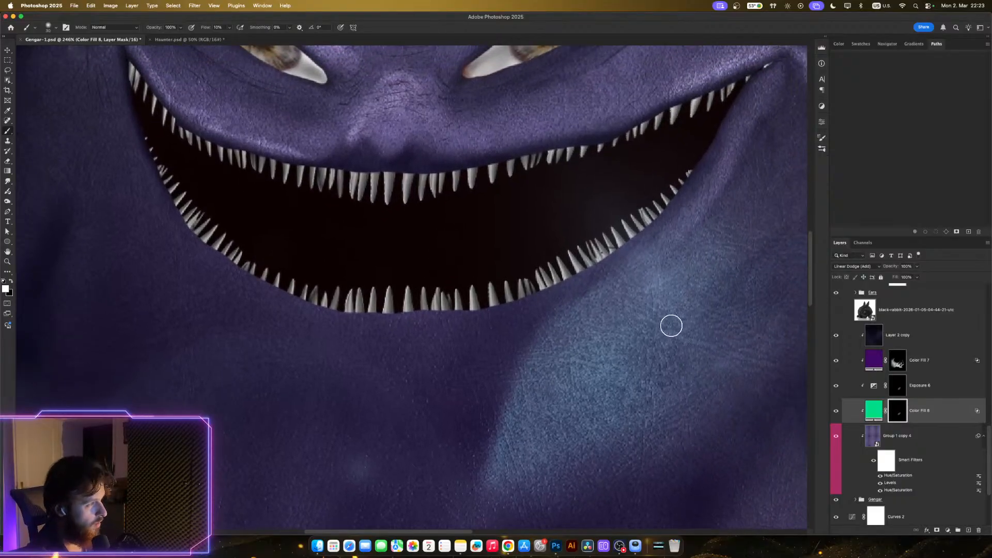
pyautogui.moveTo(682, 342)
pyautogui.mouseDown()
pyautogui.moveTo(682, 372)
pyautogui.moveTo(633, 372)
pyautogui.mouseUp()
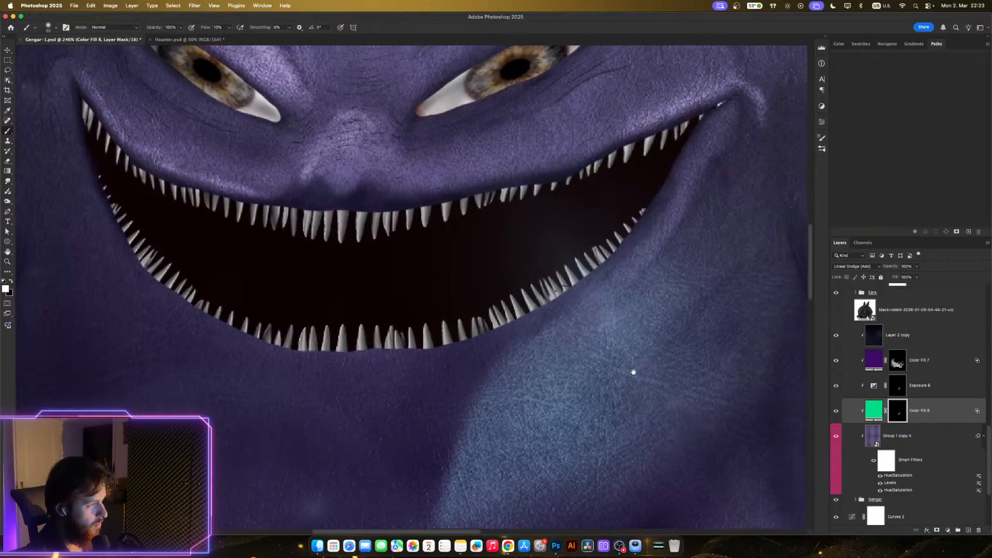
pyautogui.moveTo(673, 341); pyautogui.dragTo(631, 368)
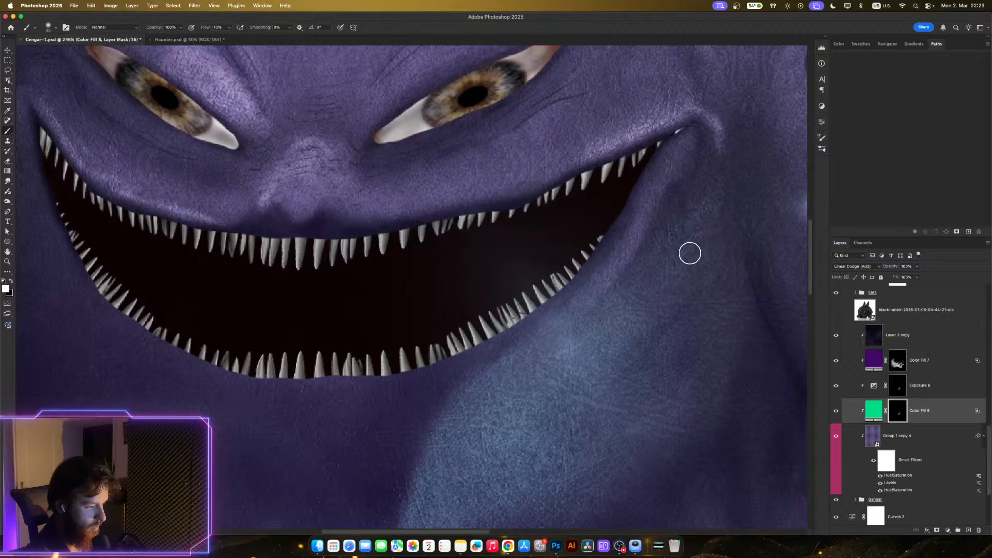
pyautogui.moveTo(728, 171)
pyautogui.mouseDown()
pyautogui.moveTo(711, 242)
pyautogui.moveTo(707, 212)
pyautogui.mouseUp()
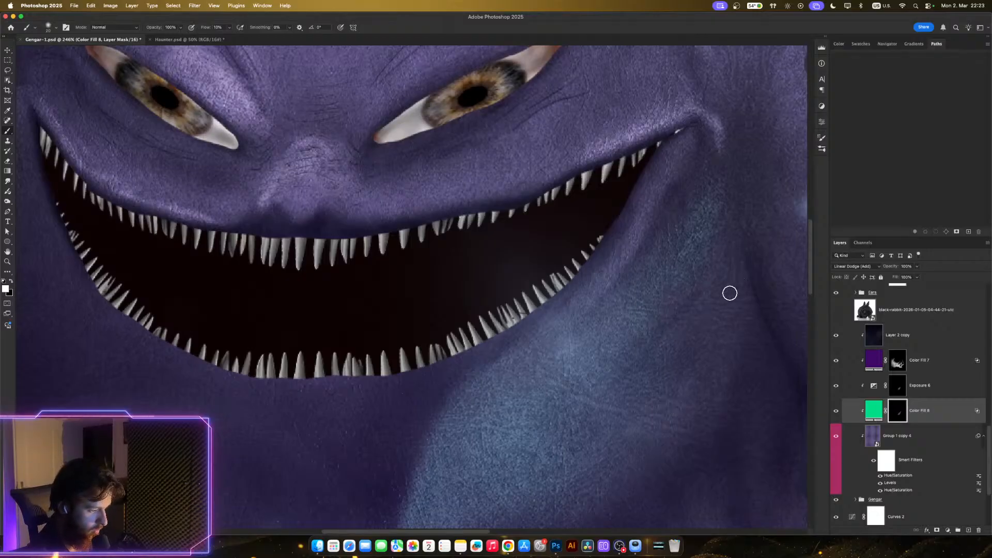
# - Paint black on the Color Fill 8 mask to soften the glow's outer and lower edges on the body
pyautogui.press('z')
pyautogui.moveTo(704, 432)
pyautogui.mouseDown()
pyautogui.moveTo(680, 404)
pyautogui.moveTo(690, 430)
pyautogui.moveTo(740, 422)
pyautogui.mouseUp()
pyautogui.press('b')
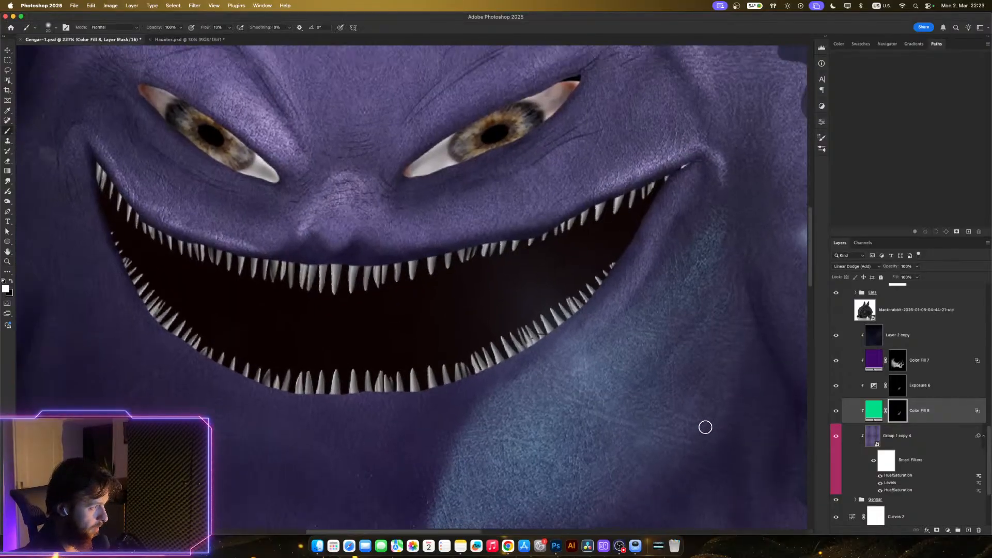
pyautogui.press('x')
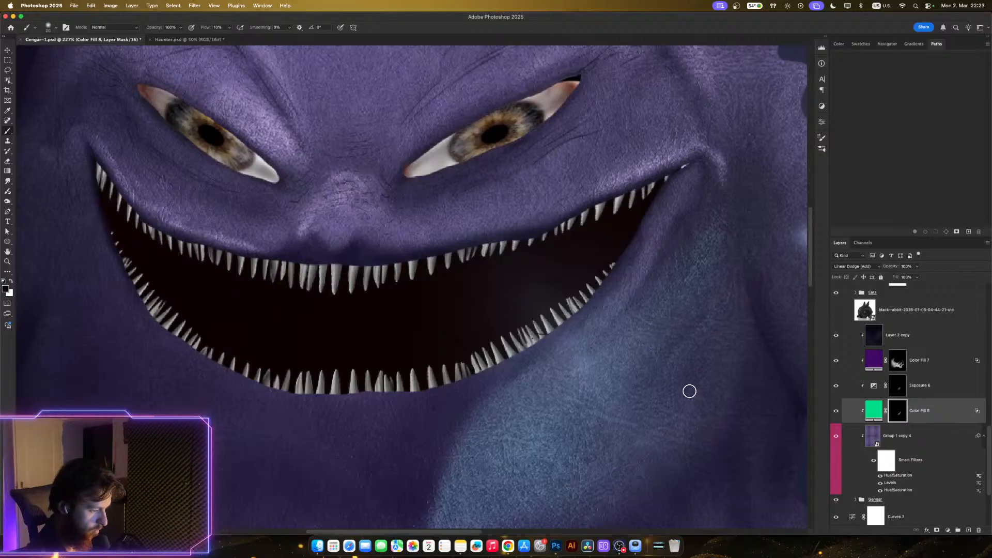
pyautogui.moveTo(706, 454)
pyautogui.mouseDown()
pyautogui.moveTo(680, 448)
pyautogui.moveTo(671, 466)
pyautogui.moveTo(704, 474)
pyautogui.moveTo(722, 420)
pyautogui.mouseUp()
pyautogui.moveTo(691, 437)
pyautogui.mouseDown()
pyautogui.moveTo(707, 436)
pyautogui.moveTo(713, 419)
pyautogui.mouseUp()
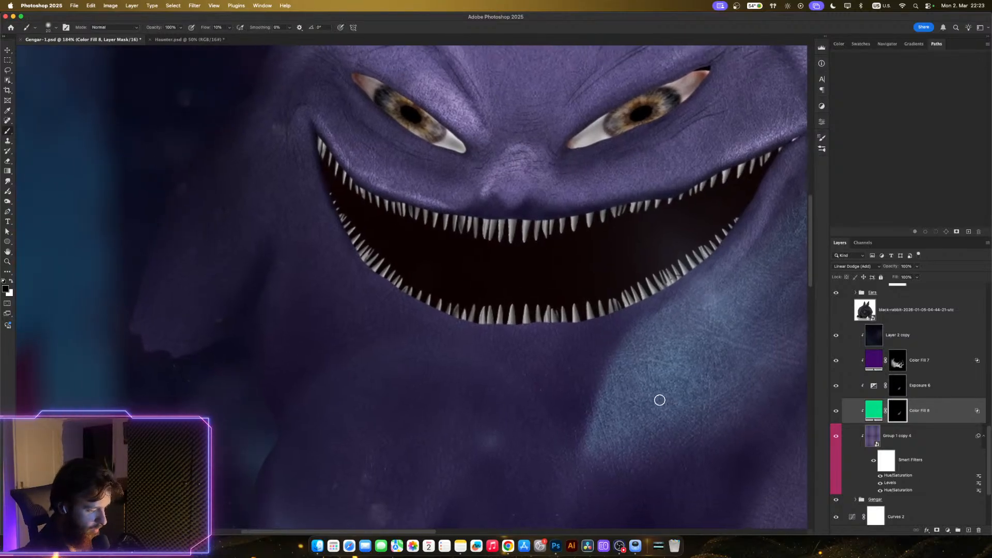
pyautogui.moveTo(695, 475)
pyautogui.mouseDown()
pyautogui.moveTo(648, 479)
pyautogui.moveTo(665, 478)
pyautogui.mouseUp()
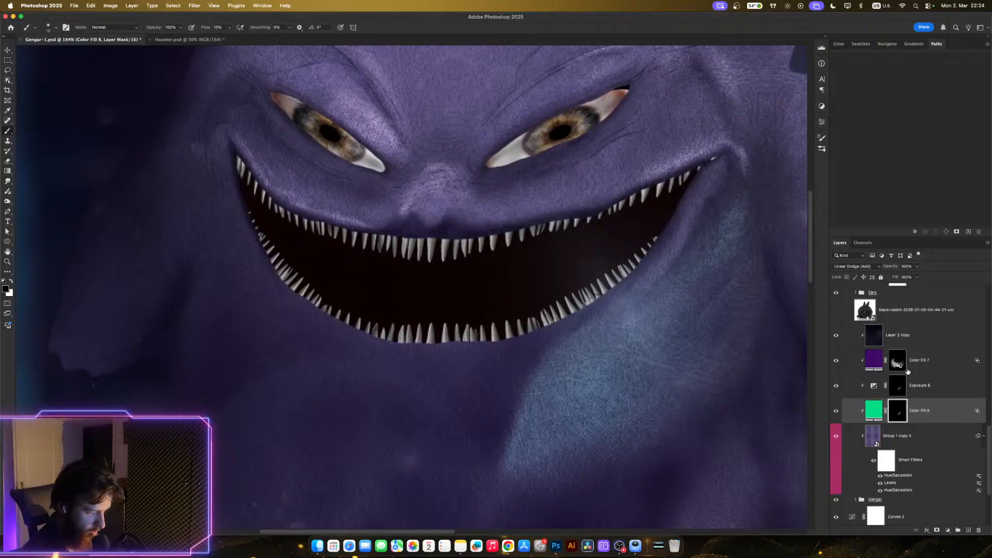
# - Check the refined teal glow up close and across the whole figure, keeping the Color Fill 8 mask selected
pyautogui.moveTo(648, 308)
pyautogui.mouseDown()
pyautogui.moveTo(615, 340)
pyautogui.moveTo(598, 340)
pyautogui.moveTo(641, 342)
pyautogui.mouseUp()
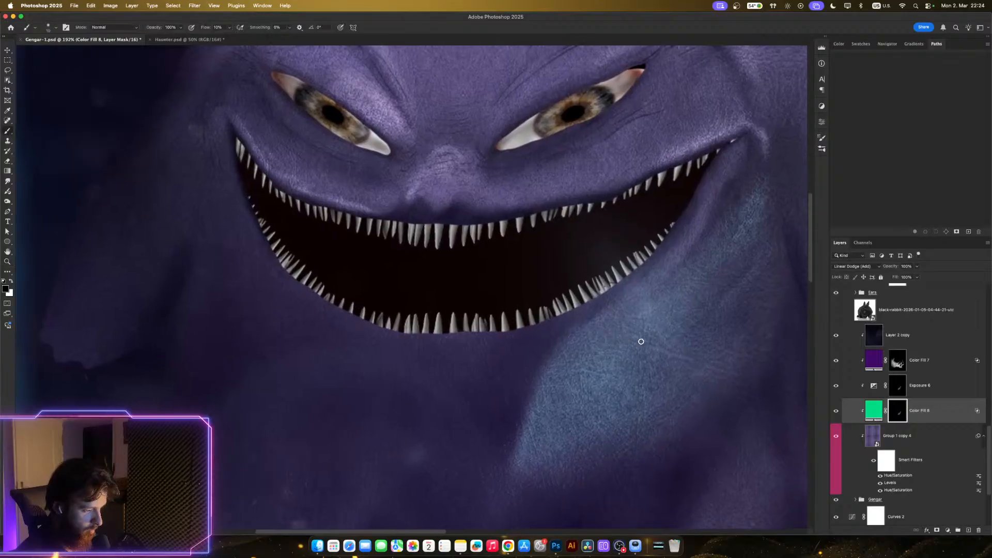
pyautogui.moveTo(723, 351); pyautogui.dragTo(656, 372)
pyautogui.click(903, 393)
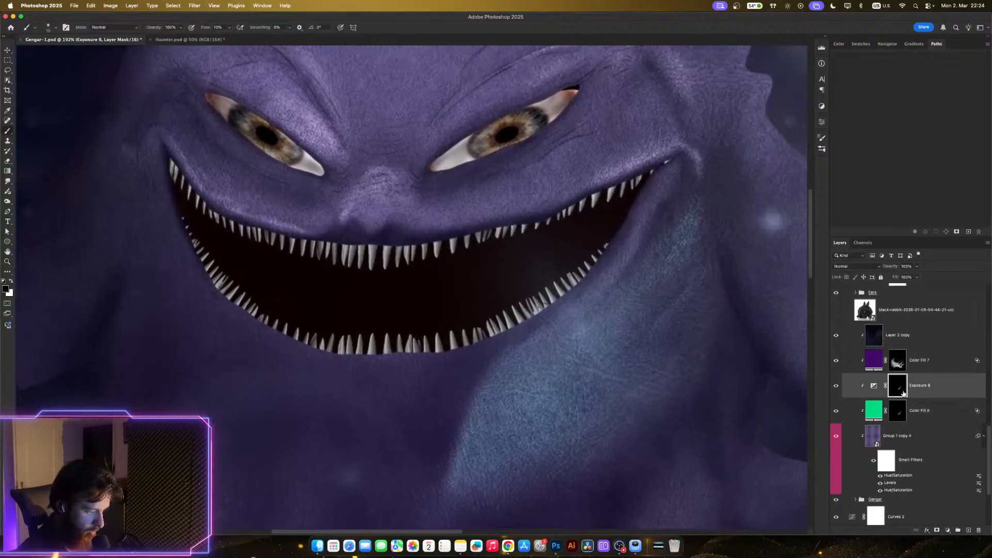
pyautogui.click(903, 408)
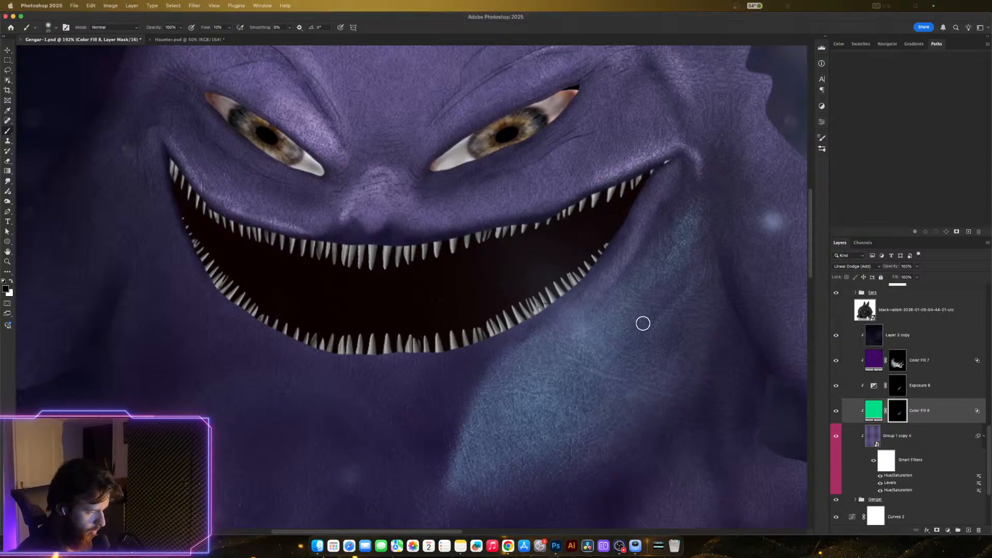
pyautogui.scroll(-5, 669, 336)
pyautogui.press('z')
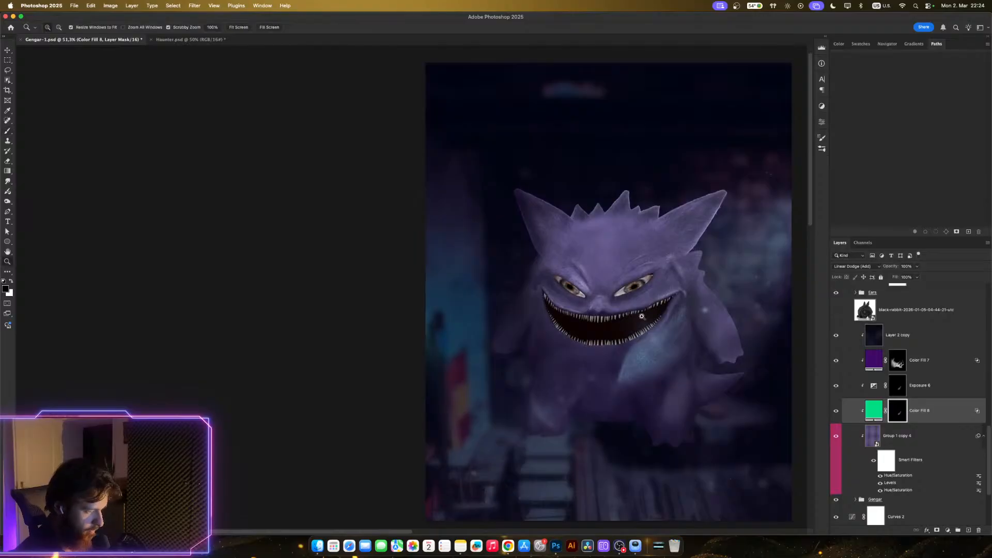
pyautogui.moveTo(642, 315)
pyautogui.mouseDown()
pyautogui.moveTo(632, 316)
pyautogui.moveTo(654, 317)
pyautogui.mouseUp()
pyautogui.press('b')
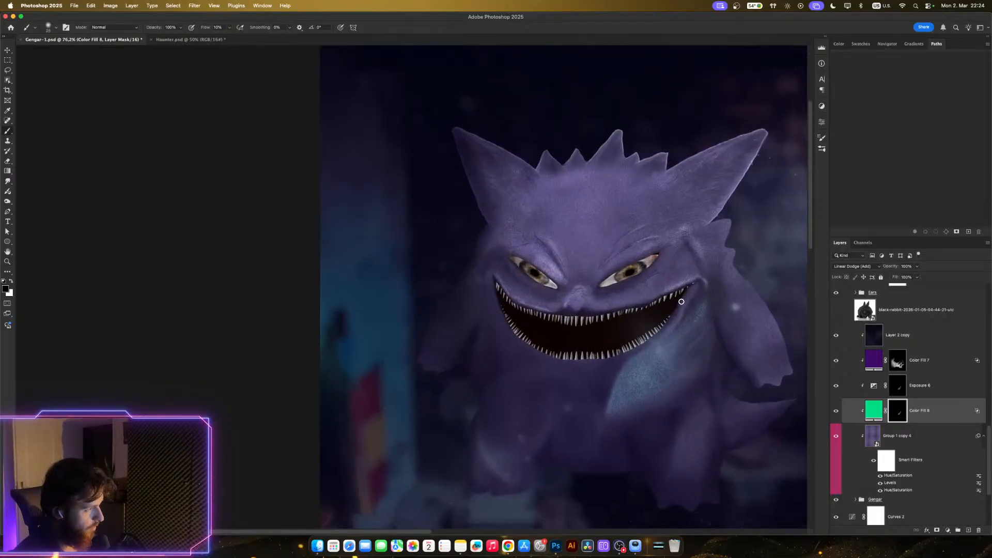
pyautogui.press('z')
pyautogui.moveTo(676, 363)
pyautogui.mouseDown()
pyautogui.moveTo(684, 367)
pyautogui.moveTo(687, 355)
pyautogui.moveTo(661, 347)
pyautogui.moveTo(642, 363)
pyautogui.mouseUp()
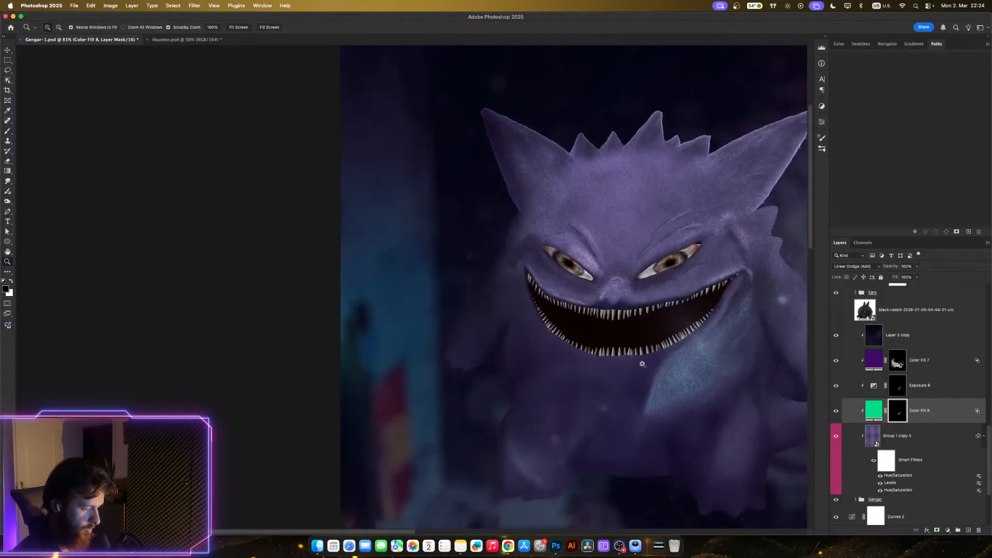
# - Change the Color Fill 7 layer's color to a slightly brighter purple, about #4D0D79
pyautogui.doubleClick(874, 360)
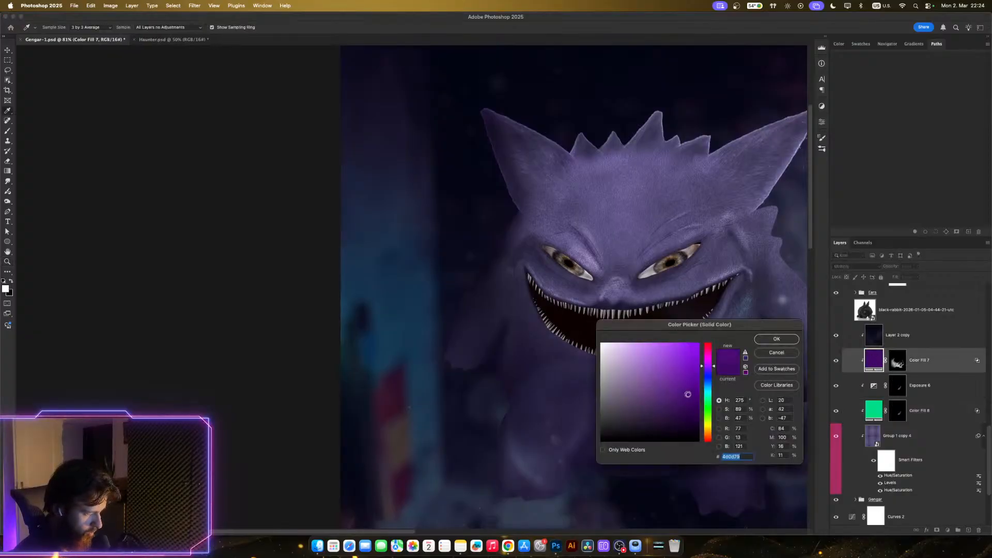
pyautogui.click(770, 342)
pyautogui.moveTo(687, 314)
pyautogui.mouseDown()
pyautogui.moveTo(652, 317)
pyautogui.moveTo(677, 311)
pyautogui.mouseUp()
pyautogui.moveTo(665, 384); pyautogui.dragTo(615, 340)
pyautogui.moveTo(615, 339); pyautogui.dragTo(658, 344)
pyautogui.moveTo(715, 332); pyautogui.dragTo(723, 333)
# - Paint black with a larger brush on the Color Fill 7 mask across the belly beside the teal glow's lower edge
pyautogui.click(896, 361)
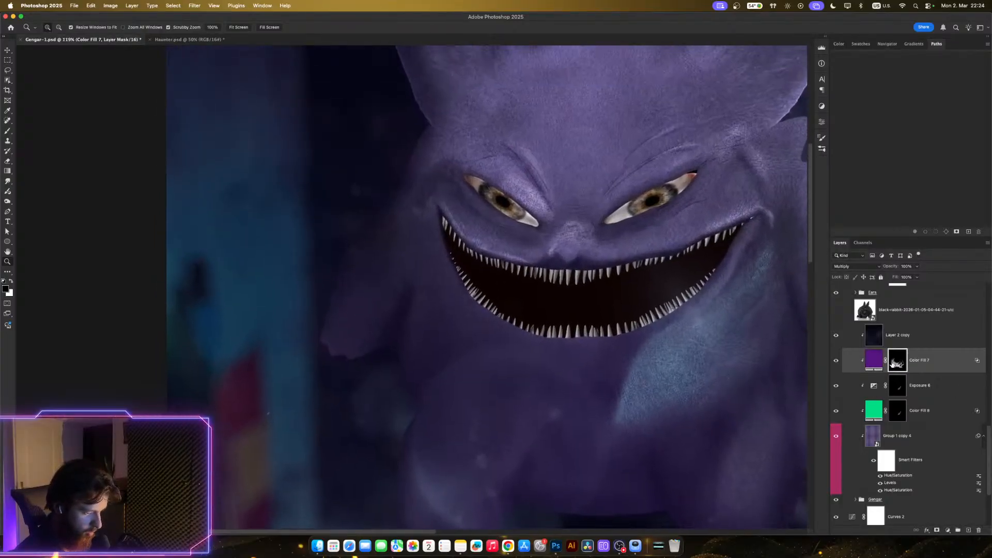
pyautogui.press('b')
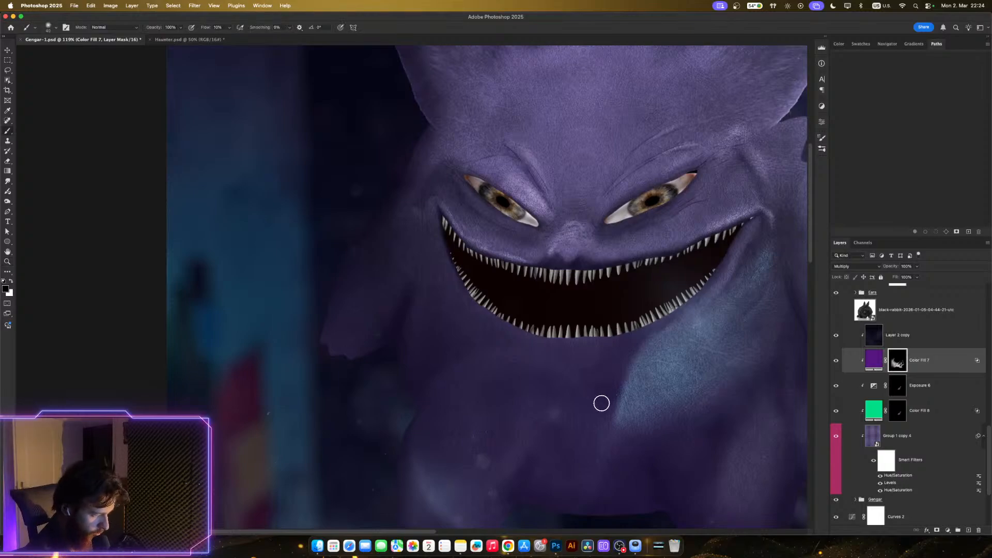
pyautogui.press(']')
pyautogui.press(']')
pyautogui.press(']')
pyautogui.press(']')
pyautogui.press(']')
pyautogui.press(']')
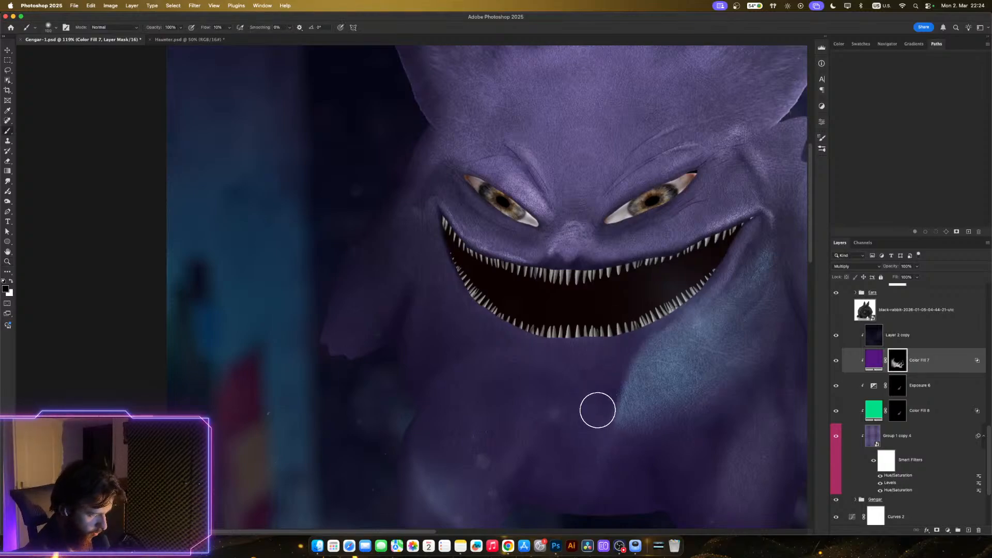
pyautogui.moveTo(598, 411)
pyautogui.mouseDown()
pyautogui.moveTo(623, 328)
pyautogui.moveTo(597, 437)
pyautogui.moveTo(626, 325)
pyautogui.moveTo(606, 437)
pyautogui.mouseUp()
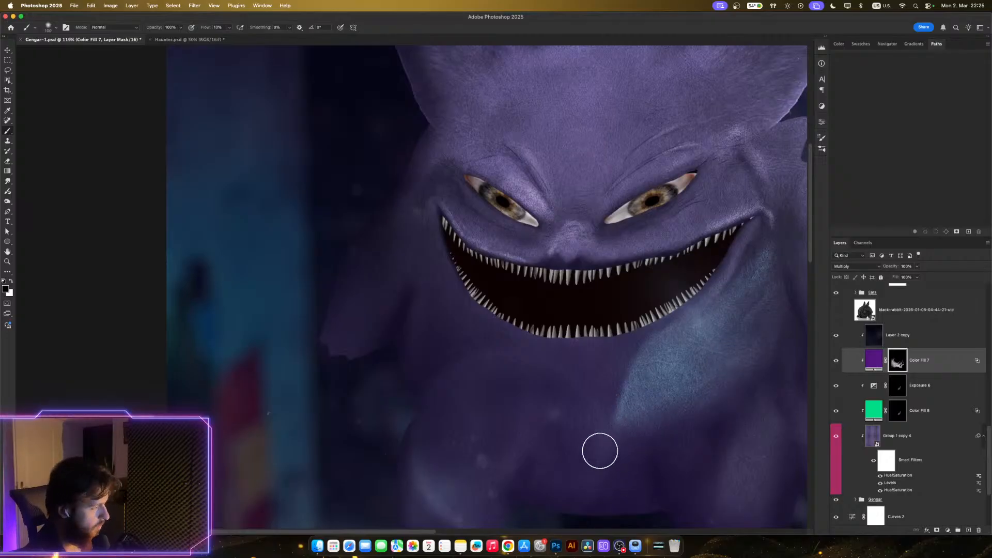
# - Refine the purple shading on the Color Fill 7 mask around the belly and glow with a smaller brush, alternating white and black
pyautogui.press('[')
pyautogui.press('[')
pyautogui.press('[')
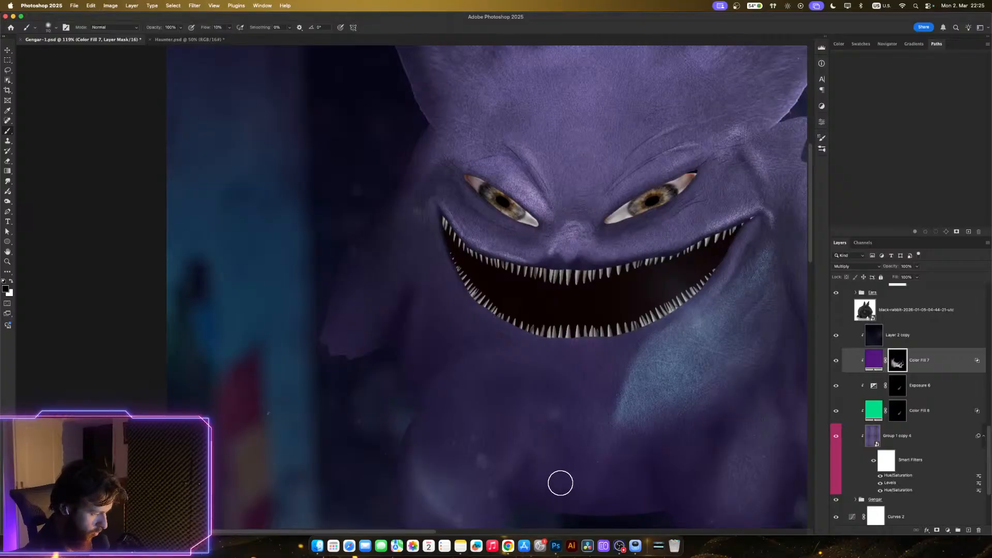
pyautogui.press('x')
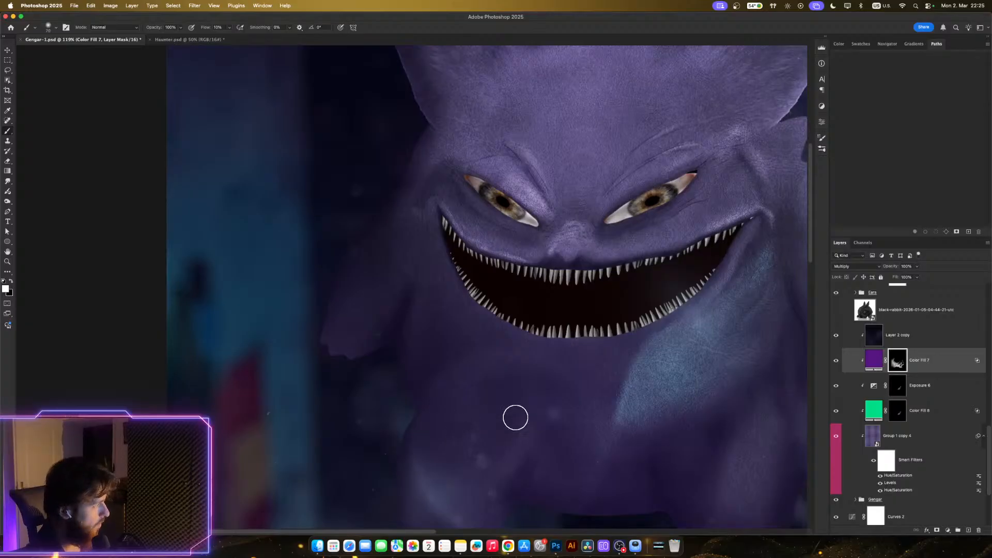
pyautogui.moveTo(630, 458)
pyautogui.mouseDown()
pyautogui.moveTo(601, 457)
pyautogui.moveTo(697, 440)
pyautogui.mouseUp()
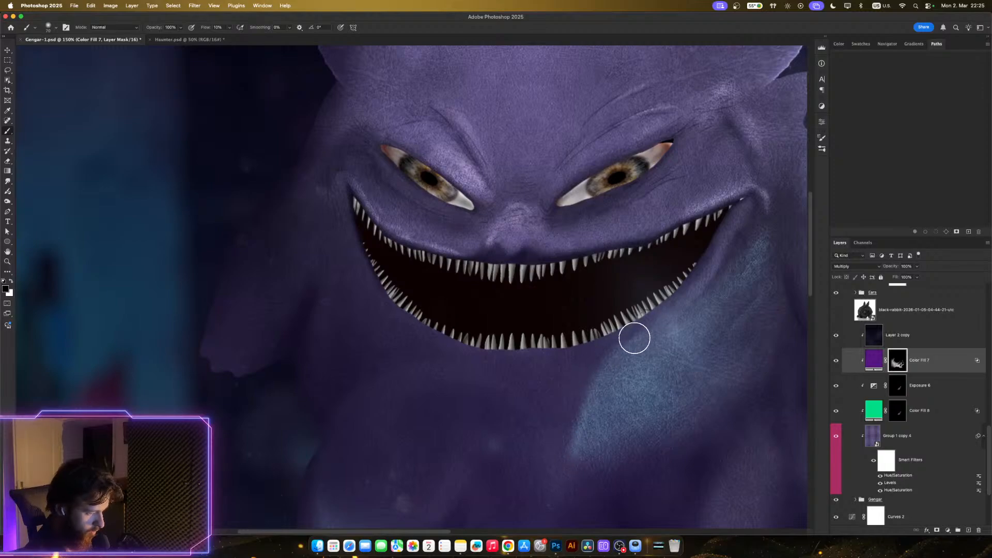
pyautogui.moveTo(646, 474); pyautogui.dragTo(679, 435)
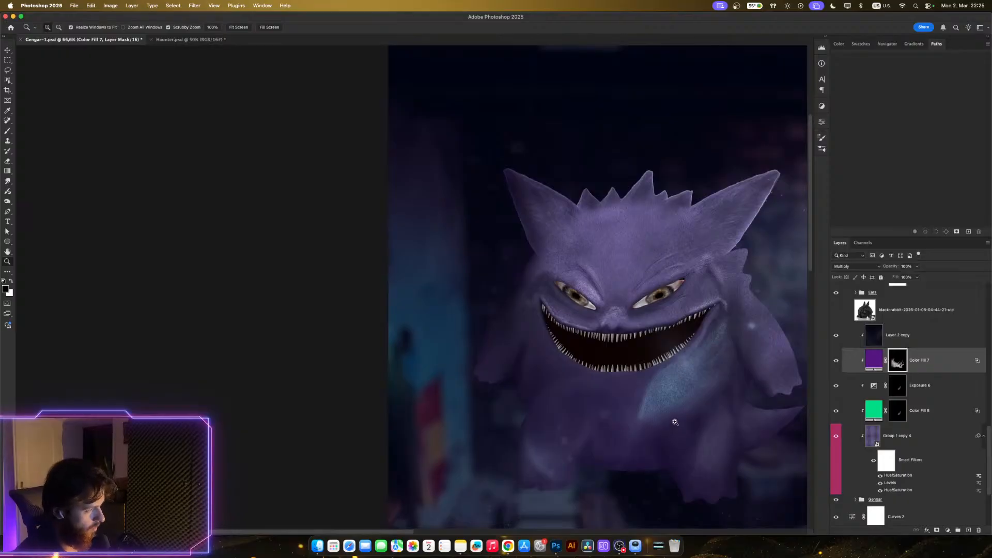
# - Compare the figure up close with and without the purple Color Fill 7 shading
pyautogui.moveTo(672, 398); pyautogui.dragTo(656, 376)
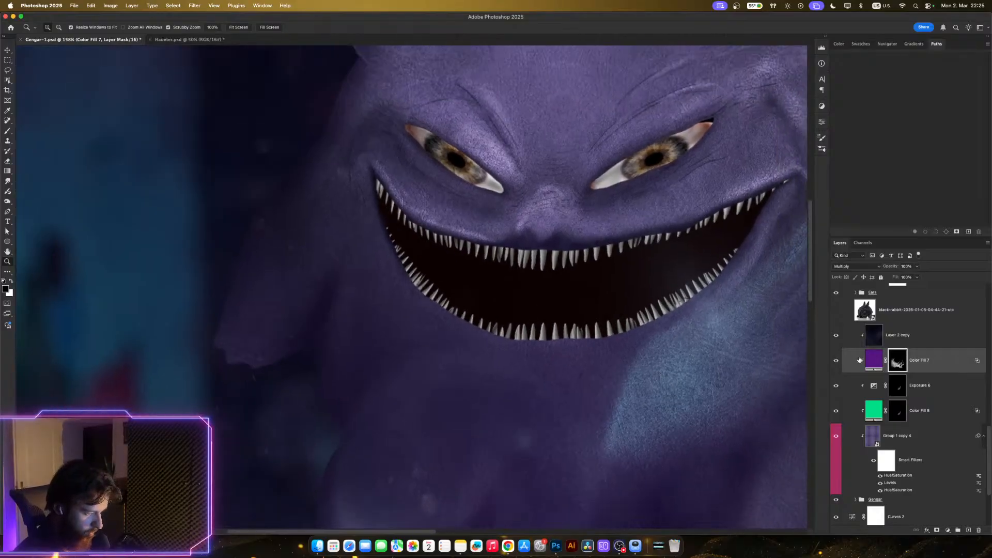
pyautogui.click(836, 362)
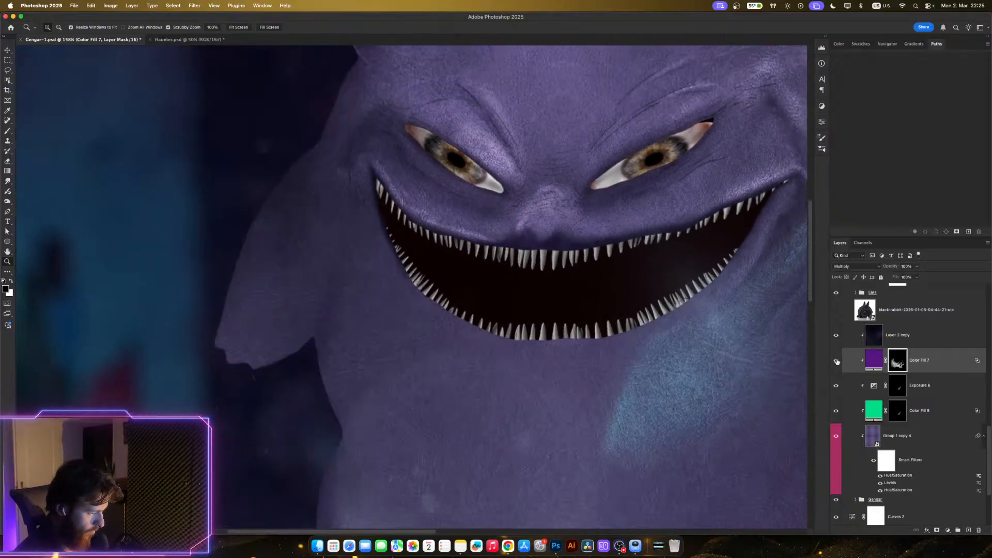
pyautogui.click(837, 361)
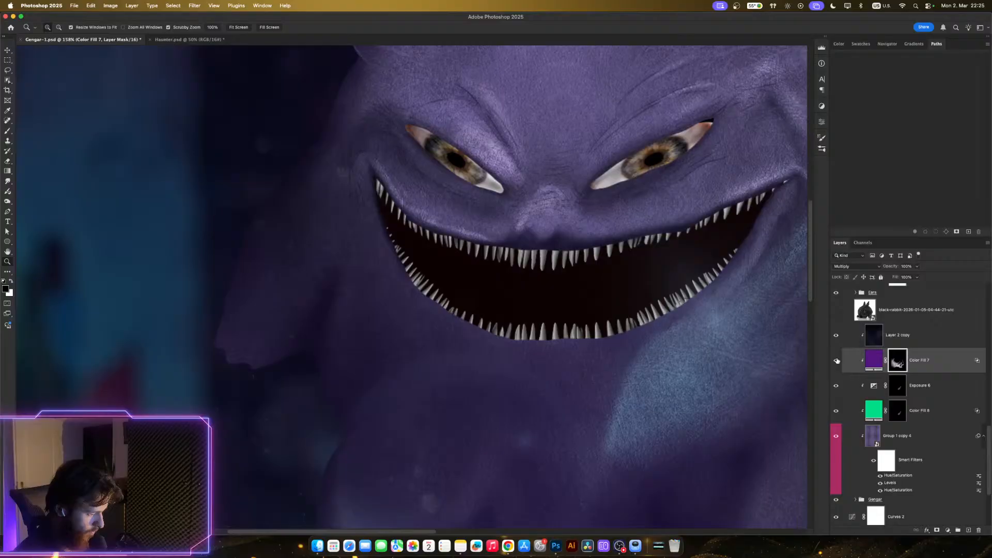
# - Set Color Fill 7's Blend If underlying-layer highlight sliders to a split of about 85 / 205, checking the shading on the body
pyautogui.doubleClick(978, 364)
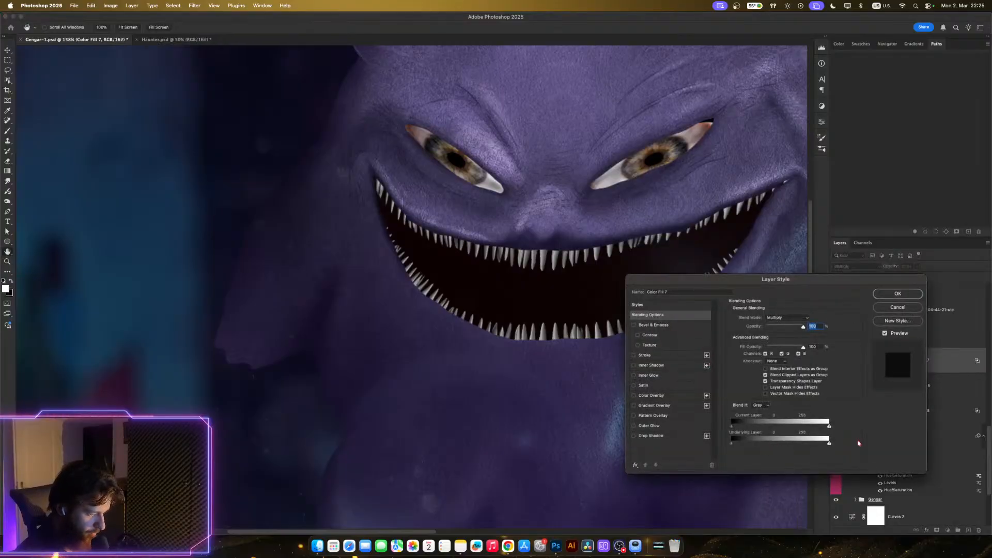
pyautogui.moveTo(829, 444); pyautogui.dragTo(787, 446)
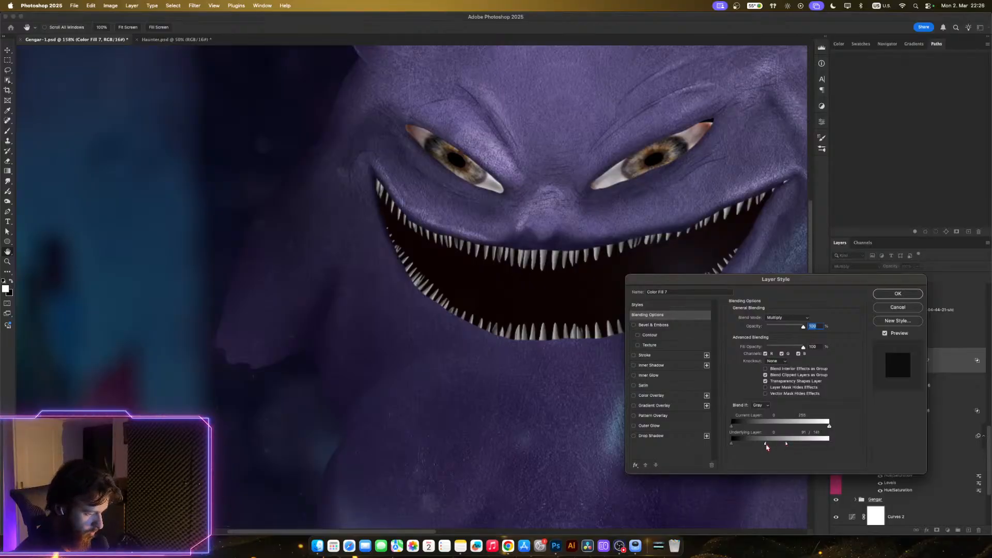
pyautogui.moveTo(767, 444); pyautogui.dragTo(770, 447)
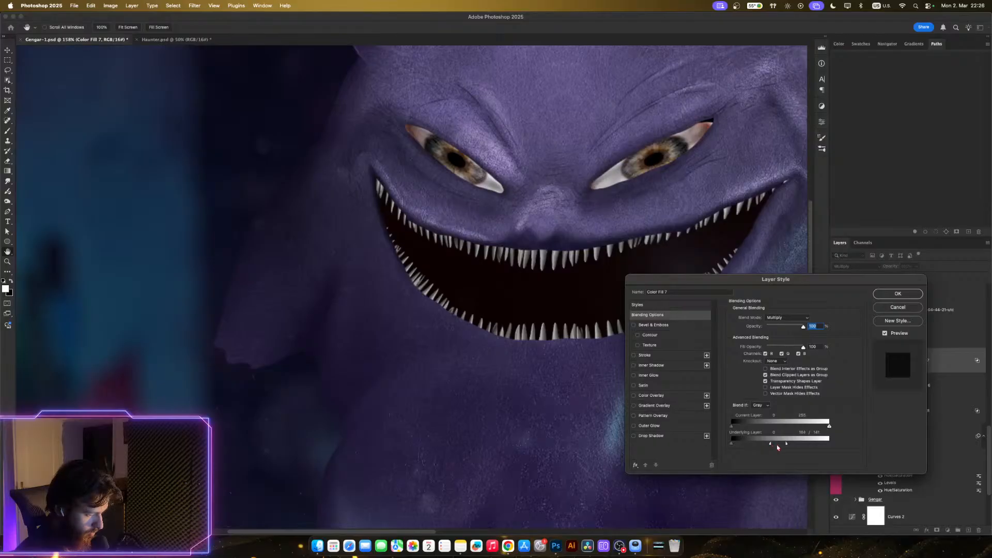
pyautogui.press('alt')
pyautogui.moveTo(770, 445); pyautogui.dragTo(809, 445)
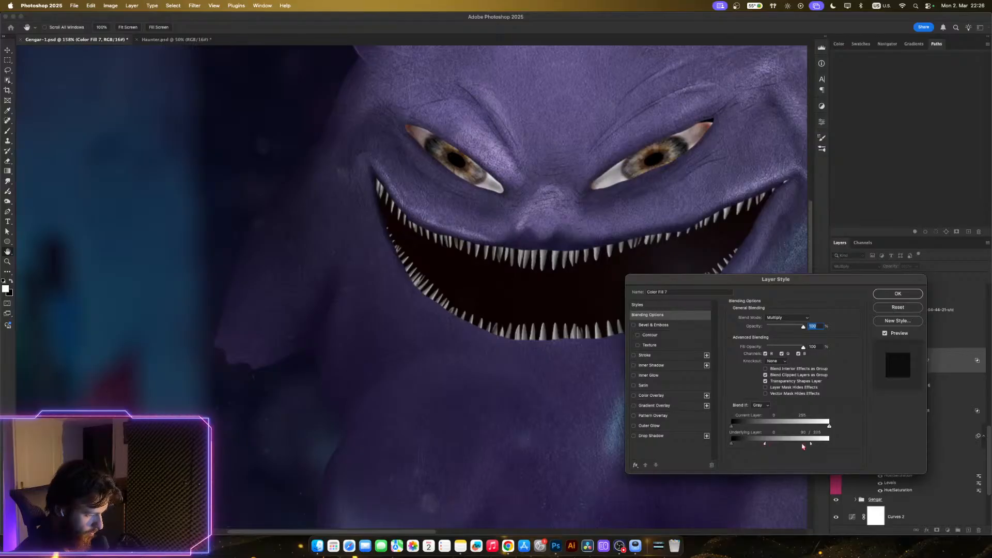
pyautogui.scroll(-2, 376, 295)
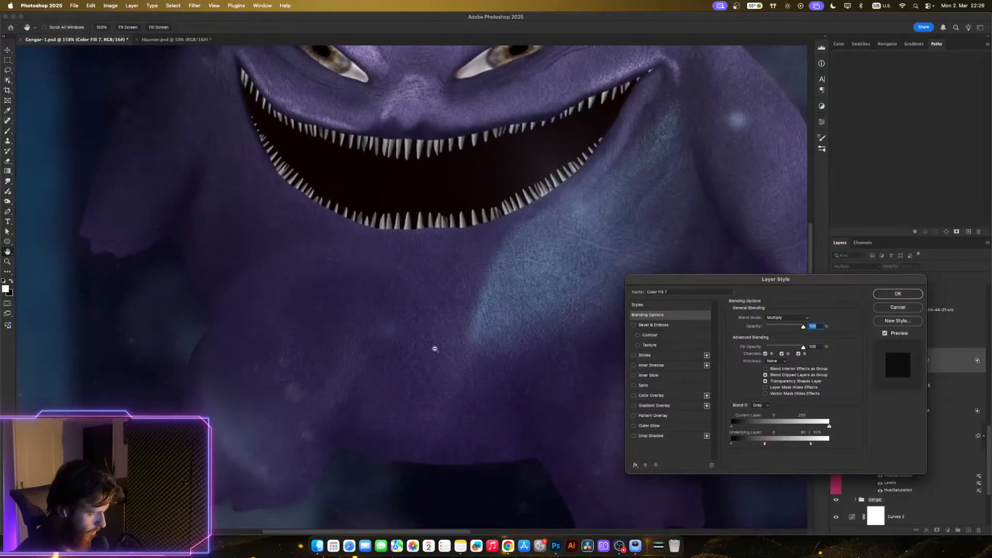
pyautogui.scroll(-1, 440, 348)
pyautogui.scroll(-1, 447, 350)
pyautogui.scroll(-2, 454, 333)
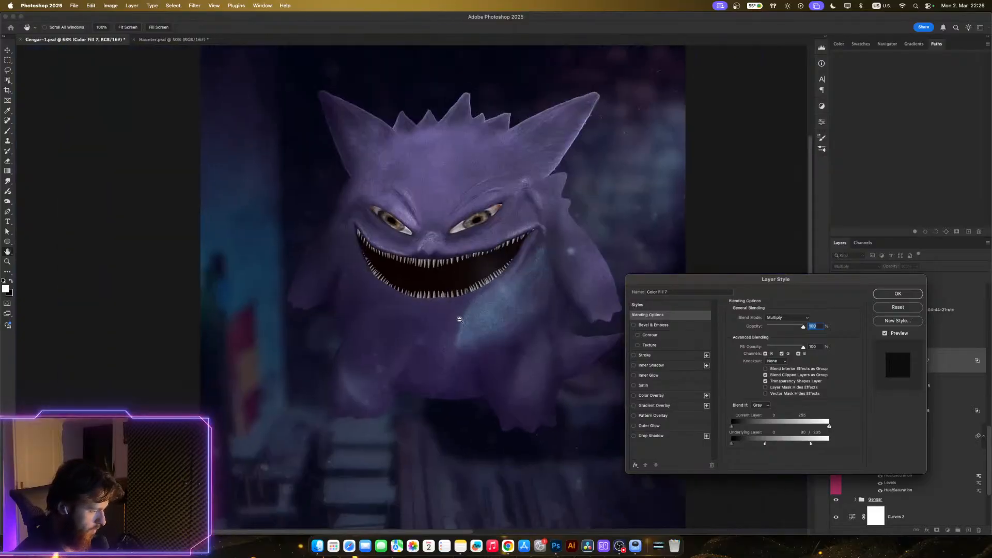
pyautogui.scroll(3, 460, 320)
pyautogui.scroll(1, 461, 320)
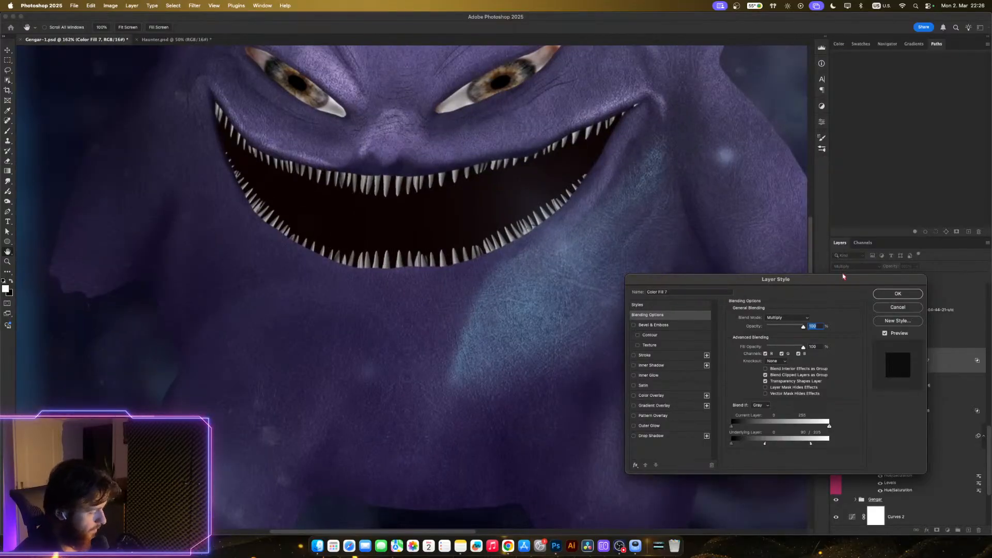
pyautogui.click(898, 295)
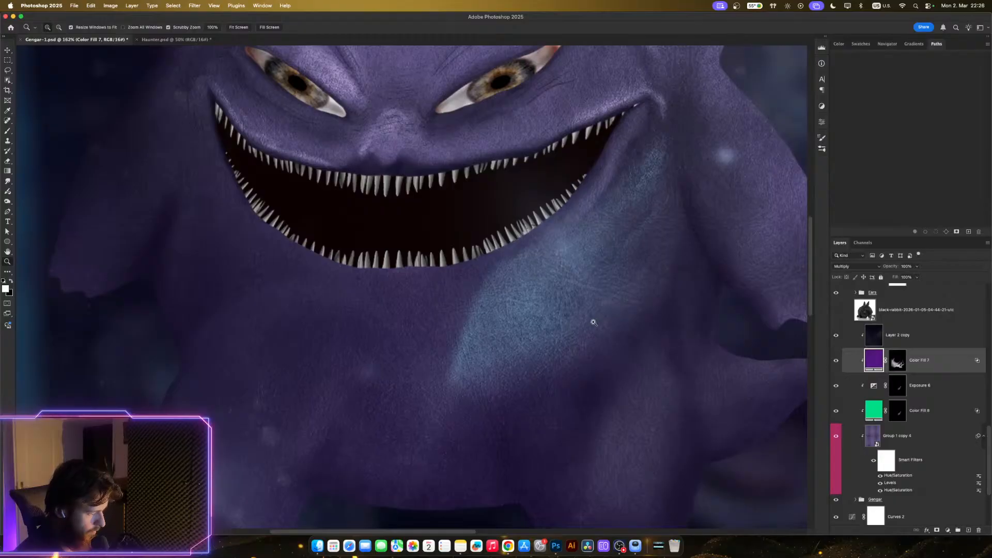
# - Add a Hue/Saturation adjustment layer directly above the green Color Fill 8 layer
pyautogui.scroll(-4, 563, 349)
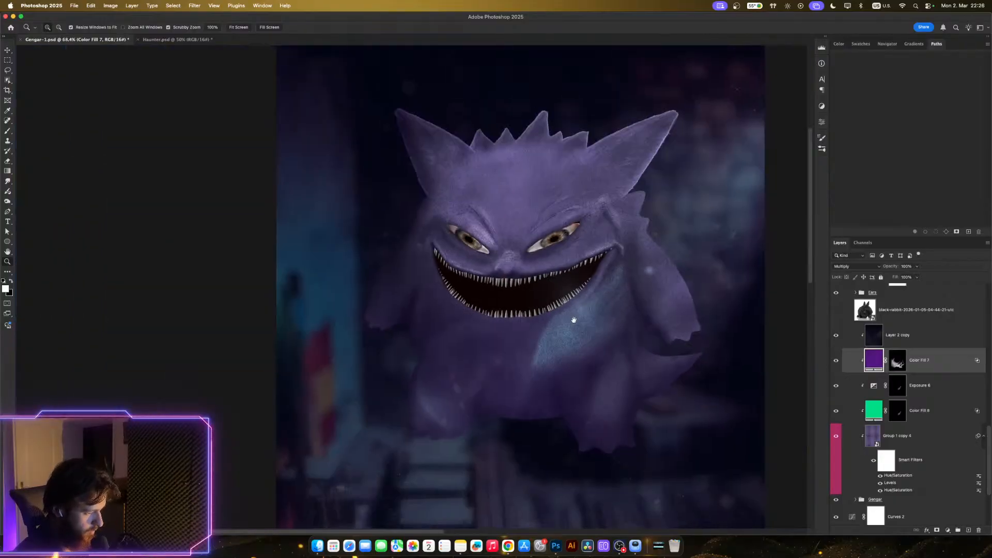
pyautogui.moveTo(574, 320); pyautogui.dragTo(643, 349)
pyautogui.scroll(-1, 642, 350)
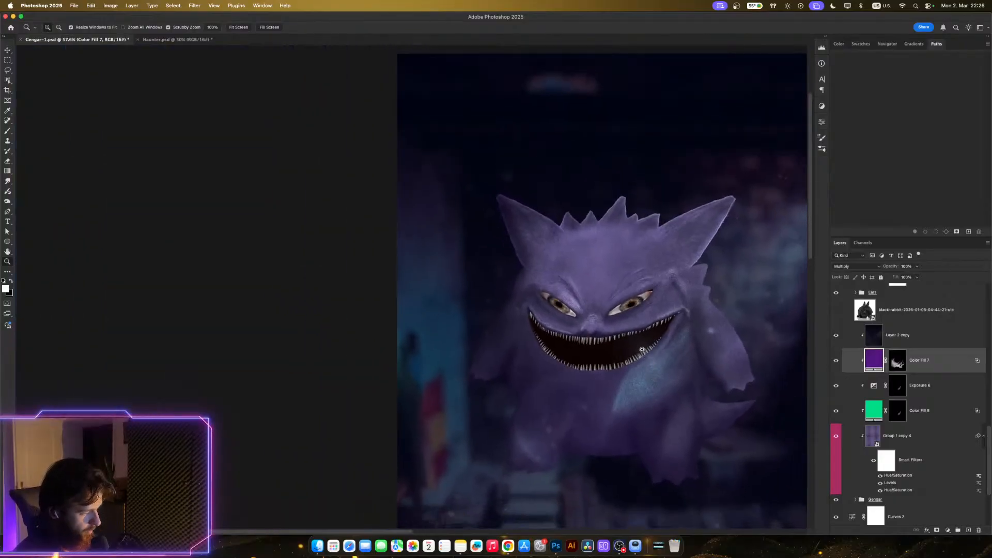
pyautogui.scroll(1, 642, 349)
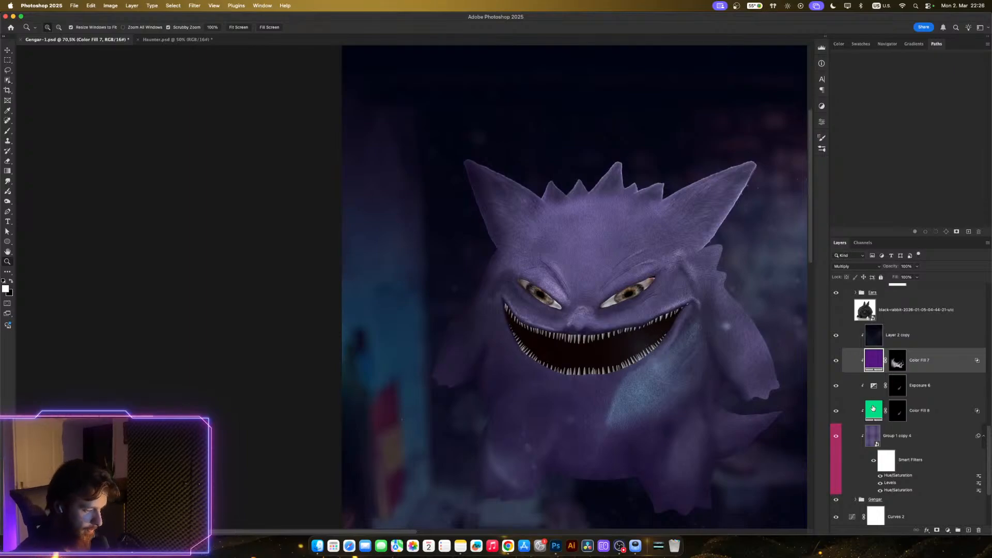
pyautogui.click(874, 409)
pyautogui.moveTo(731, 356); pyautogui.dragTo(732, 358)
pyautogui.scroll(-3, 727, 412)
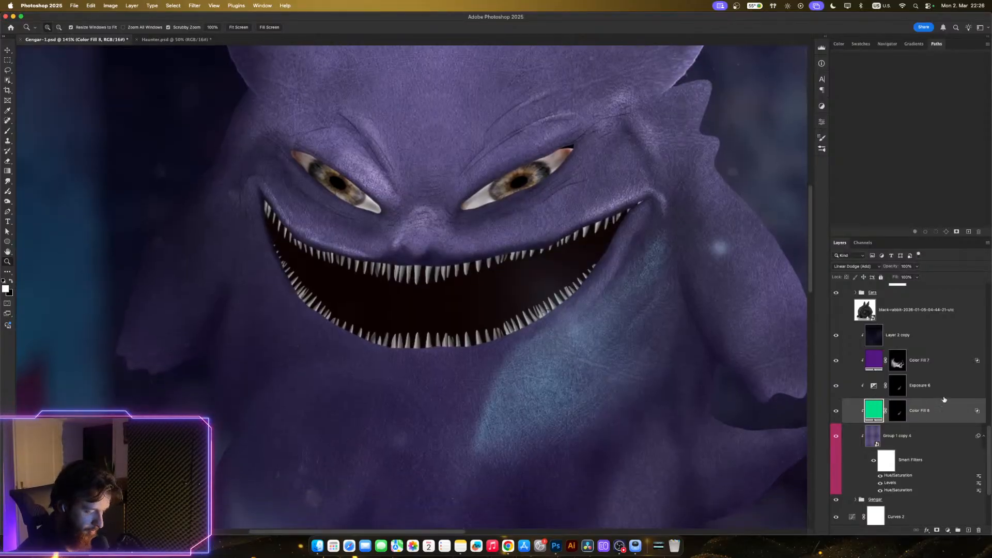
pyautogui.click(947, 530)
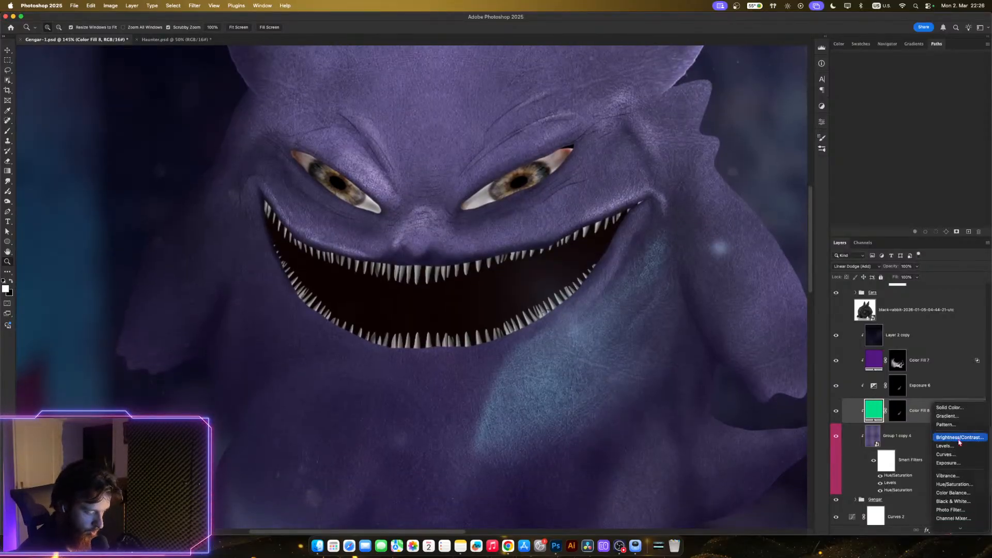
pyautogui.click(953, 484)
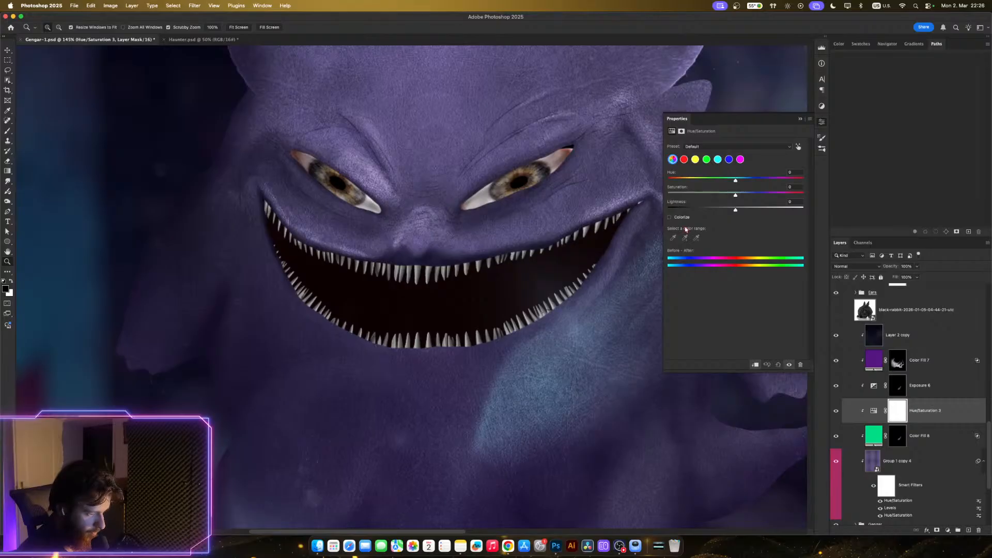
# - Colorize with the Hue/Saturation adjustment, using a green hue of about 143 and lightness of +23
pyautogui.click(671, 218)
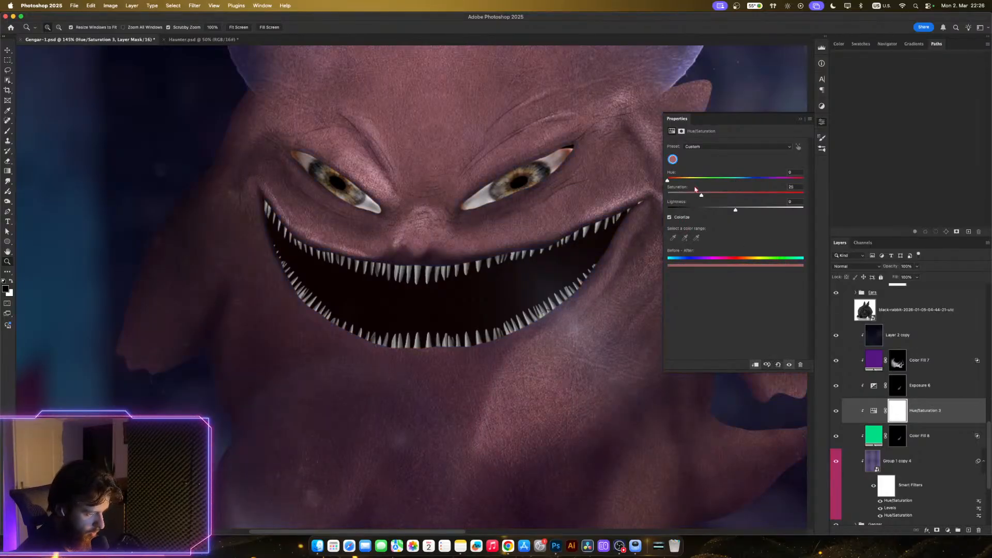
pyautogui.moveTo(709, 179); pyautogui.dragTo(722, 182)
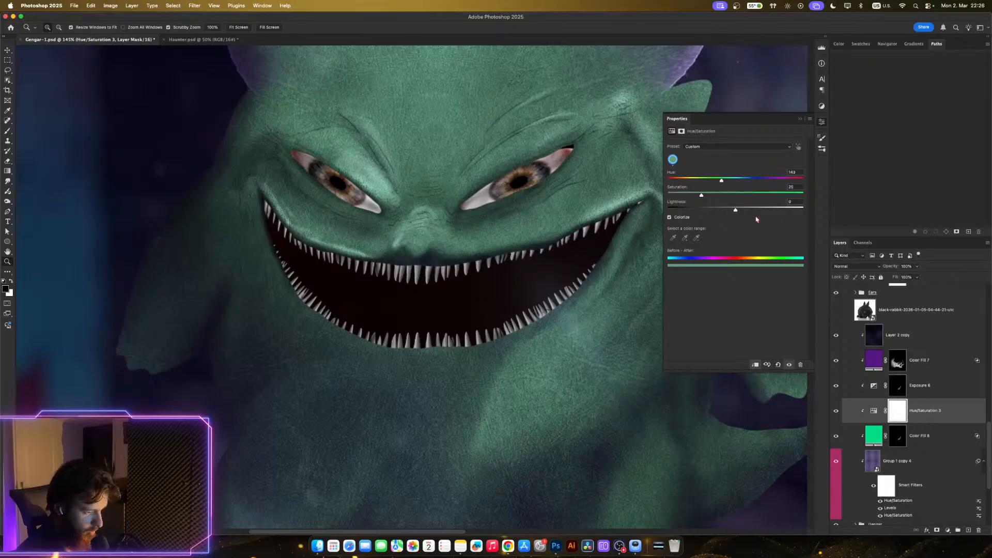
pyautogui.click(754, 209)
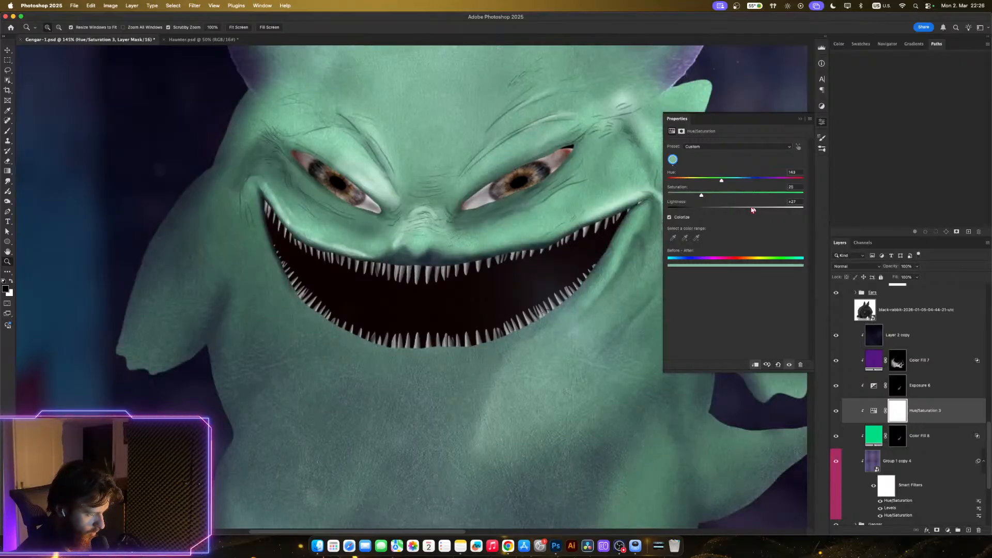
pyautogui.moveTo(753, 209); pyautogui.dragTo(751, 211)
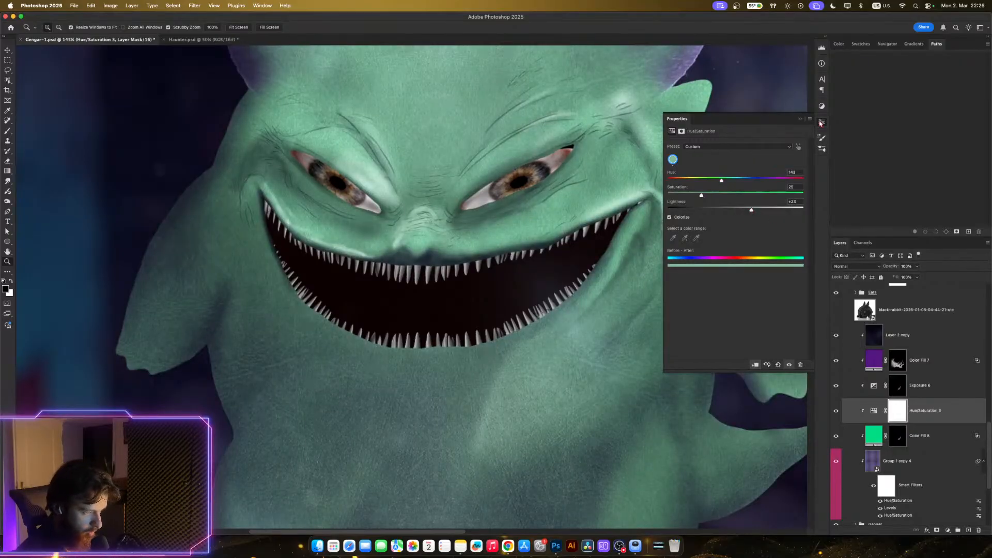
pyautogui.click(821, 123)
# - Set the Hue/Saturation 3 layer's blend mode to Linear Dodge (Add) and compare its effect with Color Fill 8
pyautogui.click(857, 268)
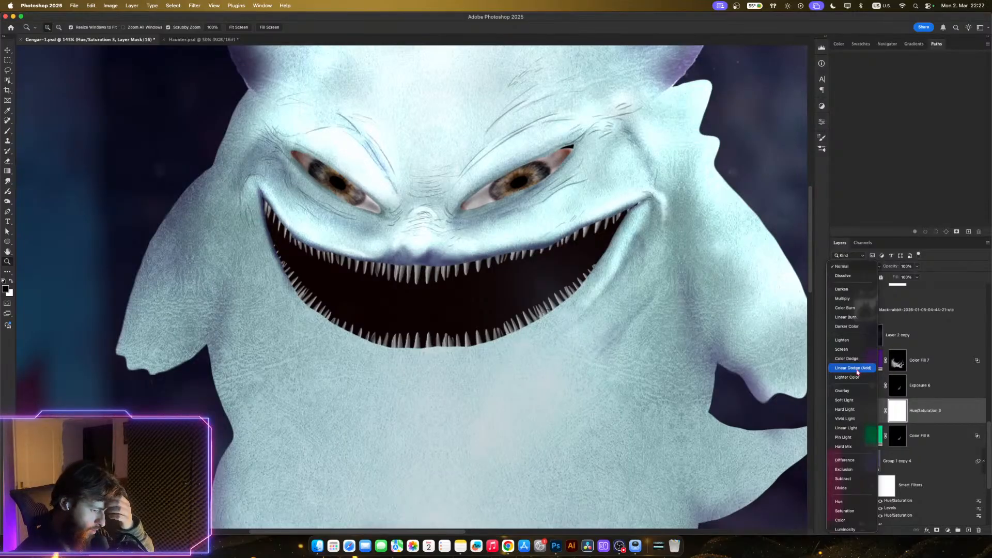
pyautogui.click(857, 368)
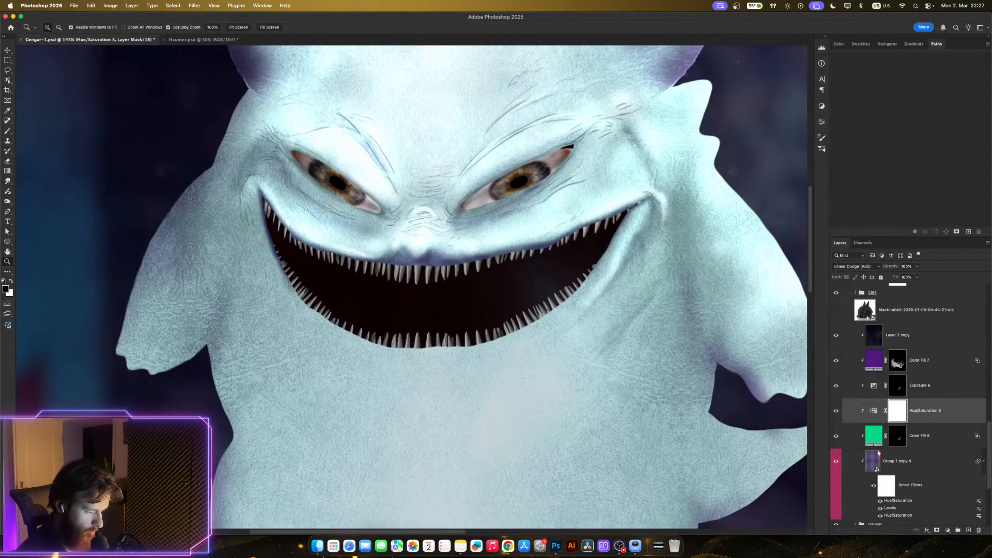
pyautogui.click(835, 437)
pyautogui.click(836, 436)
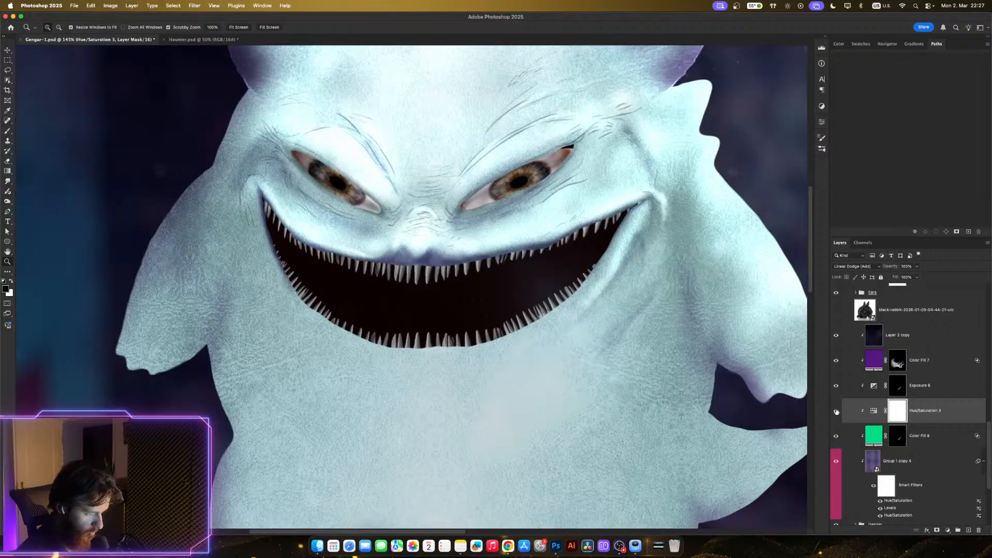
pyautogui.click(837, 412)
pyautogui.click(836, 412)
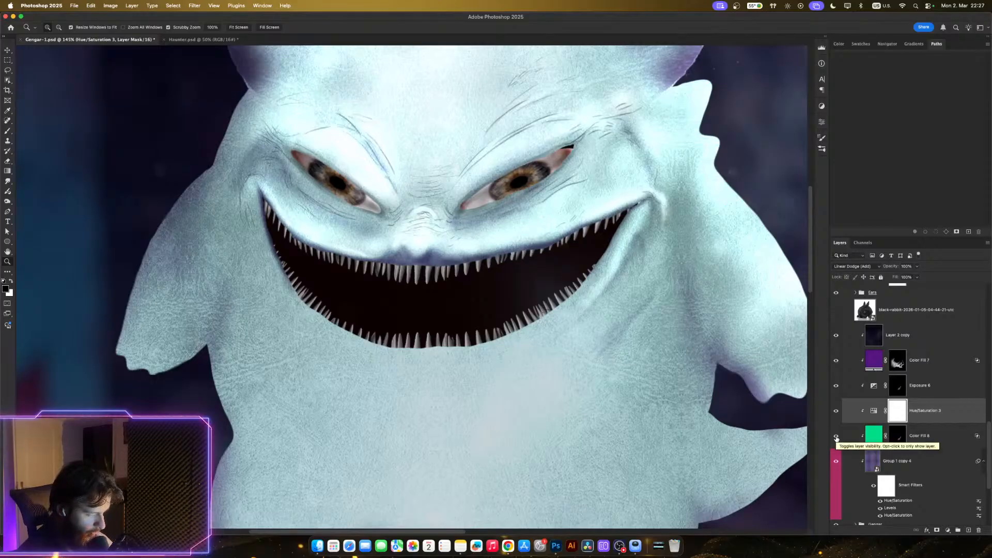
# - Copy the Color Fill 8 mask onto Hue/Saturation 3, hide Color Fill 8, and compare the glow with the adjustment off and on
pyautogui.click(873, 434)
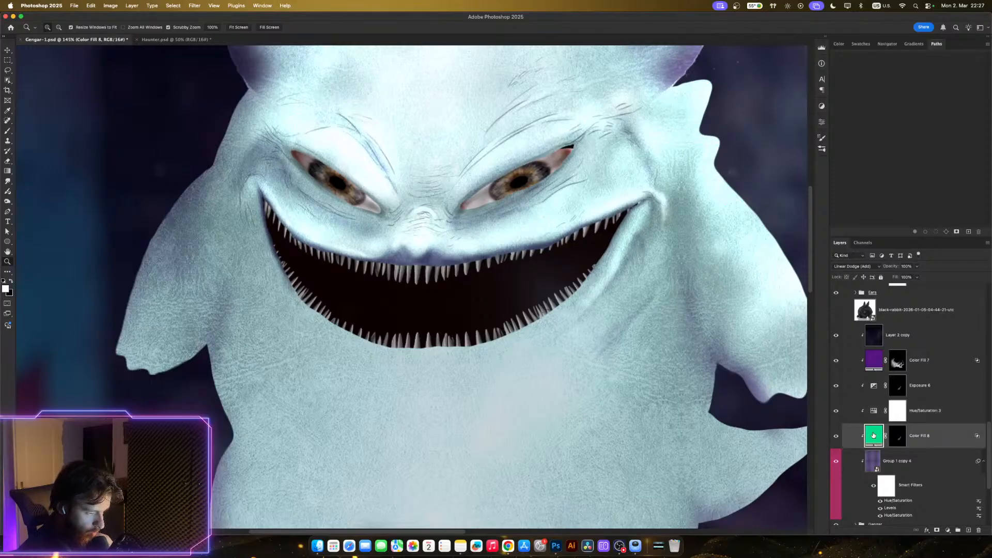
pyautogui.click(875, 413)
pyautogui.moveTo(904, 436); pyautogui.dragTo(899, 408)
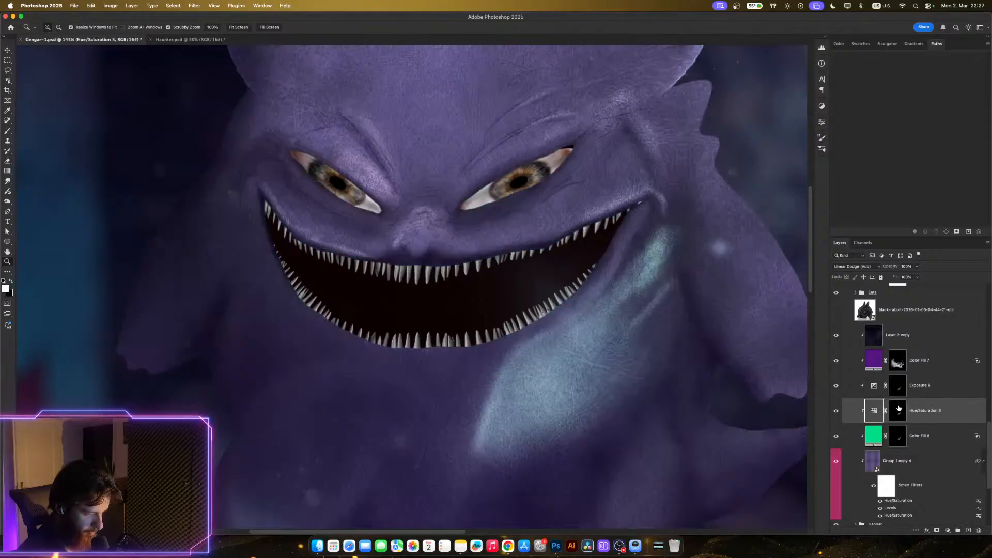
pyautogui.click(836, 437)
pyautogui.click(836, 412)
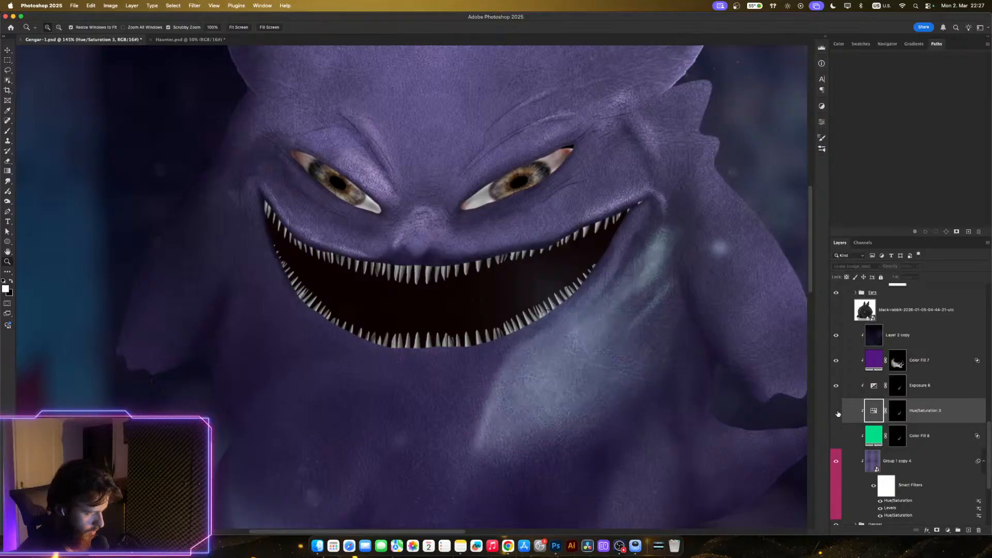
pyautogui.click(837, 412)
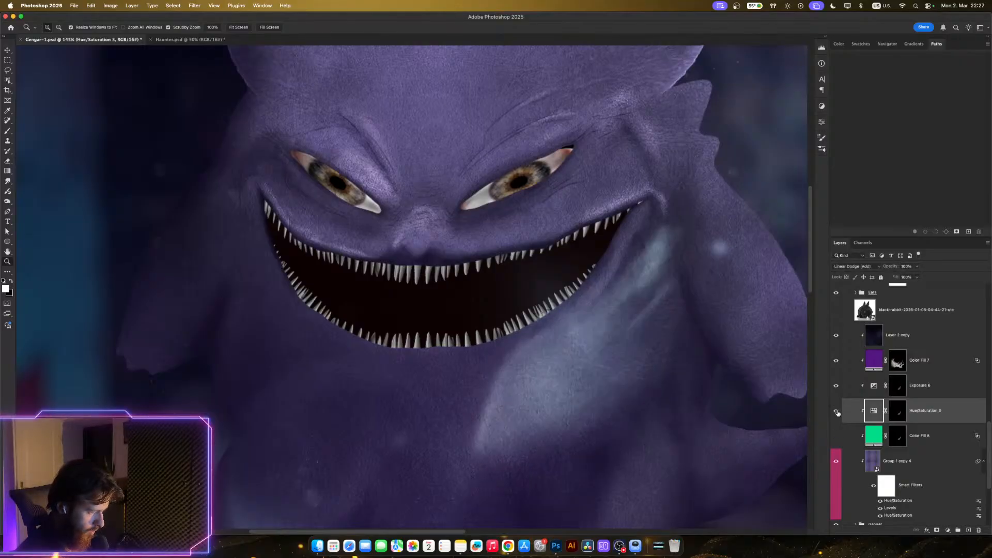
# - Set the Hue/Saturation 3 layer's saturation to 57
pyautogui.doubleClick(870, 412)
pyautogui.click(732, 195)
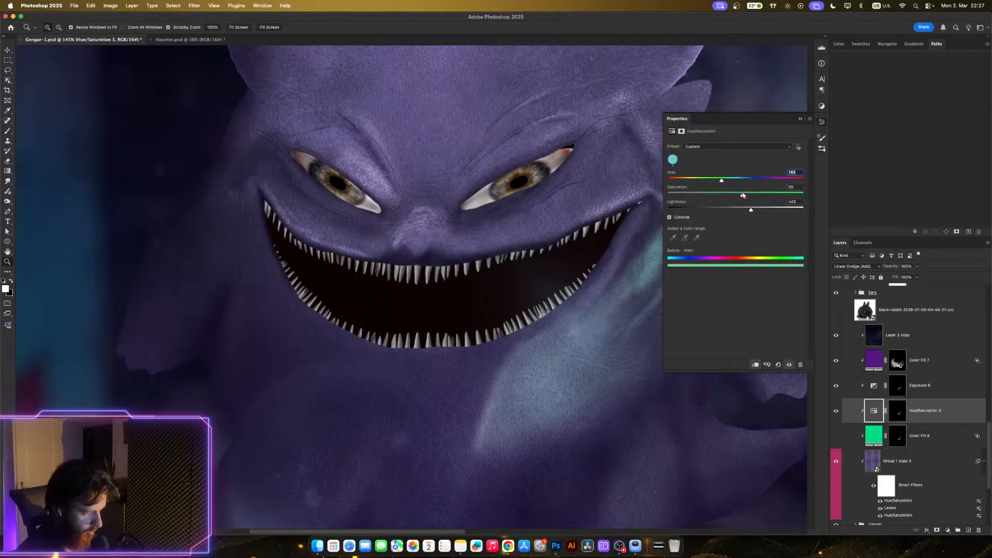
pyautogui.doubleClick(744, 196)
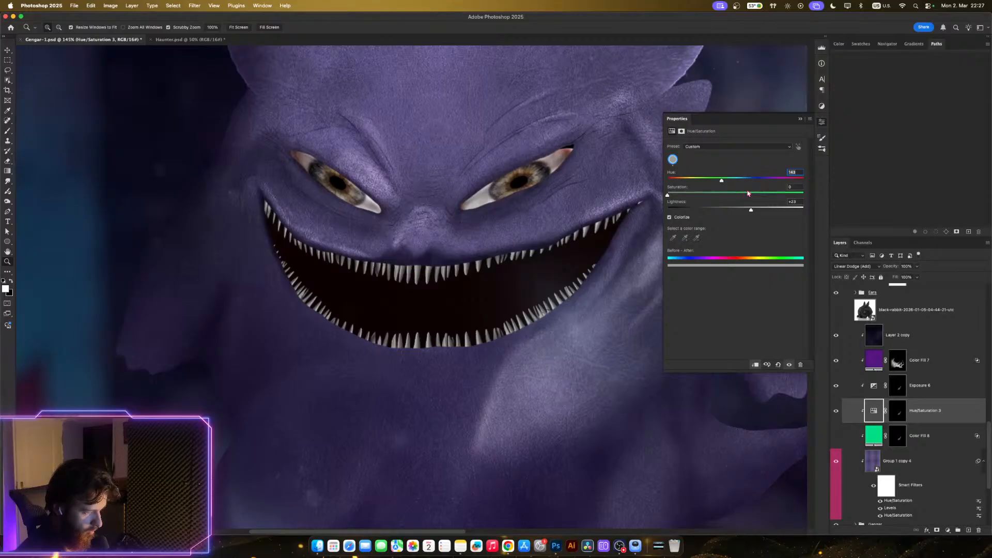
pyautogui.click(745, 195)
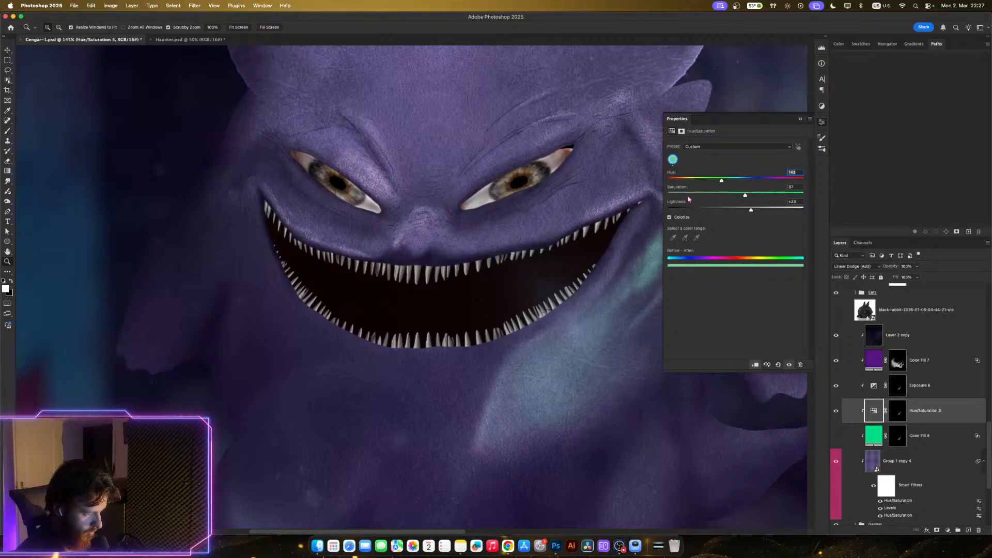
pyautogui.click(800, 118)
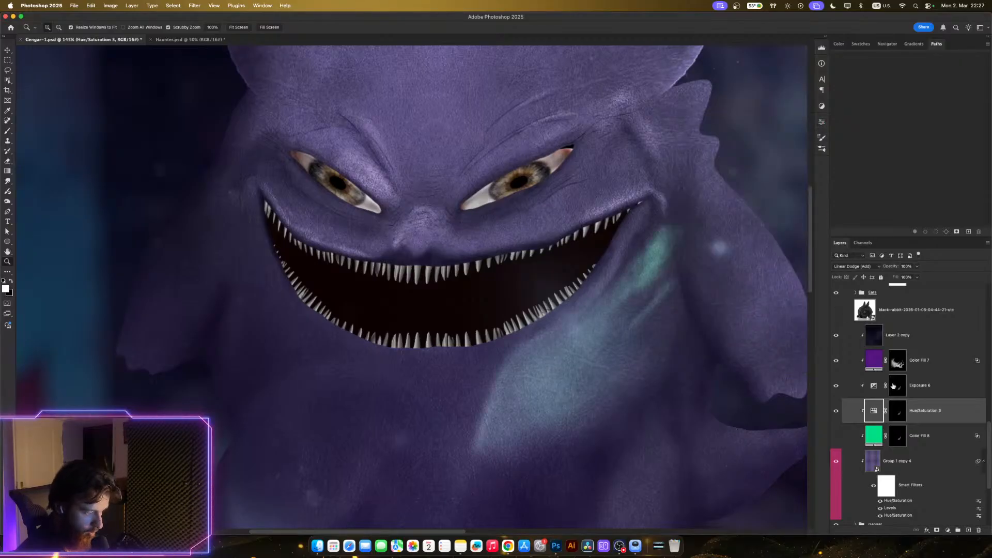
# - Check Color Fill 8's blending options, and fade Hue/Saturation 3 out of the underlying dark tones with a split Blend If black slider
pyautogui.click(940, 441)
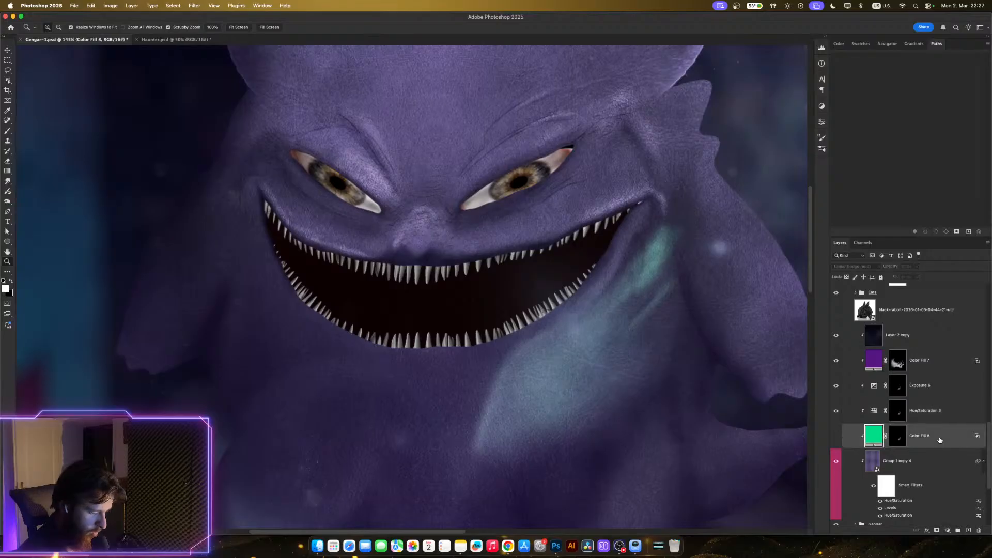
pyautogui.doubleClick(980, 437)
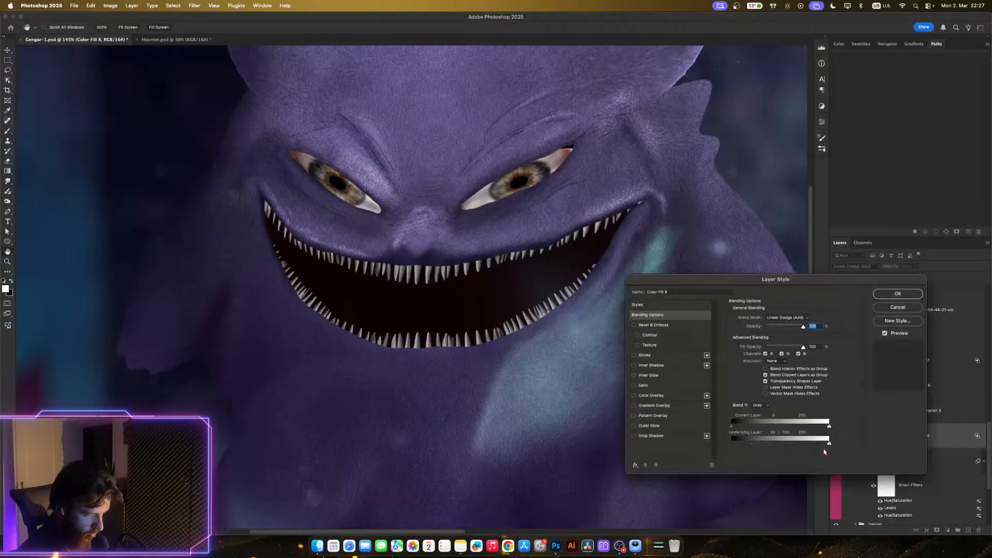
pyautogui.click(890, 307)
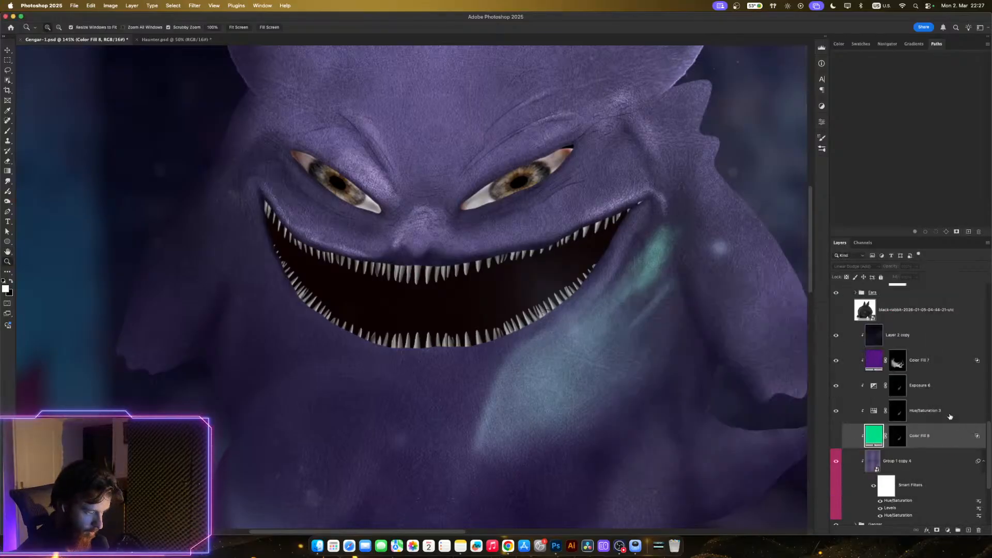
pyautogui.doubleClick(982, 417)
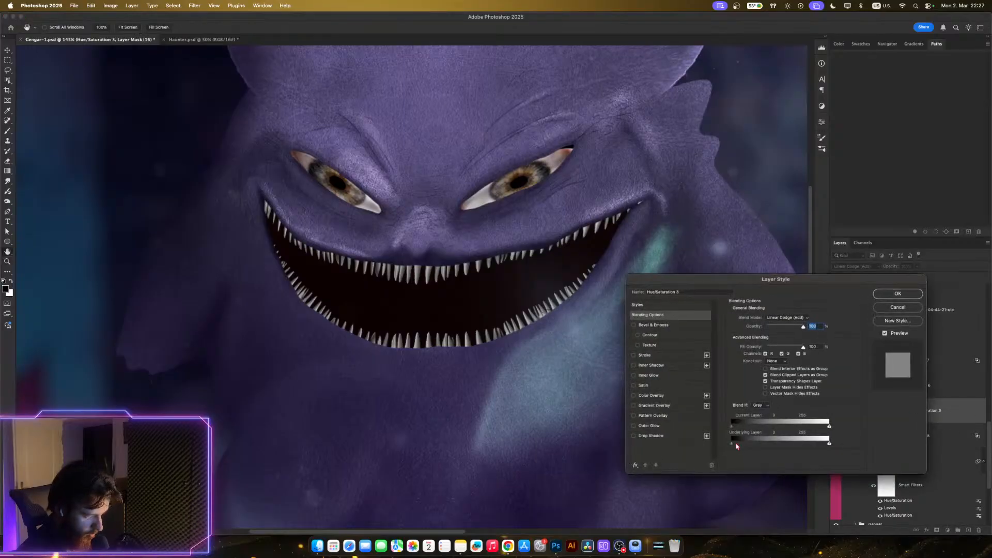
pyautogui.moveTo(730, 445); pyautogui.dragTo(765, 445)
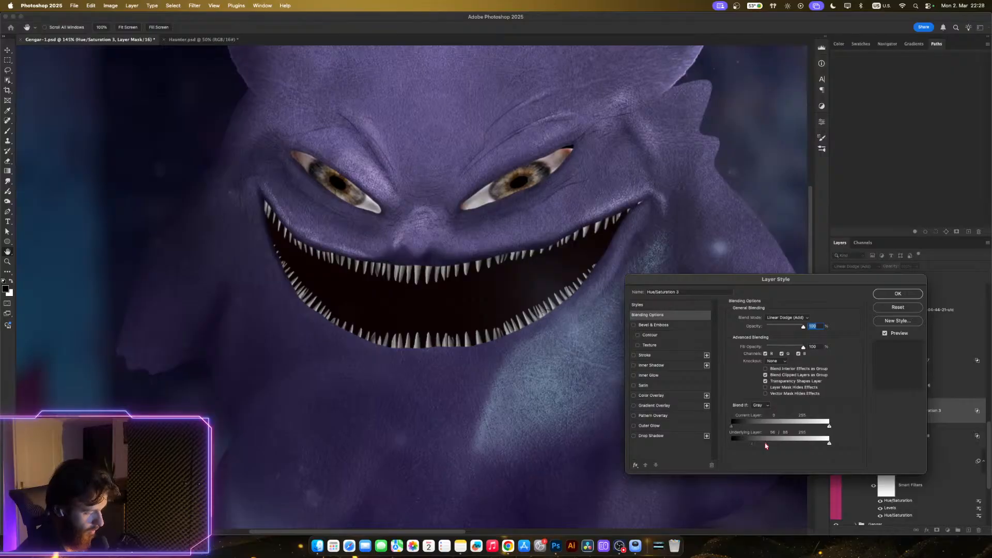
pyautogui.click(898, 294)
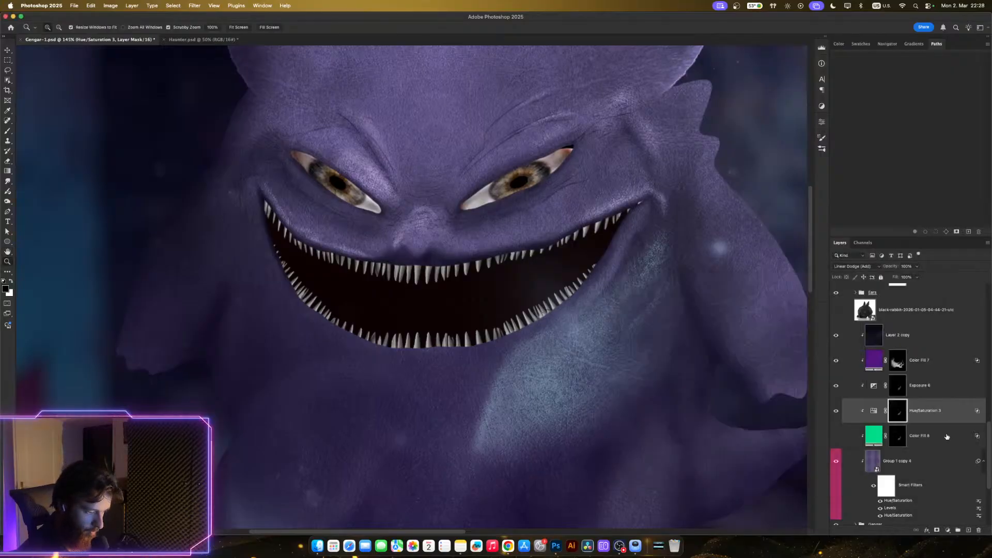
# - Delete the Color Fill 8 layer and the Exposure 6 adjustment, including its mask
pyautogui.click(930, 433)
pyautogui.click(931, 391)
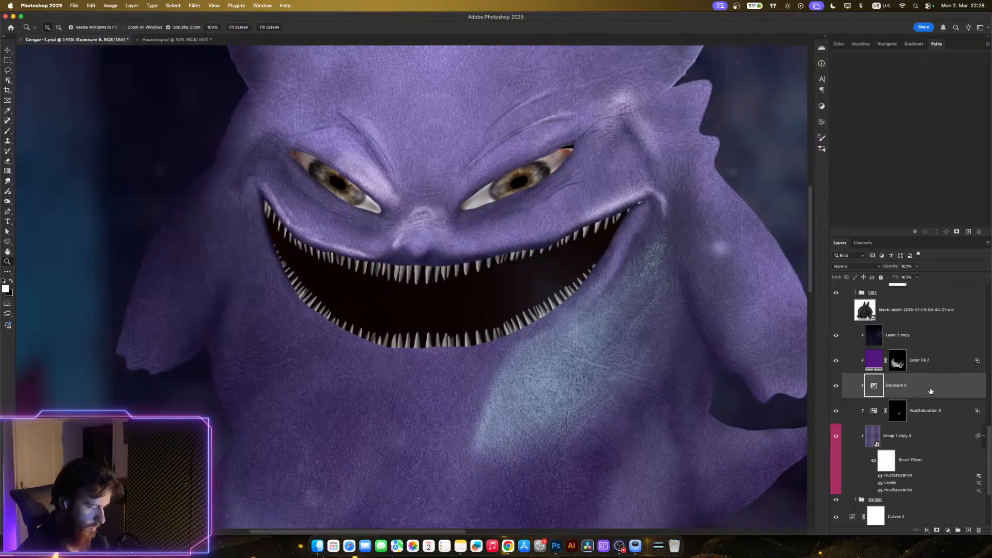
pyautogui.press('BackSpace')
pyautogui.moveTo(684, 336)
pyautogui.mouseDown()
pyautogui.moveTo(652, 329)
pyautogui.moveTo(672, 329)
pyautogui.mouseUp()
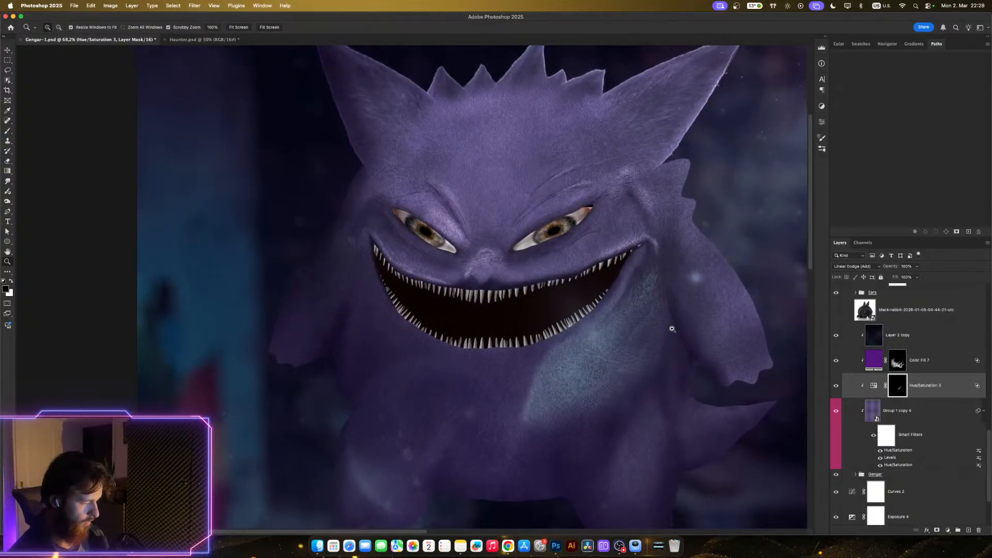
# - Review the Hue/Saturation 3 settings and examine the teal glow on the body up close and across the whole composition
pyautogui.doubleClick(873, 388)
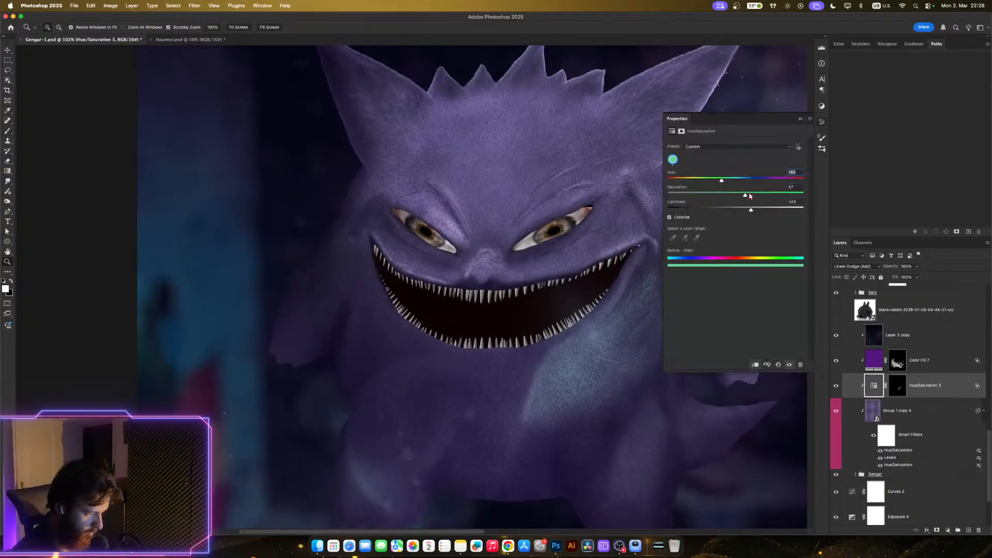
pyautogui.click(821, 123)
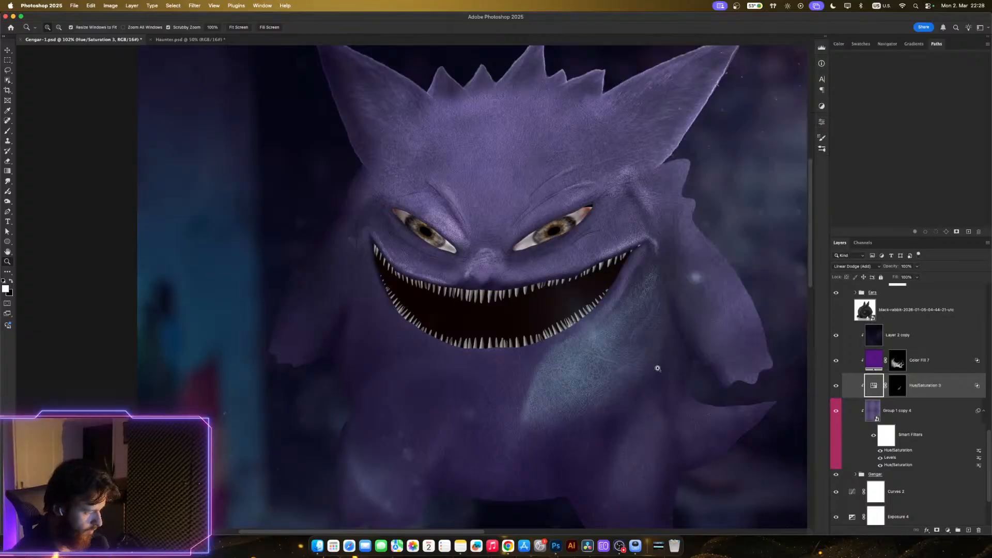
pyautogui.moveTo(645, 370); pyautogui.dragTo(617, 378)
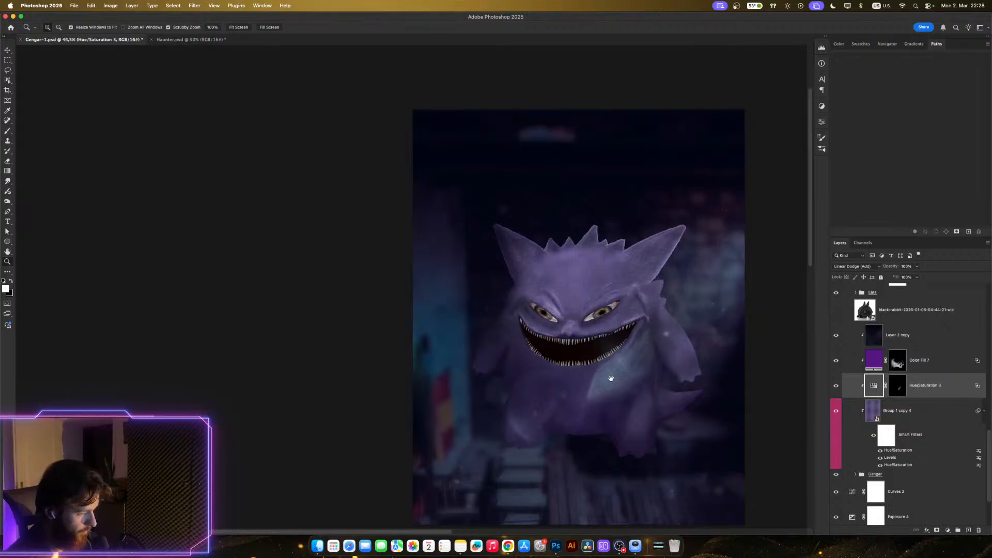
pyautogui.moveTo(611, 378)
pyautogui.mouseDown()
pyautogui.moveTo(640, 380)
pyautogui.moveTo(626, 384)
pyautogui.mouseUp()
pyautogui.moveTo(684, 376); pyautogui.dragTo(663, 377)
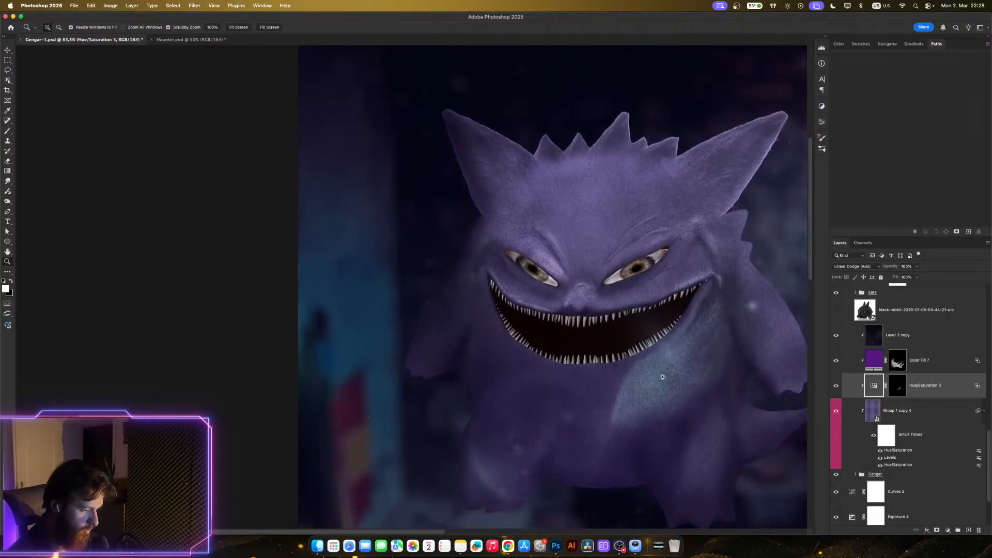
# - Lighten the purple shading on the torso by painting black on the Color Fill 7 mask with a larger soft brush
pyautogui.click(897, 365)
pyautogui.press('b')
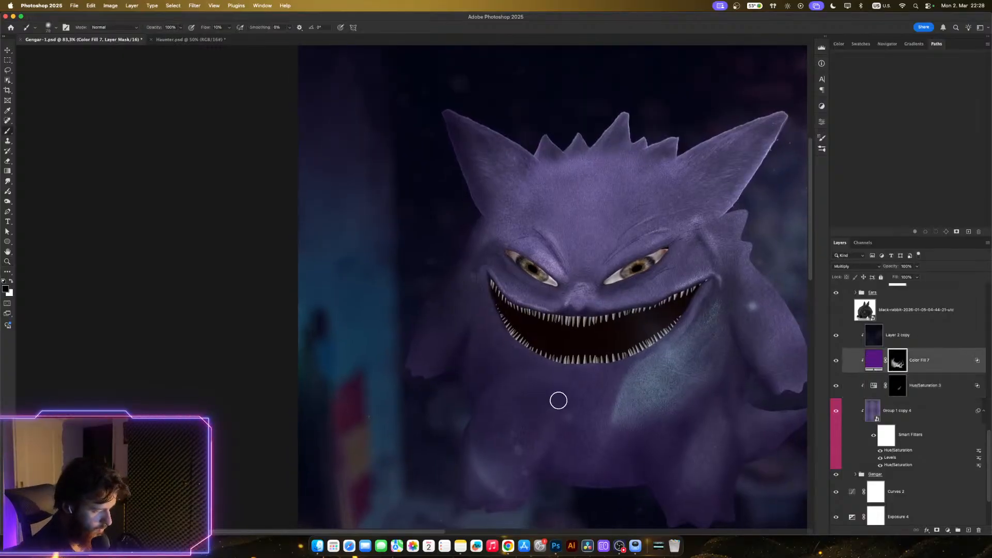
pyautogui.press(']')
pyautogui.press(']')
pyautogui.press(']')
pyautogui.press(']')
pyautogui.press(']')
pyautogui.press(']')
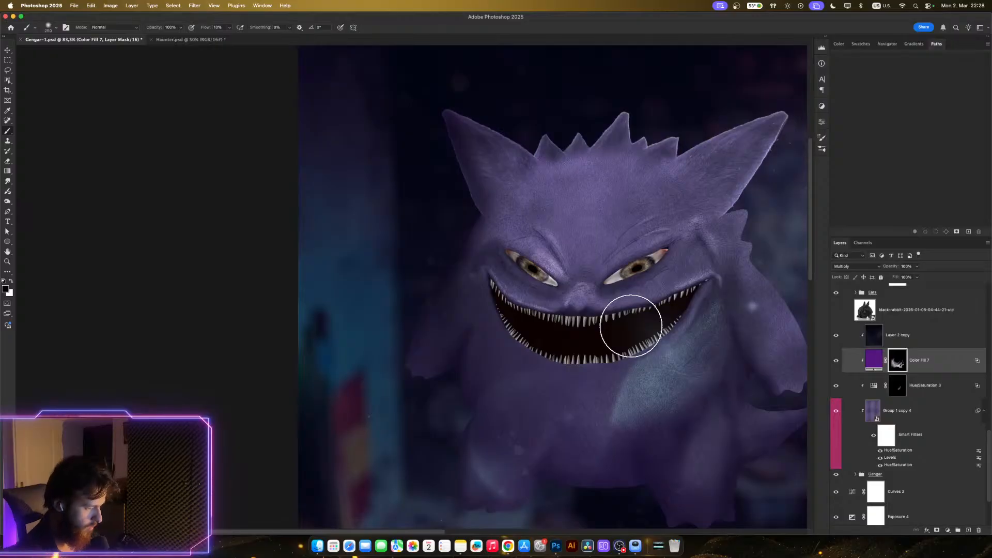
# - Examine the creature's revised torso shading and teal glow in the full composition and closer around the face
pyautogui.press('z')
pyautogui.moveTo(668, 386); pyautogui.dragTo(621, 401)
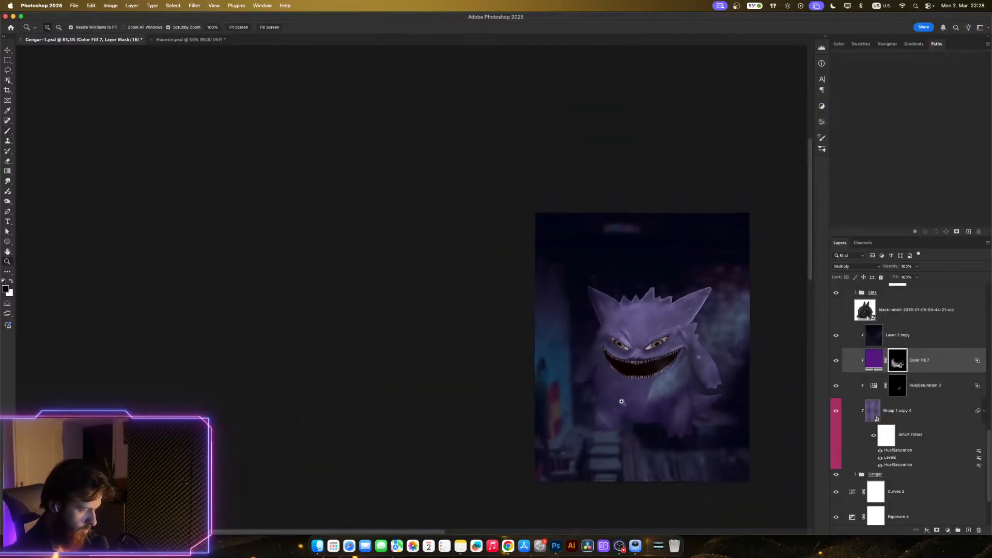
pyautogui.press('b')
pyautogui.scroll(2, 641, 392)
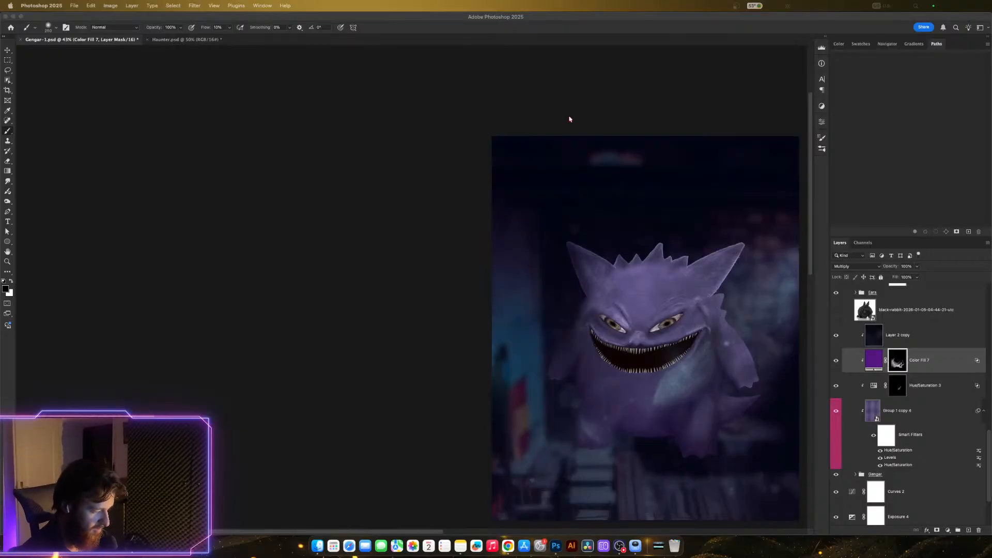
pyautogui.press('z')
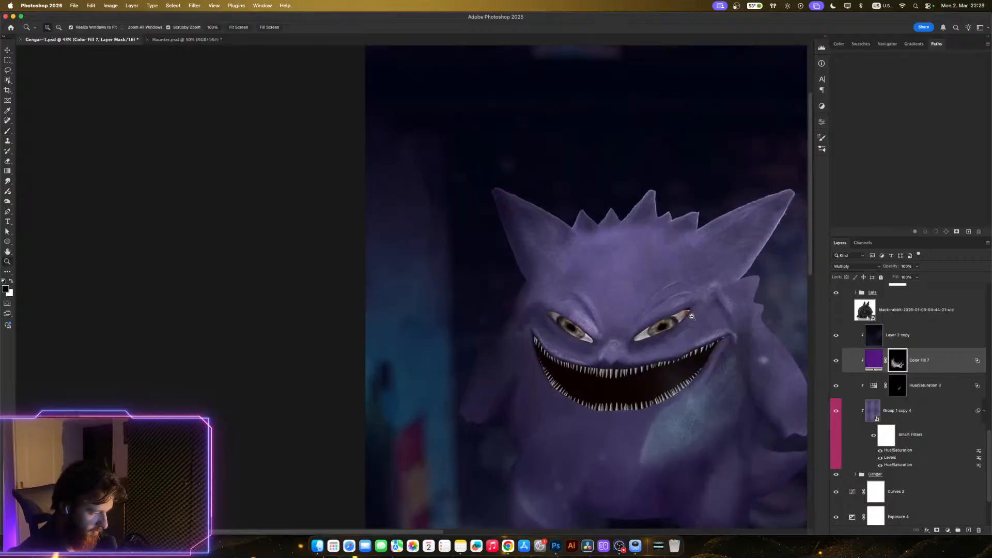
pyautogui.click(676, 319)
pyautogui.moveTo(683, 316)
pyautogui.mouseDown()
pyautogui.moveTo(673, 316)
pyautogui.moveTo(656, 346)
pyautogui.moveTo(680, 352)
pyautogui.moveTo(659, 349)
pyautogui.moveTo(690, 370)
pyautogui.moveTo(655, 371)
pyautogui.moveTo(680, 367)
pyautogui.mouseUp()
pyautogui.press('super+space')
pyautogui.moveTo(650, 337); pyautogui.dragTo(631, 337)
pyautogui.scroll(1, 906, 417)
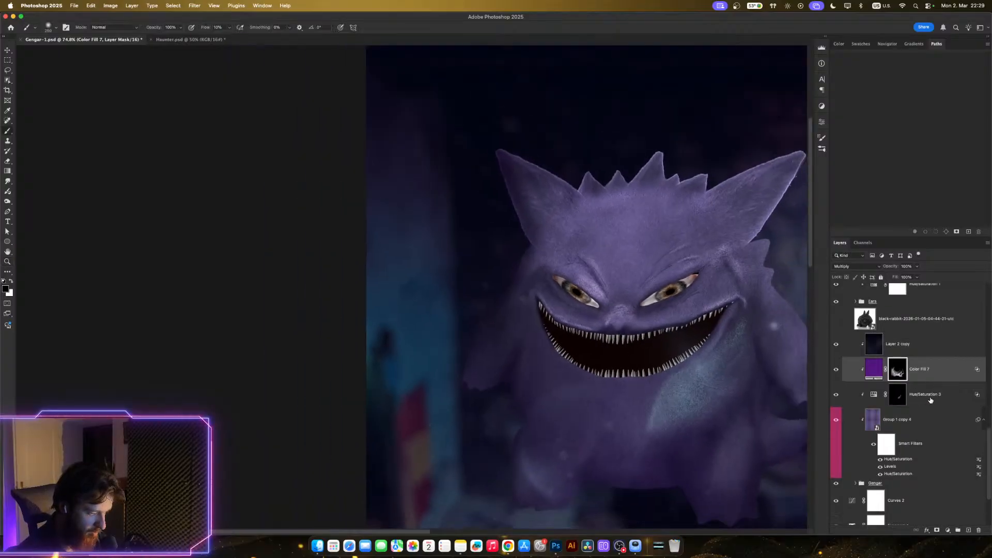
# - Add a clipped Levels adjustment above Group 1 copy in the Mouth Group and lower its white output level to 181
pyautogui.scroll(-5, 929, 399)
pyautogui.click(926, 389)
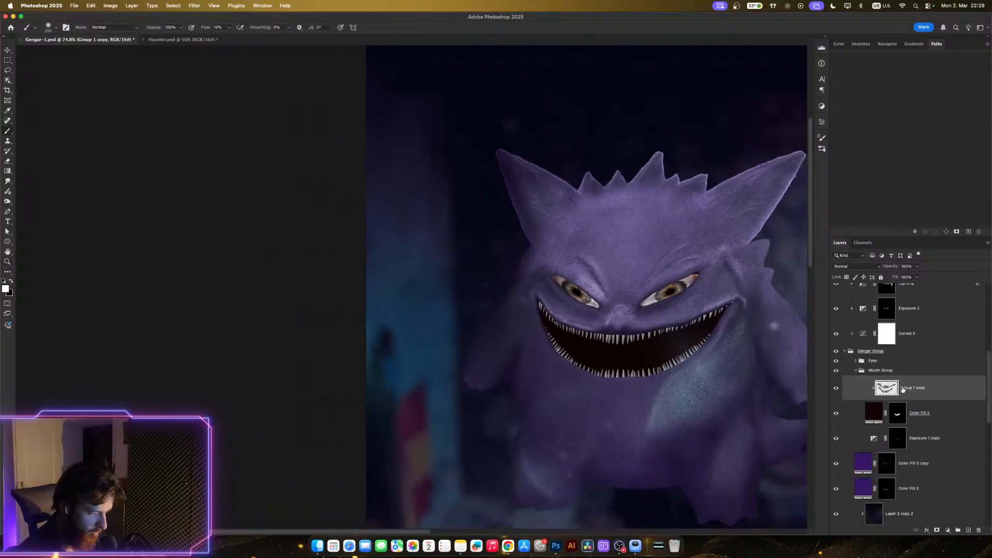
pyautogui.moveTo(717, 370); pyautogui.dragTo(983, 516)
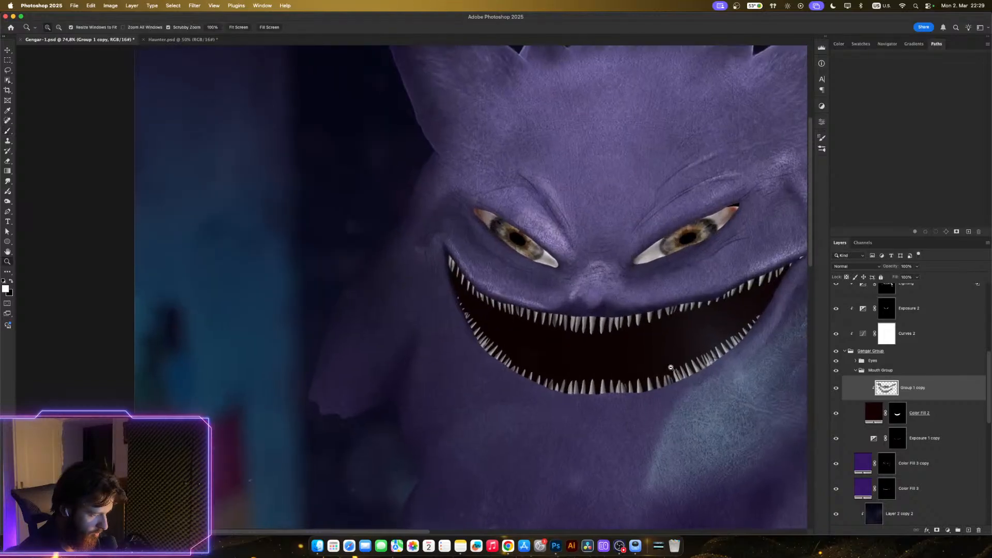
pyautogui.click(948, 530)
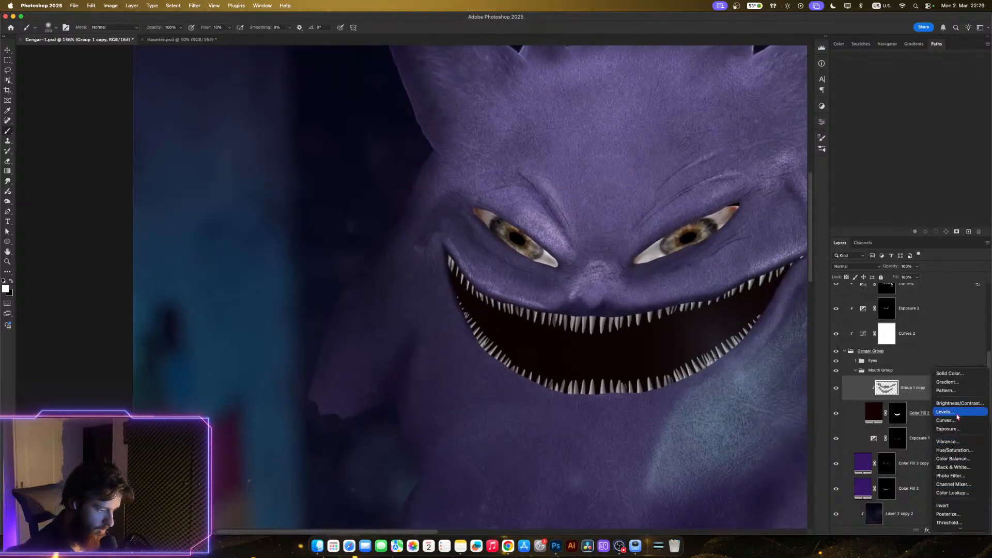
pyautogui.click(958, 416)
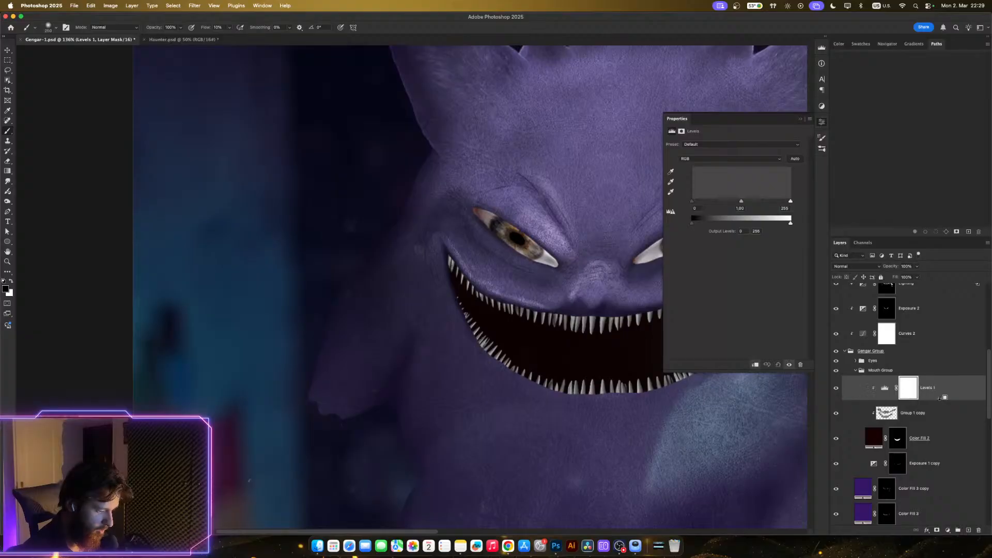
pyautogui.moveTo(693, 438); pyautogui.dragTo(480, 419)
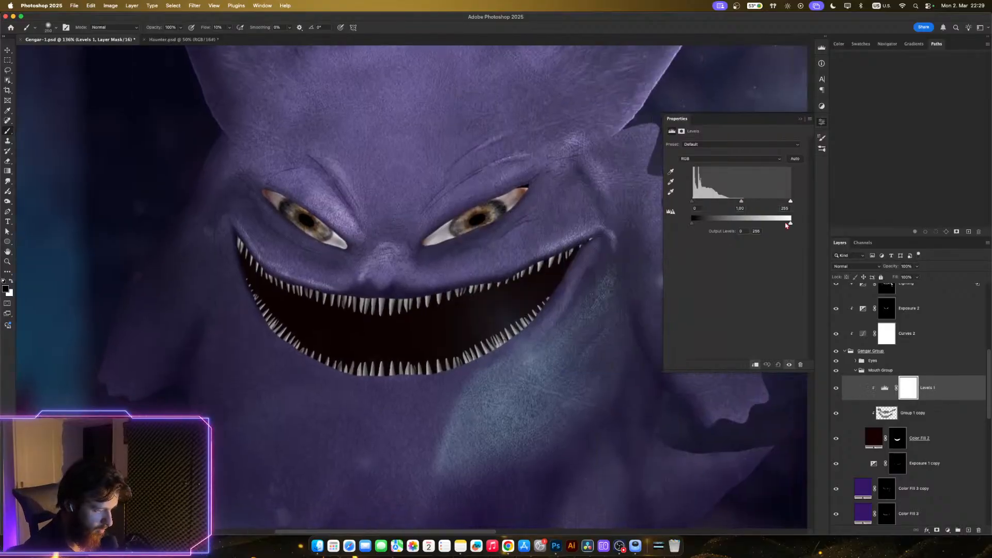
pyautogui.moveTo(773, 227); pyautogui.dragTo(770, 227)
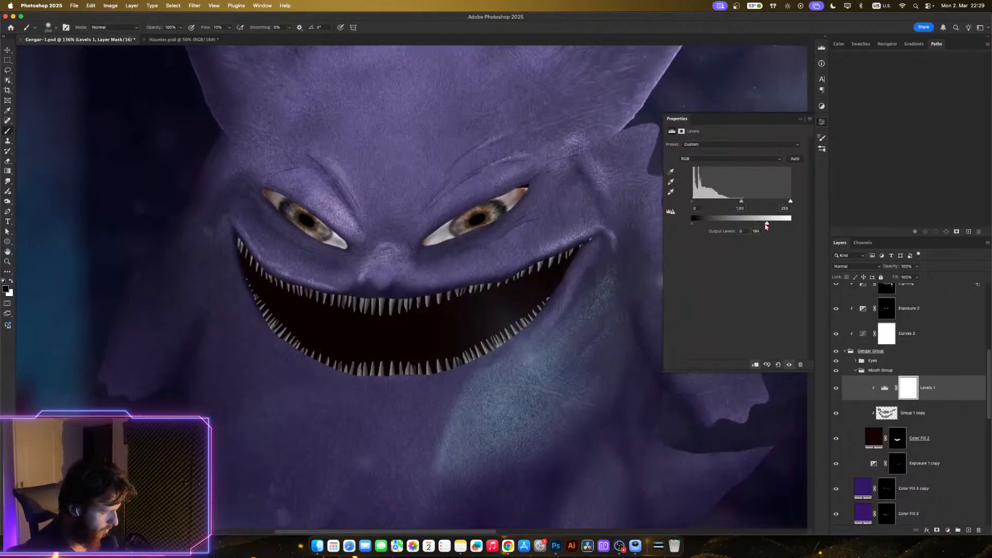
# - Examine how the darkened teeth fit the creature and the background, both close up and in the whole composition
pyautogui.scroll(-10, 471, 313)
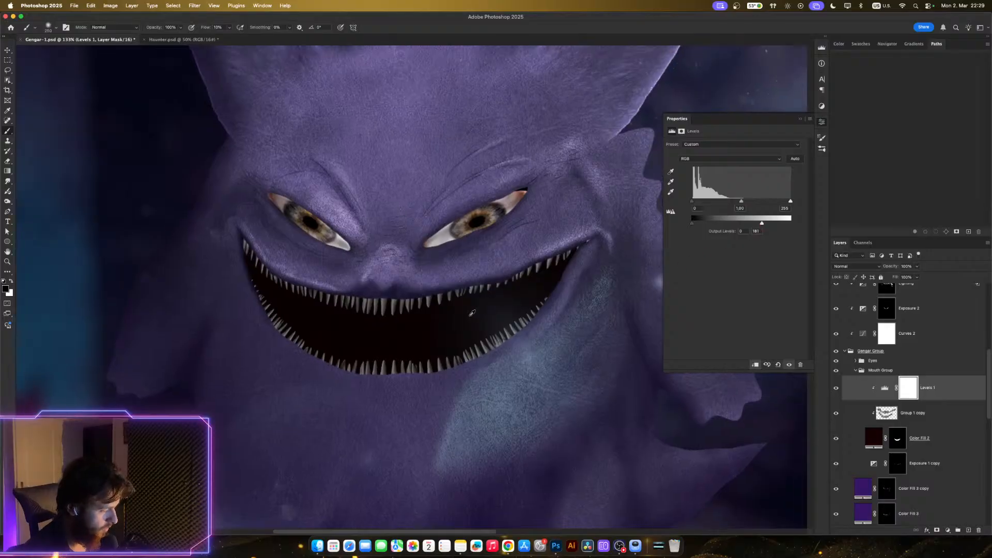
pyautogui.scroll(12, 473, 311)
pyautogui.scroll(-10, 479, 312)
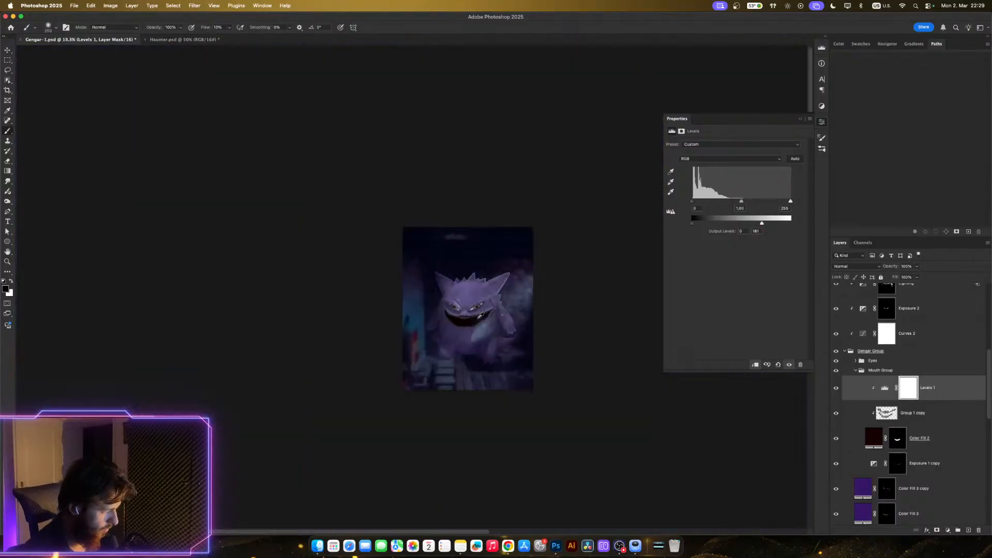
pyautogui.scroll(6, 478, 313)
pyautogui.scroll(-5, 479, 313)
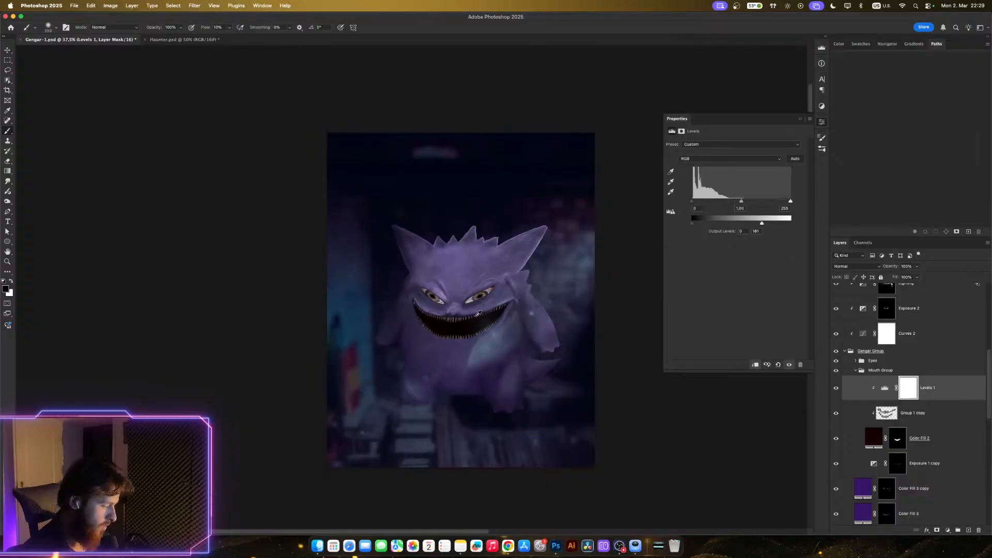
pyautogui.scroll(5, 479, 313)
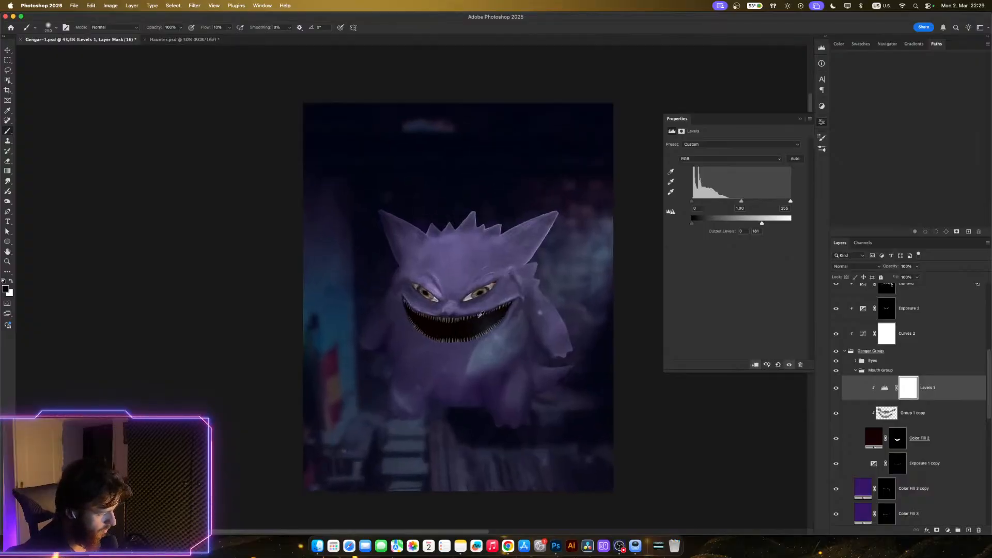
pyautogui.scroll(2, 479, 313)
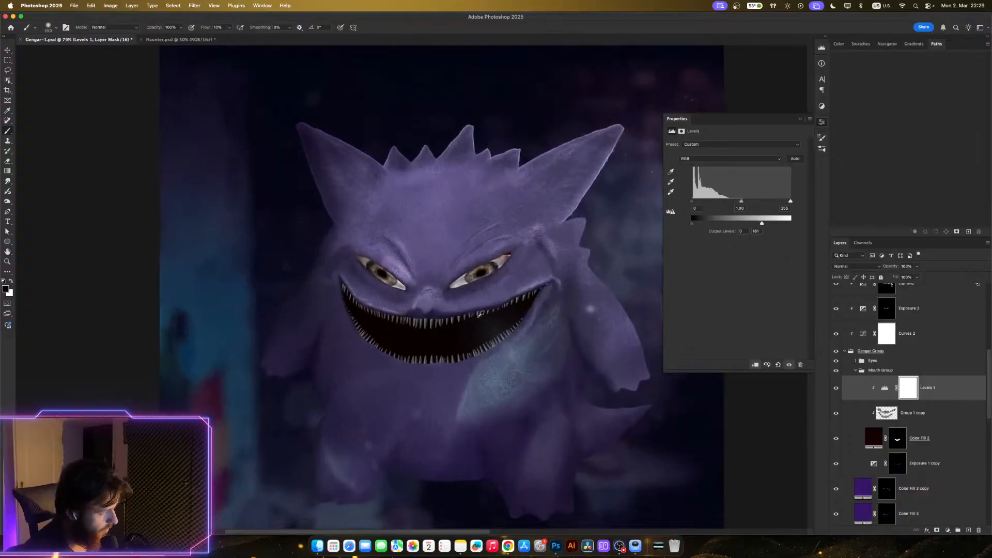
# - Set the teeth's Levels adjustment to a white input of about 196 and a midtone value of 0.68
pyautogui.scroll(9, 485, 302)
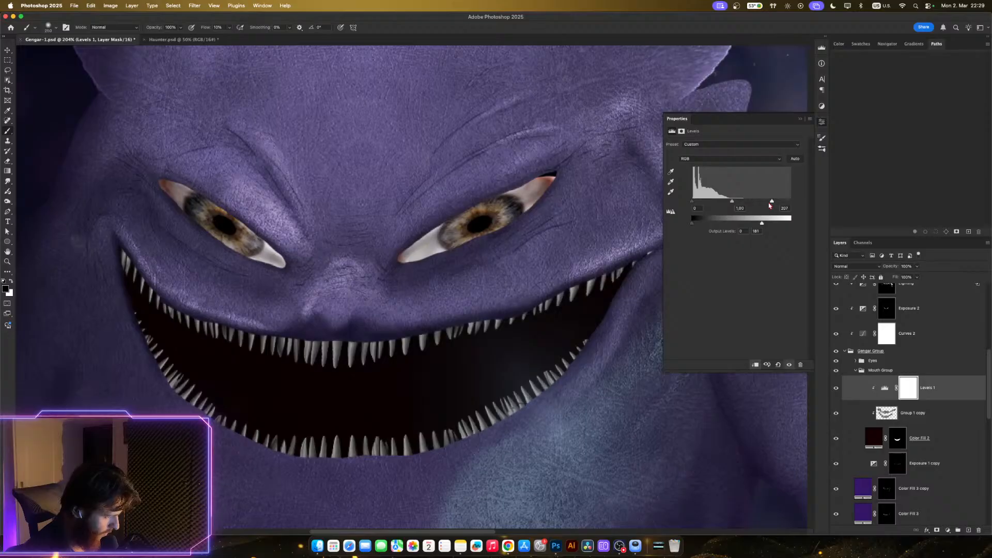
pyautogui.moveTo(766, 204); pyautogui.dragTo(764, 204)
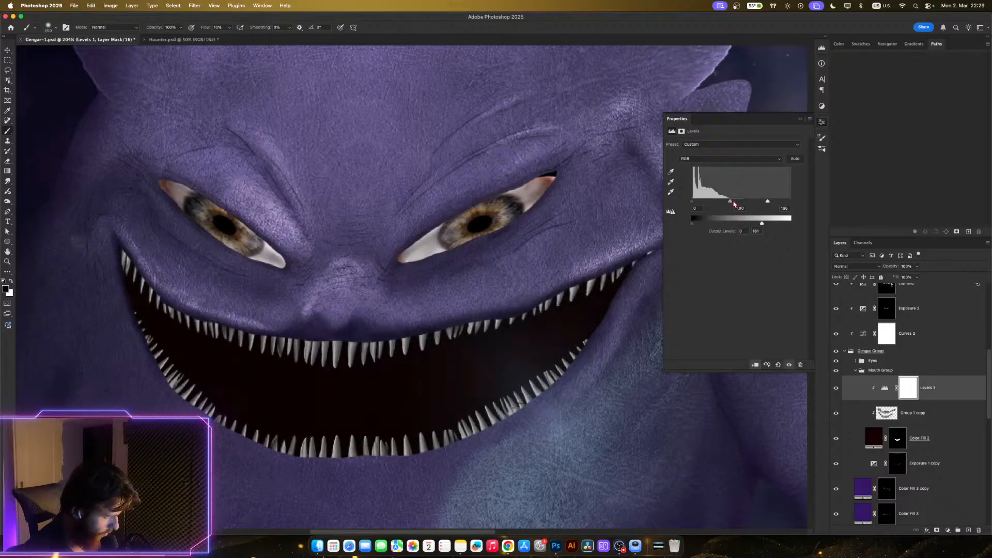
pyautogui.moveTo(734, 204); pyautogui.dragTo(738, 205)
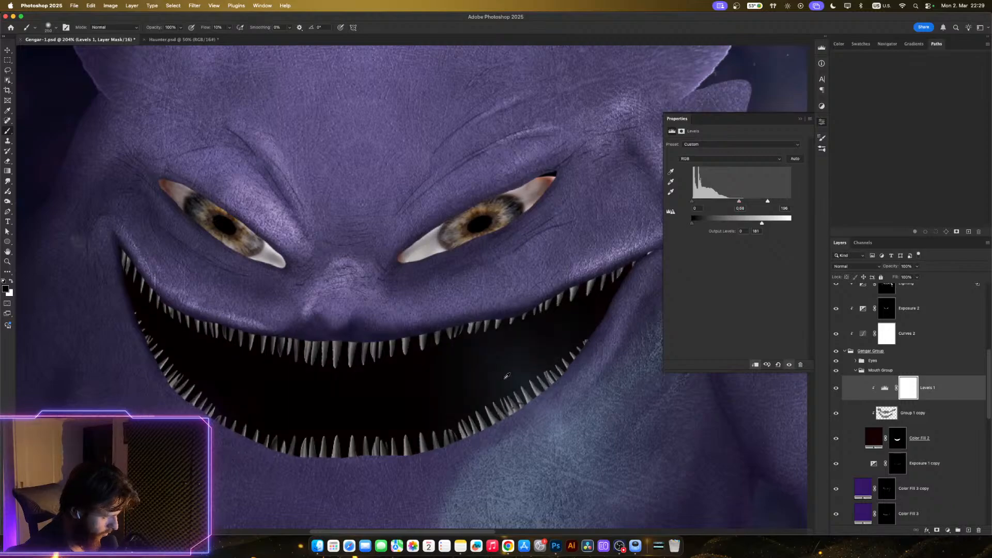
# - Inspect the teeth and mouth interior, and raise the Levels white input to about 225
pyautogui.scroll(-6, 506, 376)
pyautogui.scroll(8, 499, 369)
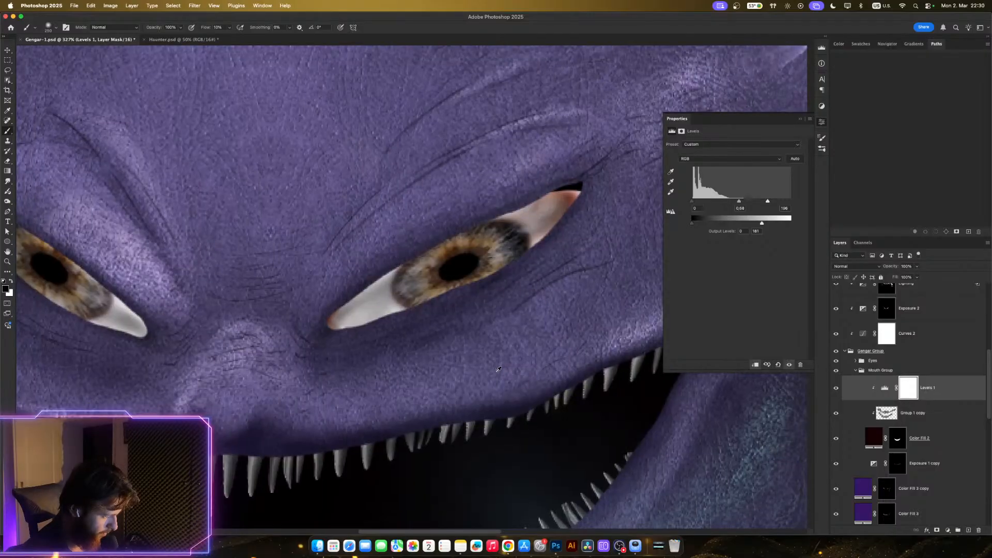
pyautogui.scroll(-2, 498, 369)
pyautogui.moveTo(508, 409); pyautogui.dragTo(528, 355)
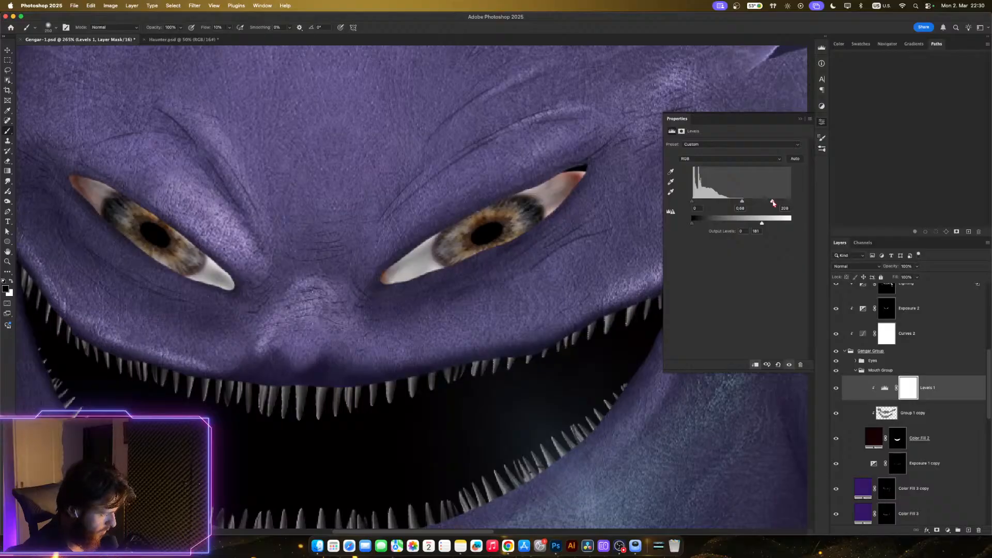
pyautogui.moveTo(779, 202); pyautogui.dragTo(781, 202)
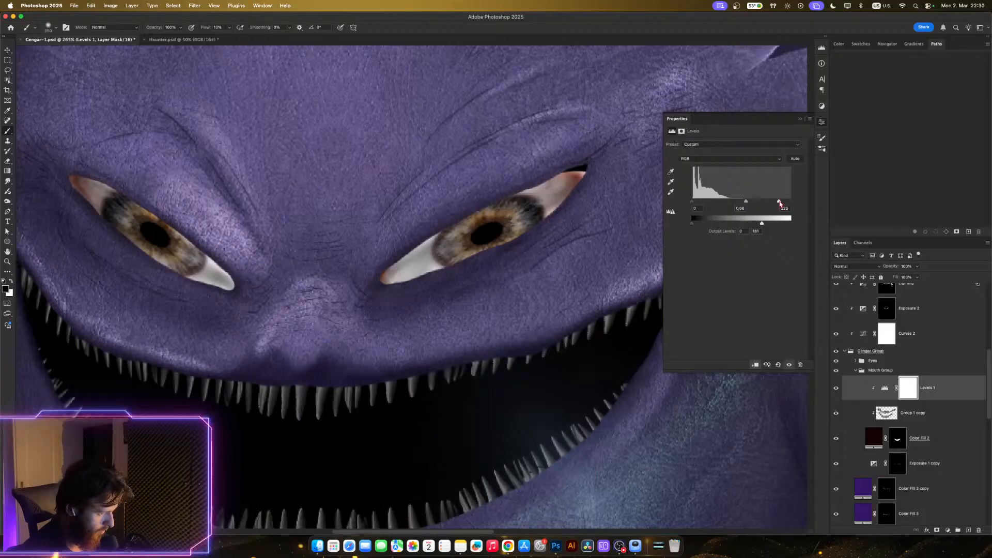
# - Check the teeth close up and in the whole composition, then fine-tune the Levels adjustment's white output level and close its settings
pyautogui.scroll(-5, 441, 381)
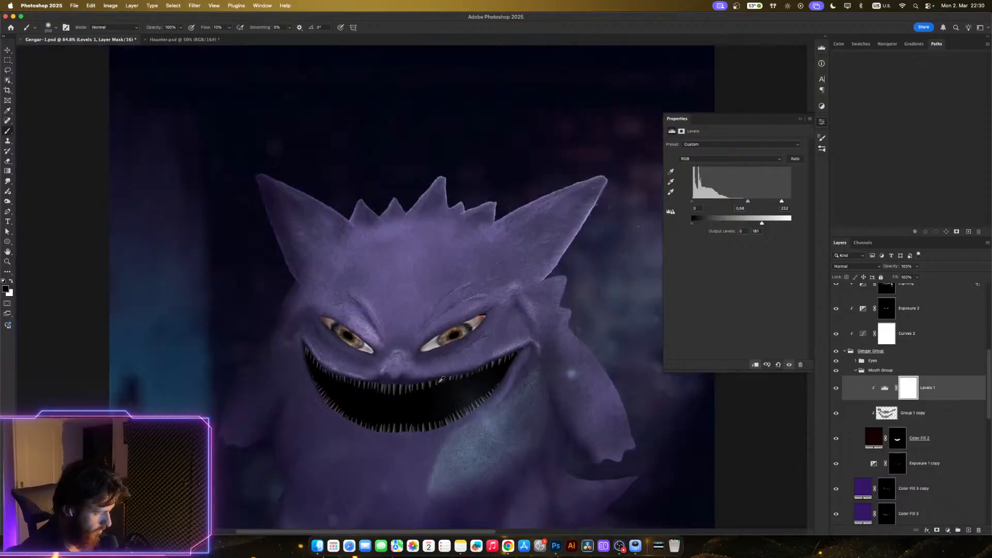
pyautogui.scroll(-3, 440, 377)
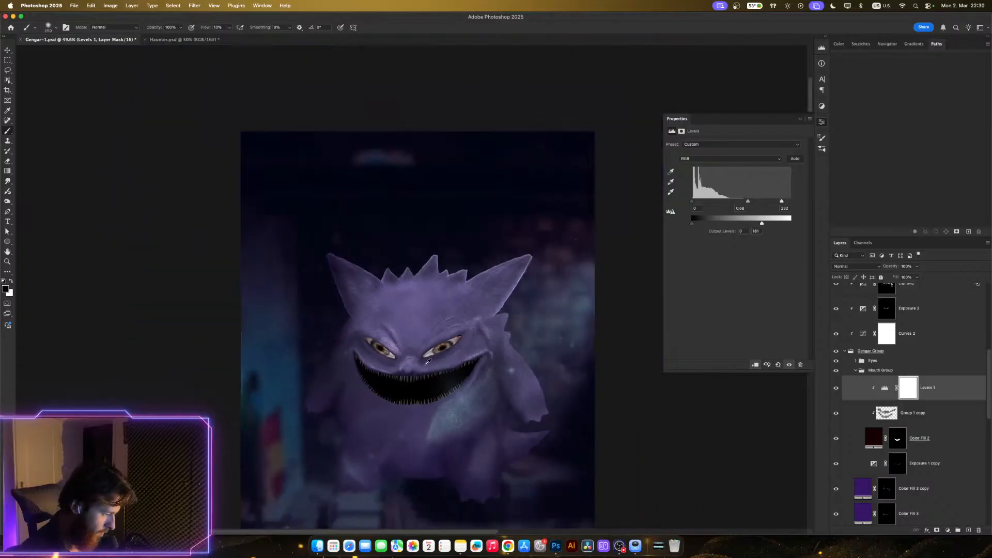
pyautogui.scroll(2, 398, 354)
pyautogui.scroll(5, 398, 357)
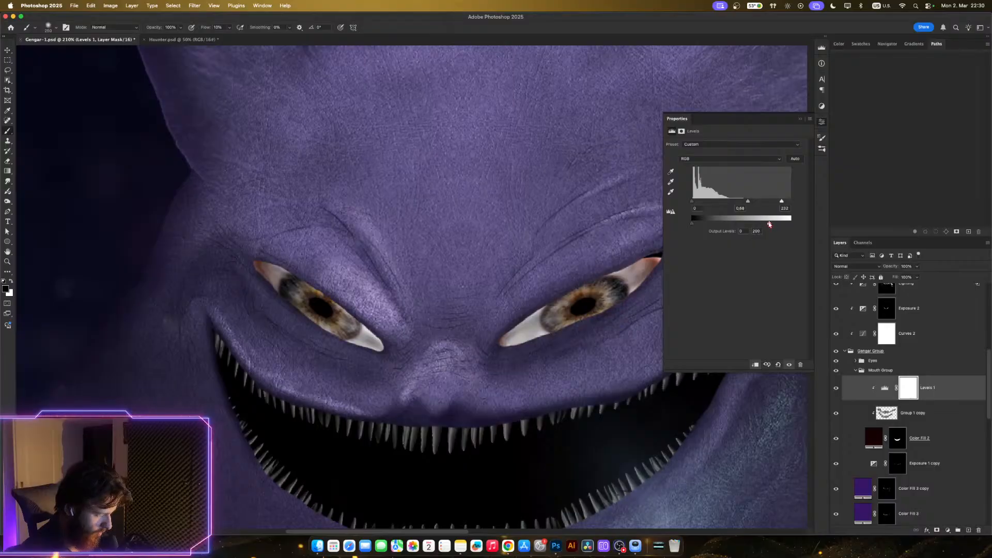
pyautogui.moveTo(762, 223); pyautogui.dragTo(758, 224)
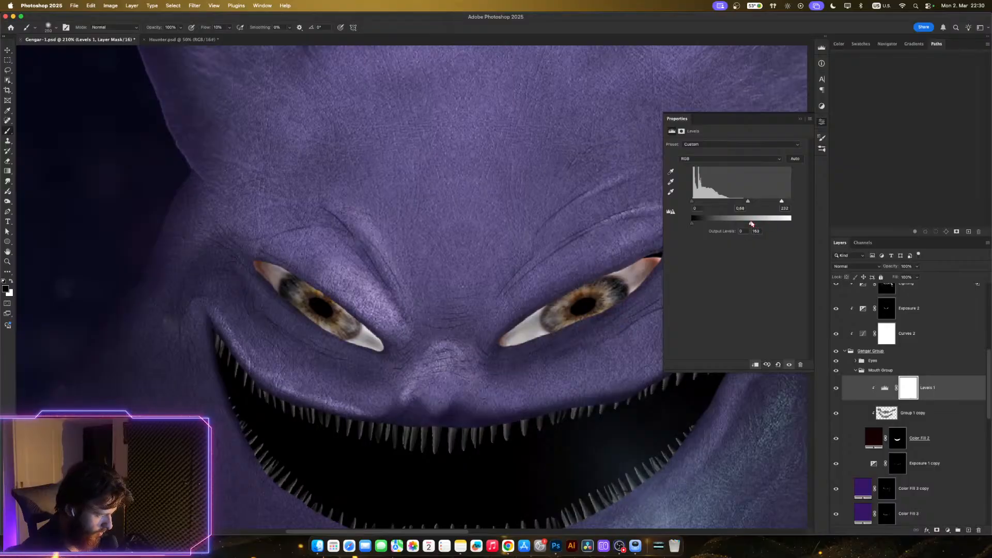
pyautogui.click(814, 117)
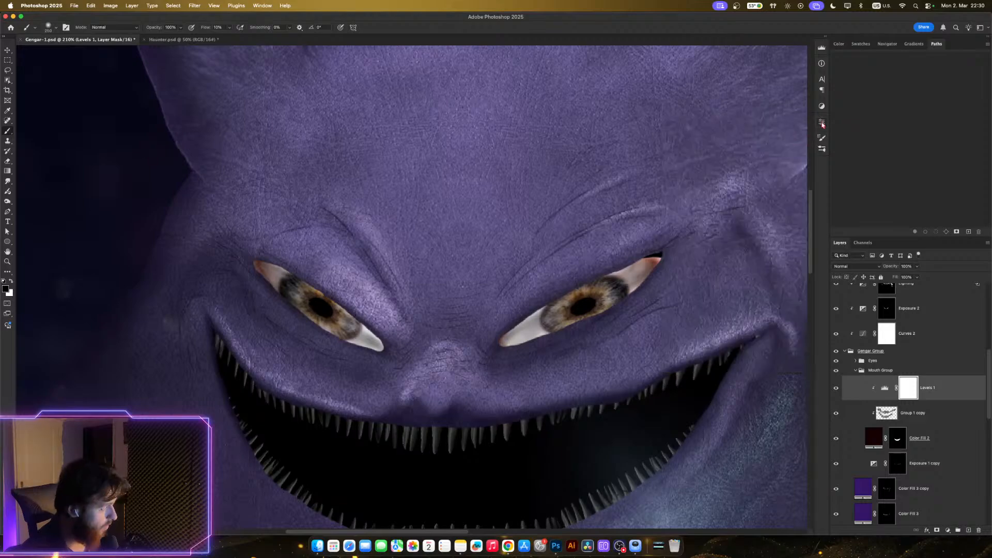
# - Paint black with a soft brush in the Levels 1 mask to reduce the darkening on the teeth nearest the teal glow
pyautogui.scroll(-2, 584, 304)
pyautogui.scroll(-2, 583, 304)
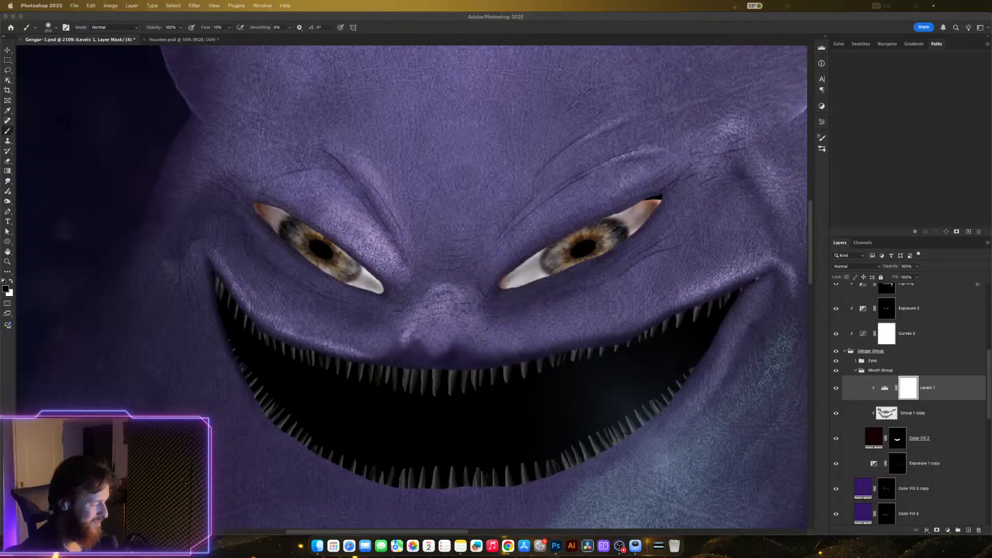
pyautogui.click(618, 359)
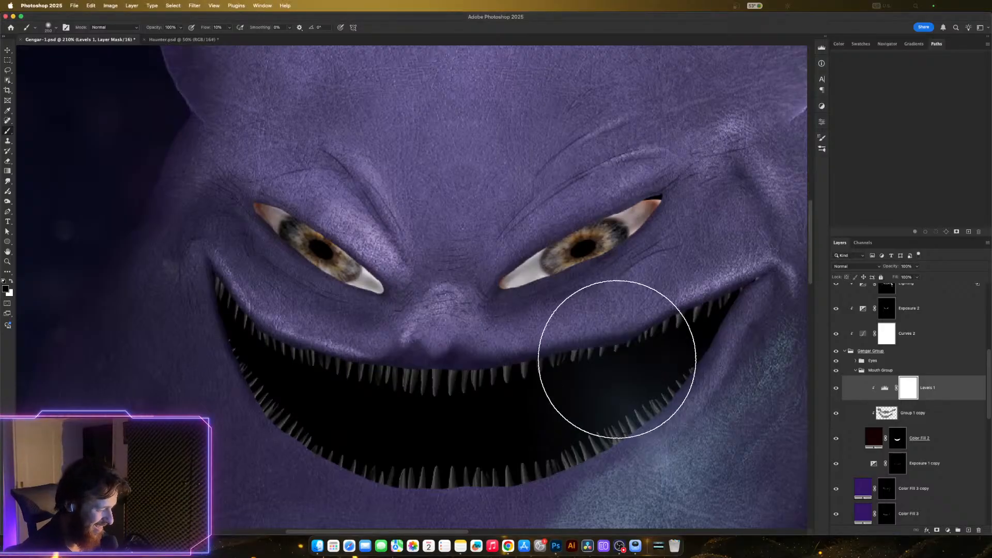
pyautogui.press('z')
pyautogui.moveTo(619, 349)
pyautogui.mouseDown()
pyautogui.moveTo(564, 355)
pyautogui.moveTo(623, 355)
pyautogui.mouseUp()
pyautogui.press('b')
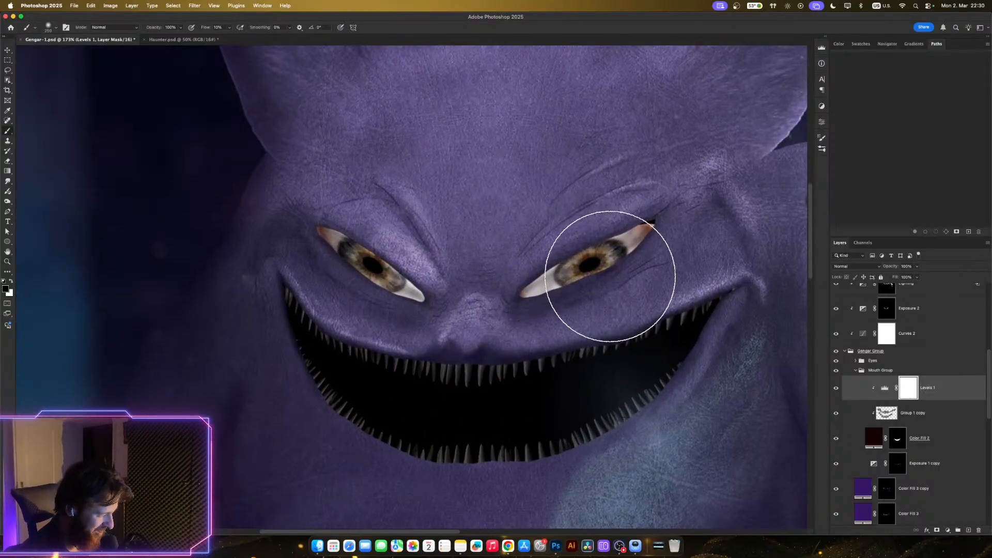
pyautogui.press('z')
pyautogui.moveTo(614, 294)
pyautogui.mouseDown()
pyautogui.moveTo(572, 306)
pyautogui.moveTo(646, 341)
pyautogui.moveTo(594, 329)
pyautogui.moveTo(636, 293)
pyautogui.moveTo(668, 385)
pyautogui.moveTo(601, 404)
pyautogui.mouseUp()
pyautogui.press('b')
pyautogui.press('z')
pyautogui.press('b')
pyautogui.press('z')
pyautogui.press('b')
pyautogui.press('z')
pyautogui.moveTo(657, 288); pyautogui.dragTo(689, 272)
pyautogui.press('b')
pyautogui.moveTo(621, 370); pyautogui.dragTo(674, 339)
# - Examine the brushed teeth in the whole composition and close up around the mouth
pyautogui.press('z')
pyautogui.moveTo(691, 375); pyautogui.dragTo(670, 373)
pyautogui.press('b')
pyautogui.moveTo(636, 263)
pyautogui.mouseDown()
pyautogui.moveTo(643, 298)
pyautogui.moveTo(705, 329)
pyautogui.mouseUp()
pyautogui.press('z')
pyautogui.press('b')
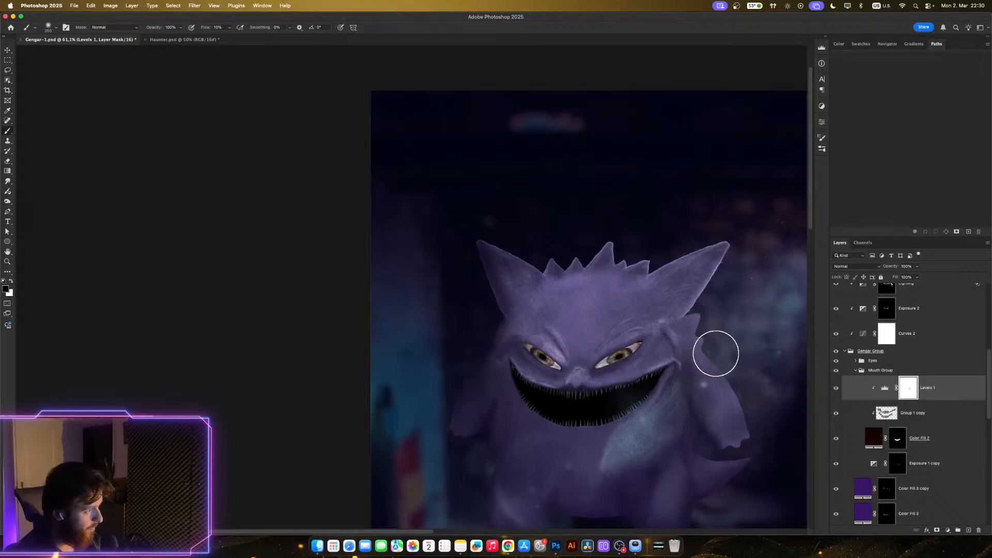
pyautogui.press('z')
pyautogui.moveTo(697, 394); pyautogui.dragTo(720, 395)
pyautogui.press('b')
pyautogui.press('space')
pyautogui.press('z')
pyautogui.moveTo(589, 458)
pyautogui.mouseDown()
pyautogui.moveTo(601, 384)
pyautogui.moveTo(625, 387)
pyautogui.mouseUp()
pyautogui.press('b')
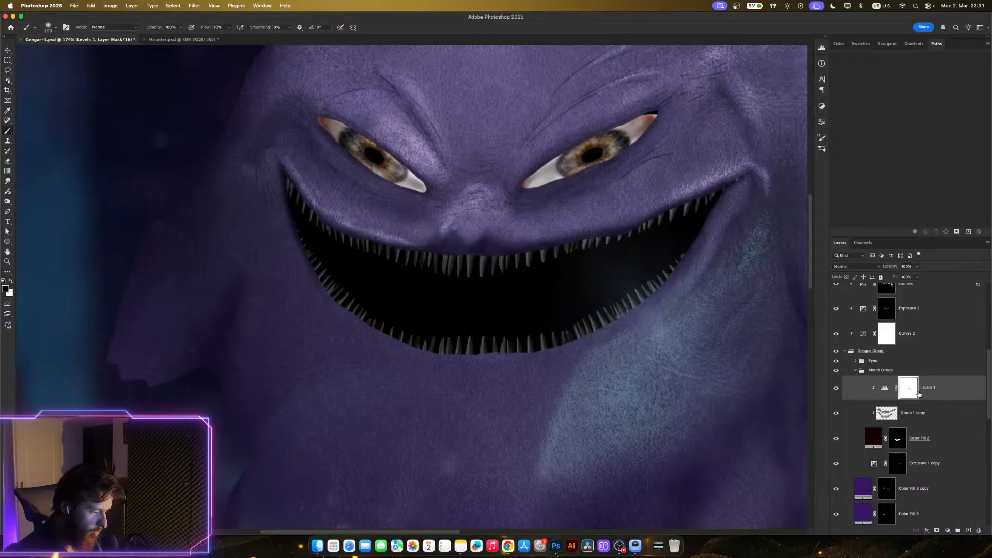
# - Look through the layer stack for the adjustment that produces the teal glow on the body
pyautogui.scroll(-10, 919, 393)
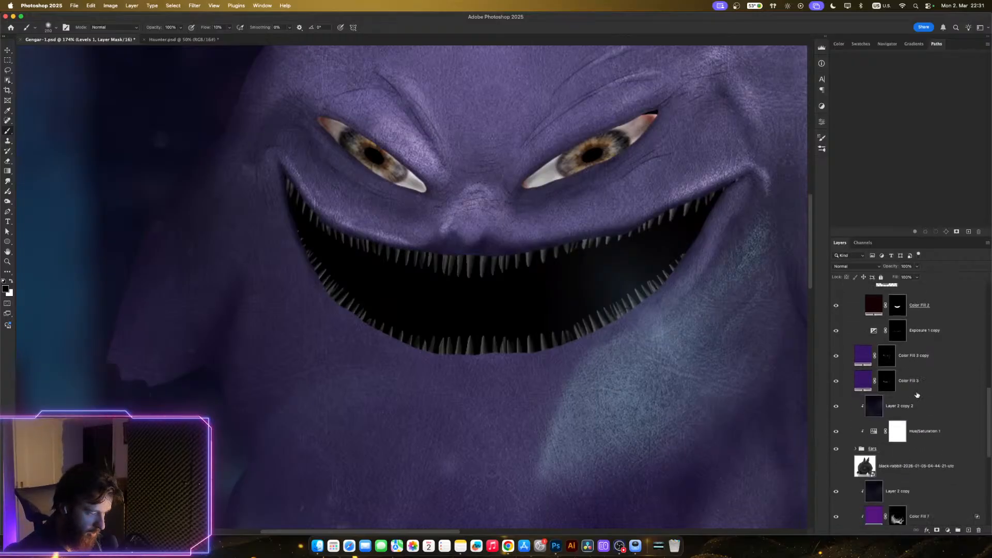
pyautogui.scroll(-3, 923, 389)
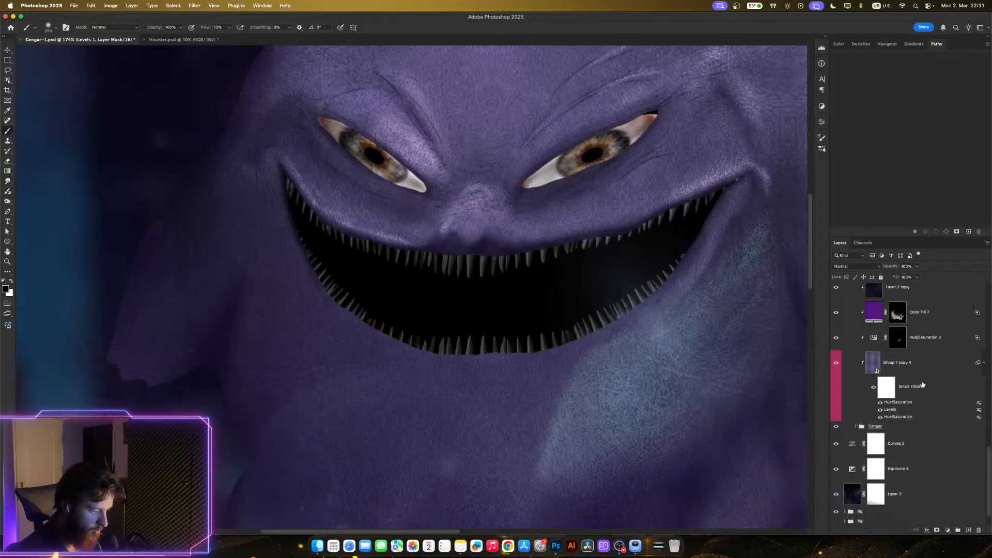
pyautogui.scroll(15, 925, 384)
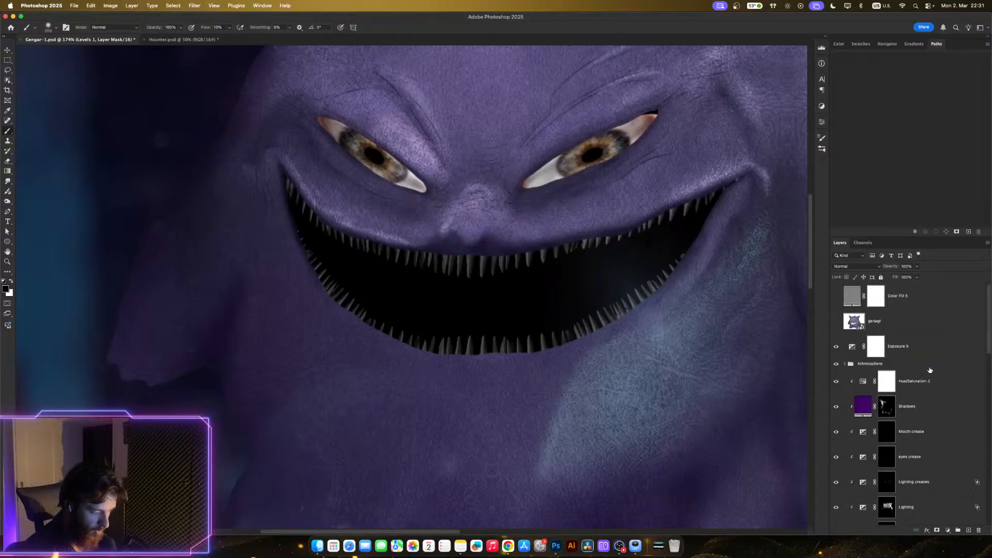
pyautogui.scroll(-8, 929, 375)
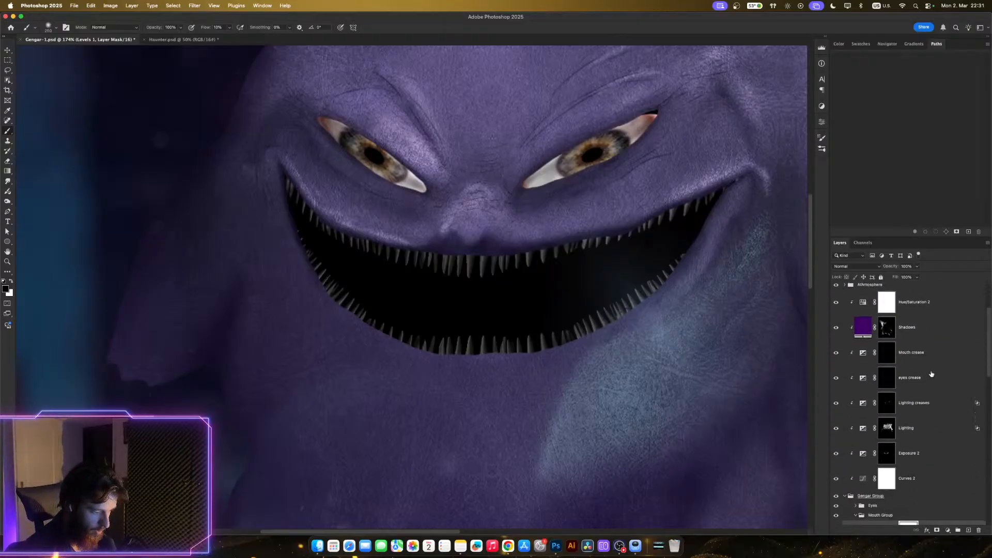
pyautogui.scroll(1, 930, 376)
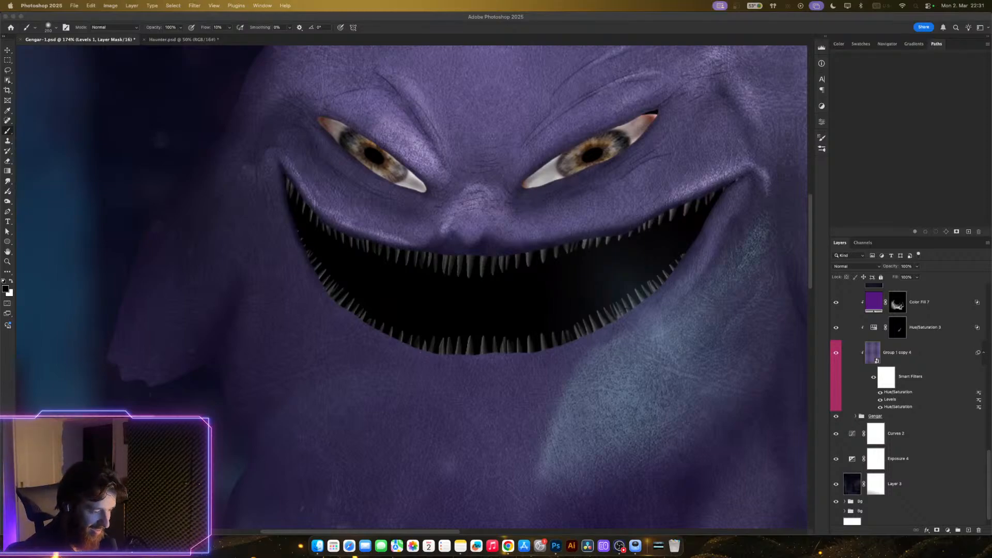
pyautogui.scroll(4, 960, 356)
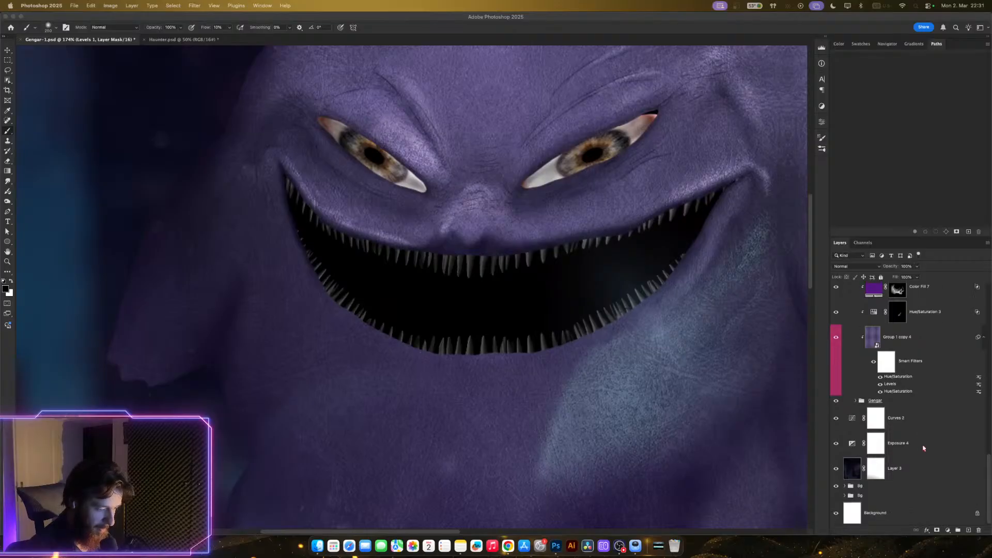
pyautogui.scroll(10, 918, 415)
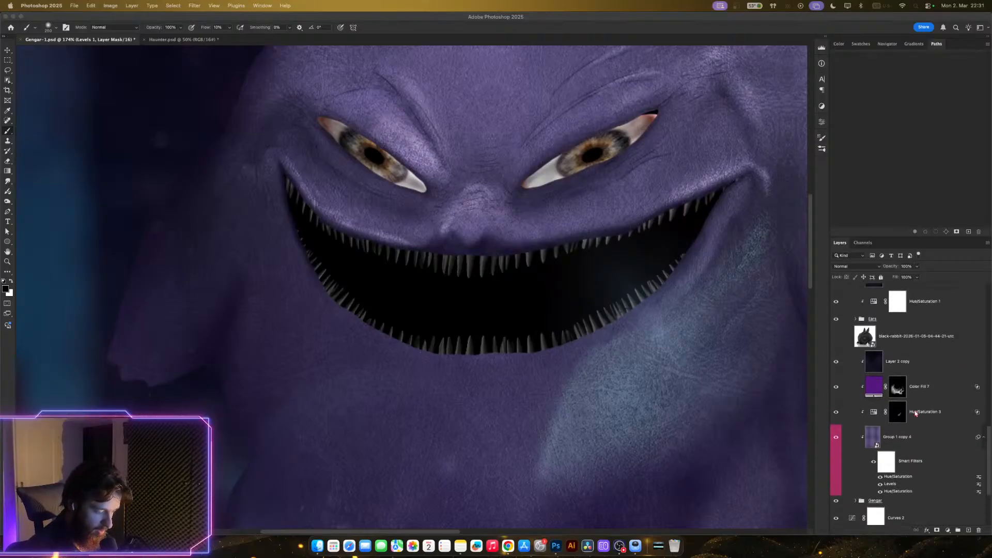
pyautogui.scroll(12, 912, 409)
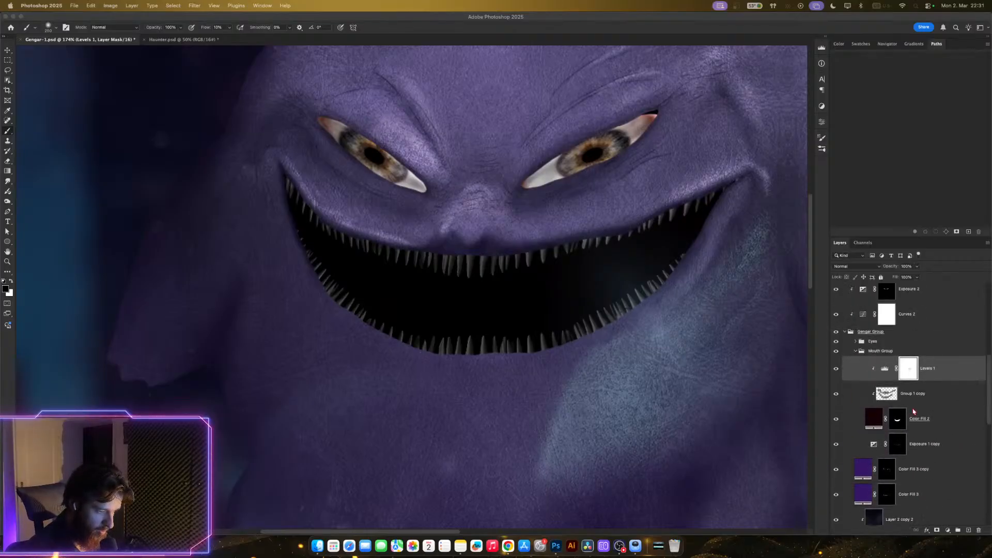
pyautogui.scroll(-4, 914, 411)
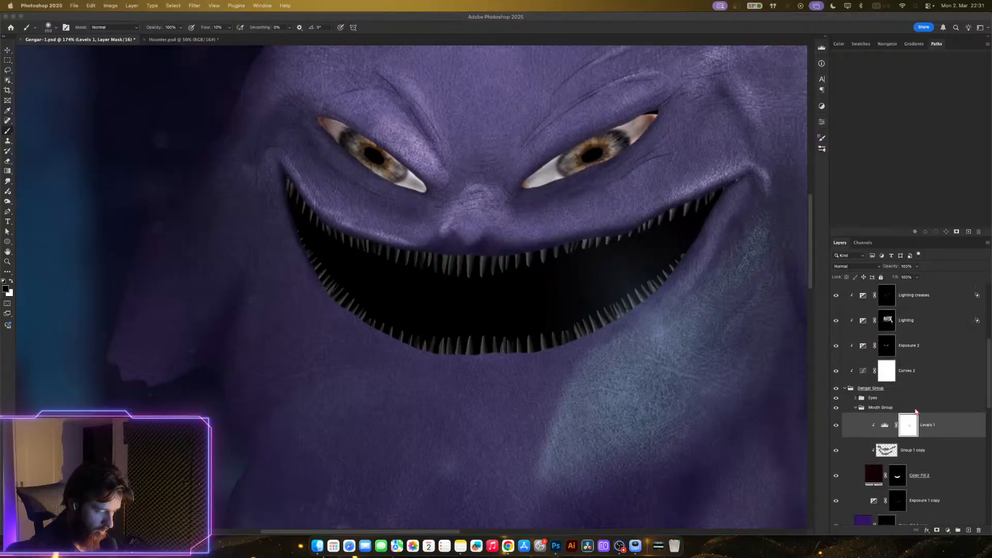
pyautogui.scroll(-4, 925, 403)
pyautogui.scroll(-15, 926, 402)
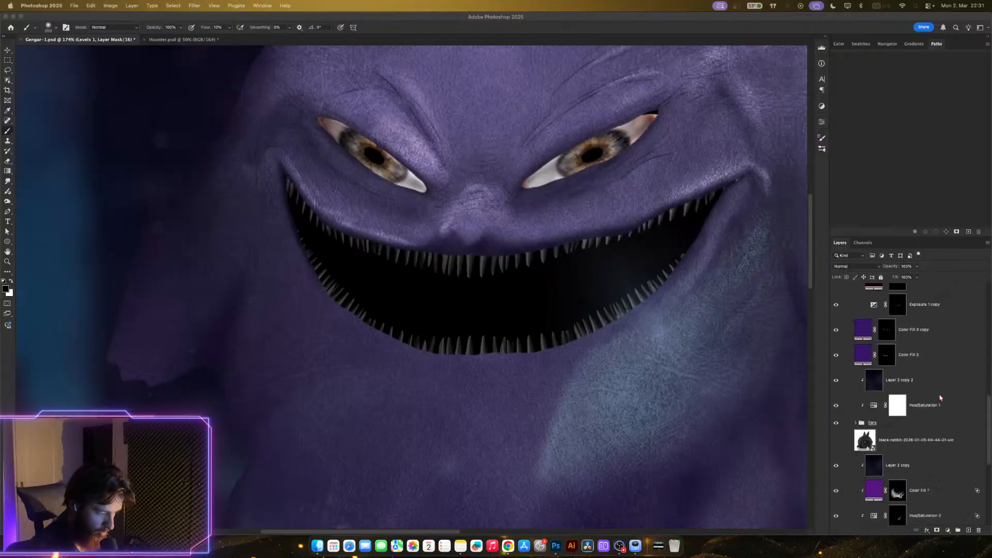
pyautogui.scroll(-3, 938, 374)
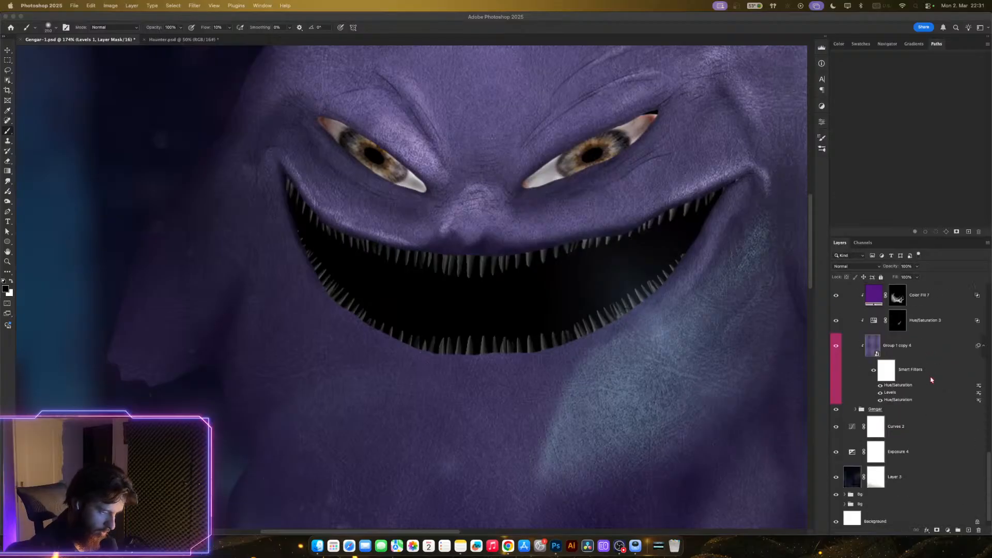
pyautogui.scroll(2, 932, 376)
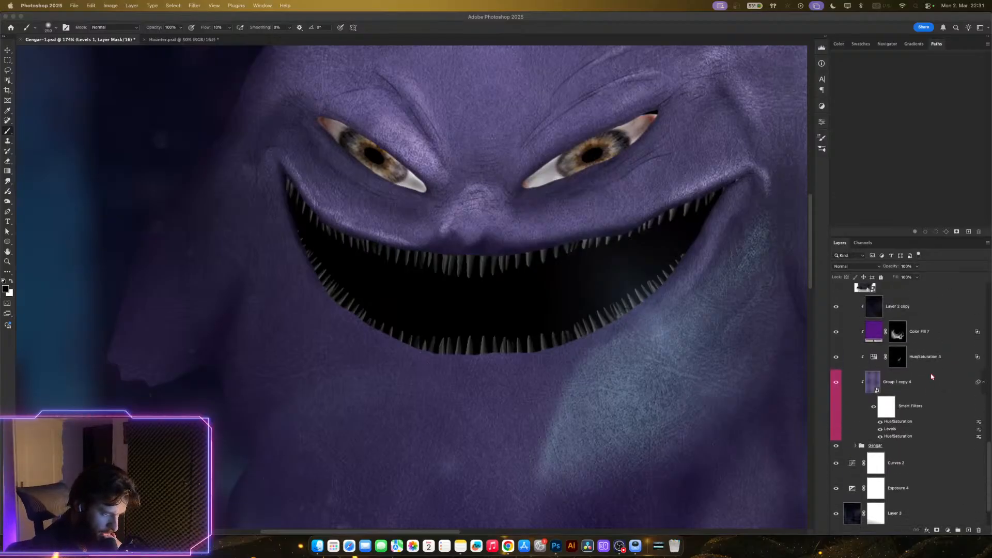
# - Rename the Hue/Saturation 3 adjustment above Group 1 copy 4 as Green Light
pyautogui.doubleClick(931, 358)
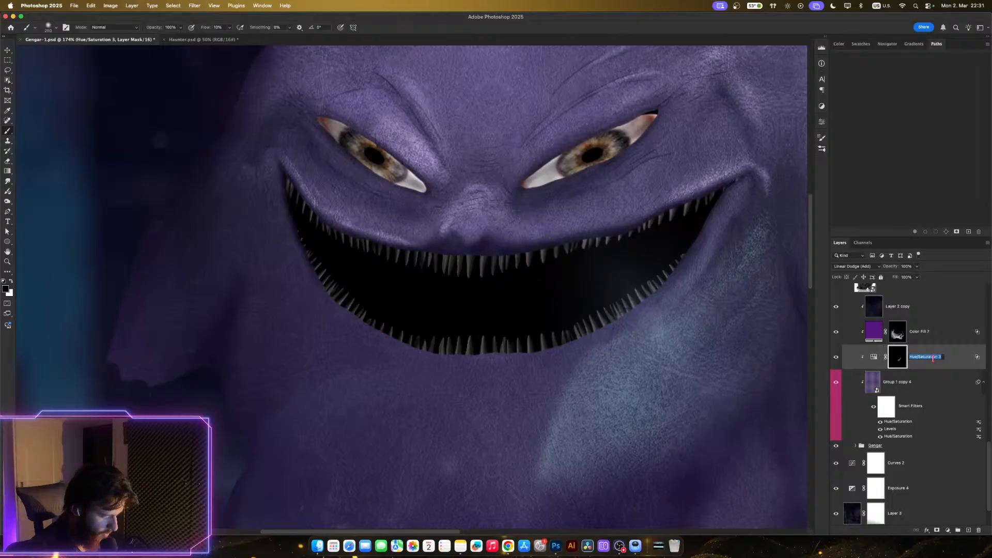
pyautogui.write('Light')
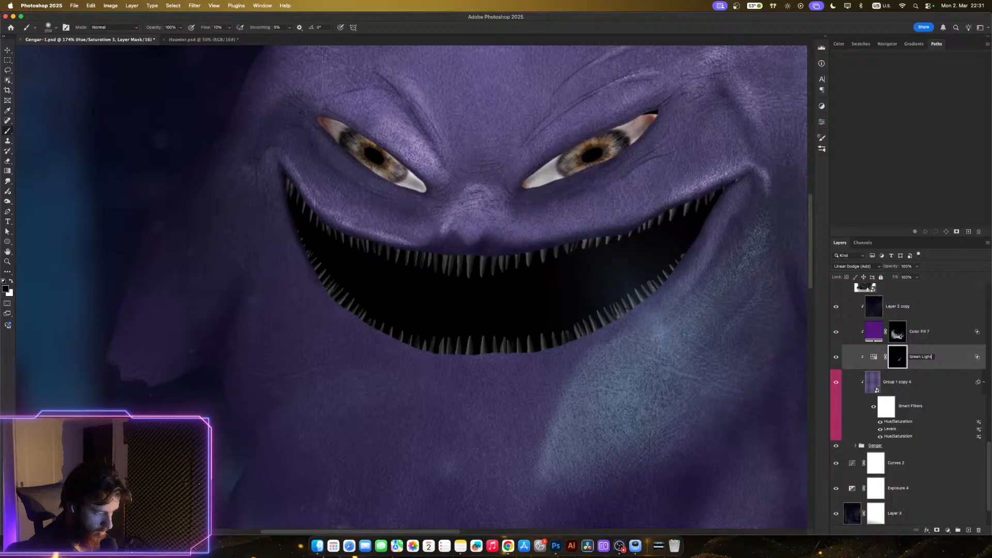
pyautogui.press('Return')
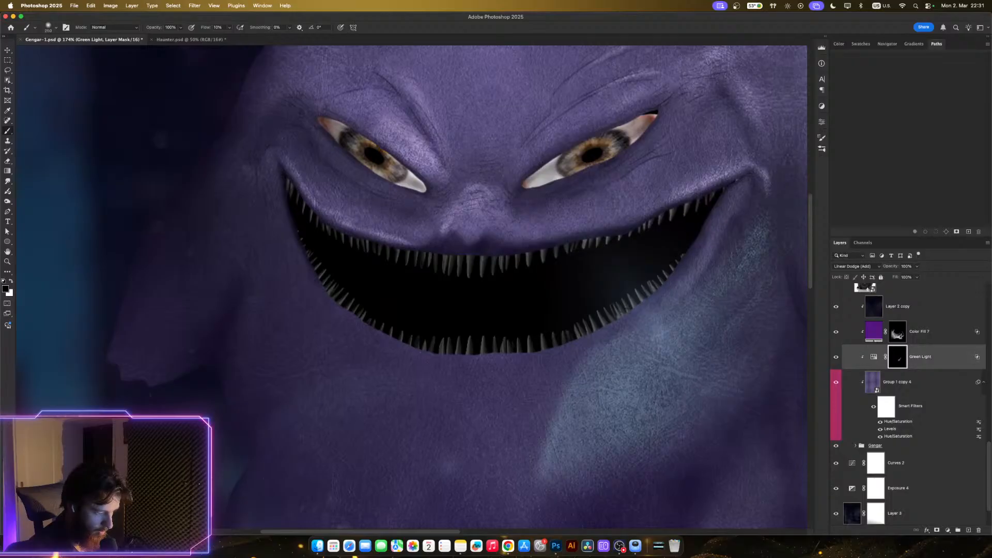
# - Add a clipped Curves adjustment above Green Light and move its white point to an input of about 226
pyautogui.moveTo(726, 319); pyautogui.dragTo(671, 328)
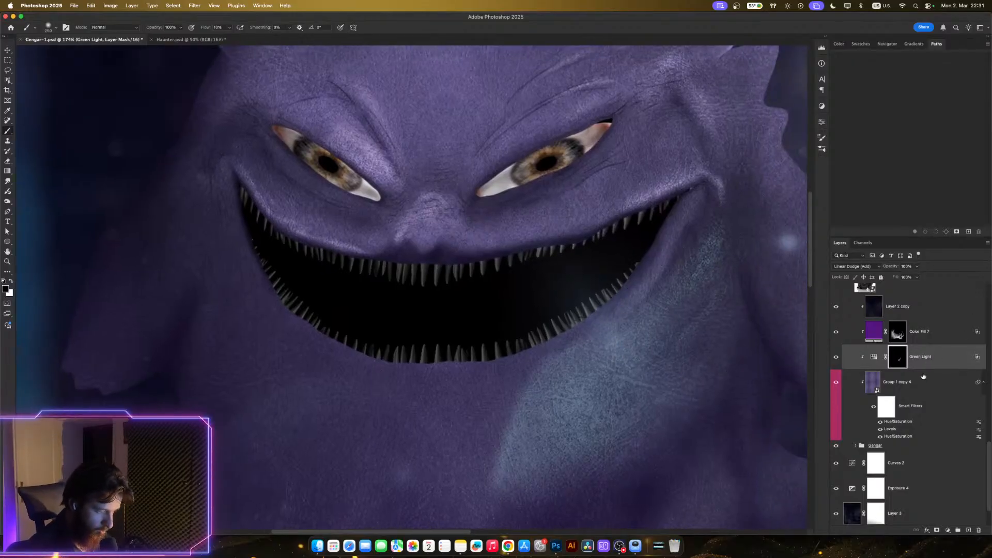
pyautogui.click(938, 384)
pyautogui.click(944, 358)
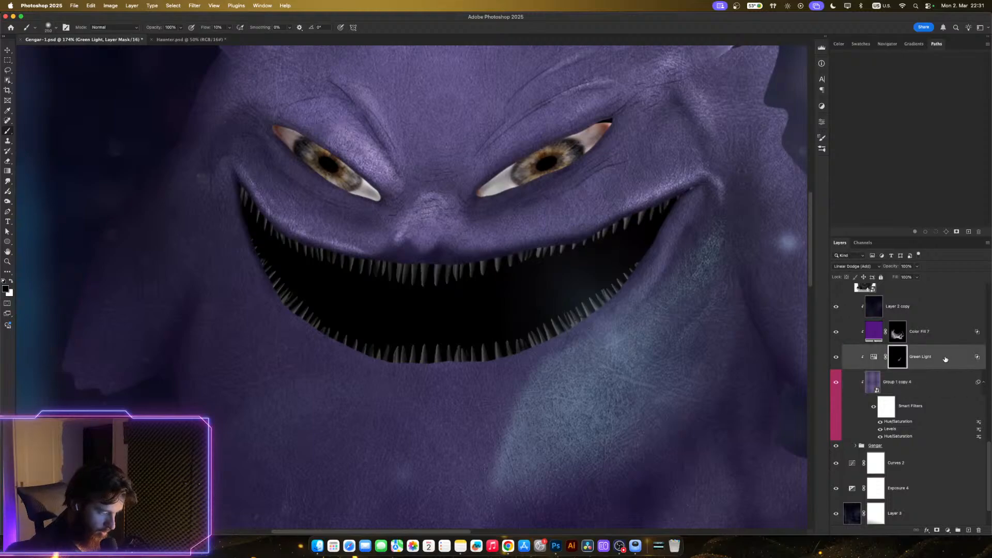
pyautogui.click(949, 530)
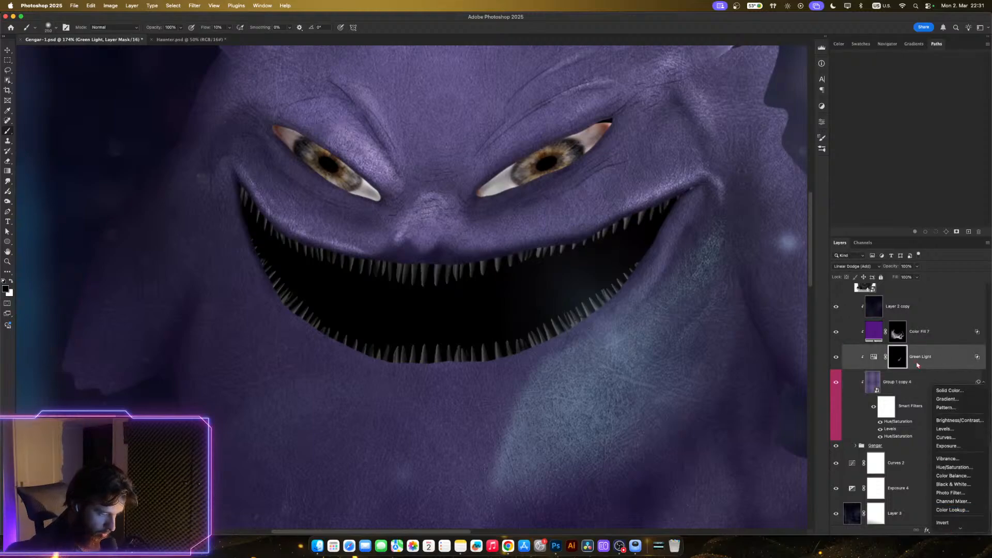
pyautogui.click(955, 436)
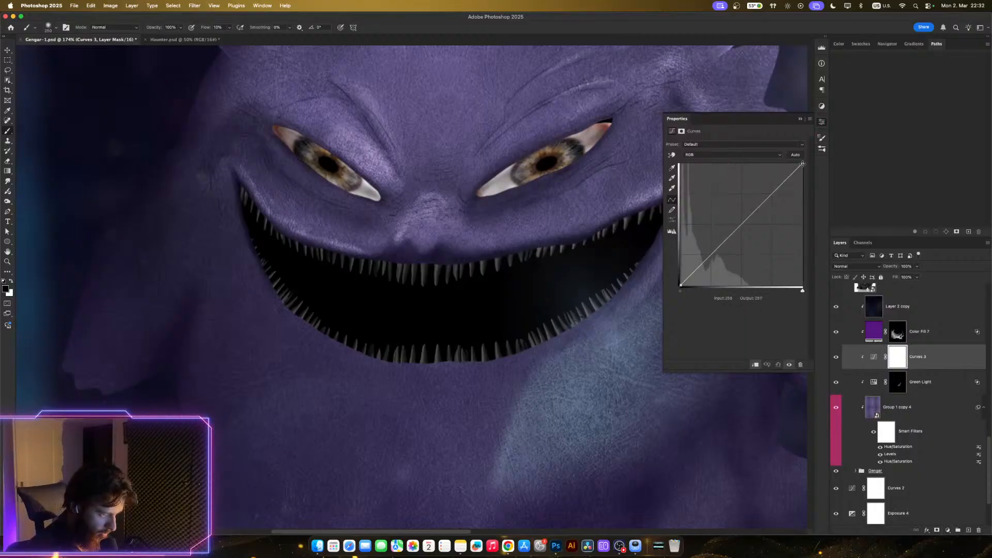
pyautogui.moveTo(803, 163); pyautogui.dragTo(788, 164)
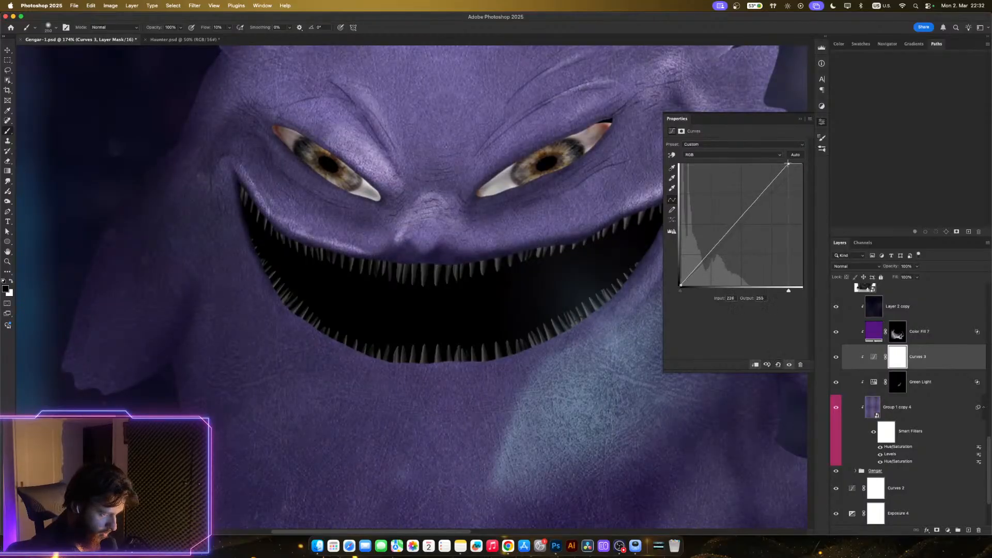
pyautogui.click(821, 127)
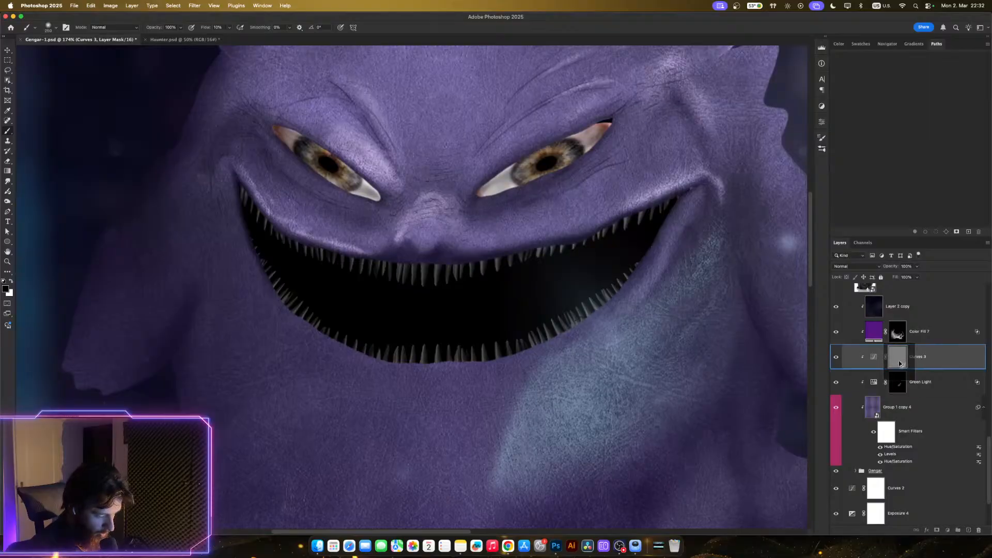
# - Mask the Curves 3 adjustment with a copy of the Green Light mask so it only affects the glow area
pyautogui.press('super+i')
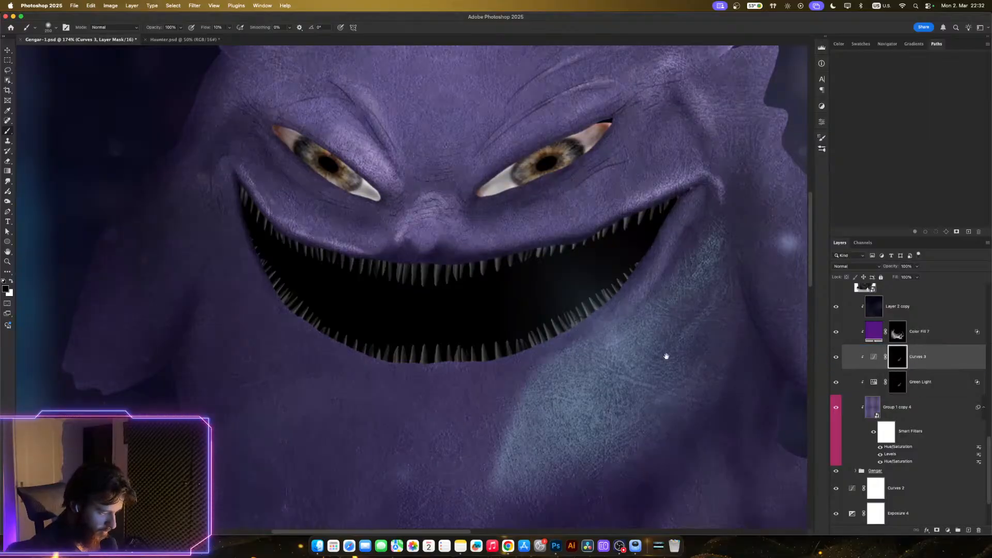
pyautogui.hscroll(3, 664, 354)
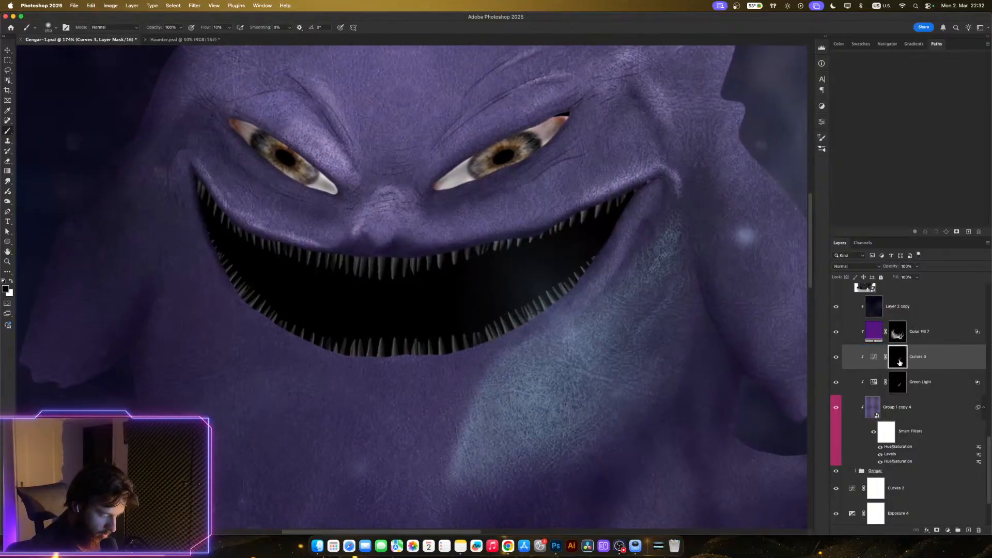
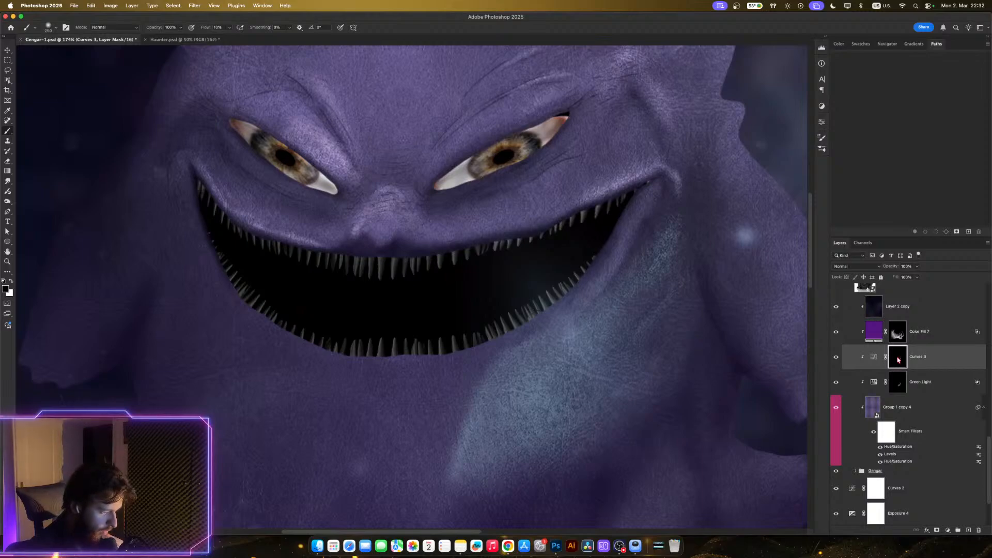
pyautogui.doubleClick(898, 358)
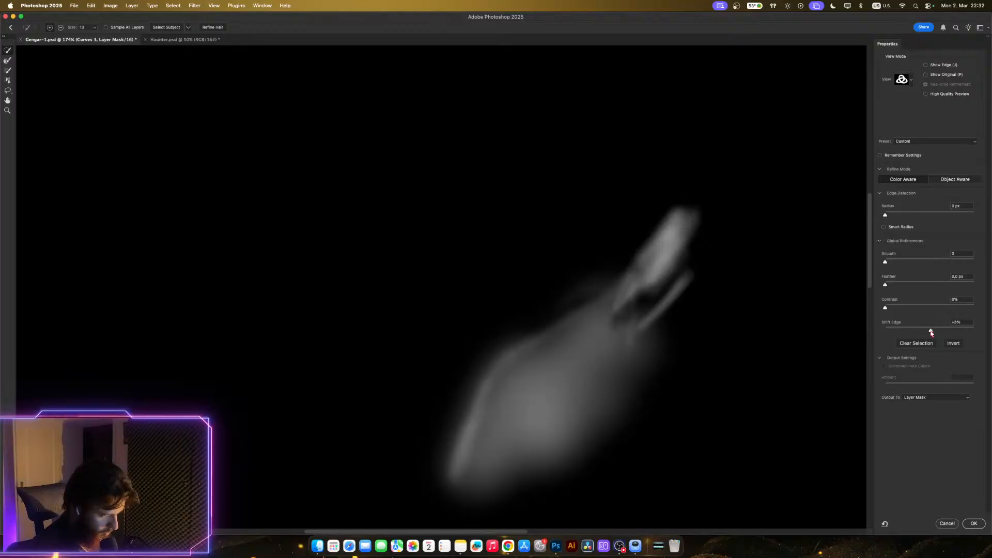
pyautogui.moveTo(932, 332)
pyautogui.mouseDown()
pyautogui.moveTo(945, 332)
pyautogui.moveTo(923, 331)
pyautogui.mouseUp()
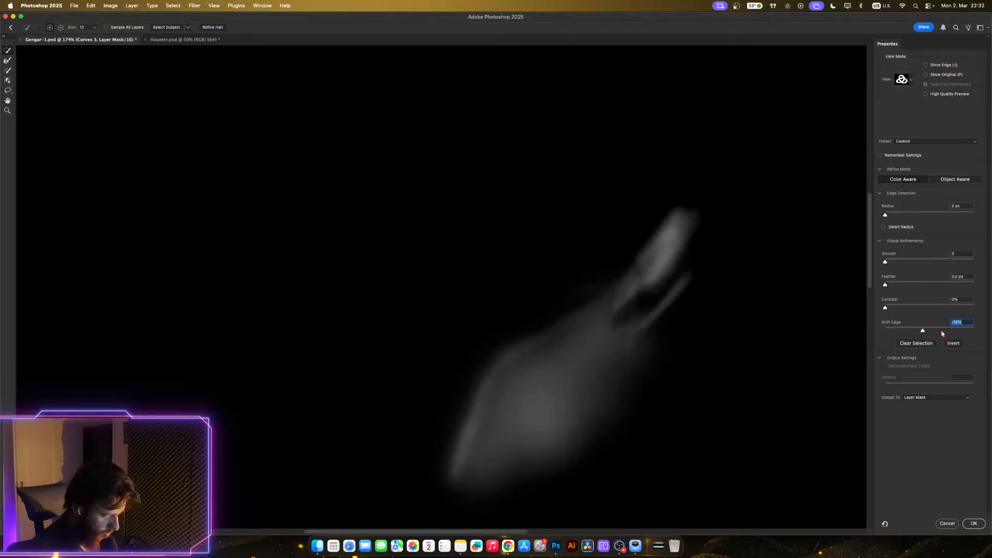
pyautogui.click(946, 331)
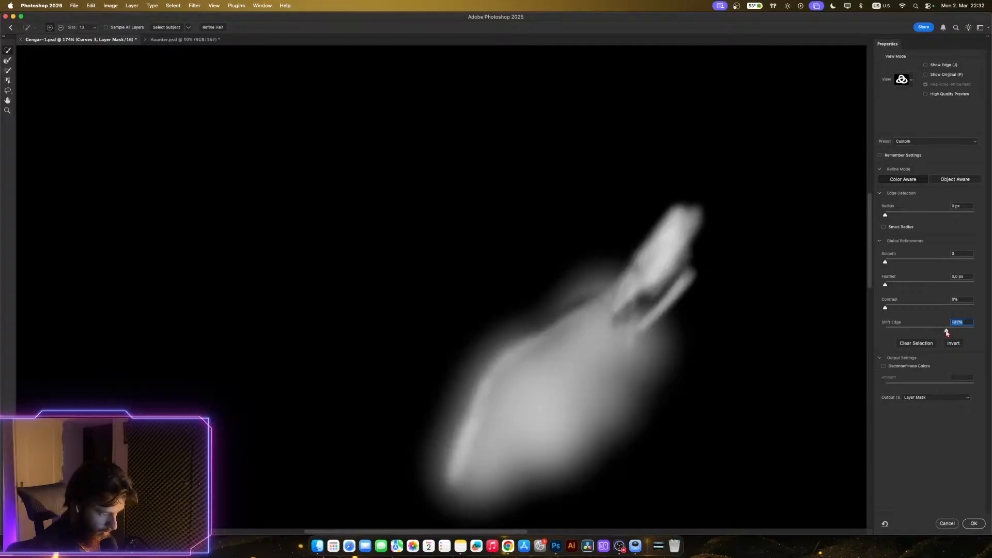
pyautogui.moveTo(946, 333); pyautogui.dragTo(930, 331)
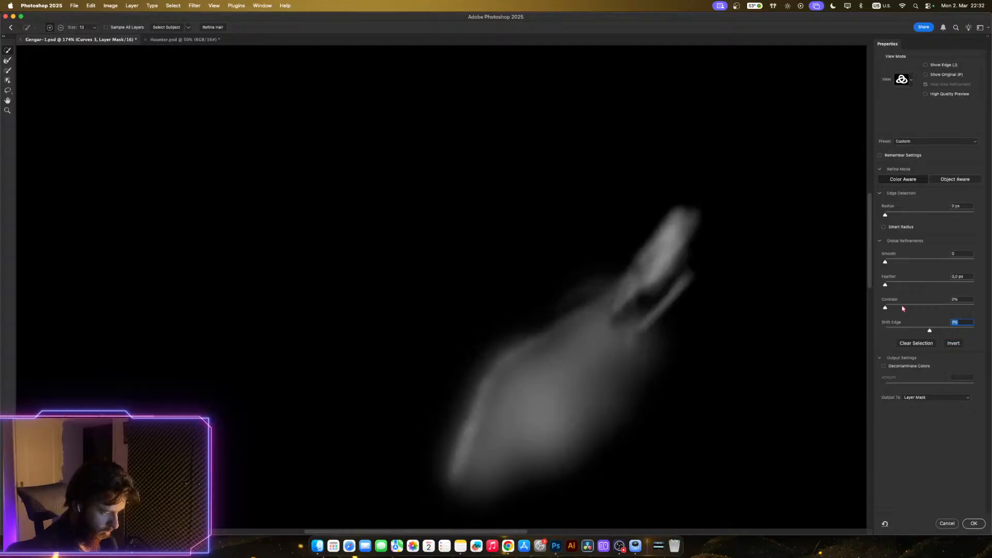
pyautogui.click(951, 524)
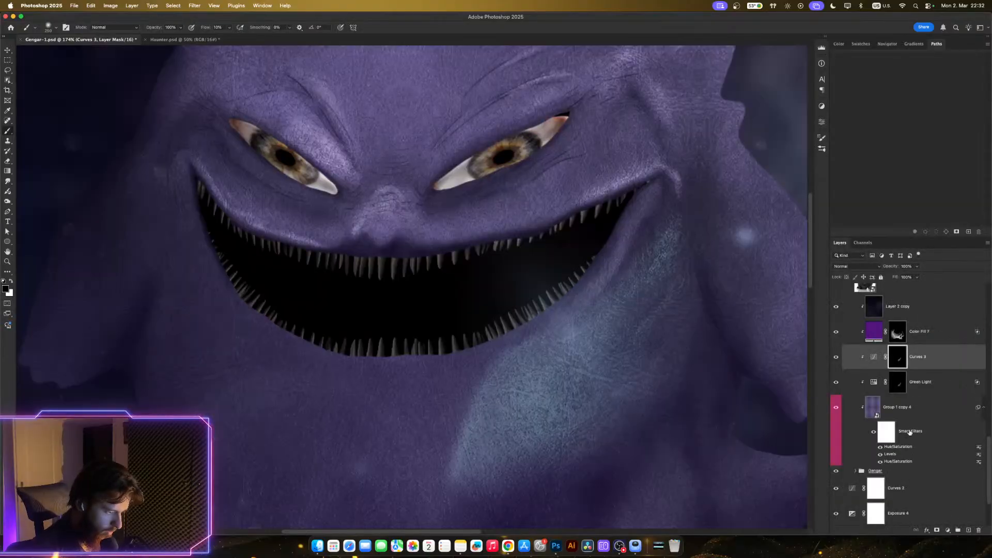
# - Load the Curves 3 mask as a selection, show the mask alone, and try different edge detection radii in Select and Mask
pyautogui.keyDown('super'); pyautogui.click(897, 362); pyautogui.keyUp('super')
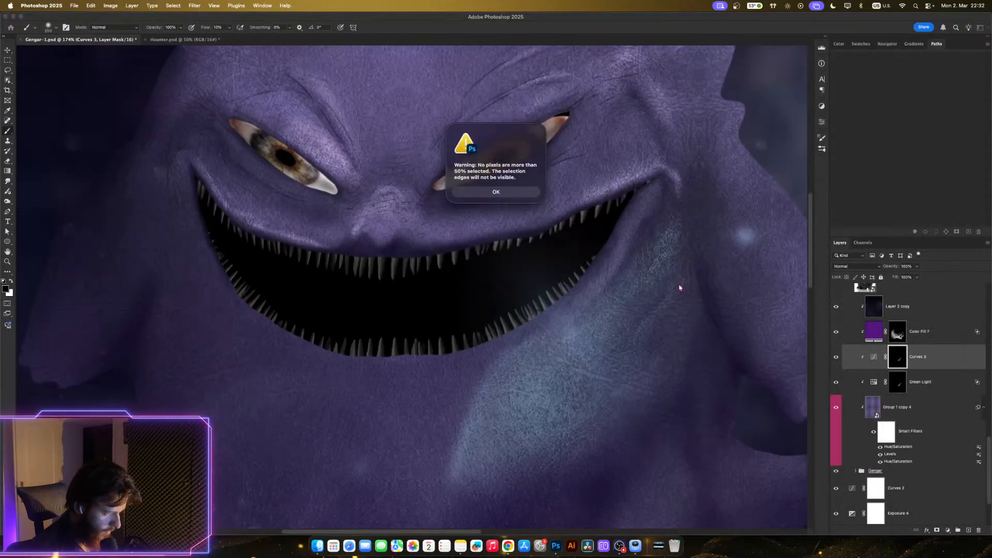
pyautogui.click(512, 195)
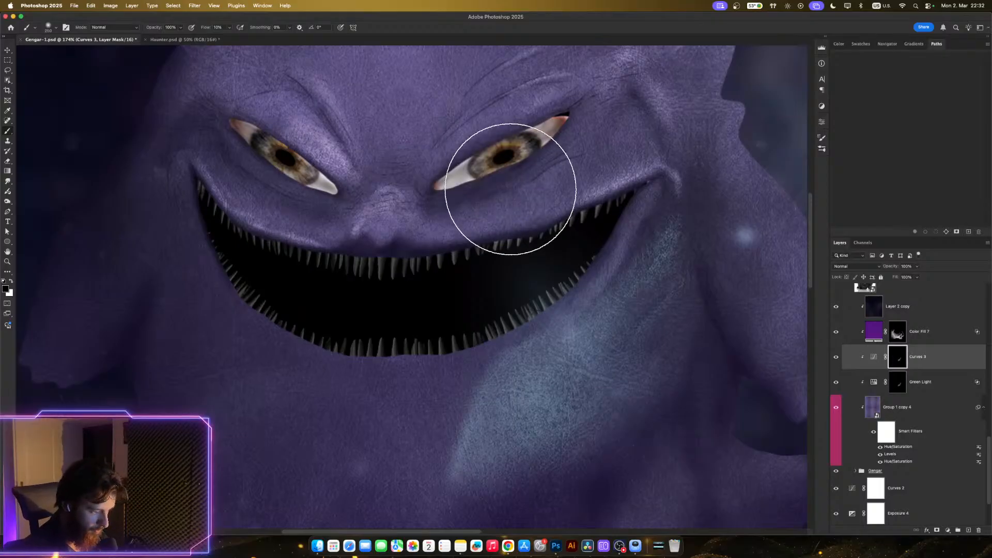
pyautogui.keyDown('alt'); pyautogui.click(902, 362); pyautogui.keyUp('alt')
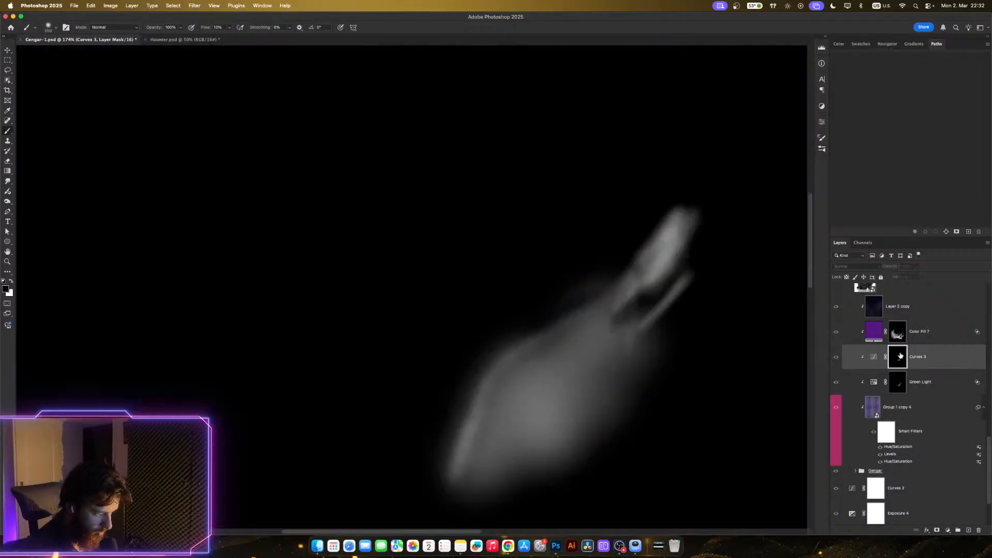
pyautogui.press('super+z')
pyautogui.press('super+alt+r')
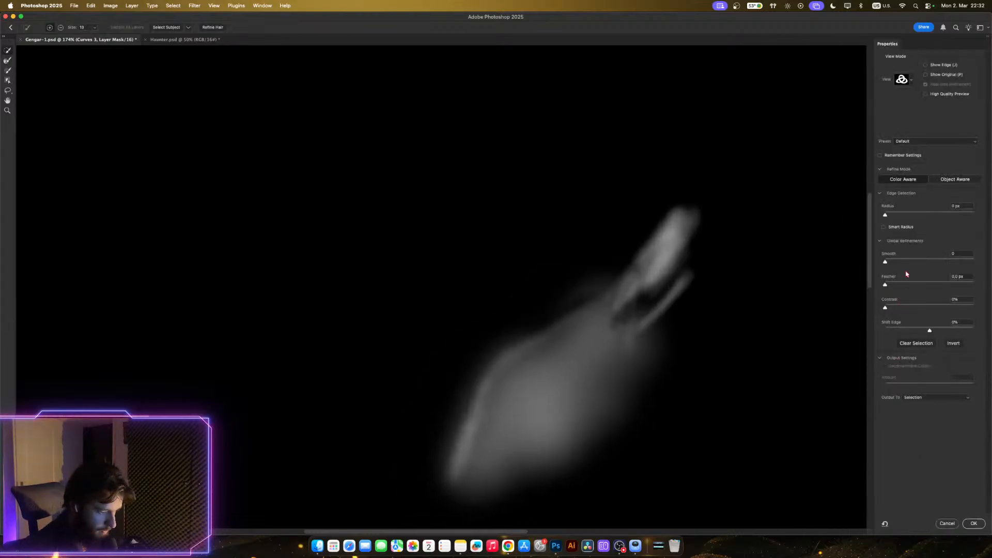
pyautogui.click(896, 215)
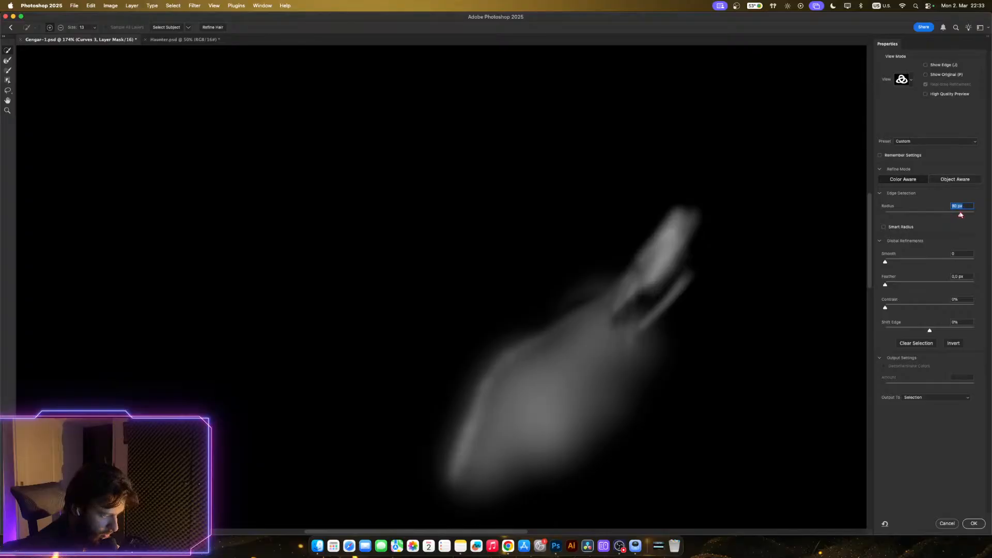
pyautogui.click(907, 215)
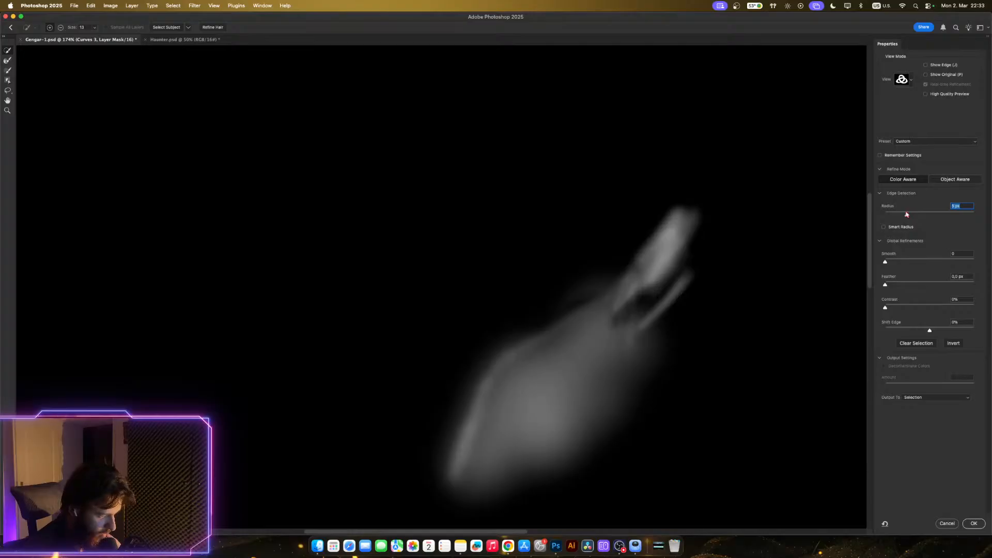
pyautogui.click(952, 214)
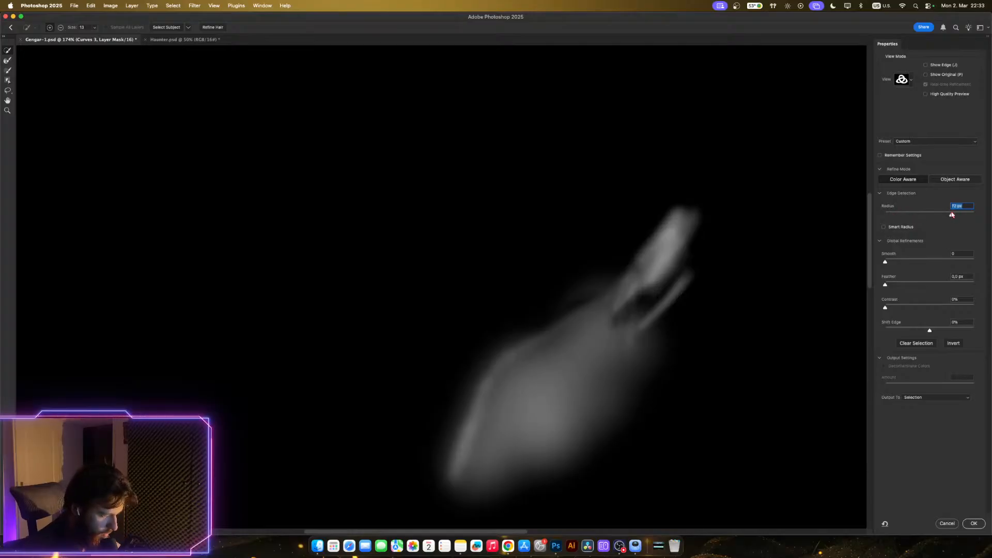
pyautogui.click(961, 214)
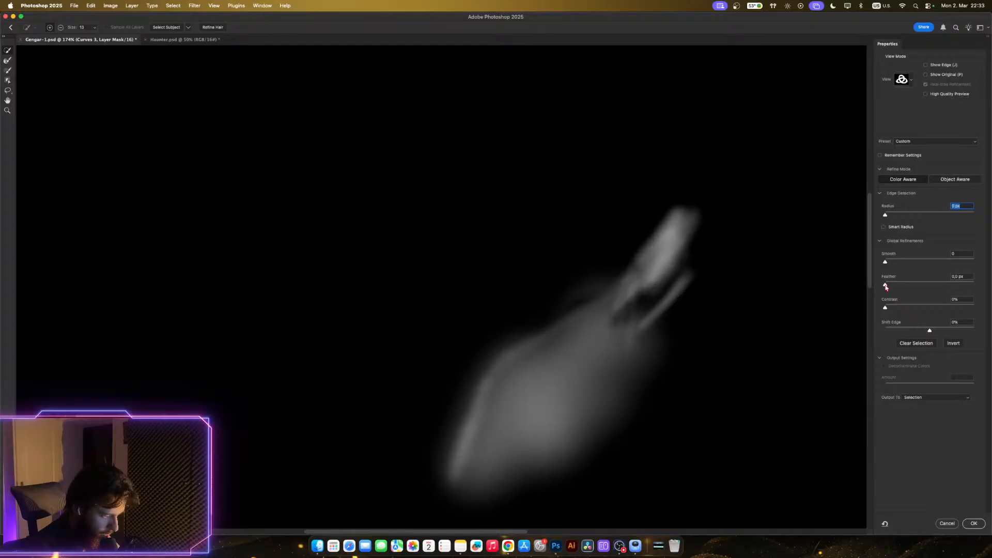
# - Try a slight feather and outward edge shift on the mask selection, apply it as a selection and deselect
pyautogui.click(961, 323)
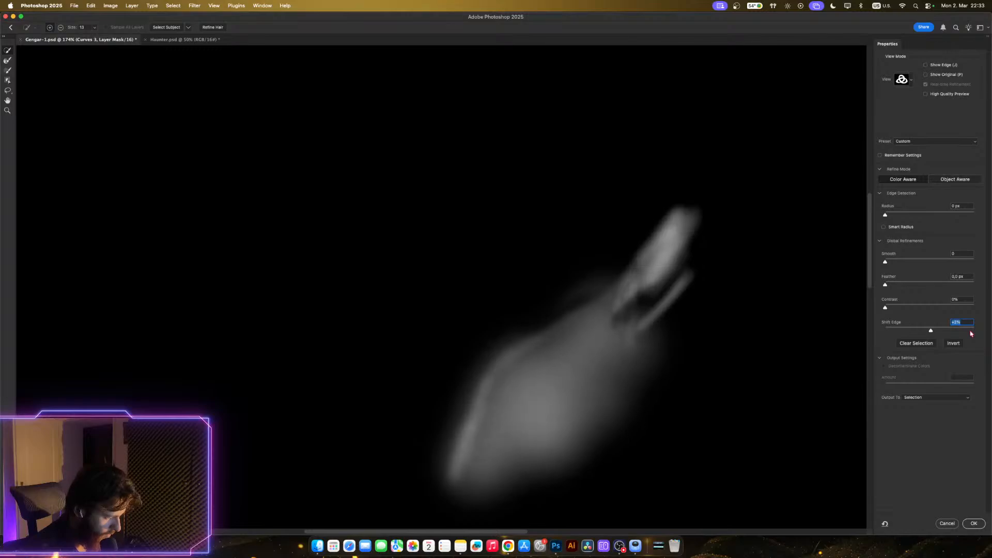
pyautogui.click(962, 300)
pyautogui.click(957, 276)
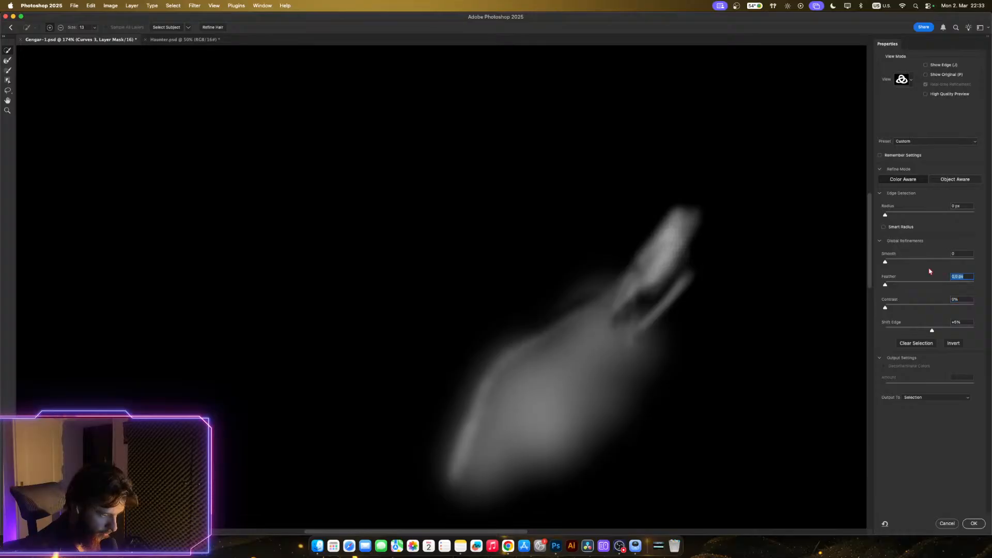
pyautogui.press('Up')
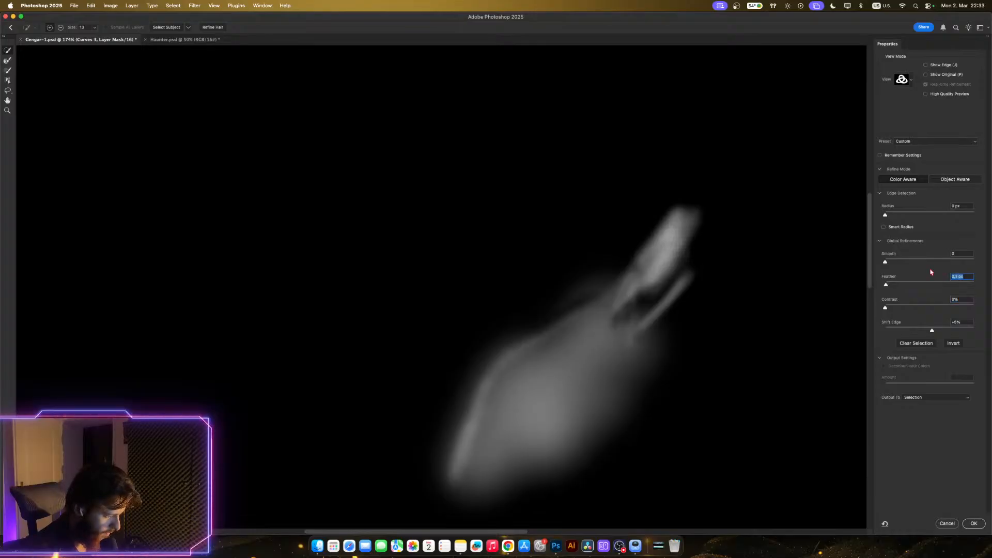
pyautogui.press('Up')
pyautogui.press('Up')
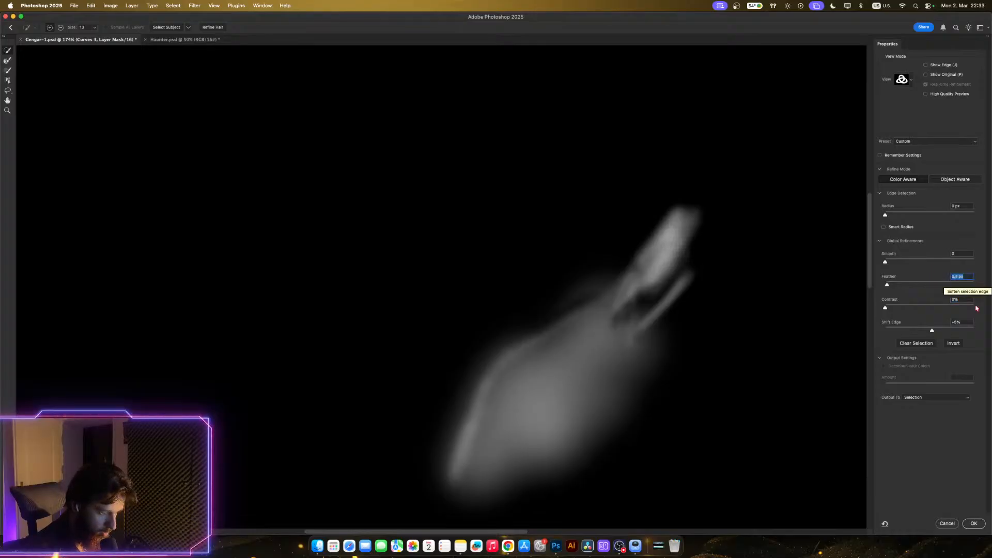
pyautogui.click(961, 322)
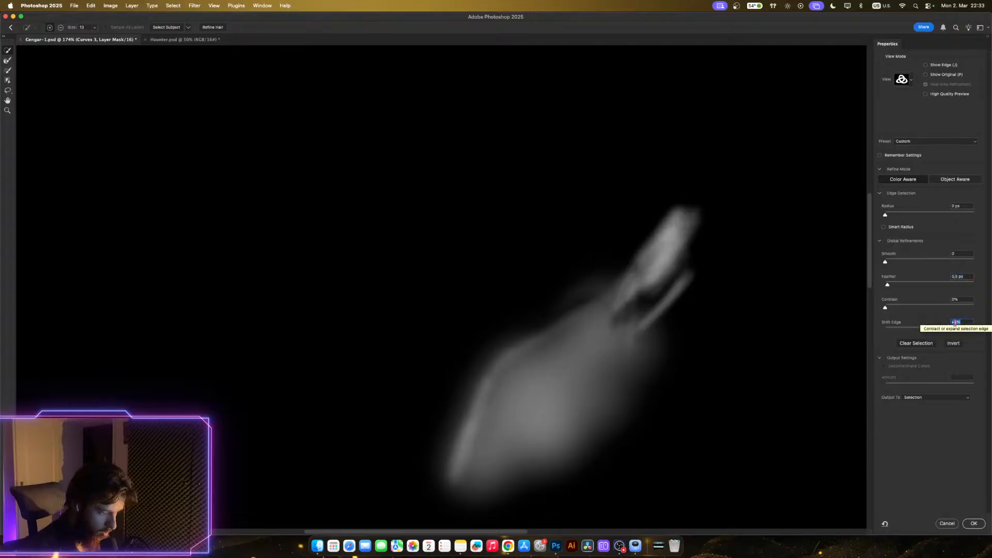
pyautogui.click(974, 523)
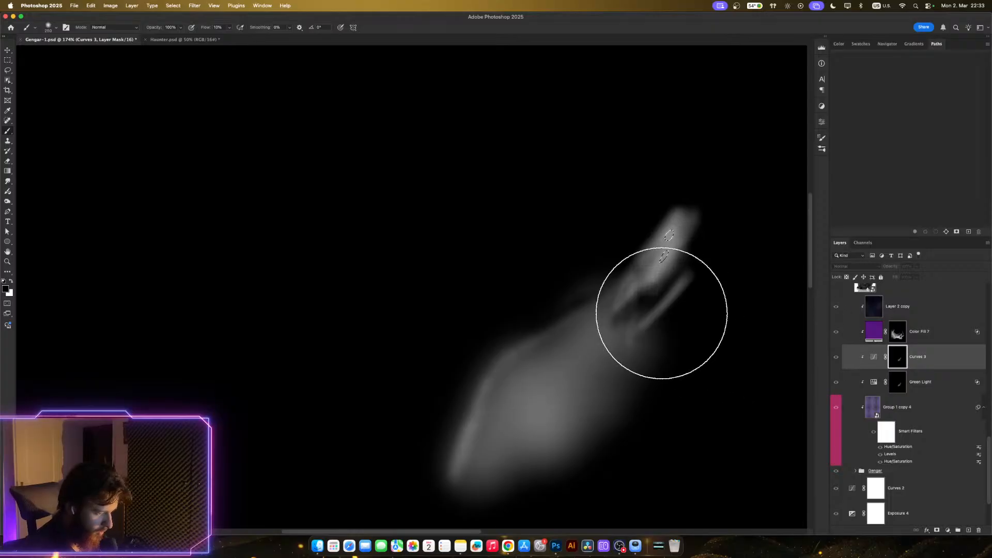
pyautogui.press('super+d')
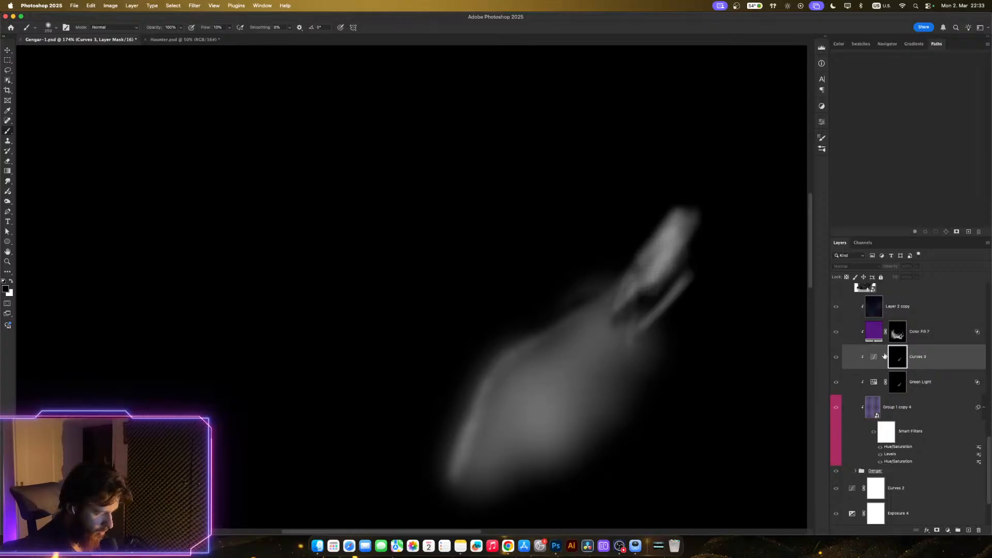
# - Return to the full image and move the white point of the Curves 3 adjustment to an input of about 137
pyautogui.click(873, 358)
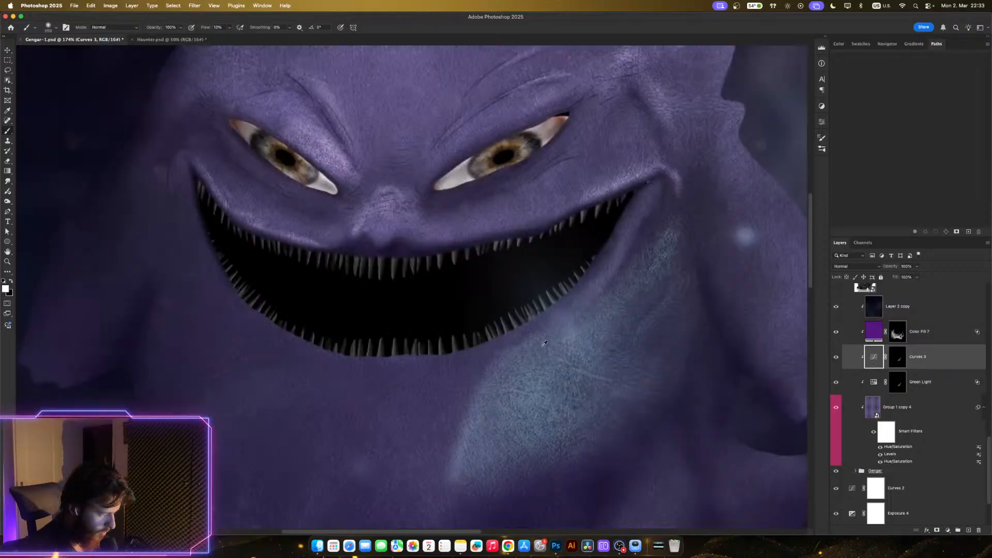
pyautogui.scroll(1, 544, 353)
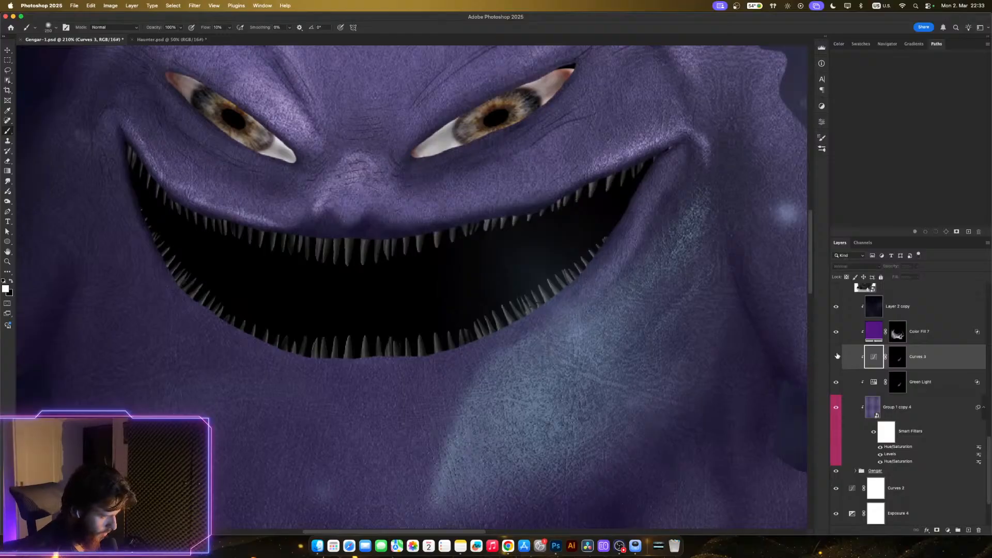
pyautogui.doubleClick(874, 358)
pyautogui.moveTo(790, 164); pyautogui.dragTo(747, 156)
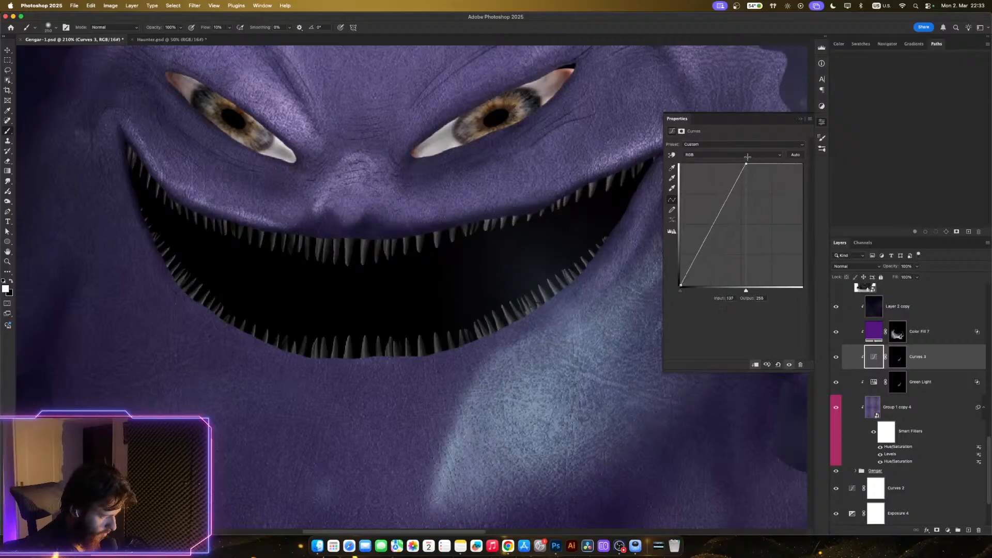
pyautogui.click(822, 122)
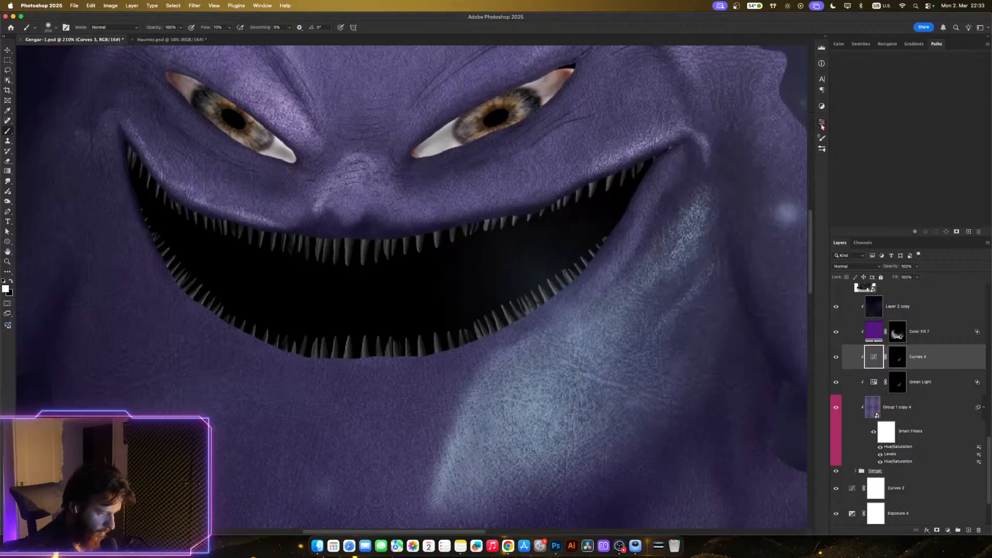
# - Compare the teal glow with and without the Curves 3 adjustment, and examine it in the whole composition and close up
pyautogui.click(836, 357)
pyautogui.click(837, 357)
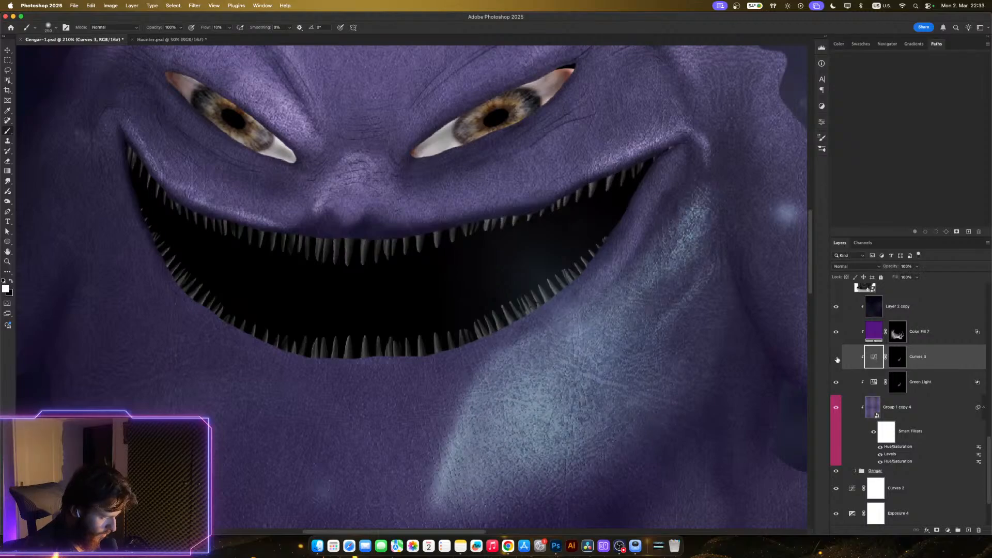
pyautogui.click(836, 357)
pyautogui.click(837, 357)
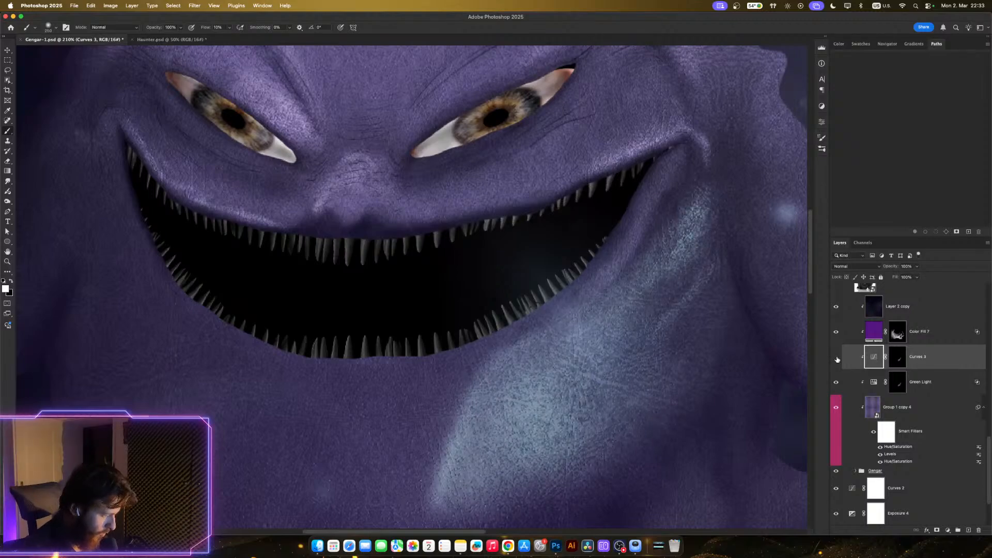
pyautogui.click(837, 357)
pyautogui.click(837, 357)
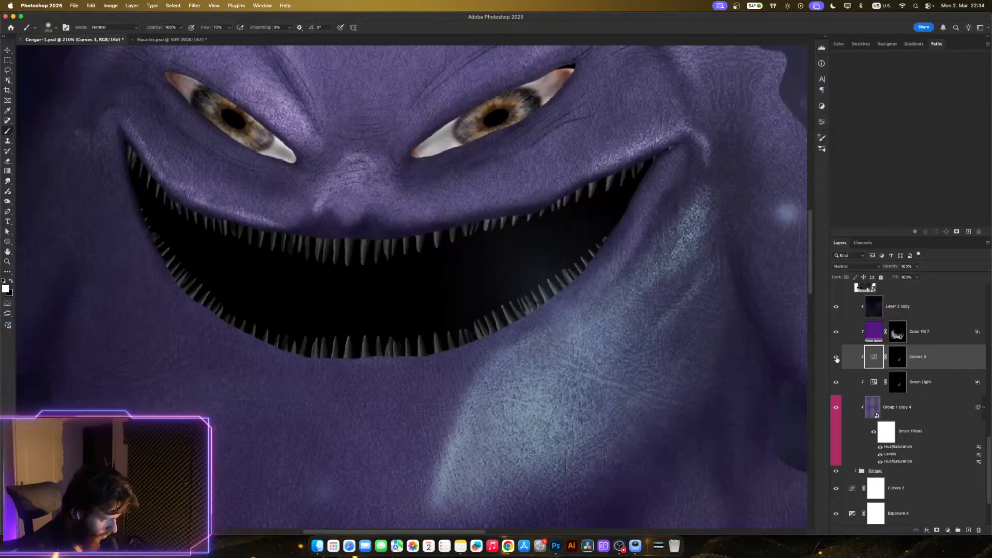
pyautogui.click(836, 357)
pyautogui.click(837, 357)
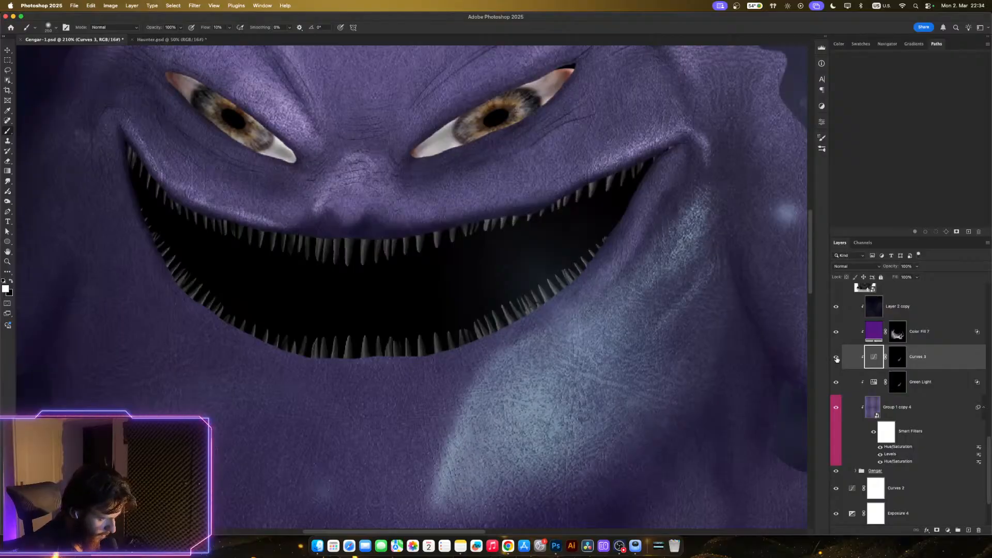
pyautogui.click(836, 357)
pyautogui.click(836, 357)
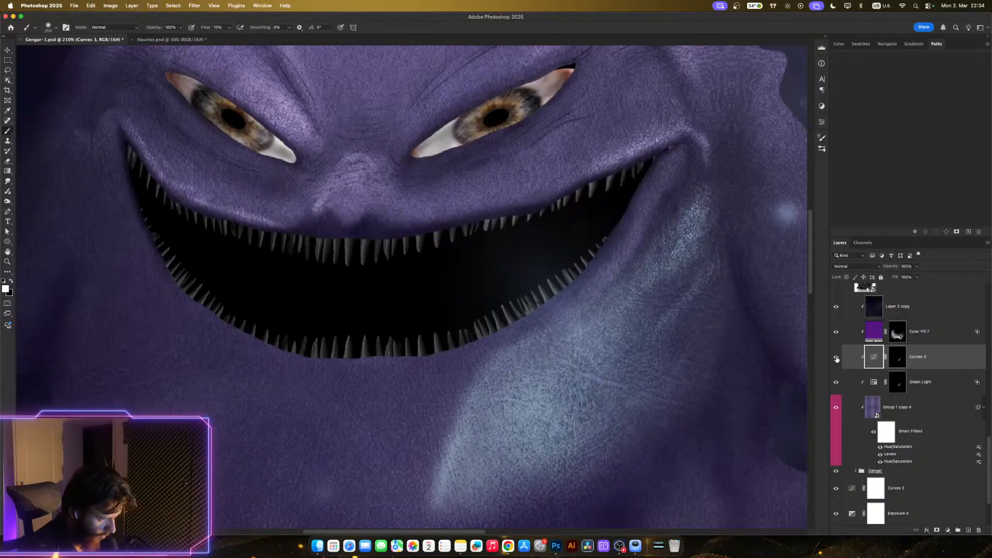
pyautogui.click(837, 357)
pyautogui.click(836, 357)
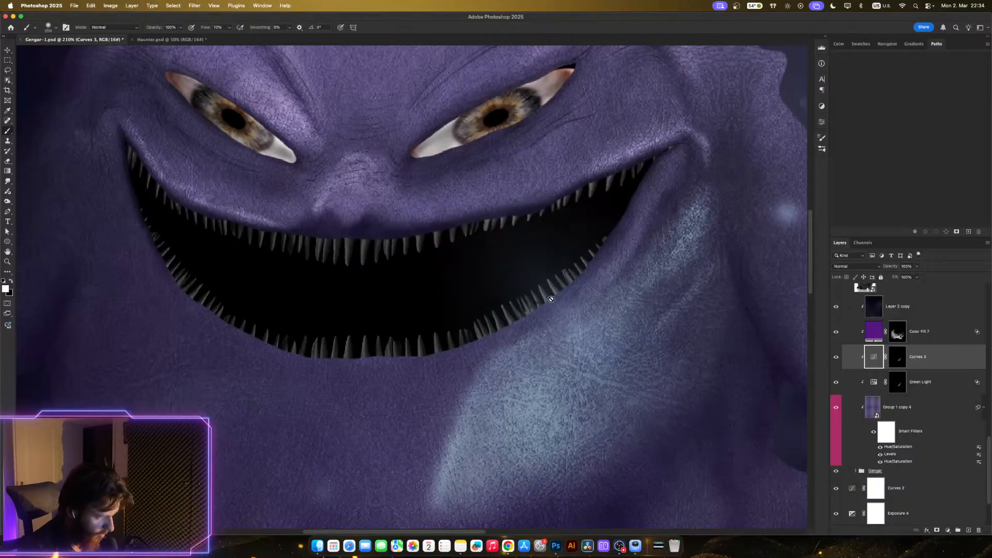
pyautogui.press('super+0')
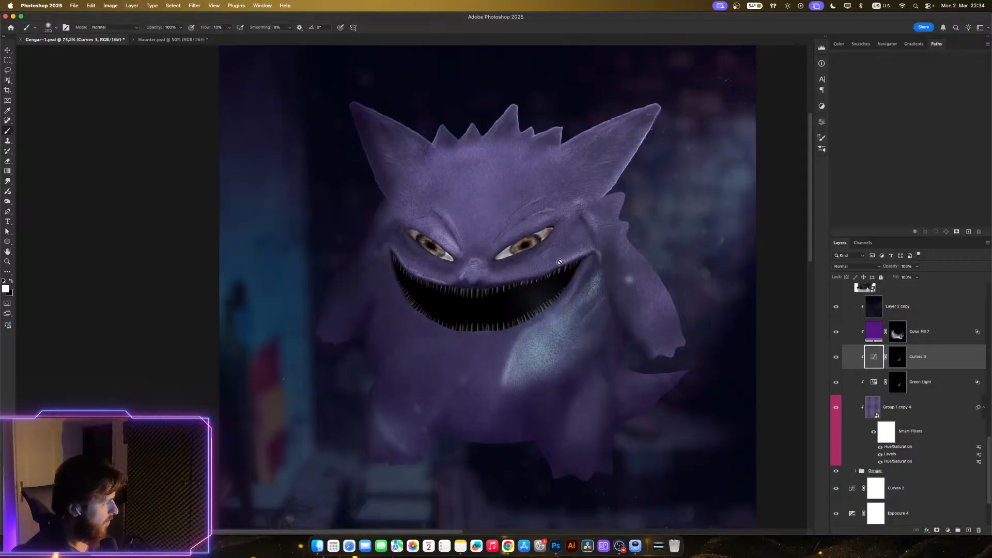
pyautogui.scroll(6, 559, 262)
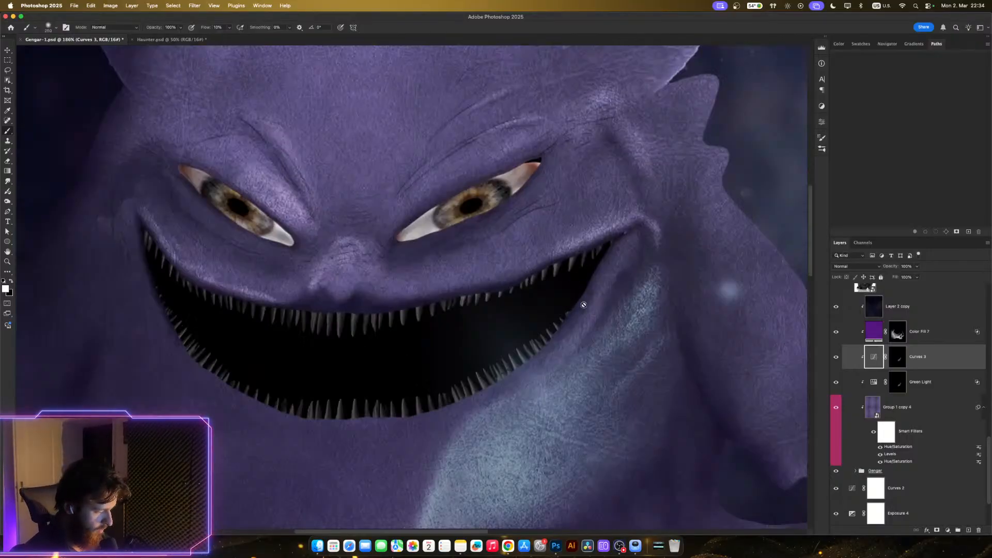
# - Paint black on the Curves 3 mask over the lower and inner belly glow, using a progressively smaller soft brush
pyautogui.scroll(-1, 583, 305)
pyautogui.moveTo(606, 361); pyautogui.dragTo(646, 309)
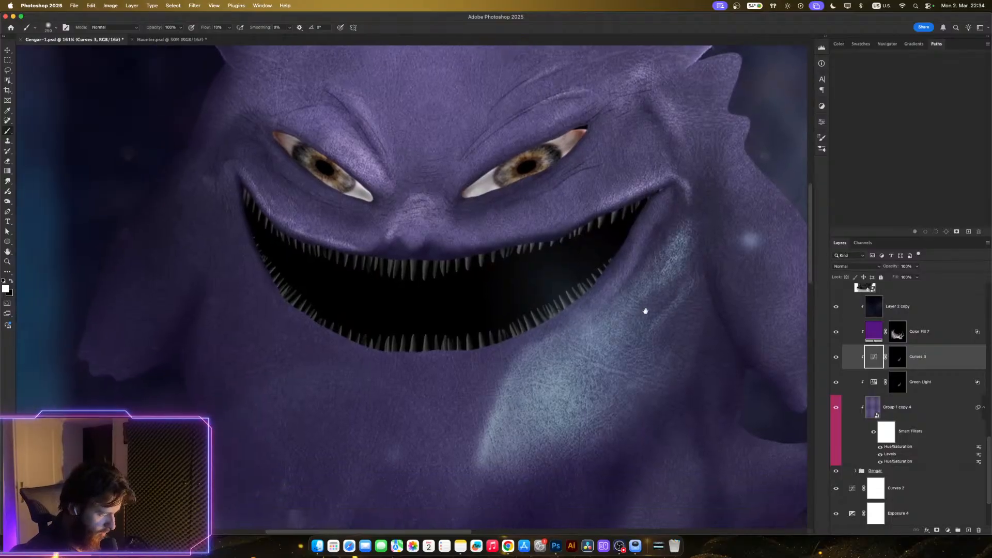
pyautogui.click(899, 360)
pyautogui.press('x')
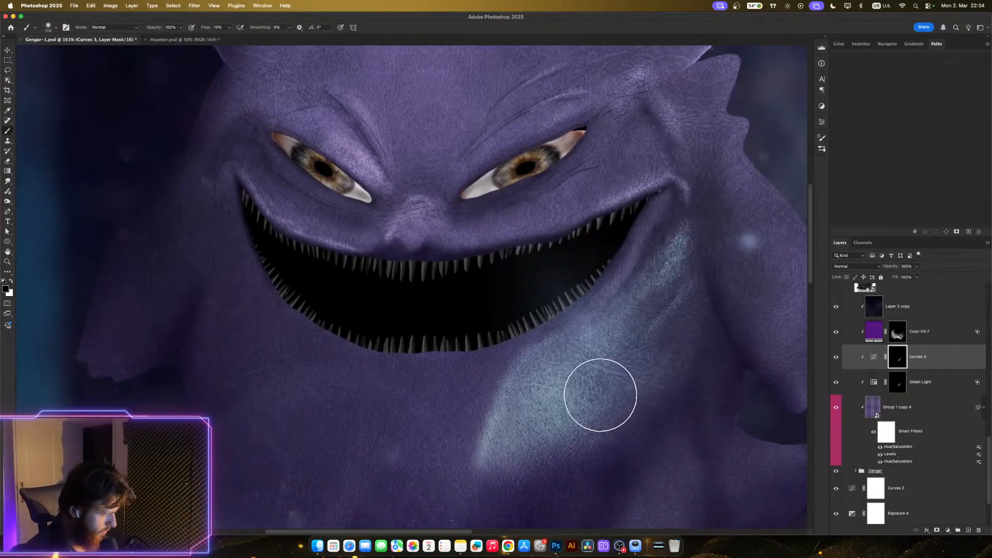
pyautogui.moveTo(600, 395)
pyautogui.mouseDown()
pyautogui.moveTo(576, 407)
pyautogui.moveTo(574, 386)
pyautogui.moveTo(561, 417)
pyautogui.moveTo(571, 394)
pyautogui.moveTo(553, 415)
pyautogui.moveTo(562, 406)
pyautogui.moveTo(549, 395)
pyautogui.moveTo(517, 465)
pyautogui.moveTo(544, 450)
pyautogui.mouseUp()
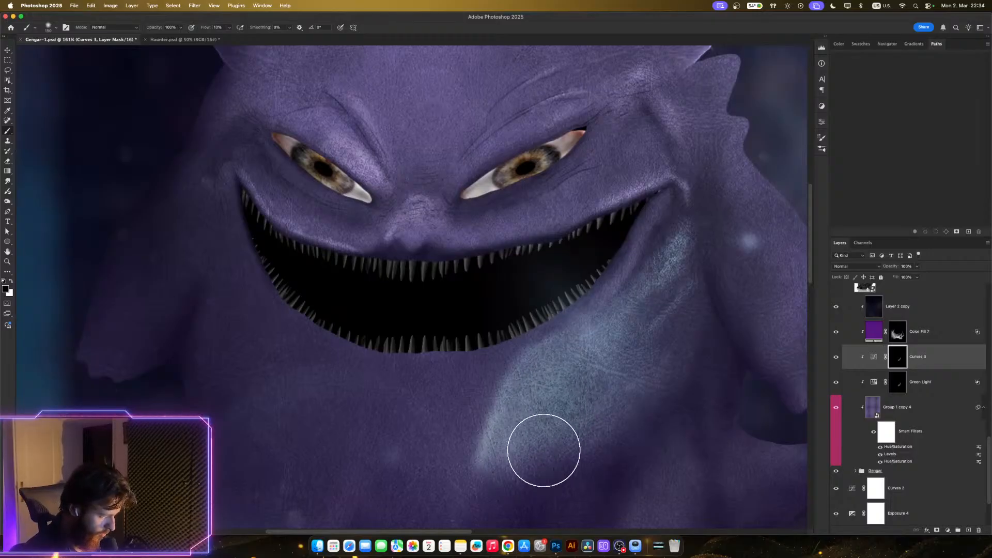
pyautogui.press('[')
pyautogui.press('[')
pyautogui.press('[')
pyautogui.press('[')
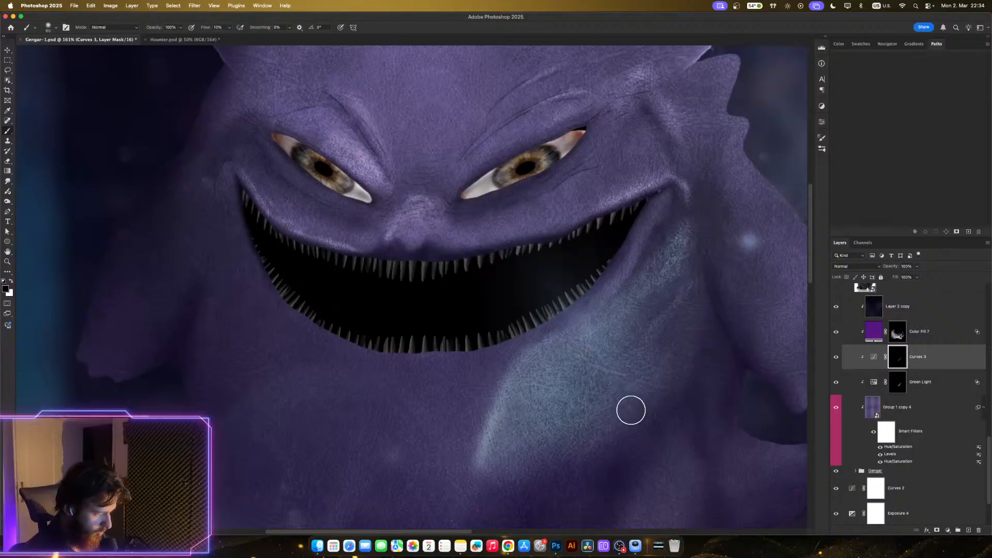
pyautogui.scroll(-5, 631, 410)
pyautogui.scroll(6, 571, 379)
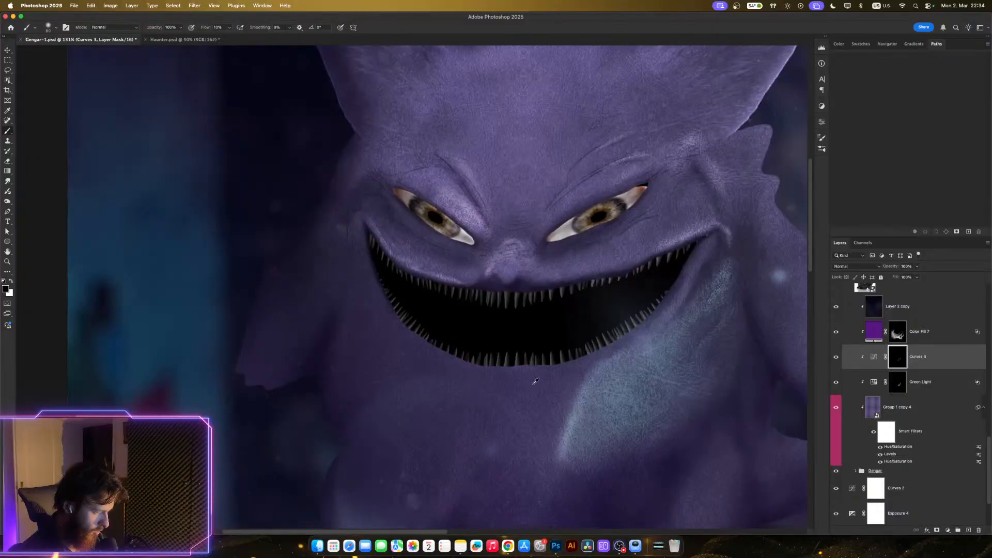
pyautogui.scroll(-1, 599, 449)
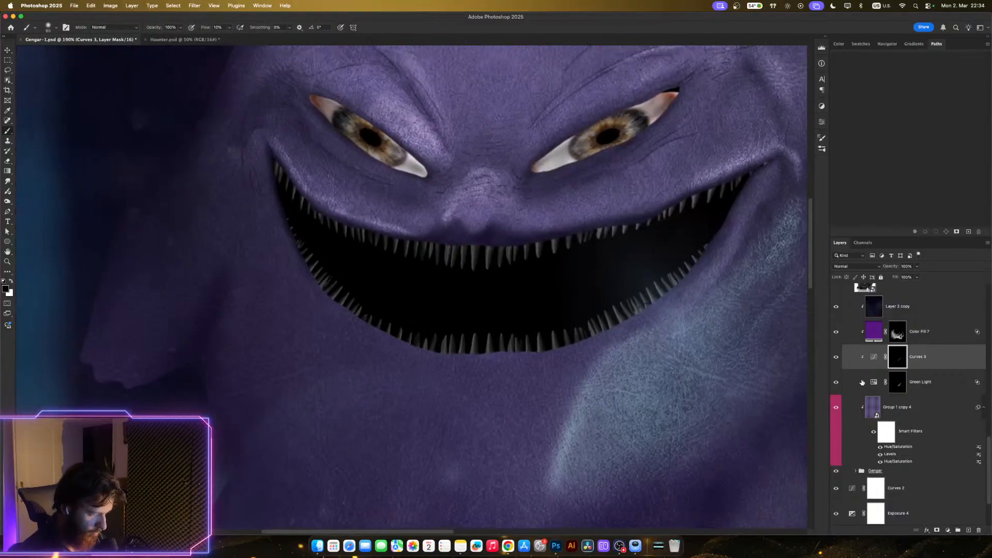
# - Check the Curves 3 mask on its own and paint black just inside the lower rim of the glow
pyautogui.keyDown('alt'); pyautogui.click(899, 360); pyautogui.keyUp('alt')
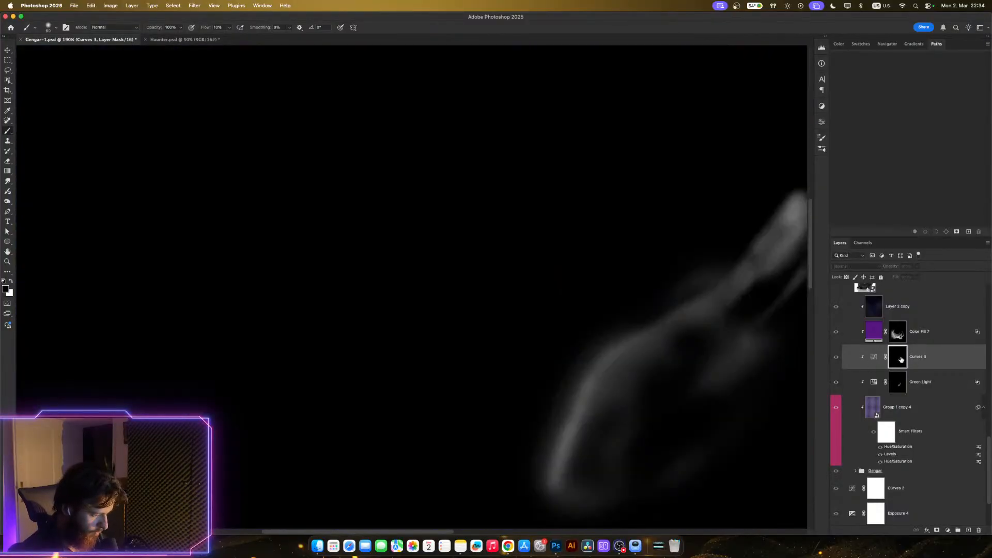
pyautogui.keyDown('alt'); pyautogui.click(901, 359); pyautogui.keyUp('alt')
pyautogui.scroll(-1, 598, 412)
pyautogui.hscroll(2, 598, 412)
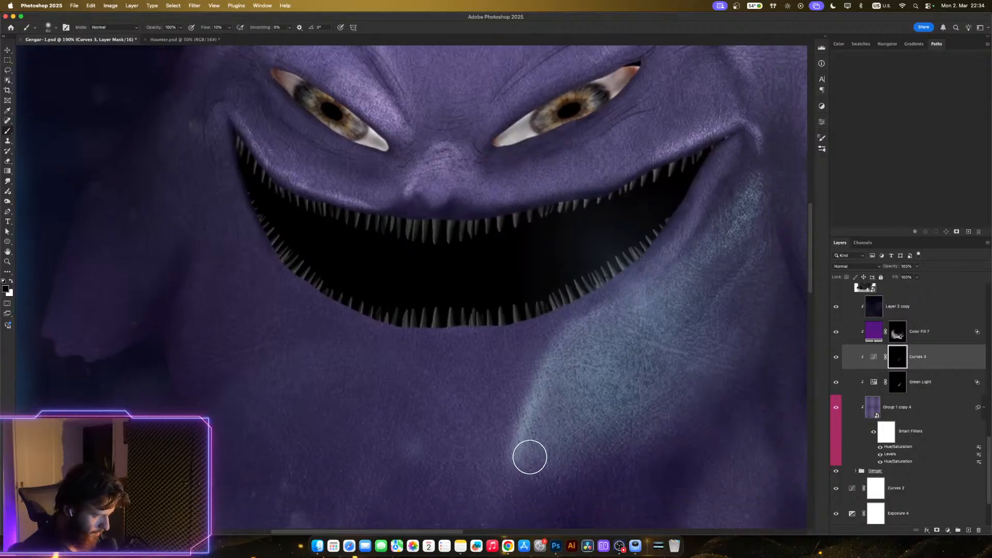
pyautogui.moveTo(530, 457)
pyautogui.mouseDown()
pyautogui.moveTo(560, 383)
pyautogui.moveTo(528, 455)
pyautogui.moveTo(565, 367)
pyautogui.moveTo(532, 454)
pyautogui.mouseUp()
pyautogui.keyDown('alt'); pyautogui.click(899, 361); pyautogui.keyUp('alt')
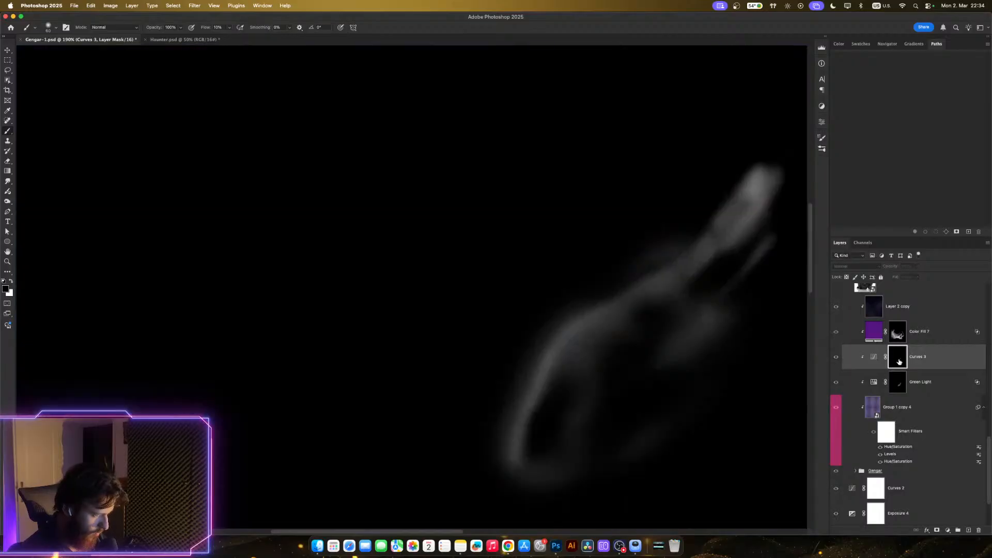
pyautogui.keyDown('alt'); pyautogui.click(899, 362); pyautogui.keyUp('alt')
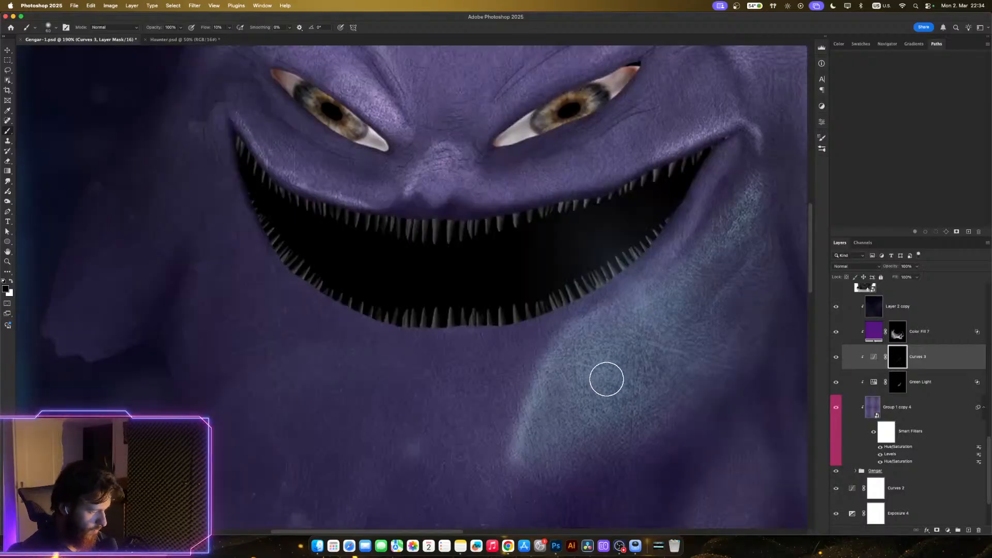
pyautogui.hscroll(2, 599, 393)
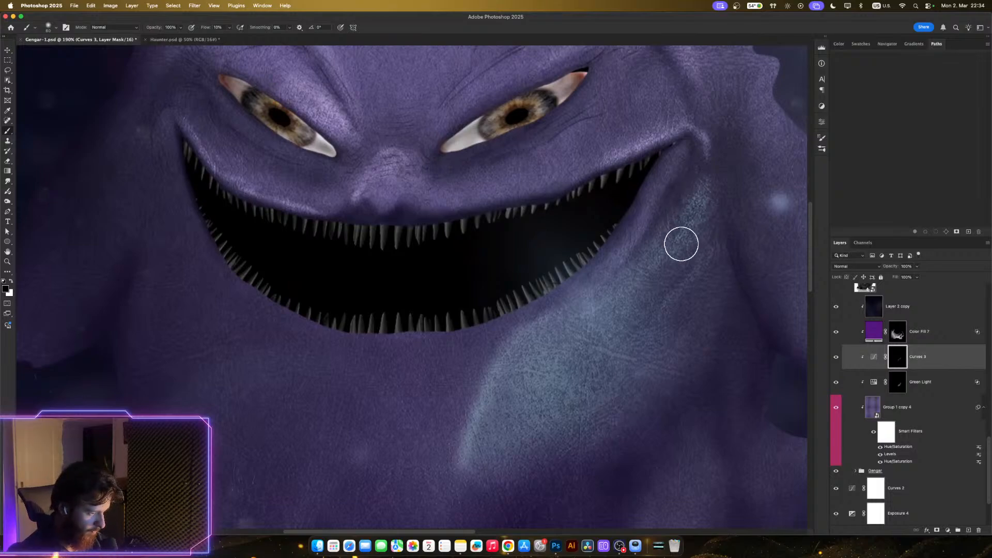
# - Try a Lightness of about +61 on the Green Light Hue/Saturation adjustment and bring it back down
pyautogui.doubleClick(875, 383)
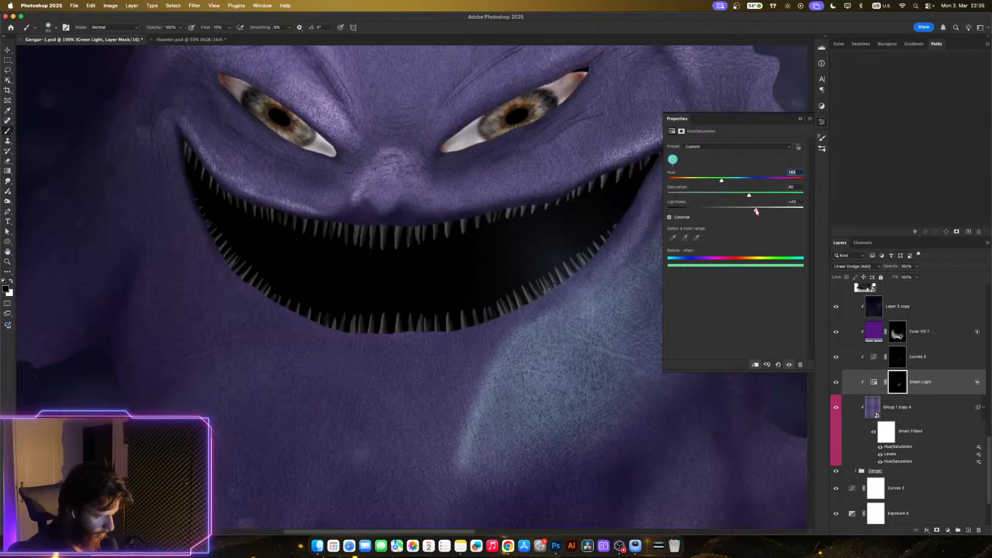
pyautogui.click(778, 213)
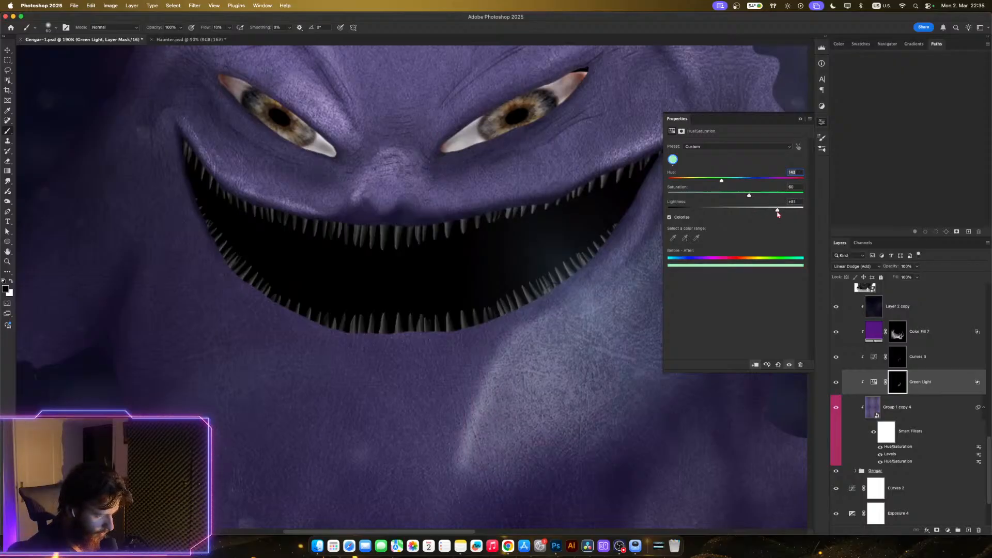
pyautogui.moveTo(778, 213); pyautogui.dragTo(756, 211)
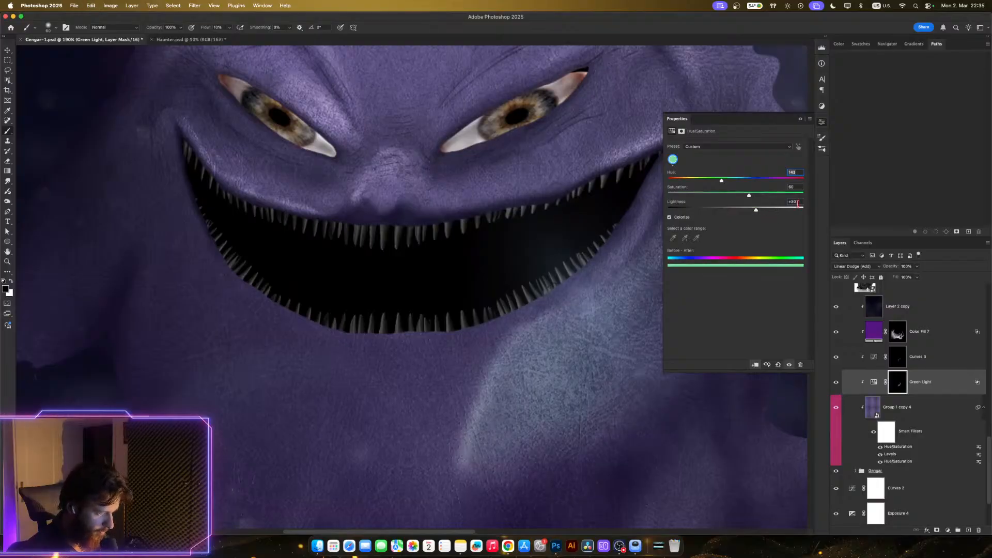
pyautogui.click(822, 123)
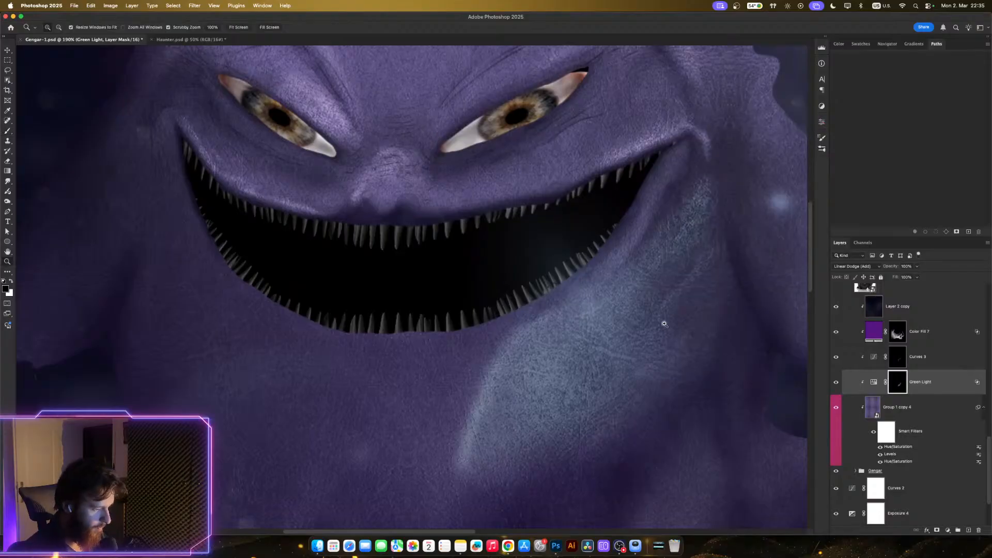
# - Examine the belly glow on the whole creature and close up, and review the Green Light Hue/Saturation settings
pyautogui.scroll(-5, 612, 299)
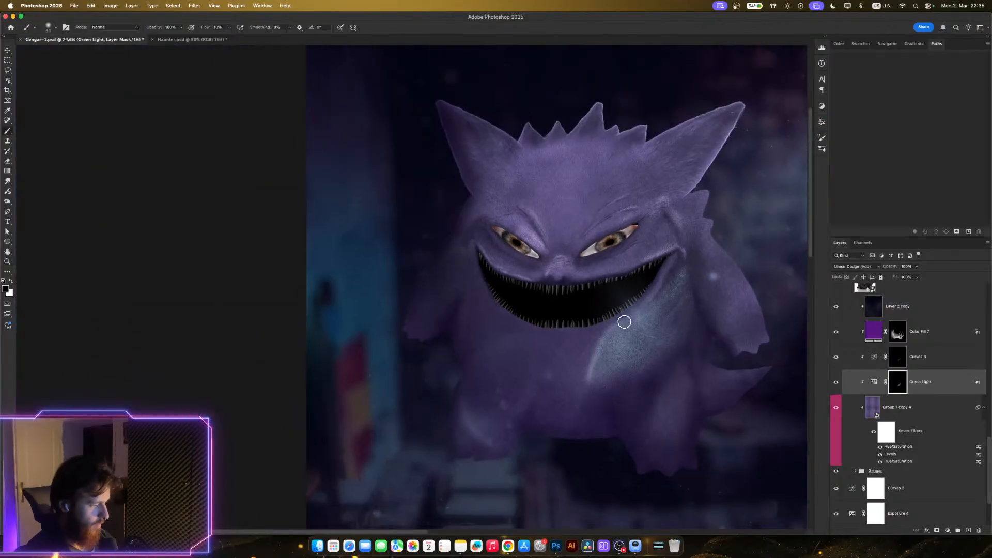
pyautogui.press('z')
pyautogui.moveTo(650, 358); pyautogui.dragTo(695, 362)
pyautogui.press('b')
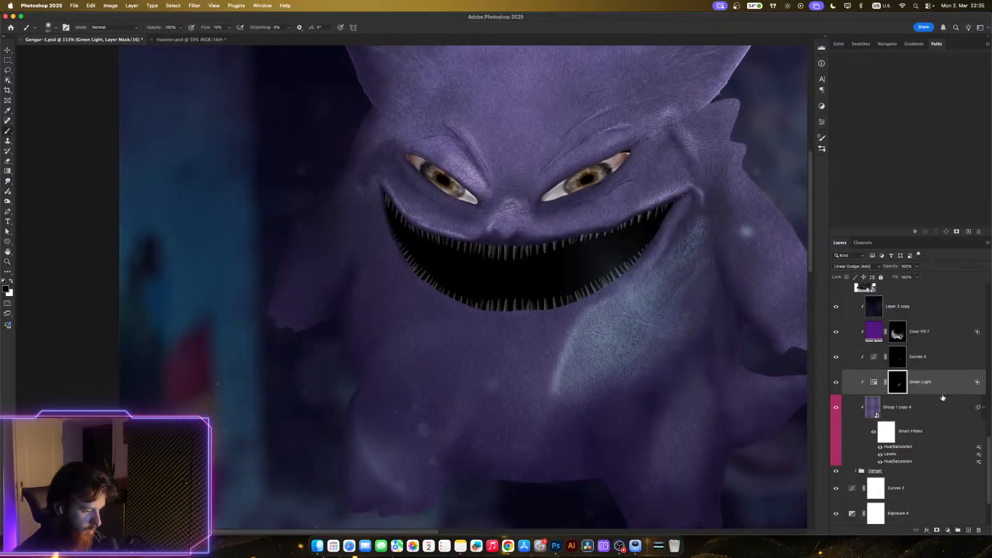
pyautogui.doubleClick(876, 384)
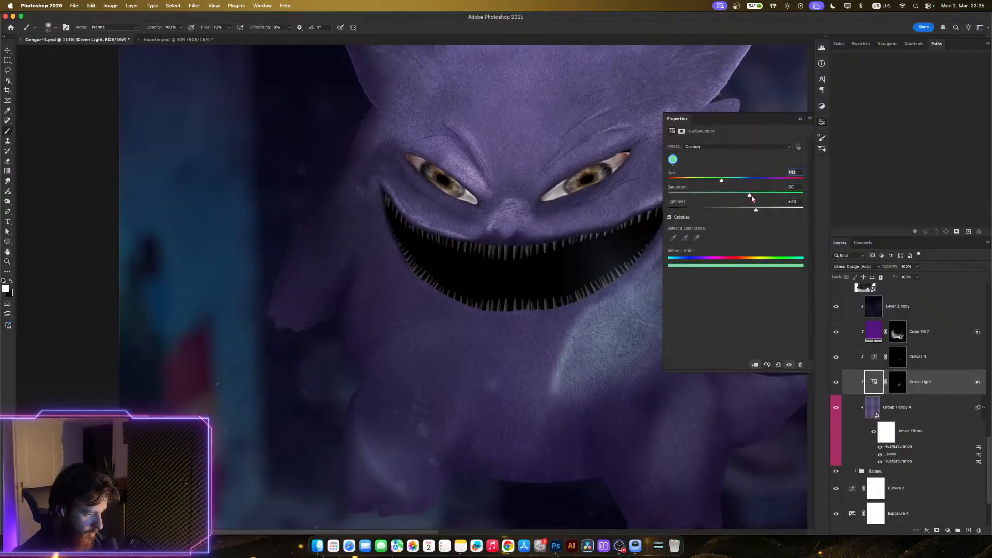
pyautogui.click(823, 124)
pyautogui.press('z')
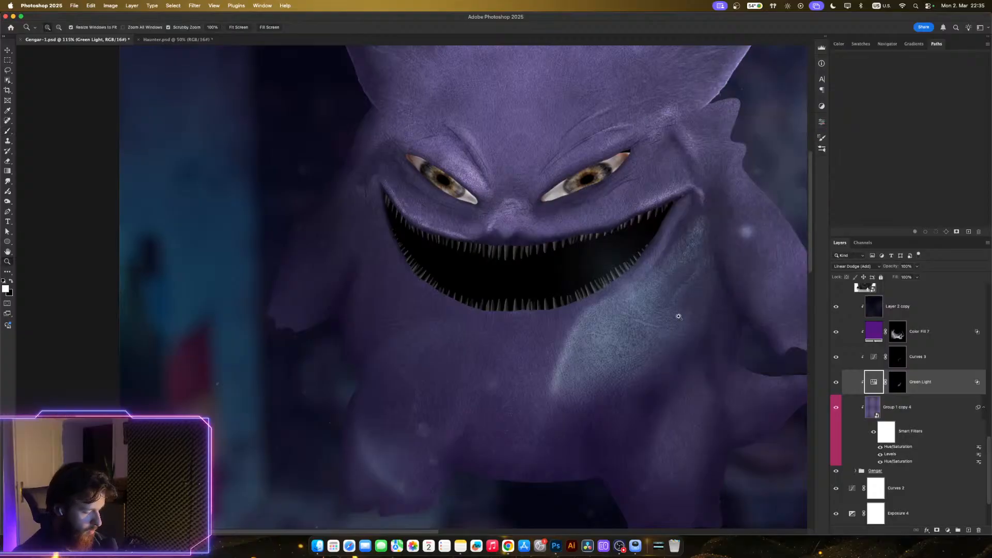
pyautogui.moveTo(717, 311); pyautogui.dragTo(682, 310)
pyautogui.press('b')
pyautogui.press('z')
pyautogui.moveTo(662, 259); pyautogui.dragTo(676, 262)
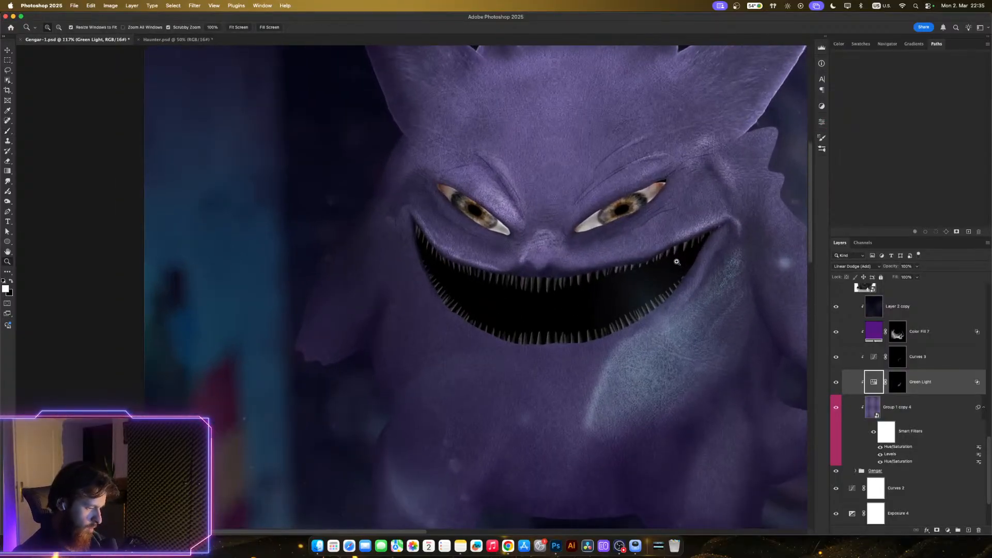
pyautogui.press('b')
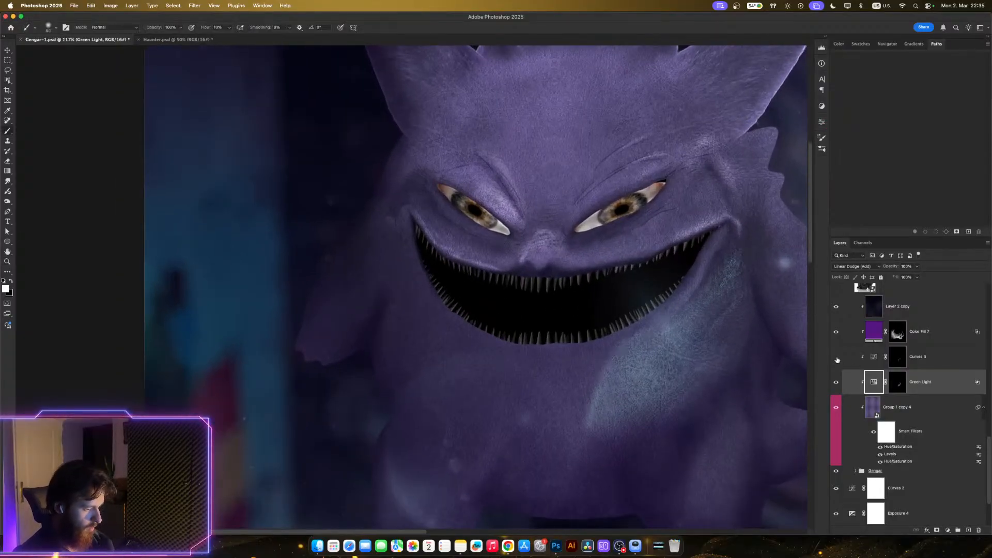
# - Compare the belly glow with the Curves 3 layer hidden and shown, and inspect its rim up close
pyautogui.click(836, 358)
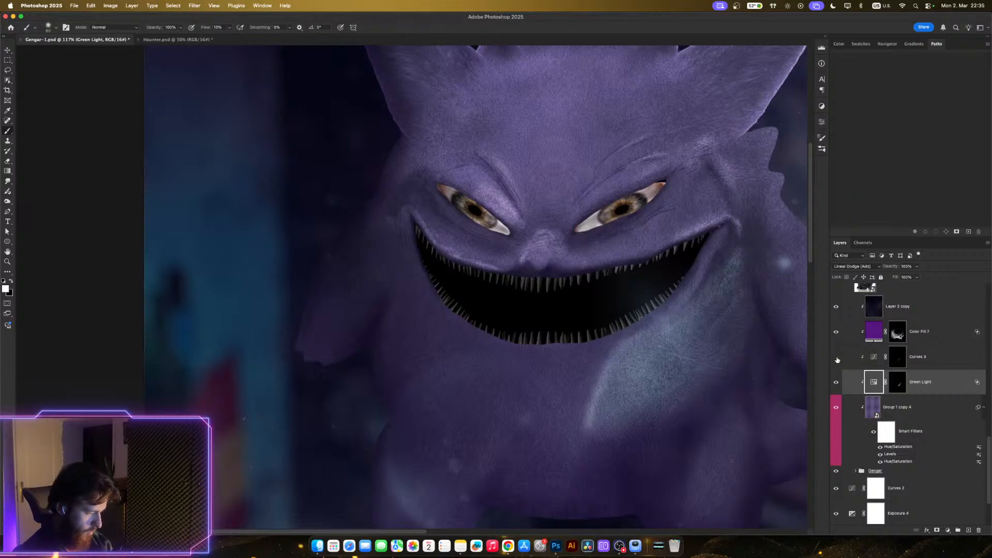
pyautogui.click(836, 358)
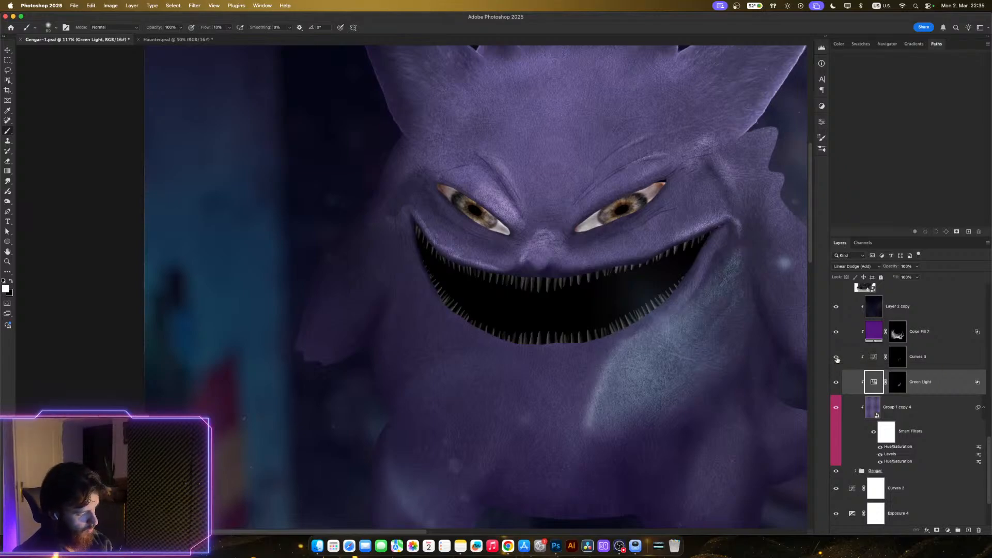
pyautogui.click(836, 358)
pyautogui.click(836, 358)
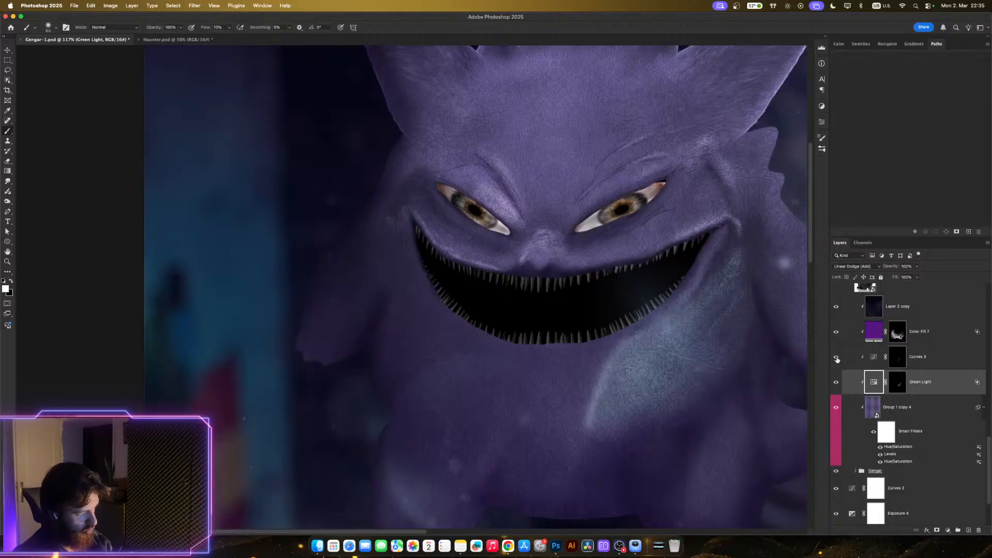
pyautogui.scroll(3, 606, 354)
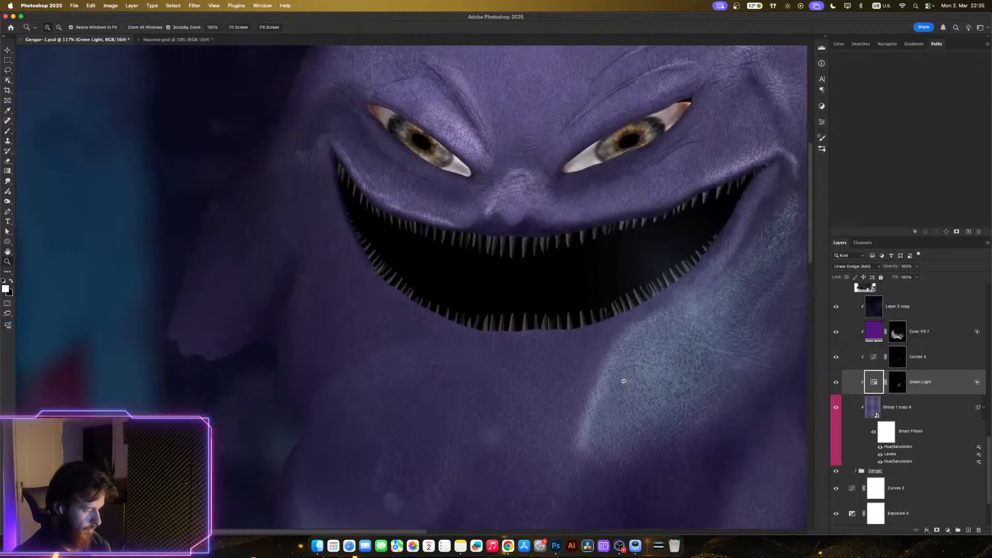
pyautogui.scroll(3, 607, 351)
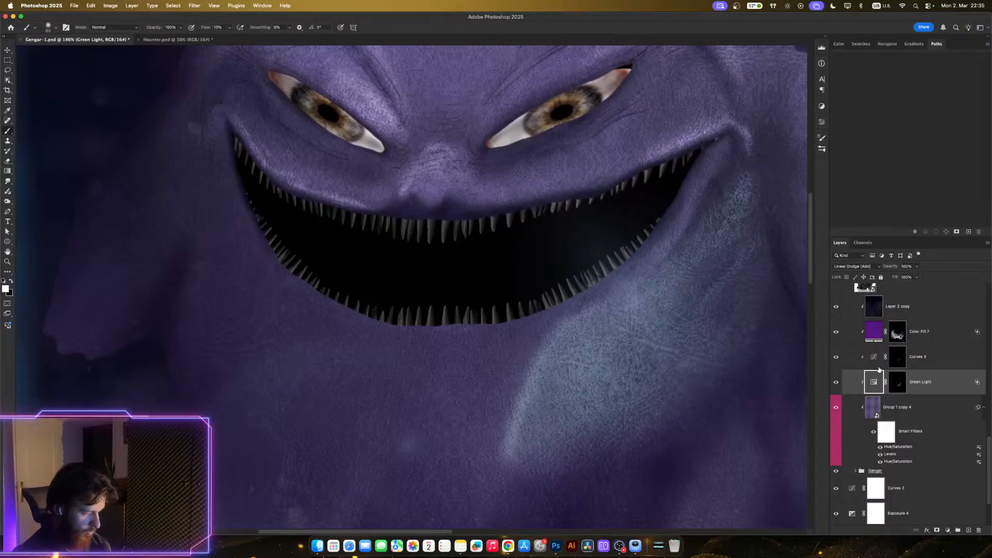
# - Lasso the belly glow along its curved rim, paint black inside the selection on the Curves 3 mask, and deselect
pyautogui.press('l')
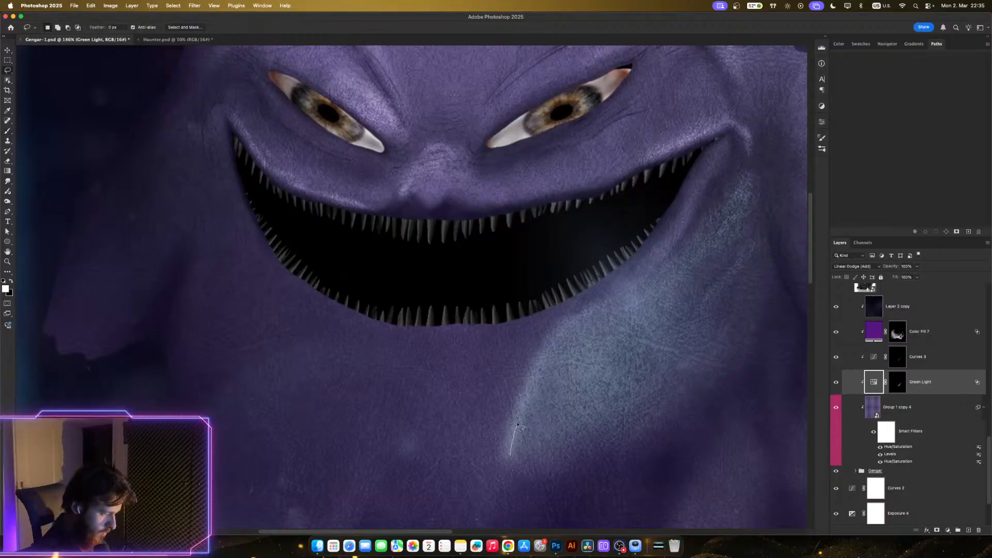
pyautogui.moveTo(548, 353); pyautogui.dragTo(561, 331)
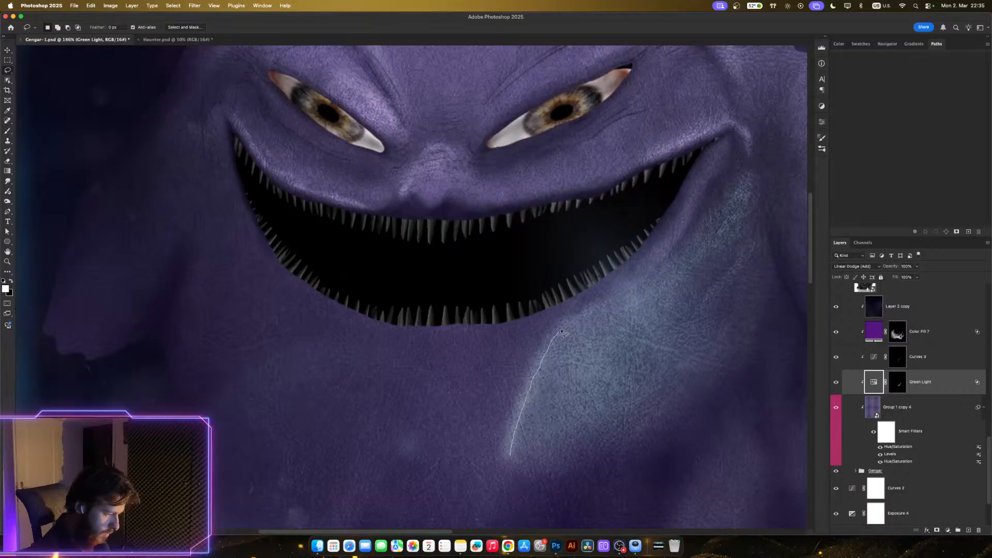
pyautogui.moveTo(608, 306)
pyautogui.mouseDown()
pyautogui.moveTo(670, 286)
pyautogui.moveTo(615, 396)
pyautogui.moveTo(543, 457)
pyautogui.mouseUp()
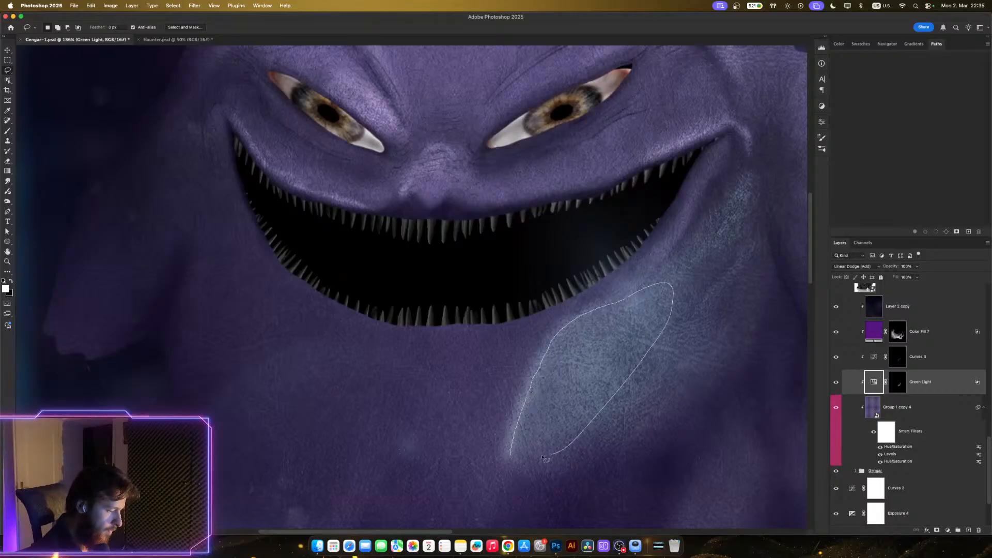
pyautogui.moveTo(515, 428); pyautogui.dragTo(538, 385)
pyautogui.click(897, 356)
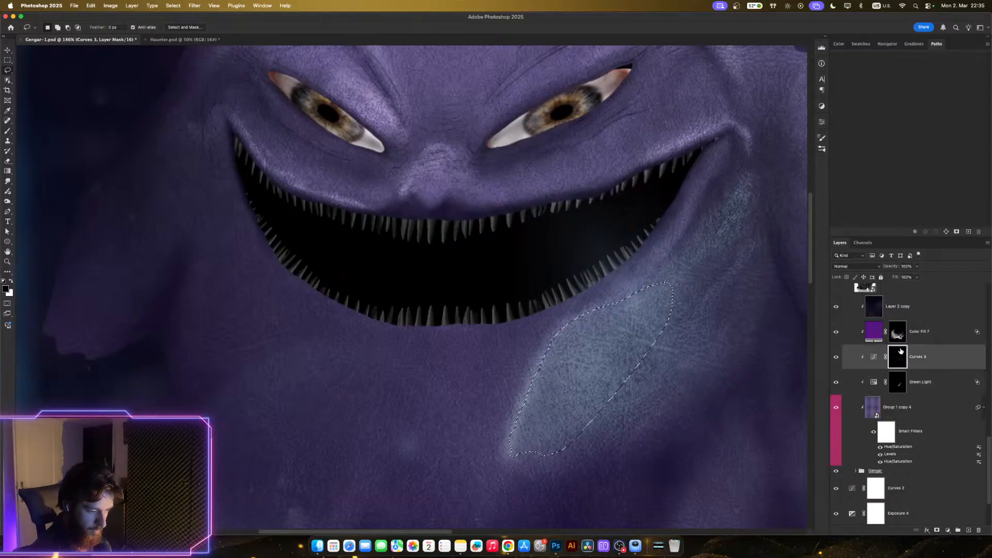
pyautogui.press('b')
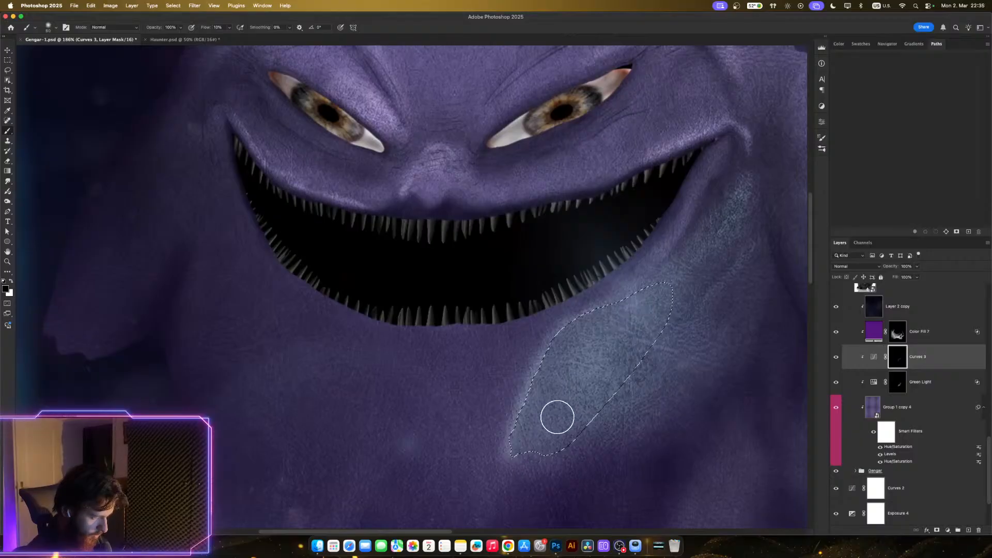
pyautogui.press('super+d')
# - Check the masked rim at different magnifications, restore the lasso selection over the belly glow, and undo the last change
pyautogui.scroll(-2, 622, 428)
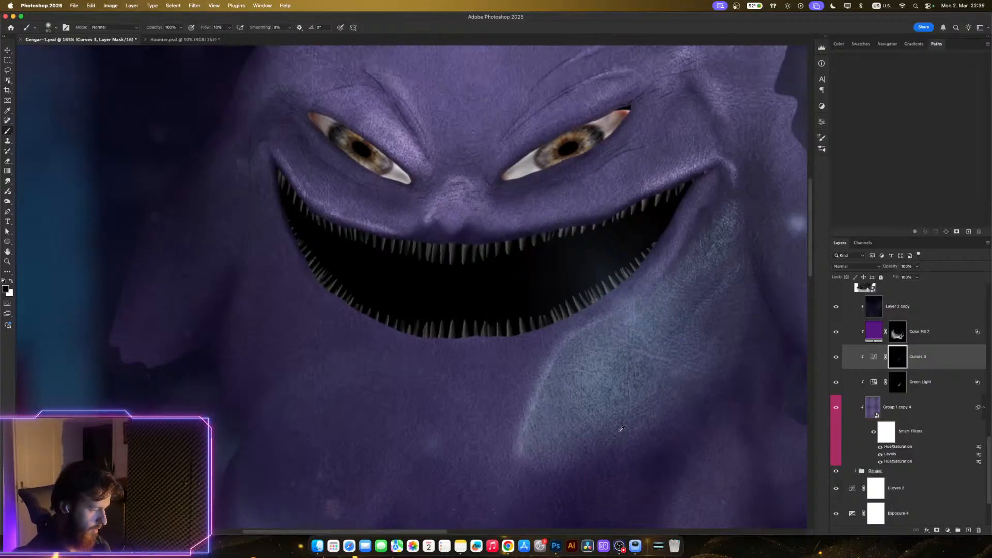
pyautogui.scroll(-10, 620, 420)
pyautogui.scroll(15, 594, 377)
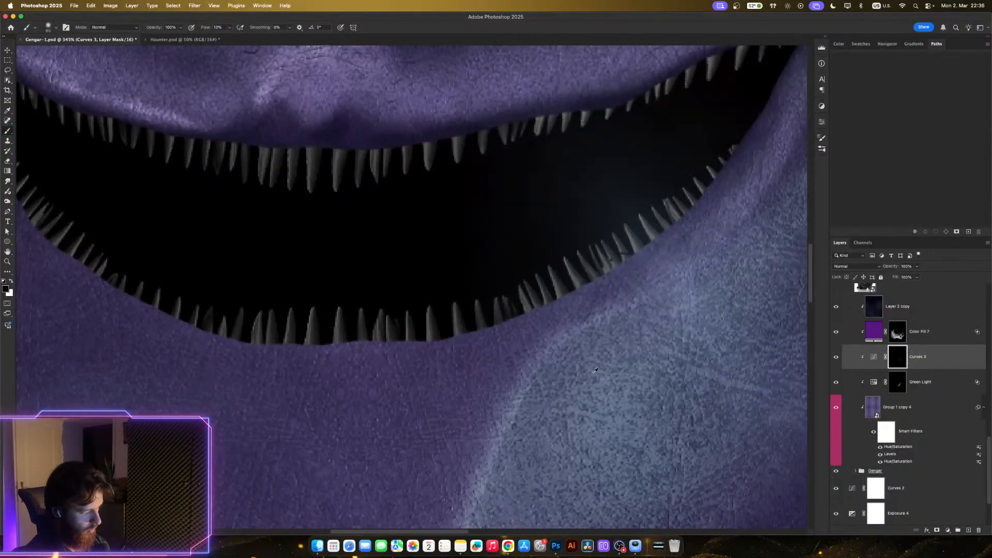
pyautogui.scroll(-12, 594, 378)
pyautogui.press('super+shift+d')
pyautogui.scroll(6, 594, 377)
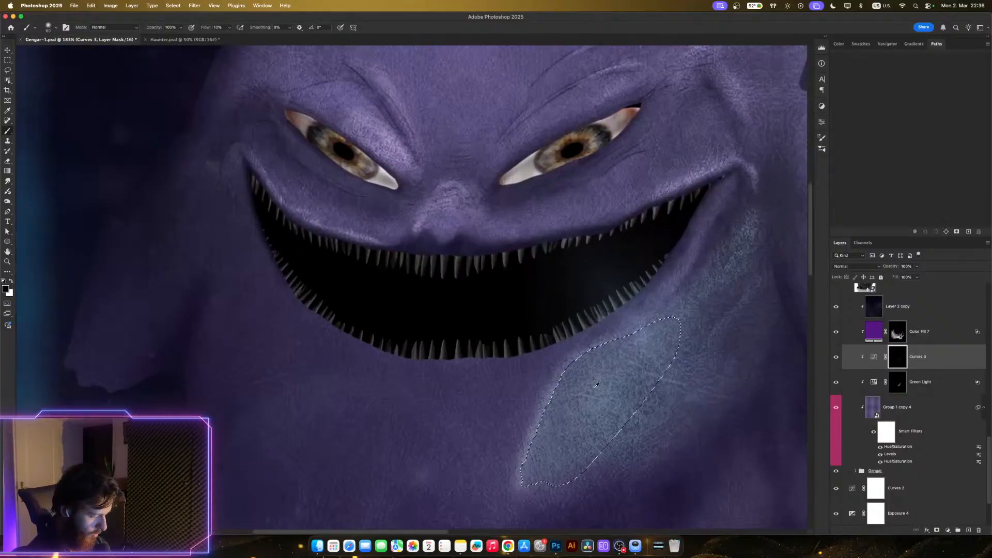
pyautogui.press('super+z')
pyautogui.scroll(-3, 599, 398)
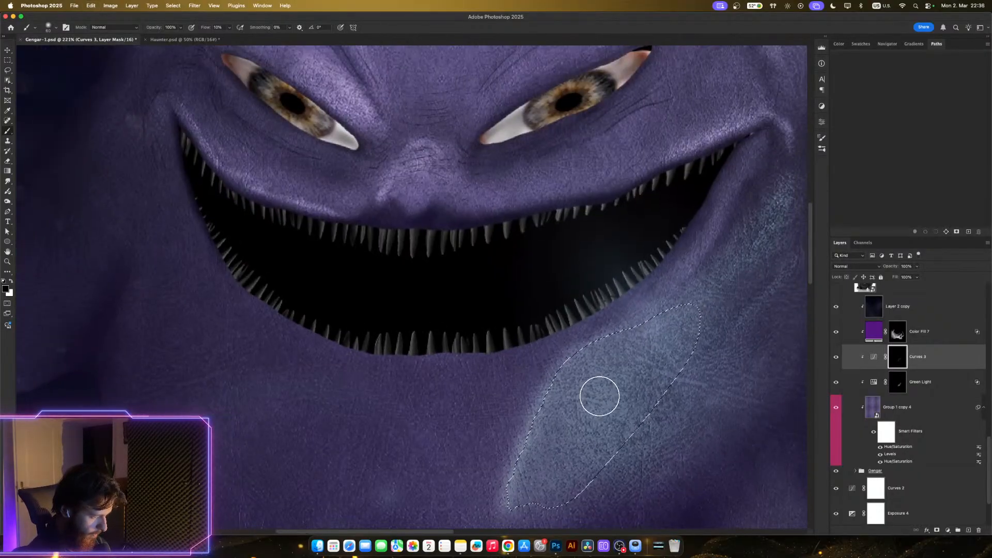
# - Refine the Curves 3 mask with a smaller brush inside the belly glow selection, deselect, and check the rim
pyautogui.press('super+z')
pyautogui.press('super+shift+z')
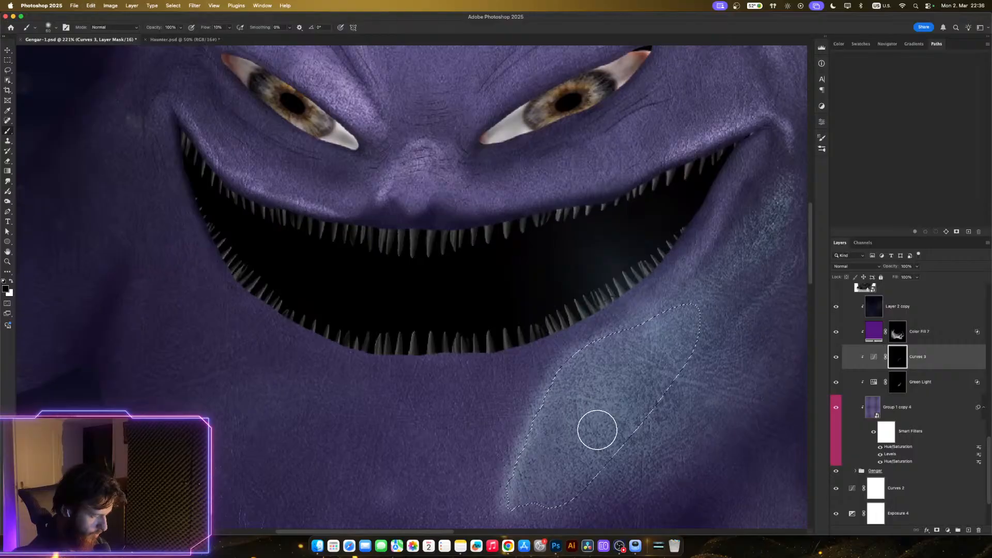
pyautogui.press('[')
pyautogui.press('[')
pyautogui.press('[')
pyautogui.press('[')
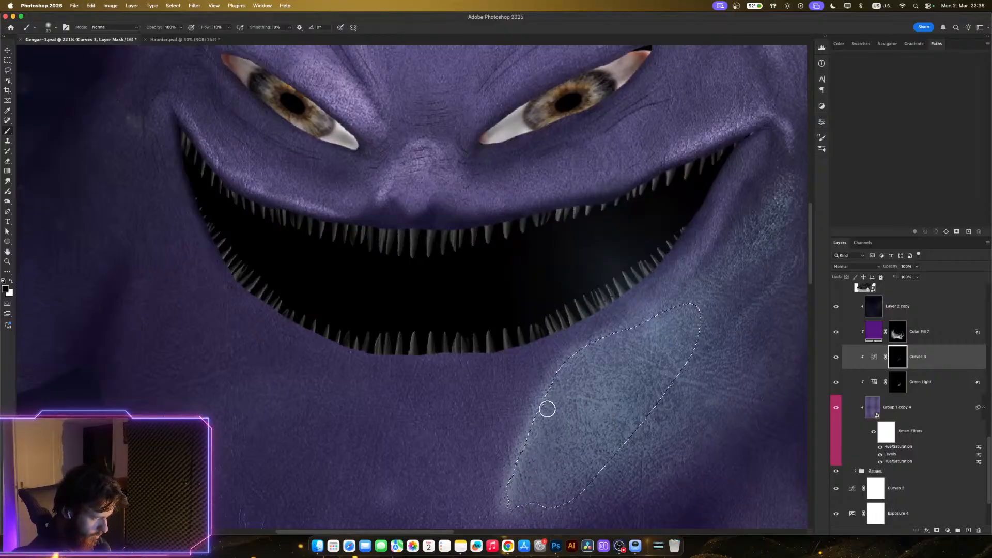
pyautogui.press('super+0')
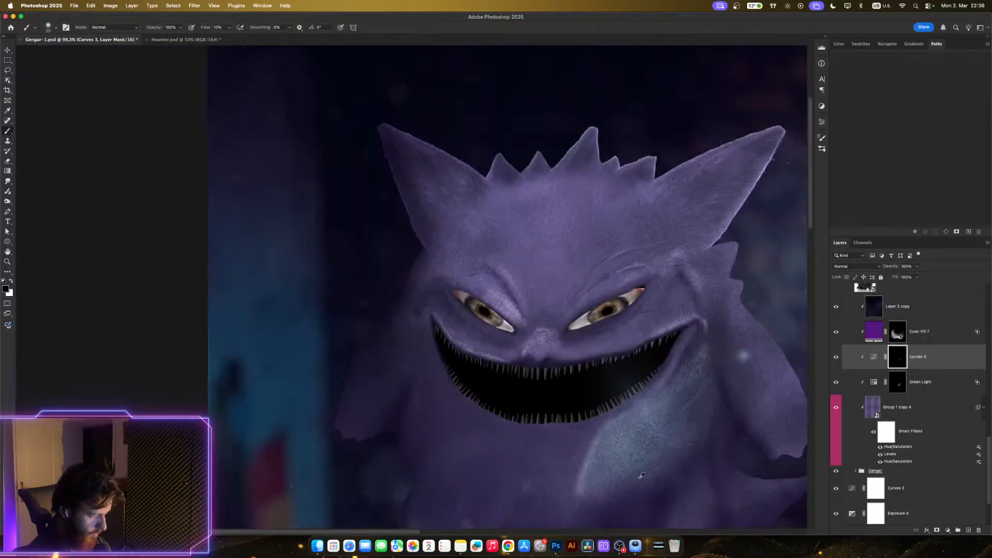
pyautogui.scroll(-5, 638, 478)
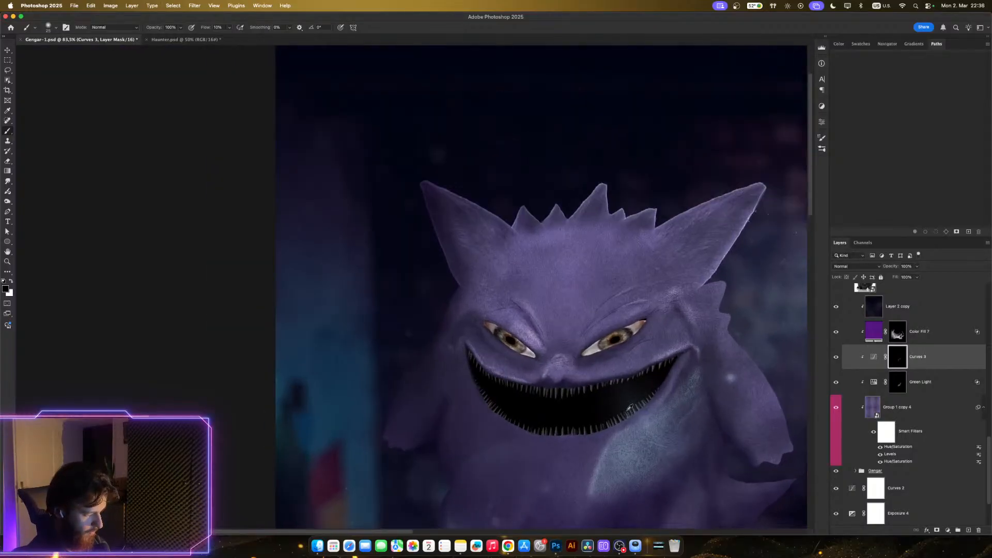
pyautogui.scroll(5, 609, 427)
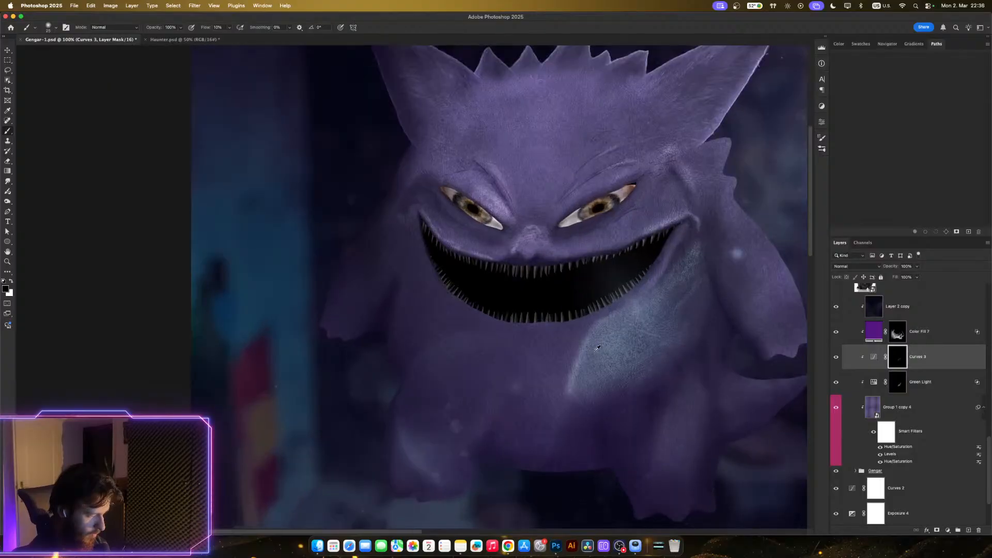
pyautogui.scroll(6, 598, 348)
pyautogui.scroll(-2, 598, 349)
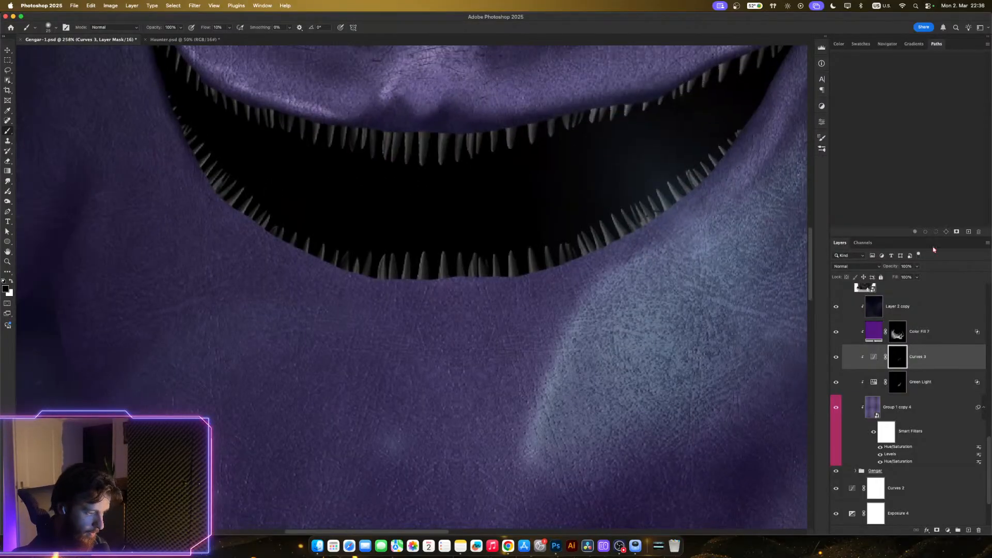
# - Weaken the Curves 3 brightening by moving its RGB curve's white point to about input 203, output 255
pyautogui.click(917, 266)
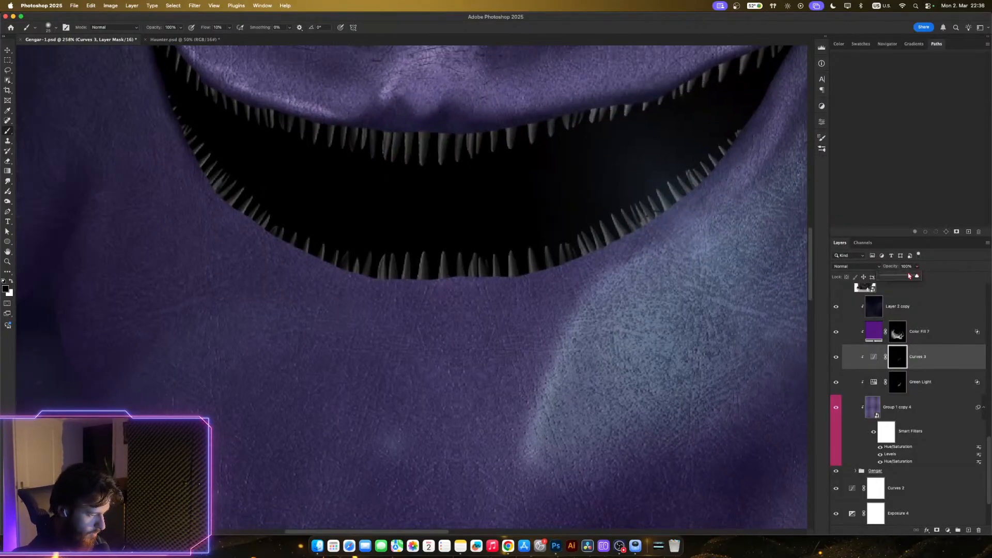
pyautogui.click(949, 279)
pyautogui.click(918, 267)
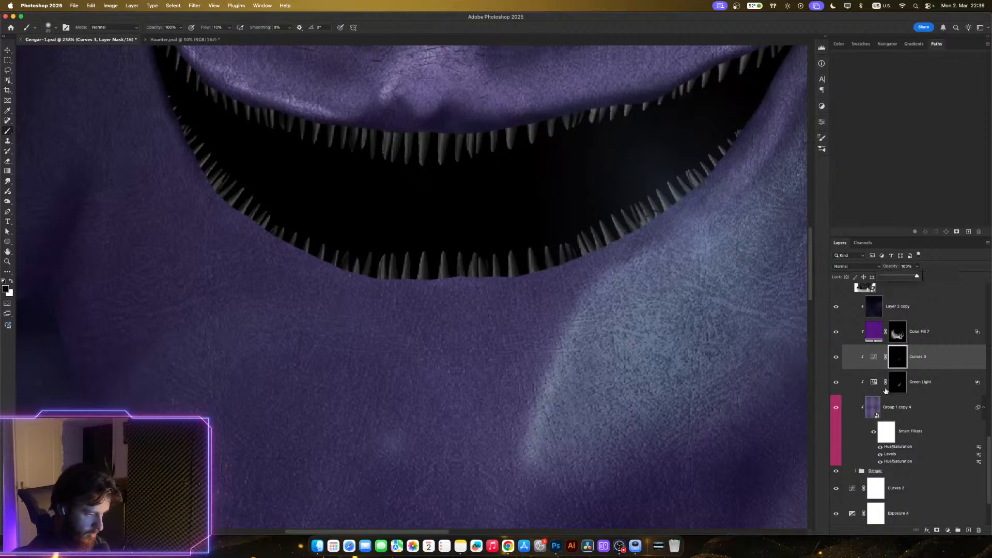
pyautogui.click(873, 356)
pyautogui.doubleClick(873, 356)
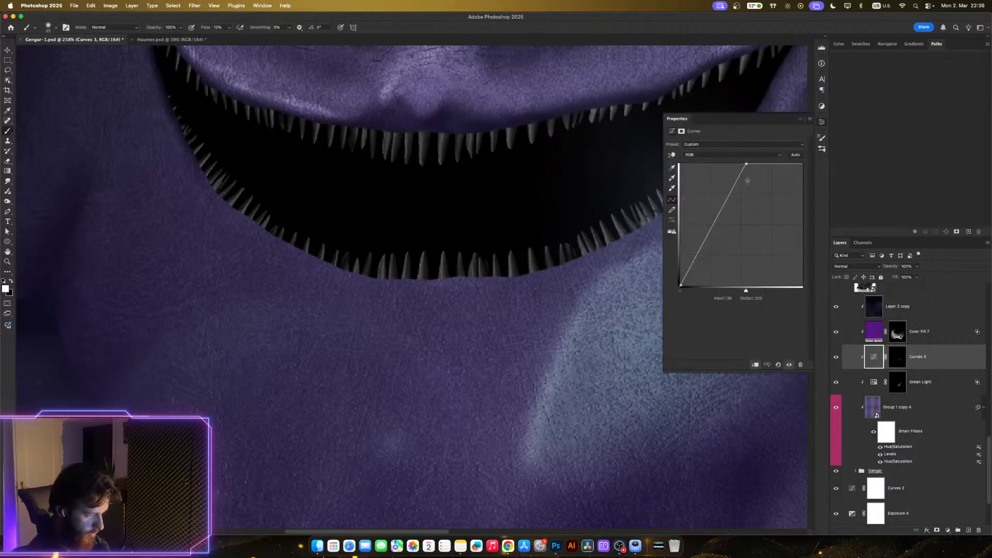
pyautogui.moveTo(747, 163); pyautogui.dragTo(778, 150)
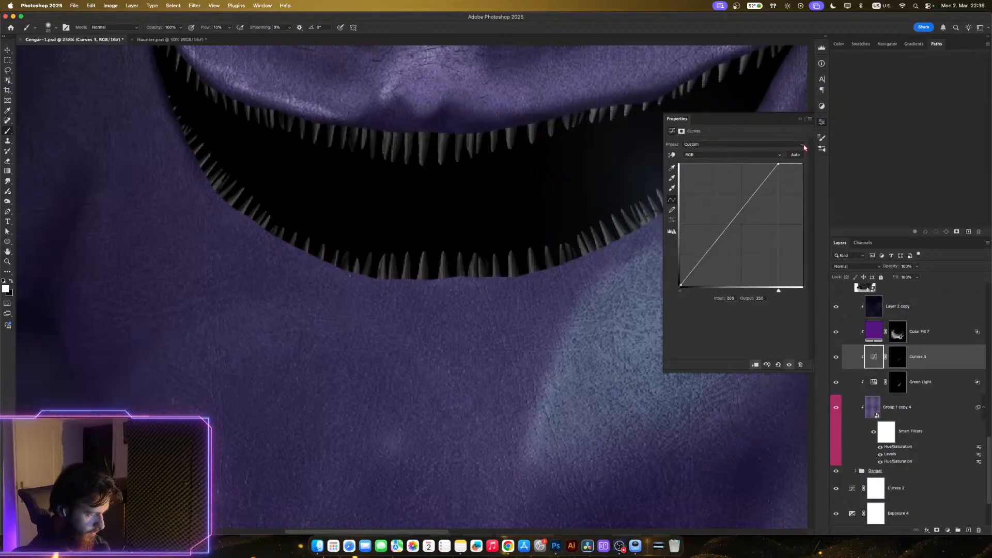
pyautogui.click(823, 123)
# - Examine the softened belly glow up close and on the whole creature, and inspect the shaded ear and arm
pyautogui.scroll(-5, 699, 301)
pyautogui.scroll(1, 699, 300)
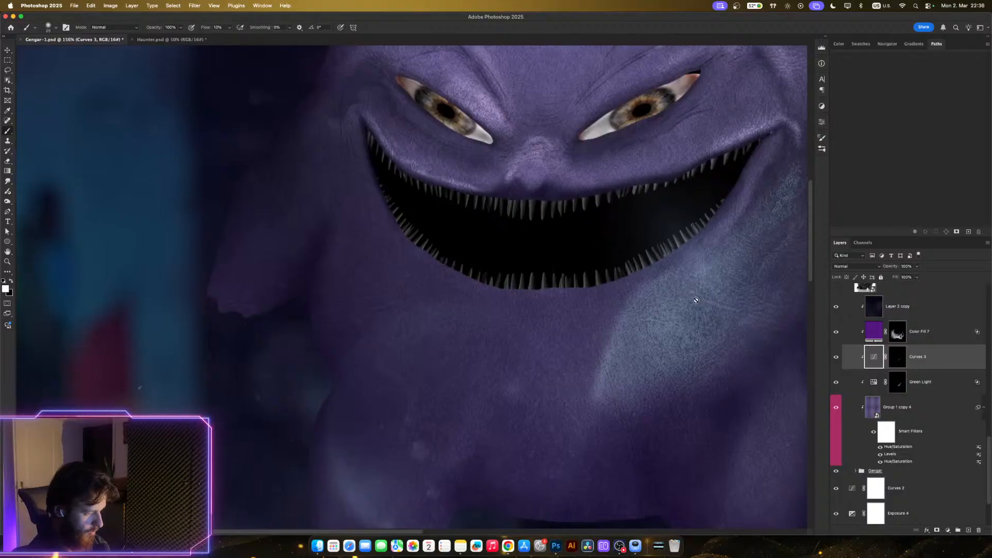
pyautogui.moveTo(681, 280); pyautogui.dragTo(589, 353)
pyautogui.scroll(-1, 589, 353)
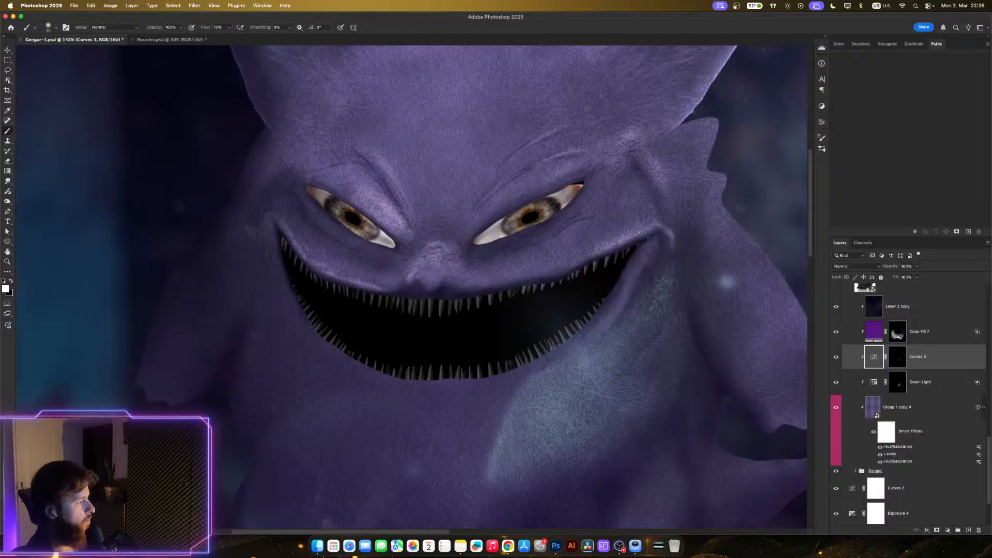
pyautogui.scroll(-6, 562, 175)
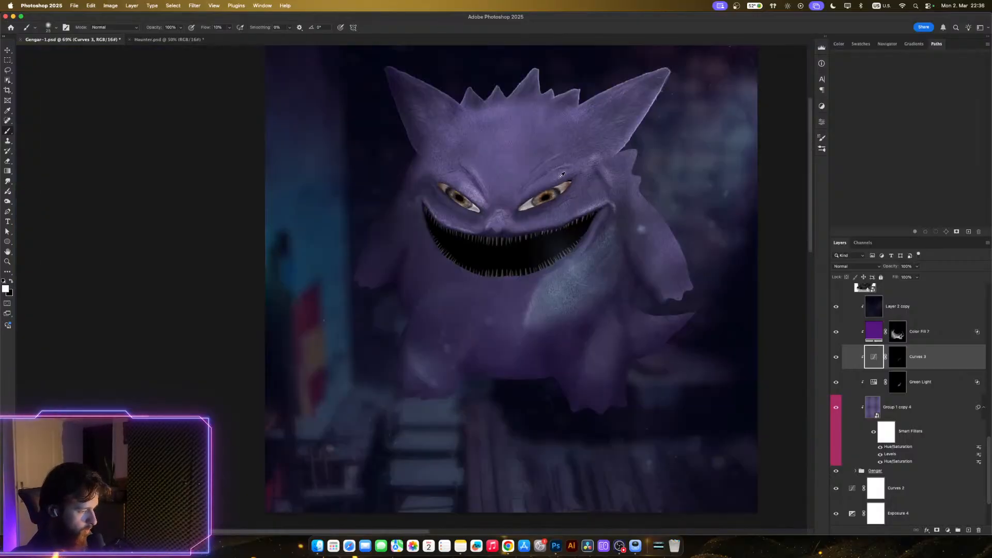
pyautogui.moveTo(570, 179); pyautogui.dragTo(675, 240)
pyautogui.scroll(2, 663, 244)
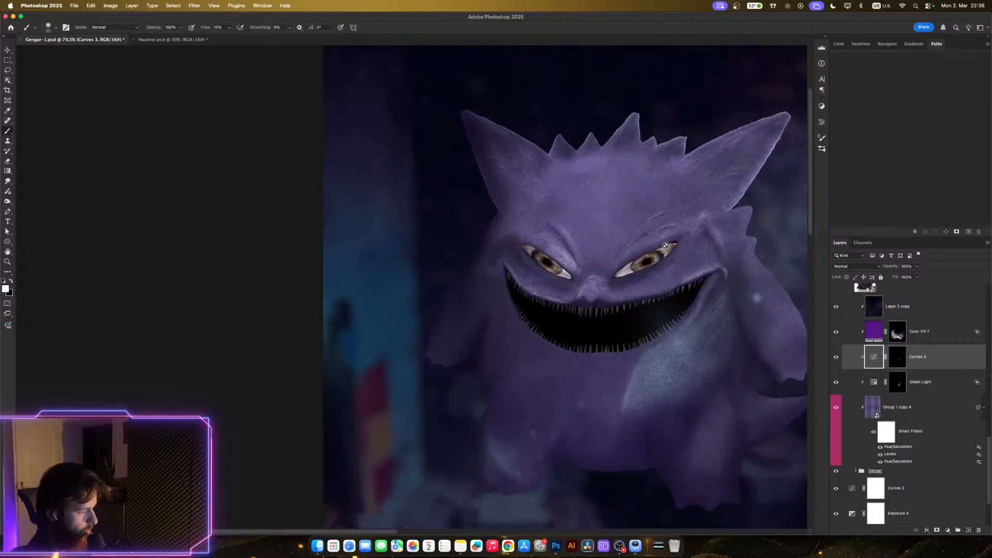
pyautogui.scroll(3, 461, 161)
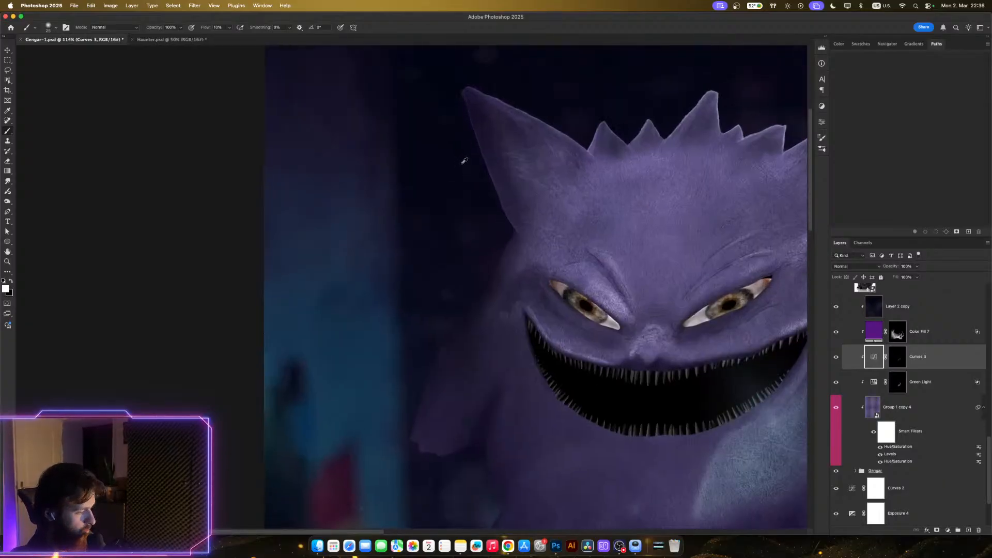
pyautogui.scroll(-1, 534, 220)
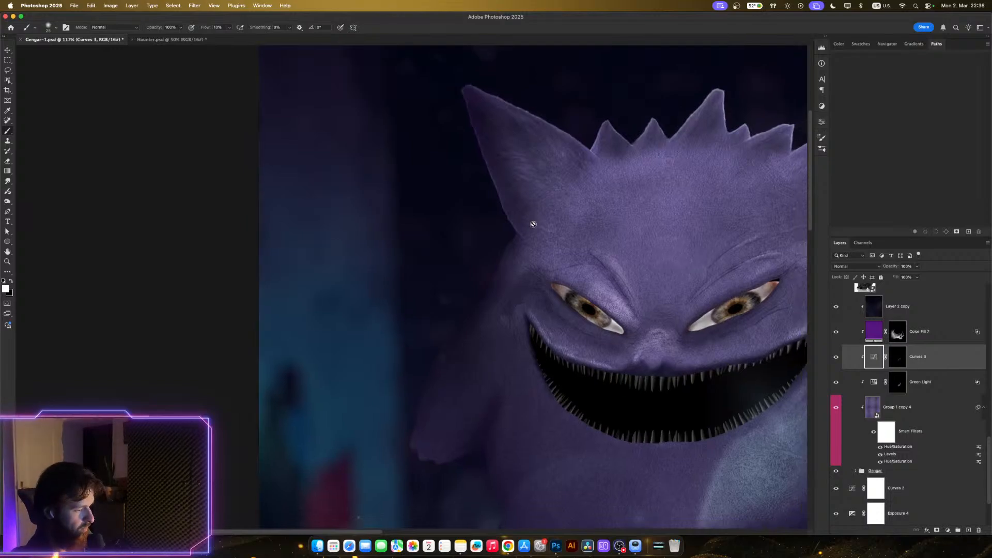
# - Compare the Color Fill 7 shading hidden and shown, and retouch its mask with black and white around the shaded cheek and arm
pyautogui.click(902, 335)
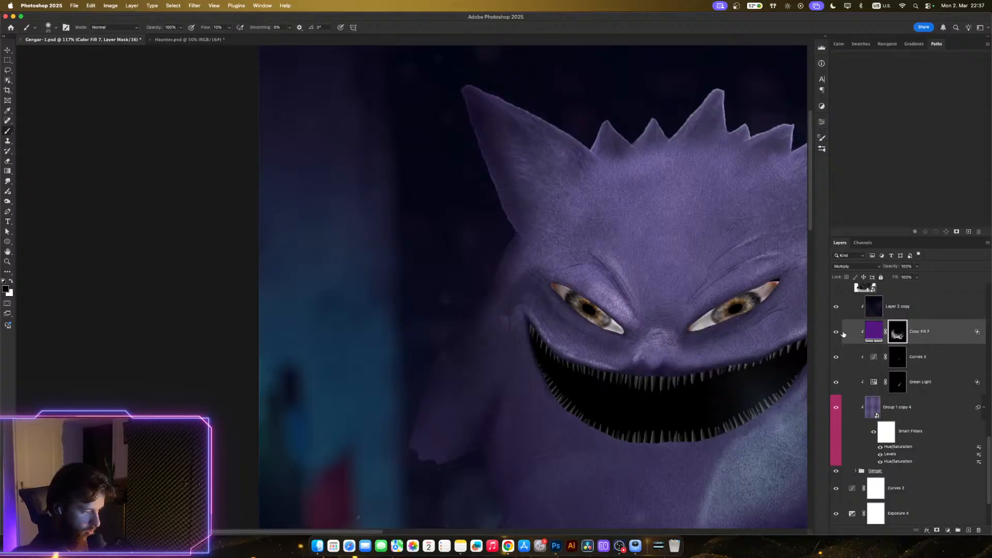
pyautogui.press('x')
pyautogui.click(837, 333)
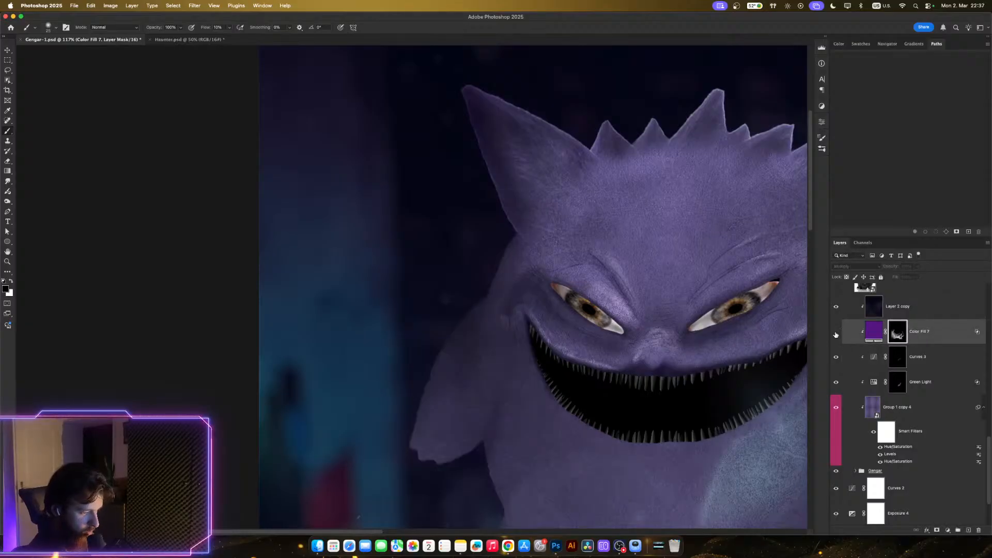
pyautogui.click(836, 334)
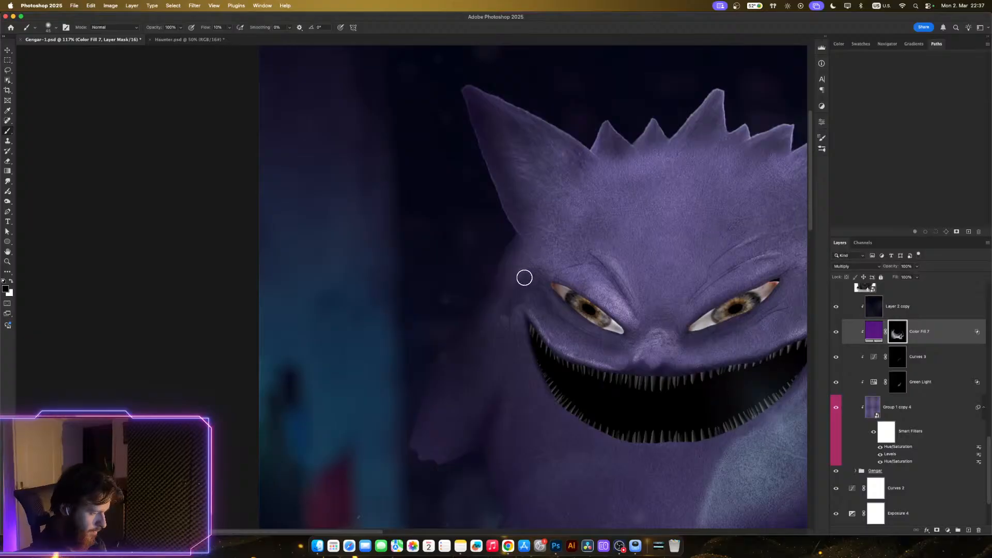
pyautogui.press('x')
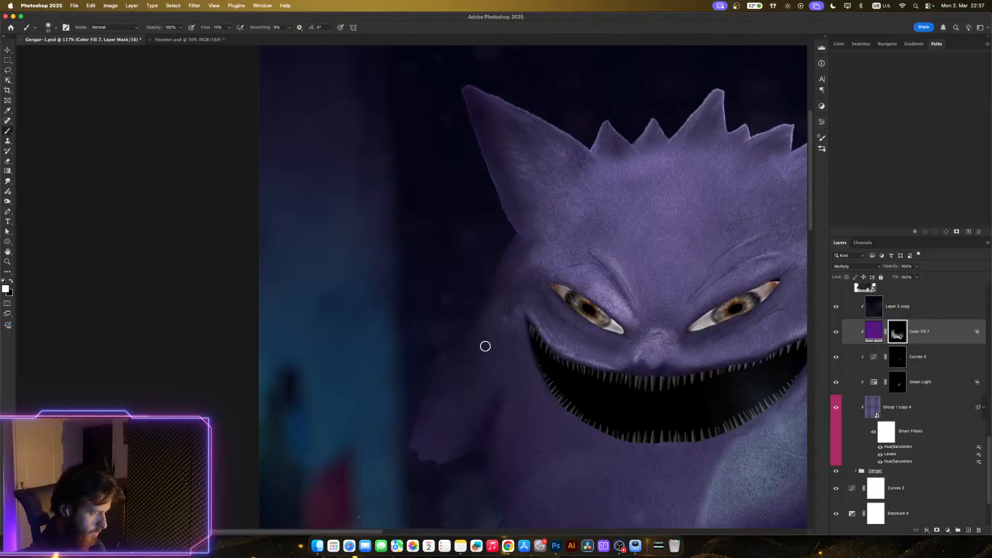
pyautogui.scroll(-4, 521, 362)
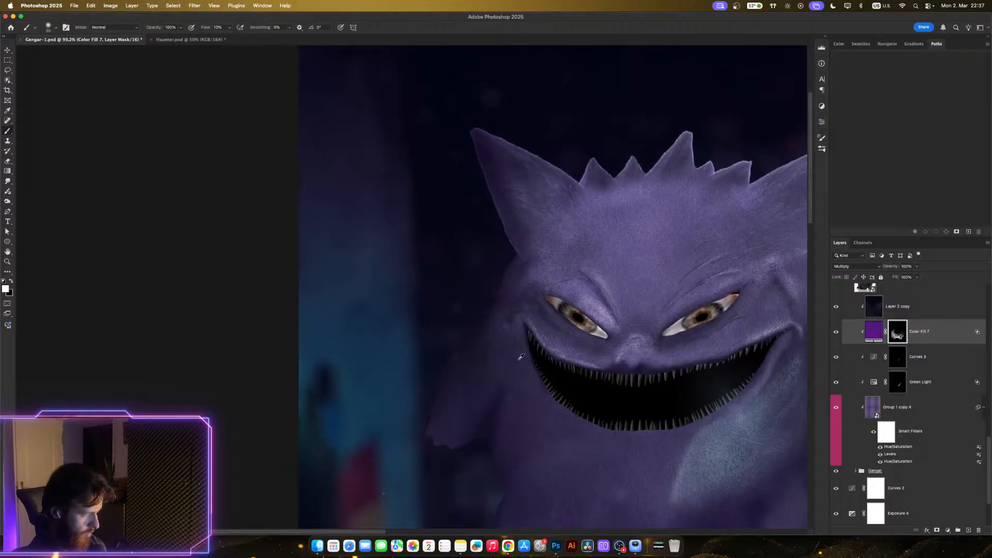
# - Check the purple shading on the face and whole creature at different magnifications, and save the document
pyautogui.scroll(10, 521, 351)
pyautogui.scroll(-6, 524, 336)
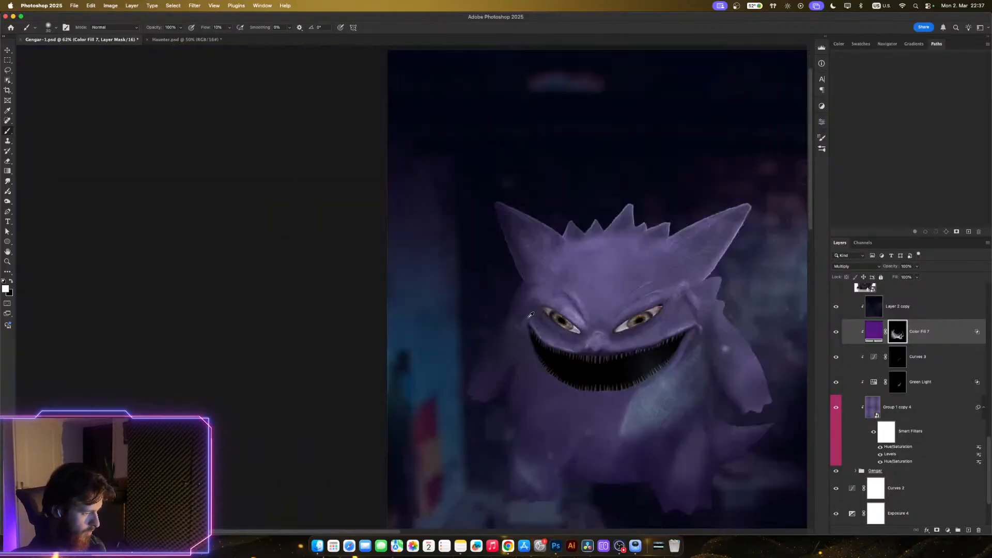
pyautogui.scroll(2, 531, 315)
pyautogui.scroll(-1, 529, 316)
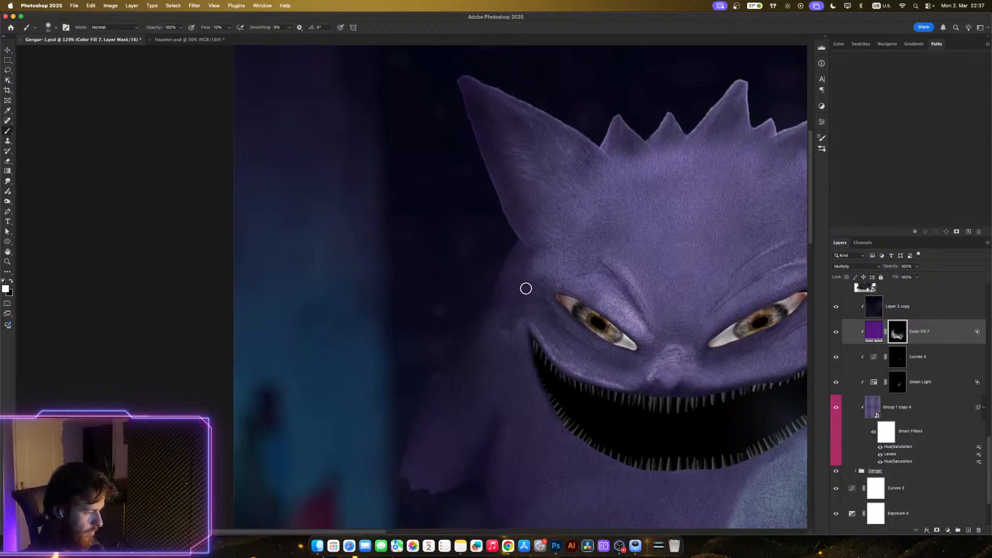
pyautogui.scroll(-1, 545, 292)
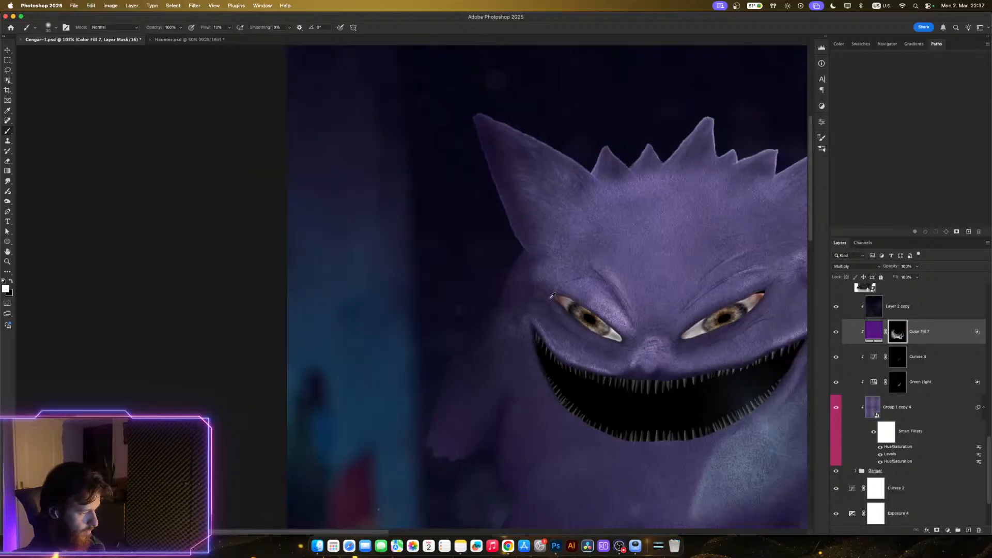
pyautogui.scroll(-3, 552, 296)
pyautogui.scroll(3, 644, 266)
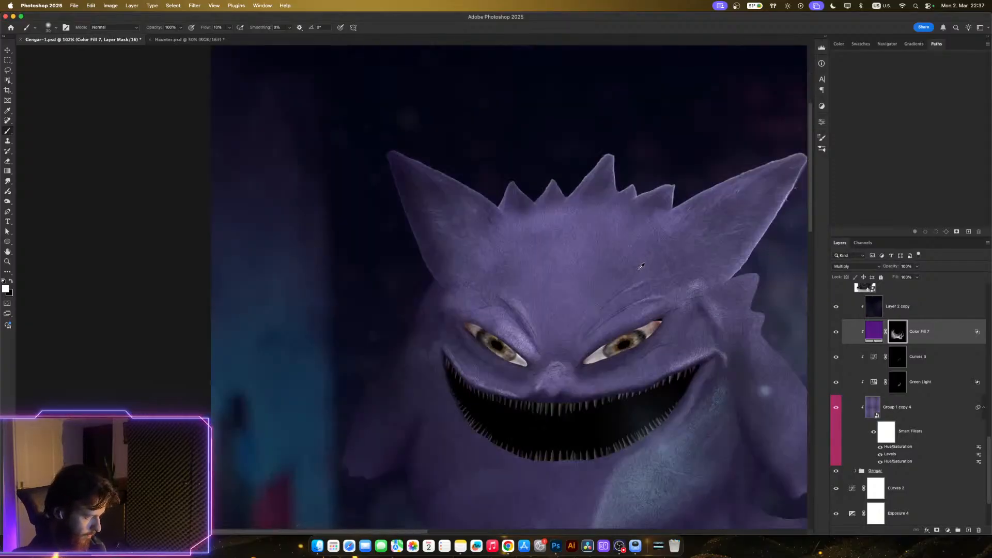
pyautogui.scroll(-3, 645, 267)
pyautogui.scroll(3, 666, 289)
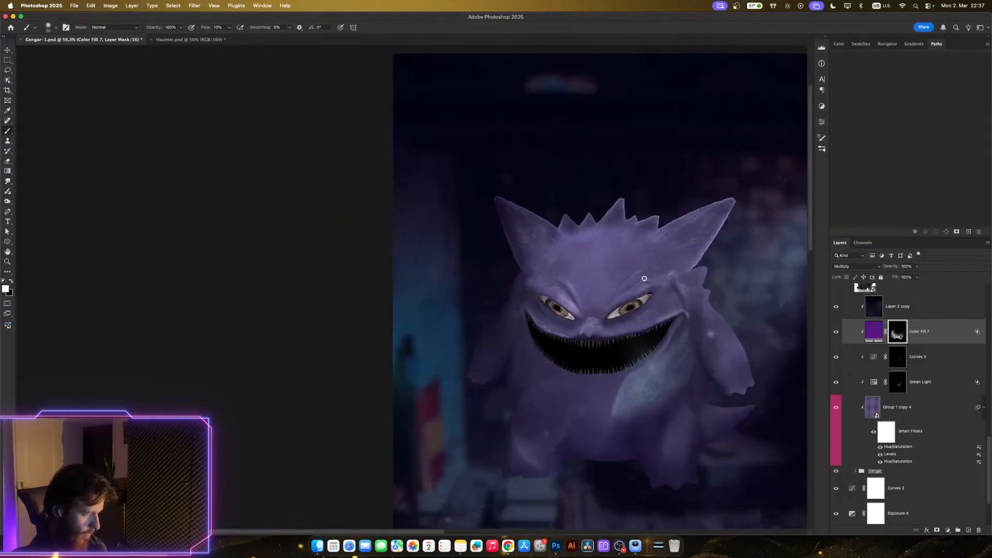
pyautogui.scroll(-1, 687, 311)
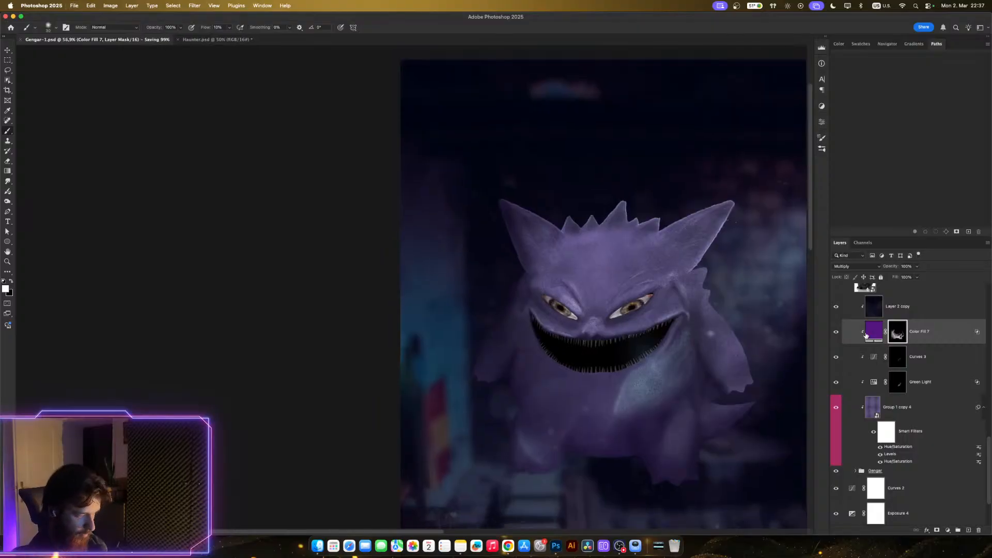
# - Hide the Eyes group inside Gengar Group and examine the creature's face without its eyes
pyautogui.scroll(2, 913, 339)
pyautogui.scroll(5, 913, 339)
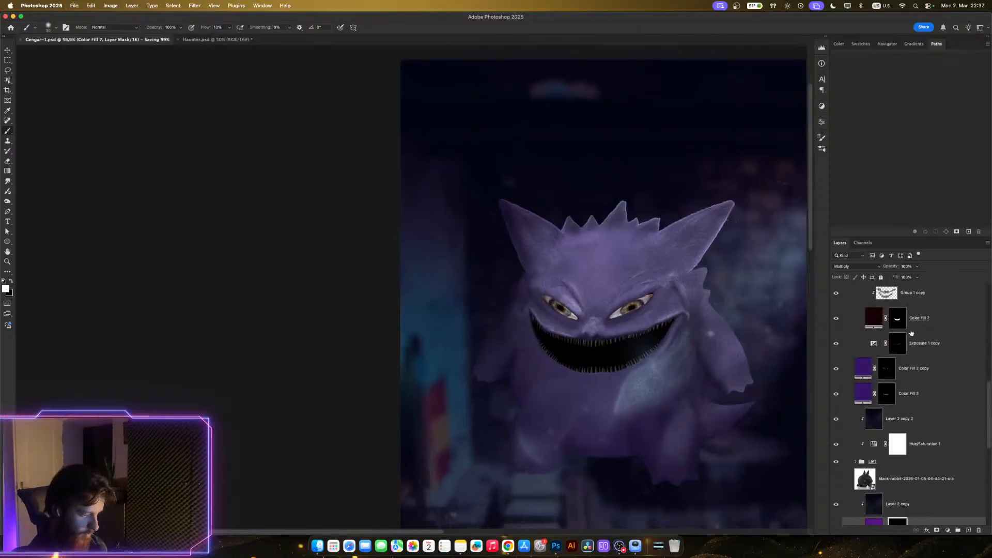
pyautogui.scroll(3, 911, 333)
pyautogui.click(835, 337)
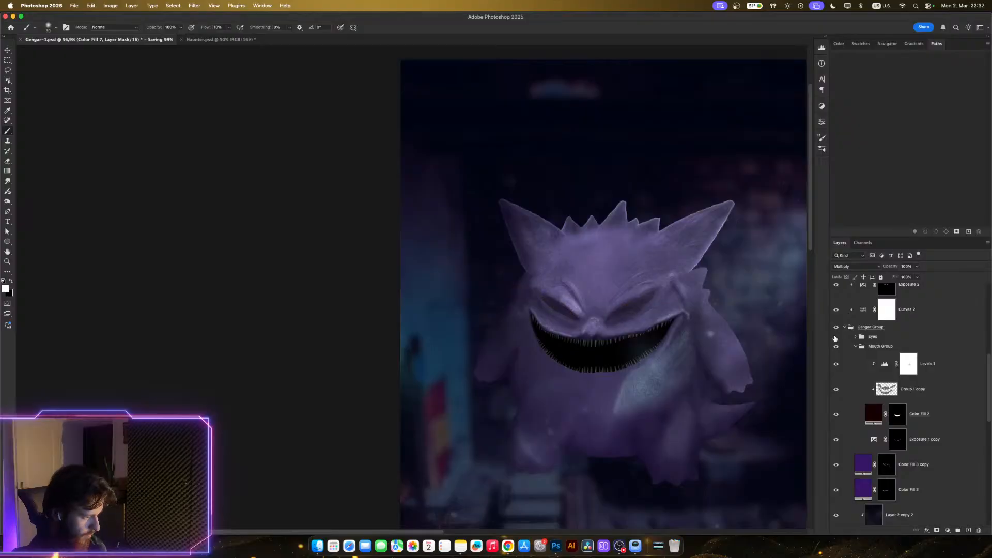
pyautogui.scroll(-3, 671, 317)
pyautogui.scroll(3, 672, 317)
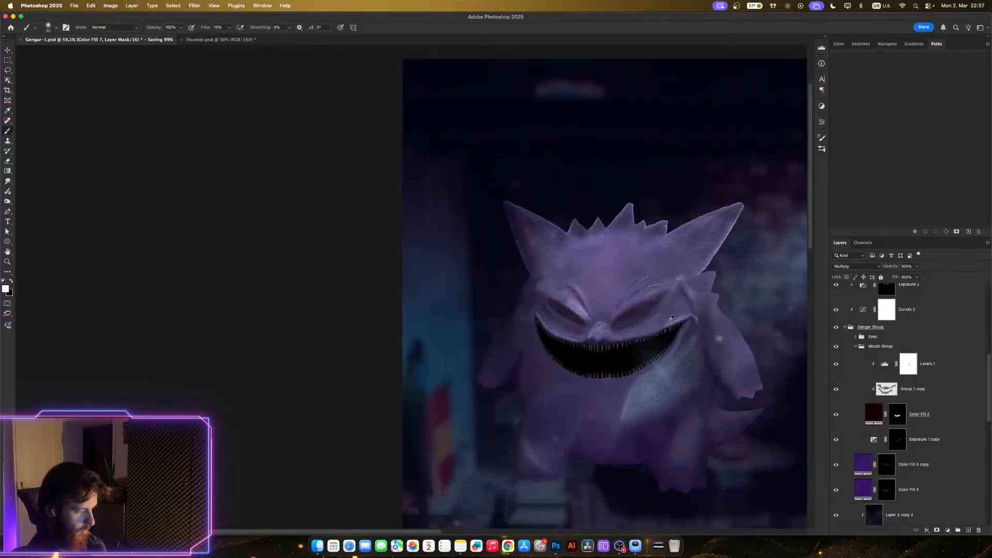
pyautogui.scroll(2, 671, 318)
pyautogui.scroll(-3, 689, 333)
pyautogui.scroll(2, 689, 331)
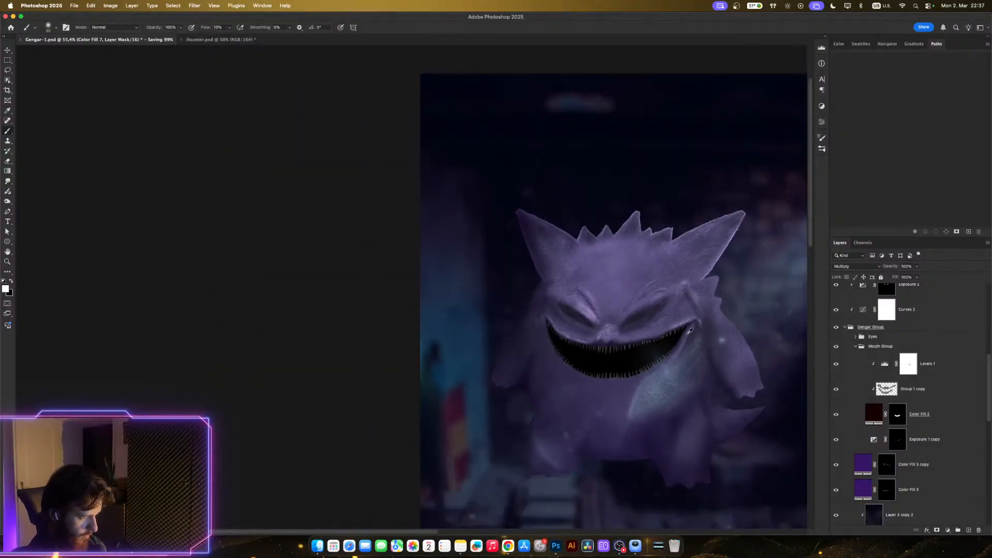
pyautogui.scroll(3, 689, 331)
pyautogui.scroll(-1, 656, 333)
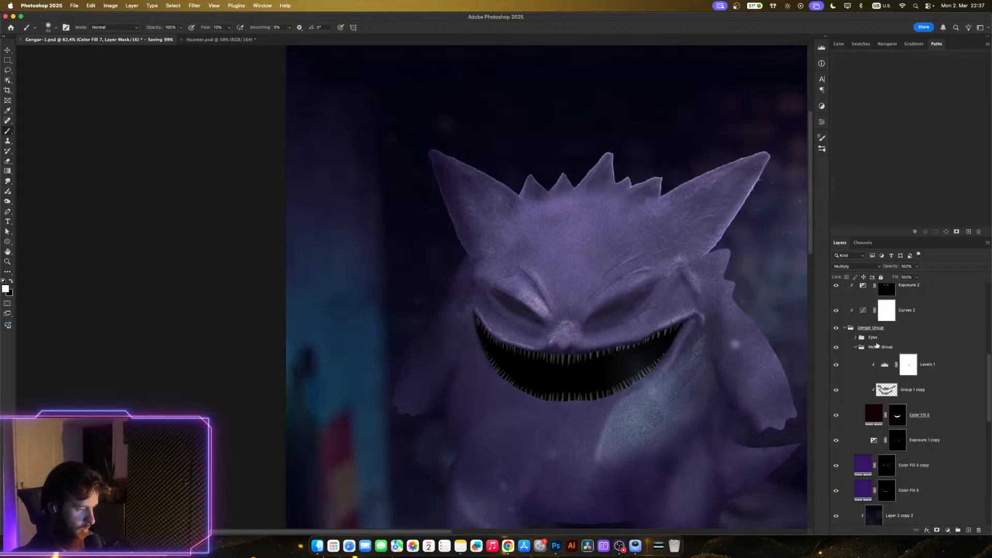
# - Expand the Eyes group, show it again, and hide its two macro eye photo layers
pyautogui.click(855, 337)
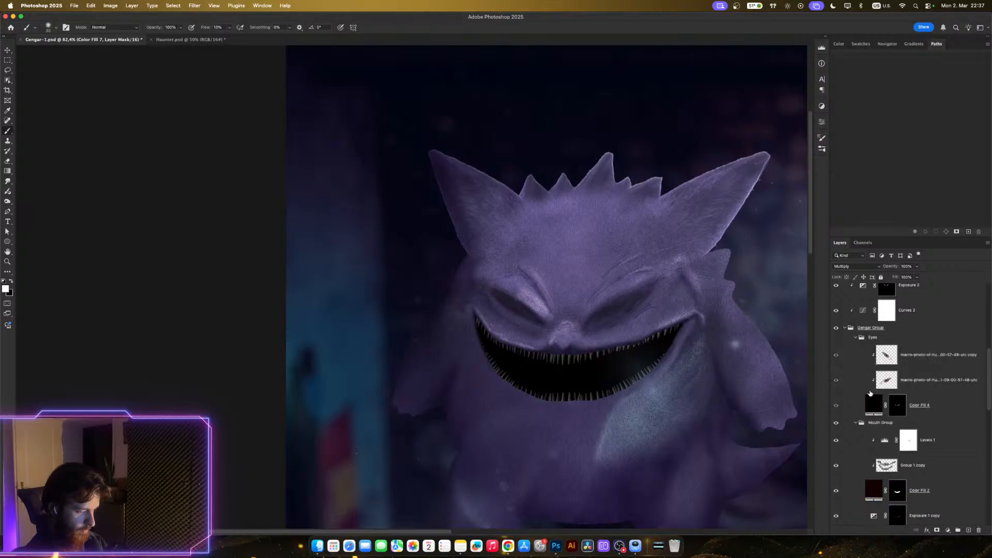
pyautogui.click(836, 338)
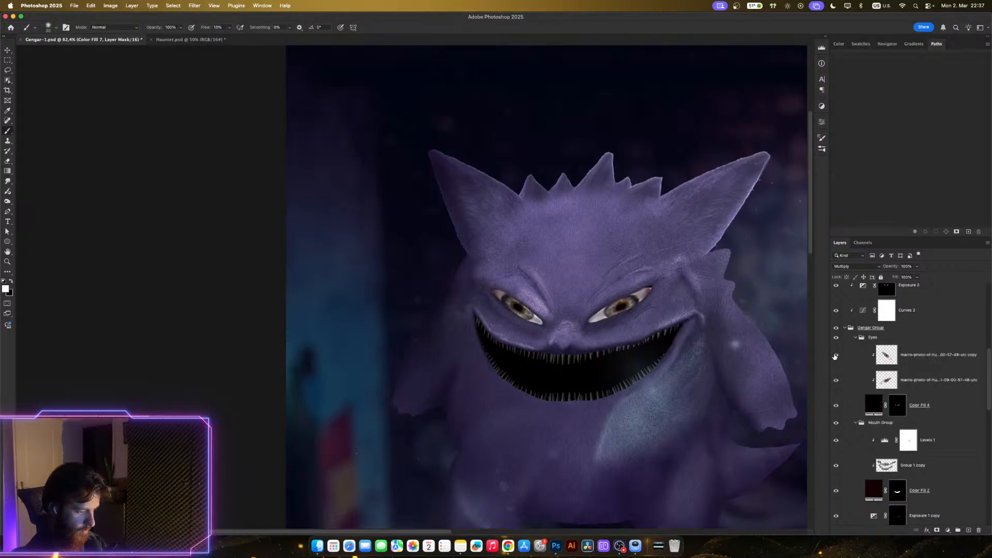
pyautogui.click(835, 356)
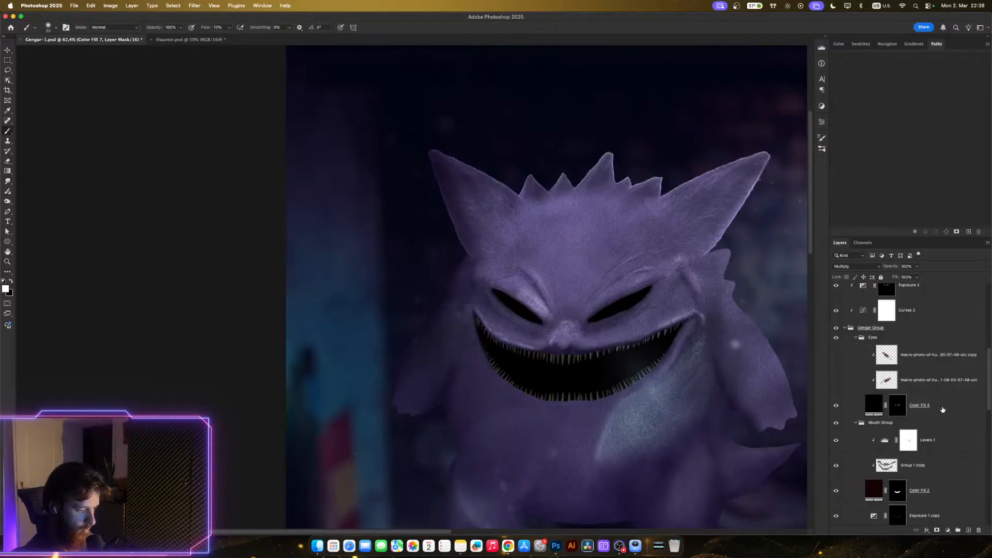
# - Duplicate the Color Fill 4 layer directly above the original, release the copy from clipping, and target its layer mask
pyautogui.moveTo(944, 408); pyautogui.dragTo(929, 399)
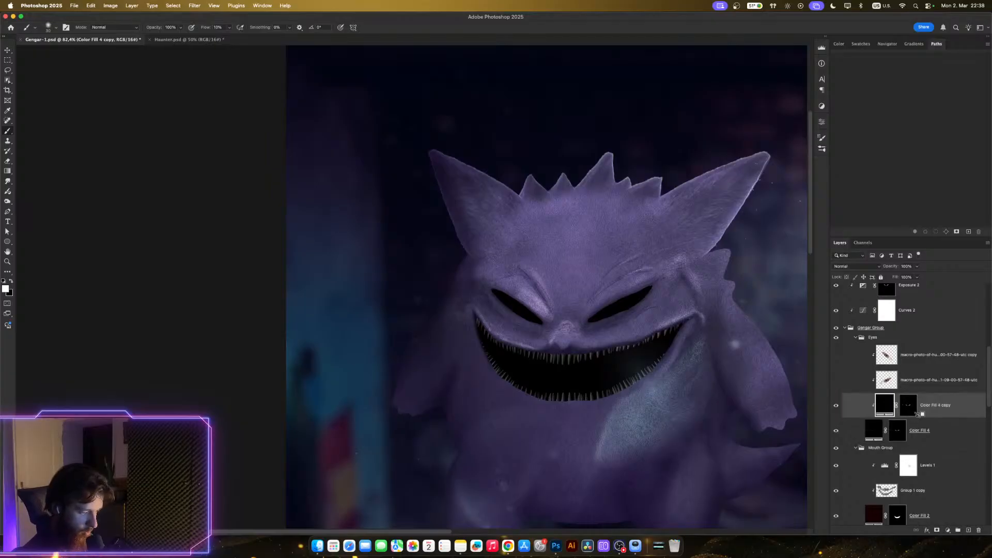
pyautogui.keyDown('alt'); pyautogui.click(919, 416); pyautogui.keyUp('alt')
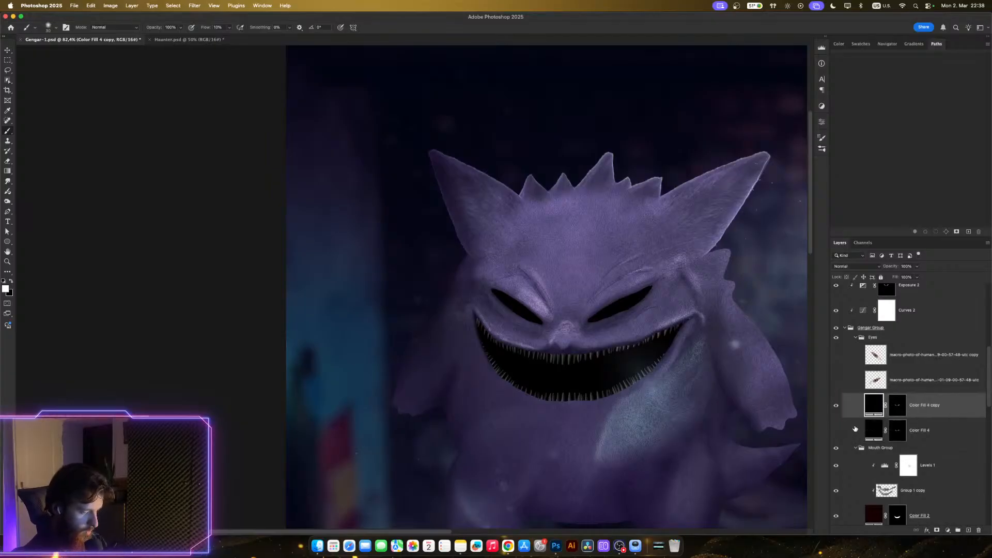
pyautogui.click(899, 405)
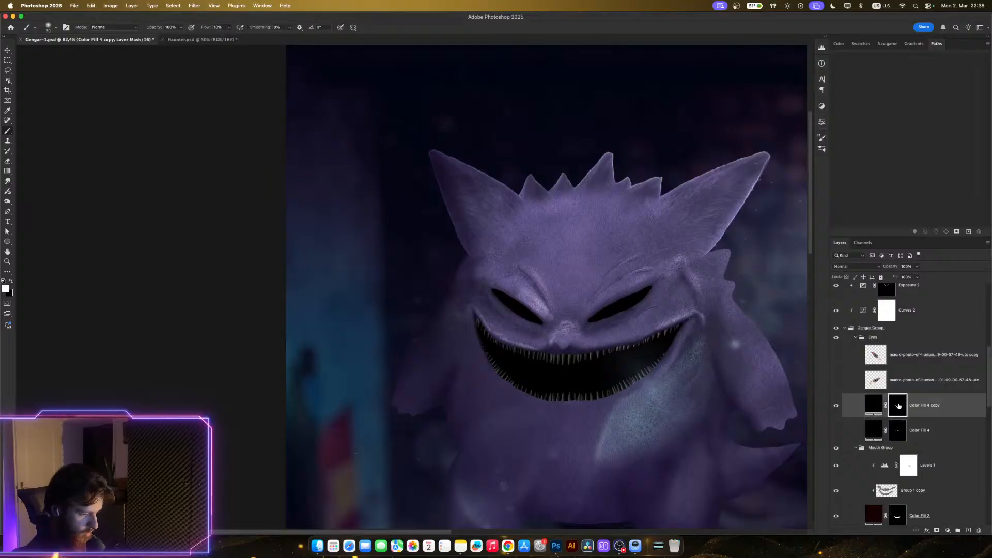
# - Refine the Color Fill 4 copy mask in Select and Mask with Shift Edge -63%, Smooth 6 and a slight feather
pyautogui.press('super+alt+r')
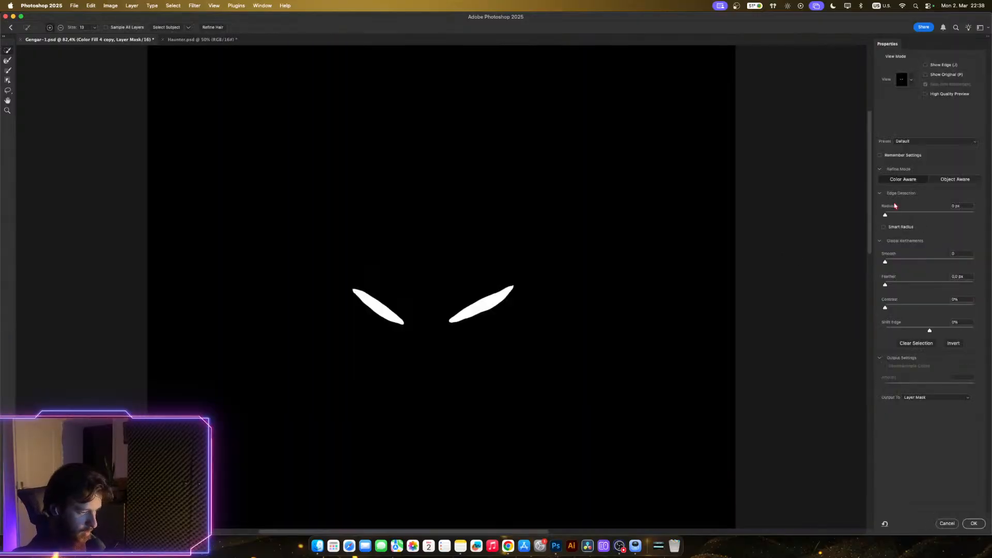
pyautogui.moveTo(929, 330); pyautogui.dragTo(911, 331)
pyautogui.hscroll(-5, 815, 328)
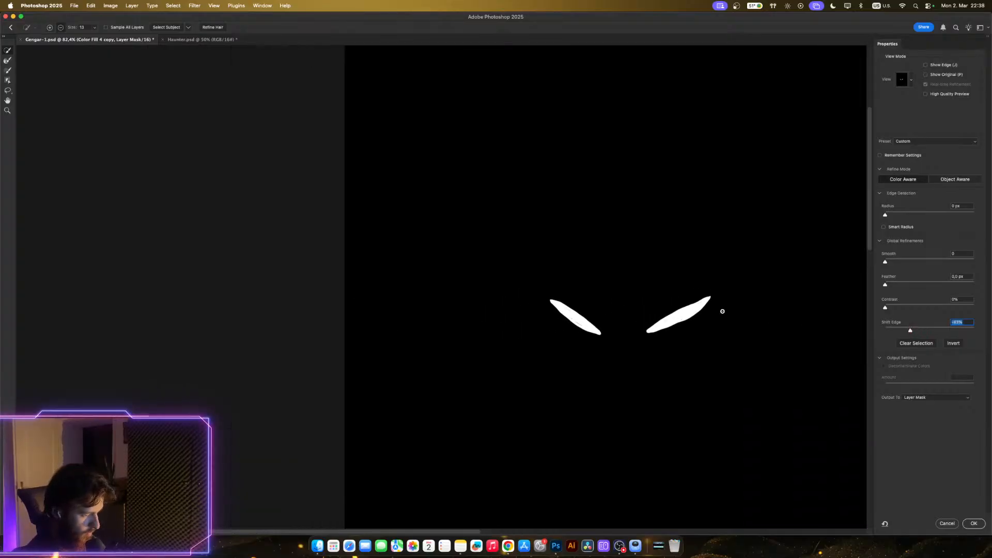
pyautogui.scroll(5, 720, 312)
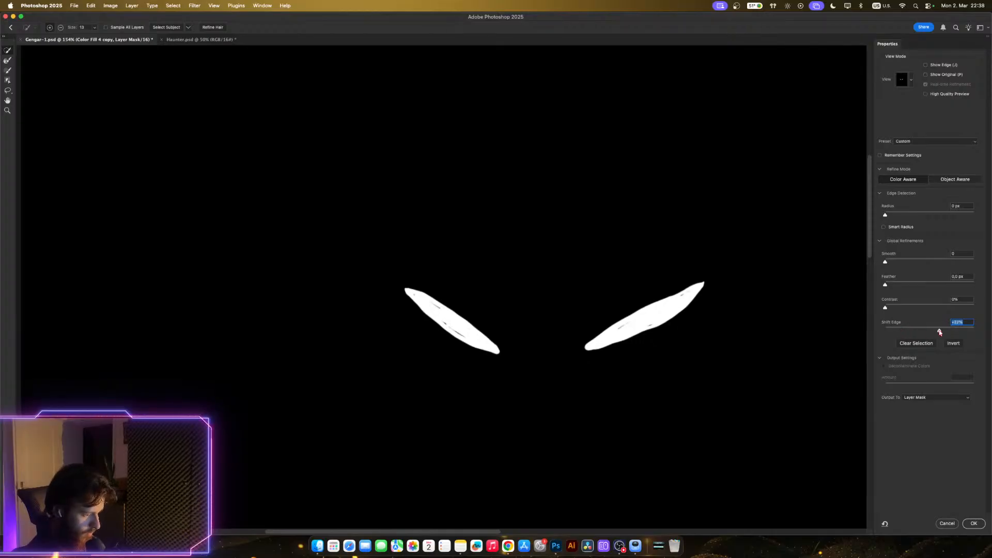
pyautogui.moveTo(939, 331); pyautogui.dragTo(902, 330)
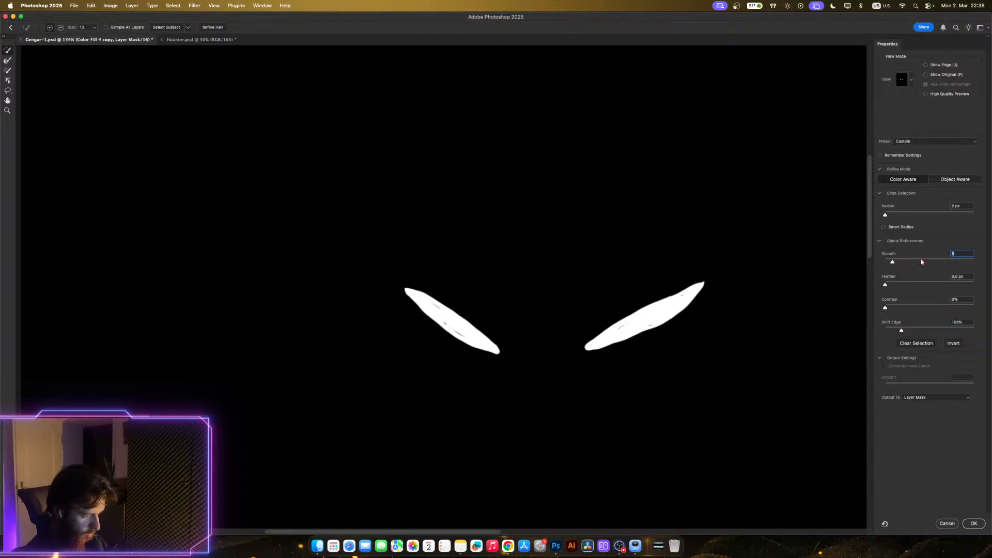
pyautogui.moveTo(922, 262); pyautogui.dragTo(915, 263)
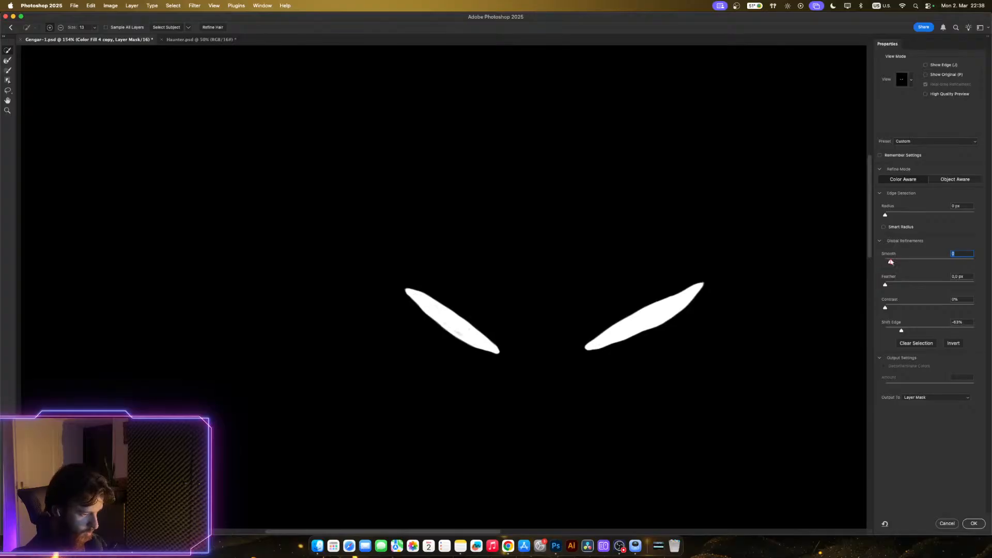
pyautogui.click(893, 283)
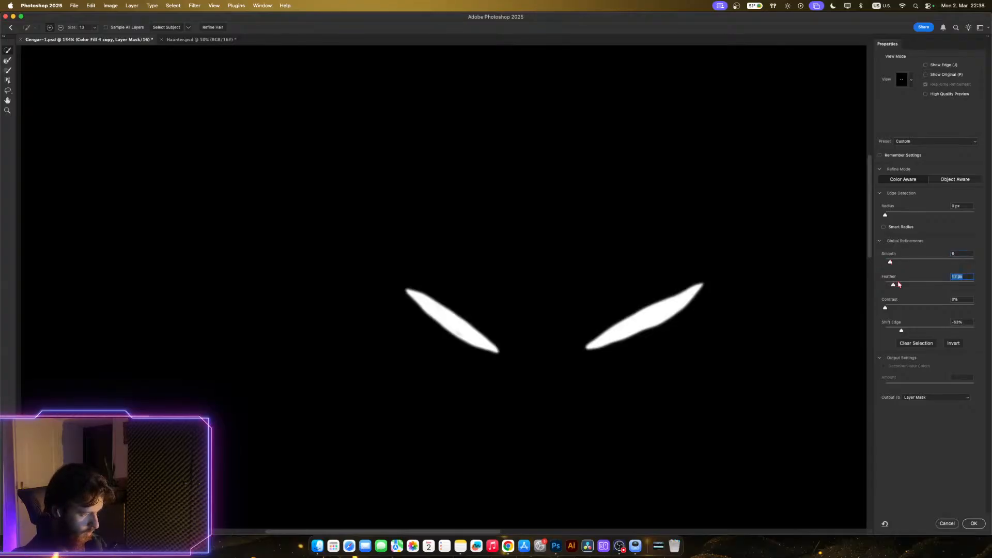
pyautogui.click(899, 284)
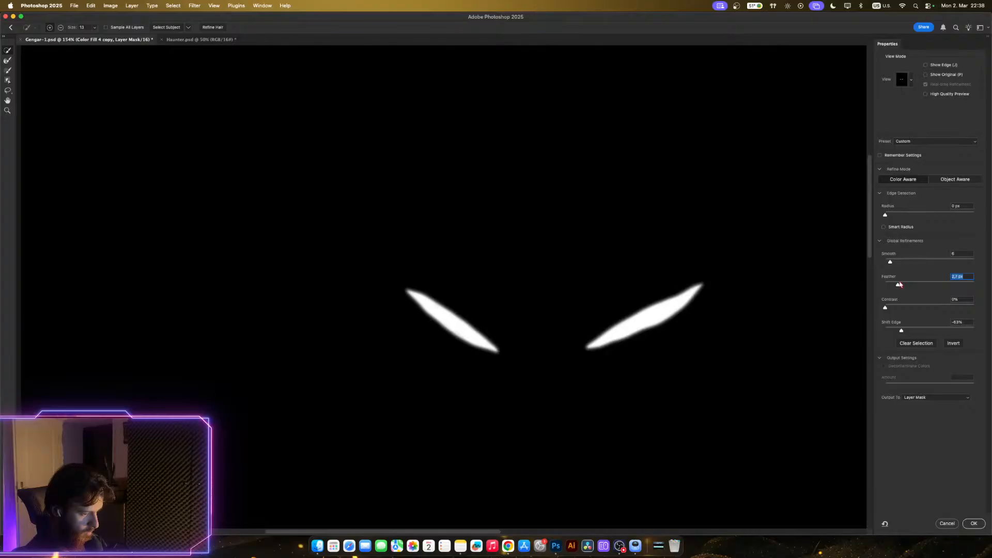
pyautogui.click(973, 523)
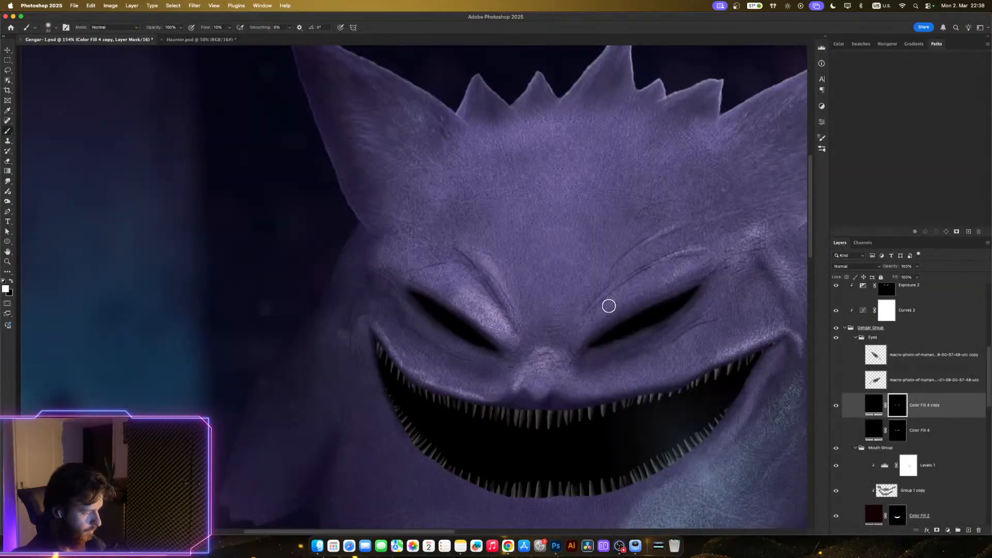
# - Examine the softened dark eye shapes up close and in the whole picture
pyautogui.scroll(-3, 608, 306)
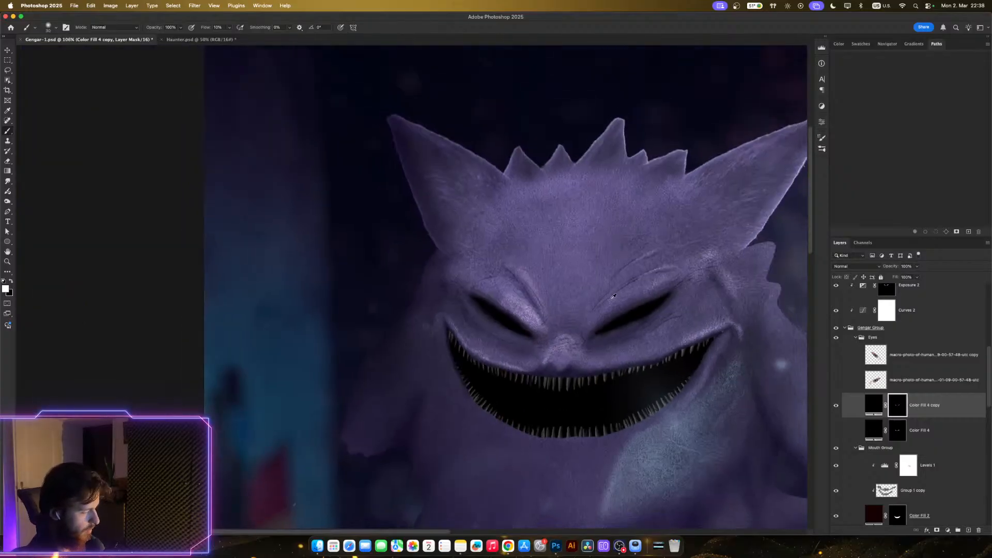
pyautogui.scroll(1, 613, 296)
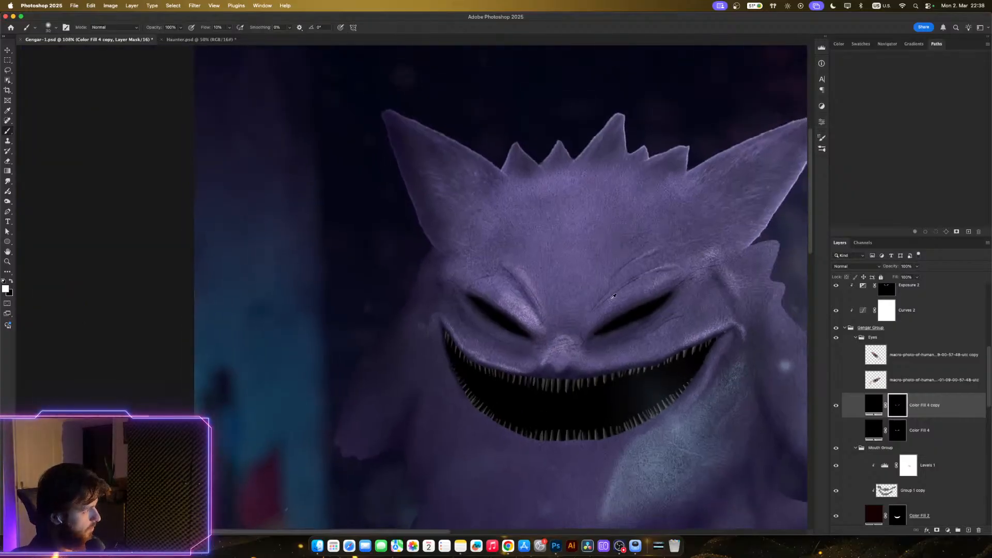
pyautogui.scroll(2, 613, 296)
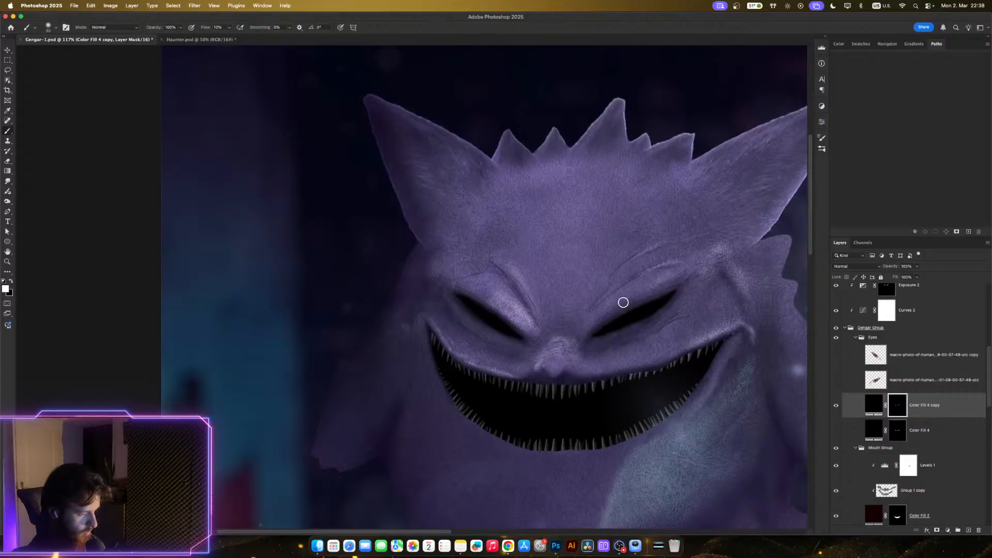
pyautogui.scroll(2, 623, 299)
pyautogui.scroll(2, 626, 300)
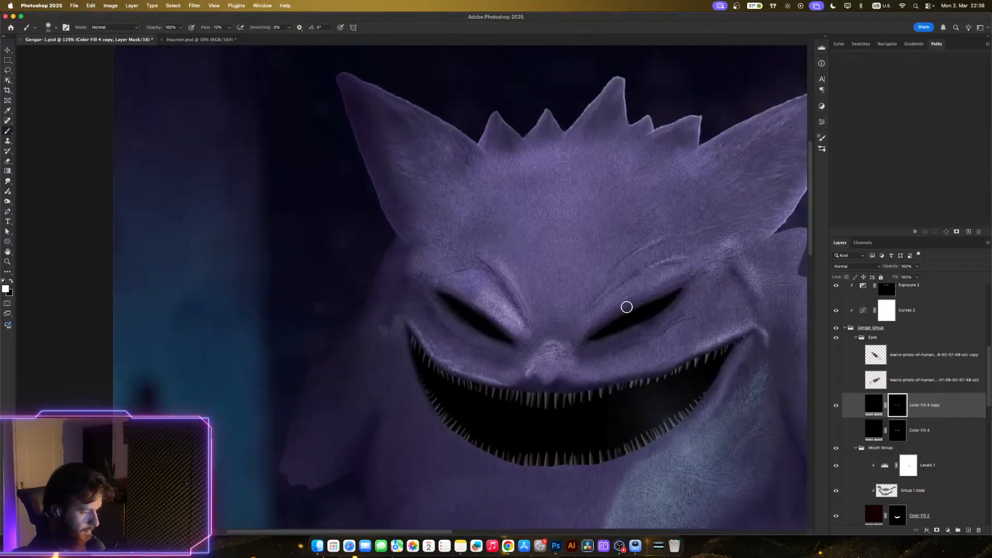
pyautogui.scroll(-5, 626, 305)
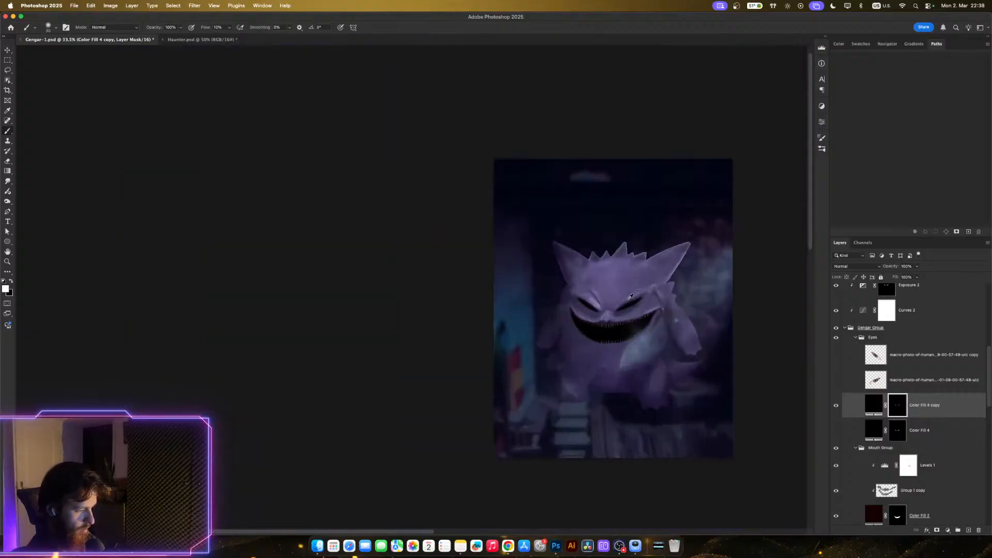
pyautogui.scroll(3, 628, 302)
pyautogui.scroll(-2, 628, 302)
pyautogui.scroll(3, 623, 333)
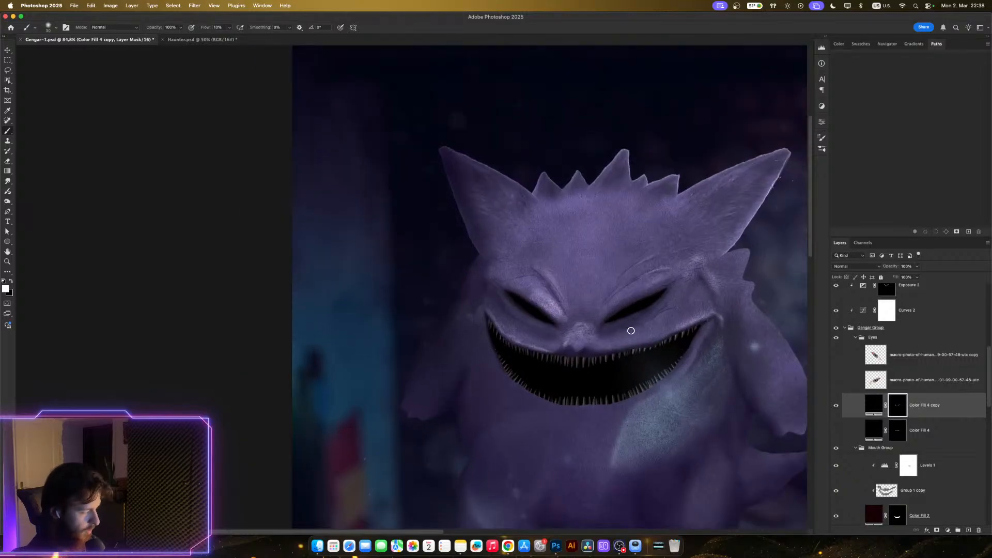
pyautogui.scroll(1, 637, 295)
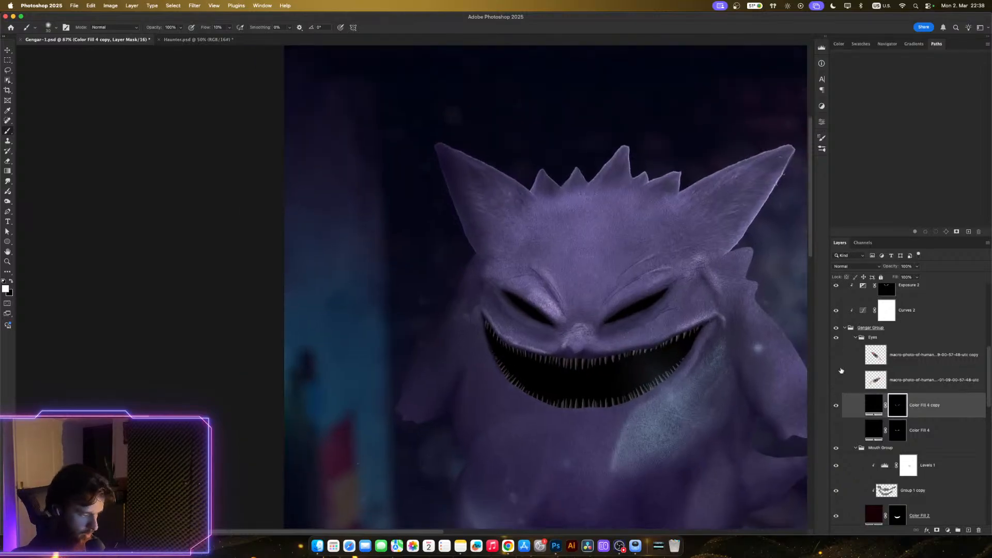
# - Change the Color Fill 4 copy's fill to very dark grey #202020 and check both eyes up close
pyautogui.doubleClick(870, 408)
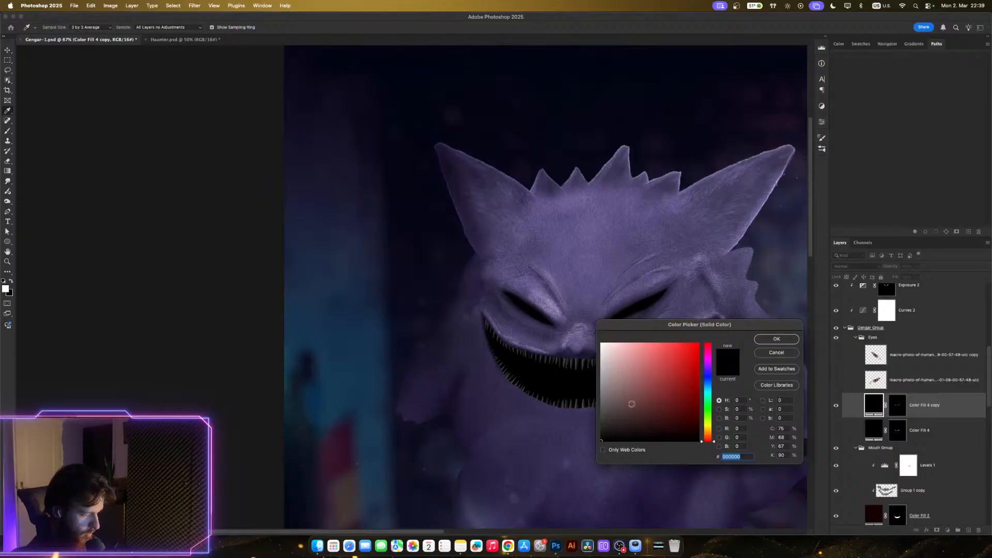
pyautogui.click(602, 429)
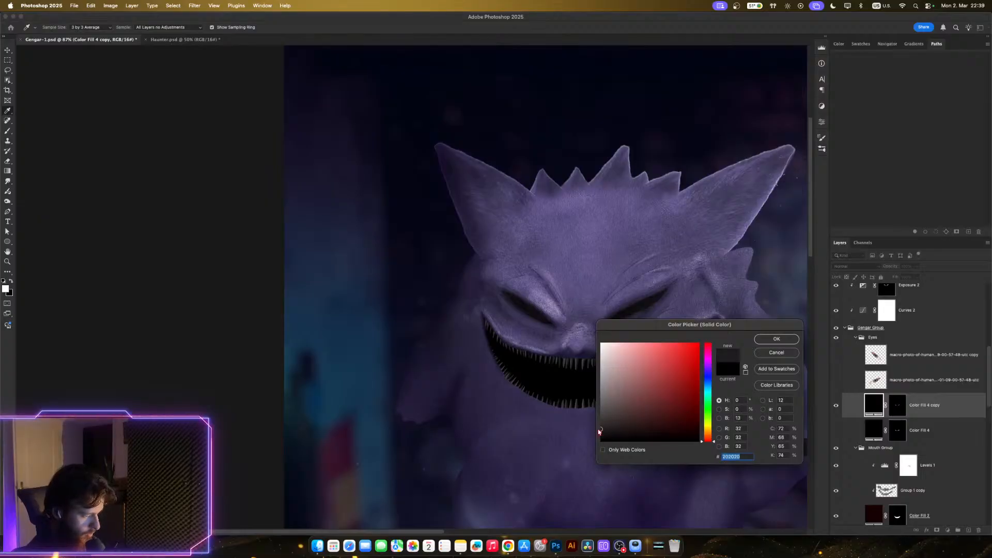
pyautogui.click(773, 339)
pyautogui.scroll(1, 611, 299)
pyautogui.scroll(5, 612, 299)
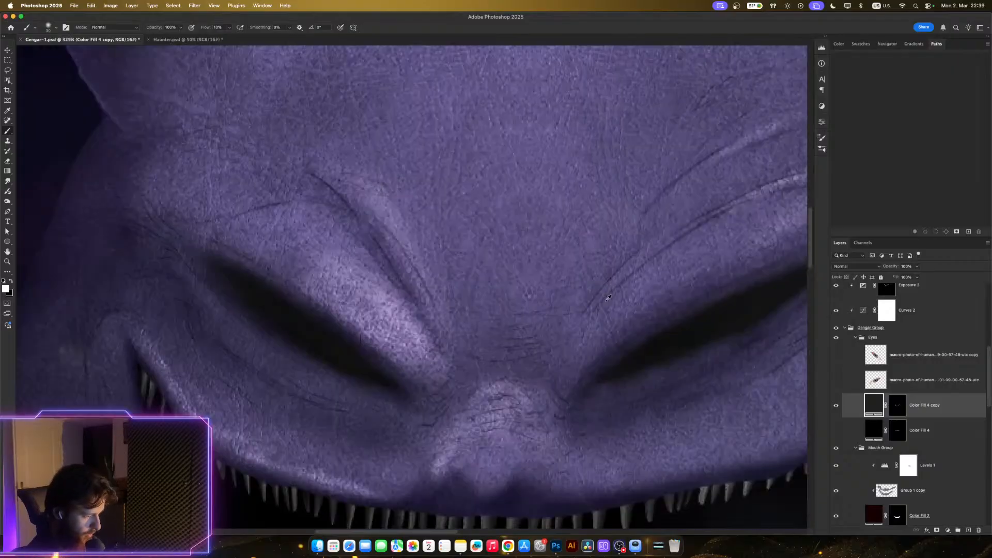
# - Add a pure red solid color fill layer above Color Fill 4 copy and invert its mask to black
pyautogui.scroll(-3, 612, 299)
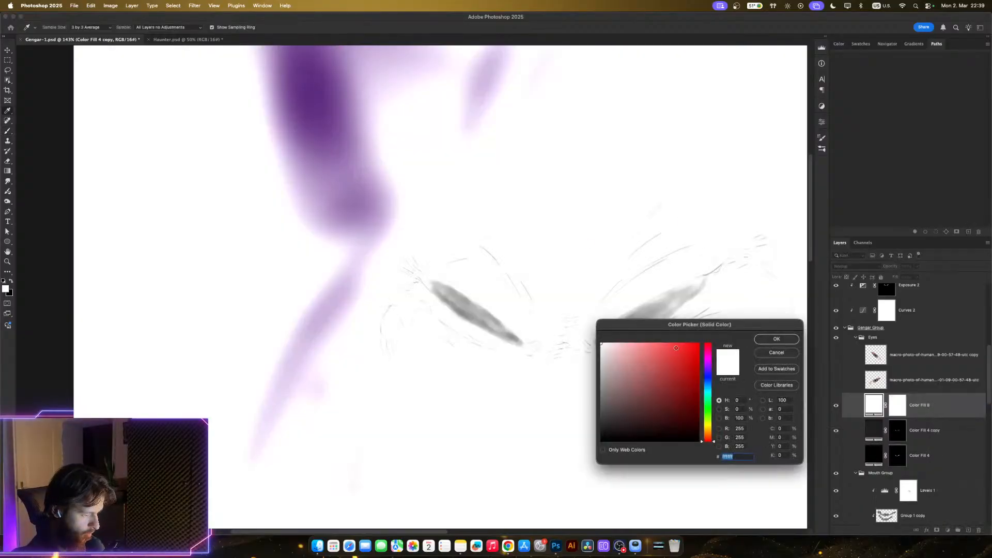
pyautogui.moveTo(676, 348); pyautogui.dragTo(736, 335)
pyautogui.click(776, 339)
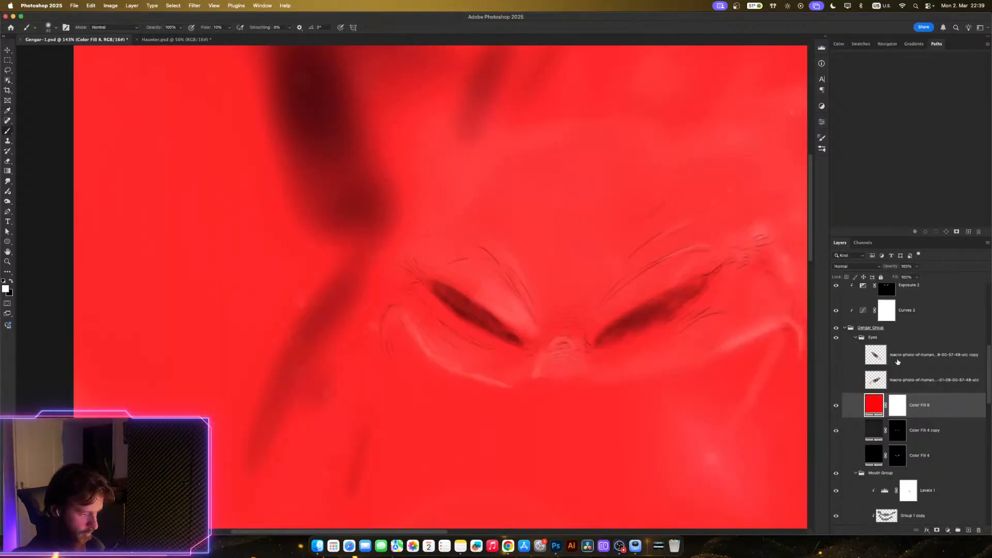
pyautogui.click(899, 405)
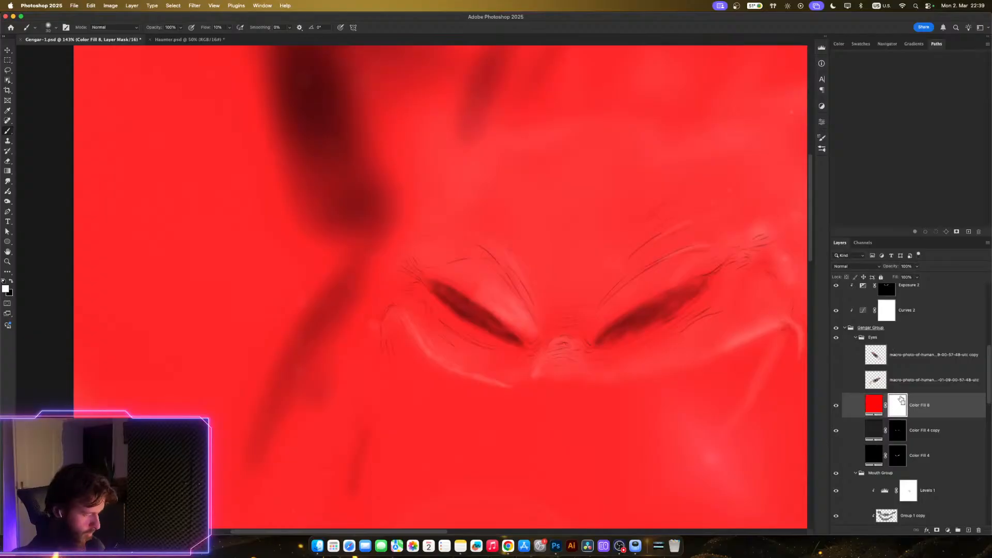
pyautogui.press('super+i')
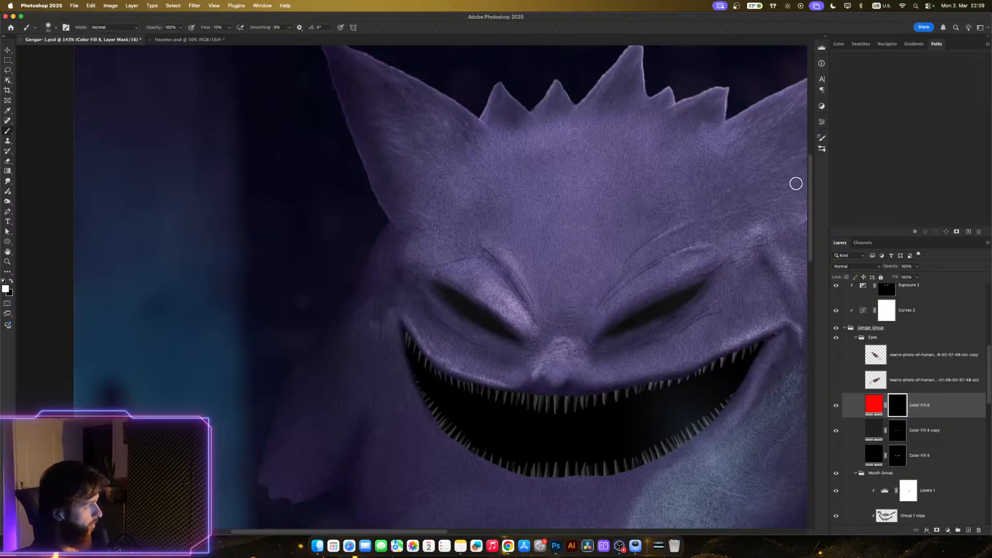
# - Choose the Hard Round brush and shrink it to pupil size for painting on the red fill's mask
pyautogui.click(822, 149)
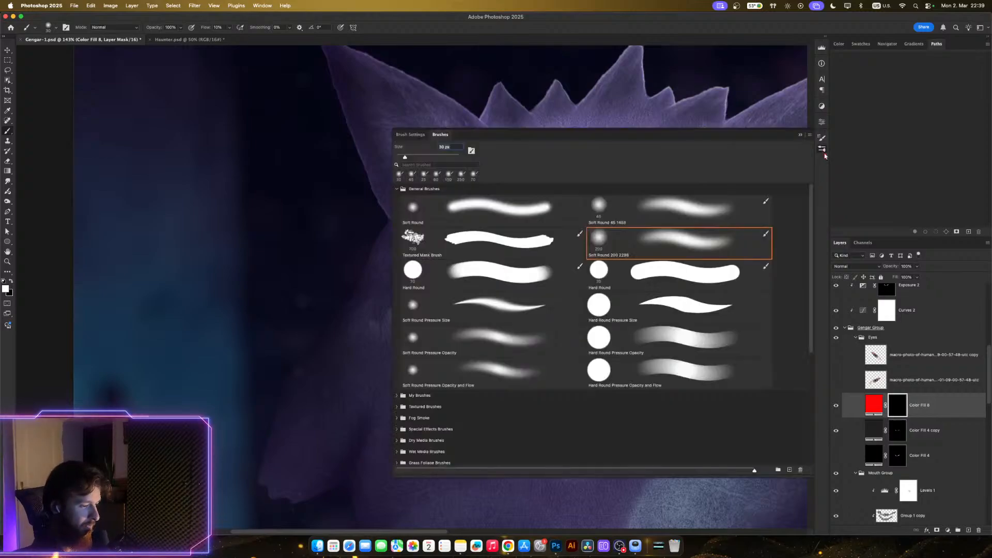
pyautogui.click(715, 271)
pyautogui.click(822, 149)
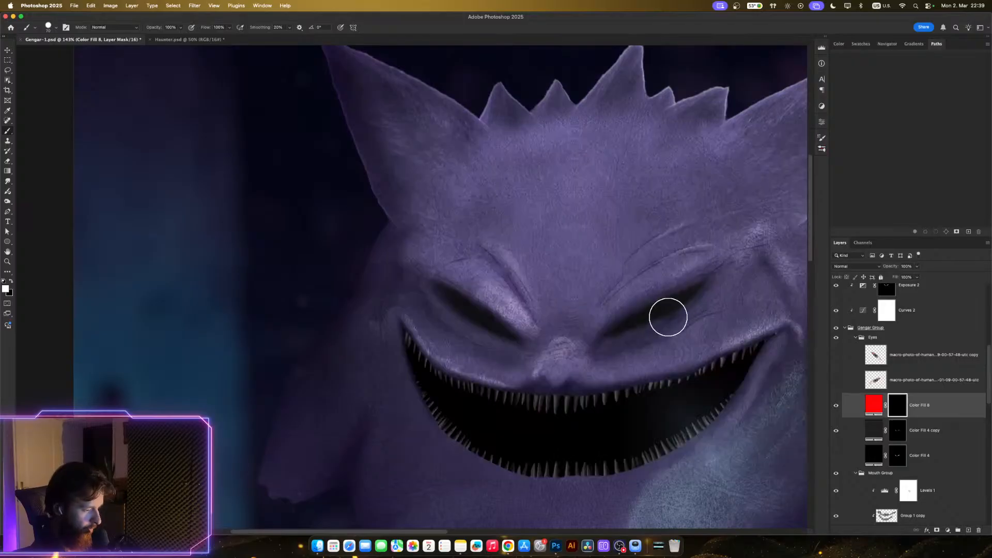
pyautogui.press('[')
pyautogui.press('[')
pyautogui.press('[')
pyautogui.press('[')
pyautogui.press('[')
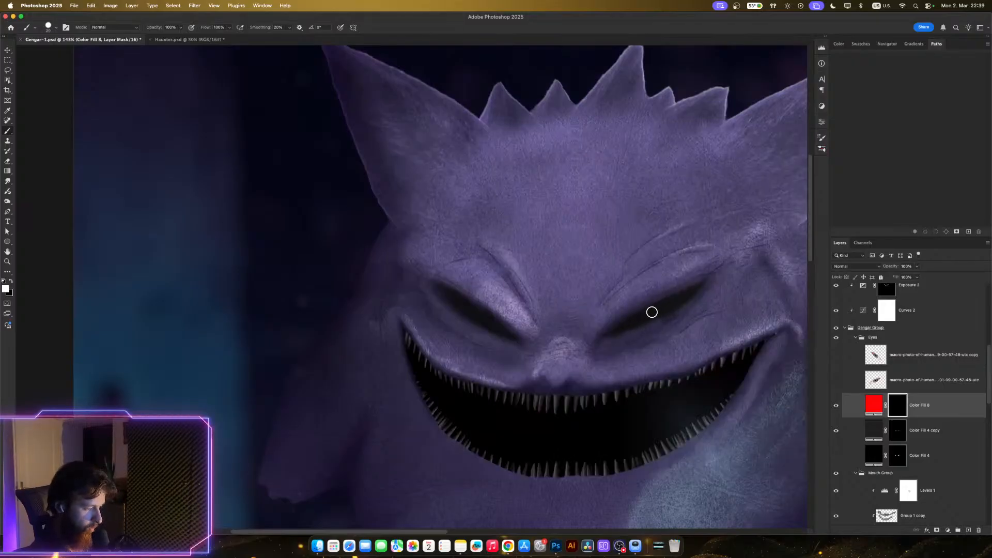
# - Try several red pupil dabs near the middle of the creature's eye on the image's right, undoing each one
pyautogui.click(652, 313)
pyautogui.press('super+z')
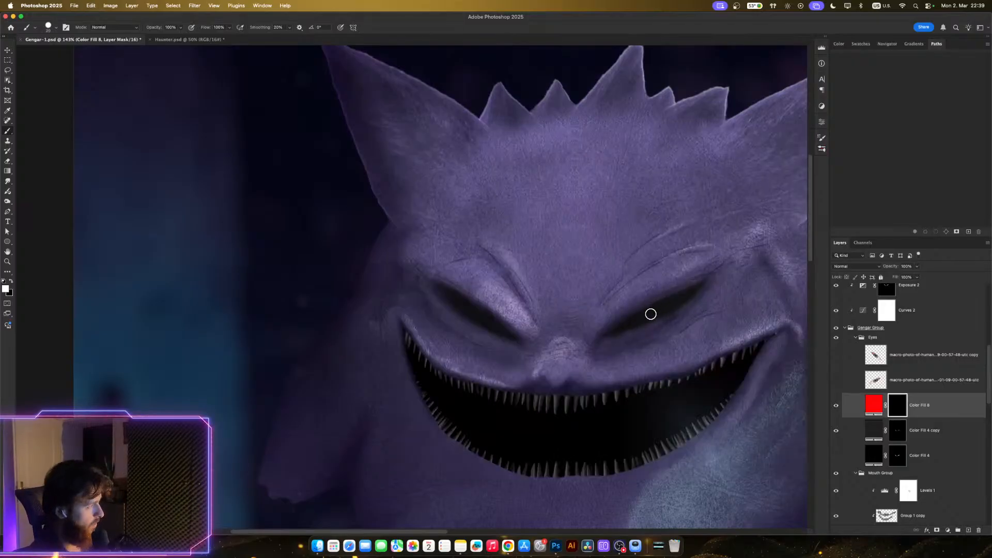
pyautogui.click(651, 312)
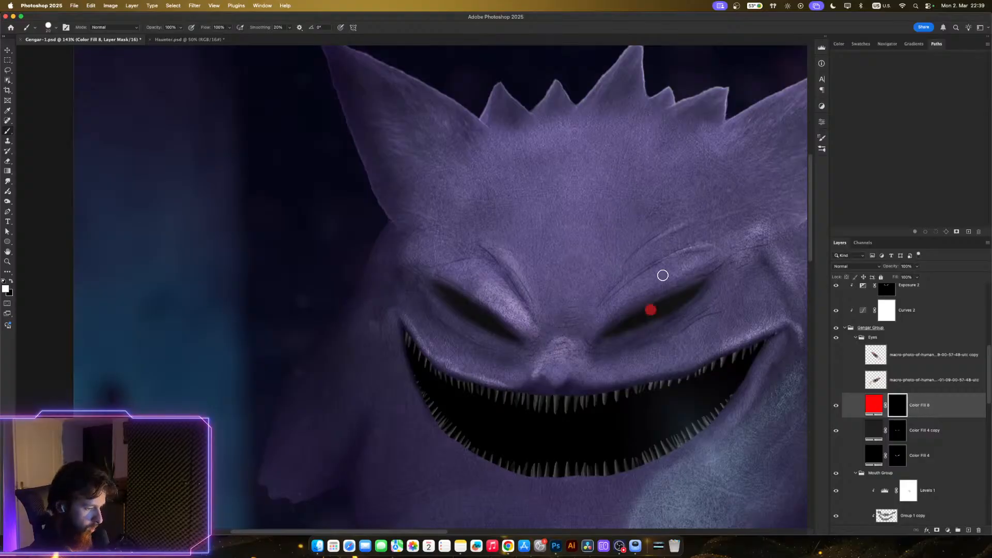
pyautogui.press('super+z')
pyautogui.click(650, 310)
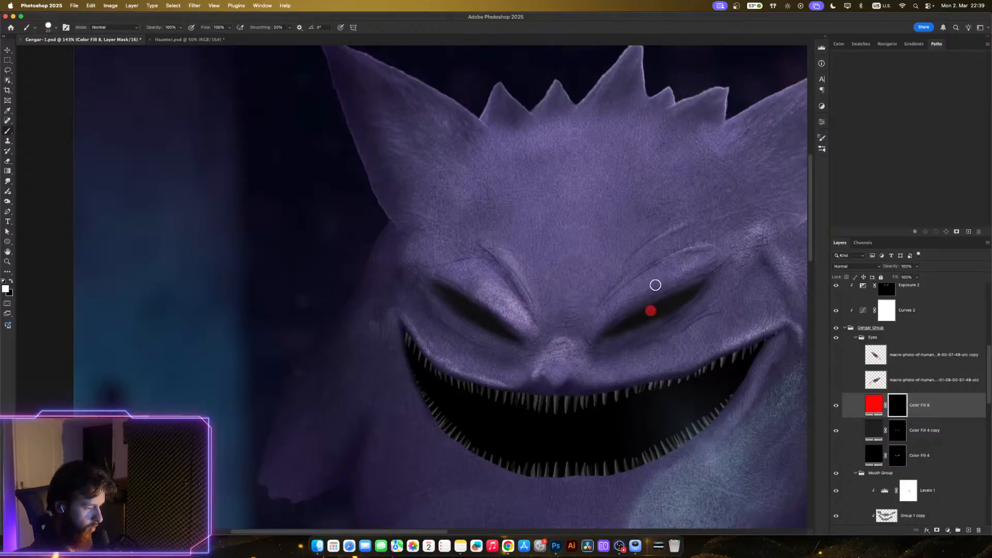
pyautogui.press('super+z')
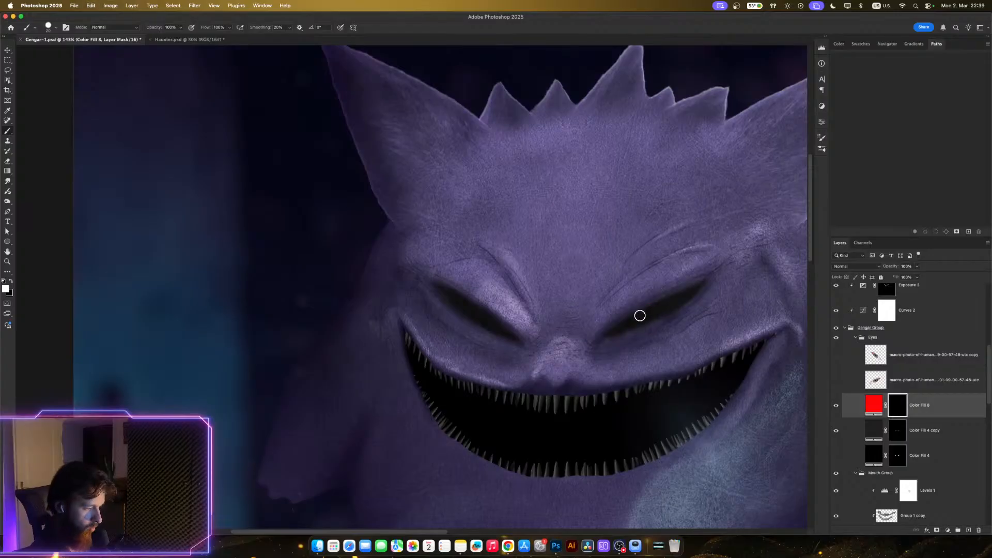
# - Reveal a round red pupil nearer the nose in the right-hand eye, and undo the trial pupil in the other eye
pyautogui.click(640, 317)
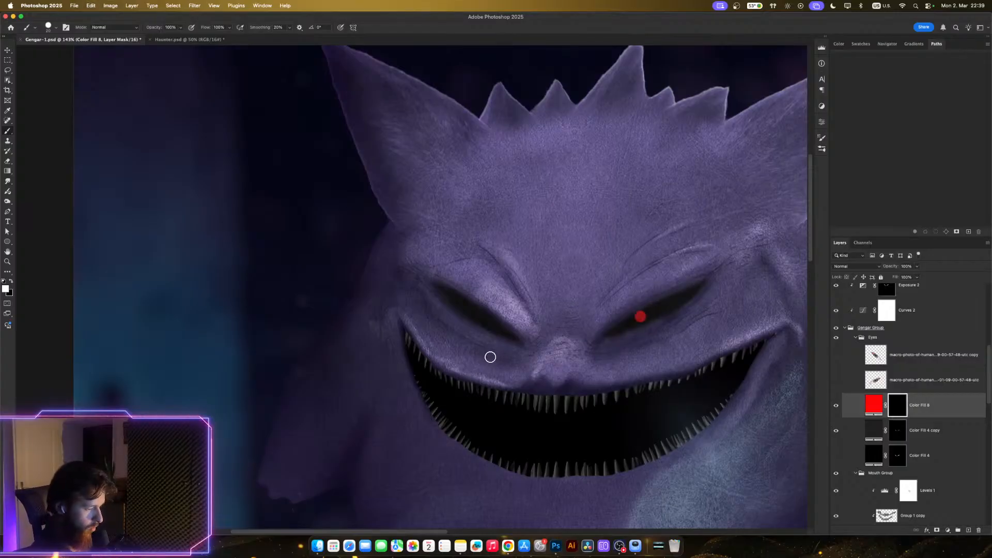
pyautogui.click(486, 316)
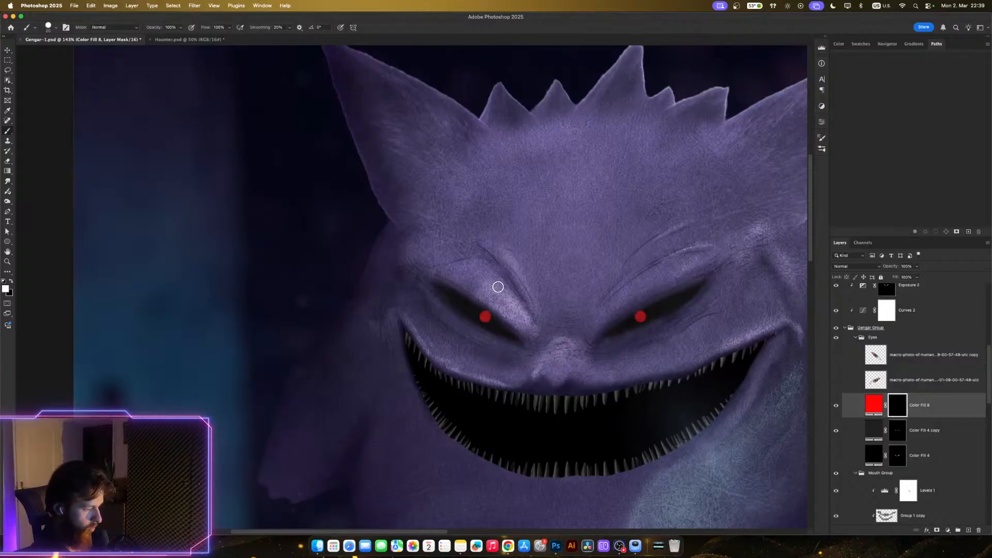
pyautogui.press('super+z')
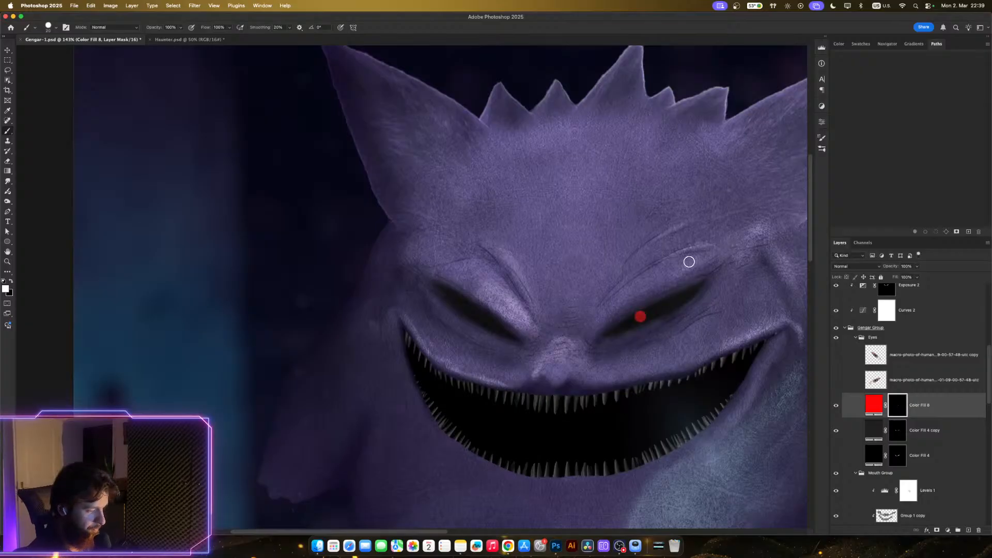
pyautogui.press('z')
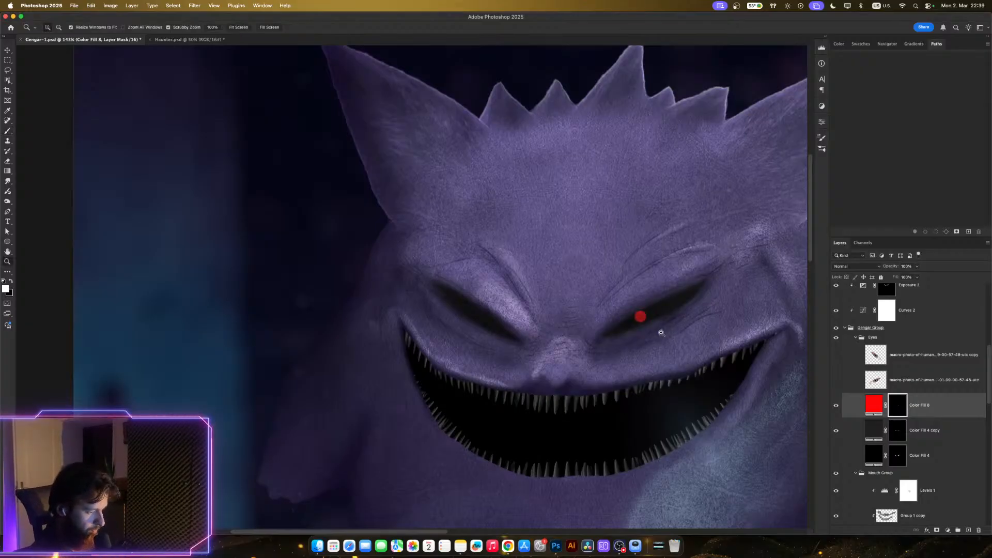
# - Set up black painting on the Color Fill 8 mask with a 200 px soft round brush
pyautogui.moveTo(660, 328); pyautogui.dragTo(688, 335)
pyautogui.press('b')
pyautogui.press('[')
pyautogui.press('[')
pyautogui.press('[')
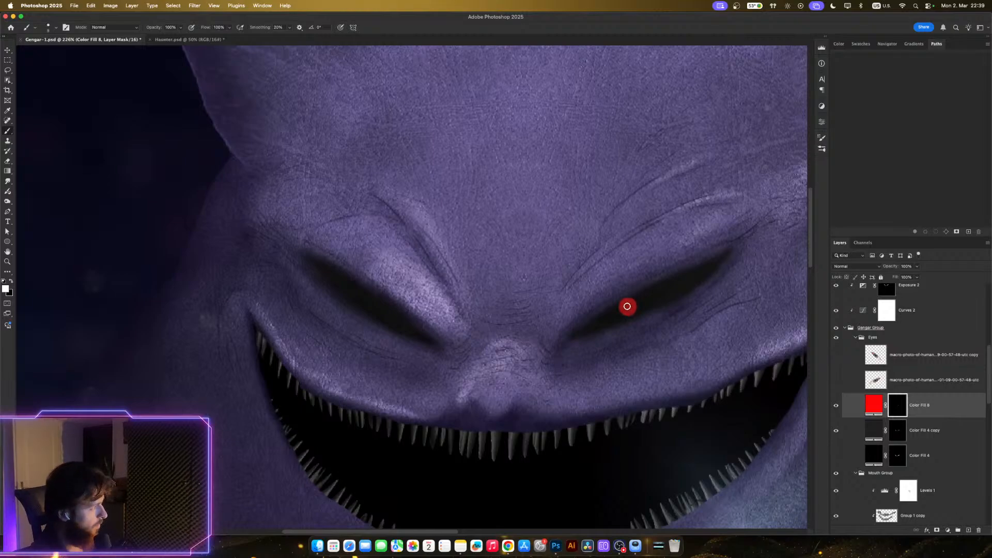
pyautogui.press('x')
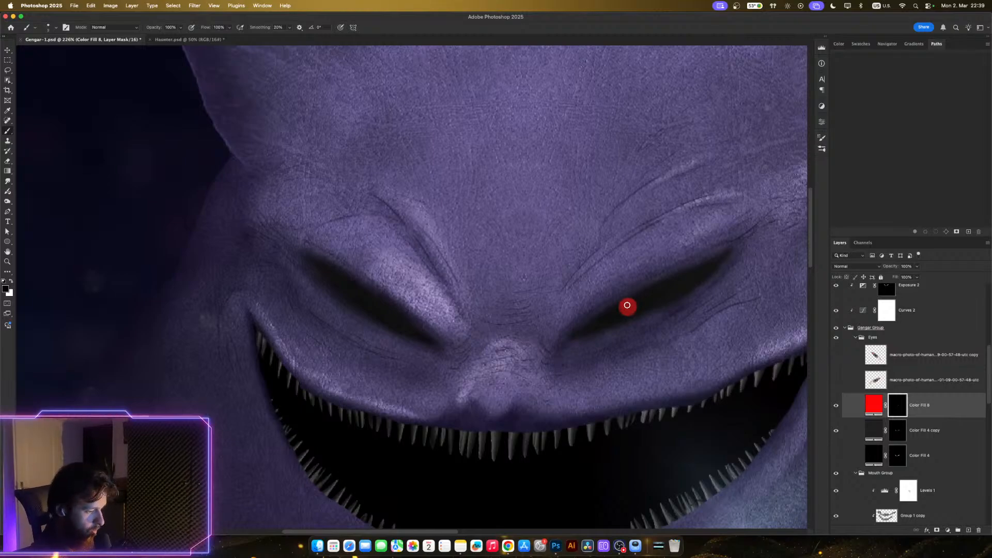
pyautogui.click(627, 305)
pyautogui.click(822, 138)
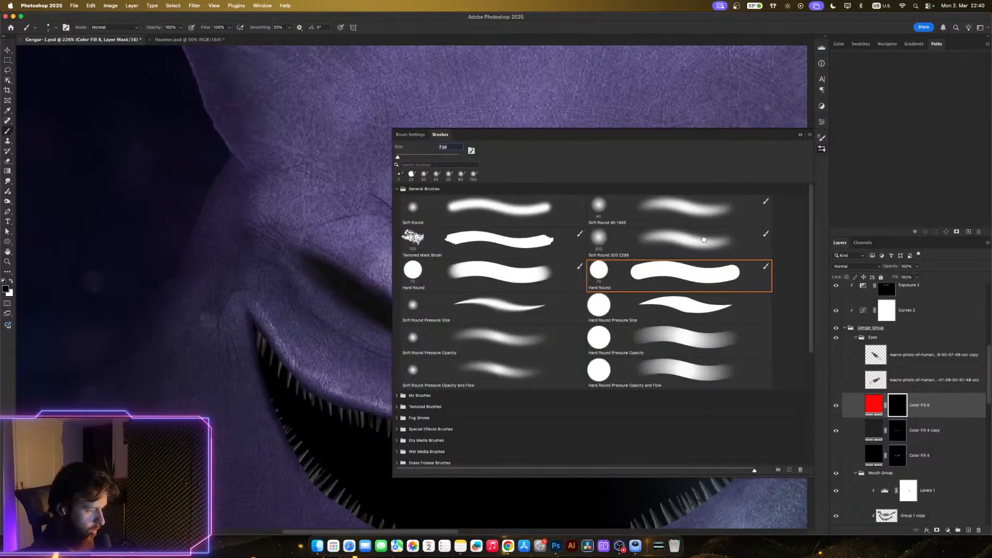
pyautogui.click(709, 241)
pyautogui.click(583, 204)
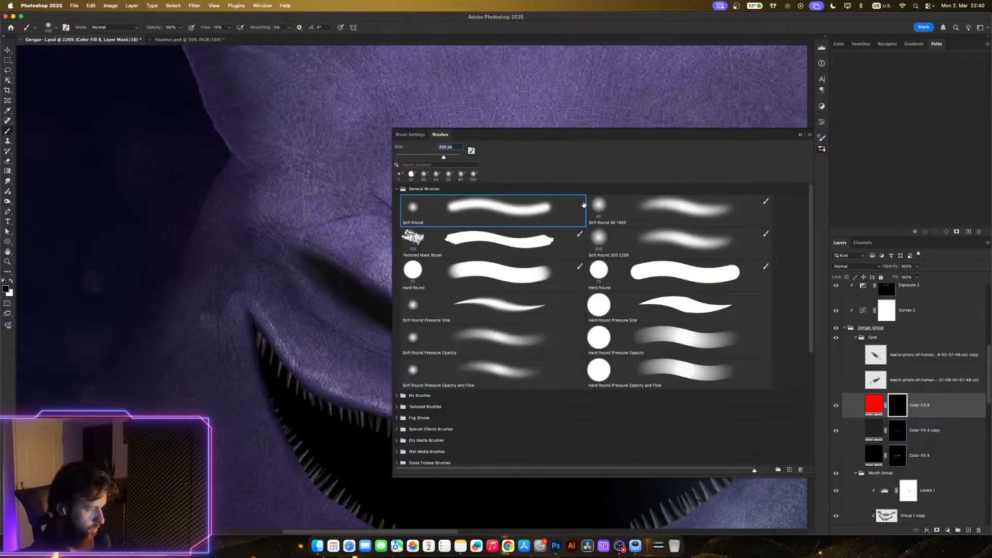
pyautogui.click(825, 148)
# - Shrink the brush to fit inside the red iris and paint a soft dark pupil at its centre on the mask
pyautogui.press('[')
pyautogui.press('[')
pyautogui.press('[')
pyautogui.press('[')
pyautogui.press('[')
pyautogui.press('[')
pyautogui.press('[')
pyautogui.press('[')
pyautogui.press('[')
pyautogui.press('[')
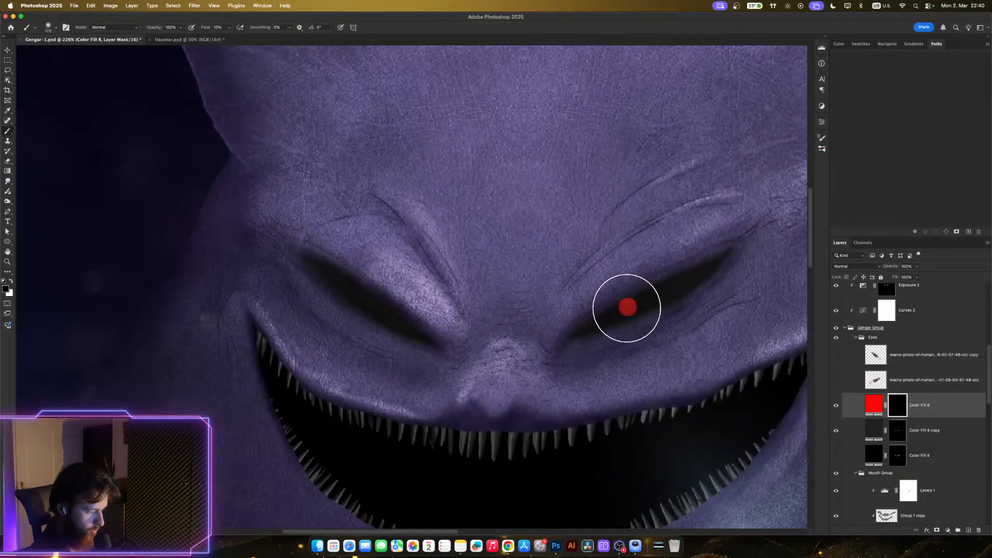
pyautogui.press('[')
pyautogui.press('[')
pyautogui.press('[')
pyautogui.press('[')
pyautogui.press('[')
pyautogui.press('[')
pyautogui.press('[')
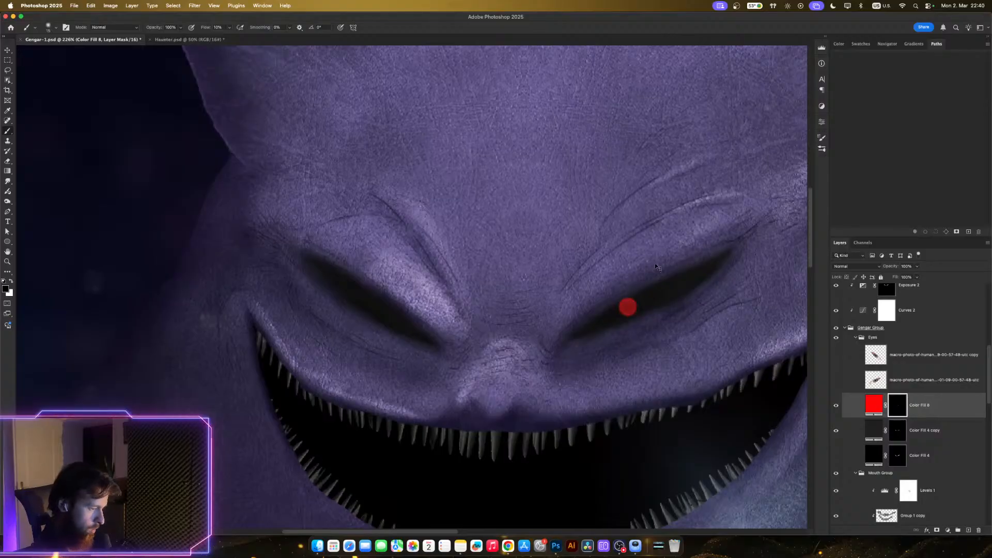
pyautogui.scroll(3, 617, 292)
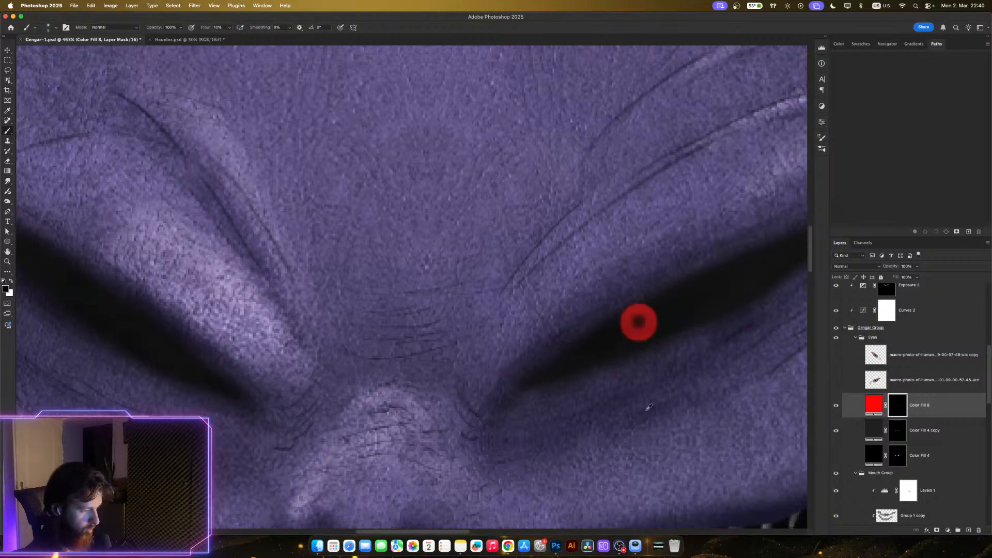
pyautogui.scroll(-5, 638, 321)
pyautogui.scroll(-5, 649, 399)
pyautogui.scroll(10, 646, 387)
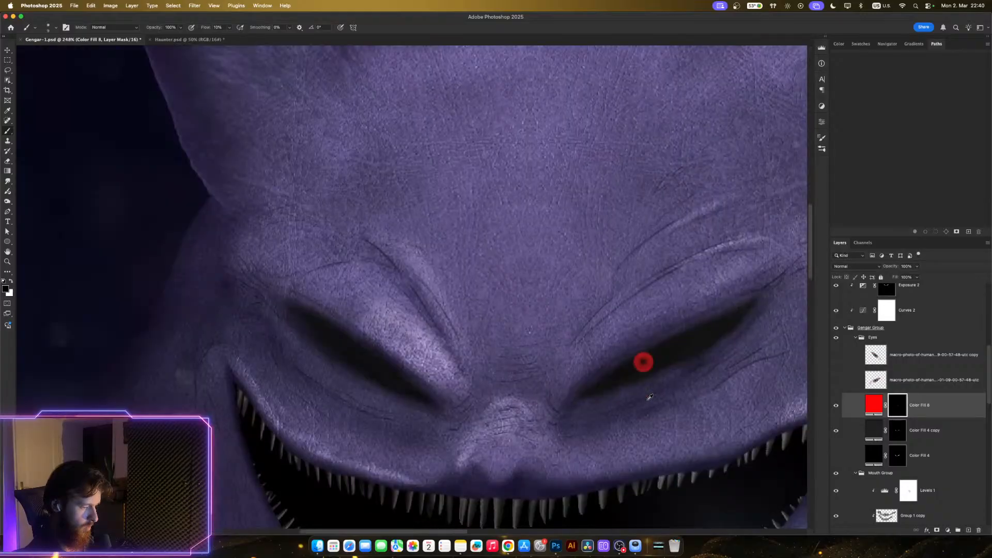
pyautogui.scroll(1, 773, 349)
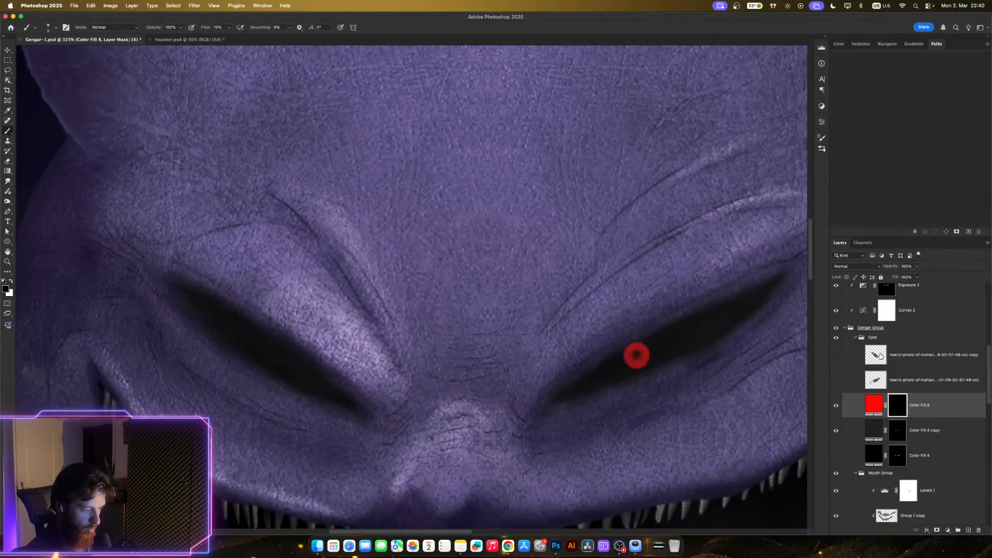
# - Set Color Fill 8's blend mode to Linear Dodge (Add) and try a red (ff1c1c) inner glow on it
pyautogui.click(854, 267)
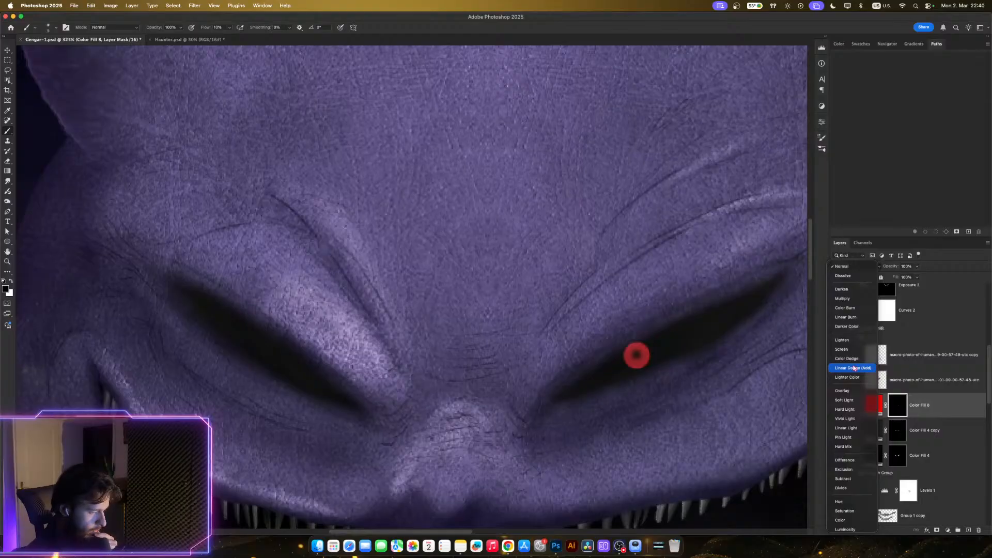
pyautogui.click(854, 368)
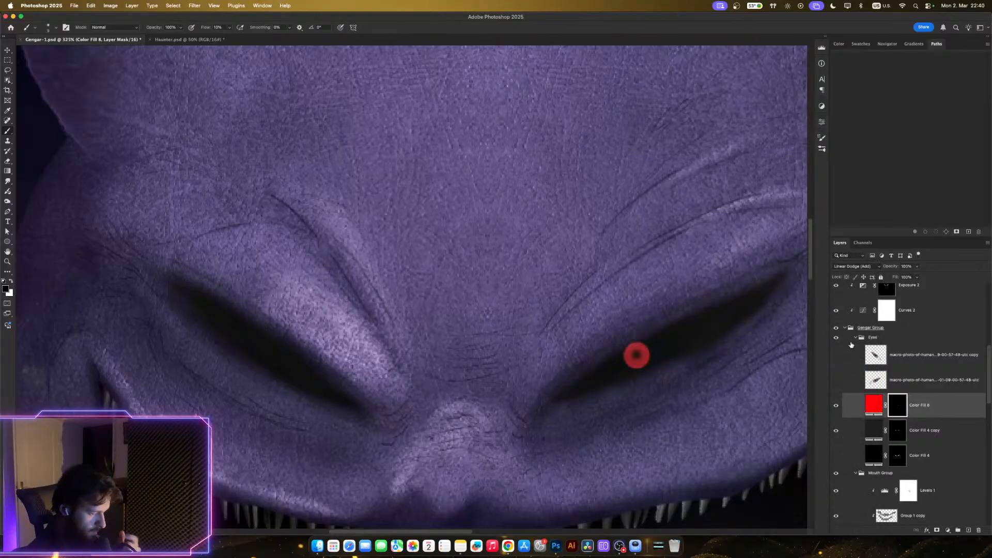
pyautogui.doubleClick(963, 404)
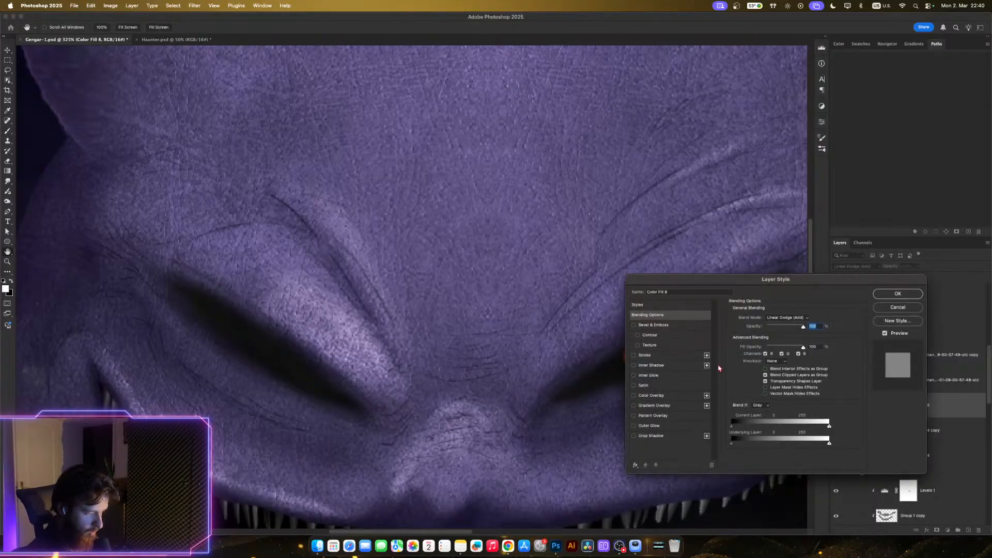
pyautogui.moveTo(789, 283); pyautogui.dragTo(688, 69)
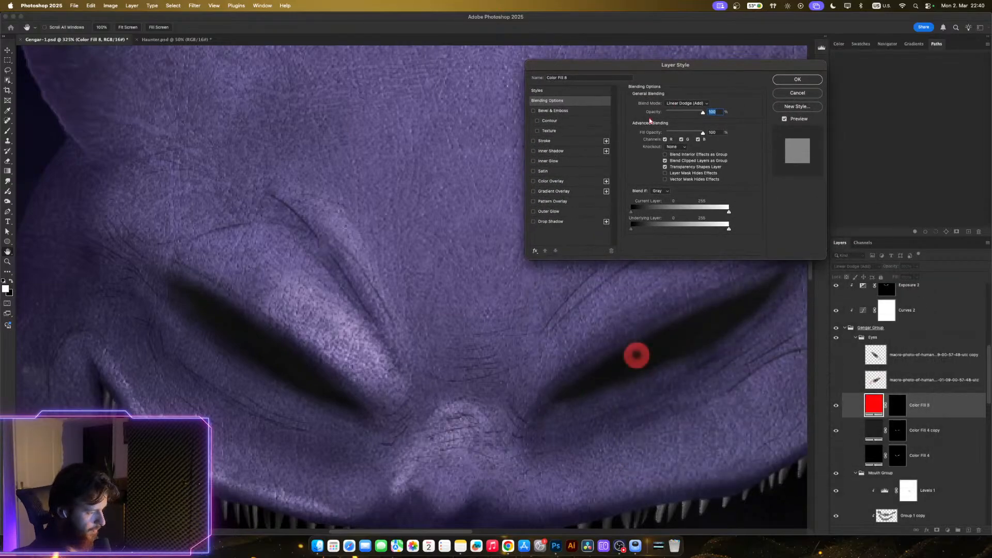
pyautogui.click(548, 161)
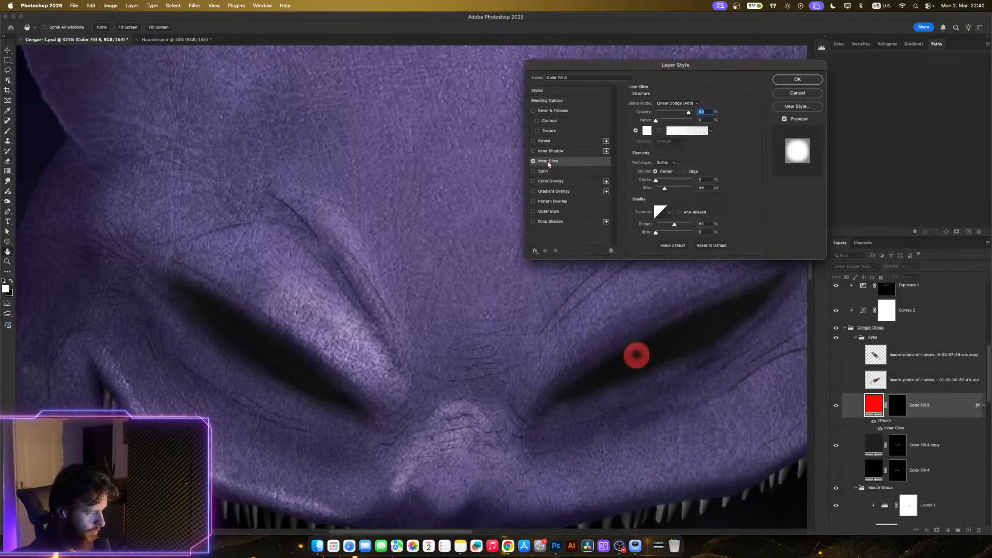
pyautogui.click(647, 130)
pyautogui.click(689, 344)
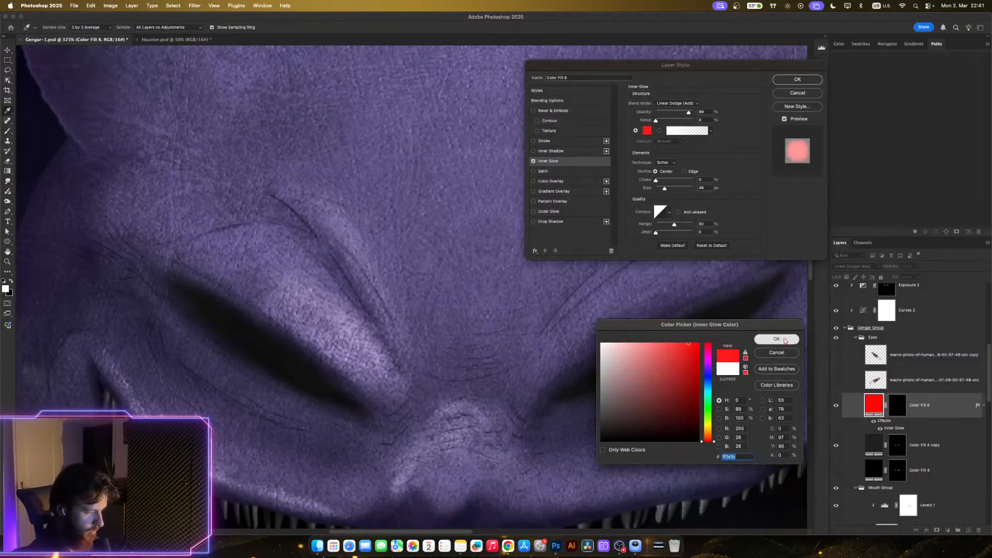
pyautogui.click(777, 339)
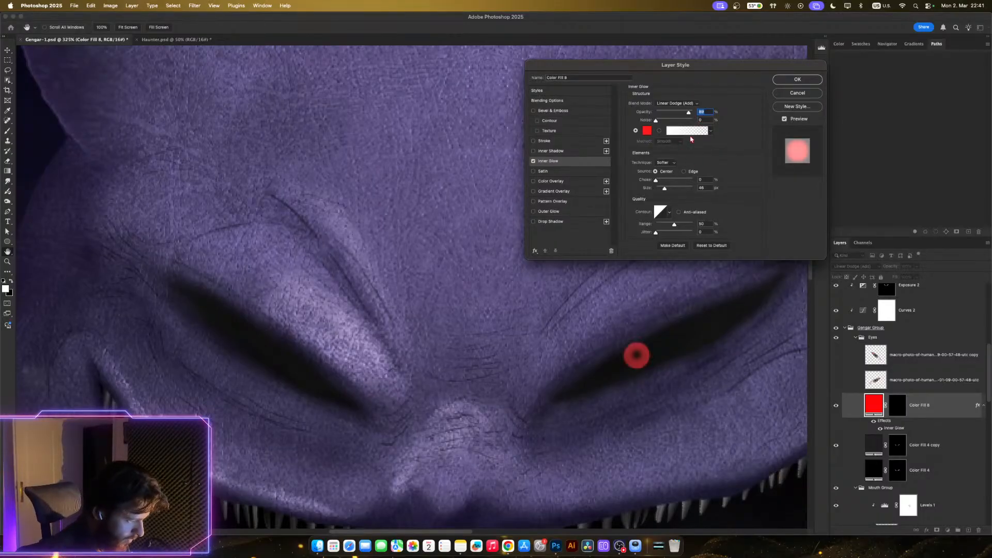
# - Try the inner glow at 100% opacity with a larger size and switch the effect off
pyautogui.moveTo(689, 114); pyautogui.dragTo(712, 114)
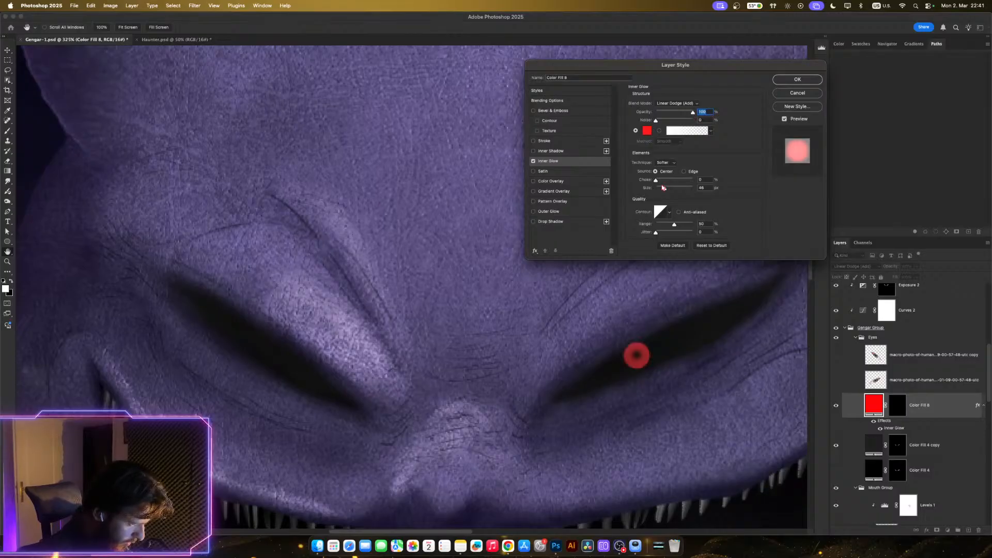
pyautogui.moveTo(663, 189); pyautogui.dragTo(705, 193)
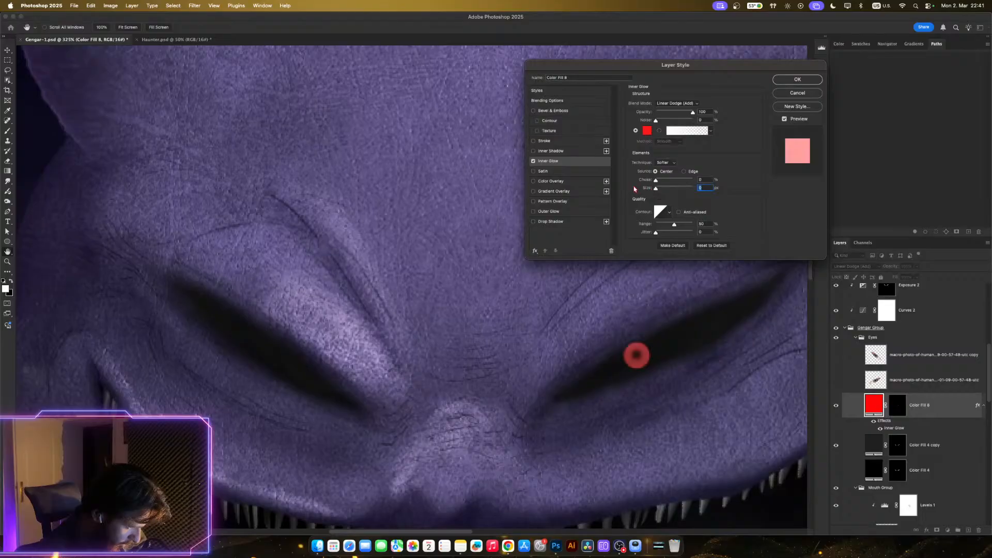
pyautogui.moveTo(641, 189); pyautogui.dragTo(715, 190)
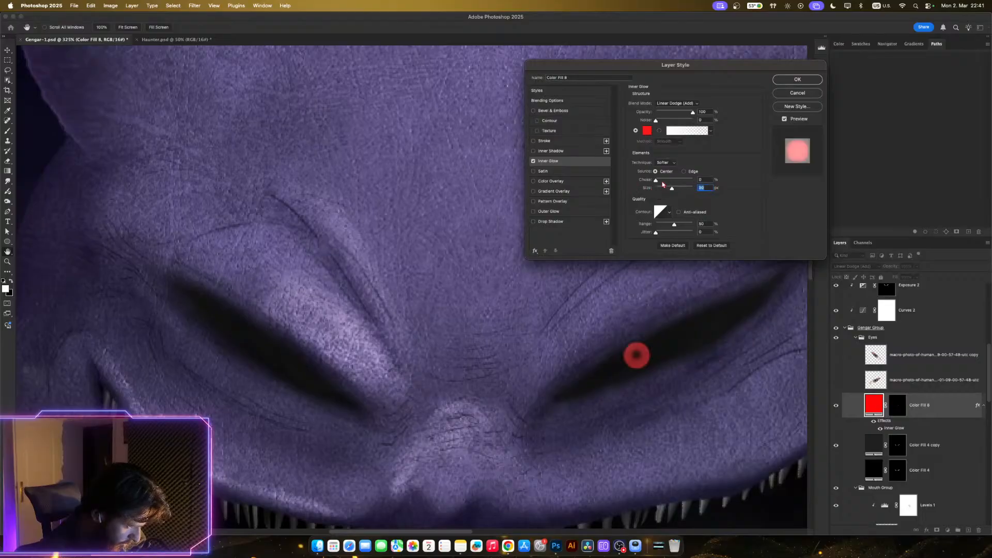
pyautogui.moveTo(656, 181); pyautogui.dragTo(625, 178)
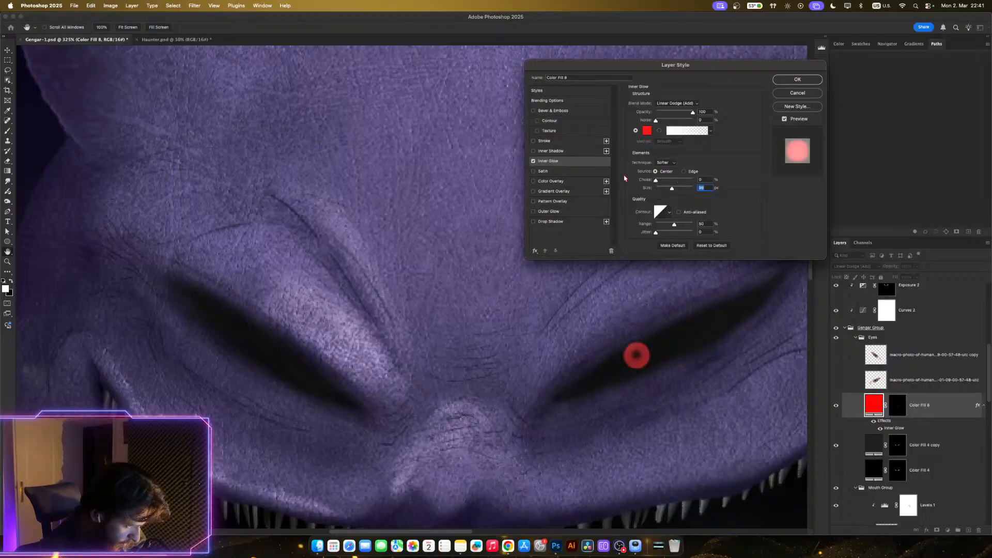
pyautogui.hotkey('shift', 'Tab')
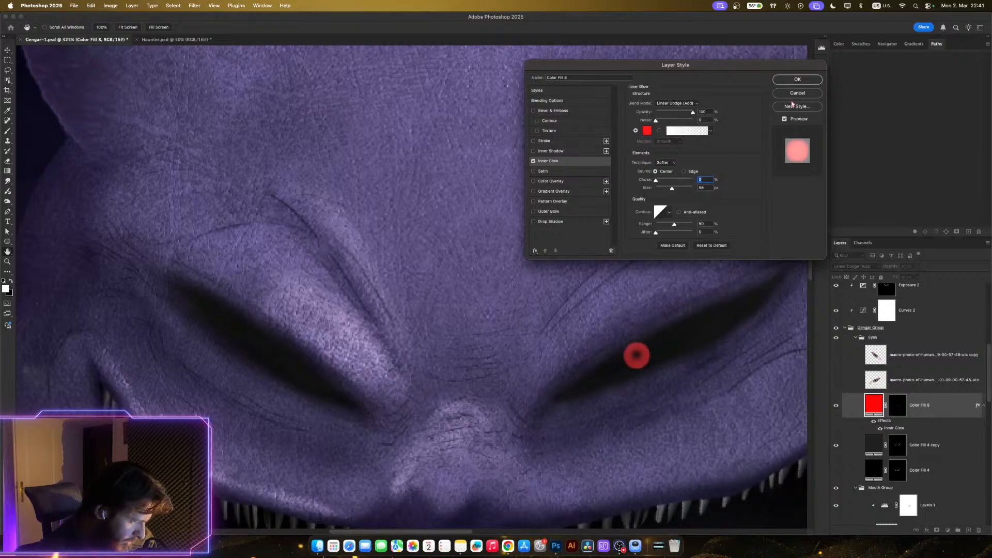
pyautogui.click(533, 161)
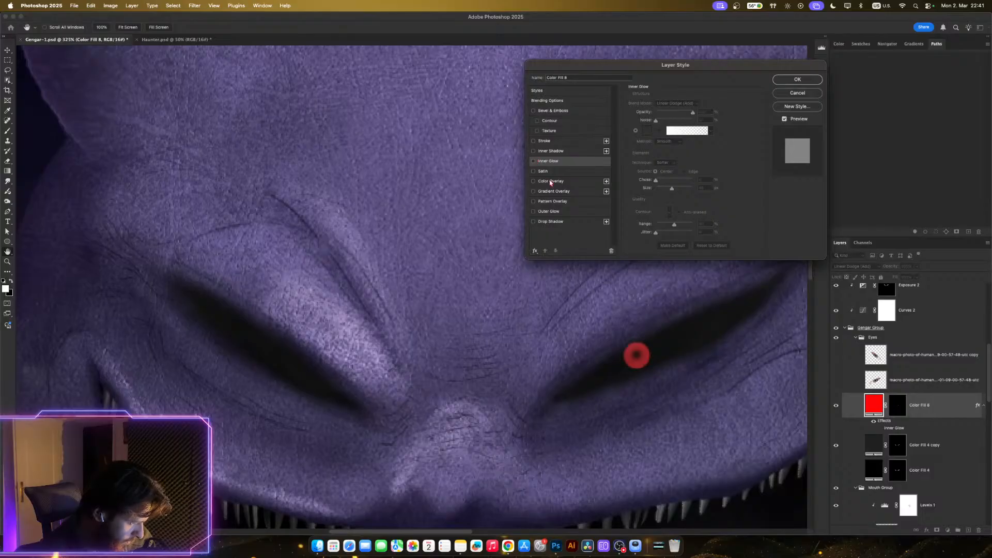
# - Try an outer glow with a reduced size on Color Fill 8 and discard the layer style changes
pyautogui.click(542, 212)
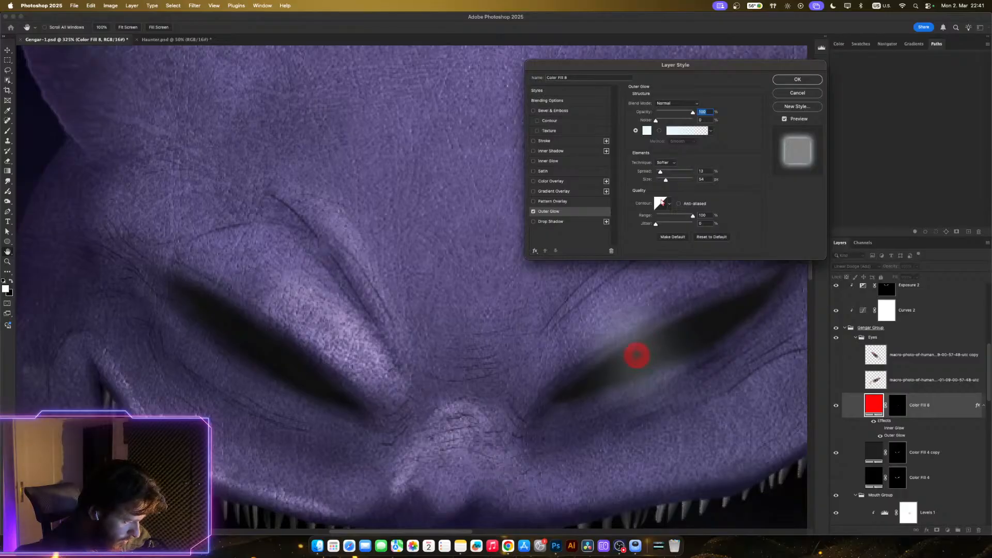
pyautogui.moveTo(666, 180); pyautogui.dragTo(659, 182)
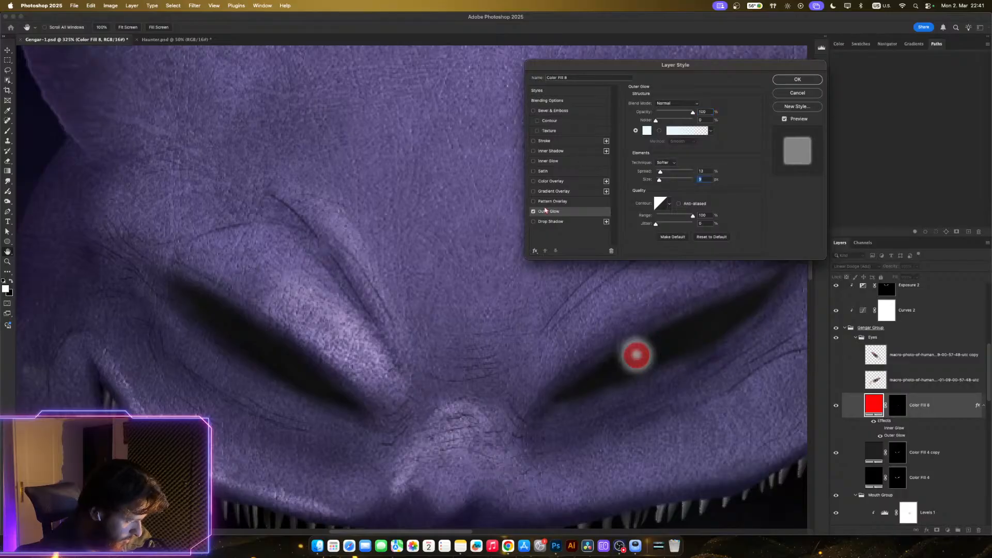
pyautogui.click(534, 212)
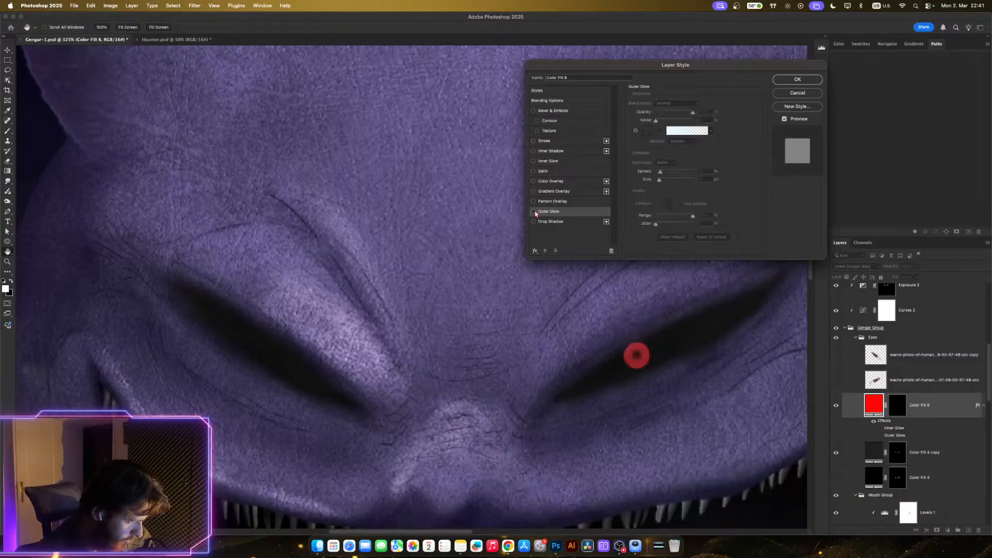
pyautogui.click(799, 95)
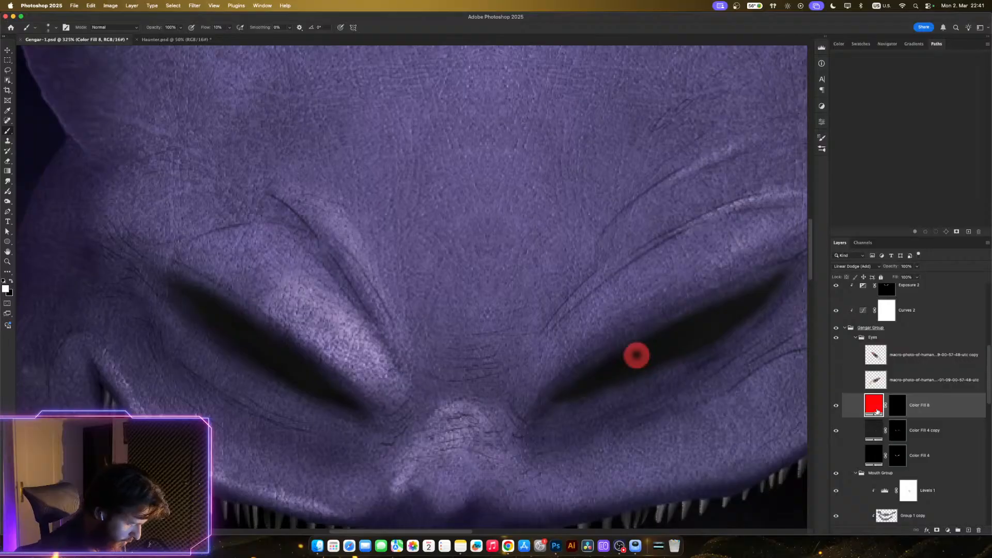
# - Shift the red iris slightly along the dark eye opening with Free Transform and set its layer's blend mode to Normal
pyautogui.press('super+t')
pyautogui.moveTo(637, 360); pyautogui.dragTo(575, 311)
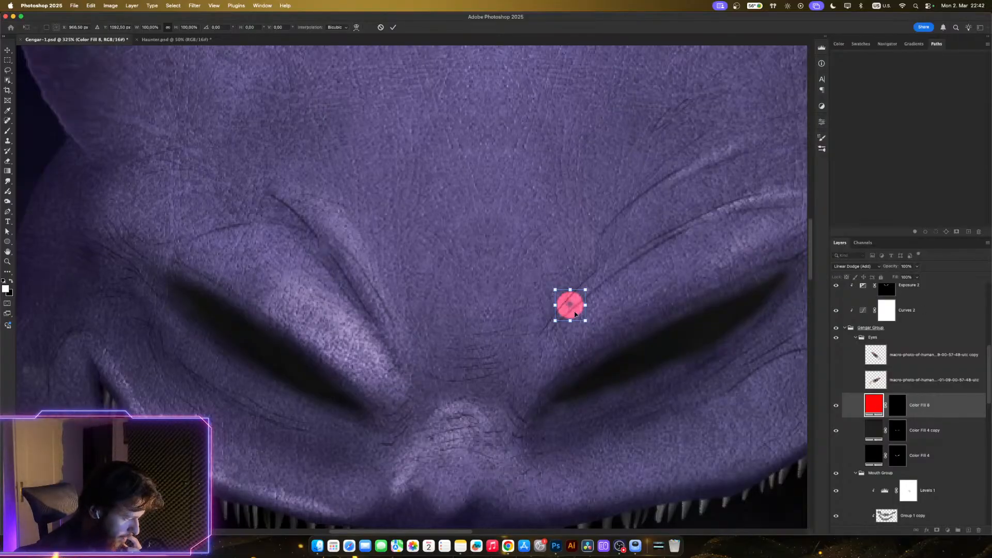
pyautogui.moveTo(575, 313); pyautogui.dragTo(647, 361)
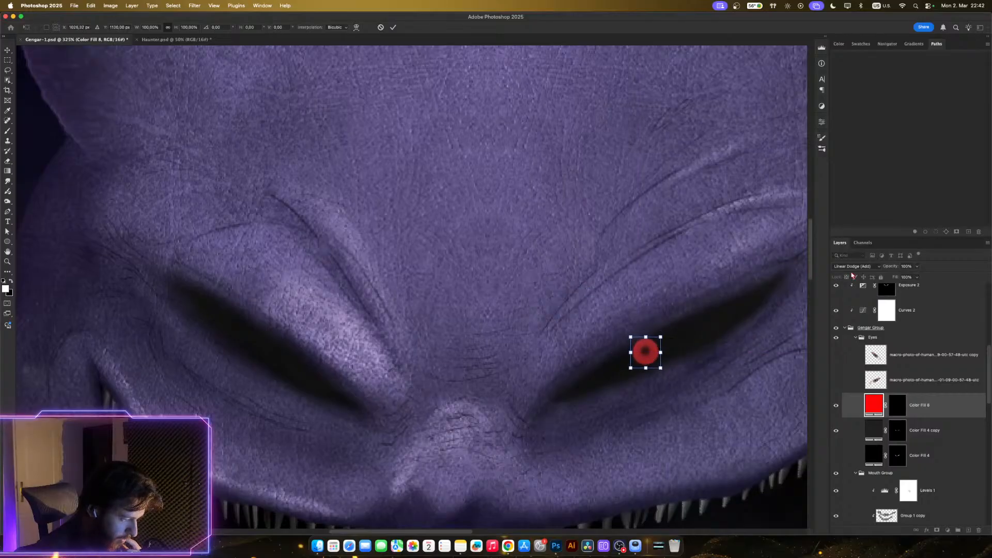
pyautogui.click(855, 266)
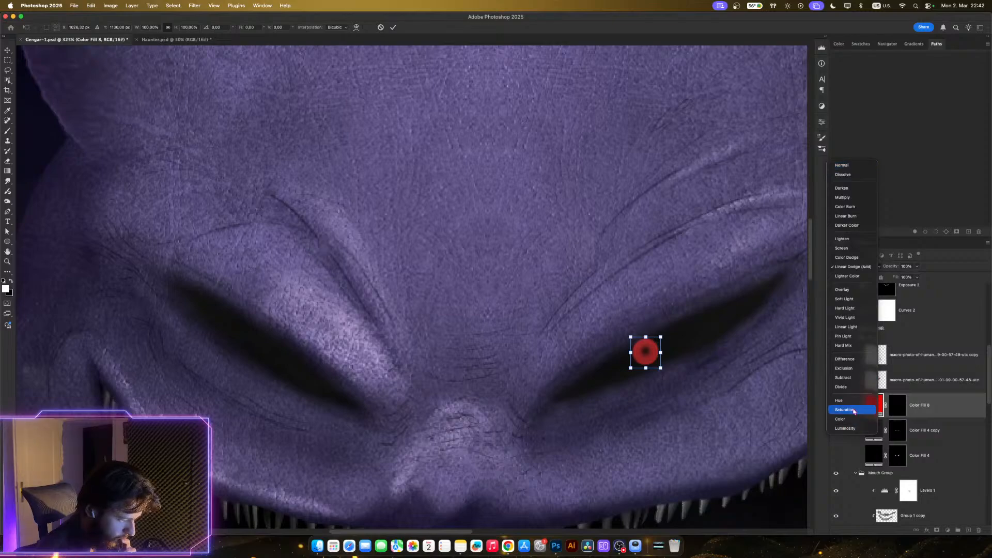
pyautogui.click(842, 165)
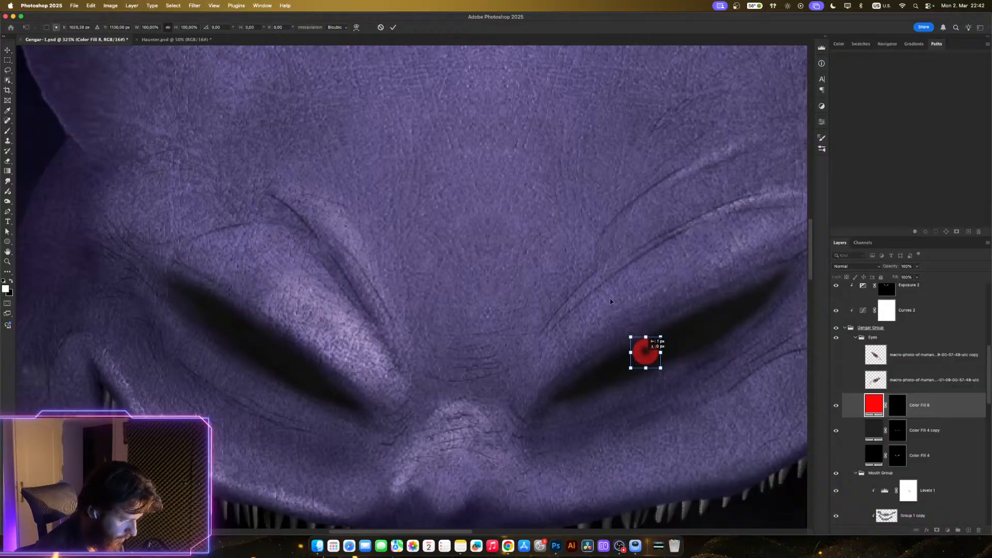
# - Move the red iris onto the purple brow above the eye and toggle its layer's visibility to compare the colour
pyautogui.moveTo(645, 358); pyautogui.dragTo(611, 300)
pyautogui.click(856, 266)
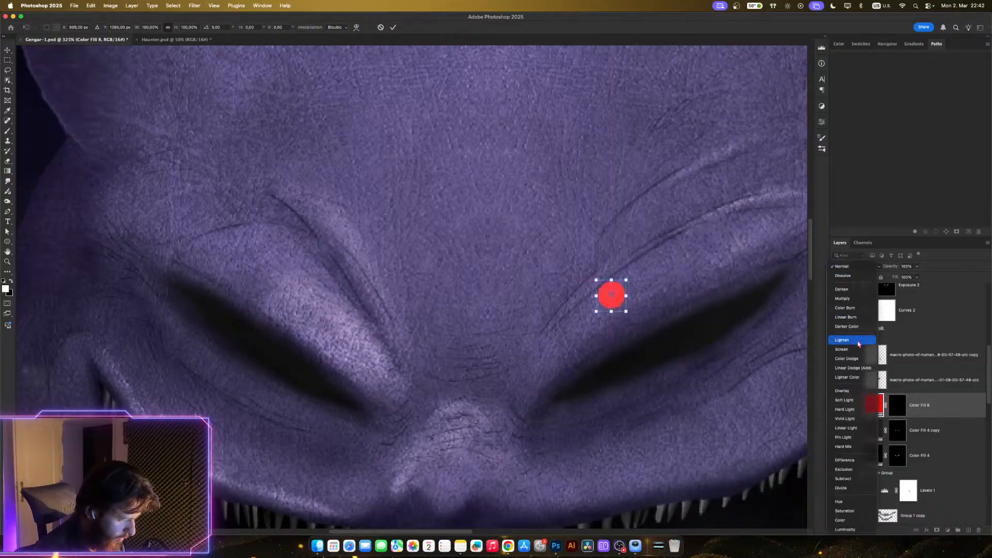
pyautogui.click(856, 268)
pyautogui.click(836, 406)
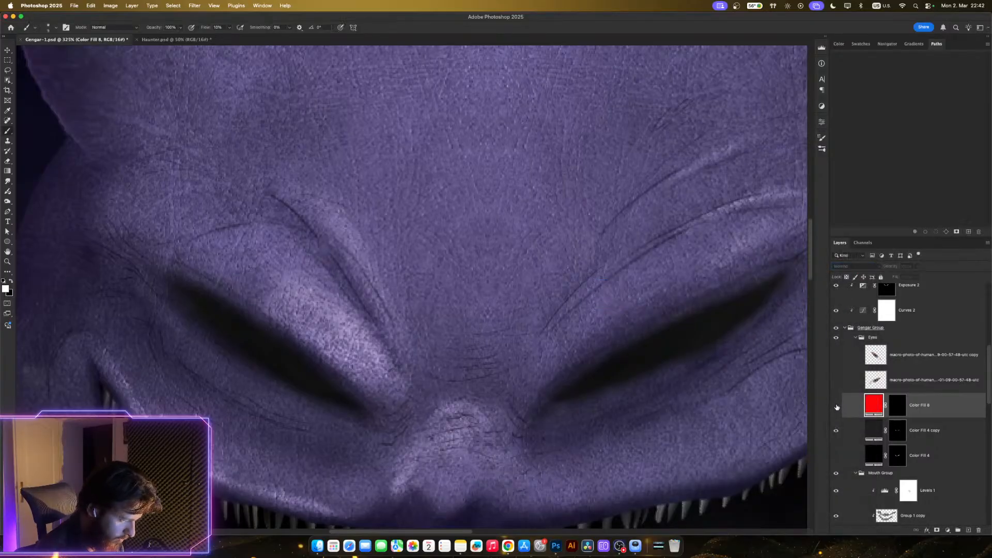
pyautogui.click(858, 266)
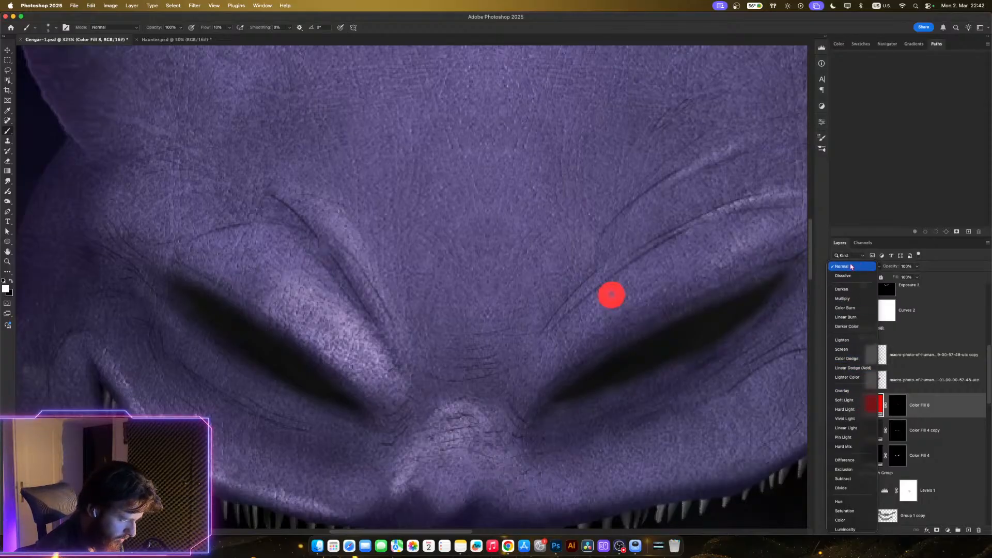
pyautogui.press('Escape')
# - Move the red iris from the brow back into the dark eye opening with Free Transform and apply the transformation
pyautogui.press('super+t')
pyautogui.moveTo(611, 295); pyautogui.dragTo(661, 343)
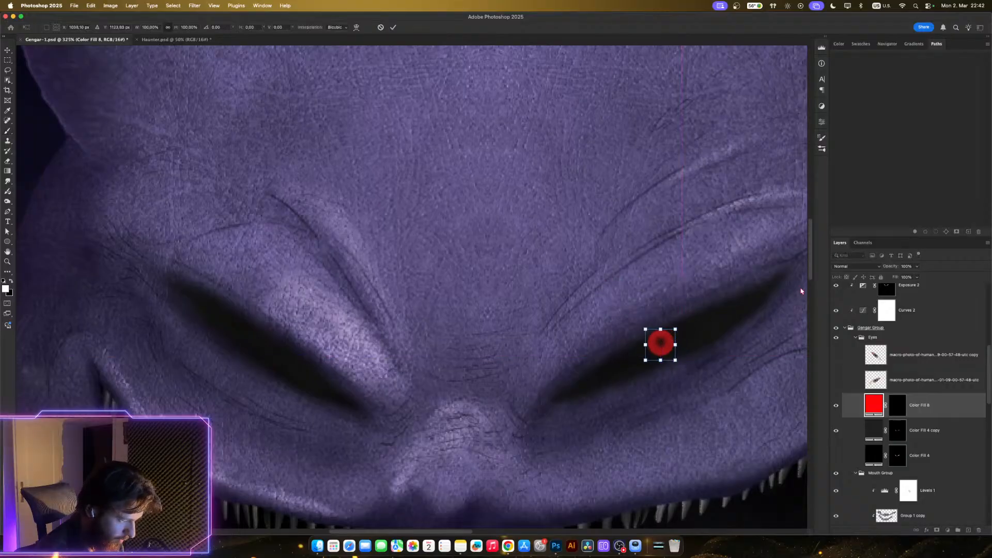
pyautogui.click(847, 267)
pyautogui.click(680, 257)
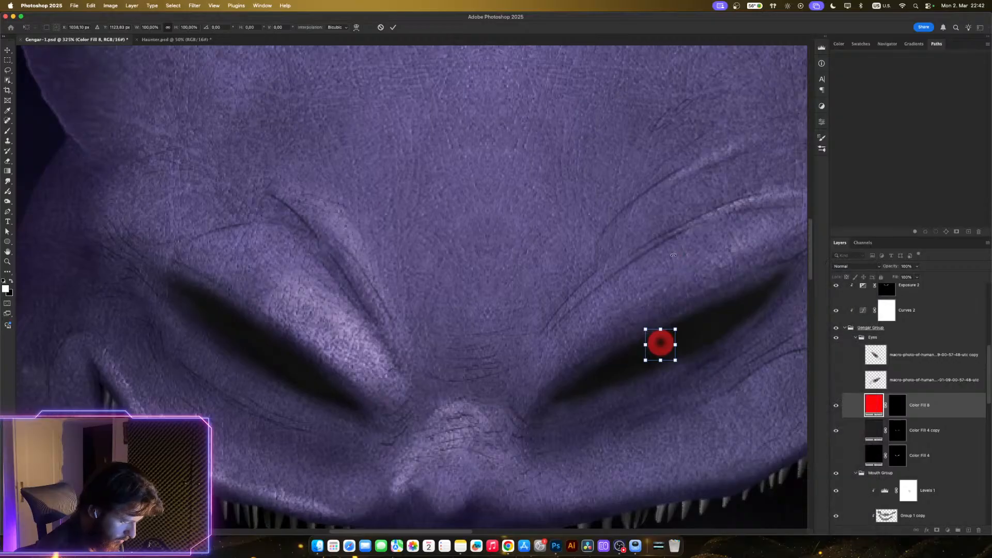
pyautogui.press('Return')
pyautogui.press('b')
# - Preview the blend modes from Darken through Color on the red iris layer, apply Luminosity, and check the result on the whole figure
pyautogui.click(850, 267)
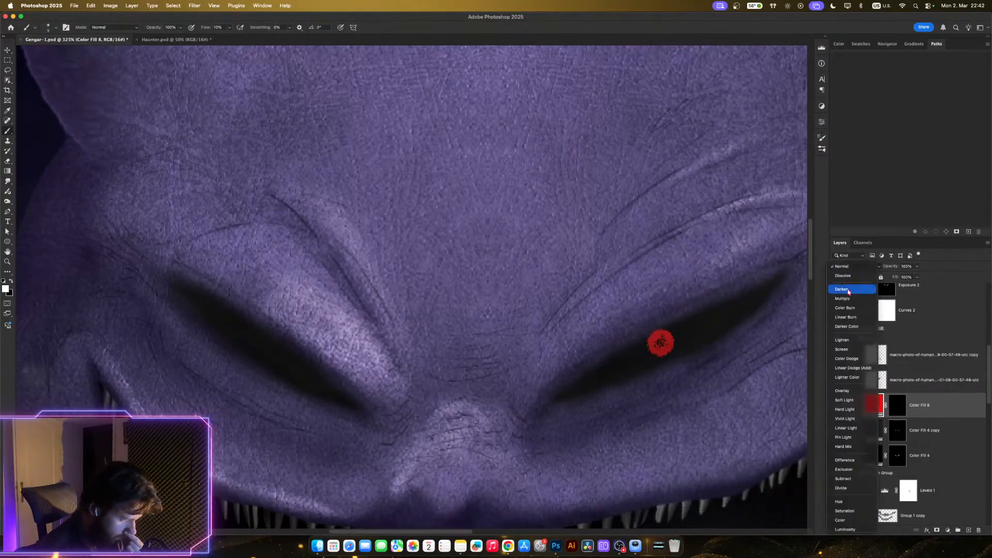
pyautogui.press('Down')
pyautogui.press('Down')
pyautogui.press('Down')
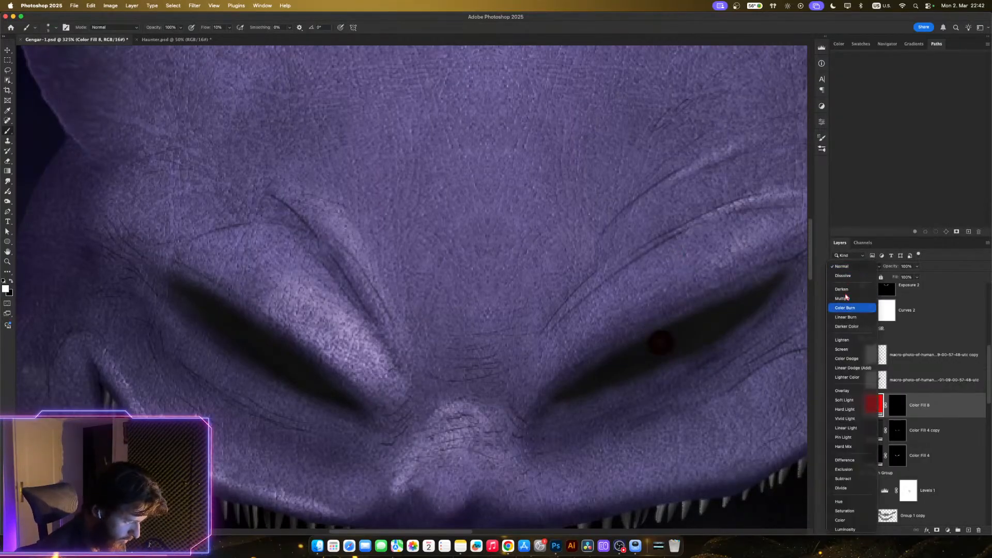
pyautogui.press('Down')
pyautogui.press('Down')
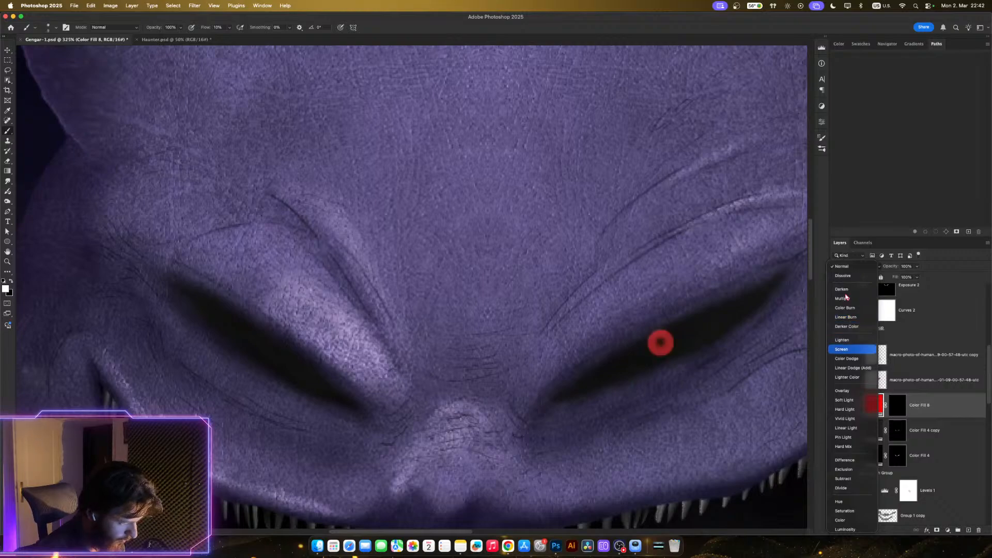
pyautogui.press('Down')
pyautogui.press('Down')
pyautogui.press('Down')
pyautogui.press('Down')
pyautogui.press('Down')
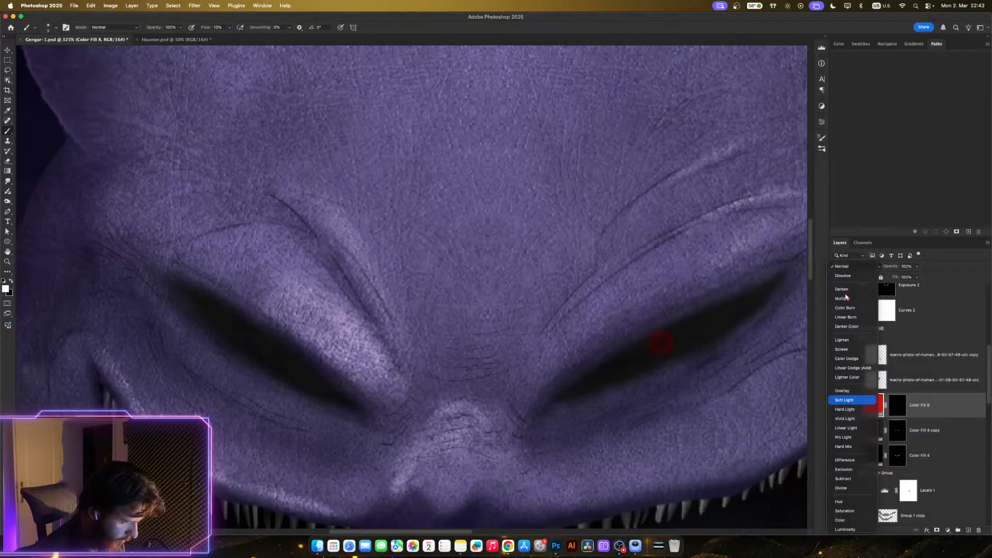
pyautogui.press('Down')
pyautogui.press('Down')
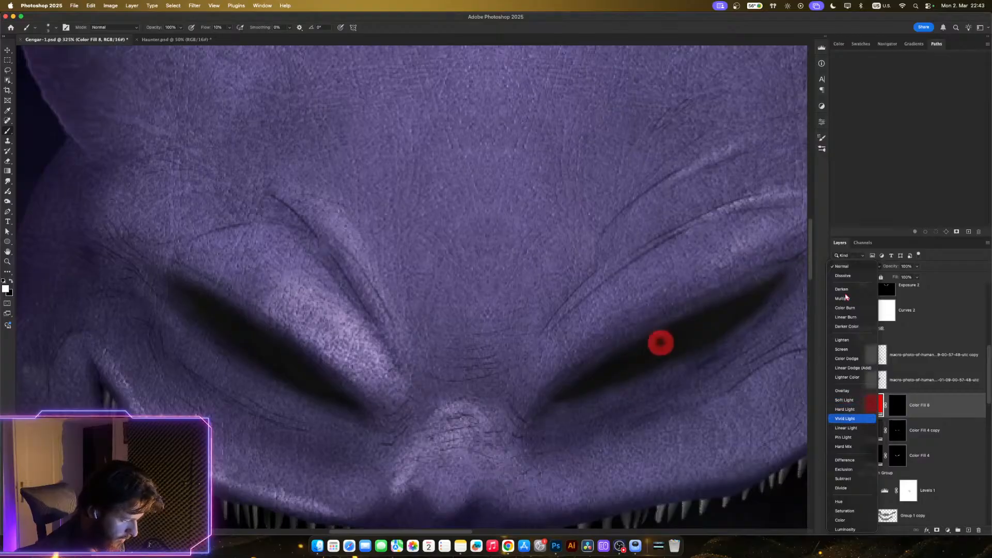
pyautogui.press('Up')
pyautogui.press('Down')
pyautogui.press('Down')
pyautogui.press('Down')
pyautogui.press('Down')
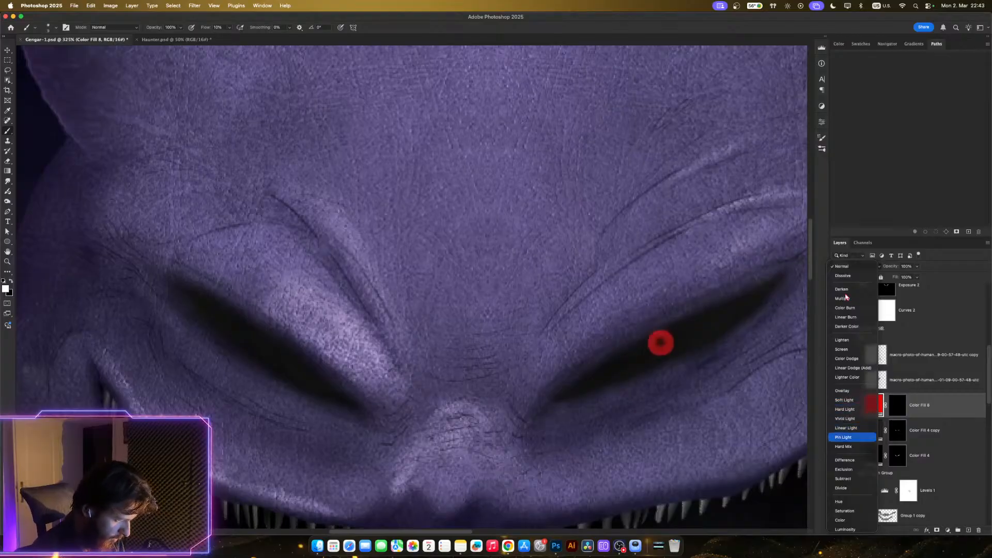
pyautogui.press('Down')
pyautogui.press('Down')
pyautogui.press('Down')
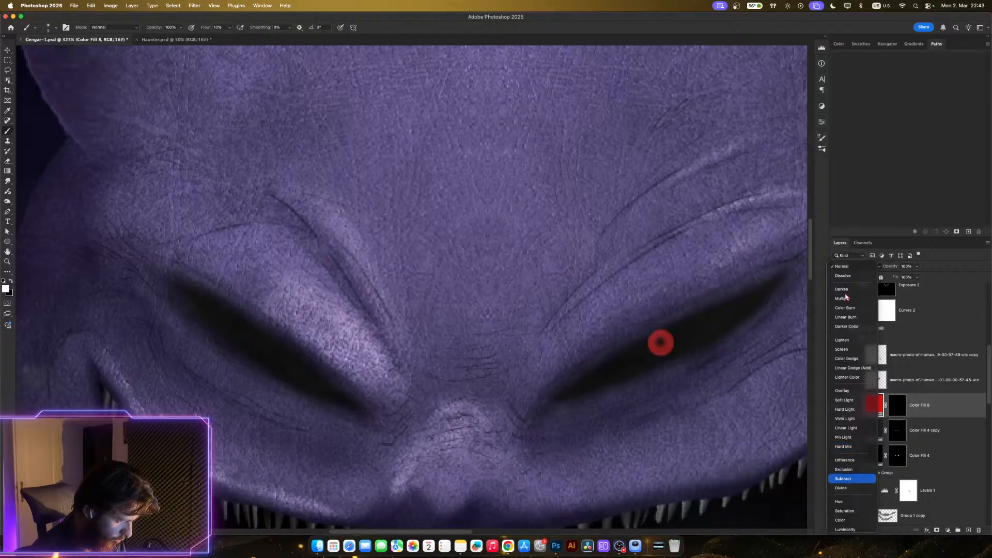
pyautogui.press('Down')
pyautogui.press('Down')
pyautogui.press('Down')
pyautogui.press('Down')
pyautogui.press('Down')
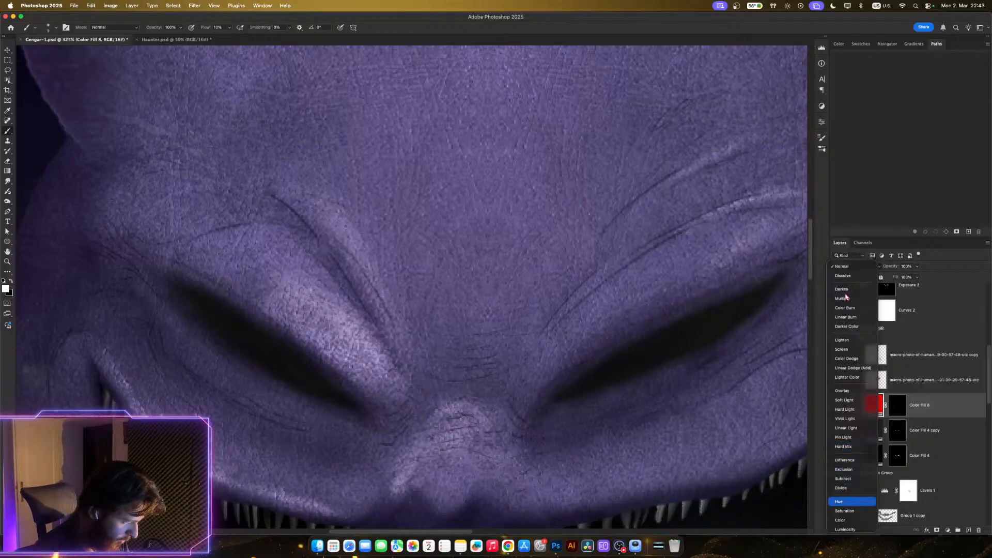
pyautogui.press('Up')
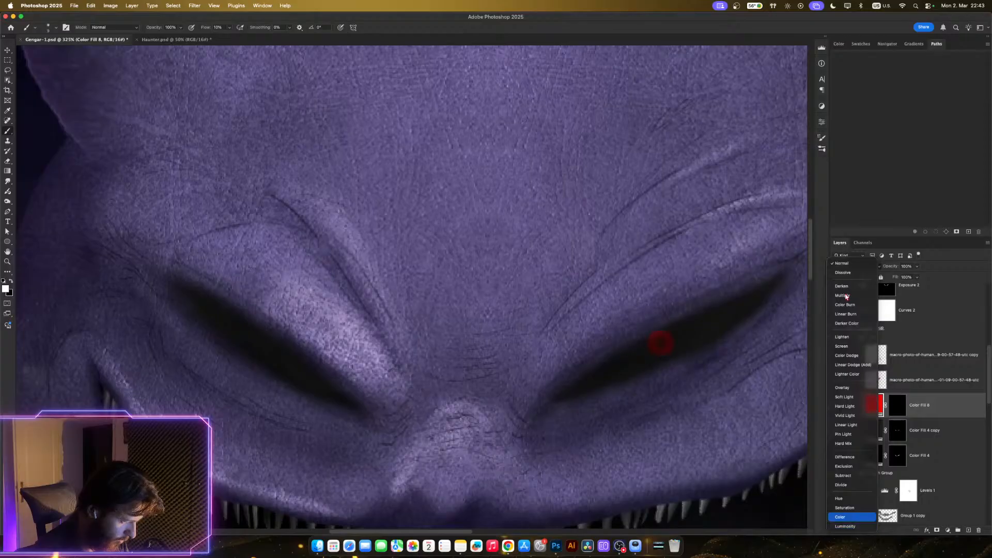
pyautogui.press('Down')
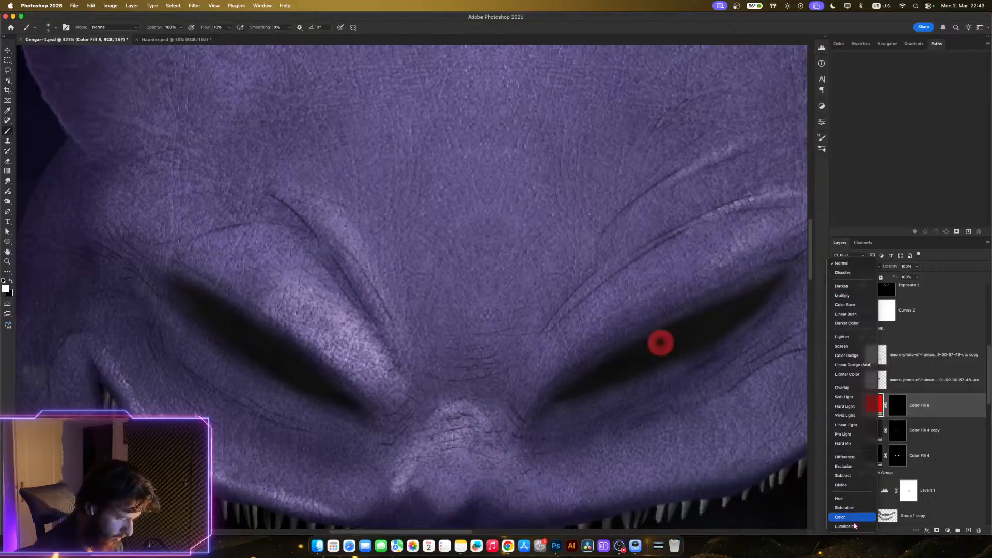
pyautogui.press('Return')
pyautogui.scroll(-5, 651, 292)
pyautogui.scroll(-5, 644, 288)
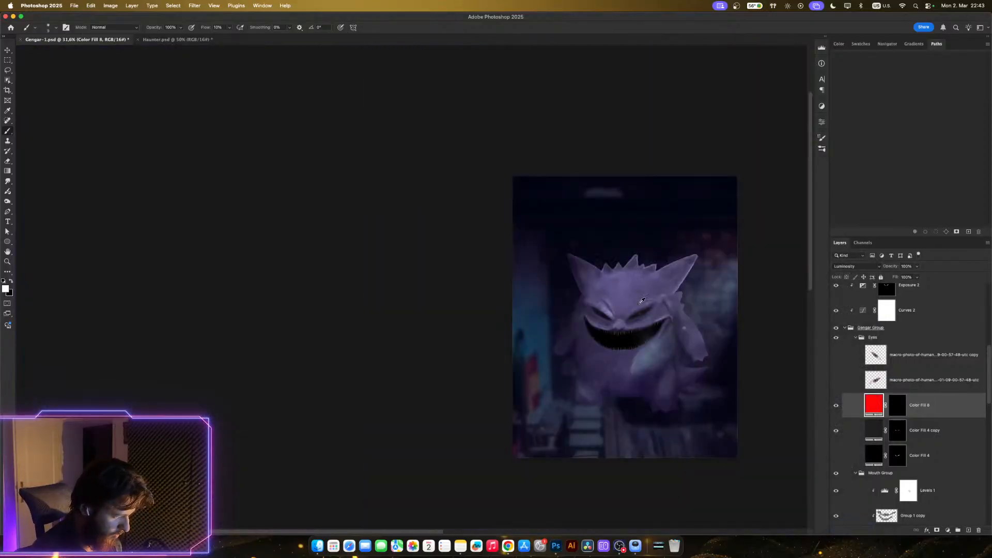
pyautogui.scroll(6, 642, 294)
pyautogui.scroll(5, 642, 301)
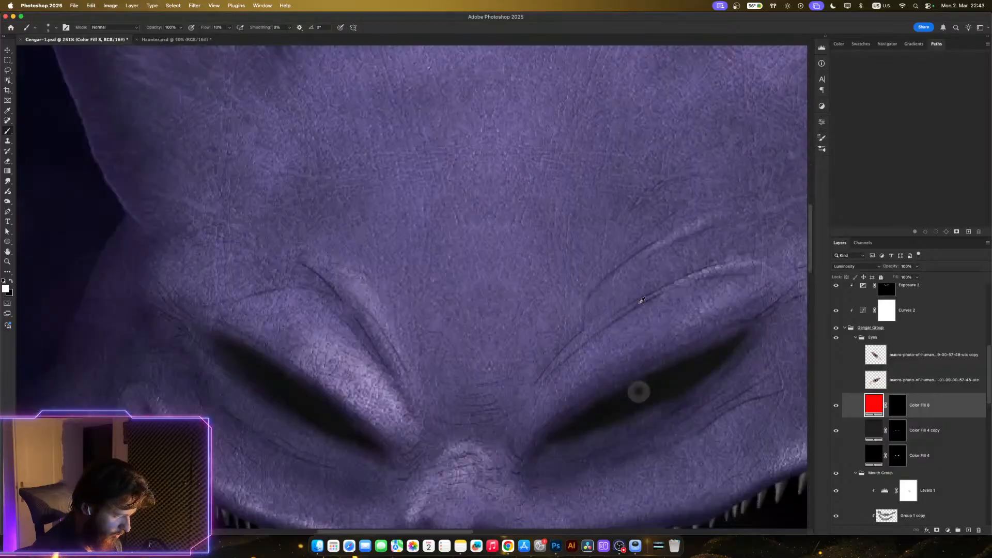
pyautogui.scroll(-1, 655, 294)
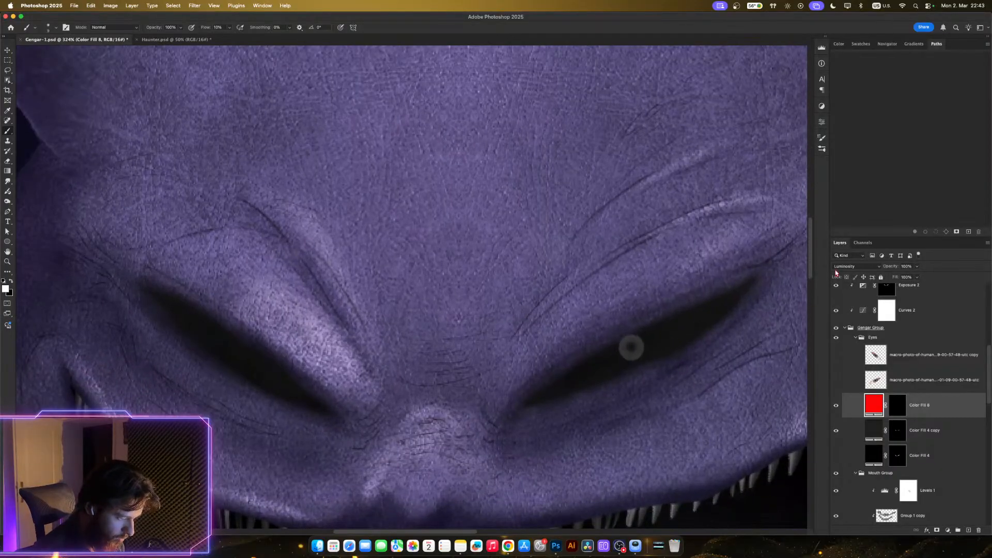
# - Try Hard Light as the red iris layer's blend mode, duplicate the layer and undo the duplication
pyautogui.click(842, 266)
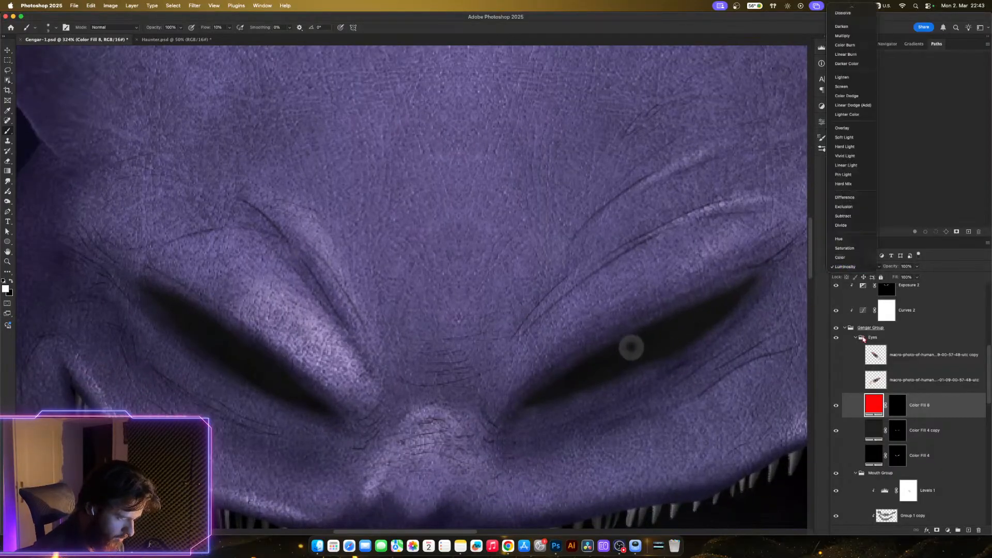
pyautogui.click(845, 147)
pyautogui.scroll(-5, 693, 217)
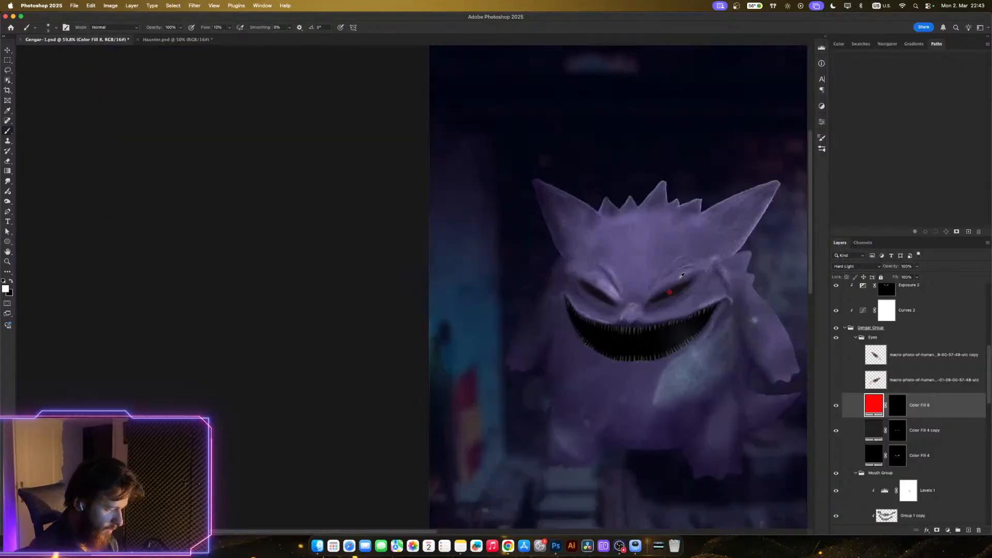
pyautogui.scroll(5, 678, 277)
pyautogui.keyDown('alt'); pyautogui.moveTo(959, 414); pyautogui.dragTo(943, 391); pyautogui.keyUp('alt')
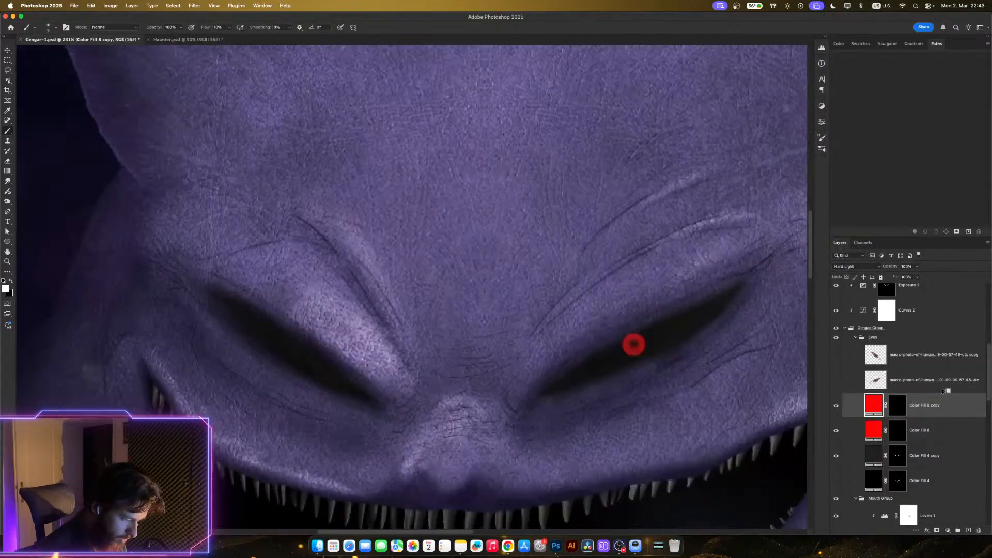
pyautogui.press('super+z')
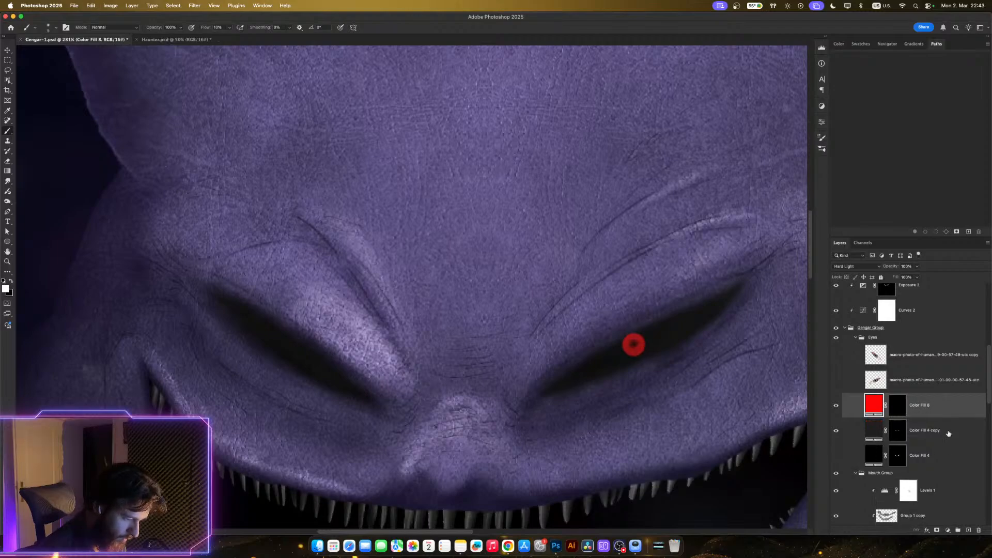
# - Add an Exposure adjustment layer directly above Color Fill 8 with the exposure raised to about +2.2
pyautogui.click(948, 530)
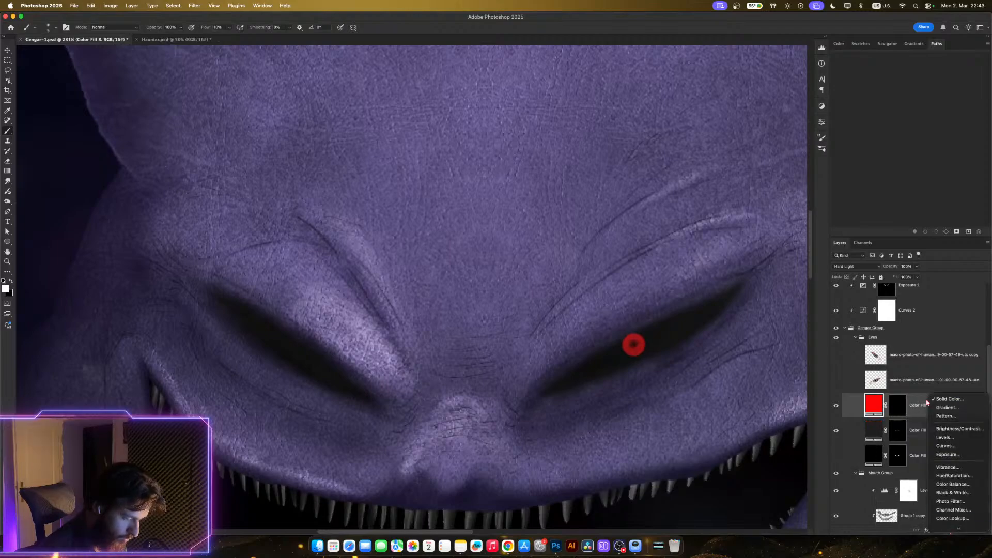
pyautogui.click(949, 454)
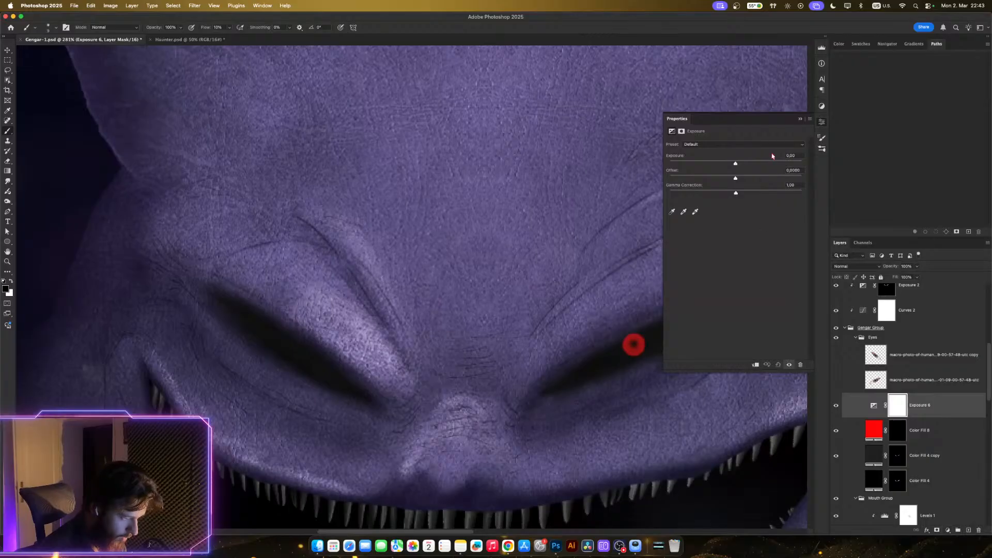
pyautogui.click(754, 163)
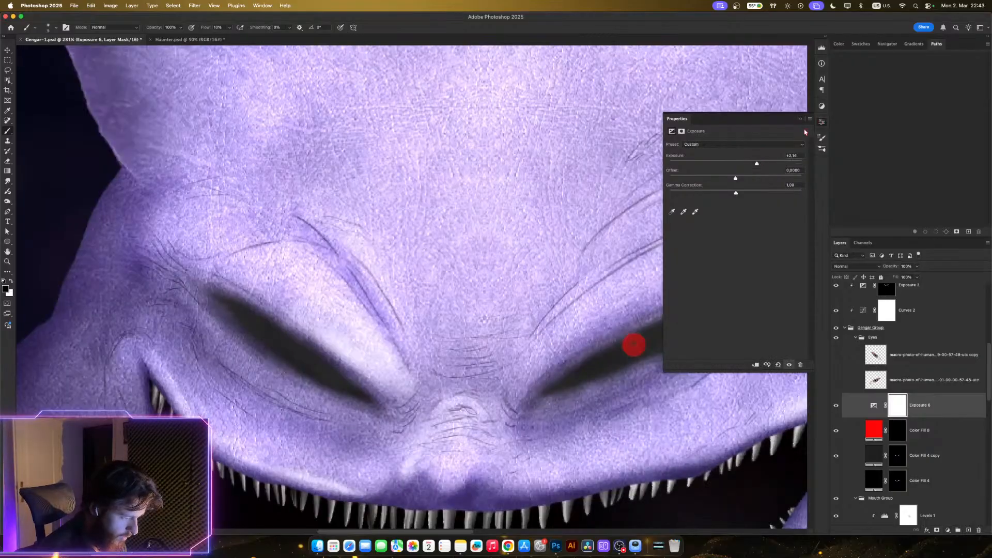
pyautogui.moveTo(741, 162); pyautogui.dragTo(757, 164)
pyautogui.click(821, 124)
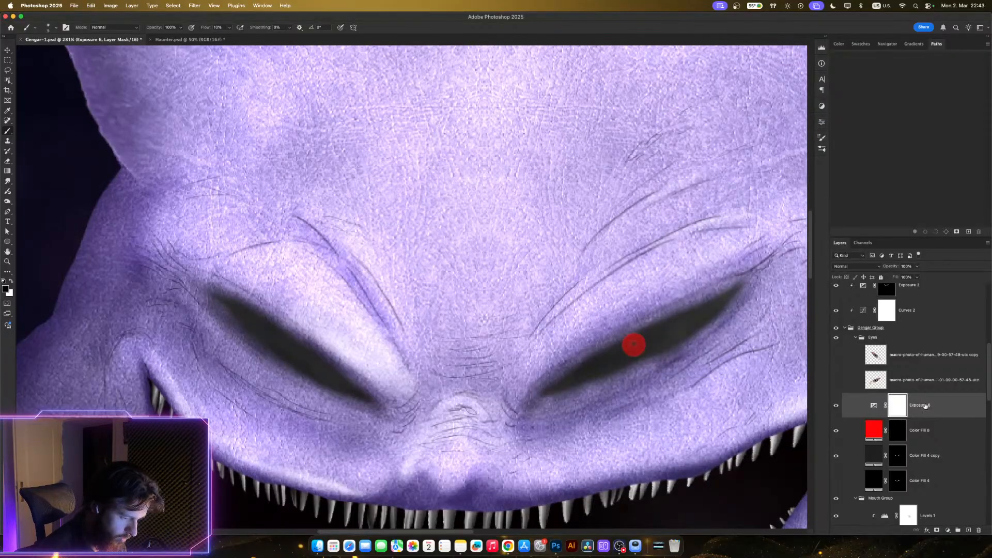
# - Give the Exposure 6 layer the iris mask from Color Fill 8 and toggle its visibility to compare the brightness
pyautogui.moveTo(901, 433); pyautogui.dragTo(899, 410)
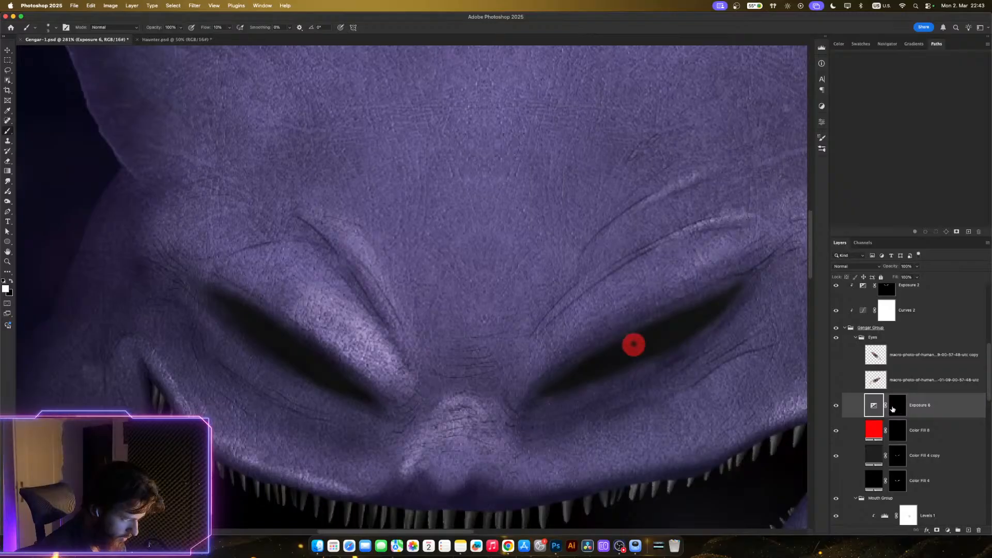
pyautogui.click(835, 406)
pyautogui.click(835, 405)
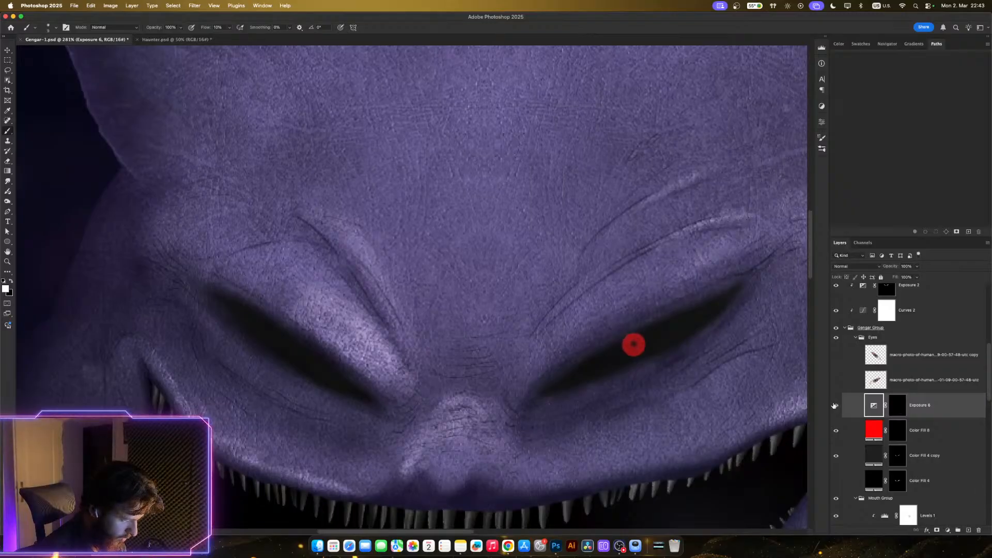
pyautogui.click(835, 406)
pyautogui.click(835, 406)
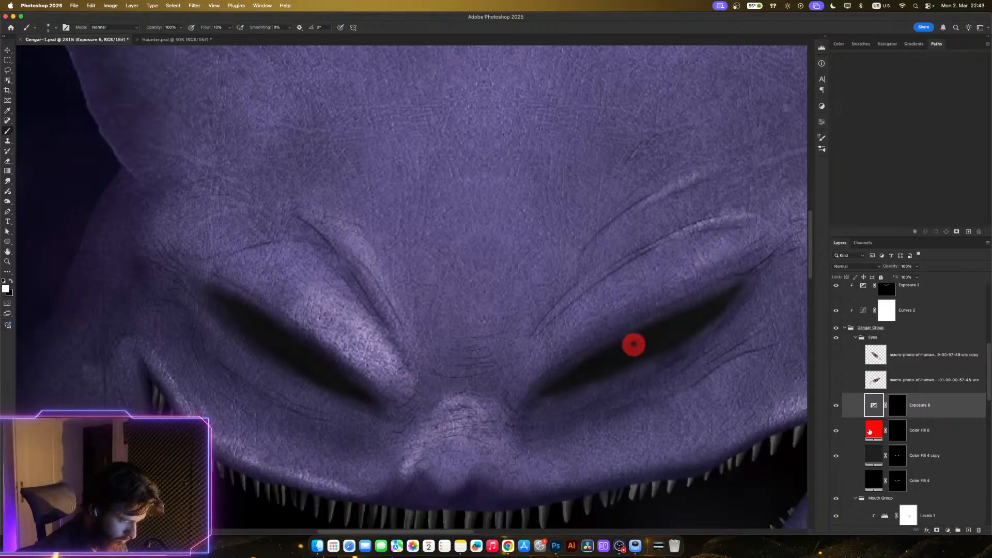
# - Set Color Fill 8's blend mode back to Normal and compare the iris with the Exposure 6 layer hidden and shown
pyautogui.click(876, 431)
pyautogui.click(853, 267)
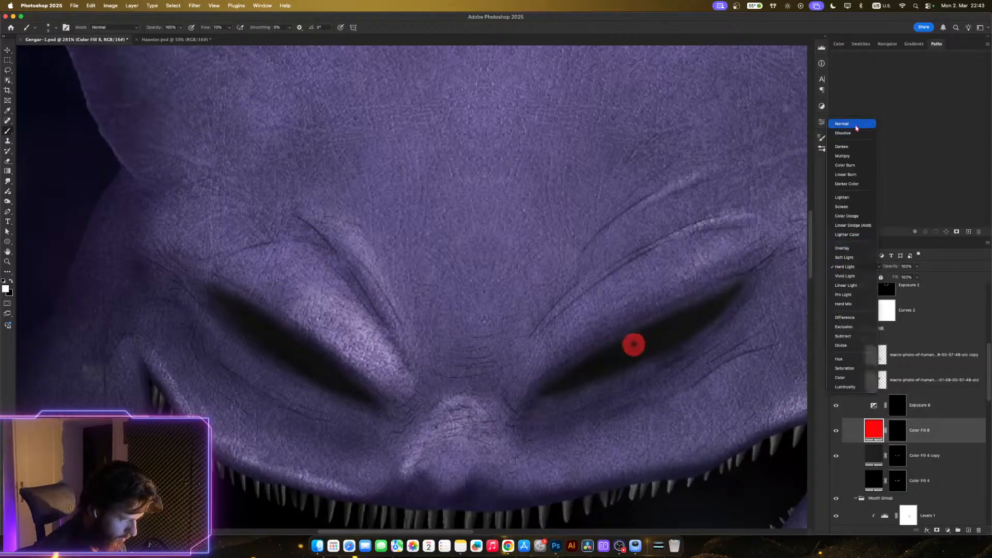
pyautogui.click(856, 125)
pyautogui.click(836, 408)
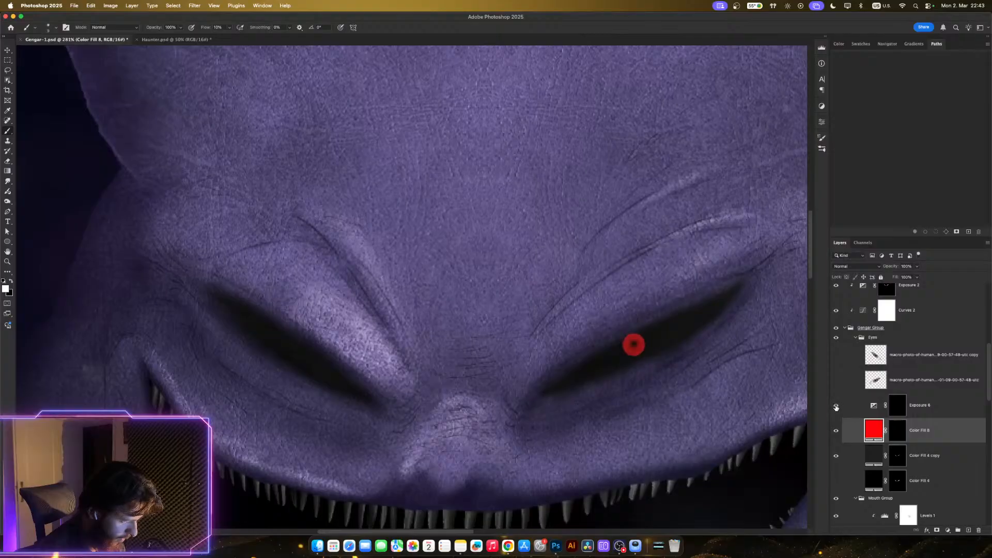
pyautogui.click(836, 408)
pyautogui.click(836, 407)
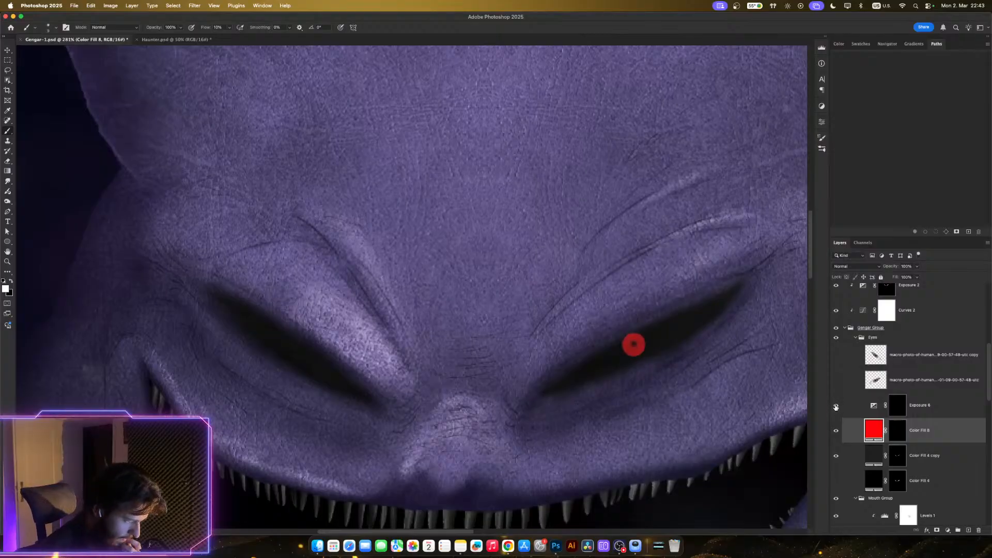
# - Paint a soft white diagonal streak beside the iris on the Exposure 6 mask and raise that layer's exposure further
pyautogui.click(898, 409)
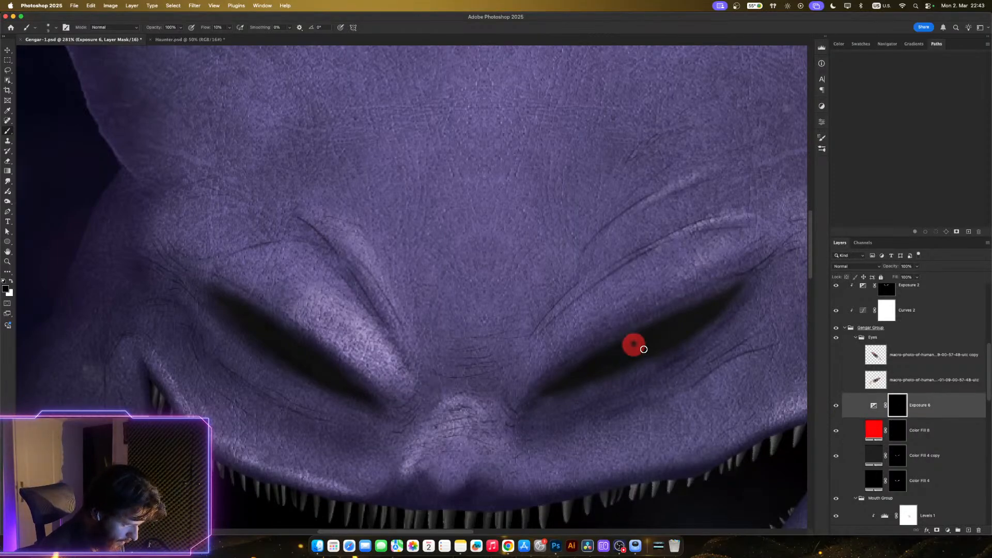
pyautogui.press('x')
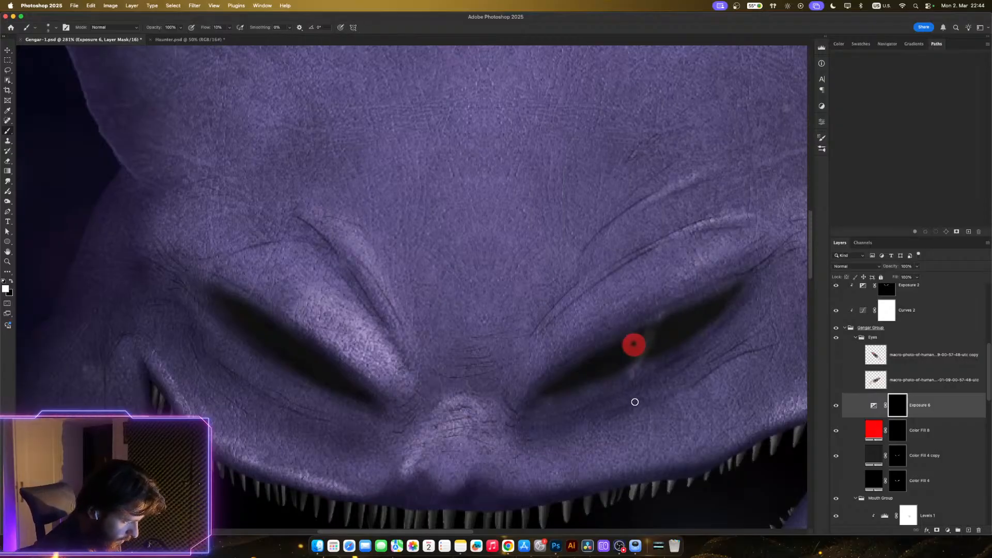
pyautogui.doubleClick(874, 407)
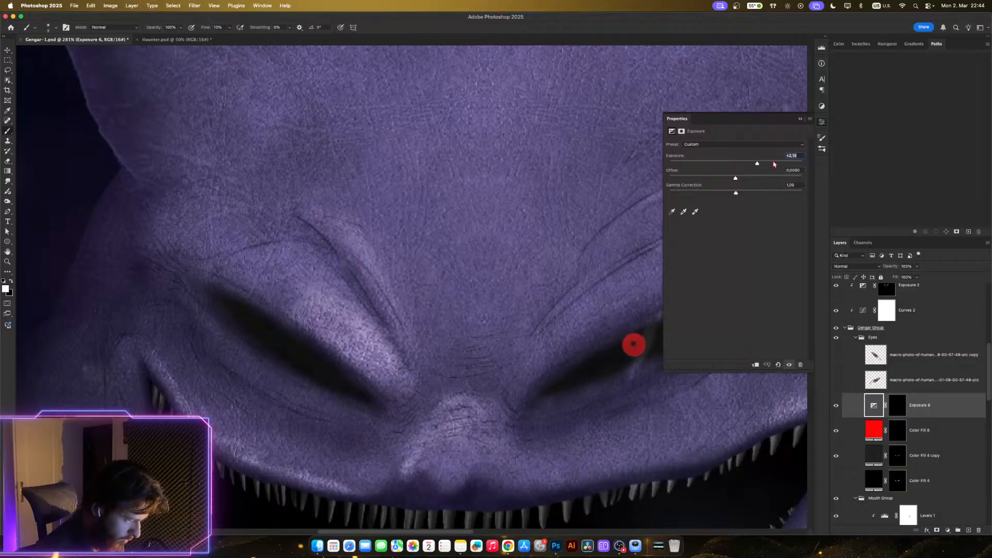
pyautogui.click(775, 163)
pyautogui.click(823, 123)
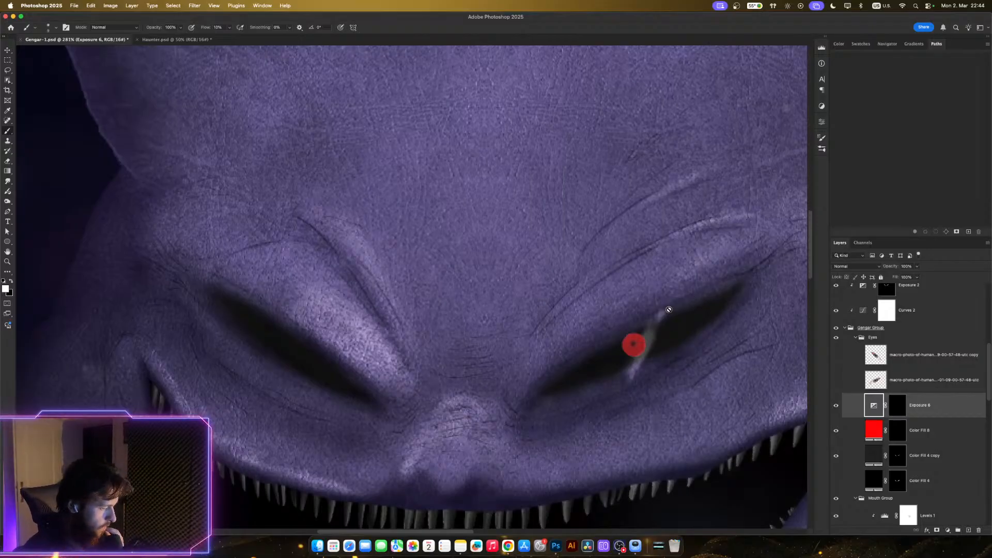
# - Recolor the eye openings' Color Fill 4 copy layer to a dark red with RGB 66, 0, 0
pyautogui.doubleClick(879, 455)
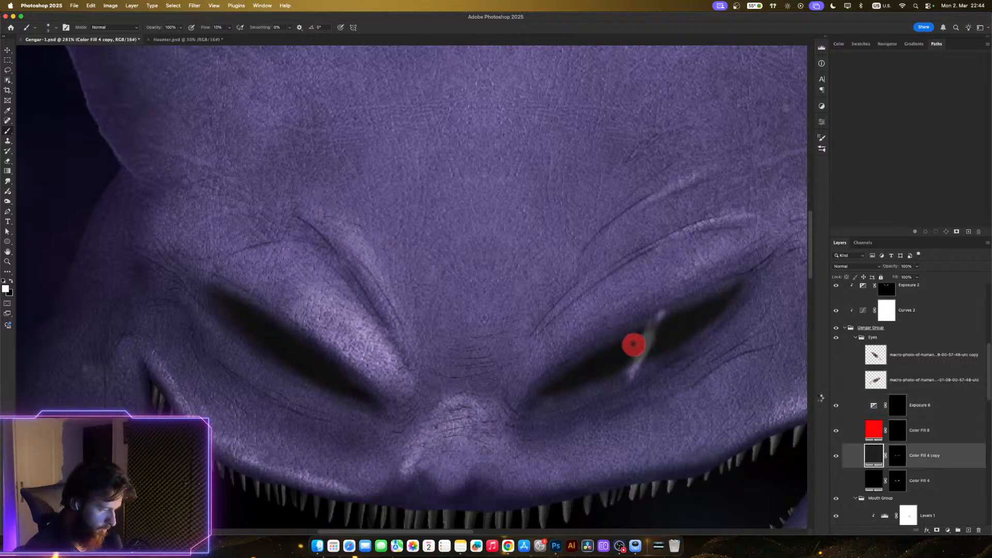
pyautogui.moveTo(604, 409)
pyautogui.mouseDown()
pyautogui.moveTo(600, 421)
pyautogui.moveTo(600, 383)
pyautogui.moveTo(646, 413)
pyautogui.moveTo(700, 416)
pyautogui.mouseUp()
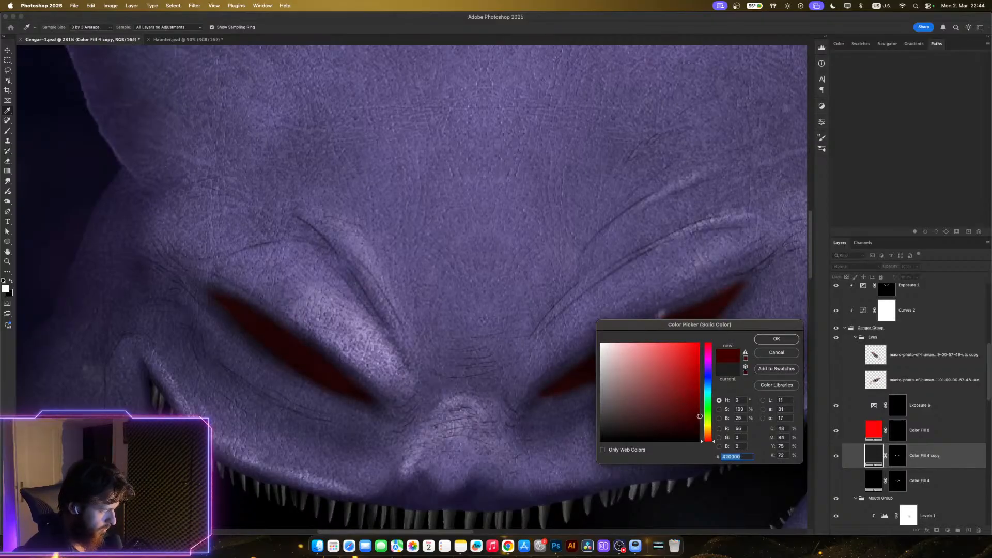
pyautogui.click(762, 343)
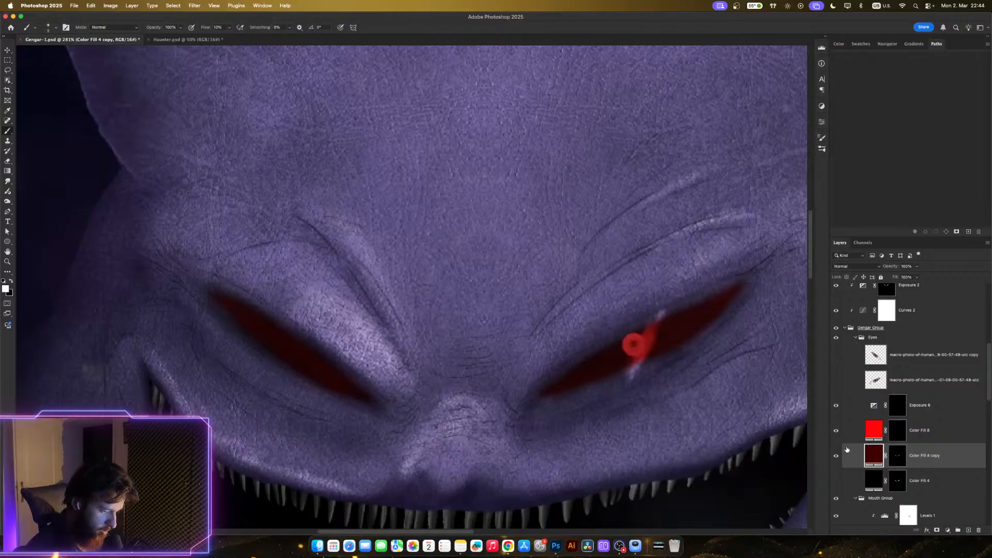
# - Hide the Exposure 6 adjustment layer and select the red Color Fill 8 iris layer
pyautogui.click(836, 405)
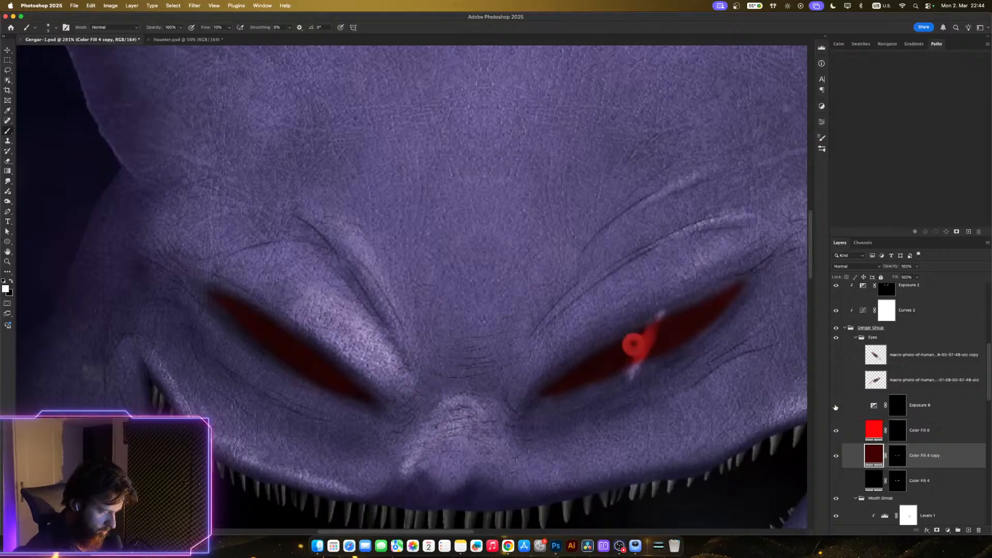
pyautogui.click(836, 406)
pyautogui.click(876, 405)
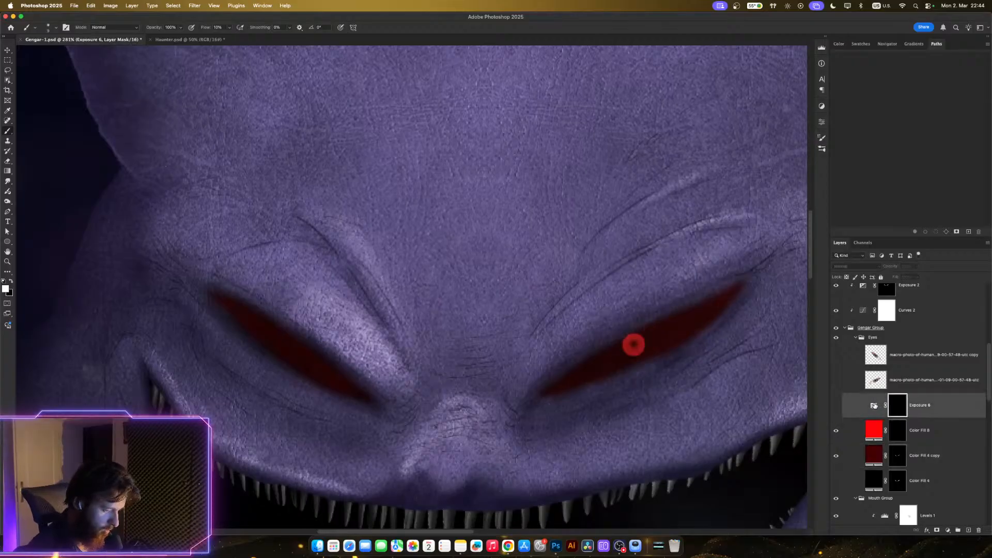
pyautogui.click(871, 433)
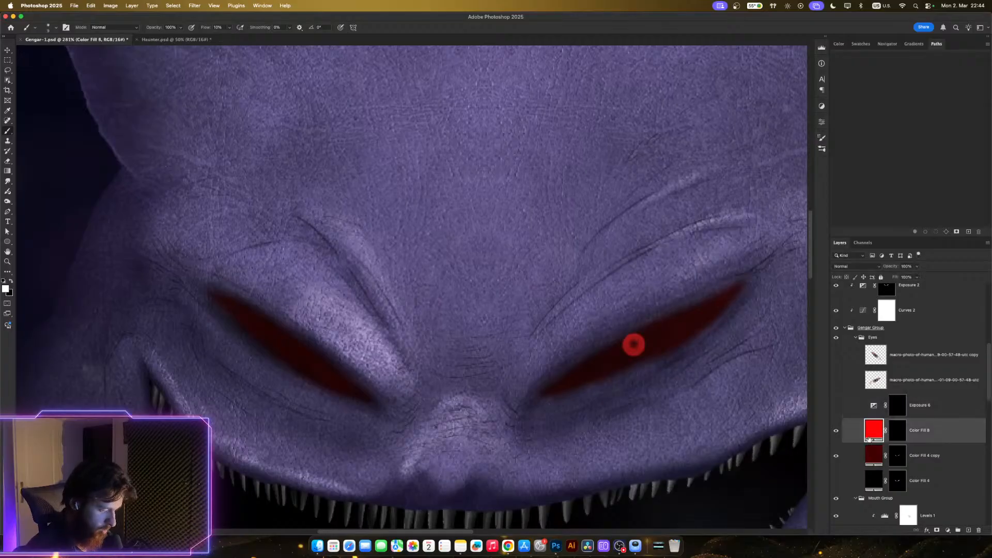
pyautogui.click(894, 406)
# - Keep Color Fill 8's red fill color and set the layer's blend mode to Linear Dodge (Add)
pyautogui.doubleClick(873, 429)
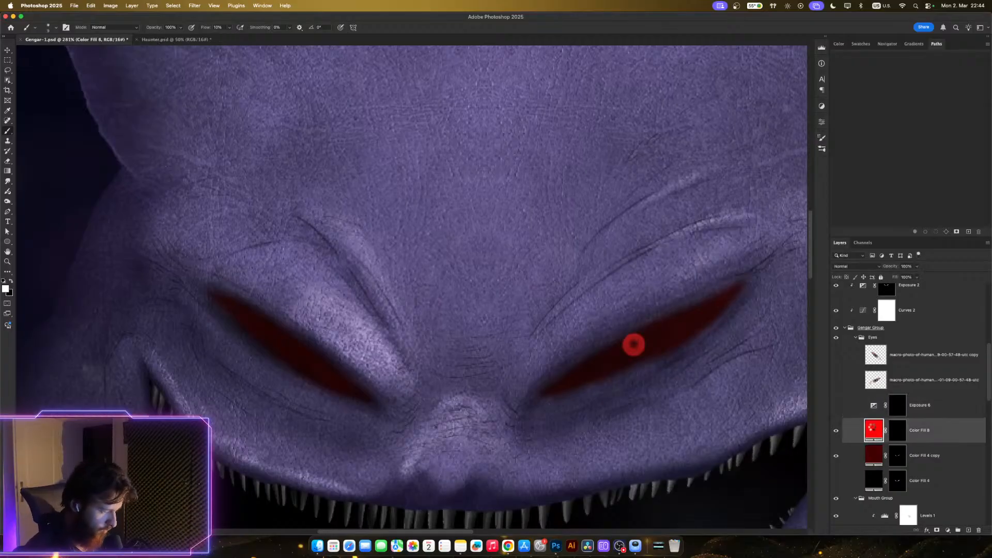
pyautogui.press('Return')
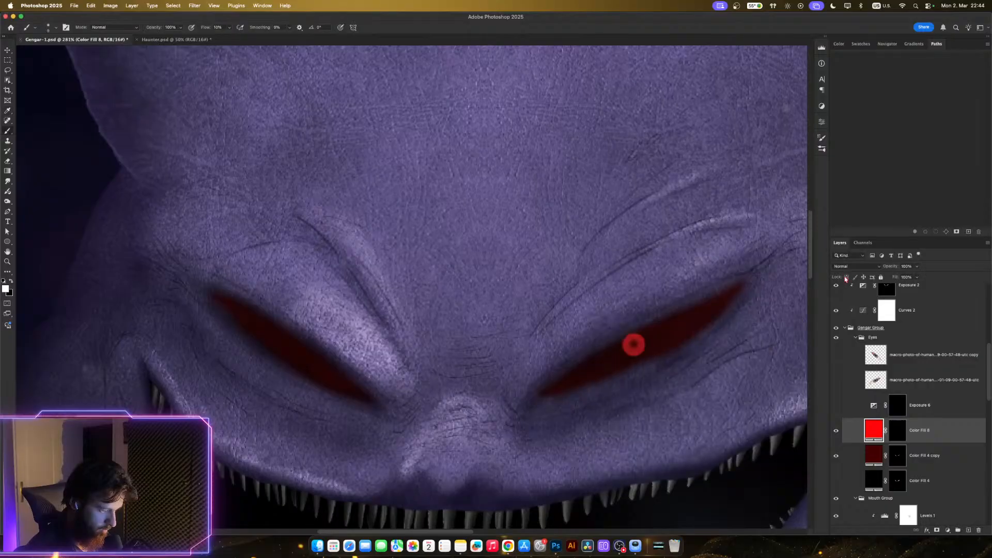
pyautogui.click(856, 266)
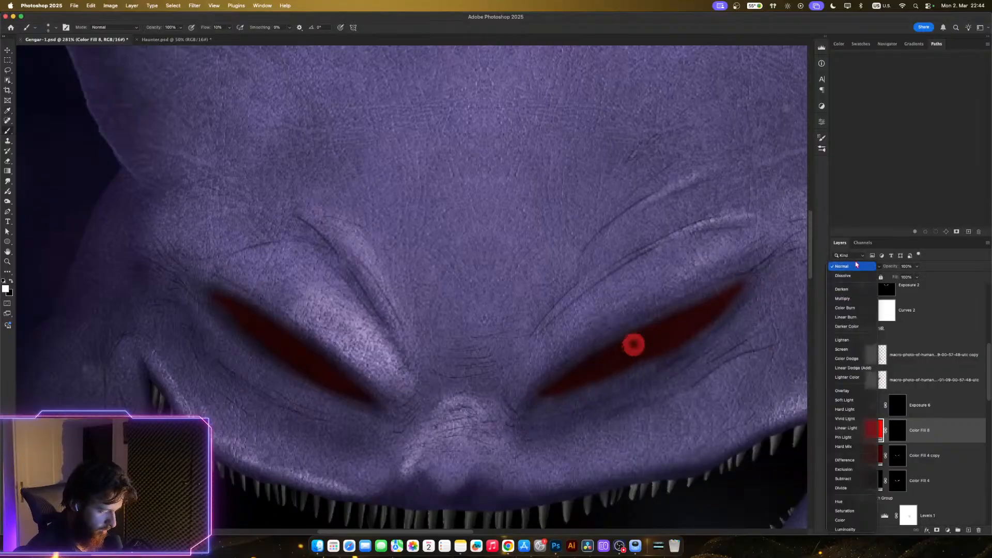
pyautogui.press('Down')
pyautogui.press('Down')
pyautogui.press('Down')
pyautogui.press('Down')
pyautogui.press('Down')
pyautogui.press('Down')
pyautogui.press('Down')
pyautogui.press('Down')
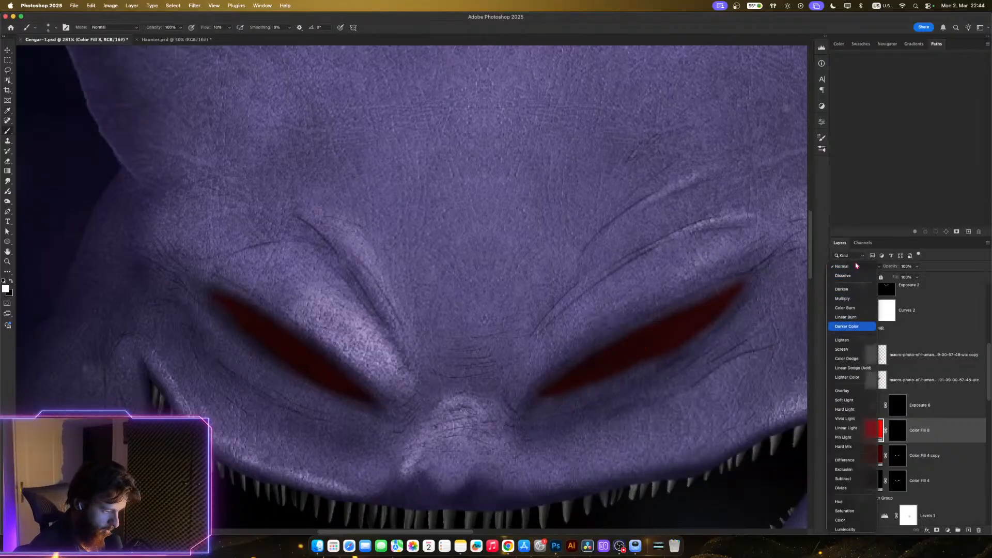
pyautogui.press('Down')
pyautogui.press('Down')
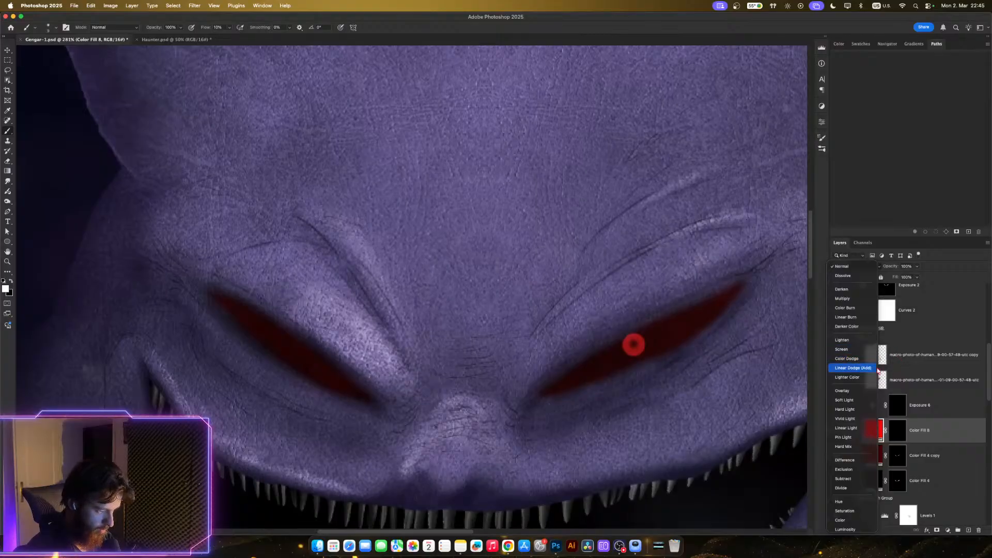
pyautogui.click(870, 368)
# - Add a white center-sourced Inner Glow to Color Fill 8 and reduce its size to about 4 px
pyautogui.scroll(-10, 617, 373)
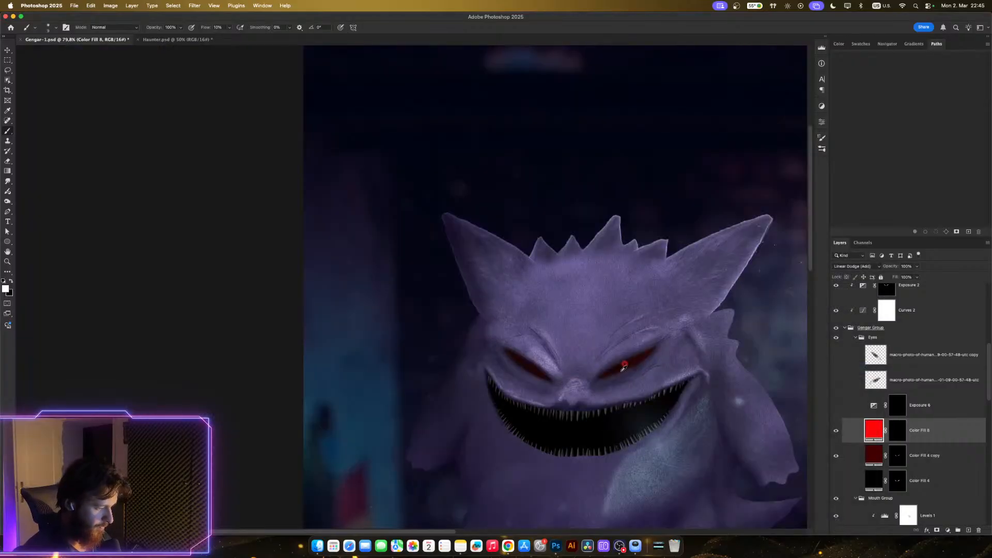
pyautogui.scroll(12, 629, 356)
pyautogui.doubleClick(976, 432)
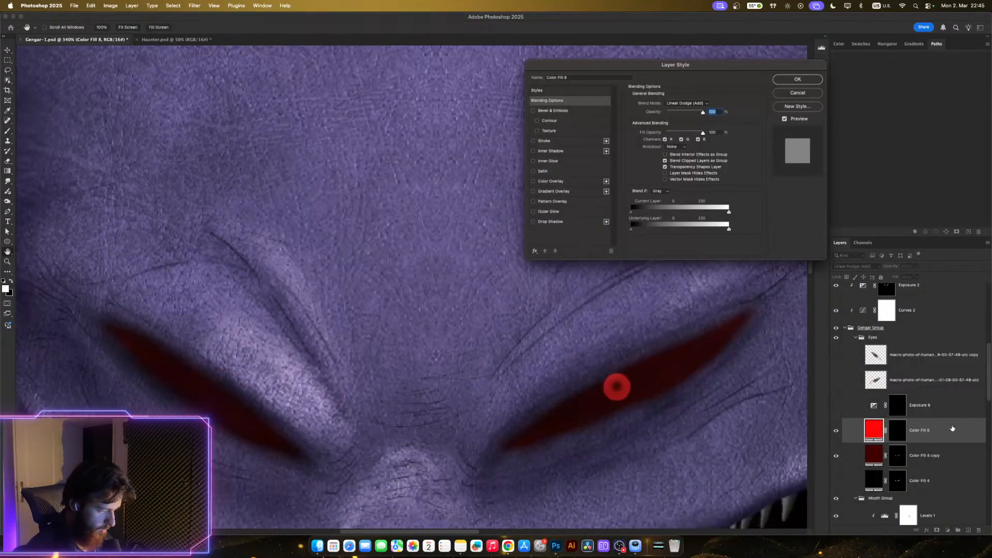
pyautogui.click(548, 160)
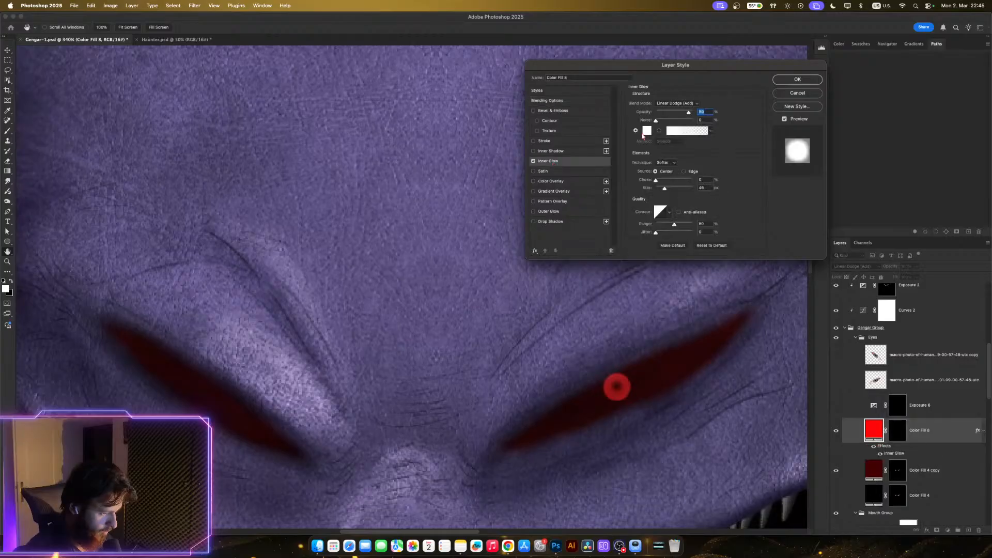
pyautogui.moveTo(667, 192); pyautogui.dragTo(658, 192)
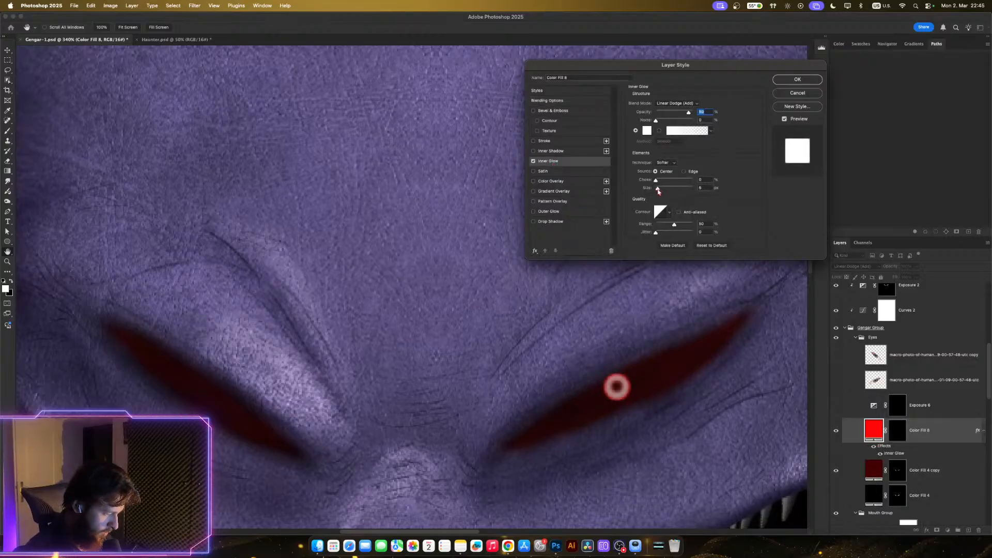
pyautogui.click(659, 191)
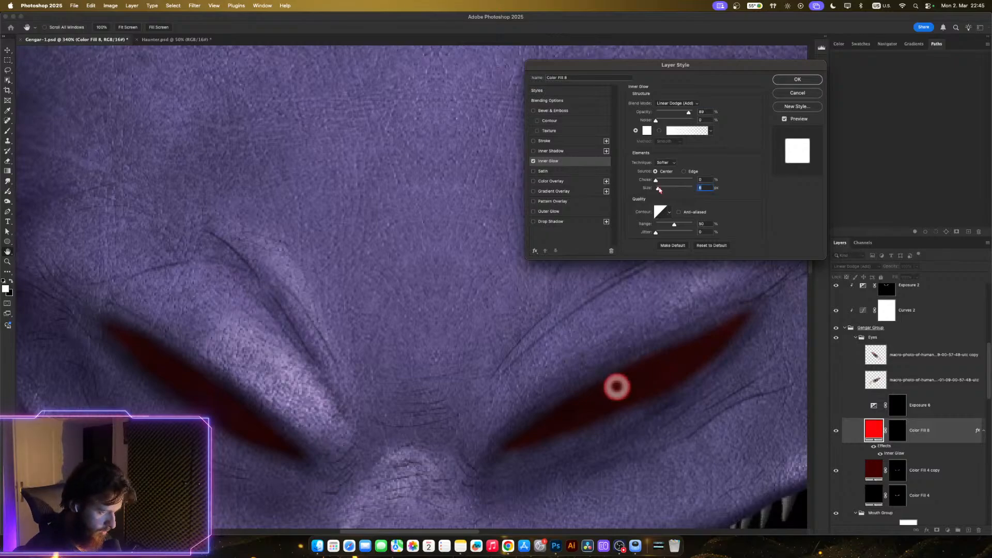
pyautogui.scroll(2, 551, 301)
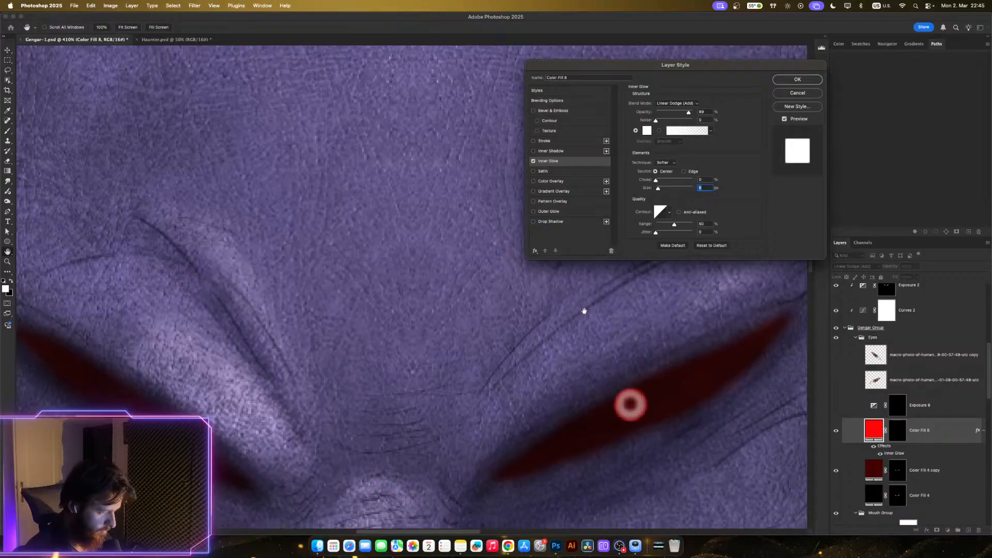
pyautogui.scroll(2, 661, 340)
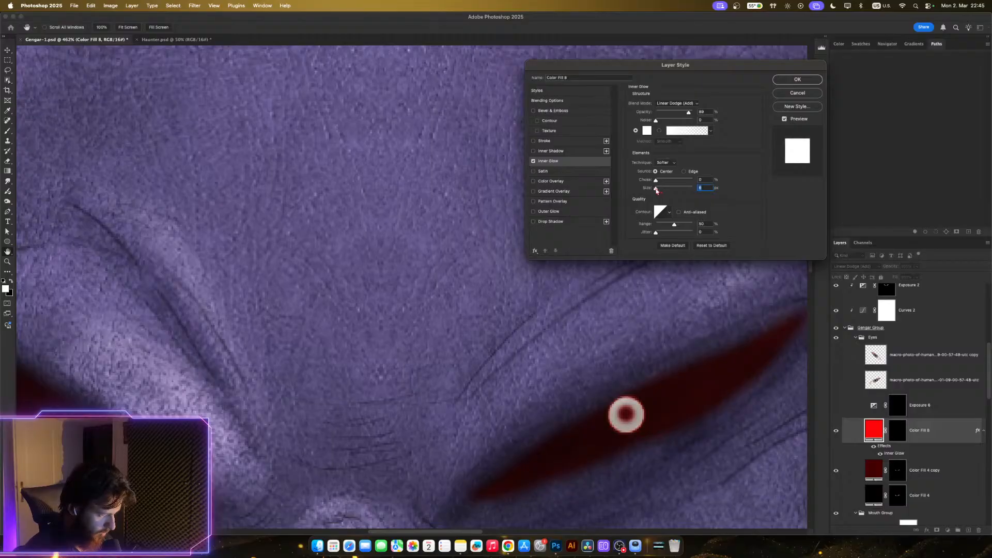
pyautogui.moveTo(659, 190); pyautogui.dragTo(658, 190)
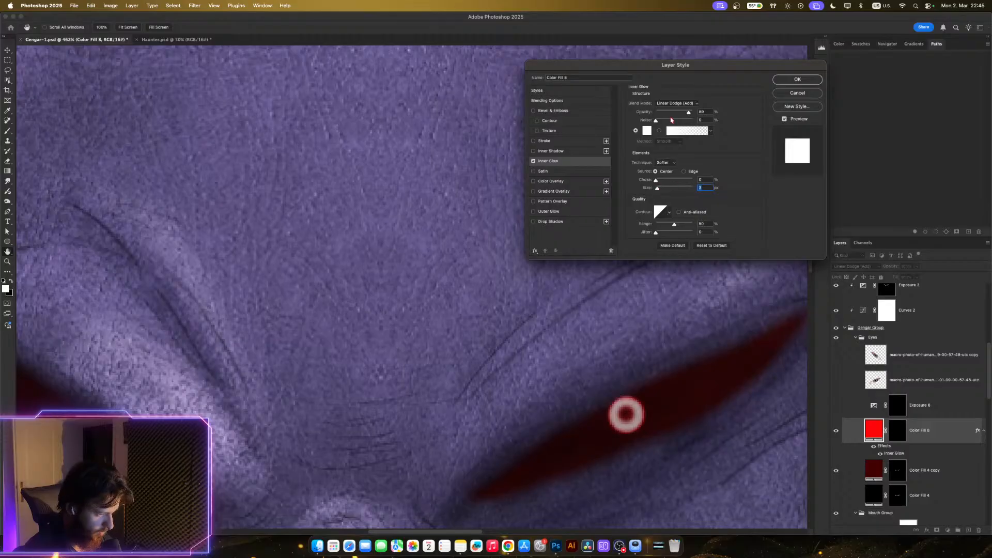
# - Fine-tune the Inner Glow on Color Fill 8 to 63% opacity and a size of 5 px
pyautogui.moveTo(688, 114); pyautogui.dragTo(675, 115)
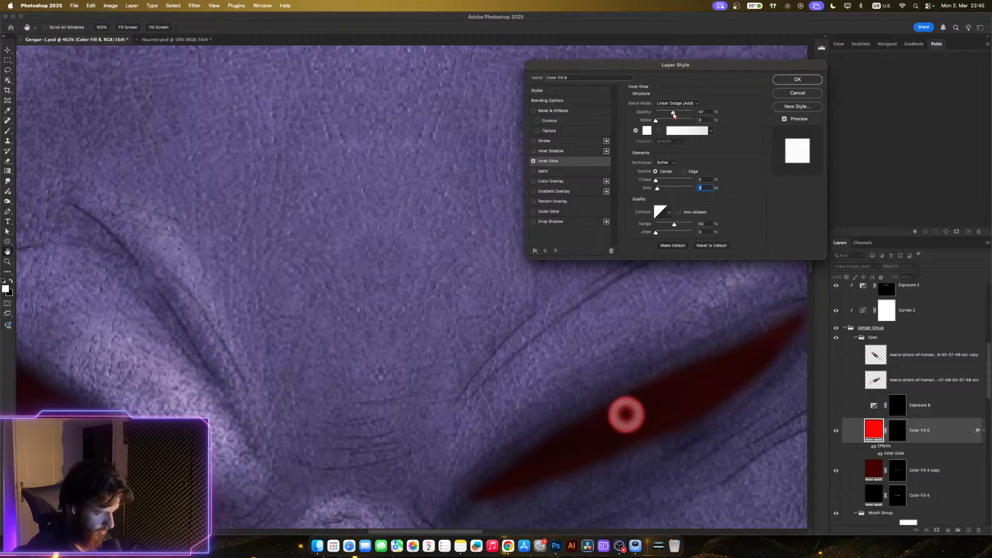
pyautogui.moveTo(673, 114); pyautogui.dragTo(679, 114)
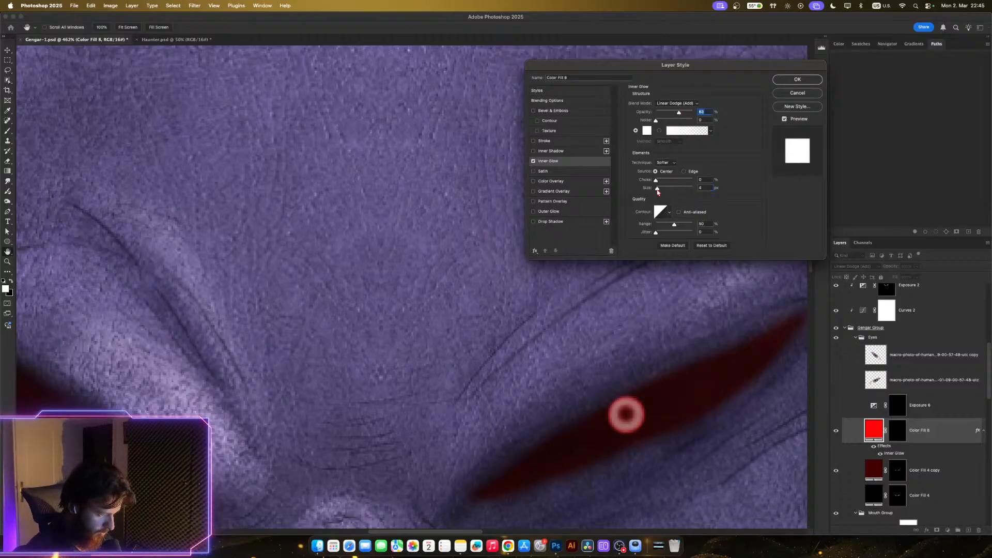
pyautogui.moveTo(658, 189); pyautogui.dragTo(658, 190)
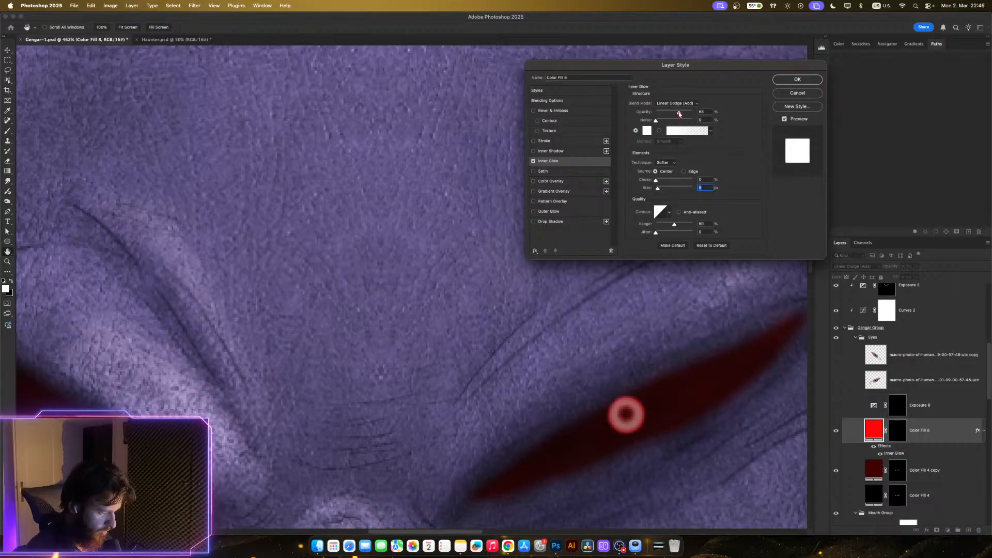
pyautogui.moveTo(678, 113); pyautogui.dragTo(680, 118)
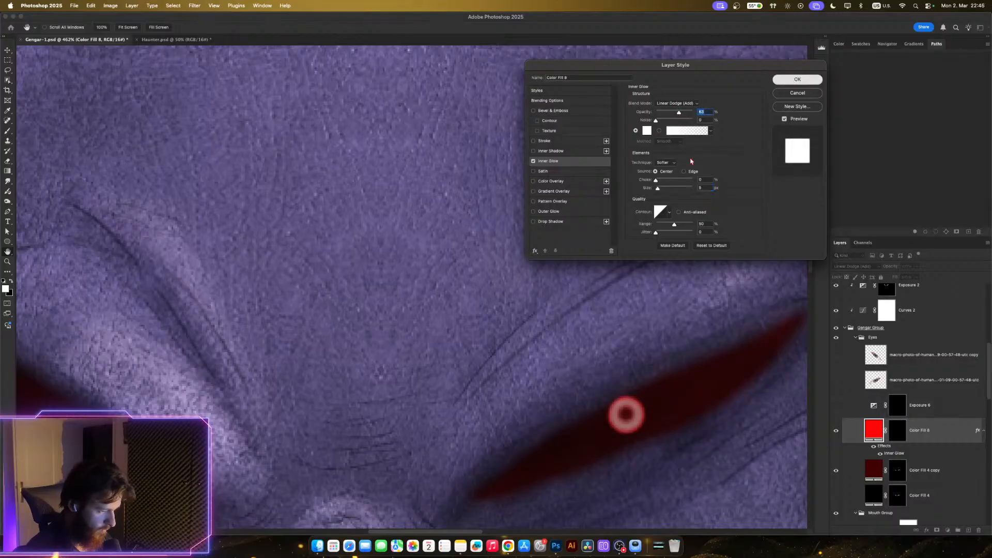
pyautogui.press('Return')
# - Add an Outer Glow to Color Fill 8 in pinkish red (RGB 255, 29, 72) with a size of 13 px
pyautogui.doubleClick(979, 433)
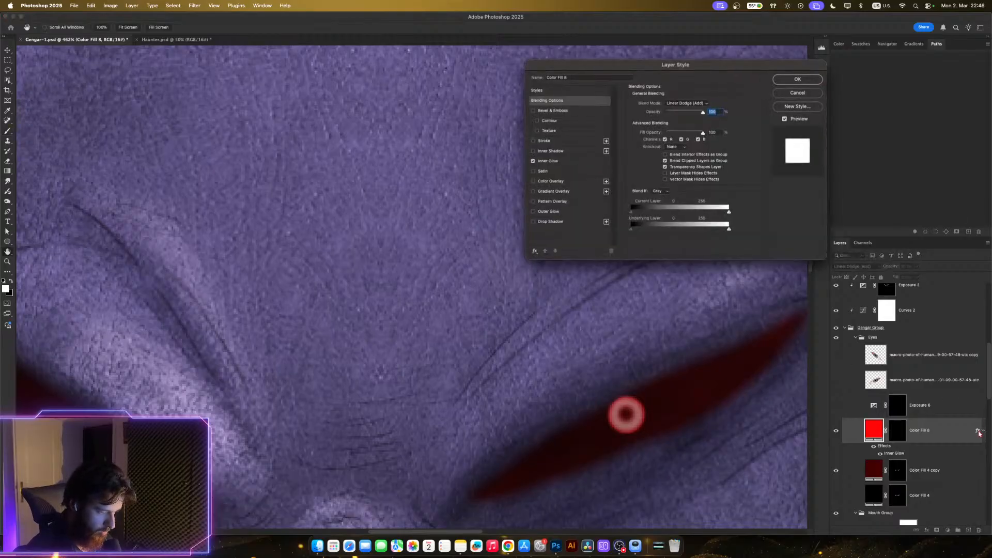
pyautogui.click(554, 211)
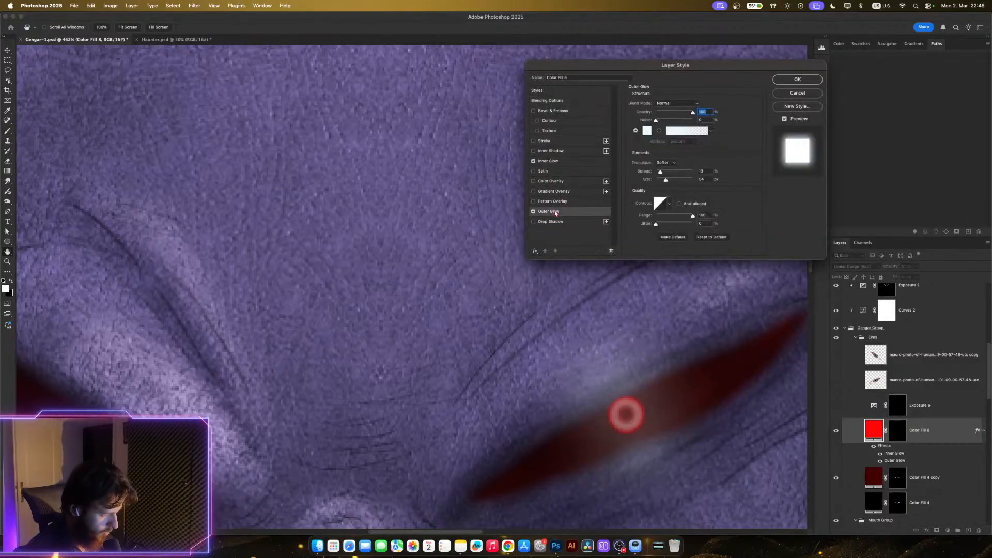
pyautogui.click(646, 130)
pyautogui.moveTo(710, 354); pyautogui.dragTo(709, 350)
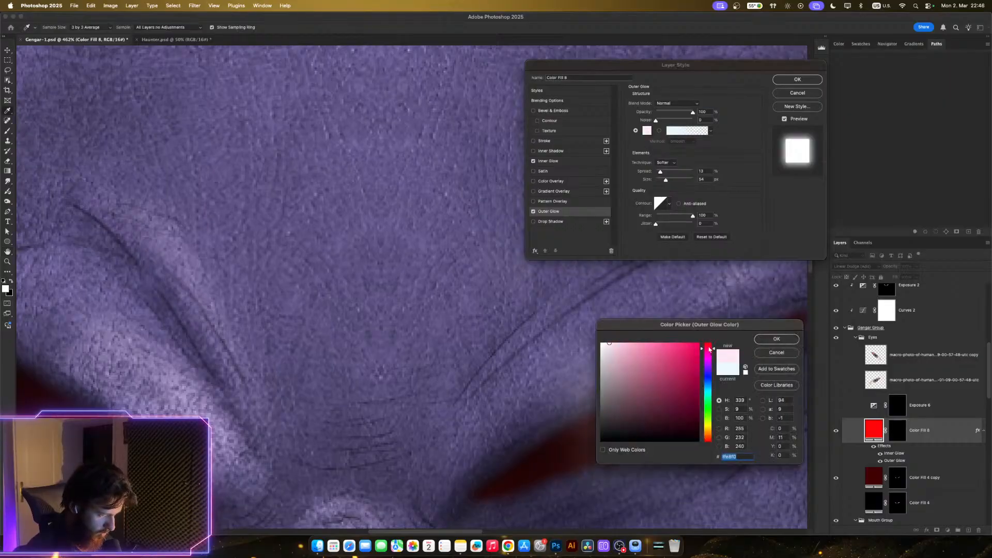
pyautogui.click(693, 343)
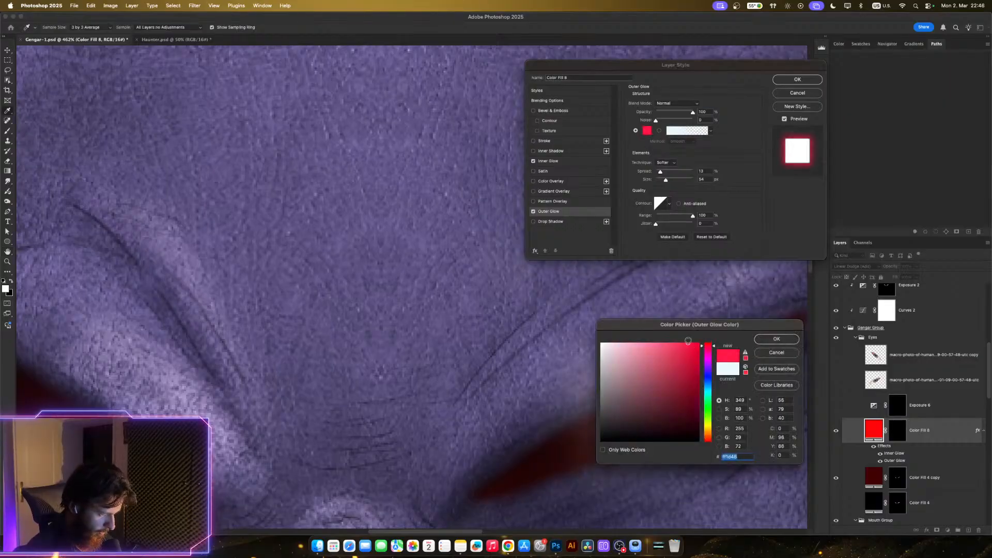
pyautogui.click(776, 339)
pyautogui.moveTo(666, 182); pyautogui.dragTo(661, 181)
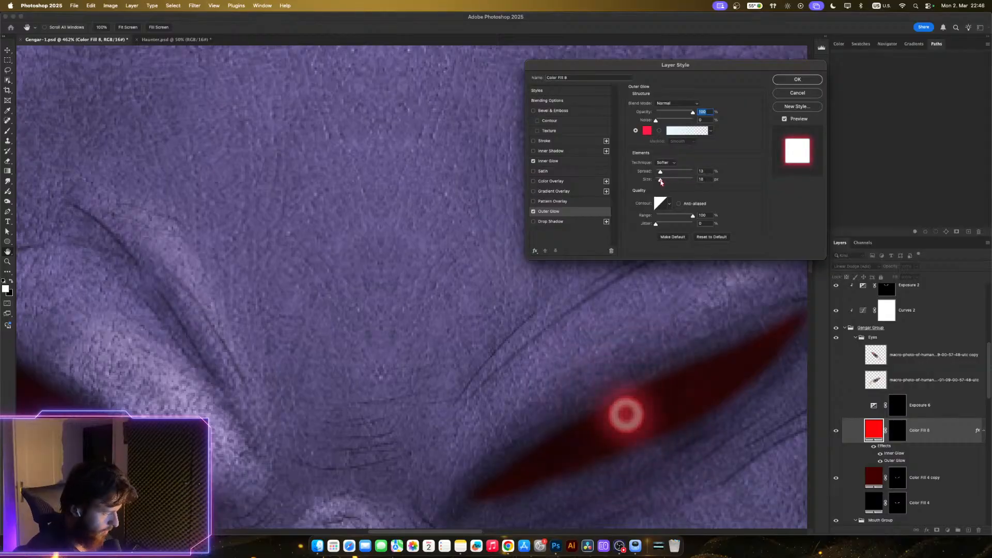
pyautogui.moveTo(660, 181); pyautogui.dragTo(660, 182)
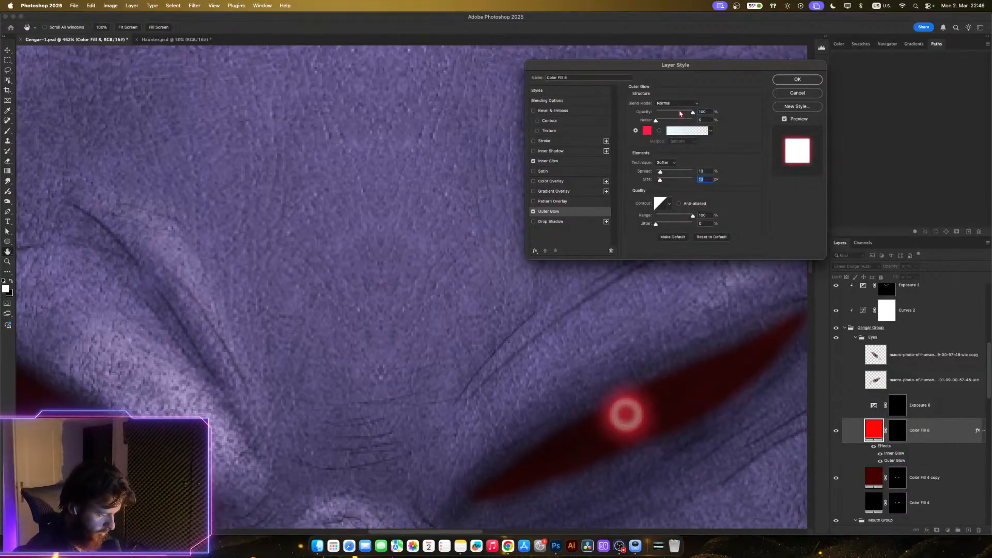
# - Set the Outer Glow's blend mode to Screen and its opacity to about 67%, and apply the layer style
pyautogui.click(680, 113)
pyautogui.click(687, 104)
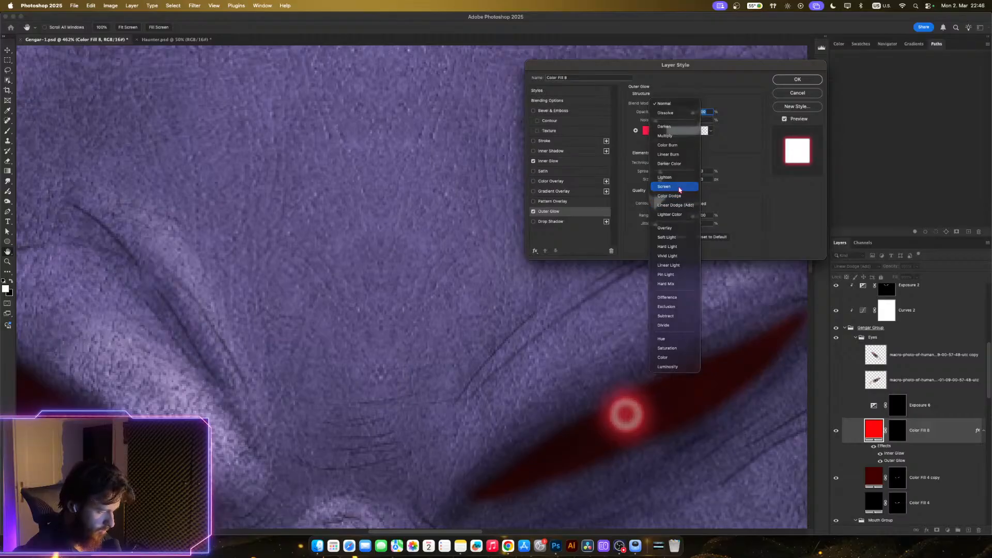
pyautogui.click(672, 186)
pyautogui.moveTo(684, 113); pyautogui.dragTo(679, 113)
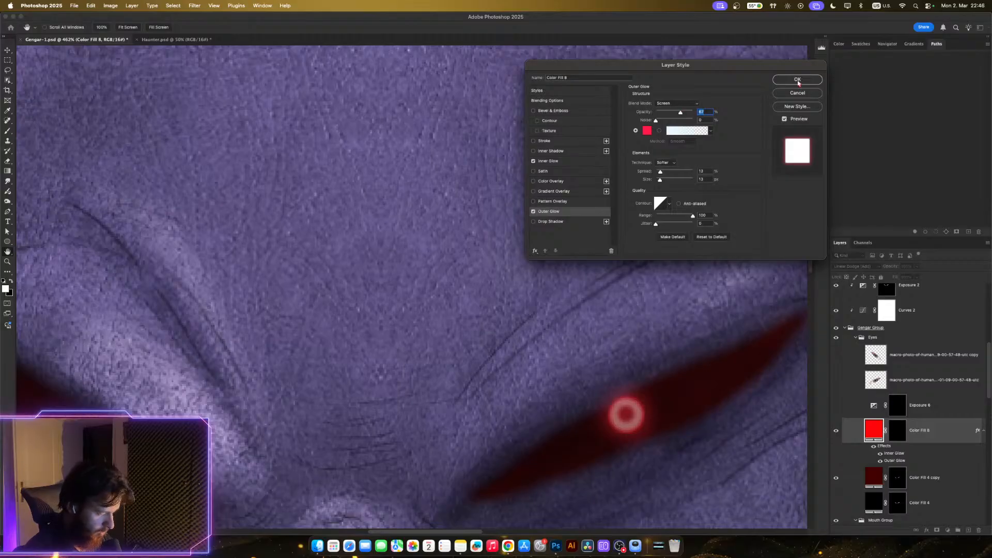
pyautogui.click(798, 81)
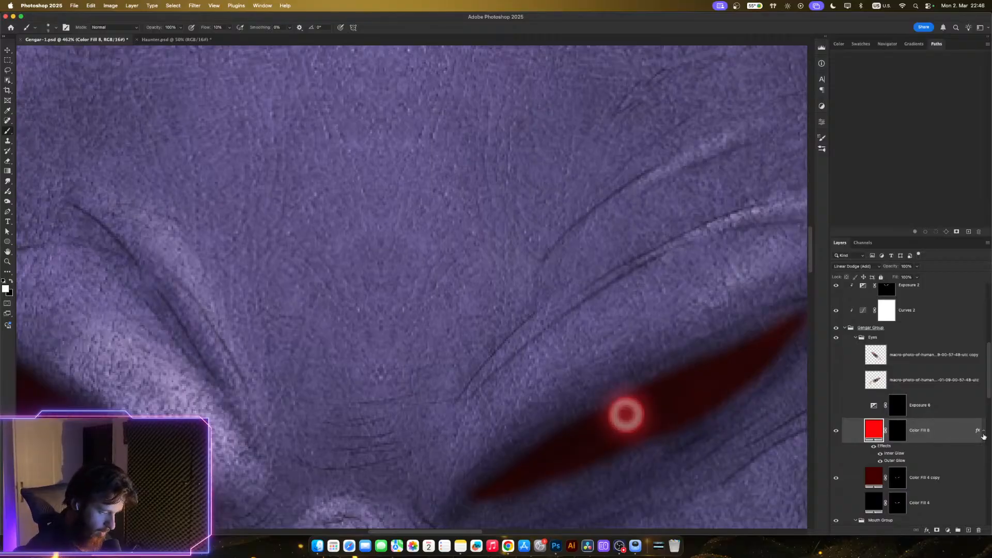
# - Collapse Color Fill 8's effects and toggle the layer's visibility to judge the glowing iris against the whole figure
pyautogui.click(983, 435)
pyautogui.click(837, 431)
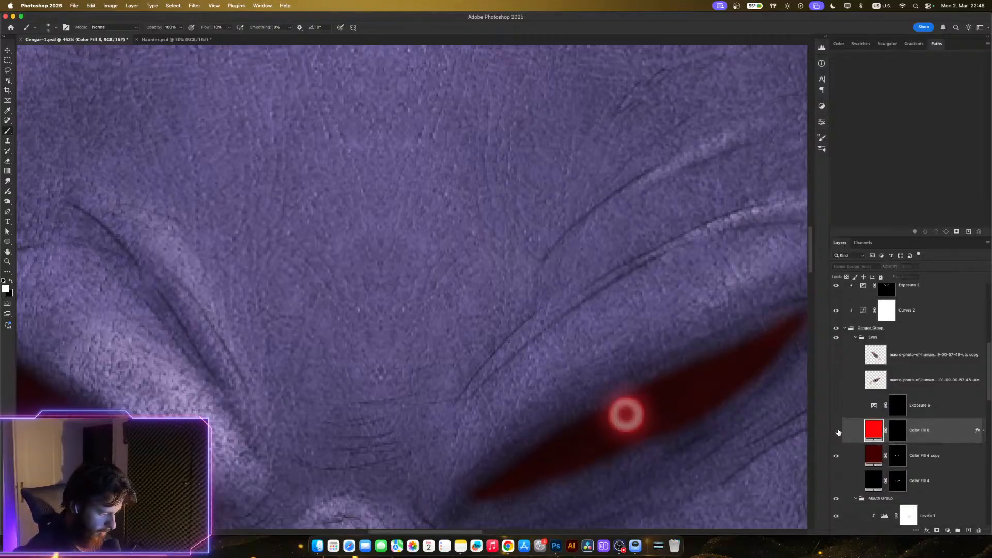
pyautogui.click(838, 432)
pyautogui.scroll(-10, 667, 426)
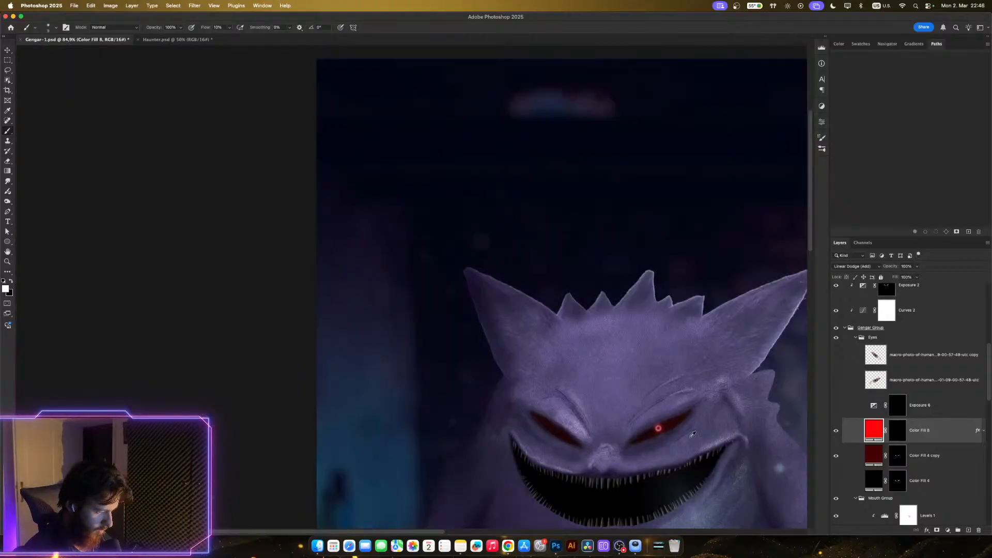
pyautogui.scroll(-6, 692, 434)
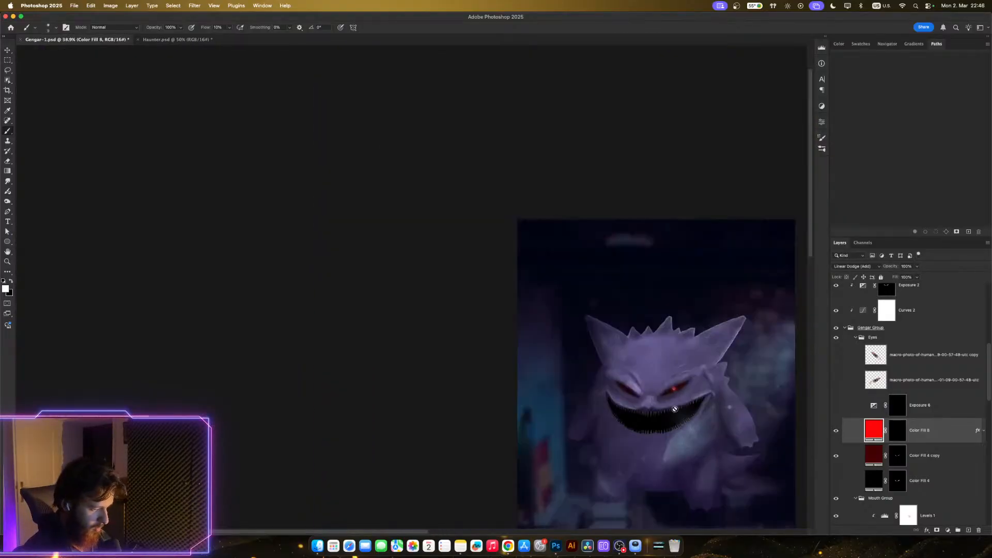
# - Examine the glowing iris up close and from a distance to judge how it sits in the eye
pyautogui.scroll(8, 674, 409)
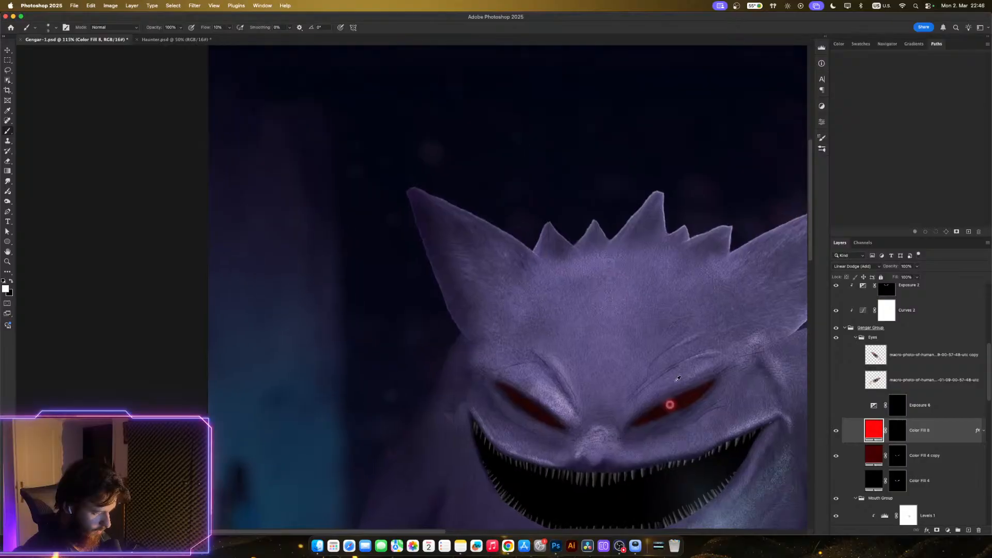
pyautogui.scroll(-4, 675, 385)
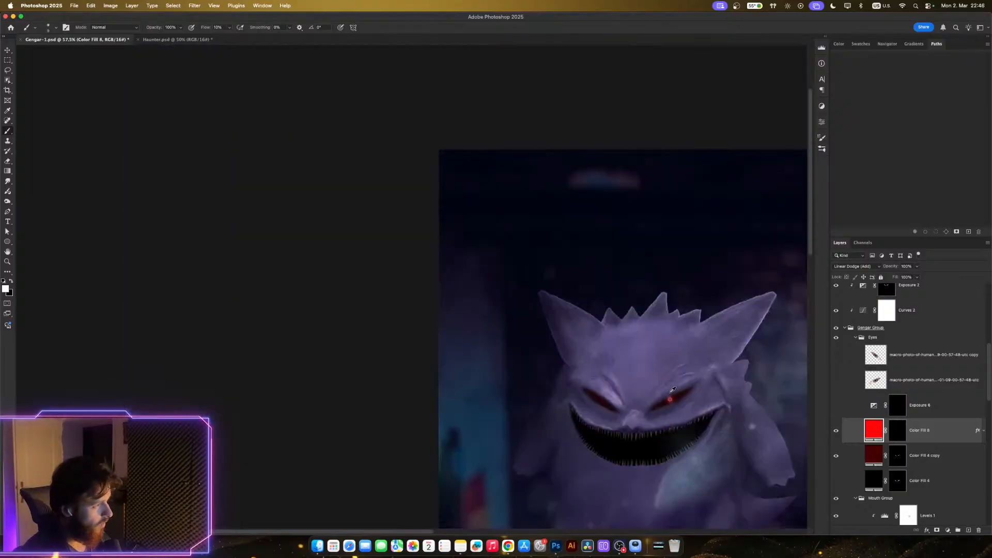
pyautogui.scroll(3, 673, 389)
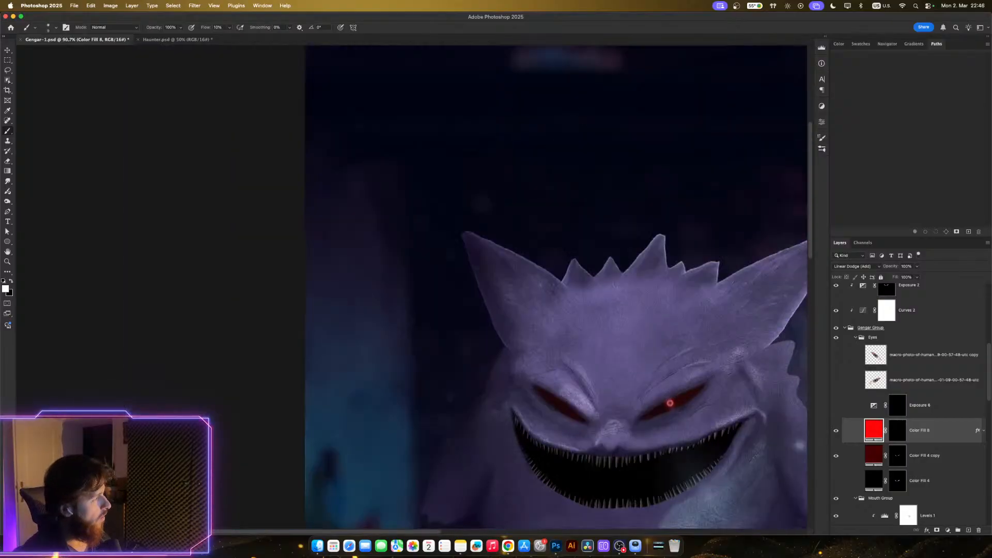
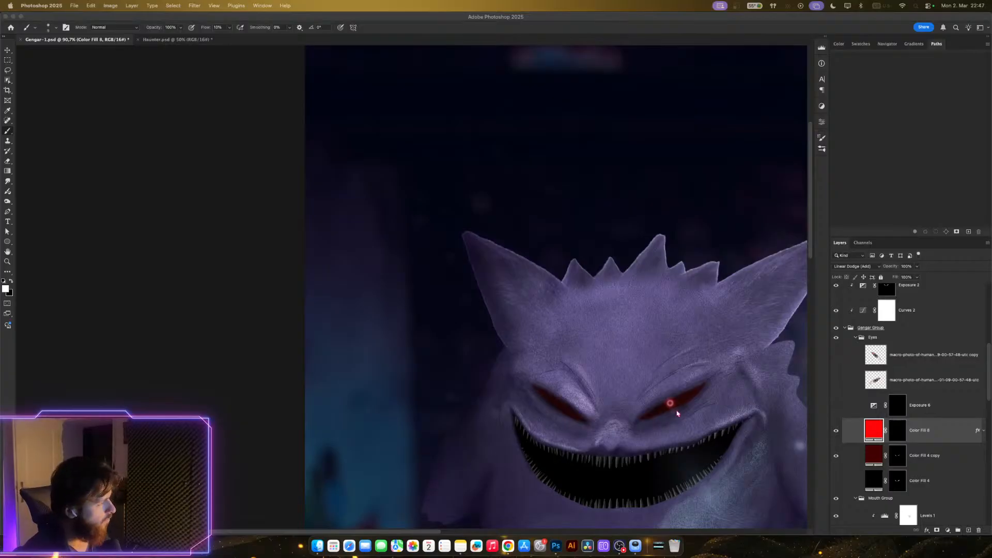
pyautogui.scroll(-3, 682, 413)
pyautogui.scroll(1, 681, 410)
pyautogui.scroll(-3, 681, 408)
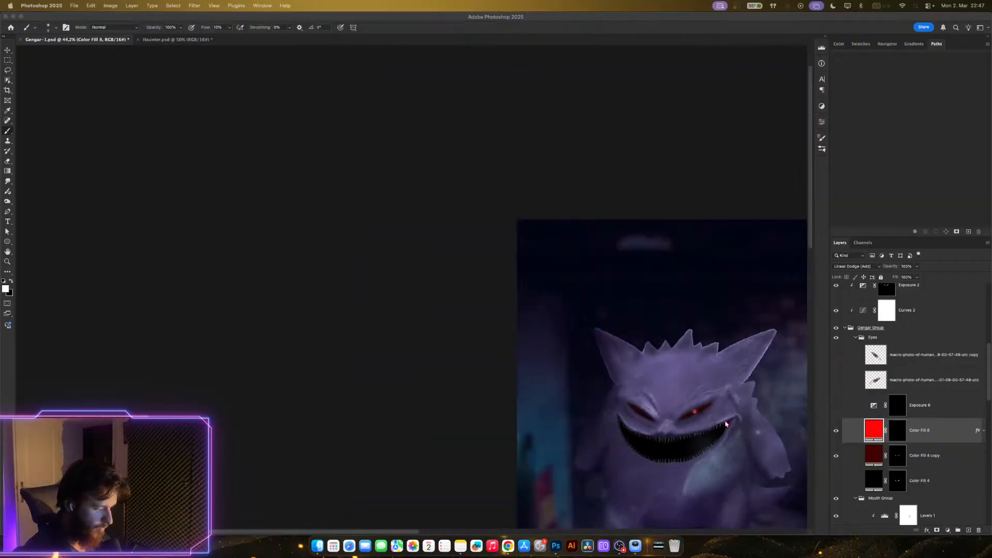
pyautogui.scroll(3, 681, 407)
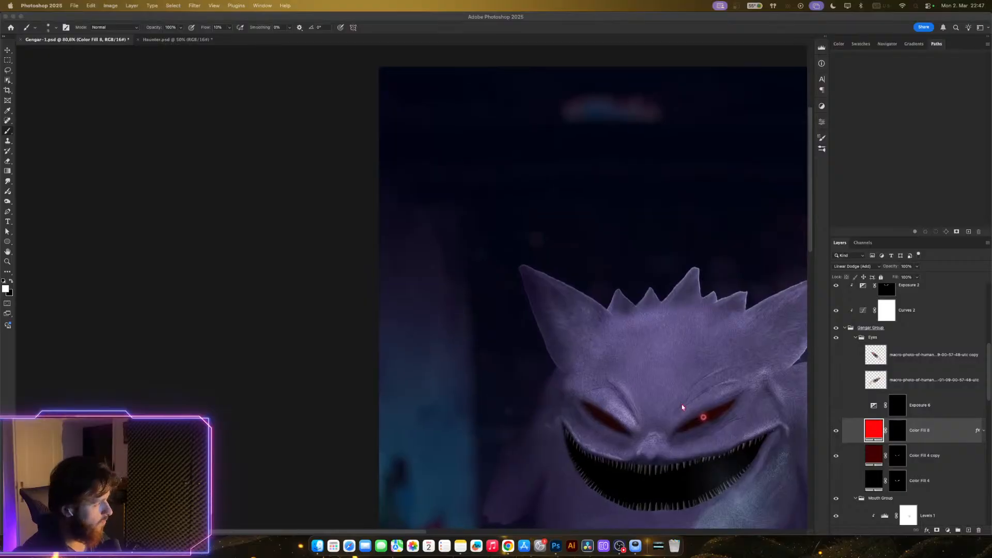
pyautogui.scroll(2, 624, 394)
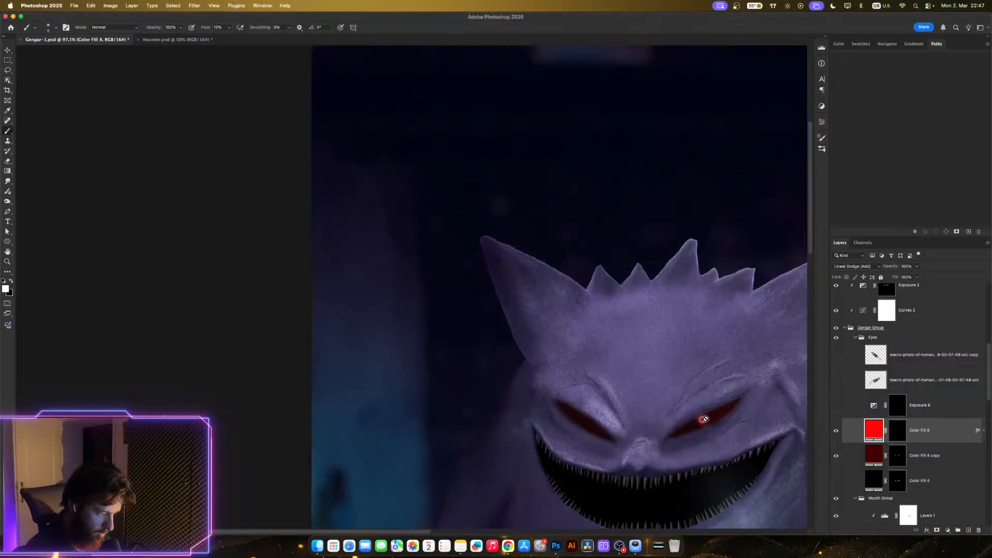
pyautogui.scroll(2, 634, 396)
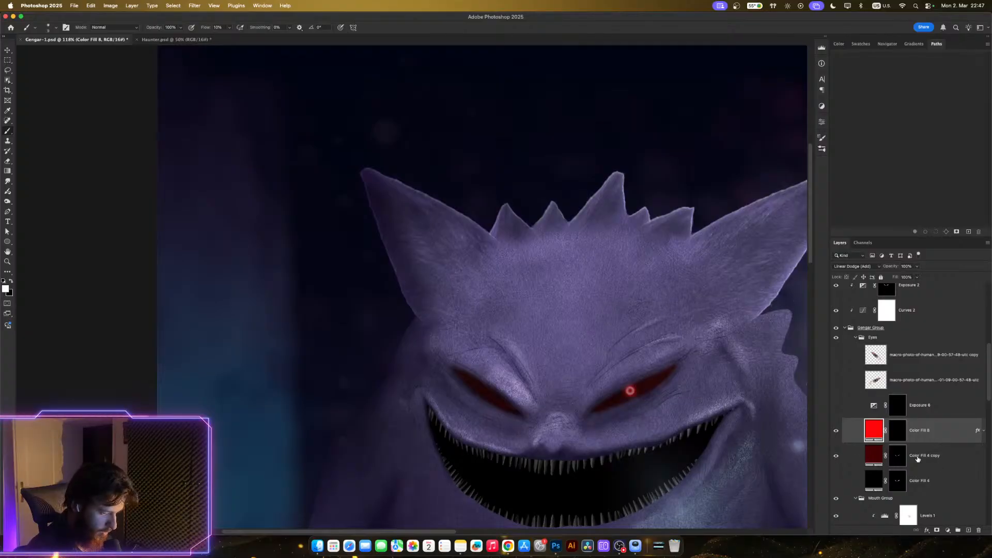
# - Clip Color Fill 8 and the Exposure adjustment above it to Color Fill 4 copy and check the iris glow at several magnifications
pyautogui.keyDown('alt'); pyautogui.click(926, 442); pyautogui.keyUp('alt')
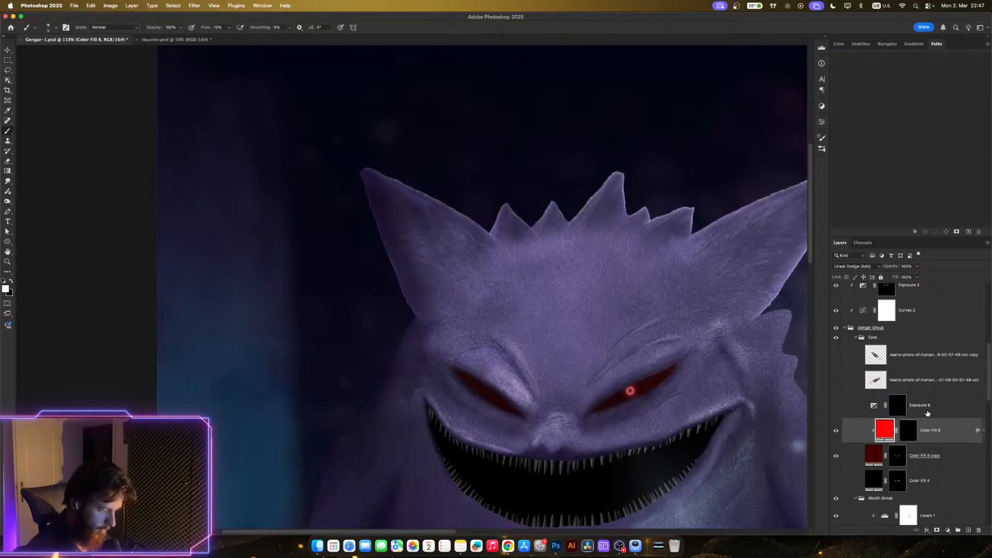
pyautogui.keyDown('alt'); pyautogui.click(928, 417); pyautogui.keyUp('alt')
pyautogui.scroll(-3, 777, 376)
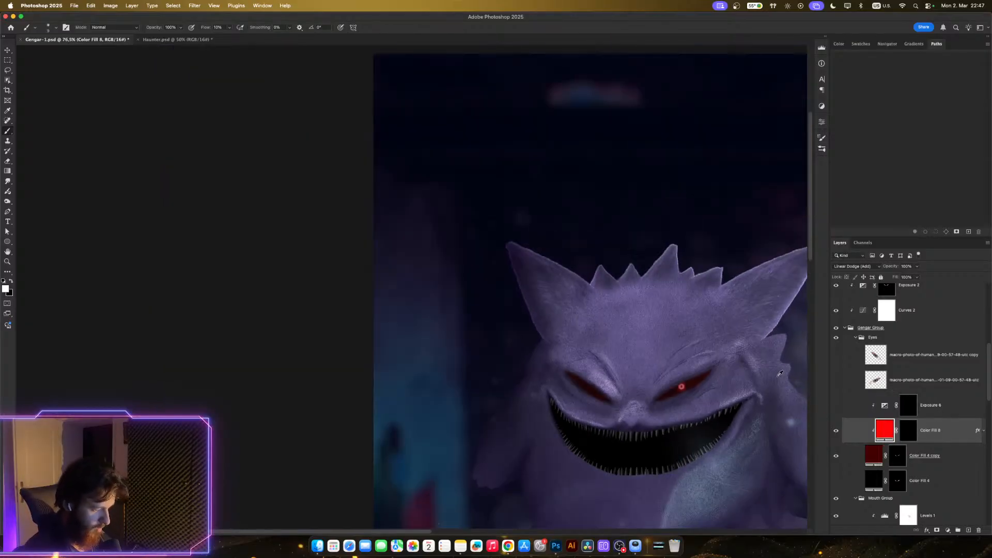
pyautogui.scroll(-3, 780, 373)
pyautogui.scroll(3, 746, 364)
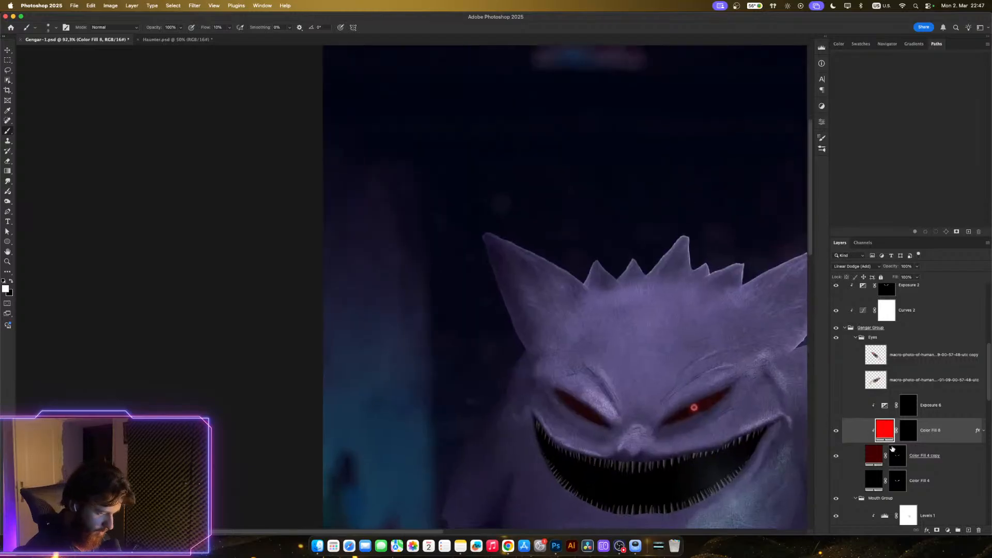
pyautogui.scroll(-3, 671, 417)
pyautogui.scroll(3, 636, 384)
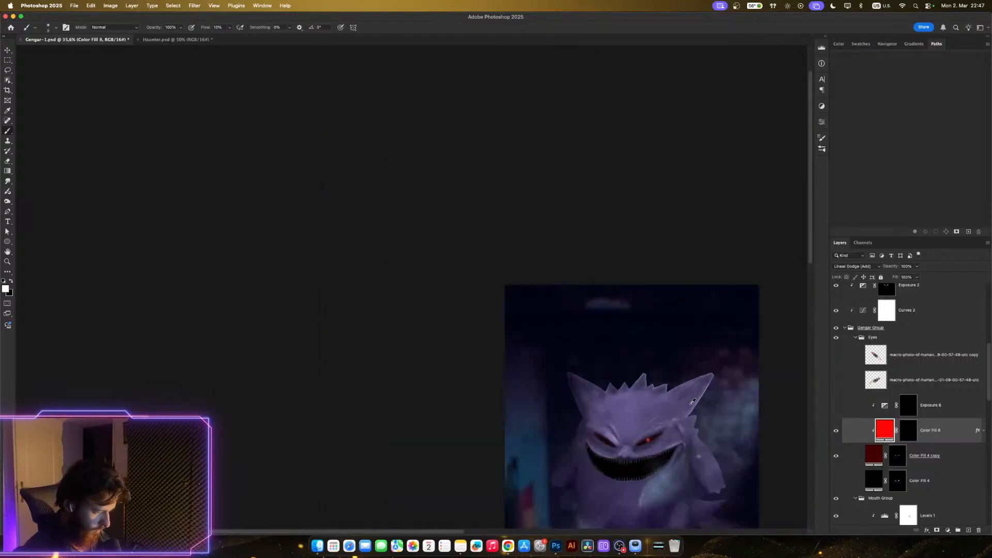
pyautogui.scroll(3, 637, 384)
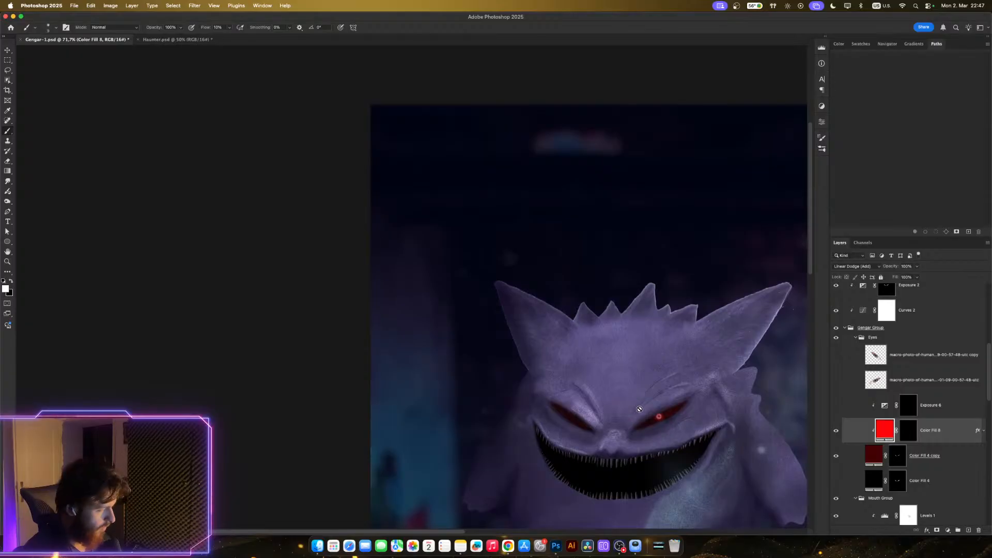
pyautogui.scroll(-3, 639, 409)
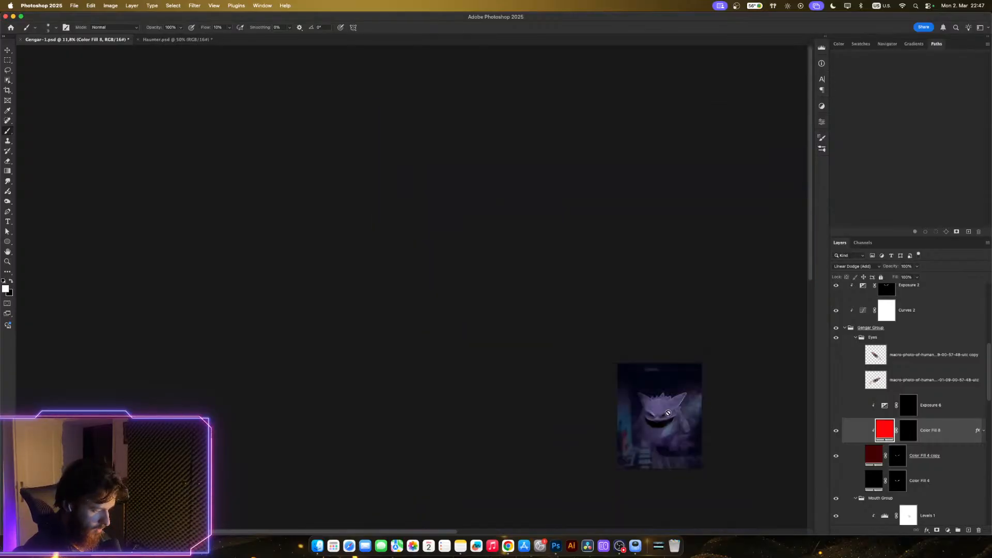
pyautogui.scroll(3, 669, 410)
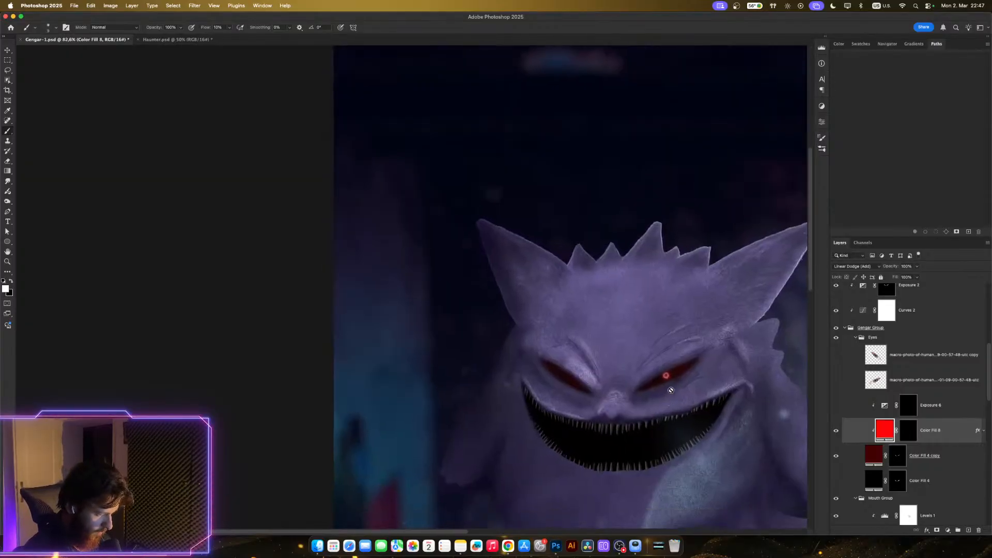
# - Adjust the Color Fill 8 iris with Free Transform, shifting it slightly toward the nose
pyautogui.scroll(5, 668, 410)
pyautogui.press('super+t')
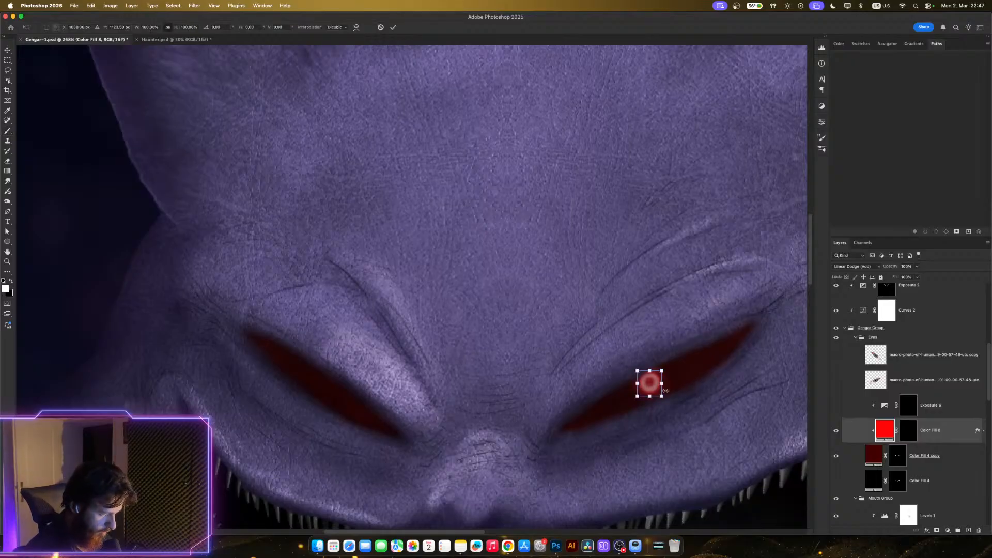
pyautogui.moveTo(662, 383); pyautogui.dragTo(646, 389)
pyautogui.press('Return')
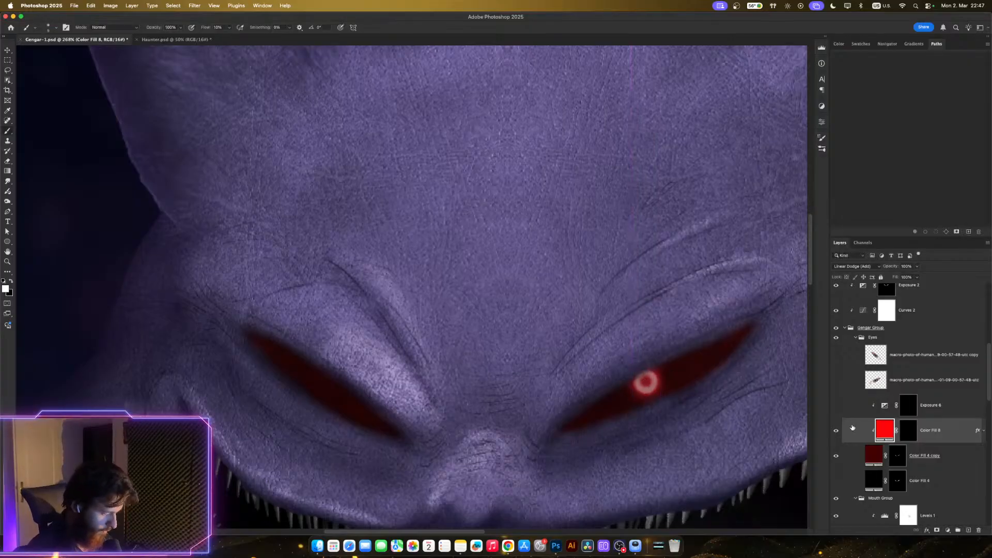
# - Duplicate Color Fill 8 and move the copied iris into the opposite eye, near its inner corner
pyautogui.press('super+j')
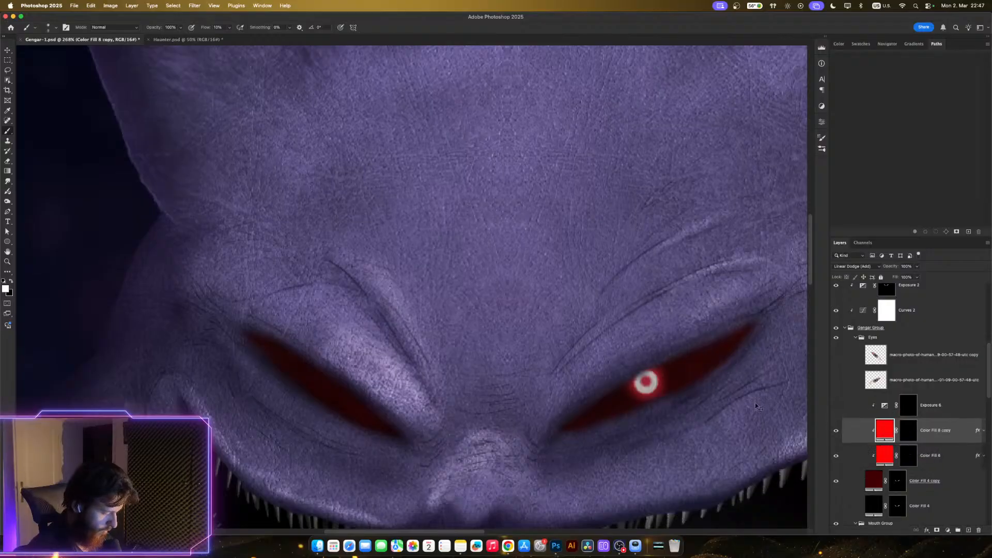
pyautogui.press('super+t')
pyautogui.moveTo(615, 387); pyautogui.dragTo(355, 398)
pyautogui.scroll(-5, 428, 383)
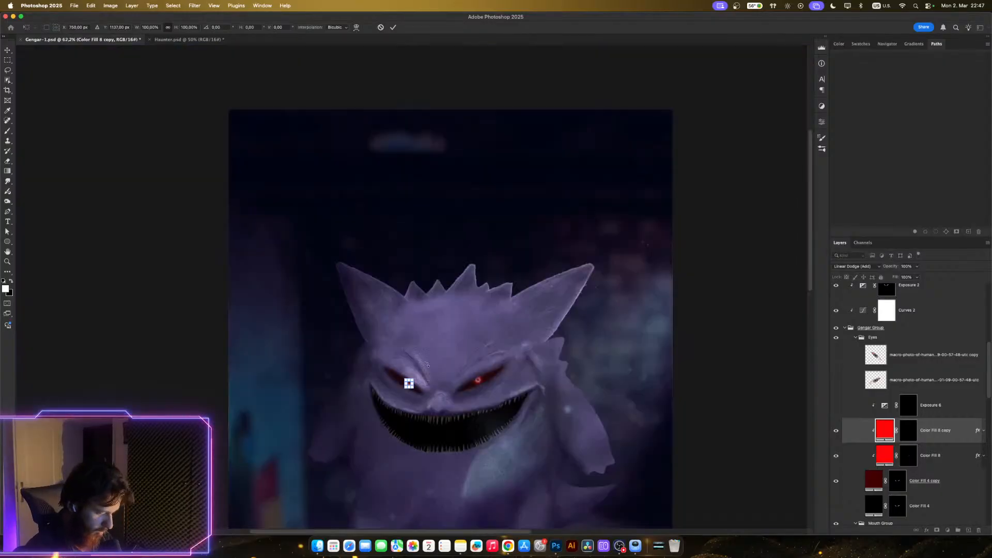
pyautogui.press('Return')
pyautogui.press('b')
# - Compare the placement of both glowing irises against the whole figure and in close-up
pyautogui.scroll(-1, 446, 371)
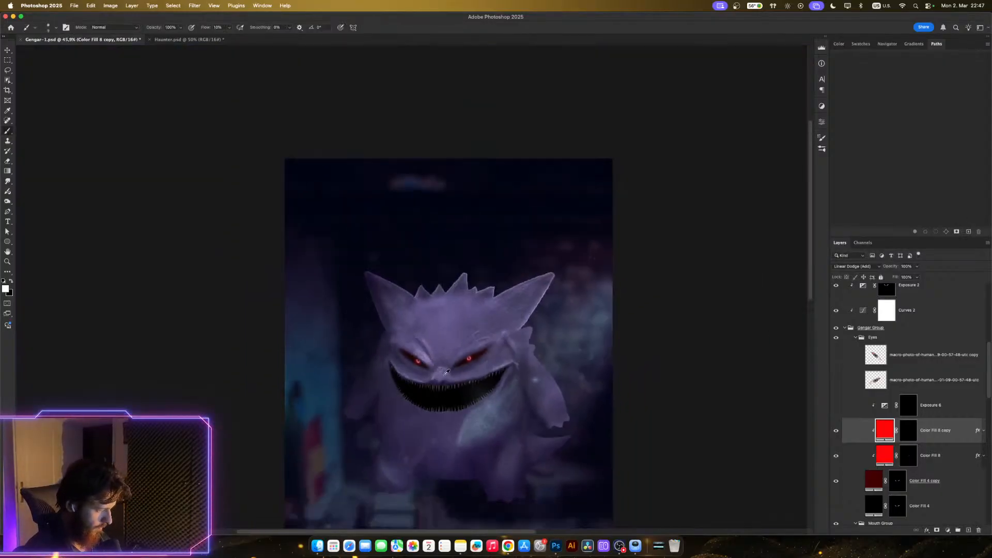
pyautogui.scroll(-1, 447, 371)
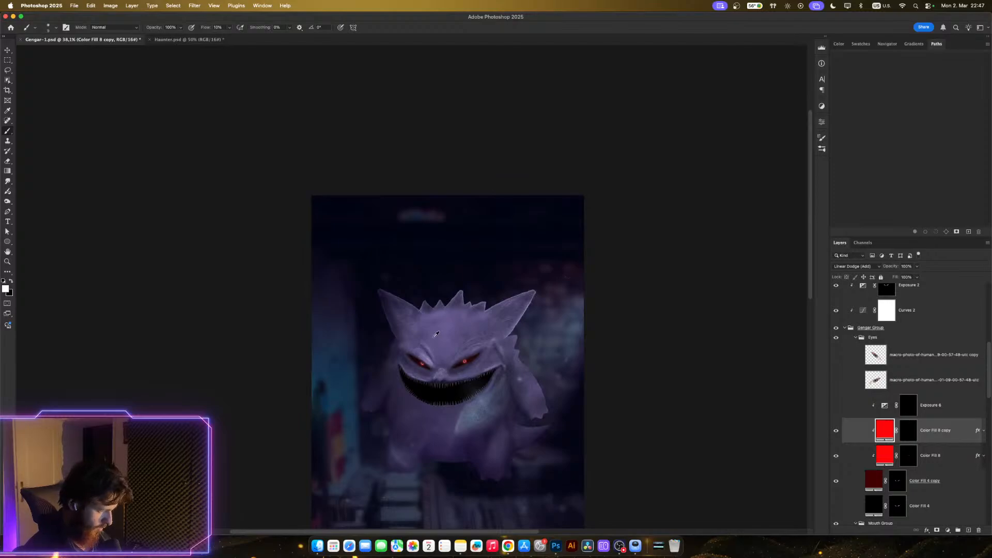
pyautogui.scroll(2, 452, 345)
pyautogui.scroll(2, 461, 348)
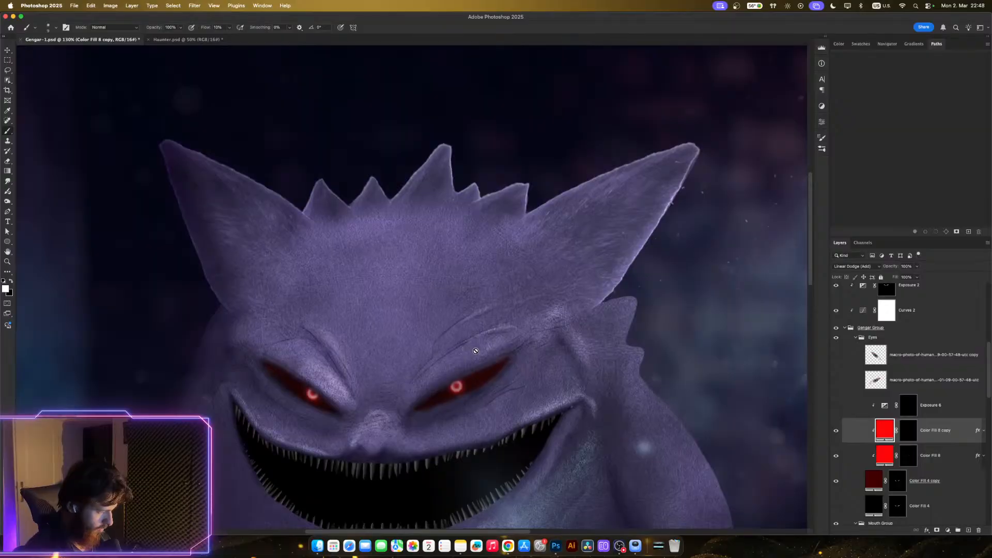
pyautogui.scroll(2, 475, 351)
pyautogui.moveTo(532, 345); pyautogui.dragTo(636, 271)
pyautogui.scroll(2, 562, 316)
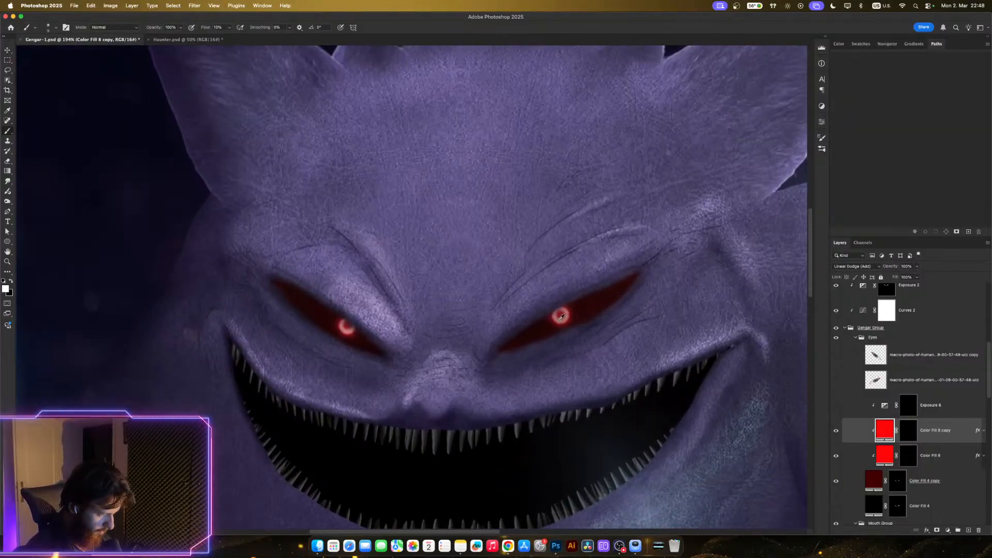
pyautogui.press('v')
pyautogui.click(561, 319)
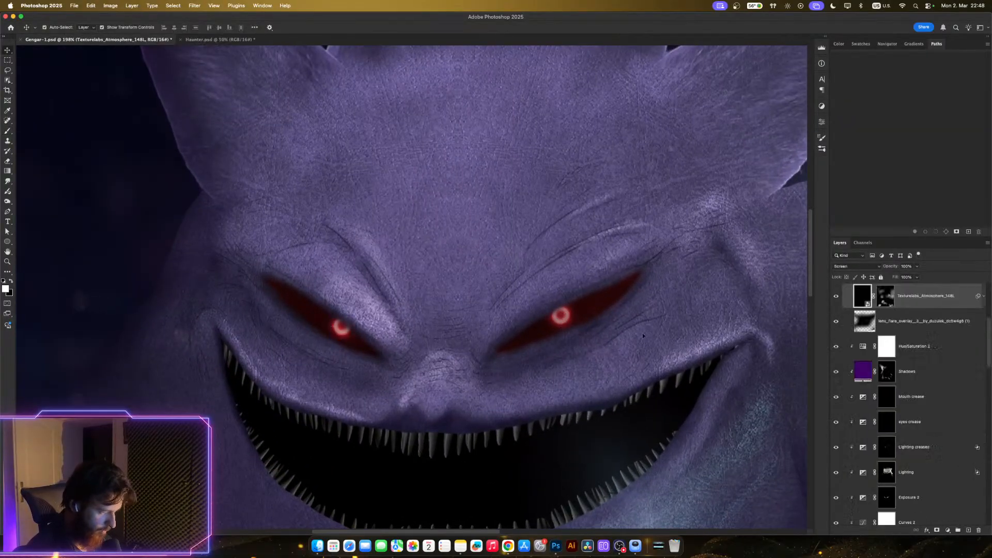
pyautogui.press('super+z')
pyautogui.press('super+shift+z')
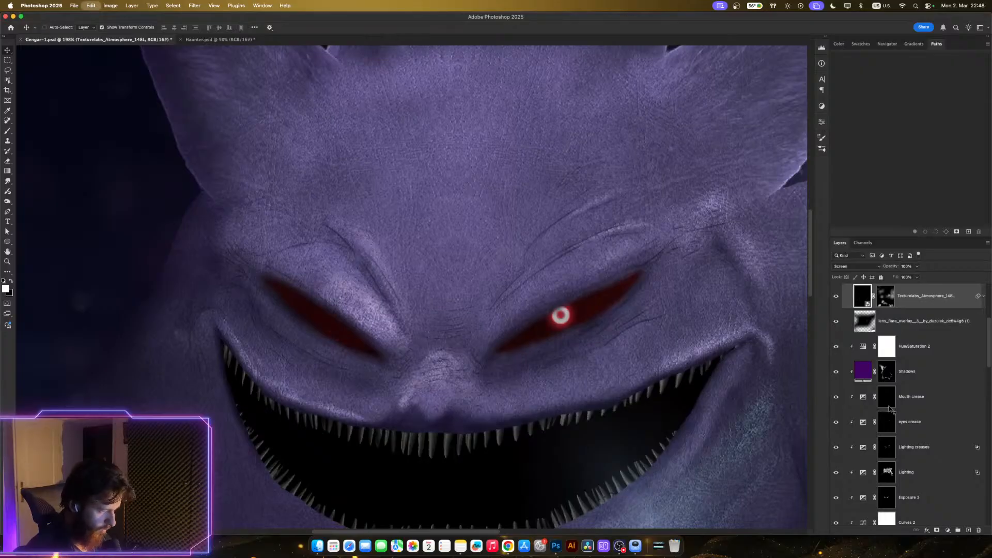
pyautogui.scroll(-6, 892, 410)
pyautogui.click(893, 417)
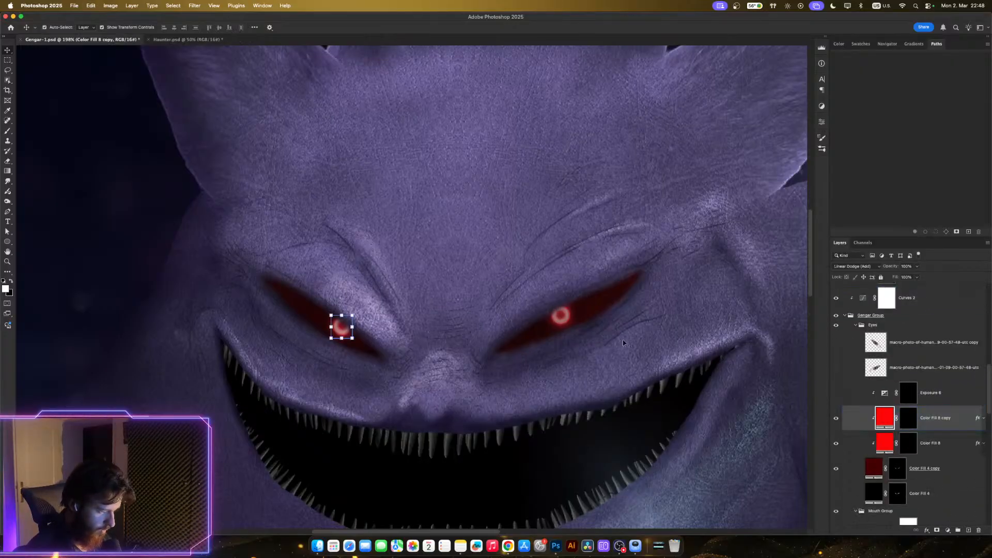
pyautogui.click(885, 443)
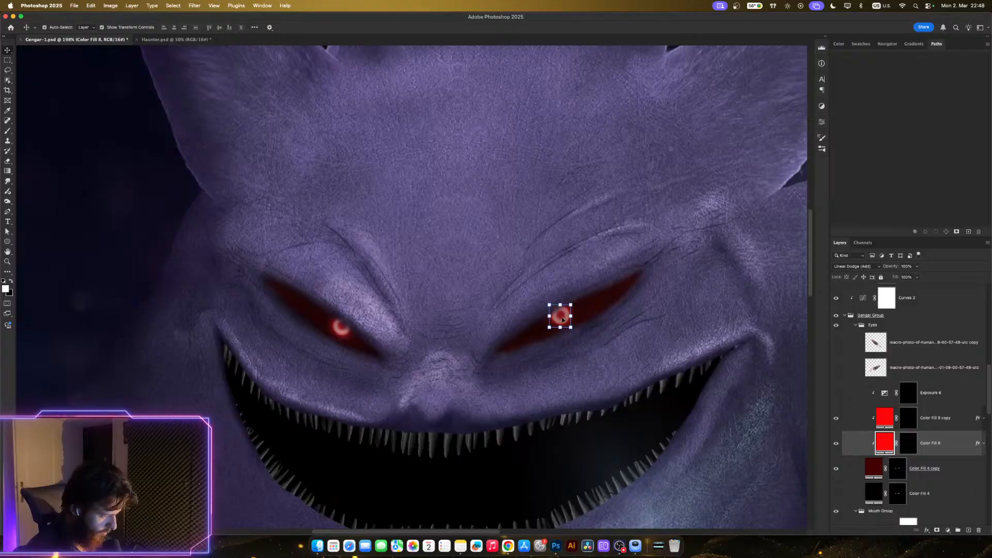
pyautogui.moveTo(543, 320)
pyautogui.mouseDown()
pyautogui.moveTo(570, 313)
pyautogui.moveTo(555, 325)
pyautogui.mouseUp()
pyautogui.press('super+z')
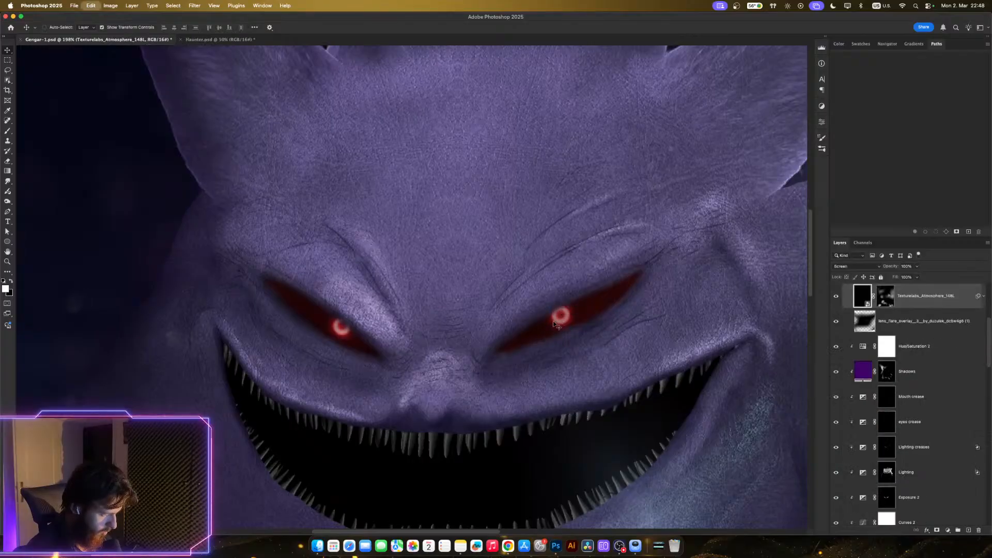
# - Move the Color Fill 8 iris slightly inward toward the nose, nudge it 5 px lower, and check both eyes on the figure
pyautogui.scroll(-3, 926, 430)
pyautogui.scroll(-3, 927, 435)
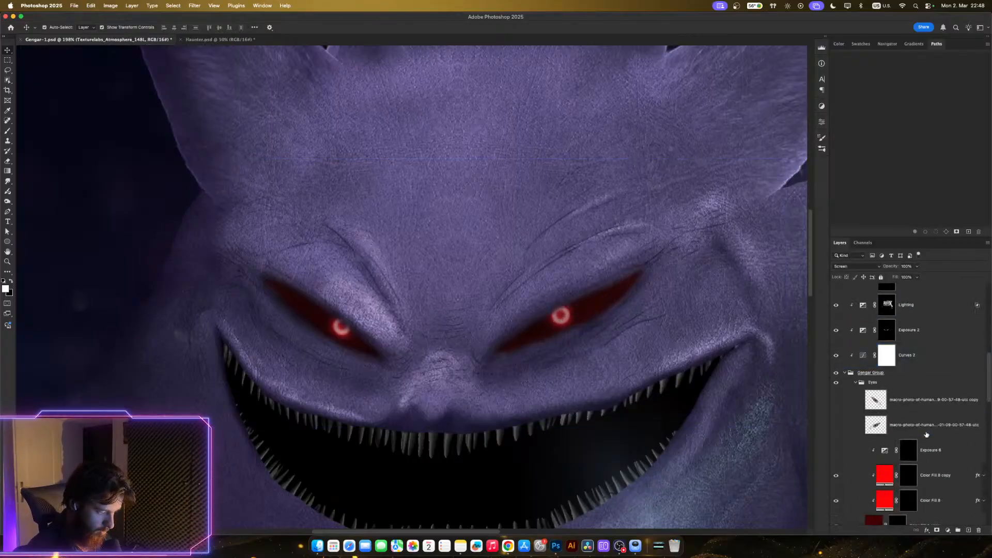
pyautogui.click(899, 433)
pyautogui.click(899, 459)
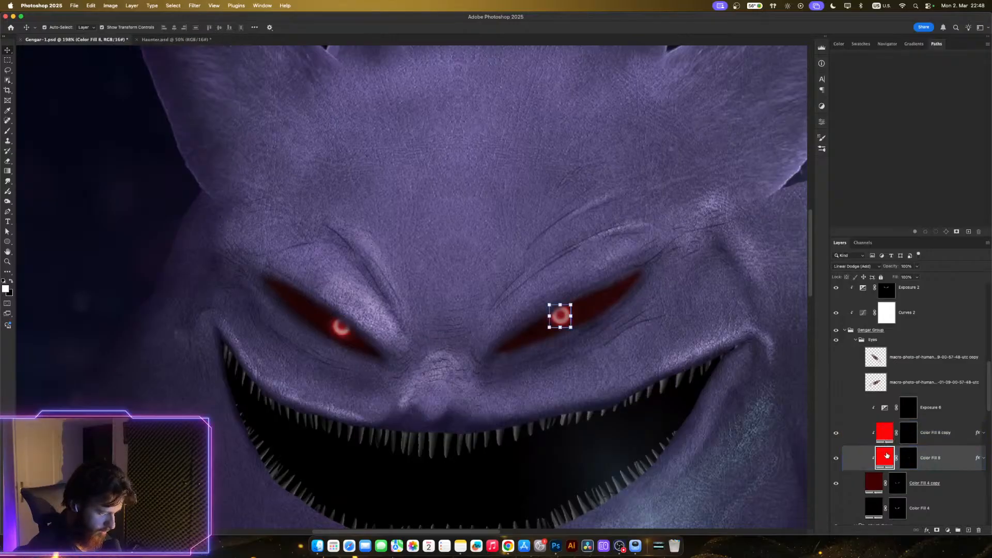
pyautogui.press('super+t')
pyautogui.moveTo(562, 319); pyautogui.dragTo(552, 320)
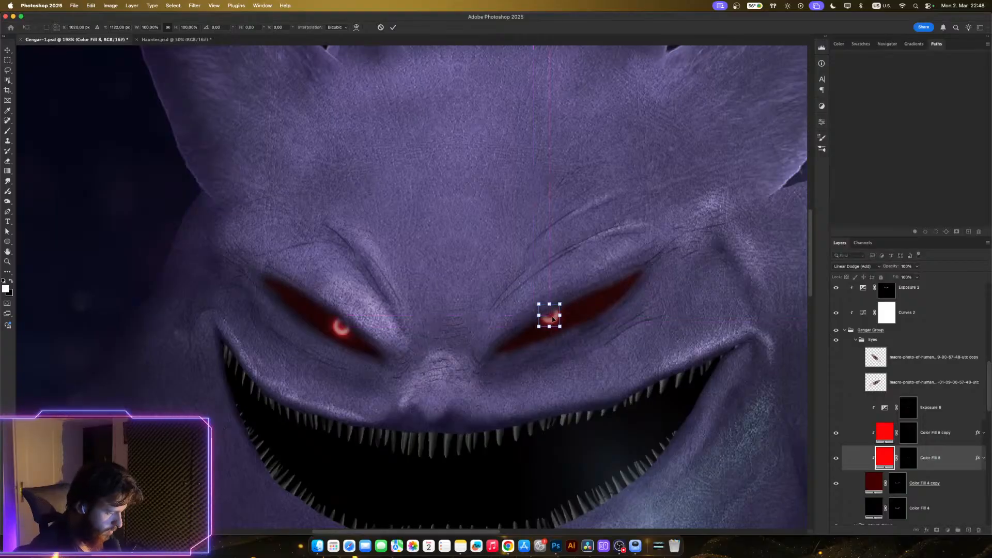
pyautogui.press('Down')
pyautogui.press('Down')
pyautogui.press('Down')
pyautogui.press('Down')
pyautogui.press('Down')
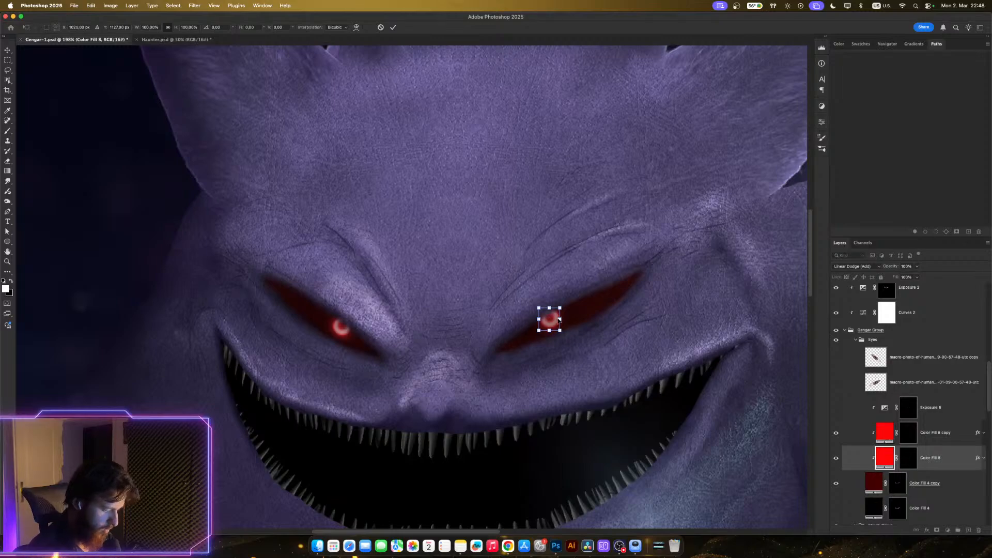
pyautogui.press('Return')
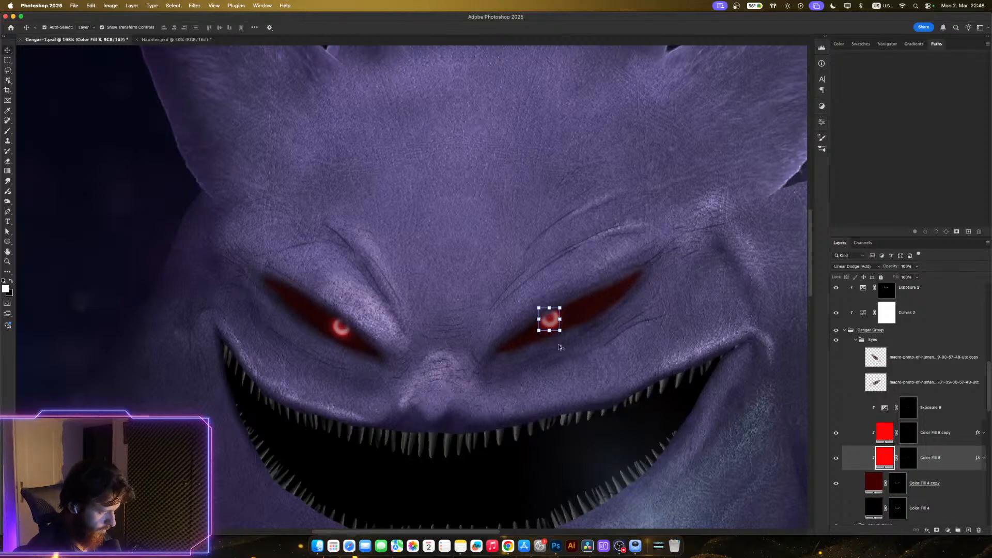
pyautogui.scroll(-10, 558, 343)
pyautogui.scroll(3, 572, 348)
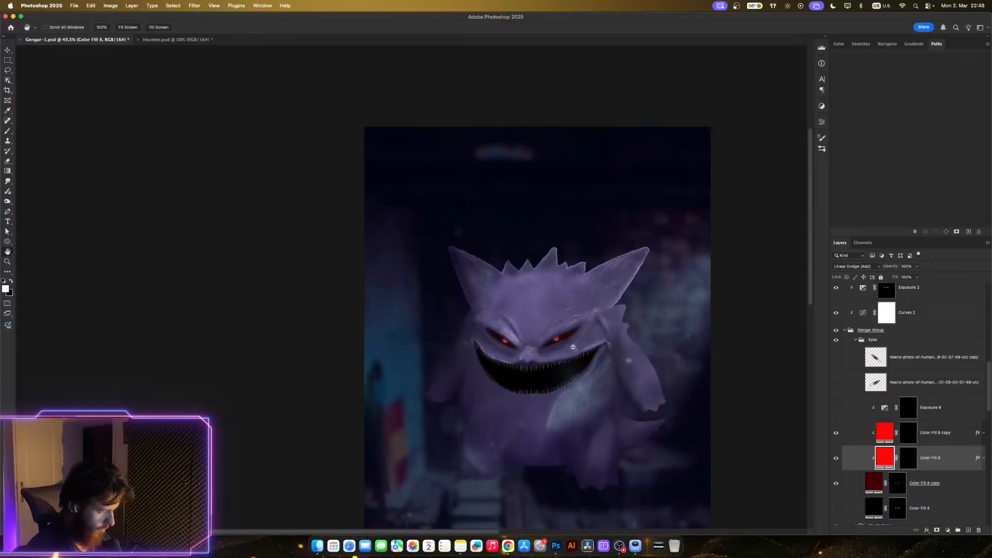
pyautogui.scroll(3, 585, 347)
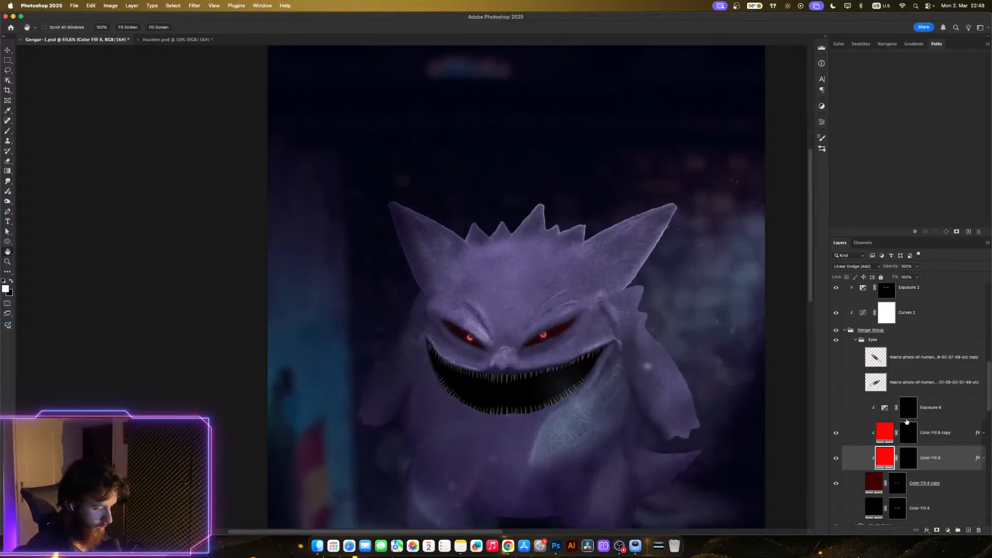
# - Move the Color Fill 8 iris slightly outward, away from the nose, with Free Transform and check it on the whole figure
pyautogui.press('super+t')
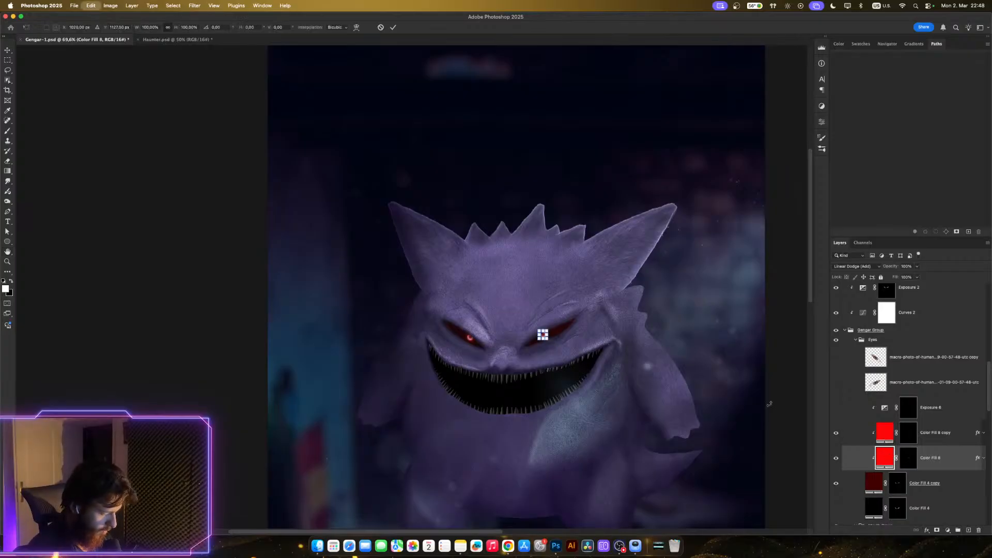
pyautogui.scroll(5, 542, 332)
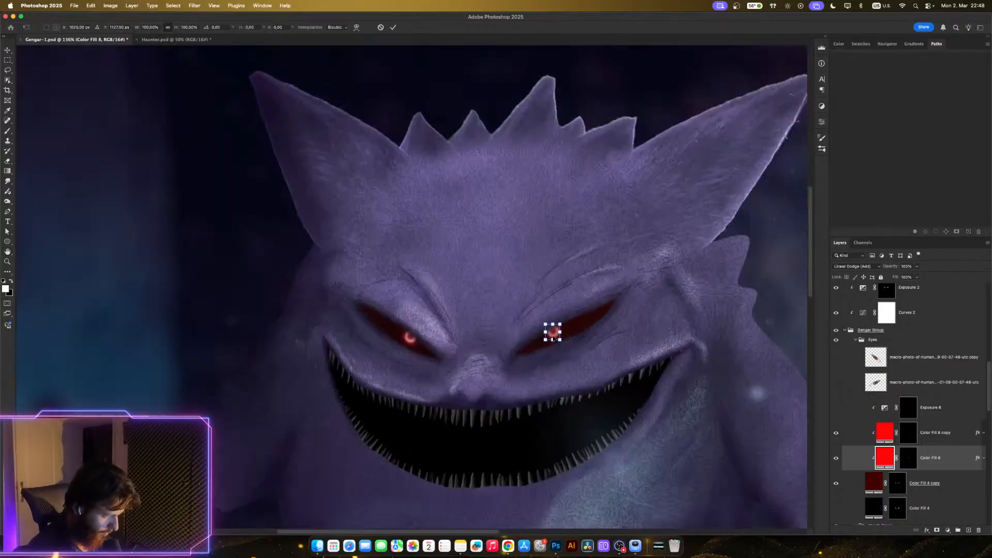
pyautogui.moveTo(552, 337); pyautogui.dragTo(551, 336)
pyautogui.press('Return')
pyautogui.scroll(-3, 577, 394)
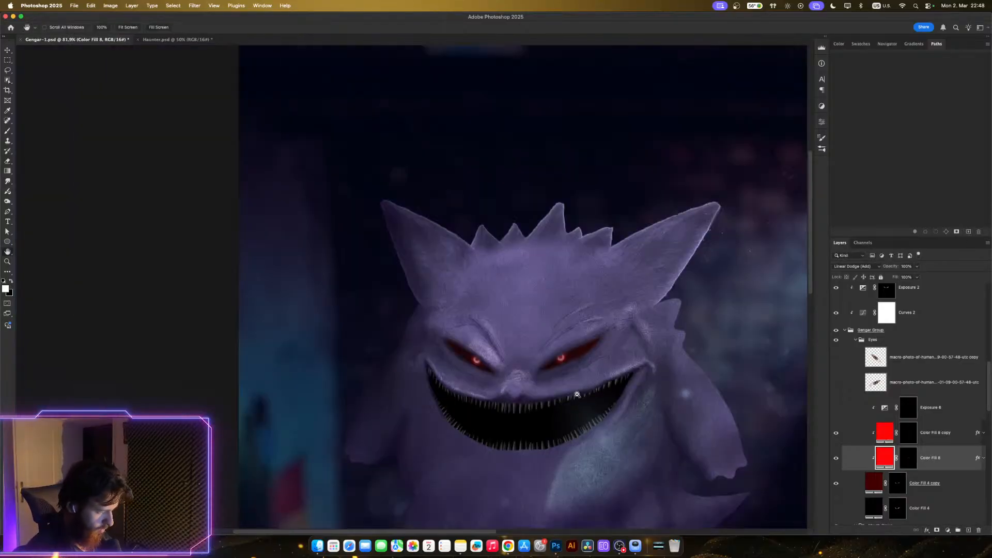
pyautogui.scroll(-4, 577, 394)
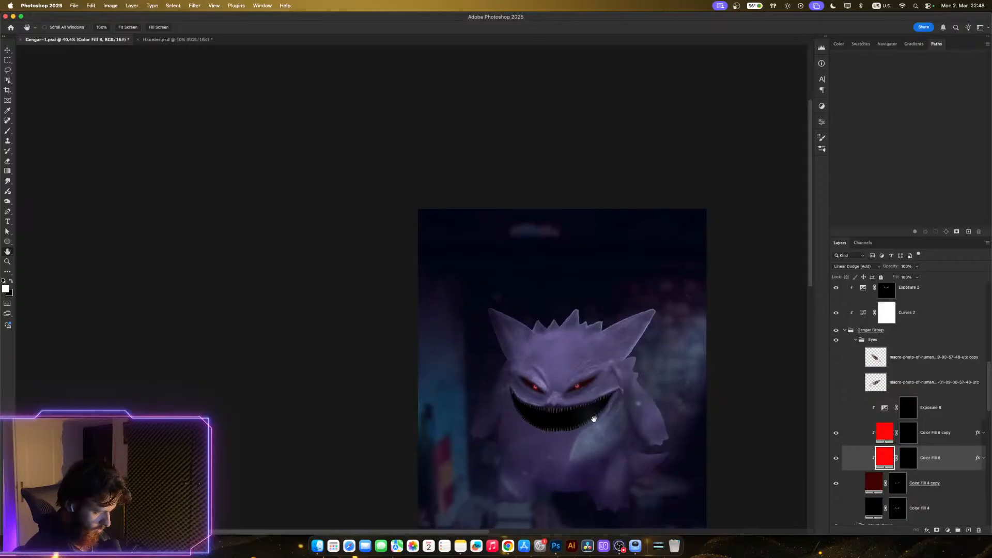
pyautogui.scroll(-1, 594, 420)
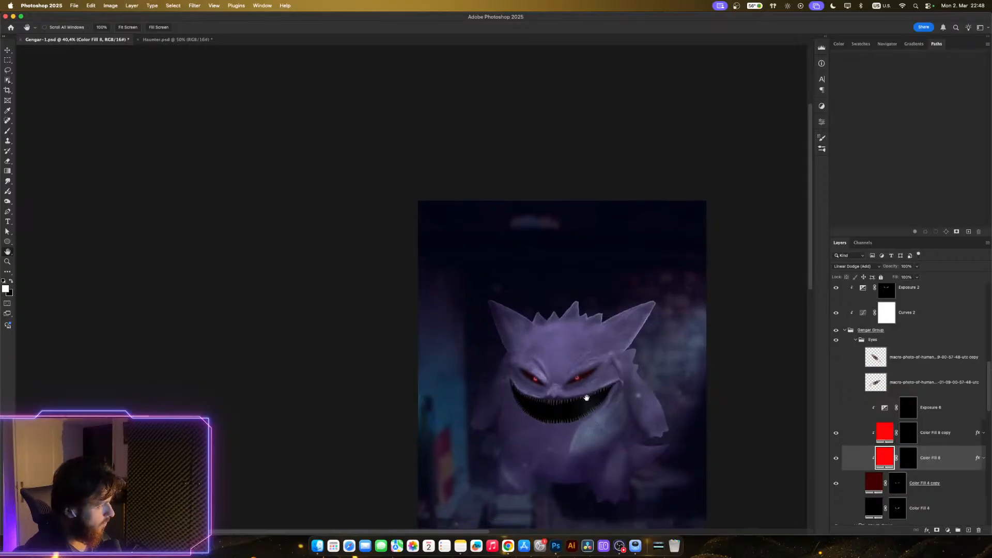
# - Reposition the Color Fill 8 iris slightly lower and closer to the nose with Free Transform
pyautogui.scroll(5, 578, 383)
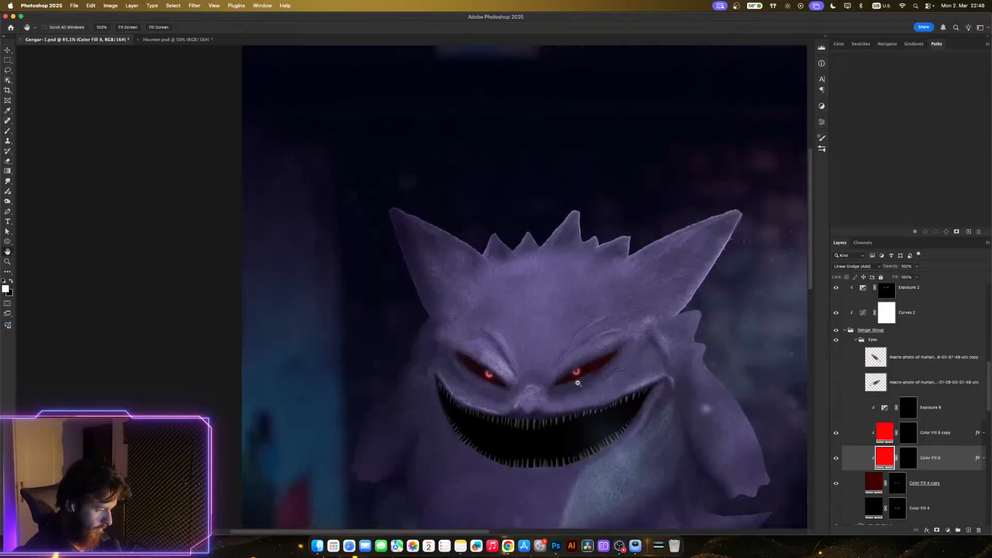
pyautogui.hotkey('ctrl', 't')
pyautogui.scroll(4, 578, 374)
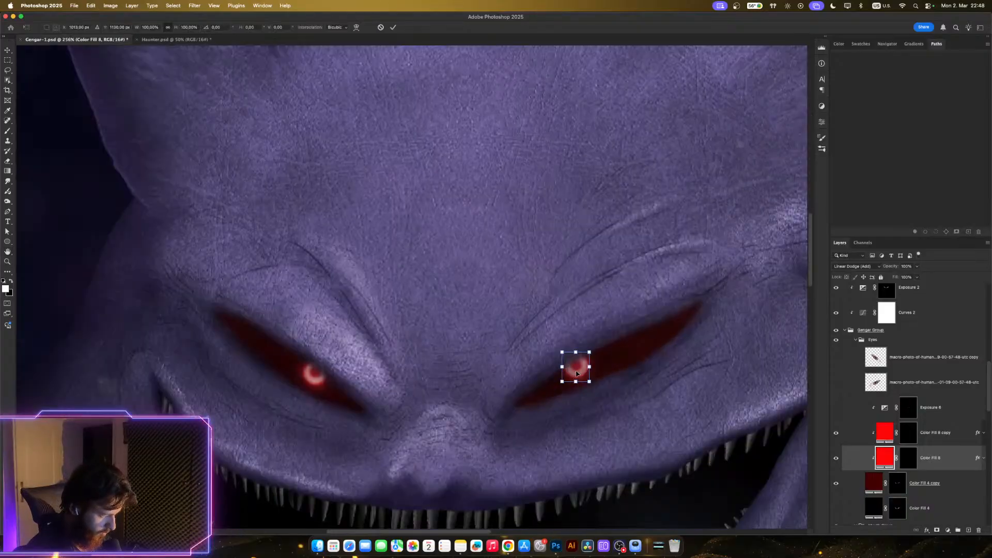
pyautogui.moveTo(577, 372); pyautogui.dragTo(568, 378)
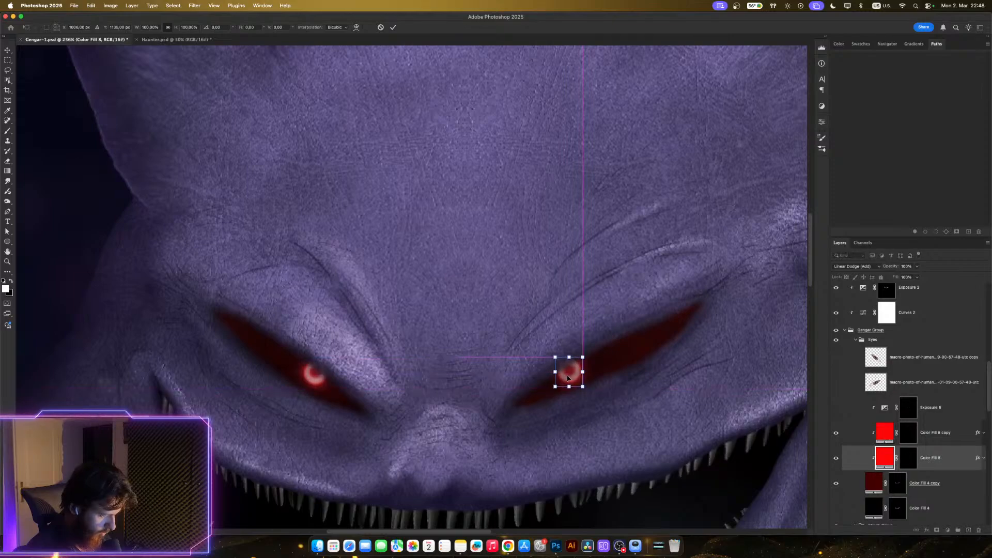
pyautogui.press('Return')
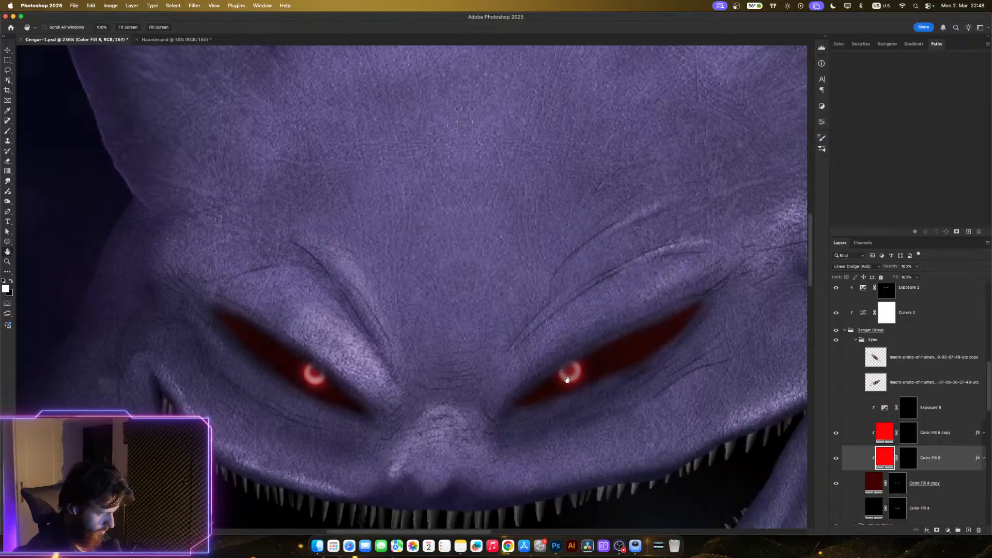
# - Compare the position of both glowing irises at whole-figure and close-up scale
pyautogui.scroll(-6, 573, 383)
pyautogui.scroll(-1, 635, 400)
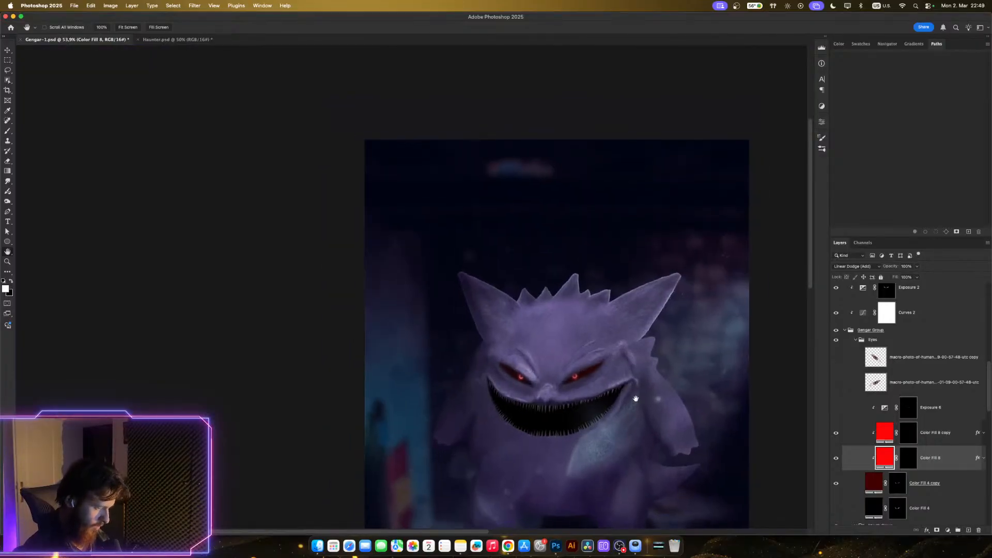
pyautogui.scroll(-1, 636, 398)
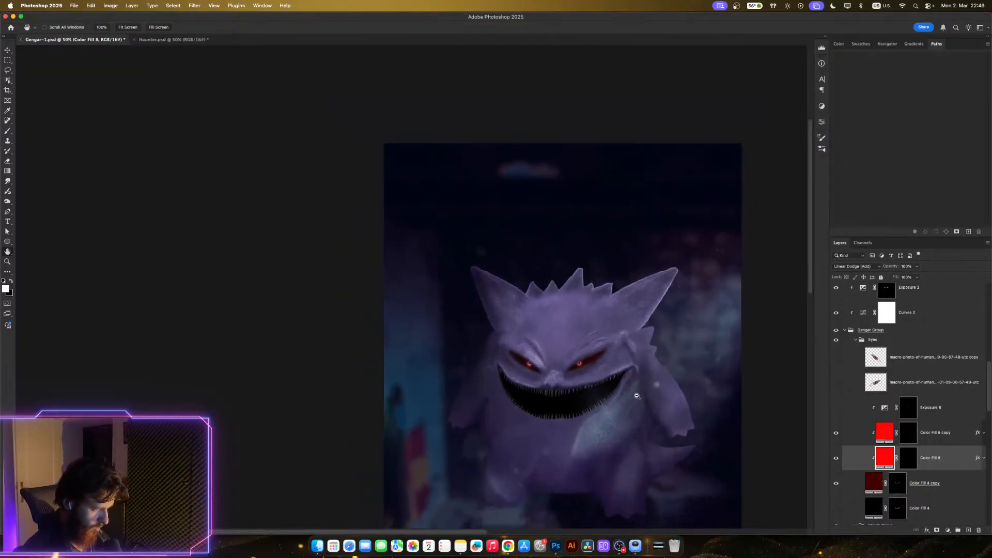
pyautogui.scroll(1, 637, 395)
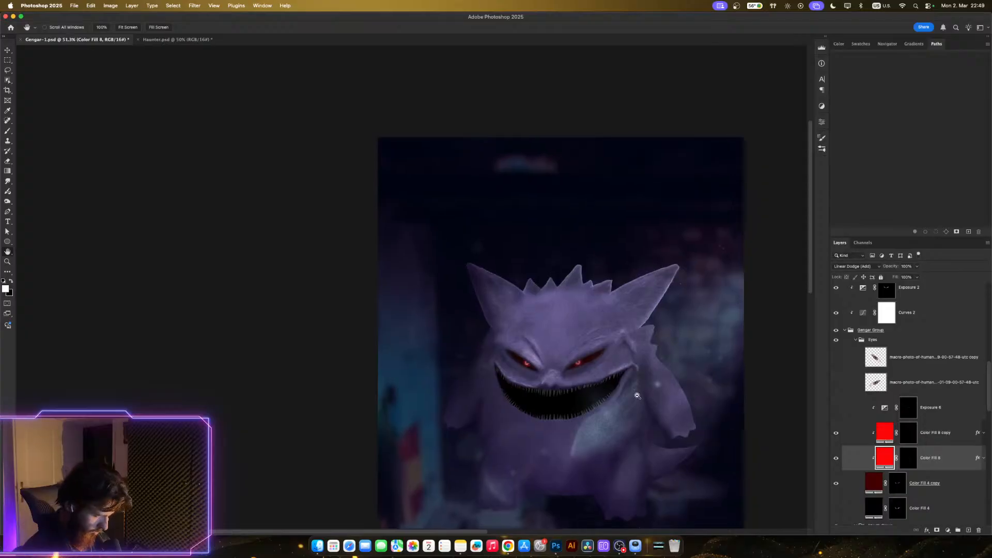
pyautogui.scroll(1, 587, 366)
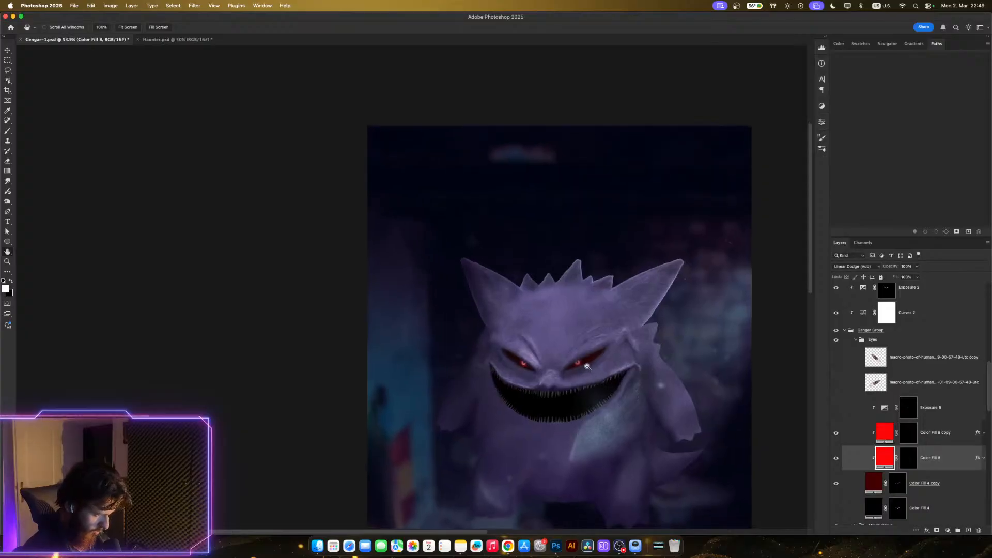
pyautogui.scroll(3, 581, 370)
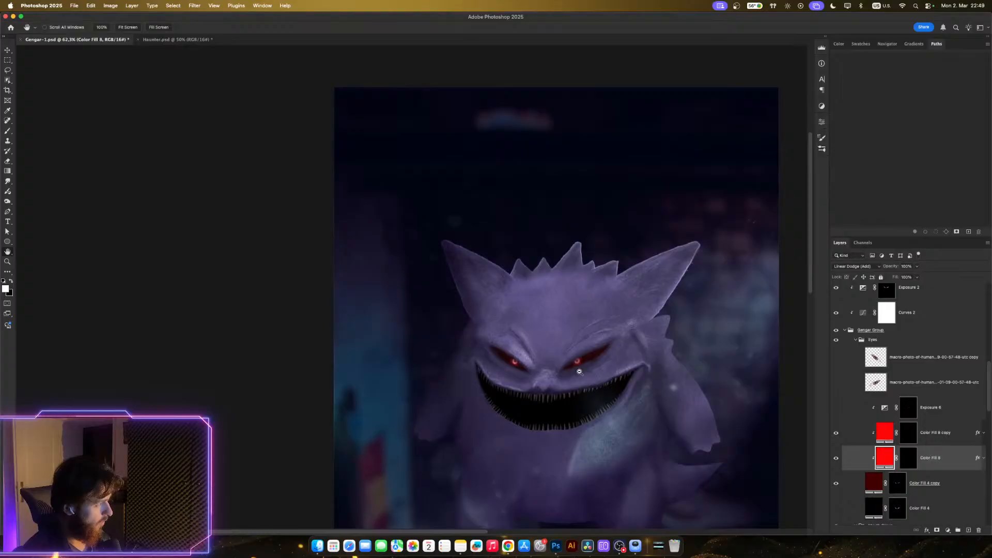
pyautogui.scroll(1, 579, 372)
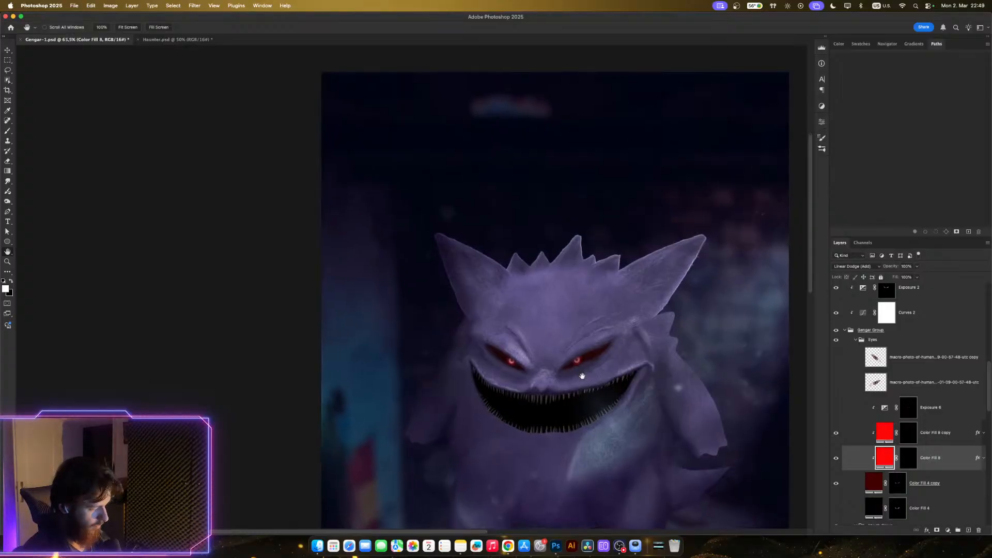
pyautogui.scroll(-4, 562, 386)
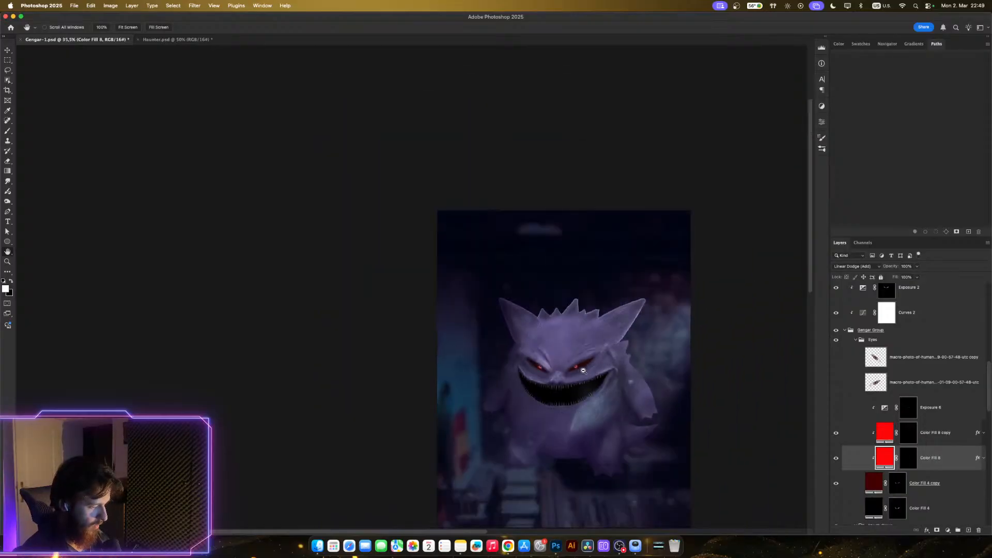
pyautogui.scroll(5, 587, 379)
pyautogui.scroll(1, 587, 379)
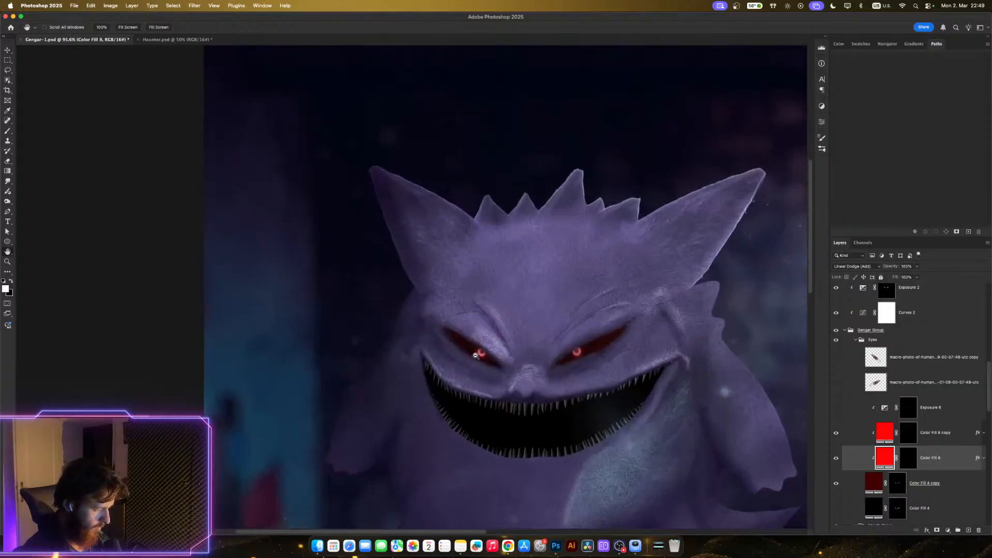
pyautogui.scroll(-8, 497, 342)
pyautogui.scroll(8, 497, 342)
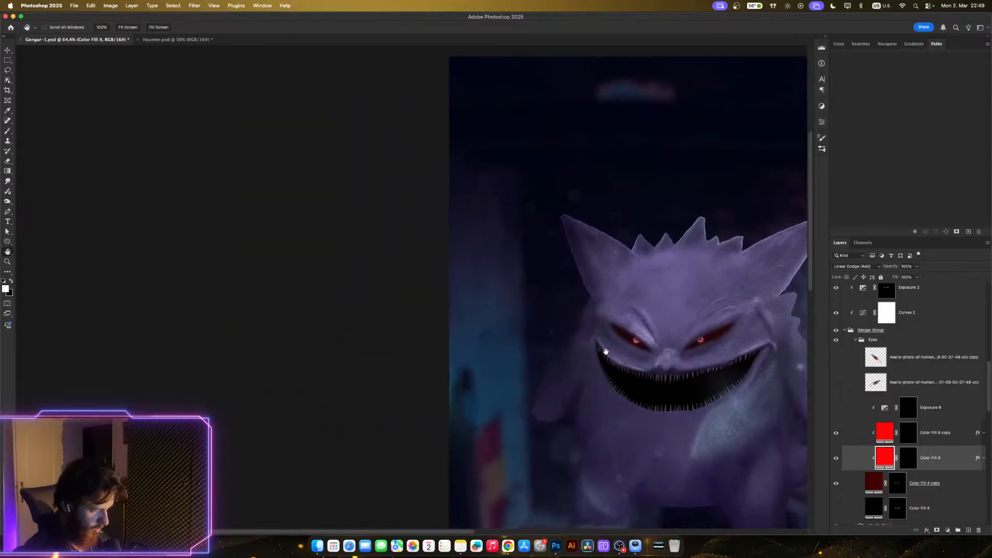
pyautogui.moveTo(572, 350); pyautogui.dragTo(615, 343)
pyautogui.scroll(-2, 682, 334)
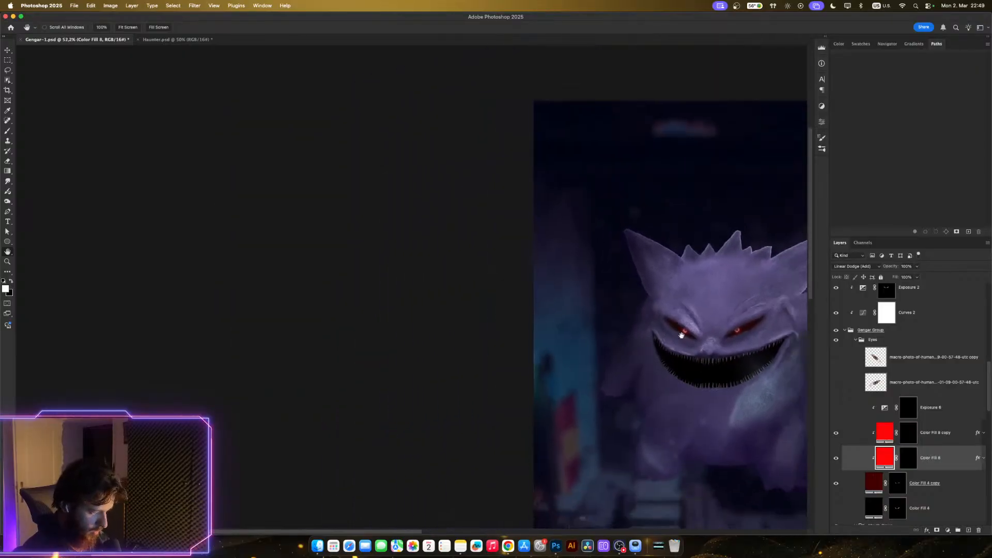
pyautogui.moveTo(725, 368); pyautogui.dragTo(538, 338)
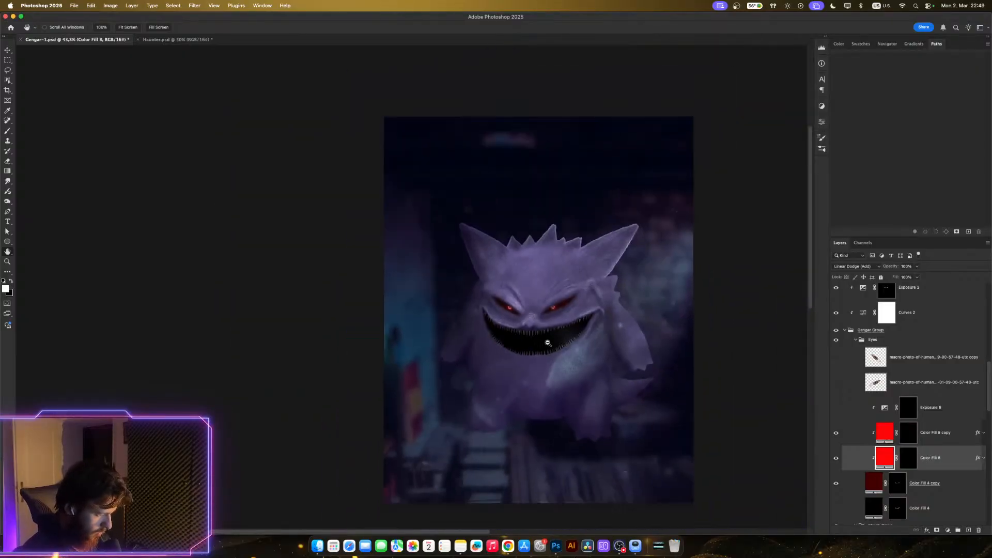
pyautogui.scroll(4, 512, 321)
pyautogui.scroll(1, 495, 292)
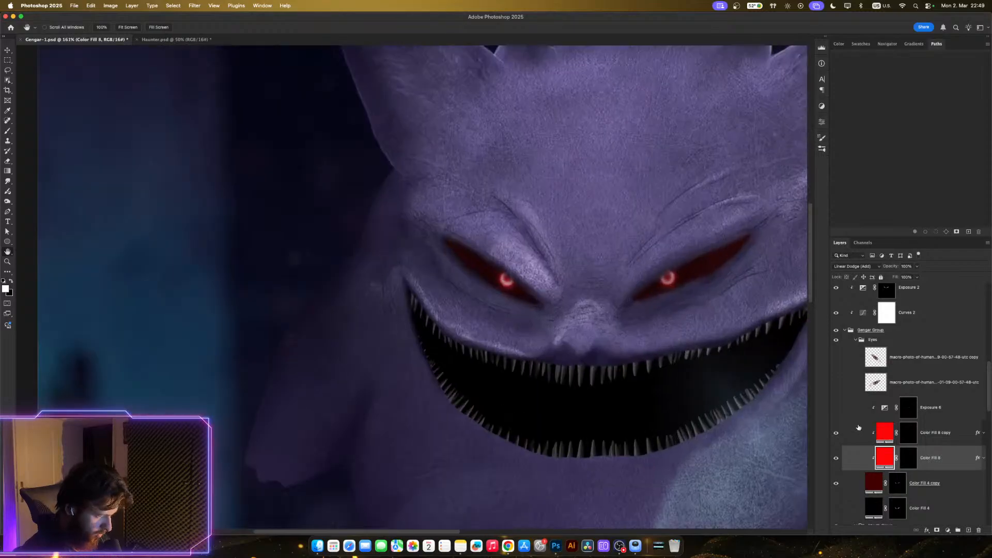
# - Move the Color Fill 8 copy iris outward and up along its eye opening, nudge it slightly lower, and apply the transform
pyautogui.hotkey('alt', ']')
pyautogui.press('super+t')
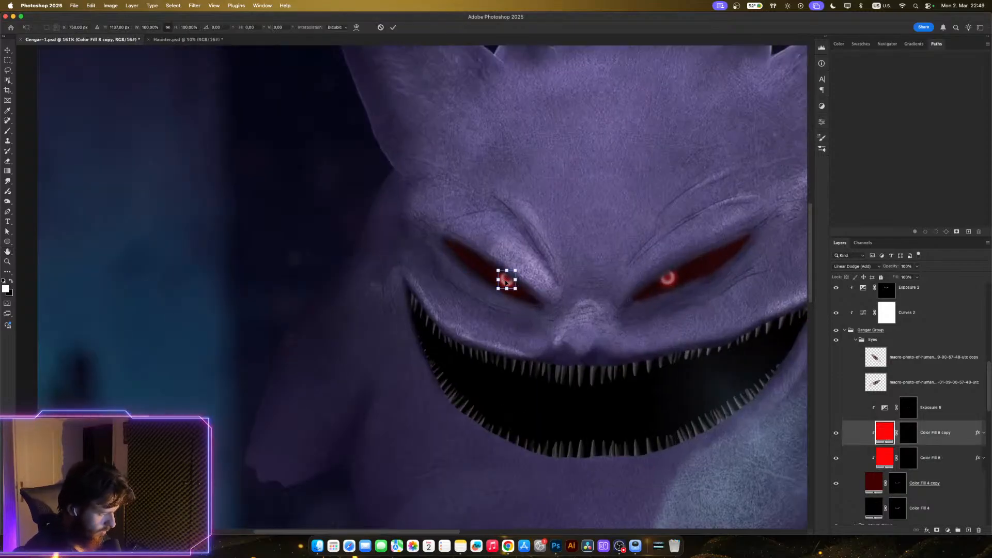
pyautogui.moveTo(508, 283)
pyautogui.mouseDown()
pyautogui.moveTo(508, 273)
pyautogui.moveTo(495, 274)
pyautogui.mouseUp()
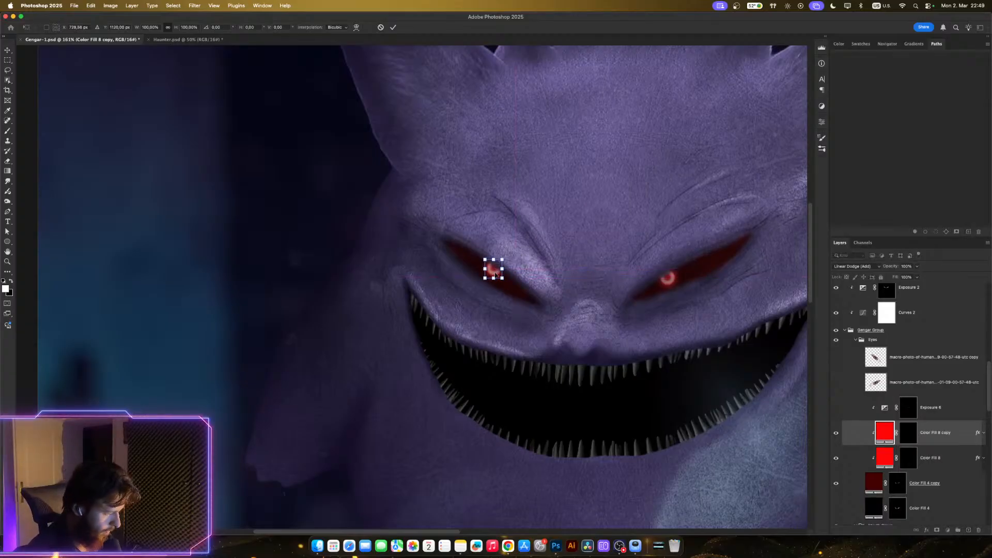
pyautogui.press('Down')
pyautogui.press('Down')
pyautogui.press('Down')
pyautogui.press('Down')
pyautogui.press('Down')
pyautogui.press('Return')
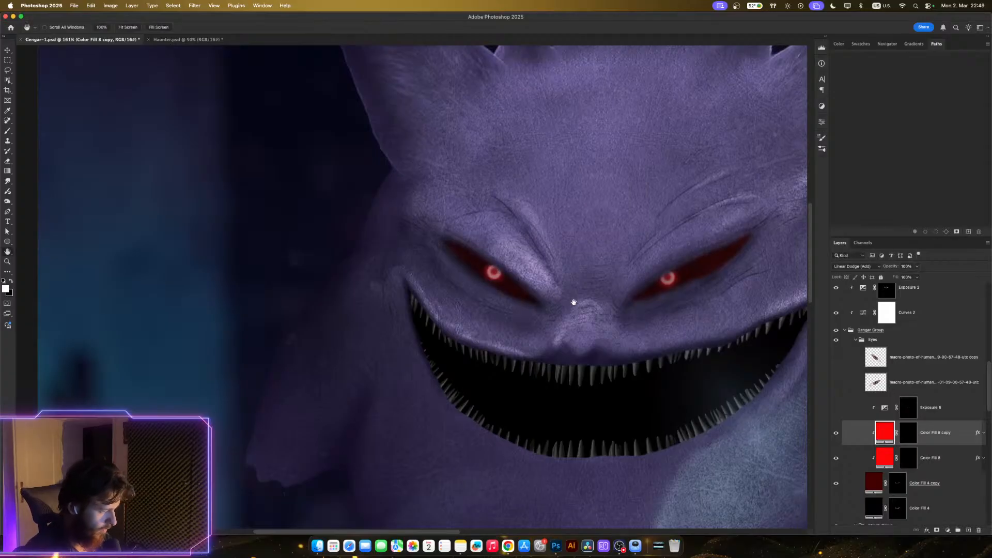
# - Check how the repositioned Color Fill 8 copy iris matches the opposite one on the whole figure
pyautogui.keyDown('alt'); pyautogui.click(578, 321); pyautogui.keyUp('alt')
pyautogui.scroll(-10, 622, 323)
pyautogui.scroll(5, 652, 326)
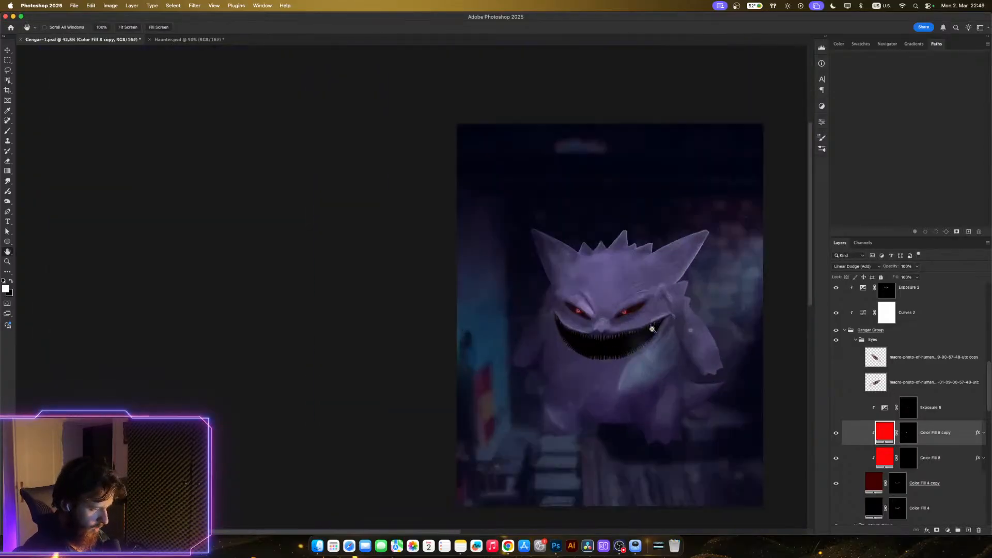
pyautogui.scroll(2, 652, 328)
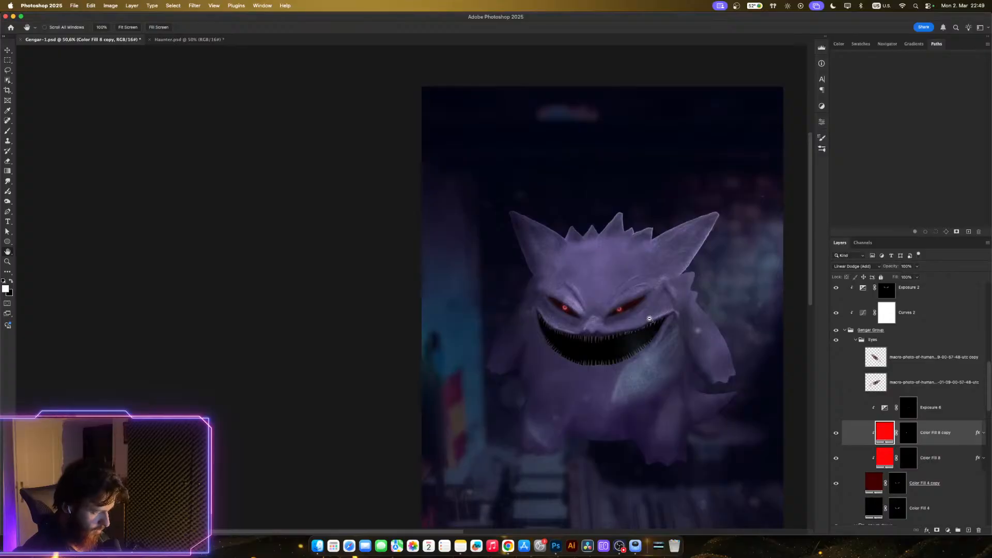
pyautogui.scroll(-4, 650, 319)
pyautogui.scroll(-3, 650, 318)
pyautogui.scroll(8, 650, 320)
pyautogui.scroll(-2, 649, 322)
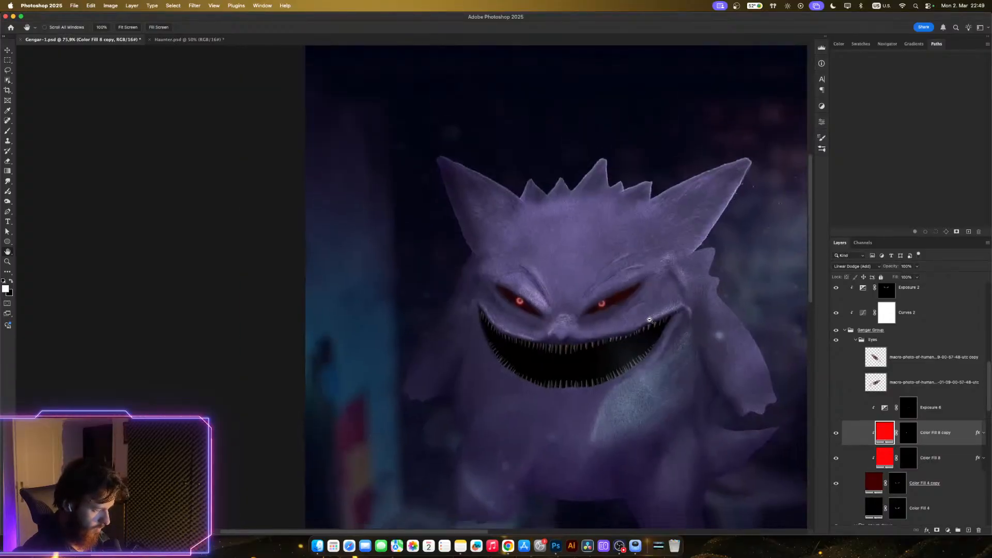
# - Save the Gengar document and inspect both eyes in close-up
pyautogui.press('super+s')
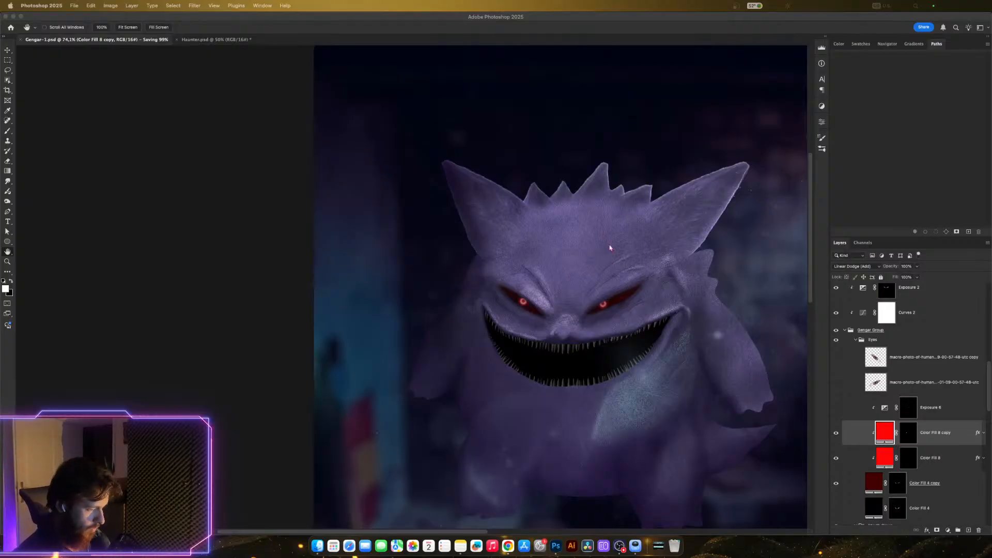
pyautogui.scroll(-2, 638, 219)
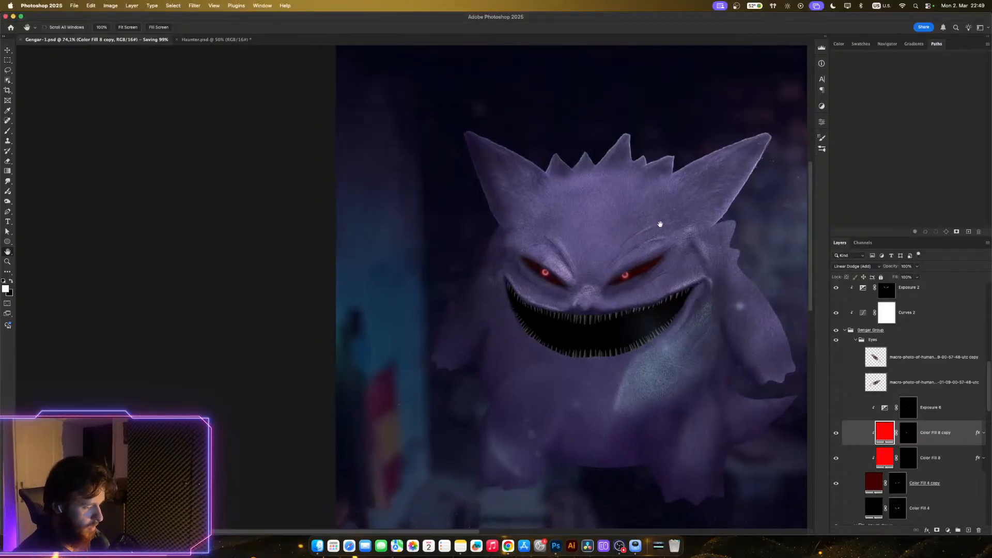
pyautogui.scroll(-1, 654, 207)
pyautogui.scroll(6, 649, 214)
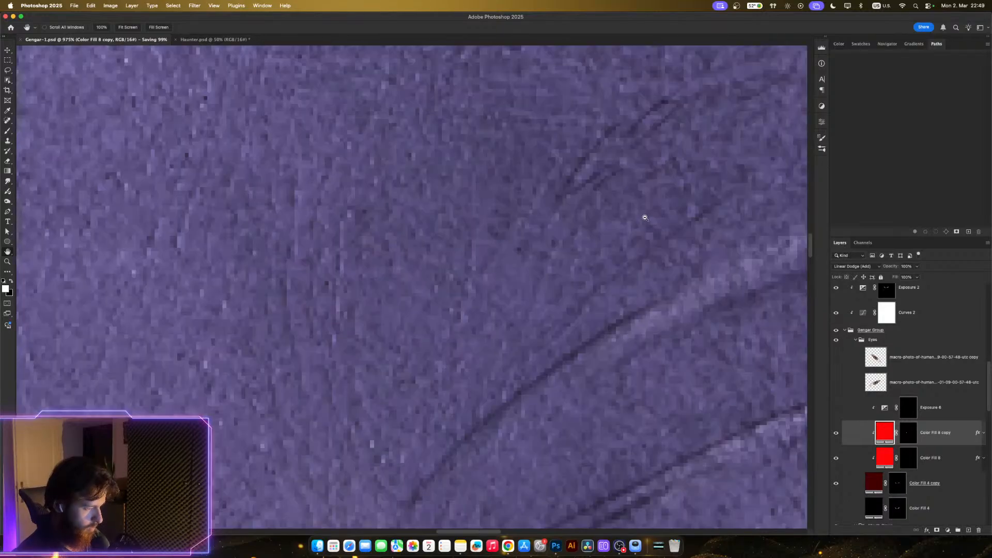
pyautogui.scroll(-2, 645, 220)
pyautogui.scroll(-2, 617, 232)
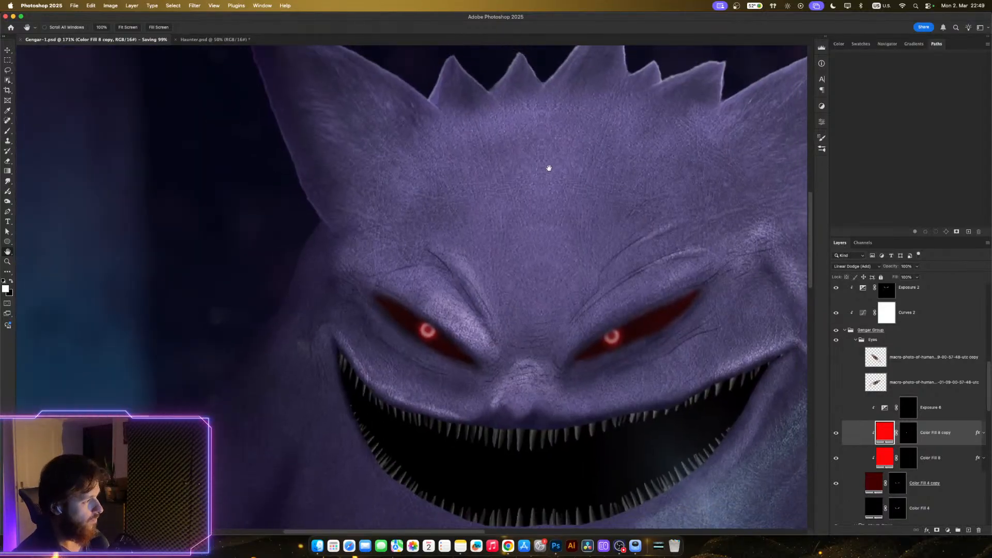
pyautogui.moveTo(551, 221); pyautogui.dragTo(597, 198)
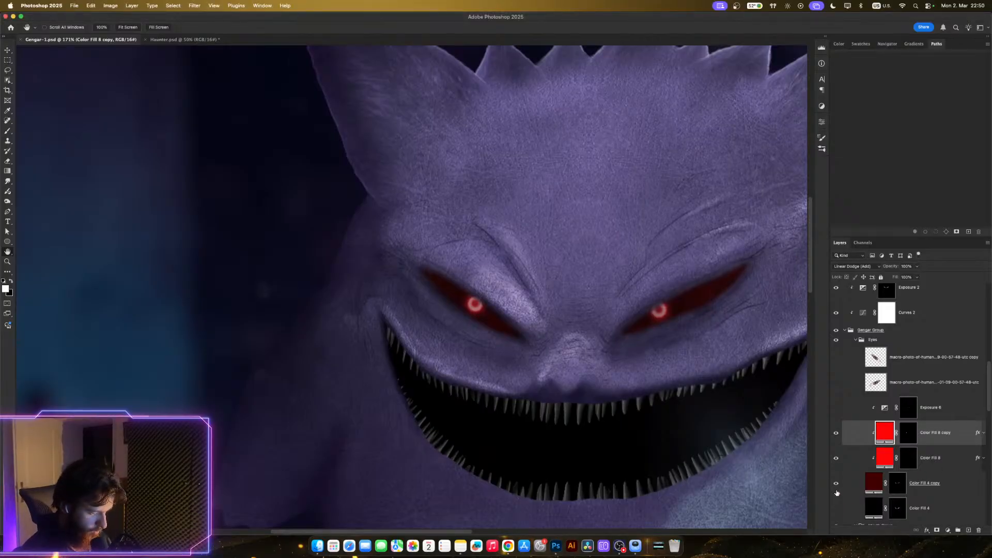
# - Show the black Color Fill 4 layer beneath the dark red Color Fill 4 copy, toggling both fills to compare the eye edges
pyautogui.click(836, 485)
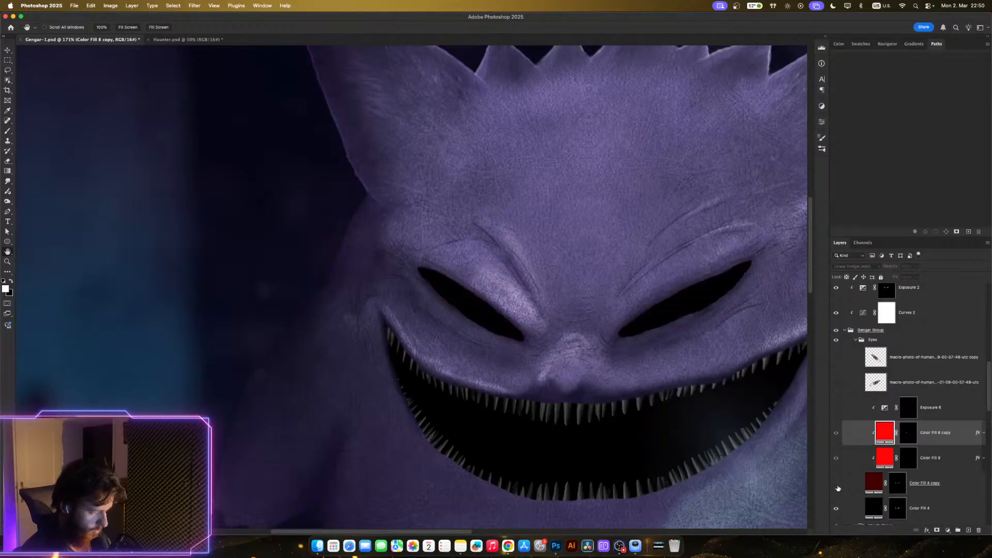
pyautogui.click(837, 485)
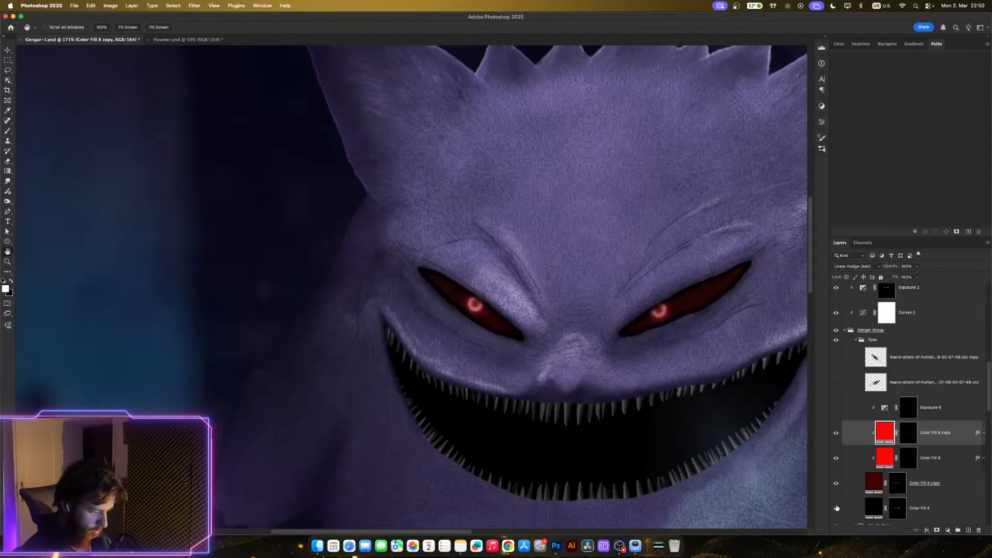
pyautogui.click(836, 508)
pyautogui.click(836, 509)
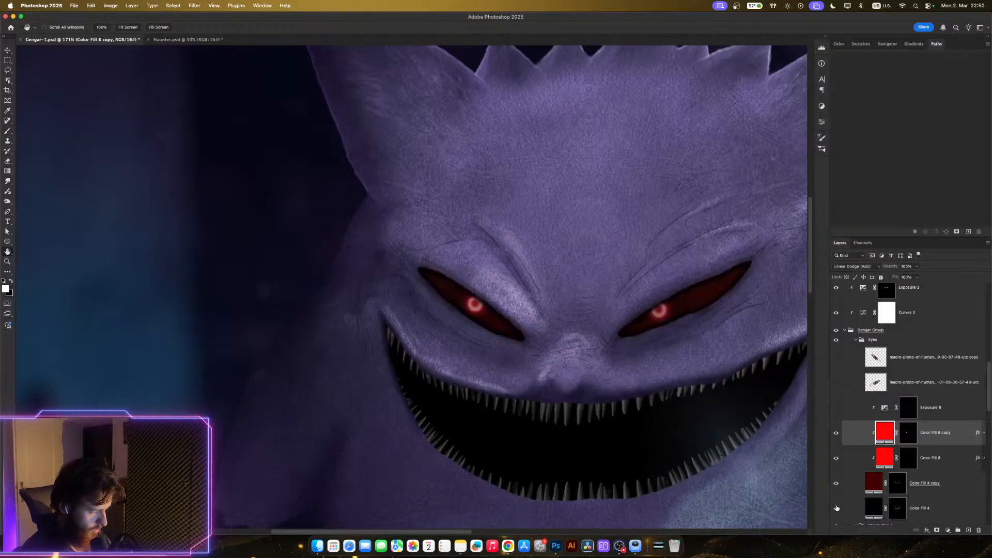
# - Hide the black Color Fill 4 layer and place a duplicate of the dark red Color Fill 4 copy directly beneath the original
pyautogui.click(837, 509)
pyautogui.moveTo(880, 479); pyautogui.dragTo(877, 495)
pyautogui.press('super+z')
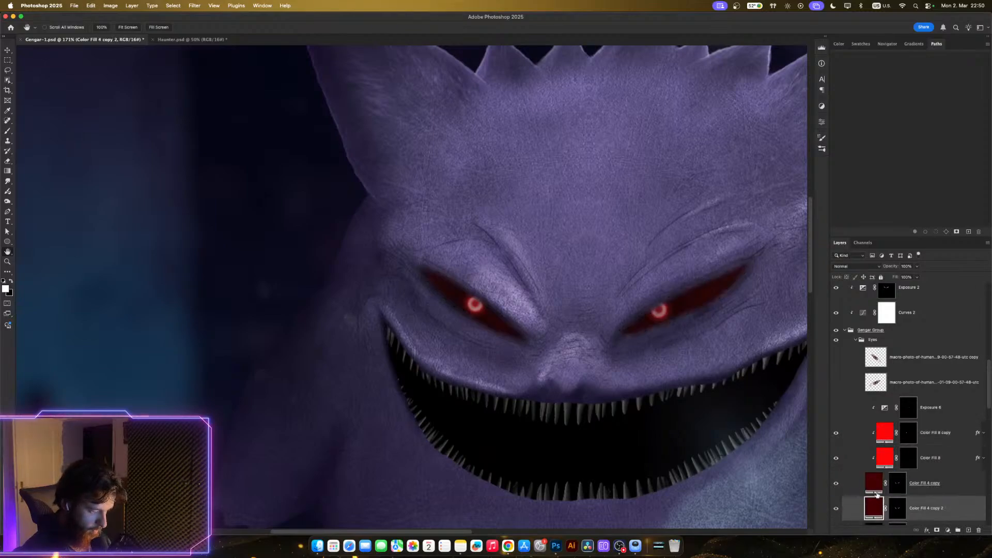
pyautogui.click(879, 484)
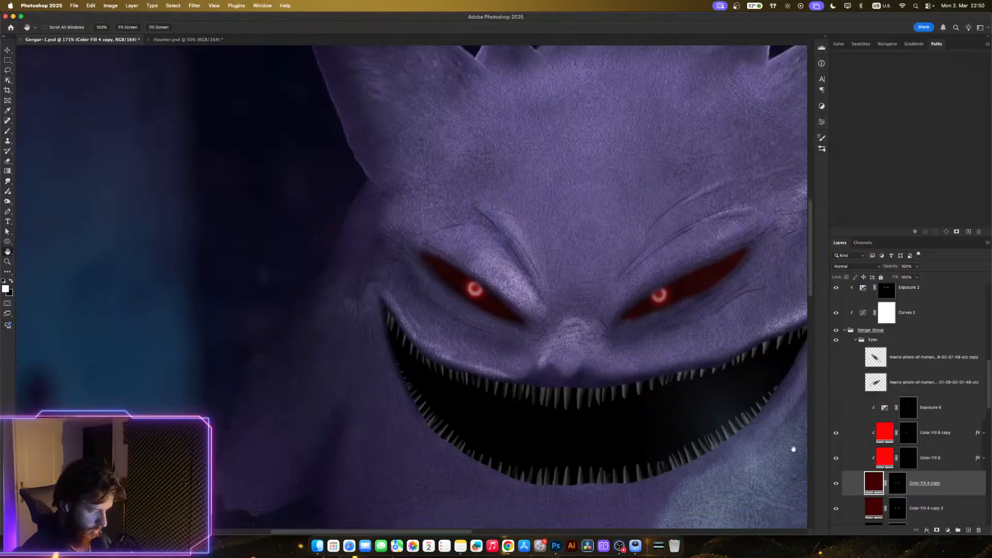
# - Try a darker red at 15% brightness on the Color Fill 4 copy 2 layer, toggle its visibility to compare, and undo the color change
pyautogui.doubleClick(873, 508)
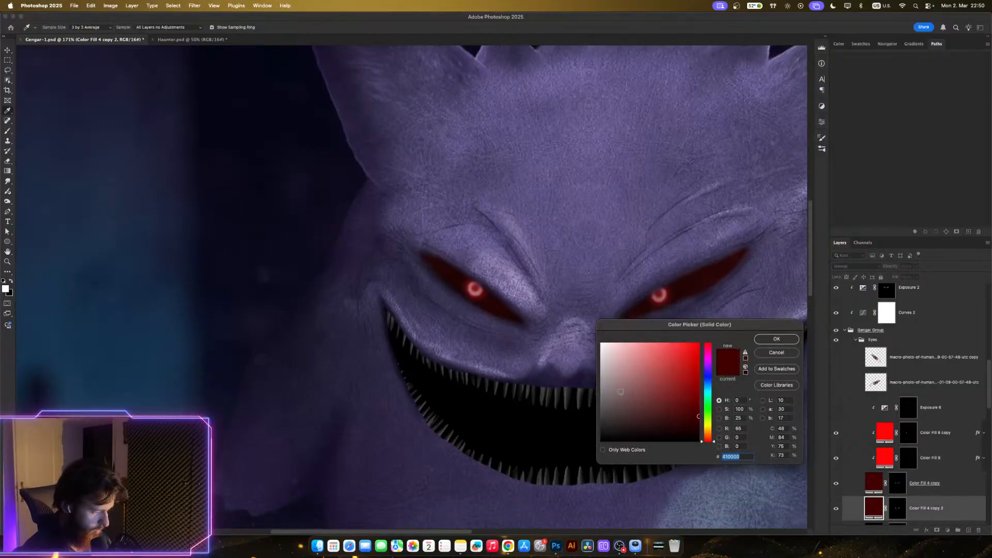
pyautogui.moveTo(697, 418); pyautogui.dragTo(699, 427)
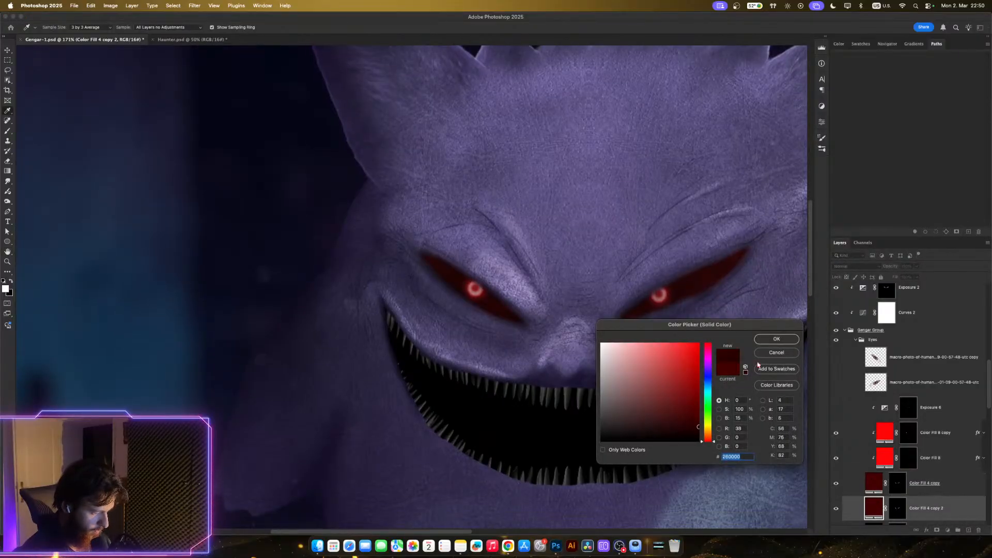
pyautogui.click(776, 339)
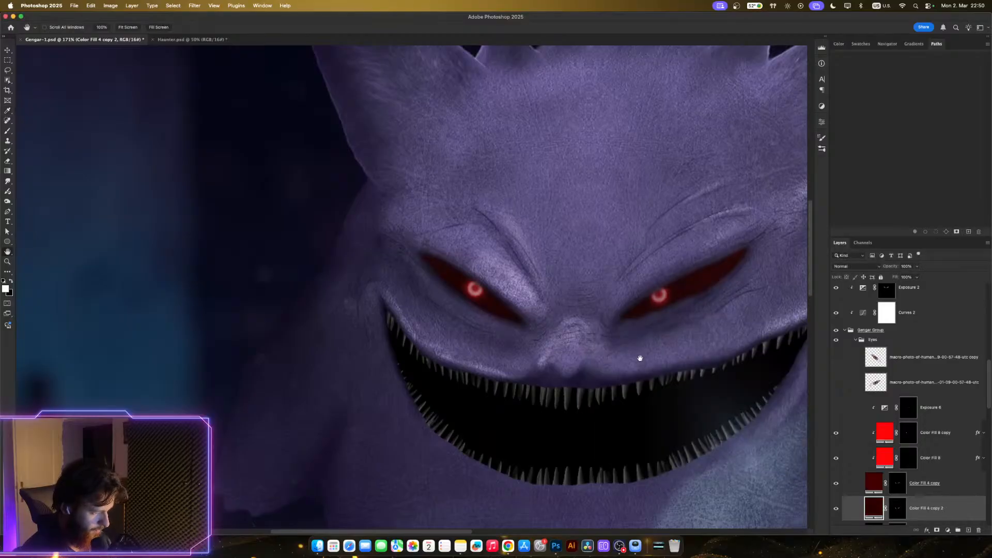
pyautogui.hscroll(3, 640, 357)
pyautogui.scroll(-1, 641, 357)
pyautogui.scroll(-2, 852, 476)
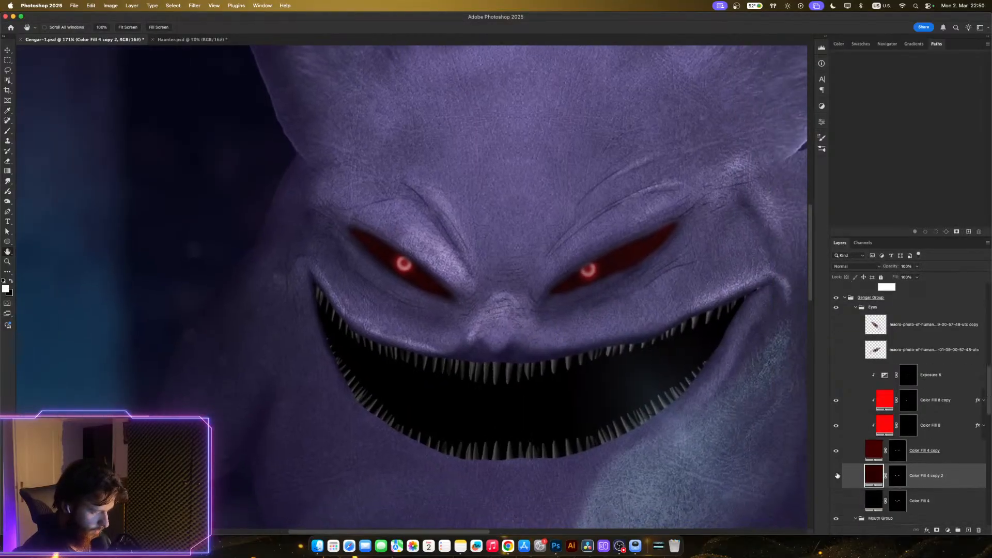
pyautogui.click(836, 476)
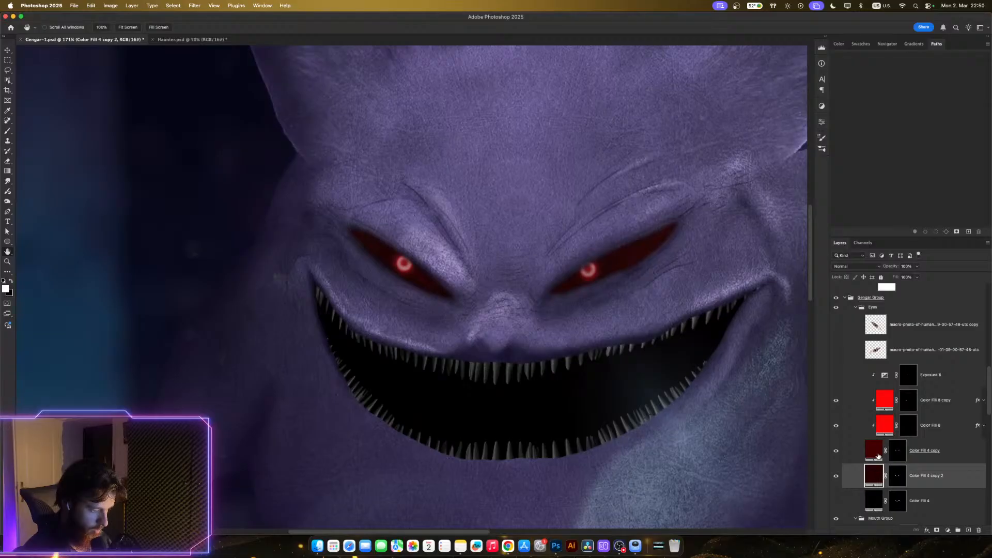
pyautogui.press('super+z')
pyautogui.press('super+z')
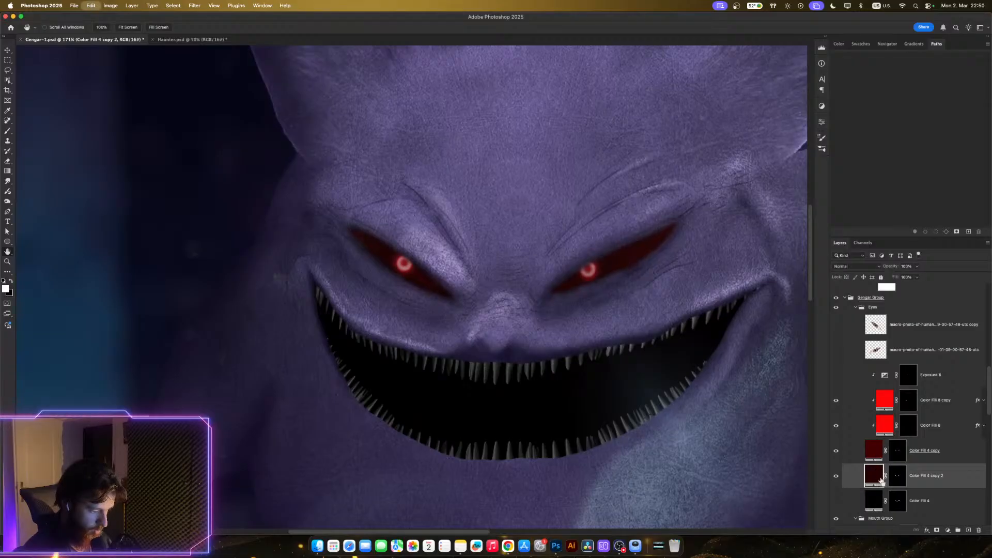
pyautogui.press('super+z')
# - Darken the Color Fill 4 copy layer to a deep red with RGB values 44, 1, 1
pyautogui.doubleClick(874, 448)
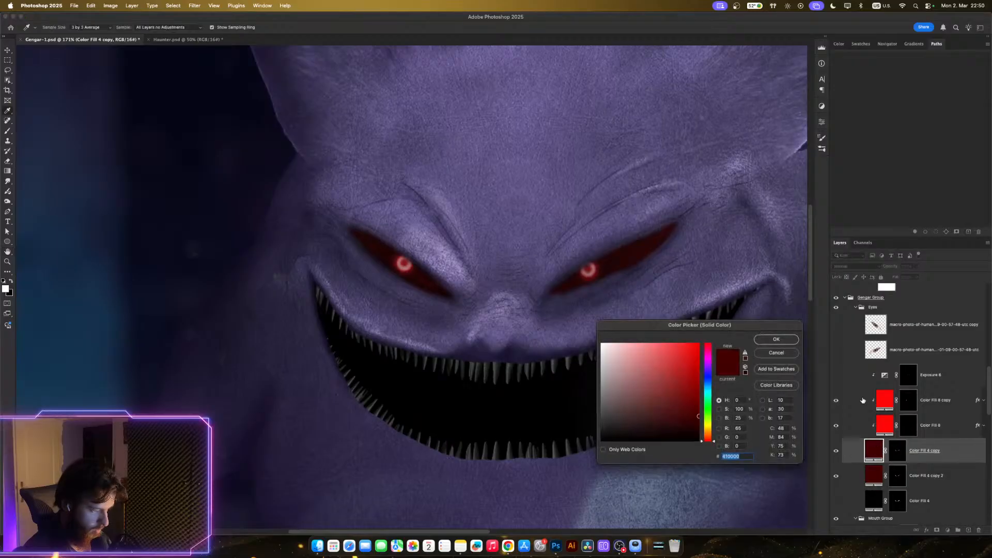
pyautogui.moveTo(698, 417); pyautogui.dragTo(698, 424)
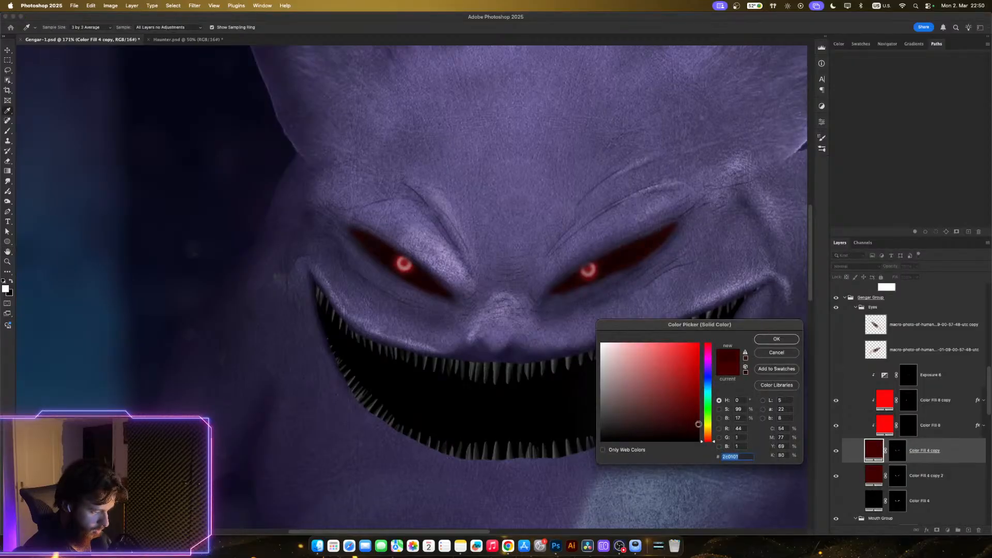
pyautogui.click(782, 339)
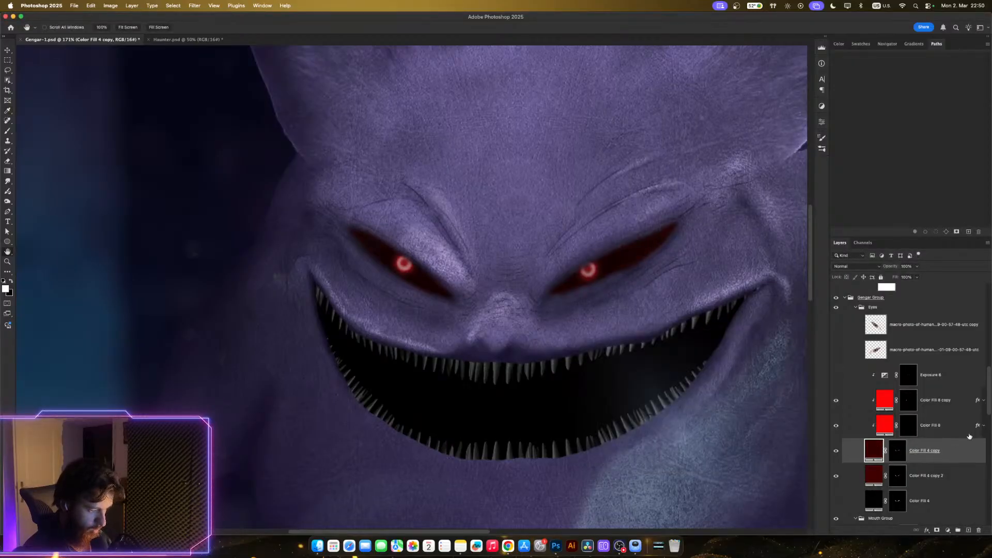
# - Refine the Color Fill 4 copy mask with Shift Edge at -50% and a slight feather, and toggle the layer to compare the eyes
pyautogui.click(897, 451)
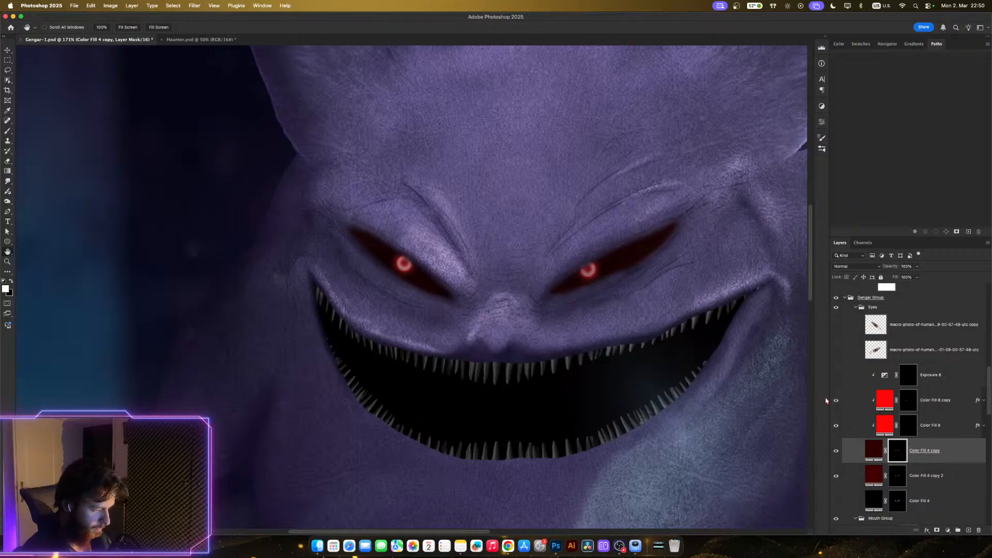
pyautogui.press('alt+super+r')
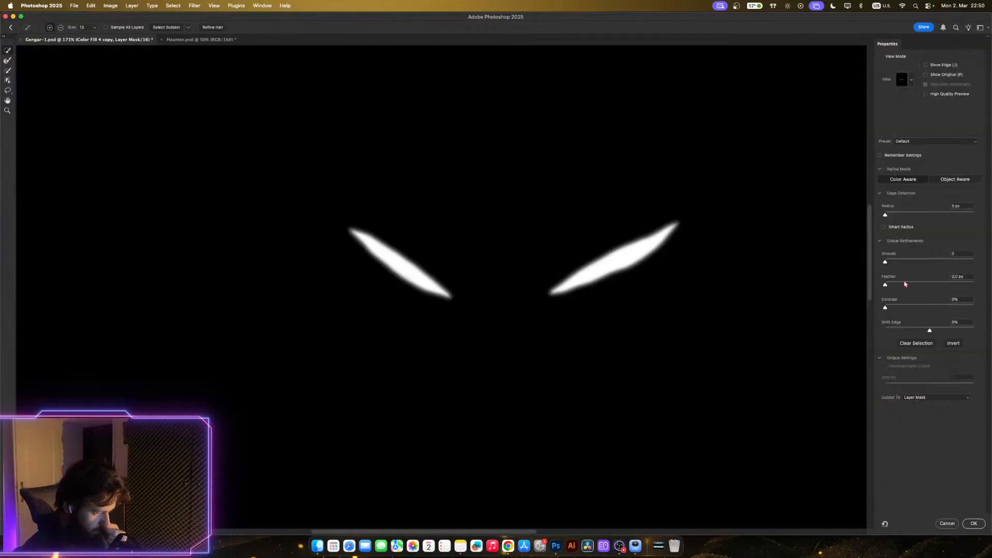
pyautogui.click(916, 331)
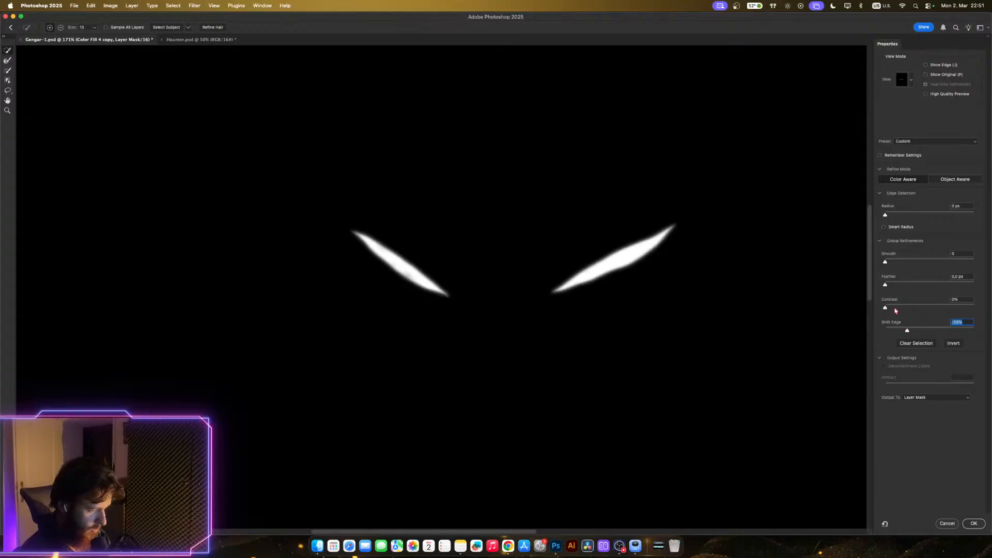
pyautogui.click(891, 284)
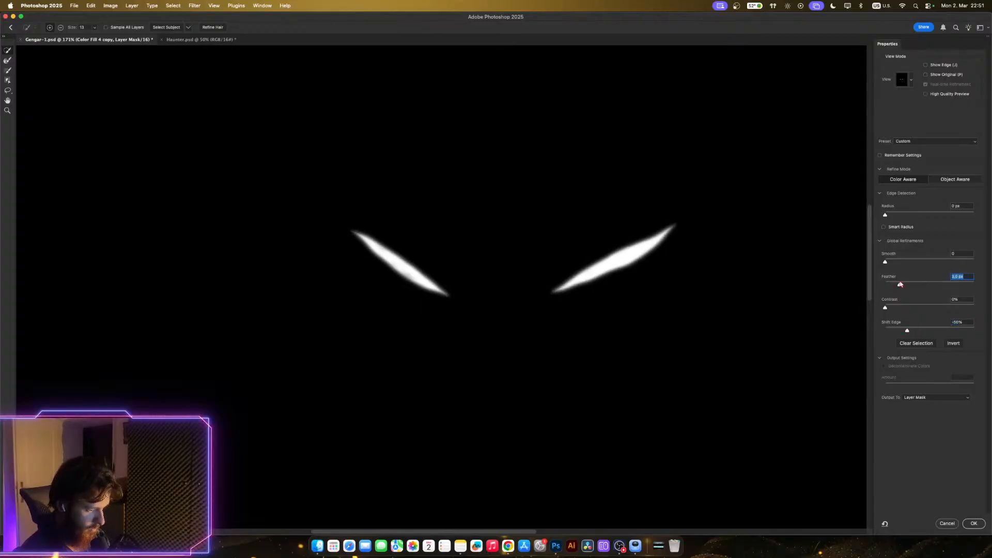
pyautogui.moveTo(900, 284); pyautogui.dragTo(902, 284)
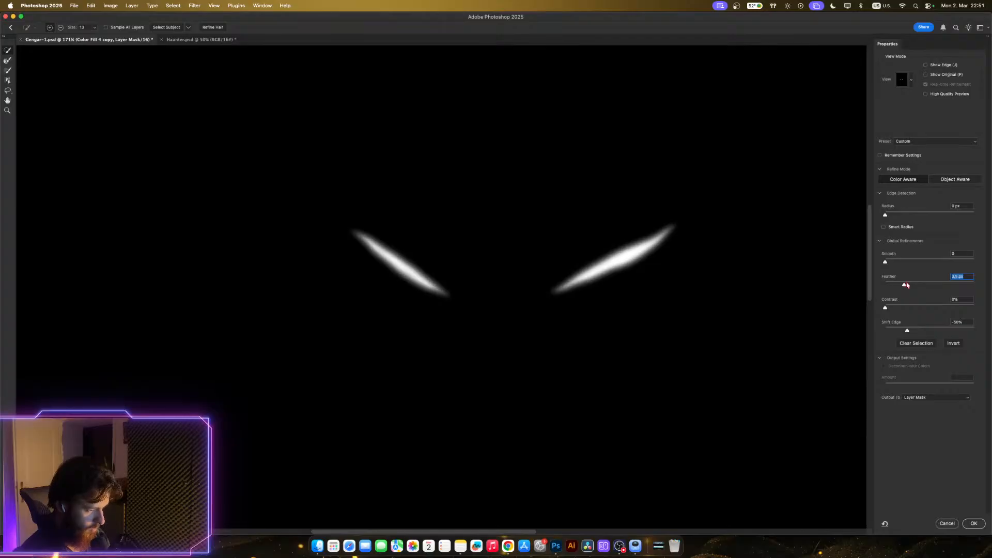
pyautogui.click(974, 524)
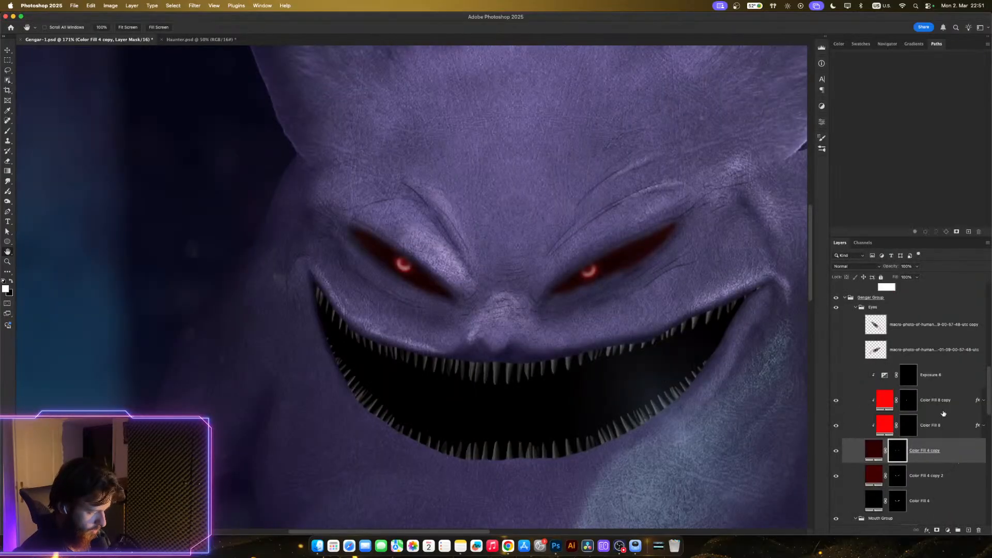
pyautogui.click(836, 451)
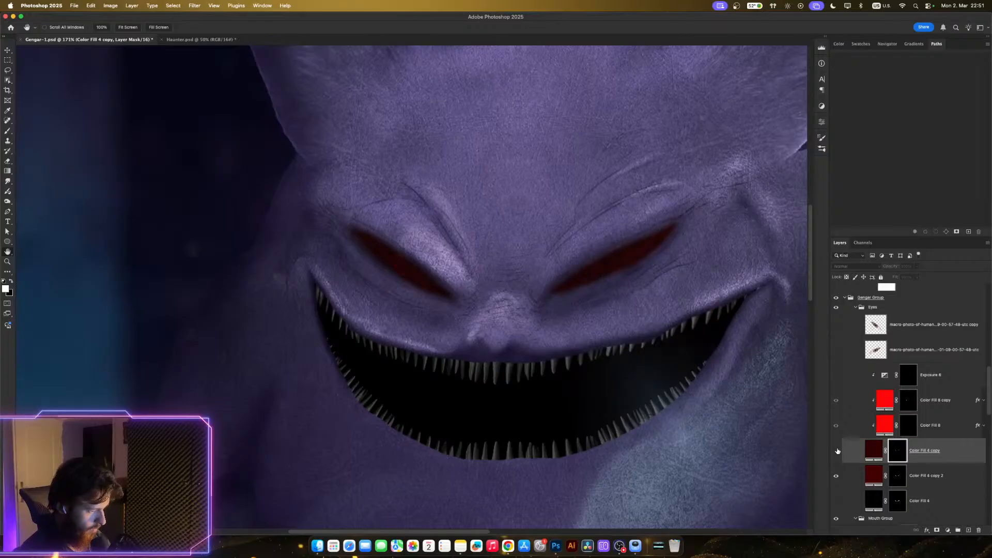
pyautogui.click(837, 452)
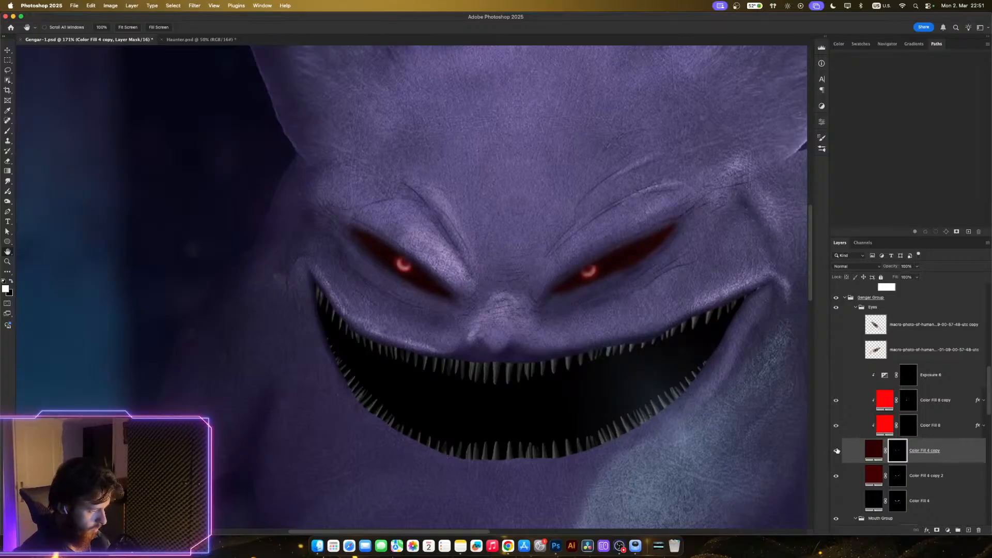
# - Add a red Outer Glow to the Color Fill 4 copy 2 layer with 0% spread and a size of 32 px
pyautogui.keyDown('alt'); pyautogui.scroll(-5, 656, 396); pyautogui.keyUp('alt')
pyautogui.scroll(4, 574, 311)
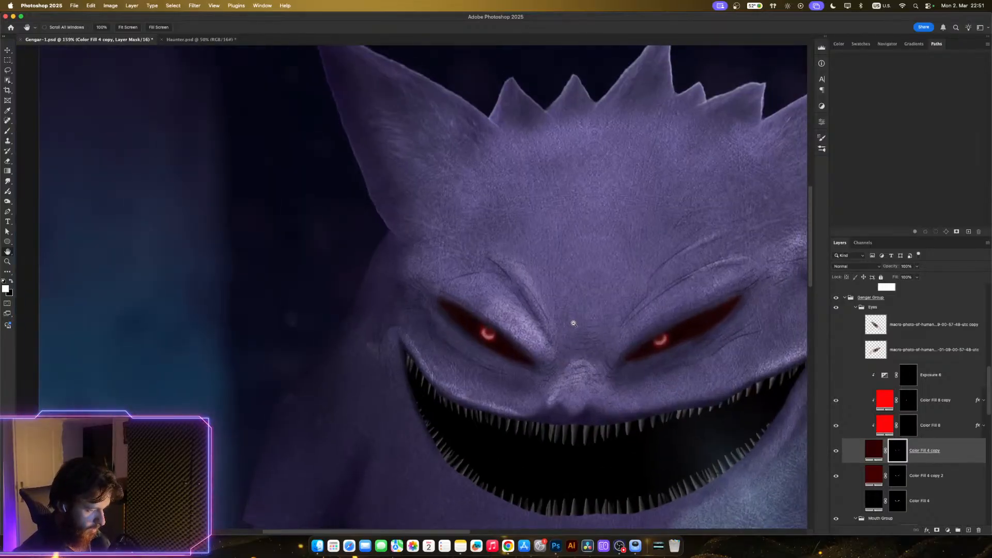
pyautogui.doubleClick(957, 480)
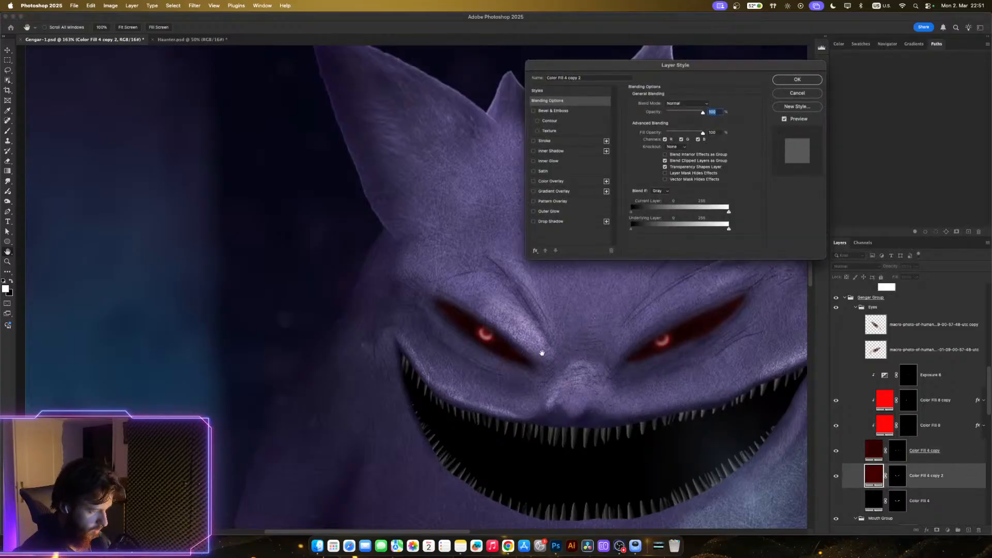
pyautogui.click(547, 212)
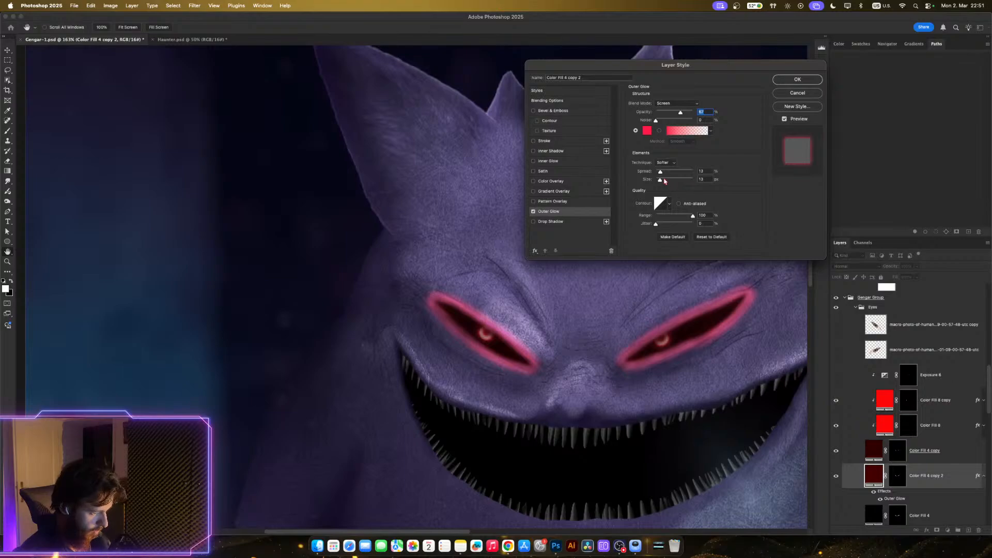
pyautogui.moveTo(665, 181); pyautogui.dragTo(656, 172)
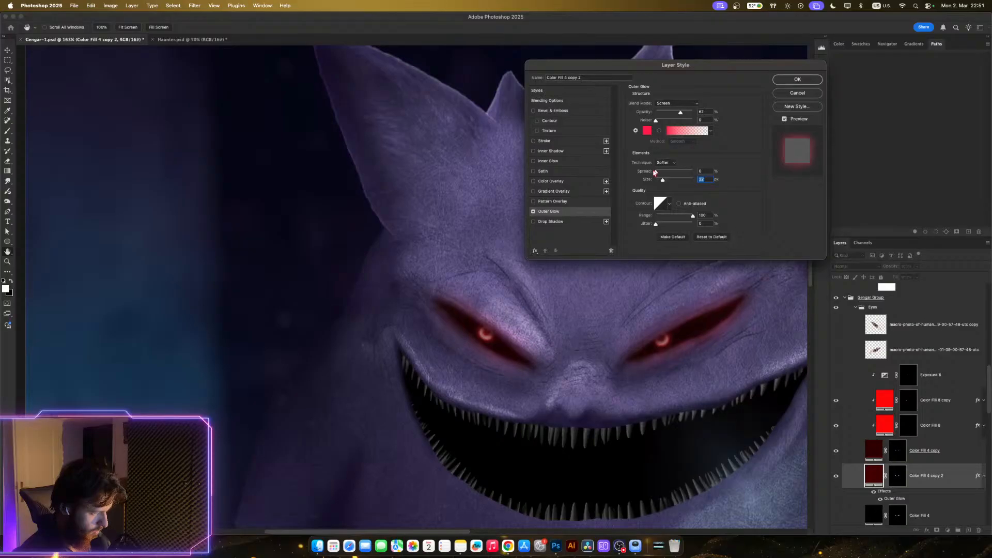
# - Try a tighter outer glow size of 16 px with increased spread around the eye openings
pyautogui.scroll(5, 635, 283)
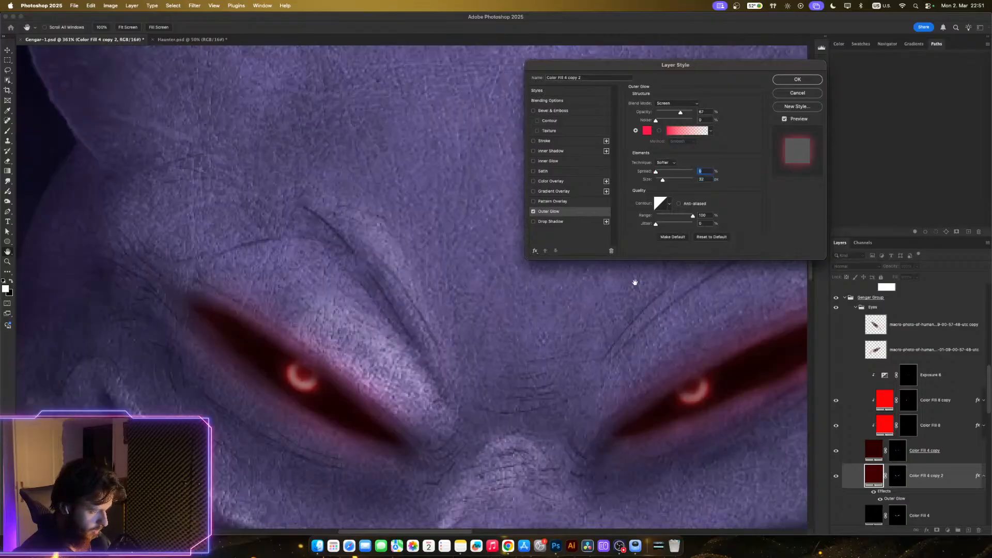
pyautogui.scroll(-1, 650, 295)
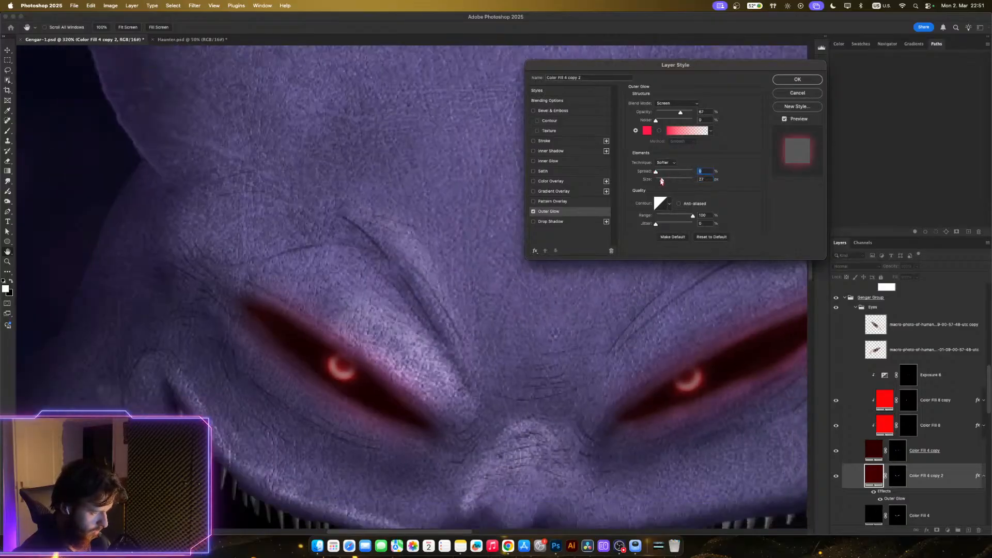
pyautogui.moveTo(661, 181); pyautogui.dragTo(659, 181)
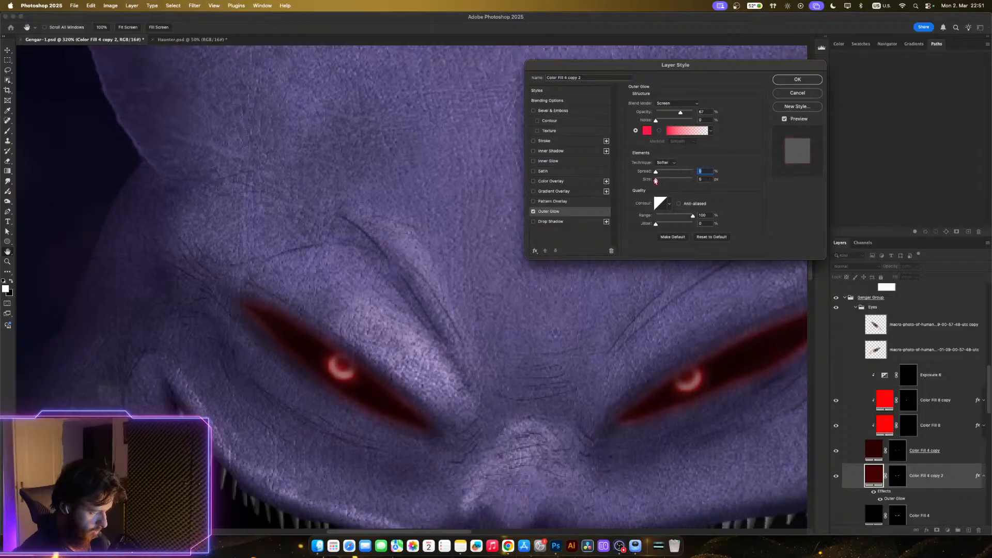
pyautogui.moveTo(656, 180); pyautogui.dragTo(694, 169)
pyautogui.press('Up')
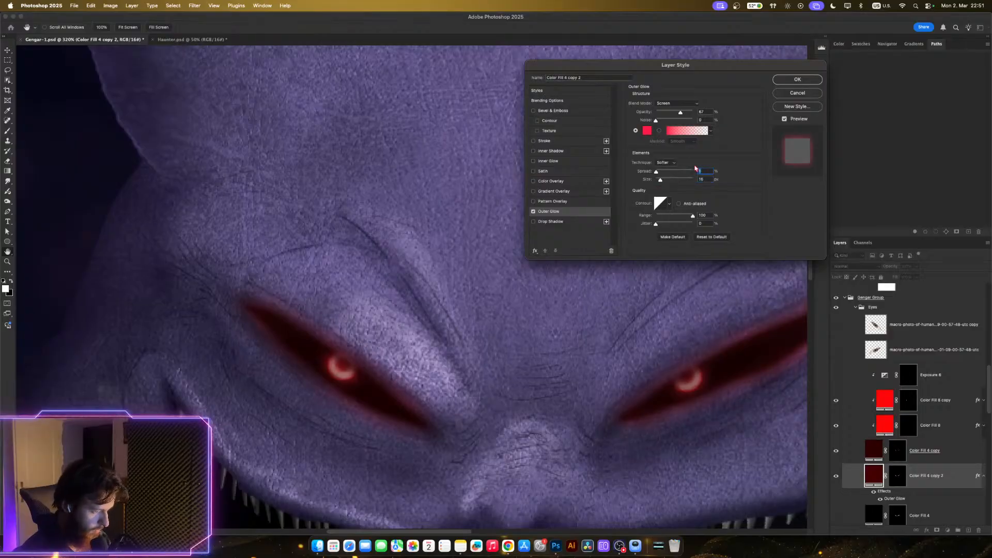
pyautogui.press('Up')
pyautogui.press('Up')
pyautogui.press('Up')
pyautogui.press('Up')
pyautogui.press('Up')
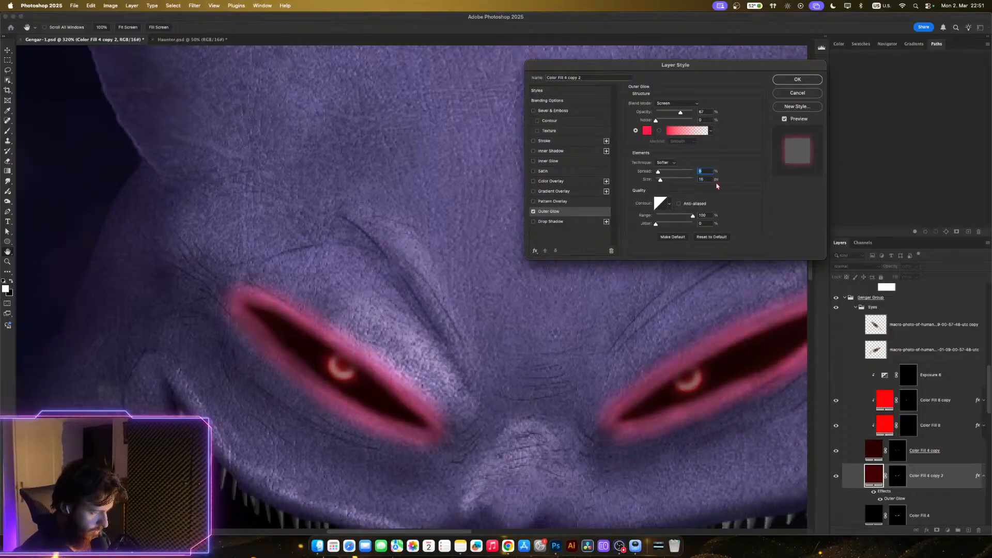
# - Lower the outer glow's spread to 2% and size to 10 px, and raise its opacity to 100%
pyautogui.press('Down')
pyautogui.press('Down')
pyautogui.press('Down')
pyautogui.press('Down')
pyautogui.press('Down')
pyautogui.press('Down')
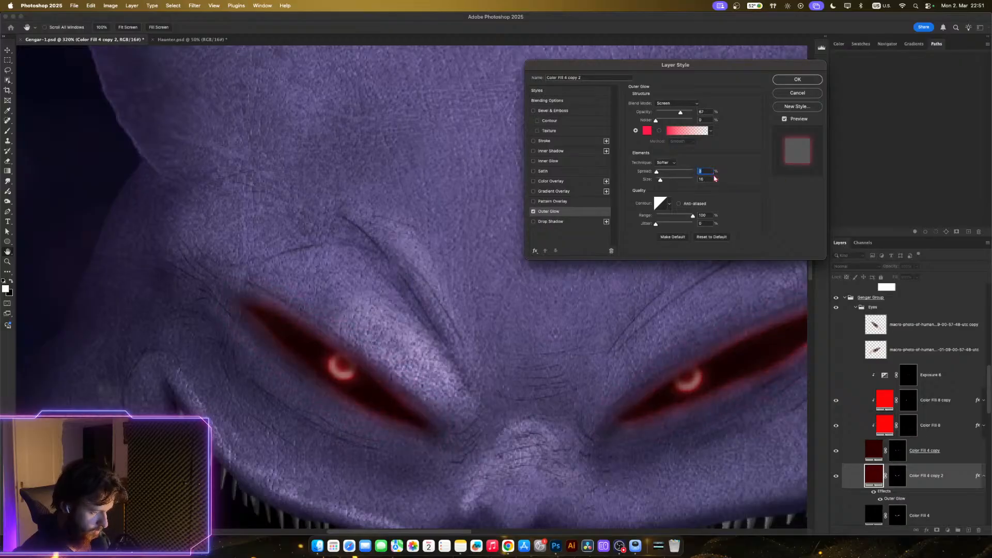
pyautogui.press('Down')
pyautogui.press('Tab')
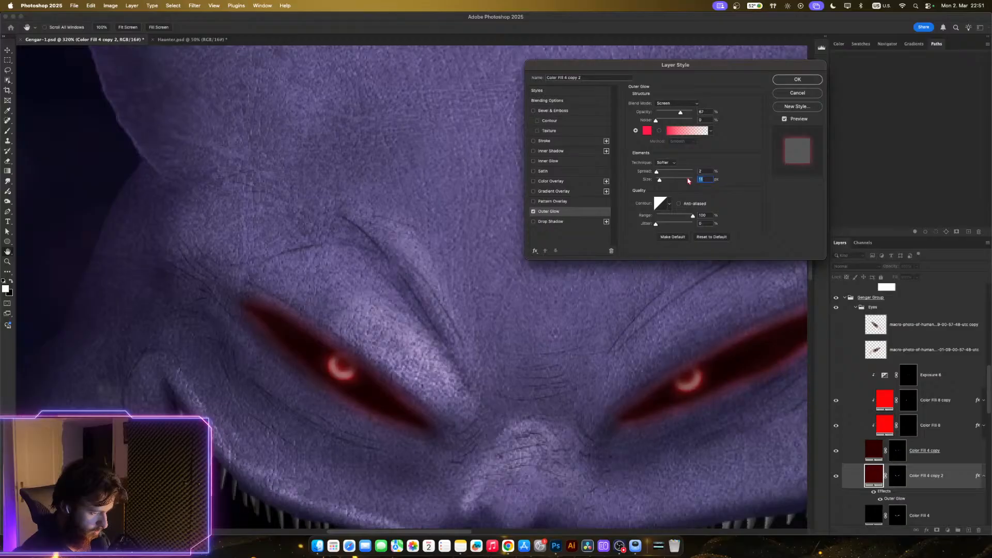
pyautogui.press('Down')
pyautogui.moveTo(680, 112); pyautogui.dragTo(719, 115)
pyautogui.hotkey('shift', 'Down')
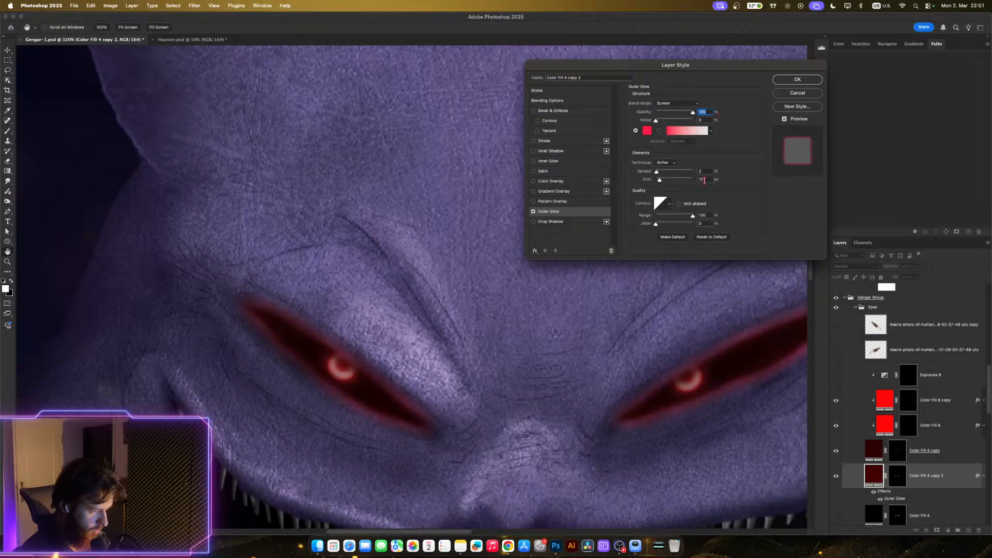
# - Try a larger outer glow size of 24 px with increased spread around Gengar's eye openings
pyautogui.click(704, 179)
pyautogui.click(709, 171)
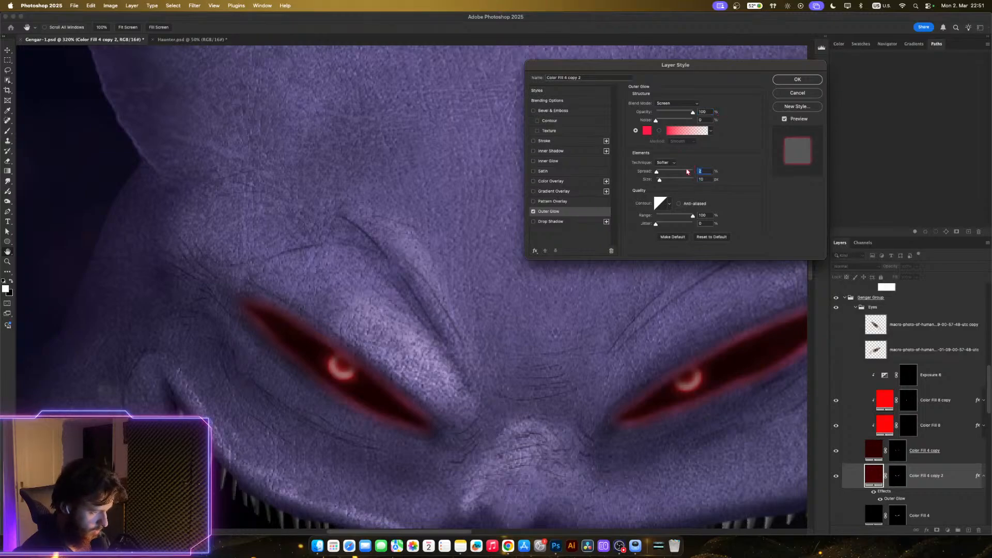
pyautogui.moveTo(705, 180); pyautogui.dragTo(695, 180)
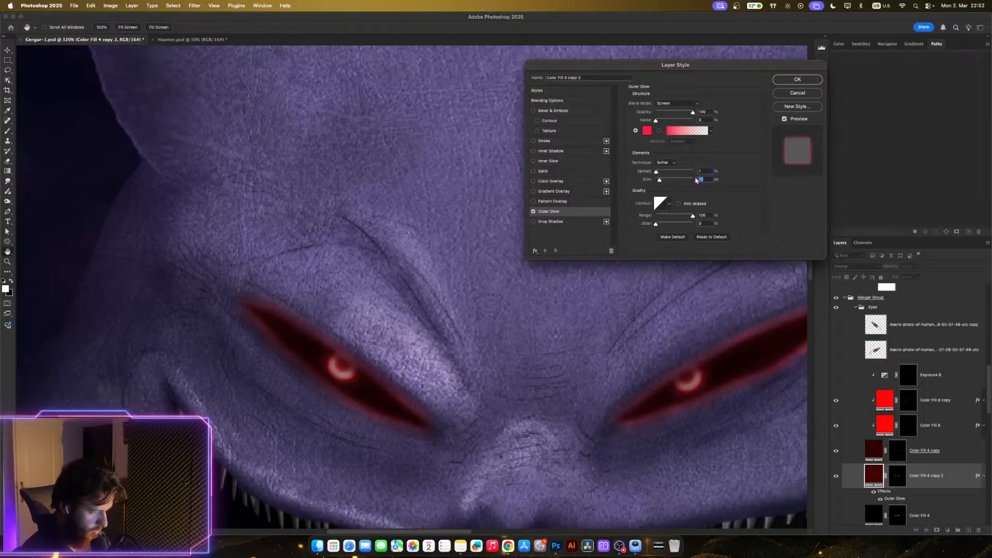
pyautogui.press('Up')
pyautogui.press('Up')
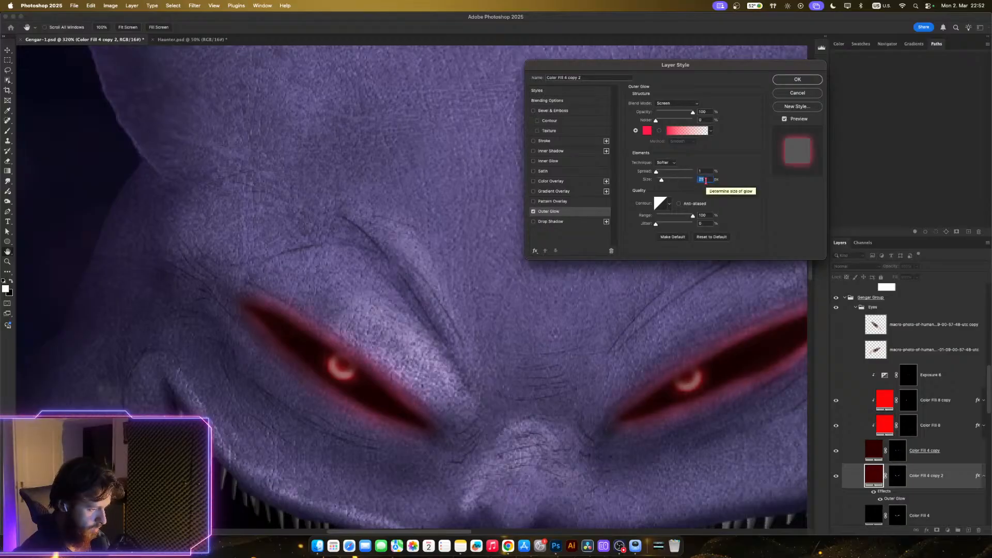
pyautogui.press('Down')
pyautogui.moveTo(706, 172); pyautogui.dragTo(665, 172)
pyautogui.press('Down')
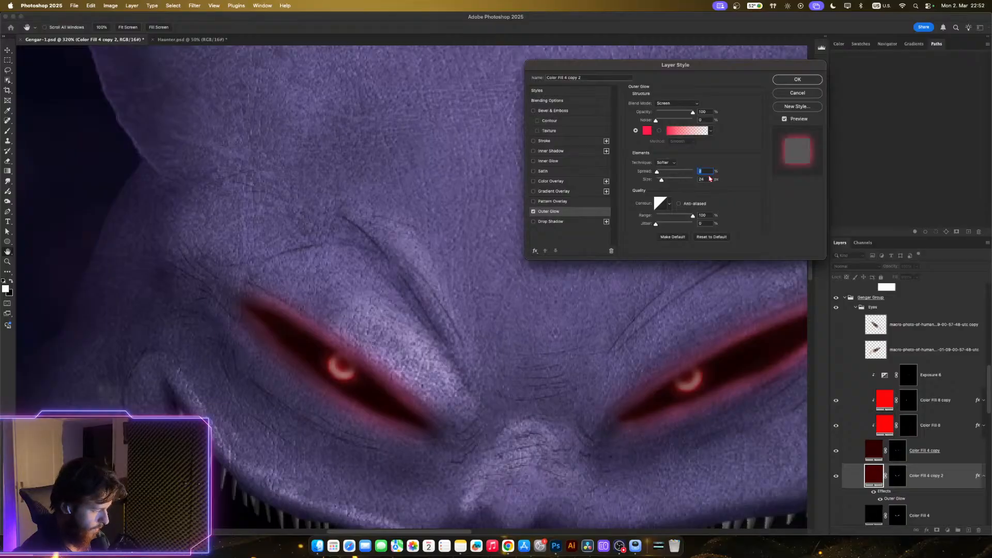
pyautogui.press('Up')
pyautogui.press('Up')
pyautogui.press('Up')
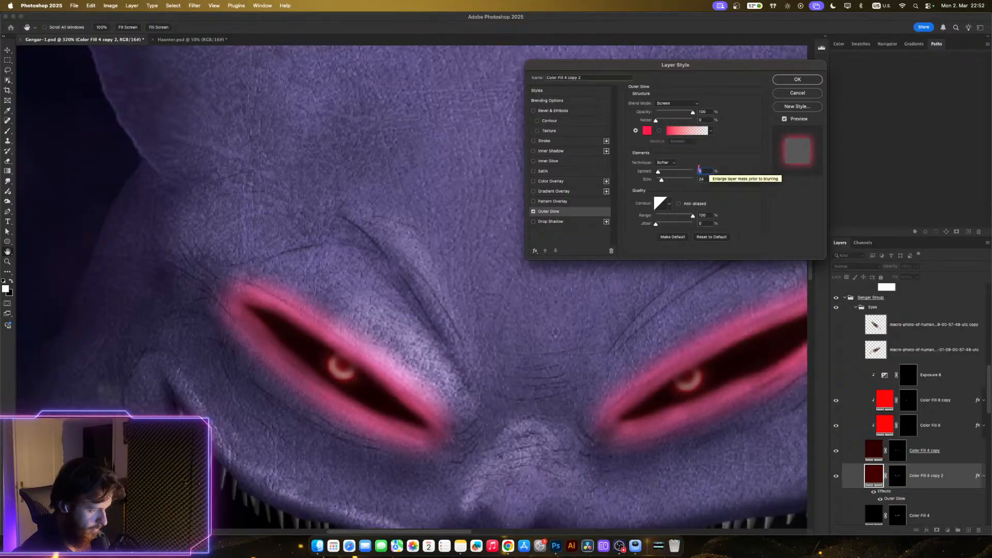
# - Set the outer glow's spread to 0%, its size to 1 px and its opacity to about 80%
pyautogui.write('0')
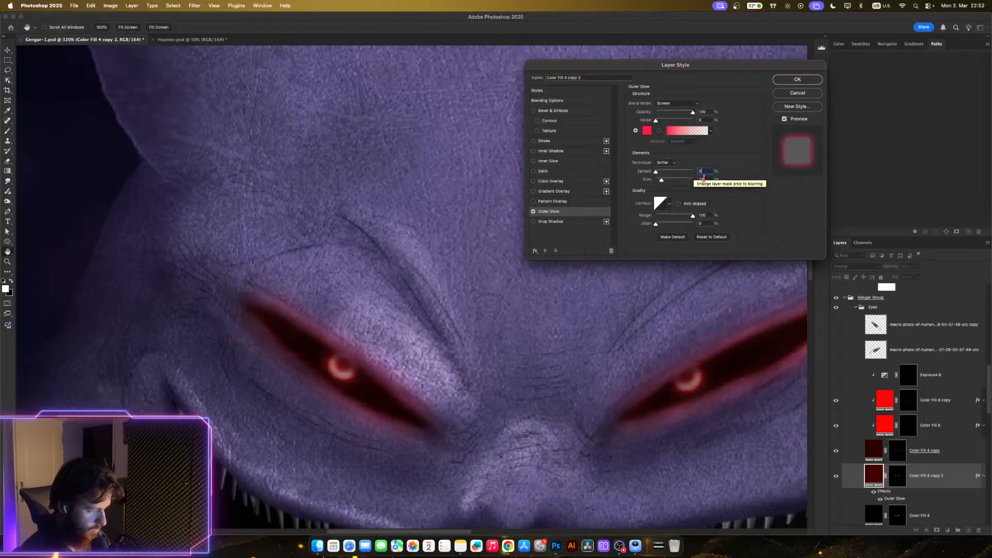
pyautogui.press('Tab')
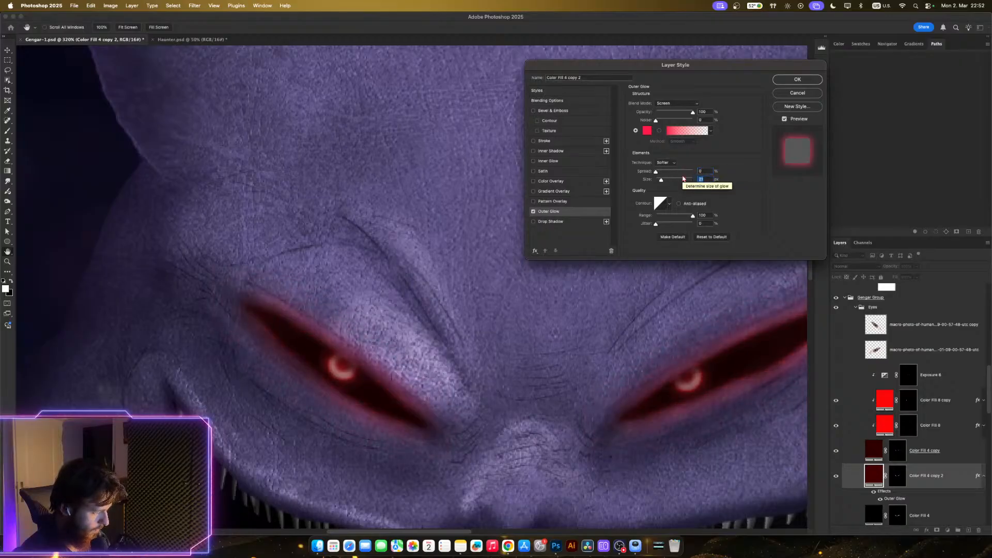
pyautogui.press('Down')
pyautogui.press('Down')
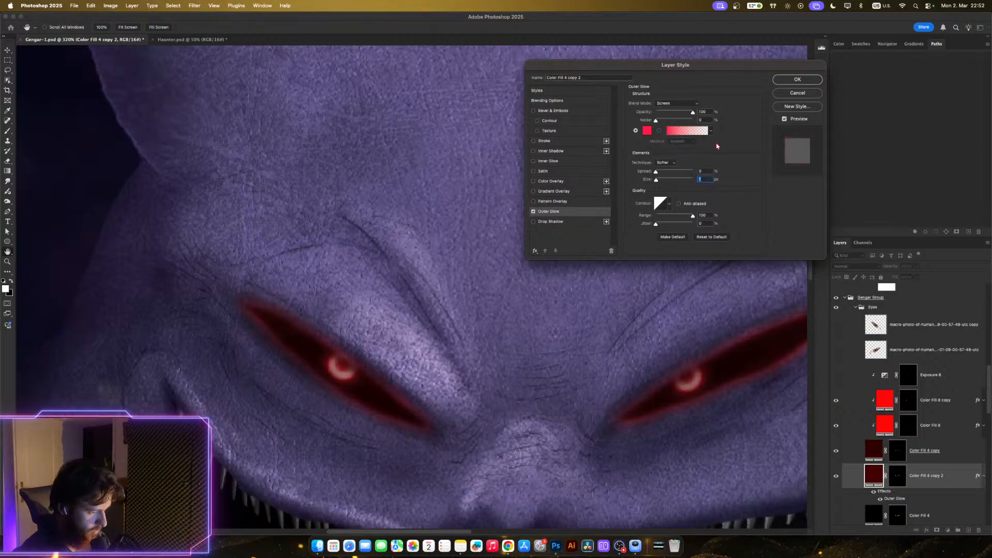
pyautogui.moveTo(682, 113); pyautogui.dragTo(680, 113)
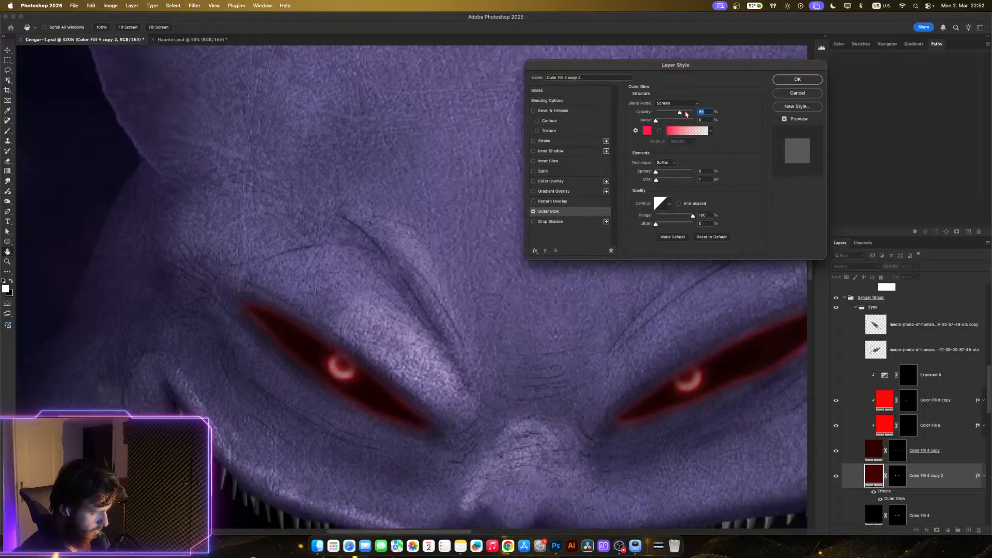
pyautogui.click(686, 114)
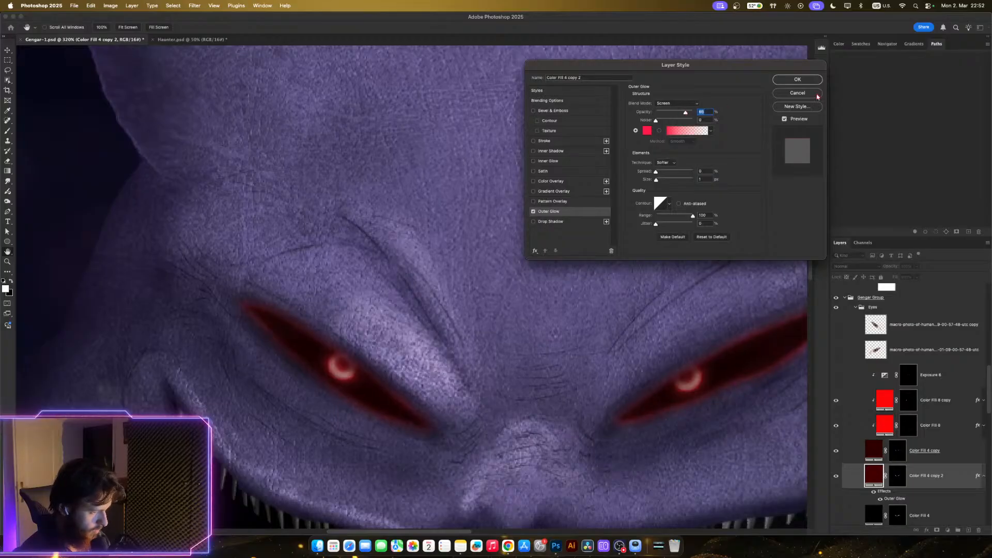
pyautogui.click(796, 80)
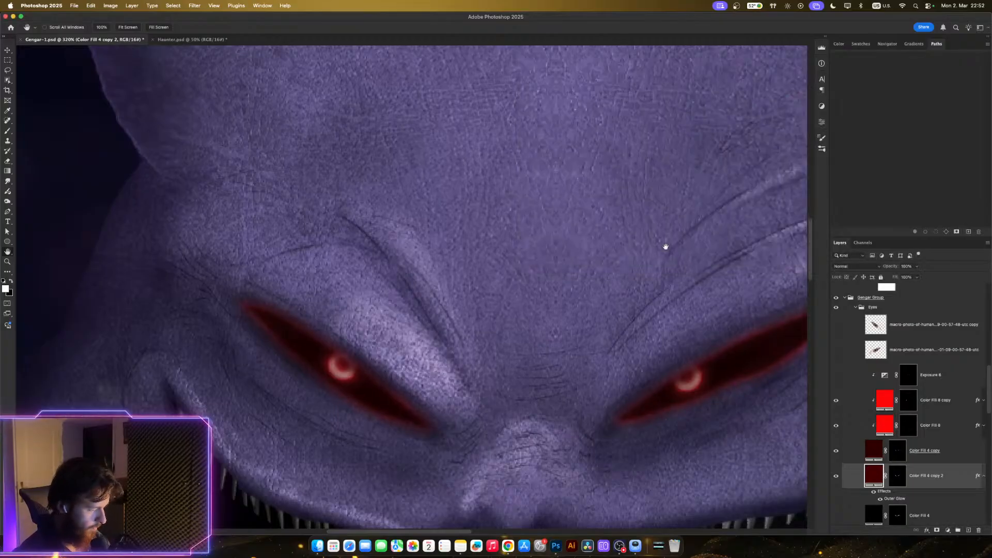
# - Examine the tightened red glow around the eyes at full-figure distance and up close
pyautogui.scroll(-5, 653, 298)
pyautogui.scroll(-3, 644, 256)
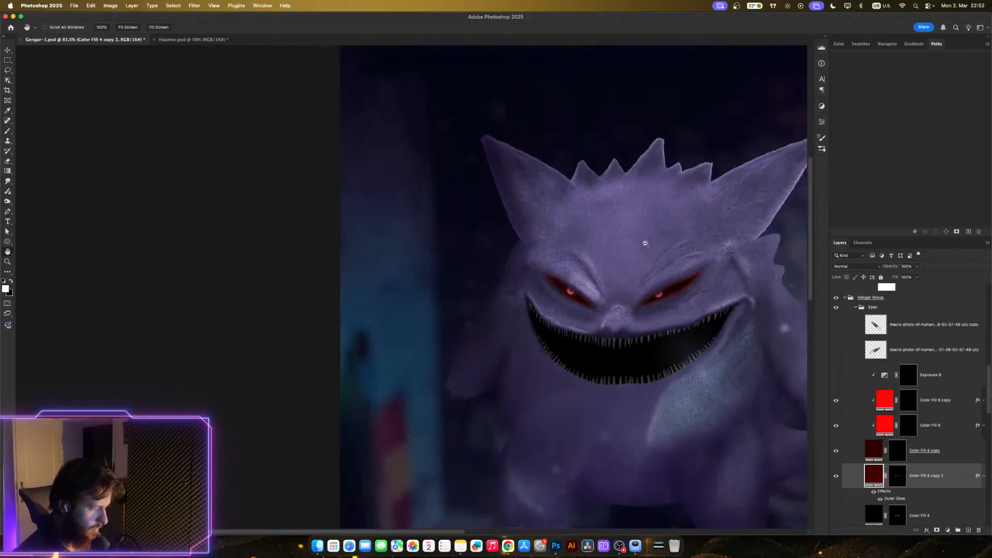
pyautogui.scroll(5, 644, 243)
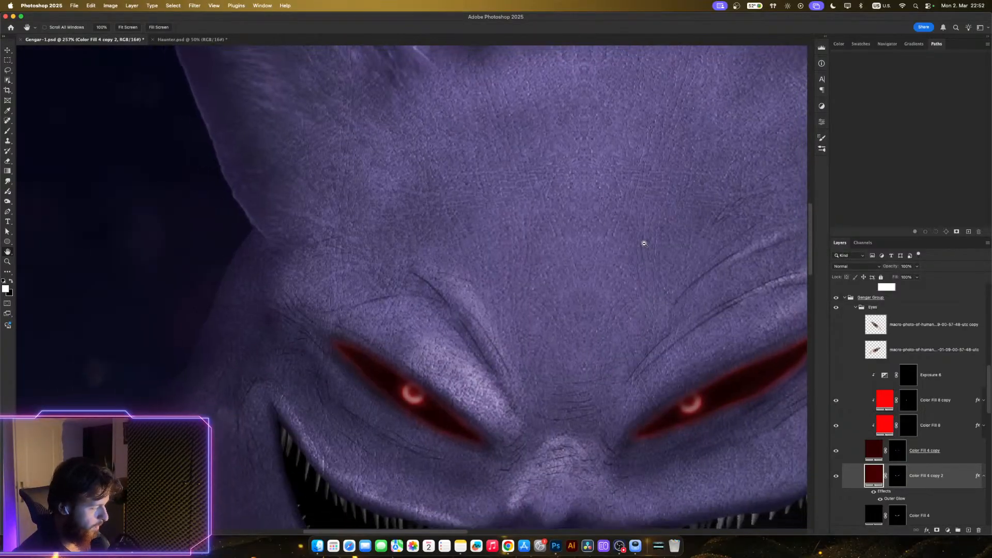
pyautogui.scroll(-1, 586, 260)
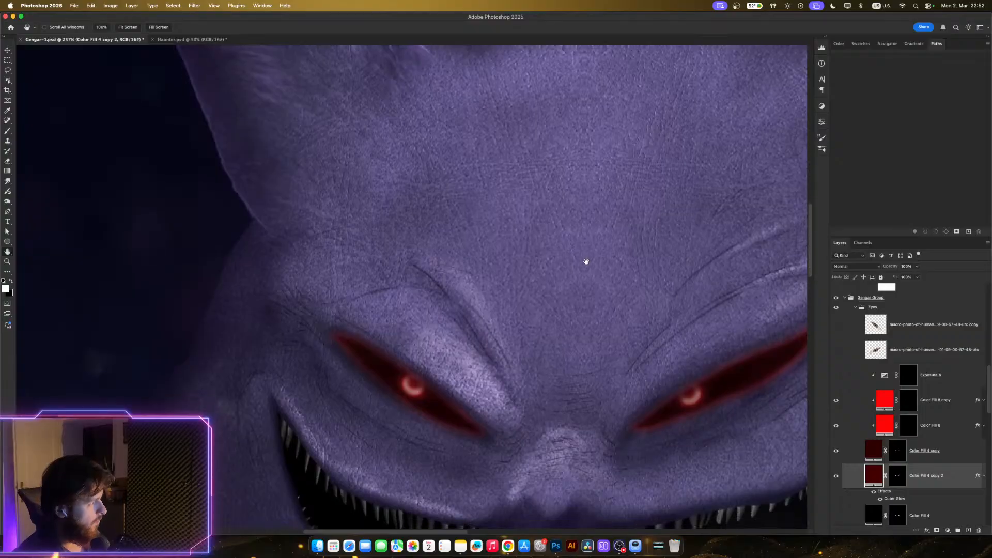
pyautogui.scroll(-3, 595, 314)
pyautogui.scroll(2, 593, 291)
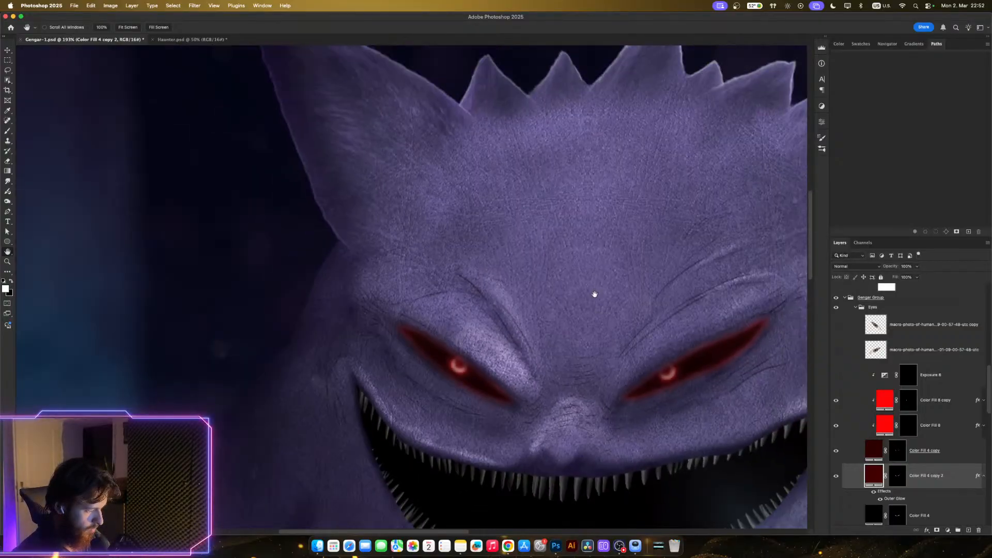
pyautogui.scroll(1, 524, 346)
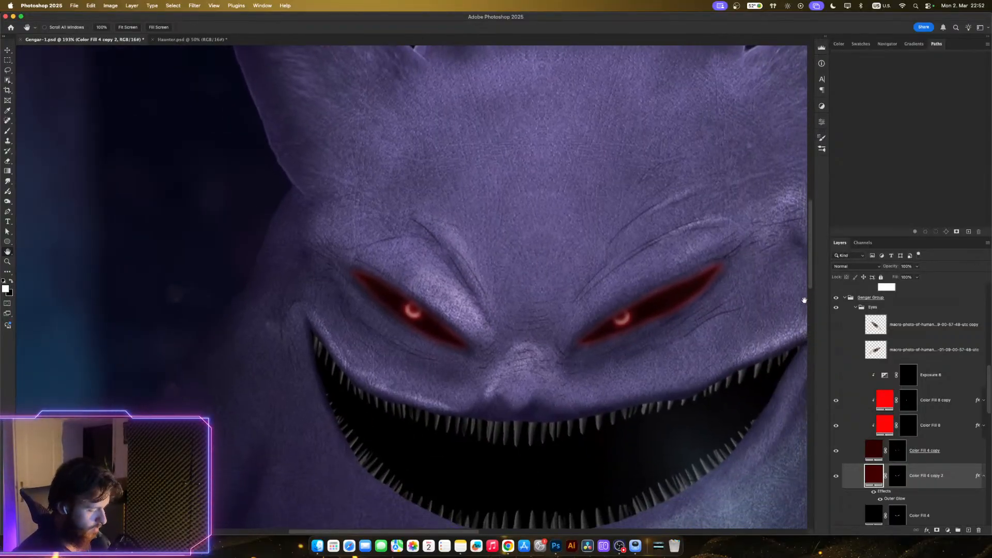
pyautogui.scroll(1, 523, 347)
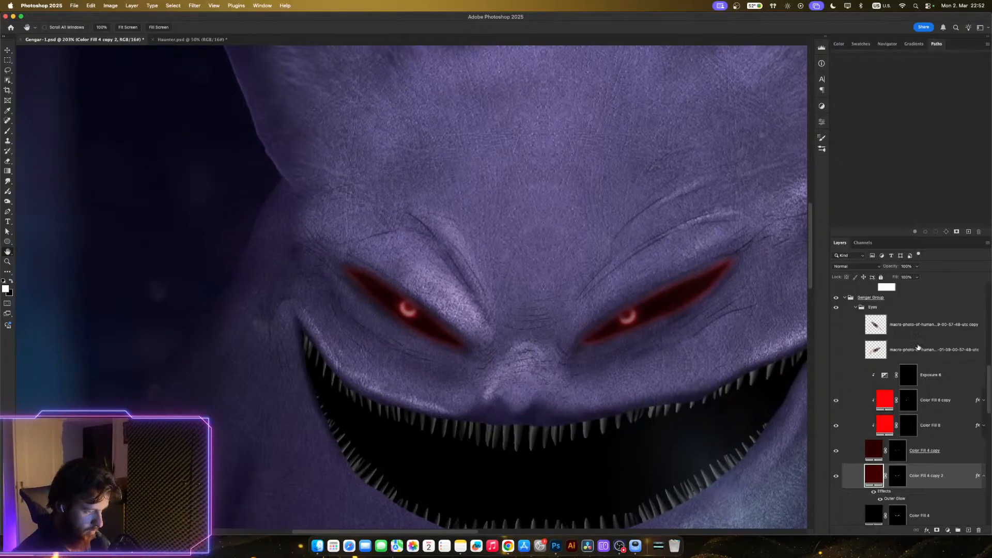
# - Lower the Color Fill 4 copy 2 outer glow's opacity to about 38% and raise its size to about 8 px
pyautogui.doubleClick(978, 476)
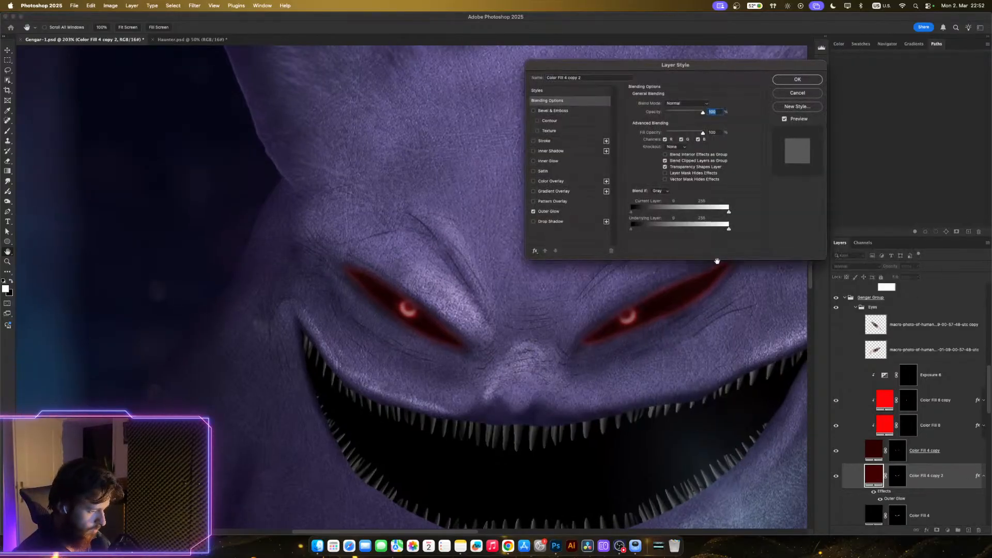
pyautogui.click(549, 212)
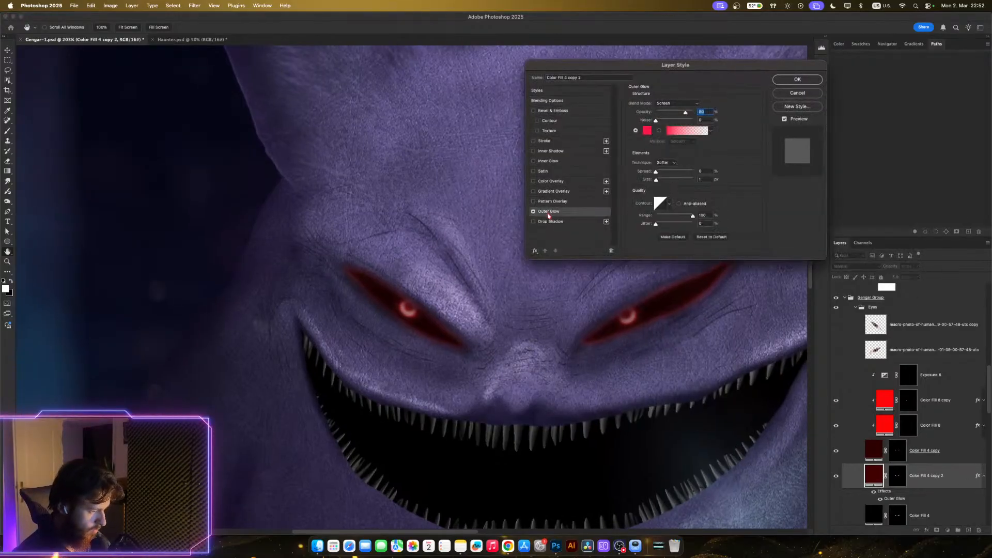
pyautogui.click(677, 113)
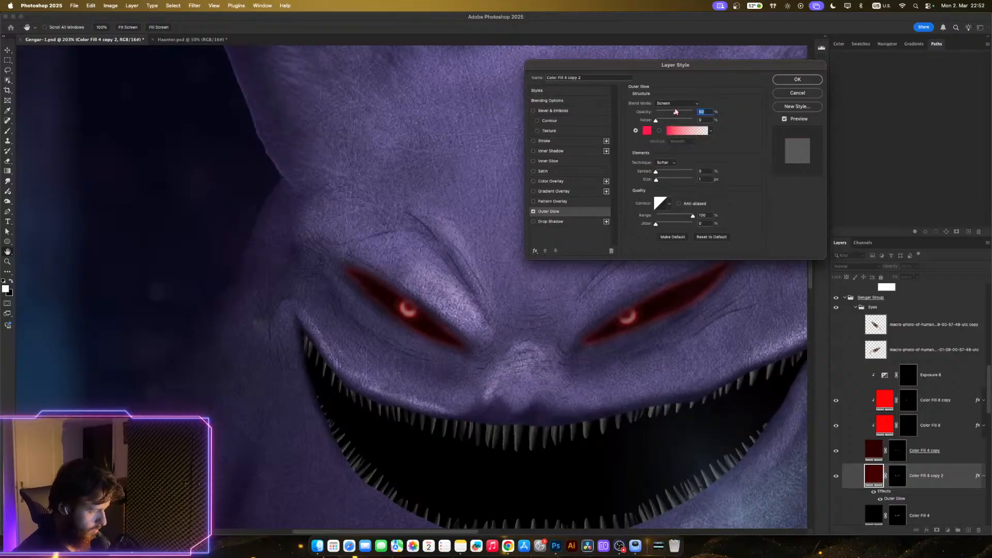
pyautogui.moveTo(673, 112); pyautogui.dragTo(670, 113)
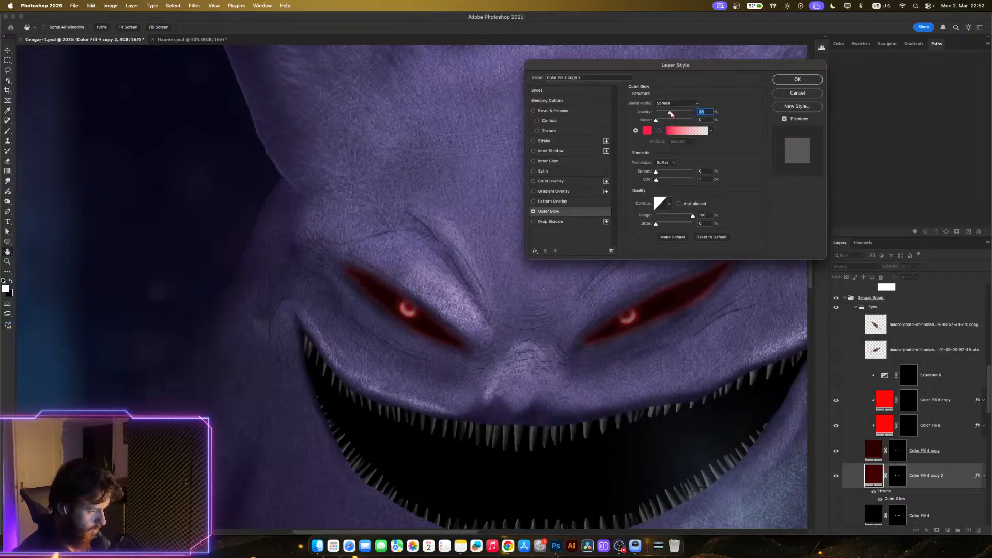
pyautogui.click(687, 179)
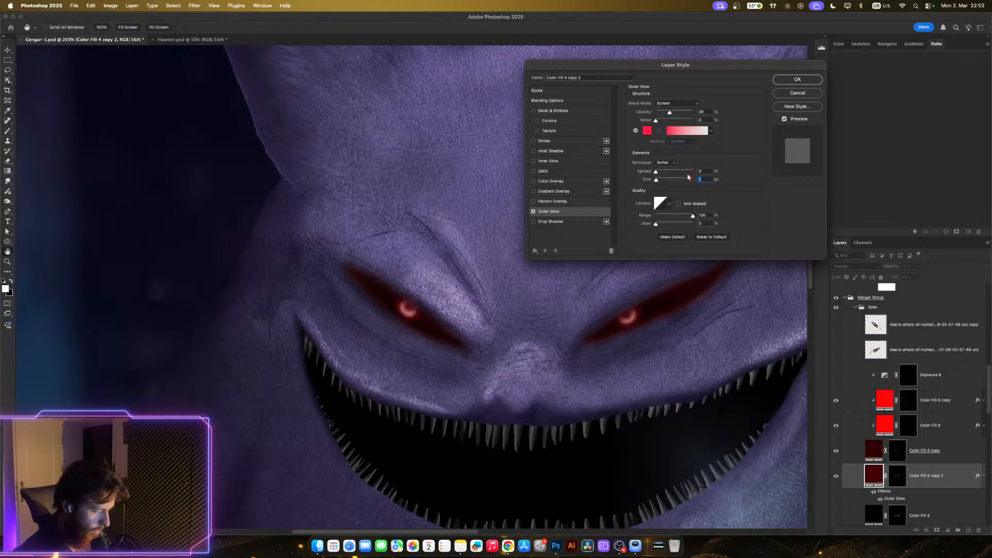
pyautogui.press('Up')
pyautogui.press('Up')
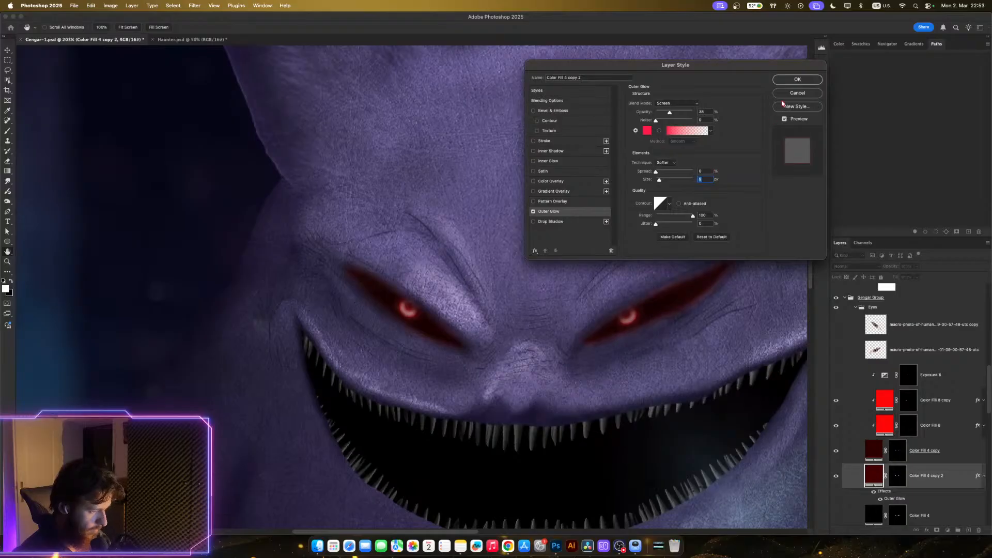
pyautogui.click(797, 79)
# - Toggle the Color Fill 4 copy and Color Fill 4 copy 2 layers to compare their effect on the eyes
pyautogui.scroll(-5, 654, 276)
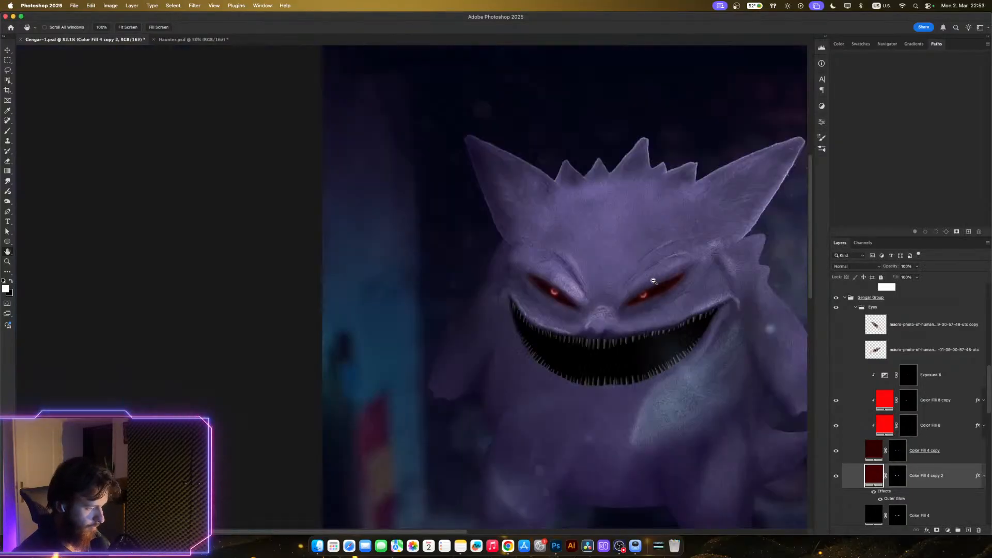
pyautogui.scroll(5, 636, 289)
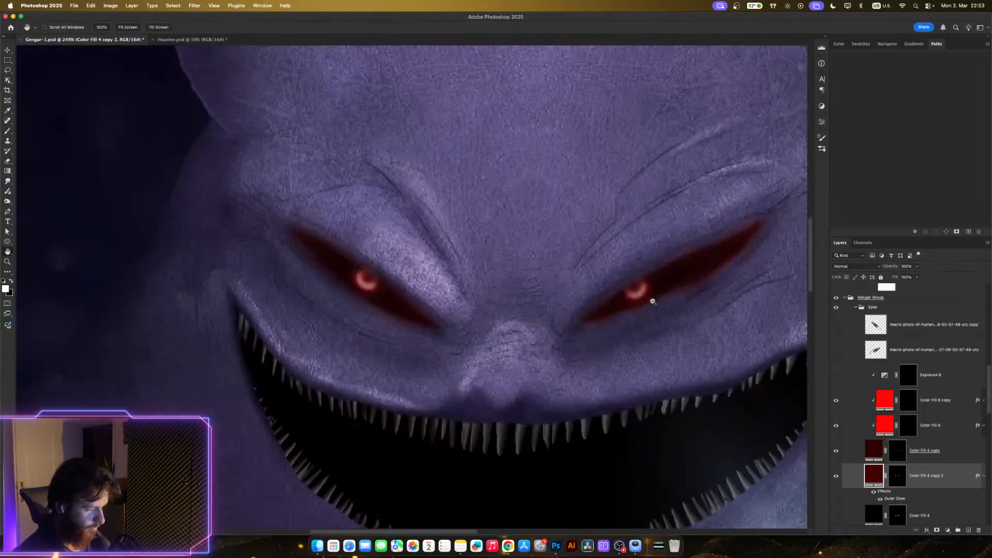
pyautogui.doubleClick(874, 453)
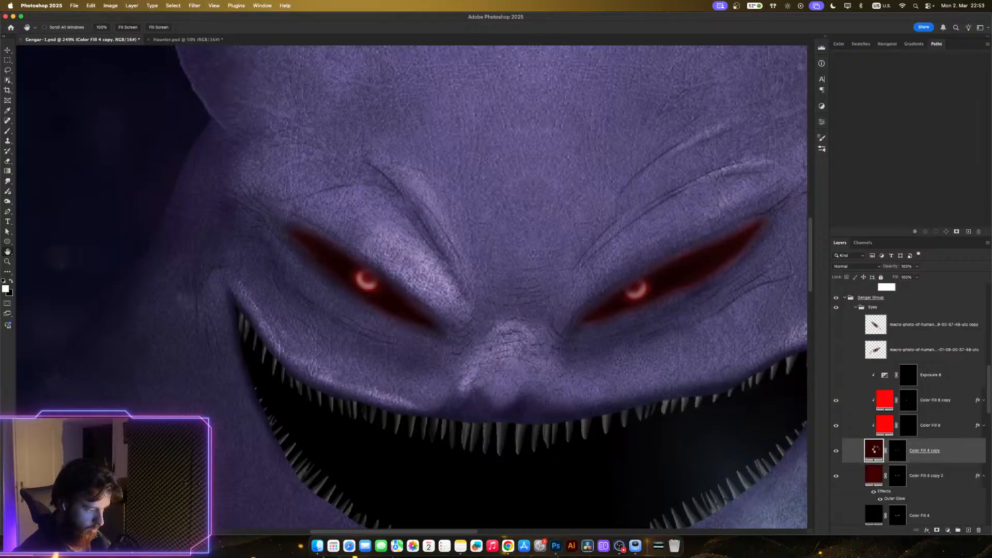
pyautogui.press('Escape')
pyautogui.click(835, 451)
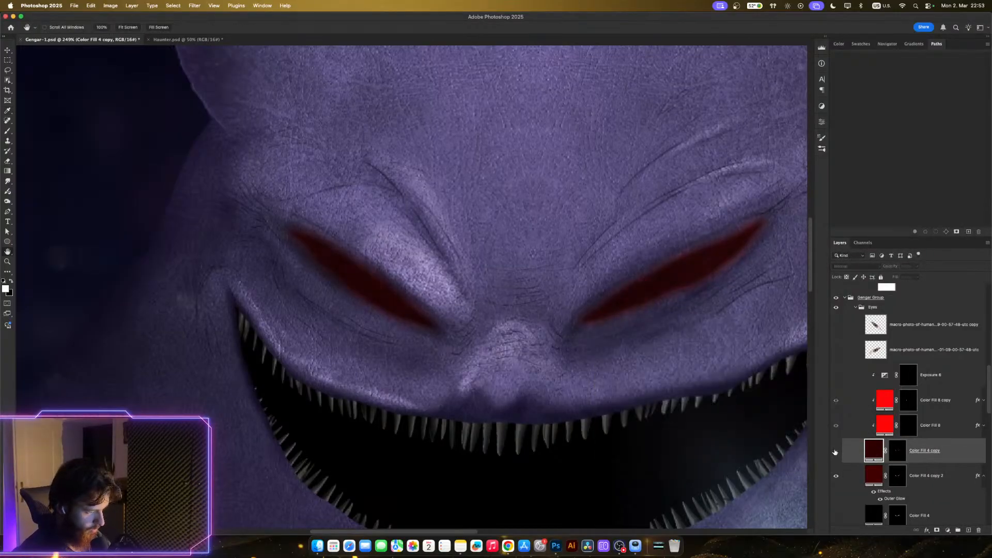
pyautogui.click(835, 451)
pyautogui.click(836, 477)
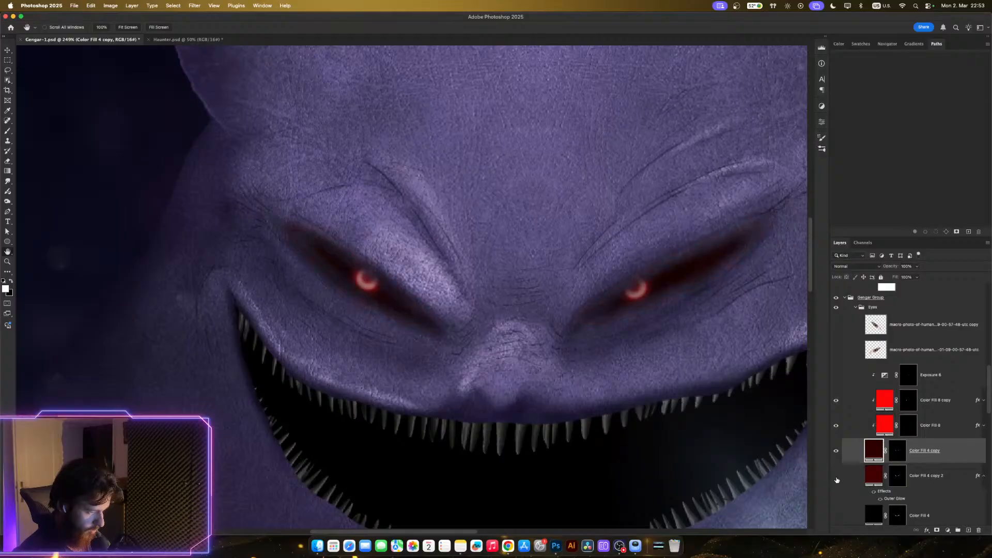
pyautogui.click(836, 476)
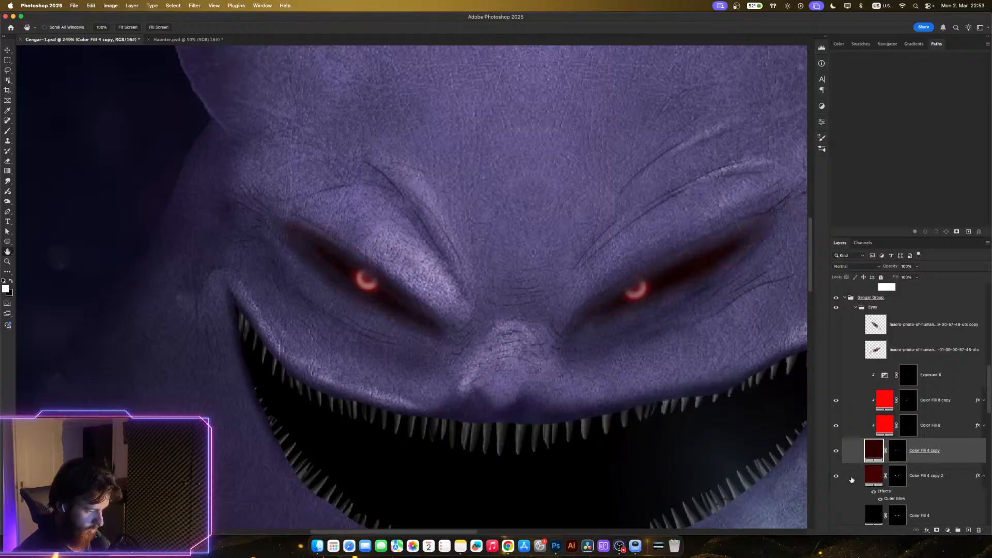
# - Change the Color Fill 4 copy 2 fill to a slightly brighter dark red
pyautogui.click(873, 477)
pyautogui.doubleClick(873, 474)
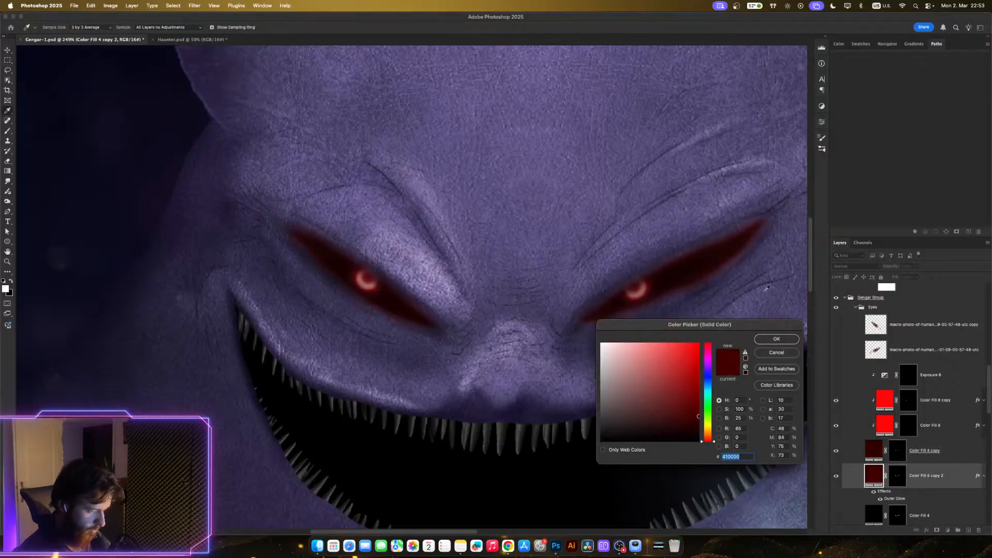
pyautogui.moveTo(698, 403)
pyautogui.mouseDown()
pyautogui.moveTo(698, 394)
pyautogui.moveTo(689, 408)
pyautogui.moveTo(702, 394)
pyautogui.moveTo(699, 407)
pyautogui.moveTo(682, 390)
pyautogui.moveTo(707, 408)
pyautogui.mouseUp()
pyautogui.click(693, 398)
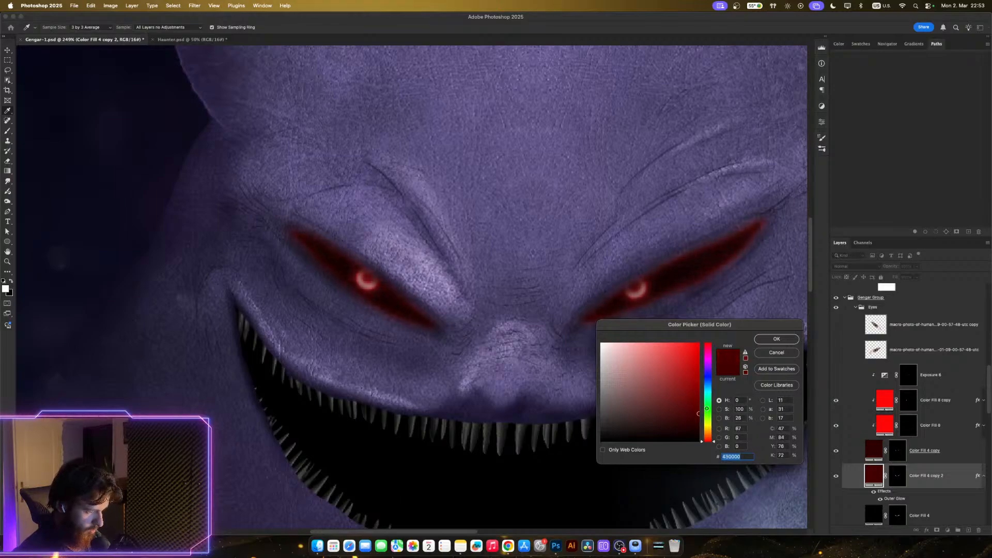
pyautogui.click(784, 339)
# - Check the recoloured eyes against the whole figure and save the Gengar-1.psd document
pyautogui.scroll(-5, 728, 295)
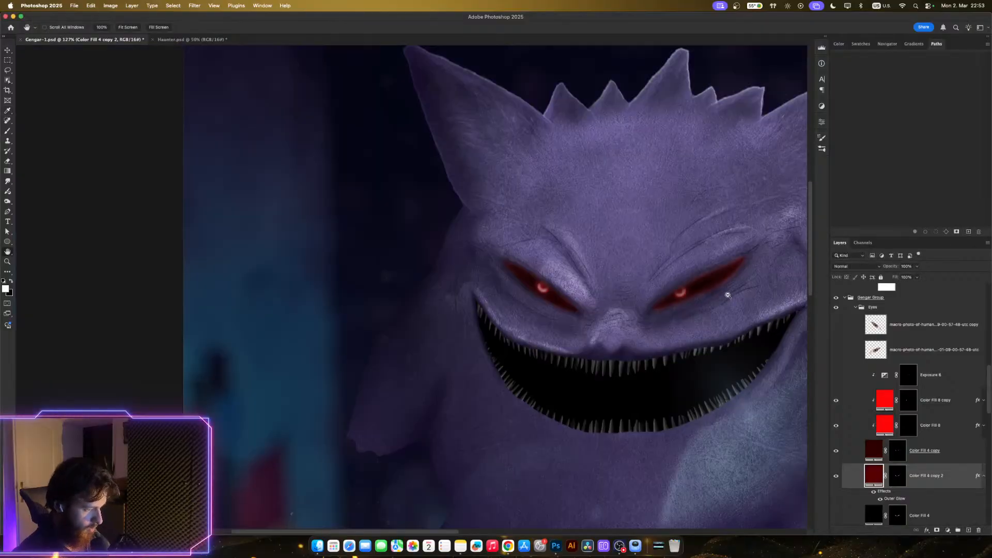
pyautogui.scroll(-4, 728, 289)
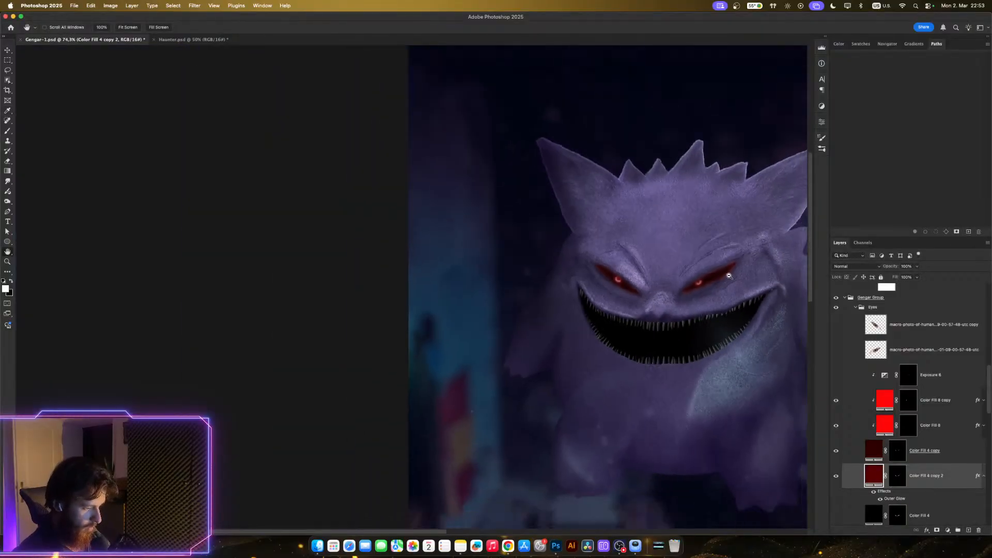
pyautogui.scroll(-2, 730, 276)
pyautogui.scroll(4, 739, 289)
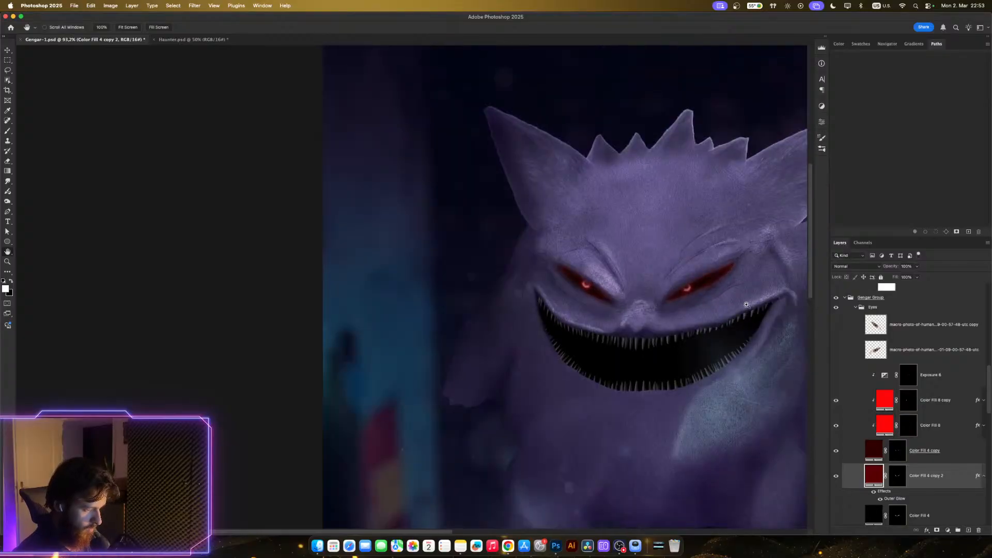
pyautogui.press('super+s')
pyautogui.scroll(-2, 746, 305)
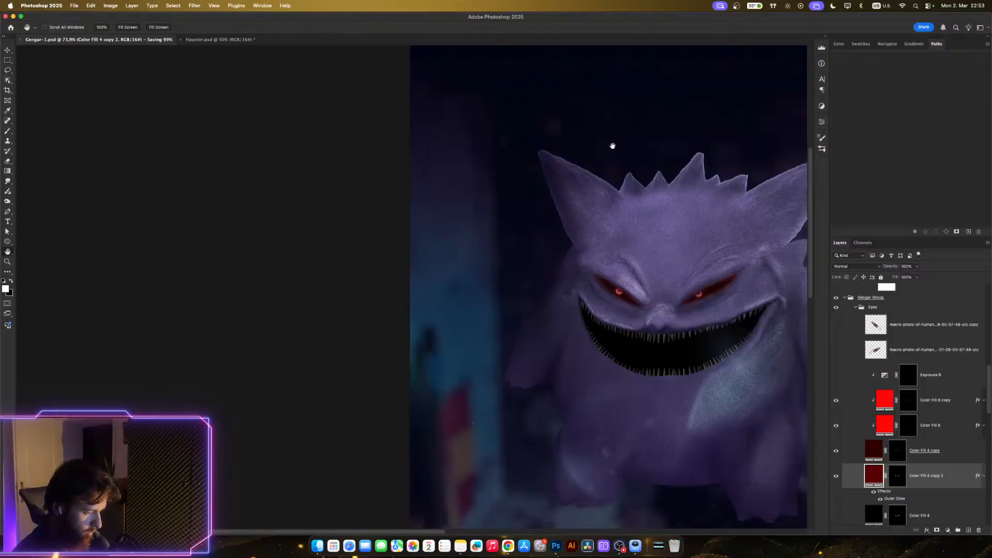
# - Check the red eyes against the whole figure and collapse the effects list of the Color Fill 4 copy 2 layer
pyautogui.scroll(-1, 640, 222)
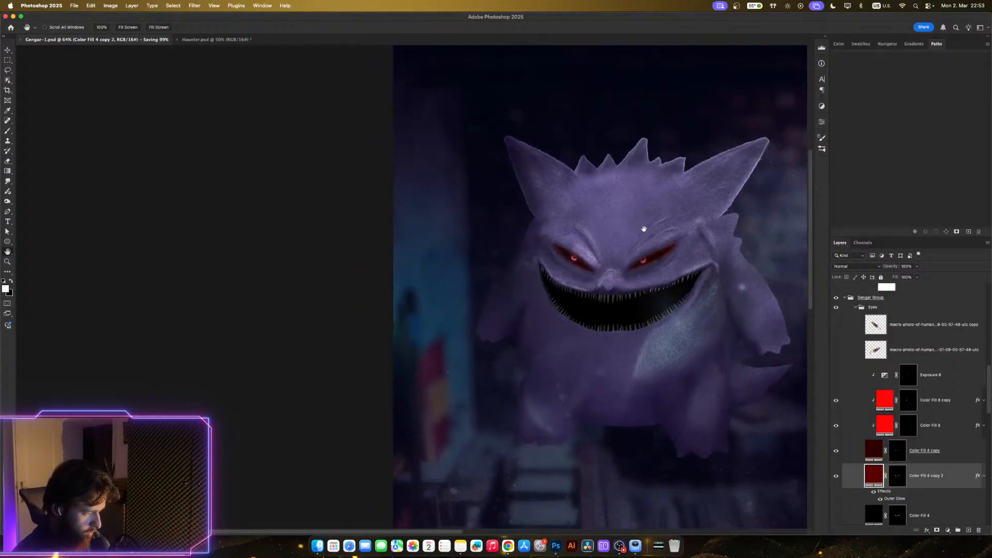
pyautogui.scroll(-4, 653, 236)
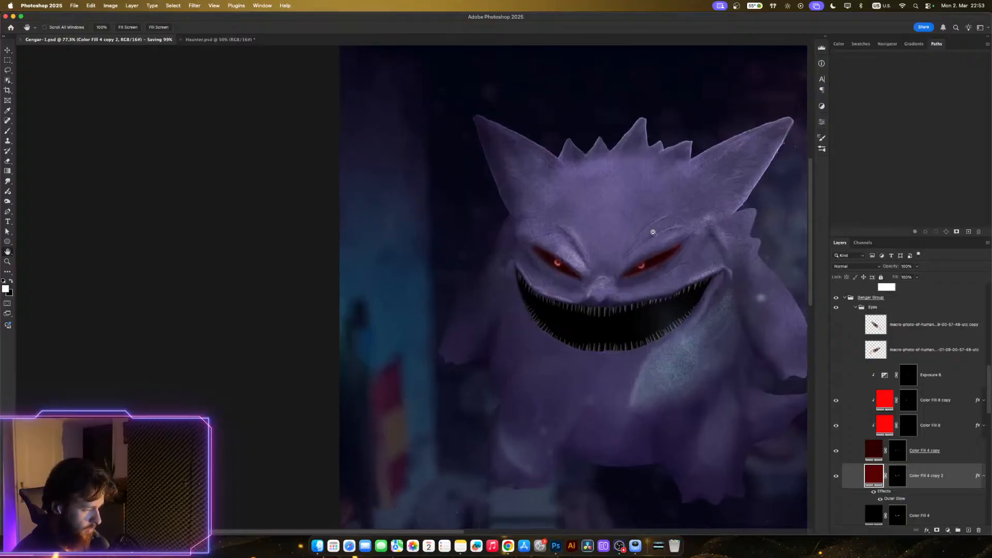
pyautogui.scroll(4, 653, 232)
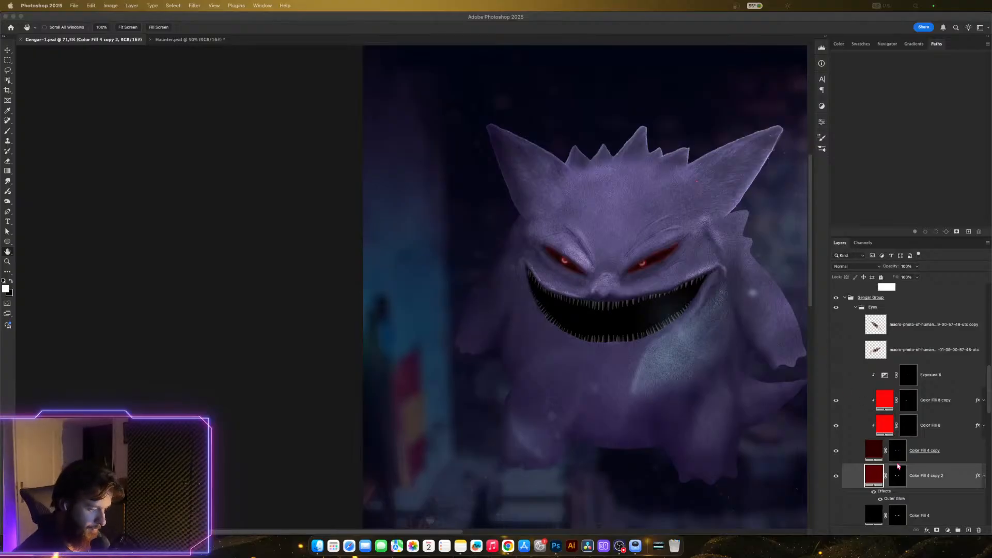
pyautogui.scroll(-3, 897, 466)
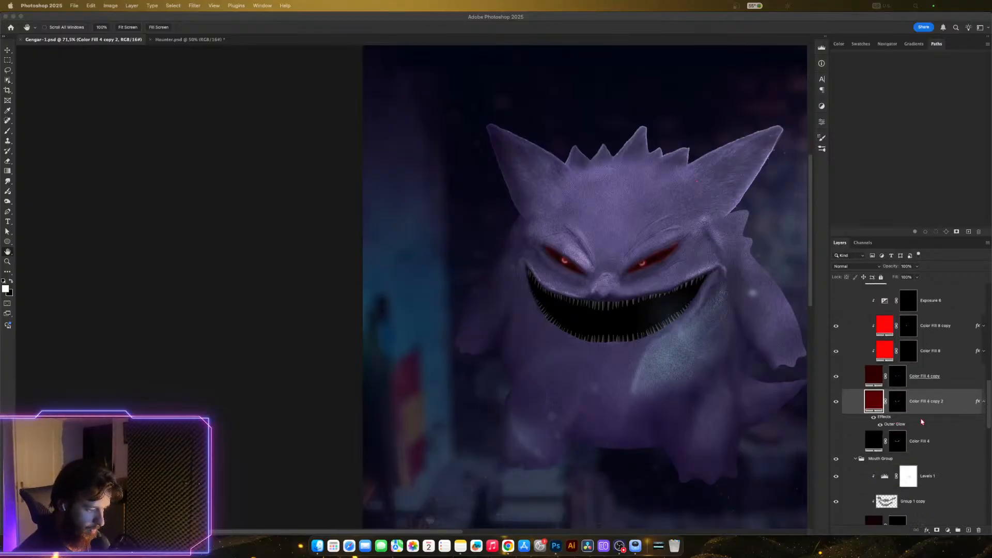
pyautogui.click(984, 401)
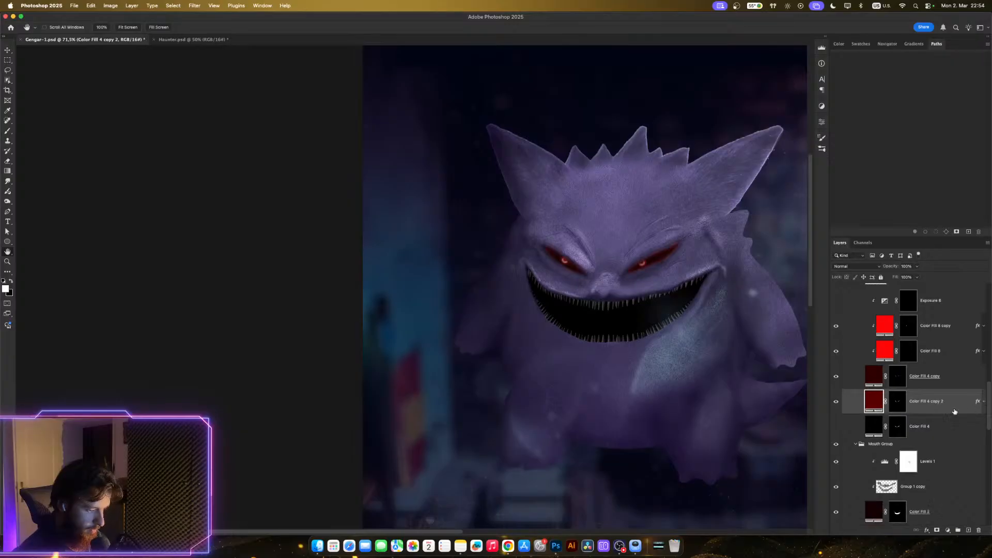
pyautogui.scroll(-2, 950, 407)
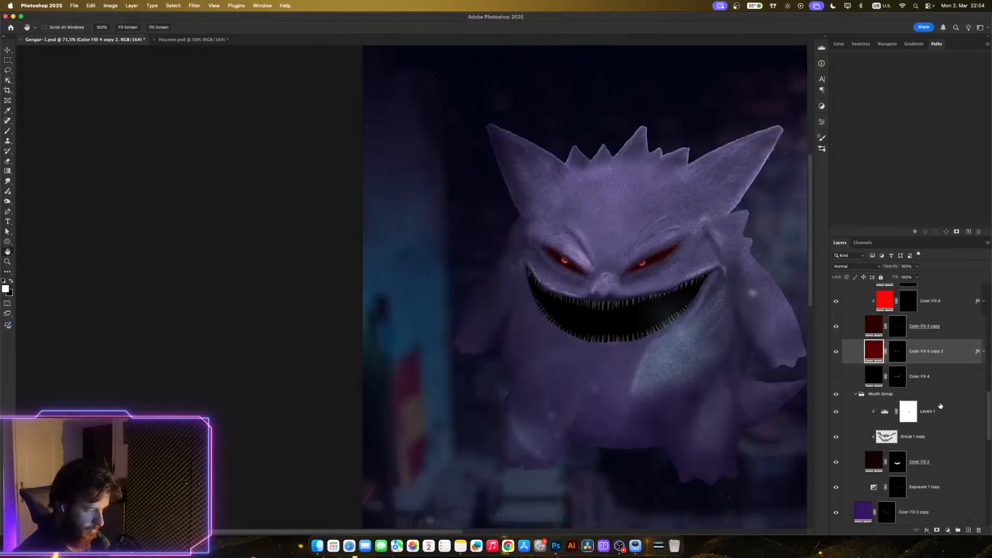
# - Examine the red eyes within the full composition and up close on the face
pyautogui.scroll(-5, 645, 401)
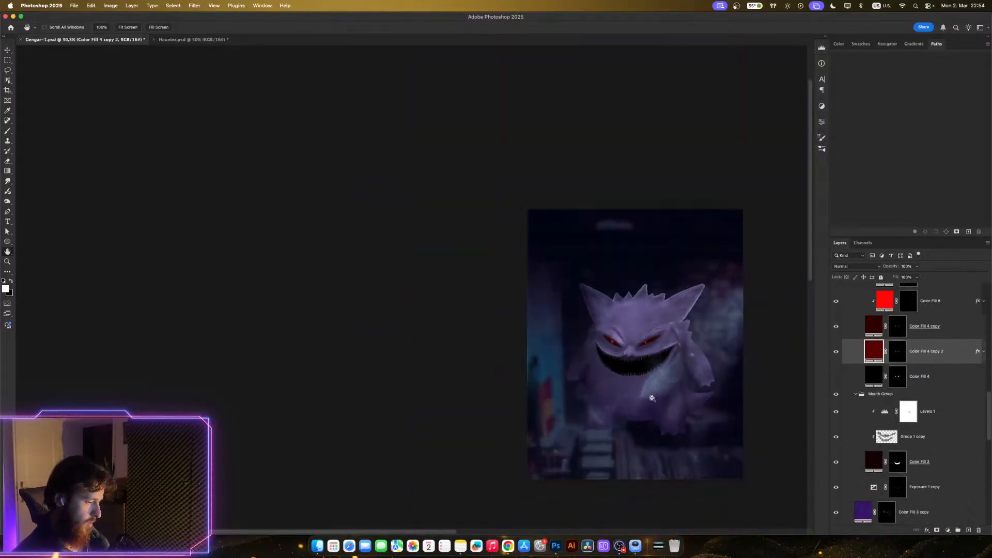
pyautogui.scroll(2, 652, 398)
pyautogui.scroll(1, 652, 398)
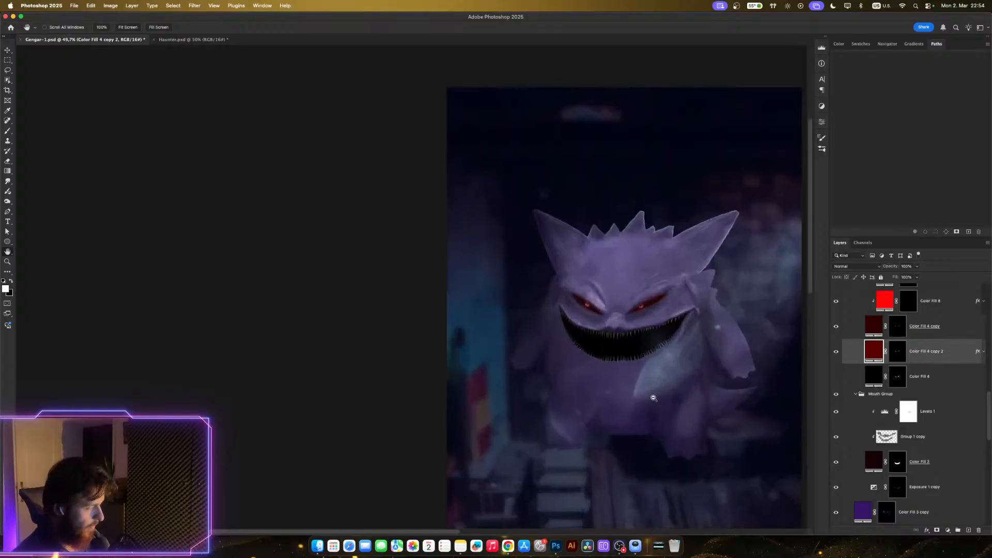
pyautogui.scroll(1, 653, 398)
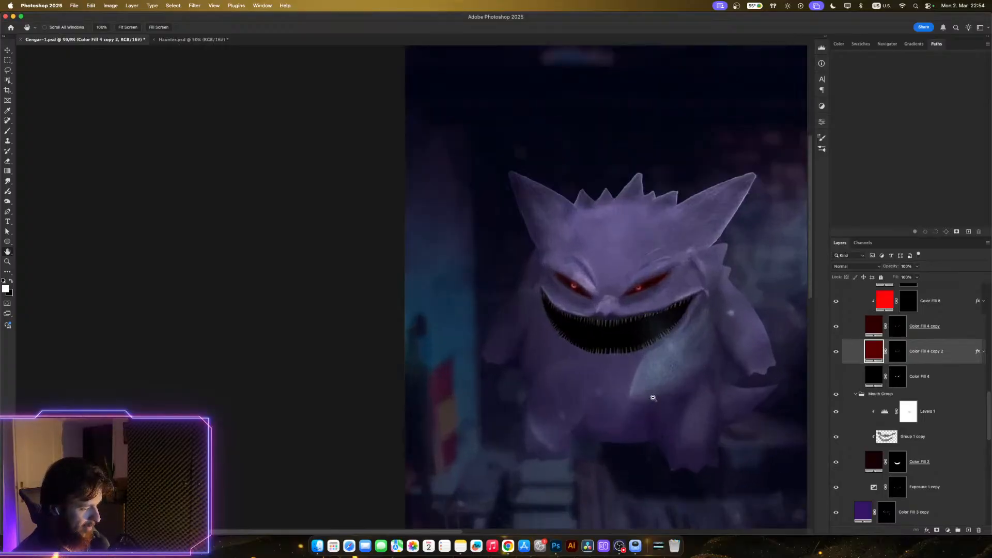
pyautogui.scroll(4, 645, 311)
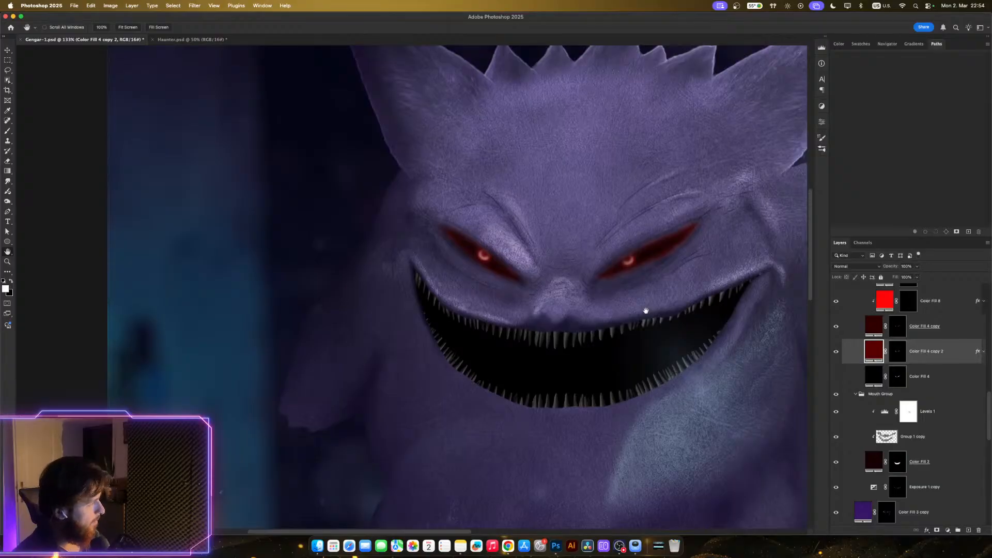
pyautogui.scroll(4, 699, 315)
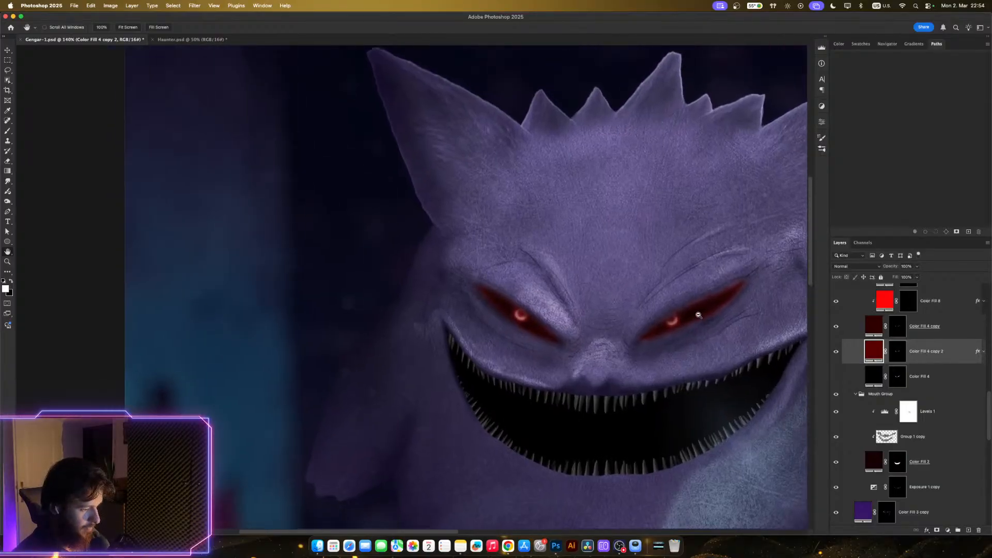
pyautogui.scroll(-3, 699, 315)
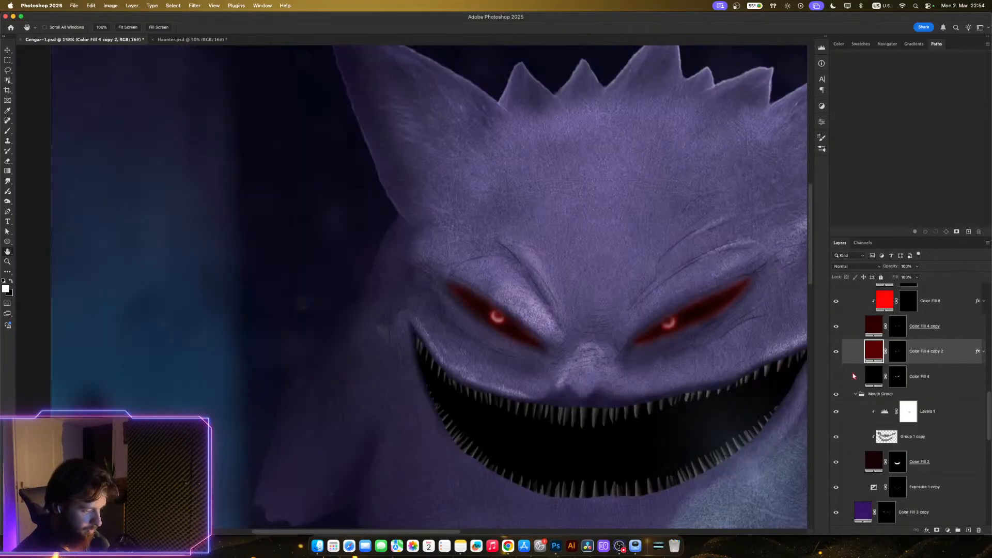
# - Hide the Exposure 2 adjustment above the Gengar Group and inspect the eyes without it at several viewing scales
pyautogui.scroll(5, 853, 376)
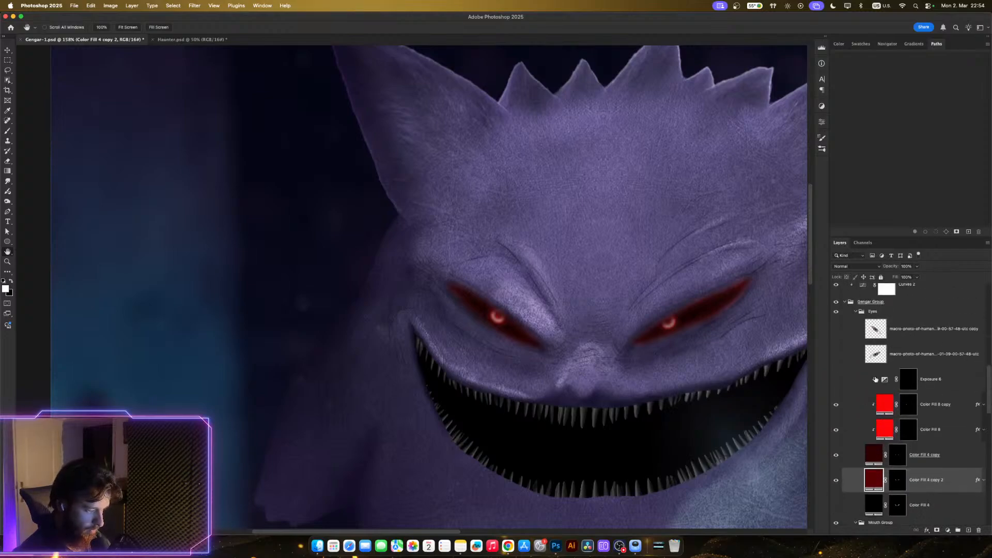
pyautogui.scroll(5, 874, 379)
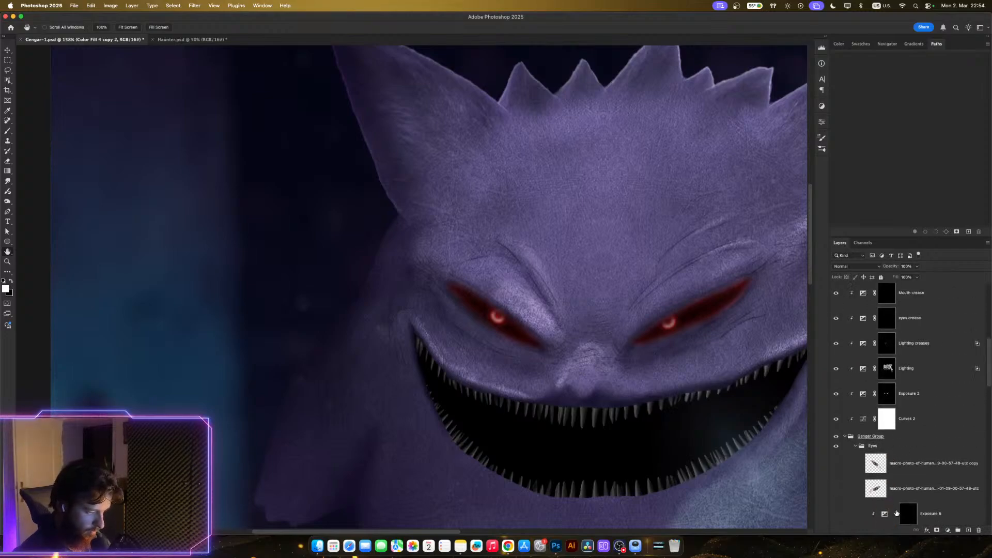
pyautogui.scroll(1, 897, 512)
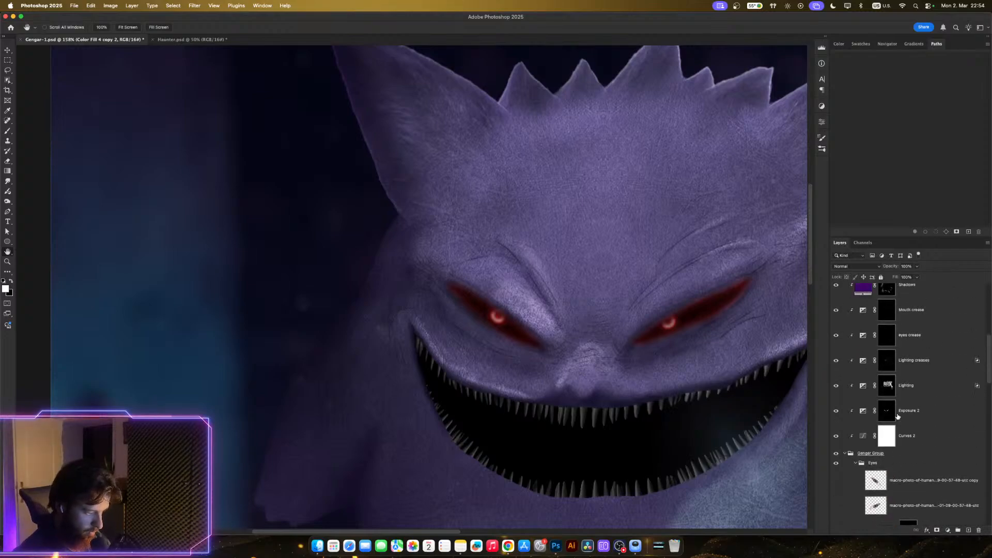
pyautogui.click(837, 411)
pyautogui.click(837, 411)
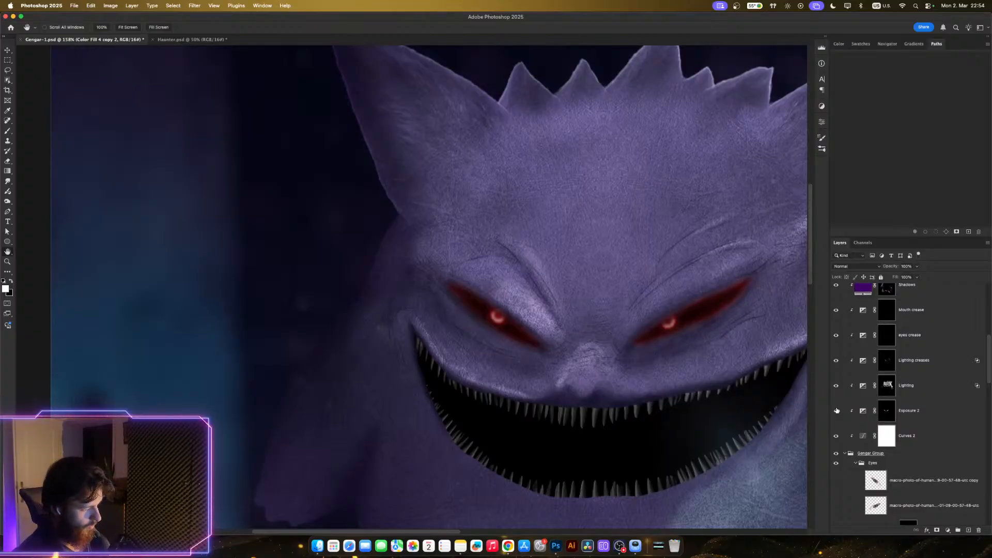
pyautogui.click(837, 410)
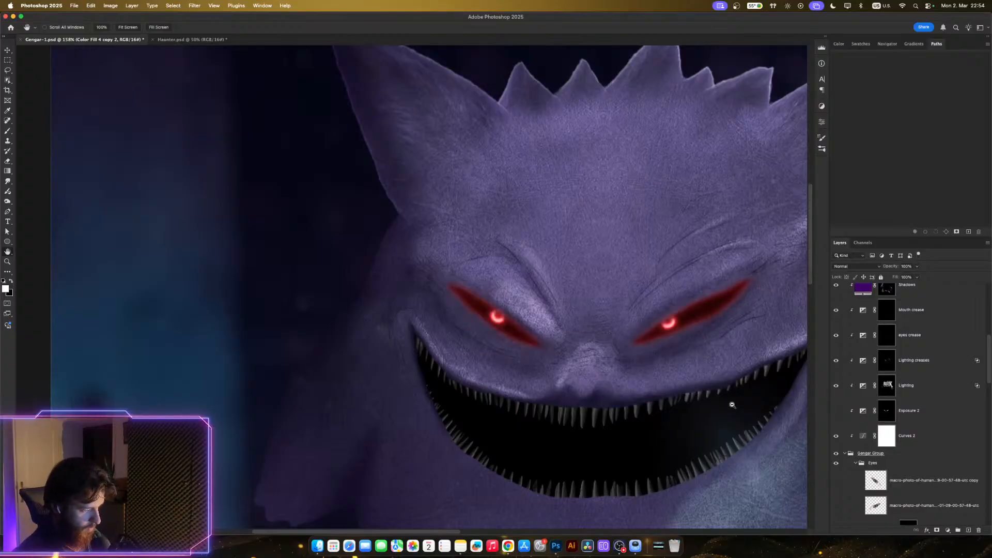
pyautogui.scroll(-5, 726, 405)
pyautogui.scroll(1, 724, 402)
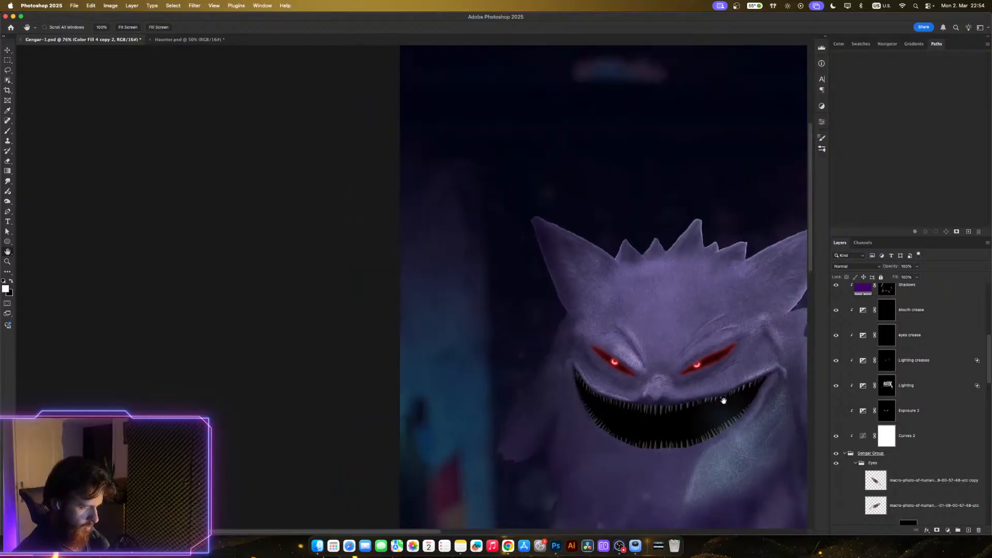
pyautogui.scroll(-4, 724, 401)
pyautogui.scroll(1, 726, 391)
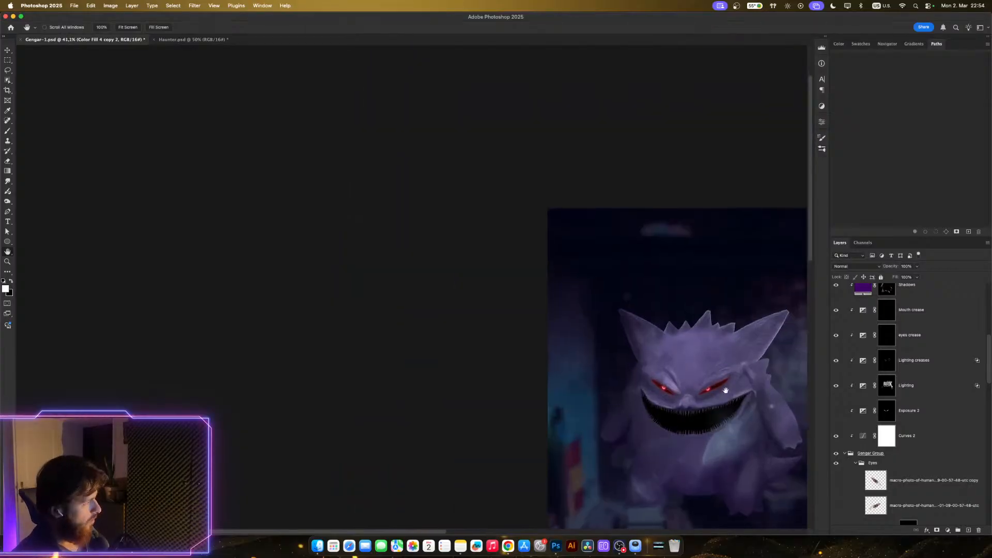
pyautogui.scroll(1, 726, 390)
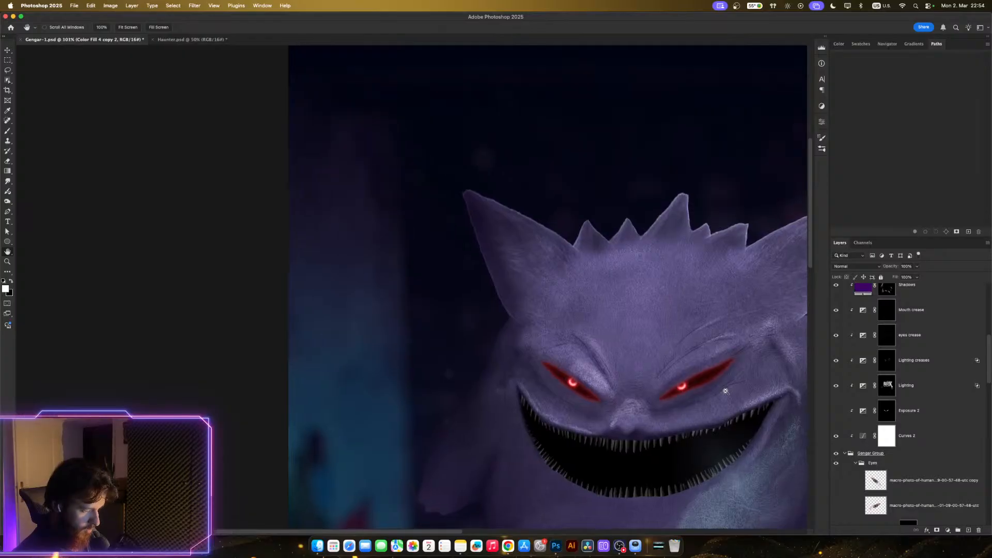
pyautogui.scroll(2, 725, 391)
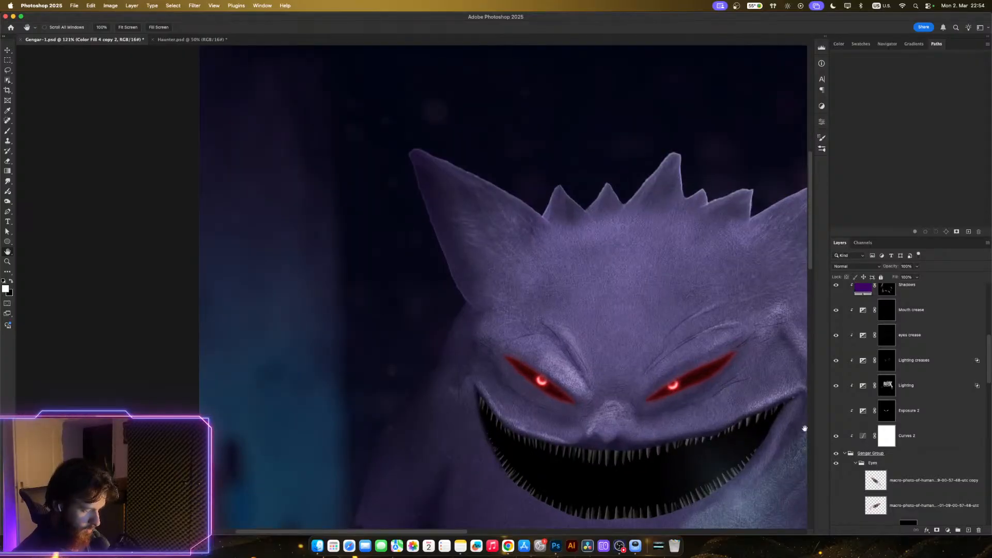
# - Show Exposure 2 again and toggle it repeatedly to compare its effect on the eyes and surrounding skin
pyautogui.click(834, 411)
pyautogui.scroll(2, 672, 394)
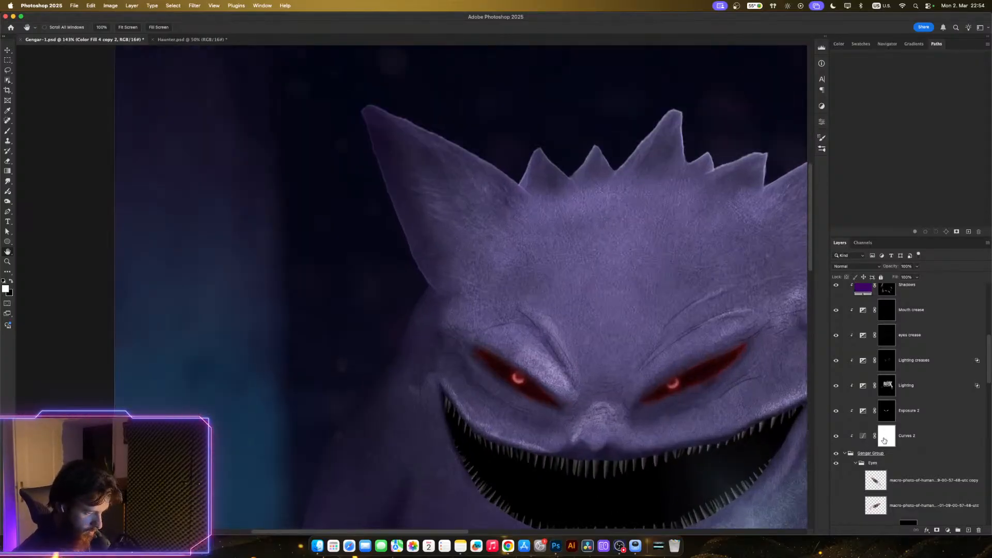
pyautogui.click(836, 411)
pyautogui.click(836, 411)
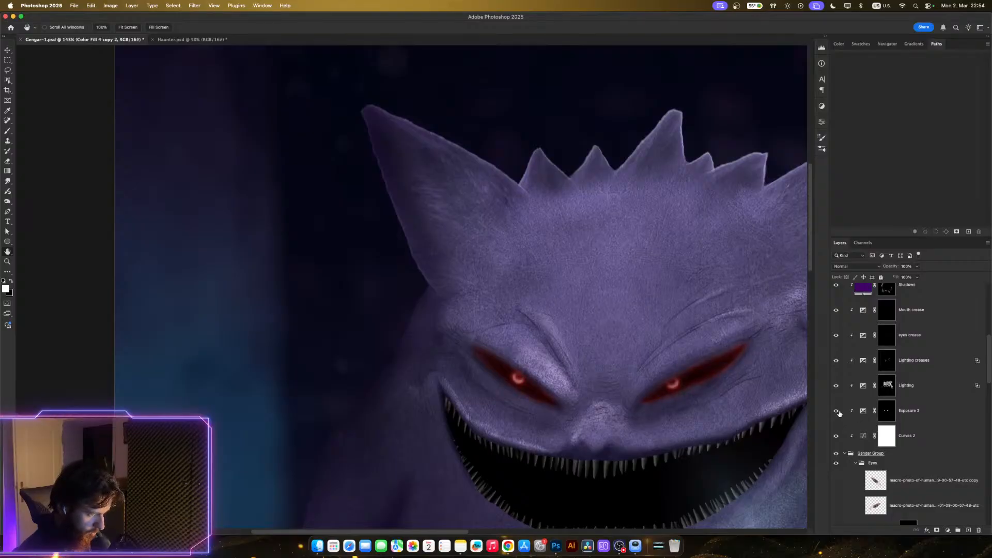
pyautogui.scroll(2, 631, 405)
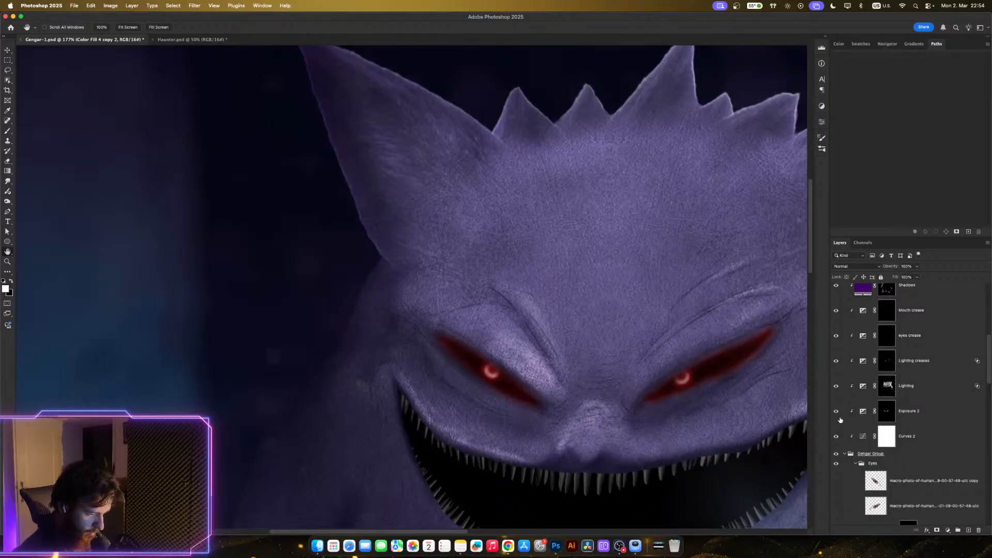
pyautogui.click(836, 411)
pyautogui.click(836, 411)
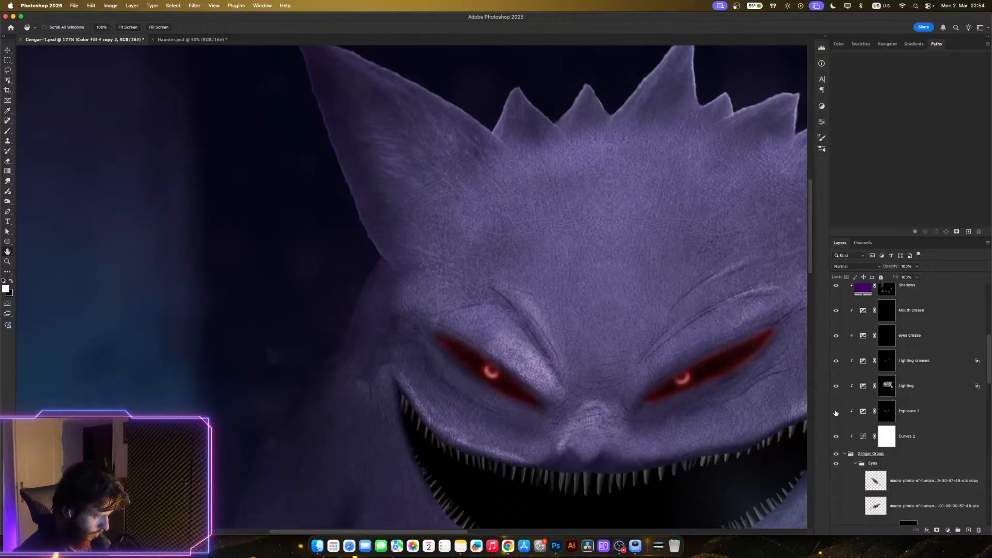
pyautogui.click(836, 412)
pyautogui.click(836, 412)
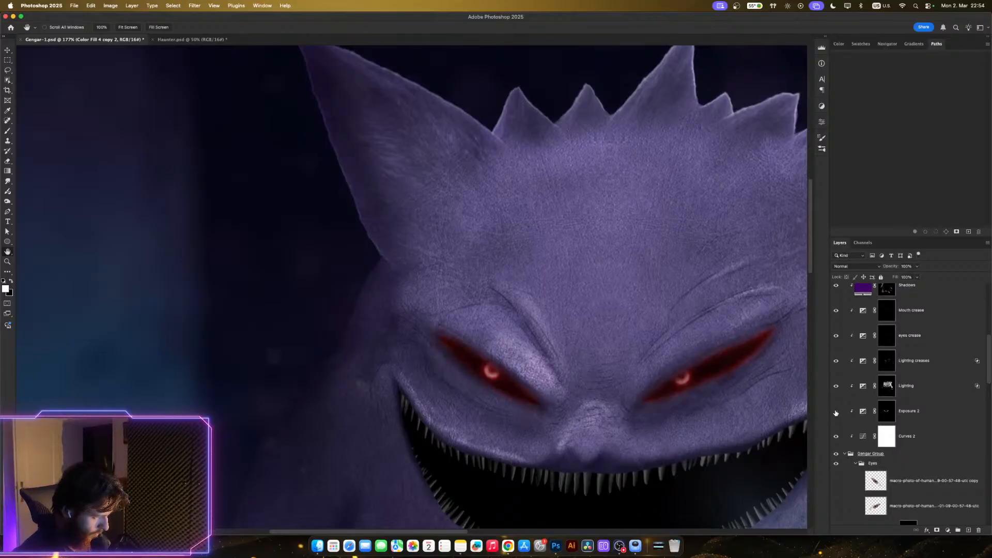
pyautogui.click(836, 411)
pyautogui.click(836, 412)
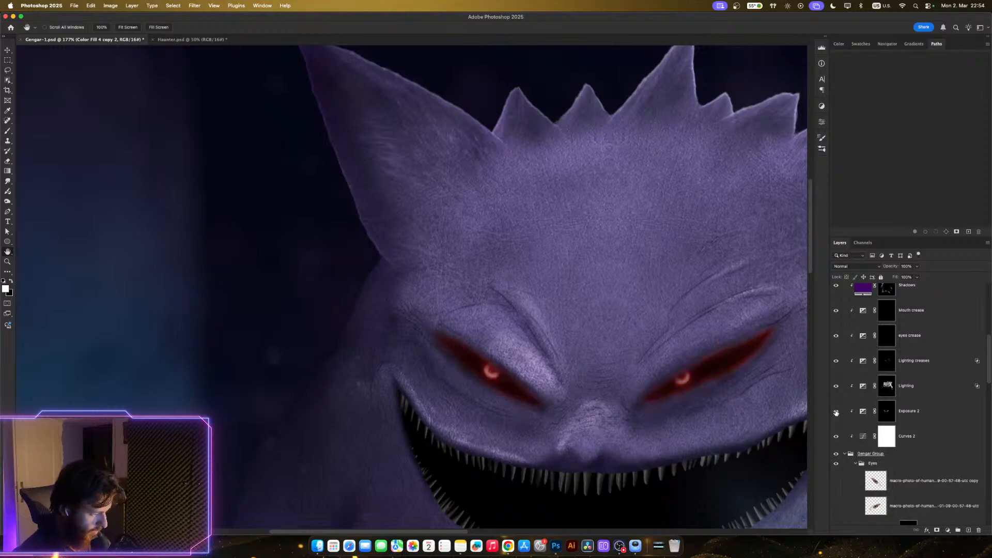
# - Lower the Exposure 2 layer's opacity to about 89% and check the eyes against the whole figure
pyautogui.scroll(-1, 660, 417)
pyautogui.scroll(1, 678, 415)
pyautogui.scroll(-1, 678, 416)
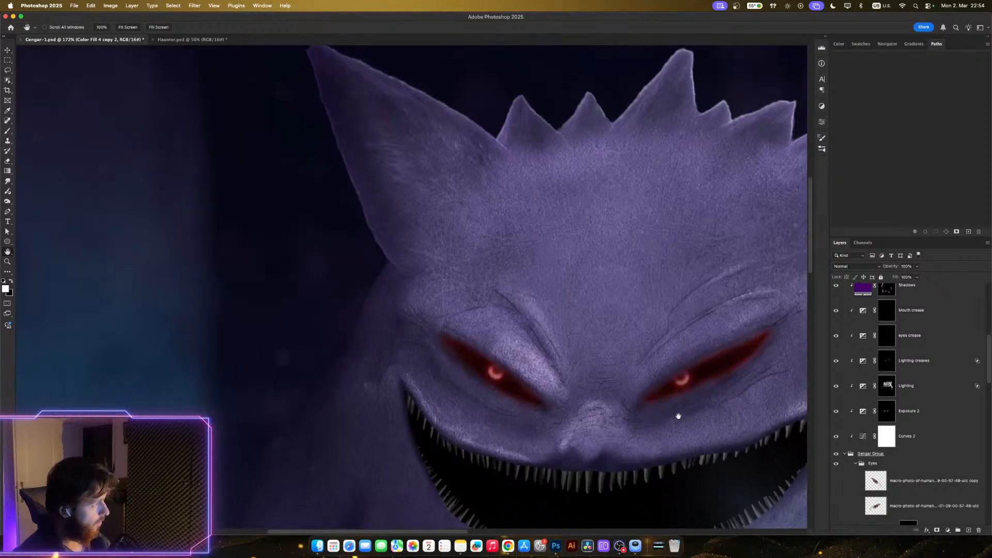
pyautogui.scroll(1, 674, 411)
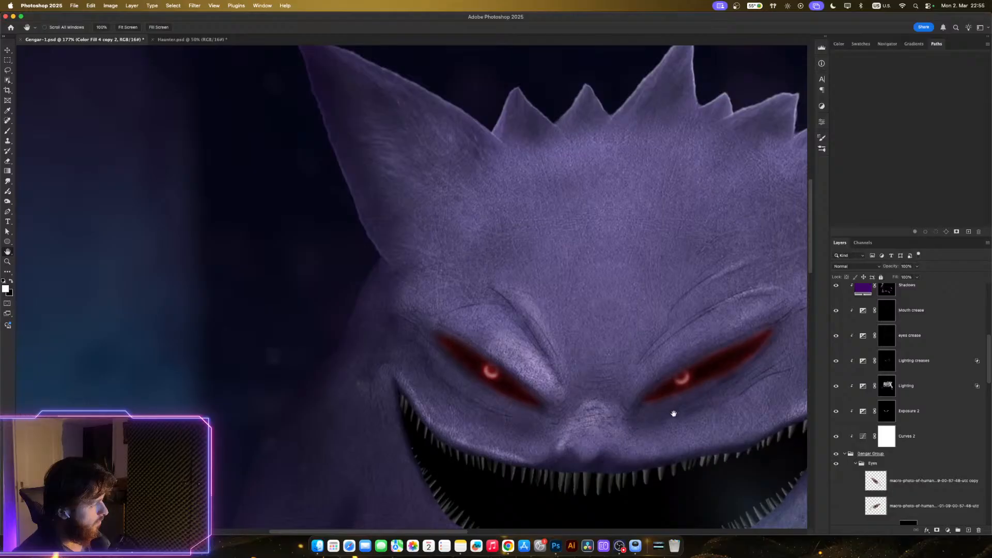
pyautogui.click(918, 419)
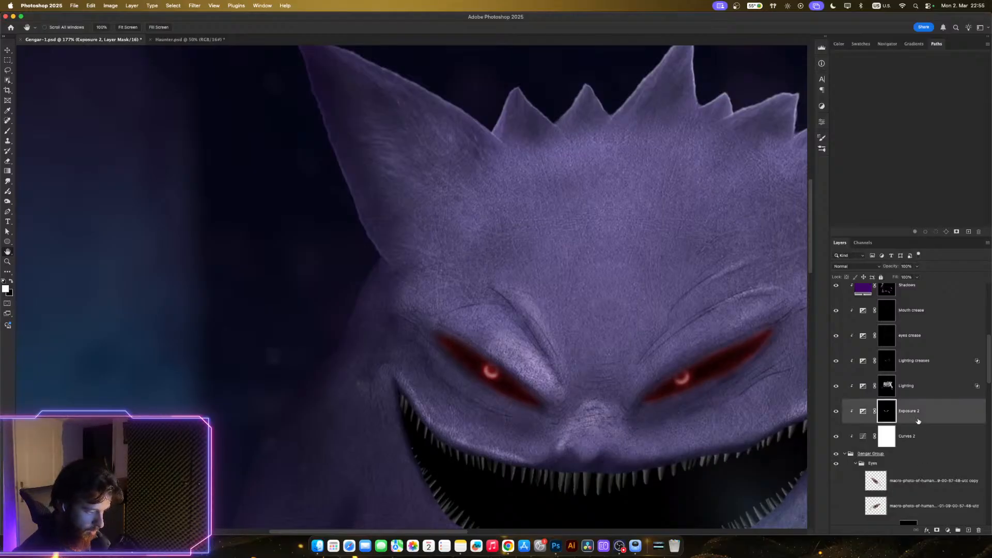
pyautogui.click(917, 266)
pyautogui.moveTo(917, 275); pyautogui.dragTo(911, 276)
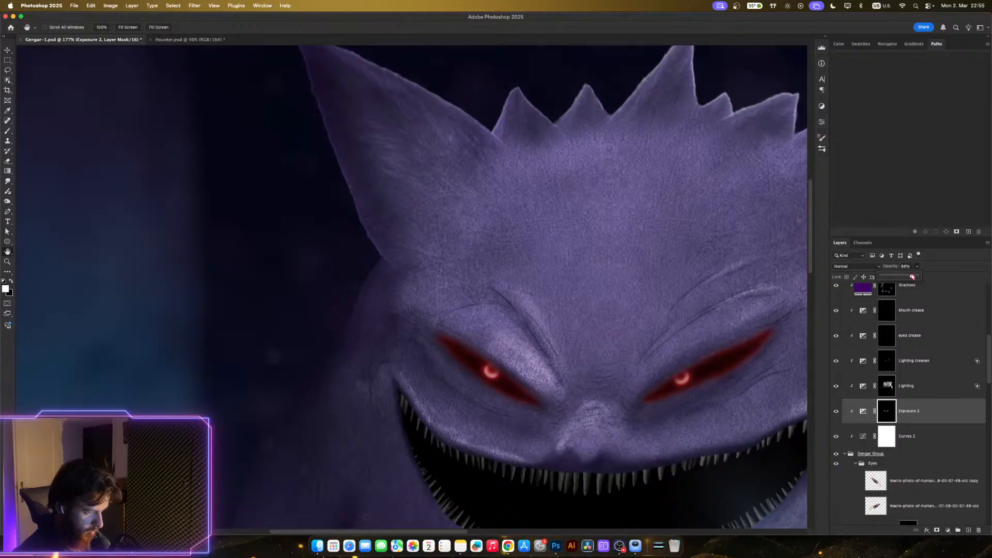
pyautogui.scroll(-5, 592, 443)
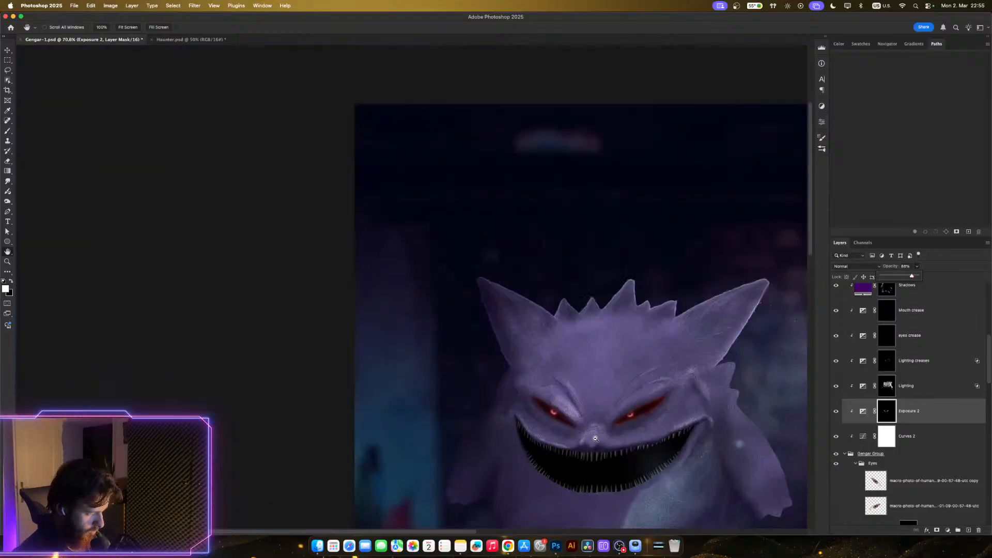
pyautogui.scroll(4, 623, 398)
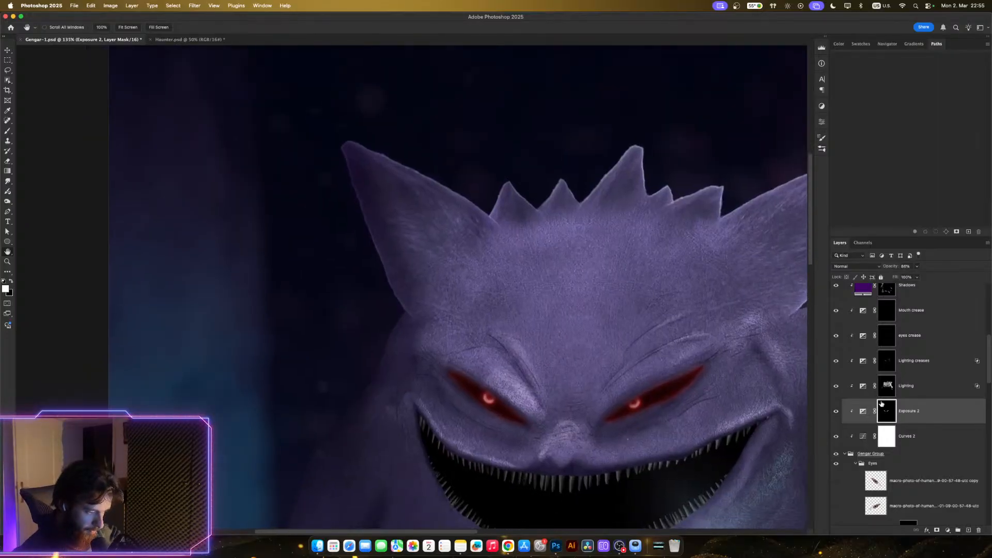
# - Toggle the Lighting layer off and on to compare its effect on Gengar's face
pyautogui.click(835, 387)
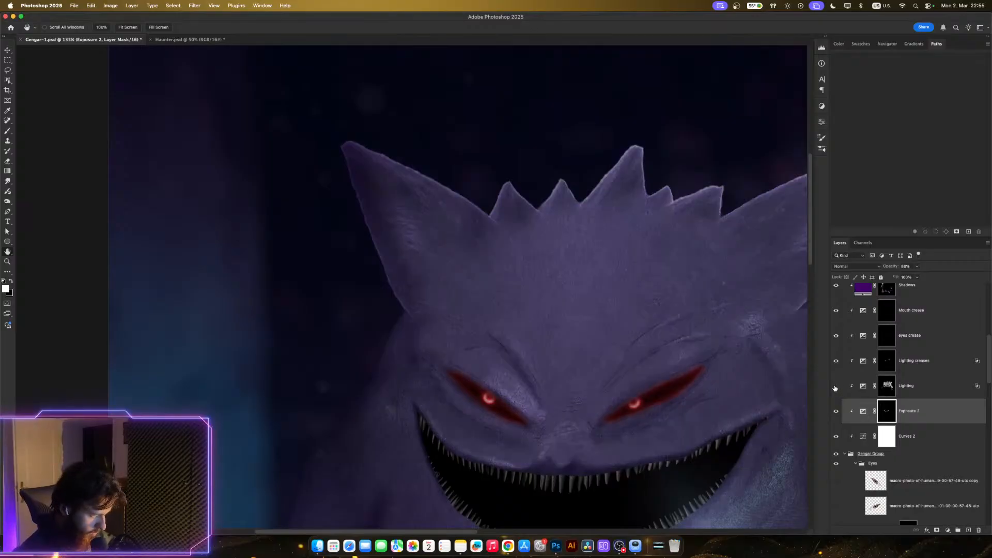
pyautogui.click(836, 387)
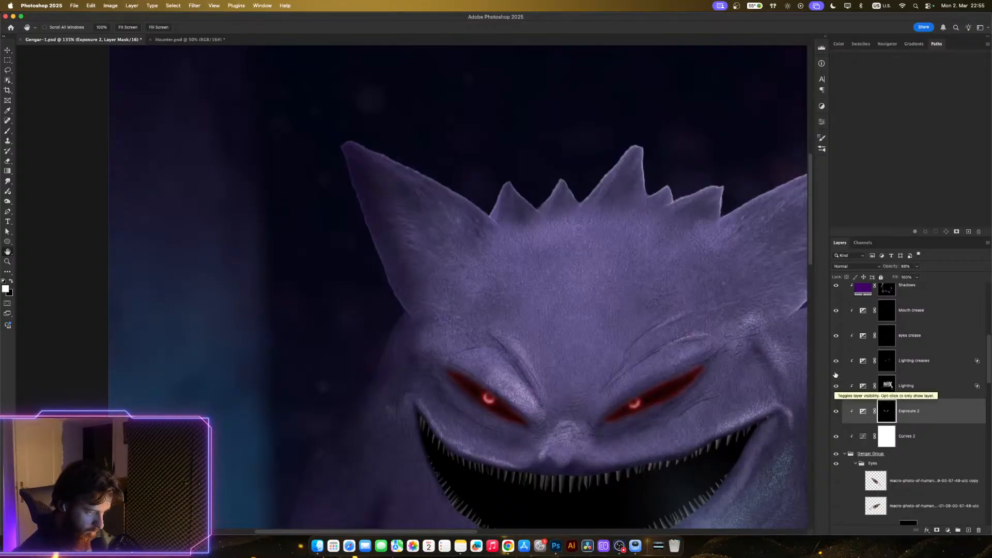
# - Check the Lighting creases effect around Gengar's eyes and target that layer's mask with a larger brush
pyautogui.click(837, 361)
pyautogui.click(836, 362)
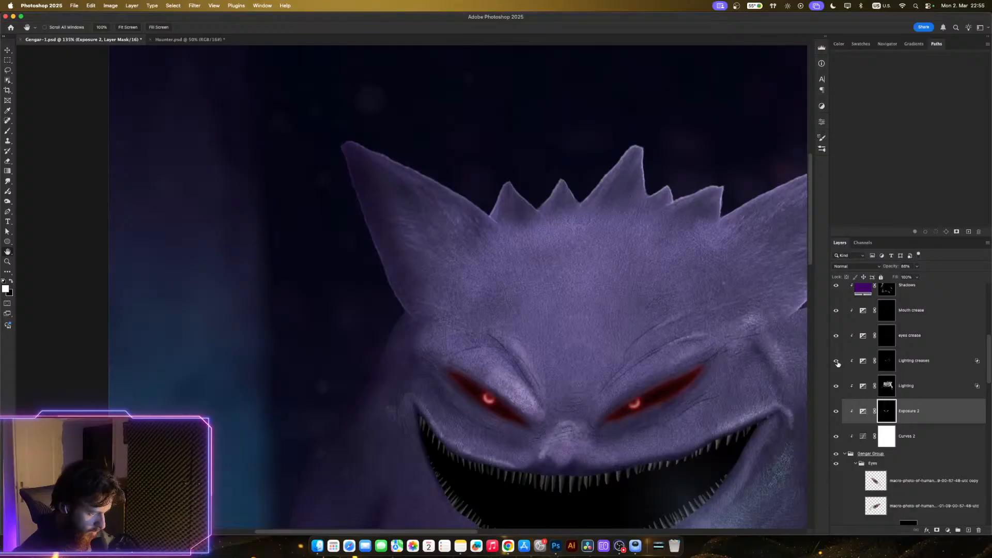
pyautogui.click(886, 364)
pyautogui.press('z')
pyautogui.moveTo(661, 352); pyautogui.dragTo(686, 354)
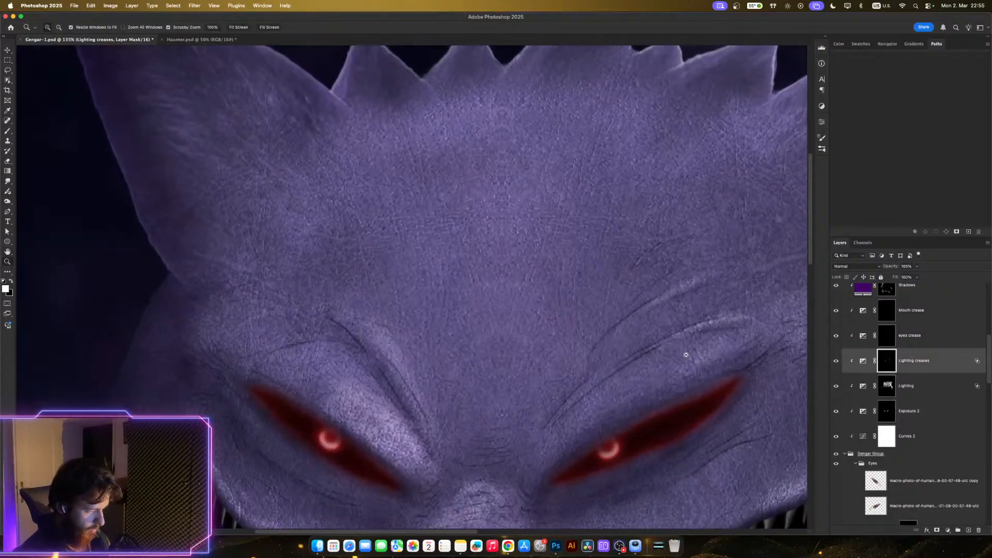
pyautogui.press('space')
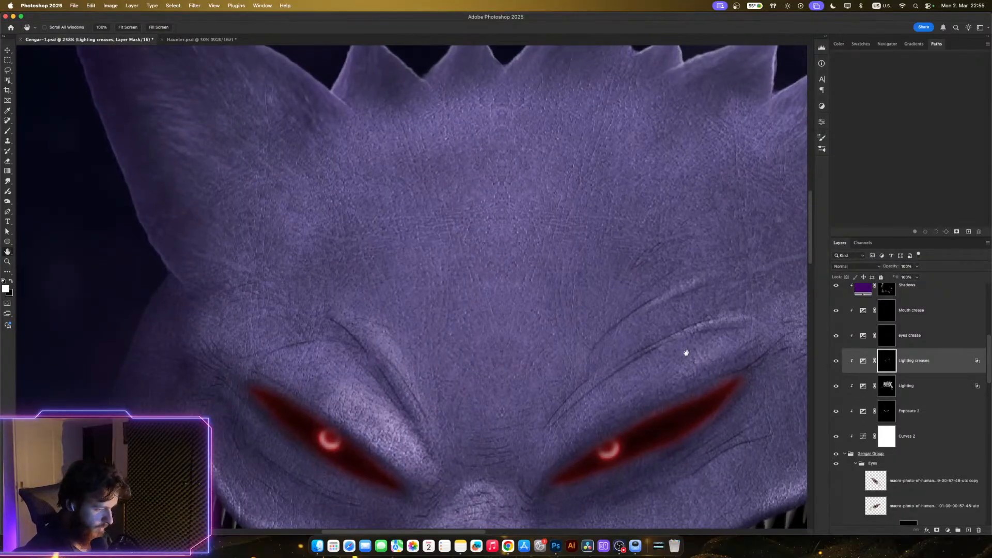
pyautogui.press('space')
pyautogui.moveTo(703, 441); pyautogui.dragTo(726, 370)
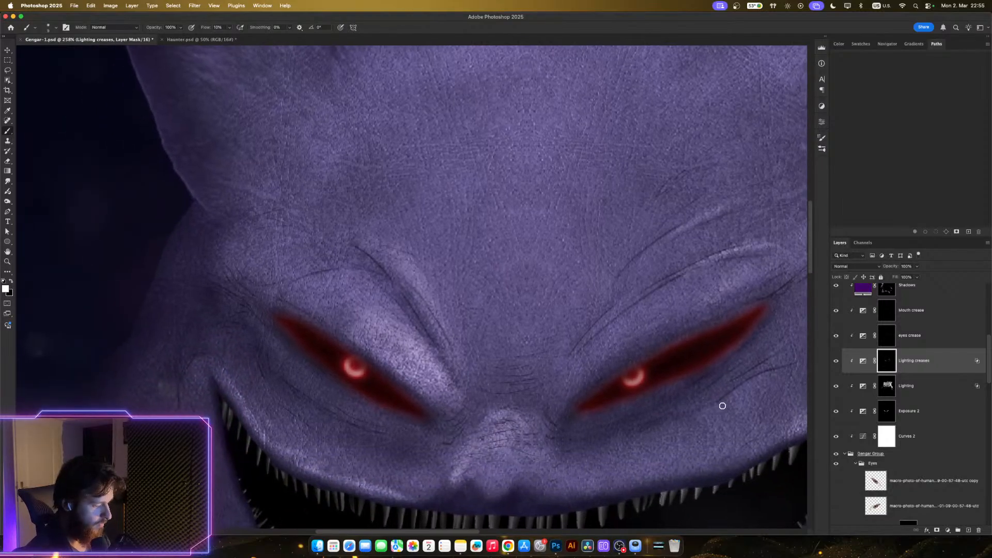
pyautogui.scroll(-3, 718, 408)
pyautogui.press('space')
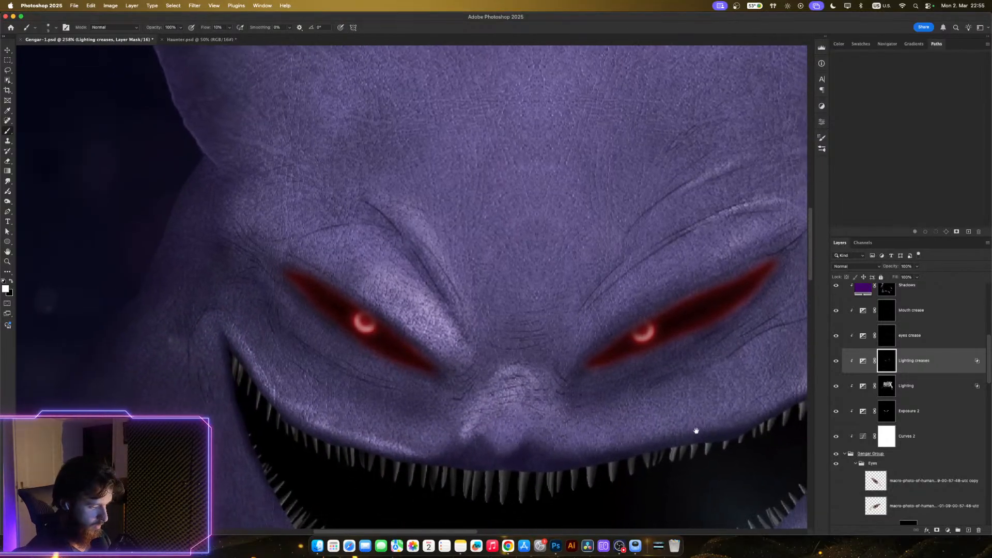
pyautogui.moveTo(696, 430); pyautogui.dragTo(637, 412)
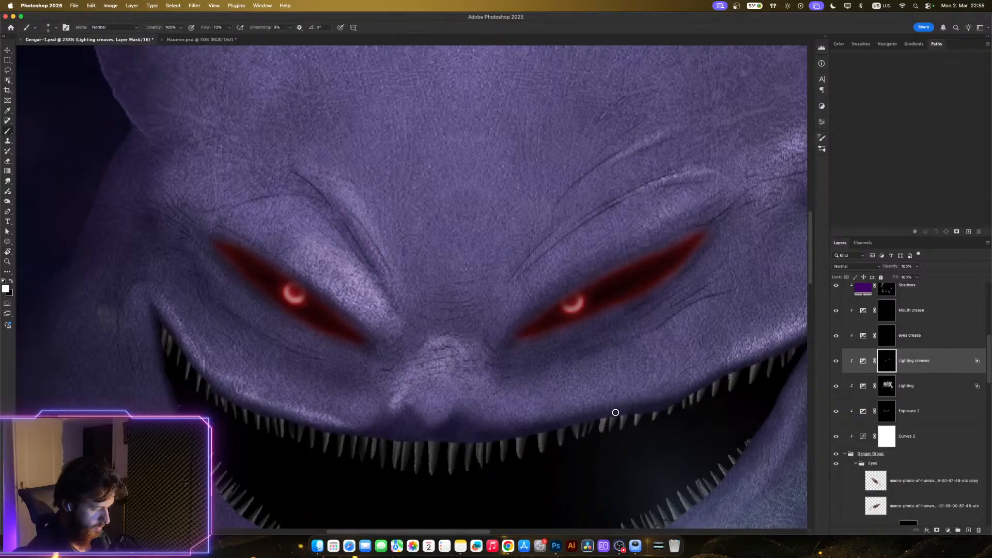
pyautogui.press(']')
pyautogui.press(']')
pyautogui.press(']')
pyautogui.press(']')
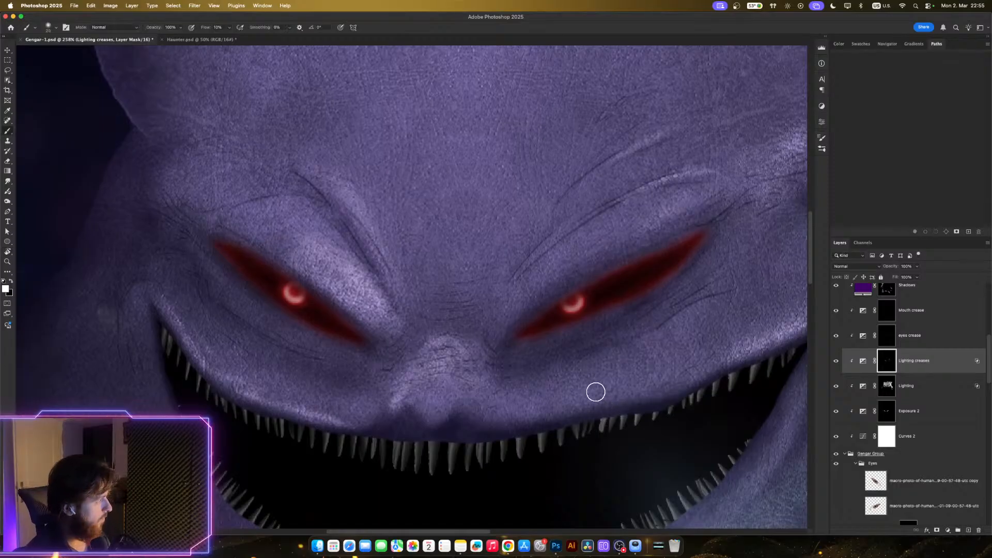
# - Compare Gengar's face with and without the Lighting creases adjustment and leave that layer hidden
pyautogui.press('z')
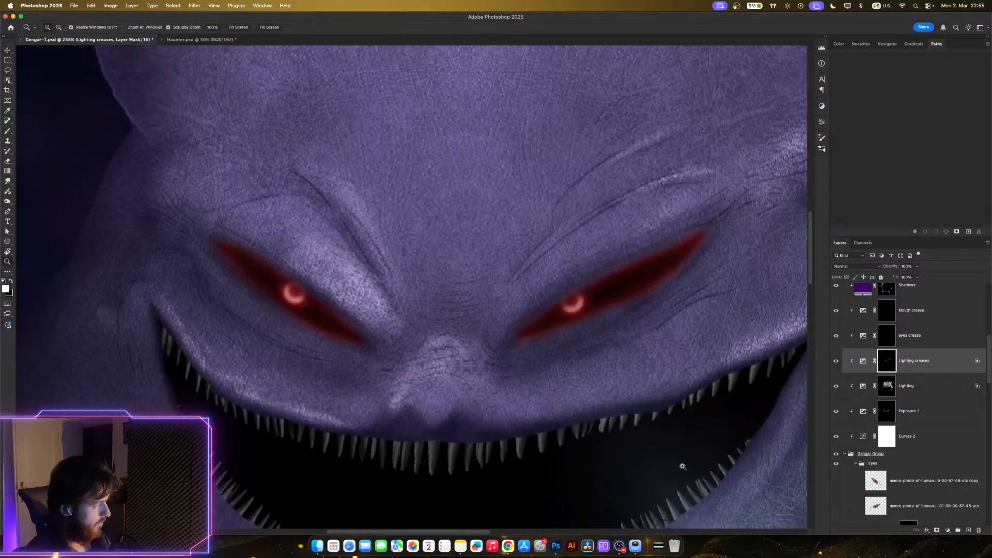
pyautogui.press('b')
pyautogui.press('z')
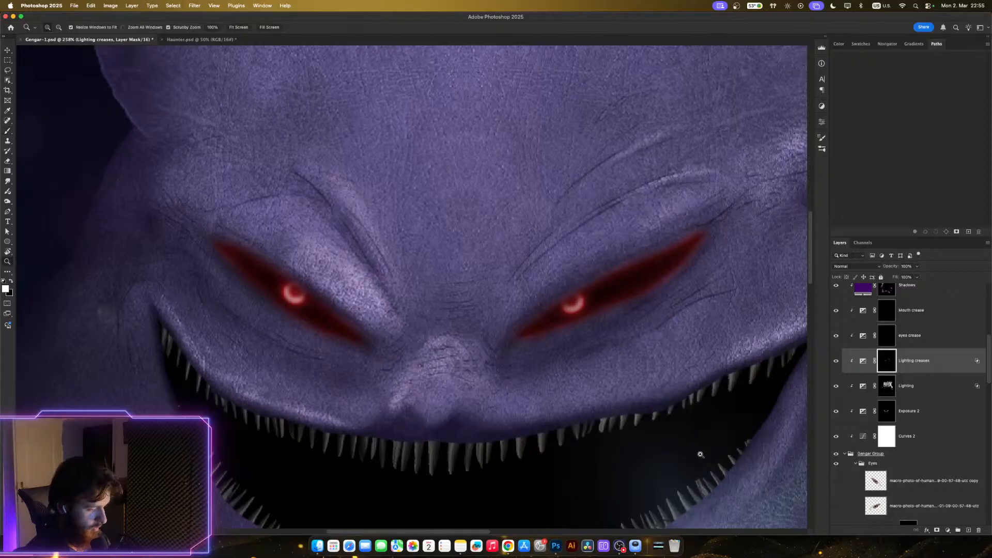
pyautogui.moveTo(701, 454); pyautogui.dragTo(667, 452)
pyautogui.press('b')
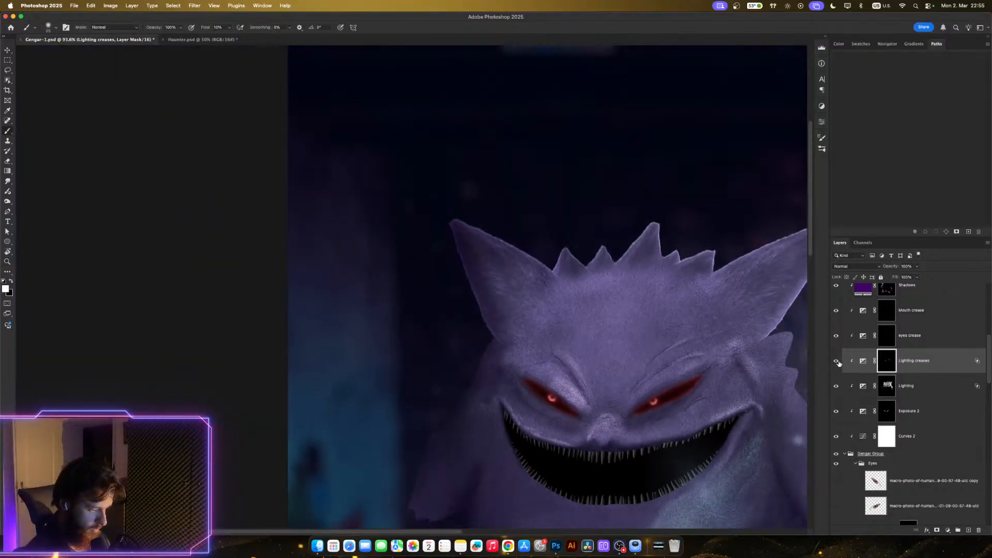
pyautogui.click(836, 361)
pyautogui.click(836, 362)
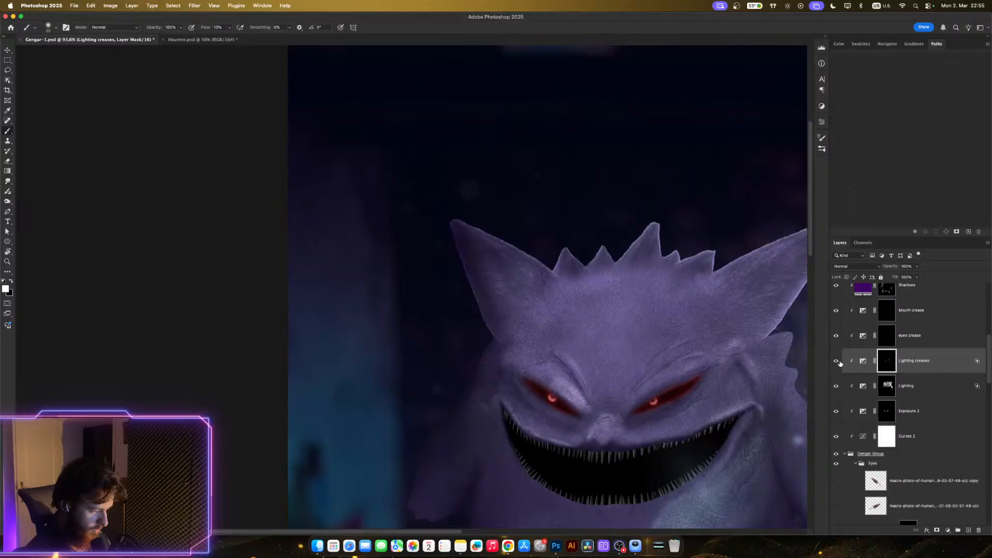
pyautogui.click(837, 361)
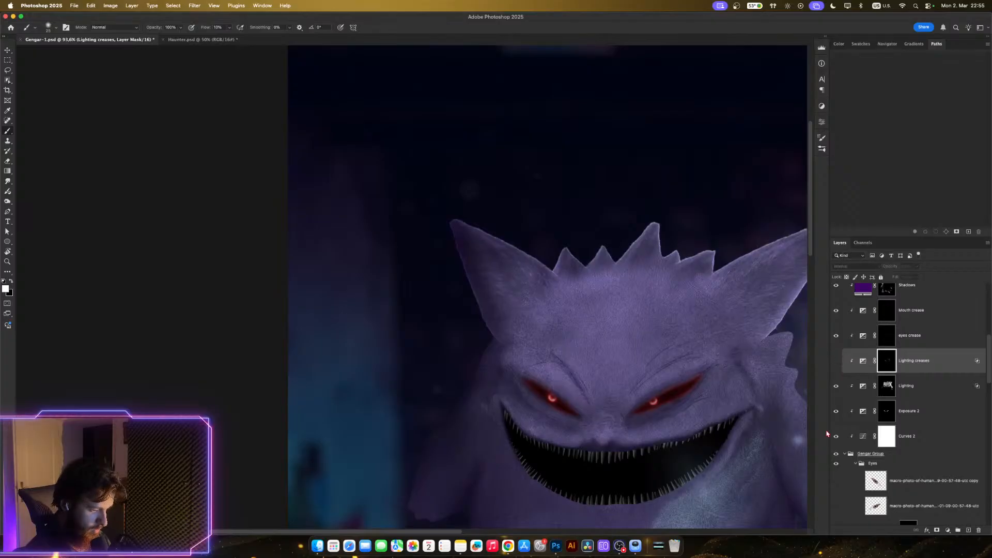
# - Toggle the Lighting layer off and on at several viewing scales to judge its effect on the whole figure
pyautogui.click(836, 386)
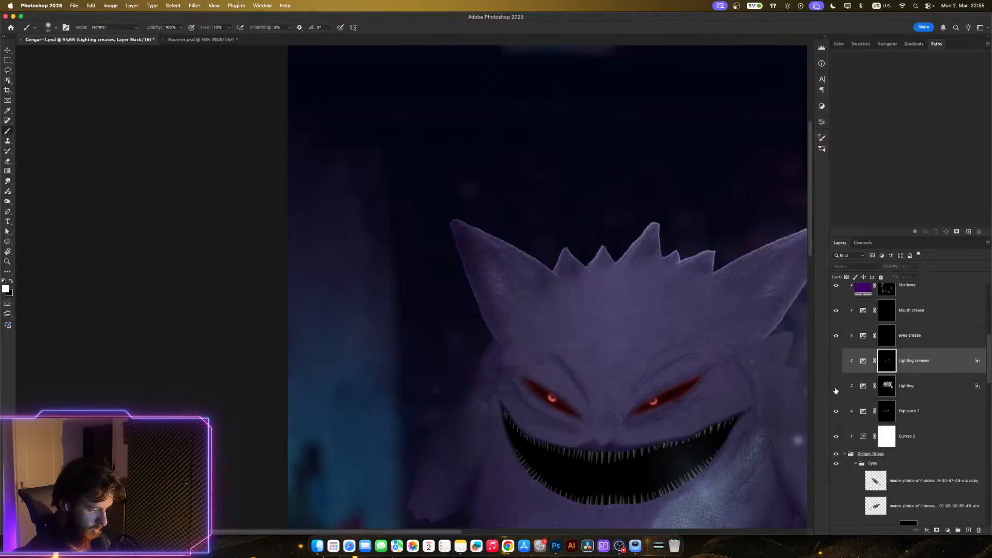
pyautogui.click(836, 386)
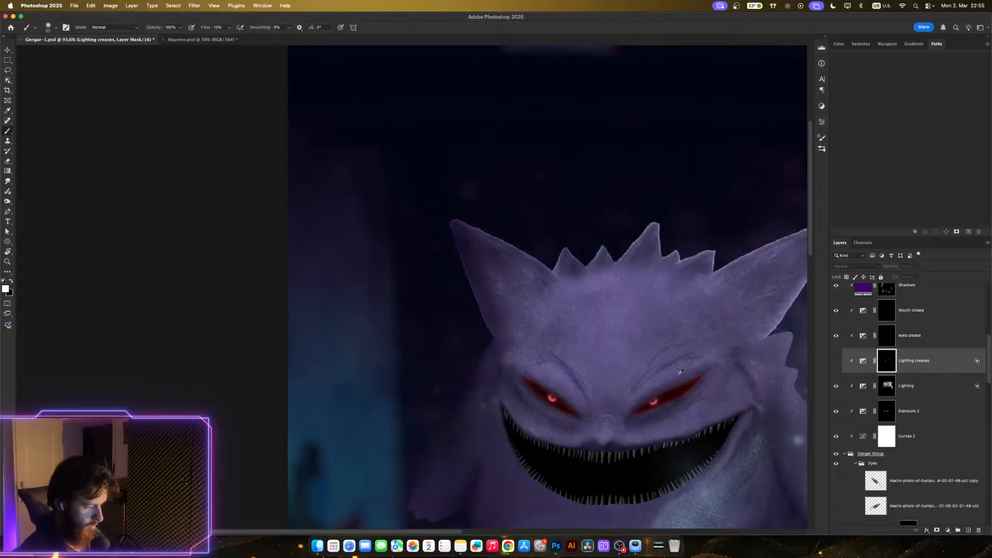
pyautogui.scroll(-5, 679, 370)
pyautogui.scroll(5, 680, 369)
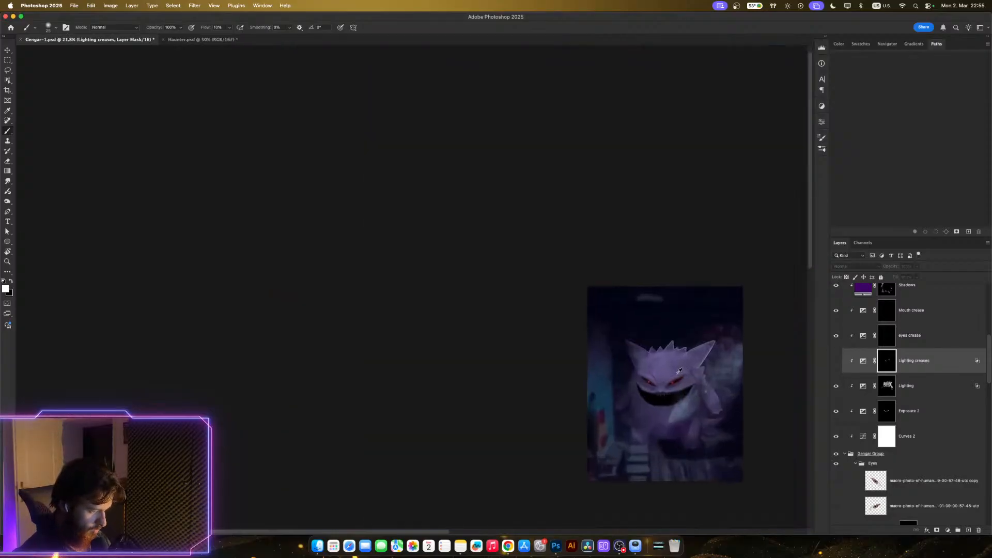
pyautogui.scroll(2, 606, 357)
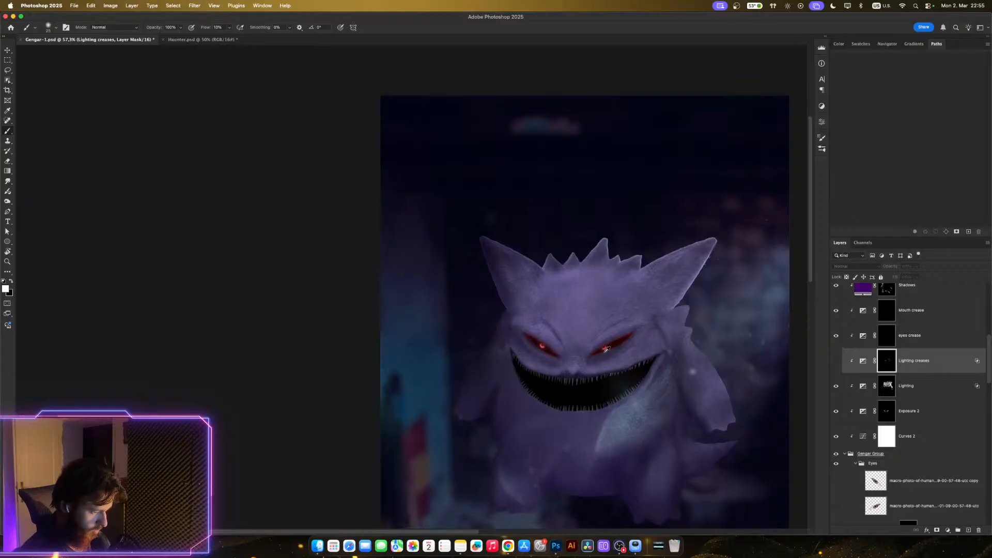
pyautogui.scroll(1, 607, 349)
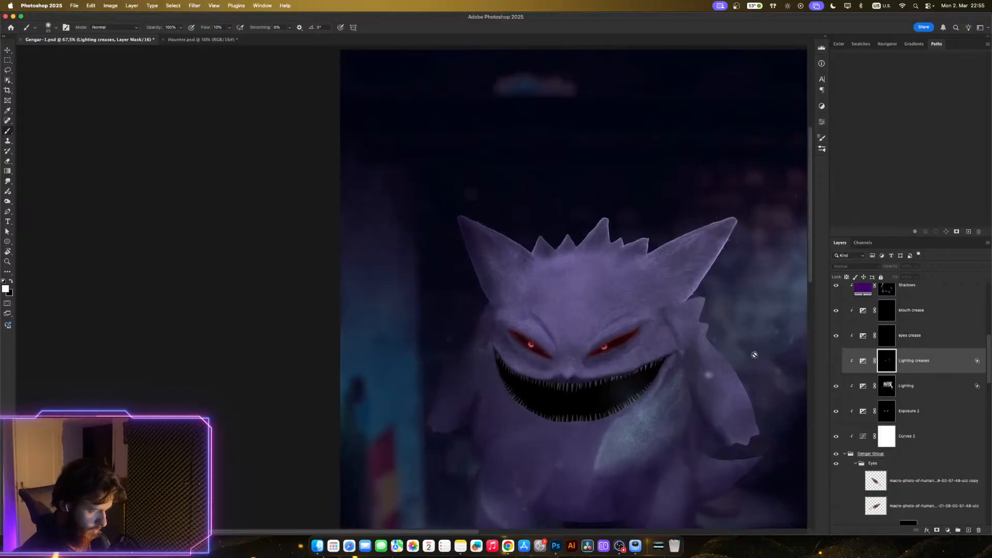
pyautogui.click(835, 387)
pyautogui.click(835, 387)
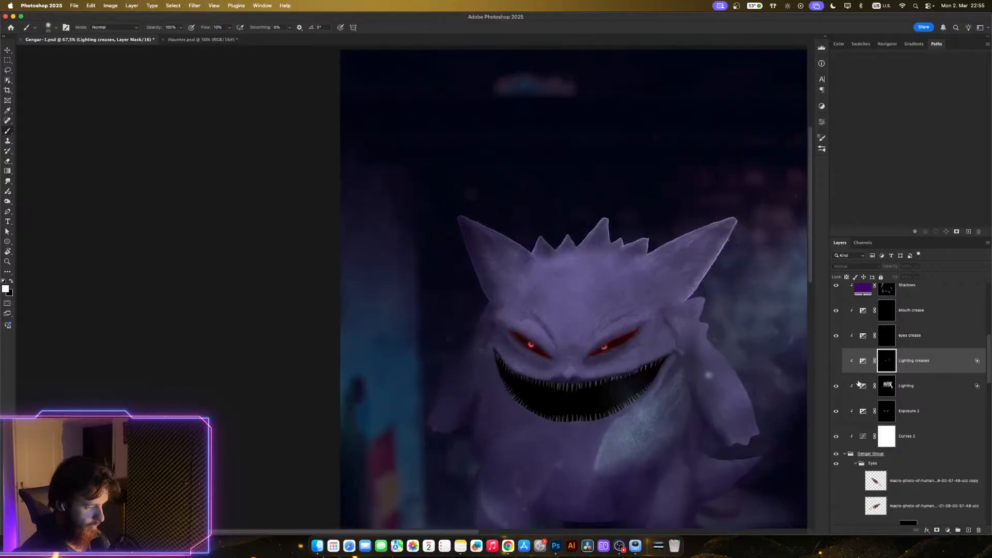
# - Open the Lighting adjustment's exposure settings and raise its exposure to about +2.11
pyautogui.click(864, 386)
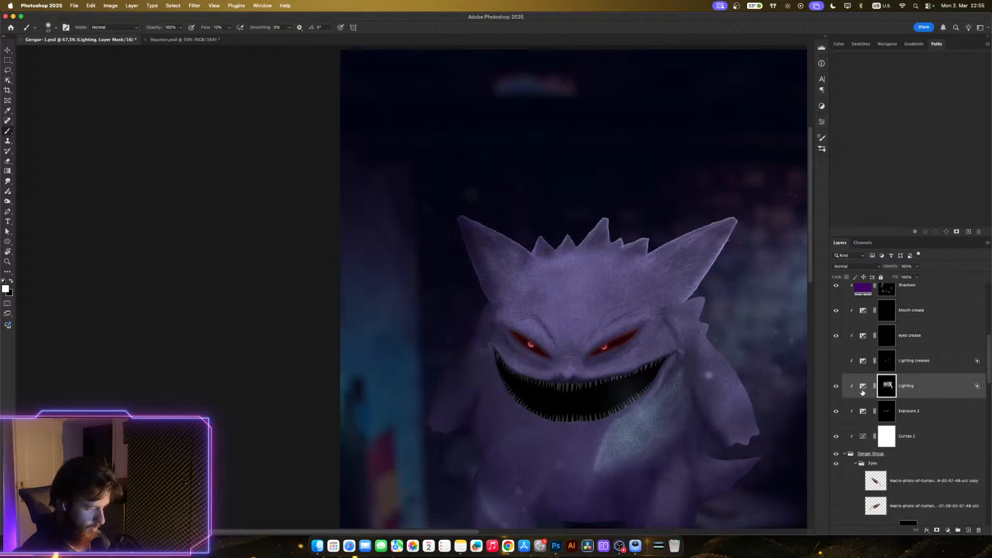
pyautogui.scroll(-3, 746, 363)
pyautogui.moveTo(739, 355); pyautogui.dragTo(701, 329)
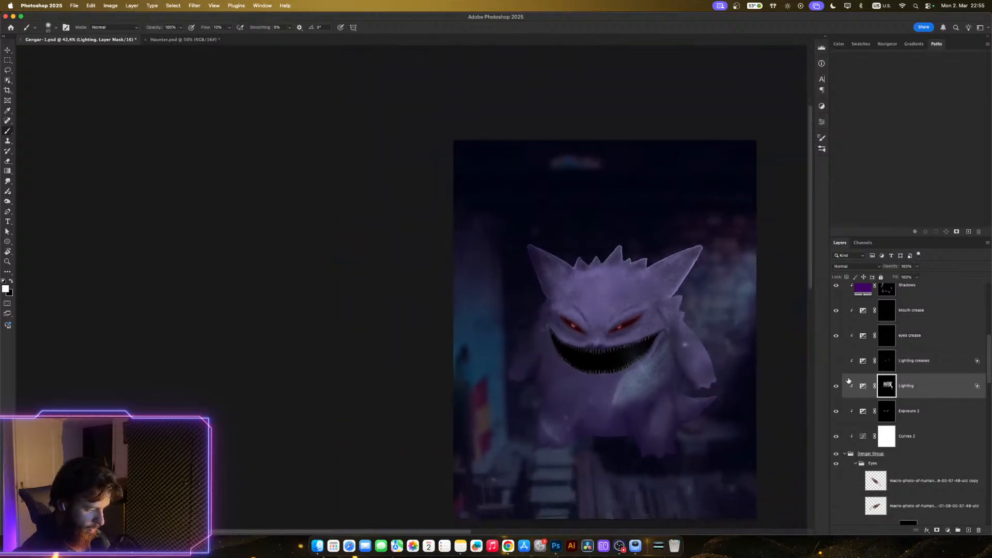
pyautogui.doubleClick(863, 386)
pyautogui.moveTo(611, 299); pyautogui.dragTo(597, 307)
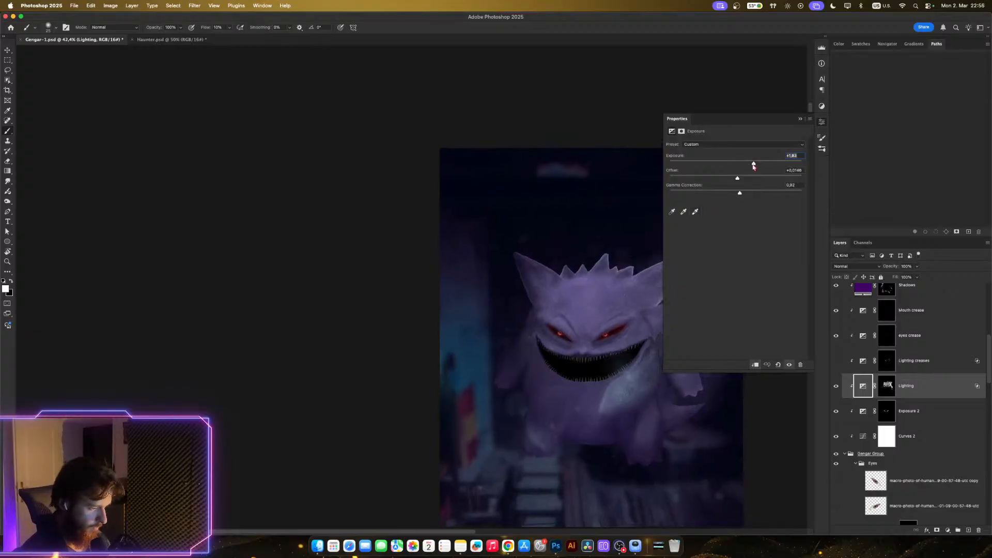
pyautogui.moveTo(749, 165); pyautogui.dragTo(757, 167)
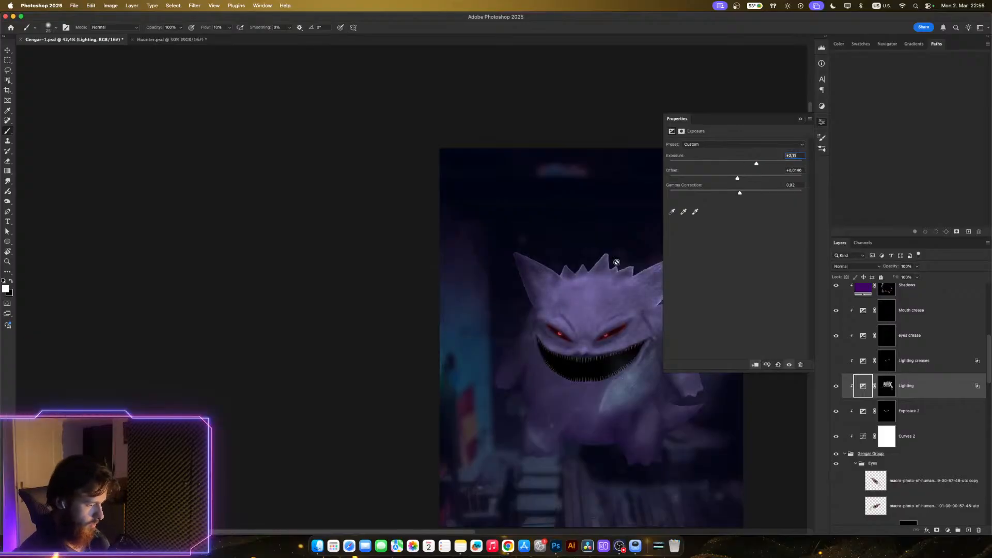
# - Lower the Lighting adjustment's offset to about -0.0148, set its gamma correction to 1.00, and inspect the face
pyautogui.scroll(5, 617, 263)
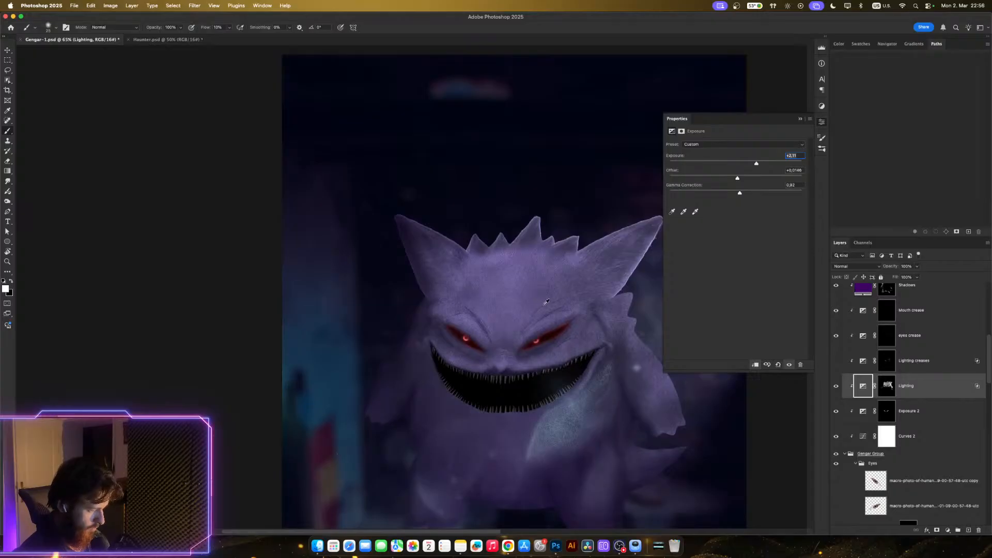
pyautogui.scroll(1, 545, 302)
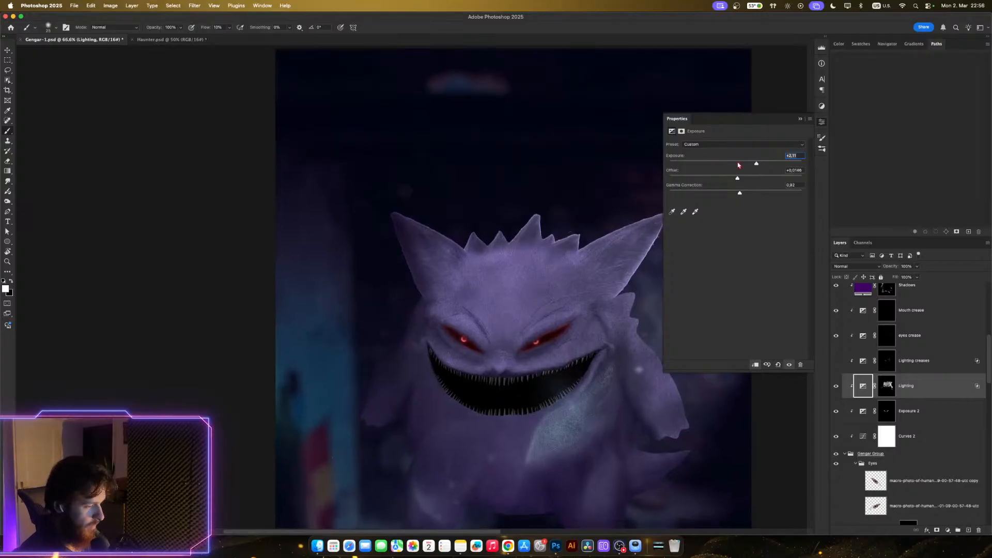
pyautogui.moveTo(760, 165); pyautogui.dragTo(733, 181)
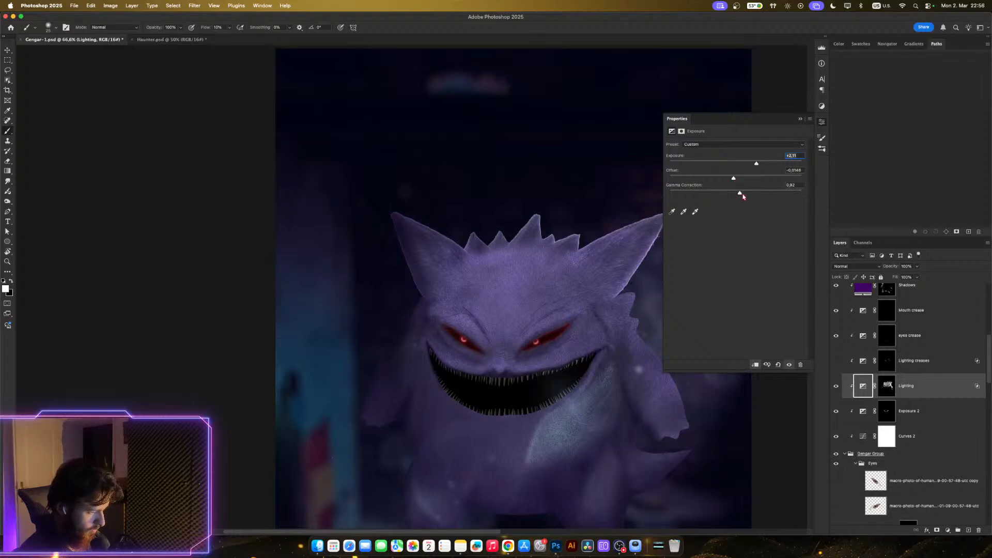
pyautogui.moveTo(748, 197); pyautogui.dragTo(774, 199)
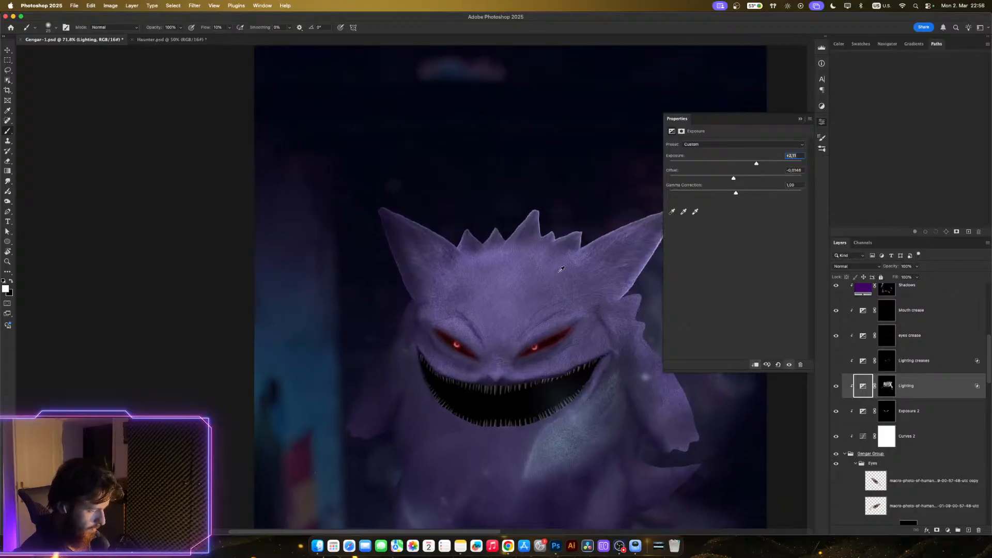
pyautogui.scroll(6, 575, 261)
pyautogui.scroll(-2, 580, 284)
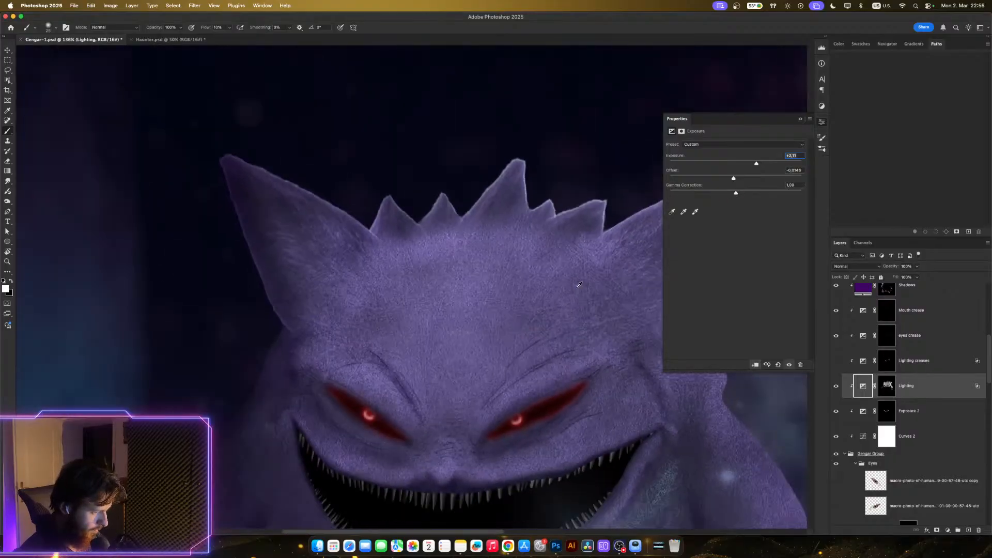
# - Lower the Lighting adjustment's offset to about -0.0283, close its settings, and check the result on the full figure and face
pyautogui.moveTo(734, 180); pyautogui.dragTo(733, 179)
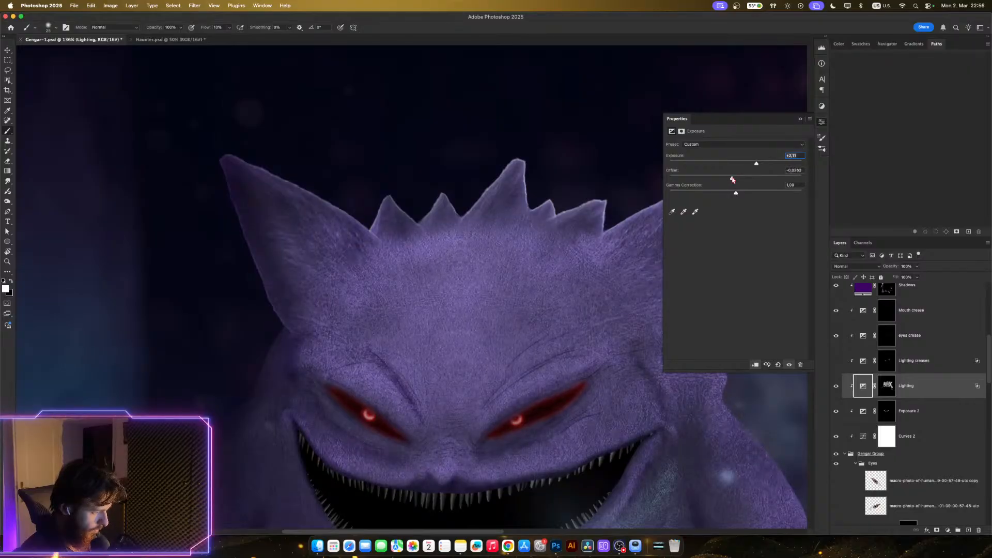
pyautogui.scroll(-3, 599, 262)
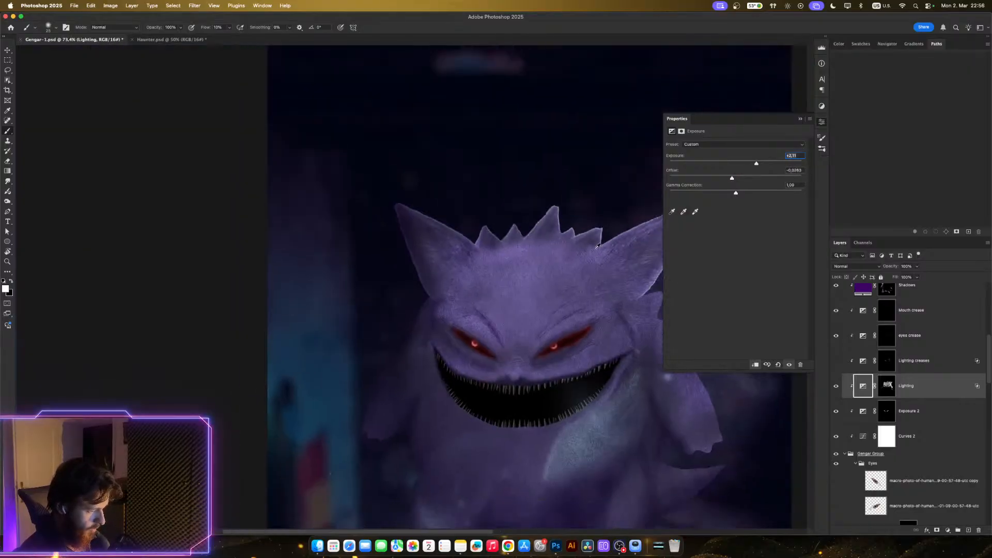
pyautogui.scroll(2, 597, 243)
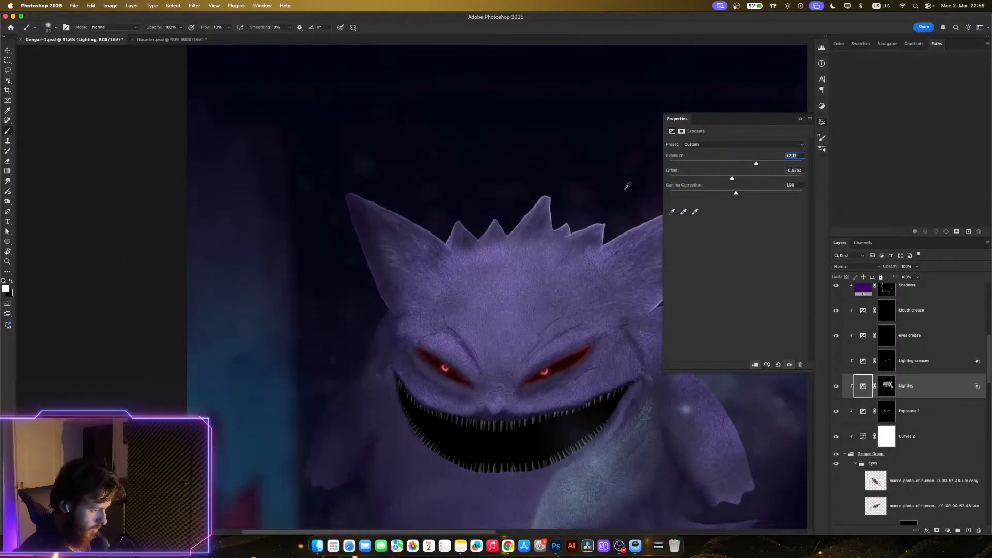
pyautogui.click(821, 122)
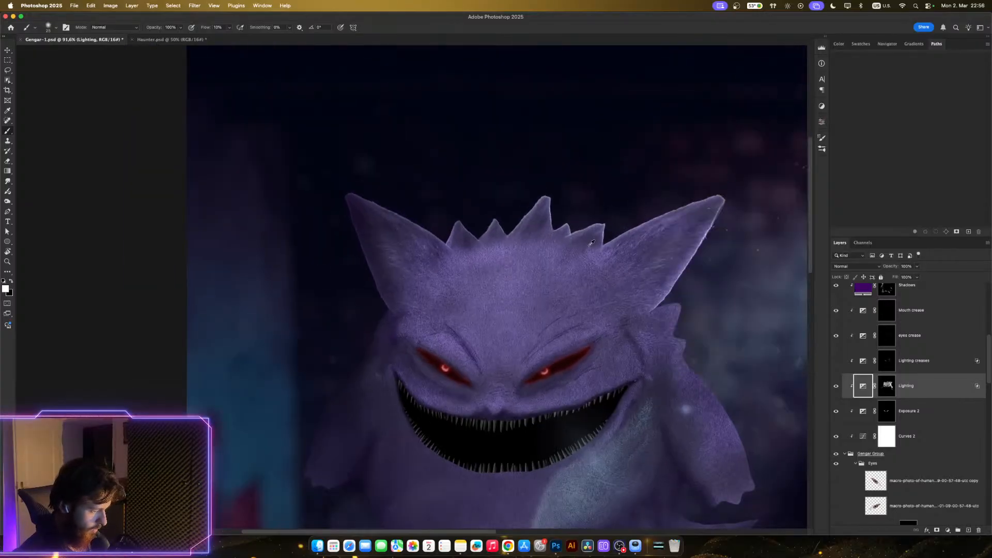
pyautogui.scroll(-3, 569, 228)
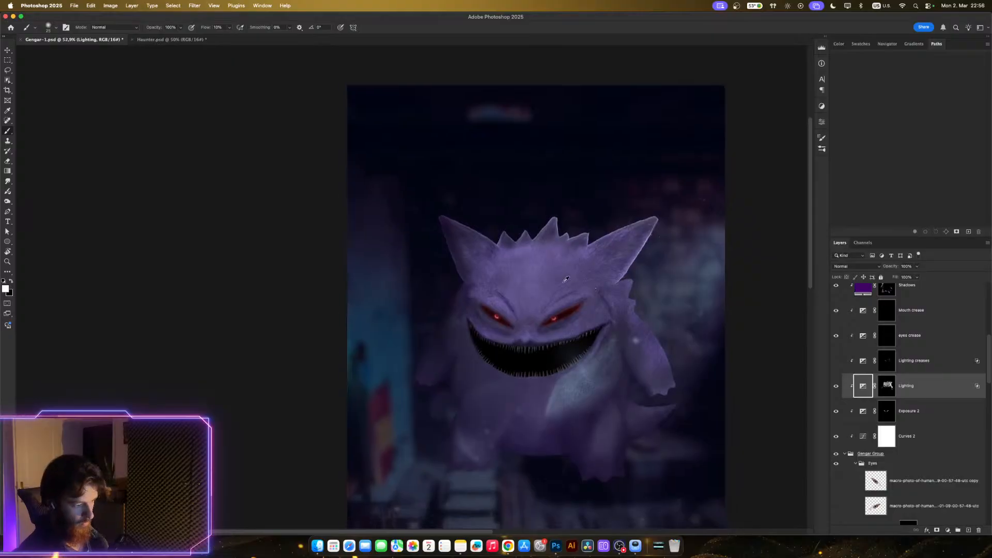
pyautogui.scroll(1, 565, 279)
pyautogui.scroll(-3, 569, 280)
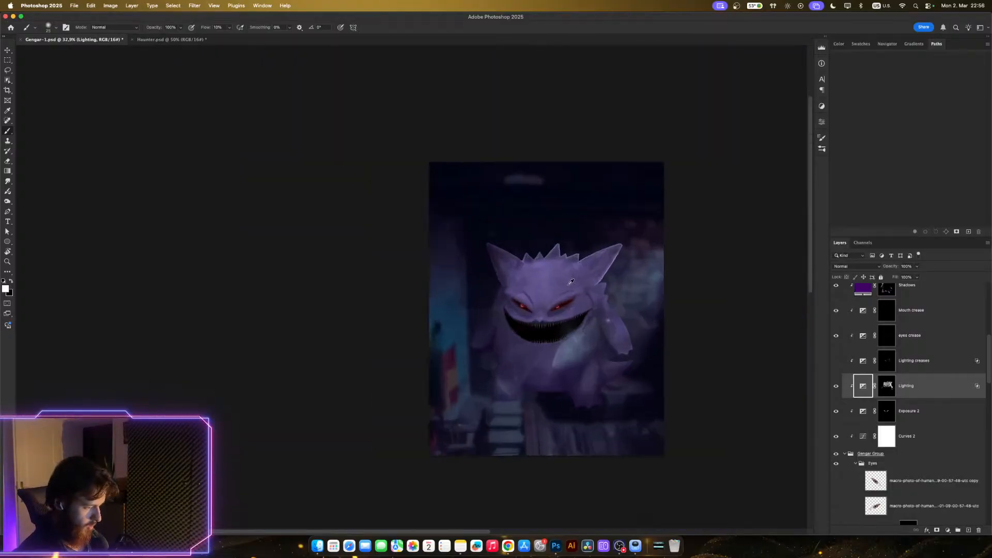
pyautogui.scroll(5, 571, 281)
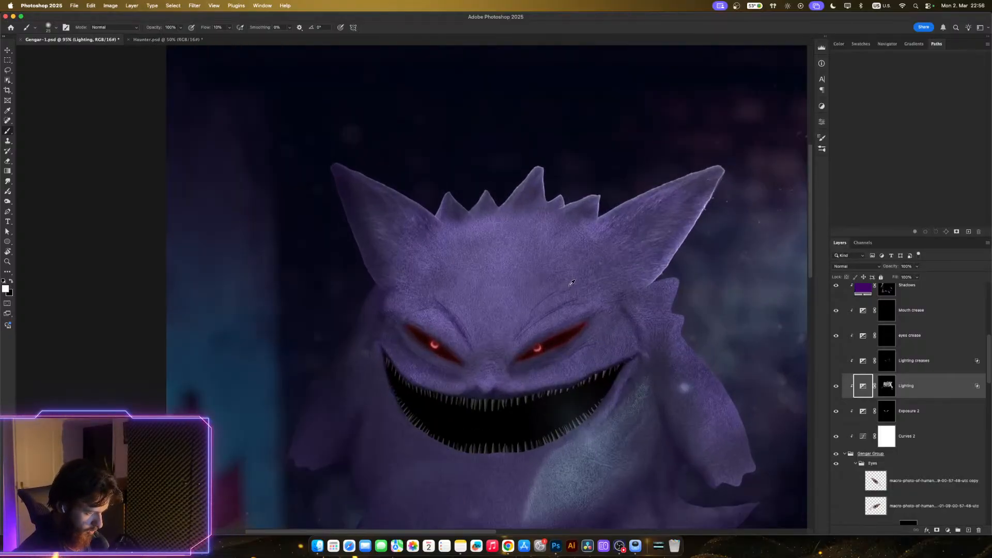
pyautogui.moveTo(572, 284); pyautogui.dragTo(614, 253)
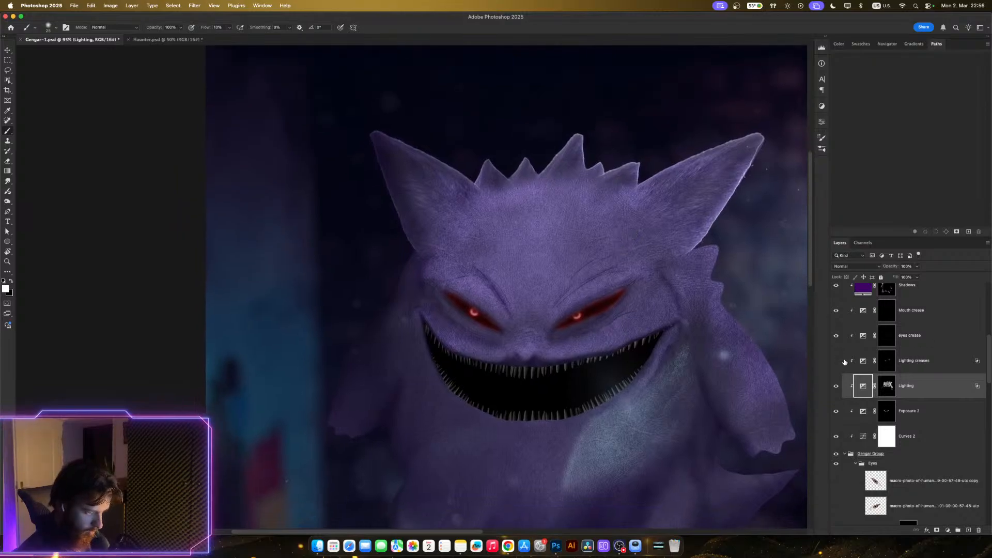
# - Make the Lighting creases layer visible again and inspect its effect on the whole figure and the face
pyautogui.click(837, 361)
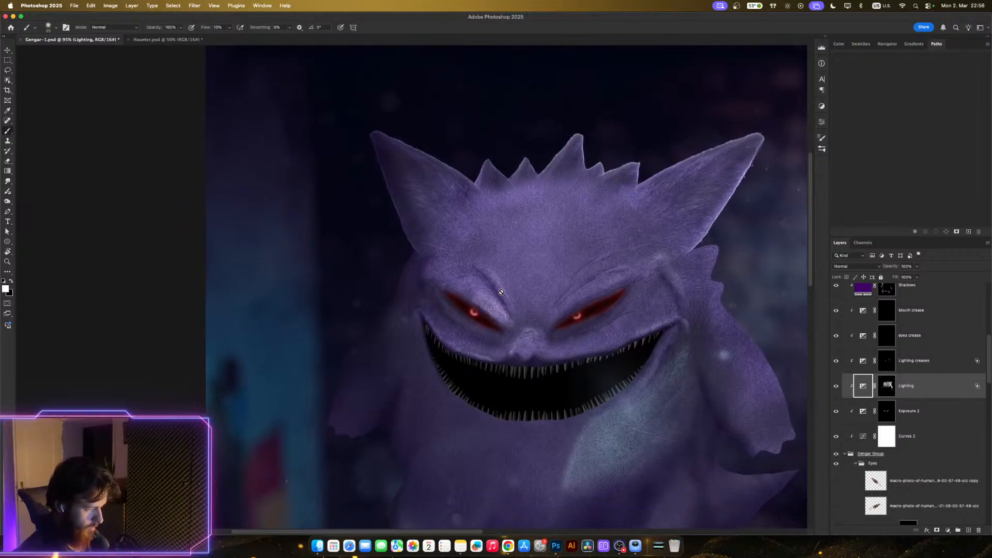
pyautogui.scroll(-5, 527, 300)
pyautogui.scroll(7, 564, 290)
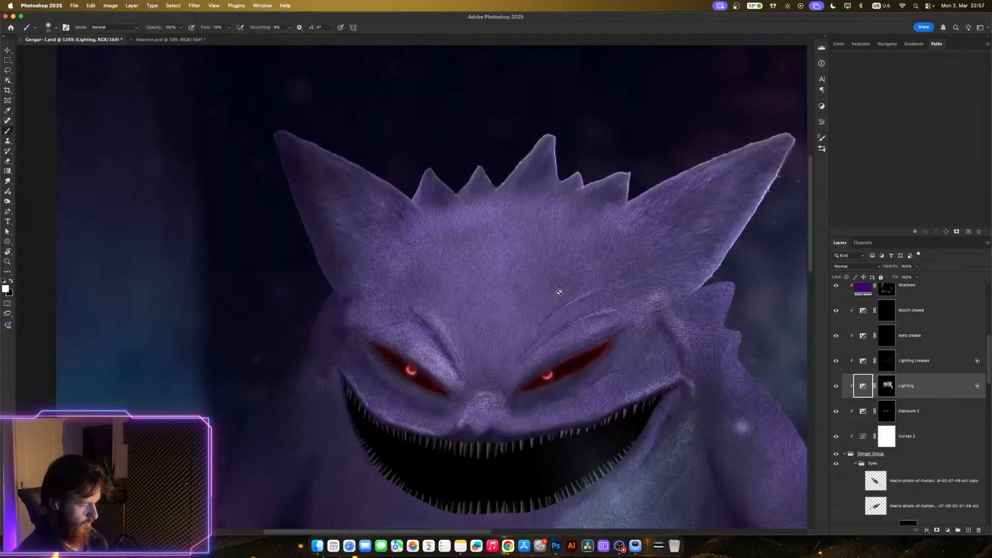
pyautogui.scroll(3, 646, 289)
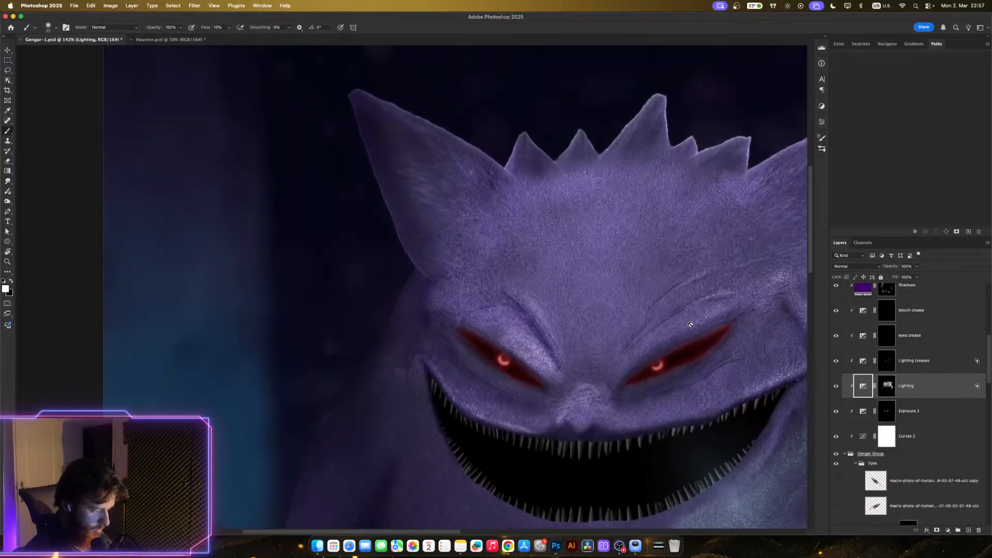
# - Try painting highlights along the upper lip below the right-hand eye on the Lighting creases mask, undoing the strokes
pyautogui.click(886, 362)
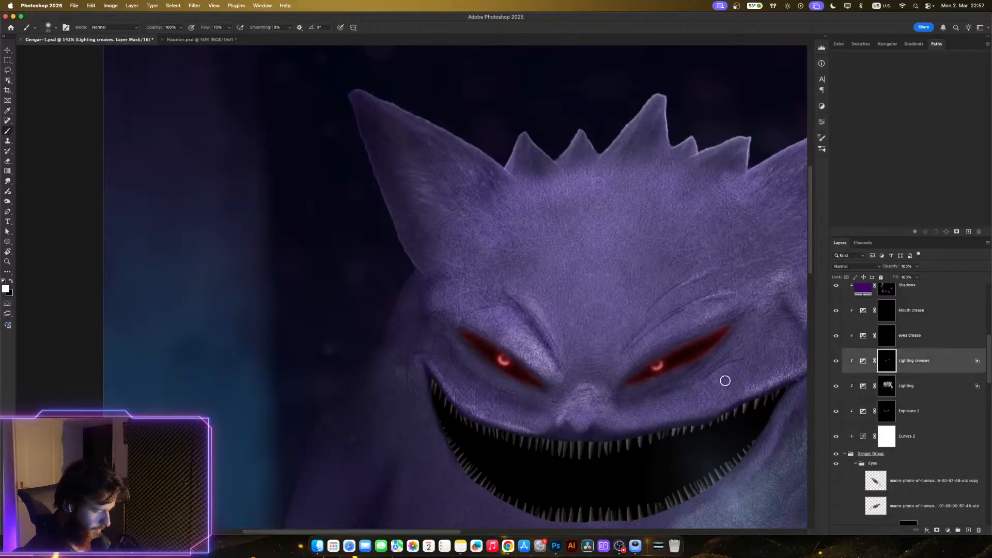
pyautogui.moveTo(652, 419); pyautogui.dragTo(693, 408)
pyautogui.press('super+z')
pyautogui.moveTo(633, 421); pyautogui.dragTo(697, 411)
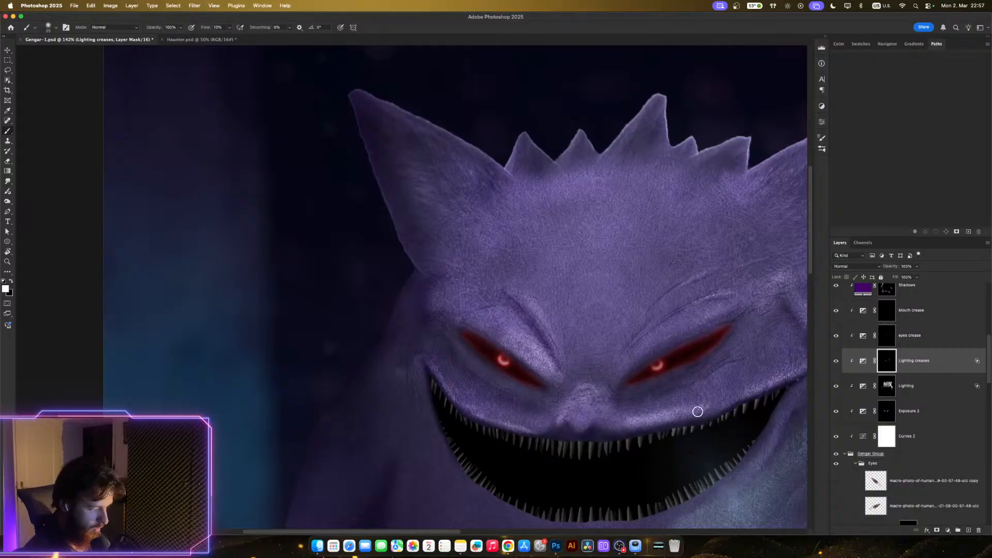
pyautogui.press('super+z')
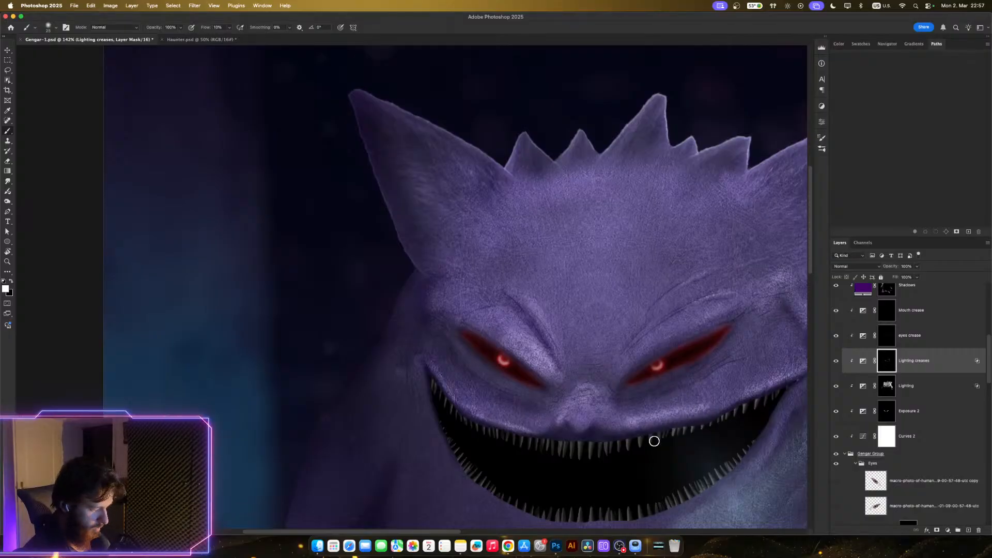
pyautogui.press('super+z')
pyautogui.moveTo(627, 423); pyautogui.dragTo(721, 396)
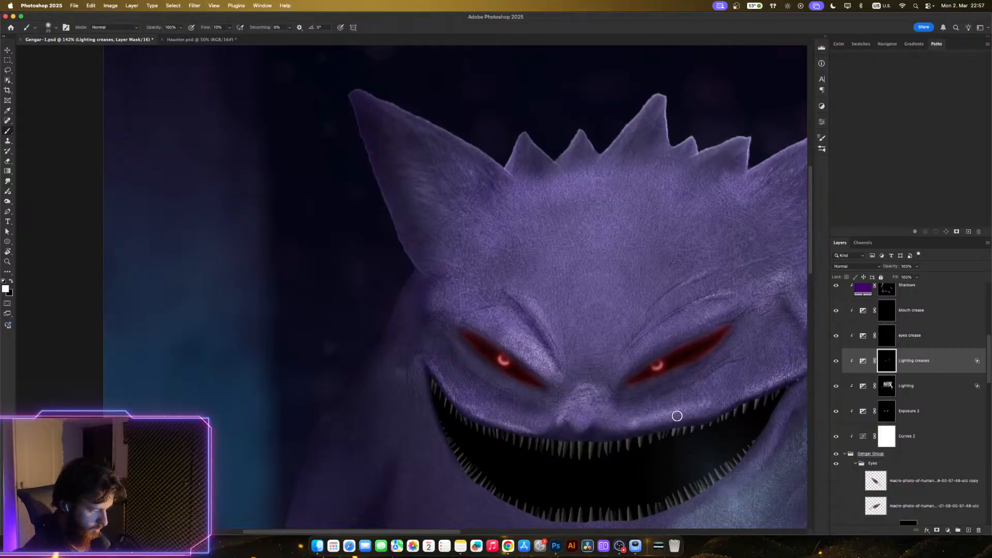
pyautogui.press('super+z')
pyautogui.moveTo(638, 422); pyautogui.dragTo(721, 400)
pyautogui.press('super+z')
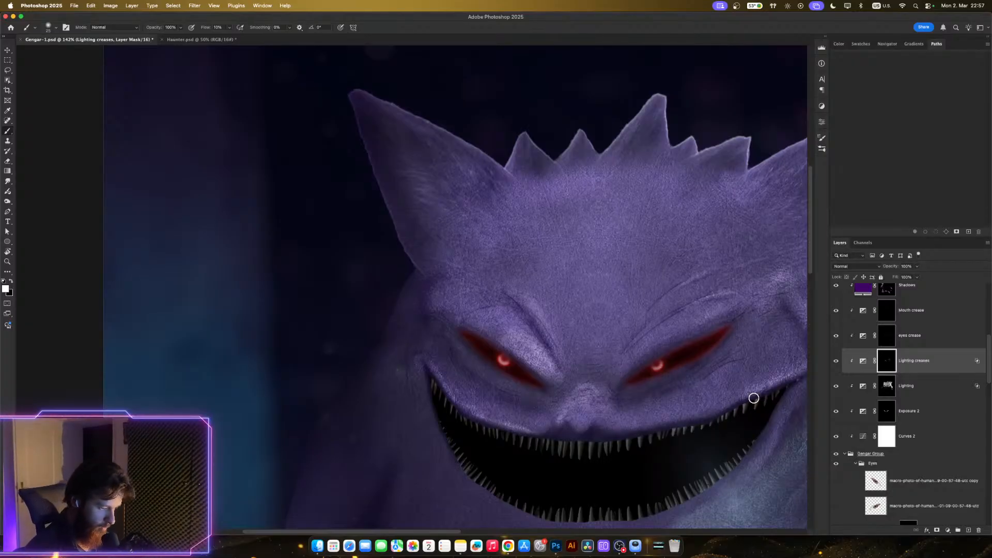
# - Check the Lighting creases exposure settings and lower the brush flow to 3%
pyautogui.doubleClick(863, 360)
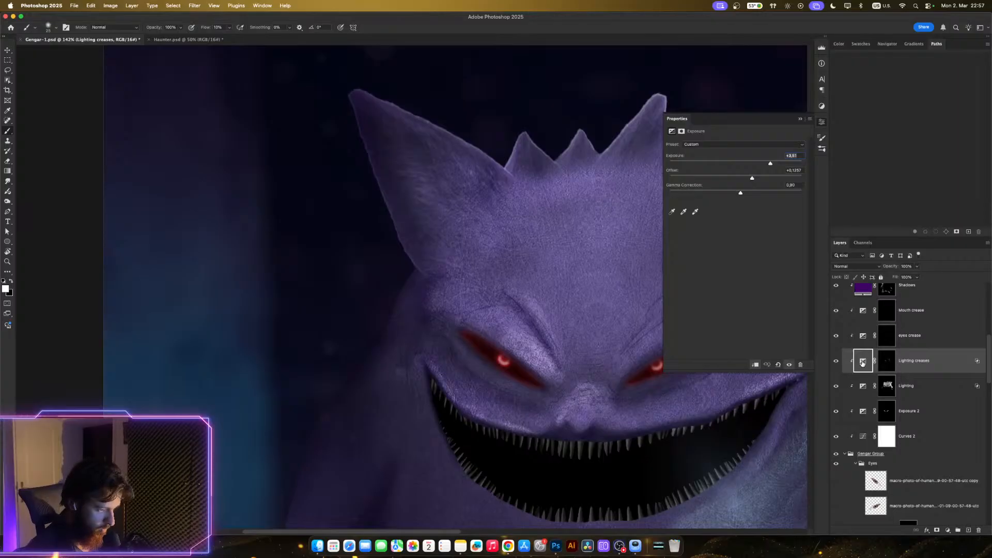
pyautogui.click(823, 123)
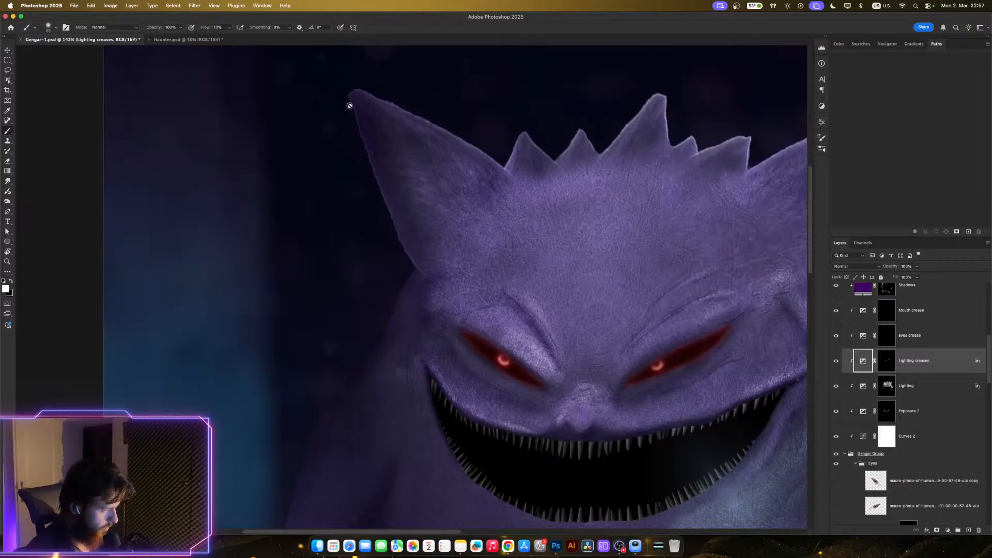
pyautogui.moveTo(209, 29); pyautogui.dragTo(207, 30)
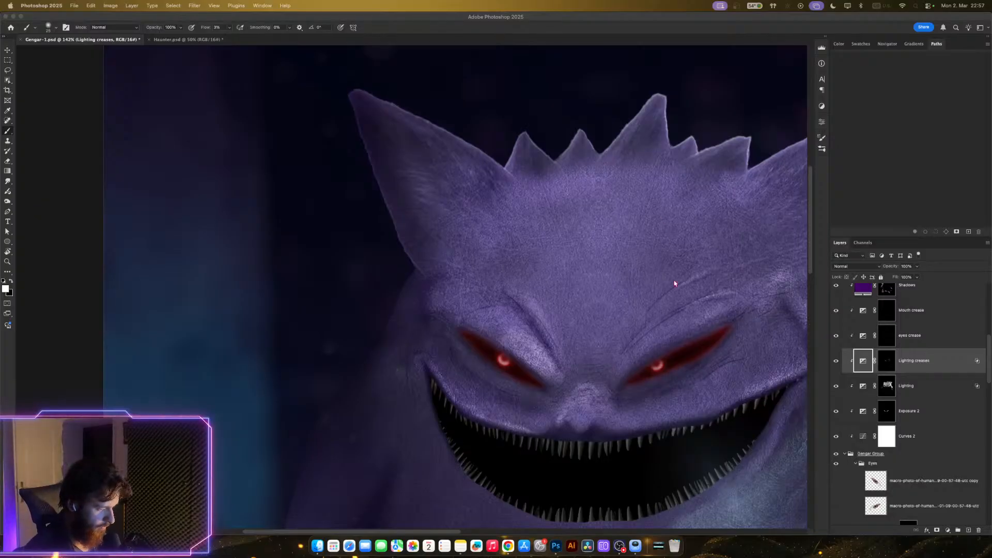
# - Compare the Lighting creases layer off and on, and paint soft highlights on its mask over the right-hand lip and cheek
pyautogui.hscroll(3, 631, 271)
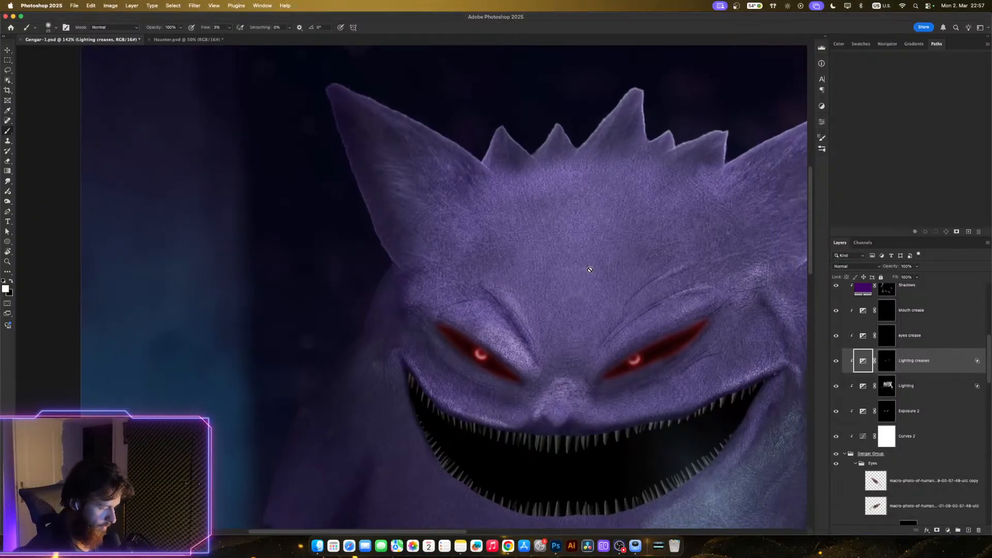
pyautogui.click(890, 364)
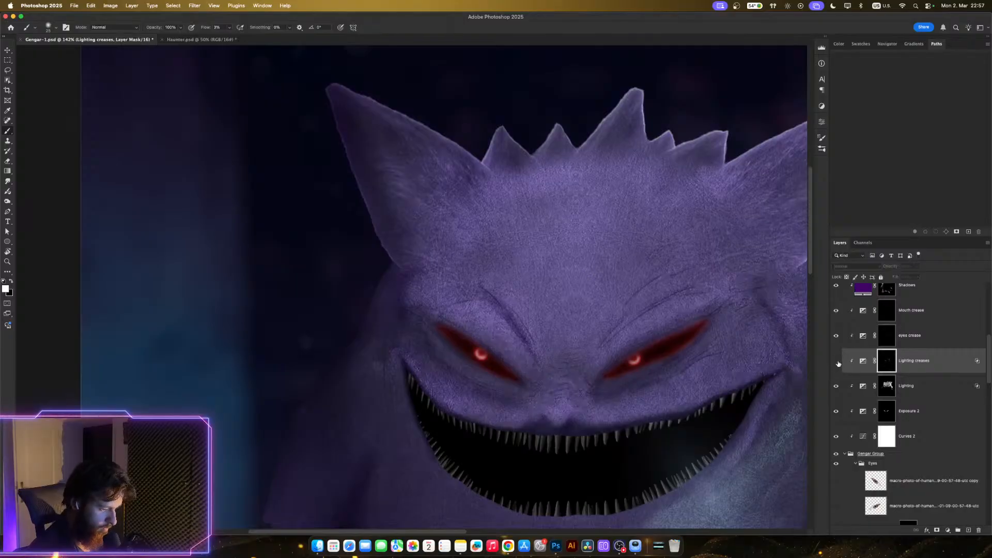
pyautogui.click(836, 361)
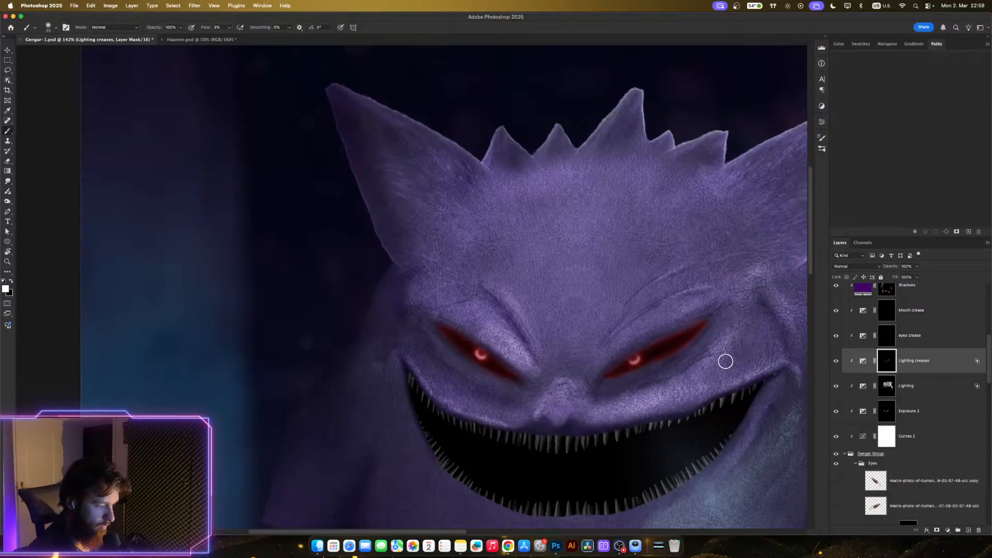
pyautogui.moveTo(725, 361)
pyautogui.mouseDown()
pyautogui.moveTo(758, 348)
pyautogui.moveTo(762, 357)
pyautogui.moveTo(780, 337)
pyautogui.mouseUp()
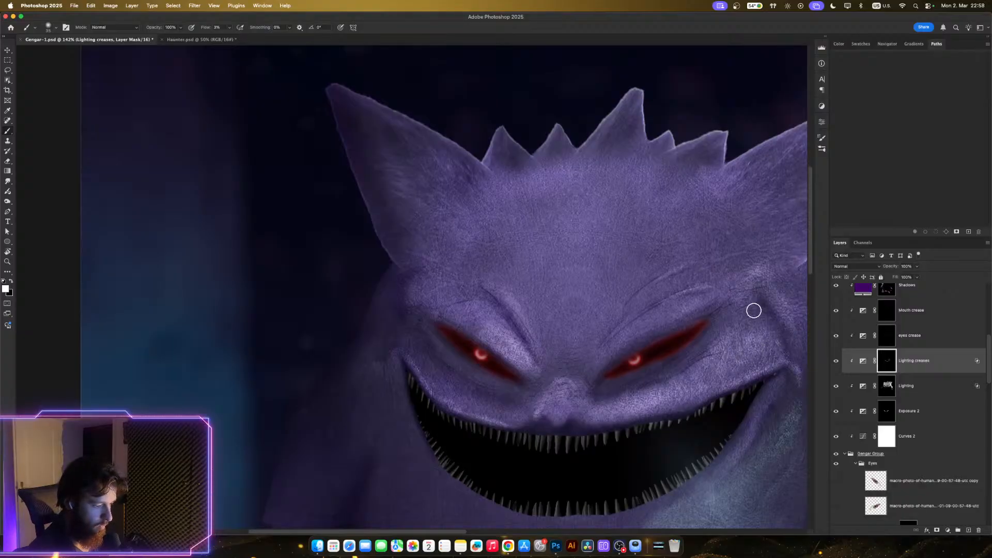
pyautogui.hscroll(3, 740, 411)
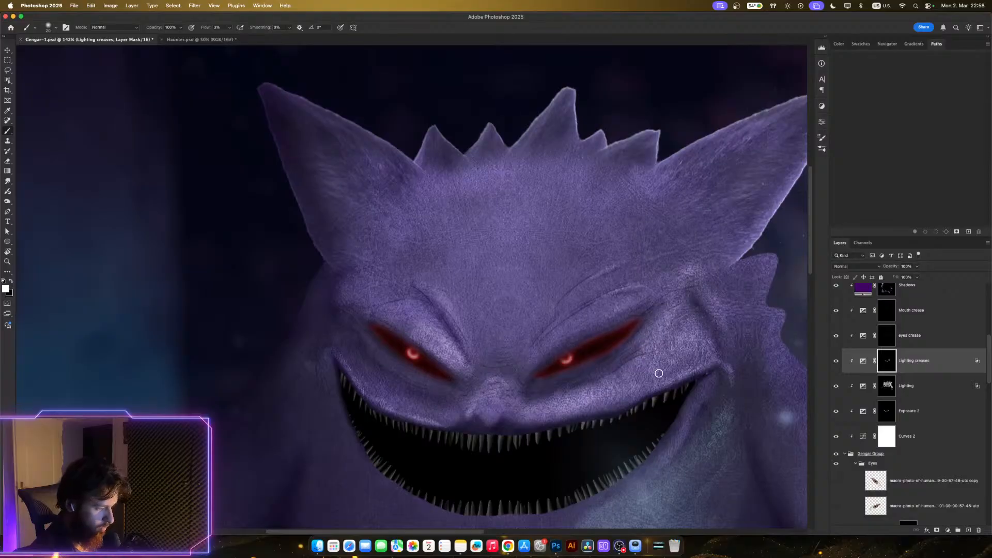
# - Refine the Lighting creases highlights around the right-hand cheek and mouth corner, working at a close view
pyautogui.press('z')
pyautogui.moveTo(680, 434)
pyautogui.mouseDown()
pyautogui.moveTo(646, 429)
pyautogui.moveTo(650, 410)
pyautogui.moveTo(679, 414)
pyautogui.moveTo(721, 399)
pyautogui.moveTo(685, 383)
pyautogui.moveTo(723, 398)
pyautogui.mouseUp()
pyautogui.press('b')
pyautogui.press('z')
pyautogui.press('b')
pyautogui.press('z')
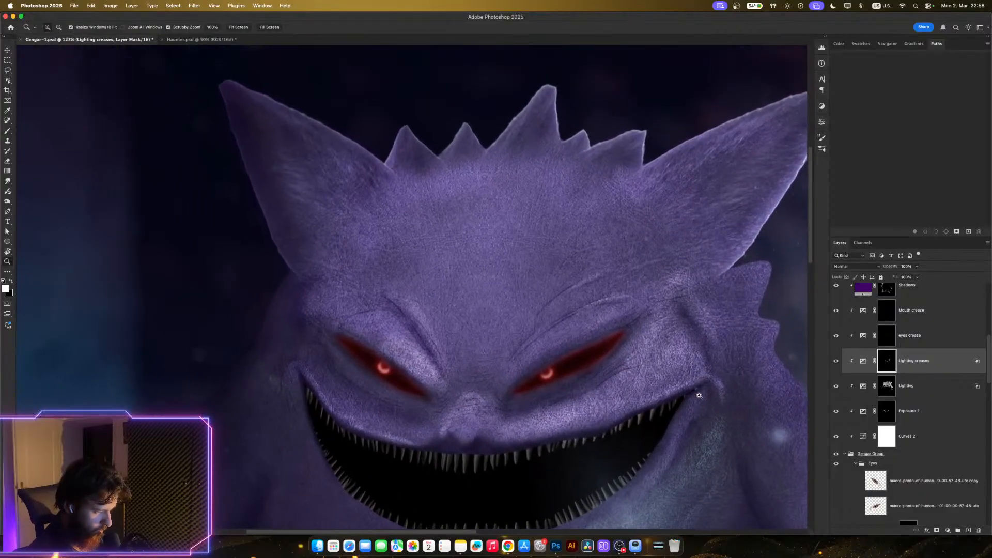
pyautogui.press('b')
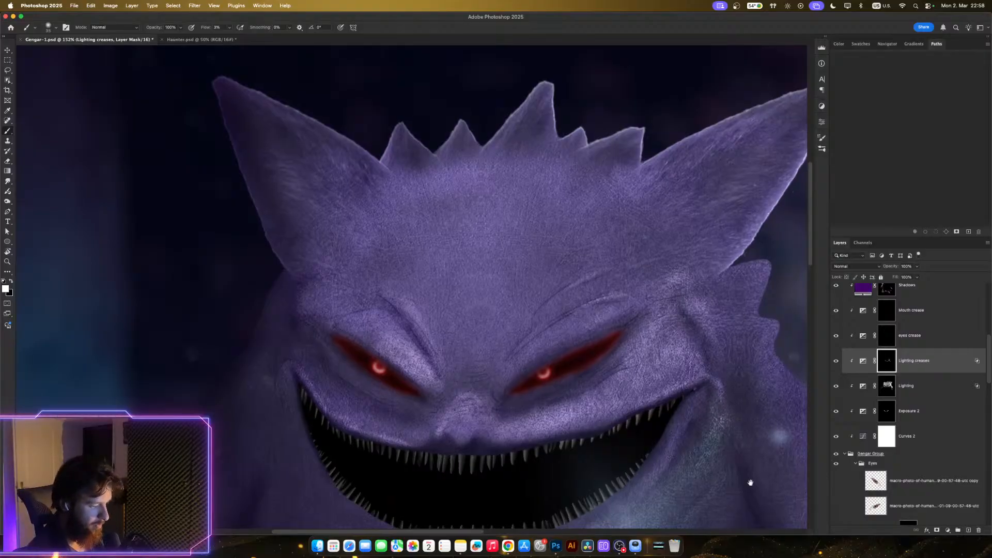
pyautogui.scroll(-3, 701, 432)
pyautogui.hscroll(3, 701, 433)
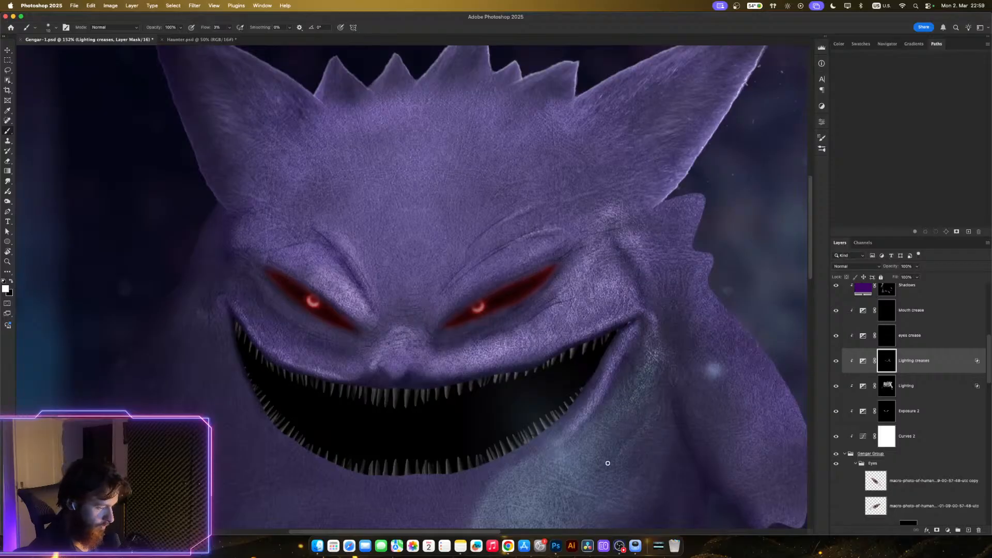
# - Paint crease highlights on the body beside the mouth's right-hand corner in the Lighting creases mask, adjusting the brush size
pyautogui.scroll(-5, 645, 457)
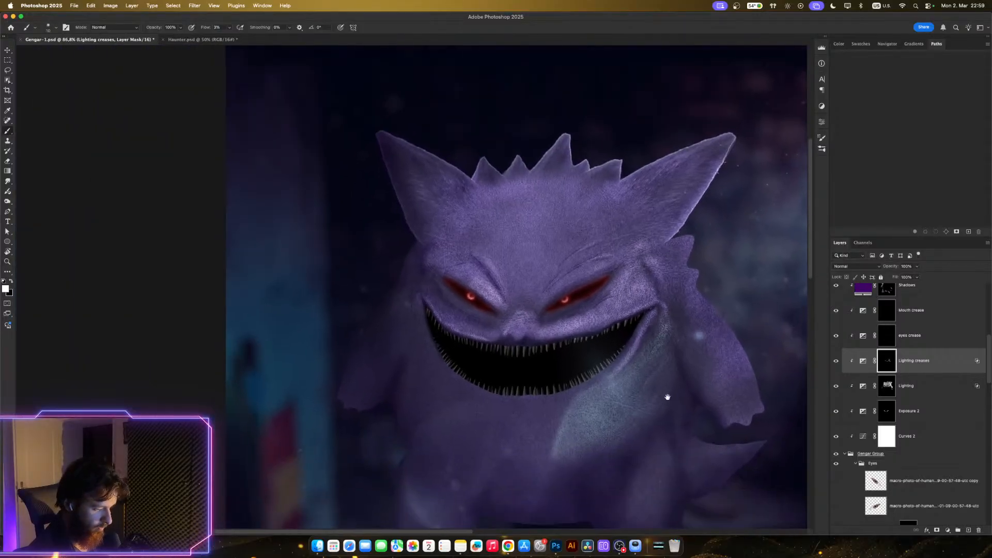
pyautogui.scroll(3, 656, 408)
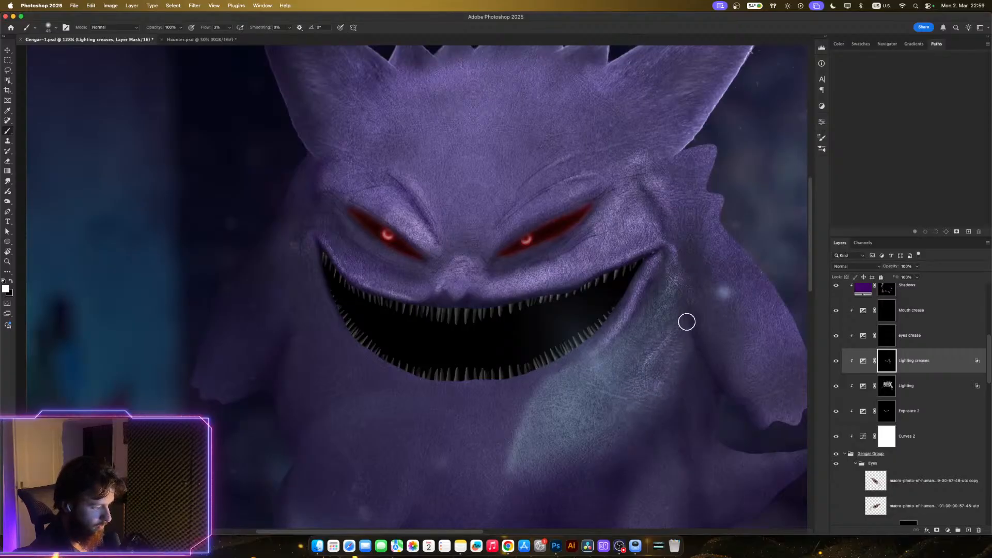
pyautogui.press(']')
pyautogui.press(']')
pyautogui.press(']')
pyautogui.press(']')
pyautogui.press(']')
pyautogui.press(']')
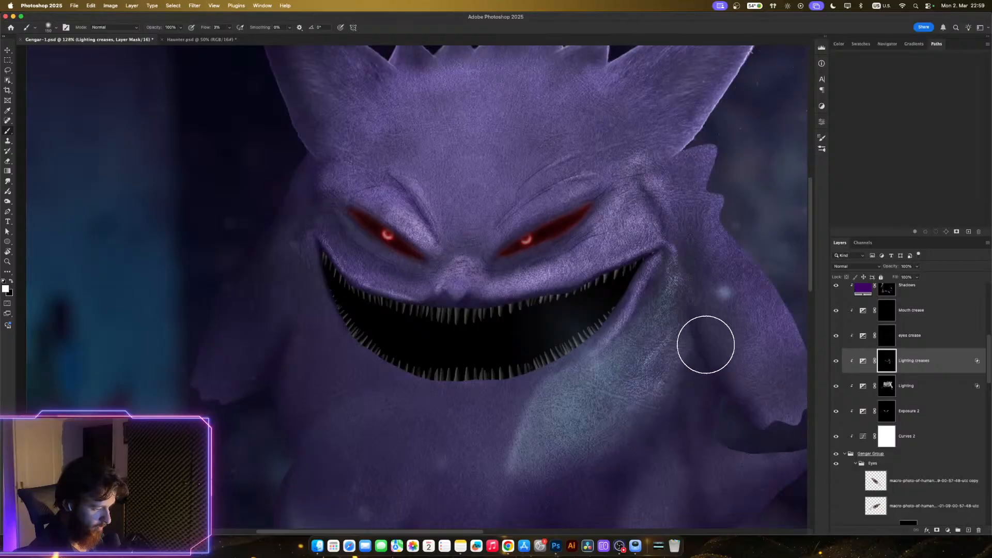
pyautogui.press('[')
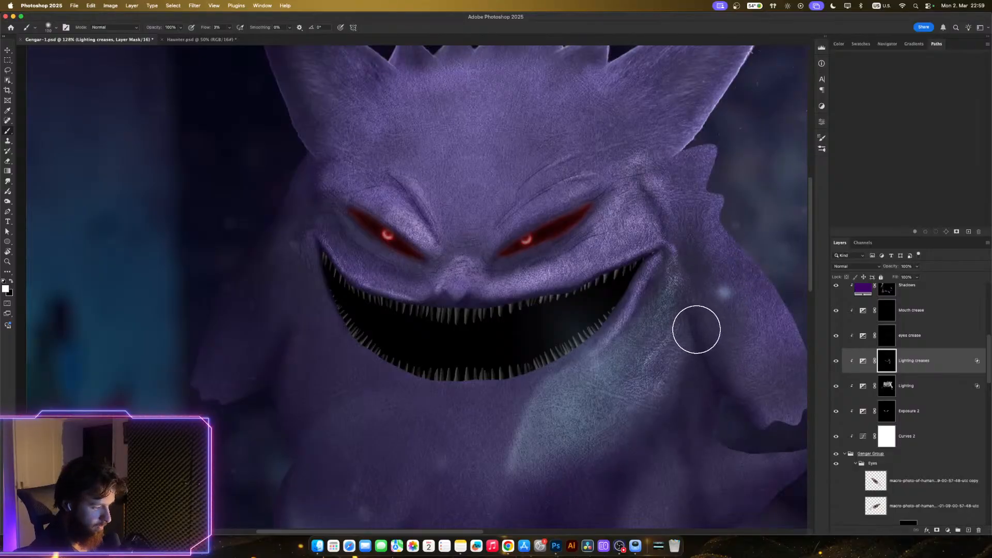
pyautogui.press('[')
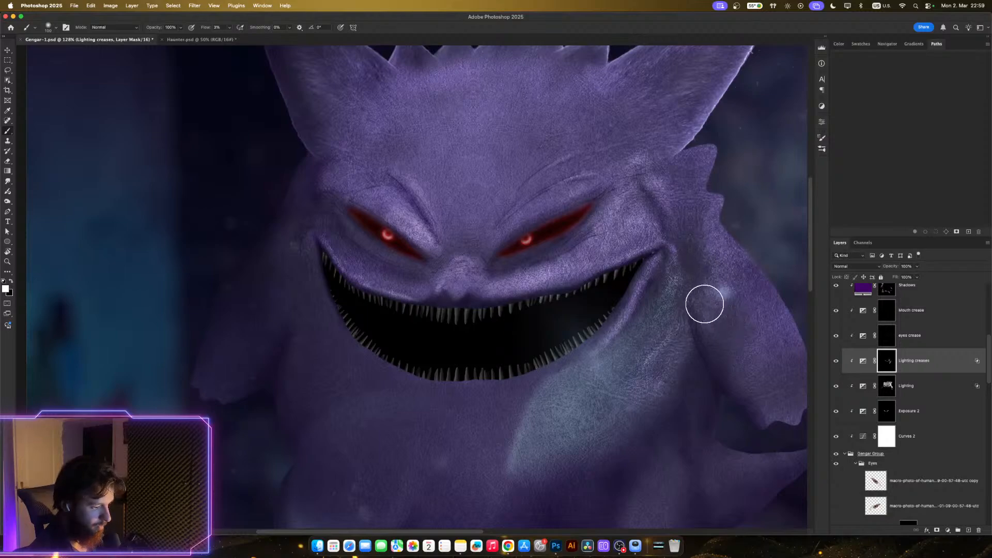
# - Brighten the right-hand arm with soft strokes on the Lighting creases mask and check the arm on the full figure
pyautogui.hscroll(5, 698, 285)
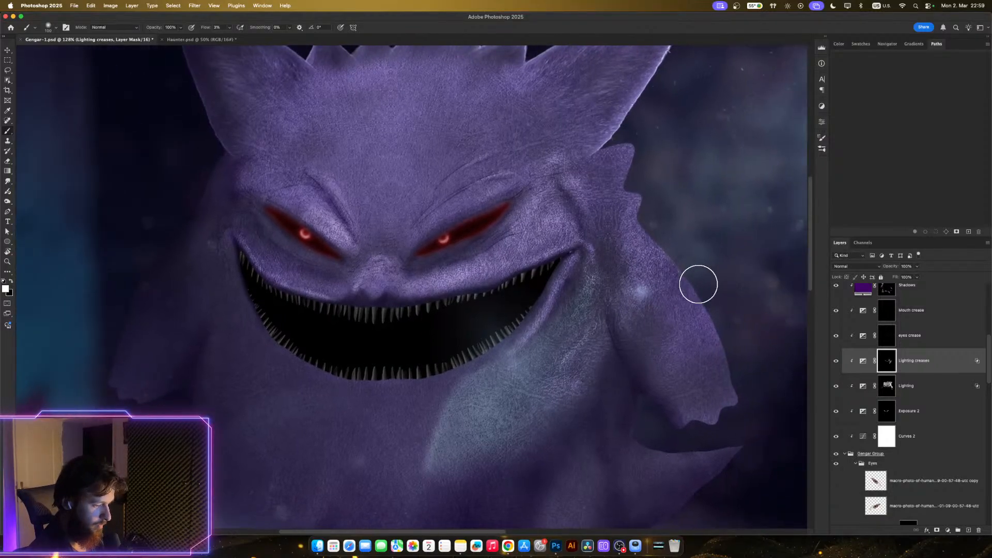
pyautogui.moveTo(698, 284)
pyautogui.mouseDown()
pyautogui.moveTo(663, 304)
pyautogui.moveTo(688, 342)
pyautogui.moveTo(654, 293)
pyautogui.moveTo(696, 337)
pyautogui.moveTo(671, 371)
pyautogui.moveTo(685, 366)
pyautogui.moveTo(680, 327)
pyautogui.moveTo(702, 307)
pyautogui.moveTo(750, 308)
pyautogui.moveTo(695, 355)
pyautogui.moveTo(717, 332)
pyautogui.moveTo(739, 340)
pyautogui.mouseUp()
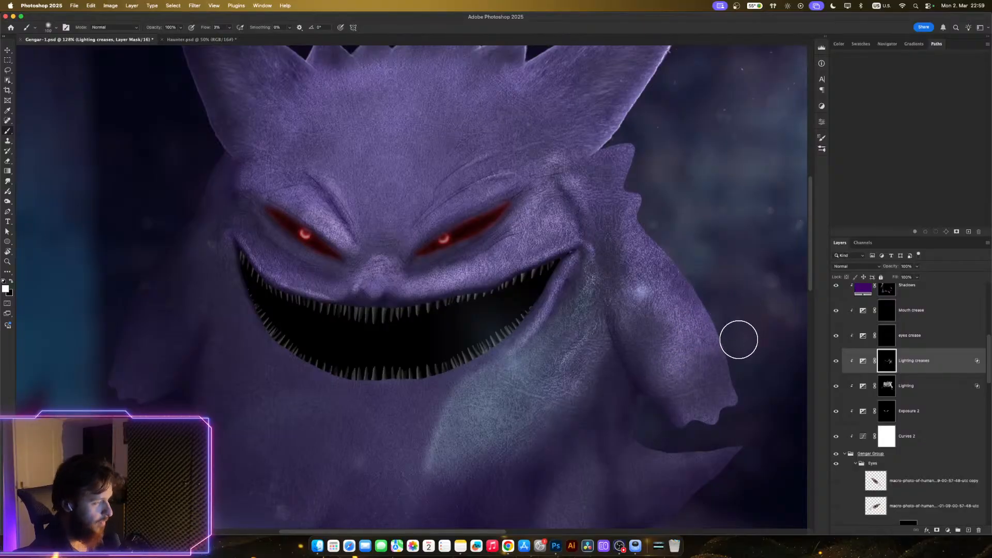
pyautogui.scroll(-6, 758, 412)
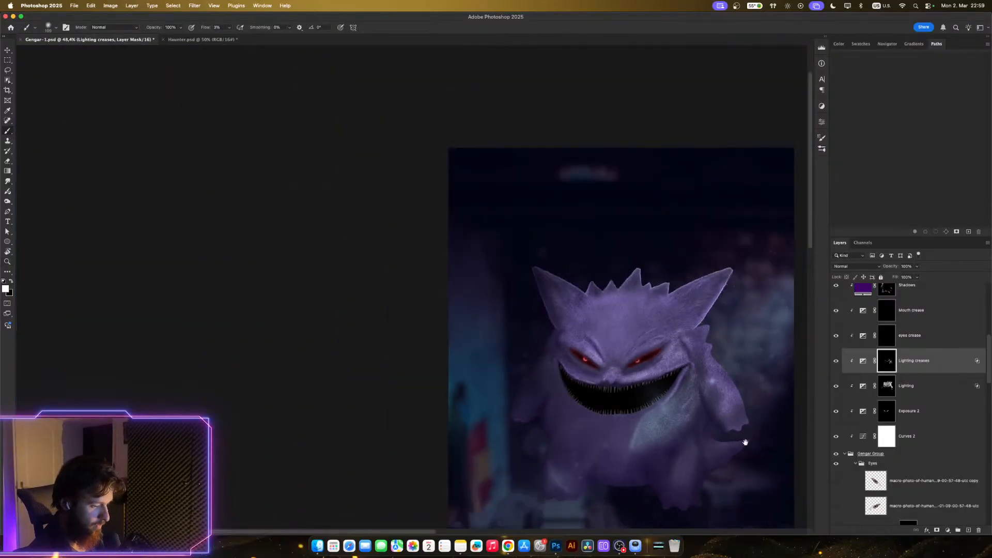
pyautogui.moveTo(745, 443); pyautogui.dragTo(700, 395)
pyautogui.scroll(3, 700, 405)
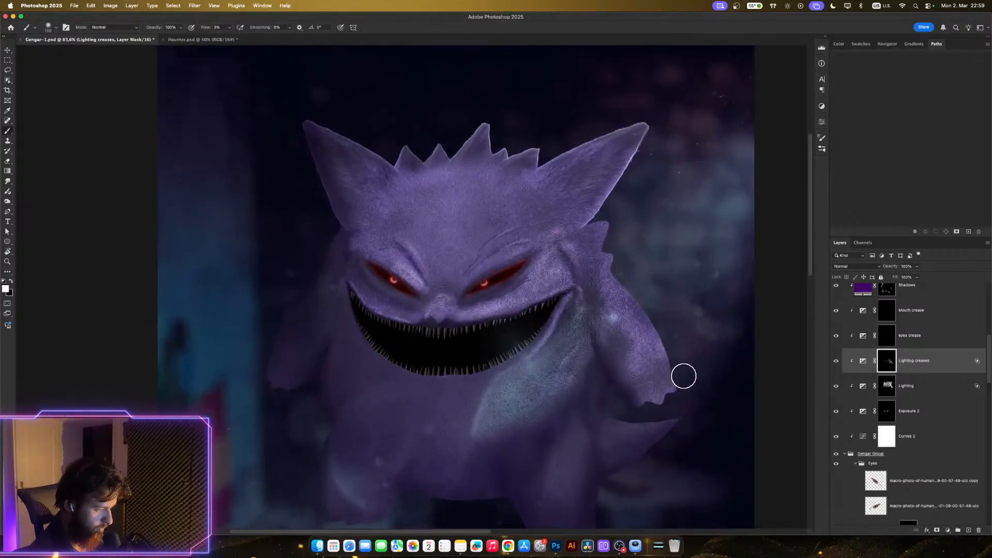
# - Paint a soft highlight along the tail on the Lighting creases mask and reduce the brush size for finer strokes
pyautogui.press('z')
pyautogui.click(687, 329)
pyautogui.moveTo(686, 329); pyautogui.dragTo(670, 330)
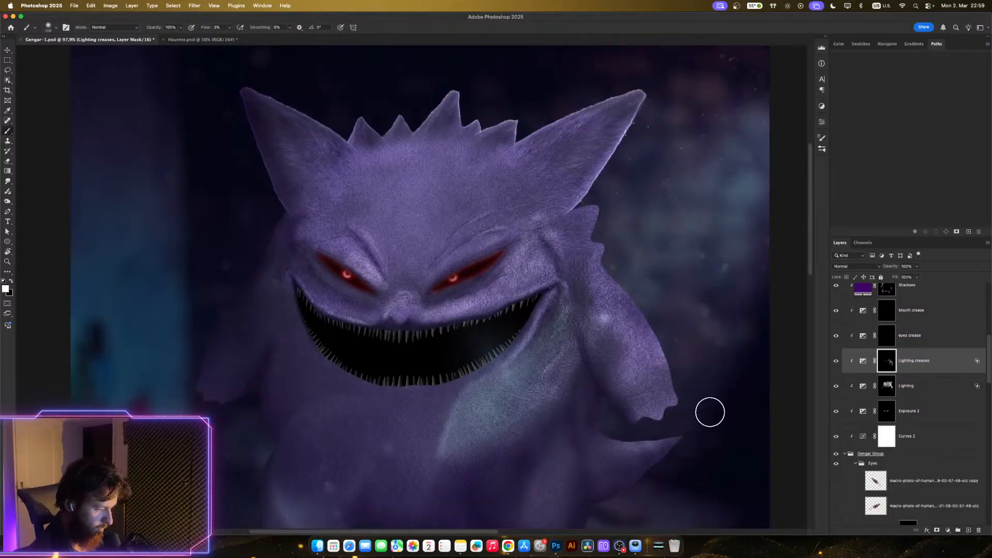
pyautogui.moveTo(694, 419)
pyautogui.mouseDown()
pyautogui.moveTo(649, 440)
pyautogui.moveTo(602, 434)
pyautogui.mouseUp()
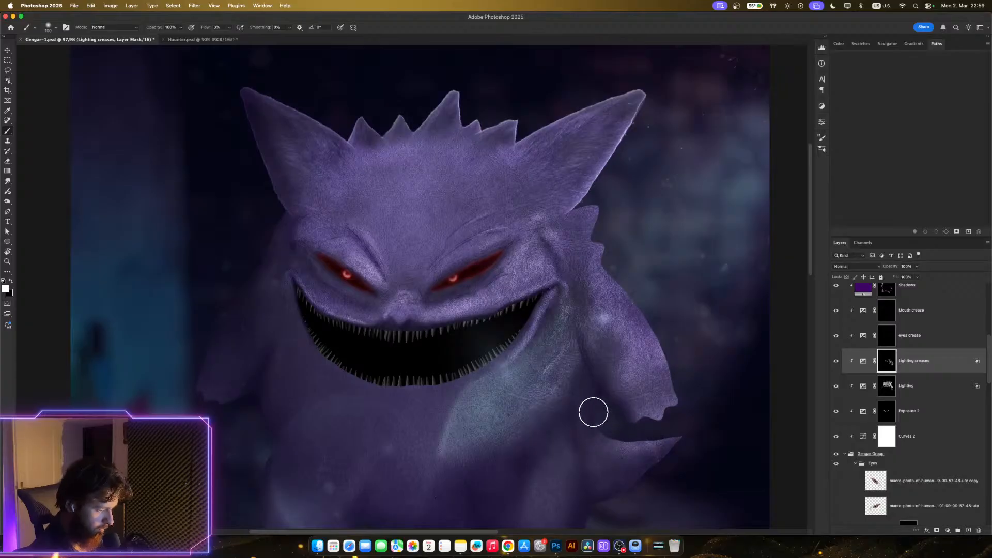
pyautogui.press('[')
pyautogui.press('[')
pyautogui.moveTo(702, 439)
pyautogui.mouseDown()
pyautogui.moveTo(689, 442)
pyautogui.moveTo(703, 442)
pyautogui.mouseUp()
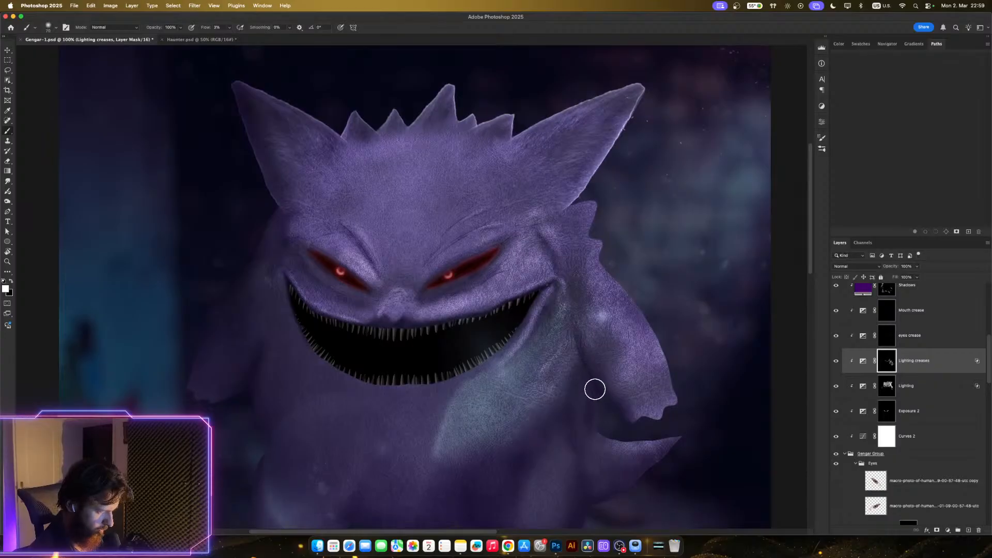
# - Paint a thin light edge with a smaller brush on the Lighting creases mask, along the body between the arm and the tail
pyautogui.moveTo(610, 435); pyautogui.dragTo(626, 433)
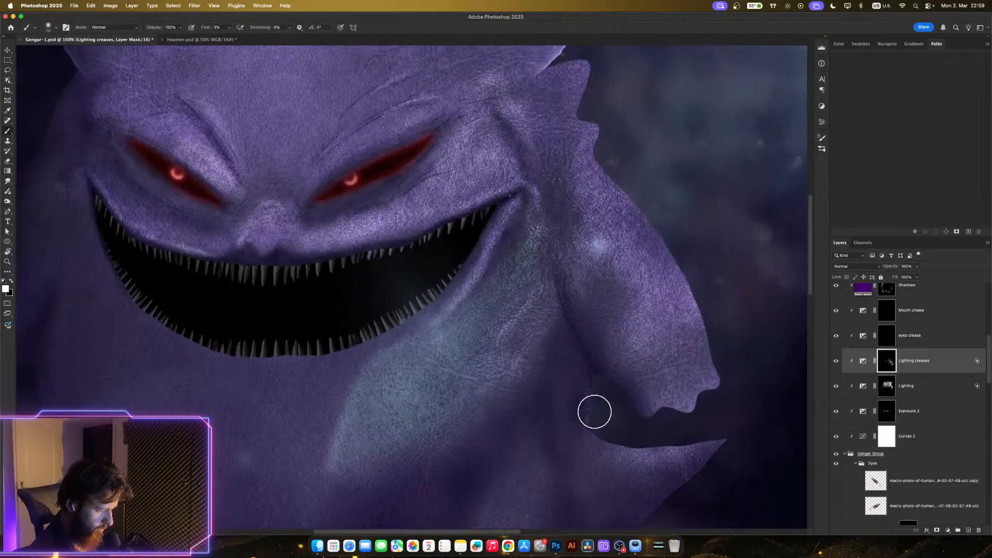
pyautogui.press('[')
pyautogui.press('[')
pyautogui.press('[')
pyautogui.moveTo(591, 365); pyautogui.dragTo(588, 435)
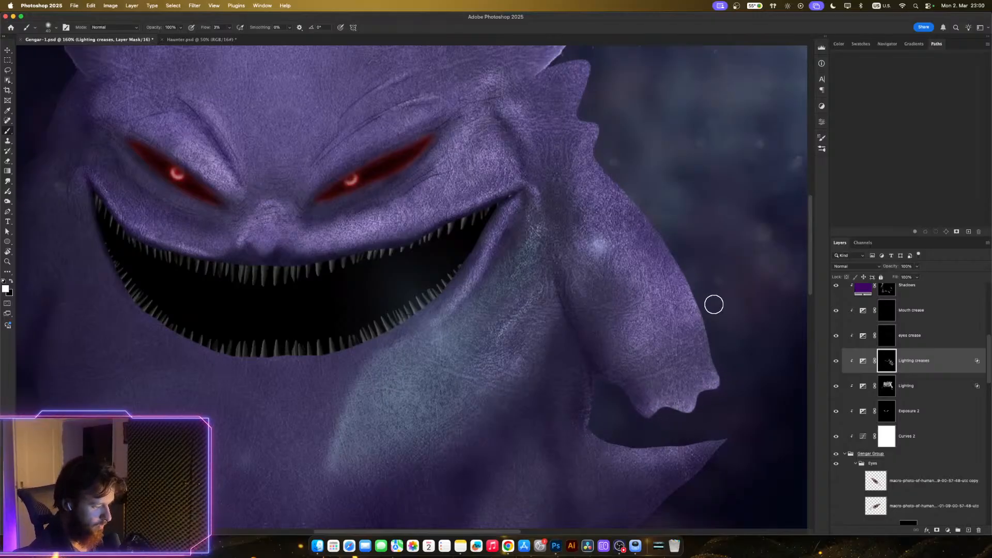
# - Brush soft white light over the hand above the tail on the Lighting creases mask, adjusting the brush size
pyautogui.scroll(-5, 712, 315)
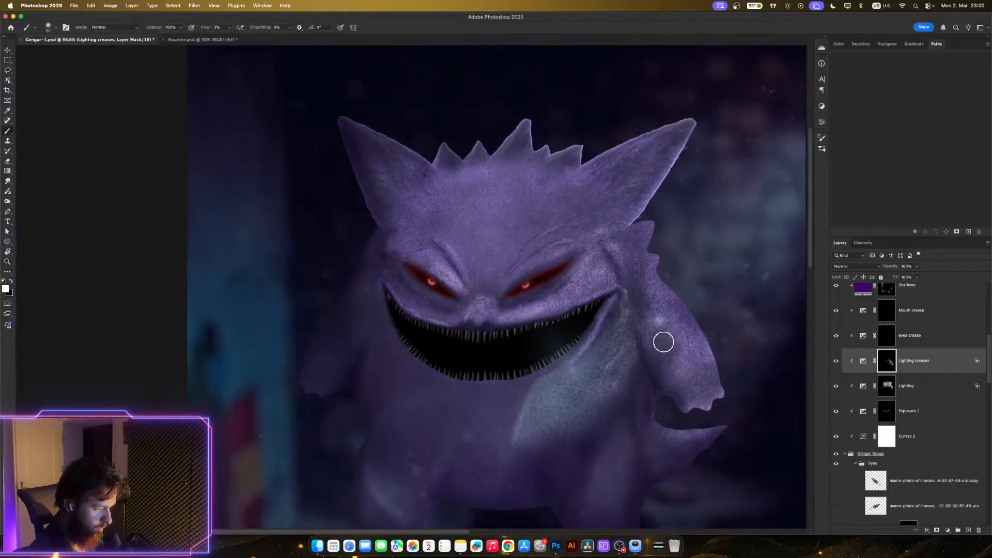
pyautogui.press(']')
pyautogui.press(']')
pyautogui.press(']')
pyautogui.press(']')
pyautogui.press(']')
pyautogui.press(']')
pyautogui.press(']')
pyautogui.press(']')
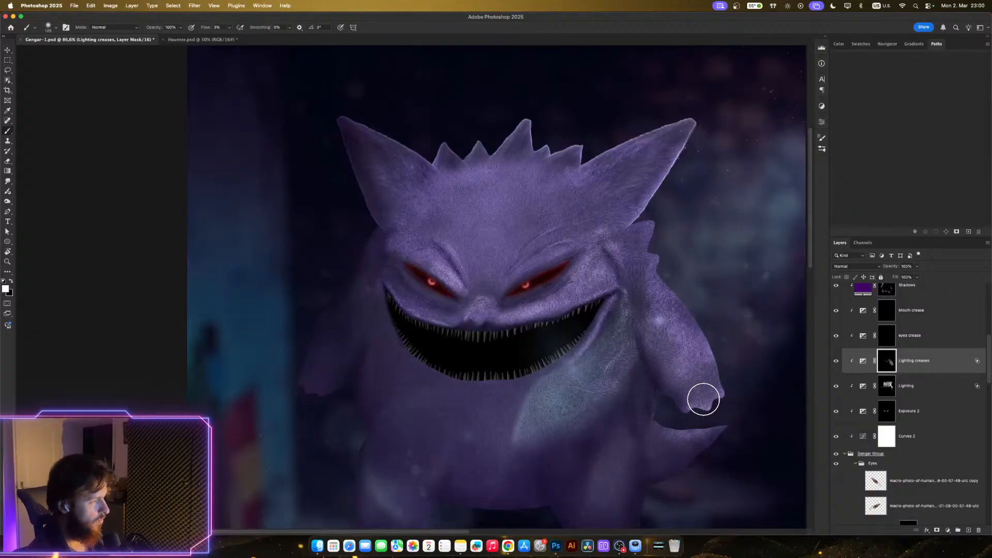
pyautogui.press('[')
pyautogui.press('[')
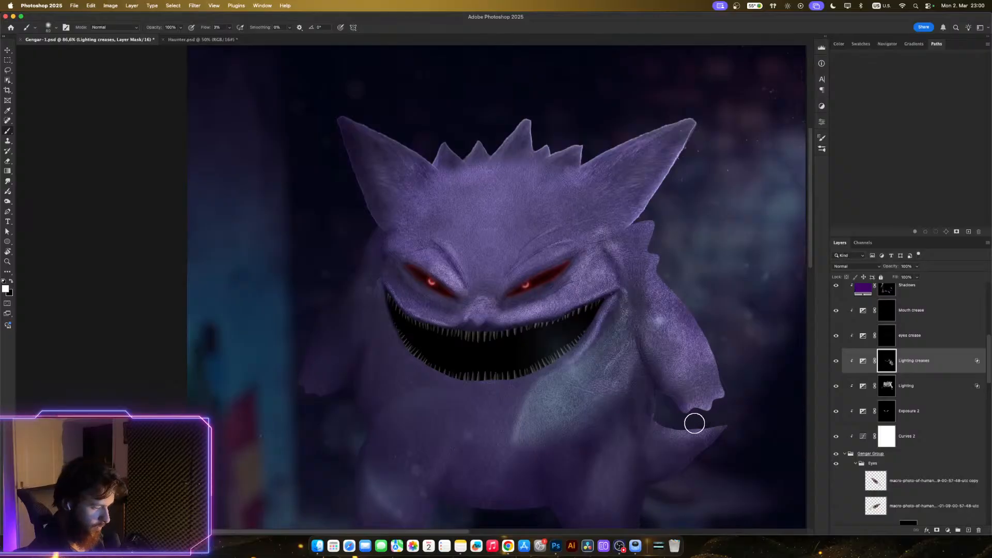
# - Paint black on the Shadows layer mask along the body and leg near the tail, comparing with the layer hidden
pyautogui.scroll(-3, 651, 429)
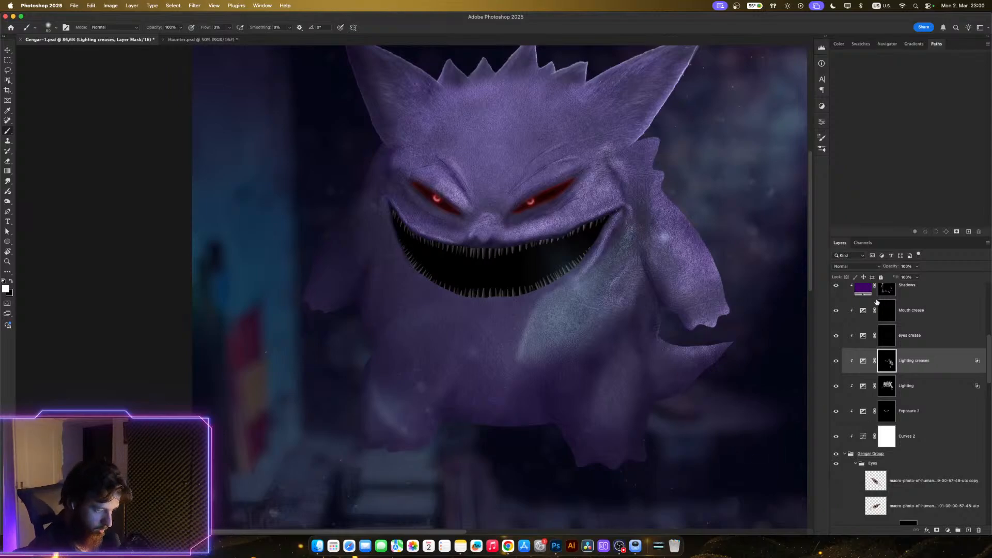
pyautogui.click(885, 293)
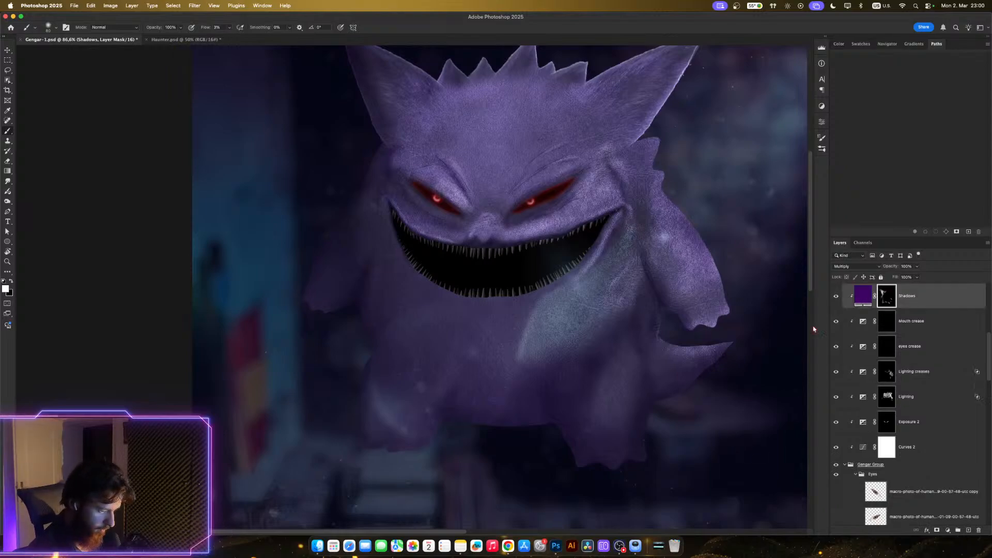
pyautogui.click(838, 300)
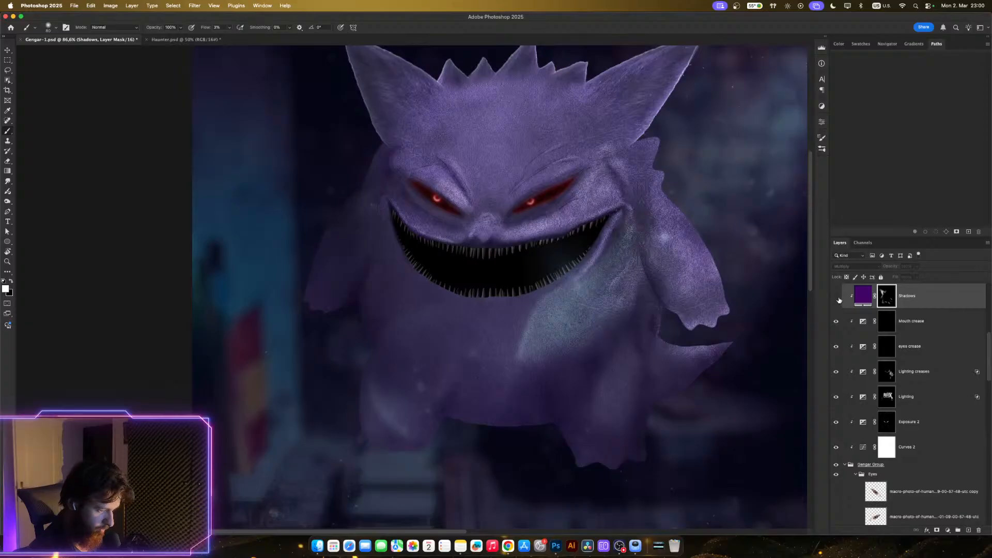
pyautogui.click(836, 298)
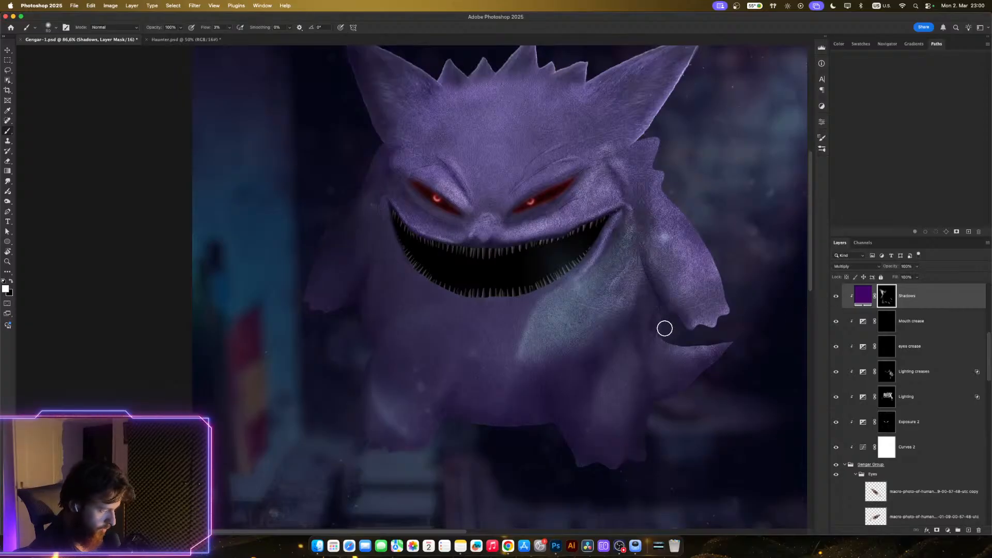
pyautogui.press('x')
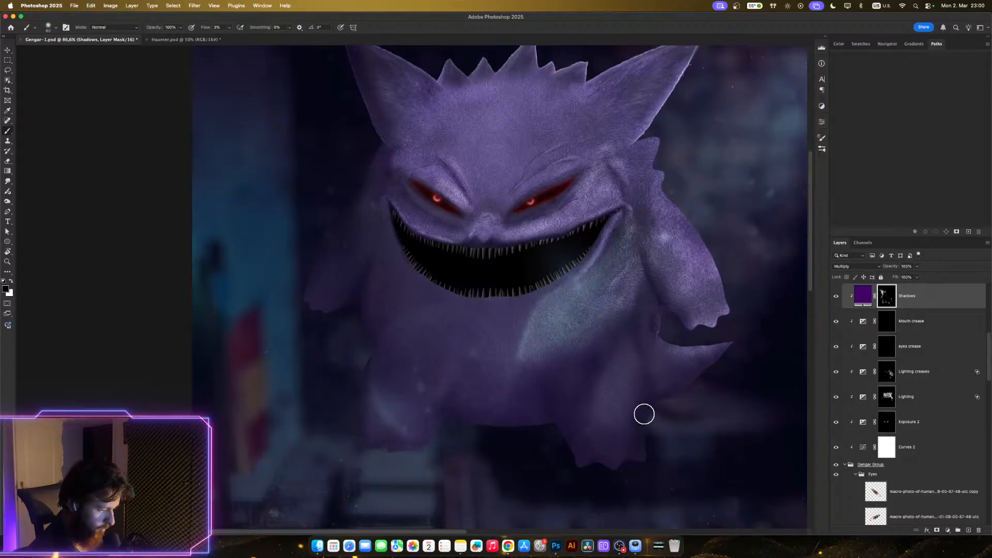
pyautogui.click(836, 300)
pyautogui.click(836, 297)
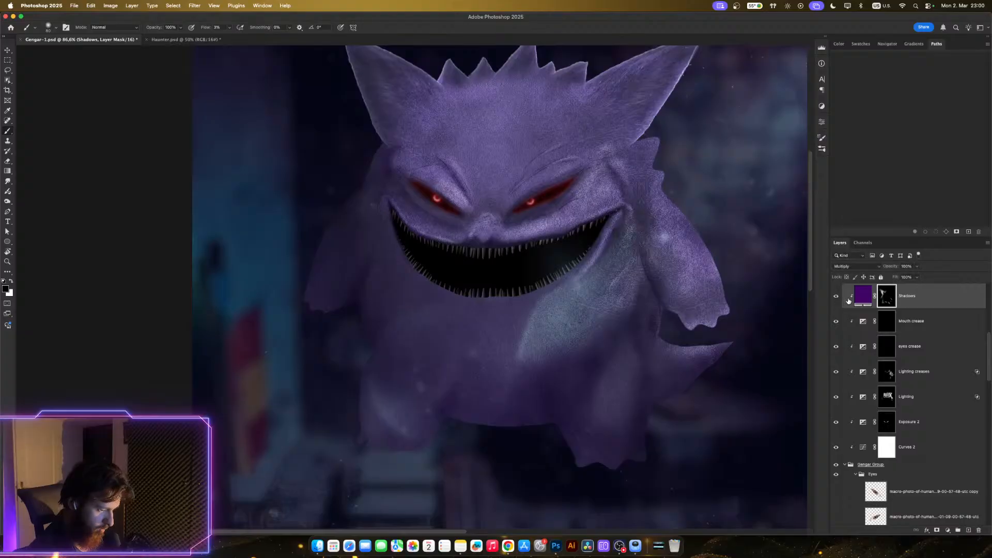
# - Examine which layer darkens the body by toggling the visibility of Color Fill 3 copy, Color Fill 3 and Color Fill 7
pyautogui.scroll(3, 847, 291)
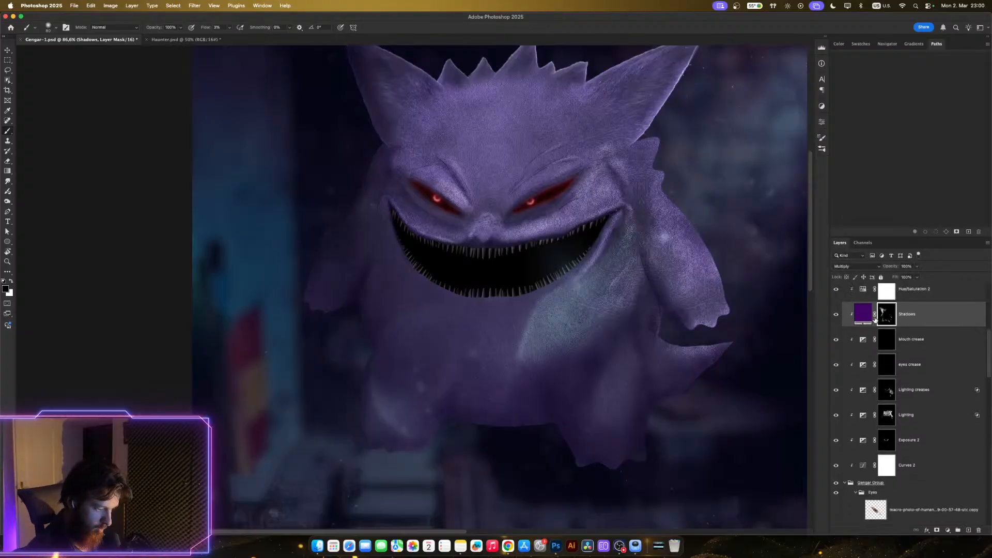
pyautogui.scroll(5, 937, 362)
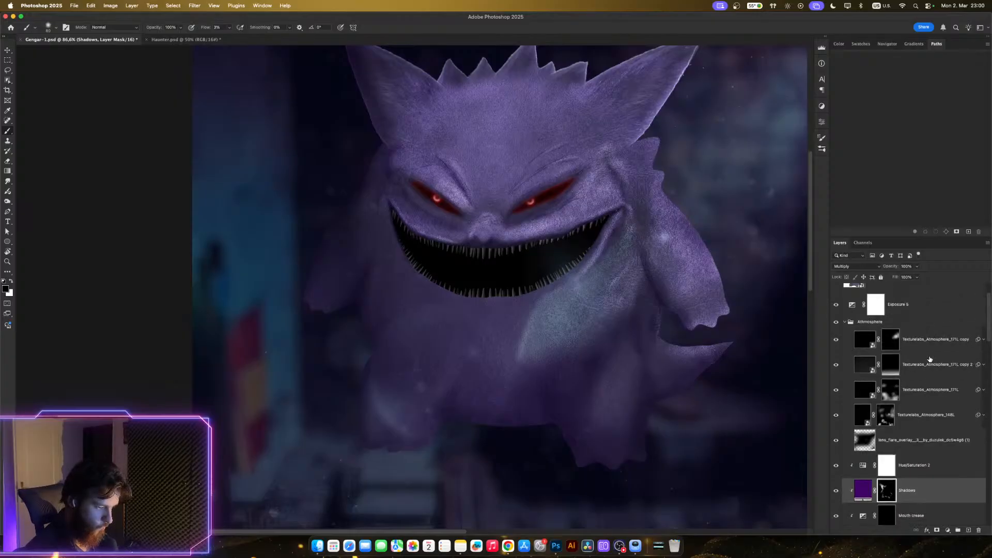
pyautogui.scroll(-5, 932, 364)
pyautogui.scroll(-10, 933, 365)
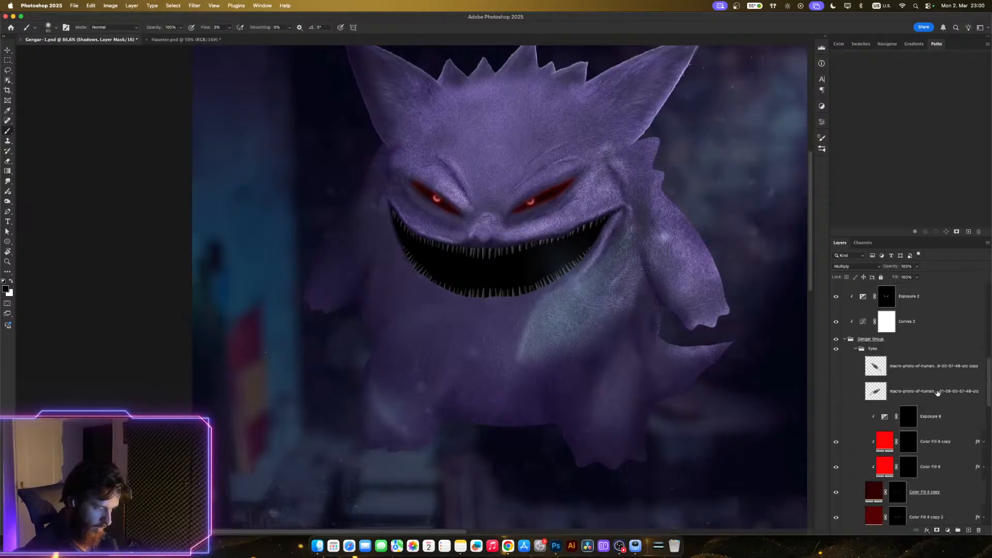
pyautogui.scroll(-5, 931, 392)
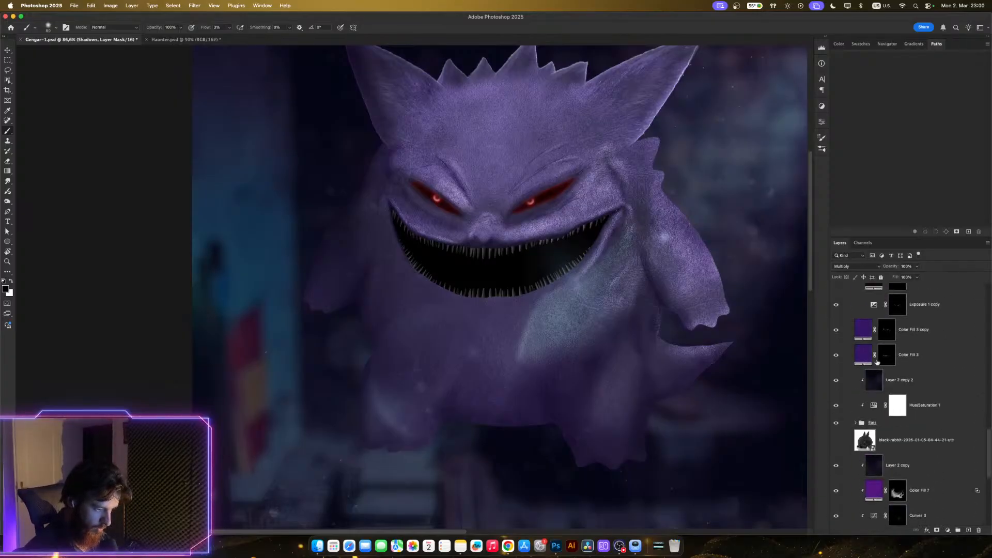
pyautogui.click(835, 370)
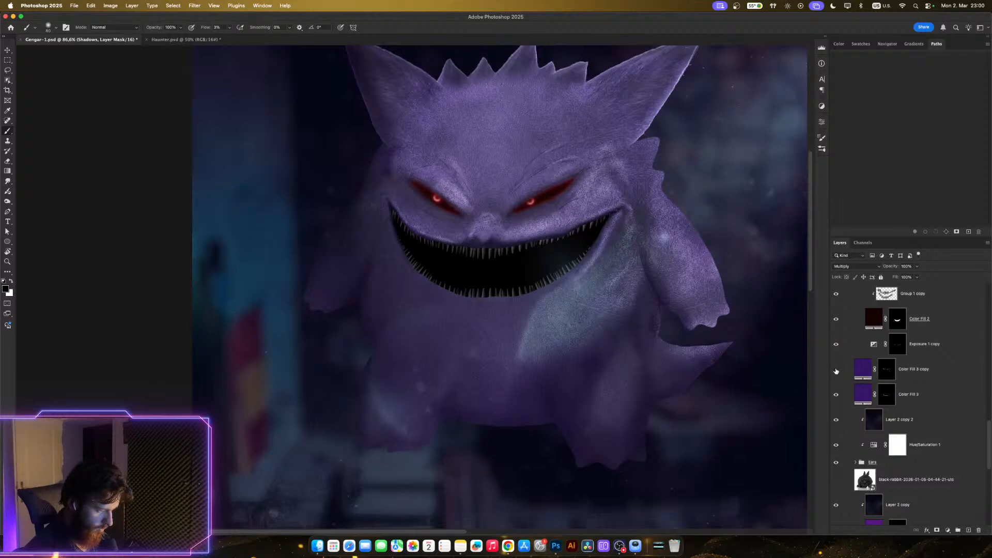
pyautogui.click(836, 370)
pyautogui.click(834, 395)
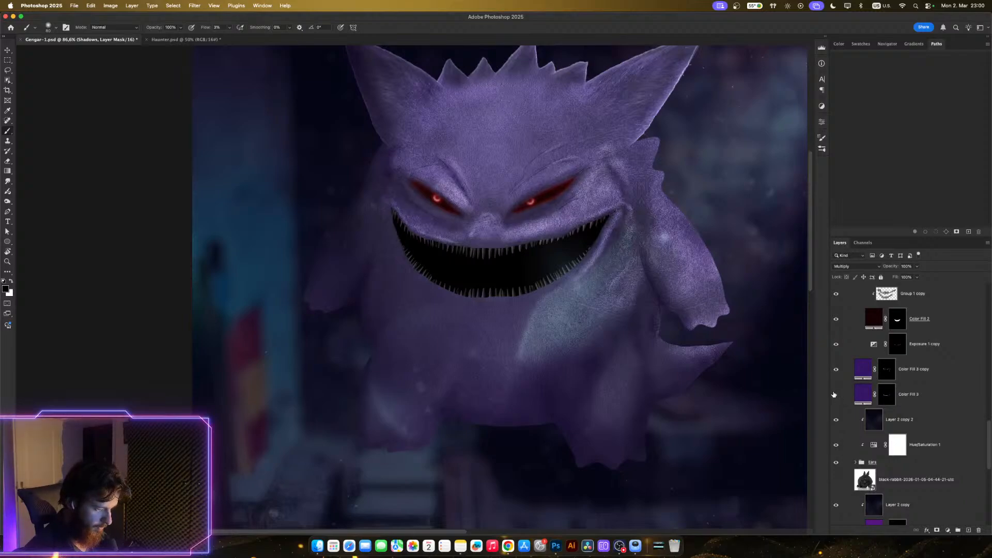
pyautogui.click(836, 395)
pyautogui.scroll(-3, 900, 408)
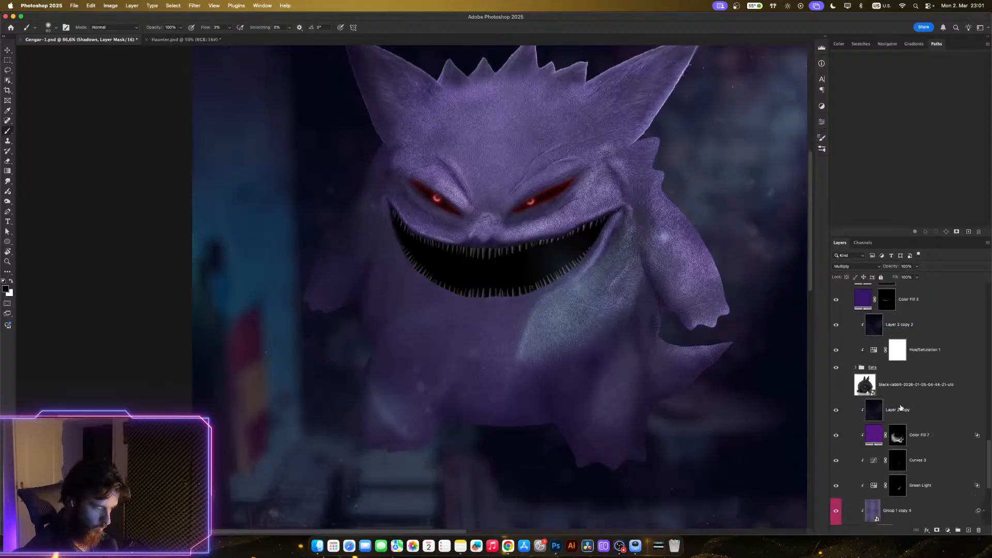
pyautogui.click(835, 436)
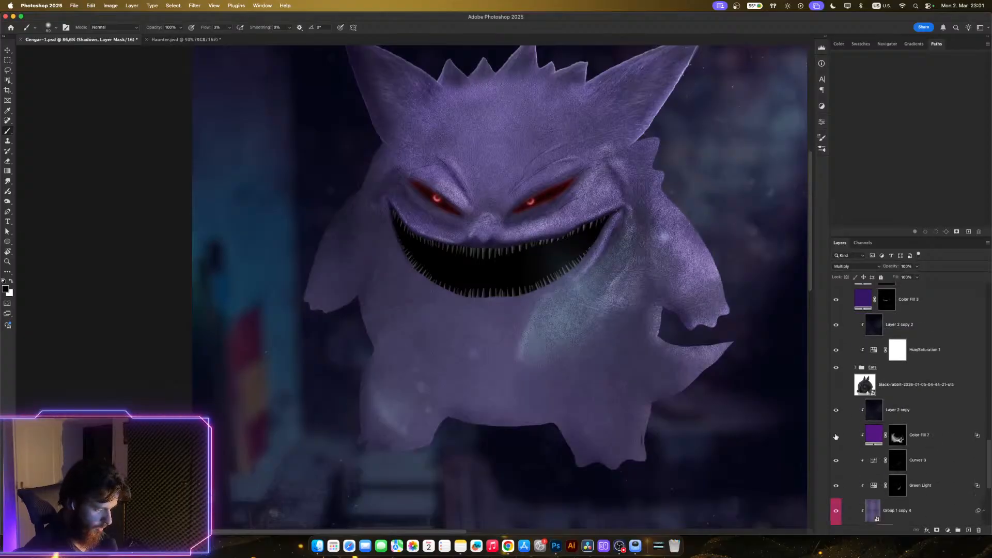
pyautogui.click(835, 436)
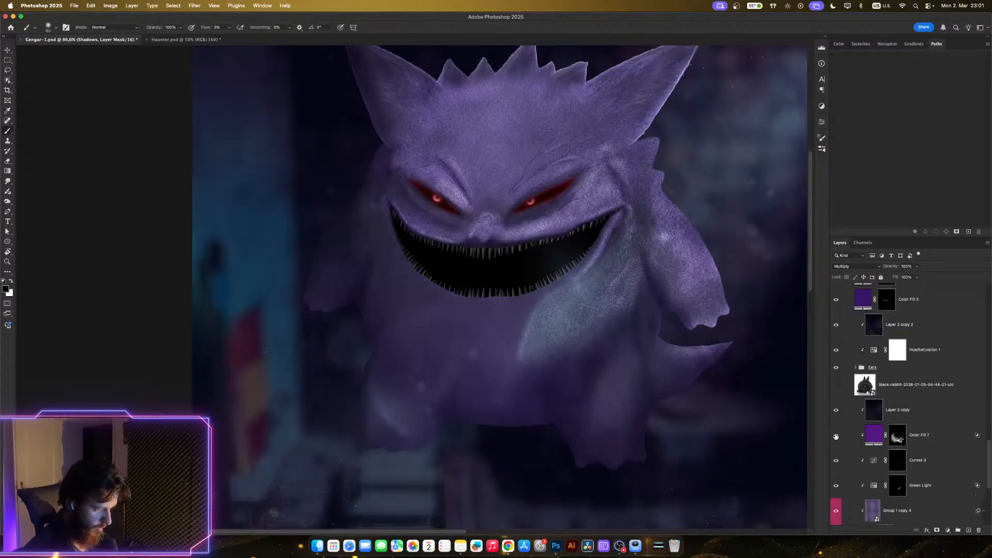
# - Paint black on the Color Fill 7 mask to reduce the shadow along the body edge beside the tail, then compare visibility
pyautogui.click(894, 438)
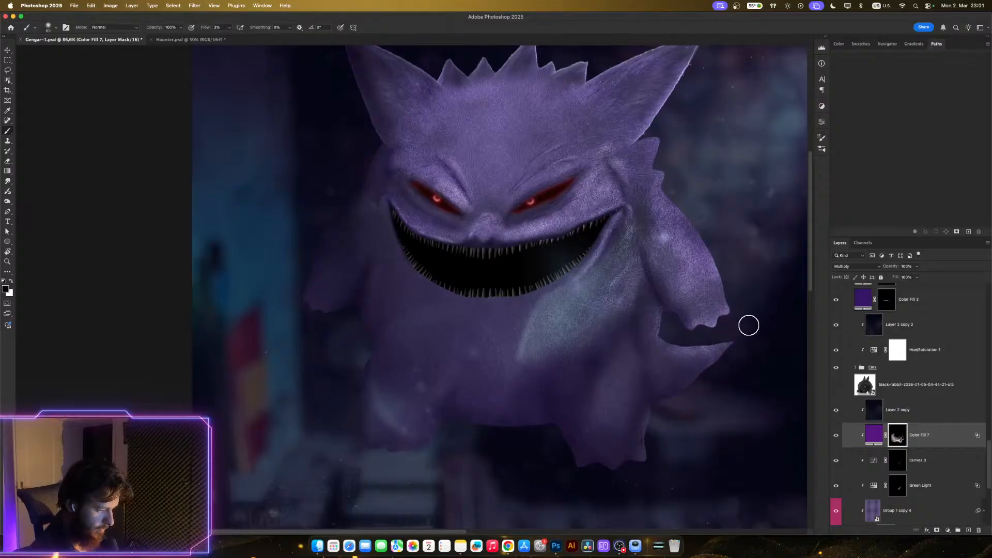
pyautogui.press('z')
pyautogui.moveTo(723, 449); pyautogui.dragTo(697, 443)
pyautogui.moveTo(709, 421); pyautogui.dragTo(667, 422)
pyautogui.moveTo(685, 390); pyautogui.dragTo(711, 374)
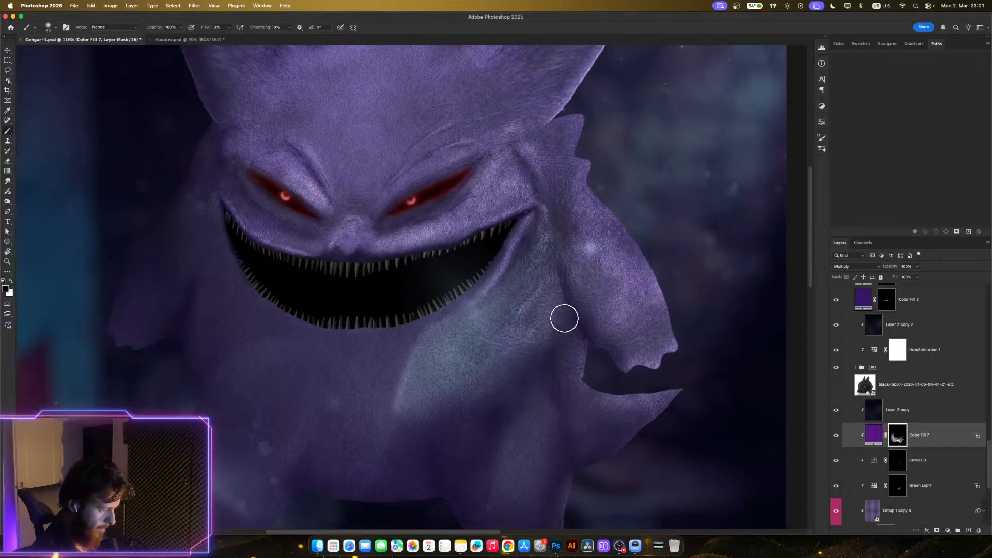
pyautogui.press('[')
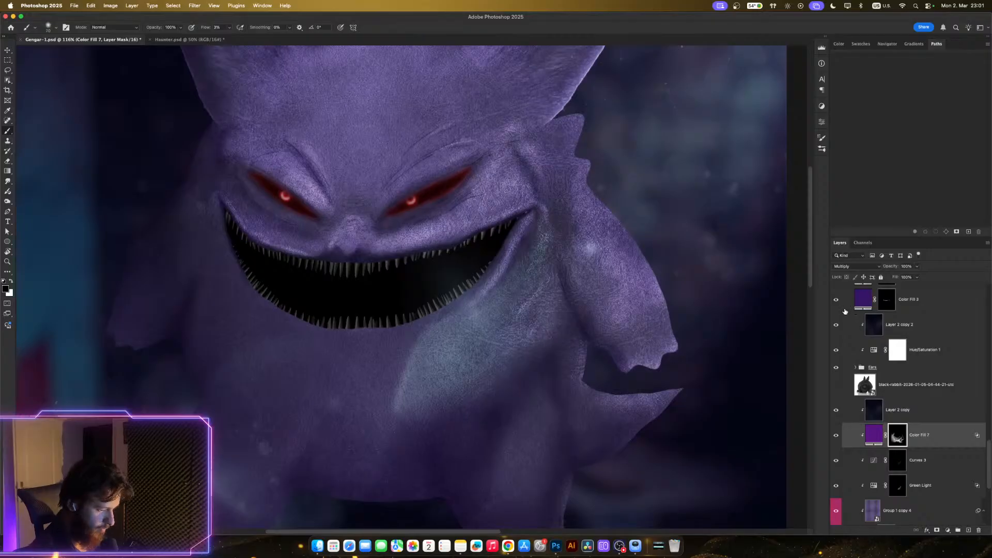
pyautogui.click(837, 436)
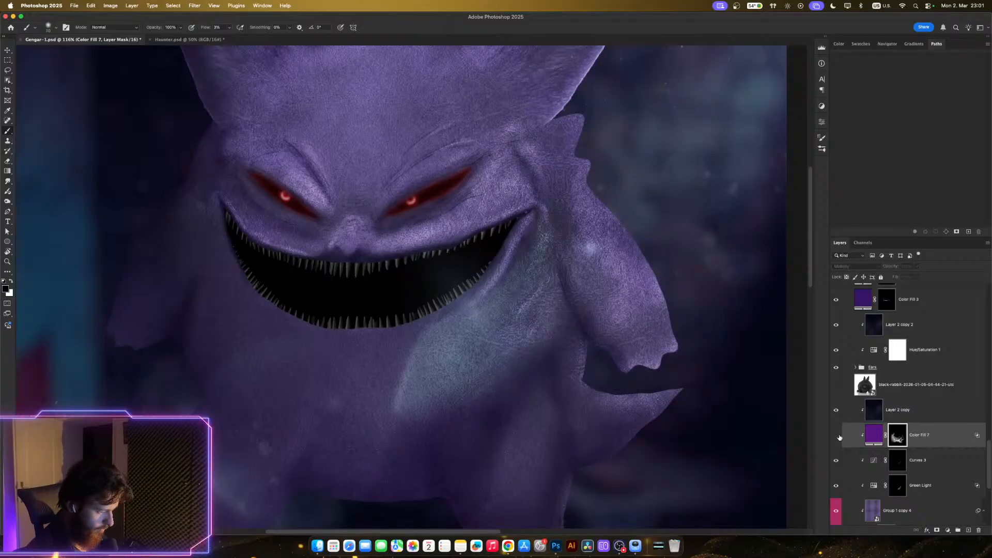
pyautogui.click(836, 435)
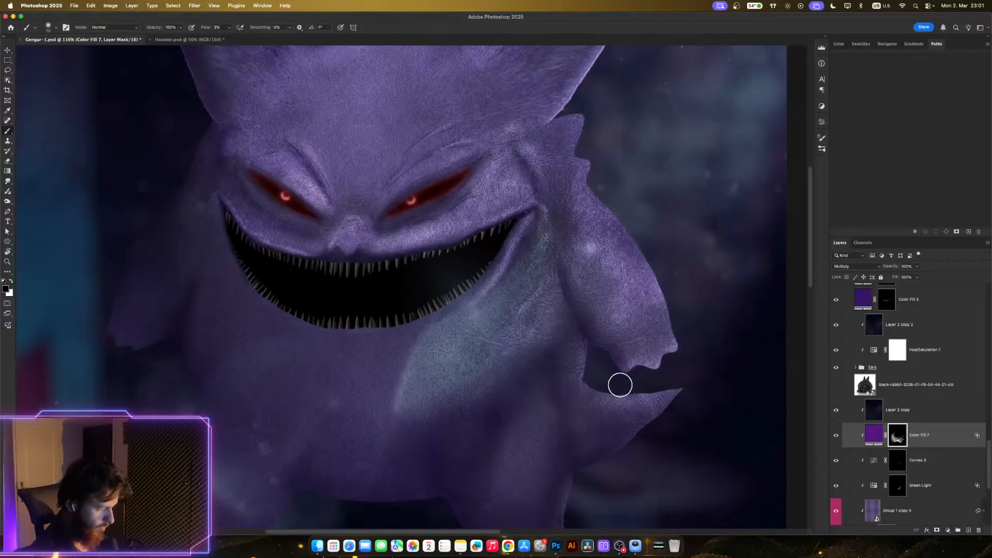
# - Brush away more of the Color Fill 7 shadow over the tail and compare the character with the layer hidden
pyautogui.press('z')
pyautogui.moveTo(638, 430)
pyautogui.mouseDown()
pyautogui.moveTo(617, 439)
pyautogui.moveTo(613, 457)
pyautogui.moveTo(640, 455)
pyautogui.moveTo(600, 449)
pyautogui.moveTo(637, 455)
pyautogui.mouseUp()
pyautogui.press('z')
pyautogui.press('z')
pyautogui.press('b')
pyautogui.scroll(5, 621, 424)
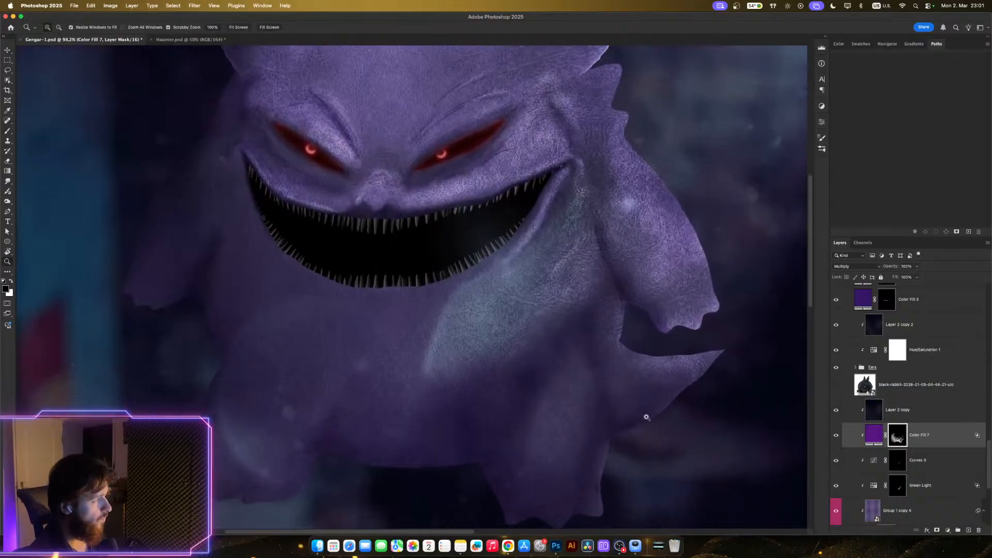
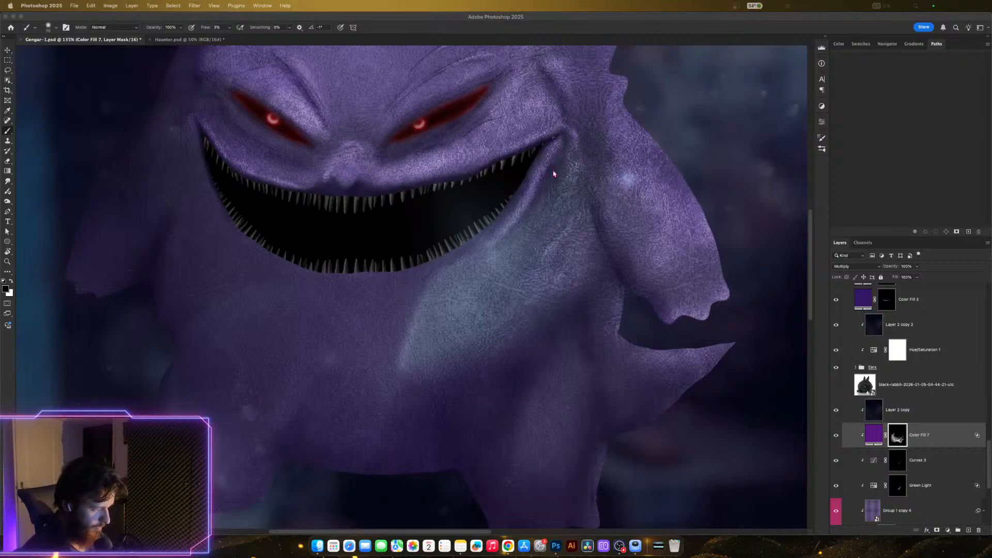
pyautogui.scroll(-5, 681, 322)
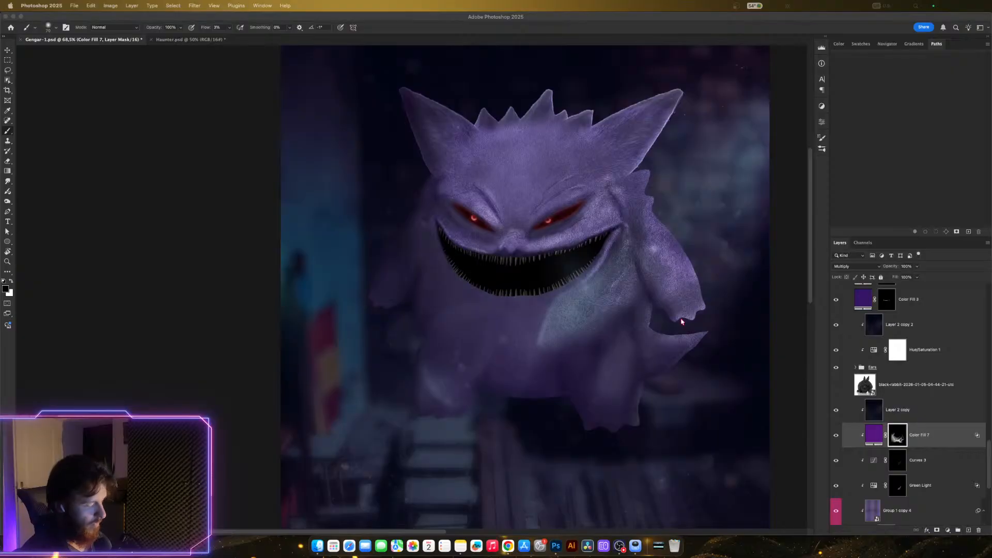
pyautogui.scroll(6, 719, 261)
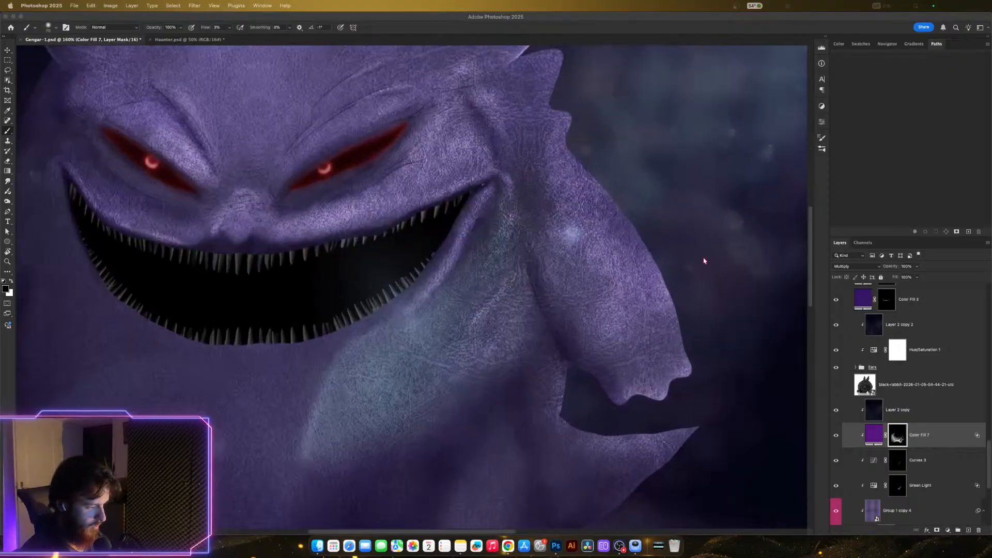
pyautogui.click(836, 436)
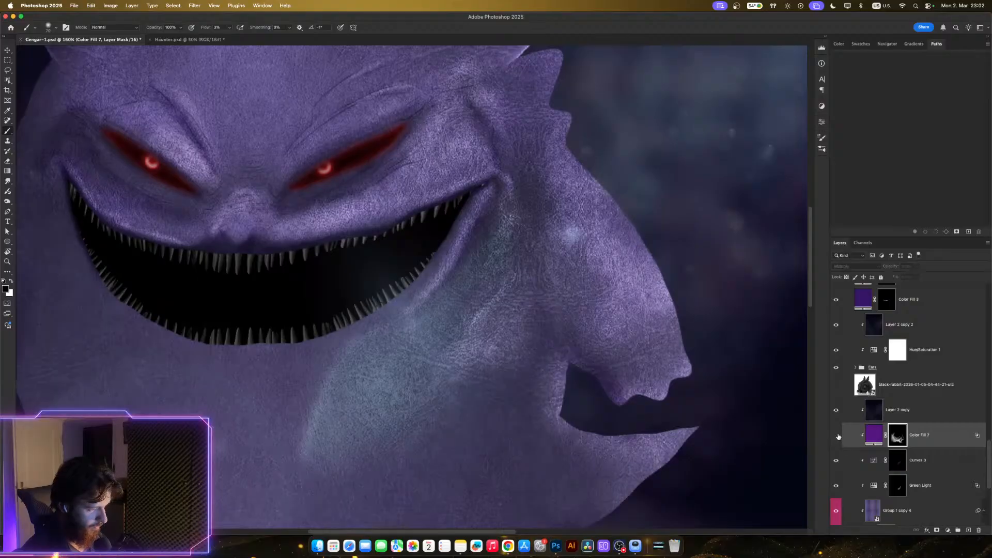
pyautogui.click(837, 436)
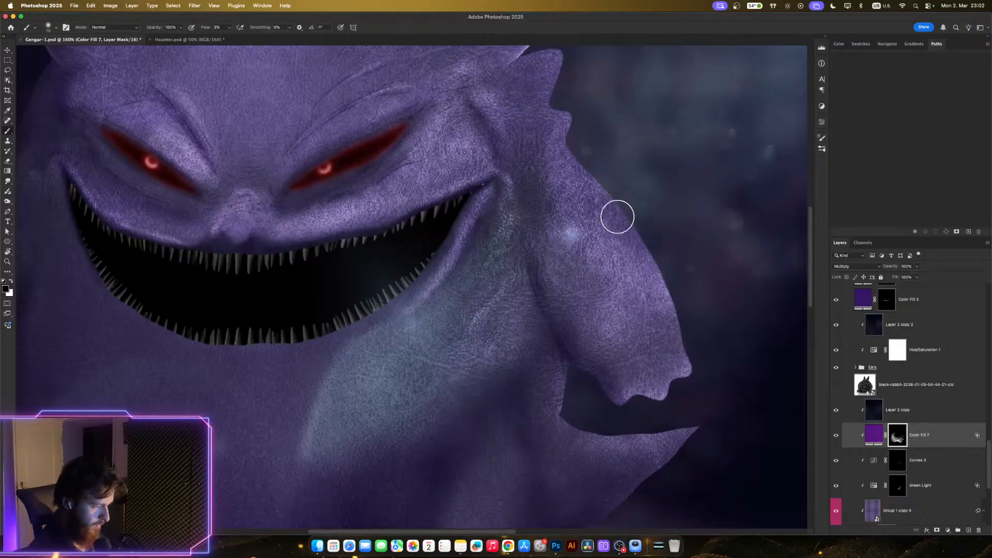
# - Reduce the Color Fill 7 shadow on the outer forearm by painting black on its mask with an enlarged brush
pyautogui.press(']')
pyautogui.press(']')
pyautogui.press(']')
pyautogui.press(']')
pyautogui.press(']')
pyautogui.press(']')
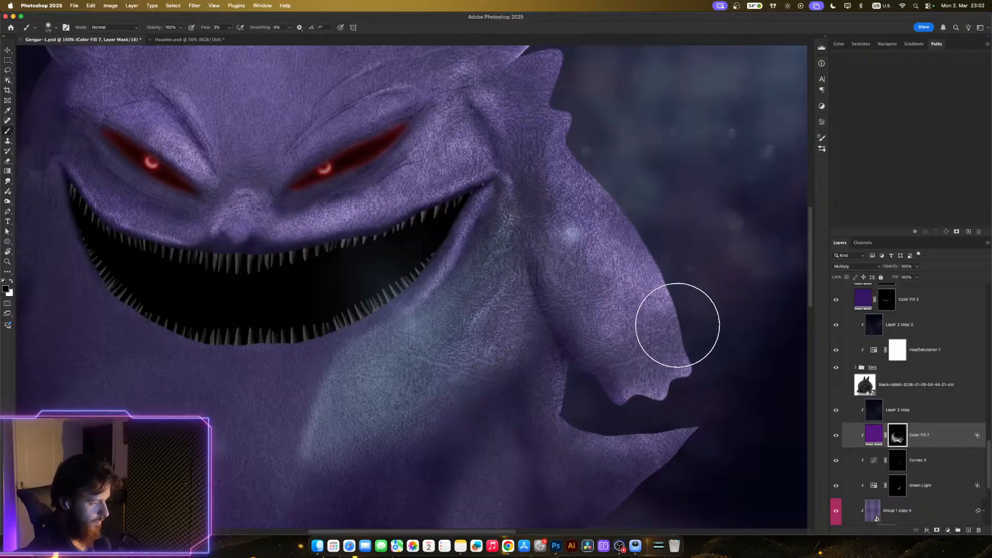
pyautogui.moveTo(644, 353)
pyautogui.mouseDown()
pyautogui.moveTo(693, 330)
pyautogui.moveTo(674, 331)
pyautogui.mouseUp()
# - Refine the Color Fill 7 mask over the upper arm with a smaller black brush and compare with the layer hidden
pyautogui.press('[')
pyautogui.press('[')
pyautogui.press('[')
pyautogui.press('[')
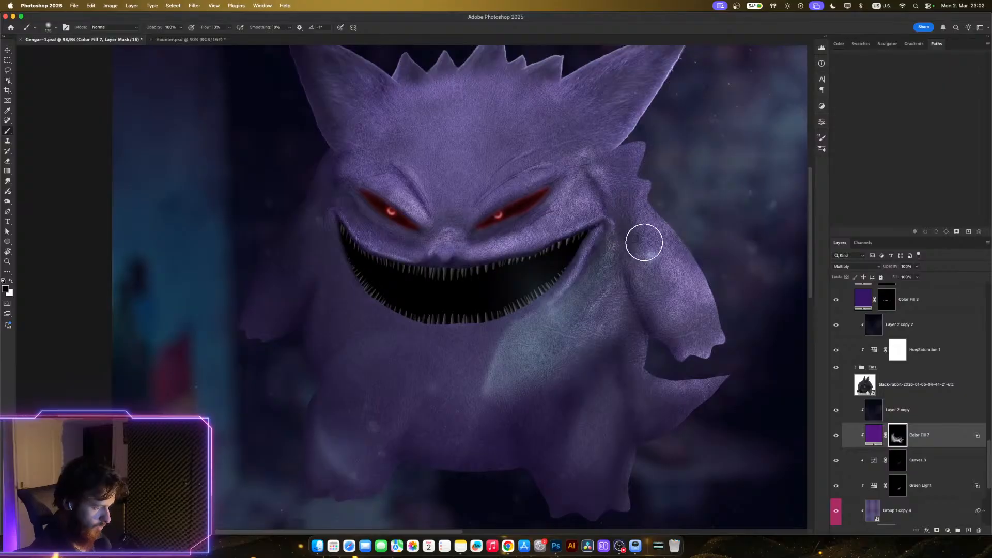
pyautogui.moveTo(667, 249); pyautogui.dragTo(694, 250)
pyautogui.click(836, 437)
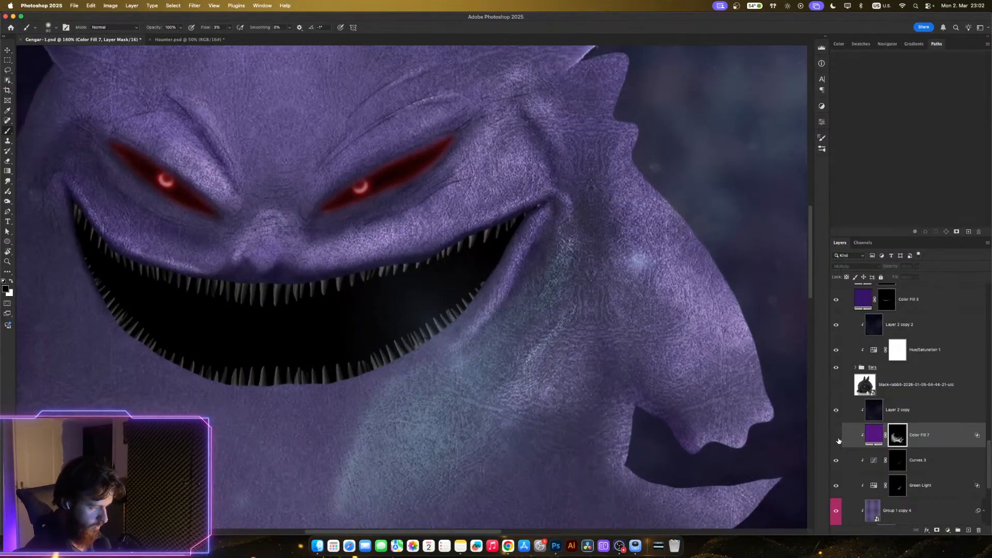
pyautogui.click(836, 436)
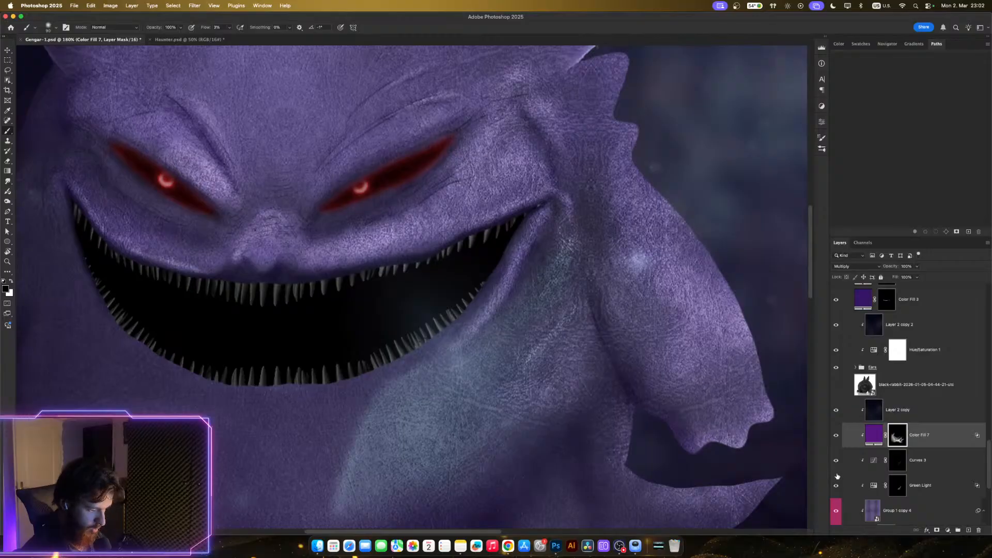
# - Look through the layer stack and compare the character with the Shadows layer hidden and shown
pyautogui.scroll(-2, 862, 467)
pyautogui.scroll(-5, 868, 458)
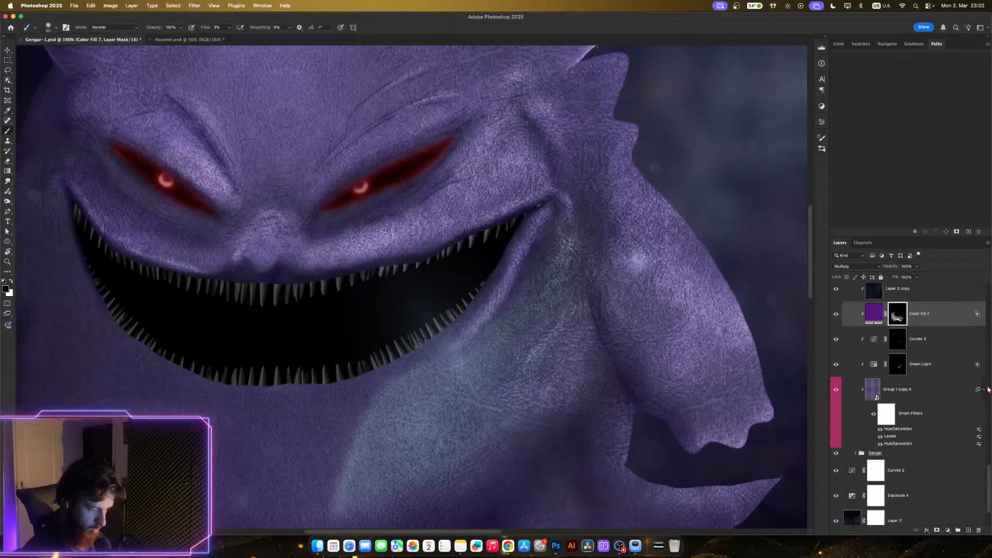
pyautogui.scroll(10, 878, 387)
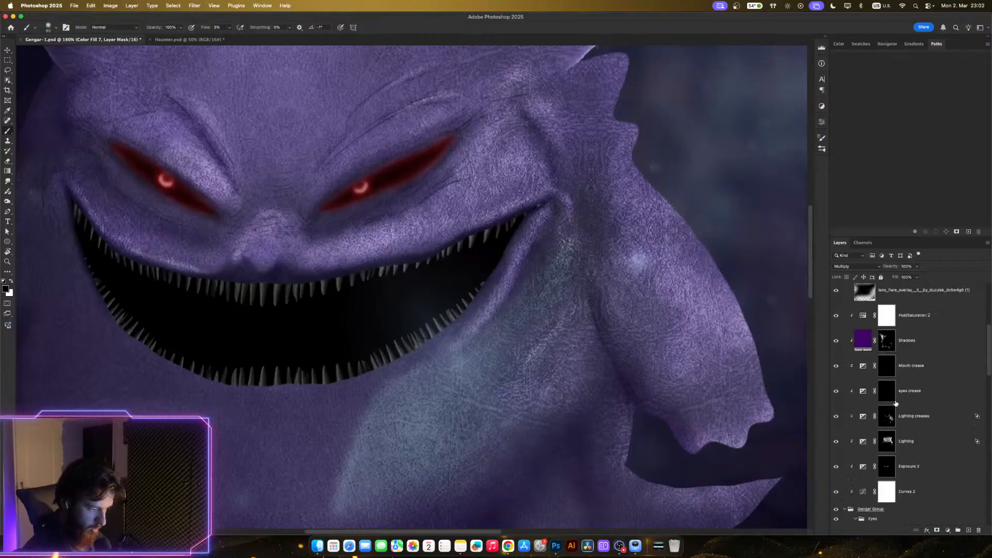
pyautogui.click(838, 341)
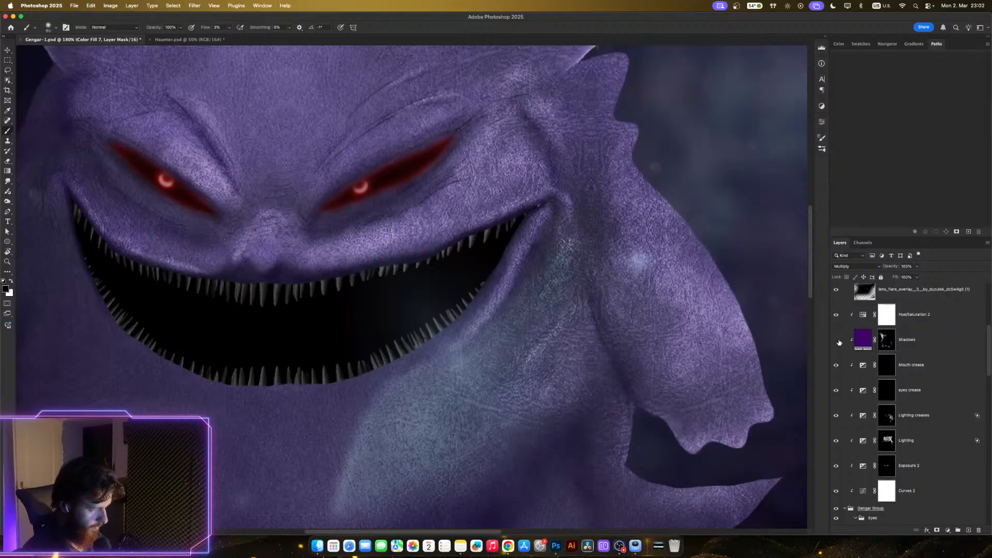
pyautogui.click(838, 341)
pyautogui.scroll(2, 882, 358)
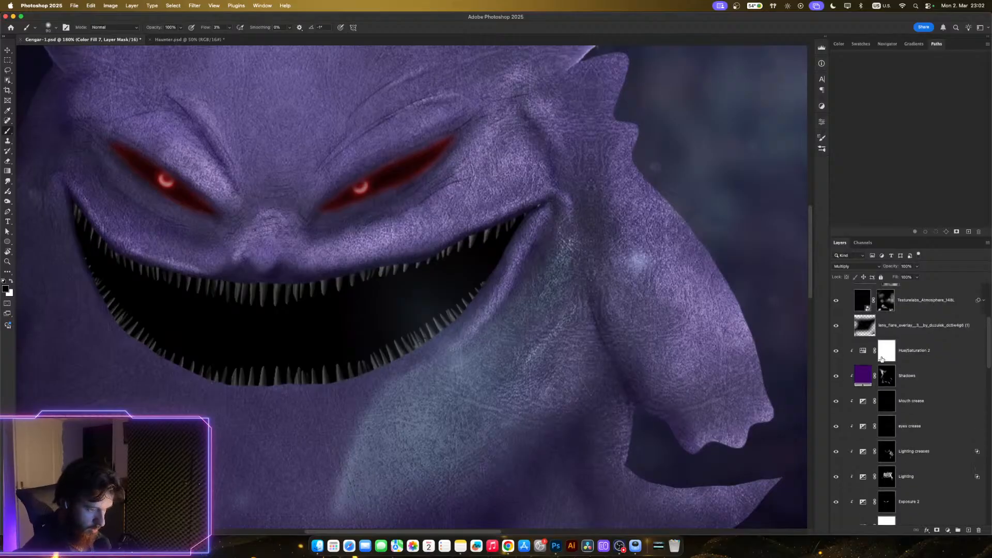
pyautogui.scroll(6, 882, 358)
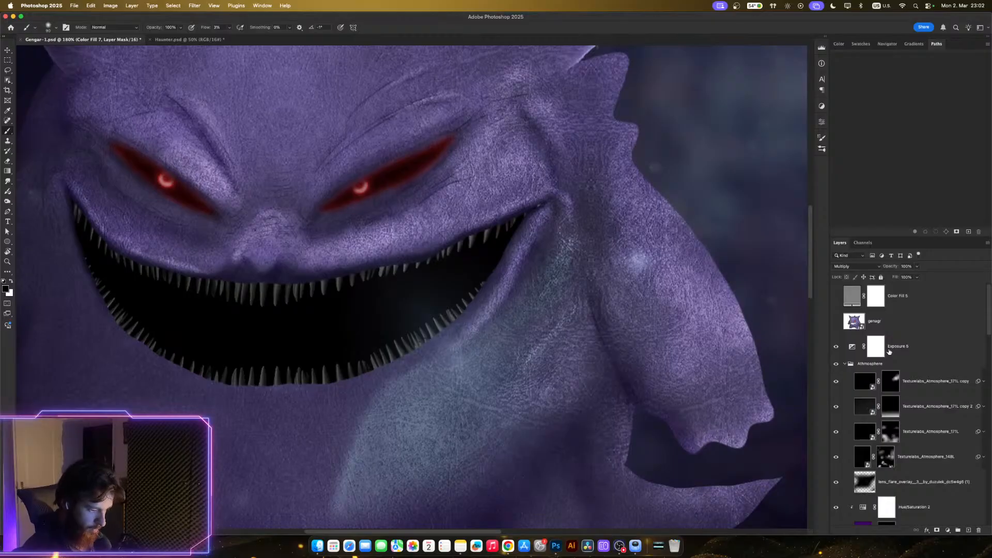
pyautogui.scroll(-7, 916, 383)
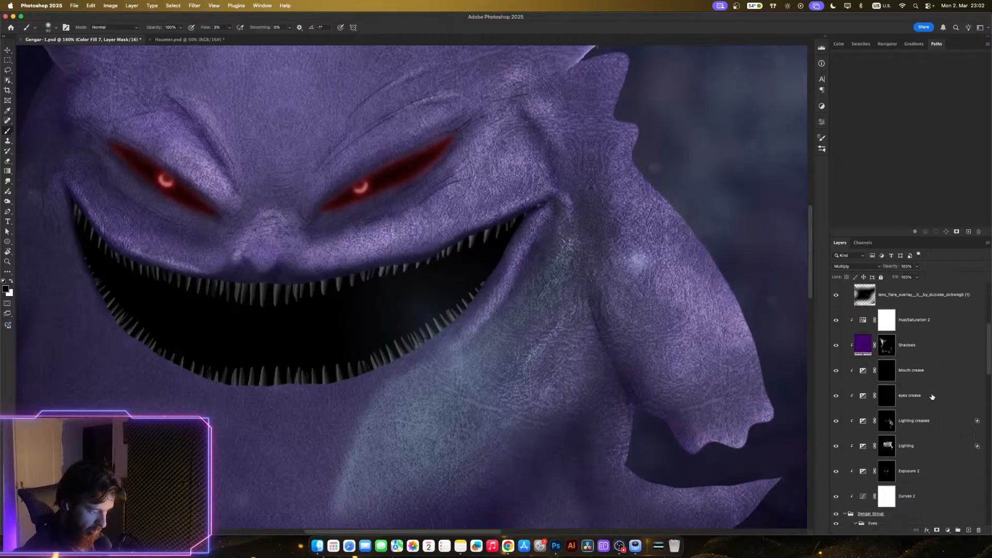
pyautogui.scroll(-1, 927, 459)
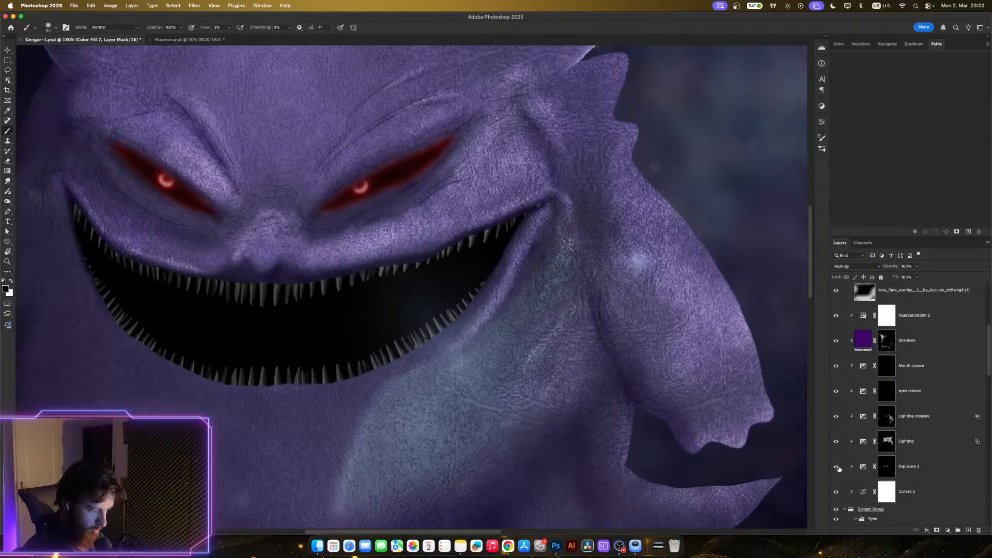
pyautogui.scroll(-3, 878, 465)
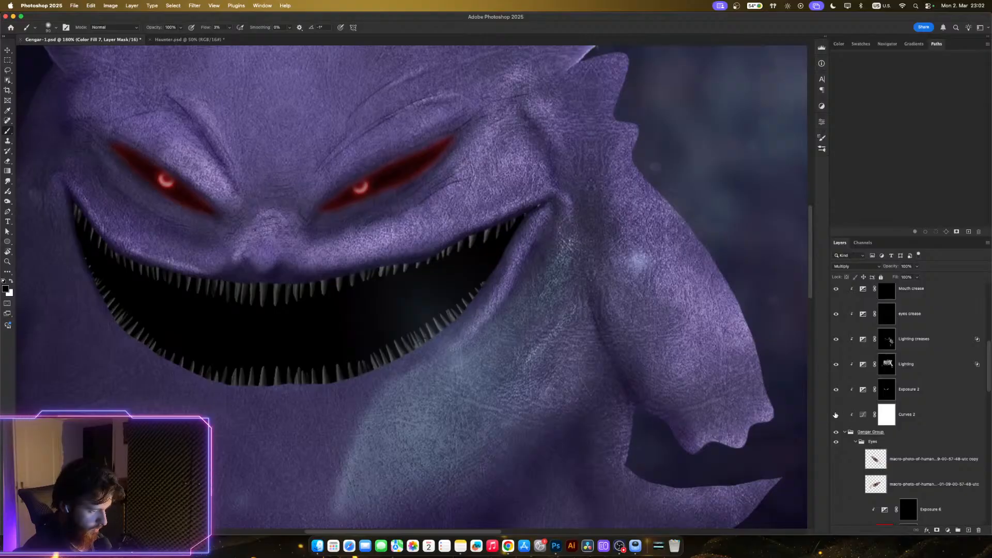
# - Compare the character with the Curves 2 adjustment above the Gengar group hidden and shown
pyautogui.click(835, 415)
pyautogui.click(835, 415)
pyautogui.click(835, 415)
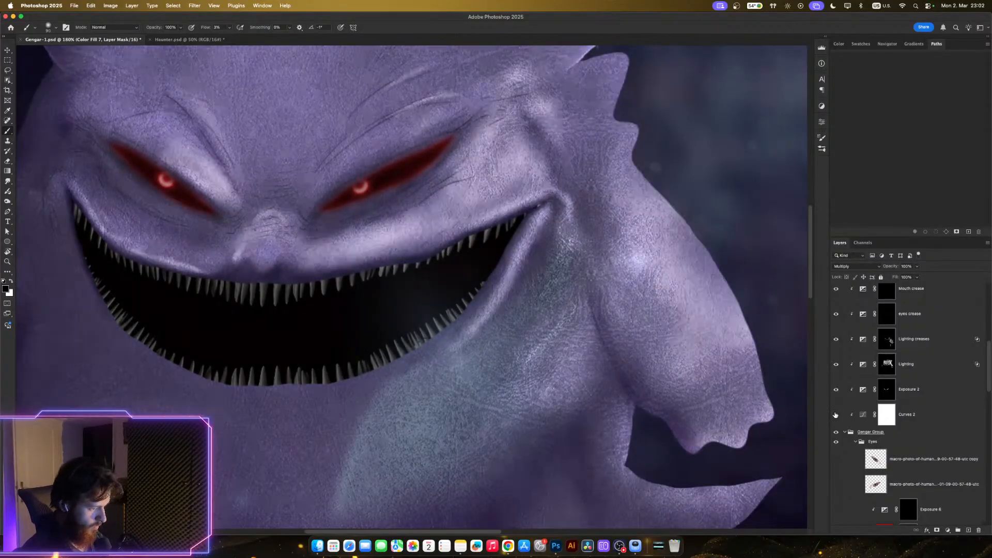
pyautogui.click(836, 415)
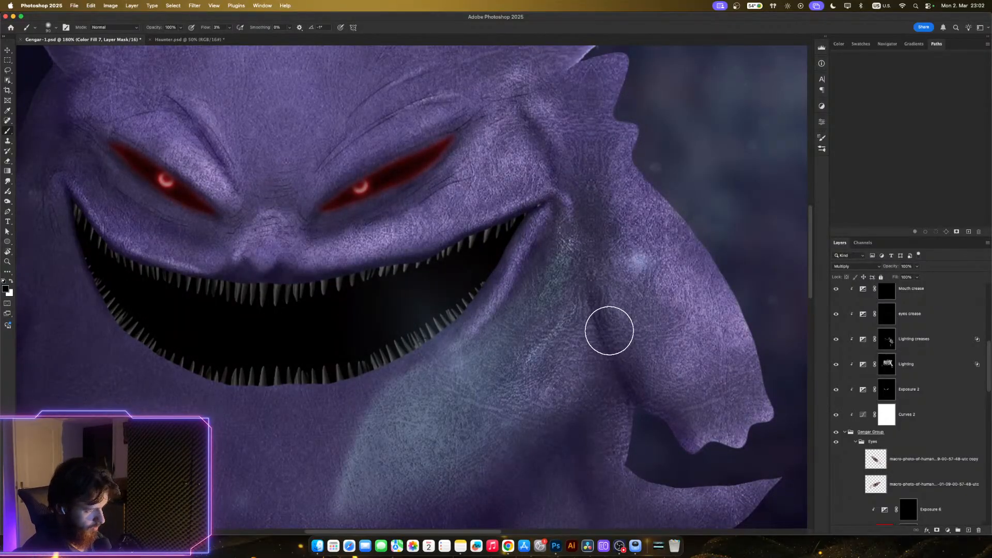
pyautogui.scroll(-1, 614, 333)
pyautogui.scroll(-1, 616, 335)
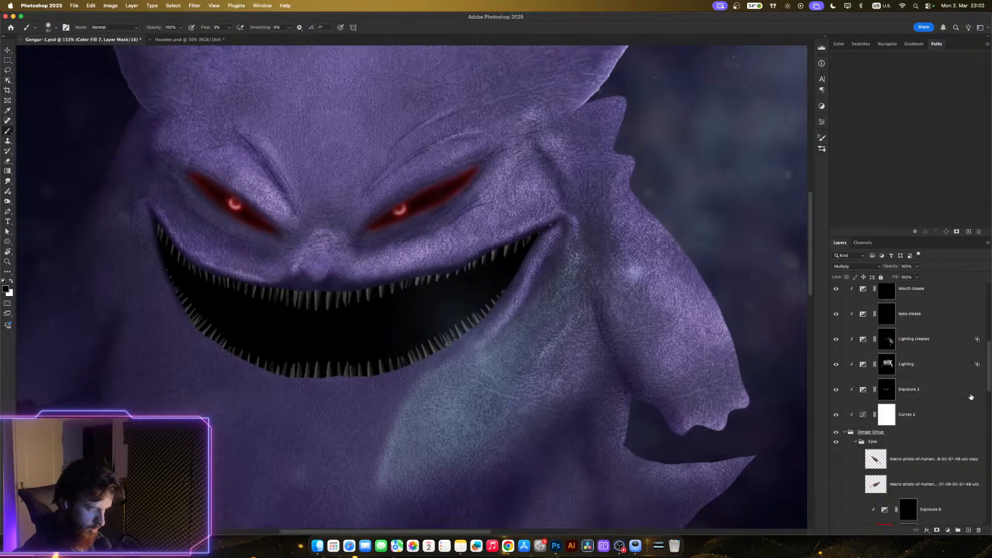
# - Check the effect of Color Fill 3 copy, Color Fill 3 and Hue/Saturation 1 by toggling their visibility
pyautogui.scroll(-5, 971, 397)
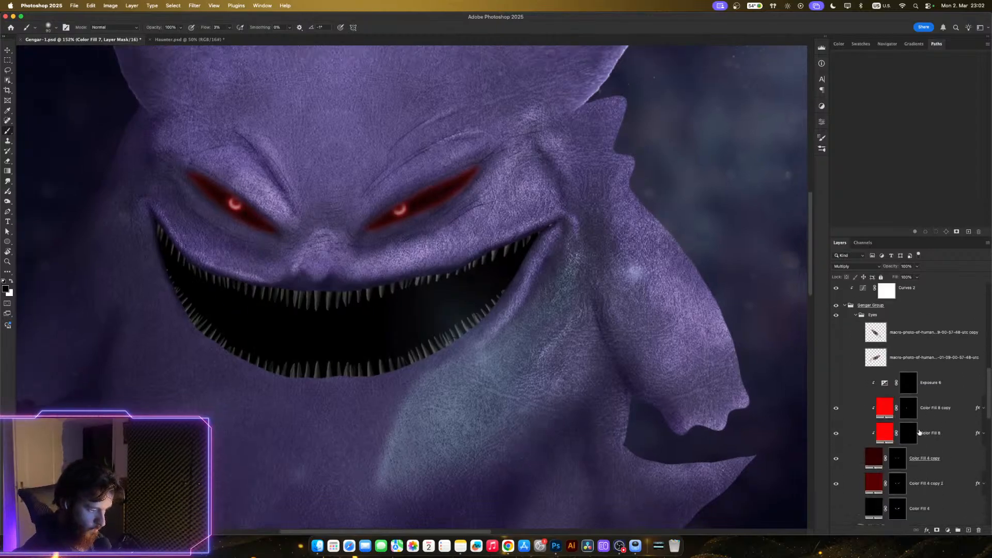
pyautogui.scroll(-5, 919, 432)
pyautogui.scroll(-4, 919, 428)
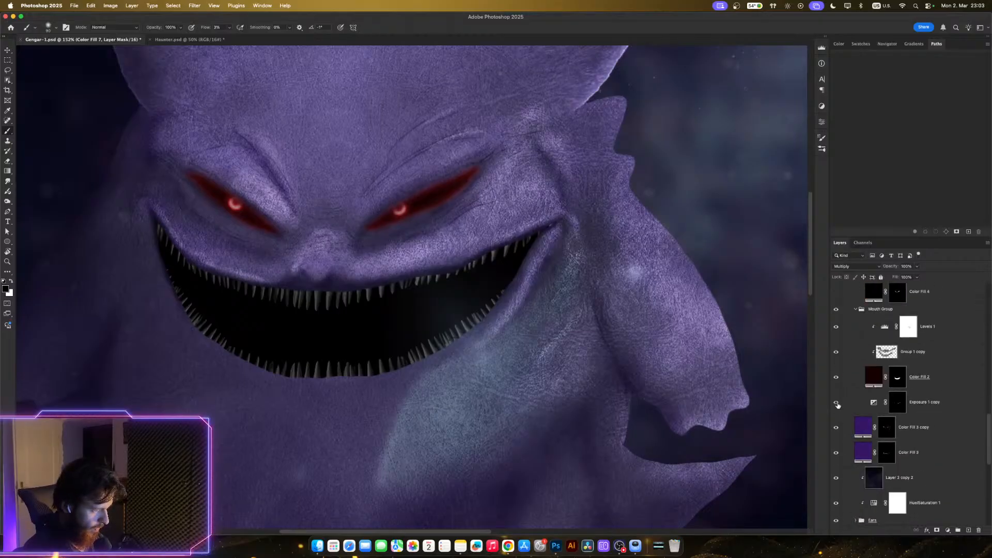
pyautogui.click(836, 430)
pyautogui.click(836, 430)
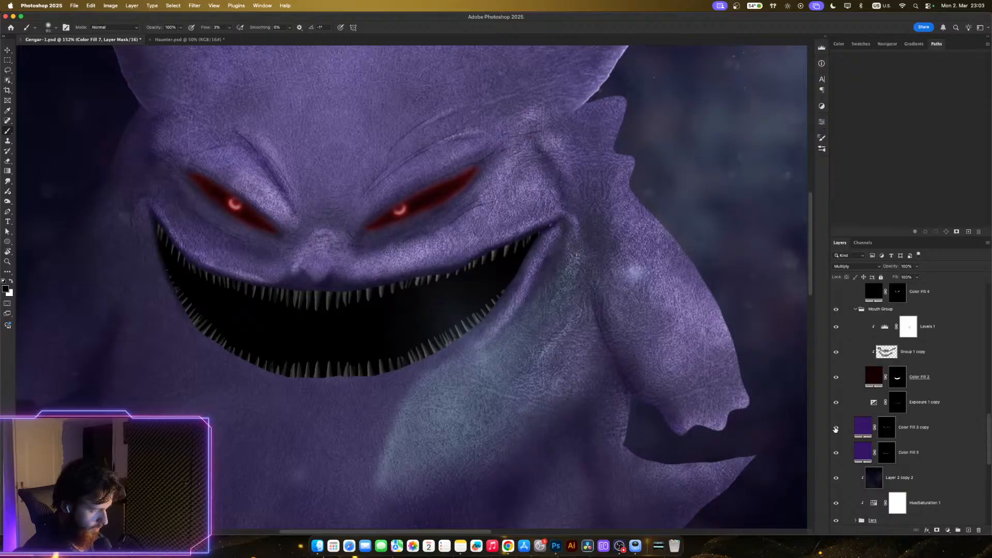
pyautogui.click(835, 455)
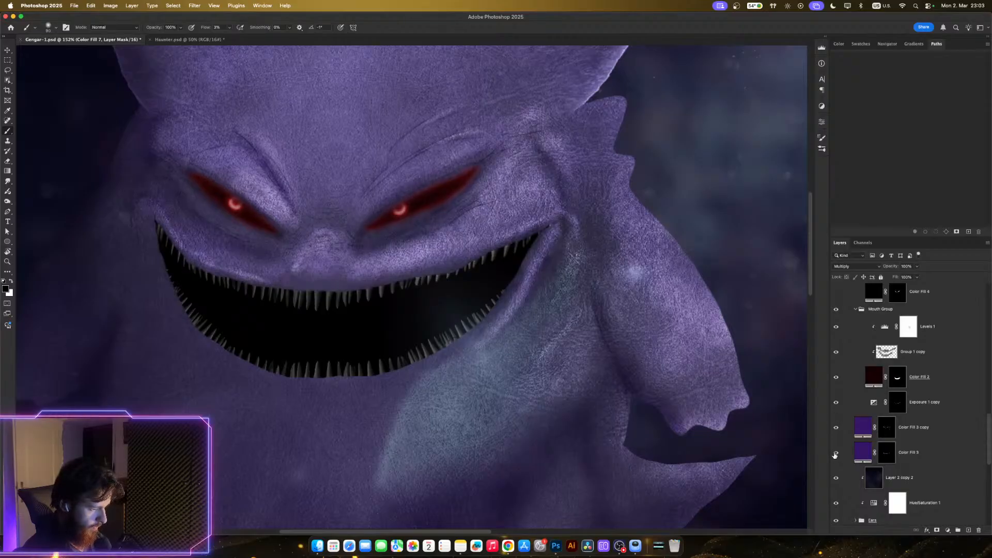
pyautogui.click(835, 455)
pyautogui.scroll(-3, 925, 455)
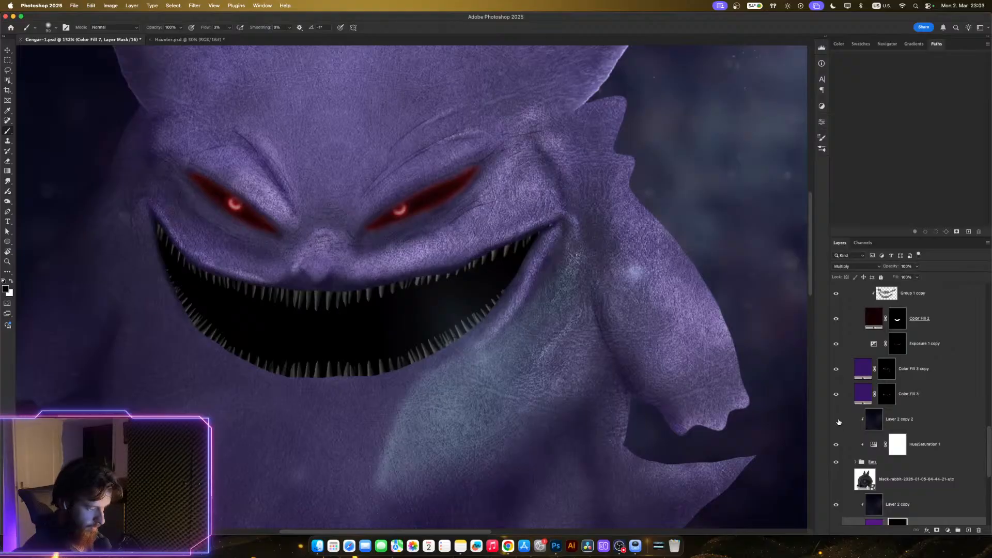
pyautogui.click(836, 445)
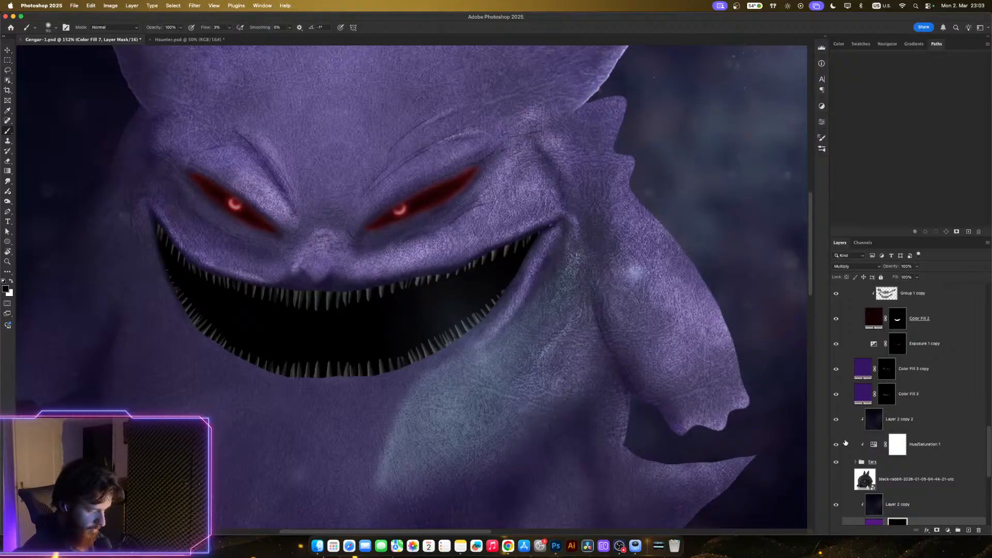
# - Compare the body and arm shadows with the Color Fill 7 layer hidden and shown
pyautogui.scroll(-5, 886, 438)
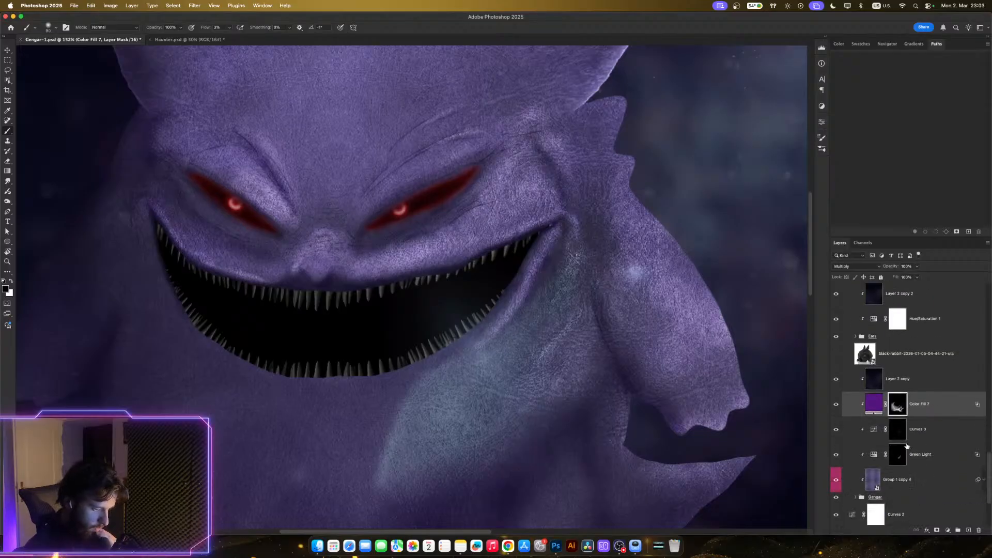
pyautogui.click(836, 405)
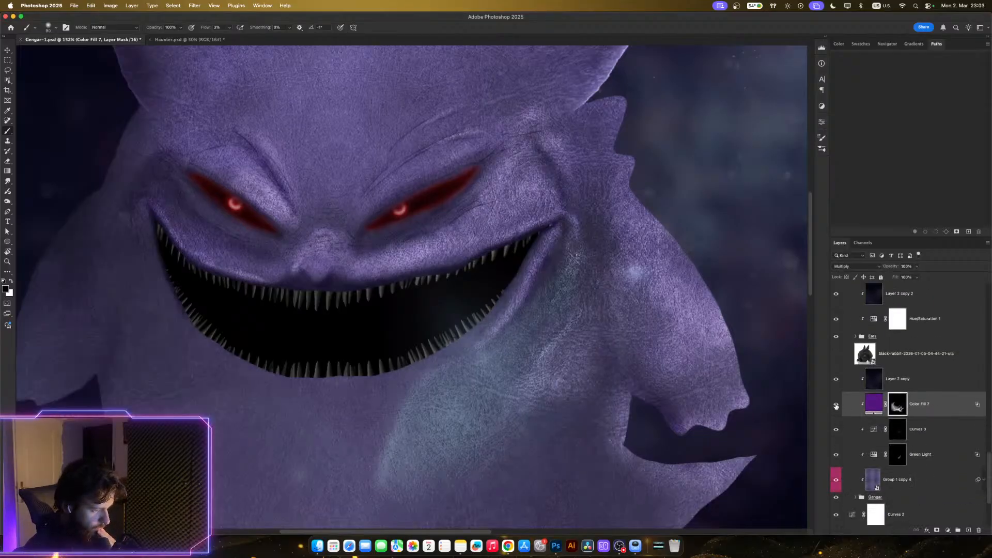
pyautogui.click(837, 405)
pyautogui.click(836, 406)
pyautogui.click(837, 405)
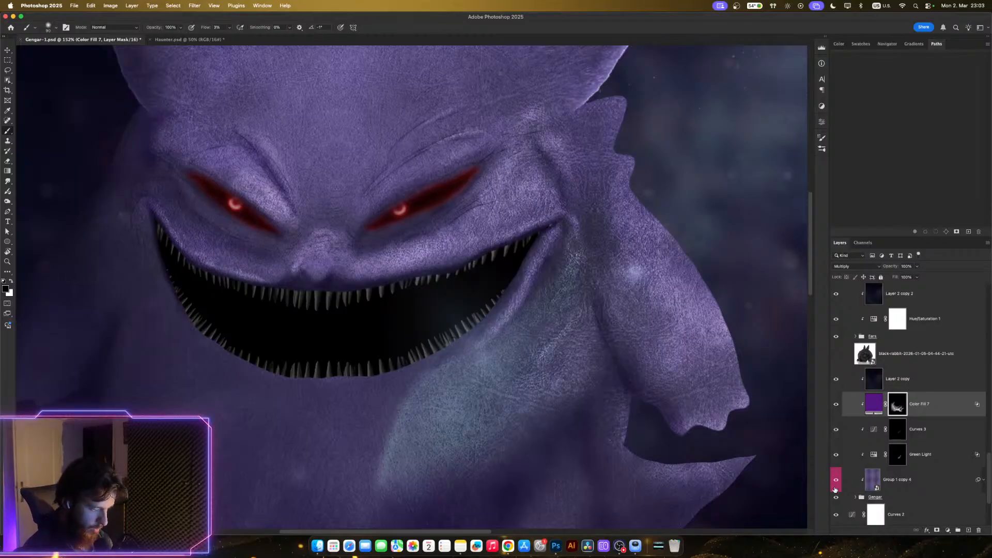
# - Compare the character with the Group 1 copy 4 skin texture hidden and shown, and check its smart filters
pyautogui.click(836, 482)
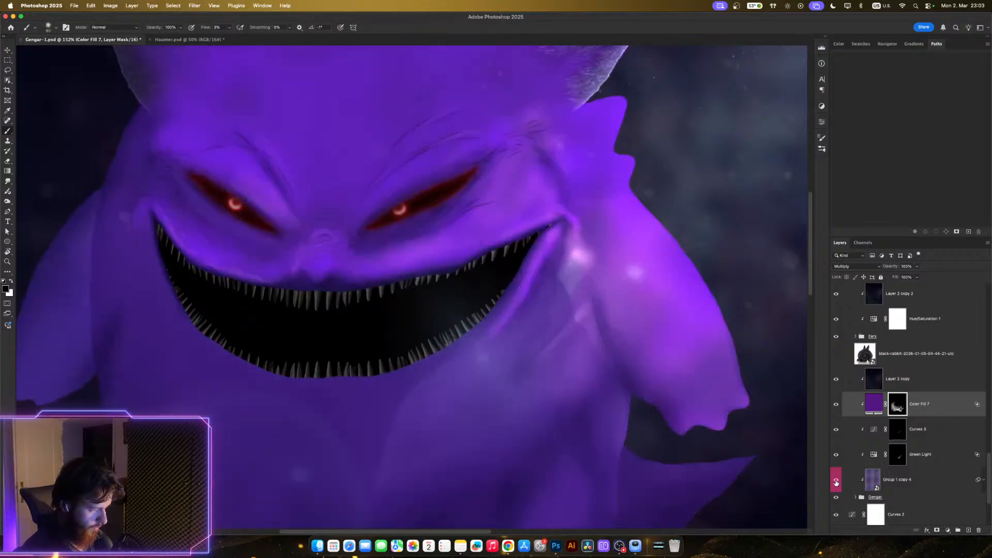
pyautogui.click(836, 482)
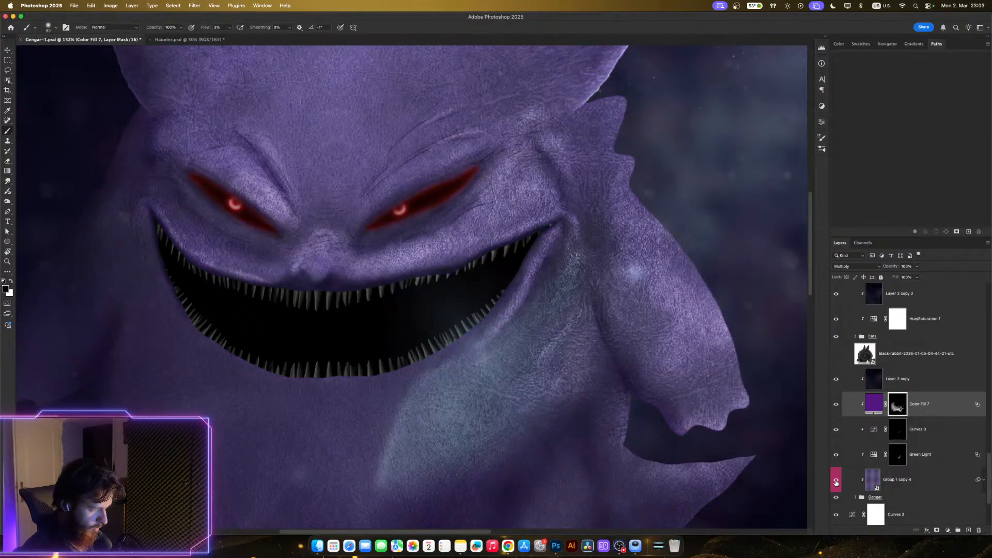
pyautogui.click(984, 481)
pyautogui.click(984, 481)
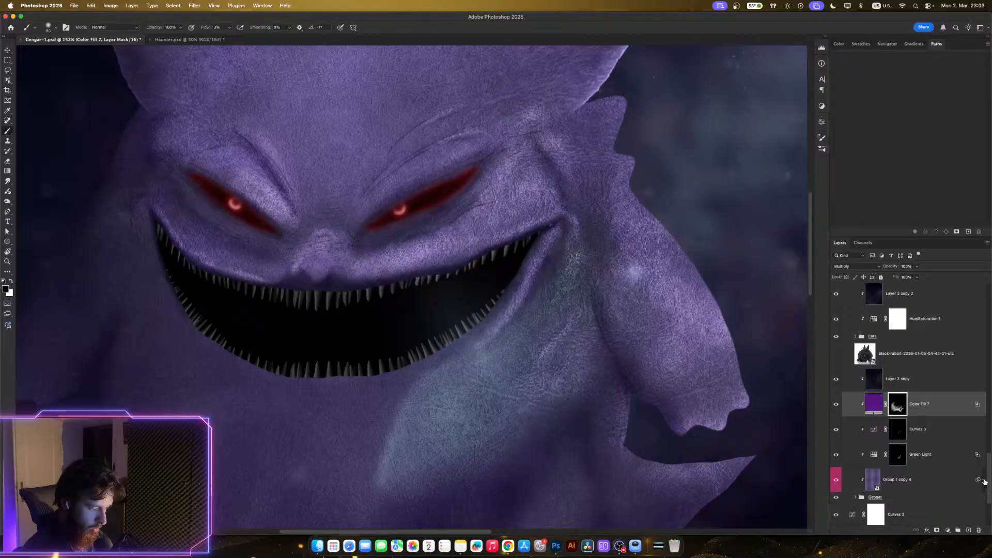
# - Add an Exposure adjustment directly above Group 1 copy 4 with exposure +1.21 and slightly raised gamma correction
pyautogui.click(932, 486)
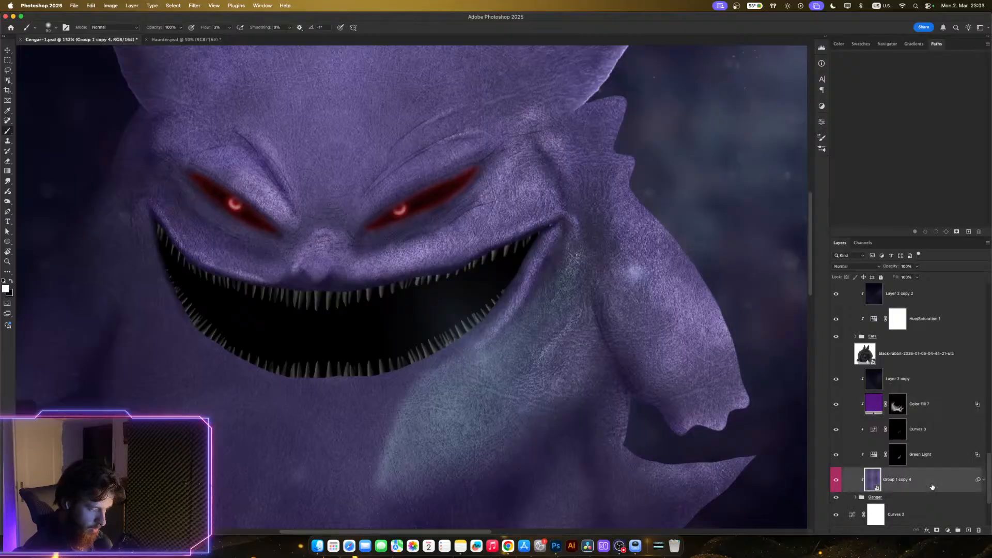
pyautogui.click(947, 530)
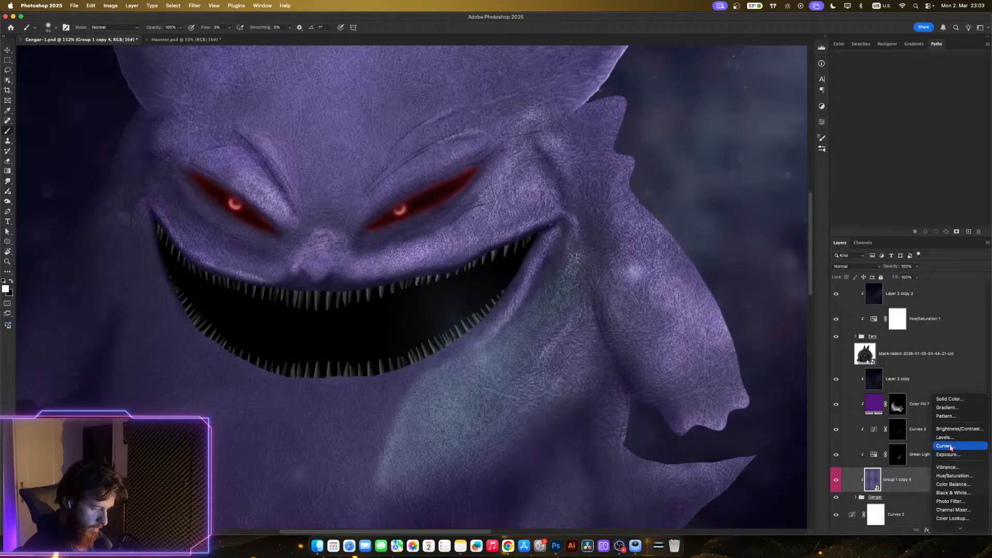
pyautogui.click(948, 454)
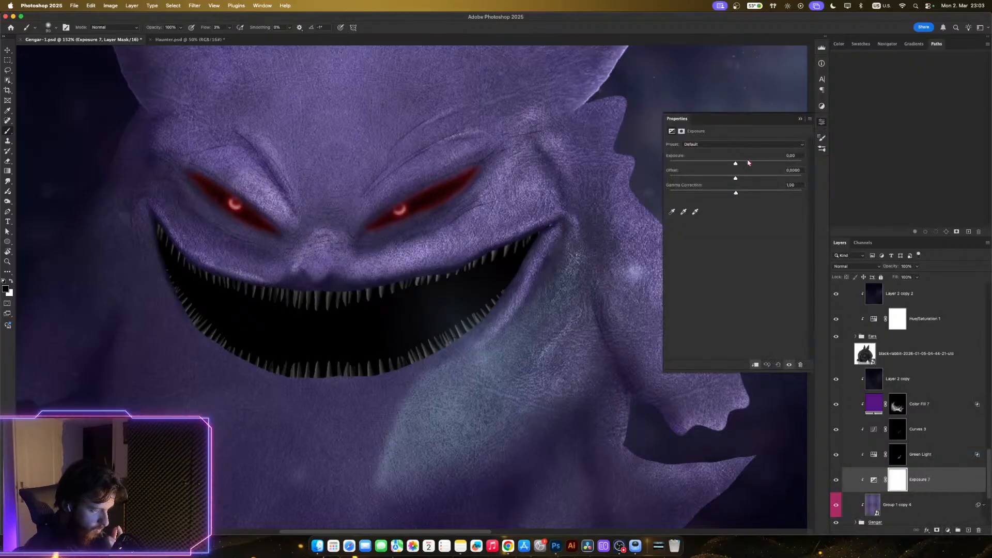
pyautogui.click(748, 162)
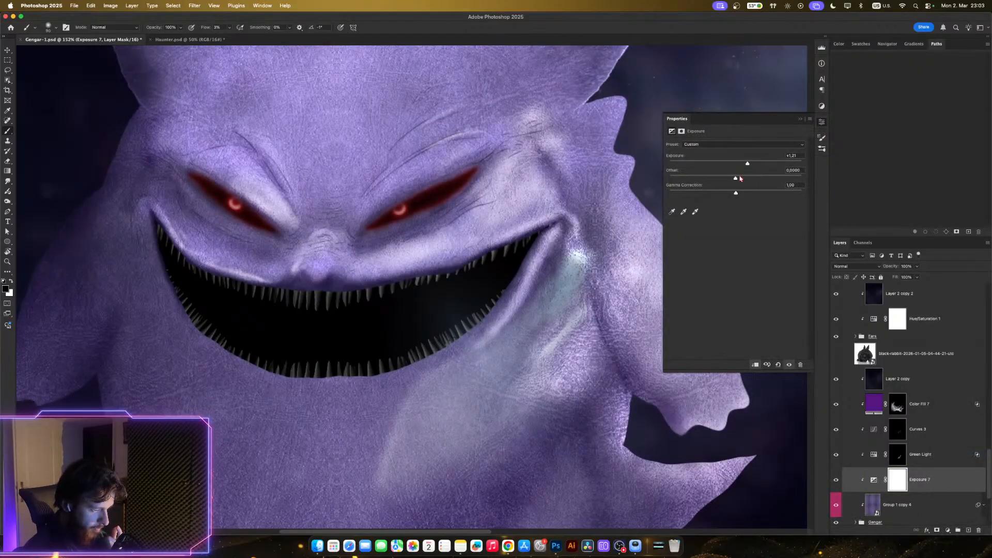
pyautogui.moveTo(736, 178); pyautogui.dragTo(731, 195)
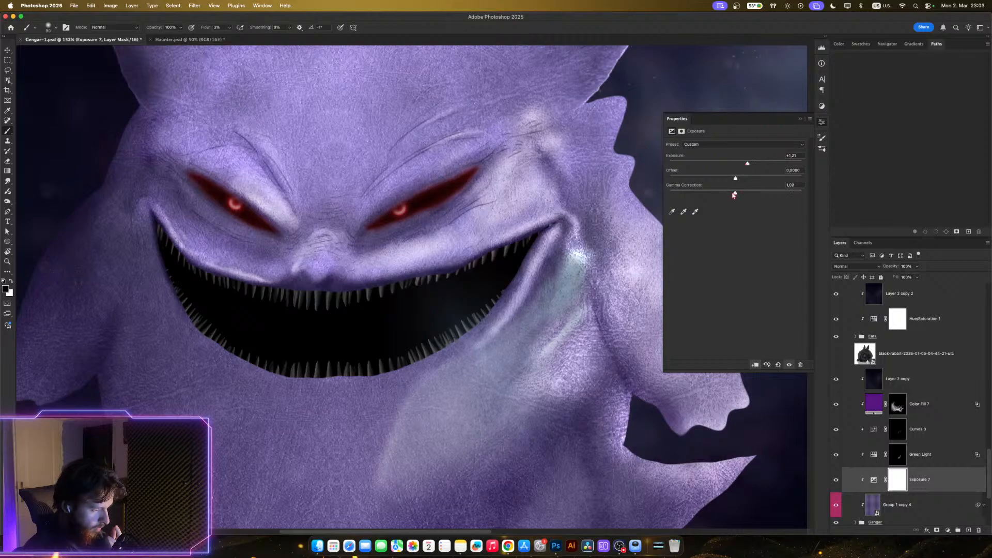
pyautogui.moveTo(733, 196); pyautogui.dragTo(732, 195)
pyautogui.click(822, 122)
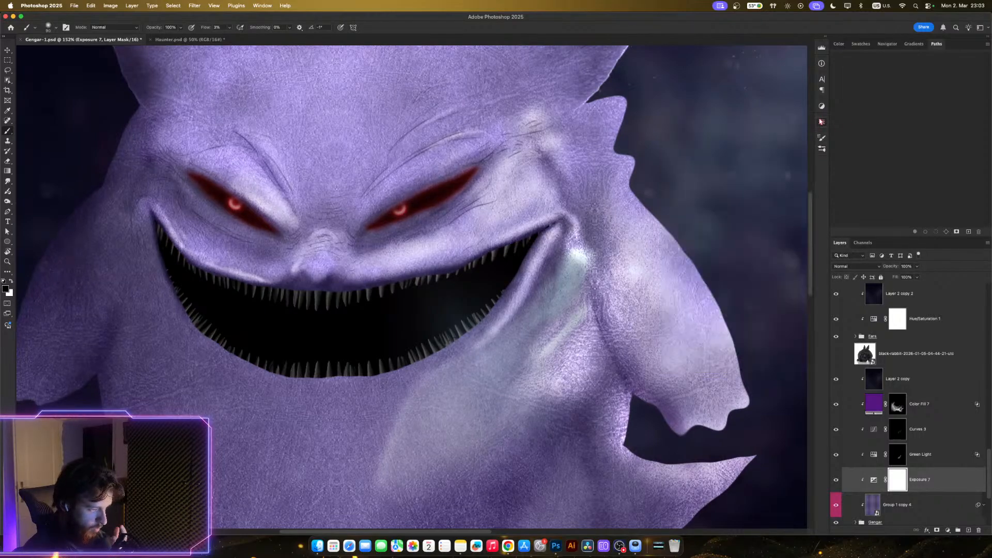
# - Invert the Exposure 7 mask to black and prepare a smaller brush with white as the painting color
pyautogui.press('super+i')
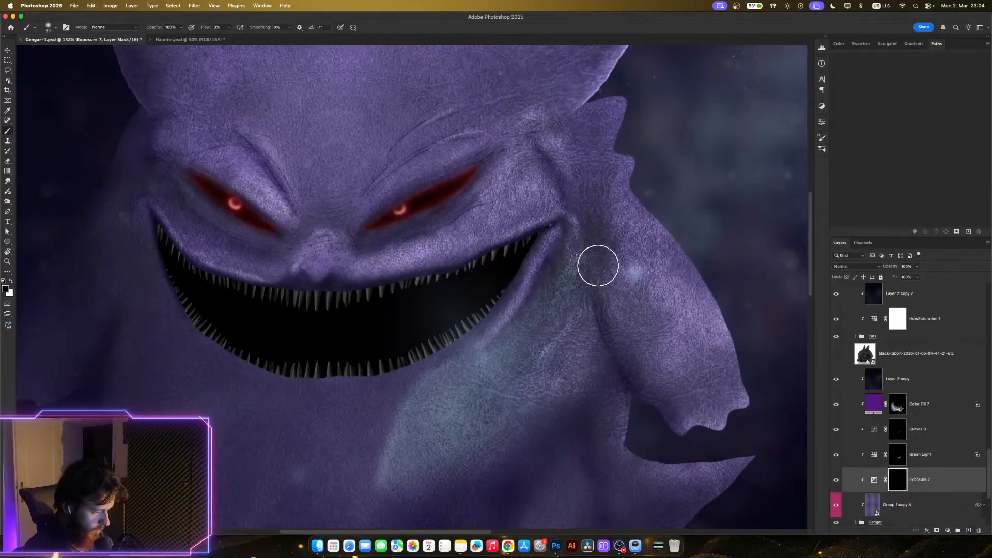
pyautogui.press('x')
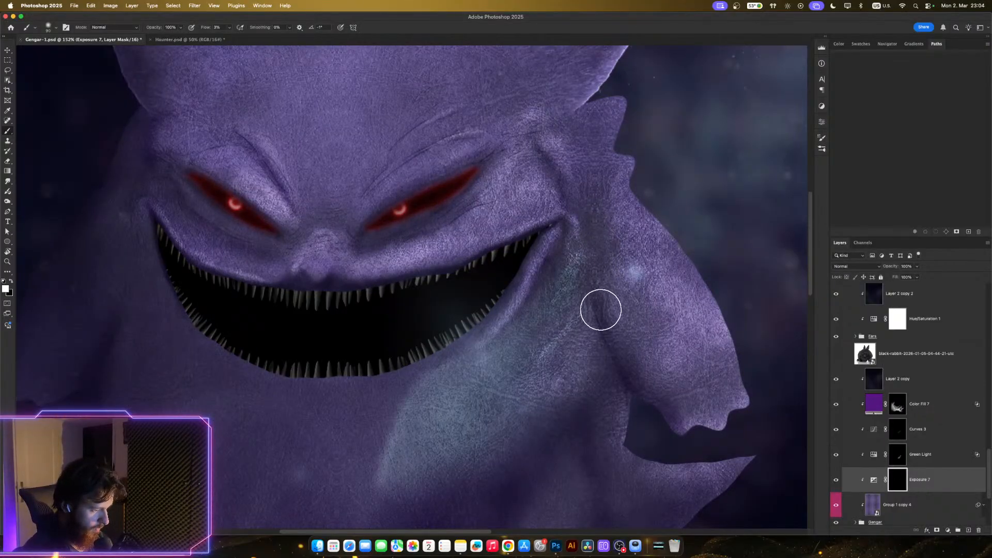
pyautogui.press('[')
pyautogui.press('[')
pyautogui.press('[')
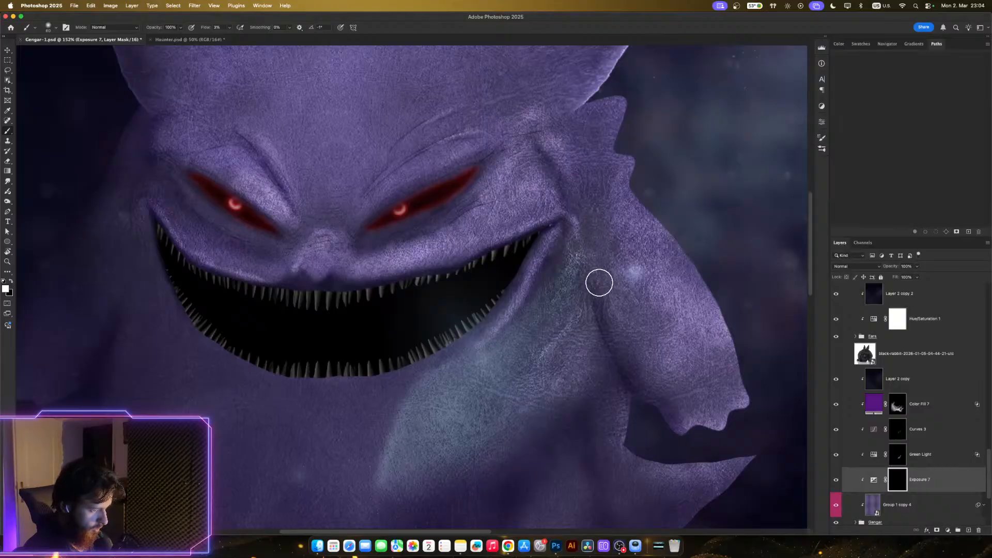
# - Paint white on the Exposure 7 mask to brighten the skin between the mouth corner and the arm on the tail side
pyautogui.scroll(-3, 636, 308)
pyautogui.scroll(3, 591, 331)
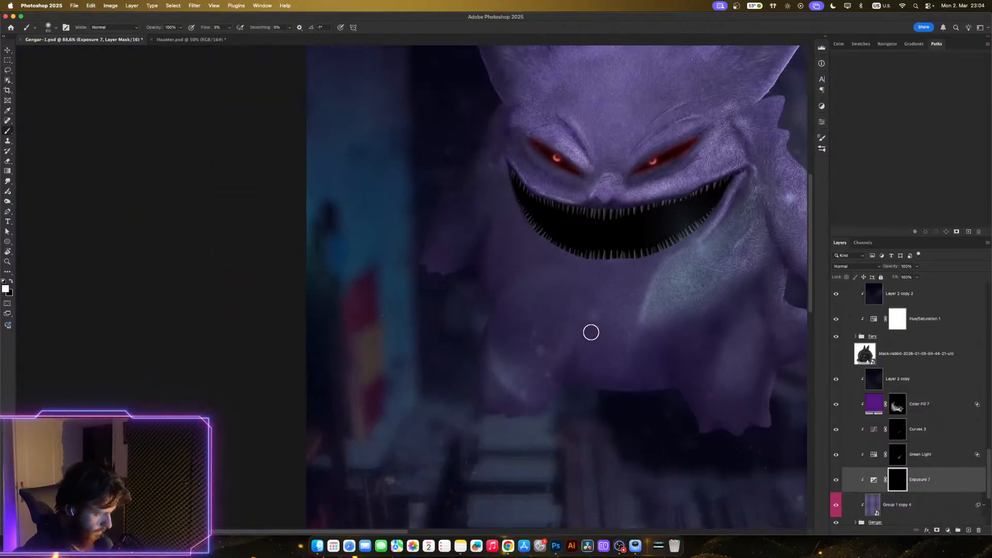
pyautogui.scroll(3, 593, 324)
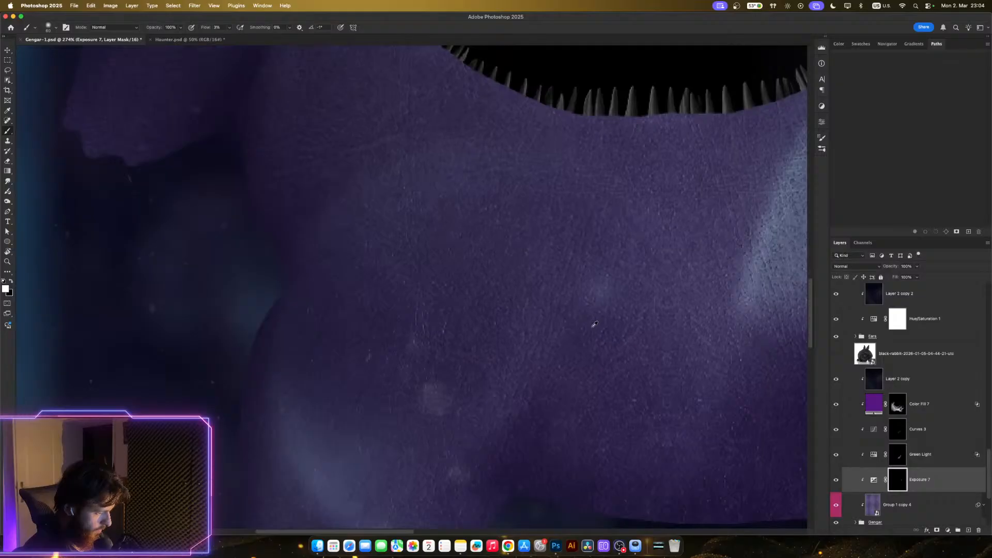
pyautogui.scroll(-3, 595, 324)
pyautogui.moveTo(596, 324); pyautogui.dragTo(540, 367)
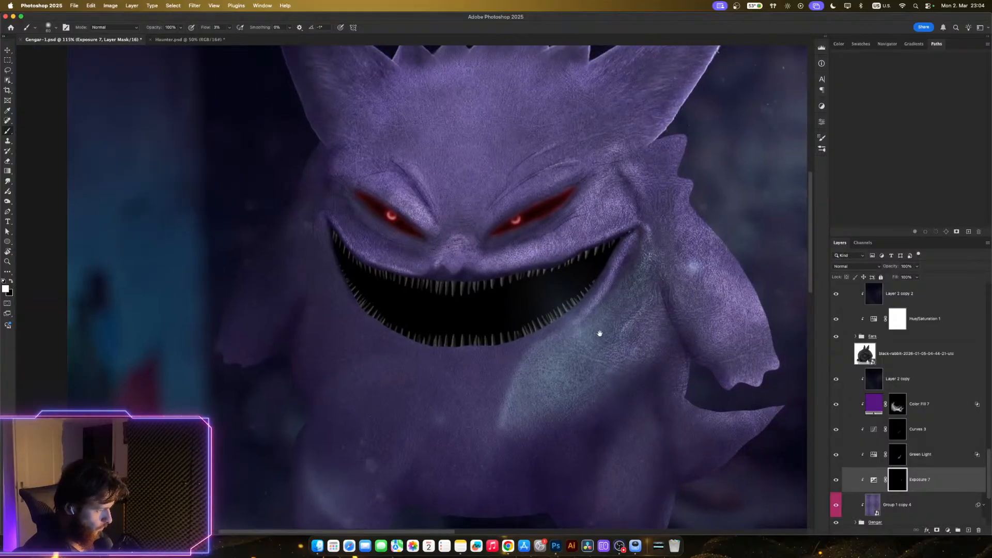
pyautogui.moveTo(599, 333); pyautogui.dragTo(537, 348)
pyautogui.scroll(2, 560, 310)
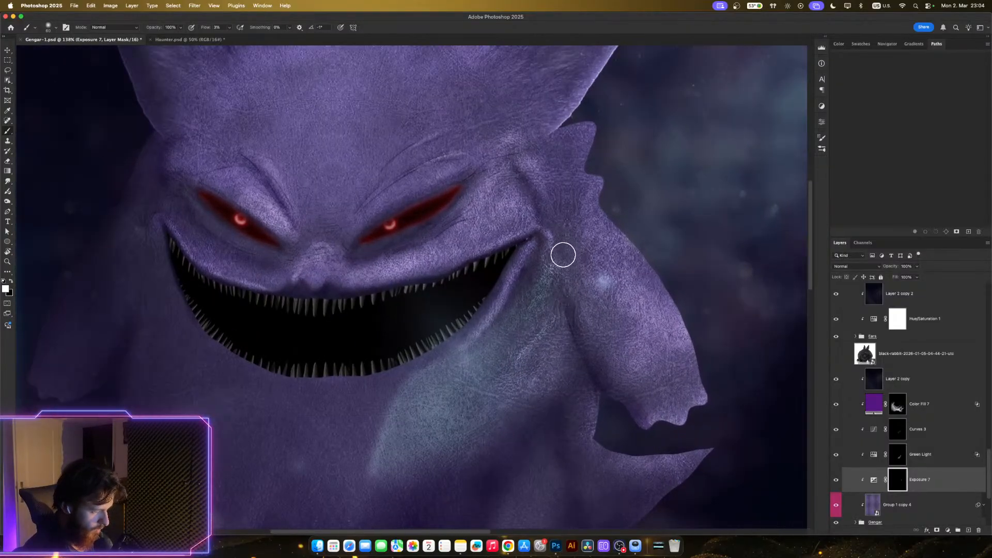
pyautogui.scroll(-3, 620, 319)
pyautogui.scroll(3, 639, 316)
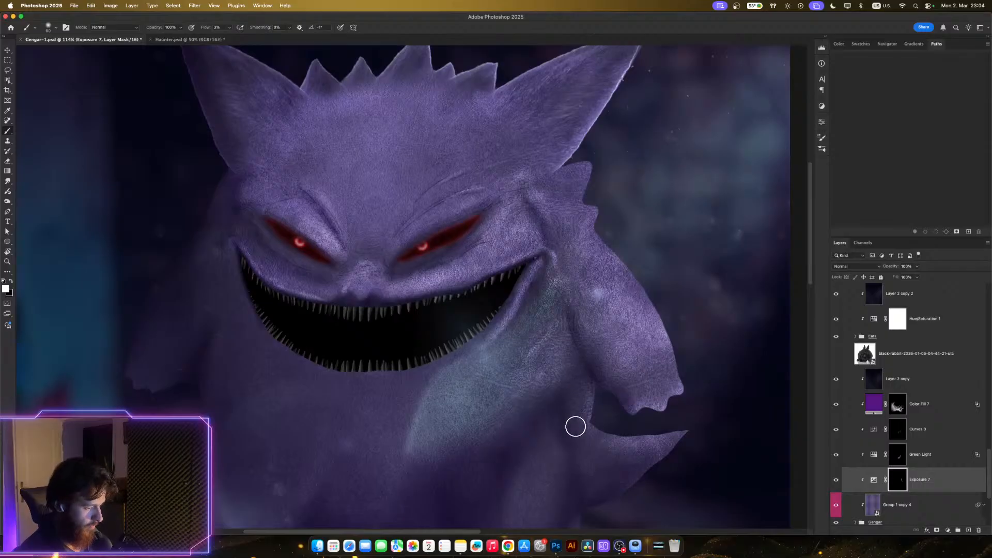
# - Examine the lighting on the whole character from near and far, and compare it with Color Fill 7 hidden and shown
pyautogui.scroll(-2, 605, 451)
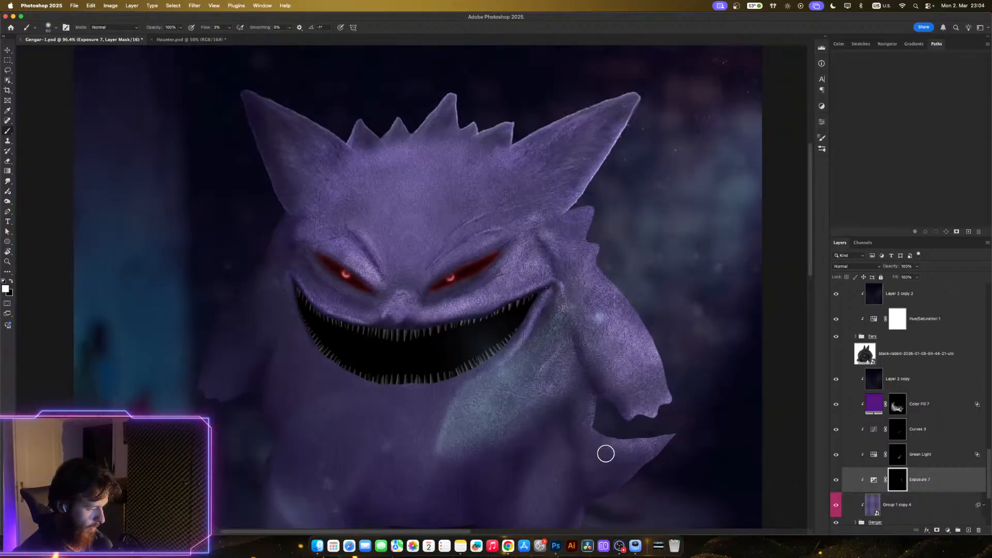
pyautogui.scroll(-2, 606, 453)
pyautogui.scroll(-3, 624, 409)
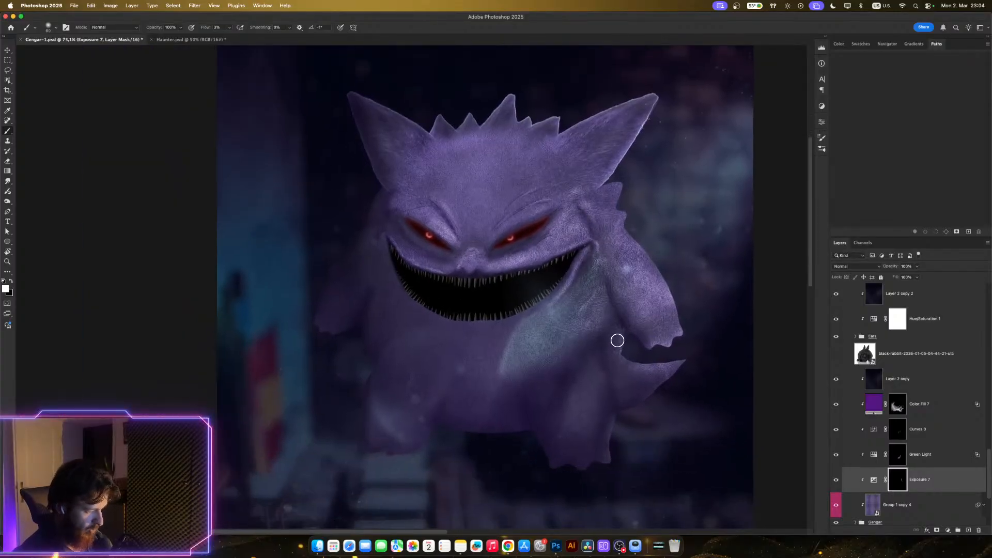
pyautogui.scroll(-2, 657, 354)
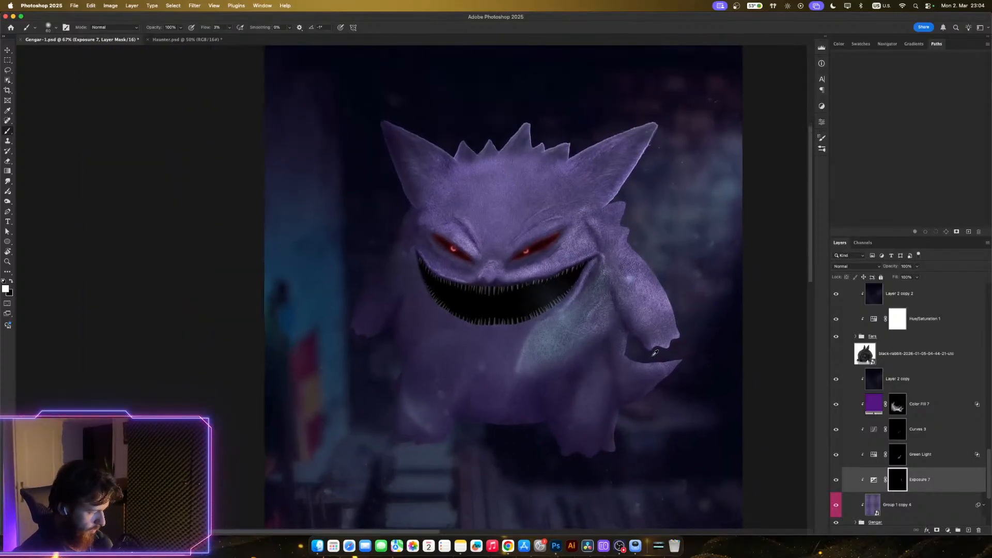
pyautogui.scroll(2, 655, 353)
pyautogui.scroll(-5, 655, 353)
pyautogui.scroll(6, 655, 353)
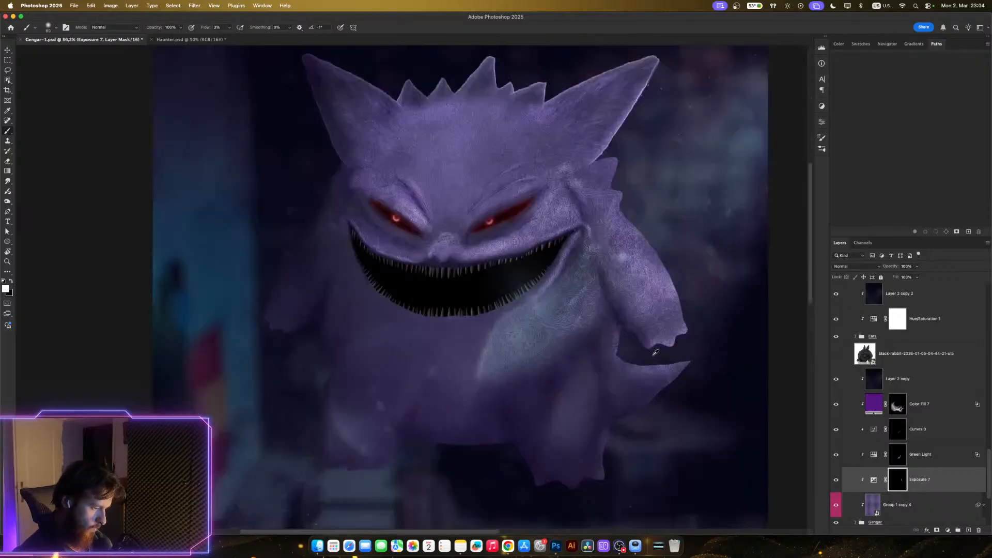
pyautogui.scroll(-2, 629, 358)
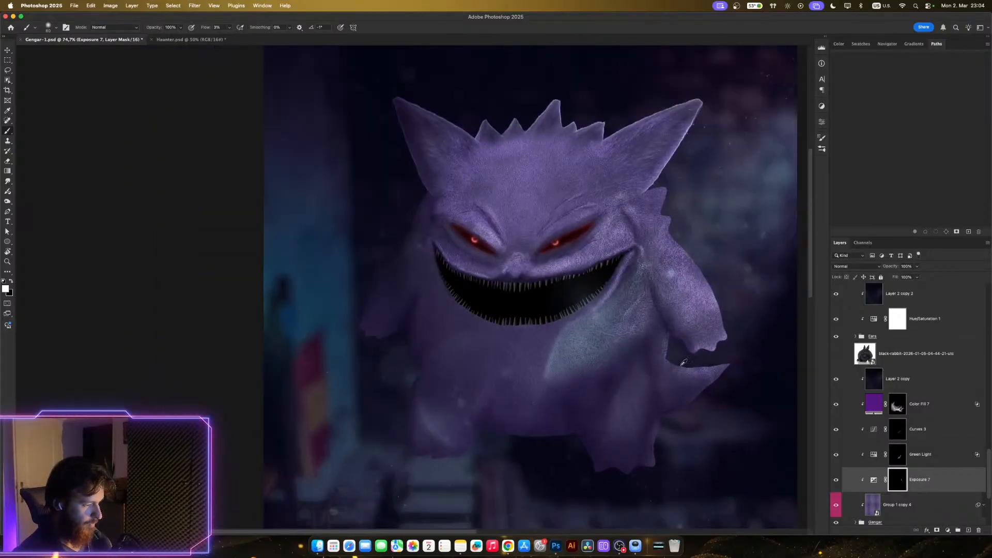
pyautogui.scroll(-4, 684, 362)
pyautogui.scroll(4, 684, 363)
pyautogui.scroll(-1, 684, 363)
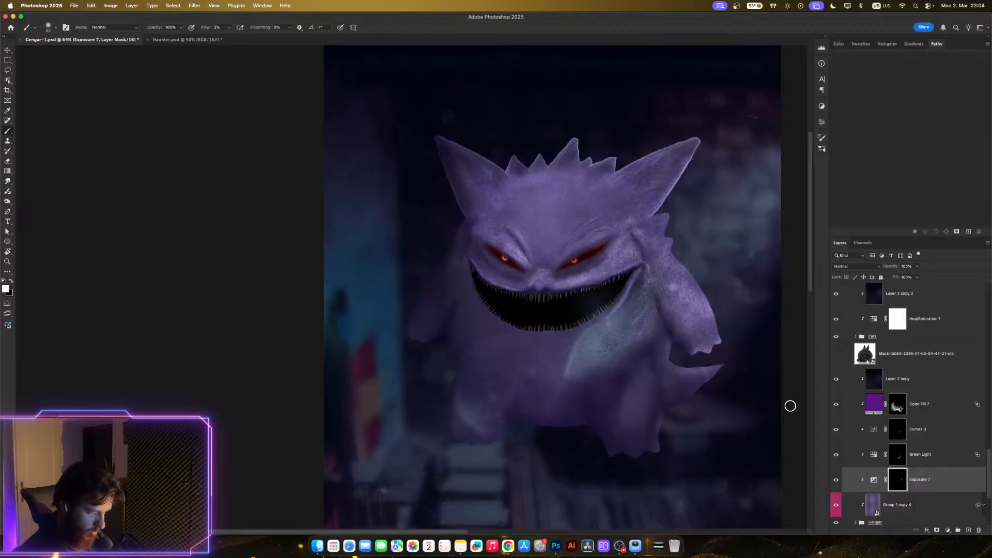
pyautogui.click(837, 405)
pyautogui.click(837, 404)
# - Paint black with a larger brush on the Color Fill 7 mask to soften the shadow on the lower belly and inner leg
pyautogui.scroll(4, 627, 388)
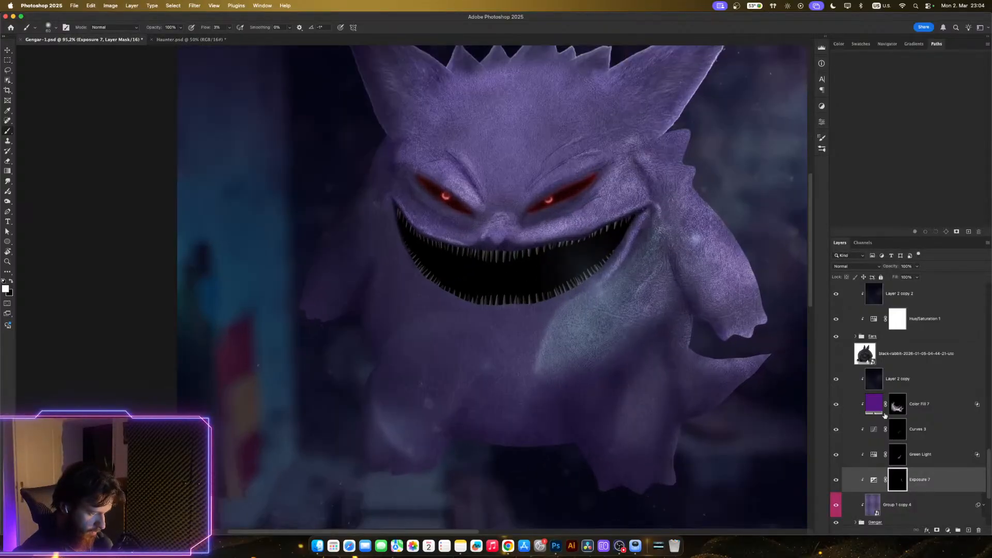
pyautogui.click(885, 405)
pyautogui.scroll(2, 636, 393)
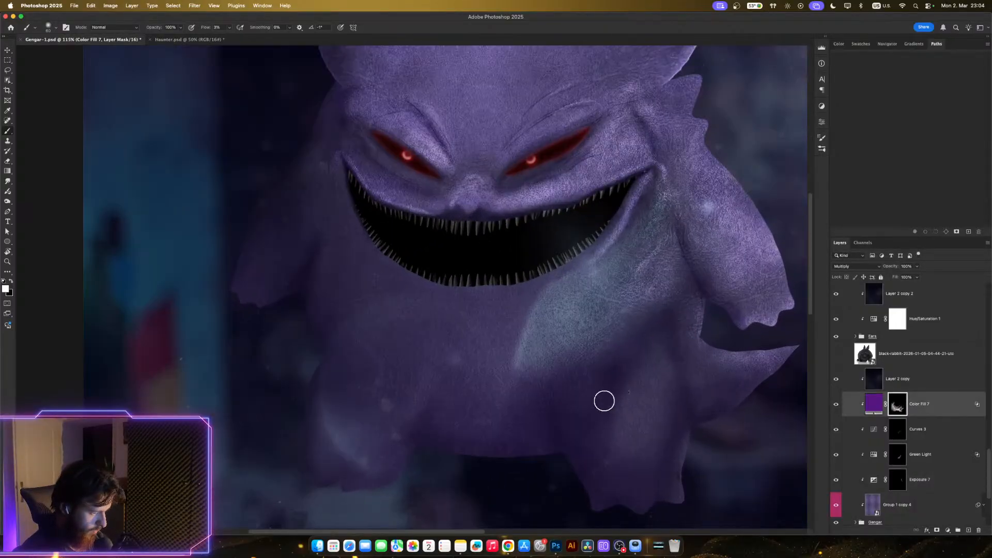
pyautogui.press(']')
pyautogui.press(']')
pyautogui.press(']')
pyautogui.press(']')
pyautogui.press(']')
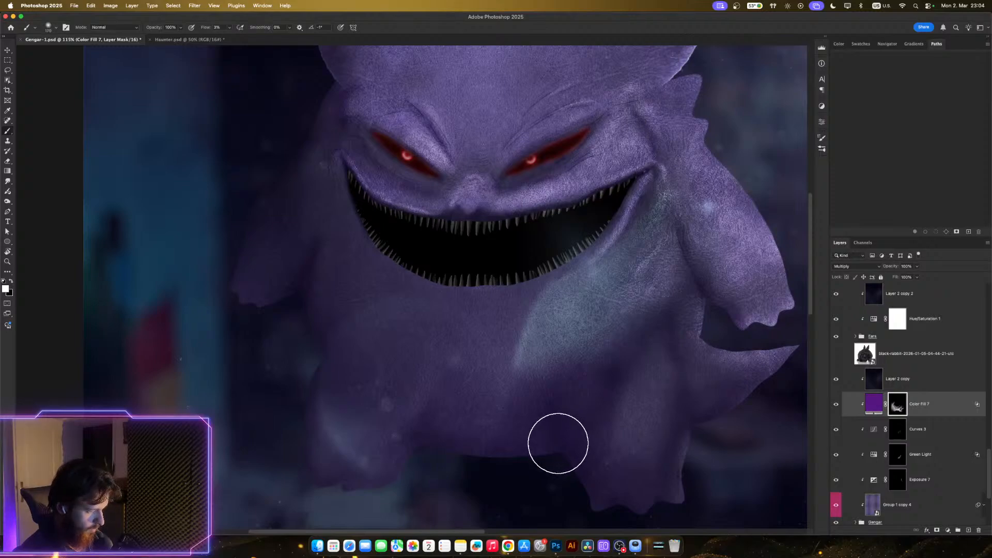
pyautogui.press('x')
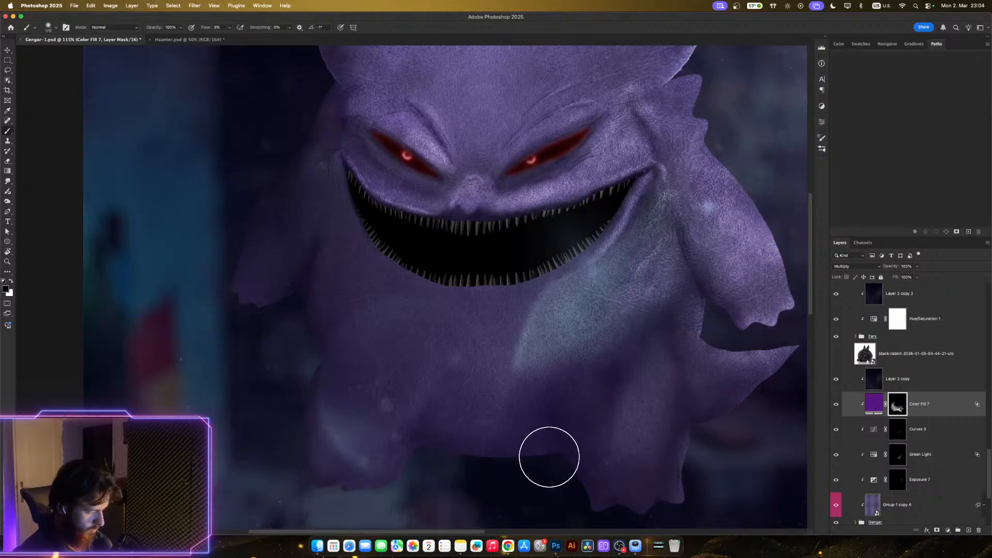
pyautogui.moveTo(572, 506)
pyautogui.mouseDown()
pyautogui.moveTo(615, 372)
pyautogui.moveTo(581, 454)
pyautogui.moveTo(595, 513)
pyautogui.moveTo(607, 379)
pyautogui.mouseUp()
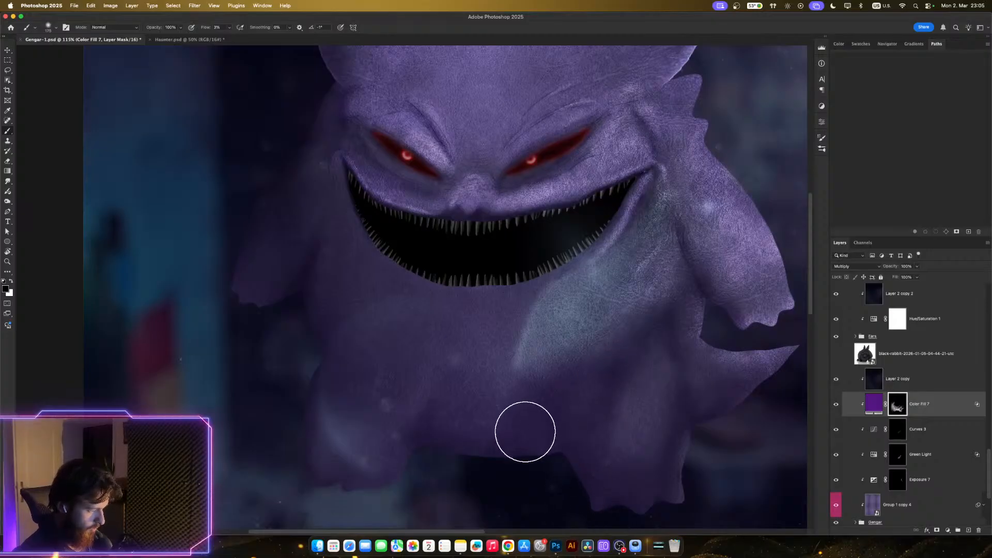
pyautogui.scroll(-2, 538, 487)
pyautogui.scroll(4, 538, 487)
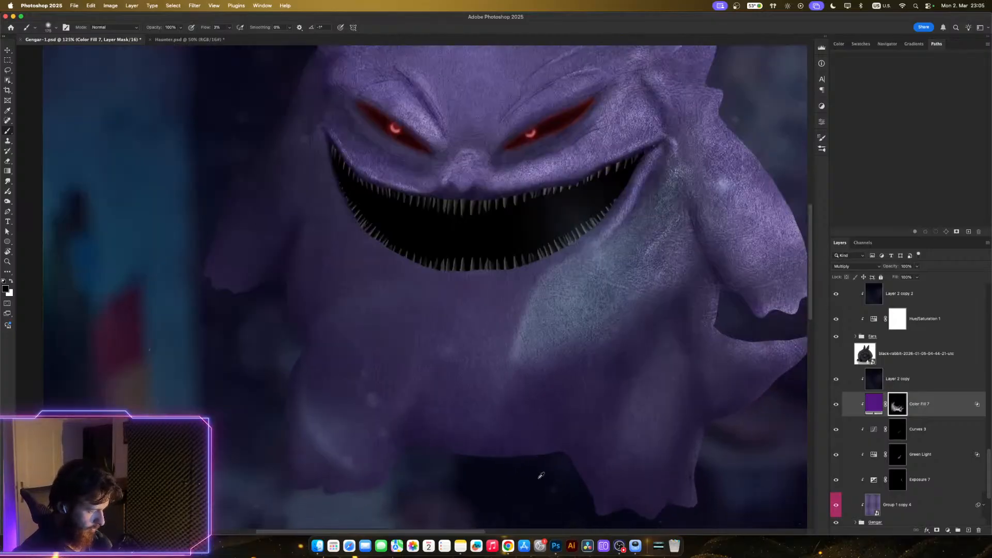
# - Paint white with a smaller brush on the Color Fill 7 mask to deepen the shadow along the belly's lower edge
pyautogui.press('x')
pyautogui.press('[')
pyautogui.press('[')
pyautogui.press('[')
pyautogui.press('[')
pyautogui.press('[')
pyautogui.press('[')
pyautogui.press('[')
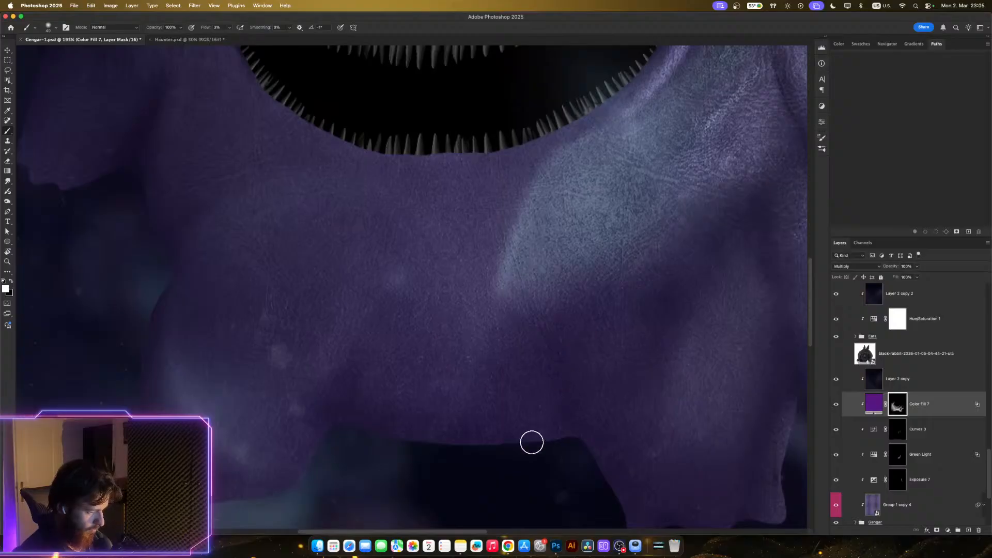
pyautogui.scroll(-5, 503, 485)
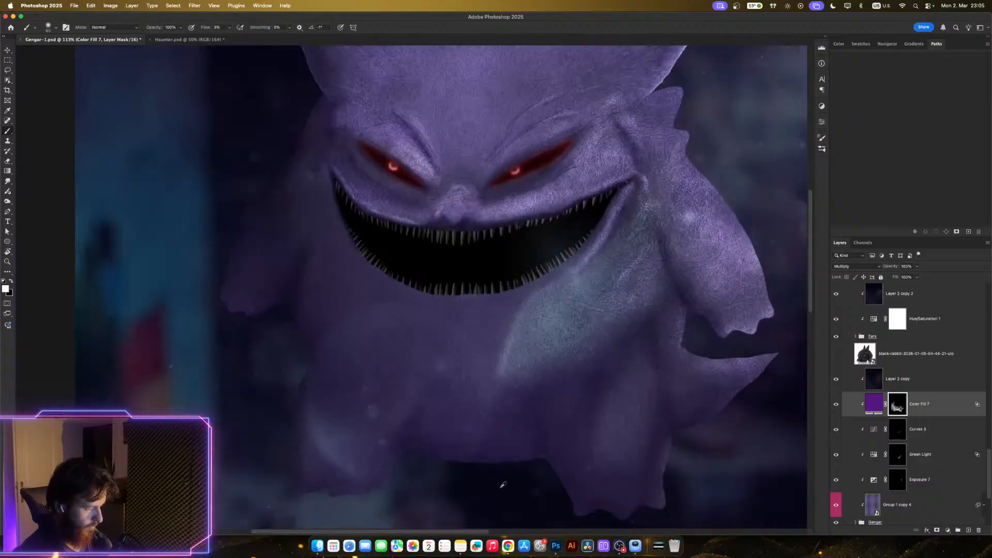
pyautogui.scroll(-1, 506, 475)
pyautogui.scroll(-2, 528, 451)
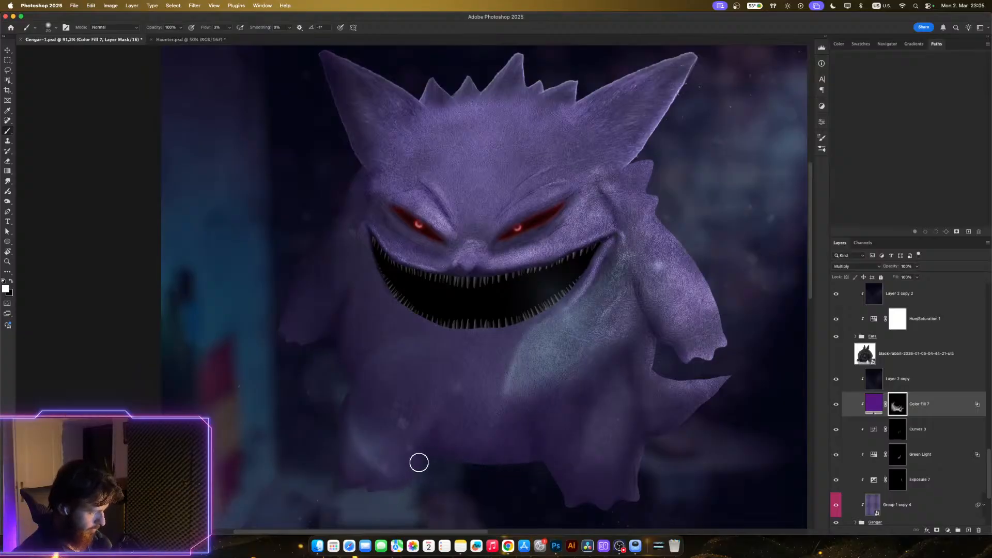
# - Check the shadows on the belly and legs from several viewing distances across the full composition
pyautogui.press(']')
pyautogui.press(']')
pyautogui.scroll(-3, 463, 460)
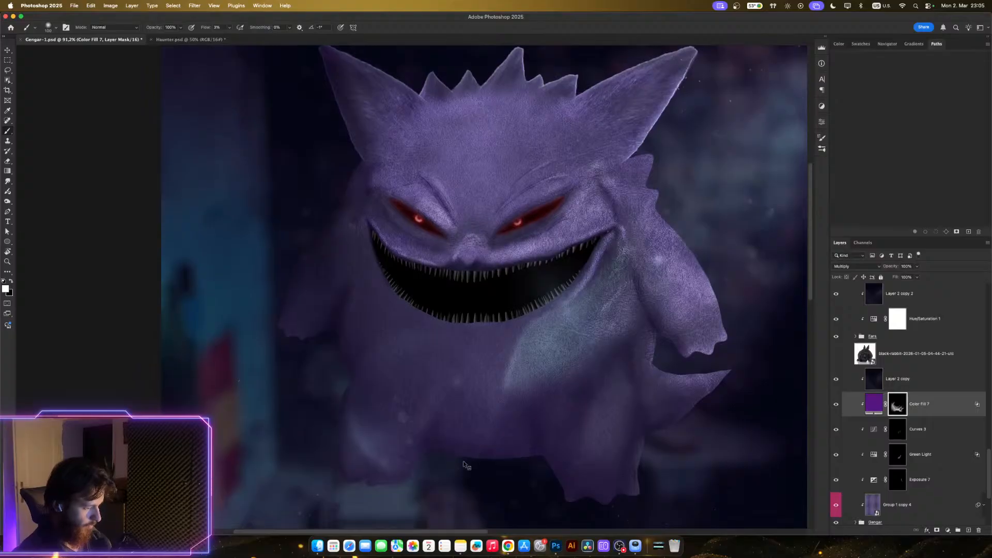
pyautogui.scroll(-3, 470, 458)
pyautogui.scroll(-1, 467, 445)
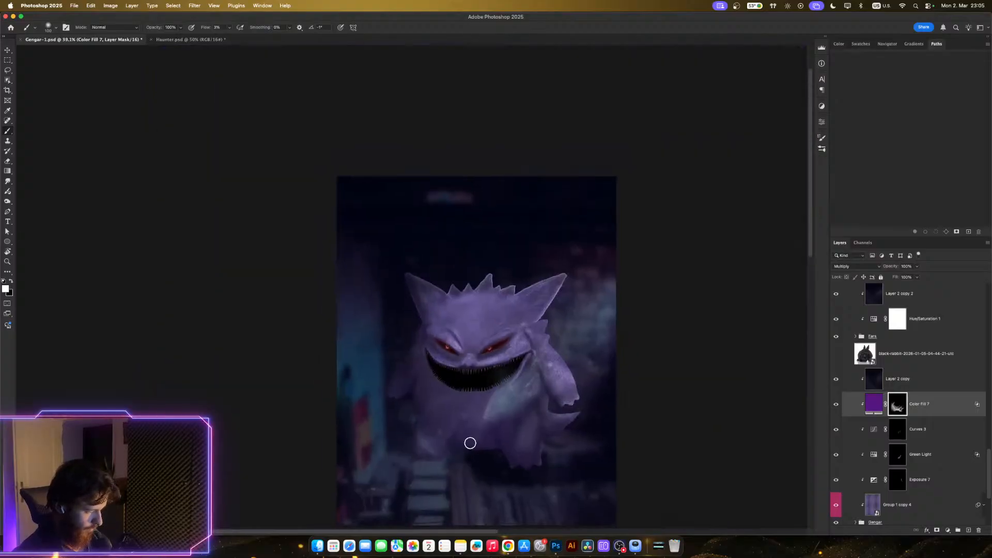
pyautogui.scroll(5, 460, 428)
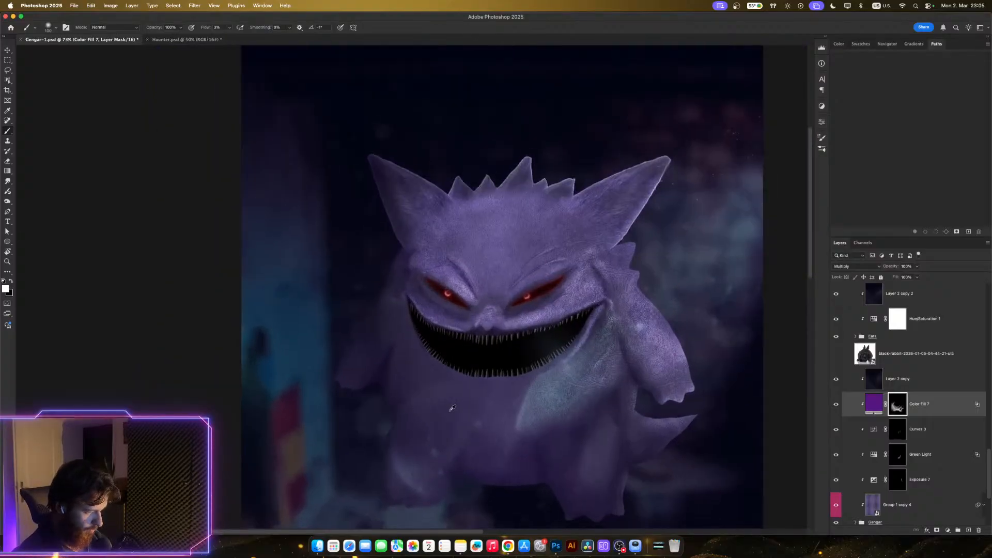
pyautogui.scroll(-3, 455, 413)
pyautogui.scroll(2, 462, 416)
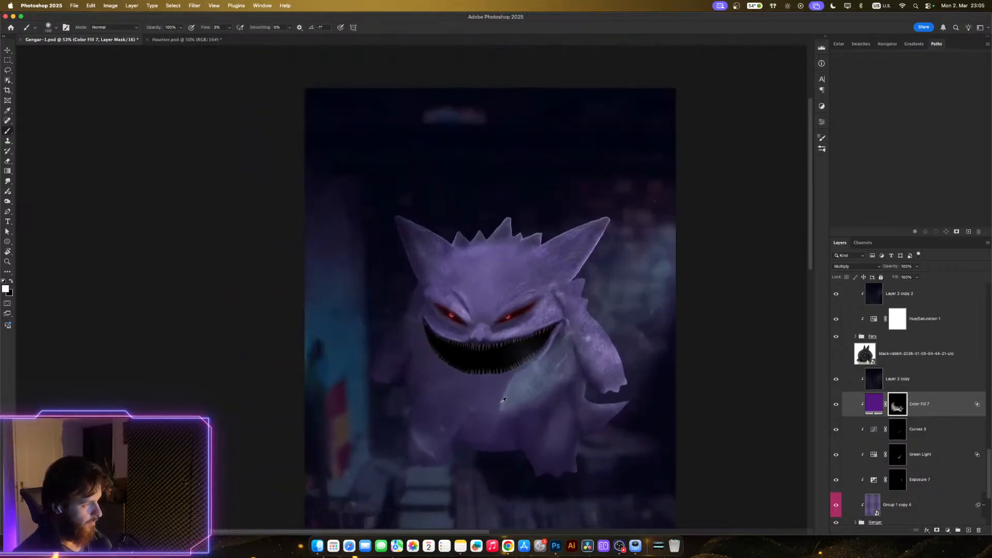
# - Paint black with a large soft brush on the Color Fill 7 mask to lighten the leg nearest the tail
pyautogui.scroll(3, 491, 421)
pyautogui.press(']')
pyautogui.press(']')
pyautogui.press(']')
pyautogui.press(']')
pyautogui.press(']')
pyautogui.press(']')
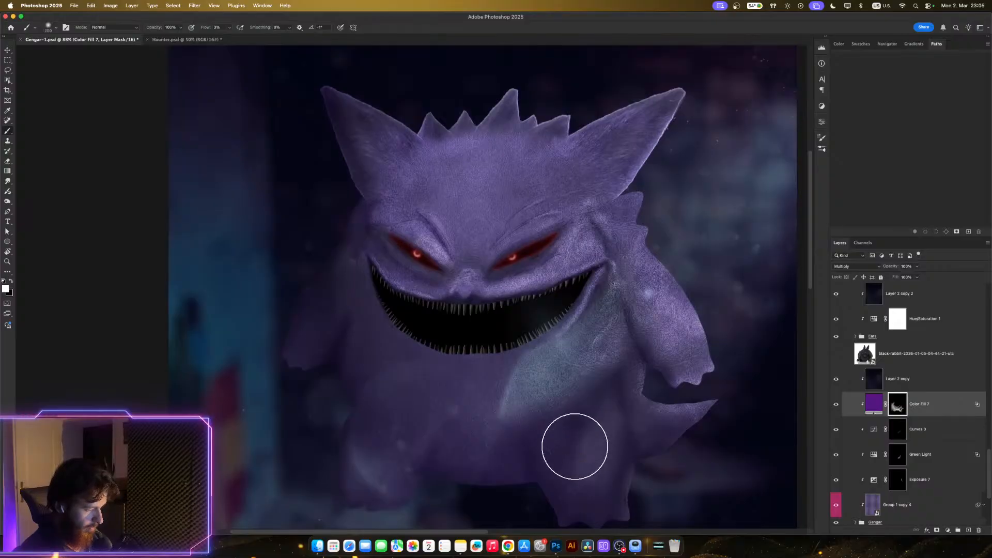
pyautogui.press('x')
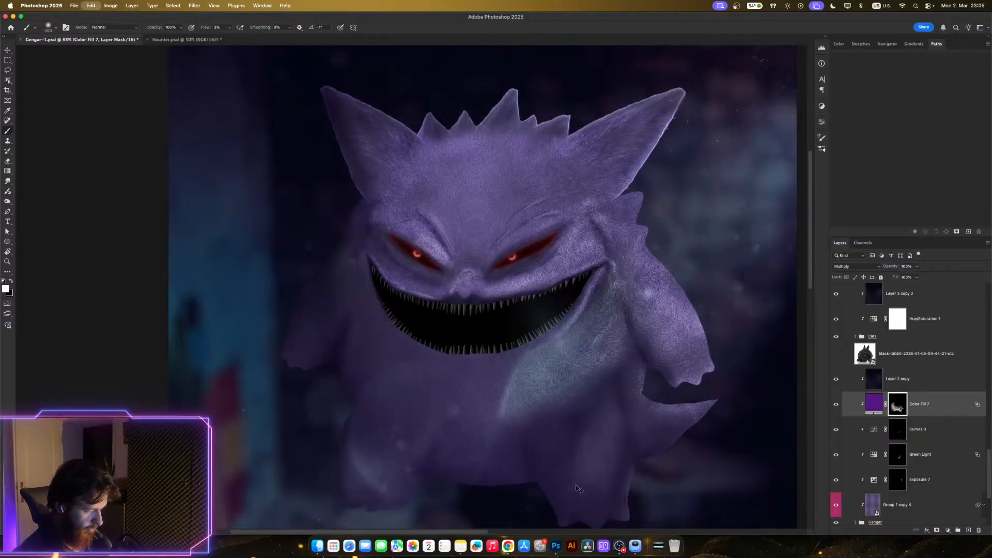
pyautogui.moveTo(569, 393)
pyautogui.mouseDown()
pyautogui.moveTo(574, 422)
pyautogui.moveTo(522, 497)
pyautogui.moveTo(559, 463)
pyautogui.moveTo(609, 381)
pyautogui.moveTo(590, 500)
pyautogui.moveTo(627, 474)
pyautogui.moveTo(588, 526)
pyautogui.moveTo(673, 475)
pyautogui.moveTo(640, 477)
pyautogui.moveTo(630, 438)
pyautogui.moveTo(630, 484)
pyautogui.moveTo(660, 447)
pyautogui.moveTo(610, 479)
pyautogui.mouseUp()
pyautogui.scroll(-2, 611, 478)
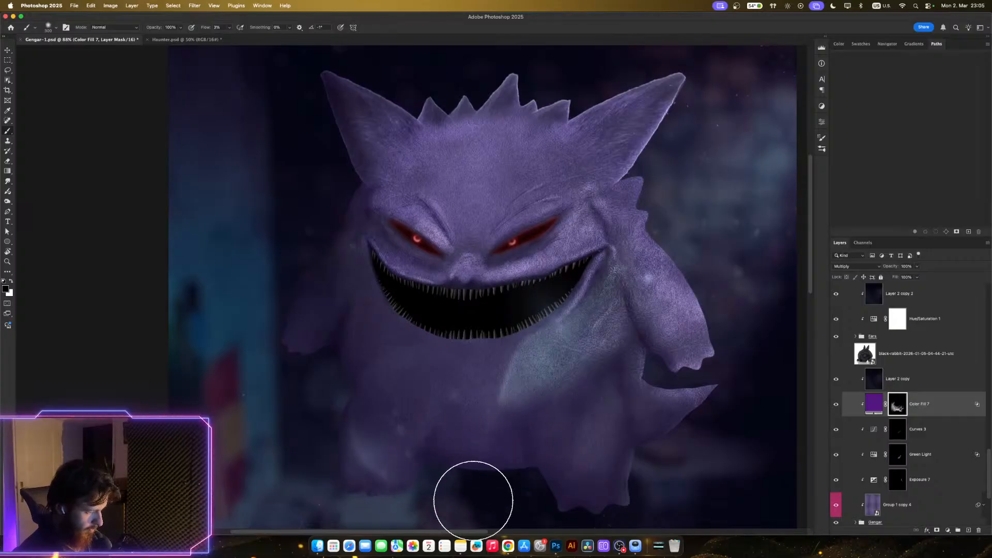
# - Refine the Color Fill 7 mask with a smaller brush around the lower belly and the inner edge of the leg nearest the tail
pyautogui.press('[')
pyautogui.press('[')
pyautogui.press('[')
pyautogui.press('[')
pyautogui.press('[')
pyautogui.press('[')
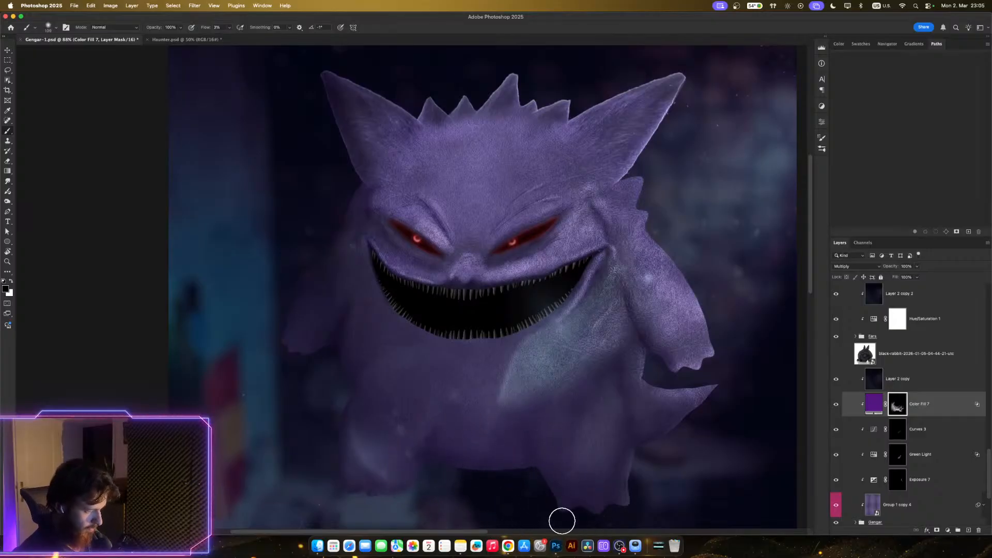
pyautogui.scroll(-5, 614, 482)
pyautogui.scroll(8, 581, 461)
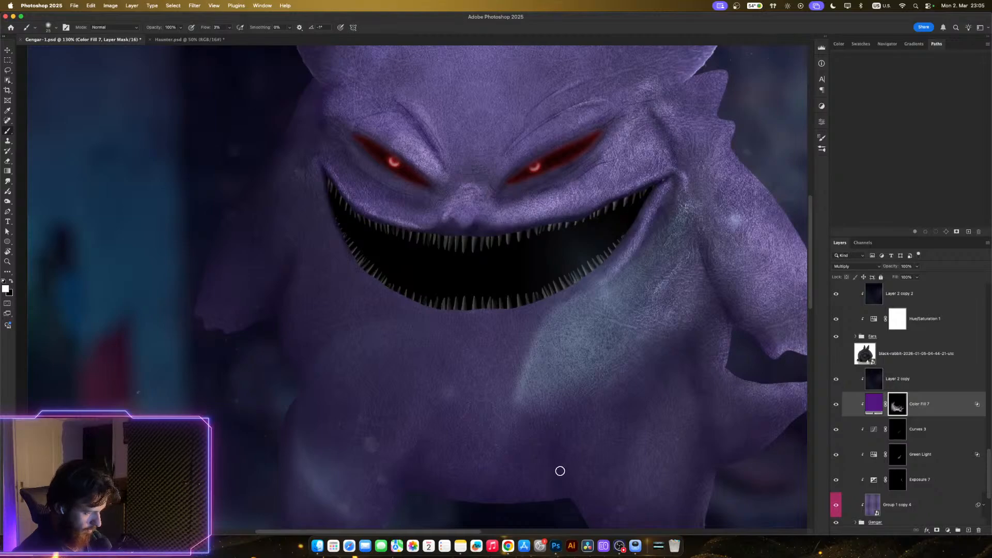
pyautogui.scroll(-5, 560, 471)
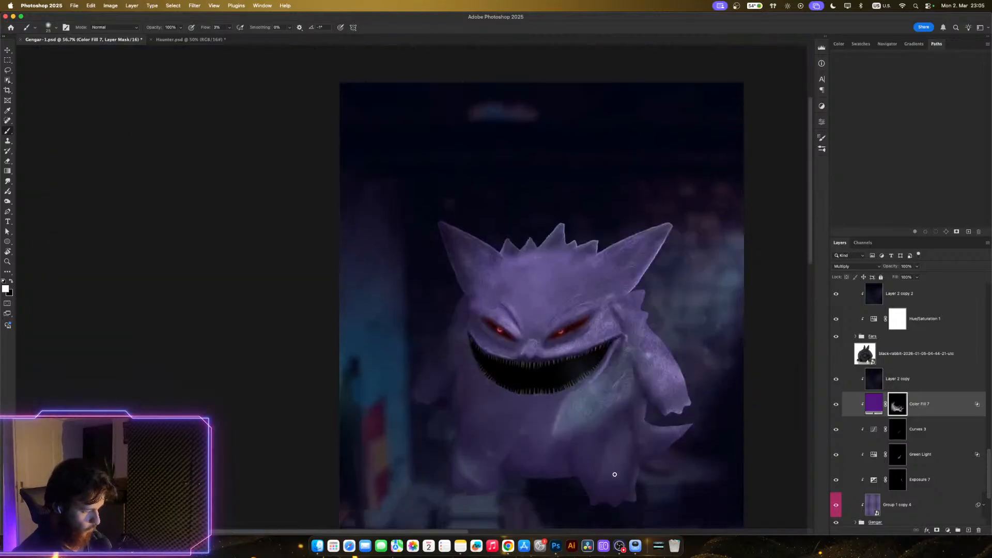
pyautogui.scroll(2, 595, 471)
pyautogui.scroll(6, 555, 486)
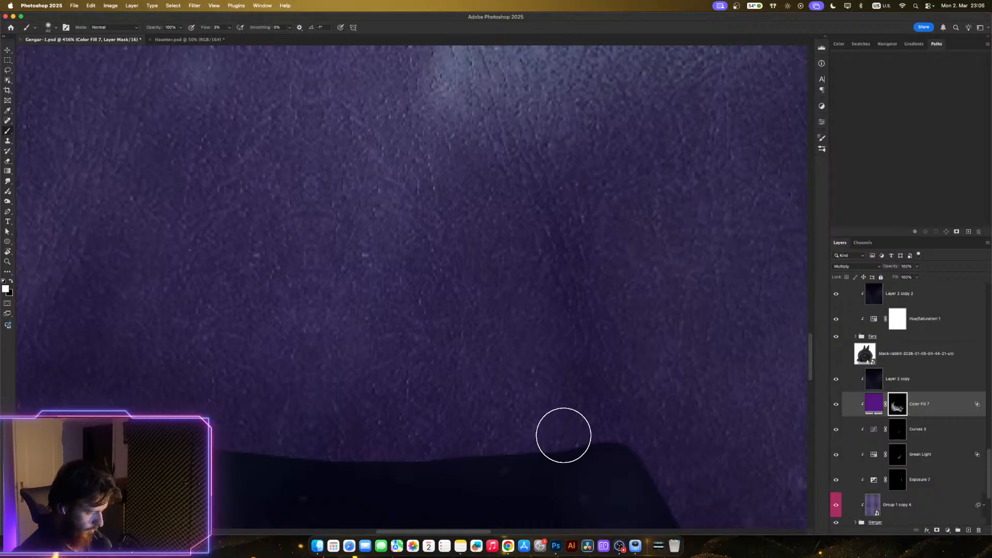
pyautogui.scroll(-5, 599, 450)
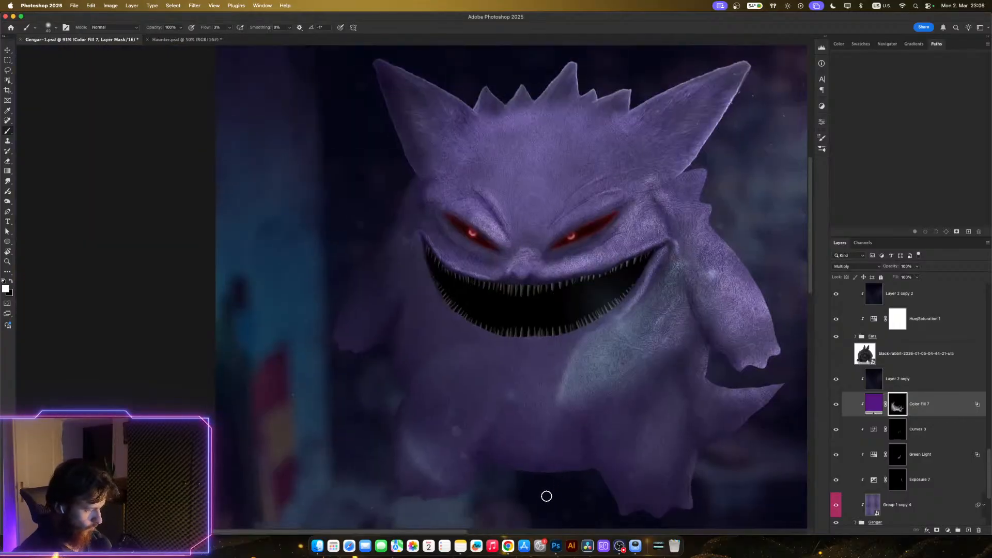
# - Paint white with a much larger soft brush on the Color Fill 7 mask over the shaded arm and the leg below it
pyautogui.scroll(-1, 546, 491)
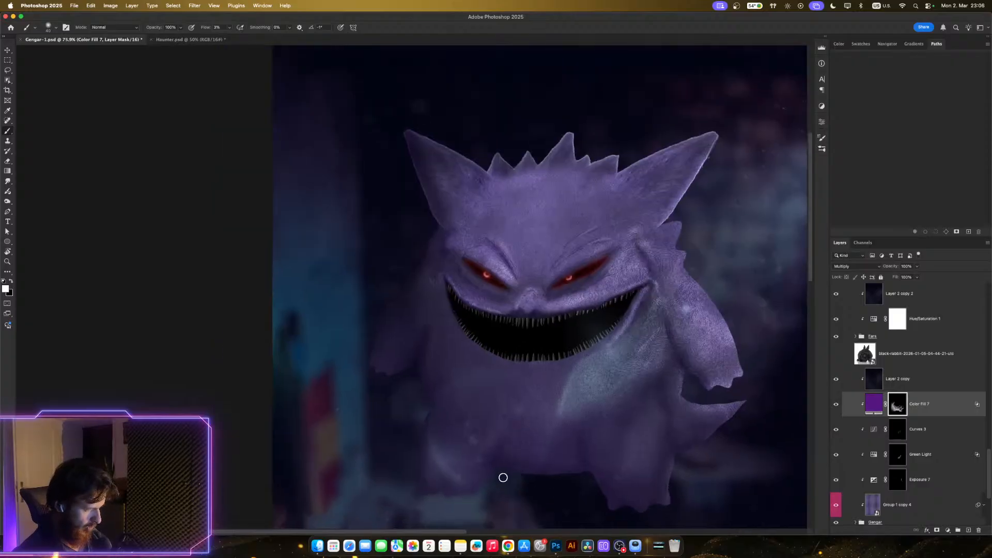
pyautogui.scroll(2, 495, 476)
pyautogui.scroll(-3, 368, 475)
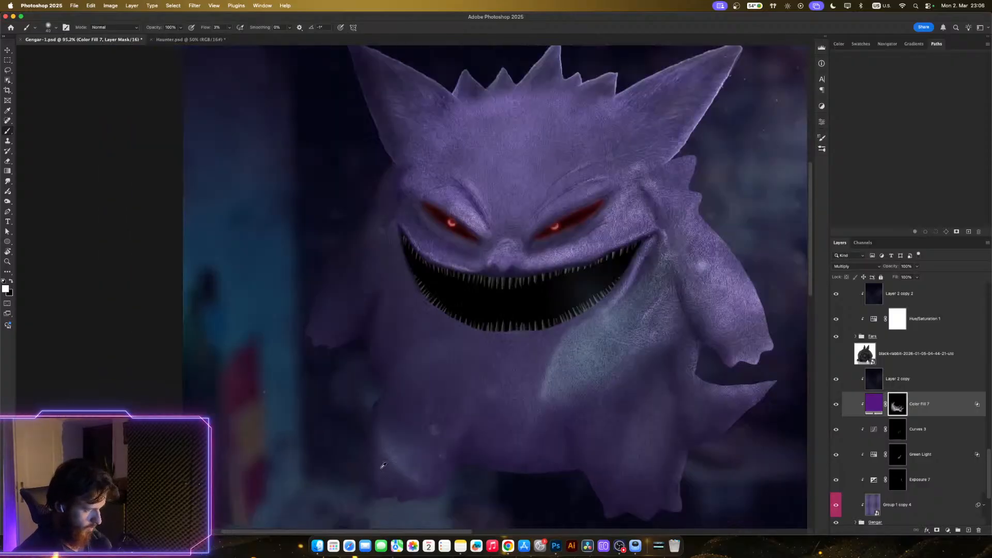
pyautogui.scroll(3, 401, 460)
pyautogui.press(']')
pyautogui.press(']')
pyautogui.press(']')
pyautogui.press(']')
pyautogui.press(']')
pyautogui.press(']')
pyautogui.press(']')
pyautogui.press(']')
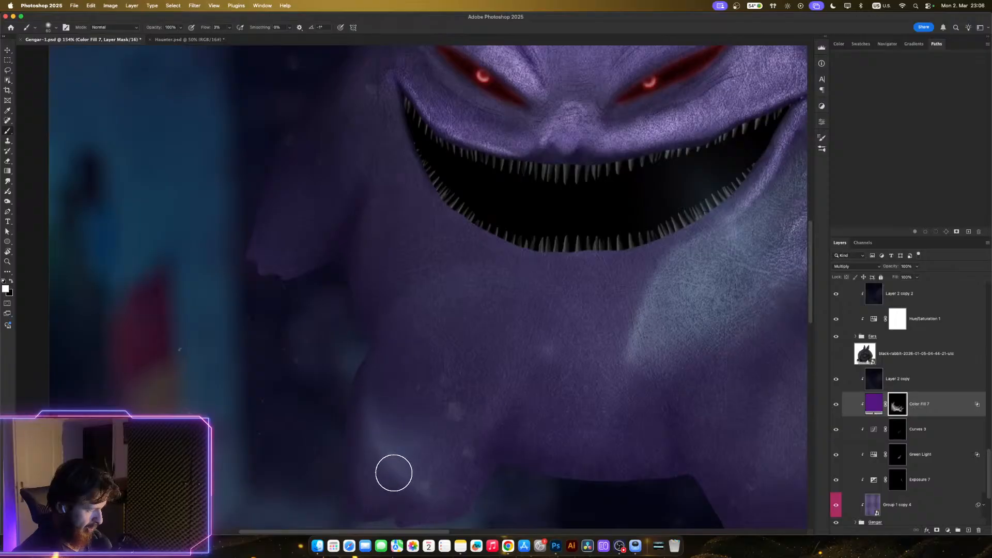
pyautogui.scroll(-5, 295, 487)
pyautogui.scroll(4, 327, 475)
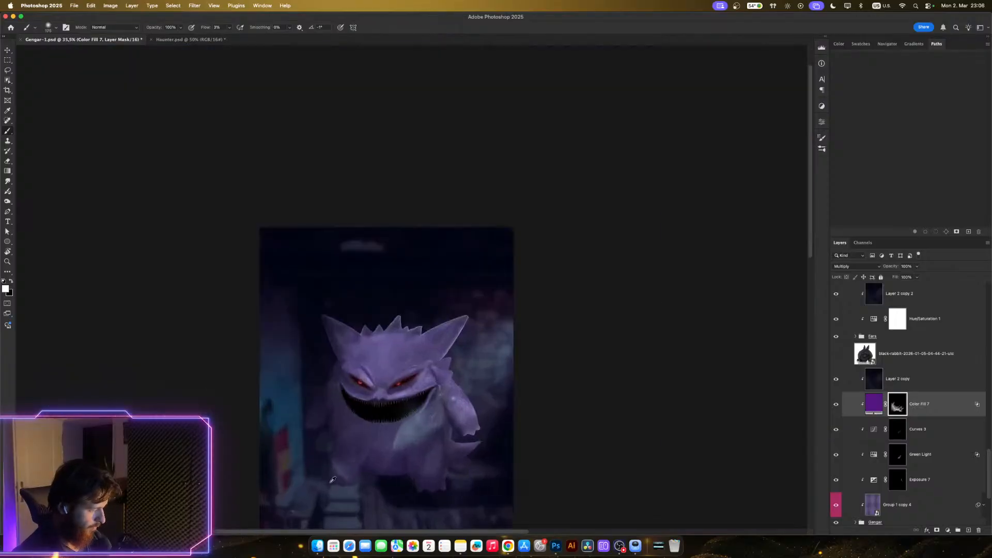
pyautogui.press(']')
pyautogui.press(']')
pyautogui.press(']')
pyautogui.press(']')
pyautogui.press(']')
pyautogui.press(']')
pyautogui.press(']')
pyautogui.press(']')
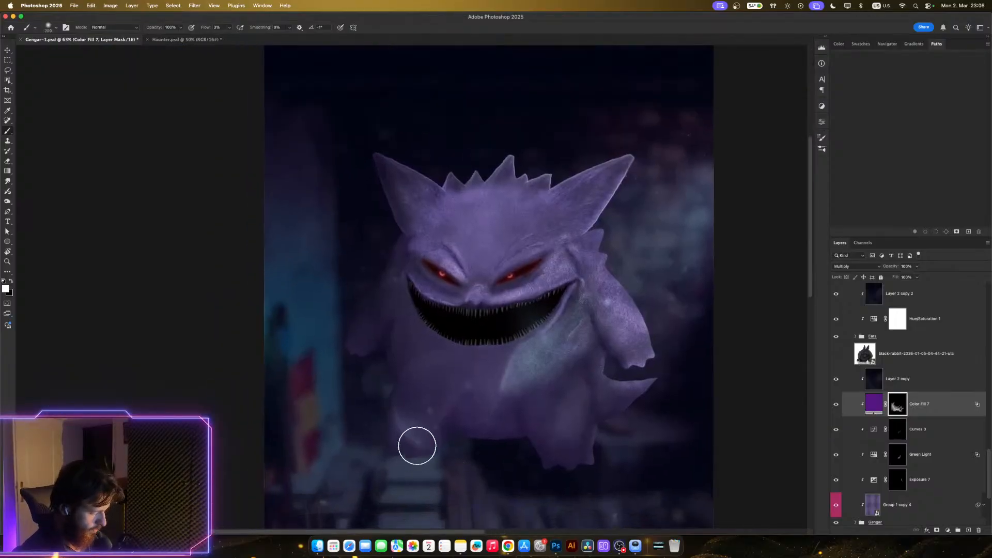
pyautogui.moveTo(357, 371)
pyautogui.mouseDown()
pyautogui.moveTo(454, 472)
pyautogui.moveTo(339, 456)
pyautogui.mouseUp()
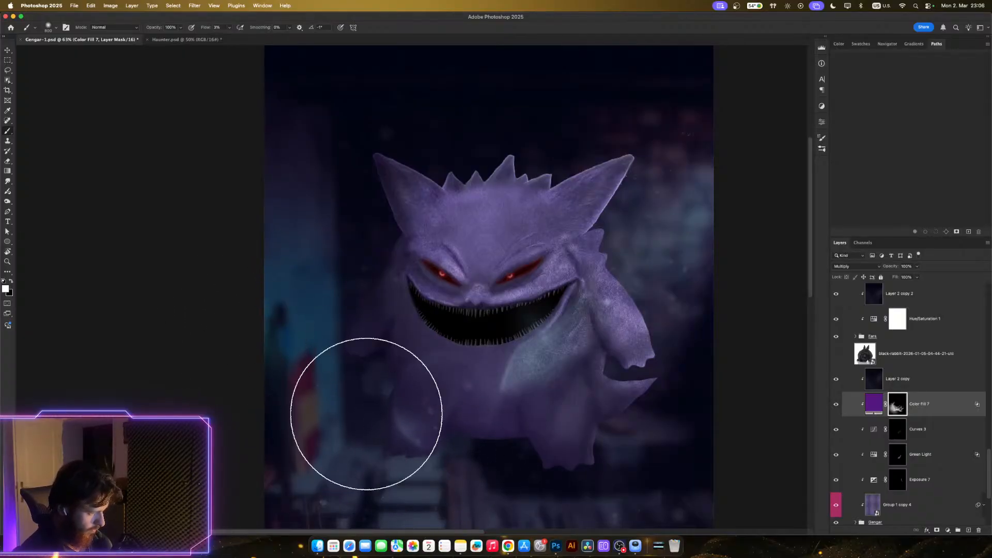
# - Examine the shadow balance on Gengar's body, arms and legs close up and across the full composition
pyautogui.scroll(-2, 408, 507)
pyautogui.scroll(5, 366, 385)
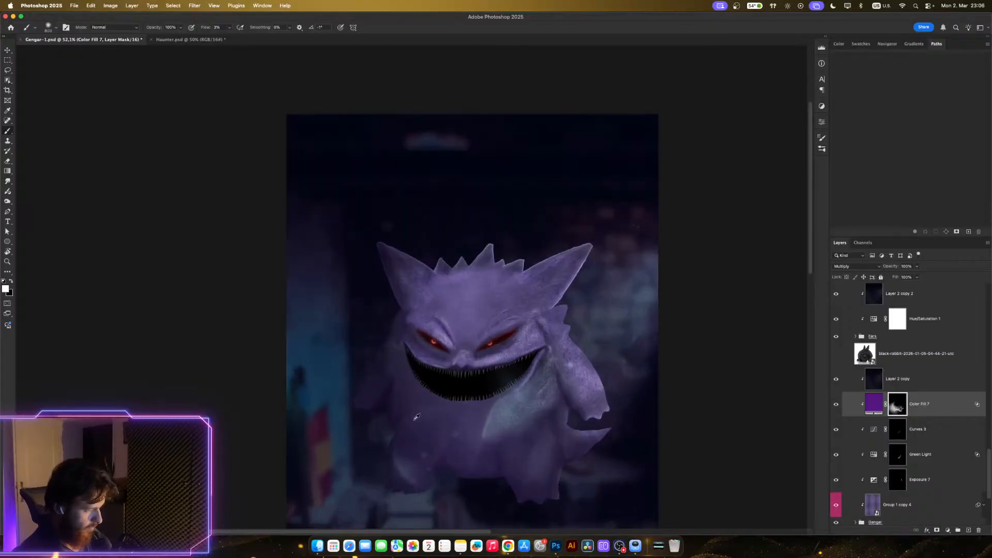
pyautogui.scroll(-3, 361, 381)
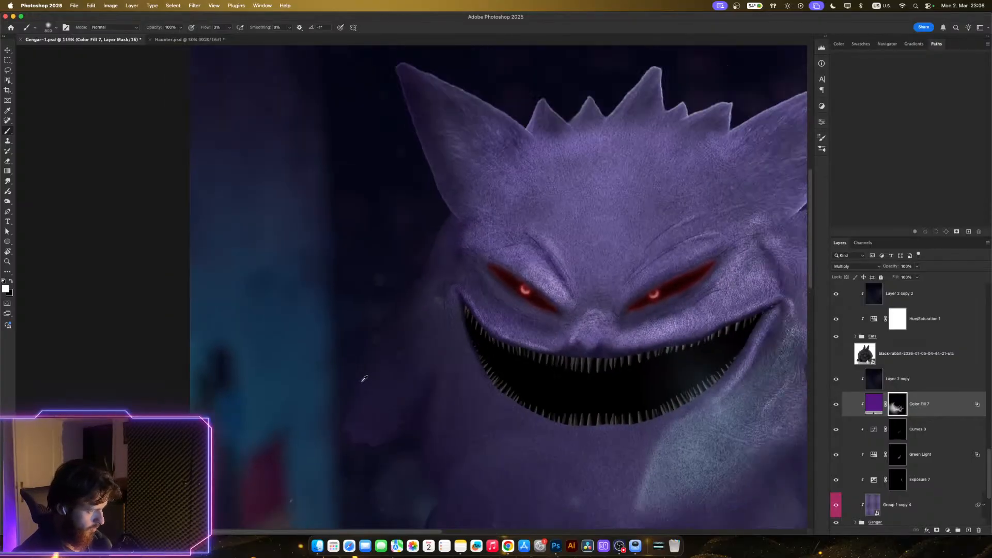
pyautogui.scroll(-2, 525, 466)
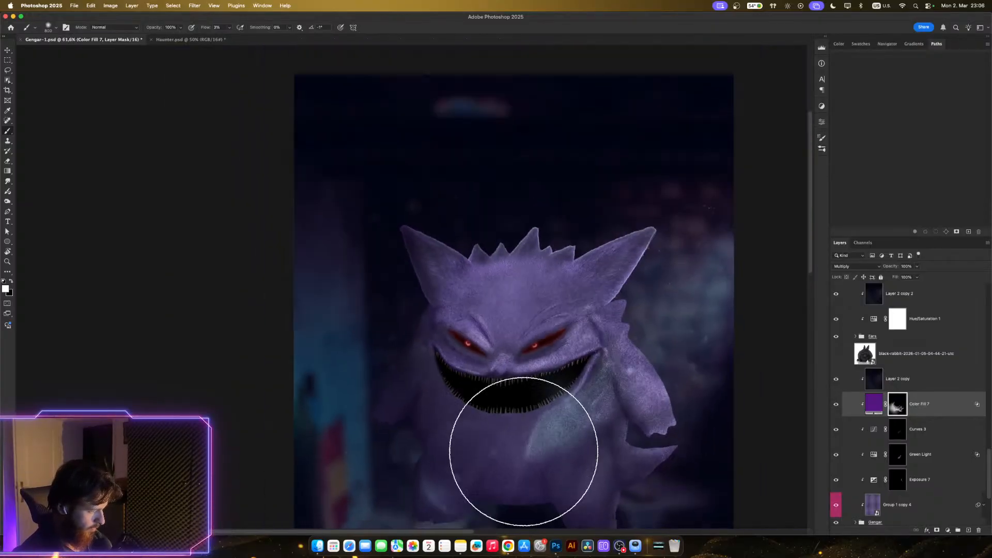
pyautogui.scroll(-2, 524, 454)
pyautogui.scroll(4, 538, 428)
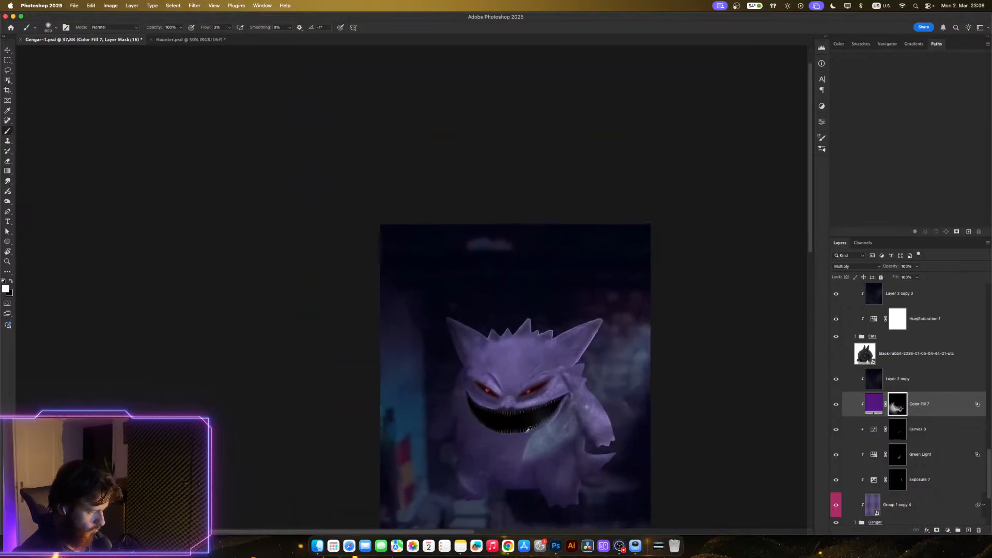
pyautogui.scroll(2, 526, 440)
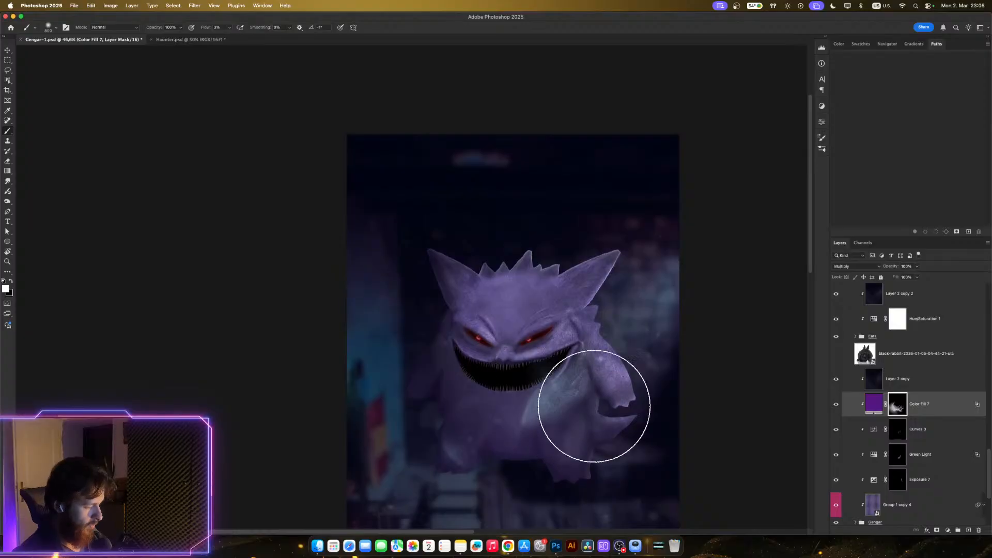
pyautogui.scroll(1, 602, 408)
pyautogui.scroll(-1, 607, 401)
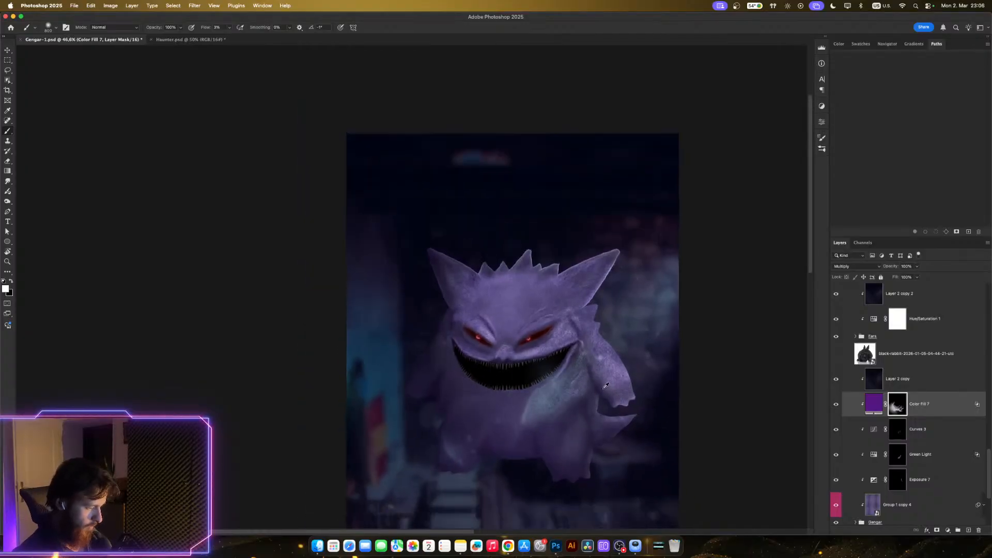
pyautogui.scroll(1, 627, 398)
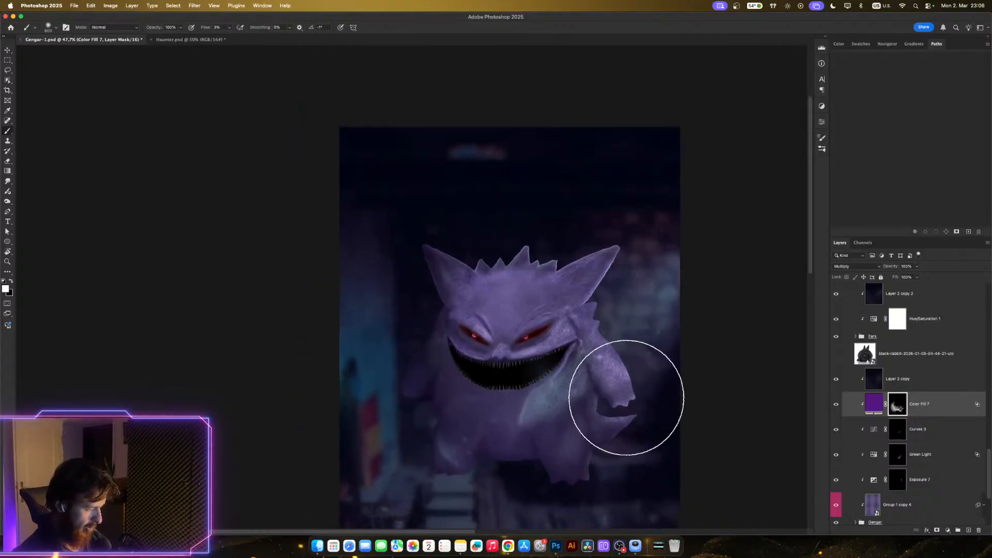
pyautogui.scroll(-1, 605, 411)
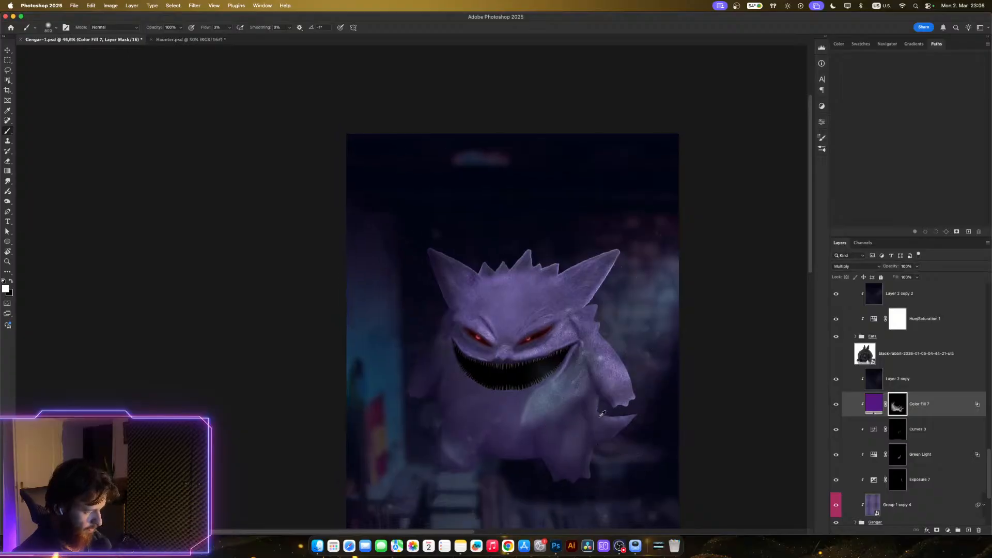
pyautogui.scroll(-6, 574, 408)
pyautogui.scroll(6, 548, 402)
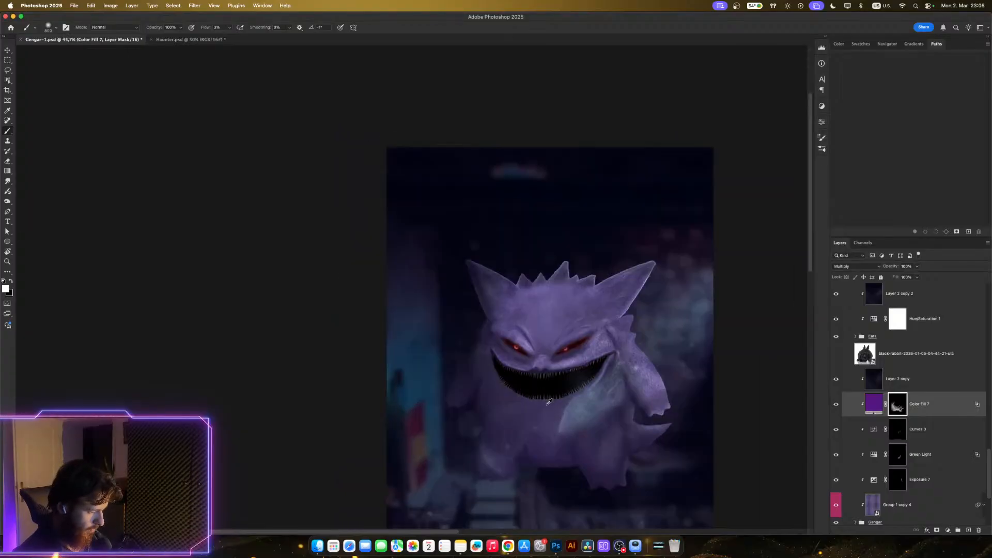
pyautogui.scroll(2, 551, 403)
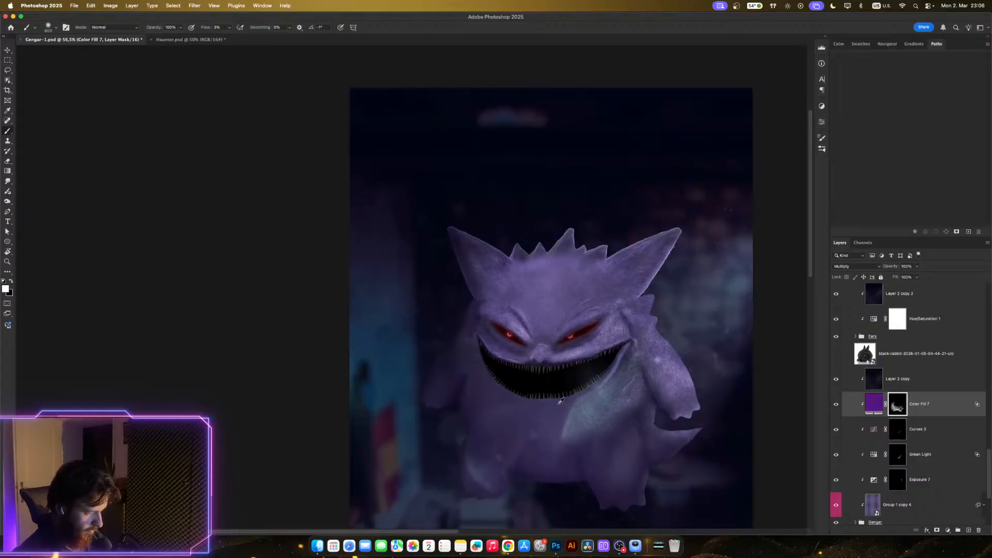
pyautogui.scroll(-1, 564, 402)
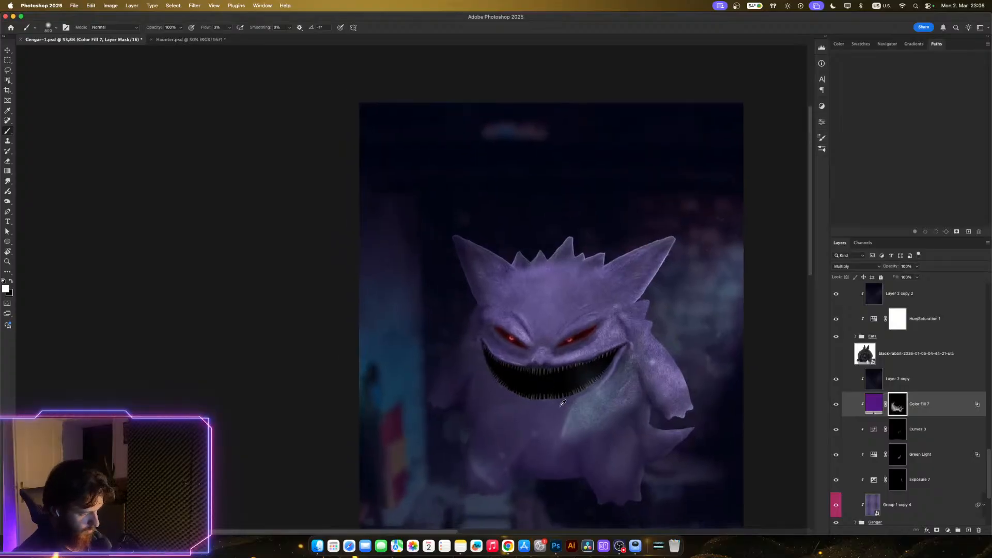
pyautogui.scroll(1, 563, 403)
pyautogui.scroll(-2, 563, 404)
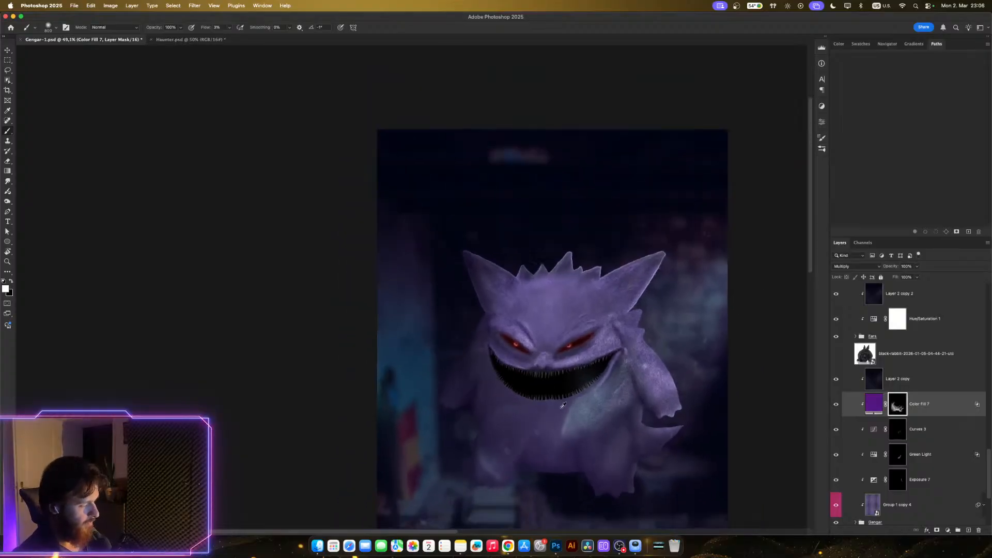
# - Save the Gengar-1.psd document
pyautogui.scroll(-2, 563, 405)
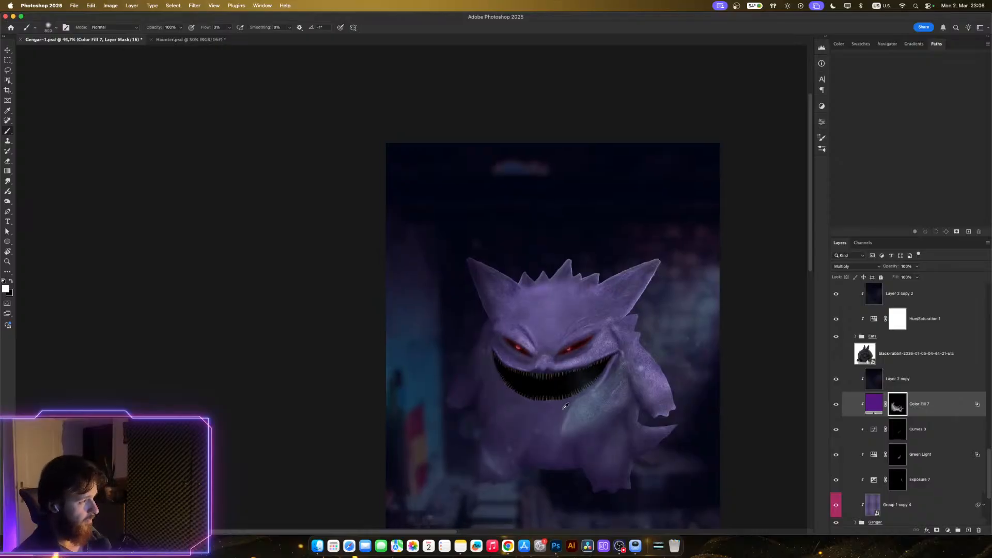
pyautogui.scroll(-1, 565, 407)
pyautogui.press('super+s')
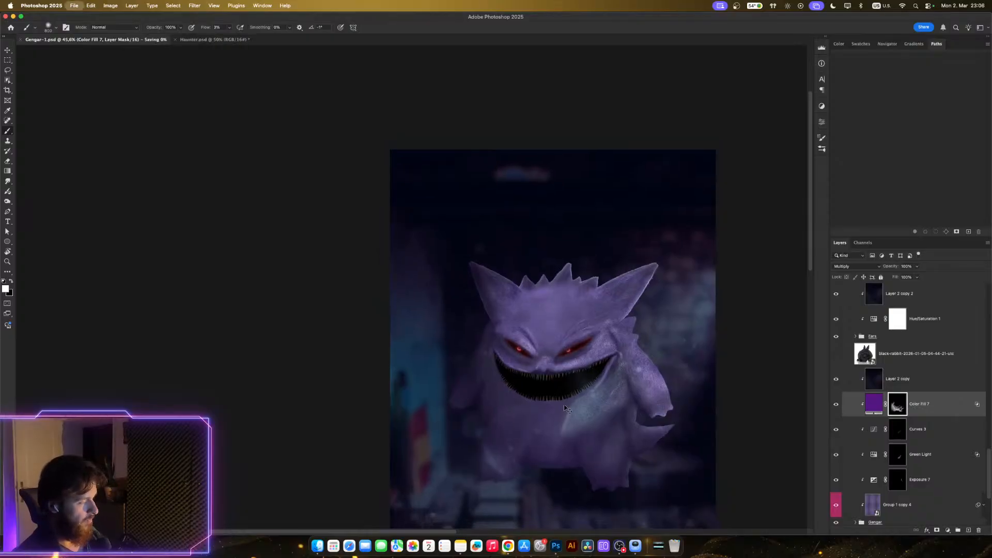
# - Hide and show the Color Fill 2 layer in the Mouth Group to compare its effect on the mouth interior
pyautogui.scroll(10, 574, 387)
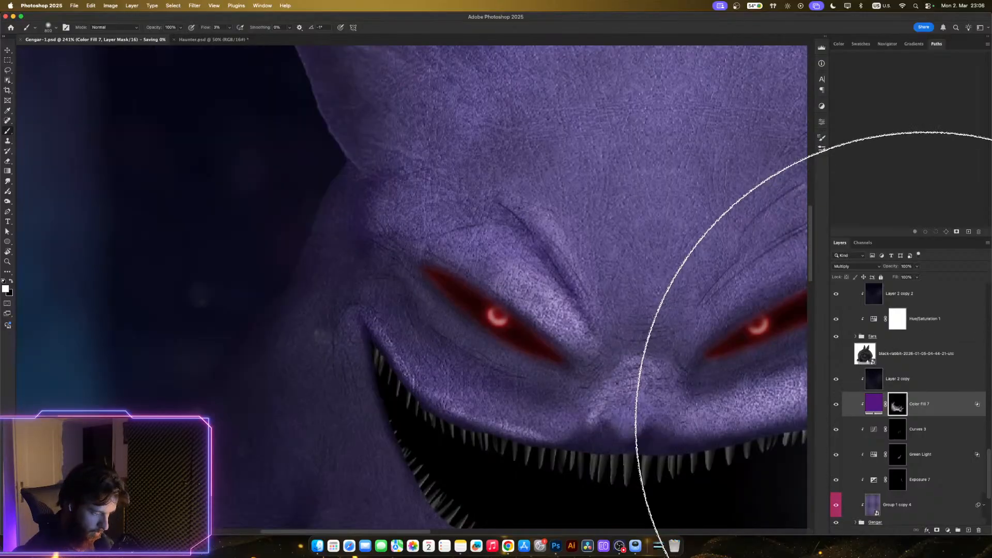
pyautogui.scroll(-5, 869, 417)
pyautogui.scroll(-8, 629, 373)
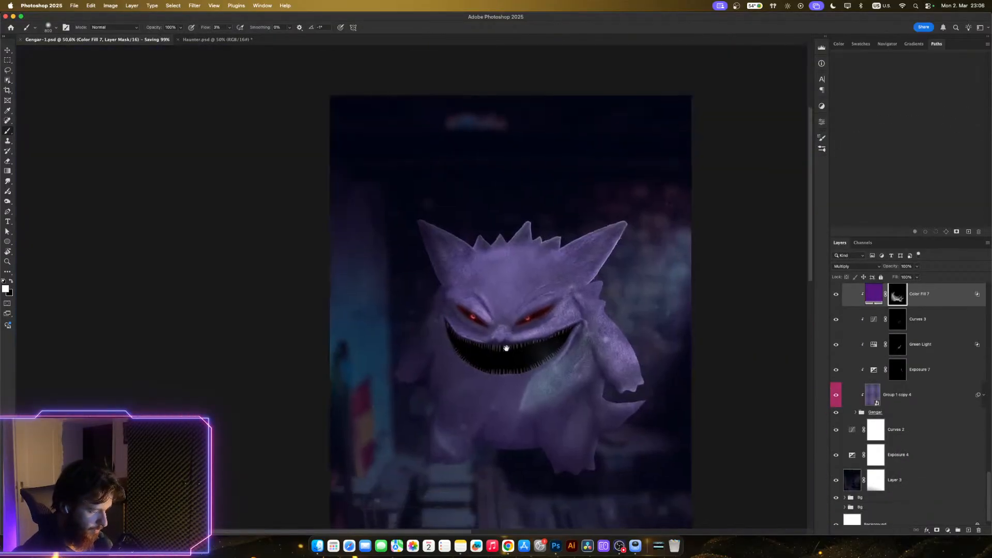
pyautogui.scroll(2, 559, 326)
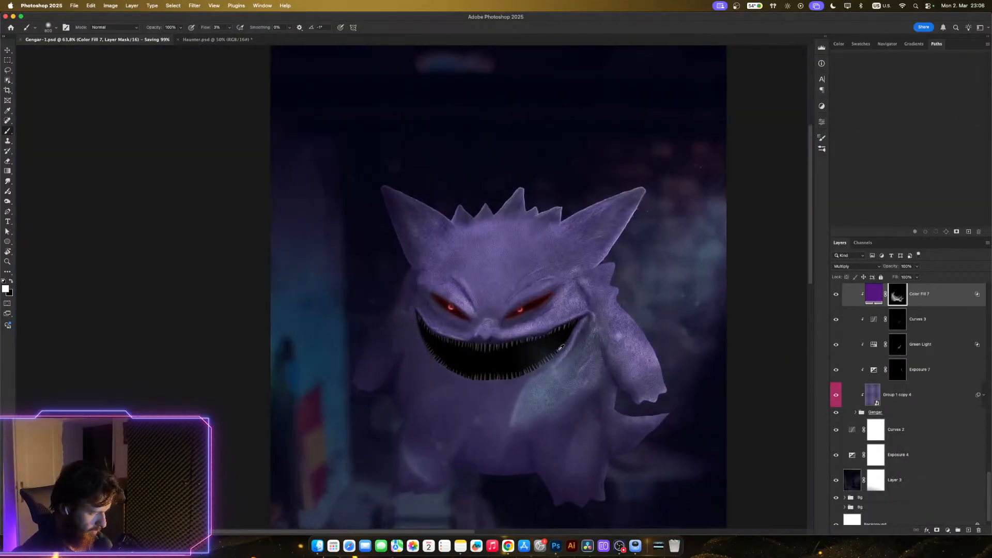
pyautogui.scroll(3, 559, 343)
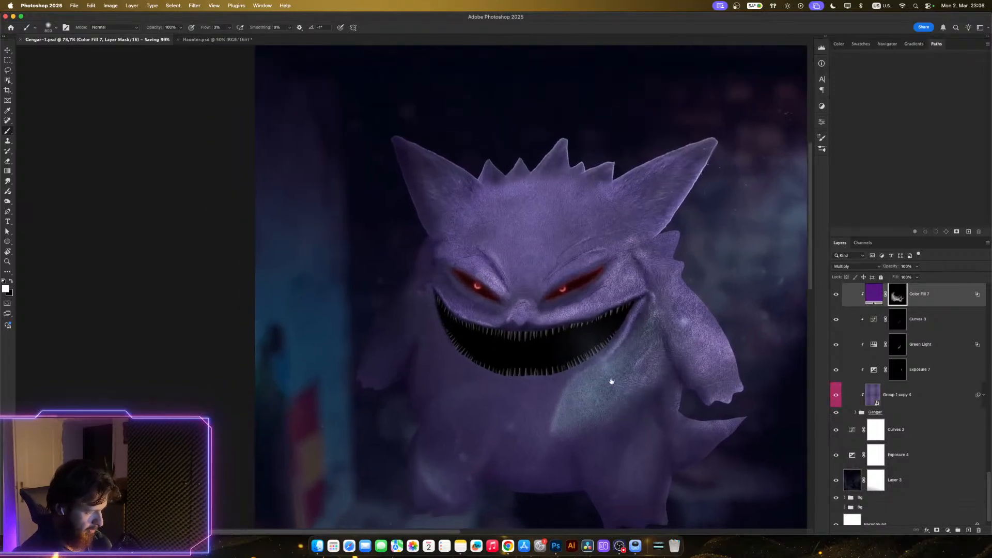
pyautogui.moveTo(611, 382); pyautogui.dragTo(647, 366)
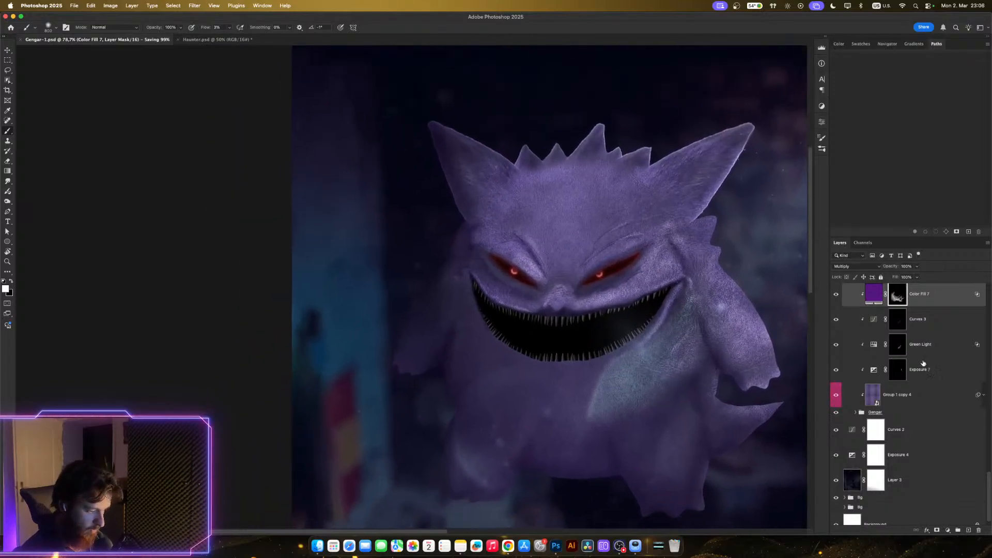
pyautogui.scroll(1, 921, 364)
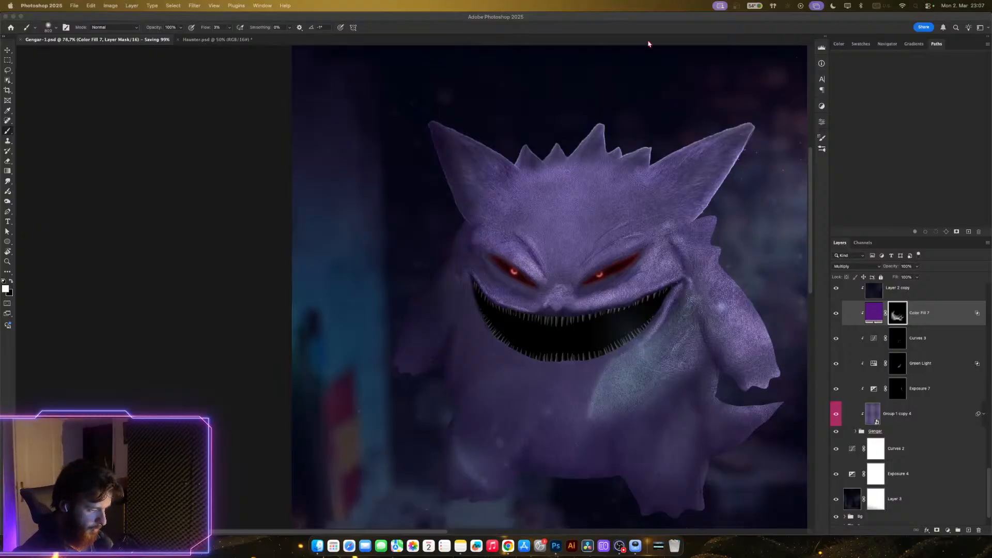
pyautogui.scroll(5, 917, 343)
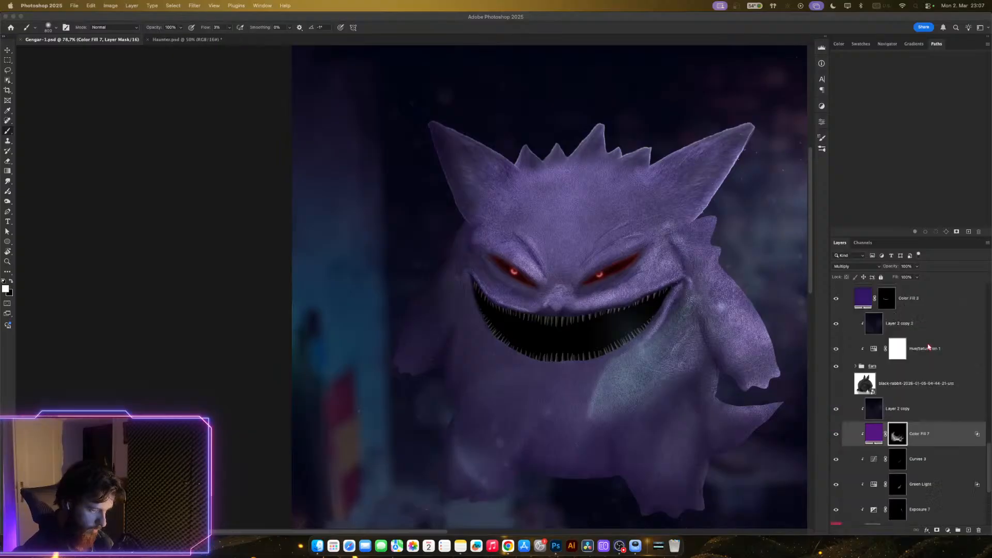
pyautogui.click(888, 375)
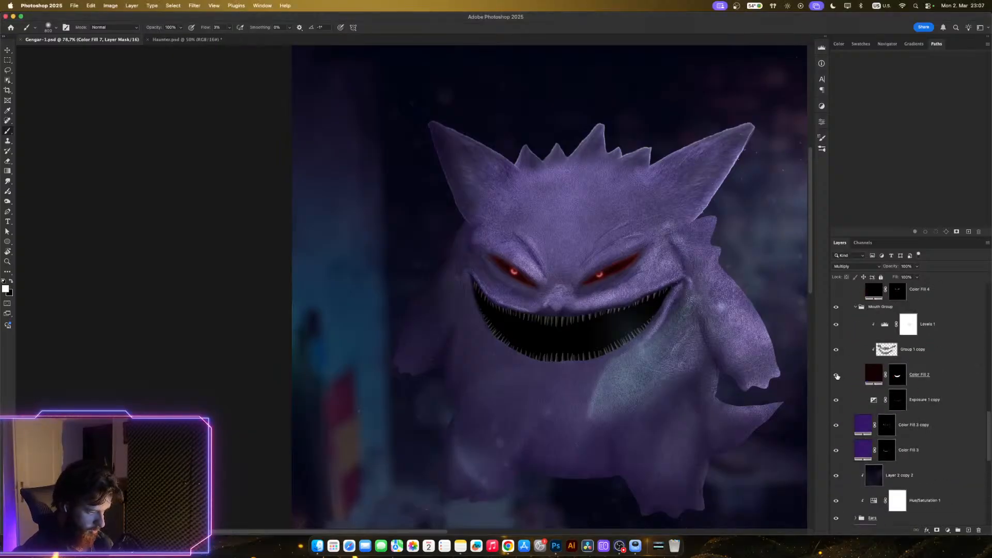
pyautogui.click(837, 377)
pyautogui.click(837, 376)
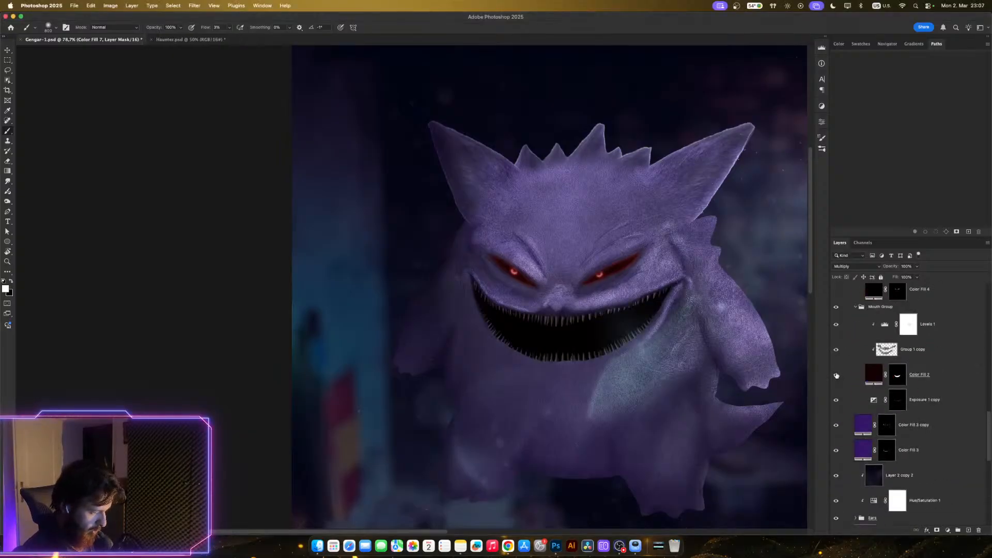
# - Examine the dark mouth interior and teeth against the rest of the figure at several viewing distances
pyautogui.scroll(-2, 659, 365)
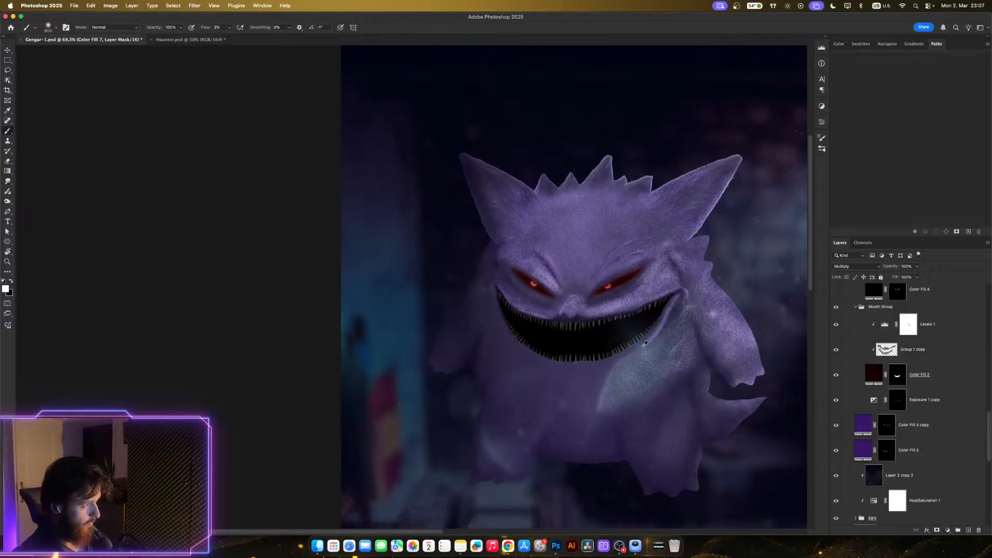
pyautogui.scroll(3, 649, 352)
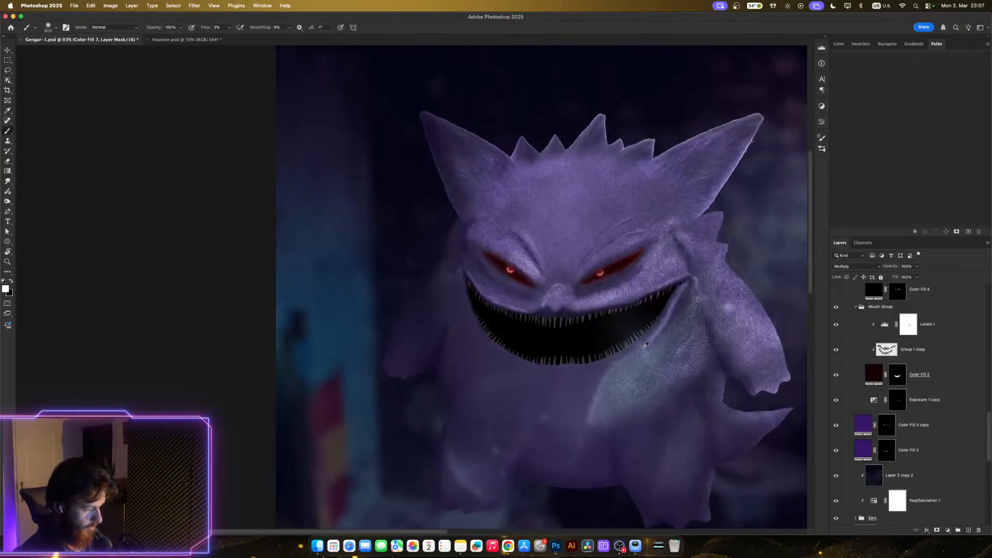
pyautogui.scroll(2, 645, 341)
pyautogui.scroll(1, 643, 335)
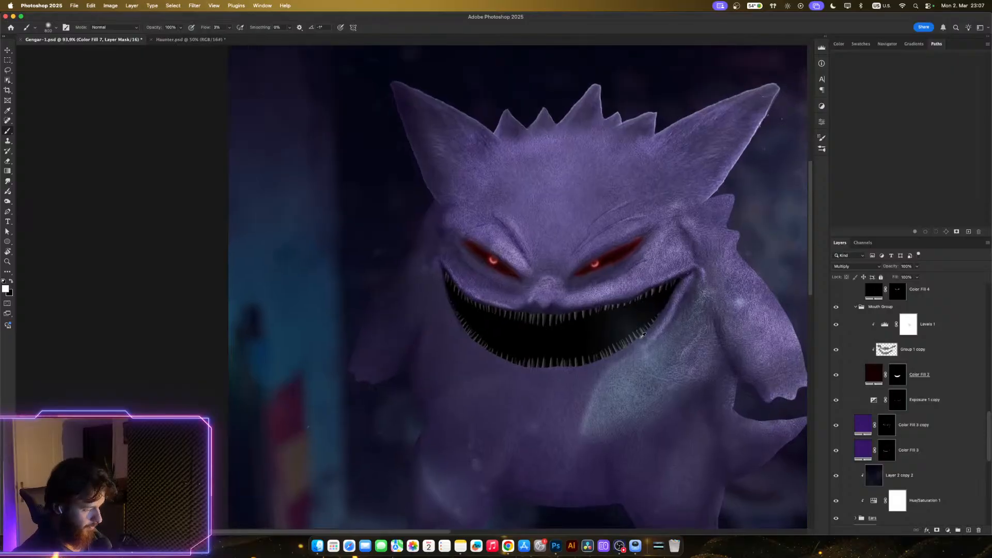
pyautogui.scroll(-2, 642, 335)
pyautogui.scroll(-5, 643, 335)
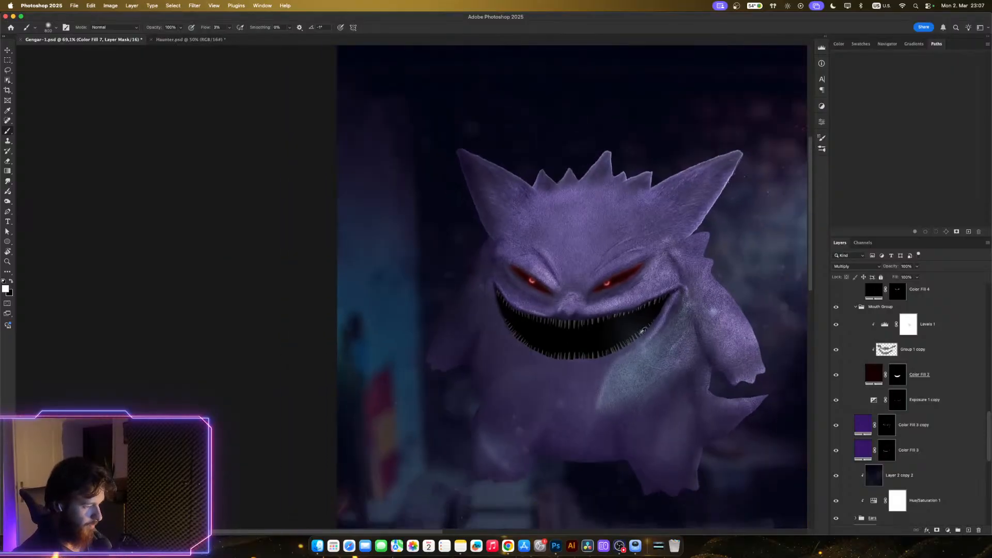
pyautogui.scroll(4, 638, 320)
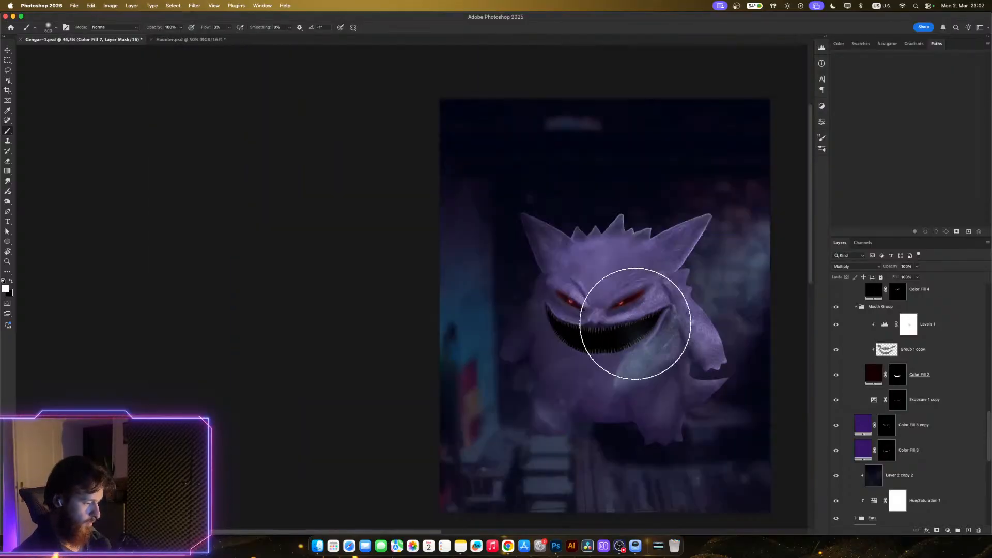
pyautogui.scroll(5, 637, 324)
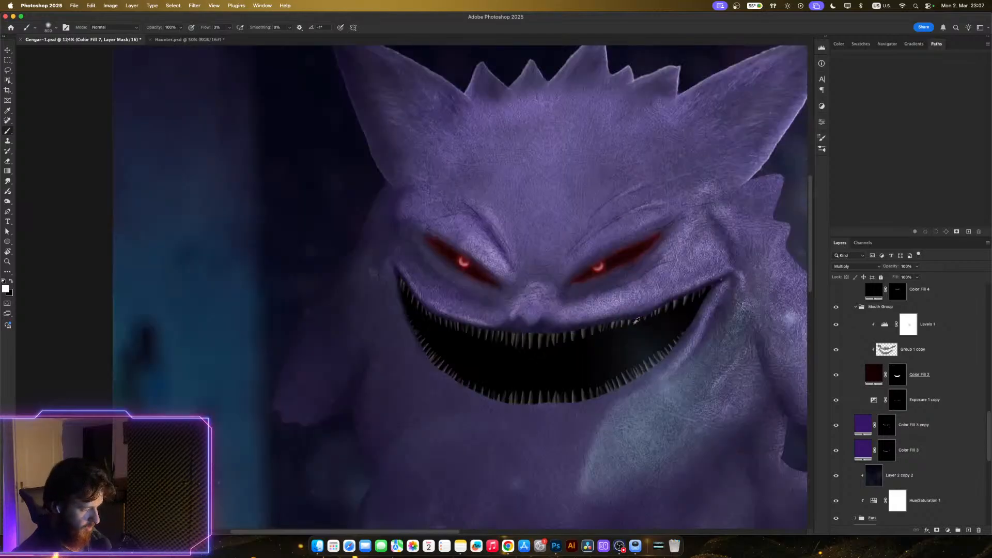
# - Recolor the Color Fill 2 layer in the Mouth Group to a brighter dark red for the mouth interior
pyautogui.scroll(-5, 608, 306)
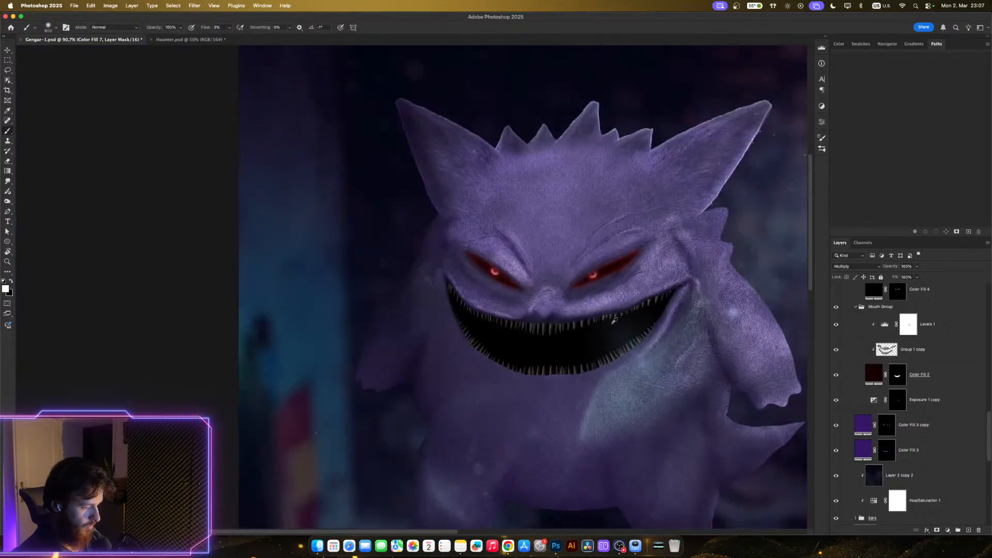
pyautogui.click(875, 378)
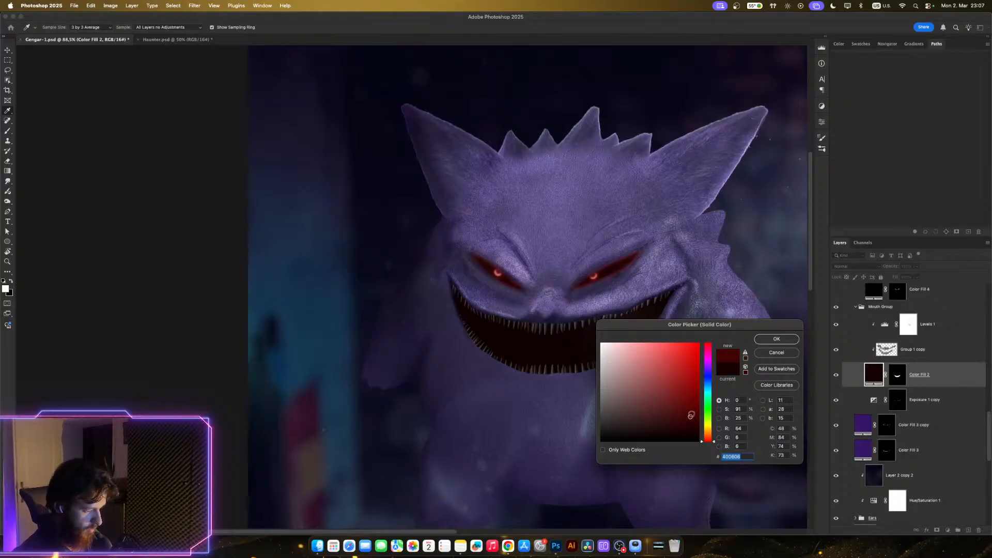
pyautogui.click(776, 339)
pyautogui.press('b')
pyautogui.scroll(-5, 637, 329)
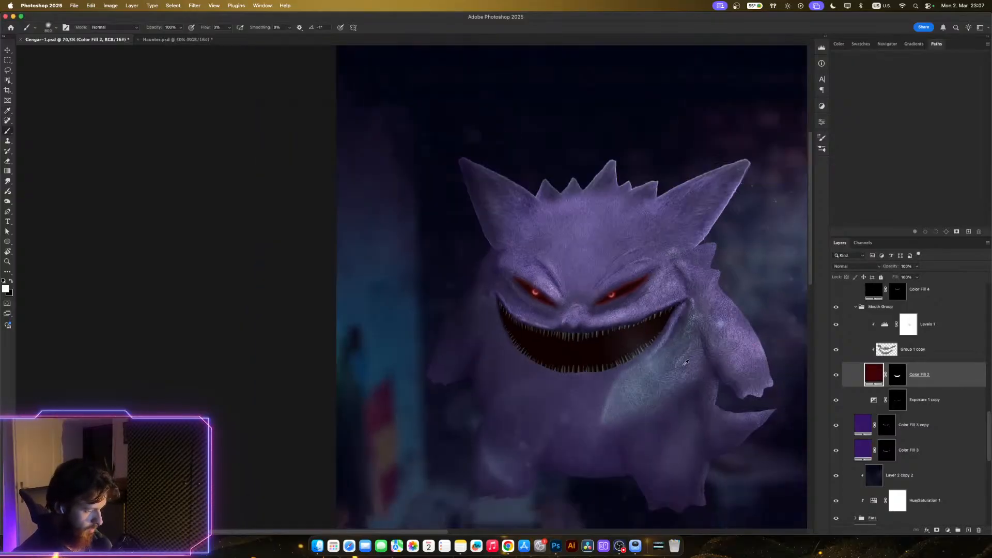
pyautogui.scroll(5, 638, 329)
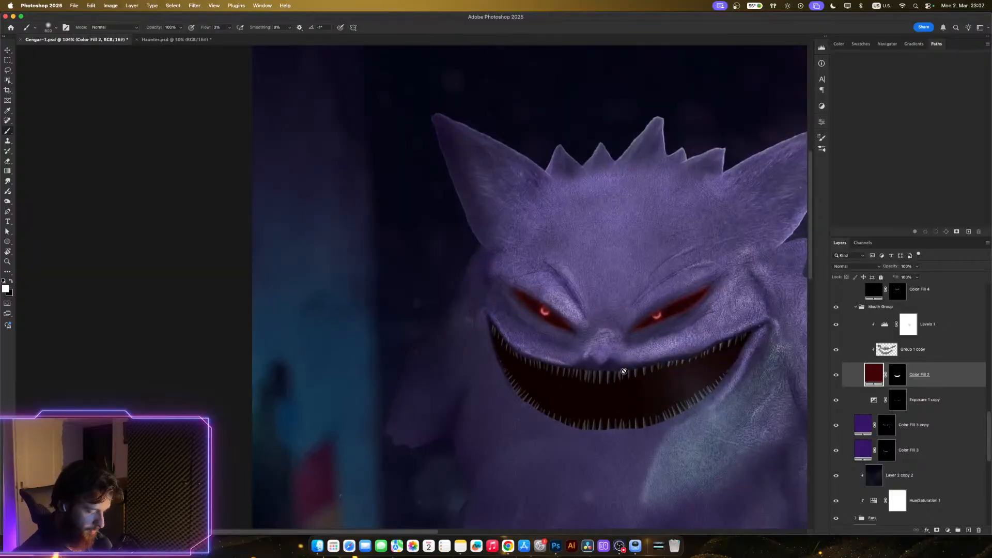
pyautogui.moveTo(623, 371); pyautogui.dragTo(543, 319)
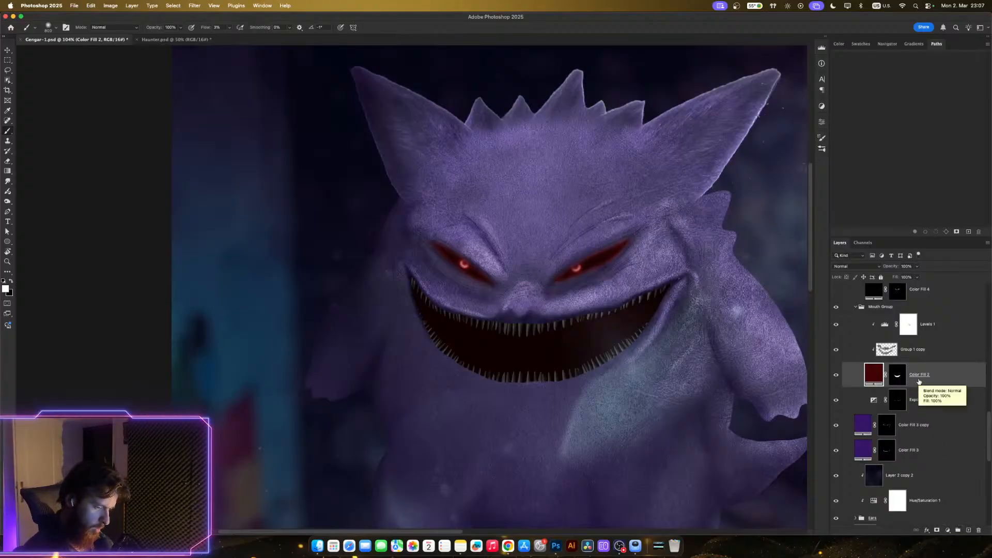
# - Add an Exposure adjustment clipped above Levels 1 in the Mouth Group, set Exposure to -1.29, and invert its mask to black
pyautogui.click(939, 326)
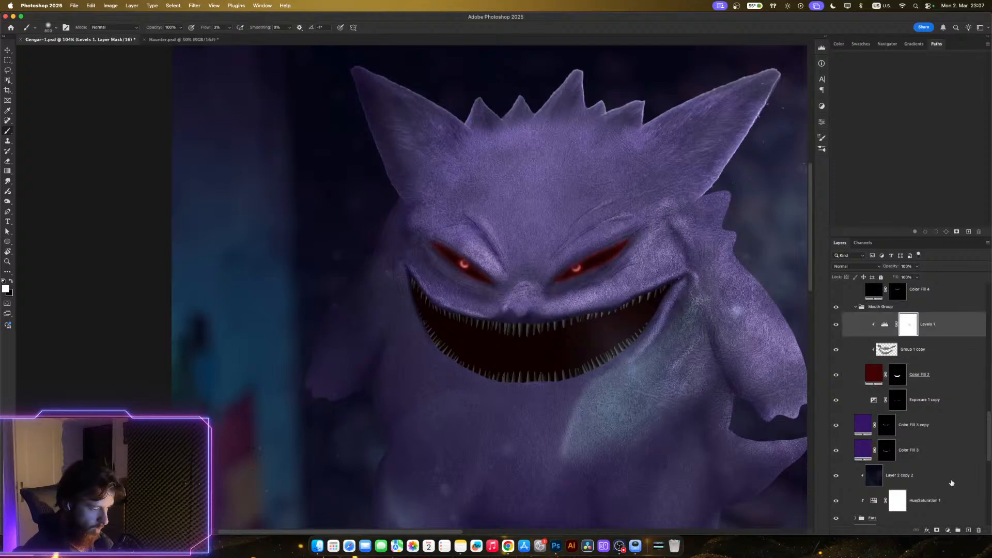
pyautogui.click(948, 530)
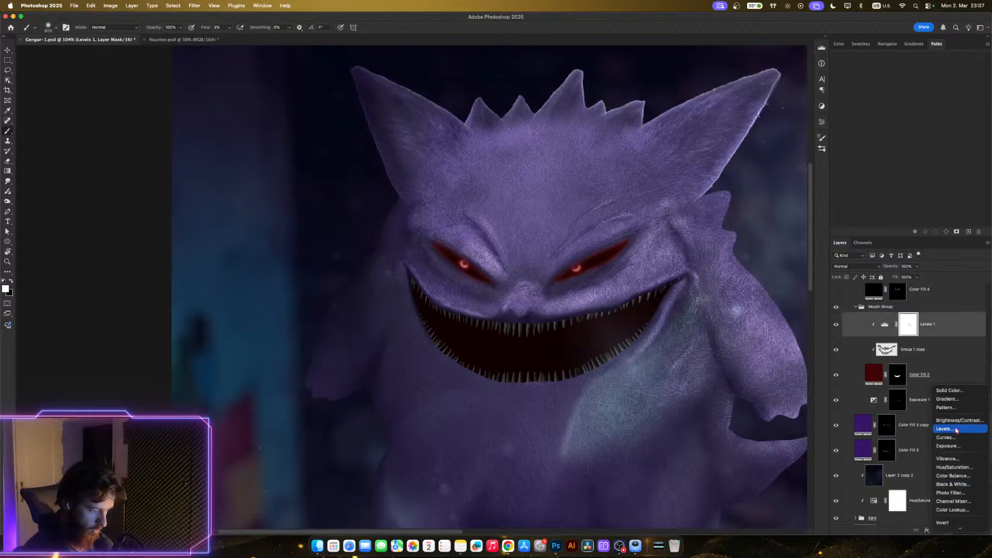
pyautogui.click(955, 448)
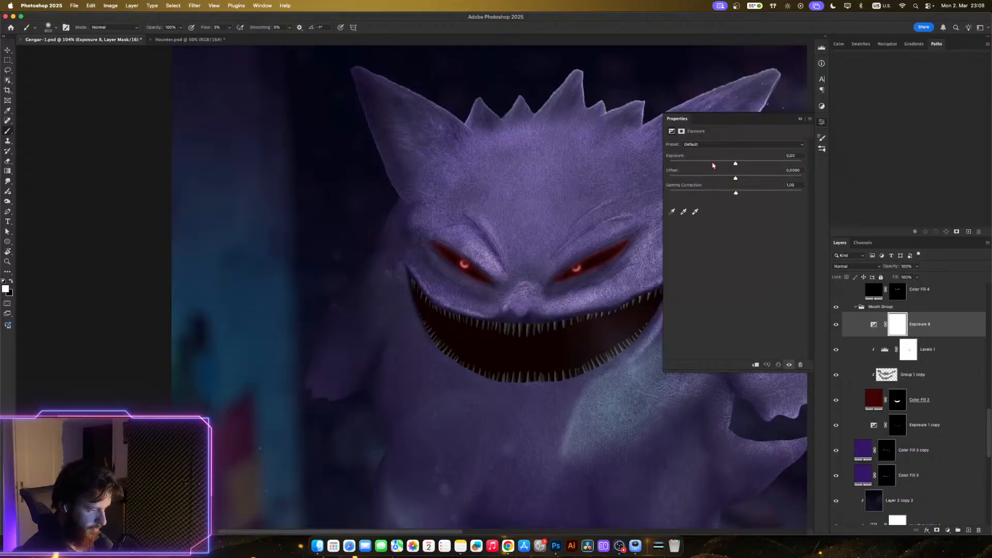
pyautogui.moveTo(722, 164); pyautogui.dragTo(721, 164)
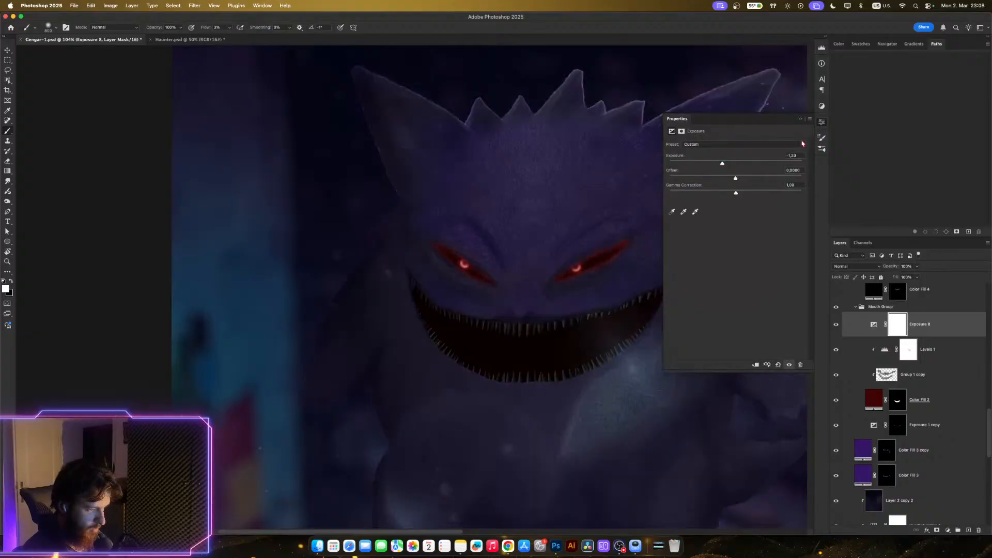
pyautogui.click(822, 124)
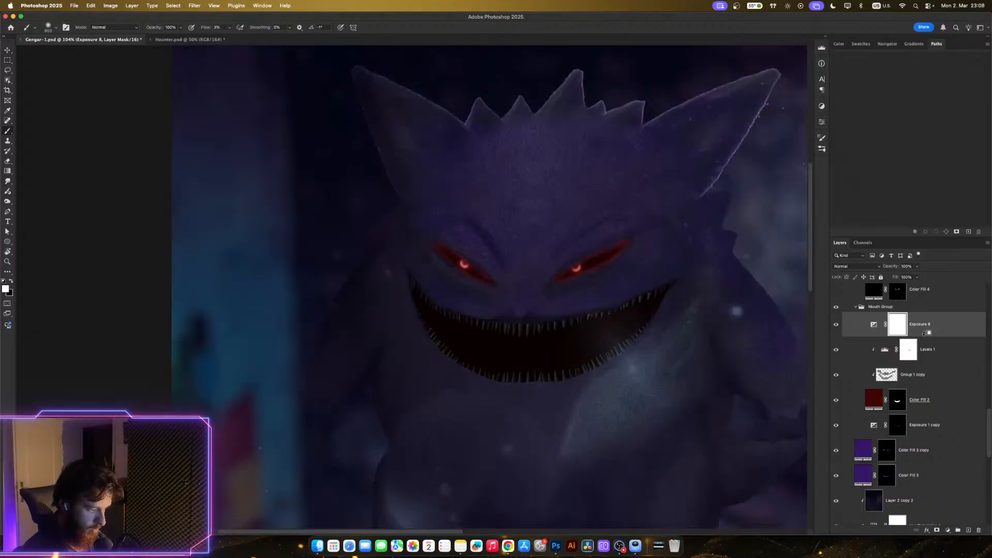
pyautogui.keyDown('alt'); pyautogui.click(924, 334); pyautogui.keyUp('alt')
pyautogui.press('super+i')
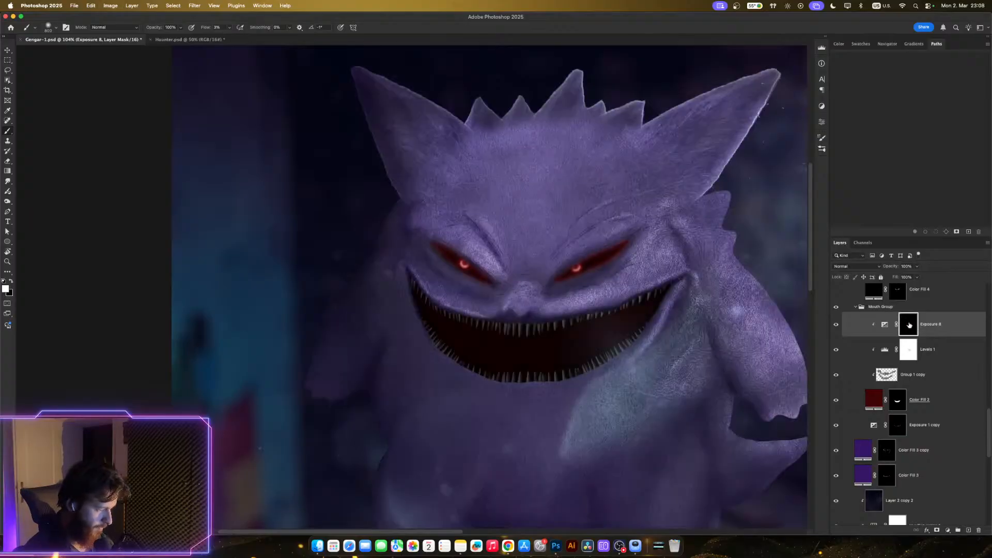
# - Paint white on the new Exposure mask with a small soft brush to darken the teeth at both mouth corners
pyautogui.press('[')
pyautogui.press('[')
pyautogui.press('[')
pyautogui.press('[')
pyautogui.press('[')
pyautogui.press('[')
pyautogui.press('[')
pyautogui.press('[')
pyautogui.press('[')
pyautogui.press('[')
pyautogui.press('[')
pyautogui.press('[')
pyautogui.press('[')
pyautogui.press('[')
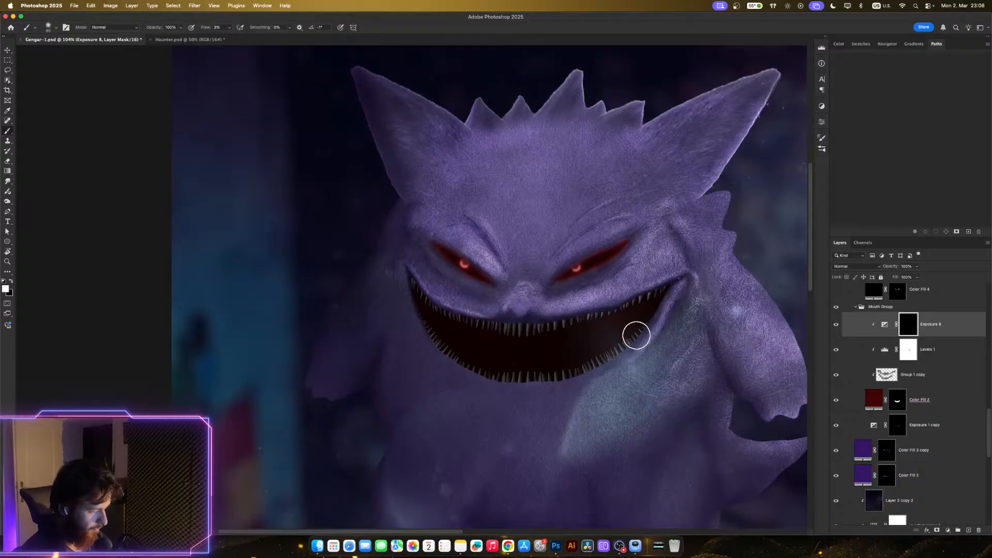
pyautogui.press(']')
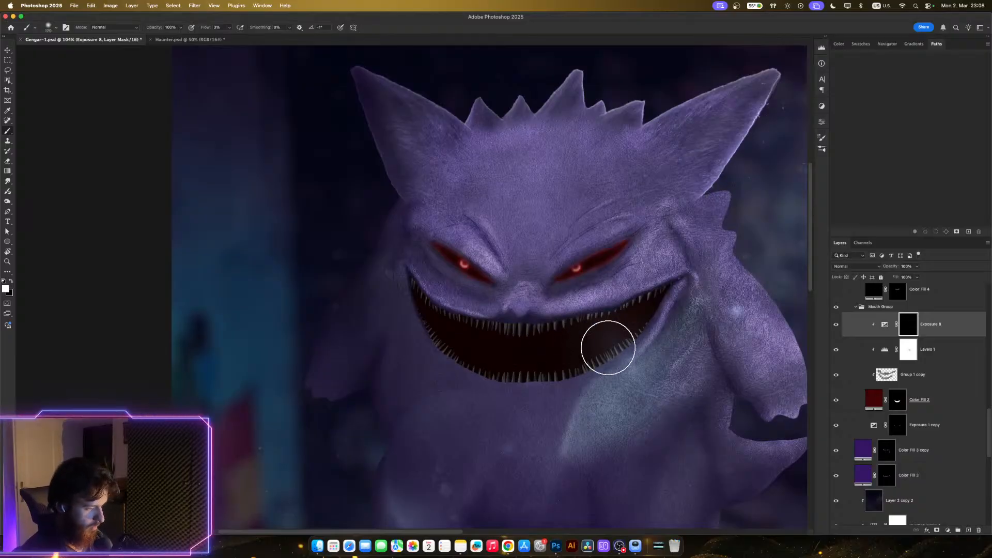
pyautogui.moveTo(638, 315); pyautogui.dragTo(667, 299)
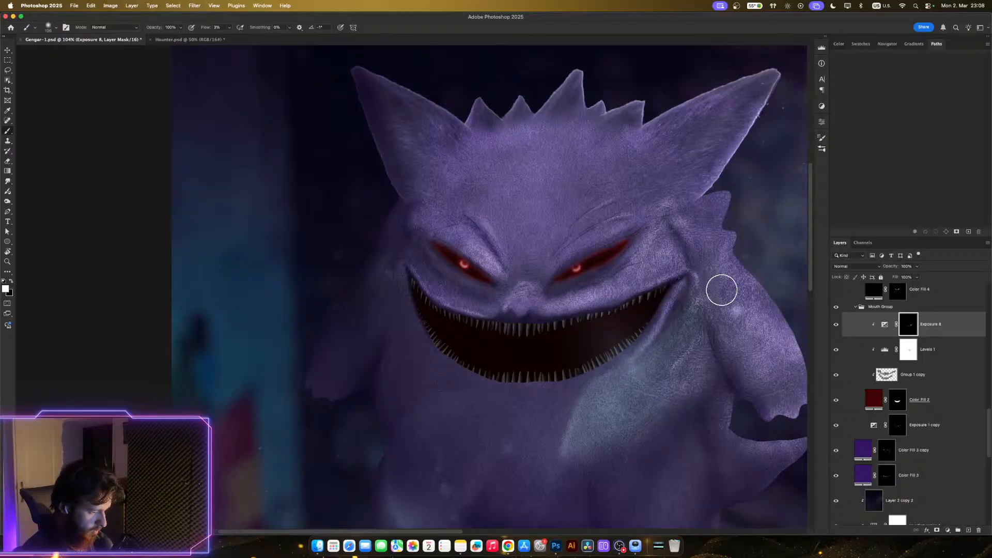
pyautogui.press(']')
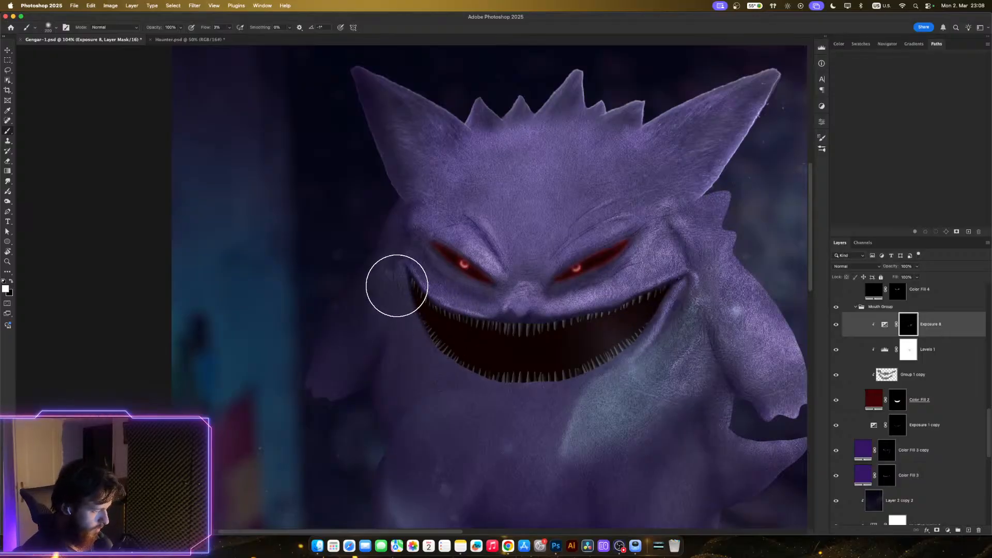
pyautogui.press(']')
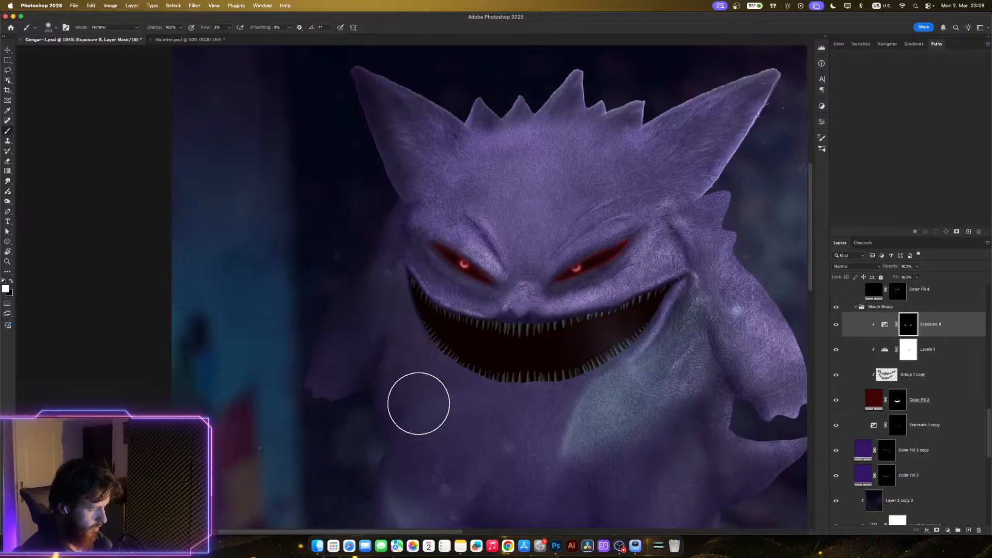
# - Group the layers from Exposure 8 down to Color Fill 2 and mask the group with the mouth shape from Color Fill 2
pyautogui.keyDown('super'); pyautogui.click(902, 404); pyautogui.keyUp('super')
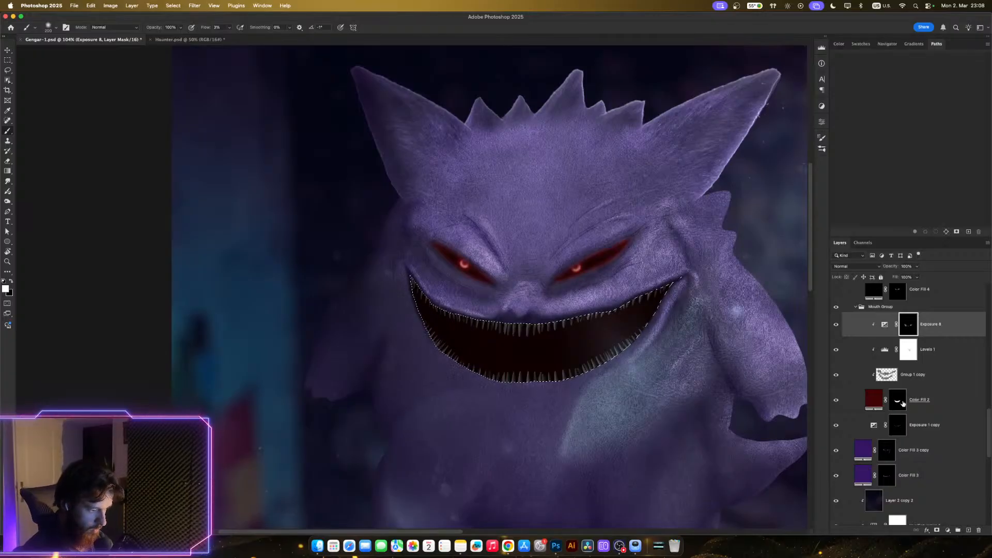
pyautogui.keyDown('shift'); pyautogui.click(948, 397); pyautogui.keyUp('shift')
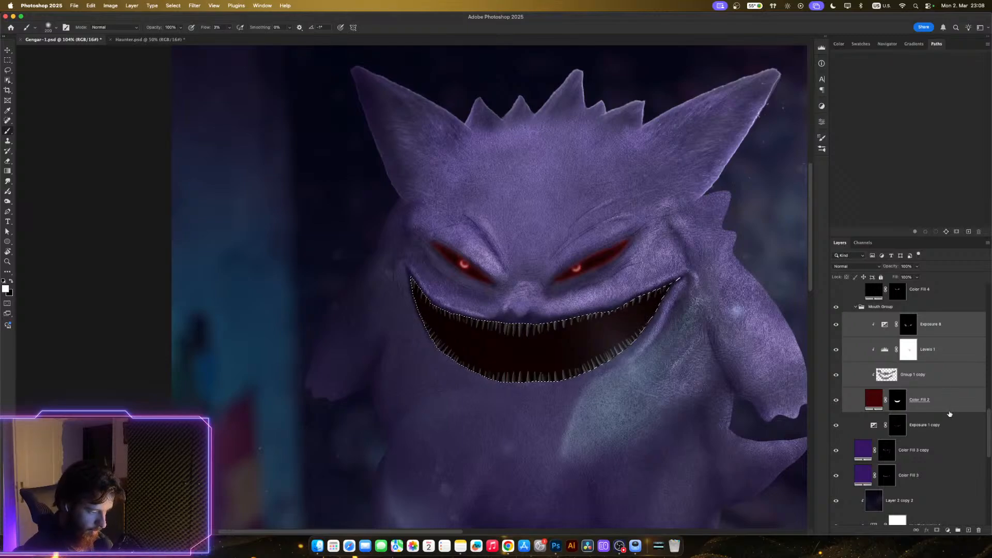
pyautogui.press('super+g')
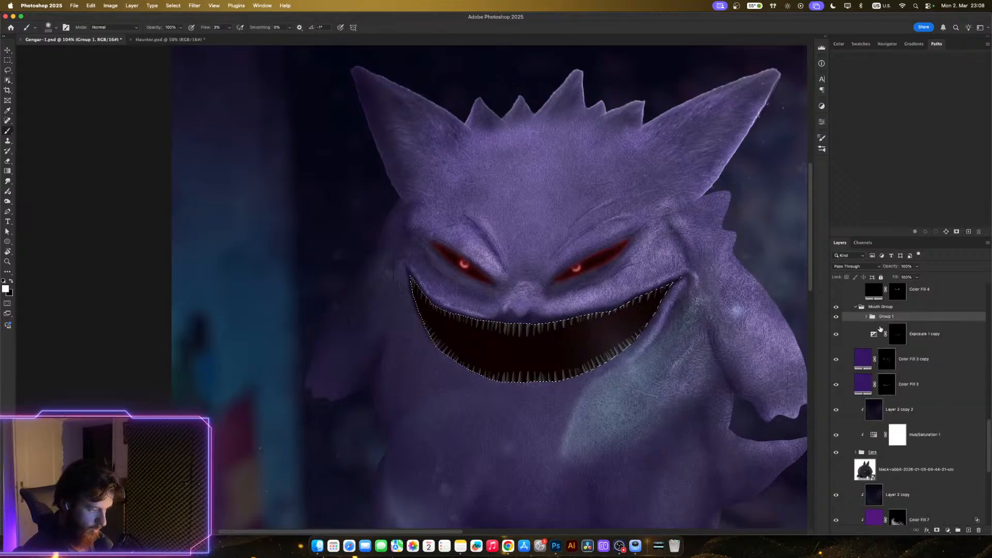
pyautogui.click(867, 316)
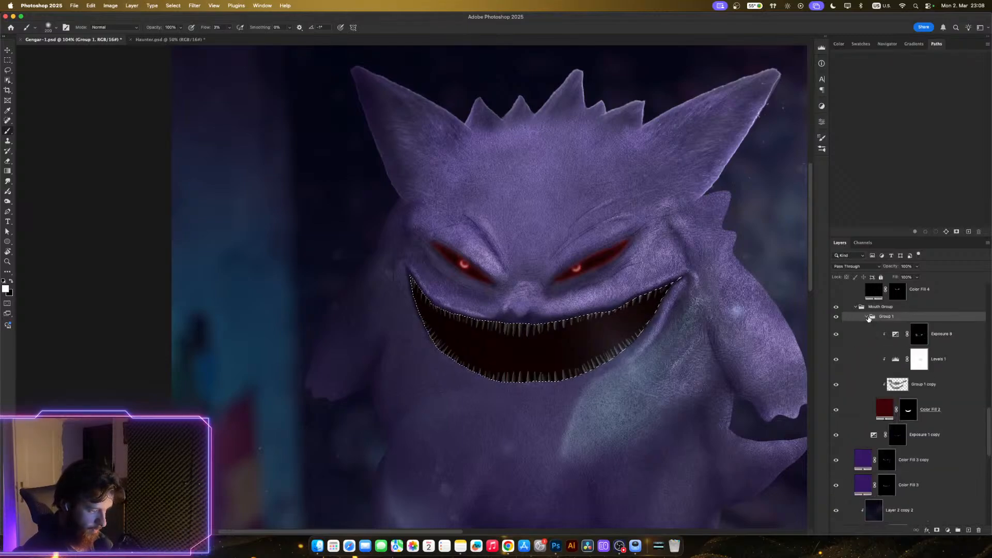
pyautogui.click(937, 531)
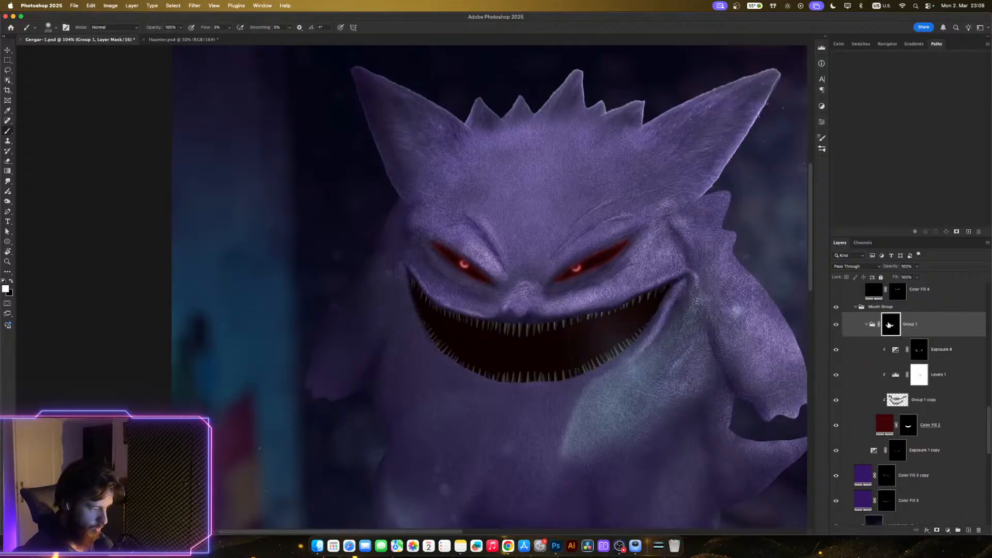
# - Move the Exposure 8 adjustment below the Group 1 copy teeth layer, directly above Color Fill 2
pyautogui.click(922, 376)
pyautogui.click(919, 354)
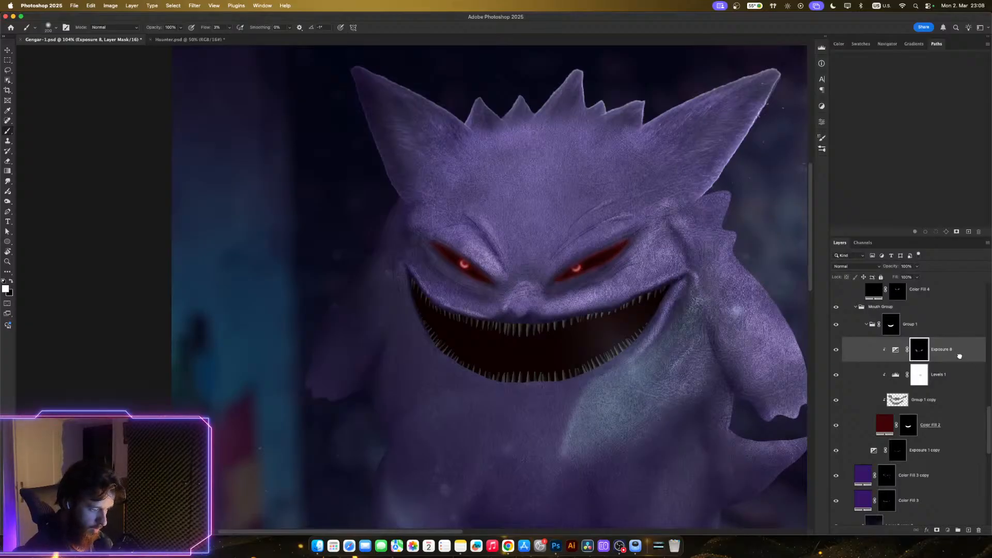
pyautogui.moveTo(959, 356); pyautogui.dragTo(953, 405)
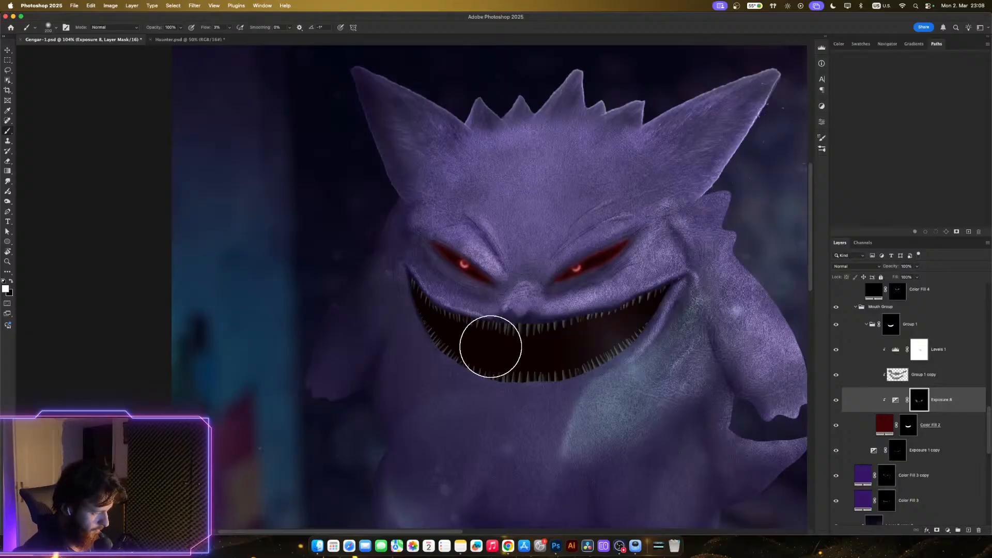
# - Paint shading on the Exposure 8 mask inside the mouth near its corners, varying the brush size
pyautogui.press('[')
pyautogui.press('[')
pyautogui.press('[')
pyautogui.press('[')
pyautogui.press('[')
pyautogui.press('[')
pyautogui.press('[')
pyautogui.press('[')
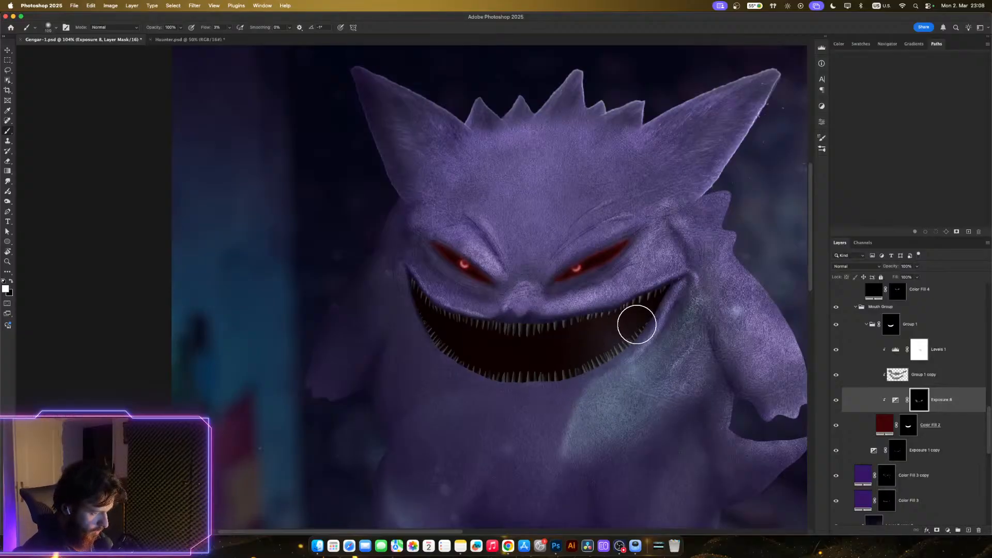
pyautogui.press(']')
pyautogui.press(']')
pyautogui.press(']')
pyautogui.press(']')
pyautogui.press(']')
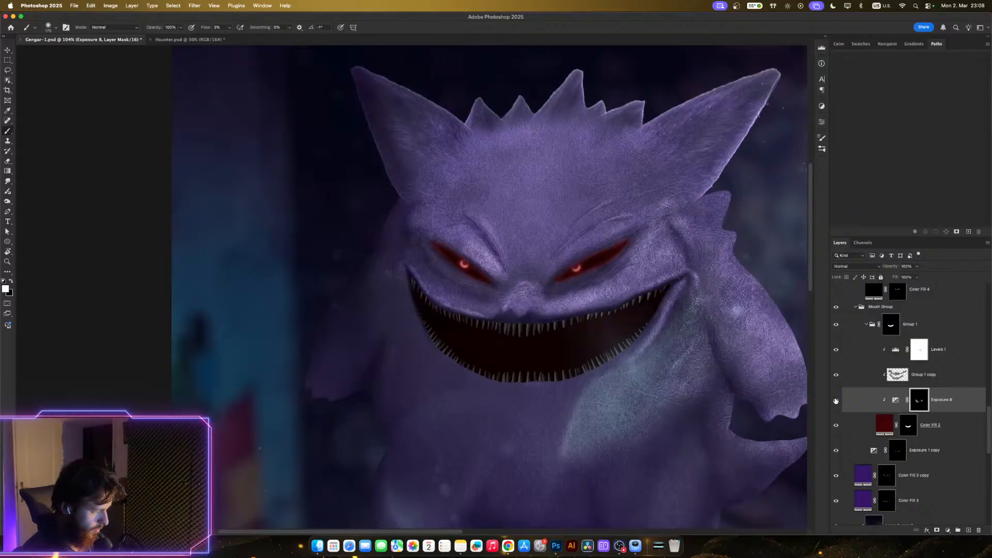
pyautogui.press('[')
pyautogui.press('[')
pyautogui.press('[')
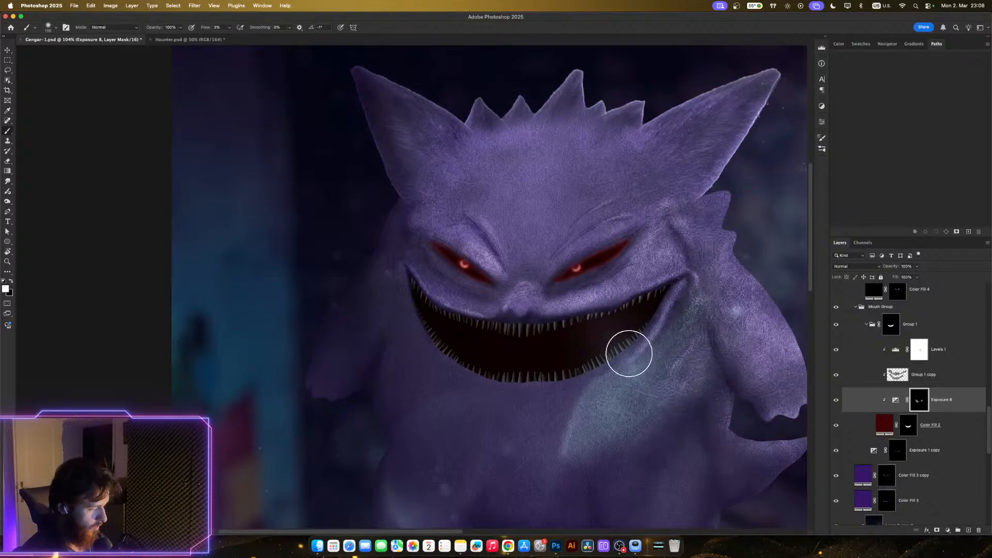
pyautogui.press(']')
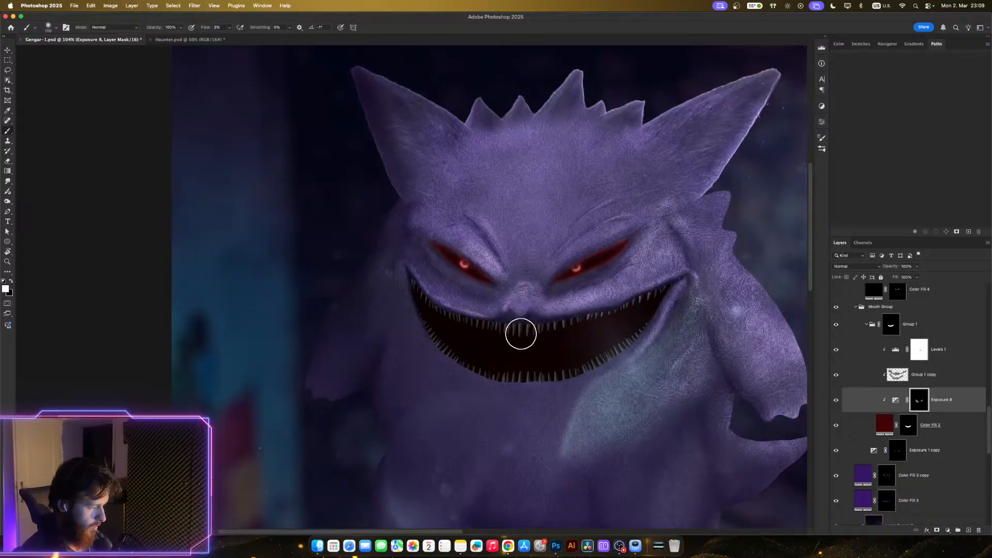
# - Paint white on the Exposure 8 mask along the upper row of teeth to deepen the shadow beneath the upper lip
pyautogui.press(']')
pyautogui.press(']')
pyautogui.press(']')
pyautogui.moveTo(492, 312); pyautogui.dragTo(555, 309)
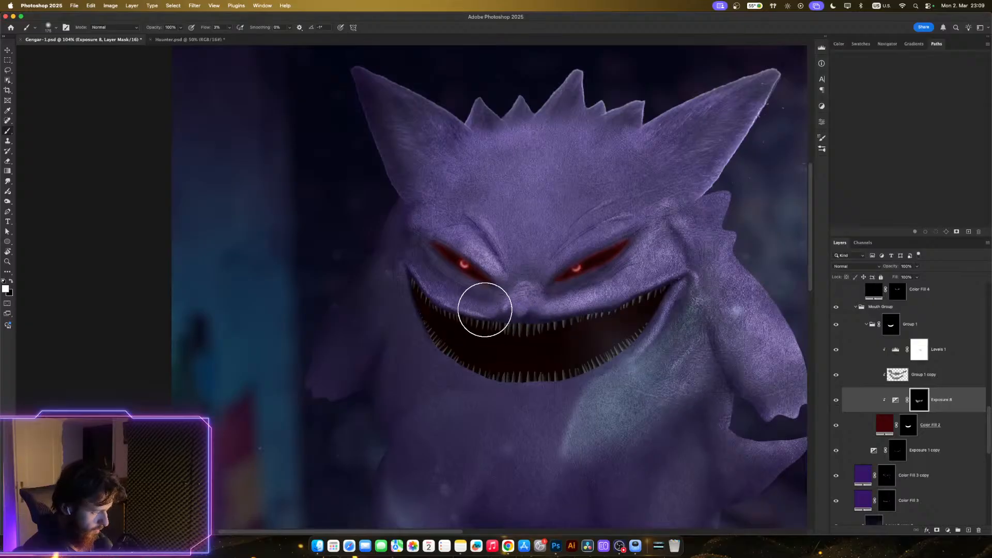
pyautogui.press('[')
pyautogui.press('[')
pyautogui.press('[')
pyautogui.press('[')
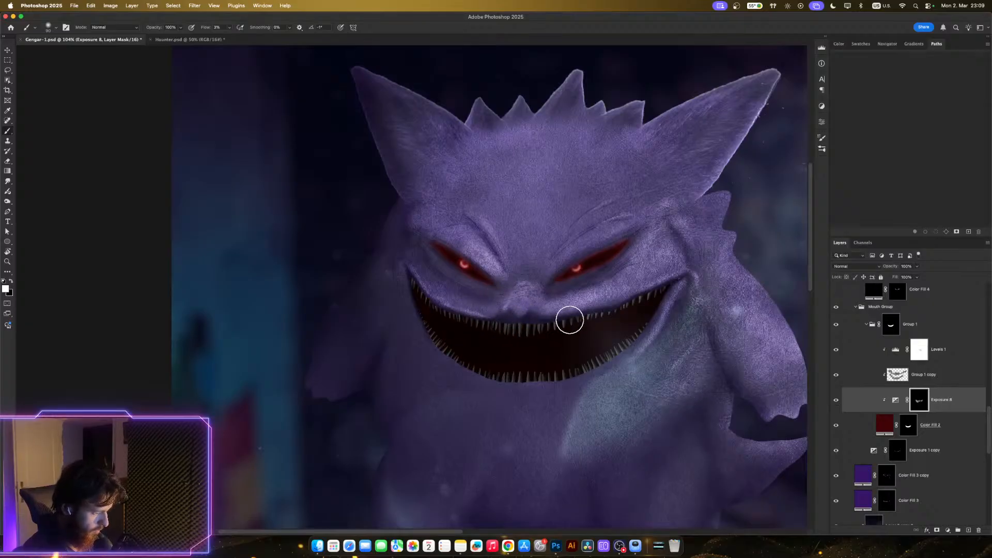
pyautogui.moveTo(642, 299)
pyautogui.mouseDown()
pyautogui.moveTo(537, 327)
pyautogui.moveTo(493, 322)
pyautogui.moveTo(573, 328)
pyautogui.moveTo(630, 309)
pyautogui.moveTo(514, 325)
pyautogui.moveTo(594, 309)
pyautogui.moveTo(528, 323)
pyautogui.mouseUp()
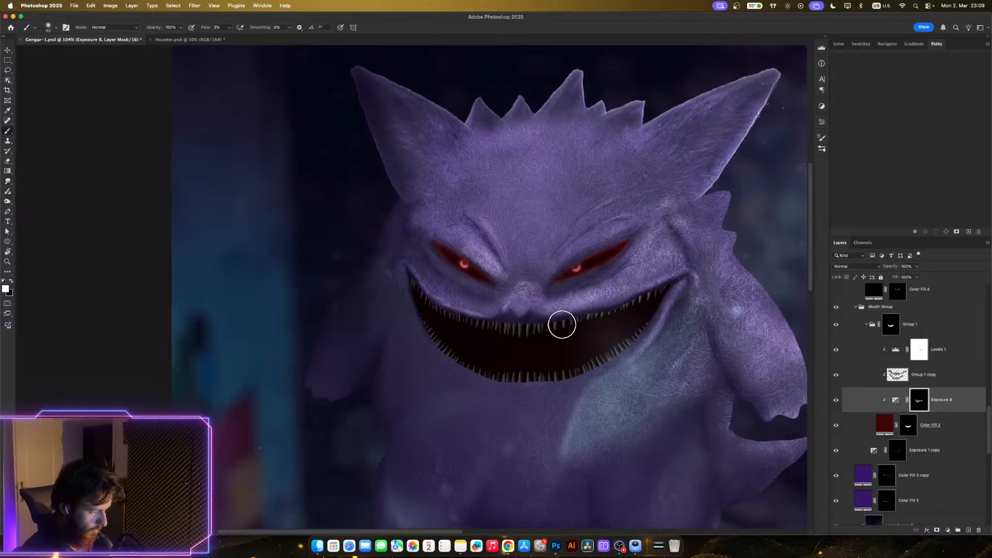
# - Brighten the red of Color Fill 2 in the mouth and lower the Exposure 8 adjustment to about -1.8
pyautogui.scroll(2, 652, 346)
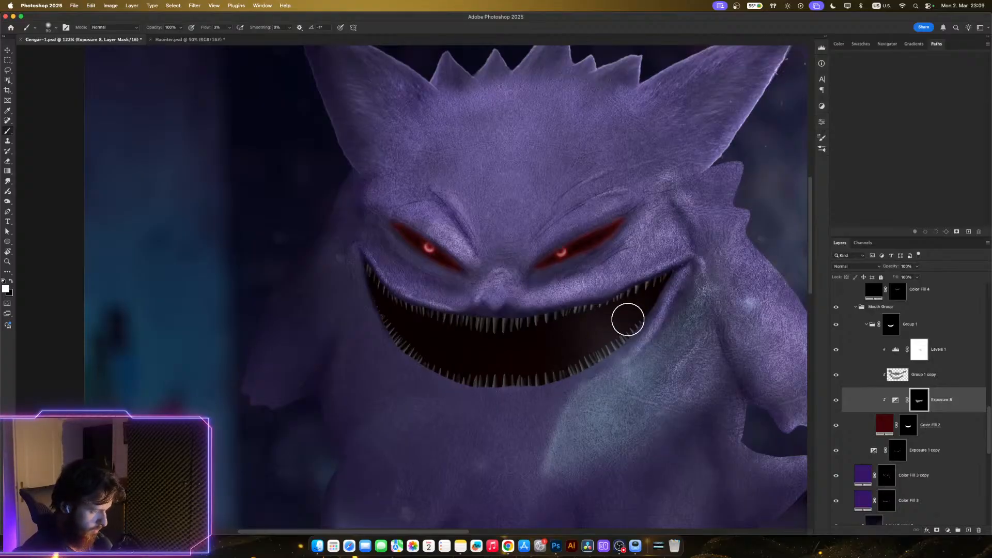
pyautogui.click(885, 422)
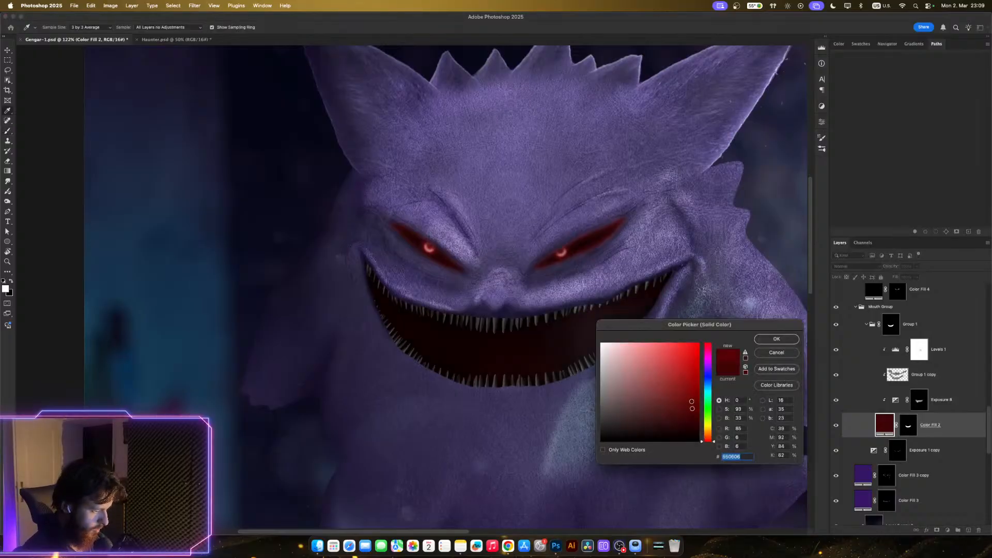
pyautogui.click(775, 338)
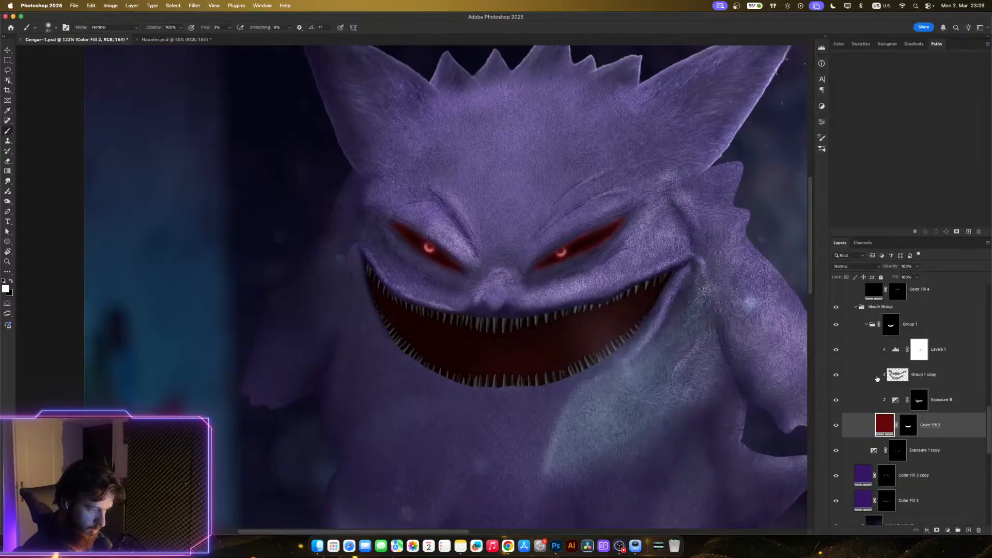
pyautogui.doubleClick(896, 401)
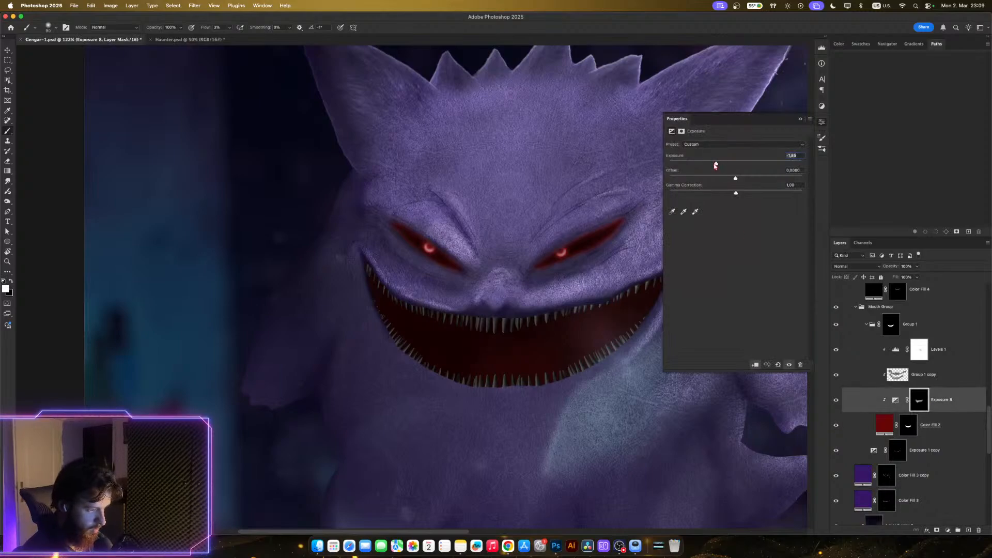
pyautogui.click(823, 124)
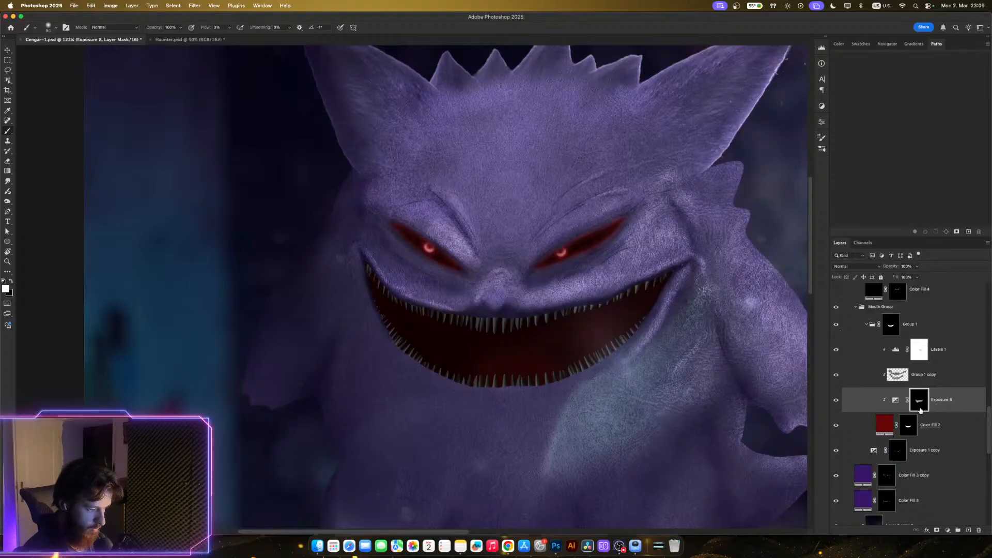
# - Paint white on the Exposure 8 mask inside the mouth with an enlarged brush to deepen the shading toward its corners
pyautogui.scroll(-2, 578, 335)
pyautogui.scroll(-1, 613, 297)
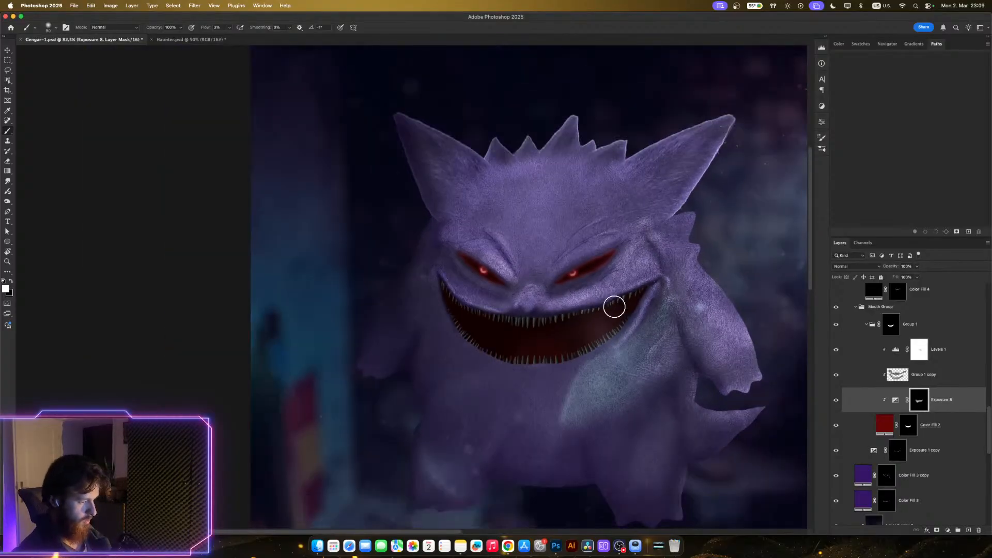
pyautogui.scroll(4, 613, 306)
pyautogui.scroll(-6, 578, 343)
pyautogui.scroll(3, 693, 308)
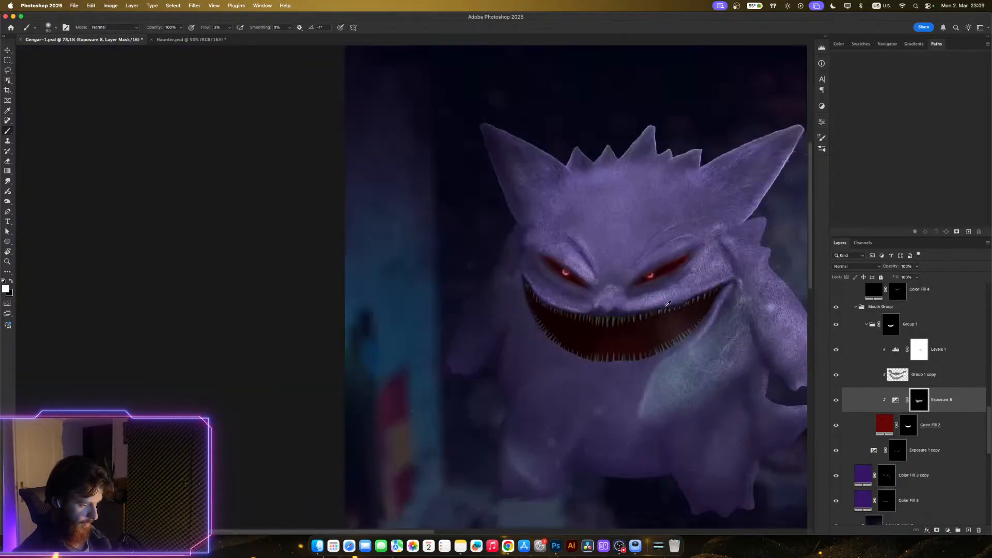
pyautogui.scroll(3, 674, 332)
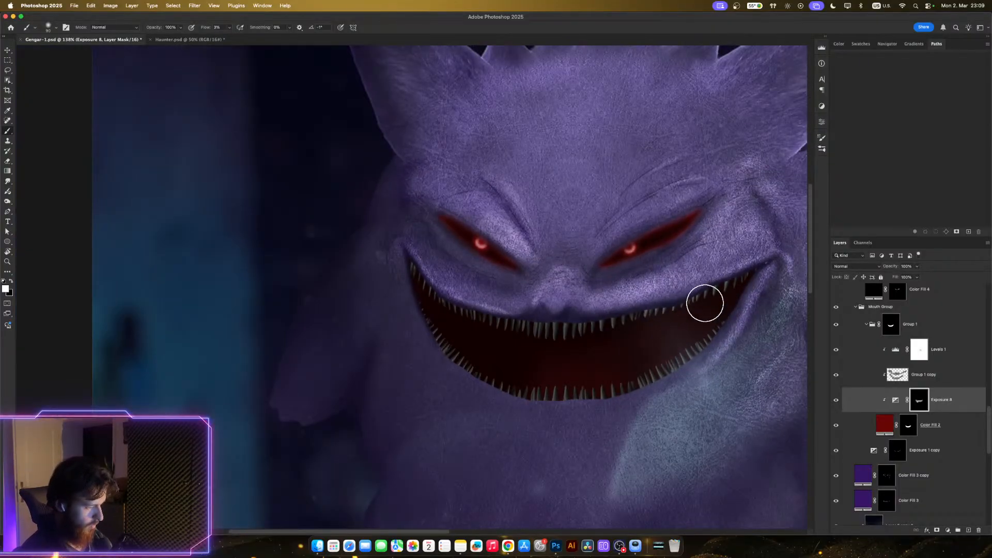
pyautogui.press(']')
pyautogui.press(']')
pyautogui.press(']')
pyautogui.press(']')
pyautogui.press(']')
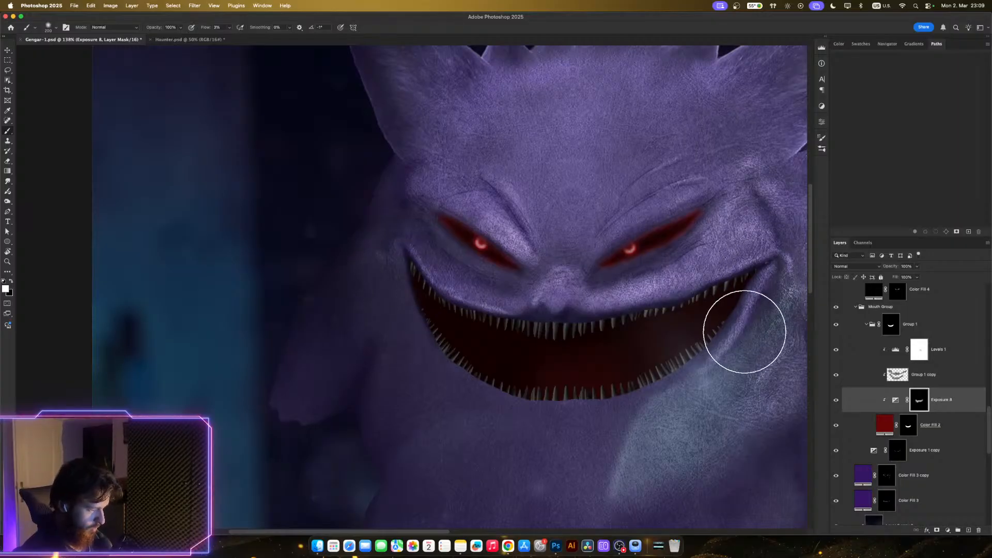
# - Paint black on the Exposure 8 mask at the lower centre of the mouth with a smaller brush to recover the red
pyautogui.press('x')
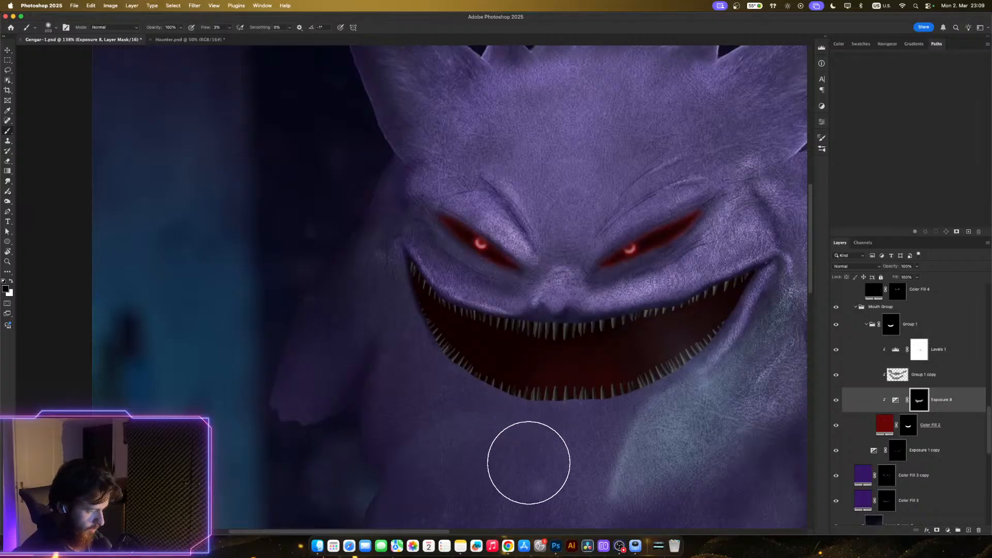
pyautogui.press('[')
pyautogui.press('[')
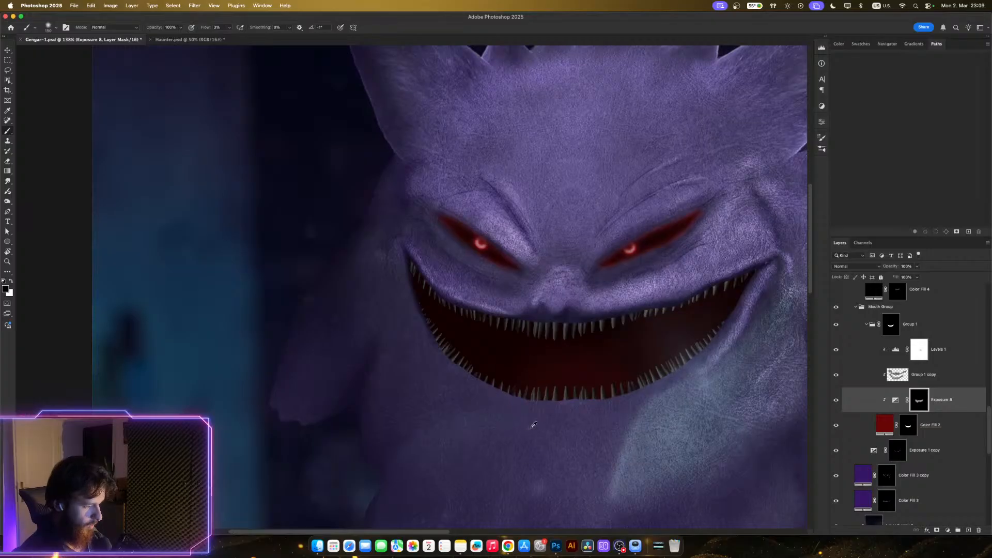
pyautogui.scroll(-3, 545, 428)
pyautogui.scroll(2, 555, 409)
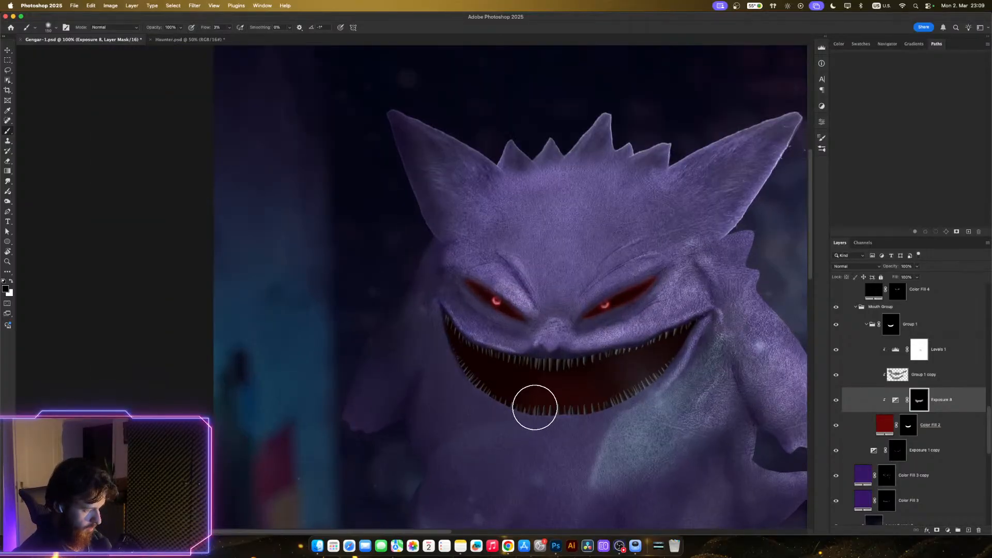
pyautogui.scroll(-2, 608, 419)
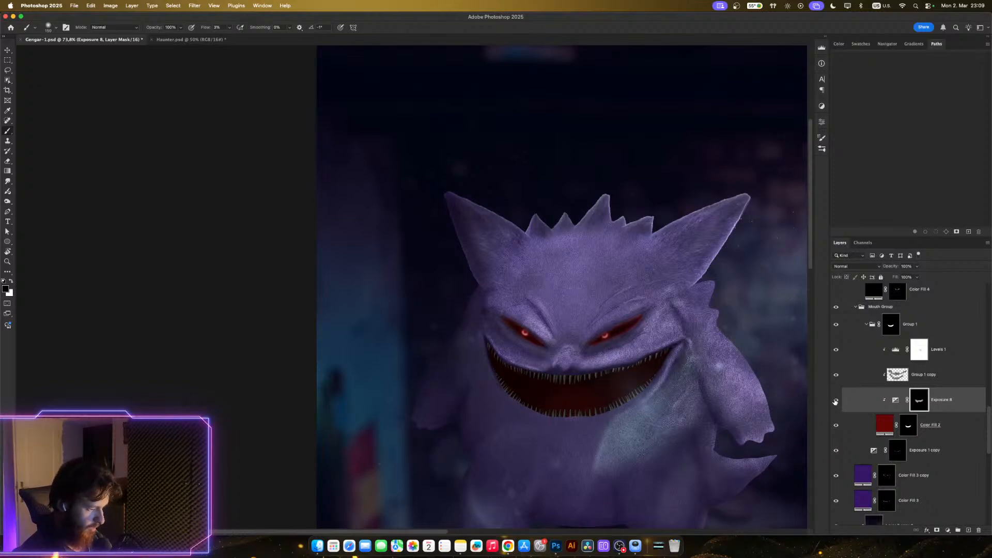
# - Check the Exposure 8 adjustment's exposure setting and examine the mouth shading at different magnifications
pyautogui.click(897, 401)
pyautogui.scroll(-5, 656, 398)
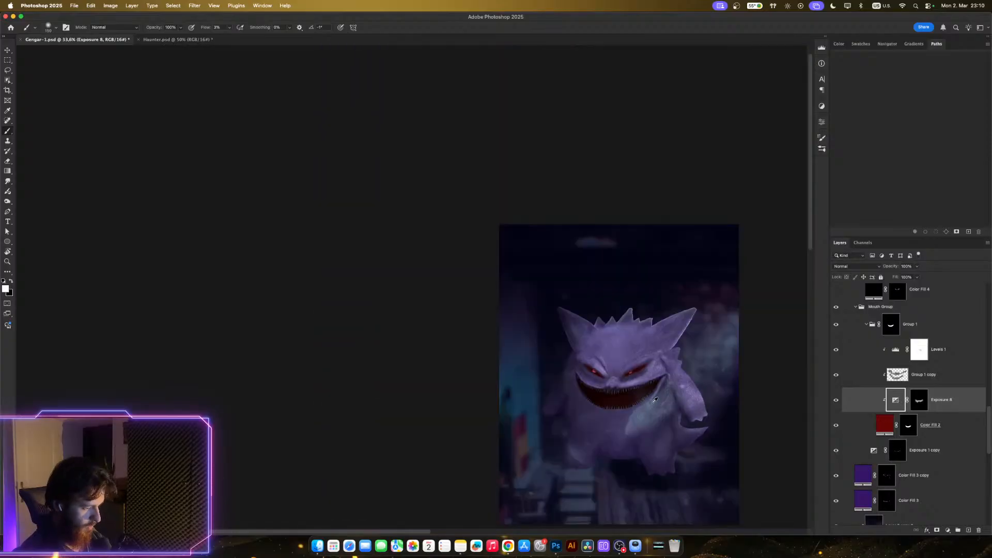
pyautogui.scroll(9, 656, 398)
pyautogui.doubleClick(893, 401)
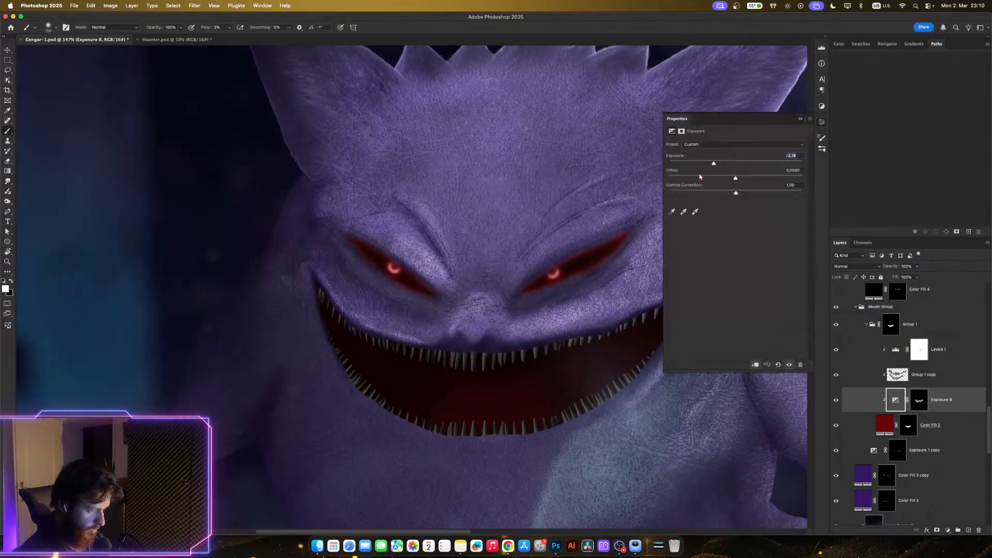
pyautogui.click(821, 123)
pyautogui.scroll(-6, 633, 344)
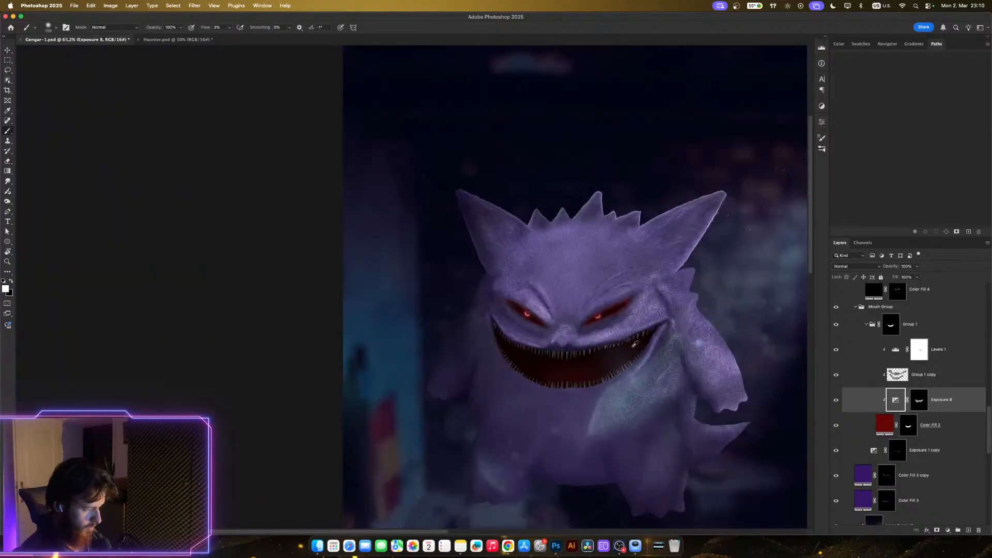
pyautogui.scroll(-2, 631, 339)
pyautogui.scroll(5, 563, 367)
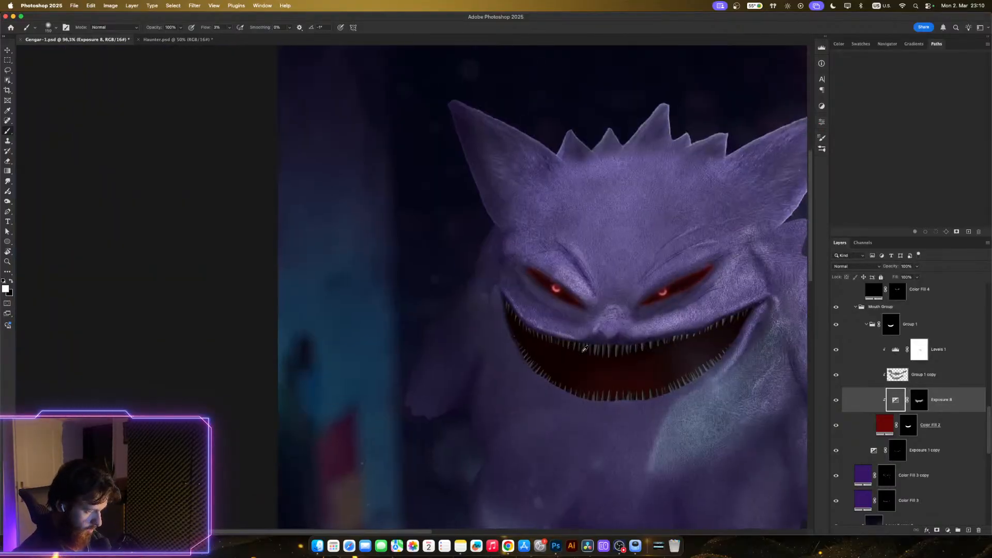
# - Retouch the Exposure 8 mask inside the mouth with black and then white, varying the brush size
pyautogui.moveTo(553, 379); pyautogui.dragTo(478, 381)
pyautogui.click(919, 401)
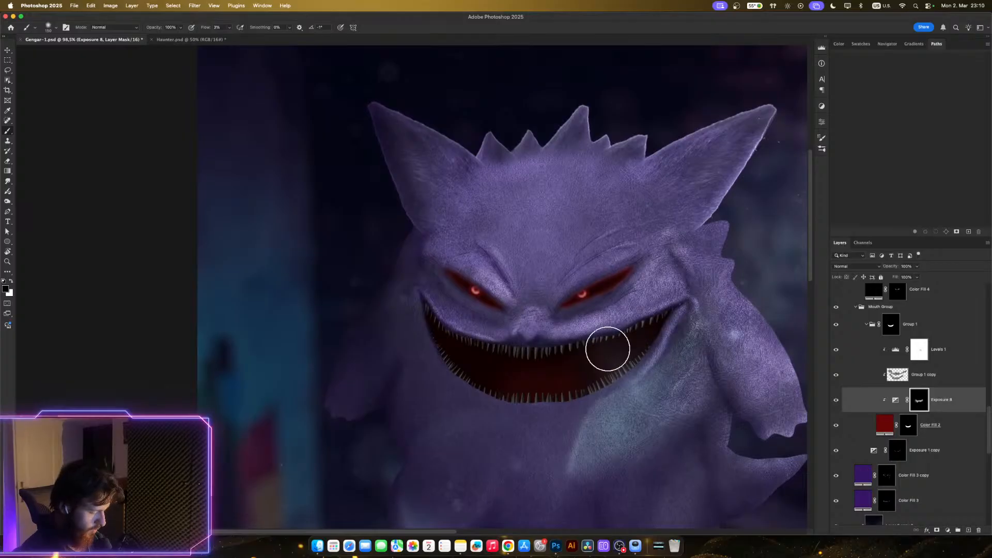
pyautogui.press(']')
pyautogui.press(']')
pyautogui.press(']')
pyautogui.press('[')
pyautogui.press('[')
pyautogui.press('[')
pyautogui.press('x')
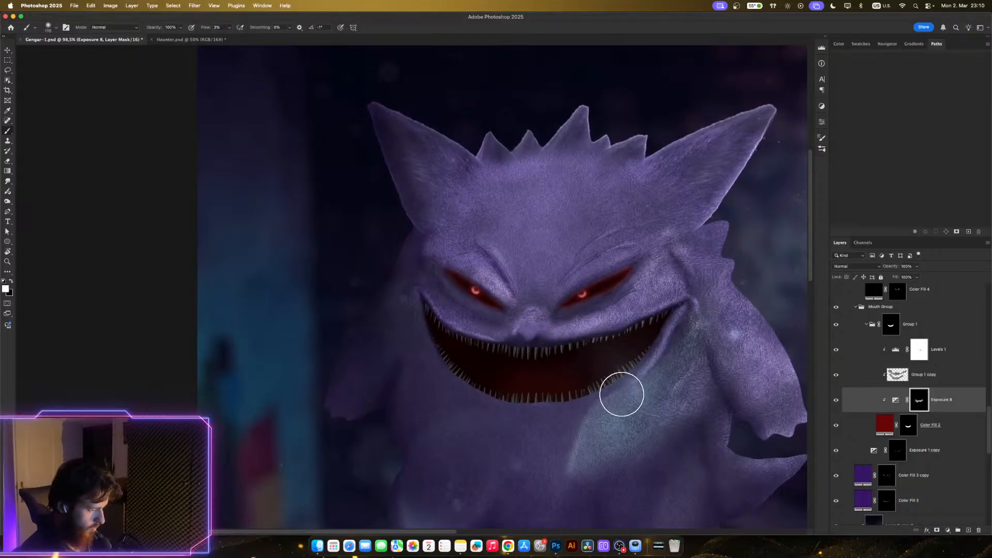
pyautogui.scroll(-5, 633, 389)
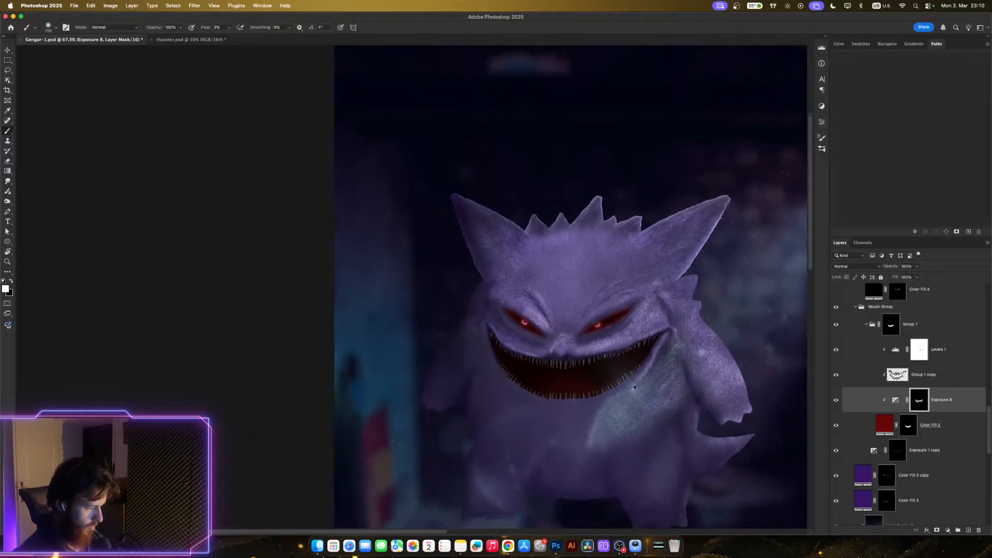
pyautogui.scroll(5, 629, 352)
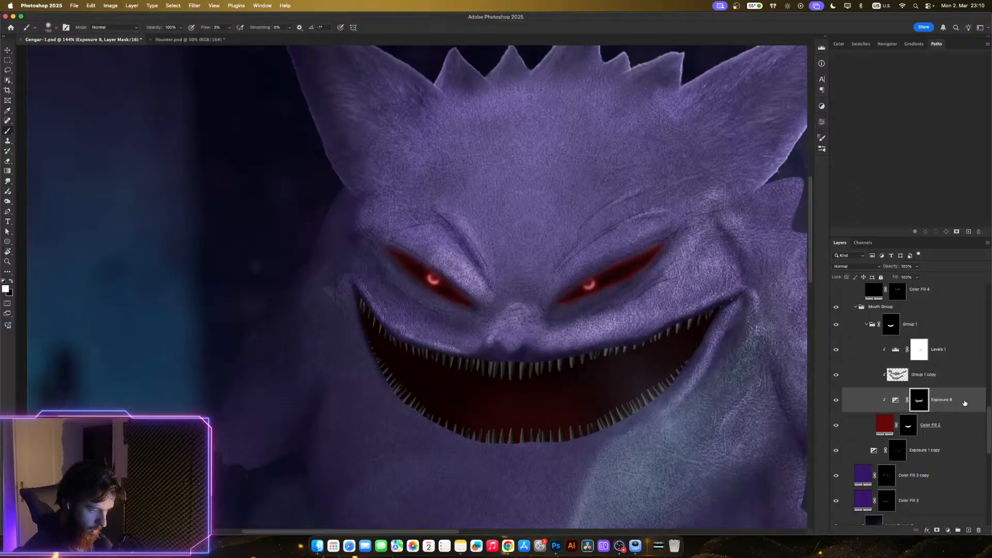
# - Compare the mouth without Levels 1, then paint black on the Levels 1 mask to brighten the mouth's centre and lower teeth
pyautogui.click(918, 350)
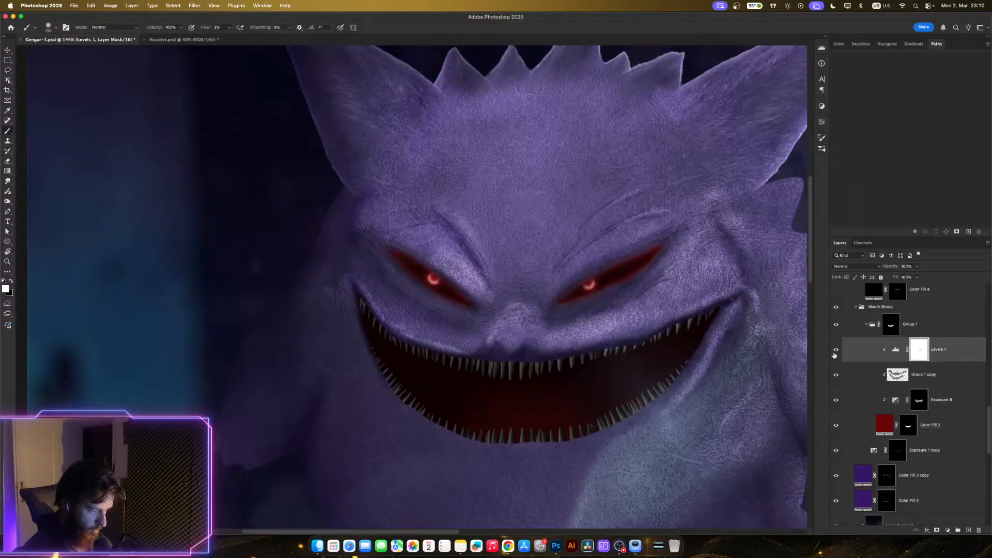
pyautogui.click(837, 351)
pyautogui.click(837, 351)
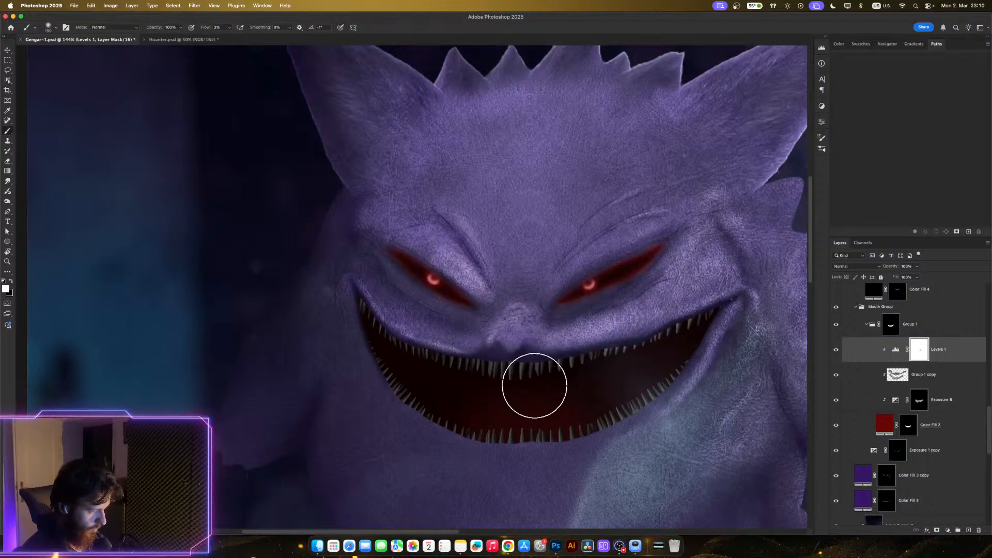
pyautogui.press('x')
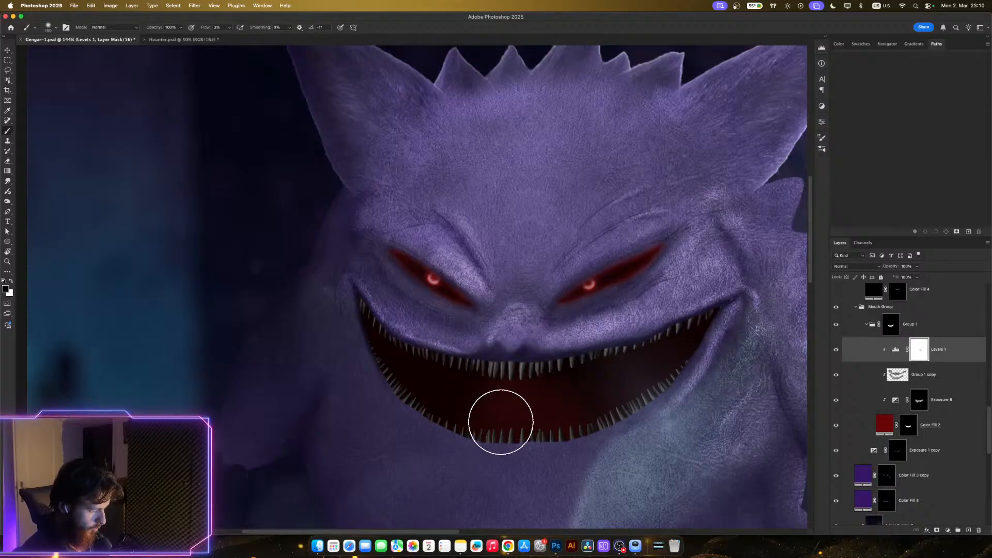
pyautogui.press('[')
pyautogui.press('[')
pyautogui.press('[')
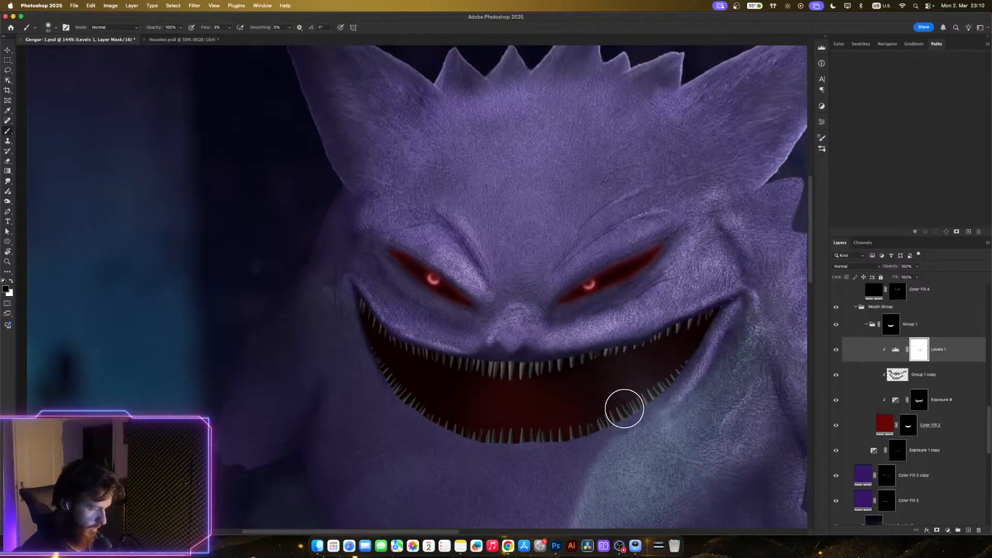
pyautogui.moveTo(616, 426); pyautogui.dragTo(618, 416)
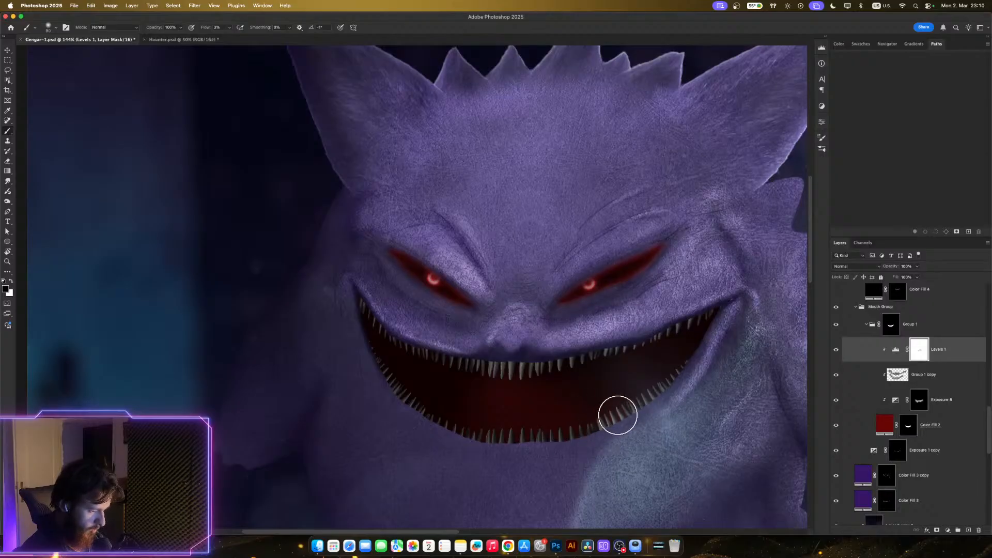
pyautogui.press('[')
pyautogui.press('[')
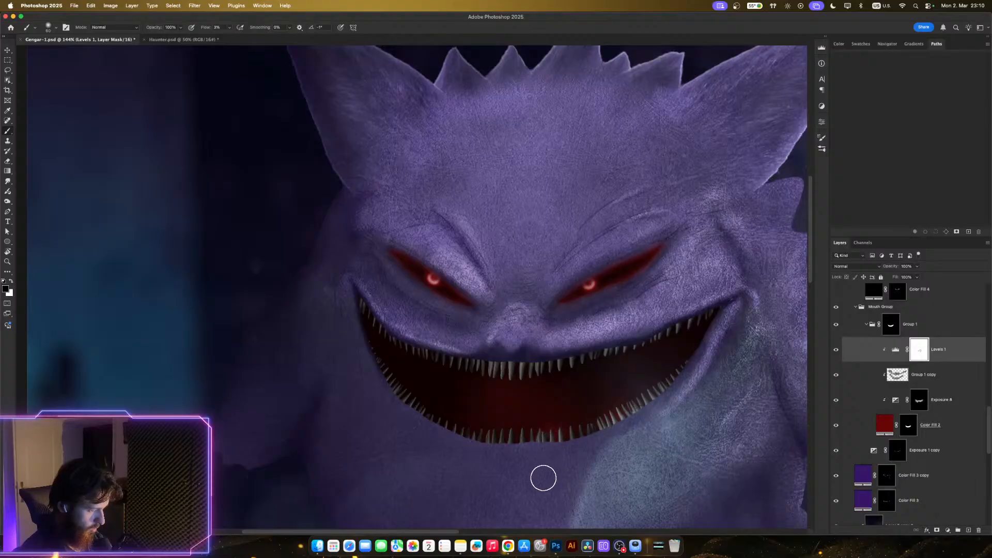
# - Continue painting black on the Levels 1 mask over the upper teeth and lower middle of the mouth with larger brushes
pyautogui.press(']')
pyautogui.press(']')
pyautogui.press(']')
pyautogui.press(']')
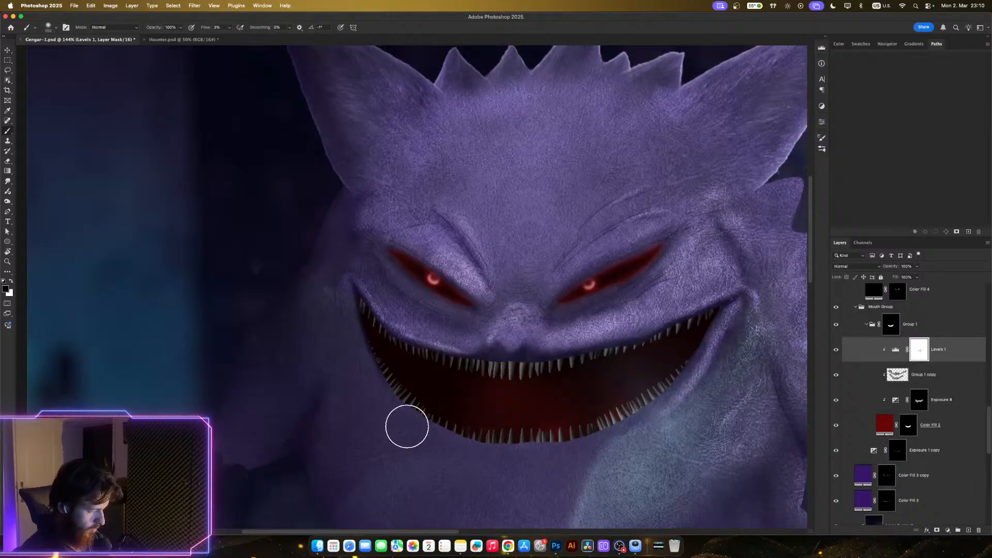
pyautogui.moveTo(618, 369)
pyautogui.mouseDown()
pyautogui.moveTo(611, 348)
pyautogui.moveTo(600, 357)
pyautogui.moveTo(620, 352)
pyautogui.mouseUp()
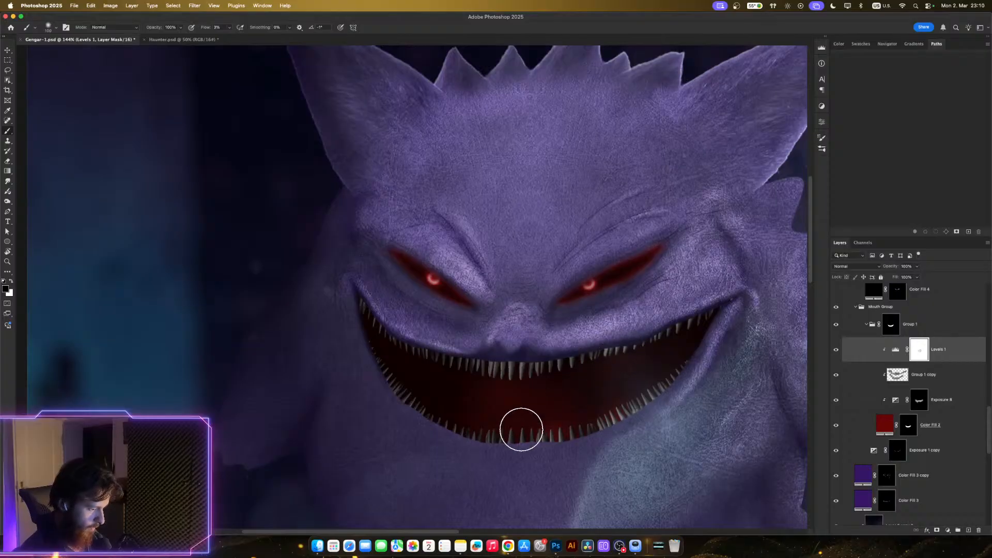
pyautogui.press(']')
pyautogui.press(']')
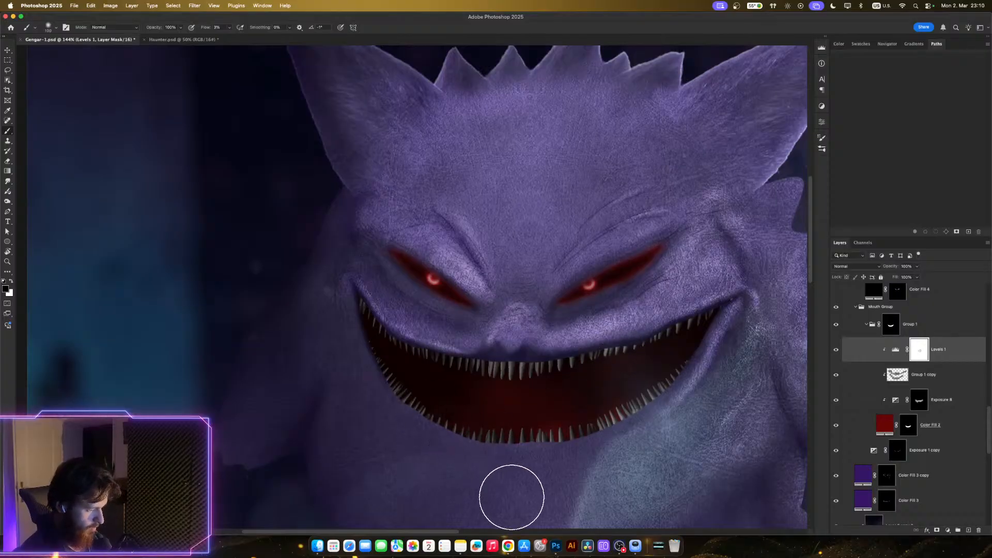
pyautogui.scroll(-5, 509, 498)
pyautogui.scroll(5, 530, 495)
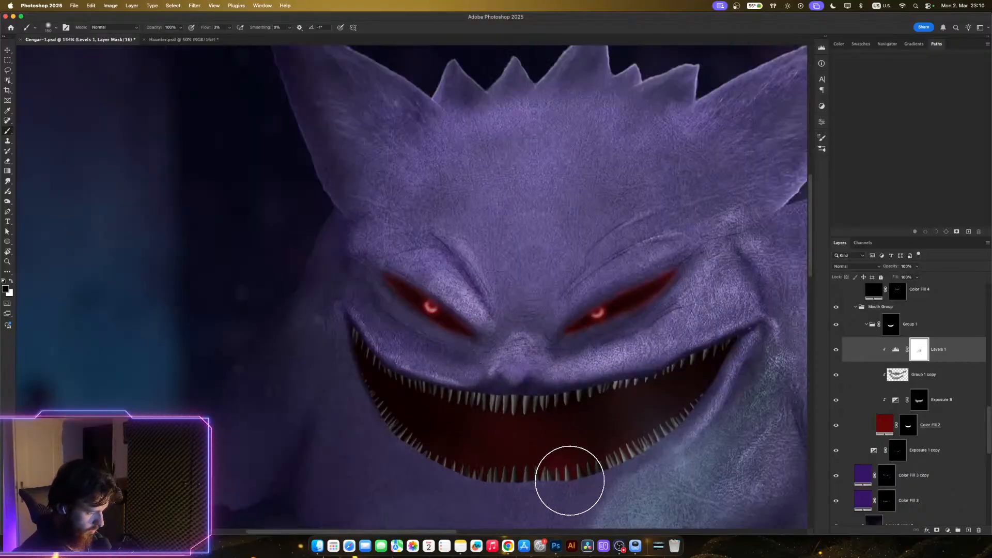
# - Toggle the Levels 1 adjustment off and on to compare its effect on the teeth and mouth across the whole figure
pyautogui.scroll(-3, 342, 458)
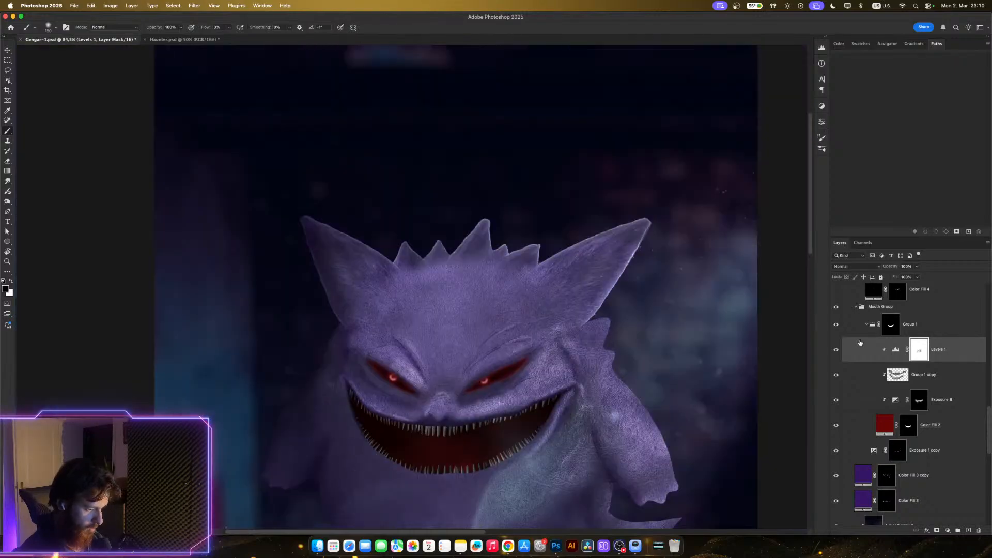
pyautogui.click(836, 349)
pyautogui.click(837, 349)
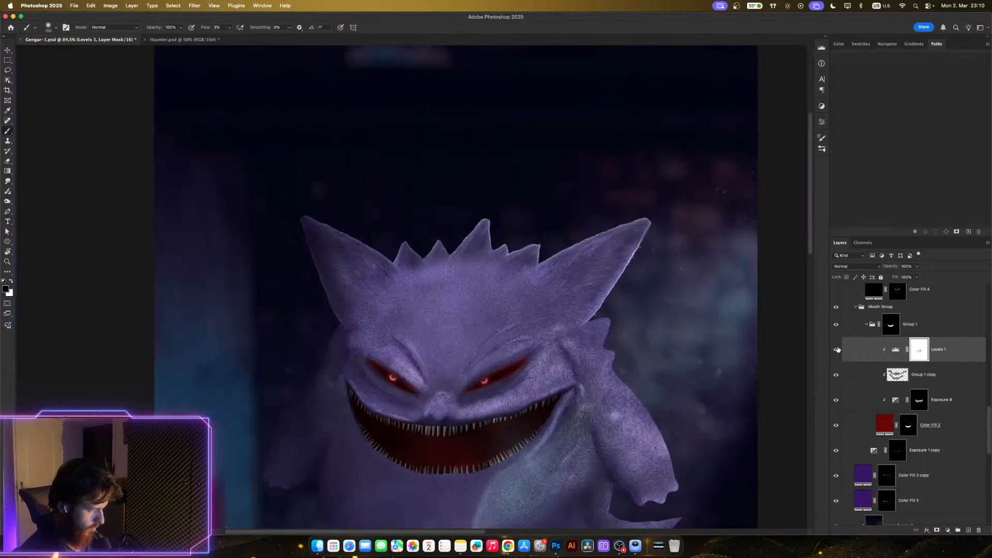
pyautogui.click(836, 350)
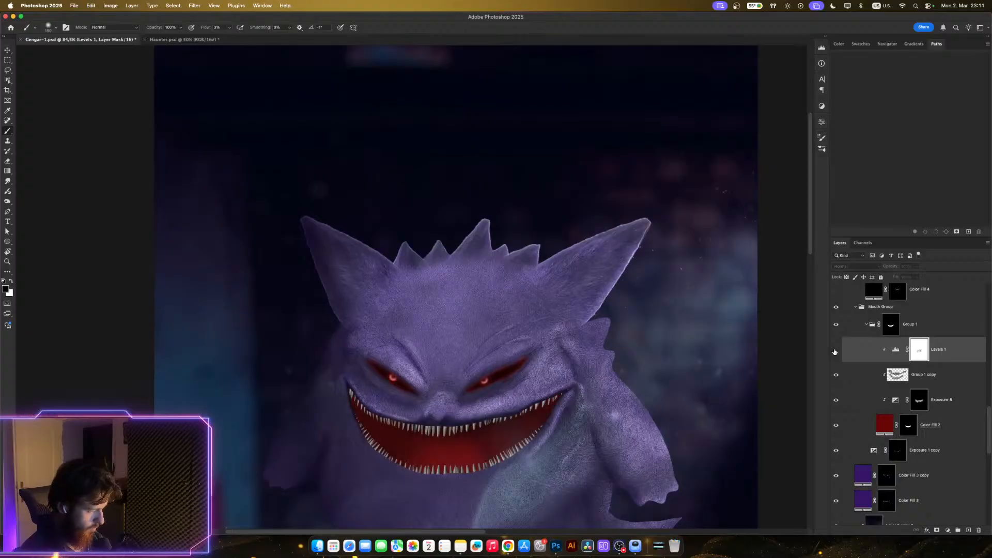
pyautogui.click(836, 350)
pyautogui.scroll(-2, 558, 400)
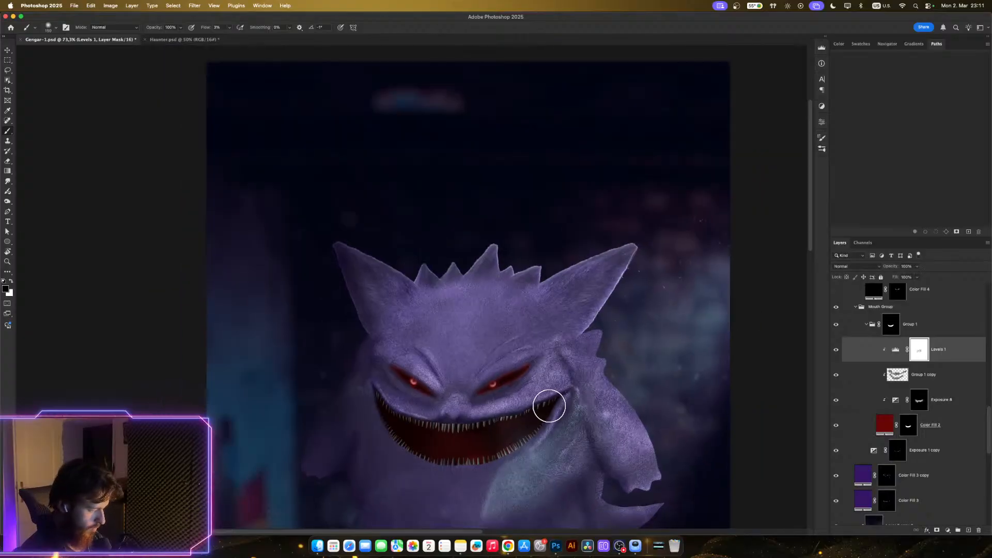
pyautogui.moveTo(534, 400); pyautogui.dragTo(627, 321)
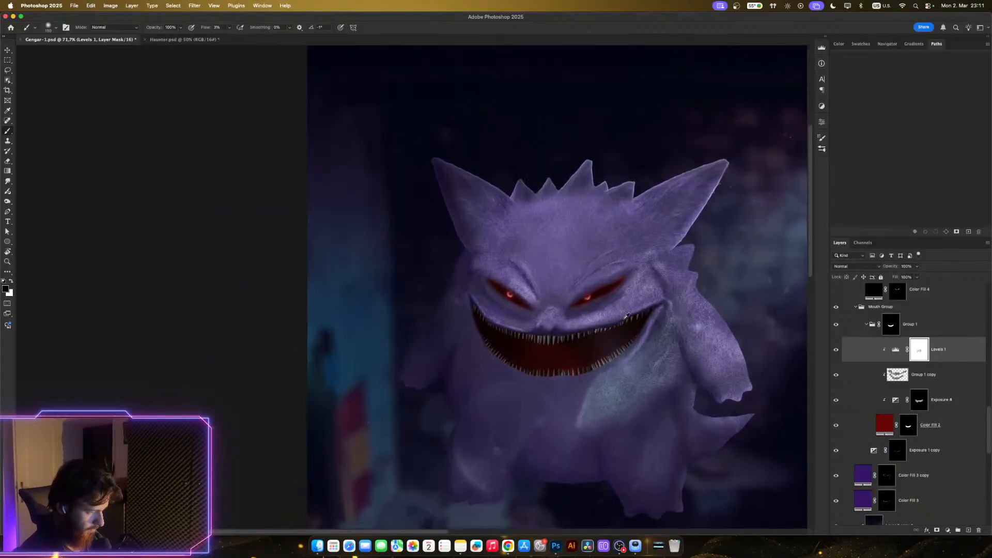
# - Brighten the teeth by painting black on the Levels 1 mask with a much smaller brush
pyautogui.scroll(10, 589, 328)
pyautogui.press('[')
pyautogui.press('[')
pyautogui.press('[')
pyautogui.press('[')
pyautogui.press('[')
pyautogui.press('[')
pyautogui.press('[')
pyautogui.press('[')
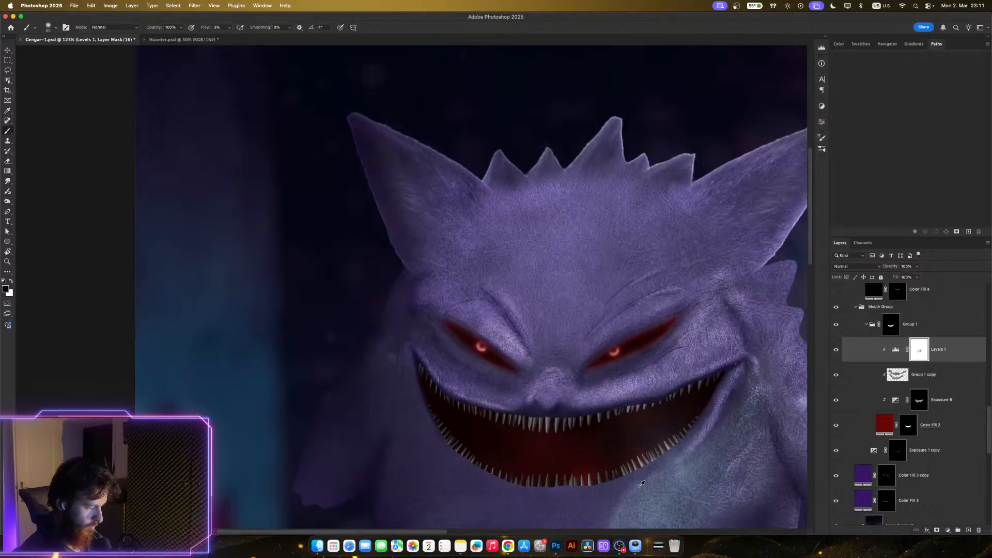
pyautogui.scroll(-3, 640, 479)
pyautogui.scroll(-5, 638, 430)
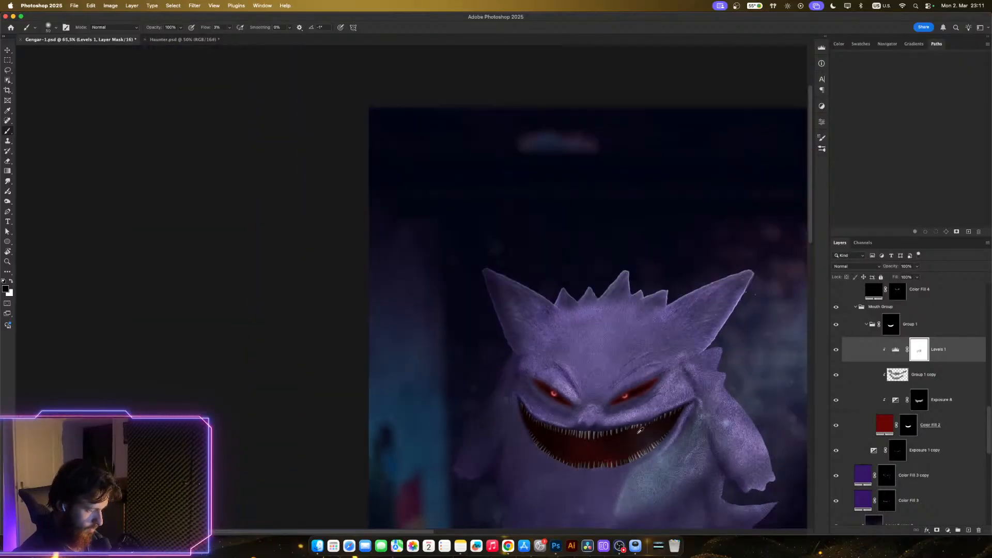
# - Save the Gengar-1.psd document
pyautogui.press('super+s')
pyautogui.scroll(4, 641, 411)
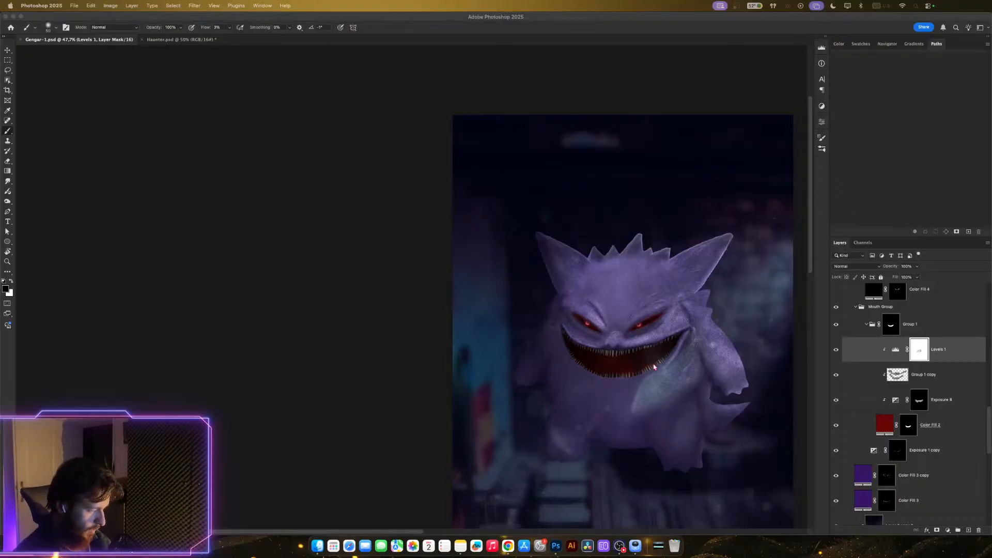
pyautogui.scroll(2, 653, 361)
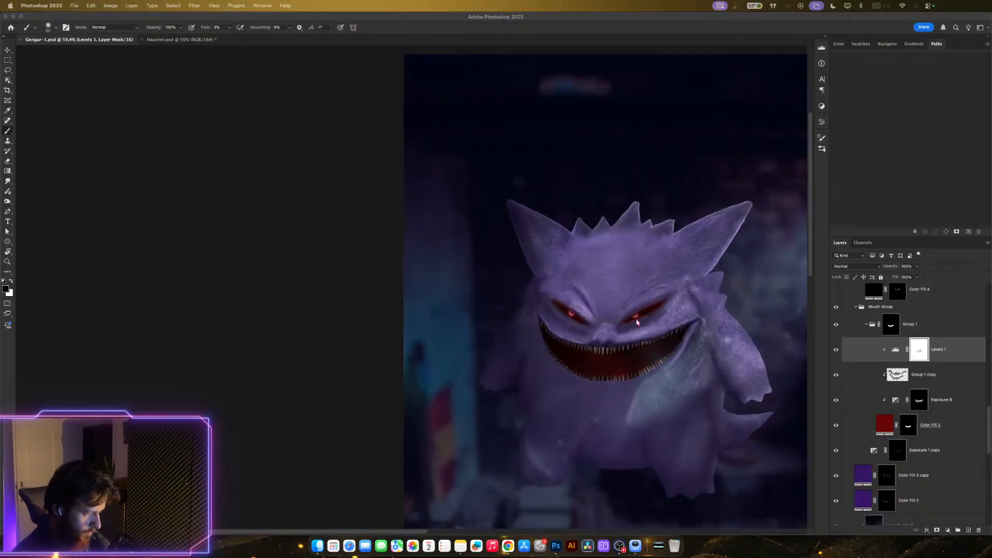
# - Toggle the Layer 2 copy 2 overlay off and on to compare its effect on the head and ears
pyautogui.scroll(2, 638, 323)
pyautogui.scroll(-4, 926, 421)
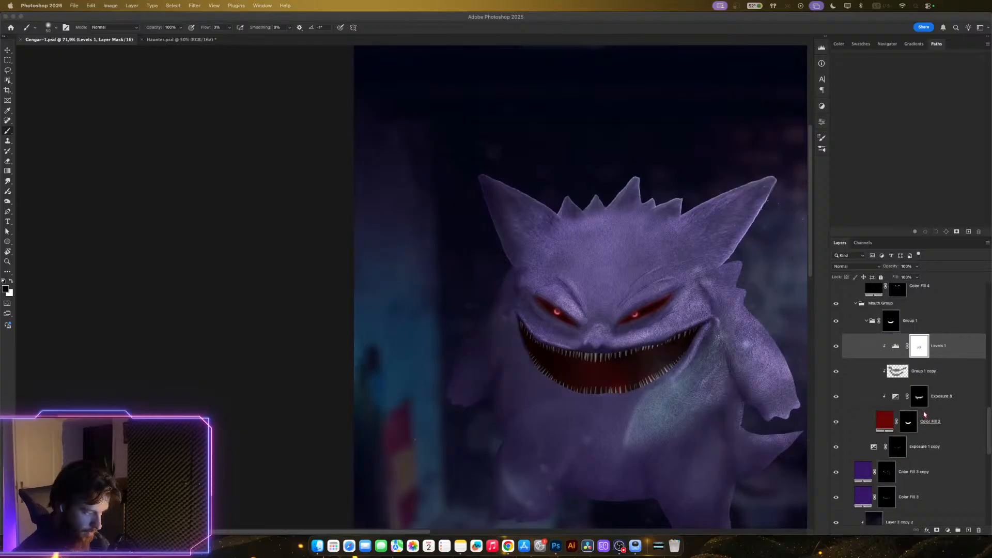
pyautogui.scroll(-4, 924, 399)
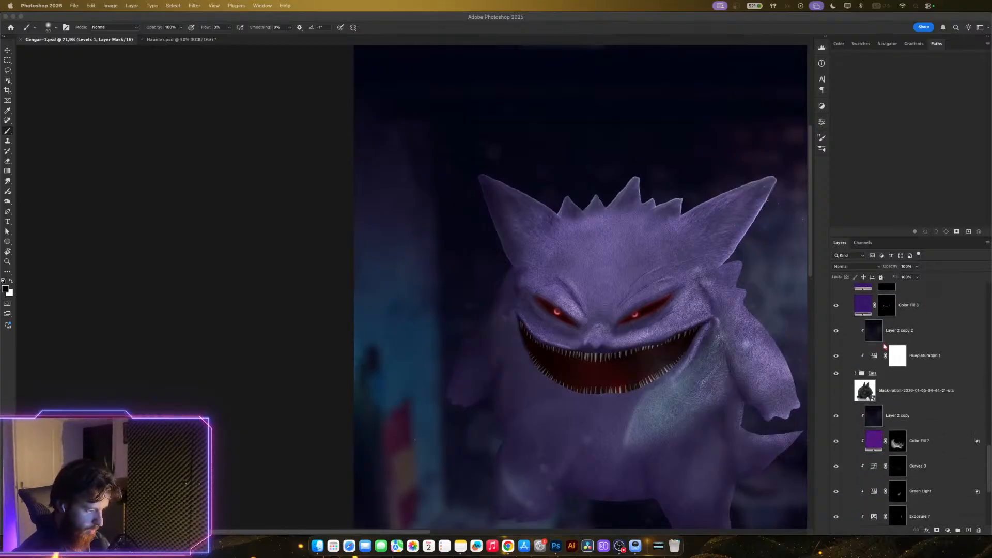
pyautogui.click(835, 332)
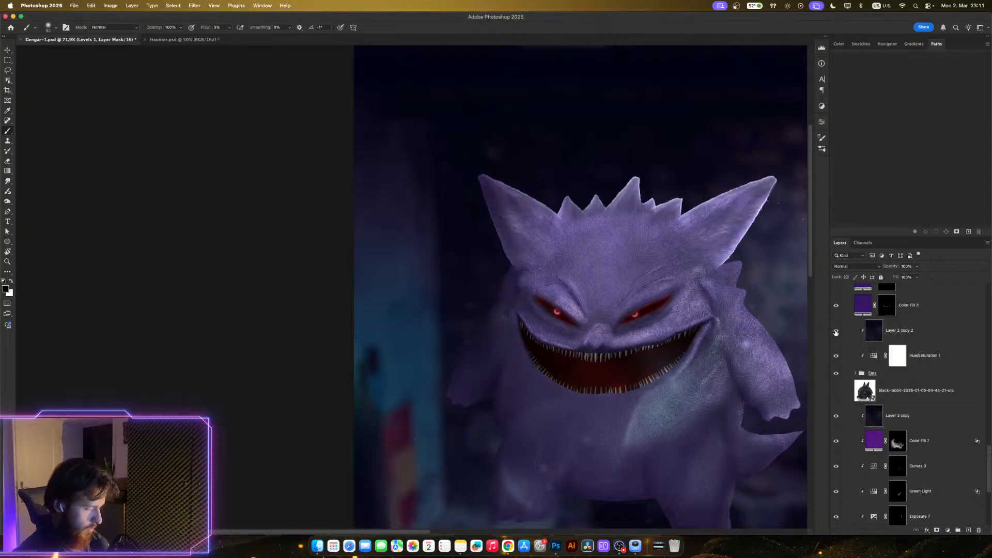
pyautogui.click(835, 332)
pyautogui.click(836, 332)
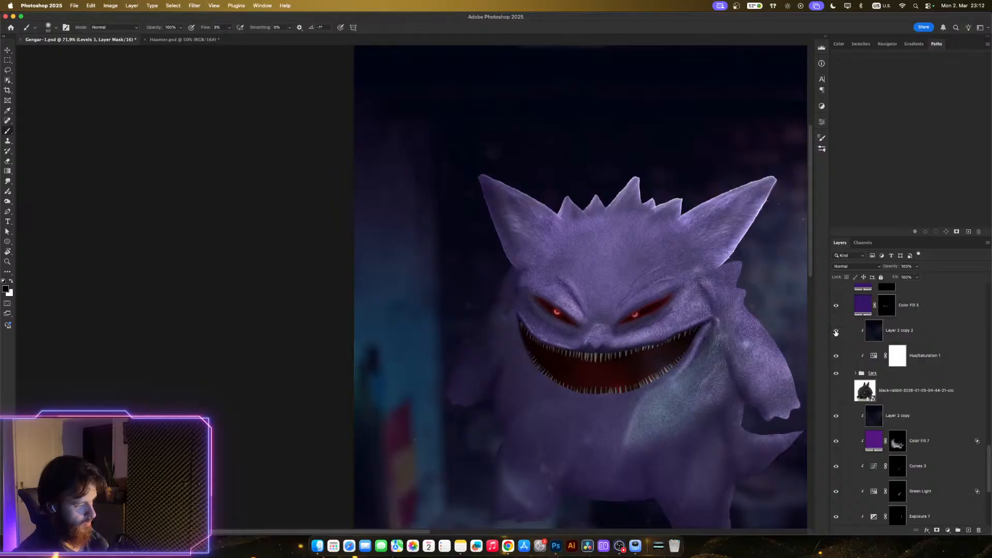
pyautogui.click(836, 332)
# - Toggle the Layer 2 copy overlay to compare the figure's overall brightness with and without it
pyautogui.scroll(-1, 833, 393)
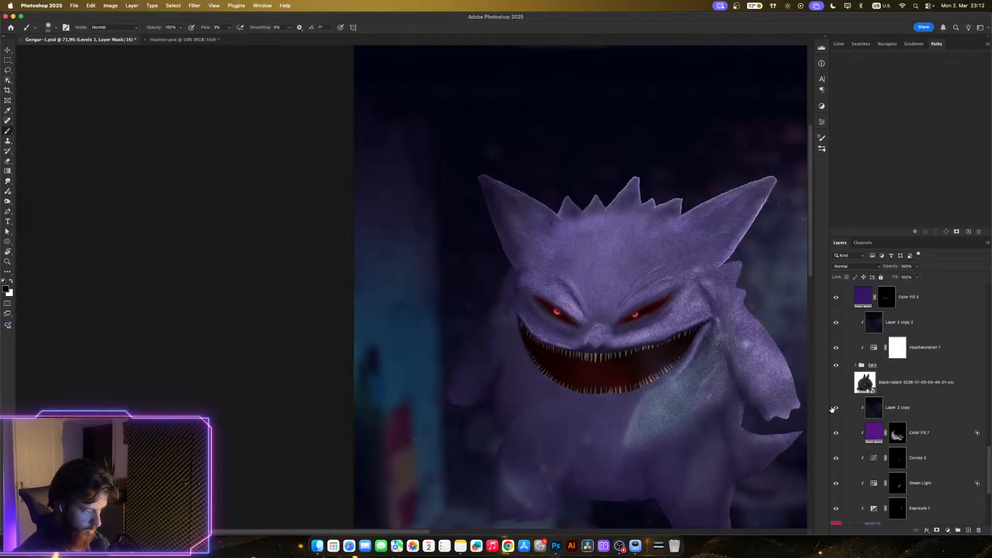
pyautogui.click(836, 408)
pyautogui.scroll(-3, 704, 383)
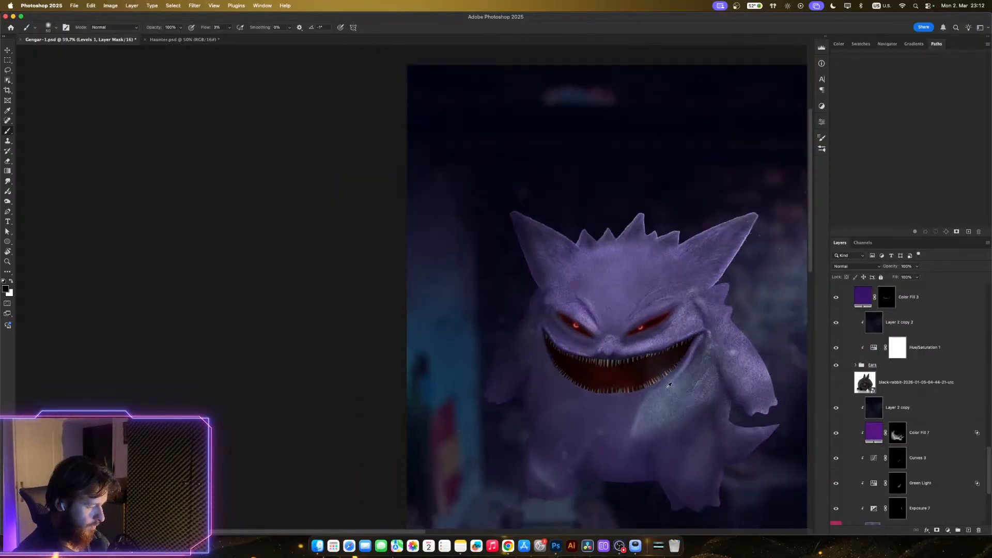
pyautogui.click(836, 407)
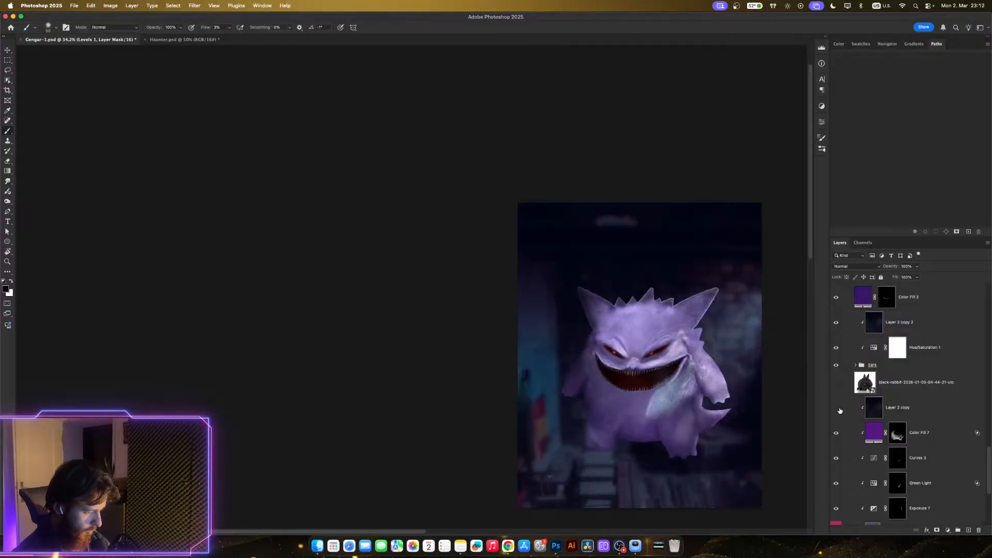
pyautogui.click(836, 408)
pyautogui.scroll(4, 681, 375)
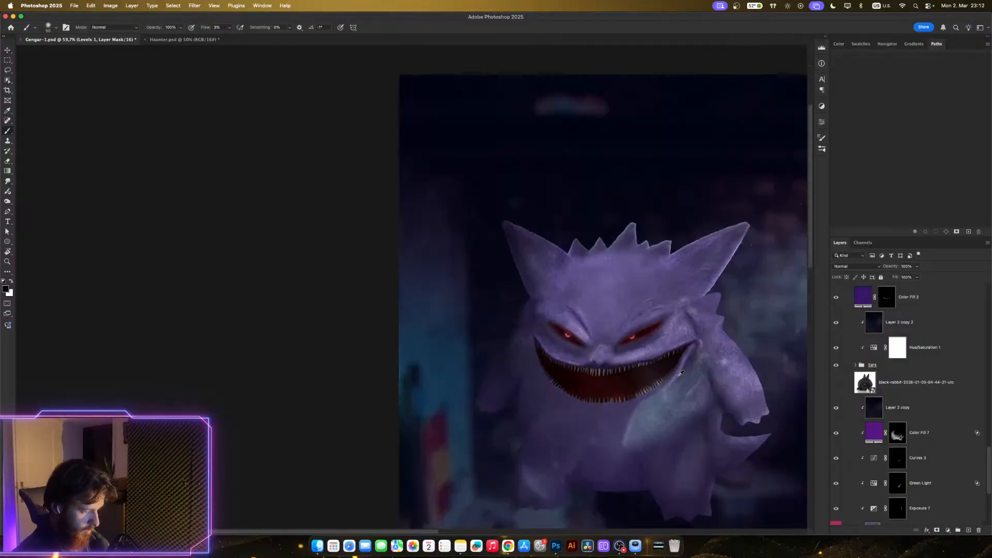
# - Toggle the Color Fill 7 shadow layer off and on and examine the body shading close up and from afar
pyautogui.scroll(-2, 909, 430)
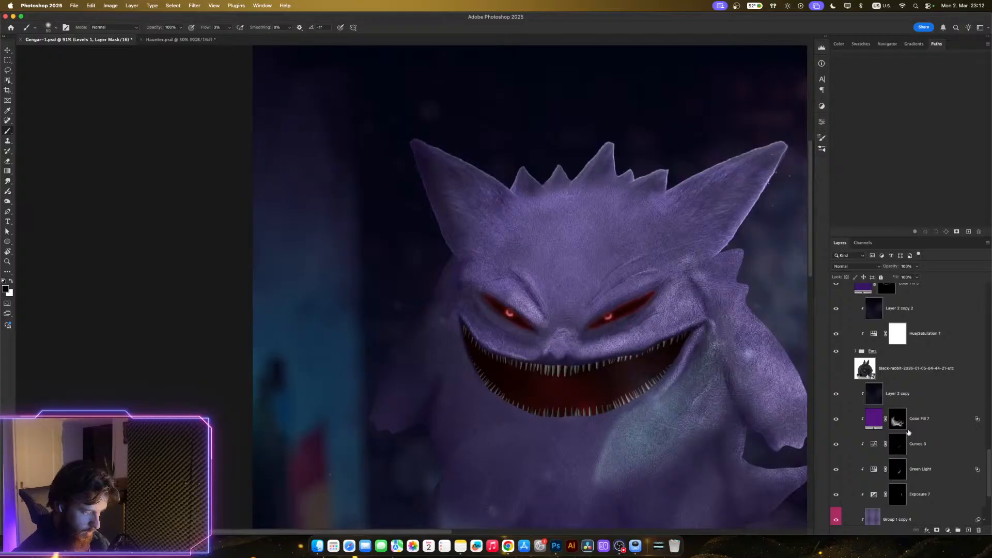
pyautogui.click(836, 419)
pyautogui.click(836, 419)
pyautogui.scroll(-4, 730, 406)
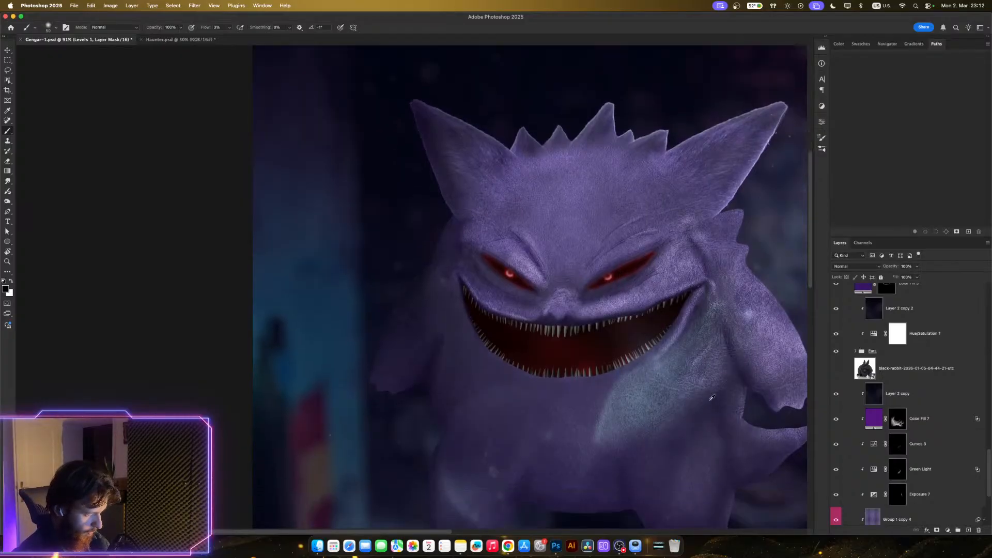
pyautogui.hscroll(3, 697, 399)
pyautogui.scroll(-1, 696, 399)
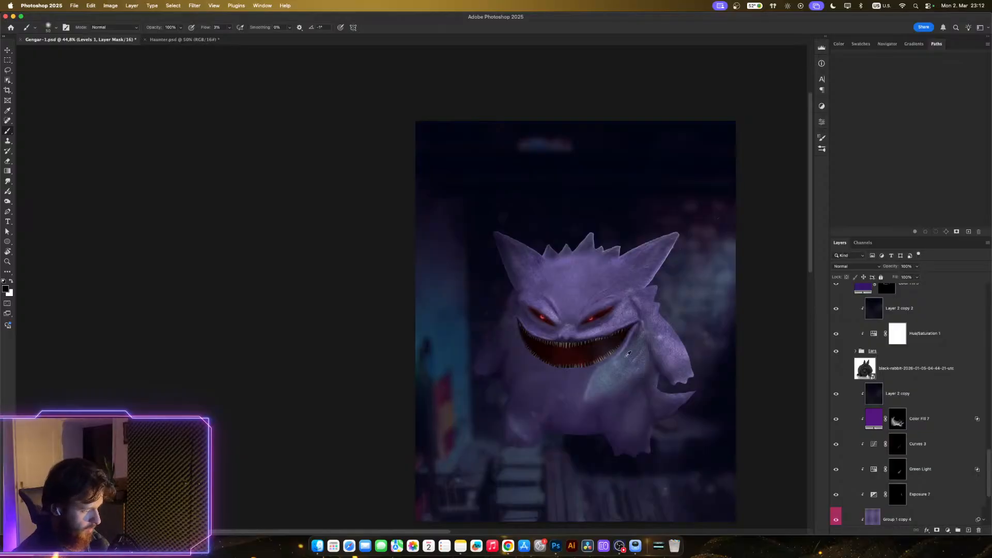
pyautogui.scroll(-2, 630, 353)
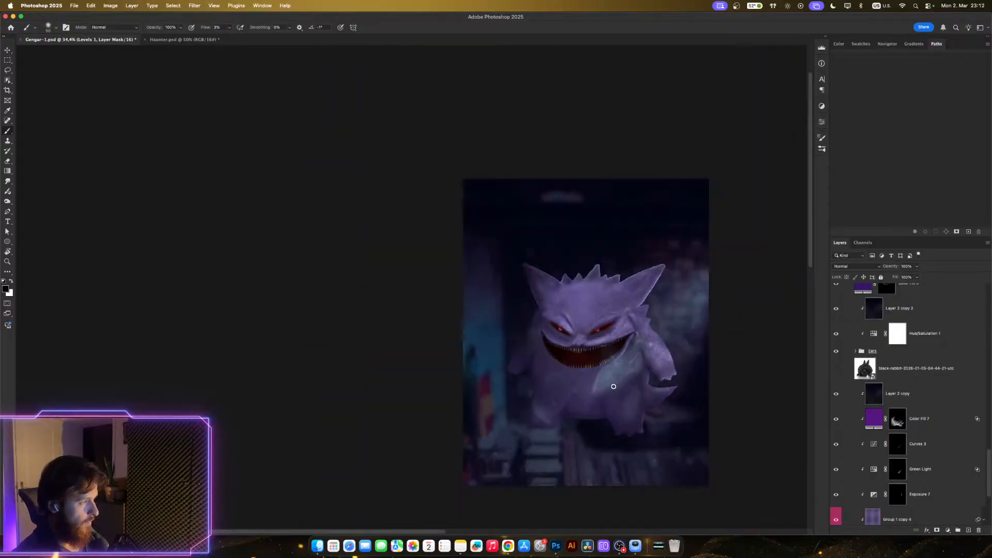
pyautogui.scroll(3, 612, 373)
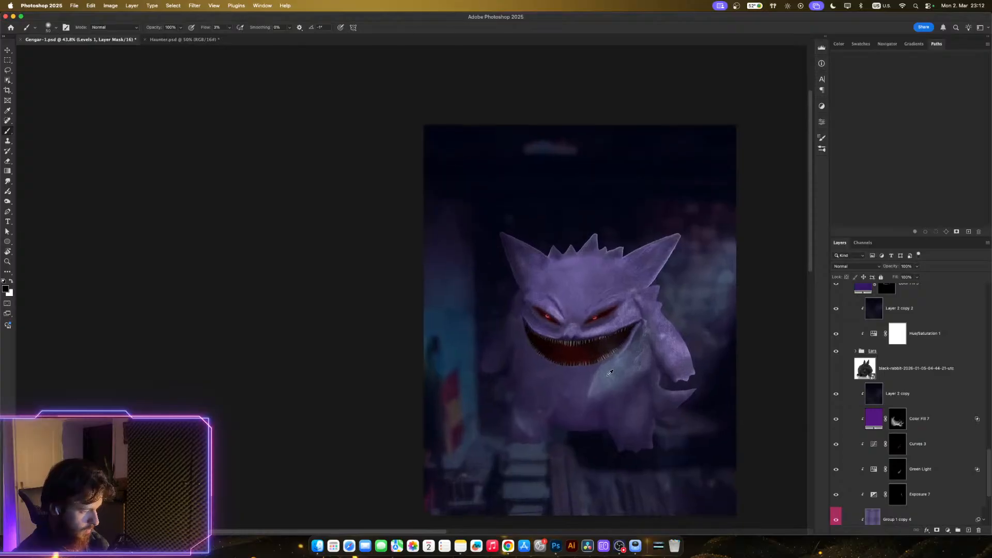
pyautogui.scroll(1, 609, 373)
# - Open the Color Fill 7 colour and shift it to a darker blue-violet, about hue 257, saturation 95 and brightness 42
pyautogui.doubleClick(880, 414)
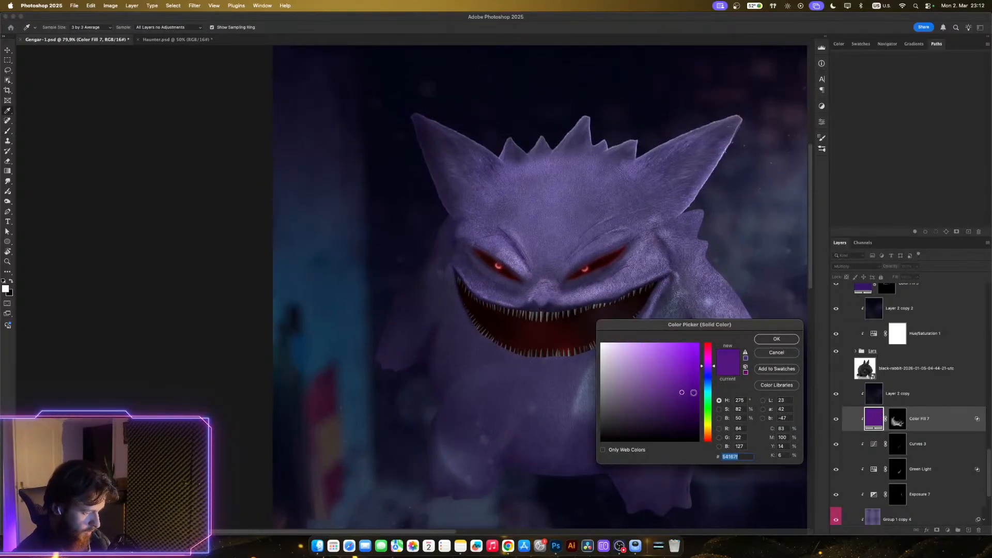
pyautogui.moveTo(711, 369); pyautogui.dragTo(712, 372)
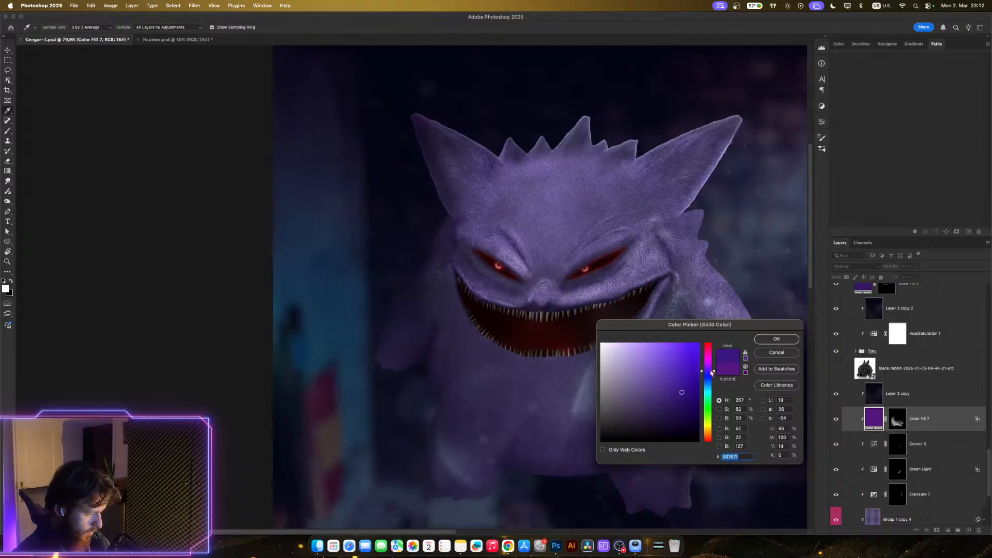
pyautogui.hscroll(5, 549, 348)
pyautogui.scroll(-2, 548, 347)
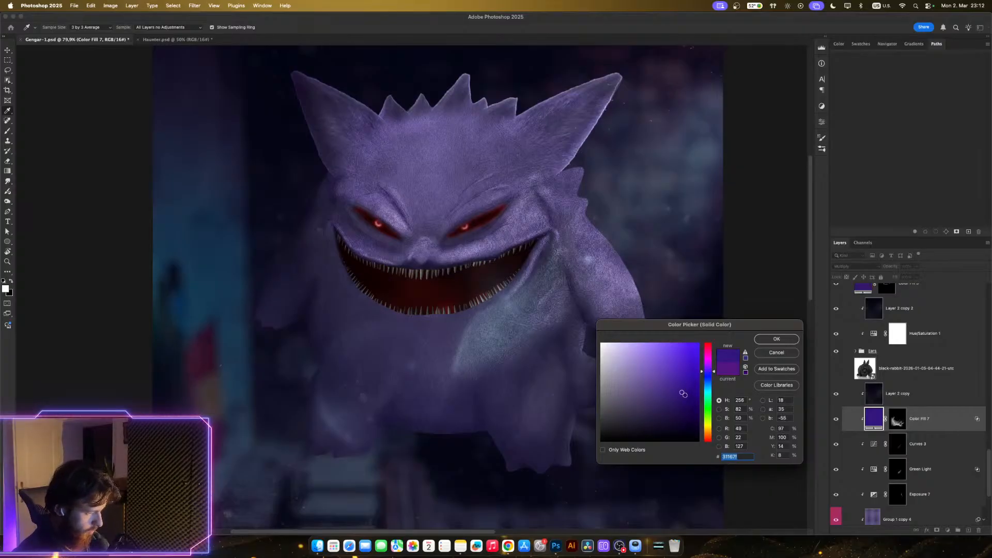
pyautogui.moveTo(684, 395); pyautogui.dragTo(694, 400)
pyautogui.scroll(-8, 489, 404)
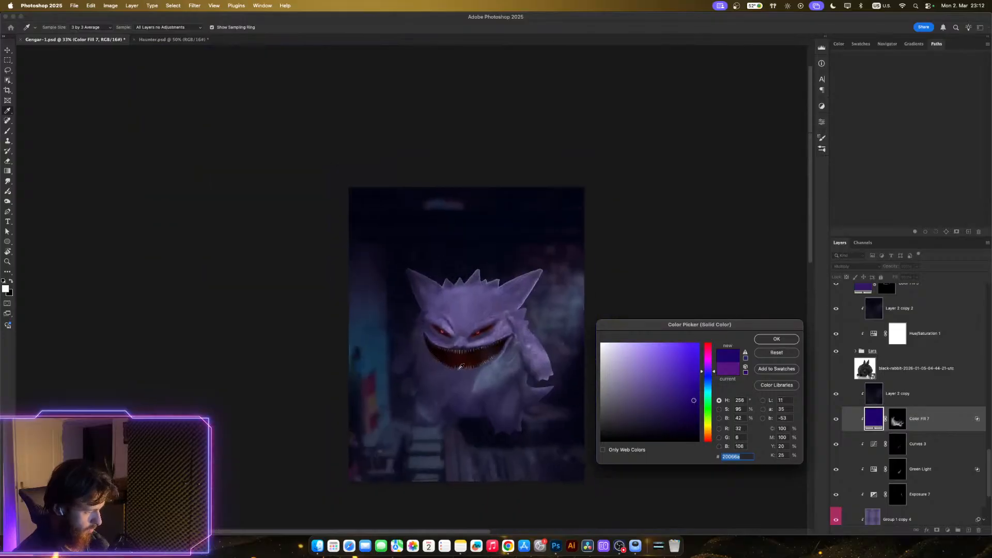
pyautogui.scroll(2, 460, 370)
pyautogui.scroll(6, 463, 366)
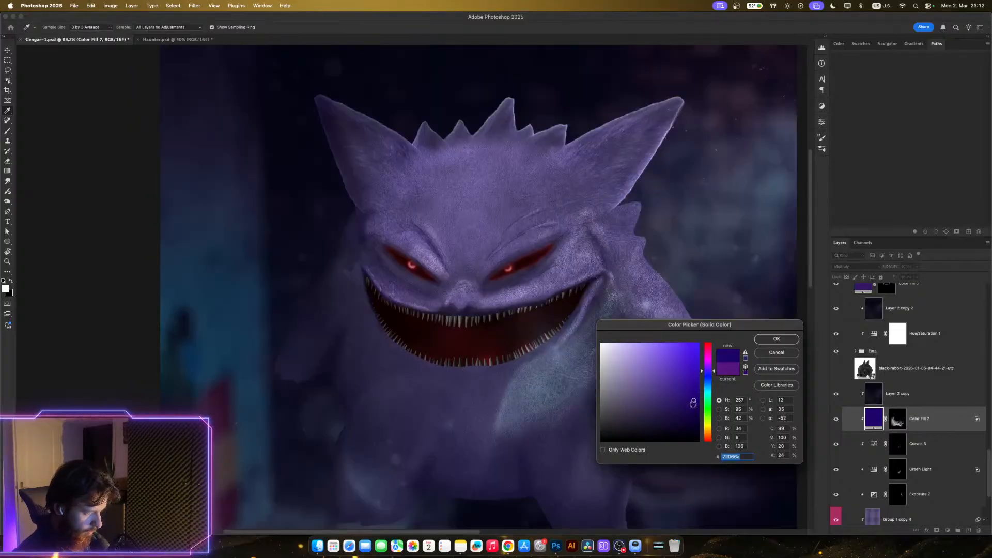
pyautogui.moveTo(690, 329); pyautogui.dragTo(689, 329)
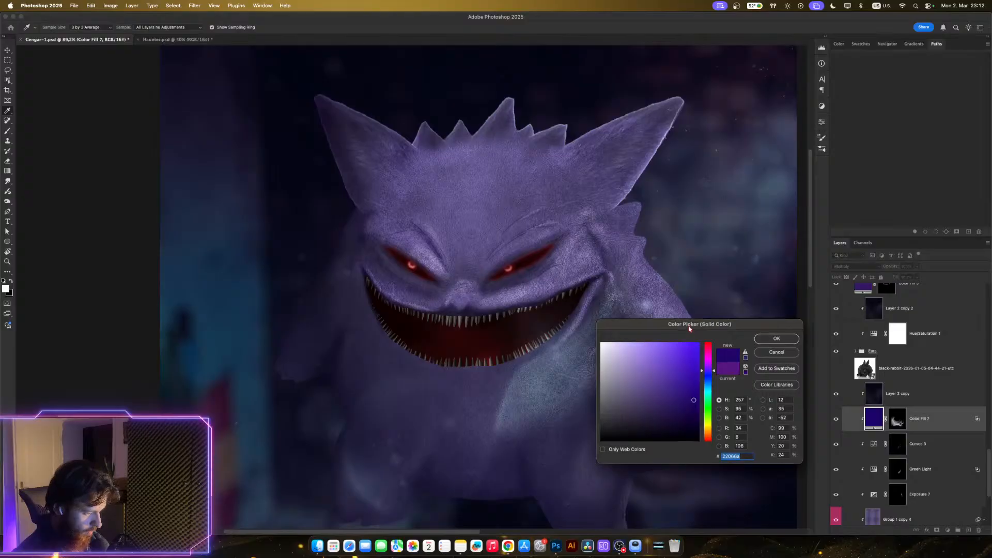
# - Try near-black and bluer variants of the Color Fill 7 colour, ending on a blue of hue 241, saturation 99 and brightness 48
pyautogui.moveTo(687, 401); pyautogui.dragTo(697, 430)
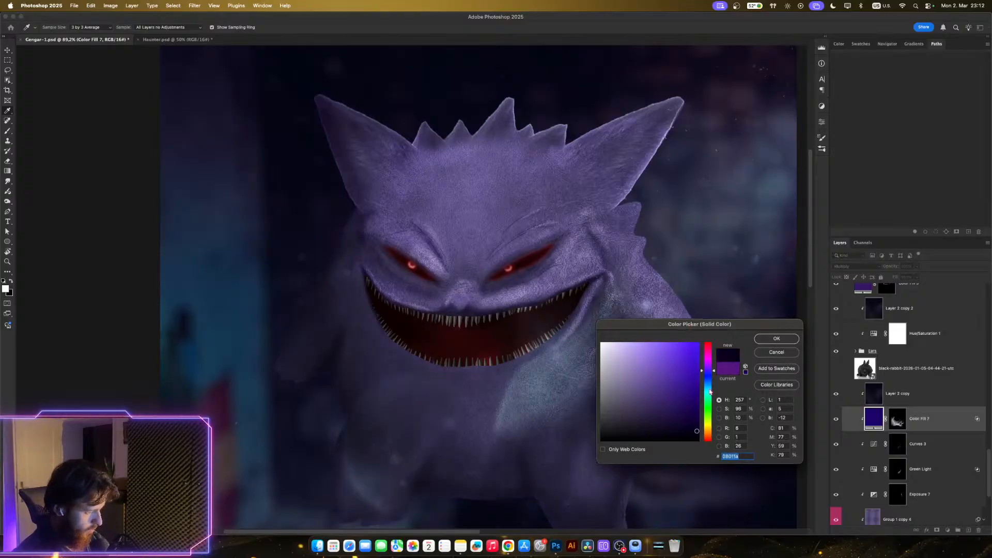
pyautogui.scroll(-6, 491, 375)
pyautogui.scroll(4, 490, 376)
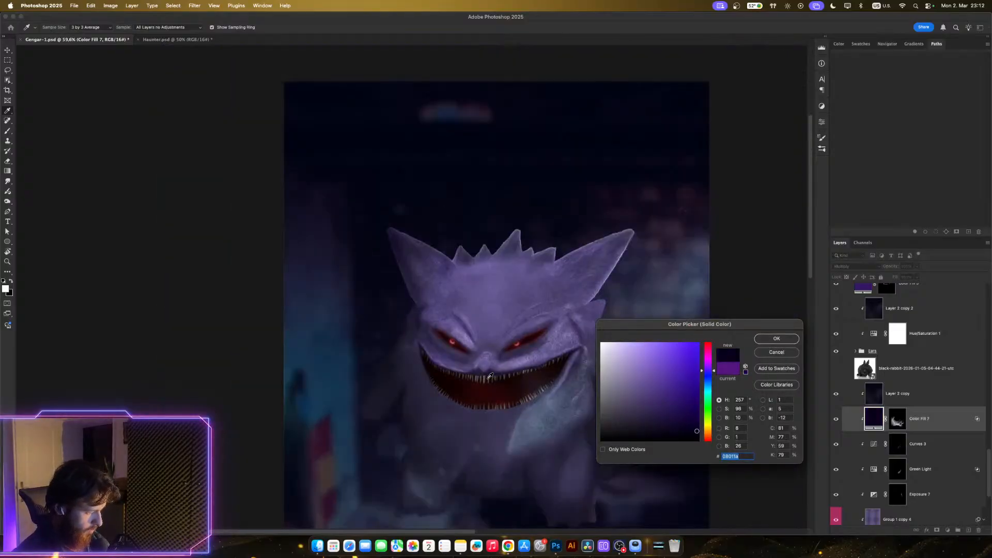
pyautogui.click(695, 405)
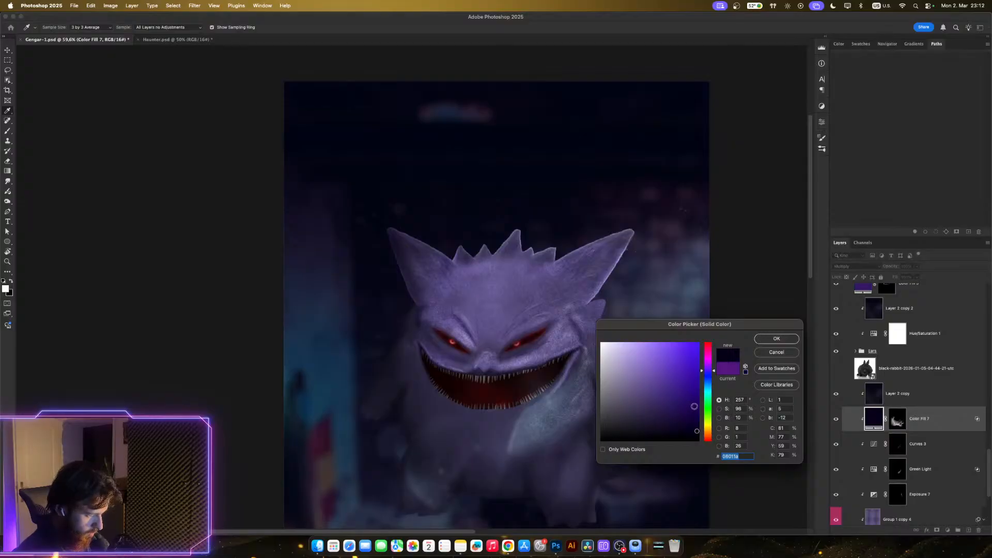
pyautogui.click(709, 374)
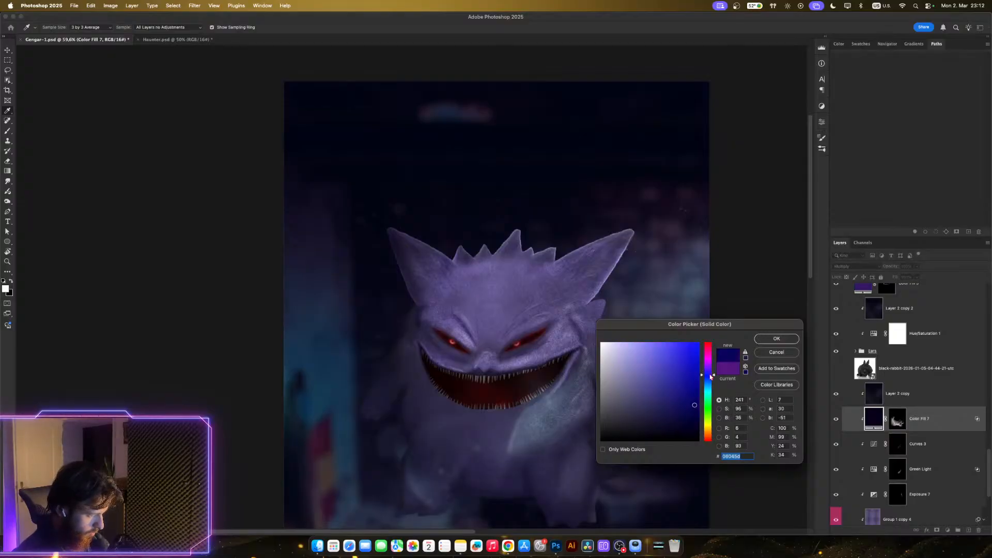
pyautogui.moveTo(711, 377); pyautogui.dragTo(711, 378)
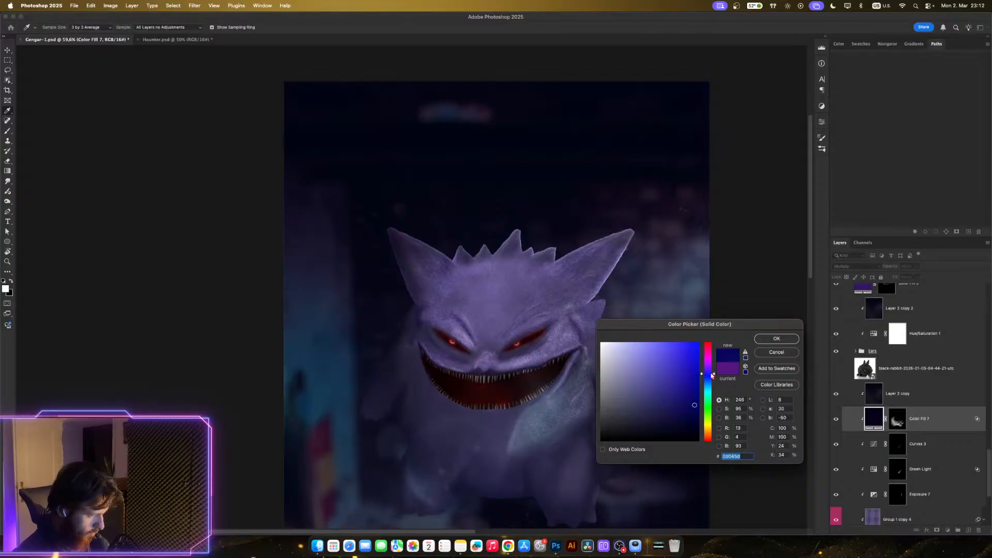
pyautogui.moveTo(688, 421); pyautogui.dragTo(692, 437)
pyautogui.click(701, 410)
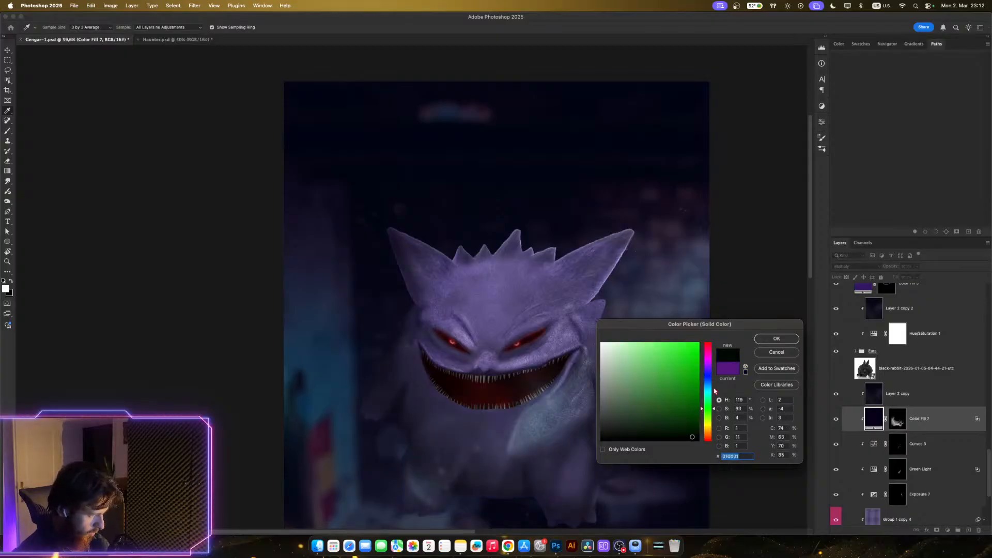
pyautogui.click(711, 377)
pyautogui.click(698, 394)
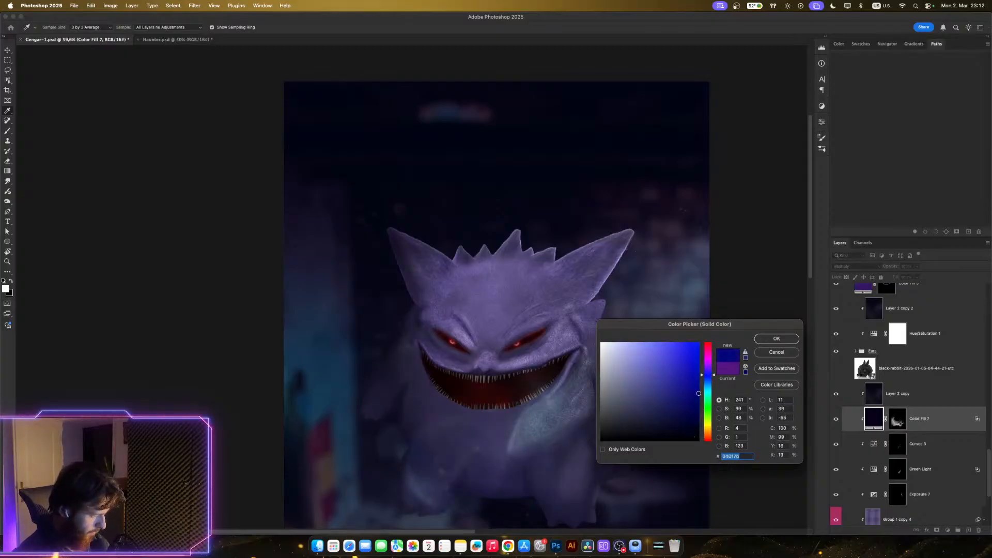
pyautogui.scroll(-2, 450, 418)
pyautogui.scroll(-3, 449, 417)
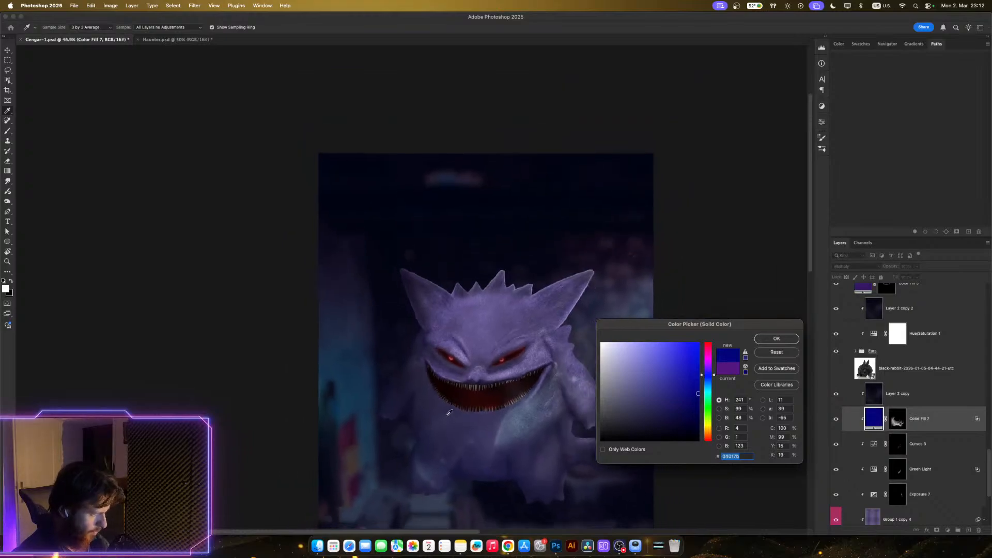
pyautogui.scroll(-2, 450, 409)
pyautogui.scroll(4, 450, 410)
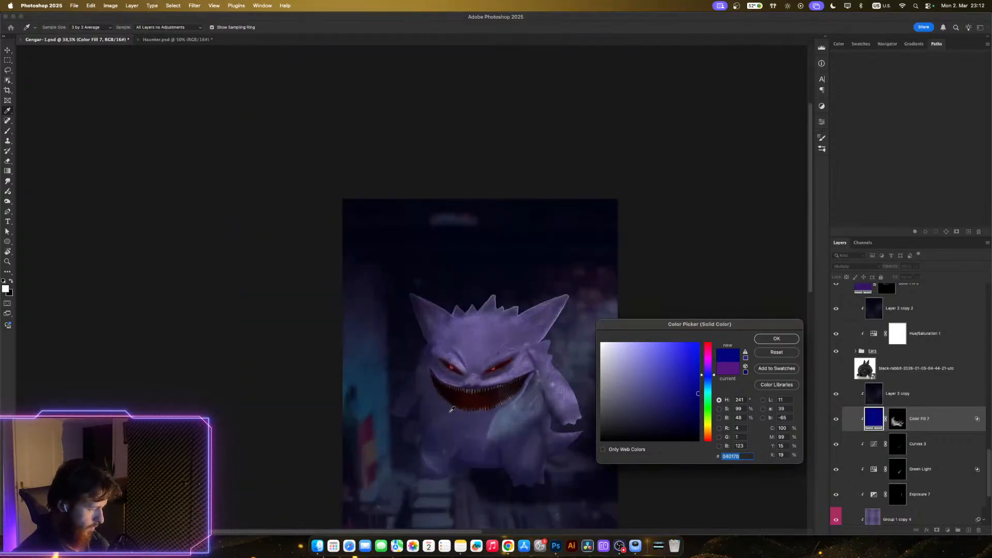
pyautogui.scroll(2, 450, 409)
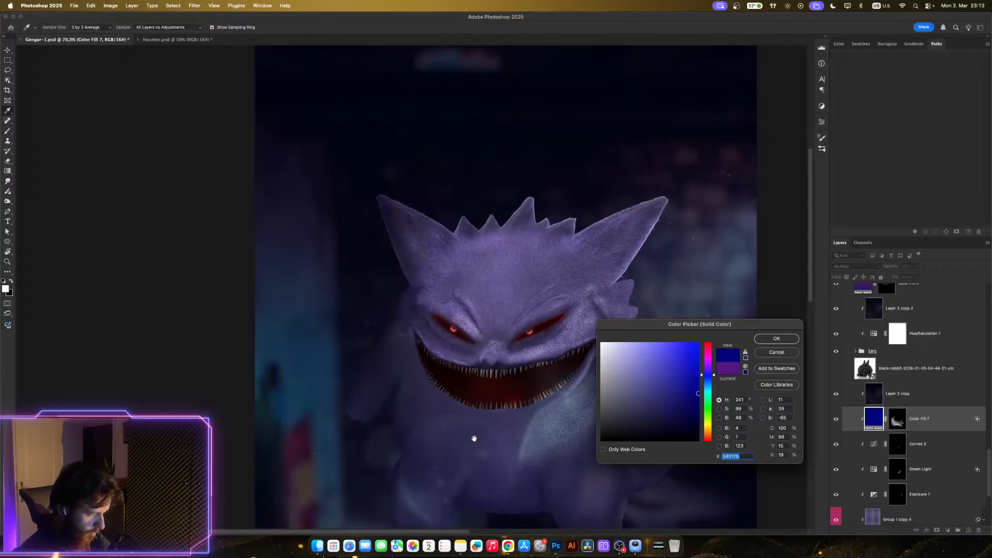
pyautogui.scroll(2, 472, 436)
# - Set the Color Fill 7 colour to a deep violet-blue with hue 254, saturation 99 and brightness 49, and return to the Brush tool
pyautogui.moveTo(713, 376); pyautogui.dragTo(713, 373)
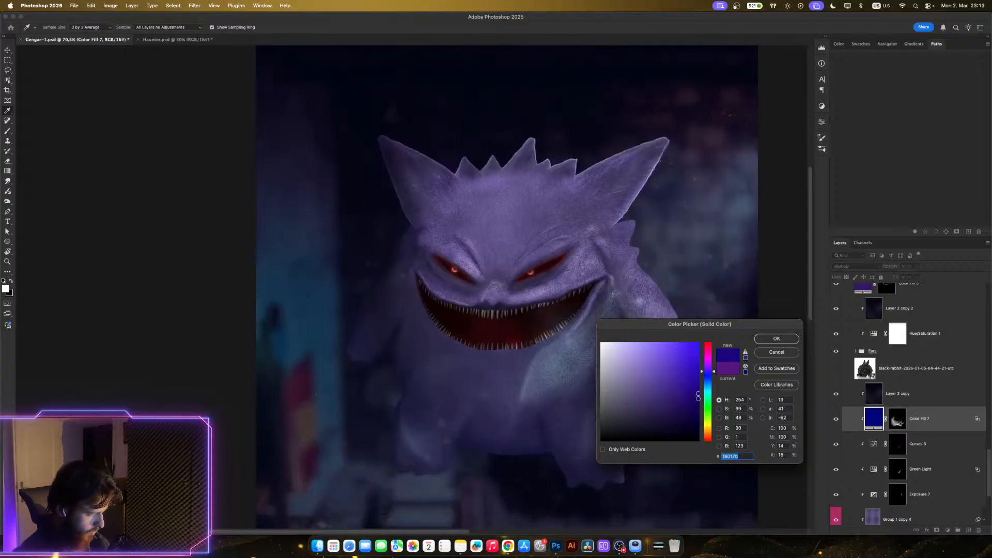
pyautogui.click(698, 399)
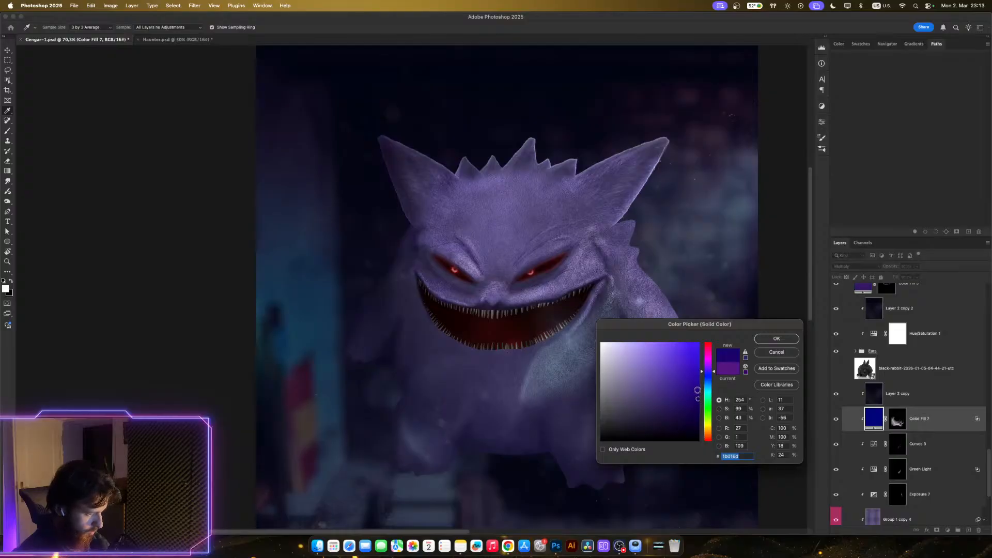
pyautogui.click(697, 391)
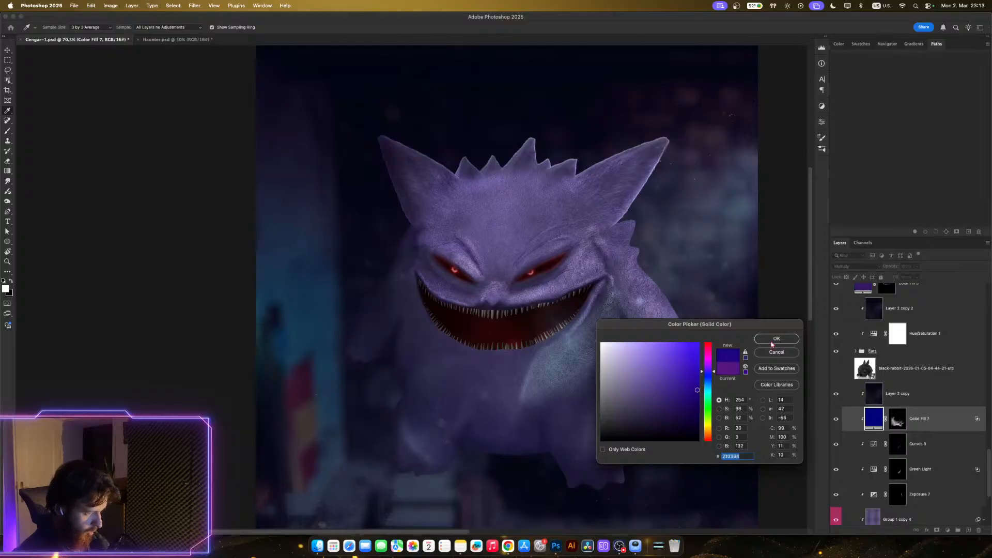
pyautogui.click(698, 393)
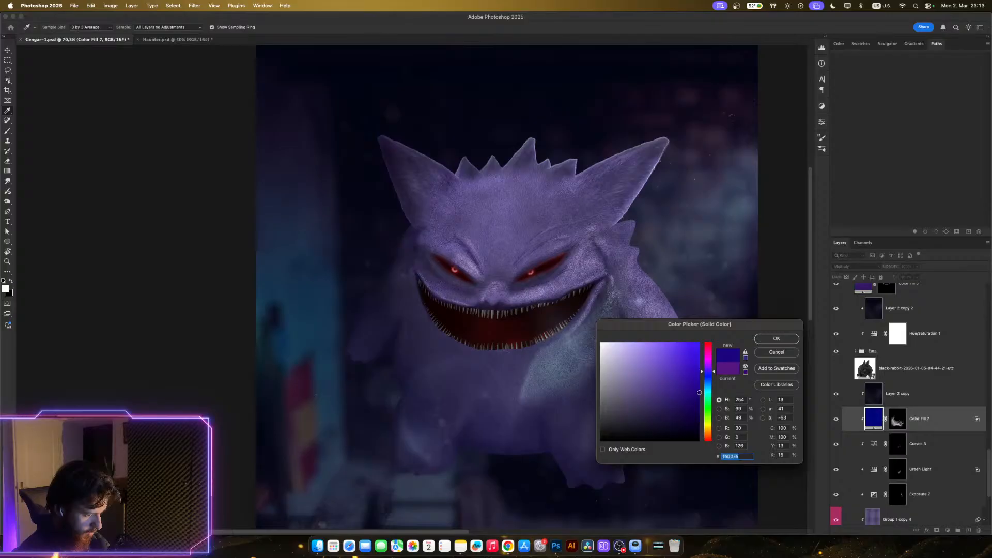
pyautogui.click(776, 339)
pyautogui.press('b')
pyautogui.scroll(-3, 671, 310)
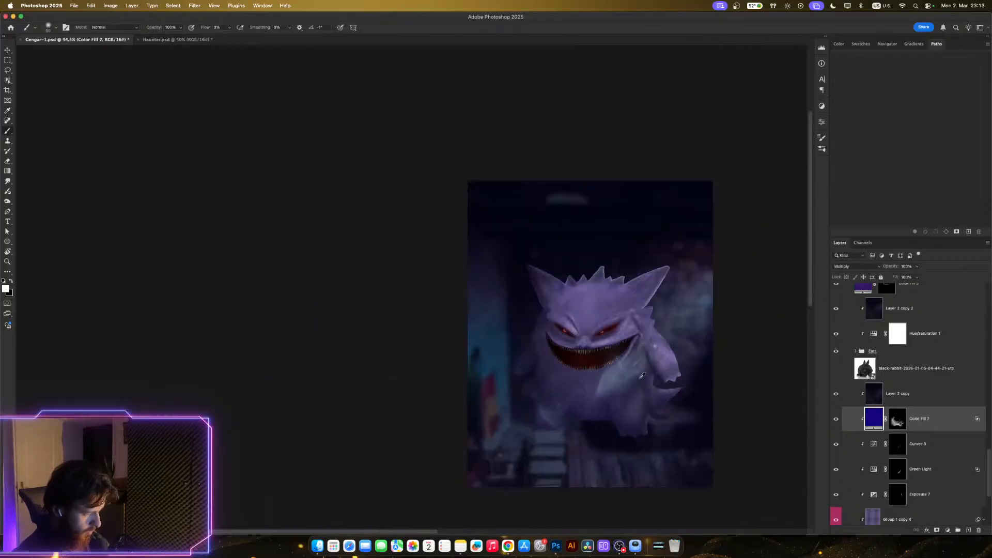
pyautogui.scroll(5, 594, 354)
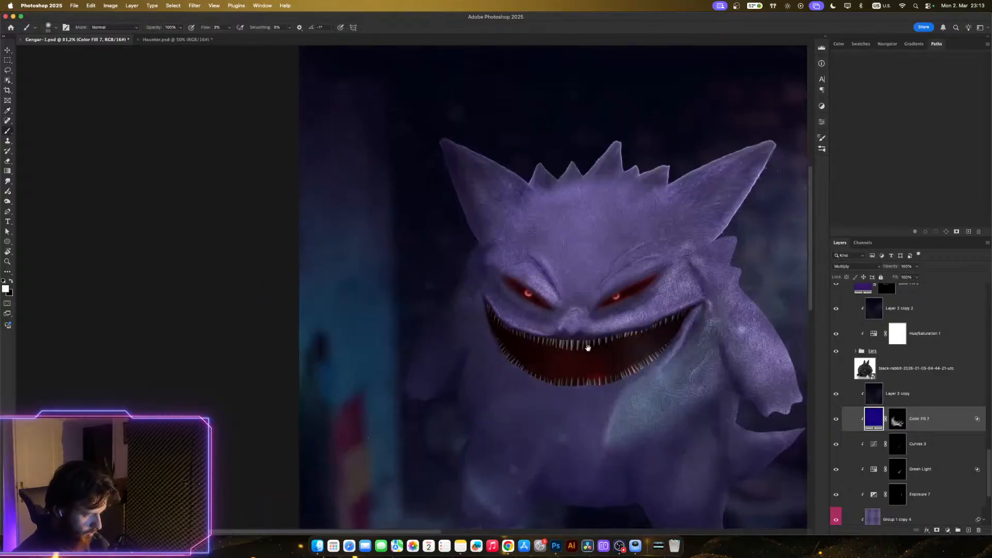
# - Examine the recoloured Gengar from afar and the eyes, mouth and body shading close up
pyautogui.scroll(1, 594, 356)
pyautogui.scroll(-6, 530, 319)
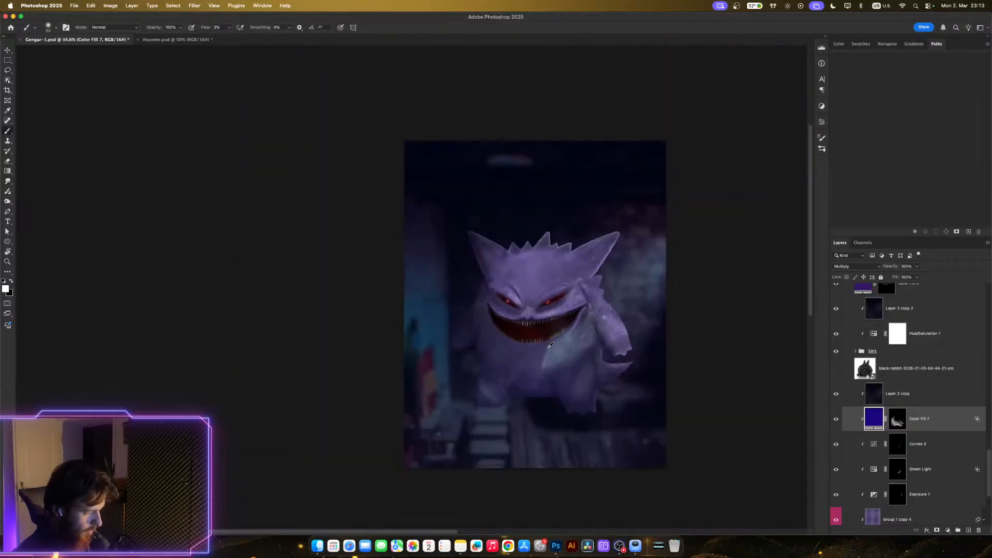
pyautogui.scroll(3, 550, 350)
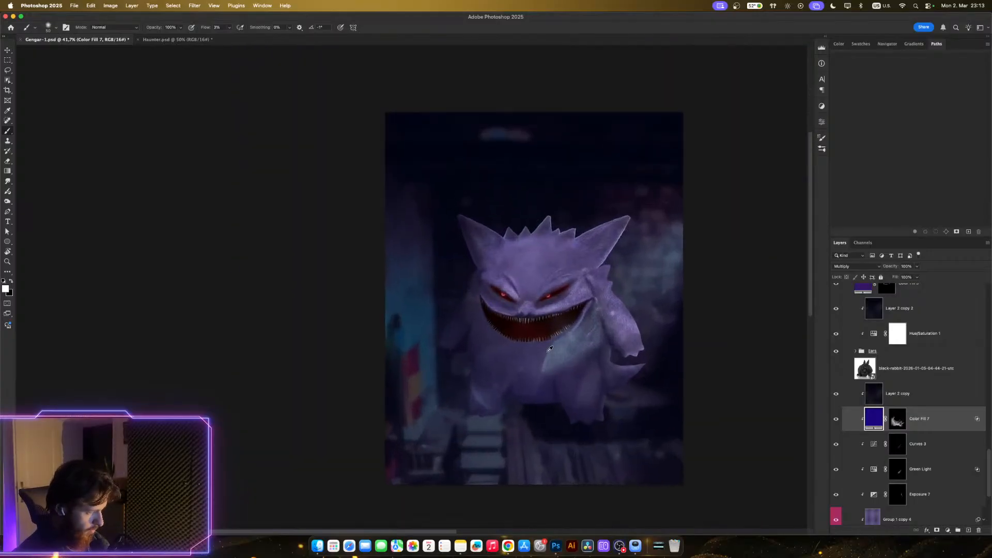
pyautogui.scroll(1, 547, 352)
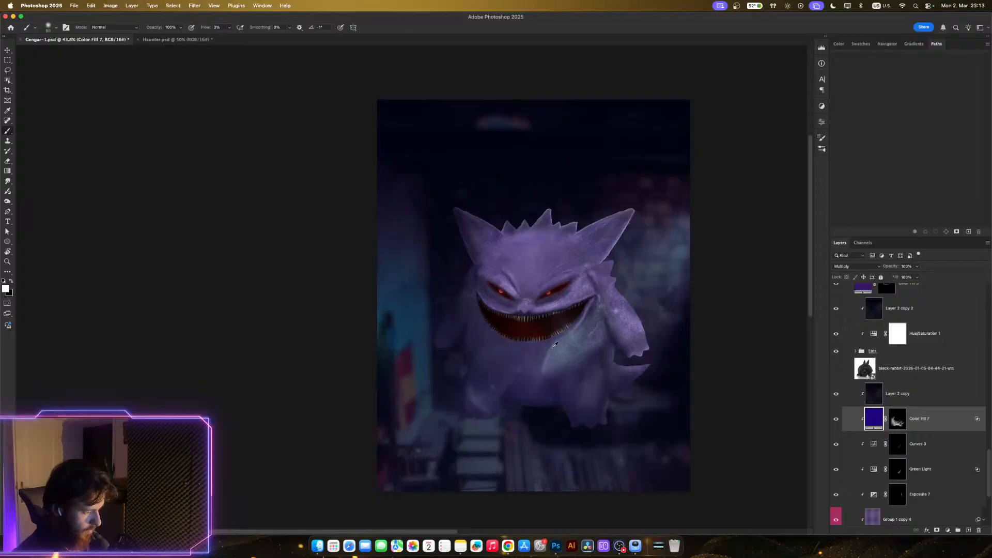
pyautogui.scroll(-2, 556, 345)
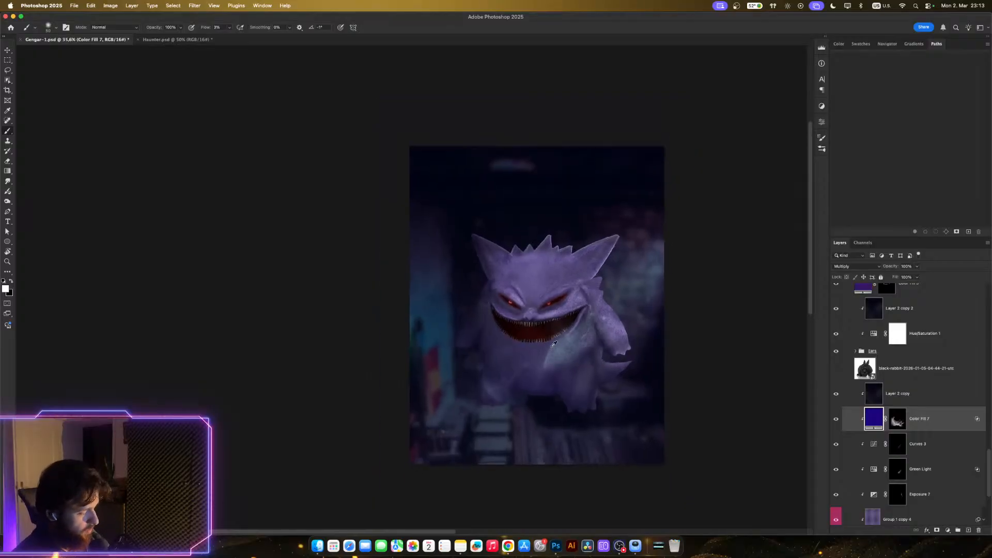
pyautogui.scroll(4, 554, 343)
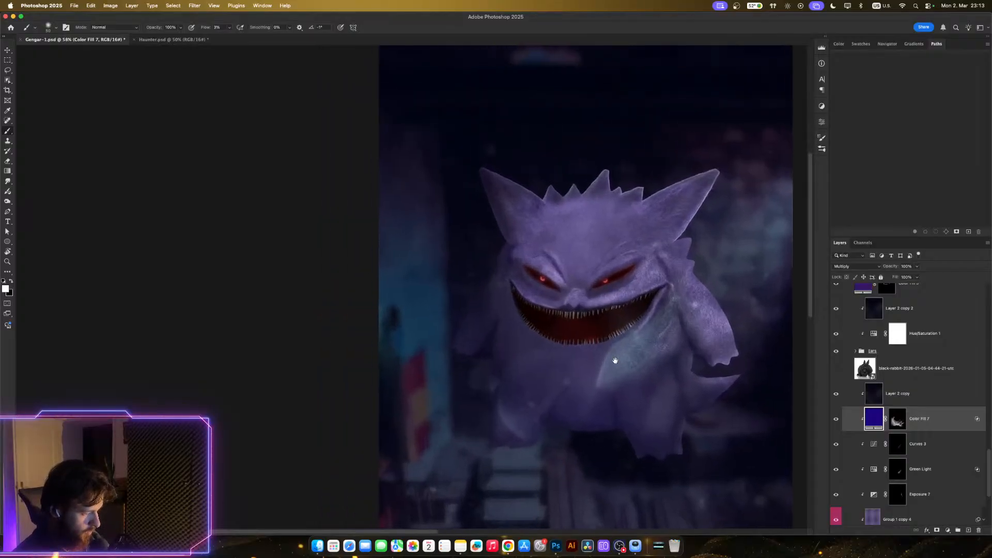
pyautogui.scroll(3, 615, 360)
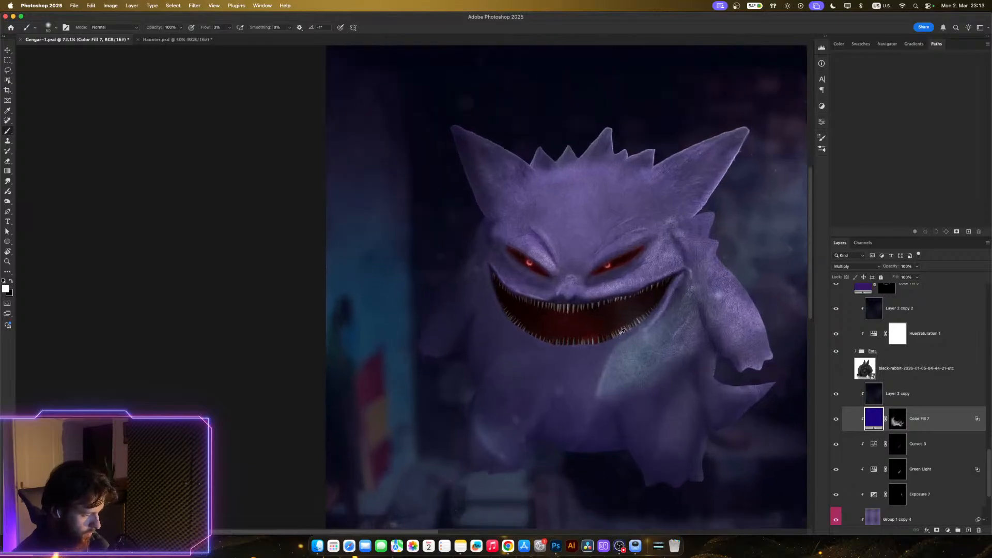
pyautogui.scroll(5, 620, 255)
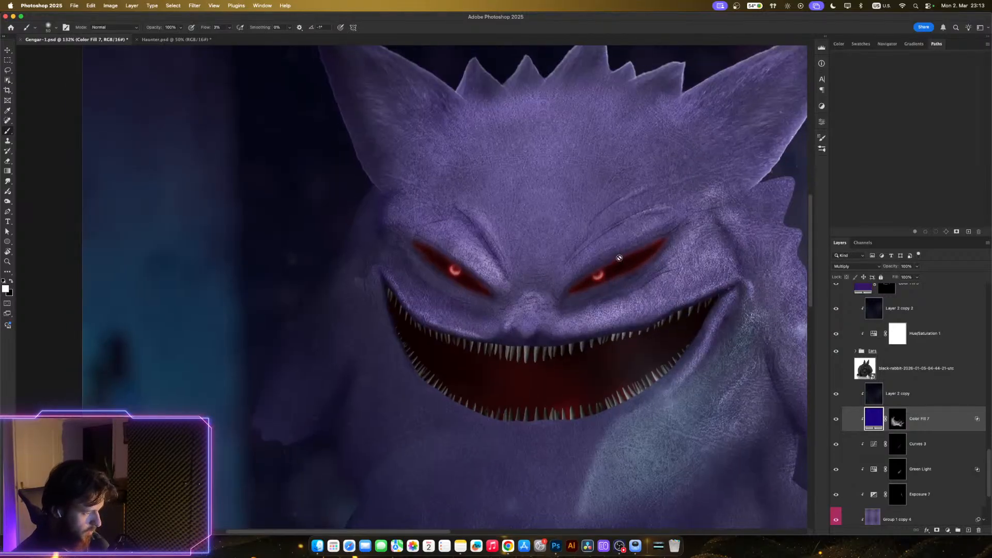
pyautogui.scroll(-4, 620, 256)
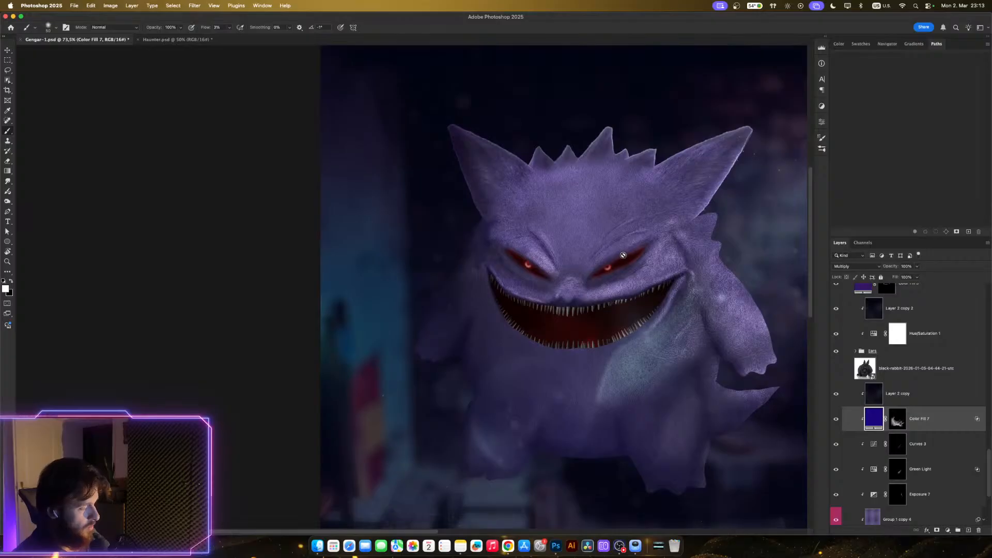
pyautogui.scroll(6, 624, 255)
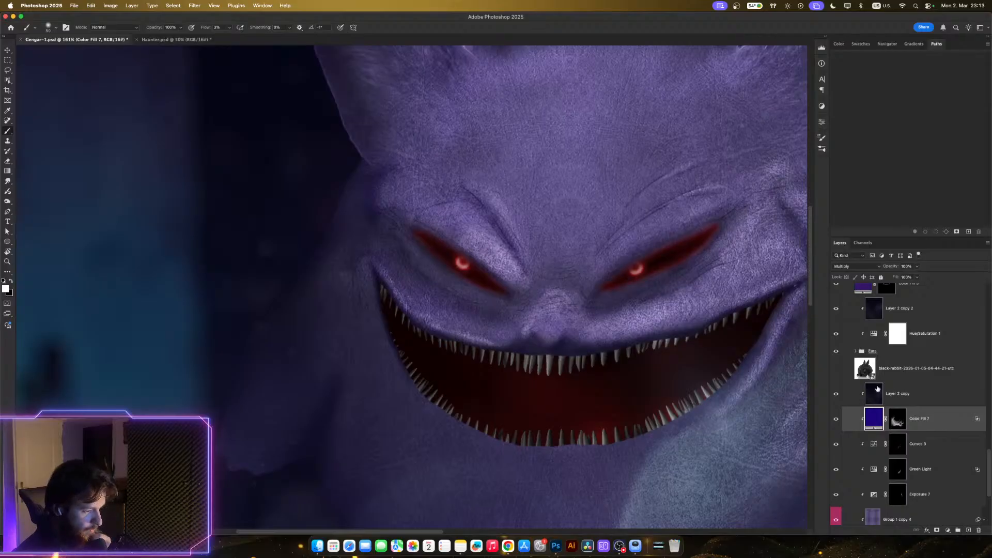
# - Find the dark red fill layer inside the Mouth Group and toggle it off and on to compare the mouth
pyautogui.scroll(10, 884, 394)
pyautogui.scroll(4, 885, 394)
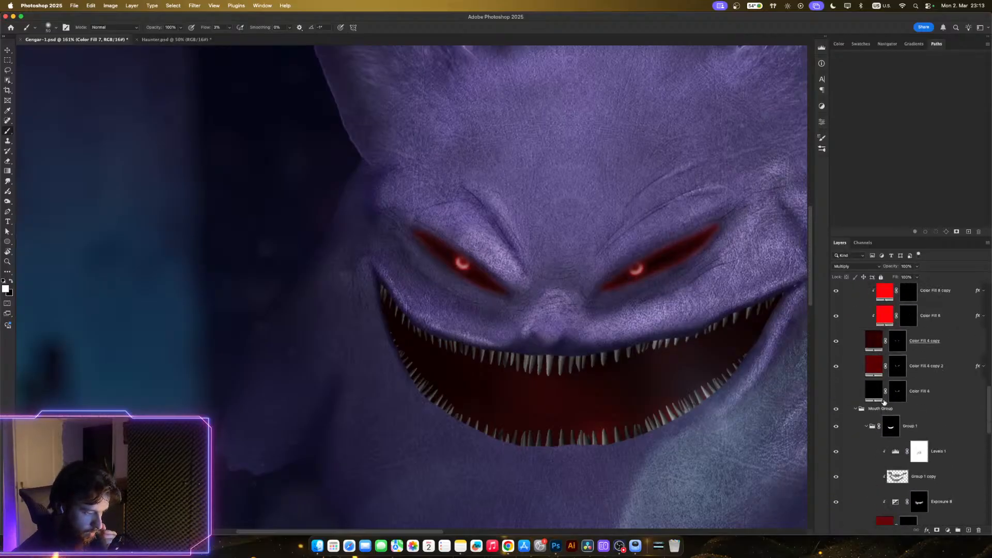
pyautogui.scroll(-4, 881, 444)
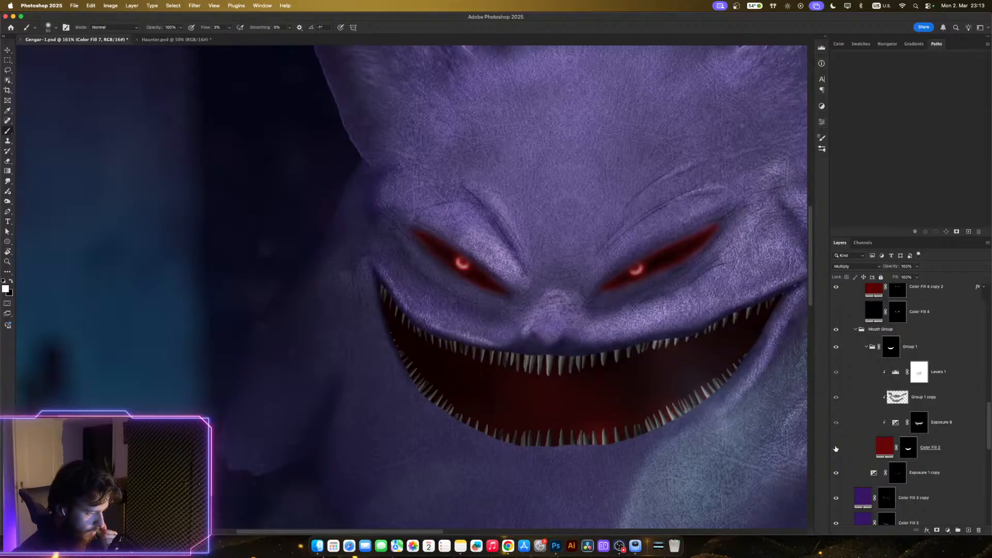
pyautogui.click(835, 449)
pyautogui.click(835, 449)
# - Toggle the dark red Color Fill 4 copy 2 layer off and on to check its effect on the eyes
pyautogui.scroll(5, 842, 418)
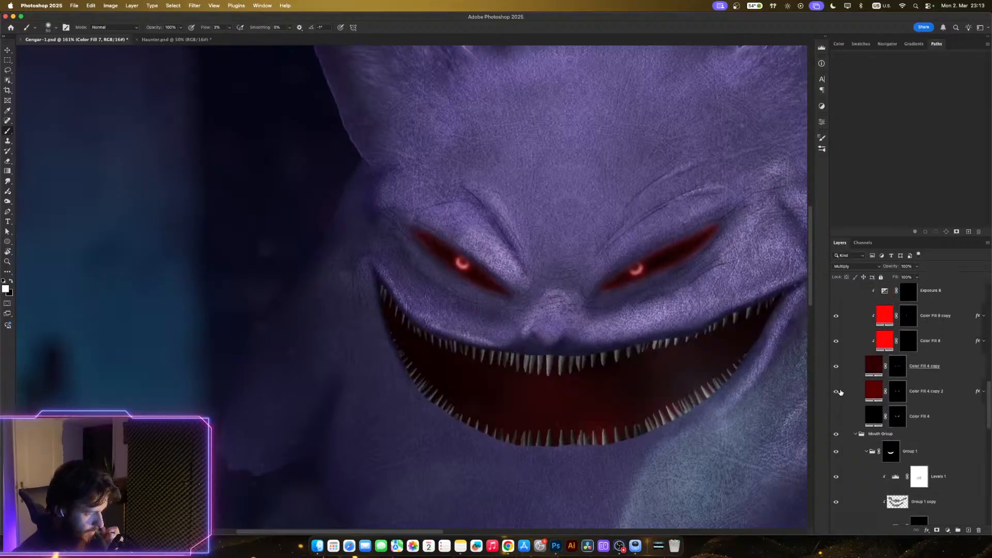
pyautogui.click(836, 391)
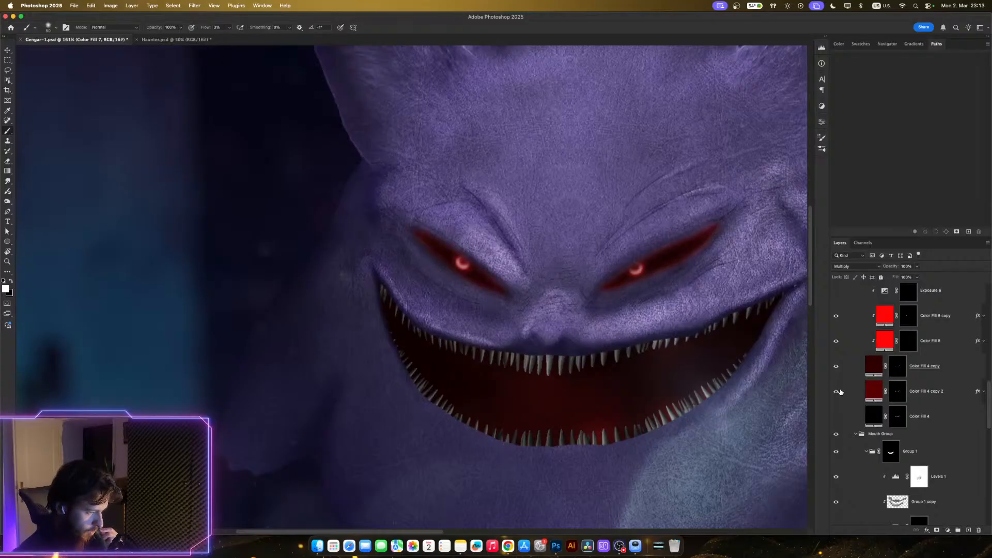
pyautogui.click(836, 391)
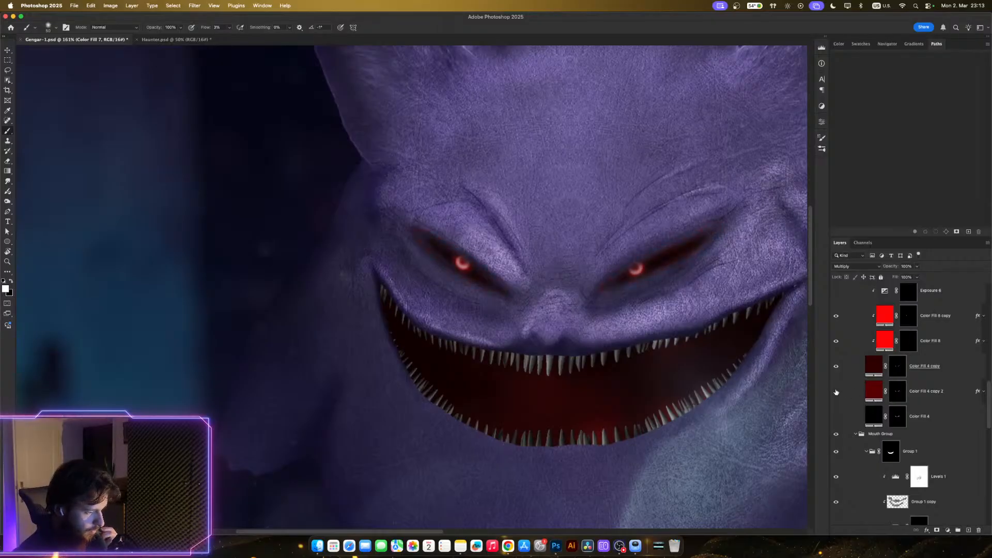
pyautogui.click(836, 392)
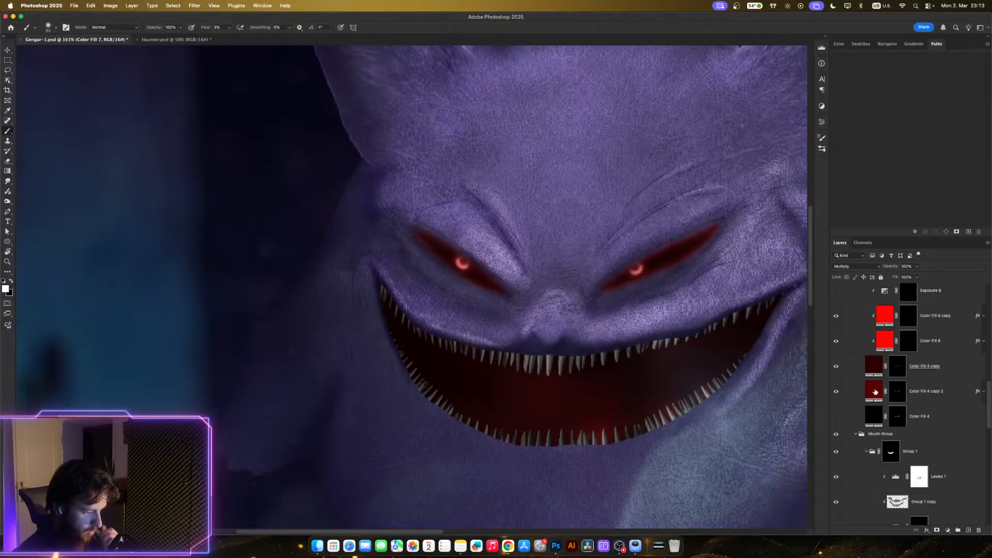
# - Try a brighter red with hue 0, saturation 100 and brightness 90 on the eyes' Color Fill 4 copy 2 layer
pyautogui.click(874, 393)
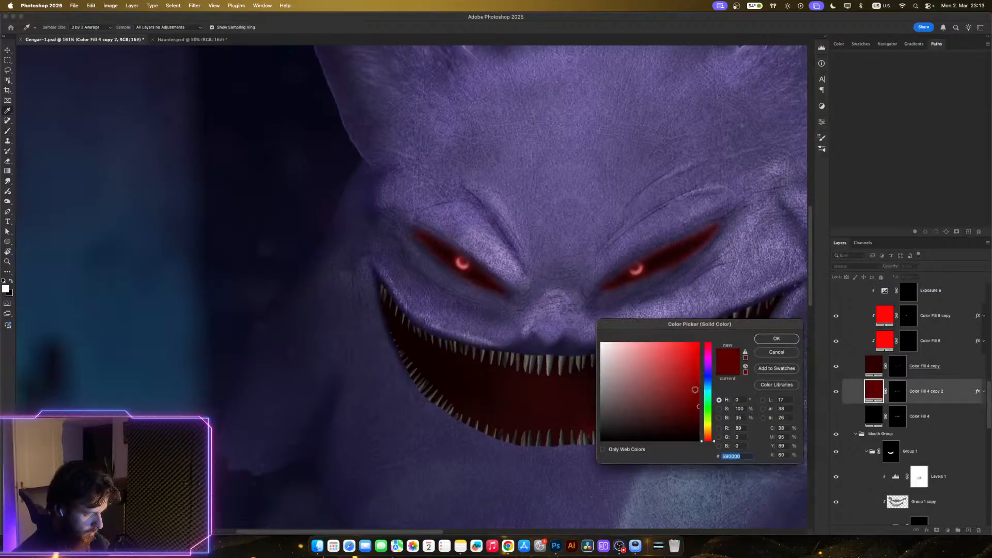
pyautogui.click(697, 391)
pyautogui.moveTo(697, 392)
pyautogui.mouseDown()
pyautogui.moveTo(695, 377)
pyautogui.moveTo(681, 392)
pyautogui.moveTo(711, 361)
pyautogui.moveTo(730, 371)
pyautogui.moveTo(719, 382)
pyautogui.moveTo(724, 352)
pyautogui.mouseUp()
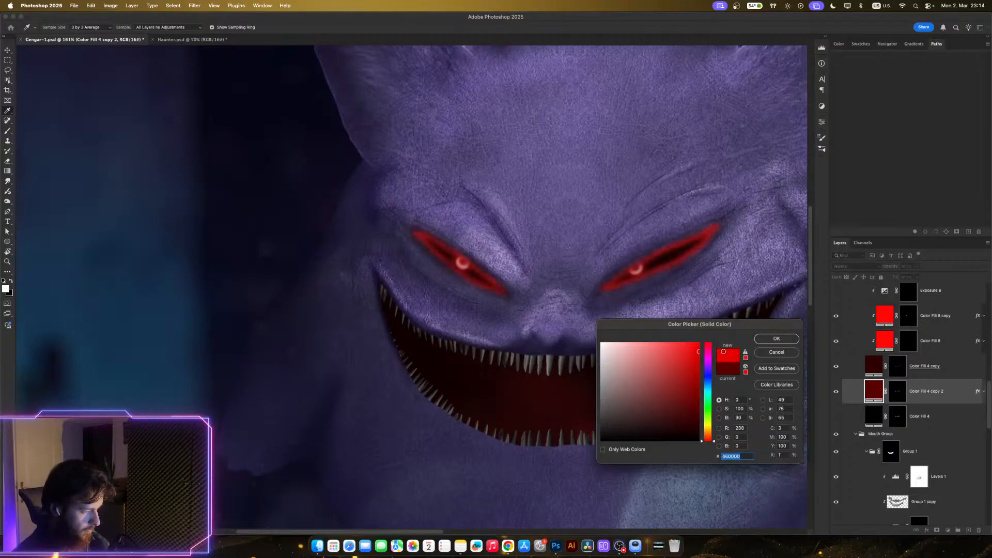
pyautogui.click(775, 352)
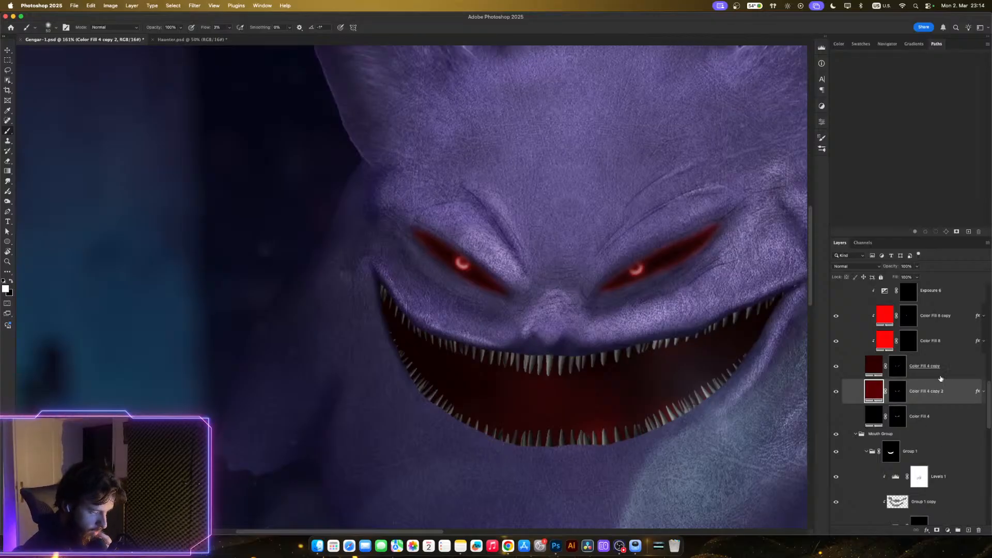
# - Compare the eyes with the Color Fill 4 copy 2 and Color Fill 4 copy layers each switched off and on
pyautogui.click(836, 391)
pyautogui.click(837, 391)
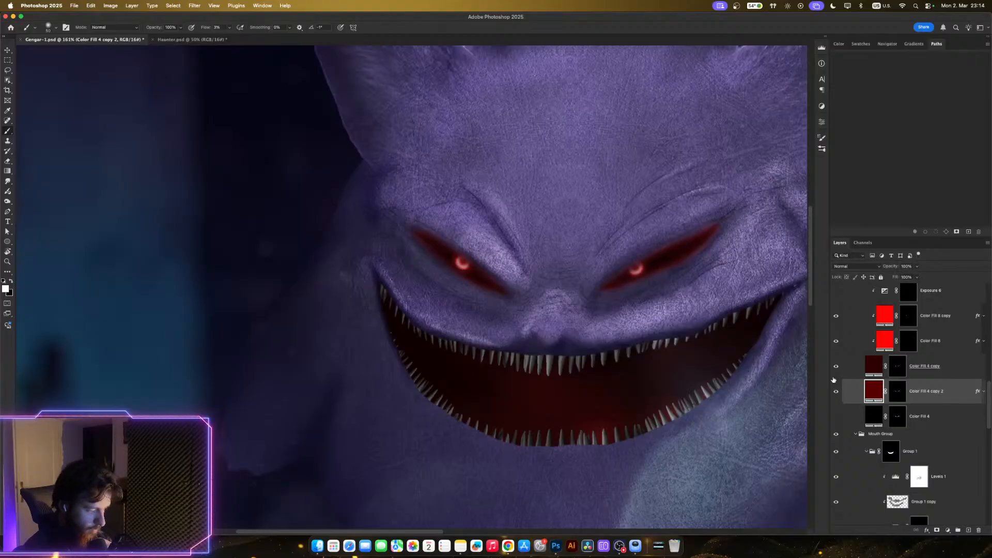
pyautogui.scroll(1, 835, 382)
pyautogui.click(836, 383)
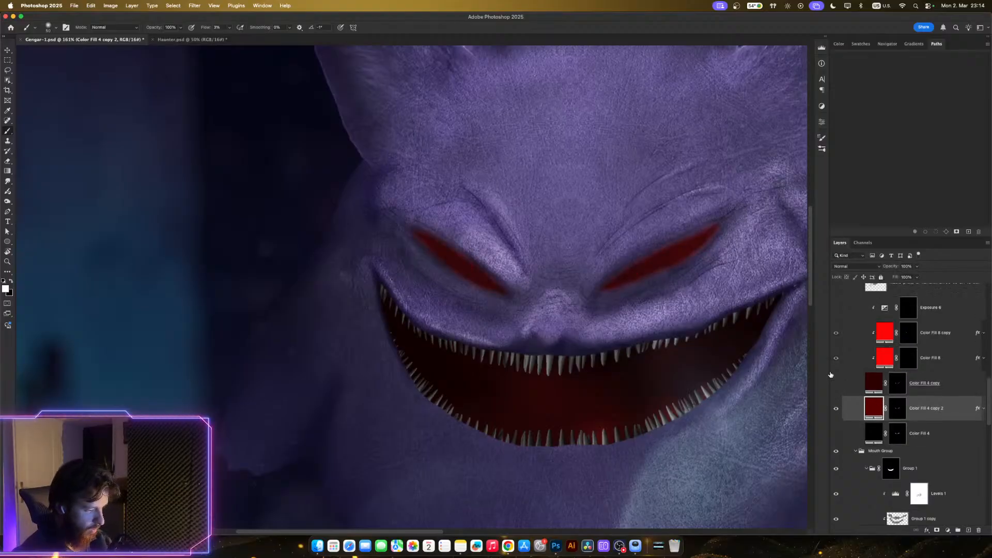
pyautogui.click(836, 384)
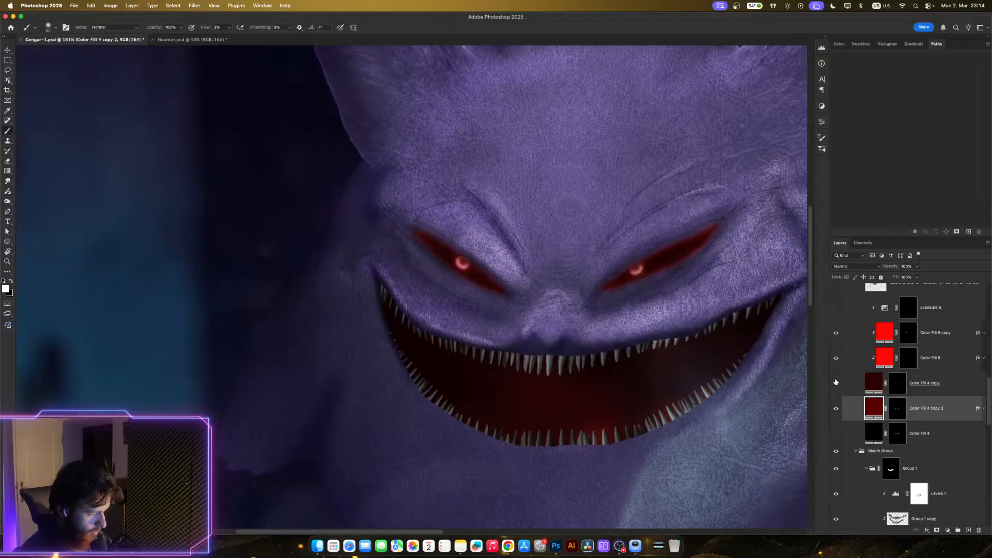
pyautogui.click(876, 383)
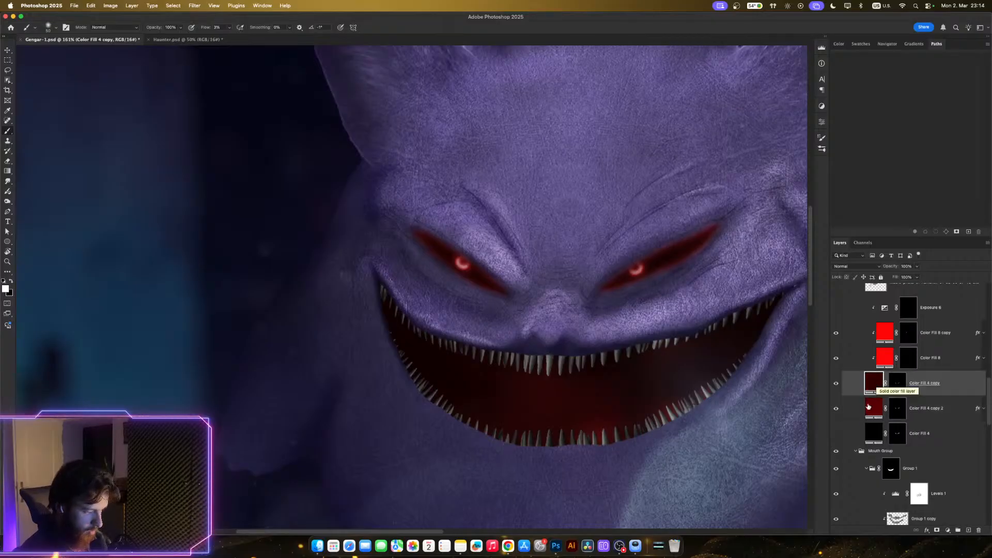
pyautogui.click(837, 409)
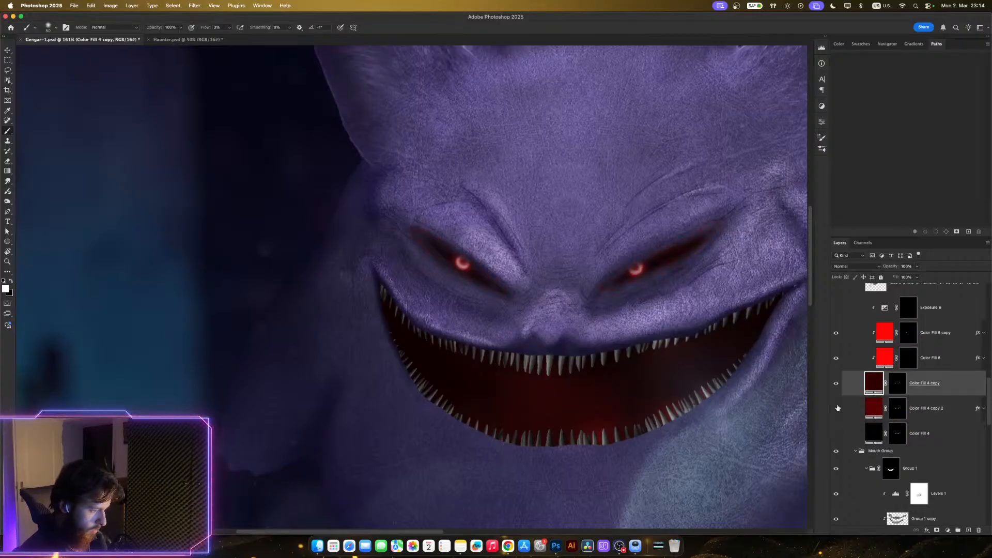
pyautogui.click(838, 408)
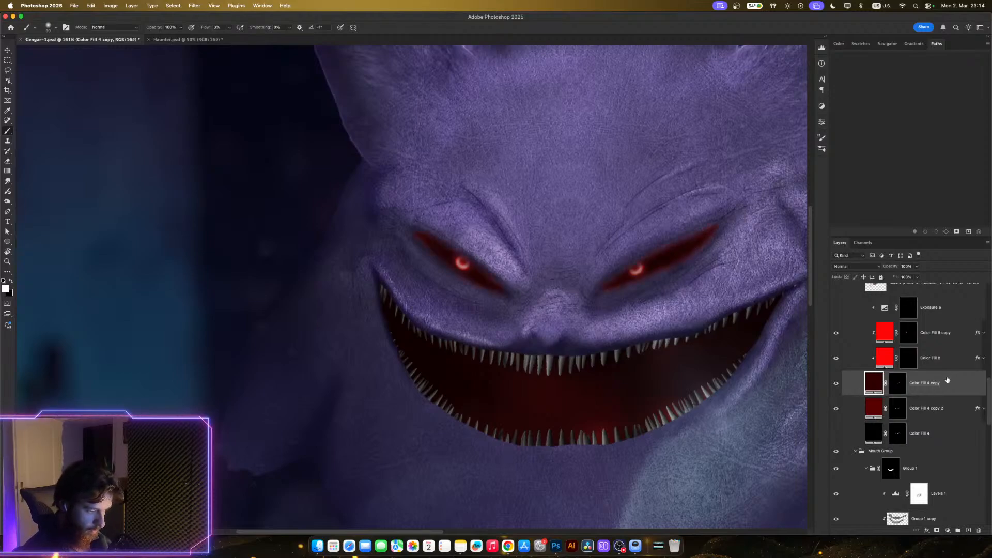
# - Select the bright red Color Fill 8 copy layer and toggle it off and on to identify the pupil glow it creates
pyautogui.scroll(1, 947, 380)
pyautogui.click(947, 354)
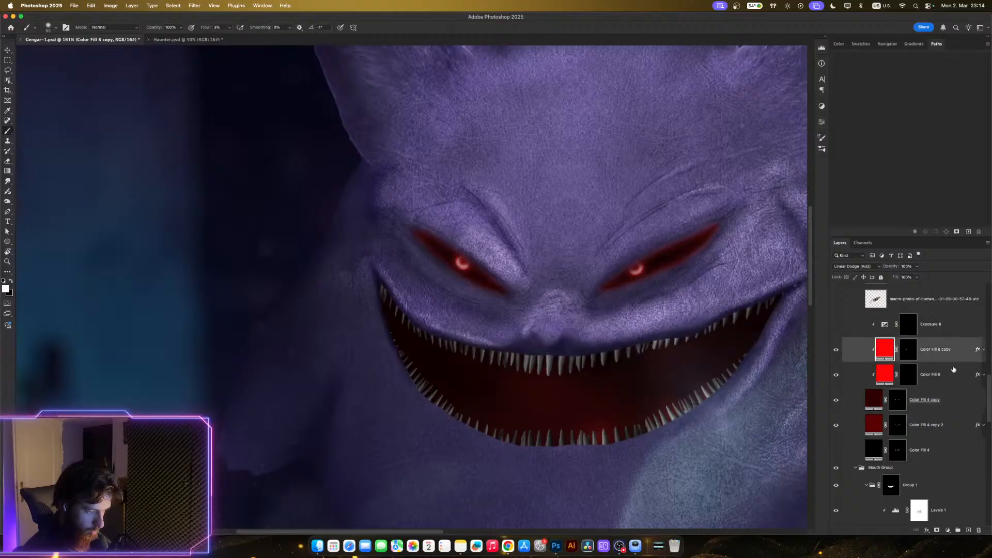
pyautogui.click(837, 350)
pyautogui.click(837, 351)
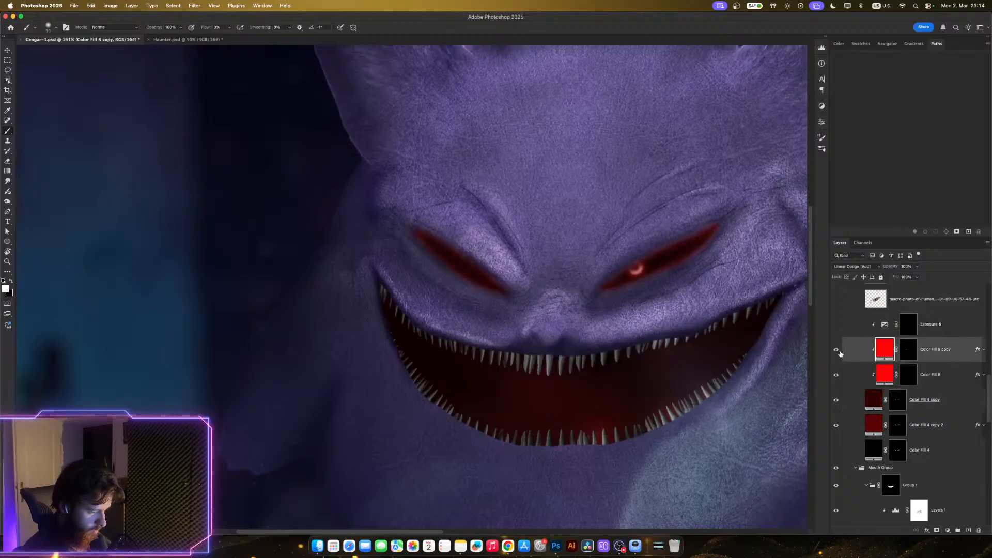
# - Try duplicating both Color Fill 8 pupil layers beneath Color Fill 4 copy, hiding the originals and clipping the copies to the dark red layer
pyautogui.keyDown('shift'); pyautogui.click(939, 376); pyautogui.keyUp('shift')
pyautogui.moveTo(940, 377); pyautogui.dragTo(945, 406)
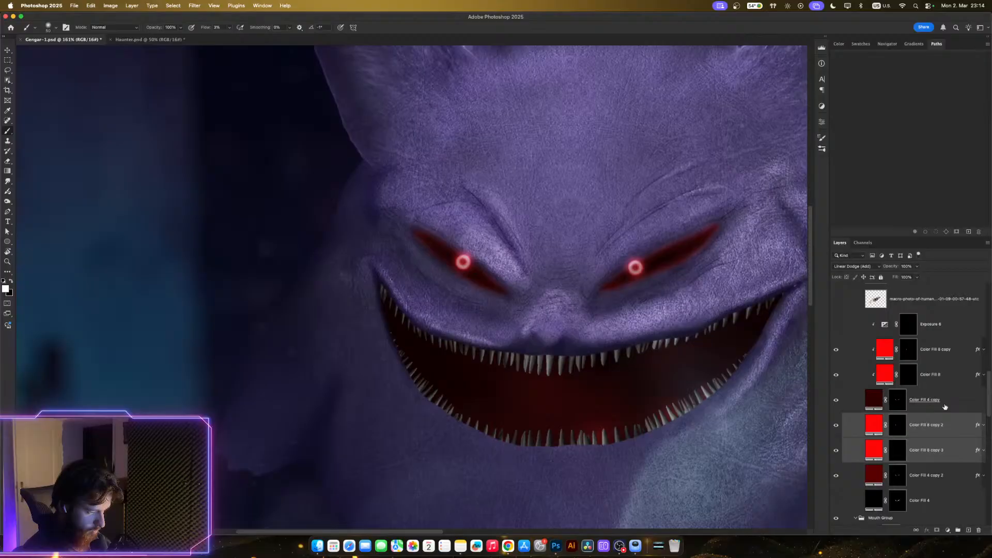
pyautogui.click(837, 350)
pyautogui.click(837, 375)
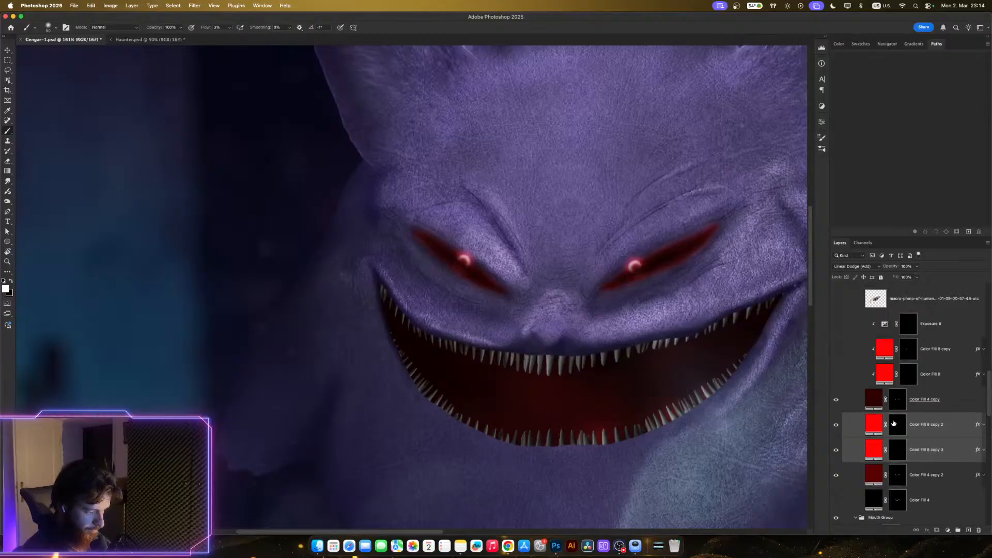
pyautogui.scroll(-1, 896, 425)
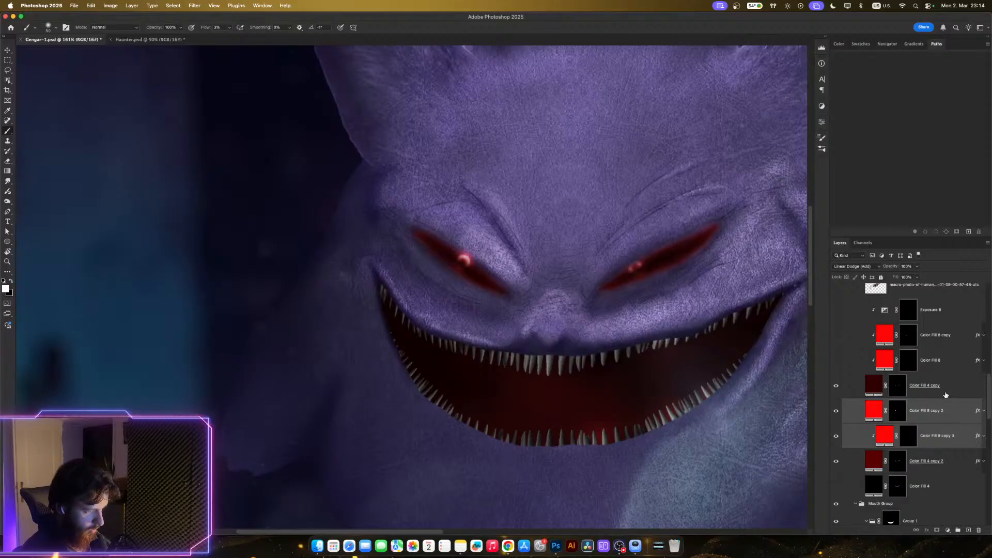
# - Undo the clipping, hiding and duplication of the two Color Fill 8 pupil layers
pyautogui.press('super+z')
pyautogui.press('super+z')
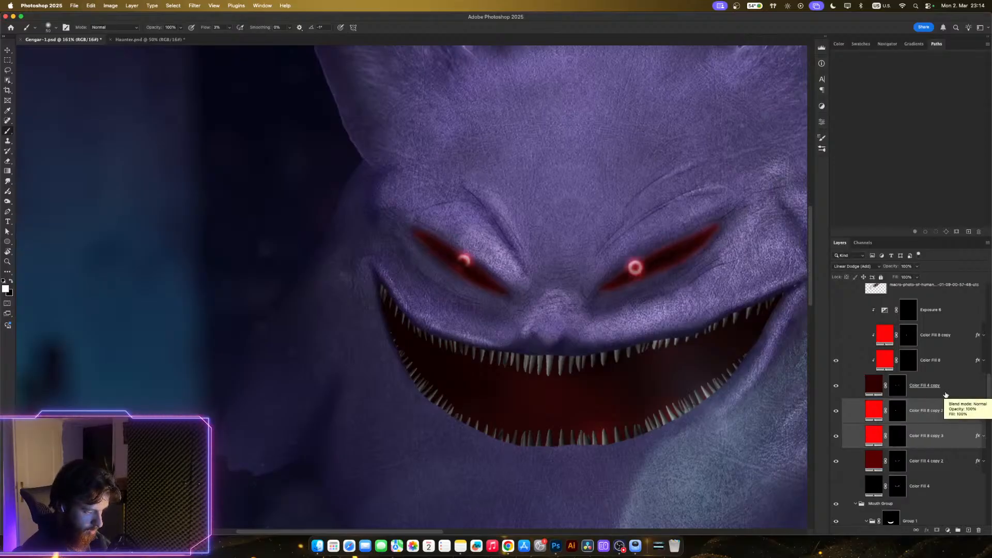
pyautogui.press('super+z')
pyautogui.press('super+z')
pyautogui.press('super+z')
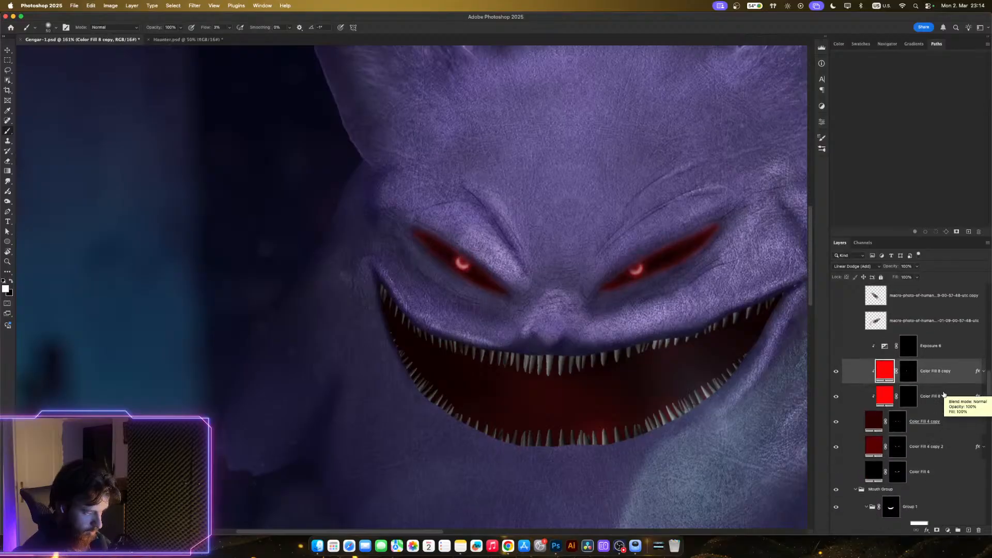
# - Inspect the black Color Fill 4 layer's mask on its own and load its eye shapes as a selection
pyautogui.scroll(-1, 925, 408)
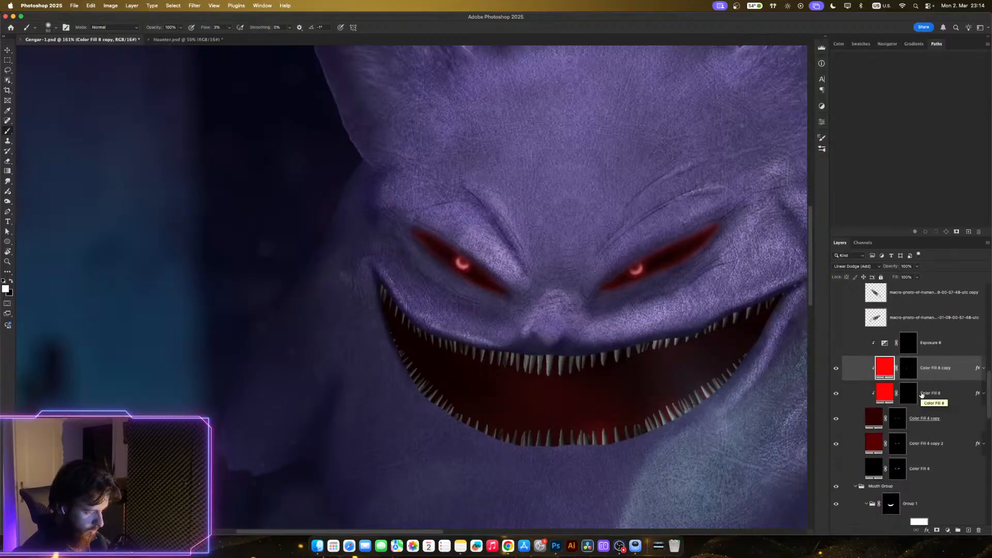
pyautogui.keyDown('alt'); pyautogui.click(900, 471); pyautogui.keyUp('alt')
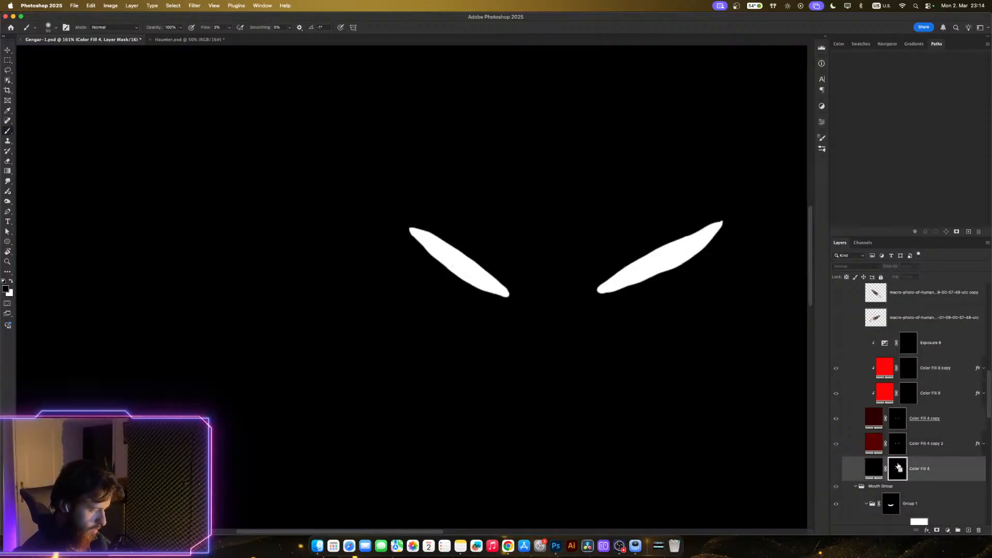
pyautogui.keyDown('alt'); pyautogui.click(898, 466); pyautogui.keyUp('alt')
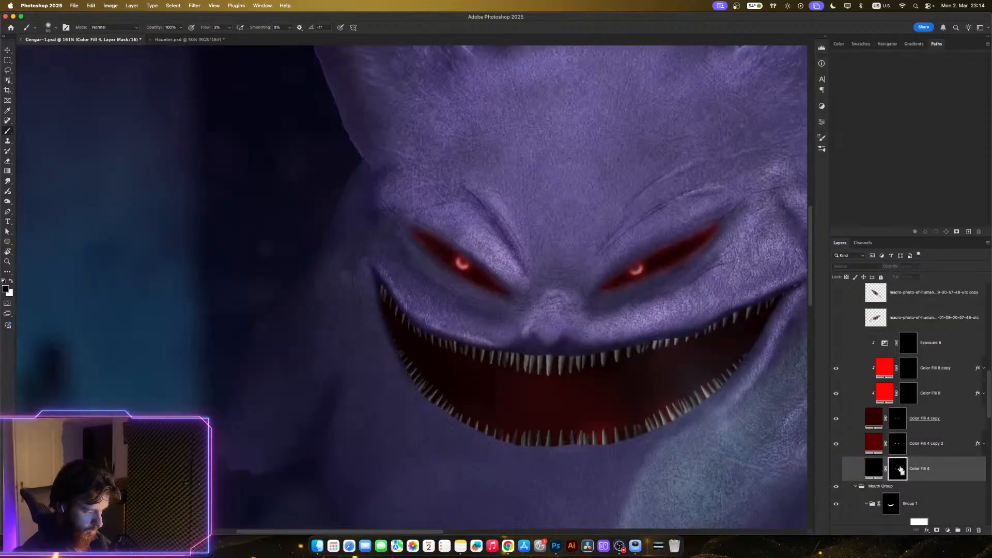
pyautogui.keyDown('super'); pyautogui.click(899, 468); pyautogui.keyUp('super')
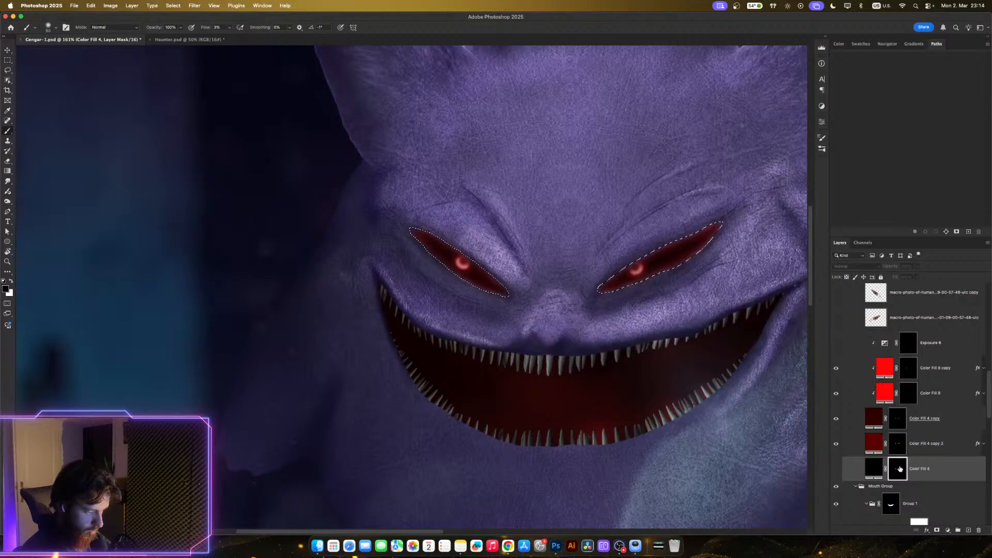
# - Try unclipping the two Color Fill 8 pupil layers, grouping them and masking the group with the eye-shaped selection
pyautogui.keyDown('alt'); pyautogui.click(949, 405); pyautogui.keyUp('alt')
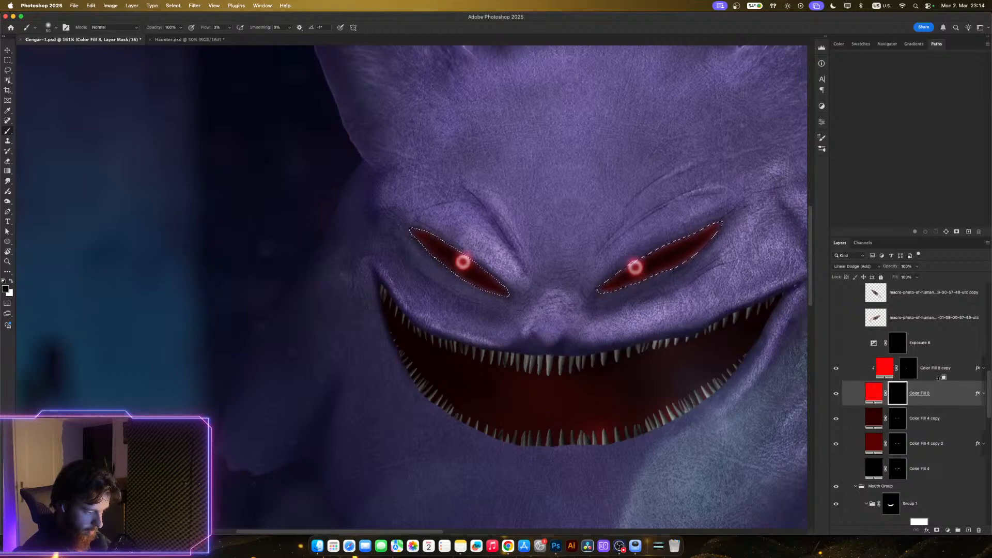
pyautogui.hotkey('alt', ']')
pyautogui.keyDown('shift'); pyautogui.click(949, 394); pyautogui.keyUp('shift')
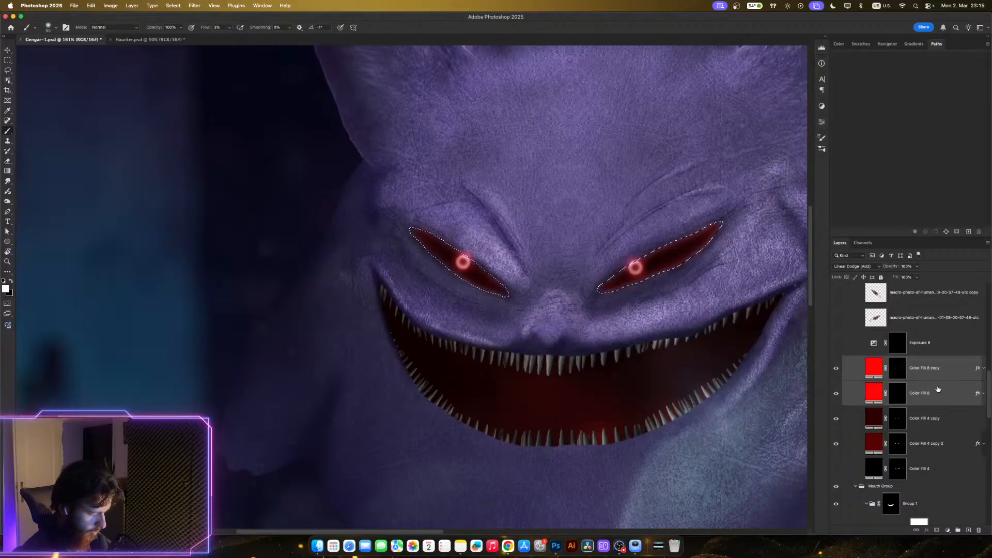
pyautogui.press('super+g')
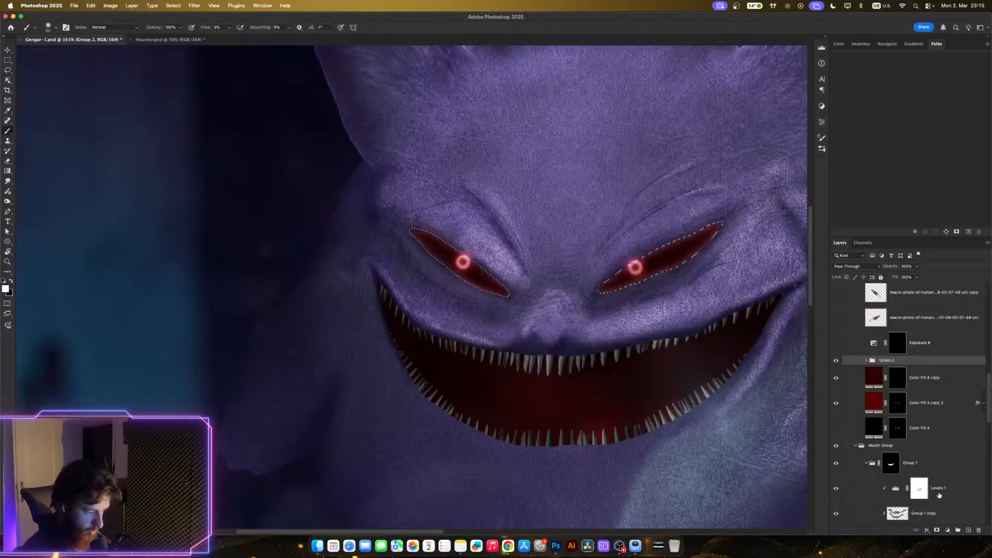
pyautogui.click(937, 530)
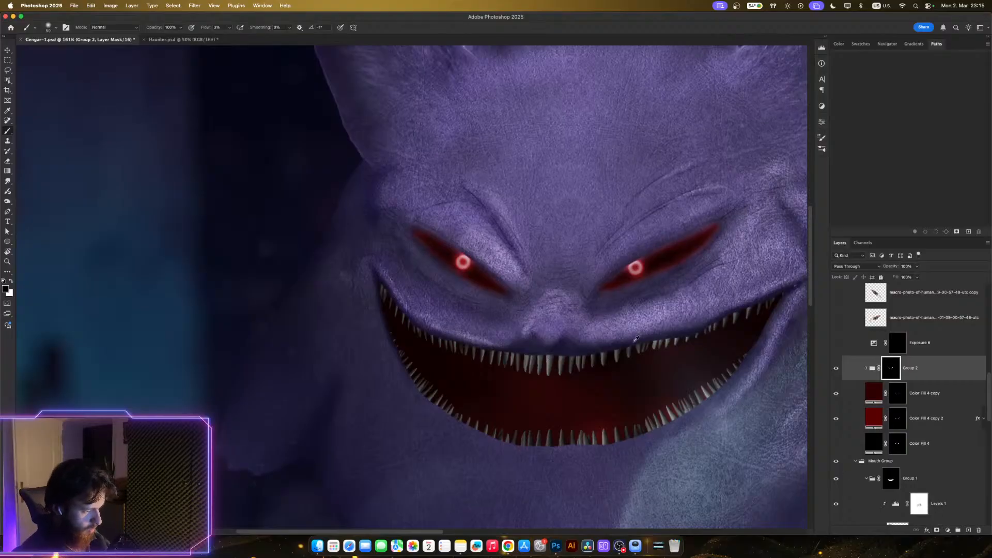
# - Check the masked pupil glow from afar and close up, toggling Color Fill 4 copy 2 off and on to compare
pyautogui.scroll(-3, 636, 339)
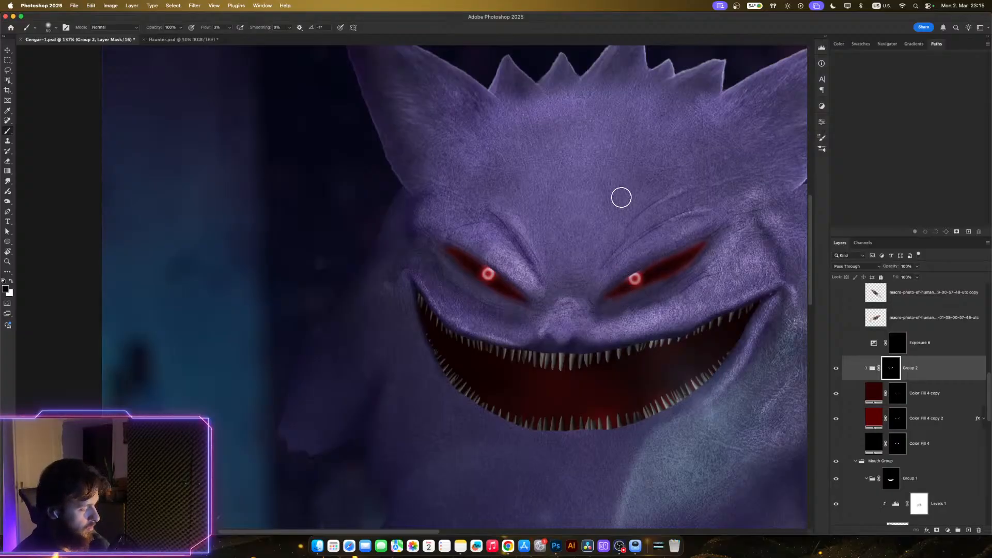
pyautogui.scroll(2, 618, 185)
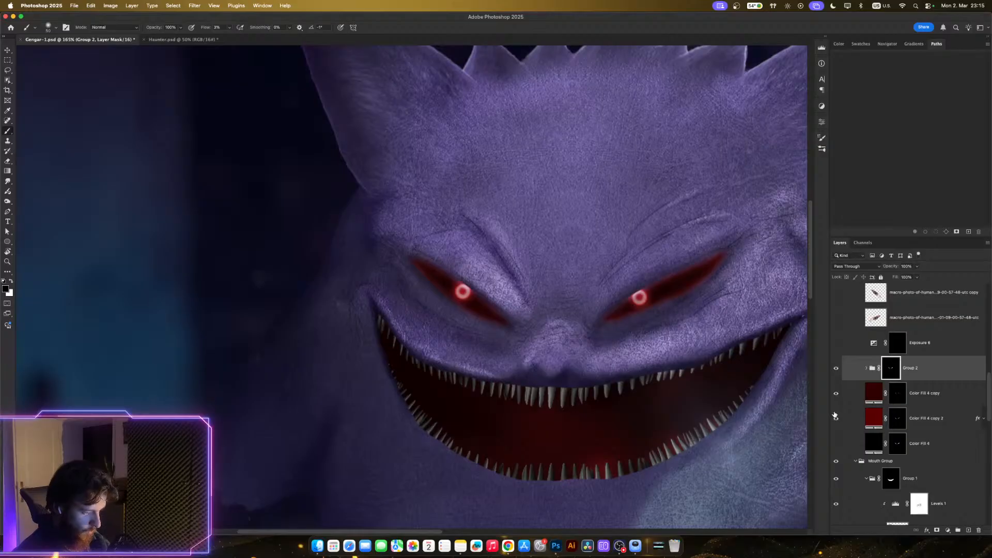
pyautogui.click(835, 419)
pyautogui.click(835, 419)
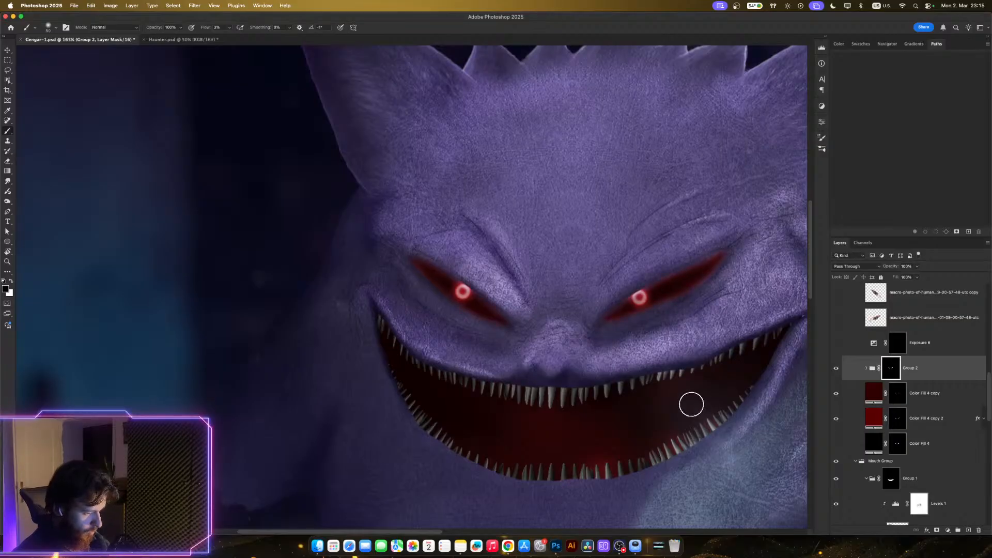
pyautogui.scroll(-4, 688, 405)
pyautogui.scroll(-3, 708, 406)
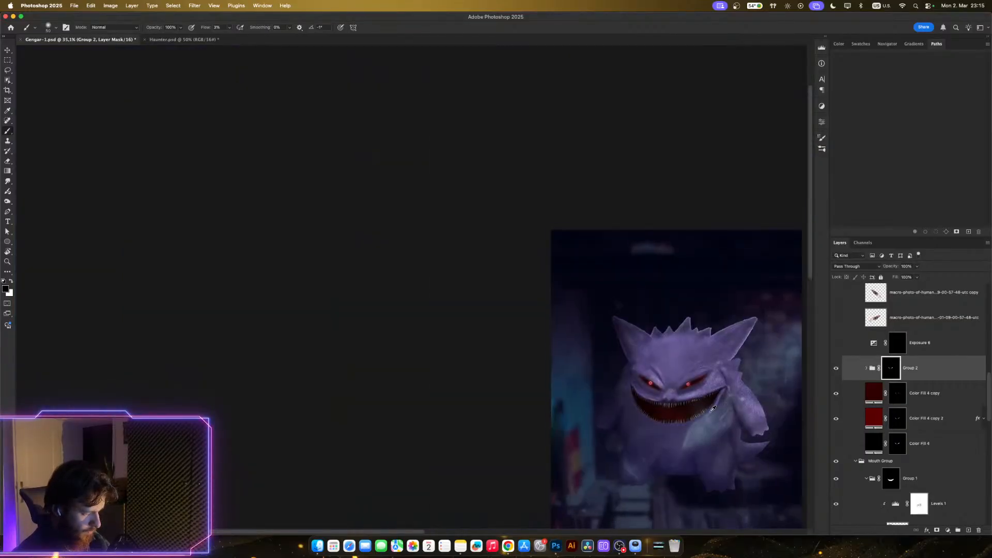
pyautogui.scroll(5, 716, 411)
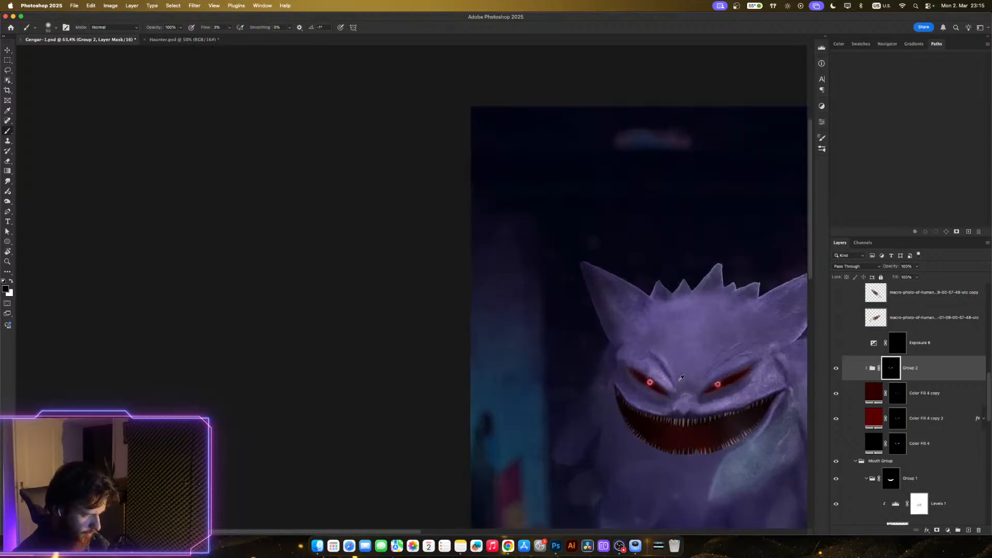
pyautogui.scroll(6, 715, 385)
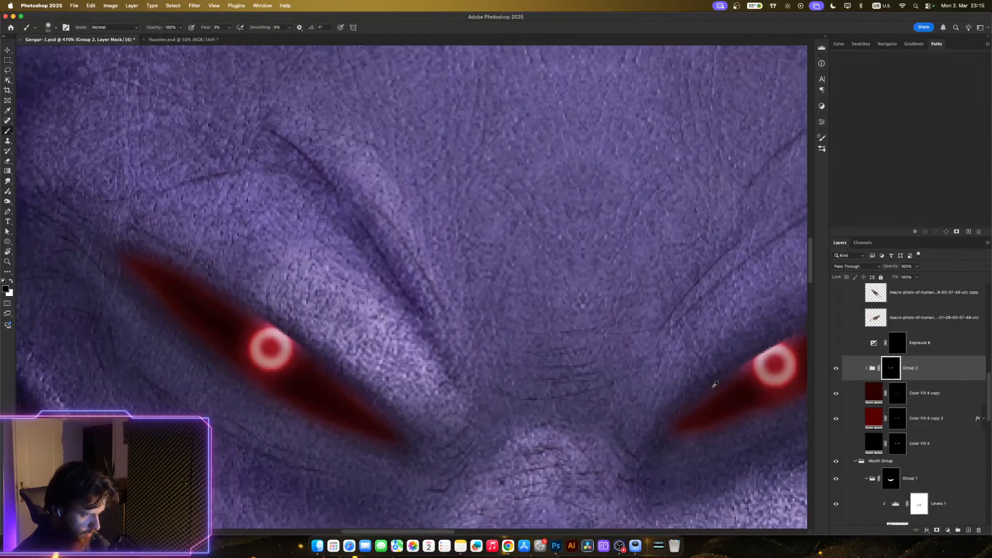
pyautogui.scroll(-3, 715, 384)
pyautogui.scroll(-1, 715, 384)
pyautogui.moveTo(721, 391); pyautogui.dragTo(628, 386)
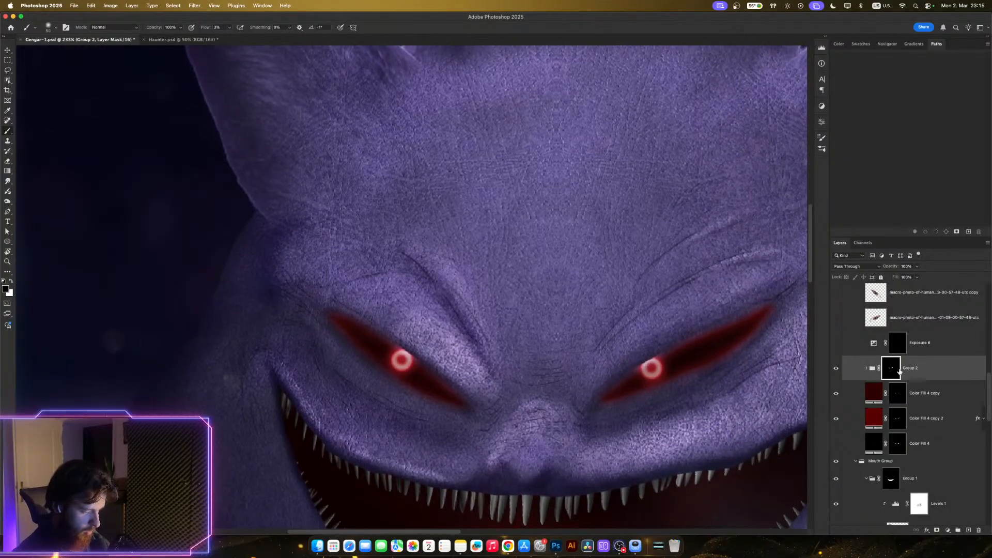
# - Undo the group mask, the grouping and the unclipping of the two Color Fill 8 pupil layers
pyautogui.press('super+z')
pyautogui.press('super+z')
pyautogui.press('super+z')
pyautogui.press('super+z')
pyautogui.press('super+z')
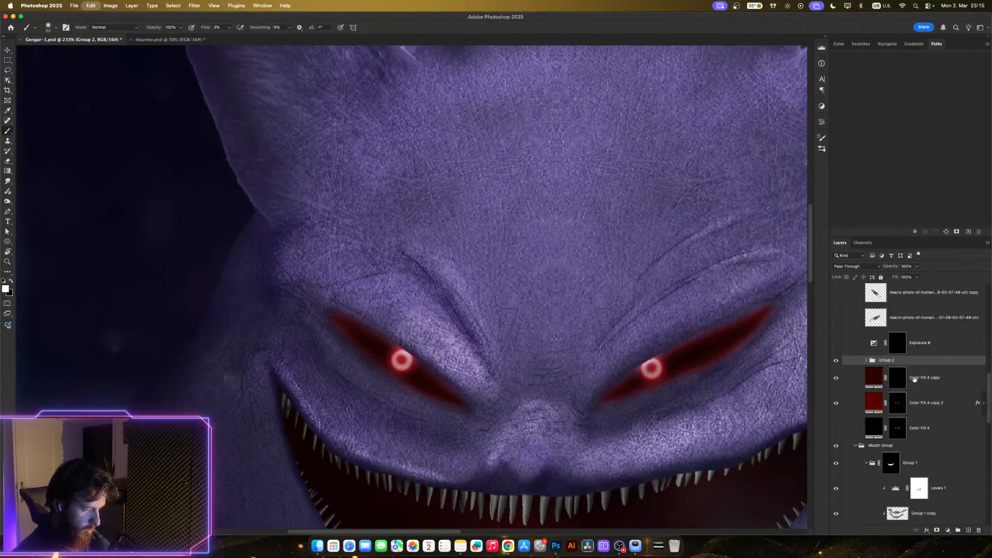
pyautogui.press('super+z')
pyautogui.press('super+z')
pyautogui.press('super+z')
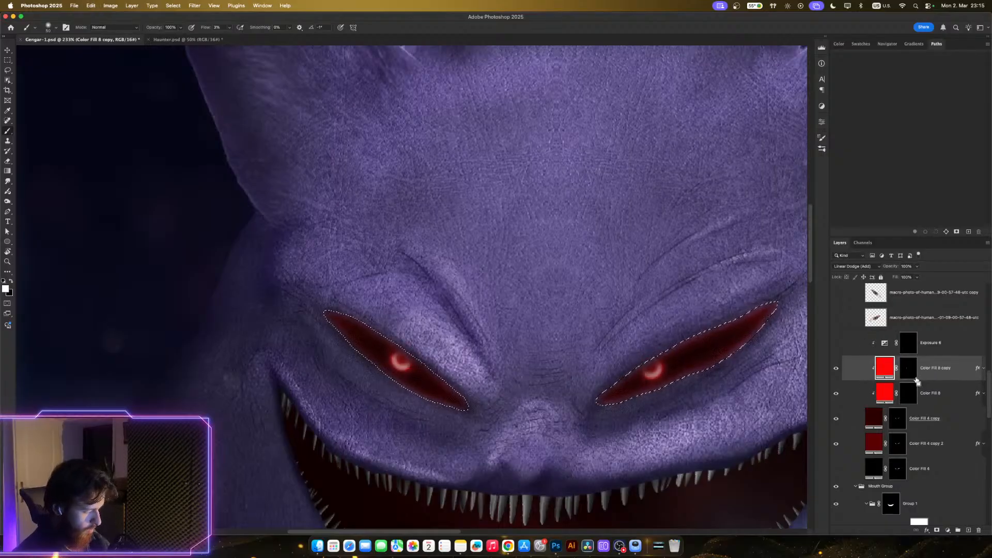
# - Clear the eye selection and duplicate both clipped pupil layers, Color Fill 8 copy and Color Fill 8, to strengthen the glow
pyautogui.press('super+d')
pyautogui.scroll(-5, 700, 400)
pyautogui.scroll(-7, 702, 398)
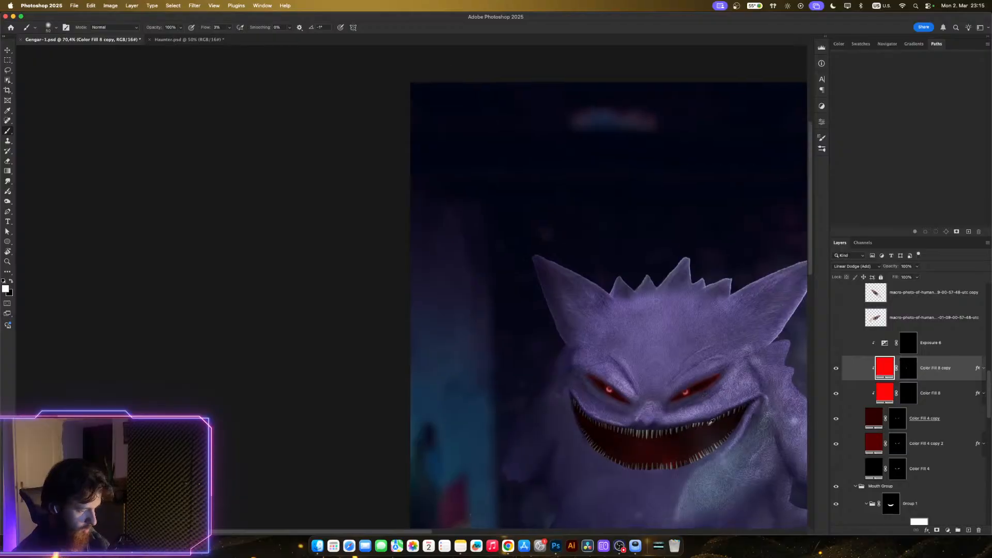
pyautogui.scroll(7, 696, 396)
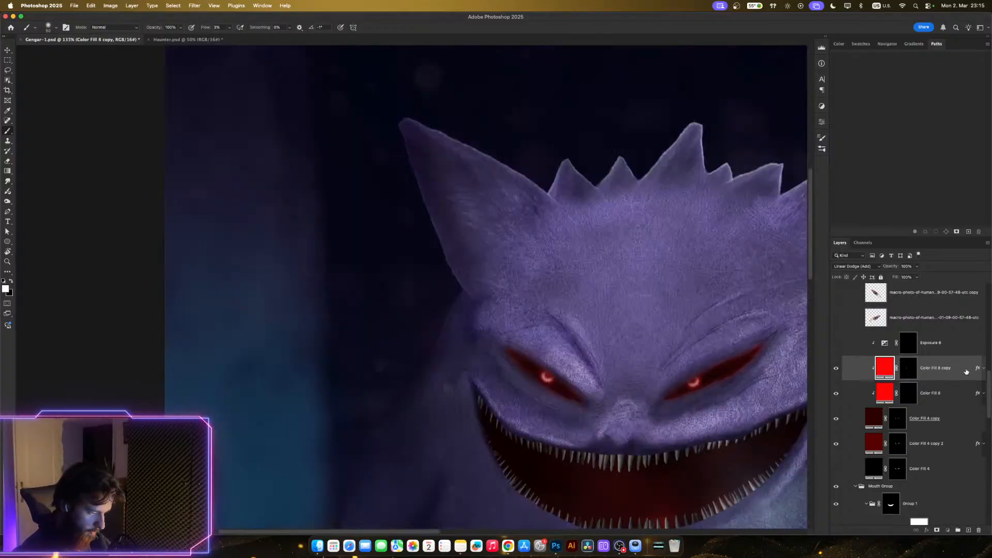
pyautogui.press('super+j')
pyautogui.scroll(-8, 759, 423)
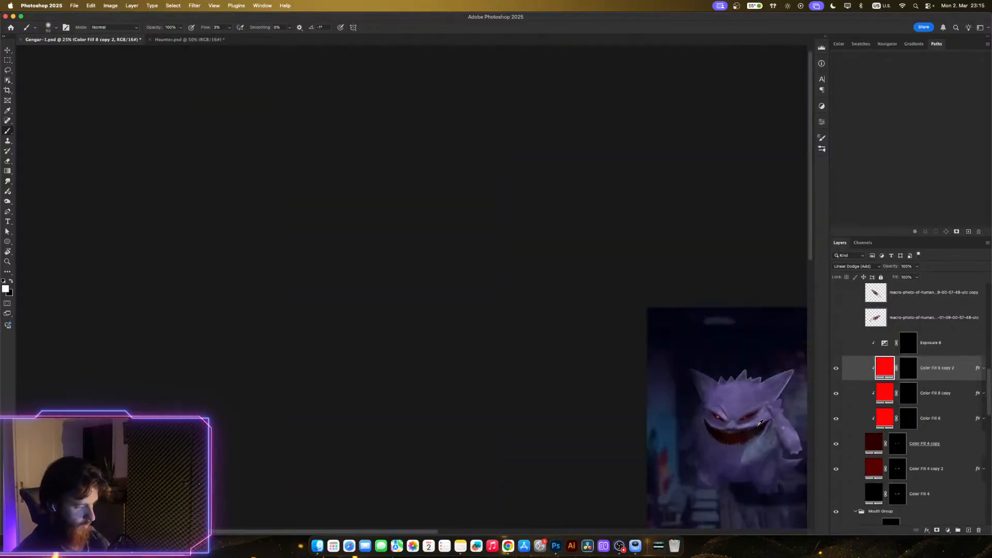
pyautogui.scroll(5, 759, 422)
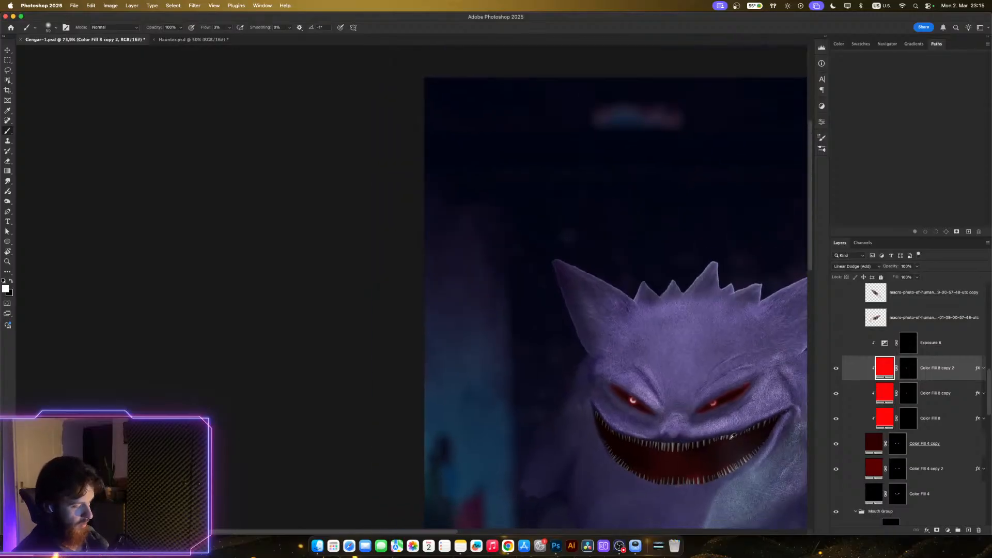
pyautogui.scroll(3, 733, 436)
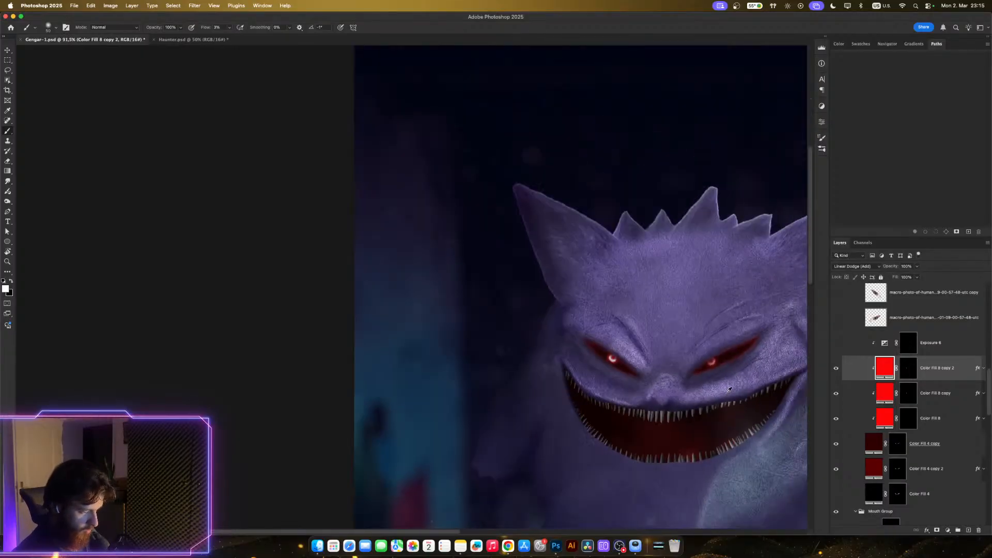
pyautogui.scroll(2, 729, 390)
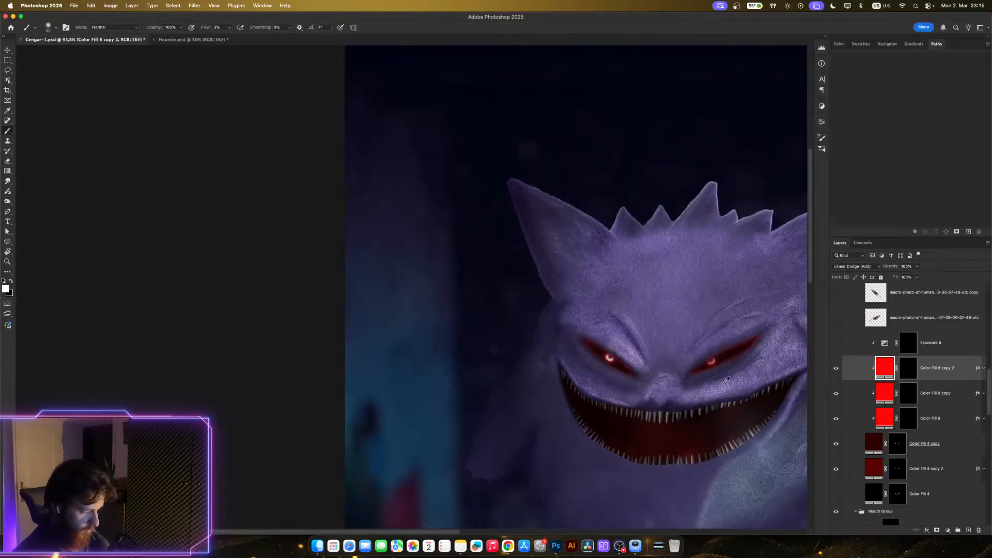
pyautogui.click(949, 418)
pyautogui.press('super+j')
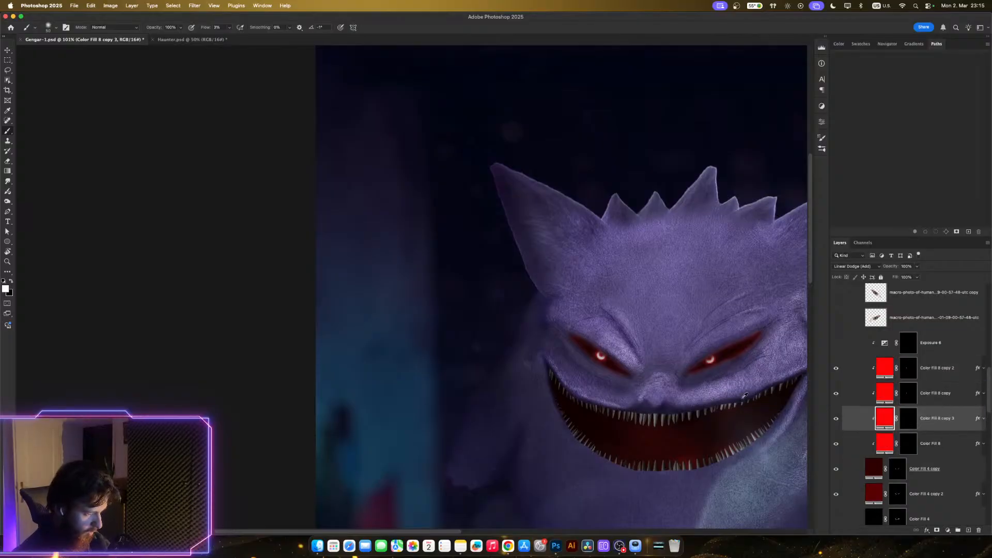
# - Set the opacity of the Color Fill 8 copy 2 layer to 60% and toggle its visibility to compare the pupil glow
pyautogui.scroll(5, 744, 395)
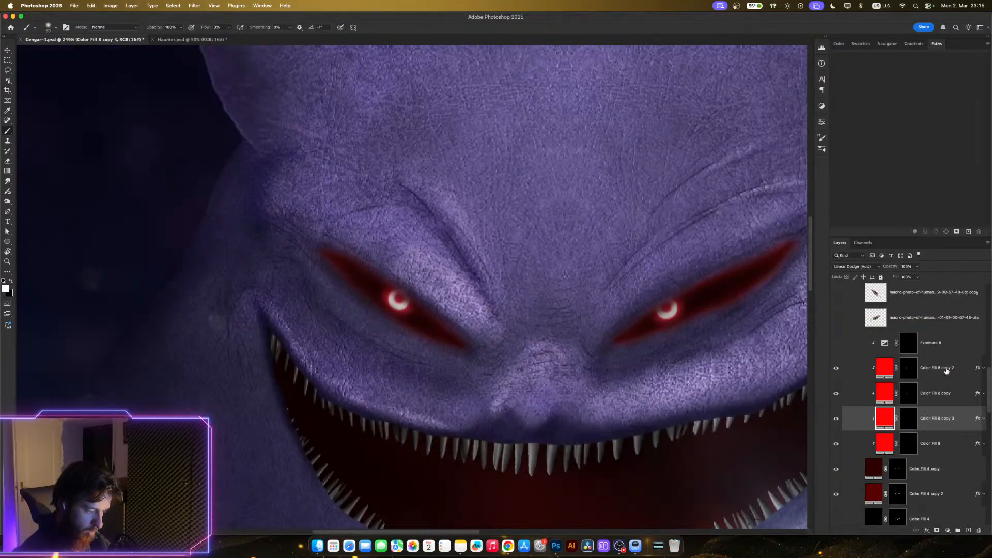
pyautogui.click(945, 369)
pyautogui.click(917, 267)
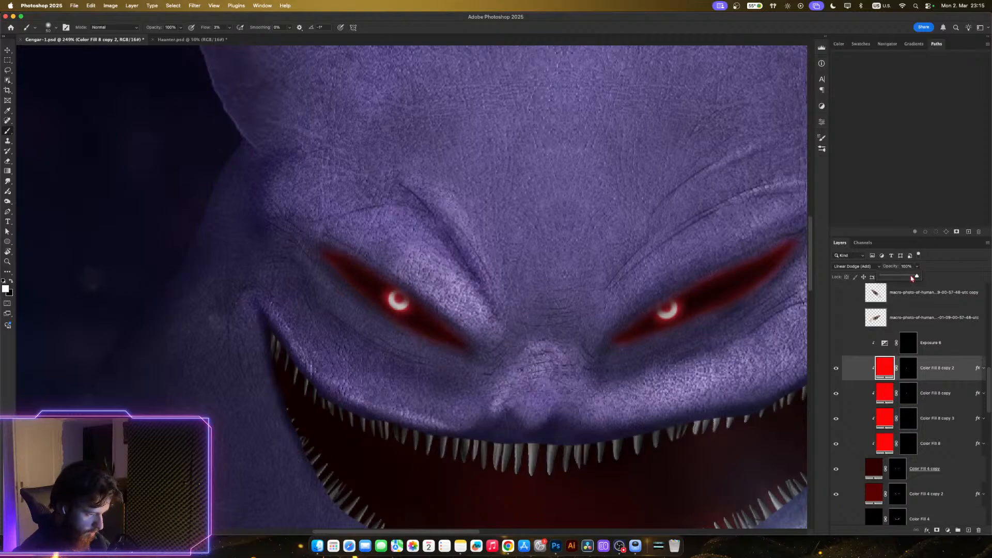
pyautogui.moveTo(912, 278); pyautogui.dragTo(911, 278)
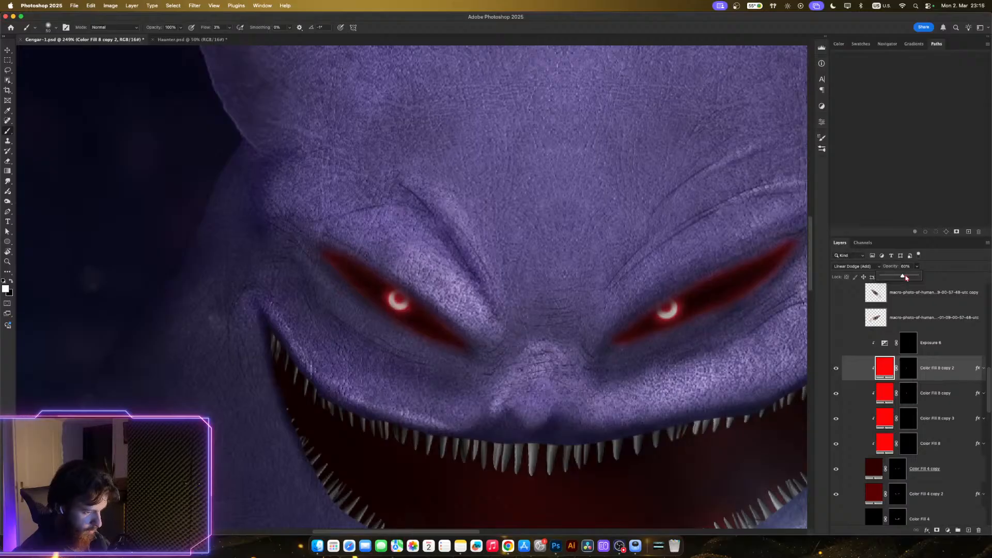
pyautogui.click(837, 369)
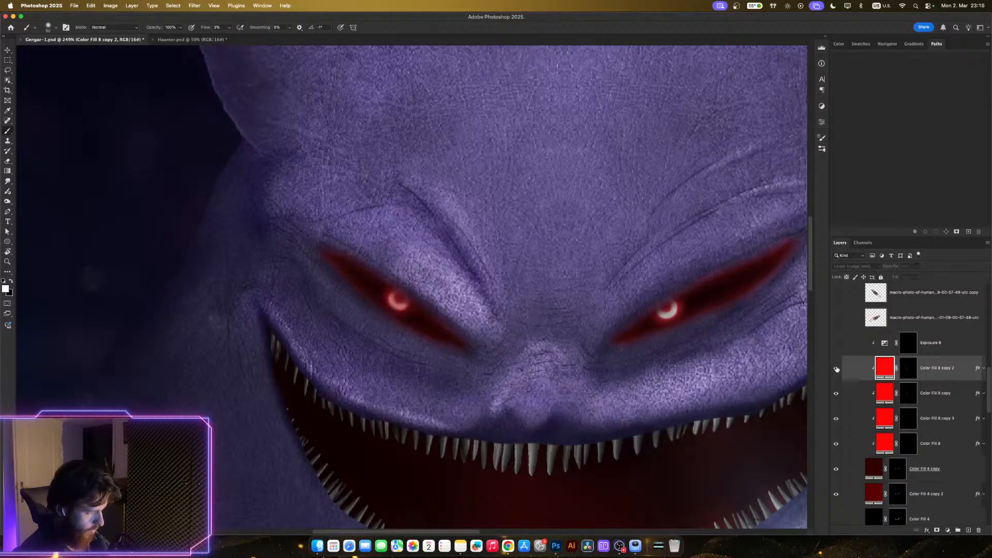
pyautogui.click(837, 369)
pyautogui.click(836, 369)
pyautogui.click(836, 368)
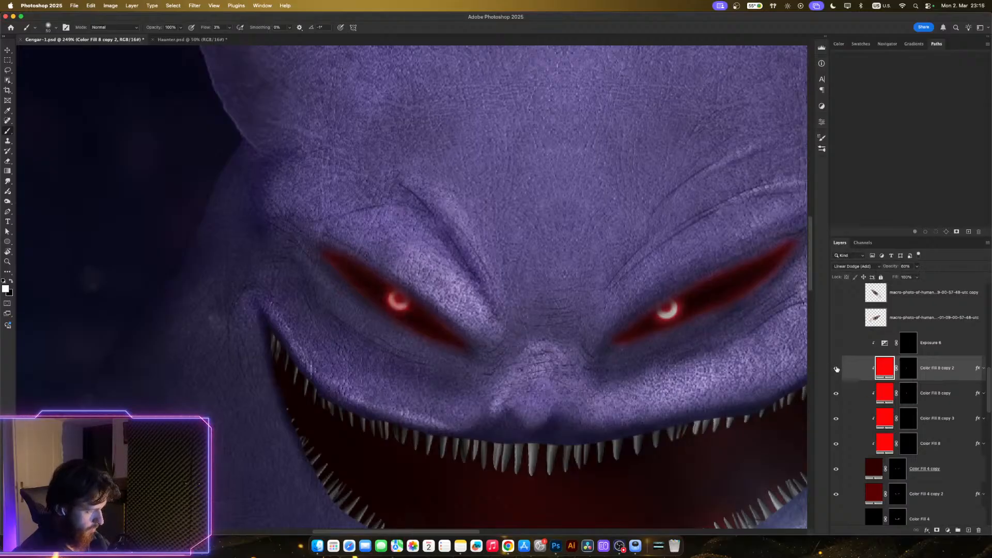
pyautogui.click(836, 368)
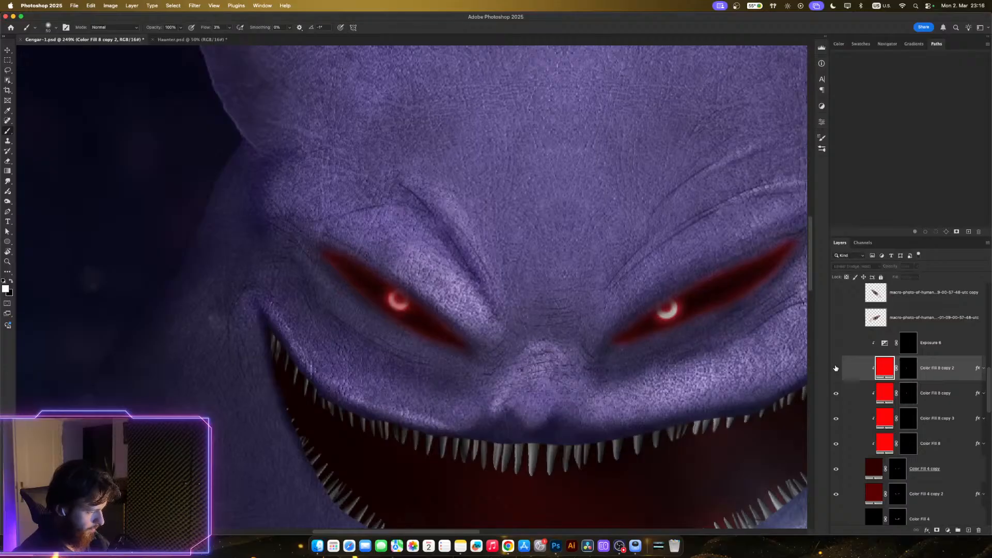
pyautogui.click(836, 368)
# - Lower the Color Fill 8 copy 2 layer's opacity to 48% and compare the glow with the layer off and on
pyautogui.click(918, 267)
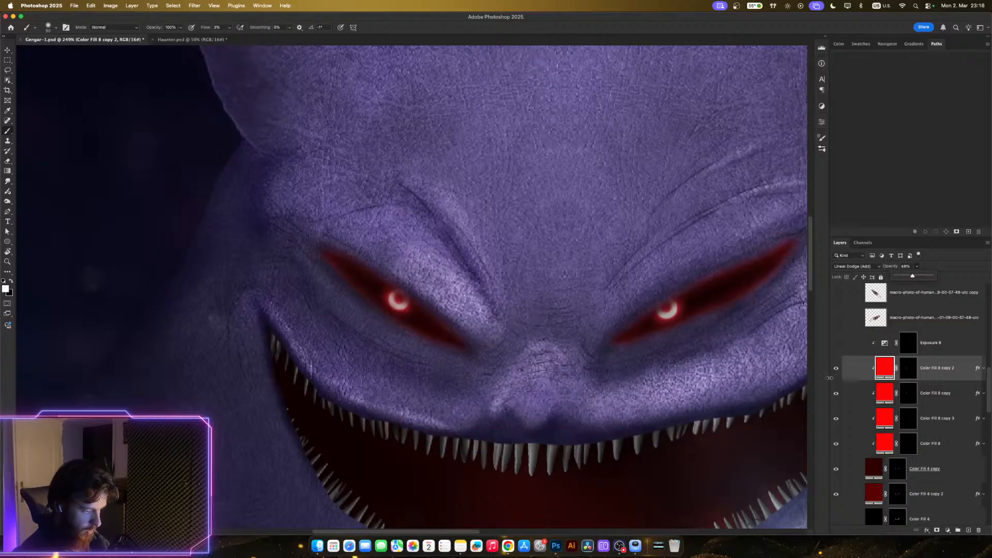
pyautogui.click(836, 369)
pyautogui.click(836, 369)
pyautogui.click(836, 369)
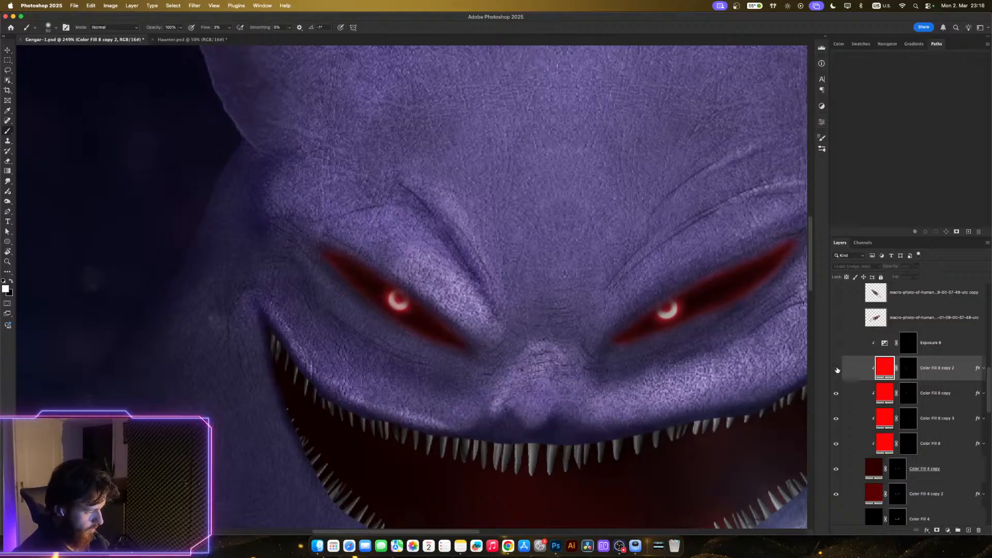
pyautogui.click(836, 368)
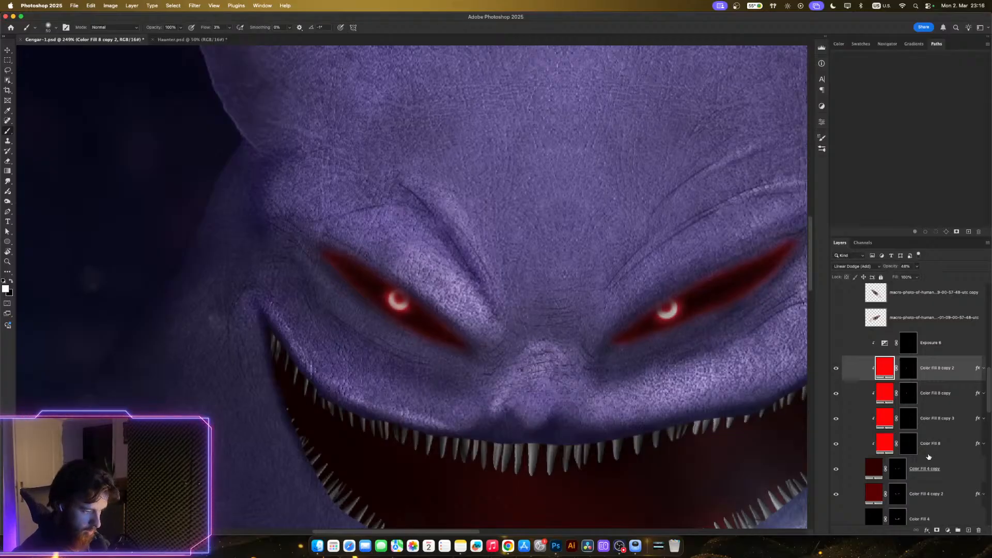
# - Set the Color Fill 8 copy 3 layer's opacity to 50%, check the eyes from afar and close up, and save the document
pyautogui.click(941, 427)
pyautogui.click(917, 266)
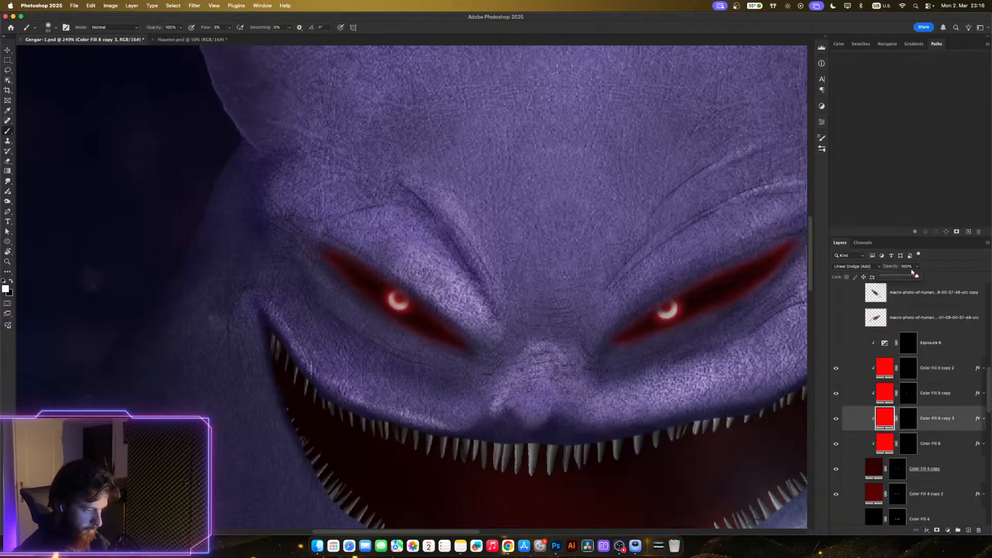
pyautogui.moveTo(920, 276); pyautogui.dragTo(899, 276)
pyautogui.scroll(-10, 639, 378)
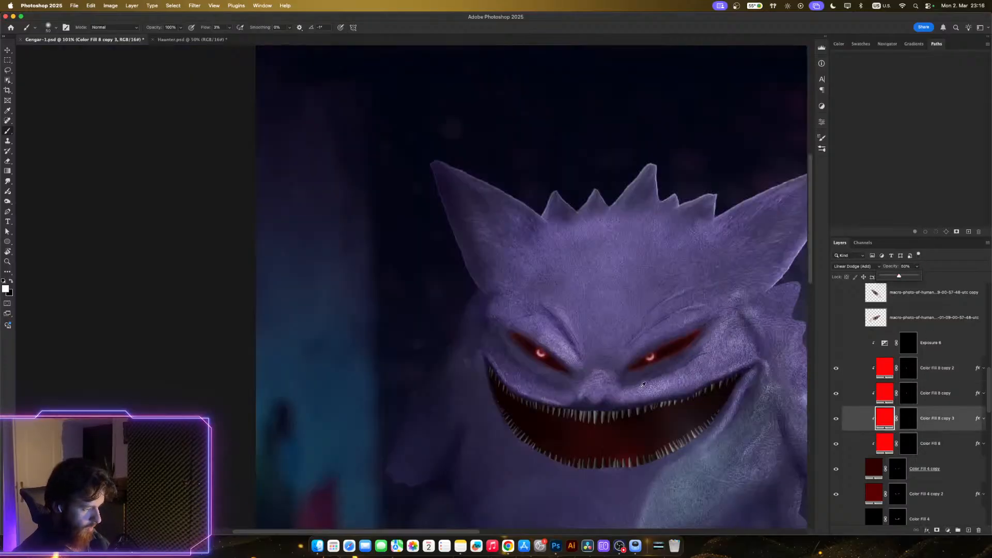
pyautogui.scroll(7, 675, 379)
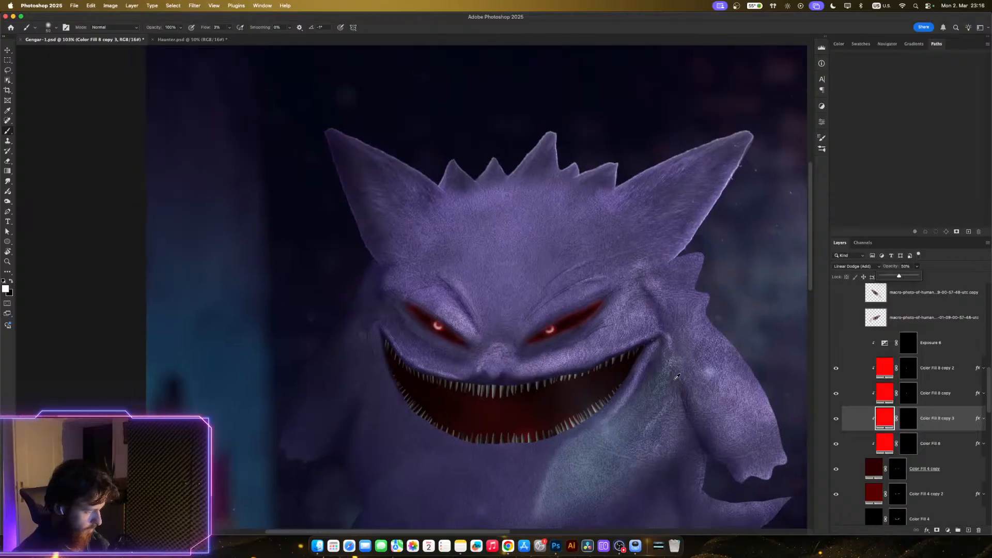
pyautogui.scroll(5, 529, 326)
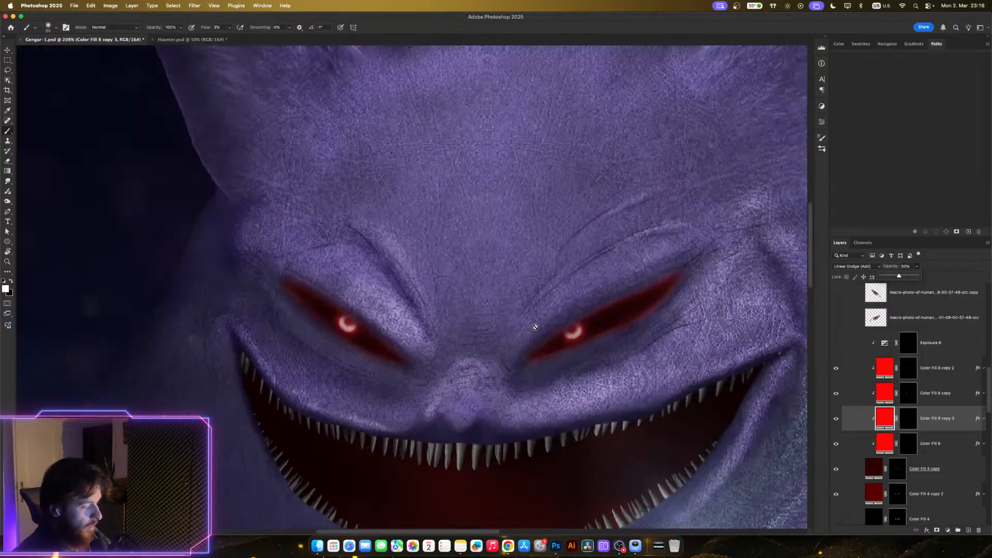
pyautogui.press('super+s')
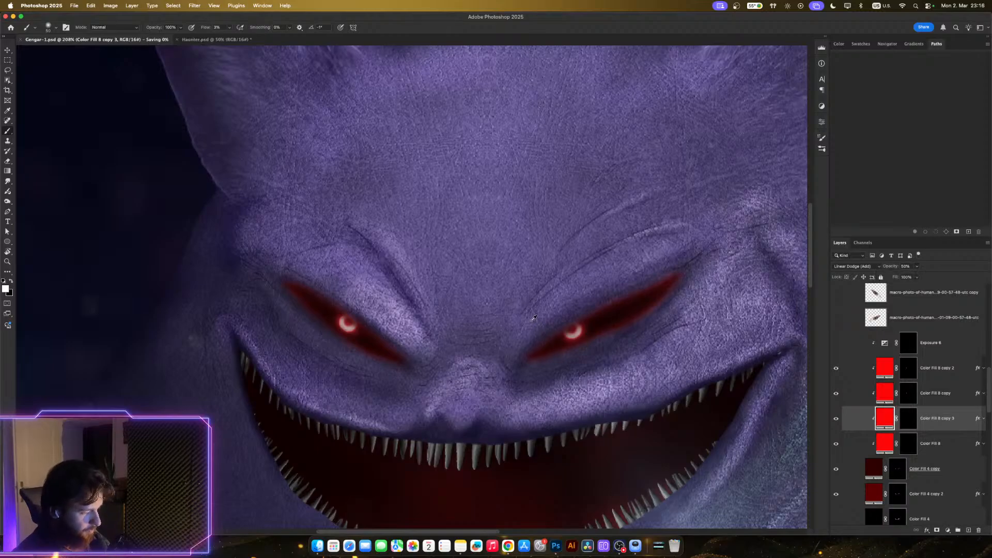
pyautogui.scroll(-5, 576, 343)
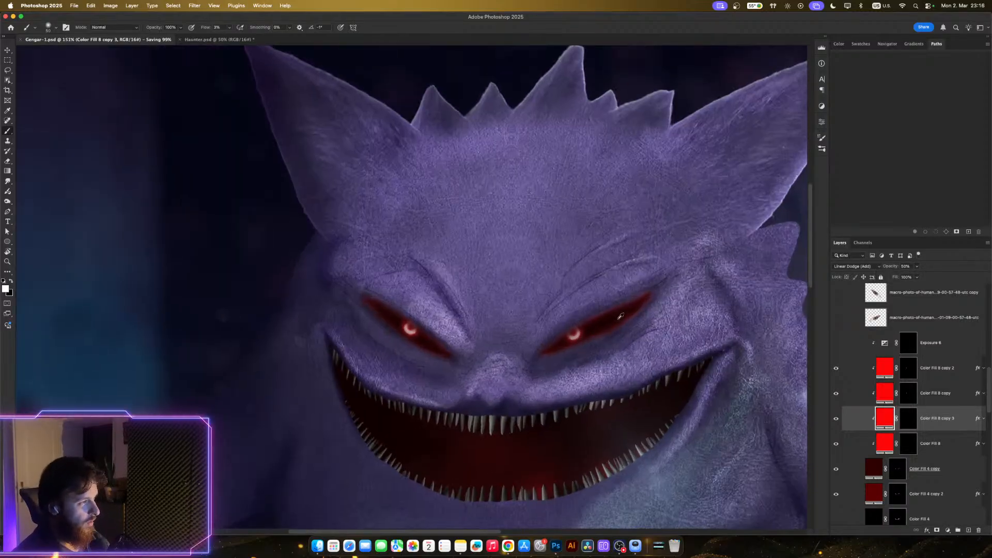
# - Open the Outer Glow settings of the Color Fill 4 copy 2 layer and set the glow opacity to 47%
pyautogui.scroll(4, 621, 317)
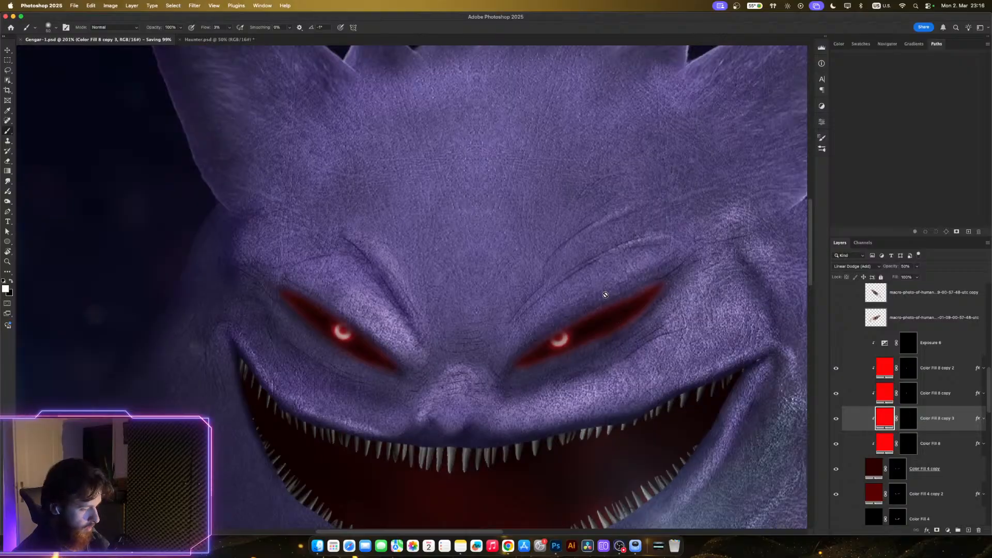
pyautogui.scroll(2, 605, 294)
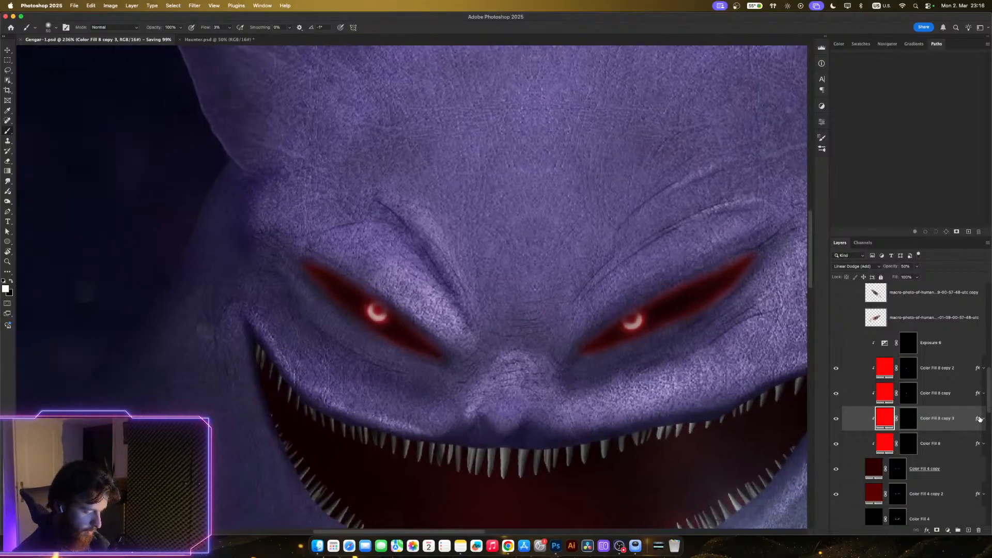
pyautogui.scroll(-2, 980, 421)
pyautogui.click(978, 457)
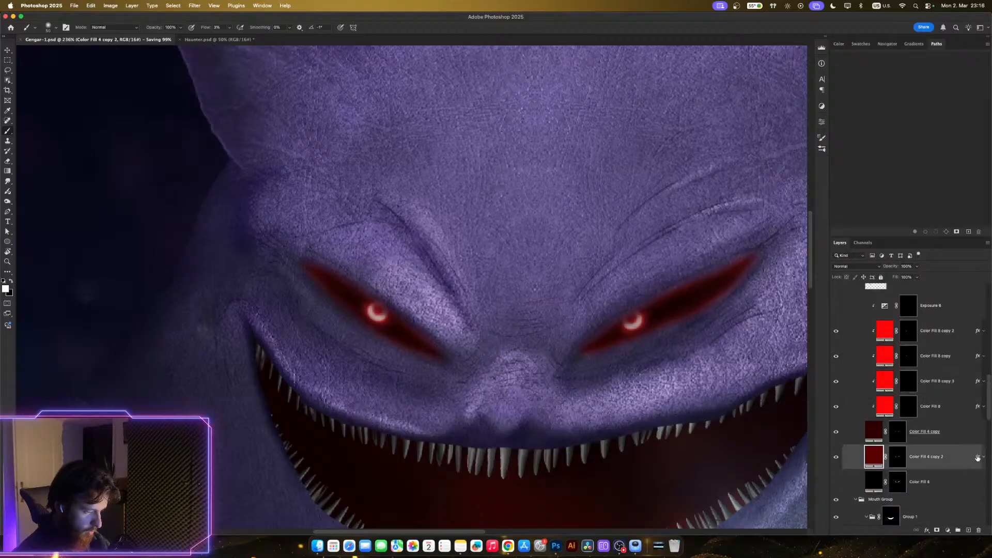
pyautogui.doubleClick(977, 457)
pyautogui.moveTo(703, 111); pyautogui.dragTo(735, 115)
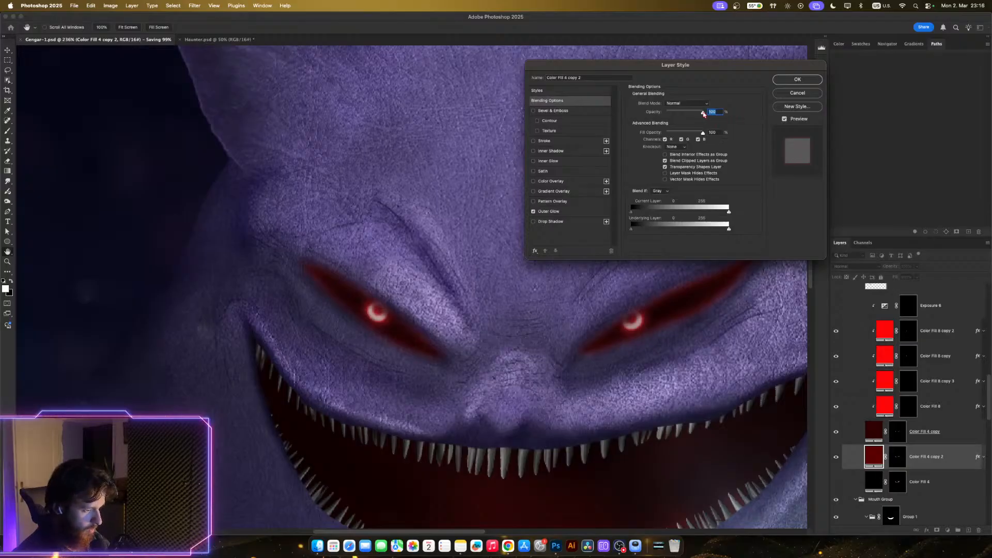
pyautogui.click(566, 217)
pyautogui.moveTo(675, 112)
pyautogui.mouseDown()
pyautogui.moveTo(692, 113)
pyautogui.moveTo(675, 115)
pyautogui.mouseUp()
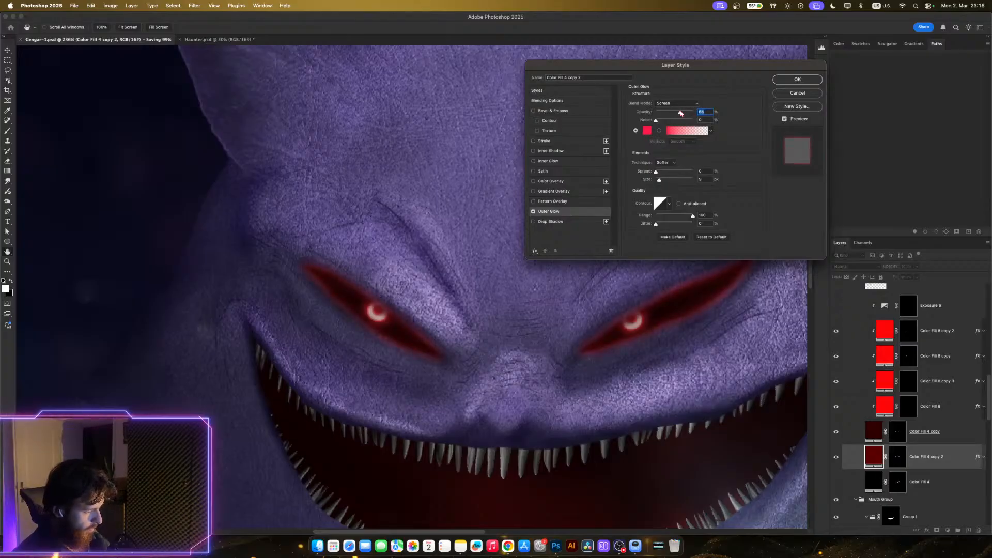
pyautogui.moveTo(683, 113); pyautogui.dragTo(674, 113)
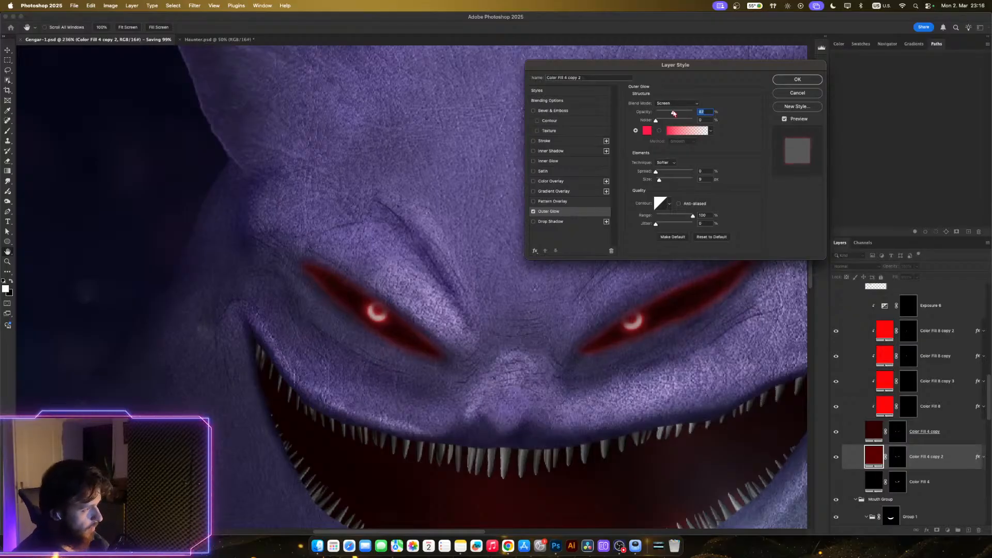
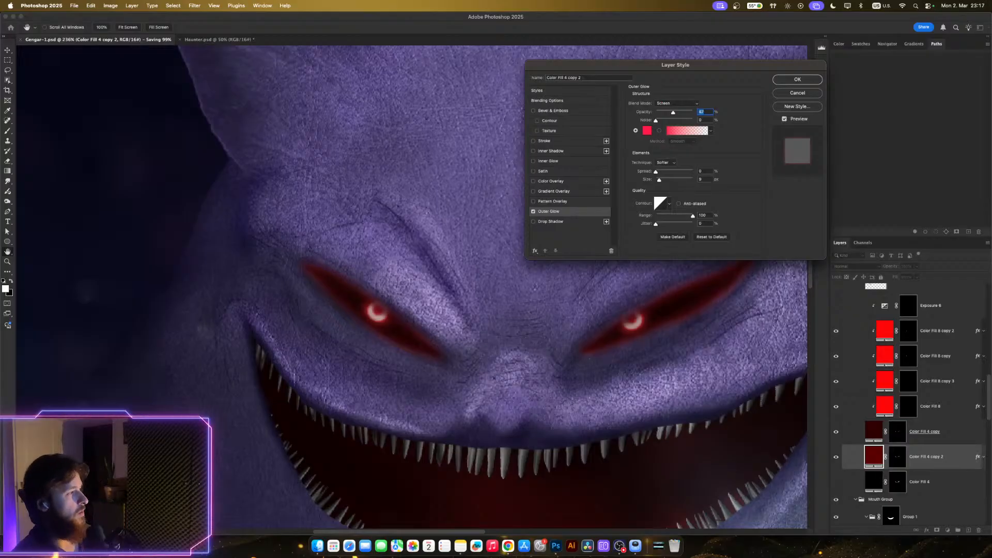
pyautogui.write('47')
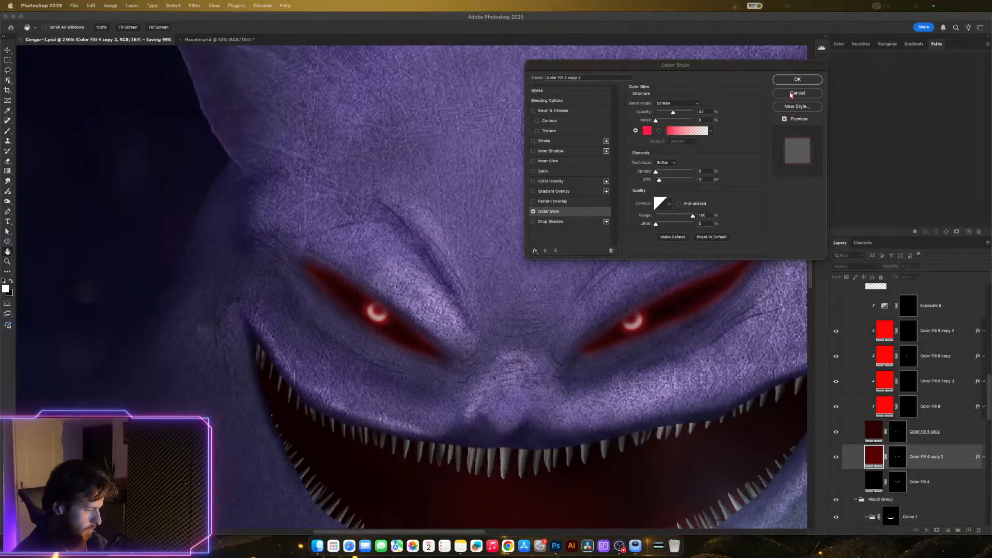
# - Try stronger and weaker Outer Glow opacities on the red eye fill and apply the chosen strength
pyautogui.click(681, 114)
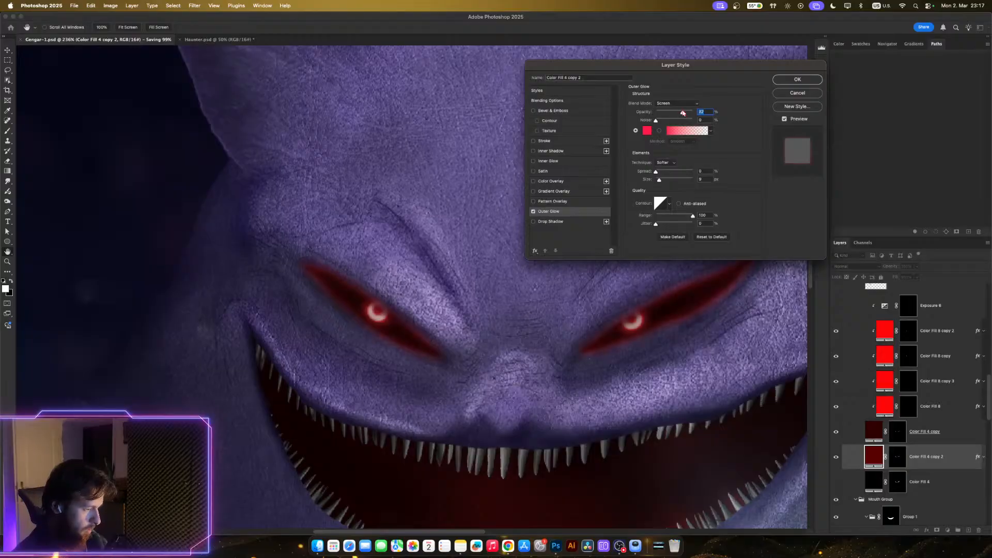
pyautogui.moveTo(683, 113); pyautogui.dragTo(688, 113)
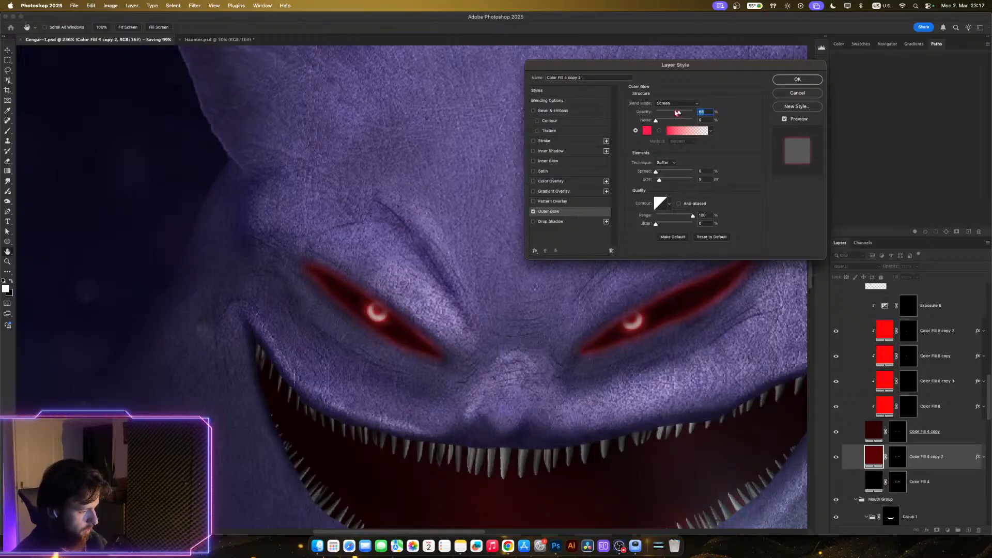
pyautogui.moveTo(674, 113); pyautogui.dragTo(672, 113)
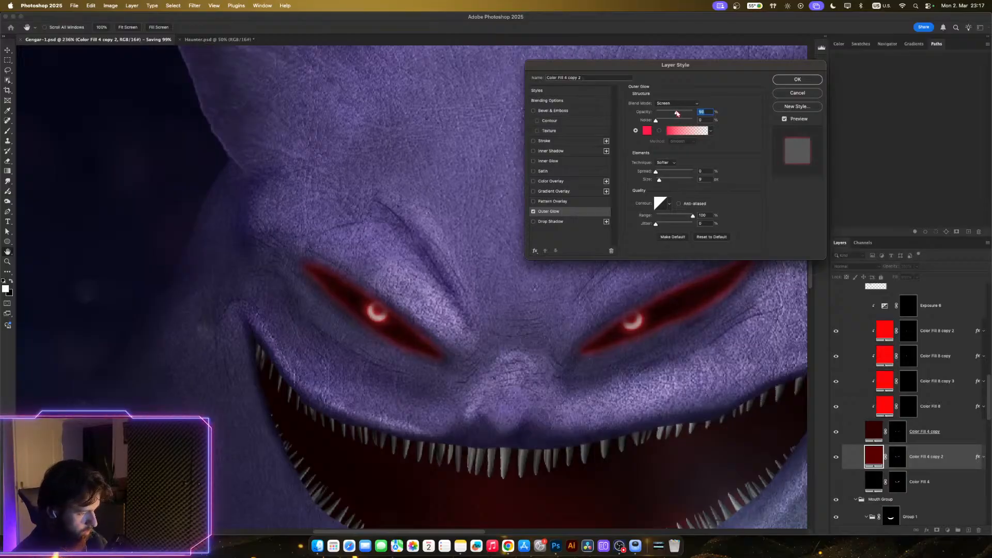
pyautogui.click(781, 80)
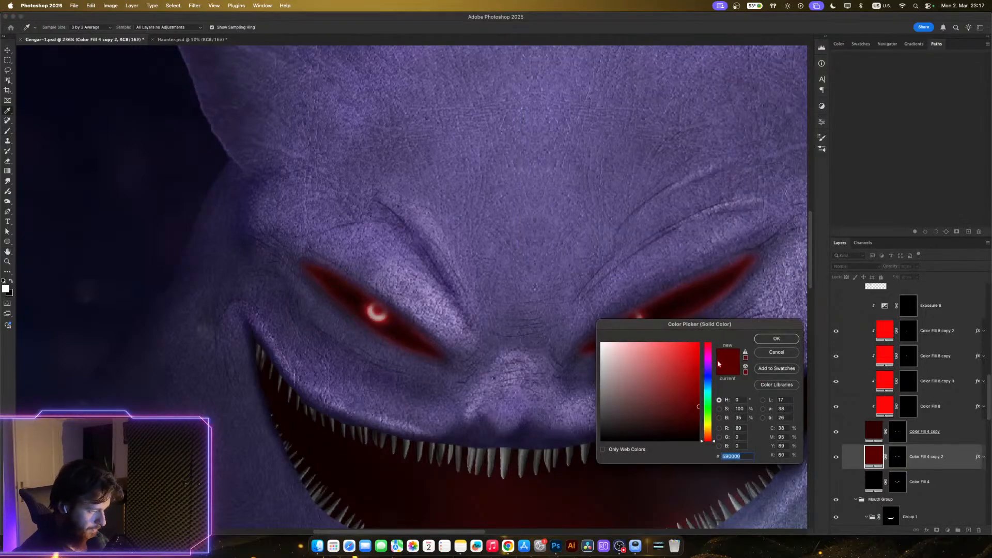
# - Try brighter and duller reds for the Color Fill 4 copy 2 layer and apply dark red #540e0e
pyautogui.click(695, 395)
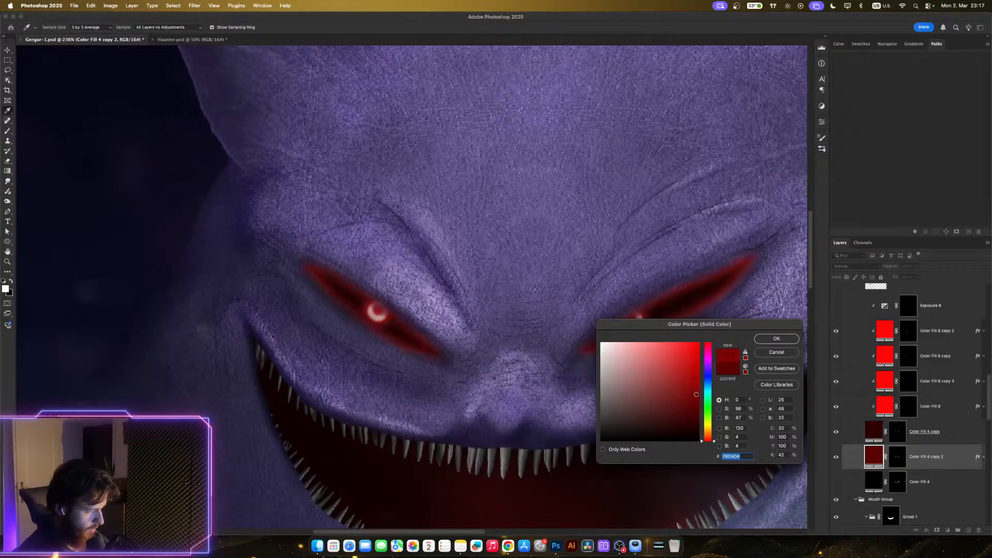
pyautogui.moveTo(684, 405)
pyautogui.mouseDown()
pyautogui.moveTo(666, 404)
pyautogui.moveTo(681, 397)
pyautogui.mouseUp()
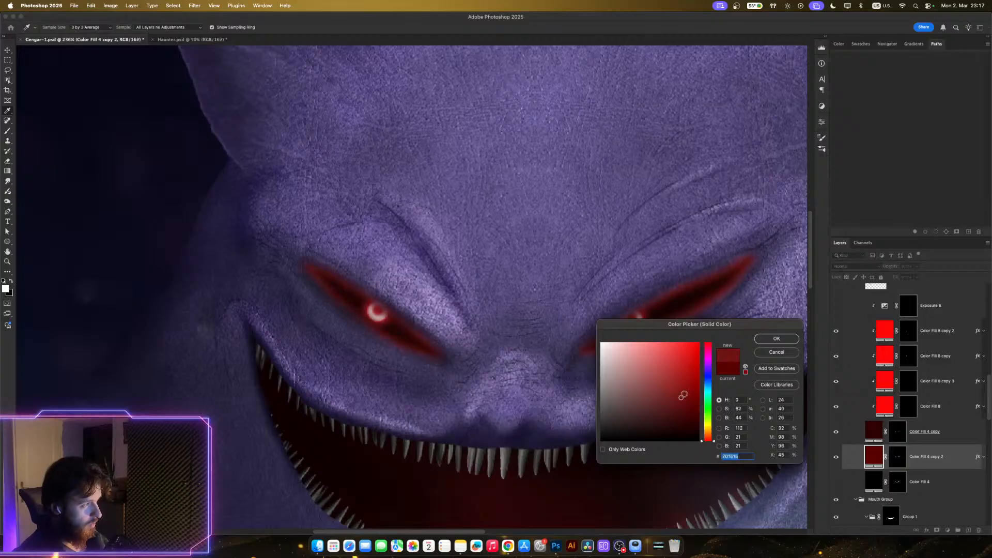
pyautogui.moveTo(688, 398); pyautogui.dragTo(679, 404)
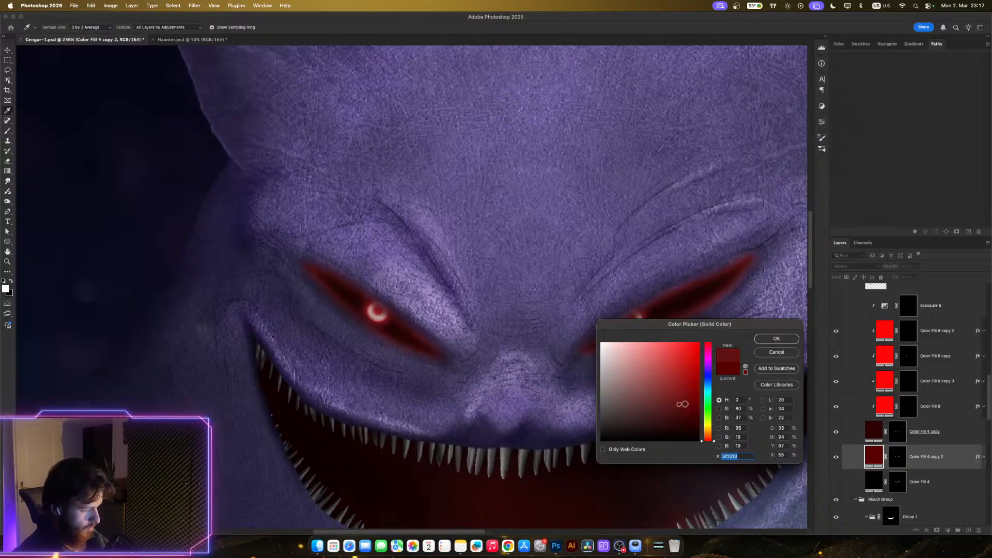
pyautogui.moveTo(679, 403); pyautogui.dragTo(684, 408)
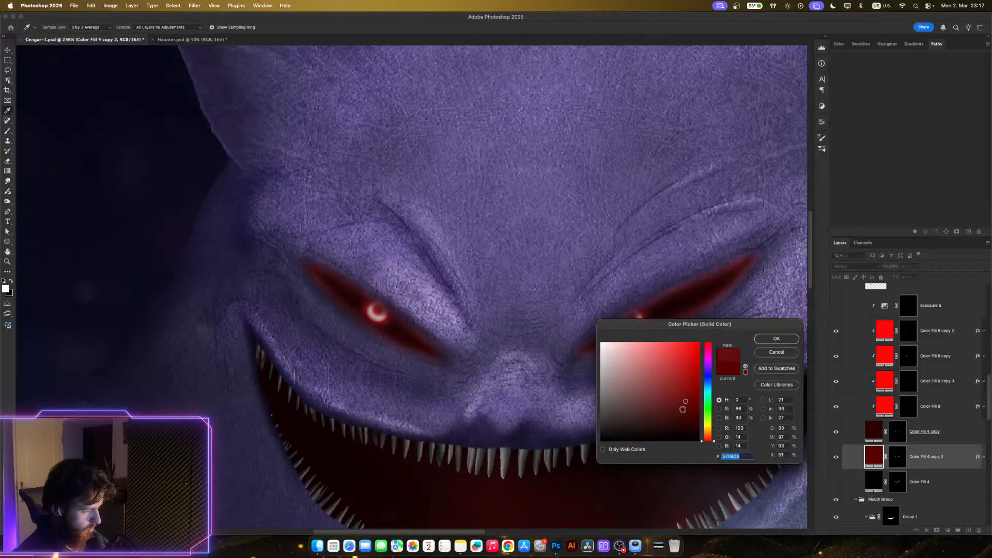
pyautogui.click(683, 408)
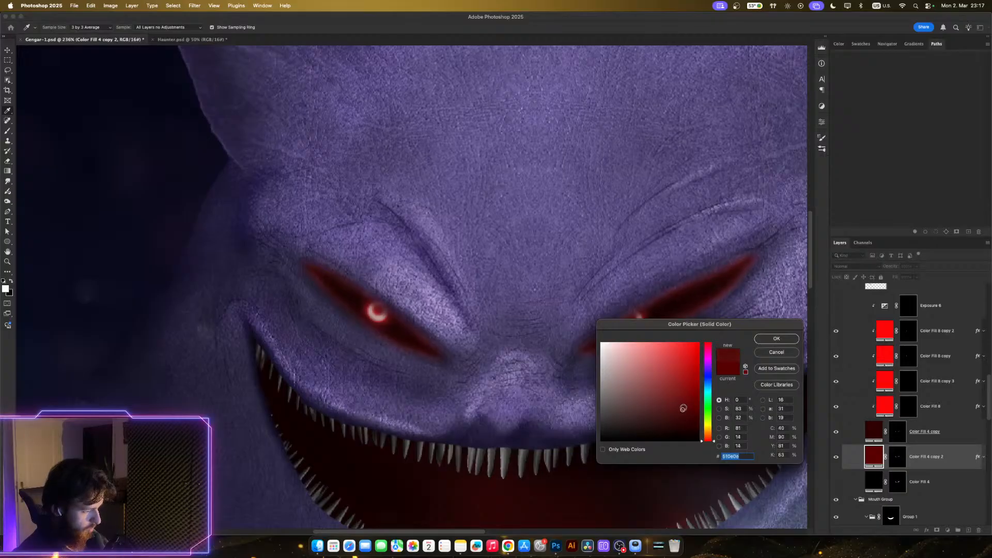
pyautogui.click(779, 340)
# - Check the eyes from afar and close up, comparing them with the Color Fill 4 copy 2 layer off and on
pyautogui.scroll(-10, 711, 375)
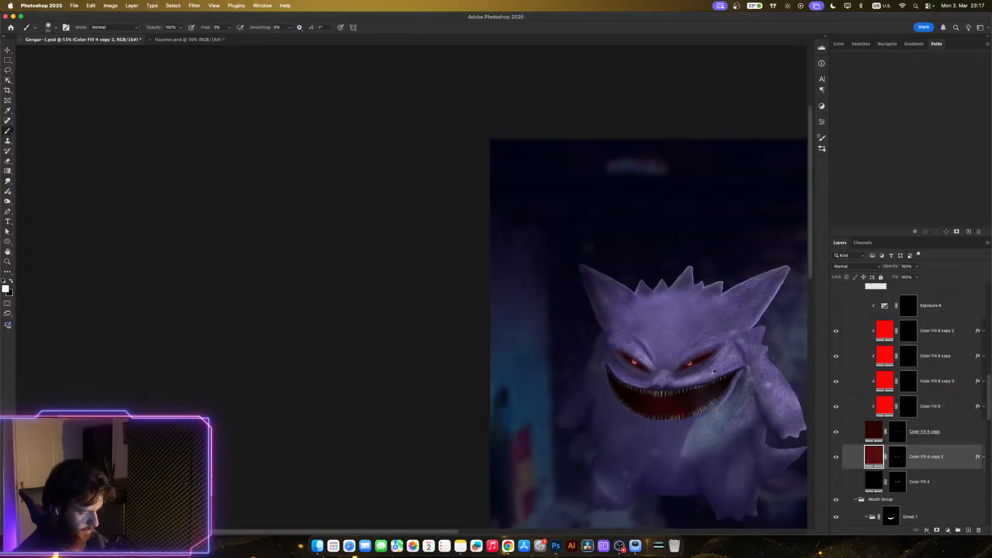
pyautogui.scroll(-3, 712, 372)
pyautogui.scroll(10, 724, 375)
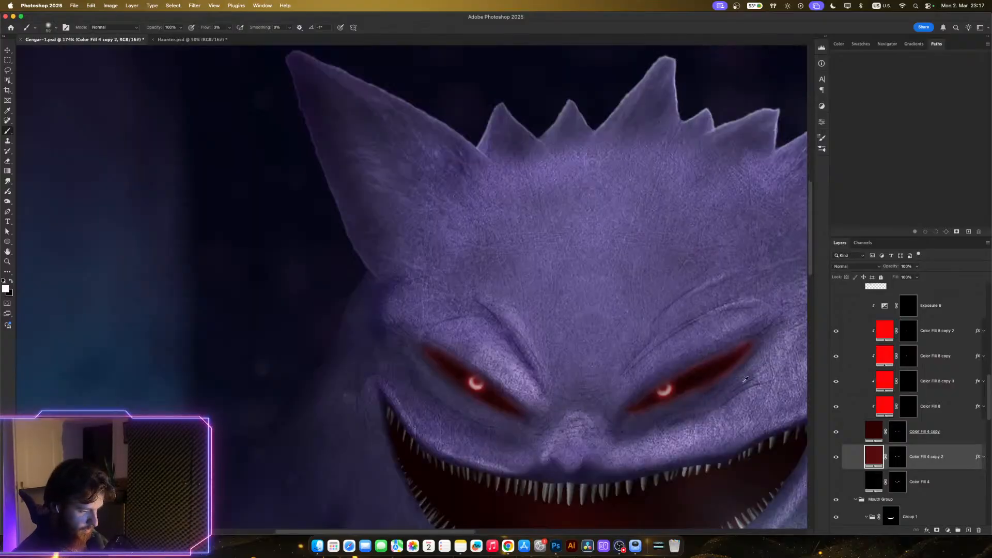
pyautogui.scroll(1, 745, 380)
pyautogui.click(837, 457)
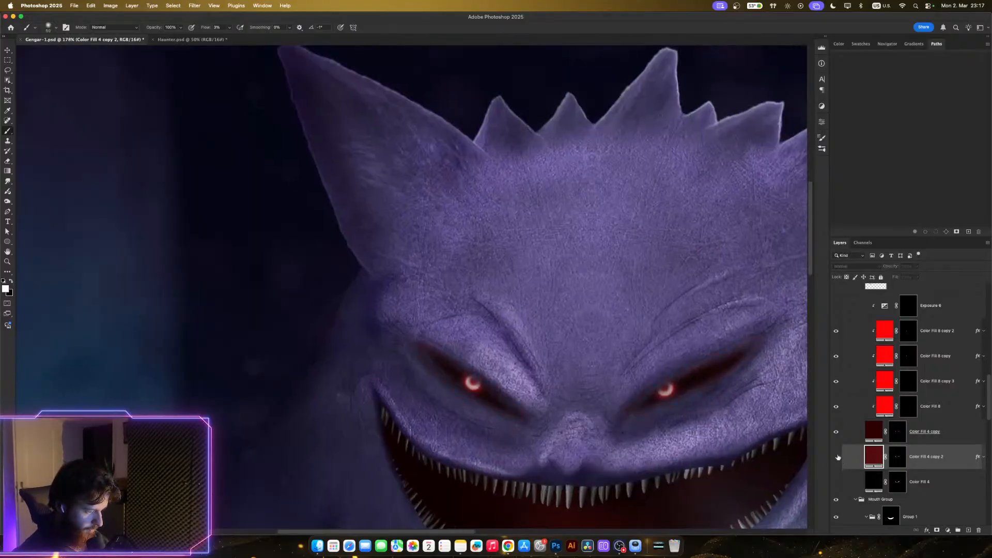
pyautogui.click(837, 456)
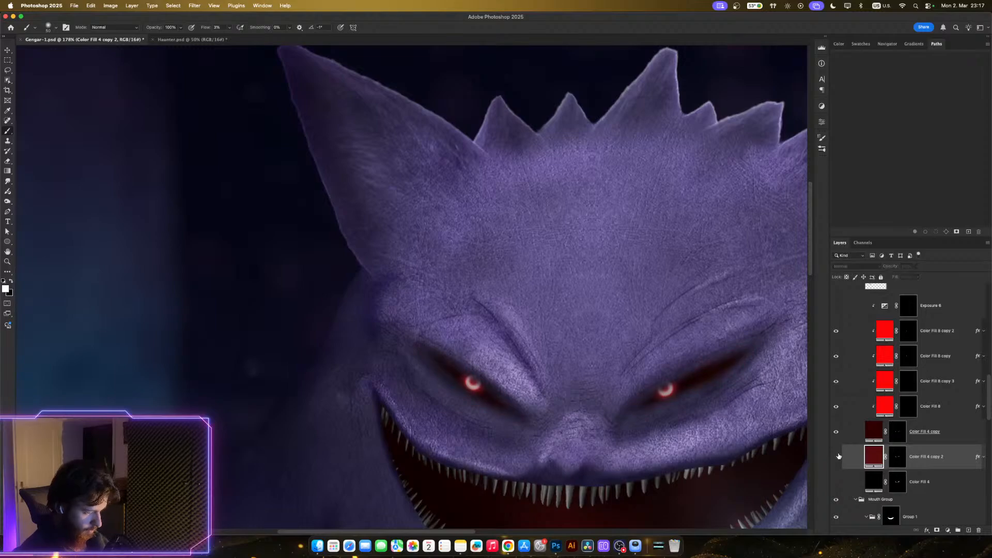
pyautogui.click(837, 457)
# - Set the Color Fill 4 copy 2 layer's fill to the darker red #490707
pyautogui.doubleClick(874, 456)
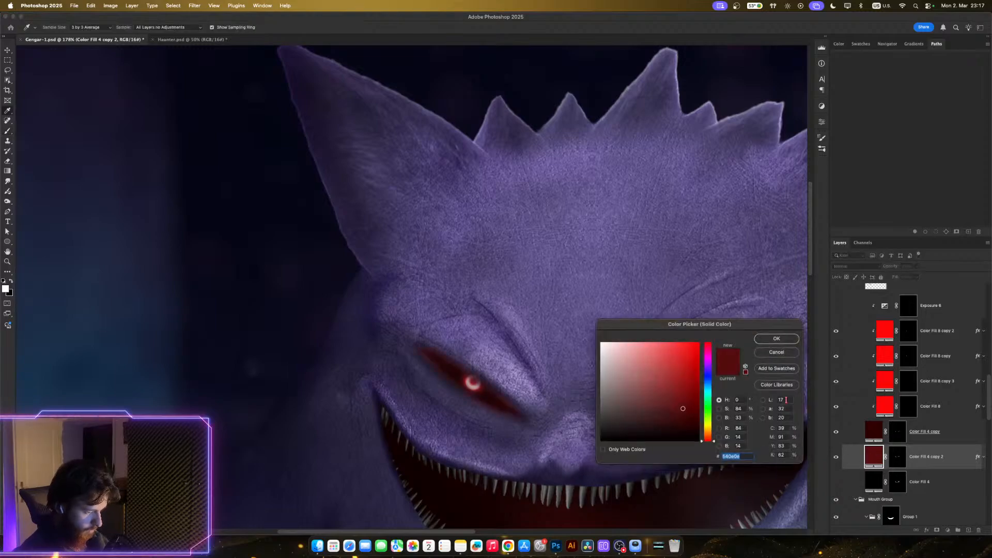
pyautogui.moveTo(683, 408); pyautogui.dragTo(690, 412)
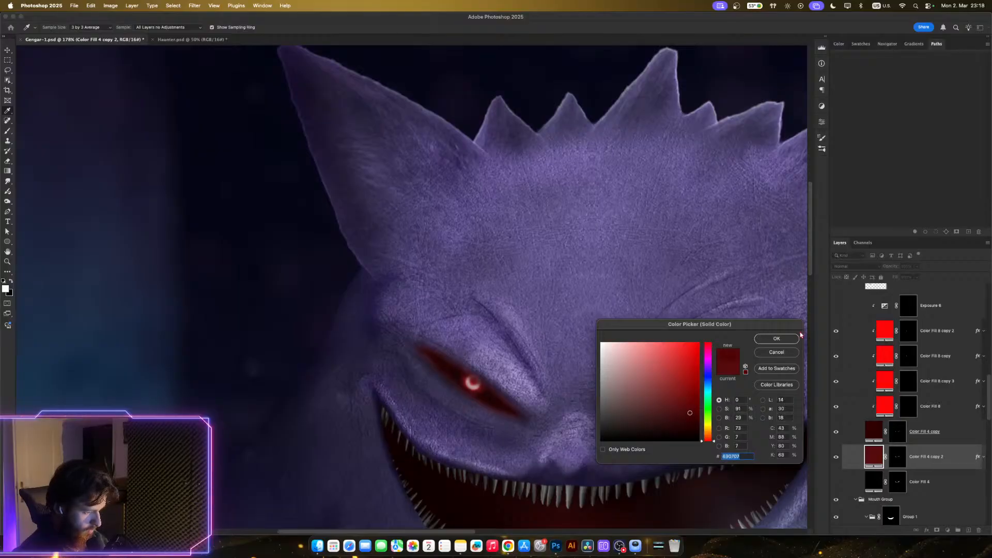
pyautogui.click(776, 339)
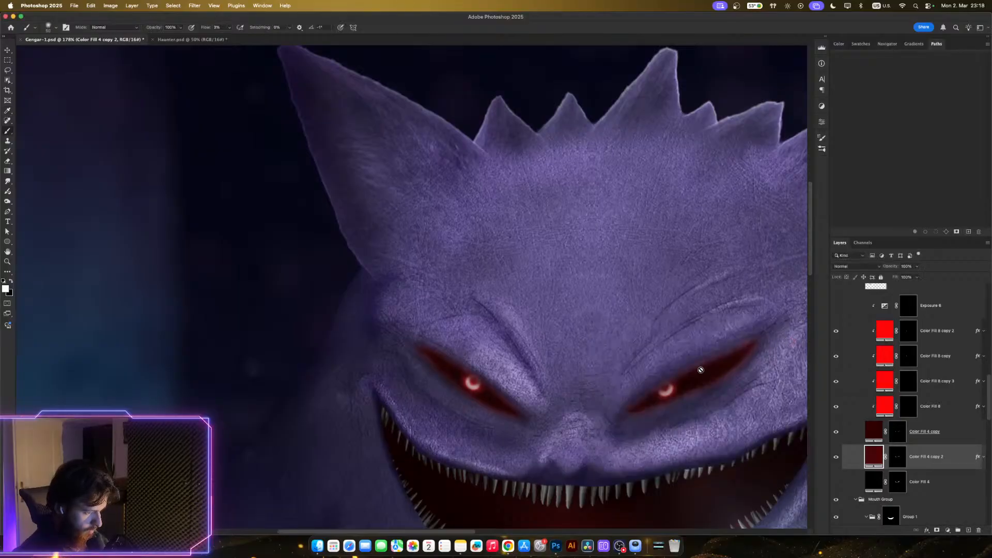
# - Turn off the Outer Glow effect on the Color Fill 4 copy 2 layer and check the eyes close up
pyautogui.doubleClick(979, 457)
pyautogui.moveTo(651, 401); pyautogui.dragTo(533, 385)
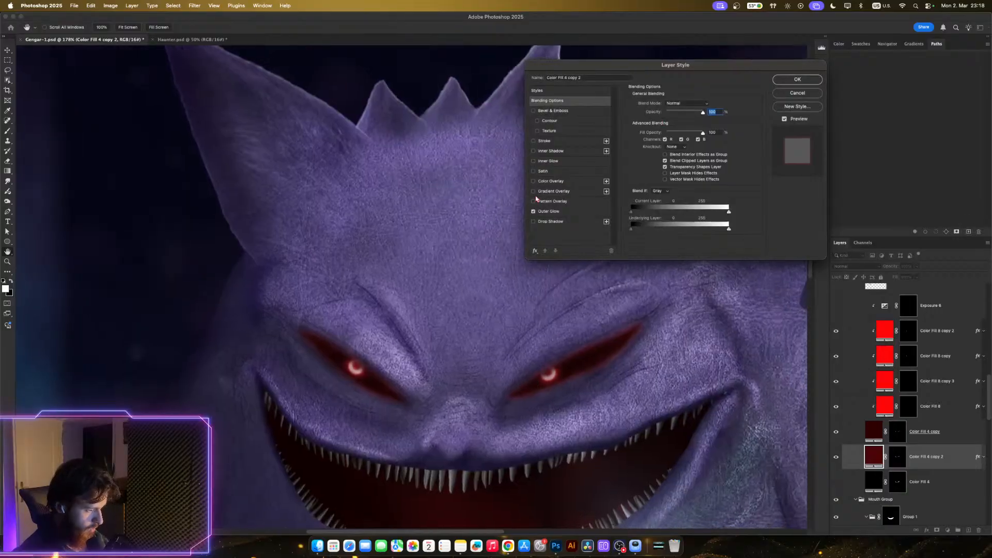
pyautogui.click(533, 211)
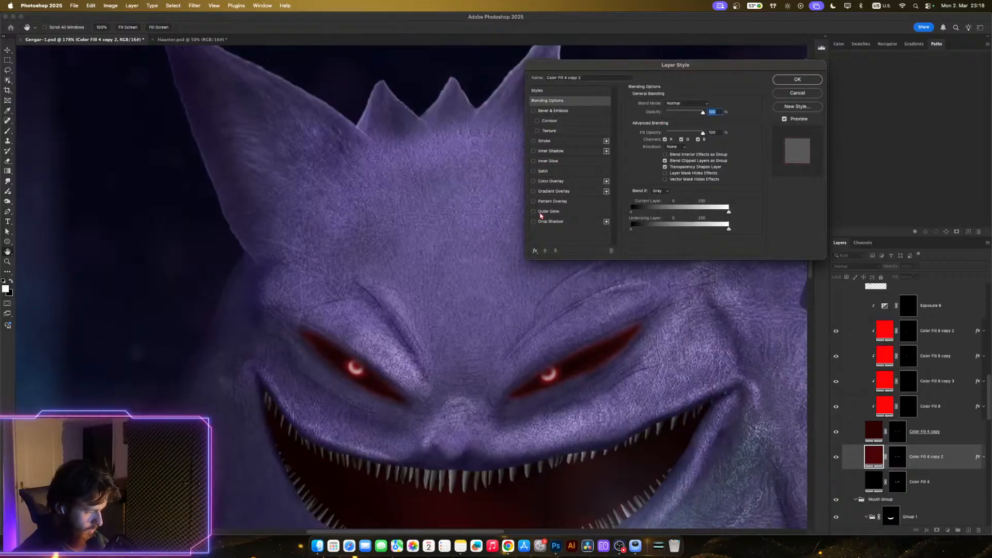
pyautogui.click(791, 80)
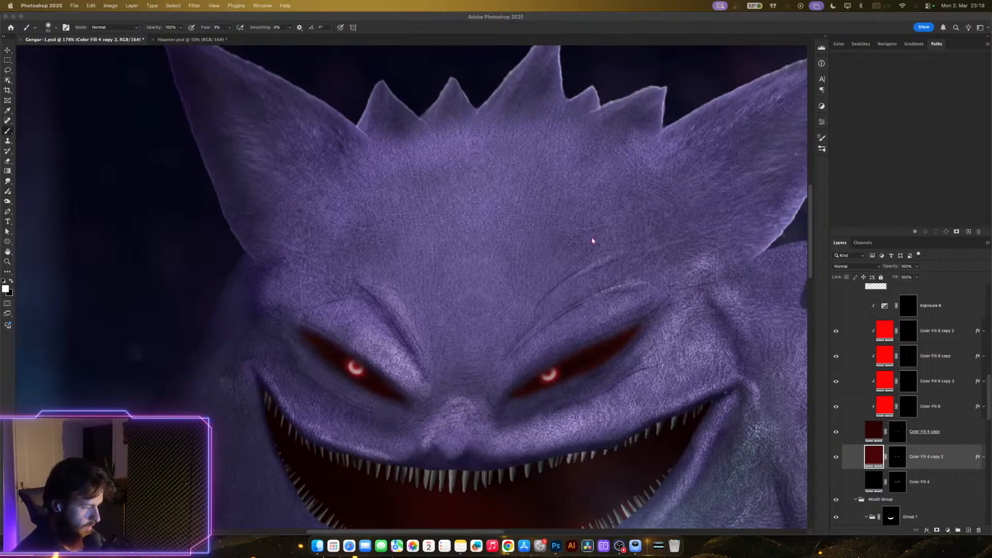
pyautogui.scroll(6, 631, 379)
pyautogui.scroll(-5, 612, 350)
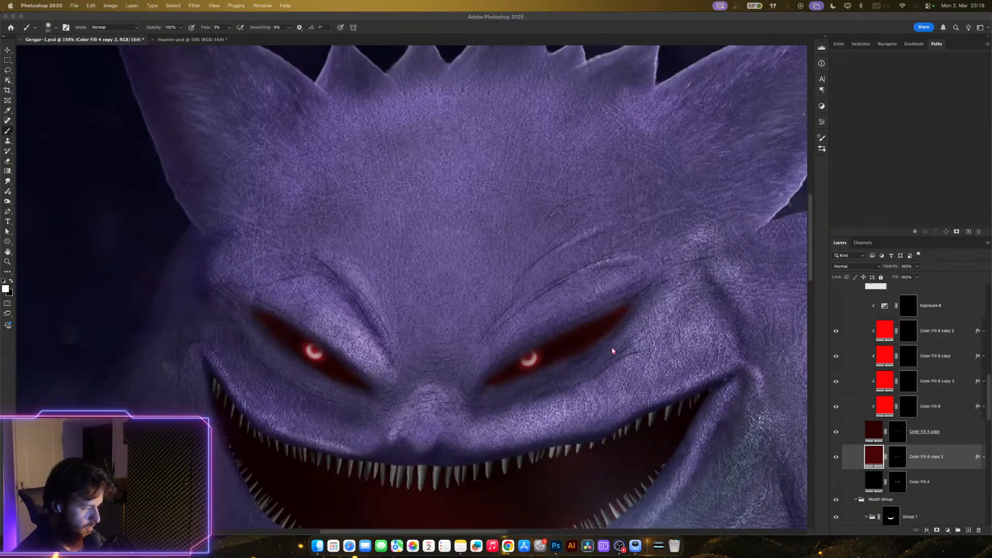
pyautogui.scroll(-2, 669, 319)
pyautogui.hscroll(-2, 669, 319)
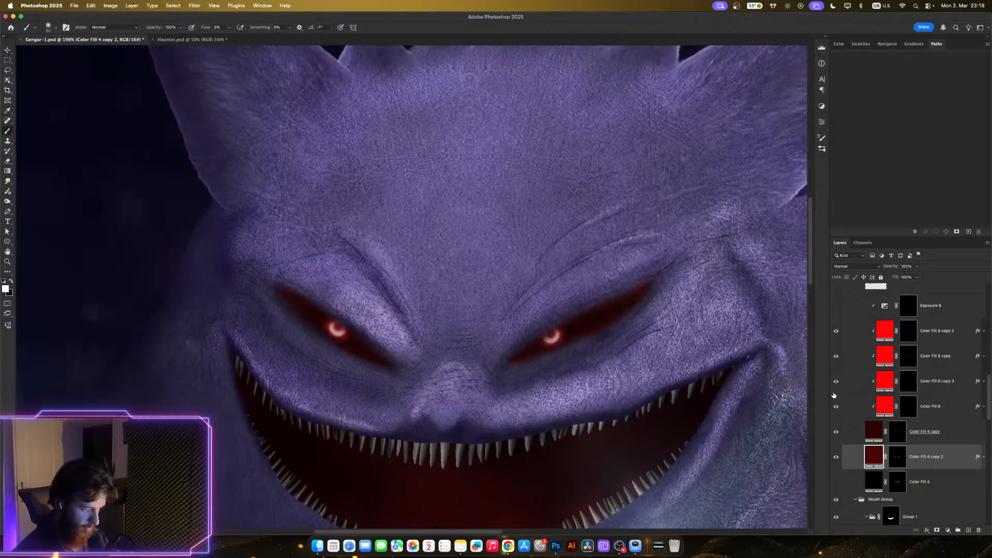
# - Compare the eyes with and without the Color Fill 4 copy 2 layer
pyautogui.click(837, 457)
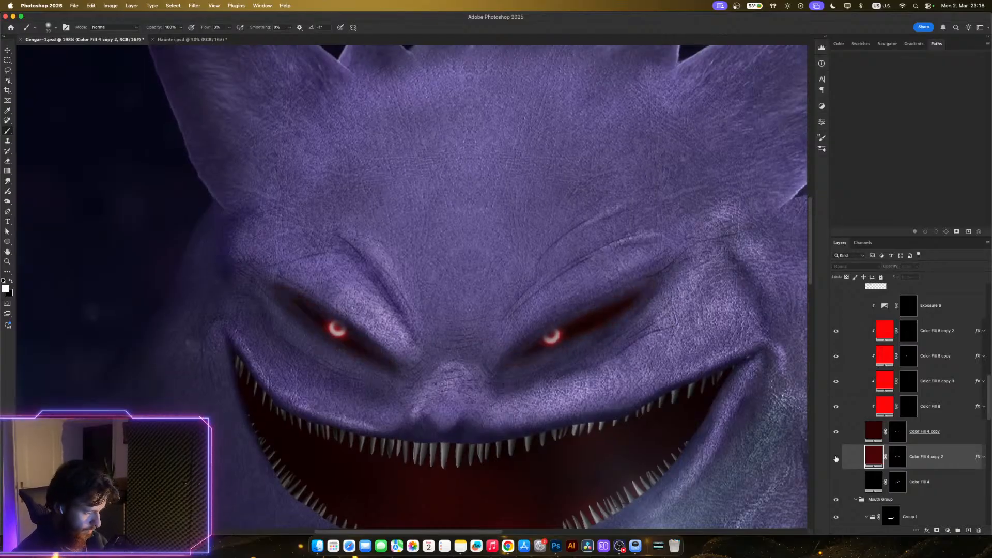
pyautogui.click(837, 457)
pyautogui.click(837, 457)
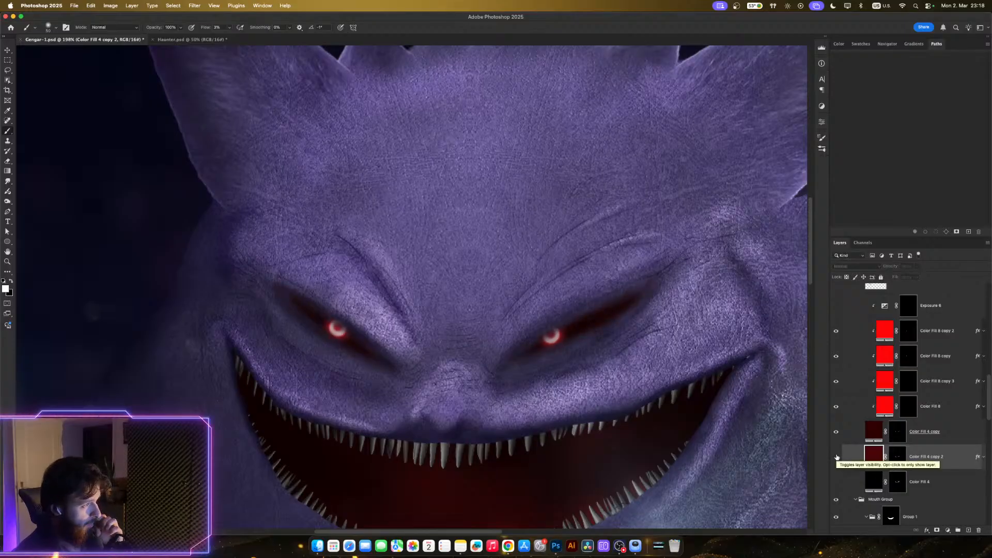
pyautogui.click(837, 457)
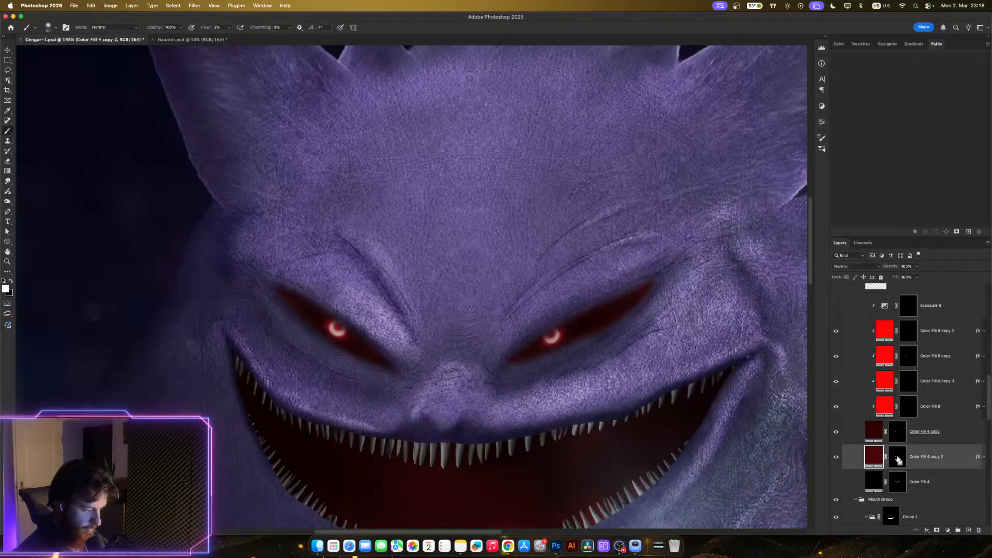
# - Load the eye-shaped mask of Color Fill 4 copy 2 as a selection and hide that layer
pyautogui.keyDown('super'); pyautogui.click(898, 463); pyautogui.keyUp('super')
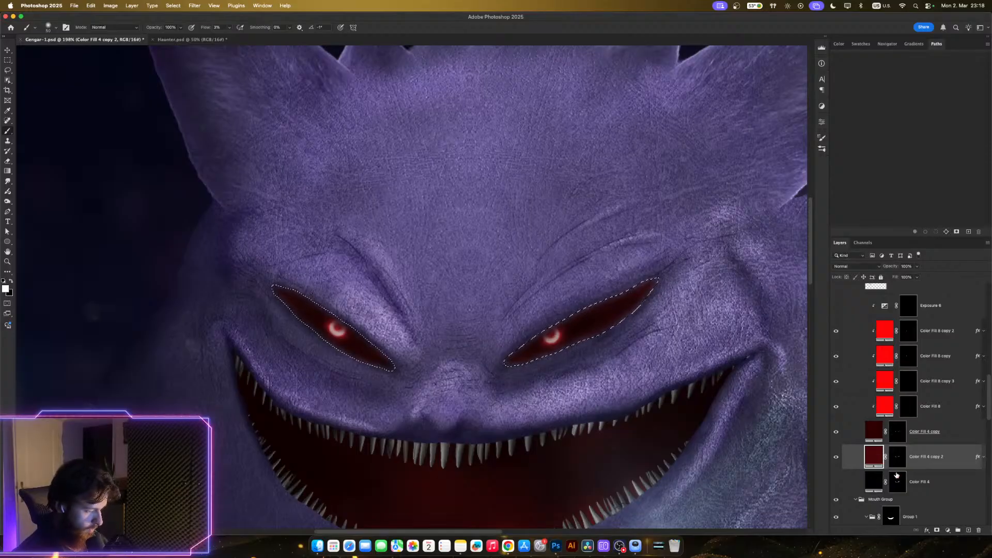
pyautogui.click(836, 458)
pyautogui.click(837, 457)
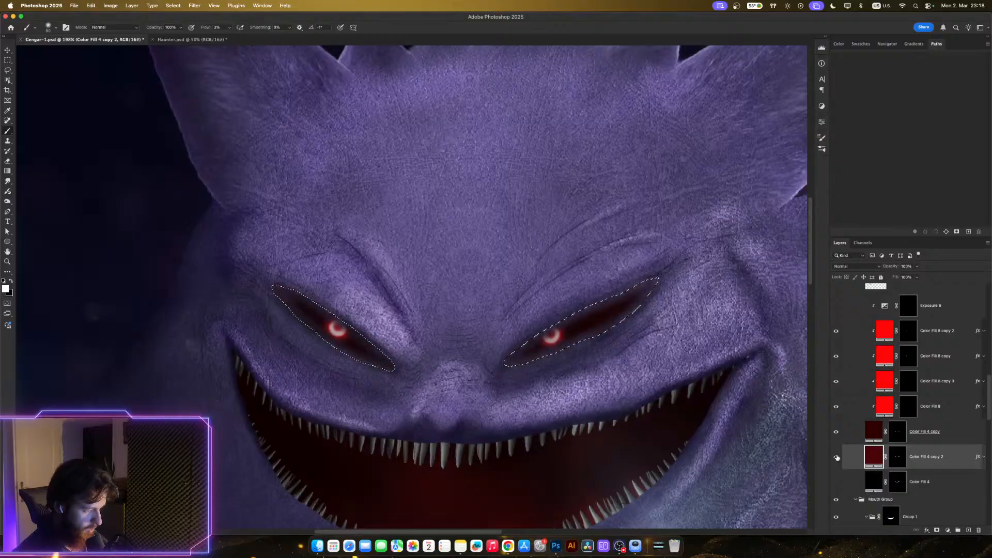
pyautogui.click(837, 457)
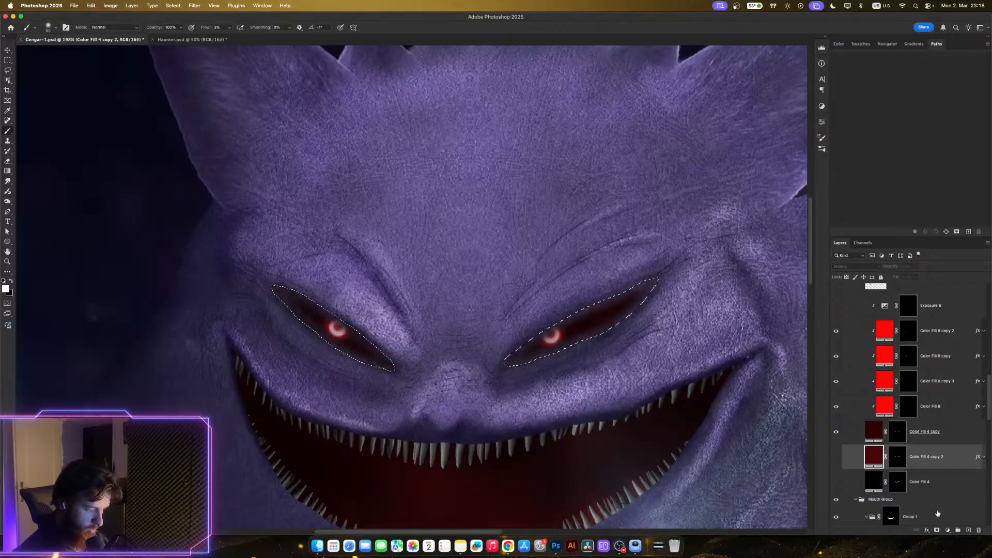
# - Add a Solid Color fill layer in dark red (RGB 110, 4, 4) confined to the eye selection
pyautogui.click(947, 531)
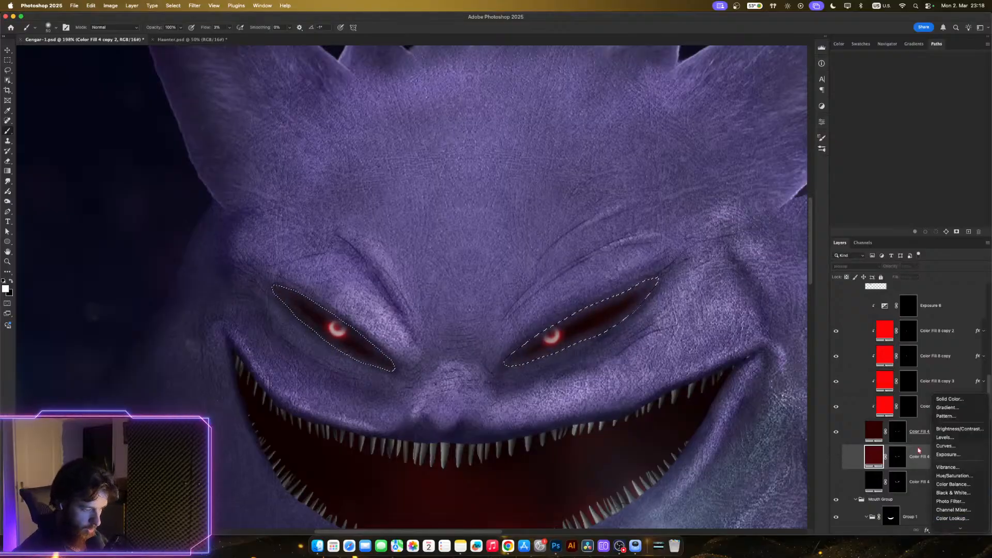
pyautogui.click(949, 399)
pyautogui.click(697, 398)
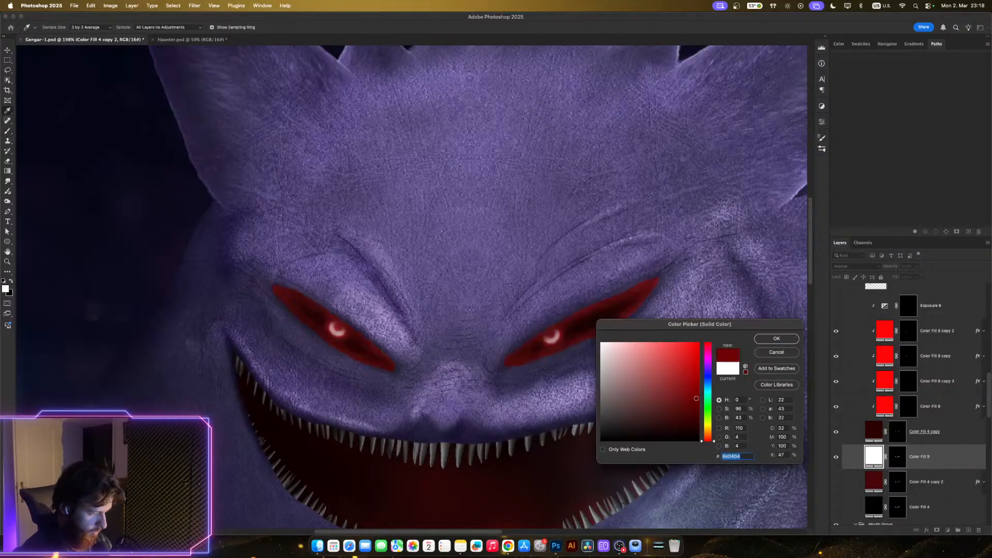
pyautogui.click(777, 338)
# - Load the Color Fill 4 layer's mask as a selection outlining both eyes
pyautogui.click(898, 456)
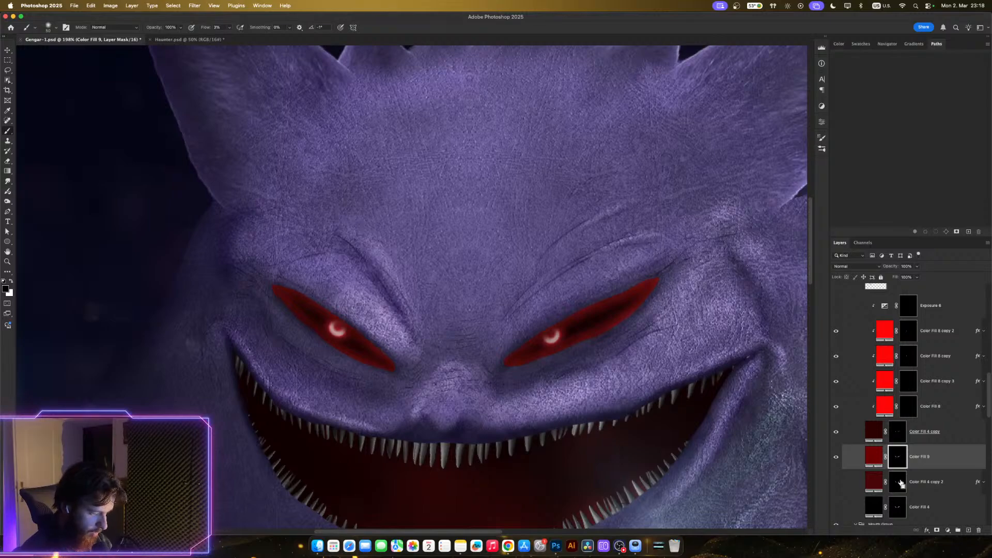
pyautogui.keyDown('super'); pyautogui.click(900, 457); pyautogui.keyUp('super')
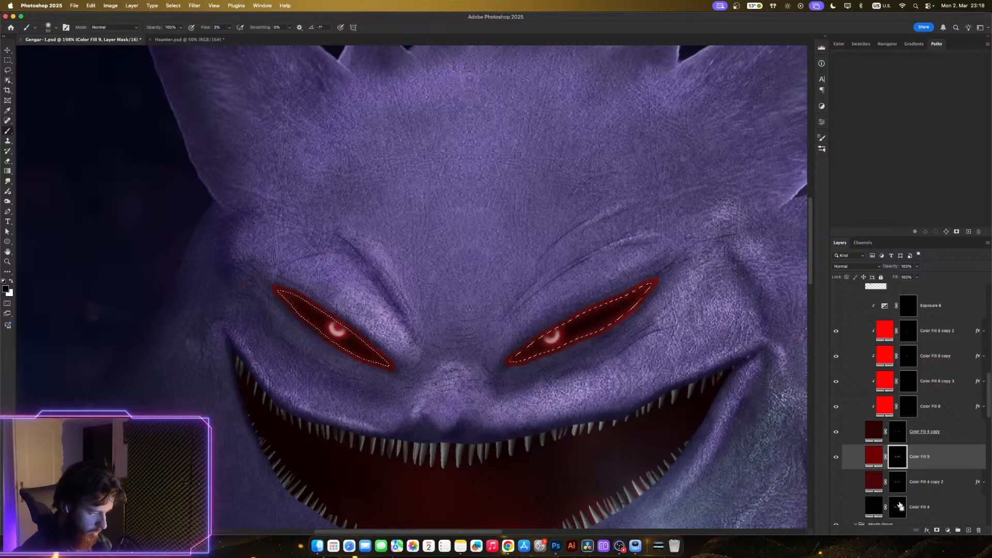
pyautogui.press('super+d')
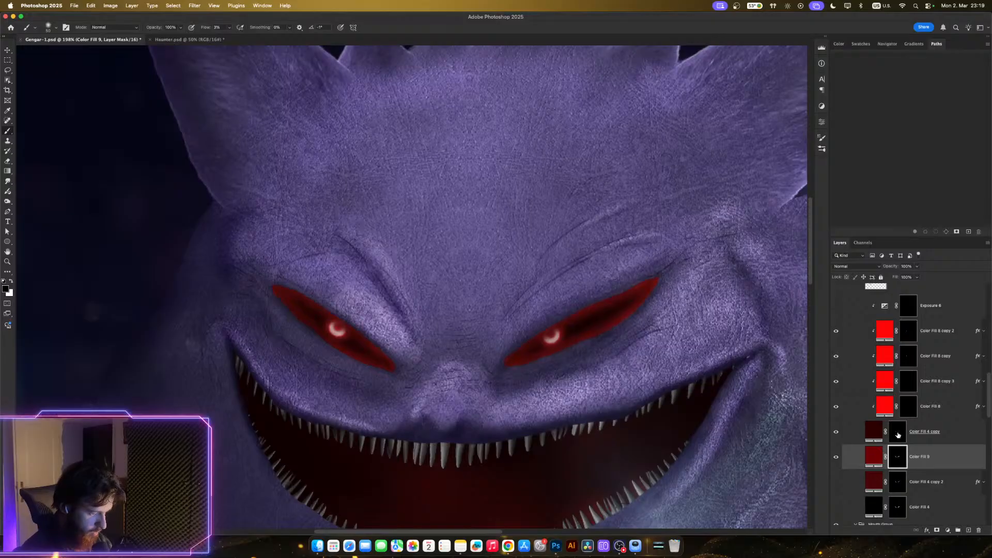
pyautogui.keyDown('super'); pyautogui.click(899, 505); pyautogui.keyUp('super')
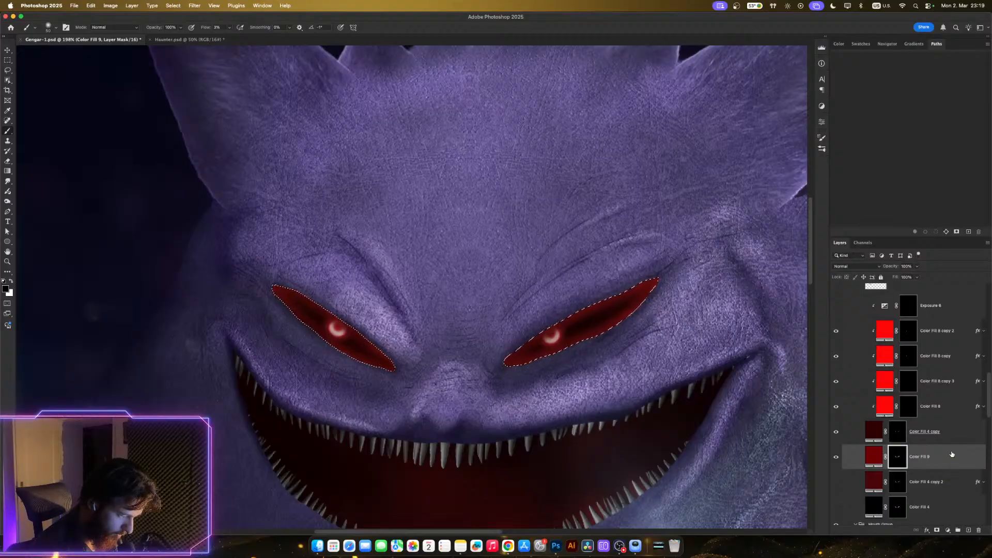
# - Move the Color Fill 9 layer above the Exposure adjustment in the eye stack and release it from the clipping mask
pyautogui.moveTo(952, 454); pyautogui.dragTo(935, 317)
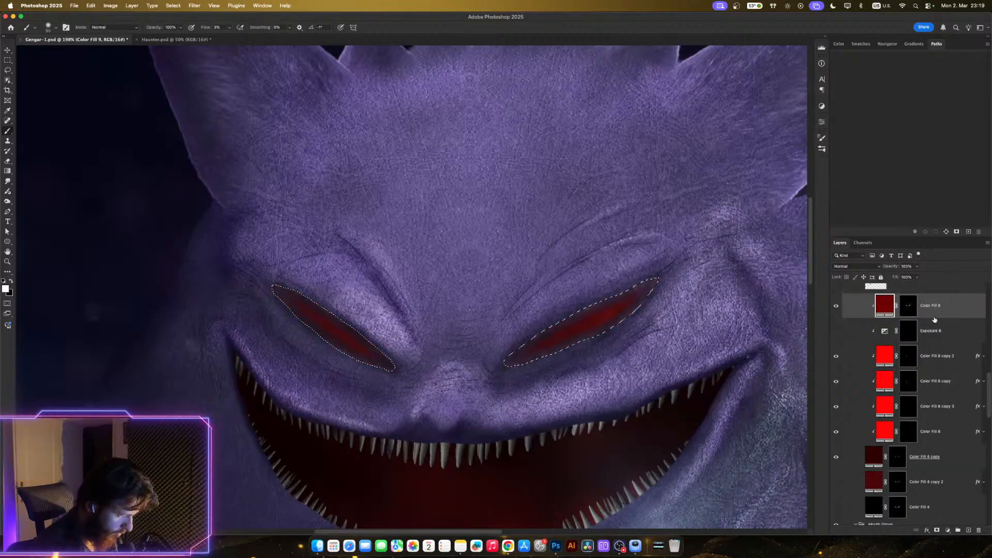
pyautogui.press('cmd+d')
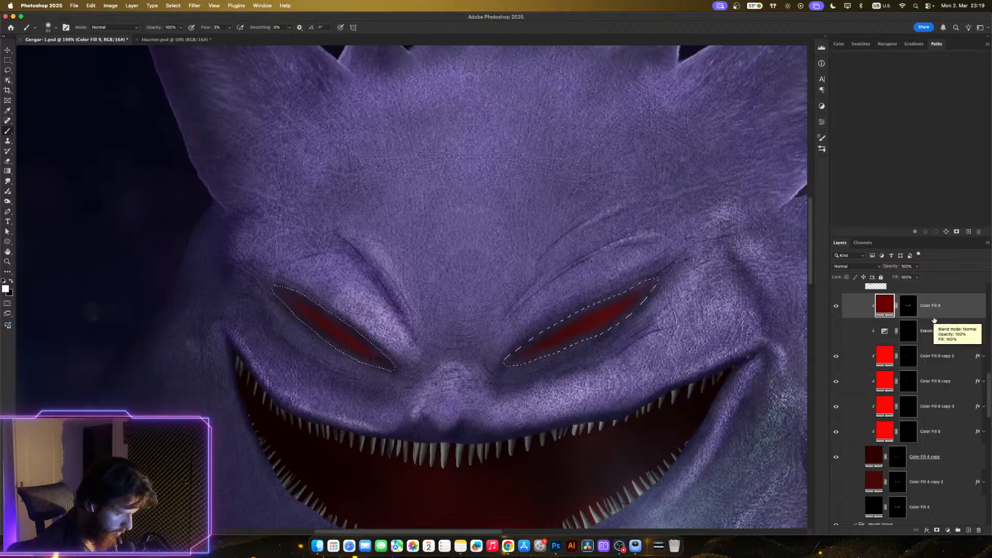
pyautogui.press('super+alt+g')
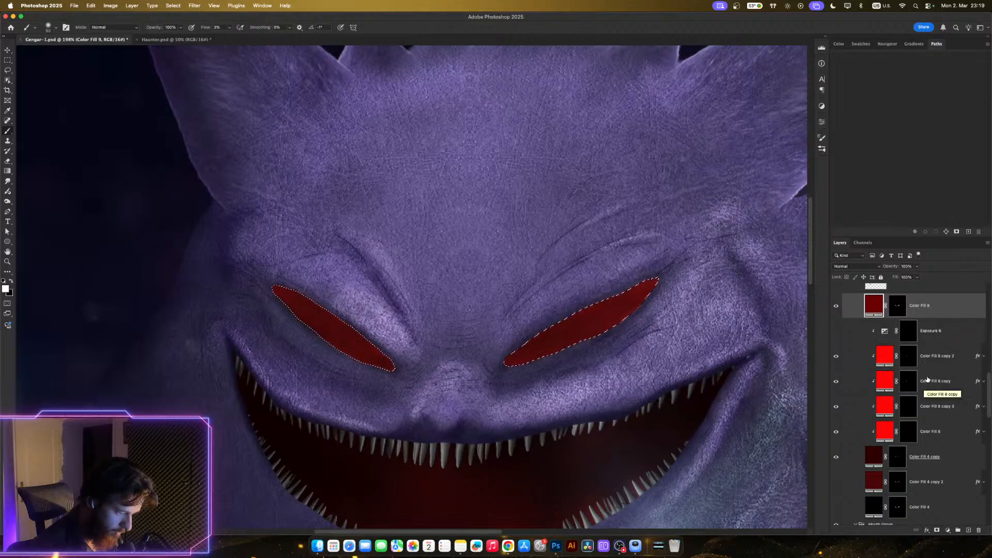
# - Black out the Color Fill 9 mask and paint red back along the lower part of the right-hand eye with a smaller white brush
pyautogui.scroll(1, 928, 383)
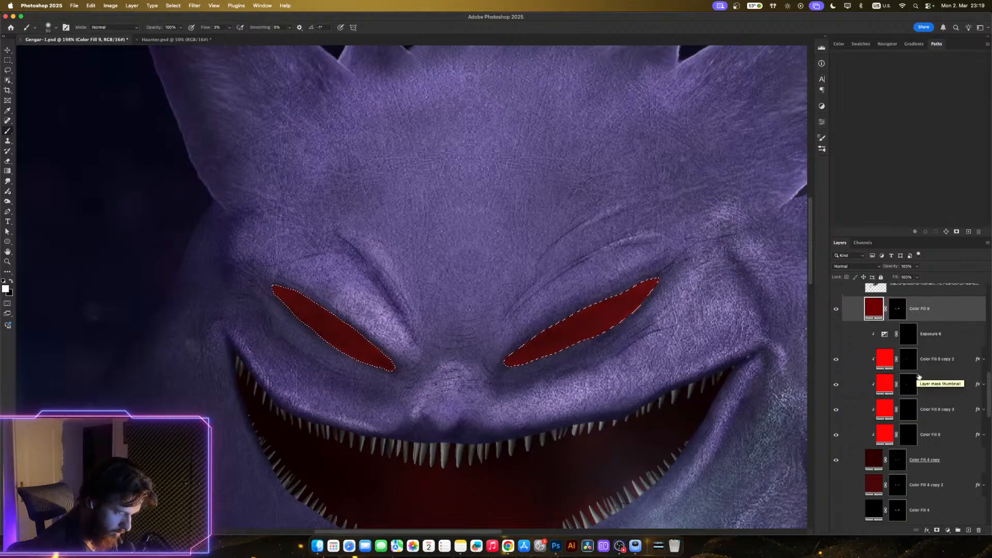
pyautogui.click(899, 311)
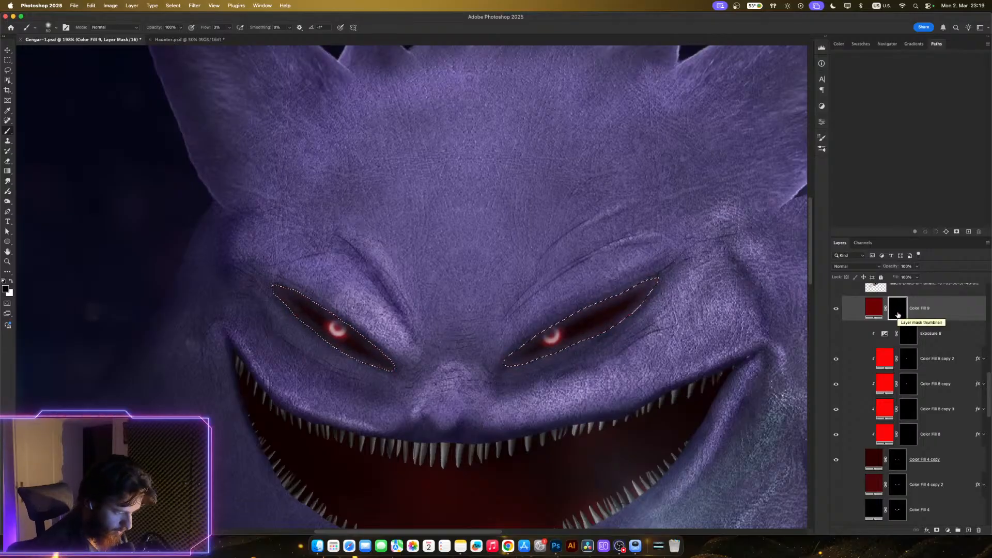
pyautogui.press('[')
pyautogui.press('[')
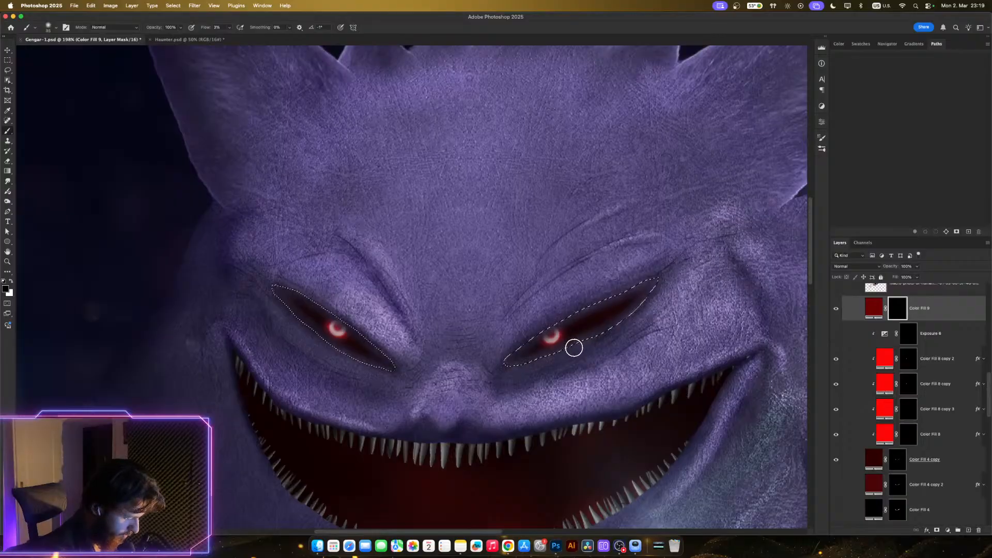
pyautogui.press('x')
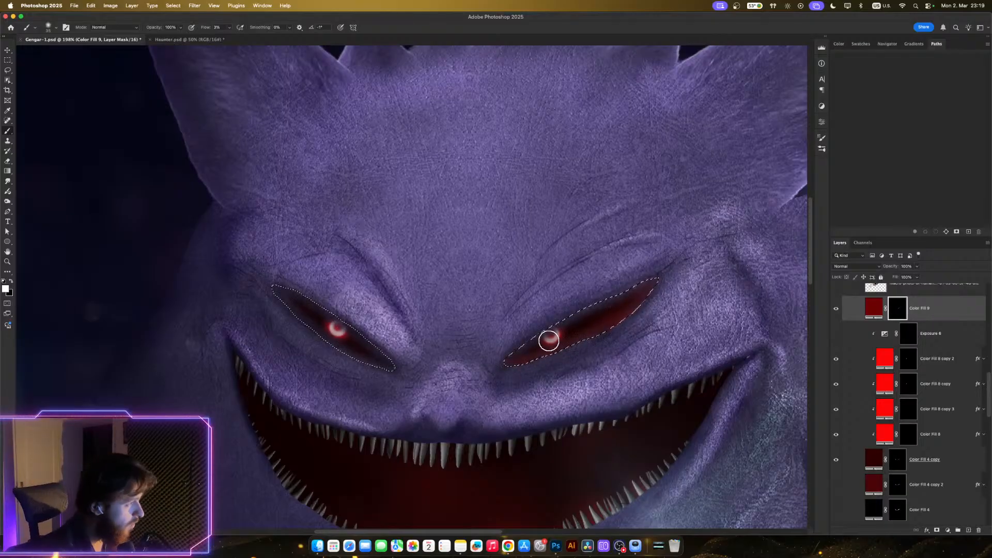
pyautogui.moveTo(549, 341); pyautogui.dragTo(533, 344)
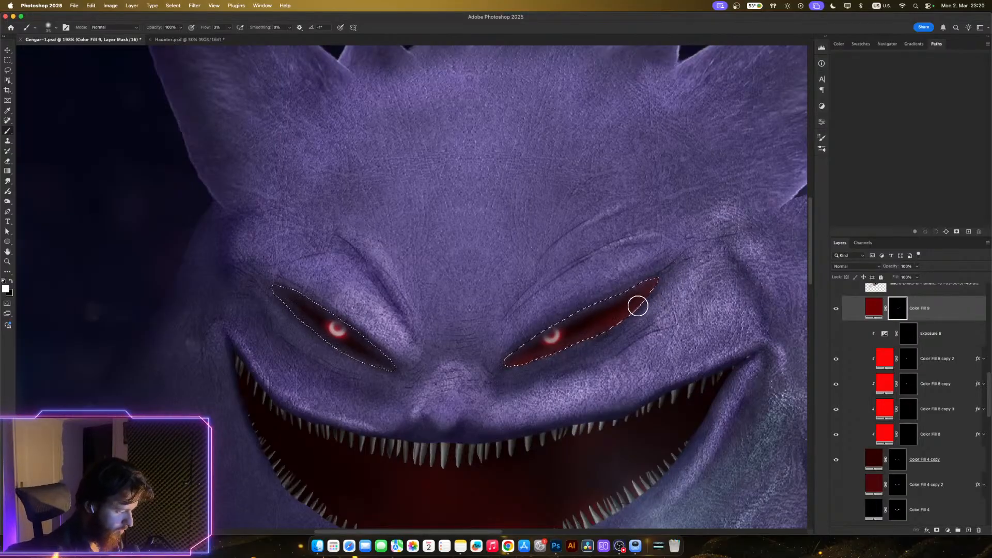
# - Paint the Color Fill 9 mask white along the lower edge of the left-hand eye, and clear the selection
pyautogui.moveTo(637, 382); pyautogui.dragTo(735, 355)
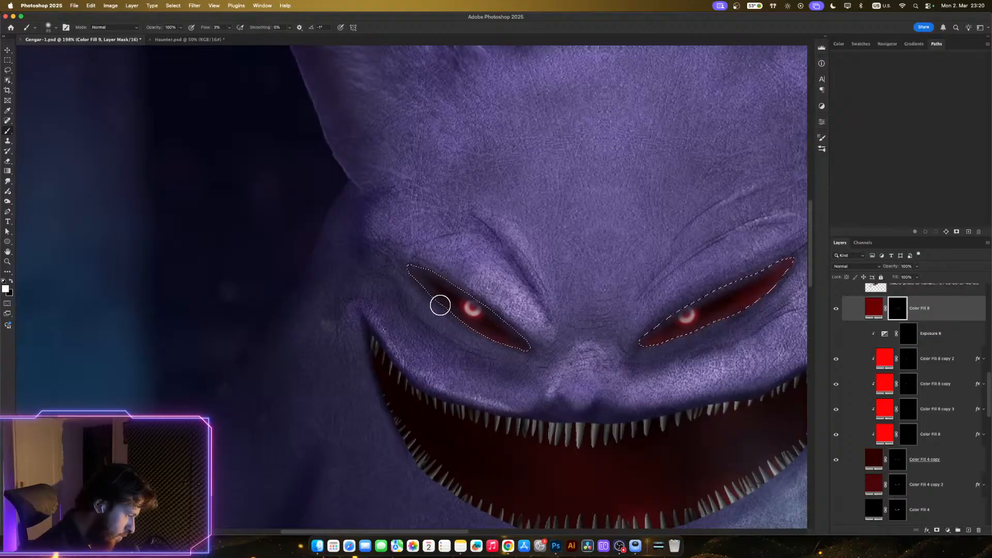
pyautogui.moveTo(469, 321); pyautogui.dragTo(428, 289)
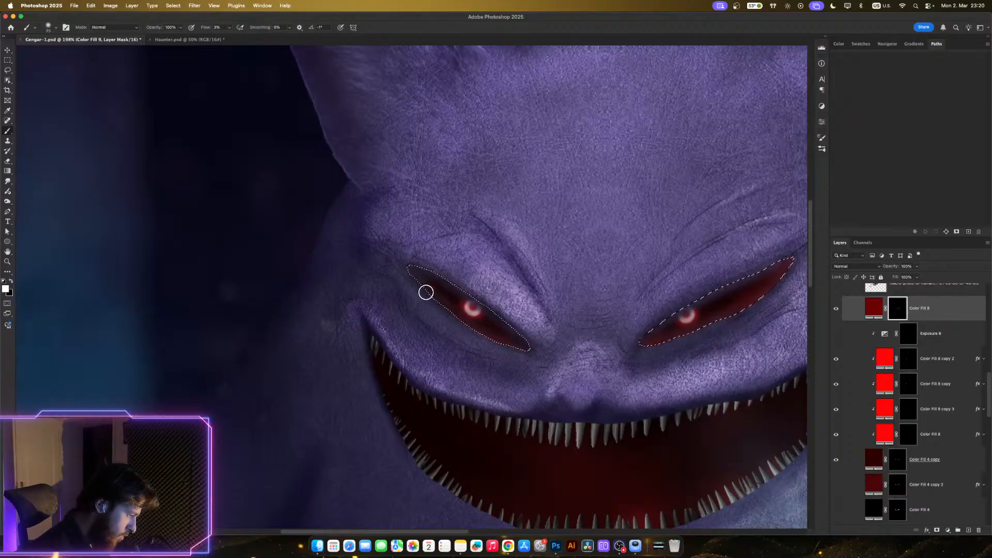
pyautogui.moveTo(463, 328); pyautogui.dragTo(410, 270)
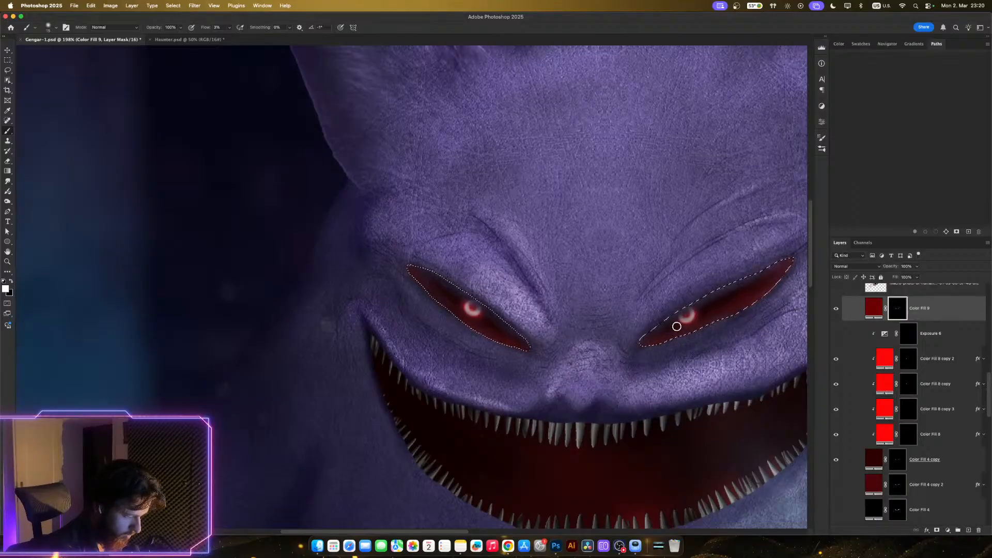
pyautogui.press('super+d')
# - Set the brush to black with flow raised to about 36% and adjust its size for refining the Color Fill 9 mask around the eyes
pyautogui.scroll(-3, 675, 339)
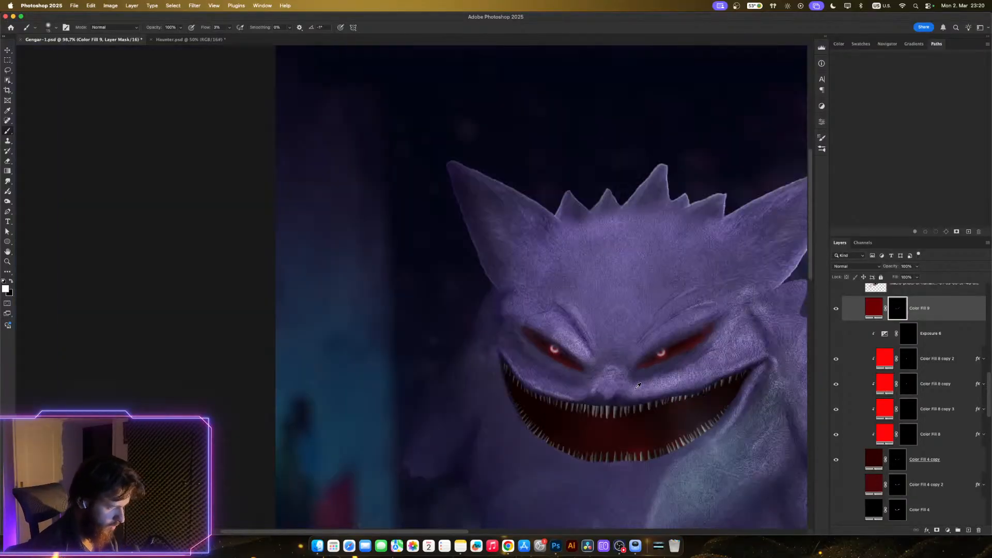
pyautogui.scroll(3, 627, 365)
pyautogui.moveTo(625, 370); pyautogui.dragTo(491, 336)
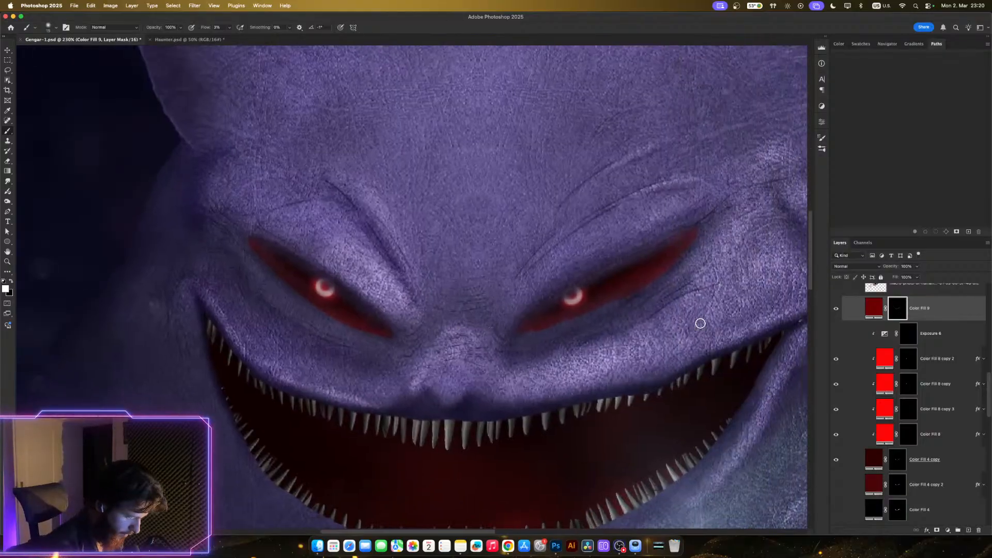
pyautogui.press('x')
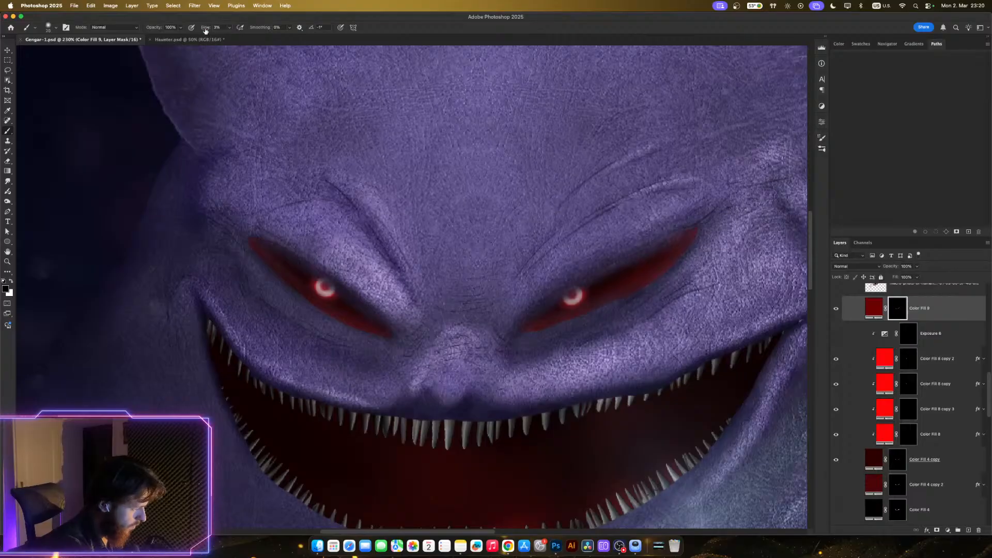
pyautogui.moveTo(206, 28); pyautogui.dragTo(225, 28)
pyautogui.press(']')
pyautogui.press('[')
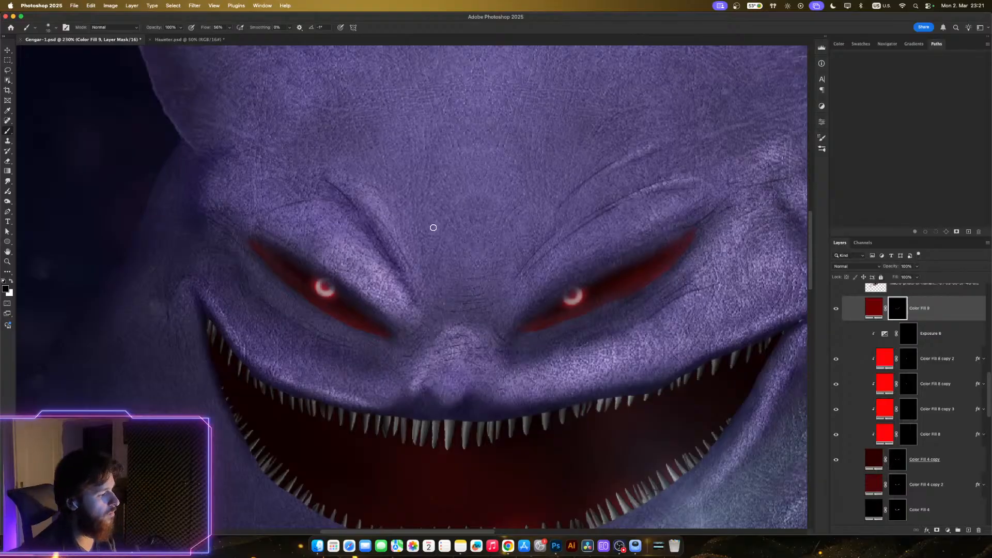
# - Set the fill color of the Color Fill 4 copy layer to dark red #3D0000
pyautogui.scroll(-5, 522, 368)
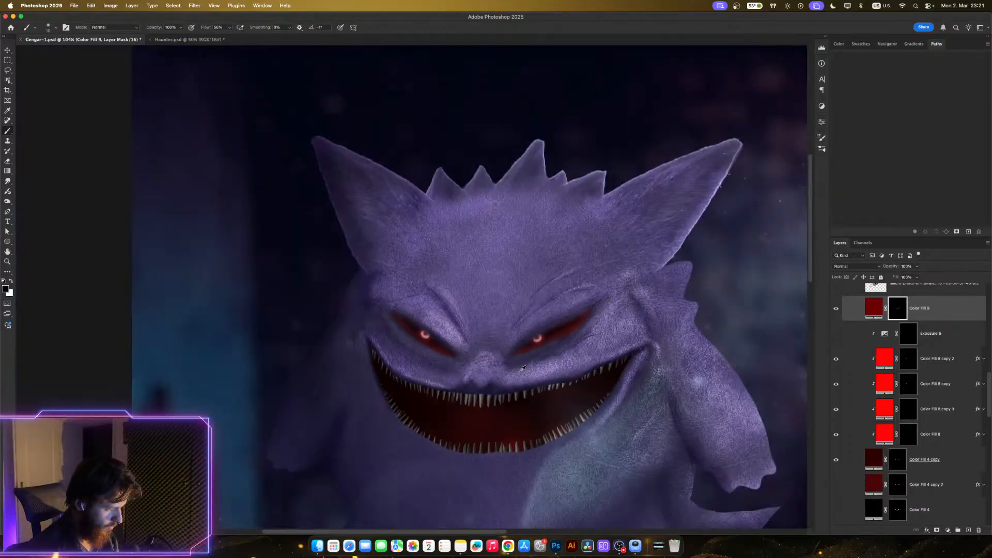
pyautogui.scroll(-4, 522, 368)
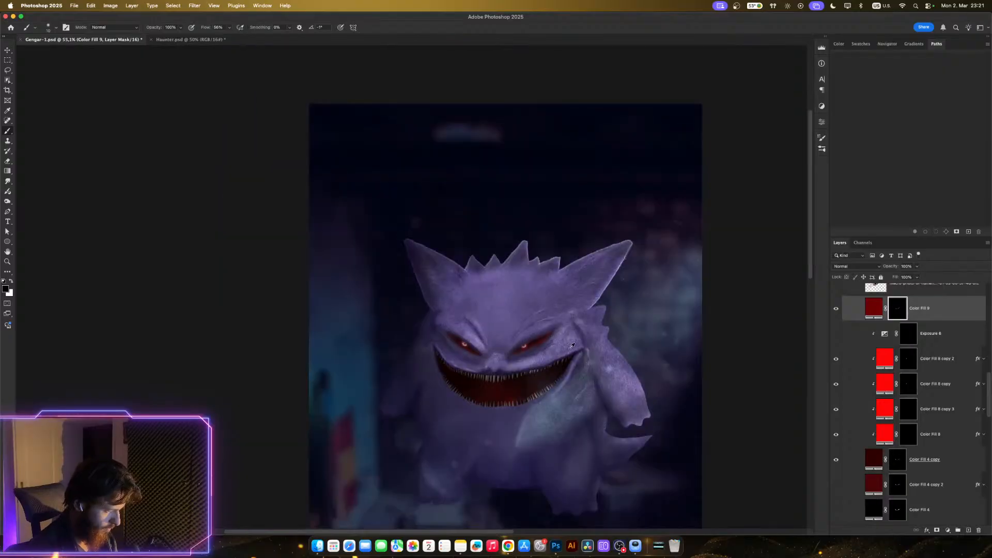
pyautogui.scroll(-2, 572, 345)
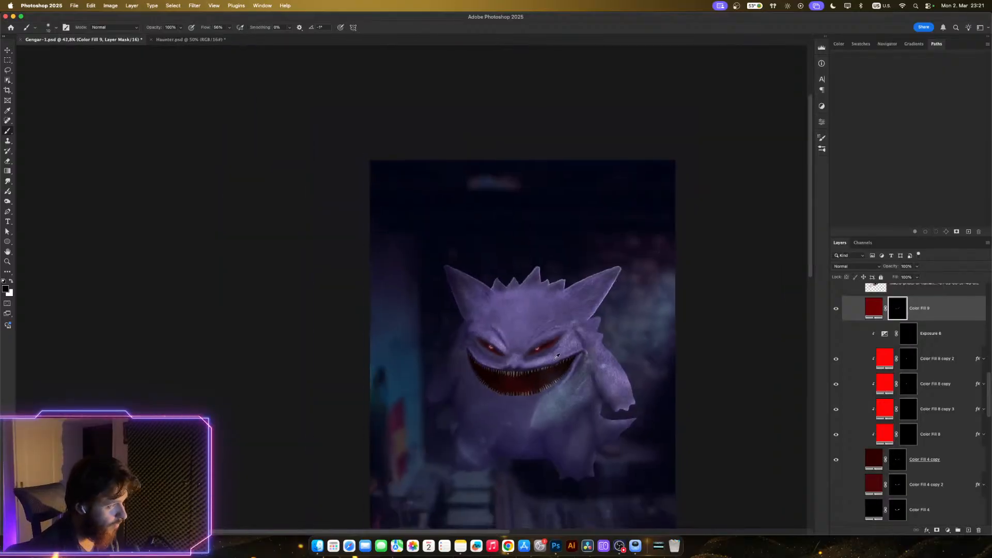
pyautogui.scroll(2, 557, 356)
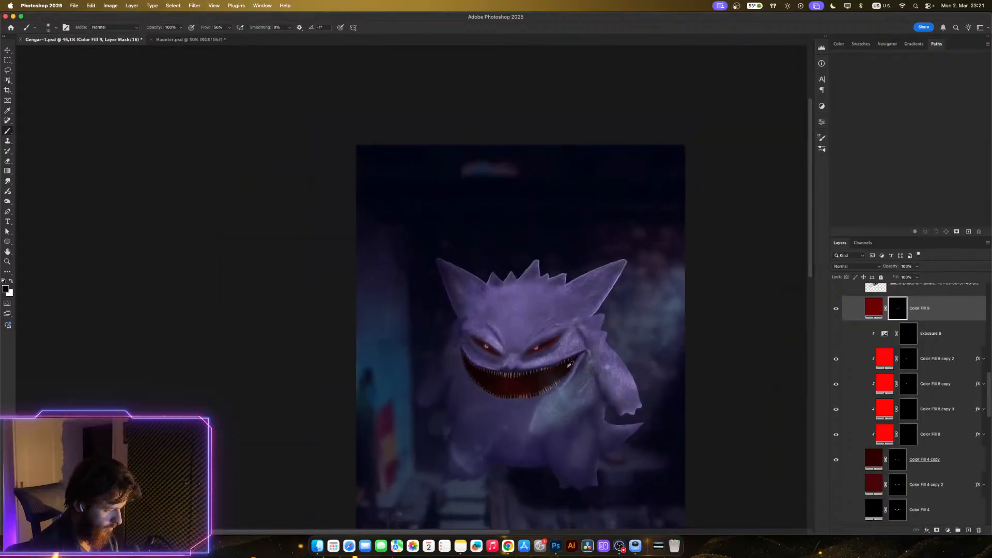
pyautogui.scroll(4, 570, 365)
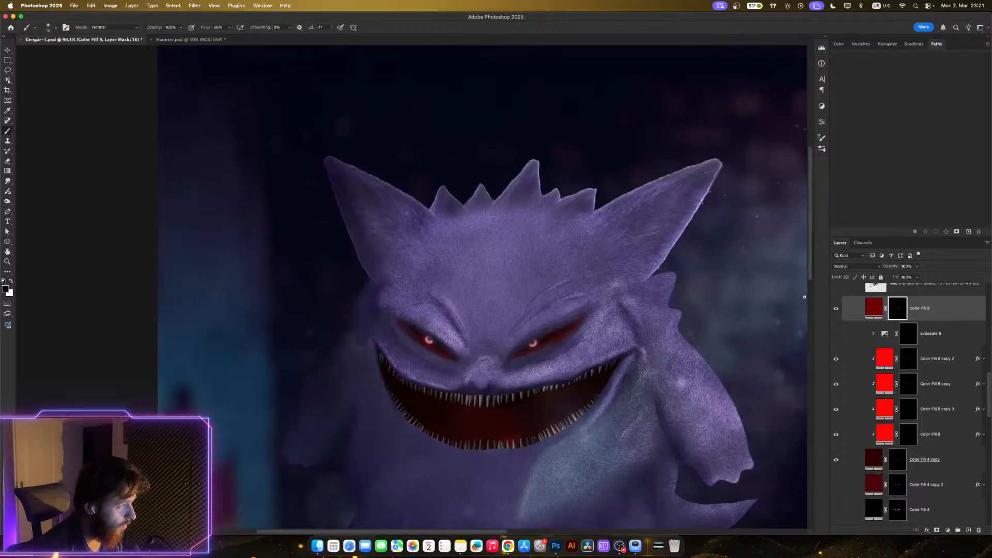
pyautogui.doubleClick(874, 459)
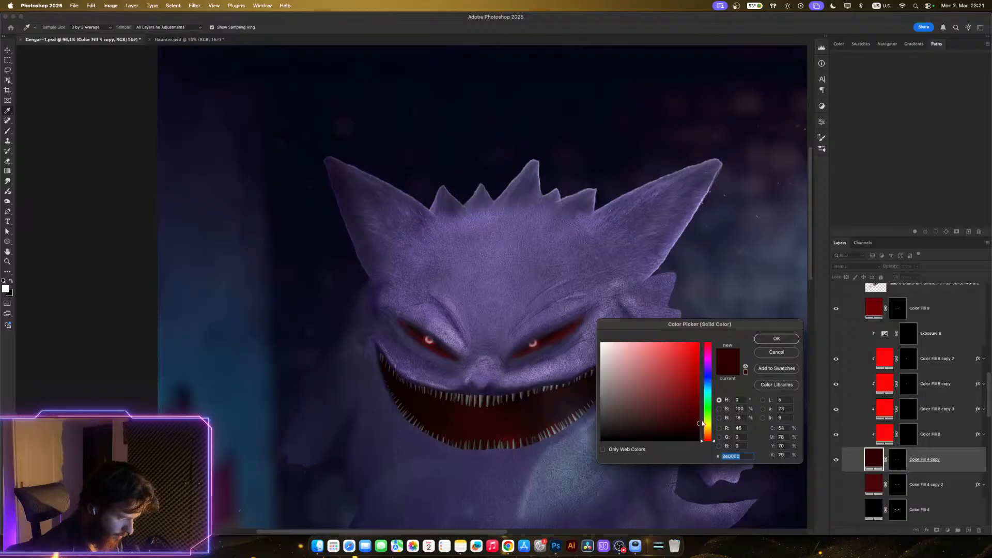
pyautogui.click(697, 420)
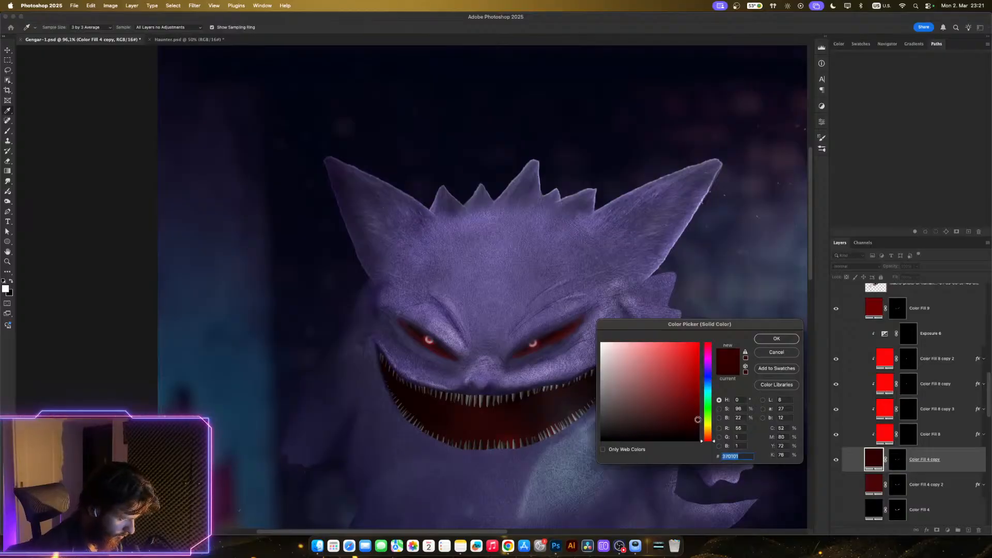
pyautogui.click(701, 417)
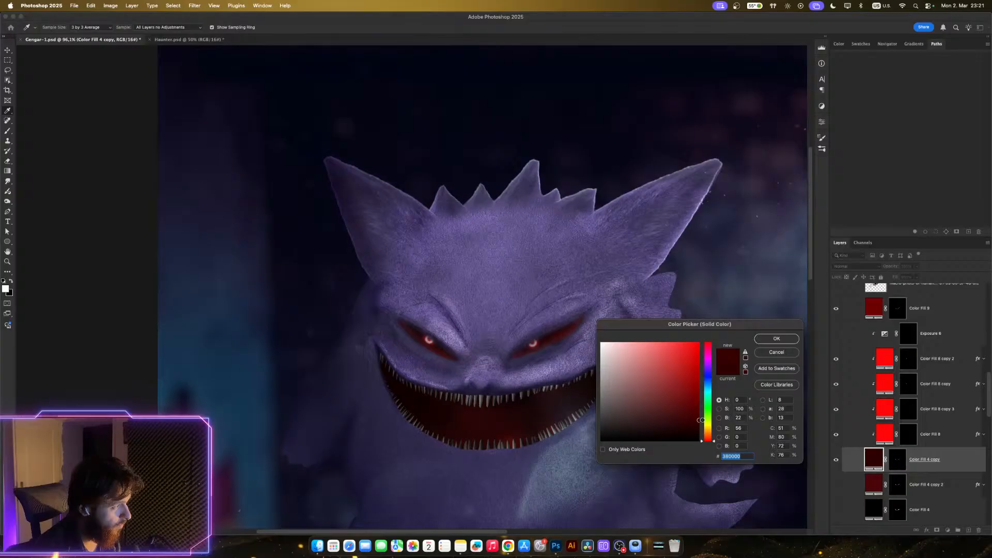
pyautogui.moveTo(701, 421); pyautogui.dragTo(699, 435)
pyautogui.scroll(-3, 522, 399)
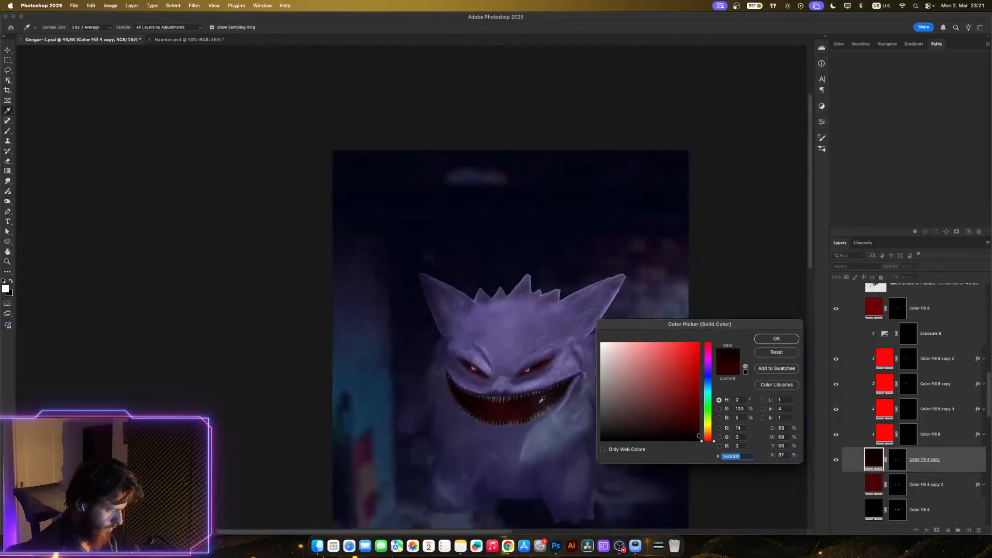
pyautogui.scroll(3, 546, 396)
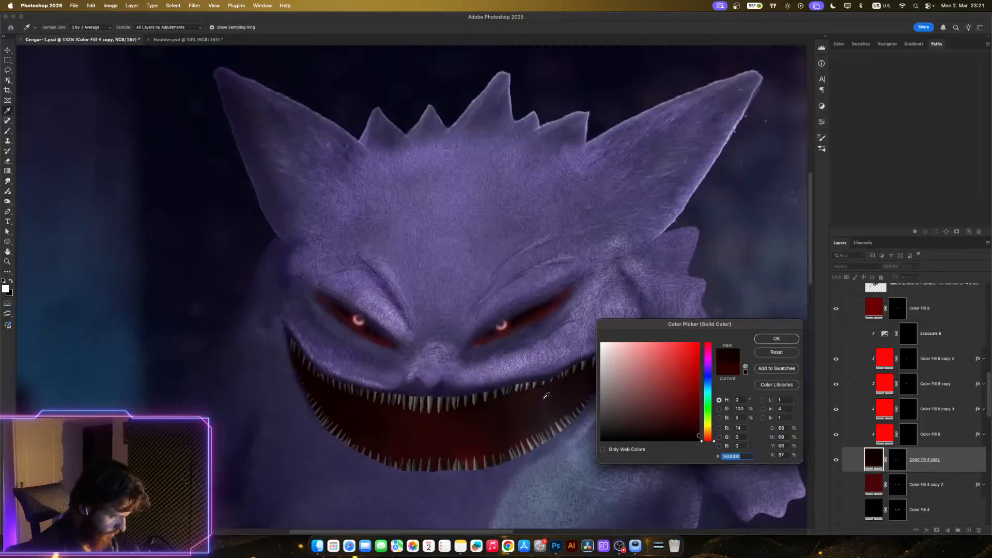
pyautogui.scroll(-3, 544, 392)
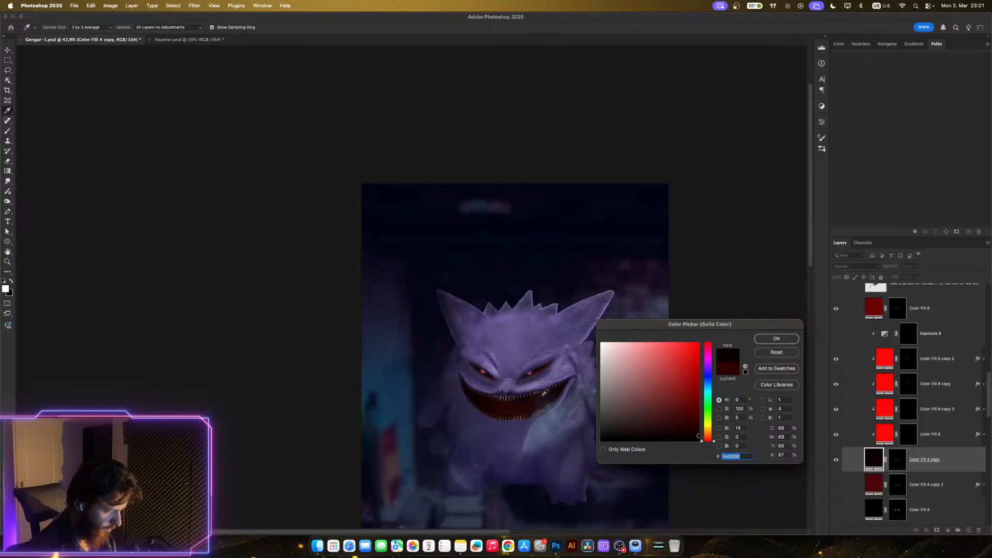
pyautogui.scroll(-1, 541, 390)
pyautogui.scroll(3, 540, 391)
pyautogui.scroll(-1, 535, 393)
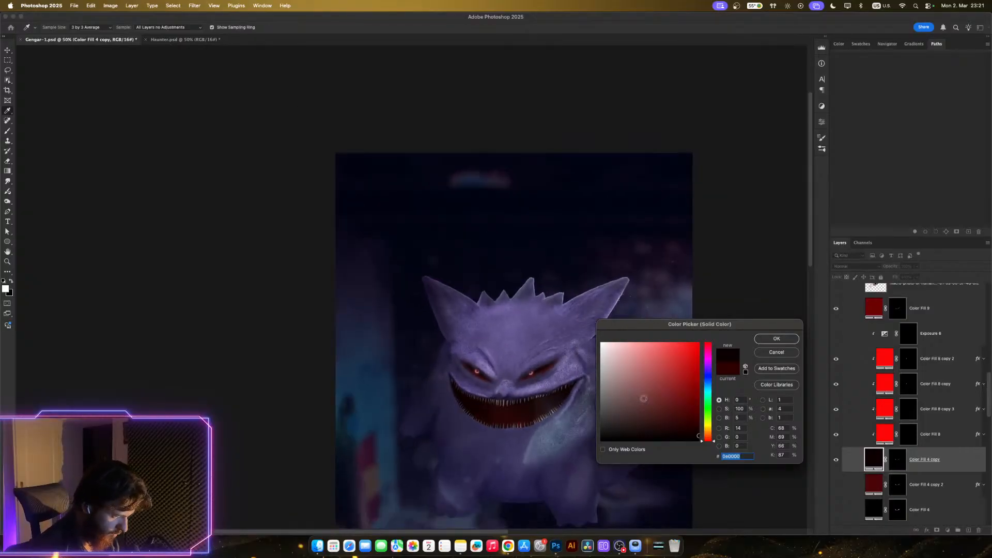
pyautogui.scroll(1, 533, 395)
pyautogui.click(699, 417)
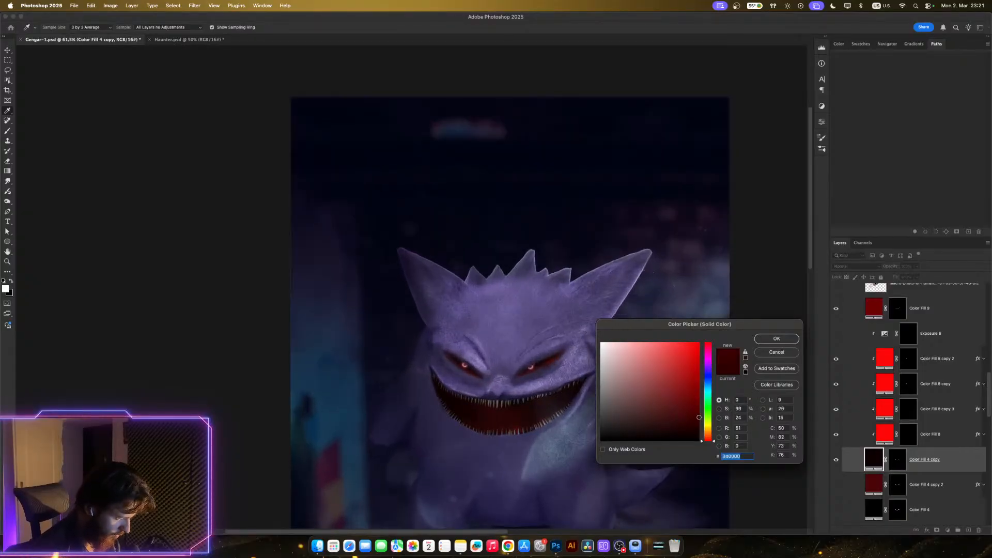
pyautogui.click(776, 339)
pyautogui.press('b')
# - Examine the darkened red eyes up close and within the whole figure to judge their shading
pyautogui.scroll(1, 541, 386)
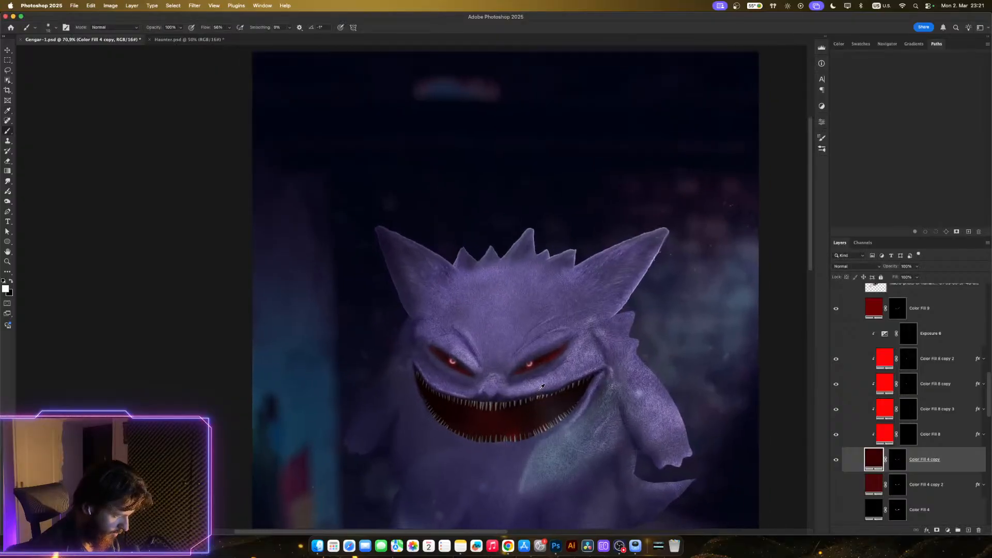
pyautogui.scroll(10, 542, 388)
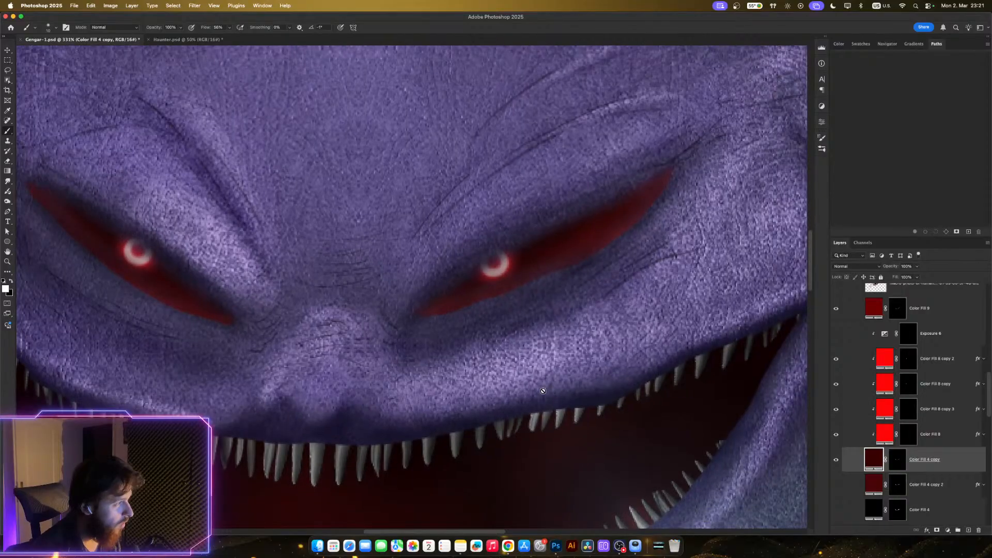
pyautogui.scroll(-1, 542, 391)
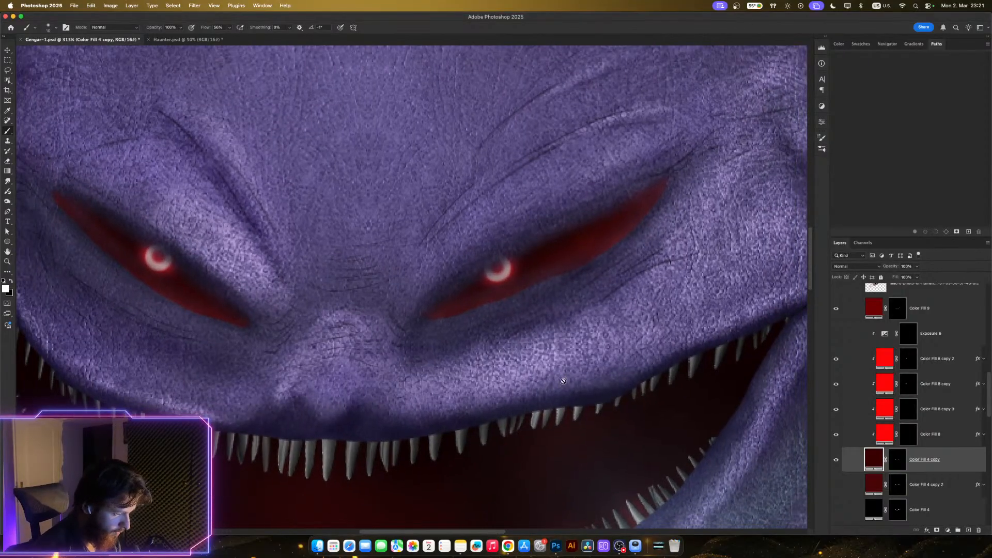
pyautogui.scroll(-4, 566, 378)
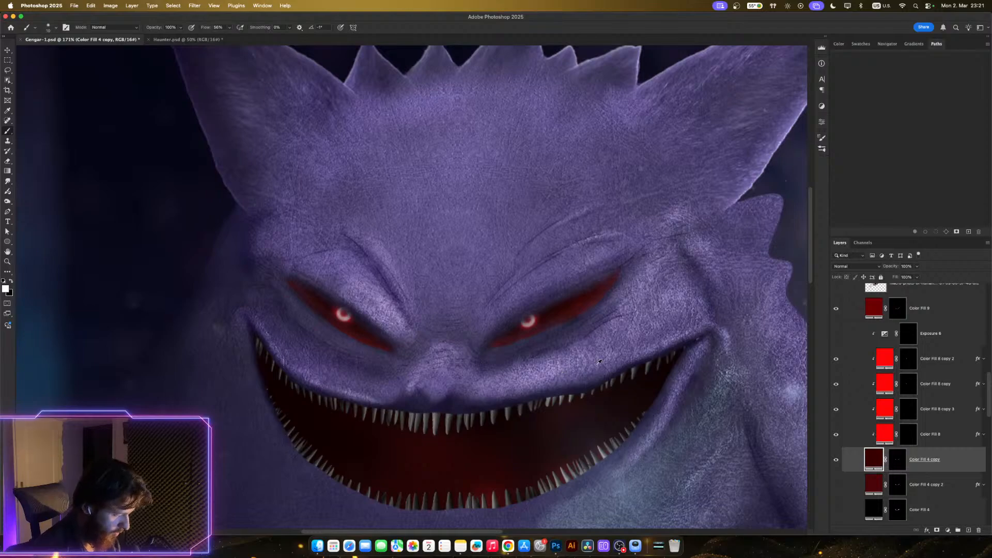
pyautogui.scroll(-8, 598, 361)
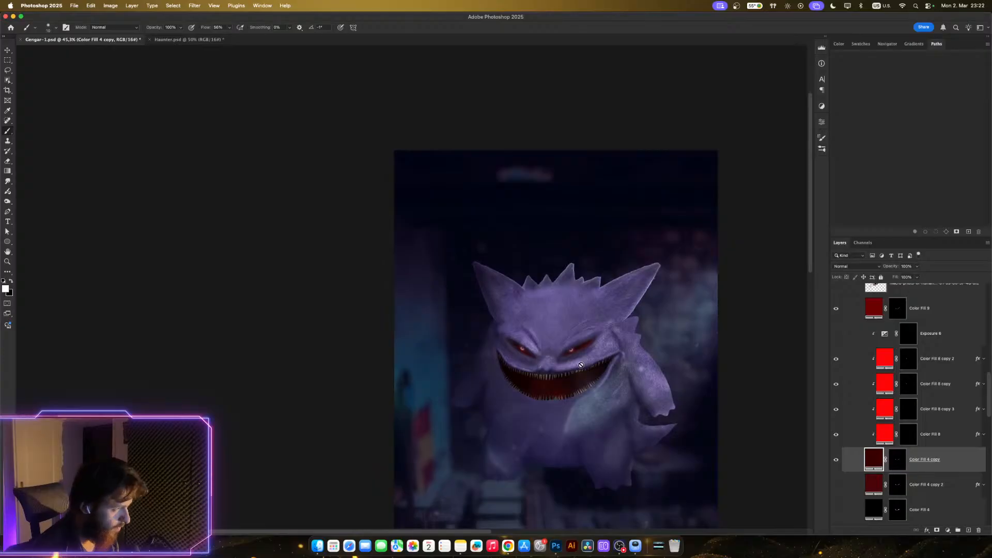
pyautogui.scroll(-1, 634, 380)
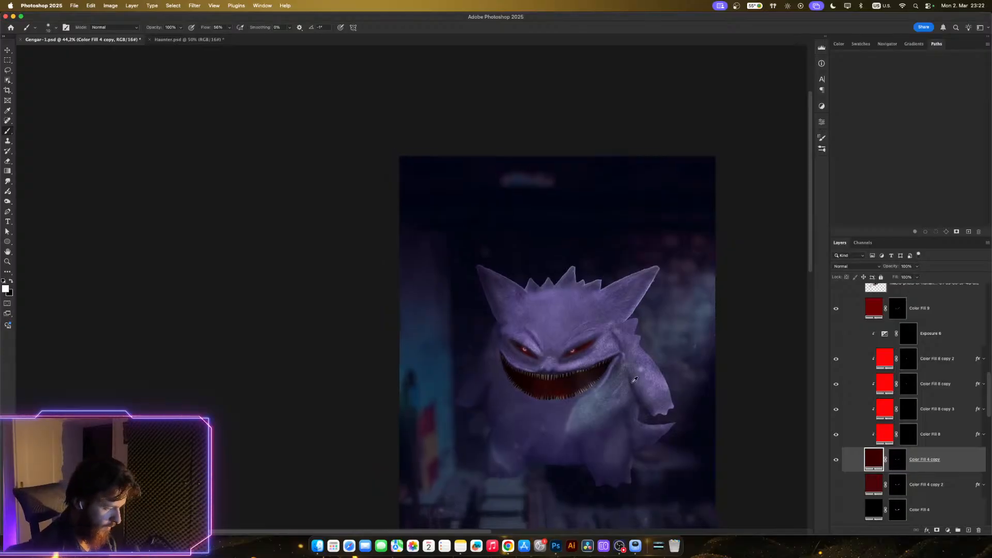
pyautogui.scroll(5, 570, 357)
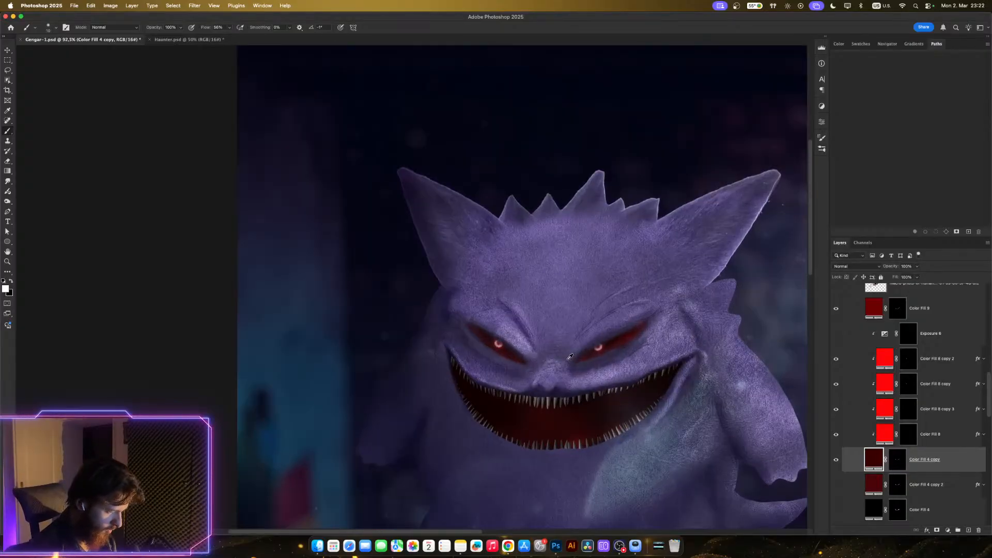
pyautogui.scroll(3, 570, 357)
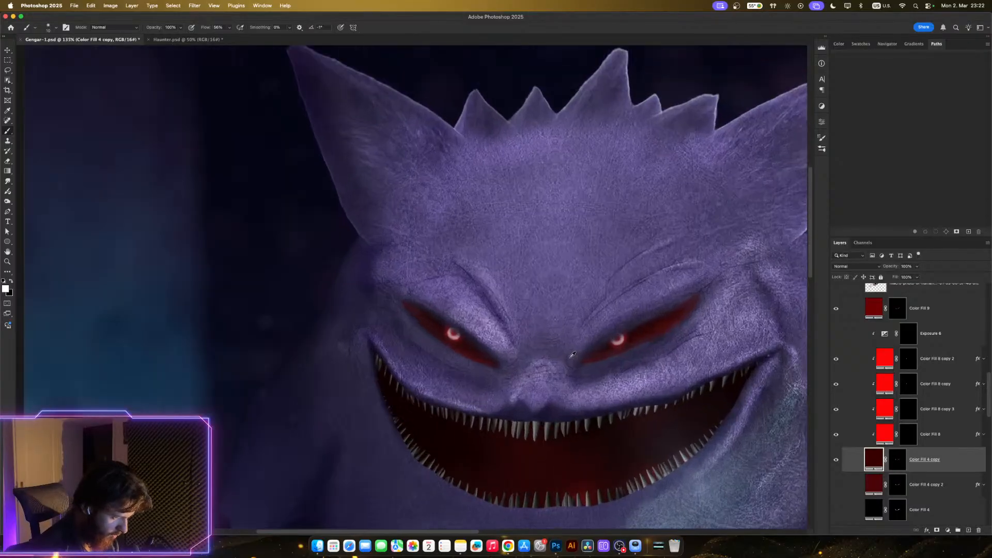
pyautogui.scroll(5, 587, 332)
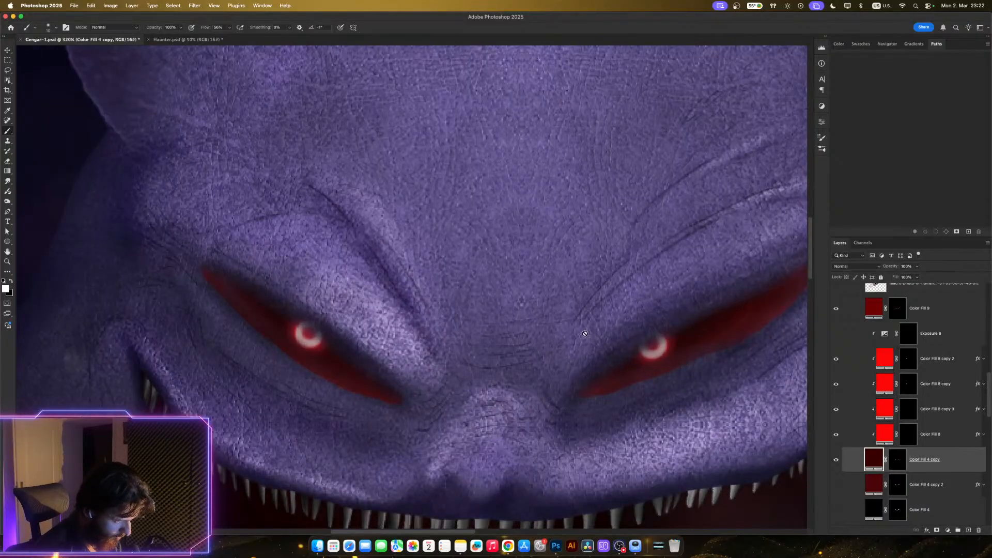
pyautogui.scroll(-4, 585, 333)
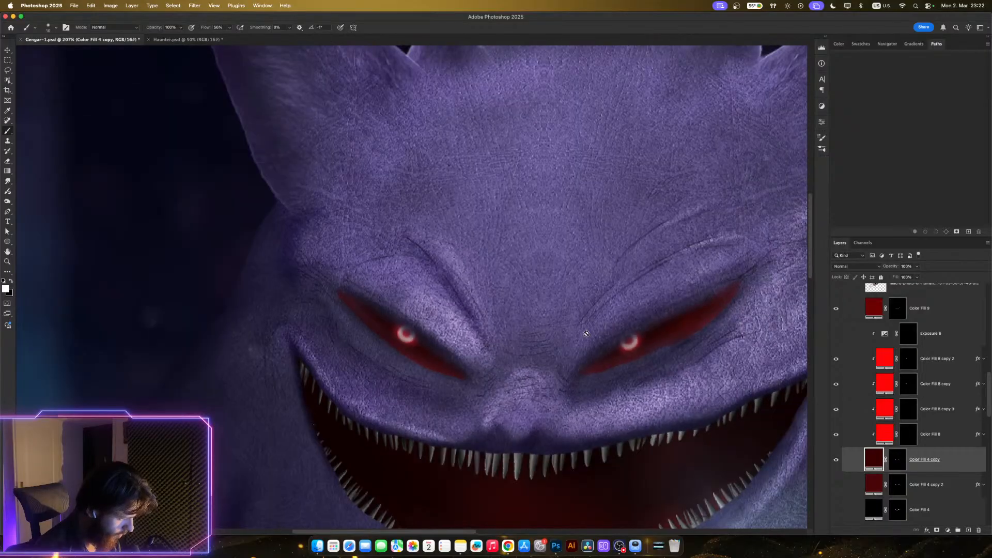
pyautogui.moveTo(587, 336); pyautogui.dragTo(492, 300)
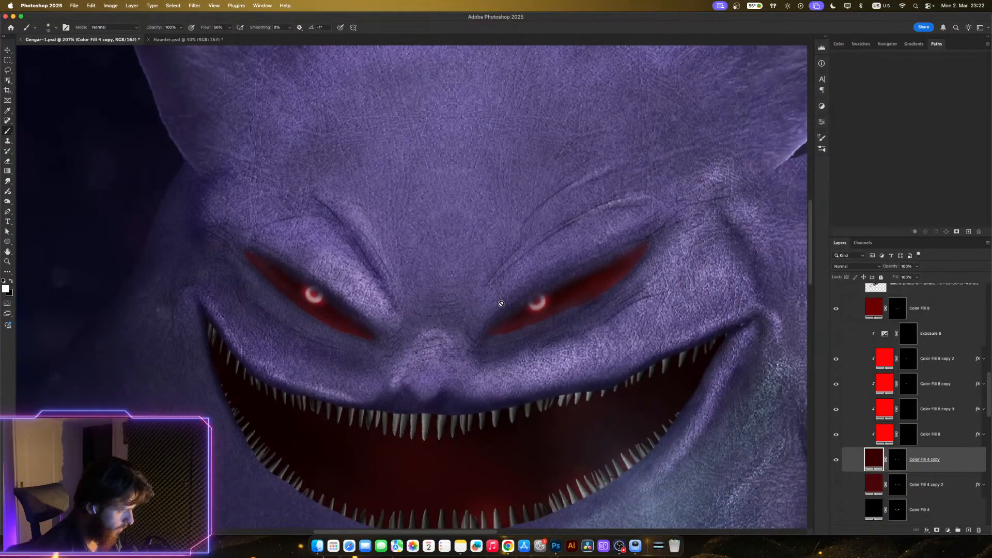
pyautogui.scroll(-1, 555, 295)
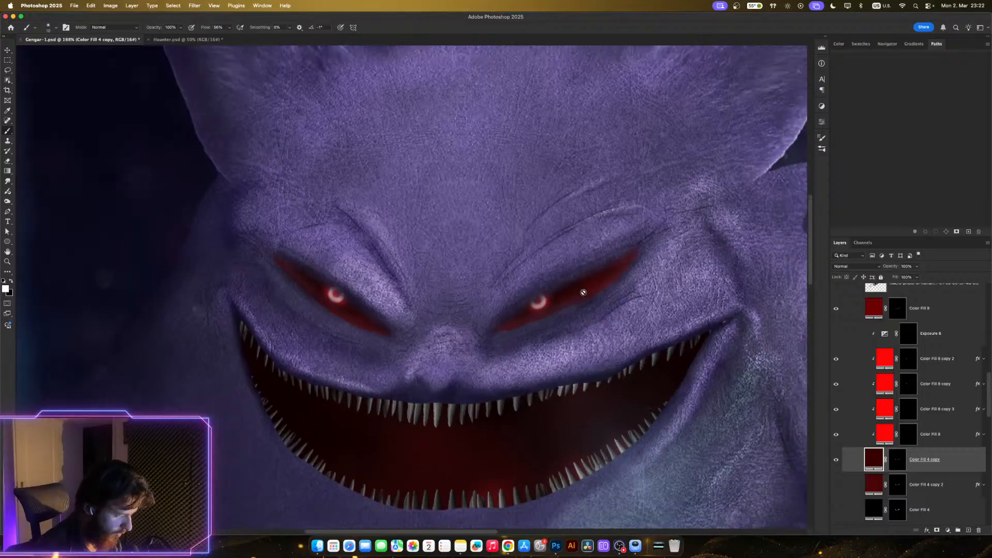
pyautogui.scroll(2, 589, 296)
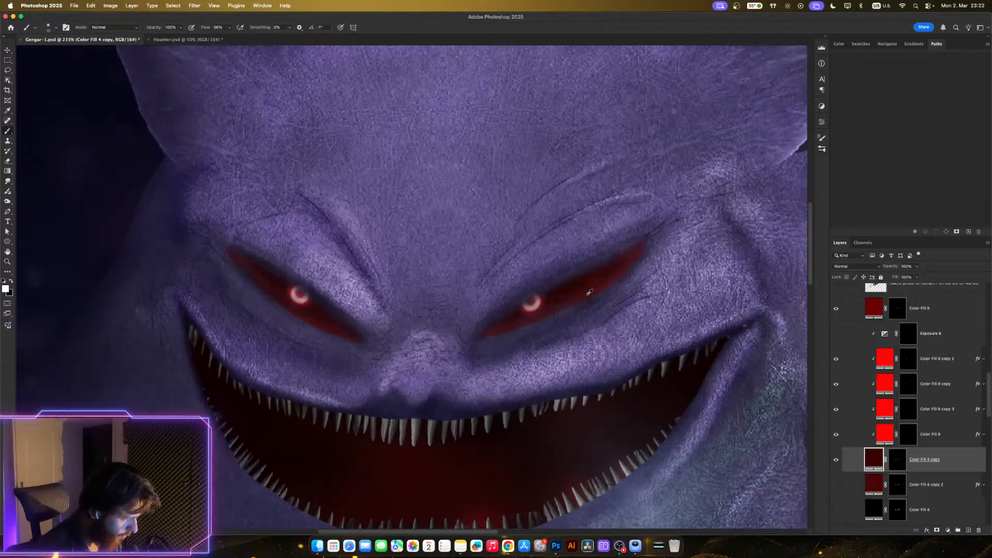
pyautogui.scroll(2, 587, 295)
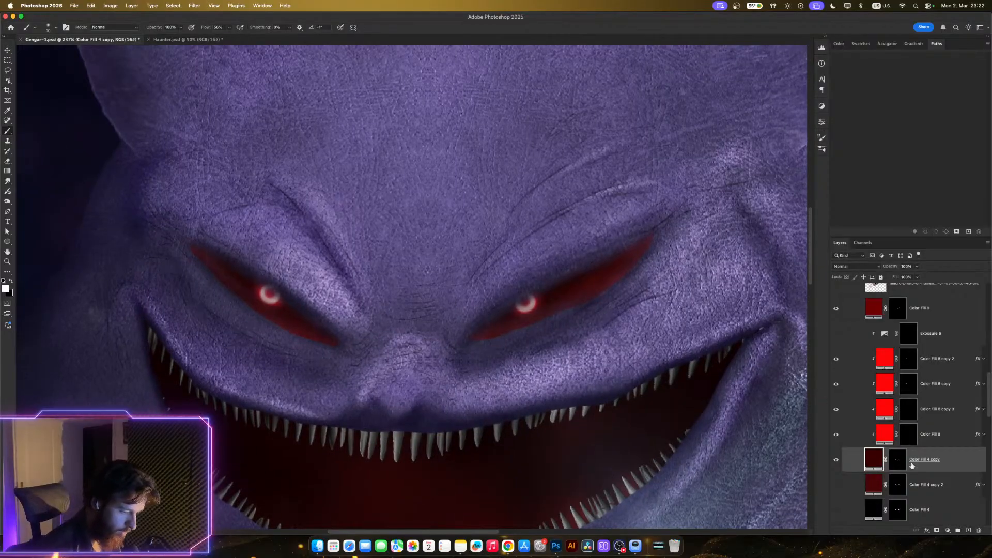
# - Load the Color Fill 4 mask as a selection and add a bright red solid color fill layer masked to both eye shapes
pyautogui.keyDown('super'); pyautogui.click(905, 510); pyautogui.keyUp('super')
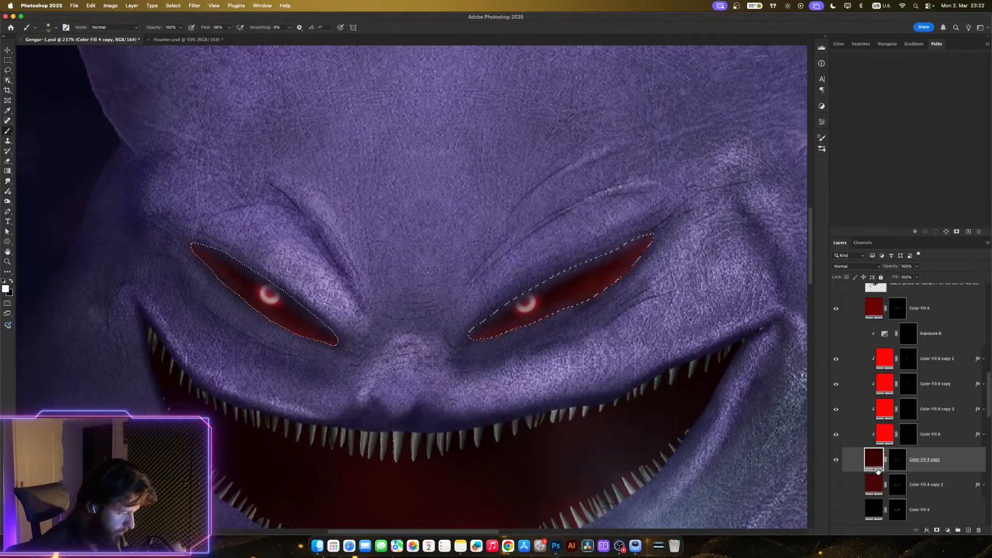
pyautogui.click(947, 531)
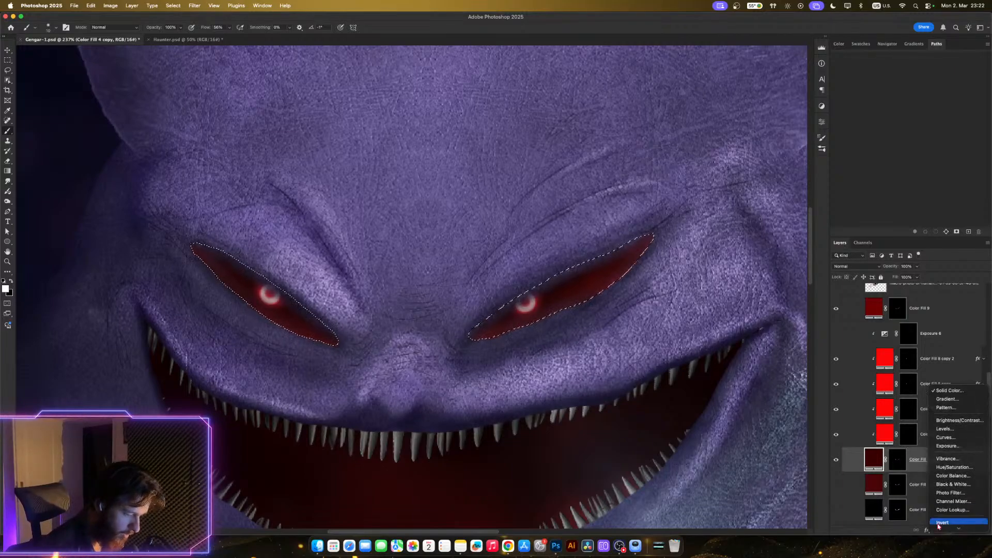
pyautogui.click(948, 391)
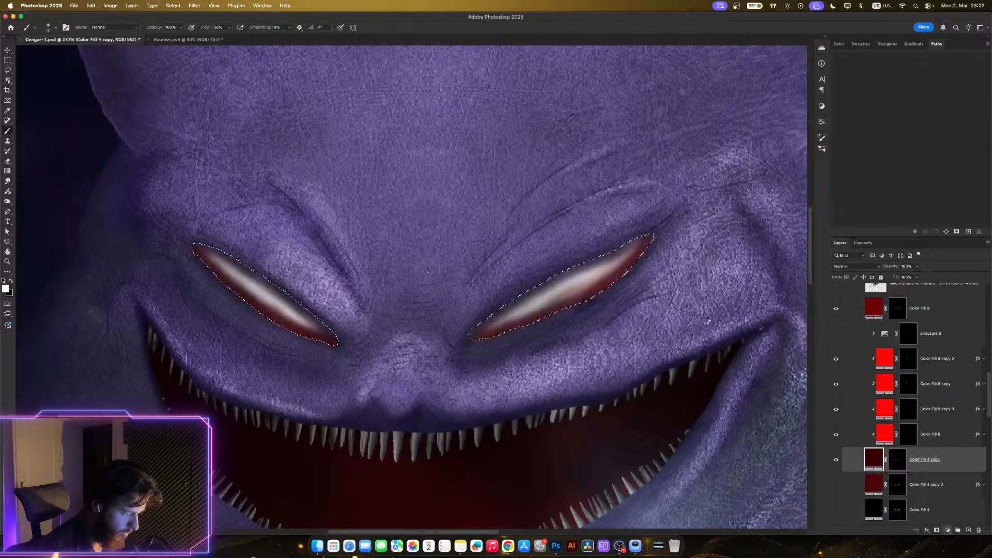
pyautogui.click(699, 348)
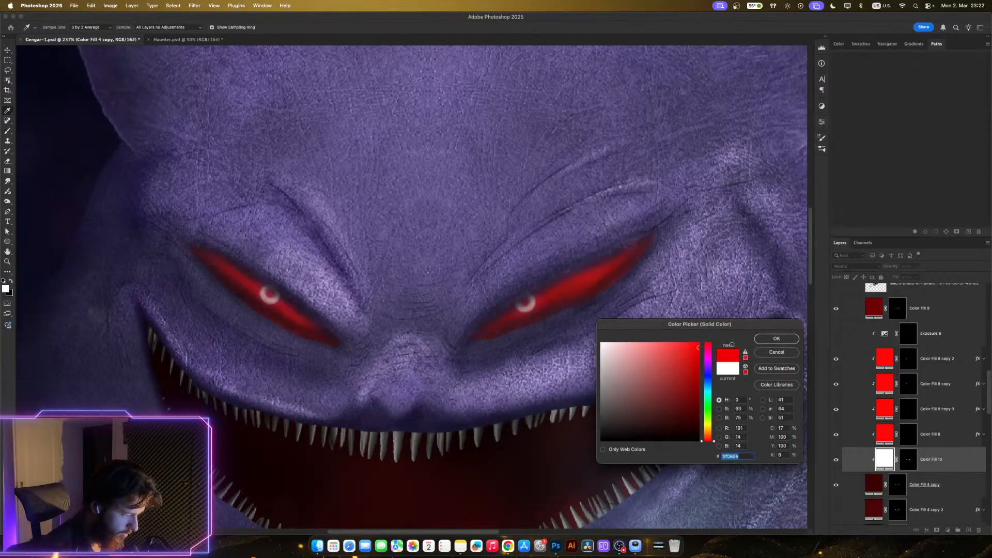
pyautogui.click(768, 341)
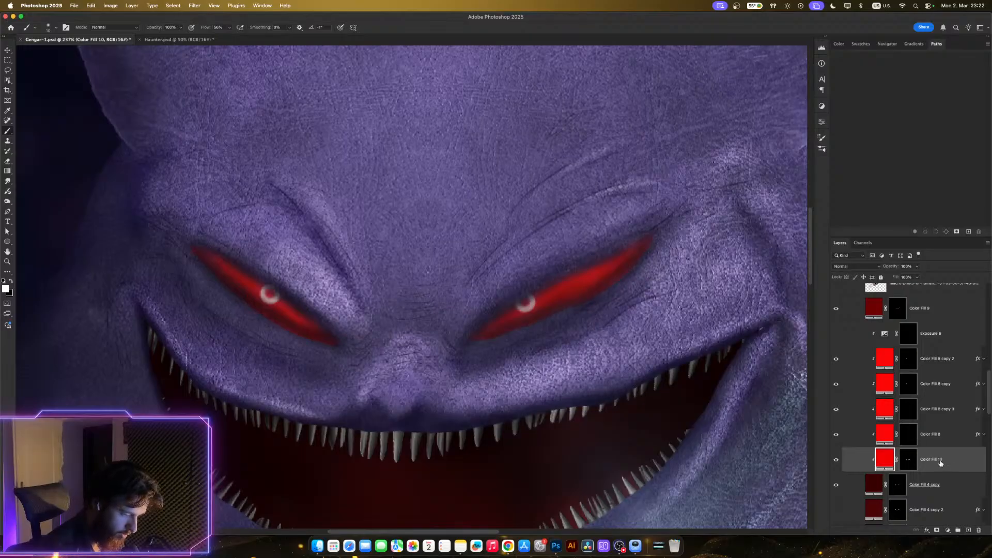
# - Move the Color Fill 10 layer above Color Fill 9, out of the clipping group, and load its mask as a selection
pyautogui.moveTo(941, 463); pyautogui.dragTo(895, 297)
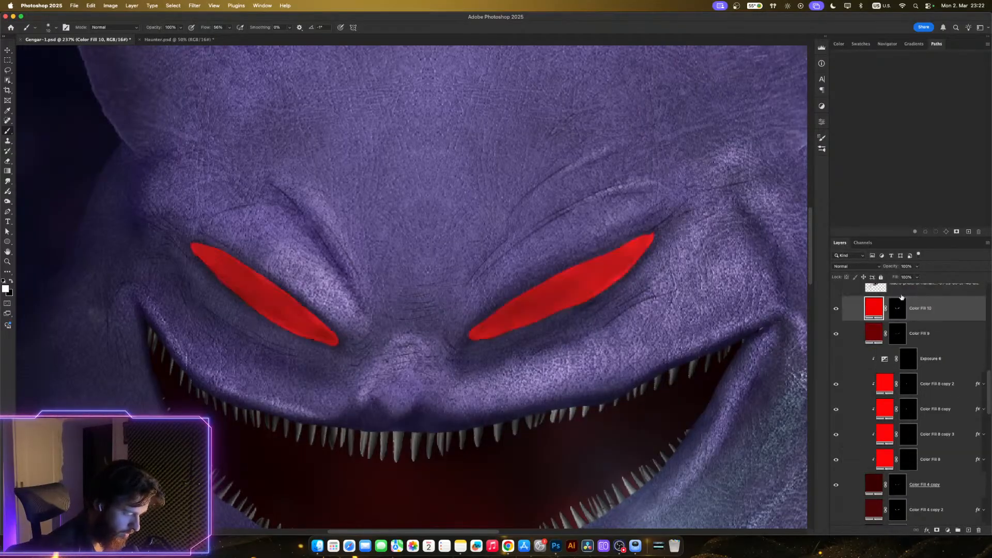
pyautogui.click(898, 309)
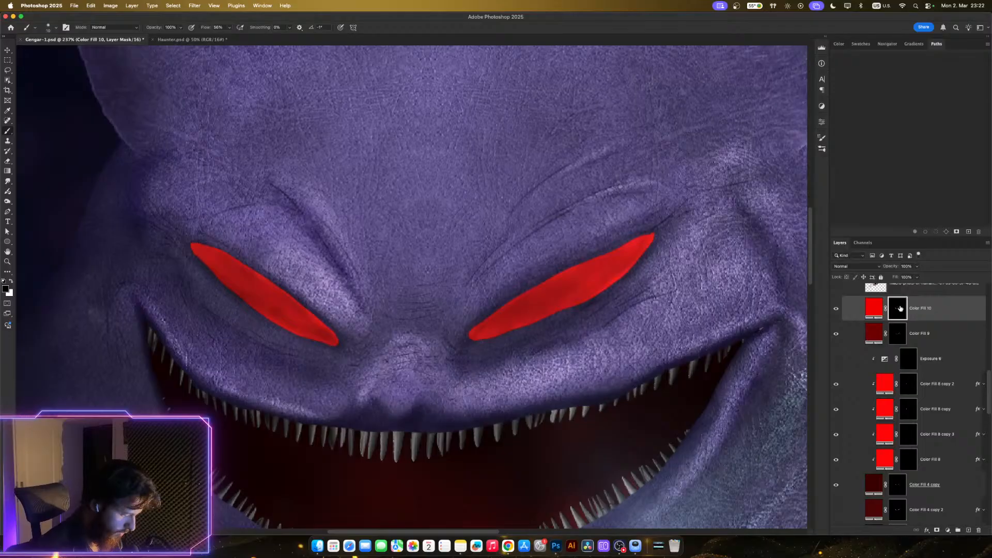
pyautogui.keyDown('super'); pyautogui.click(900, 308); pyautogui.keyUp('super')
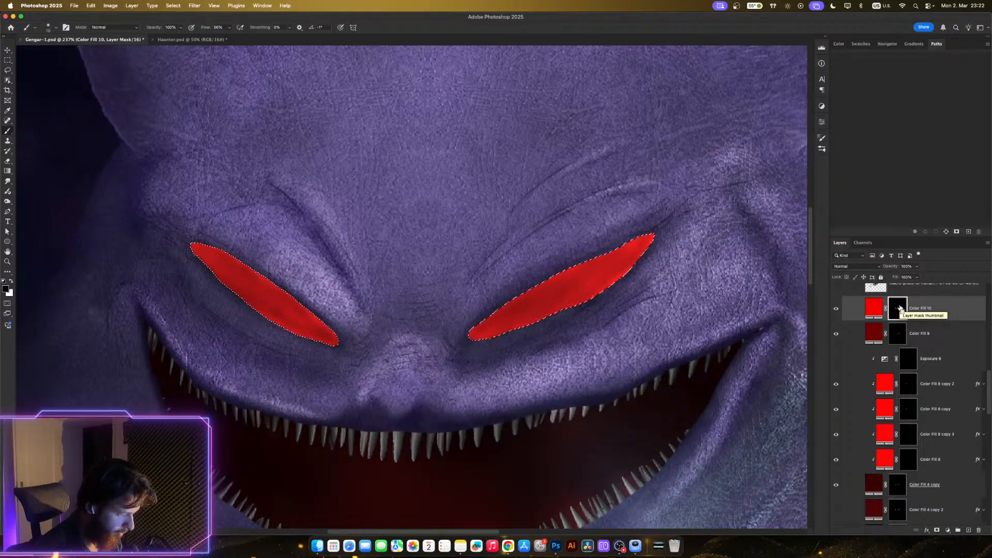
# - Invert the Color Fill 10 layer mask, invert it back and clear the selection around the eyes
pyautogui.press('super+i')
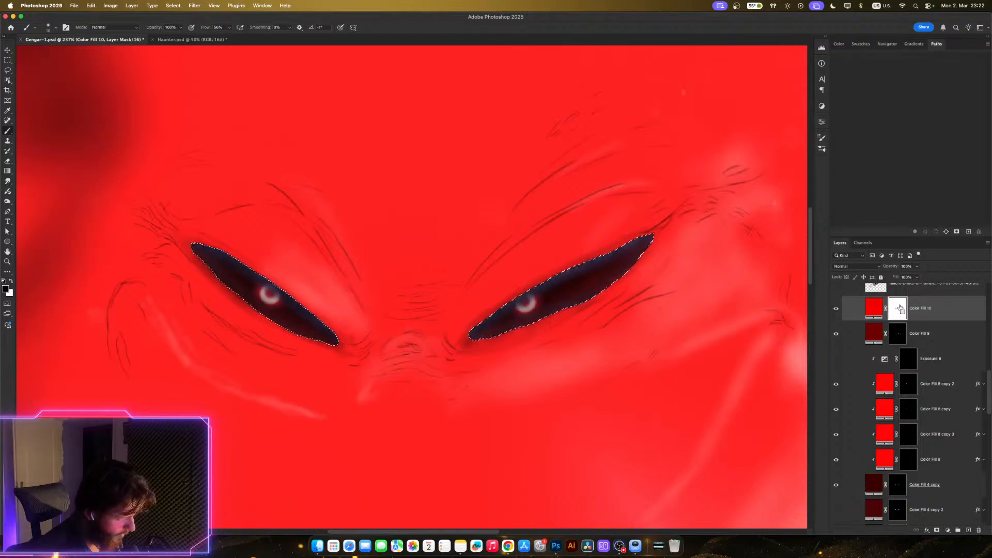
pyautogui.press('super+i')
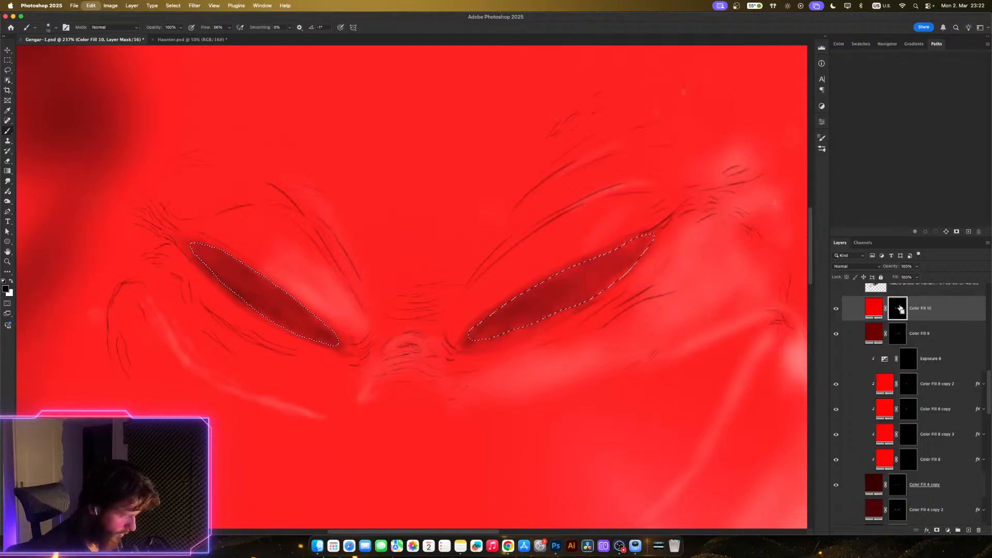
pyautogui.press('super+d')
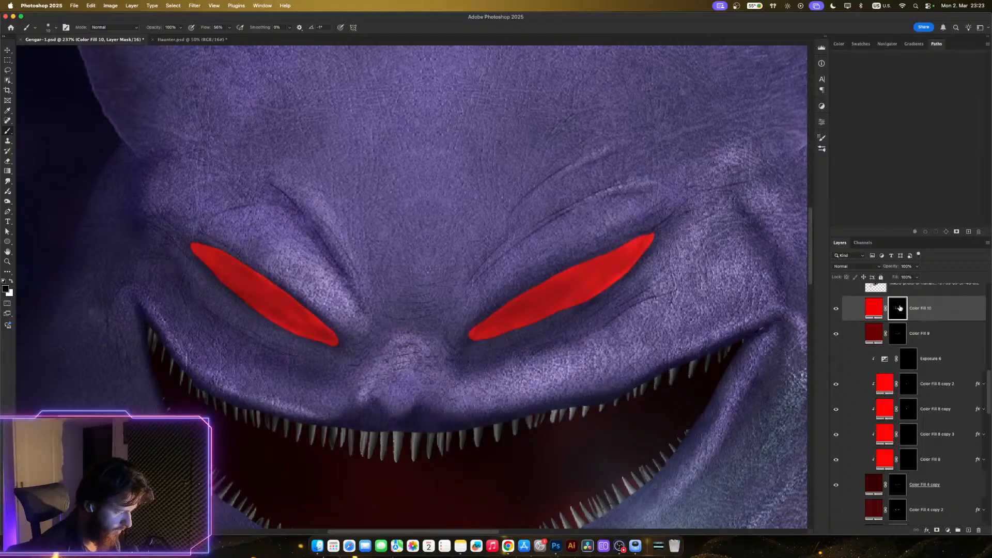
# - Add an Outer Glow at 100% opacity to the Color Fill 10 layer and set the layer's Fill to 0%
pyautogui.doubleClick(974, 309)
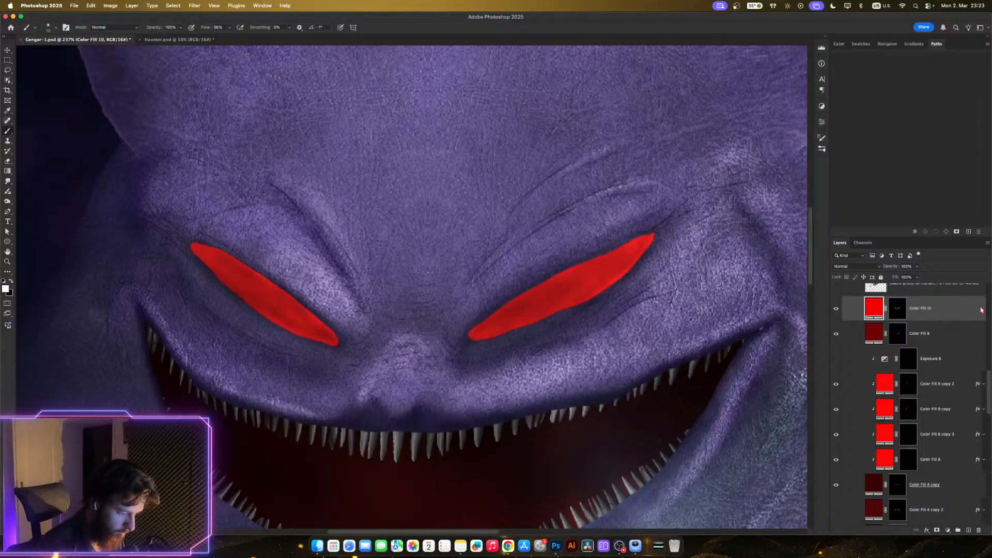
pyautogui.click(566, 212)
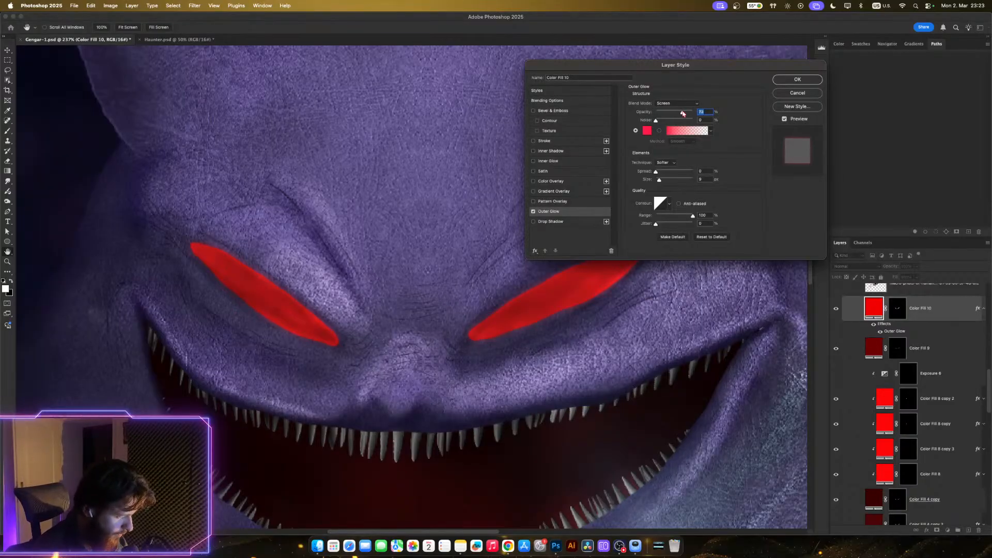
pyautogui.moveTo(683, 113); pyautogui.dragTo(702, 111)
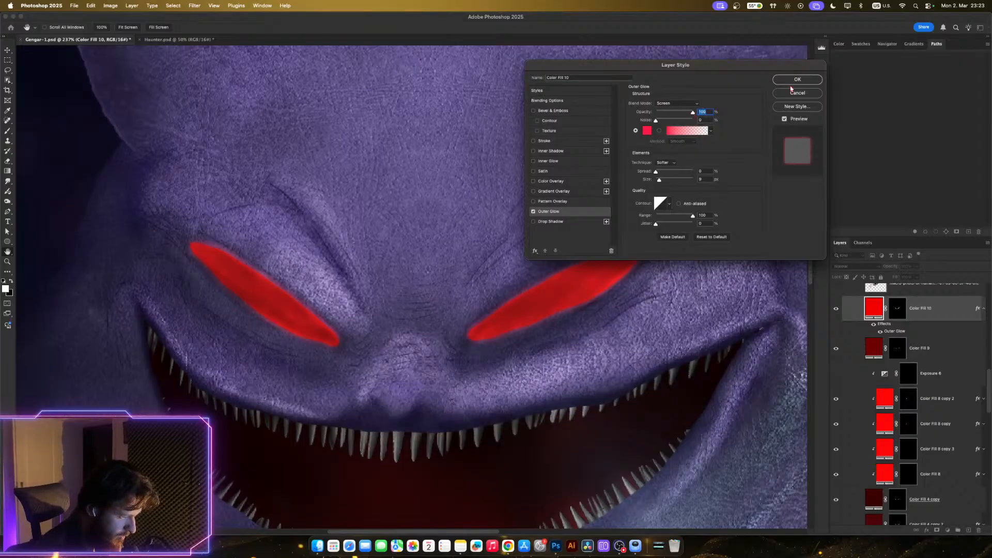
pyautogui.click(794, 82)
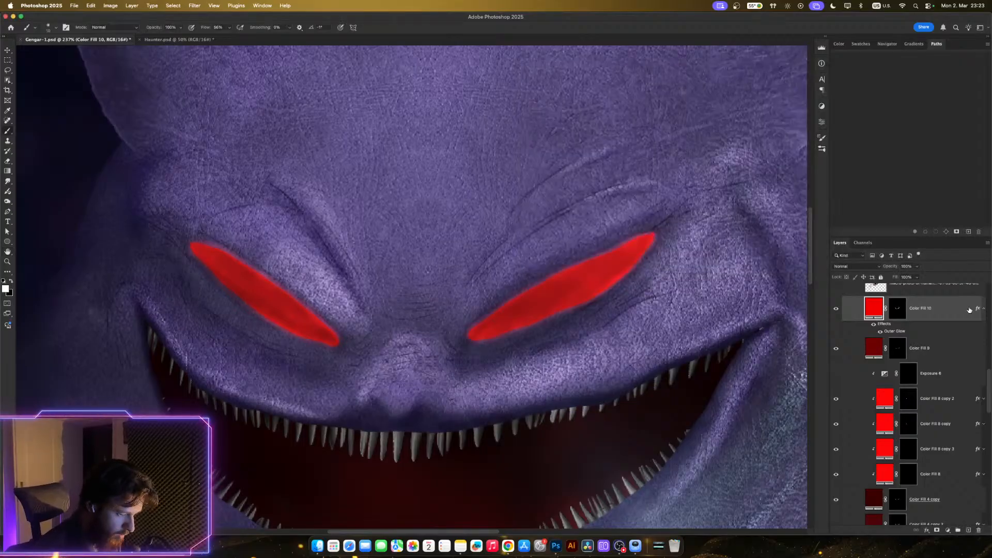
pyautogui.click(918, 277)
pyautogui.moveTo(920, 288); pyautogui.dragTo(873, 288)
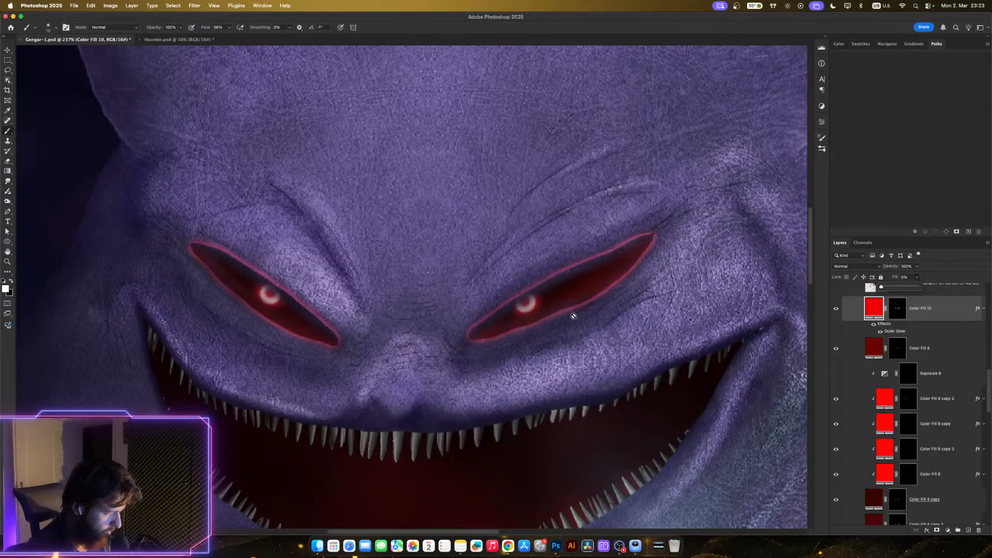
# - Compare the eyes with and without the Color Fill 10 glow, both up close and within the whole picture
pyautogui.scroll(-3, 672, 341)
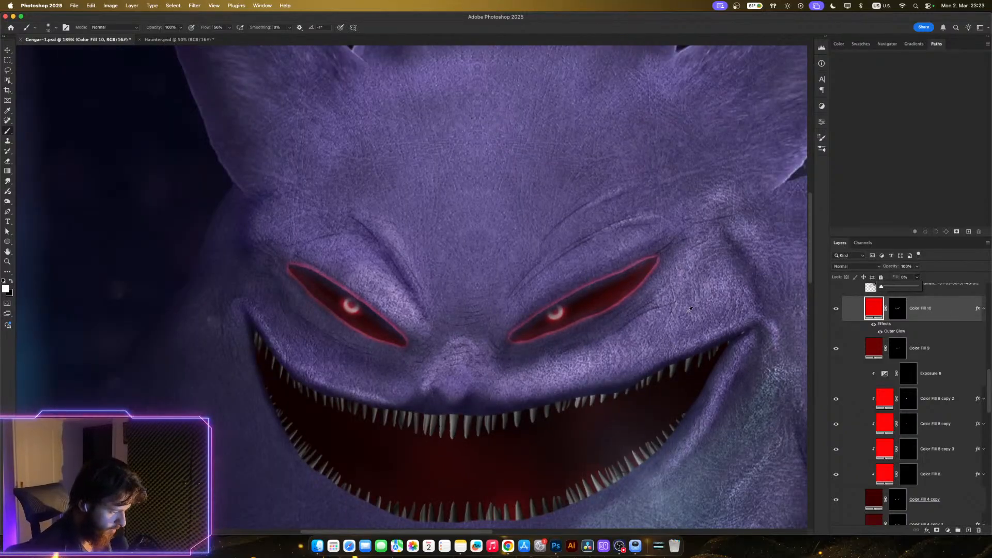
pyautogui.scroll(-1, 689, 309)
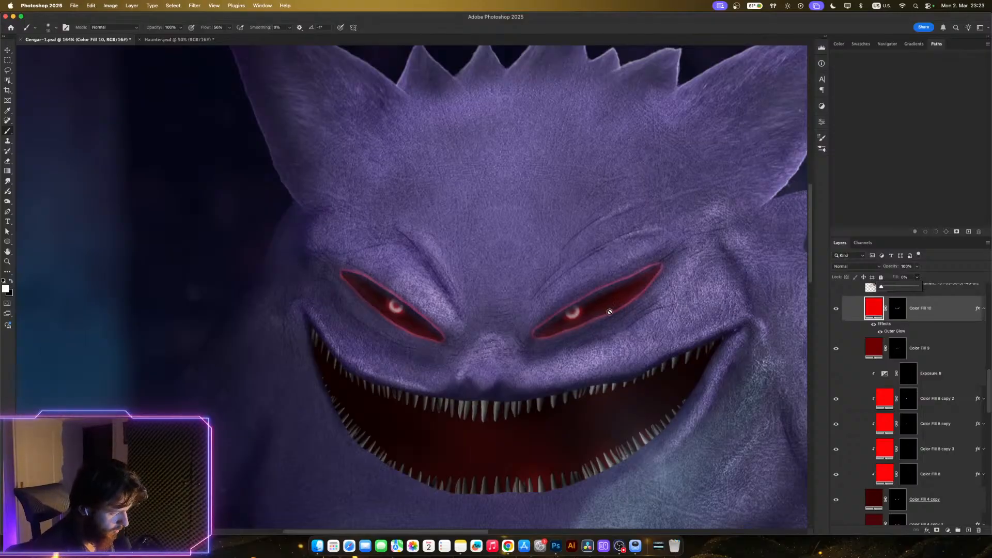
pyautogui.scroll(-3, 636, 361)
pyautogui.scroll(-2, 636, 361)
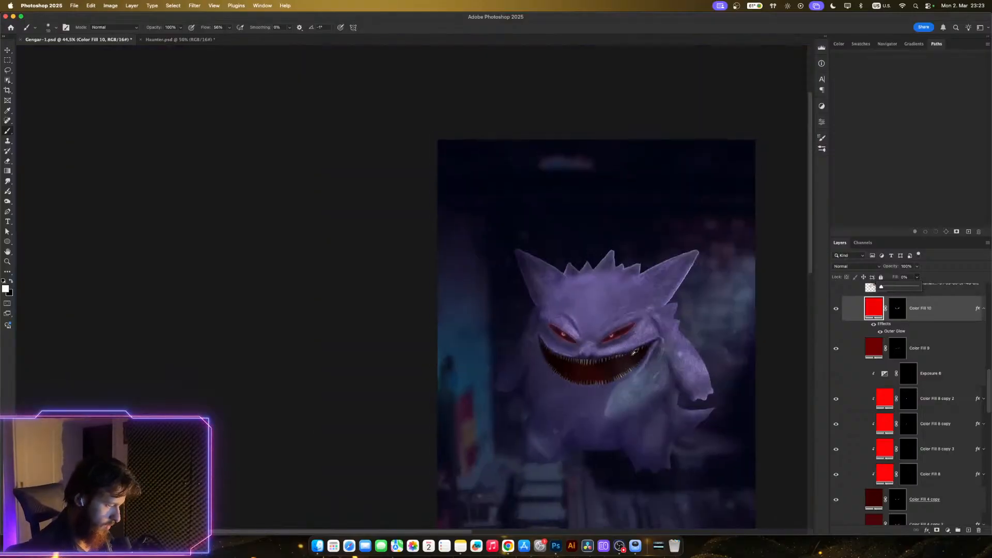
pyautogui.scroll(2, 625, 332)
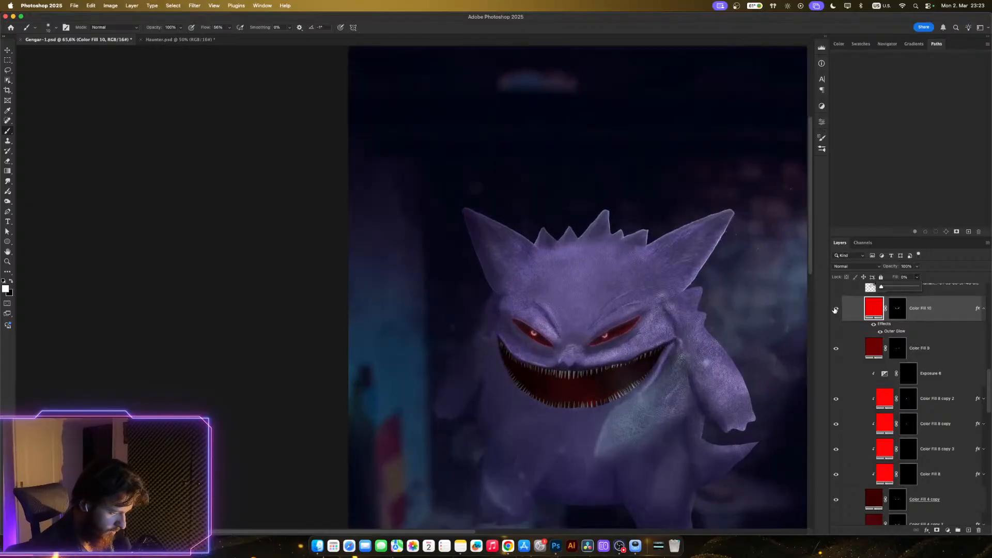
pyautogui.scroll(-3, 701, 328)
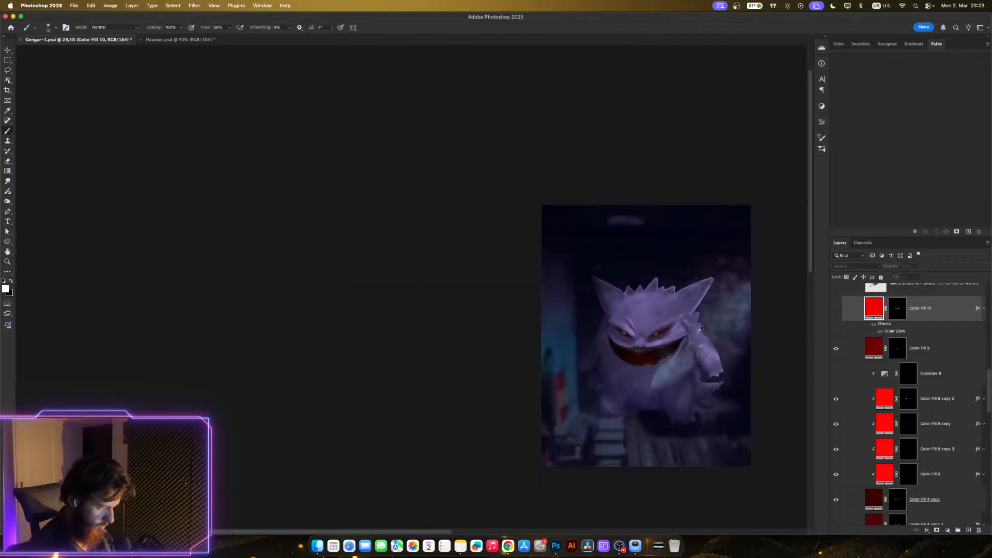
pyautogui.scroll(1, 709, 330)
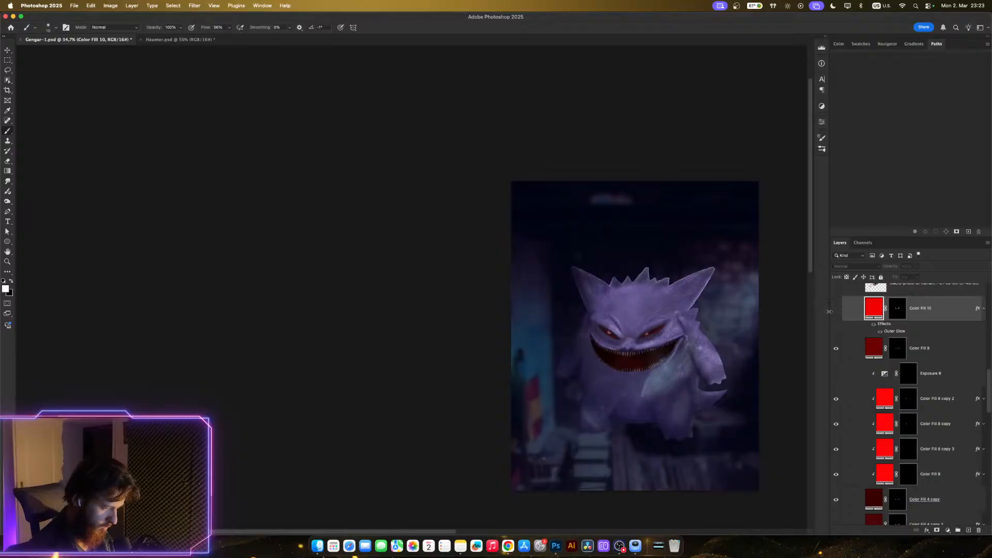
pyautogui.scroll(4, 722, 327)
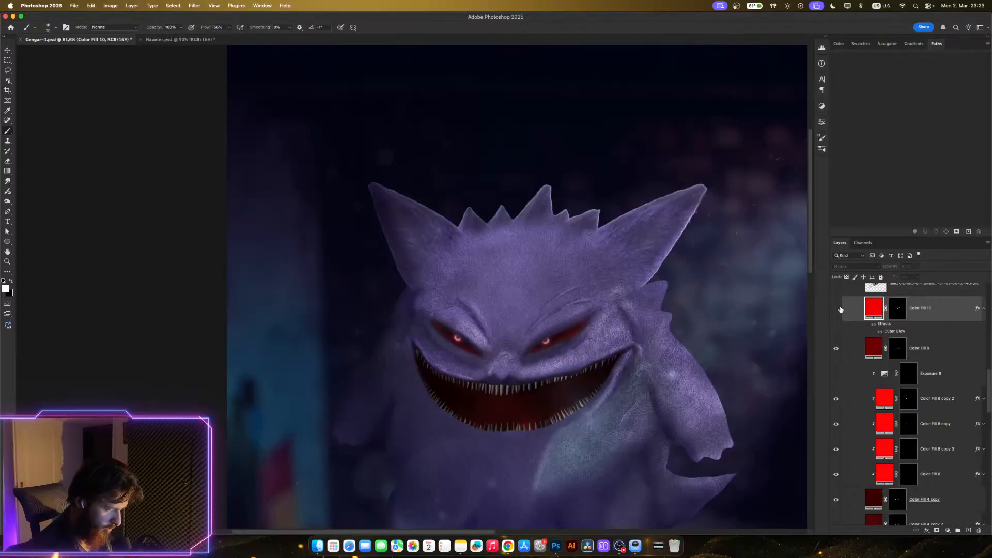
pyautogui.click(838, 309)
# - Examine the glowing eye outlines at several distances to judge how they read on the whole figure
pyautogui.scroll(-3, 666, 365)
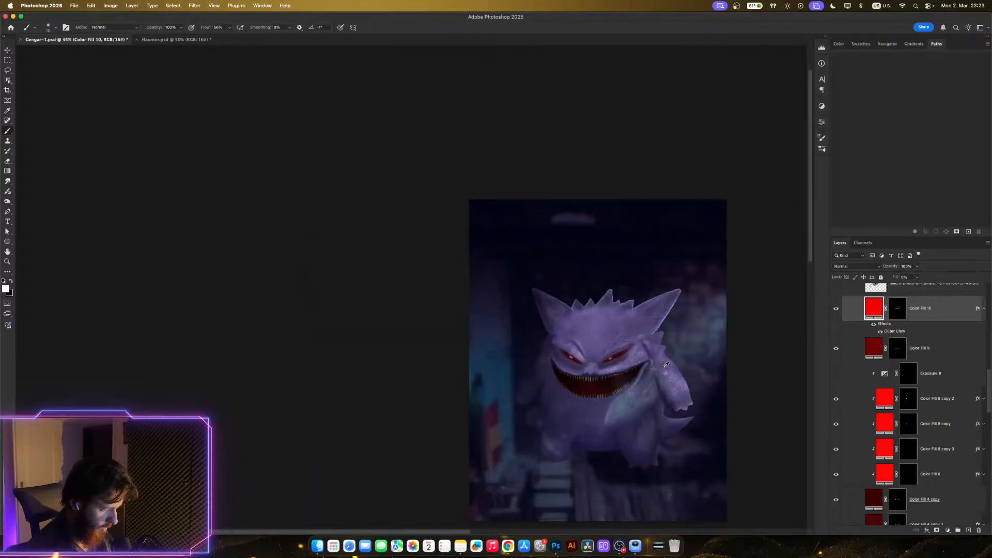
pyautogui.scroll(-3, 667, 363)
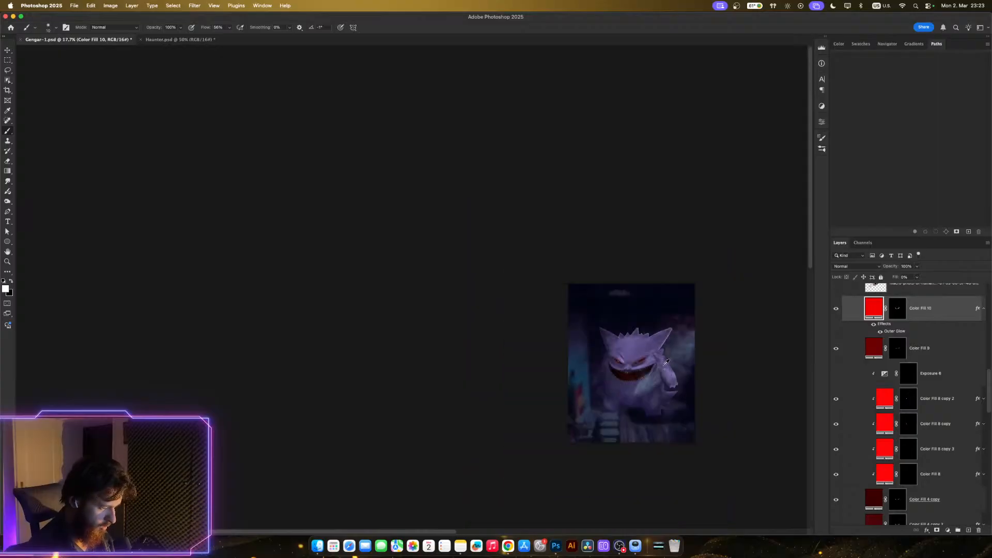
pyautogui.scroll(3, 666, 362)
pyautogui.scroll(-3, 667, 363)
pyautogui.scroll(-2, 667, 363)
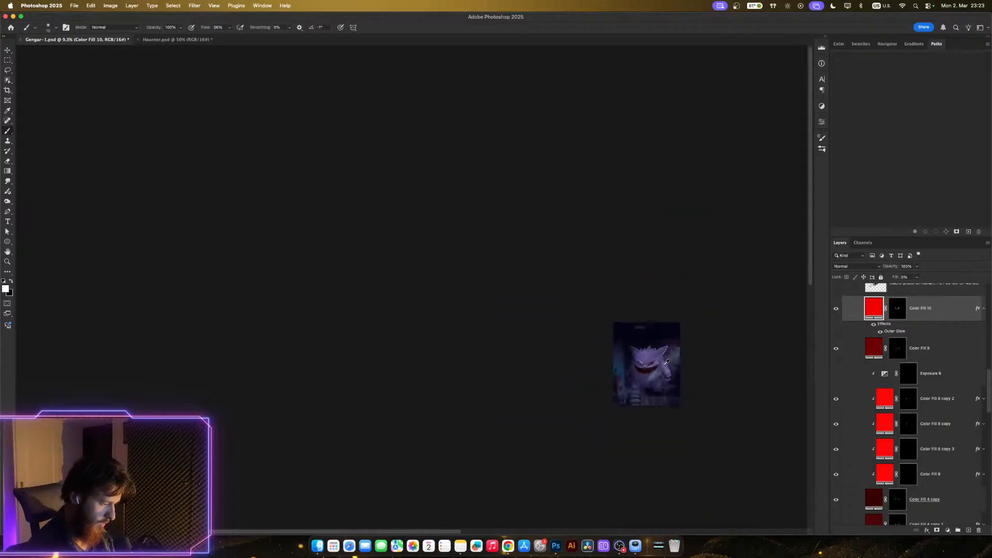
pyautogui.scroll(5, 667, 362)
pyautogui.scroll(2, 526, 359)
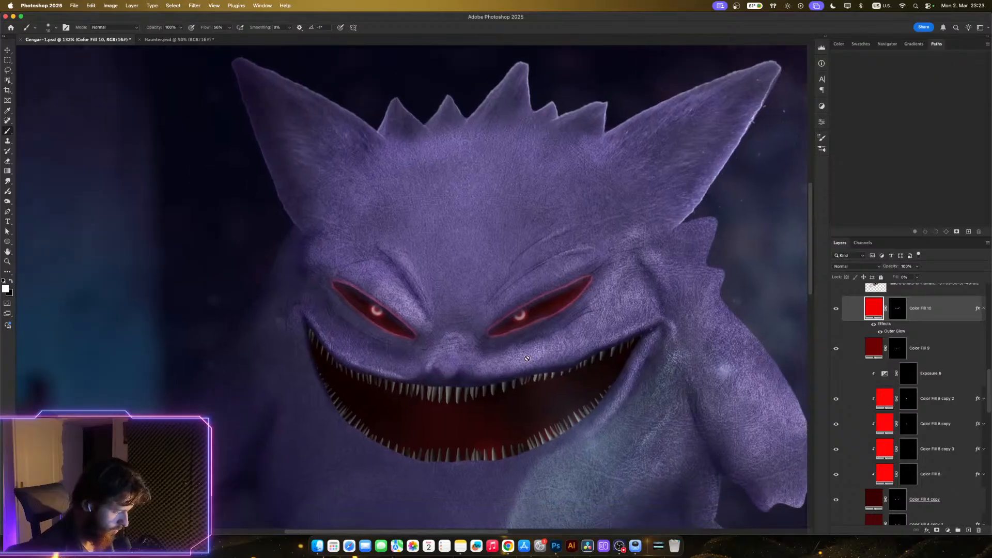
pyautogui.hscroll(-3, 598, 343)
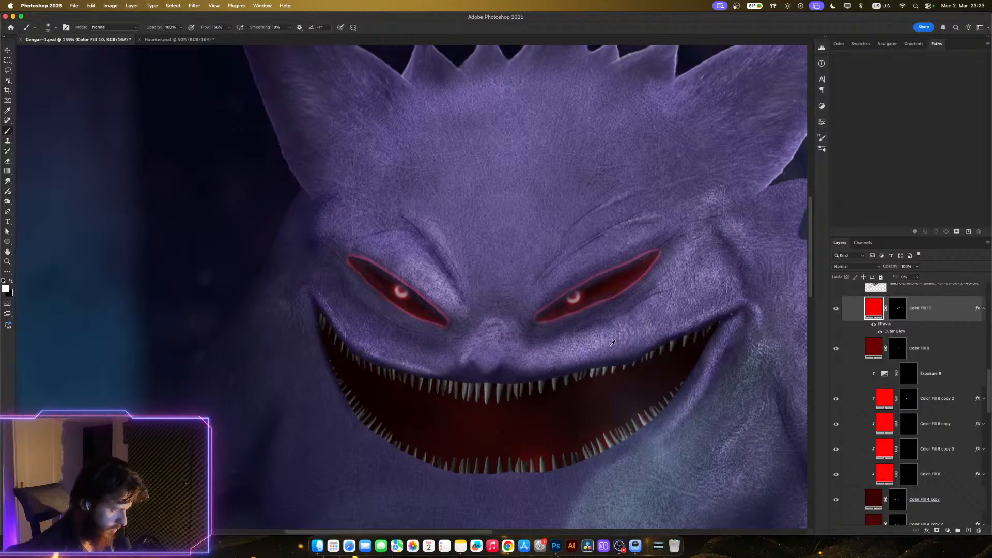
pyautogui.scroll(-5, 613, 342)
pyautogui.scroll(4, 613, 343)
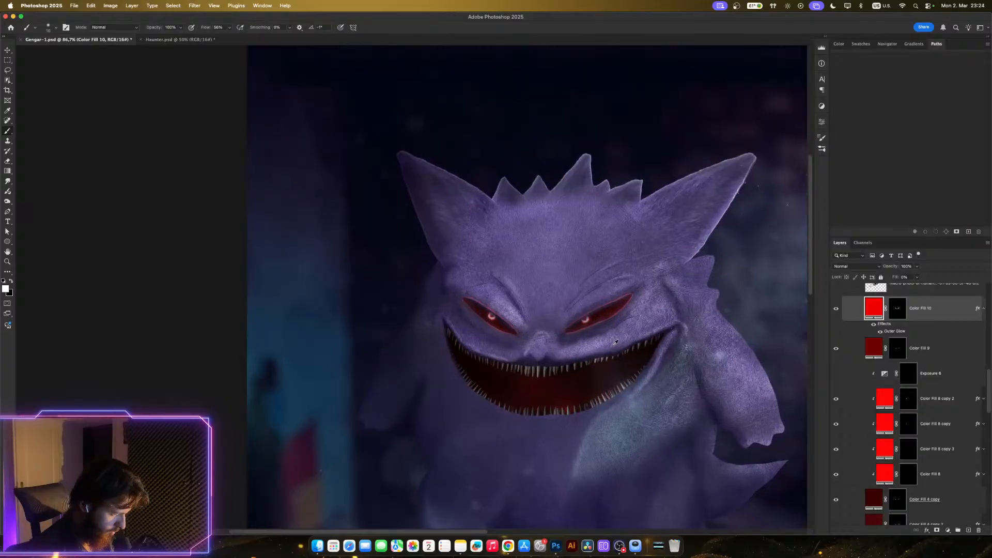
pyautogui.scroll(-2, 615, 342)
pyautogui.scroll(3, 615, 342)
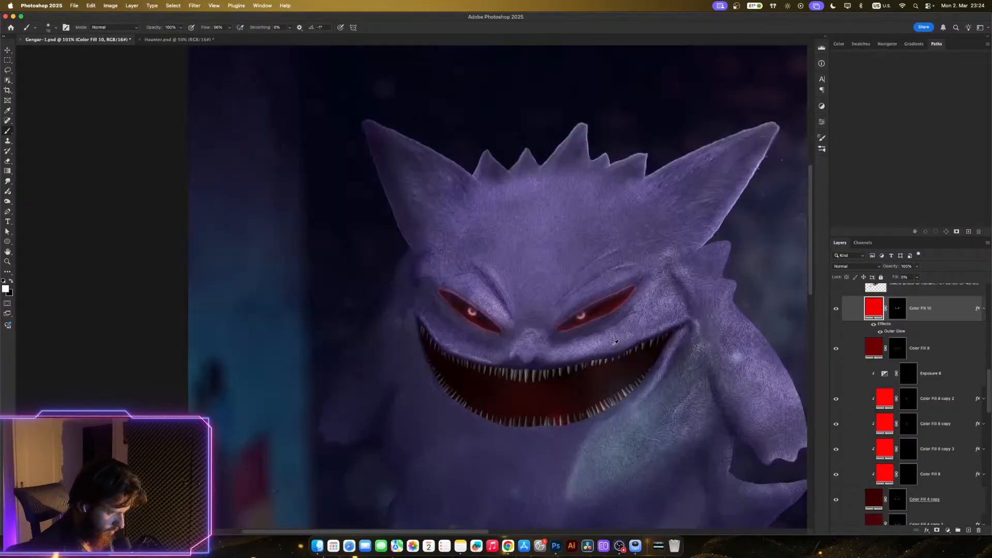
pyautogui.scroll(2, 614, 341)
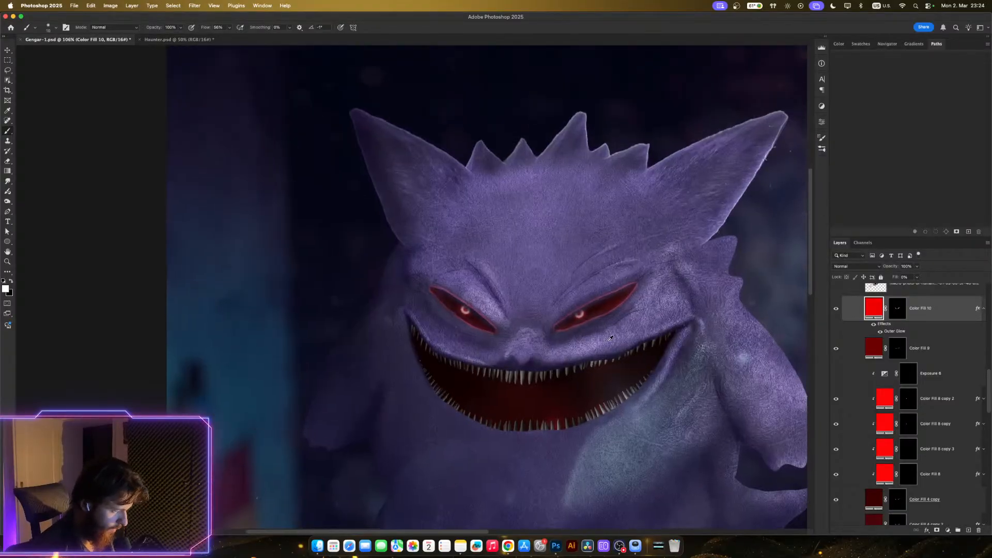
pyautogui.scroll(1, 624, 346)
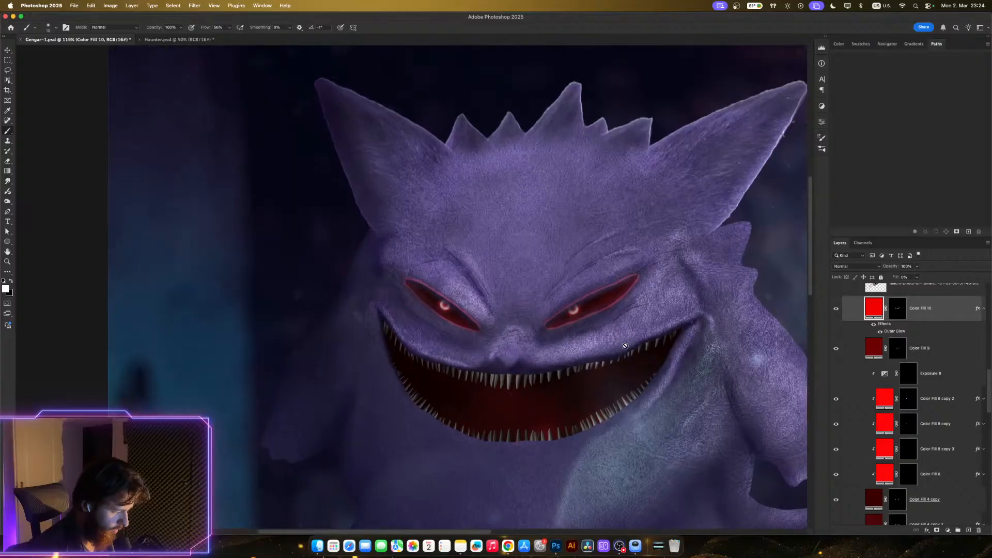
# - Hide the Color Fill 10 layer and load the masks of Color Fill 9 and Color Fill 8 as selections in turn
pyautogui.click(836, 309)
pyautogui.keyDown('super'); pyautogui.click(899, 353); pyautogui.keyUp('super')
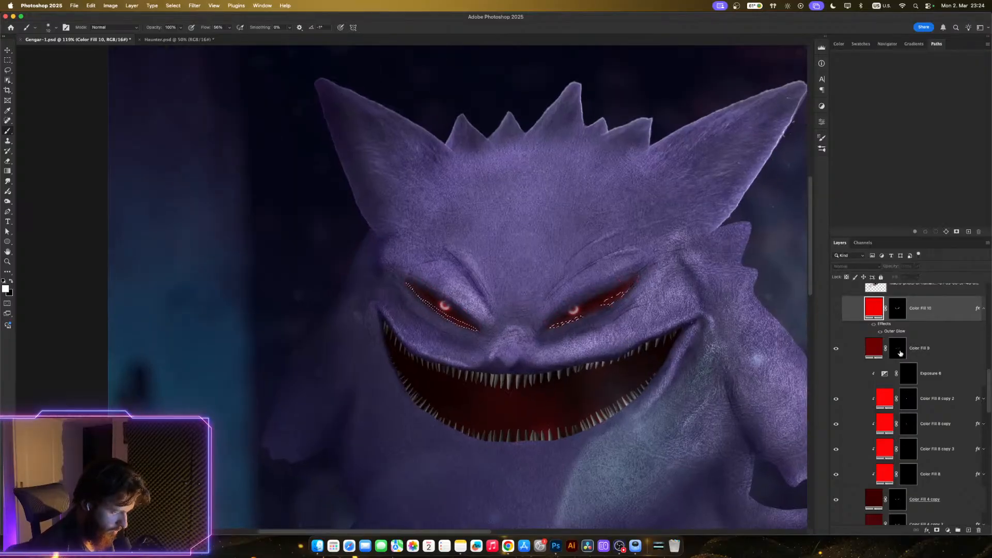
pyautogui.press('super+d')
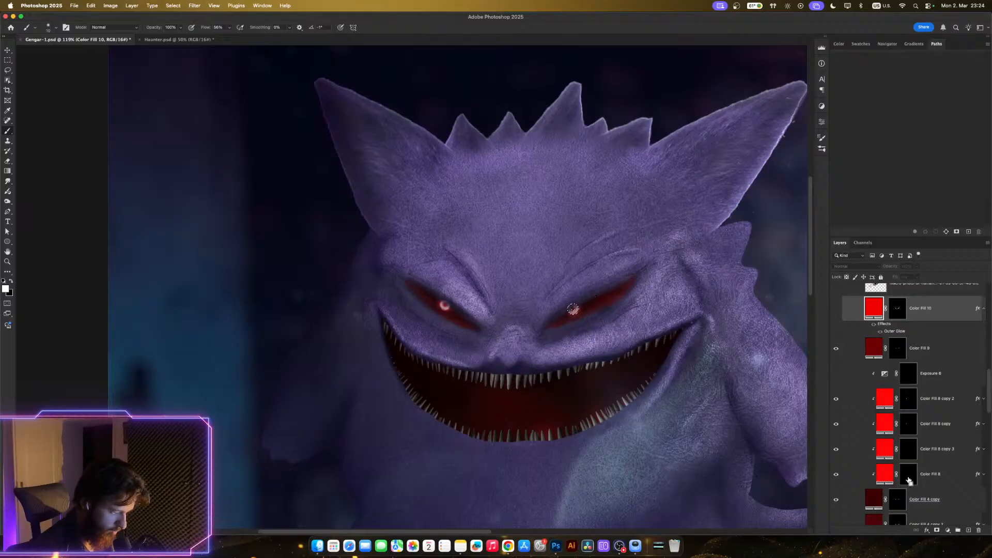
pyautogui.keyDown('super'); pyautogui.click(908, 479); pyautogui.keyUp('super')
# - Load the Color Fill 4 copy 2 mask as a selection and replace the Color Fill 10 mask with one made from it
pyautogui.scroll(-3, 728, 395)
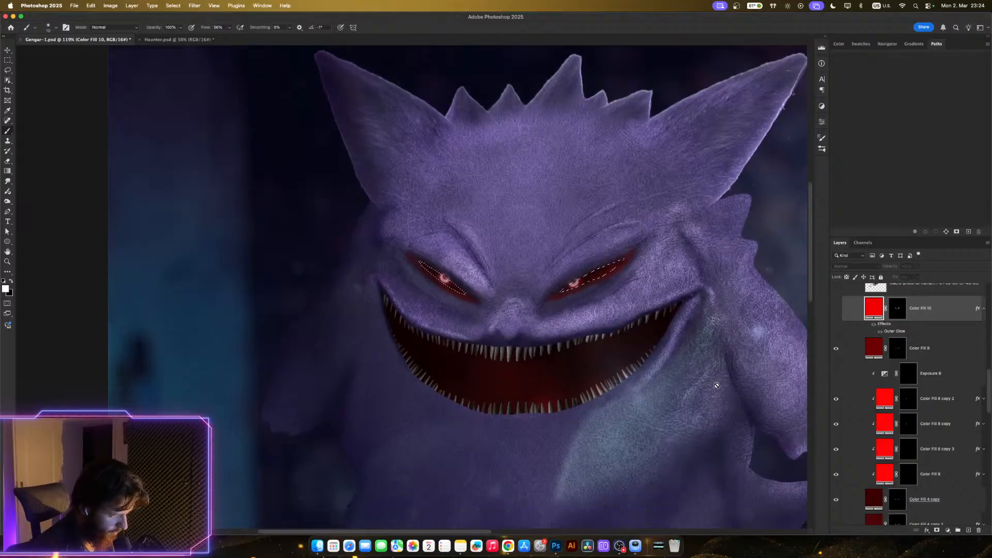
pyautogui.scroll(-2, 713, 387)
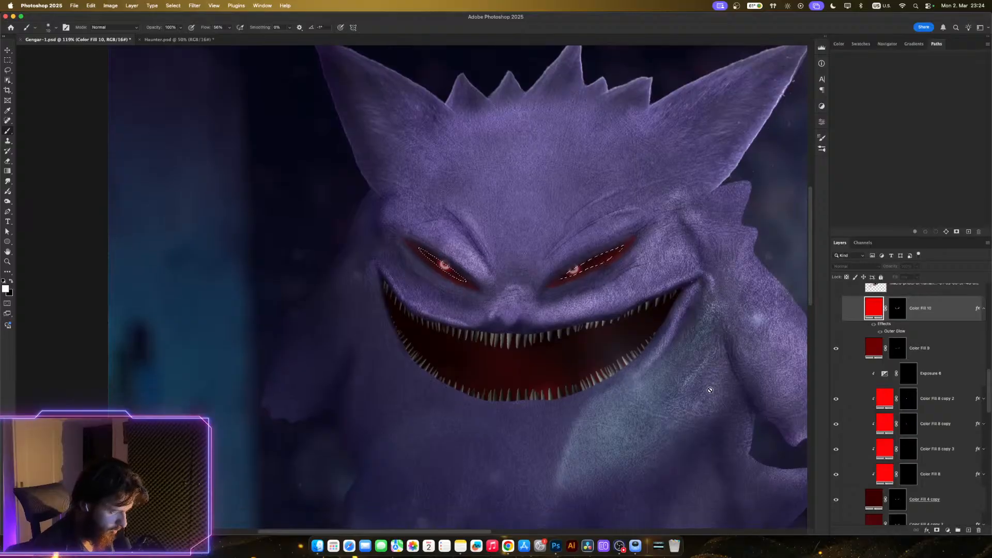
pyautogui.scroll(-1, 710, 390)
pyautogui.scroll(-2, 902, 486)
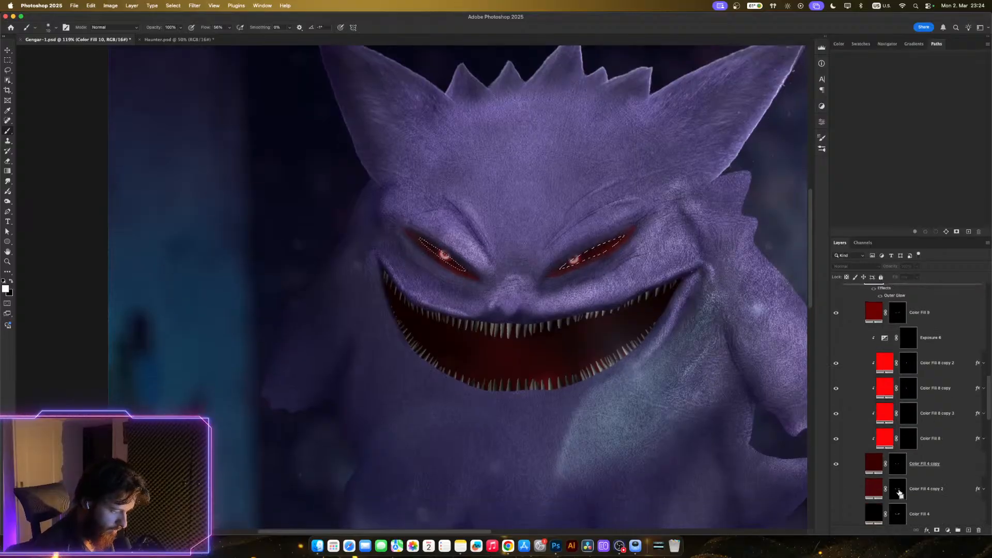
pyautogui.scroll(3, 639, 300)
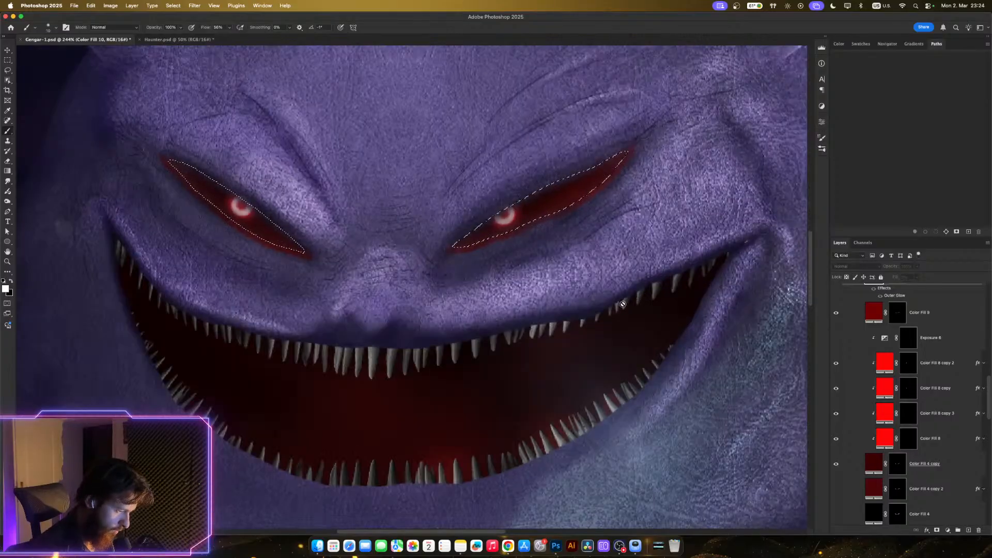
pyautogui.scroll(-4, 541, 298)
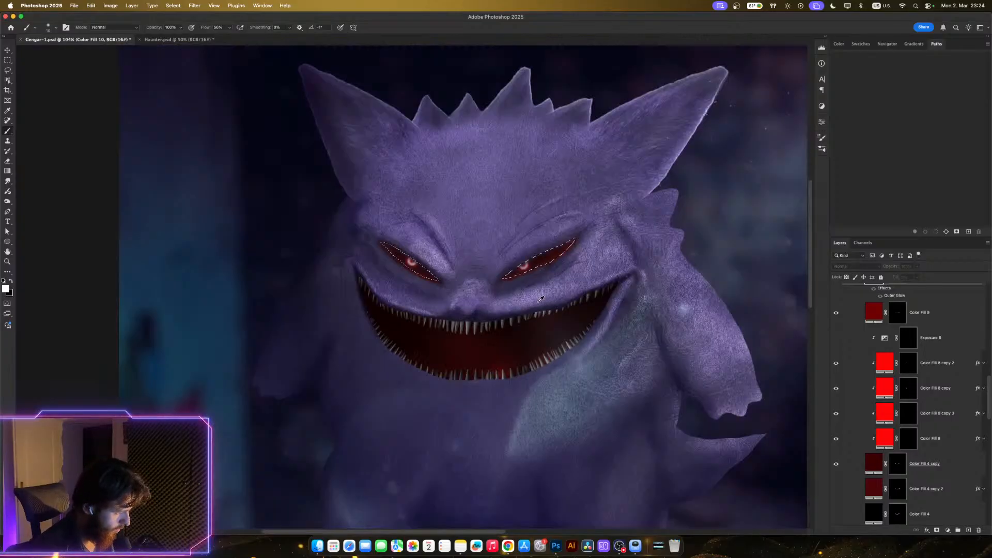
pyautogui.scroll(1, 541, 299)
pyautogui.scroll(-1, 929, 468)
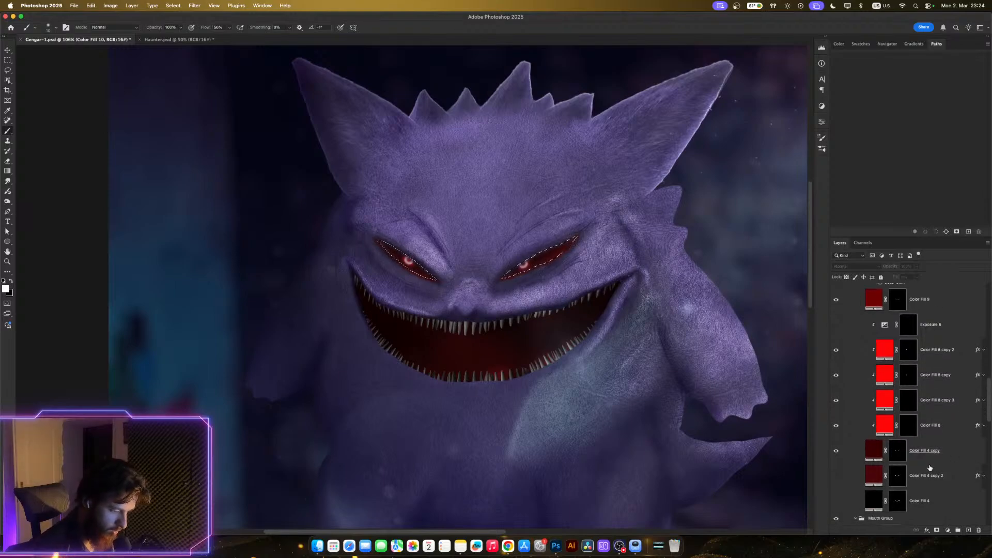
pyautogui.scroll(4, 901, 336)
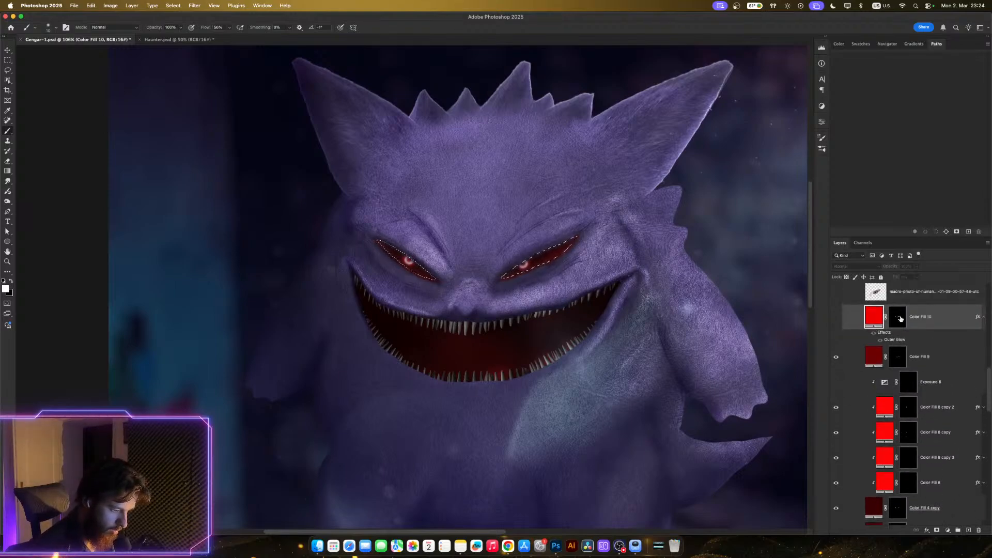
pyautogui.click(900, 318)
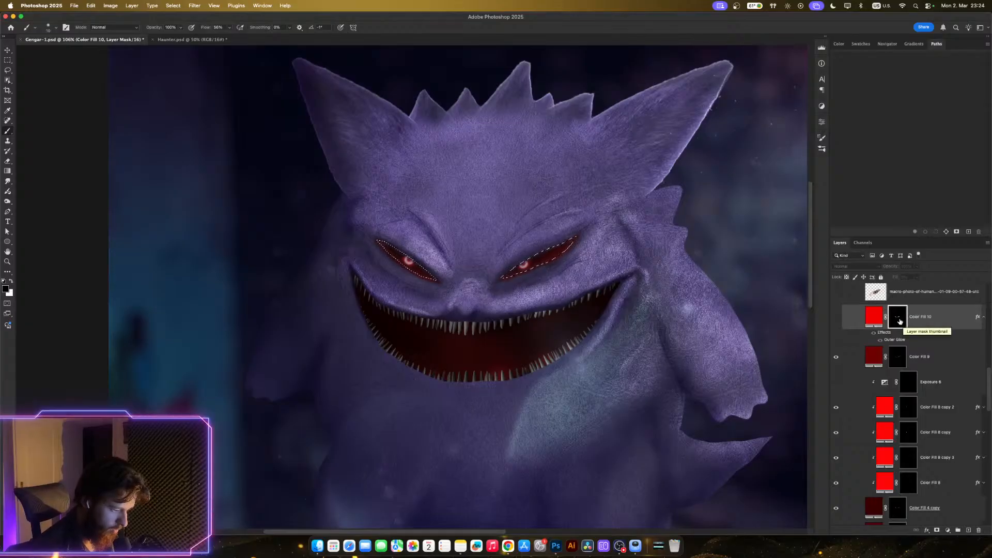
pyautogui.moveTo(900, 321); pyautogui.dragTo(978, 530)
pyautogui.click(937, 531)
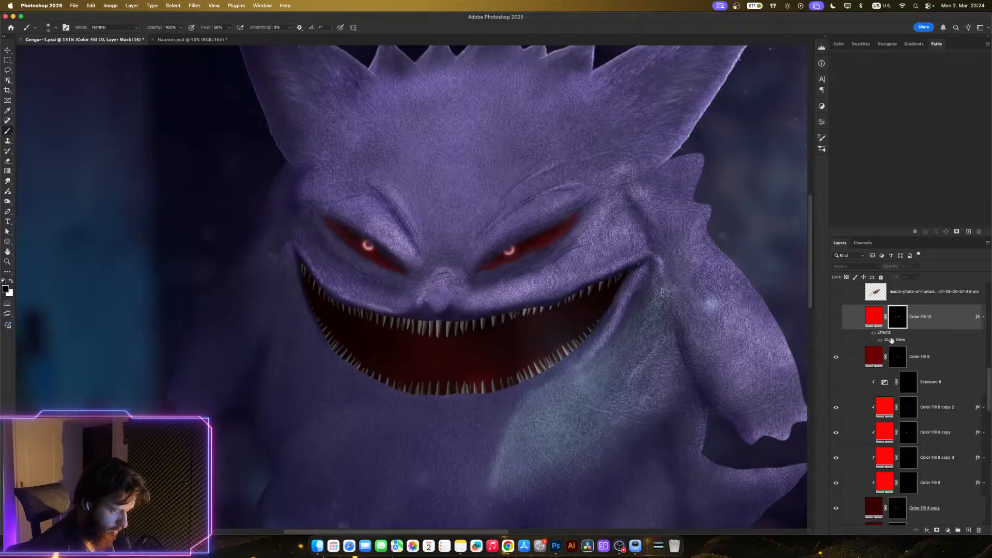
# - Delete the Outer Glow effect from Color Fill 10 and check the eyes with the bare layer shown and hidden
pyautogui.moveTo(891, 340); pyautogui.dragTo(978, 530)
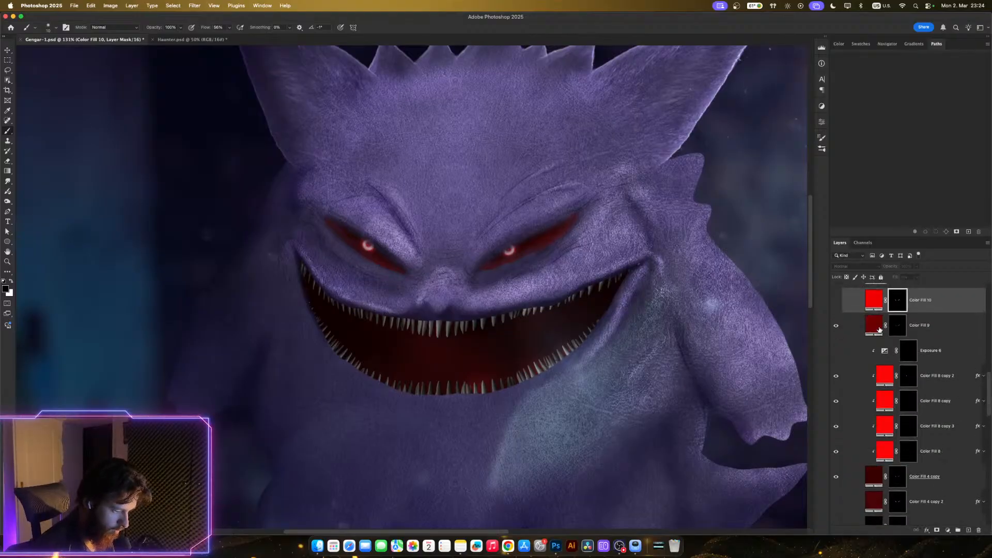
pyautogui.click(837, 313)
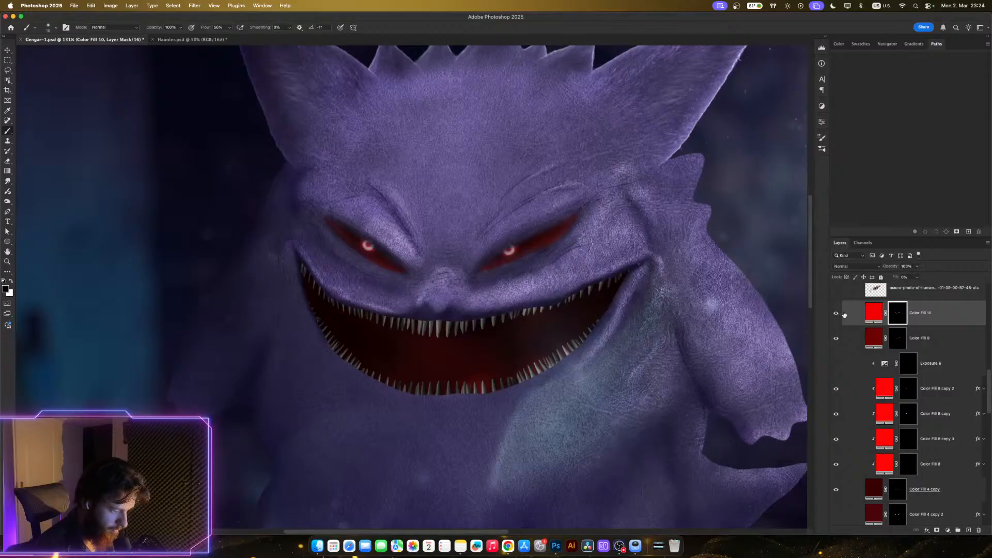
pyautogui.click(836, 313)
# - Give Color Fill 10 a fresh Outer Glow effect in Screen mode at 100% opacity, without a pattern overlay, and show the layer
pyautogui.doubleClick(974, 312)
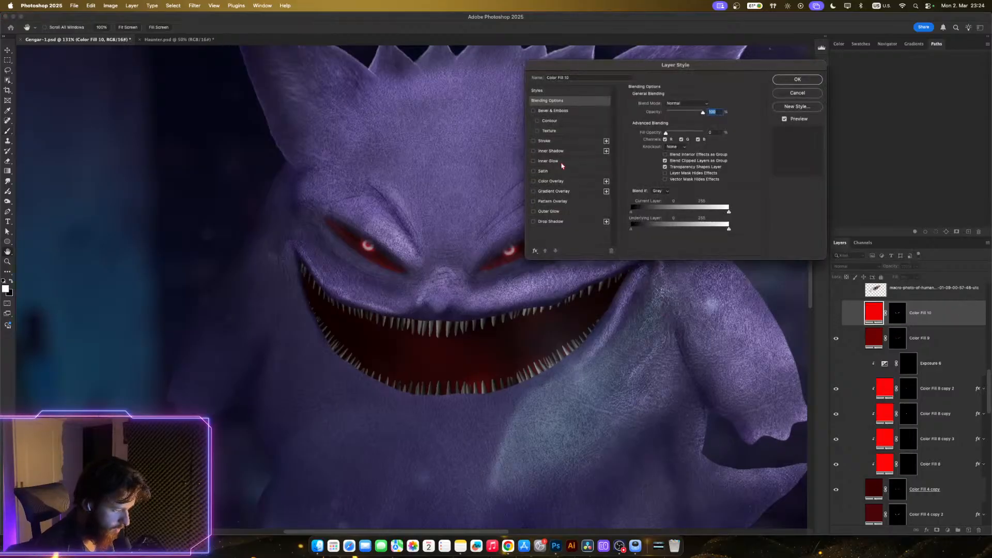
pyautogui.moveTo(568, 305); pyautogui.dragTo(464, 333)
pyautogui.click(552, 201)
pyautogui.click(548, 211)
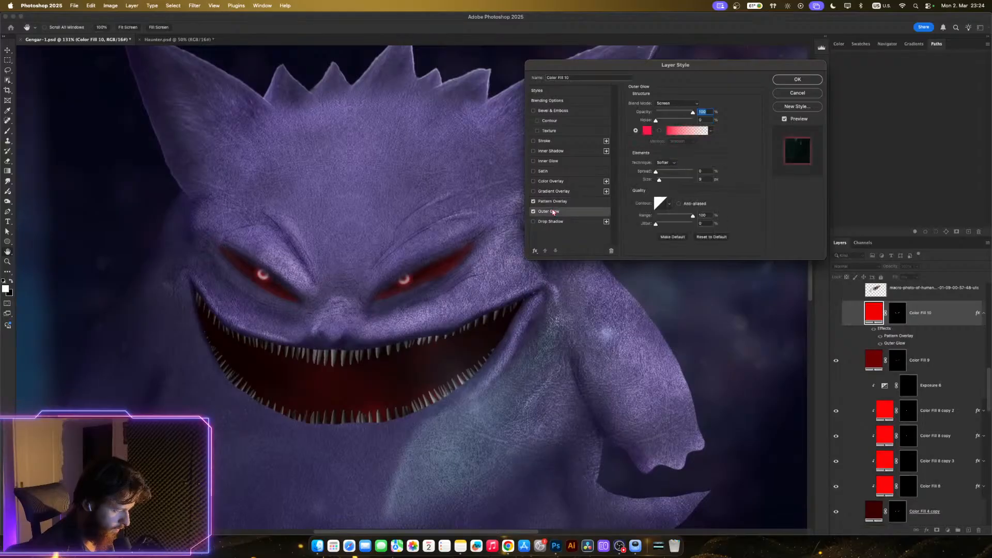
pyautogui.click(534, 202)
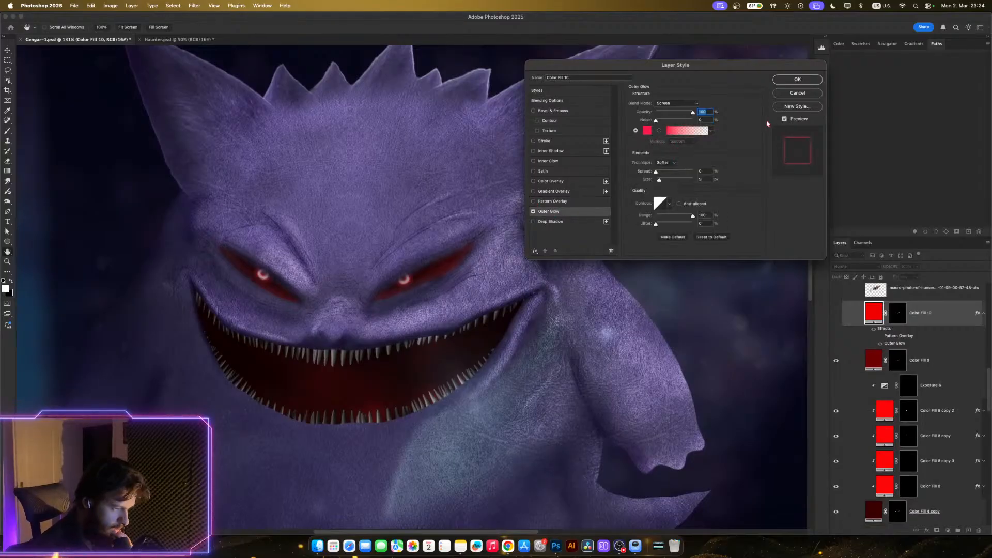
pyautogui.click(797, 81)
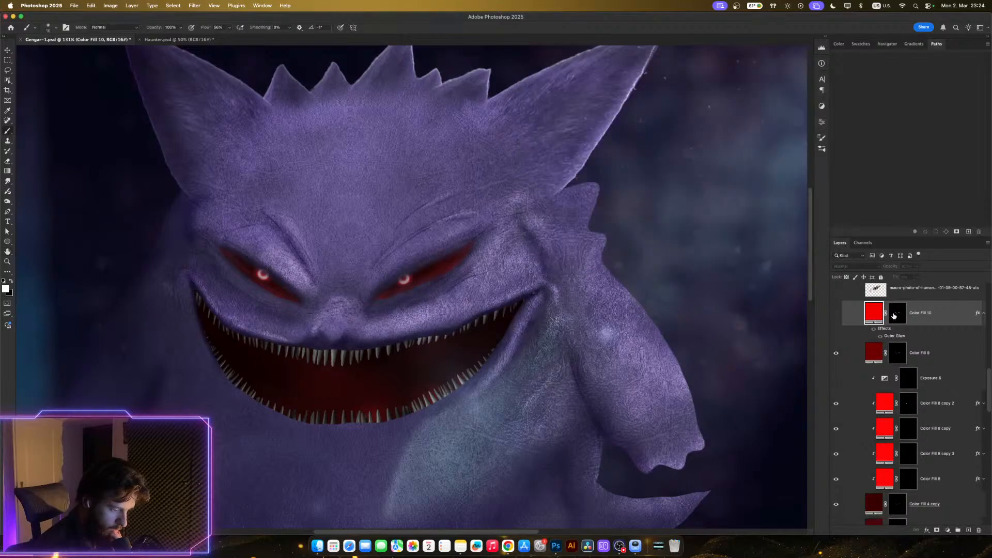
pyautogui.click(836, 314)
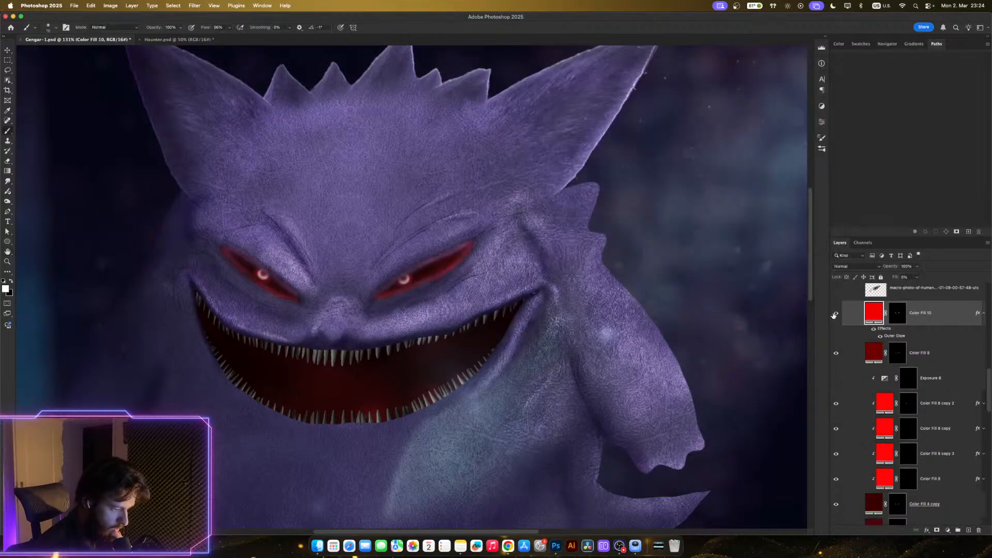
# - Examine the new red glow around both eyes up close and on the whole figure
pyautogui.scroll(4, 431, 307)
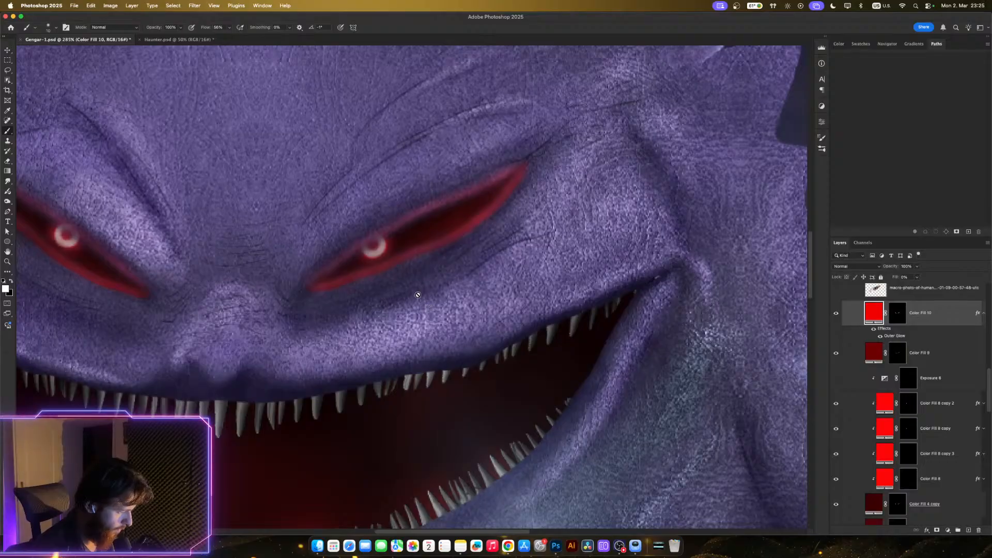
pyautogui.scroll(-1, 411, 274)
pyautogui.scroll(-2, 400, 269)
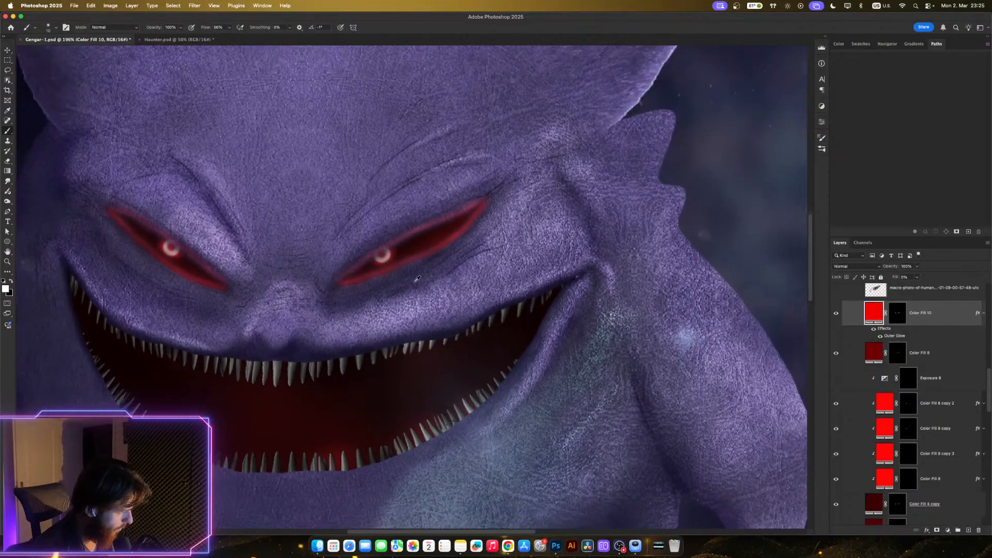
pyautogui.moveTo(415, 257); pyautogui.dragTo(488, 261)
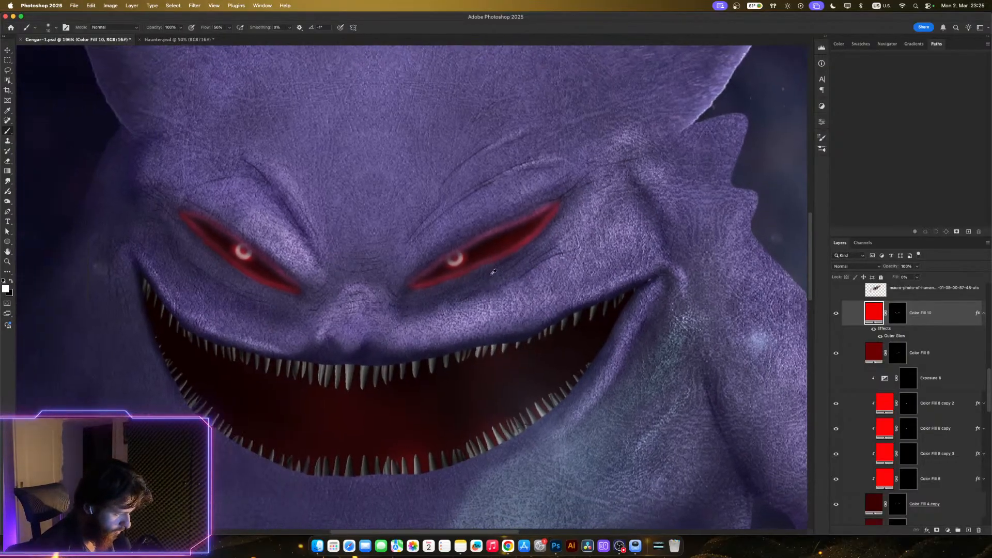
pyautogui.scroll(1, 493, 271)
pyautogui.scroll(-2, 482, 257)
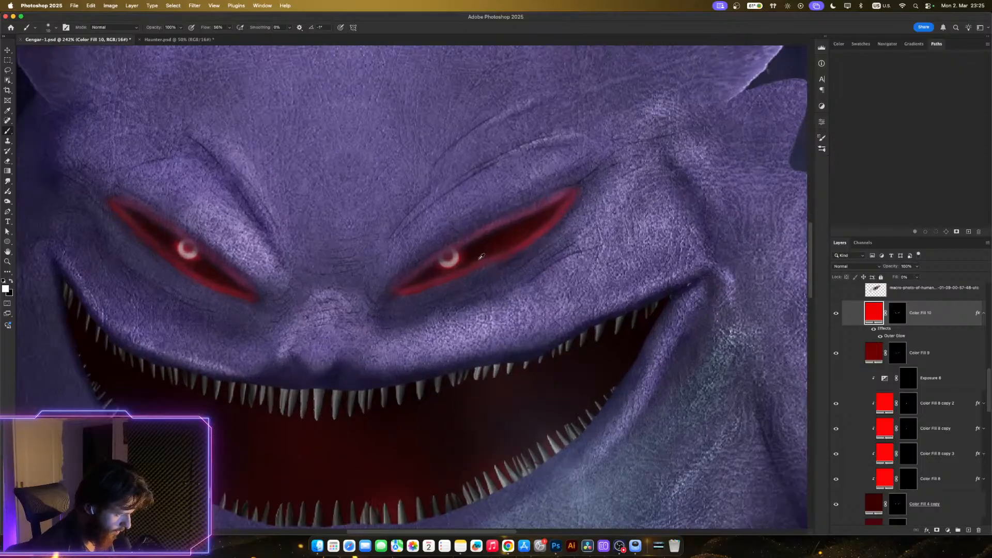
pyautogui.scroll(-4, 496, 271)
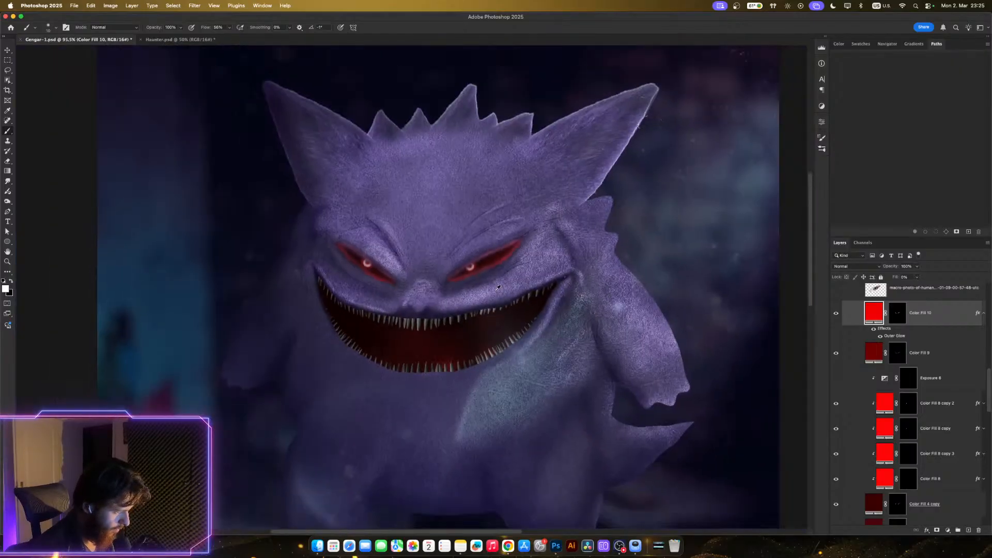
pyautogui.scroll(6, 499, 270)
pyautogui.moveTo(481, 260); pyautogui.dragTo(609, 259)
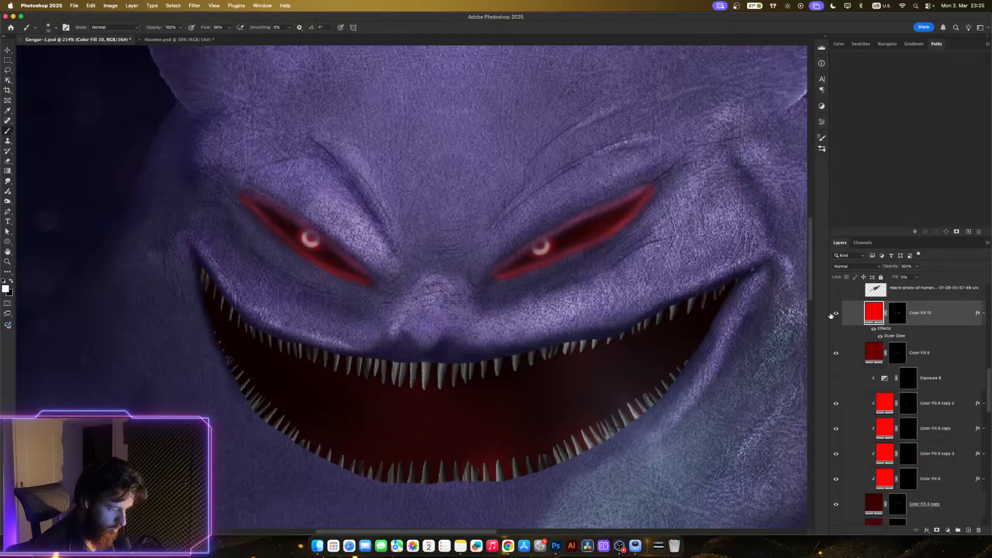
# - Invert the Color Fill 10 mask, comparing the glow in both mask states and keeping the inverted one
pyautogui.click(897, 316)
pyautogui.press('super+i')
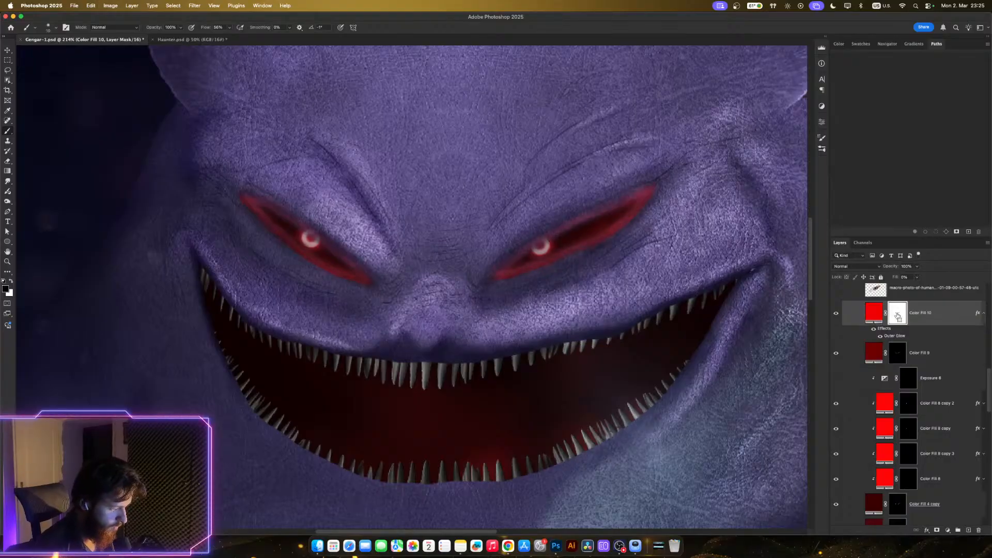
pyautogui.press('super+i')
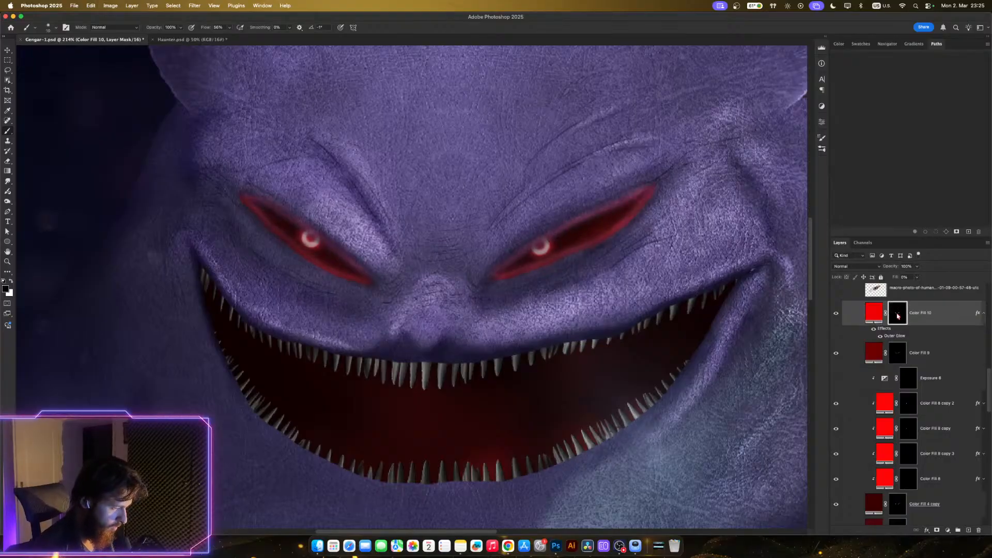
pyautogui.press('super+i')
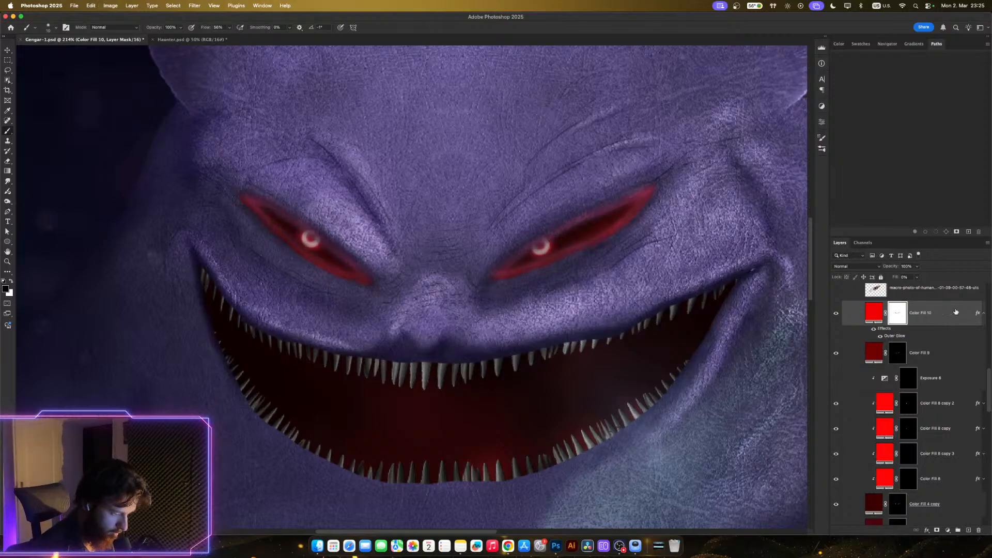
# - Set the size of the Color Fill 10 outer glow to 1 px, trying out different spread and jitter amounts before applying it
pyautogui.doubleClick(895, 336)
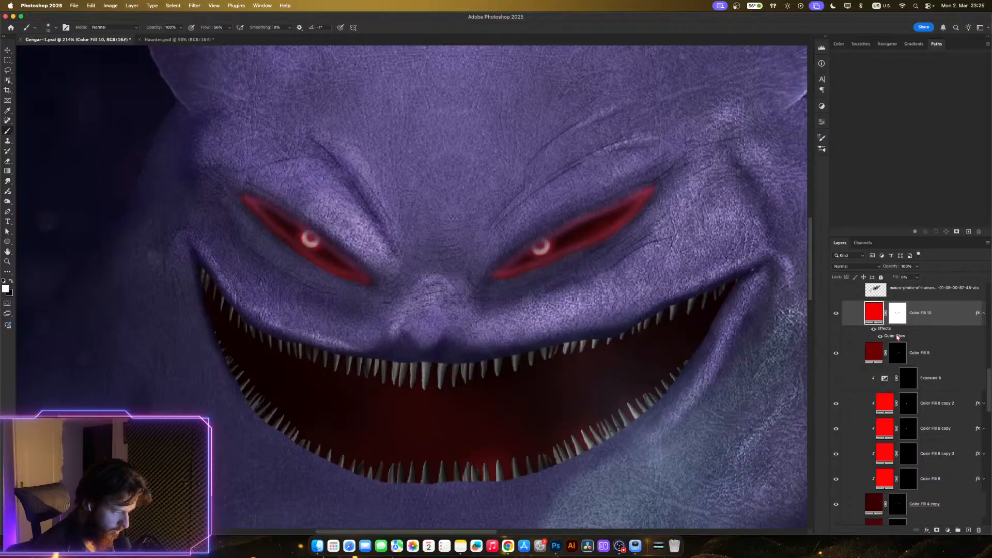
pyautogui.moveTo(604, 341); pyautogui.dragTo(432, 389)
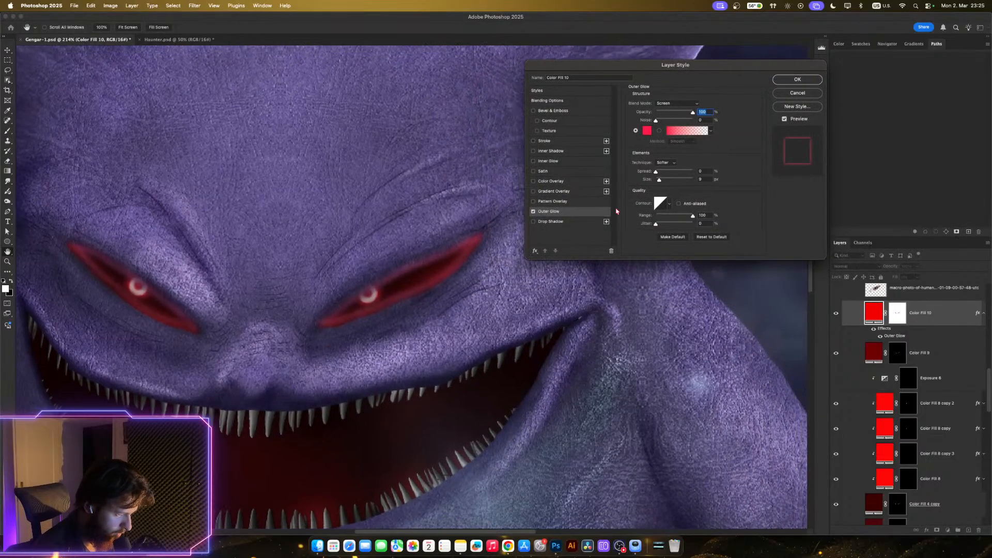
pyautogui.click(706, 179)
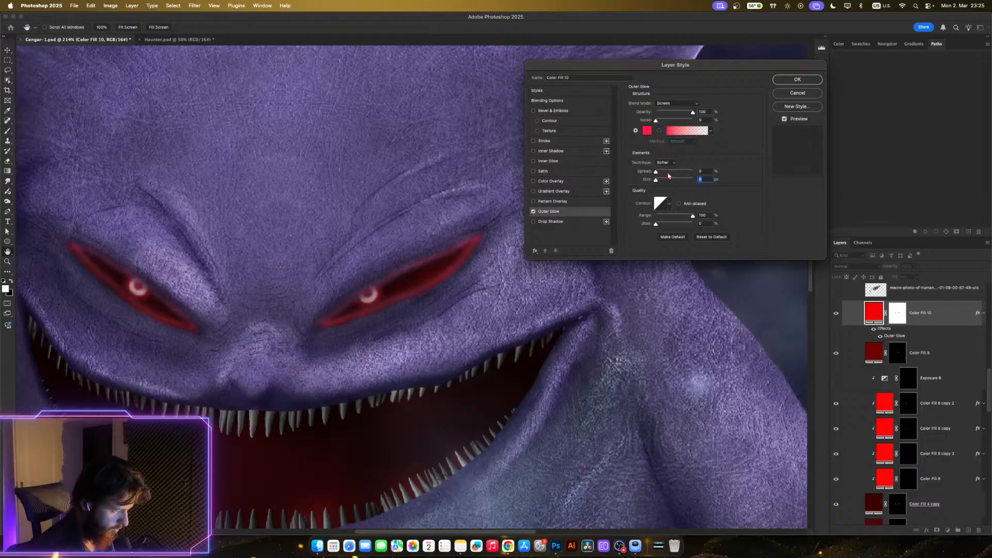
pyautogui.write('1')
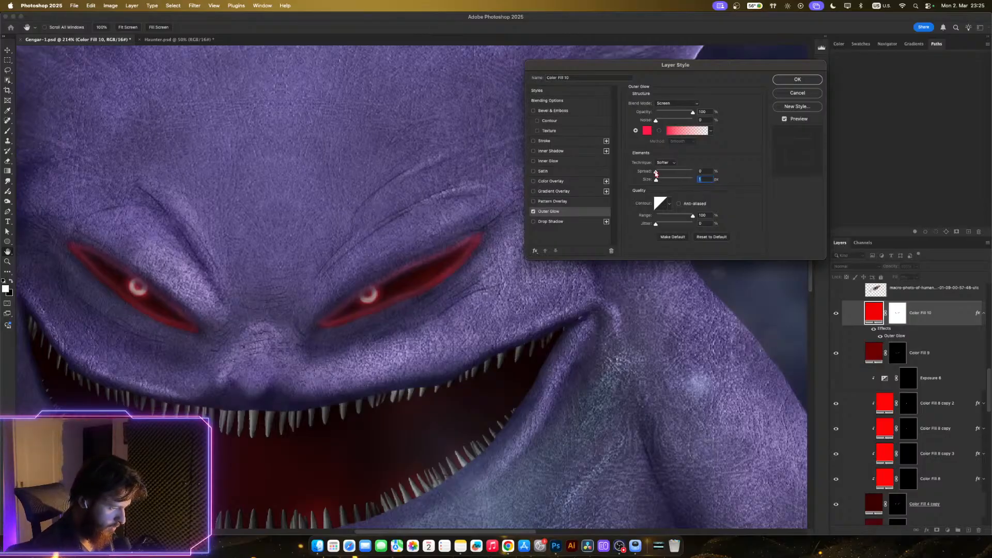
pyautogui.moveTo(671, 175); pyautogui.dragTo(641, 174)
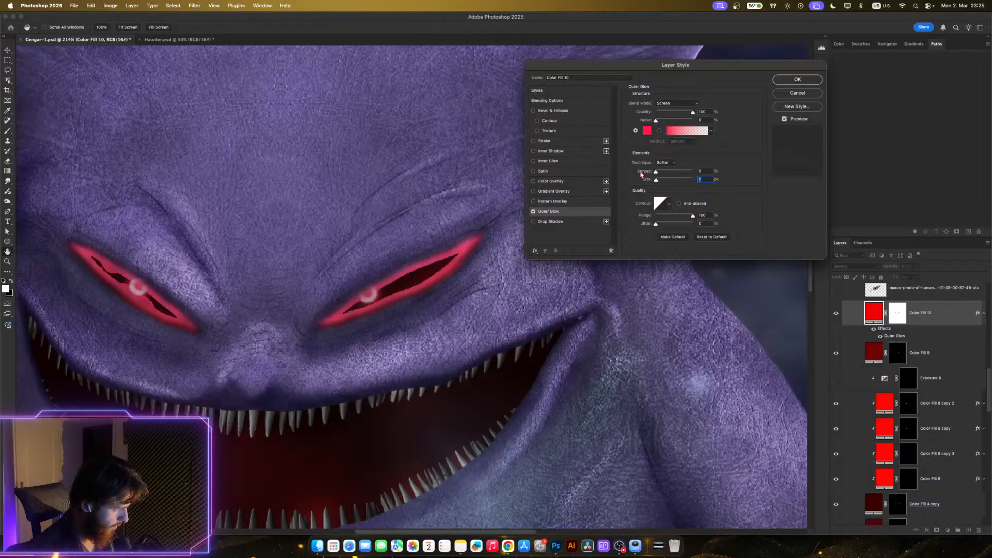
pyautogui.hotkey('shift', 'Tab')
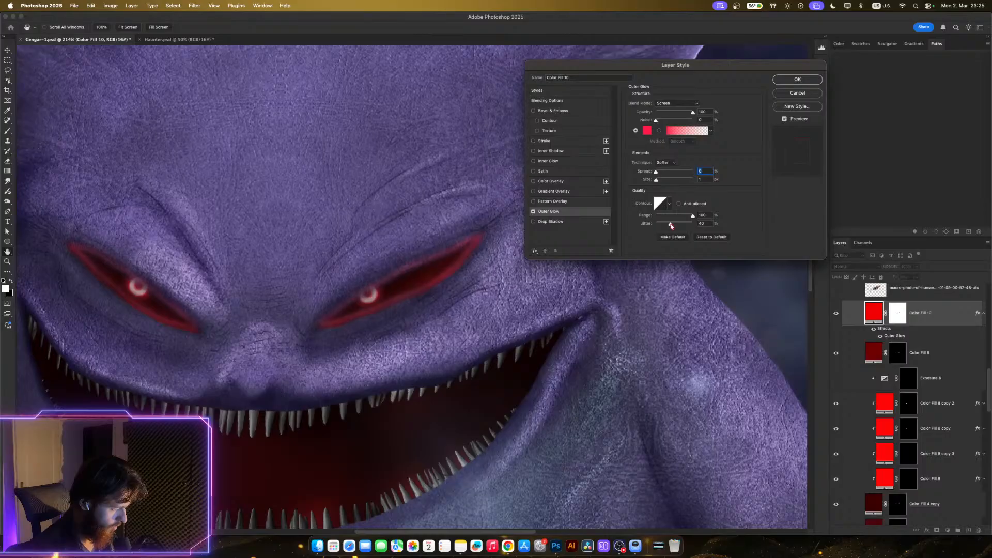
pyautogui.moveTo(671, 226); pyautogui.dragTo(622, 209)
pyautogui.click(778, 82)
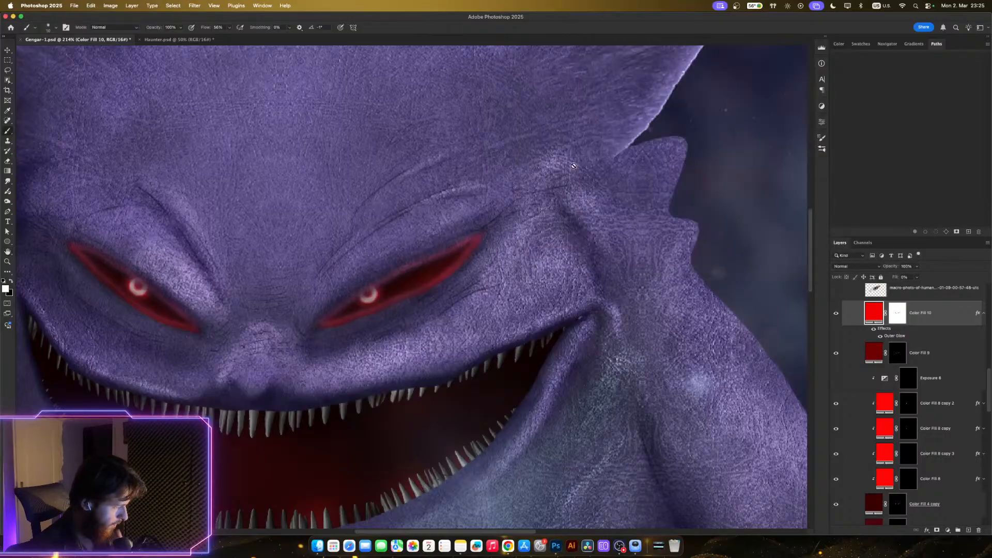
# - Check the eyes on the whole figure and up close, and briefly load the Color Fill 10 mask as a selection
pyautogui.scroll(-5, 455, 267)
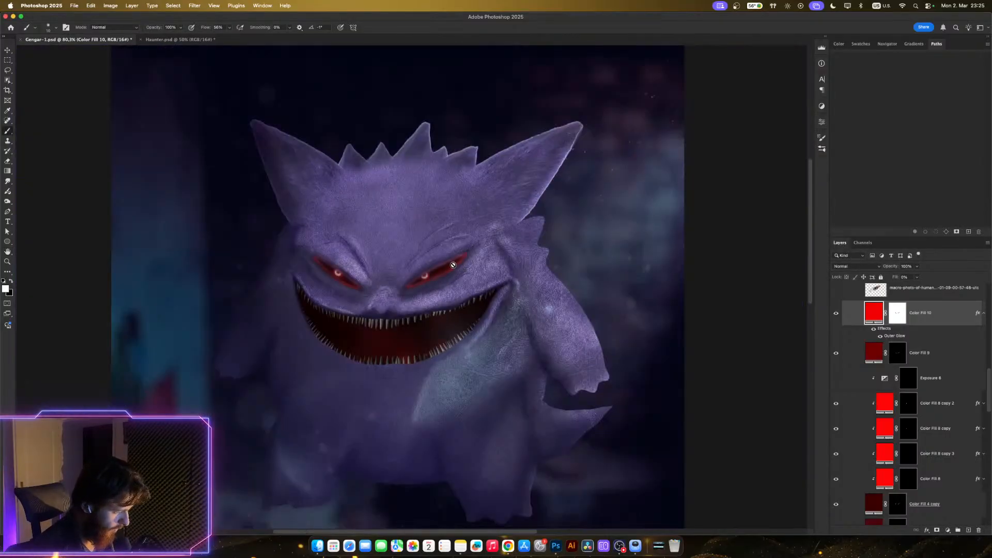
pyautogui.scroll(5, 448, 267)
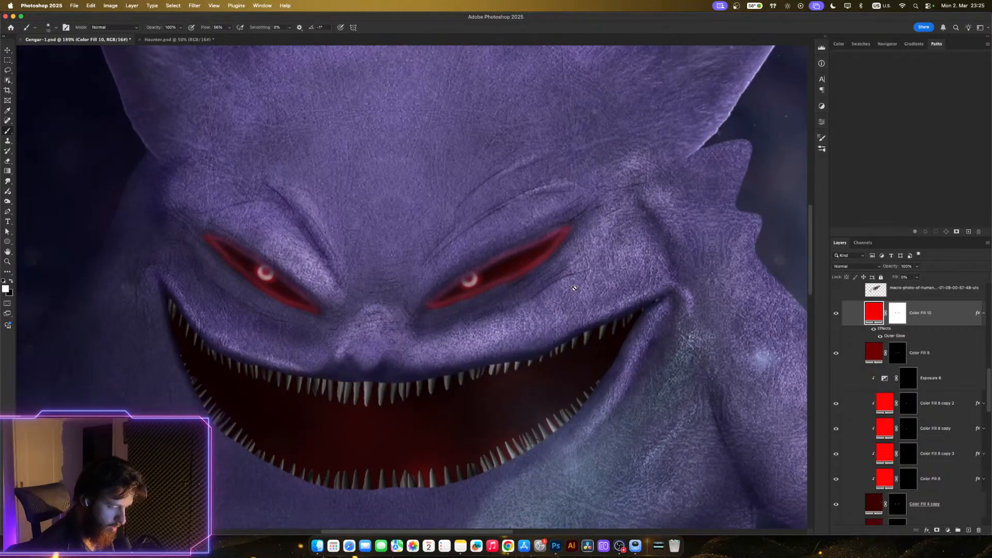
pyautogui.keyDown('super'); pyautogui.click(898, 315); pyautogui.keyUp('super')
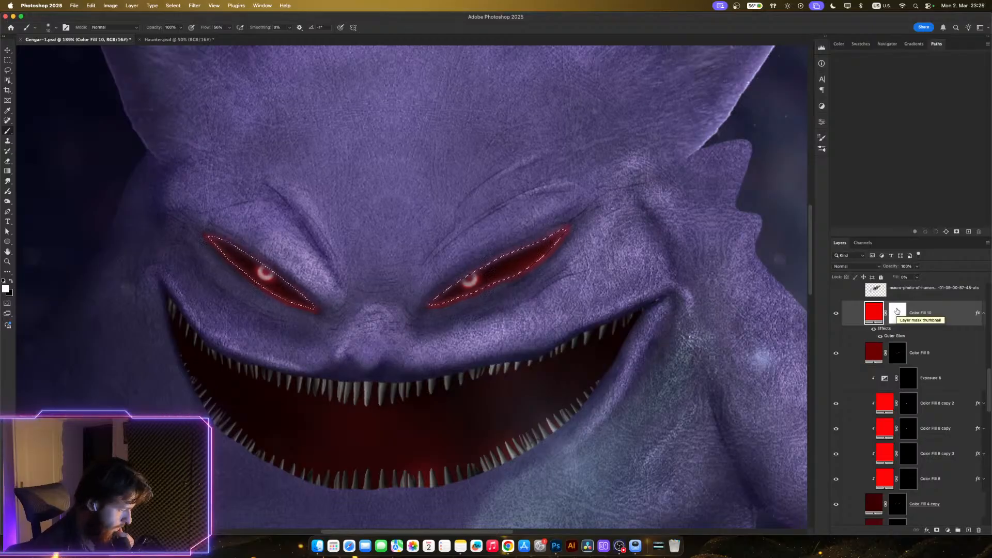
pyautogui.press('super+d')
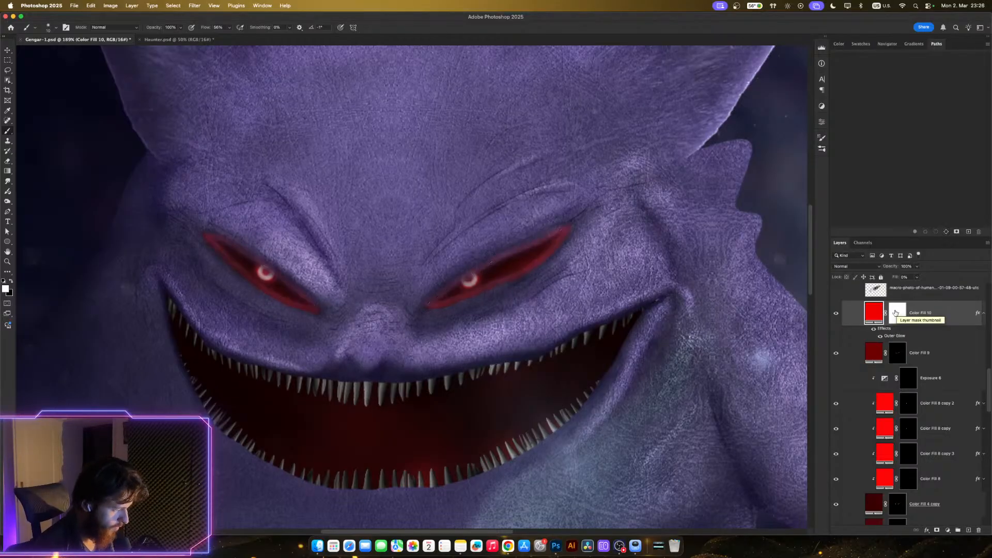
# - Try Color Fill 10 at 57% opacity with its mask in both inversion states, and restore the layer to 100% opacity
pyautogui.click(915, 276)
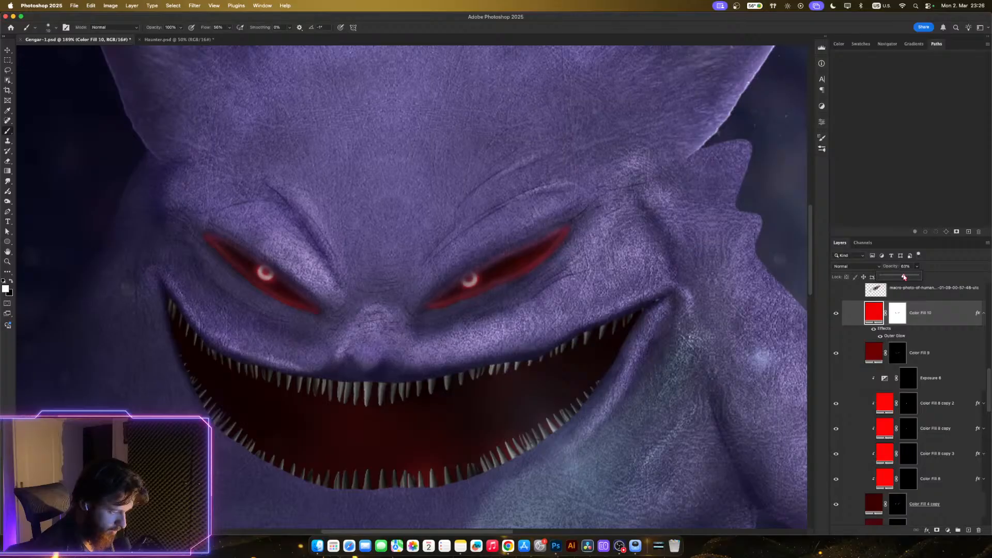
pyautogui.moveTo(903, 277); pyautogui.dragTo(902, 278)
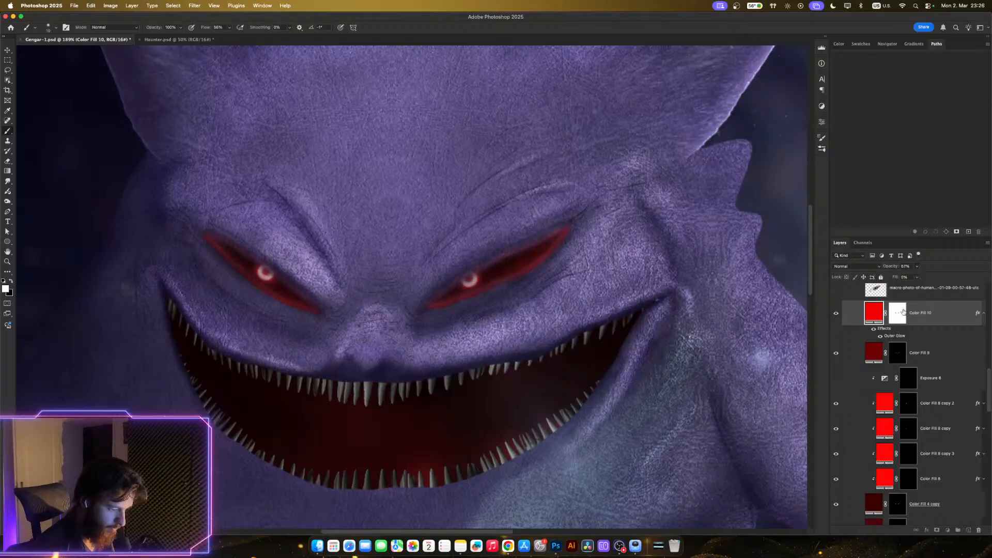
pyautogui.click(900, 314)
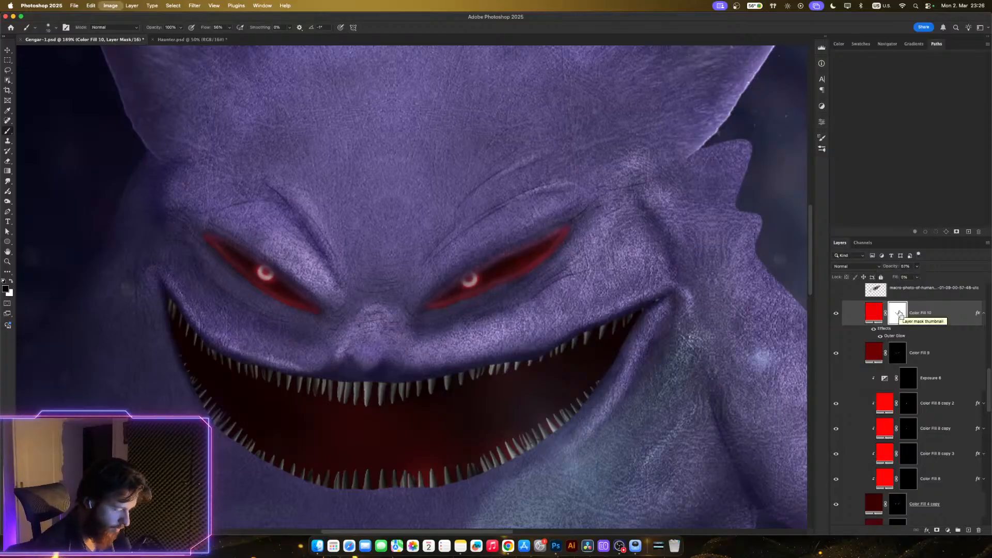
pyautogui.press('super+i')
pyautogui.press('super+i')
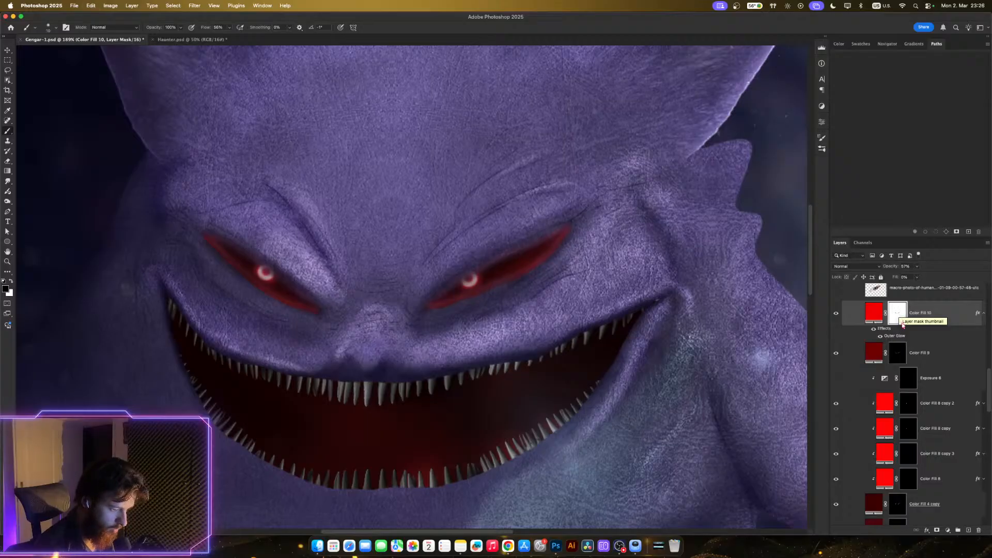
pyautogui.moveTo(917, 270); pyautogui.dragTo(972, 276)
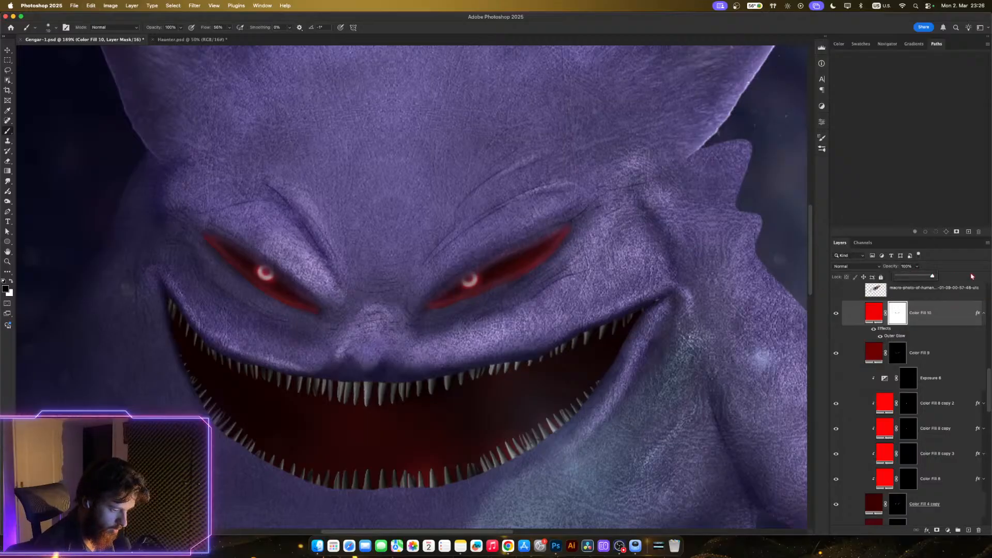
# - Compare the eye glow at full opacity with the Color Fill 10 mask inverted and inverted back
pyautogui.click(898, 321)
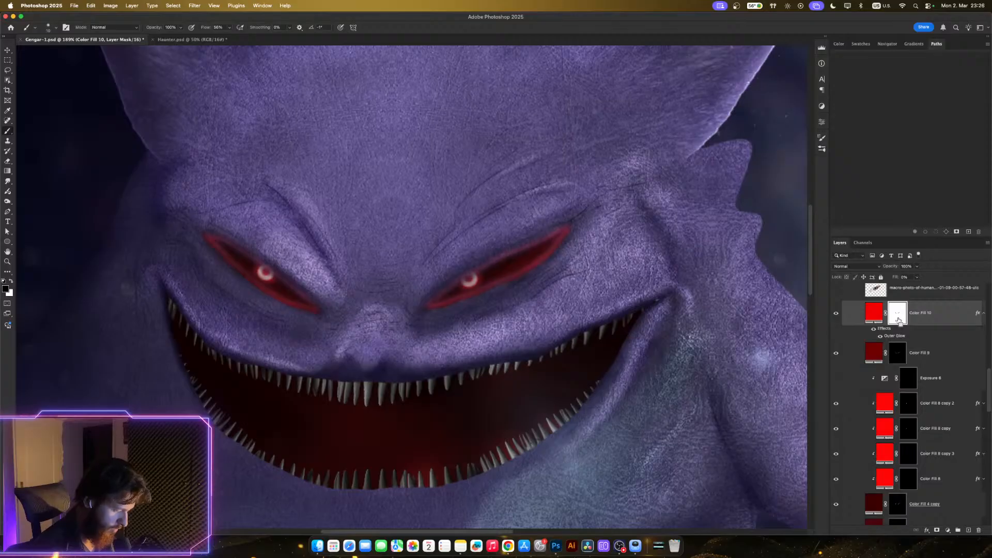
pyautogui.press('super+i')
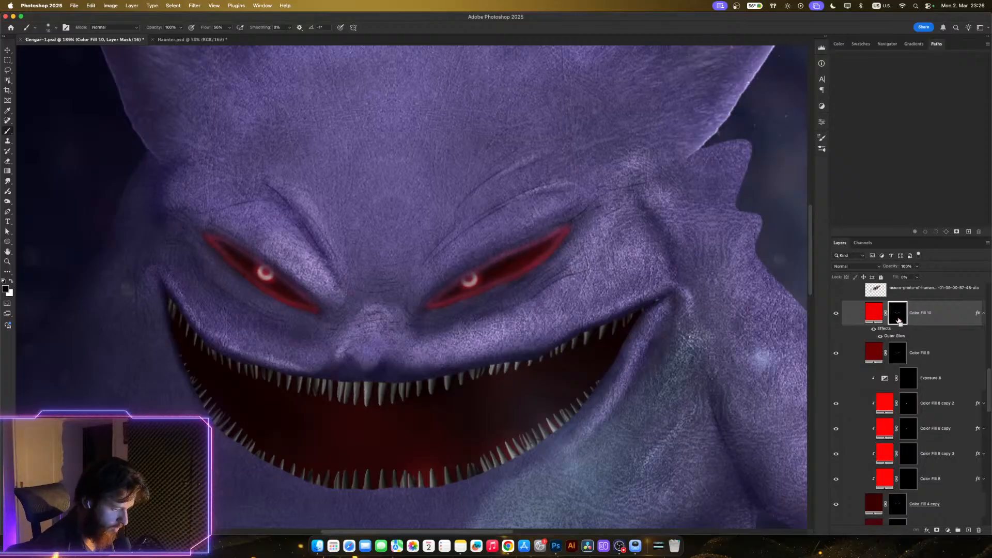
pyautogui.press('super+i')
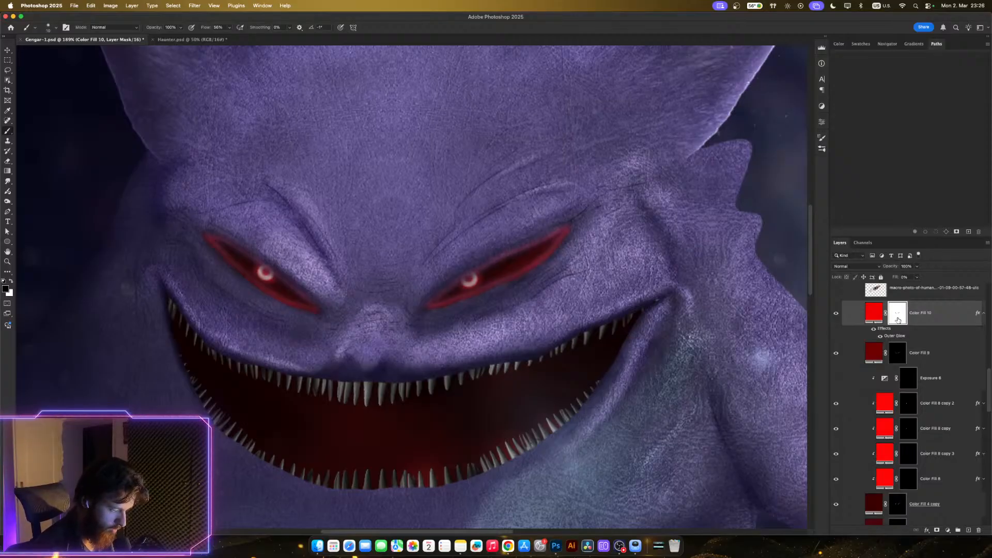
# - Invert the Color Fill 10 mask once more and invert it back to compare the two eye outlines
pyautogui.click(873, 352)
pyautogui.click(898, 312)
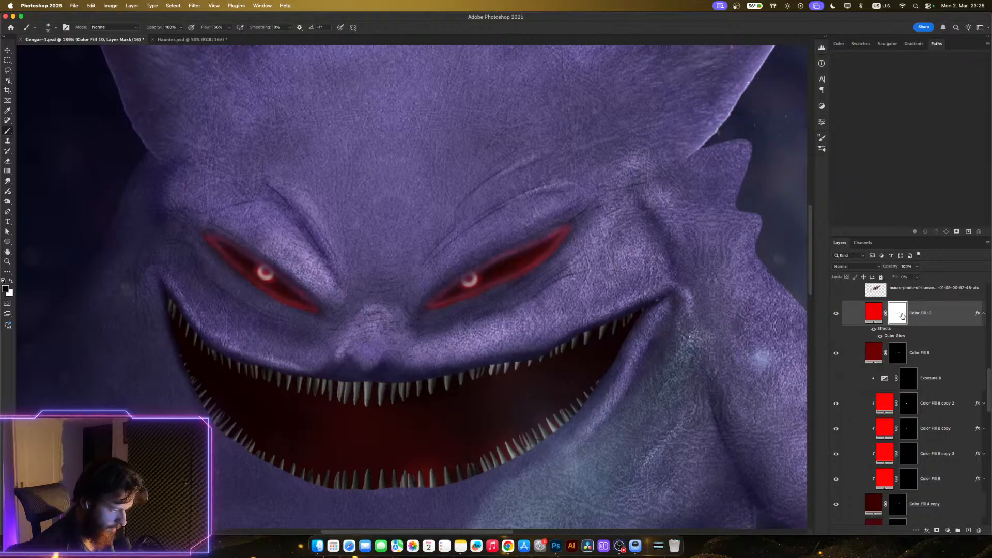
pyautogui.press('super+i')
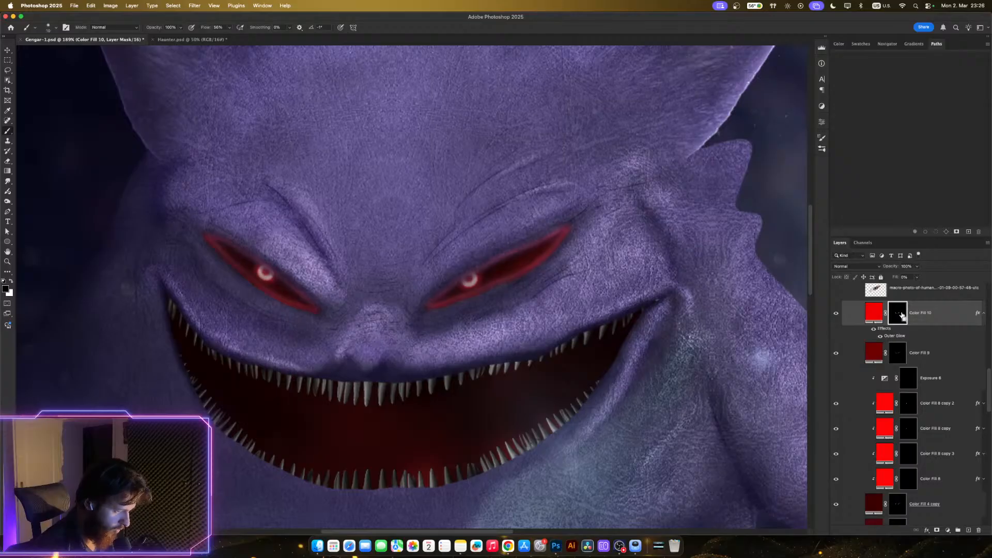
pyautogui.press('super+i')
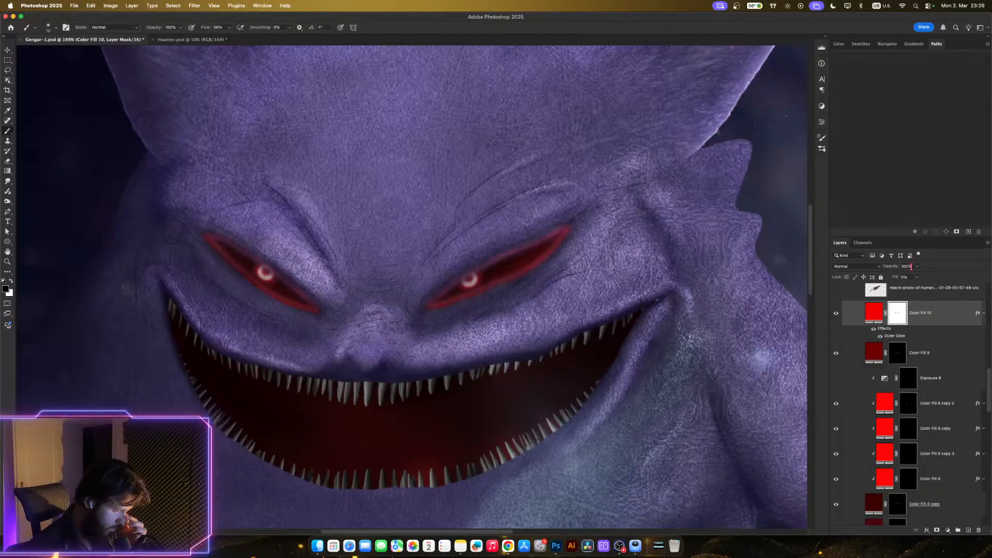
# - Lower the opacity of Color Fill 10 to 29%, judging the eyes on the whole figure and up close
pyautogui.click(917, 267)
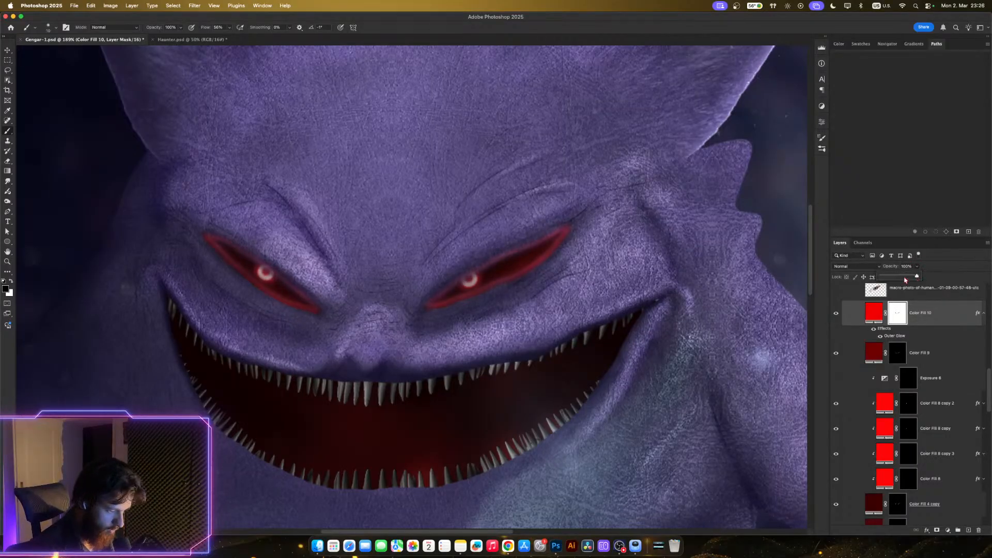
pyautogui.moveTo(905, 280); pyautogui.dragTo(901, 278)
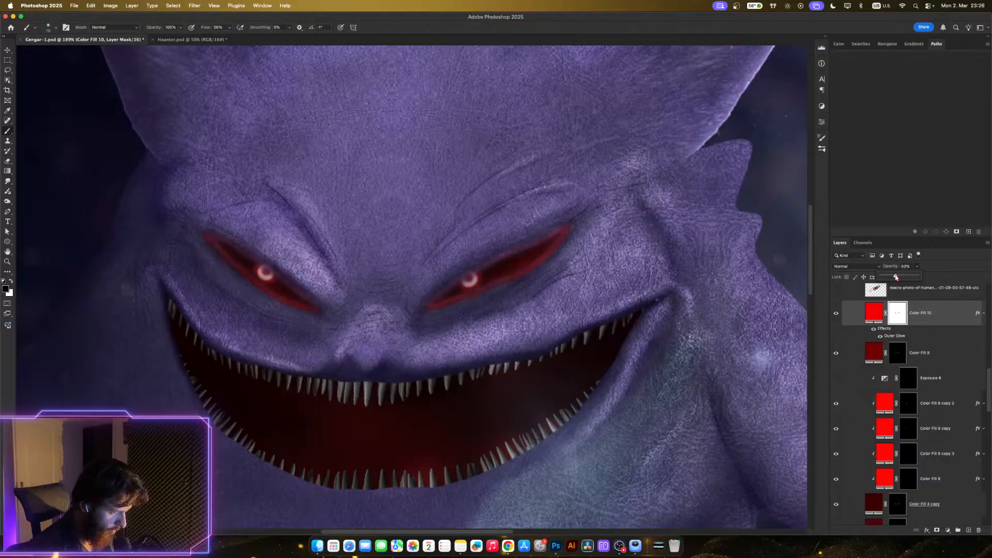
pyautogui.scroll(-10, 584, 305)
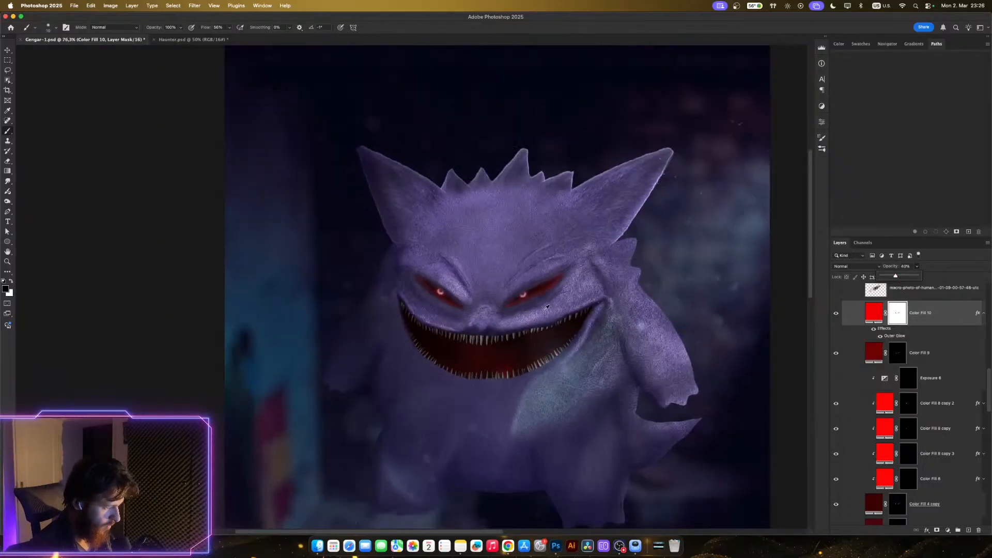
pyautogui.scroll(10, 496, 301)
pyautogui.hscroll(5, 534, 272)
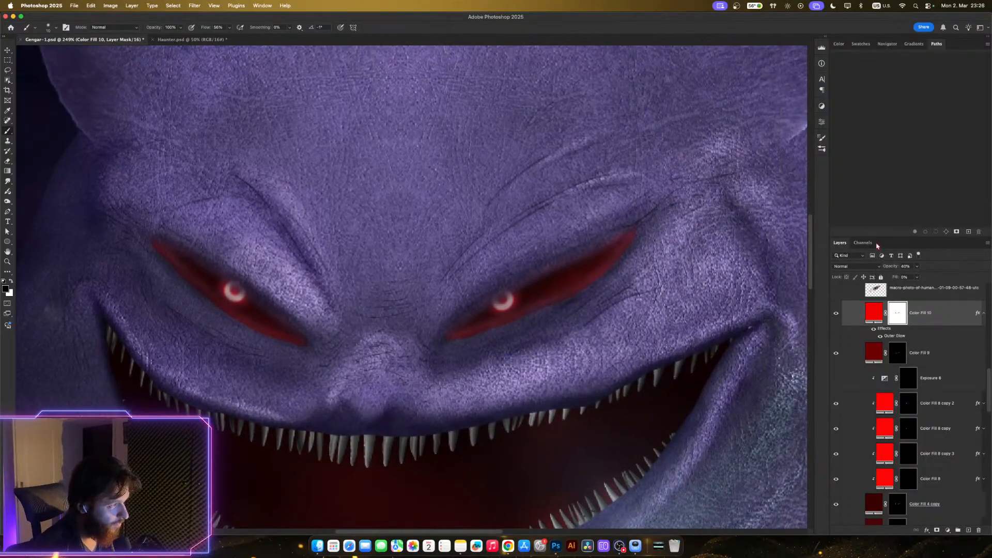
pyautogui.click(916, 267)
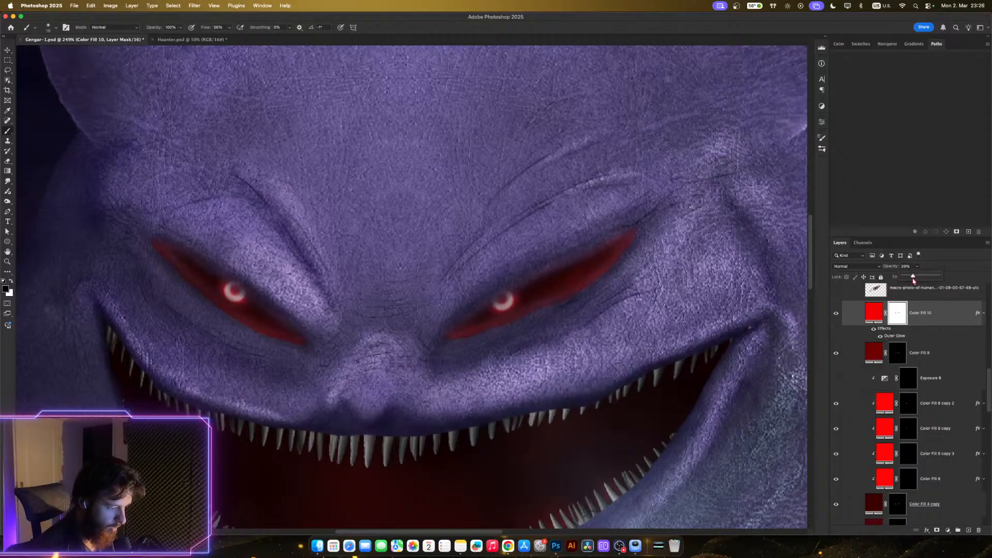
pyautogui.click(940, 309)
# - Duplicate Color Fill 10 directly above the original and invert the copy's mask to black
pyautogui.click(984, 313)
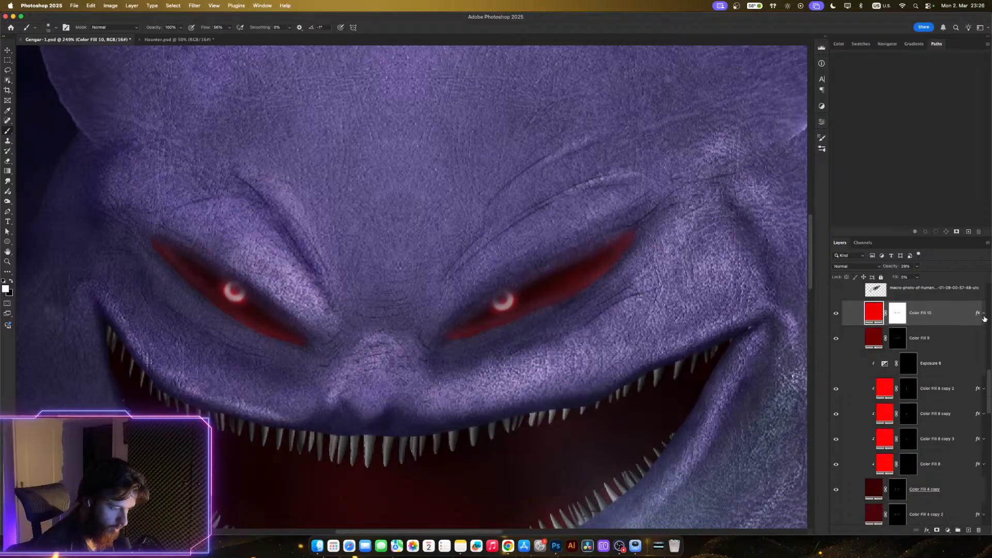
pyautogui.click(947, 531)
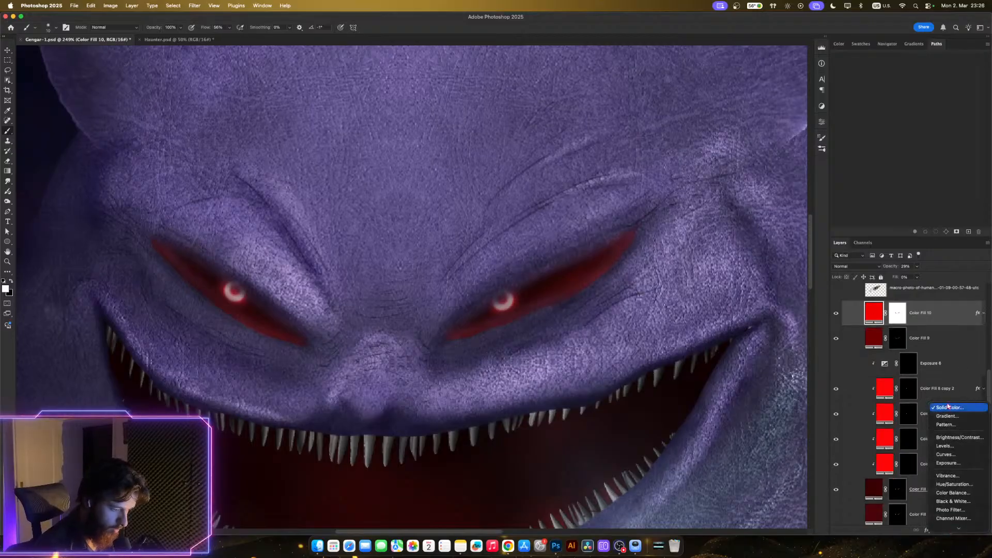
pyautogui.rightClick(933, 314)
pyautogui.click(939, 310)
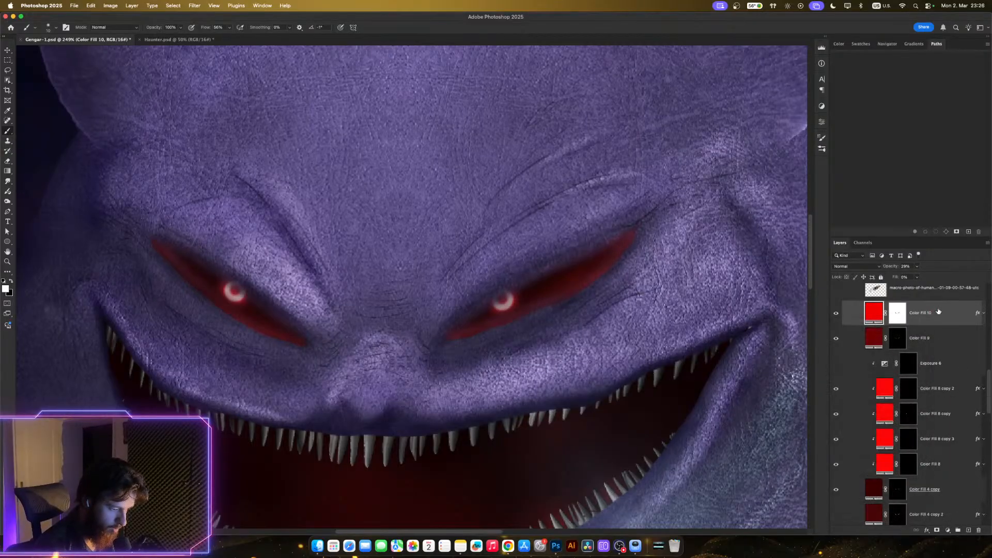
pyautogui.moveTo(939, 311); pyautogui.dragTo(938, 299)
pyautogui.click(897, 317)
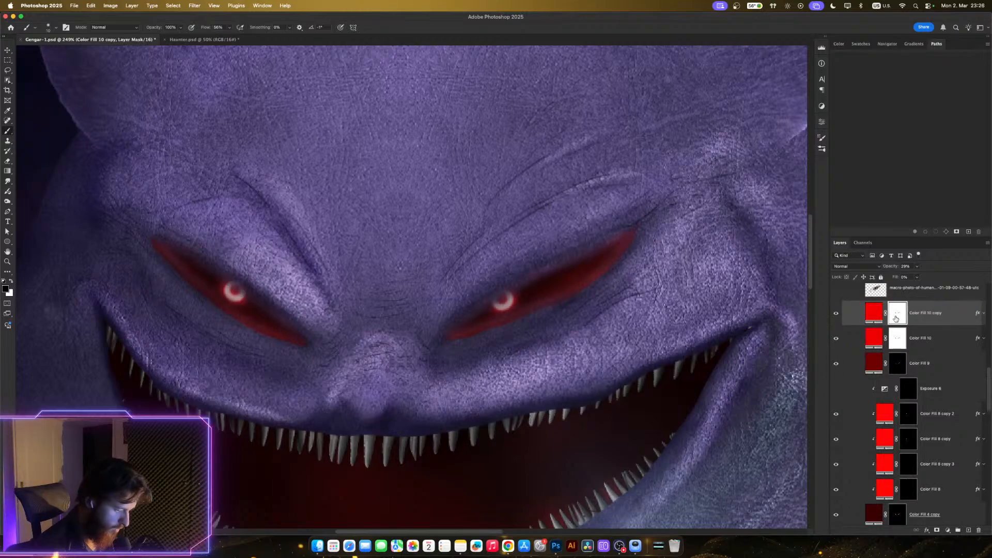
pyautogui.press('super+i')
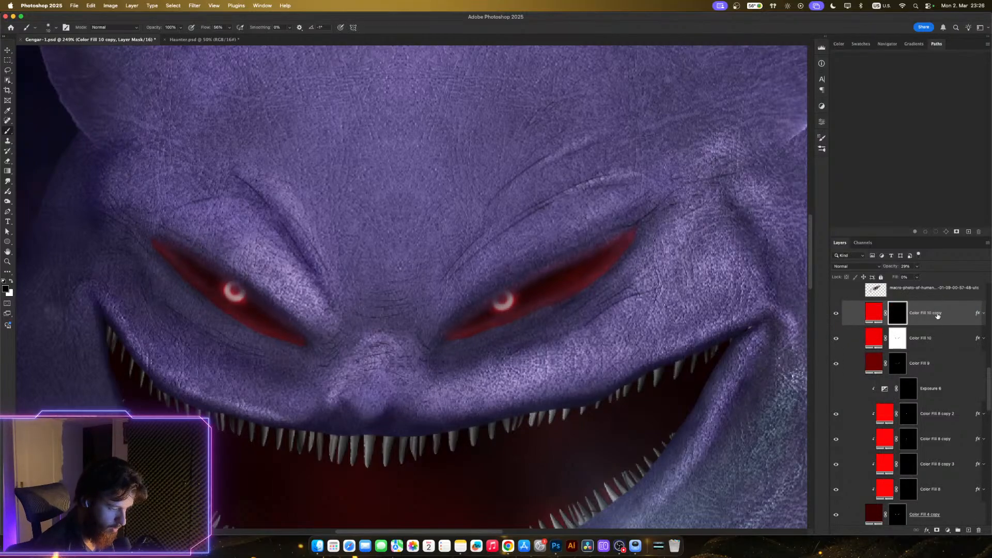
# - Remove the outer glow effect from Color Fill 10 copy and hide the original Color Fill 10 layer
pyautogui.click(983, 314)
pyautogui.moveTo(889, 331); pyautogui.dragTo(978, 530)
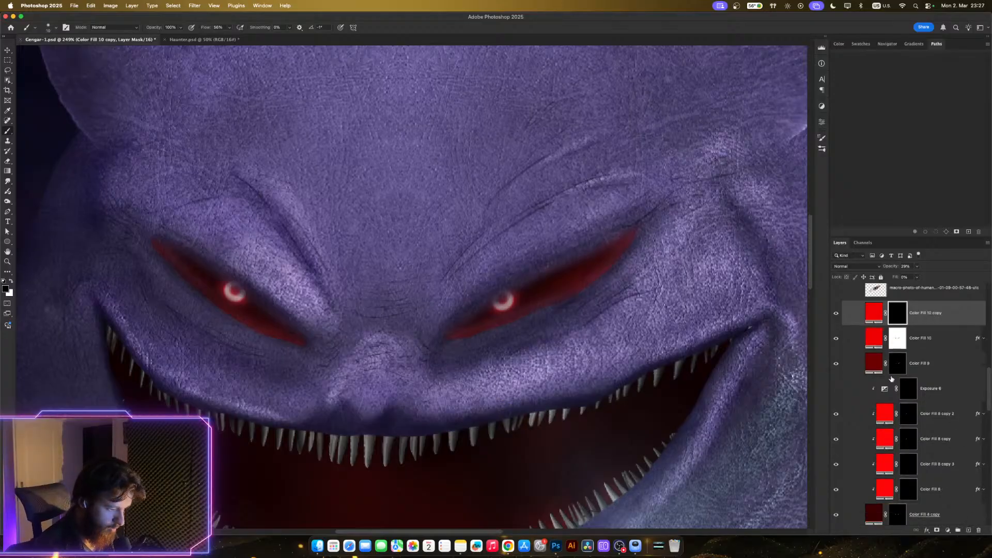
pyautogui.click(836, 340)
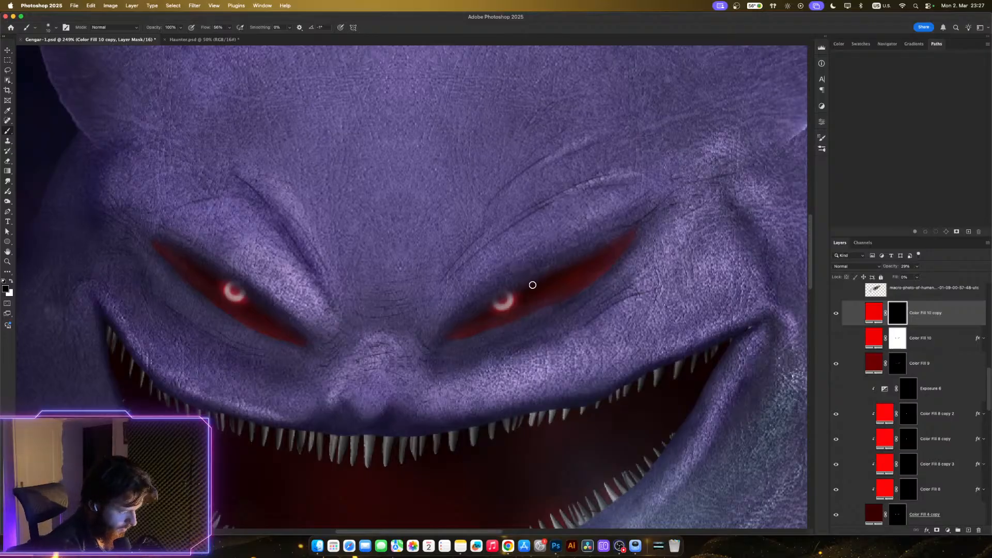
# - Raise the opacity and fill of Color Fill 10 copy to 100% and test white strokes across the right-hand eye
pyautogui.press('x')
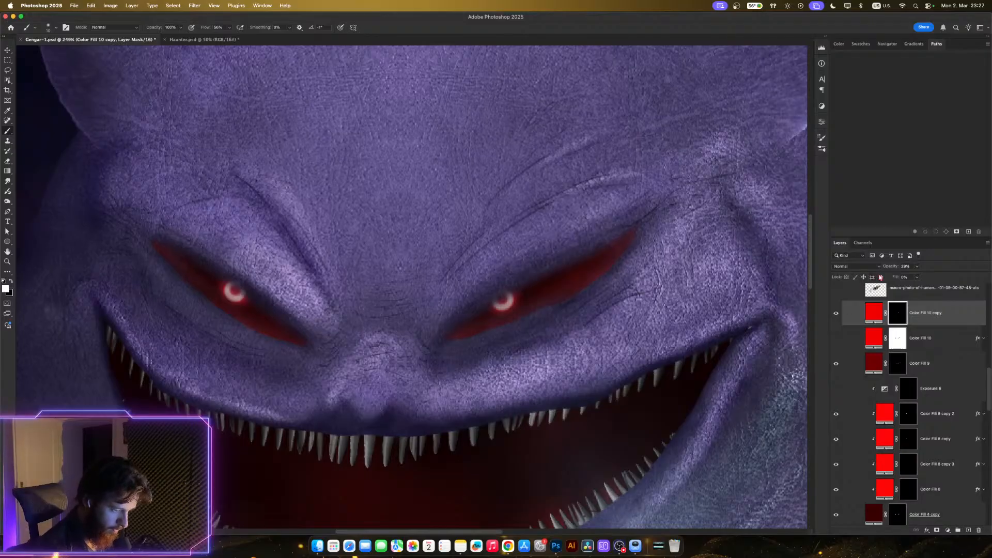
pyautogui.click(917, 277)
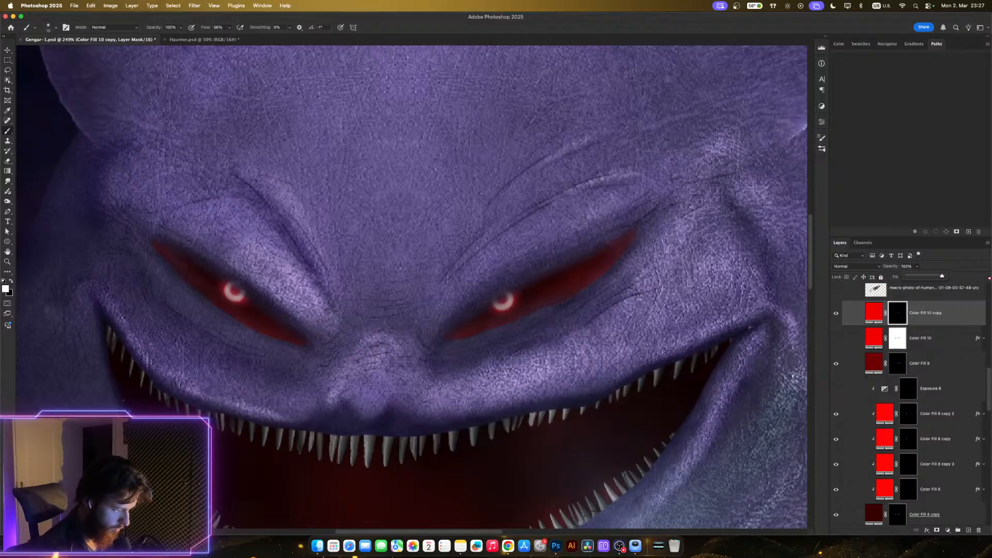
pyautogui.click(924, 272)
pyautogui.click(918, 277)
pyautogui.moveTo(918, 286); pyautogui.dragTo(953, 286)
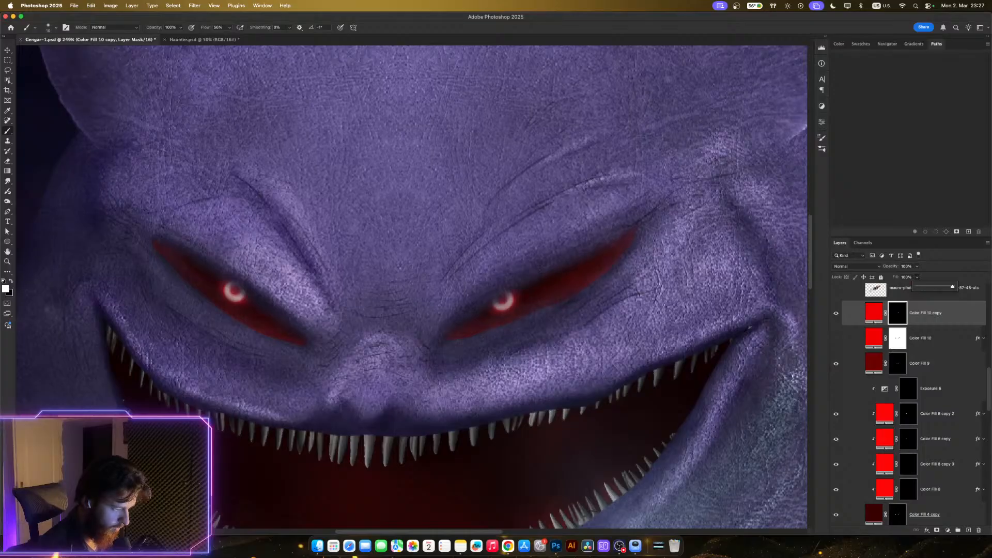
pyautogui.click(961, 278)
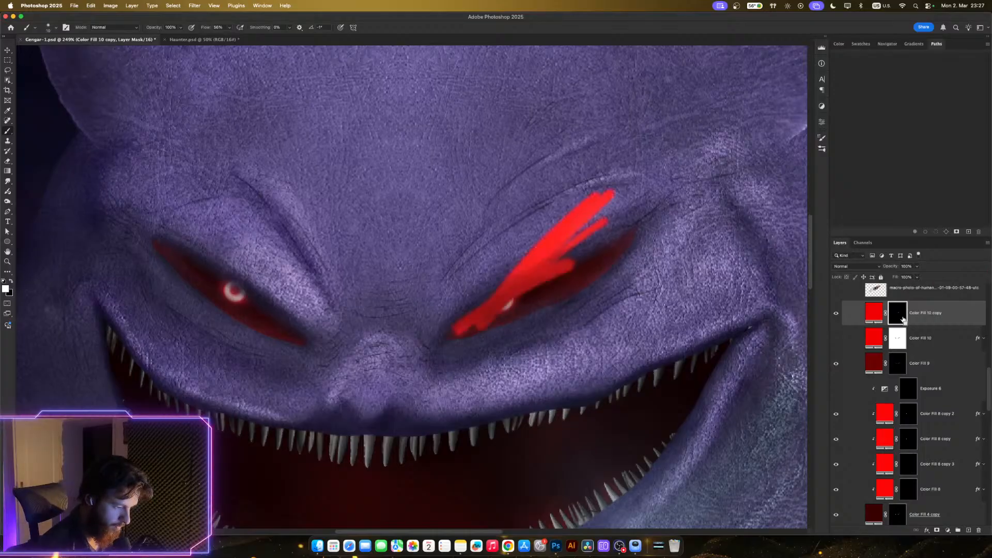
# - Clear the test strokes from the Color Fill 10 copy mask and set the layer to Screen, undoing one trial stroke over the eye
pyautogui.press('BackSpace')
pyautogui.click(856, 266)
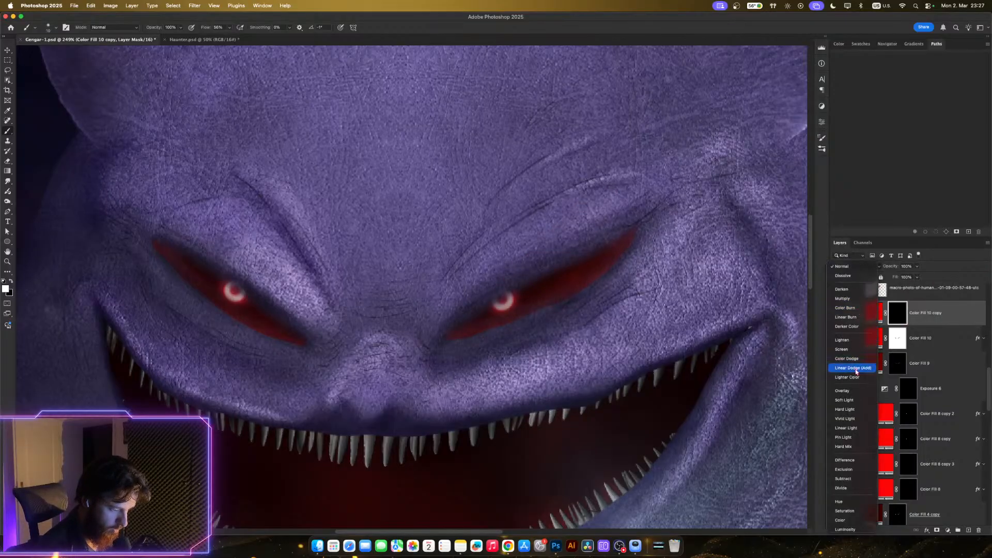
pyautogui.click(853, 349)
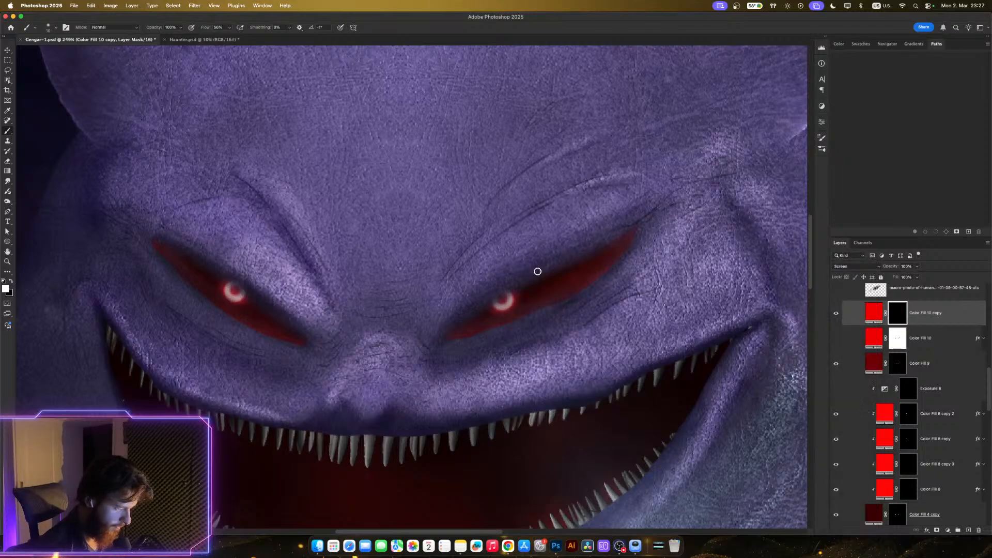
pyautogui.moveTo(462, 318); pyautogui.dragTo(642, 224)
pyautogui.press('super+z')
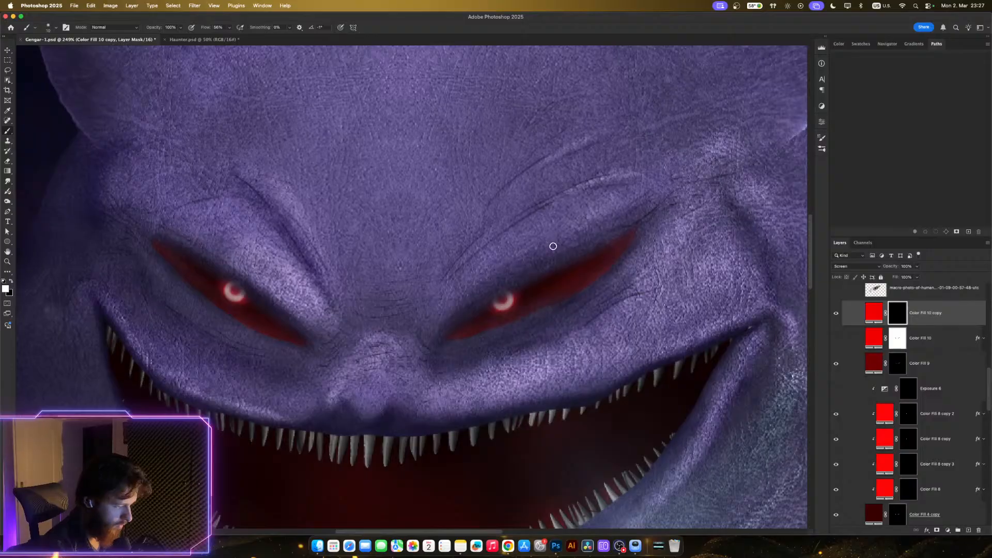
# - Switch to the Soft Round 300 brush preset and reduce its size for detail work on the eyes
pyautogui.click(821, 148)
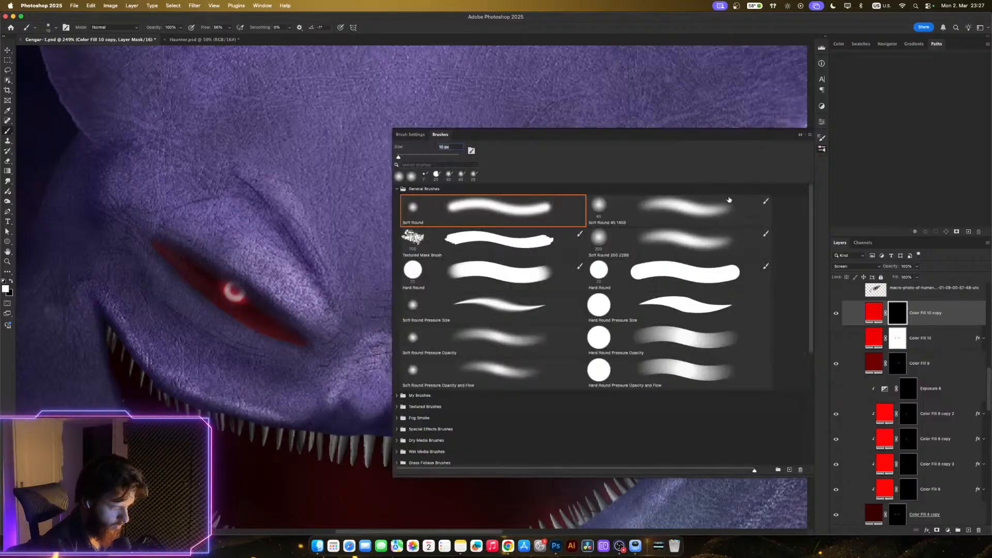
pyautogui.click(691, 242)
pyautogui.click(821, 151)
pyautogui.press('[')
pyautogui.press('[')
pyautogui.press('[')
pyautogui.press('[')
pyautogui.press('[')
pyautogui.press('[')
pyautogui.press('[')
pyautogui.press('[')
pyautogui.press('[')
pyautogui.press('[')
pyautogui.press('[')
pyautogui.press('[')
pyautogui.press('[')
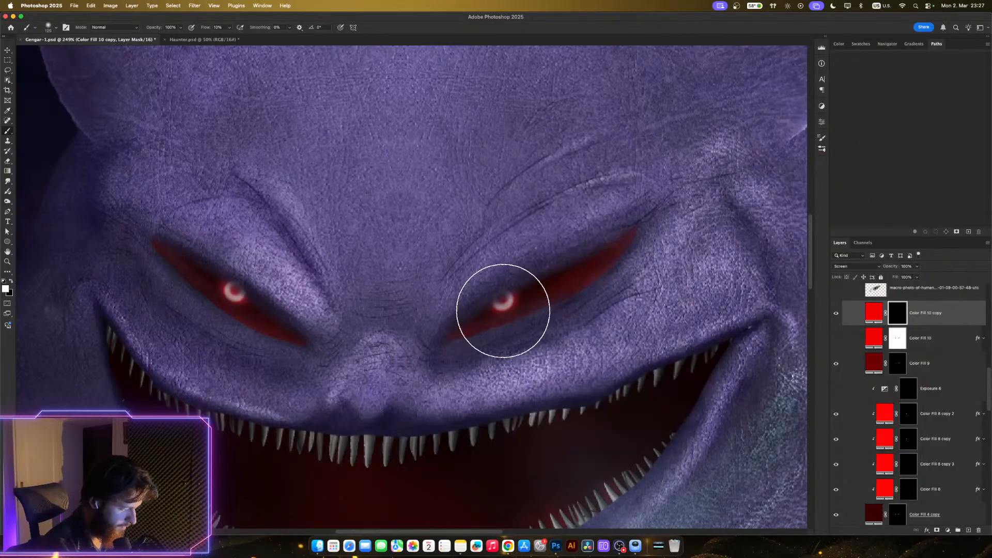
# - Paint a thin red glow around the rim of the right-hand eye with a very small white brush, undoing the last two strokes
pyautogui.press('[')
pyautogui.press('[')
pyautogui.press('[')
pyautogui.press('[')
pyautogui.press('[')
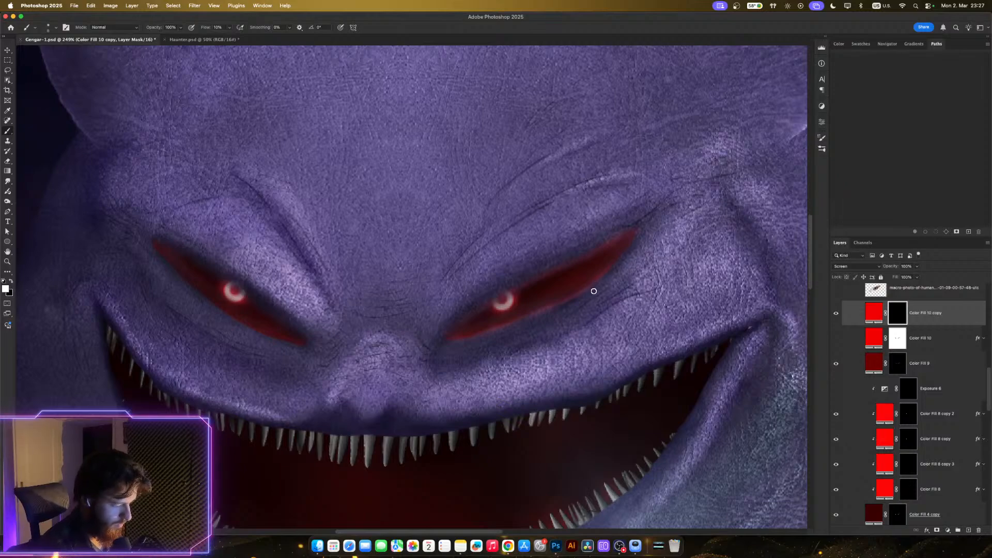
pyautogui.press('super+z')
pyautogui.press('super+z')
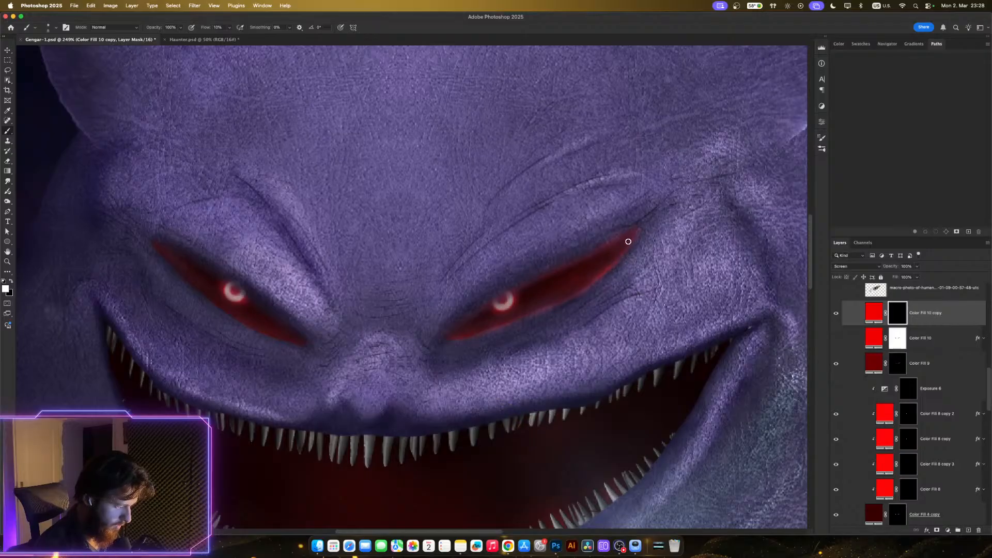
# - Trim the glow along the right-hand eye's lower edge with a larger black brush and undo the last stroke
pyautogui.press('x')
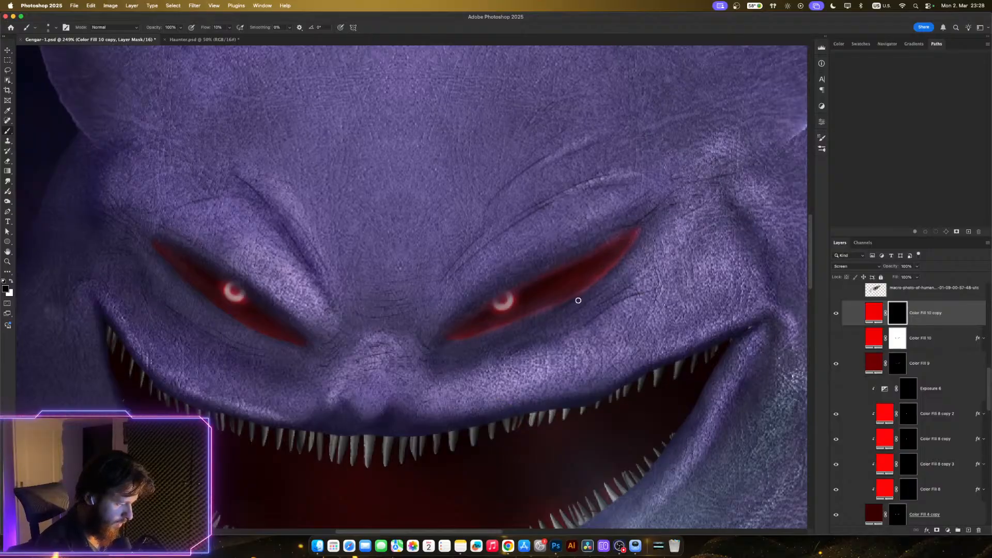
pyautogui.press(']')
pyautogui.press(']')
pyautogui.press(']')
pyautogui.press(']')
pyautogui.press(']')
pyautogui.press('[')
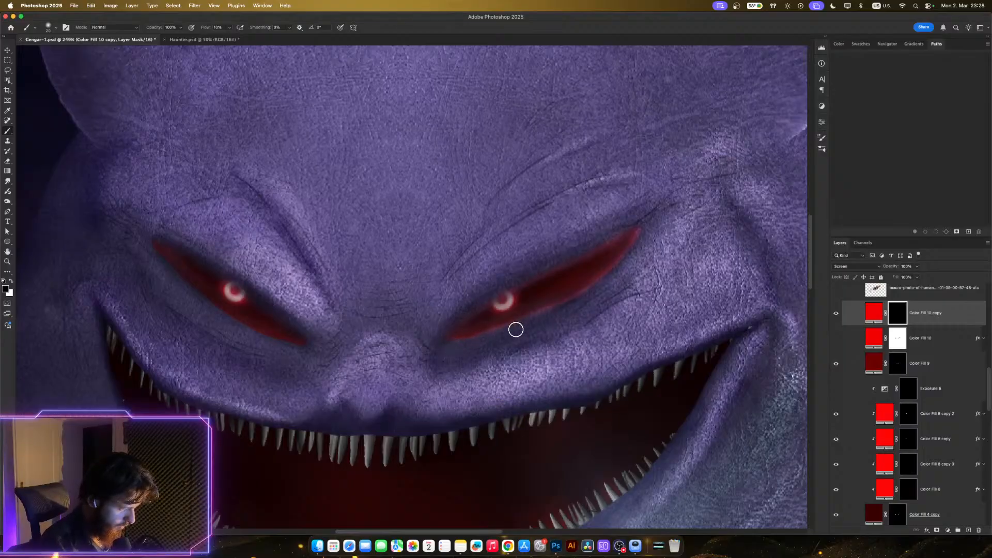
pyautogui.press('super+z')
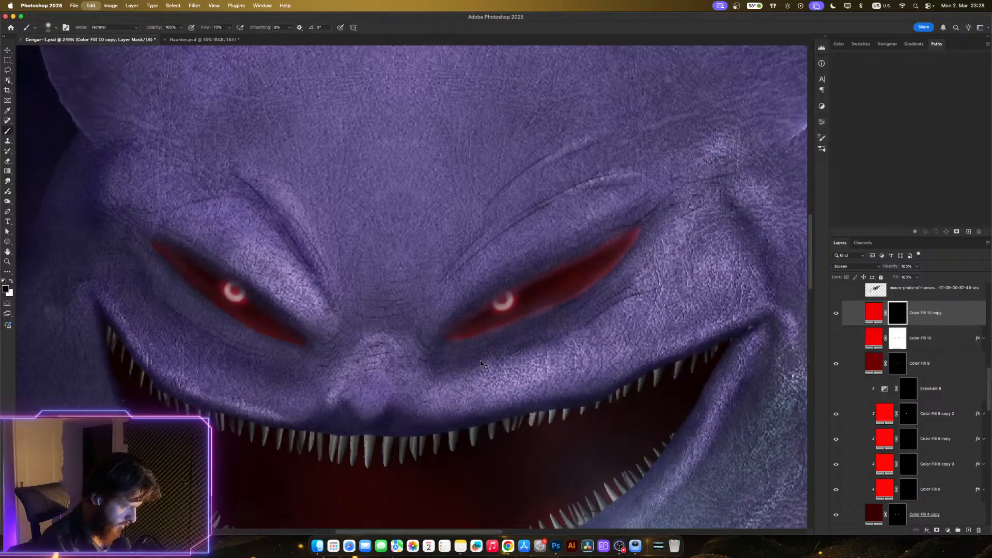
# - Strengthen the rim glow near the right-hand eye's inner corner by painting white on the mask with a smaller brush
pyautogui.press('x')
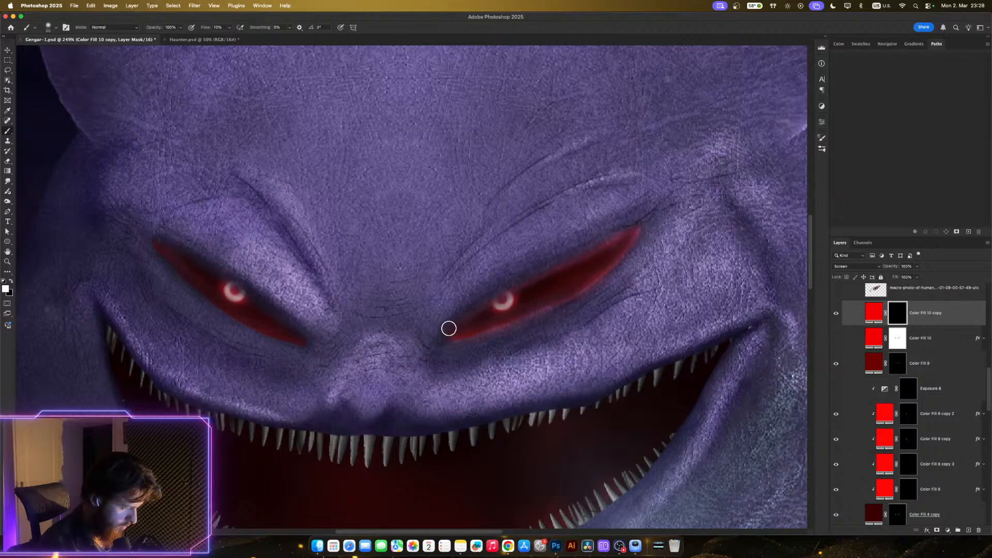
pyautogui.press('[')
pyautogui.press('[')
pyautogui.press('[')
pyautogui.press('[')
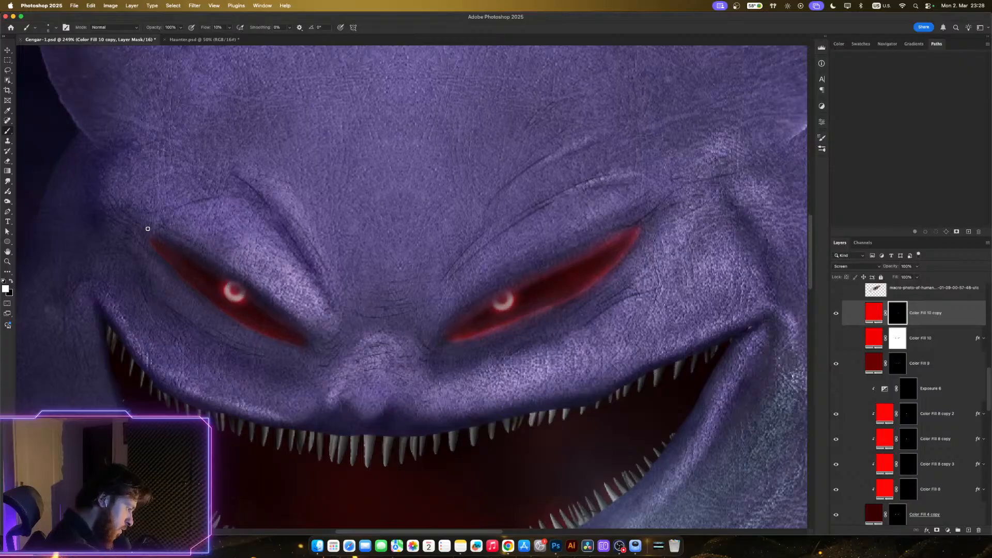
# - Paint the rim glow on the left-hand eye with a slightly larger white brush, refine its edge in black and check both eyes
pyautogui.press(']')
pyautogui.press(']')
pyautogui.press(']')
pyautogui.press(']')
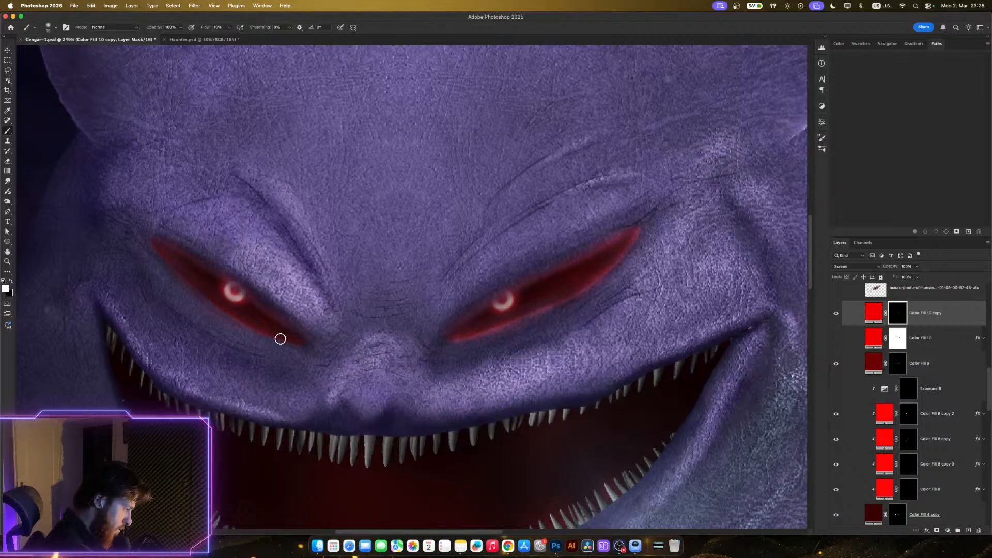
pyautogui.press('x')
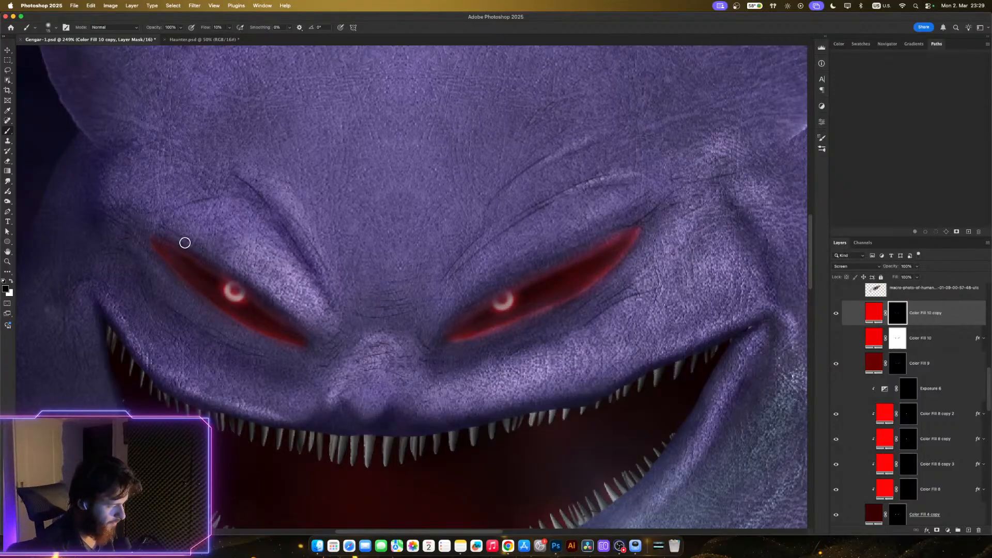
pyautogui.scroll(-7, 301, 308)
pyautogui.scroll(3, 335, 322)
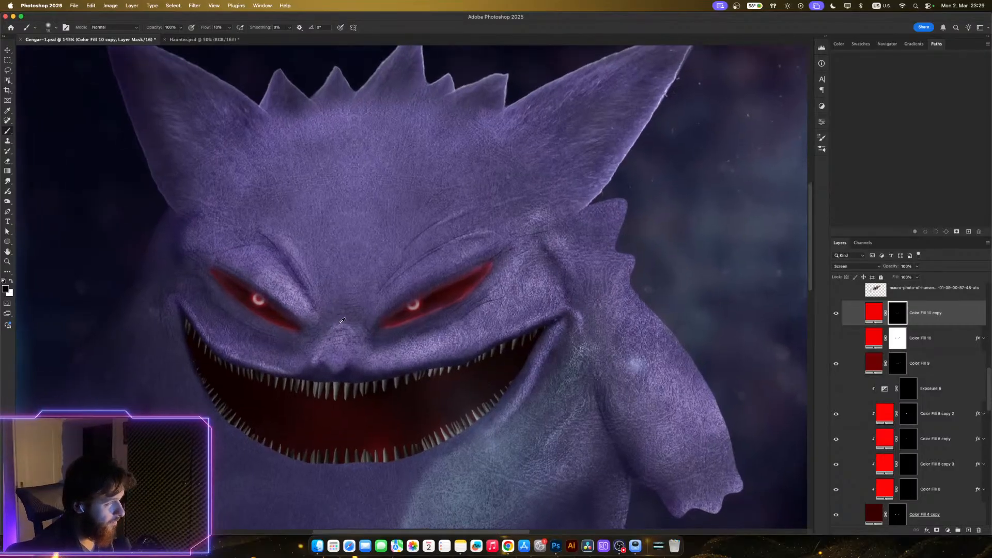
pyautogui.scroll(3, 342, 321)
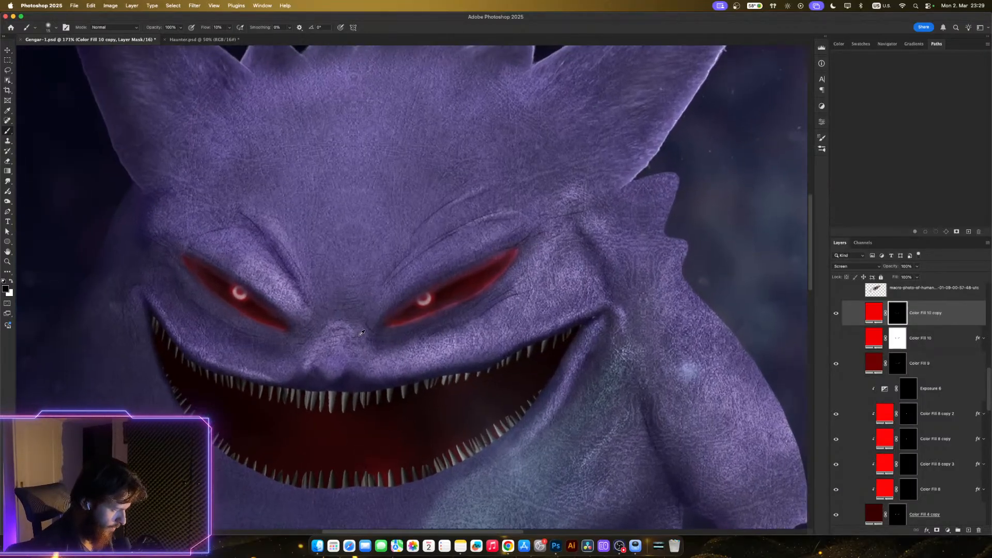
# - Delete the hidden Color Fill 10 layer below Color Fill 10 copy
pyautogui.scroll(5, 361, 332)
pyautogui.moveTo(464, 326); pyautogui.dragTo(659, 310)
pyautogui.moveTo(607, 329); pyautogui.dragTo(433, 324)
pyautogui.click(879, 335)
pyautogui.press('BackSpace')
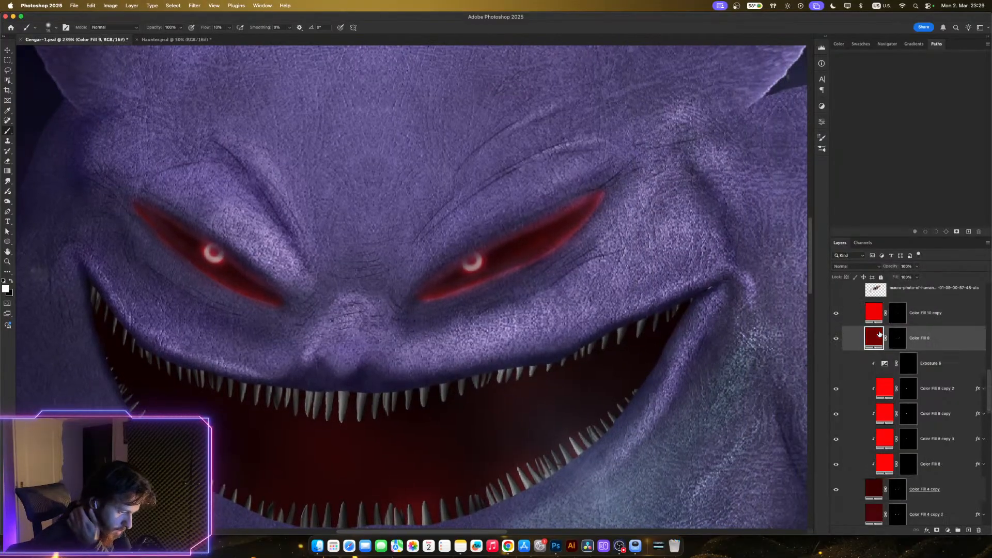
# - Compare the eyes with the dark red Color Fill 9 layer hidden and shown, leaving it visible
pyautogui.click(836, 339)
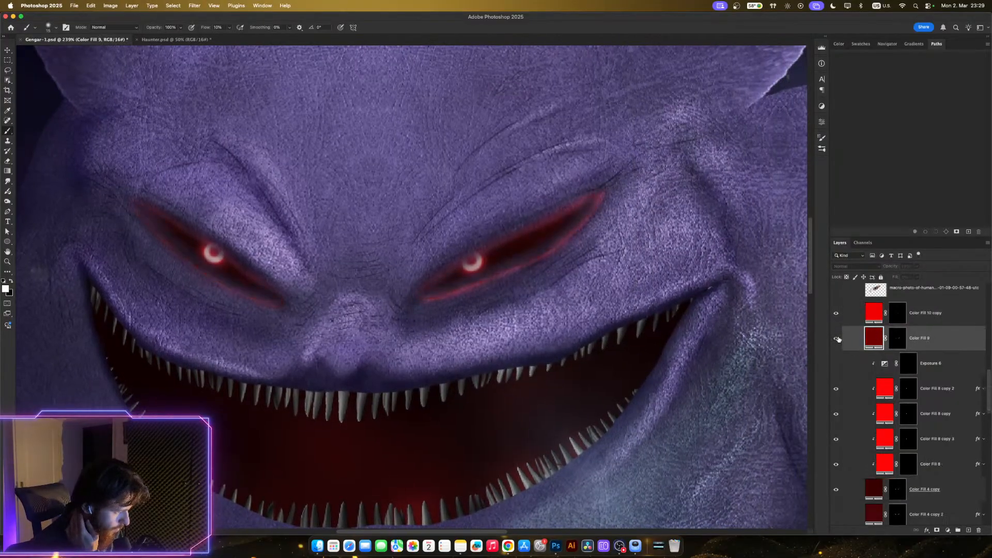
pyautogui.click(837, 338)
pyautogui.click(837, 339)
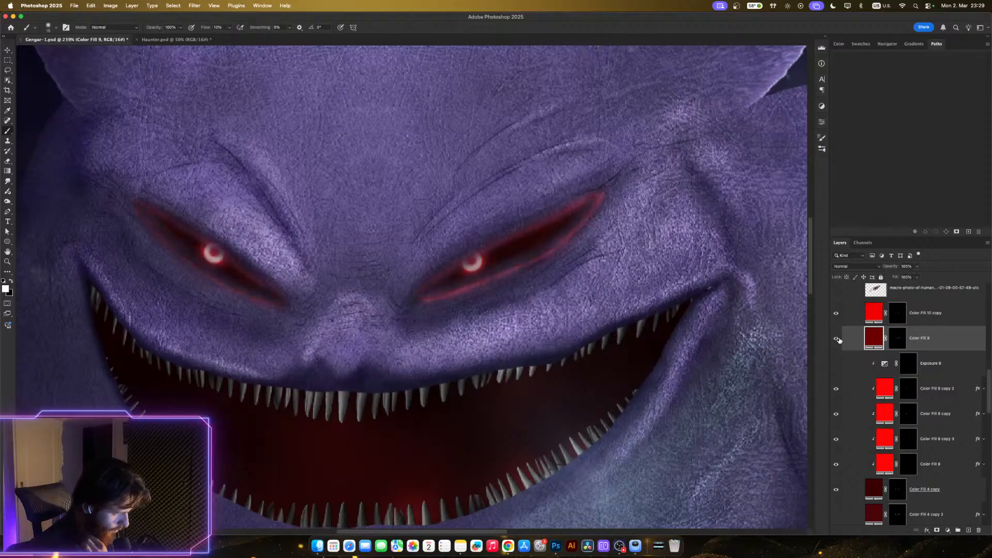
pyautogui.click(837, 339)
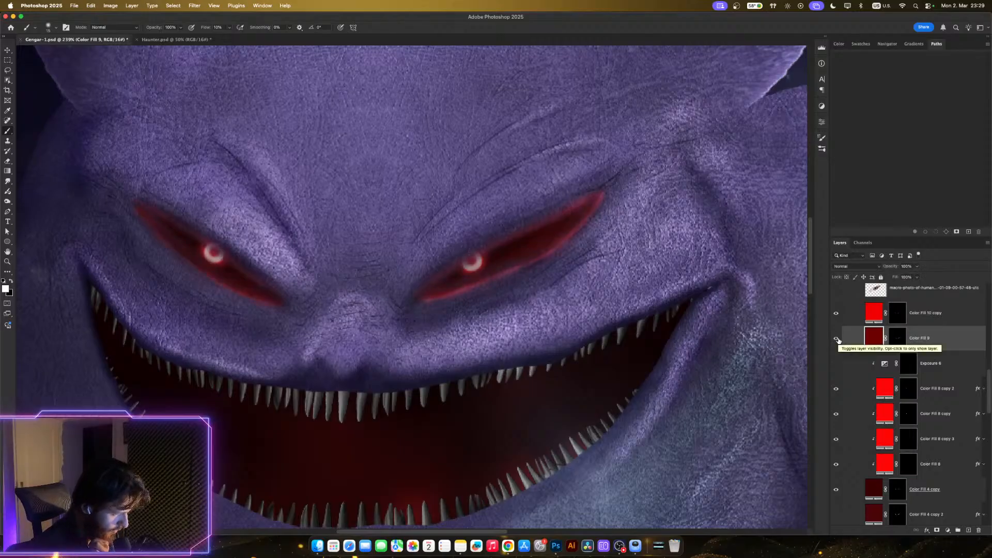
pyautogui.click(837, 339)
pyautogui.click(837, 339)
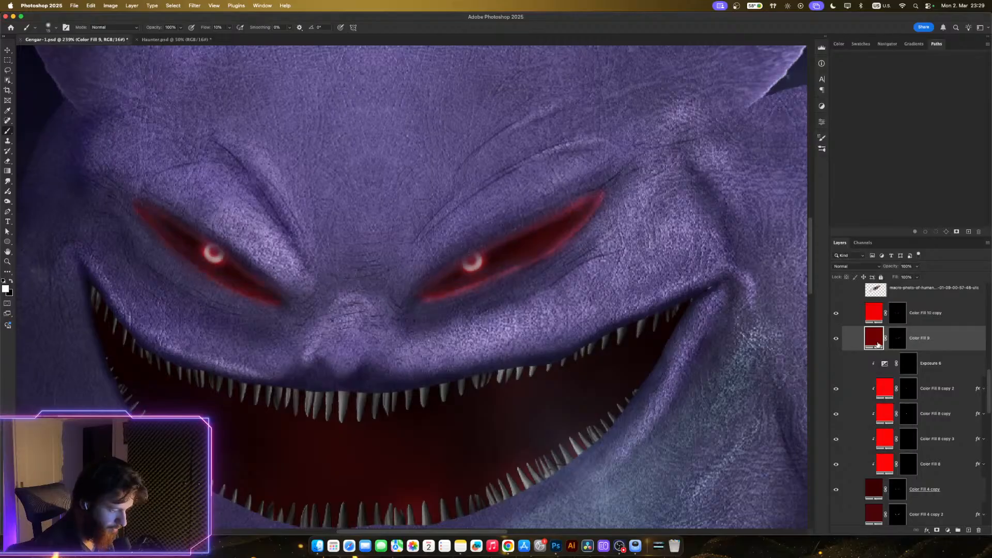
# - Trim the dark red fill along the lower edges of both eyes by painting black on the Color Fill 9 mask
pyautogui.click(893, 342)
pyautogui.hscroll(-3, 580, 312)
pyautogui.scroll(1, 581, 312)
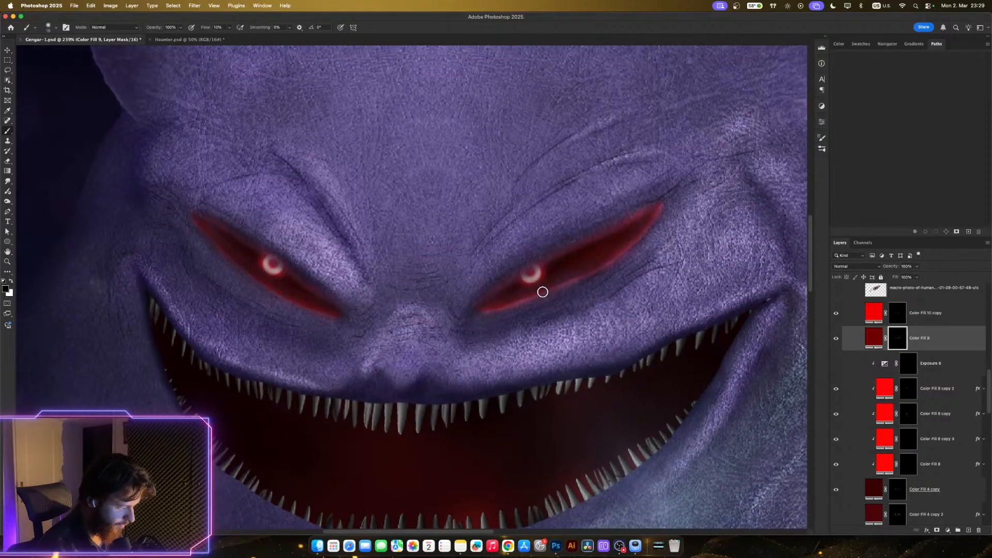
pyautogui.press(']')
pyautogui.moveTo(480, 310)
pyautogui.mouseDown()
pyautogui.moveTo(554, 289)
pyautogui.moveTo(640, 243)
pyautogui.moveTo(610, 268)
pyautogui.moveTo(669, 206)
pyautogui.moveTo(640, 231)
pyautogui.mouseUp()
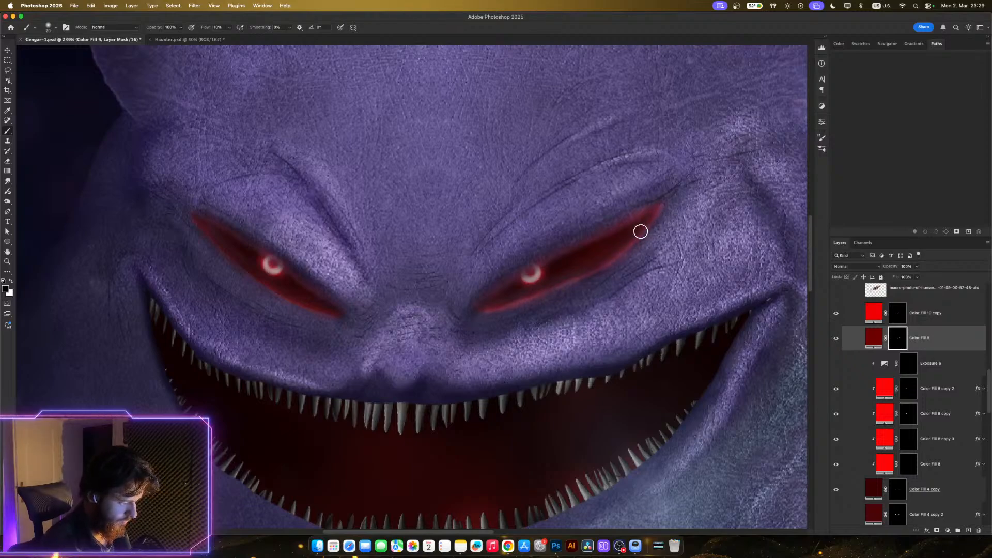
pyautogui.moveTo(279, 296)
pyautogui.mouseDown()
pyautogui.moveTo(335, 319)
pyautogui.moveTo(273, 290)
pyautogui.moveTo(298, 306)
pyautogui.mouseUp()
pyautogui.press('[')
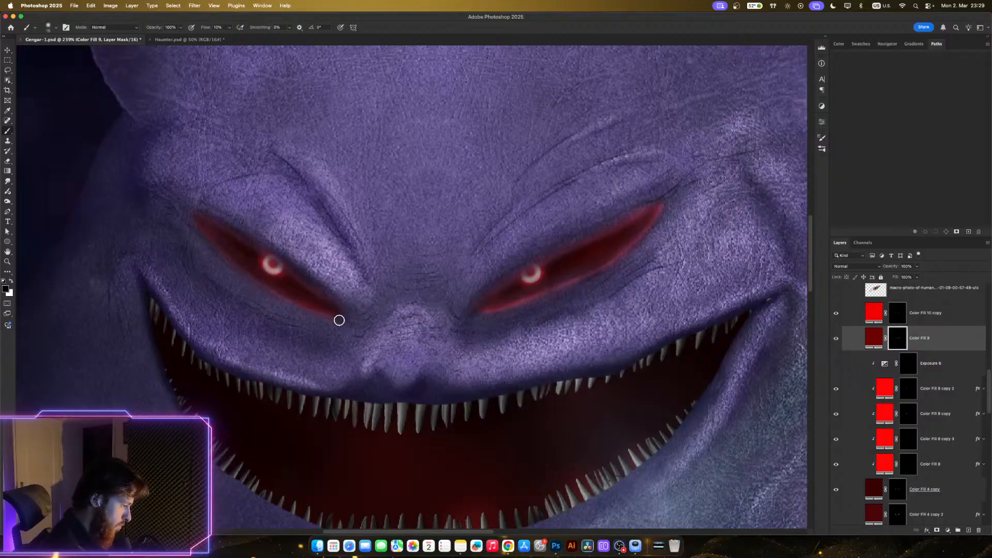
# - Examine the face from afar and close up, comparing the eyes with the Color Fill 10 copy rim glow hidden and shown
pyautogui.scroll(-5, 370, 314)
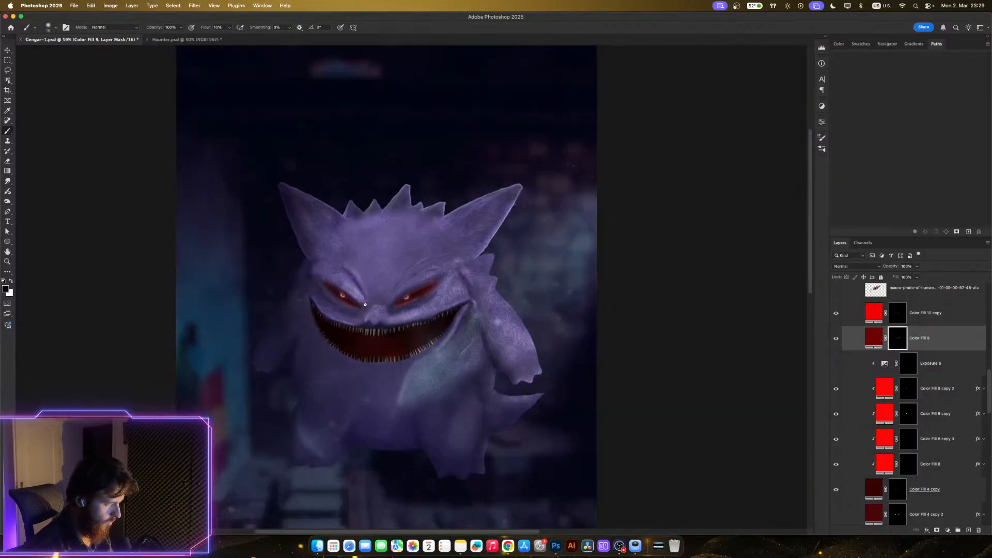
pyautogui.scroll(-1, 389, 296)
pyautogui.scroll(4, 371, 272)
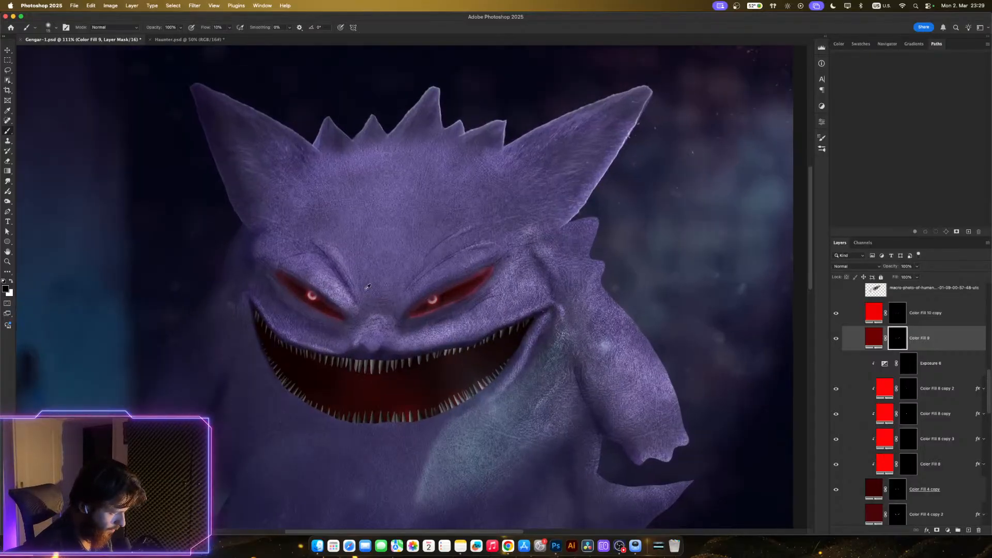
pyautogui.scroll(1, 360, 284)
pyautogui.scroll(-1, 361, 285)
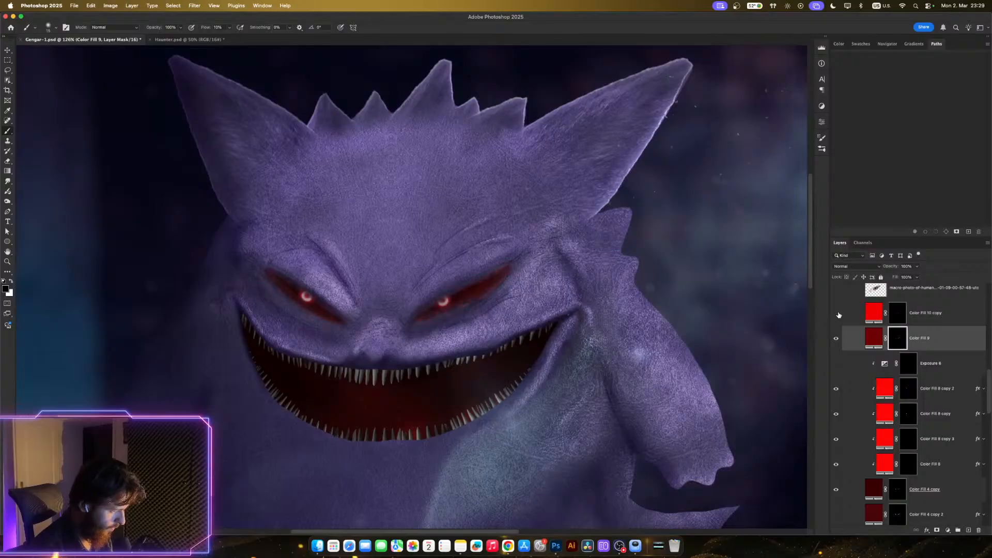
pyautogui.scroll(3, 474, 314)
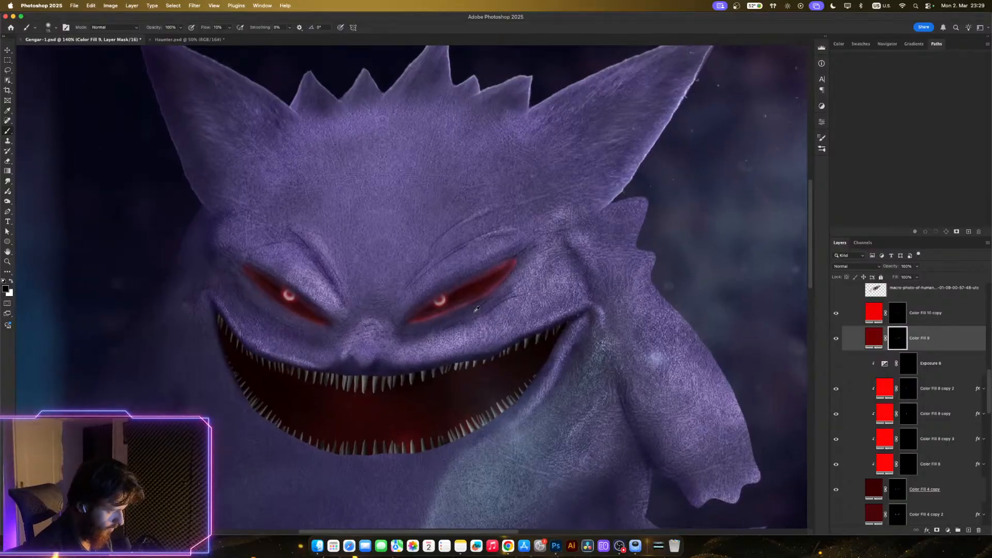
pyautogui.scroll(2, 496, 307)
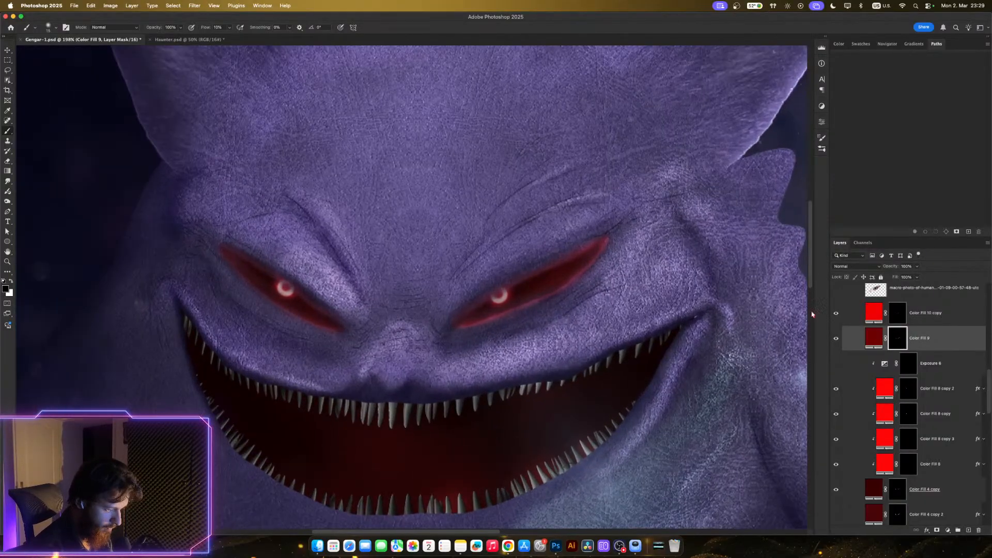
pyautogui.click(836, 315)
pyautogui.click(836, 314)
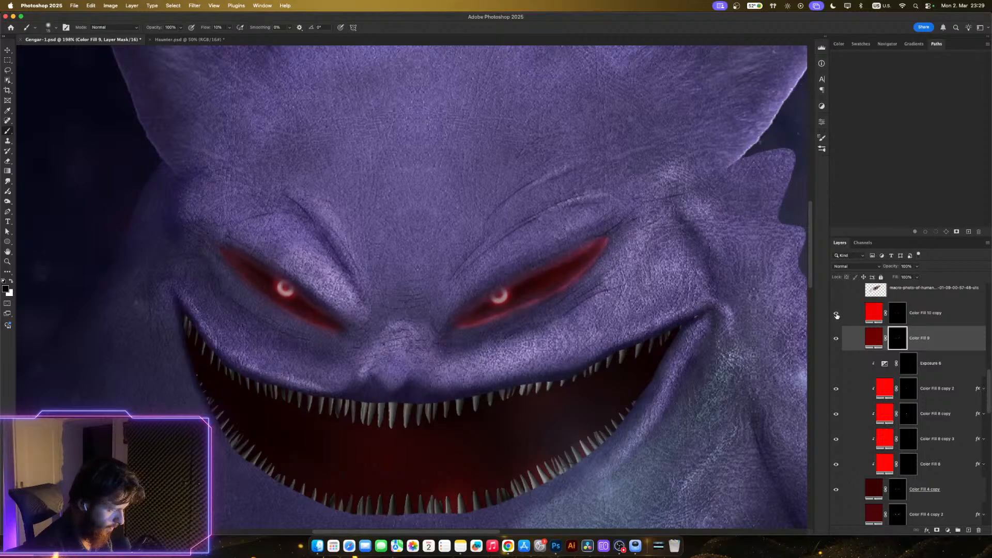
pyautogui.scroll(3, 527, 298)
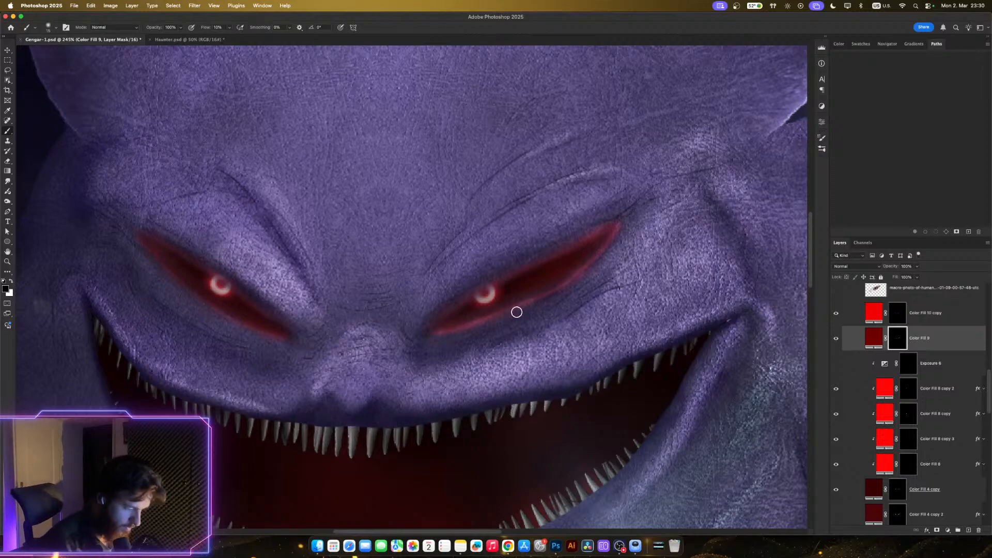
pyautogui.click(837, 313)
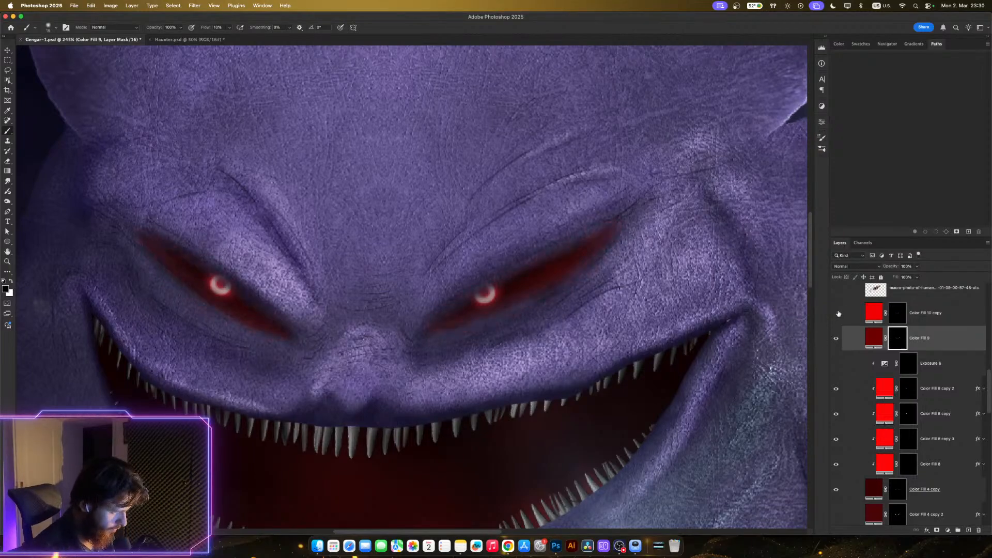
pyautogui.click(837, 313)
pyautogui.click(837, 339)
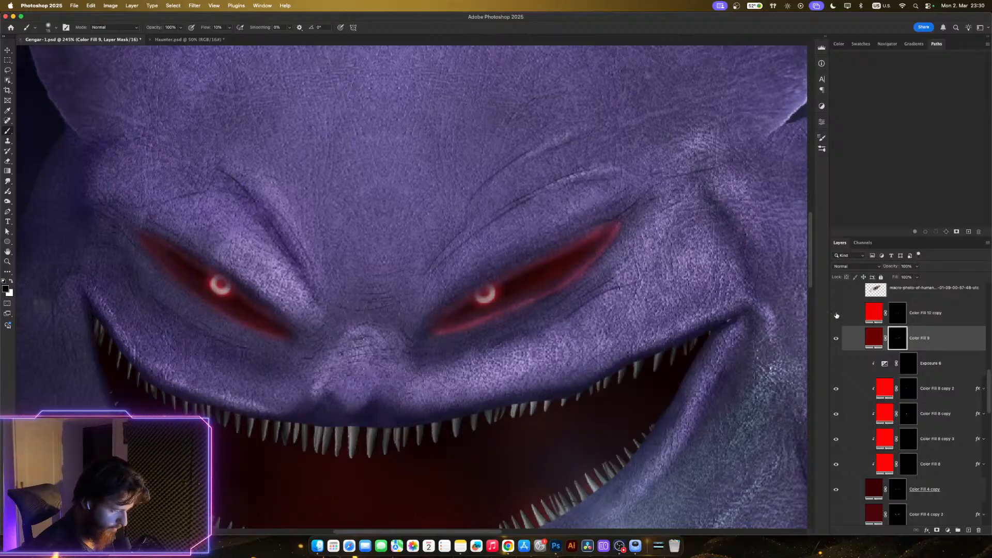
pyautogui.click(836, 313)
pyautogui.click(837, 314)
# - Soften the rim glow at the right-hand eye's outer corner with a larger black brush on the Color Fill 10 copy mask
pyautogui.click(894, 317)
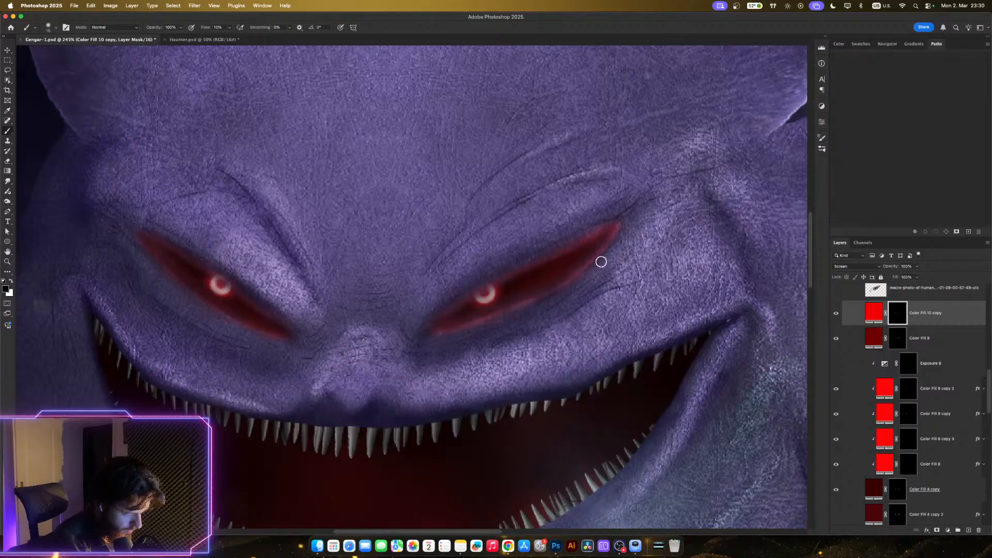
pyautogui.press('x')
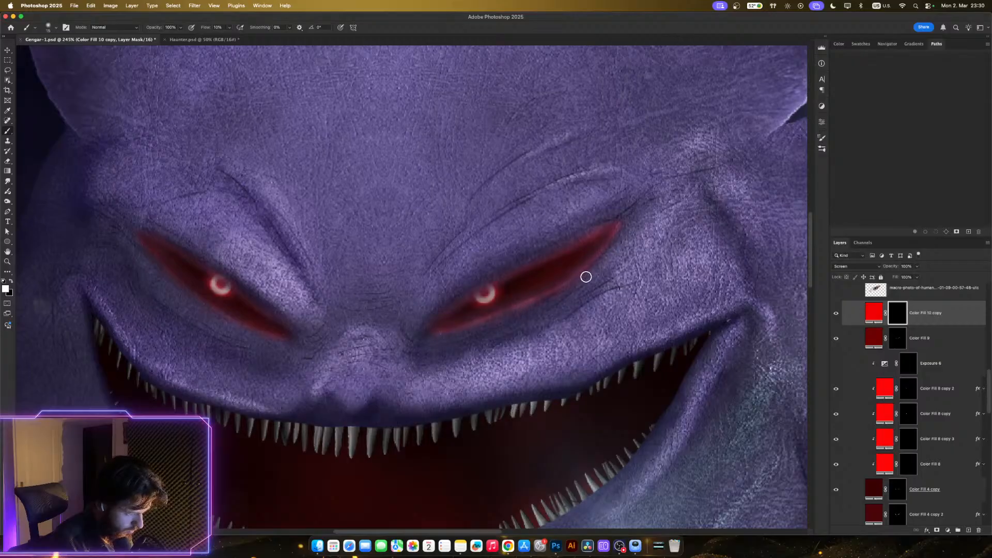
pyautogui.press('x')
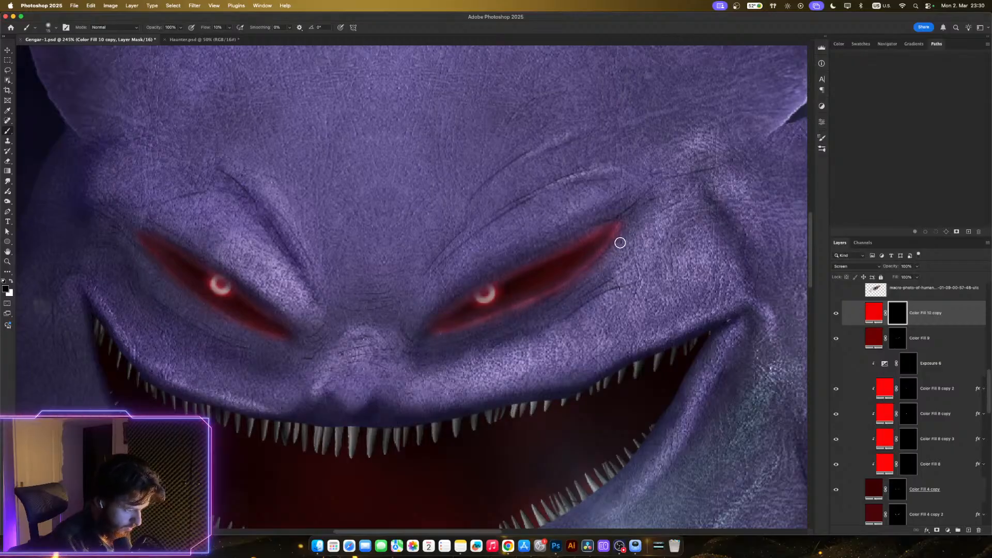
pyautogui.press(']')
pyautogui.press(']')
pyautogui.press(']')
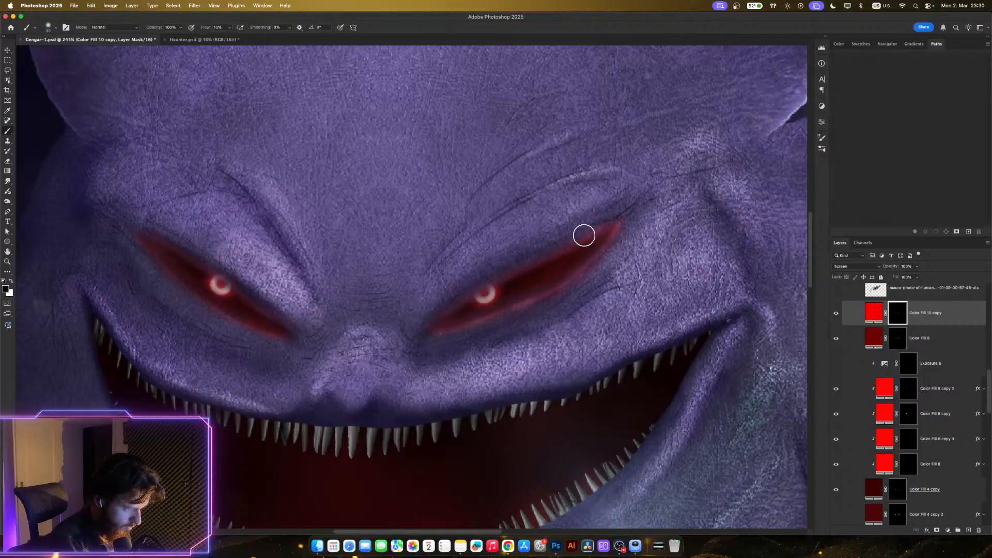
pyautogui.moveTo(613, 239); pyautogui.dragTo(643, 192)
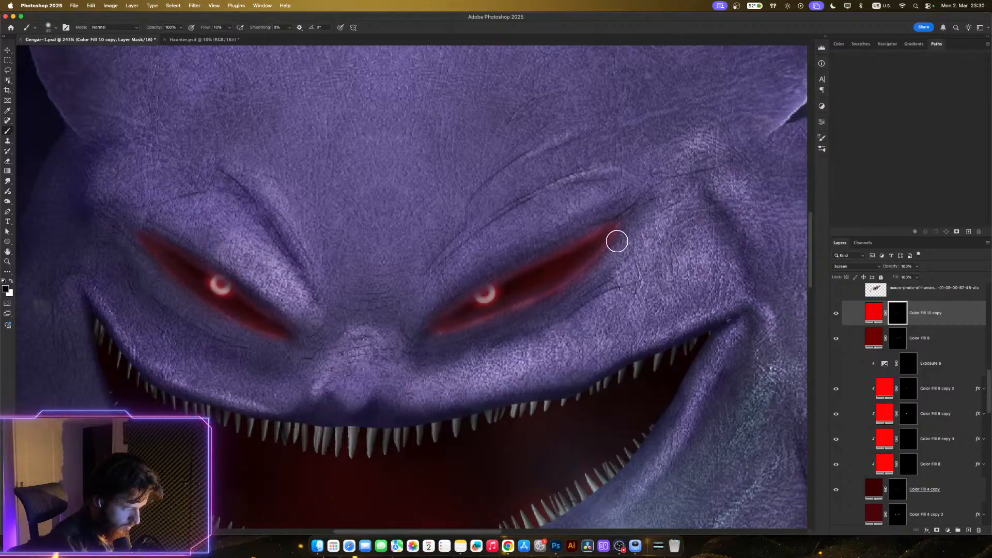
pyautogui.moveTo(617, 241)
pyautogui.mouseDown()
pyautogui.moveTo(636, 193)
pyautogui.moveTo(594, 223)
pyautogui.mouseUp()
pyautogui.moveTo(640, 202); pyautogui.dragTo(568, 235)
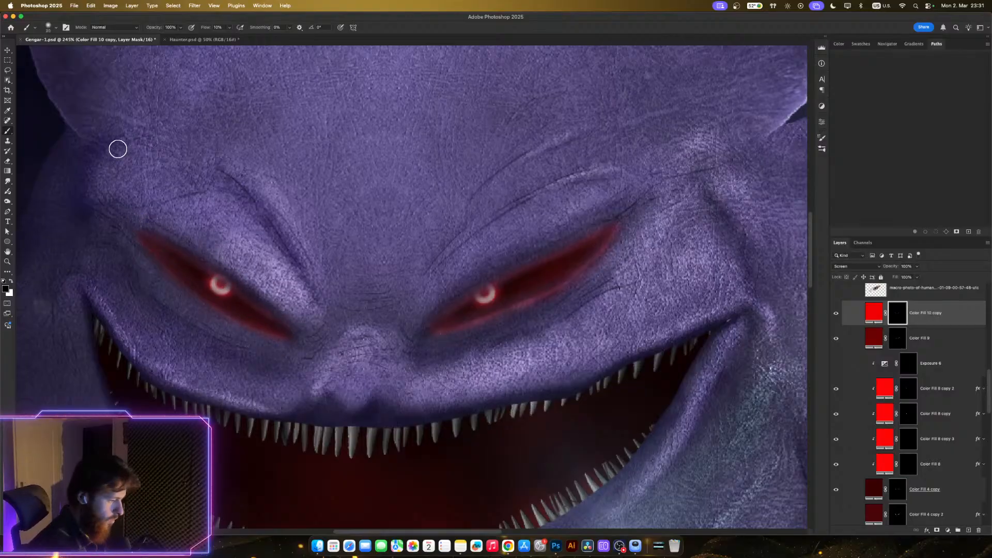
# - Examine both eyes from afar and close up, comparing them with the Color Fill 9 layer hidden and shown
pyautogui.scroll(-3, 284, 177)
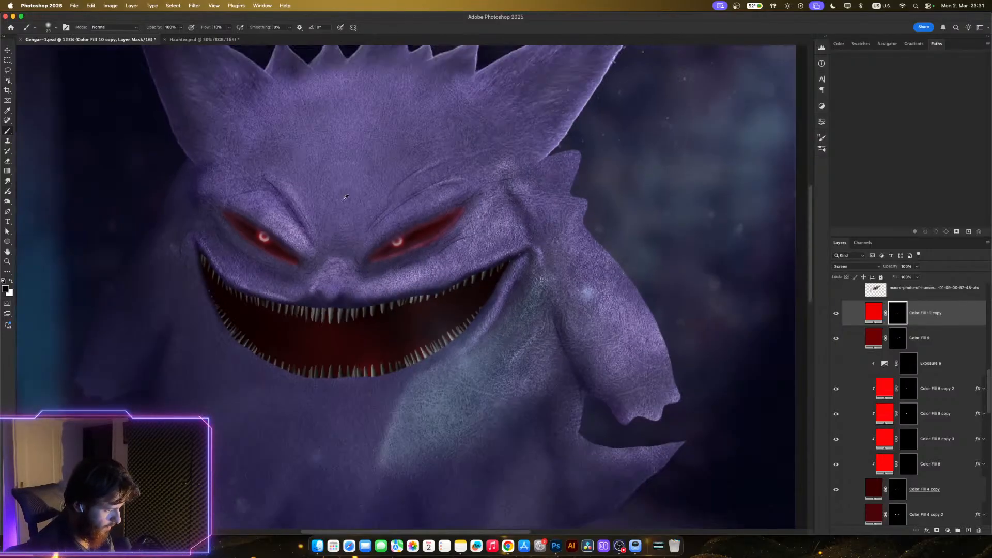
pyautogui.scroll(3, 416, 244)
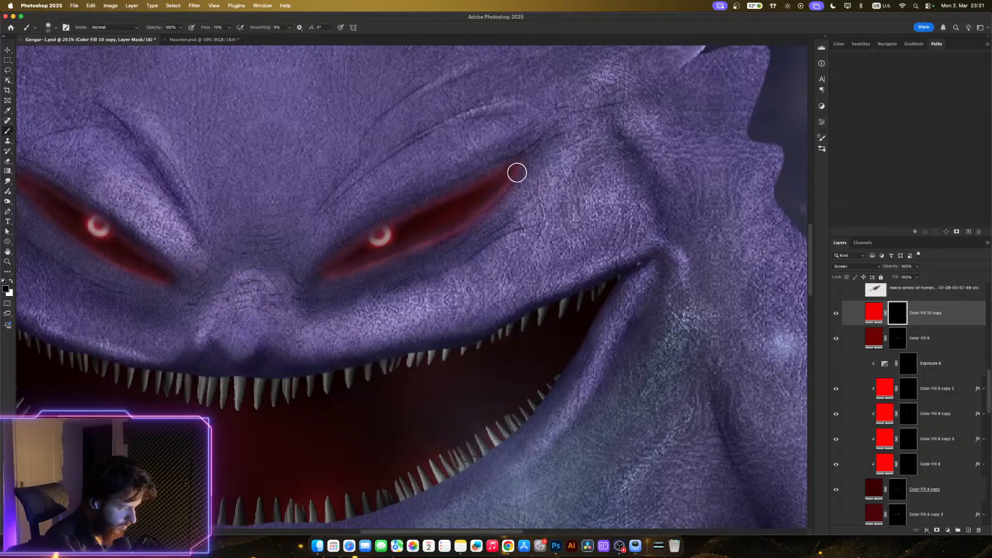
pyautogui.scroll(-5, 642, 162)
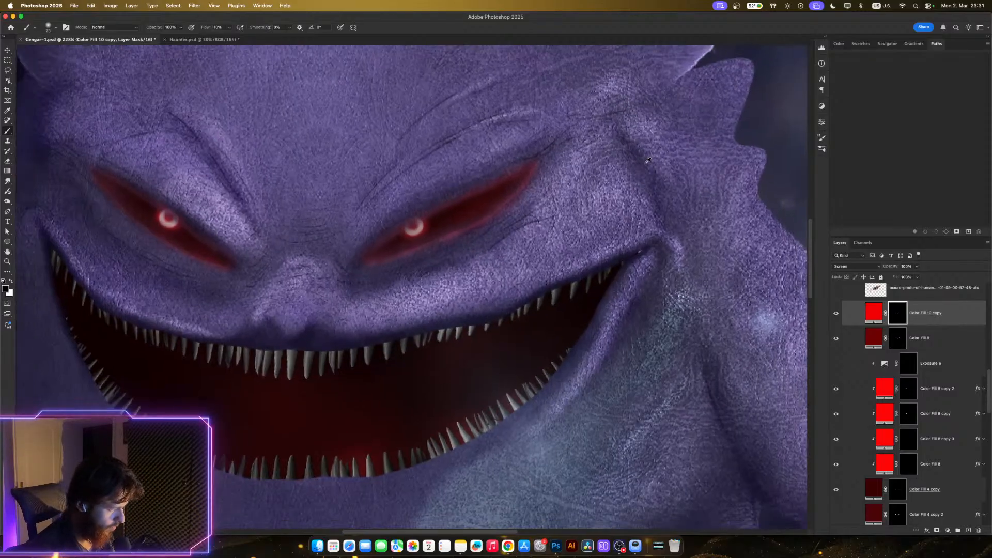
pyautogui.scroll(1, 498, 212)
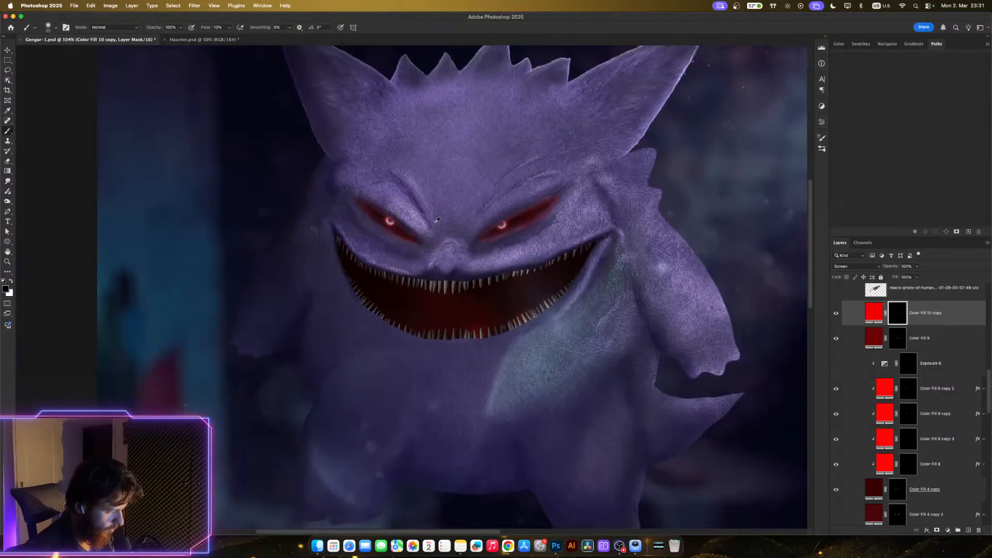
pyautogui.scroll(2, 437, 220)
pyautogui.scroll(2, 444, 229)
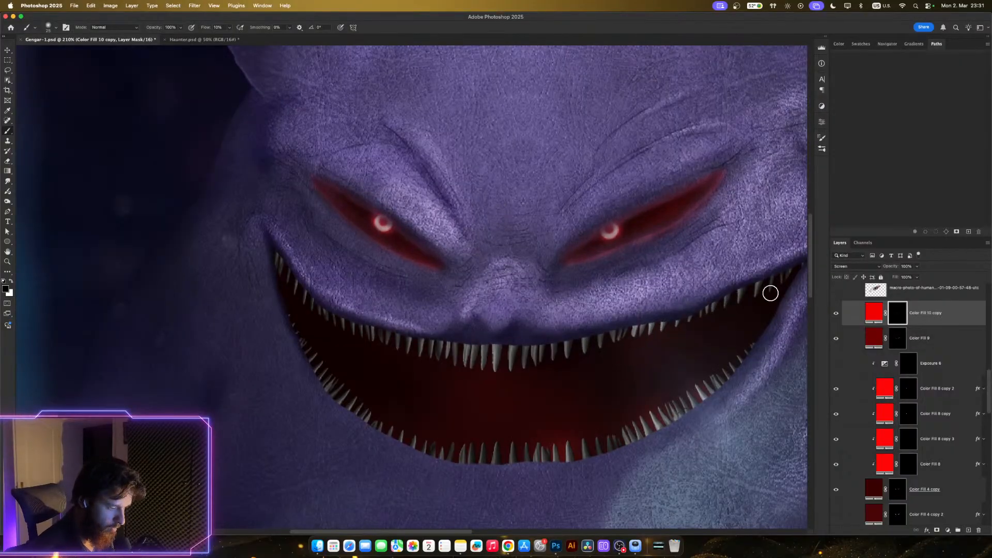
pyautogui.click(886, 338)
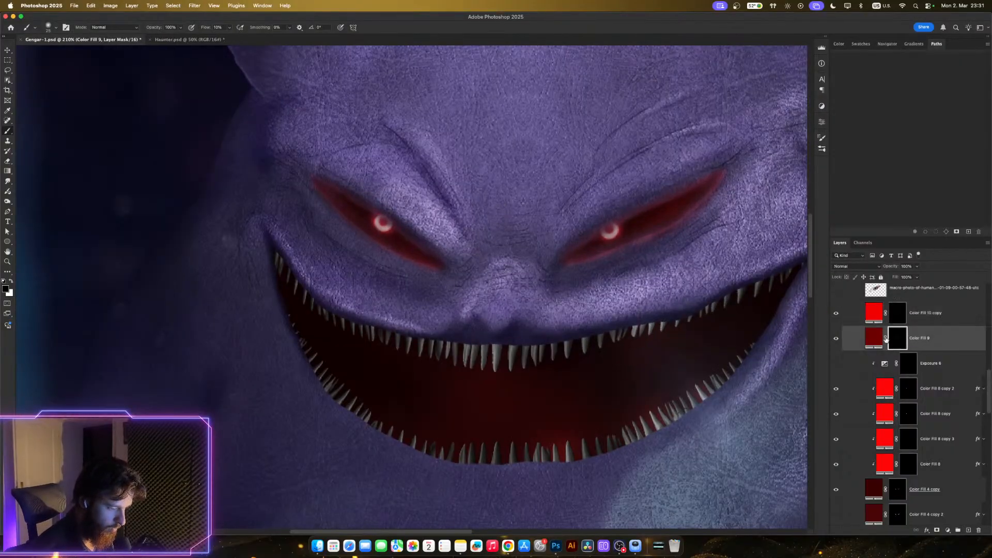
pyautogui.click(837, 339)
pyautogui.click(837, 339)
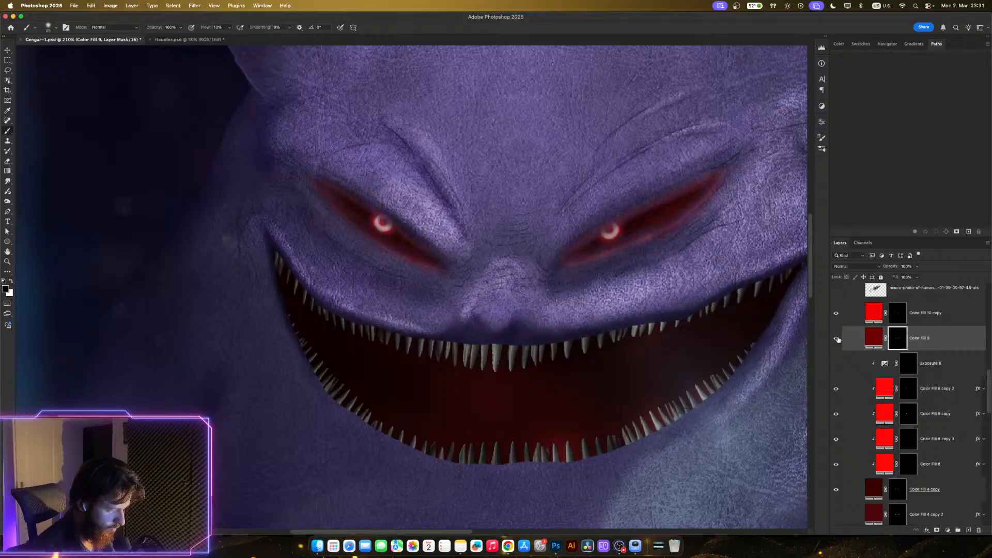
pyautogui.scroll(1, 726, 295)
pyautogui.moveTo(674, 257); pyautogui.dragTo(596, 311)
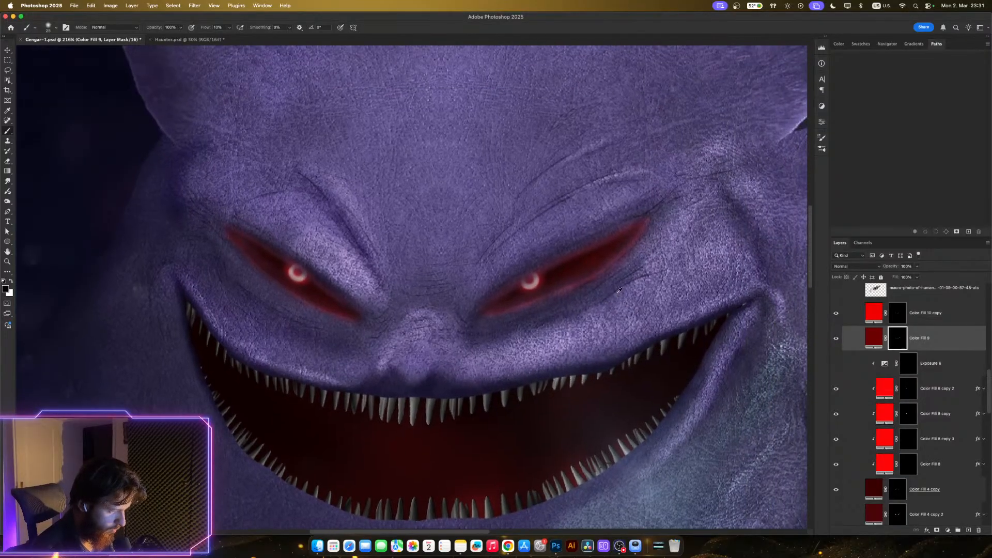
pyautogui.scroll(1, 596, 311)
pyautogui.click(835, 339)
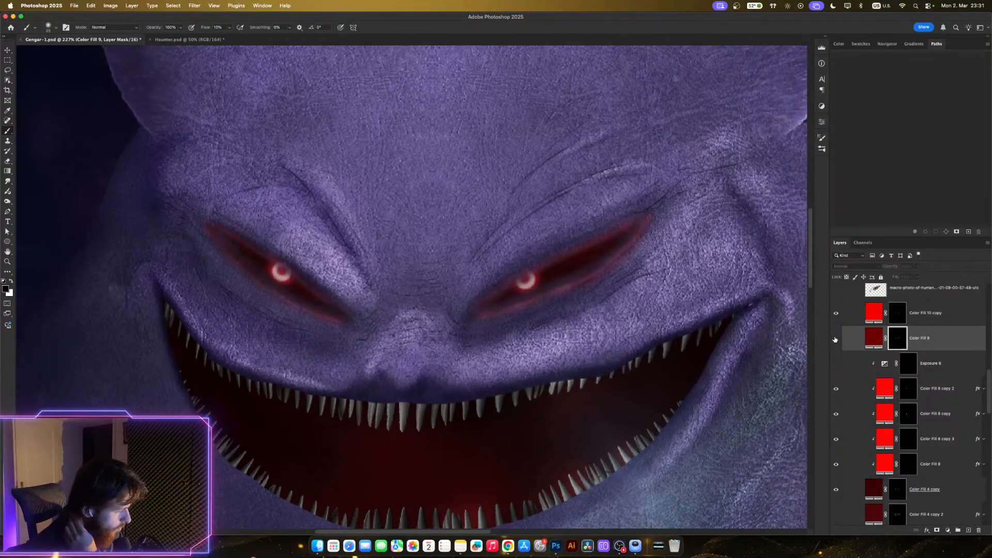
pyautogui.click(835, 340)
pyautogui.click(835, 339)
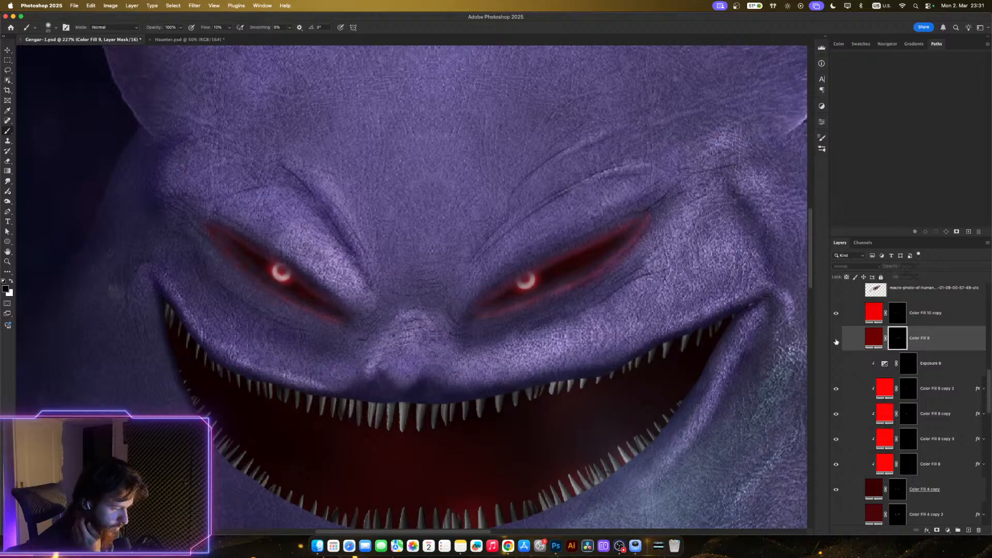
pyautogui.click(836, 339)
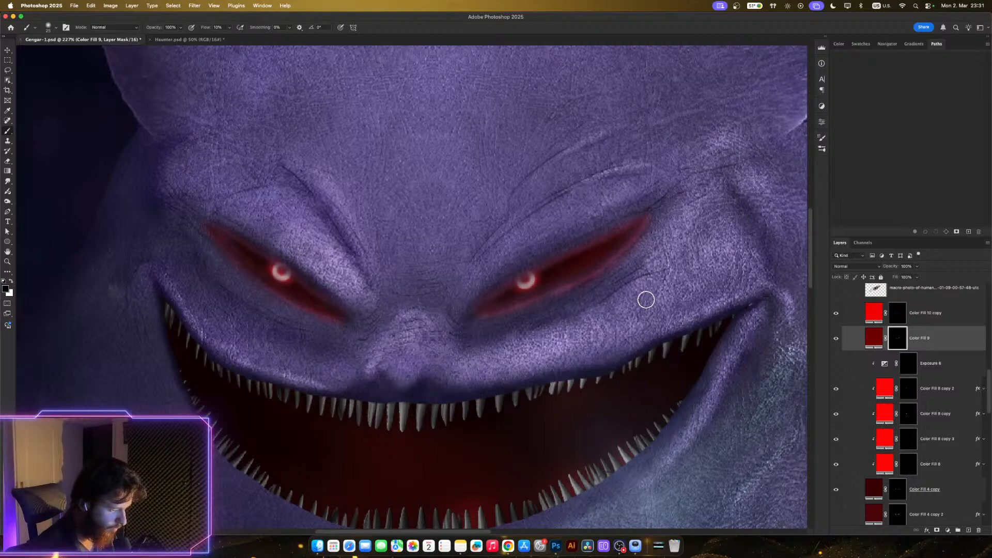
pyautogui.moveTo(611, 297); pyautogui.dragTo(714, 331)
pyautogui.scroll(5, 610, 292)
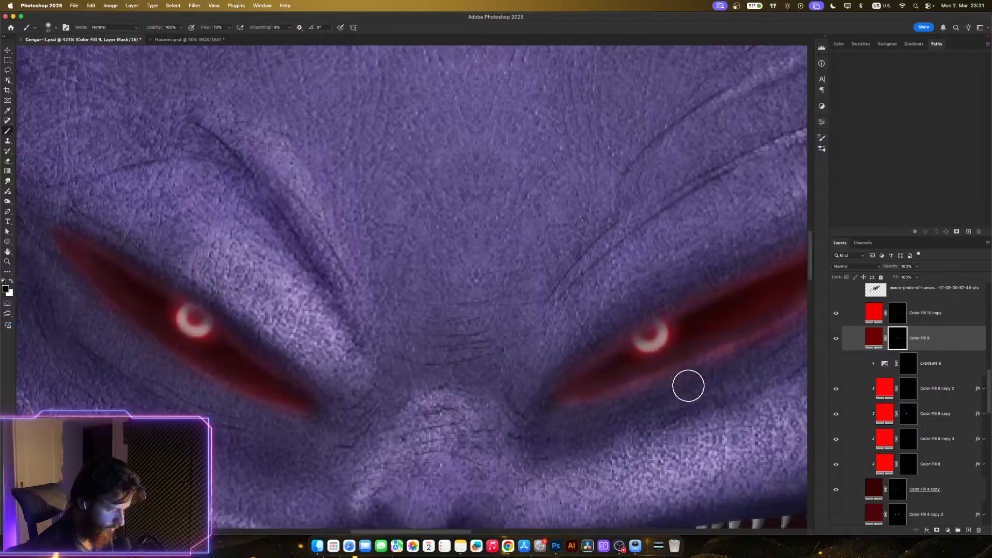
# - Refine the red fill along the lower edges of both eyes with a smaller white brush on the Color Fill 9 mask
pyautogui.moveTo(689, 385); pyautogui.dragTo(575, 354)
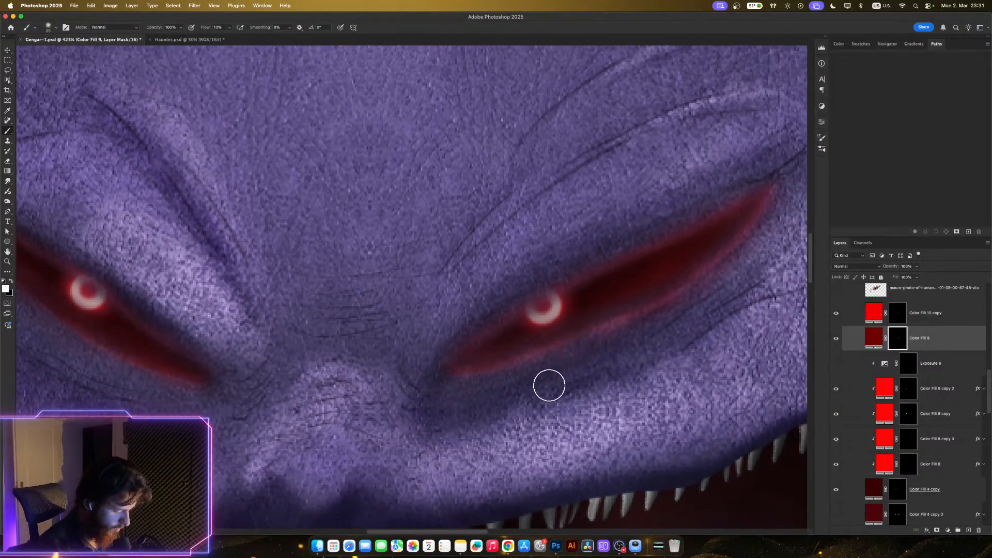
pyautogui.press('x')
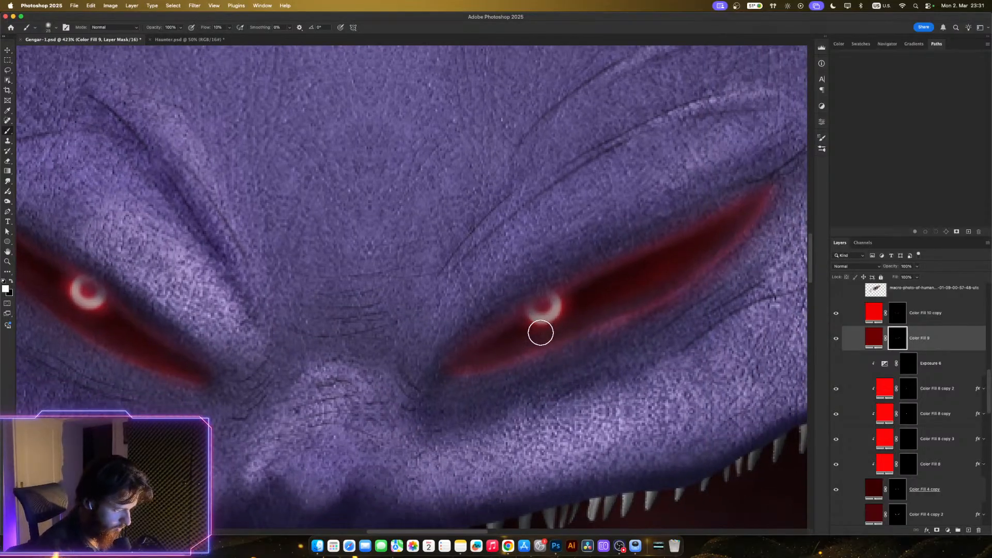
pyautogui.press('[')
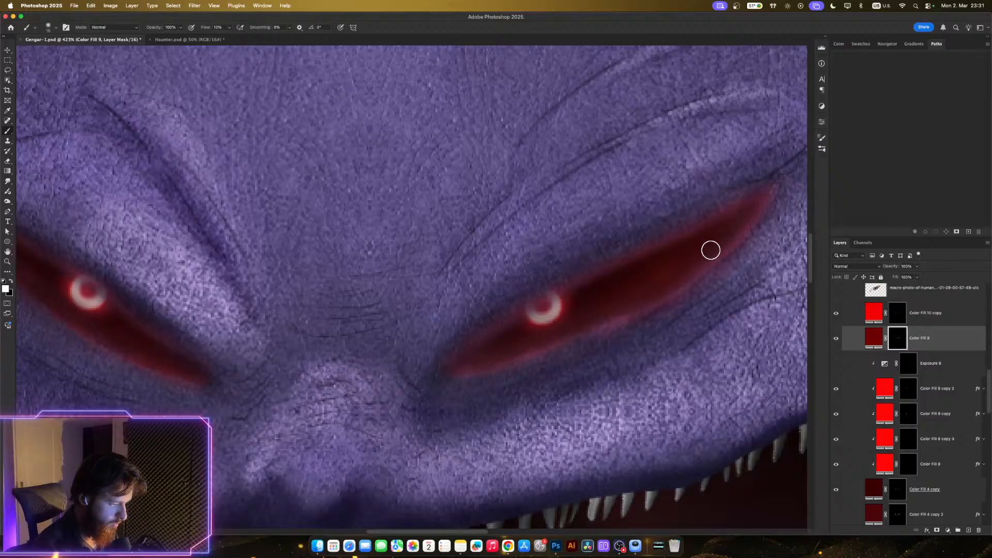
pyautogui.moveTo(568, 362); pyautogui.dragTo(709, 406)
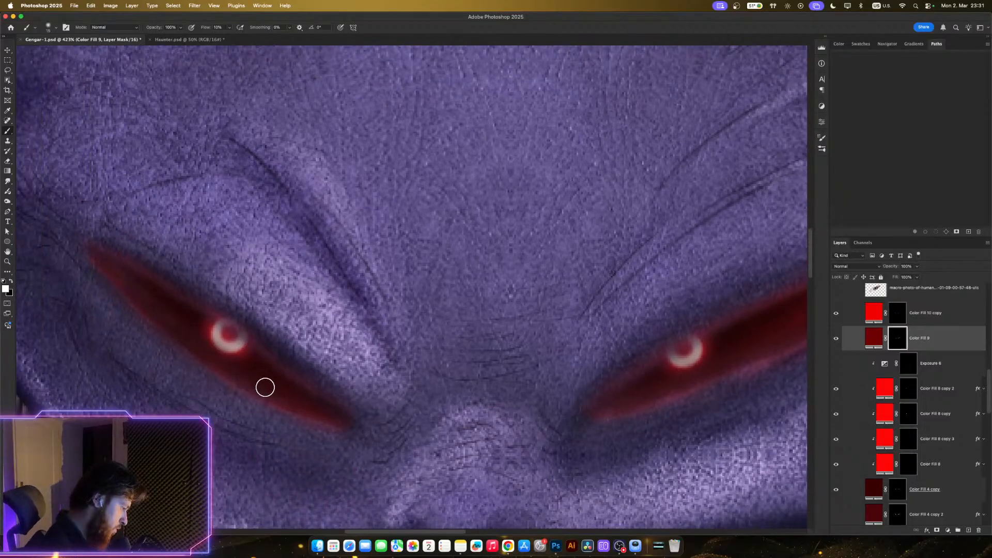
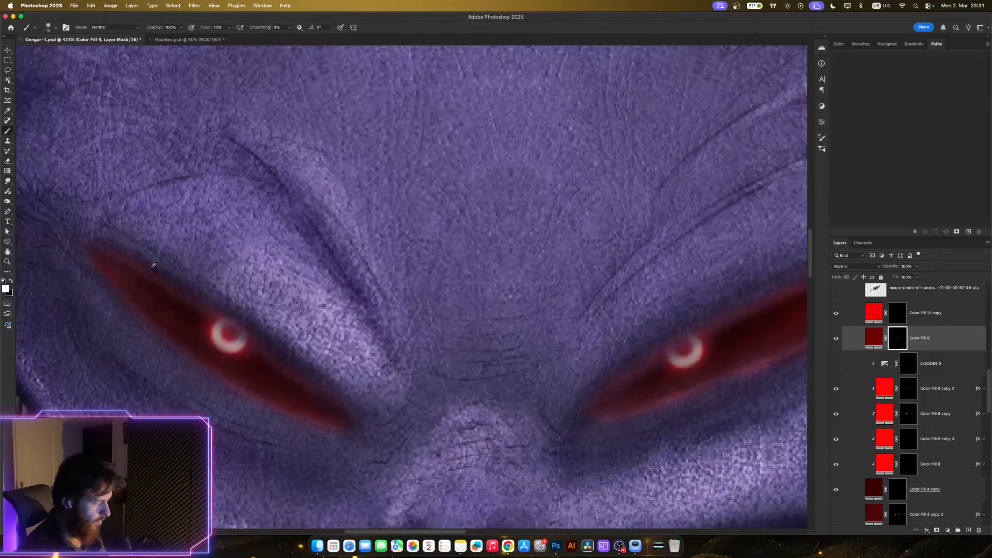
# - Try strengthening the eyes' rim glow with a duplicate of the Color Fill 10 copy layer, and delete the duplicate
pyautogui.scroll(-10, 217, 321)
pyautogui.scroll(5, 178, 307)
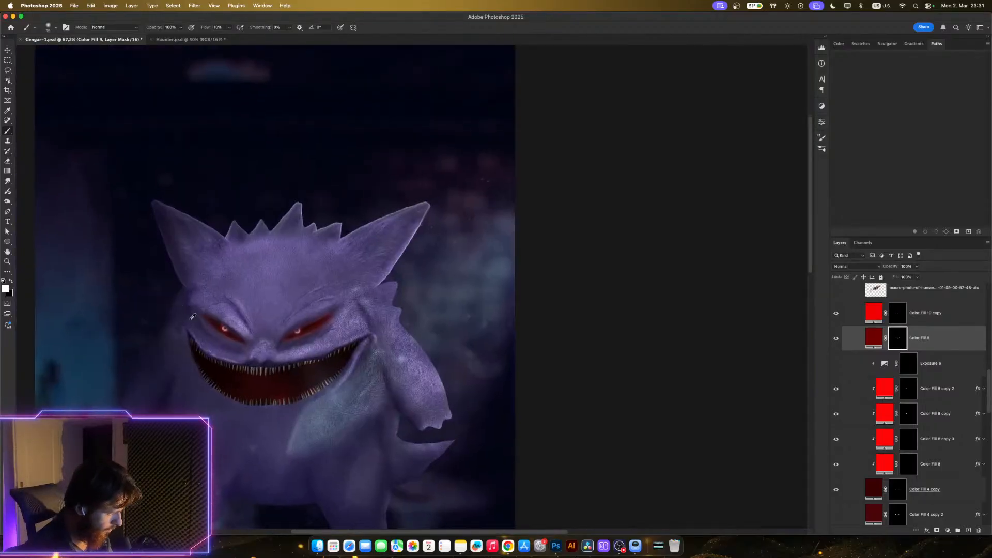
pyautogui.scroll(-2, 229, 314)
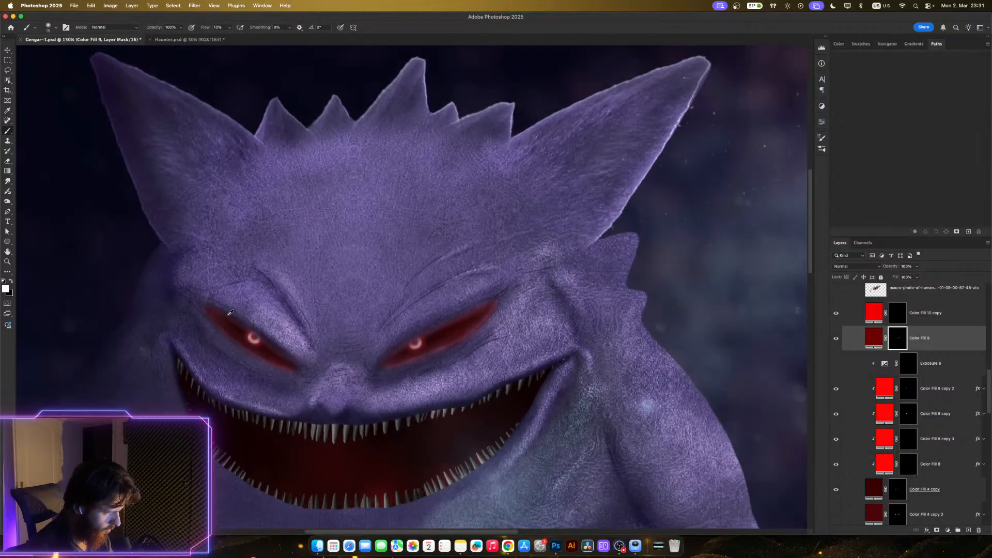
pyautogui.scroll(-1, 231, 312)
pyautogui.moveTo(298, 318); pyautogui.dragTo(396, 302)
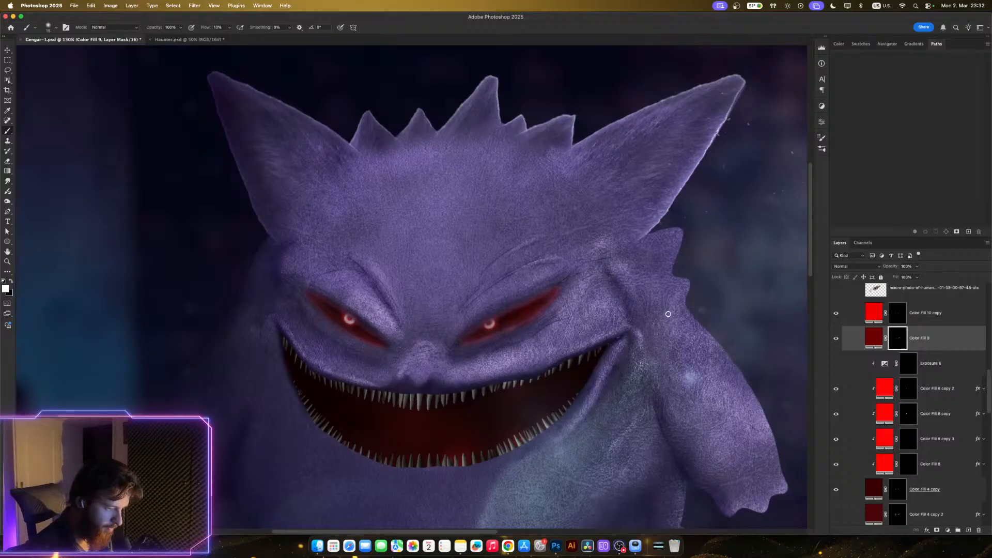
pyautogui.doubleClick(955, 319)
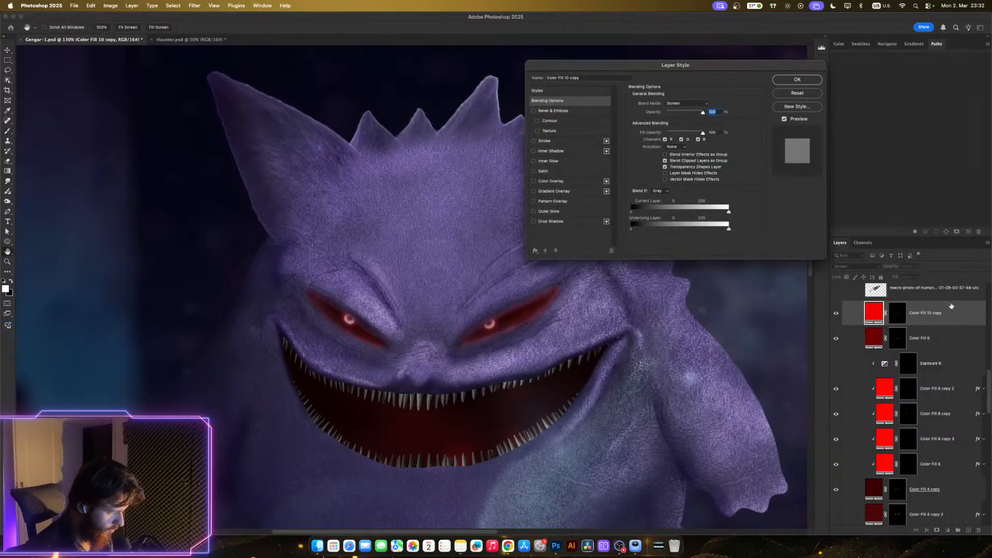
pyautogui.press('Escape')
pyautogui.press('super+j')
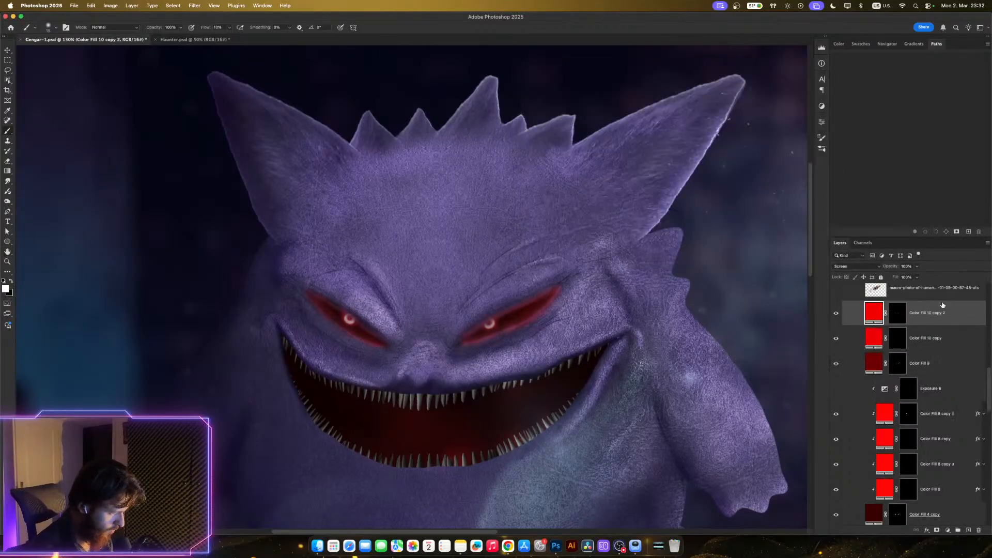
pyautogui.scroll(-3, 604, 367)
pyautogui.scroll(-2, 604, 368)
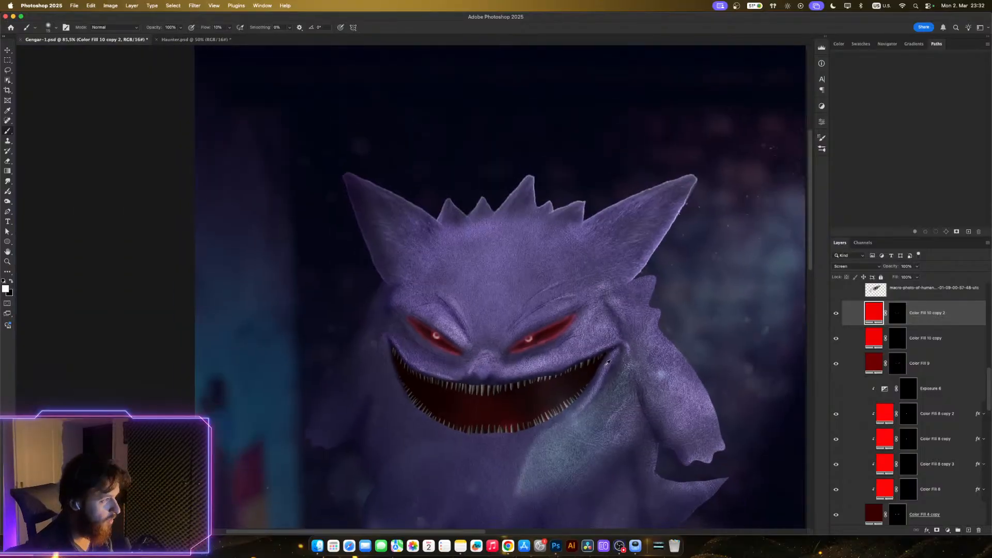
pyautogui.scroll(5, 608, 363)
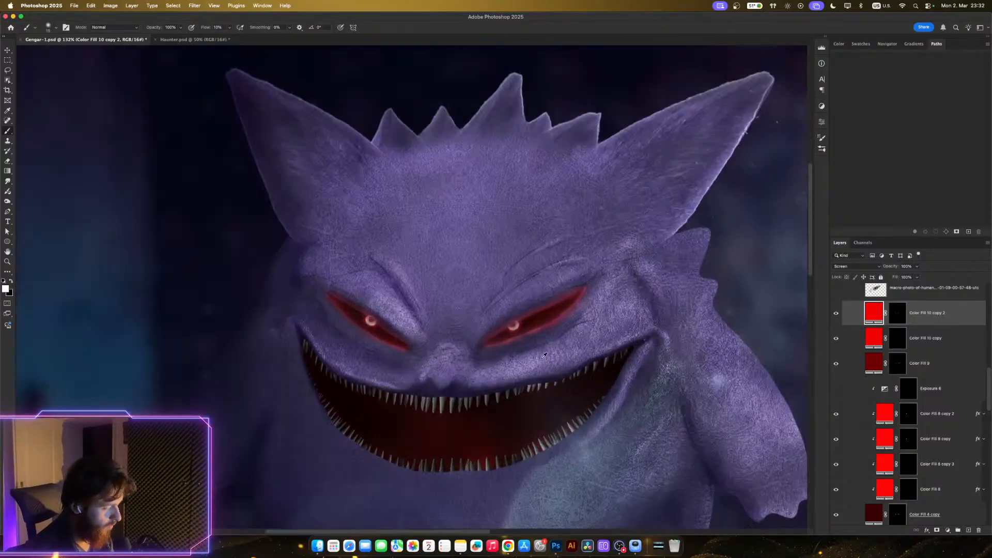
pyautogui.scroll(1, 544, 356)
pyautogui.press('BackSpace')
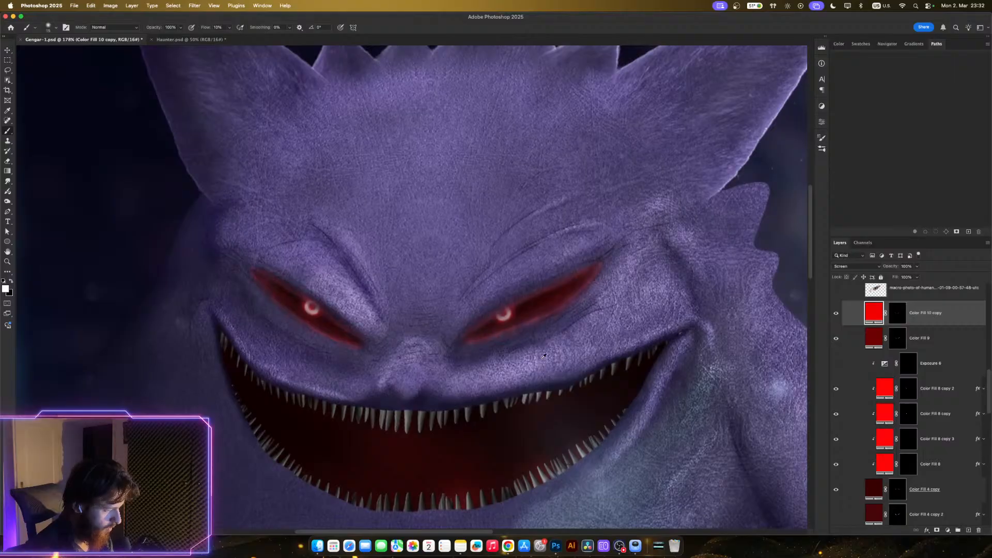
# - Brighten the Color Fill 9 color to the red #871111 and save the document
pyautogui.scroll(-2, 543, 356)
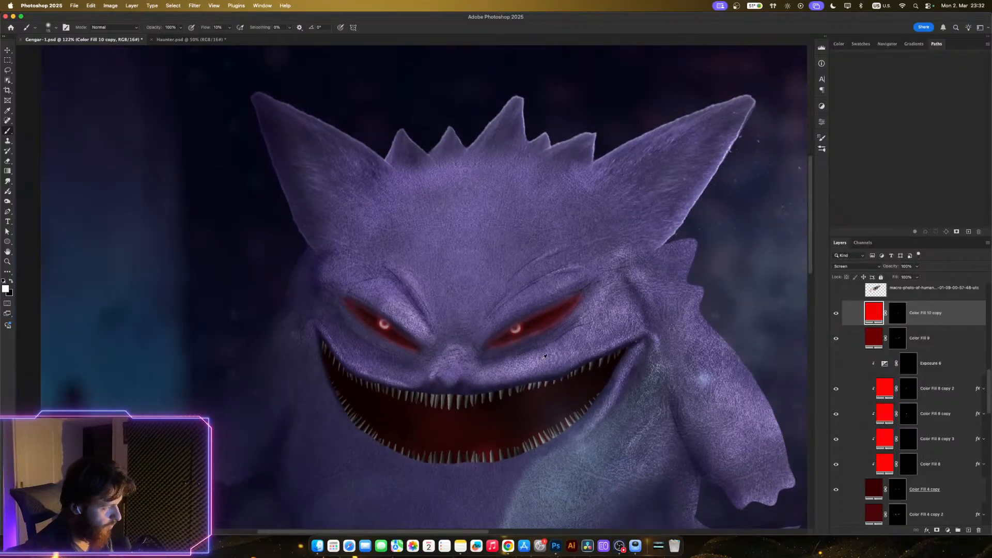
pyautogui.scroll(1, 502, 343)
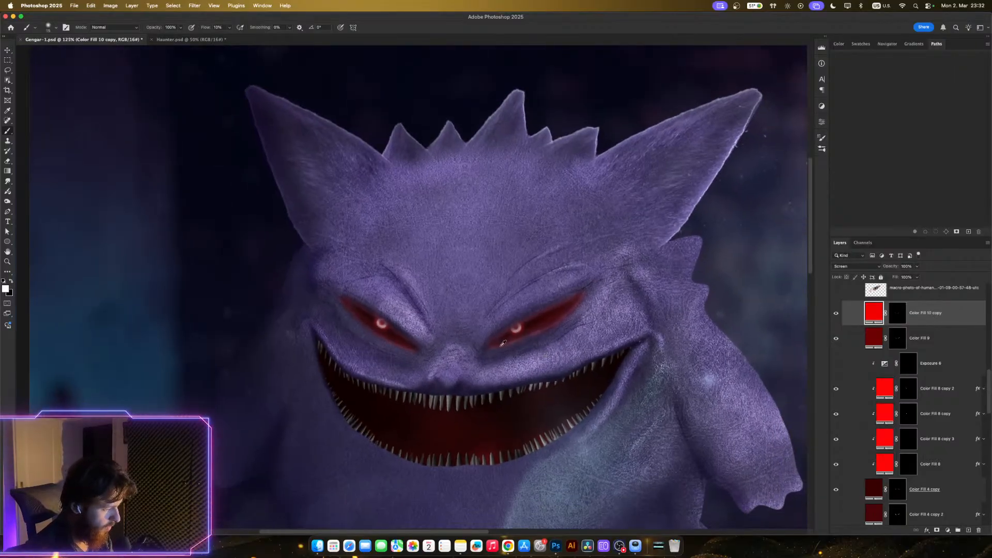
pyautogui.scroll(2, 503, 343)
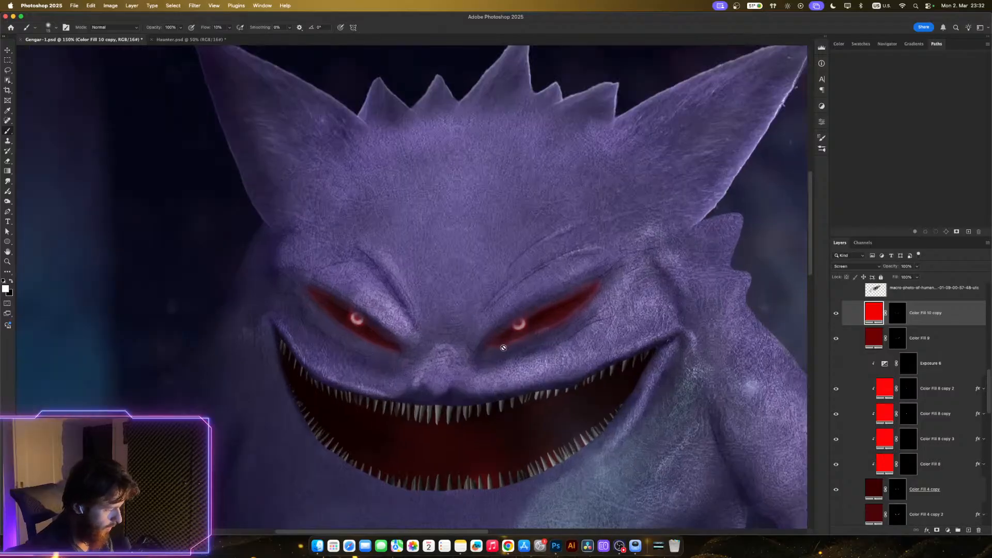
pyautogui.doubleClick(873, 343)
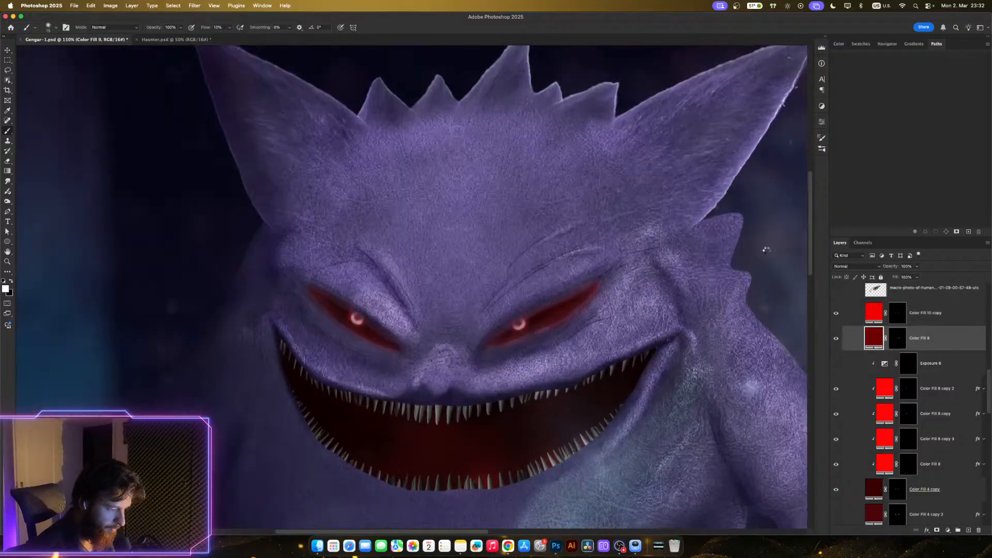
pyautogui.moveTo(697, 396)
pyautogui.mouseDown()
pyautogui.moveTo(697, 375)
pyautogui.moveTo(687, 388)
pyautogui.mouseUp()
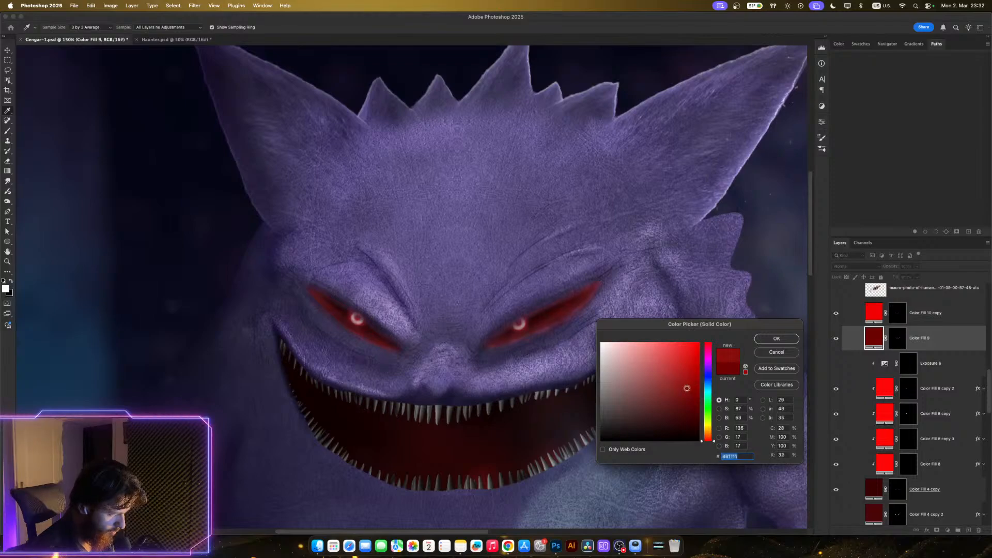
pyautogui.click(771, 341)
pyautogui.press('b')
pyautogui.scroll(-5, 516, 355)
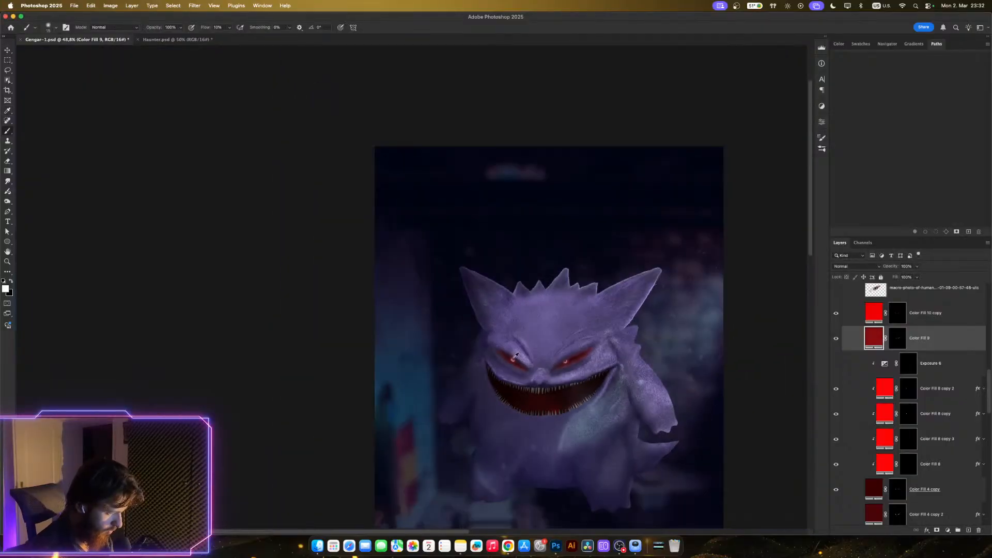
pyautogui.scroll(3, 515, 356)
pyautogui.press('super+s')
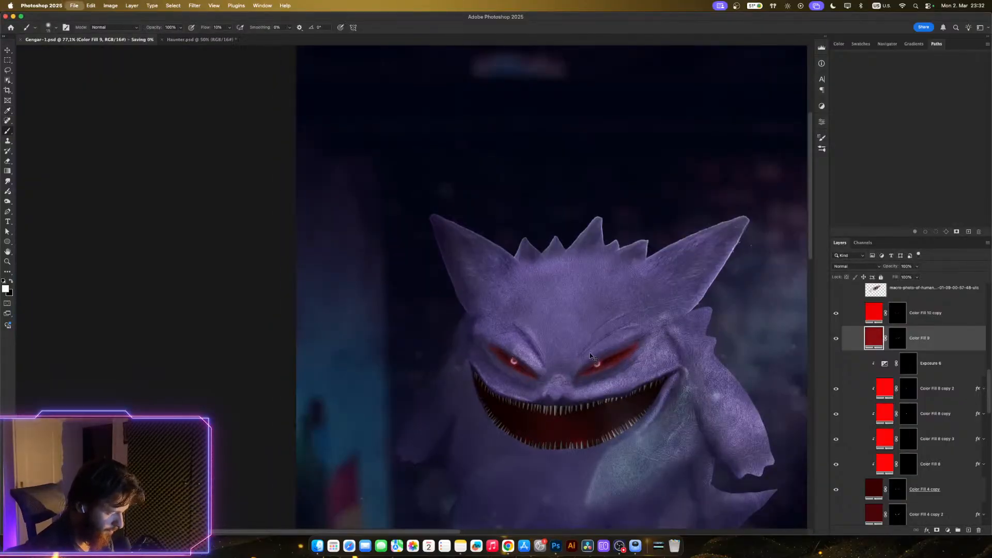
# - Load the Color Fill 4 copy 2 mask as a selection around both eyes
pyautogui.scroll(4, 590, 357)
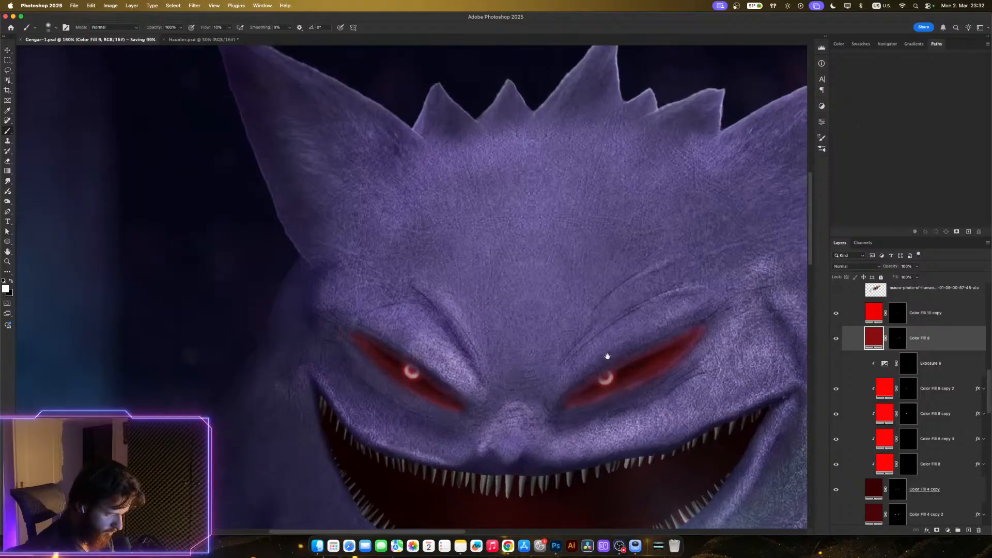
pyautogui.scroll(1, 591, 358)
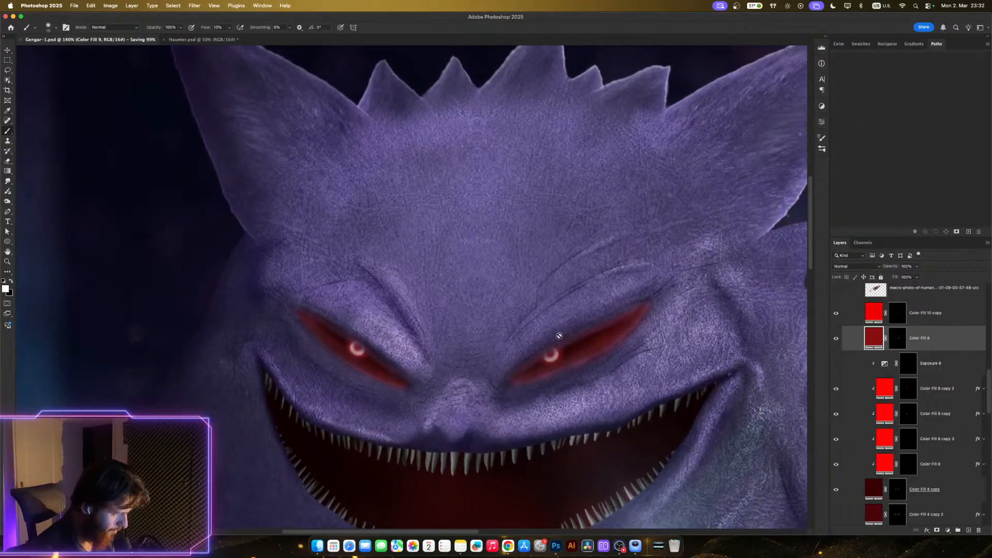
pyautogui.scroll(3, 559, 336)
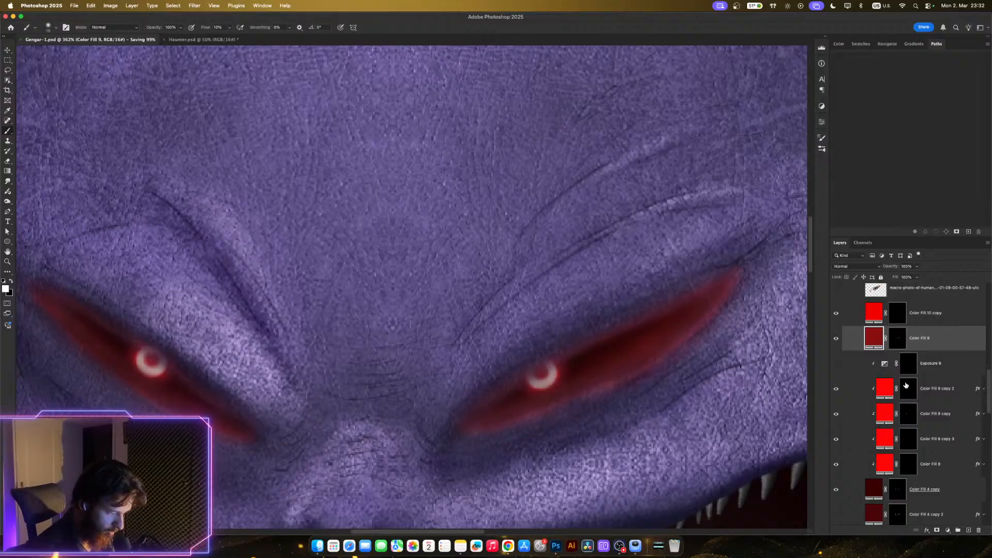
pyautogui.scroll(-4, 906, 384)
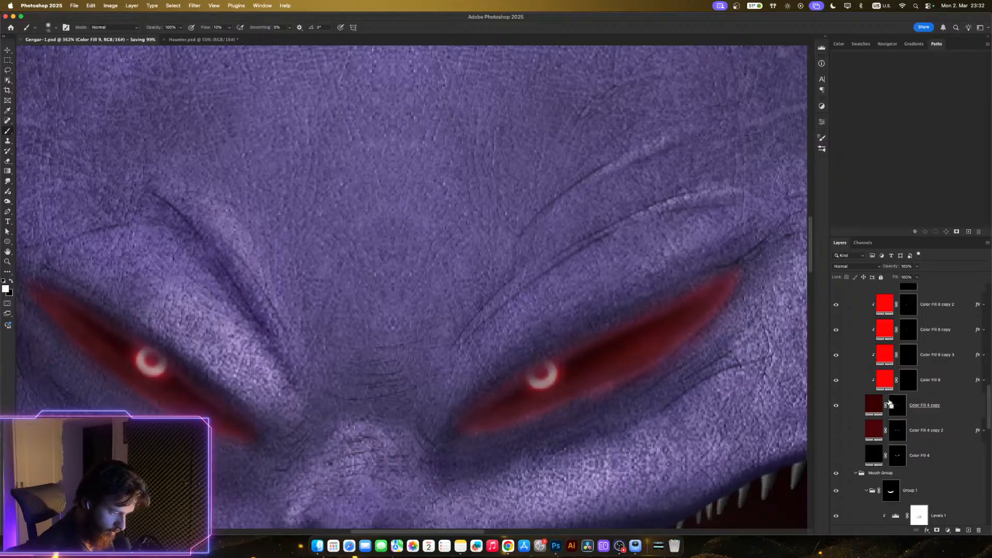
pyautogui.keyDown('super'); pyautogui.click(892, 405); pyautogui.keyUp('super')
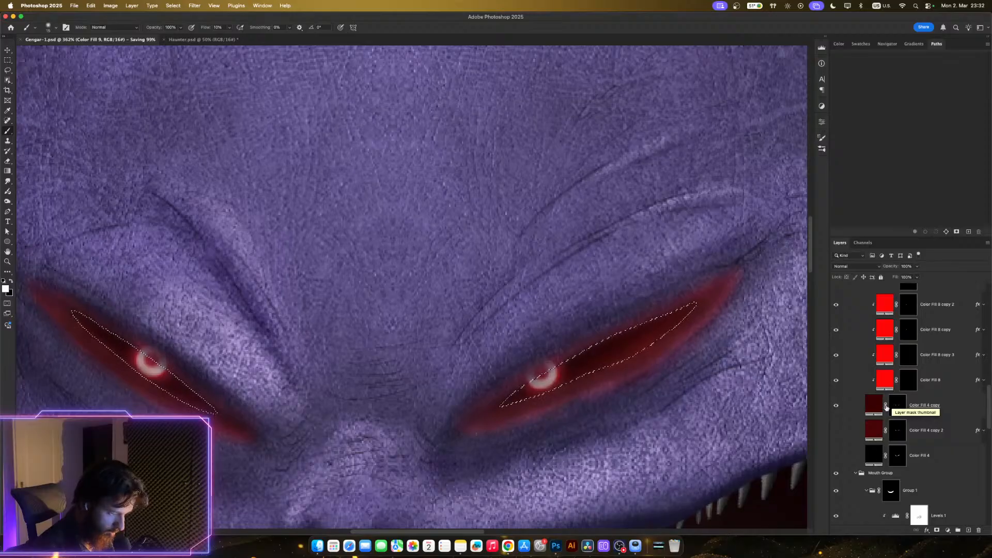
pyautogui.keyDown('super'); pyautogui.click(894, 428); pyautogui.keyUp('super')
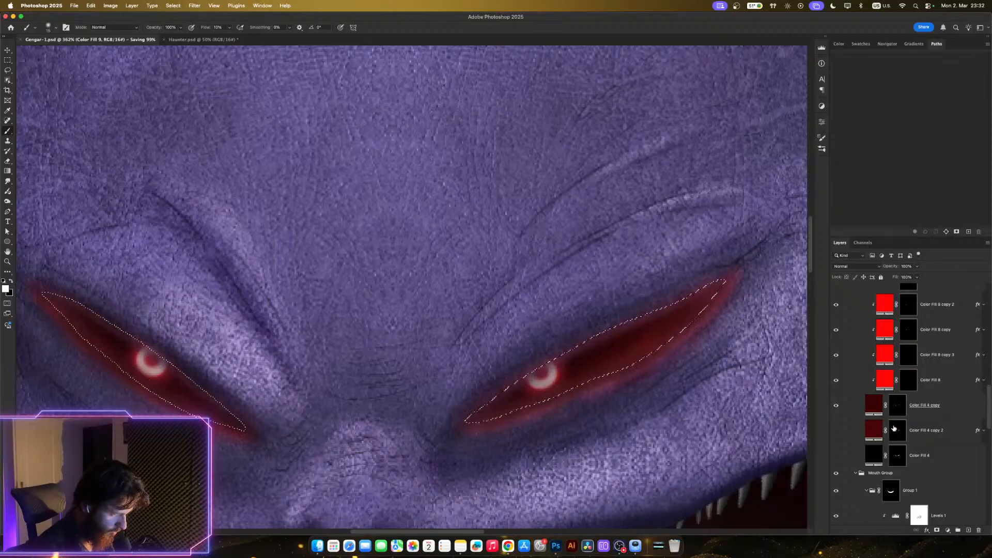
# - Group the Exposure layer above the pupils with the four bright red Color Fill layers directly beneath it
pyautogui.scroll(2, 956, 383)
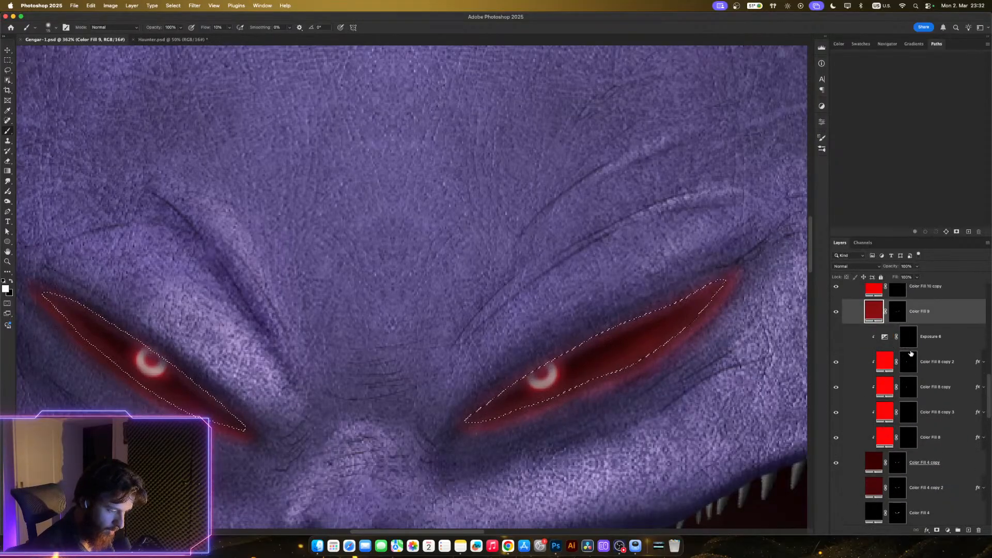
pyautogui.click(951, 364)
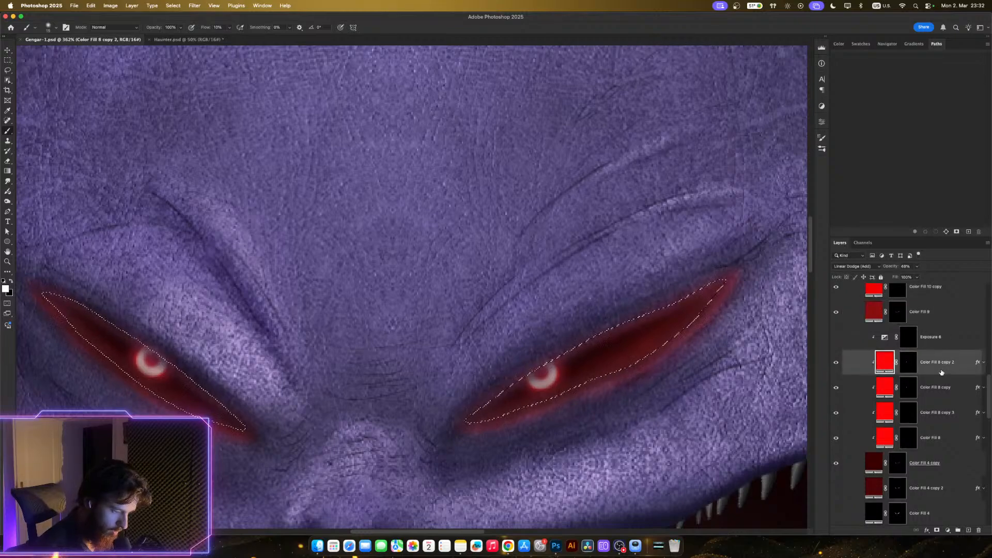
pyautogui.scroll(1, 941, 373)
pyautogui.scroll(2, 937, 357)
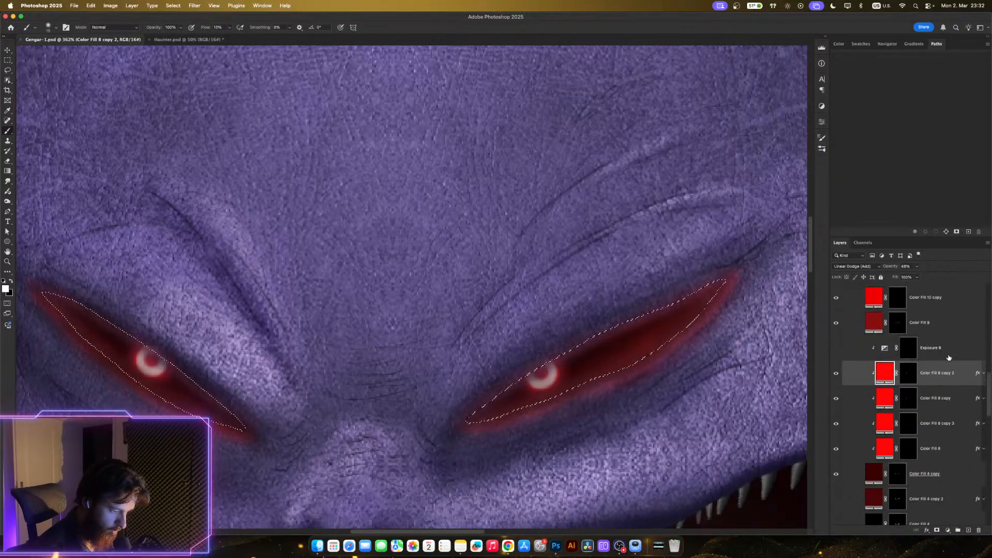
pyautogui.click(949, 356)
pyautogui.keyDown('shift'); pyautogui.click(949, 449); pyautogui.keyUp('shift')
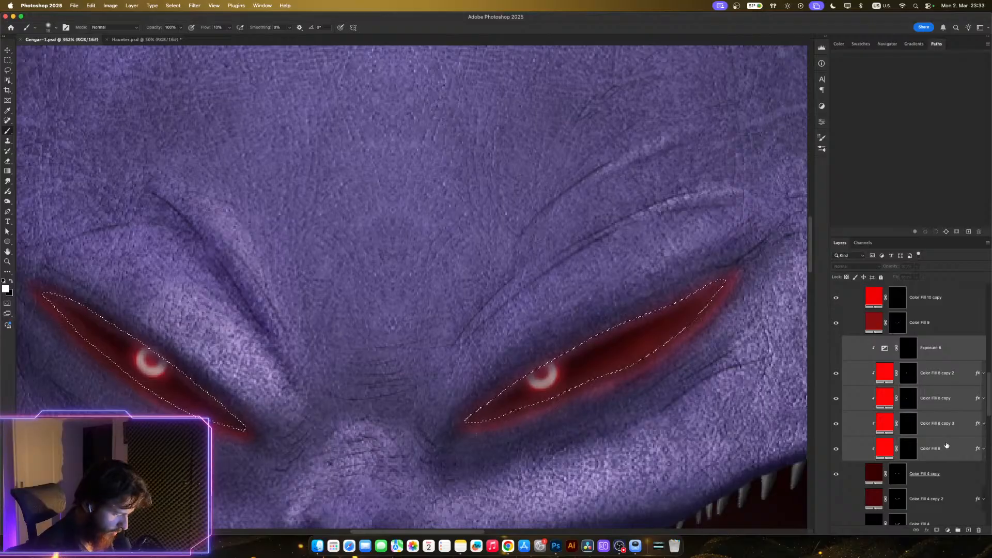
pyautogui.press('super+g')
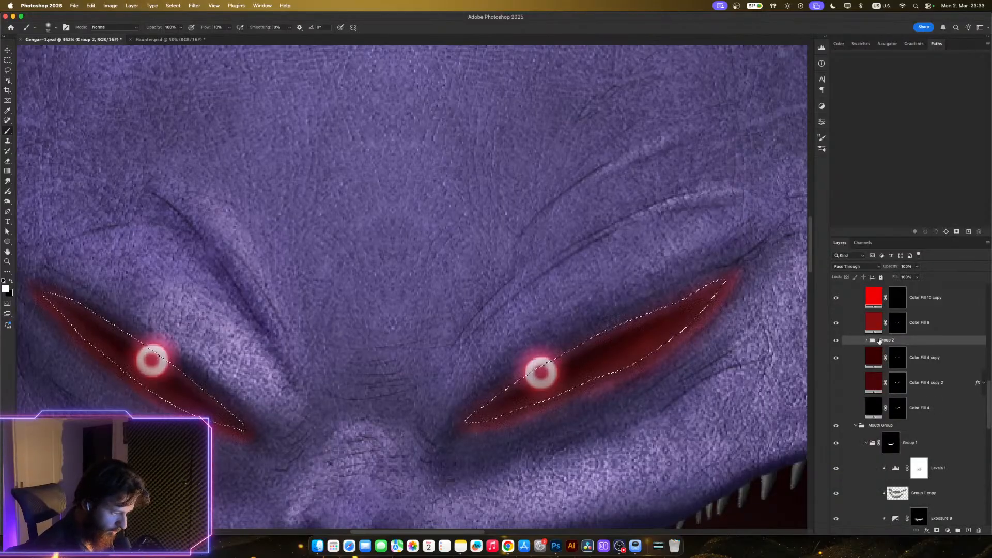
# - Mask the new pupil group with the eye selection and compare the pupils with the group hidden and shown
pyautogui.click(937, 530)
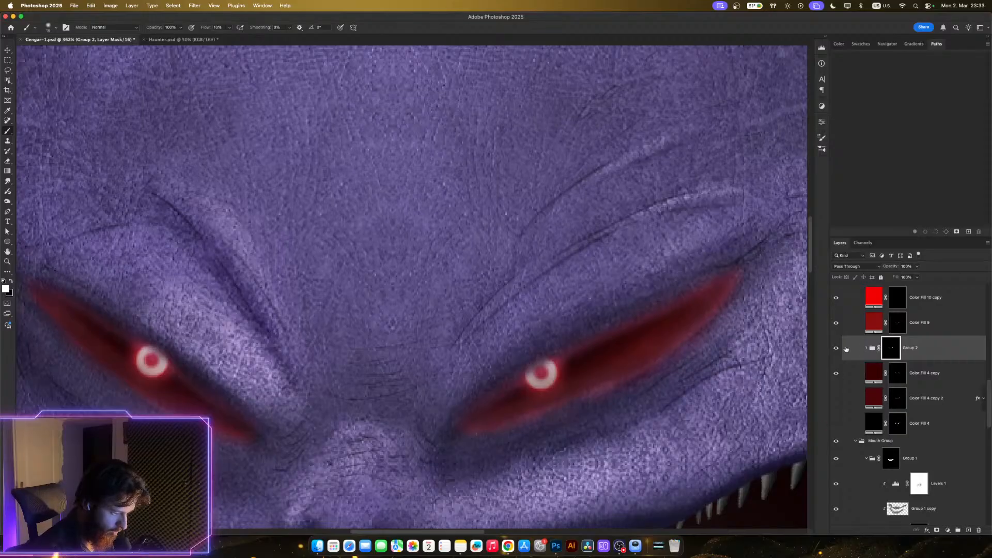
pyautogui.click(837, 349)
pyautogui.click(837, 348)
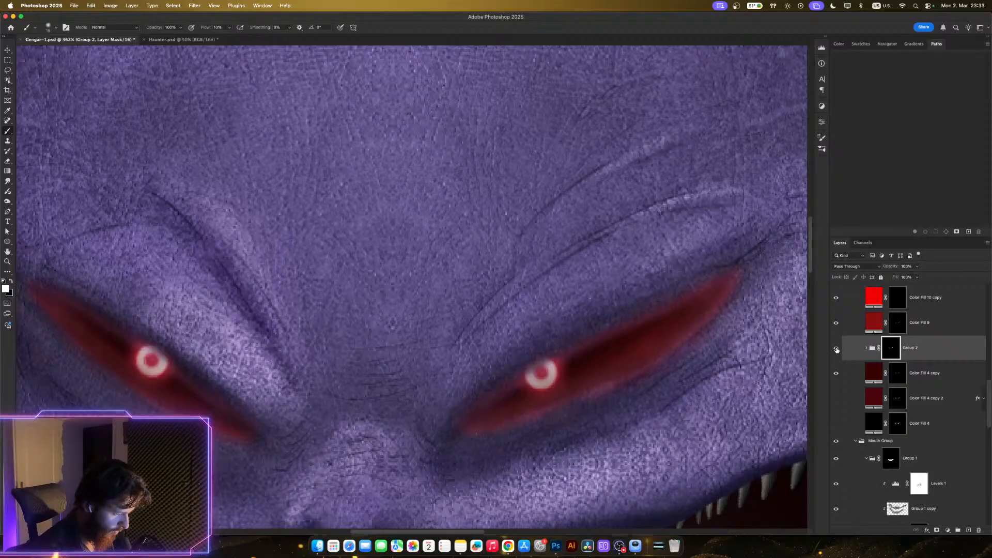
pyautogui.press('super+i')
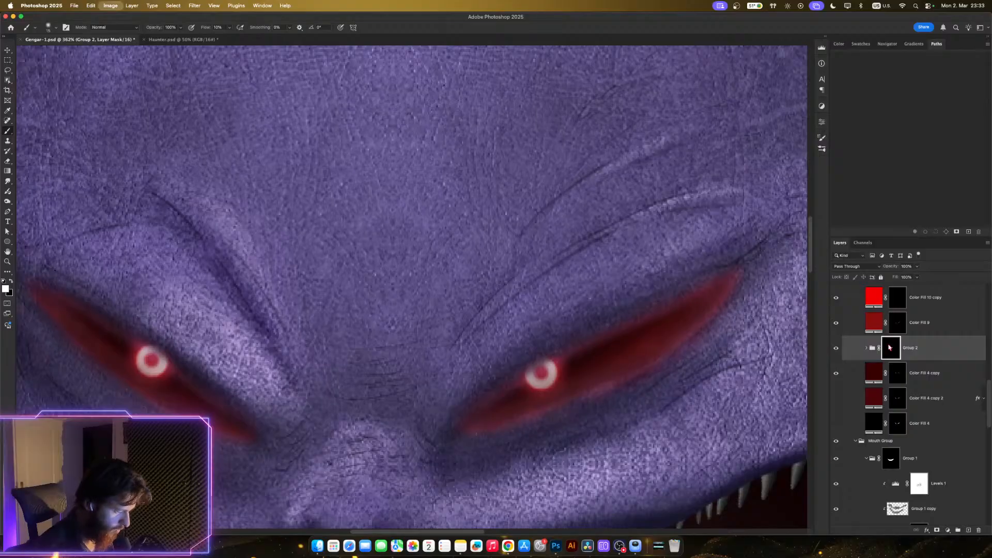
pyautogui.keyDown('shift'); pyautogui.click(890, 347); pyautogui.keyUp('shift')
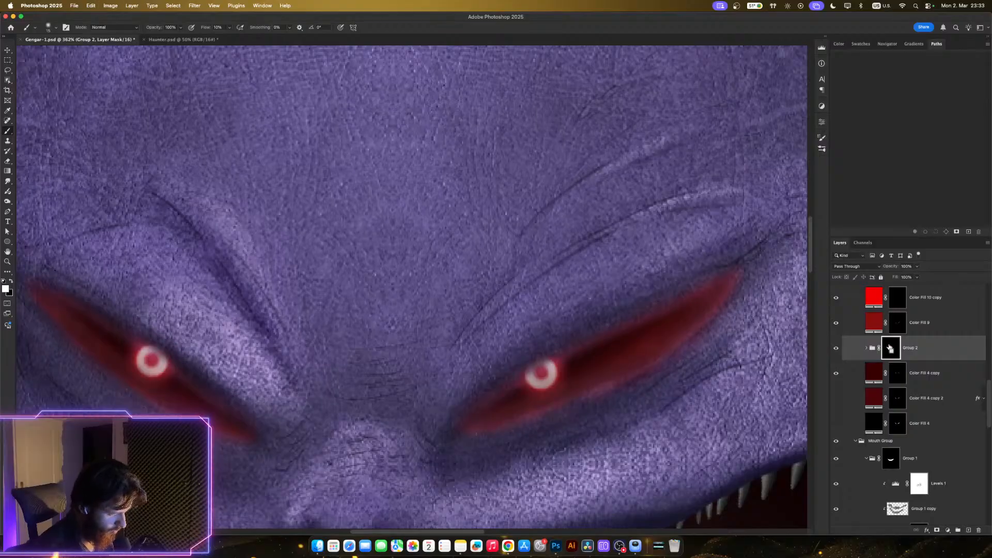
# - Try inverting the pupil group's layer mask and restore its original black and white areas
pyautogui.keyDown('shift'); pyautogui.click(889, 347); pyautogui.keyUp('shift')
pyautogui.press('super+i')
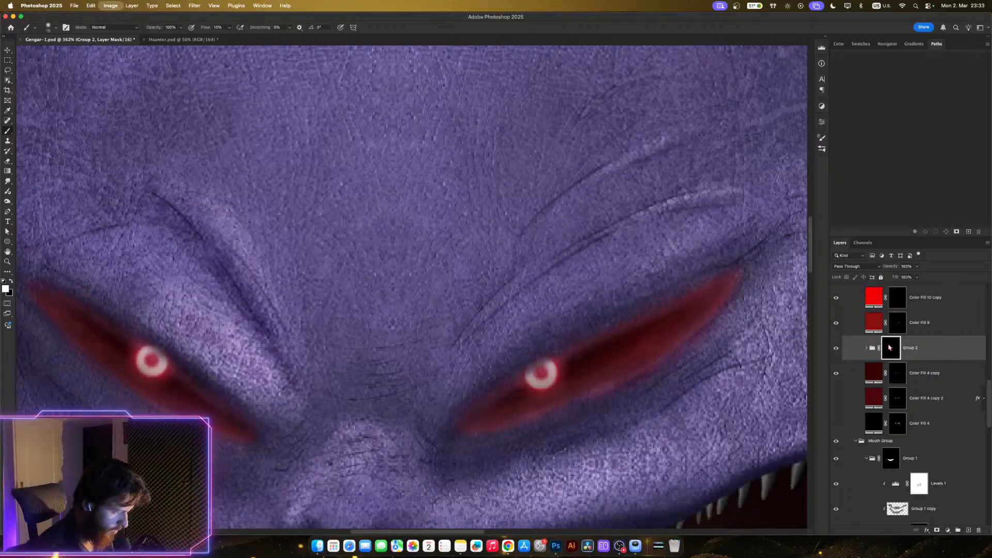
pyautogui.press('super+i')
pyautogui.press('super+i')
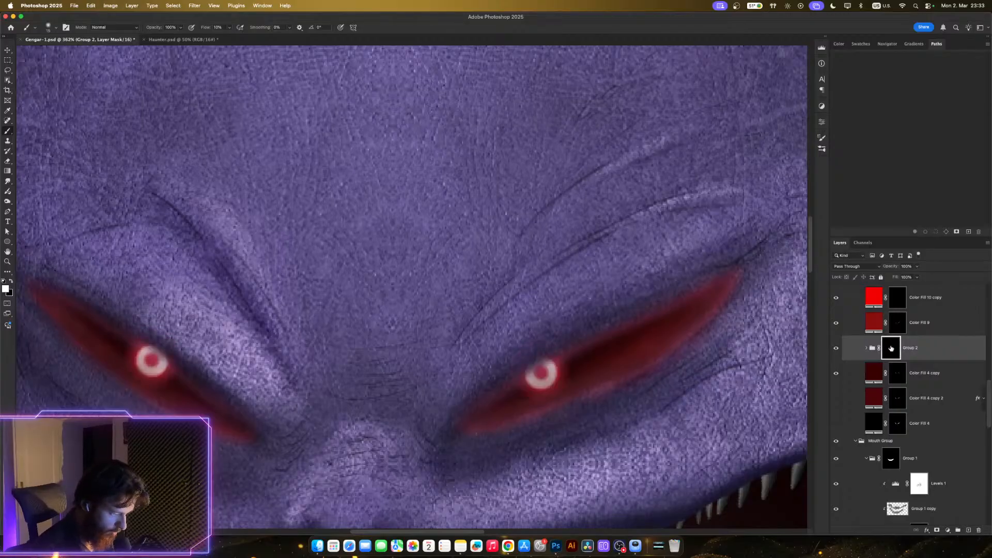
# - Sharpen the edges of the pupil group's mask with Select and Mask by raising Contrast to about 30%
pyautogui.press('alt+super+r')
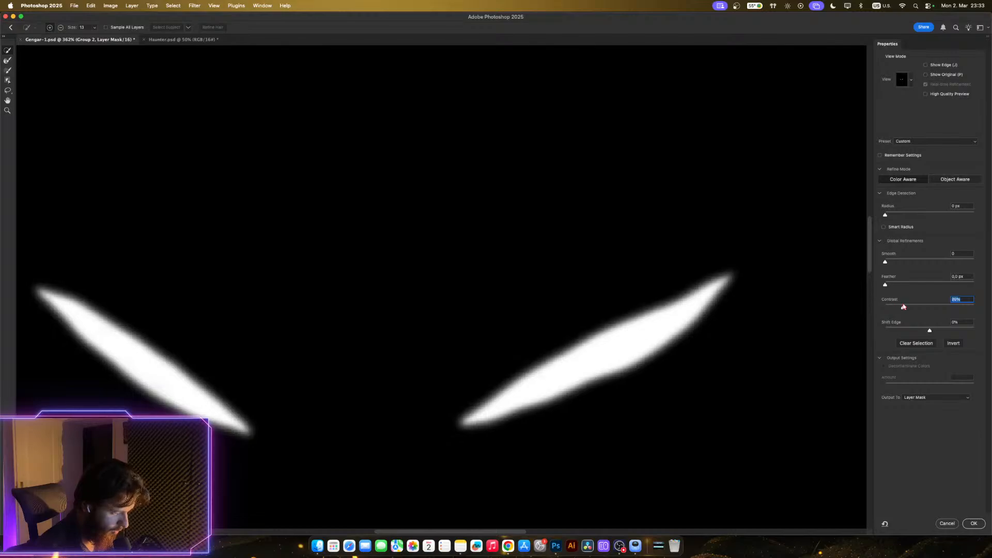
pyautogui.click(912, 307)
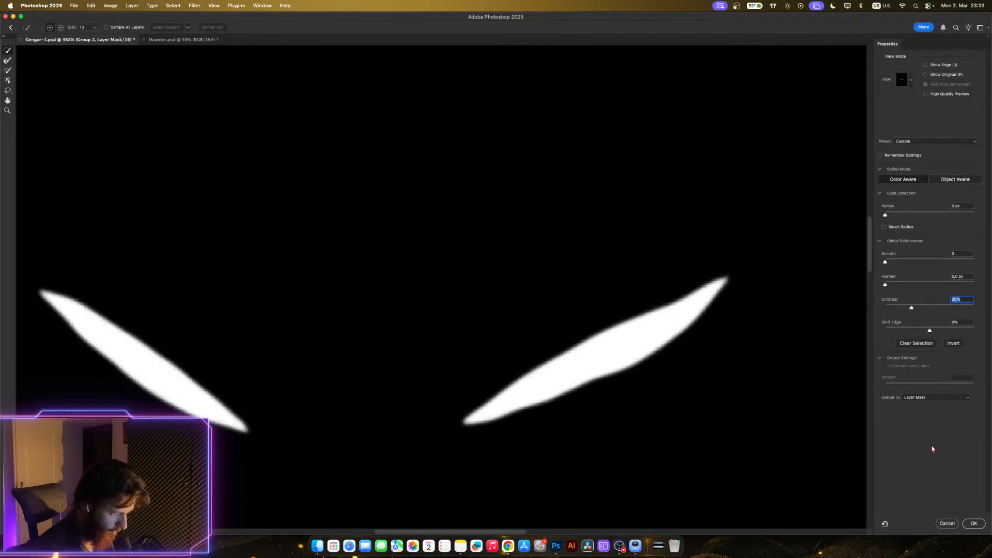
pyautogui.click(972, 524)
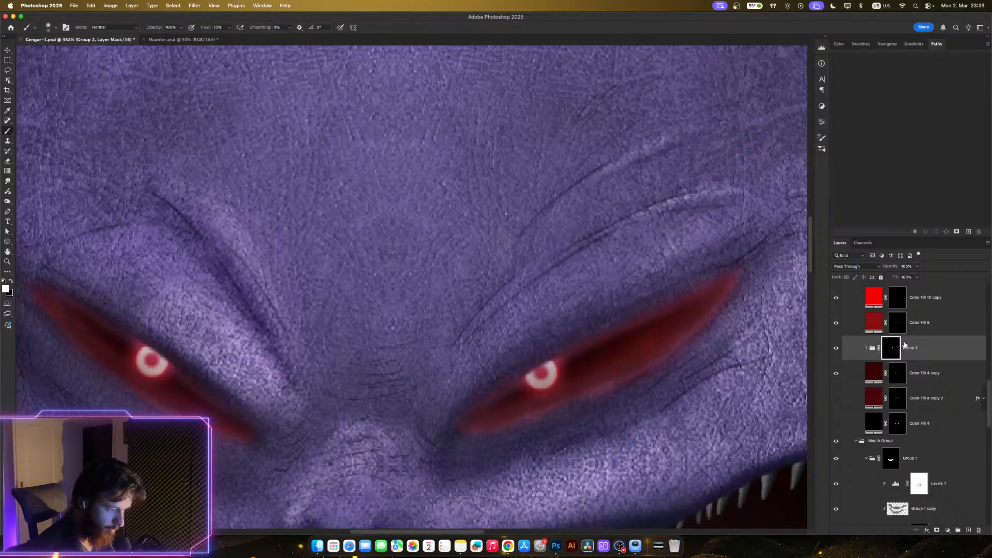
pyautogui.scroll(-1, 667, 362)
pyautogui.scroll(-2, 671, 352)
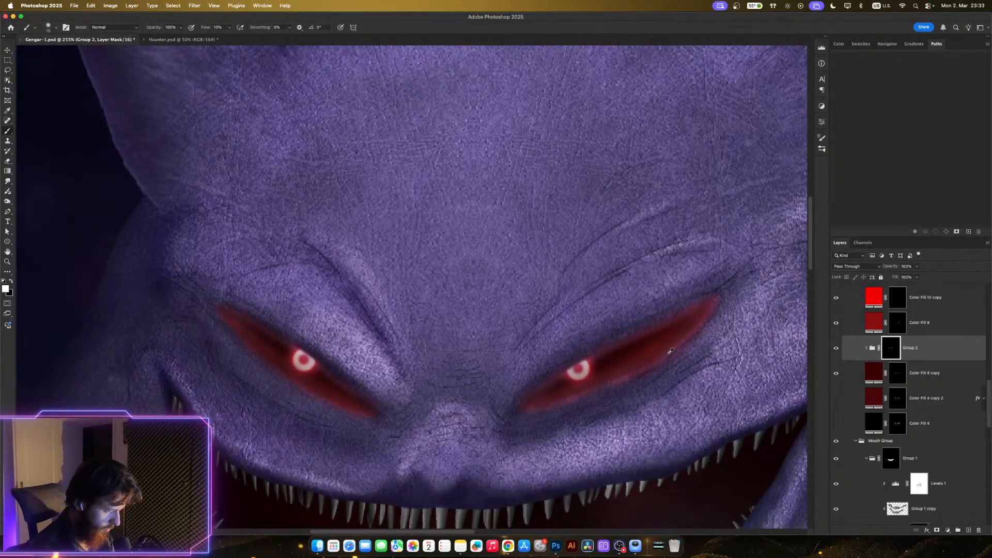
# - Contract the pupil group's mask with Select and Mask by setting Shift Edge to about -15%
pyautogui.scroll(3, 671, 352)
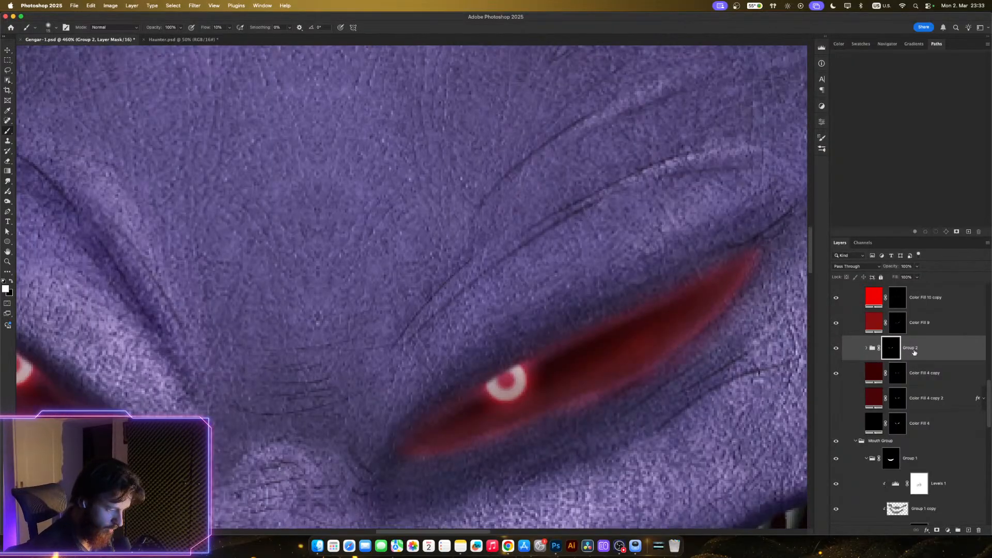
pyautogui.keyDown('alt'); pyautogui.click(896, 349); pyautogui.keyUp('alt')
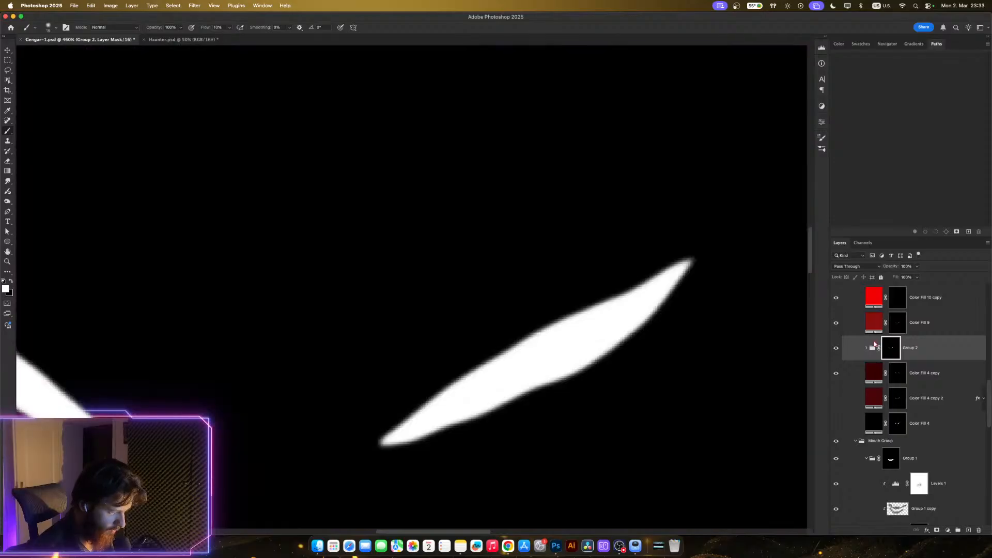
pyautogui.press('super+alt+r')
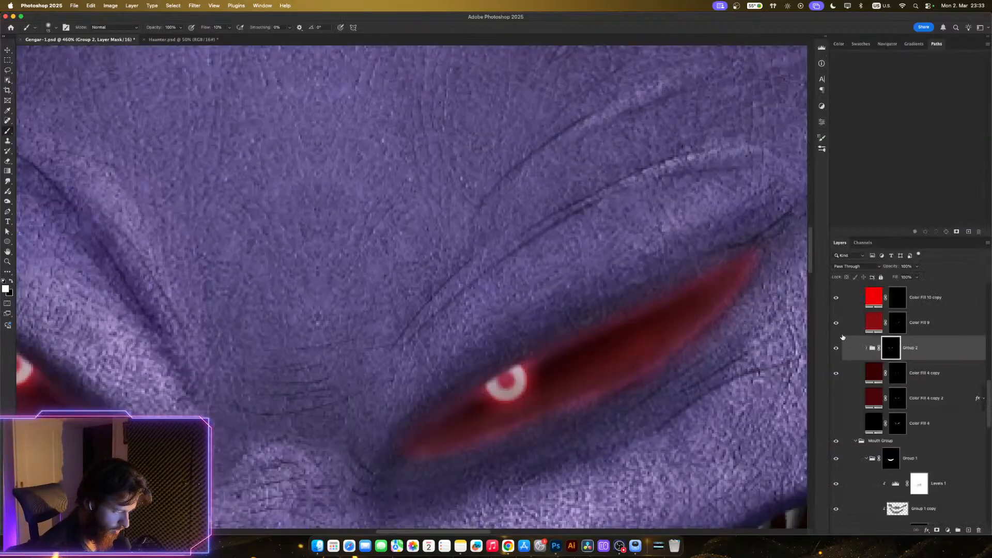
pyautogui.keyDown('alt'); pyautogui.click(896, 348); pyautogui.keyUp('alt')
pyautogui.press('super+alt+r')
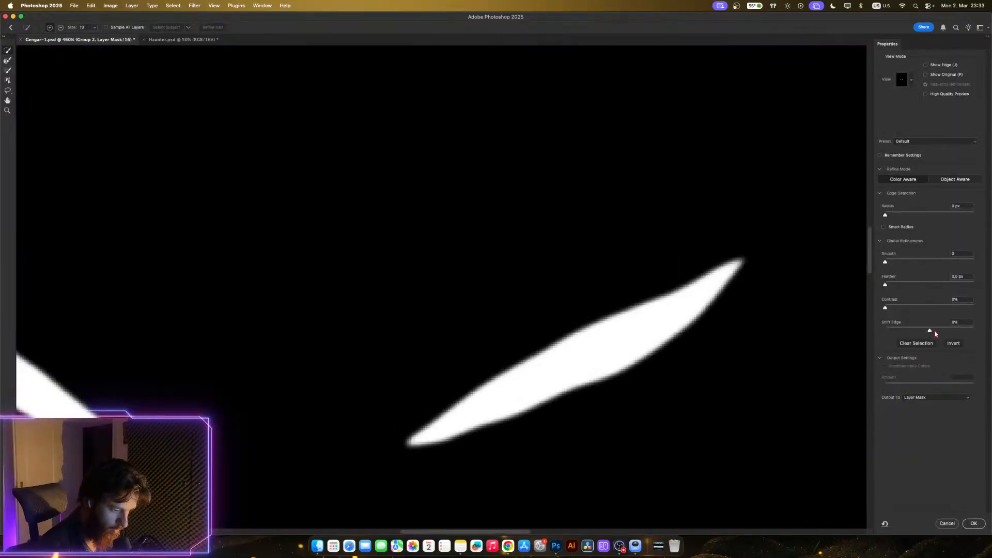
pyautogui.moveTo(939, 332); pyautogui.dragTo(923, 331)
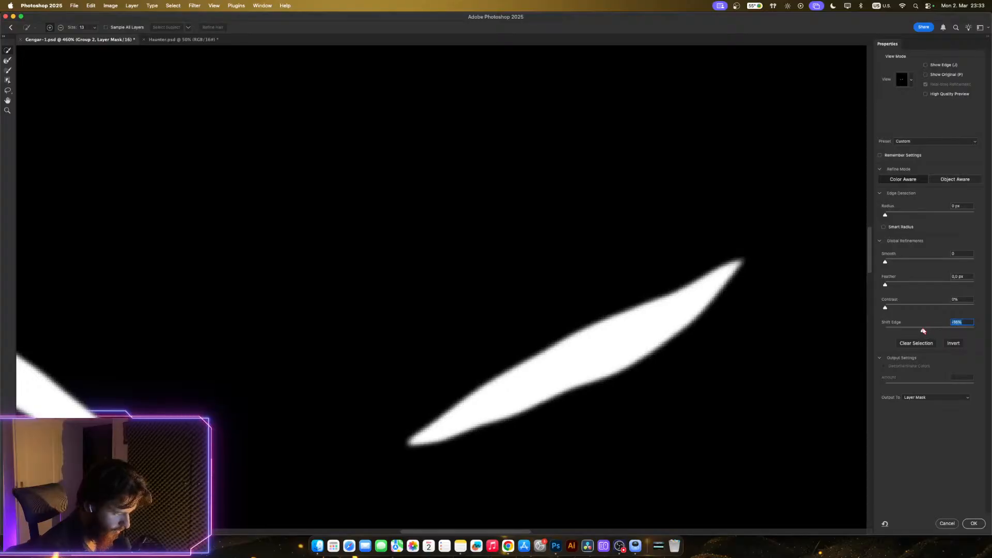
pyautogui.click(973, 523)
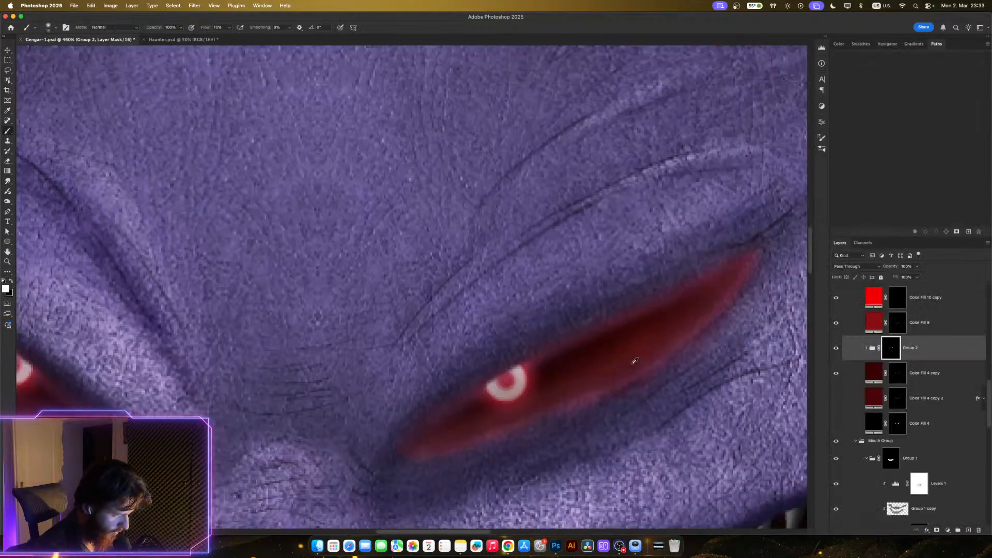
# - Examine the masked pupil glow along the eyelid edges, both close up and within the whole figure
pyautogui.scroll(-5, 633, 361)
pyautogui.scroll(3, 558, 352)
pyautogui.scroll(1, 581, 352)
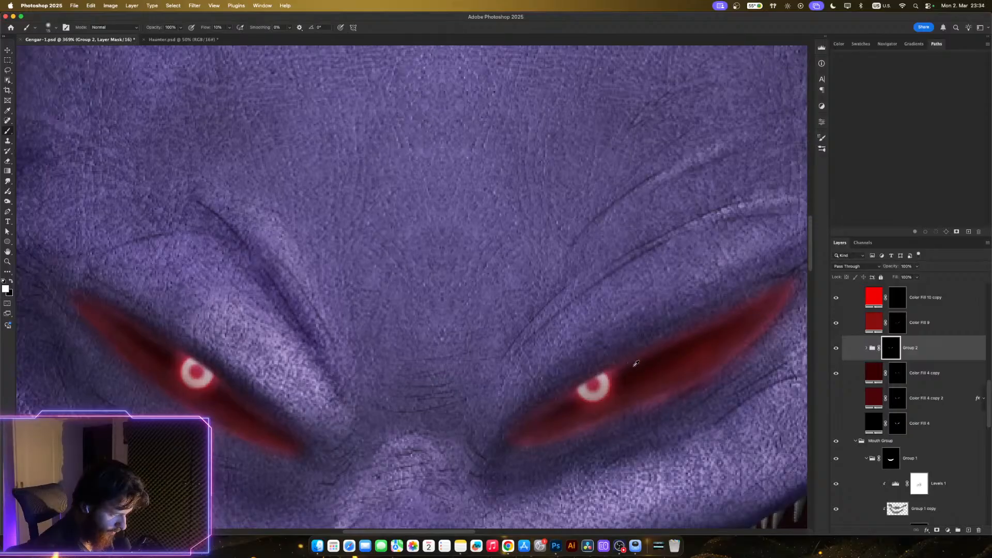
pyautogui.scroll(-3, 637, 364)
pyautogui.scroll(-2, 670, 369)
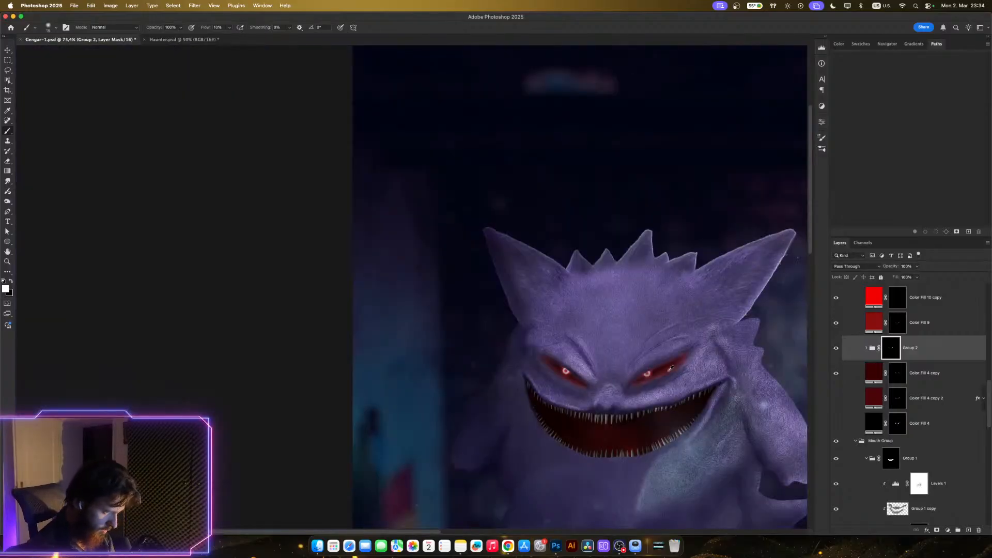
pyautogui.scroll(2, 671, 368)
pyautogui.scroll(2, 670, 368)
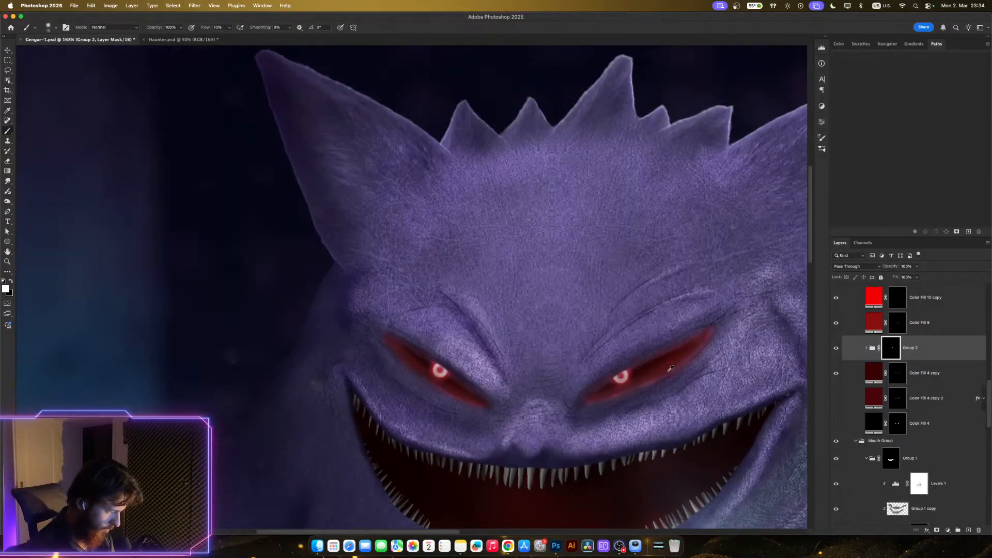
pyautogui.scroll(1, 671, 368)
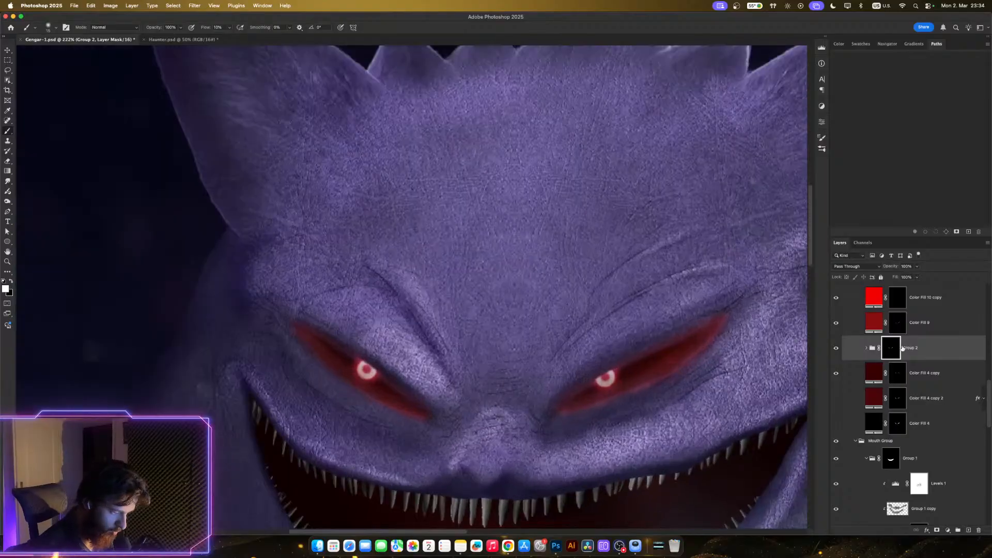
# - Contract the pupil group's mask further in Select and Mask with Shift Edge at about -26%
pyautogui.doubleClick(892, 349)
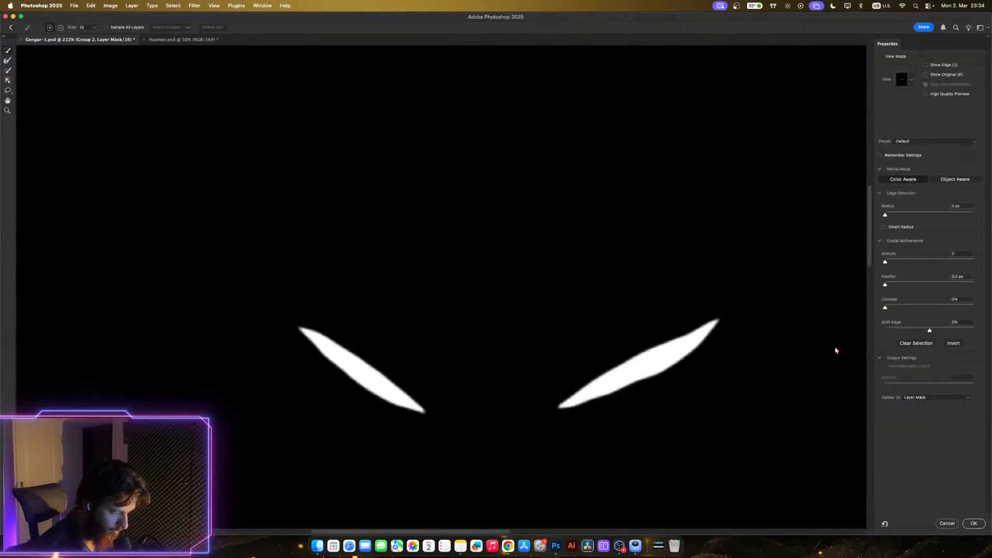
pyautogui.click(918, 331)
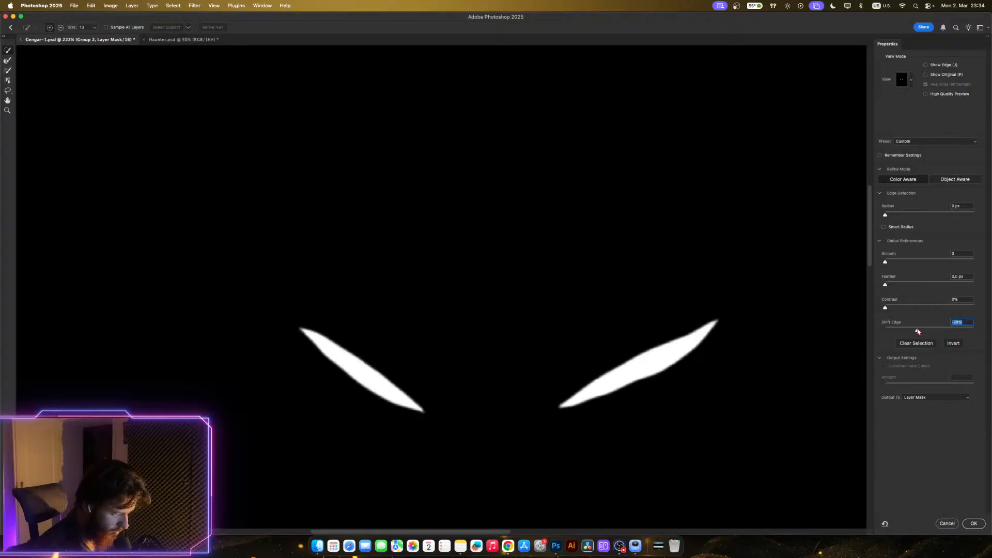
pyautogui.click(974, 524)
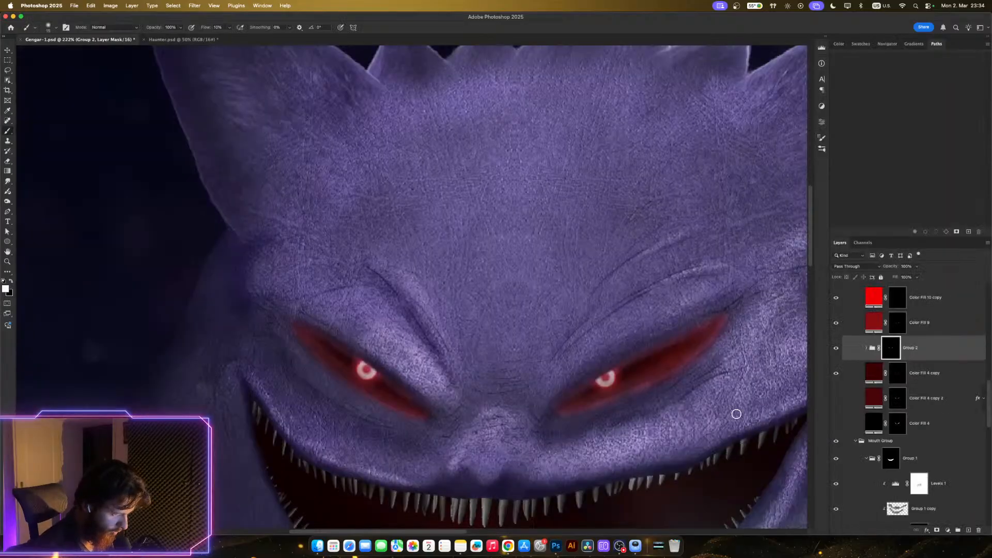
pyautogui.scroll(3, 620, 363)
pyautogui.scroll(-6, 622, 364)
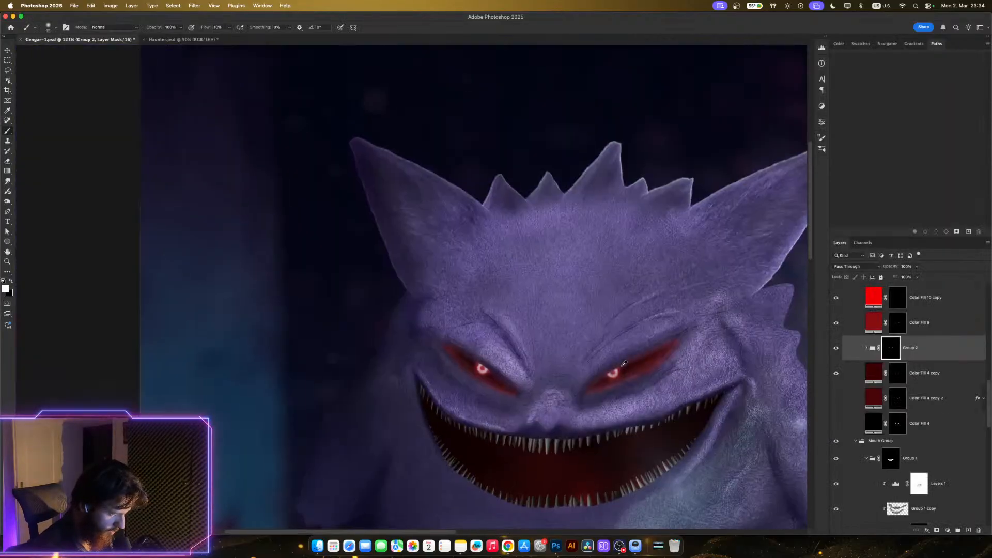
# - Tighten the pupil group's mask once more in Select and Mask with Shift Edge at about -35%
pyautogui.scroll(4, 626, 363)
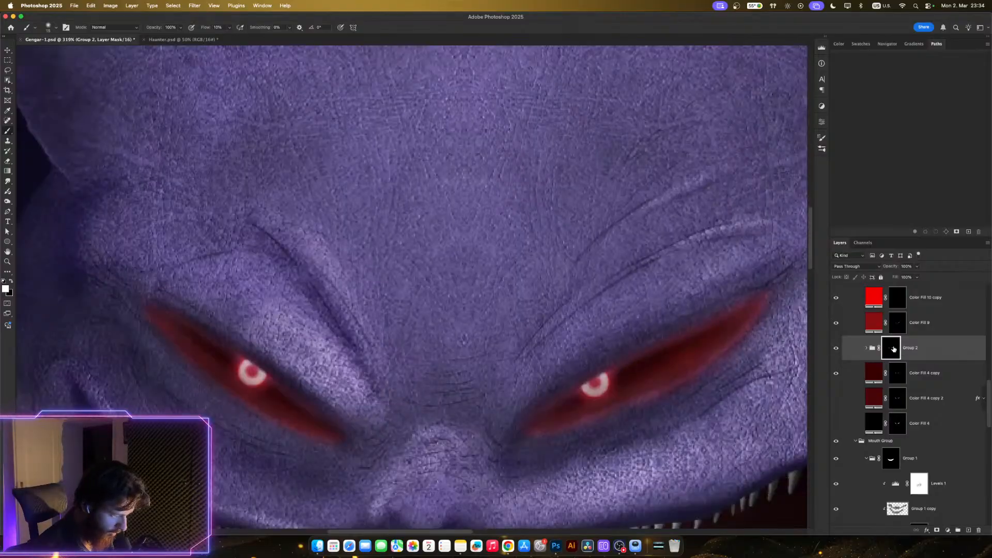
pyautogui.keyDown('alt'); pyautogui.click(893, 349); pyautogui.keyUp('alt')
pyautogui.press('super+alt+r')
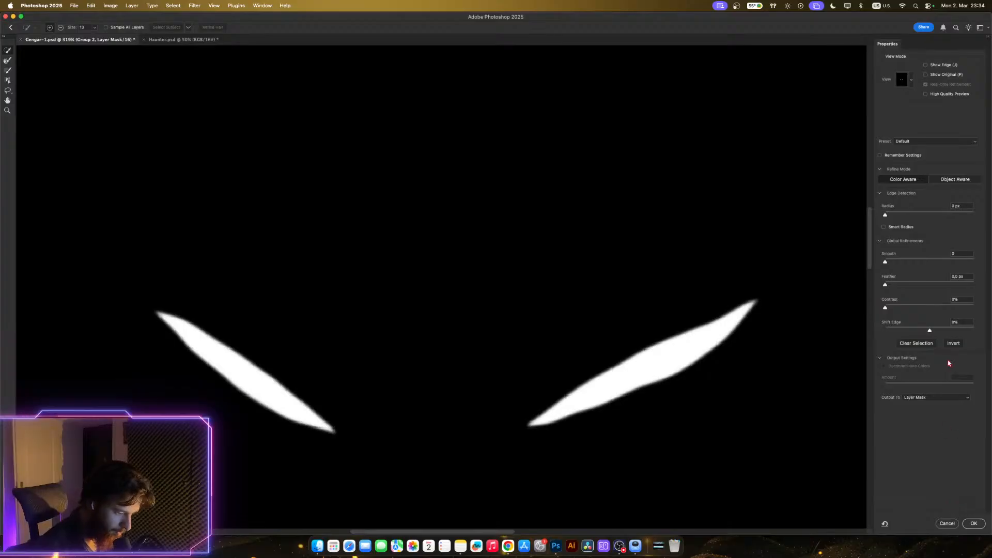
pyautogui.click(914, 330)
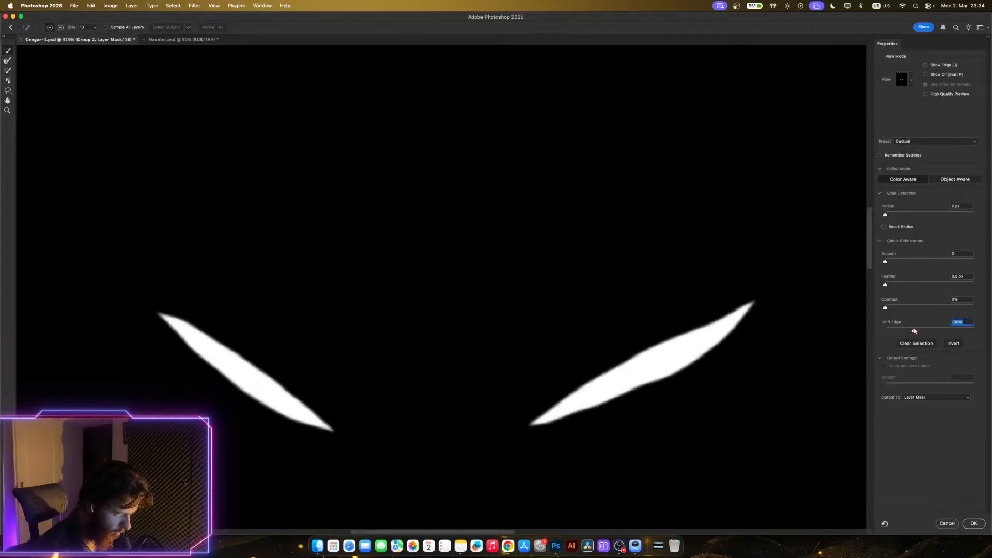
pyautogui.click(974, 523)
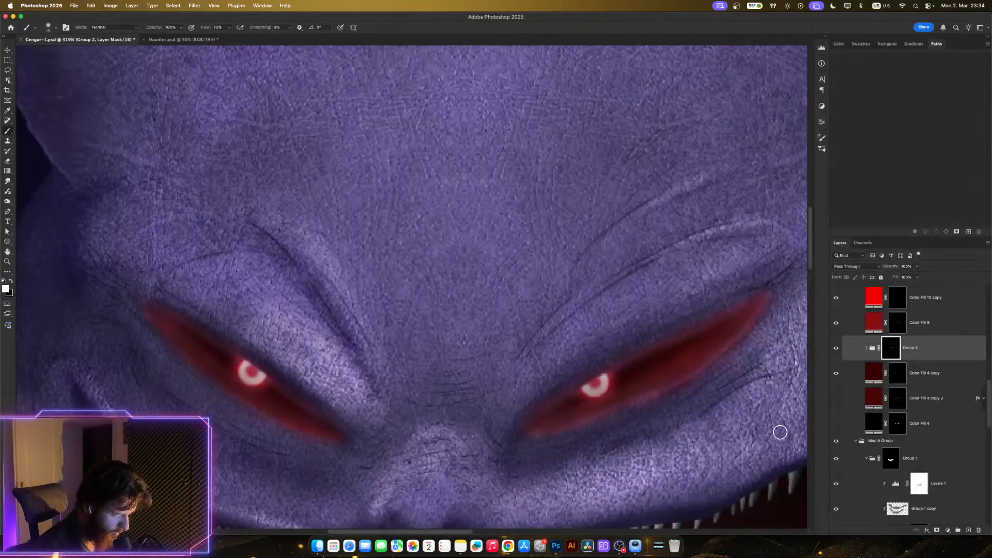
pyautogui.scroll(-3, 654, 325)
pyautogui.scroll(2, 649, 342)
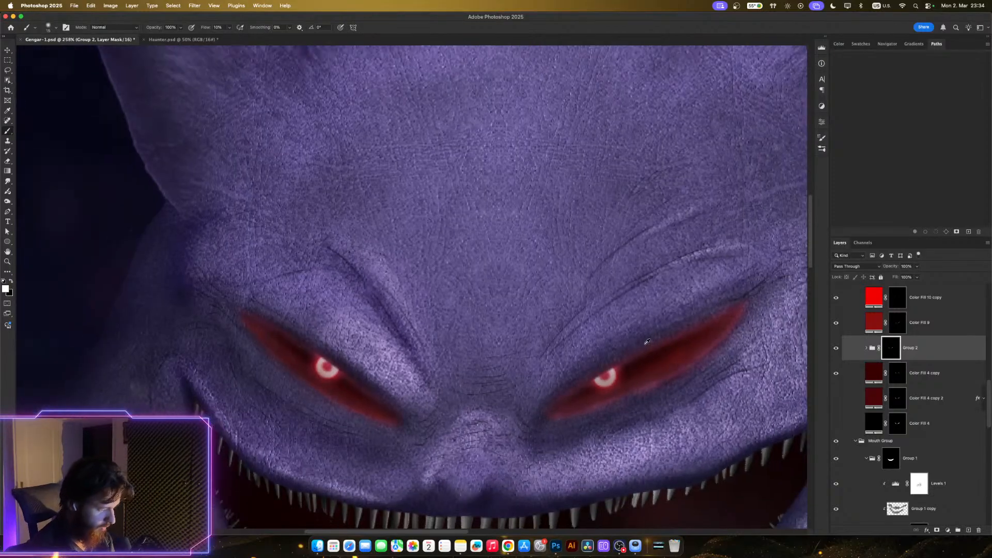
# - Compare the eye with the Color Fill 10 copy and Color Fill 9 layers each hidden and shown
pyautogui.scroll(3, 649, 354)
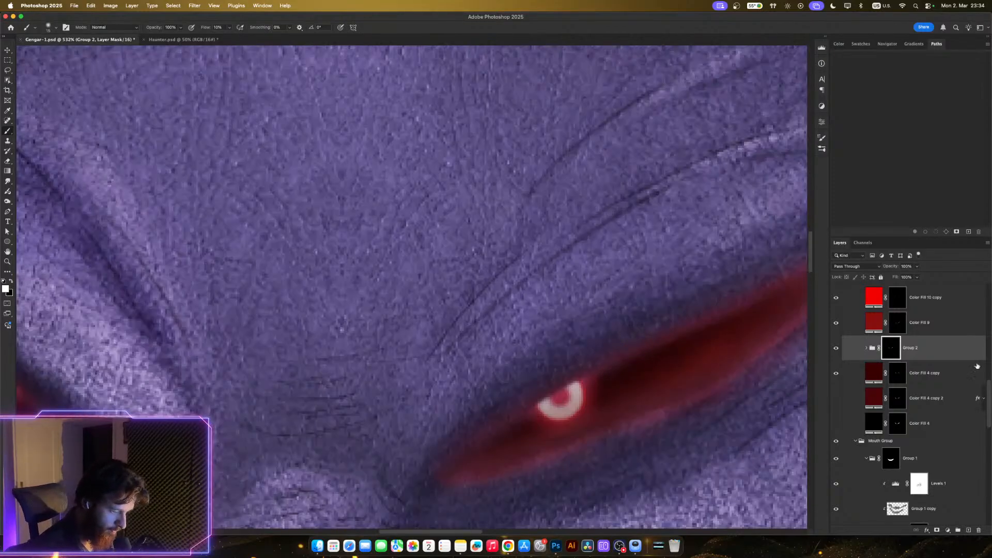
pyautogui.scroll(1, 883, 366)
pyautogui.click(838, 316)
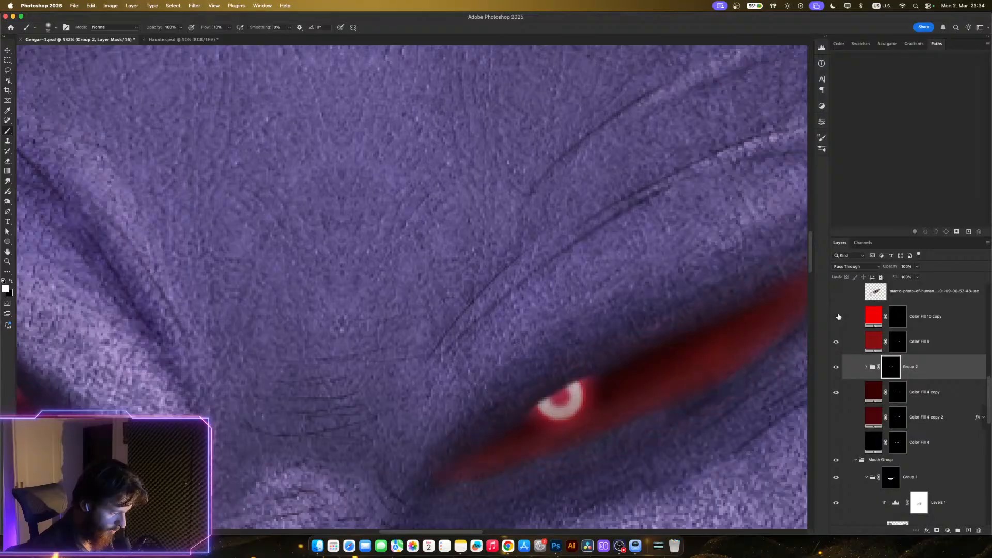
pyautogui.click(837, 316)
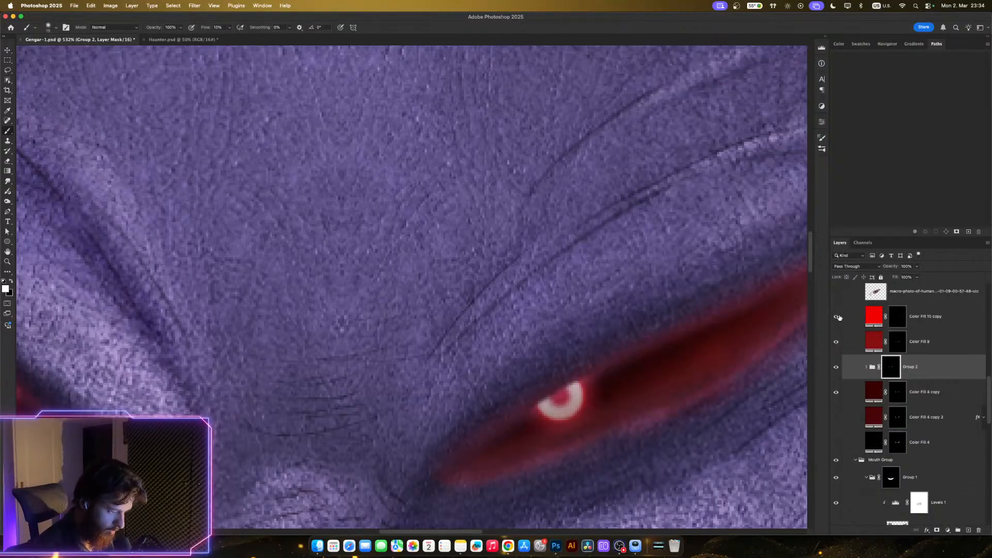
pyautogui.click(837, 343)
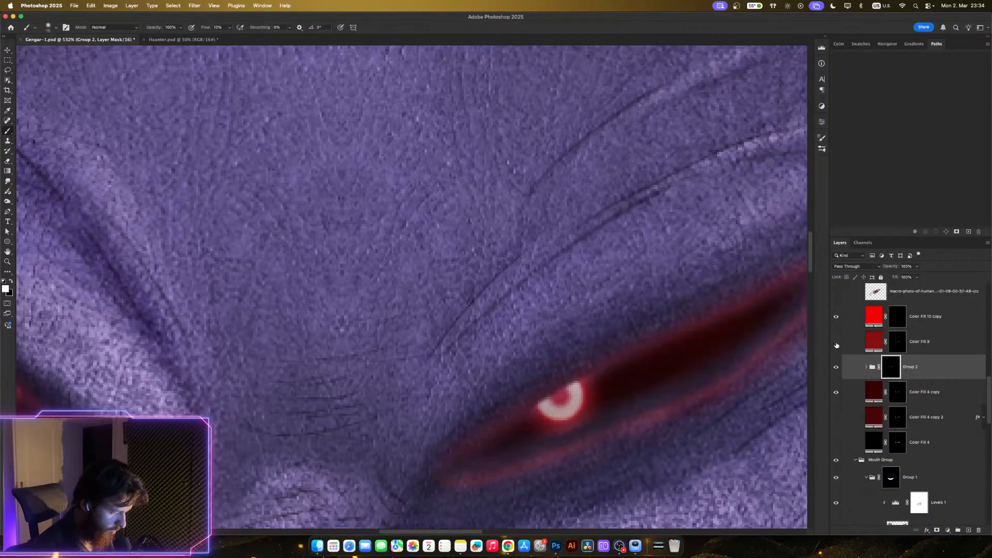
pyautogui.click(837, 343)
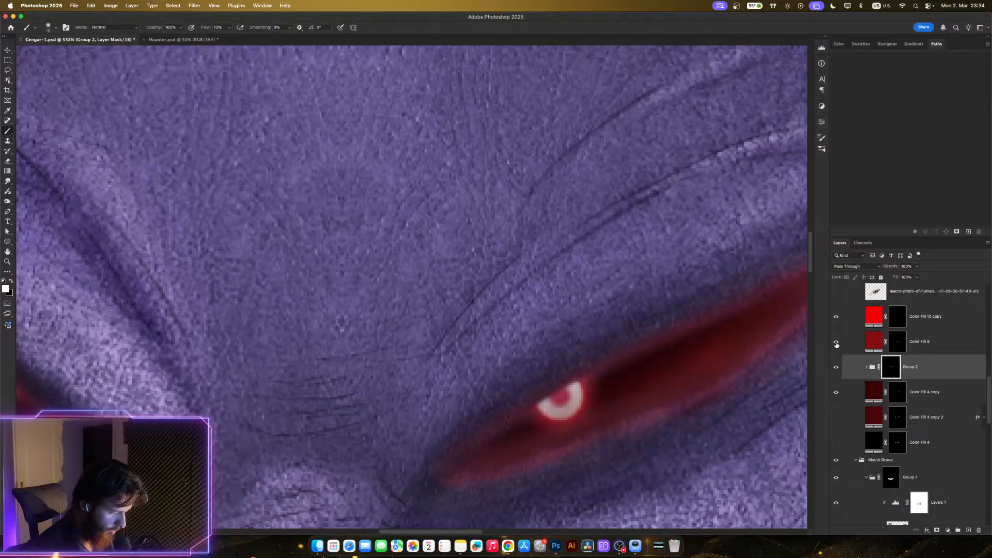
# - Try moving the Color Fill 10 copy and Color Fill 9 layers into the pupil group, and undo the move
pyautogui.click(942, 328)
pyautogui.keyDown('shift'); pyautogui.click(944, 342); pyautogui.keyUp('shift')
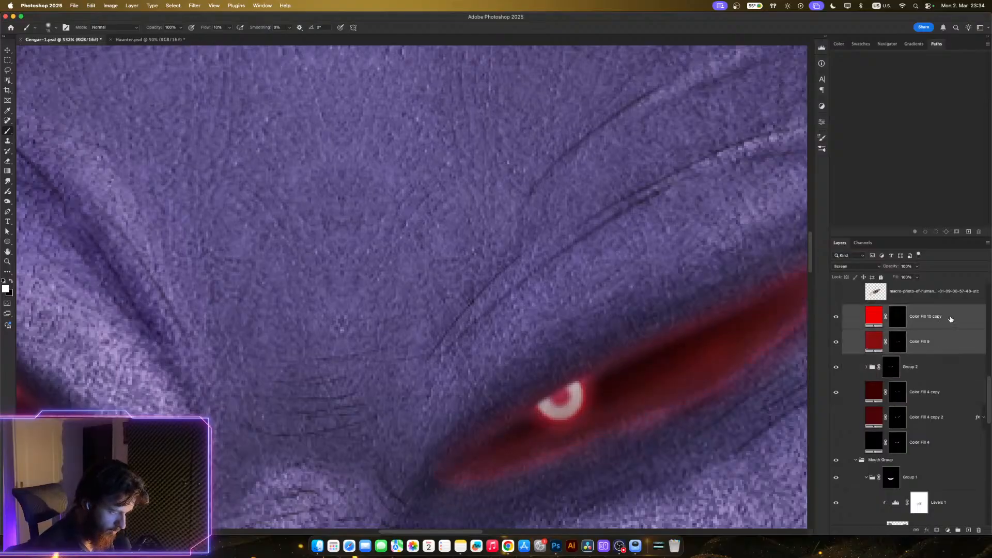
pyautogui.moveTo(951, 320); pyautogui.dragTo(955, 353)
pyautogui.moveTo(954, 366); pyautogui.dragTo(955, 367)
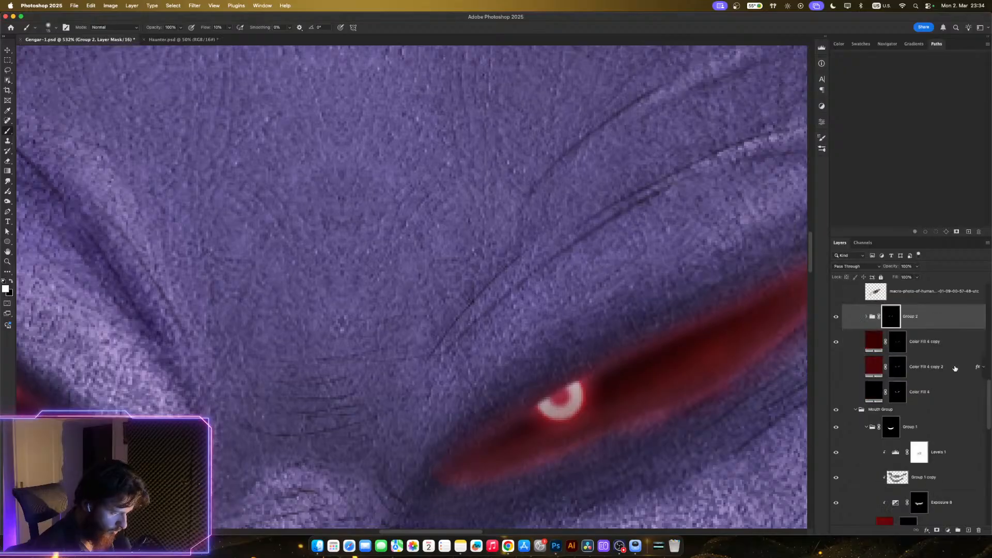
pyautogui.press('super+z')
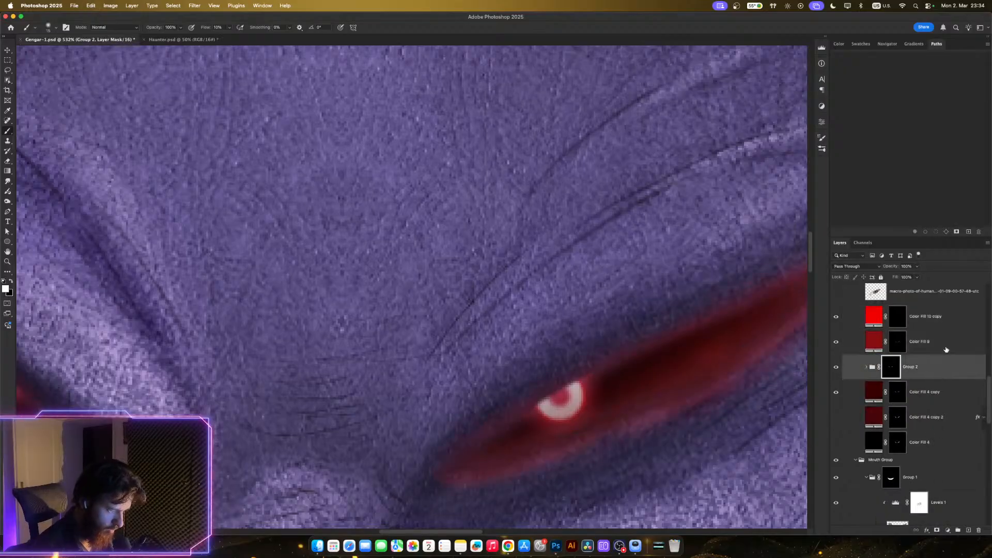
# - Select the Color Fill 10 copy layer and compare the eye with it hidden and shown
pyautogui.click(939, 326)
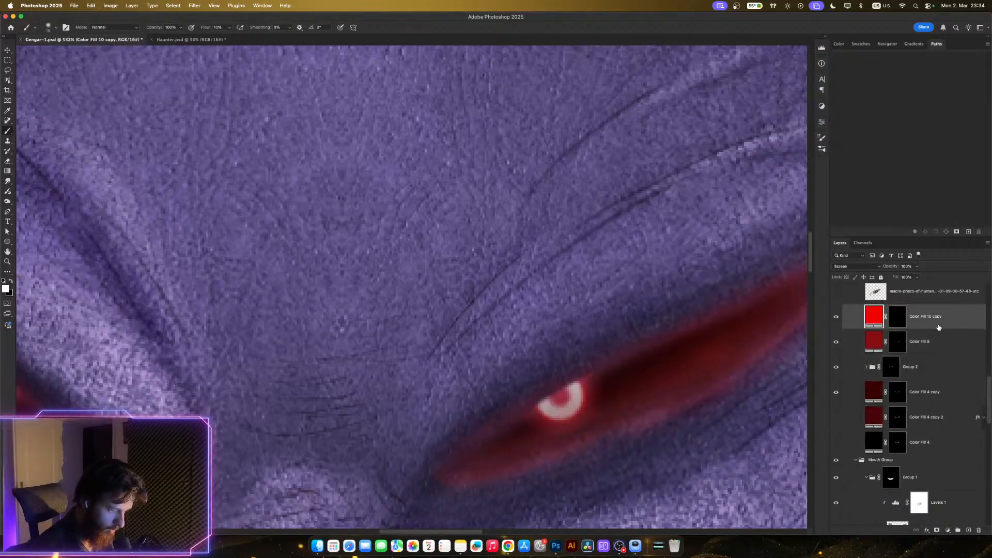
pyautogui.click(836, 319)
pyautogui.click(836, 319)
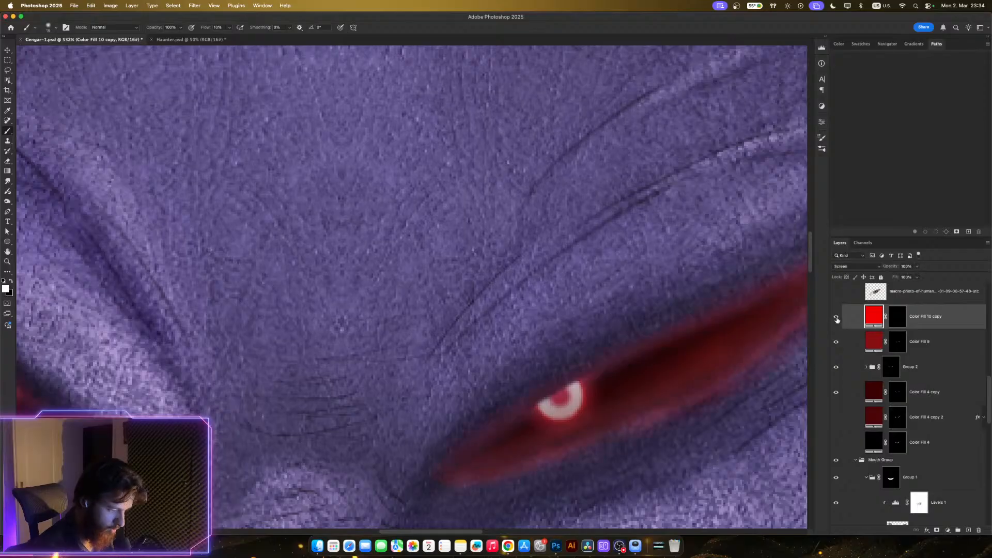
# - Compare the eye with Color Fill 9 hidden and shown, and move Group 2 above the Color Fill 10 copy layer
pyautogui.click(834, 343)
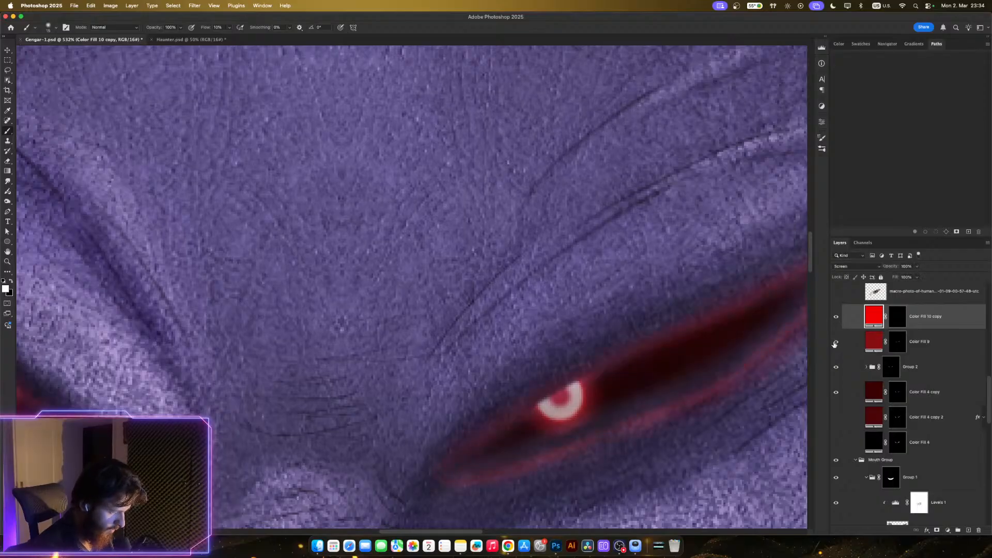
pyautogui.click(834, 343)
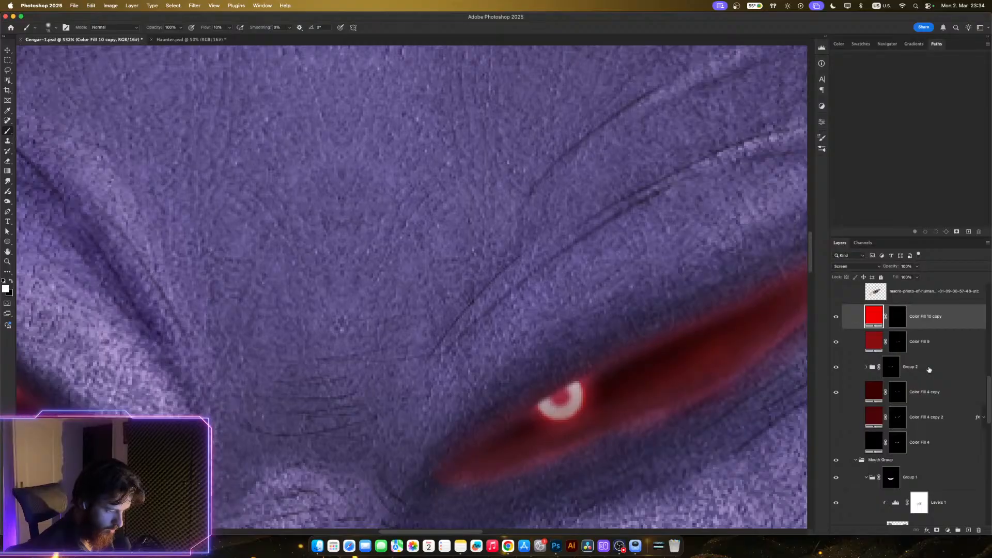
pyautogui.moveTo(929, 369); pyautogui.dragTo(927, 311)
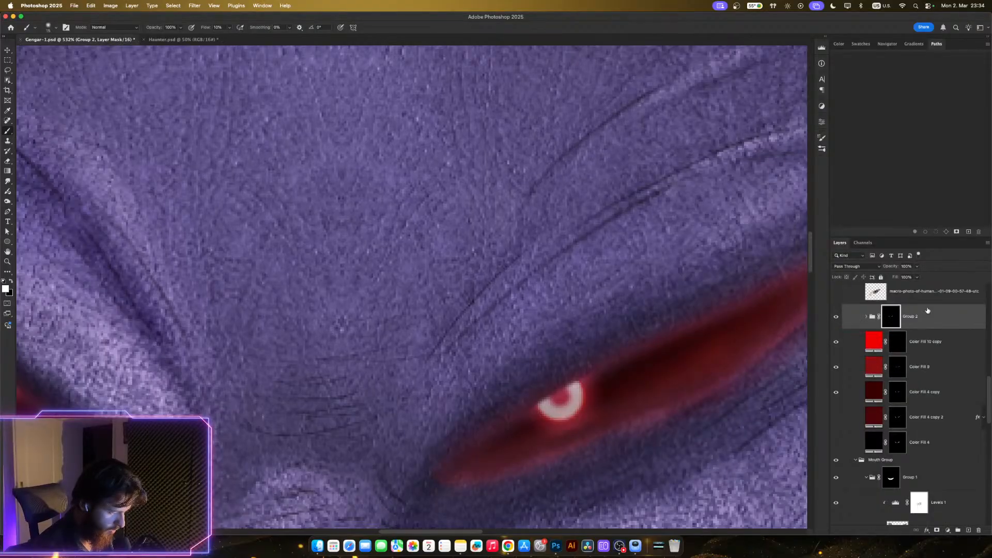
# - Compare the eye with Color Fill 10 copy, Color Fill 9 and the dark red fill beneath them each hidden and shown
pyautogui.scroll(-2, 714, 408)
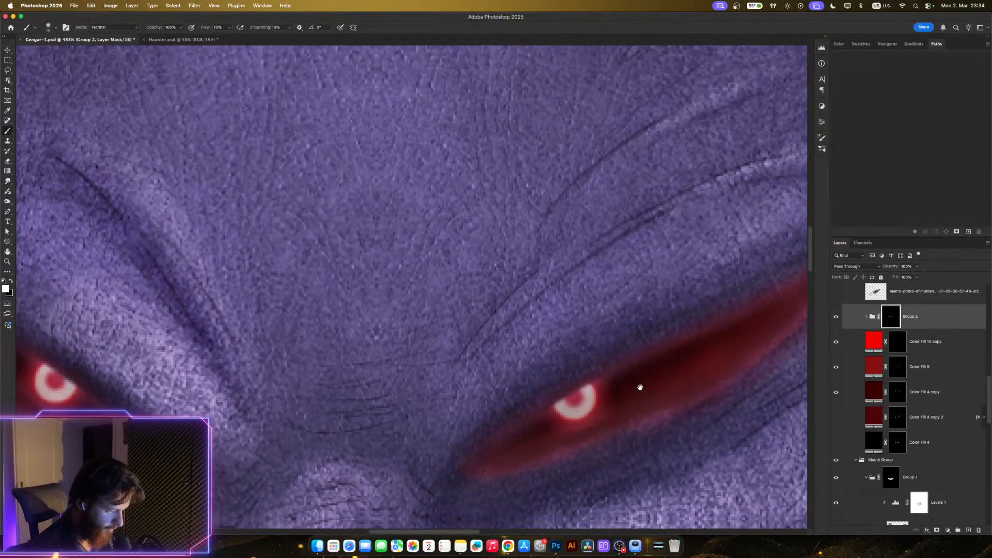
pyautogui.moveTo(639, 387); pyautogui.dragTo(517, 367)
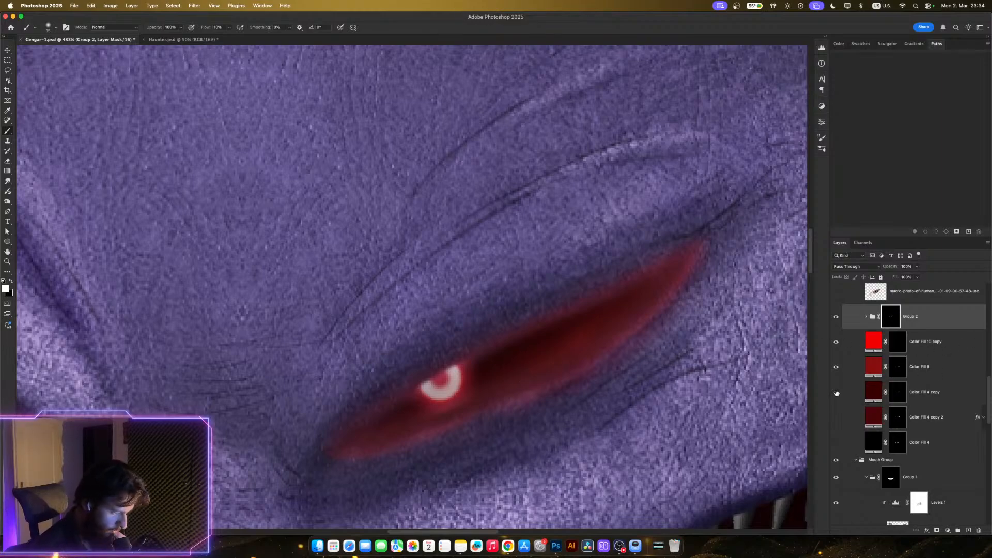
pyautogui.click(836, 392)
pyautogui.click(837, 393)
pyautogui.click(836, 393)
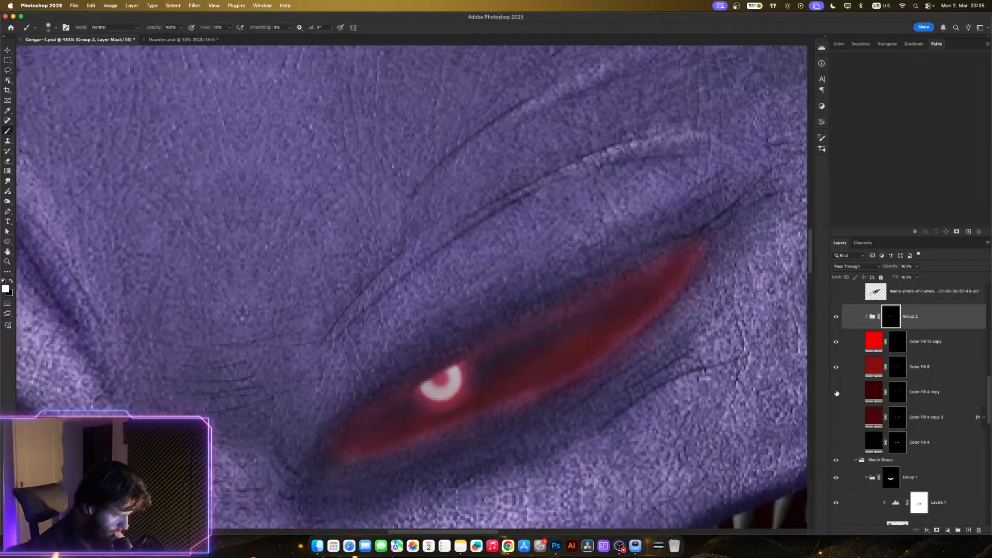
pyautogui.click(837, 393)
pyautogui.click(836, 367)
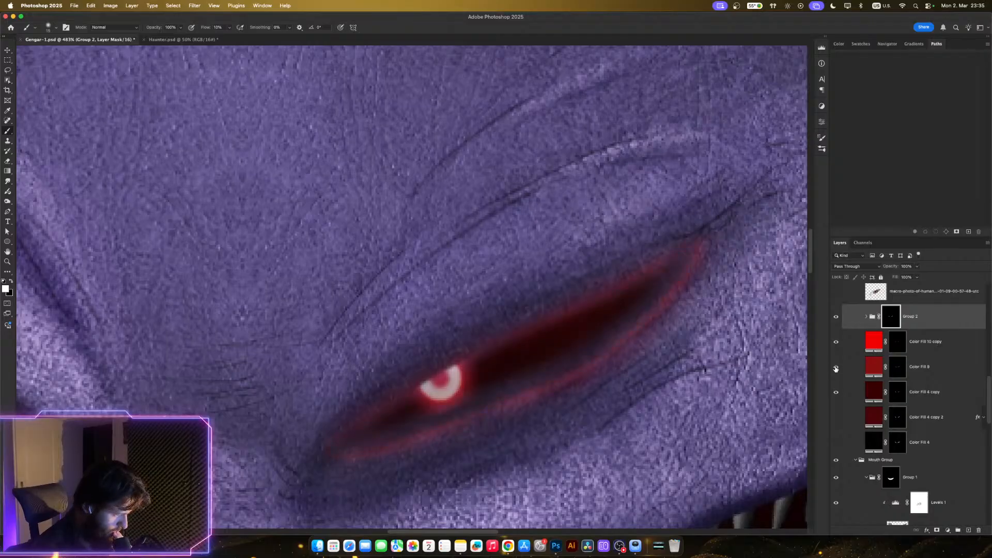
pyautogui.click(837, 367)
pyautogui.click(837, 343)
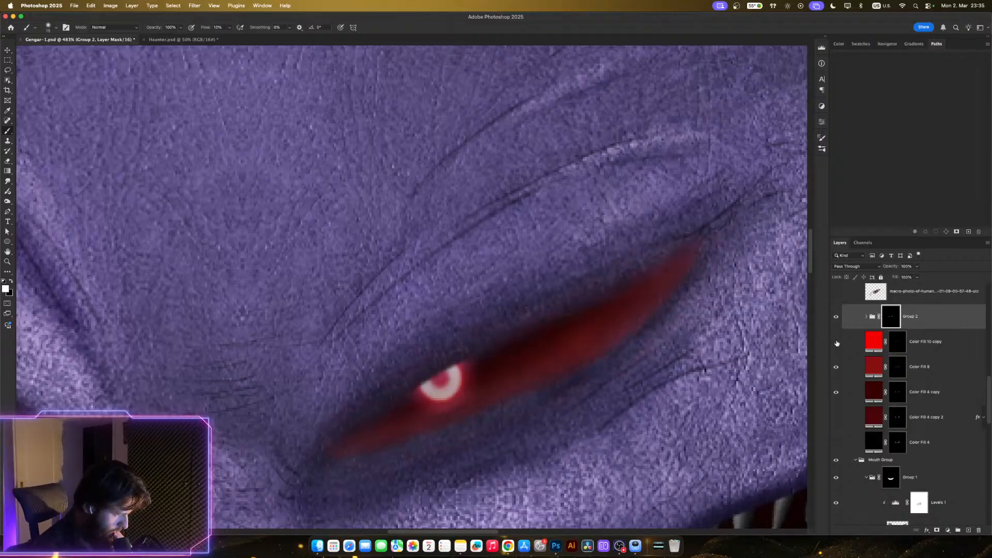
pyautogui.click(837, 343)
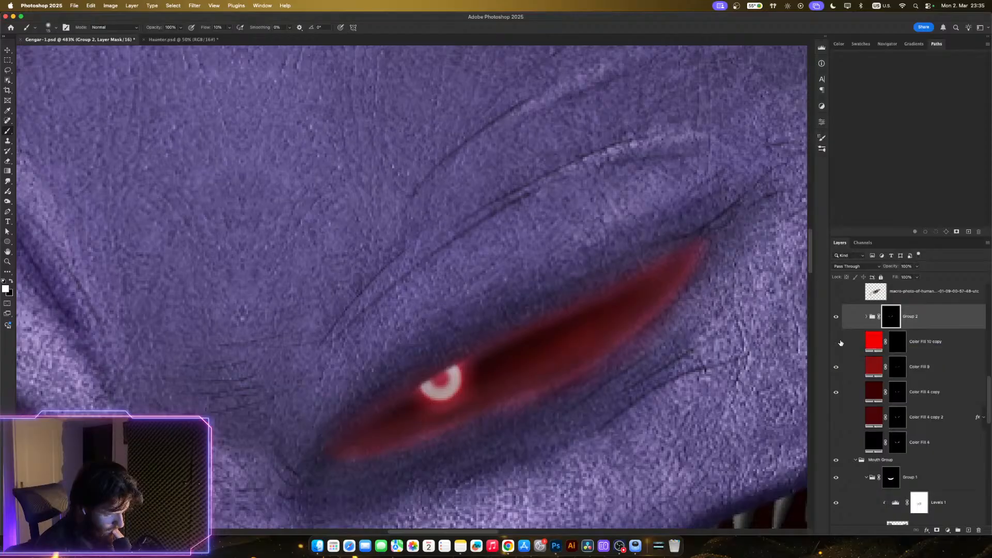
pyautogui.click(837, 342)
pyautogui.click(838, 342)
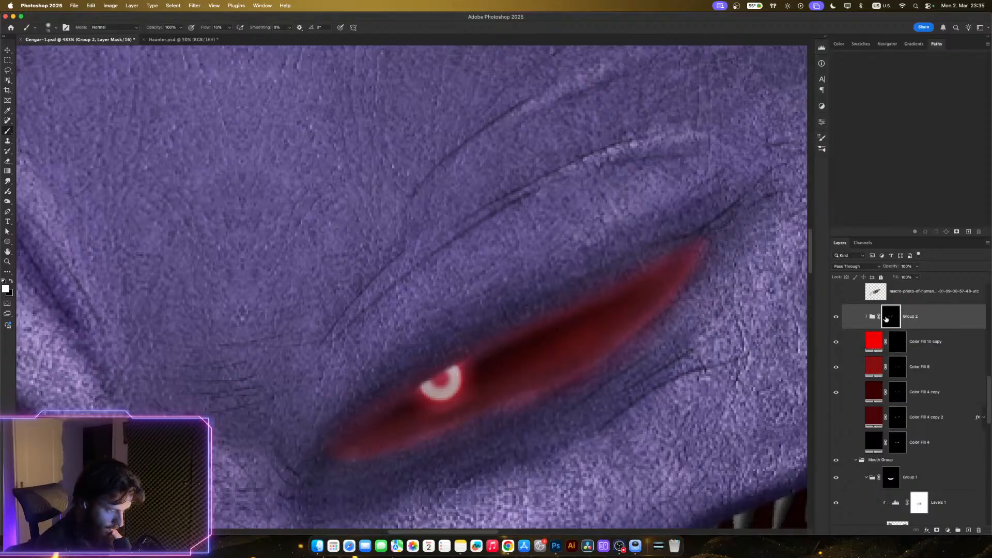
# - Touch up the red glow around the pupils on the Color Fill 10 copy mask with a smaller brush, and save the document
pyautogui.click(897, 343)
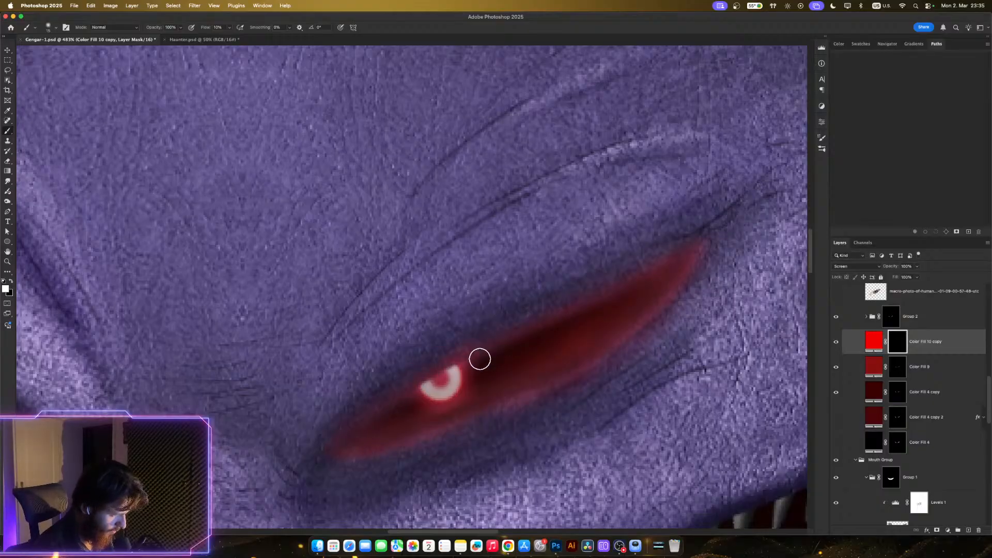
pyautogui.press('[')
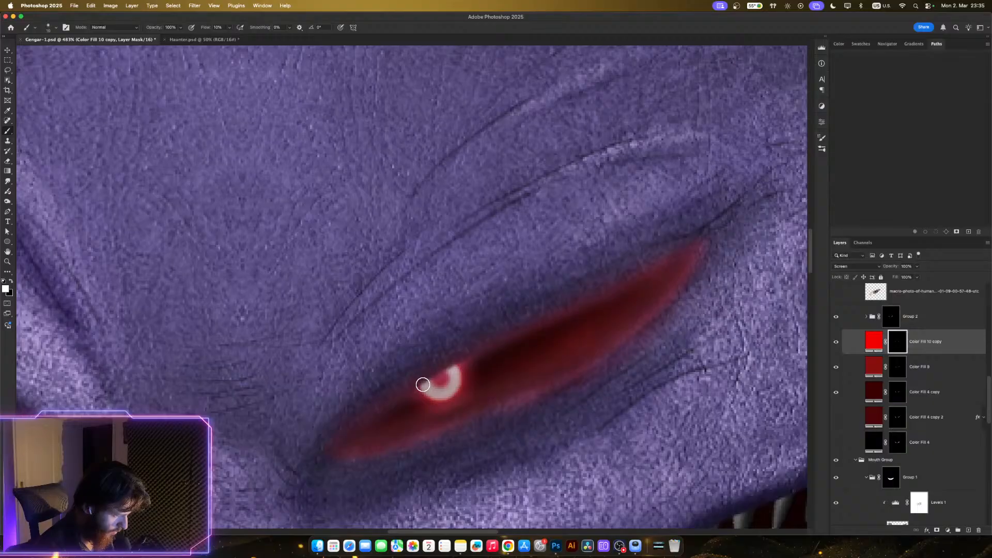
pyautogui.moveTo(472, 373); pyautogui.dragTo(815, 329)
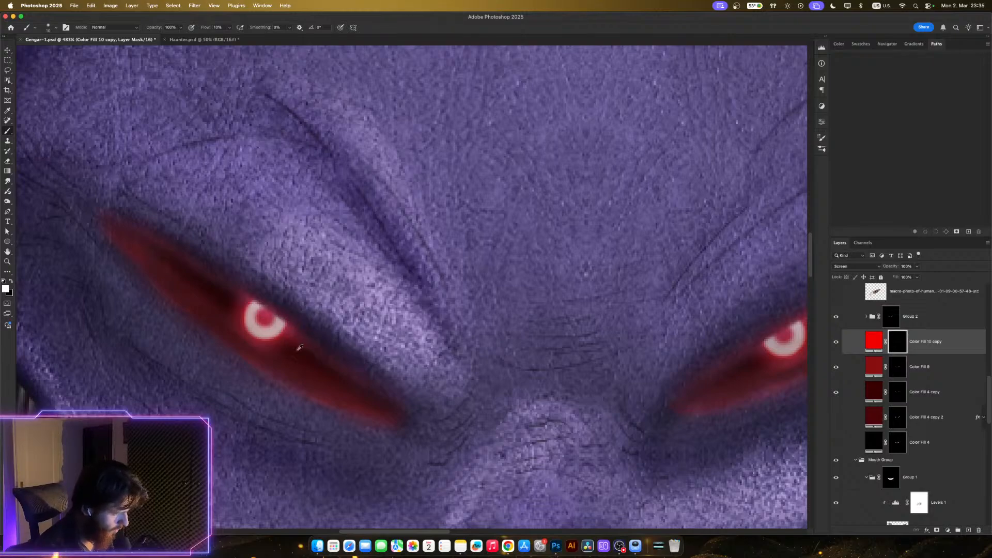
pyautogui.scroll(-3, 299, 348)
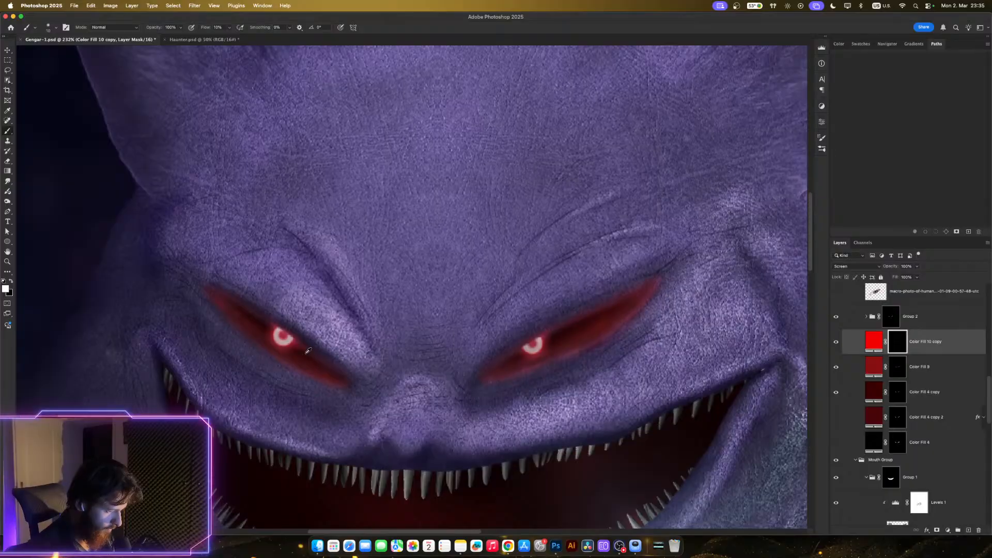
pyautogui.scroll(-2, 308, 351)
pyautogui.press('super+s')
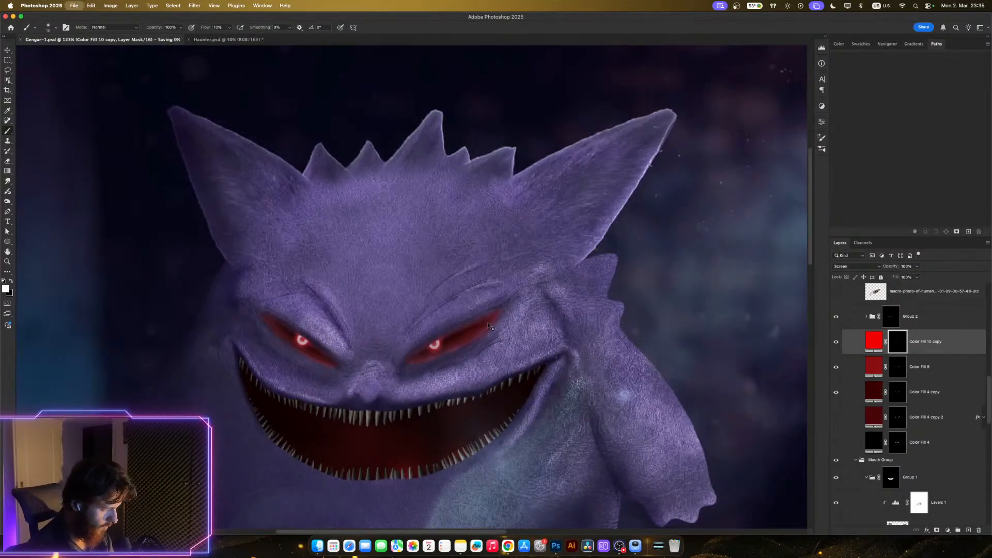
# - Examine the whole Gengar composition from a distance and up close, checking the eyes, mouth, body and arm lighting
pyautogui.scroll(-2, 488, 332)
pyautogui.moveTo(470, 327); pyautogui.dragTo(526, 319)
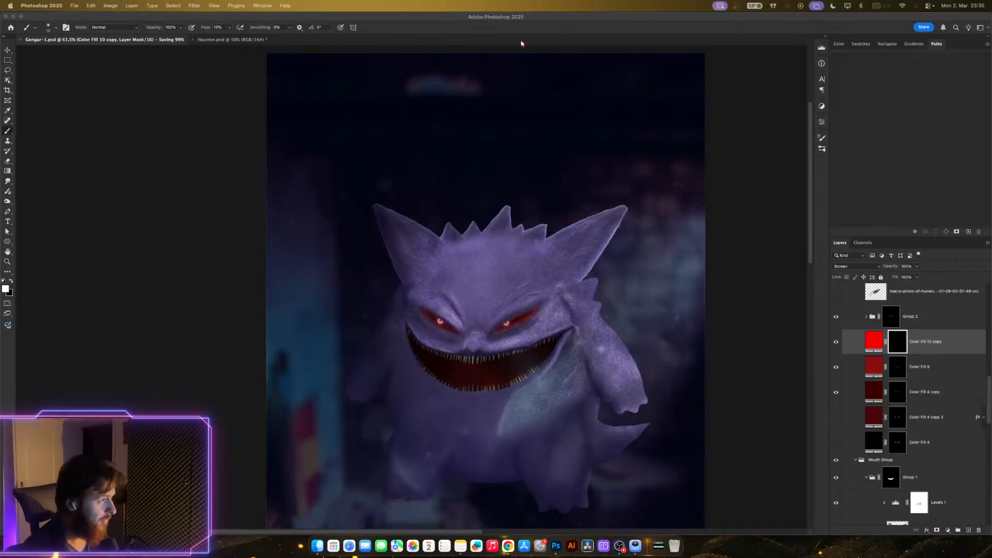
pyautogui.scroll(5, 576, 210)
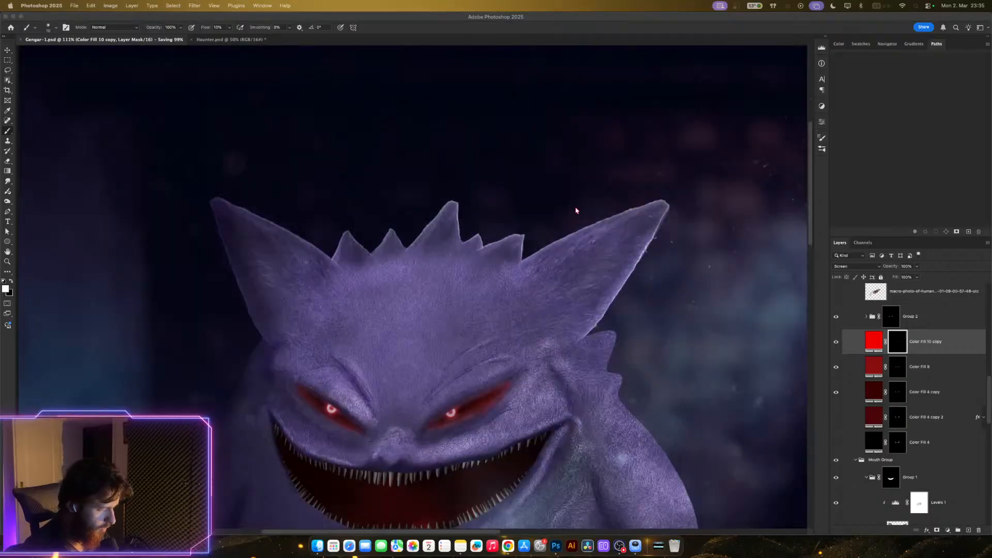
pyautogui.scroll(-5, 585, 254)
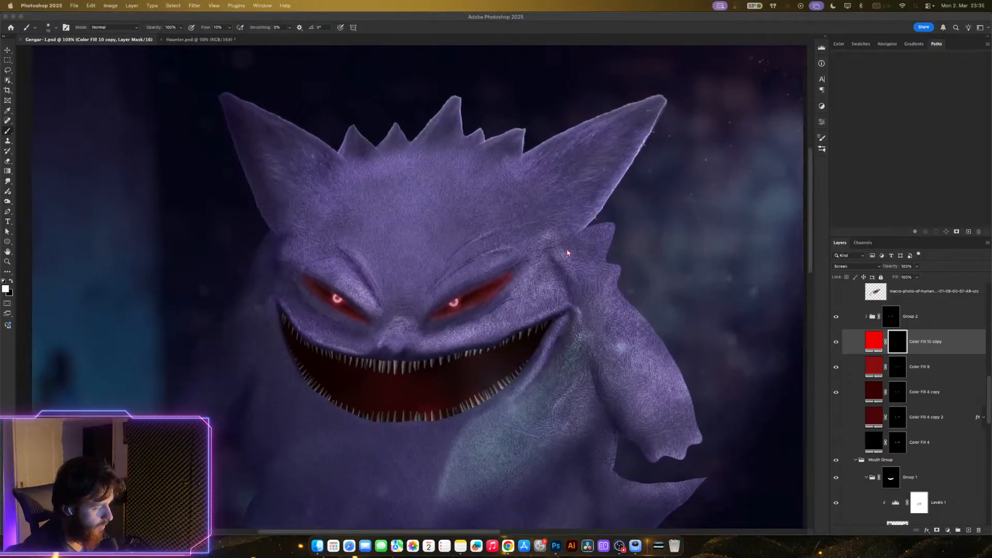
pyautogui.scroll(-5, 568, 253)
pyautogui.scroll(6, 567, 253)
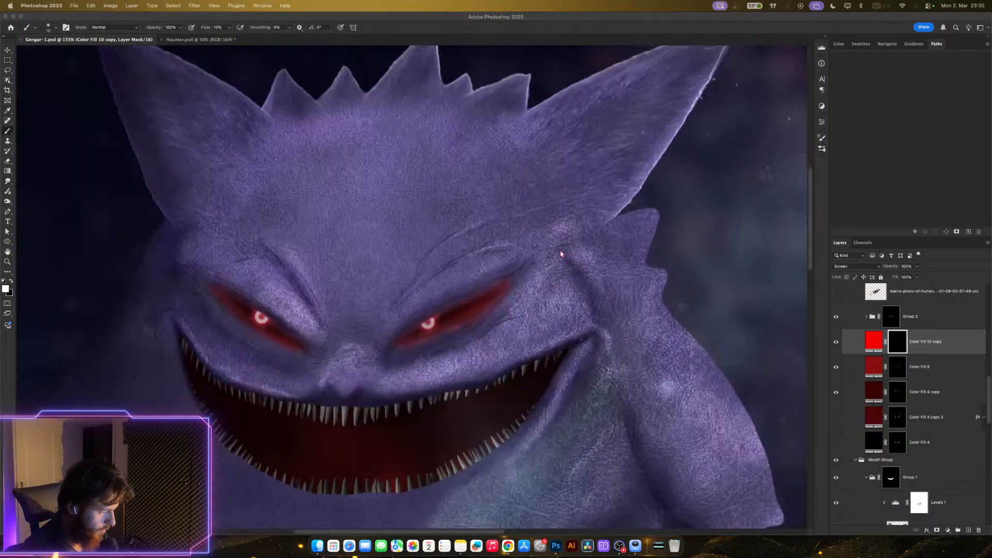
pyautogui.scroll(-3, 575, 269)
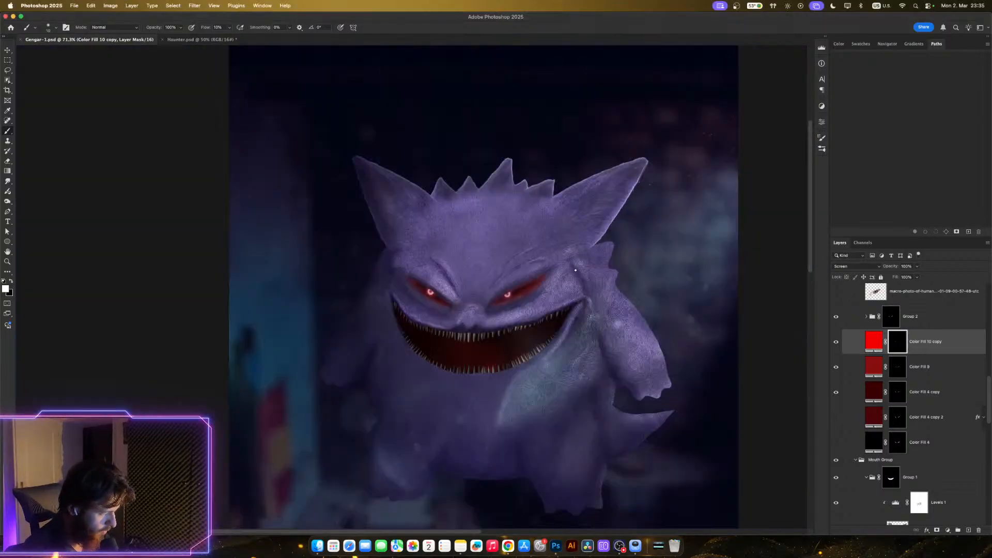
pyautogui.scroll(-3, 636, 232)
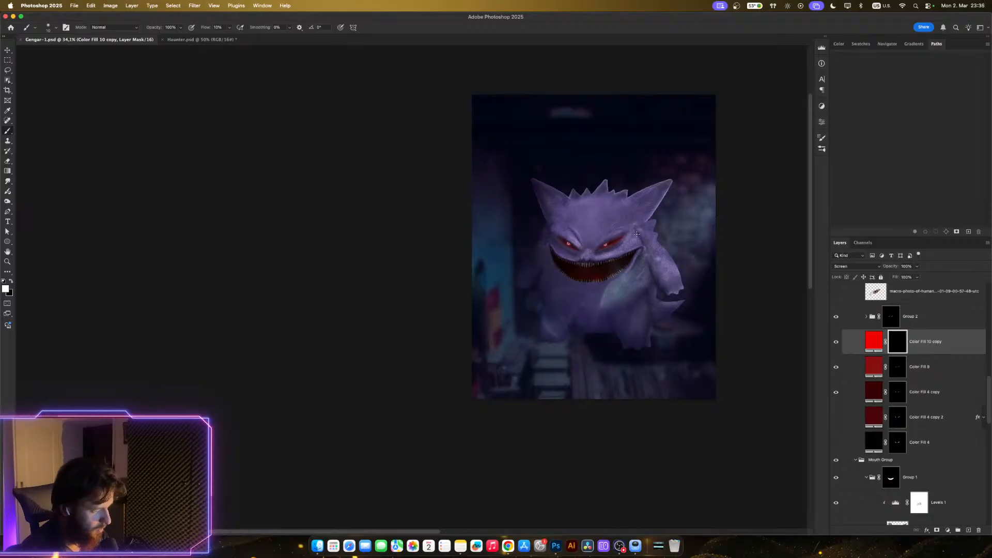
pyautogui.scroll(5, 637, 234)
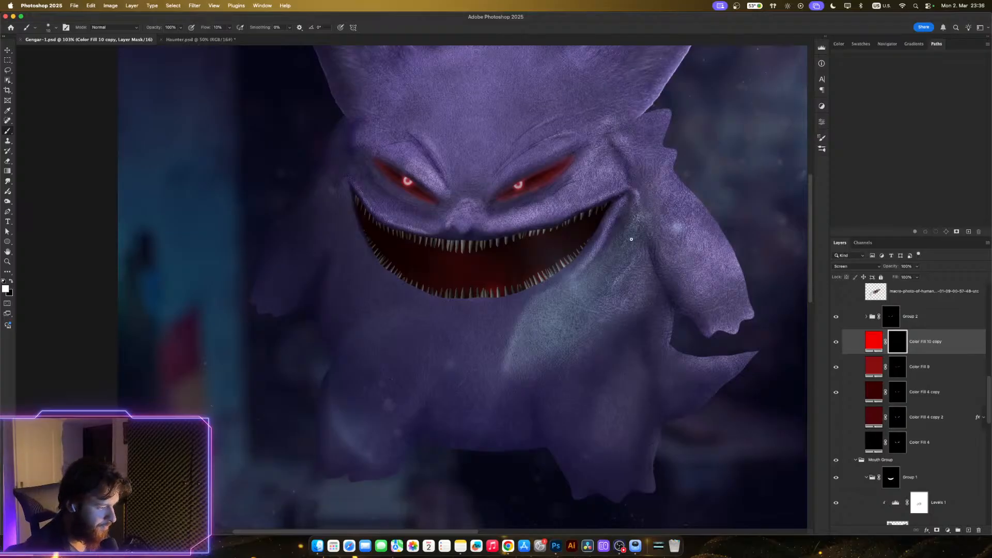
pyautogui.scroll(1, 630, 227)
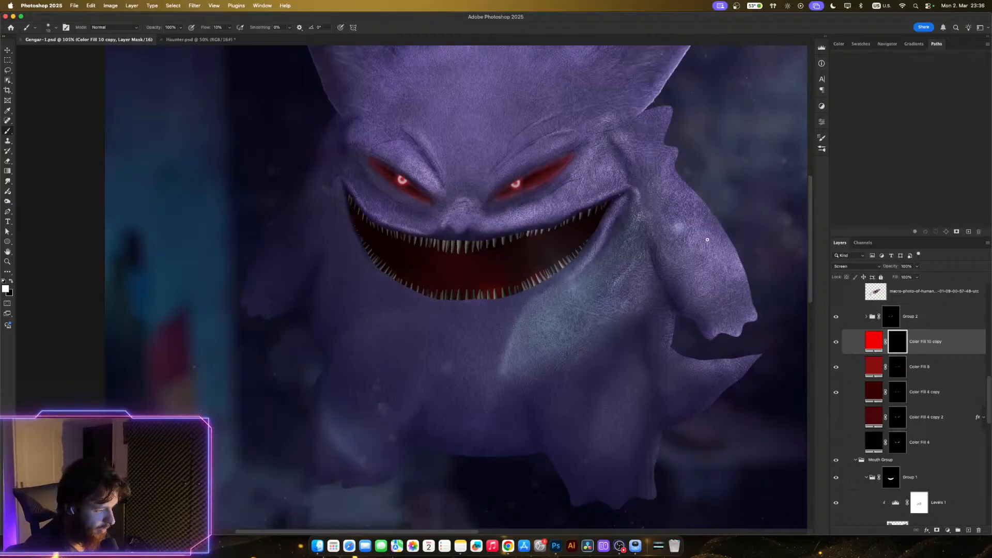
pyautogui.moveTo(669, 267); pyautogui.dragTo(628, 276)
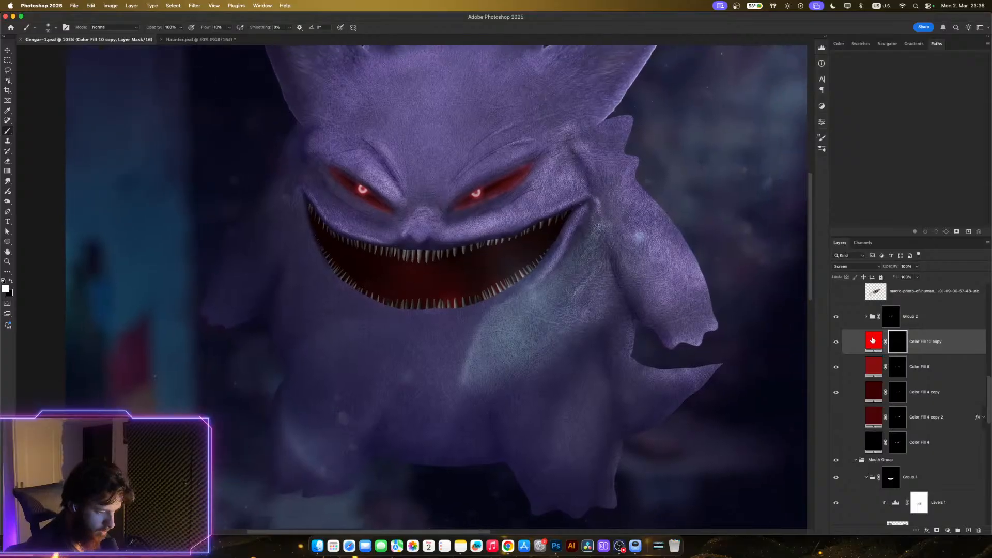
# - Try painting green light onto the skin fold between the cheek and the arm on the Green Light mask, undoing the last stroke
pyautogui.scroll(-10, 904, 356)
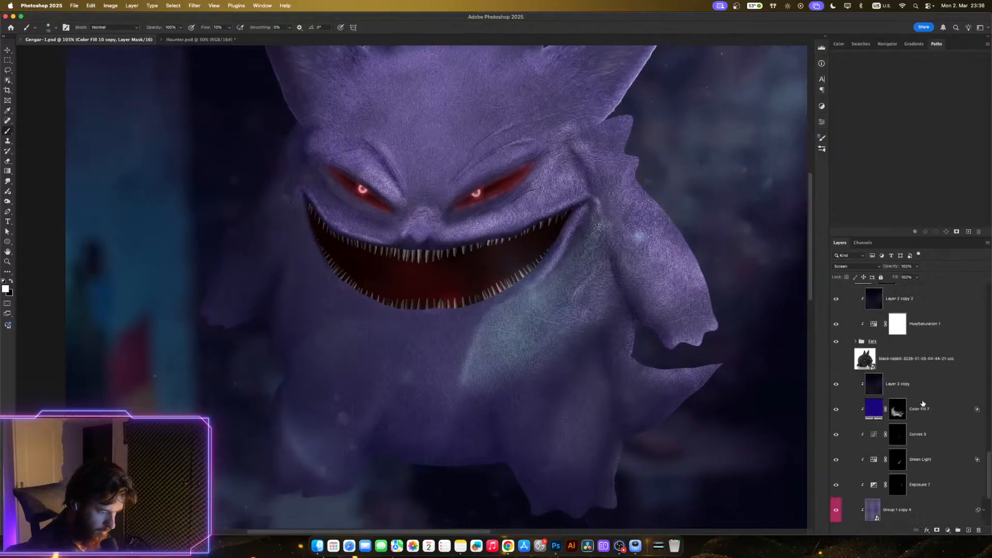
pyautogui.click(893, 371)
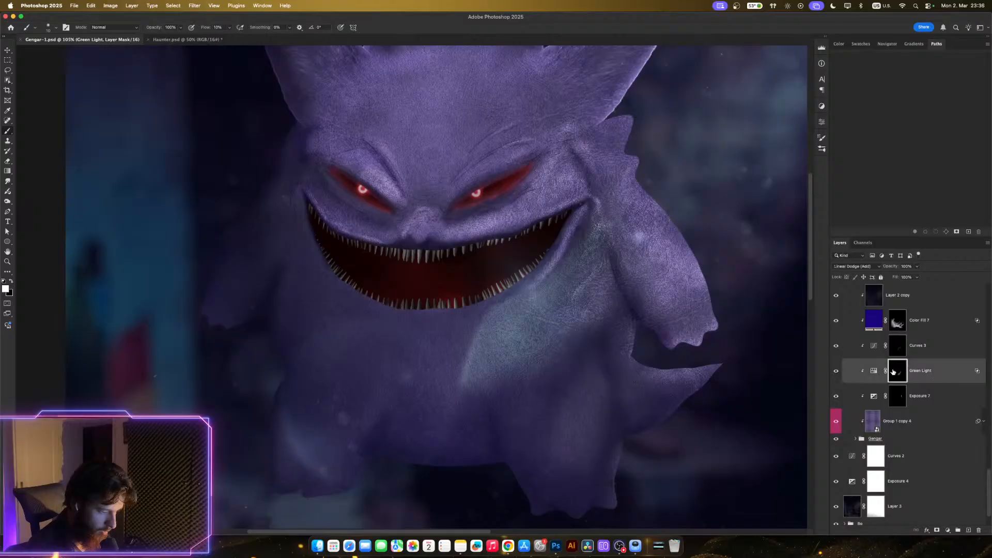
pyautogui.scroll(3, 624, 222)
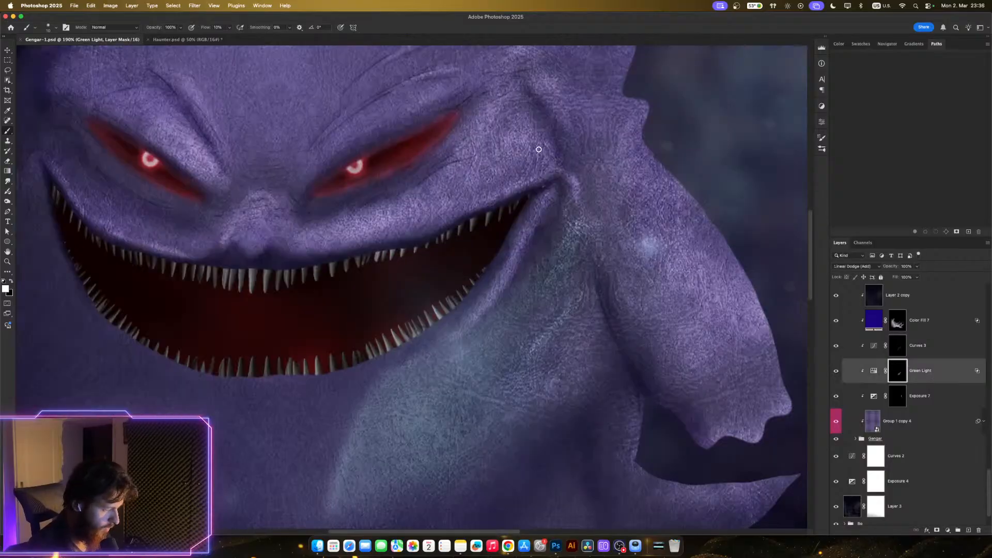
pyautogui.scroll(-1, 575, 184)
pyautogui.press(']')
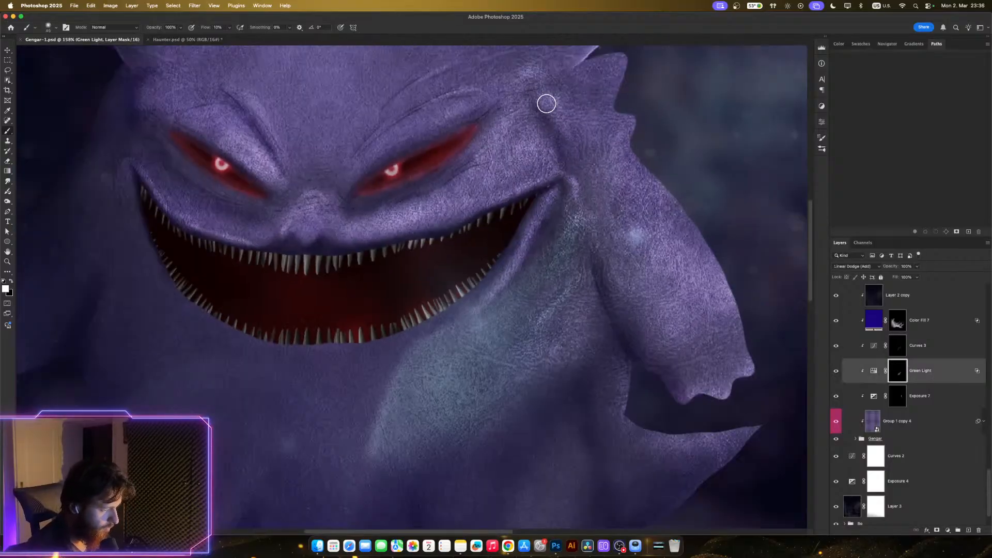
pyautogui.moveTo(547, 103)
pyautogui.mouseDown()
pyautogui.moveTo(572, 131)
pyautogui.moveTo(554, 98)
pyautogui.moveTo(581, 138)
pyautogui.moveTo(560, 127)
pyautogui.moveTo(545, 99)
pyautogui.moveTo(577, 157)
pyautogui.mouseUp()
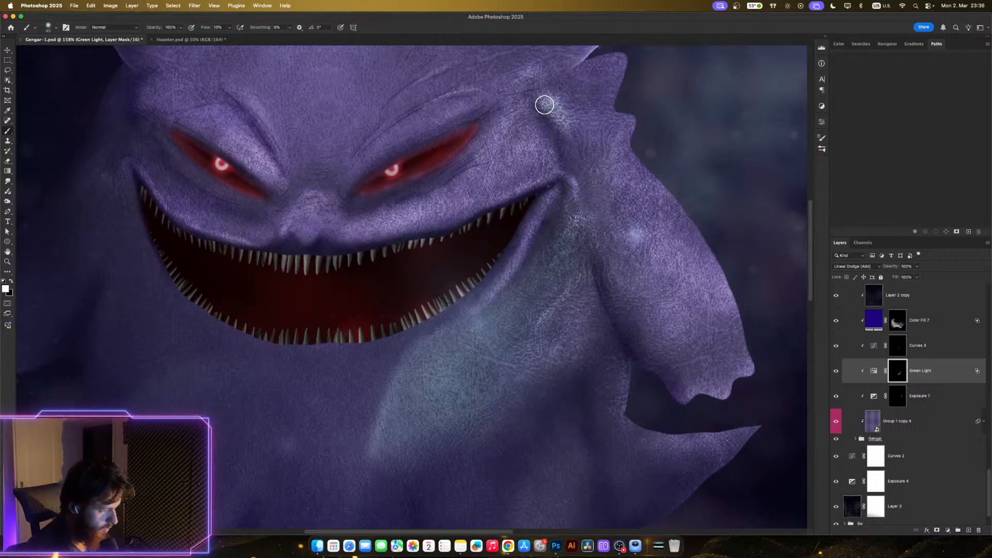
pyautogui.moveTo(545, 105)
pyautogui.mouseDown()
pyautogui.moveTo(567, 136)
pyautogui.moveTo(563, 116)
pyautogui.moveTo(584, 167)
pyautogui.mouseUp()
pyautogui.press('super+z')
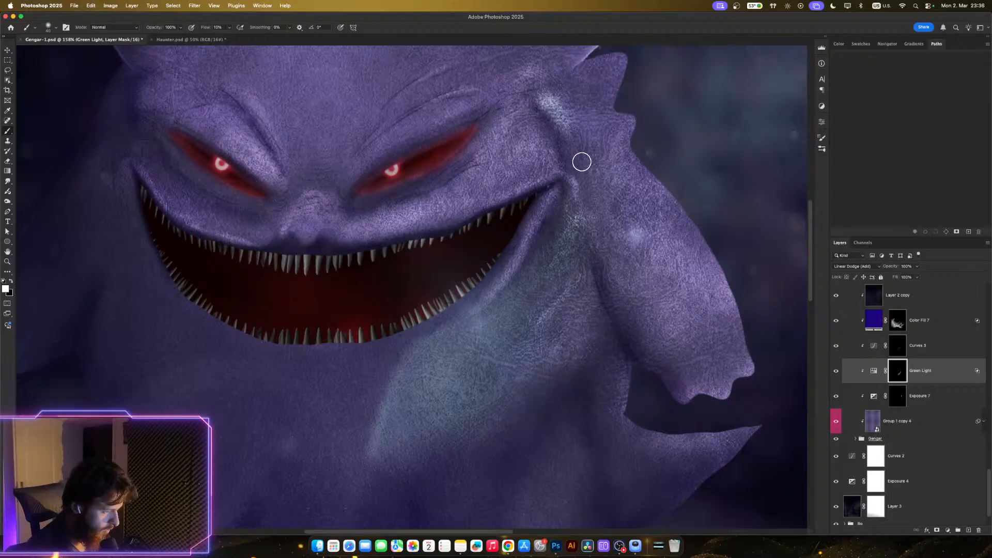
pyautogui.press('super+z')
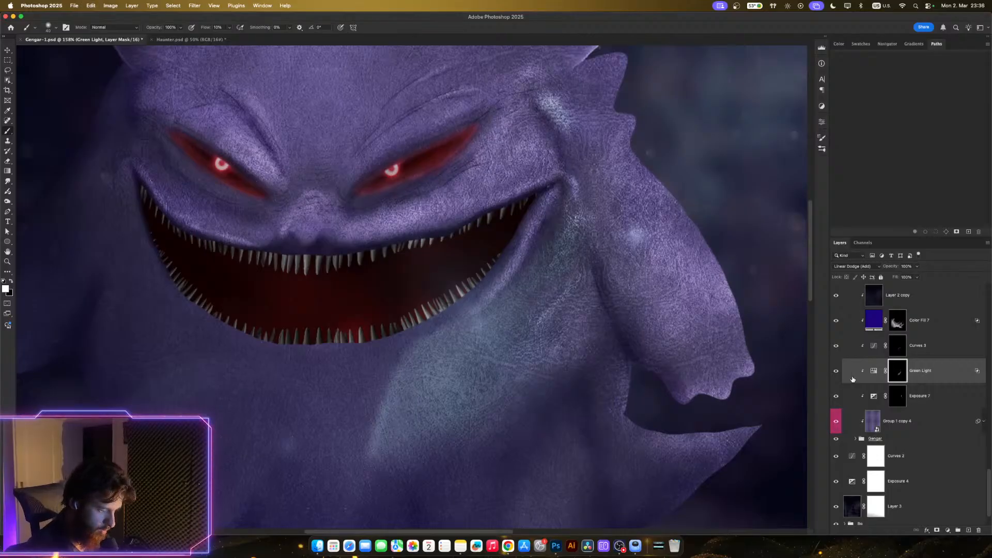
# - Compare the Gengar's body and shoulder with the Green Light adjustment layer hidden and shown
pyautogui.click(836, 371)
pyautogui.click(836, 371)
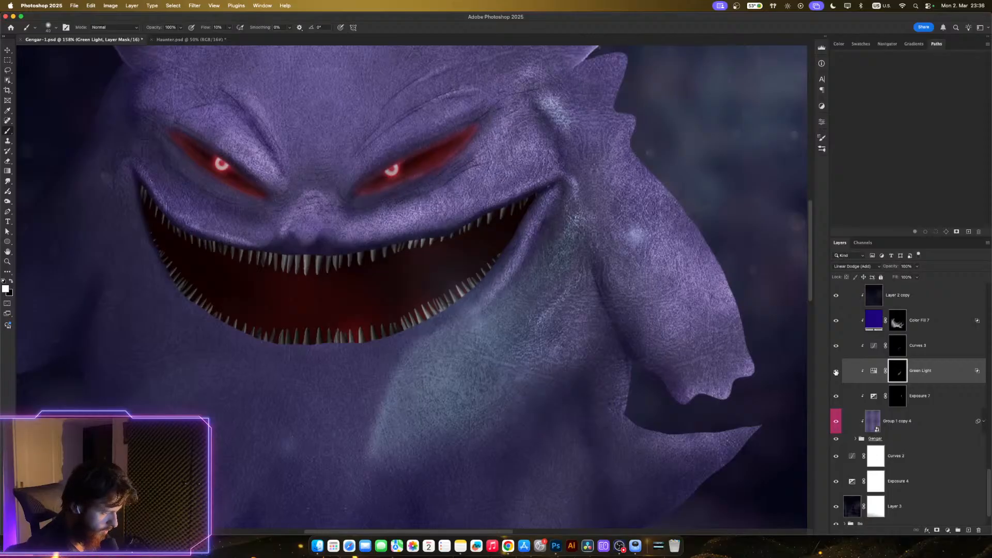
pyautogui.press('super+comma')
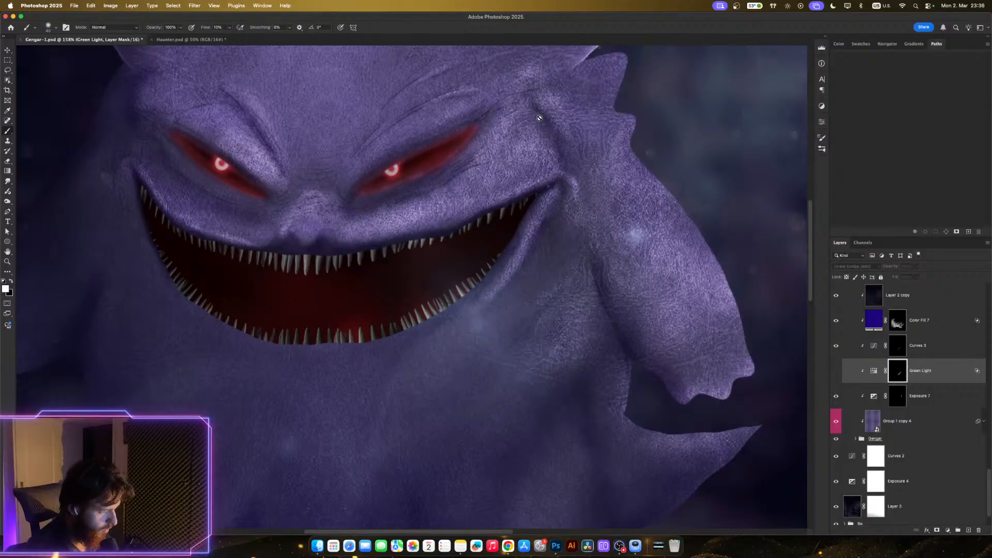
pyautogui.press('super+comma')
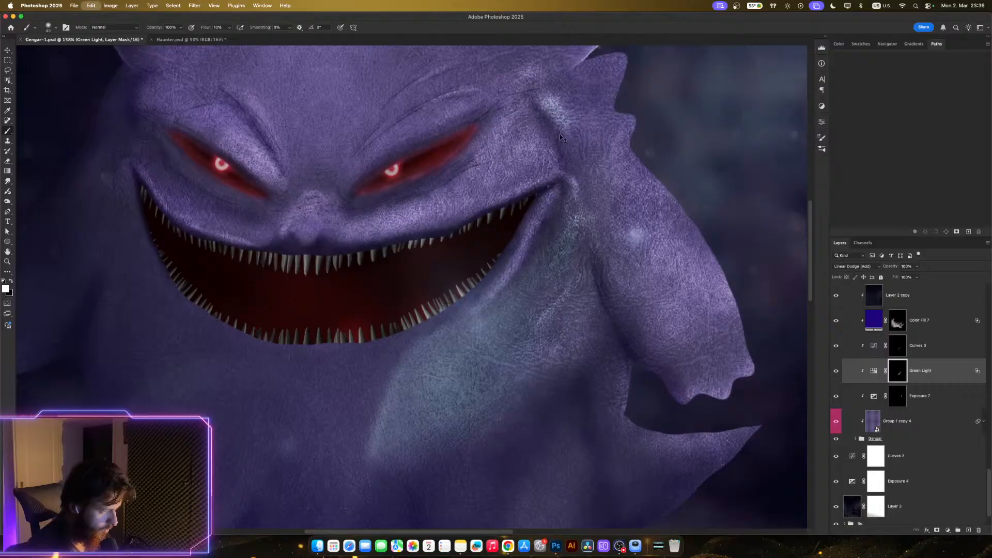
# - Paint green light on the Green Light mask over the shoulder fold, the adjacent cheek and the area between the eyes
pyautogui.press('super+comma')
pyautogui.press('super+comma')
pyautogui.press('super+2')
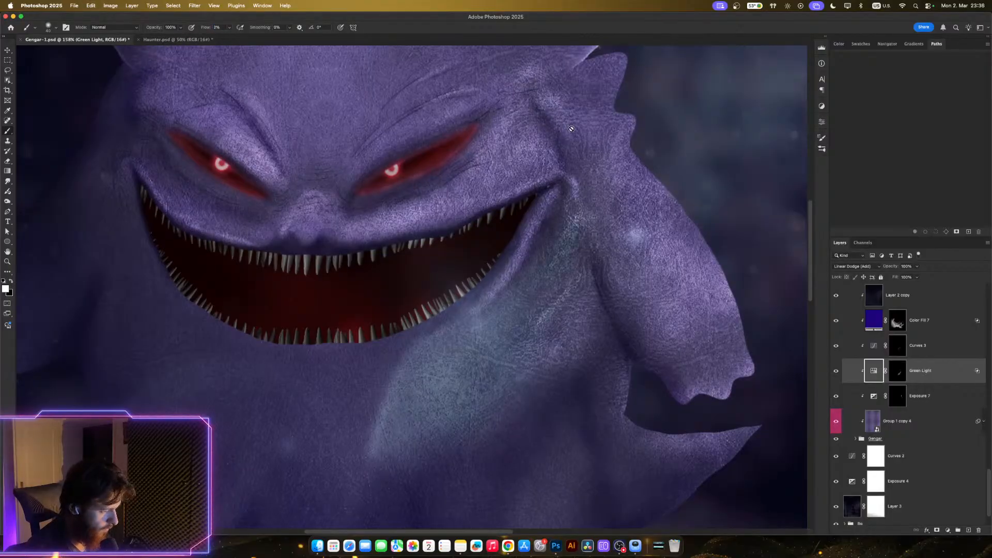
pyautogui.click(899, 371)
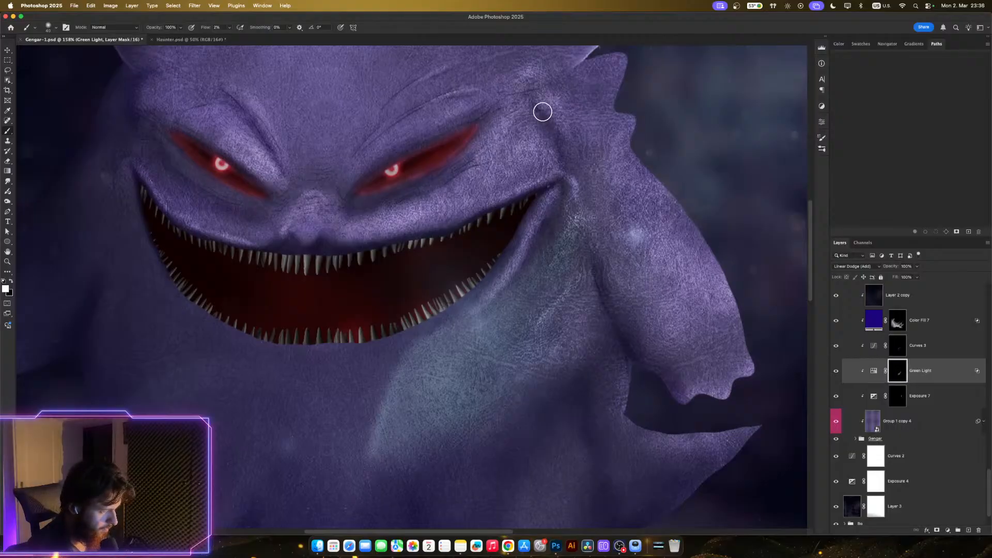
pyautogui.moveTo(548, 104)
pyautogui.mouseDown()
pyautogui.moveTo(567, 126)
pyautogui.moveTo(543, 99)
pyautogui.moveTo(572, 153)
pyautogui.moveTo(548, 104)
pyautogui.moveTo(563, 137)
pyautogui.moveTo(547, 110)
pyautogui.moveTo(530, 153)
pyautogui.moveTo(520, 148)
pyautogui.moveTo(528, 138)
pyautogui.moveTo(517, 163)
pyautogui.moveTo(547, 134)
pyautogui.moveTo(473, 177)
pyautogui.moveTo(493, 185)
pyautogui.moveTo(489, 196)
pyautogui.moveTo(503, 138)
pyautogui.moveTo(525, 110)
pyautogui.moveTo(505, 119)
pyautogui.moveTo(527, 155)
pyautogui.moveTo(494, 164)
pyautogui.mouseUp()
pyautogui.press(']')
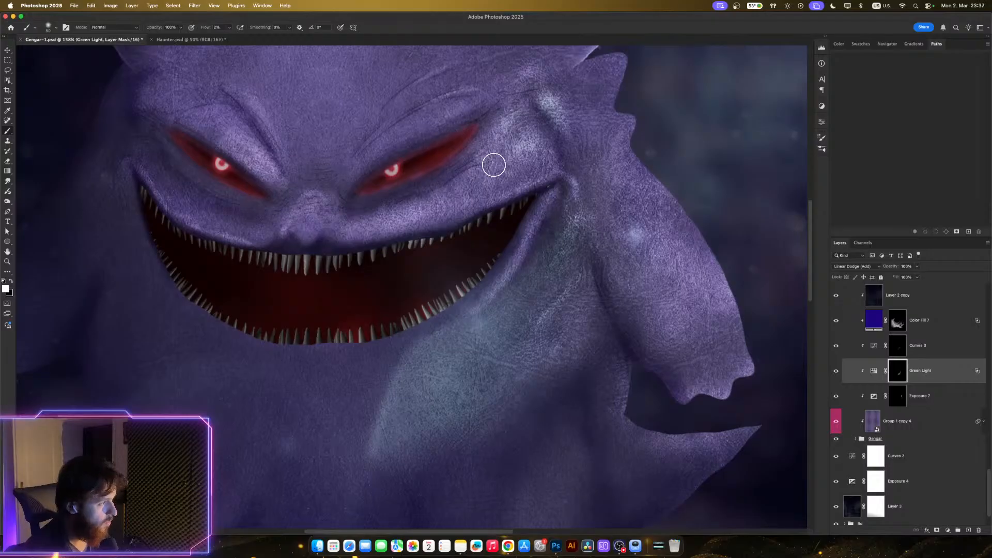
pyautogui.moveTo(340, 221)
pyautogui.mouseDown()
pyautogui.moveTo(368, 242)
pyautogui.moveTo(322, 225)
pyautogui.moveTo(323, 212)
pyautogui.moveTo(338, 236)
pyautogui.moveTo(327, 225)
pyautogui.moveTo(317, 239)
pyautogui.moveTo(290, 236)
pyautogui.moveTo(344, 225)
pyautogui.moveTo(326, 216)
pyautogui.moveTo(288, 219)
pyautogui.moveTo(323, 140)
pyautogui.moveTo(331, 150)
pyautogui.moveTo(295, 159)
pyautogui.mouseUp()
# - With a larger brush, paint green light above the left eye's brow and on the temple beside the shoulder fold
pyautogui.keyDown('alt'); pyautogui.scroll(-5, 395, 193); pyautogui.keyUp('alt')
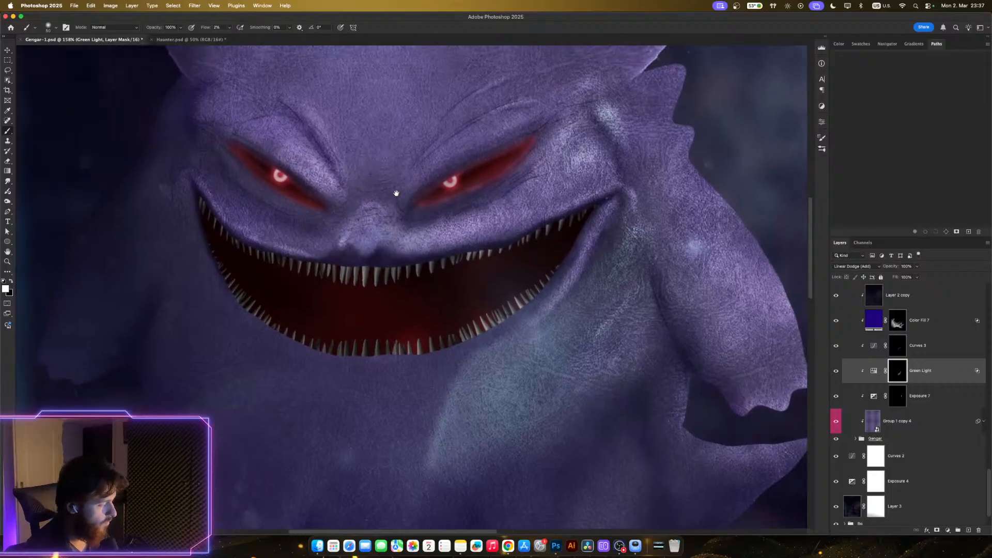
pyautogui.keyDown('alt'); pyautogui.scroll(-2, 412, 203); pyautogui.keyUp('alt')
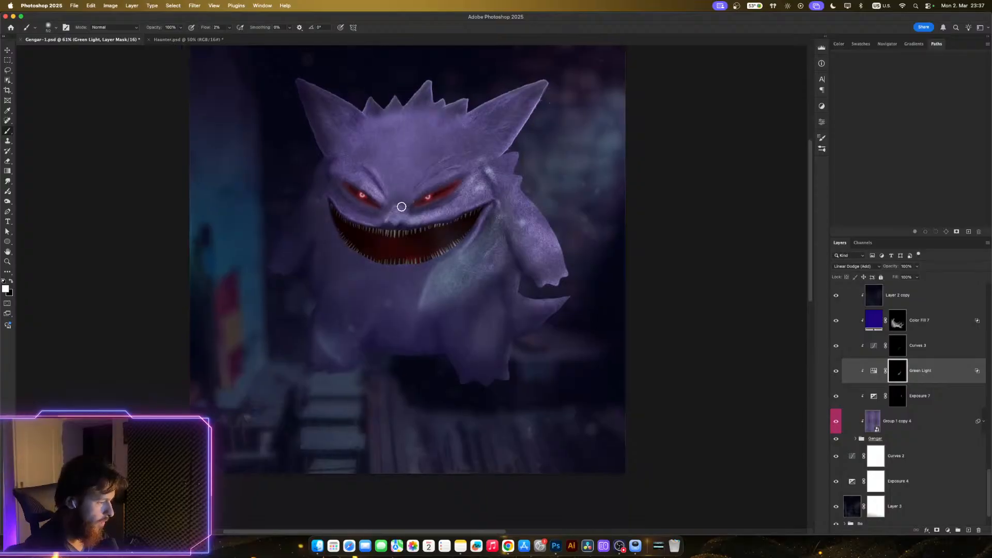
pyautogui.scroll(2, 410, 217)
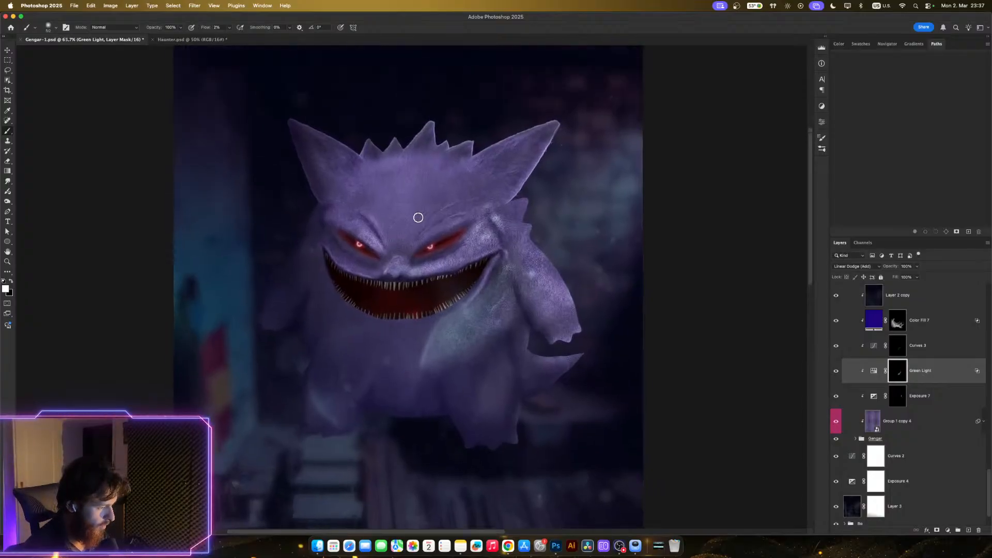
pyautogui.keyDown('alt'); pyautogui.scroll(1, 419, 217); pyautogui.keyUp('alt')
pyautogui.keyDown('alt'); pyautogui.scroll(6, 420, 213); pyautogui.keyUp('alt')
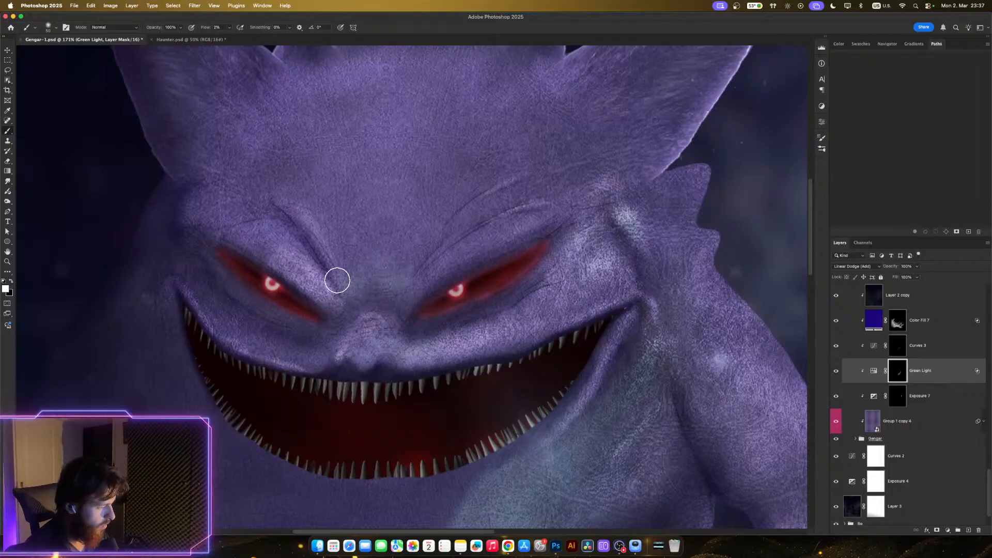
pyautogui.press(']')
pyautogui.press(']')
pyautogui.press(']')
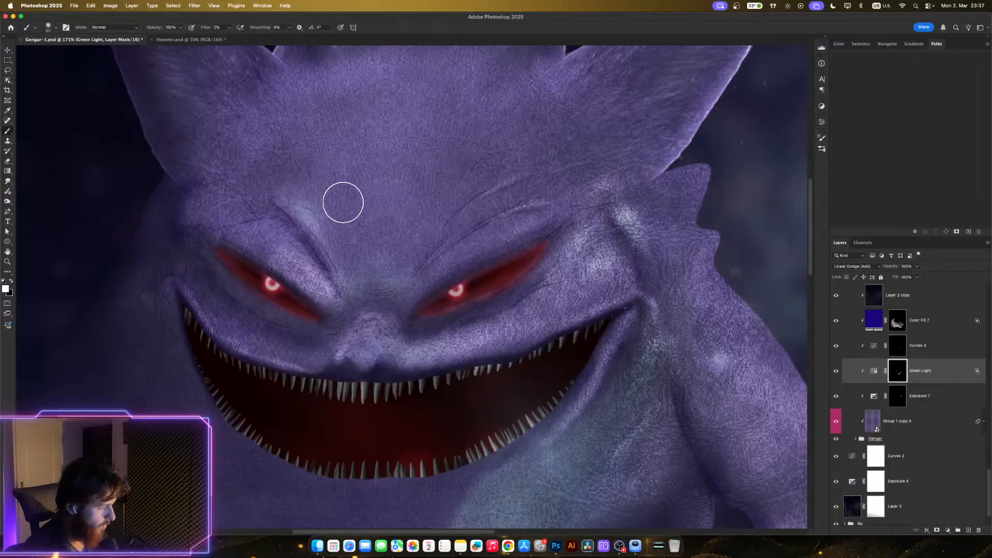
pyautogui.moveTo(343, 203)
pyautogui.mouseDown()
pyautogui.moveTo(348, 237)
pyautogui.moveTo(300, 240)
pyautogui.moveTo(314, 258)
pyautogui.moveTo(303, 207)
pyautogui.moveTo(328, 262)
pyautogui.moveTo(321, 232)
pyautogui.mouseUp()
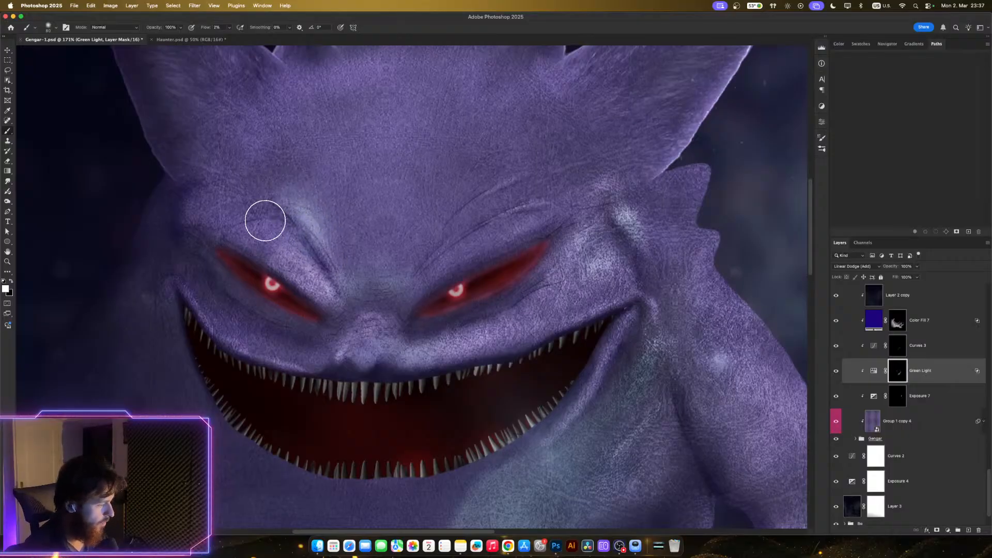
pyautogui.moveTo(222, 220)
pyautogui.mouseDown()
pyautogui.moveTo(241, 205)
pyautogui.moveTo(196, 223)
pyautogui.moveTo(233, 173)
pyautogui.moveTo(221, 209)
pyautogui.mouseUp()
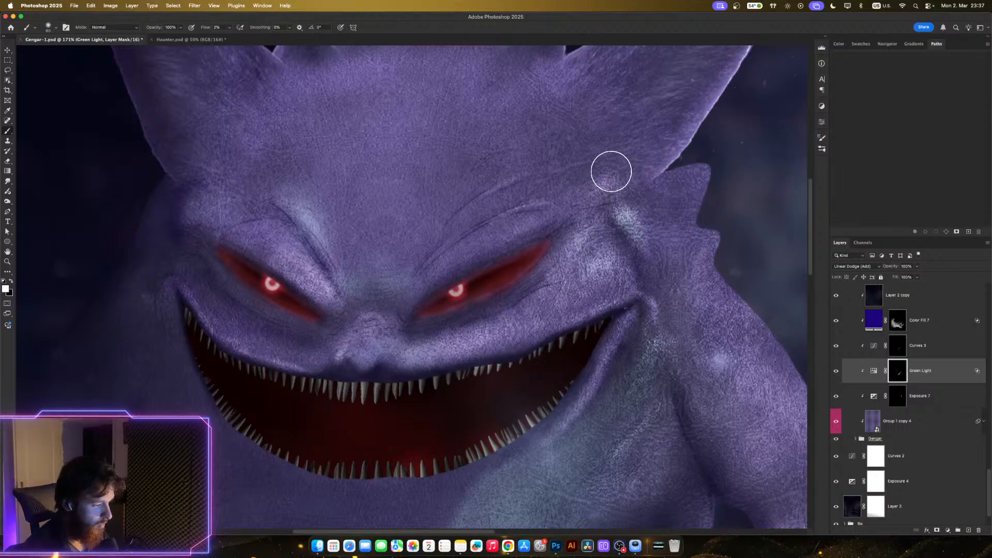
pyautogui.moveTo(611, 171)
pyautogui.mouseDown()
pyautogui.moveTo(625, 176)
pyautogui.moveTo(618, 203)
pyautogui.mouseUp()
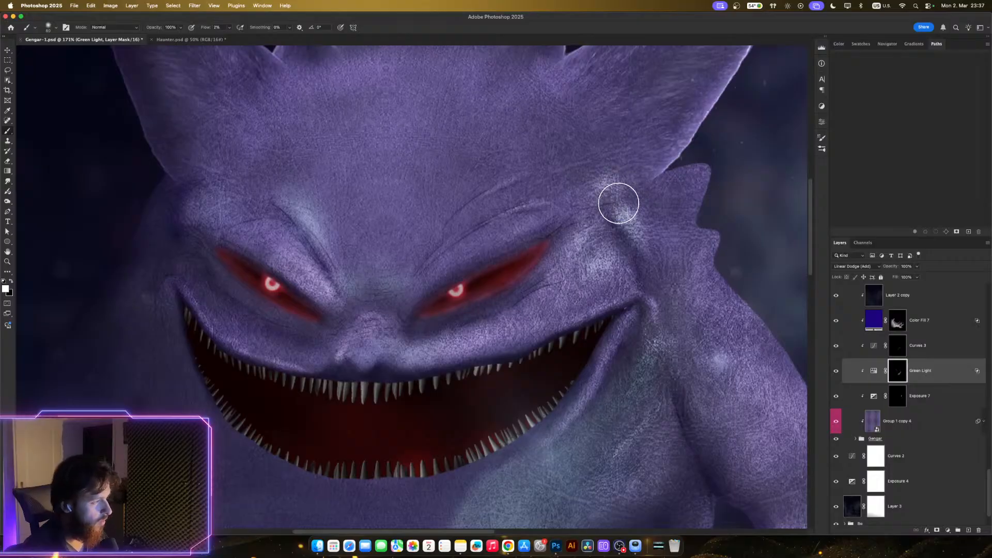
# - Paint green light on the skin fold beside the arm, the arm and its claws, and the body edge above the tail
pyautogui.scroll(-4, 697, 271)
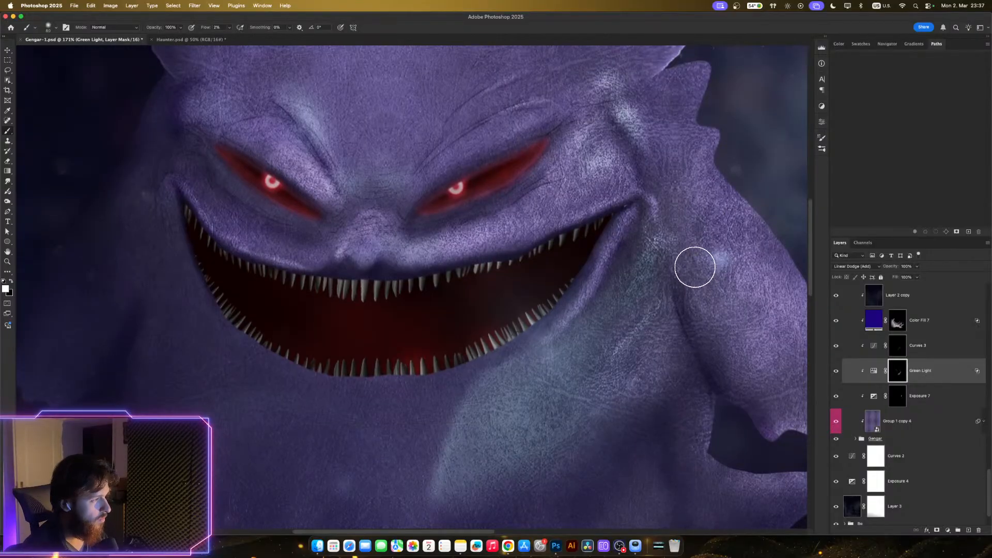
pyautogui.scroll(-2, 695, 267)
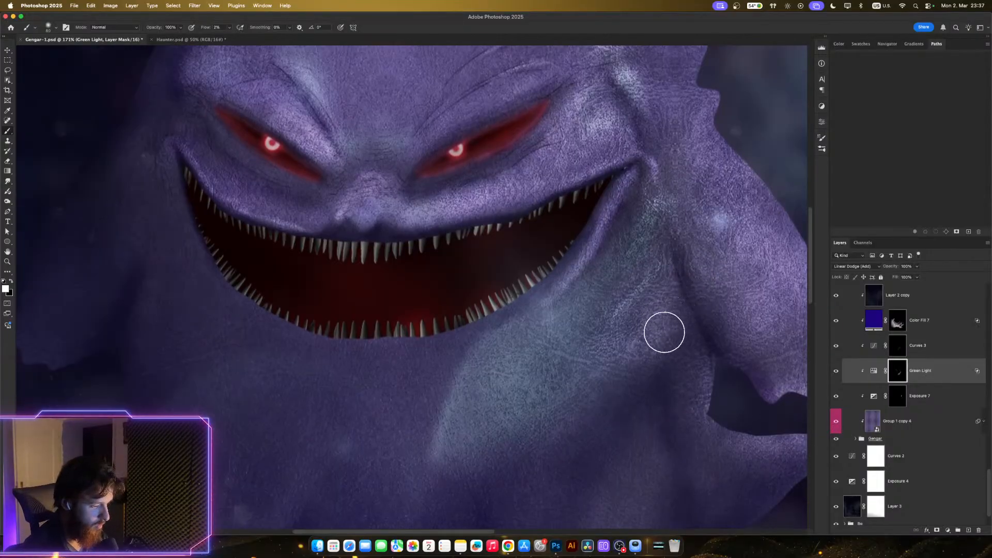
pyautogui.moveTo(666, 341)
pyautogui.mouseDown()
pyautogui.moveTo(679, 292)
pyautogui.moveTo(673, 319)
pyautogui.moveTo(667, 293)
pyautogui.moveTo(673, 314)
pyautogui.mouseUp()
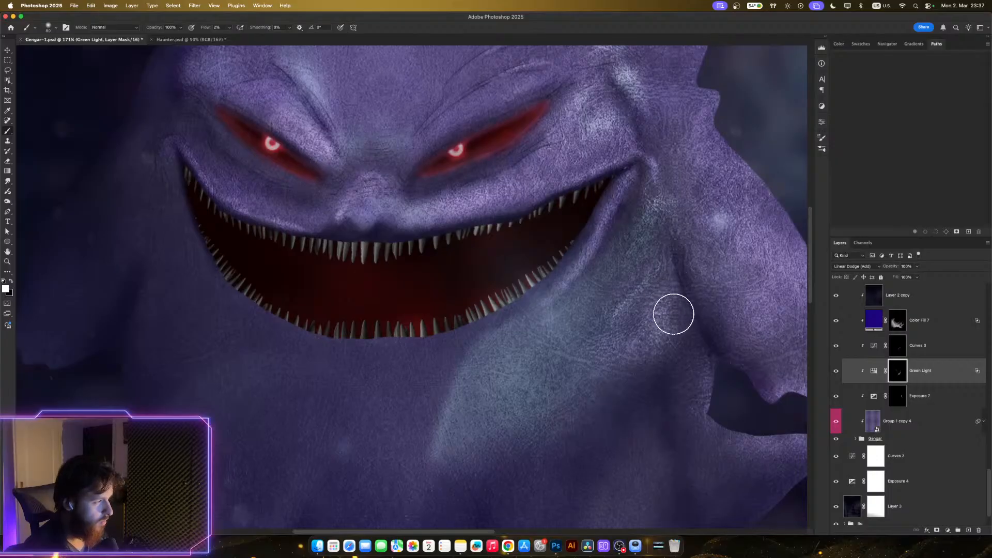
pyautogui.scroll(-3, 668, 284)
pyautogui.hscroll(5, 674, 275)
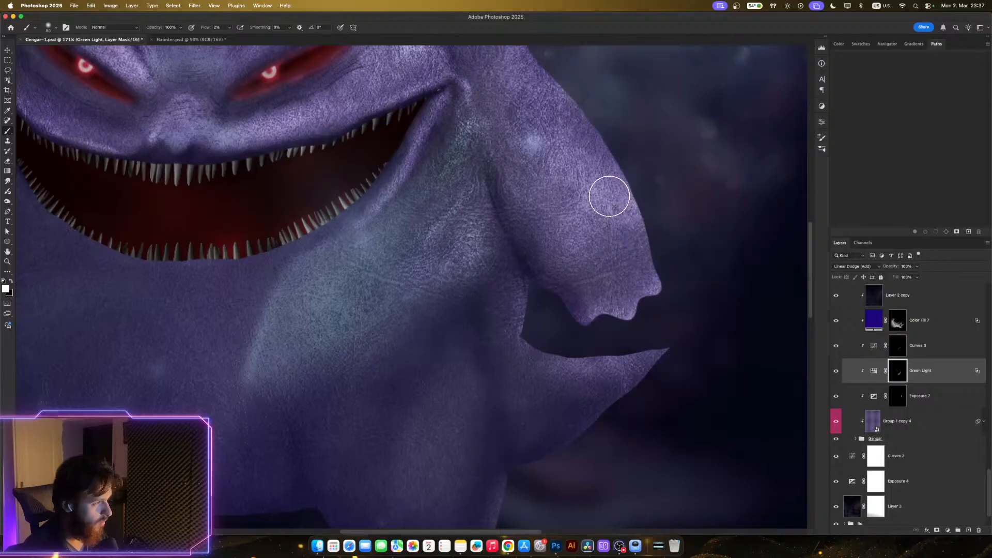
pyautogui.moveTo(593, 315)
pyautogui.mouseDown()
pyautogui.moveTo(605, 305)
pyautogui.moveTo(598, 315)
pyautogui.mouseUp()
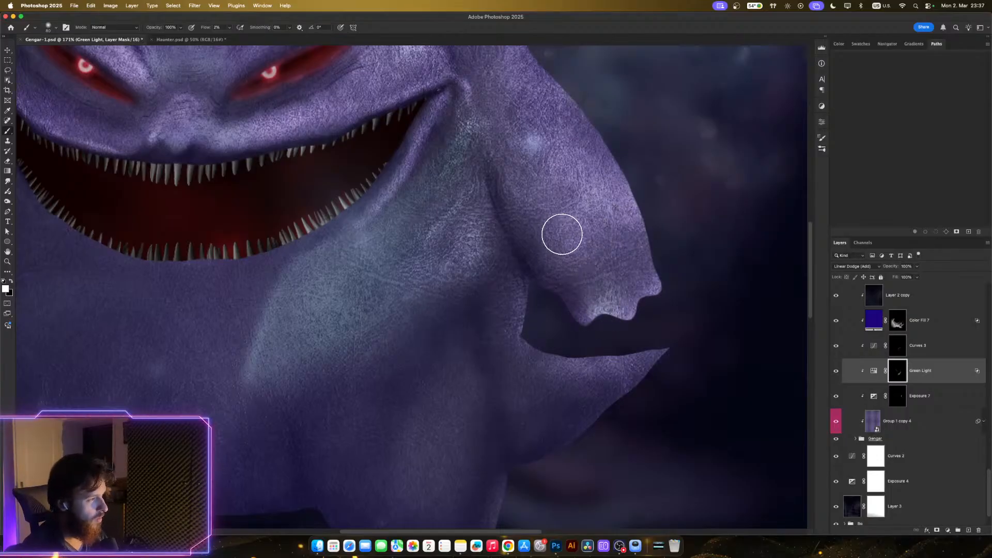
pyautogui.moveTo(561, 234)
pyautogui.mouseDown()
pyautogui.moveTo(565, 259)
pyautogui.moveTo(549, 232)
pyautogui.moveTo(562, 259)
pyautogui.mouseUp()
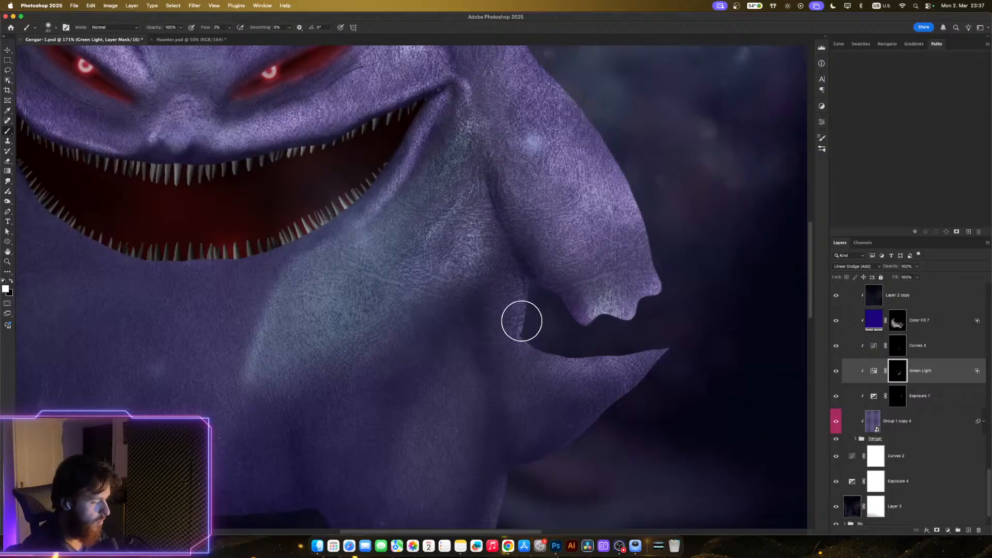
pyautogui.moveTo(521, 321)
pyautogui.mouseDown()
pyautogui.moveTo(536, 317)
pyautogui.moveTo(518, 340)
pyautogui.moveTo(524, 323)
pyautogui.mouseUp()
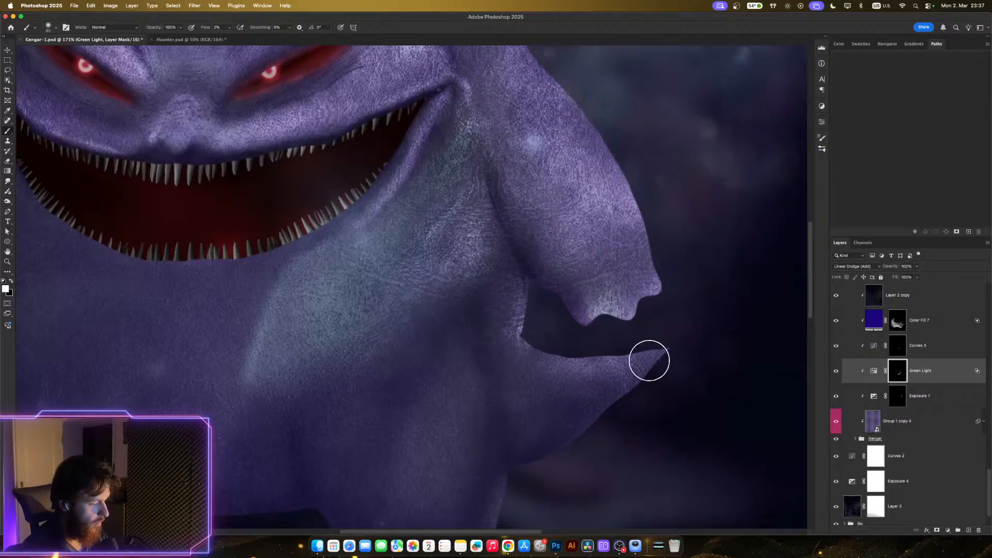
# - Brighten the outer side of the right arm with green light on the Green Light mask, checking it from a distance
pyautogui.scroll(-10, 650, 369)
pyautogui.scroll(8, 650, 369)
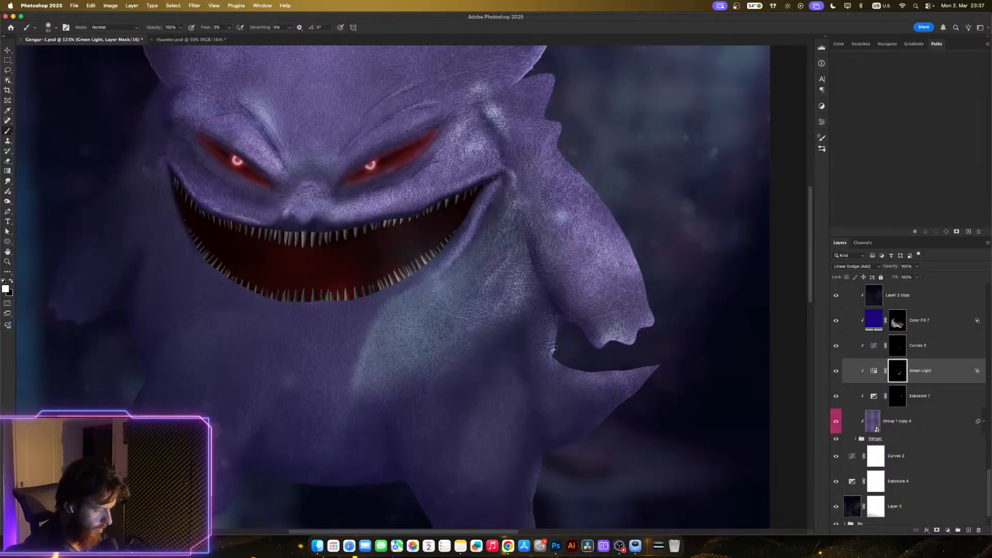
pyautogui.scroll(2, 554, 350)
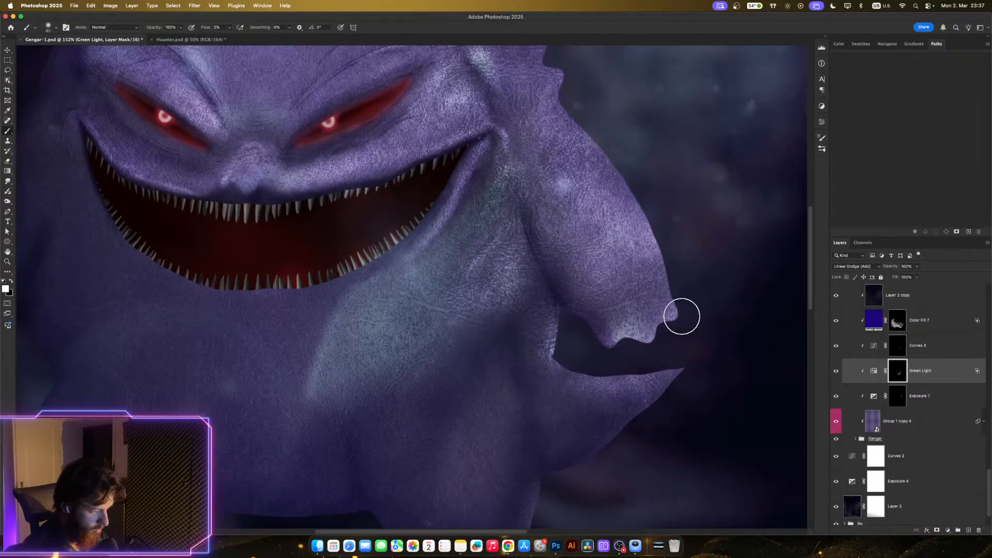
pyautogui.scroll(-3, 680, 302)
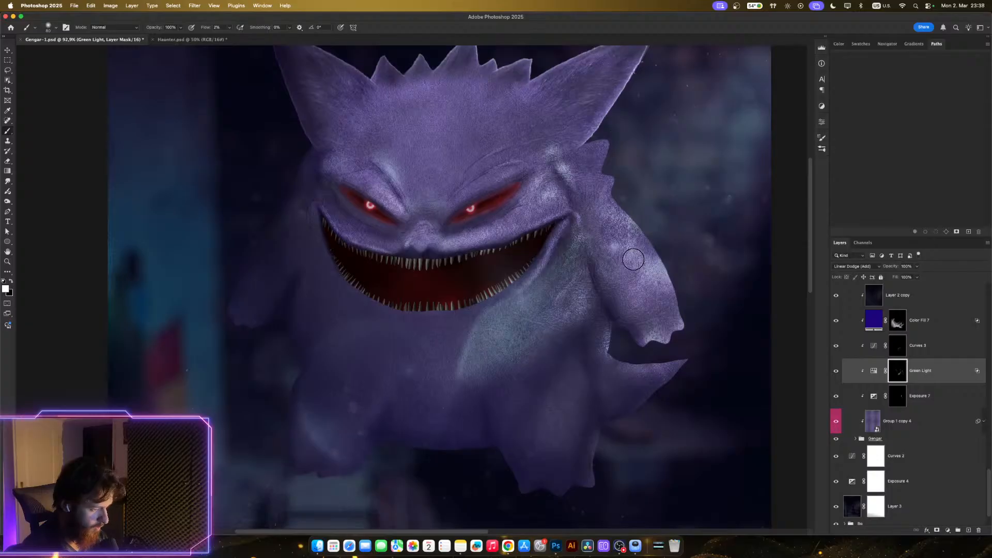
pyautogui.scroll(-5, 656, 235)
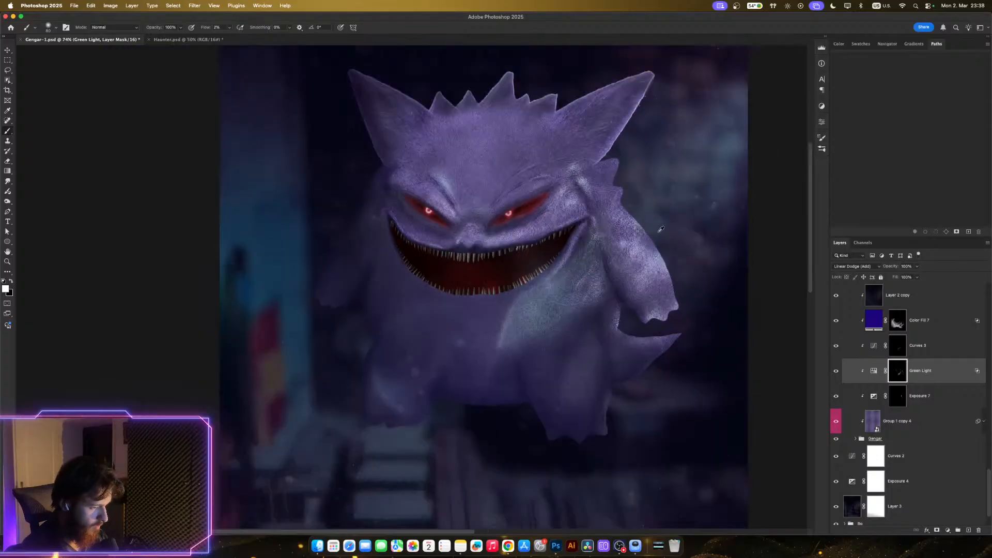
pyautogui.scroll(5, 576, 188)
pyautogui.scroll(4, 502, 185)
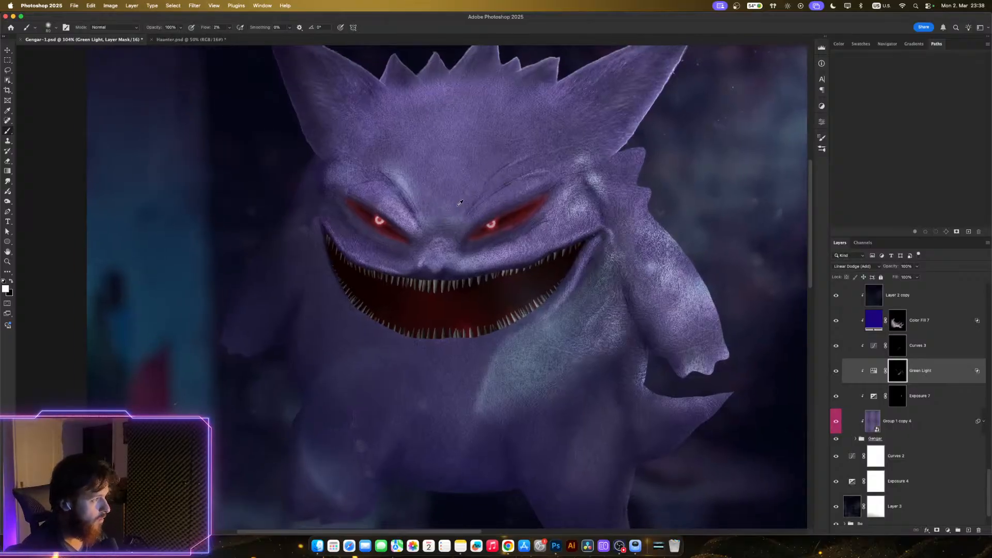
# - Add green light along the brow creases above the right eye, using a smaller brush for the eyelid fold
pyautogui.scroll(2, 468, 202)
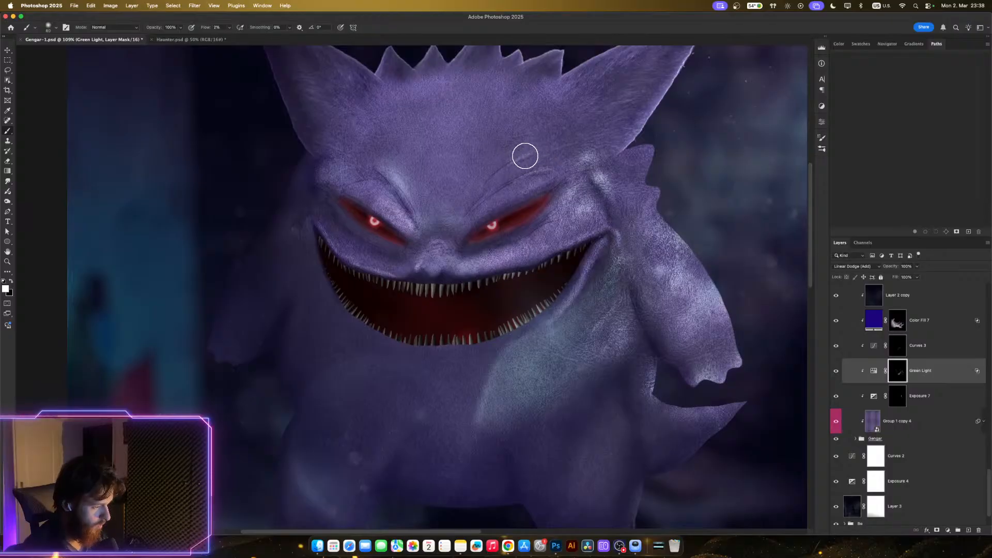
pyautogui.scroll(-4, 527, 207)
pyautogui.scroll(-3, 528, 205)
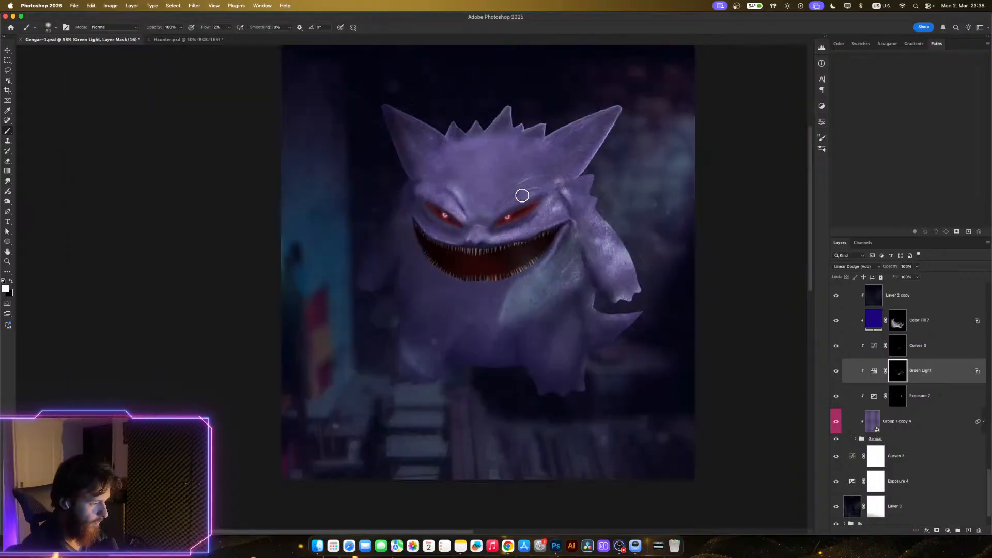
pyautogui.scroll(5, 484, 177)
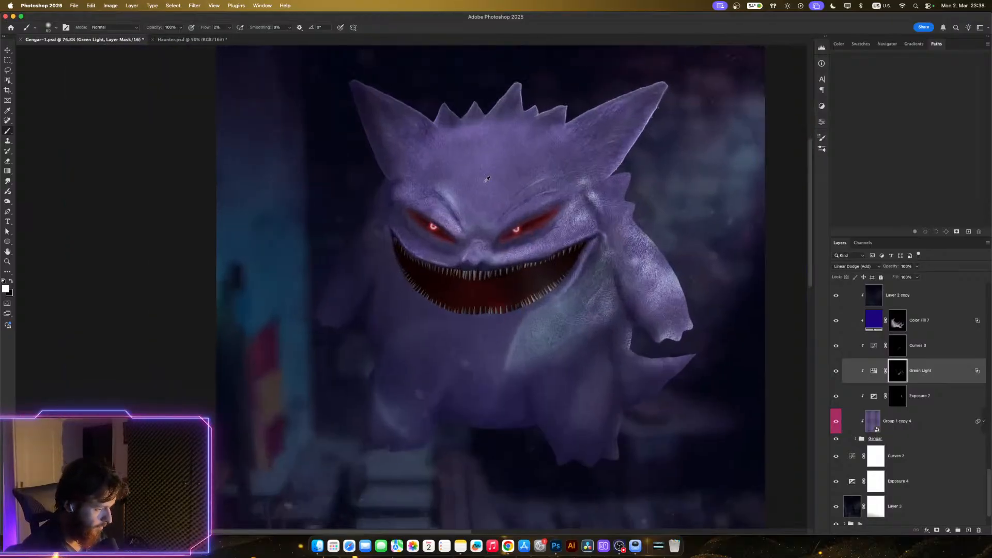
pyautogui.scroll(2, 506, 173)
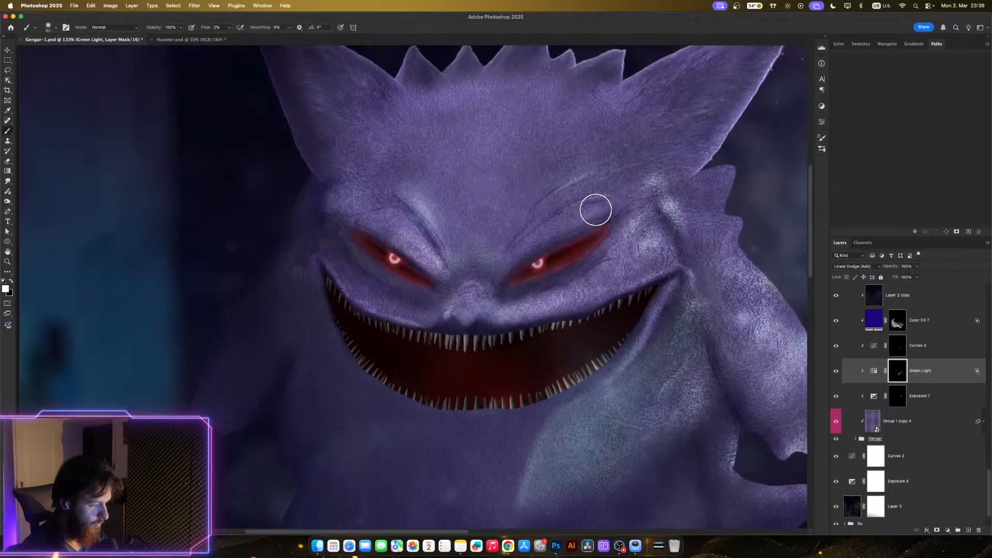
pyautogui.press('[')
pyautogui.press('[')
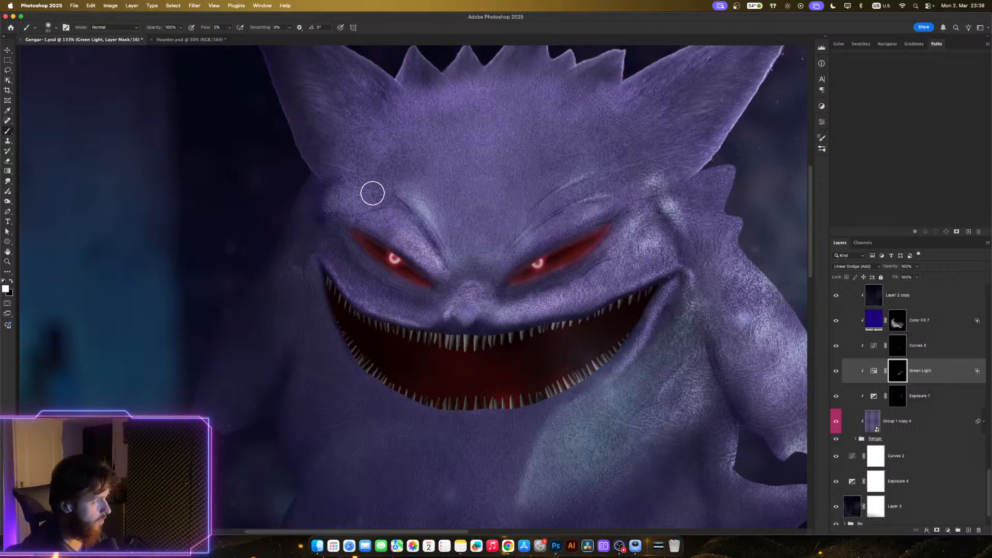
# - Paint green light on the outer end of the left brow, beside the edge of the head, with a larger brush
pyautogui.press(']')
pyautogui.press(']')
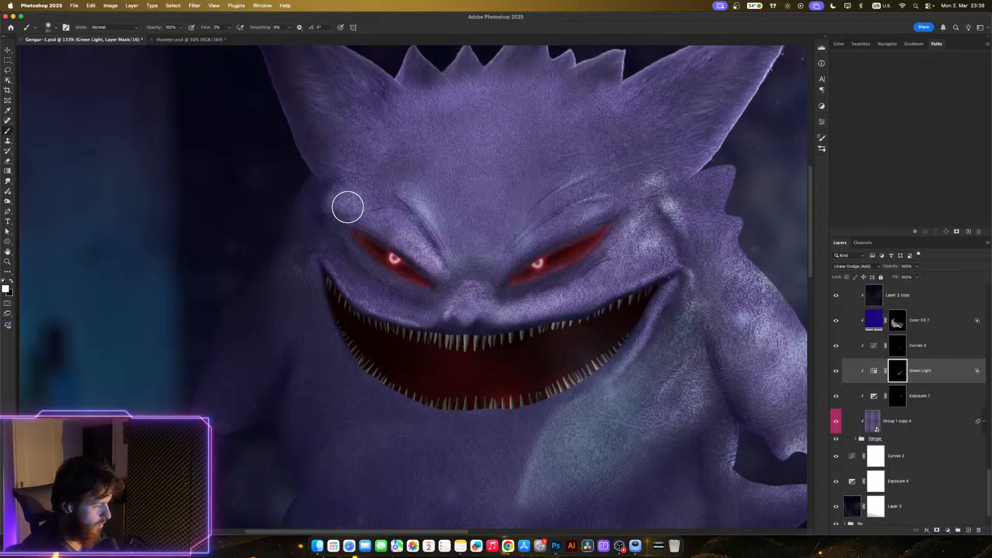
pyautogui.scroll(2, 332, 204)
pyautogui.moveTo(332, 207)
pyautogui.mouseDown()
pyautogui.moveTo(349, 183)
pyautogui.moveTo(369, 187)
pyautogui.moveTo(373, 208)
pyautogui.mouseUp()
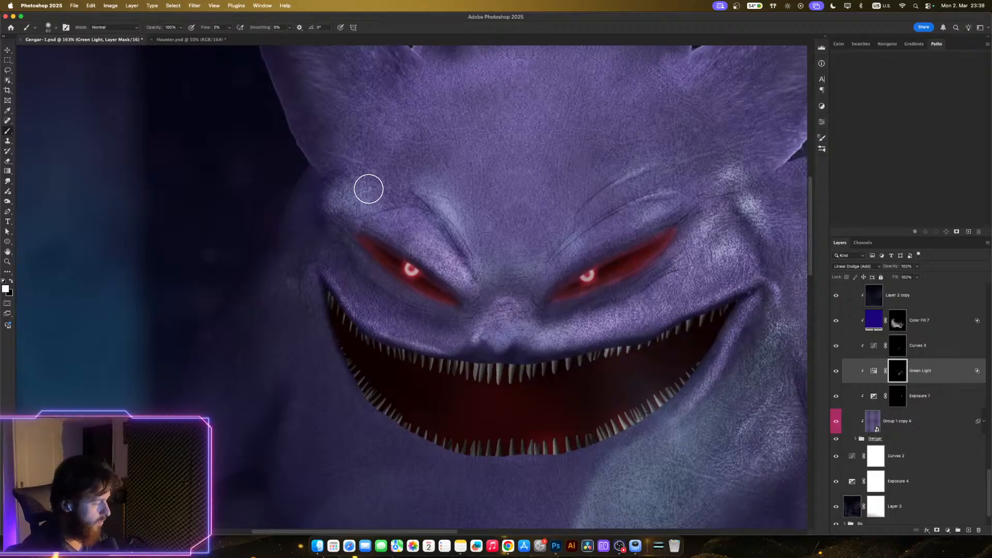
# - Enlarge the brush, add green light at the base of the left ear, and check the whole figure
pyautogui.press(']')
pyautogui.press(']')
pyautogui.scroll(-2, 386, 151)
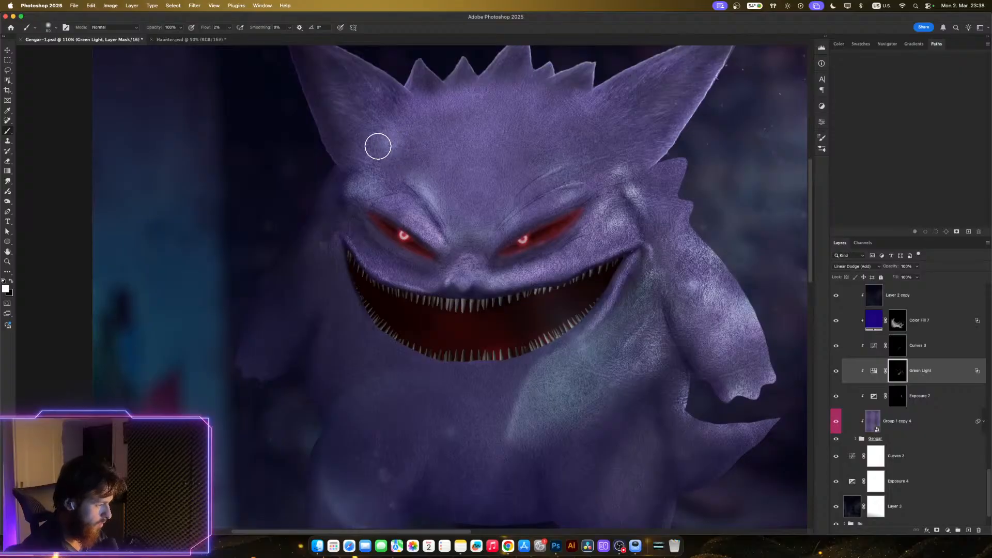
pyautogui.scroll(-4, 390, 203)
pyautogui.scroll(3, 394, 201)
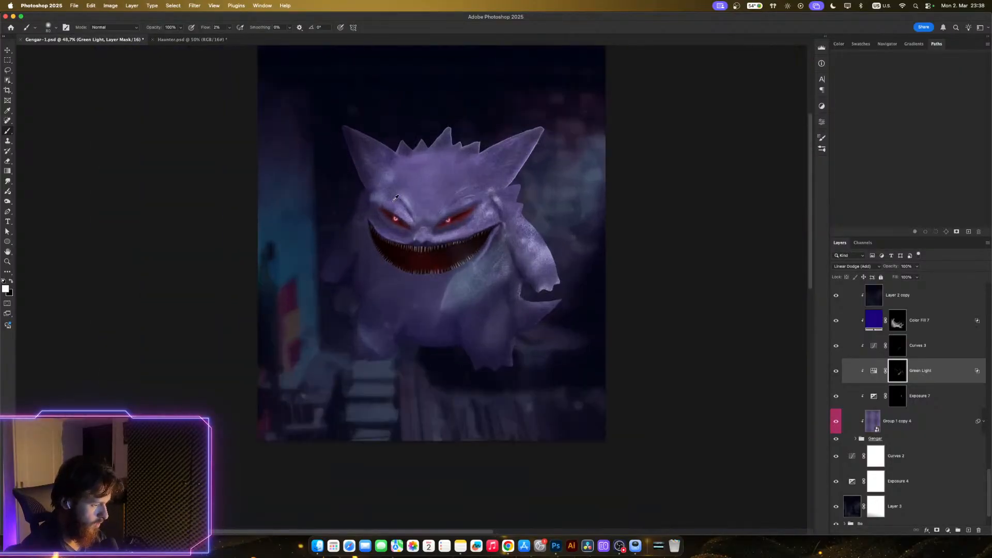
pyautogui.scroll(2, 392, 185)
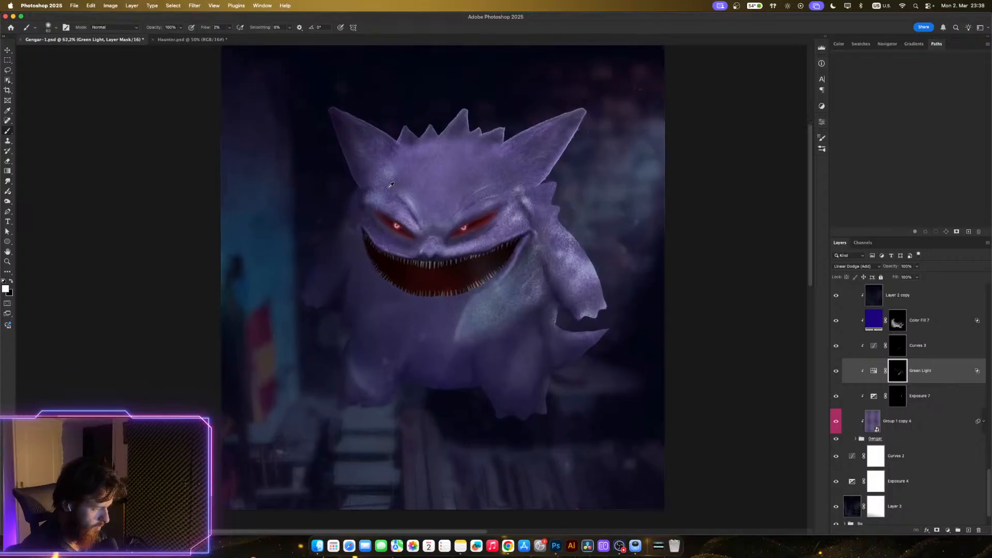
# - Paint black on the Green Light mask to reduce the highlights on the creature's cheek beside the mouth and on its raised-spike arm
pyautogui.scroll(1, 391, 185)
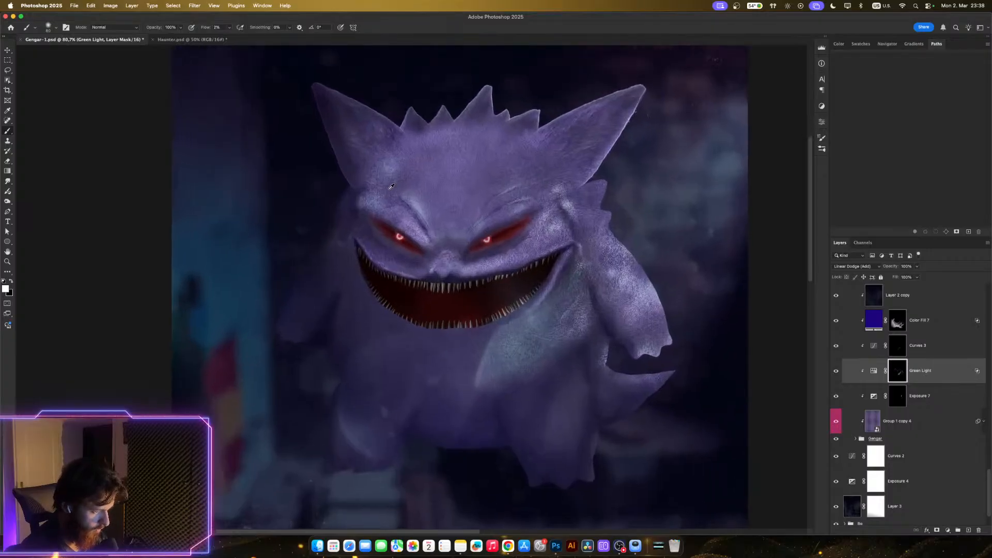
pyautogui.scroll(2, 390, 186)
pyautogui.scroll(-1, 388, 182)
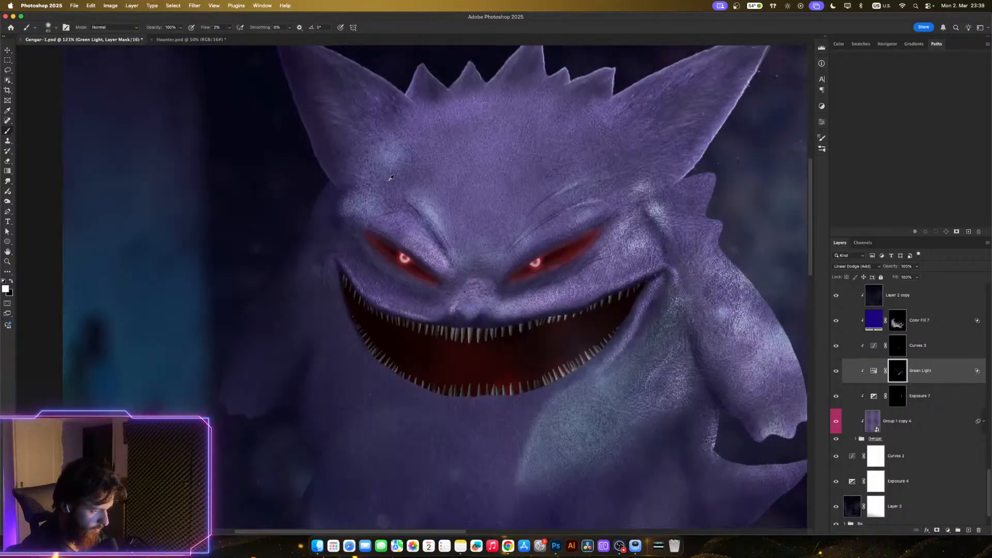
pyautogui.scroll(-1, 688, 253)
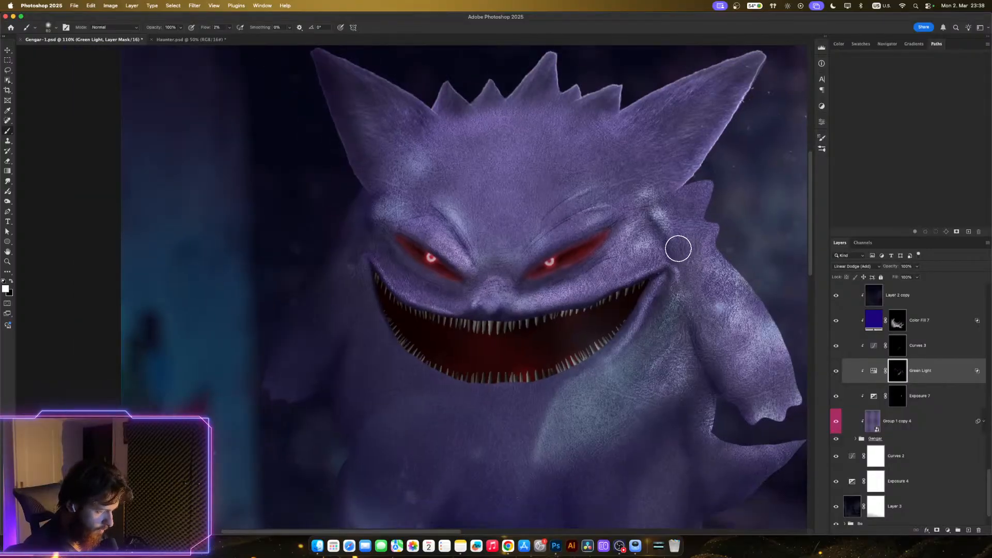
pyautogui.press('x')
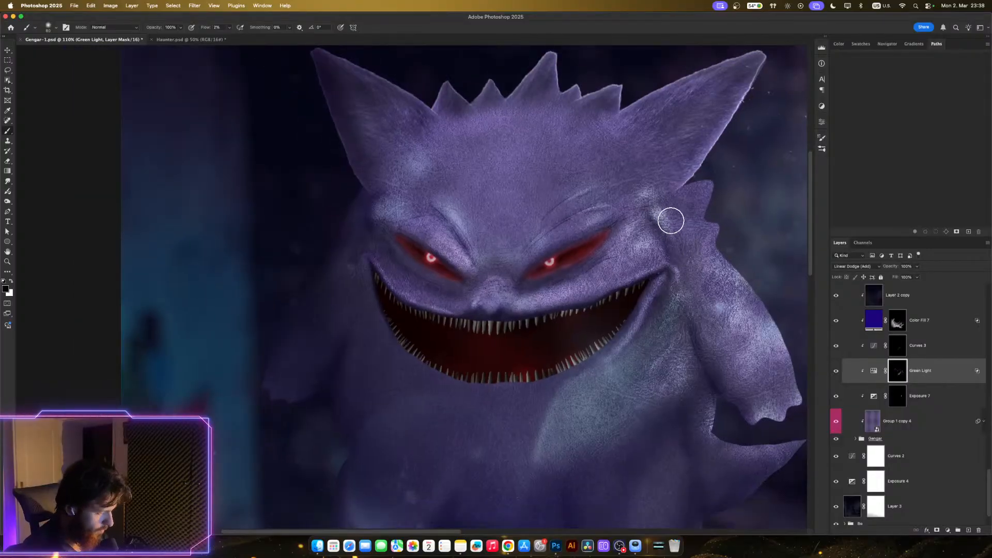
pyautogui.moveTo(673, 231)
pyautogui.mouseDown()
pyautogui.moveTo(646, 191)
pyautogui.moveTo(636, 246)
pyautogui.mouseUp()
pyautogui.moveTo(738, 277); pyautogui.dragTo(744, 285)
pyautogui.moveTo(755, 322); pyautogui.dragTo(768, 342)
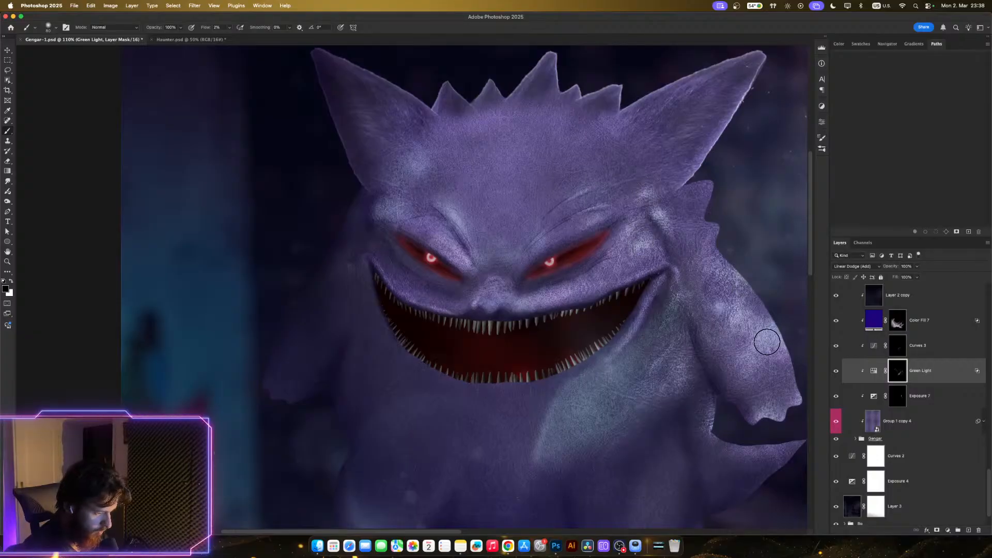
pyautogui.press(']')
pyautogui.press(']')
pyautogui.press(']')
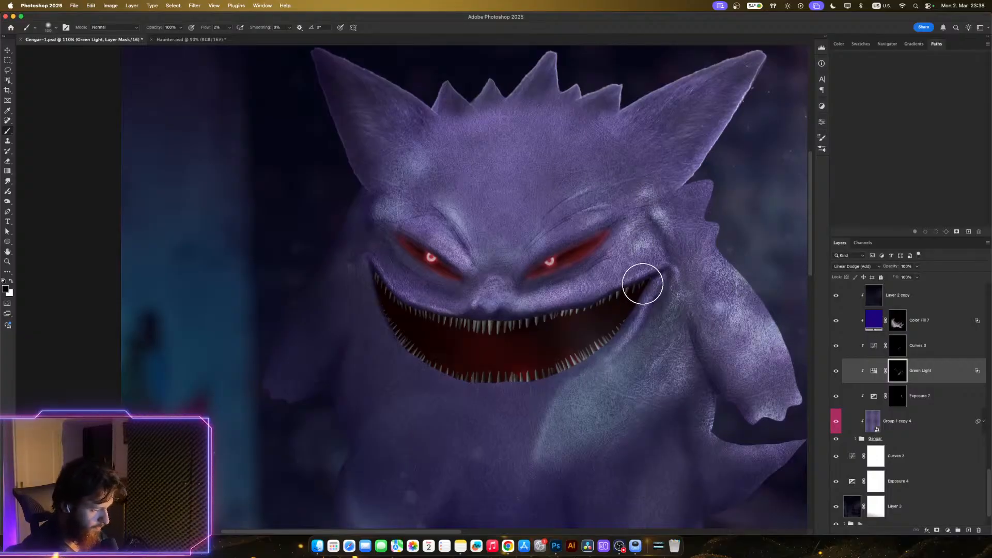
pyautogui.scroll(-1, 646, 281)
pyautogui.scroll(-1, 644, 282)
pyautogui.scroll(-2, 579, 295)
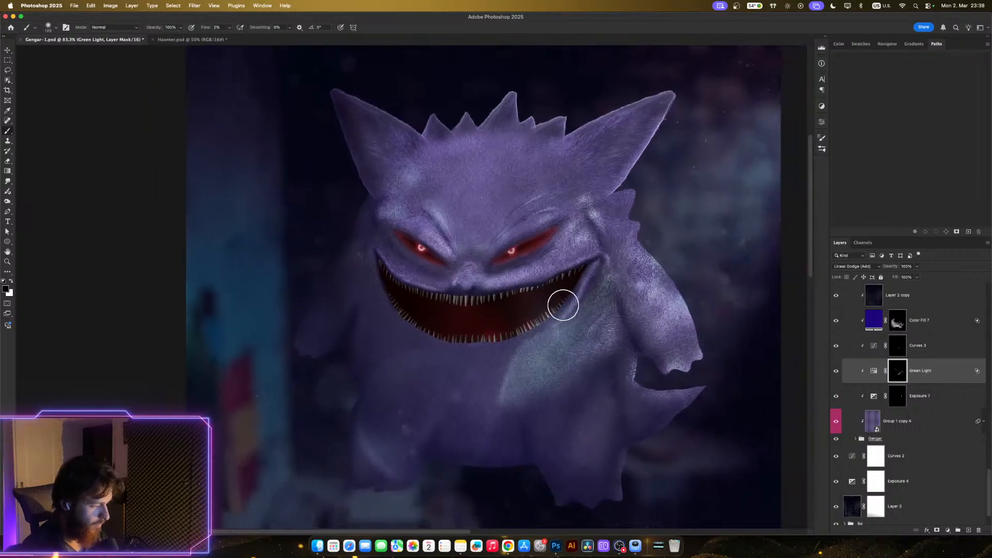
# - Open the Green Light layer's Hue/Saturation settings and raise its Saturation to 96
pyautogui.doubleClick(873, 371)
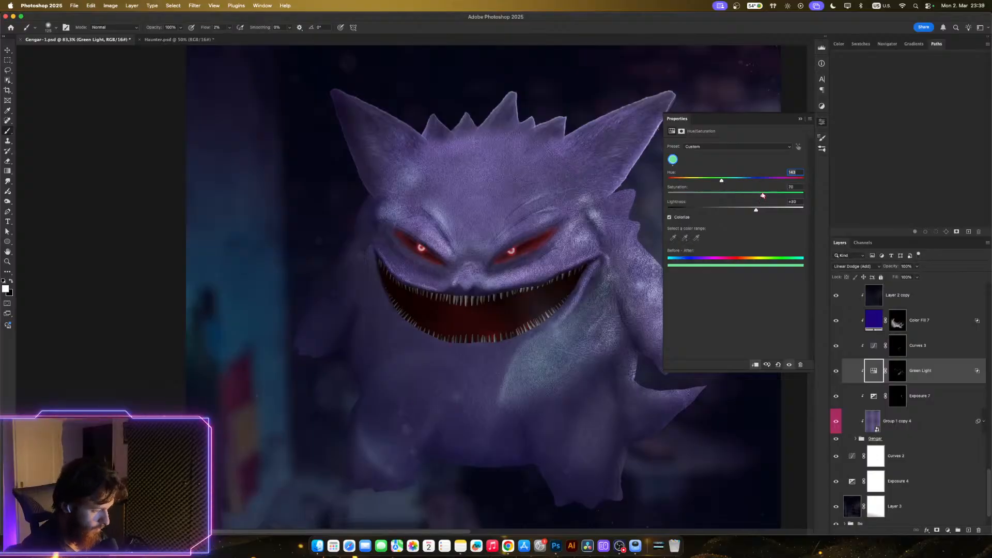
pyautogui.scroll(4, 577, 261)
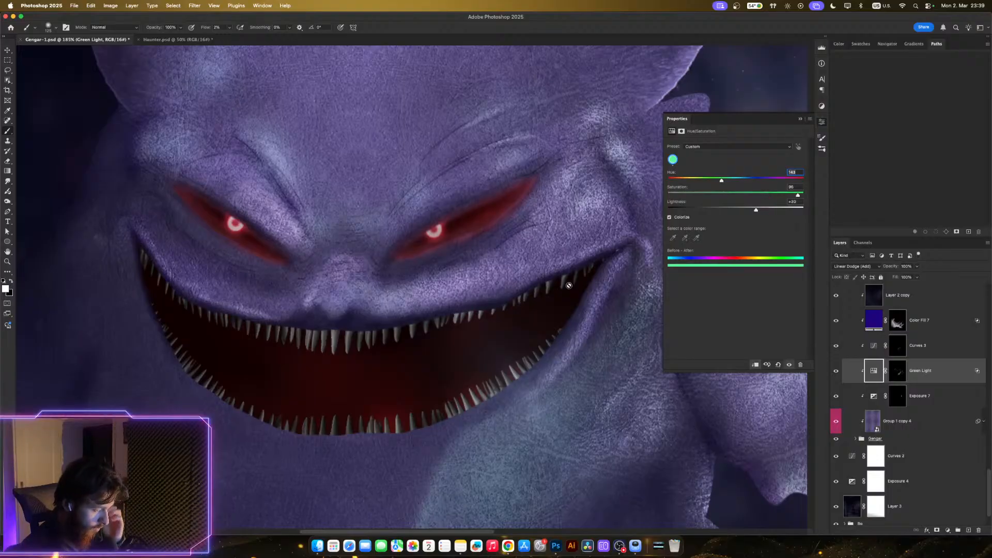
pyautogui.scroll(-3, 569, 286)
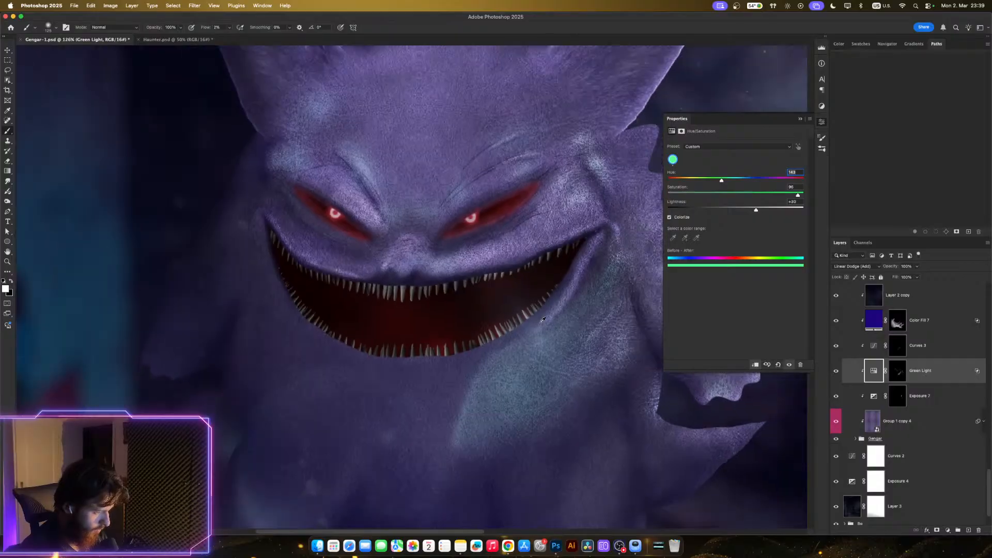
pyautogui.scroll(-3, 543, 320)
pyautogui.scroll(-2, 515, 238)
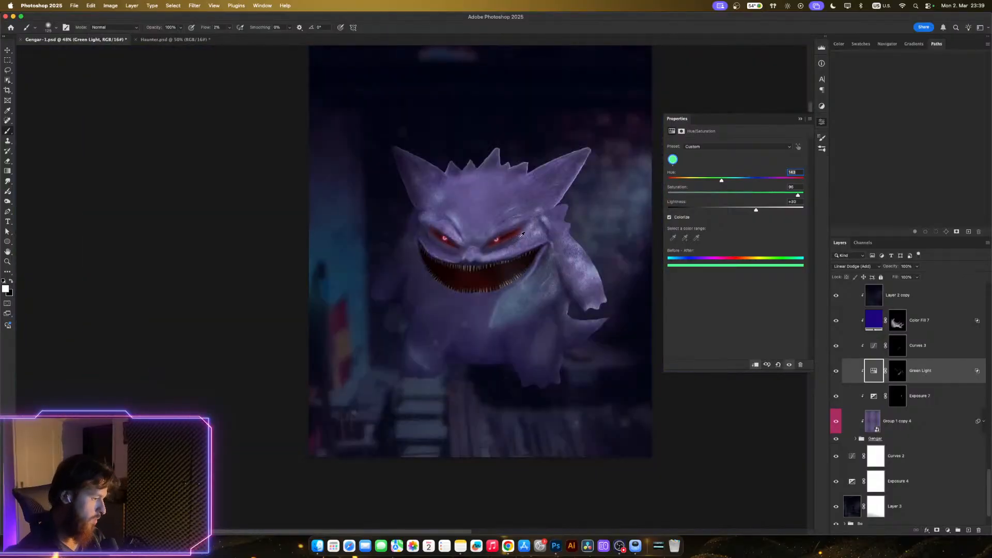
pyautogui.scroll(4, 521, 234)
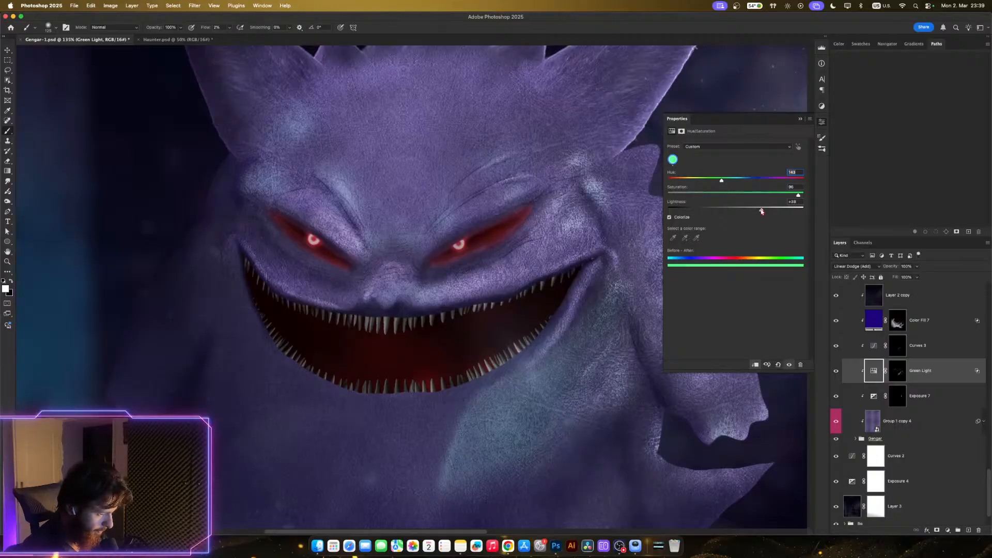
# - Try different Lightness values for Green Light, from +62 down to +2, with Saturation lowered to 83
pyautogui.click(769, 209)
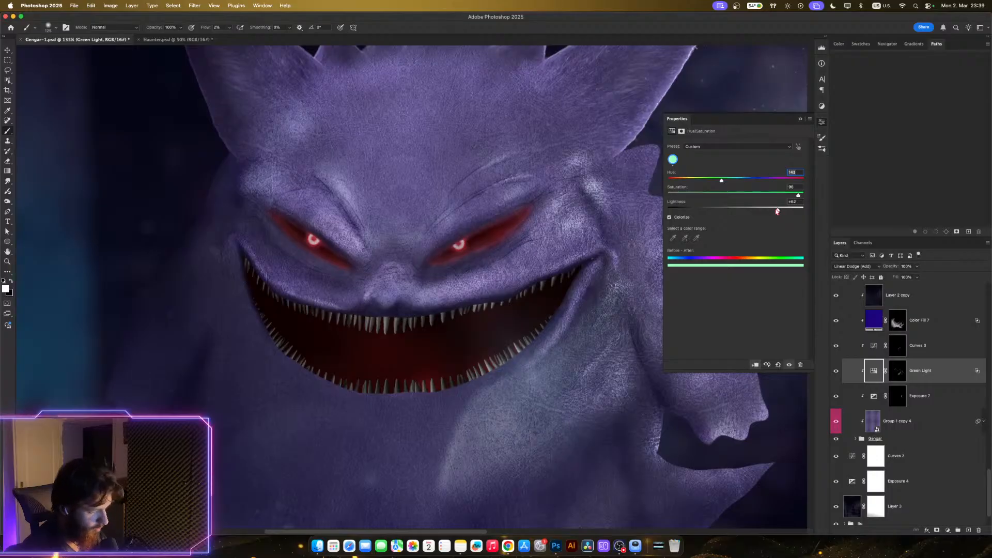
pyautogui.press('super+z')
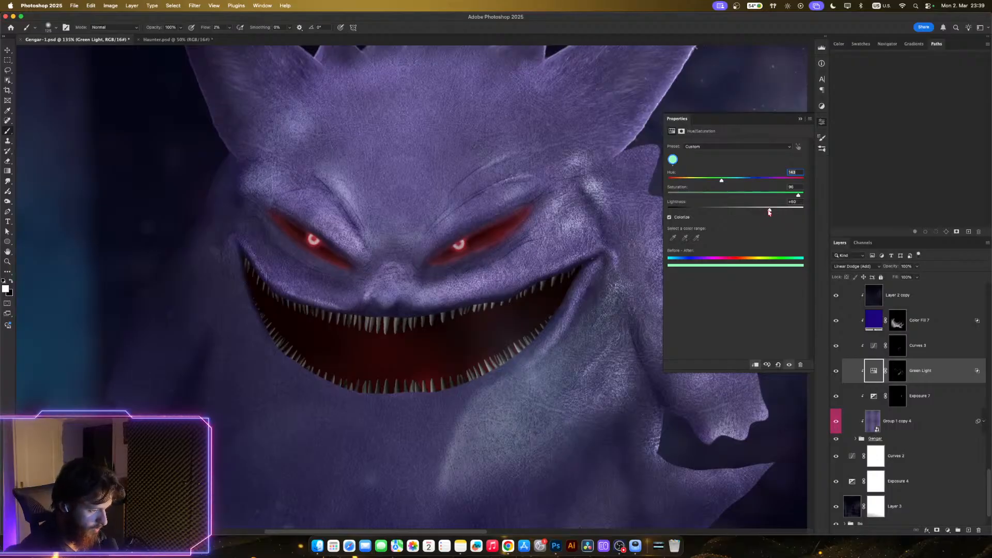
pyautogui.click(763, 211)
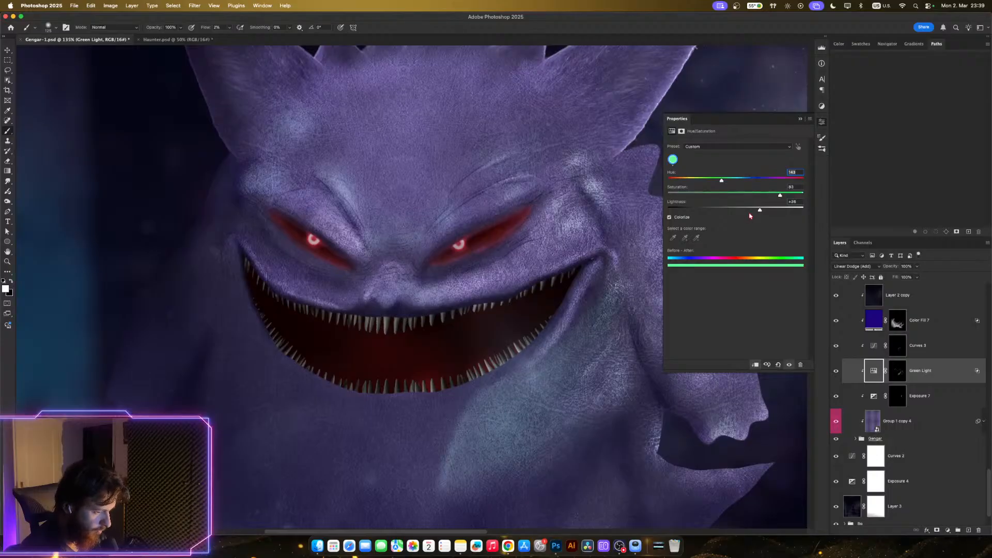
pyautogui.click(737, 212)
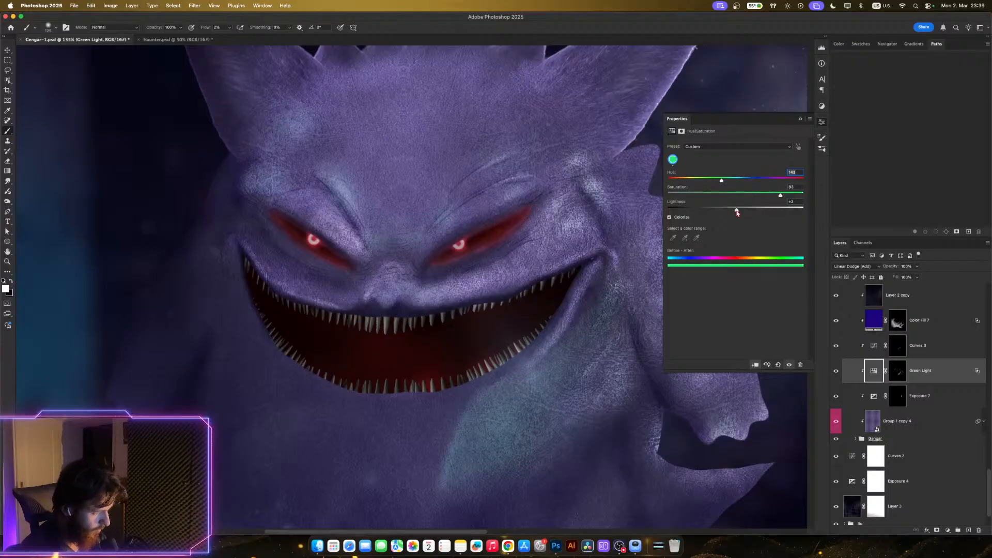
pyautogui.scroll(-10, 458, 328)
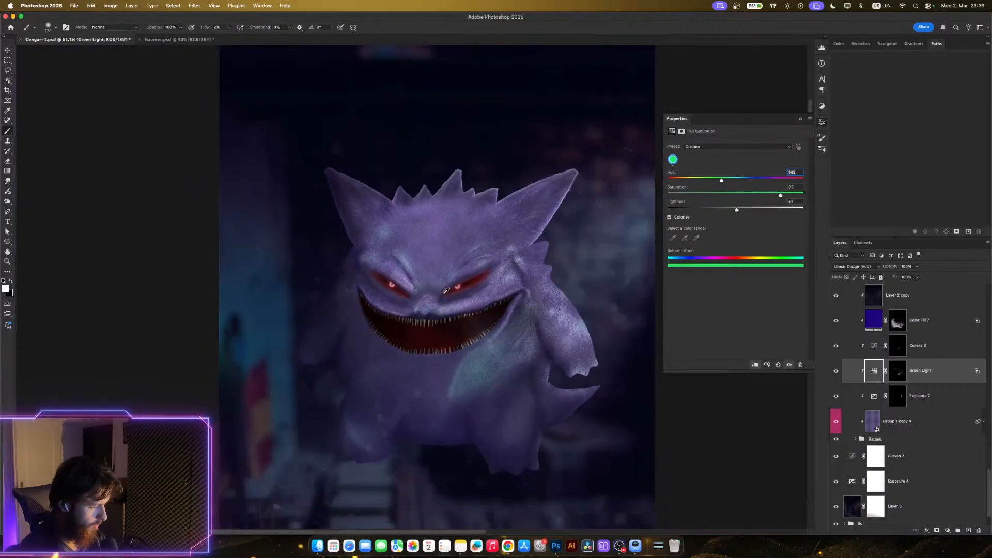
pyautogui.scroll(5, 445, 290)
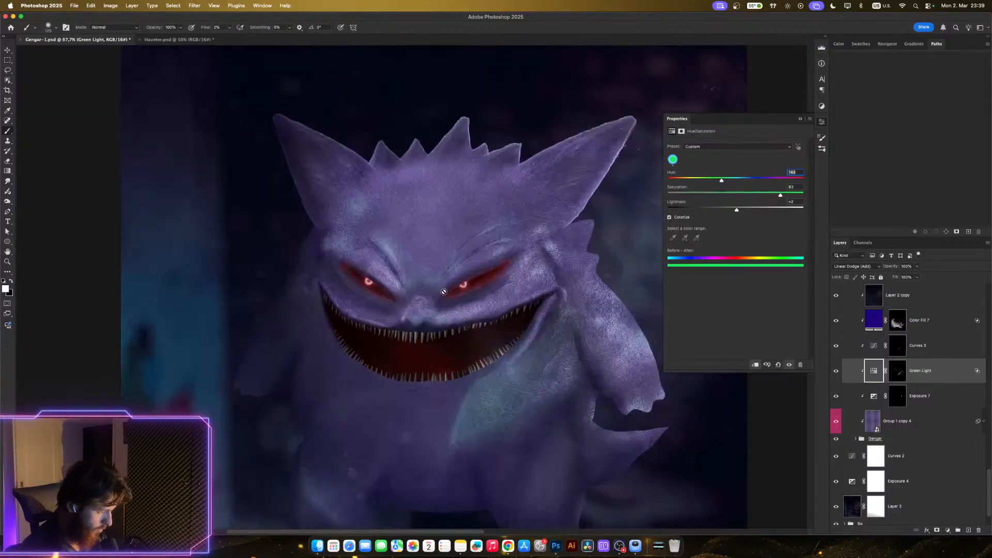
# - Set Green Light's Saturation to 95 and Lightness to +40, close its settings and check the whole creature
pyautogui.click(772, 209)
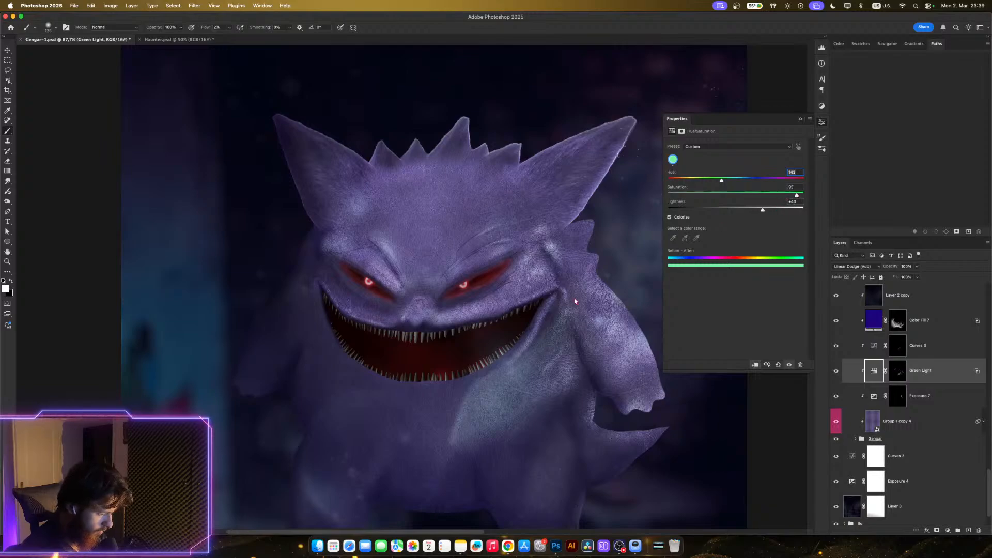
pyautogui.scroll(5, 575, 301)
pyautogui.click(821, 122)
pyautogui.scroll(-8, 580, 310)
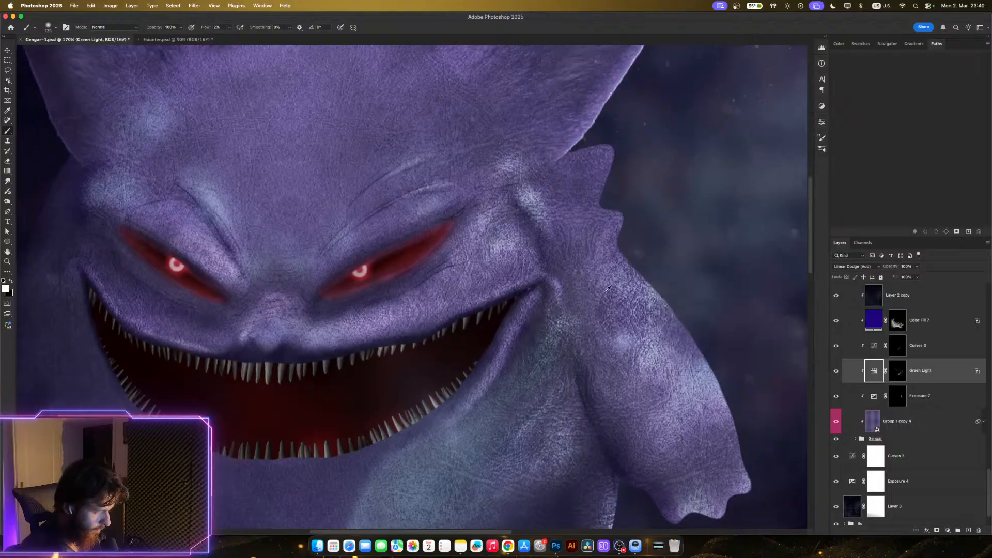
pyautogui.scroll(7, 579, 312)
pyautogui.scroll(-4, 580, 312)
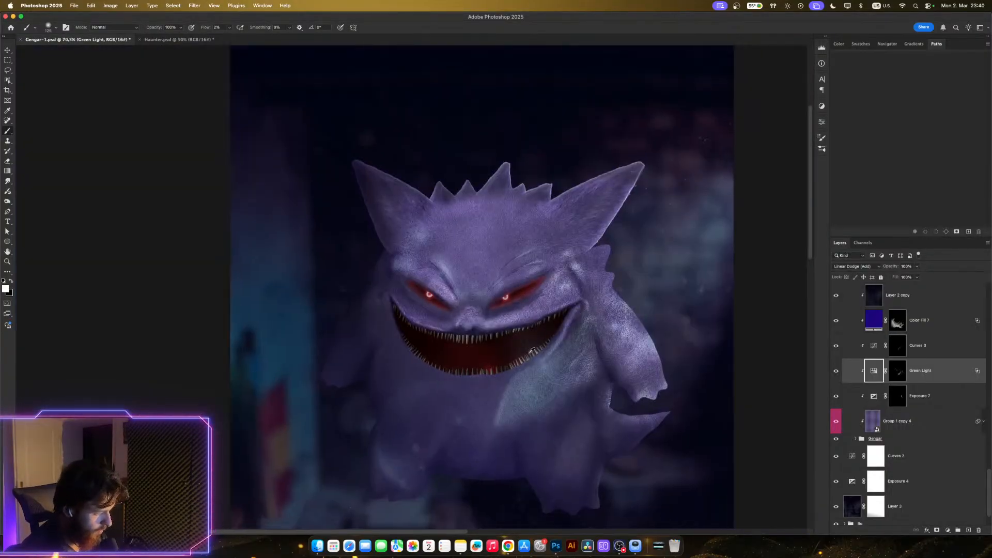
pyautogui.scroll(2, 533, 354)
pyautogui.scroll(-2, 530, 357)
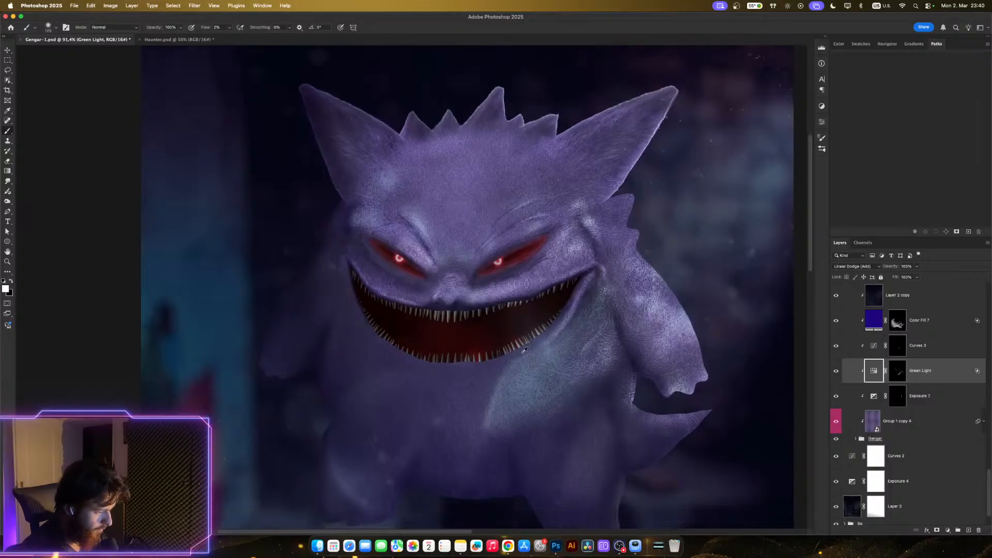
# - Toggle the visibility of Curves 3 and Green Light to compare their effect on the belly, leaving Curves 3 hidden
pyautogui.scroll(-3, 516, 405)
pyautogui.hscroll(-2, 516, 405)
pyautogui.click(899, 351)
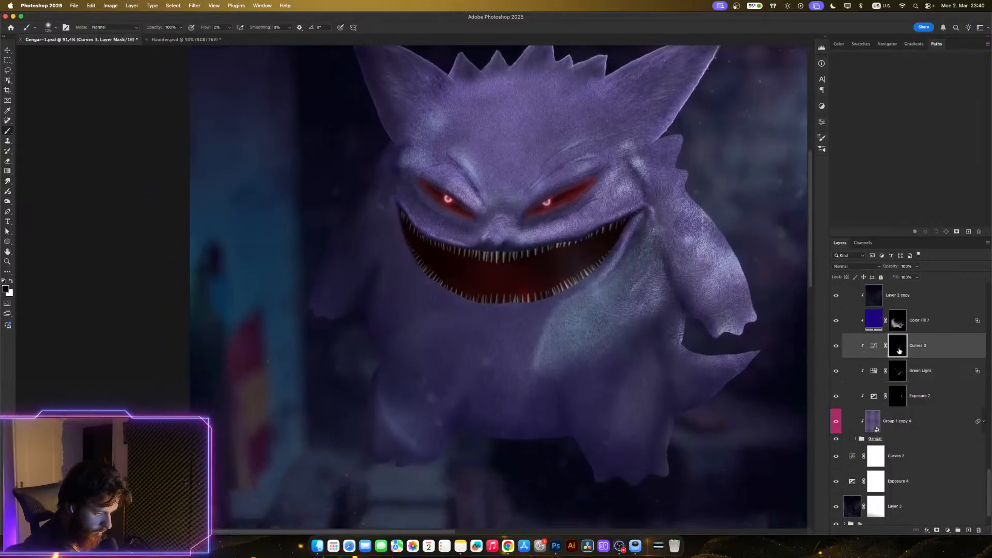
pyautogui.click(836, 348)
pyautogui.click(836, 348)
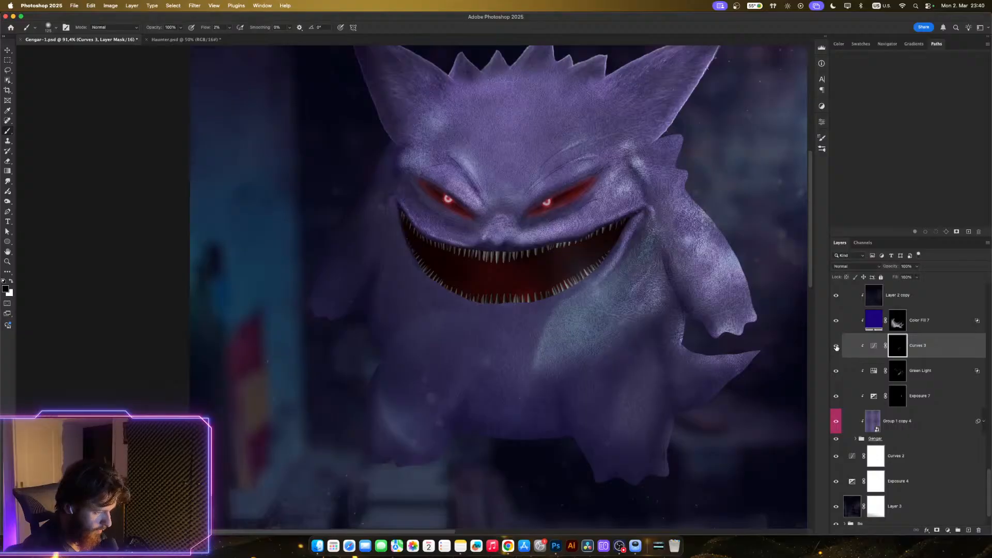
pyautogui.scroll(2, 518, 326)
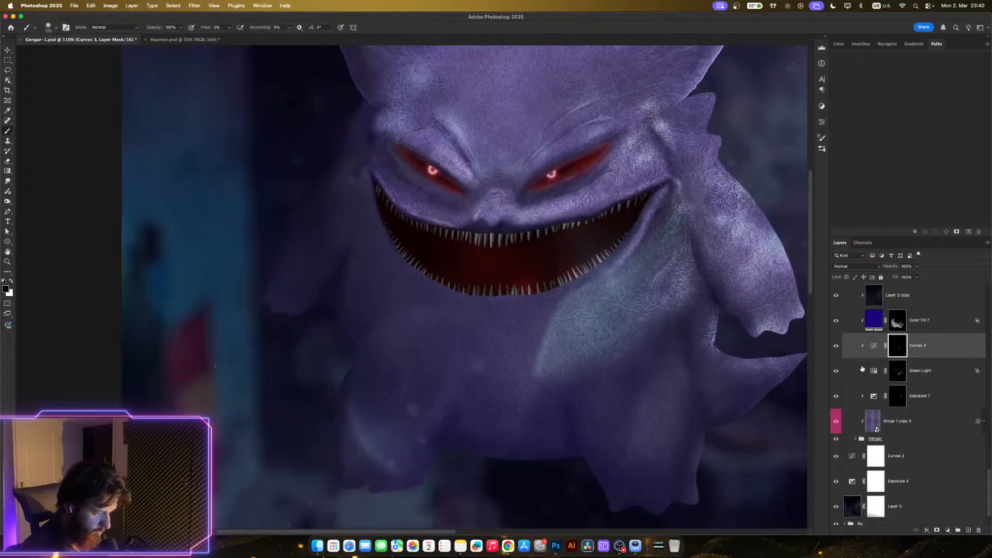
pyautogui.click(836, 348)
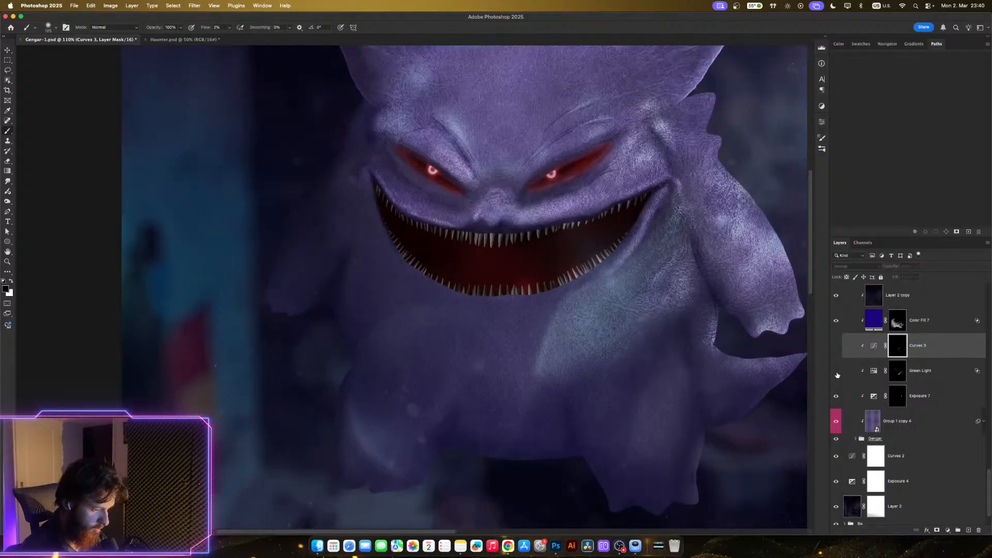
pyautogui.click(837, 371)
pyautogui.click(837, 372)
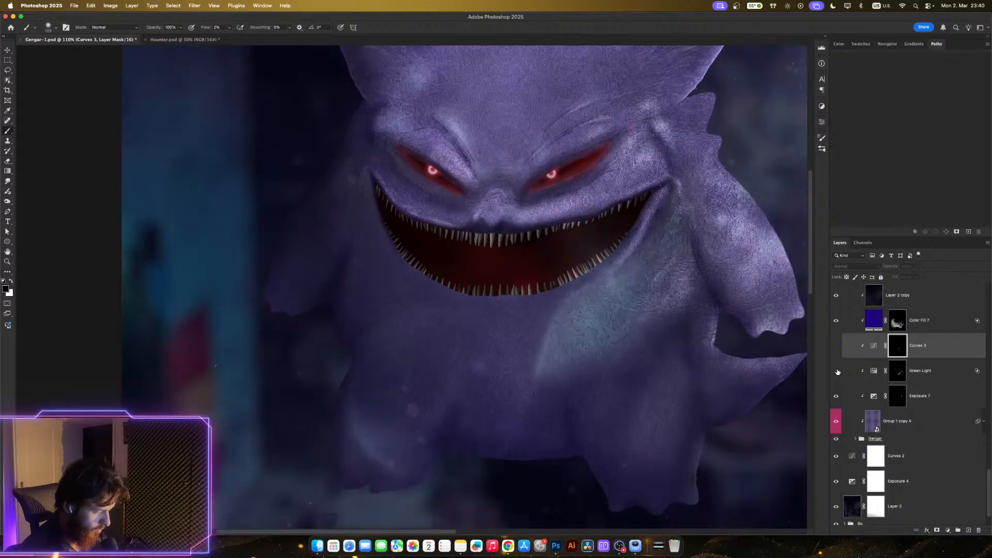
pyautogui.click(837, 371)
pyautogui.click(837, 372)
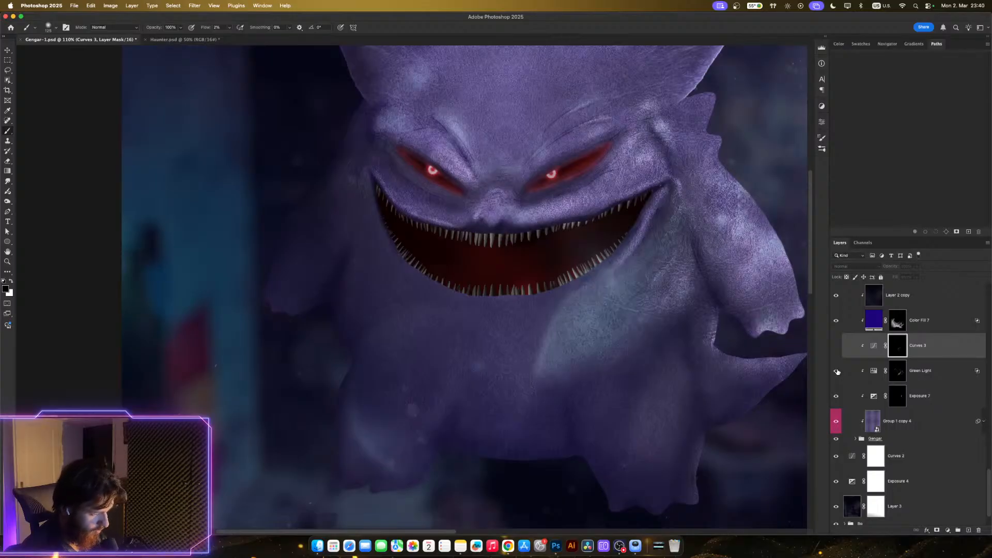
# - Refine the edge of the belly highlight on the Green Light mask using a smaller, soft black brush
pyautogui.click(890, 369)
pyautogui.press('s')
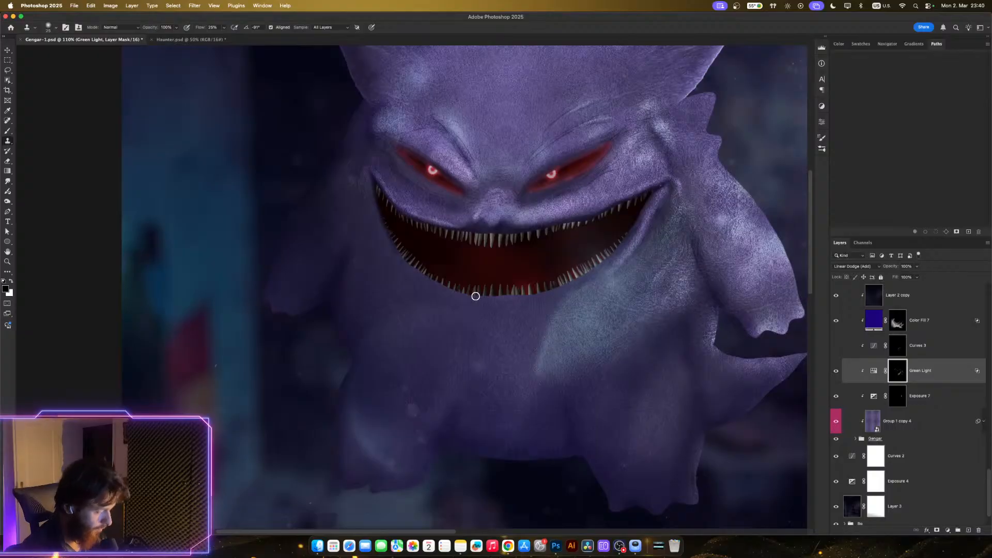
pyautogui.press('b')
pyautogui.scroll(2, 550, 353)
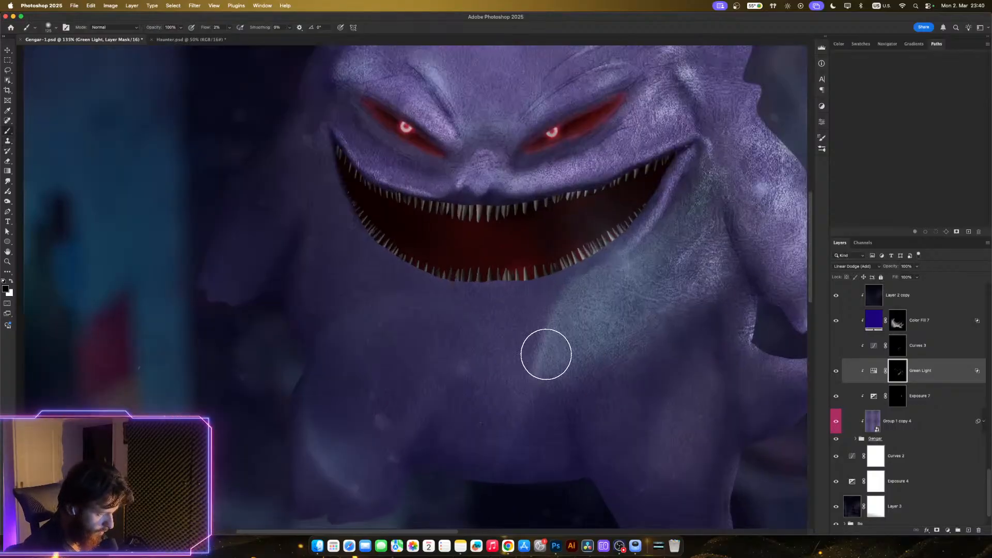
pyautogui.press('[')
pyautogui.press('[')
pyautogui.press('[')
pyautogui.press('[')
pyautogui.press('[')
pyautogui.press('[')
pyautogui.press('[')
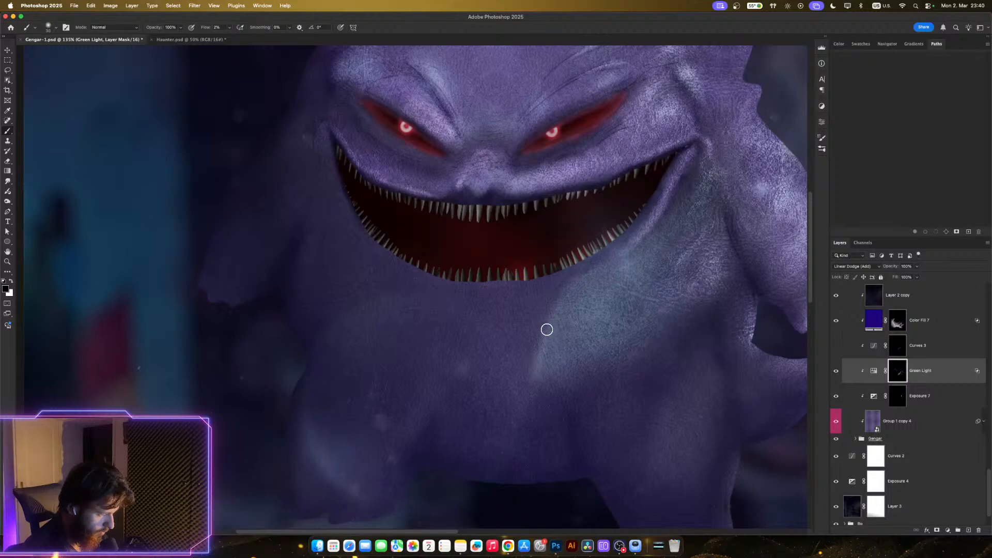
pyautogui.scroll(-5, 513, 333)
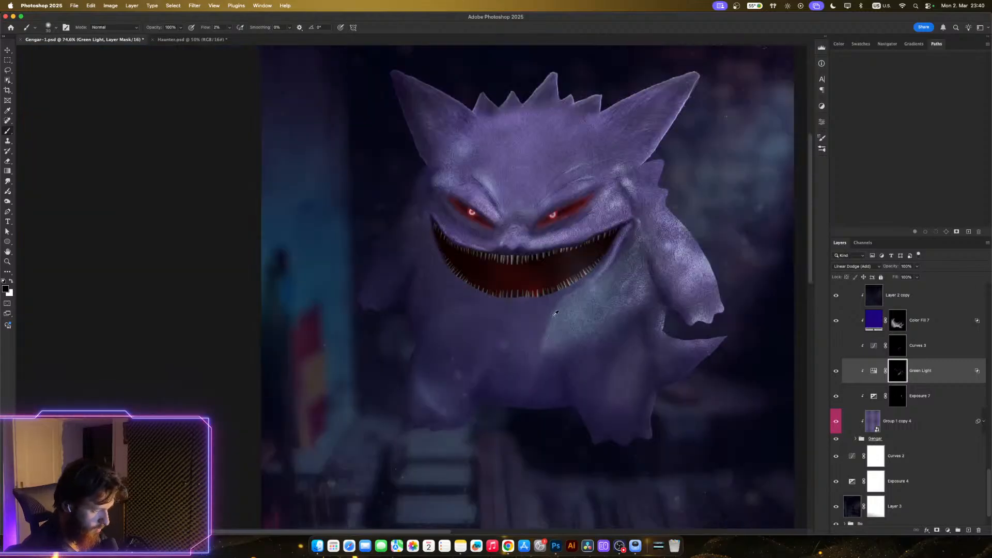
pyautogui.scroll(3, 555, 315)
pyautogui.scroll(3, 557, 324)
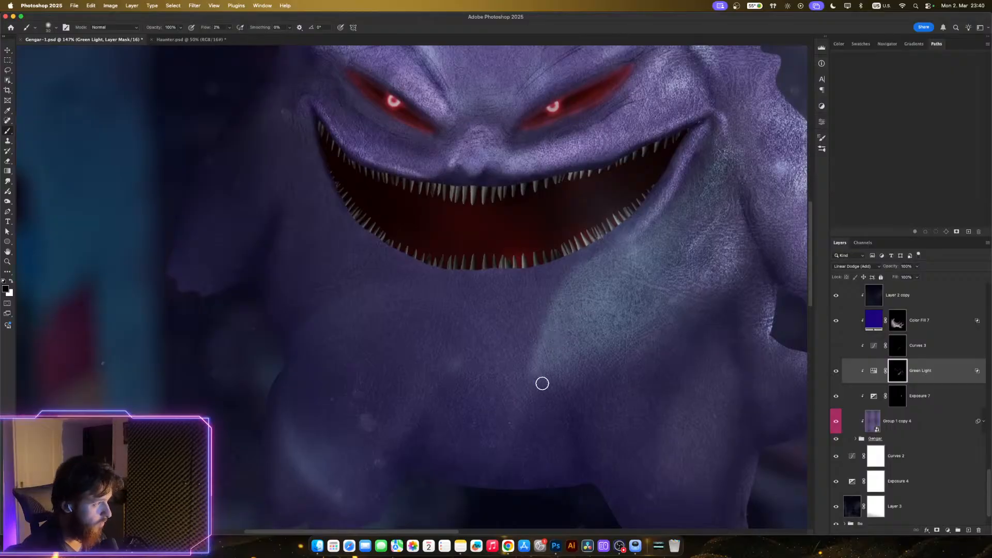
pyautogui.press(']')
pyautogui.press(']')
pyautogui.press(']')
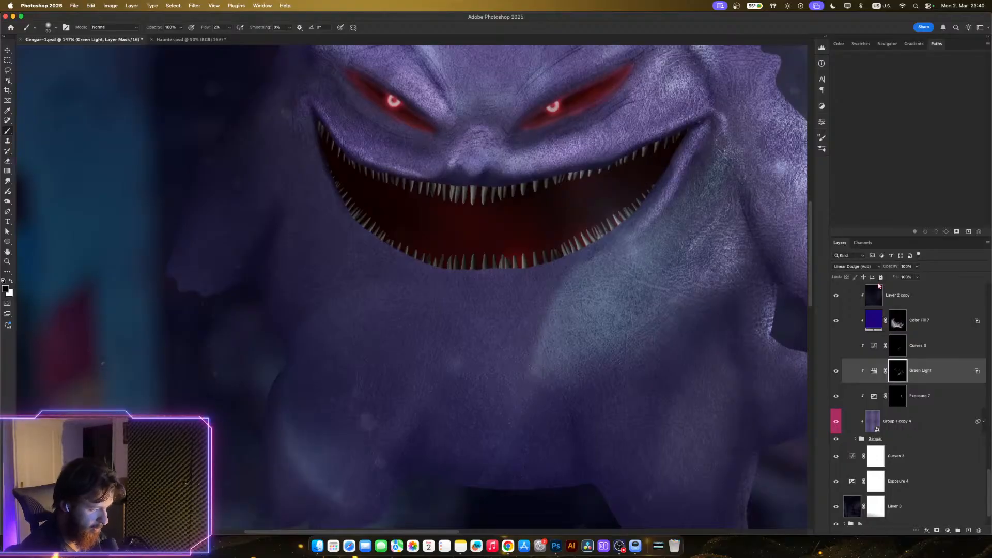
# - Show Curves 3 again, select its mask with a smaller brush, and compare the belly highlight with the layer hidden and shown
pyautogui.click(903, 350)
pyautogui.click(836, 346)
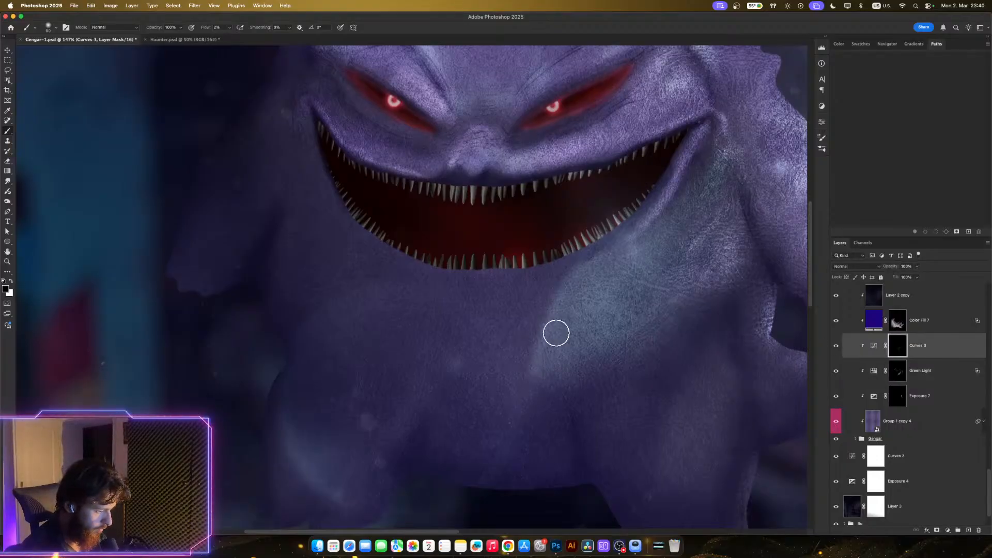
pyautogui.press('[')
pyautogui.press('[')
pyautogui.press('[')
pyautogui.press('[')
pyautogui.press('[')
pyautogui.press('[')
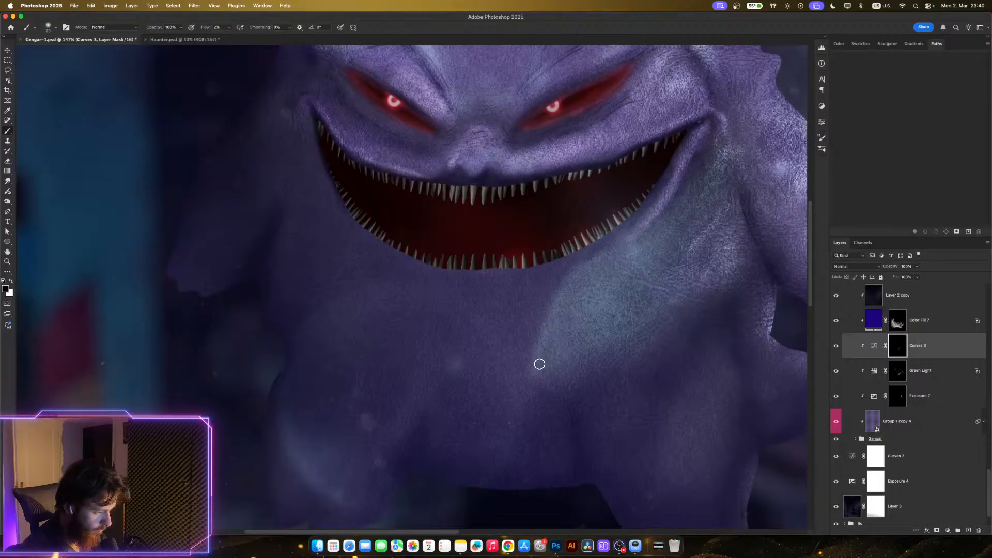
pyautogui.scroll(-5, 542, 369)
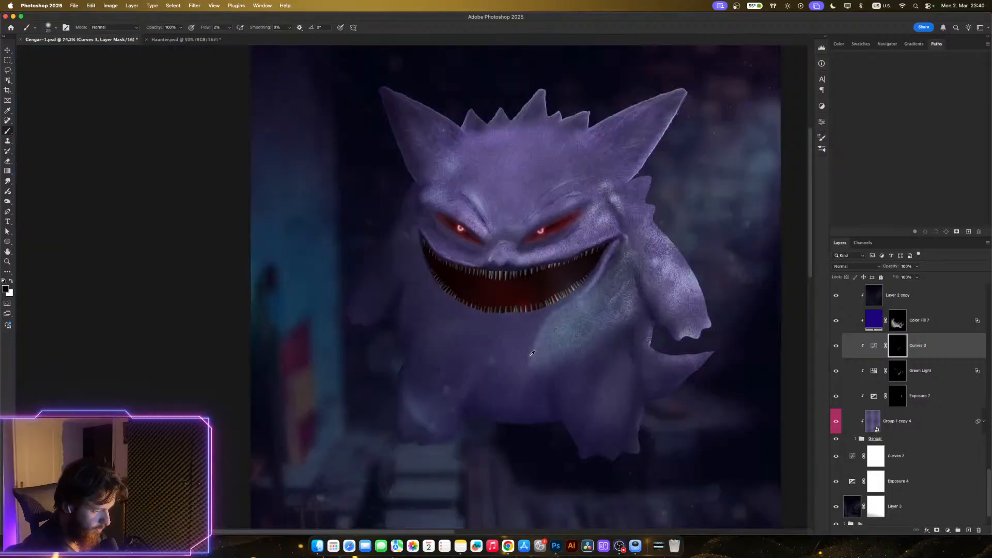
pyautogui.click(837, 346)
pyautogui.click(838, 347)
pyautogui.scroll(4, 617, 351)
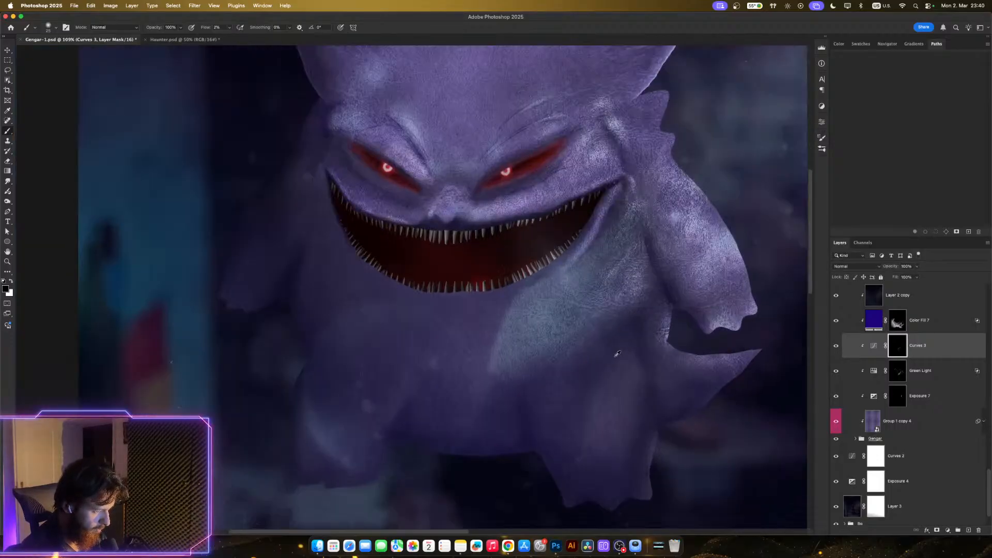
# - Try a much steeper Curves 3 adjustment by lowering the white point's input, then undo it and close the settings
pyautogui.doubleClick(873, 350)
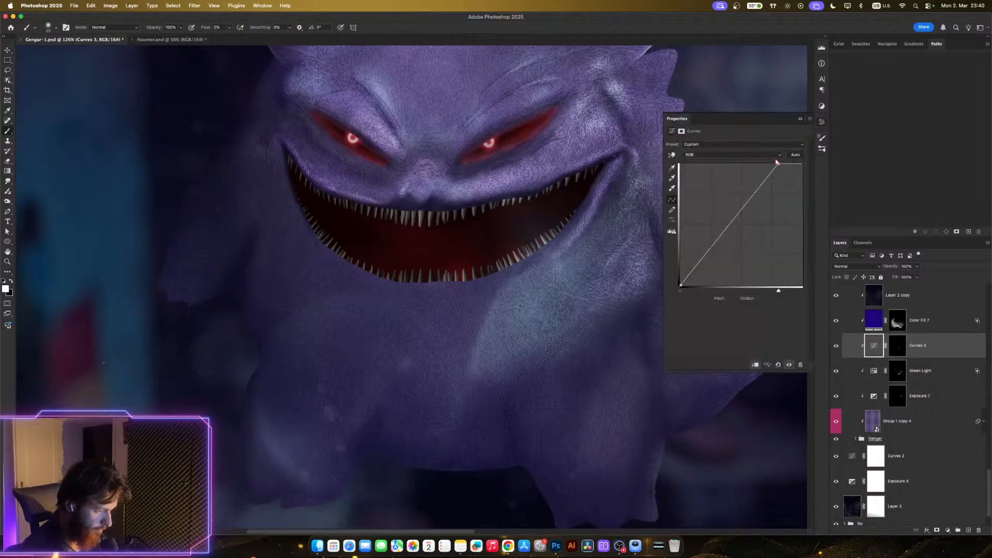
pyautogui.moveTo(776, 162); pyautogui.dragTo(727, 153)
pyautogui.scroll(-8, 570, 296)
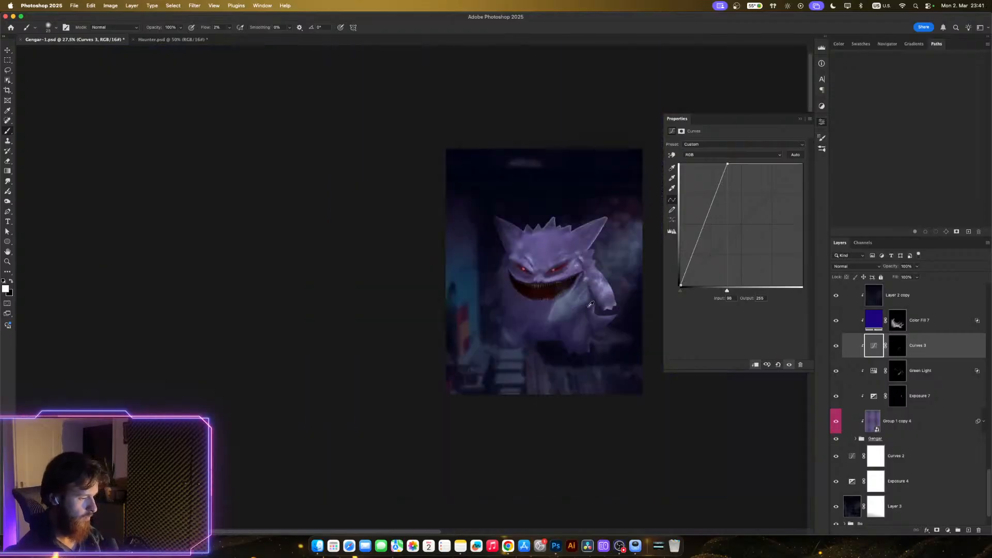
pyautogui.scroll(8, 566, 273)
pyautogui.press('super+z')
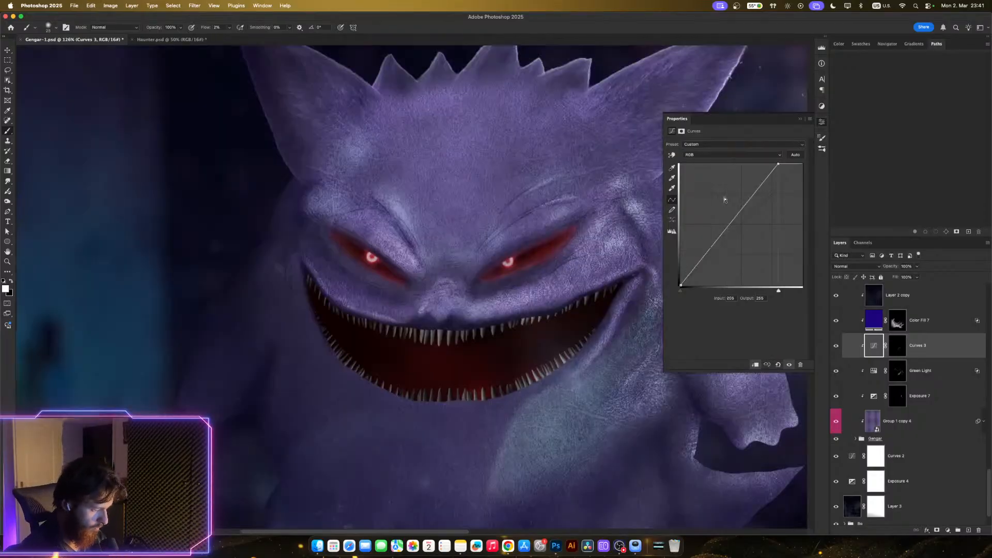
pyautogui.click(822, 123)
# - Duplicate Curves 3 directly below Green Light and replace the copy's mask with a copy of Green Light's mask
pyautogui.scroll(-8, 627, 327)
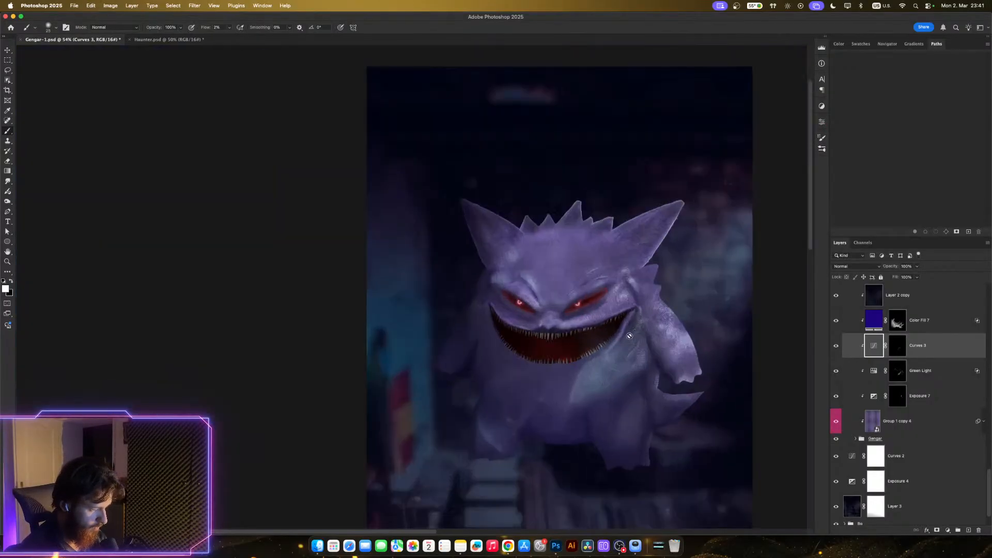
pyautogui.scroll(6, 627, 327)
pyautogui.scroll(1, 625, 324)
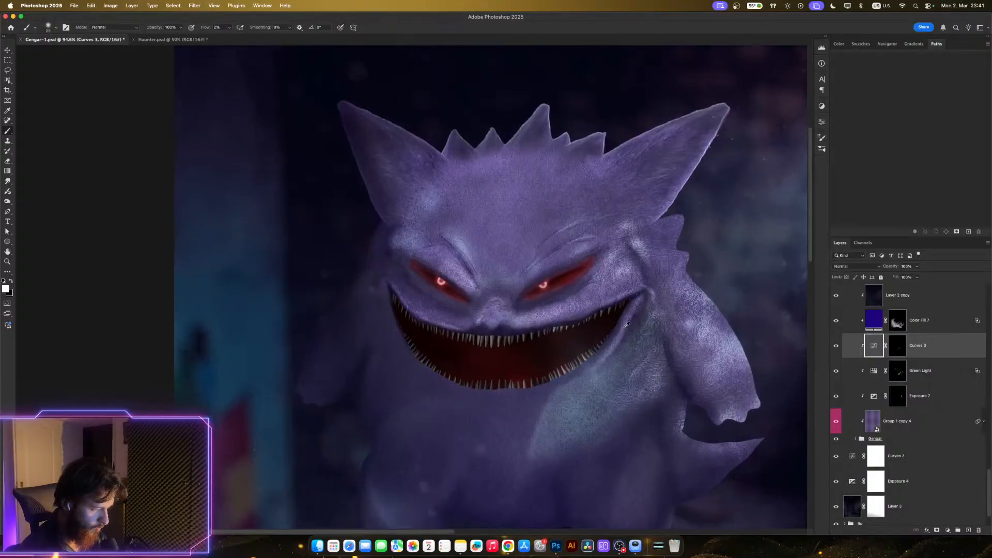
pyautogui.scroll(3, 627, 324)
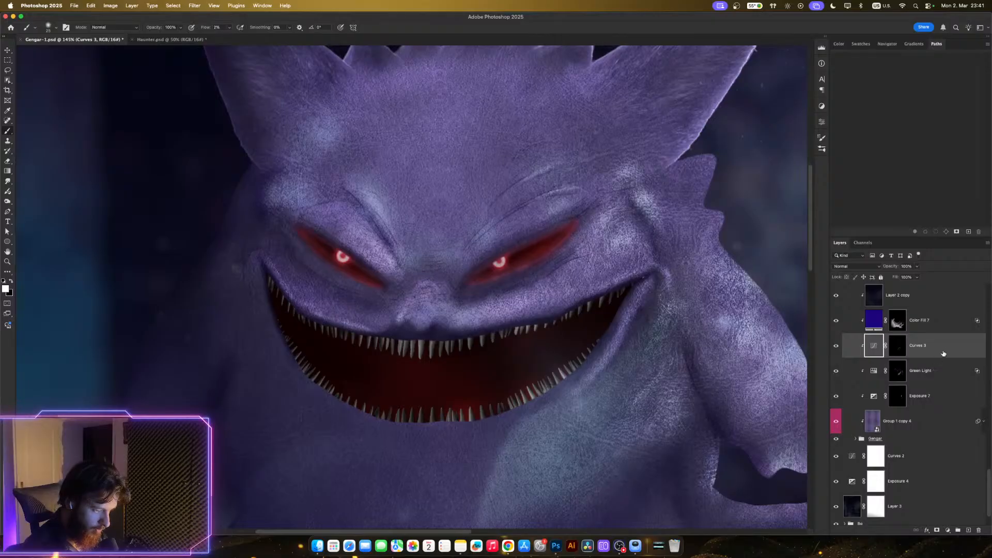
pyautogui.moveTo(909, 345); pyautogui.dragTo(897, 382)
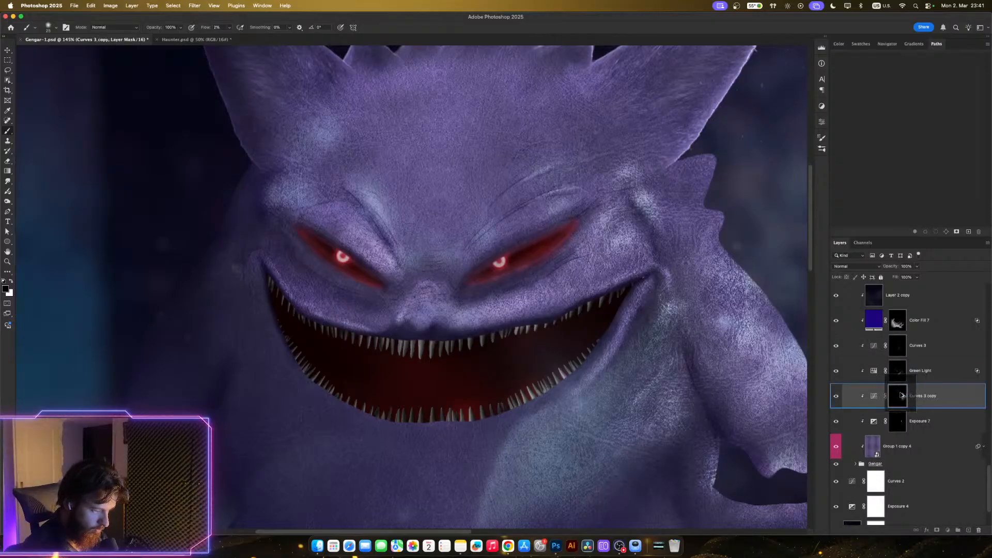
pyautogui.scroll(-3, 650, 371)
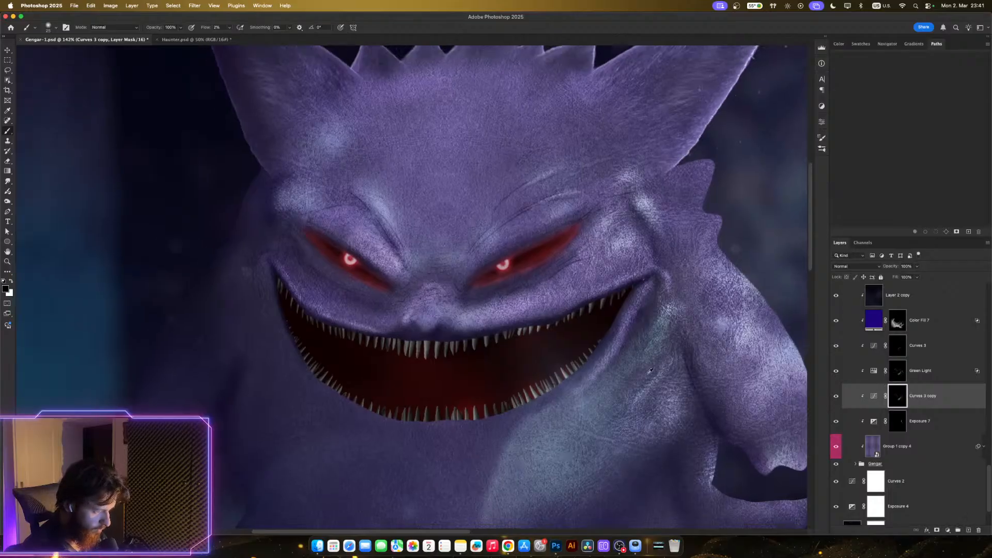
pyautogui.scroll(-2, 581, 319)
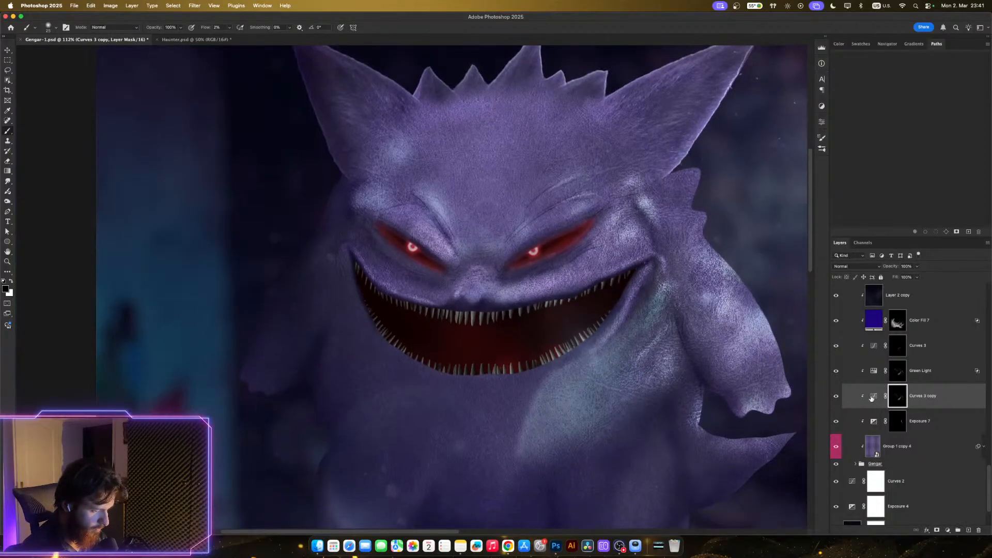
# - Compare the creature with Curves 3 copy hidden and shown, leaving the layer visible
pyautogui.click(835, 396)
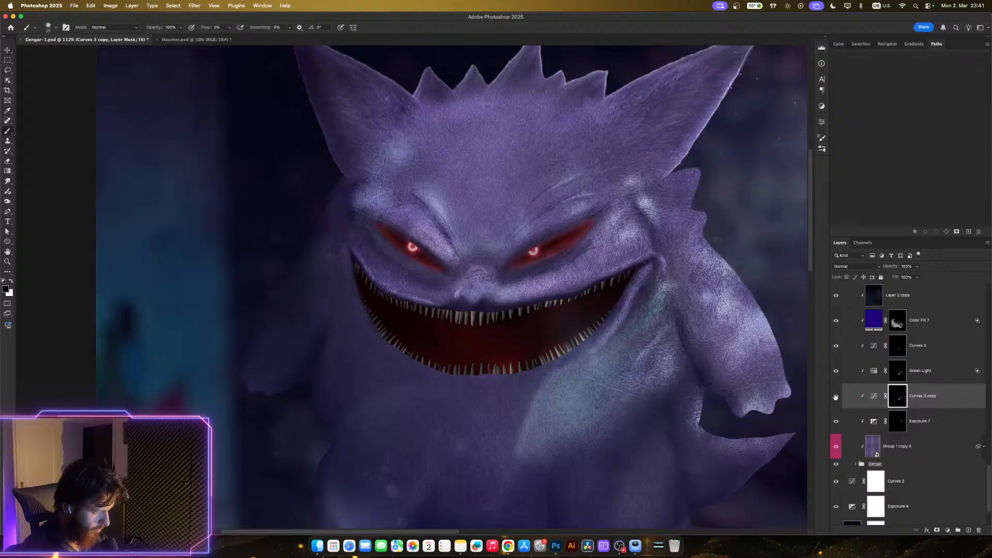
pyautogui.click(835, 397)
pyautogui.click(835, 397)
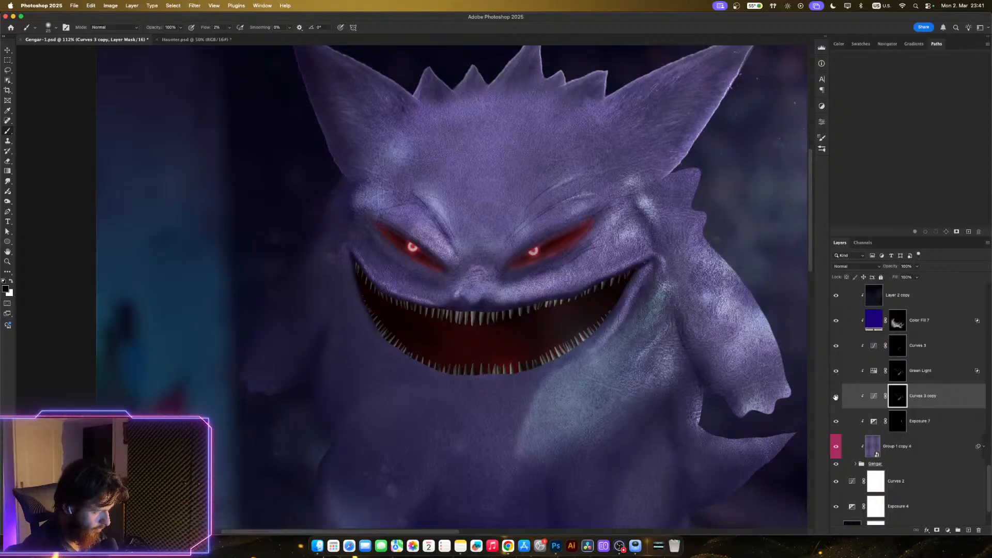
pyautogui.click(836, 397)
pyautogui.click(835, 397)
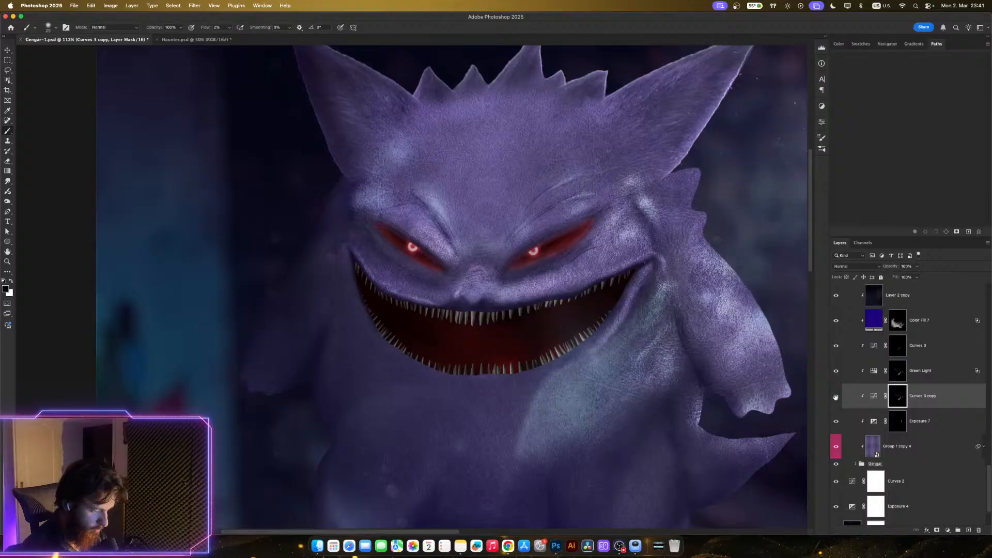
# - Reset the curve of Curves 3 copy, raise its midtones slightly, and close the settings
pyautogui.doubleClick(868, 401)
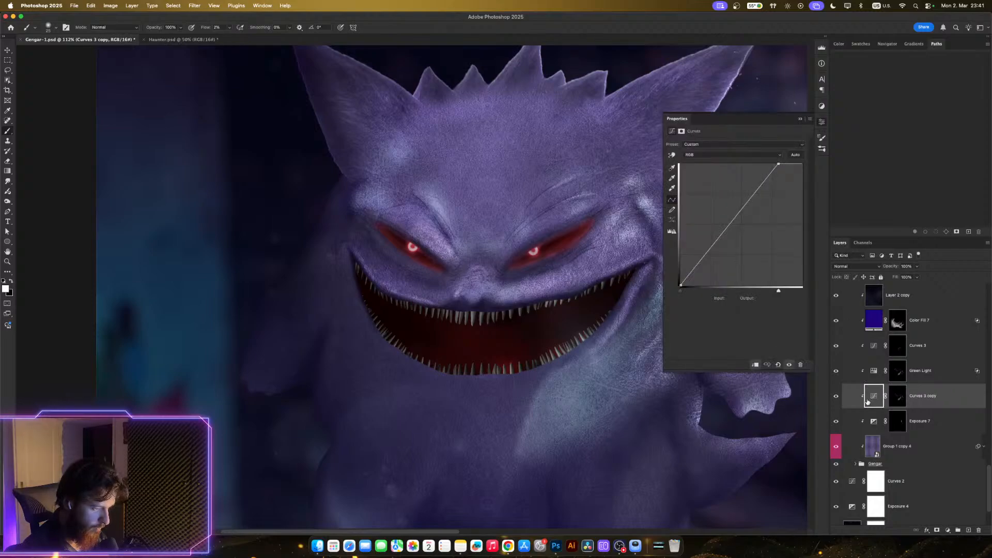
pyautogui.click(781, 366)
pyautogui.moveTo(738, 228); pyautogui.dragTo(740, 219)
pyautogui.click(647, 257)
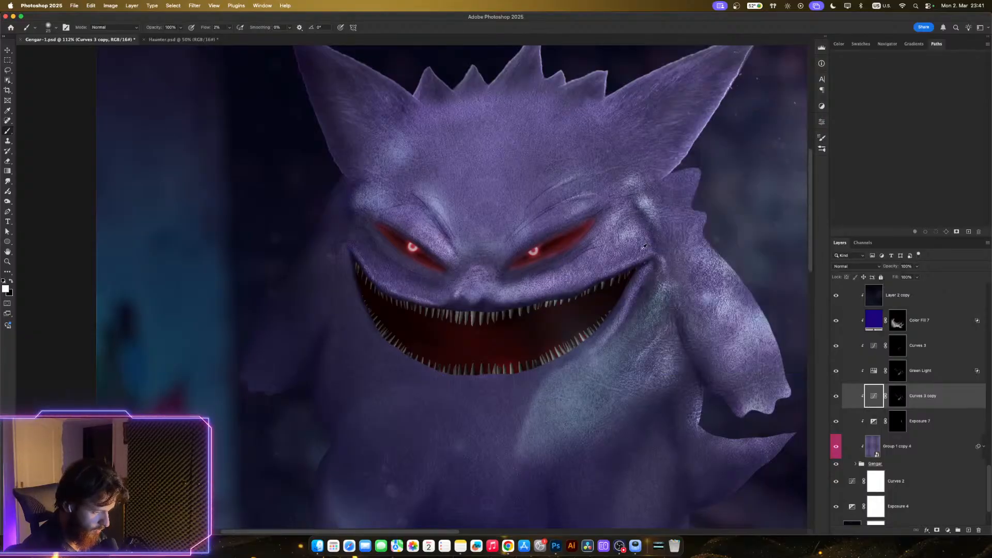
# - Check the creature's lighting within the whole image and up close, and save the document
pyautogui.scroll(-2, 644, 247)
pyautogui.scroll(-3, 606, 245)
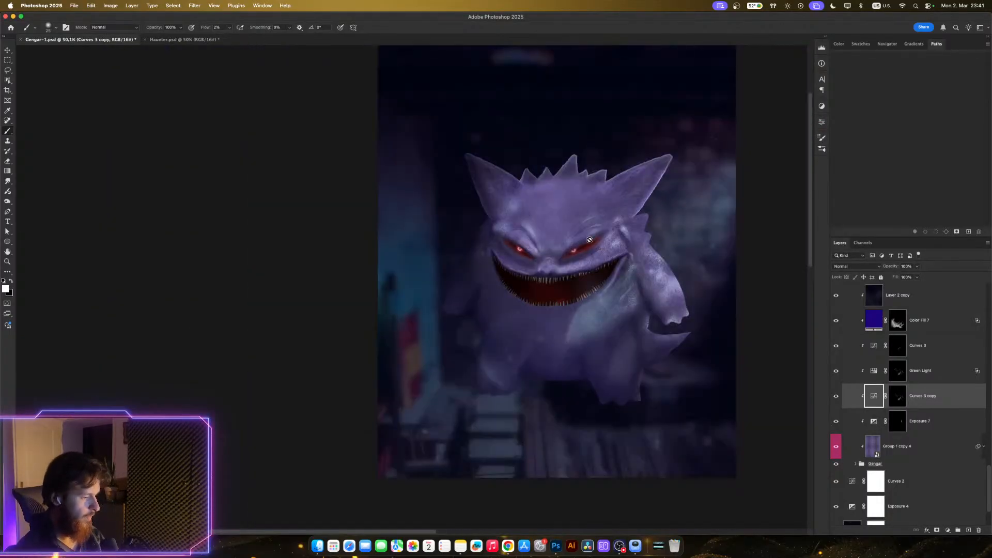
pyautogui.scroll(-1, 592, 235)
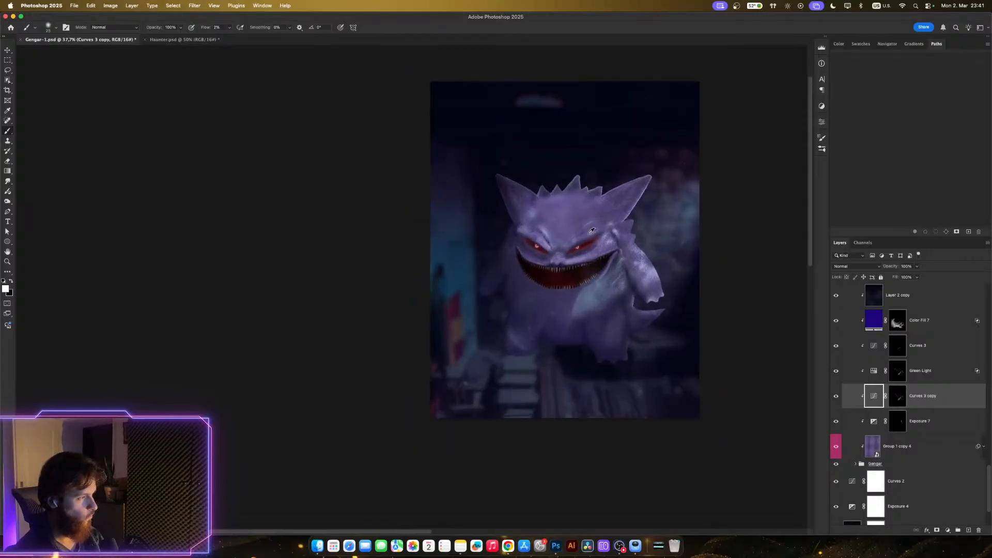
pyautogui.scroll(-1, 625, 258)
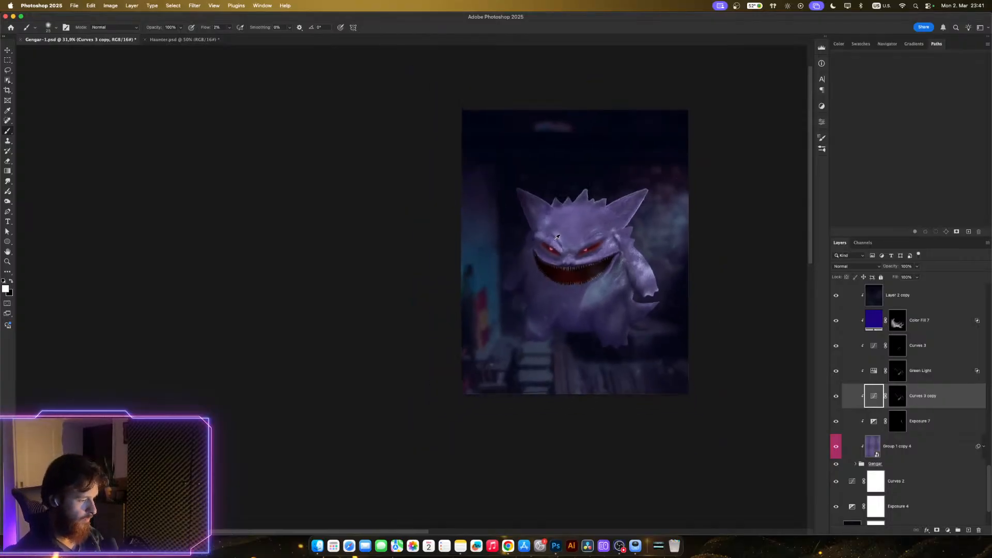
pyautogui.scroll(2, 557, 238)
pyautogui.scroll(2, 568, 237)
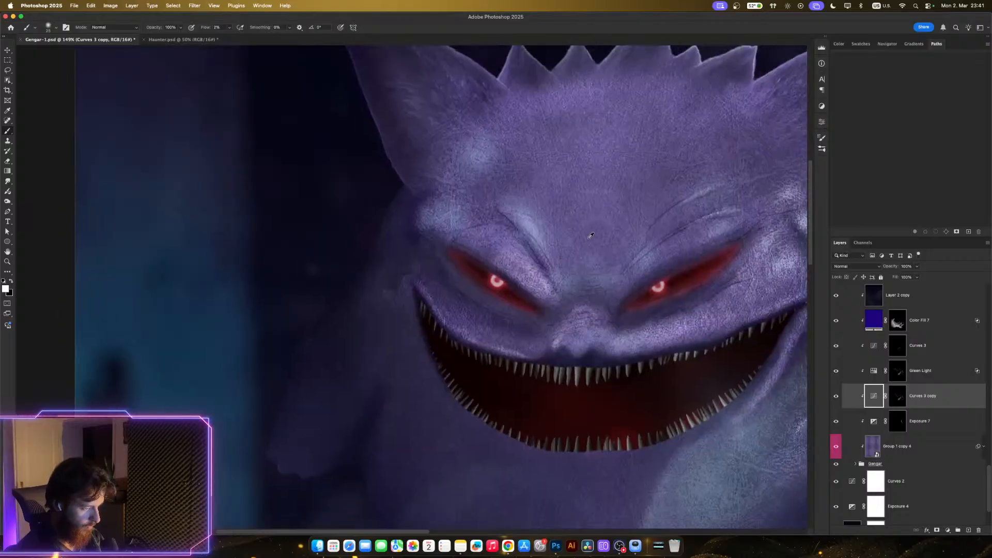
pyautogui.scroll(-2, 589, 243)
pyautogui.press('super+s')
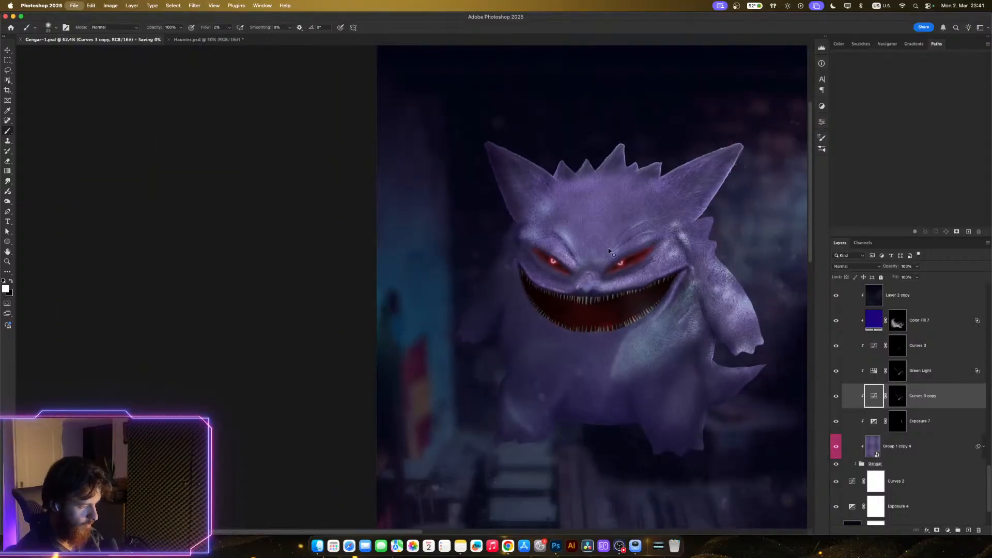
pyautogui.scroll(-2, 685, 266)
pyautogui.scroll(1, 679, 269)
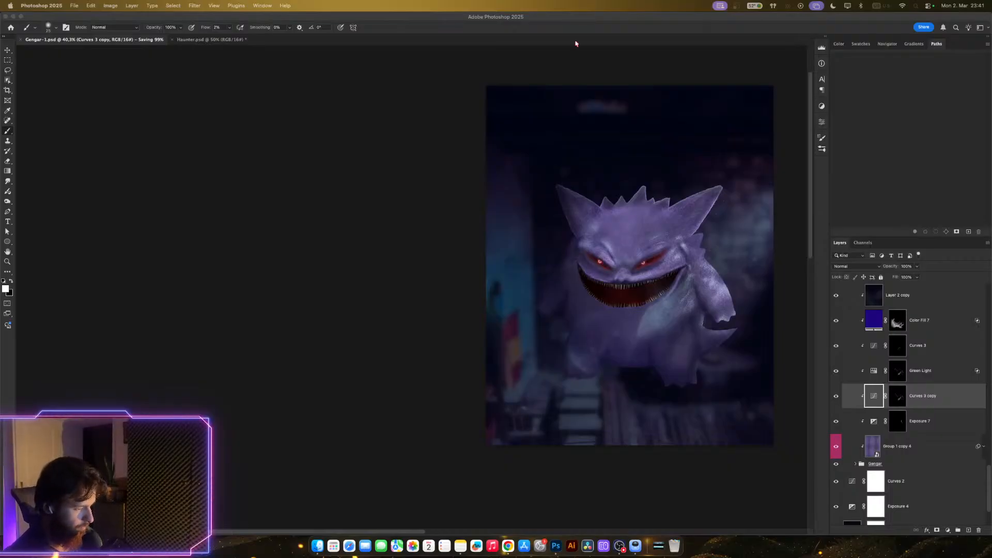
pyautogui.scroll(5, 675, 223)
pyautogui.scroll(-3, 665, 262)
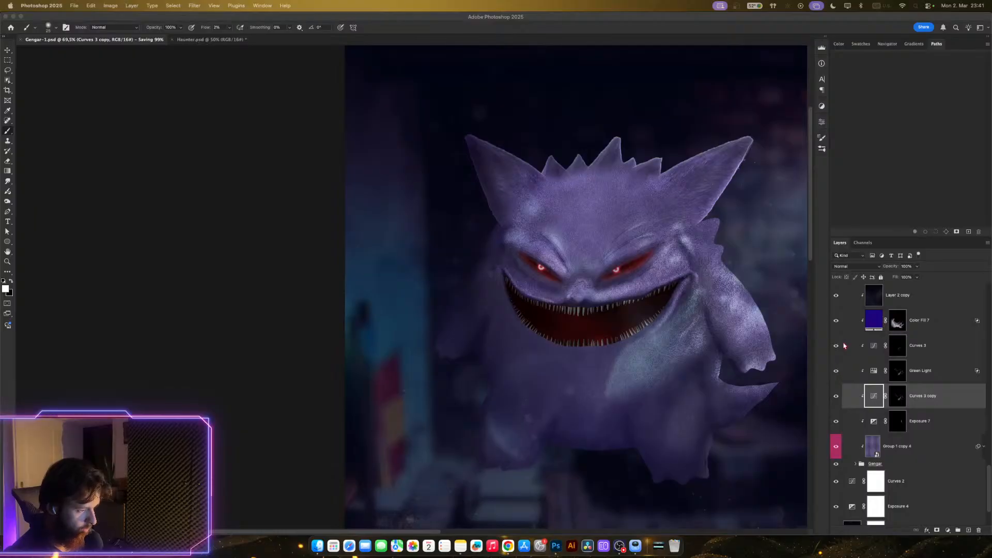
# - Locate Gengar Group in the layer stack, collapse it and select it
pyautogui.scroll(1, 911, 357)
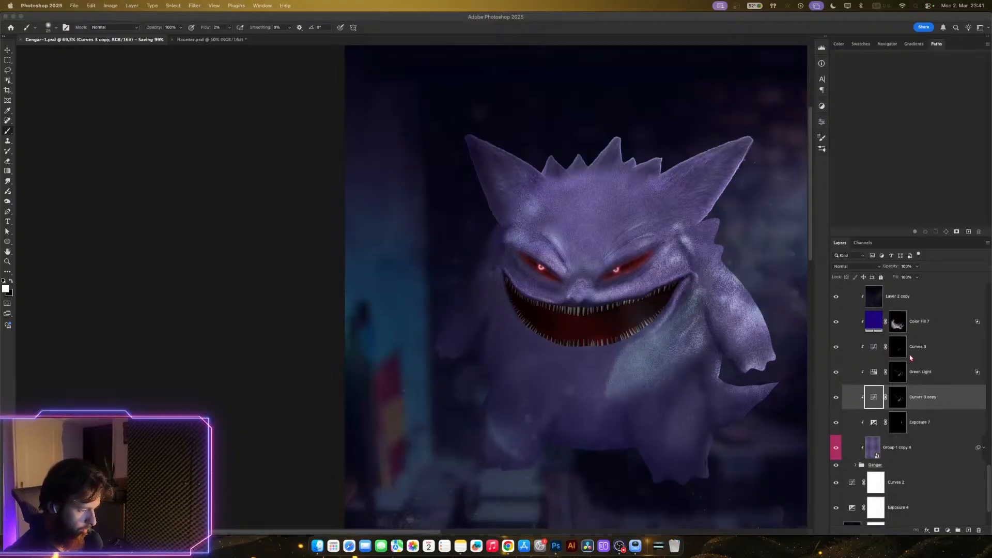
pyautogui.scroll(6, 911, 358)
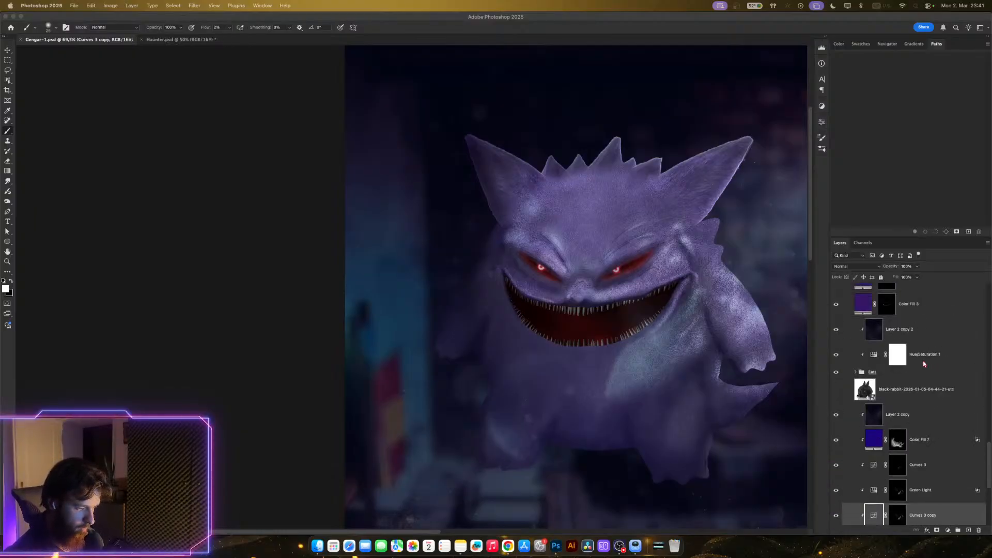
pyautogui.scroll(3, 924, 365)
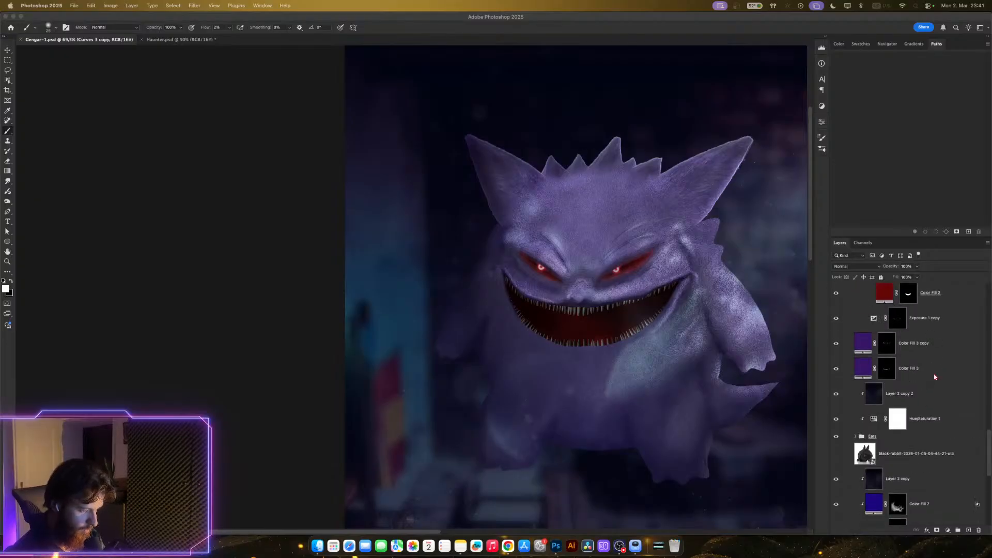
pyautogui.scroll(10, 933, 371)
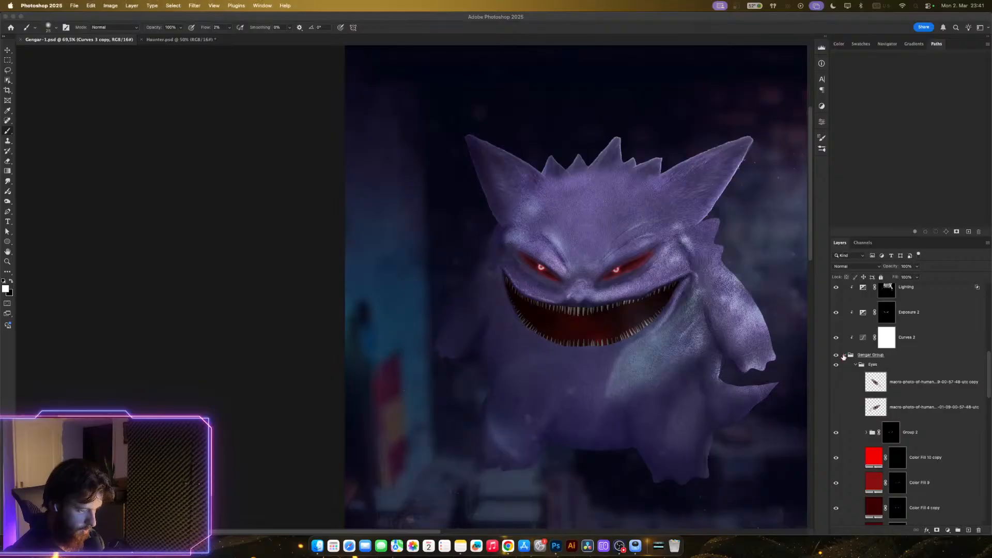
pyautogui.click(846, 357)
pyautogui.click(845, 356)
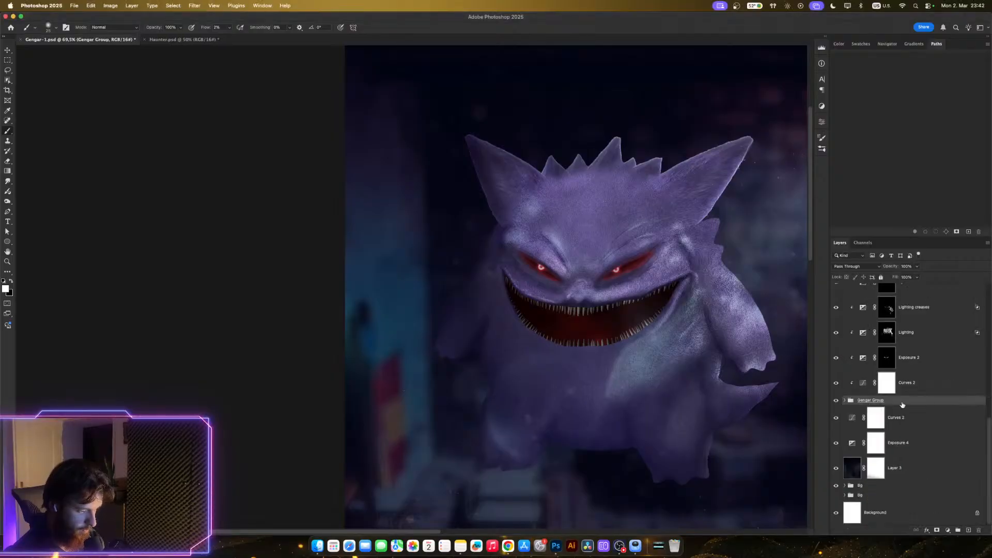
# - Duplicate Gengar Group, collapse the Athmosphere group, place the copy directly below it, and hide the copy
pyautogui.scroll(3, 900, 399)
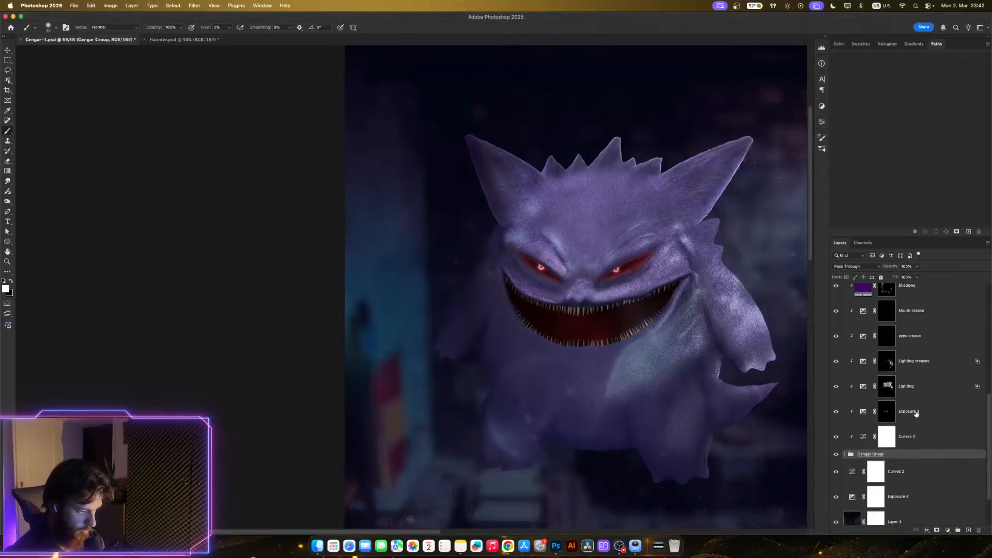
pyautogui.moveTo(928, 476); pyautogui.dragTo(918, 363)
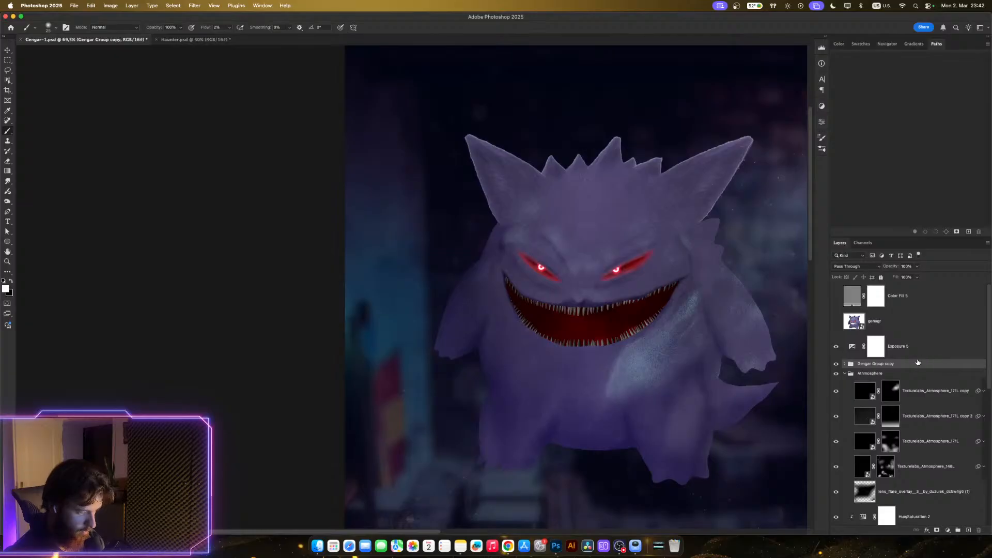
pyautogui.click(845, 373)
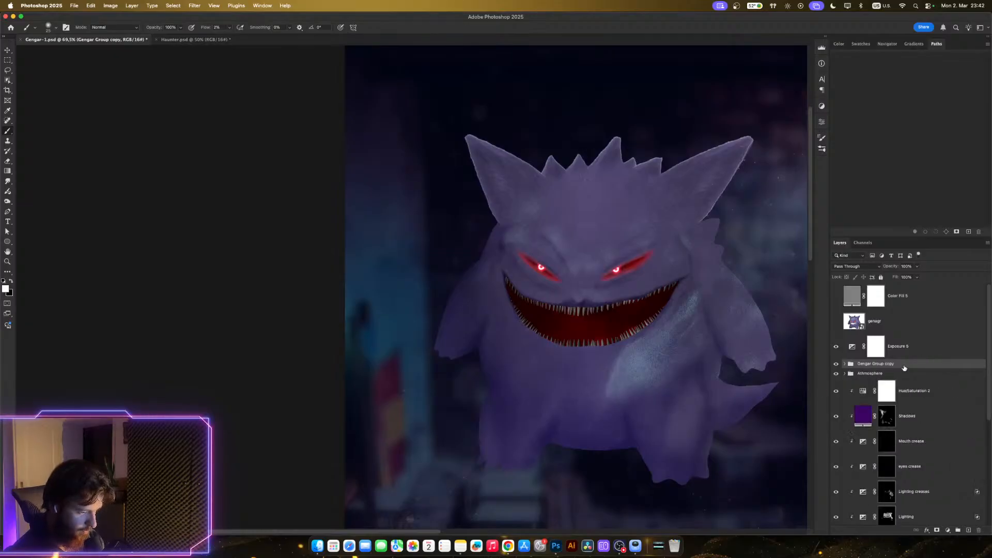
pyautogui.moveTo(904, 368); pyautogui.dragTo(878, 382)
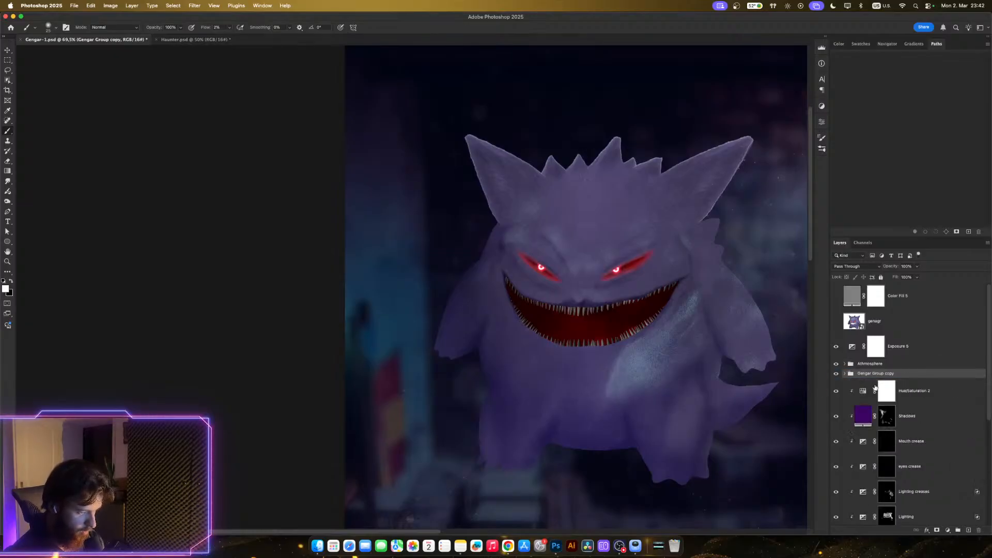
pyautogui.click(835, 374)
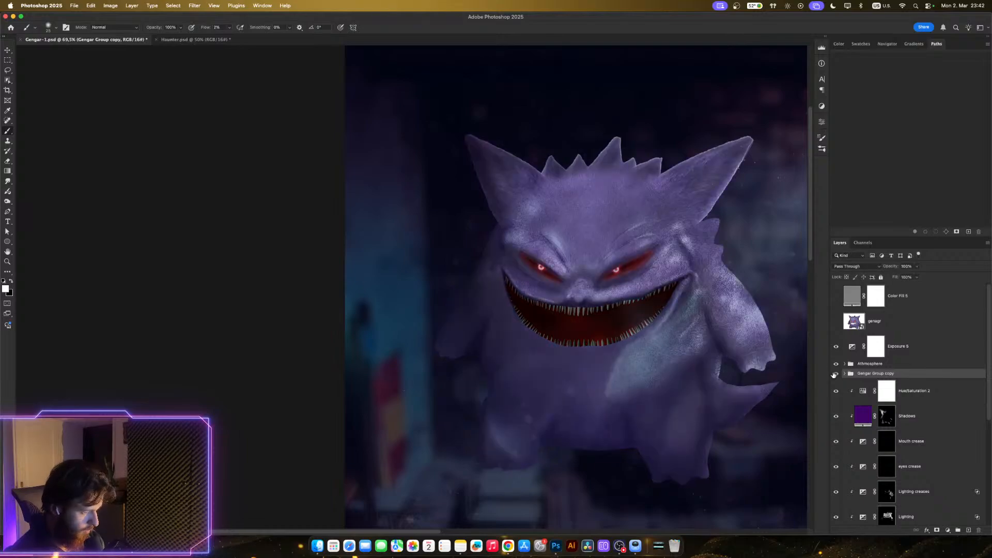
# - Show Gengar Group copy, merge the group into a single layer, and hide the merged layer
pyautogui.click(836, 374)
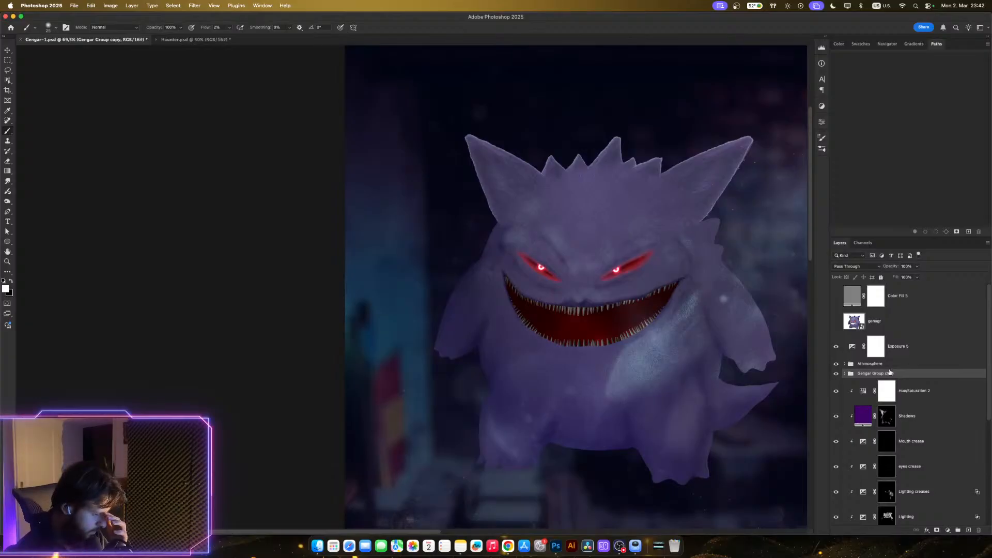
pyautogui.rightClick(905, 375)
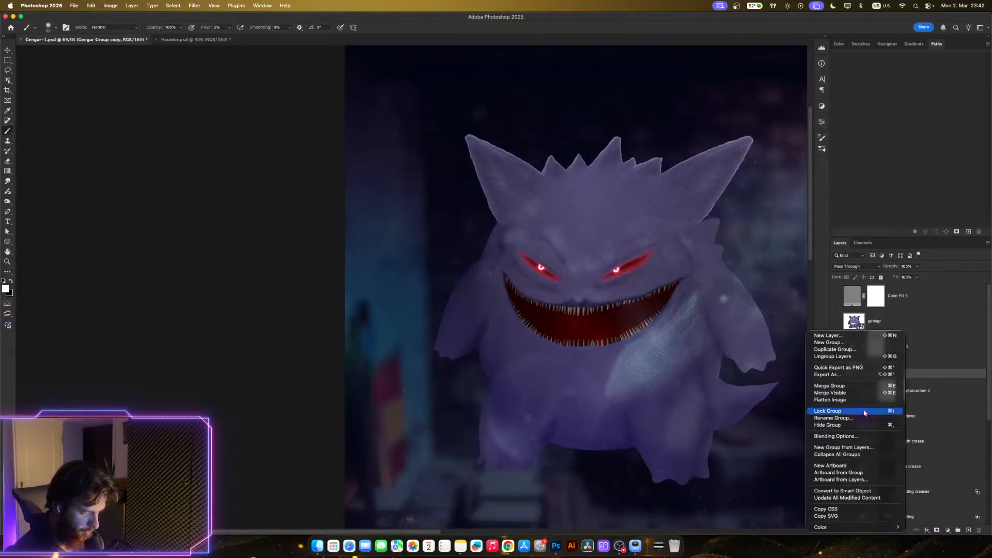
pyautogui.click(877, 386)
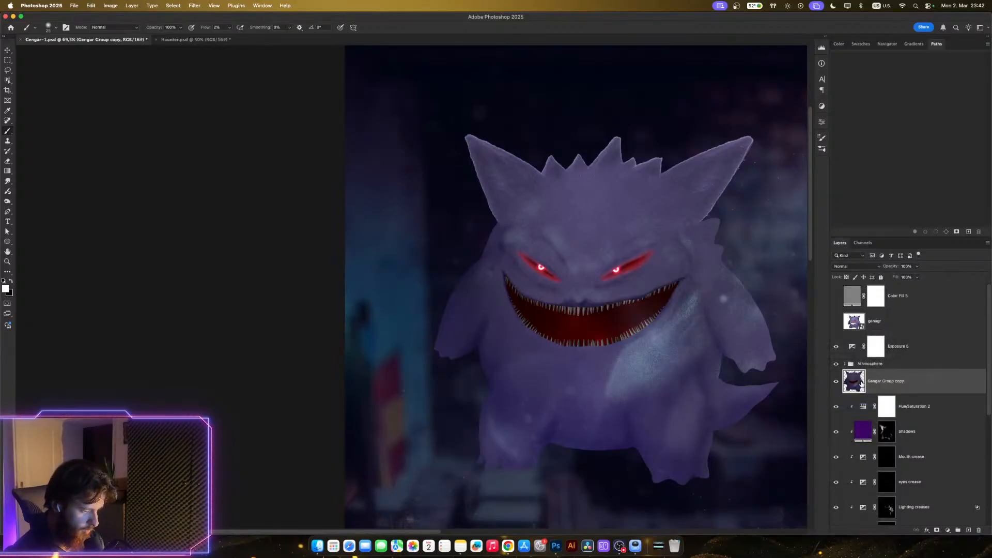
pyautogui.click(836, 383)
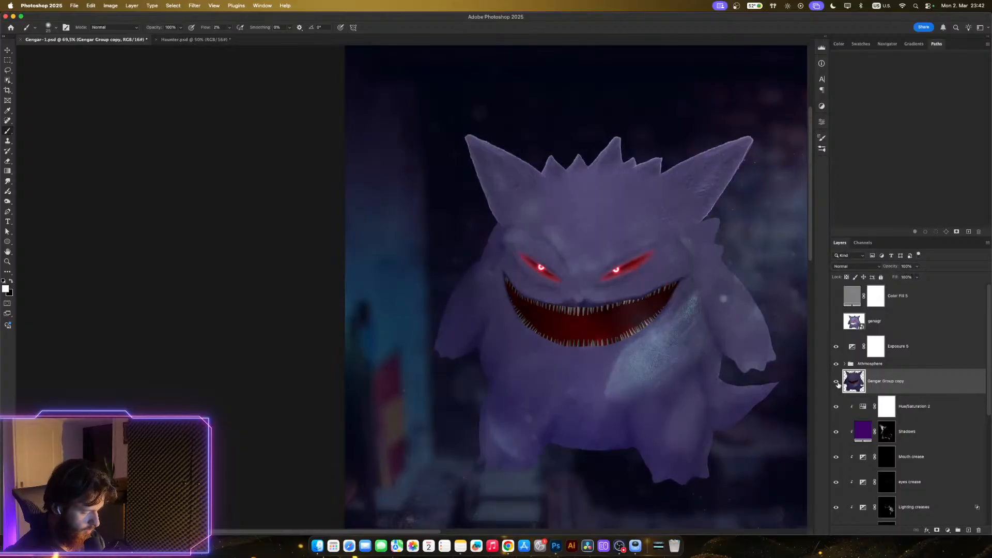
pyautogui.click(837, 383)
# - Examine the creature without the merged copy, within the whole image and up close around the face and arm
pyautogui.scroll(-10, 707, 402)
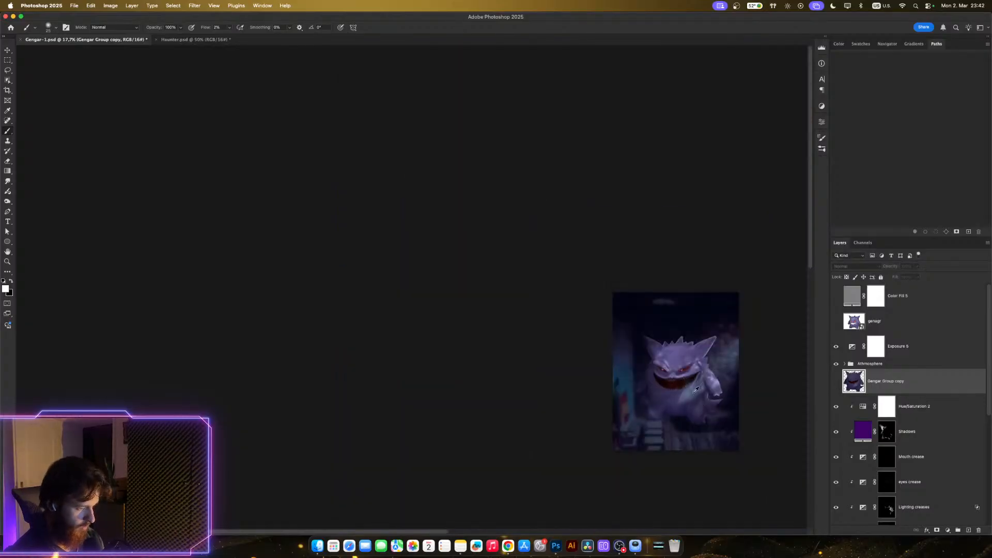
pyautogui.scroll(6, 694, 385)
pyautogui.scroll(-4, 693, 381)
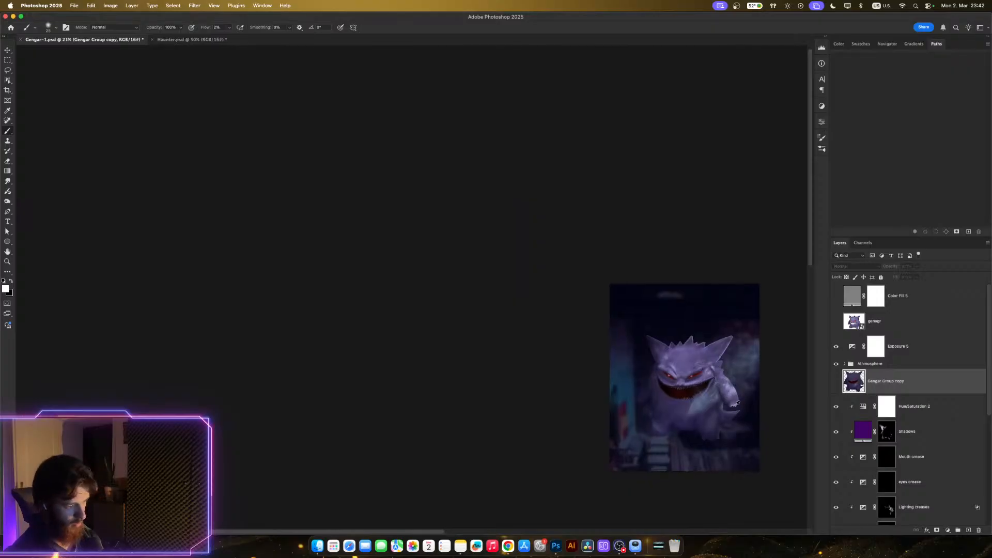
pyautogui.scroll(4, 725, 359)
pyautogui.scroll(-3, 726, 359)
pyautogui.scroll(6, 713, 361)
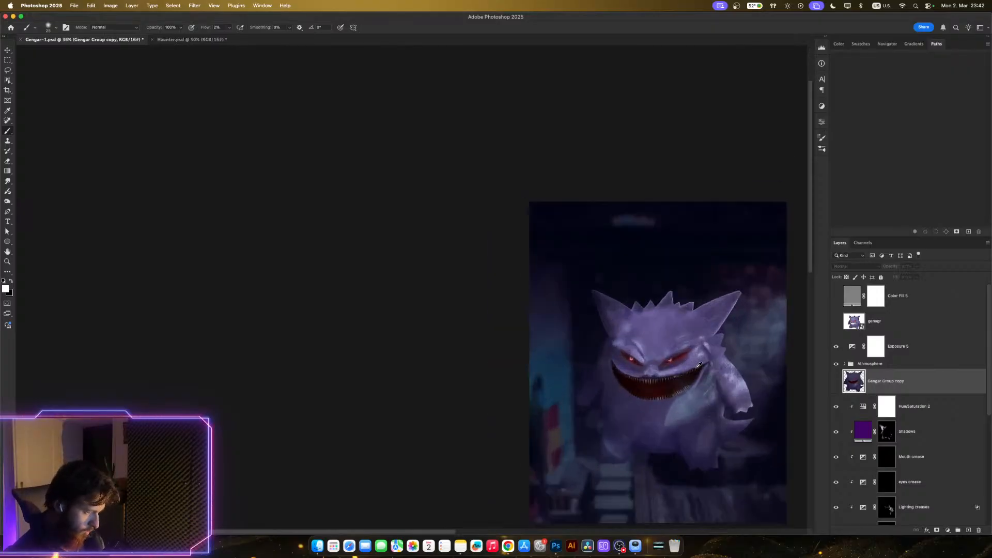
pyautogui.scroll(-2, 698, 368)
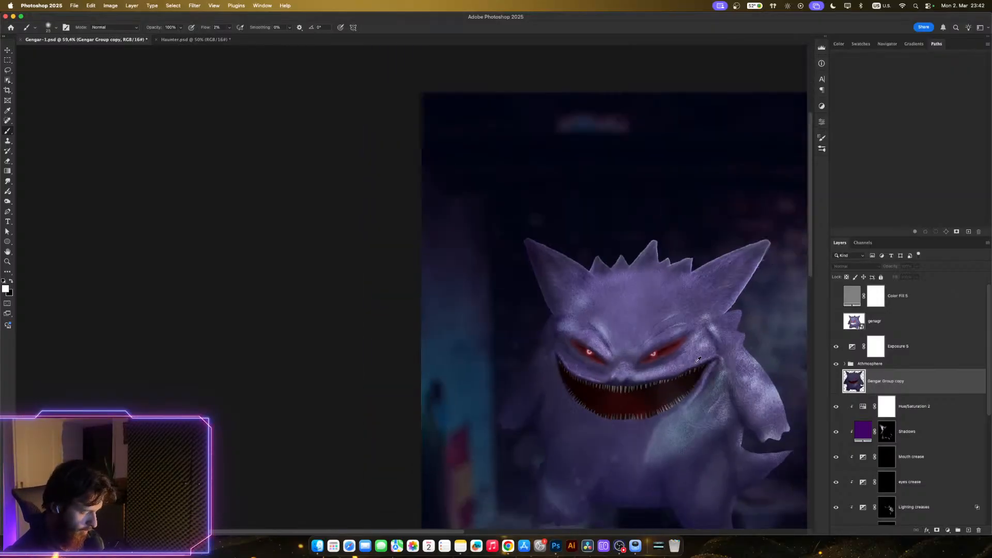
pyautogui.scroll(-1, 657, 361)
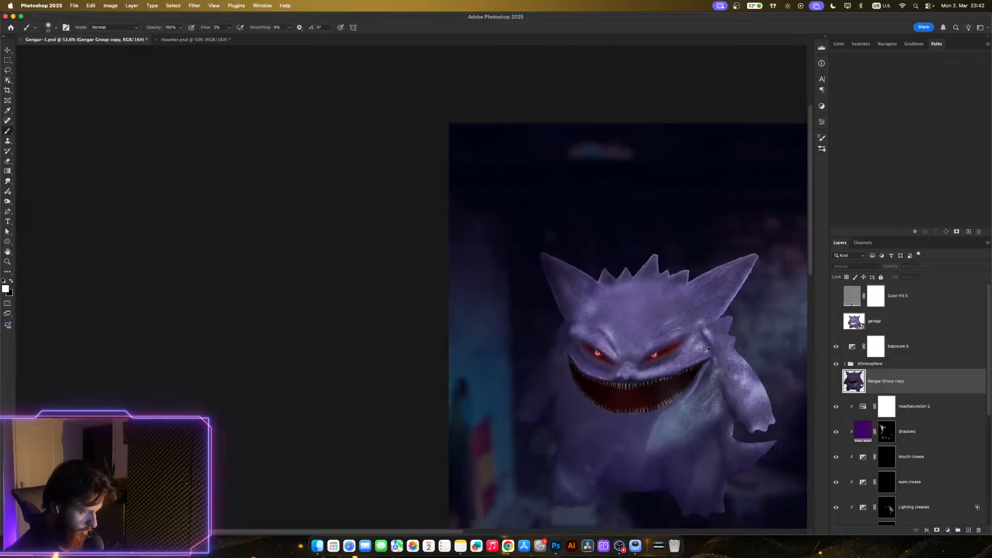
pyautogui.scroll(8, 759, 372)
pyautogui.scroll(-5, 766, 386)
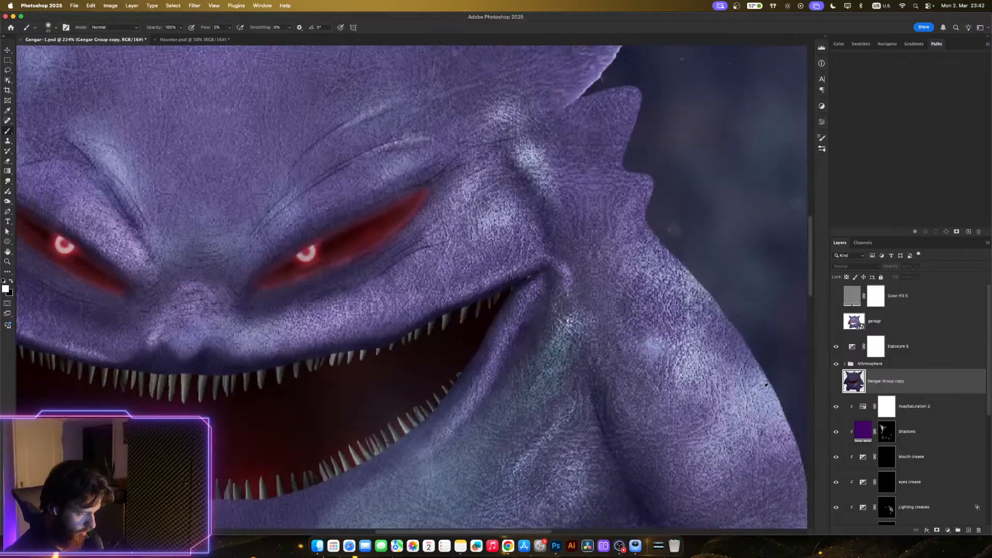
pyautogui.scroll(1, 746, 383)
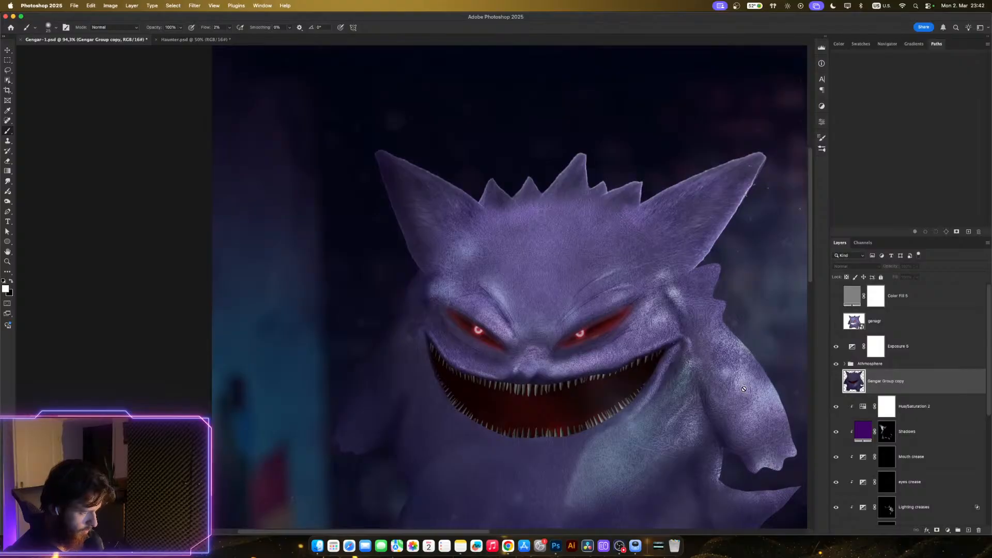
pyautogui.scroll(-3, 745, 387)
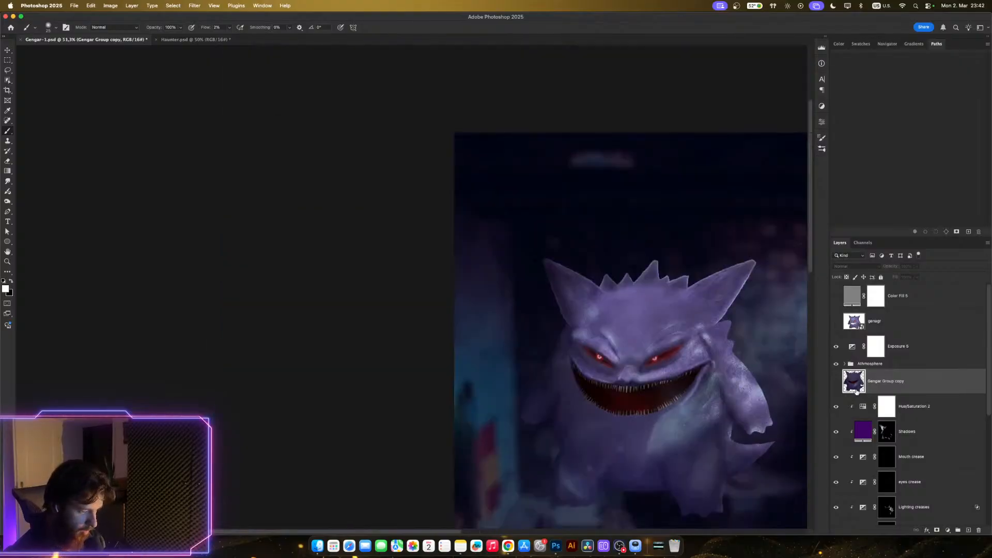
# - Show the merged Gengar Group copy and compare the creature with the layer off and on, keeping no selection active
pyautogui.click(836, 381)
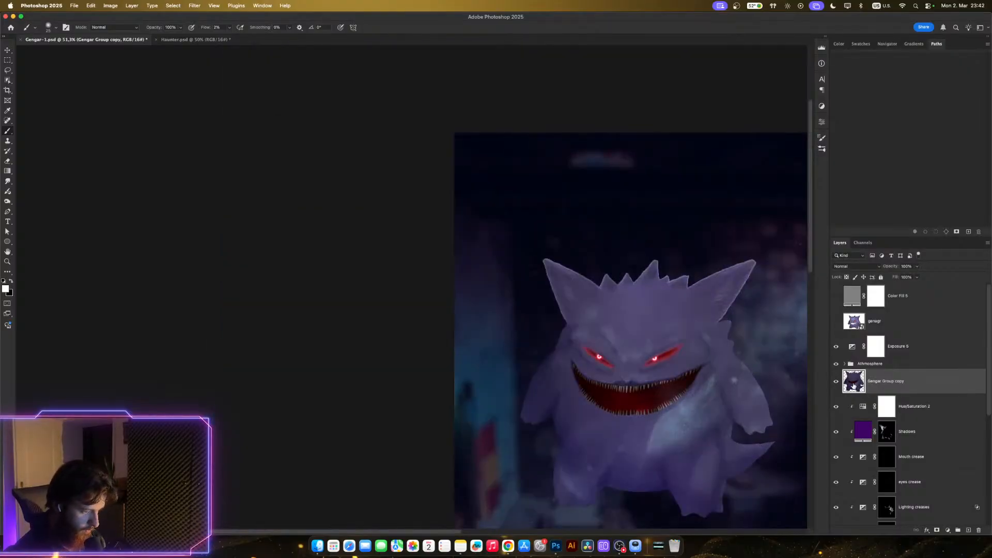
pyautogui.keyDown('super'); pyautogui.click(849, 386); pyautogui.keyUp('super')
pyautogui.scroll(1, 753, 381)
pyautogui.press('super+d')
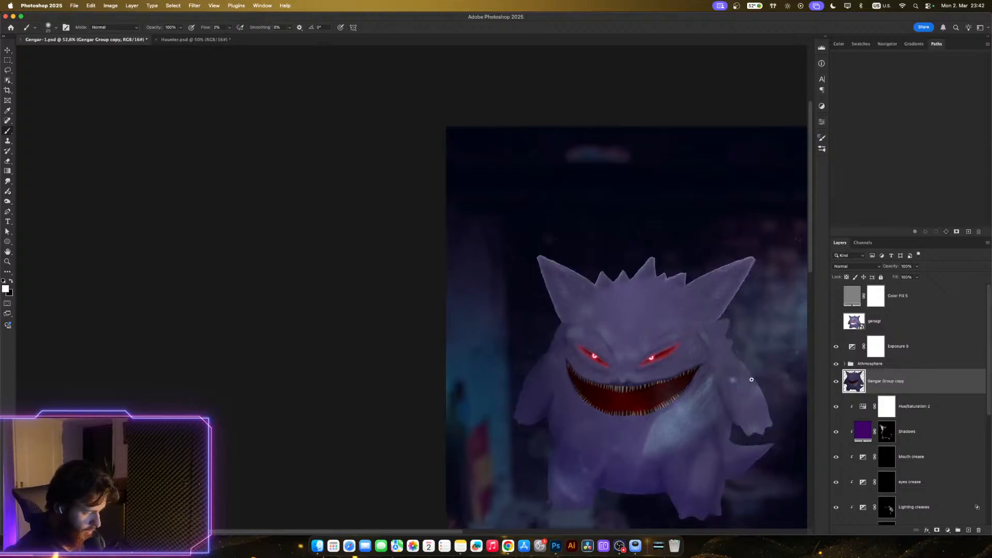
pyautogui.scroll(1, 751, 380)
pyautogui.click(836, 382)
pyautogui.click(836, 382)
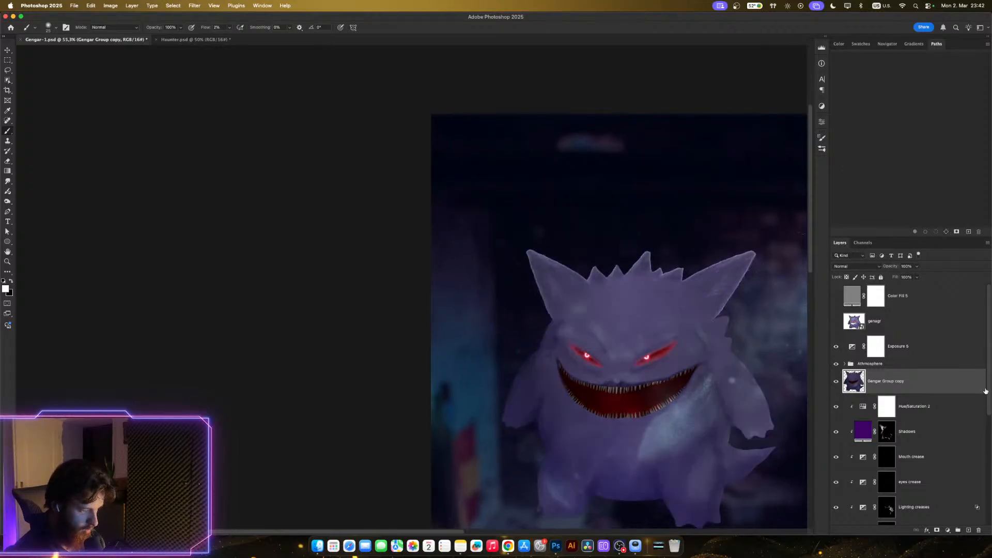
# - Open the layer style settings of Gengar Group copy, try Outer Glow and Pattern Overlay, and switch both off
pyautogui.doubleClick(872, 385)
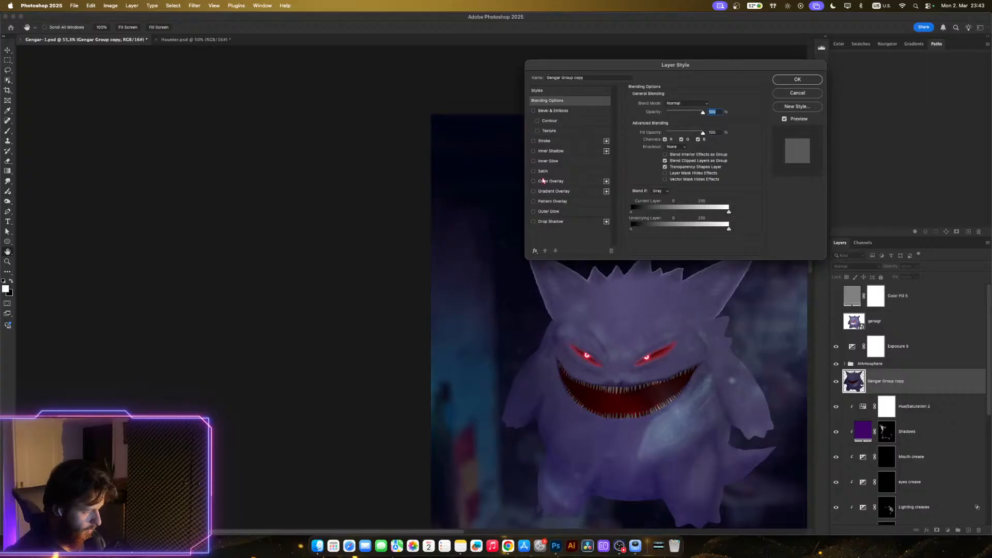
pyautogui.click(556, 209)
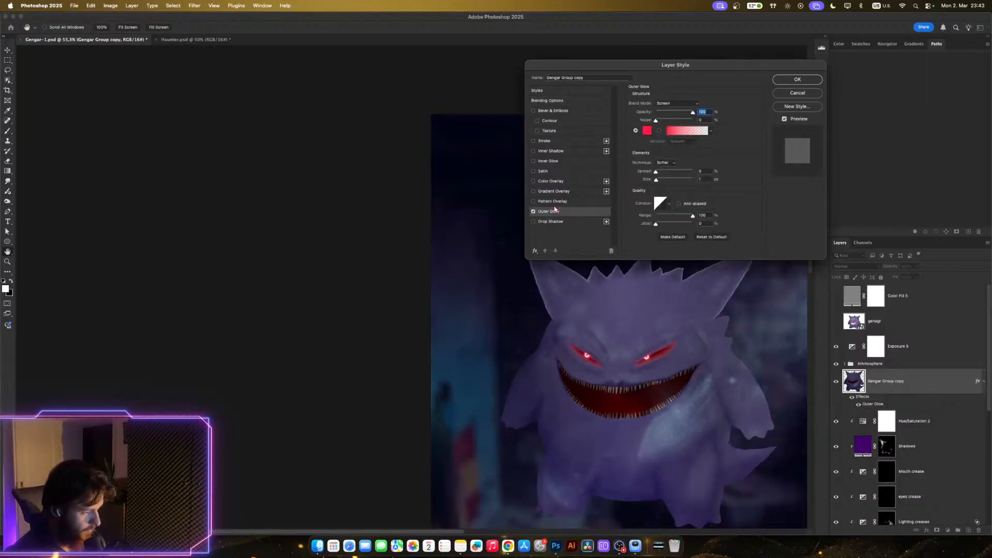
pyautogui.click(554, 203)
pyautogui.click(554, 212)
pyautogui.click(533, 212)
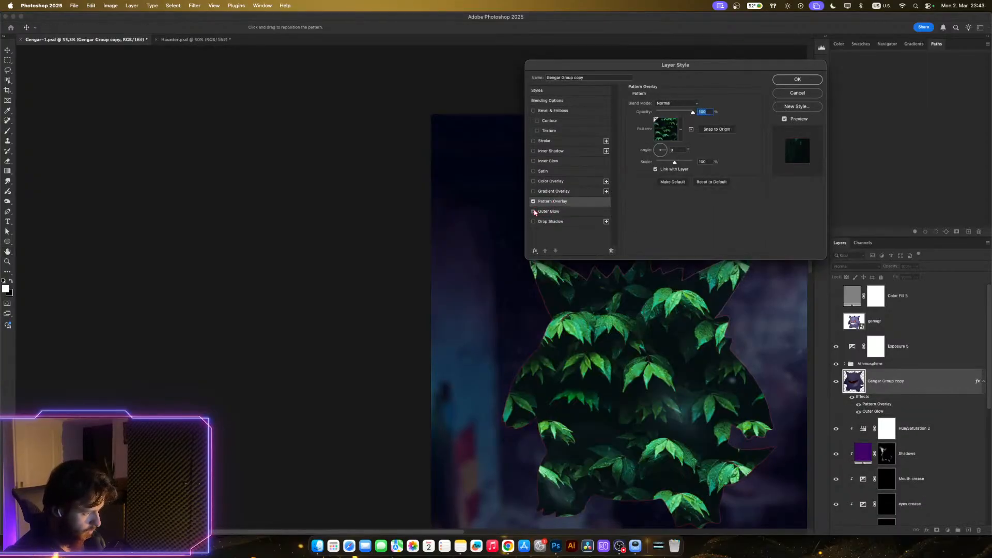
pyautogui.click(533, 202)
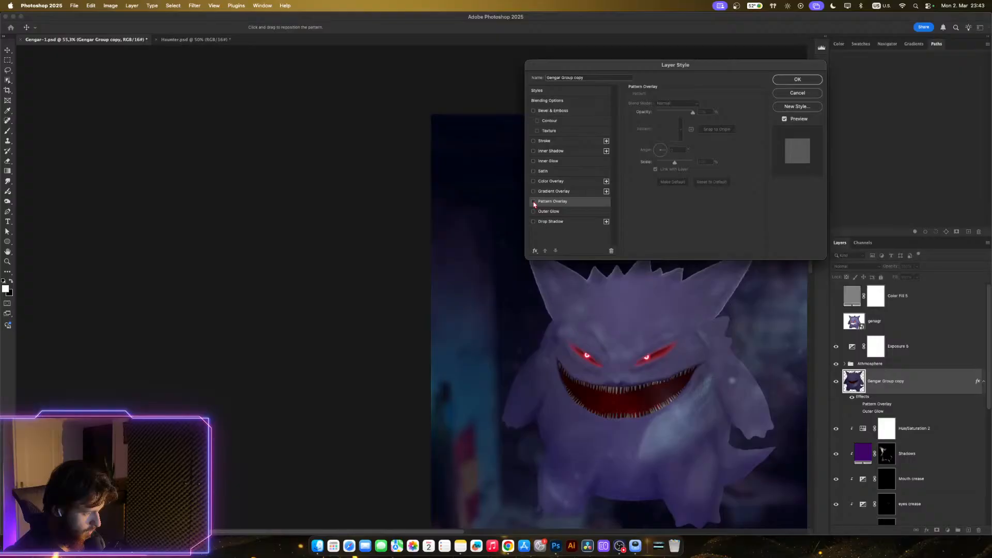
# - Enable Inner Glow on Gengar Group copy with size 0 px and opacity about 20%, and check it on the creature
pyautogui.click(550, 160)
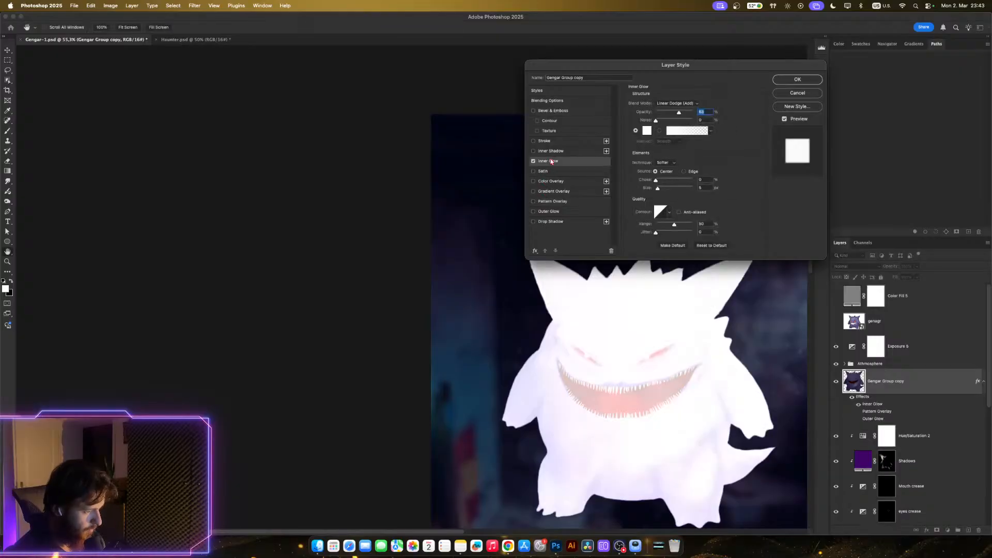
pyautogui.click(673, 112)
pyautogui.moveTo(657, 189); pyautogui.dragTo(653, 190)
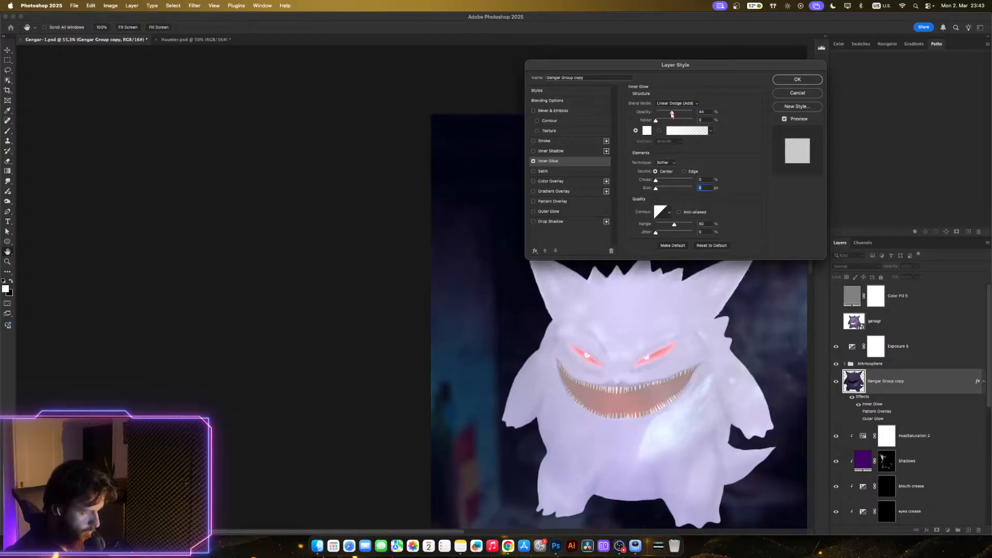
pyautogui.moveTo(672, 114); pyautogui.dragTo(664, 113)
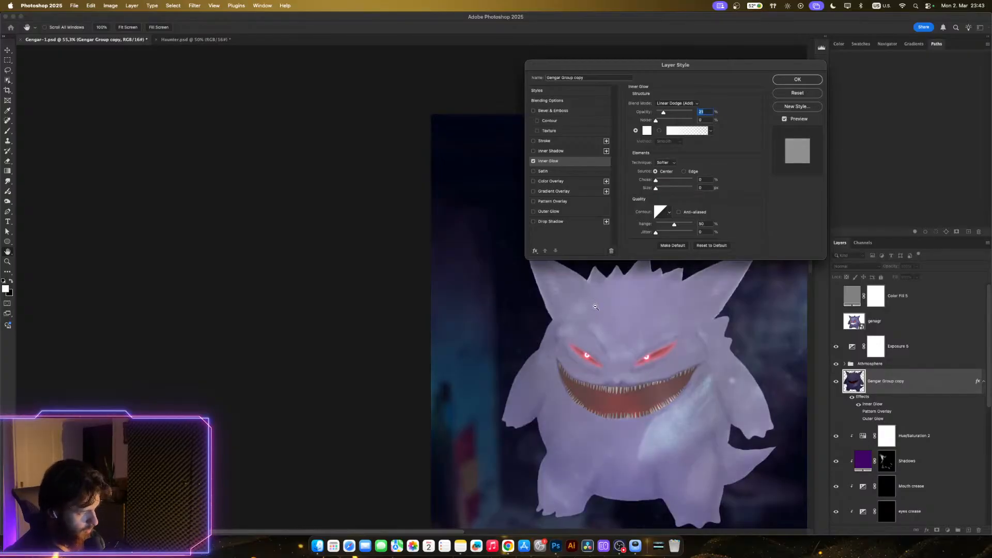
pyautogui.scroll(5, 608, 305)
pyautogui.scroll(-6, 633, 323)
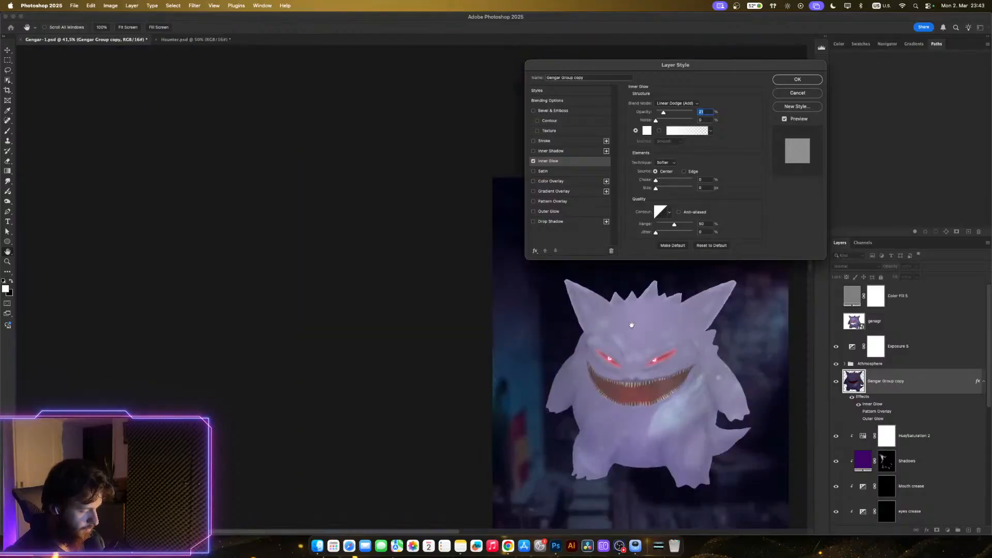
pyautogui.scroll(5, 632, 325)
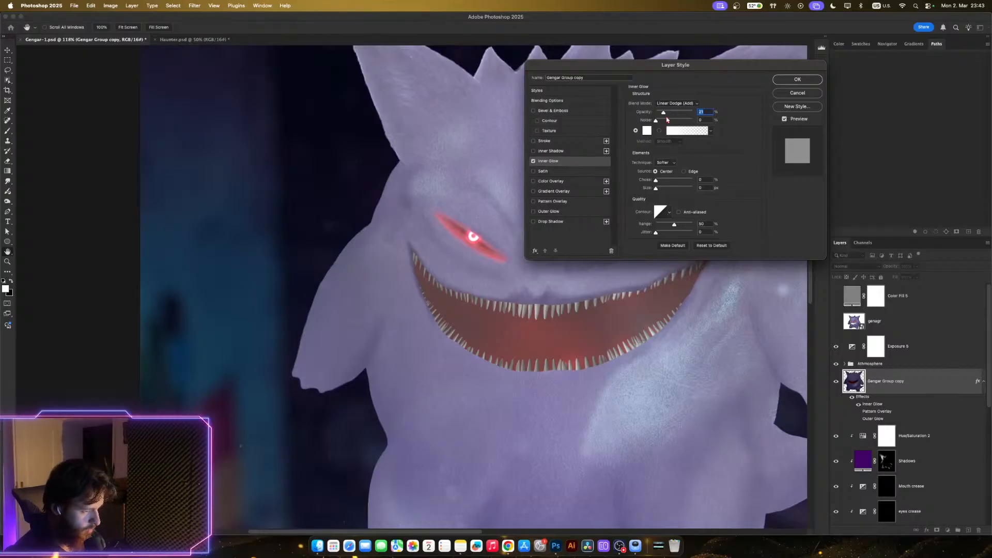
# - Raise the inner glow's opacity to 100%, keeping Linear Dodge (Add) as its blend mode
pyautogui.moveTo(663, 111); pyautogui.dragTo(694, 116)
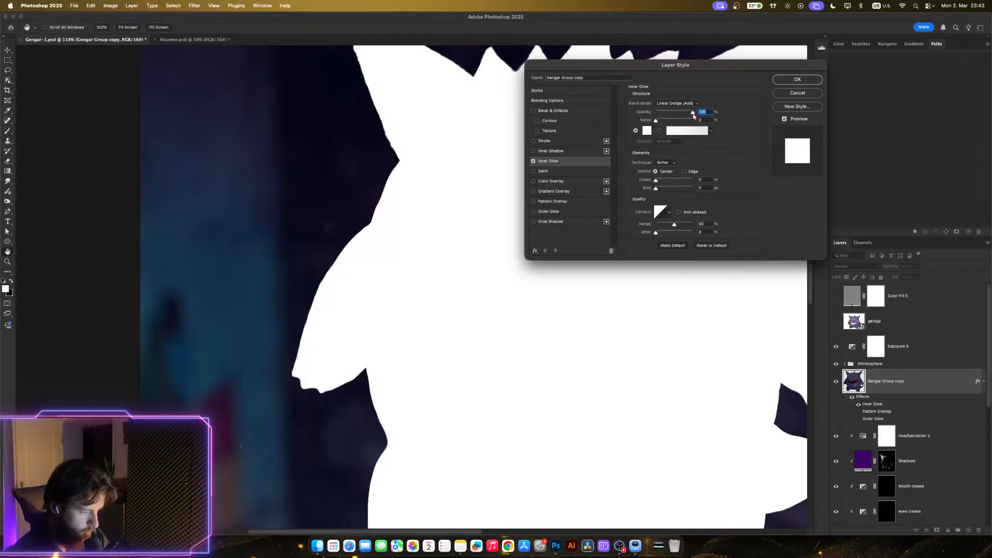
pyautogui.click(677, 103)
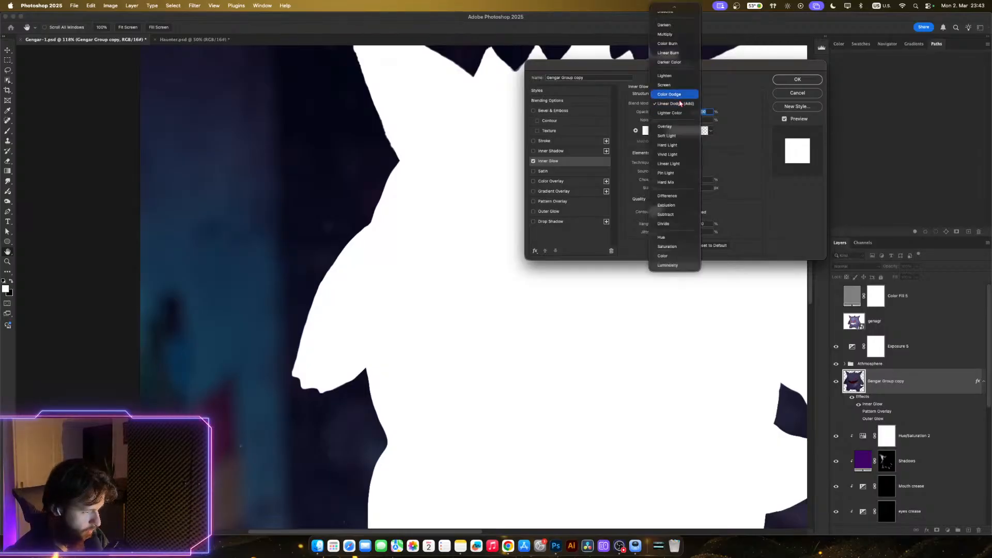
pyautogui.scroll(1, 677, 77)
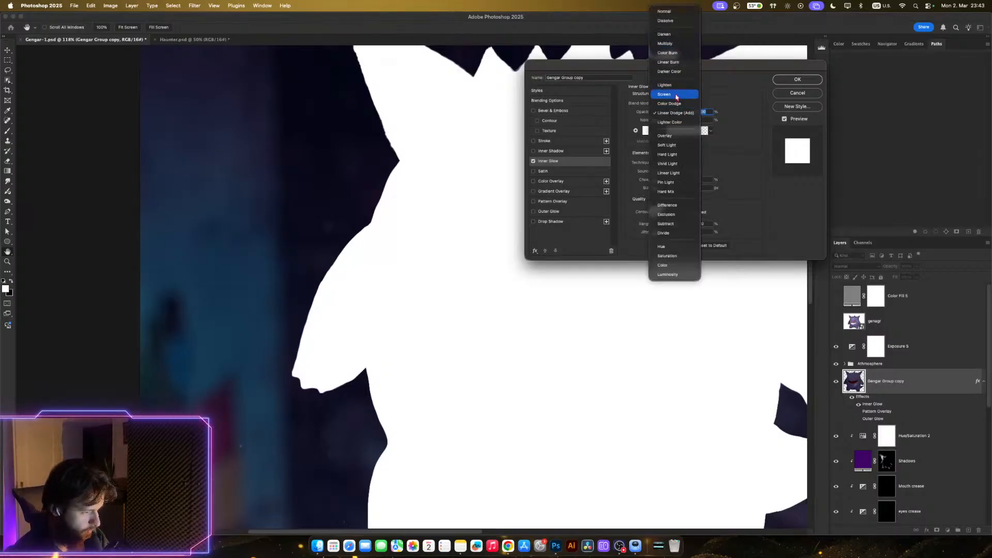
pyautogui.click(715, 120)
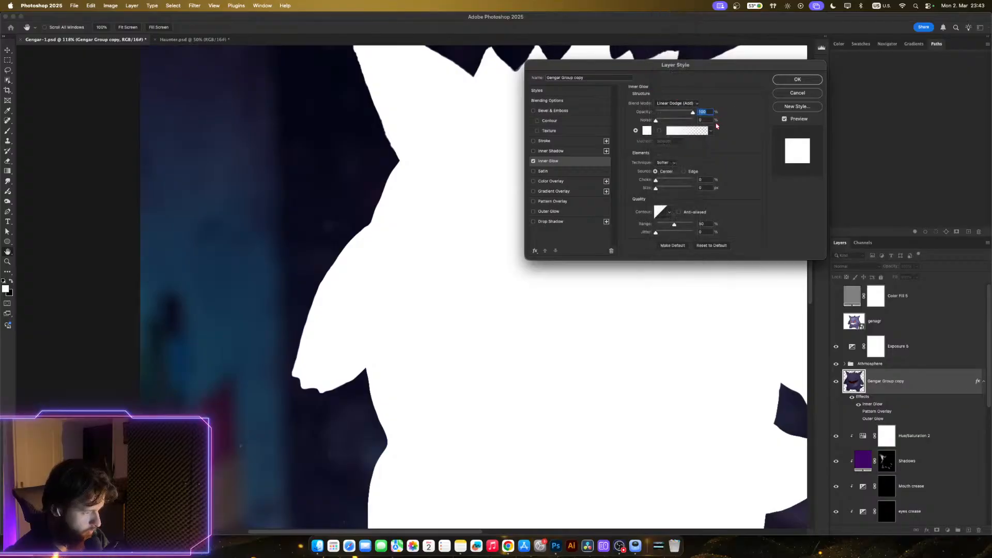
pyautogui.scroll(-3, 551, 282)
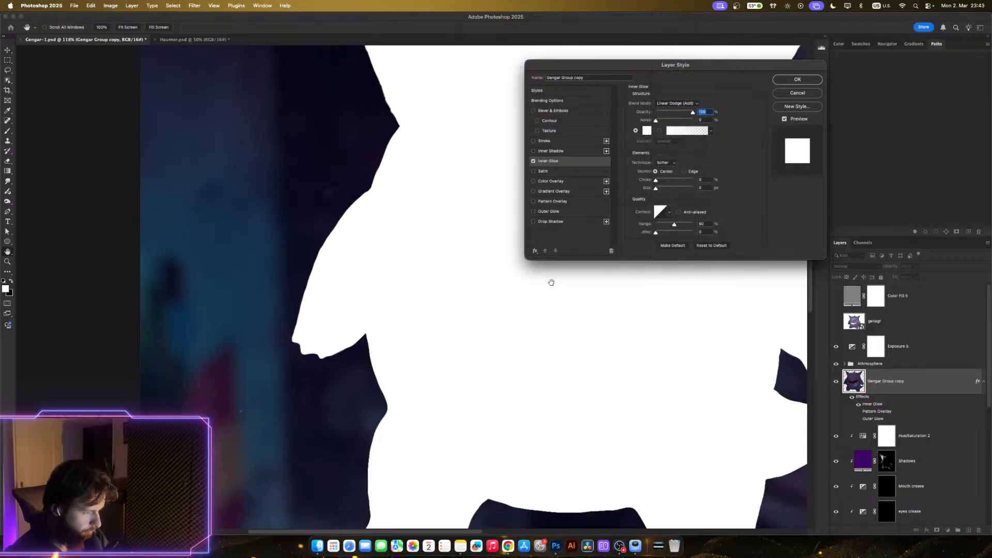
# - Set the inner glow's range to 60% and size to 92 px, and try full choke before returning it to 0%
pyautogui.moveTo(675, 225); pyautogui.dragTo(678, 225)
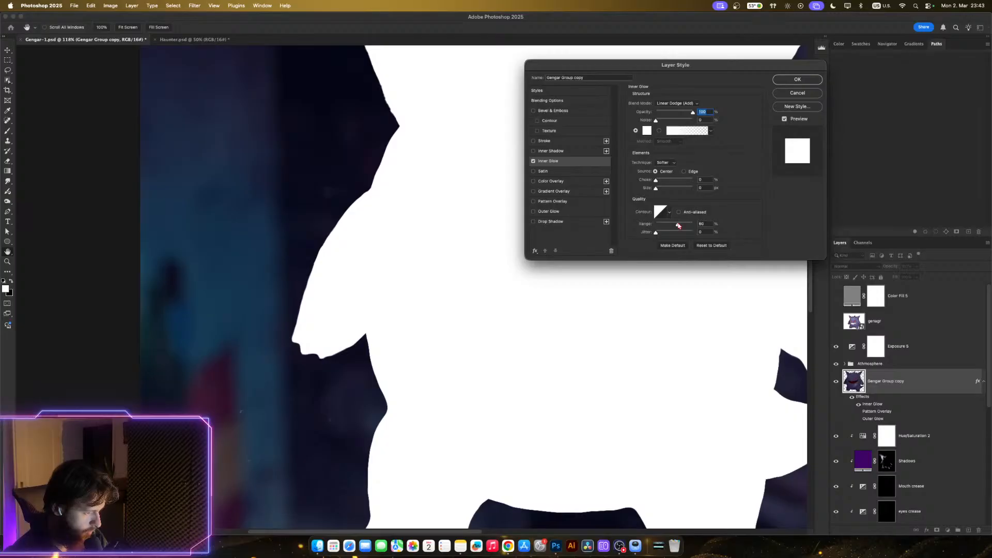
pyautogui.click(678, 226)
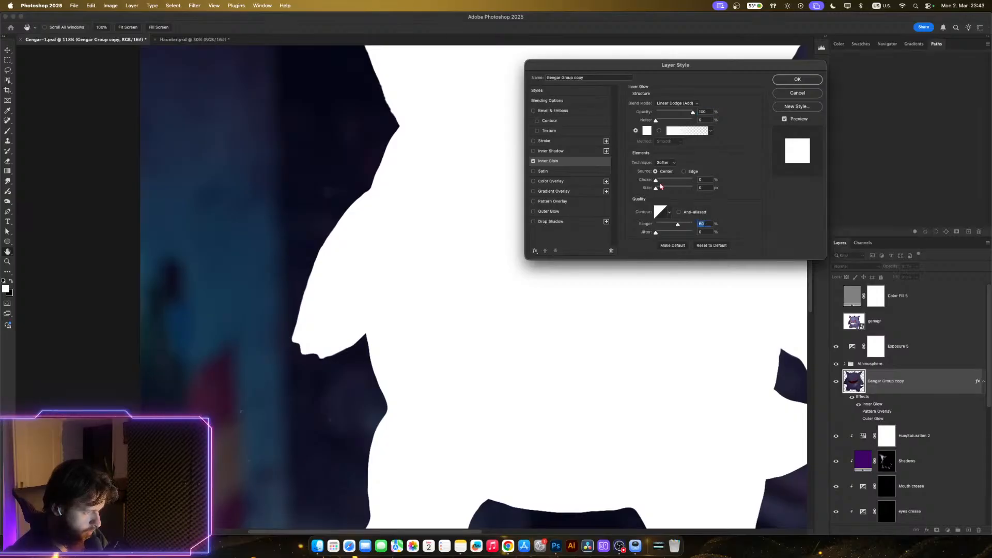
pyautogui.moveTo(656, 190); pyautogui.dragTo(701, 185)
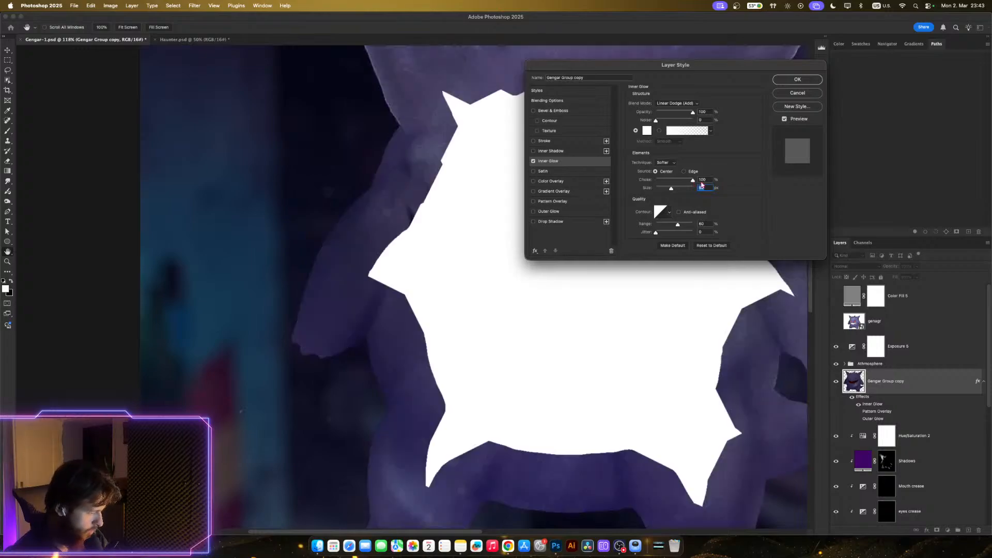
pyautogui.moveTo(701, 185); pyautogui.dragTo(636, 184)
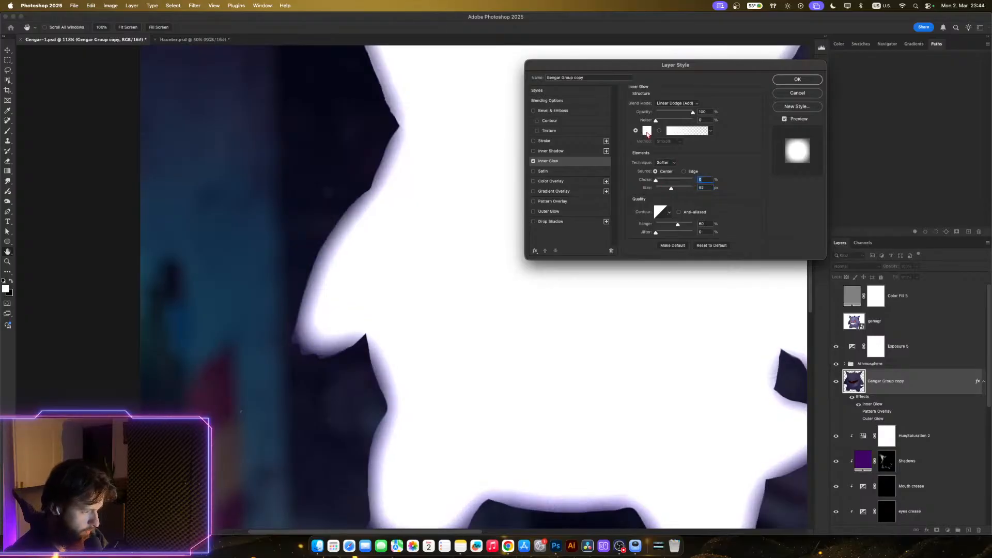
# - Set the inner glow's colour on Gengar Group copy to bright red f40606
pyautogui.click(647, 132)
pyautogui.moveTo(687, 359); pyautogui.dragTo(692, 354)
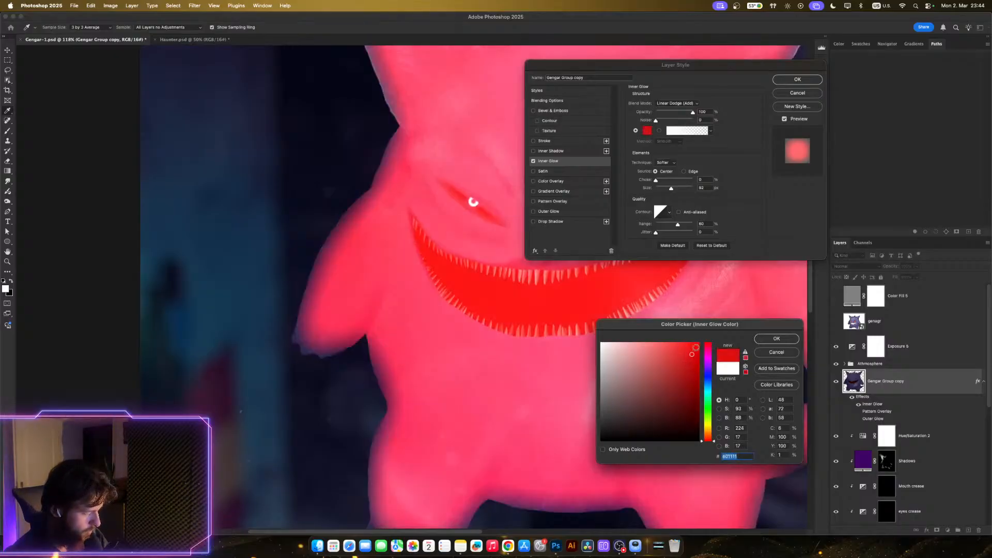
pyautogui.click(697, 346)
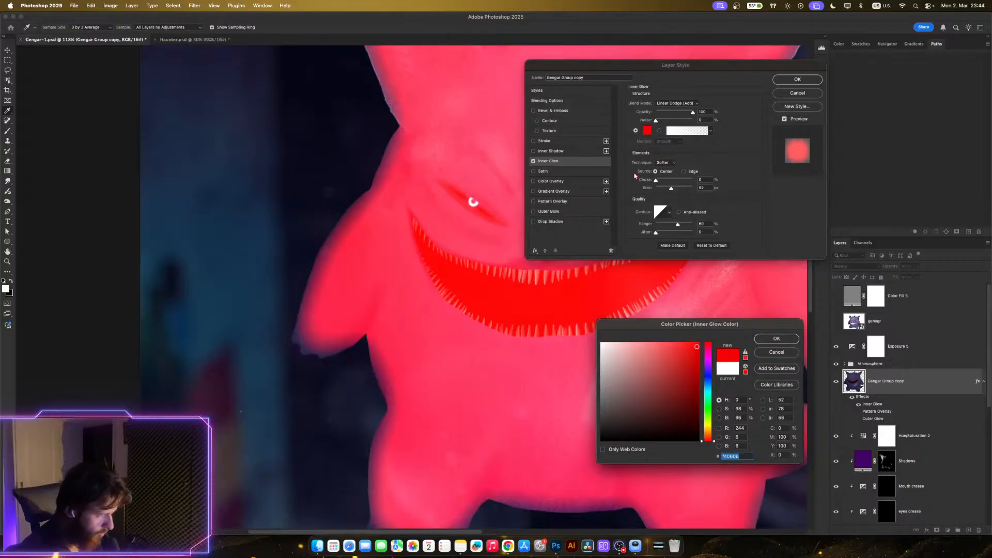
pyautogui.click(771, 343)
# - Try Color Overlay and Outer Glow with Inner Glow switched off, and restore Inner Glow as the only effect
pyautogui.click(534, 161)
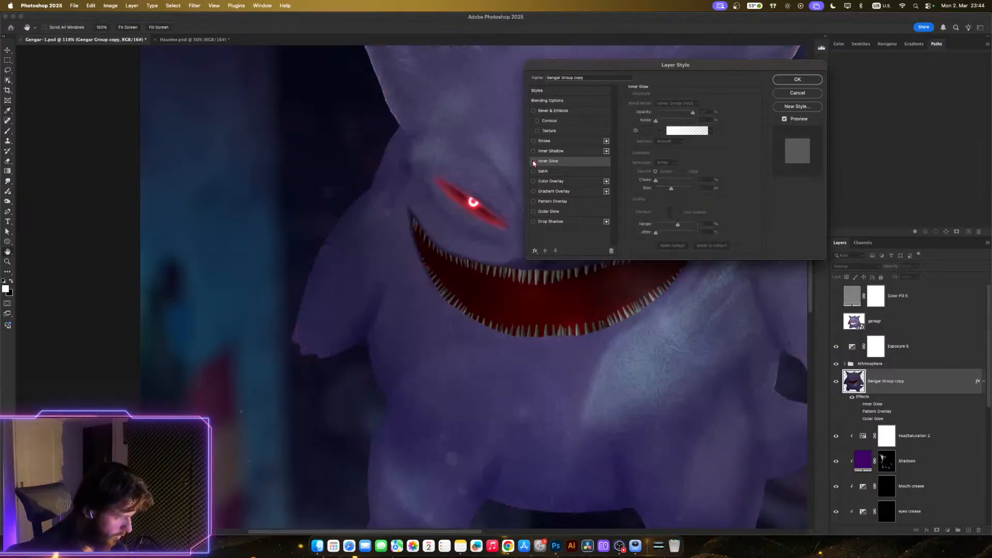
pyautogui.click(563, 182)
pyautogui.click(534, 181)
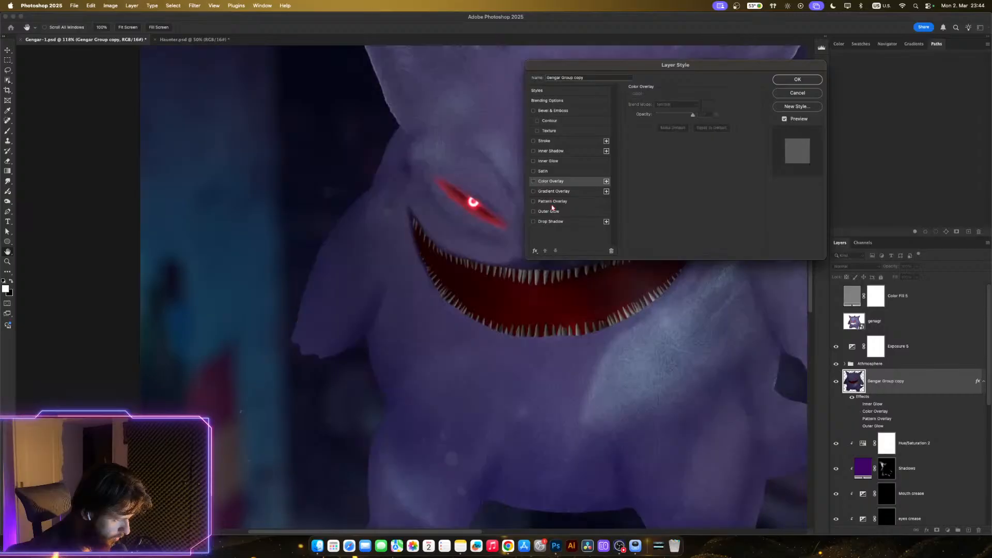
pyautogui.click(558, 213)
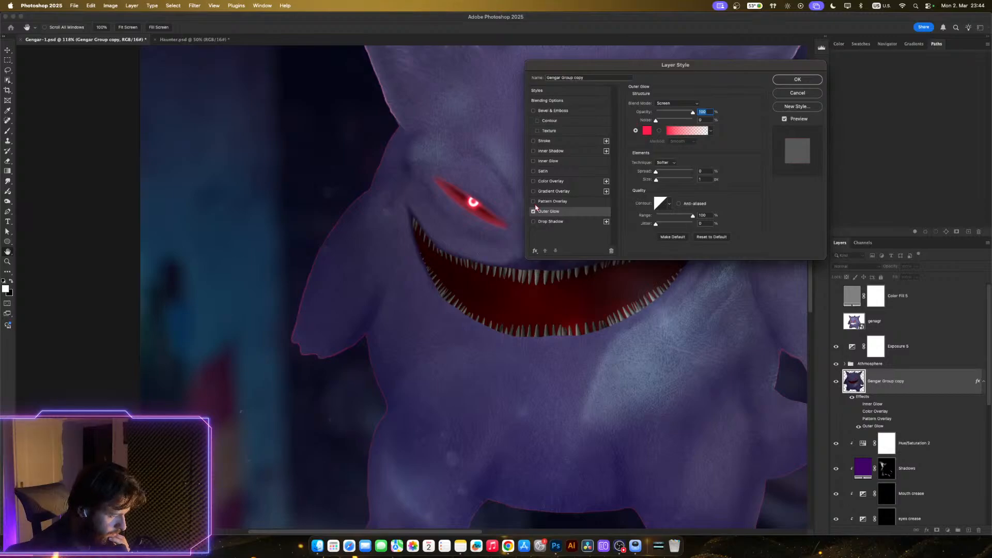
pyautogui.click(534, 207)
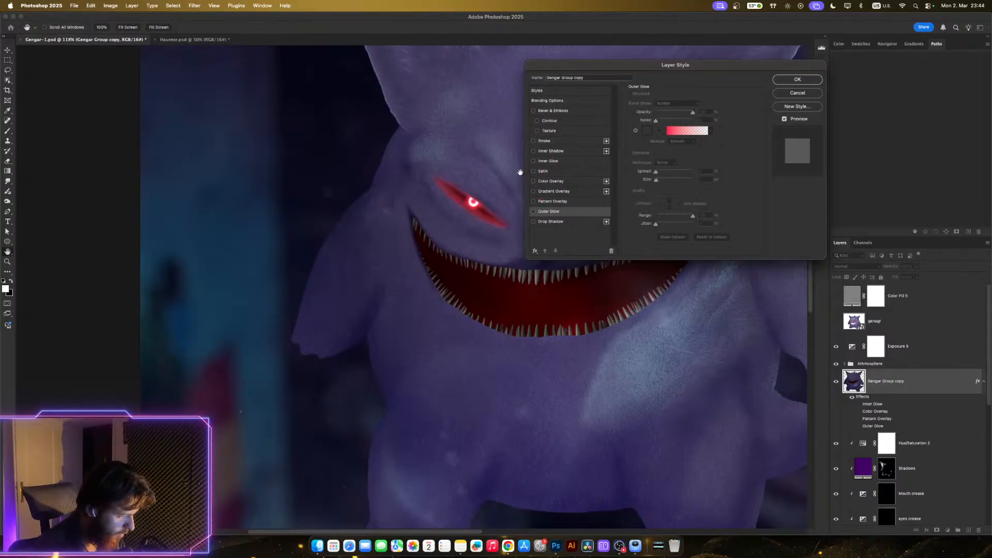
pyautogui.click(533, 183)
pyautogui.click(534, 183)
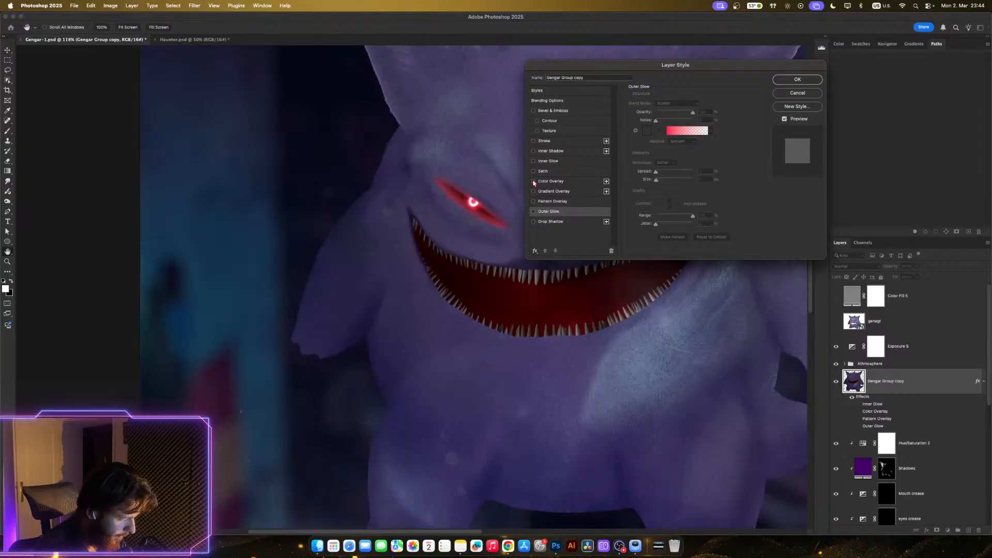
pyautogui.click(535, 161)
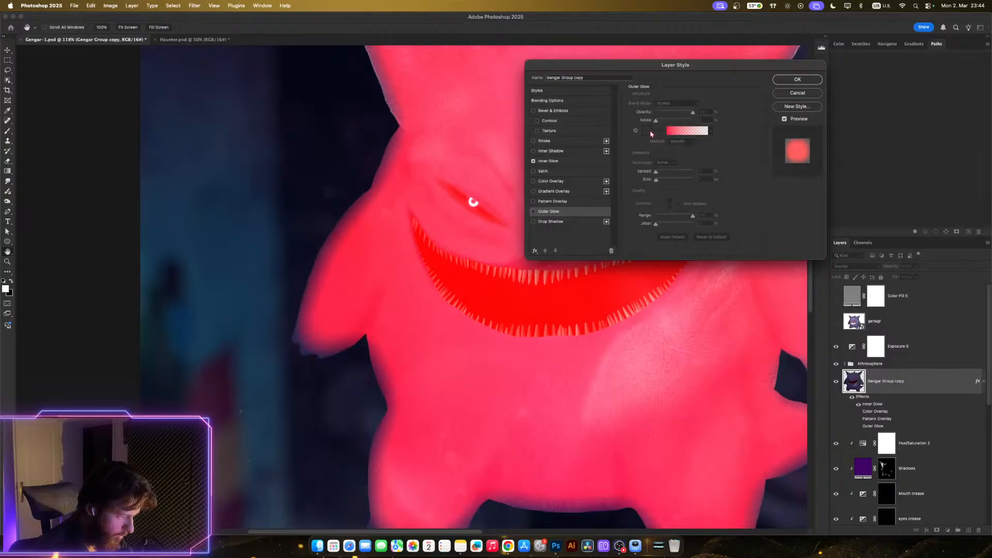
# - Set the inner glow's blend mode to Normal and its source to Edge
pyautogui.click(562, 161)
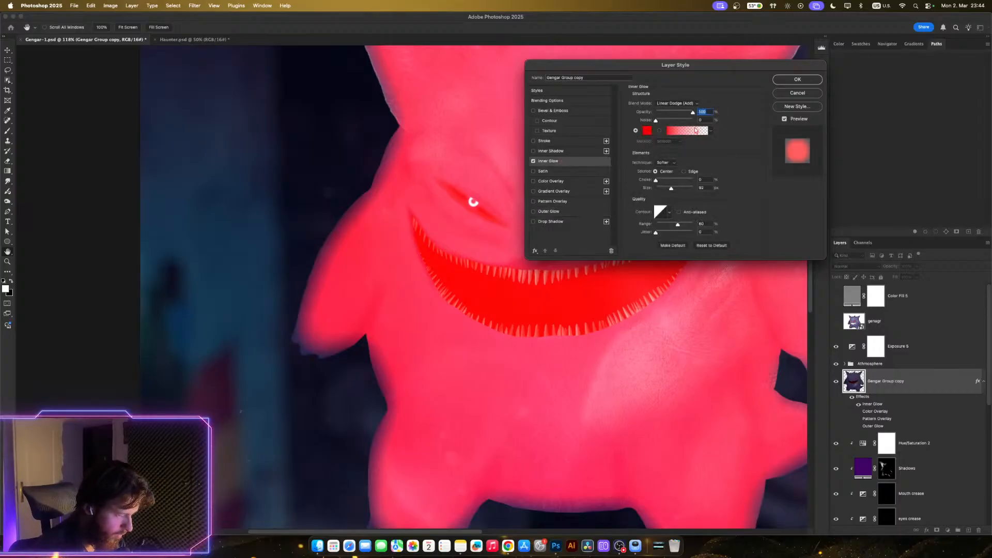
pyautogui.press('Tab')
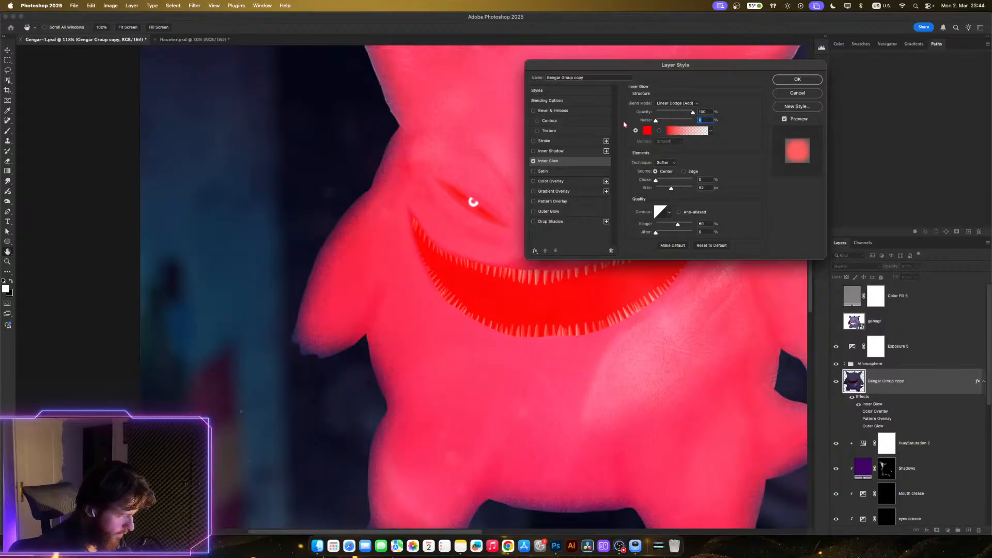
pyautogui.moveTo(684, 113); pyautogui.dragTo(715, 113)
pyautogui.click(682, 103)
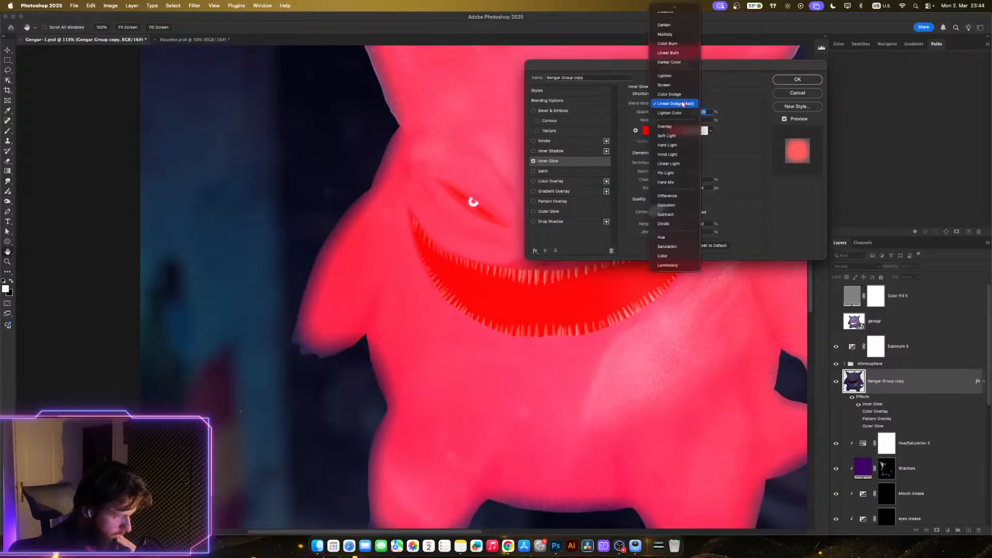
pyautogui.click(665, 11)
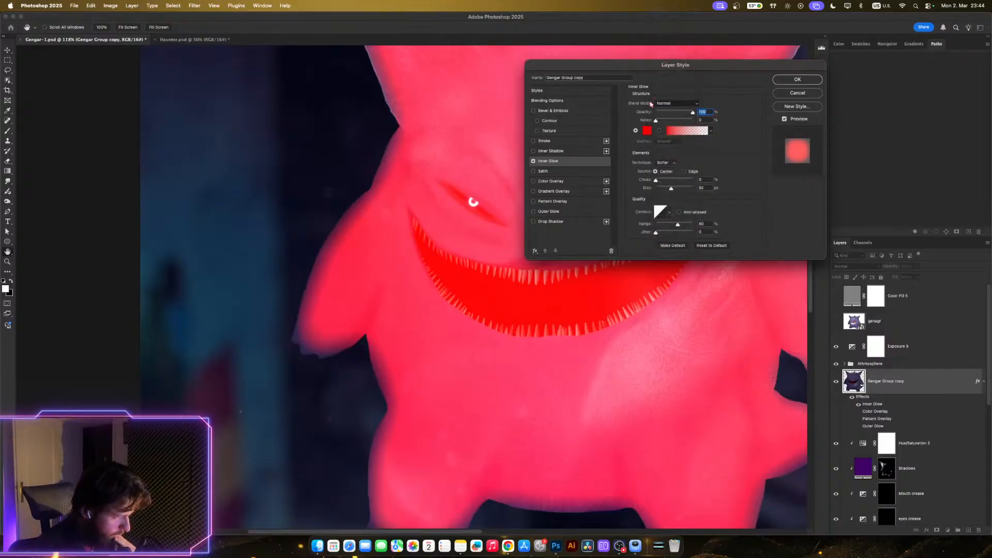
pyautogui.click(683, 172)
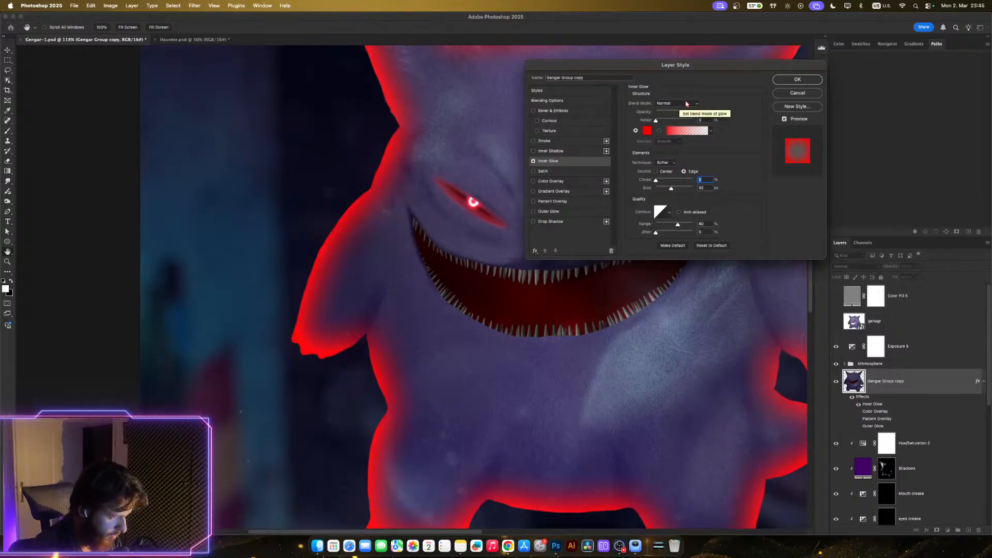
# - Change the inner glow's colour to magenta e006f4
pyautogui.click(649, 132)
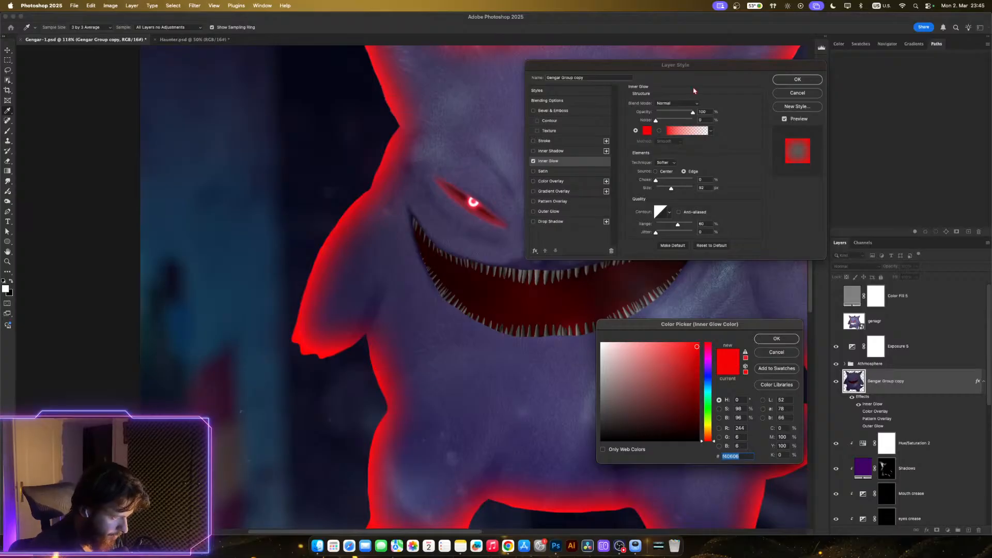
pyautogui.press('Return')
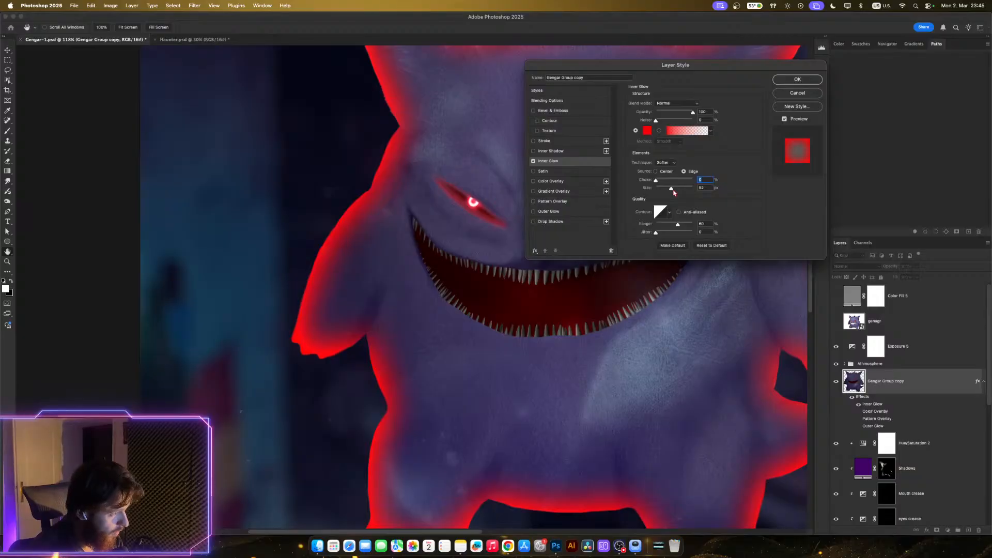
pyautogui.click(646, 133)
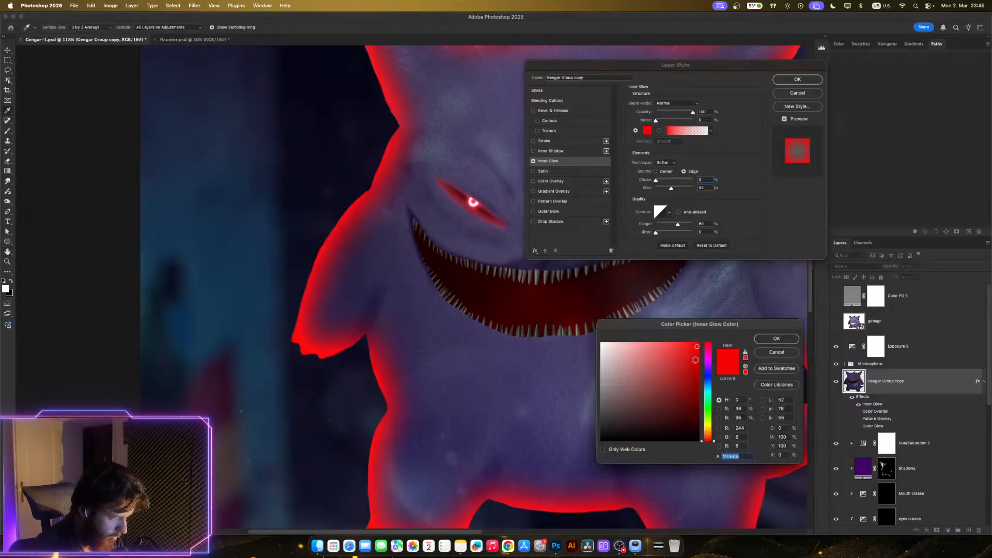
pyautogui.moveTo(708, 362); pyautogui.dragTo(710, 354)
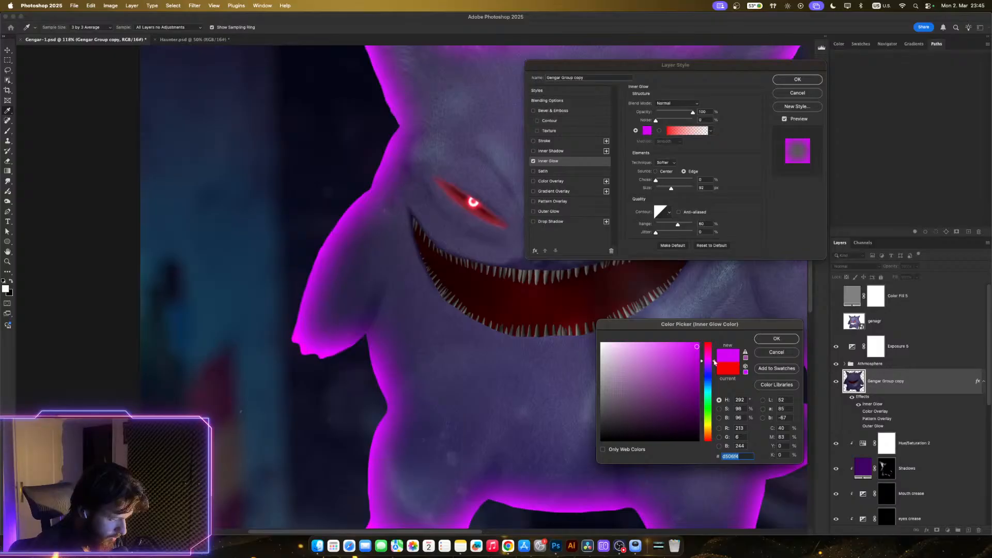
pyautogui.moveTo(714, 360); pyautogui.dragTo(716, 360)
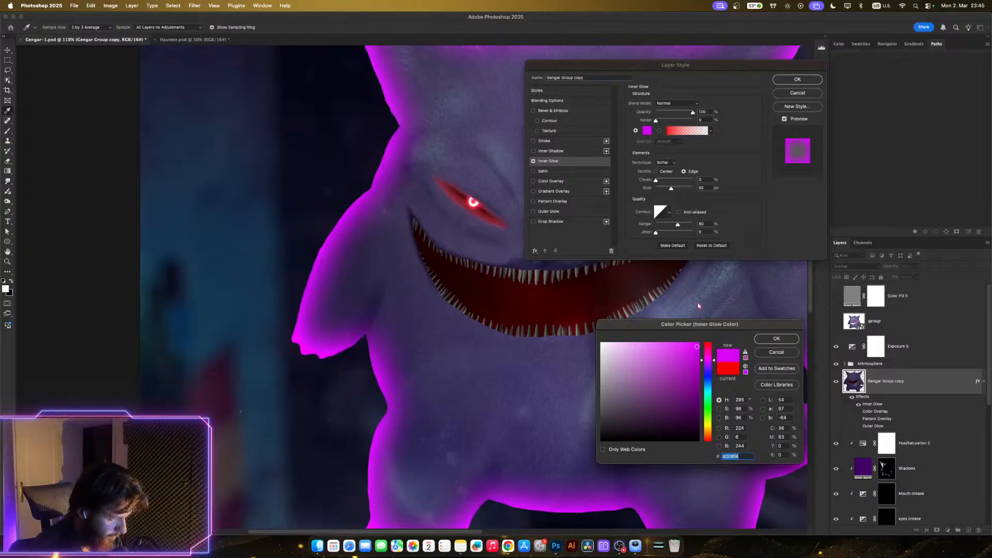
pyautogui.click(765, 339)
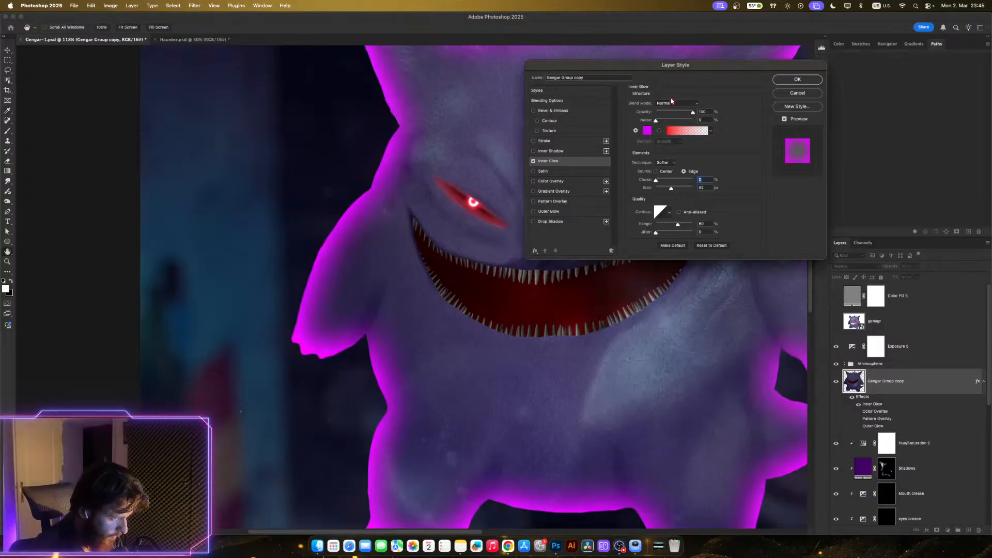
# - Set the inner glow's blend mode to Linear Dodge (Add), look at its gradient option, and return to the solid colour
pyautogui.click(672, 103)
pyautogui.click(670, 205)
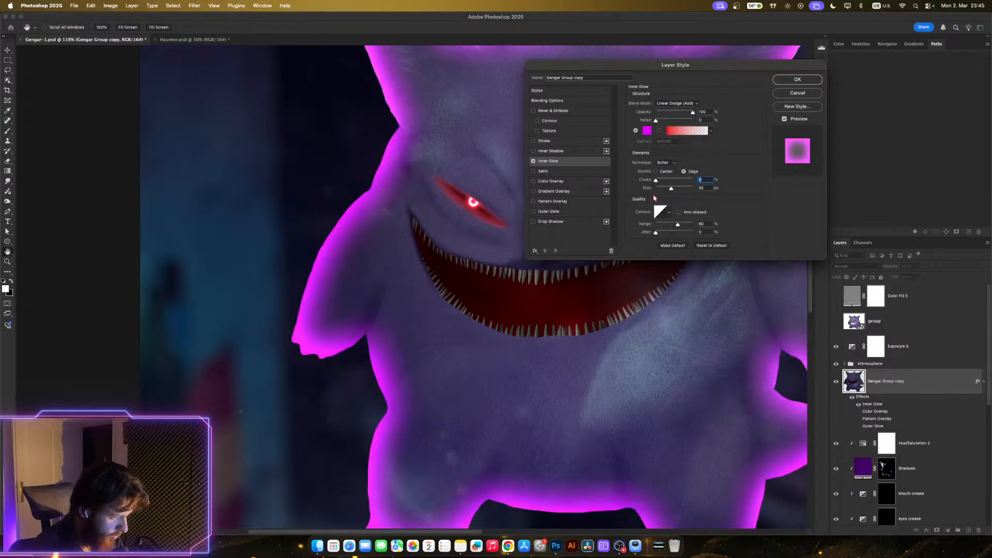
pyautogui.click(684, 132)
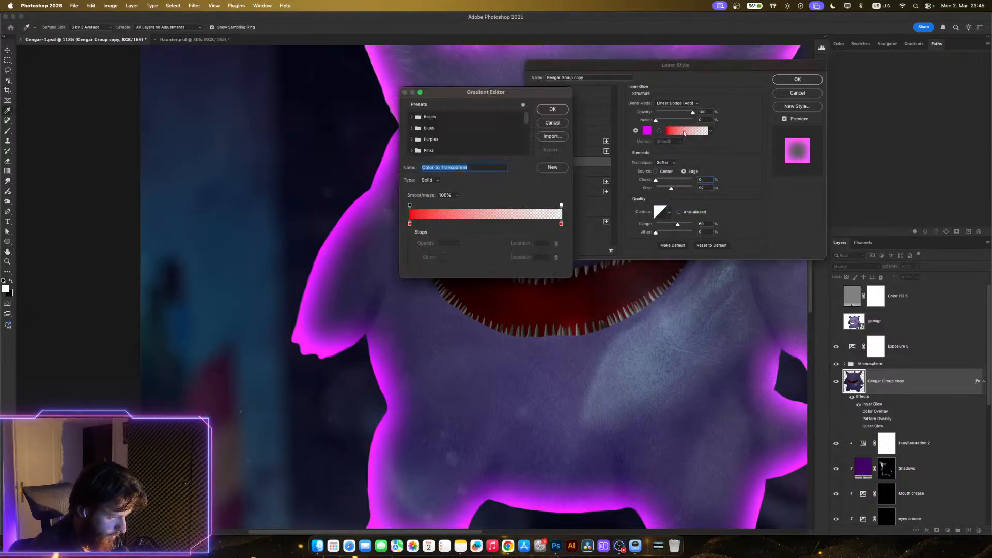
pyautogui.click(553, 122)
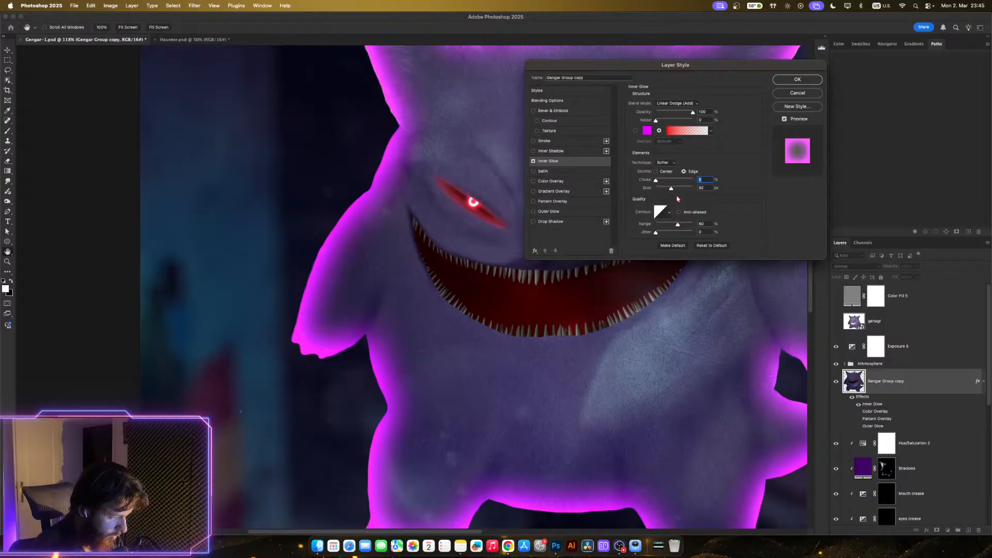
pyautogui.click(636, 132)
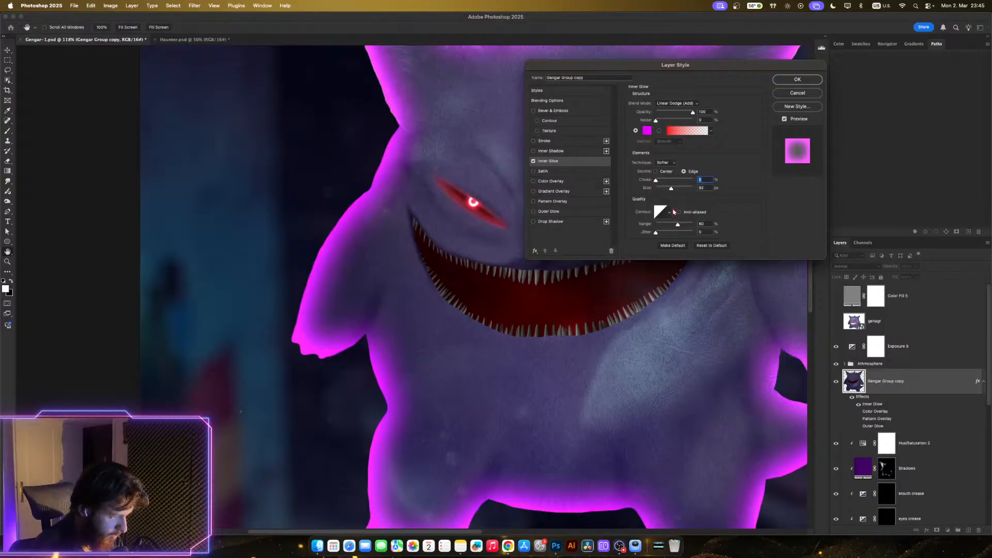
# - Set the inner glow's size to 40 px and its range to 100%
pyautogui.moveTo(670, 191); pyautogui.dragTo(665, 191)
pyautogui.press('Tab')
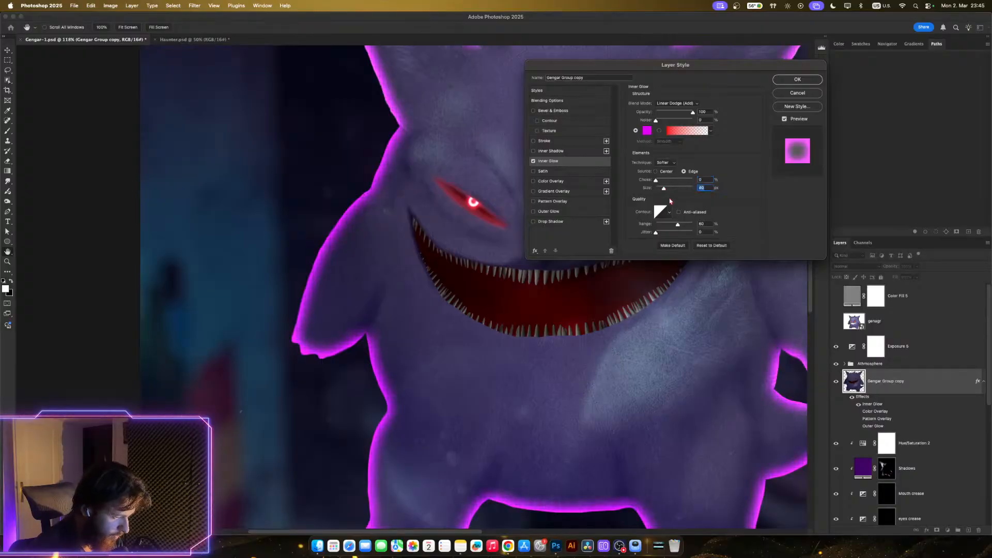
pyautogui.moveTo(680, 227); pyautogui.dragTo(707, 226)
pyautogui.click(708, 226)
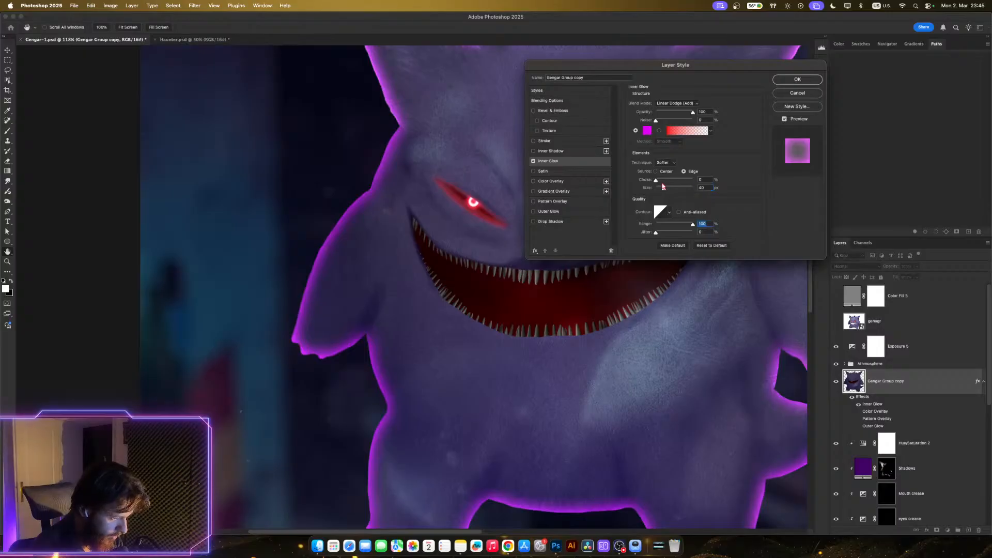
# - Reduce the inner glow's size to about 15 px and its opacity to 22%
pyautogui.click(659, 188)
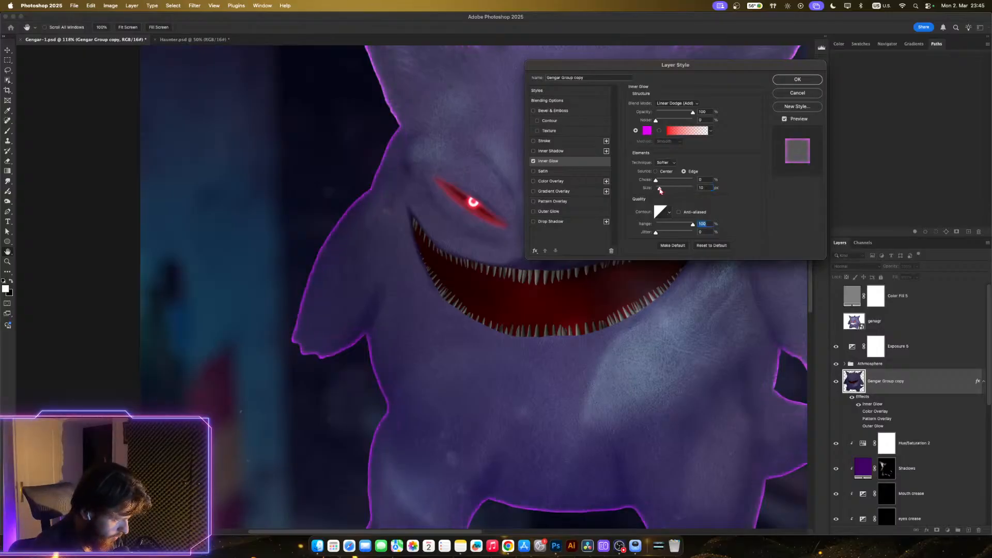
pyautogui.moveTo(659, 189); pyautogui.dragTo(660, 191)
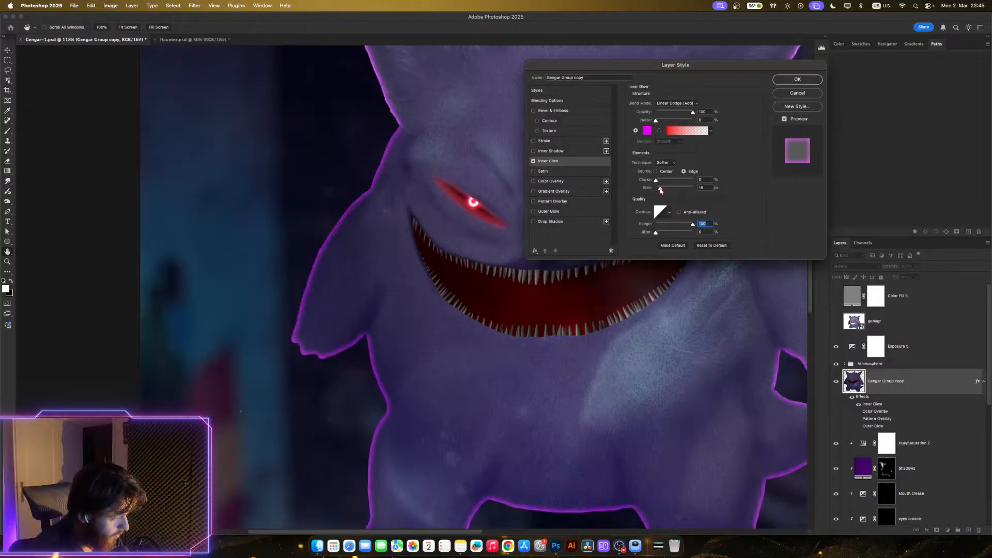
pyautogui.moveTo(661, 190); pyautogui.dragTo(659, 191)
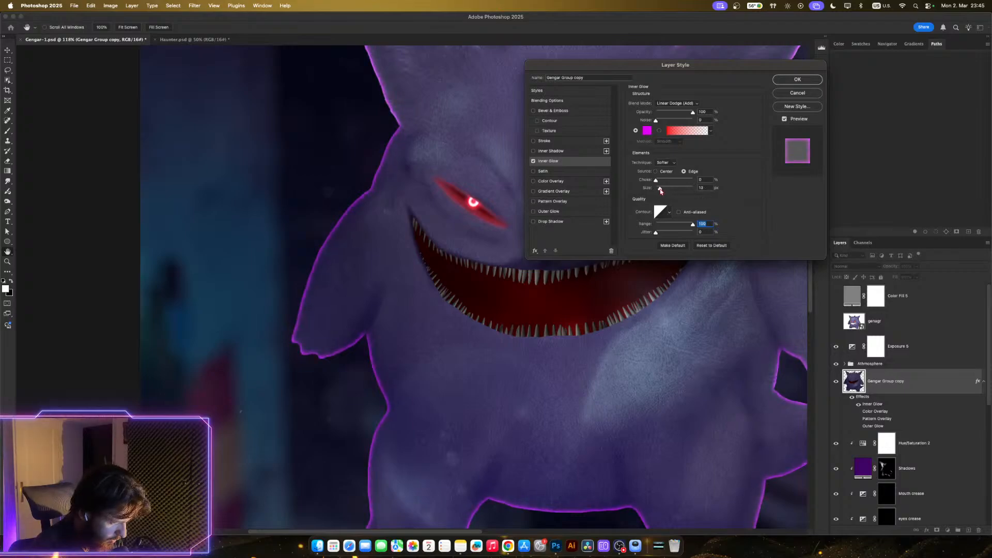
pyautogui.click(661, 190)
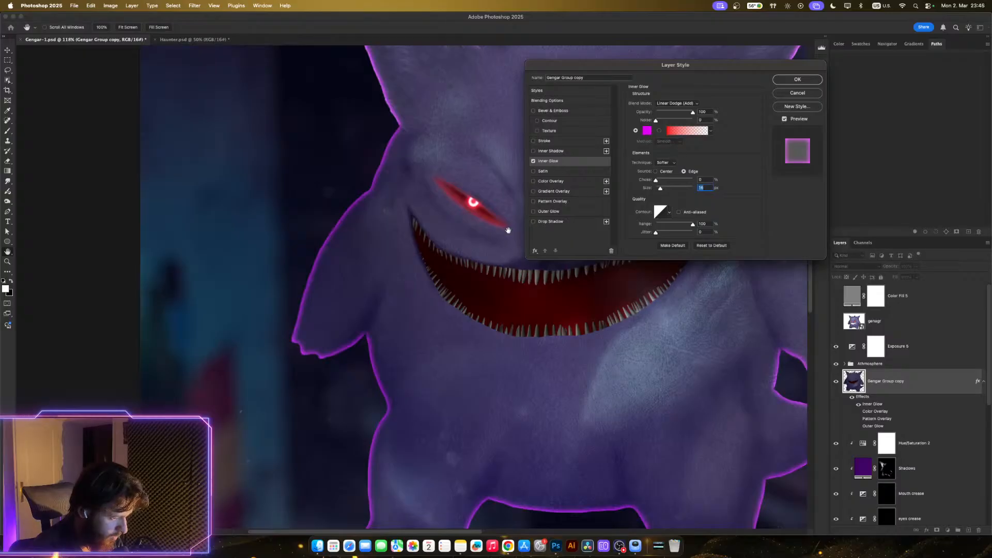
pyautogui.scroll(-2, 507, 230)
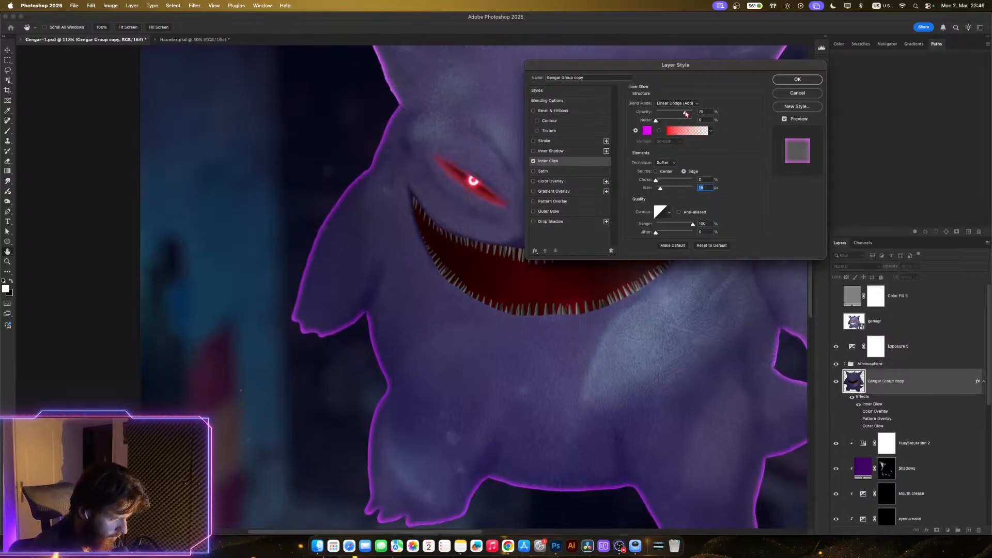
pyautogui.moveTo(686, 114); pyautogui.dragTo(679, 114)
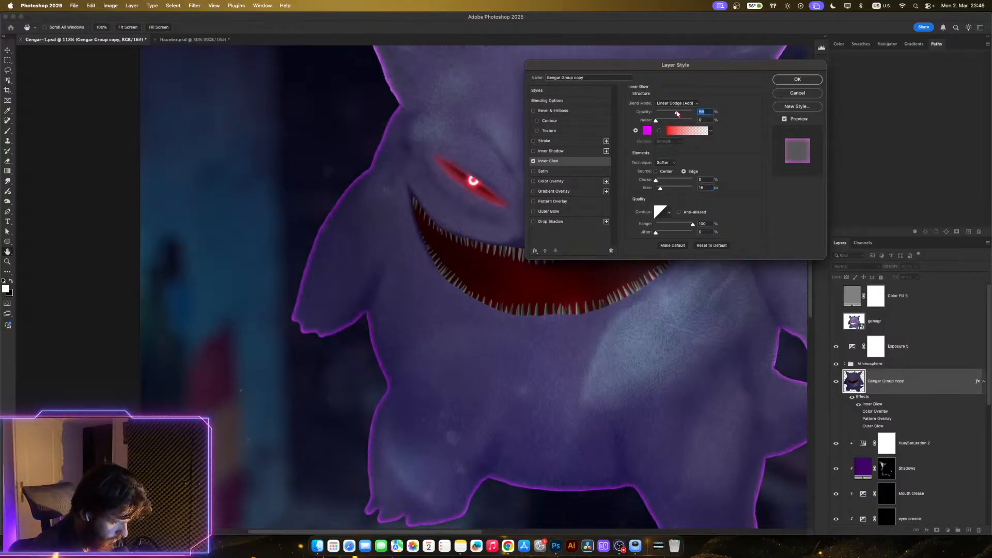
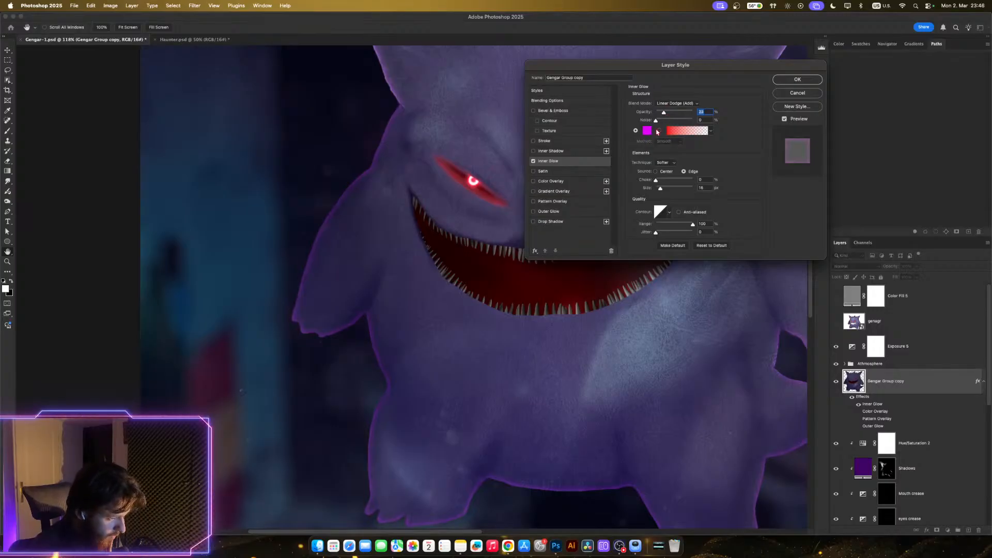
# - Change the inner glow's colour to violet b821f7 and apply the layer style
pyautogui.click(647, 131)
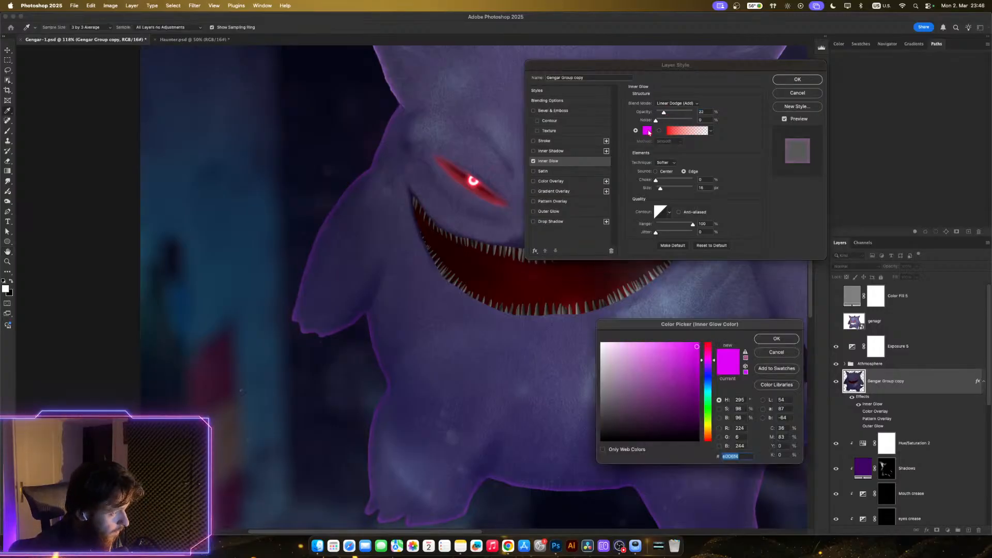
pyautogui.moveTo(695, 346); pyautogui.dragTo(691, 346)
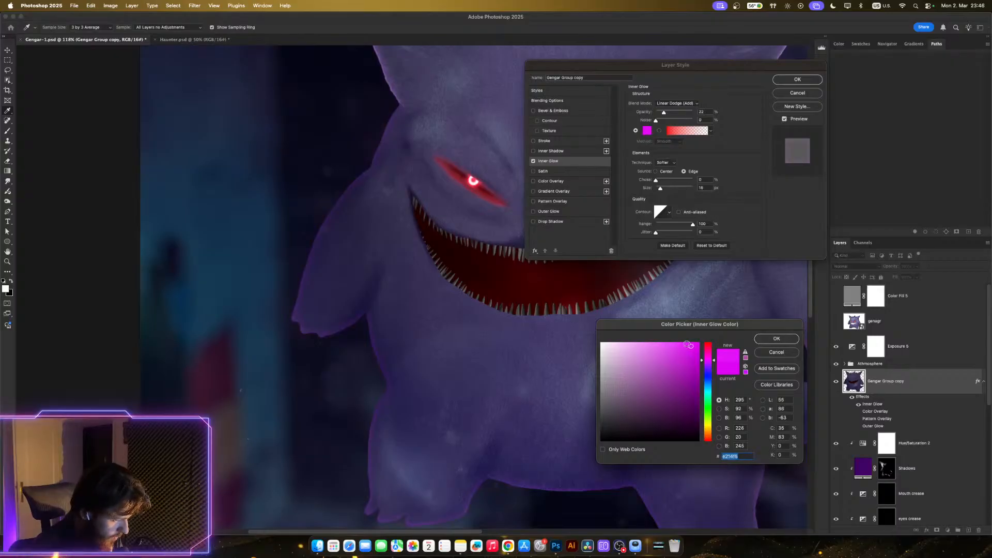
pyautogui.moveTo(715, 361); pyautogui.dragTo(716, 365)
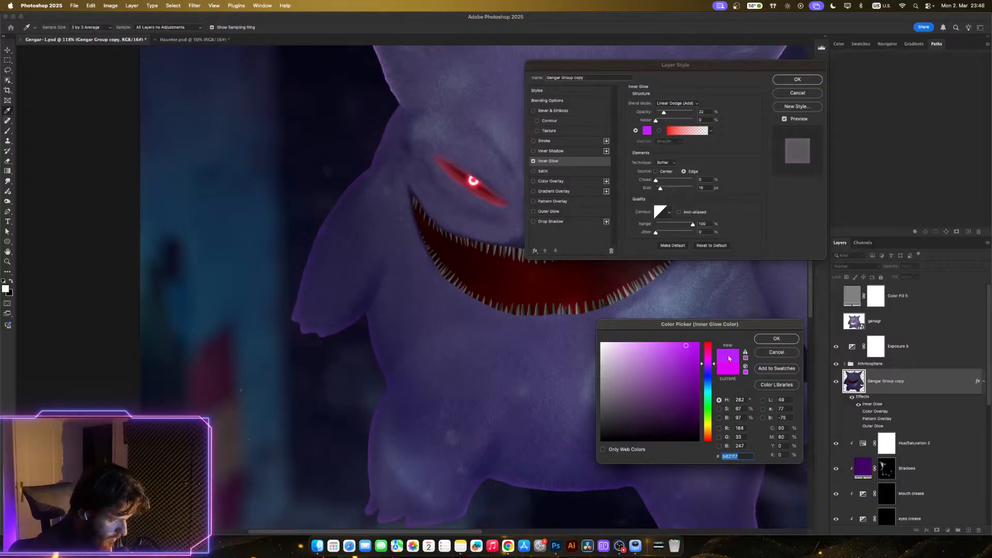
pyautogui.click(767, 341)
pyautogui.press('Return')
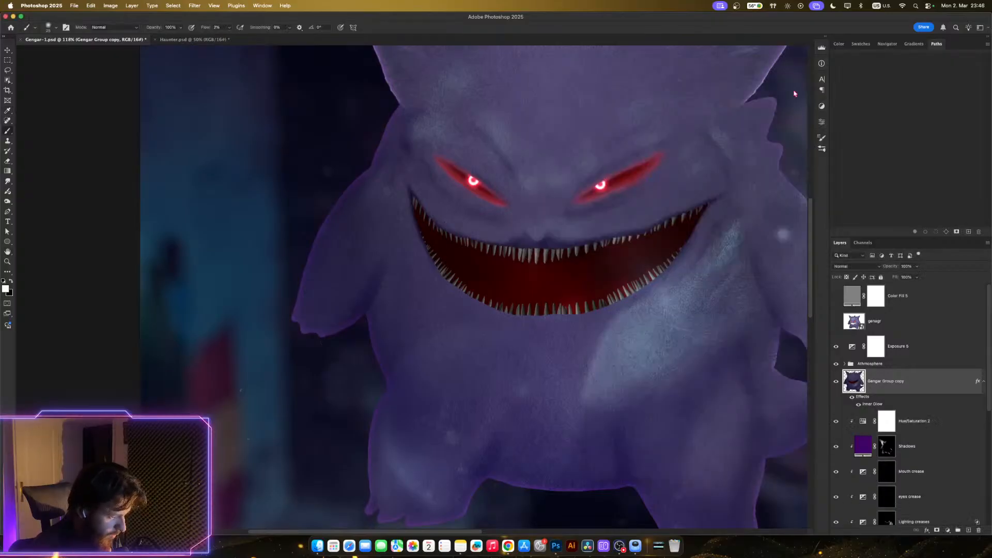
# - Lower the Gengar Group copy layer's Fill to 0%, leaving only its glow, and check the creature at different magnifications
pyautogui.scroll(-2, 618, 282)
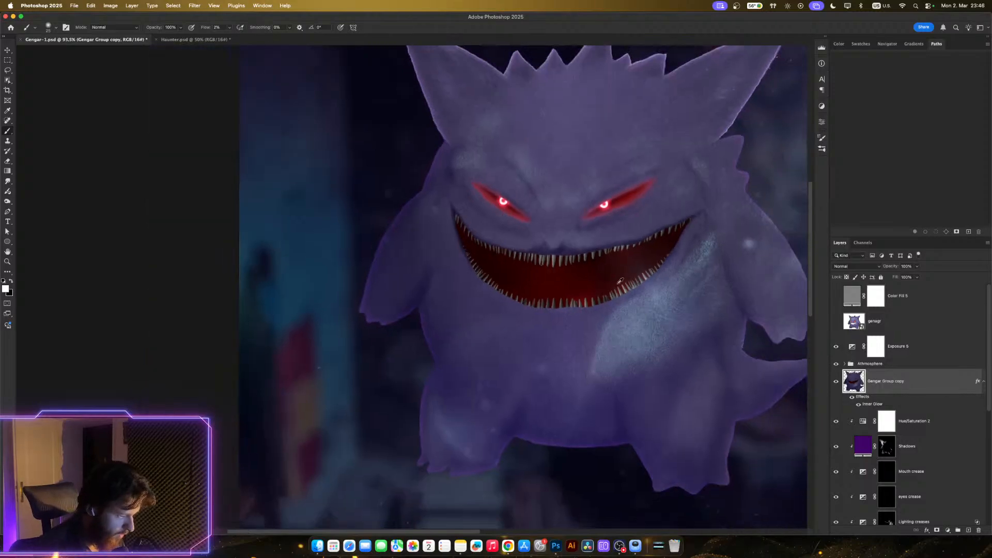
pyautogui.scroll(-5, 620, 281)
pyautogui.scroll(8, 558, 280)
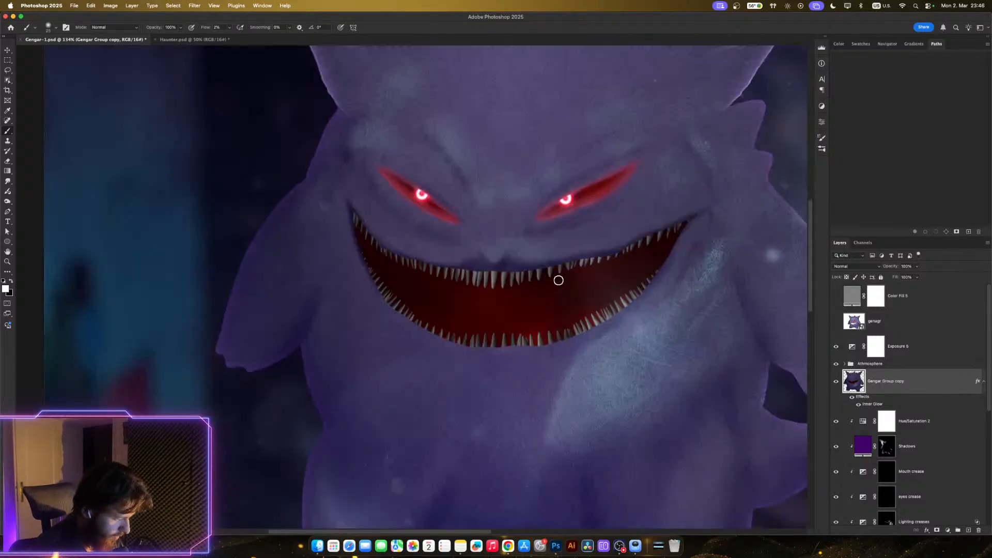
pyautogui.scroll(-5, 558, 280)
pyautogui.scroll(5, 582, 335)
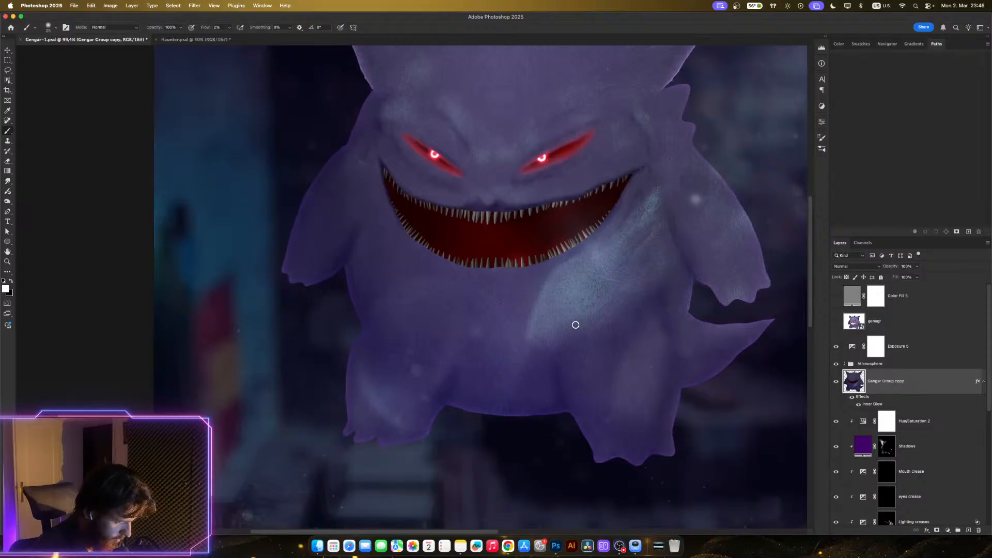
pyautogui.scroll(-1, 573, 317)
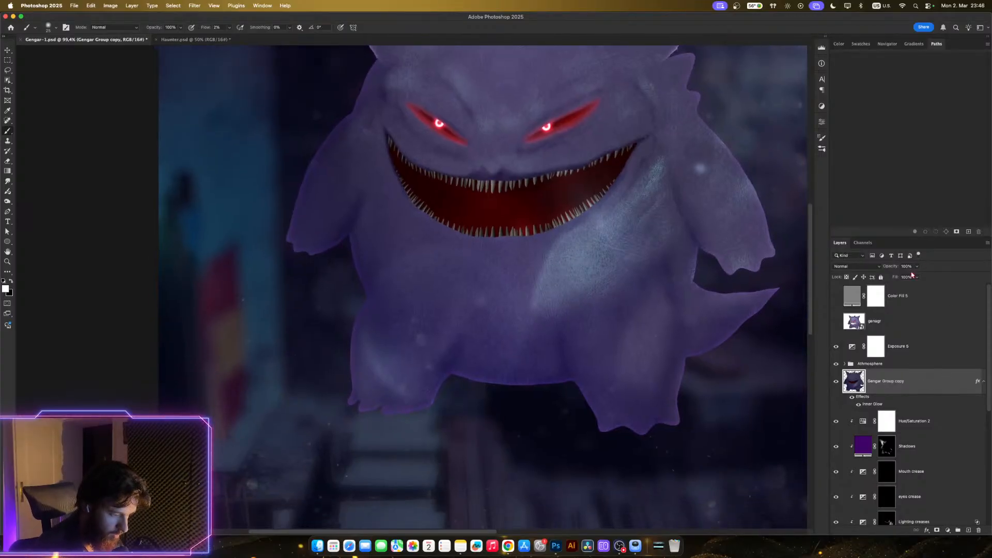
pyautogui.click(917, 277)
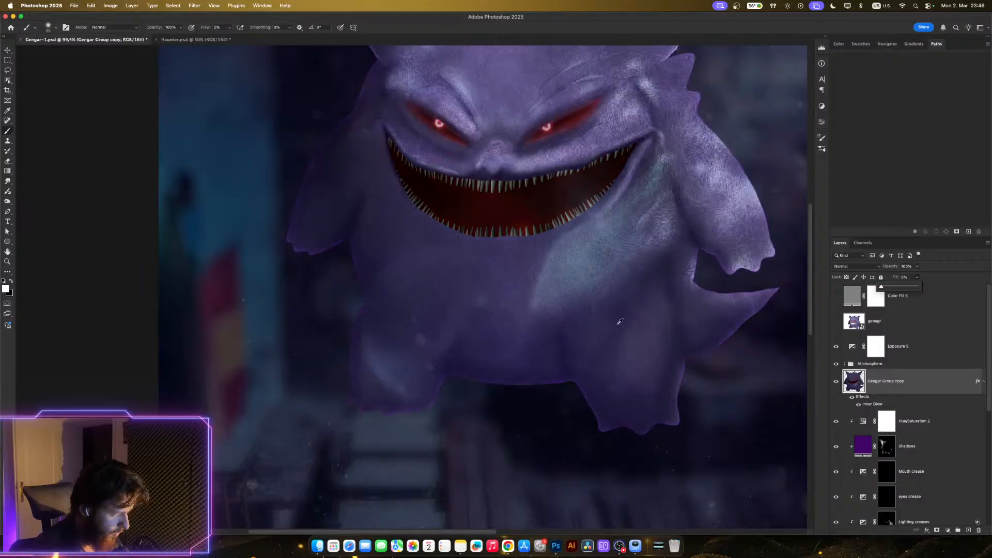
pyautogui.scroll(-5, 620, 322)
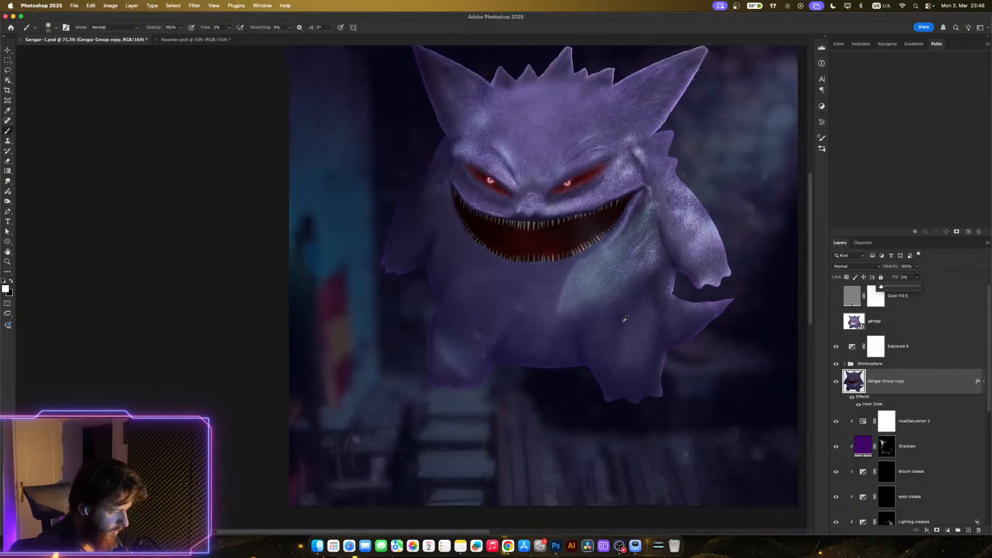
pyautogui.scroll(-3, 625, 319)
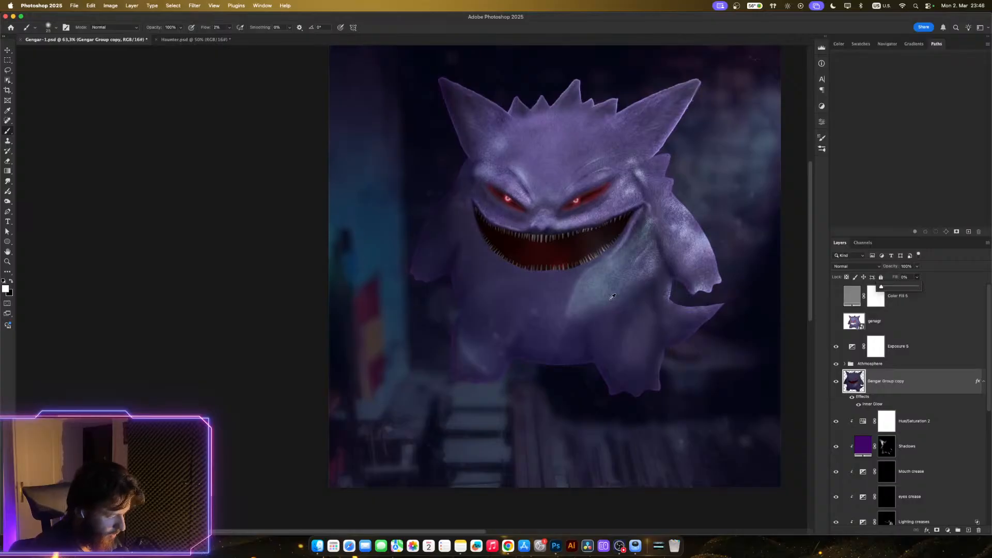
pyautogui.scroll(1, 612, 297)
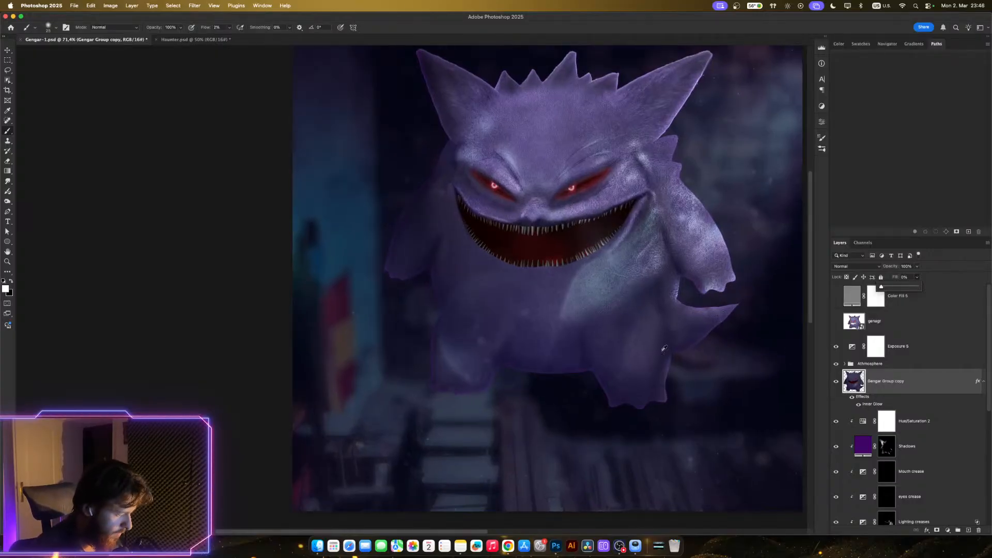
pyautogui.scroll(1, 654, 372)
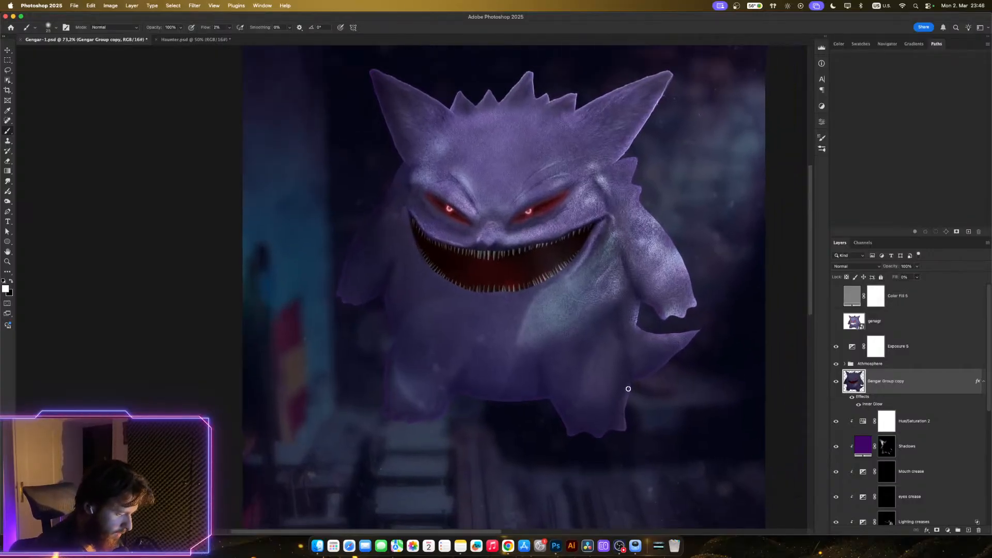
# - Try masking the Gengar Group copy by painting black over the creature's left side with a much larger brush, and remove the mask
pyautogui.click(937, 529)
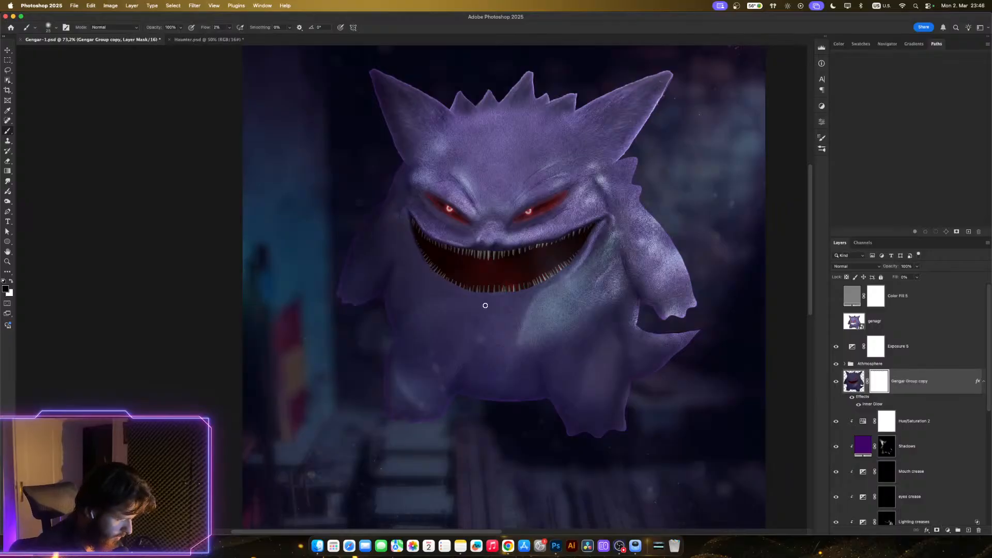
pyautogui.press(']')
pyautogui.press(']')
pyautogui.press(']')
pyautogui.press(']')
pyautogui.press(']')
pyautogui.press(']')
pyautogui.press(']')
pyautogui.press(']')
pyautogui.press(']')
pyautogui.press(']')
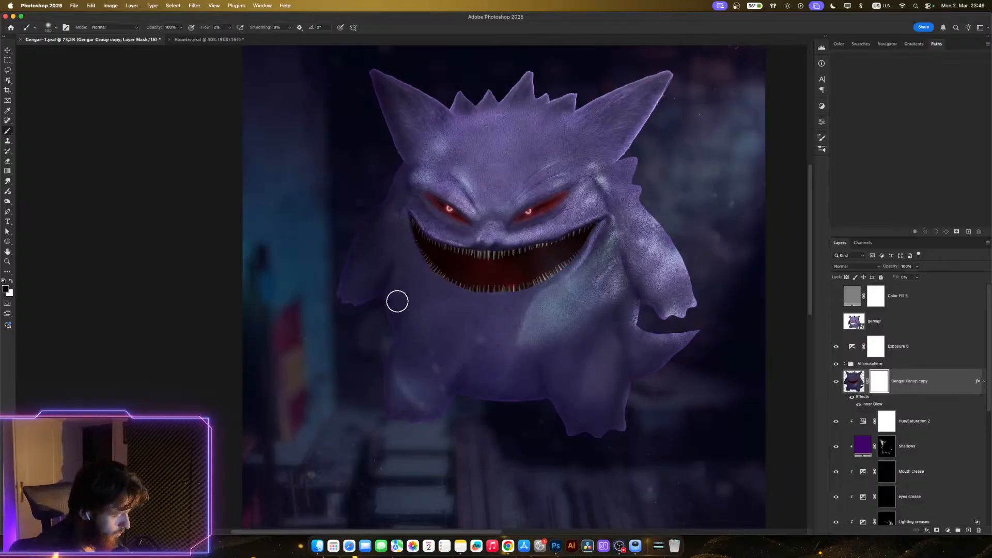
pyautogui.press(']')
pyautogui.press(']')
pyautogui.press(']')
pyautogui.press(']')
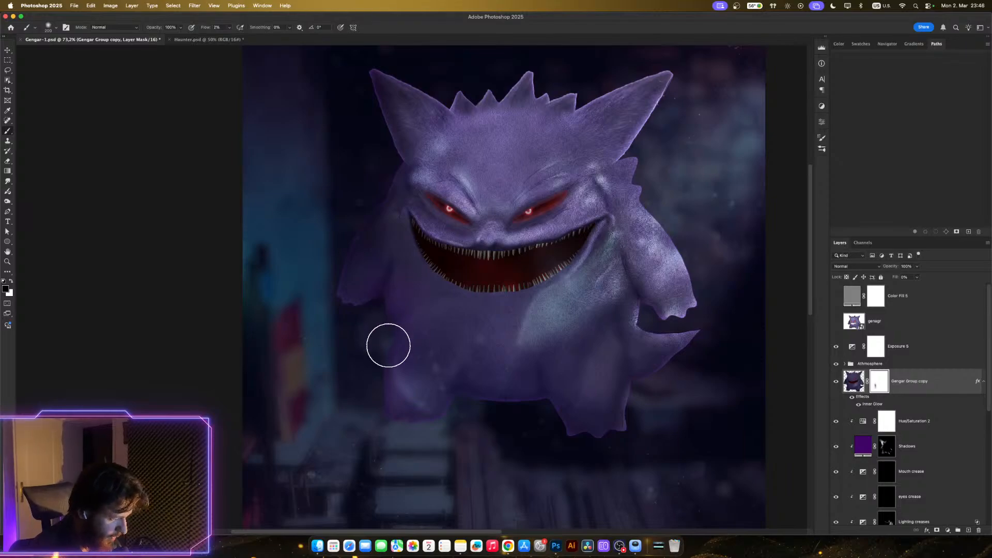
pyautogui.press('super+z')
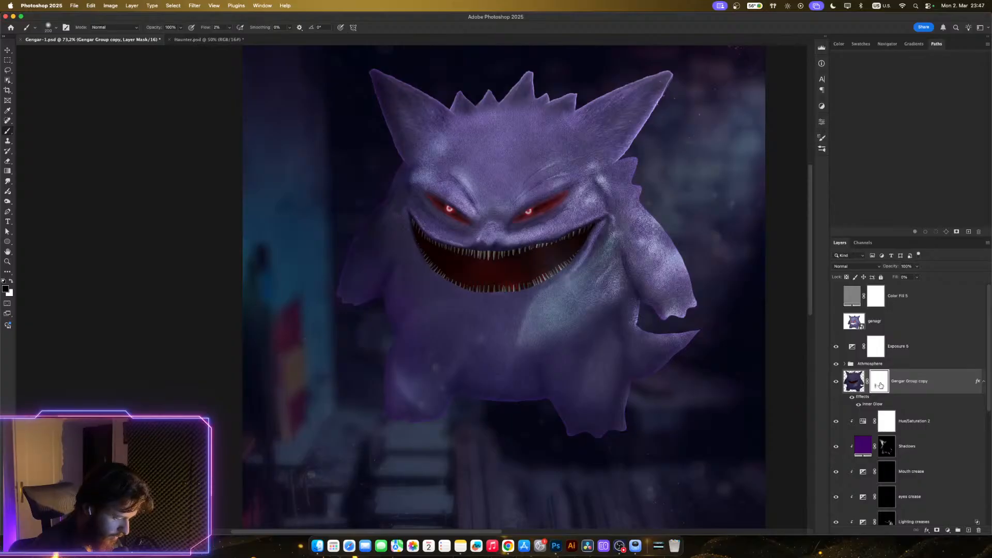
pyautogui.press('Delete')
# - Add a fresh layer mask to the Gengar Group copy, set the brush flow to 100%, and paint black over the right shoulder spikes
pyautogui.scroll(-1, 543, 297)
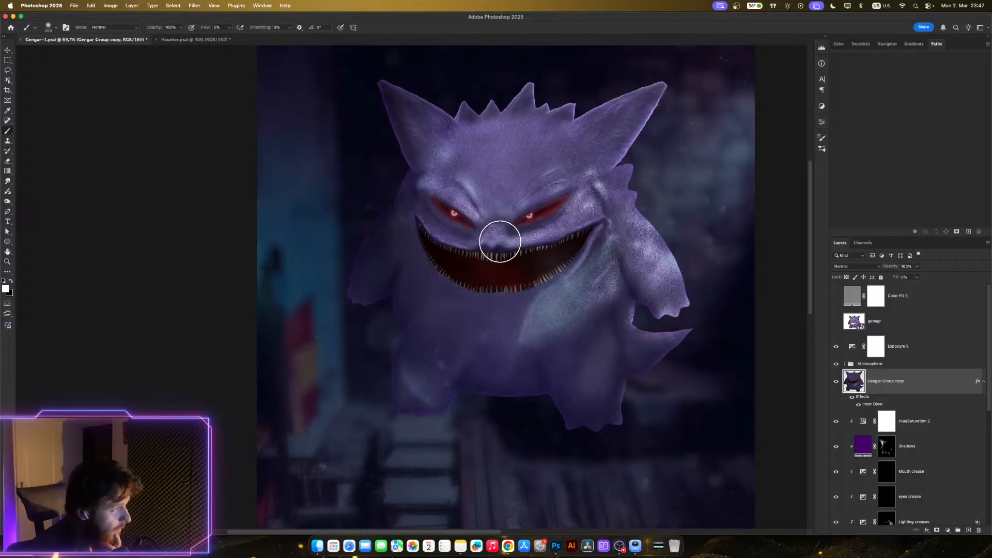
pyautogui.scroll(12, 574, 227)
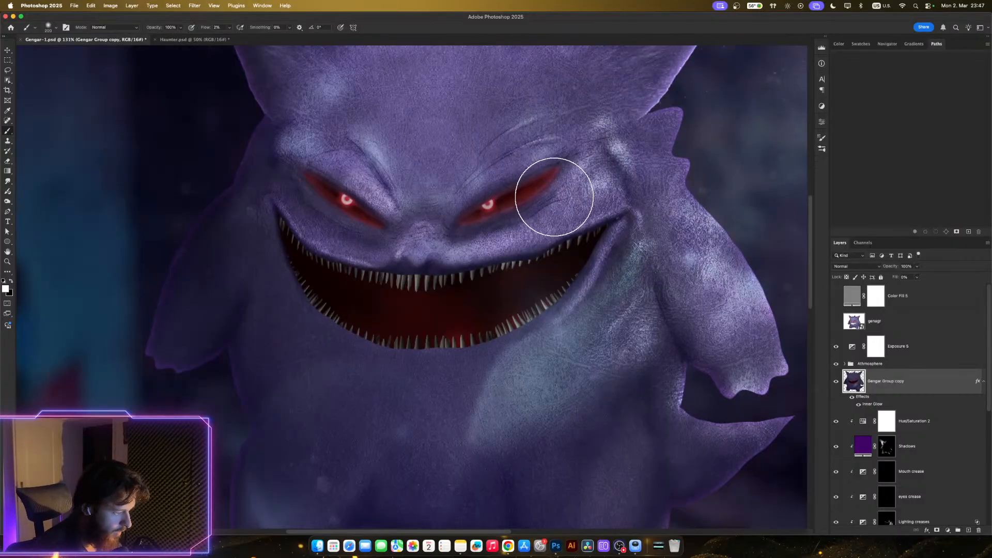
pyautogui.moveTo(490, 209); pyautogui.dragTo(266, 259)
pyautogui.click(937, 530)
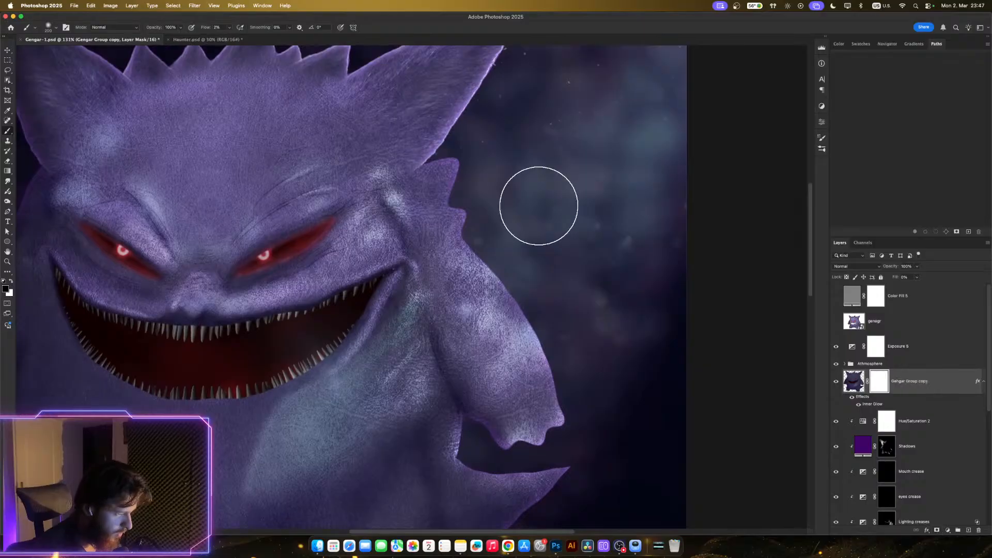
pyautogui.moveTo(204, 28); pyautogui.dragTo(248, 28)
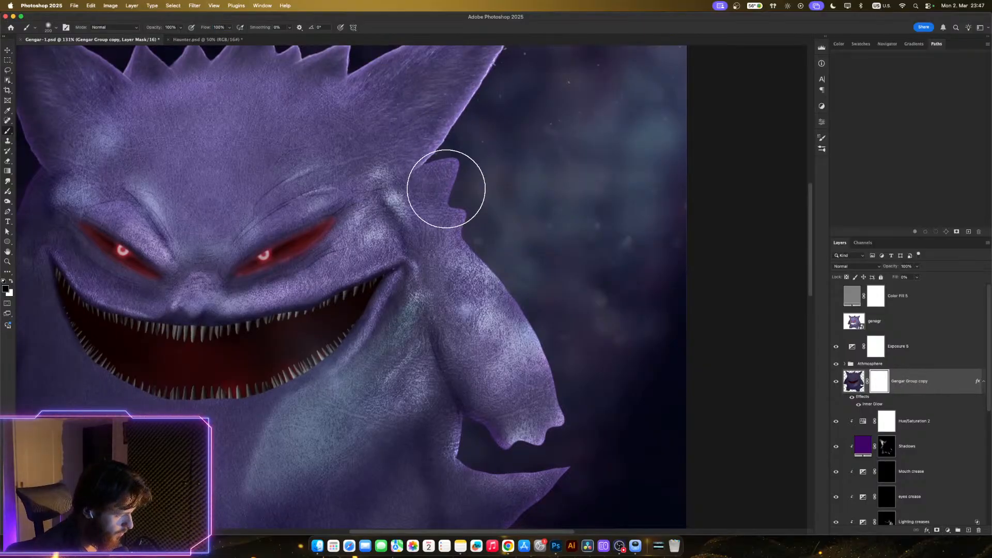
pyautogui.moveTo(445, 191); pyautogui.dragTo(440, 184)
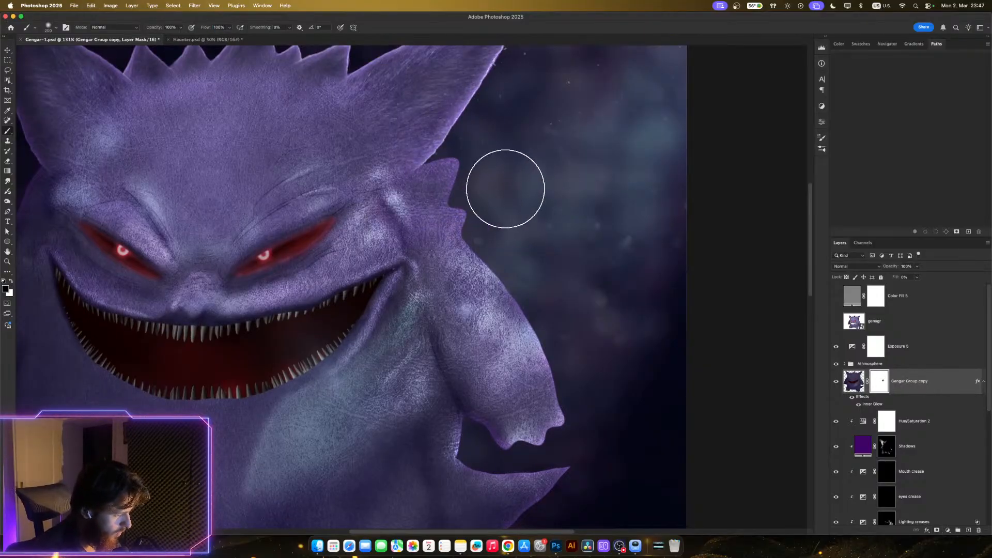
# - Try painting black on the mask over the creature's left arm and left side, undoing each stroke
pyautogui.scroll(-2, 505, 188)
pyautogui.press('x')
pyautogui.scroll(-2, 504, 170)
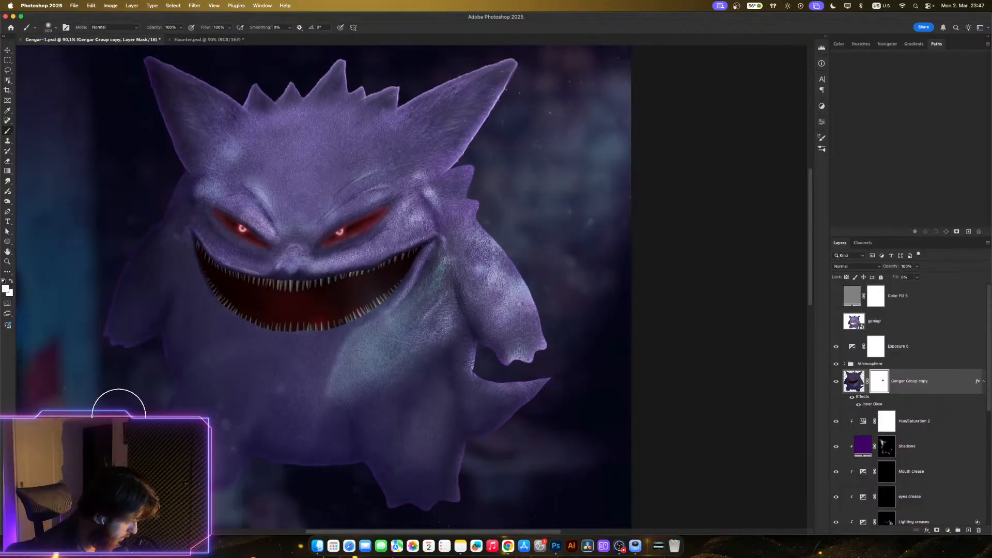
pyautogui.moveTo(233, 339); pyautogui.dragTo(343, 328)
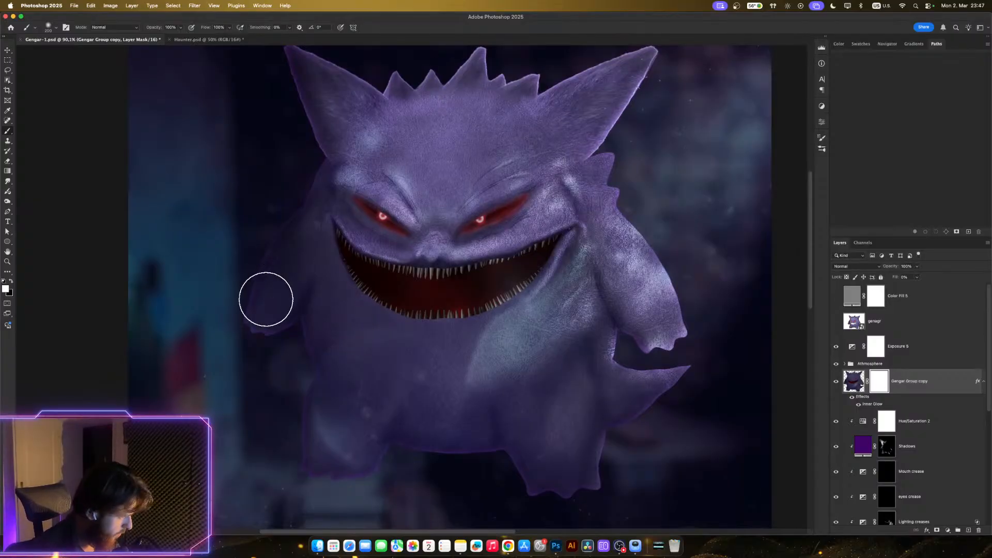
pyautogui.press('x')
pyautogui.moveTo(292, 285); pyautogui.dragTo(333, 257)
pyautogui.press('super+z')
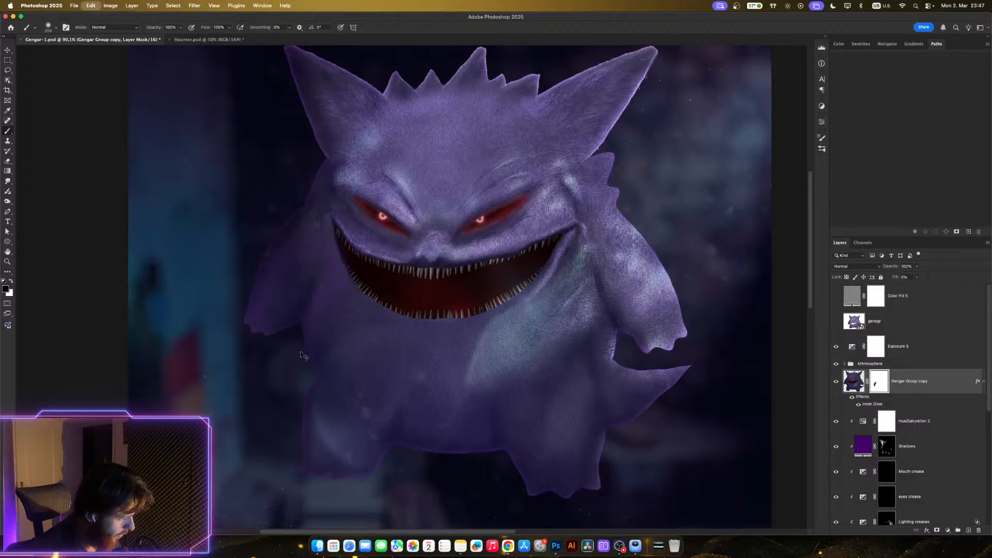
pyautogui.moveTo(315, 347); pyautogui.dragTo(356, 369)
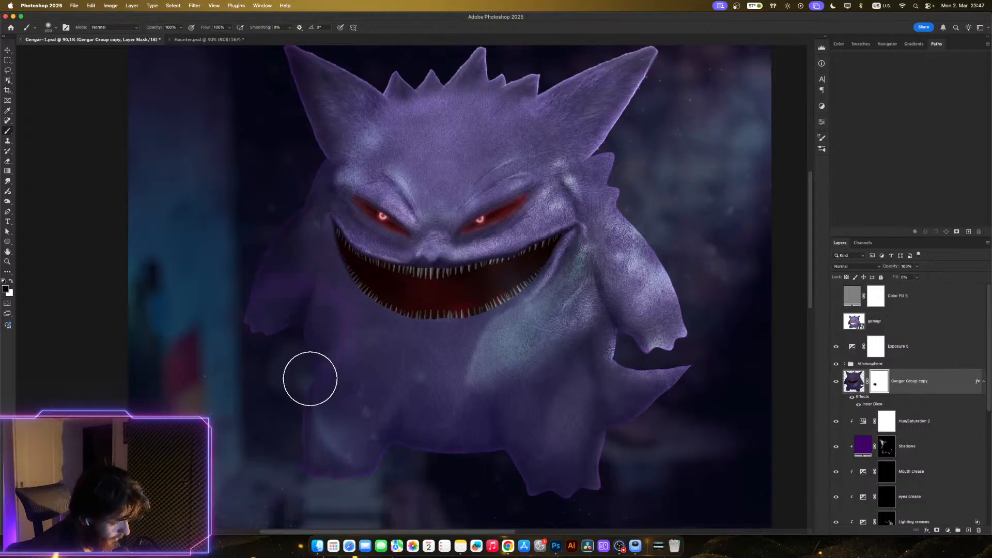
pyautogui.press('super+z')
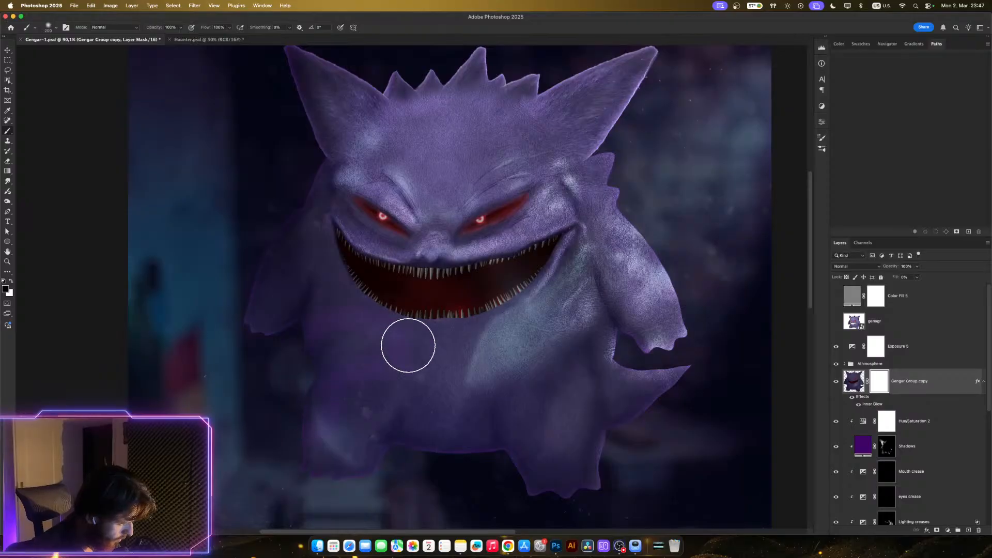
# - Paint black on the mask across the belly, load the mask as a selection, deselect it, and delete the mask
pyautogui.moveTo(323, 313); pyautogui.dragTo(476, 363)
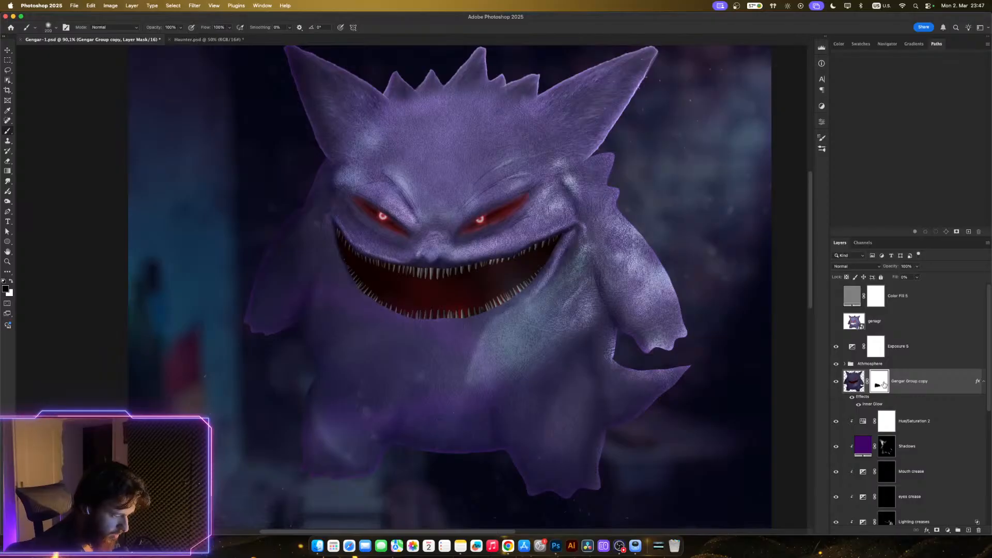
pyautogui.keyDown('super'); pyautogui.click(881, 384); pyautogui.keyUp('super')
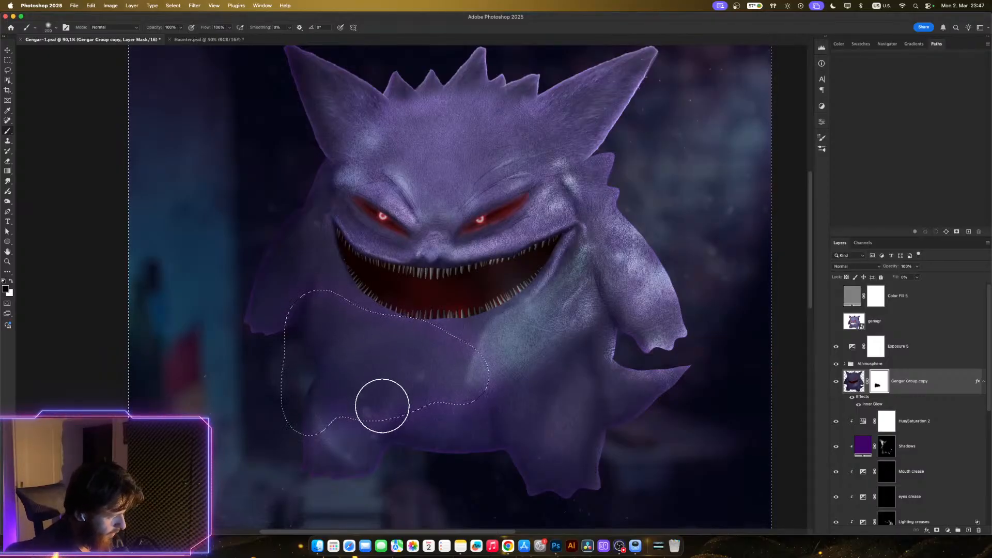
pyautogui.press('[')
pyautogui.press('[')
pyautogui.press('[')
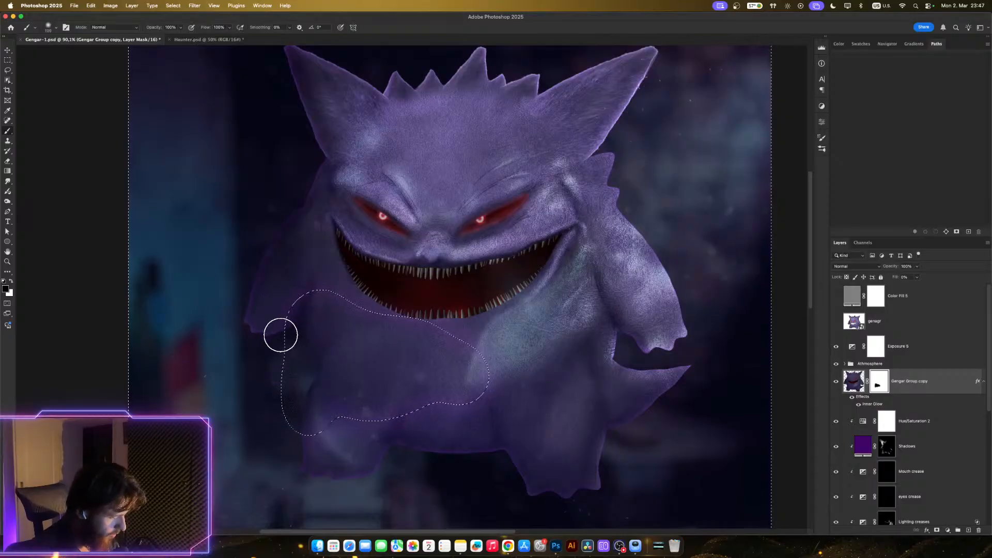
pyautogui.press('super+d')
pyautogui.press('super+z')
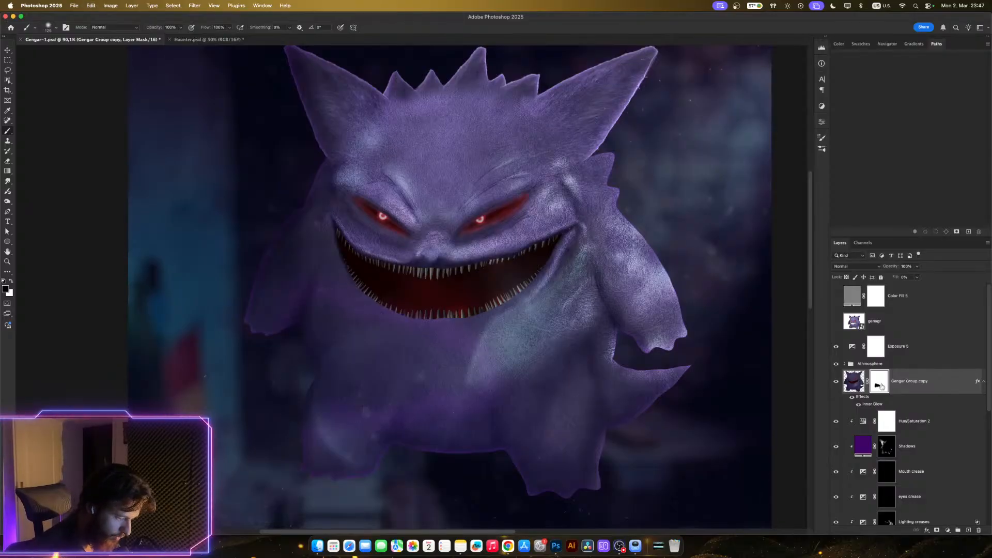
pyautogui.press('Delete')
# - Raise the Gengar Group copy's inner glow opacity for a strong violet edge, apply it, and collapse the layer's effects list
pyautogui.doubleClick(978, 382)
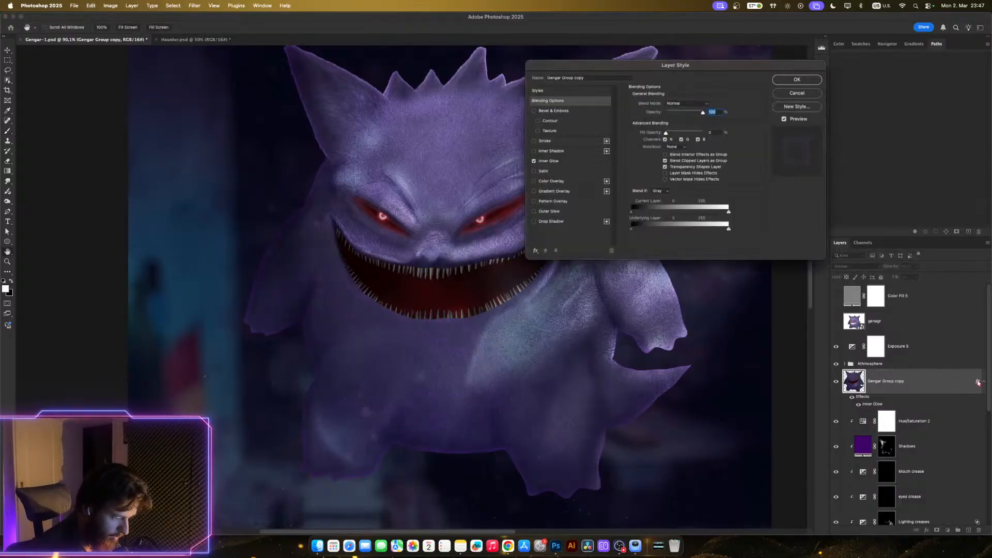
pyautogui.click(549, 162)
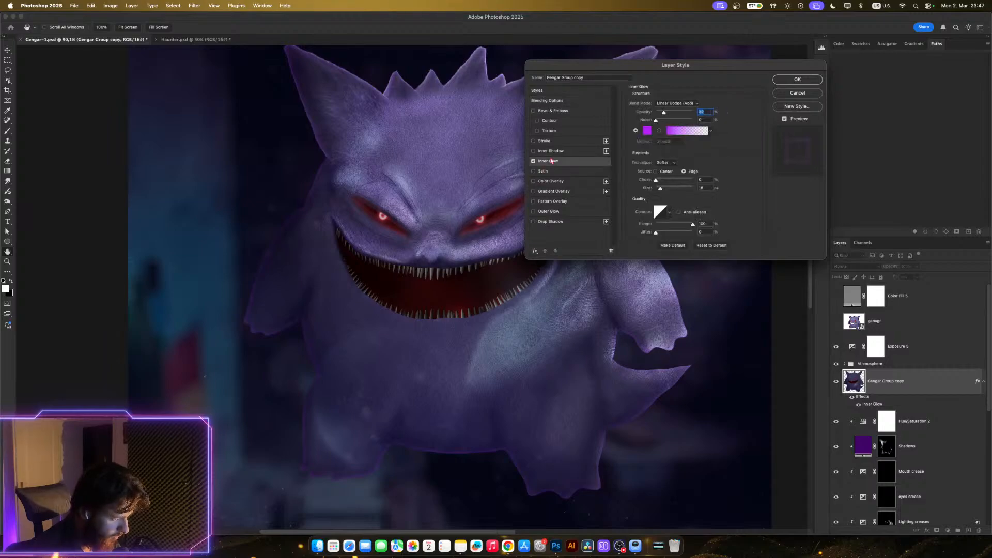
pyautogui.moveTo(665, 113); pyautogui.dragTo(711, 112)
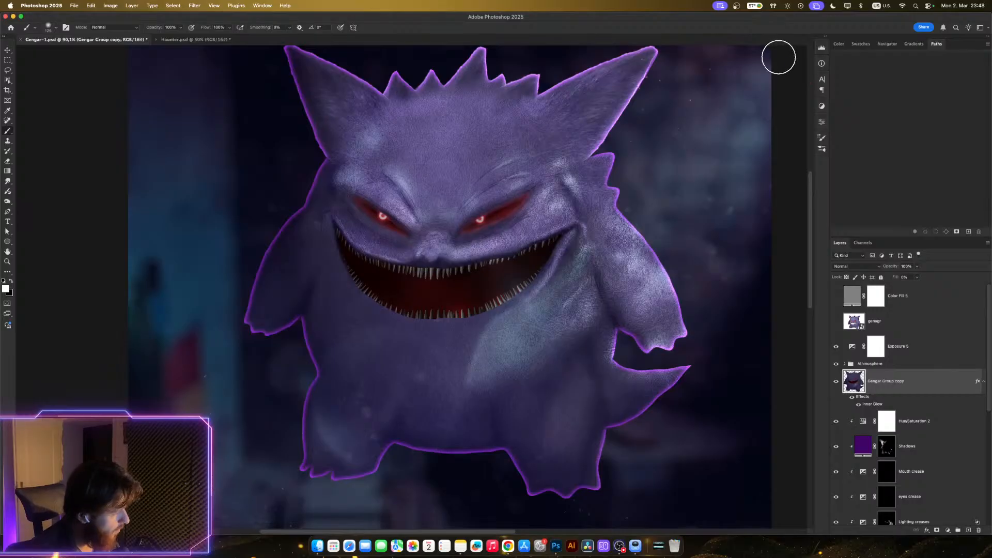
pyautogui.click(985, 382)
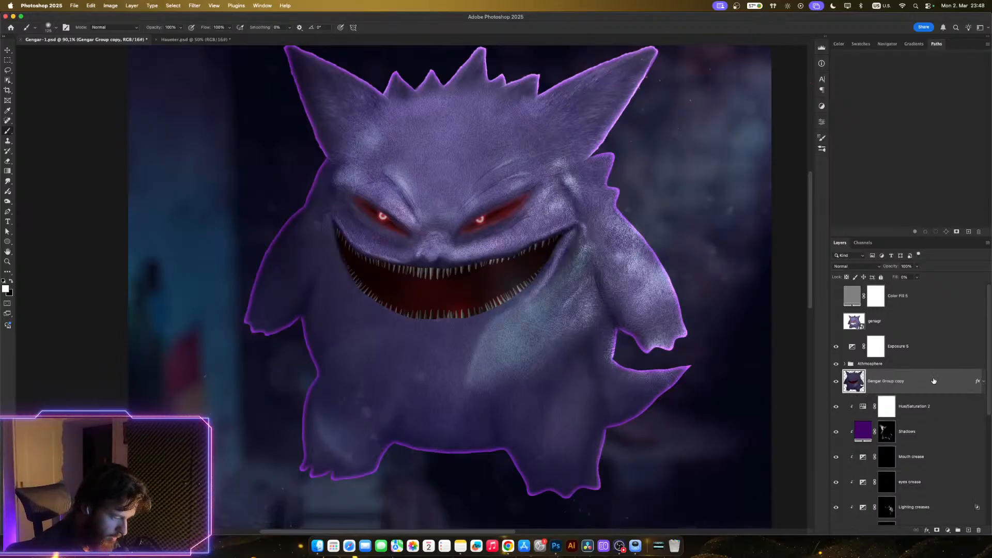
# - Separate the Gengar Group copy's inner glow effect into its own clipped layer
pyautogui.rightClick(973, 383)
pyautogui.click(977, 383)
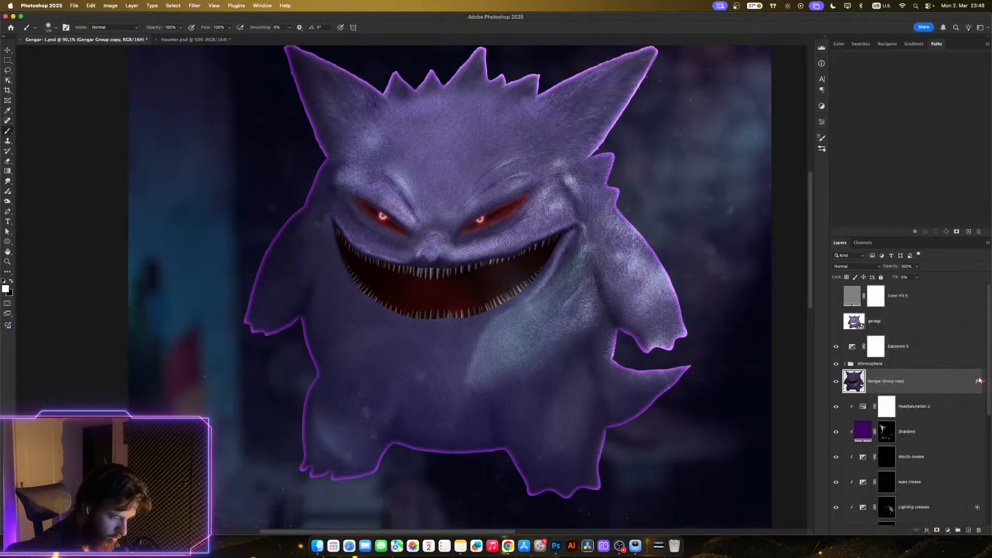
pyautogui.rightClick(977, 383)
pyautogui.click(977, 383)
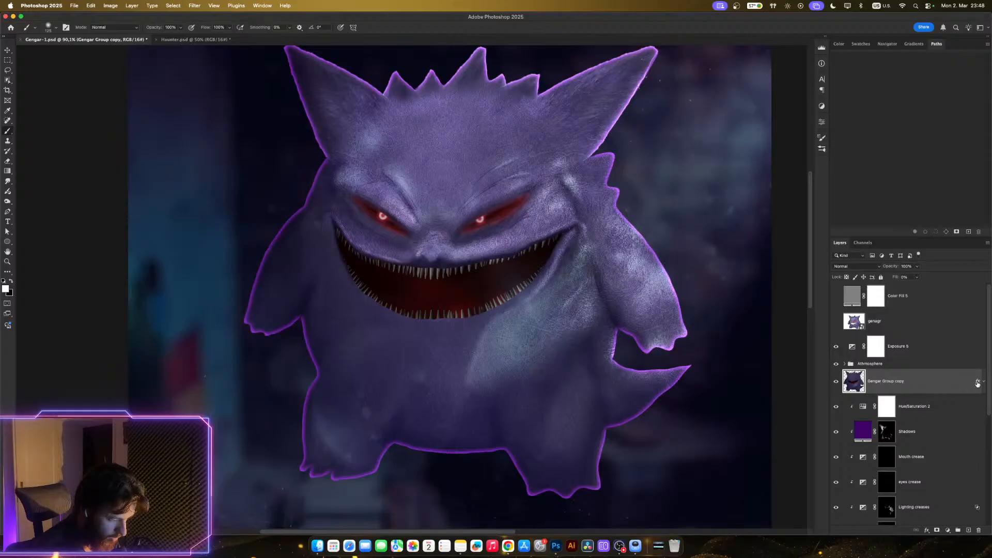
pyautogui.rightClick(977, 382)
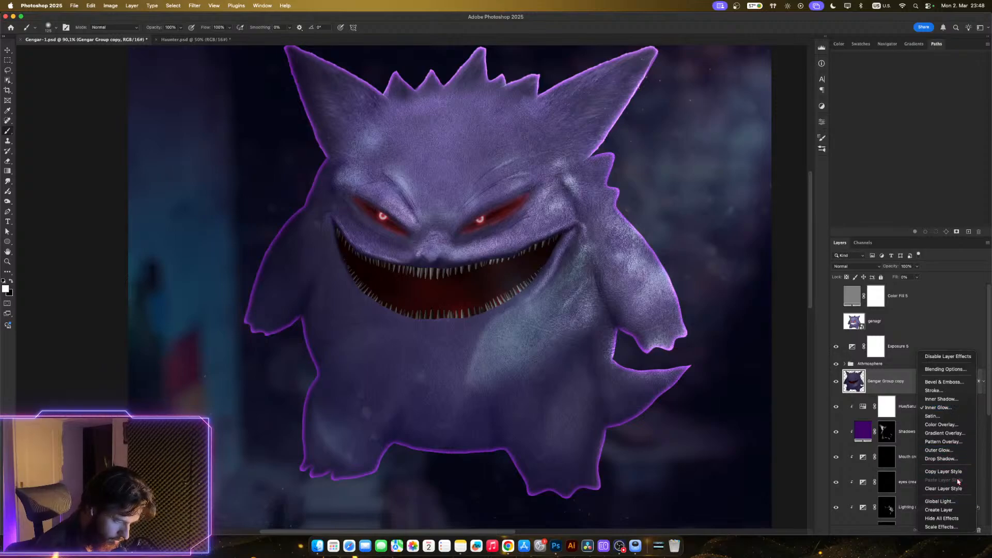
pyautogui.click(954, 510)
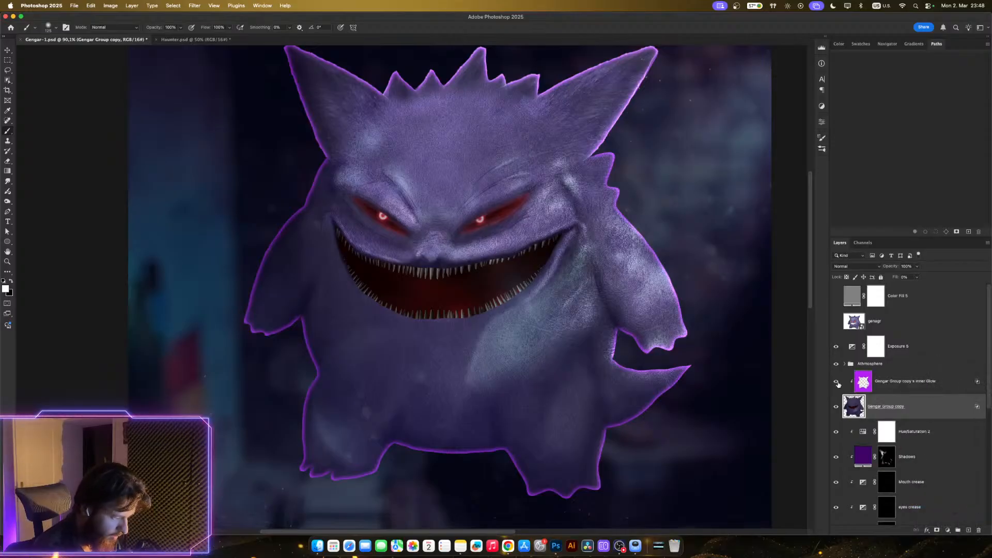
# - Compare the creature with and without the separated inner glow layer and the Gengar Group copy by toggling their visibility
pyautogui.click(837, 383)
pyautogui.click(837, 383)
pyautogui.click(836, 407)
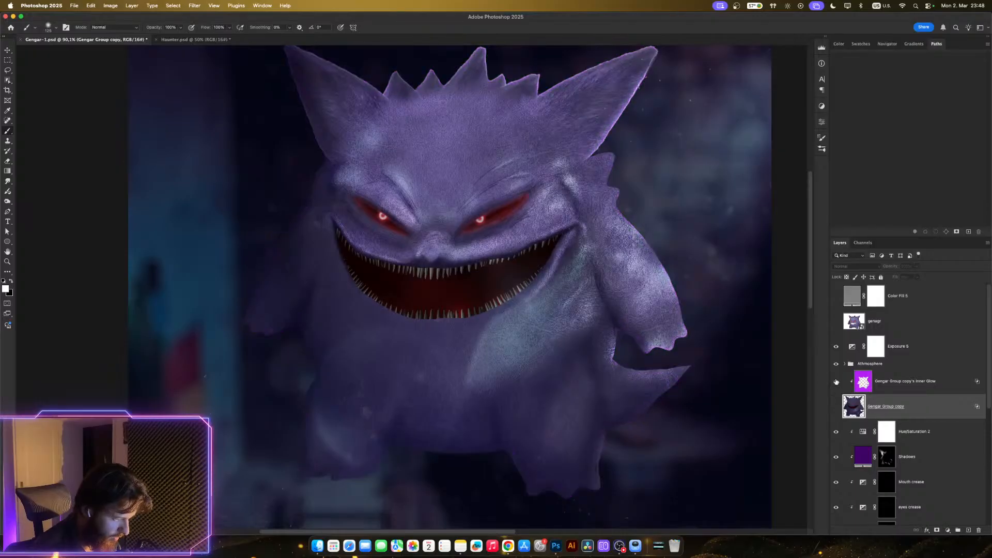
pyautogui.click(836, 381)
pyautogui.click(837, 384)
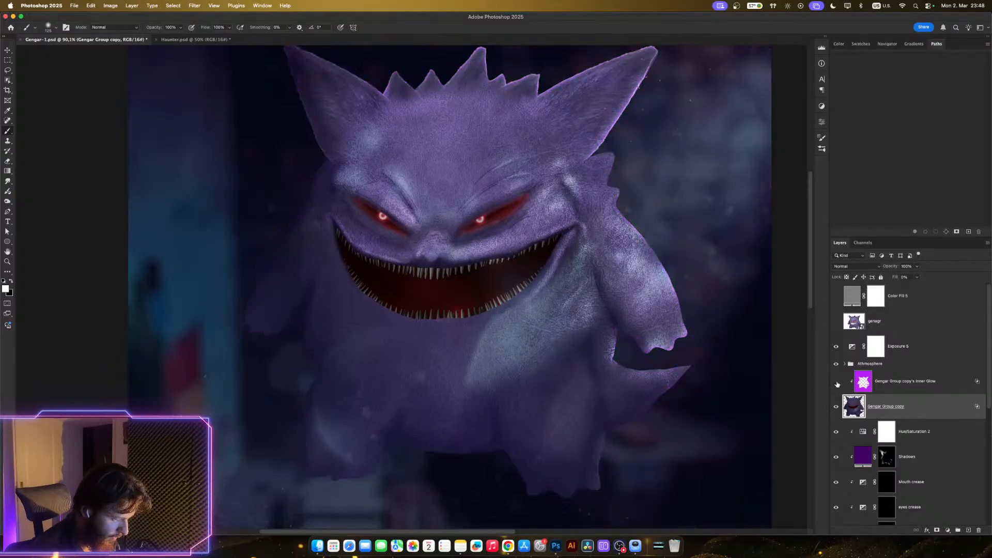
pyautogui.click(837, 383)
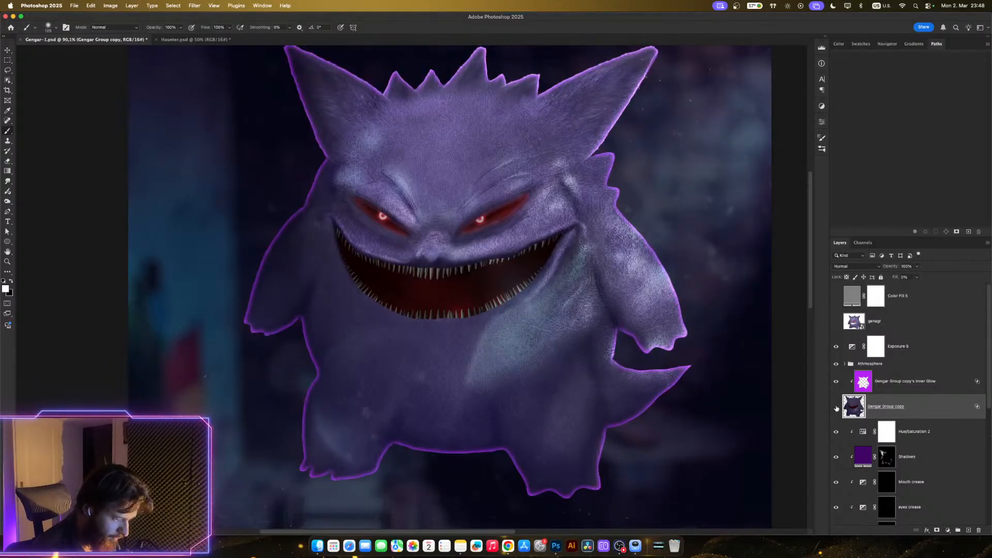
pyautogui.click(836, 407)
pyautogui.click(836, 407)
pyautogui.click(837, 408)
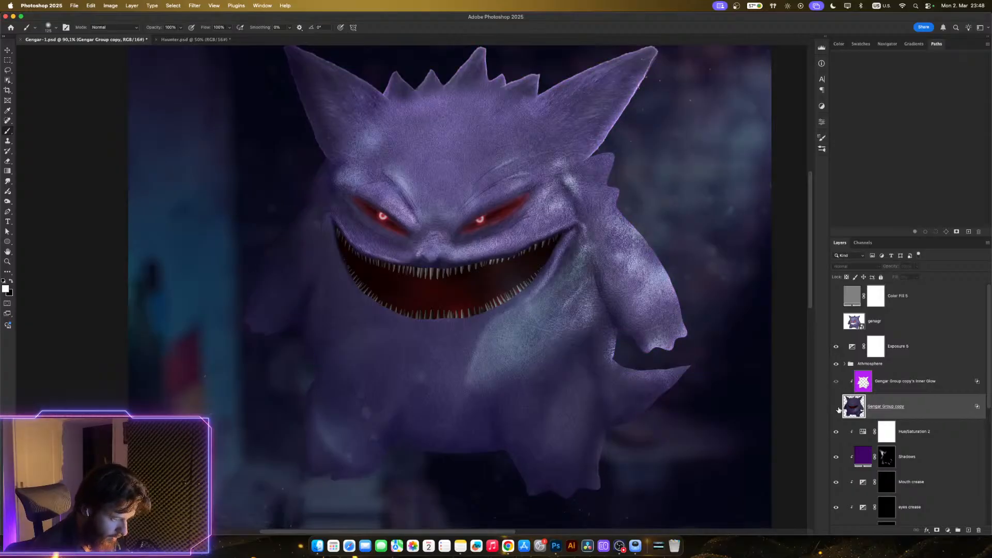
pyautogui.click(837, 408)
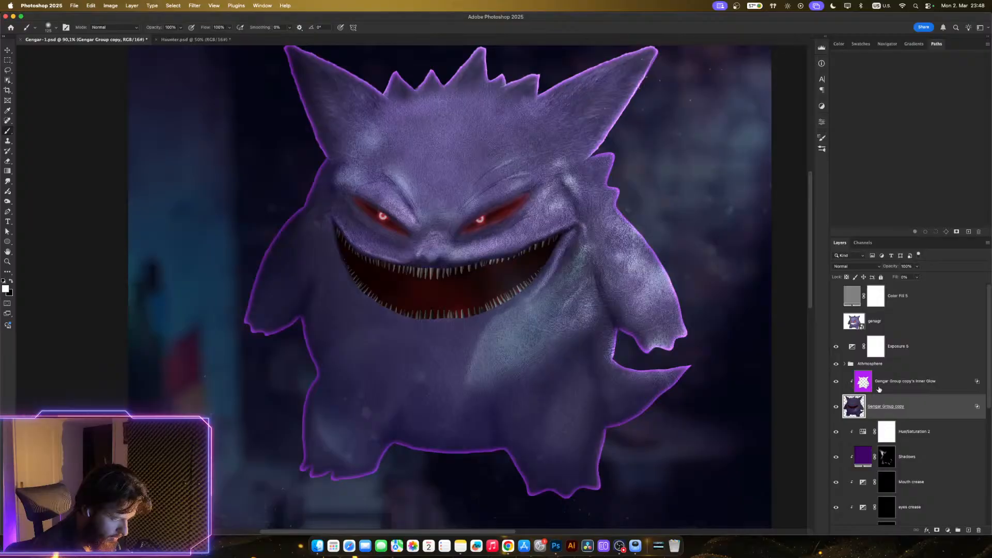
# - Lower the opacity of the Gengar Group copy's Inner Glow layer to leave a faint violet rim
pyautogui.click(918, 385)
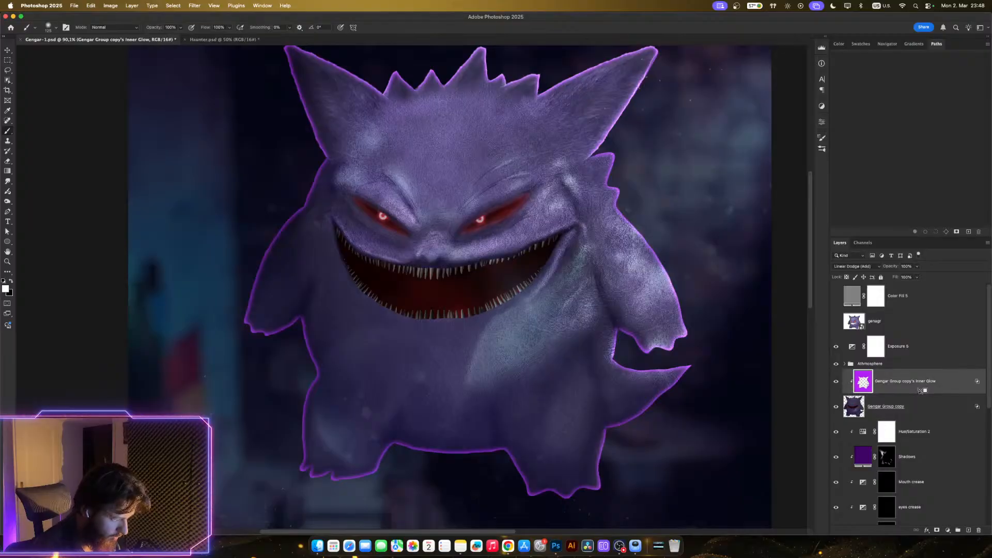
pyautogui.moveTo(919, 390); pyautogui.dragTo(920, 395)
pyautogui.keyDown('alt'); pyautogui.click(920, 394); pyautogui.keyUp('alt')
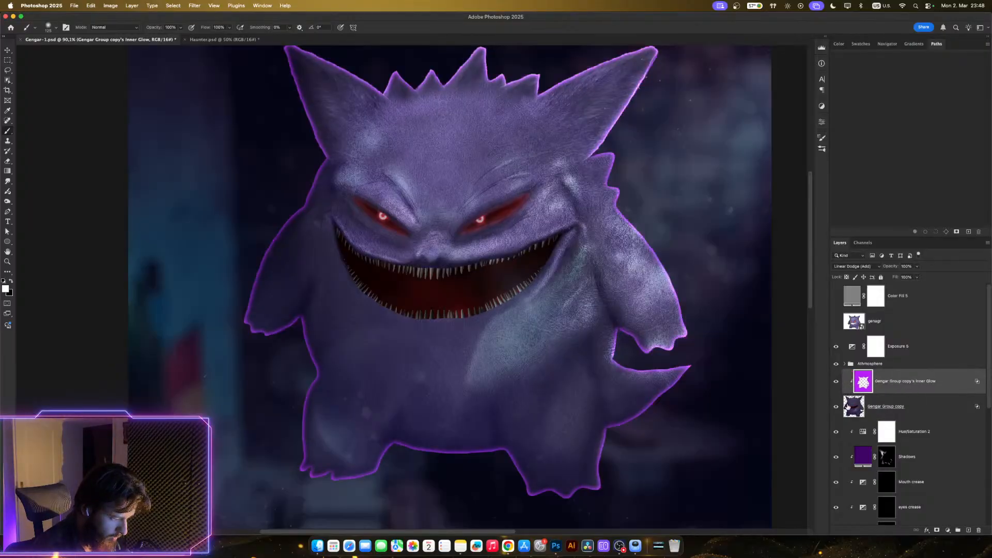
pyautogui.click(836, 407)
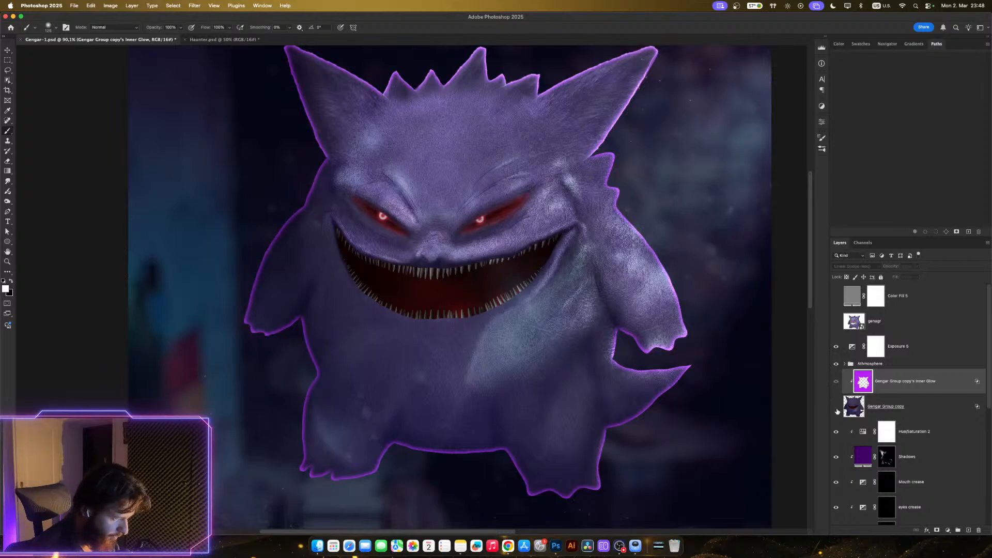
pyautogui.click(838, 408)
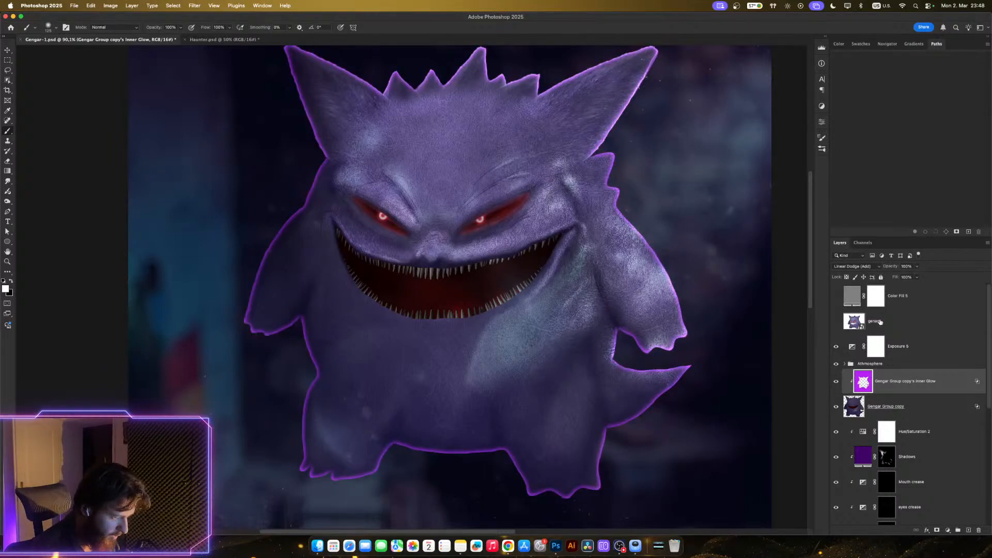
pyautogui.click(916, 266)
pyautogui.moveTo(918, 276); pyautogui.dragTo(895, 279)
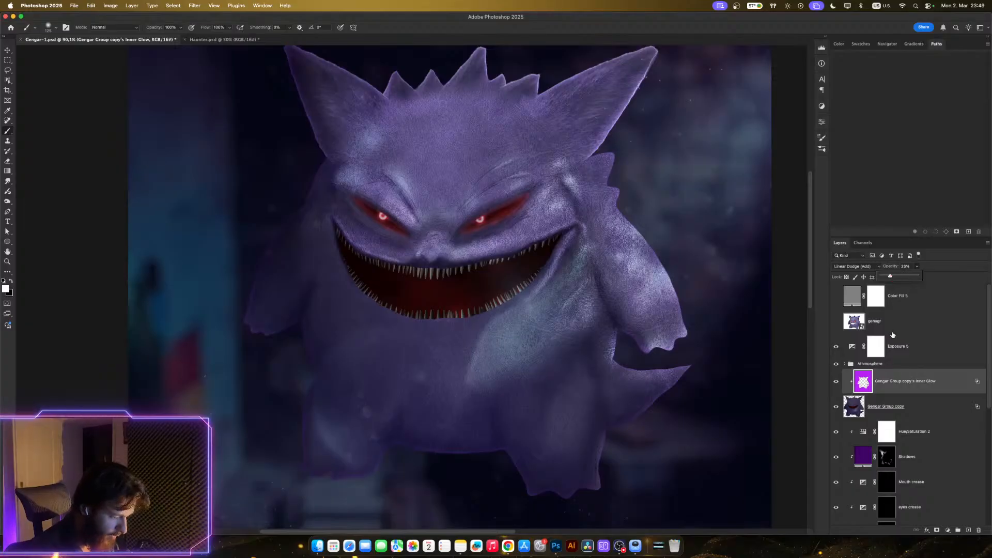
# - Add a layer mask to the inner glow layer and paint black over the right shoulder spikes and right arm with a larger brush
pyautogui.click(937, 530)
pyautogui.press('x')
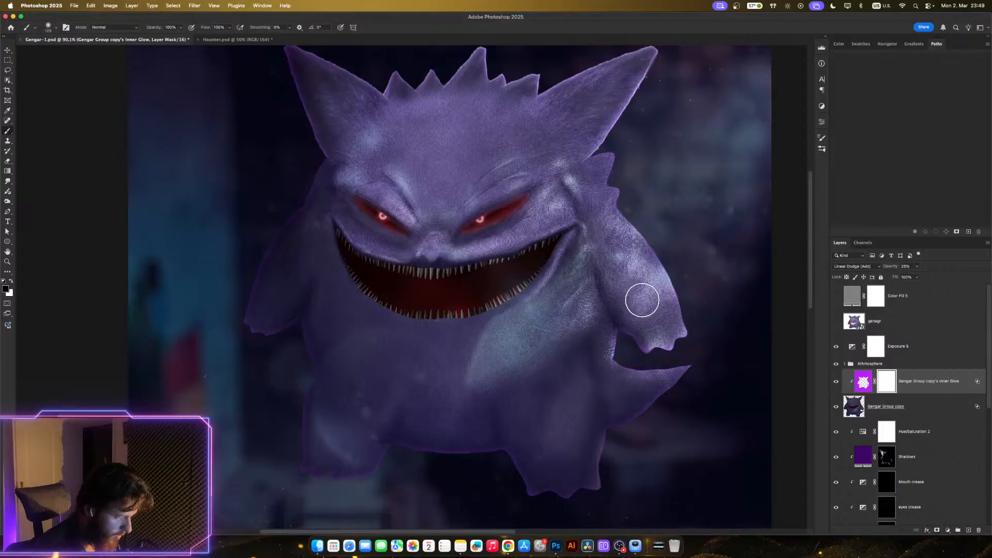
pyautogui.press(']')
pyautogui.press(']')
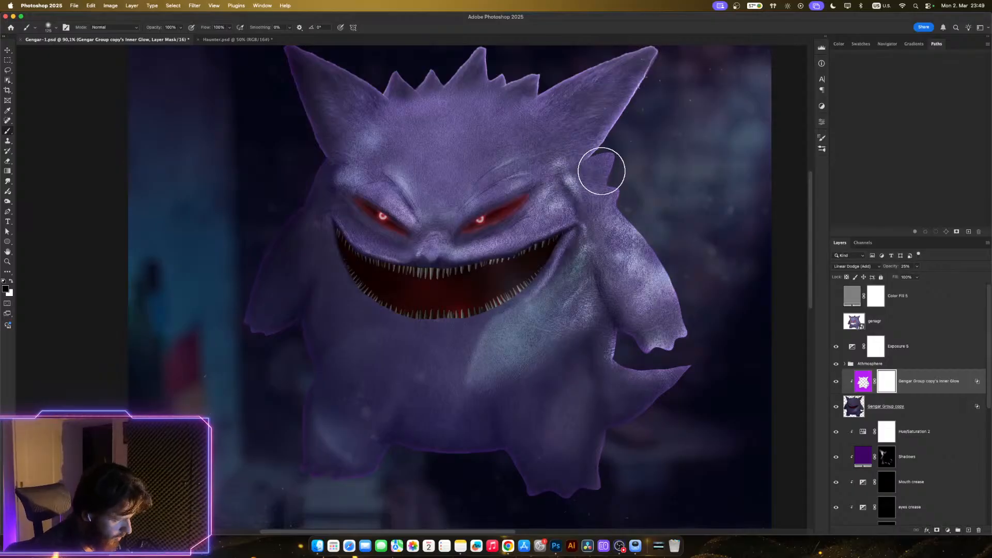
pyautogui.moveTo(601, 171)
pyautogui.mouseDown()
pyautogui.moveTo(619, 227)
pyautogui.moveTo(612, 192)
pyautogui.moveTo(598, 197)
pyautogui.moveTo(581, 181)
pyautogui.moveTo(592, 183)
pyautogui.moveTo(582, 168)
pyautogui.moveTo(659, 80)
pyautogui.moveTo(619, 119)
pyautogui.moveTo(662, 230)
pyautogui.moveTo(645, 251)
pyautogui.moveTo(685, 270)
pyautogui.moveTo(722, 270)
pyautogui.moveTo(690, 295)
pyautogui.moveTo(692, 286)
pyautogui.moveTo(726, 291)
pyautogui.moveTo(691, 308)
pyautogui.moveTo(696, 316)
pyautogui.moveTo(717, 301)
pyautogui.moveTo(697, 326)
pyautogui.mouseUp()
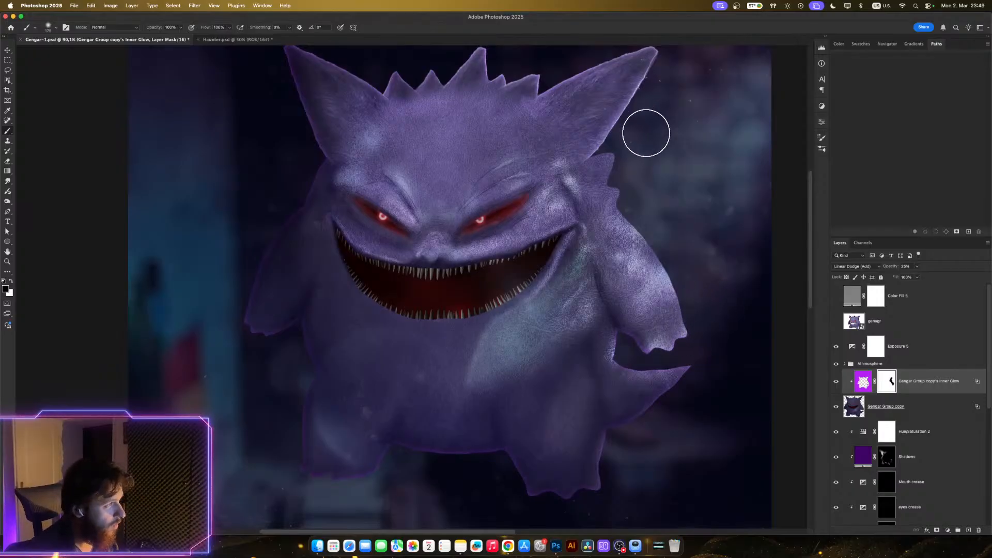
# - Enlarge the brush and paint black on the glow mask over the head spikes and the left ear
pyautogui.scroll(4, 646, 133)
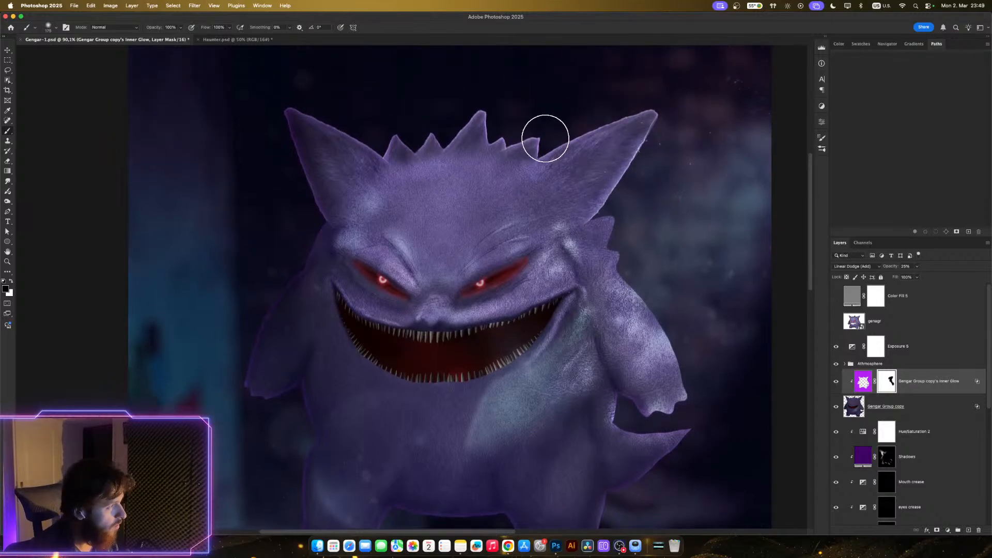
pyautogui.press(']')
pyautogui.moveTo(537, 139)
pyautogui.mouseDown()
pyautogui.moveTo(401, 154)
pyautogui.moveTo(514, 142)
pyautogui.mouseUp()
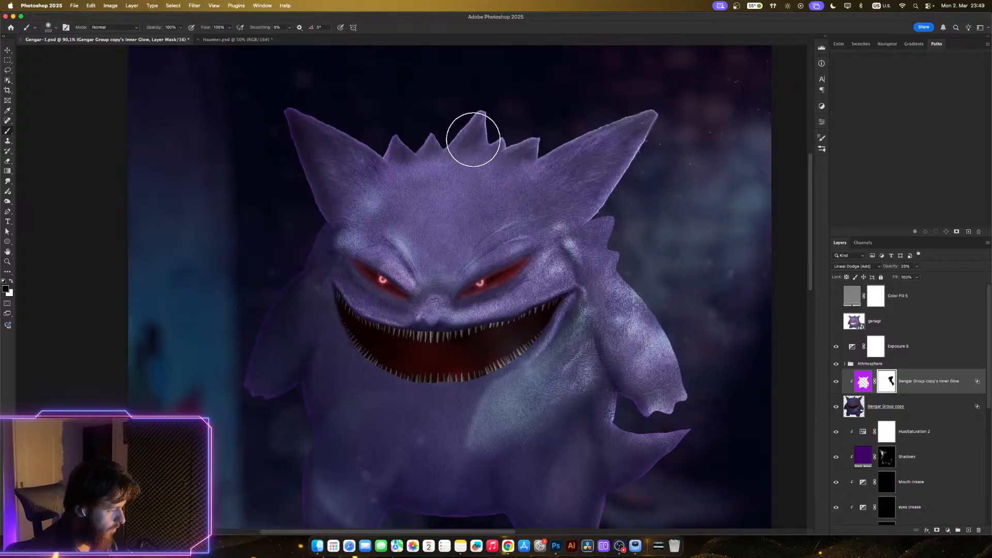
pyautogui.moveTo(306, 117)
pyautogui.mouseDown()
pyautogui.moveTo(337, 126)
pyautogui.moveTo(313, 130)
pyautogui.moveTo(328, 149)
pyautogui.mouseUp()
# - Examine the masked violet rim light around the whole creature, from the full composition to a closer view
pyautogui.scroll(-2, 300, 222)
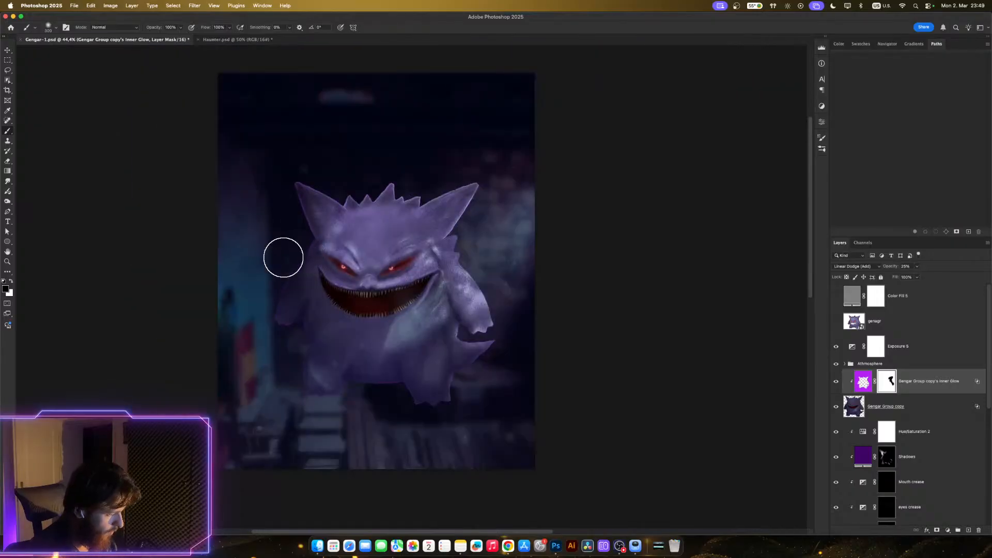
pyautogui.scroll(-1, 299, 265)
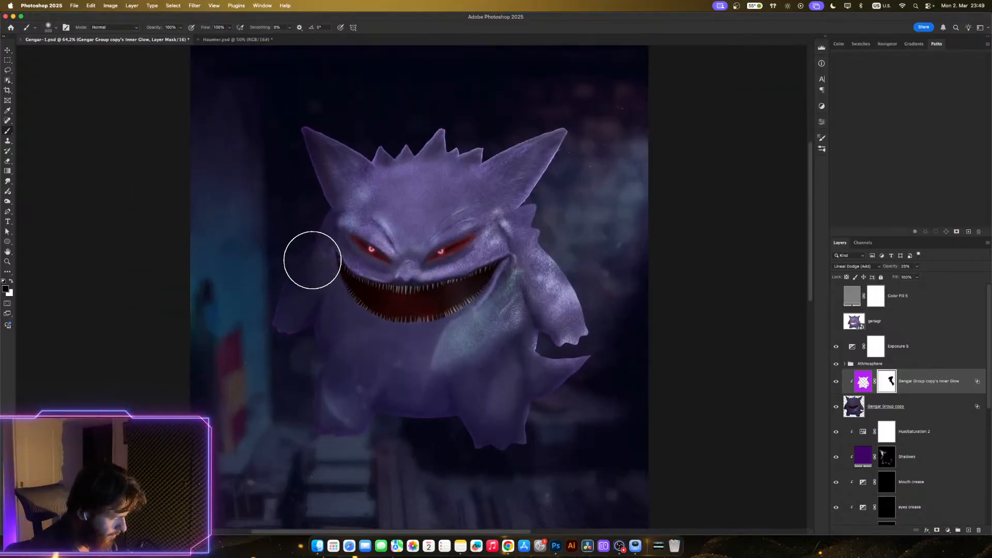
pyautogui.press('x')
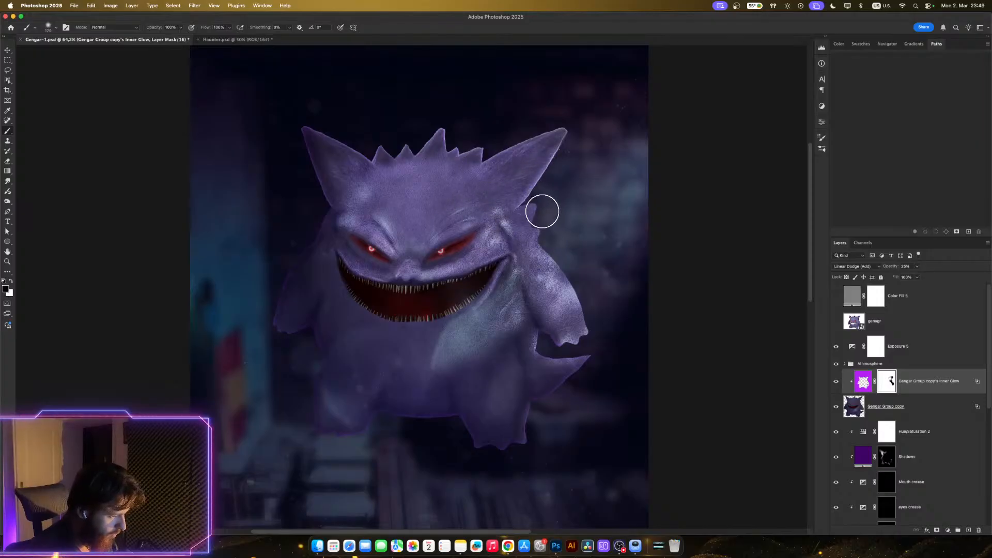
pyautogui.press('x')
pyautogui.press('[')
pyautogui.press('[')
pyautogui.press('[')
pyautogui.moveTo(372, 297); pyautogui.dragTo(443, 261)
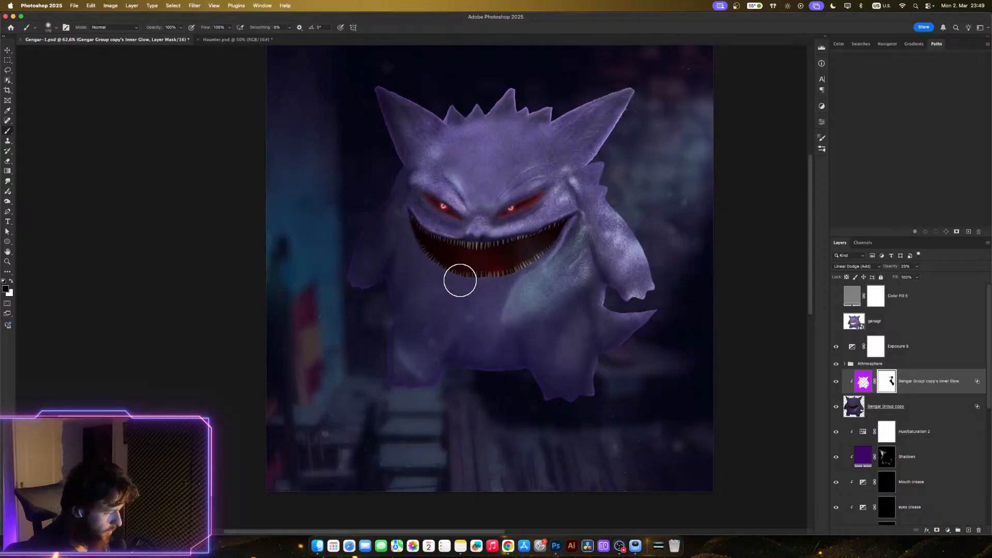
pyautogui.scroll(1, 458, 260)
pyautogui.scroll(1, 459, 260)
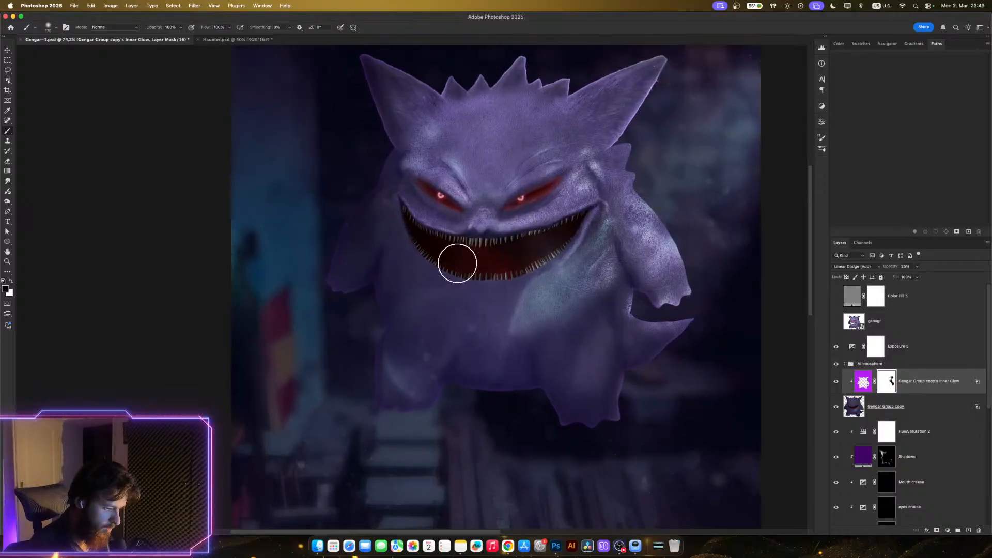
pyautogui.scroll(1, 456, 256)
pyautogui.scroll(1, 455, 256)
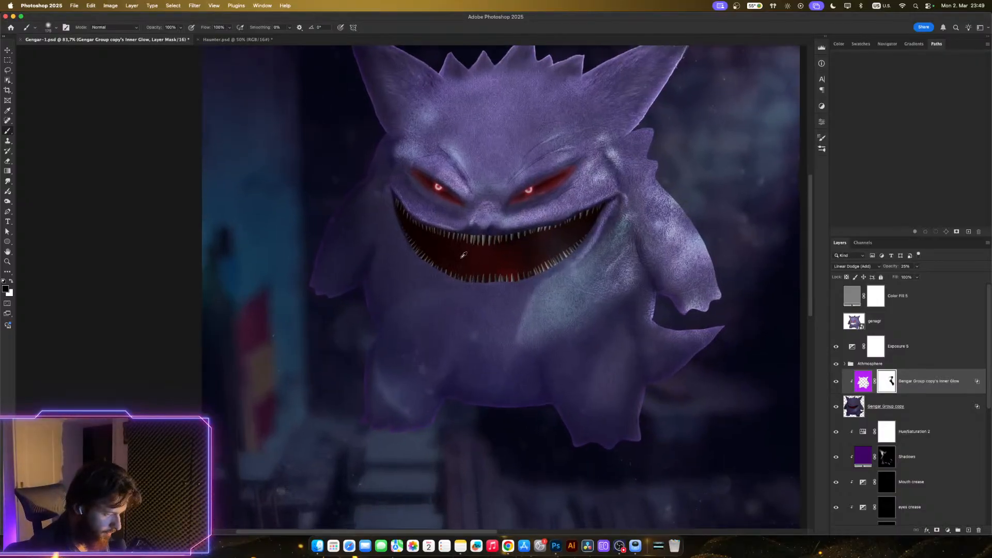
pyautogui.scroll(1, 472, 277)
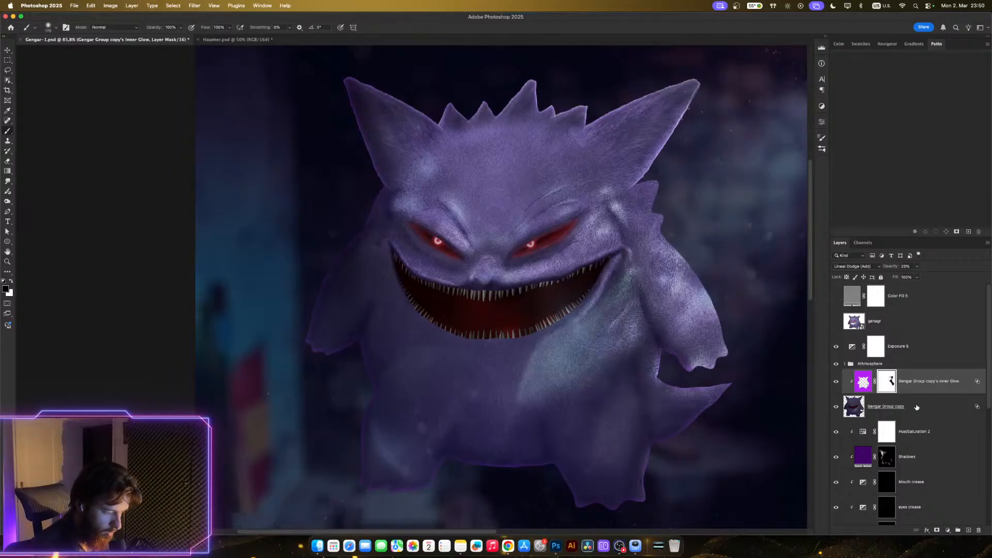
# - Duplicate the Gengar Group copy above its inner glow layer and check the duplicate by toggling its visibility
pyautogui.click(933, 408)
pyautogui.moveTo(952, 407); pyautogui.dragTo(885, 382)
pyautogui.click(836, 382)
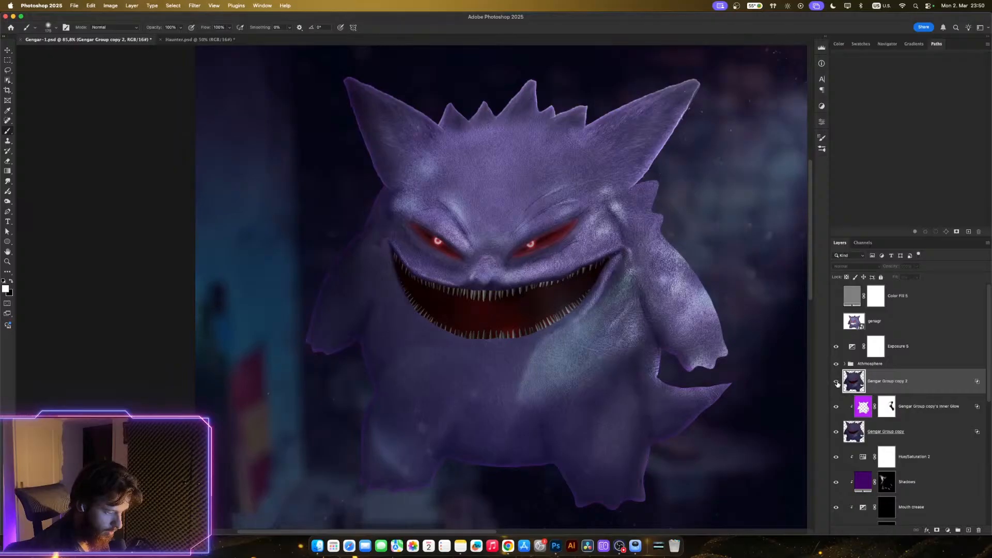
pyautogui.click(837, 382)
# - Hide the original Gengar Group copy with its clipped glow, and check the Gengar Group copy 2 layer's visibility
pyautogui.click(847, 431)
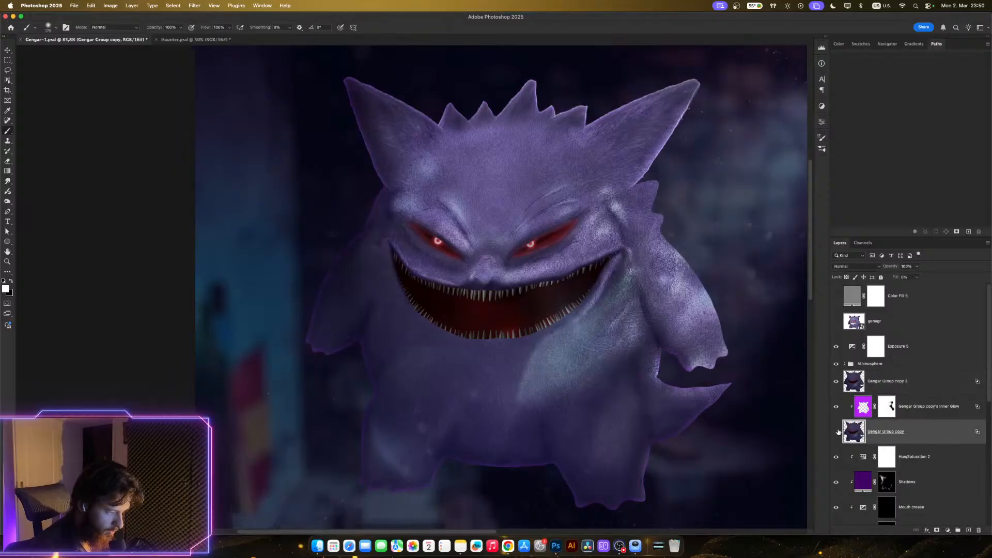
pyautogui.click(837, 431)
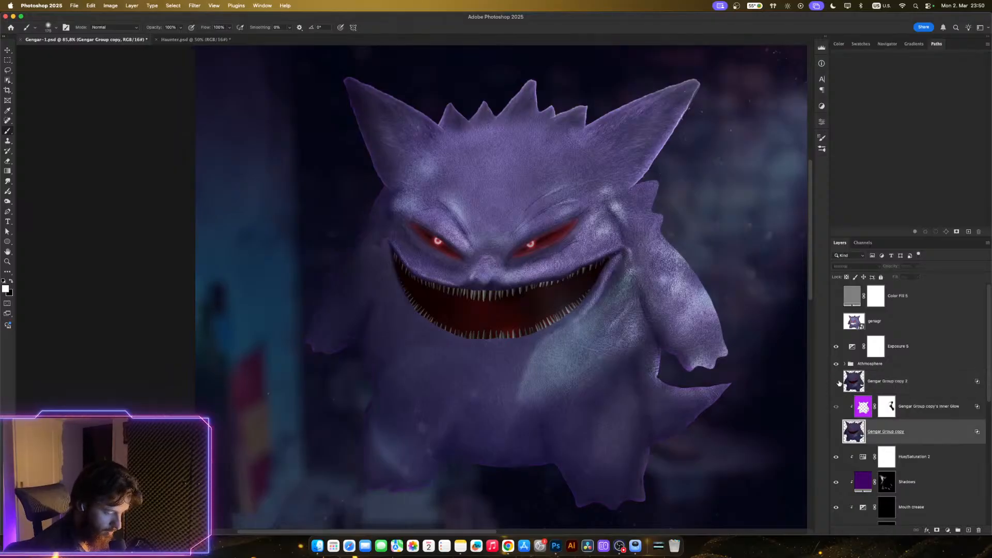
pyautogui.click(837, 382)
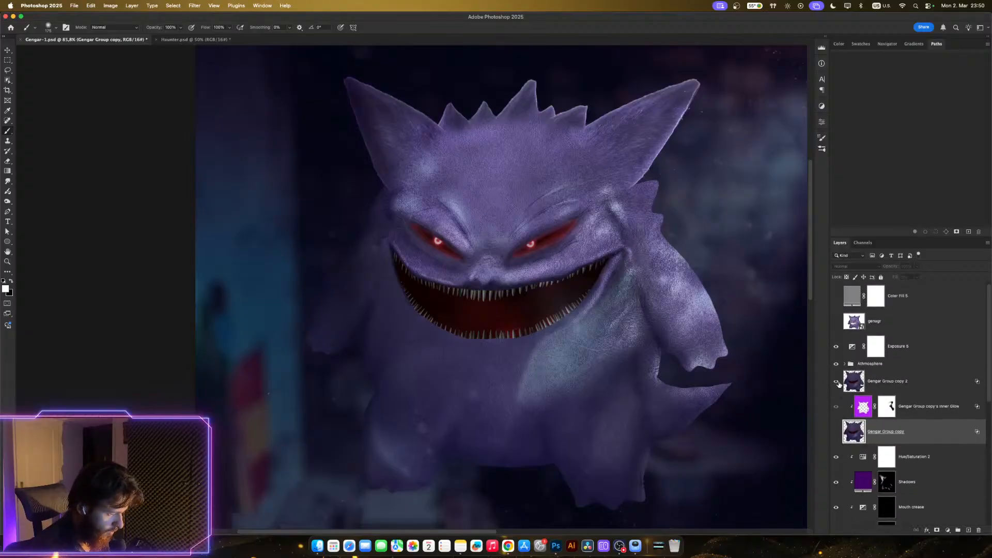
# - Check the base Gengar Group by toggling its visibility, and select the Gengar Group copy 2 layer
pyautogui.scroll(-10, 878, 424)
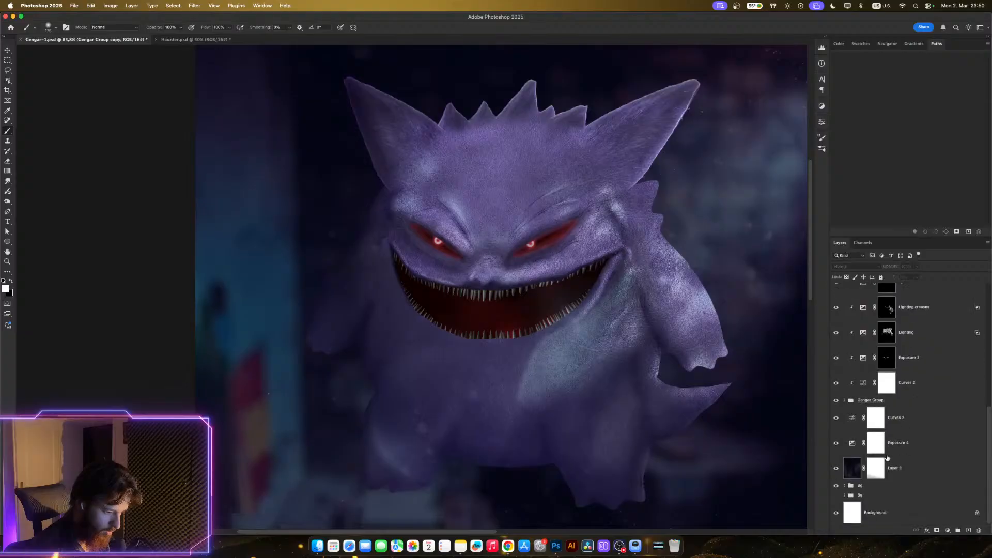
pyautogui.scroll(2, 887, 458)
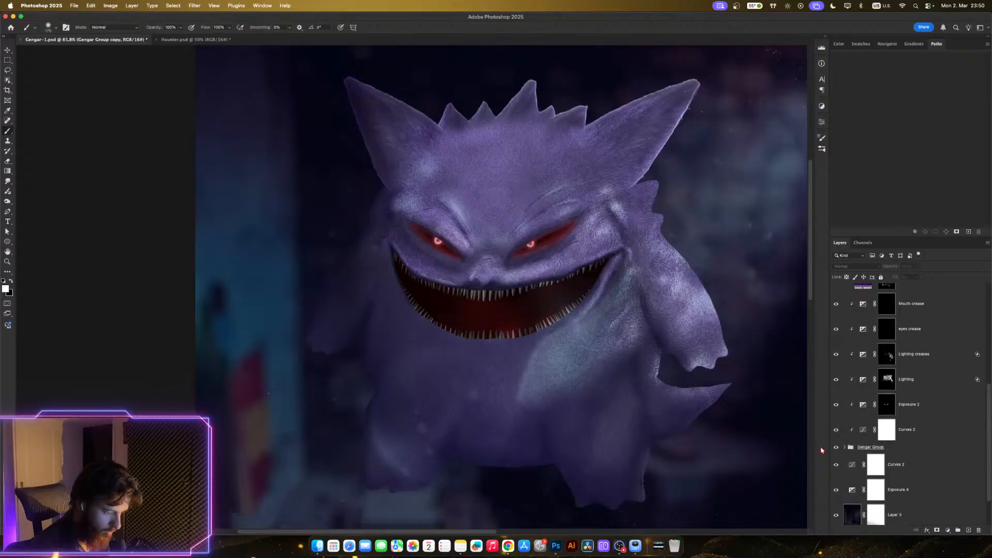
pyautogui.click(838, 447)
pyautogui.click(838, 447)
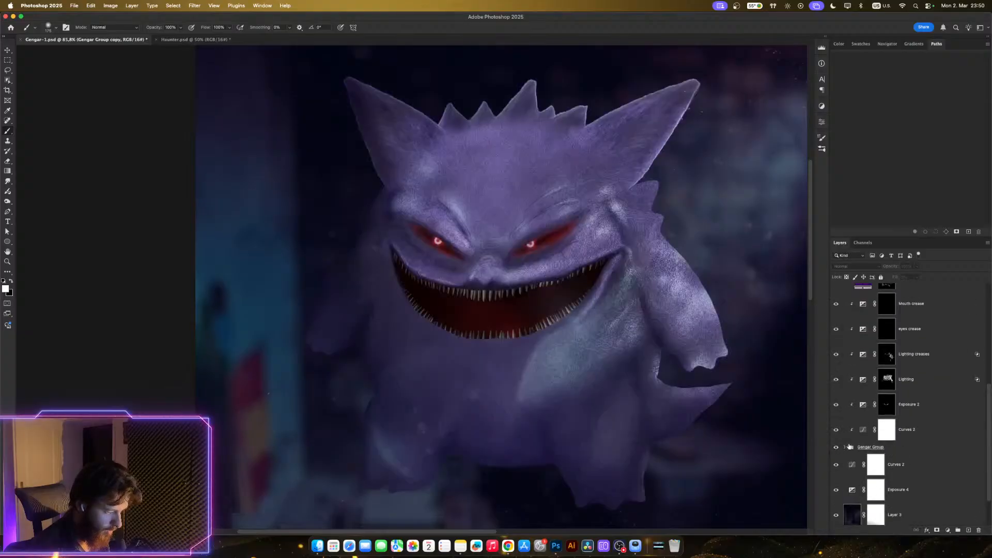
pyautogui.scroll(6, 879, 414)
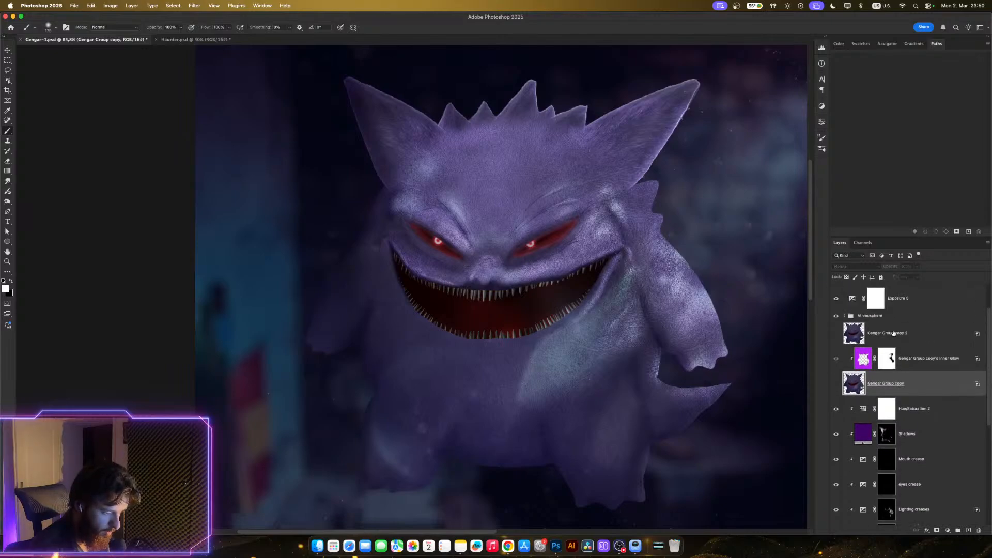
pyautogui.click(893, 333)
pyautogui.scroll(1, 985, 349)
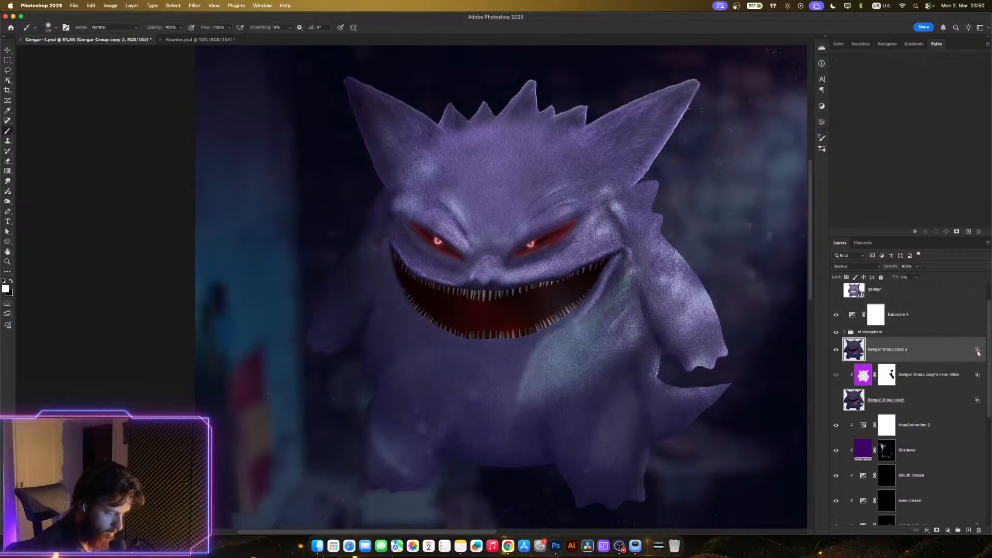
# - Add a Linear Dodge (Add) Inner Glow to the Gengar Group copy 2 layer, coloured pale violet e7acff
pyautogui.doubleClick(978, 353)
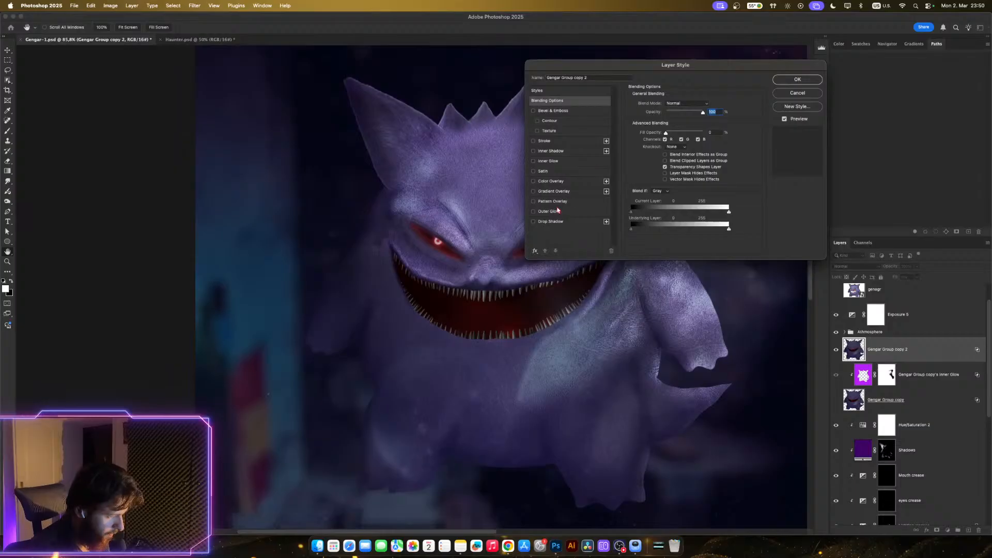
pyautogui.click(554, 166)
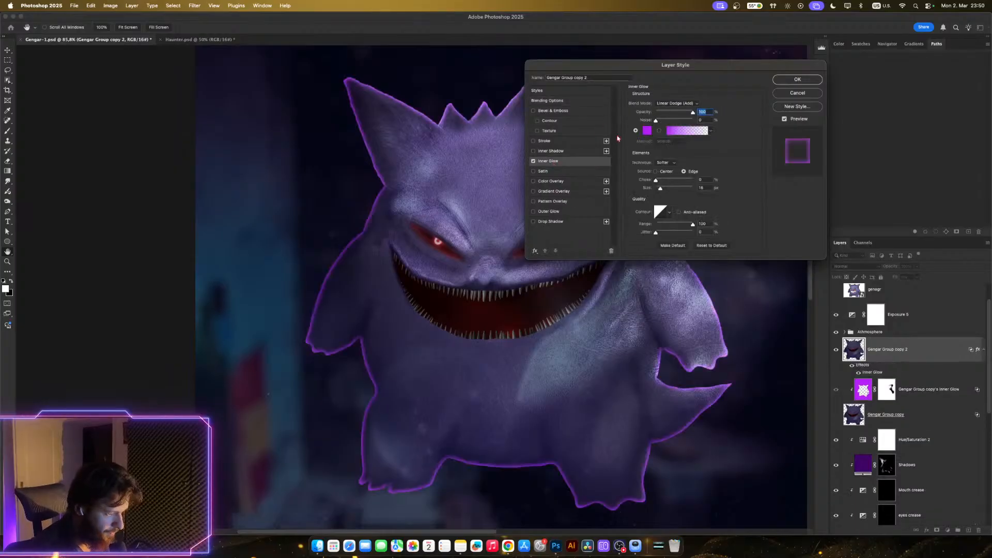
pyautogui.click(648, 131)
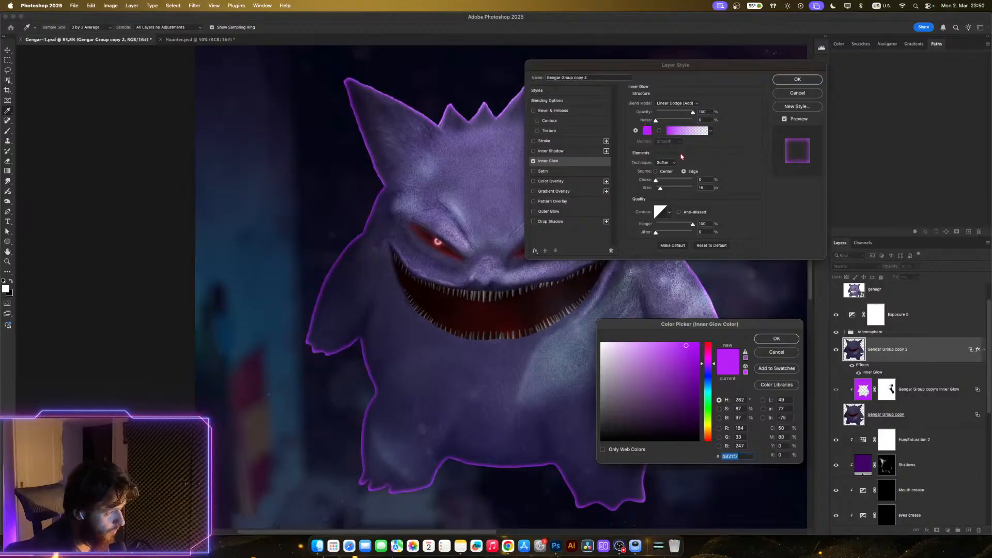
pyautogui.click(635, 345)
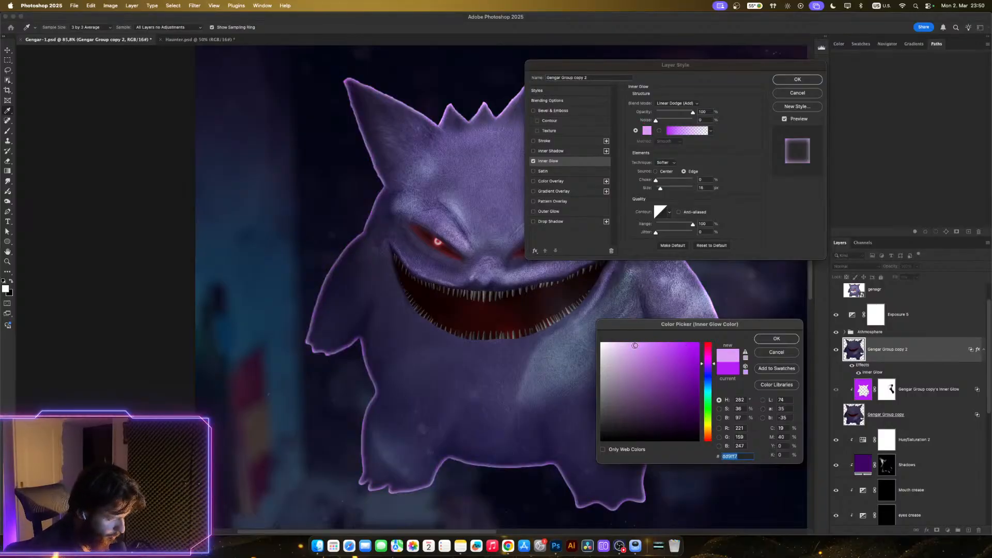
pyautogui.click(632, 343)
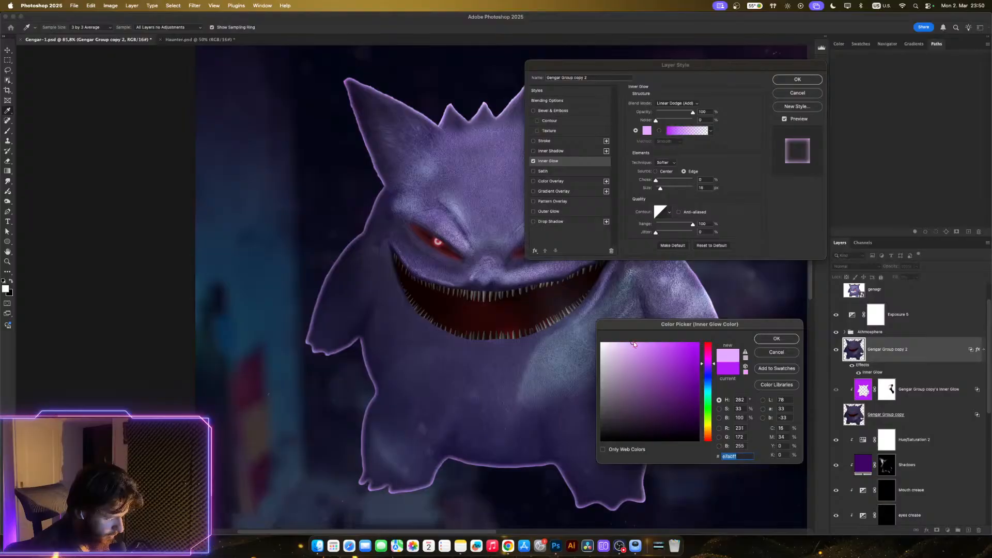
pyautogui.click(776, 339)
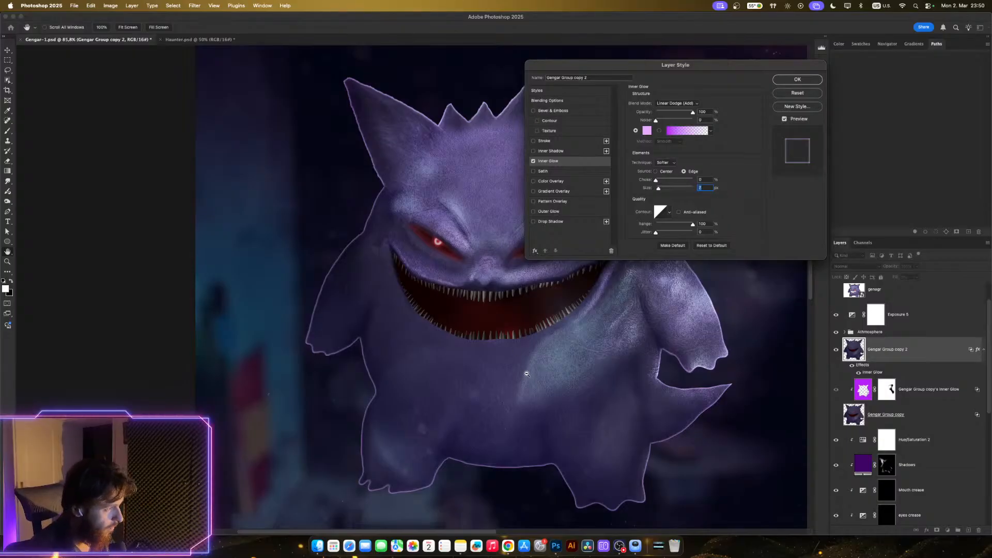
# - Fine-tune the Inner Glow's size to a thin rim around the creature's silhouette and apply the layer style
pyautogui.scroll(2, 525, 383)
pyautogui.scroll(-3, 523, 387)
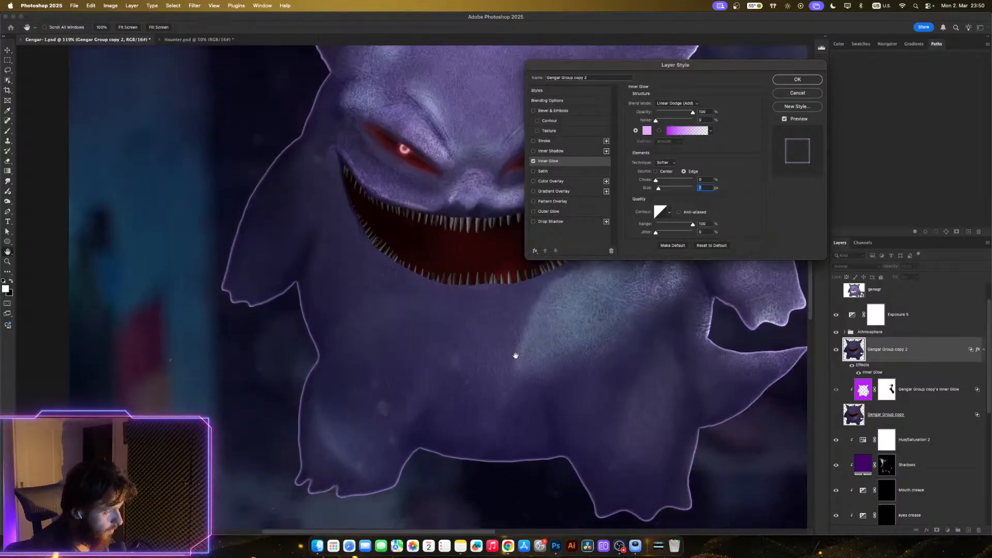
pyautogui.scroll(-2, 509, 349)
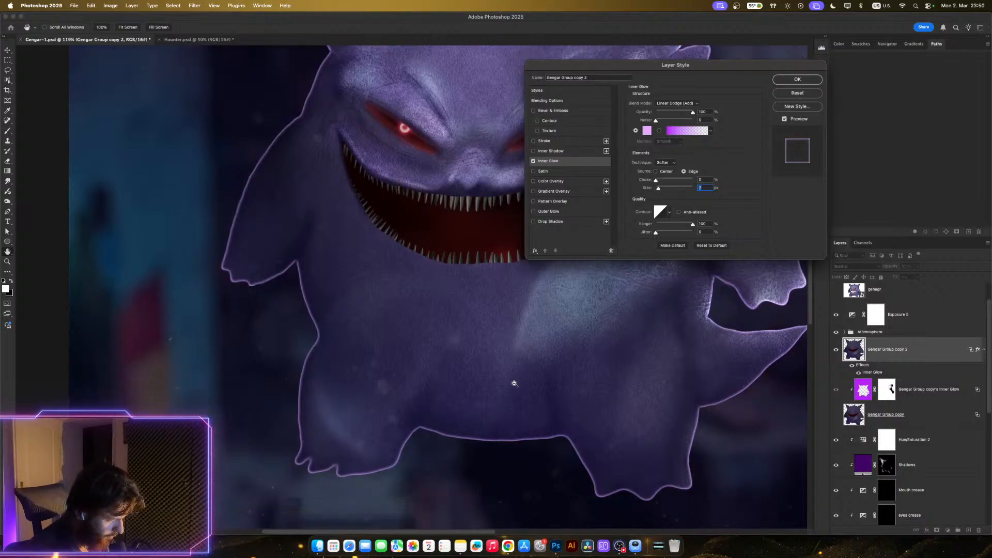
pyautogui.scroll(2, 514, 383)
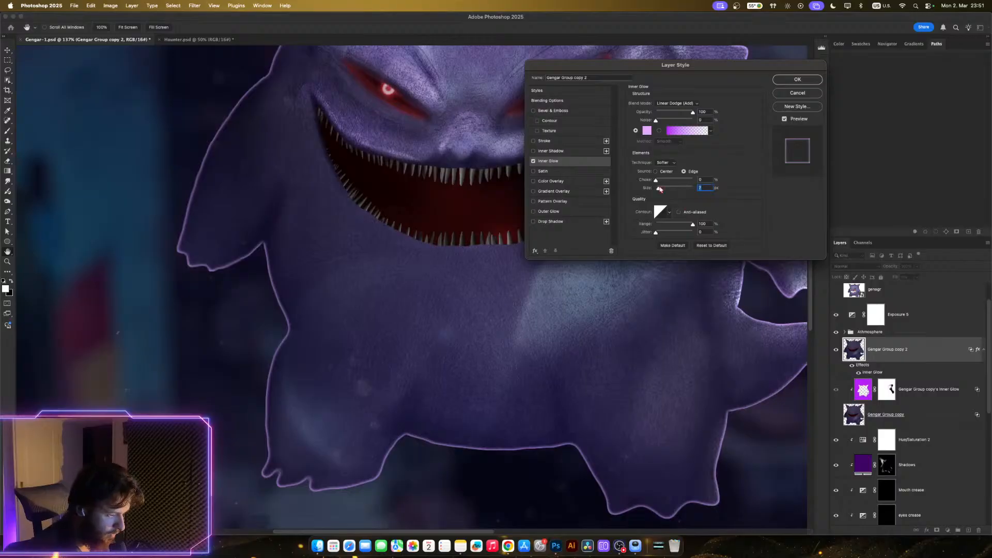
pyautogui.click(703, 224)
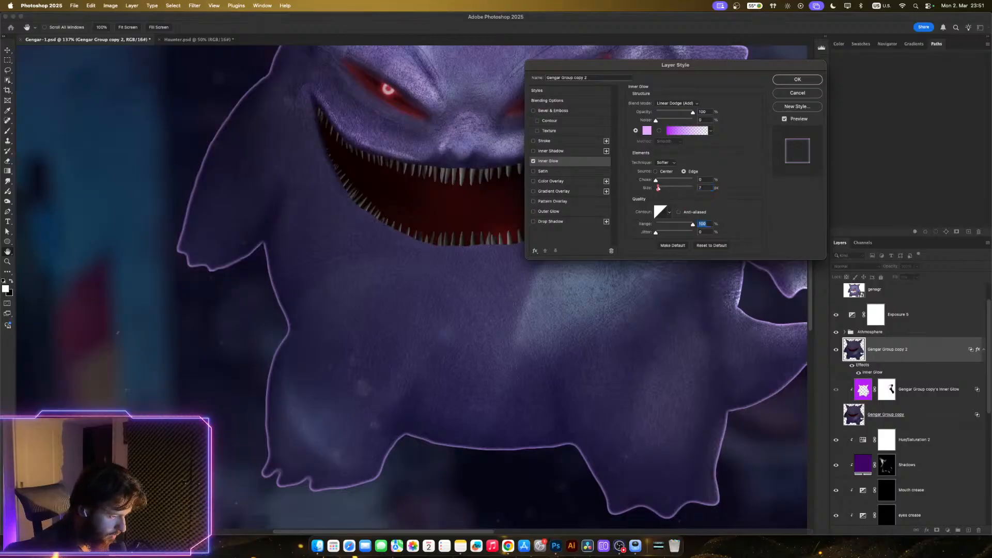
pyautogui.moveTo(658, 187); pyautogui.dragTo(660, 192)
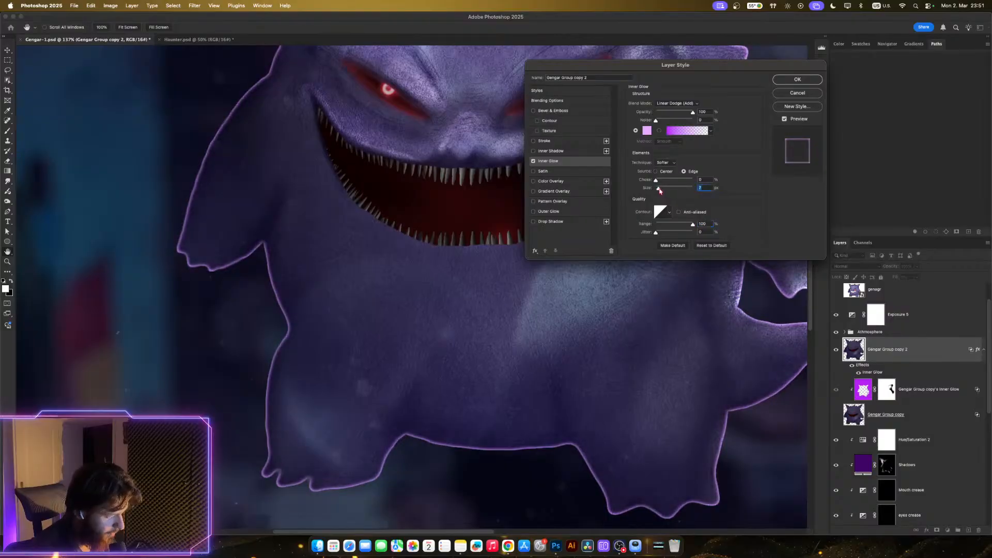
pyautogui.click(797, 79)
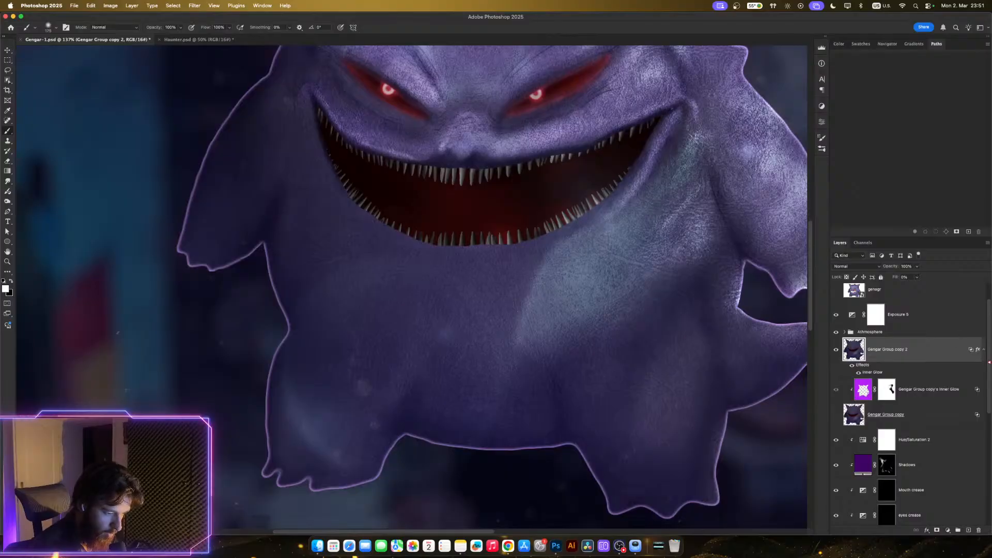
pyautogui.rightClick(980, 352)
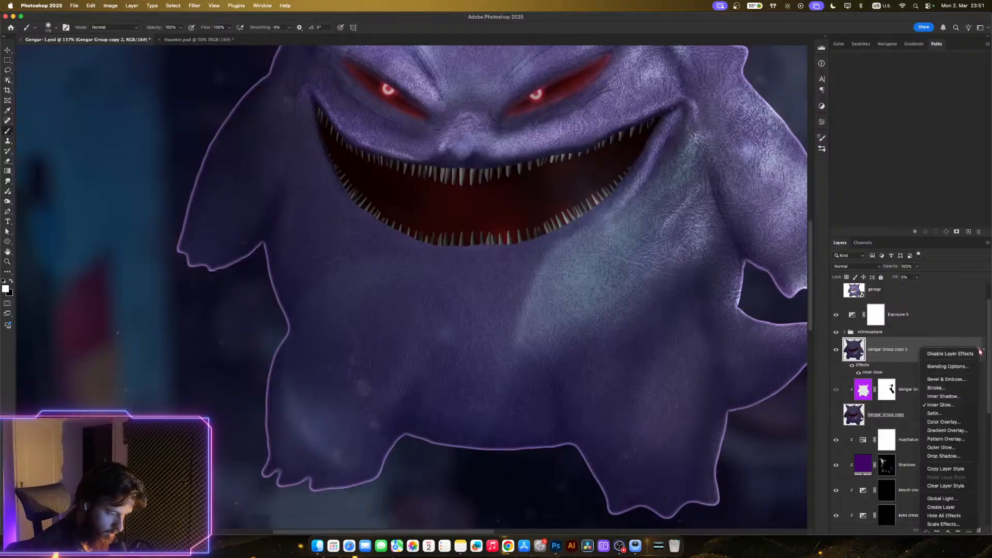
pyautogui.click(971, 352)
pyautogui.rightClick(971, 352)
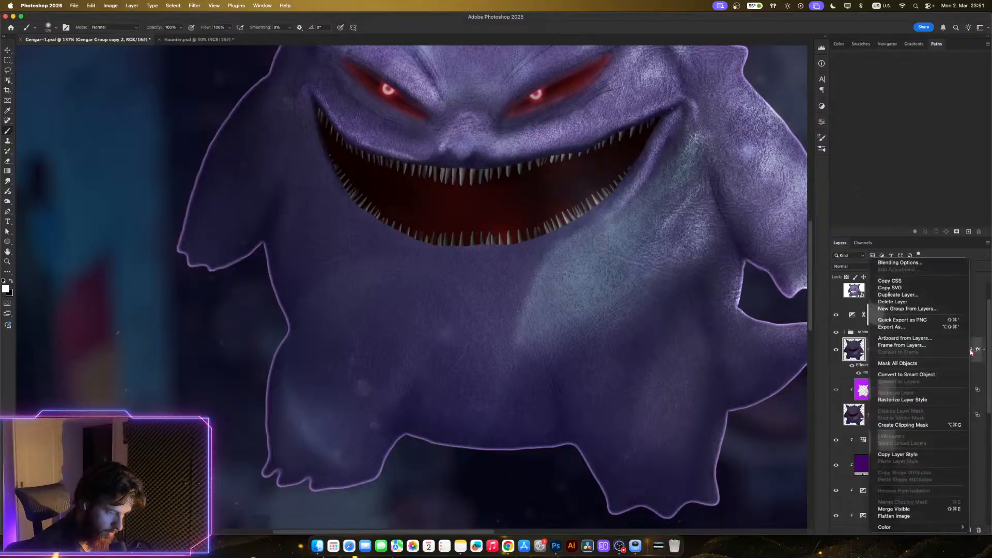
pyautogui.click(972, 352)
pyautogui.rightClick(970, 352)
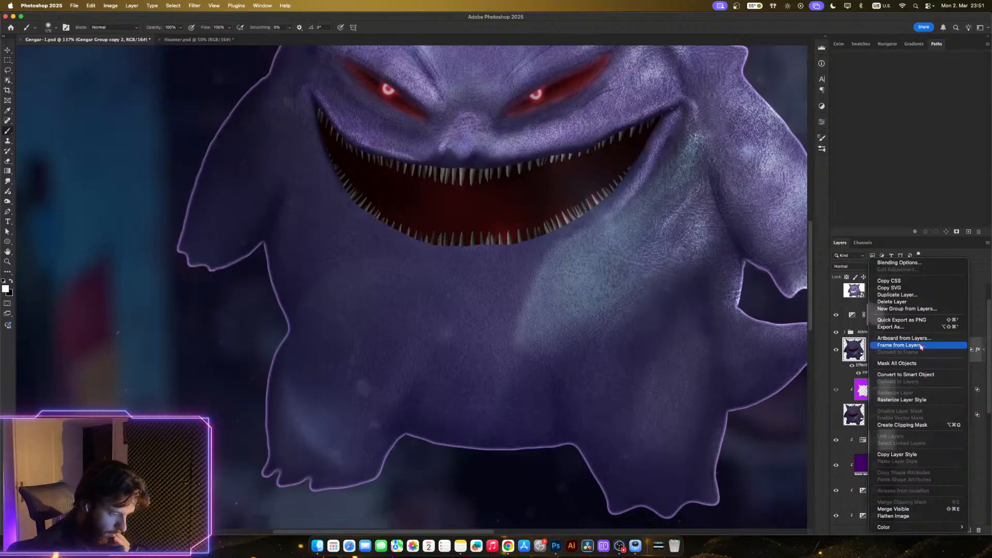
pyautogui.click(853, 317)
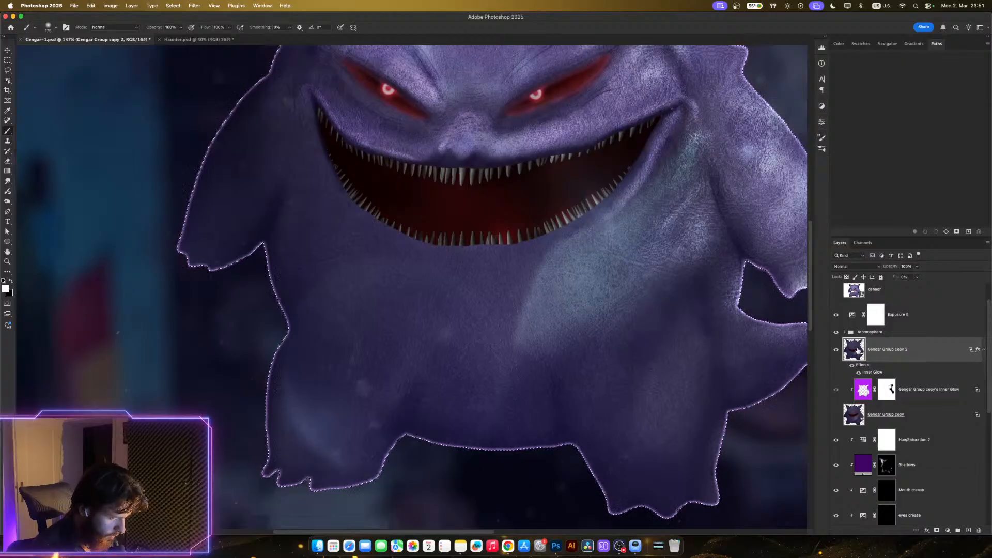
pyautogui.click(975, 351)
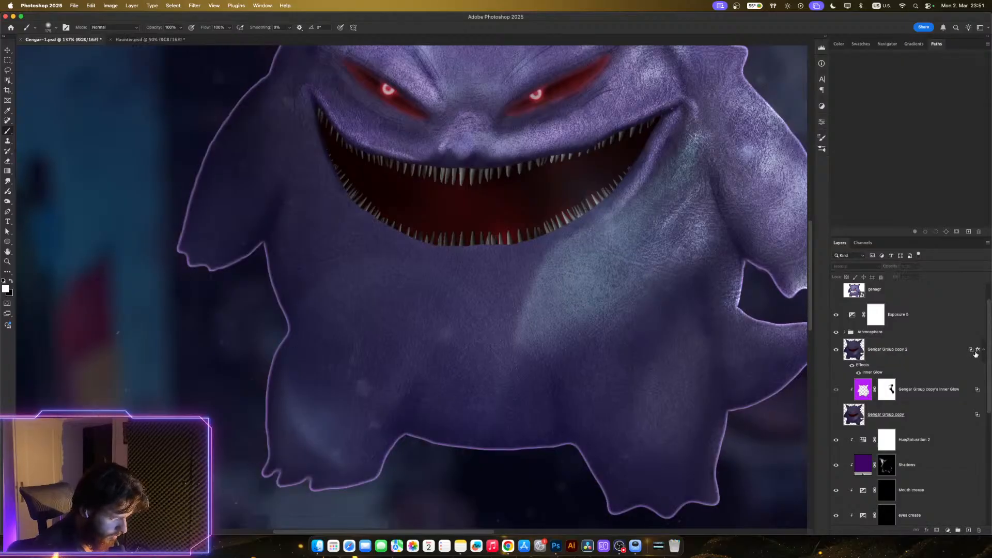
# - Collapse the effects list of Gengar Group copy 2 and check its rim glow by toggling the layer's visibility
pyautogui.click(983, 350)
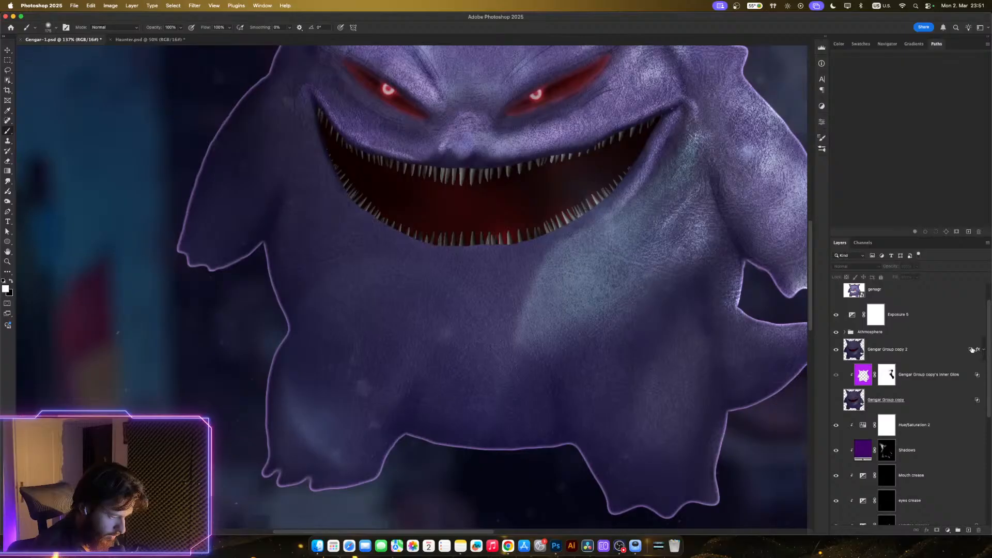
pyautogui.click(836, 351)
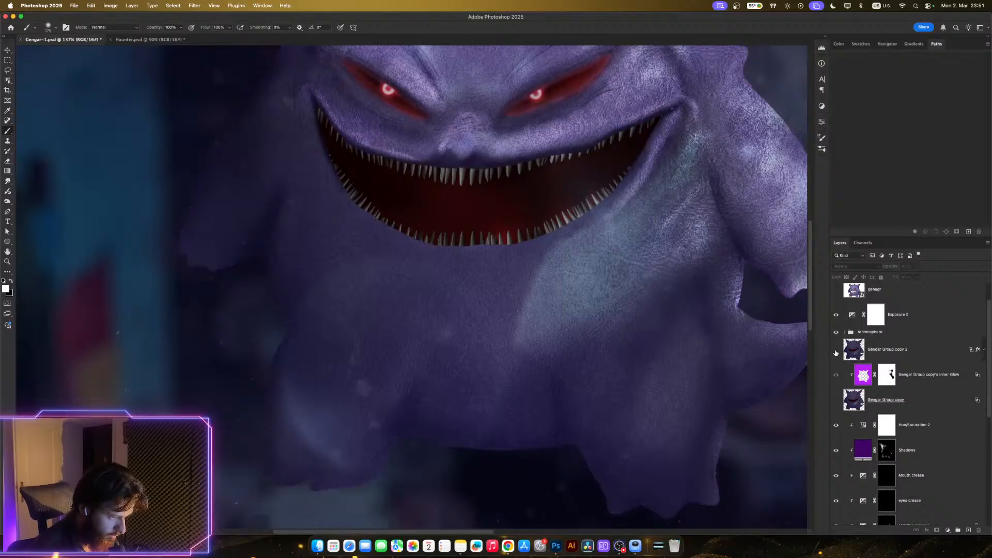
pyautogui.click(836, 350)
pyautogui.click(851, 351)
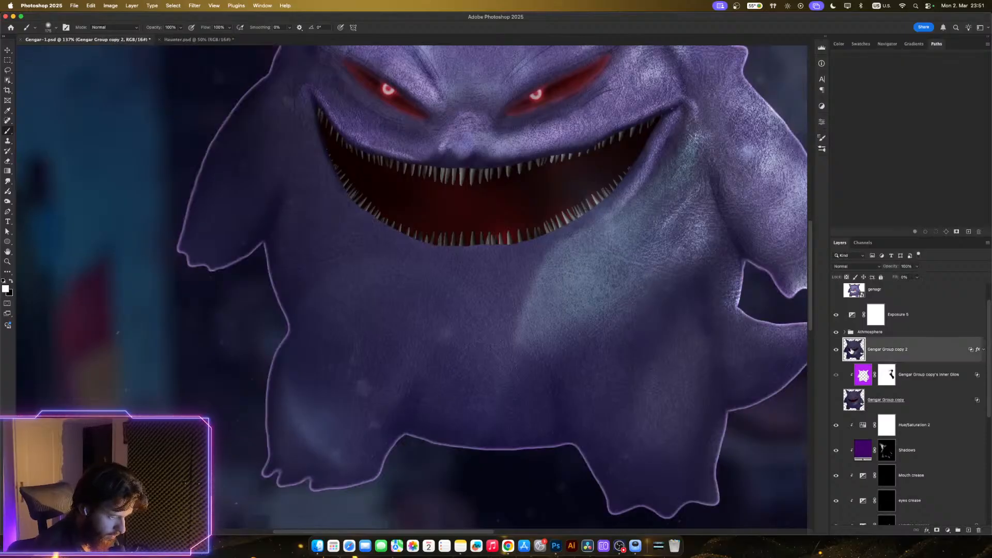
# - Convert the Gengar Group copy 2 layer with its Inner Glow effect to a smart object
pyautogui.rightClick(978, 351)
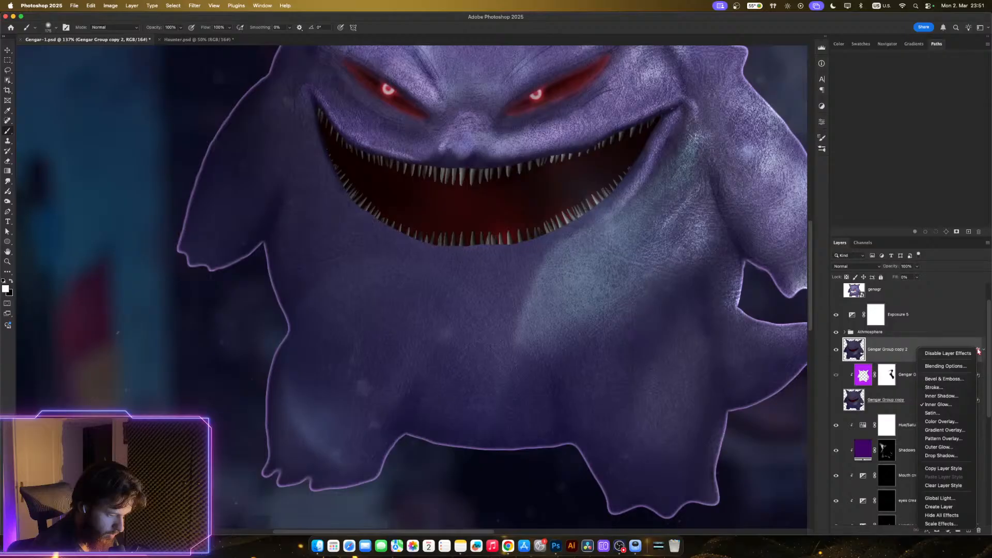
pyautogui.click(953, 507)
pyautogui.rightClick(921, 351)
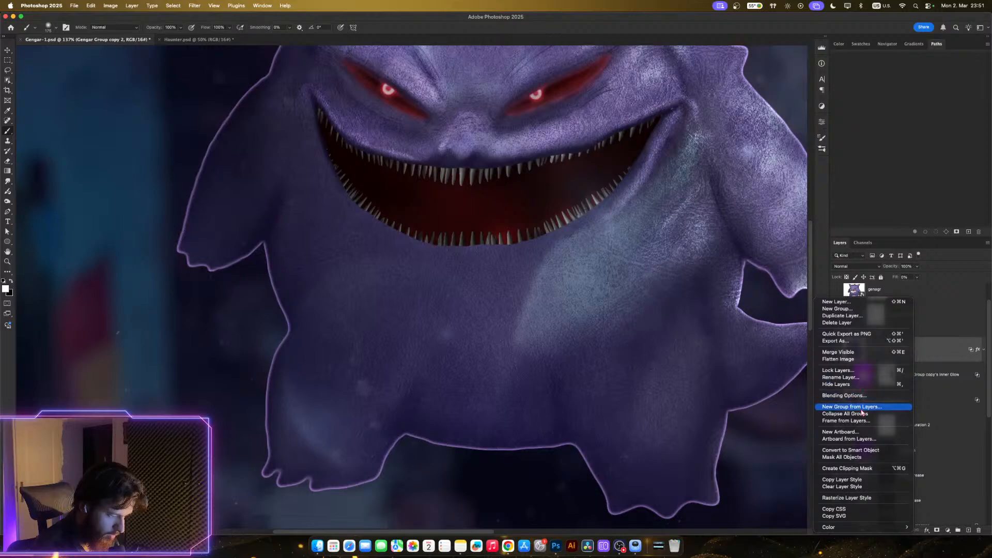
pyautogui.click(869, 457)
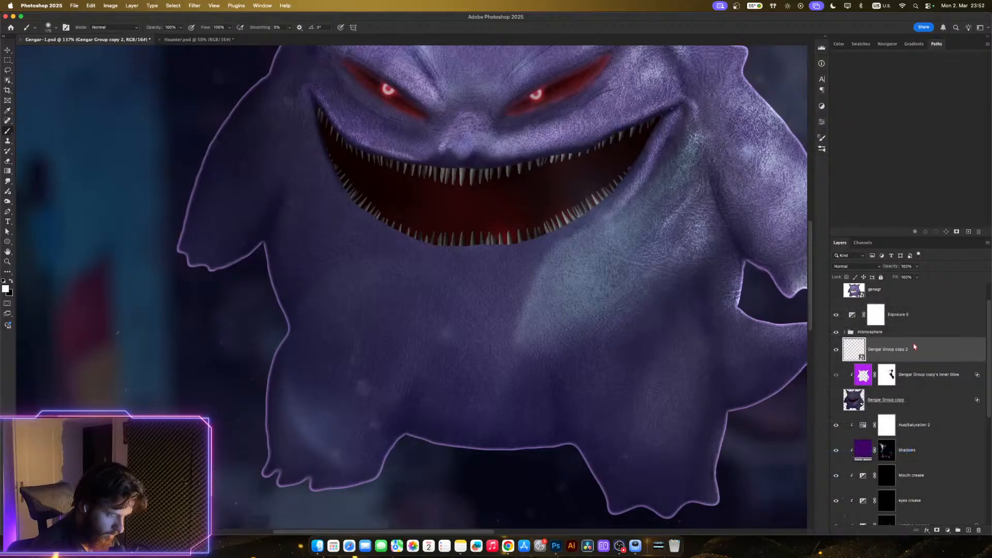
# - Check the Gengar Group copy 2 smart object's rim against the creature by toggling its visibility, and rasterize the layer
pyautogui.click(836, 350)
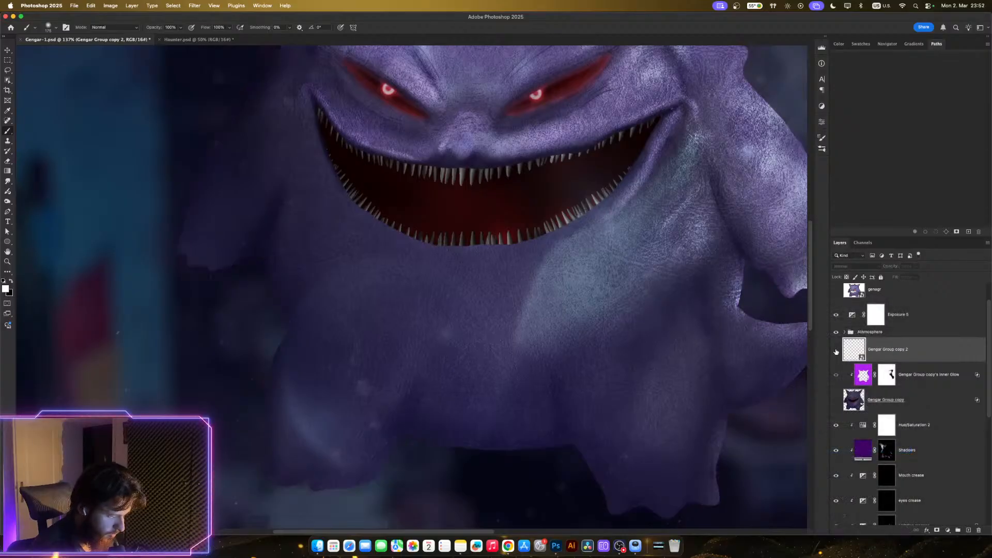
pyautogui.click(836, 351)
pyautogui.scroll(-2, 663, 396)
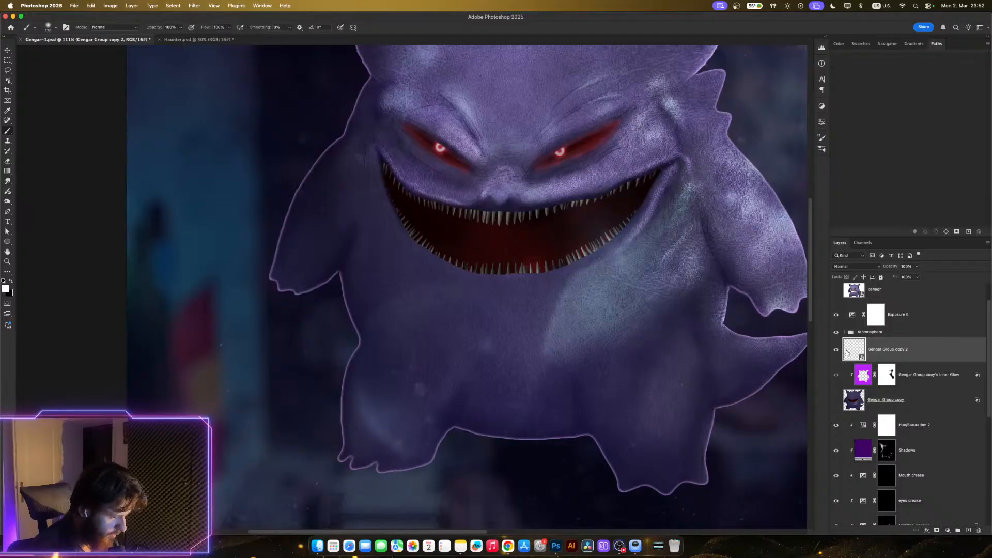
pyautogui.scroll(3, 678, 373)
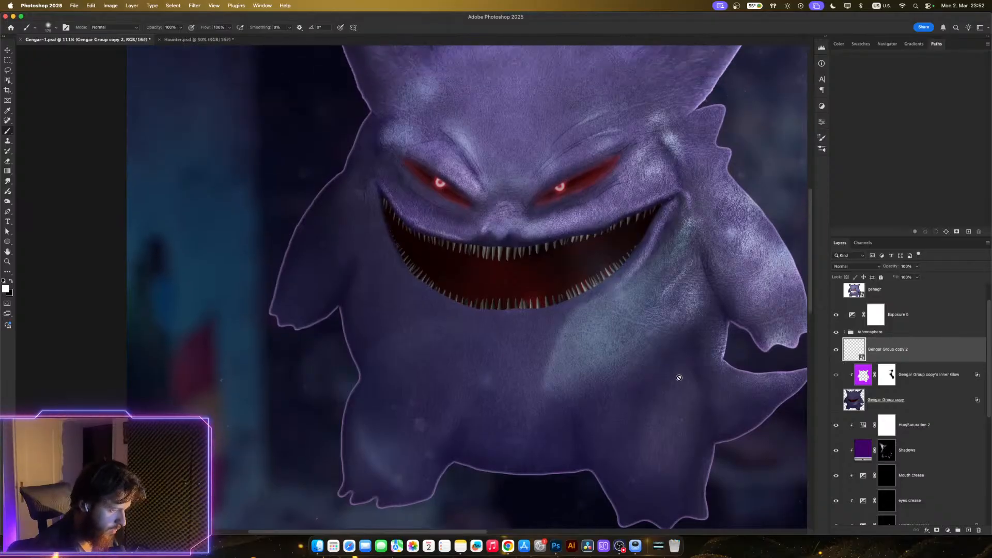
pyautogui.scroll(-2, 679, 377)
pyautogui.scroll(2, 660, 345)
pyautogui.scroll(-3, 630, 403)
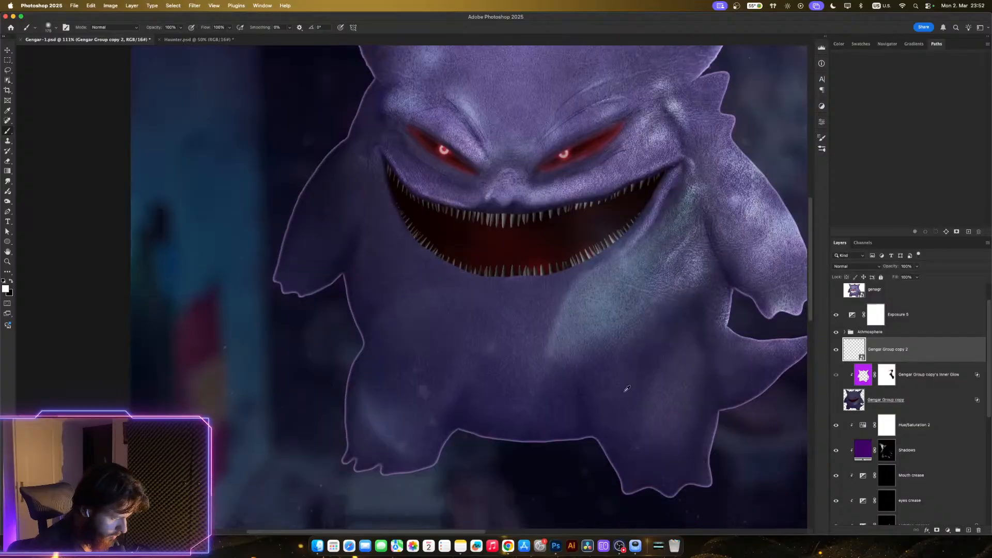
pyautogui.scroll(1, 627, 389)
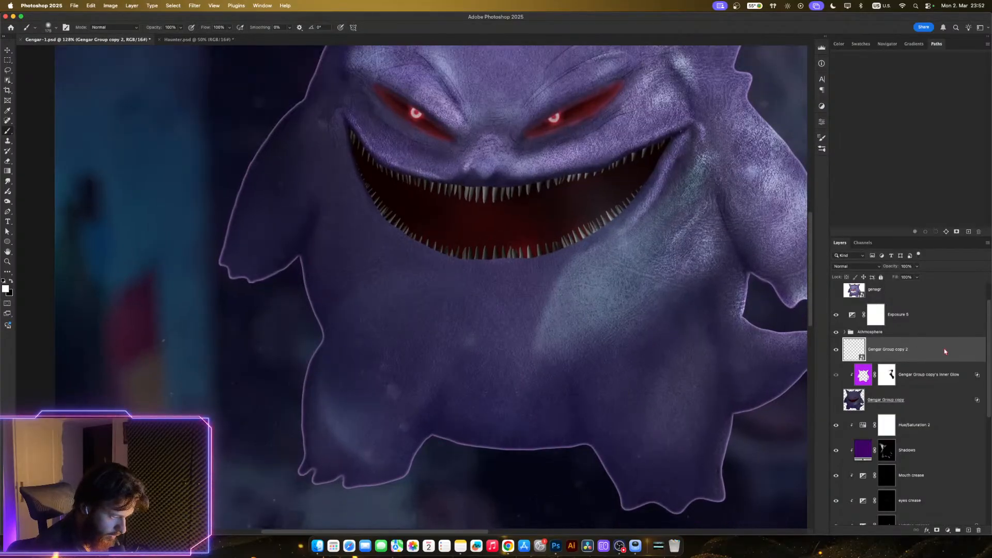
pyautogui.rightClick(945, 351)
pyautogui.click(897, 505)
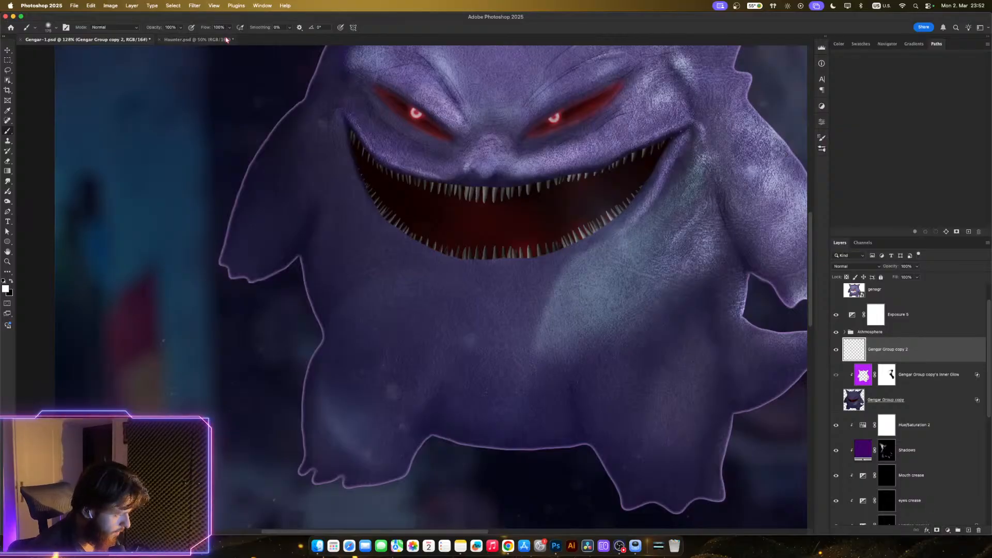
# - Apply a Gaussian Blur to the rasterized Gengar Group copy 2 rim layer and compare the result by toggling its visibility
pyautogui.click(195, 5)
pyautogui.moveTo(226, 97)
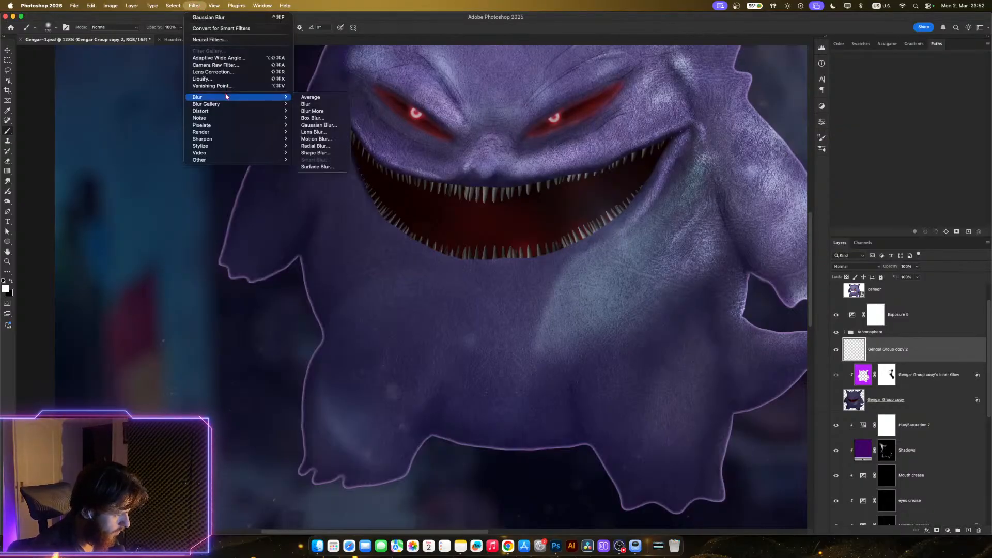
pyautogui.click(324, 127)
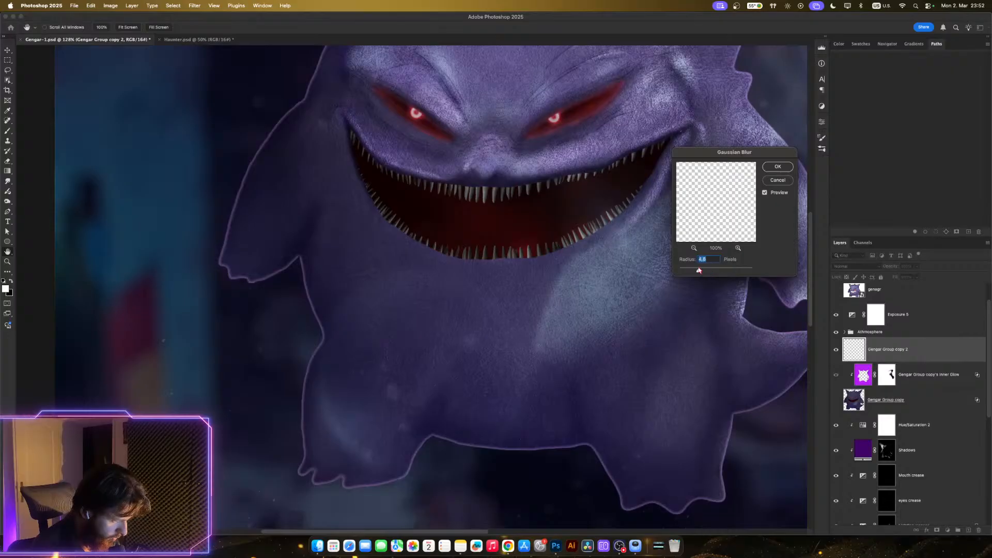
pyautogui.moveTo(699, 269); pyautogui.dragTo(688, 269)
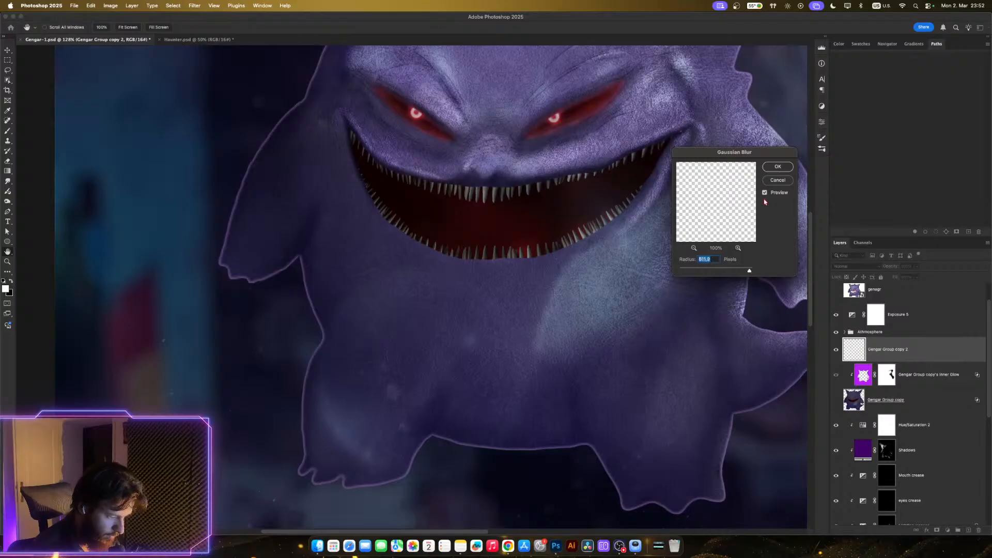
pyautogui.click(786, 168)
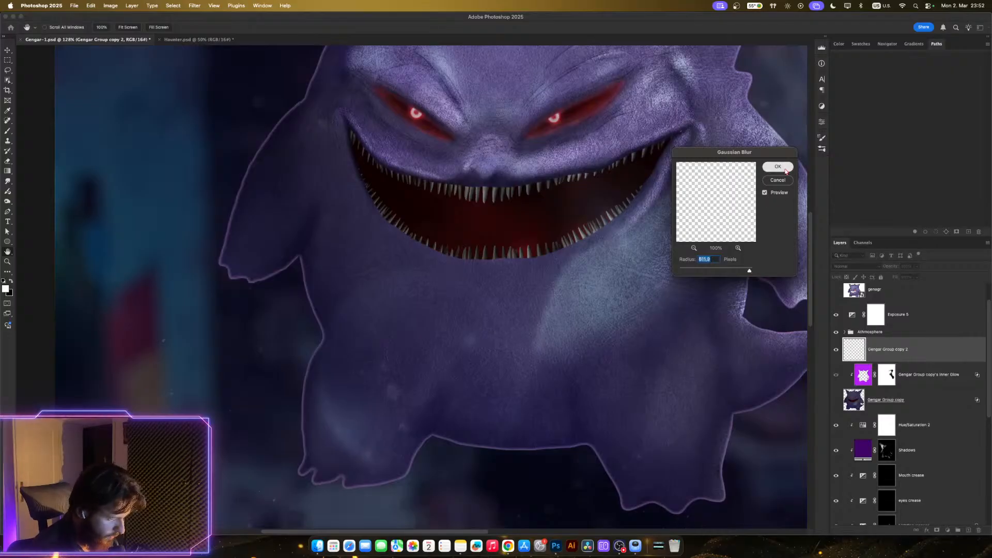
pyautogui.click(836, 350)
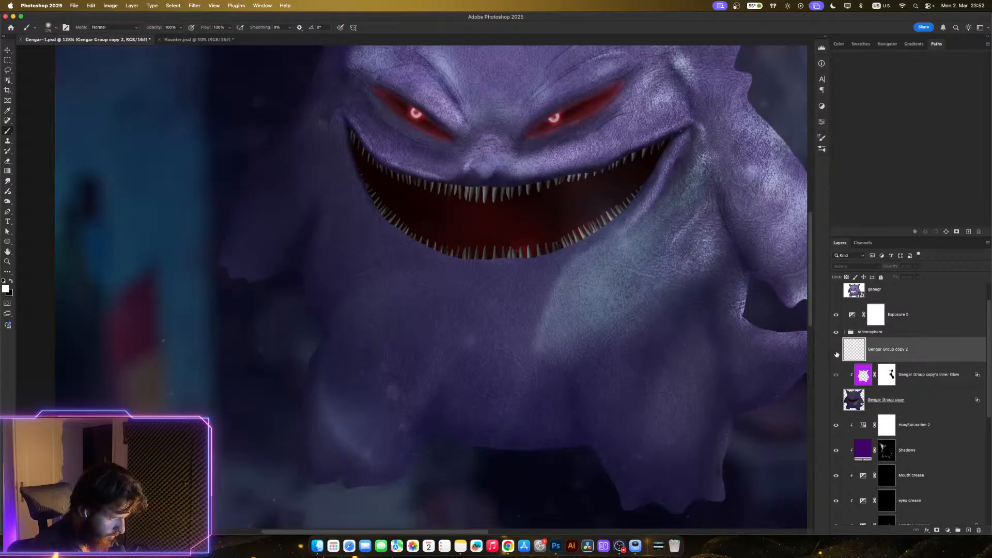
pyautogui.click(836, 350)
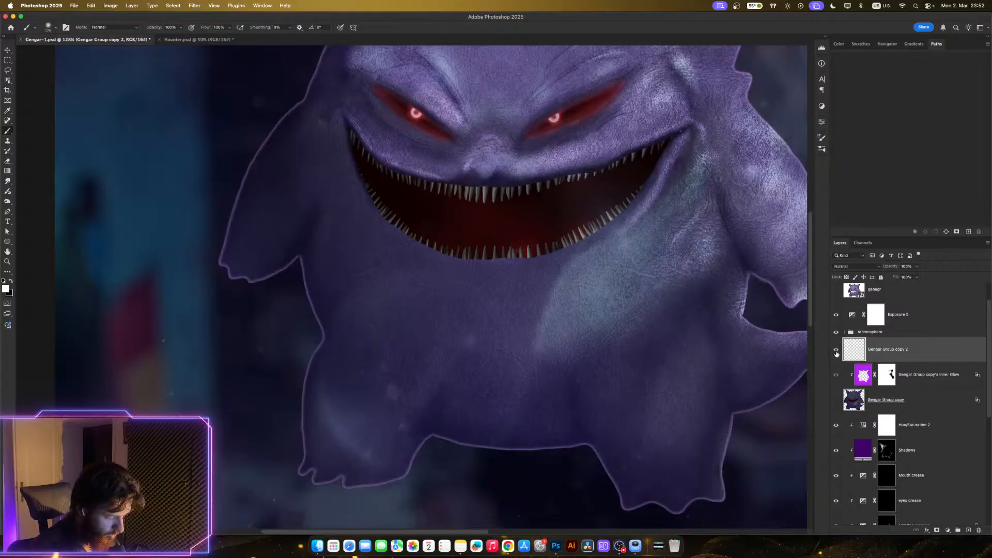
# - Compare the creature's edges with and without the blurred Gengar Group copy 2 rim by toggling the layer's visibility
pyautogui.click(836, 351)
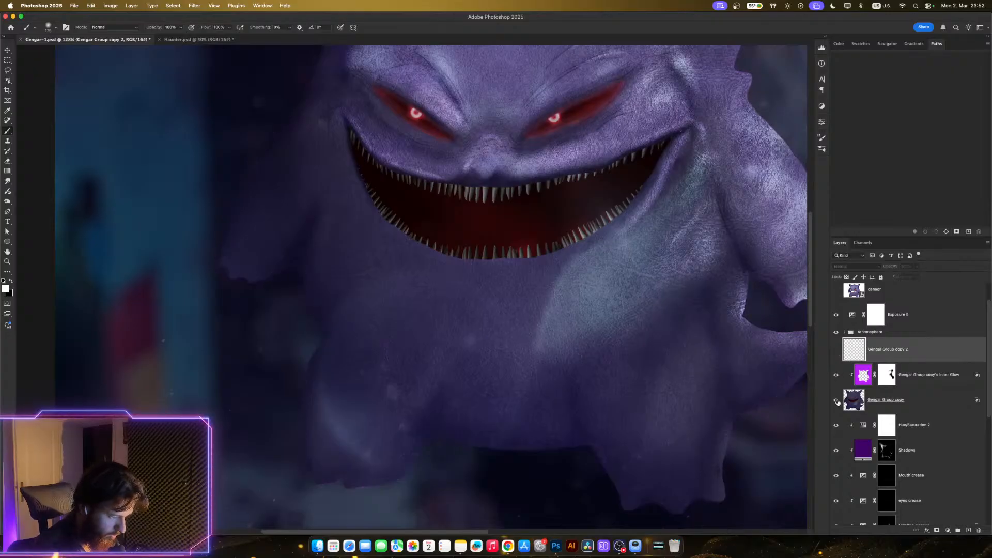
pyautogui.click(836, 350)
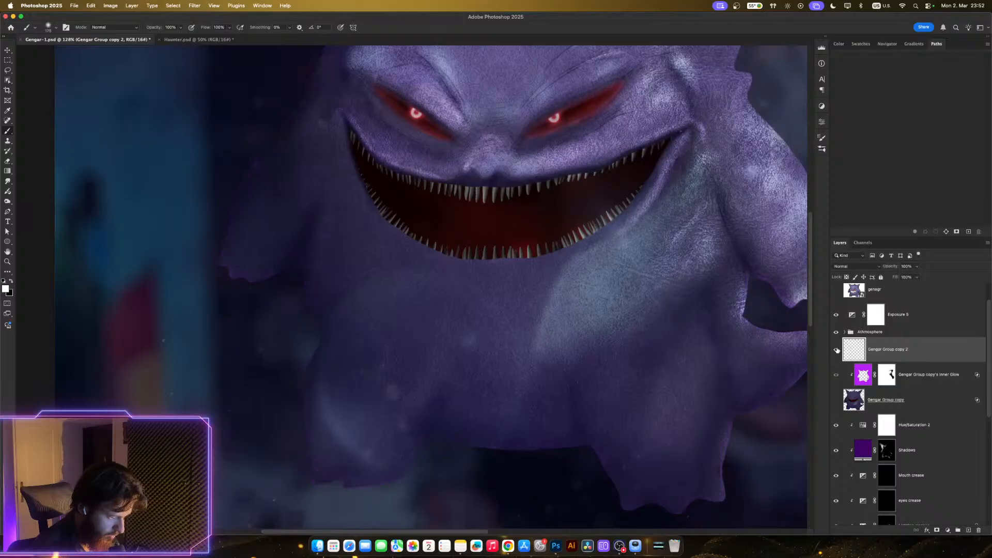
pyautogui.scroll(2, 584, 357)
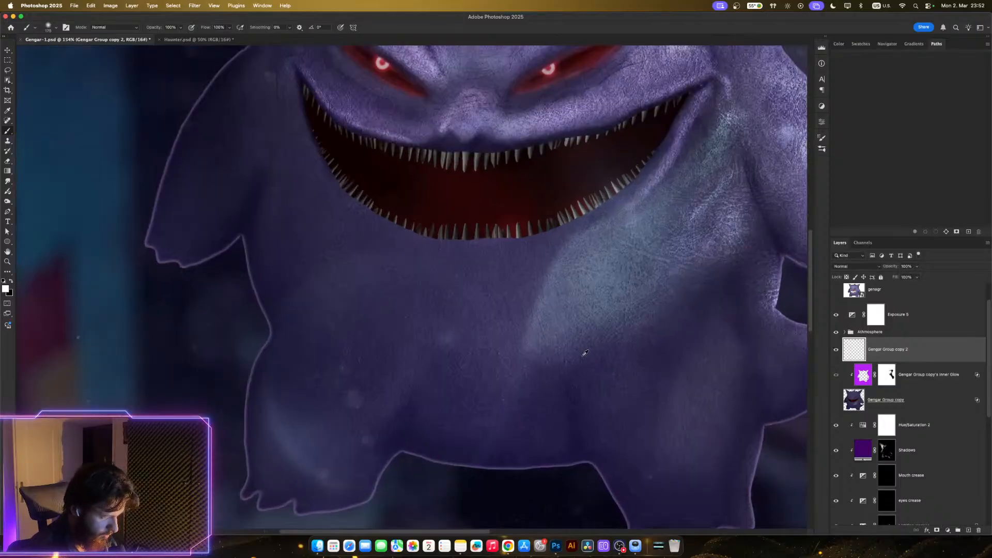
pyautogui.scroll(2, 584, 388)
pyautogui.scroll(-2, 582, 387)
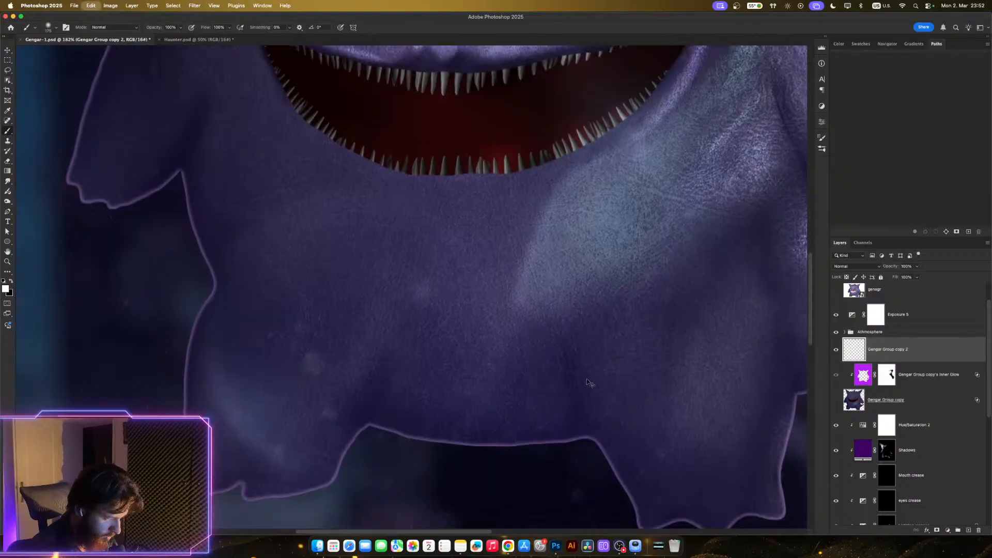
# - Undo the Gaussian Blur and rasterization of the Gengar Group copy 2 layer, going back to its smart object
pyautogui.press('super+comma')
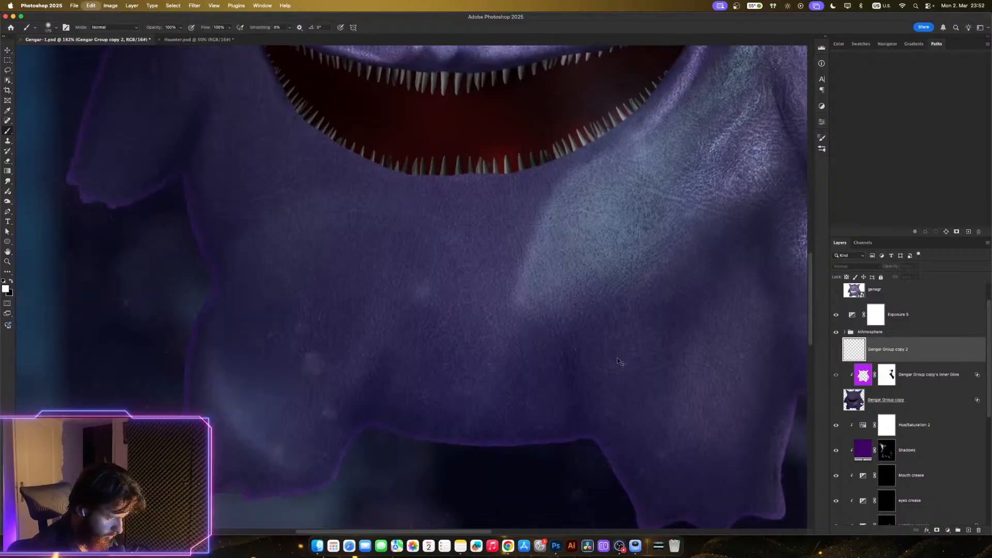
pyautogui.press('super+comma')
pyautogui.press('super+comma')
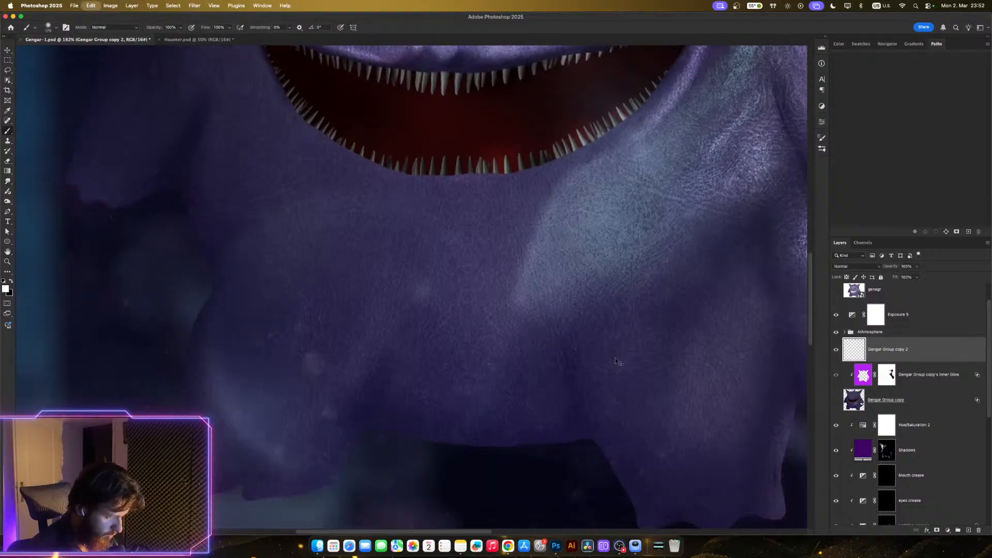
pyautogui.press('super+comma')
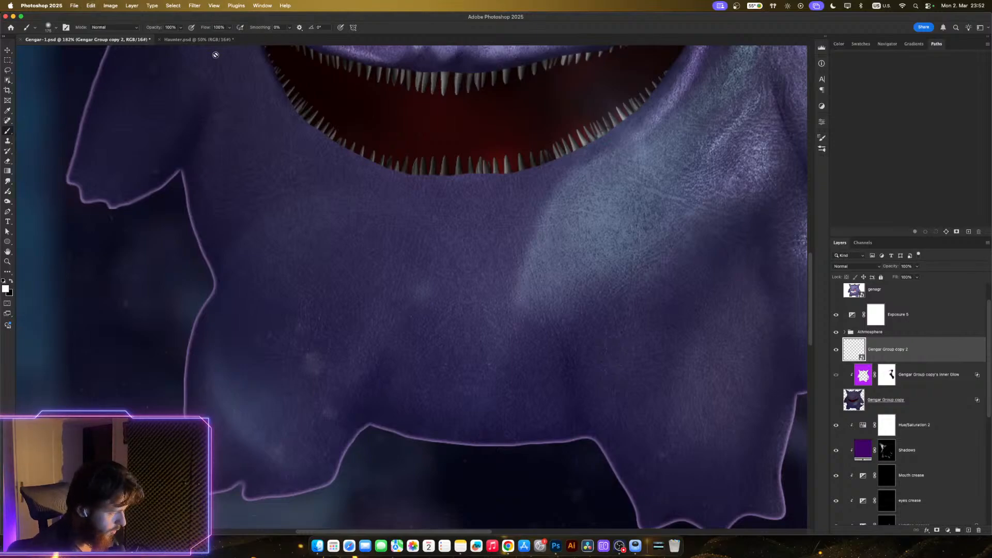
pyautogui.click(194, 5)
pyautogui.moveTo(253, 104)
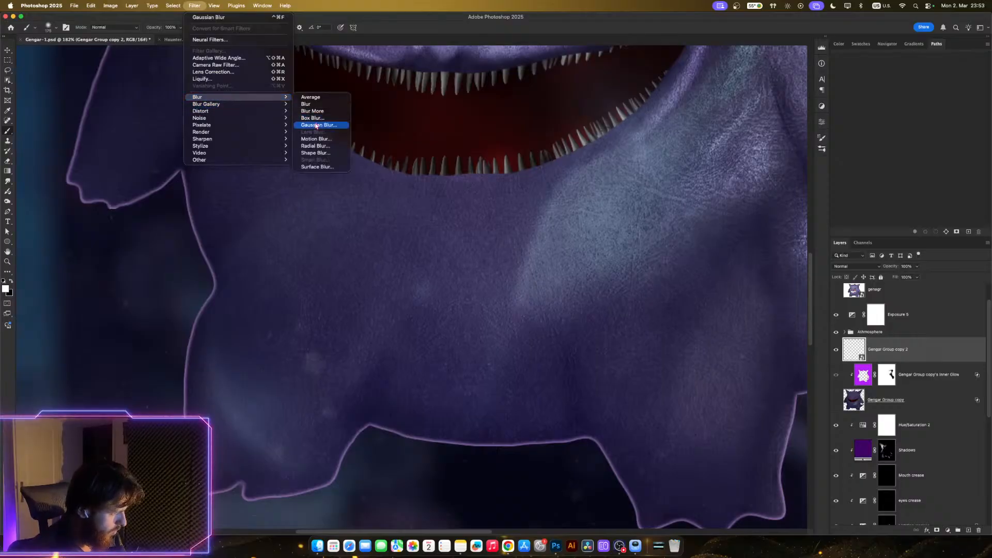
pyautogui.click(317, 124)
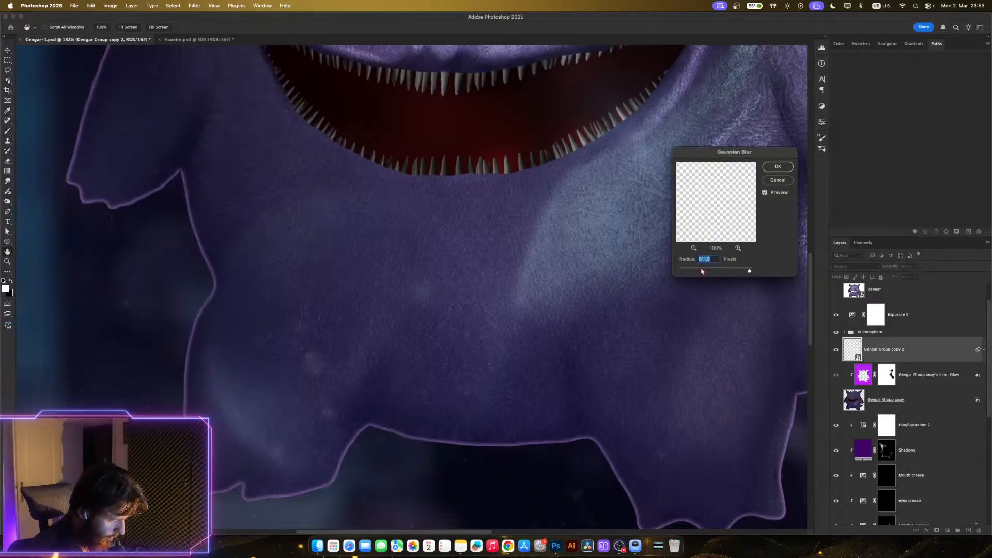
pyautogui.click(745, 271)
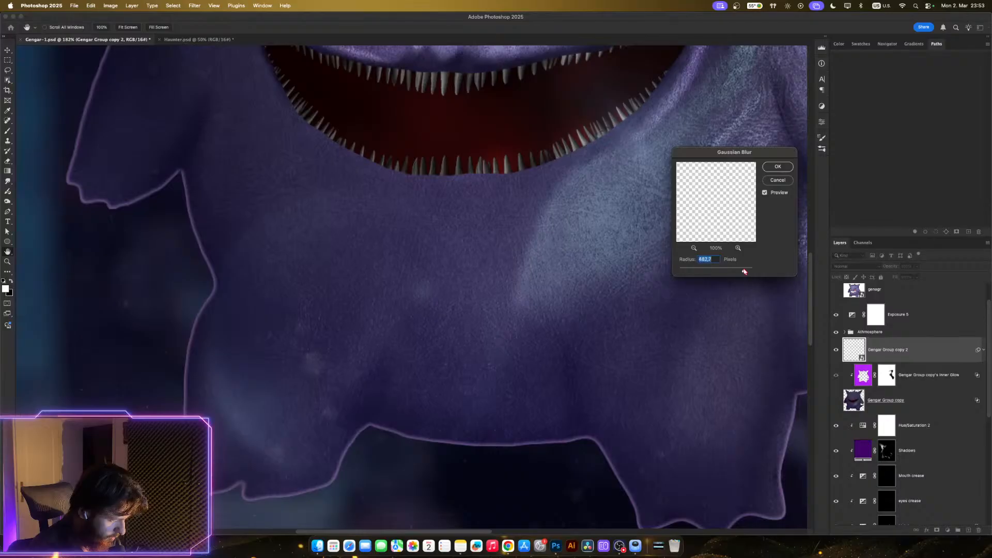
pyautogui.click(686, 272)
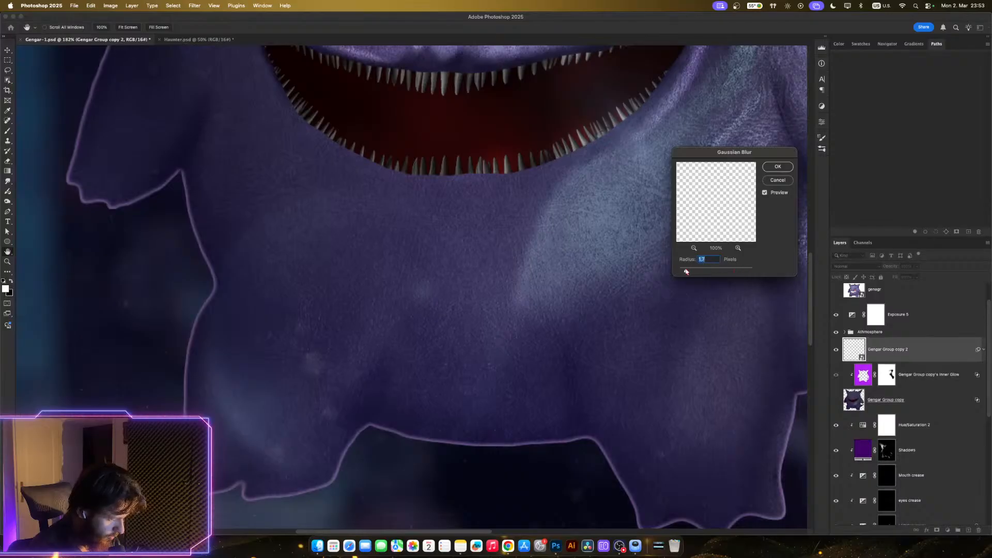
pyautogui.click(714, 275)
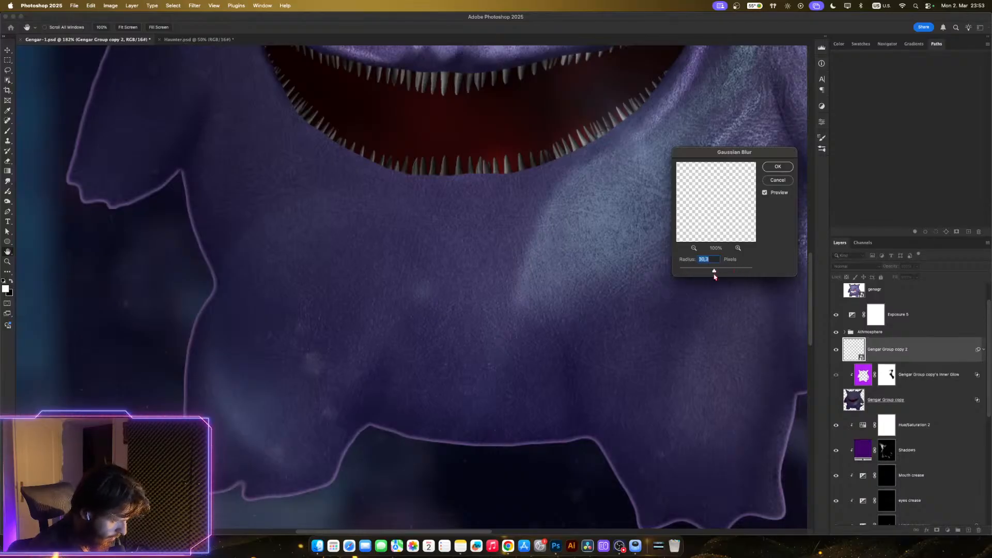
pyautogui.click(738, 272)
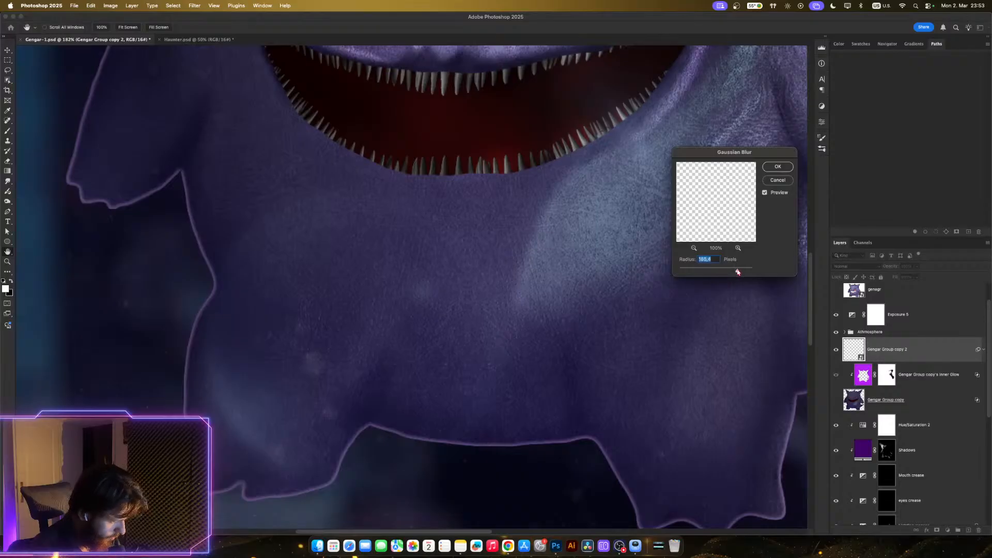
pyautogui.click(775, 179)
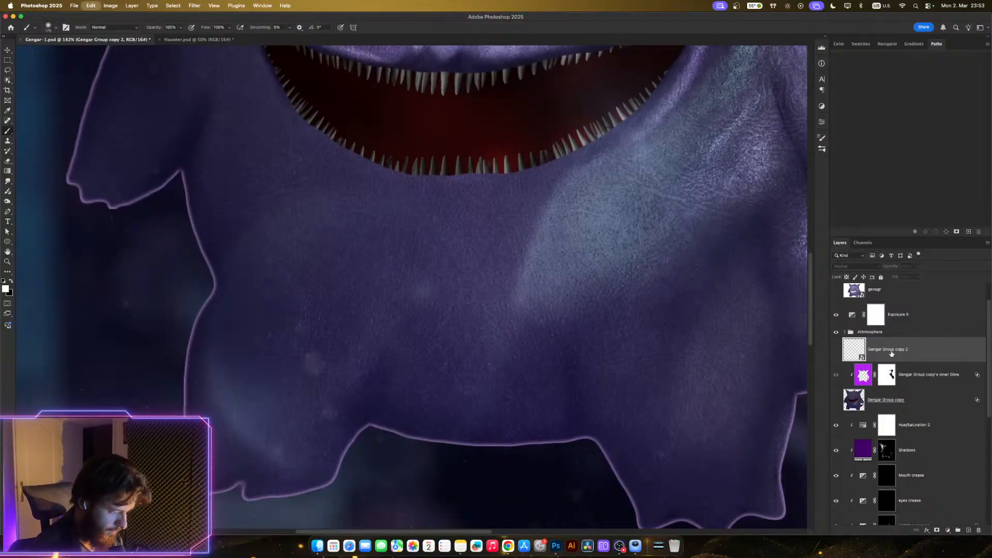
# - Undo the smart object conversion of Gengar Group copy 2, going back to the layer with its editable Inner Glow effect
pyautogui.press('super+z')
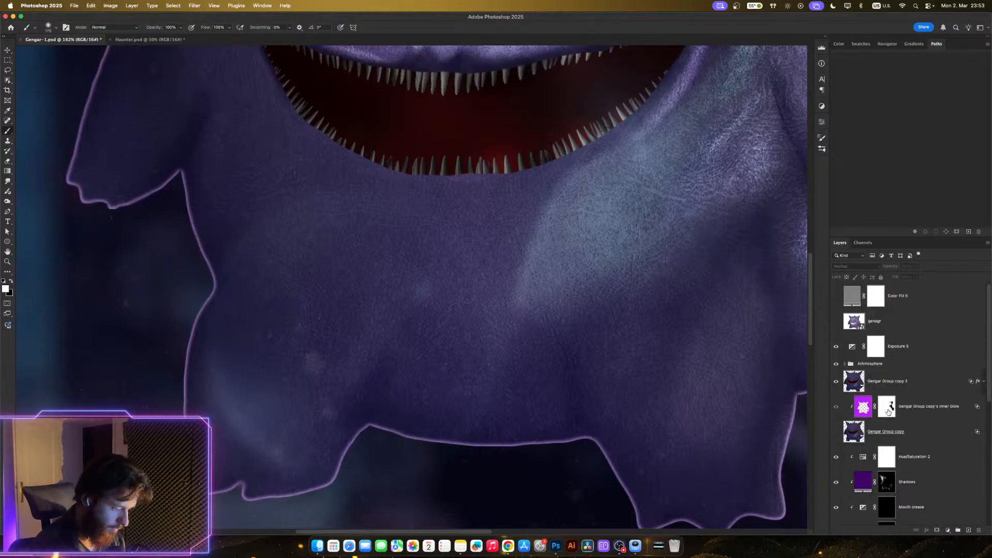
pyautogui.press('super+z')
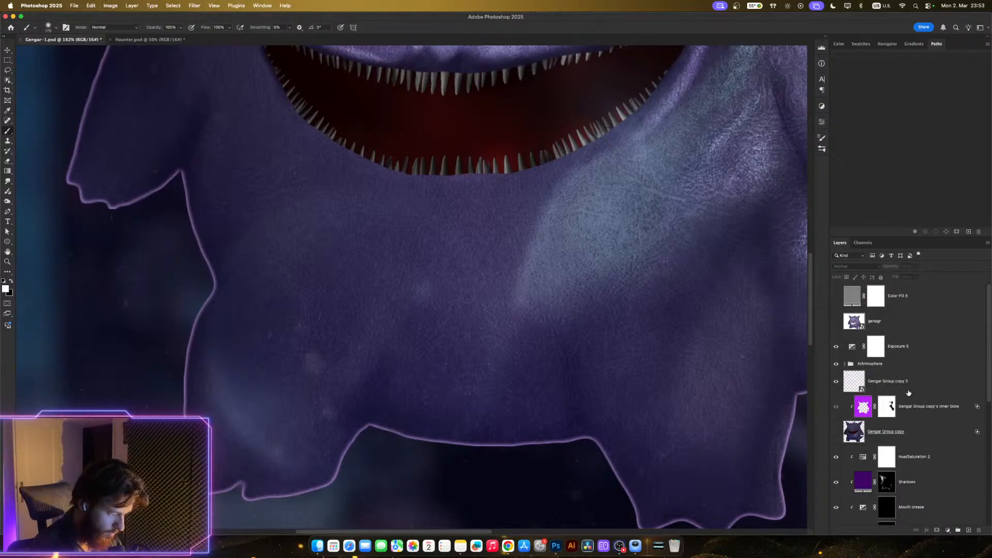
pyautogui.press('super+z')
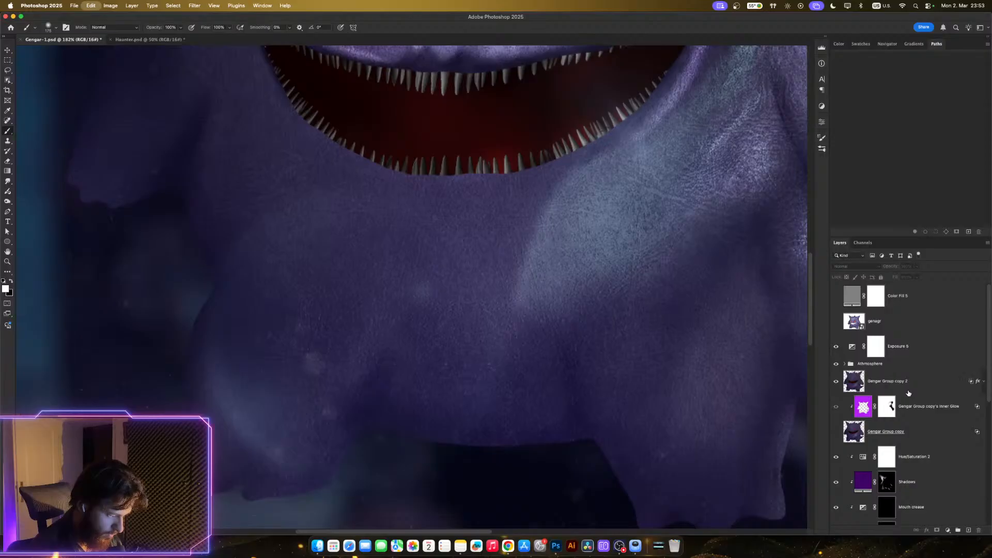
pyautogui.scroll(-2, 671, 421)
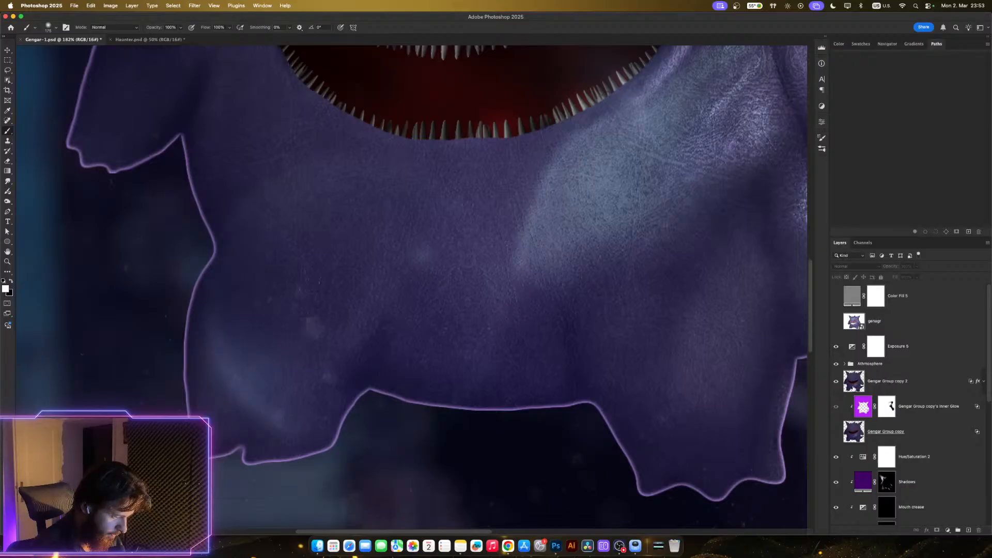
pyautogui.keyDown('super'); pyautogui.click(855, 388); pyautogui.keyUp('super')
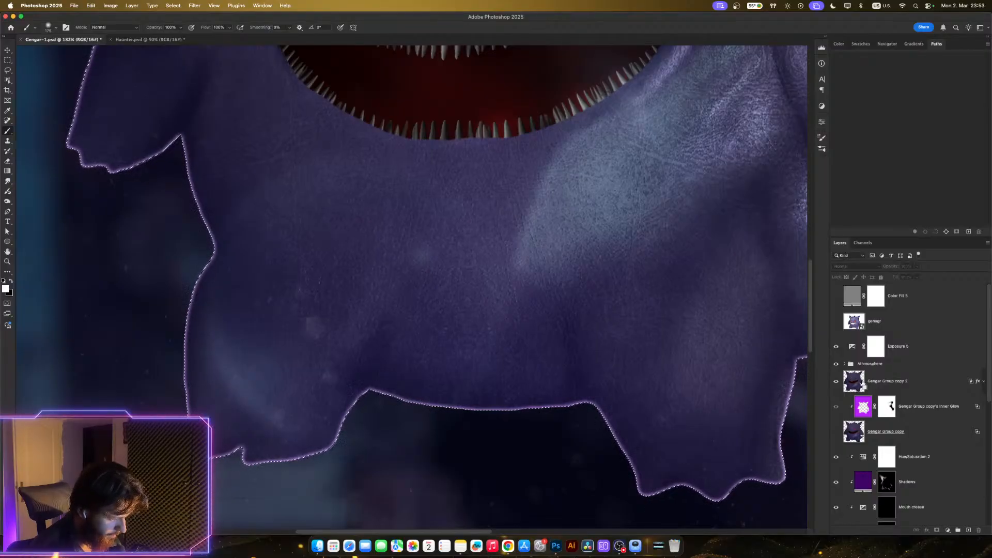
pyautogui.press('super+d')
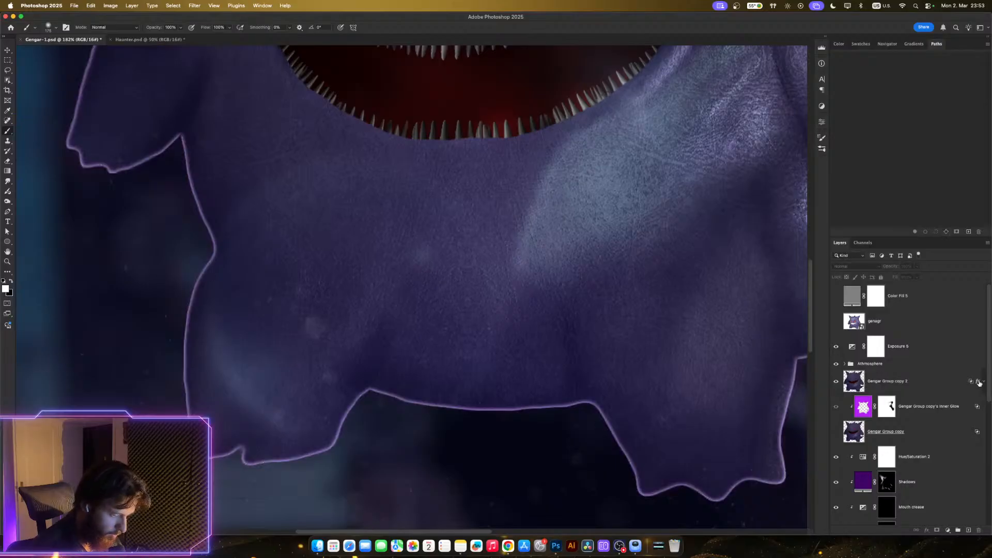
# - Increase the Inner Glow size on Gengar Group copy 2 and separate the effect onto its own layer
pyautogui.doubleClick(979, 383)
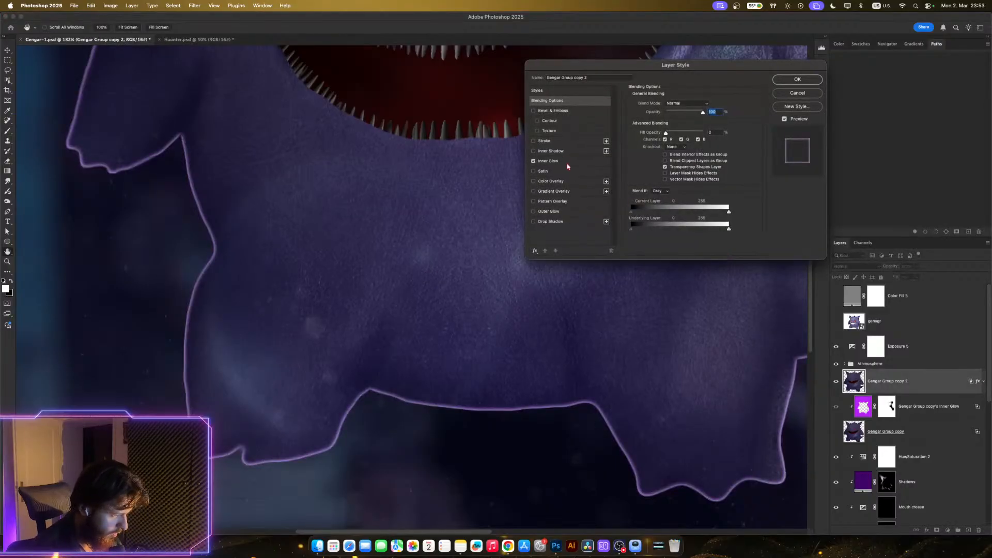
pyautogui.click(567, 162)
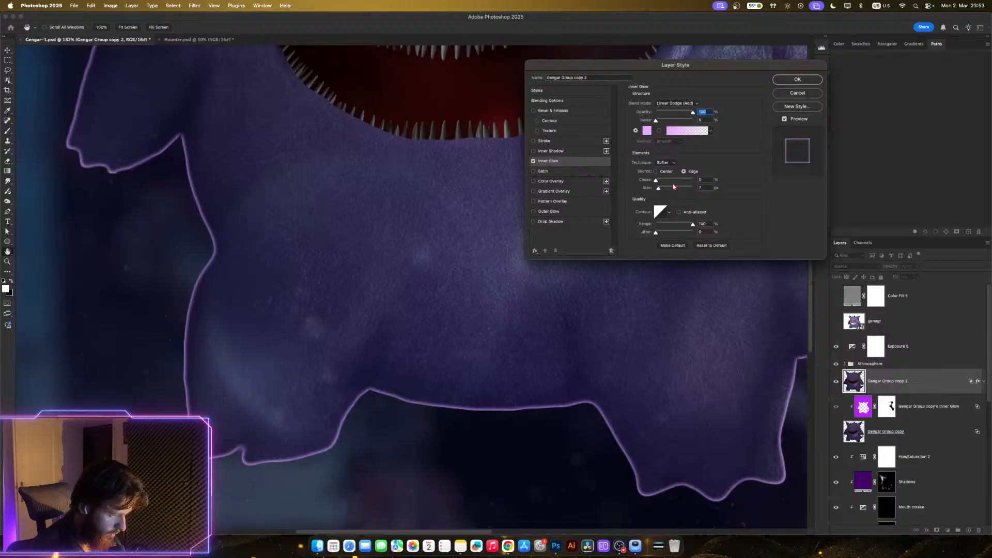
pyautogui.moveTo(674, 187); pyautogui.dragTo(663, 191)
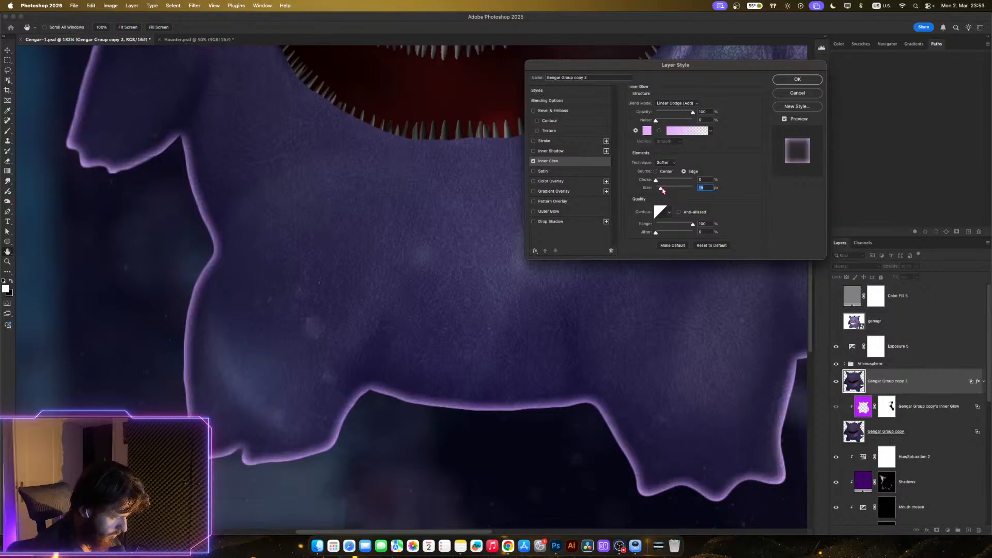
pyautogui.click(791, 80)
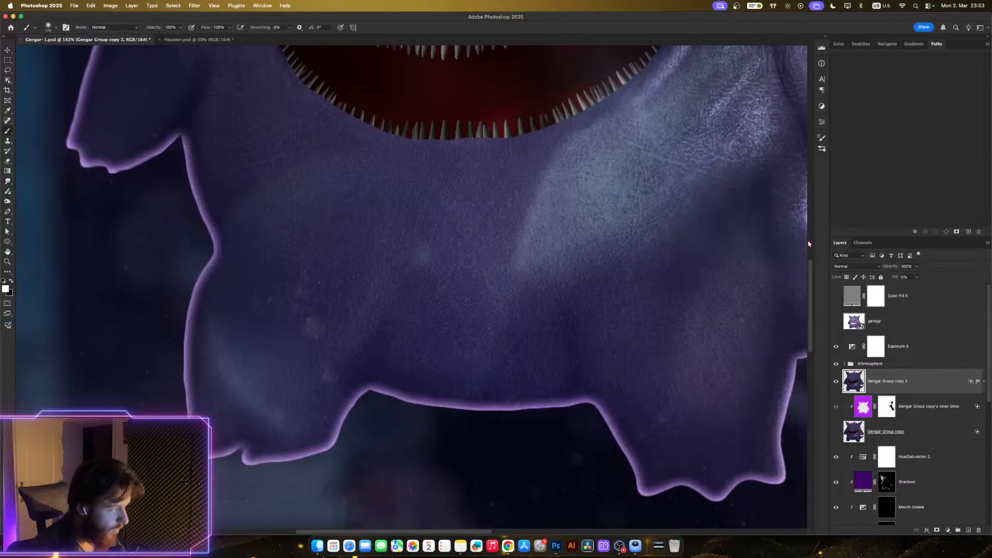
pyautogui.rightClick(976, 381)
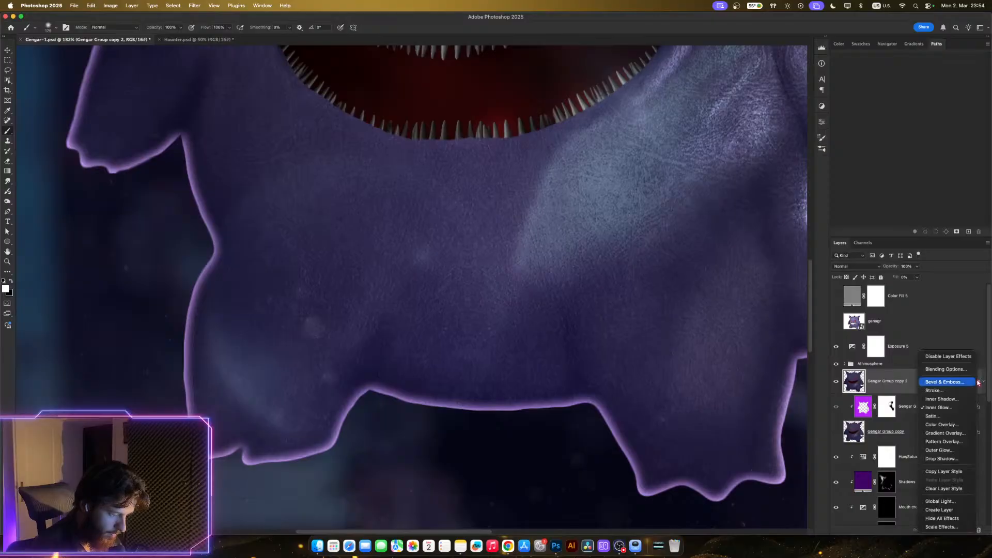
pyautogui.click(940, 509)
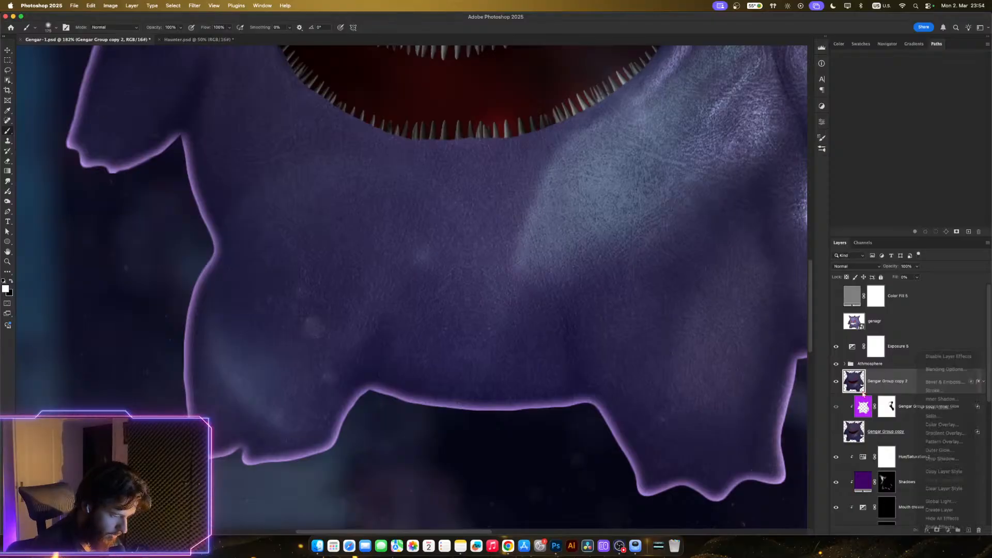
# - Load the Gengar Group copy 2 silhouette as a selection expanded by 5 pixels, and make its separated Inner Glow layer active
pyautogui.keyDown('super'); pyautogui.click(868, 387); pyautogui.keyUp('super')
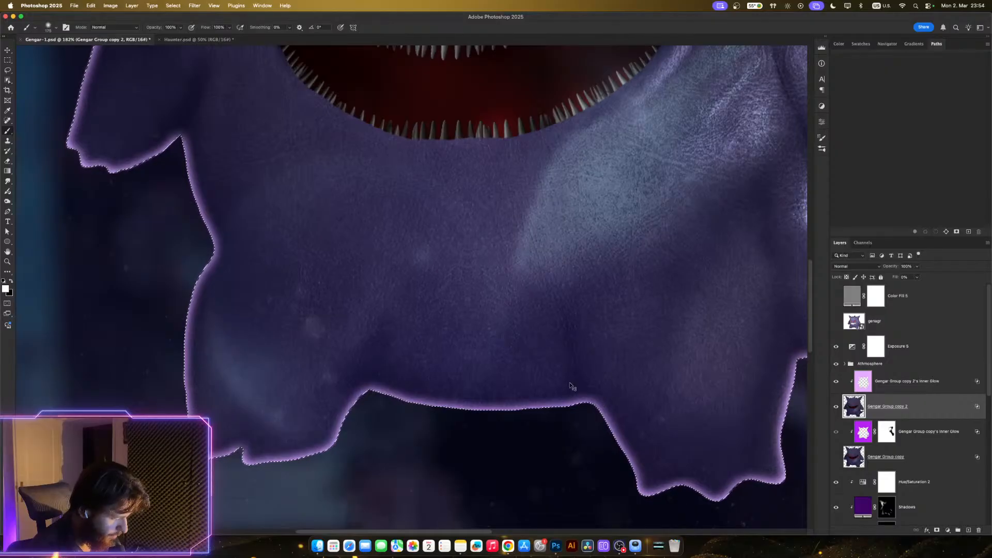
pyautogui.click(173, 5)
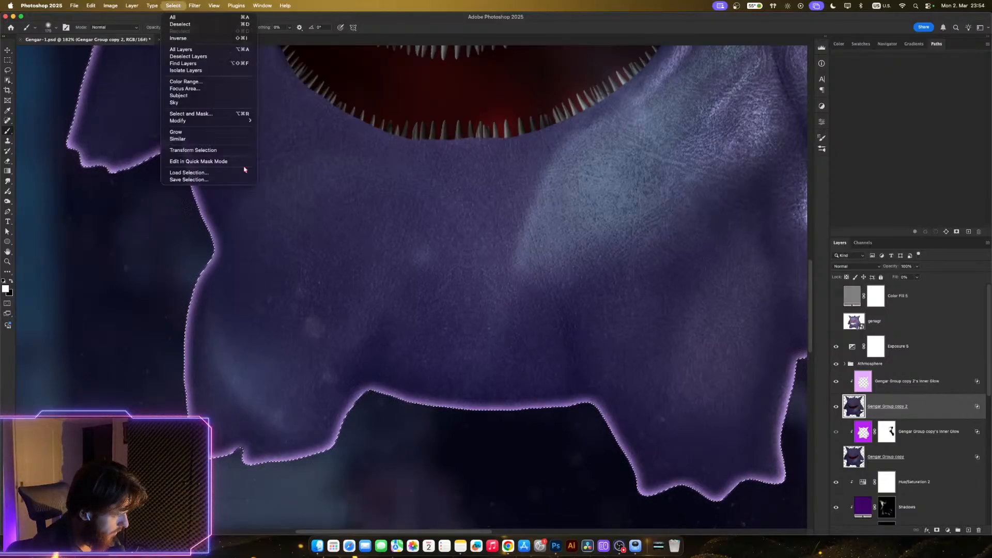
pyautogui.click(232, 134)
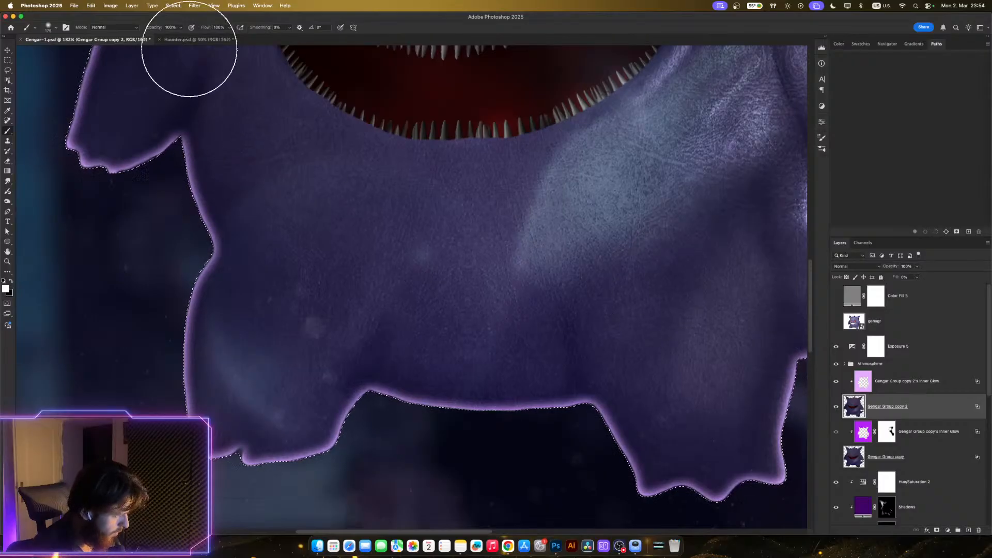
pyautogui.click(153, 5)
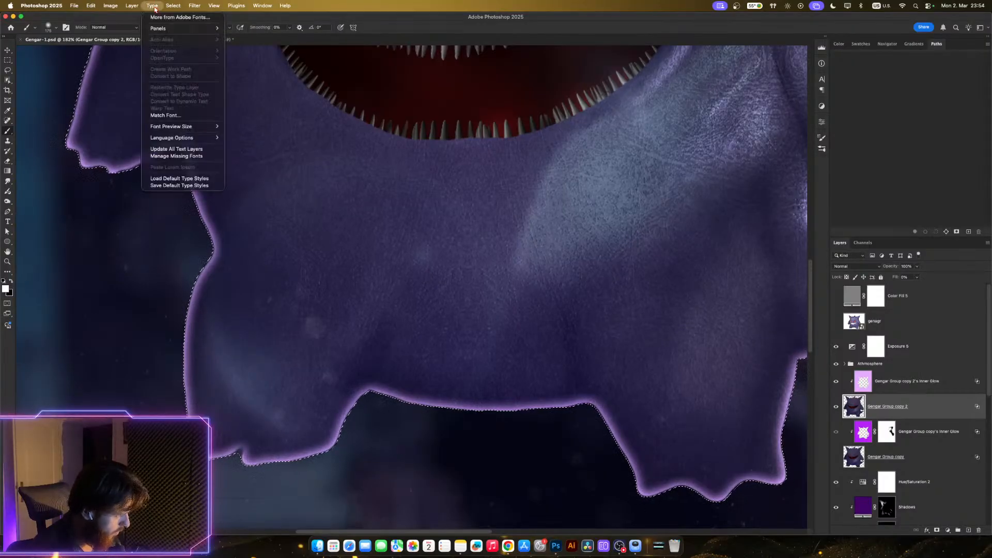
pyautogui.moveTo(169, 7)
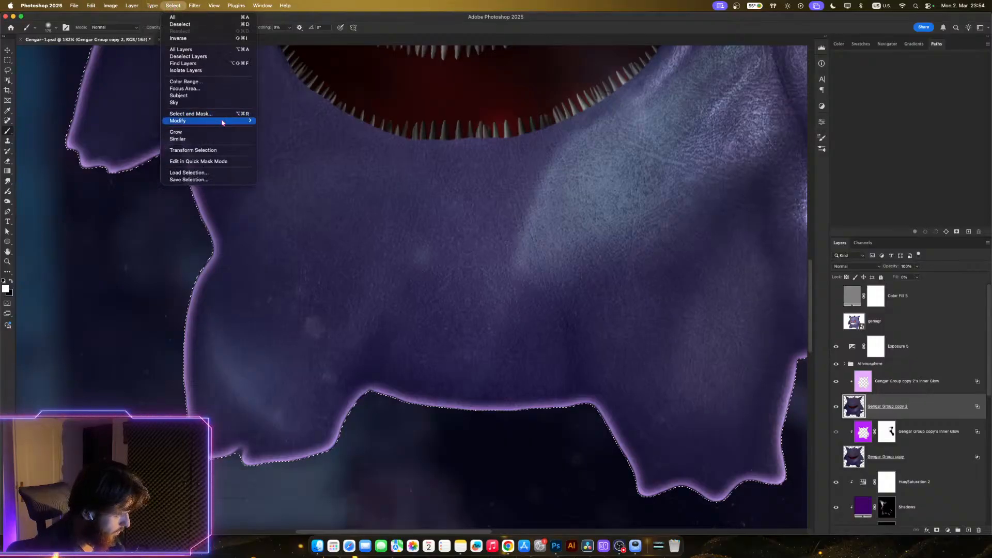
pyautogui.moveTo(227, 120)
pyautogui.click(290, 135)
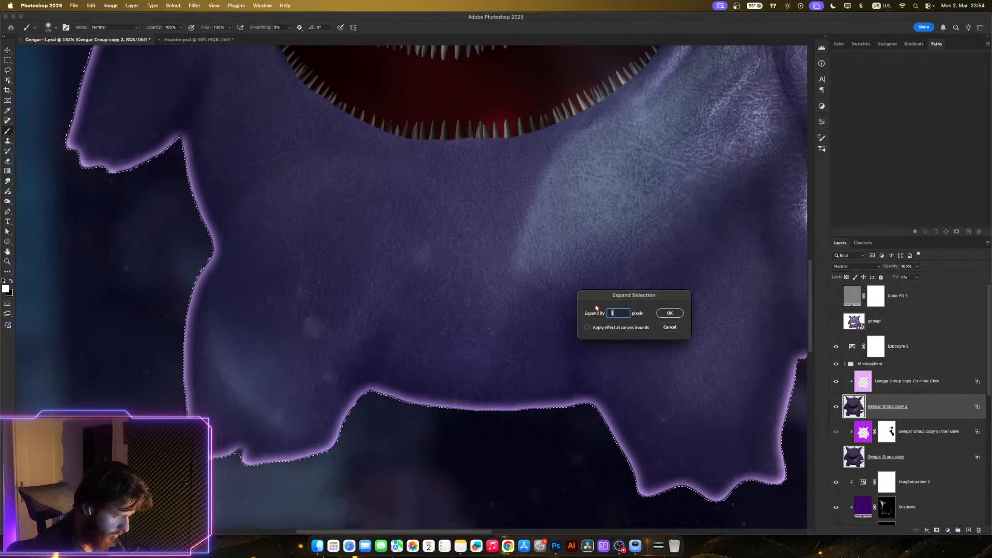
pyautogui.write('5')
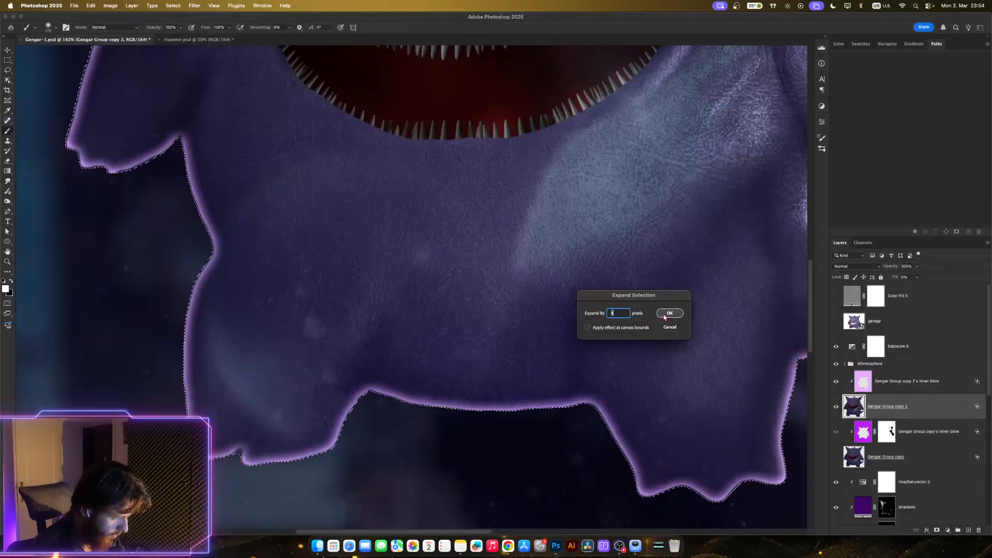
pyautogui.click(665, 316)
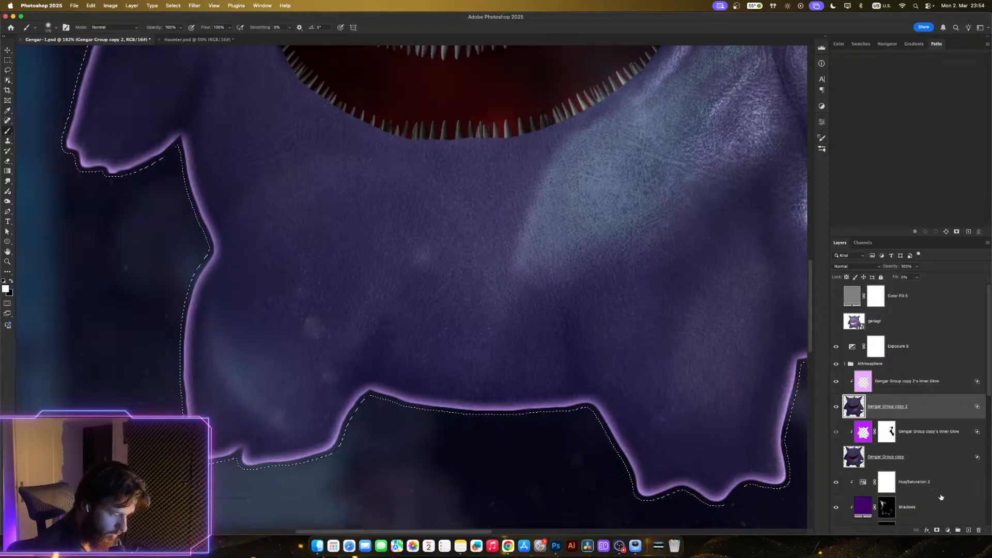
pyautogui.click(919, 385)
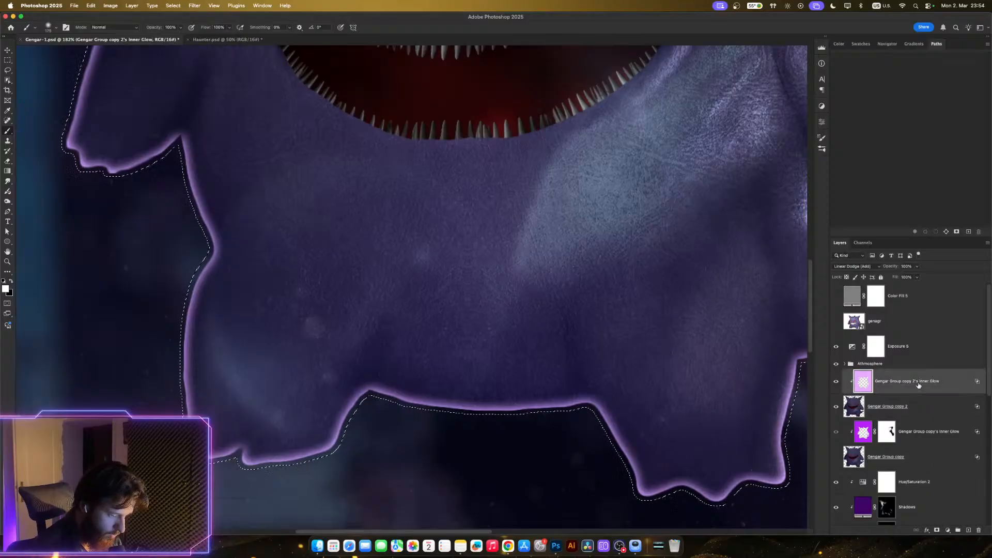
# - Add a new layer directly above Gengar Group copy 2 and fill the expanded silhouette selection with white
pyautogui.click(937, 531)
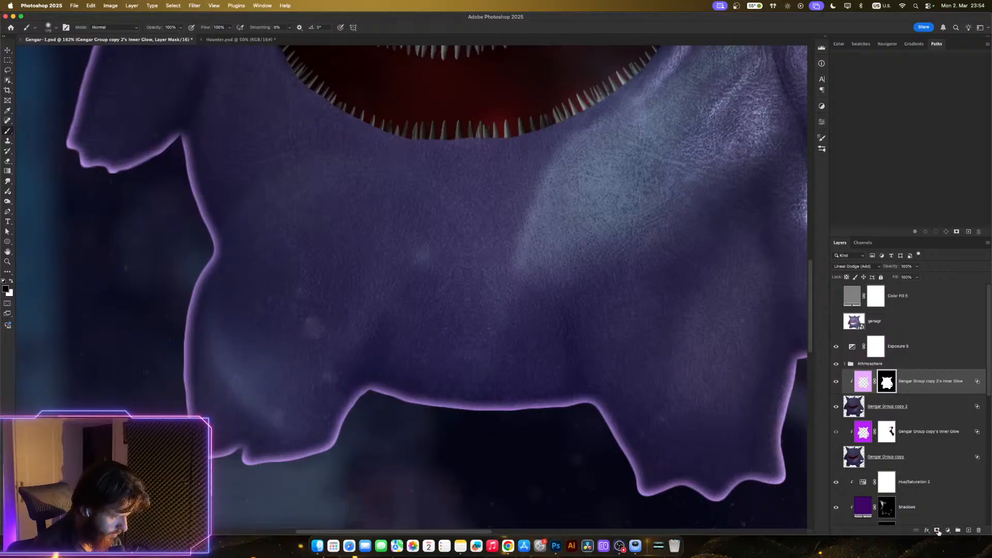
pyautogui.press('super+z')
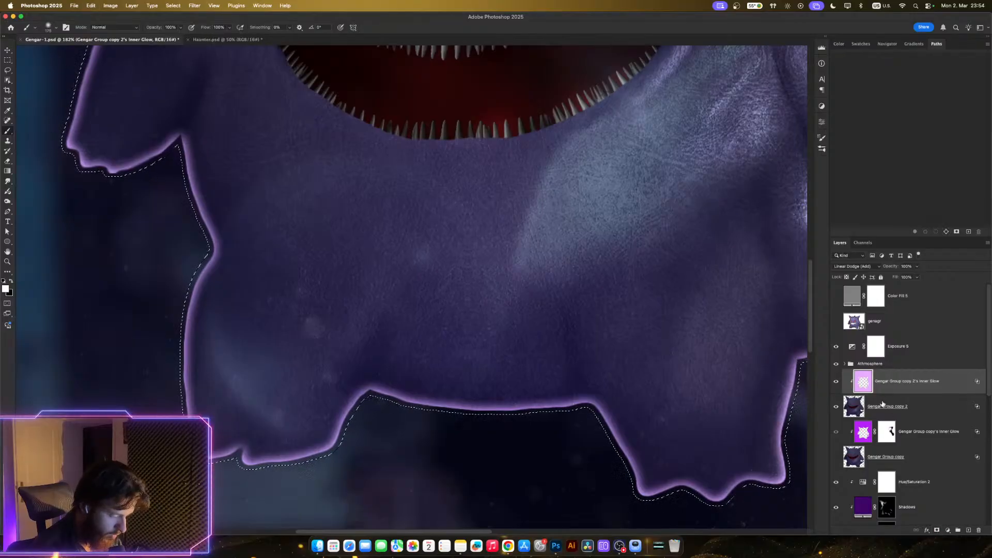
pyautogui.click(936, 406)
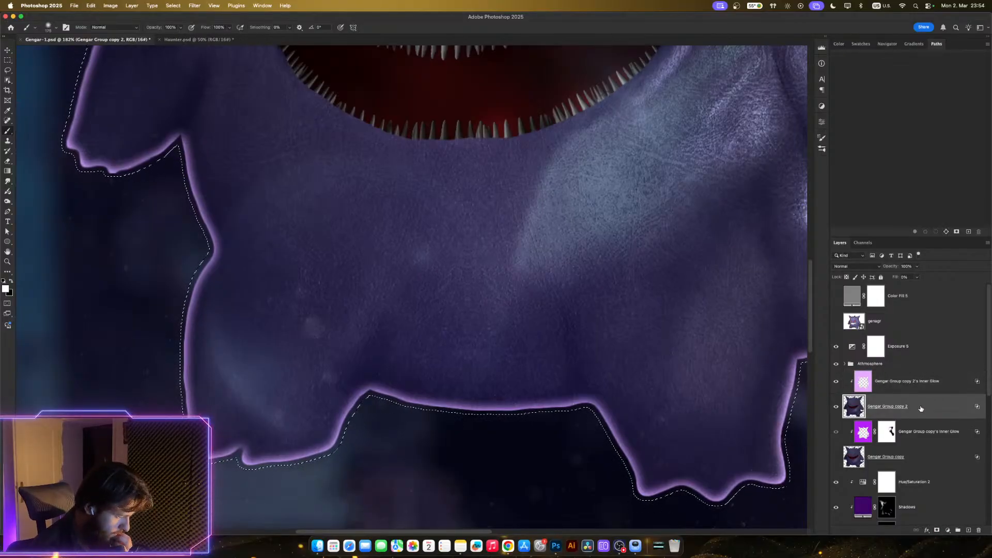
pyautogui.click(968, 531)
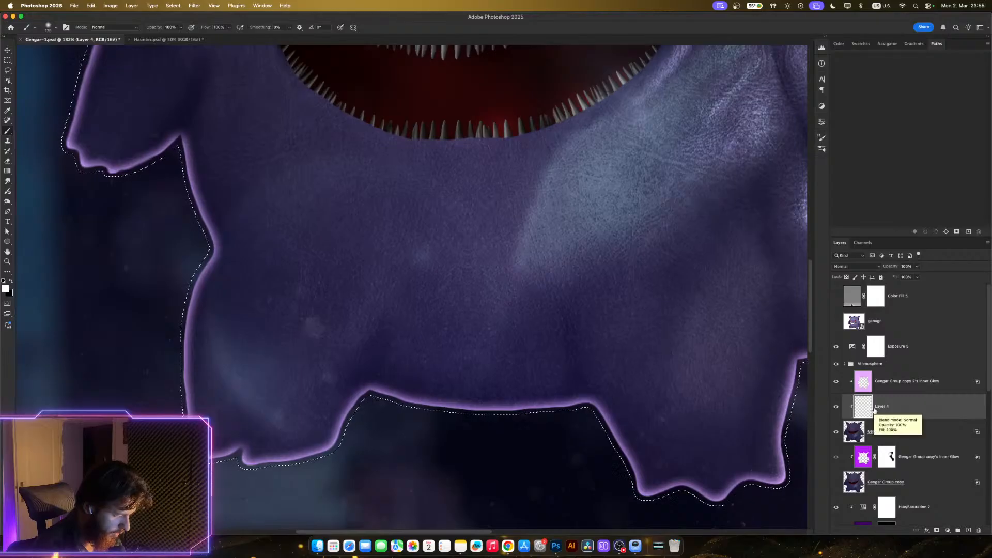
pyautogui.hotkey('alt', 'BackSpace')
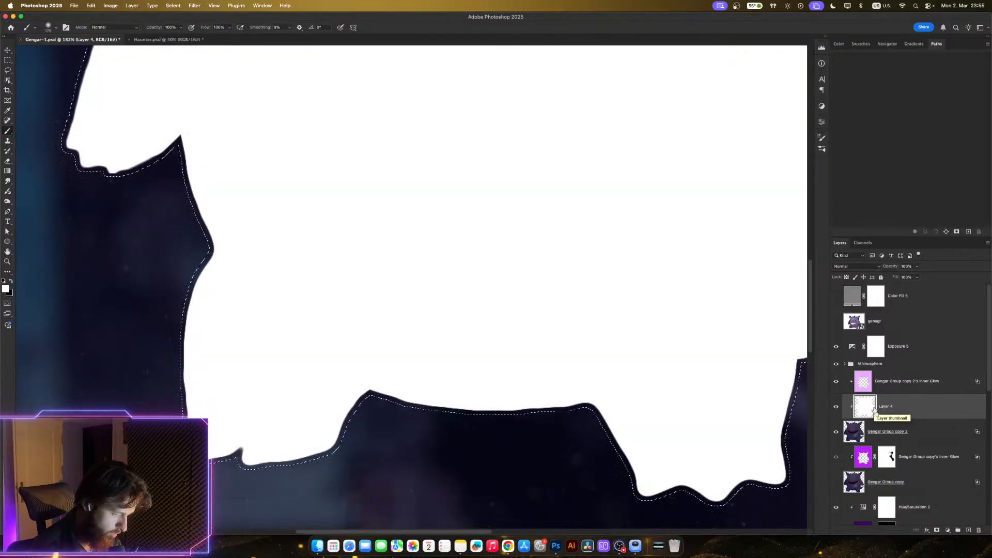
# - Move white Layer 4 above the separated pale violet Inner Glow layer, release its clipping, and deselect the silhouette
pyautogui.press('super+d')
pyautogui.moveTo(884, 408); pyautogui.dragTo(901, 376)
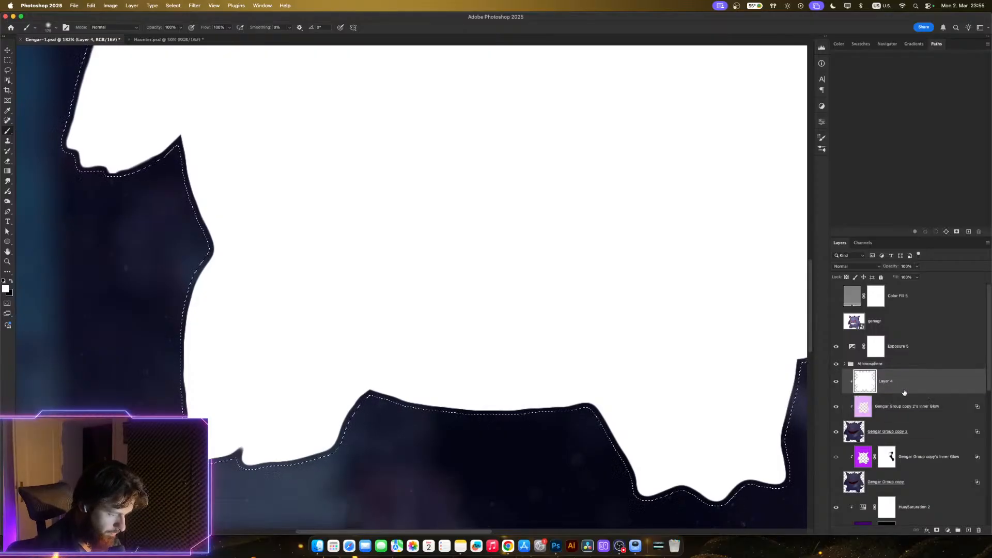
pyautogui.keyDown('alt'); pyautogui.click(907, 393); pyautogui.keyUp('alt')
pyautogui.press('super+d')
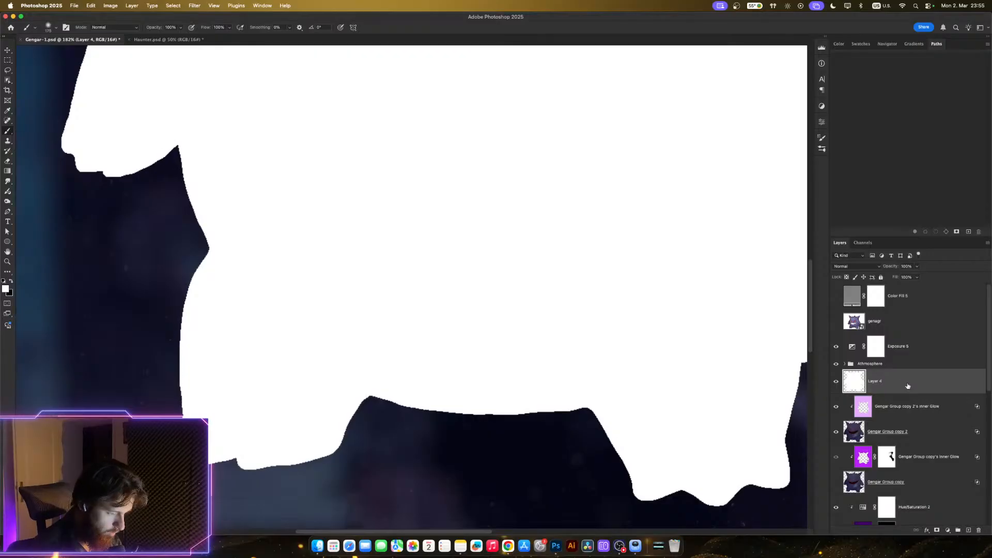
# - Give Layer 4 an Inner Glow effect without an Outer Glow, and reduce its Fill to 0%
pyautogui.doubleClick(978, 385)
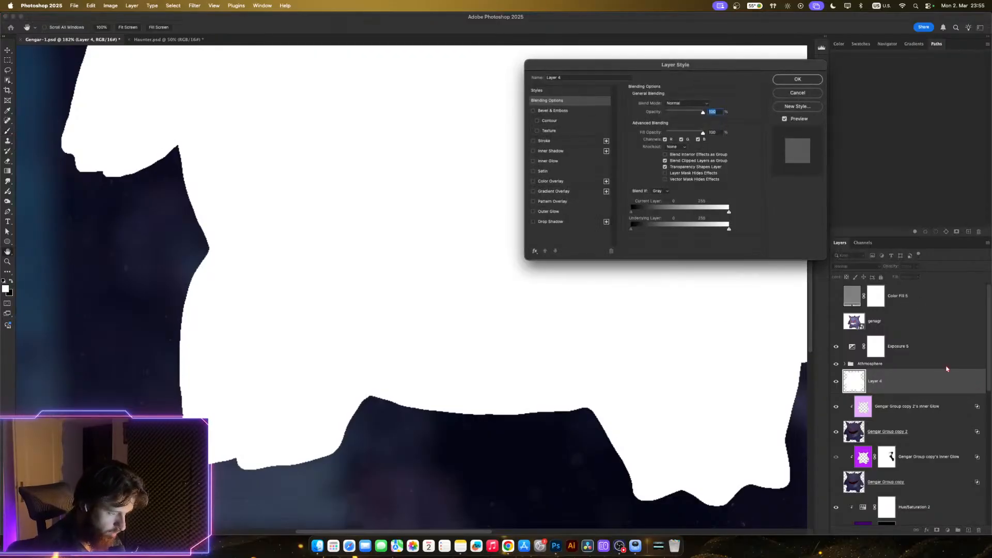
pyautogui.click(552, 212)
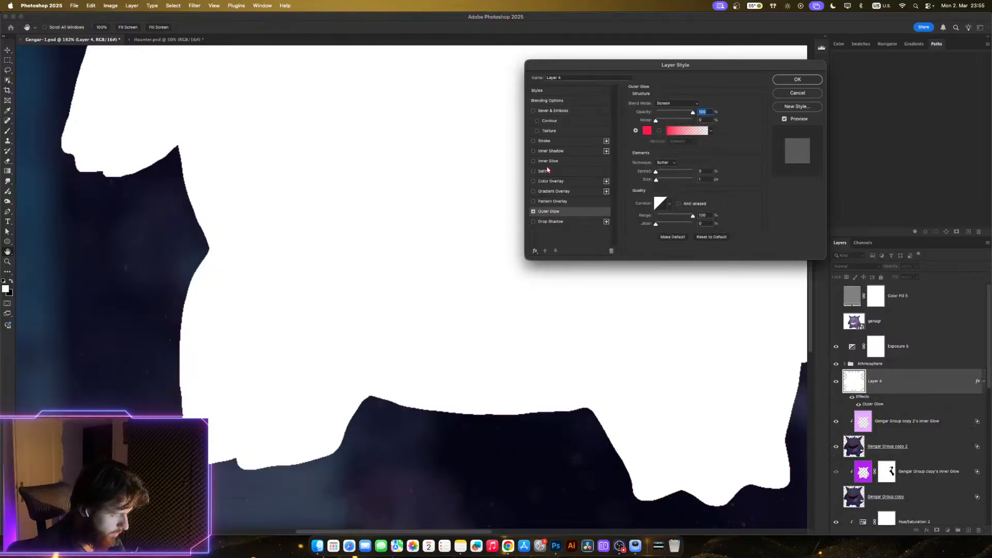
pyautogui.click(534, 212)
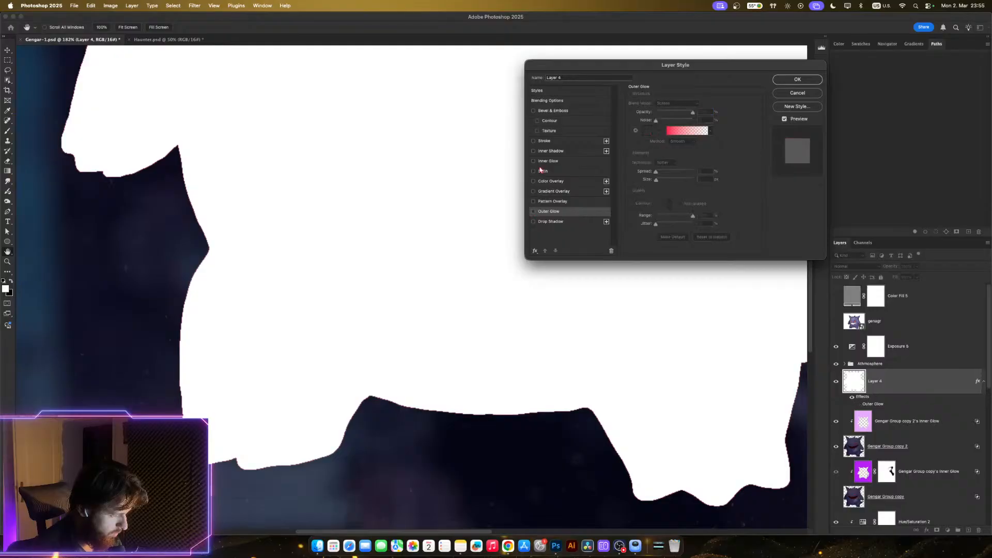
pyautogui.click(533, 161)
pyautogui.click(789, 82)
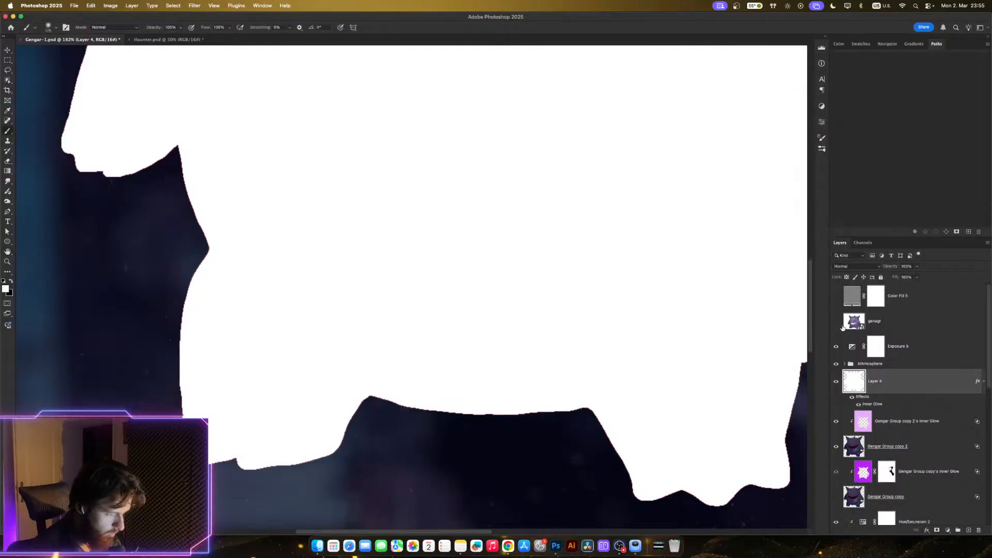
pyautogui.click(917, 278)
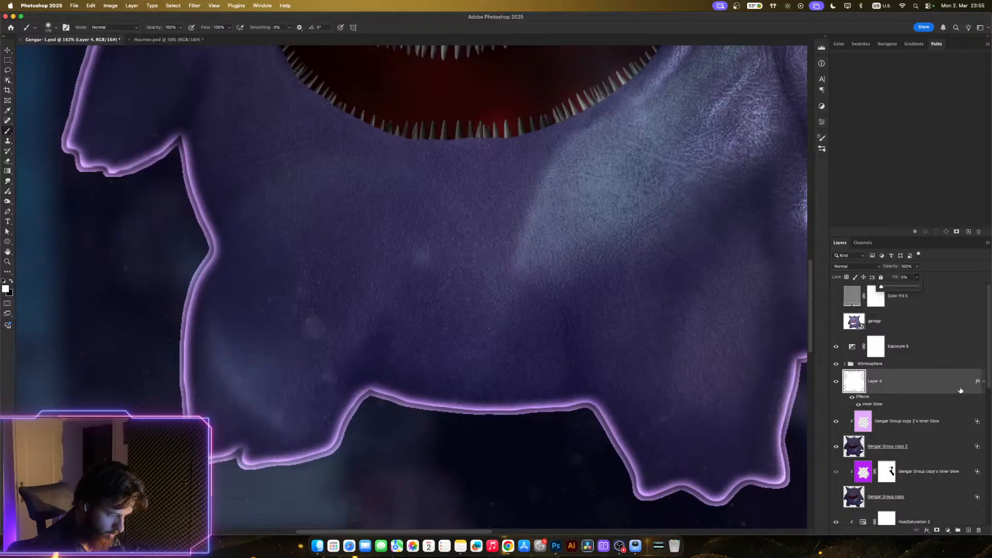
# - Clip Layer 4 to the Gengar Group copy 2 stack with its effects collapsed, and hide Gengar Group copy 2
pyautogui.click(983, 383)
pyautogui.keyDown('alt'); pyautogui.click(925, 392); pyautogui.keyUp('alt')
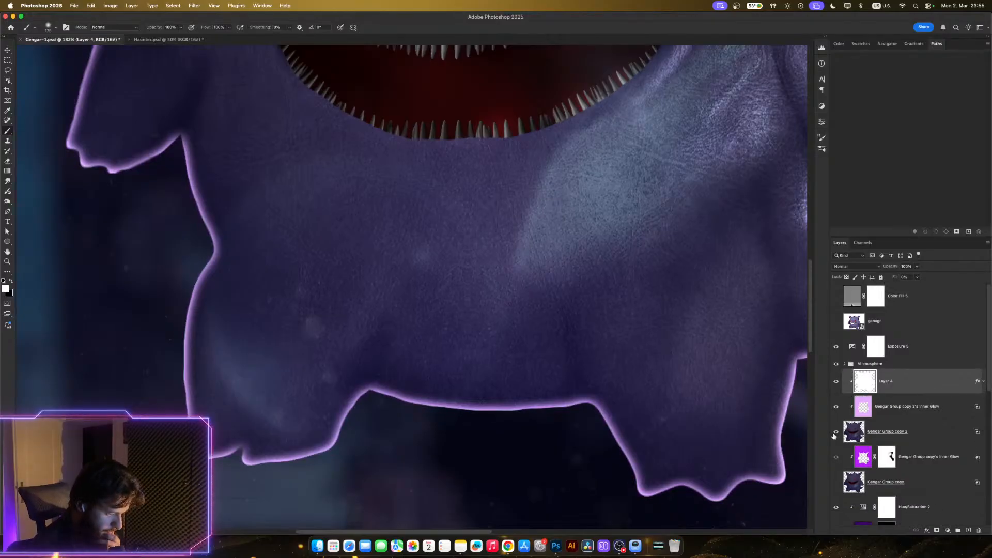
pyautogui.click(835, 432)
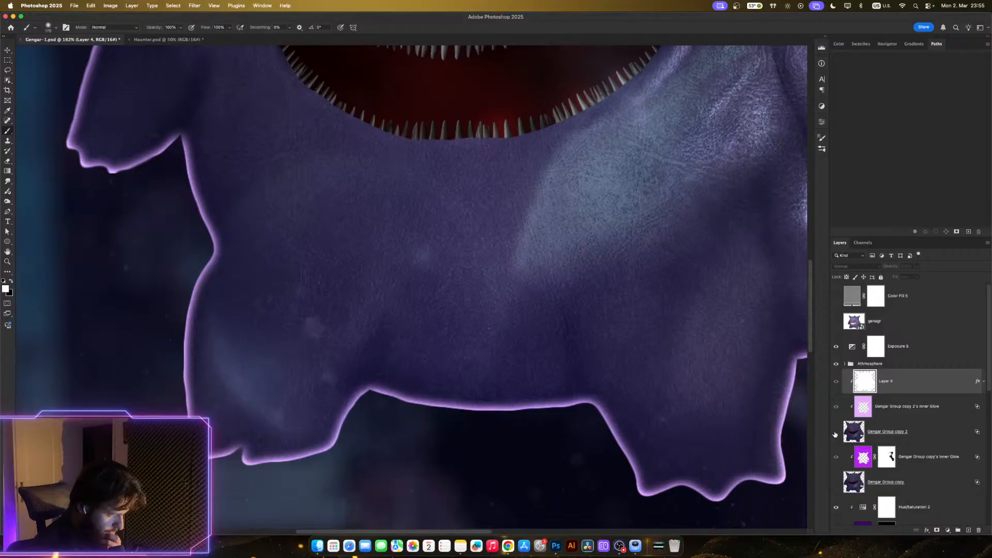
pyautogui.click(836, 483)
pyautogui.click(837, 483)
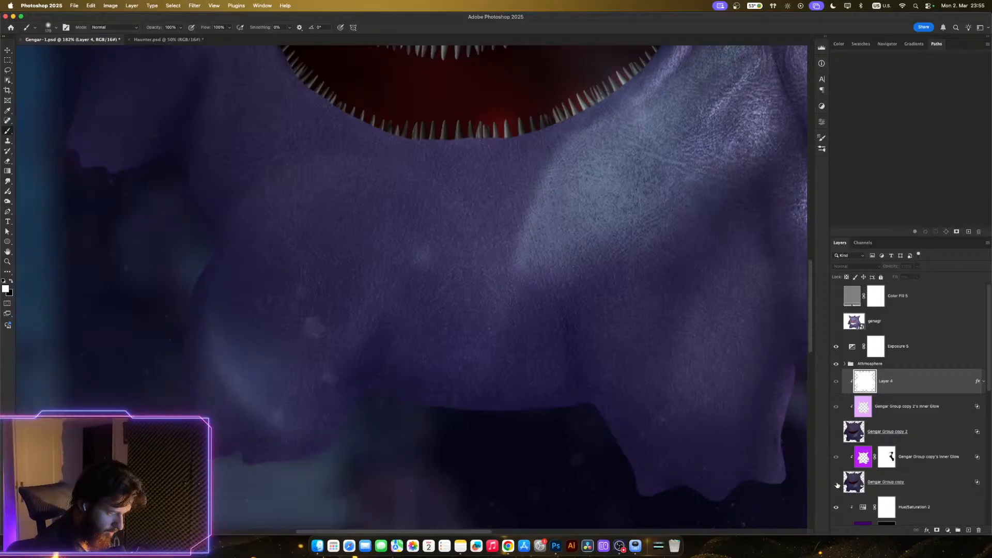
# - Move Layer 4 directly above Gengar Group copy's Inner Glow, keep it clipped to Gengar Group copy, and show that base layer
pyautogui.moveTo(905, 387); pyautogui.dragTo(909, 440)
pyautogui.keyDown('alt'); pyautogui.click(905, 444); pyautogui.keyUp('alt')
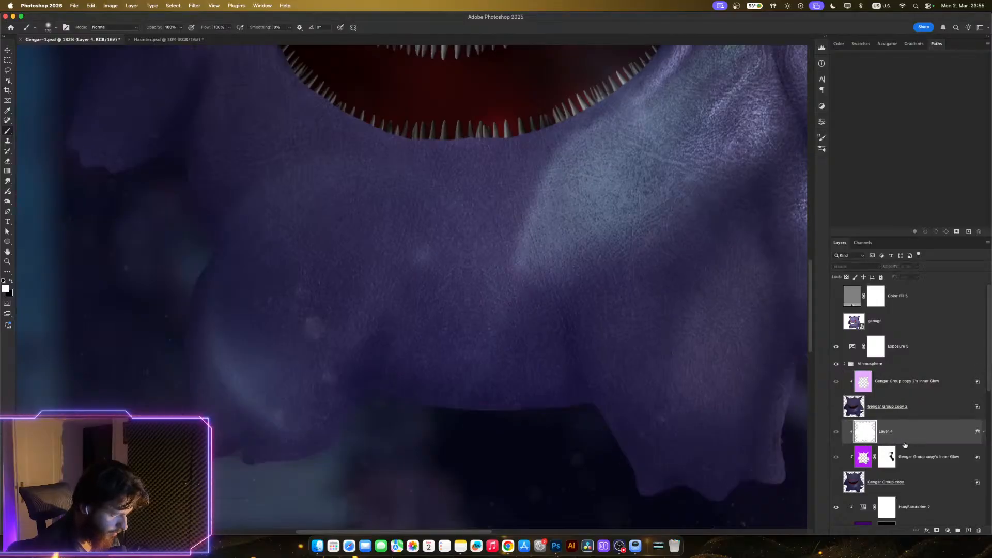
pyautogui.scroll(-4, 904, 444)
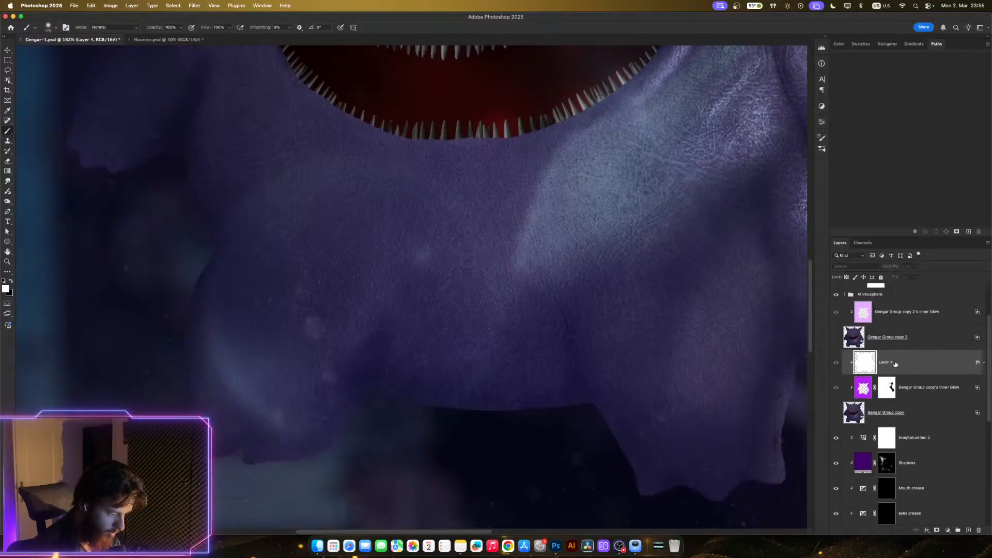
pyautogui.click(836, 412)
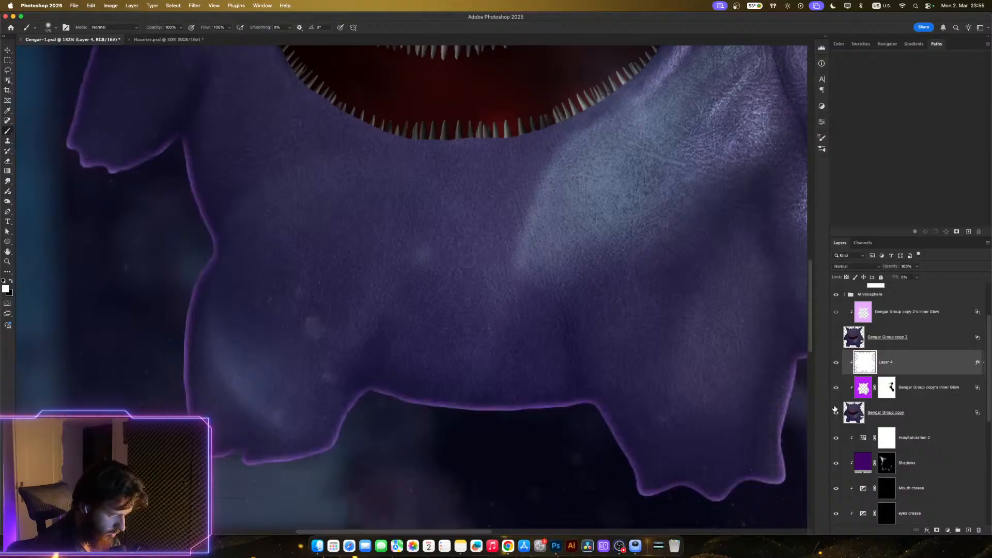
# - Compare Gengar's violet edge with and without Layer 4's glow along the body, feet and arm
pyautogui.click(836, 363)
pyautogui.click(837, 364)
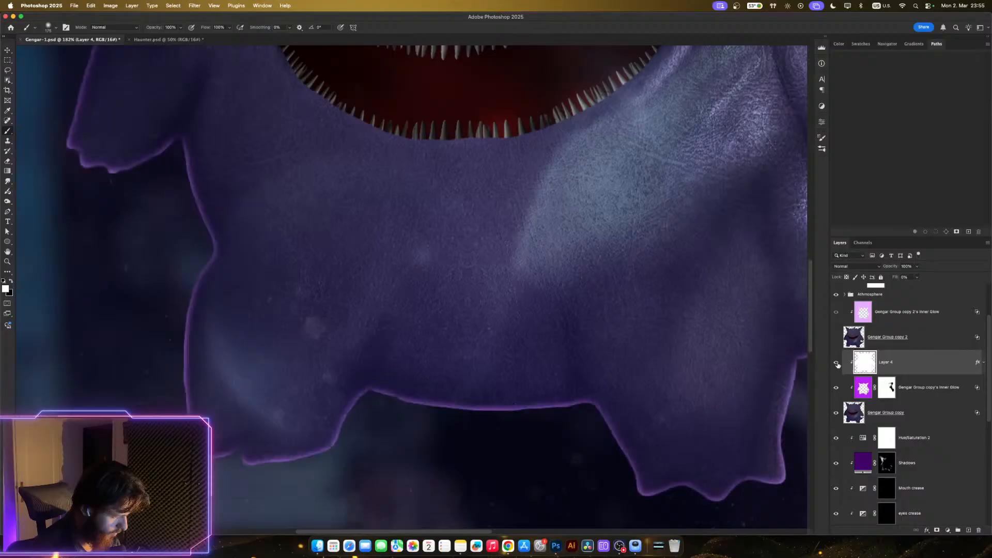
pyautogui.click(837, 364)
pyautogui.click(838, 364)
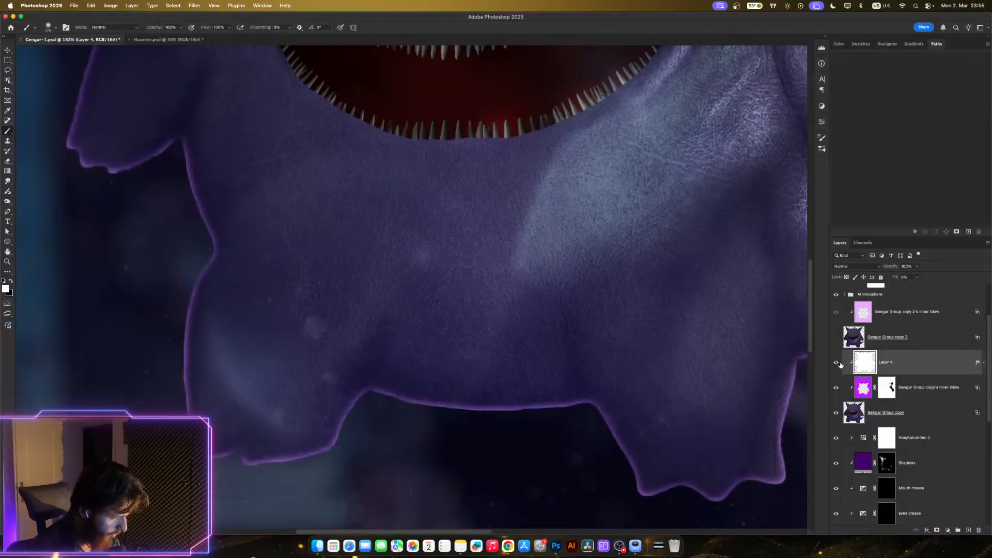
pyautogui.click(837, 364)
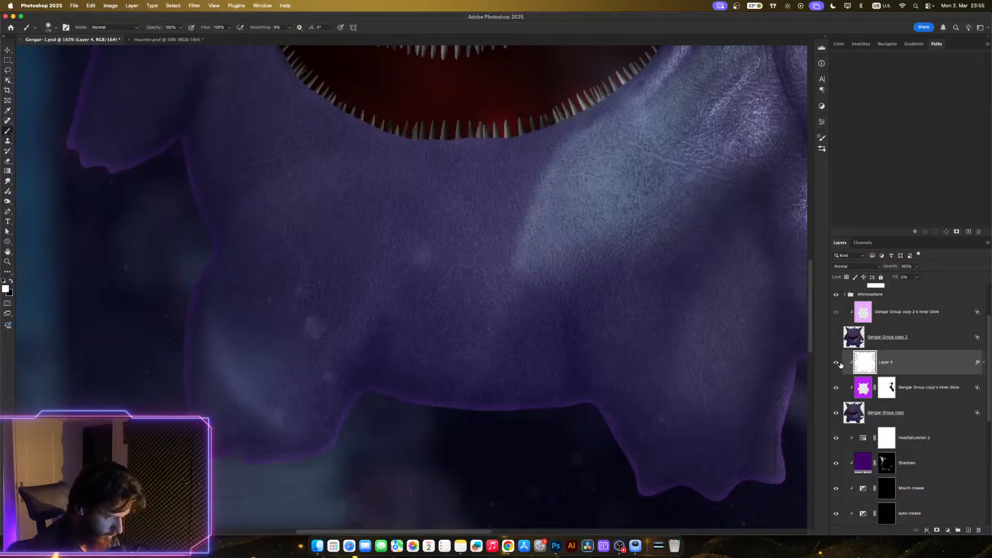
pyautogui.click(837, 363)
pyautogui.click(837, 364)
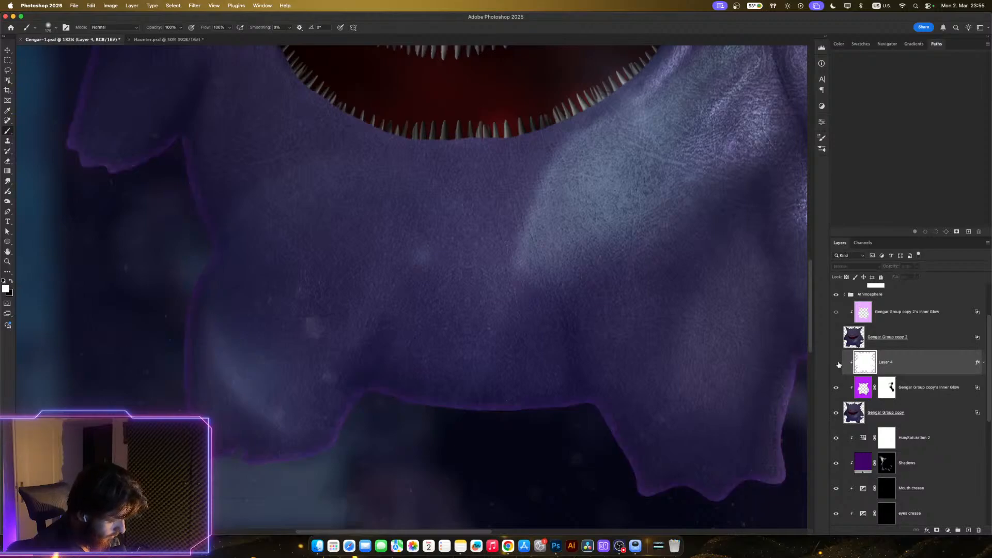
pyautogui.click(837, 364)
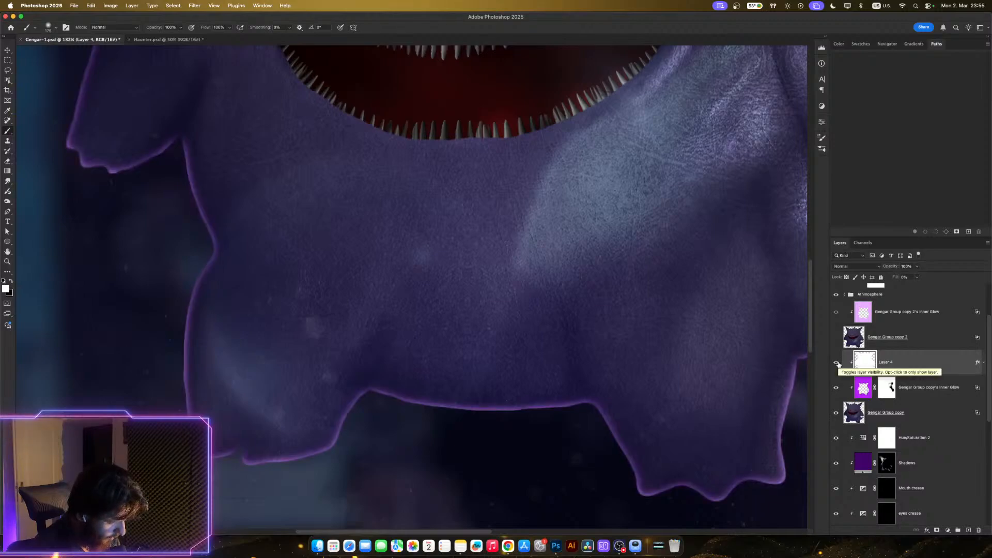
pyautogui.click(837, 364)
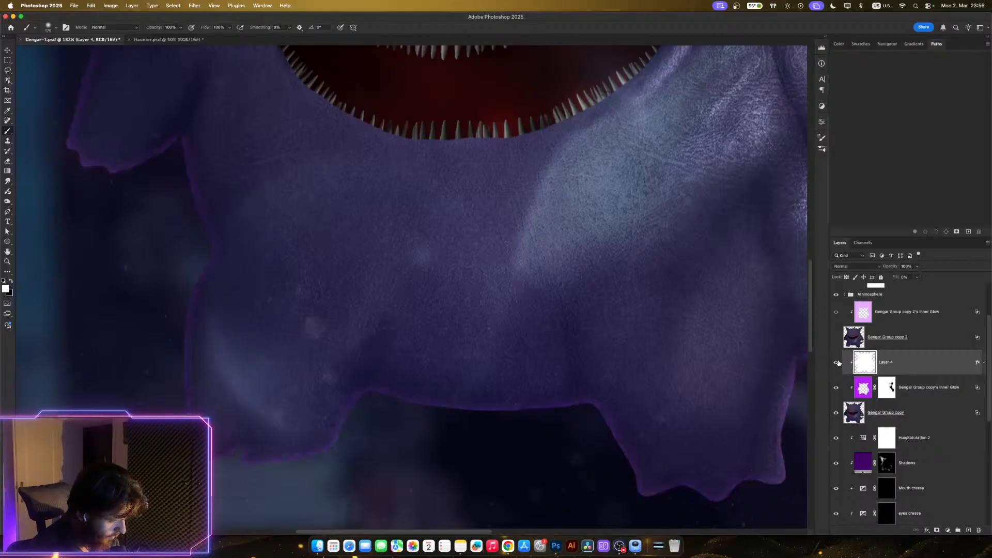
pyautogui.click(837, 364)
pyautogui.scroll(-1, 621, 373)
pyautogui.scroll(-1, 622, 373)
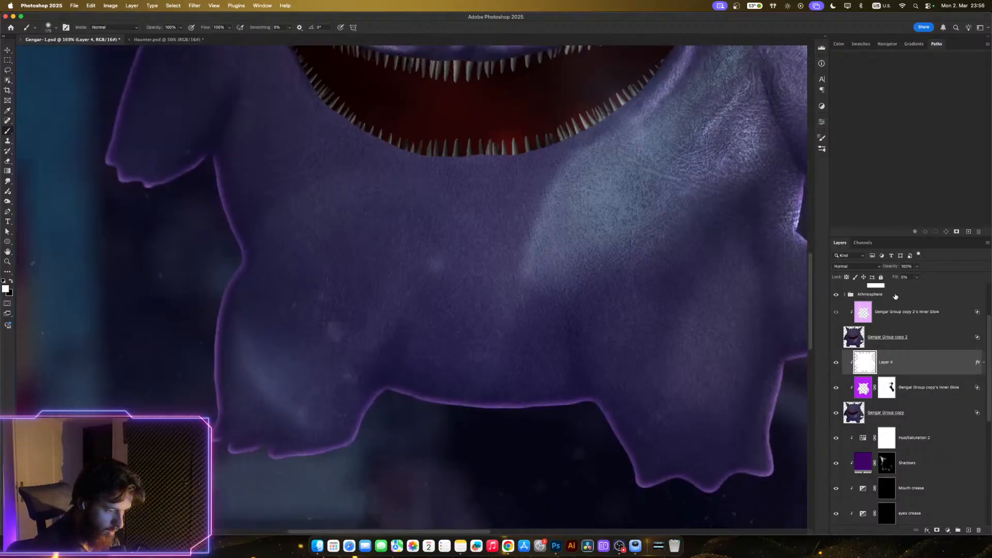
# - Set Layer 4's blend mode to Screen and lower its opacity to about 59%
pyautogui.moveTo(919, 267); pyautogui.dragTo(901, 277)
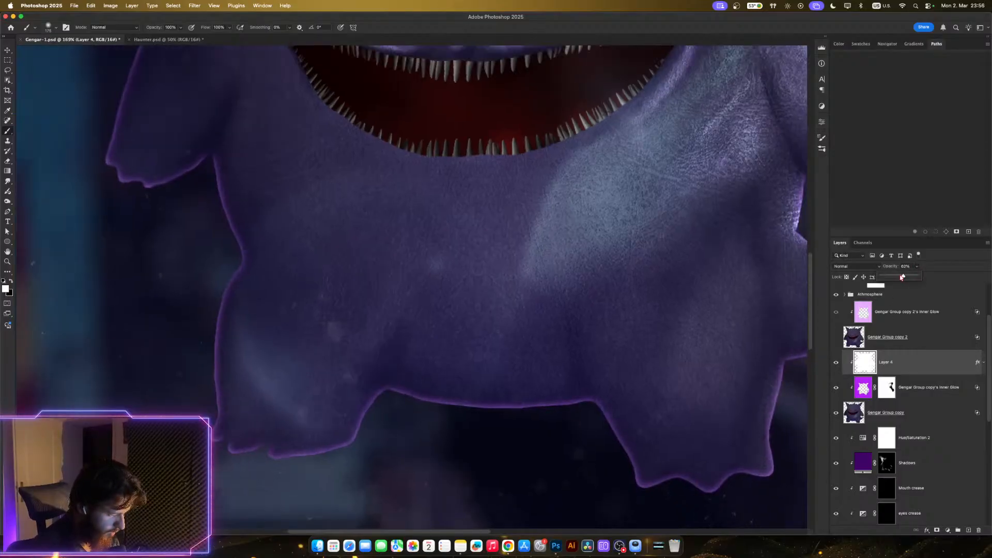
pyautogui.click(855, 266)
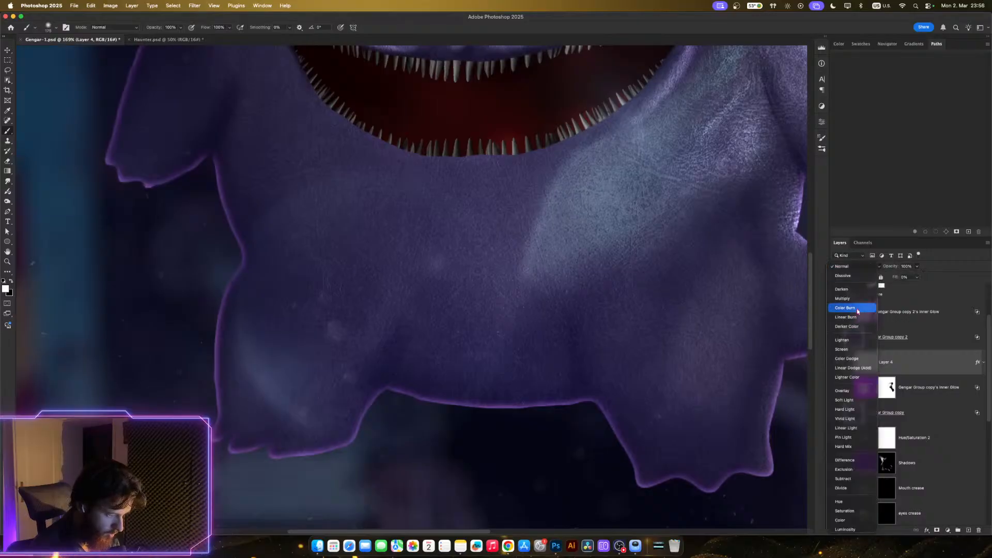
pyautogui.click(850, 350)
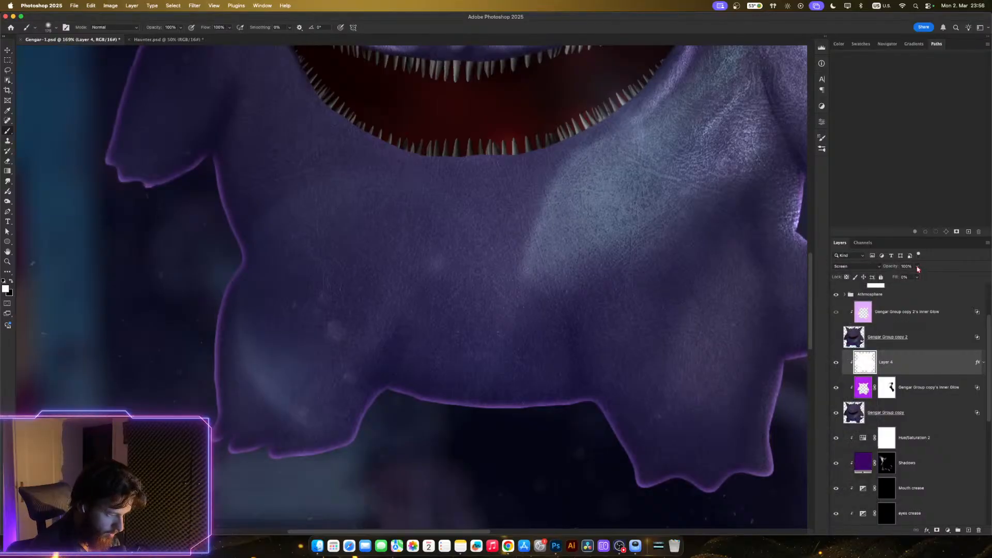
pyautogui.moveTo(918, 268); pyautogui.dragTo(903, 277)
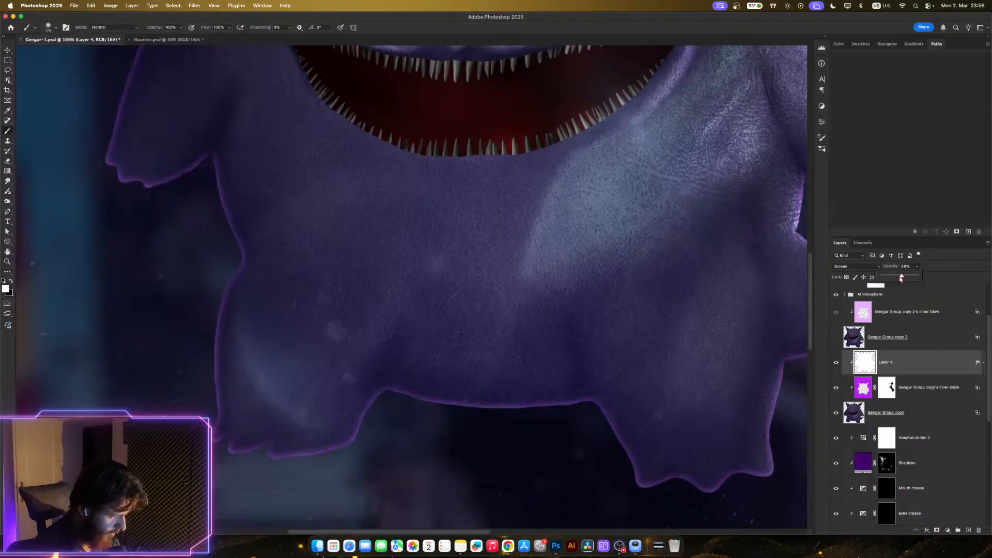
# - Check the softened Screen-mode rim glow by switching Layer 4 off and on
pyautogui.click(837, 363)
pyautogui.click(837, 363)
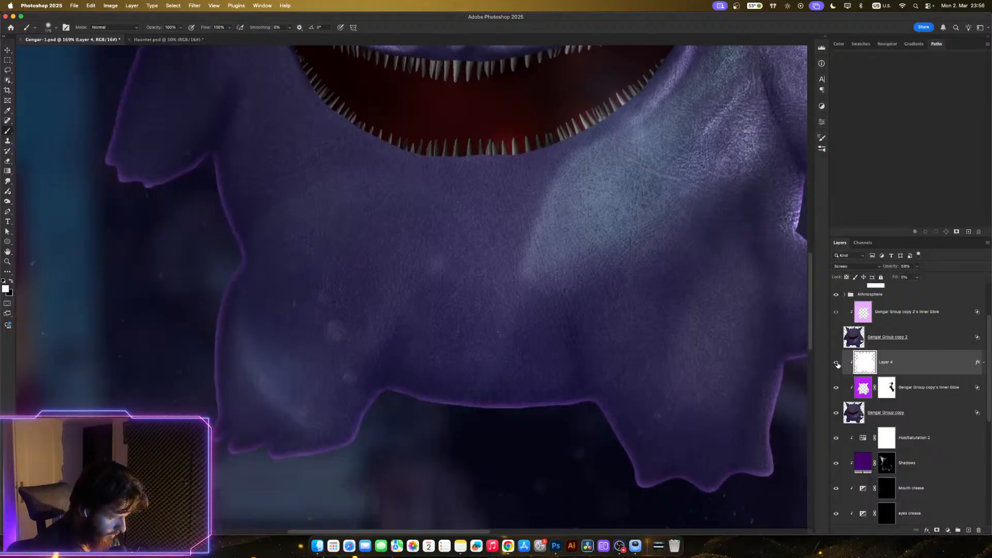
pyautogui.click(836, 363)
pyautogui.click(836, 363)
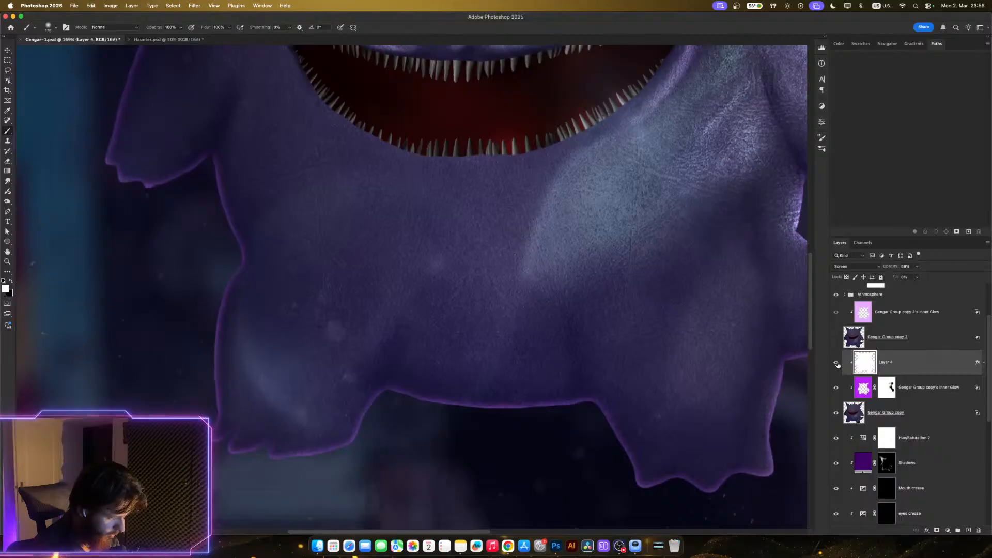
pyautogui.click(837, 363)
pyautogui.click(836, 363)
pyautogui.click(836, 363)
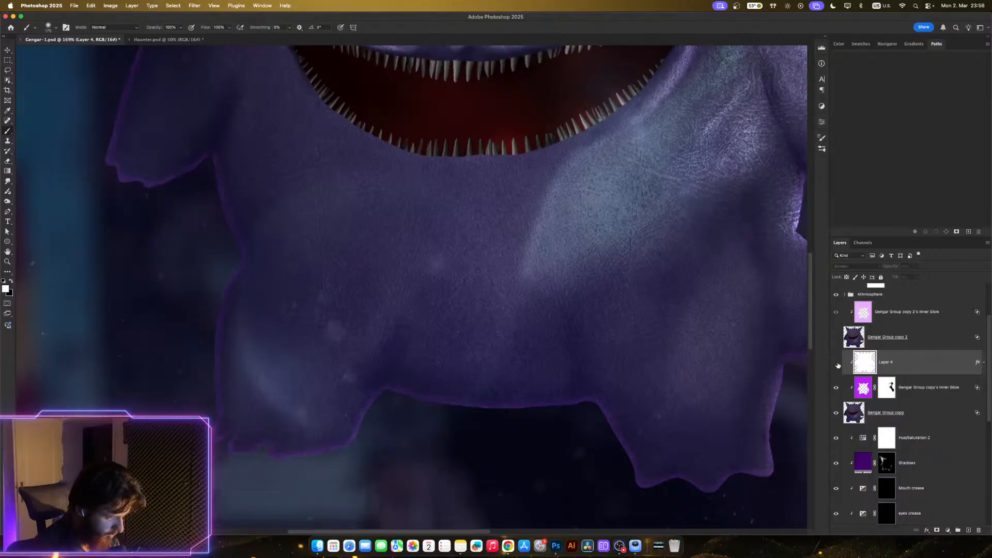
pyautogui.click(837, 364)
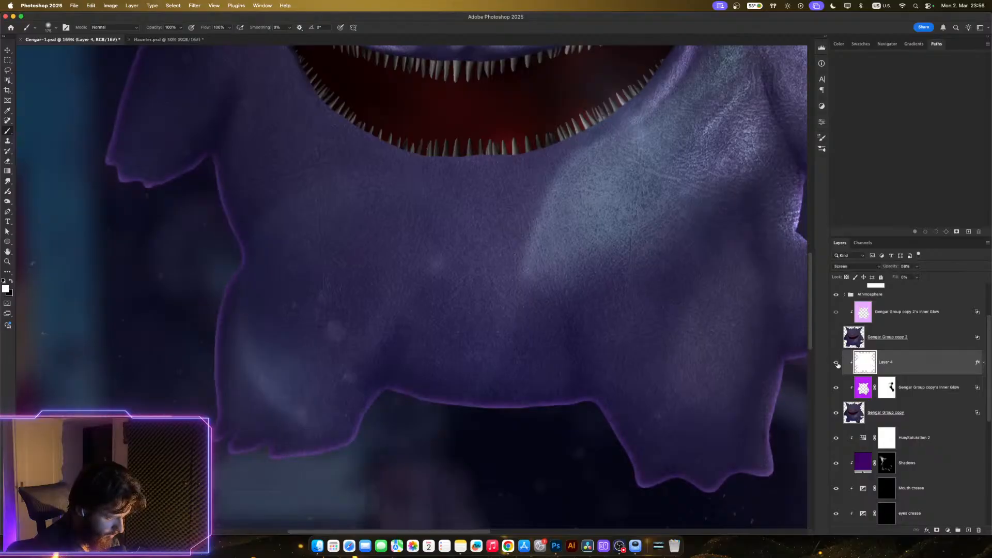
# - Reduce Layer 4's opacity further to about 35%
pyautogui.click(917, 267)
pyautogui.moveTo(918, 277); pyautogui.dragTo(911, 278)
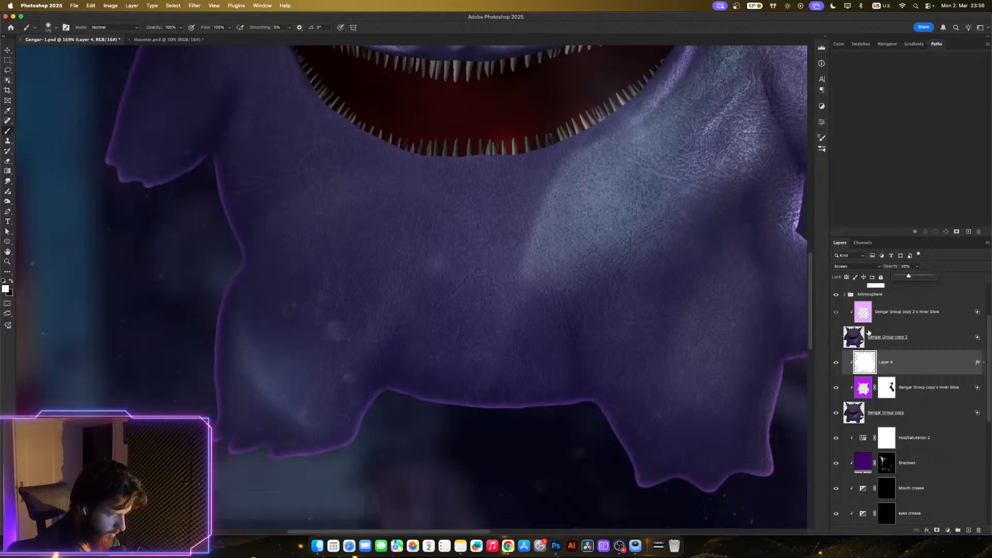
pyautogui.scroll(-3, 637, 400)
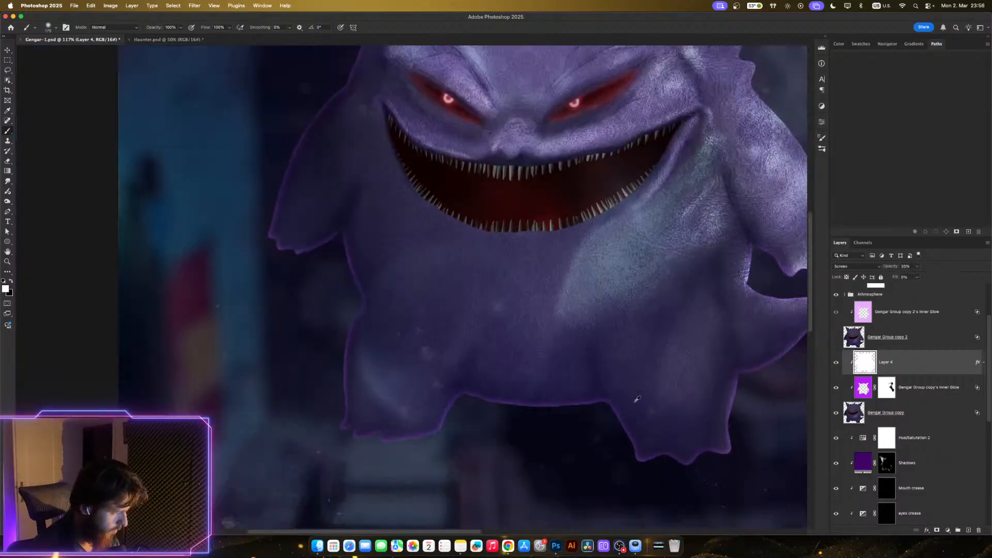
# - Paint black on the mask of Gengar Group copy's Inner Glow along the belly's lower edge between the legs
pyautogui.moveTo(627, 386); pyautogui.dragTo(509, 412)
pyautogui.scroll(-1, 494, 377)
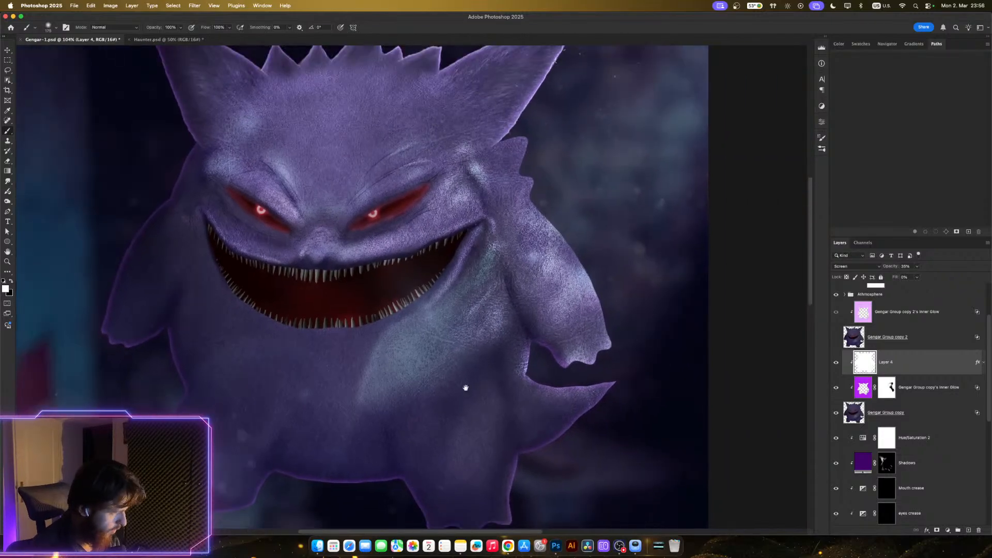
pyautogui.moveTo(466, 388); pyautogui.dragTo(580, 359)
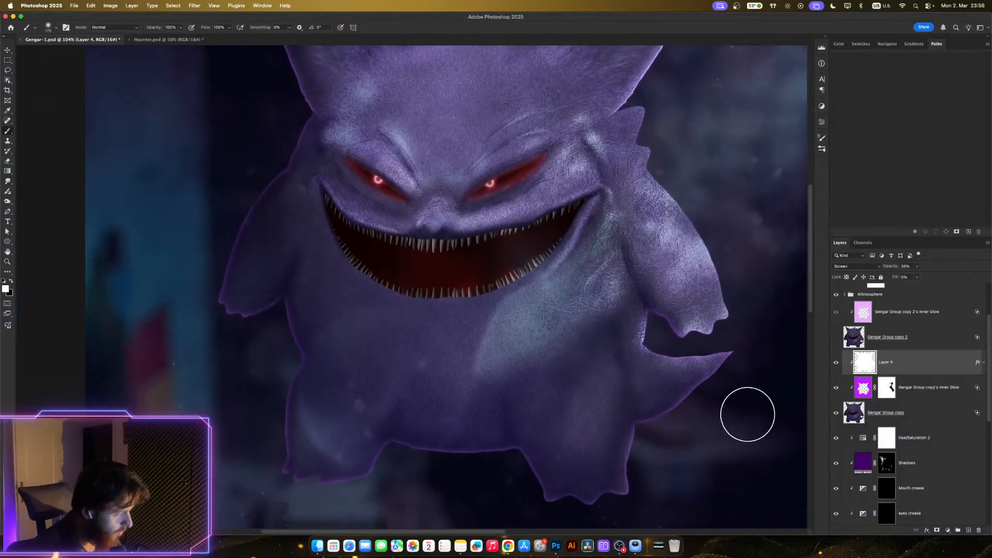
pyautogui.moveTo(496, 434); pyautogui.dragTo(501, 370)
pyautogui.scroll(2, 430, 427)
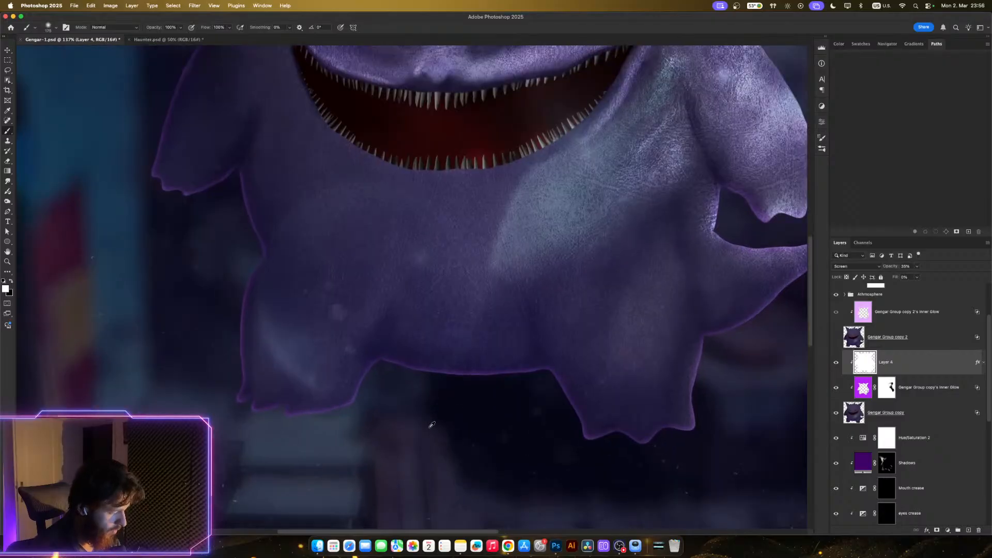
pyautogui.scroll(1, 432, 424)
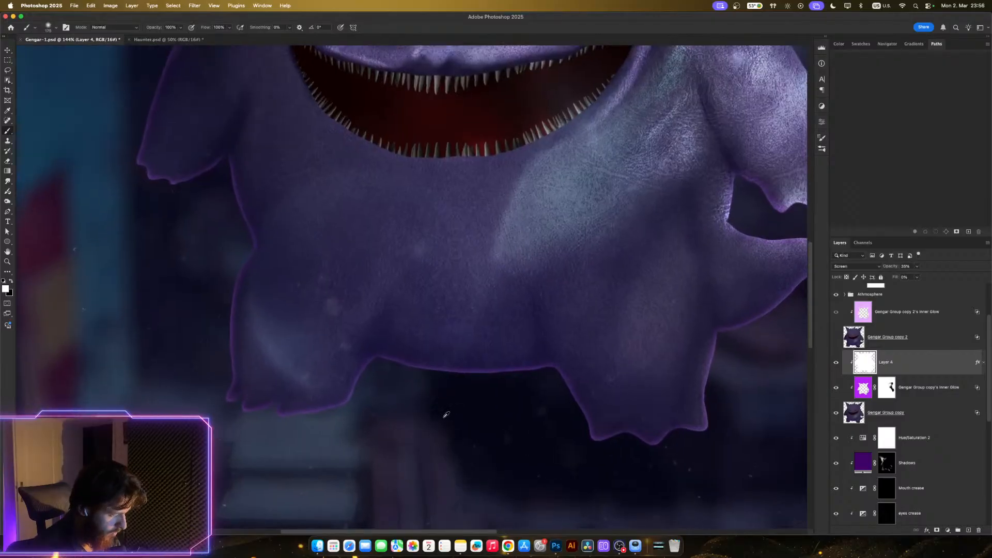
pyautogui.click(885, 394)
pyautogui.press('x')
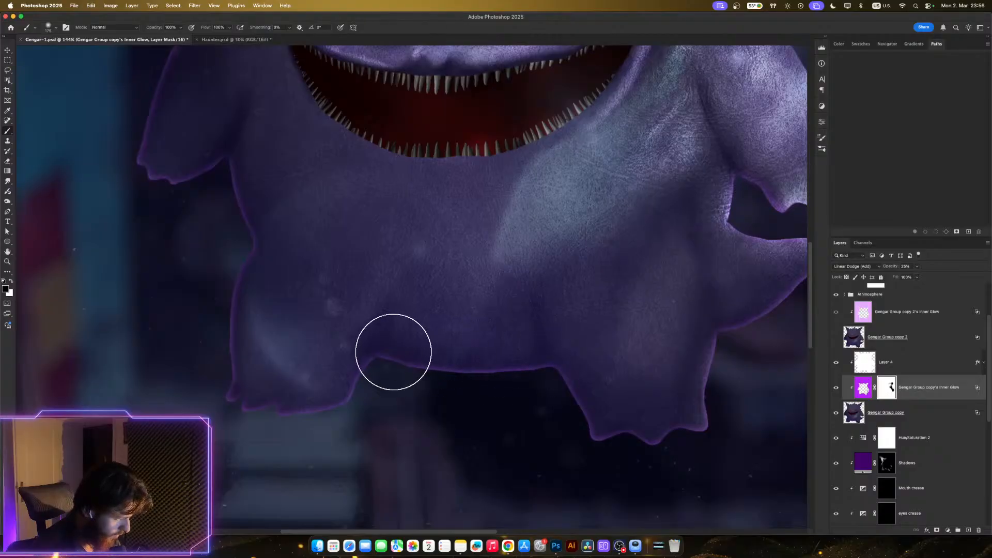
pyautogui.moveTo(394, 352)
pyautogui.mouseDown()
pyautogui.moveTo(631, 346)
pyautogui.moveTo(472, 354)
pyautogui.moveTo(603, 350)
pyautogui.mouseUp()
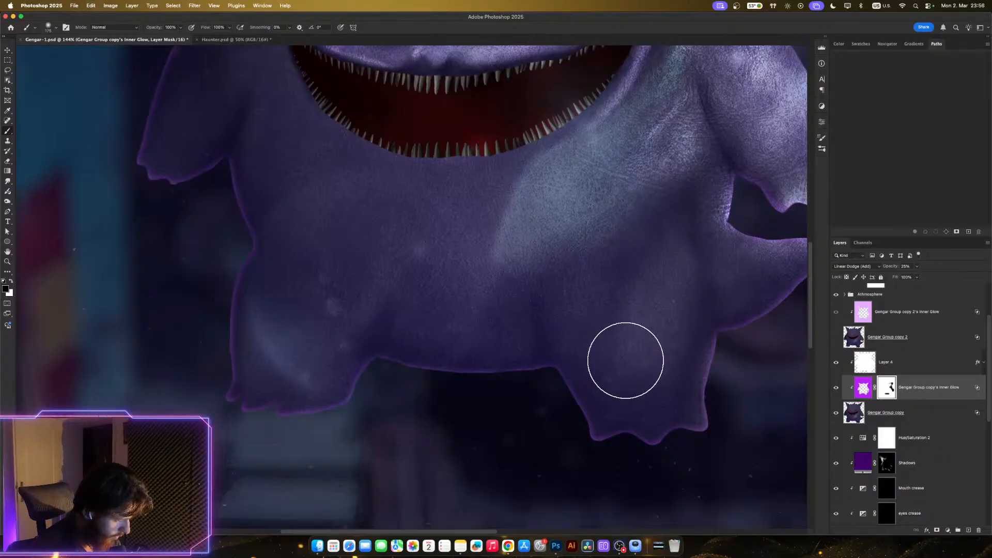
# - Raise Layer 4's opacity to about 70%
pyautogui.click(908, 366)
pyautogui.click(917, 277)
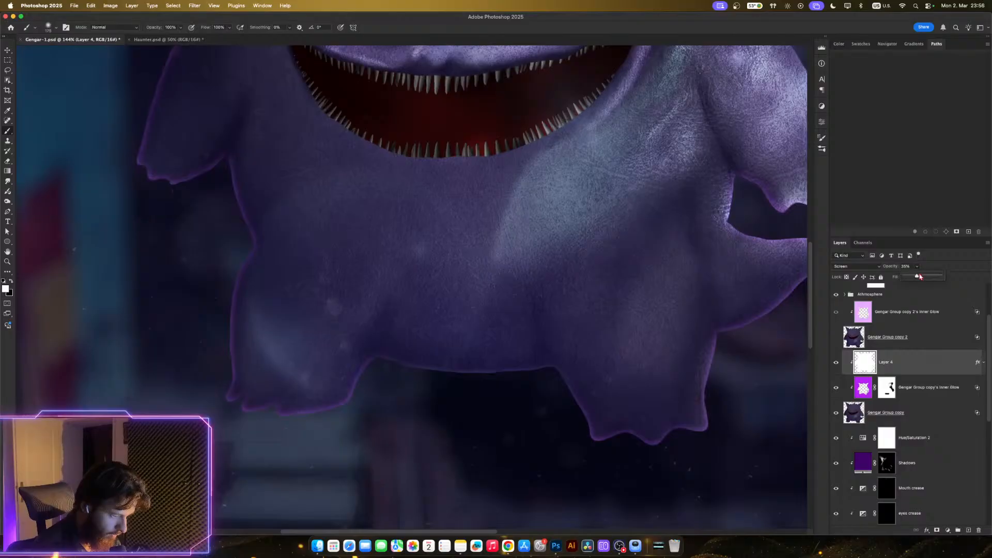
pyautogui.moveTo(918, 276)
pyautogui.mouseDown()
pyautogui.moveTo(989, 273)
pyautogui.moveTo(932, 277)
pyautogui.mouseUp()
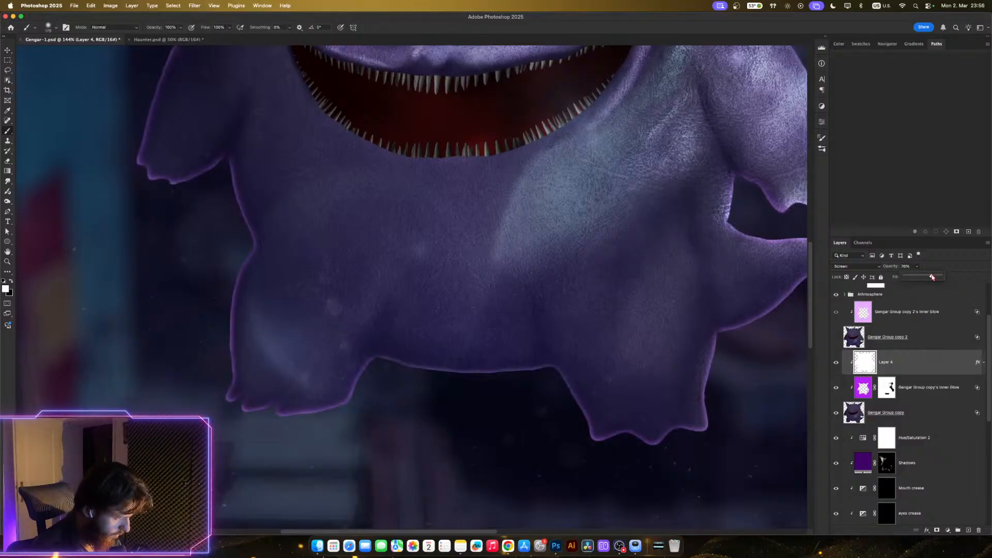
# - Paint white on the inner glow layer's mask to restore the violet glow along the belly's lower edge
pyautogui.click(884, 389)
pyautogui.click(886, 387)
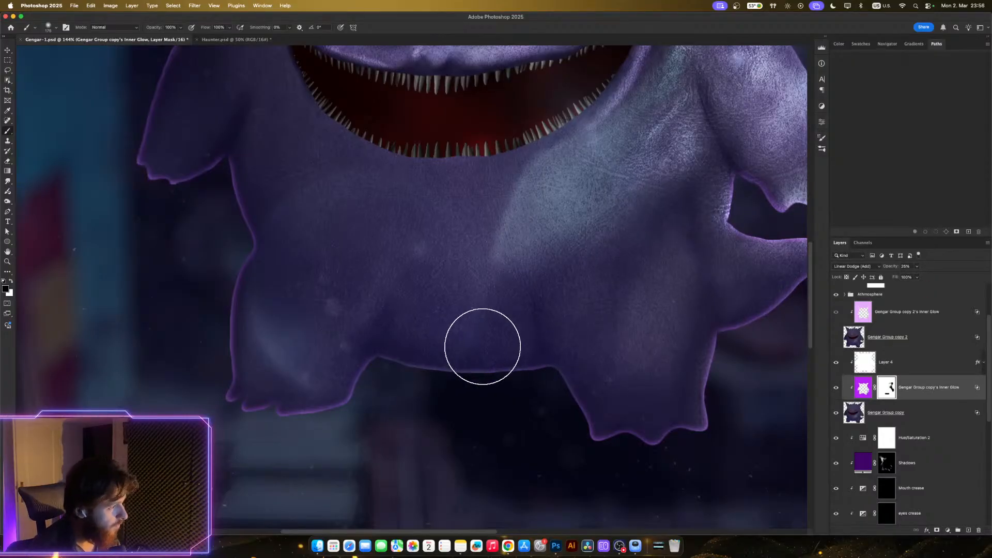
pyautogui.press('x')
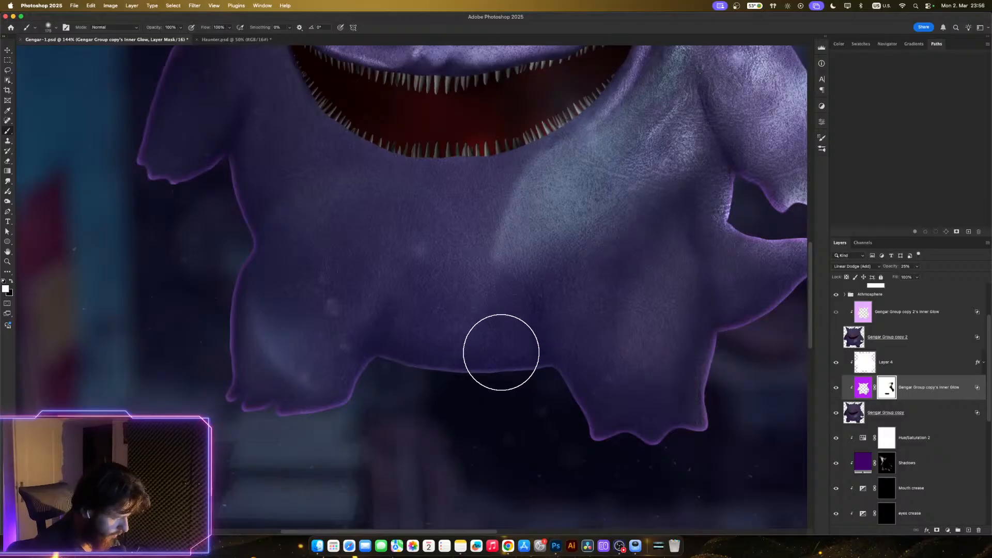
pyautogui.moveTo(517, 359)
pyautogui.mouseDown()
pyautogui.moveTo(432, 375)
pyautogui.moveTo(410, 351)
pyautogui.moveTo(382, 354)
pyautogui.moveTo(446, 368)
pyautogui.moveTo(481, 365)
pyautogui.mouseUp()
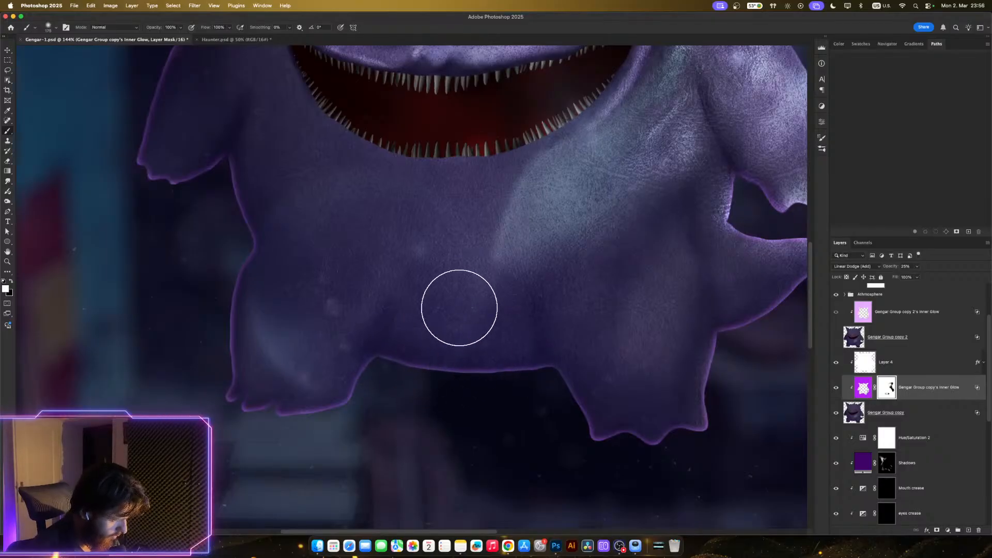
pyautogui.moveTo(421, 362)
pyautogui.mouseDown()
pyautogui.moveTo(470, 383)
pyautogui.moveTo(510, 358)
pyautogui.moveTo(522, 377)
pyautogui.mouseUp()
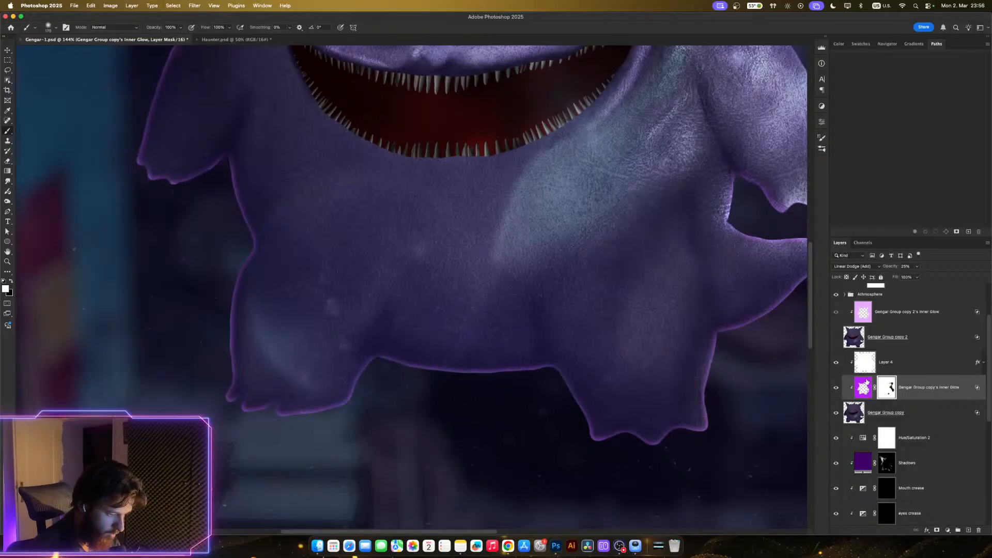
# - Lower the opacity of Gengar Group copy's Inner Glow to about 9% and check it off and on
pyautogui.click(916, 276)
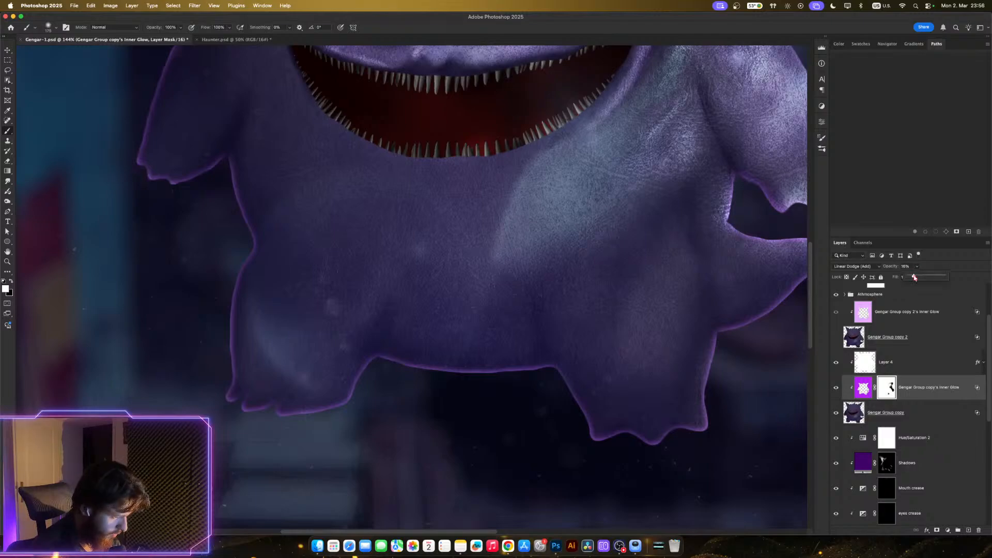
pyautogui.moveTo(914, 277); pyautogui.dragTo(912, 277)
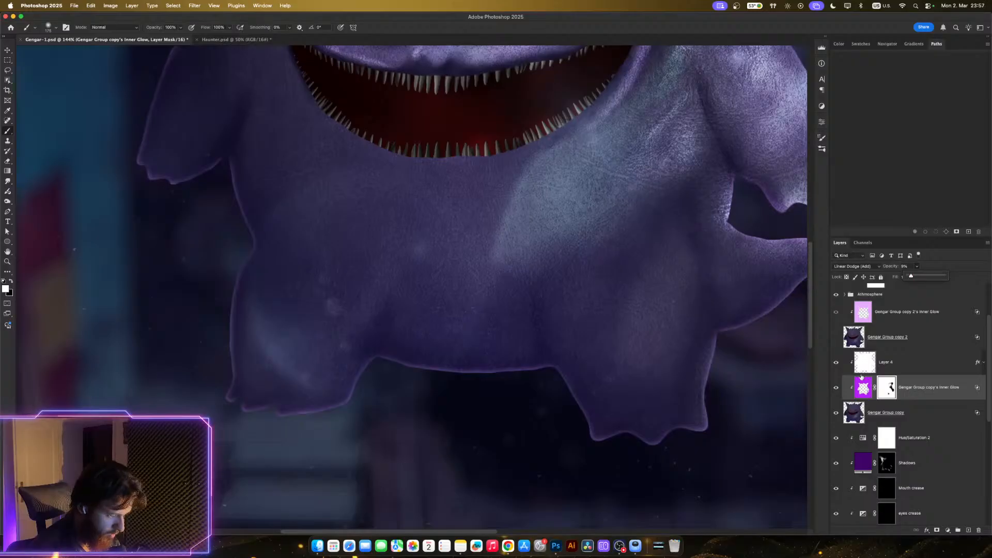
pyautogui.click(837, 388)
pyautogui.click(838, 388)
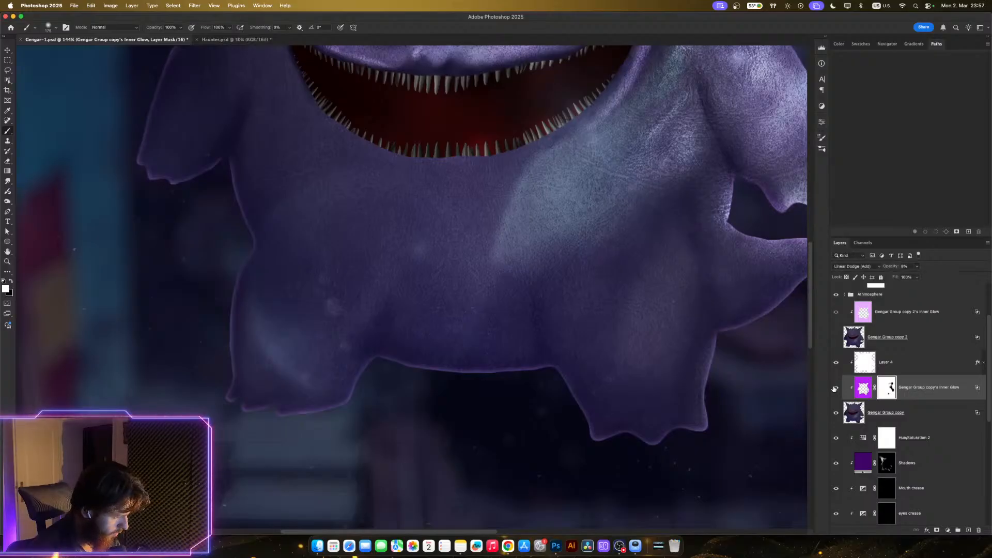
# - Compare Gengar's whole outline with Layer 4 and the violet inner glow layer switched off and on
pyautogui.scroll(-5, 571, 403)
pyautogui.scroll(2, 572, 254)
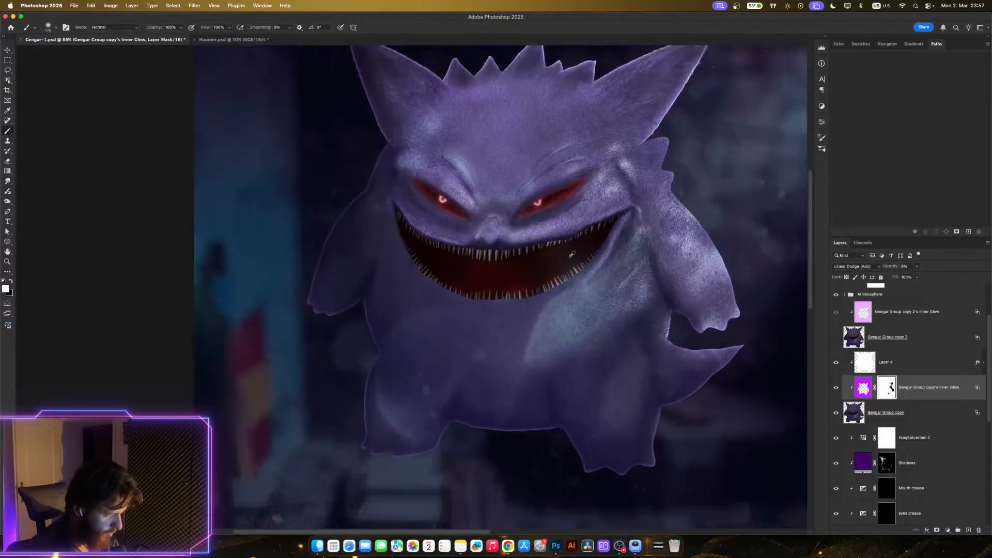
pyautogui.scroll(1, 554, 315)
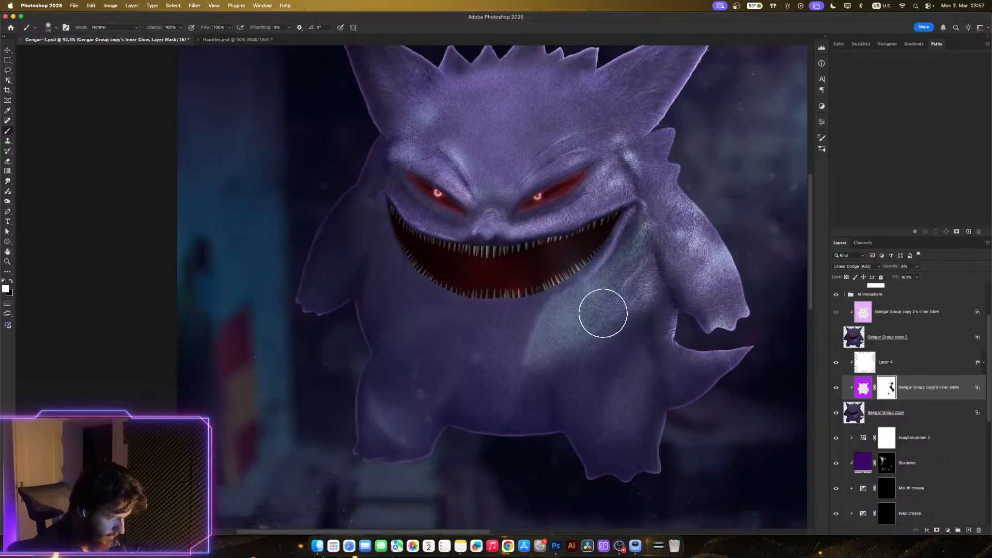
pyautogui.click(837, 387)
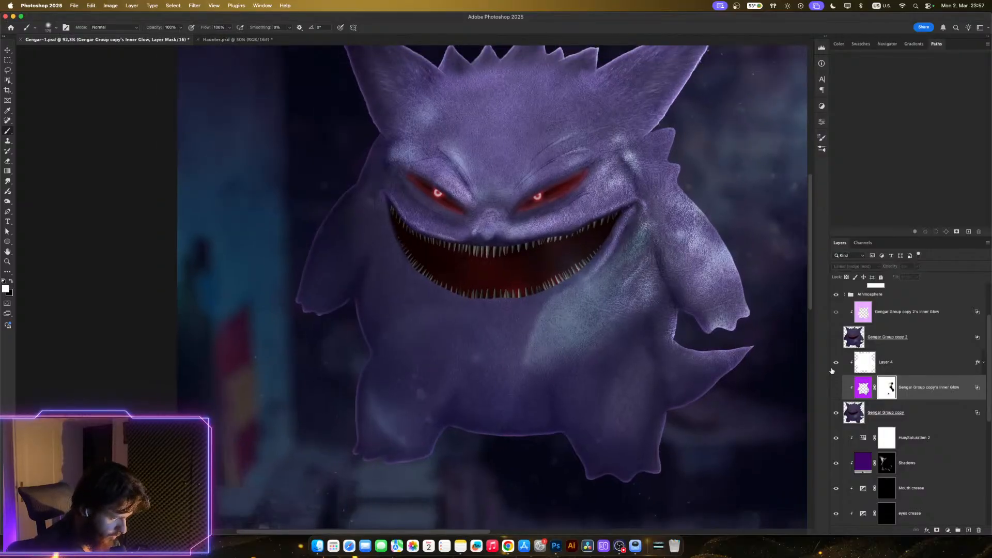
pyautogui.click(835, 364)
pyautogui.click(836, 387)
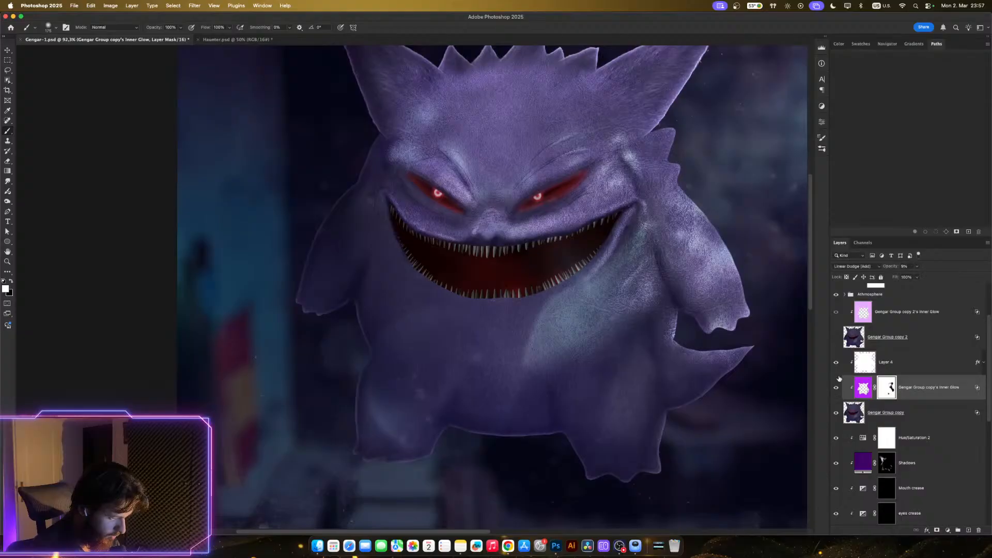
pyautogui.click(836, 364)
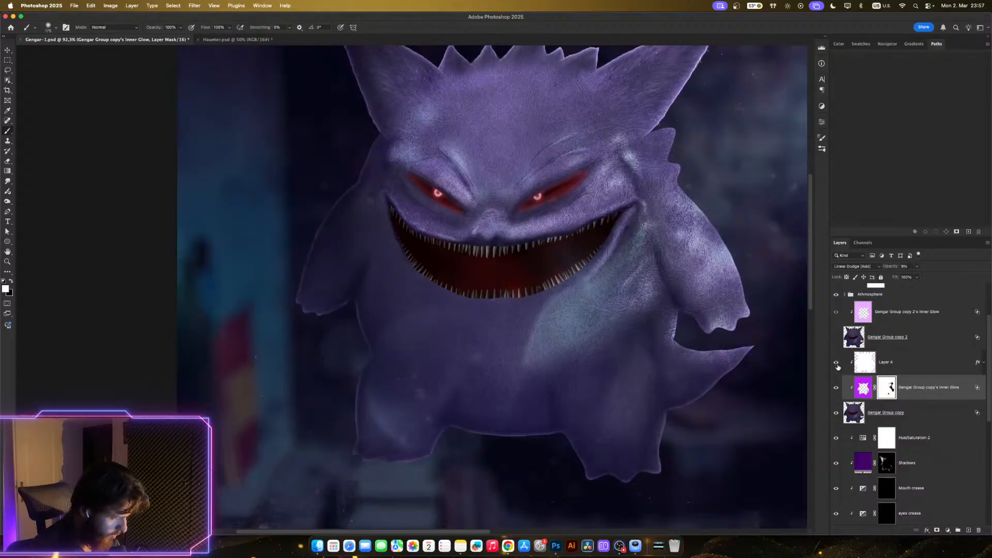
pyautogui.click(837, 364)
pyautogui.click(837, 388)
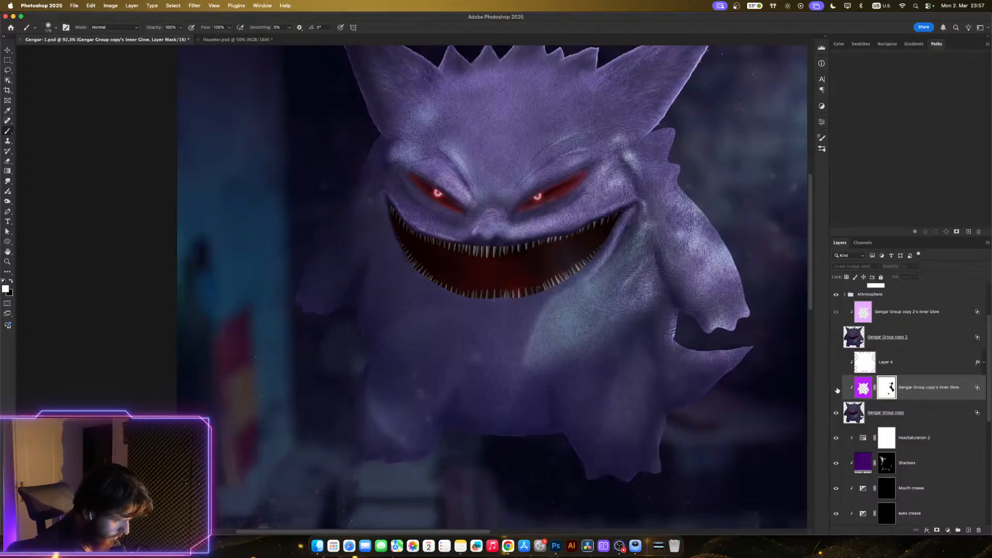
pyautogui.click(837, 388)
# - Set the violet inner glow layer's opacity to about 16% and make Layer 4 visible again
pyautogui.click(917, 277)
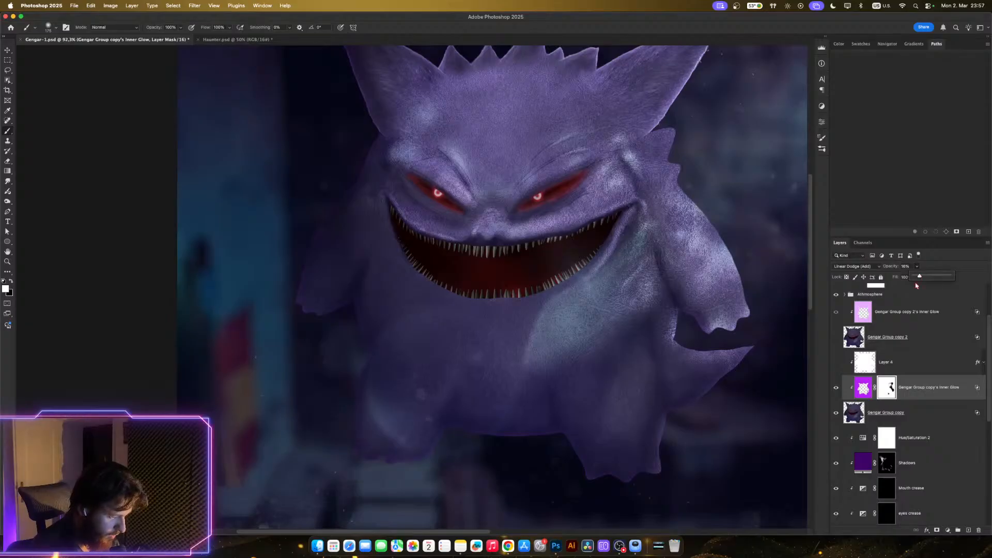
pyautogui.click(837, 362)
# - Save the Gengar document
pyautogui.scroll(-1, 493, 406)
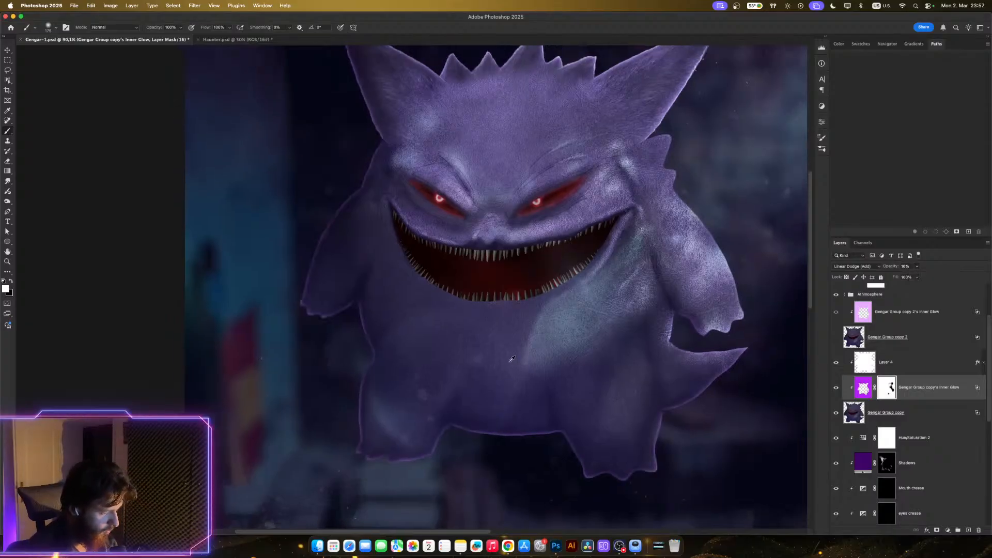
pyautogui.scroll(-2, 515, 351)
pyautogui.scroll(-1, 514, 349)
pyautogui.press('super+s')
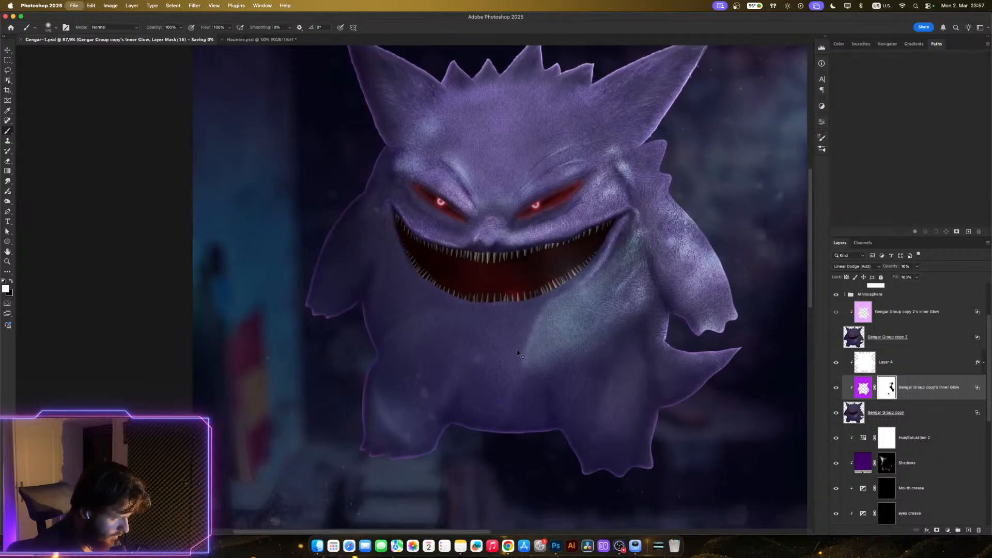
# - Examine the overall rim lighting on Gengar against the full background at several view sizes
pyautogui.scroll(-1, 574, 362)
pyautogui.scroll(-5, 588, 360)
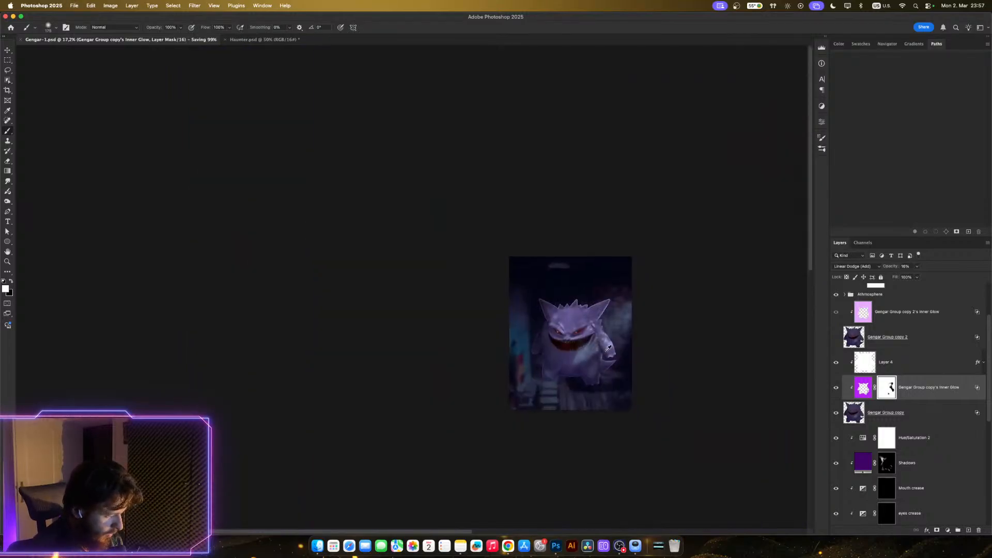
pyautogui.scroll(3, 607, 351)
pyautogui.scroll(2, 609, 349)
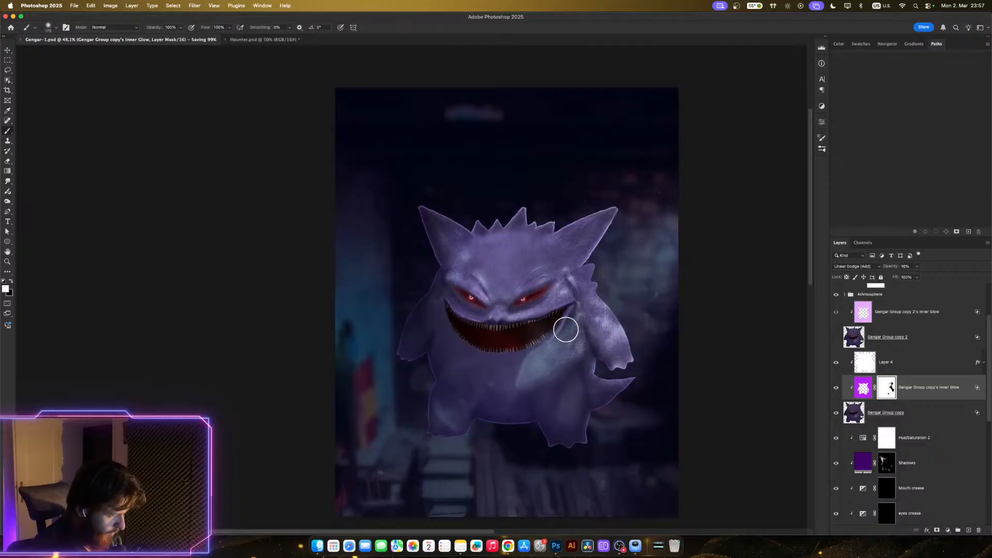
pyautogui.scroll(4, 565, 330)
pyautogui.scroll(-2, 654, 314)
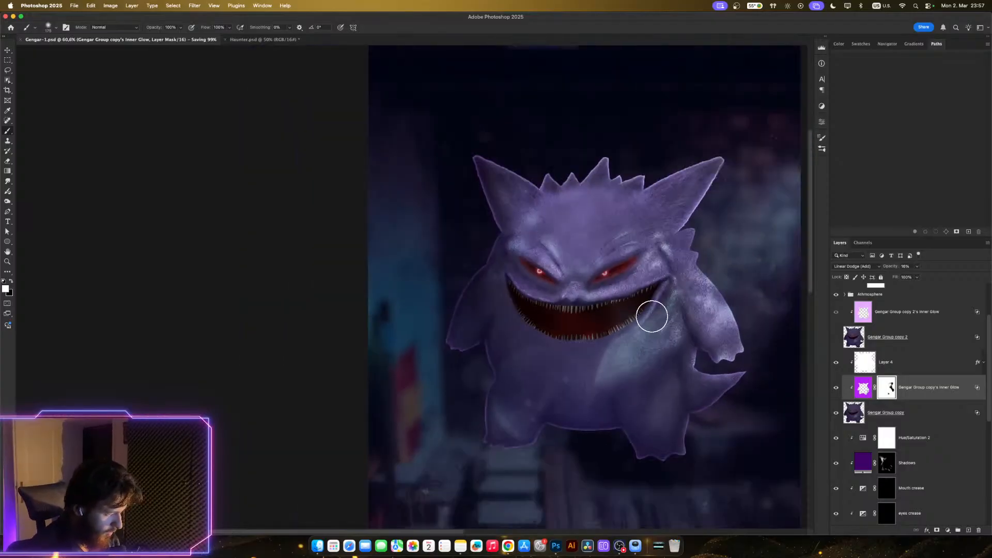
pyautogui.moveTo(677, 374); pyautogui.dragTo(707, 336)
pyautogui.scroll(-3, 707, 337)
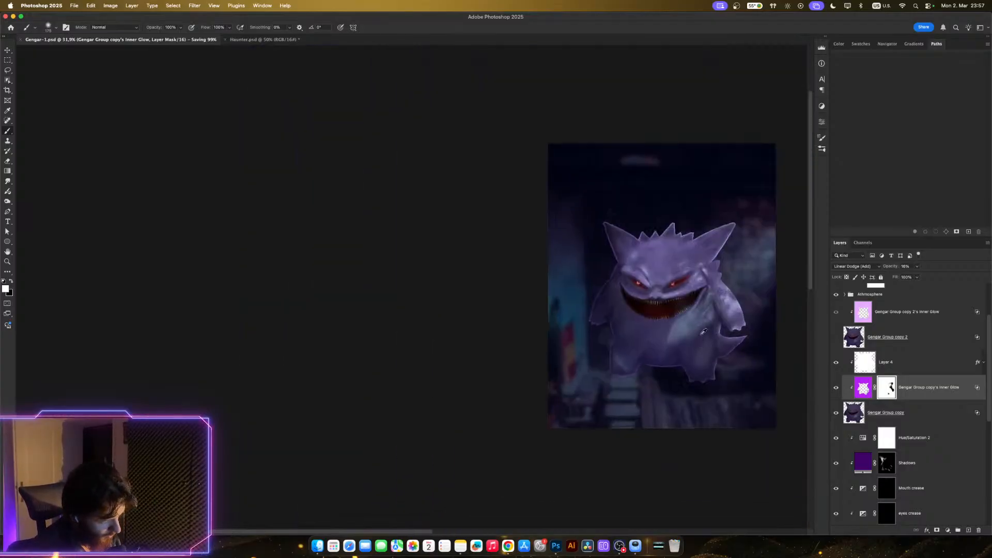
pyautogui.scroll(1, 702, 331)
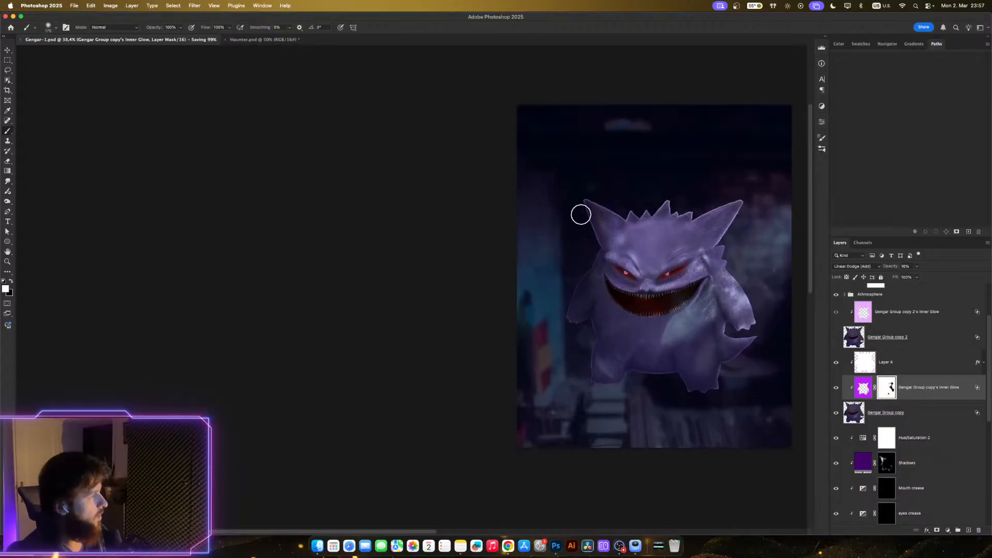